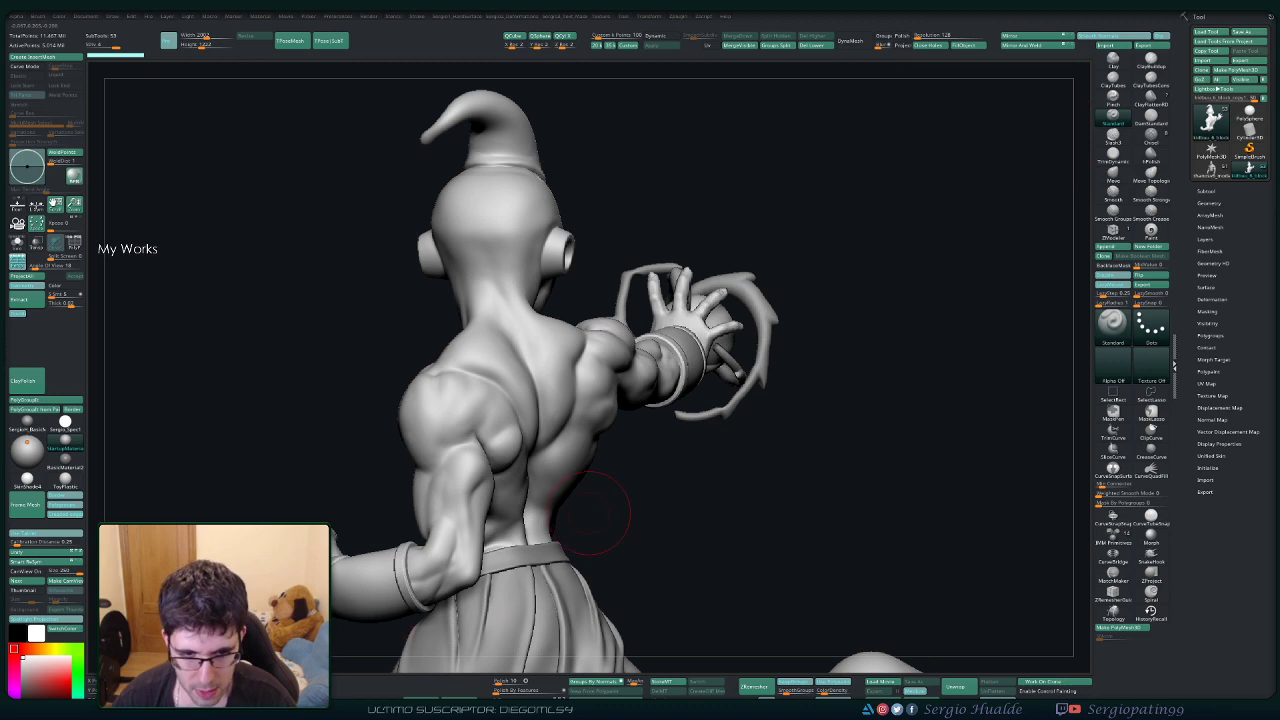
Examine the whole character statue from the back, side and front, including its base and smoke clouds.
left_click_drag(594, 514, 660, 514)
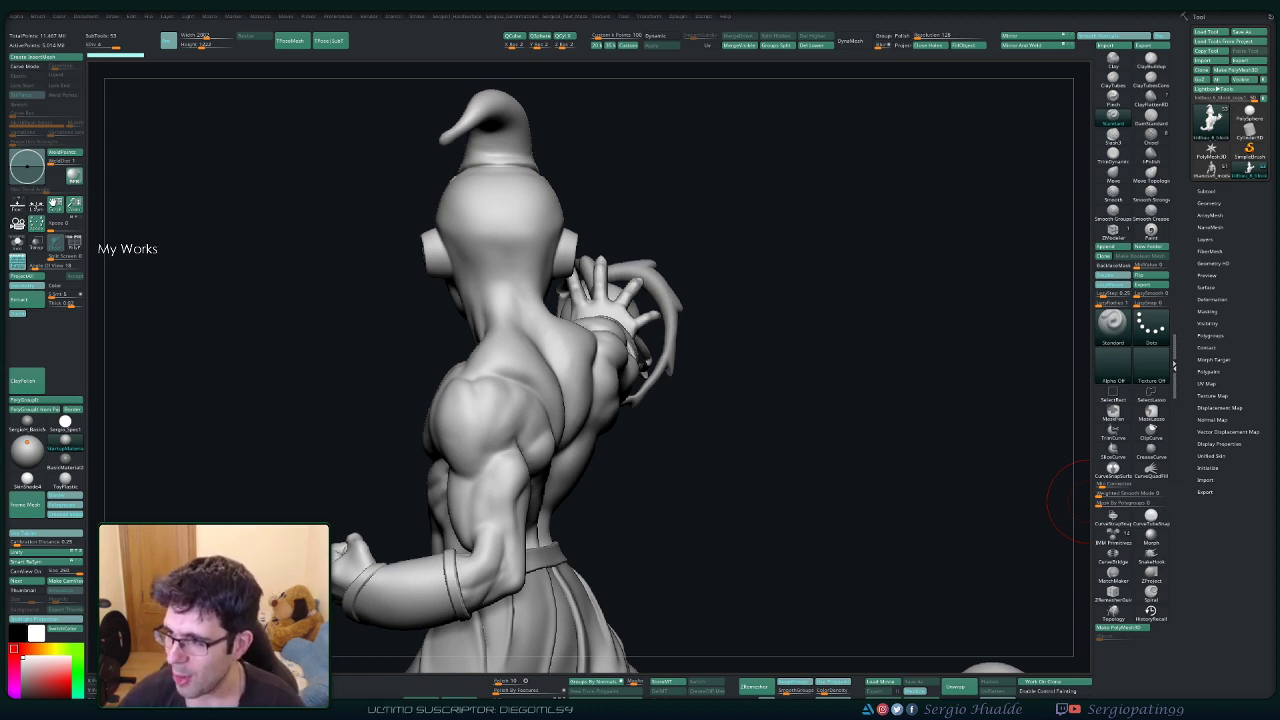
right_click_drag(480, 420, 690, 405)
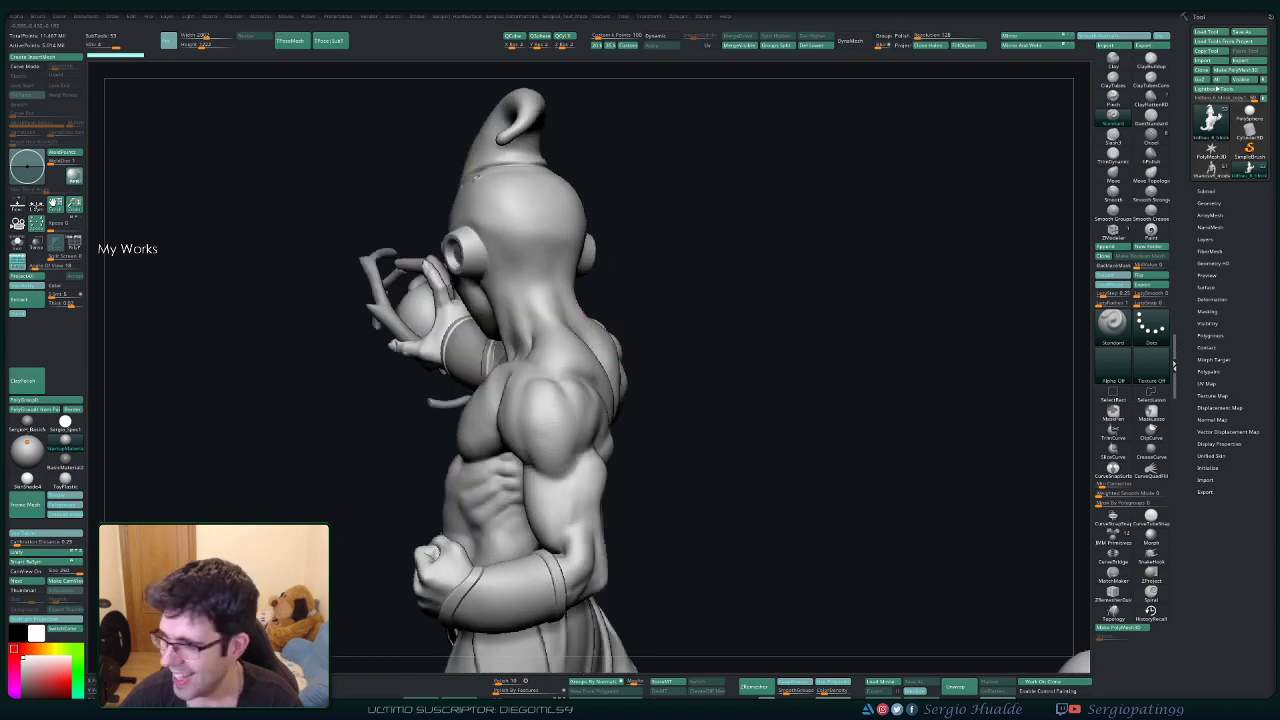
mouse_move(430, 400)
right_mouse_down()
mouse_move(675, 386)
mouse_move(575, 303)
right_mouse_up()
mouse_move(545, 375)
right_mouse_down()
mouse_move(622, 384)
mouse_move(614, 412)
right_mouse_up()
mouse_move(614, 390)
right_mouse_down("alt")
mouse_move(668, 240)
mouse_move(592, 402)
right_mouse_up("alt")
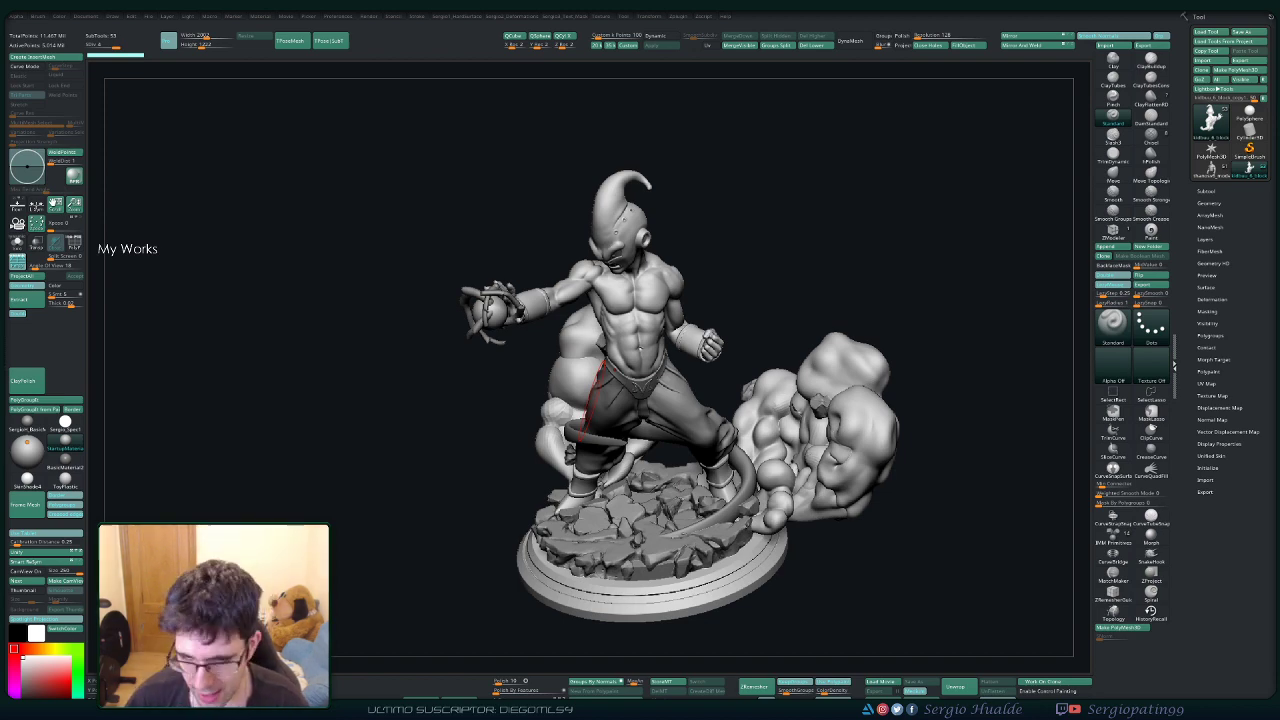
right_click_drag(729, 281, 790, 264)
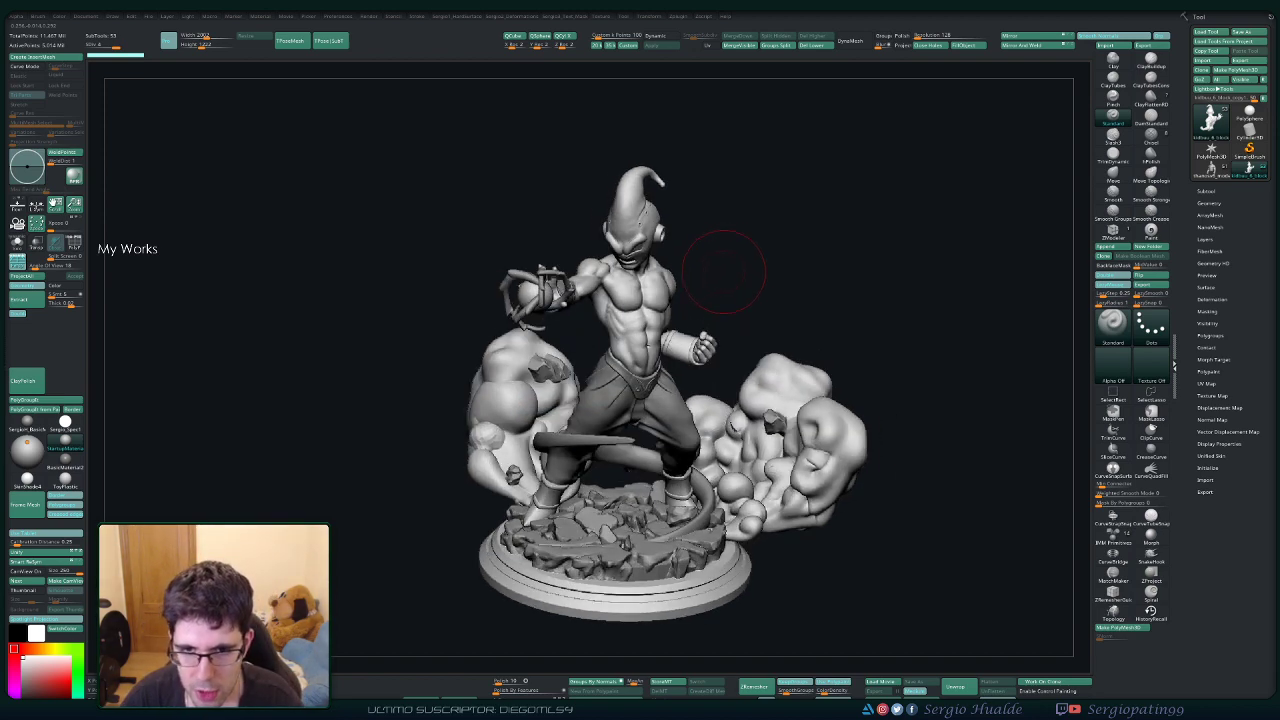
right_click_drag(688, 286, 678, 345, "ctrl")
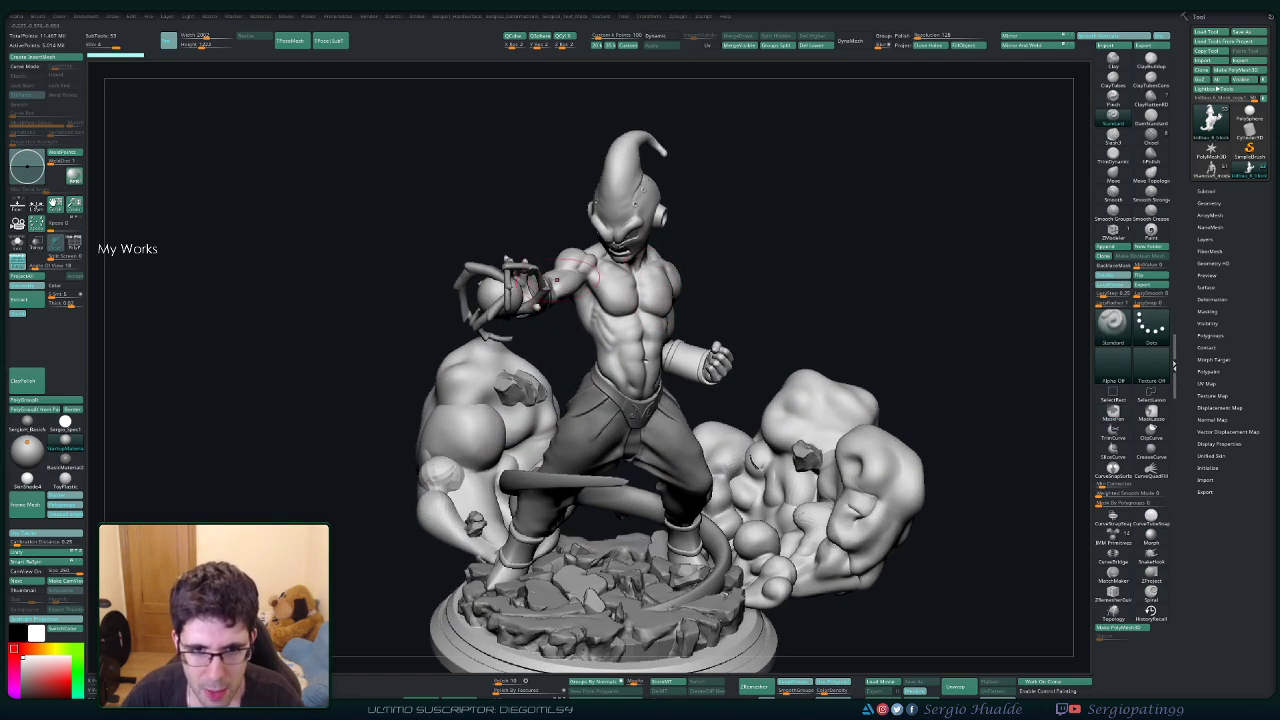
Isolate the character's body mesh, hiding the other parts around the outstretched hand.
key("shift+s")
right_click_drag(562, 288, 560, 345)
mouse_move(510, 290)
right_mouse_down("ctrl")
mouse_move(508, 350)
mouse_move(550, 368)
mouse_move(580, 429)
mouse_move(580, 350)
mouse_move(554, 362)
mouse_move(550, 425)
right_mouse_up("ctrl")
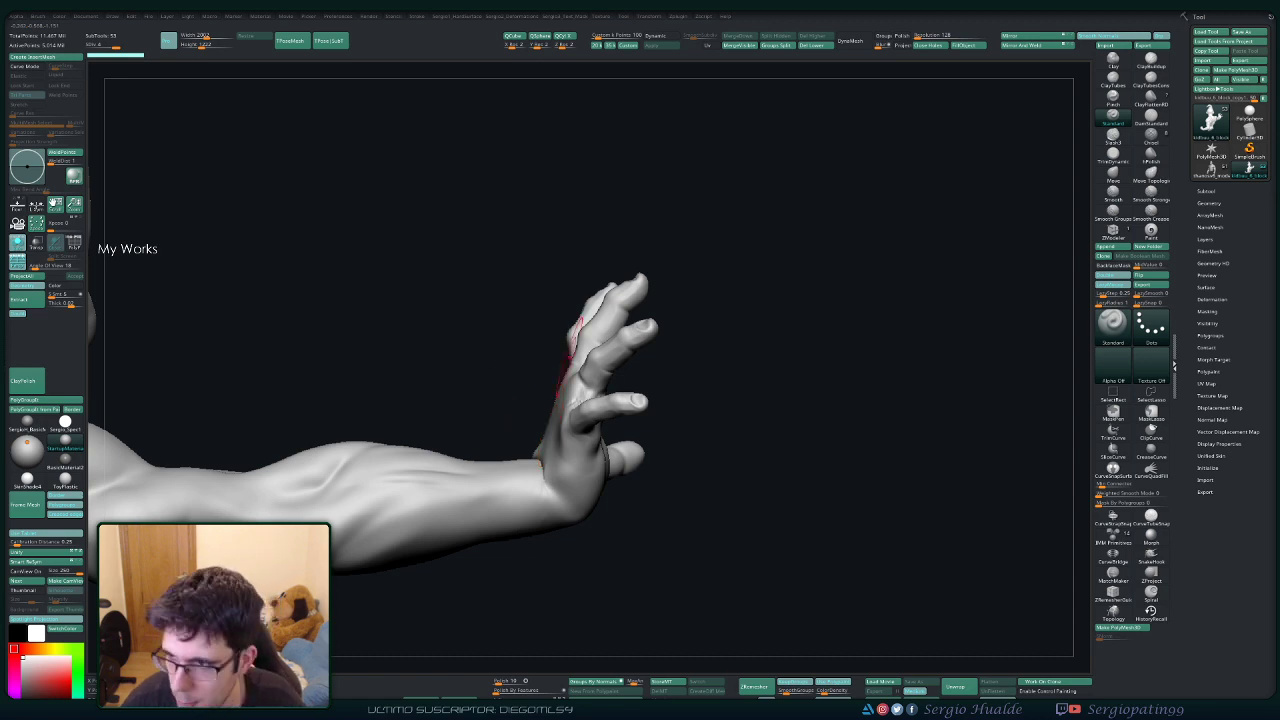
right_click_drag(570, 358, 575, 460, "ctrl")
Reshape the back of the outstretched hand and its wrist using the Move brush.
key("b")
key("m")
key("v")
key("s")
left_click_drag(571, 481, 566, 480)
right_click_drag(566, 480, 584, 477)
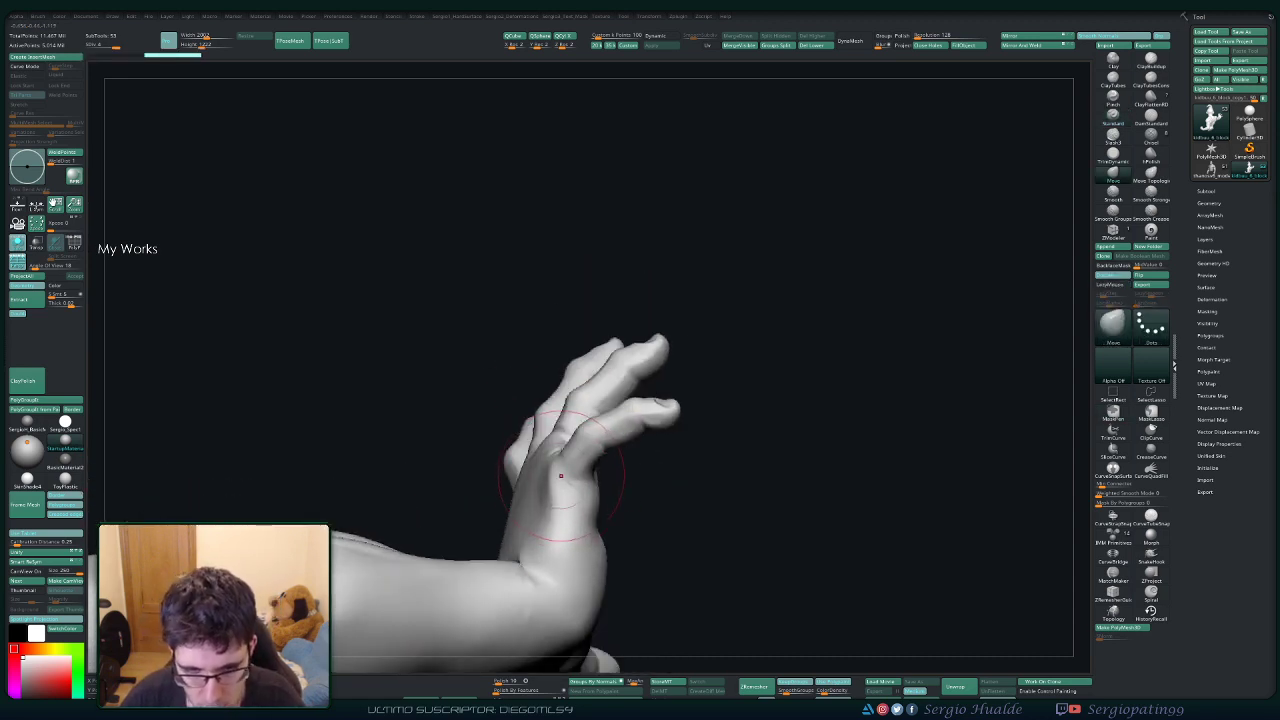
mouse_move(561, 476)
left_mouse_down()
mouse_move(481, 494)
mouse_move(445, 520)
left_mouse_up()
right_click_drag(445, 520, 481, 562)
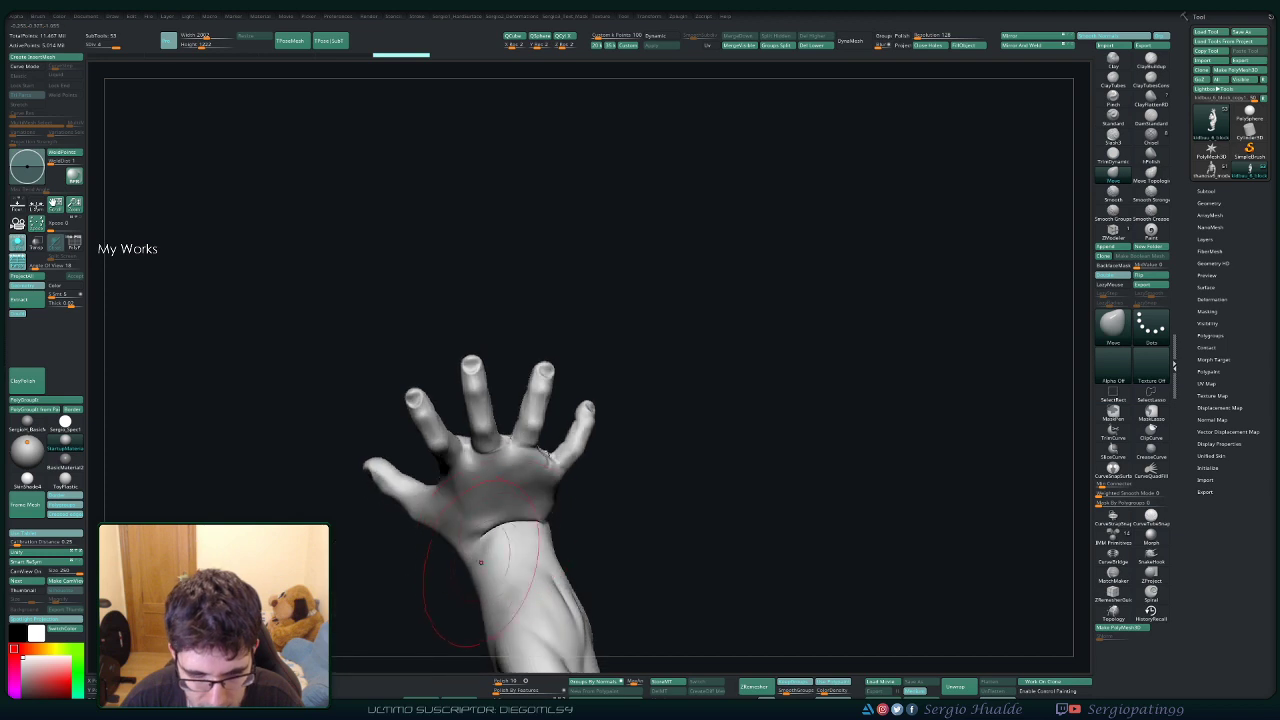
left_click_drag(464, 556, 498, 551)
mouse_move(498, 551)
right_mouse_down()
mouse_move(520, 560)
mouse_move(450, 530)
mouse_move(486, 503)
right_mouse_up()
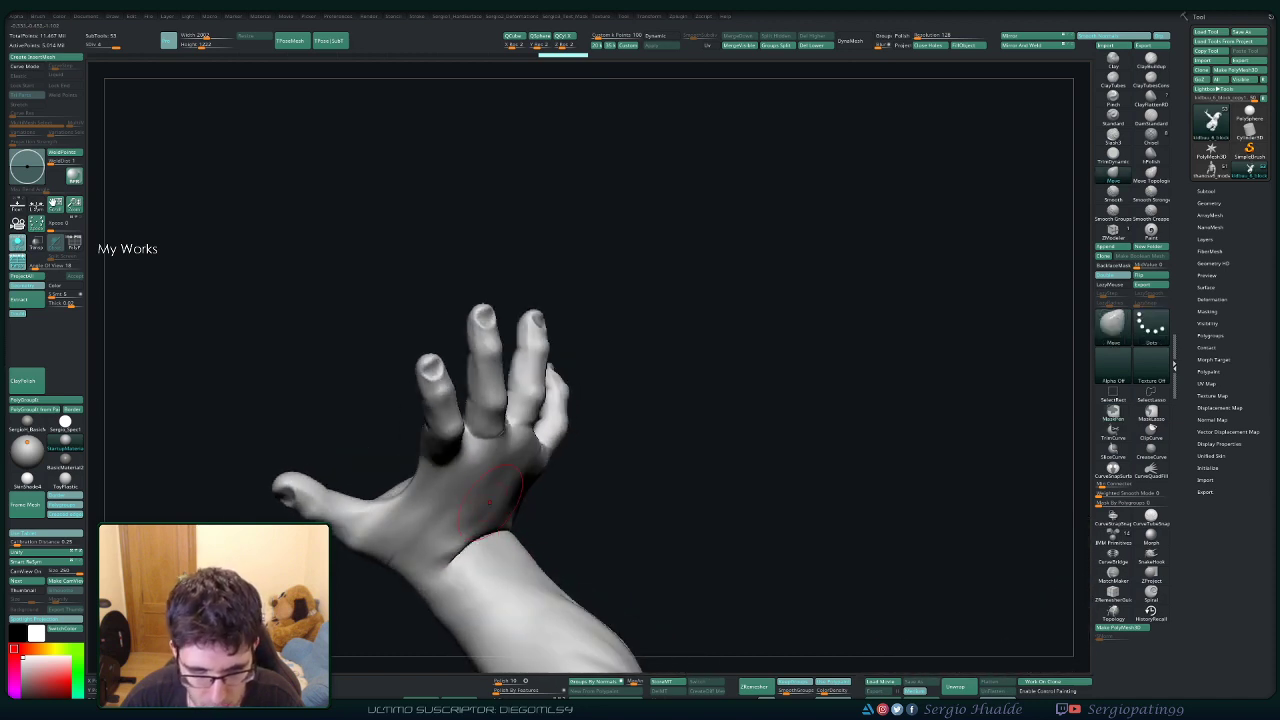
Refine the outstretched hand's palm and finger bases with further Move strokes.
key("ctrl+z")
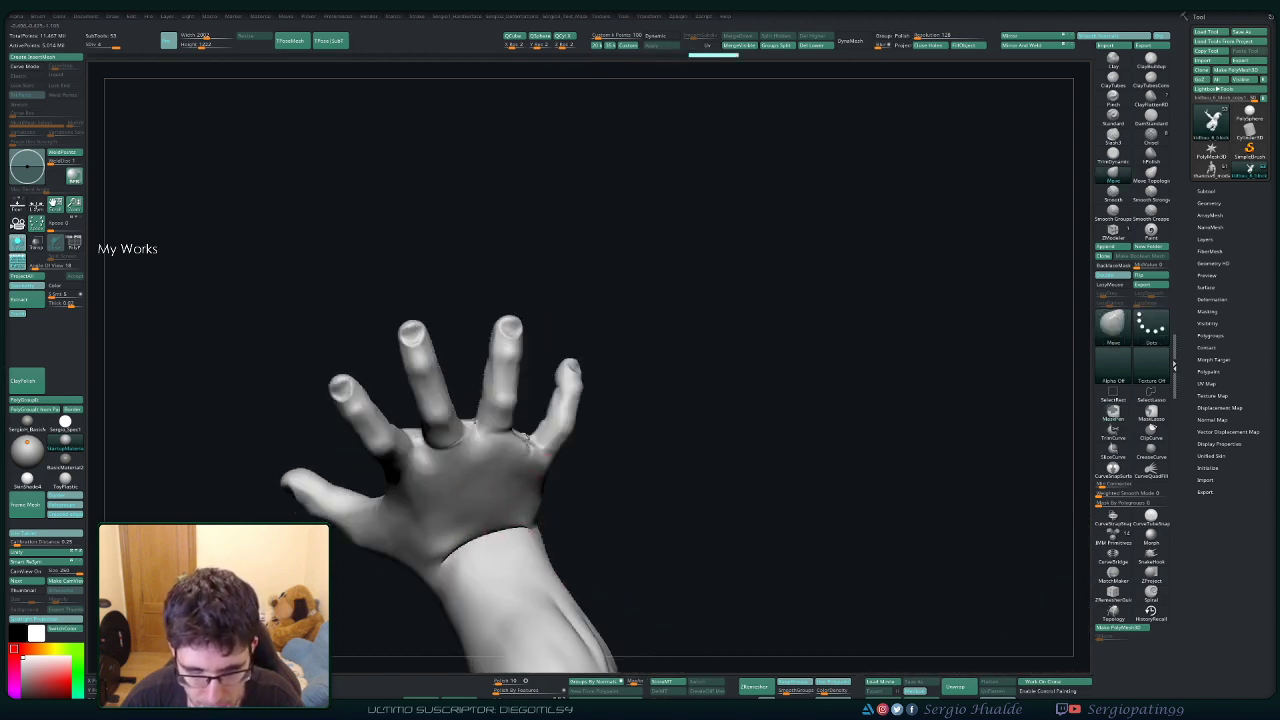
key("ctrl+shift+z")
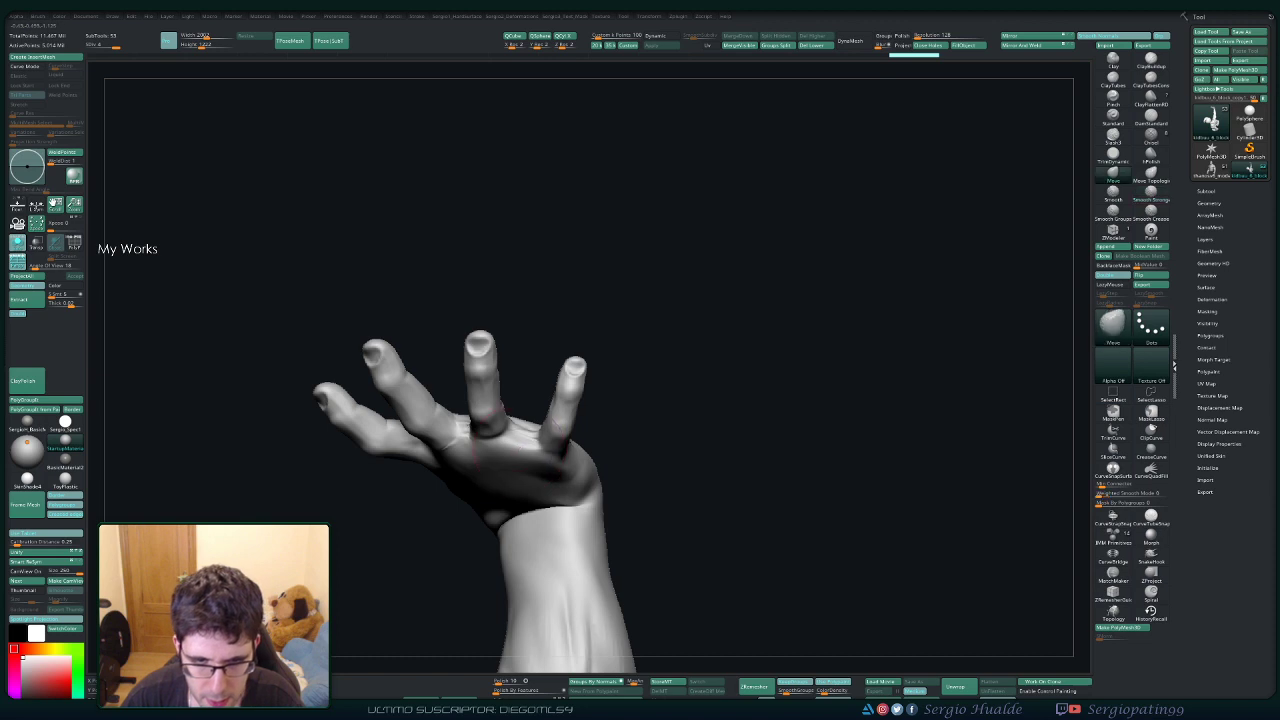
key("ctrl+shift+z")
key("ctrl+shift+z")
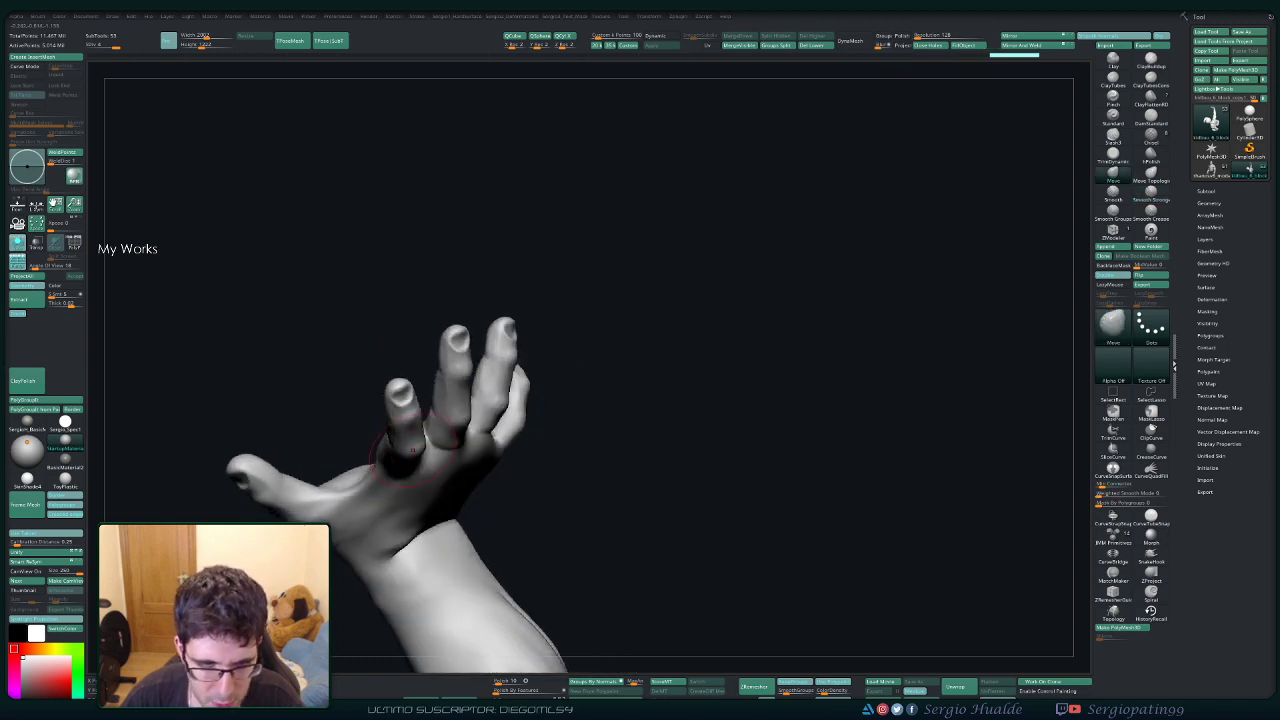
key("ctrl+shift+z")
key("ctrl+shift+z")
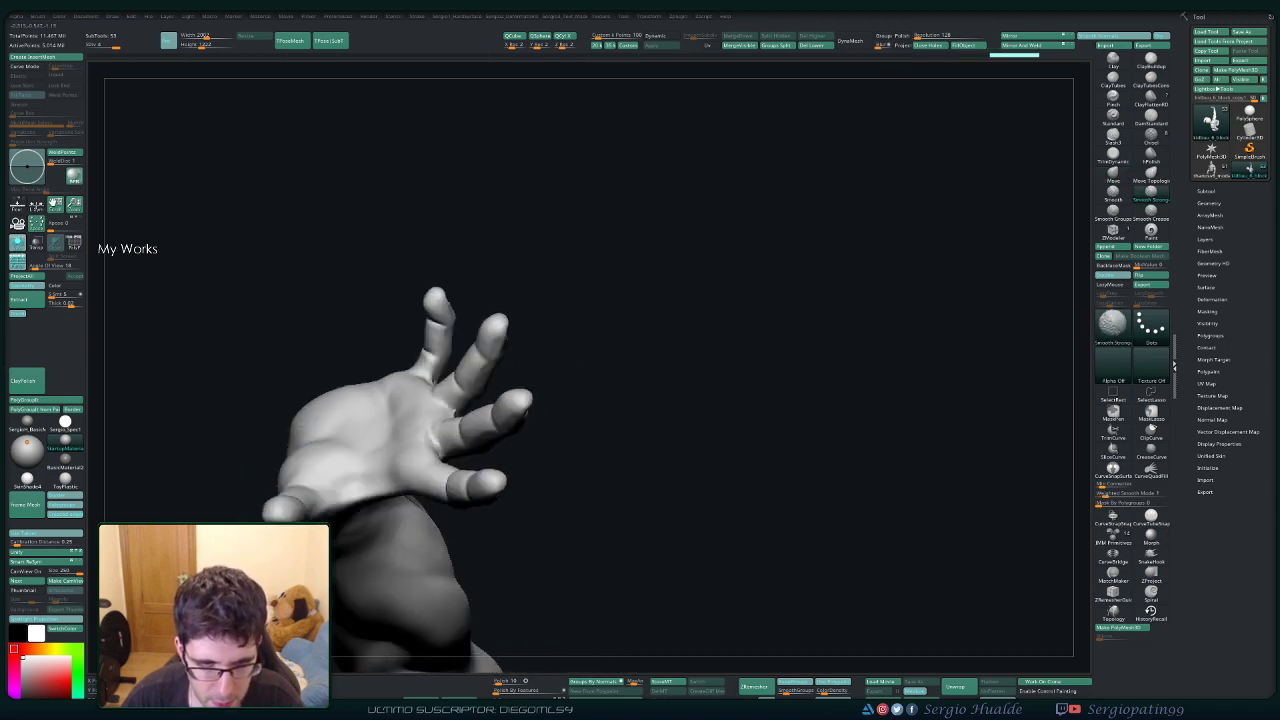
Hide the rest of the body so only the outstretched hand and its forearm section stay shown.
right_click_drag(414, 398, 320, 397)
right_click_drag(320, 397, 620, 340, "ctrl")
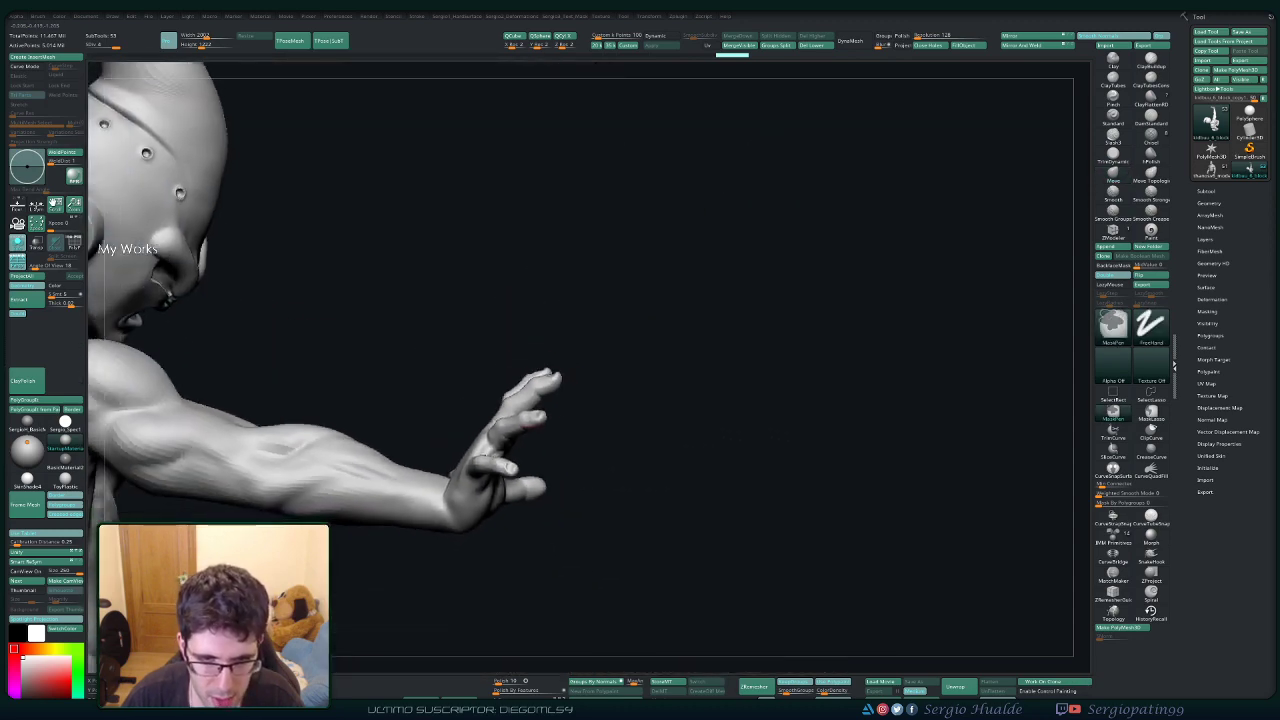
left_click_drag(623, 294, 340, 614, "ctrl+shift")
key("f")
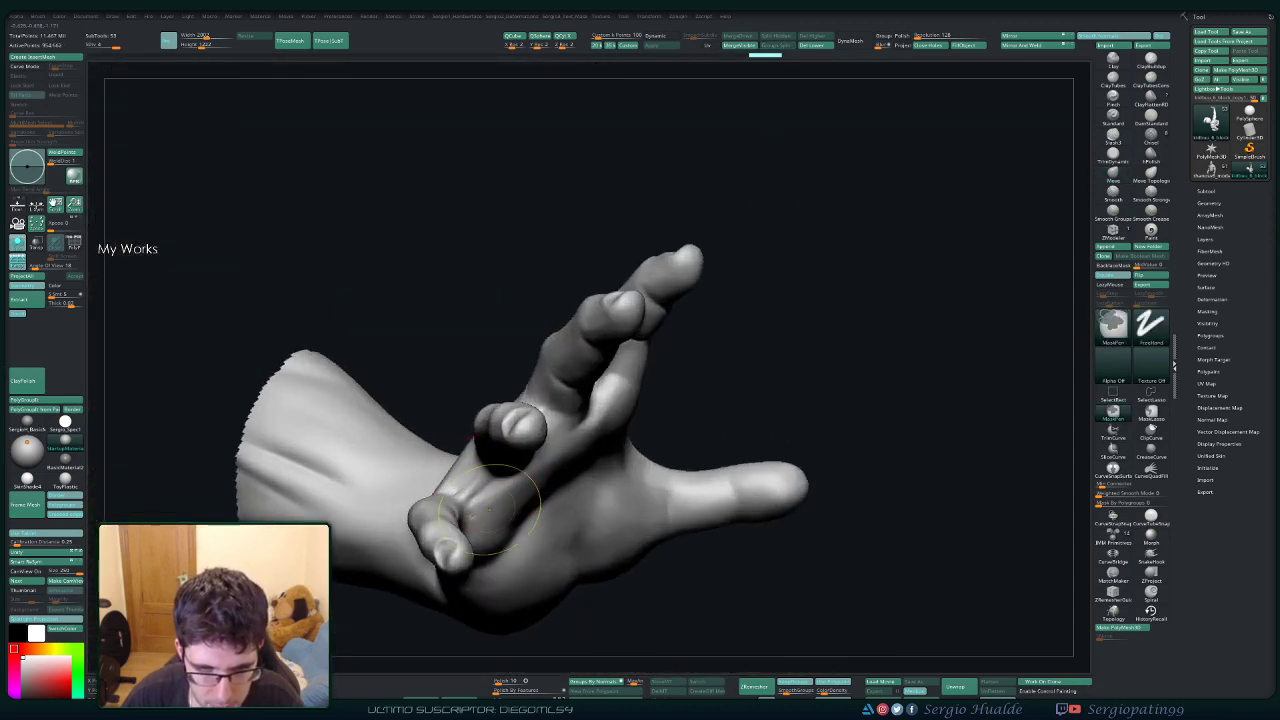
Examine the wireframe and polygroup borders at the little finger's base on the palm side.
right_click_drag(490, 508, 485, 549, "ctrl")
key("shift+f")
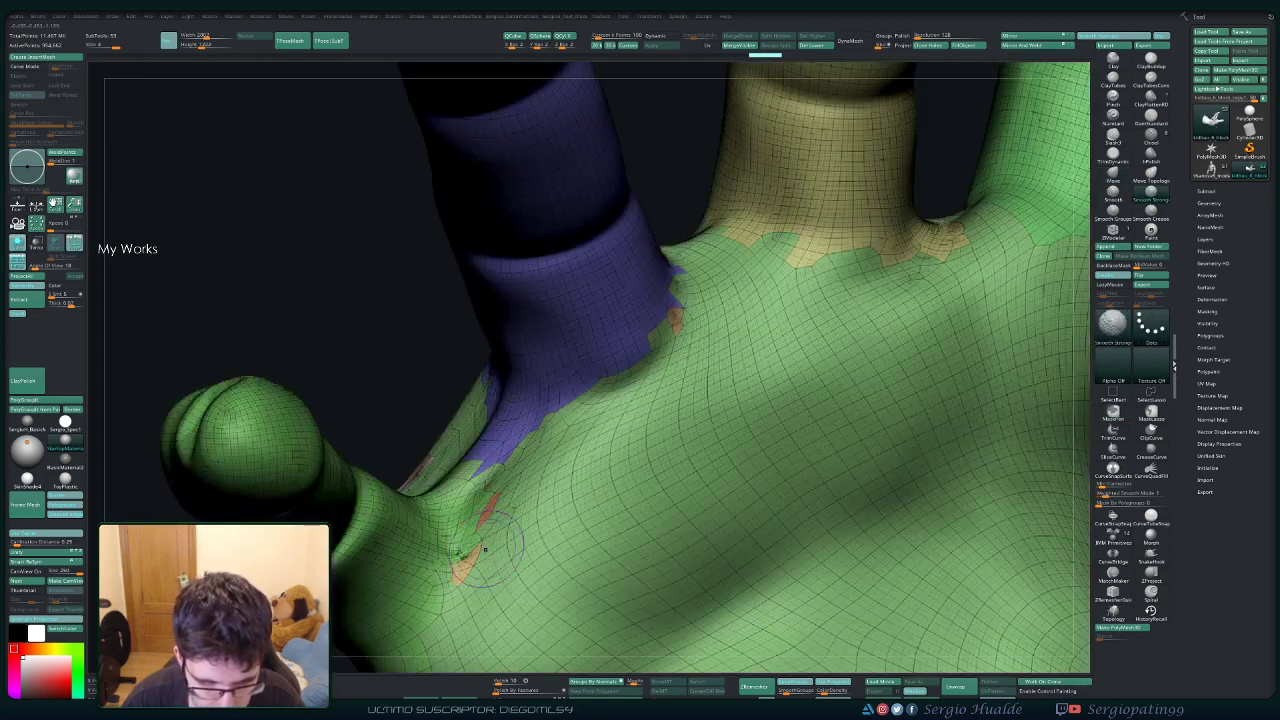
key("ctrl+z")
key("ctrl+z")
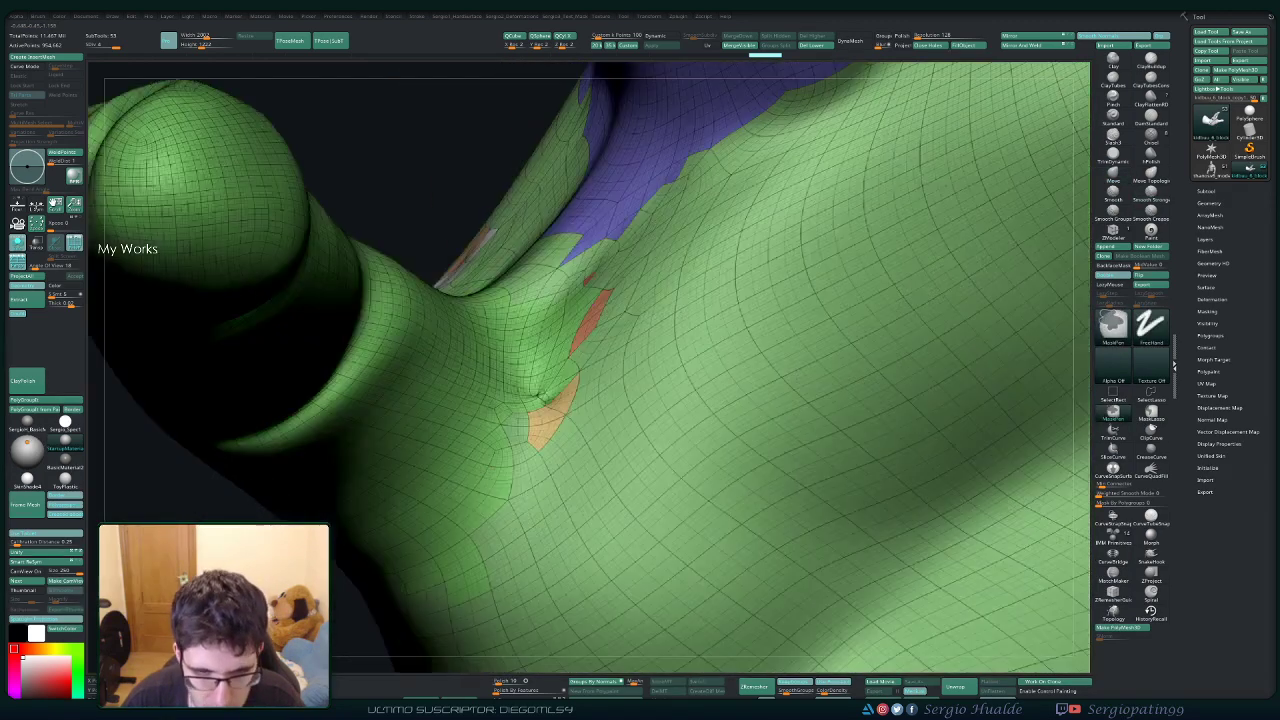
right_click_drag(537, 432, 537, 462, "ctrl")
key("shift+f")
Smooth the pinched geometry where the little finger joins the palm.
left_click_drag(552, 386, 555, 391, "shift")
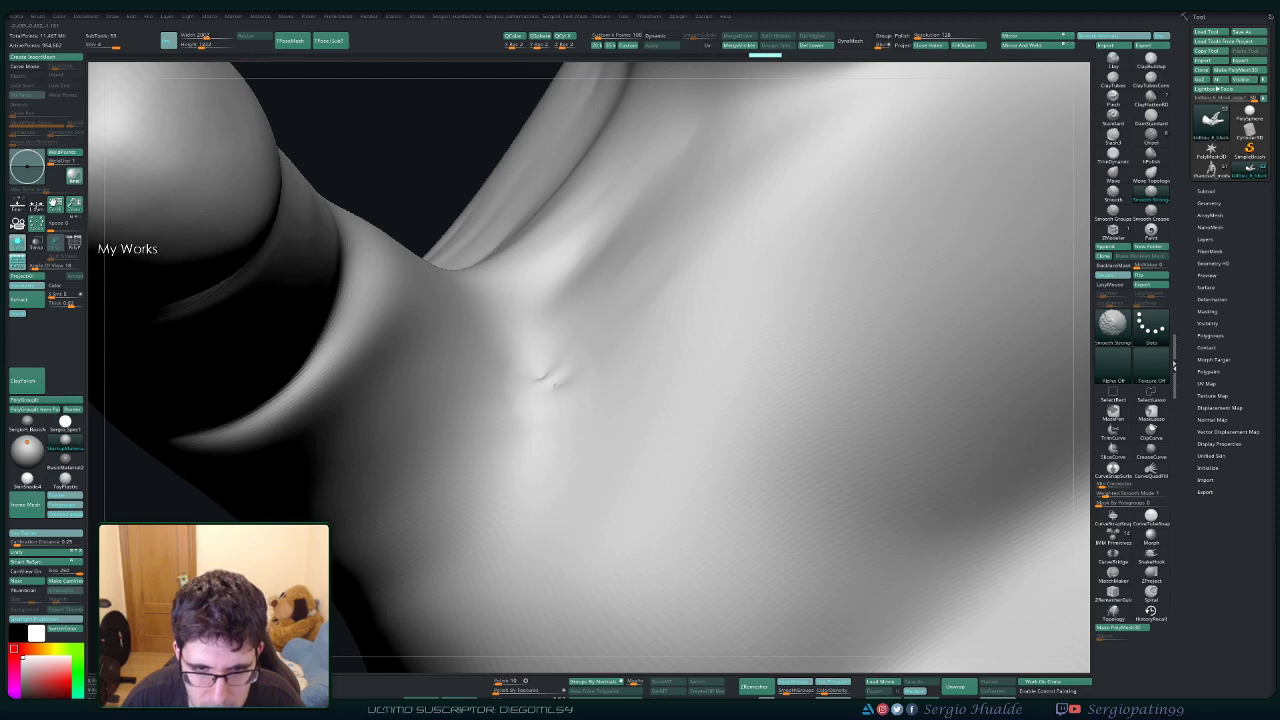
key("ctrl+z")
key("shift+f")
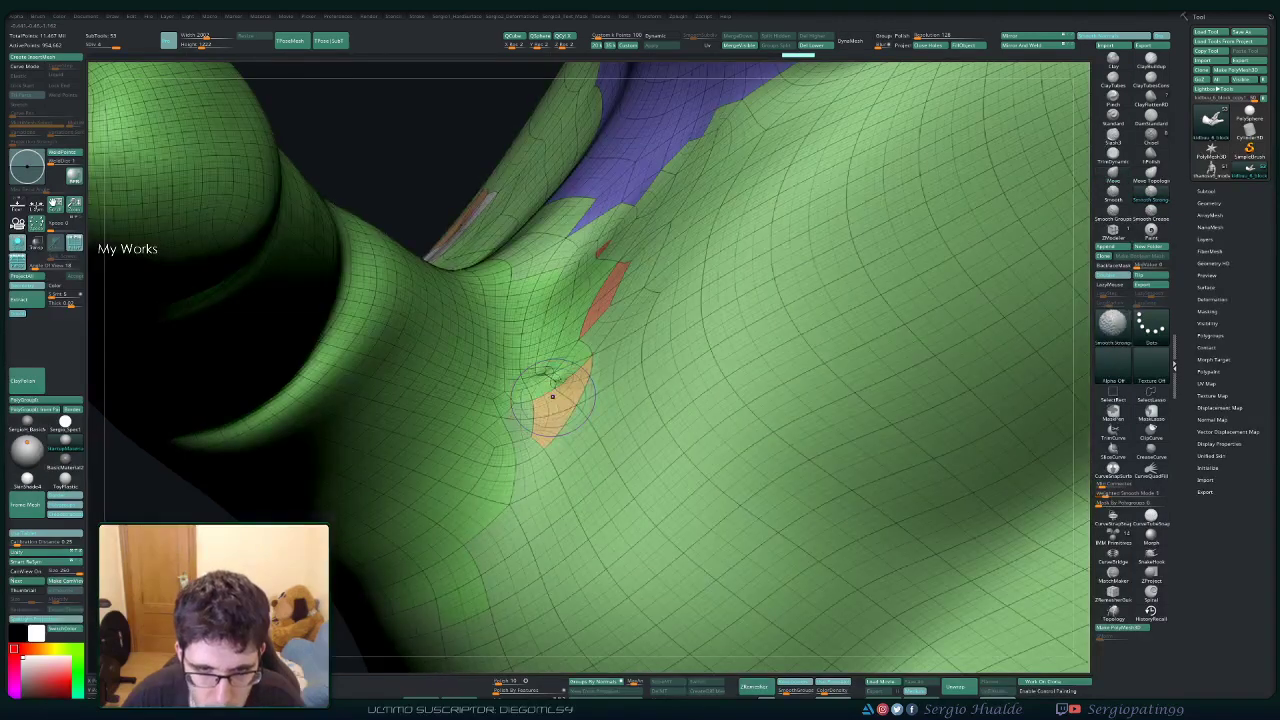
key("shift+f")
key("ctrl+z")
right_click_drag(568, 375, 597, 139, "ctrl")
mouse_move(591, 350)
right_mouse_down()
mouse_move(615, 420)
mouse_move(581, 335)
right_mouse_up()
key("ctrl+z")
key("ctrl+z")
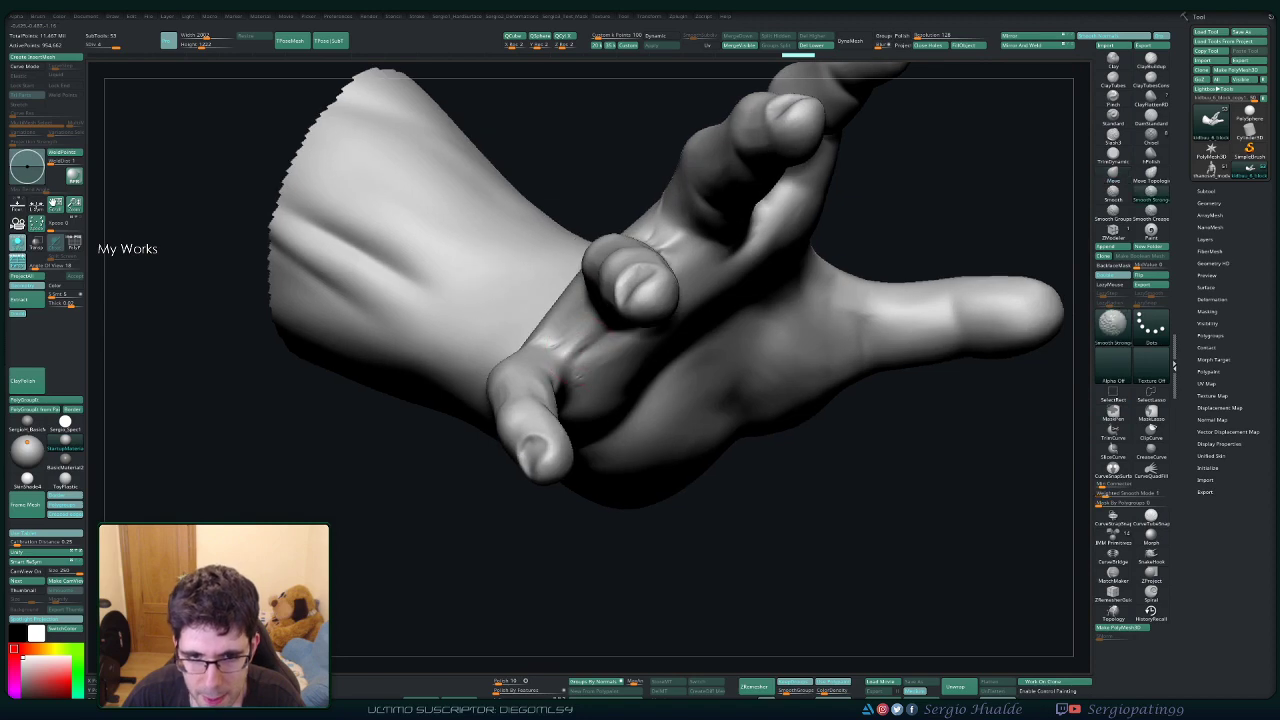
Smooth the creases on the back of the little finger's base, checking them against the wireframe.
right_click_drag(570, 379, 625, 405)
right_click_drag(625, 405, 600, 540, "ctrl")
key("shift+f")
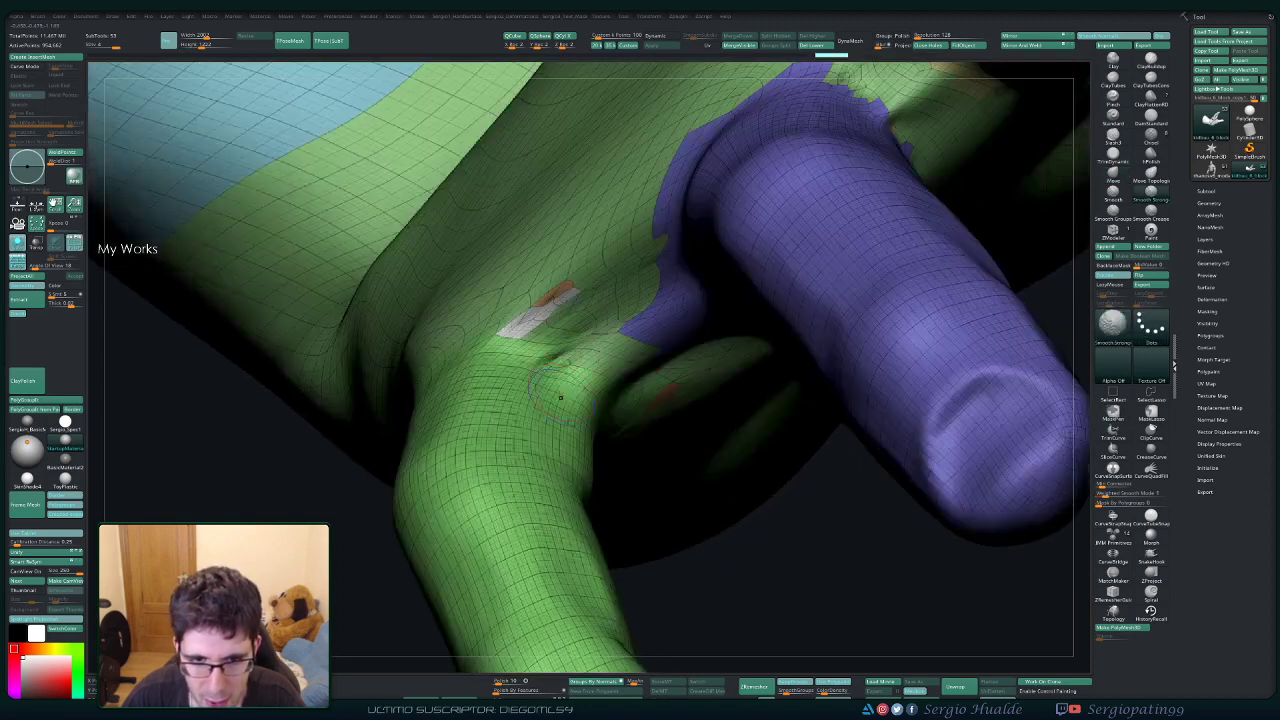
key("shift+f")
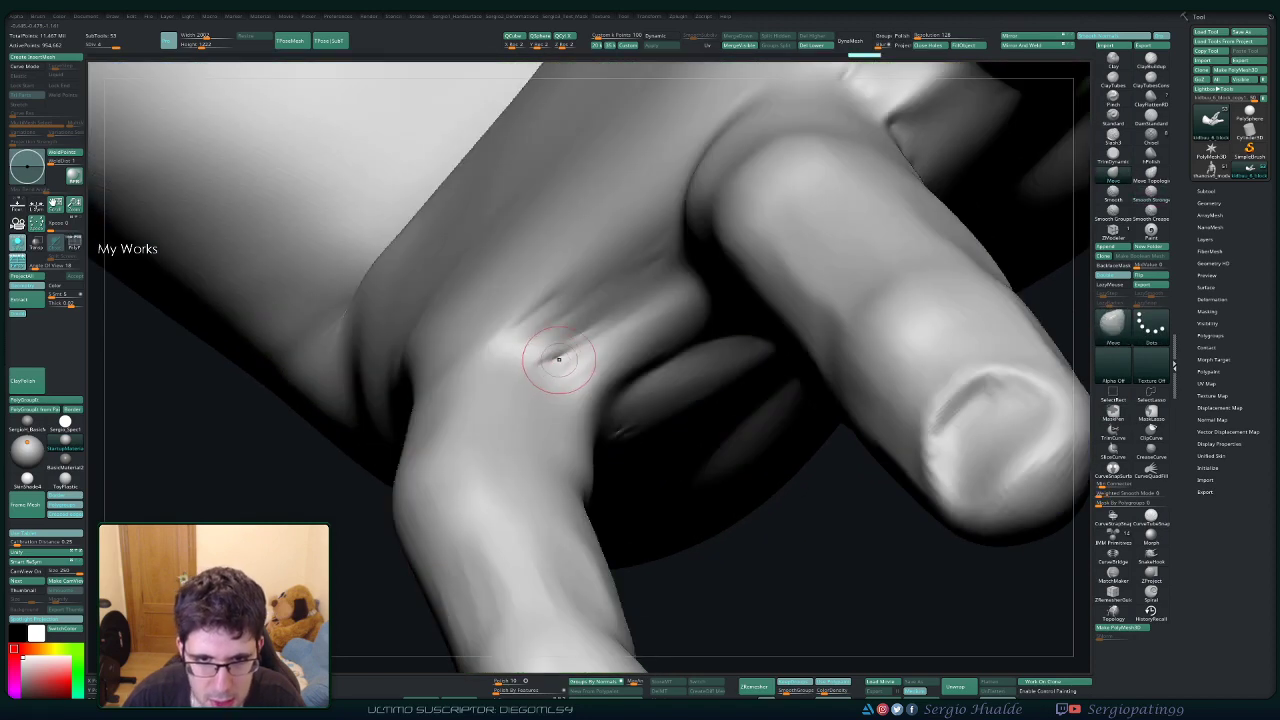
left_click_drag(566, 333, 600, 345, "shift")
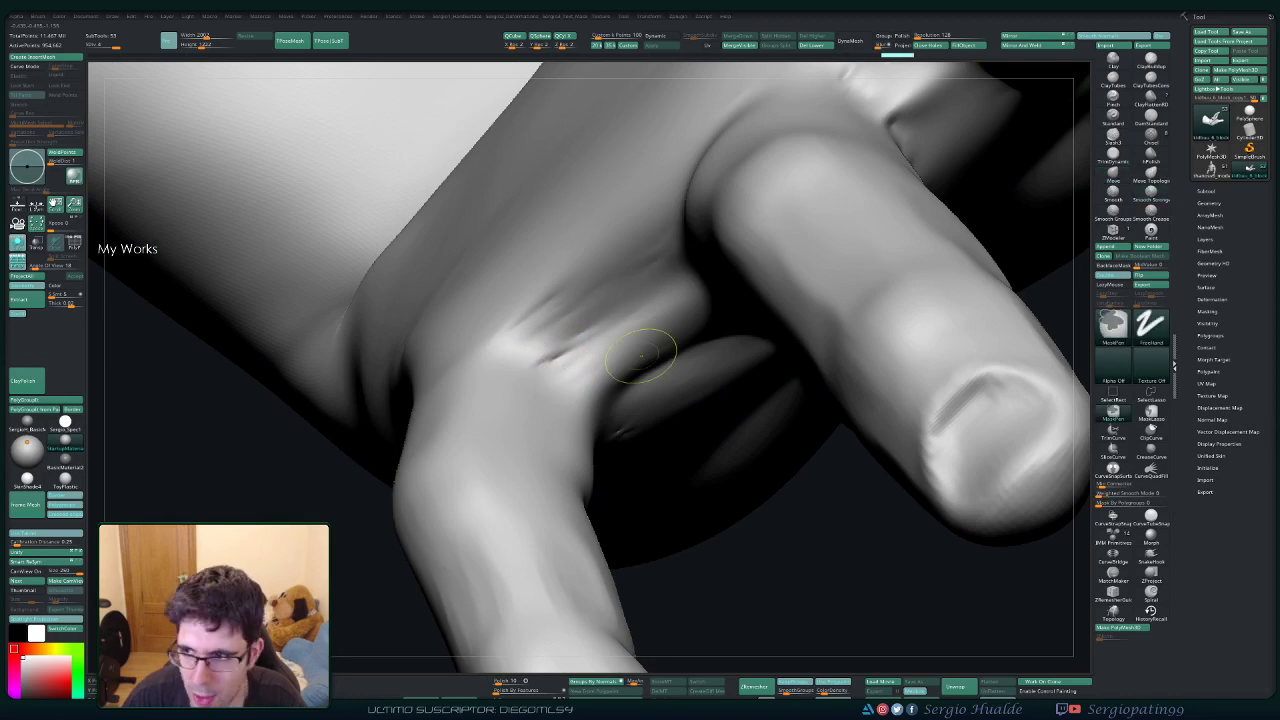
mouse_move(657, 343)
right_mouse_down("ctrl")
mouse_move(726, 225)
mouse_move(588, 300)
right_mouse_up("ctrl")
left_click_drag(590, 305, 600, 345, "shift")
Smooth the bases of the ring and middle fingers on the back of the hand.
right_click_drag(600, 345, 690, 390)
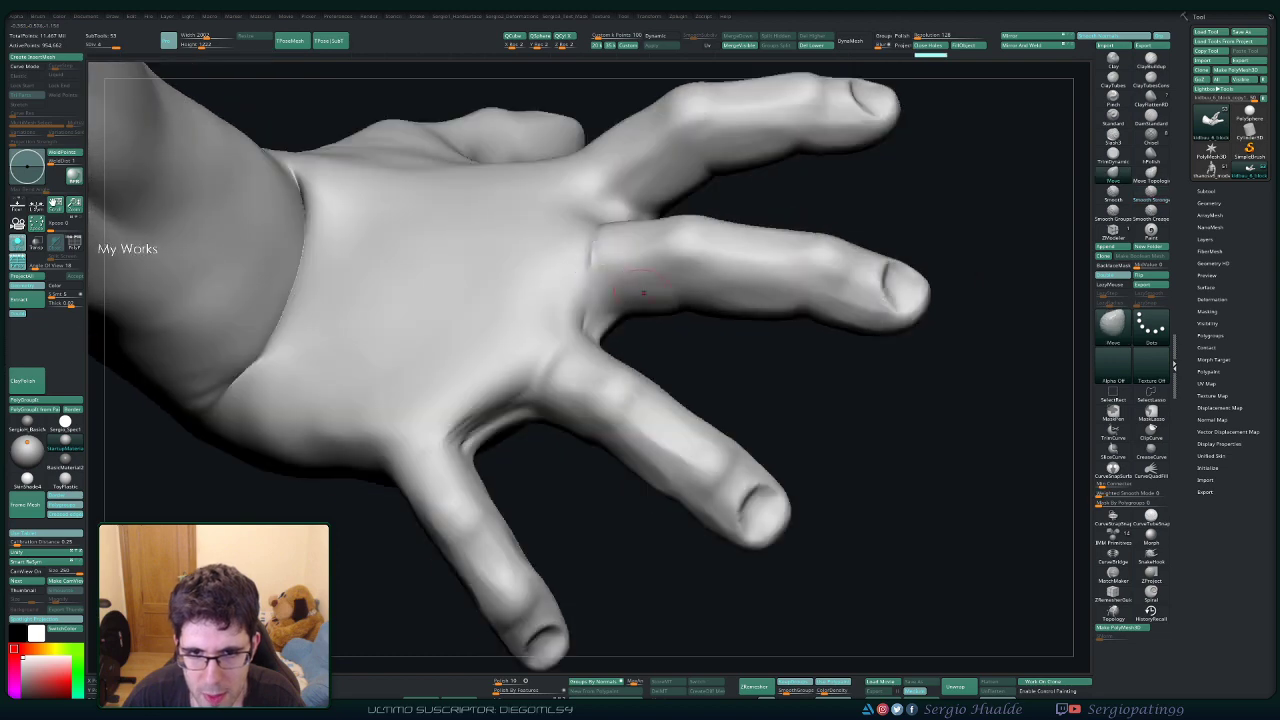
left_click_drag(555, 370, 565, 380, "shift")
key("shift+f")
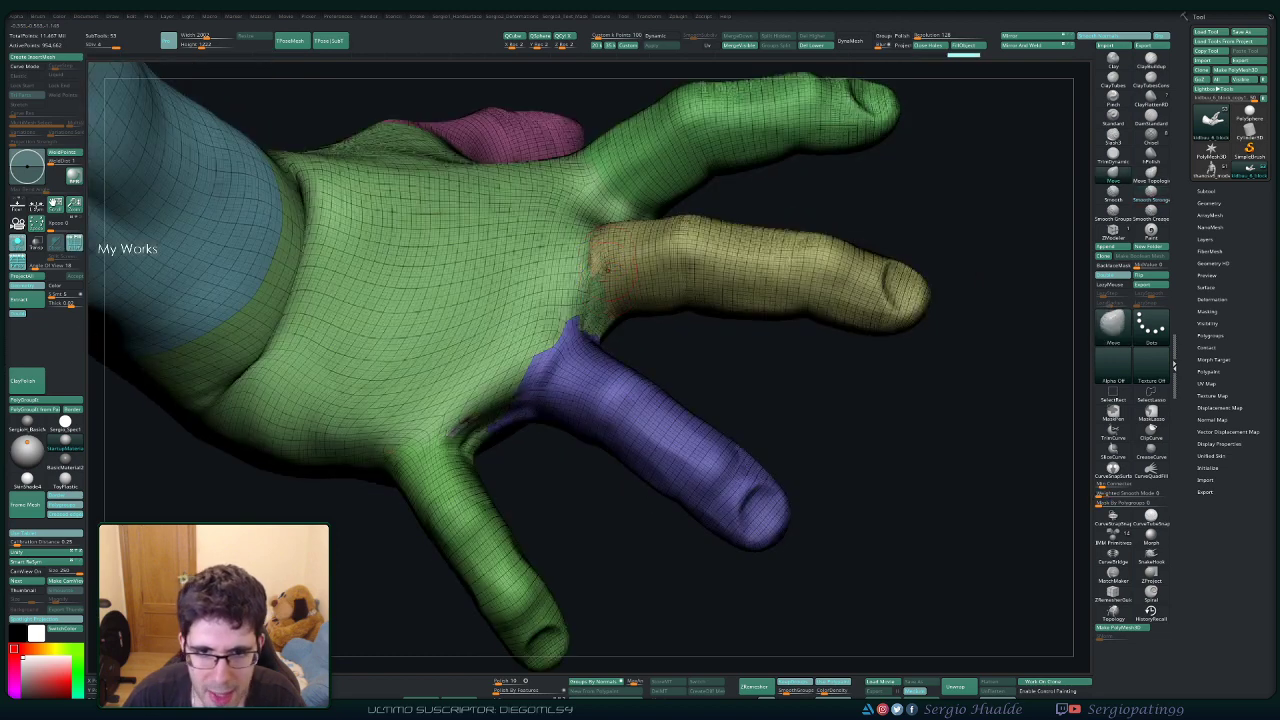
right_click_drag(598, 265, 598, 375, "ctrl")
key("shift+f")
right_click_drag(580, 283, 596, 120, "ctrl")
right_click_drag(596, 120, 610, 150)
right_click_drag(600, 400, 530, 270)
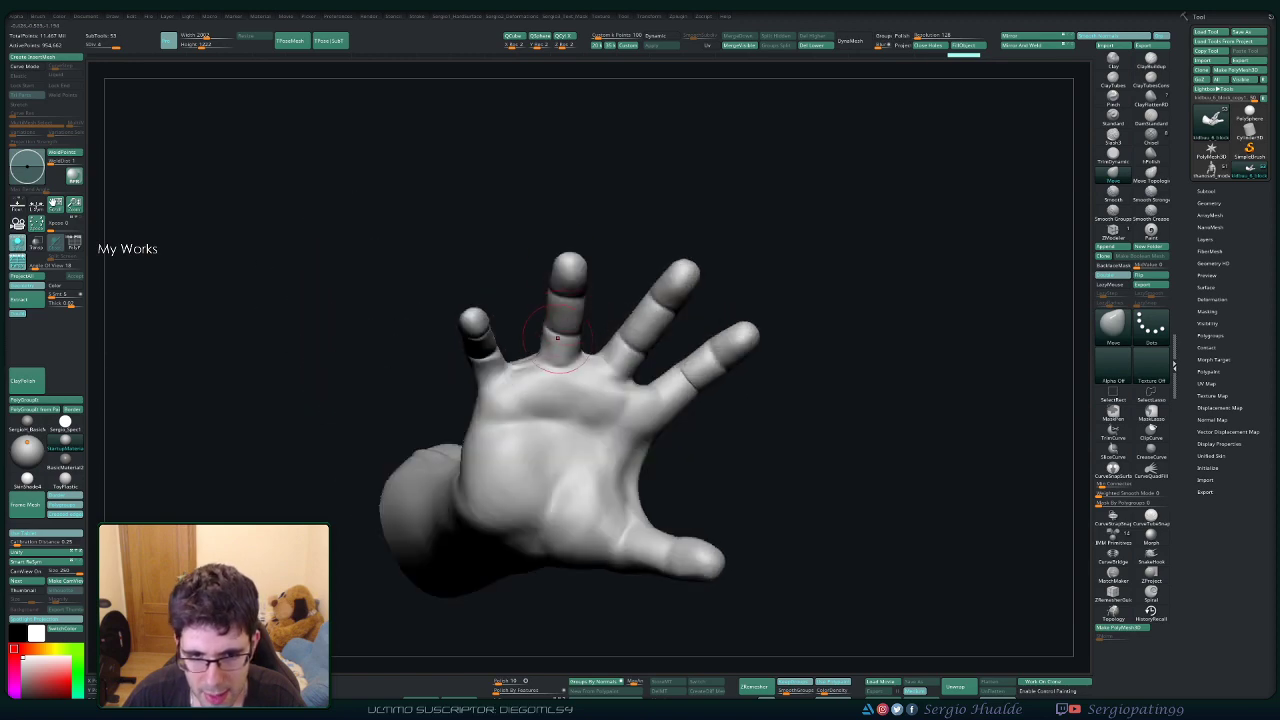
Compare the hand's pose with the cuff and energy sphere by temporarily showing the other parts.
right_click_drag(550, 372, 600, 350)
key("alt+s")
mouse_move(594, 407)
right_mouse_down()
mouse_move(560, 410)
mouse_move(590, 450)
mouse_move(590, 418)
right_mouse_up()
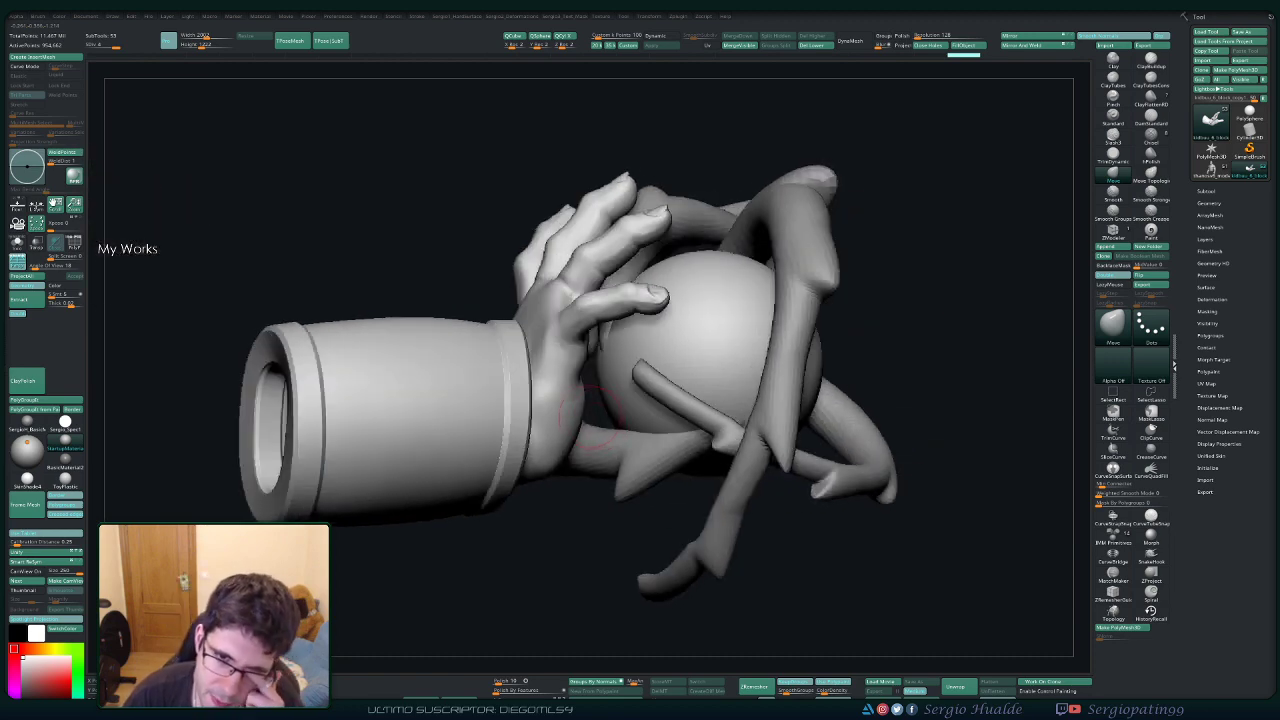
key("alt+s")
Refine the little finger's middle segment and fingertip with smoothing strokes.
mouse_move(614, 349)
right_mouse_down("ctrl")
mouse_move(618, 425)
mouse_move(530, 357)
right_mouse_up("ctrl")
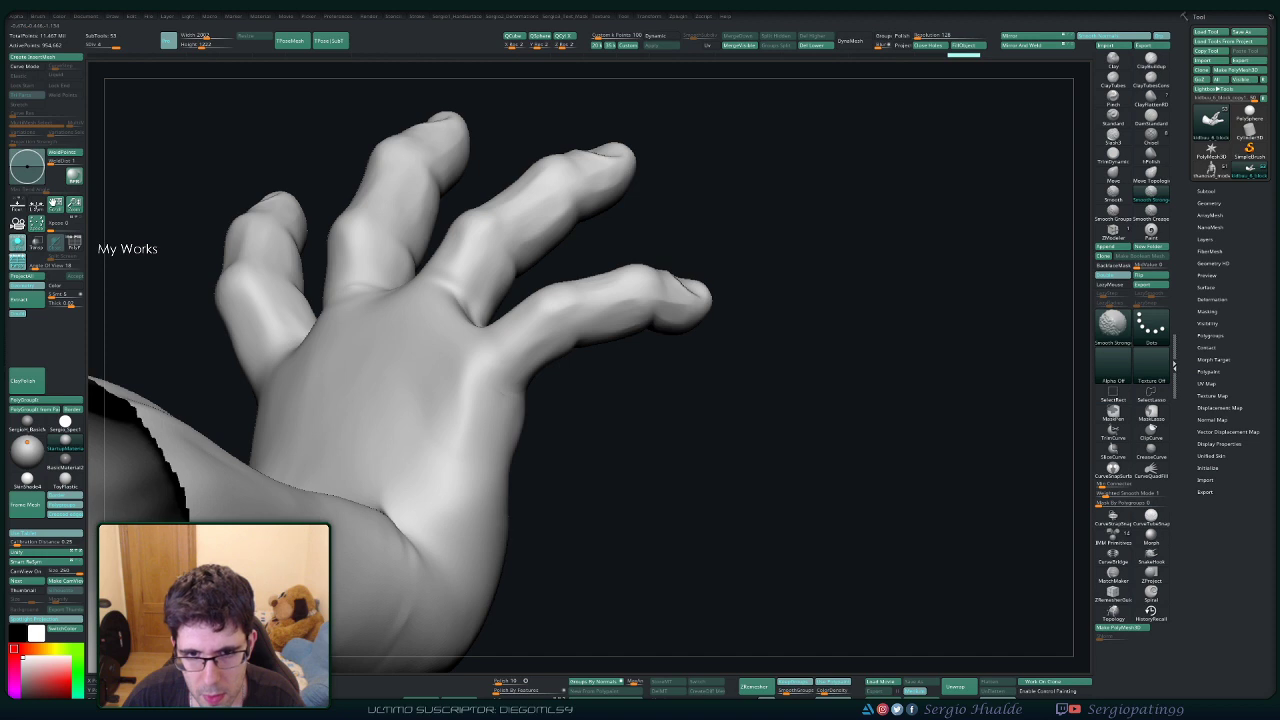
left_click_drag(590, 312, 614, 306, "shift")
right_click_drag(640, 330, 548, 296)
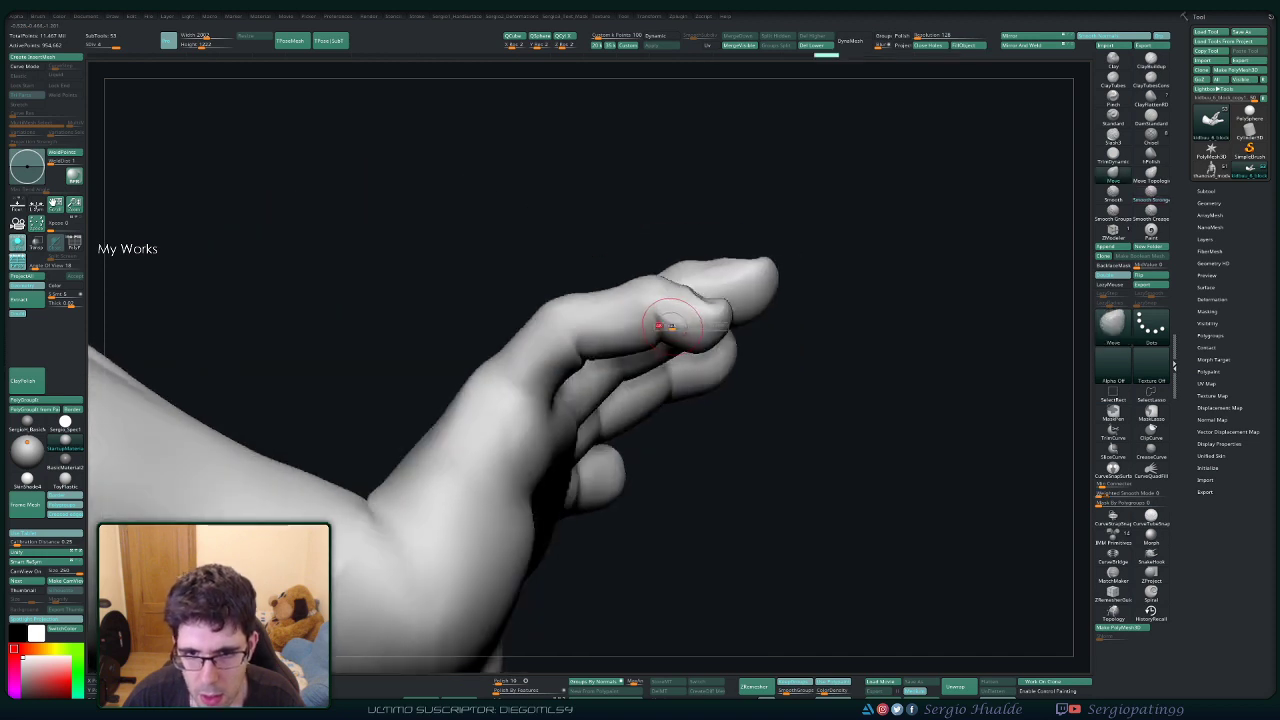
right_click_drag(694, 333, 543, 380)
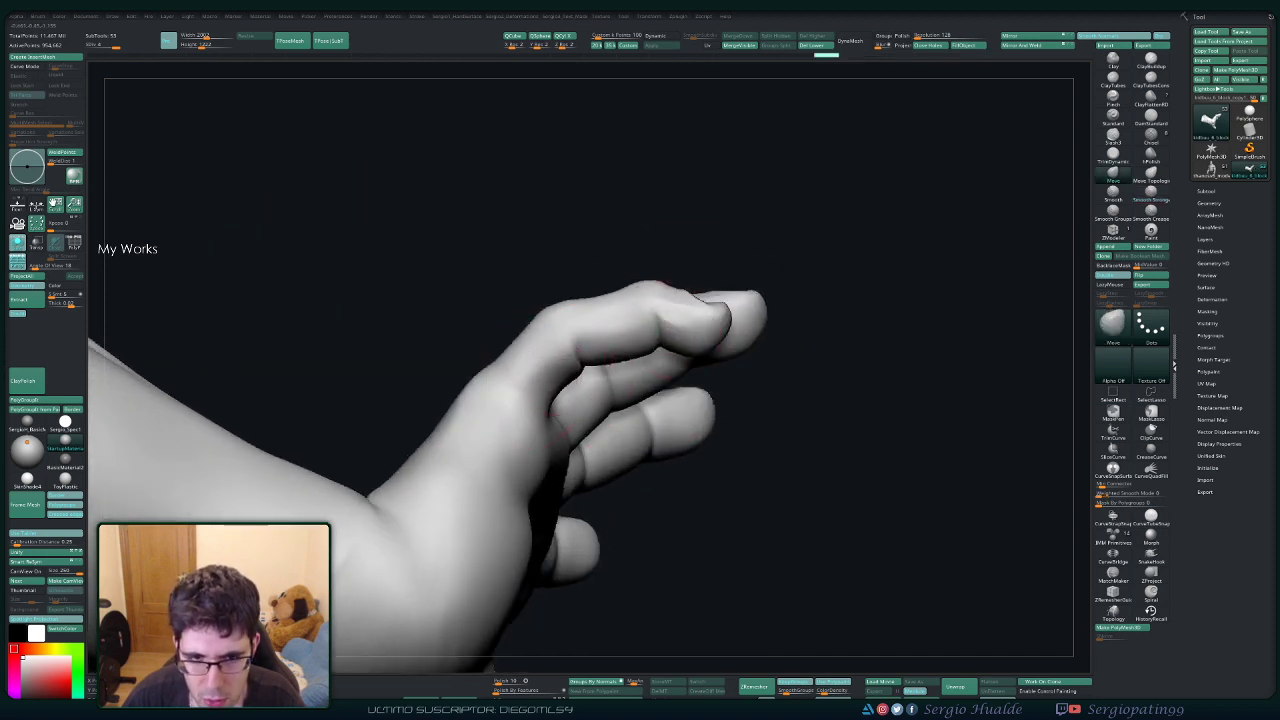
right_click_drag(680, 345, 636, 295)
mouse_move(645, 335)
right_mouse_down()
mouse_move(650, 326)
mouse_move(643, 354)
right_mouse_up()
mouse_move(633, 353)
left_mouse_down("shift")
mouse_move(660, 321)
mouse_move(640, 342)
left_mouse_up("shift")
mouse_move(640, 342)
right_mouse_down()
mouse_move(638, 416)
mouse_move(617, 358)
mouse_move(662, 362)
mouse_move(657, 343)
mouse_move(676, 340)
right_mouse_up()
Isolate the fingernails part and mask every nail except the little finger's.
key("shift+s")
left_click(668, 357, "ctrl+shift")
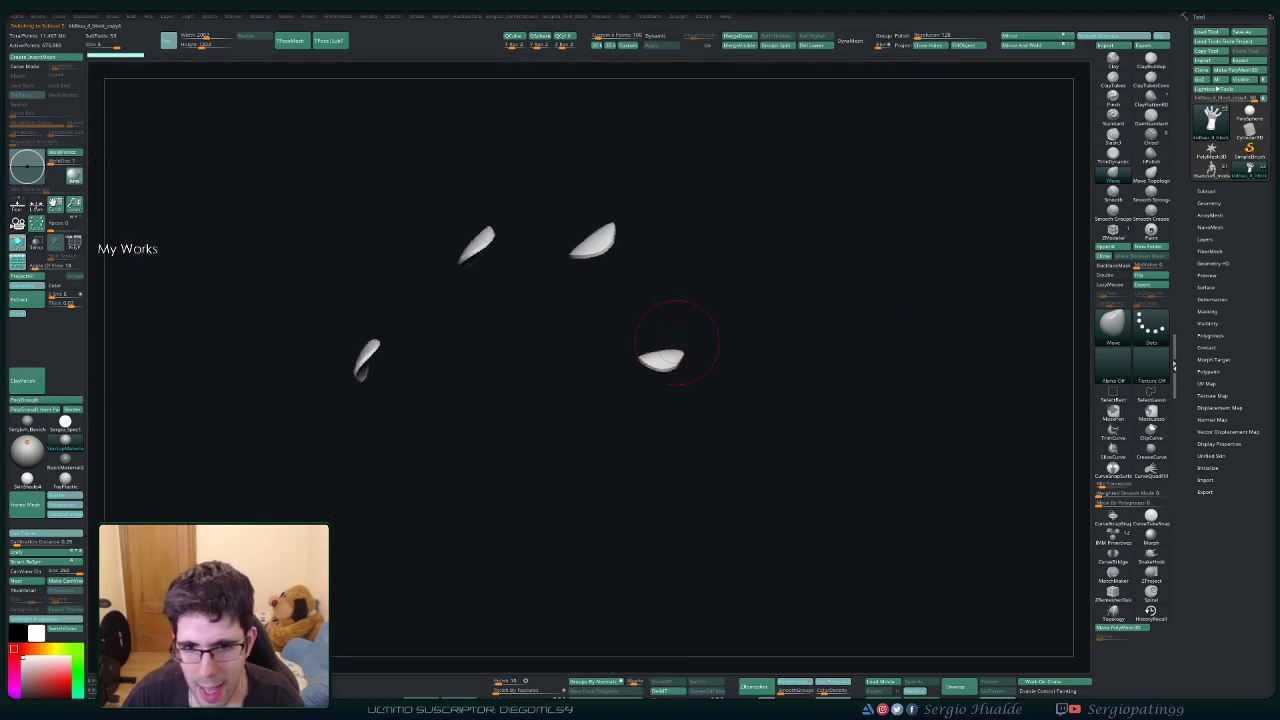
key("ctrl")
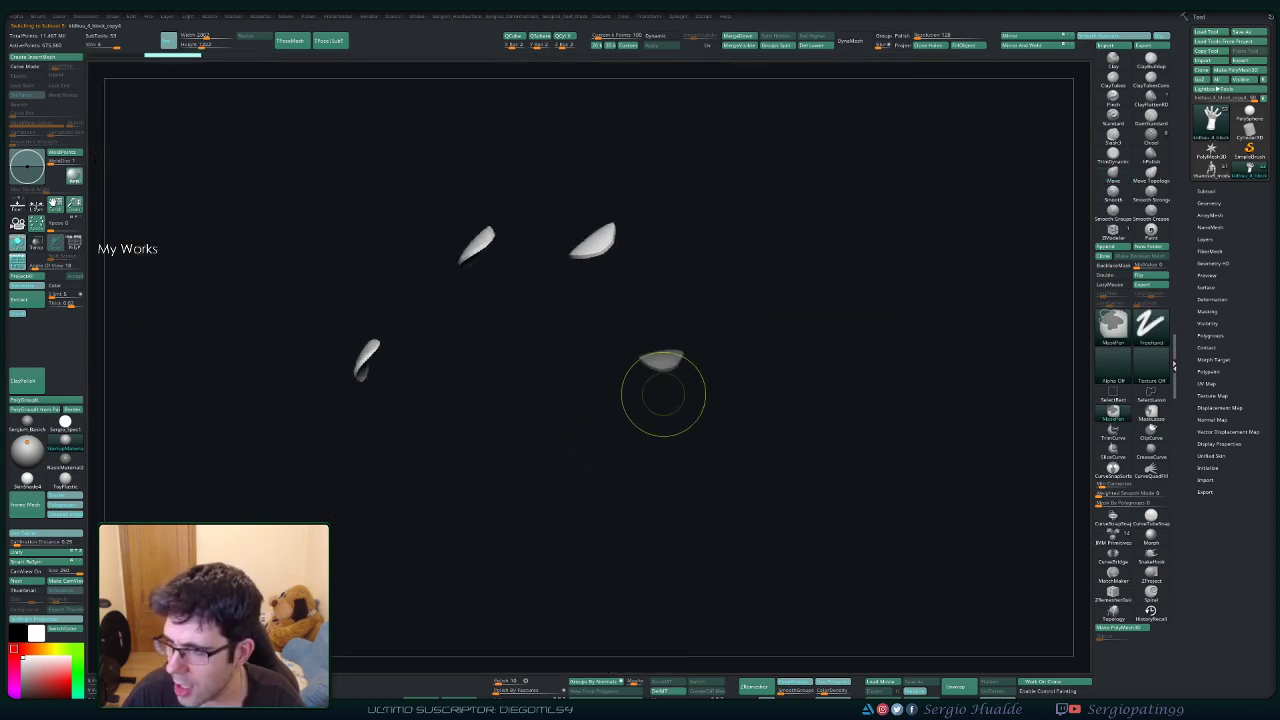
left_click(663, 394, "ctrl")
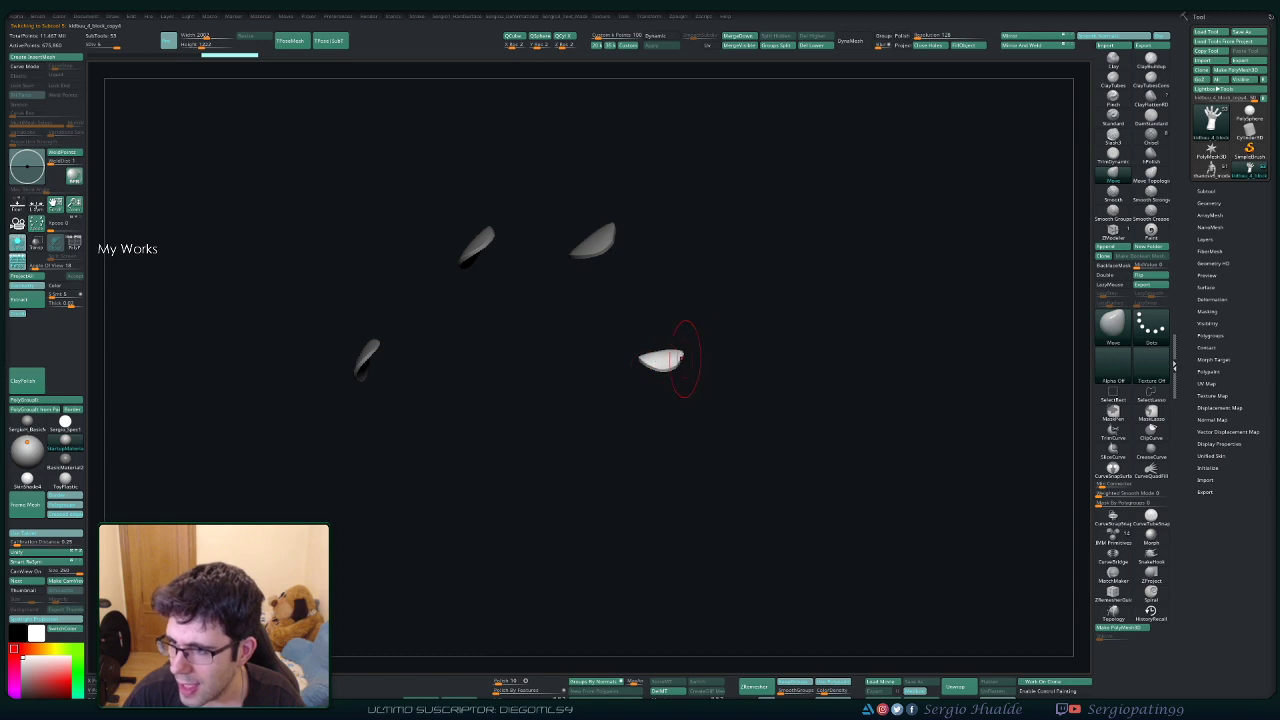
mouse_move(685, 358)
right_mouse_down("ctrl")
mouse_move(649, 214)
mouse_move(714, 308)
right_mouse_up("ctrl")
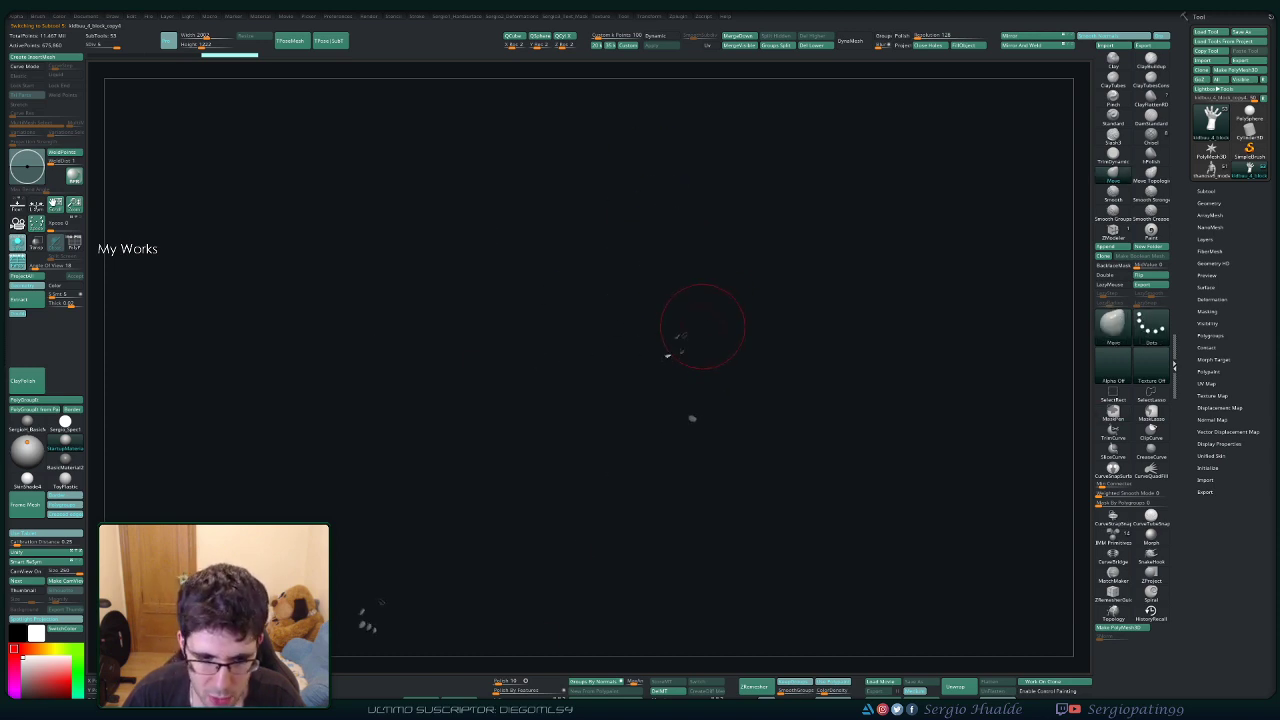
left_click(724, 326, "ctrl")
left_click(727, 330, "ctrl")
right_click_drag(677, 334, 703, 523, "ctrl")
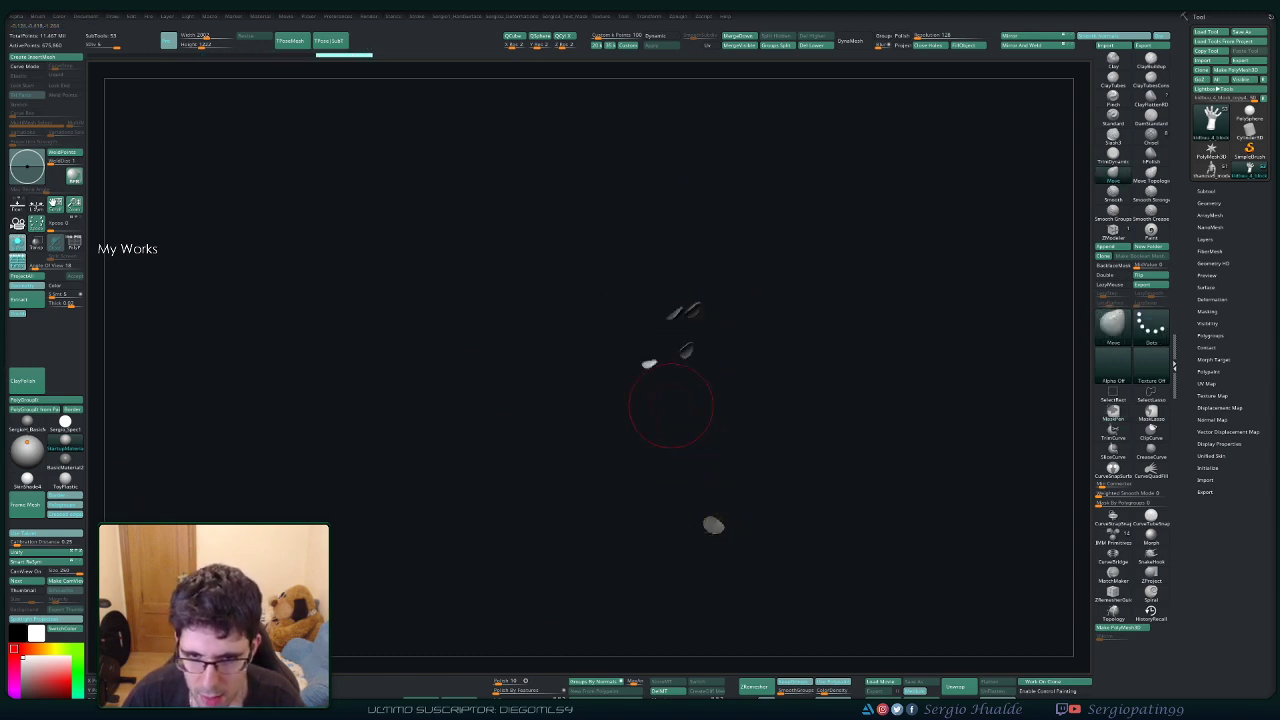
Show the surrounding parts and fit the little finger's nail onto its nail bed with the transform gizmo.
key("alt+s")
right_click_drag(657, 357, 676, 500, "ctrl")
key("w")
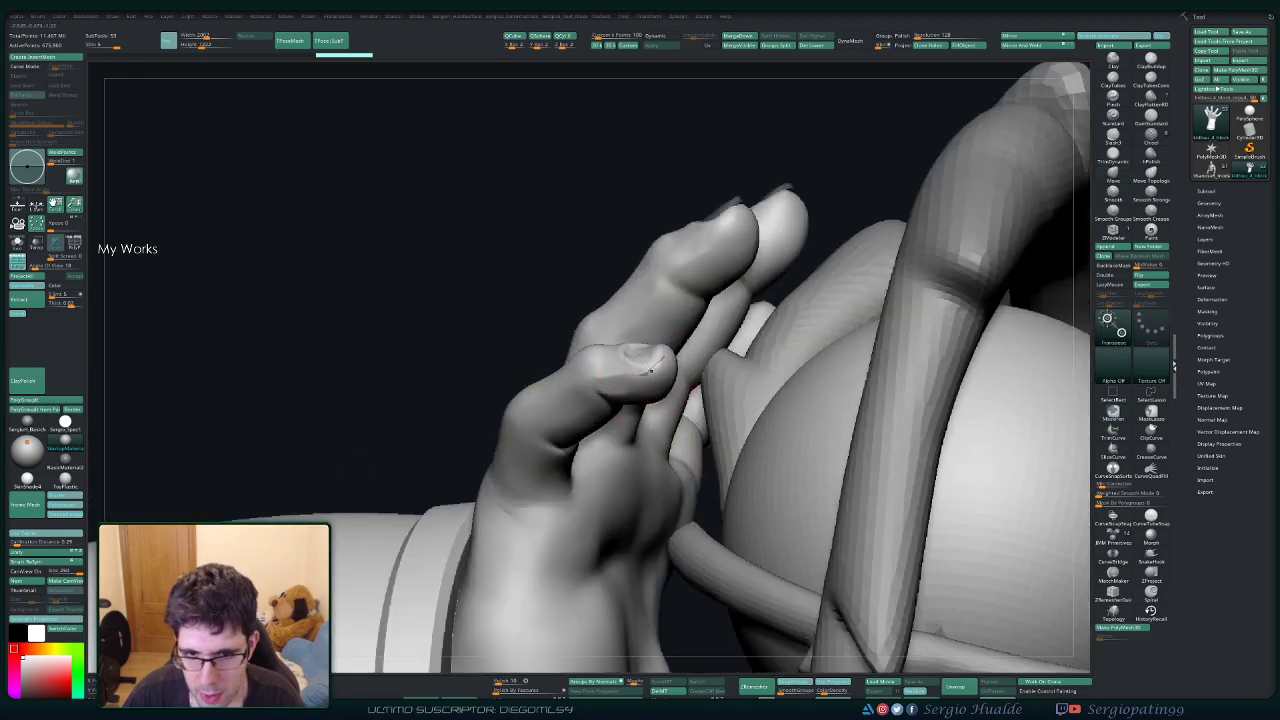
key("w")
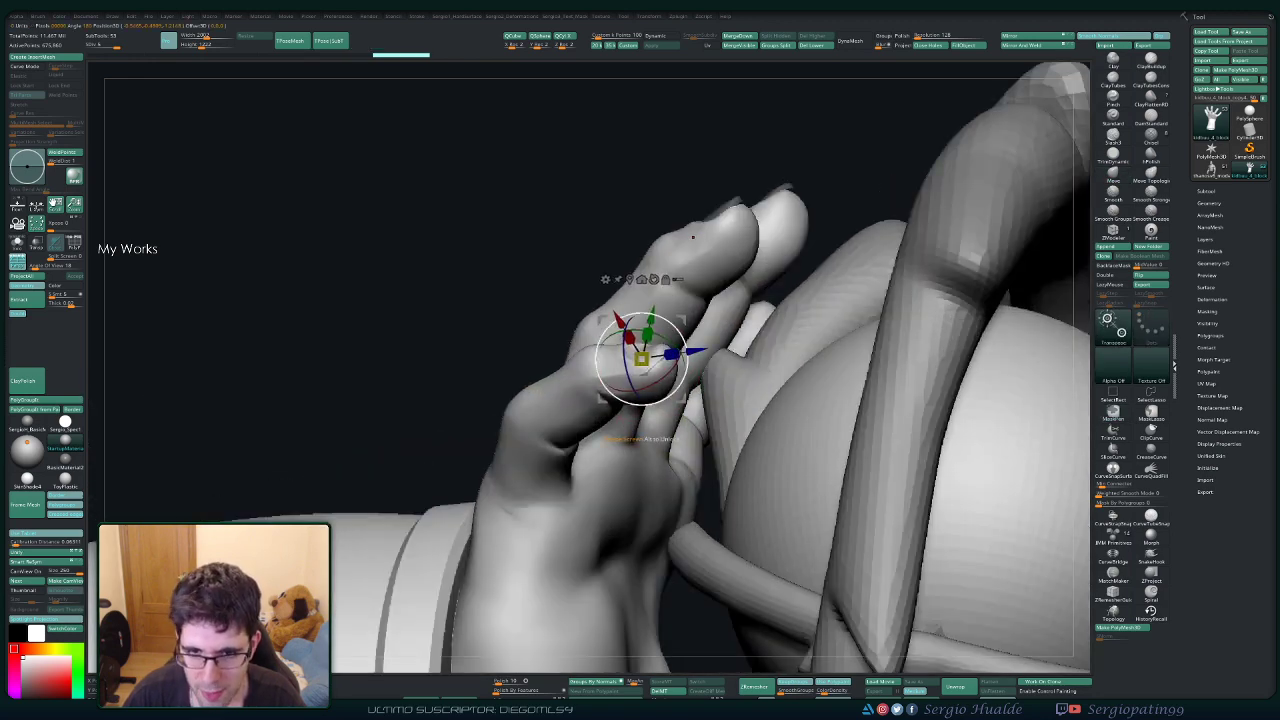
right_click_drag(604, 439, 648, 375)
left_click_drag(716, 293, 712, 289)
right_click_drag(690, 420, 890, 360)
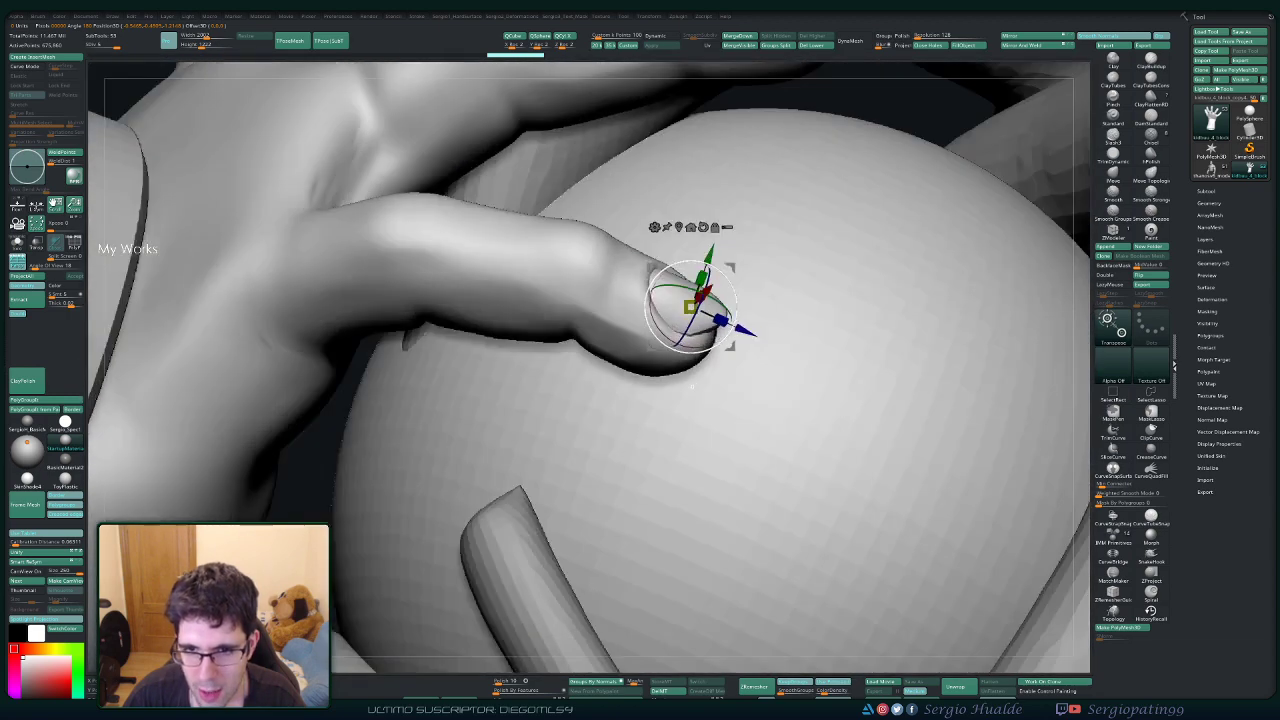
right_click_drag(690, 385, 670, 400)
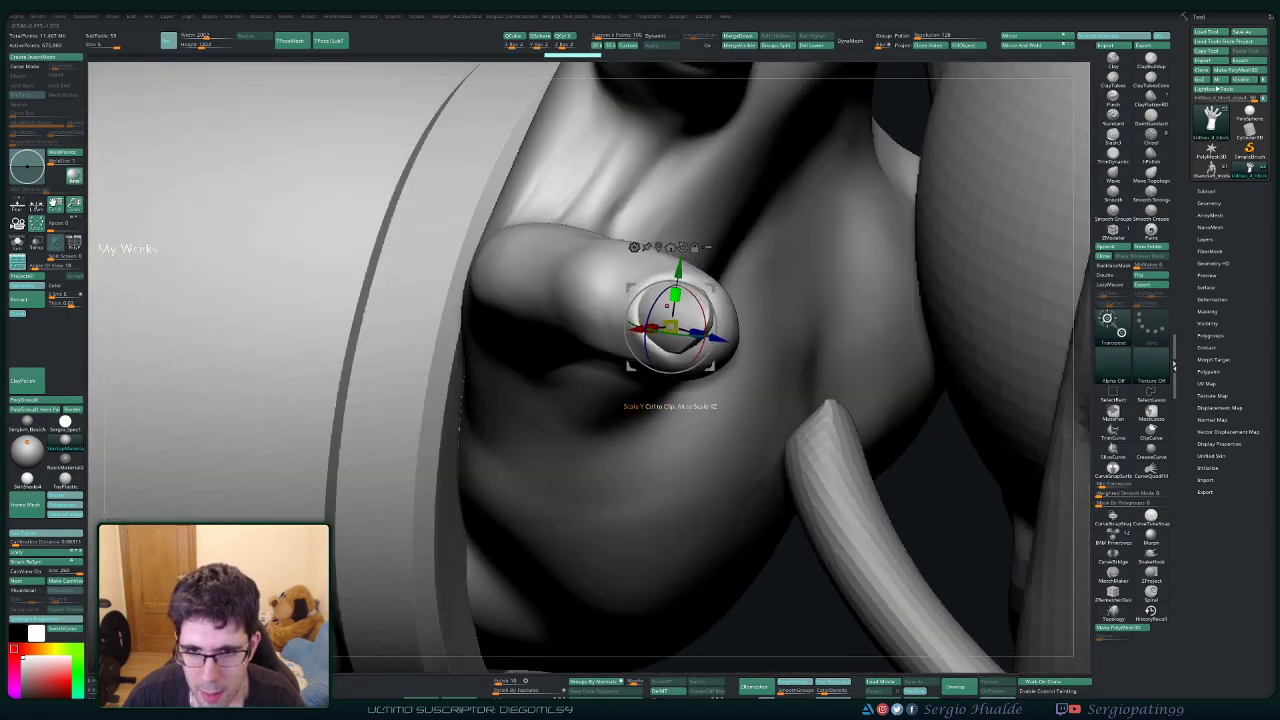
mouse_move(697, 320)
right_mouse_down()
mouse_move(680, 400)
mouse_move(712, 240)
right_mouse_up()
key("q")
Switch to the hand part and smooth the little finger's outer segments with strong smoothing.
mouse_move(620, 420)
right_mouse_down()
mouse_move(665, 370)
mouse_move(640, 415)
right_mouse_up()
left_click(630, 405, "alt")
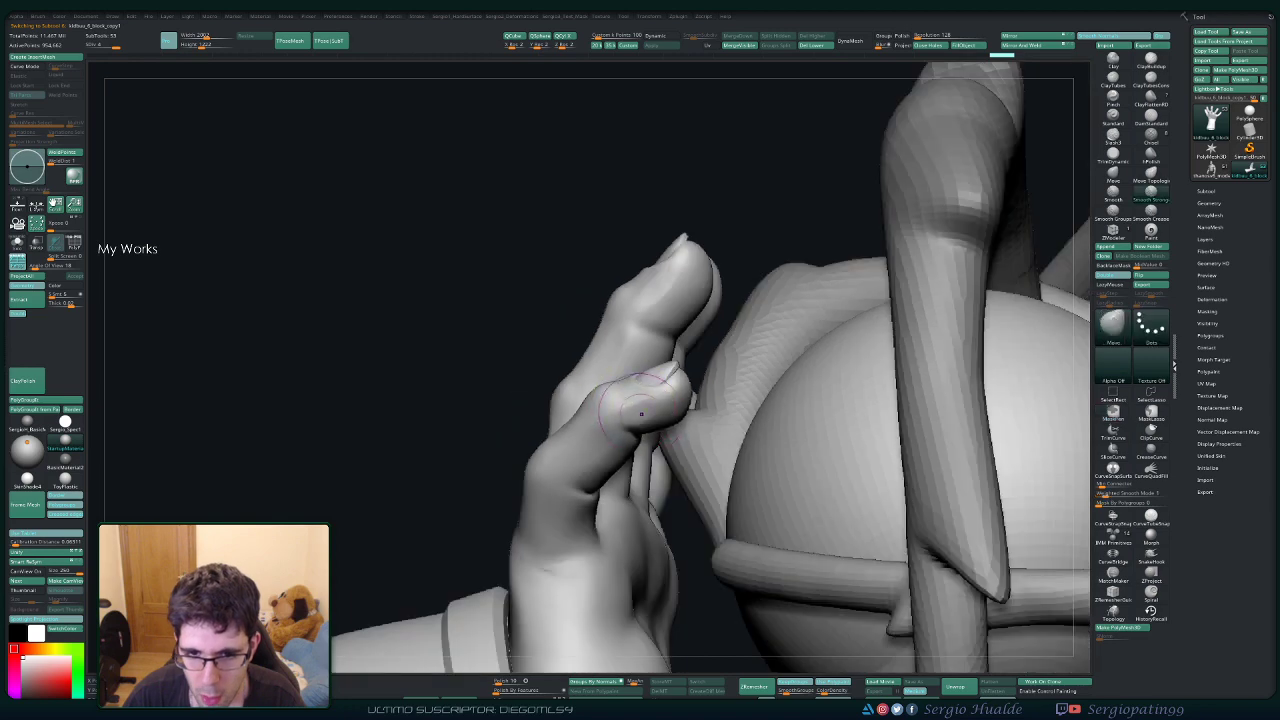
key("shift")
key("shift")
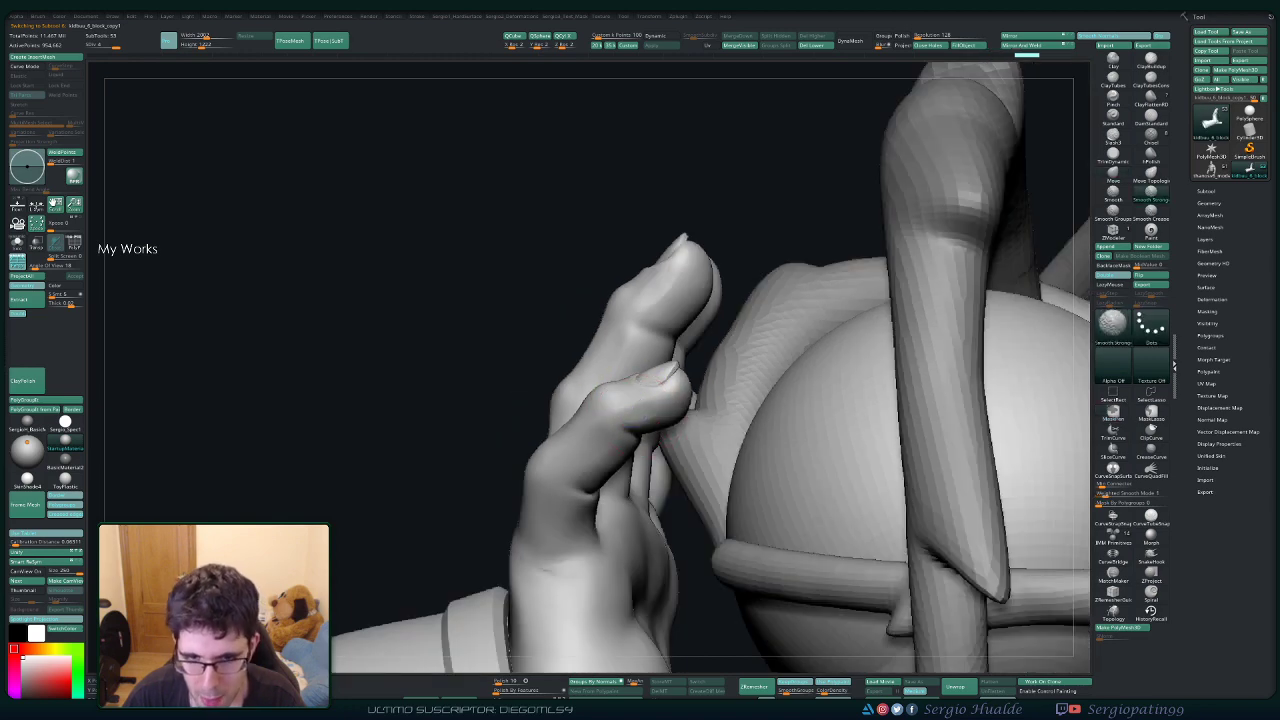
left_click_drag(586, 438, 609, 452, "shift")
right_click_drag(609, 452, 521, 561)
key("shift")
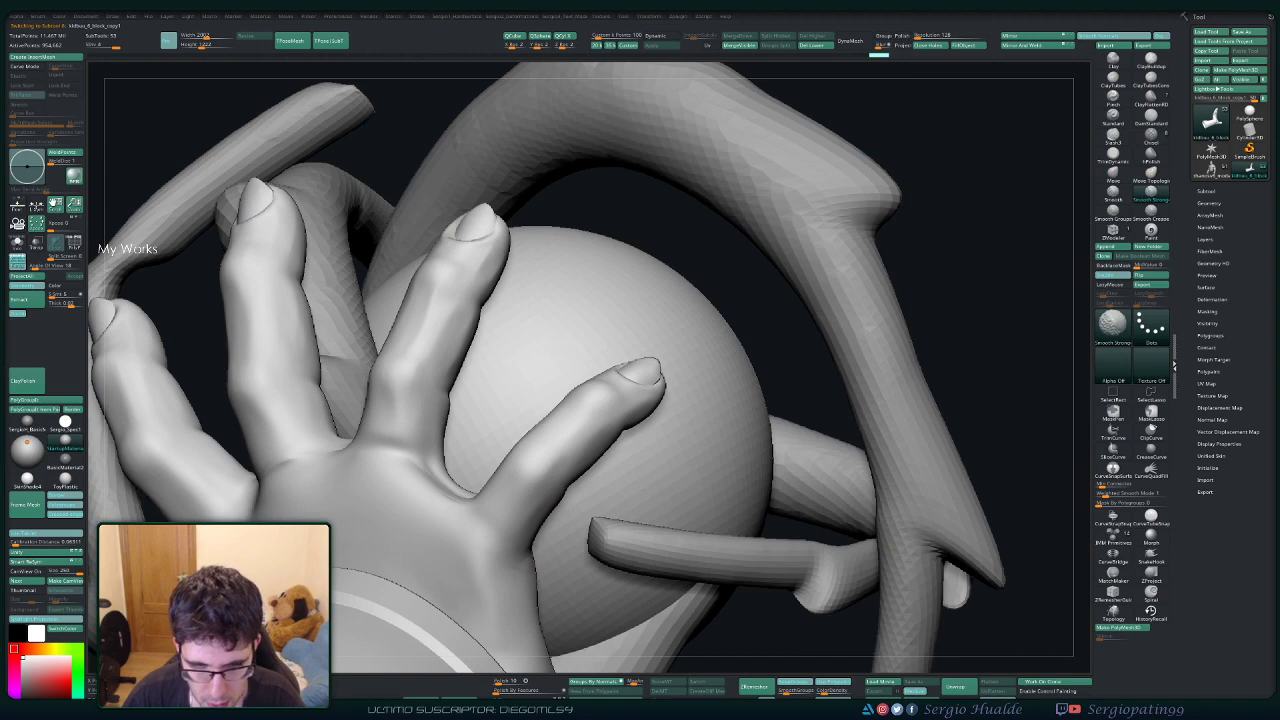
Isolate the hand and build up the little finger's knuckle and tendon on the back of the hand with Clay.
mouse_move(531, 471)
right_mouse_down()
mouse_move(583, 389)
mouse_move(540, 433)
mouse_move(626, 400)
mouse_move(600, 420)
right_mouse_up()
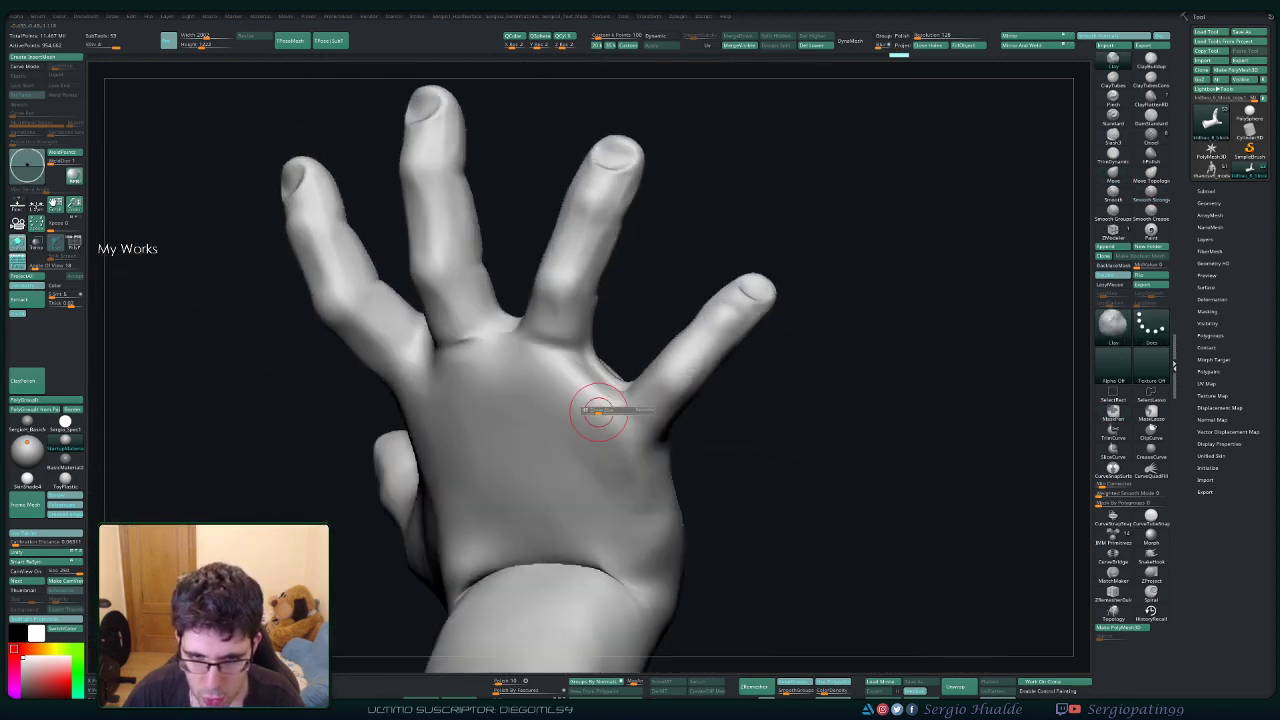
key("space")
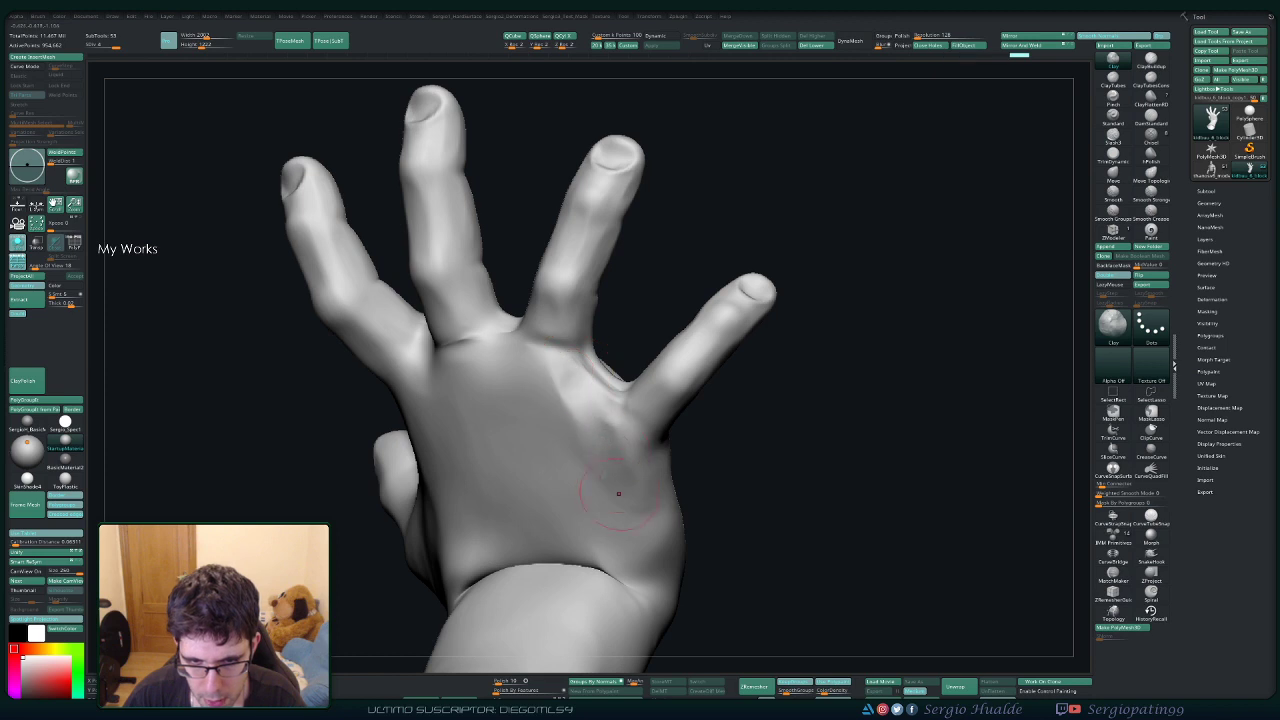
right_click_drag(574, 372, 600, 434)
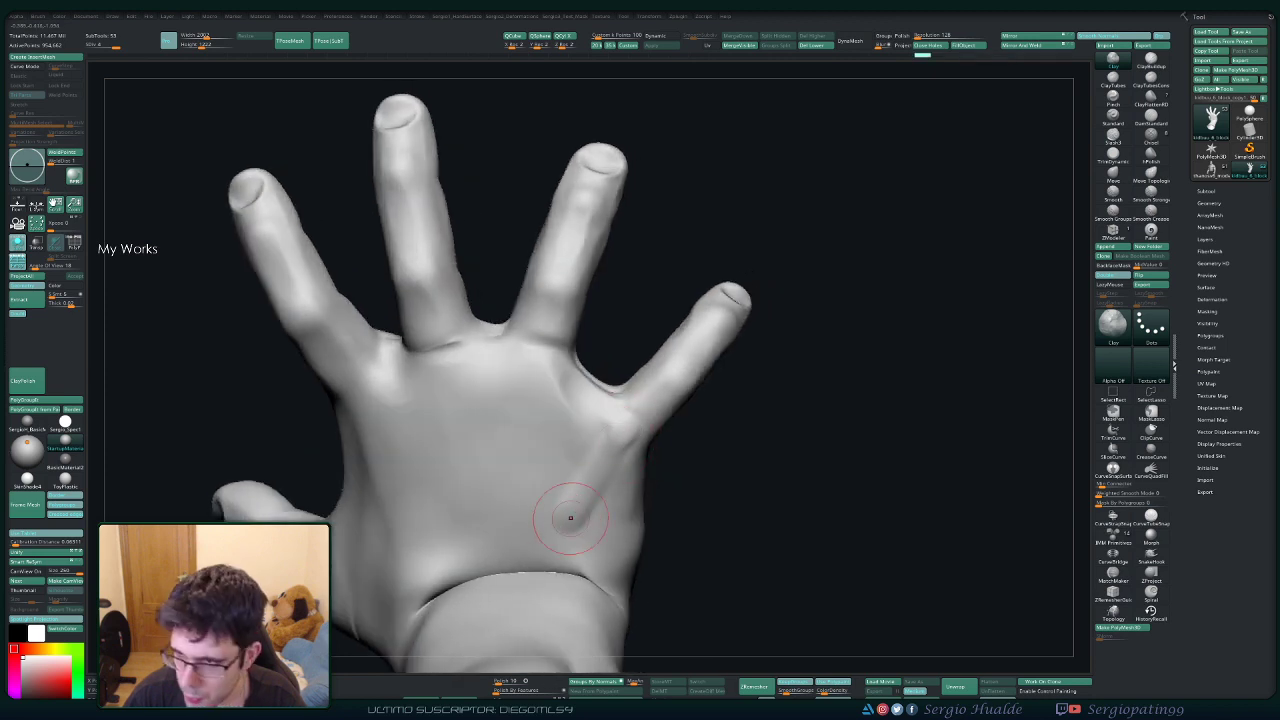
right_click_drag(566, 521, 599, 344)
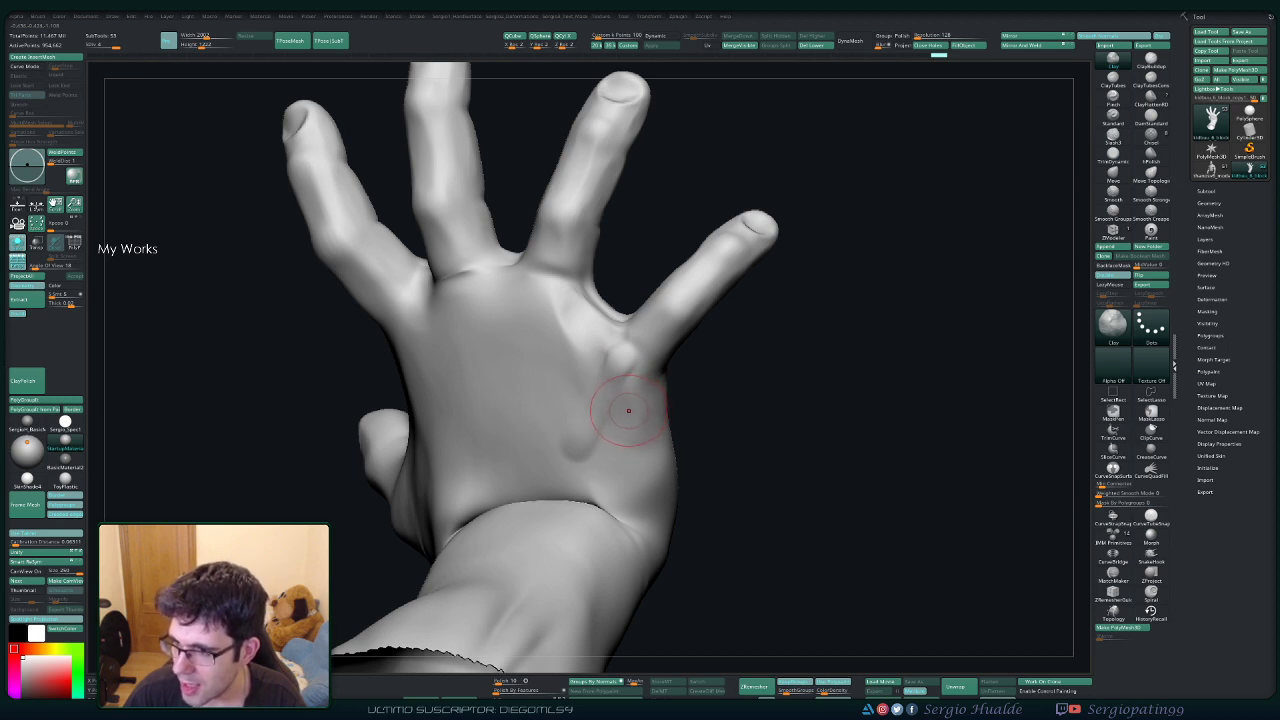
right_click_drag(629, 409, 622, 386)
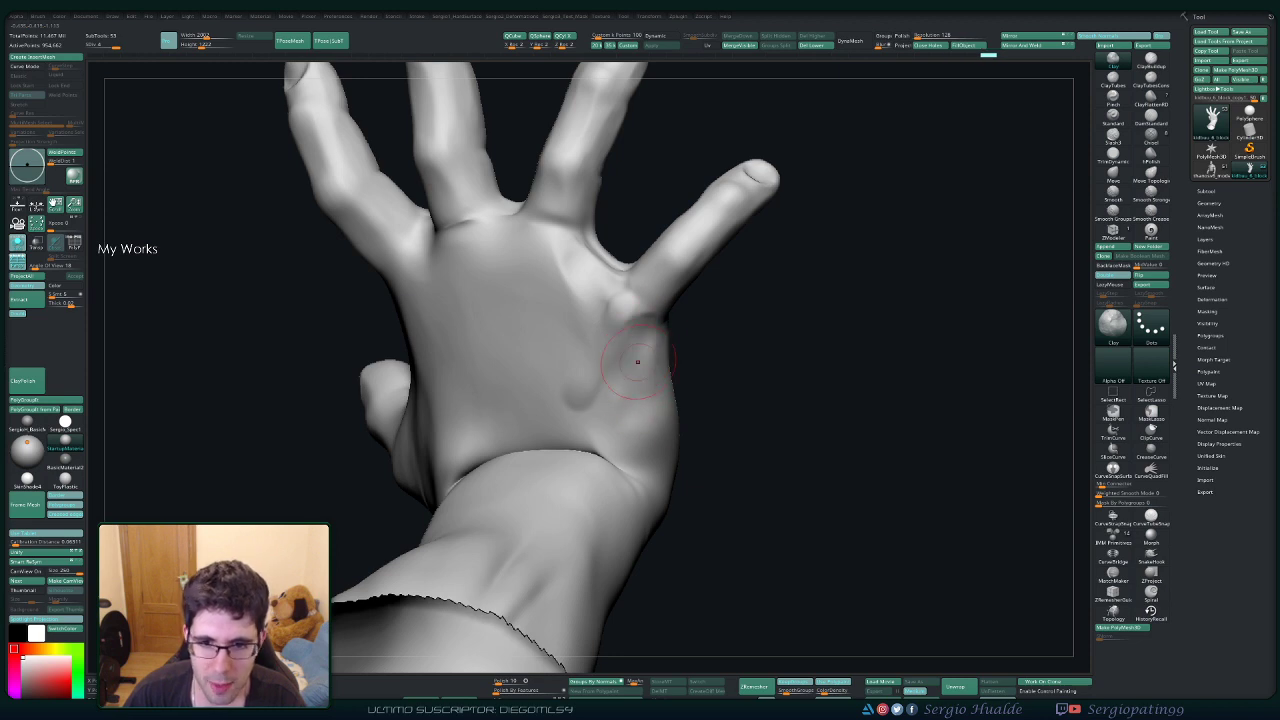
right_click_drag(616, 375, 567, 420)
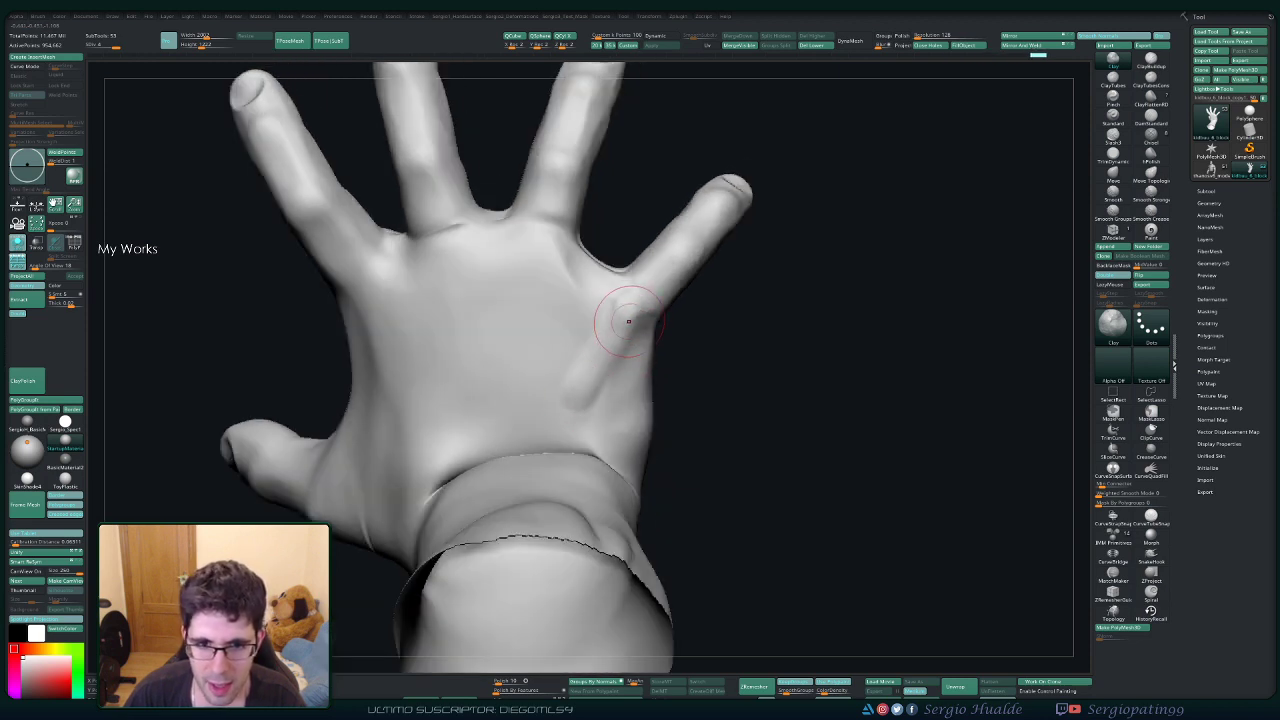
Smooth down the little finger's tendon ridge and rebuild a rounder knuckle at the finger's base.
key("shift")
left_click_drag(632, 300, 614, 319, "shift")
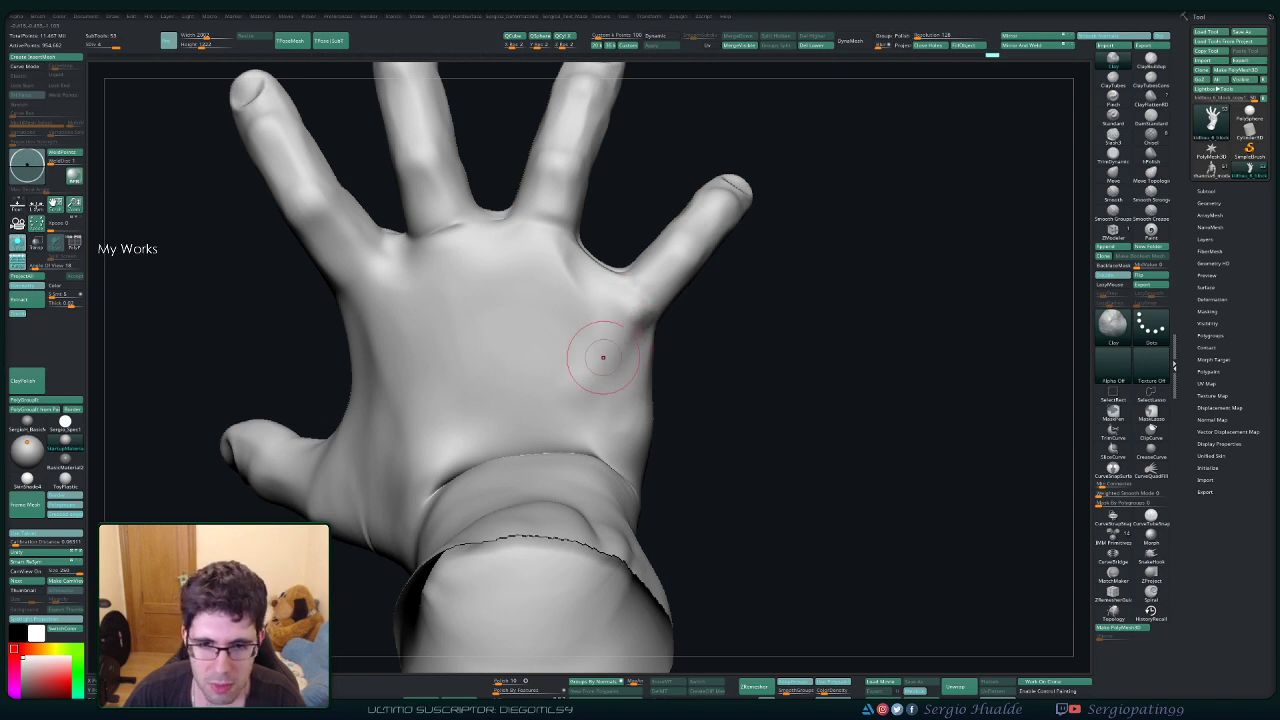
mouse_move(638, 310)
right_mouse_down()
mouse_move(648, 345)
mouse_move(642, 335)
right_mouse_up()
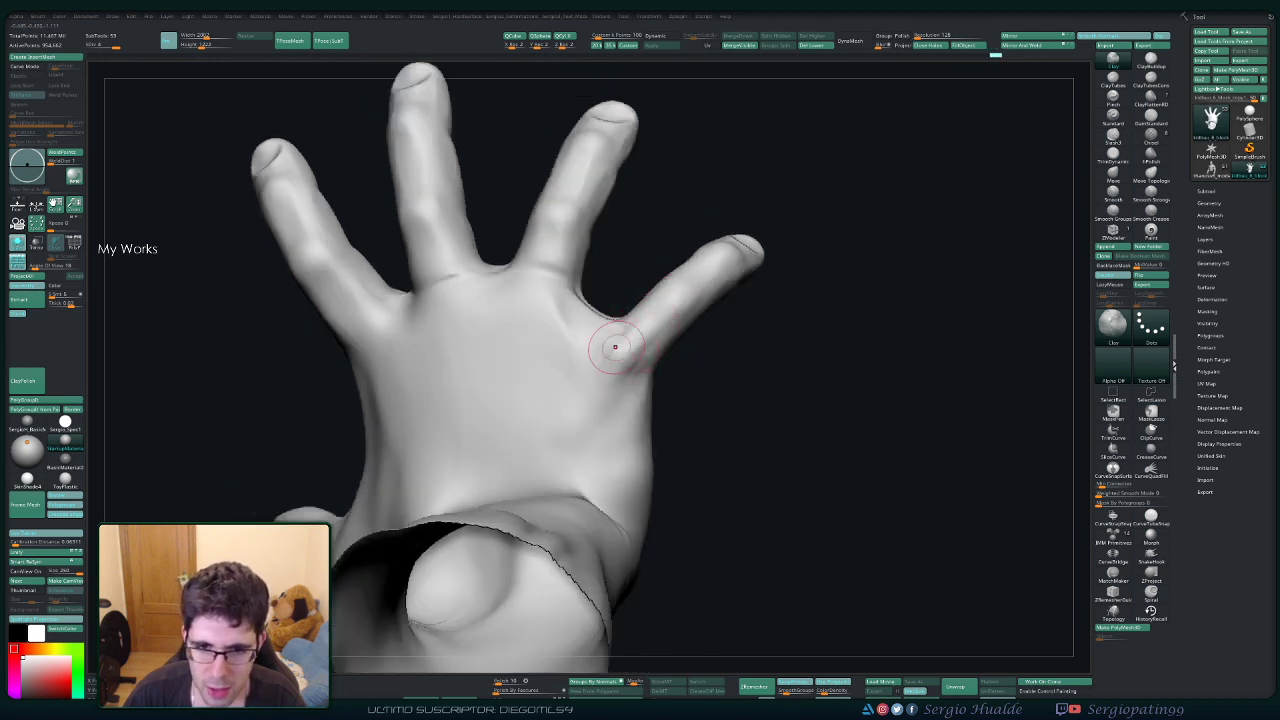
key("shift")
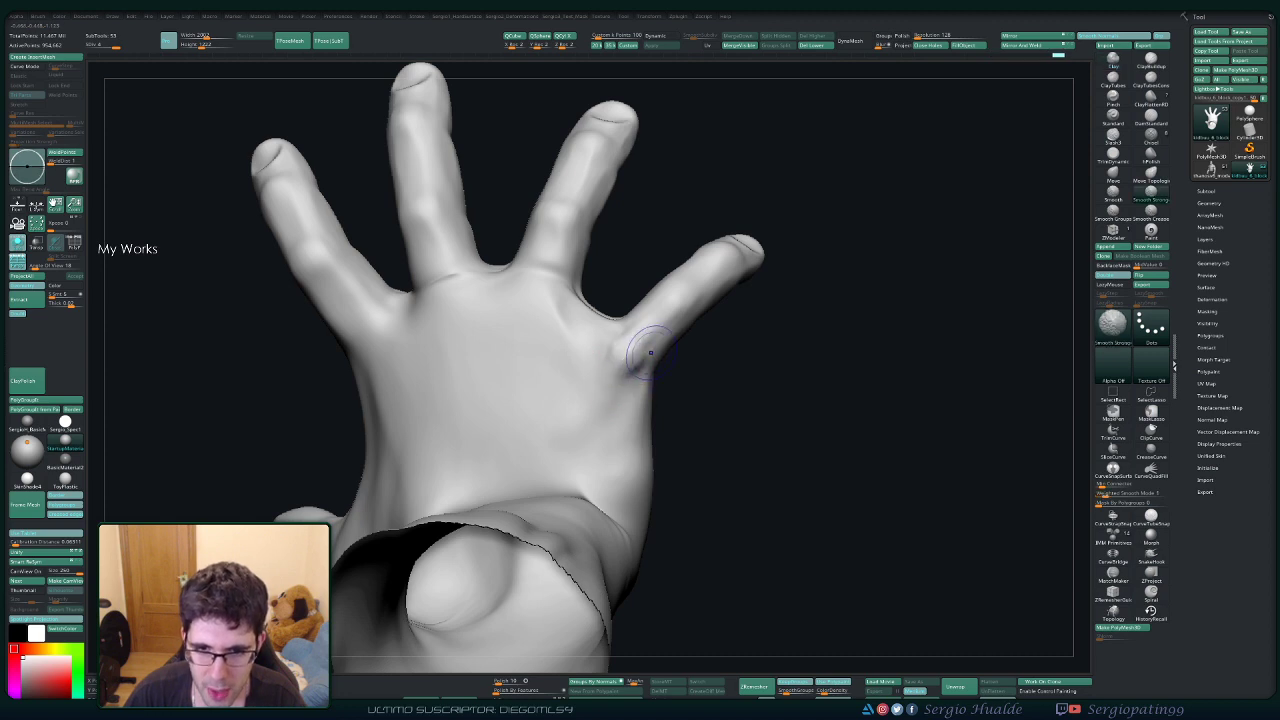
mouse_move(765, 345)
right_mouse_down()
mouse_move(668, 331)
mouse_move(594, 341)
right_mouse_up()
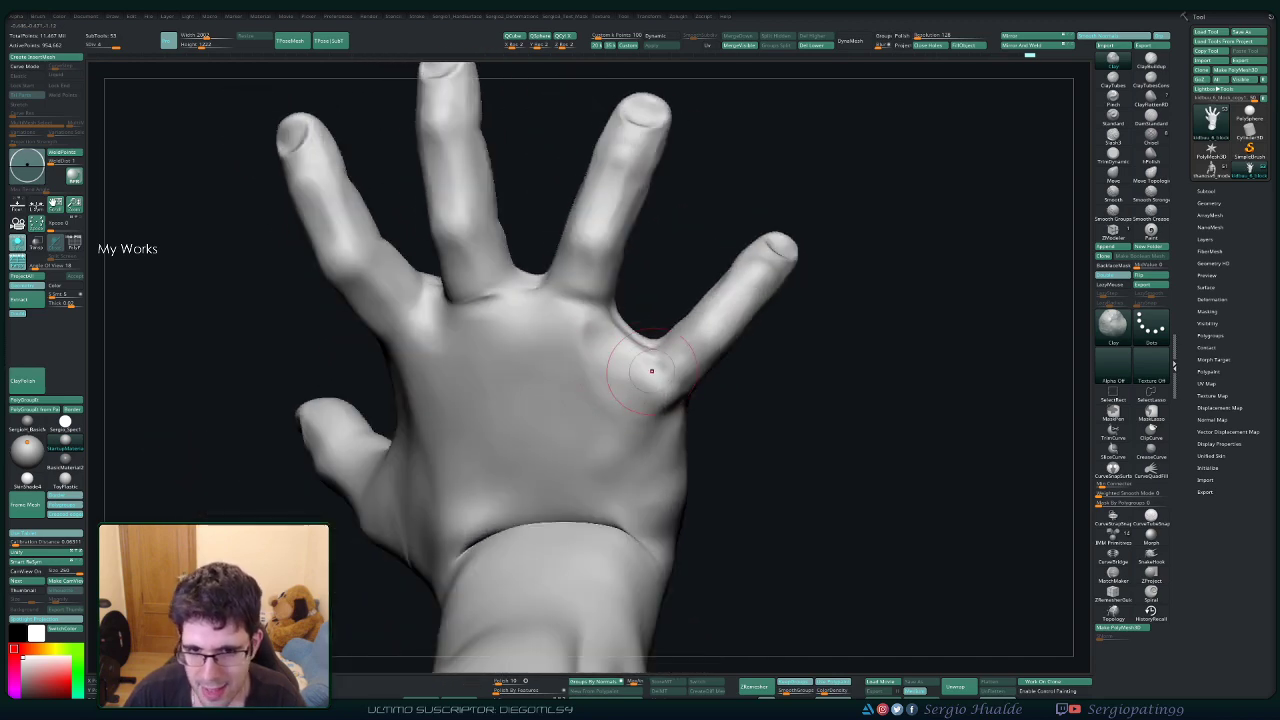
Sculpt the knuckles and tendons of the middle and ring fingers with Clay and soften them with smoothing.
right_click_drag(651, 371, 618, 374)
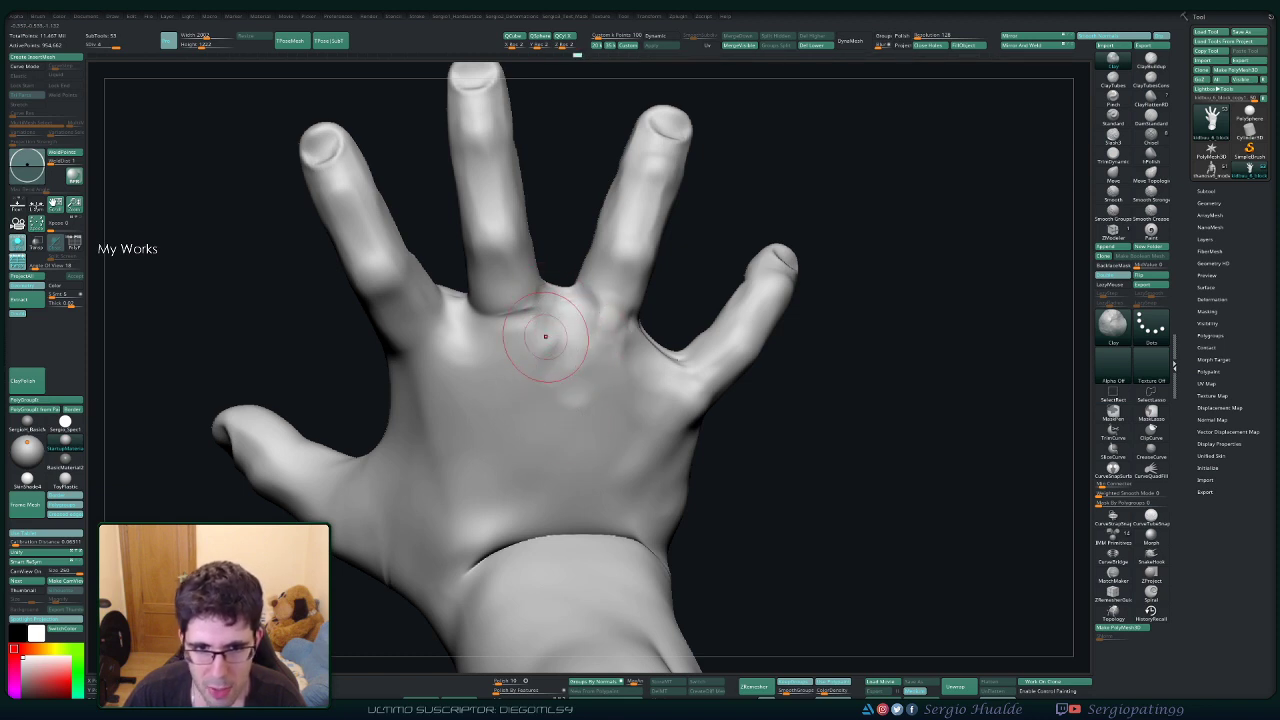
mouse_move(502, 318)
left_mouse_down()
mouse_move(514, 332)
mouse_move(528, 312)
mouse_move(512, 318)
mouse_move(488, 375)
mouse_move(492, 428)
left_mouse_up()
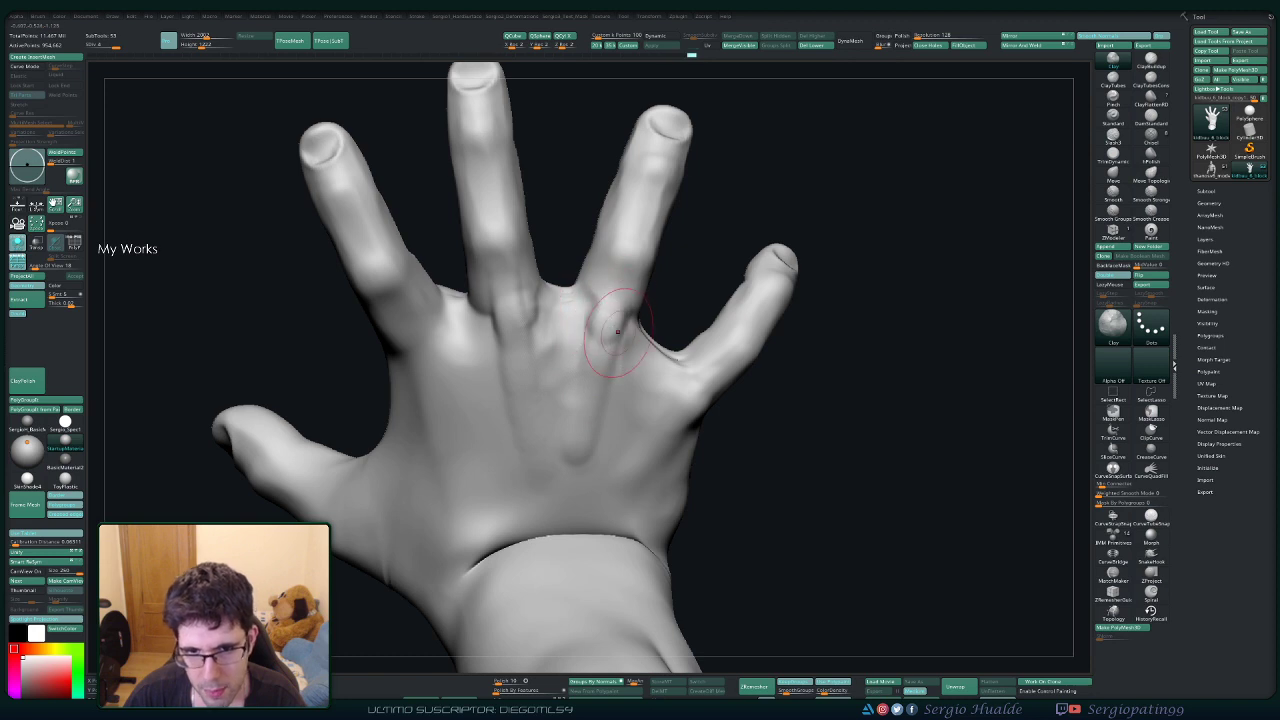
left_click_drag(617, 331, 603, 320, "shift")
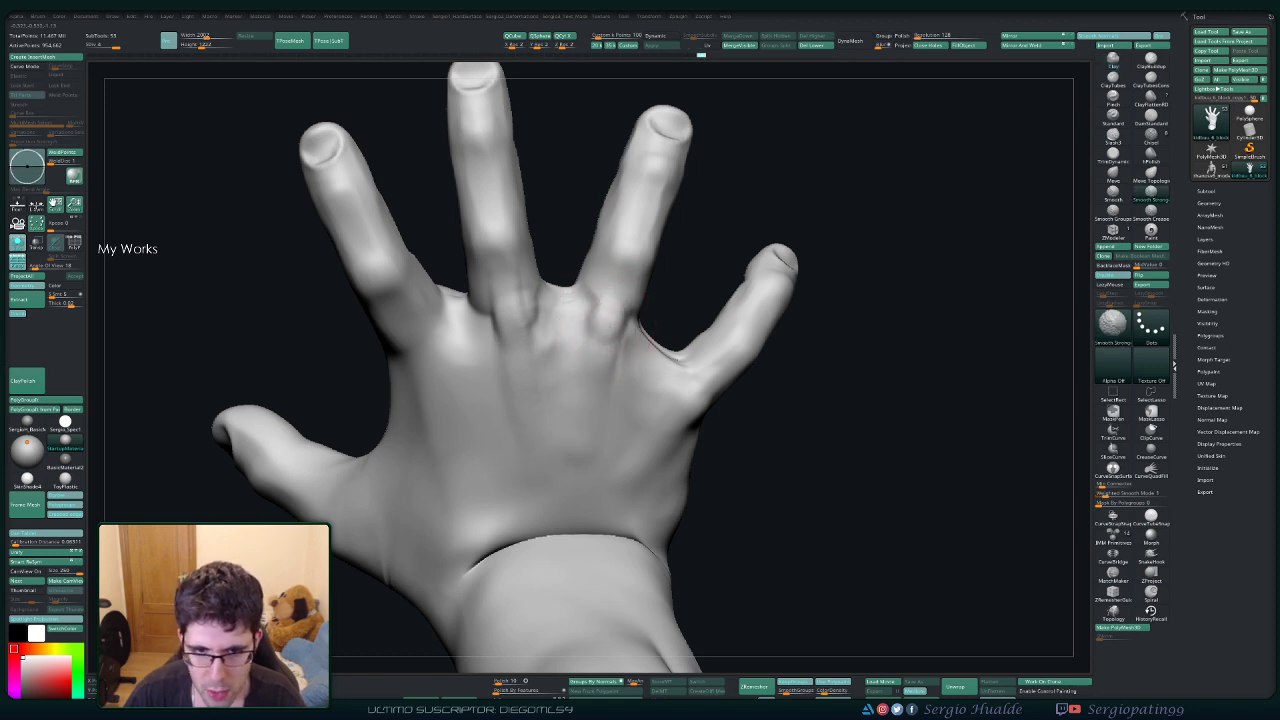
right_click_drag(655, 335, 608, 377)
right_click_drag(634, 434, 600, 415)
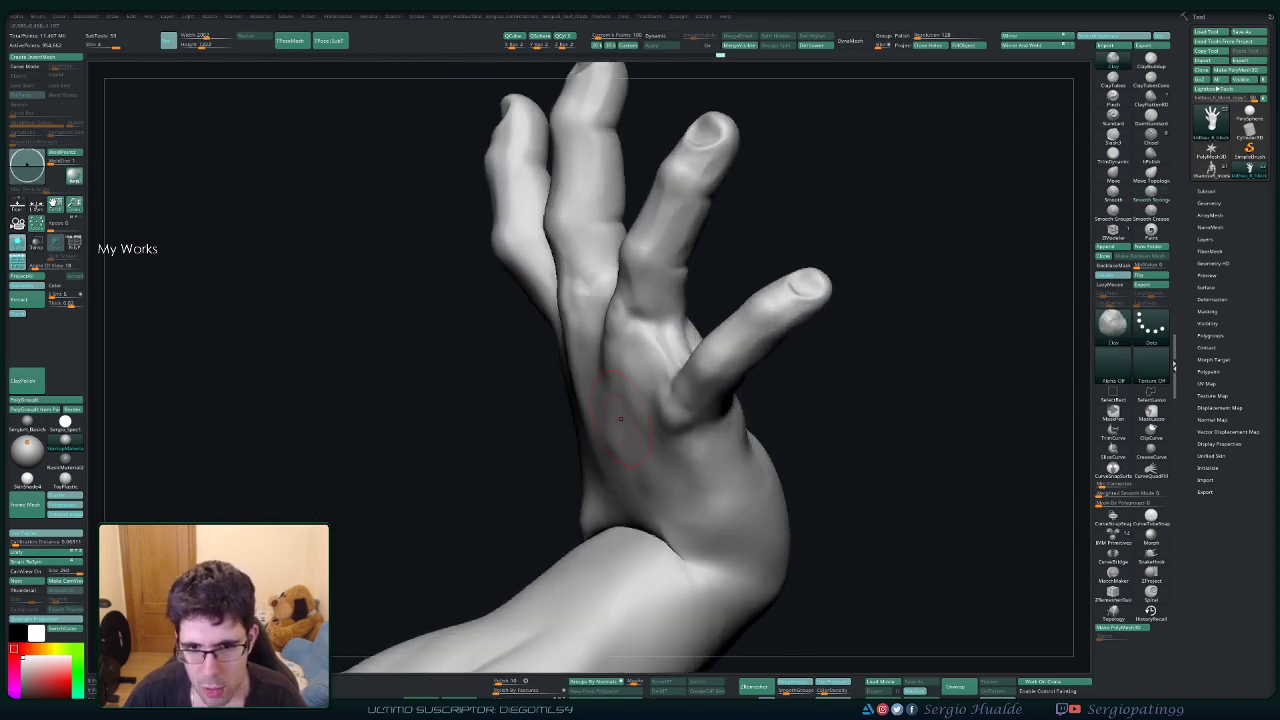
Blend the back of the hand between the ring and little finger knuckles with Clay and smoothing strokes.
key("b")
key("m")
key("v")
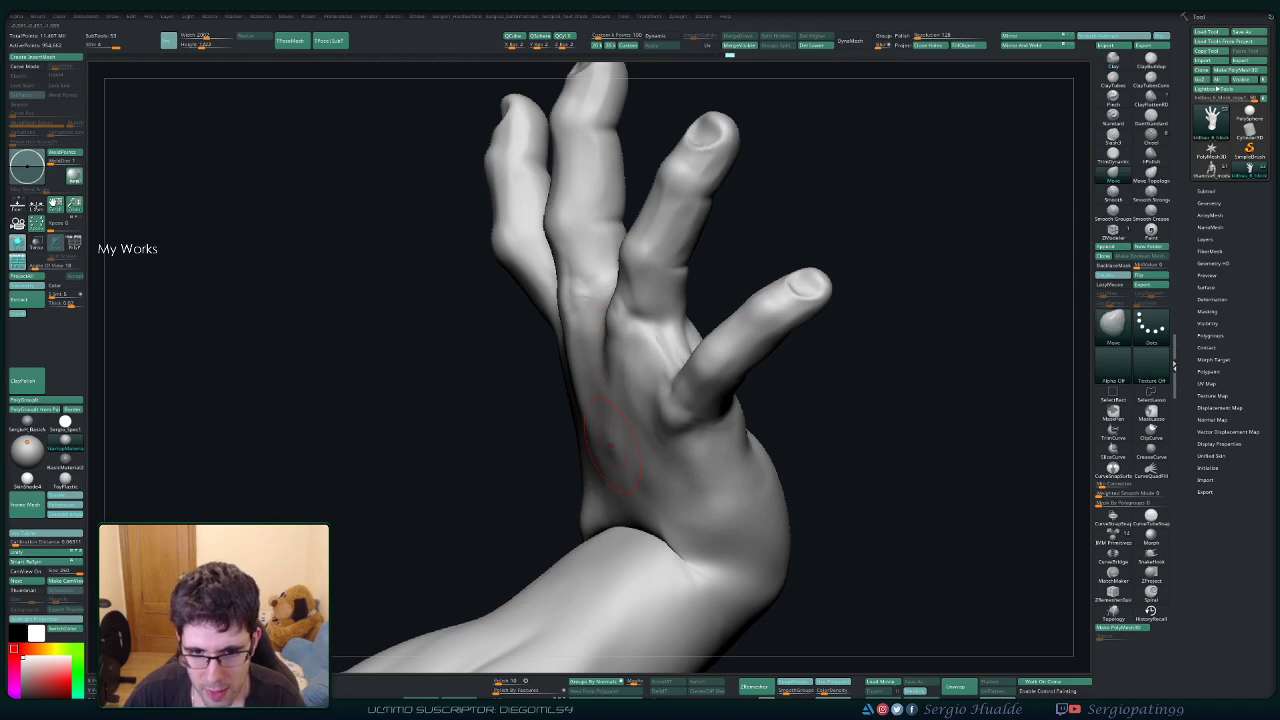
key("shift")
right_click_drag(634, 456, 620, 443, "shift")
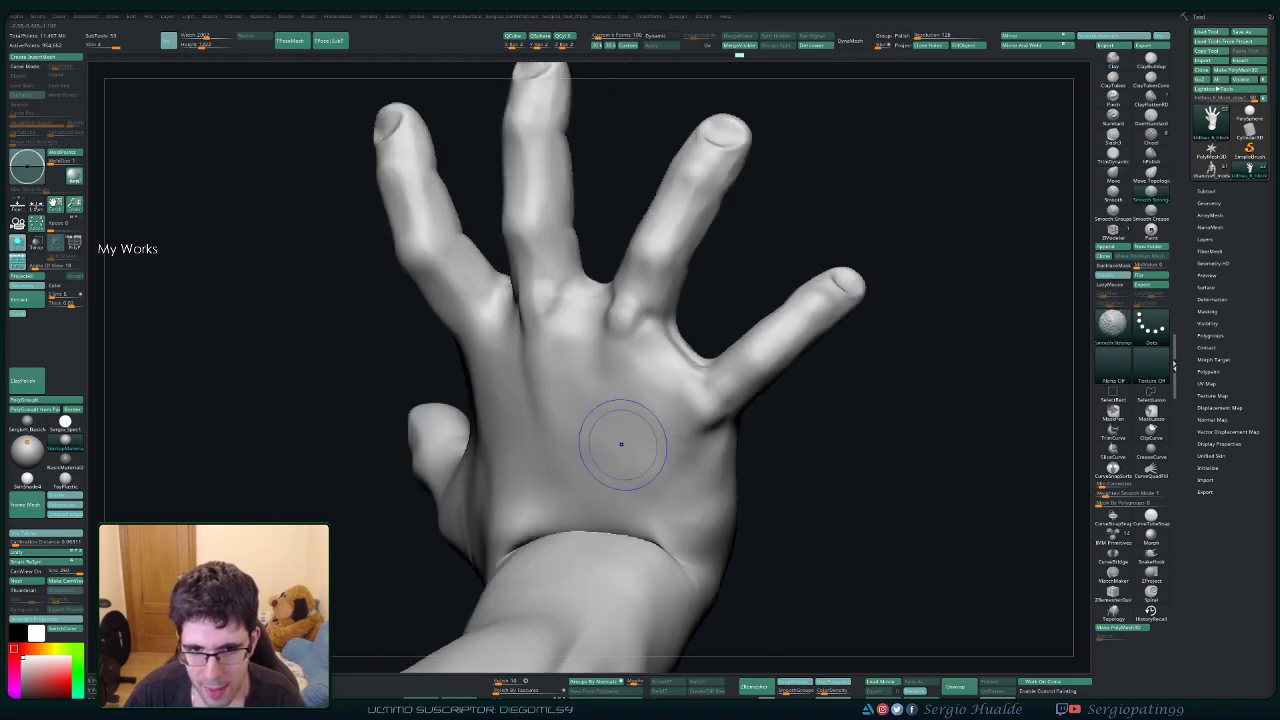
left_click_drag(650, 368, 646, 392)
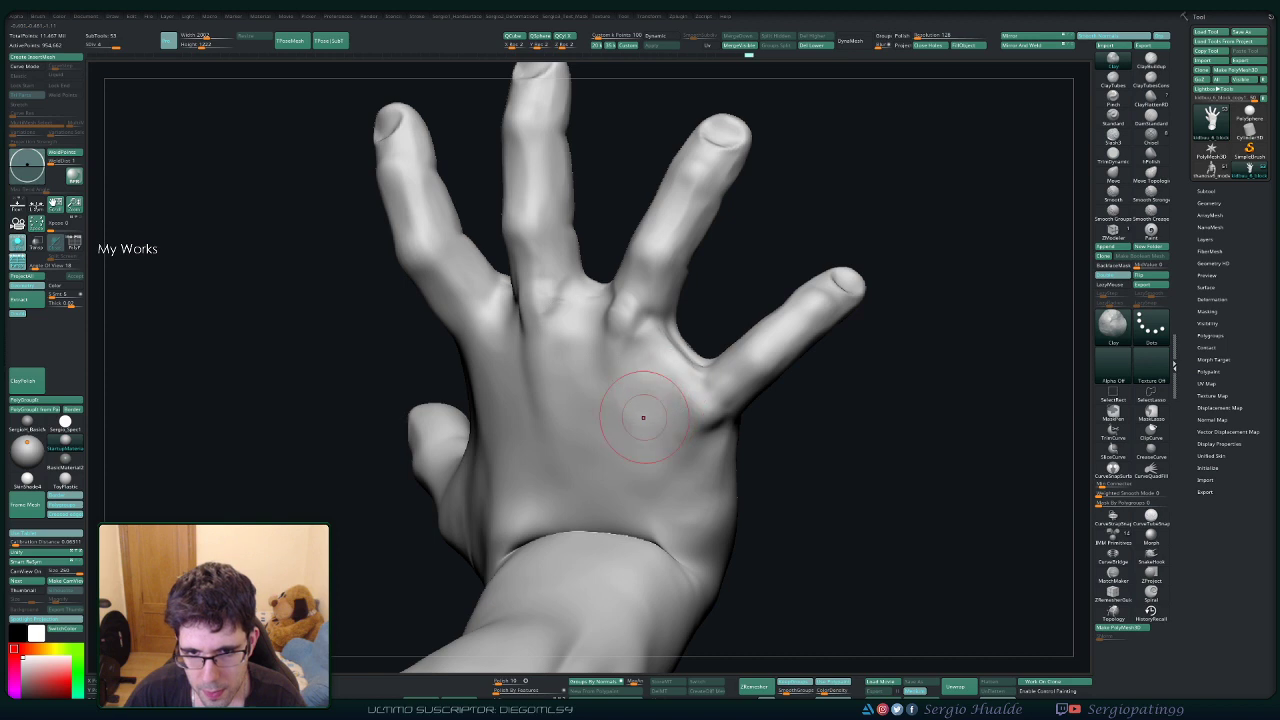
mouse_move(650, 340)
left_mouse_down()
mouse_move(690, 365)
mouse_move(662, 368)
left_mouse_up()
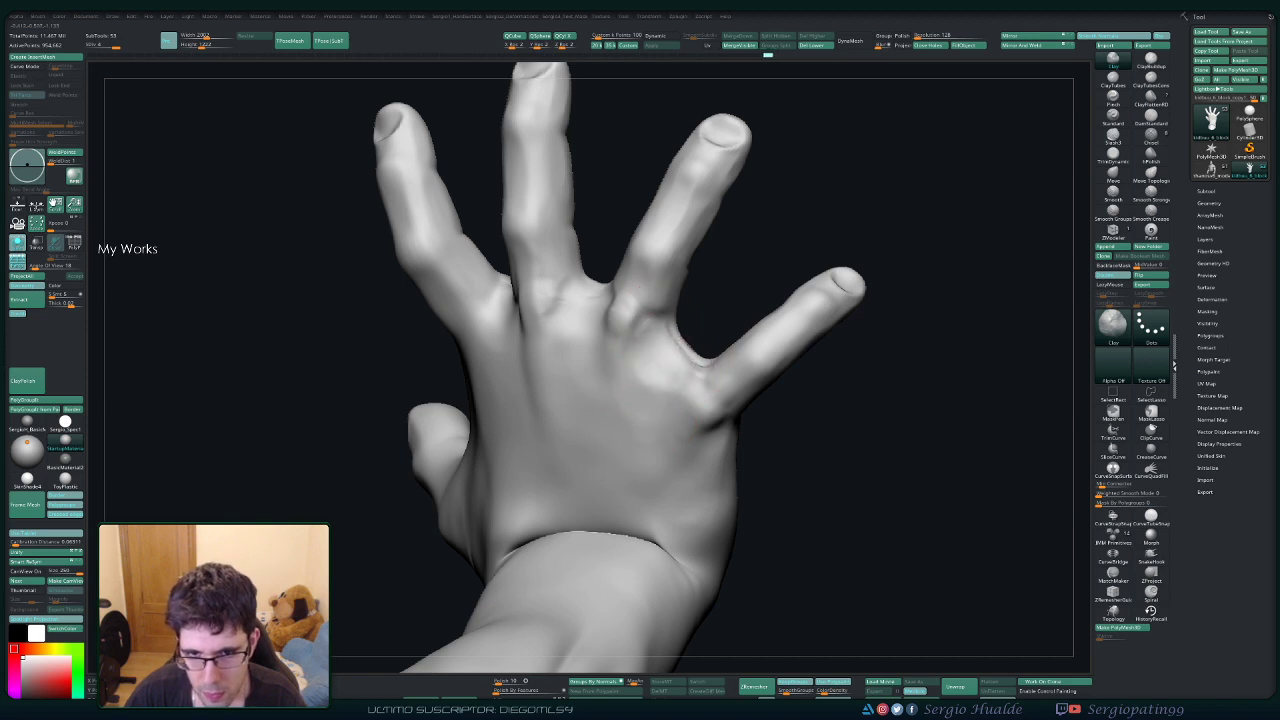
key("shift")
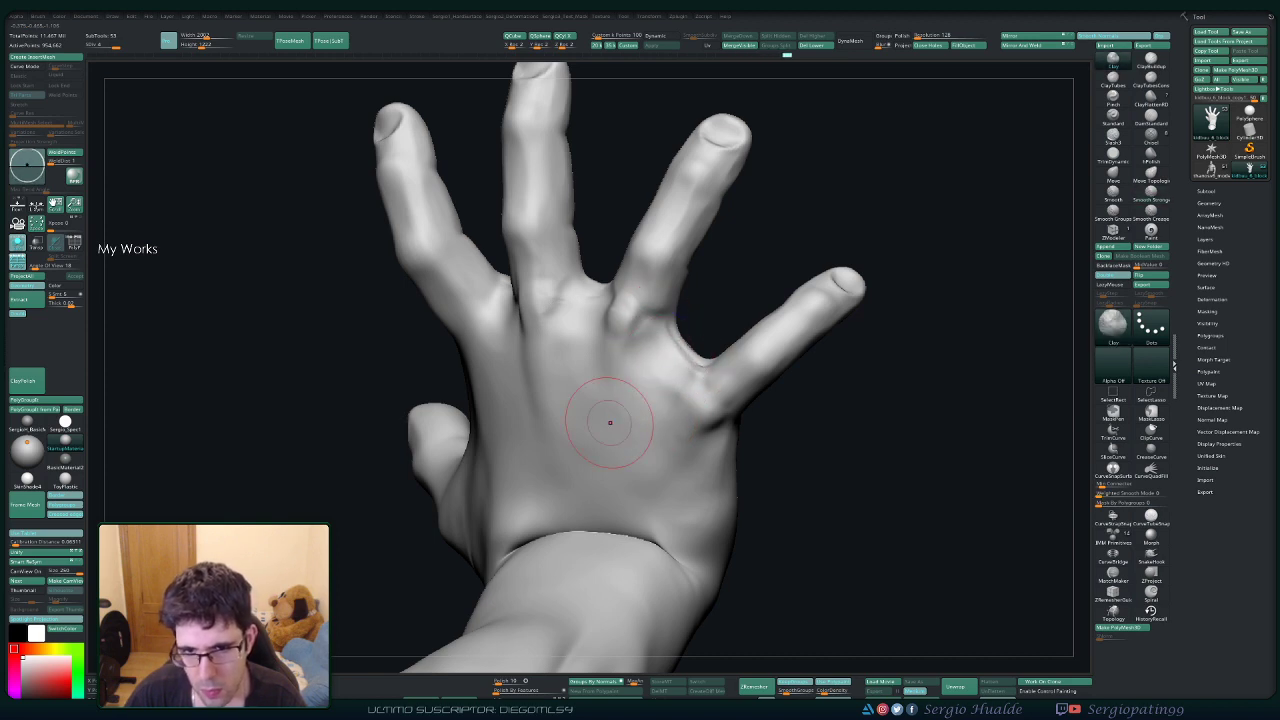
Refine the surface between the middle and ring finger knuckles with Clay.
right_click_drag(609, 423, 571, 374)
mouse_move(577, 327)
left_mouse_down()
mouse_move(571, 403)
mouse_move(562, 290)
left_mouse_up()
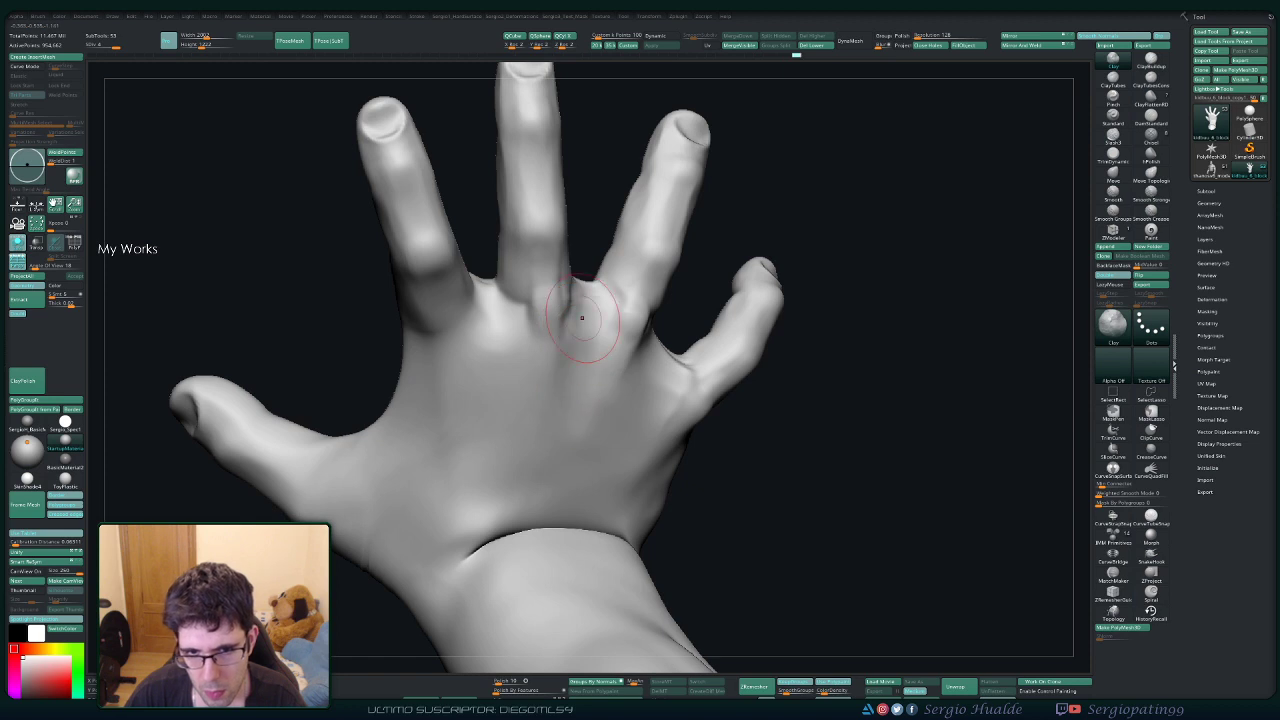
mouse_move(571, 423)
right_mouse_down()
mouse_move(598, 392)
mouse_move(563, 371)
right_mouse_up()
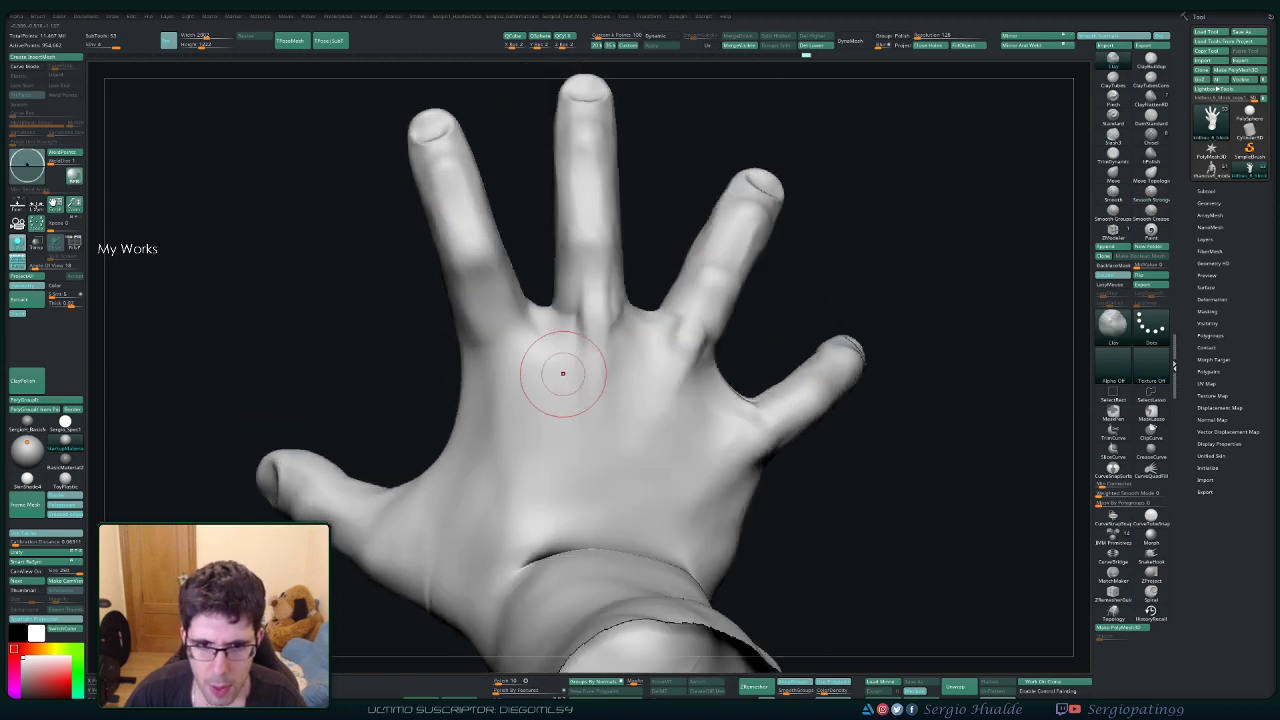
Sculpt the index finger's knuckle and tendon on the back of the hand, smoothing the transition into the hand.
mouse_move(531, 365)
left_mouse_down()
mouse_move(570, 318)
mouse_move(523, 482)
mouse_move(563, 415)
left_mouse_up()
right_click_drag(563, 415, 548, 374)
left_click_drag(548, 374, 570, 390, "shift")
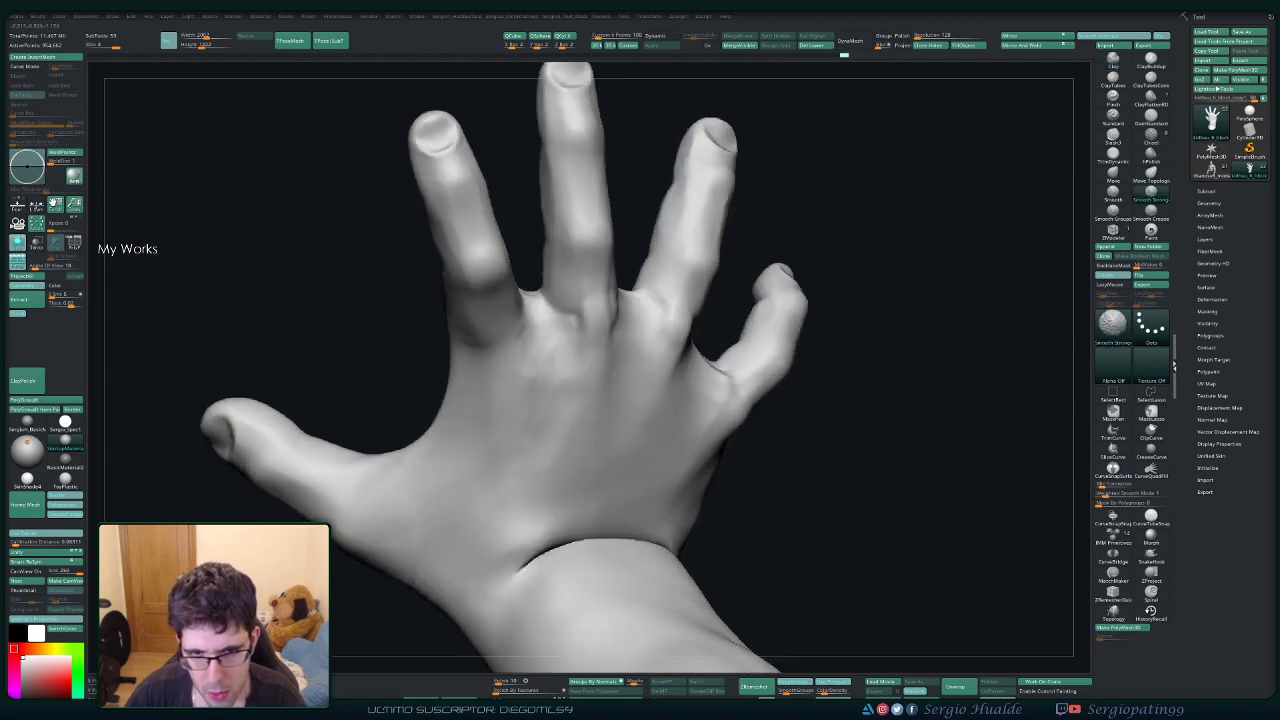
right_click_drag(543, 371, 563, 371)
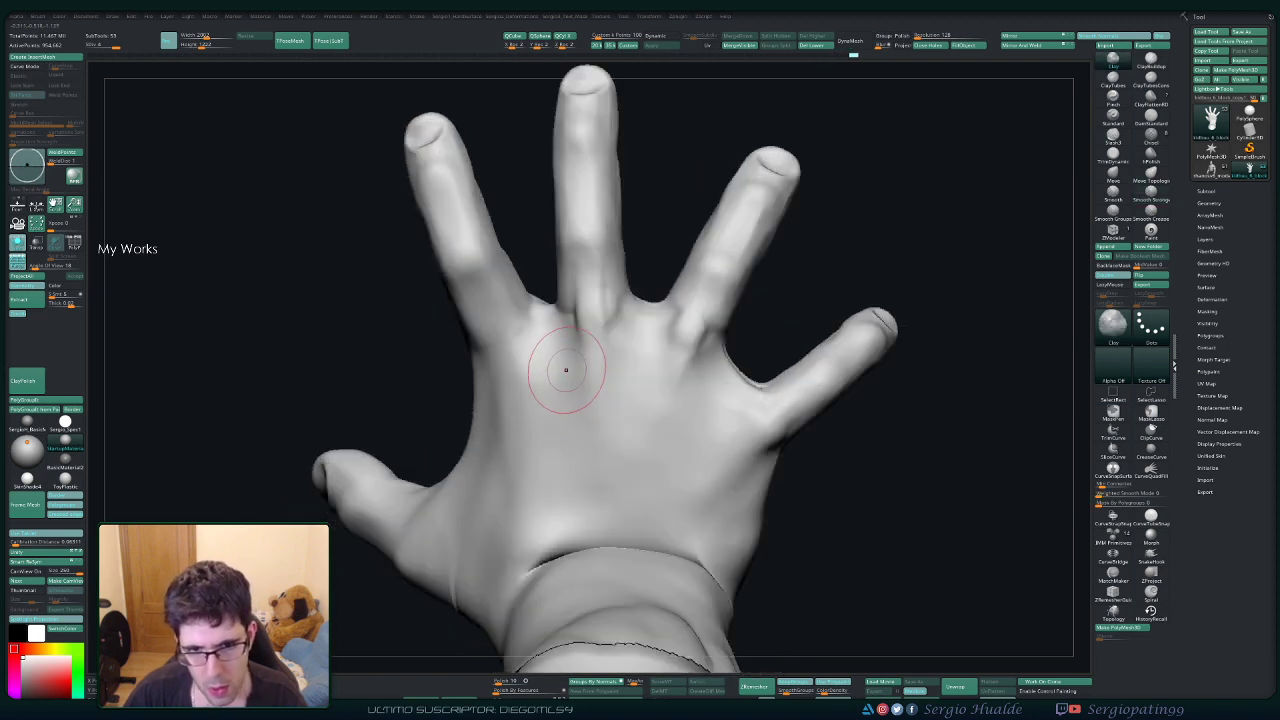
mouse_move(511, 342)
left_mouse_down()
mouse_move(498, 340)
mouse_move(501, 357)
mouse_move(487, 292)
mouse_move(506, 350)
mouse_move(487, 324)
mouse_move(494, 366)
left_mouse_up()
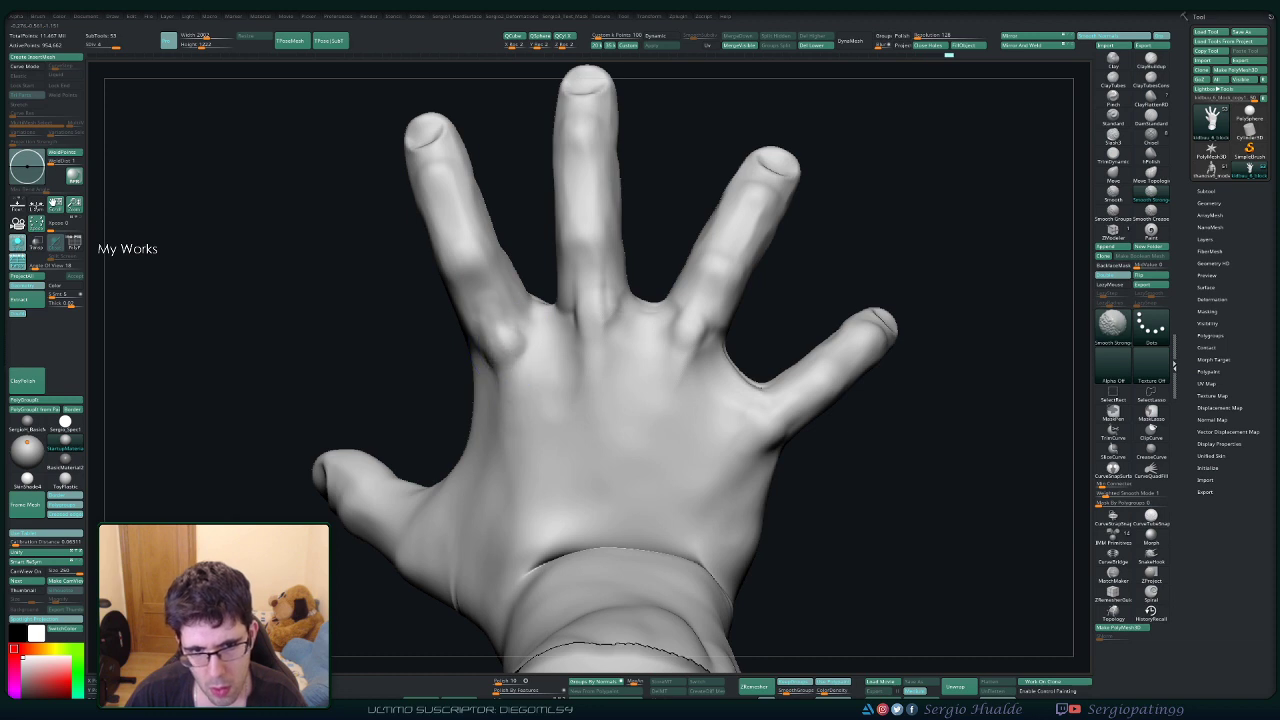
Undo the smoothing stroke at the middle finger's base and build up that finger's knuckle with Clay.
right_click_drag(496, 366, 597, 361)
left_click_drag(597, 361, 605, 308, "shift")
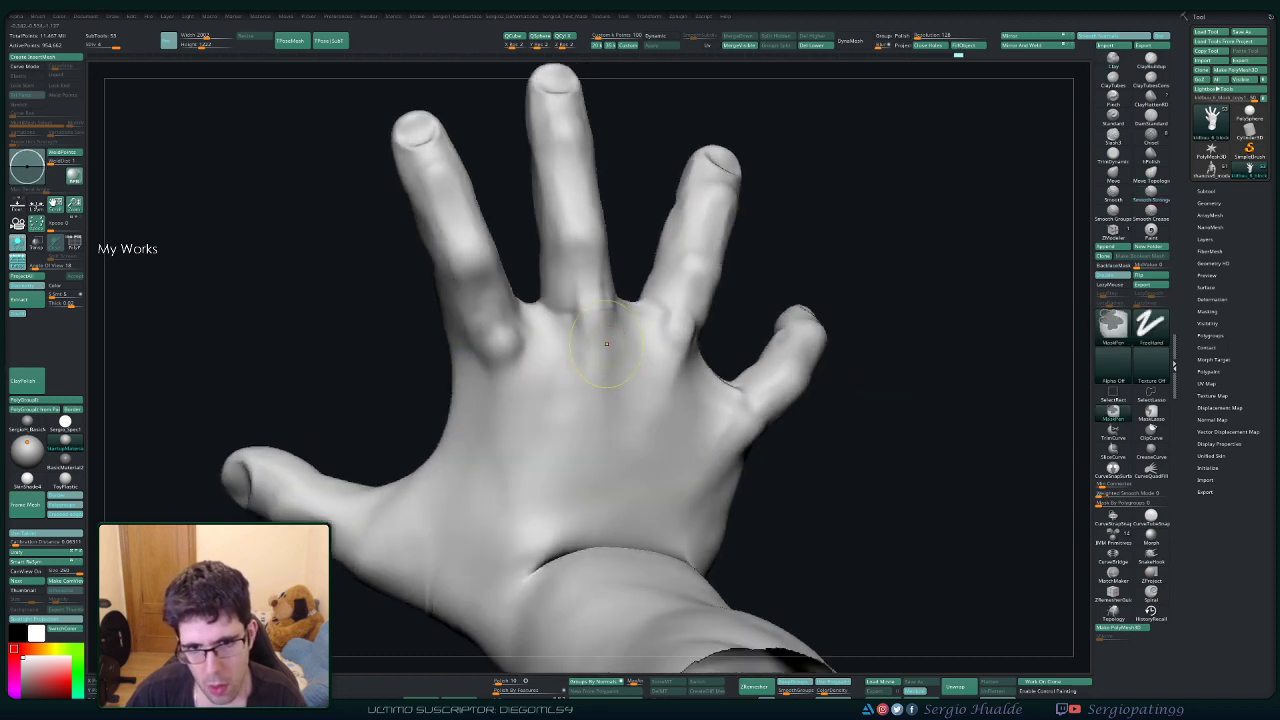
key("ctrl+z")
right_click_drag(700, 335, 609, 329)
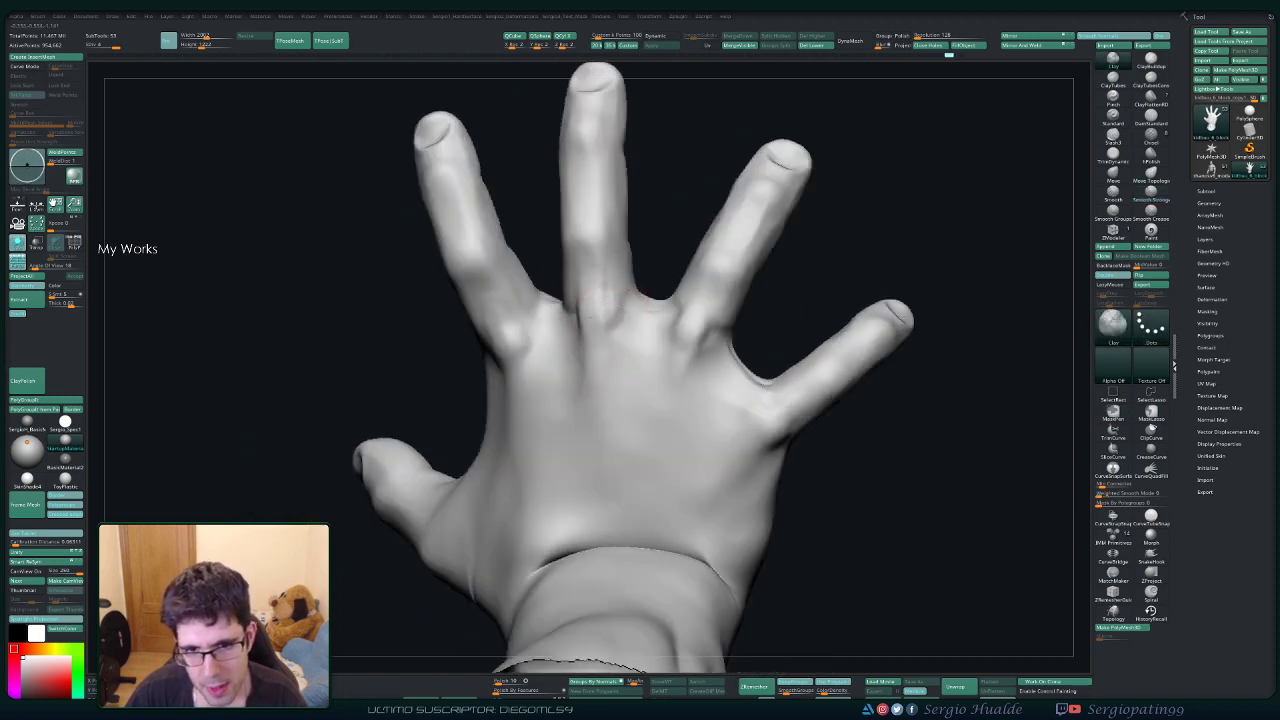
mouse_move(613, 312)
left_mouse_down()
mouse_move(611, 335)
mouse_move(629, 343)
left_mouse_up()
mouse_move(628, 358)
right_mouse_down("ctrl")
mouse_move(627, 305)
mouse_move(630, 362)
mouse_move(588, 305)
right_mouse_up("ctrl")
right_click_drag(588, 305, 622, 350, "ctrl")
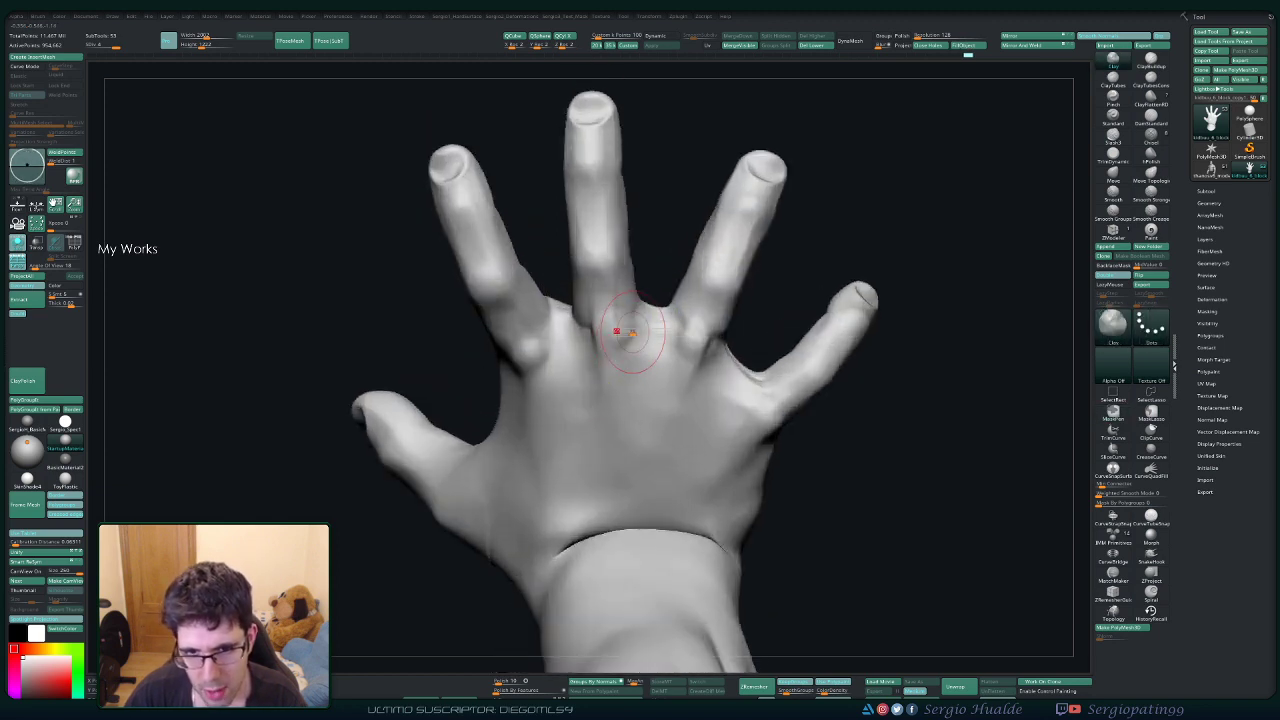
mouse_move(625, 352)
left_mouse_down()
mouse_move(602, 324)
mouse_move(627, 366)
mouse_move(619, 345)
left_mouse_up()
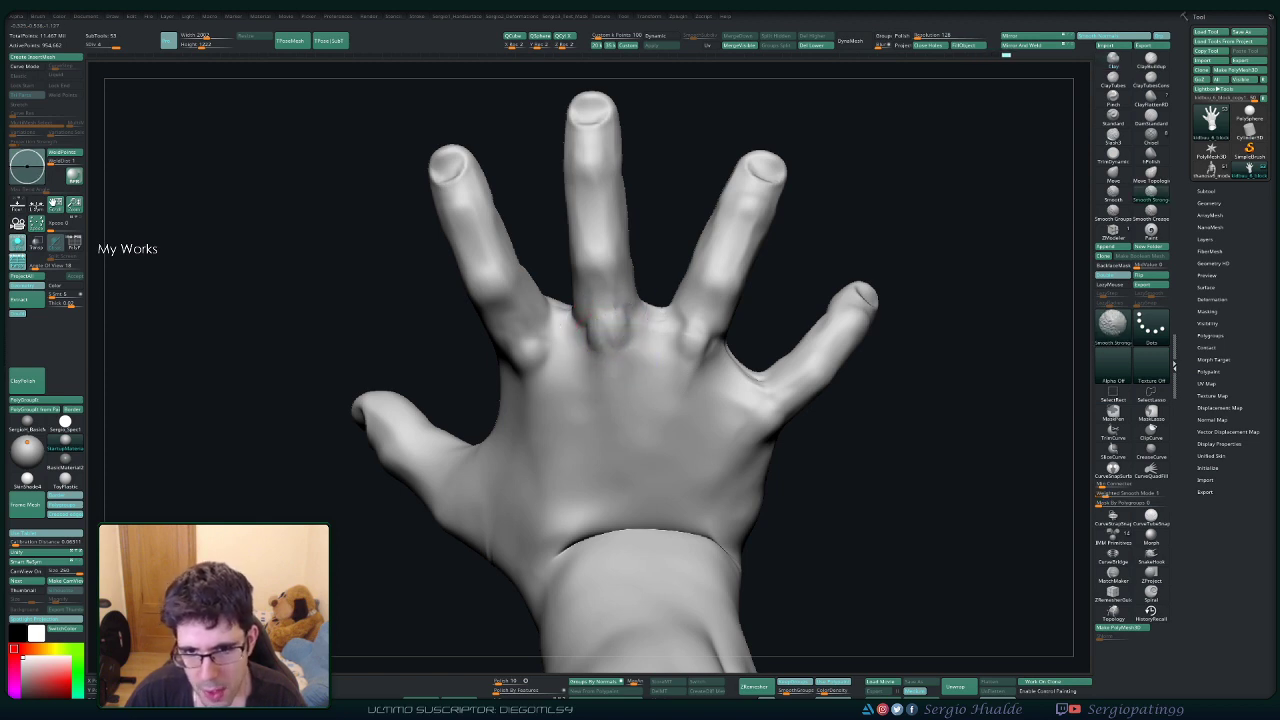
Smooth the little-finger side of the wrist where the heel of the hand meets the forearm.
mouse_move(798, 449)
right_mouse_down("ctrl")
mouse_move(785, 400)
mouse_move(680, 396)
mouse_move(770, 396)
mouse_move(772, 450)
right_mouse_up("ctrl")
right_click_drag(772, 450, 712, 450)
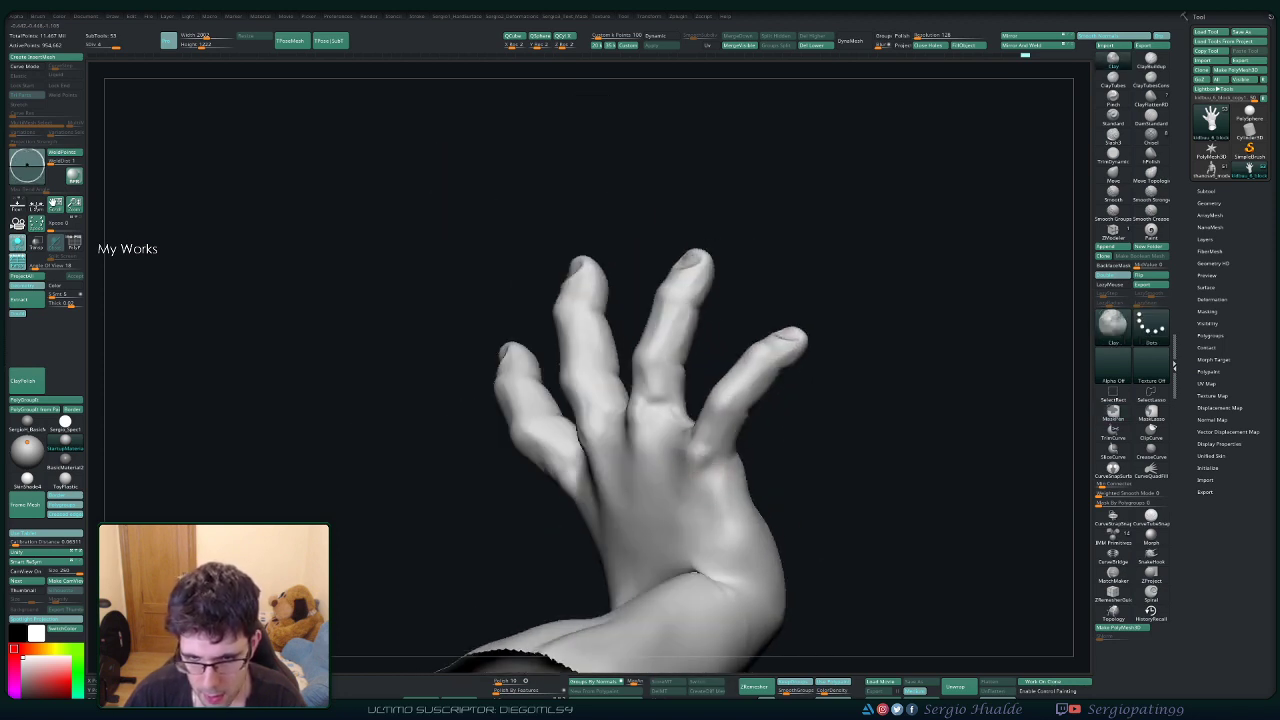
mouse_move(694, 503)
right_mouse_down()
mouse_move(709, 486)
mouse_move(708, 449)
right_mouse_up()
key("s")
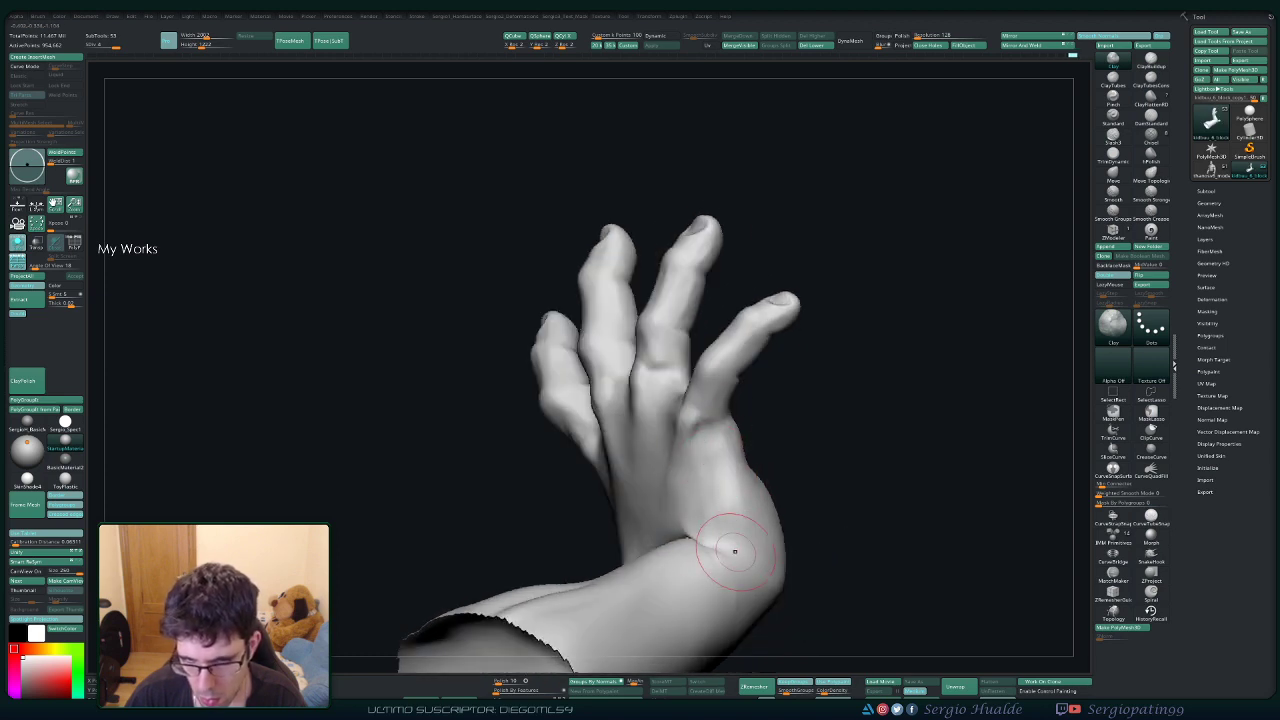
mouse_move(737, 543)
right_mouse_down()
mouse_move(760, 540)
mouse_move(730, 515)
right_mouse_up()
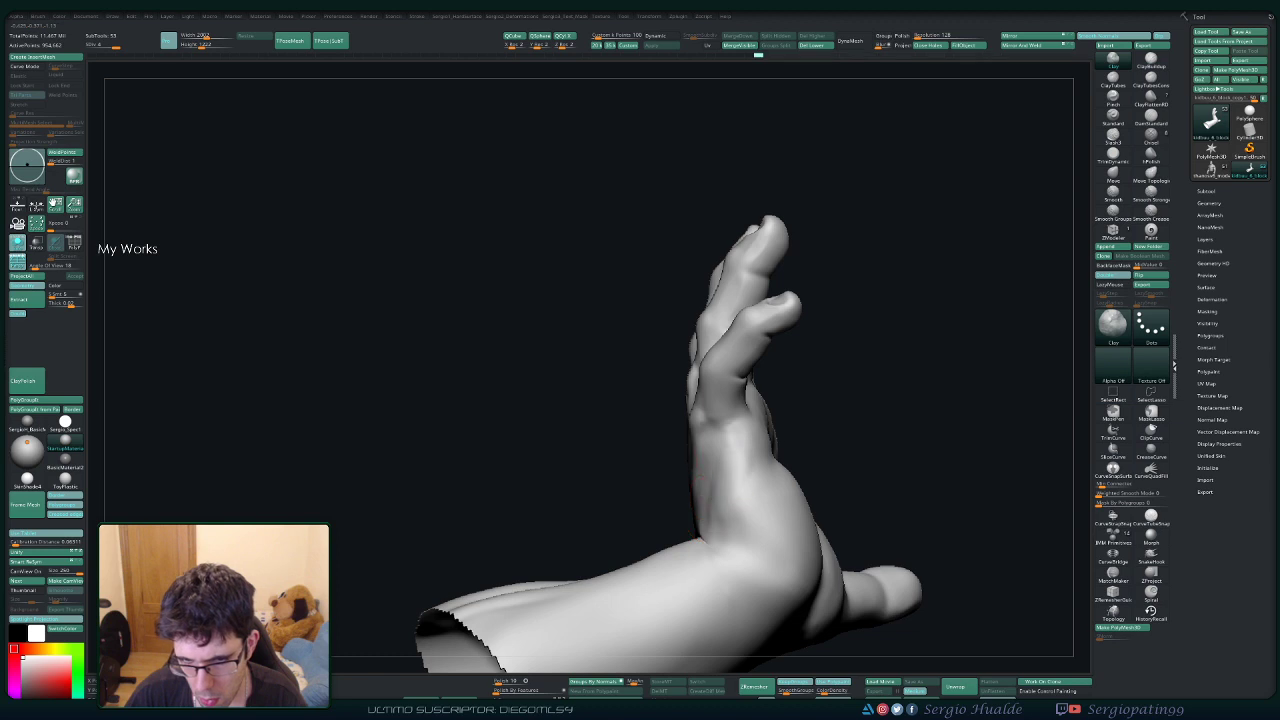
left_click_drag(748, 557, 724, 568, "shift")
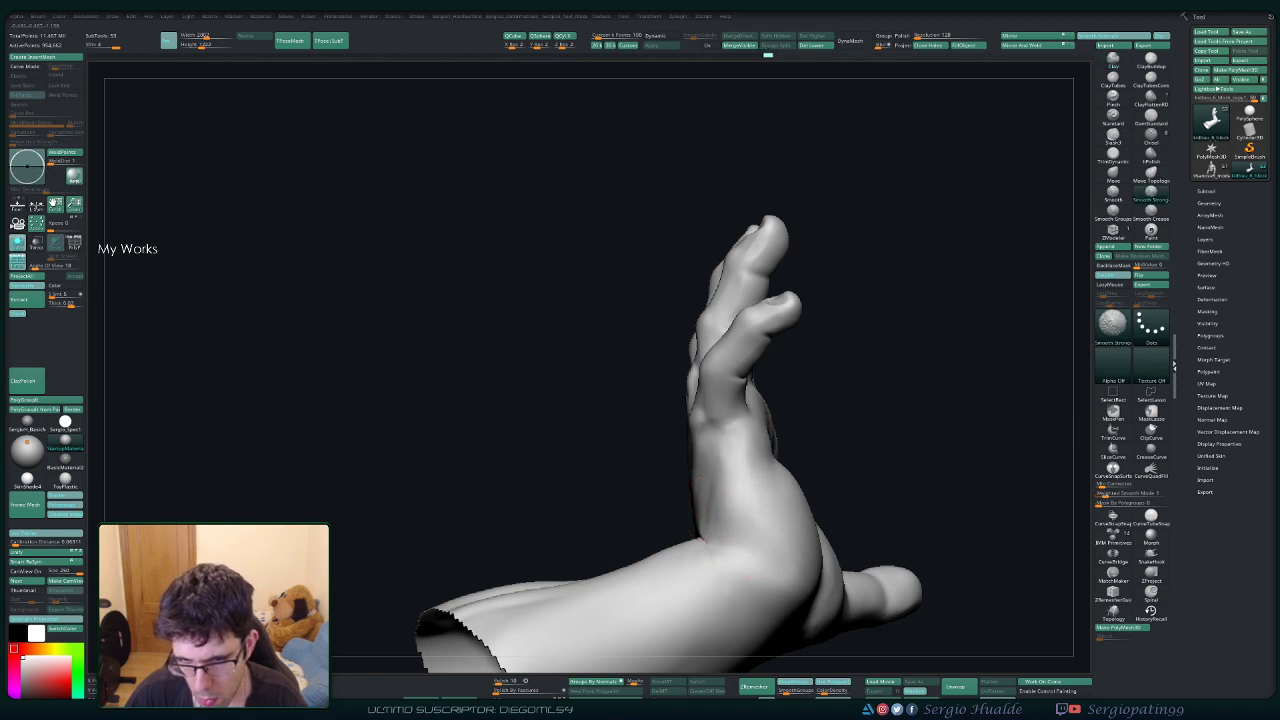
right_click_drag(668, 505, 732, 490)
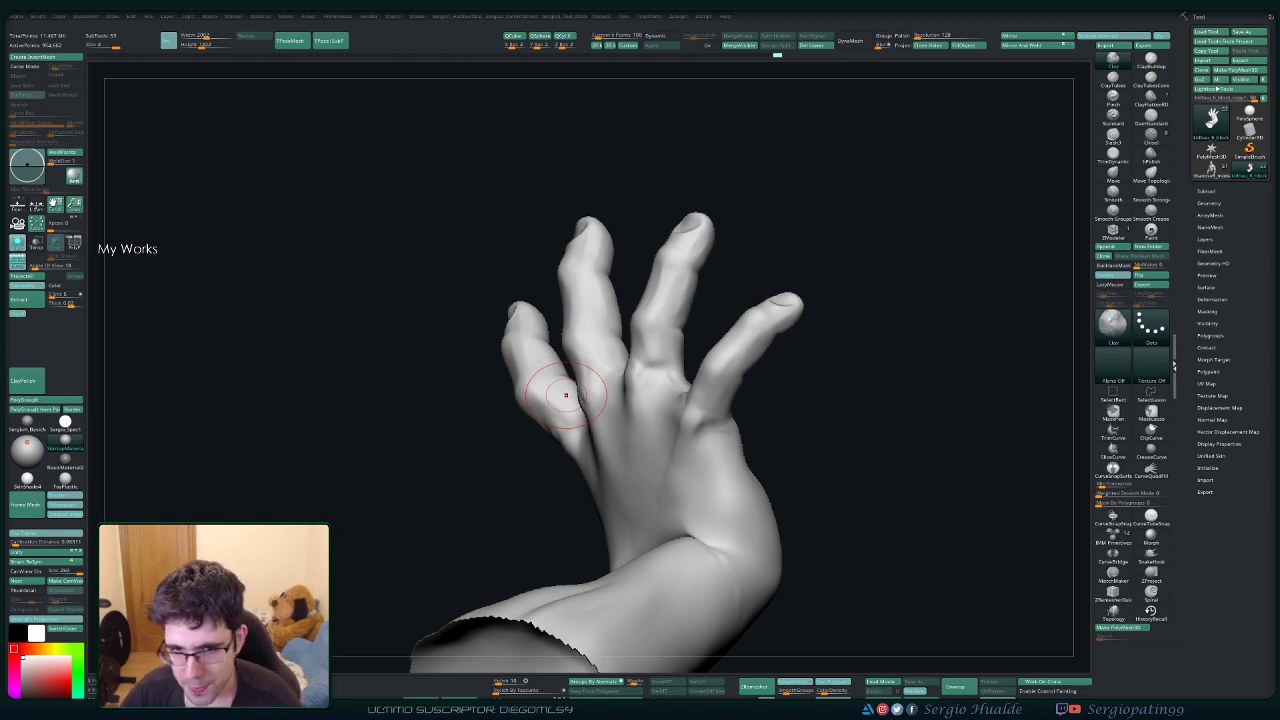
mouse_move(860, 300)
right_mouse_down()
mouse_move(690, 300)
mouse_move(680, 285)
mouse_move(791, 338)
mouse_move(645, 340)
mouse_move(746, 198)
right_mouse_up()
key("alt+s")
key("w")
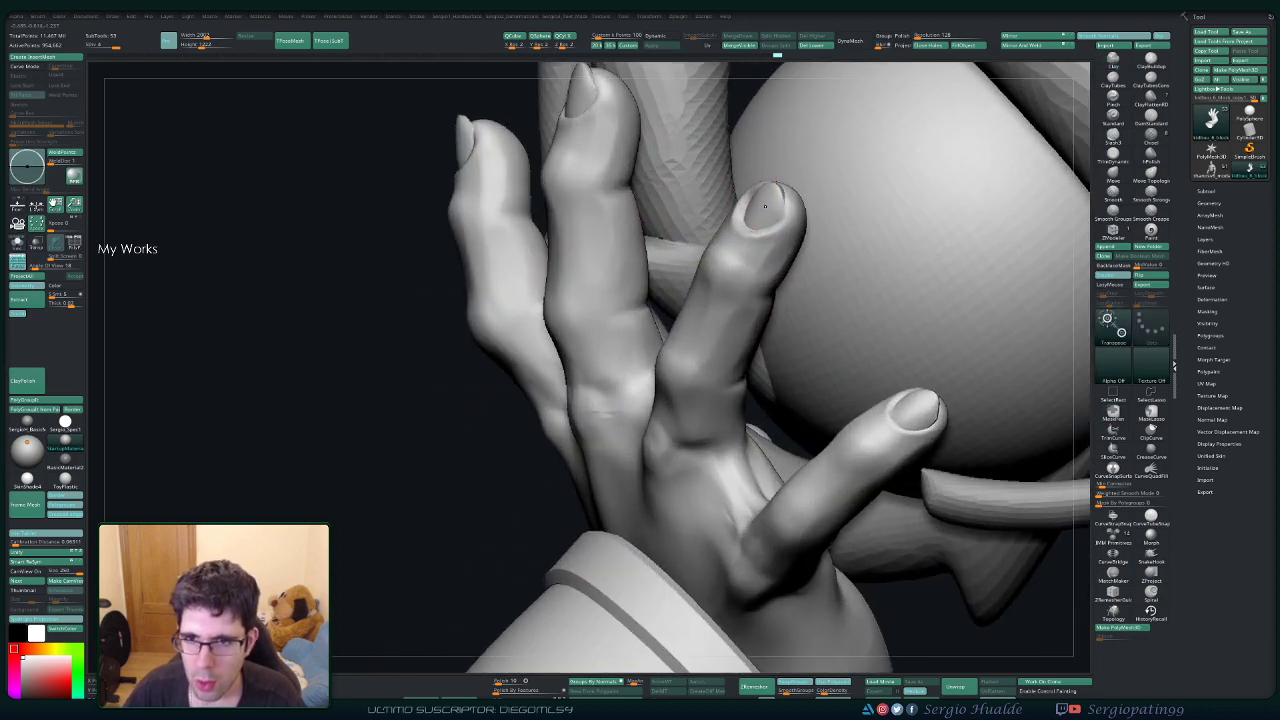
left_click(761, 207, "ctrl")
key("alt+s")
right_click_drag(748, 257, 610, 358, "alt")
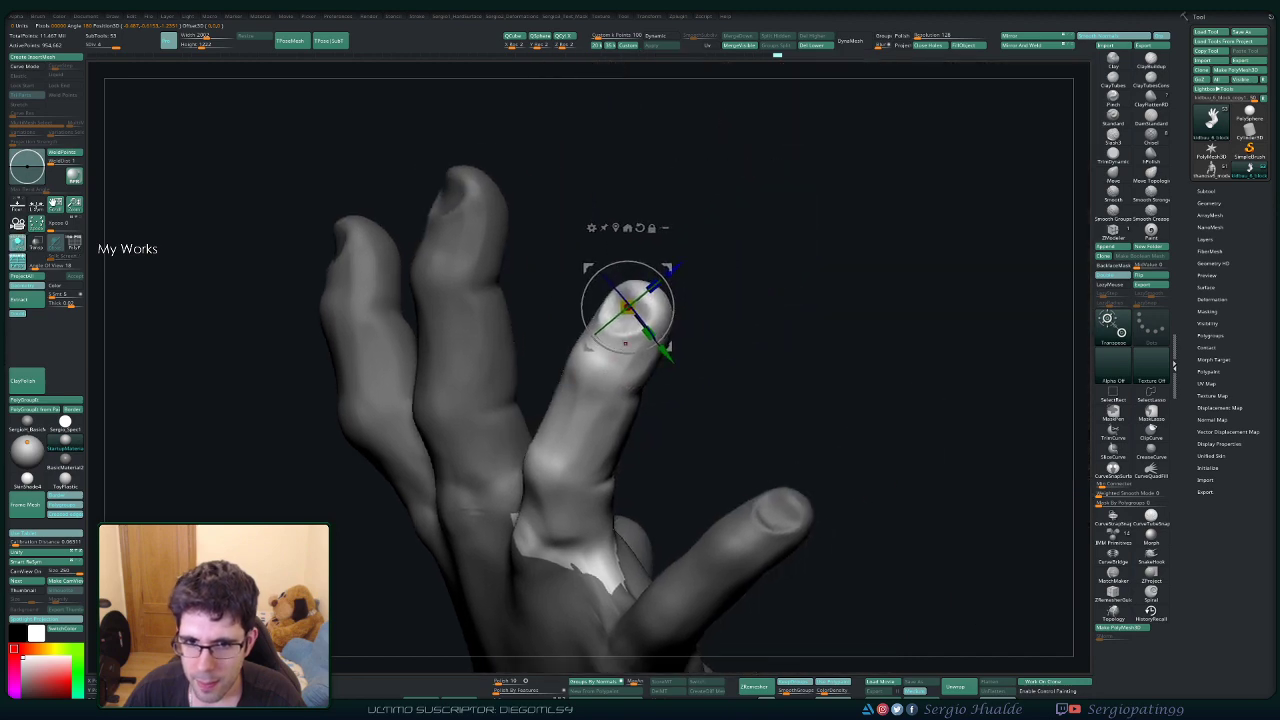
left_click_drag(742, 308, 748, 354, "ctrl")
key("q")
key("alt+s")
Select the fingernails object and mask every nail except the ring finger's.
left_click(625, 311, "alt")
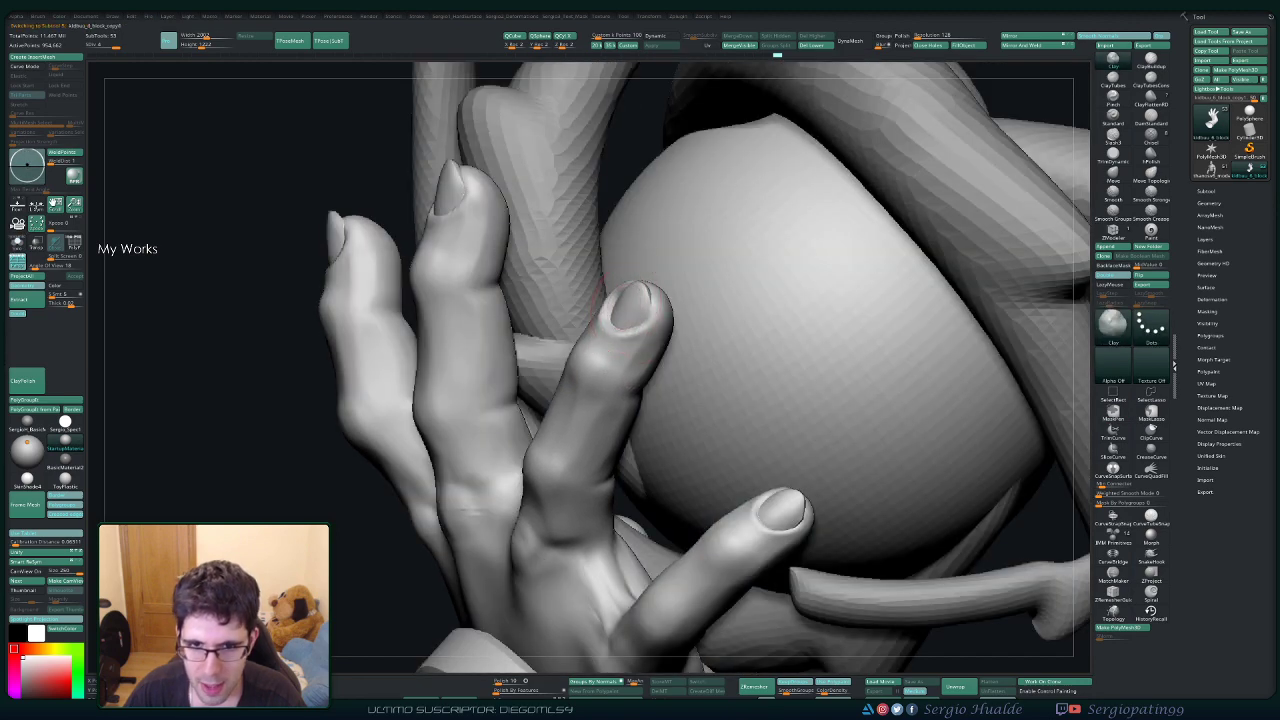
key("alt+s")
right_click_drag(640, 315, 668, 311)
mouse_move(668, 311)
left_mouse_down("ctrl")
mouse_move(678, 296)
mouse_move(605, 317)
left_mouse_up("ctrl")
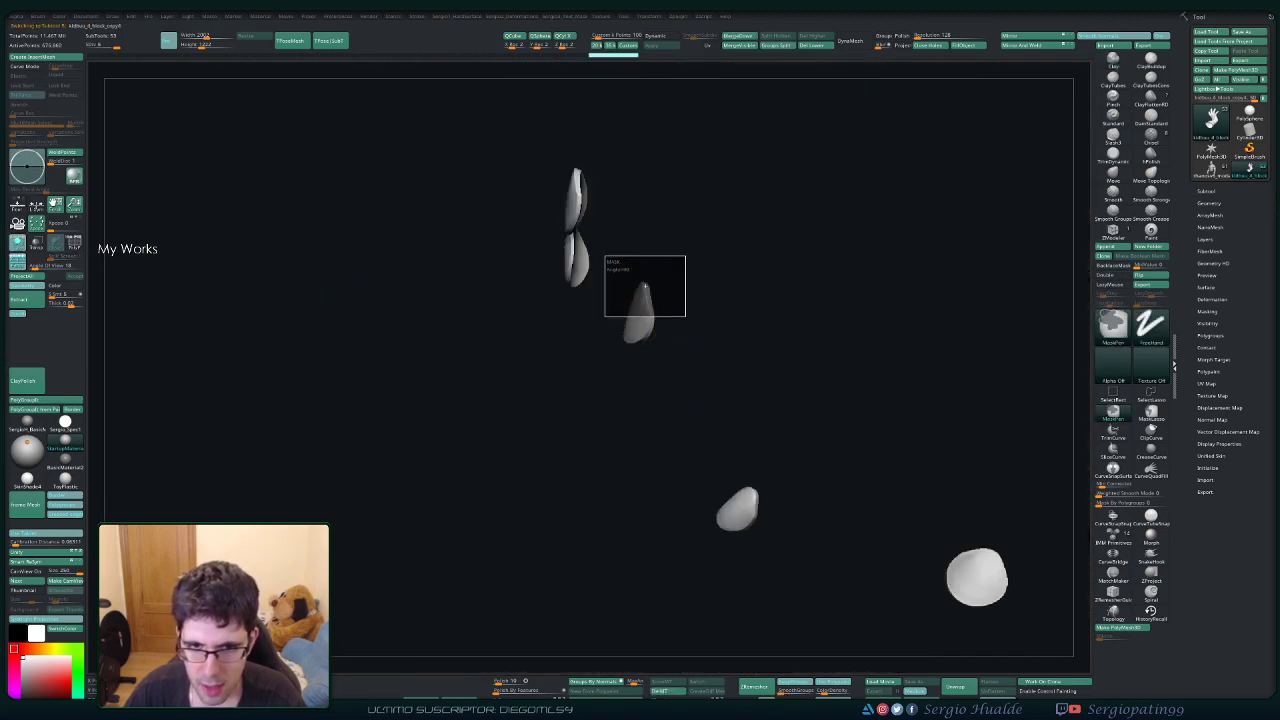
left_click(655, 362, "ctrl")
key("w")
key("alt+s")
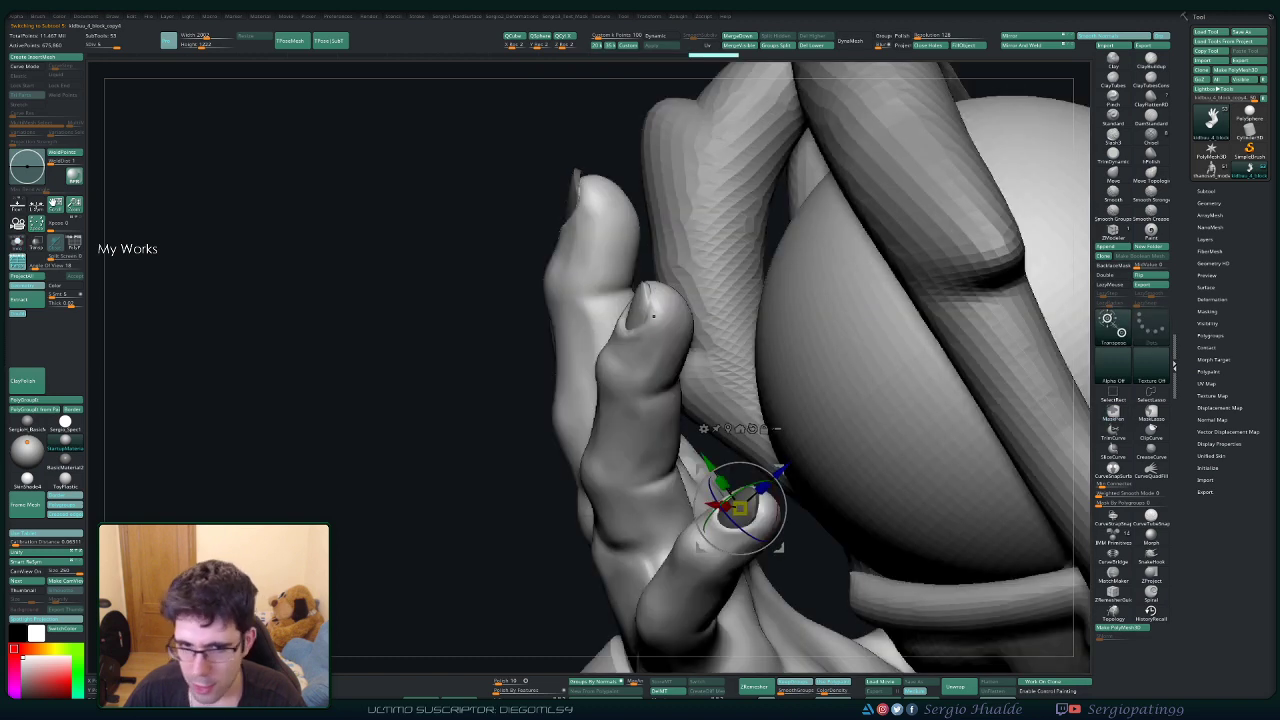
Adjust the ring fingernail with the Gizmo so it fits its nail bed, and clear the mask.
left_click(635, 303)
left_click_drag(583, 297, 578, 296)
right_click_drag(652, 338, 828, 334)
left_click_drag(860, 345, 856, 344)
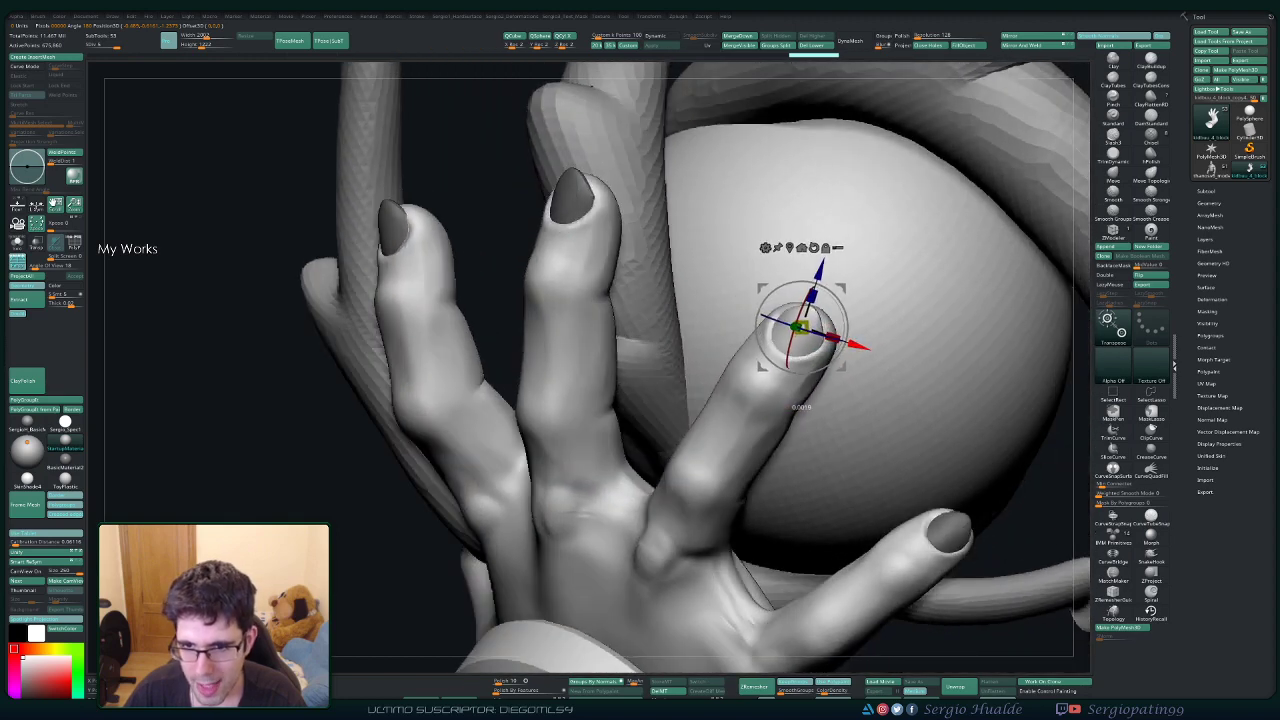
left_click_drag(819, 272, 820, 267)
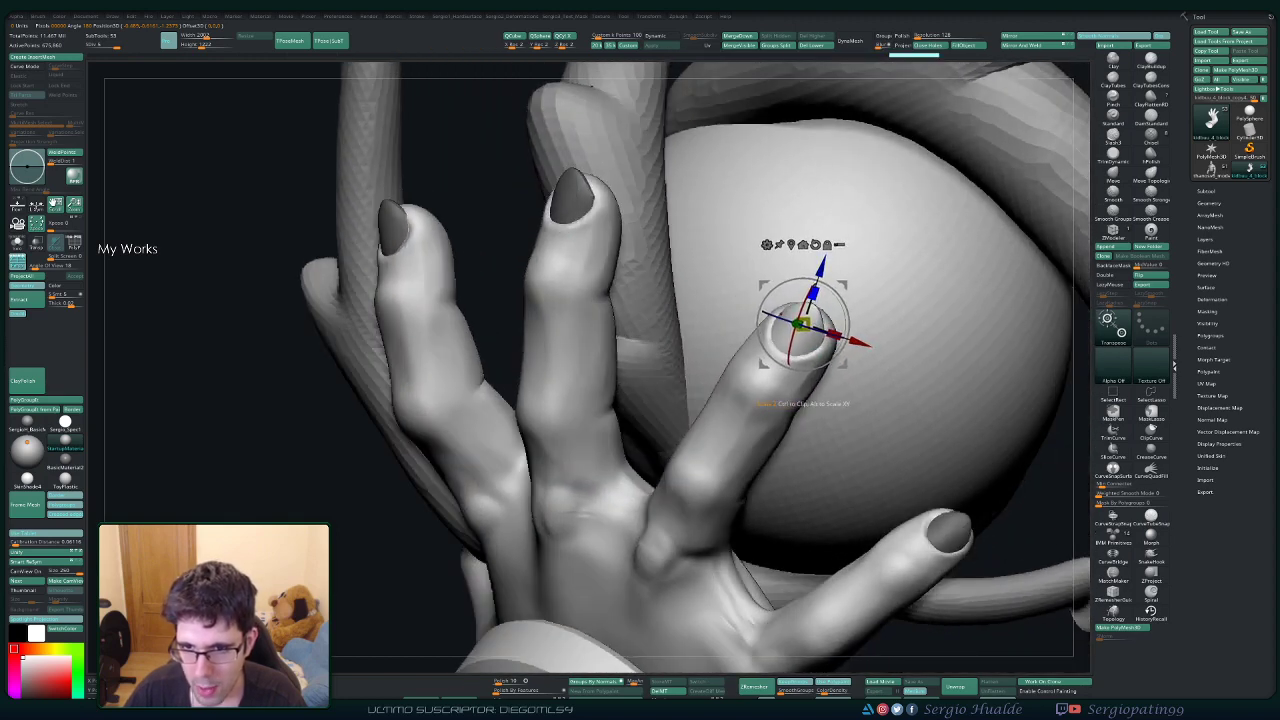
key("q")
right_click_drag(811, 298, 700, 300)
right_click_drag(560, 220, 650, 192)
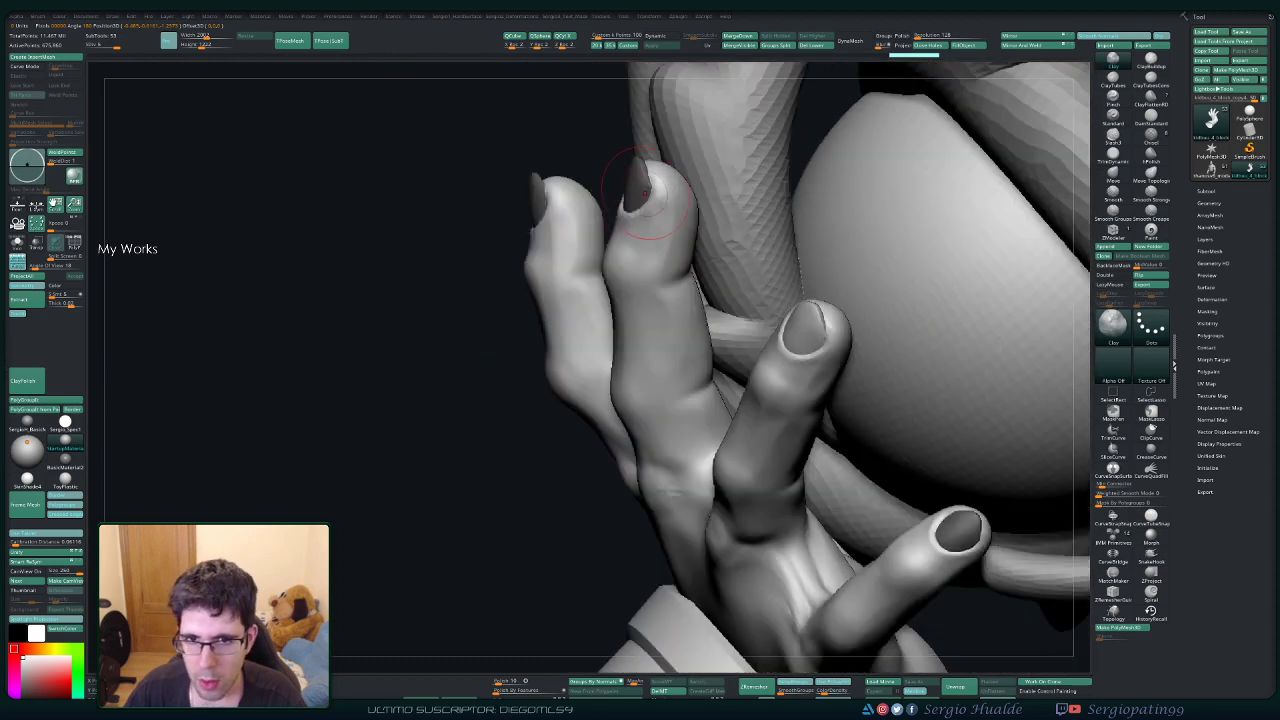
left_click_drag(480, 180, 510, 215, "ctrl")
right_click_drag(500, 355, 510, 280, "ctrl")
right_click_drag(510, 280, 690, 252)
right_click_drag(634, 212, 600, 325, "ctrl")
key("w")
left_click(646, 205, "alt")
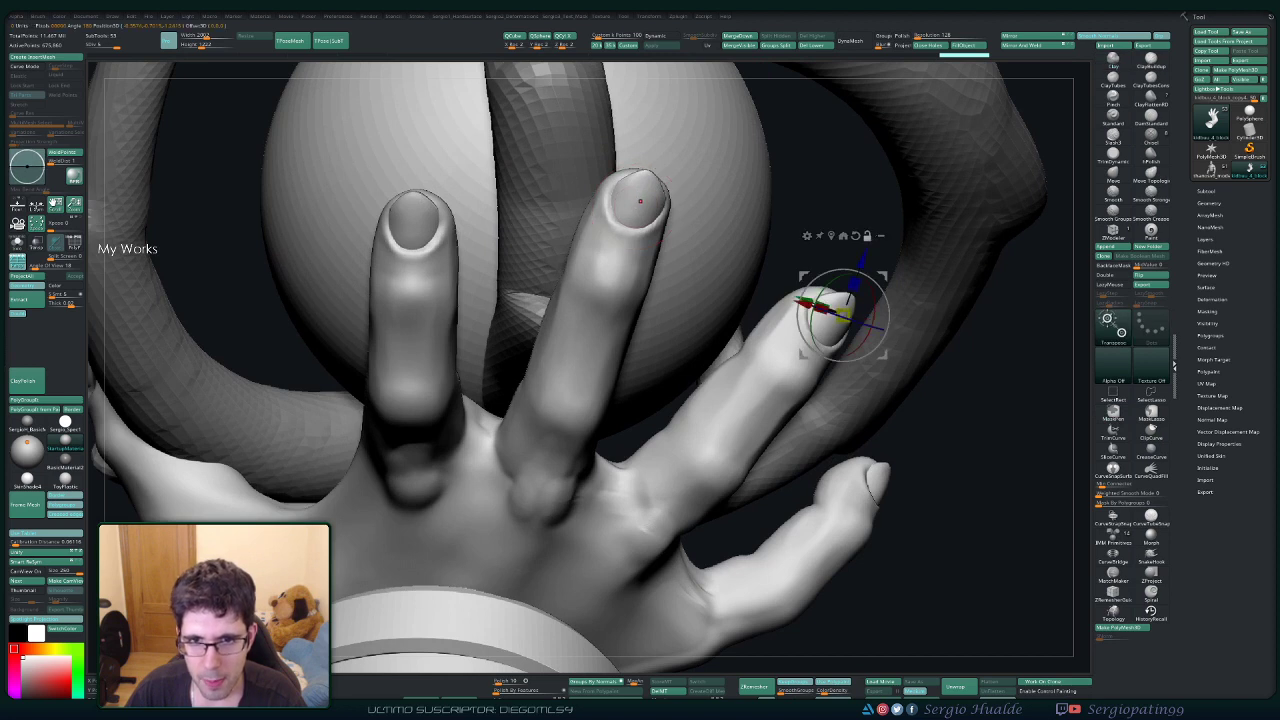
left_click(640, 201, "alt")
key("shift+s")
right_click_drag(640, 201, 639, 294, "alt")
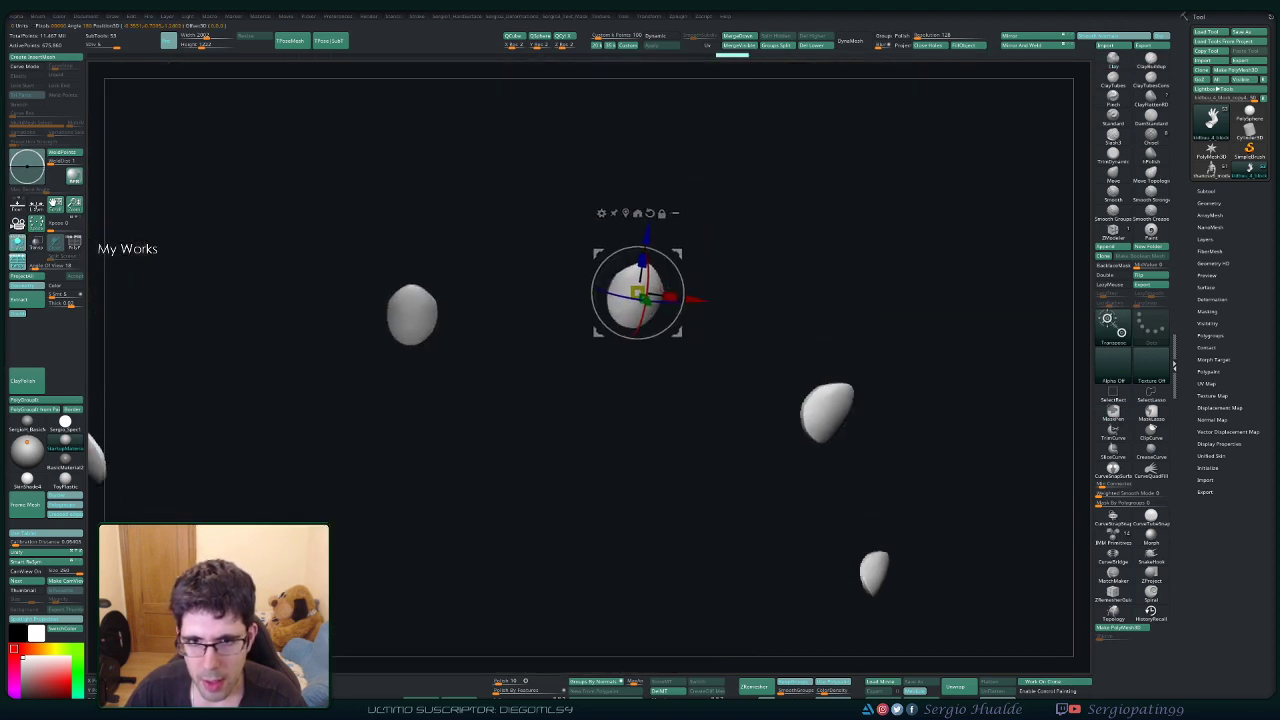
key("ctrl+z")
key("ctrl+z")
key("ctrl+z")
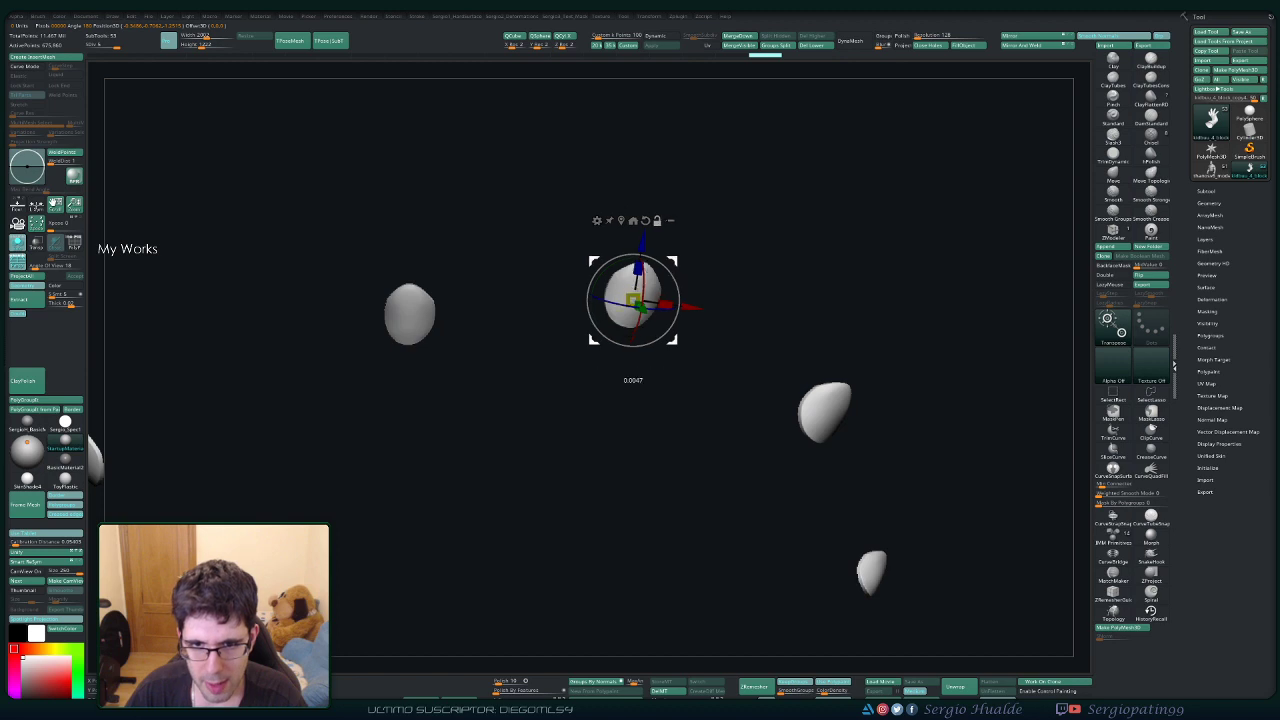
left_click_drag(695, 279, 705, 345, "ctrl")
key("shift+f")
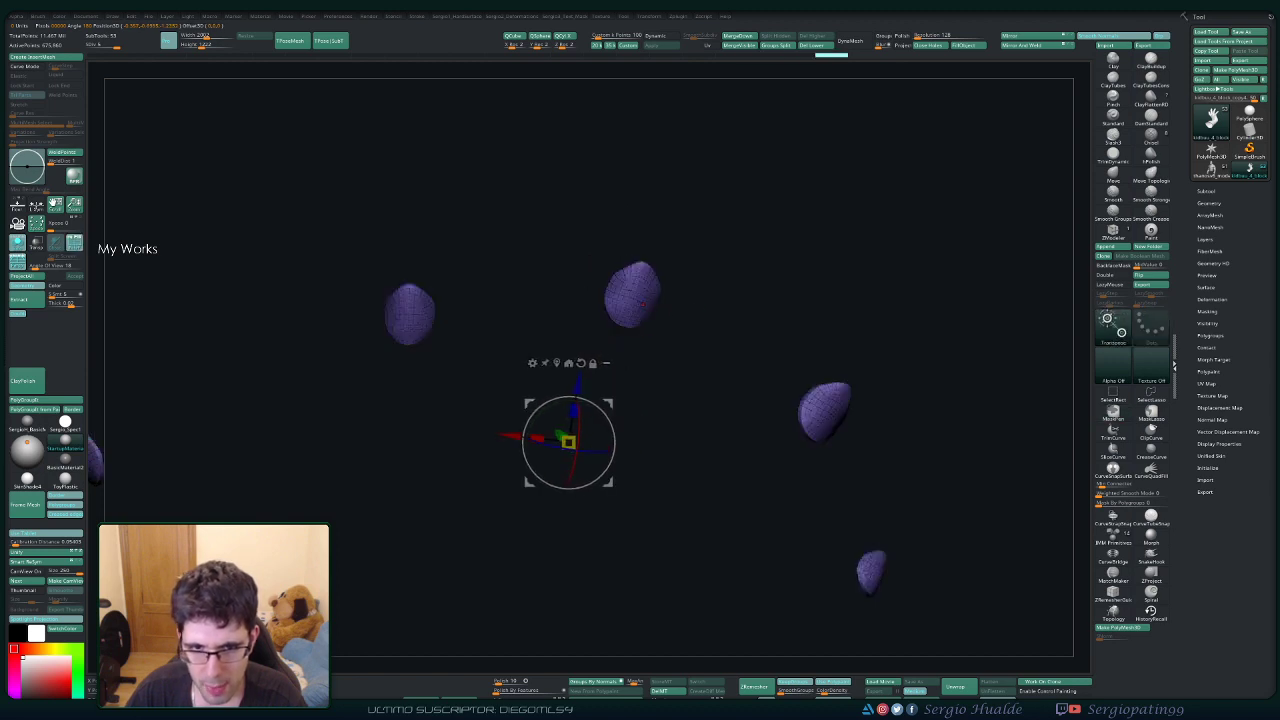
key("ctrl+z")
key("ctrl+z")
key("ctrl+z")
key("ctrl+z")
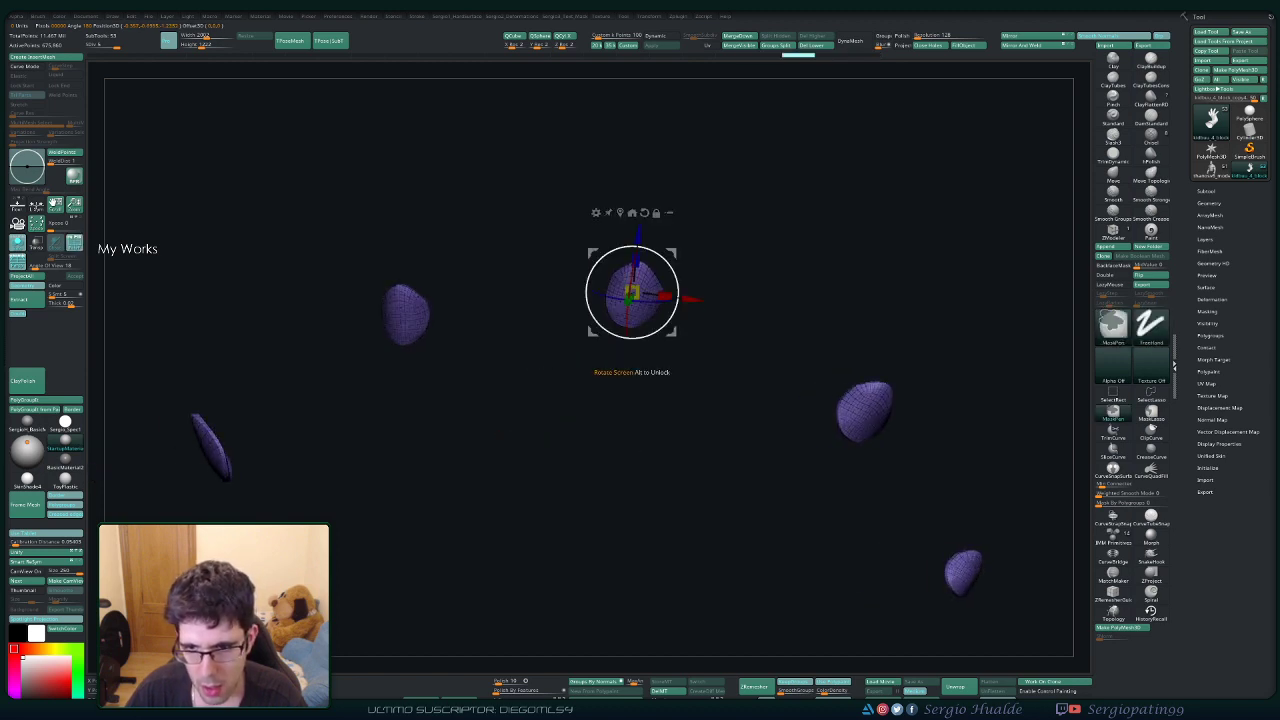
key("ctrl+z")
key("ctrl+z")
key("ctrl+z")
key("ctrl+z")
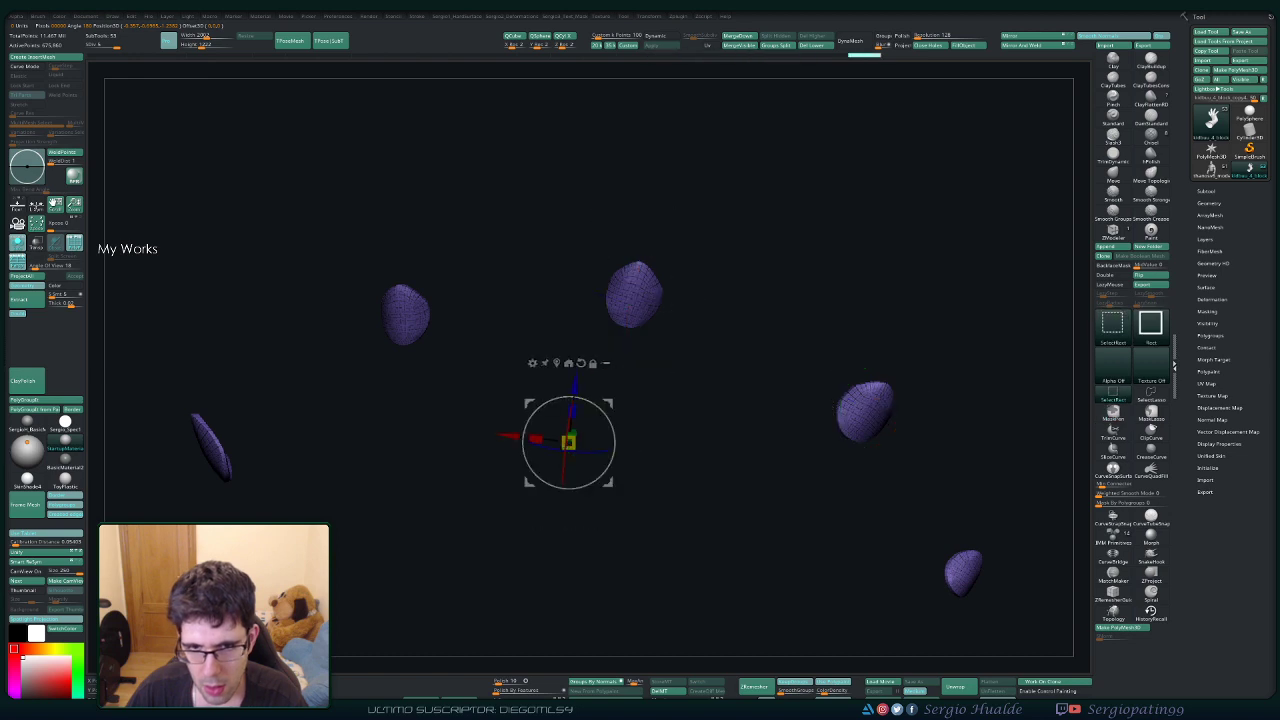
Mask every nail except the middle finger's and centre the Gizmo on that nail.
left_click_drag(540, 224, 704, 408, "ctrl")
left_click(704, 408, "ctrl")
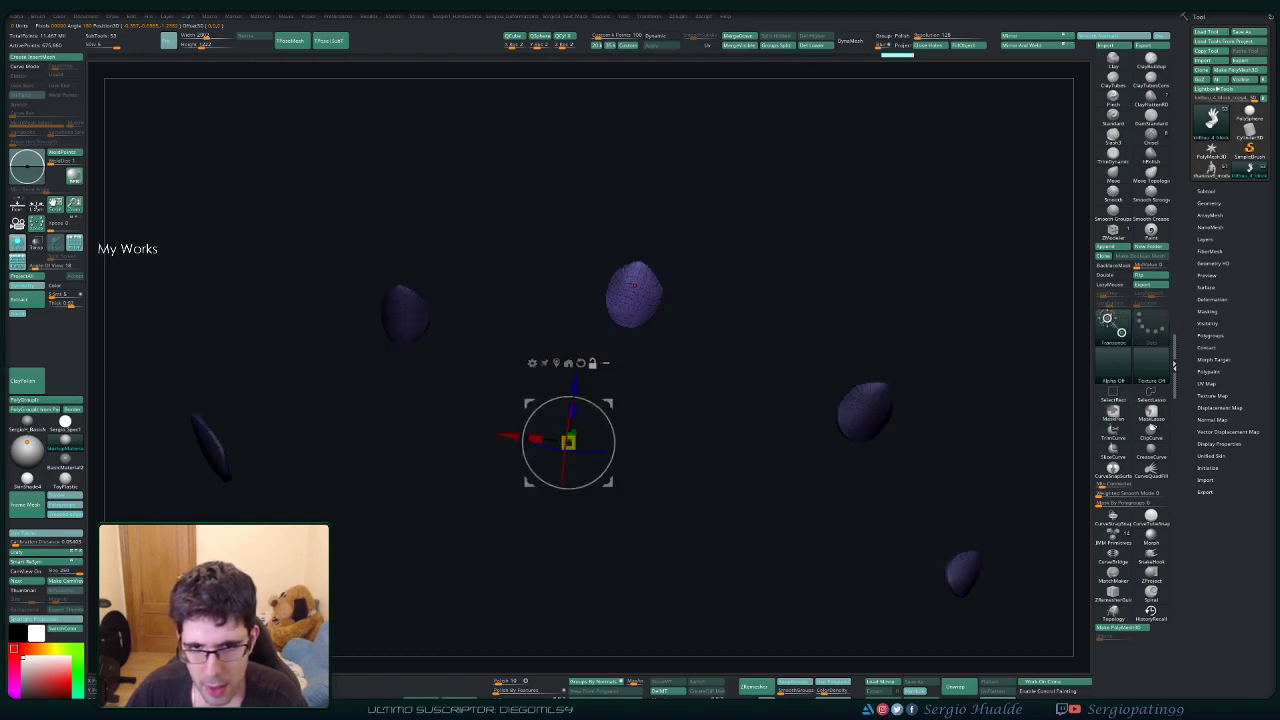
left_click(634, 291, "alt")
key("ctrl+z")
key("ctrl+z")
key("ctrl+z")
key("ctrl+z")
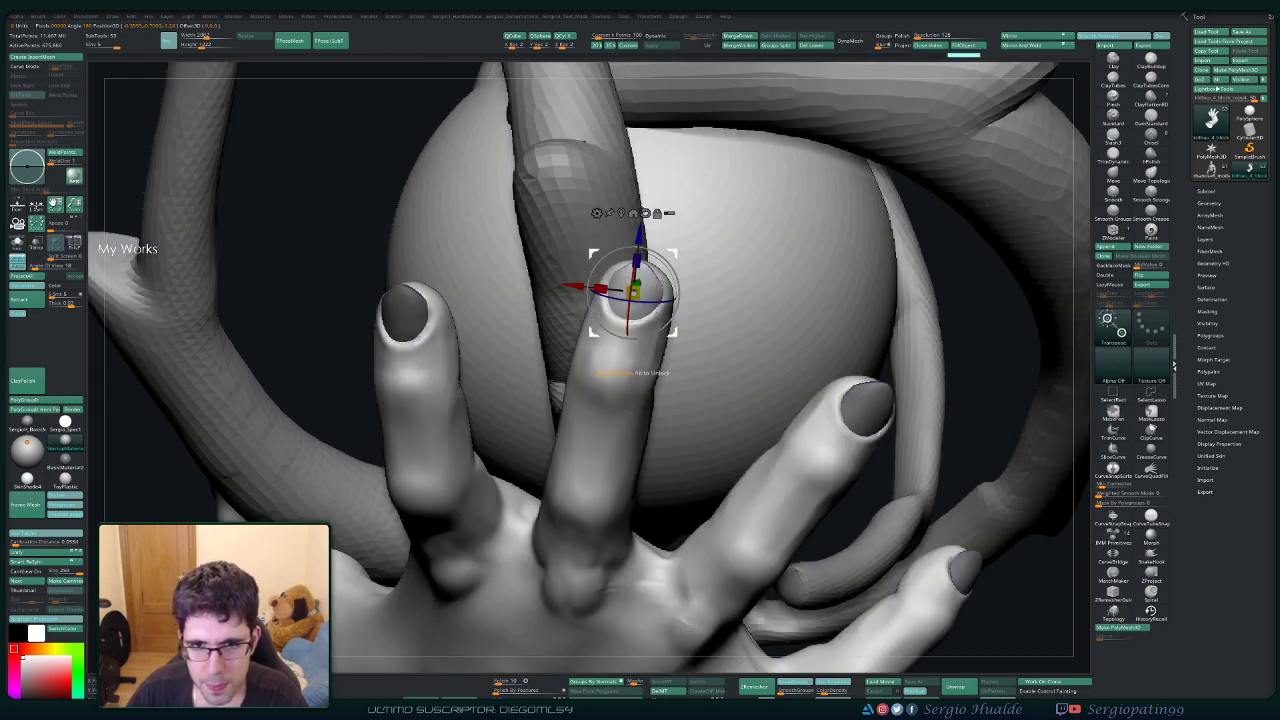
Nudge the middle fingernail into its nail bed and clear the mask.
left_click_drag(634, 288, 646, 289)
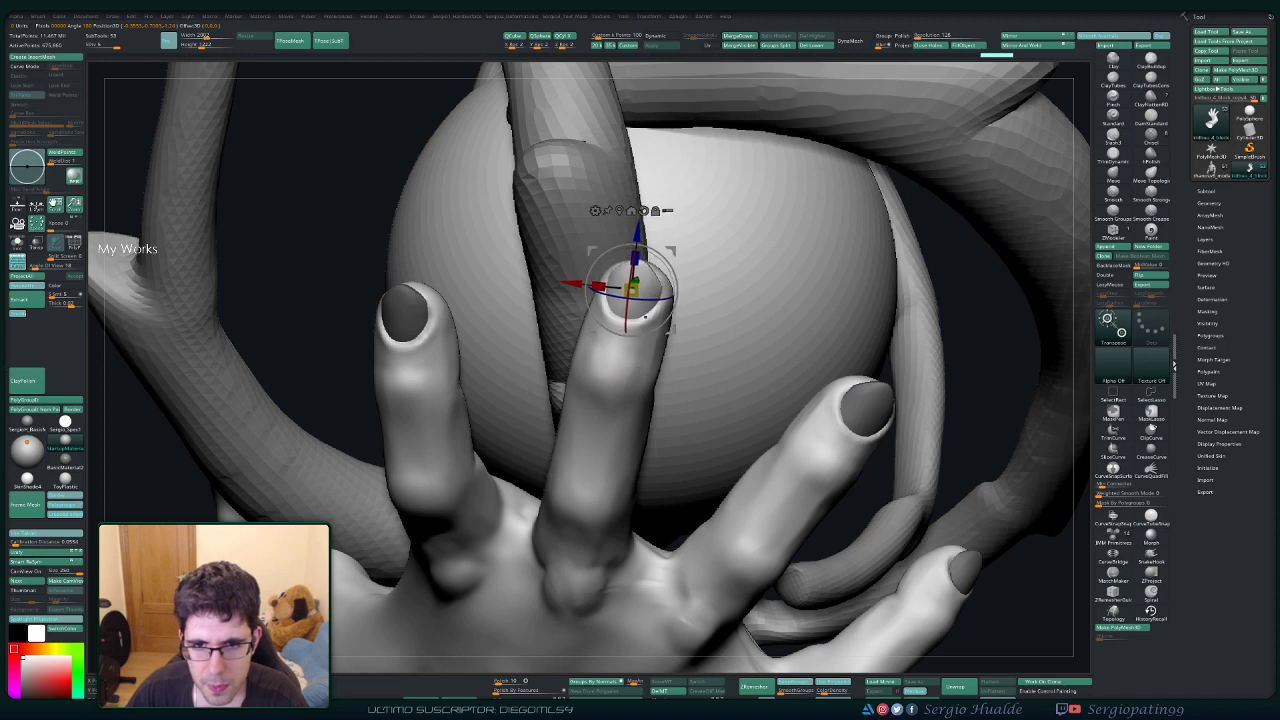
key("q")
mouse_move(650, 300)
right_mouse_down()
mouse_move(310, 325)
mouse_move(505, 330)
right_mouse_up()
key("ctrl+z")
key("ctrl+z")
key("ctrl+z")
key("ctrl+z")
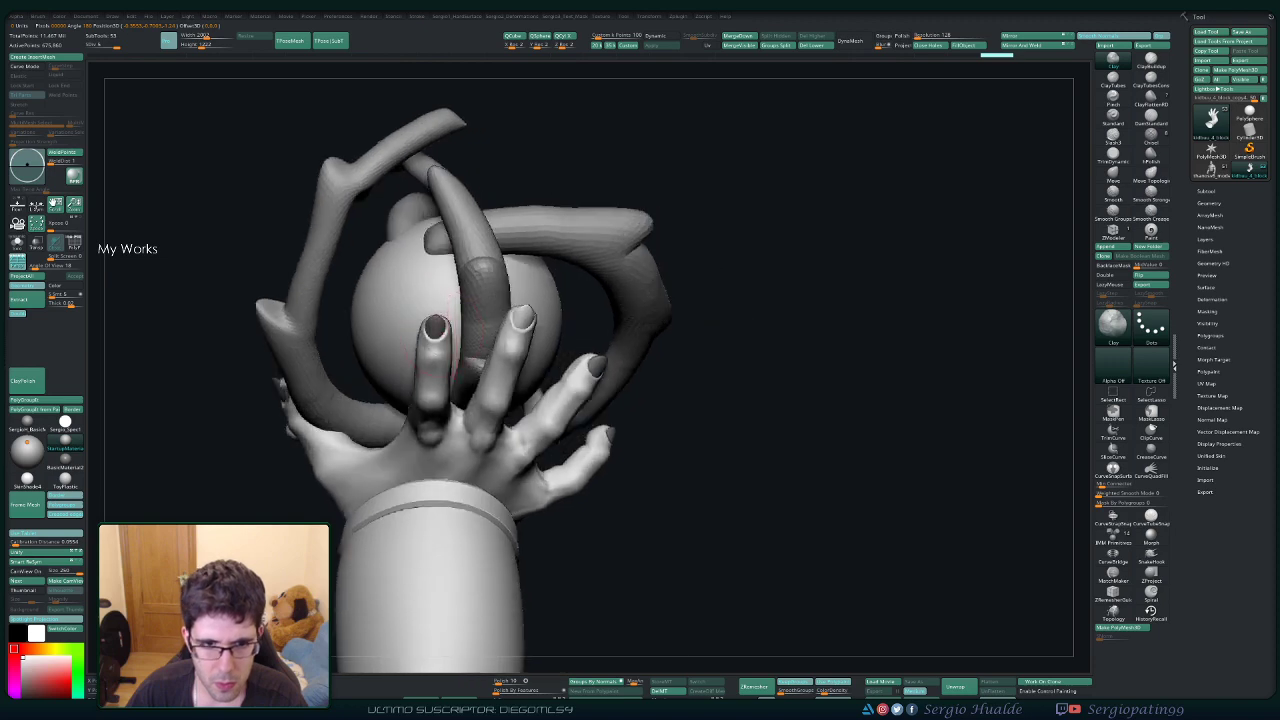
key("ctrl+z")
key("ctrl+z")
key("ctrl+z")
key("ctrl+z")
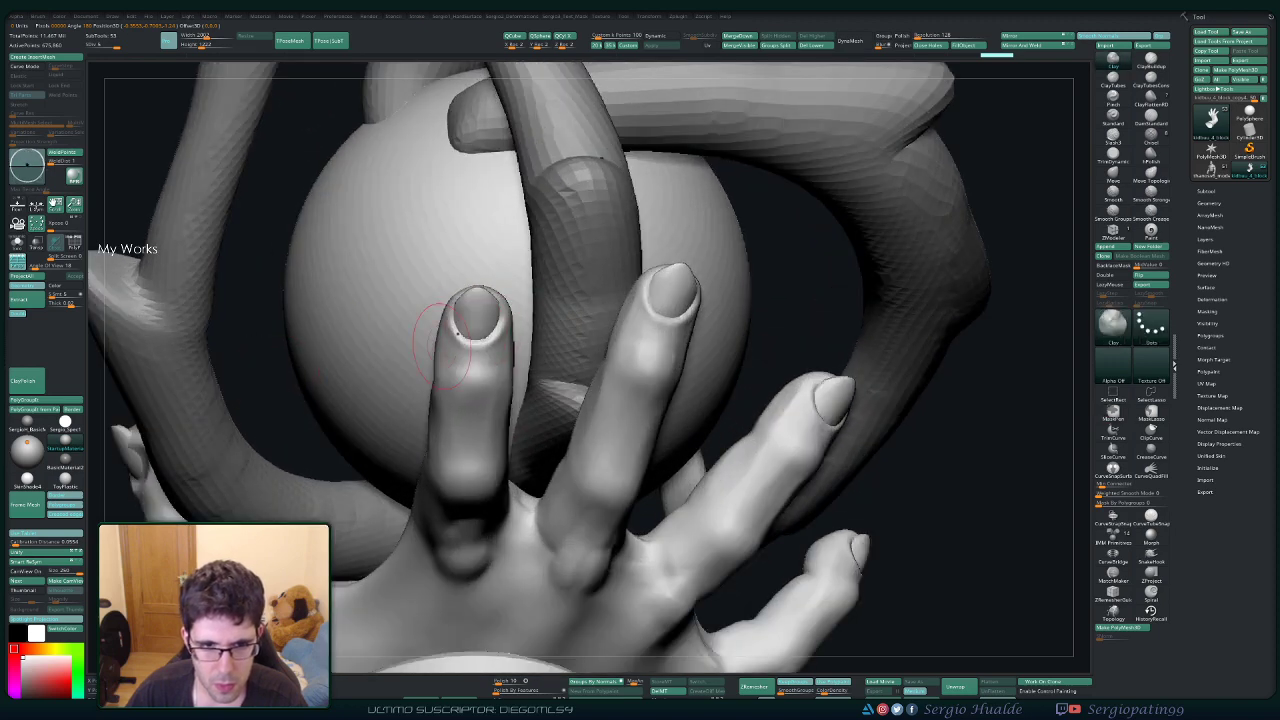
Isolate the fingernails and mask every nail except the index finger's.
key("ctrl+z")
key("ctrl+z")
key("ctrl+z")
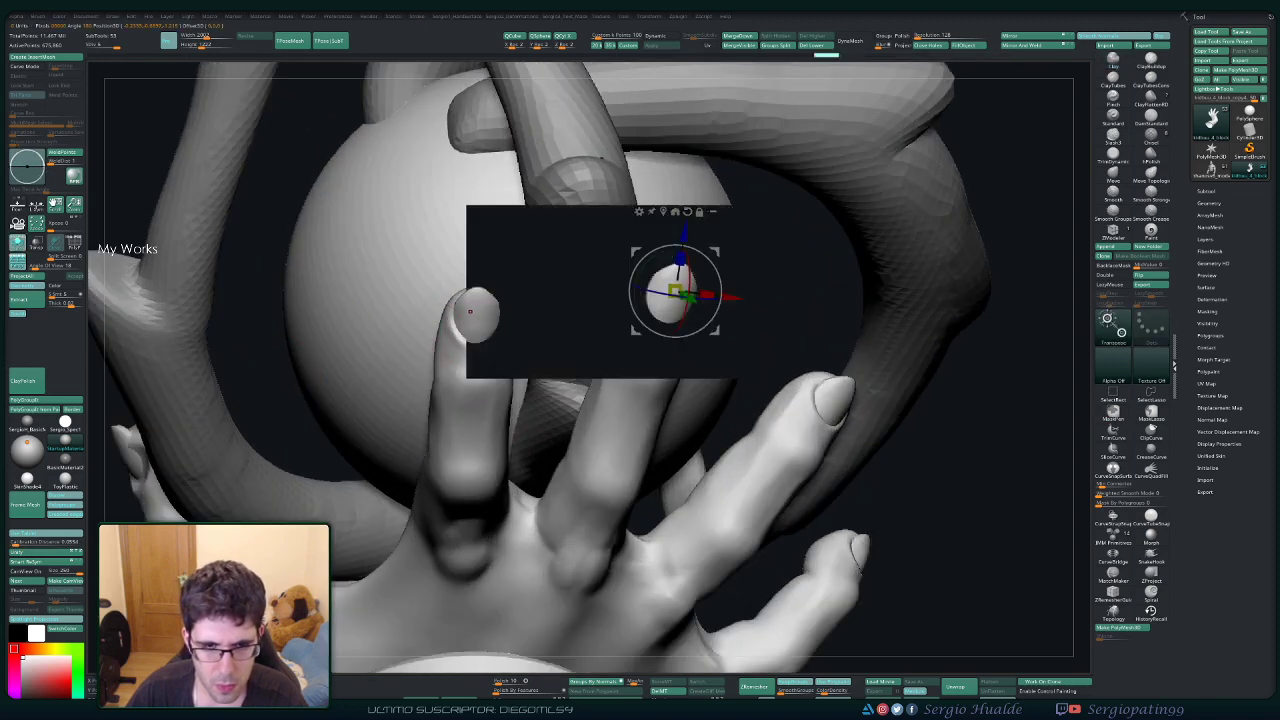
key("ctrl+z")
key("ctrl+z")
key("ctrl+z")
key("ctrl+z")
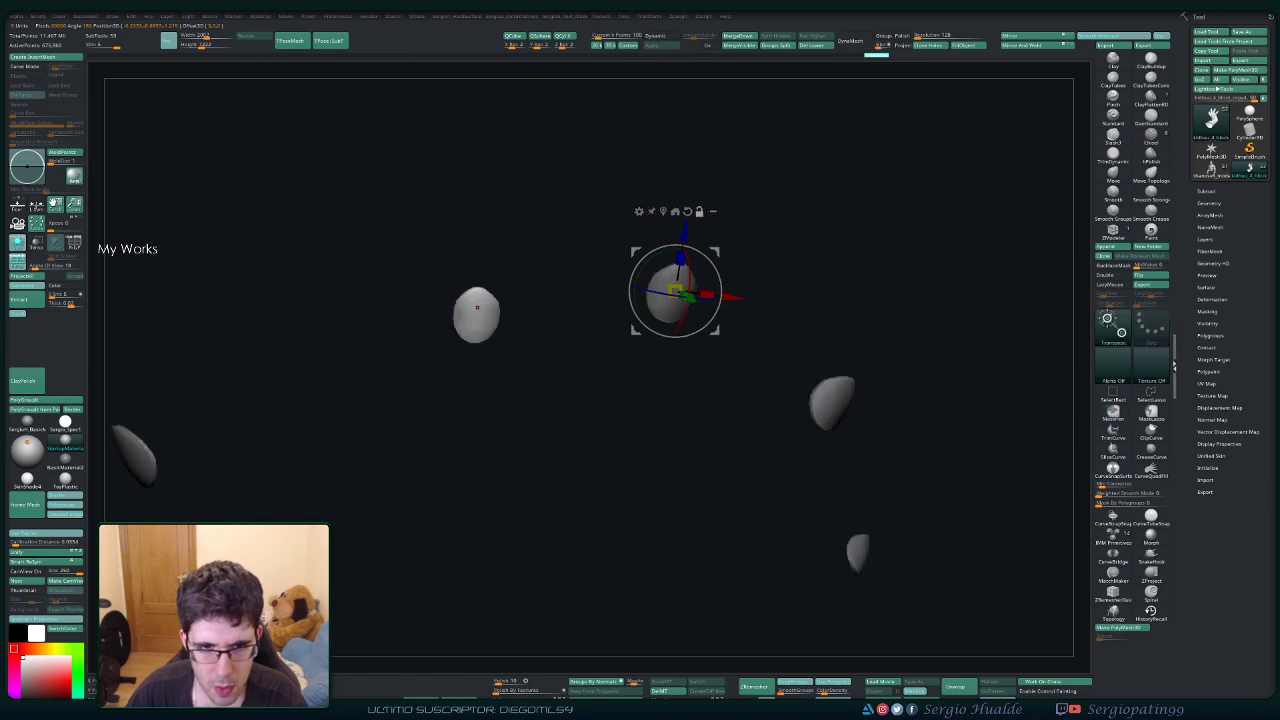
Adjust the index fingernail's placement against its nail bed with the Gizmo.
key("alt+s")
right_click_drag(505, 300, 510, 360, "ctrl")
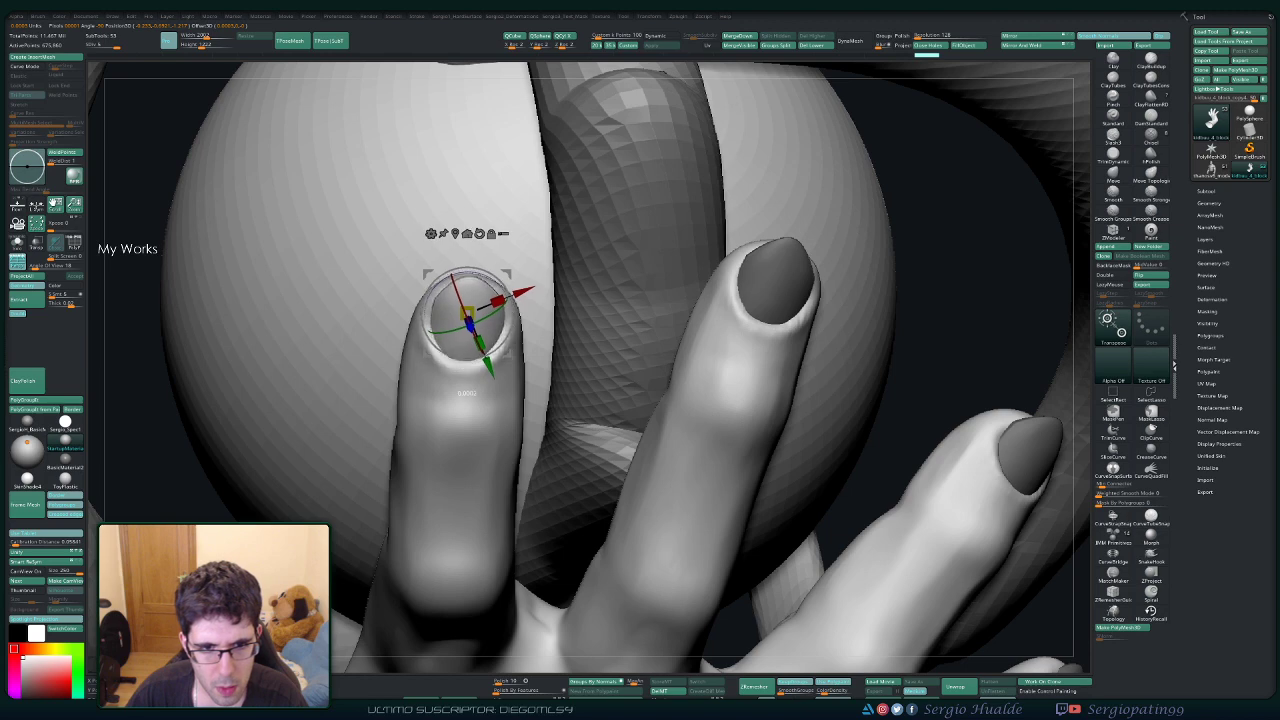
key("q")
Isolate the fingernails again and mask all of them except the thumbnail.
mouse_move(490, 322)
right_mouse_down("ctrl")
mouse_move(488, 255)
mouse_move(656, 366)
mouse_move(907, 285)
right_mouse_up("ctrl")
key("alt+s")
right_click_drag(520, 308, 529, 346, "ctrl")
left_click_drag(566, 220, 383, 437, "ctrl")
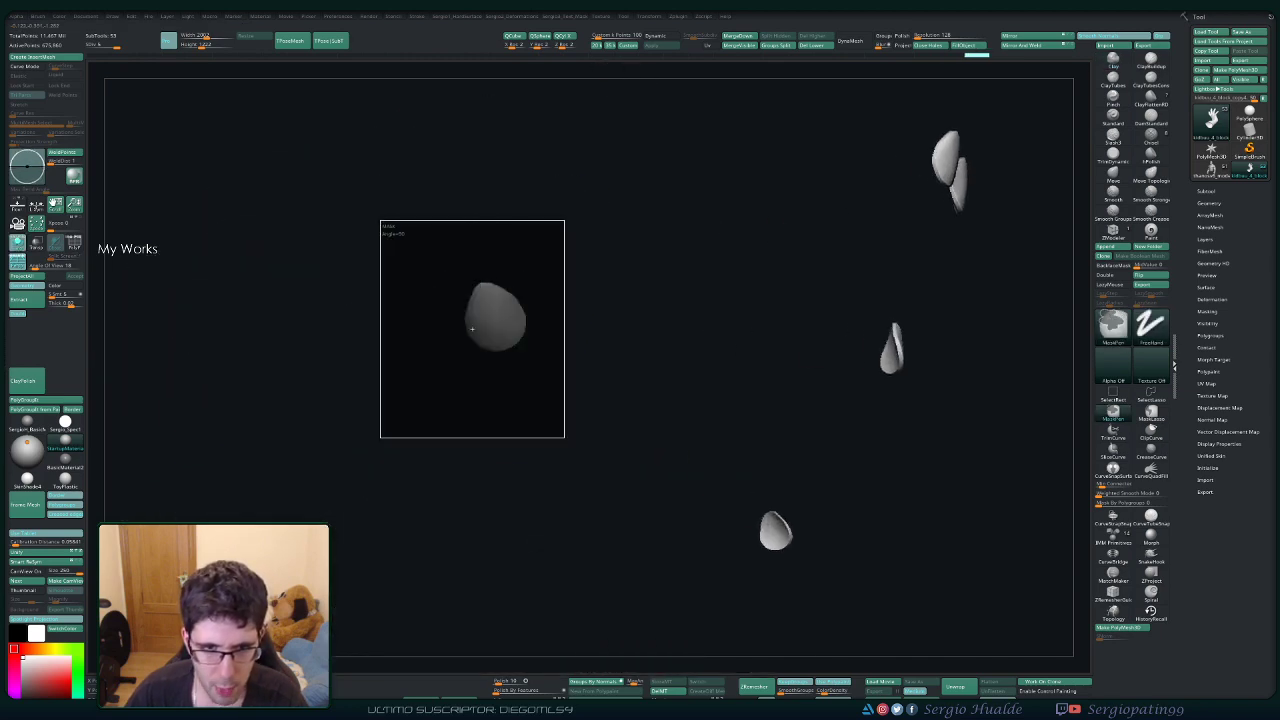
left_click(477, 394, "ctrl")
key("alt+s")
Fit the thumbnail into the thumb's nail bed with the Gizmo and clear the mask.
key("w")
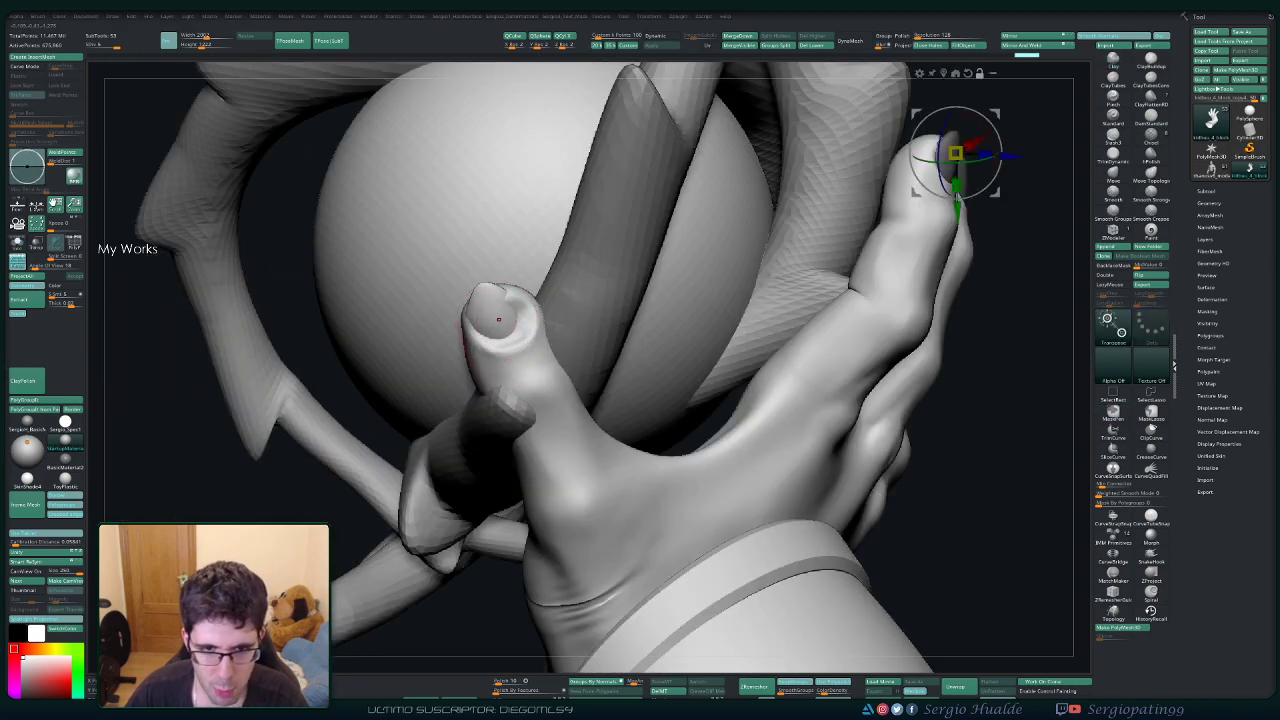
left_click(499, 320, "alt")
right_click_drag(502, 322, 580, 326)
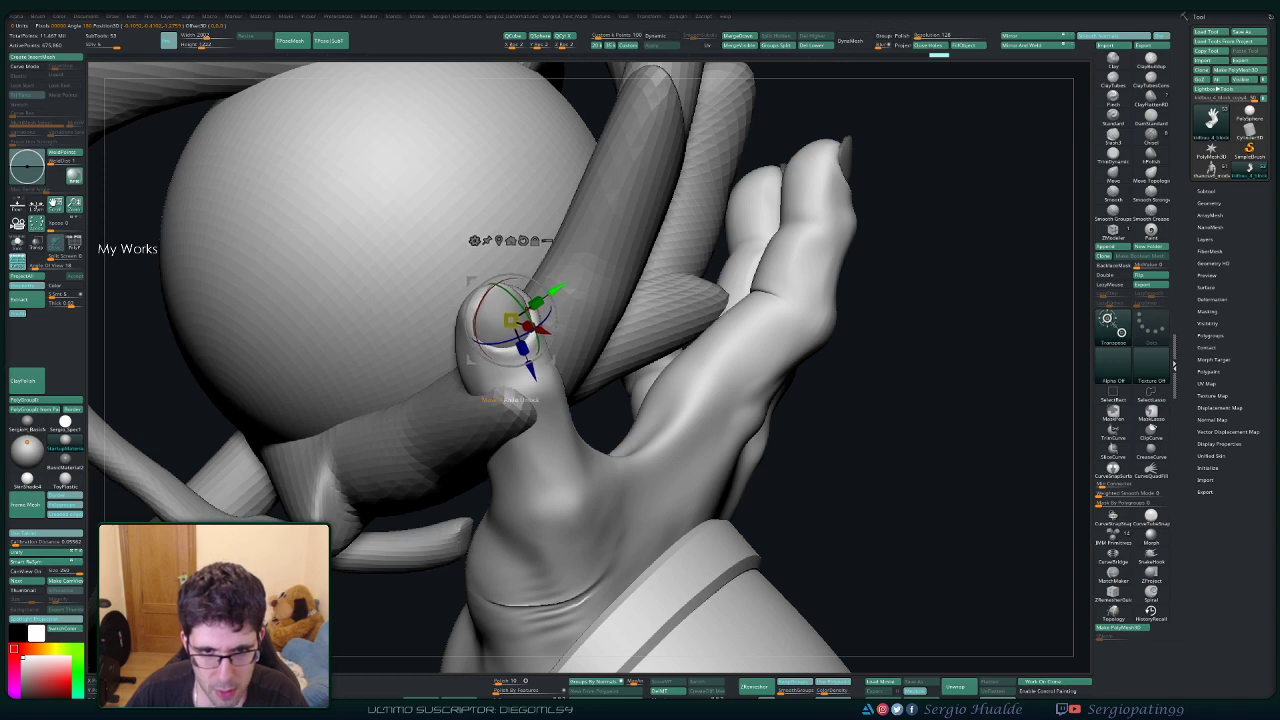
key("q")
left_click_drag(877, 389, 879, 421, "ctrl")
Select the hand object again and isolate it for sculpting at the base of the thumb.
right_click_drag(504, 421, 390, 330, "ctrl")
right_click_drag(390, 330, 700, 345, "ctrl")
left_click_drag(620, 330, 640, 310)
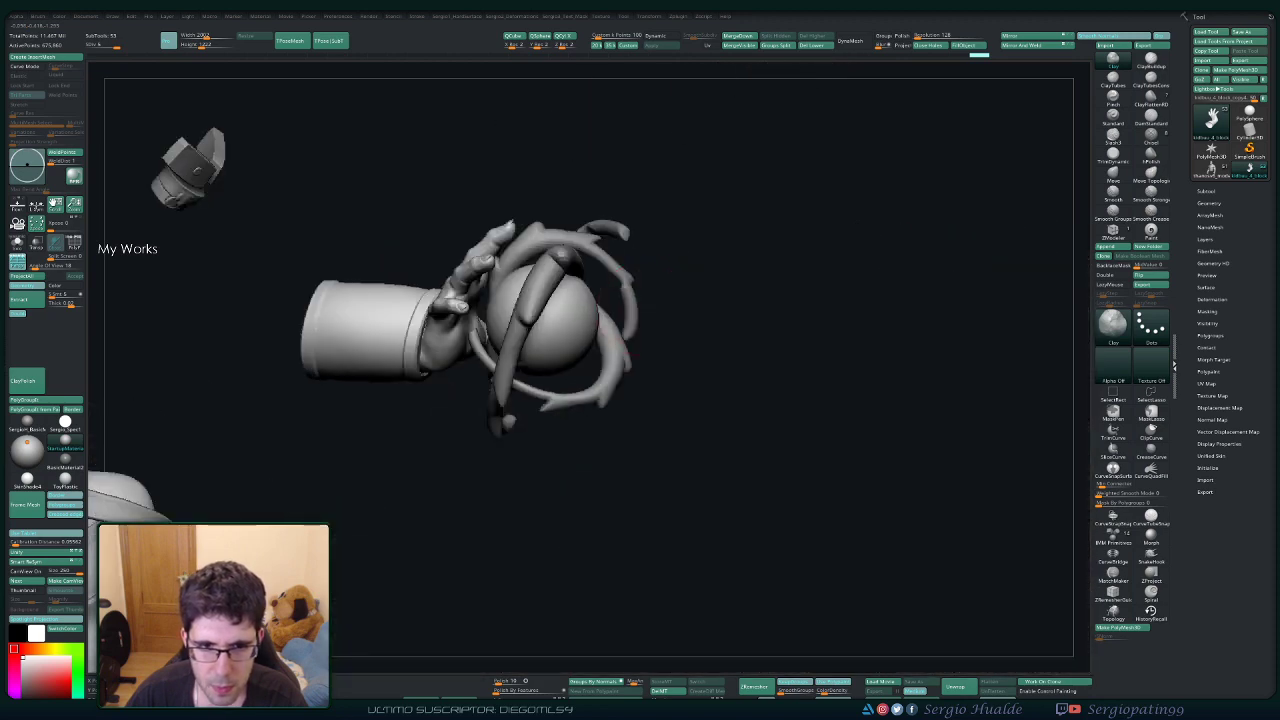
right_click_drag(622, 345, 572, 435)
left_click(588, 322, "alt")
key("alt+s")
key("shift+f")
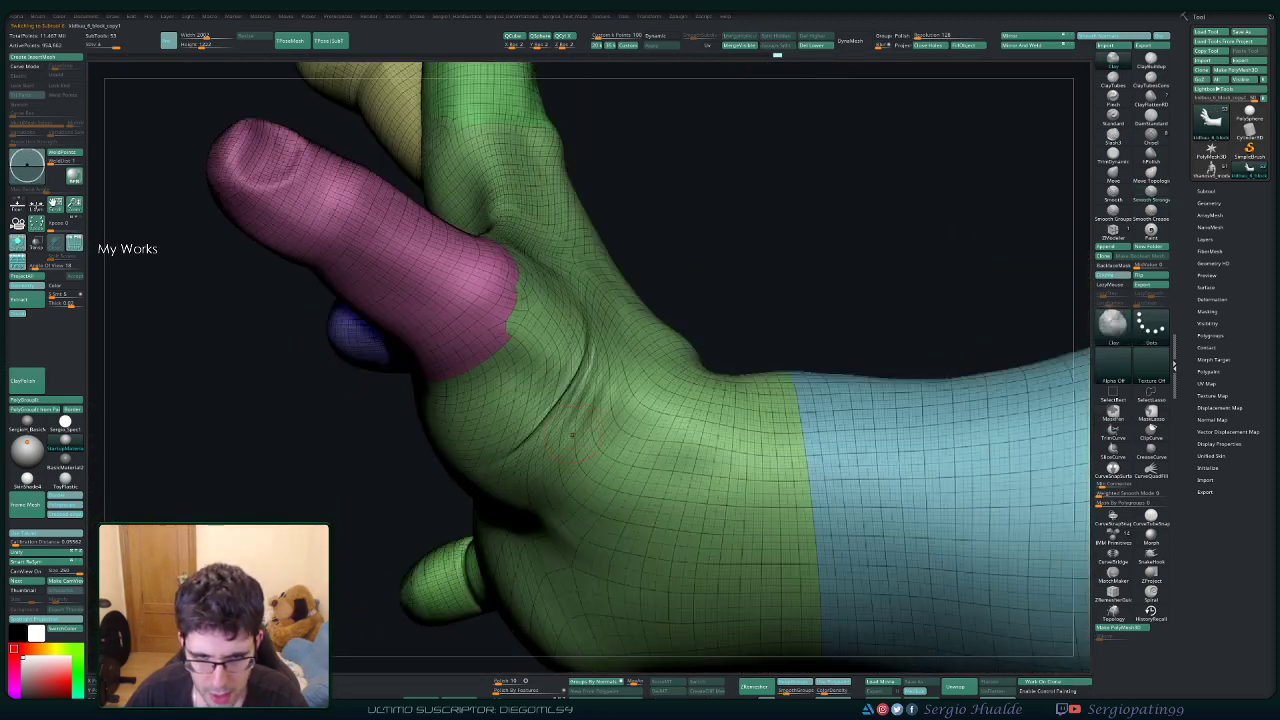
left_click_drag(571, 434, 563, 400)
key("shift+f")
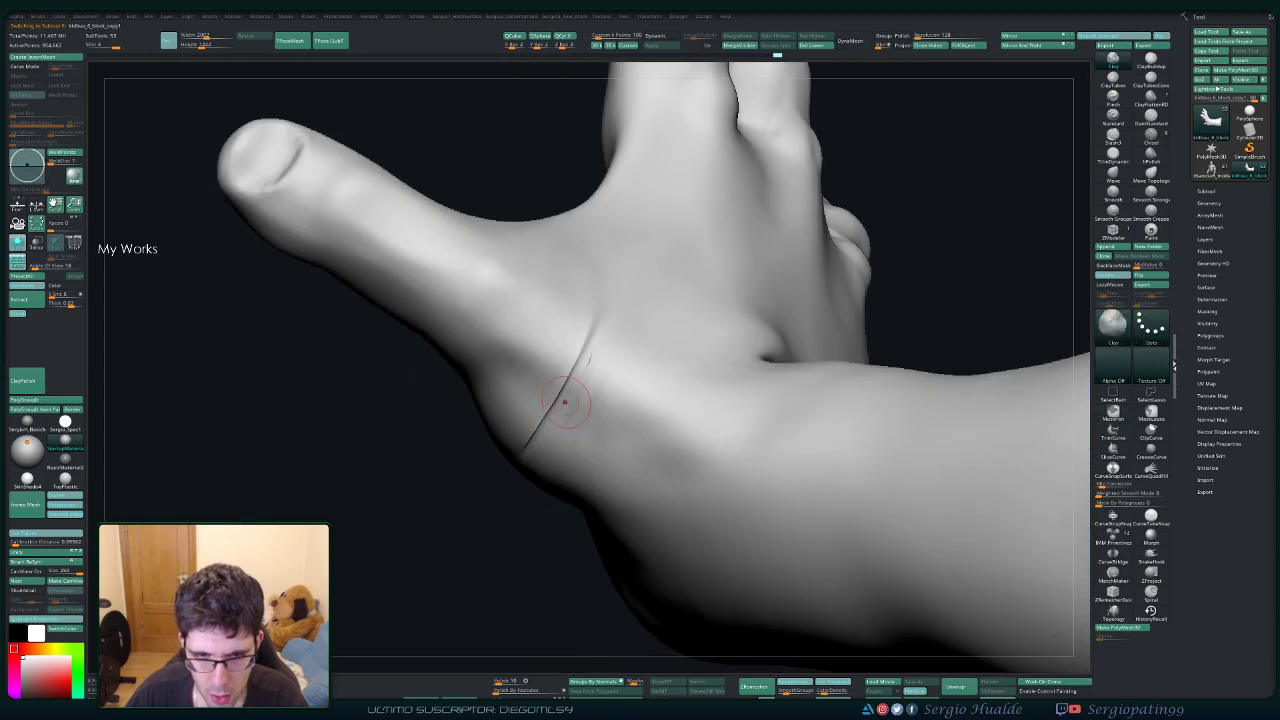
Smooth the sharp crease running across the base of the thumb near the wrist.
key("shift")
right_click_drag(563, 402, 608, 412)
left_click_drag(543, 440, 571, 407, "shift")
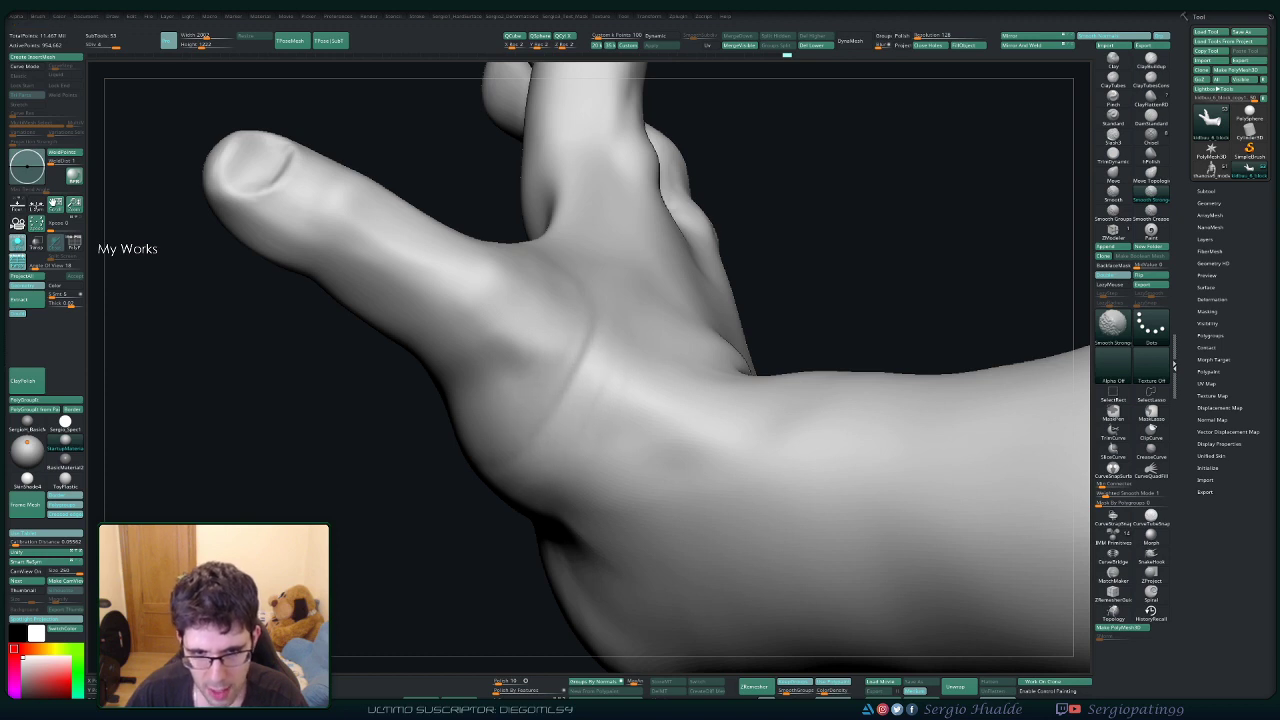
right_click_drag(591, 394, 588, 330, "ctrl")
right_click_drag(588, 330, 602, 361)
key("shift+f")
key("shift+f")
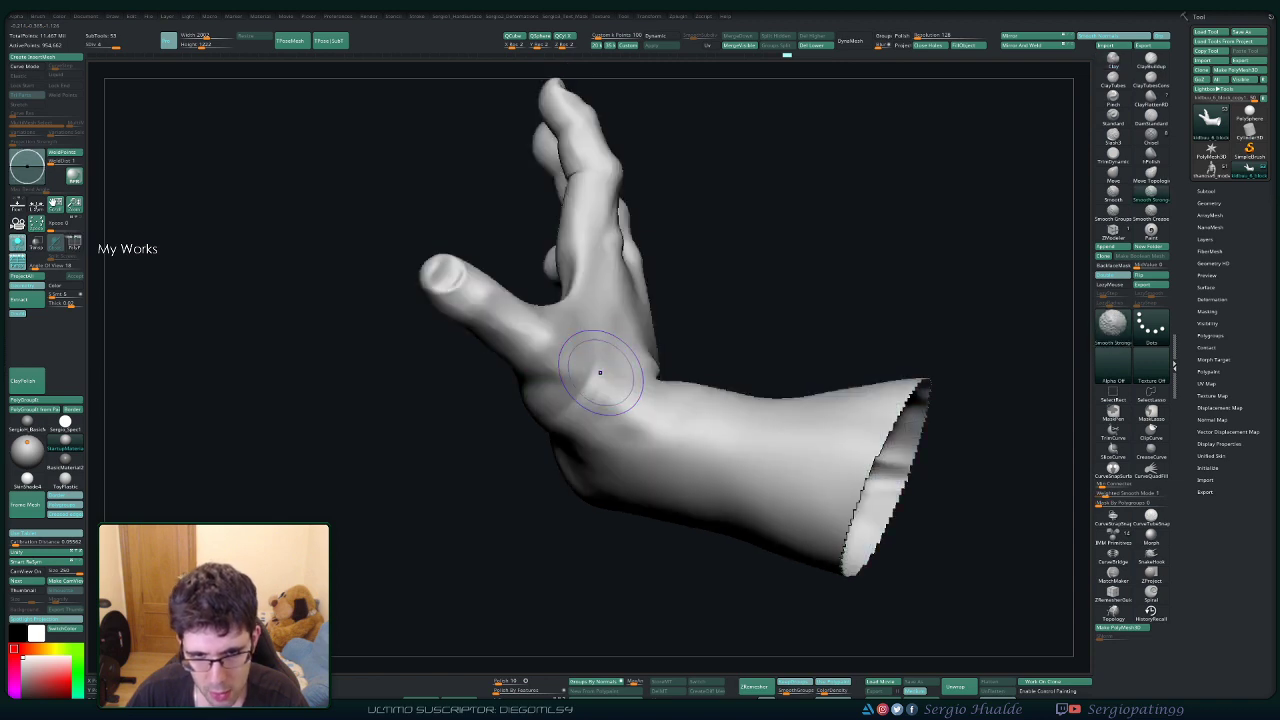
Drop the hand to a lower subdivision level and smooth the remaining crease at the base of the thumb.
key("shift+d")
key("shift+d")
key("shift+d")
key("d")
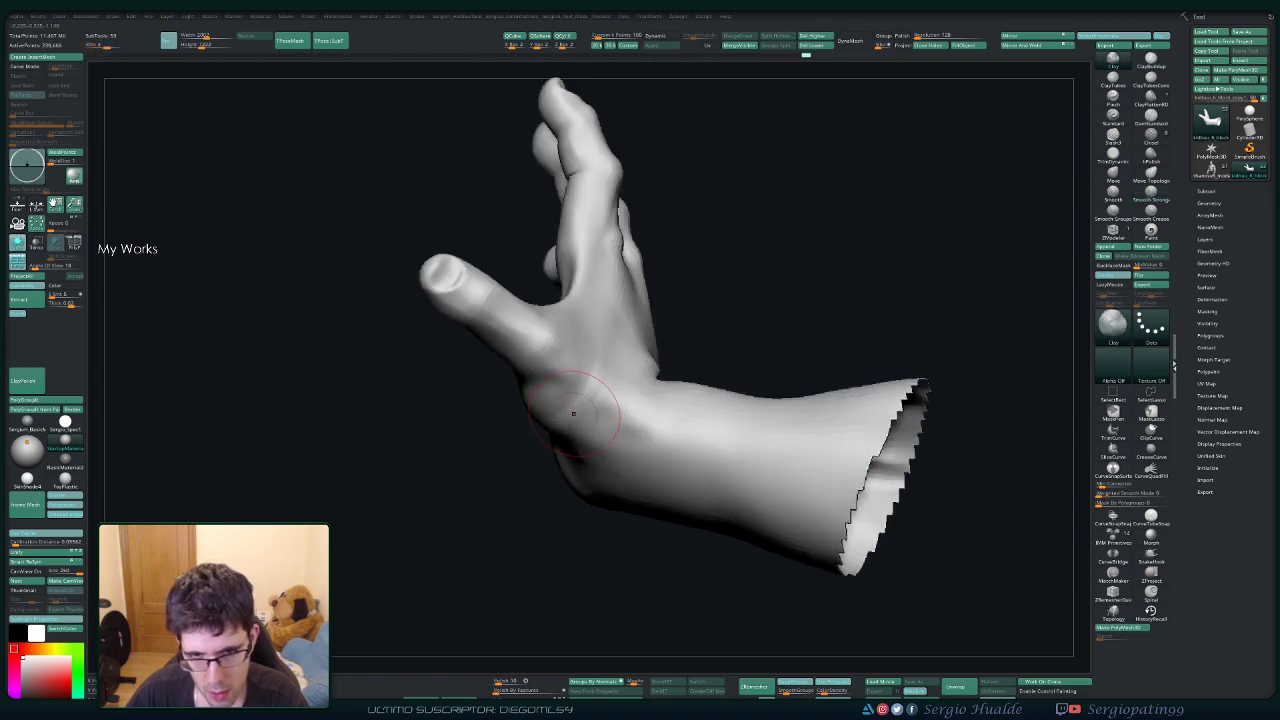
mouse_move(591, 345)
left_mouse_down("shift")
mouse_move(584, 412)
mouse_move(606, 366)
mouse_move(588, 434)
mouse_move(583, 400)
mouse_move(600, 392)
left_mouse_up("shift")
key("f")
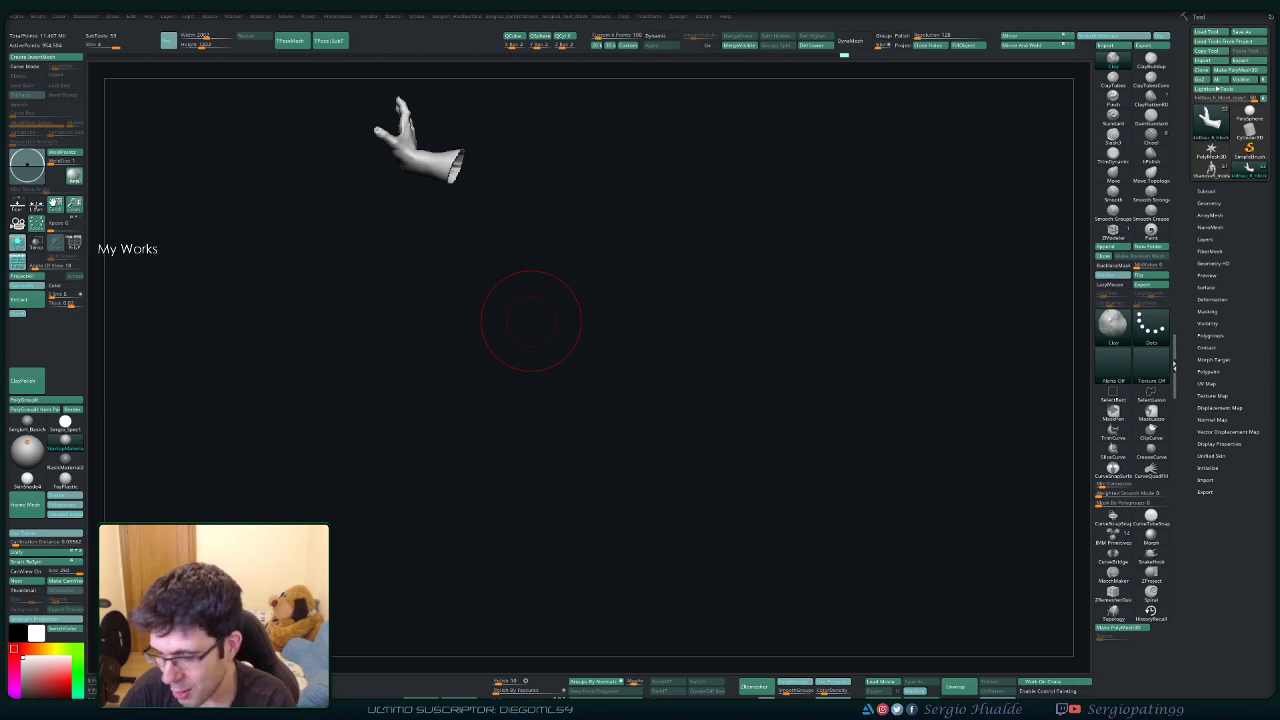
Check the hand together with the surrounding sleeve and orb, and isolate it again with its back in close view.
mouse_move(626, 283)
right_mouse_down()
mouse_move(543, 291)
mouse_move(638, 421)
mouse_move(538, 407)
right_mouse_up()
right_click_drag(514, 284, 486, 329)
key("alt+s")
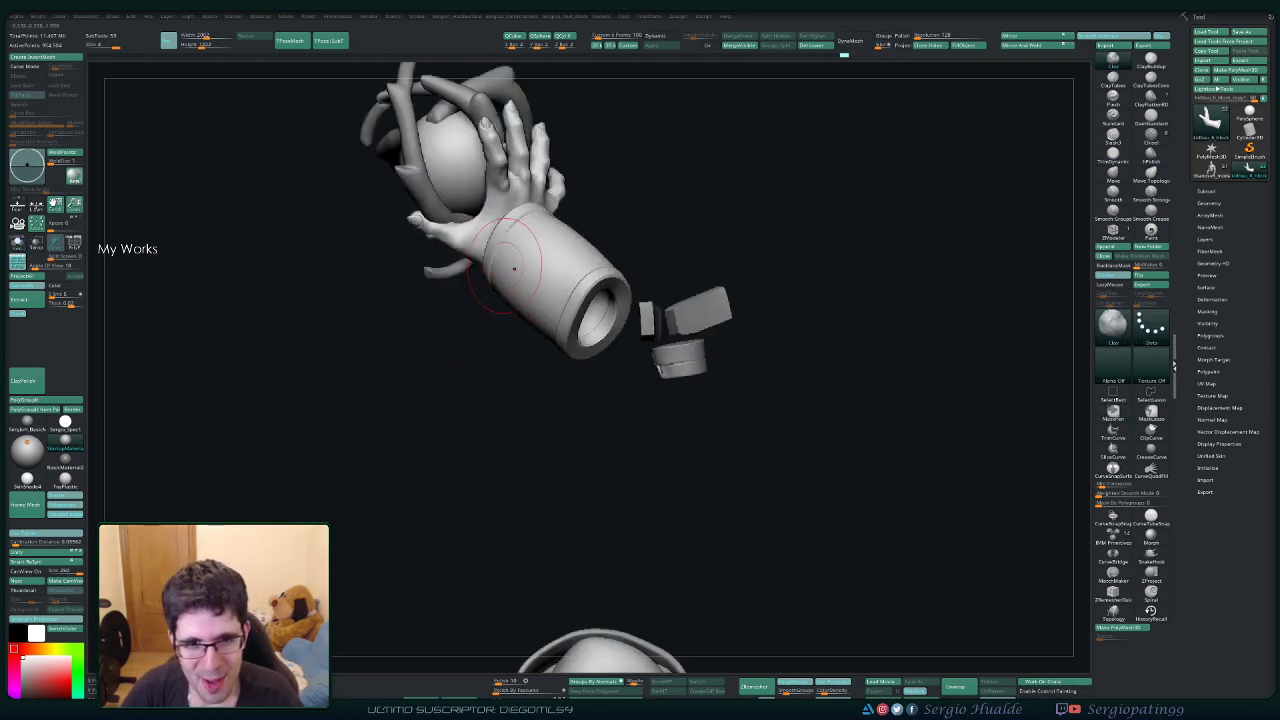
mouse_move(506, 229)
right_mouse_down()
mouse_move(443, 222)
mouse_move(520, 215)
mouse_move(530, 285)
mouse_move(505, 278)
right_mouse_up()
key("alt+s")
right_click_drag(505, 278, 518, 273, "ctrl")
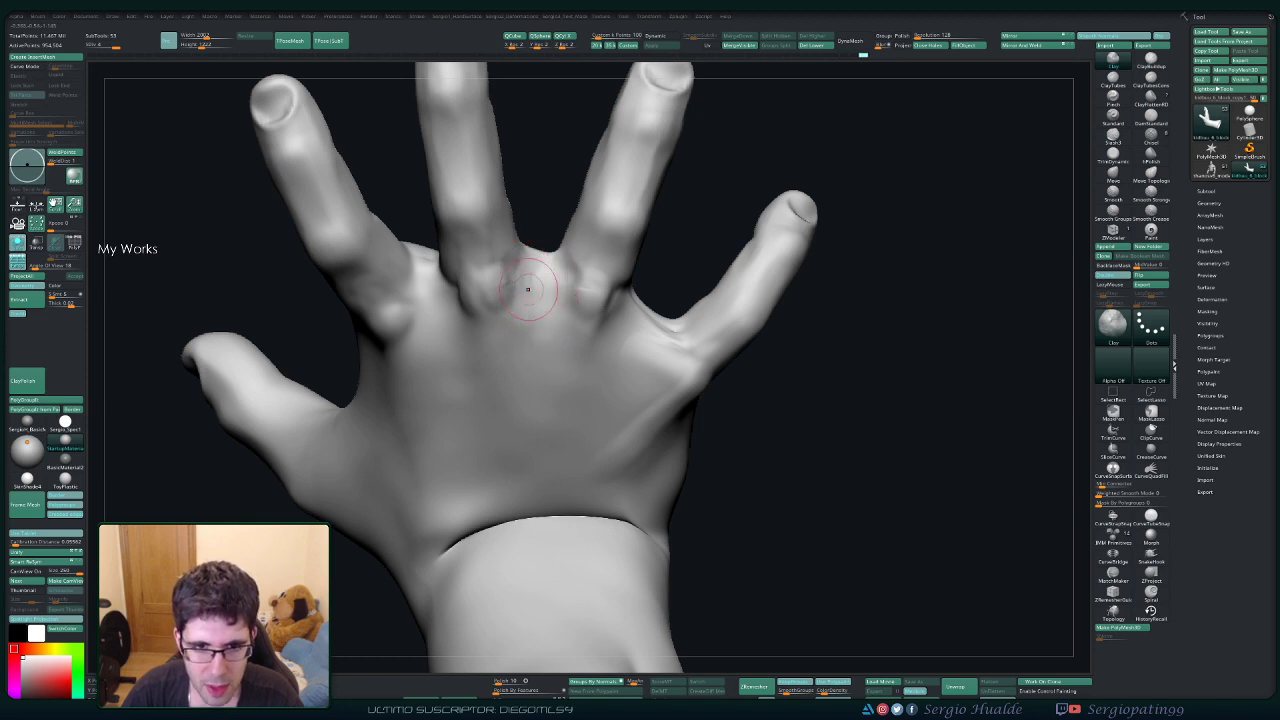
Build up and smooth the bases of the middle and ring fingers and the webbing between them with the Clay brush.
mouse_move(534, 305)
right_mouse_down()
mouse_move(529, 357)
mouse_move(509, 337)
mouse_move(520, 323)
right_mouse_up()
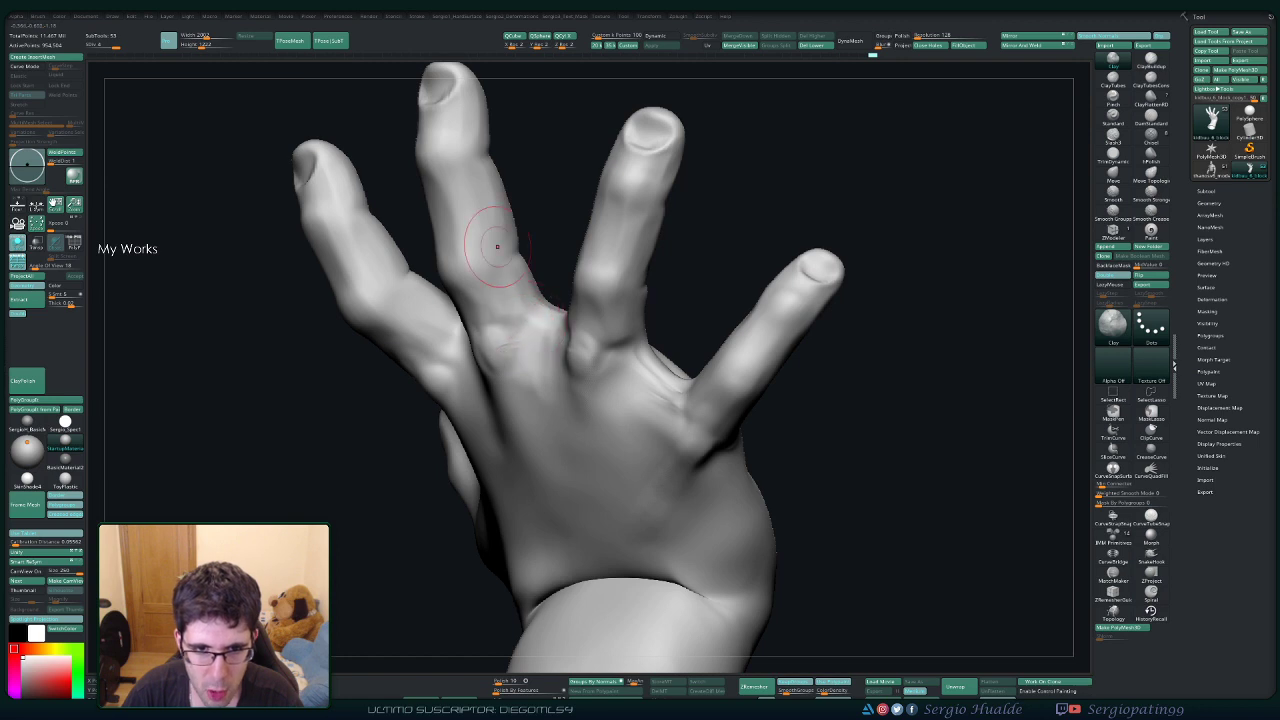
right_click_drag(532, 343, 506, 287)
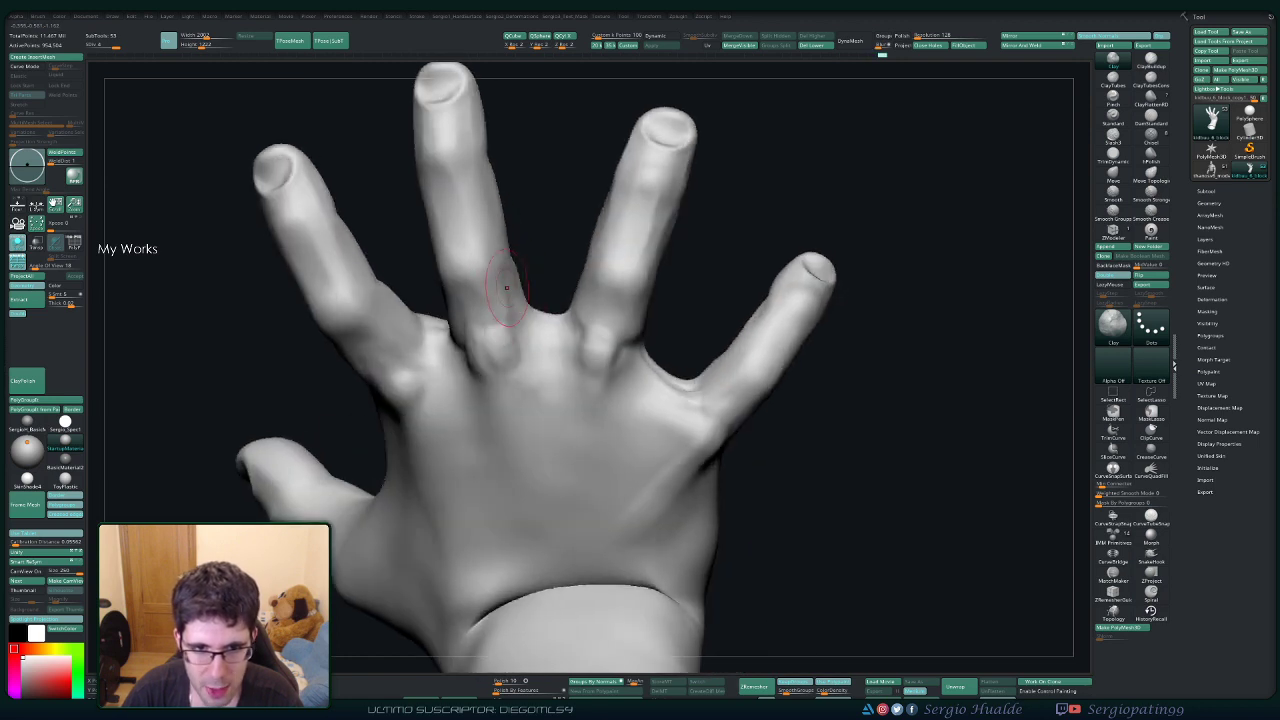
right_click_drag(540, 400, 587, 288)
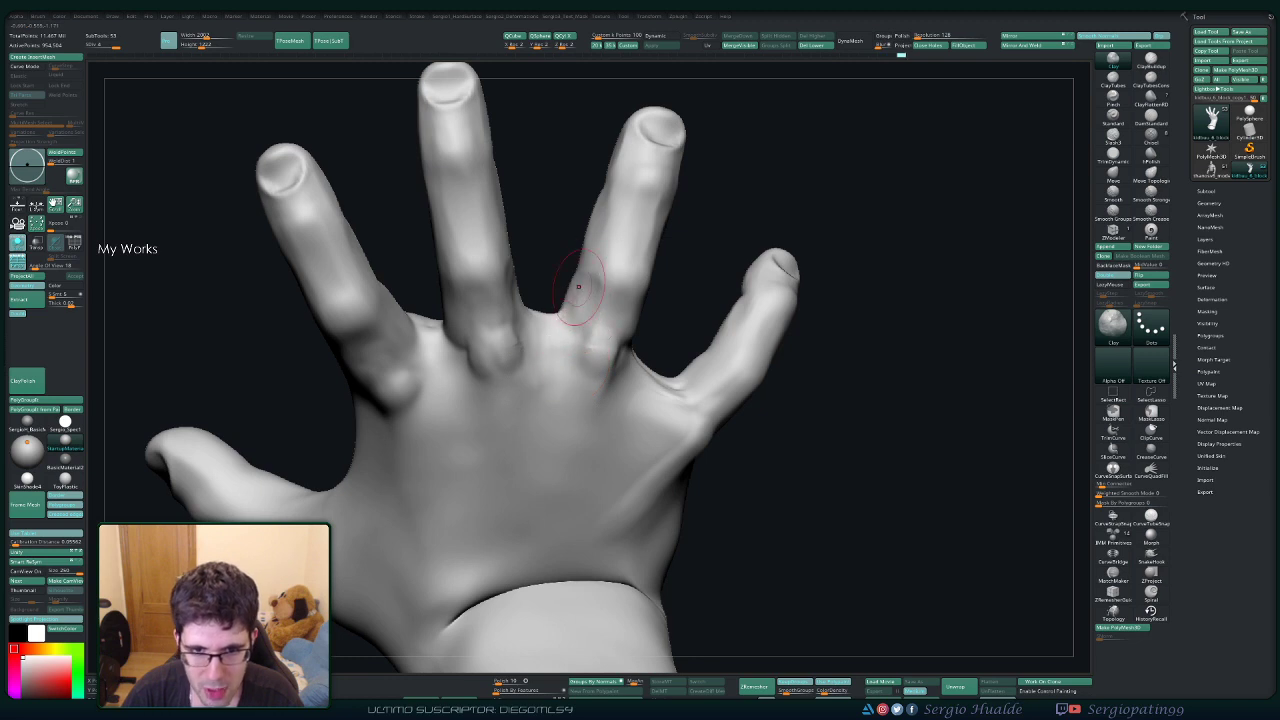
left_click_drag(562, 345, 580, 300)
right_click_drag(570, 338, 538, 334)
left_click_drag(530, 332, 520, 326, "shift")
right_click_drag(520, 326, 477, 334)
mouse_move(470, 334)
left_mouse_down("shift")
mouse_move(453, 329)
mouse_move(457, 298)
left_mouse_up("shift")
right_click_drag(474, 308, 415, 325)
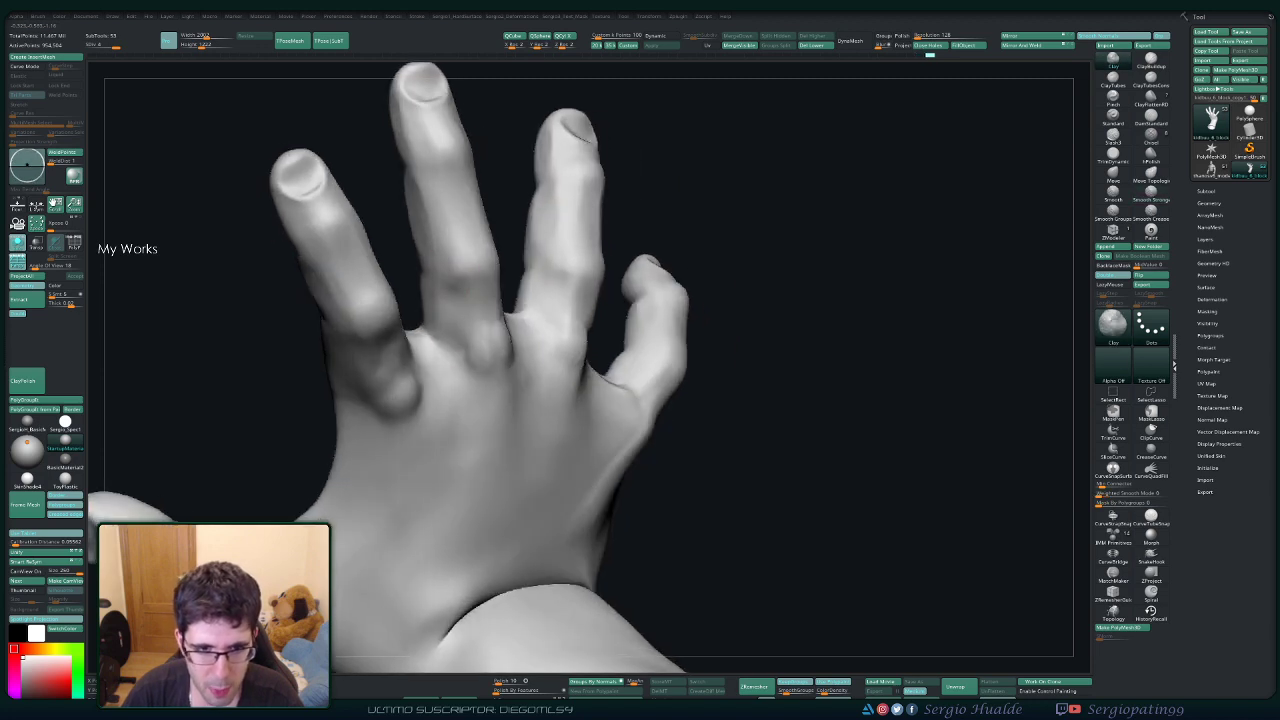
Sculpt the lower back of the middle finger and smooth the webbing on both sides of it.
left_click_drag(469, 334, 466, 298)
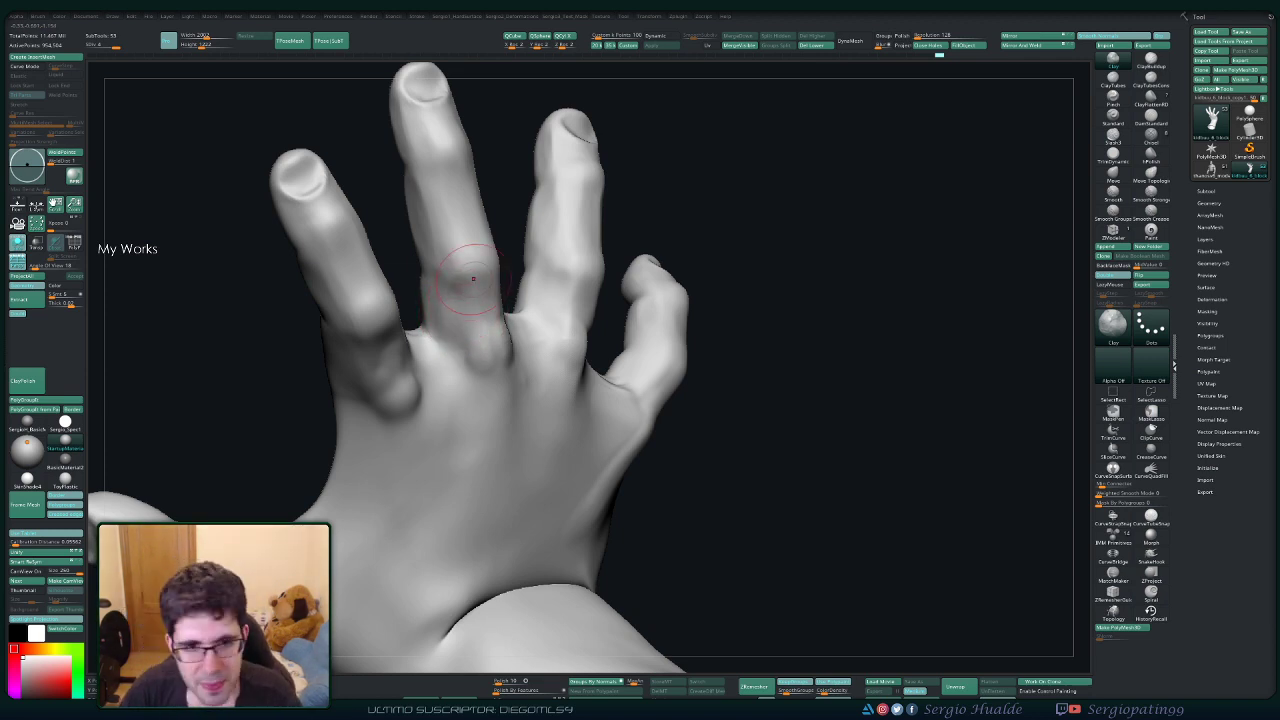
right_click_drag(438, 290, 444, 342, "ctrl")
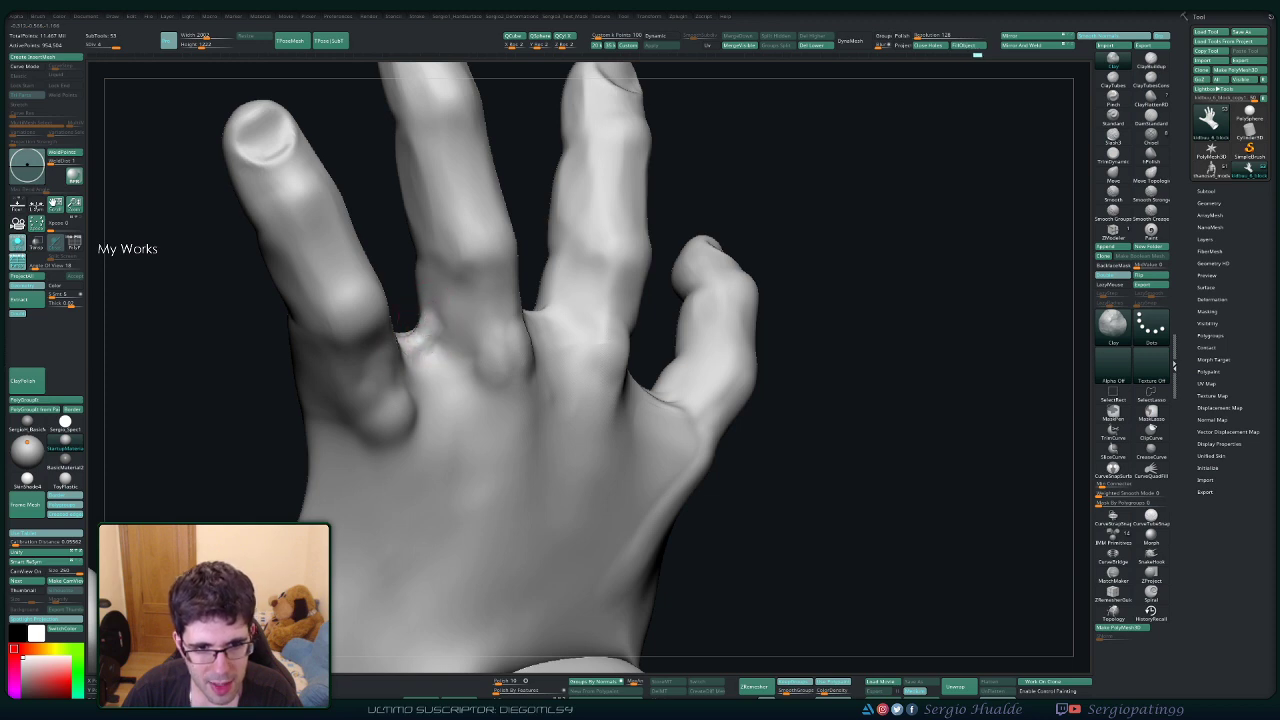
mouse_move(418, 364)
right_mouse_down()
mouse_move(438, 372)
mouse_move(412, 338)
right_mouse_up()
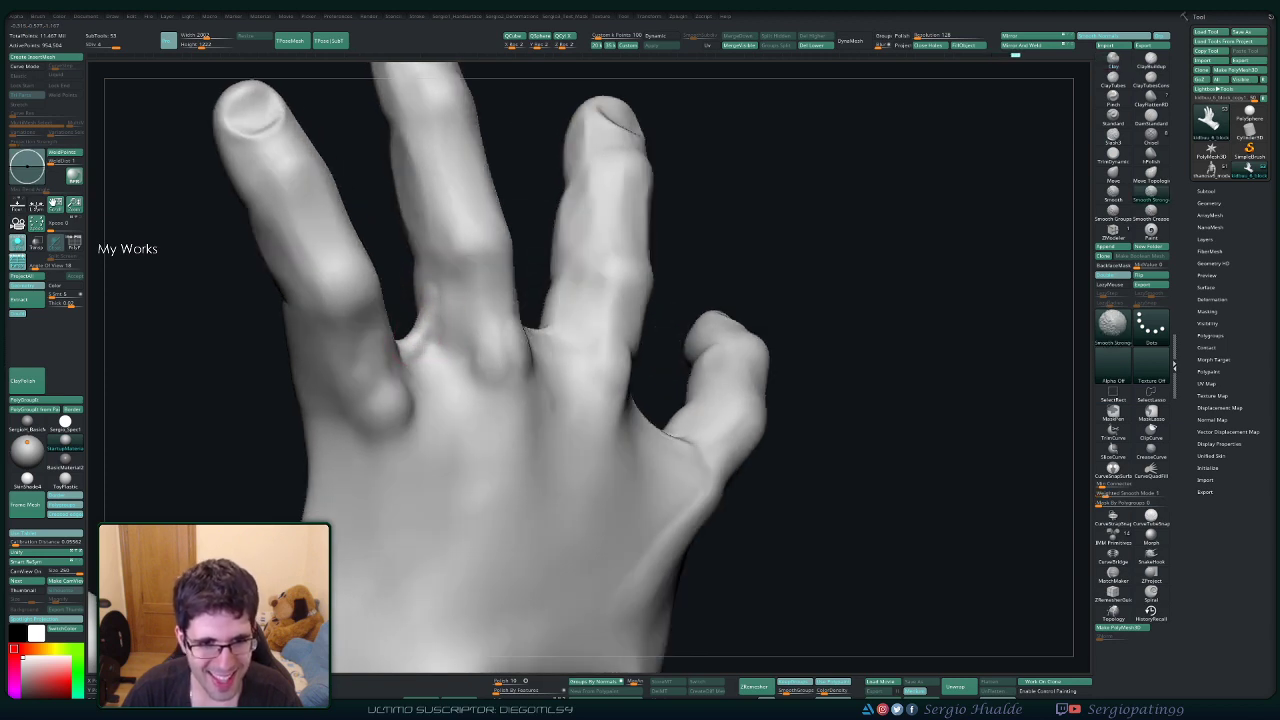
right_click_drag(448, 351, 559, 325)
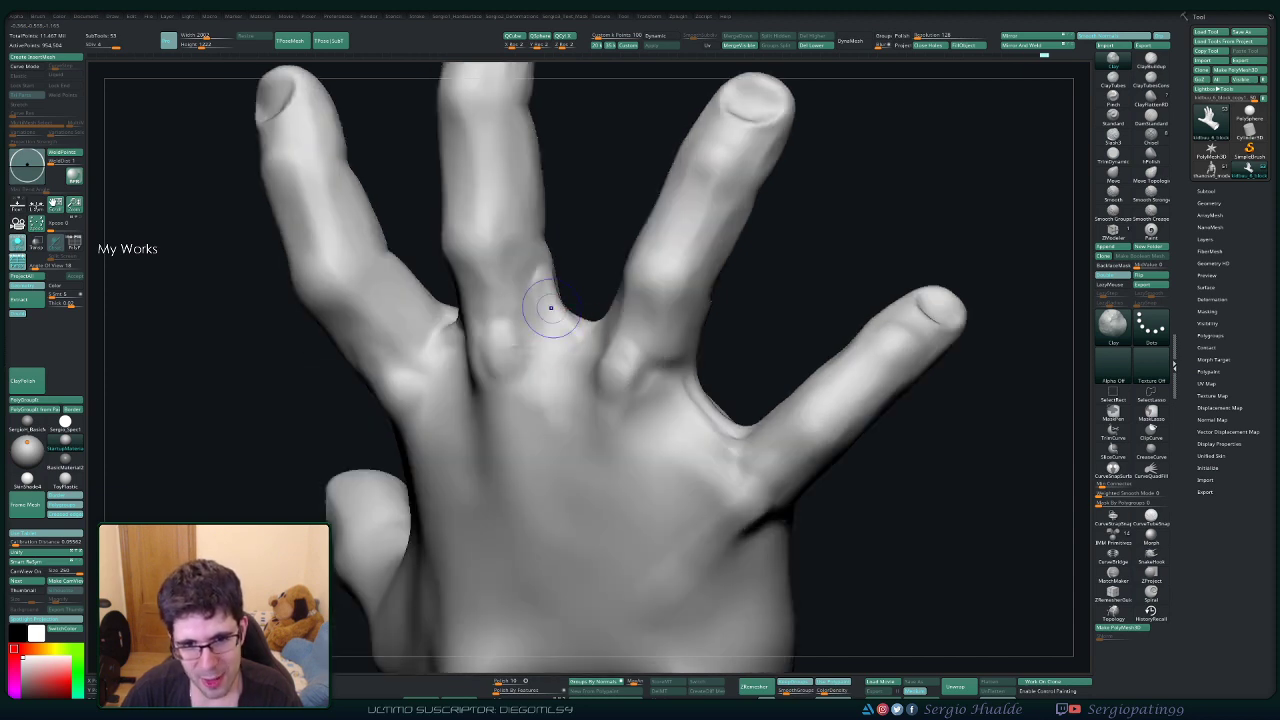
key("shift")
mouse_move(567, 340)
right_mouse_down("ctrl")
mouse_move(586, 357)
mouse_move(553, 376)
mouse_move(490, 345)
mouse_move(543, 420)
mouse_move(560, 410)
right_mouse_up("ctrl")
key("shift")
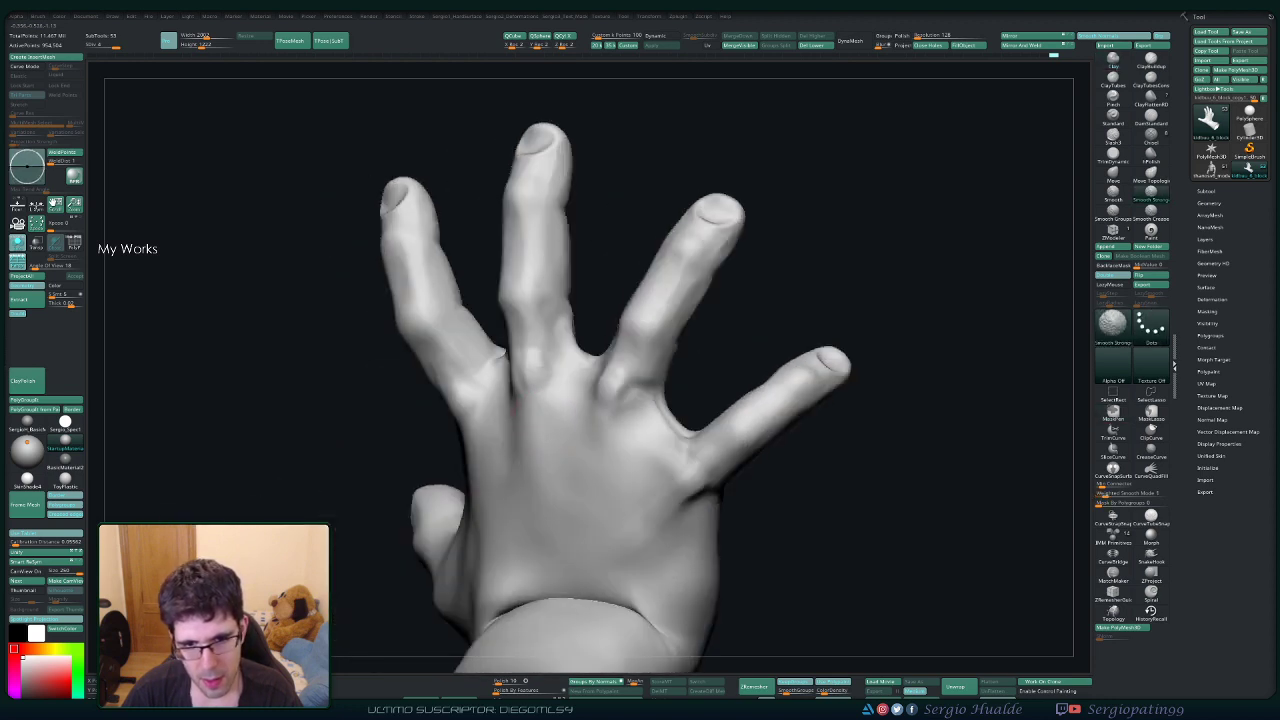
Examine the finger poses and overall shape of the hand from the back and the palm side.
mouse_move(560, 300)
right_mouse_down()
mouse_move(621, 220)
mouse_move(590, 310)
right_mouse_up()
mouse_move(700, 310)
right_mouse_down()
mouse_move(685, 335)
mouse_move(640, 345)
mouse_move(652, 392)
mouse_move(660, 313)
mouse_move(660, 366)
mouse_move(630, 374)
right_mouse_up()
right_click_drag(662, 460, 643, 386)
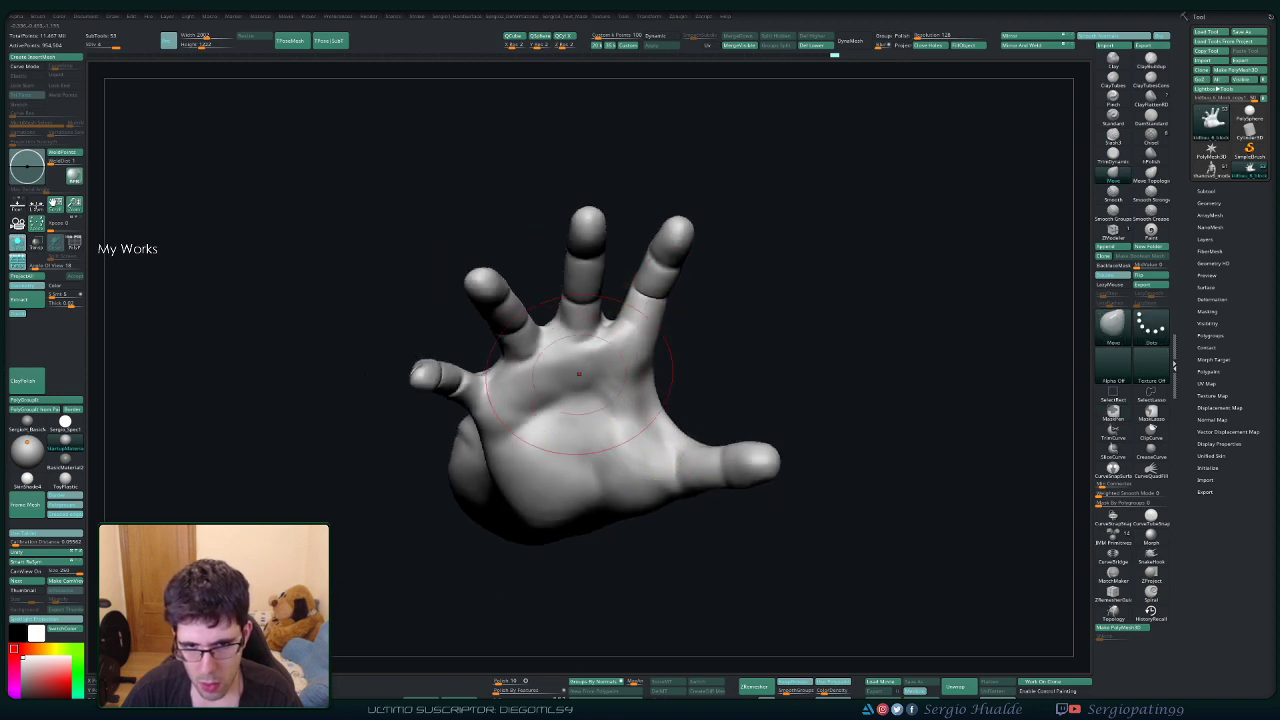
right_click_drag(510, 412, 600, 316)
Lower the hand's subdivision level and mask everything except the index finger.
key("shift+d")
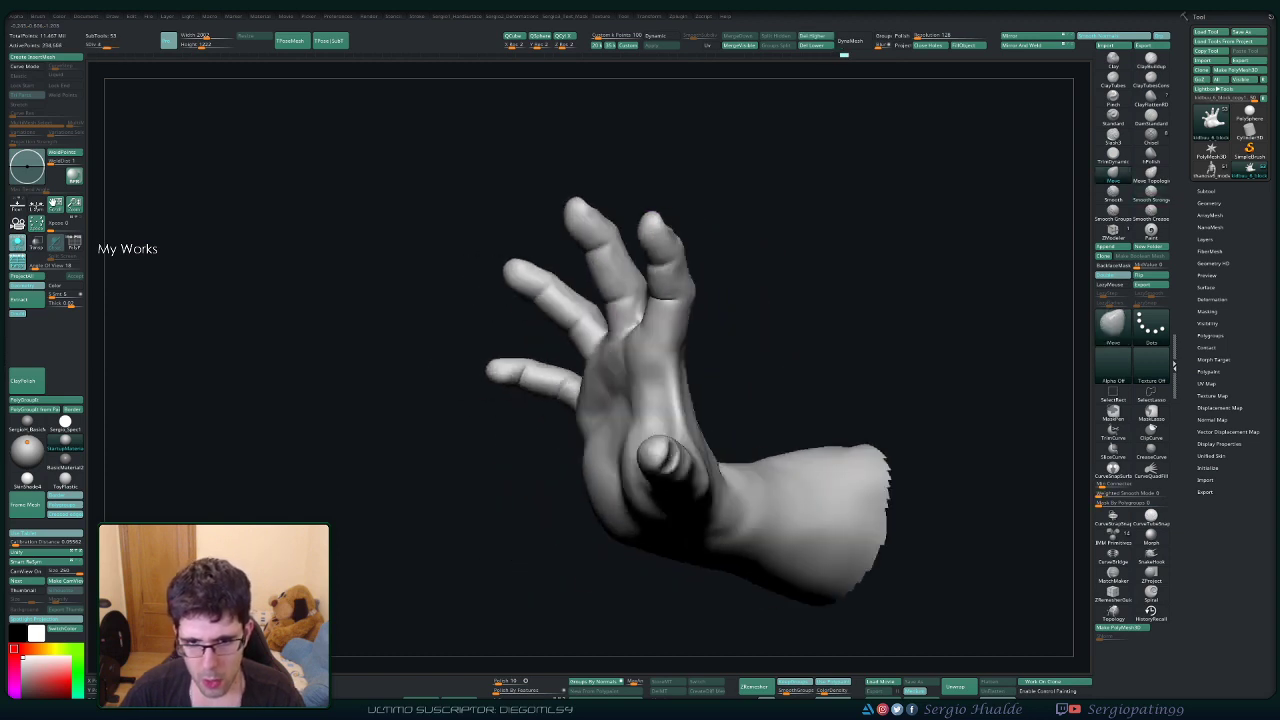
mouse_move(680, 314)
right_mouse_down()
mouse_move(626, 322)
mouse_move(650, 343)
right_mouse_up()
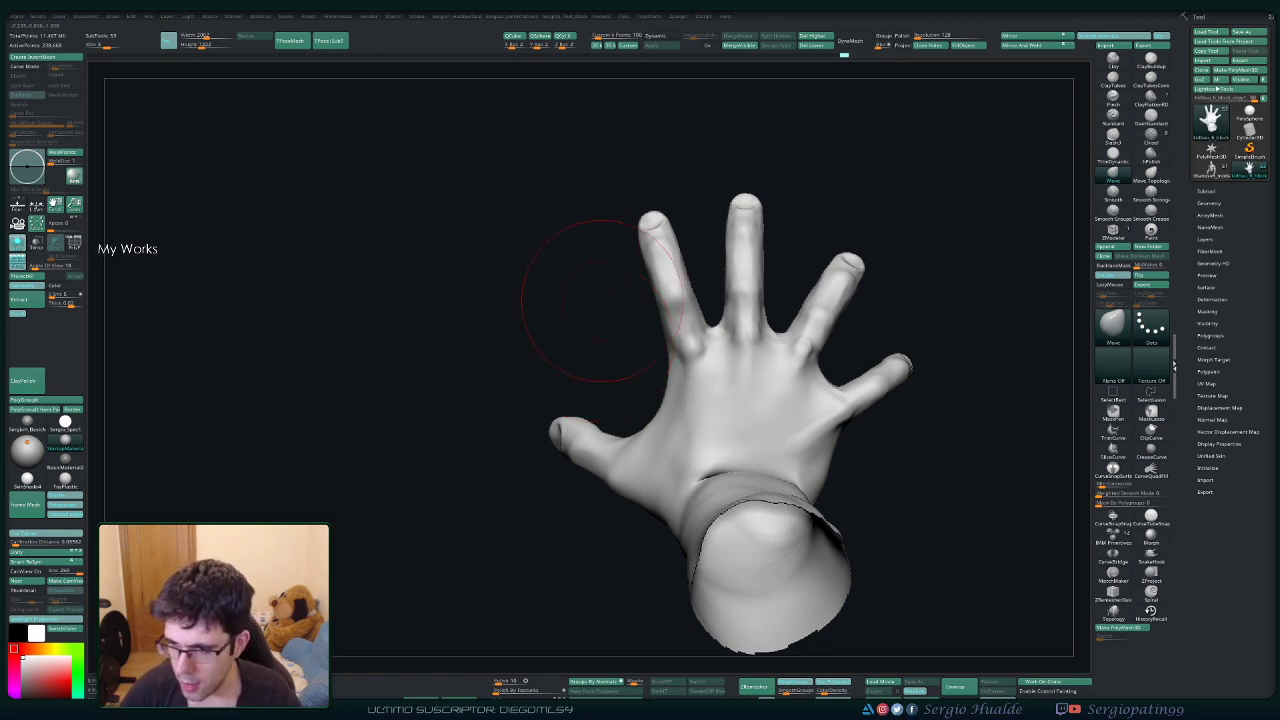
right_click_drag(602, 301, 554, 346, "alt")
key("shift+d")
key("shift+d")
right_click_drag(606, 295, 646, 191, "ctrl")
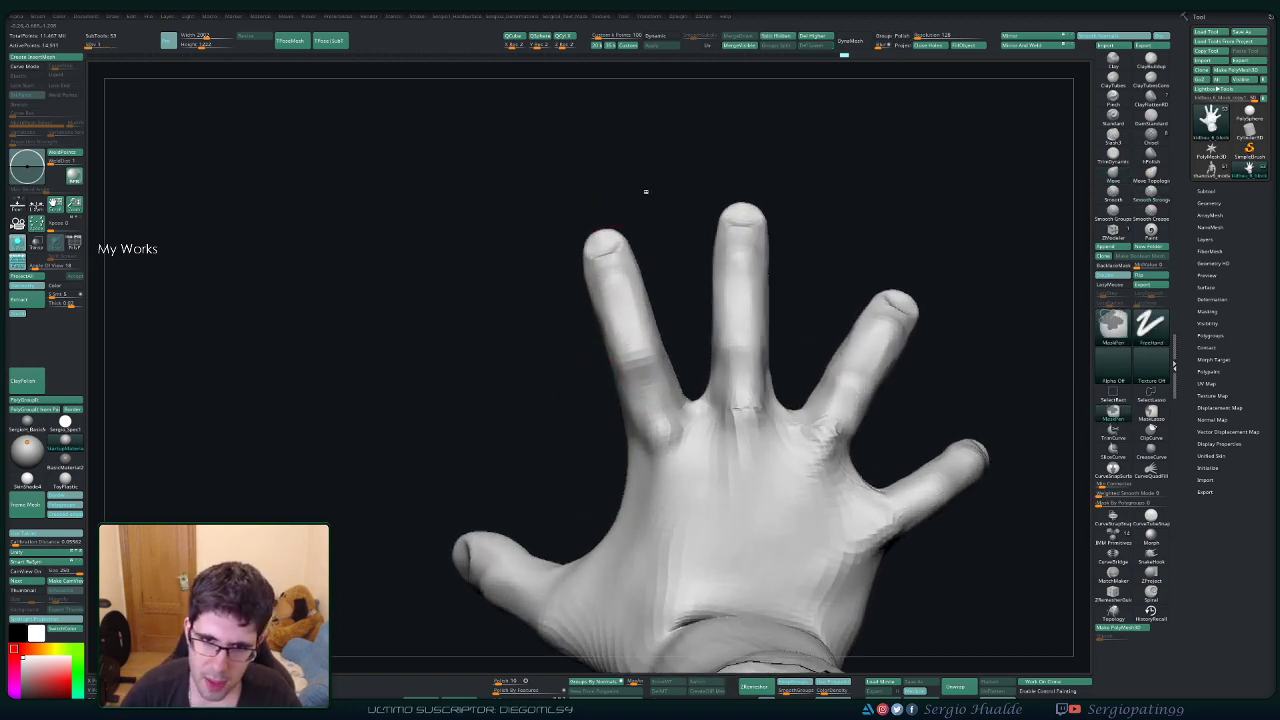
left_click_drag(646, 192, 561, 386, "ctrl")
left_click(1151, 412, "ctrl")
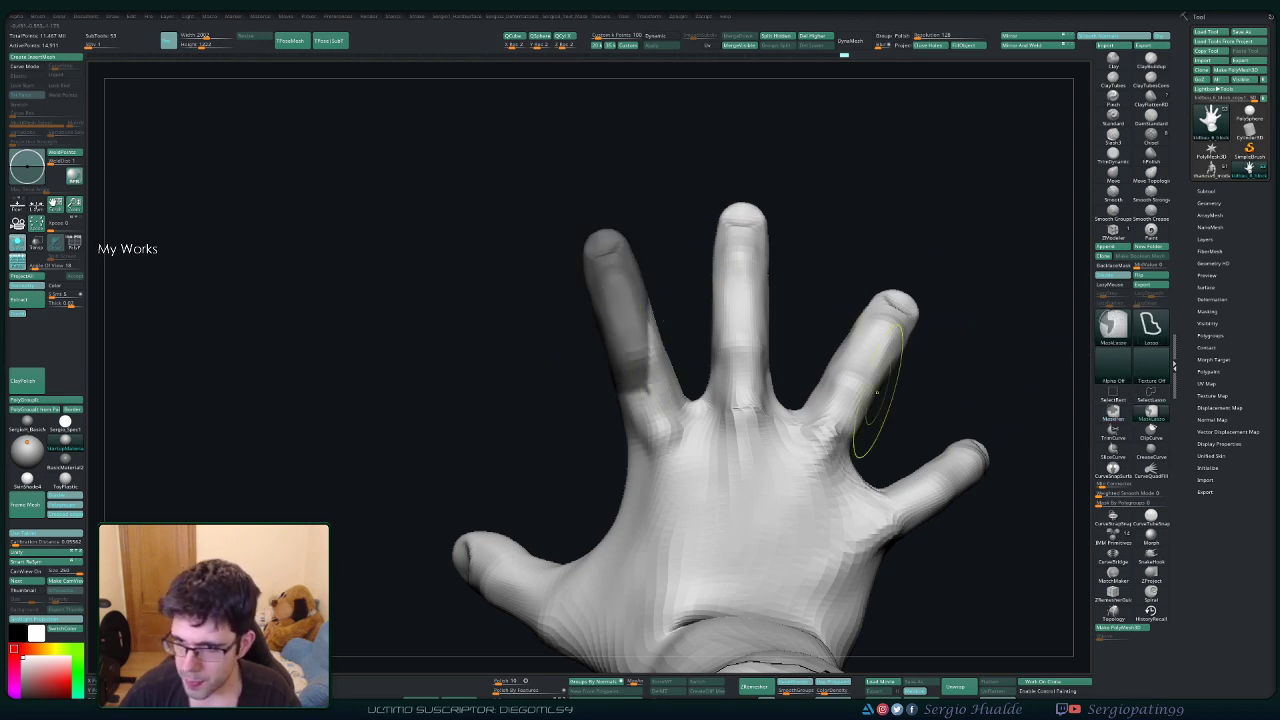
left_click_drag(623, 172, 662, 186, "ctrl")
mouse_move(648, 179)
left_mouse_down("ctrl")
mouse_move(538, 257)
mouse_move(630, 445)
mouse_move(678, 217)
mouse_move(650, 190)
left_mouse_up("ctrl")
left_click(692, 326, "ctrl")
Rotate the index finger slightly about its knuckle with the Gizmo, clear the mask, and adjust the finger with the Move brush.
key("w")
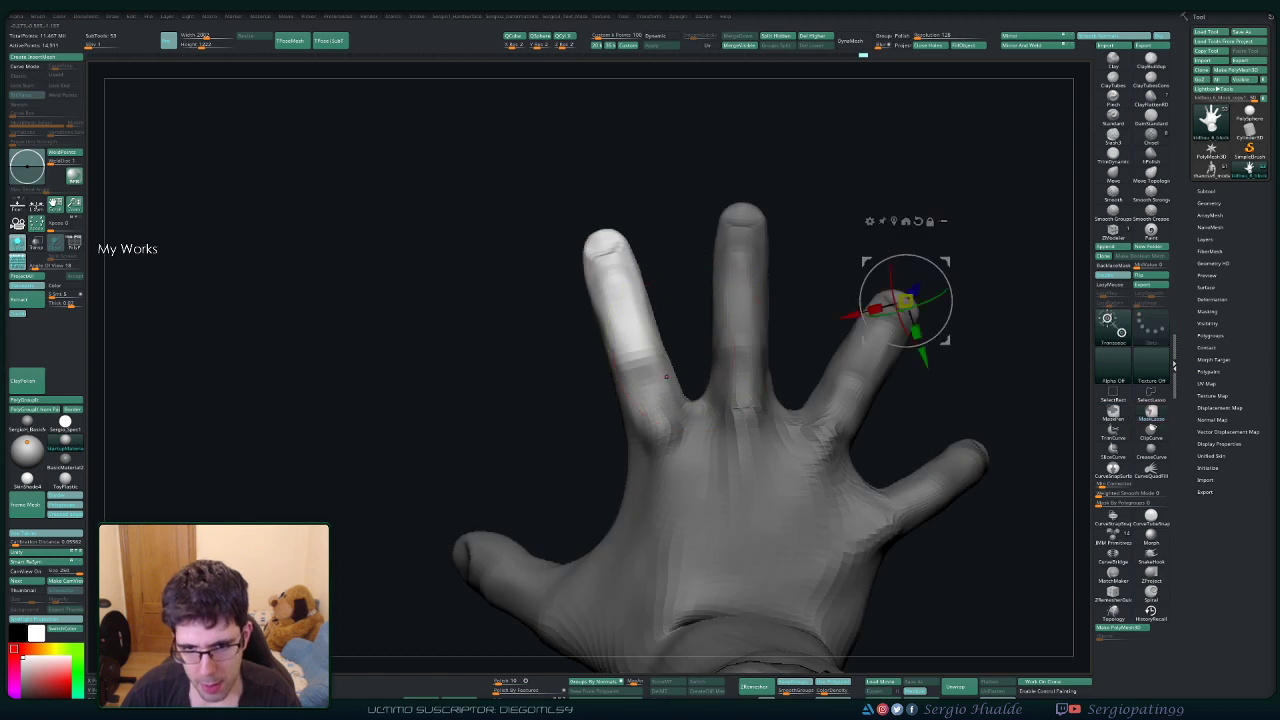
left_click(665, 378, "alt")
left_click(662, 405, "alt")
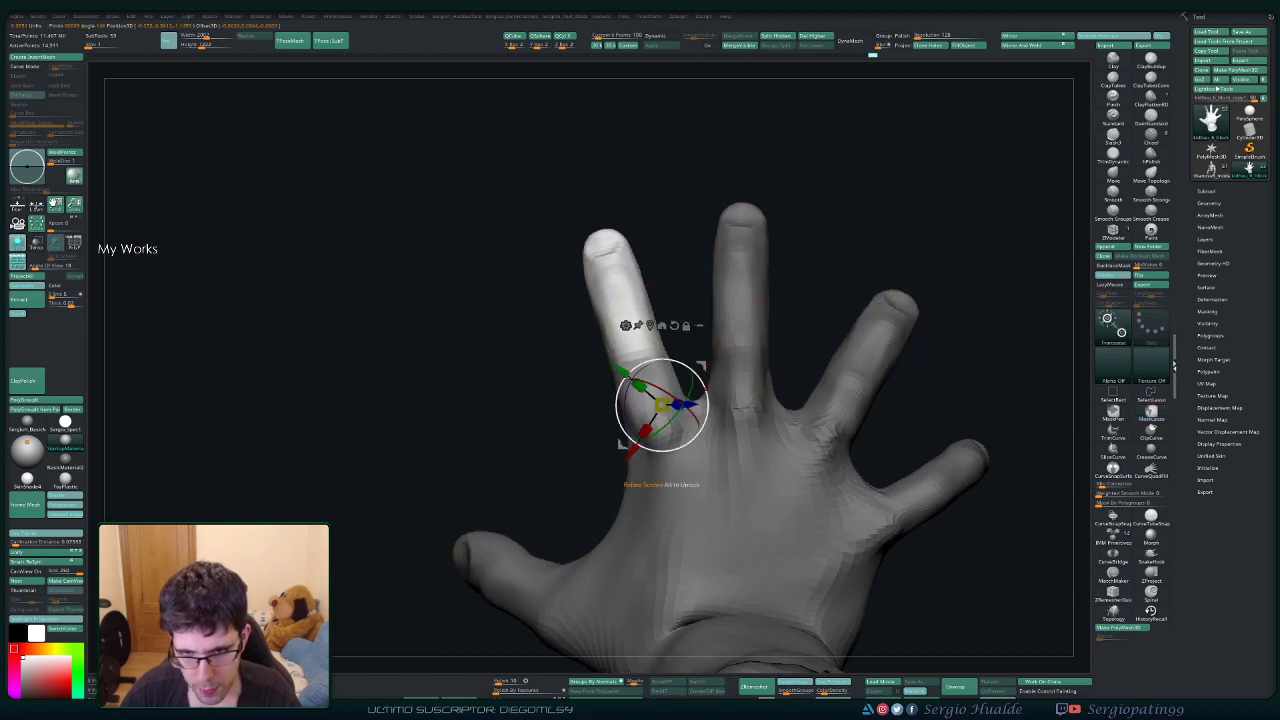
left_click_drag(706, 406, 707, 443)
left_click_drag(708, 365, 713, 392)
left_click_drag(708, 365, 709, 384)
key("q")
mouse_move(574, 402)
left_mouse_down("ctrl")
mouse_move(775, 405)
mouse_move(582, 402)
mouse_move(594, 402)
left_mouse_up("ctrl")
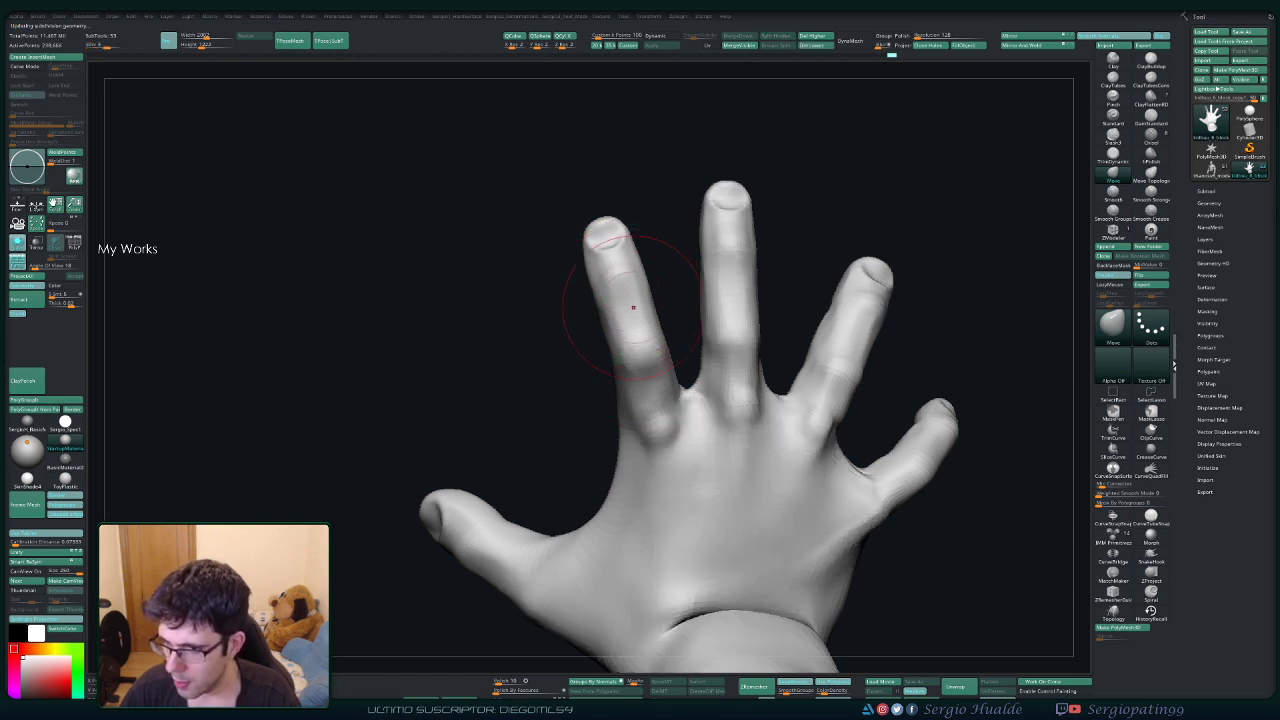
left_click_drag(609, 286, 634, 271)
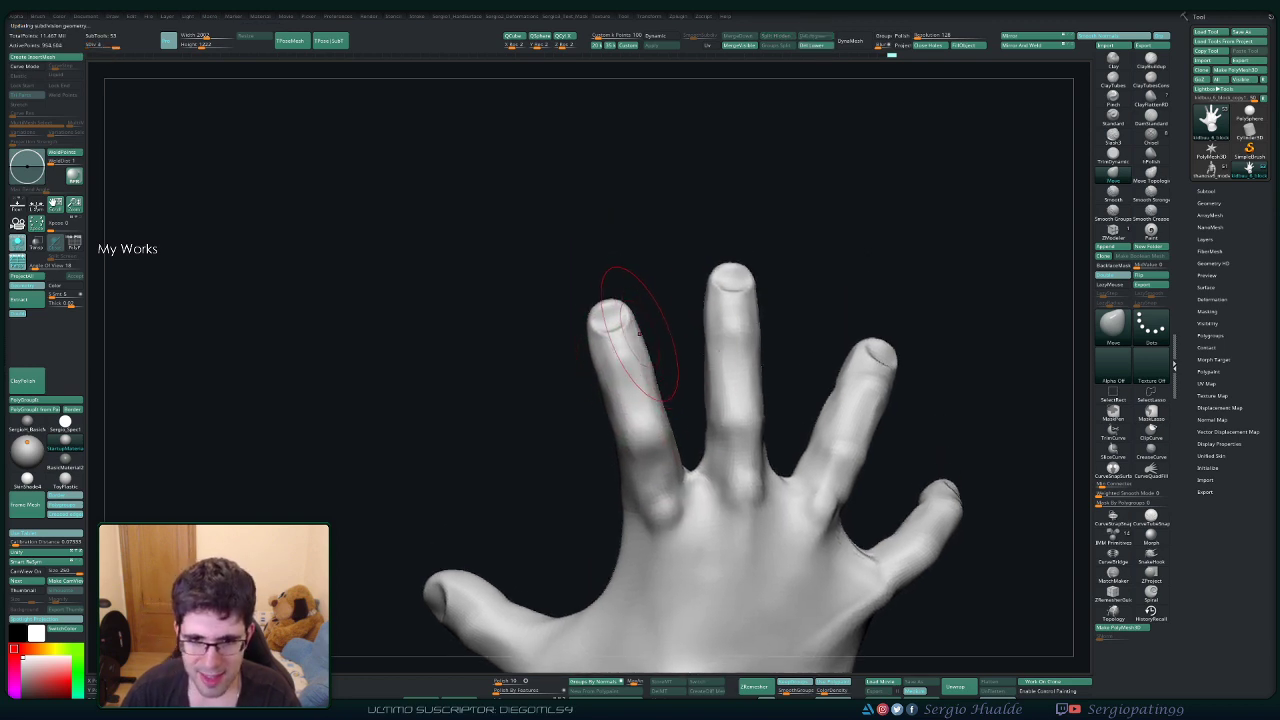
Select the fingernails object and mask every nail except the index fingernail.
key("s")
left_click(598, 312, "alt")
right_click_drag(598, 312, 600, 390, "ctrl")
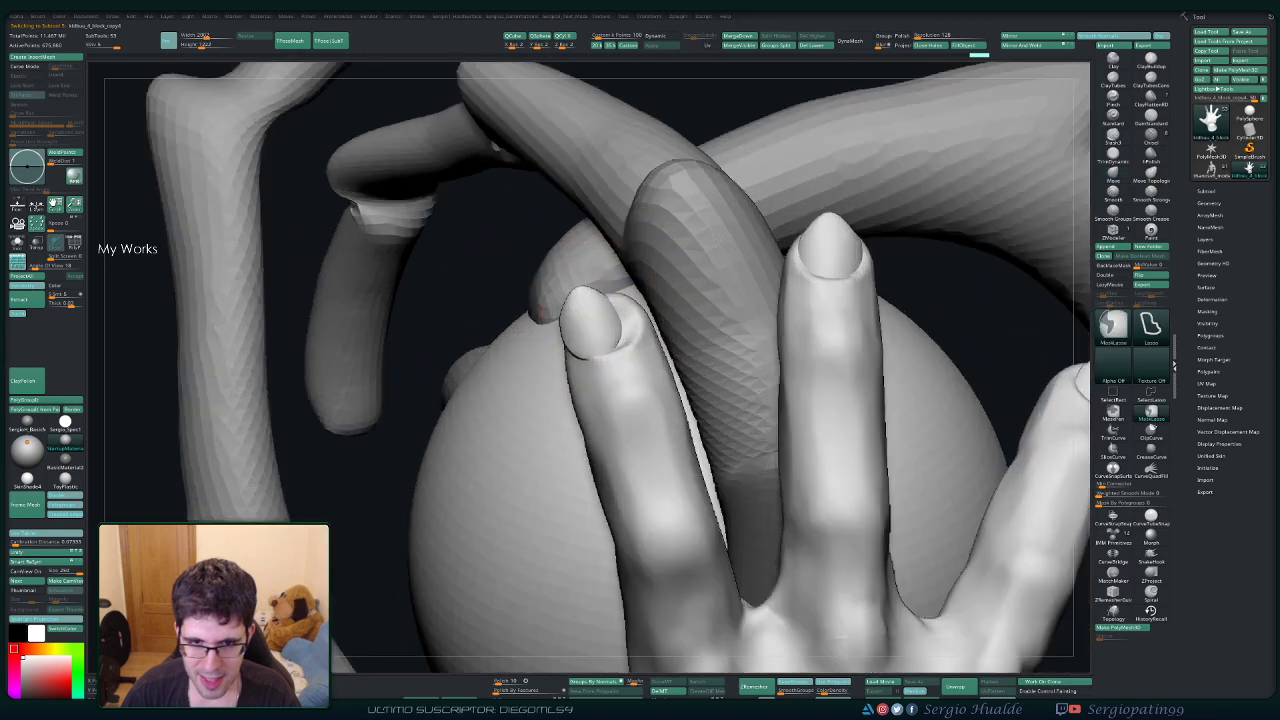
key("s")
mouse_move(638, 234)
left_mouse_down("ctrl")
mouse_move(614, 288)
mouse_move(470, 436)
left_mouse_up("ctrl")
mouse_move(657, 212)
left_mouse_down("ctrl")
mouse_move(568, 458)
mouse_move(591, 432)
left_mouse_up("ctrl")
left_click(663, 306, "ctrl")
Fit the index fingernail into the repositioned finger's nail bed with the Gizmo, resetting the Gizmo's orientation.
key("w")
right_click_drag(663, 306, 566, 315, "alt")
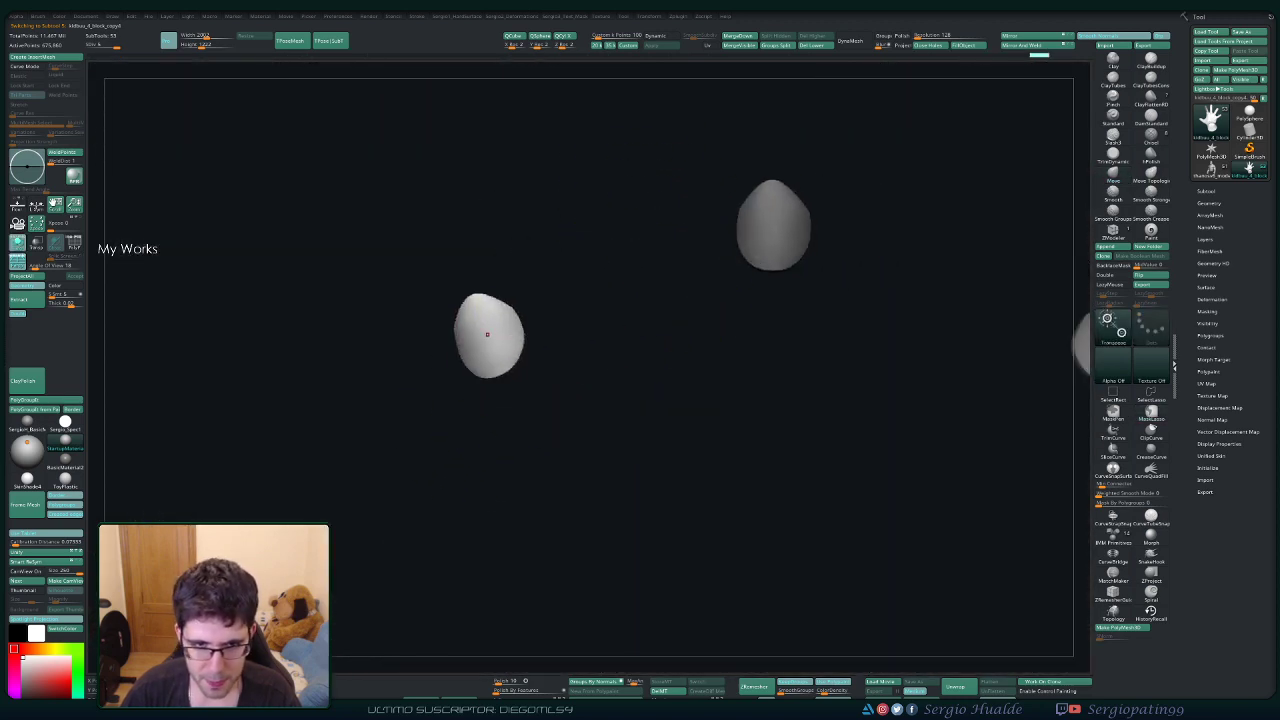
key("shift+s")
left_click_drag(524, 297, 541, 290)
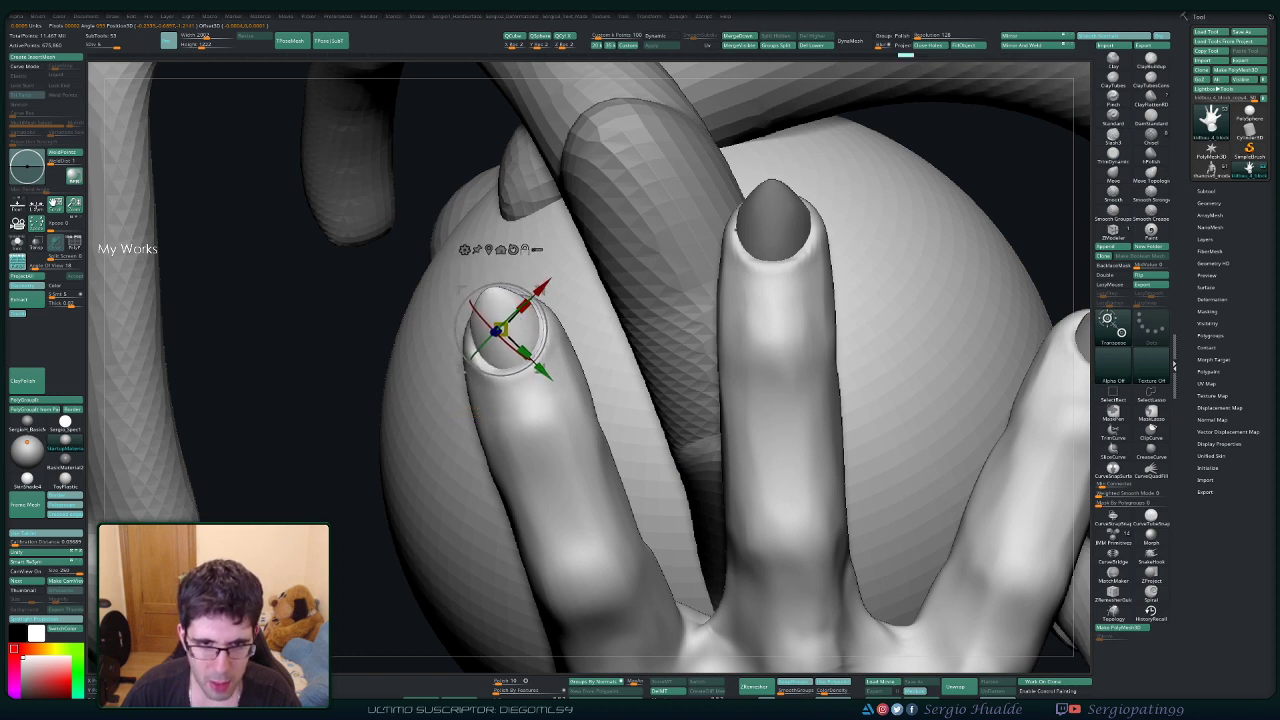
left_click(513, 249)
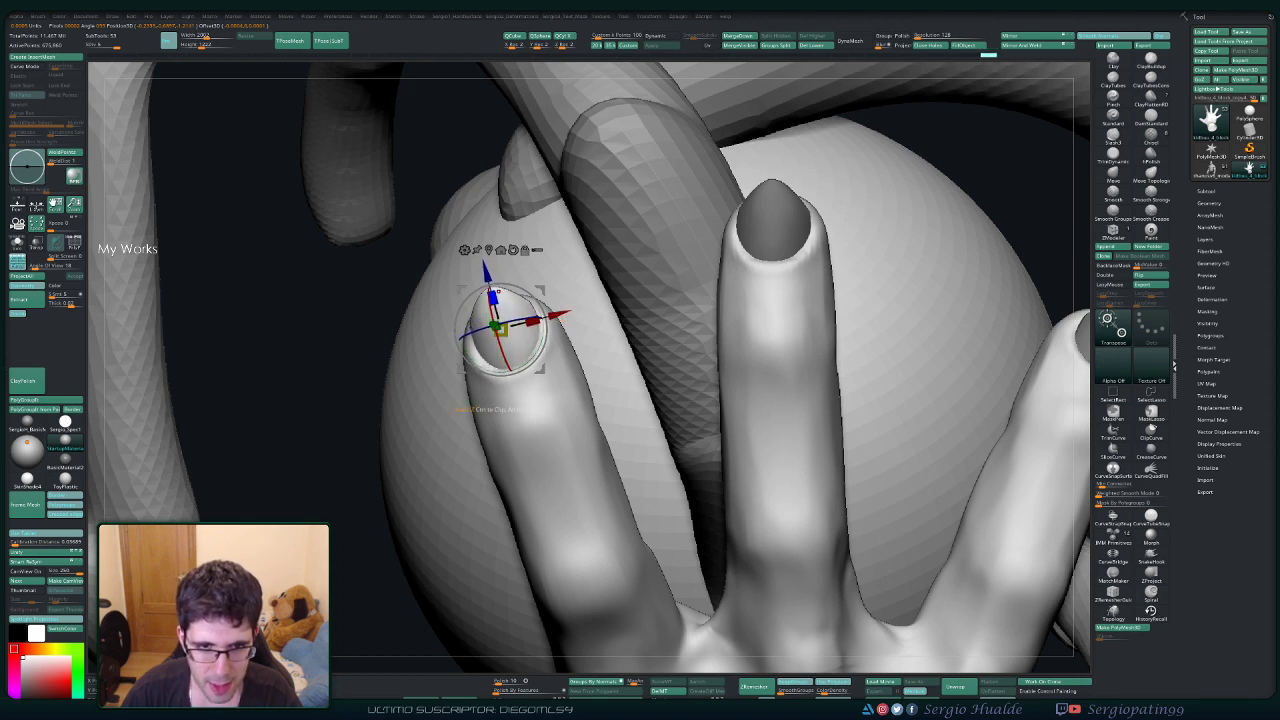
left_click_drag(503, 291, 494, 330)
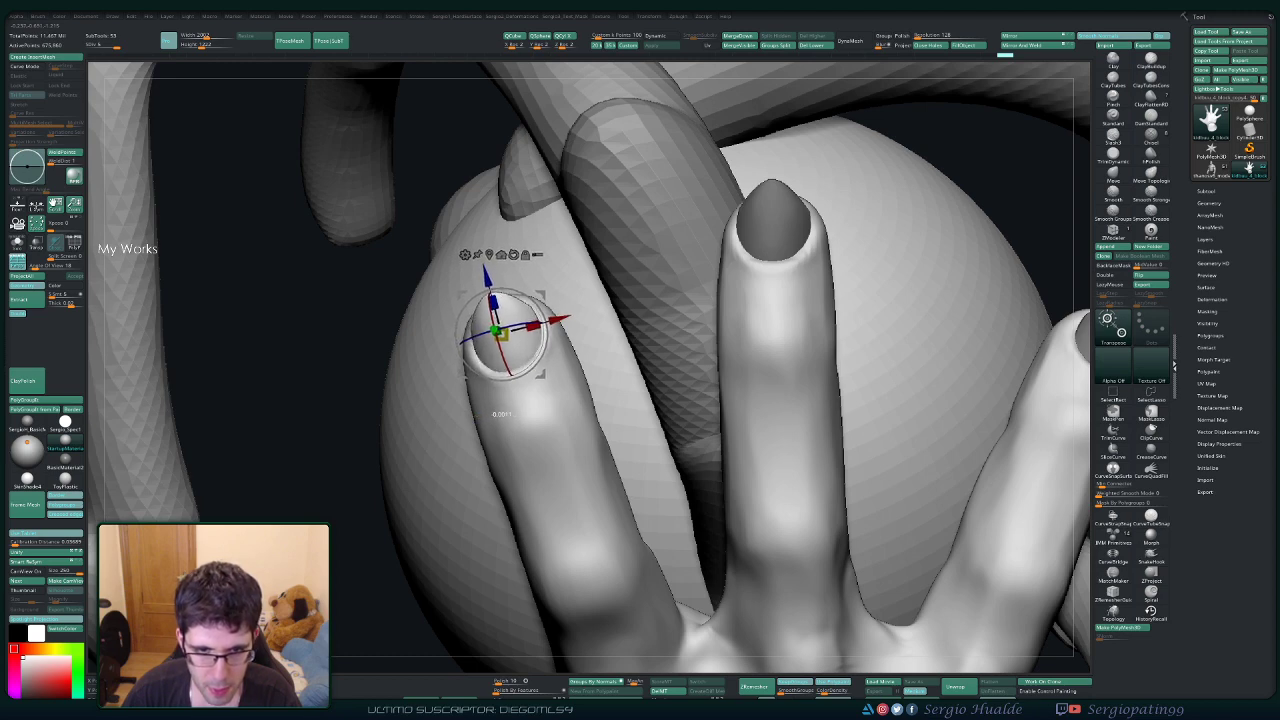
mouse_move(542, 337)
right_mouse_down()
mouse_move(475, 380)
mouse_move(500, 400)
mouse_move(532, 324)
mouse_move(492, 268)
right_mouse_up()
key("q")
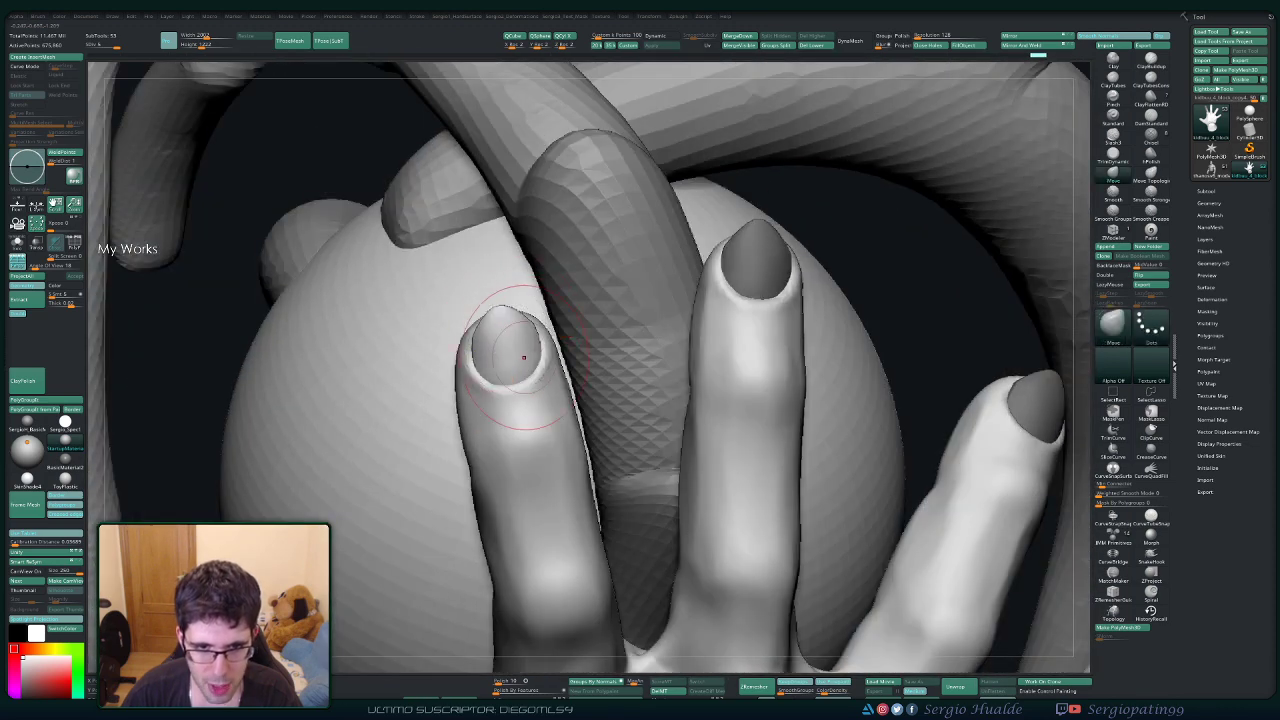
Select the hand mesh and build up the heel of the palm below the thumb with the Clay brush.
right_click_drag(524, 357, 530, 300)
mouse_move(530, 300)
right_mouse_down("ctrl")
mouse_move(530, 280)
mouse_move(554, 268)
right_mouse_up("ctrl")
right_click_drag(590, 425, 580, 372, "ctrl")
mouse_move(580, 372)
right_mouse_down()
mouse_move(568, 362)
mouse_move(634, 371)
mouse_move(652, 350)
mouse_move(705, 350)
mouse_move(708, 420)
right_mouse_up()
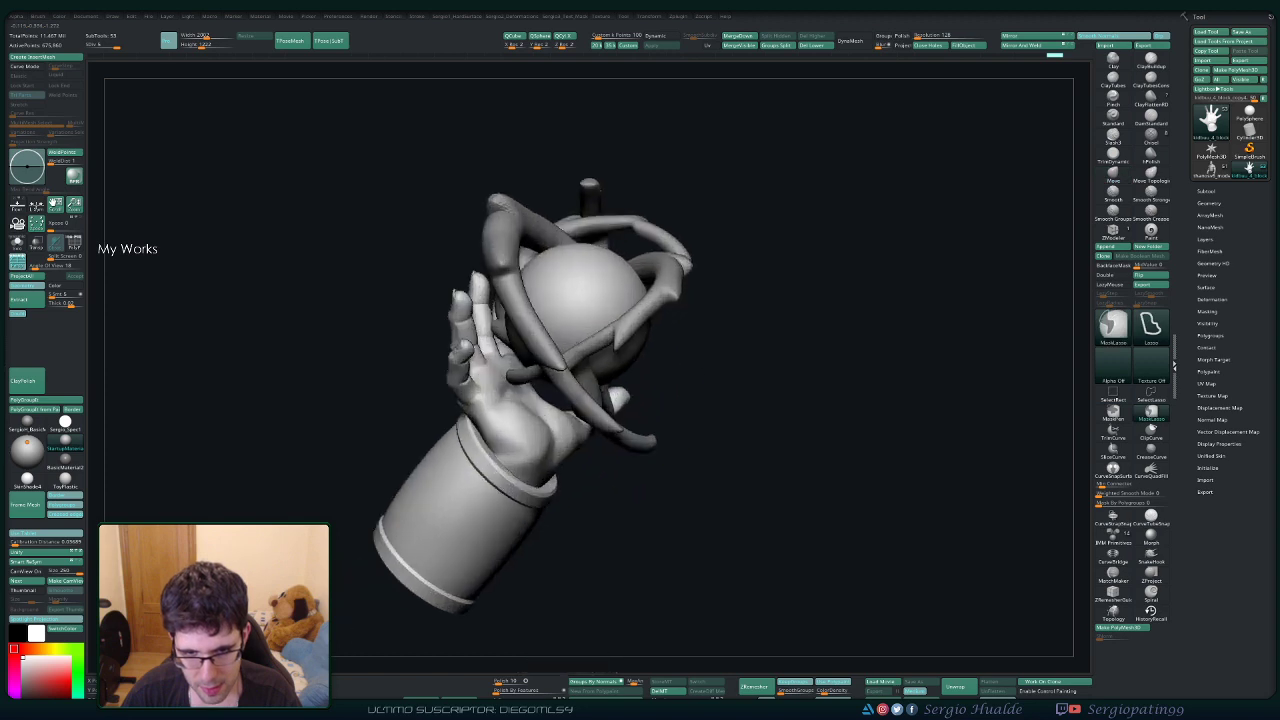
mouse_move(526, 402)
right_mouse_down("ctrl")
mouse_move(532, 437)
mouse_move(551, 428)
right_mouse_up("ctrl")
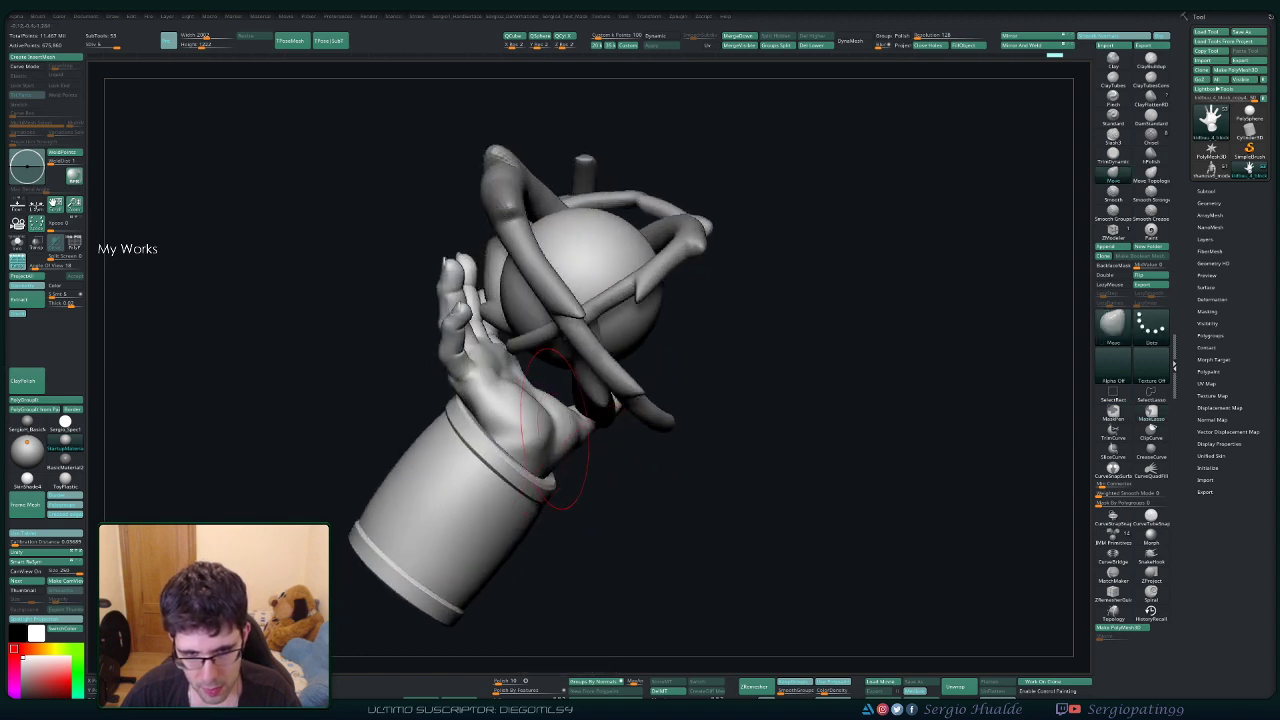
left_click(553, 428, "alt")
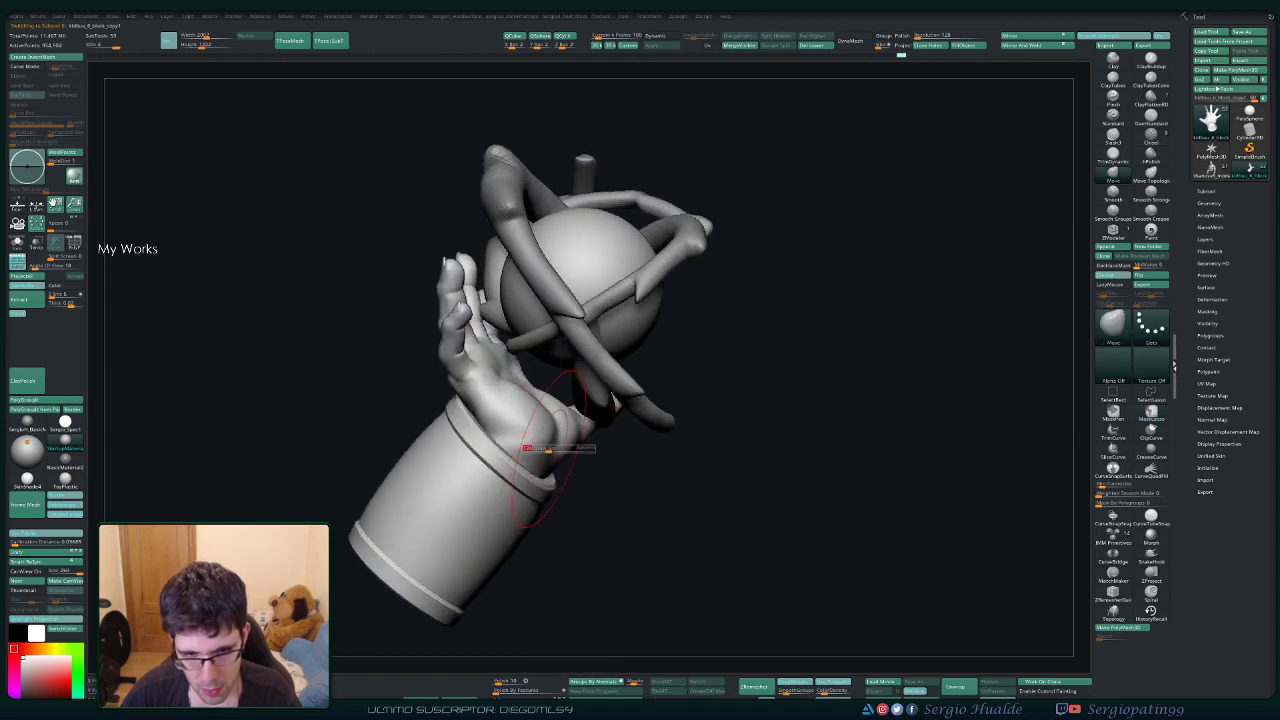
mouse_move(545, 490)
right_mouse_down()
mouse_move(554, 445)
mouse_move(542, 461)
right_mouse_up()
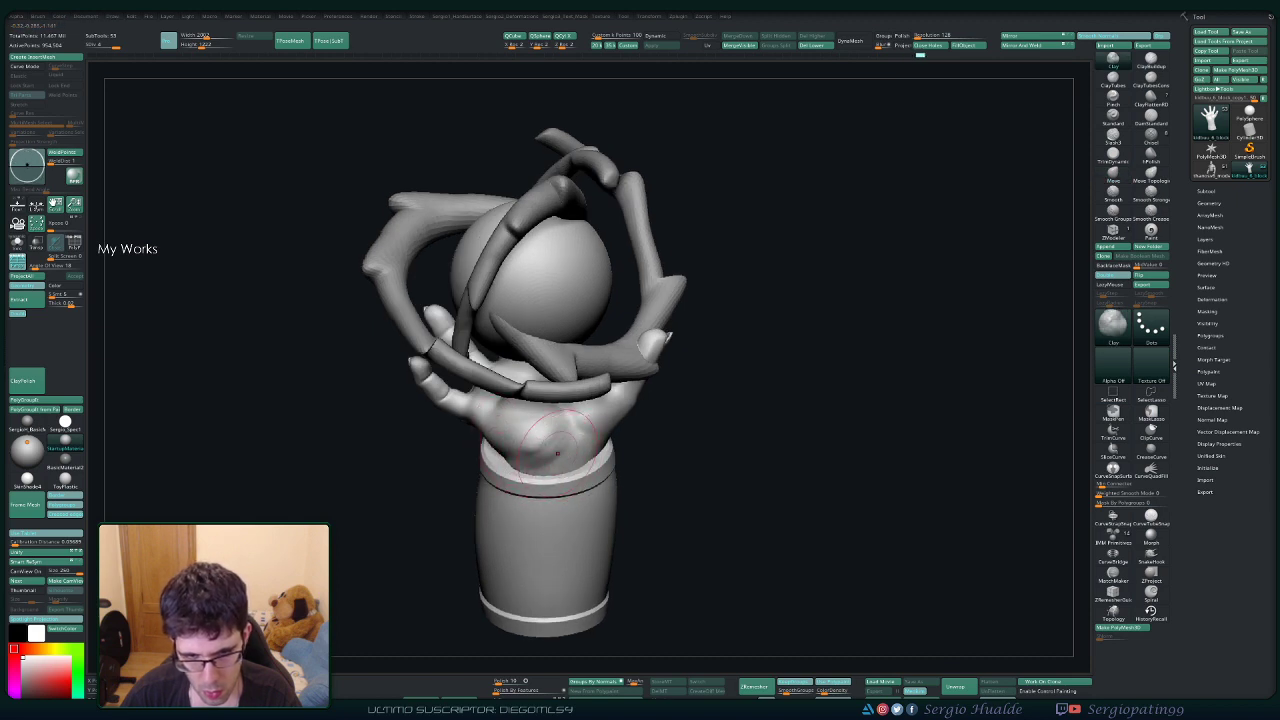
key("space")
right_click_drag(548, 462, 591, 430)
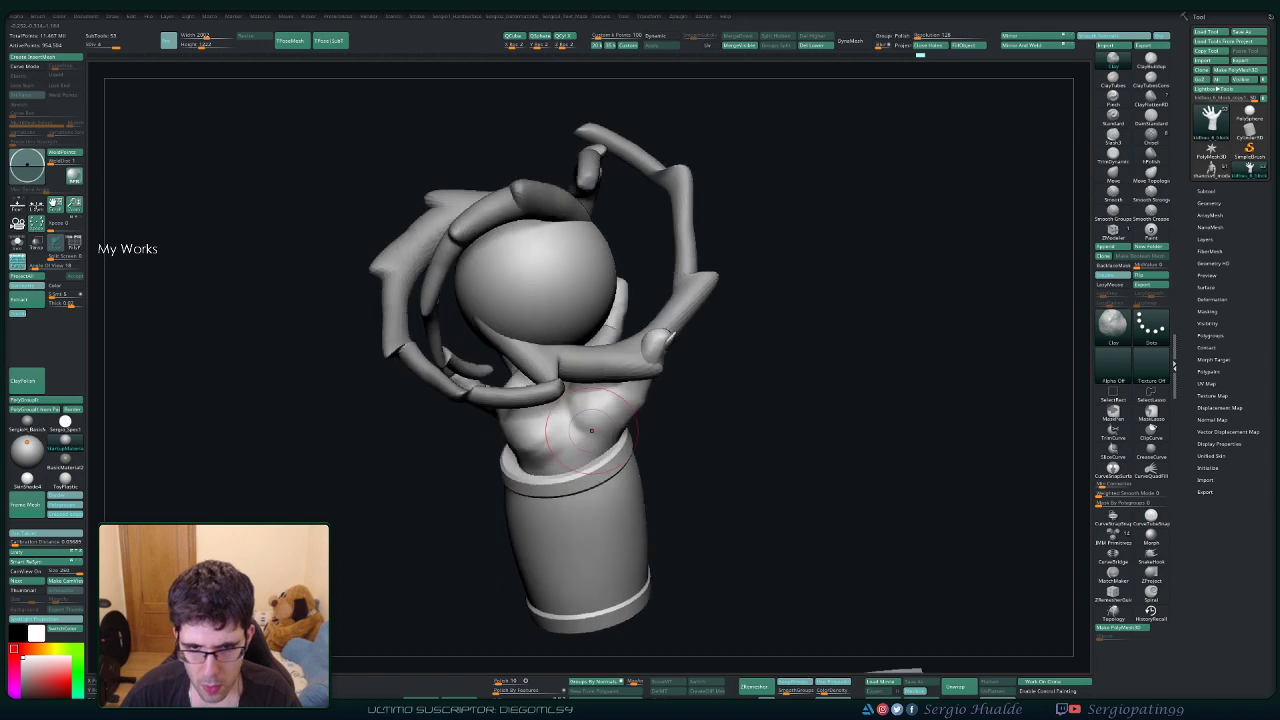
left_click_drag(583, 451, 586, 446)
right_click_drag(586, 446, 551, 467)
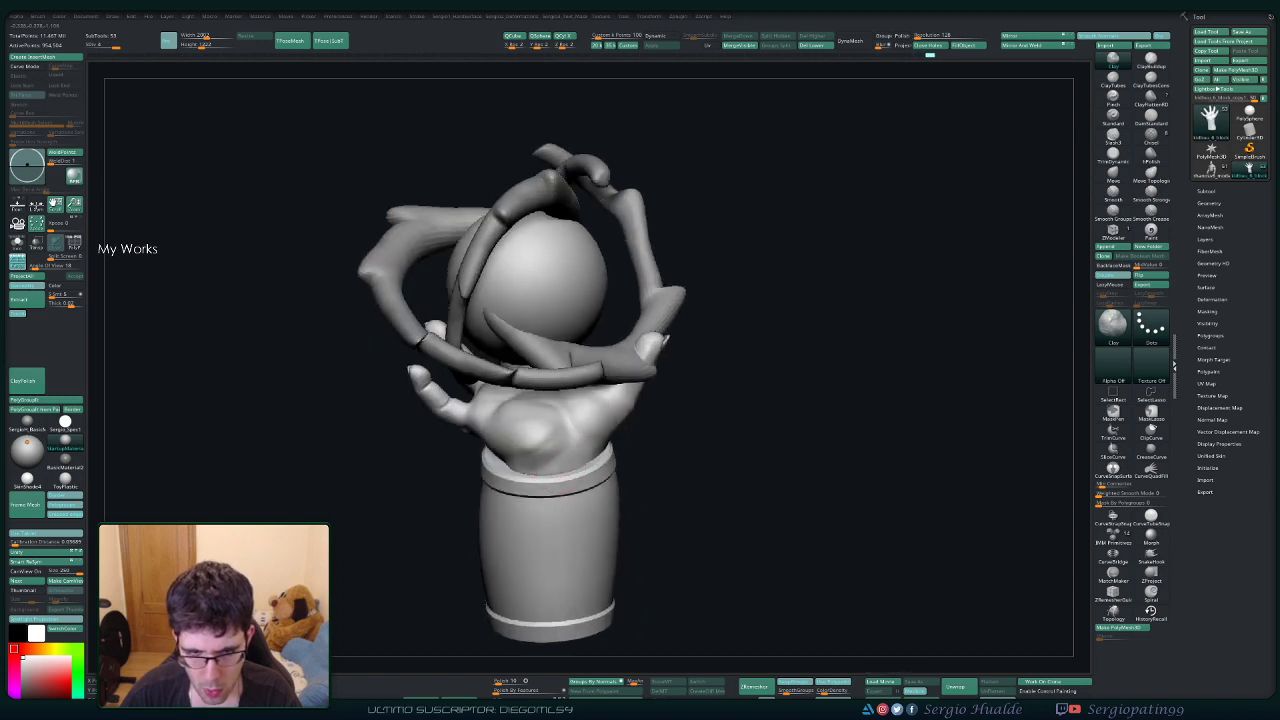
Isolate the hand and refine the wrist and forearm shape with the Clay and Move brushes and light smoothing.
key("alt+s")
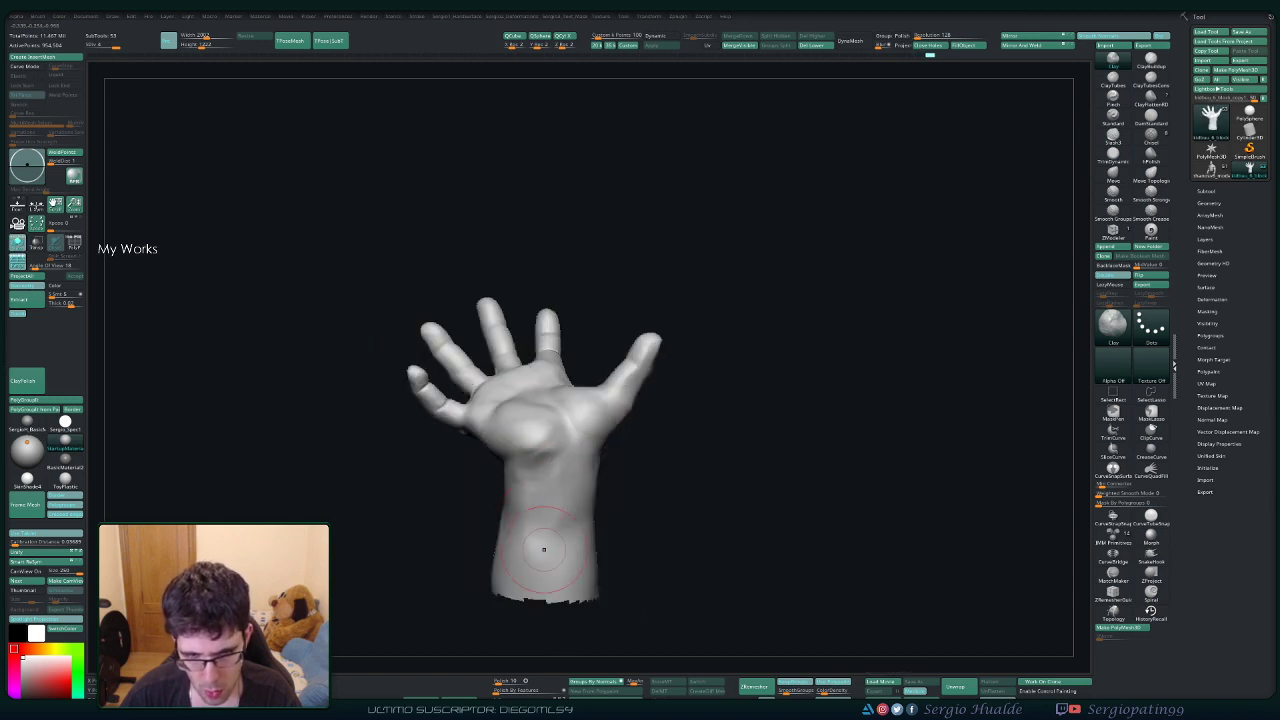
right_click_drag(540, 517, 593, 487)
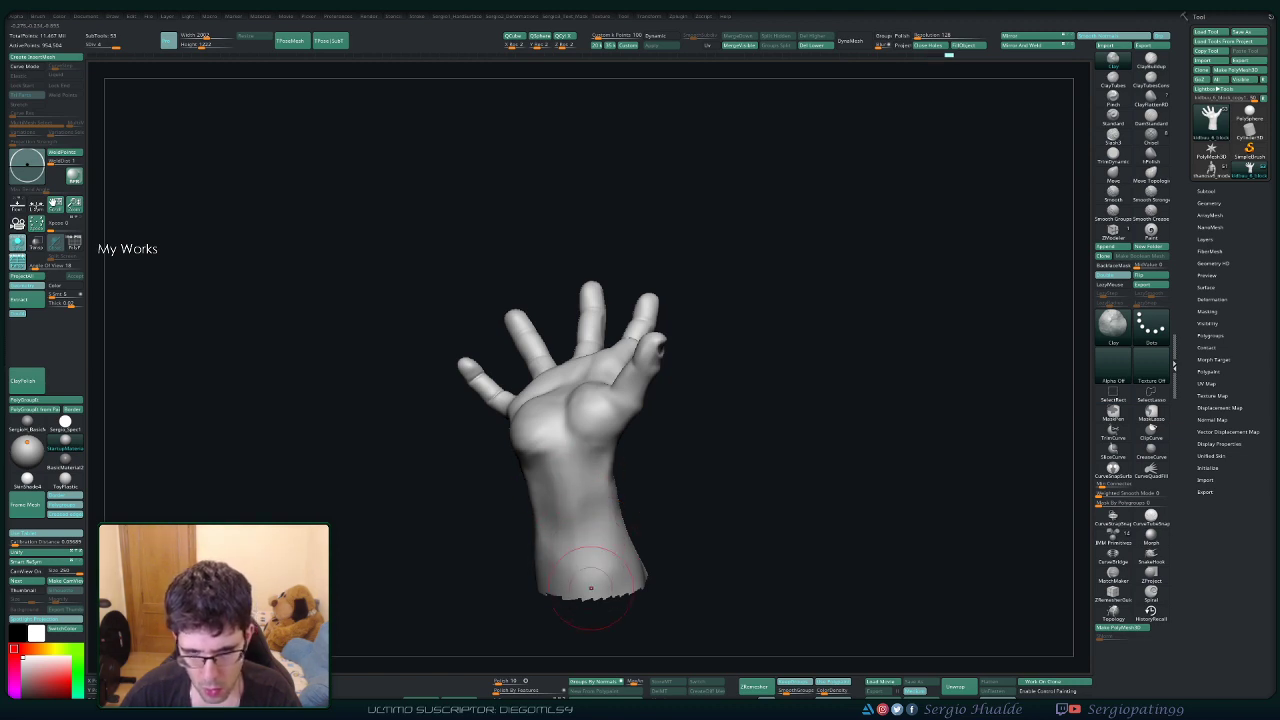
mouse_move(591, 588)
right_mouse_down()
mouse_move(585, 520)
mouse_move(623, 493)
mouse_move(550, 483)
mouse_move(596, 328)
right_mouse_up()
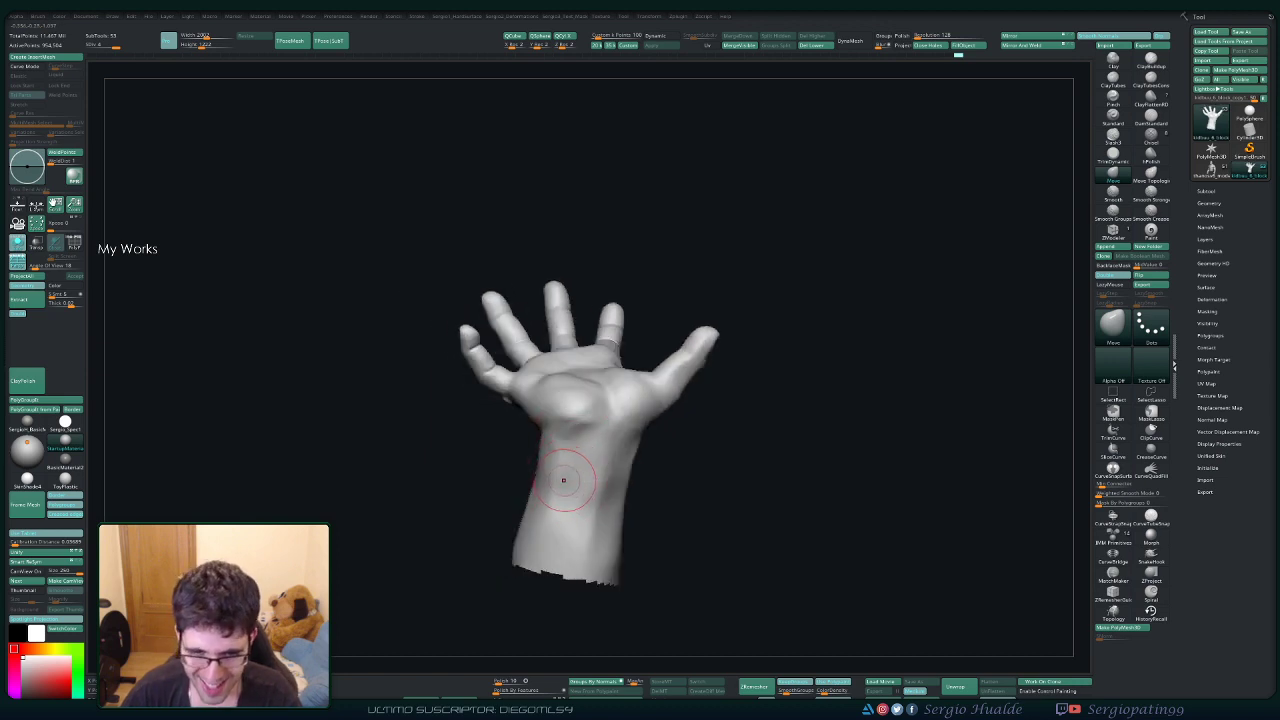
right_click_drag(571, 471, 557, 457)
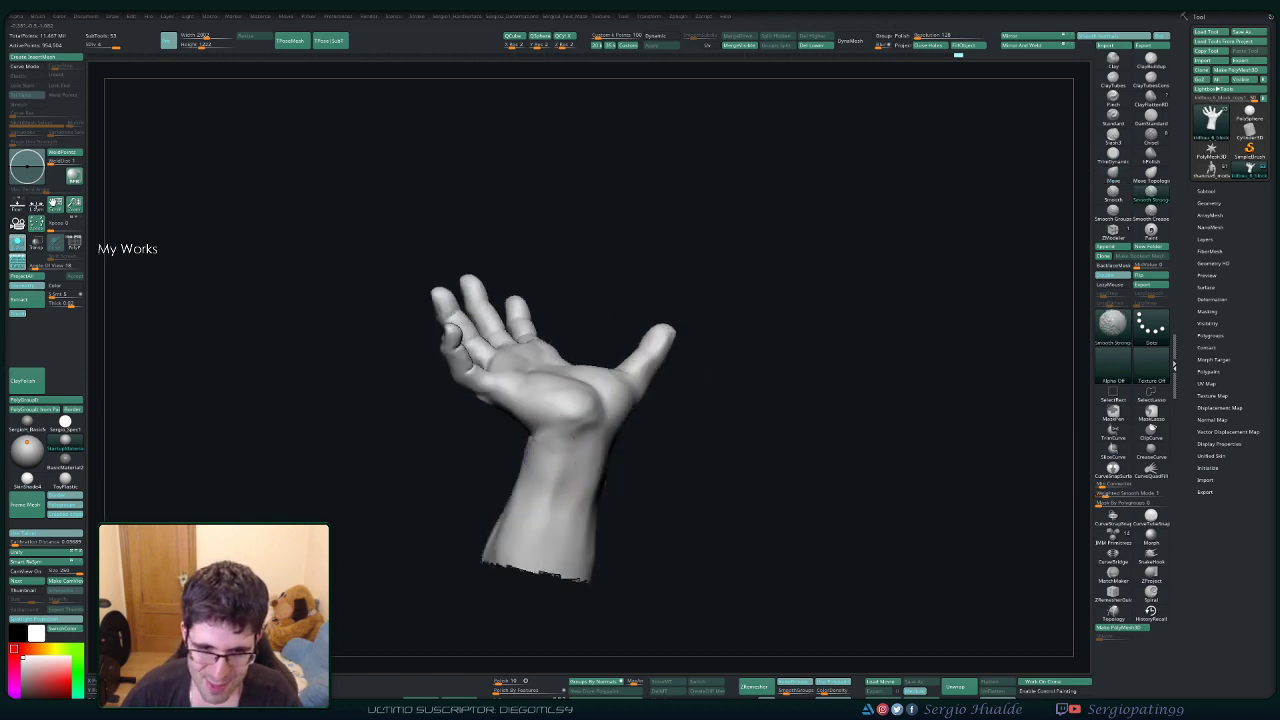
right_click_drag(547, 541, 584, 464)
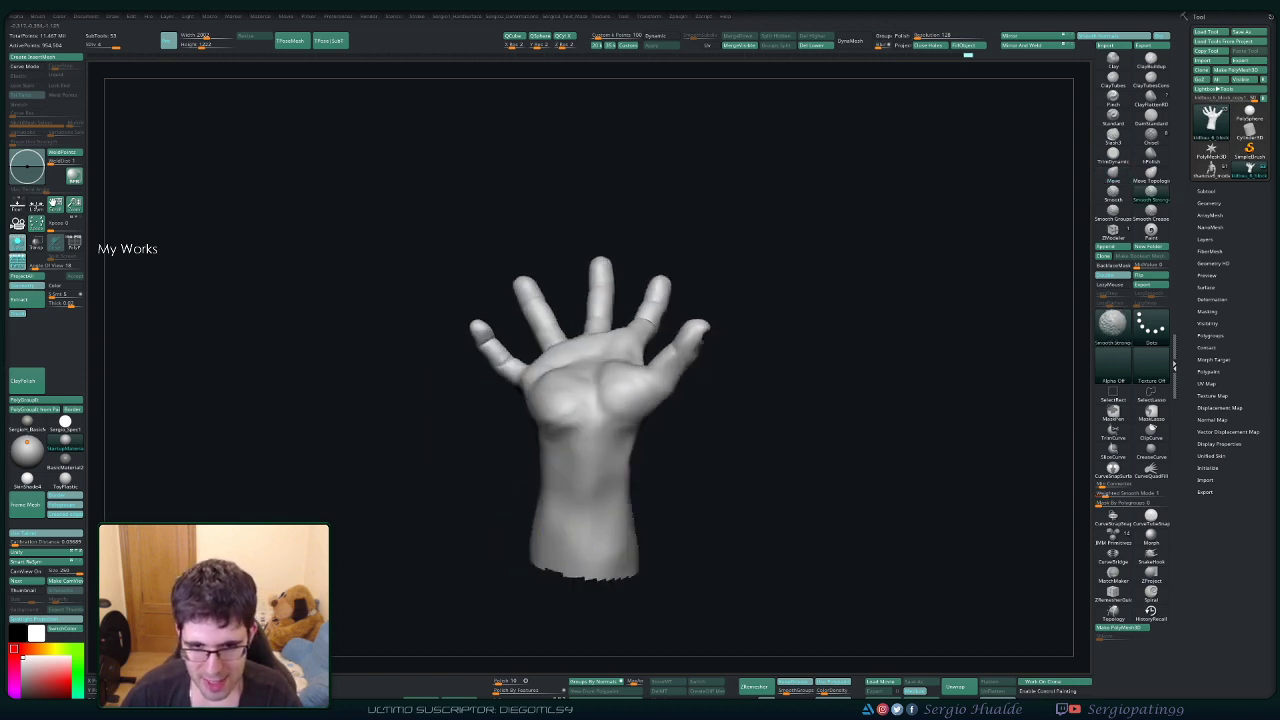
right_click_drag(662, 462, 606, 463)
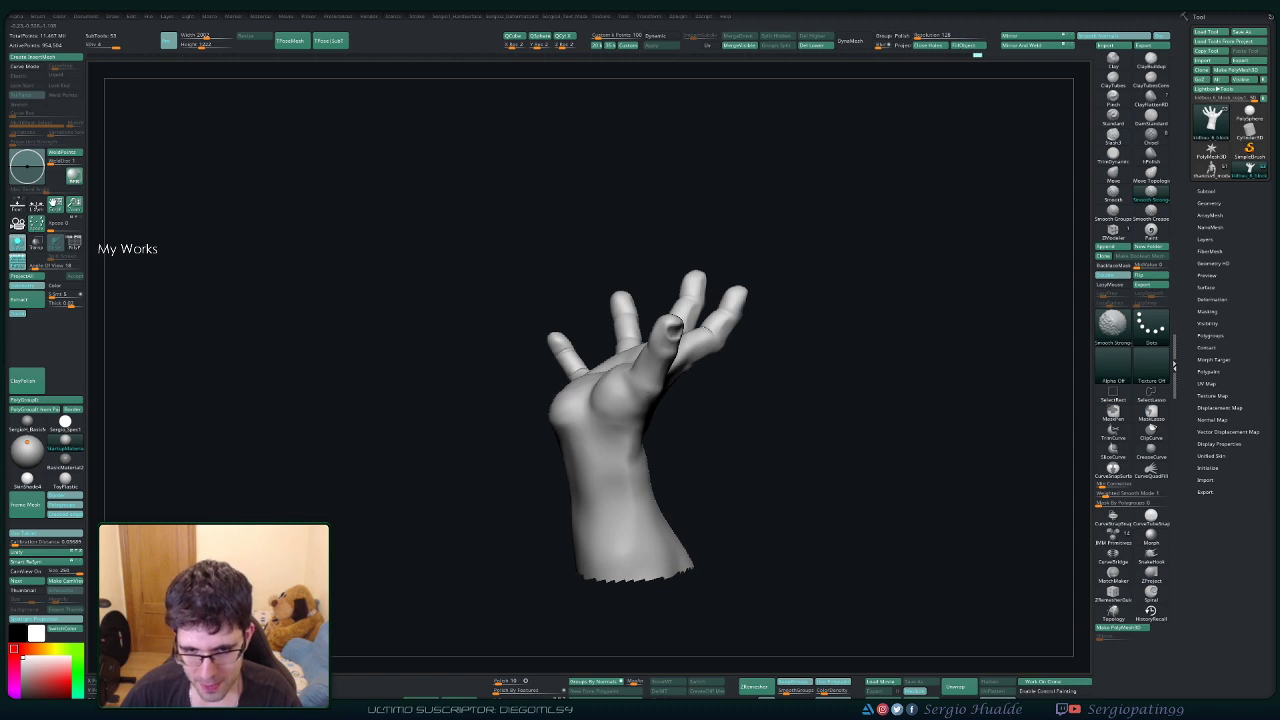
right_click_drag(630, 542, 648, 492)
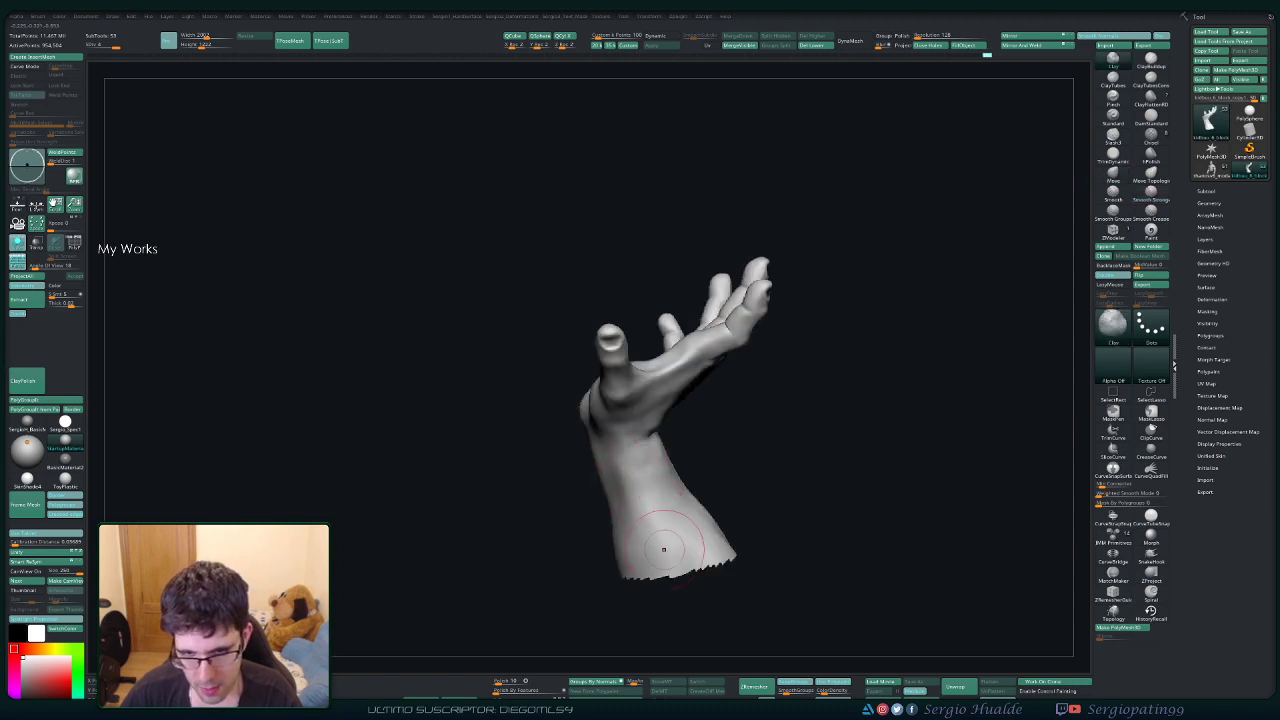
Smooth the forearm surface and the transition from the wrist into the heel of the palm.
left_click_drag(658, 521, 650, 485, "shift")
right_click_drag(659, 533, 738, 530)
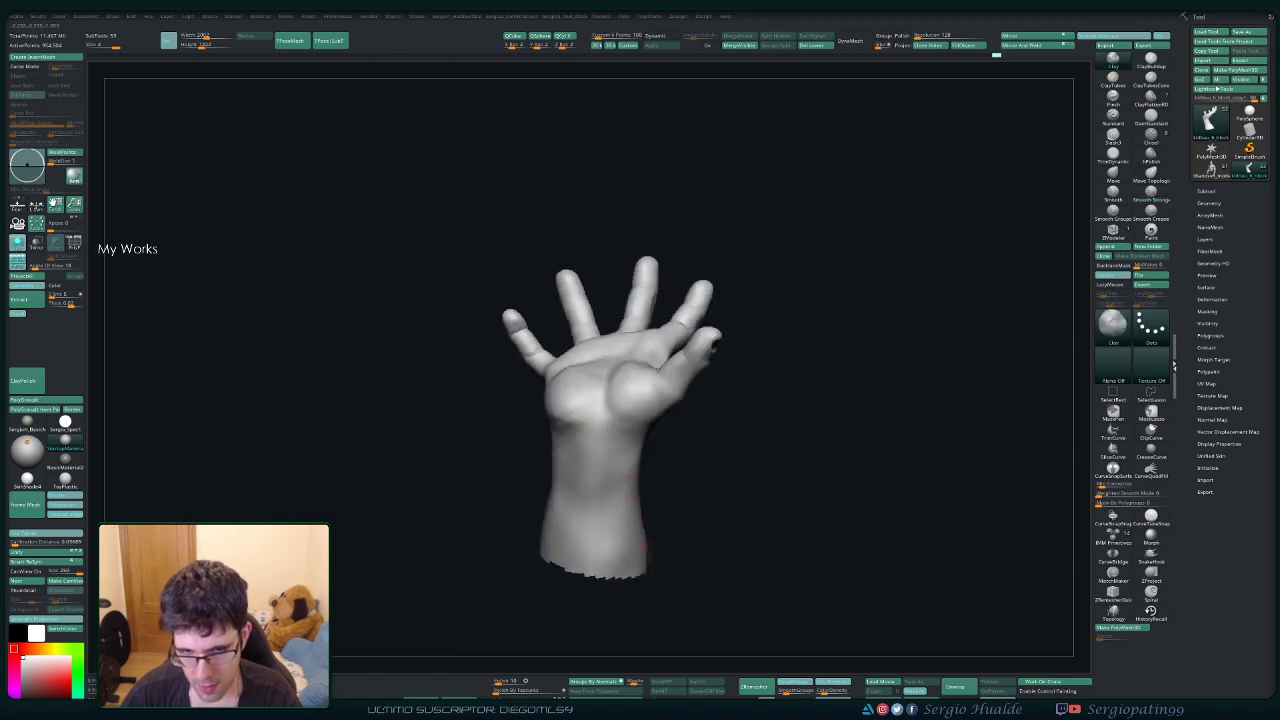
left_click_drag(597, 535, 590, 485, "shift")
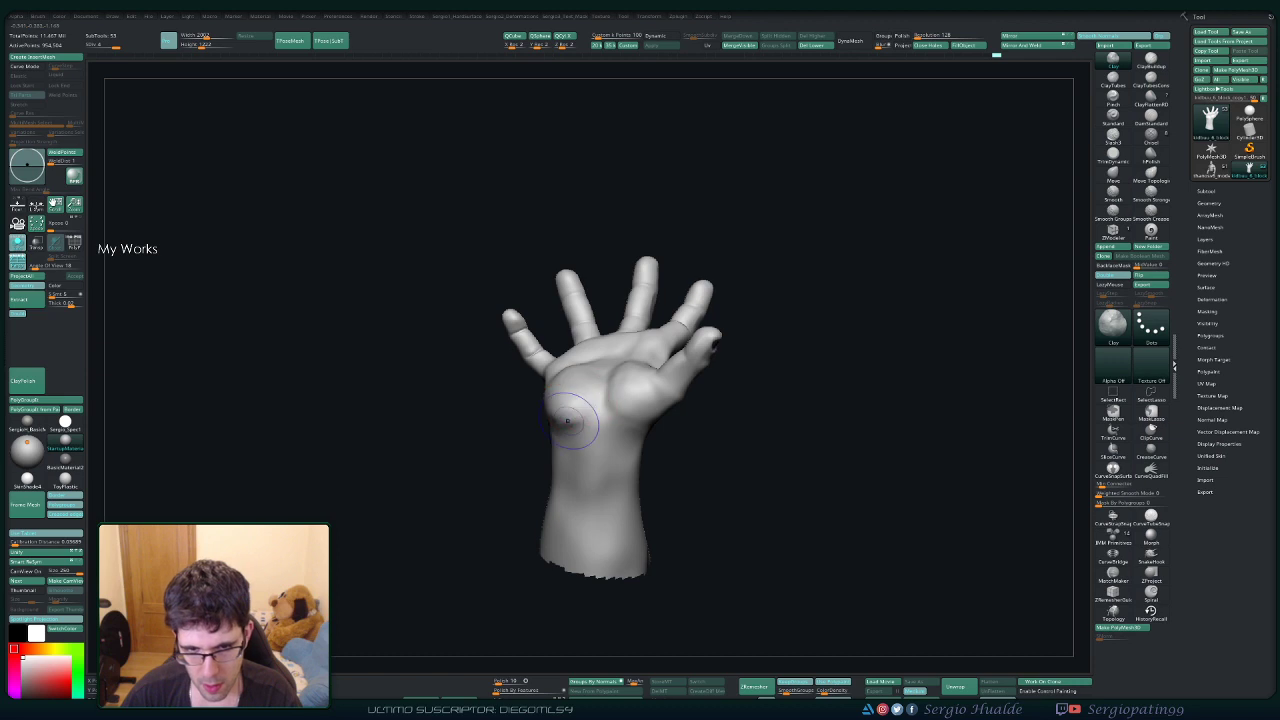
left_click_drag(567, 421, 645, 408, "shift")
mouse_move(690, 440)
right_mouse_down()
mouse_move(650, 470)
mouse_move(700, 450)
mouse_move(658, 420)
right_mouse_up()
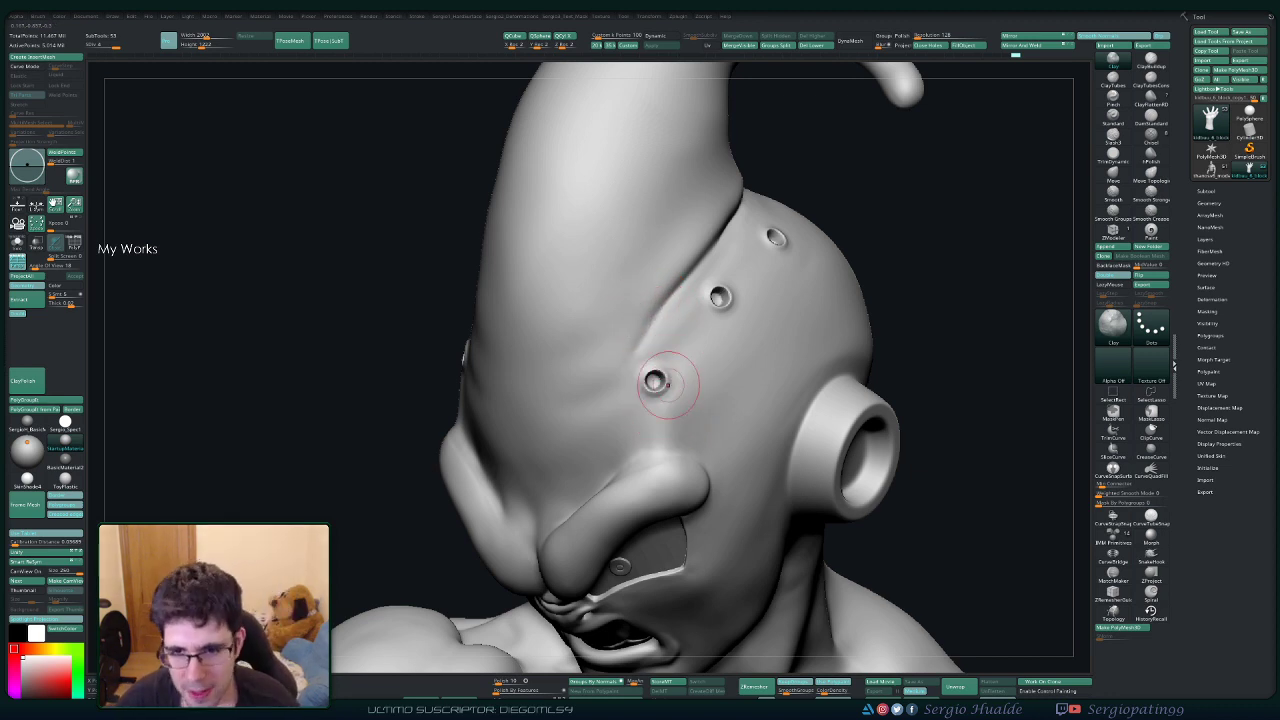
Smooth away the three small holes along the side of the character's head beneath the tentacle crease.
mouse_move(668, 385)
right_mouse_down()
mouse_move(663, 368)
mouse_move(668, 398)
mouse_move(654, 381)
right_mouse_up()
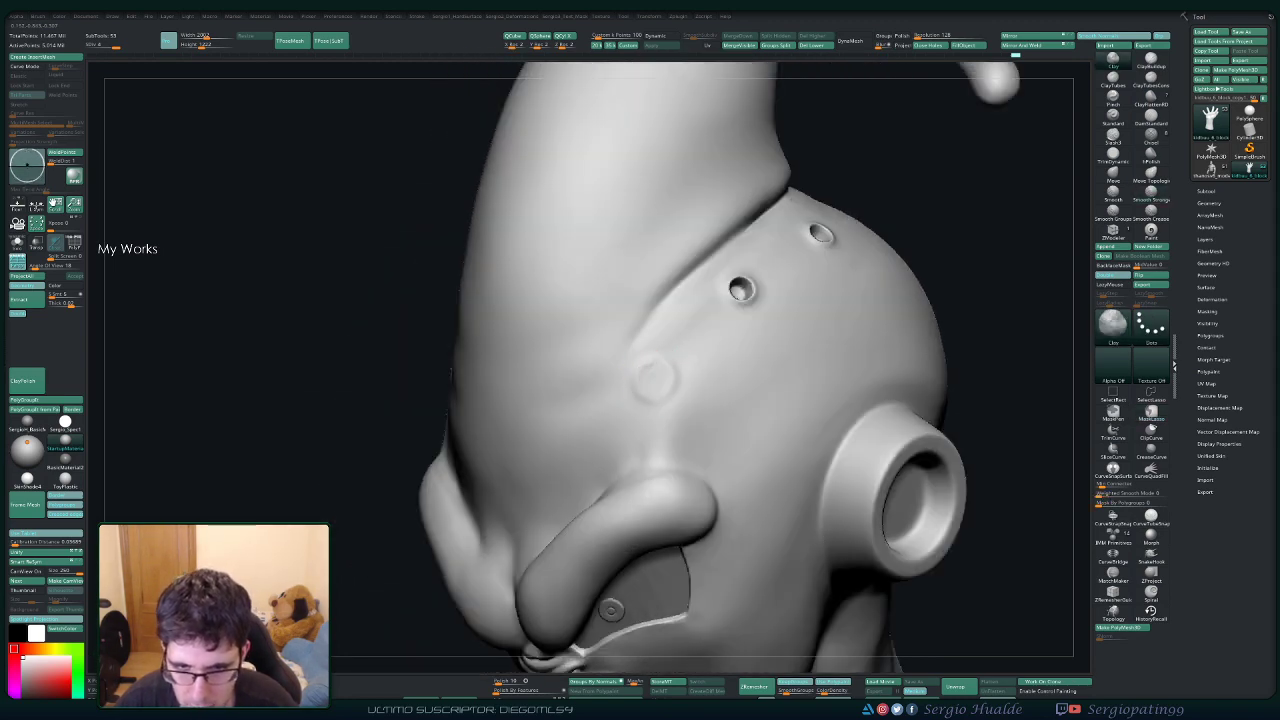
right_click_drag(727, 316, 667, 385)
left_click_drag(665, 380, 666, 374, "shift")
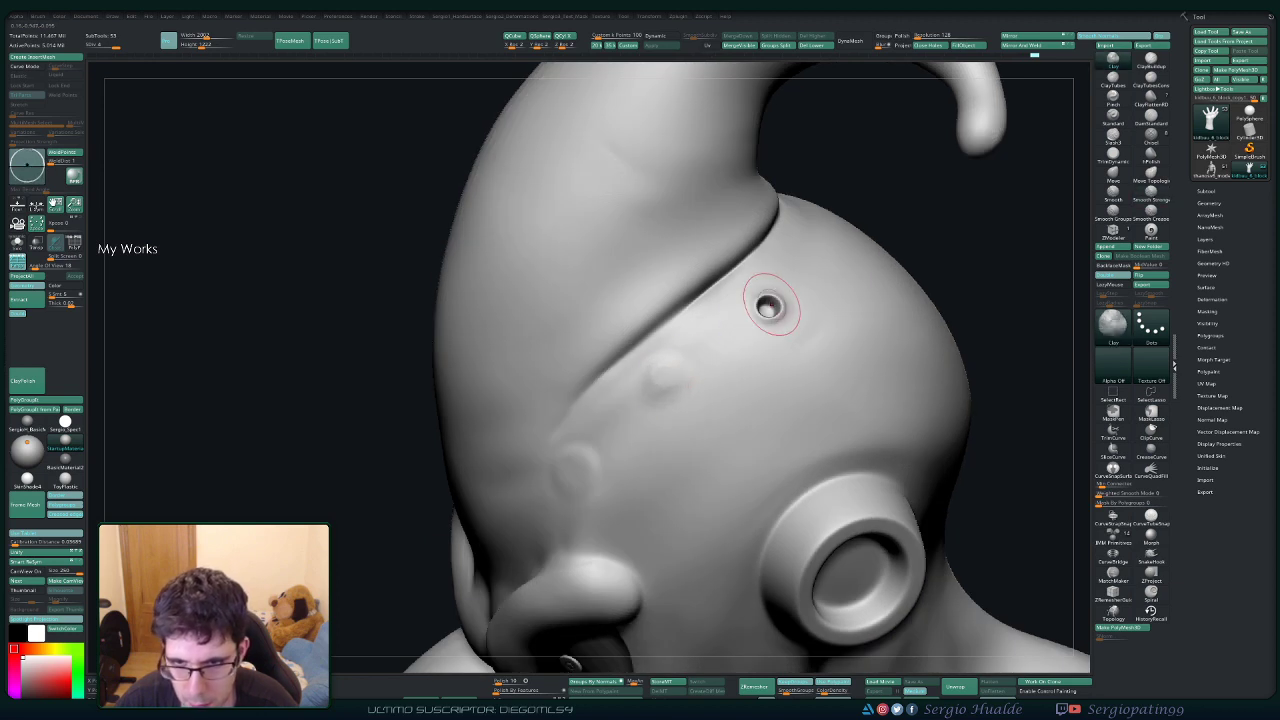
left_click_drag(766, 302, 766, 308, "shift")
Flatten the bumps left by the removed holes with the TrimDynamic brush and smooth the surrounding surface.
right_click_drag(766, 308, 758, 342)
key("ctrl+z")
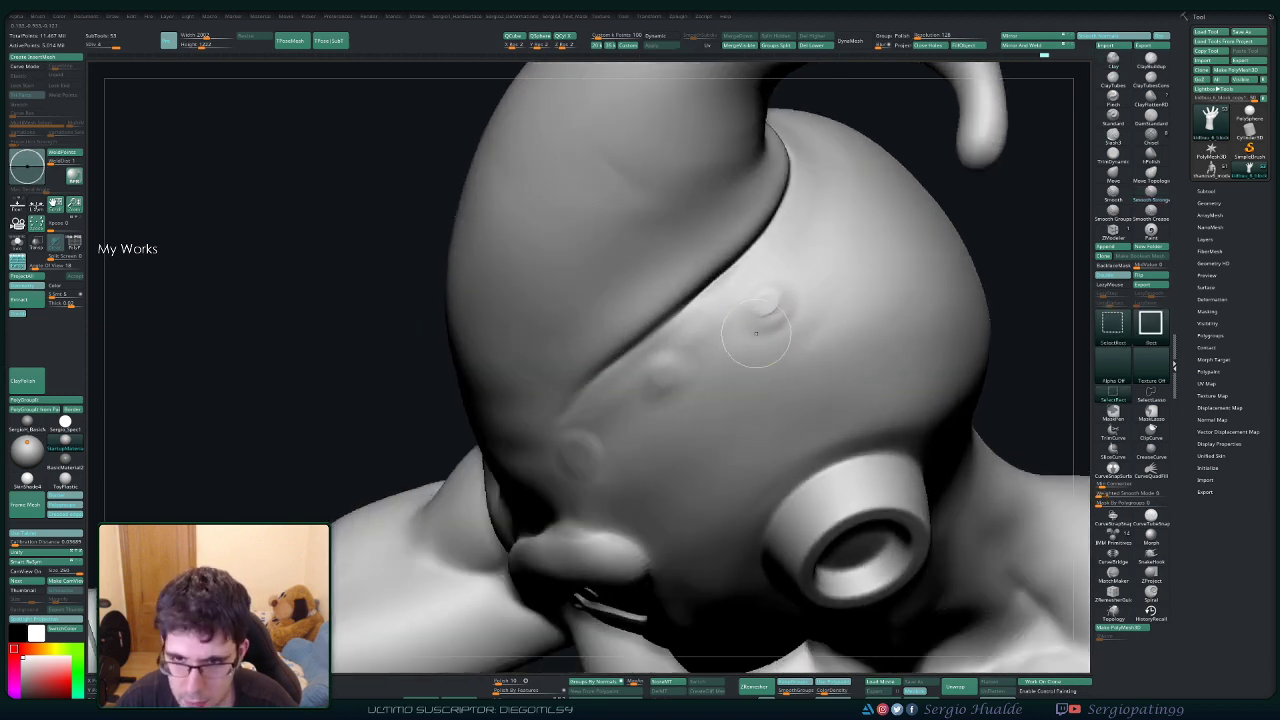
key("ctrl+shift+z")
mouse_move(778, 306)
left_mouse_down()
mouse_move(773, 295)
mouse_move(765, 312)
left_mouse_up()
right_click_drag(765, 312, 840, 290)
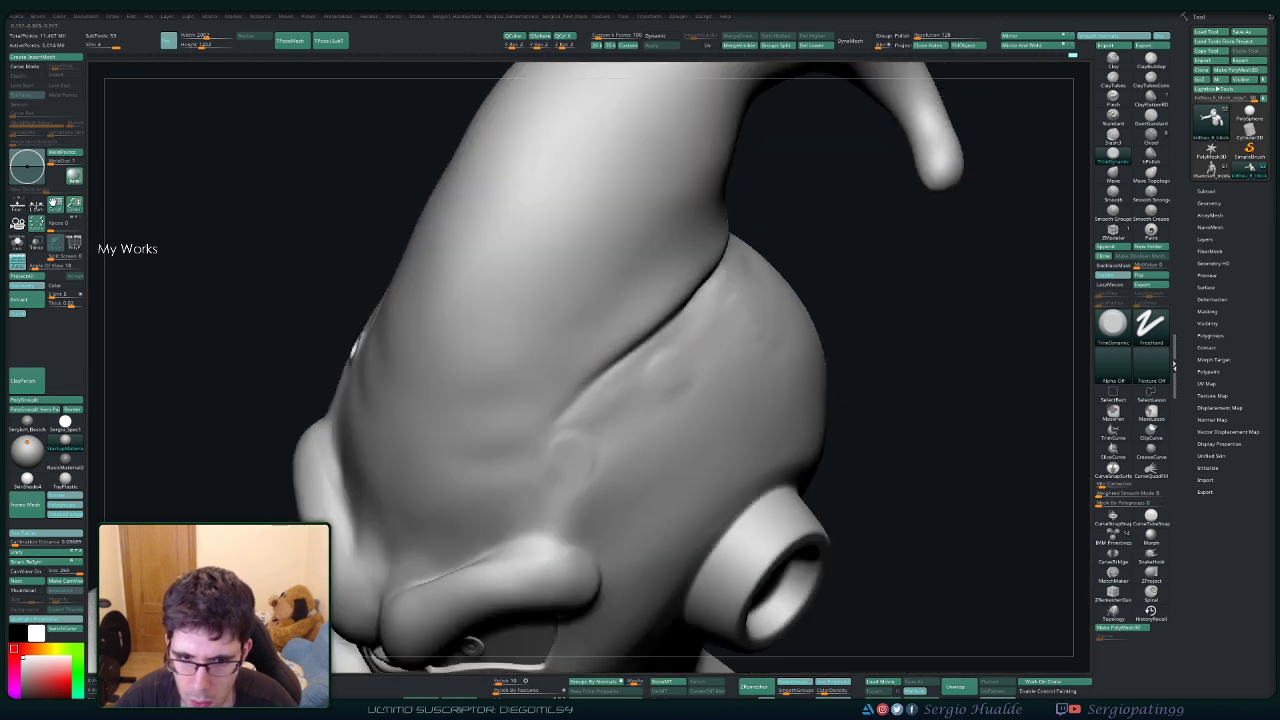
key("shift")
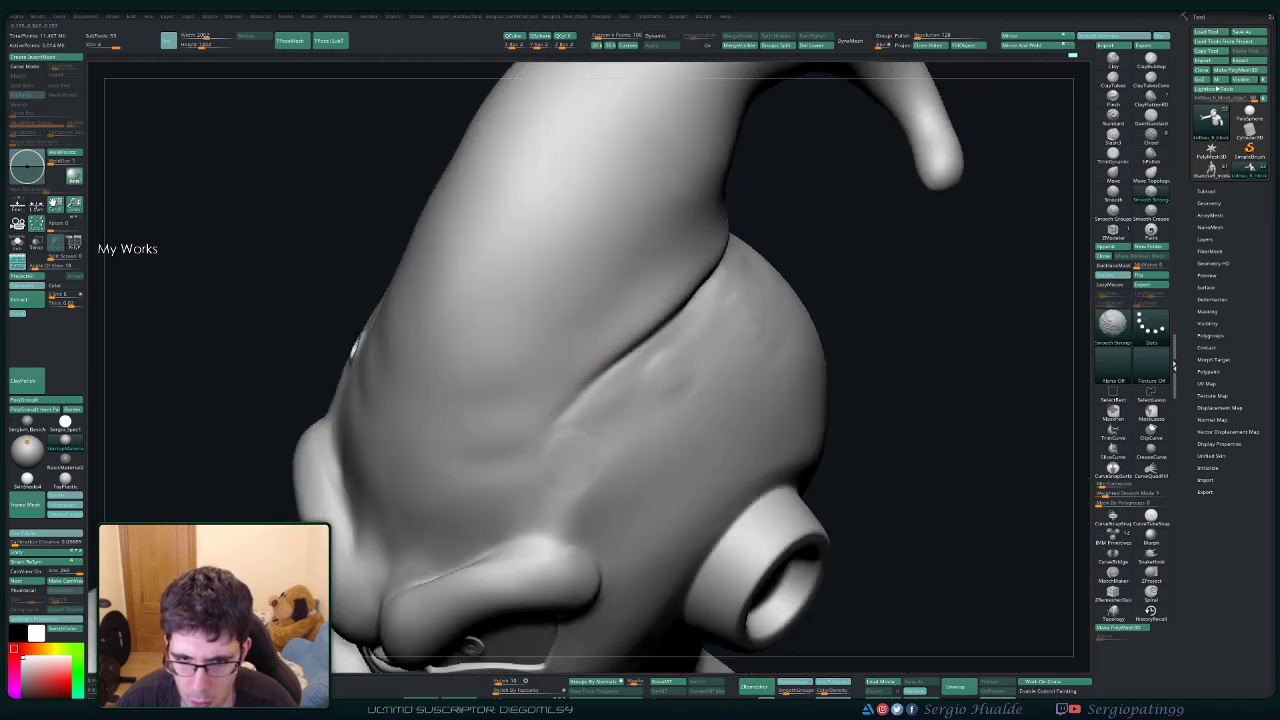
left_click_drag(752, 320, 731, 351, "shift")
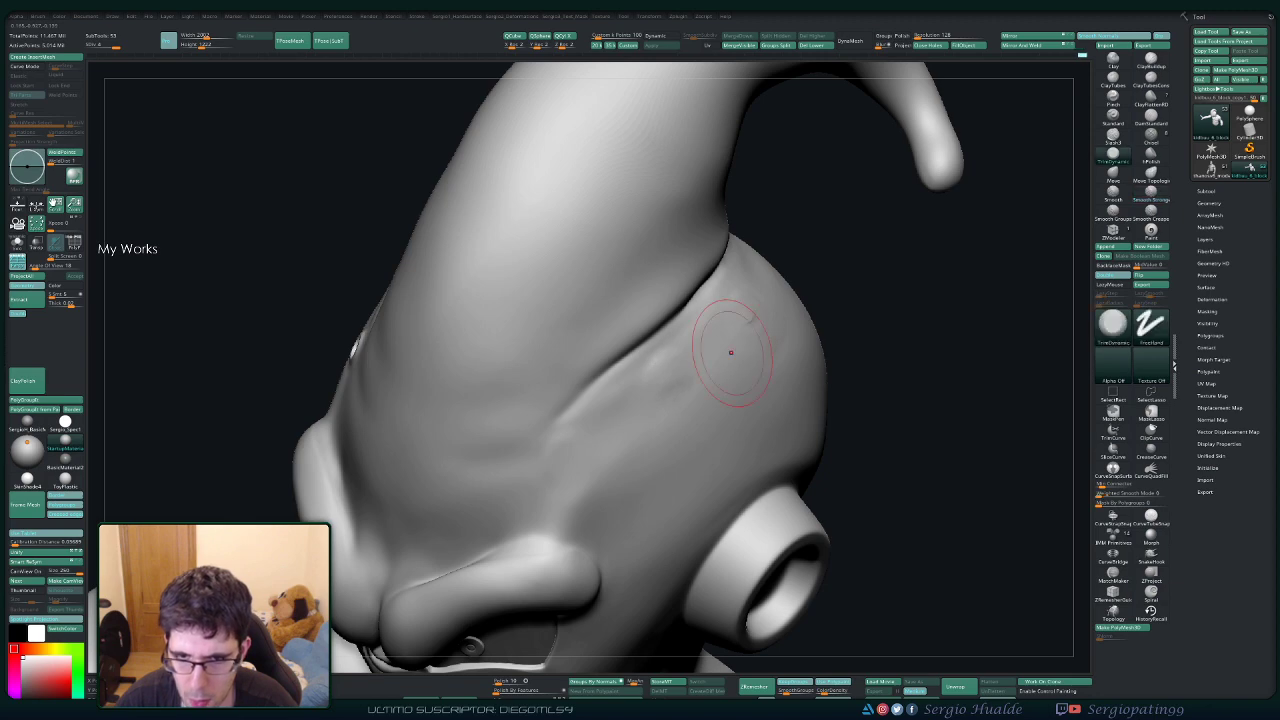
Even out the remaining unevenness on that side of the head with smoothing and the Clay brush.
key("shift+f")
key("shift+f")
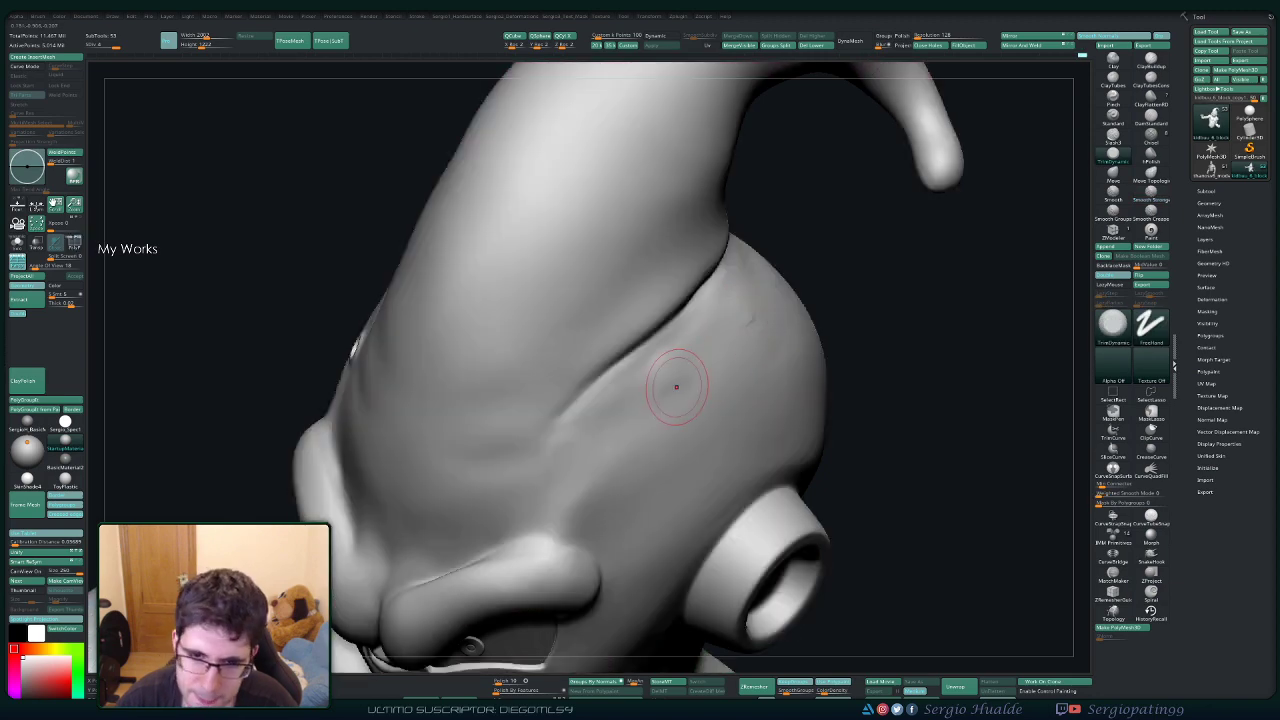
key("shift")
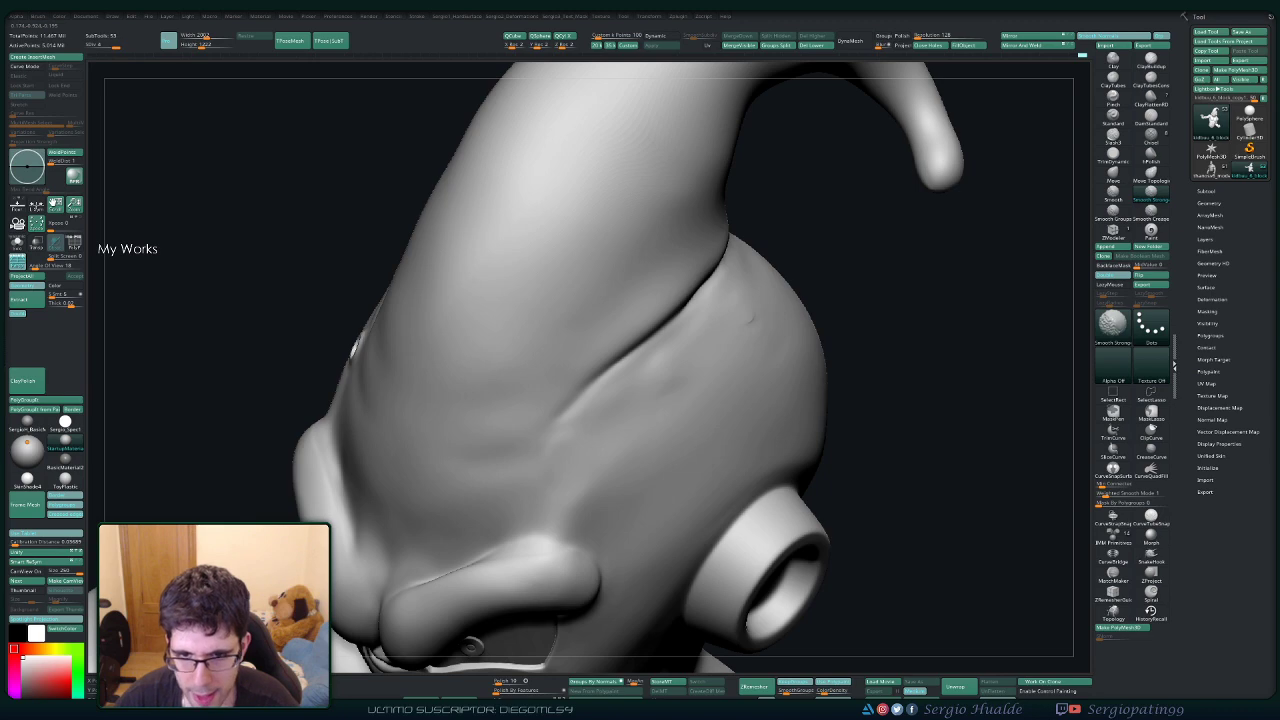
mouse_move(690, 470)
right_mouse_down("ctrl")
mouse_move(690, 390)
mouse_move(705, 390)
mouse_move(613, 372)
mouse_move(680, 443)
right_mouse_up("ctrl")
key("b")
key("c")
key("l")
left_click_drag(680, 443, 678, 442)
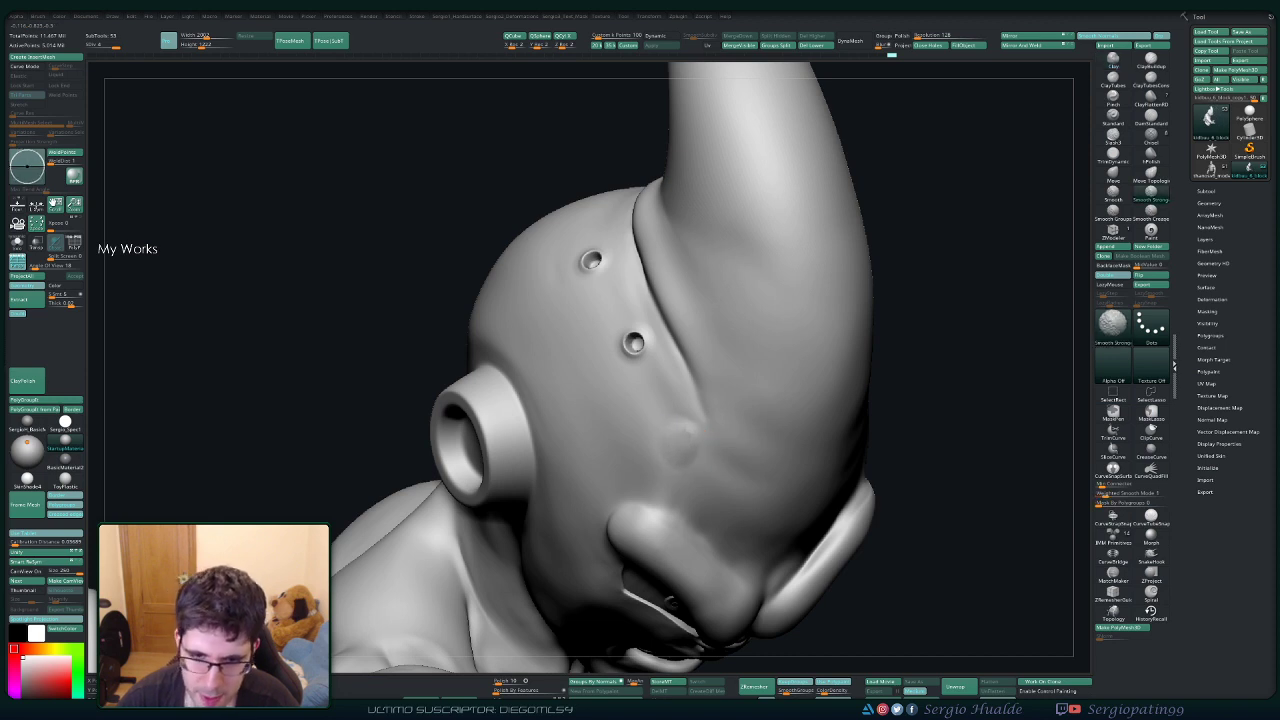
Smooth away the two remaining holes on the opposite side of the head.
mouse_move(663, 402)
right_mouse_down()
mouse_move(672, 432)
mouse_move(656, 414)
right_mouse_up()
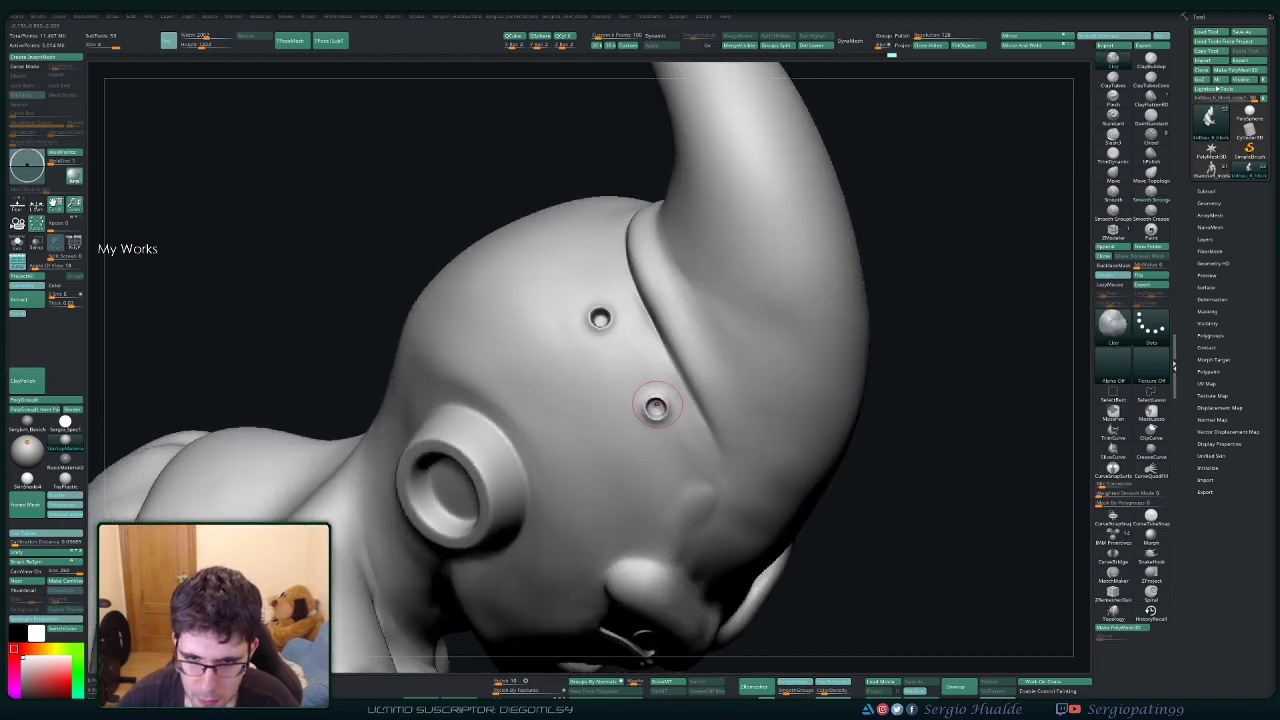
left_click_drag(656, 405, 656, 406, "shift")
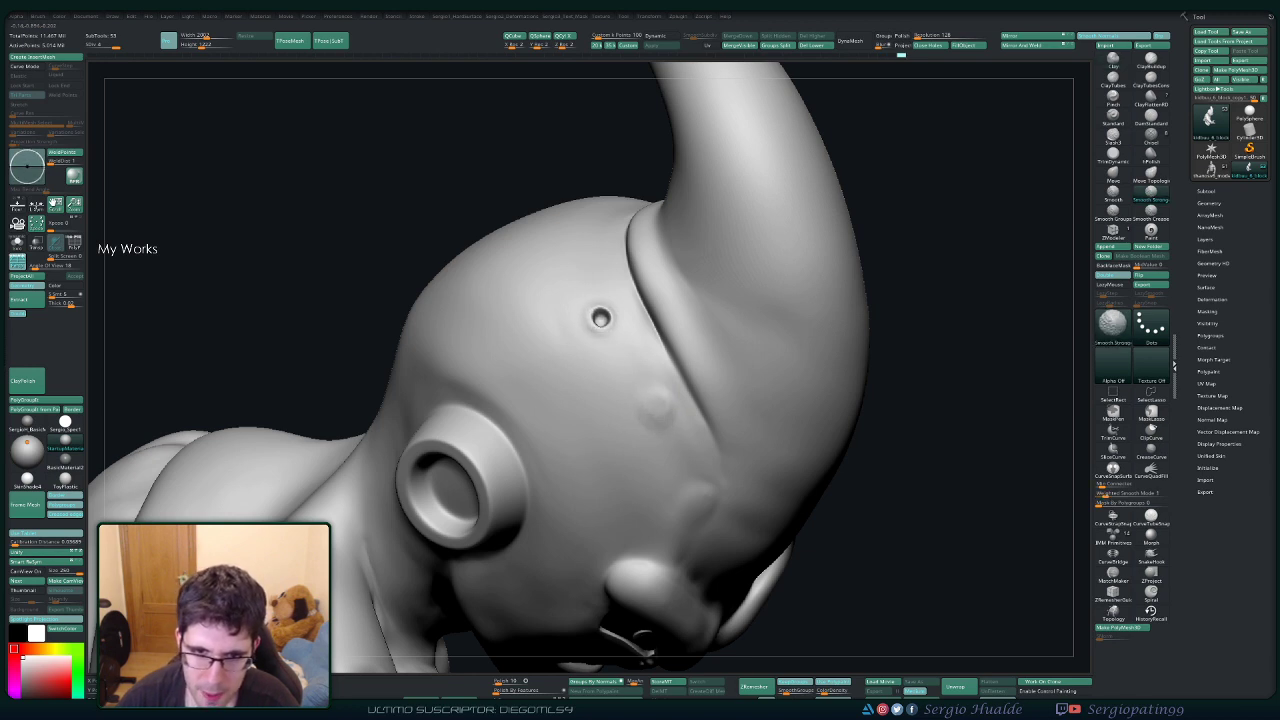
left_click_drag(600, 317, 600, 316, "shift")
left_click_drag(590, 293, 599, 307, "shift")
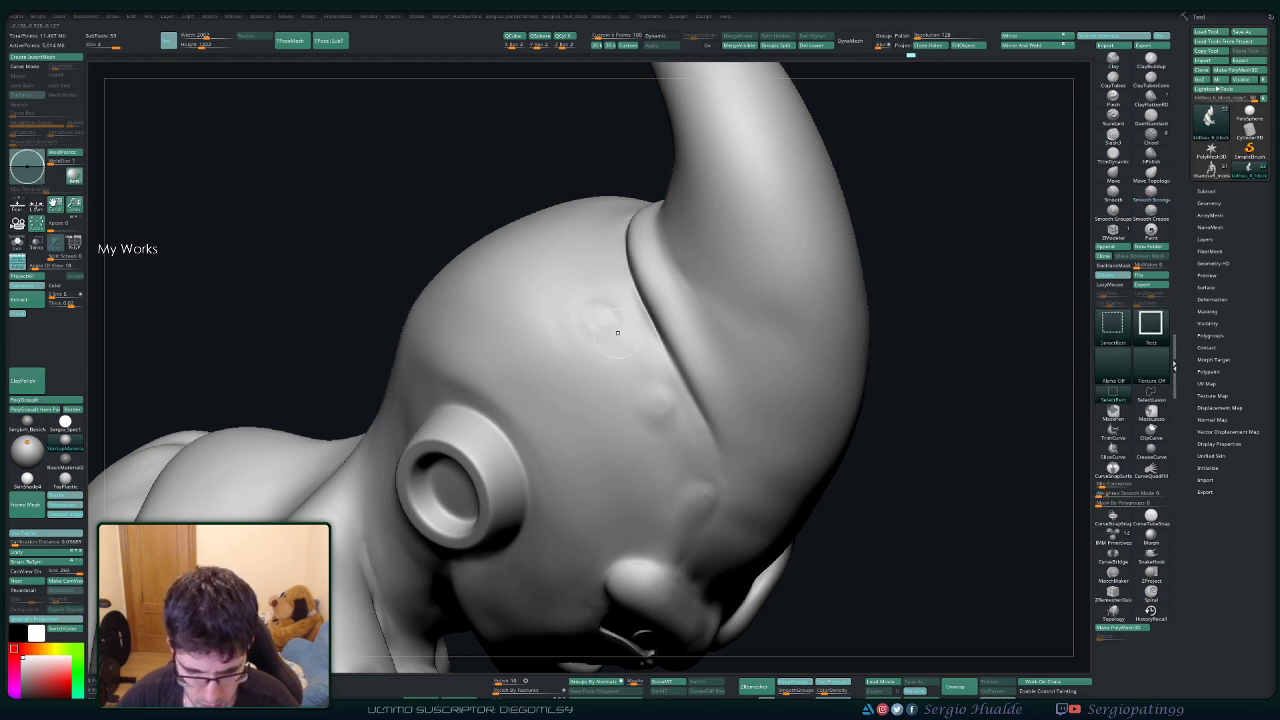
Blend the leftover hole marks into the skull on both sides of the head with smoothing and TrimDynamic.
left_click_drag(608, 351, 609, 334)
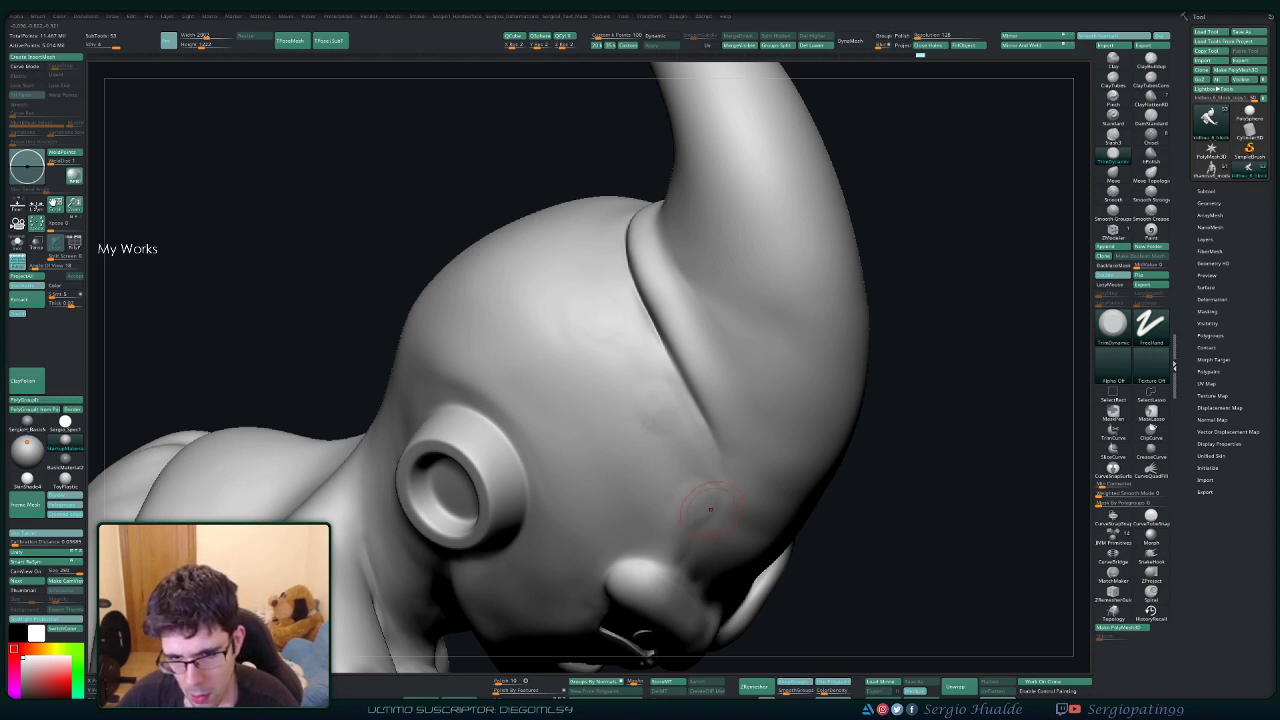
key("1")
key("shift")
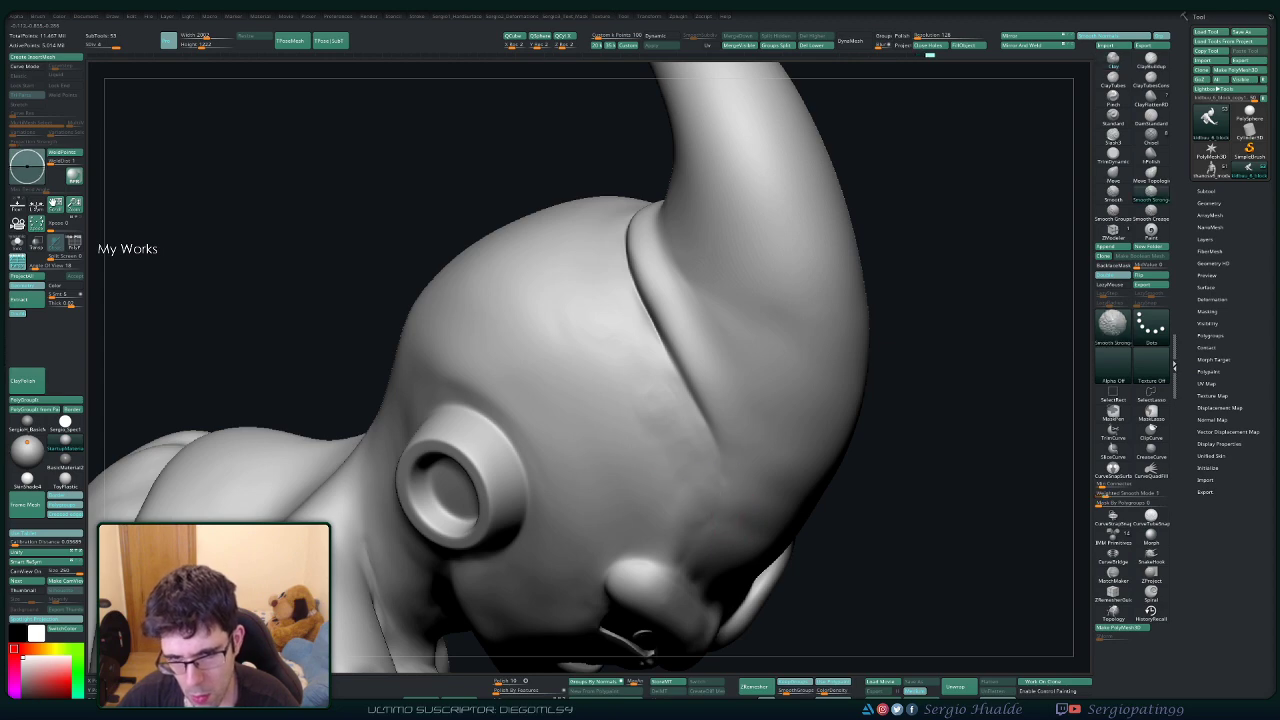
mouse_move(780, 635)
right_mouse_down("ctrl")
mouse_move(780, 525)
mouse_move(650, 525)
mouse_move(634, 403)
right_mouse_up("ctrl")
mouse_move(634, 403)
right_mouse_down()
mouse_move(673, 402)
mouse_move(608, 420)
right_mouse_up()
right_click_drag(608, 420, 610, 512, "ctrl")
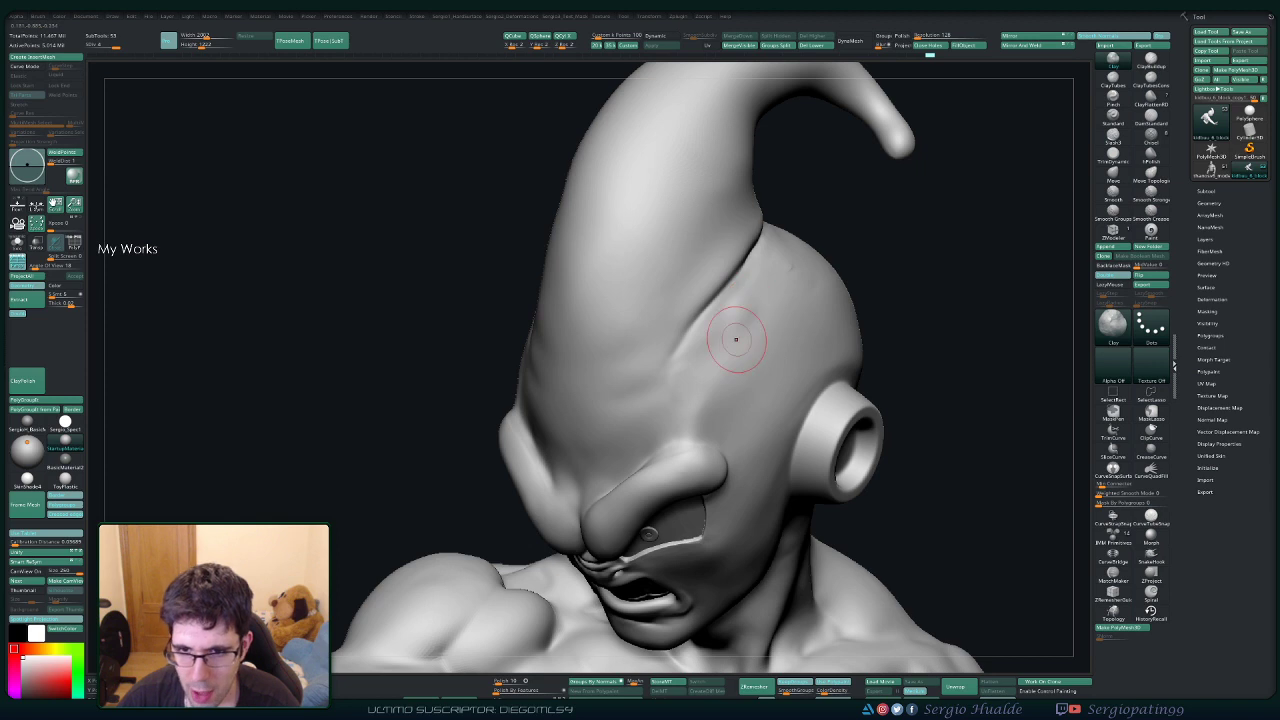
key("ctrl+shift+t")
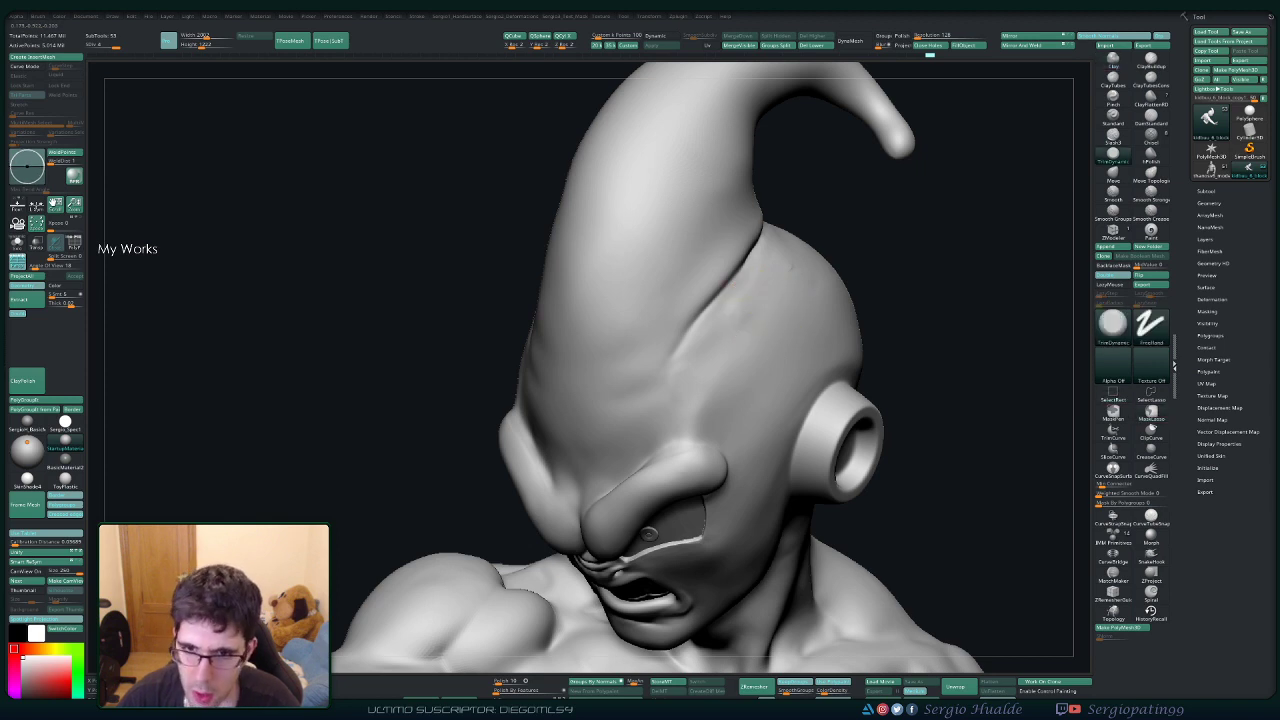
left_click_drag(799, 257, 794, 262)
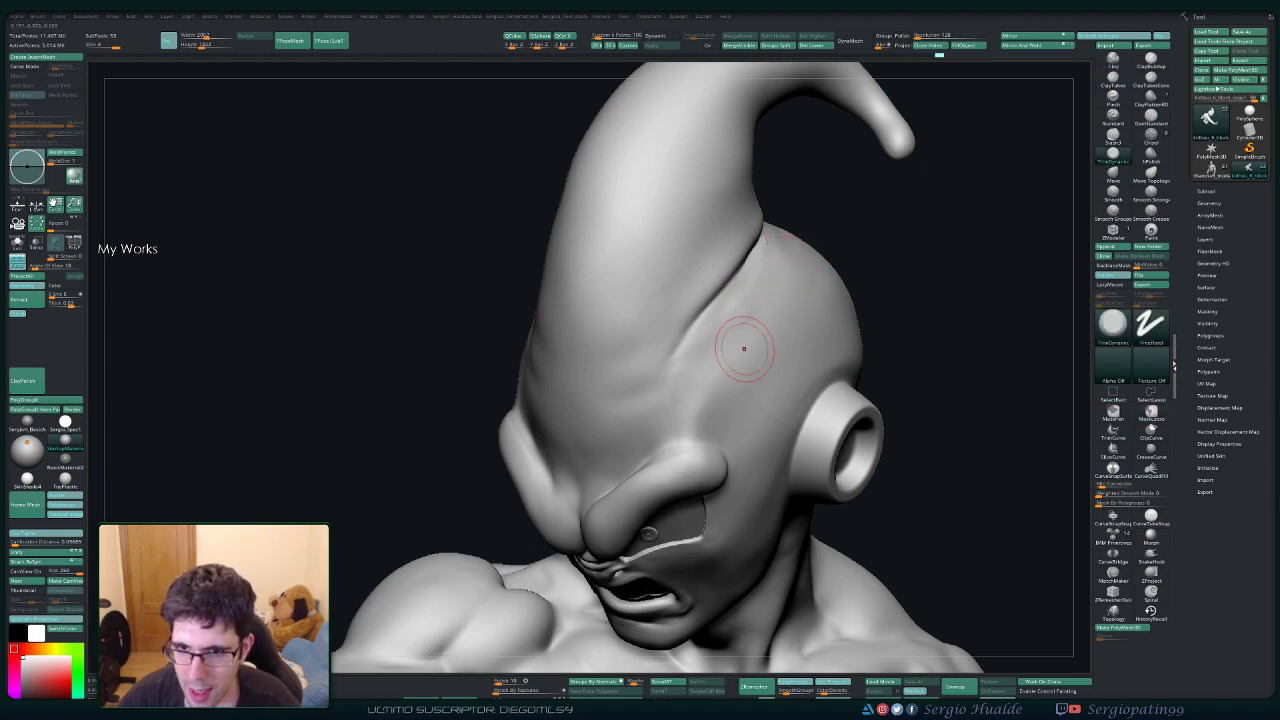
Examine the whole statue from the head down to the base.
mouse_move(749, 368)
right_mouse_down("ctrl")
mouse_move(749, 310)
mouse_move(714, 260)
right_mouse_up("ctrl")
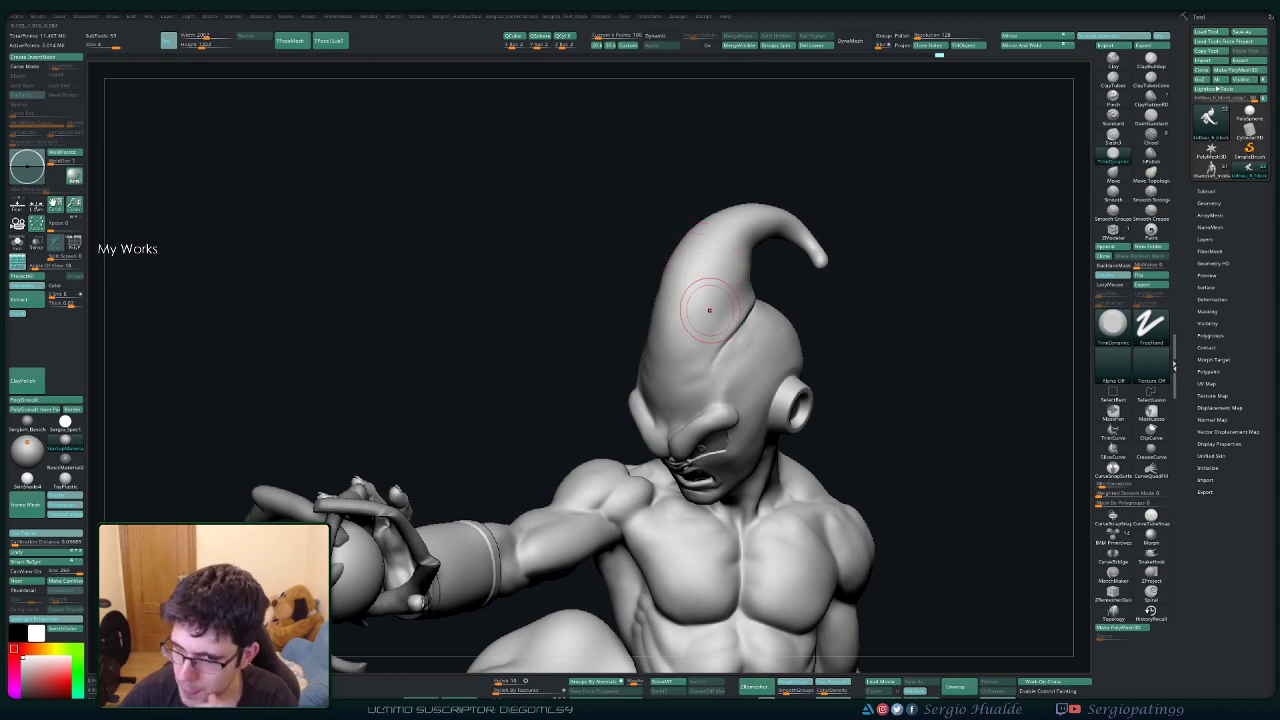
right_click_drag(717, 338, 738, 302)
right_click_drag(745, 370, 742, 305, "ctrl")
right_click_drag(742, 340, 770, 245, "alt")
mouse_move(785, 345)
right_mouse_down()
mouse_move(731, 362)
mouse_move(571, 300)
mouse_move(683, 418)
right_mouse_up()
right_click_drag(593, 345, 676, 247)
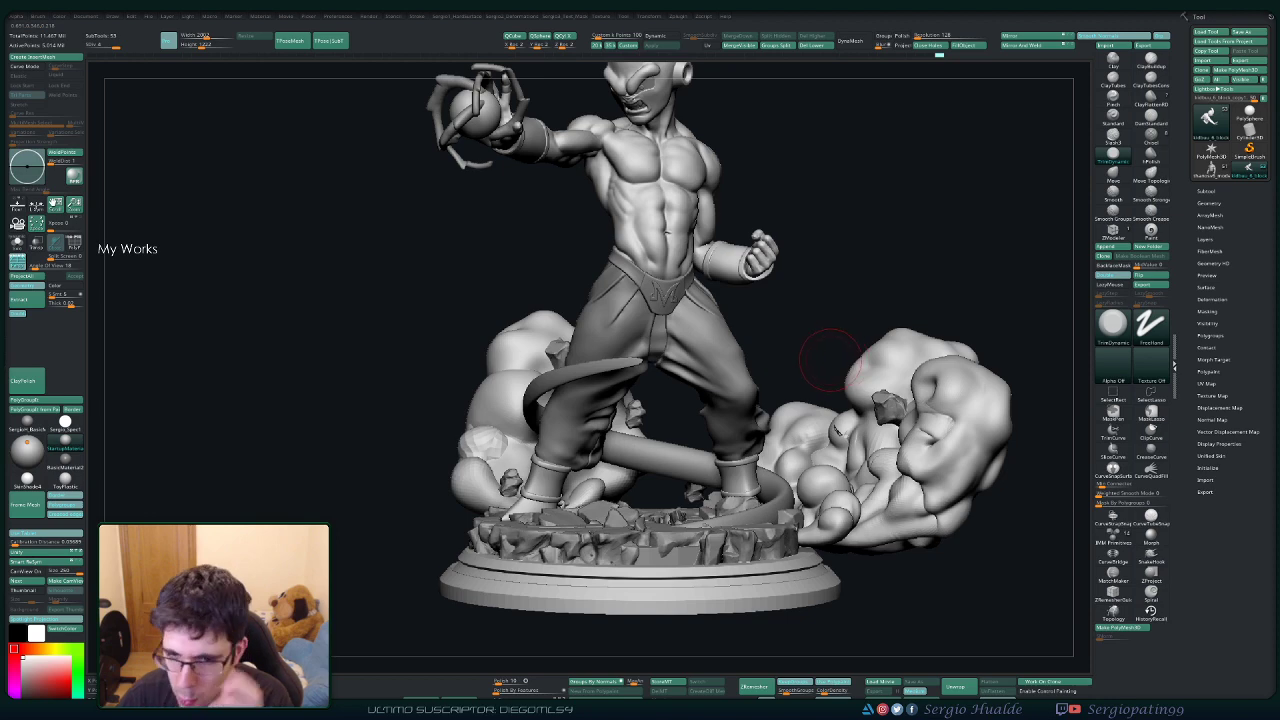
Isolate the small pointed rock at the front of the base by masking the other rocks in its group.
left_click(621, 530, "alt")
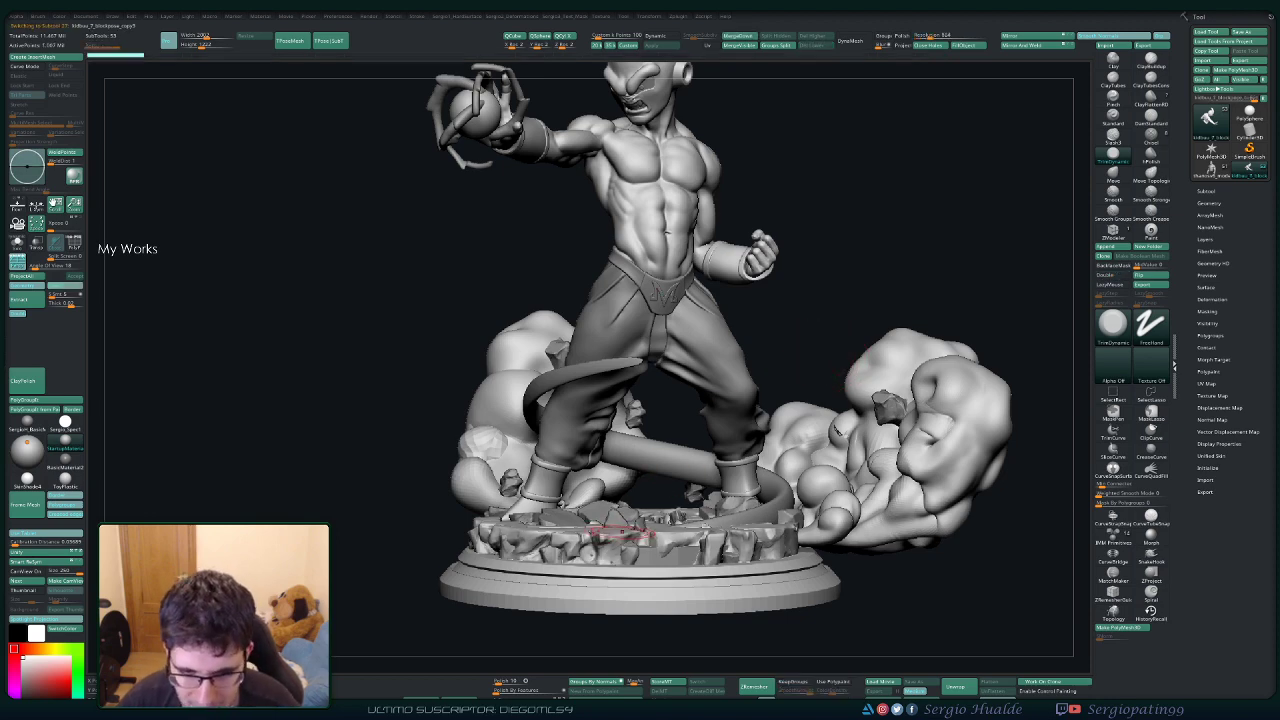
right_click_drag(623, 532, 688, 478, "alt")
key("shift+alt+s")
right_click_drag(688, 478, 683, 526, "ctrl")
left_click(683, 525, "ctrl+shift")
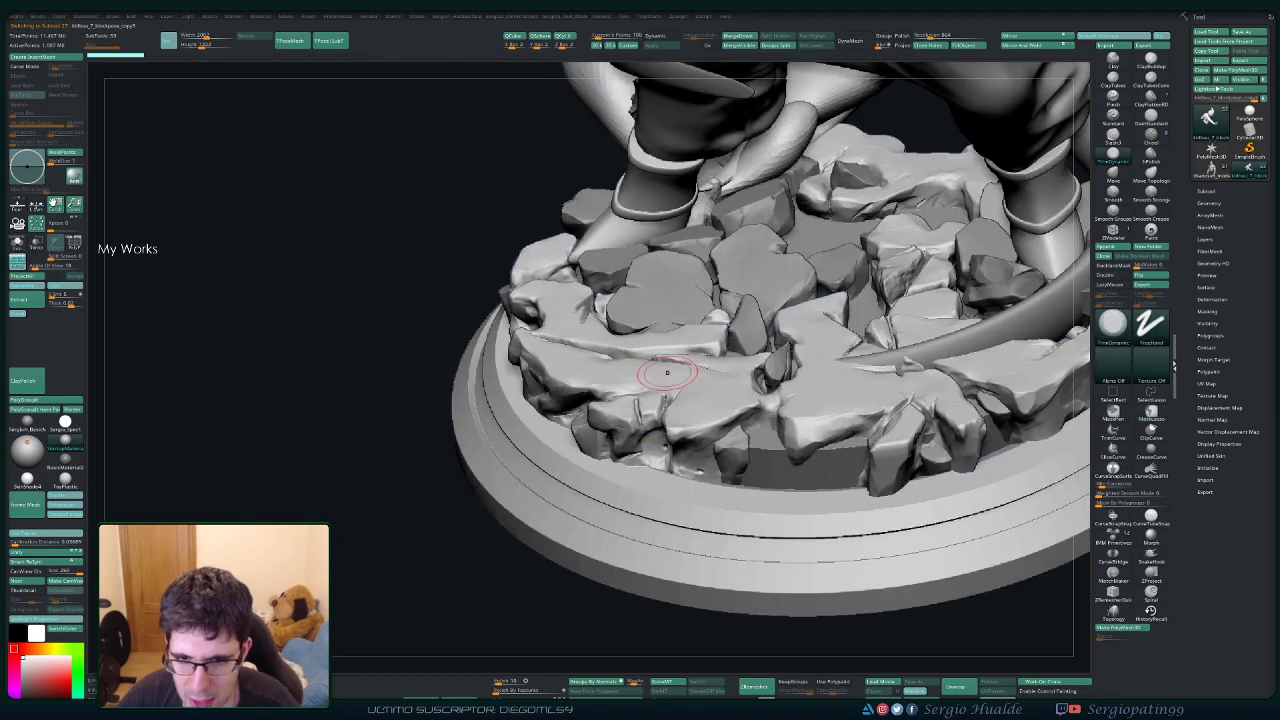
left_click(746, 336, "alt")
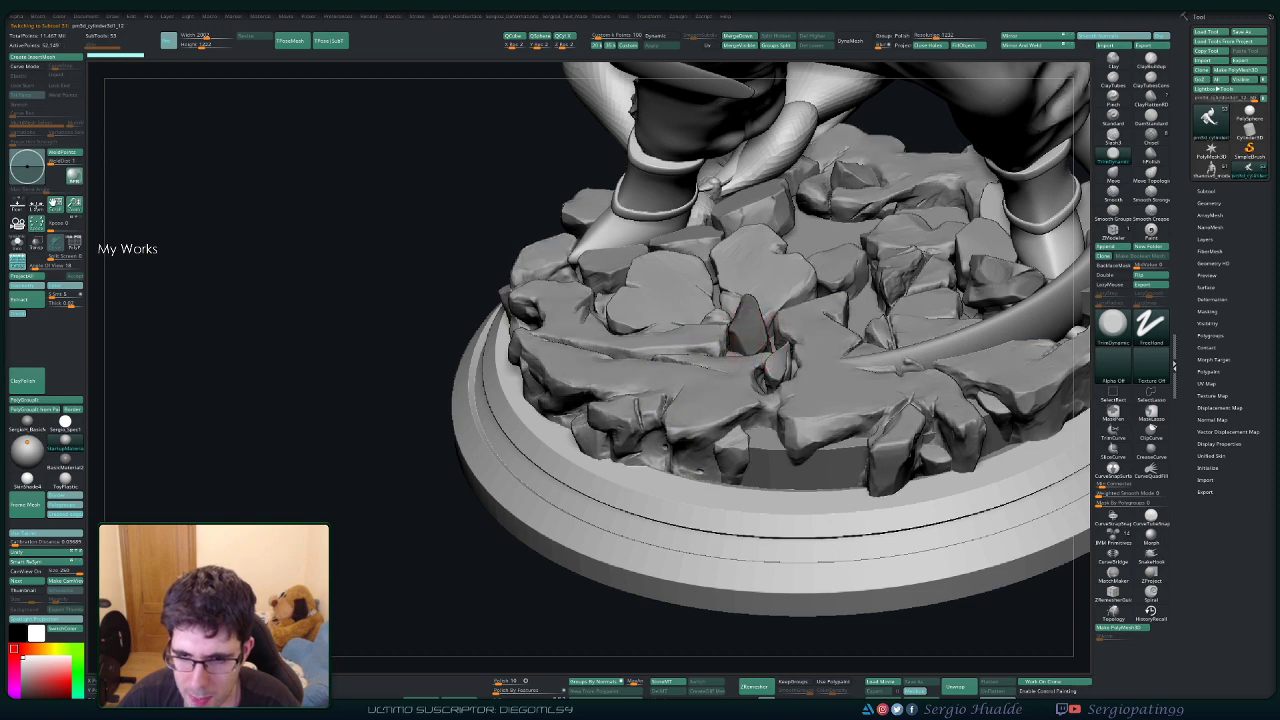
right_click_drag(748, 337, 648, 361)
key("shift+alt+s")
right_click_drag(796, 320, 697, 372, "alt")
mouse_move(733, 338)
left_mouse_down("ctrl")
mouse_move(743, 326)
mouse_move(726, 580)
mouse_move(757, 377)
left_mouse_up("ctrl")
left_click(757, 377, "ctrl")
key("shift+alt+s")
Raise the pointed rock slightly out of the ground.
key("w")
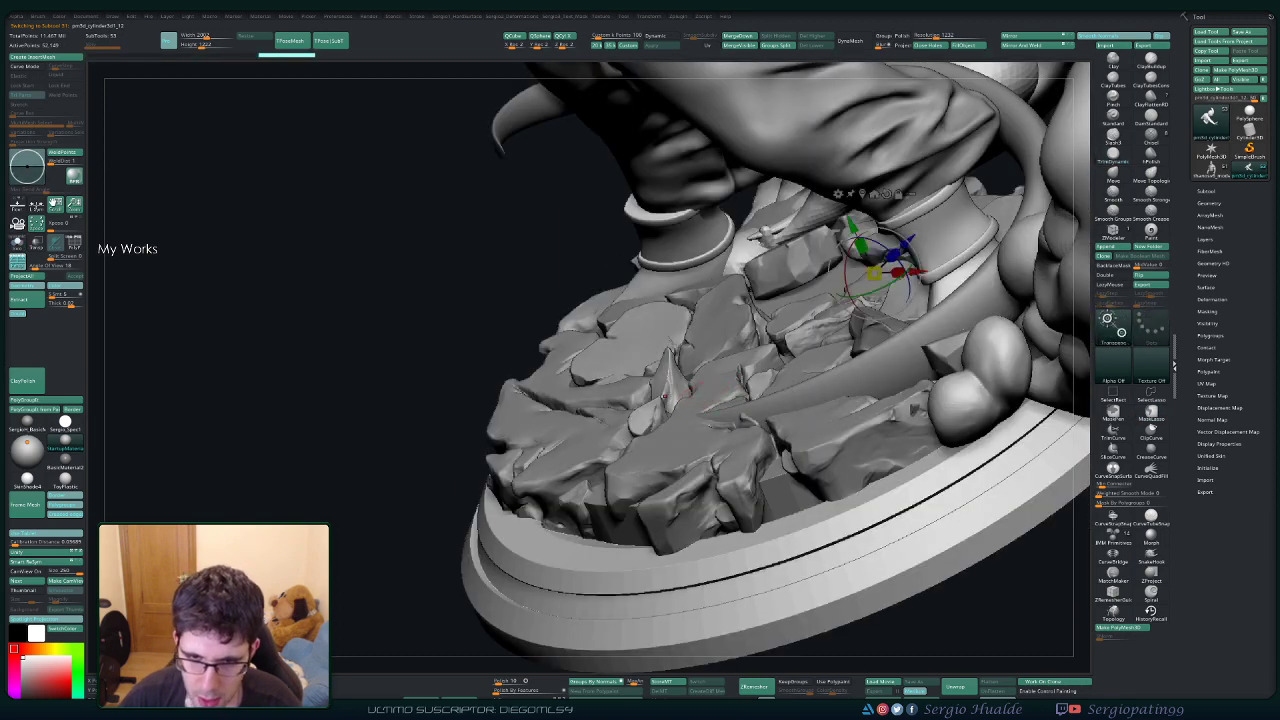
left_click(655, 370)
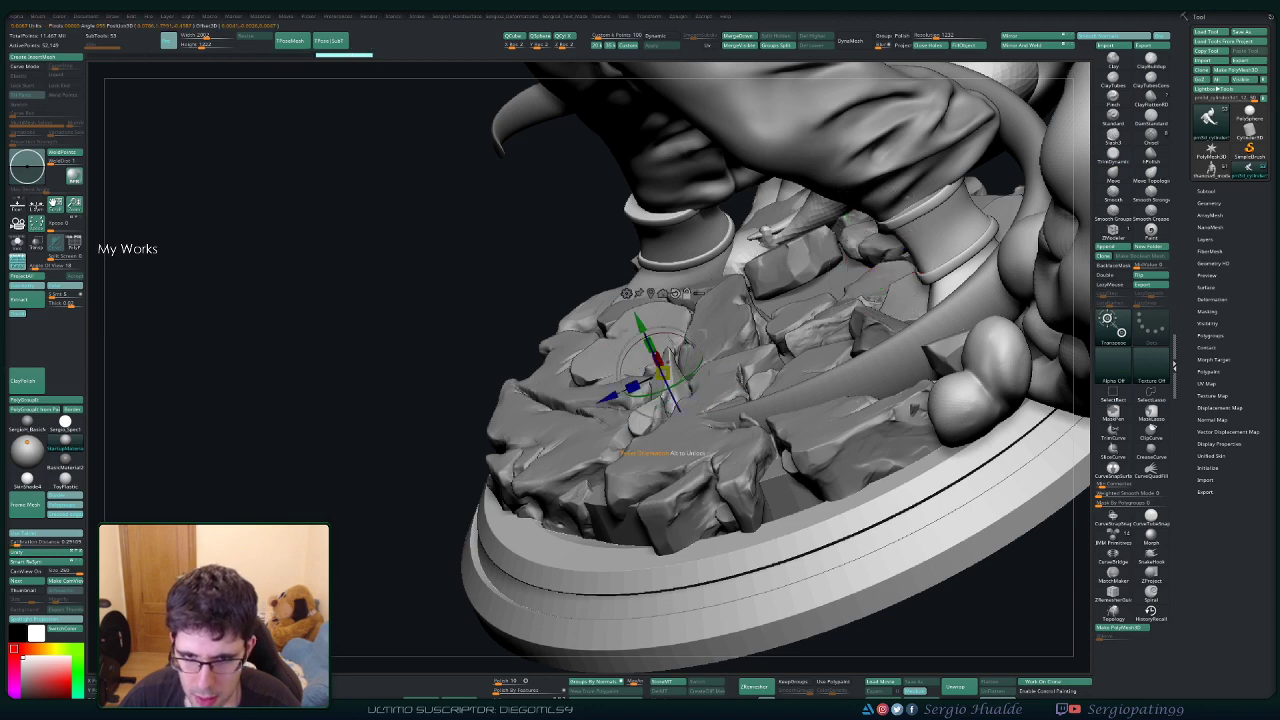
left_click_drag(638, 320, 629, 302)
key("q")
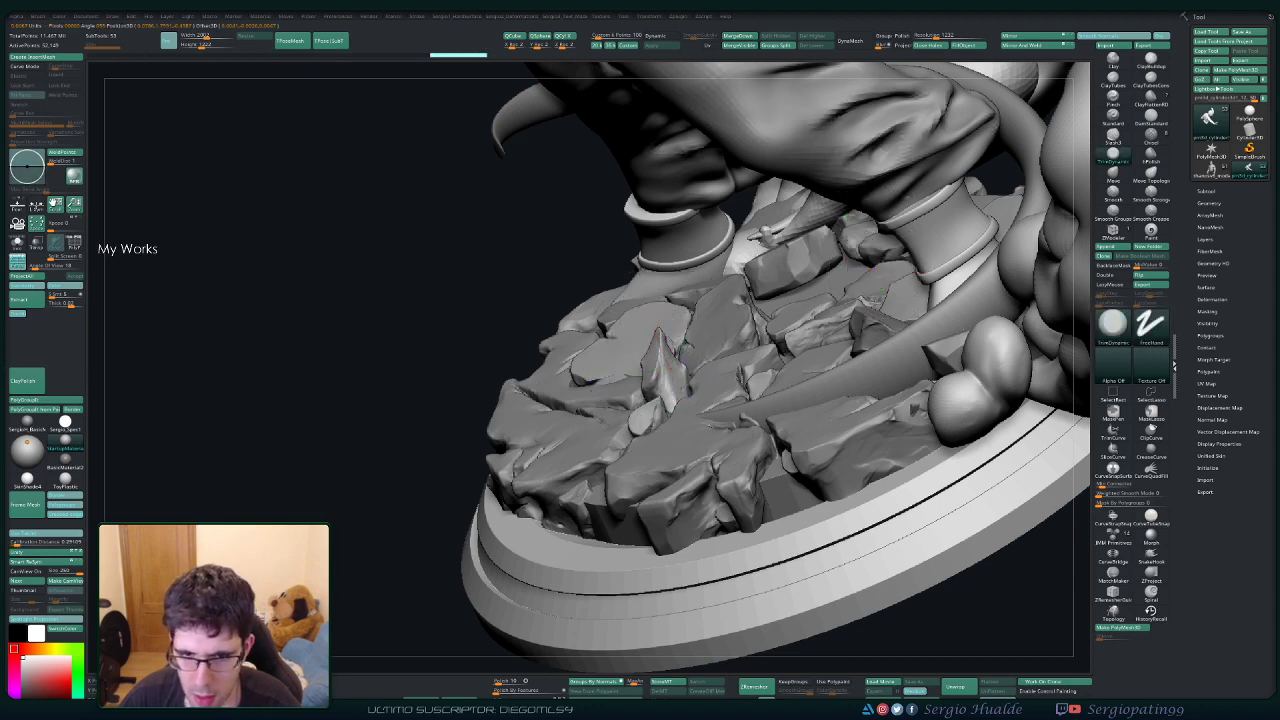
Select the rock group near the middle of the base and mask everything except the rock that needs moving.
mouse_move(632, 320)
right_mouse_down()
mouse_move(800, 325)
mouse_move(822, 392)
mouse_move(862, 440)
mouse_move(805, 442)
right_mouse_up()
key("w")
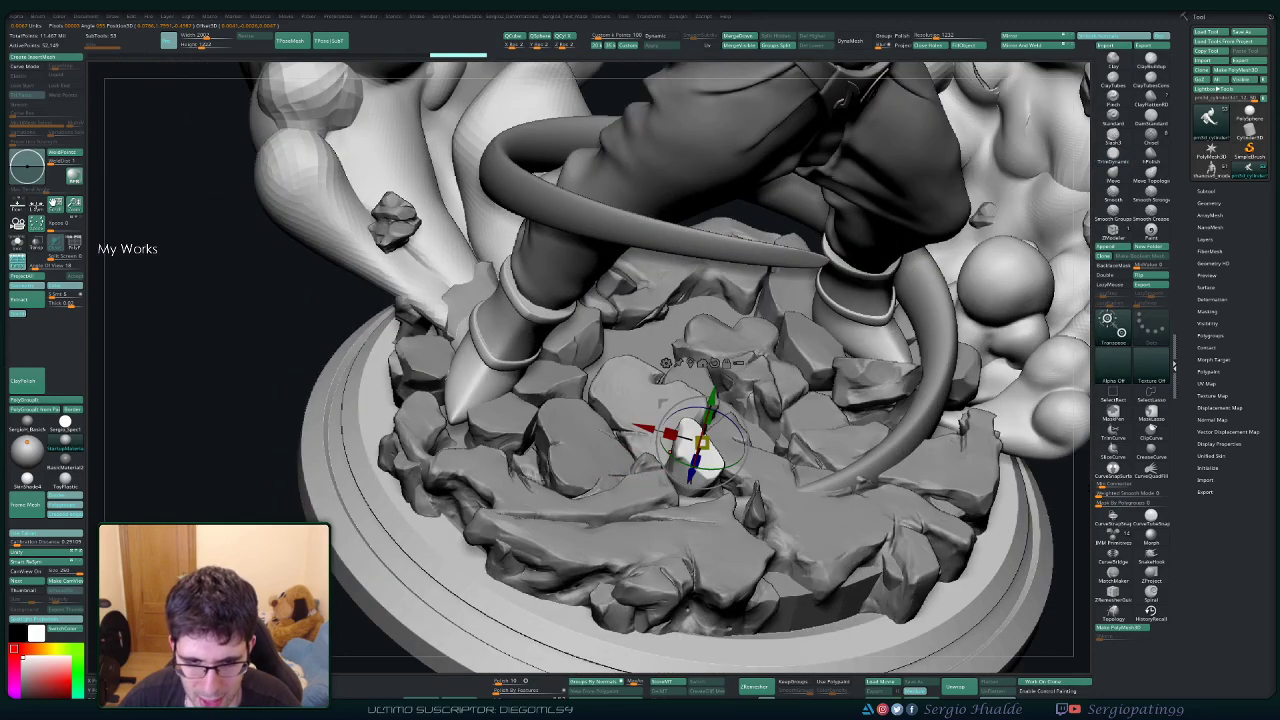
key("alt+s")
key("q")
key("alt+s")
left_click(561, 441, "alt")
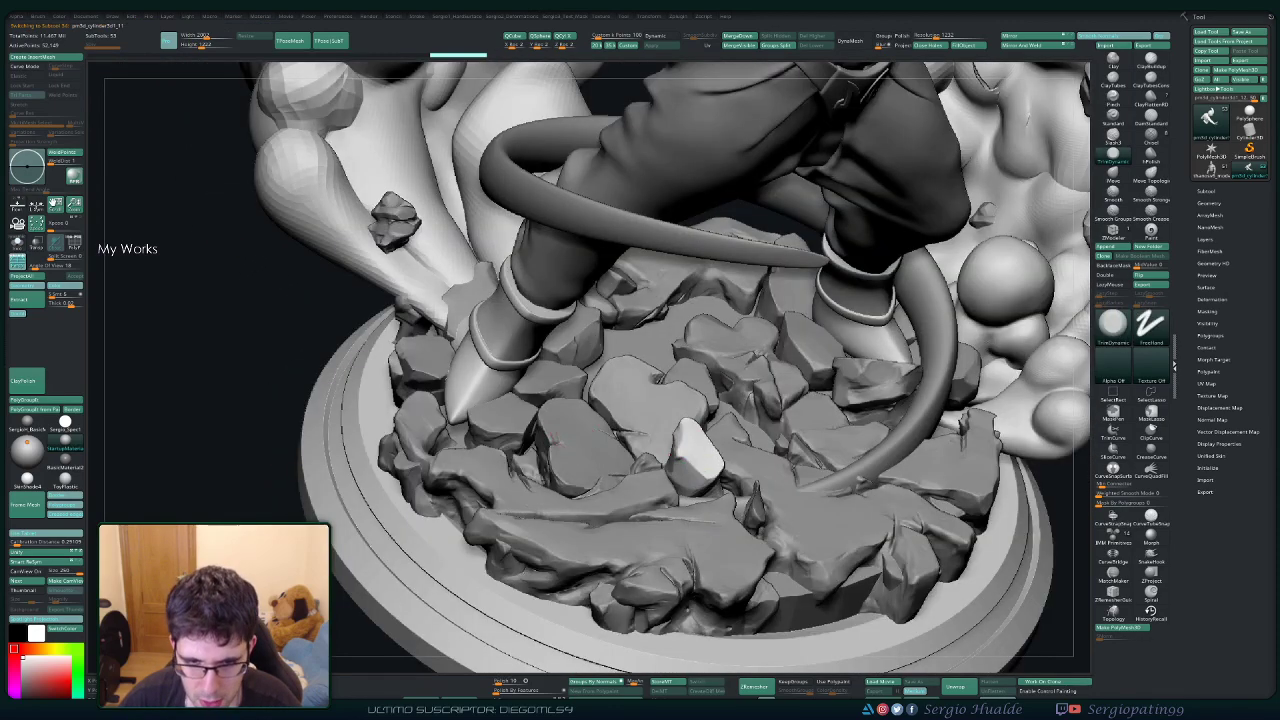
key("w")
key("alt+s")
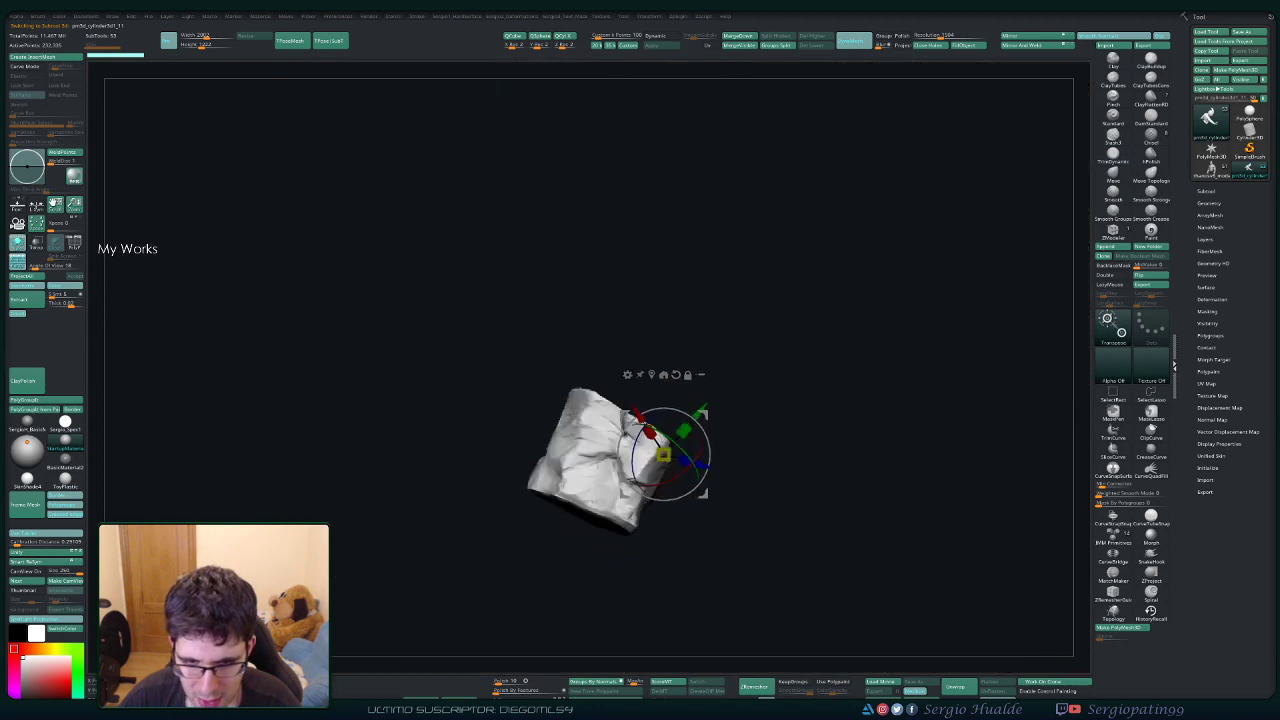
right_click_drag(685, 430, 880, 500)
right_click_drag(880, 500, 890, 463, "ctrl")
mouse_move(766, 357)
left_mouse_down("ctrl")
mouse_move(700, 586)
mouse_move(712, 575)
left_mouse_up("ctrl")
left_click(730, 540, "ctrl")
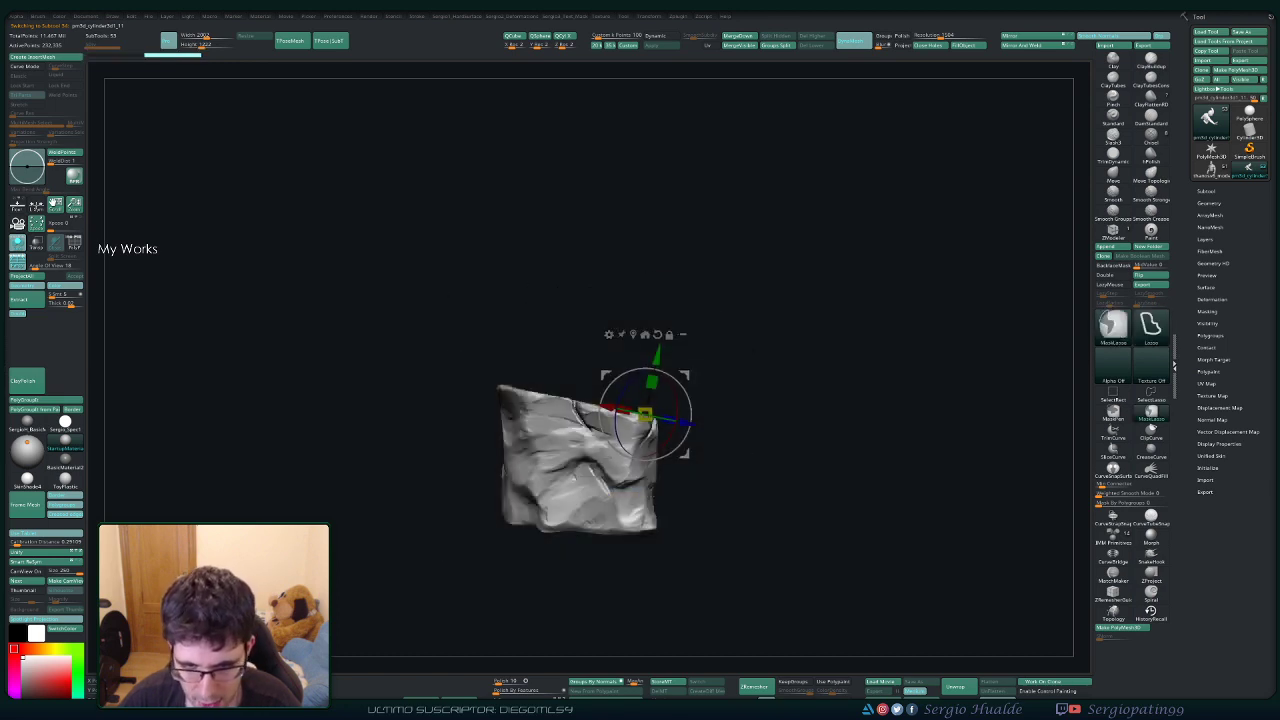
Reposition the unmasked rock so it sits better among the surrounding ground rocks.
key("alt+s")
mouse_move(658, 356)
left_mouse_down()
mouse_move(660, 332)
mouse_move(680, 358)
left_mouse_up()
right_click_drag(860, 400, 732, 374)
left_click_drag(702, 358, 694, 361)
key("q")
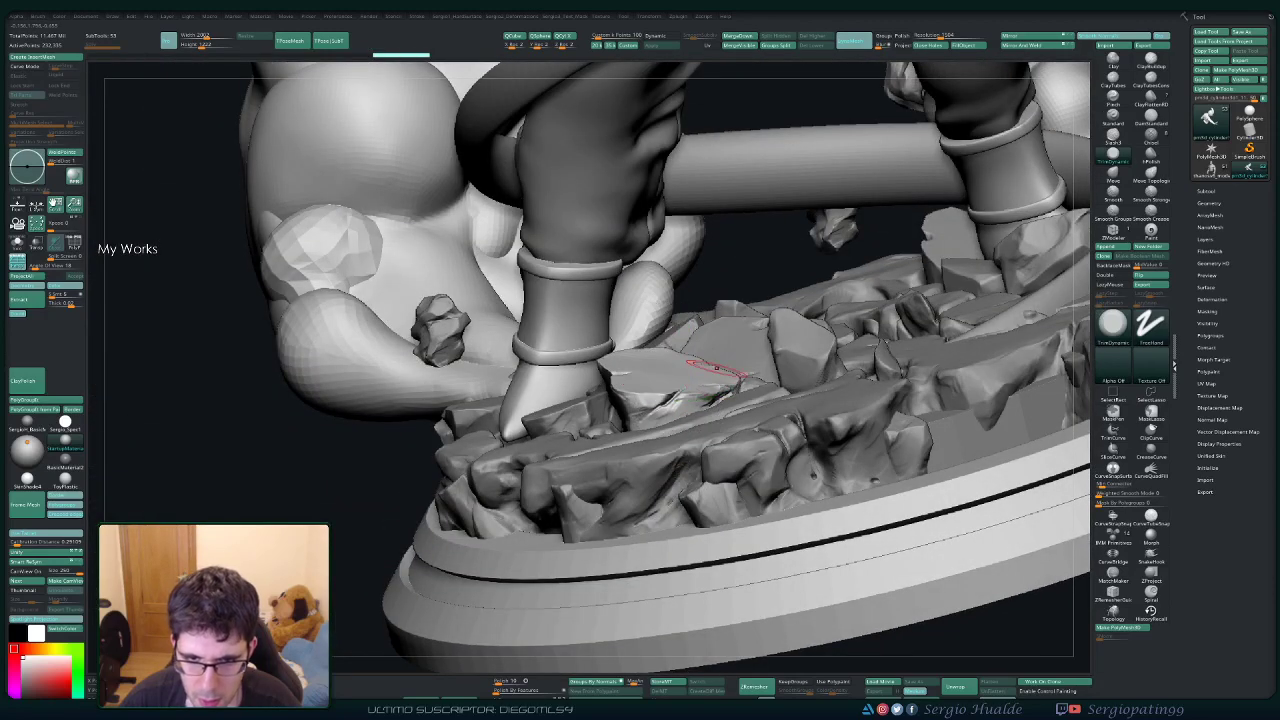
Select the rock group by the pointed foot and mask all its pieces except the large flat rock.
mouse_move(709, 366)
right_mouse_down("ctrl")
mouse_move(699, 268)
mouse_move(684, 300)
right_mouse_up("ctrl")
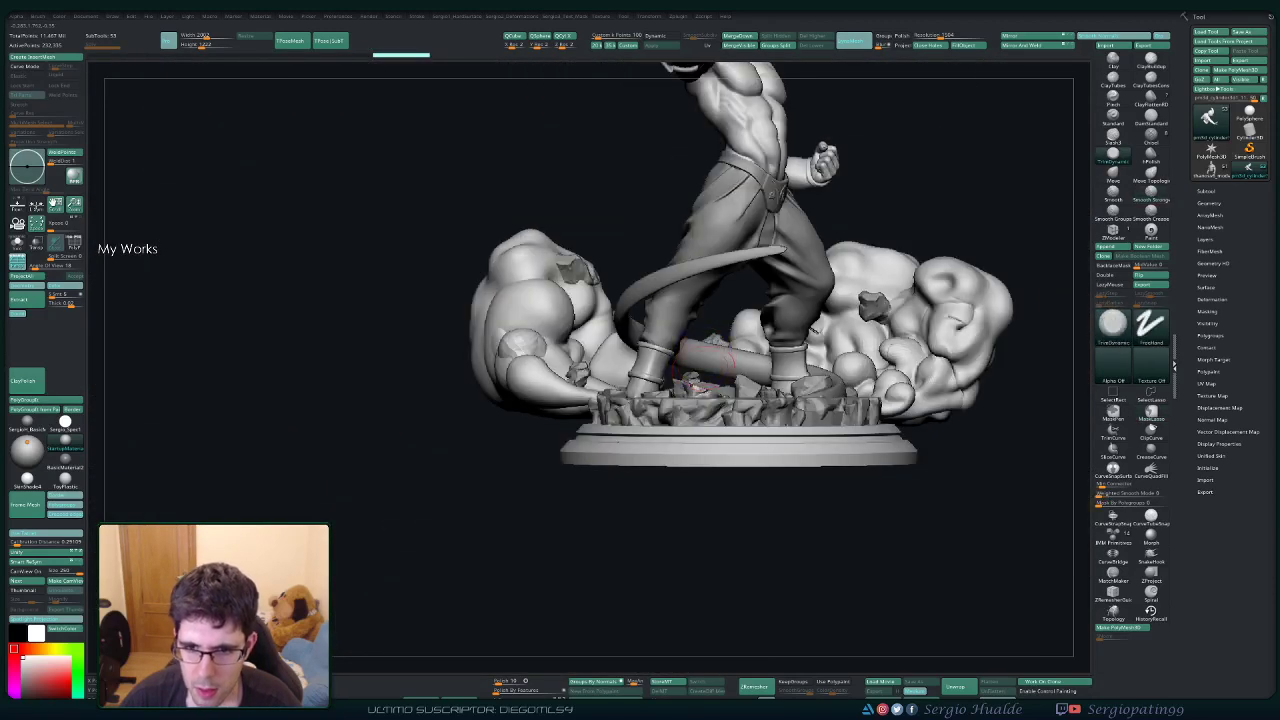
mouse_move(610, 370)
right_mouse_down()
mouse_move(710, 398)
mouse_move(698, 454)
right_mouse_up()
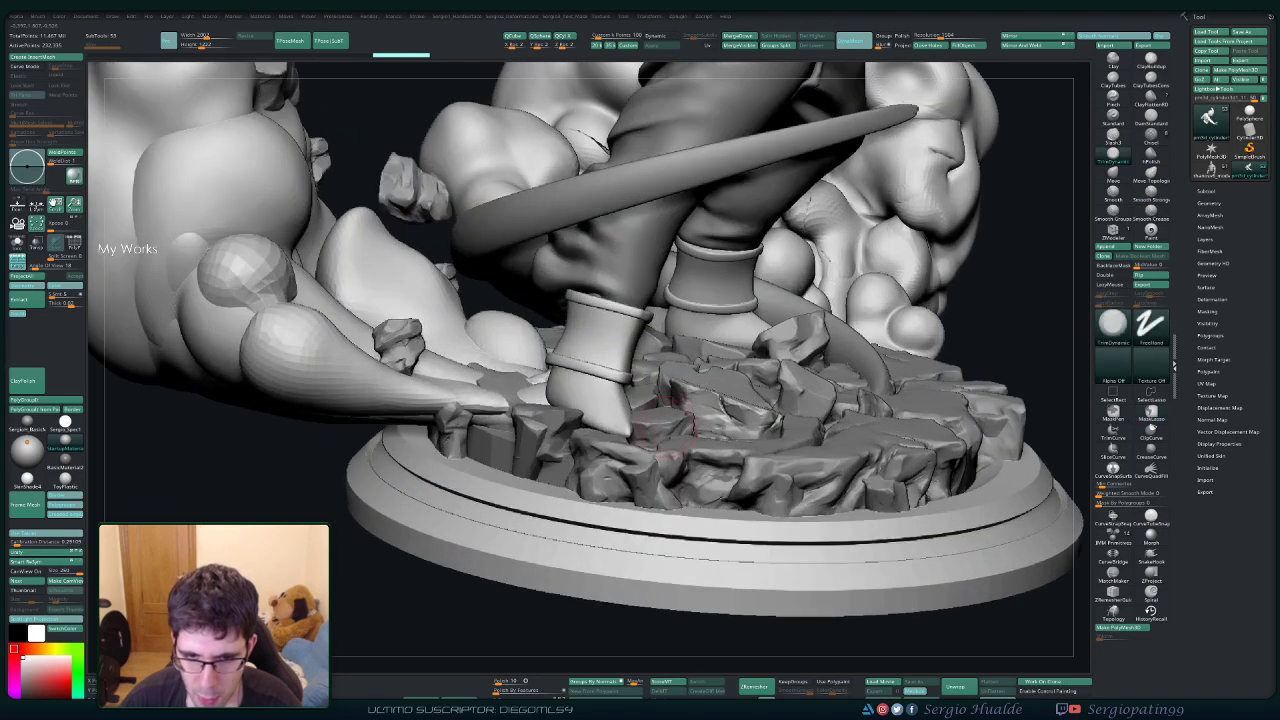
mouse_move(722, 376)
right_mouse_down()
mouse_move(718, 404)
mouse_move(684, 412)
mouse_move(658, 400)
mouse_move(649, 474)
right_mouse_up()
left_click(642, 428, "alt")
key("s")
key("w")
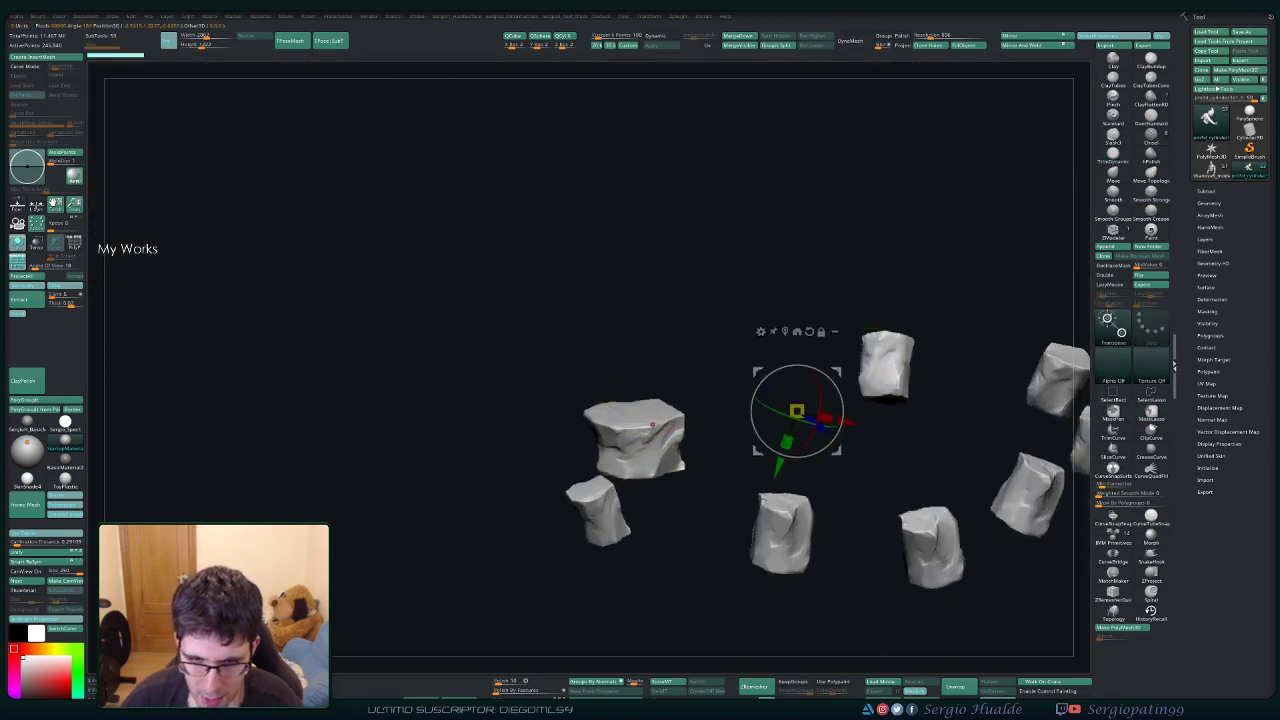
right_click_drag(760, 496, 714, 518)
left_click_drag(668, 342, 588, 455, "ctrl")
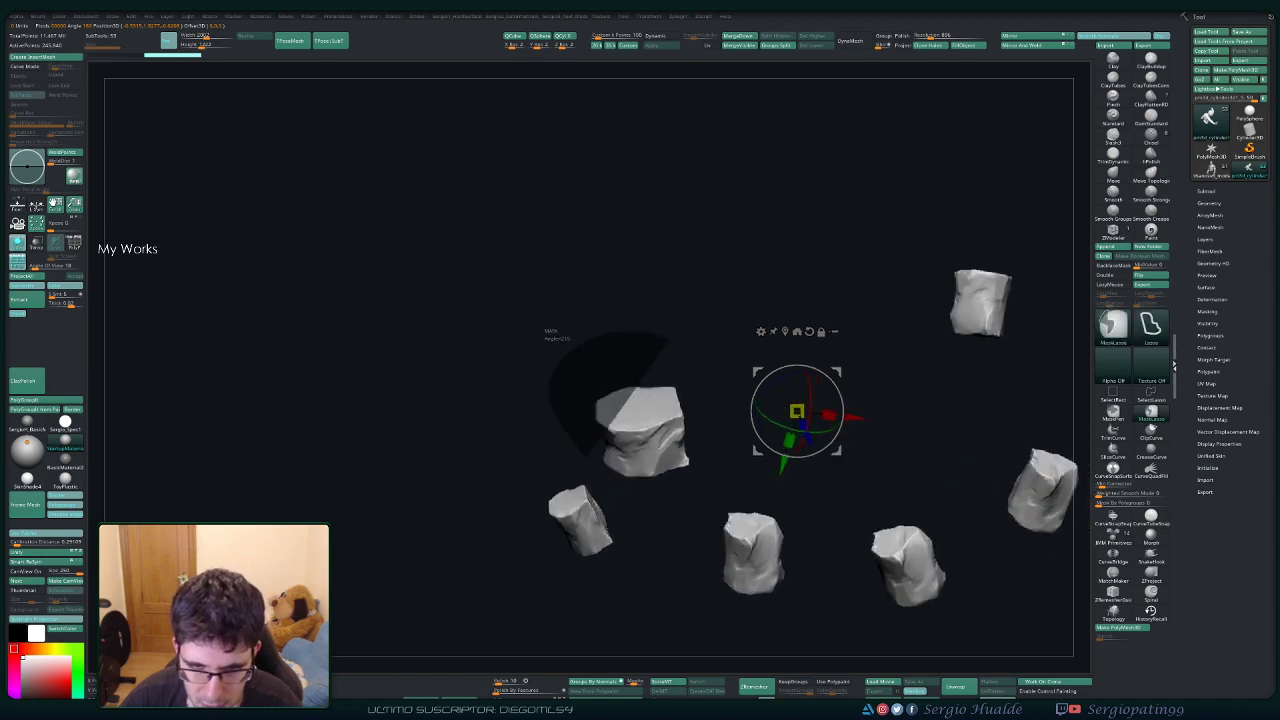
left_click_drag(550, 334, 548, 336, "ctrl")
Lower the large flat rock slightly beside the pointed foot.
key("w")
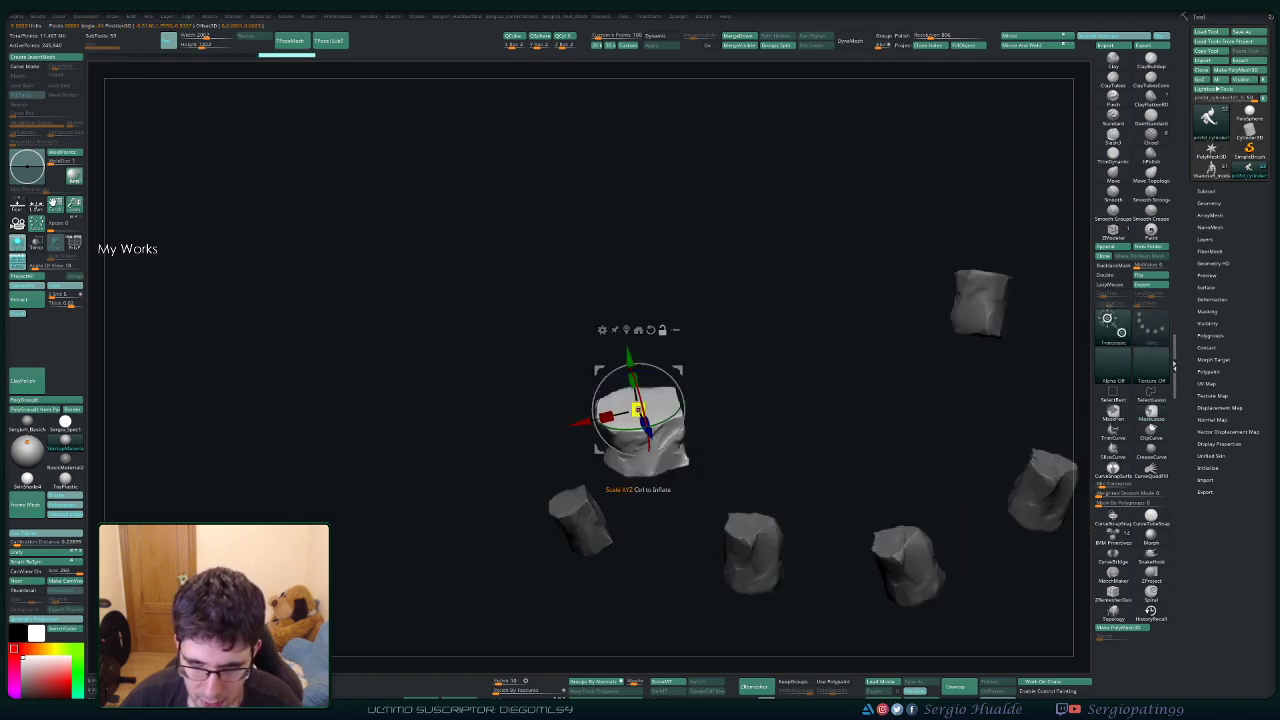
key("alt+s")
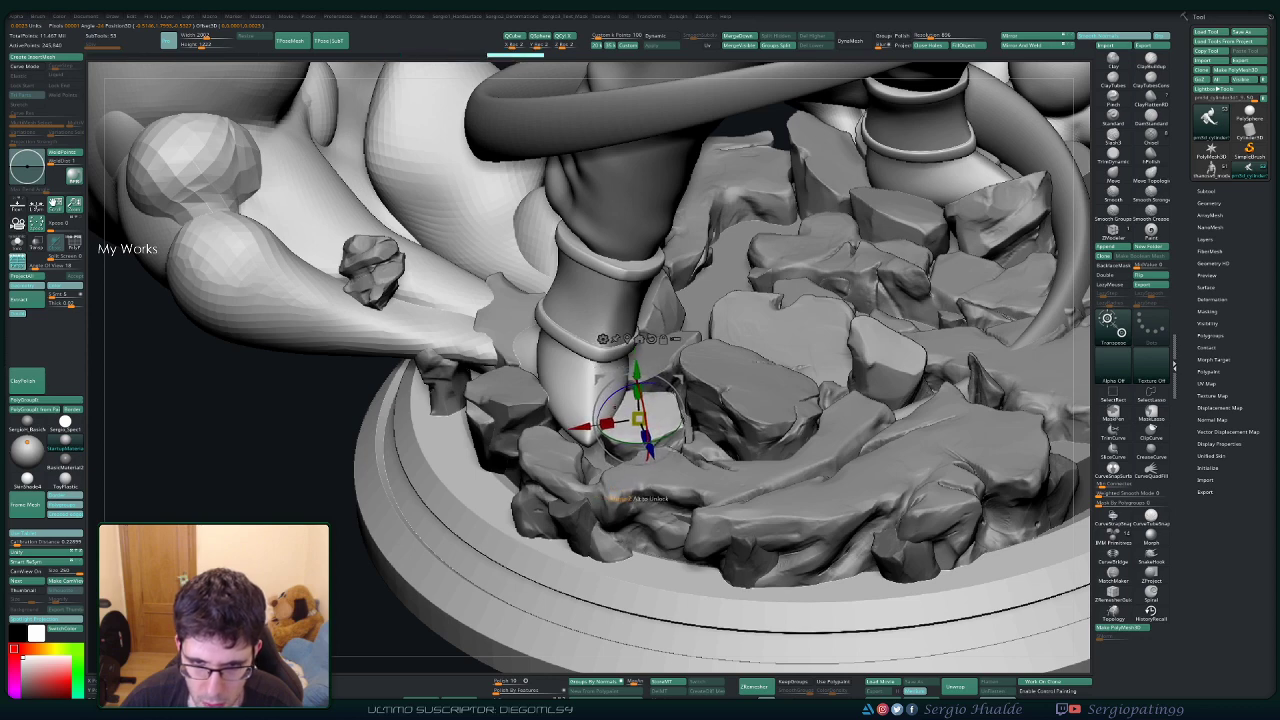
right_click_drag(666, 414, 656, 344)
key("q")
right_click_drag(656, 344, 648, 420)
Select the neighbouring rock behind the pointed foot and mask the other pieces of its group.
left_click(656, 408, "alt")
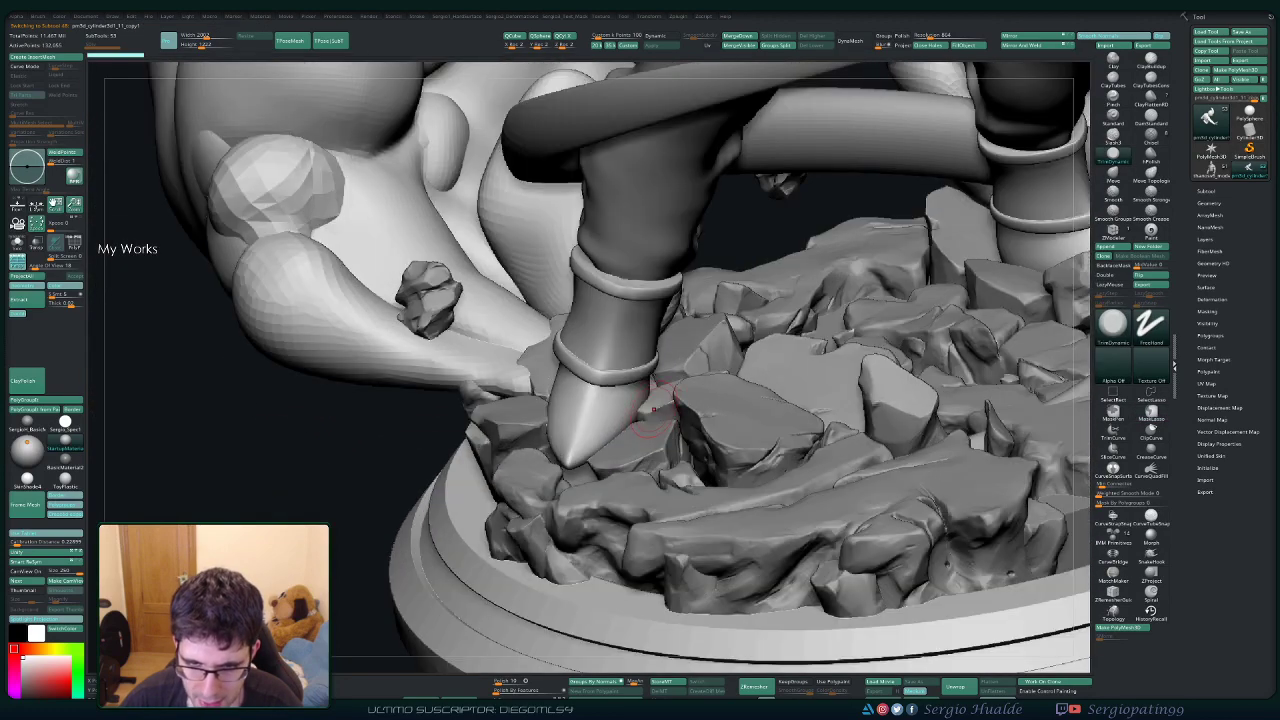
key("alt+s")
mouse_move(672, 327)
left_mouse_down("ctrl")
mouse_move(636, 332)
mouse_move(744, 400)
left_mouse_up("ctrl")
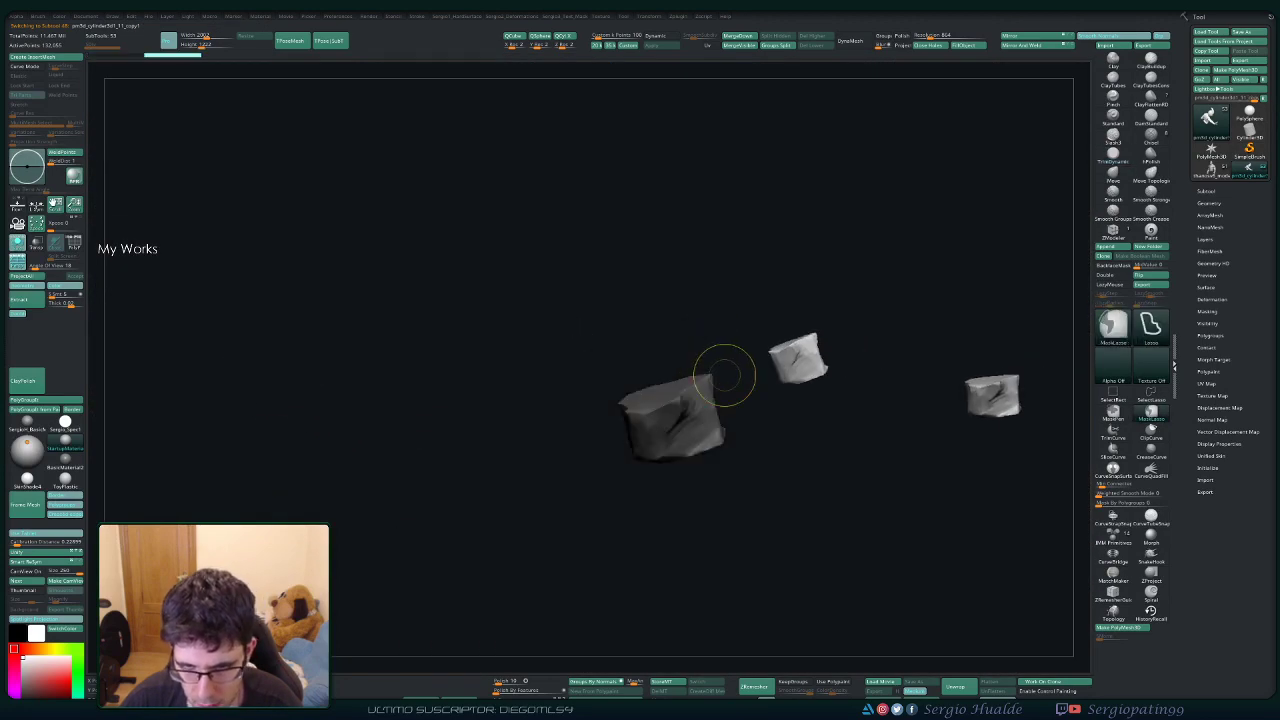
left_click(726, 374, "ctrl")
key("alt+s")
Lower the unmasked rock in small moves until it clears the pointed foot.
key("w")
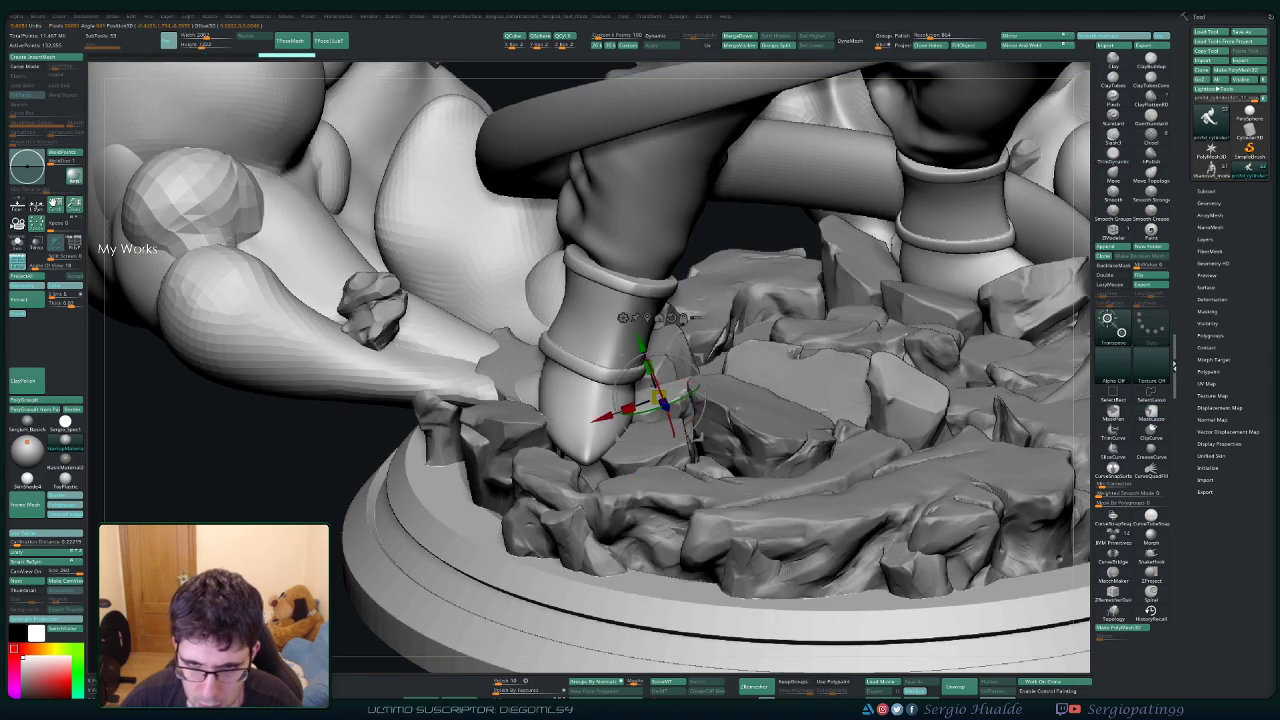
key("alt+s")
left_click_drag(641, 343, 642, 347)
key("alt+s")
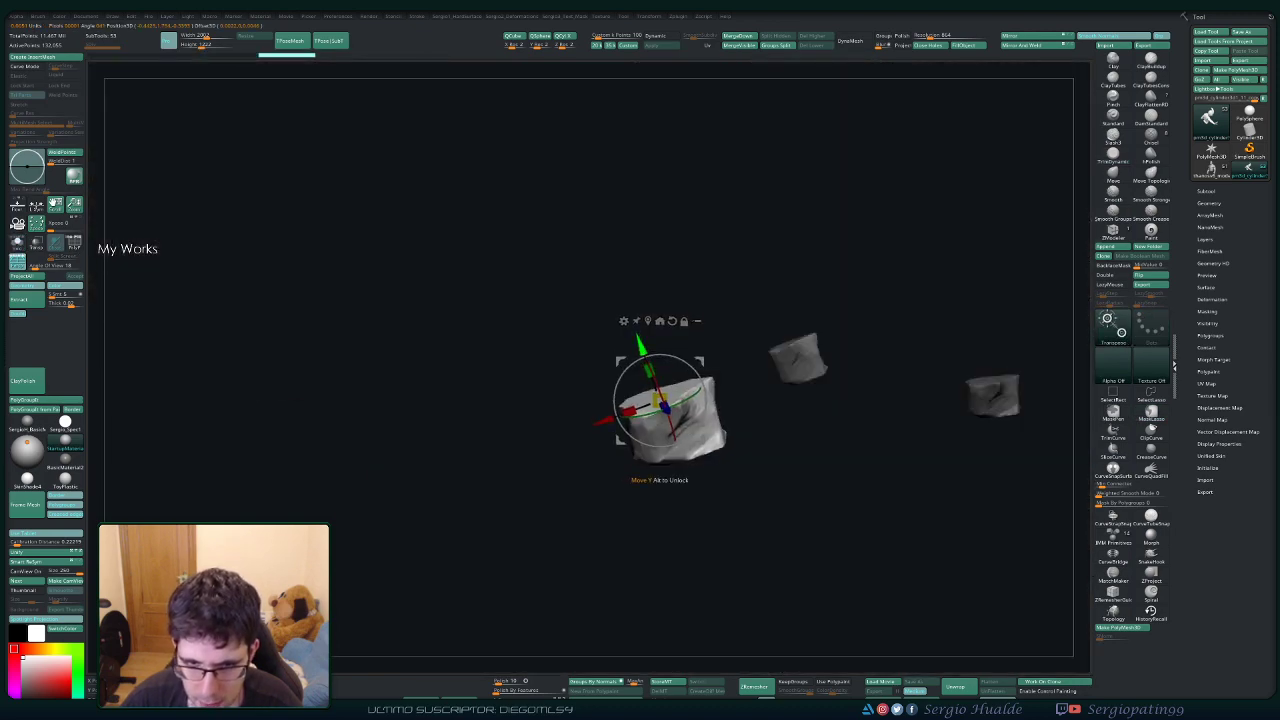
right_click_drag(672, 430, 594, 508)
left_click_drag(676, 470, 676, 474)
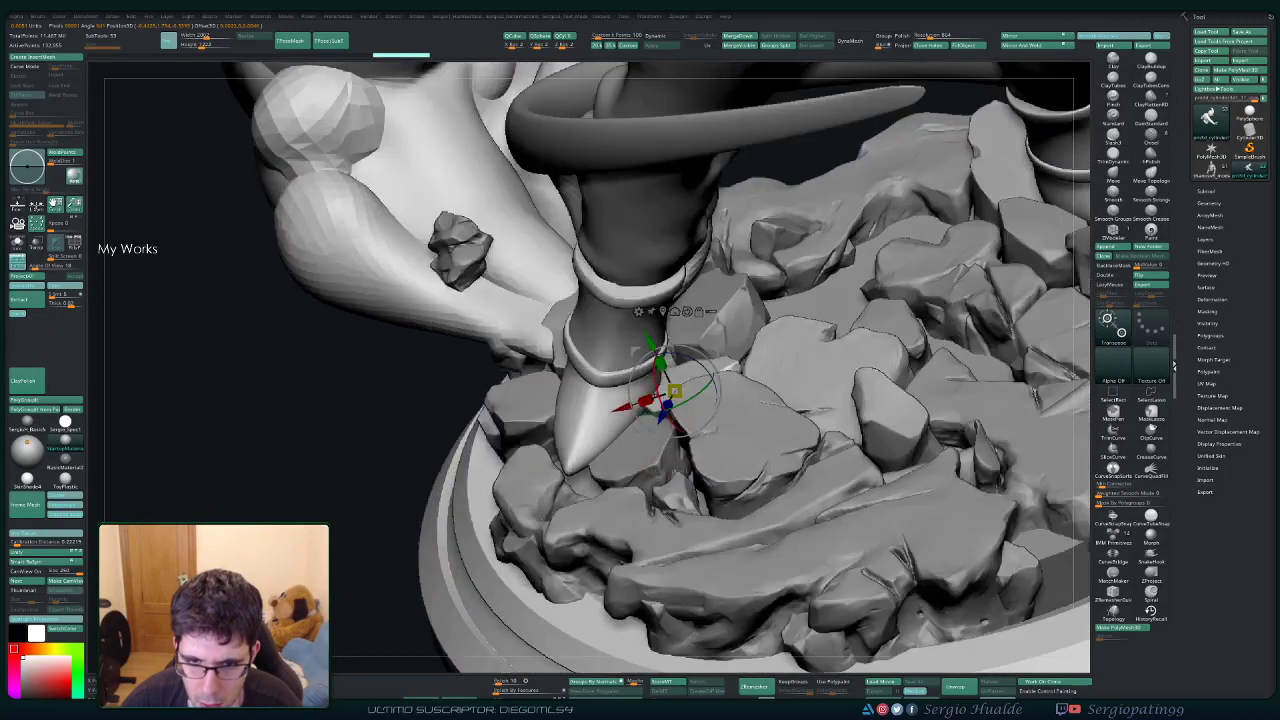
left_click_drag(651, 345, 653, 350)
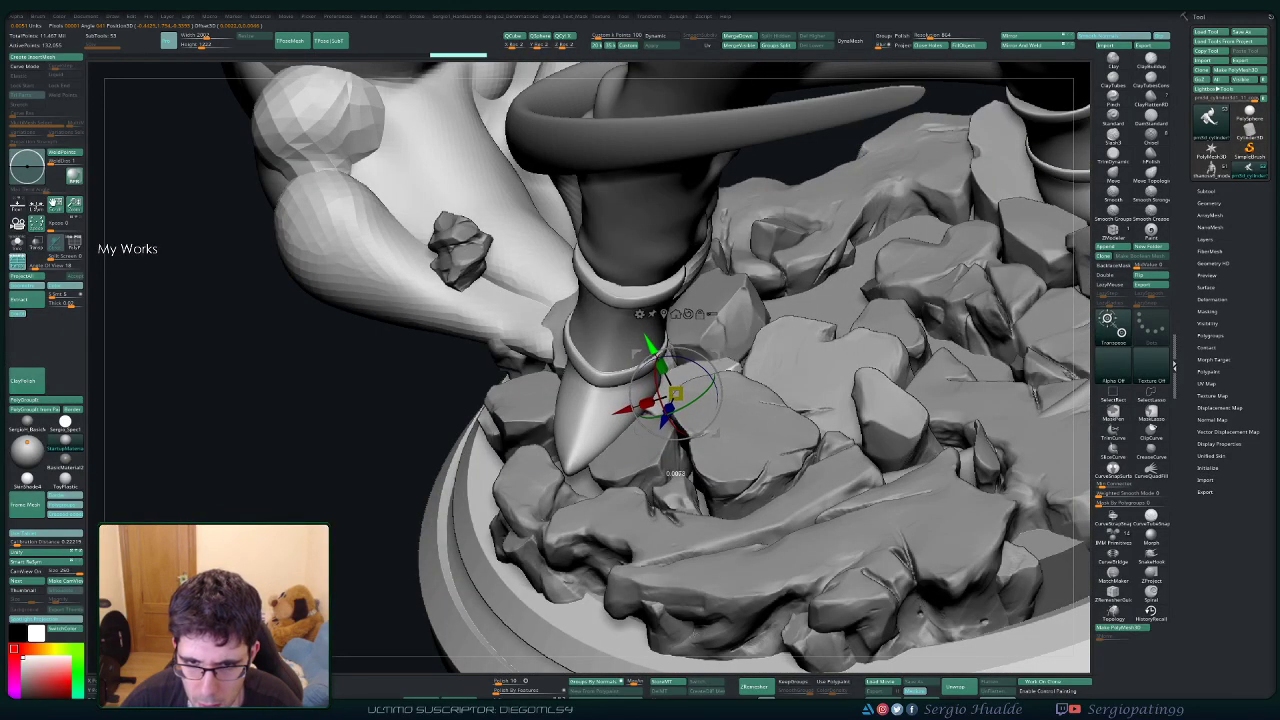
key("q")
right_click_drag(653, 358, 615, 350)
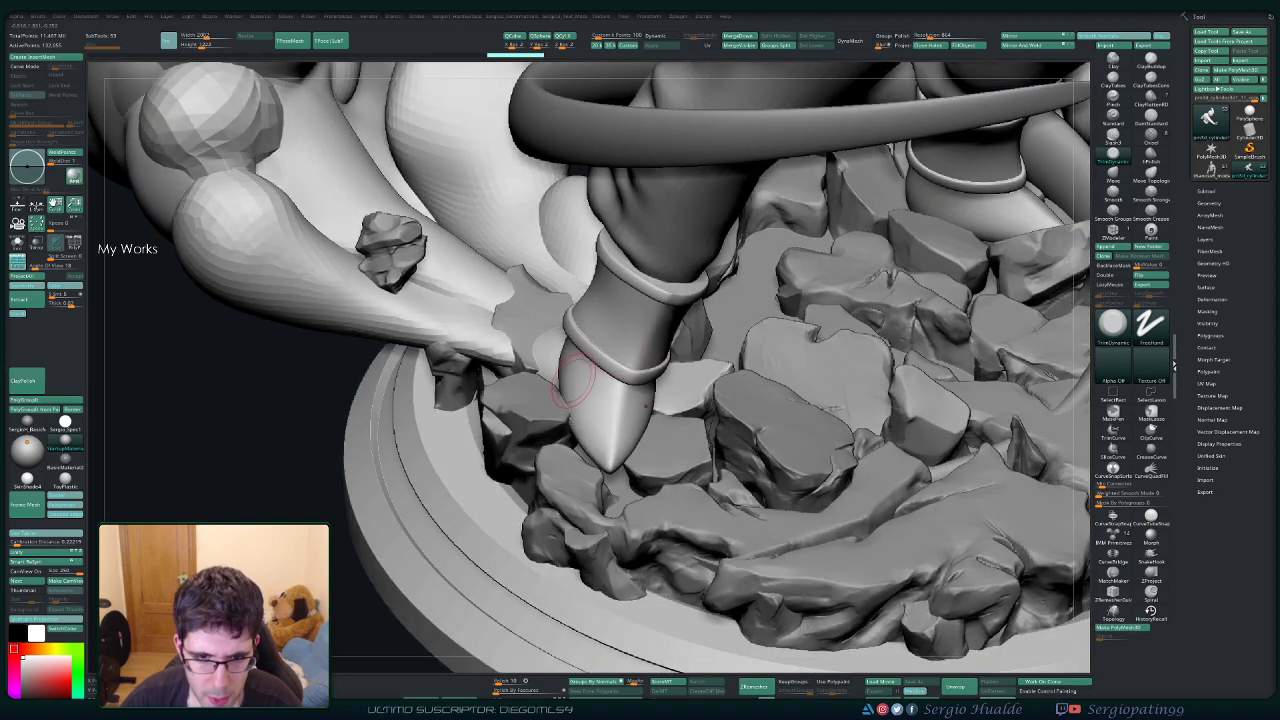
Lower the rock at the heel of the pointed foot slightly and check its fit from several angles.
left_click(557, 411, "alt")
key("w")
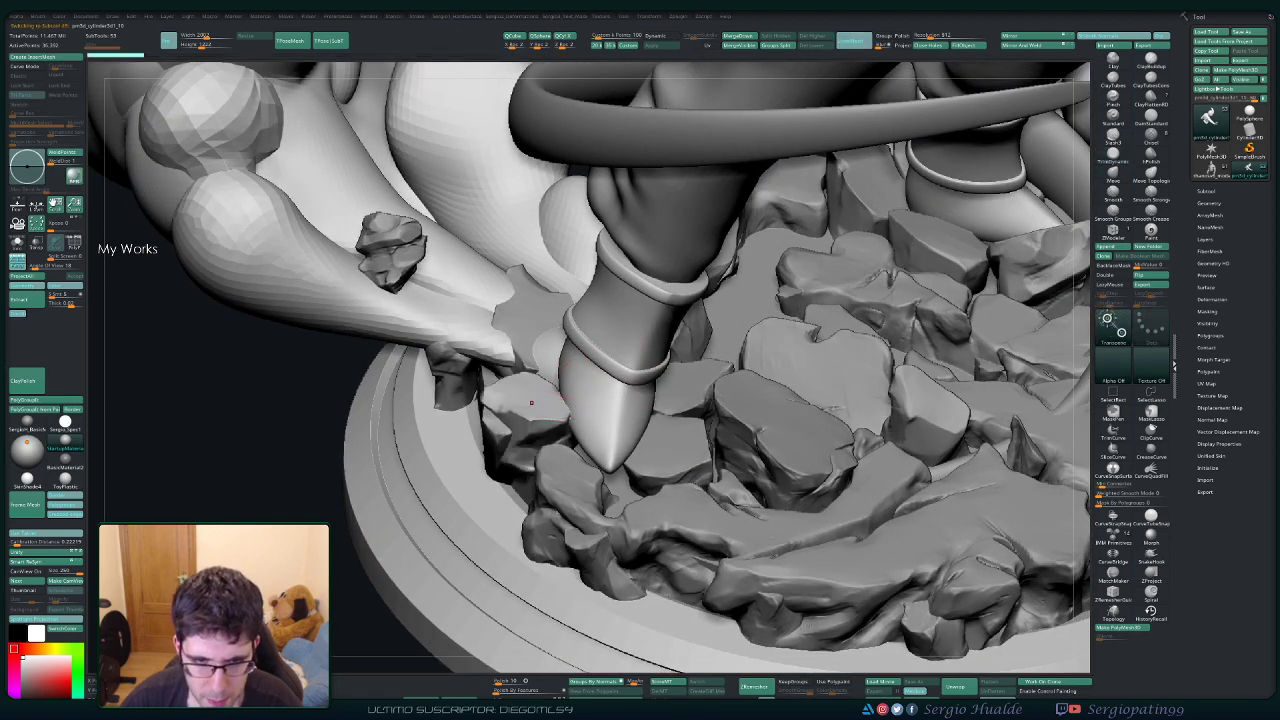
left_click(531, 402)
left_click_drag(537, 348, 537, 353)
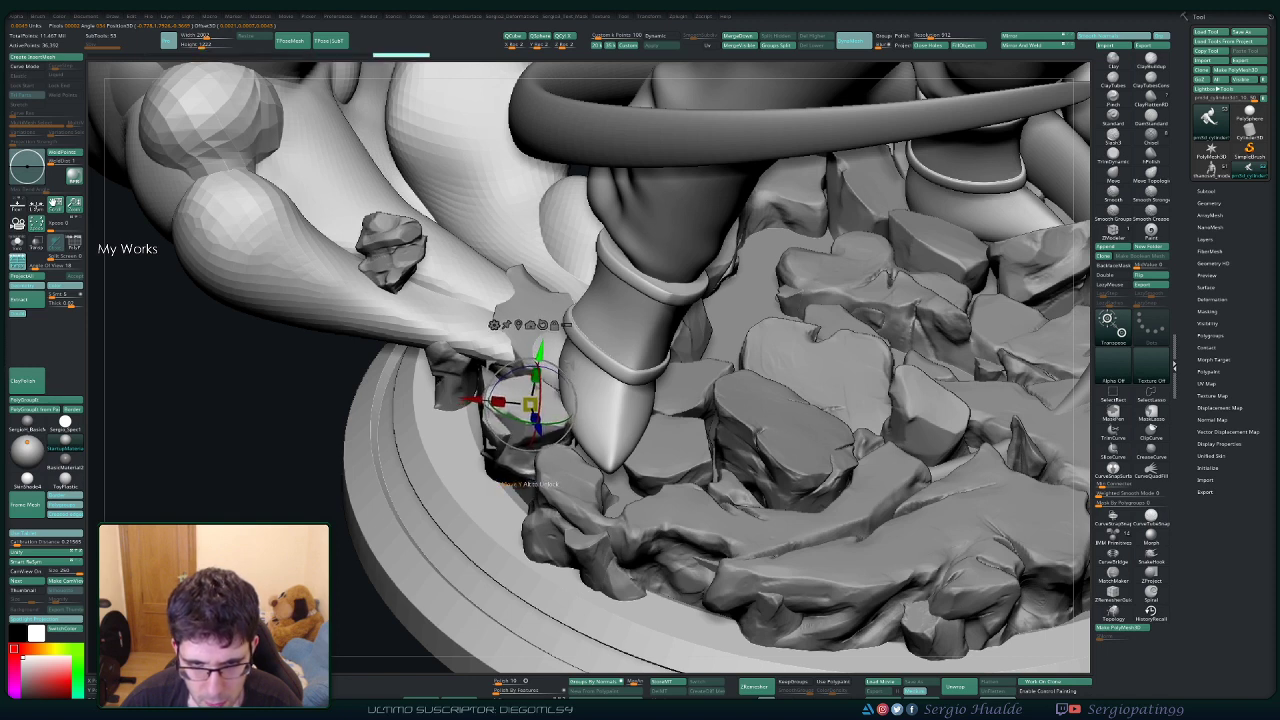
key("q")
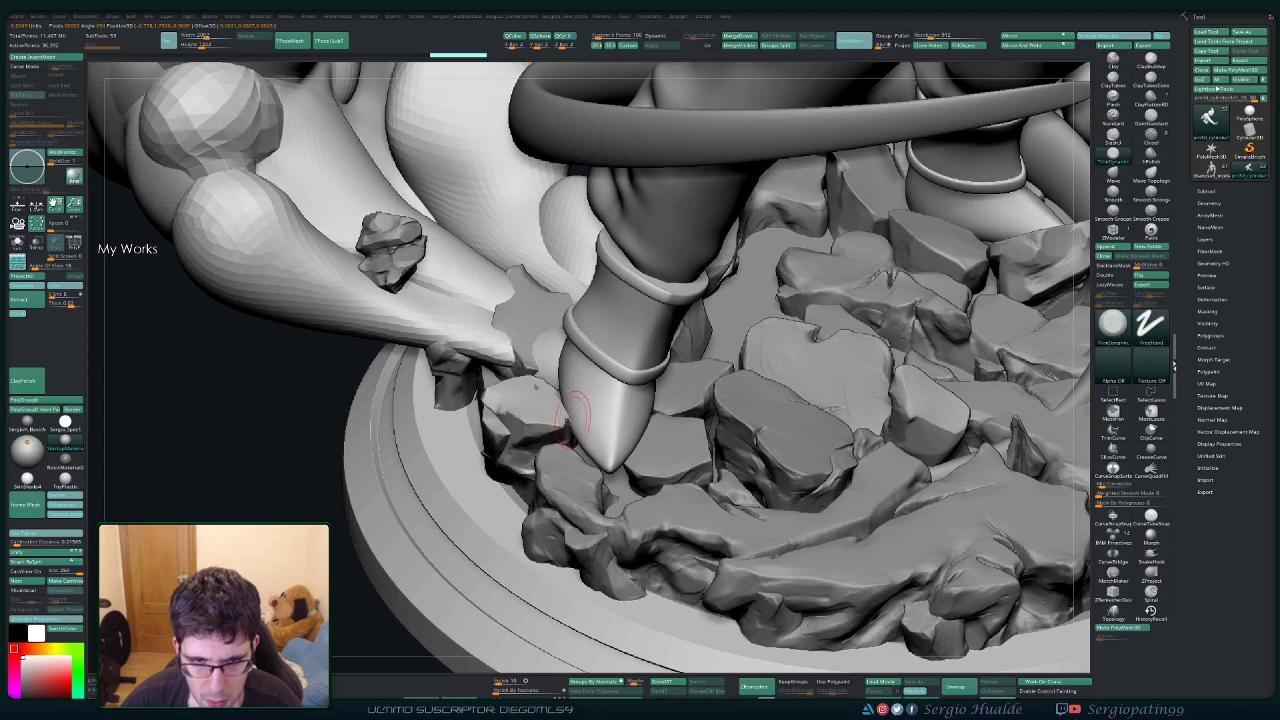
mouse_move(571, 438)
right_mouse_down("ctrl")
mouse_move(557, 385)
mouse_move(550, 402)
mouse_move(590, 392)
mouse_move(560, 450)
right_mouse_up("ctrl")
key("w")
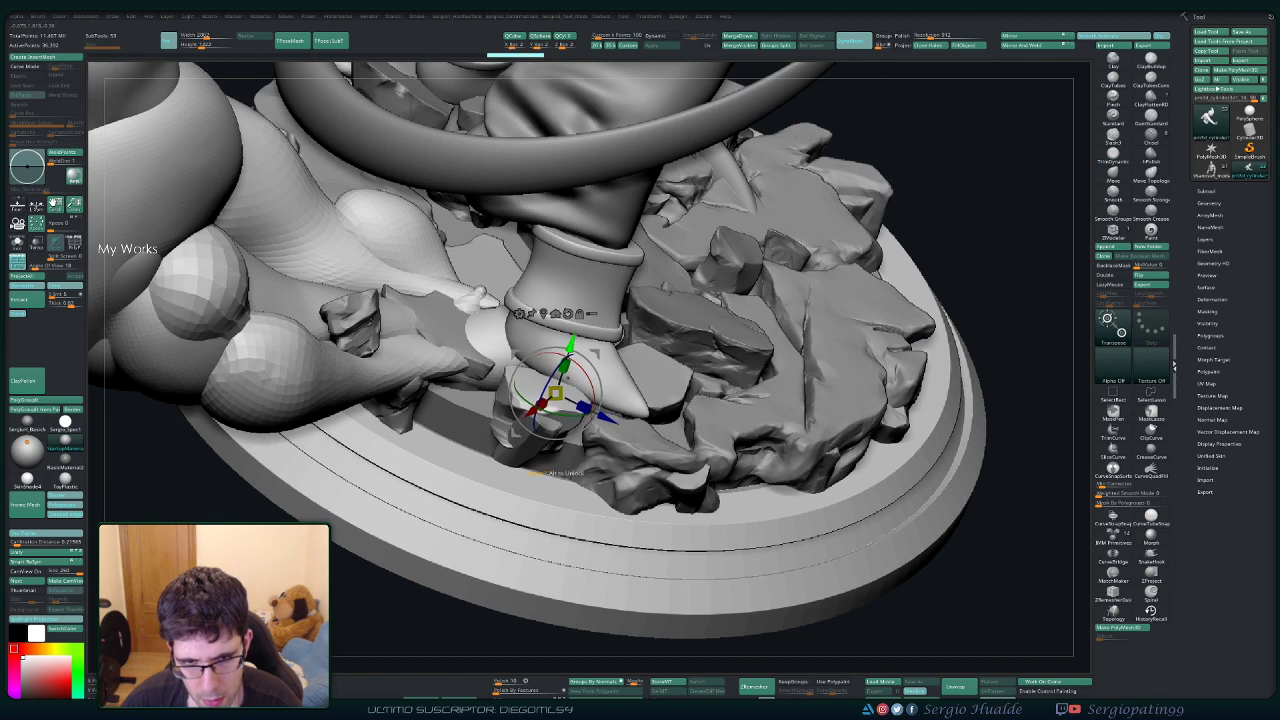
key("q")
right_click_drag(558, 452, 571, 367)
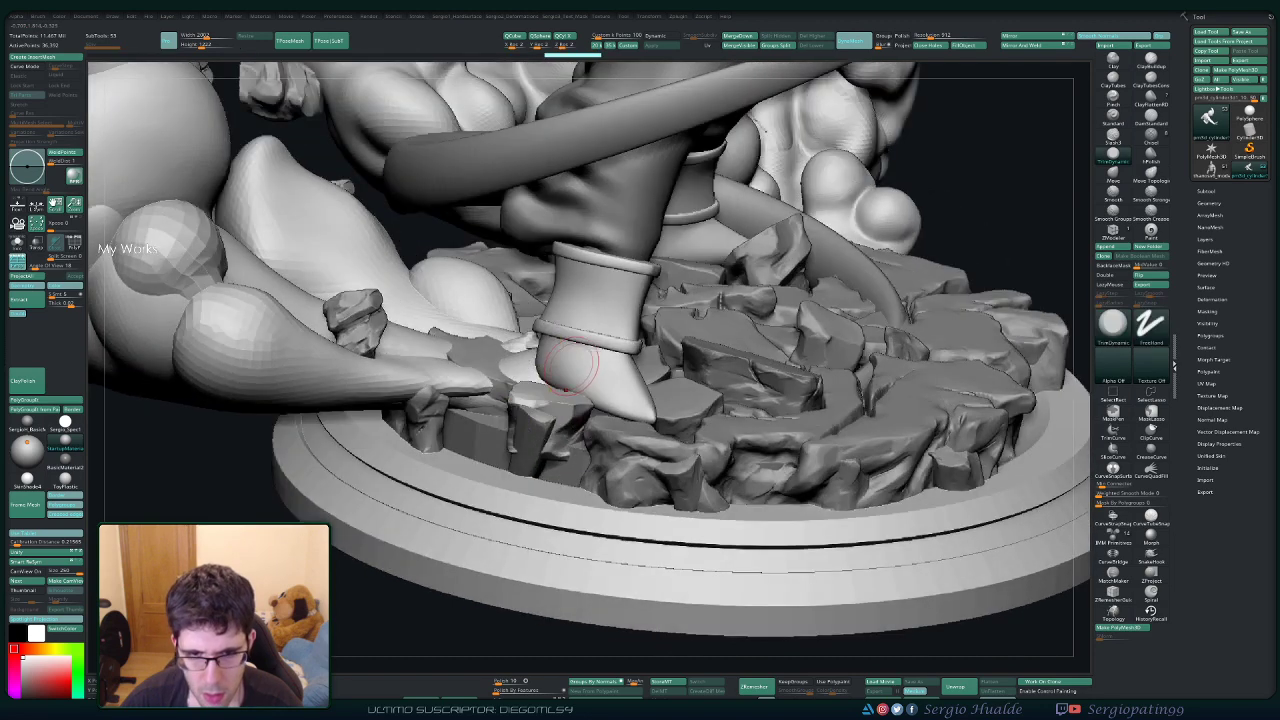
key("w")
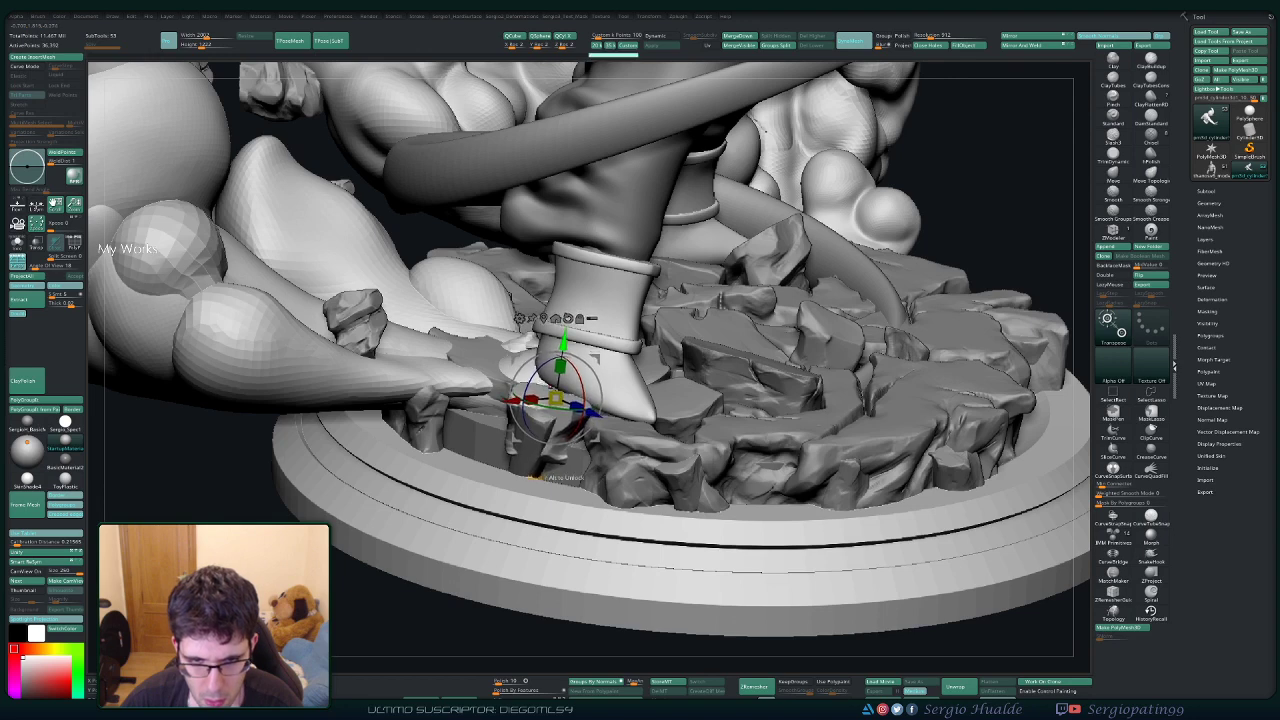
key("q")
Select the smoke clouds and show them alone.
mouse_move(556, 405)
right_mouse_down("ctrl")
mouse_move(545, 330)
mouse_move(548, 362)
mouse_move(524, 369)
mouse_move(500, 410)
mouse_move(470, 370)
right_mouse_up("ctrl")
left_click(545, 368, "alt")
key("s")
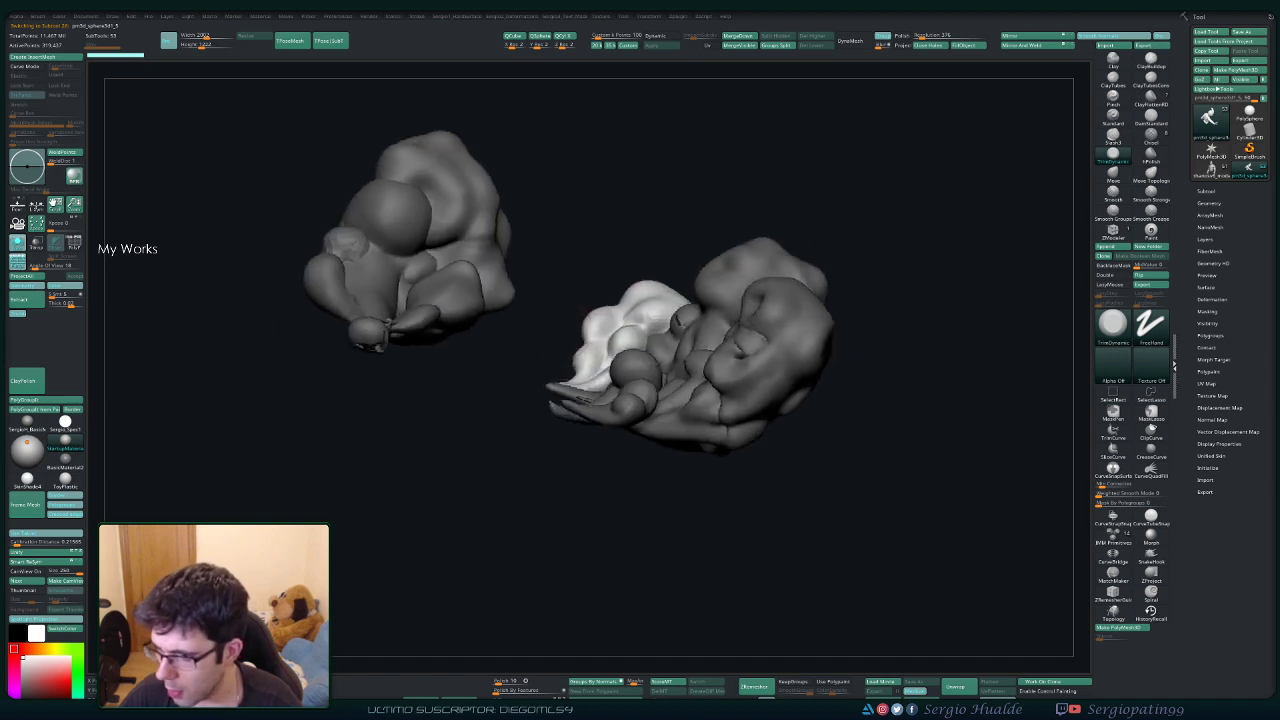
right_click_drag(496, 187, 605, 257, "alt")
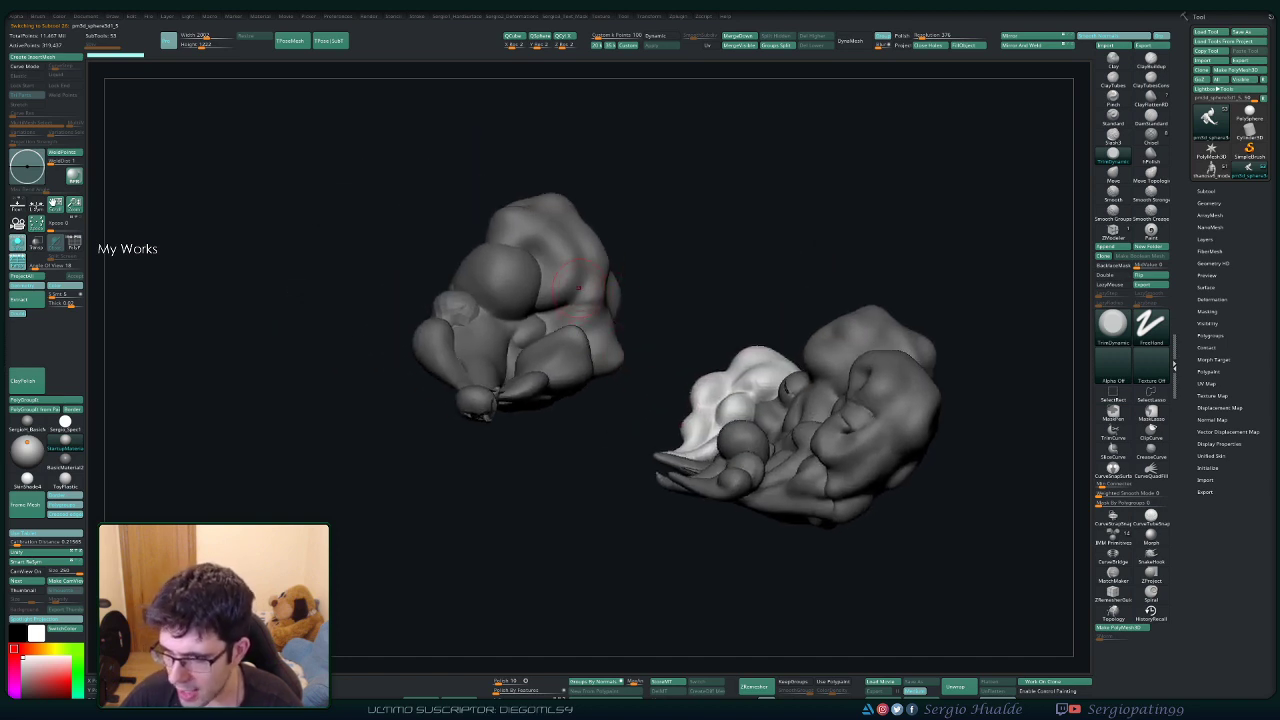
right_click_drag(577, 286, 543, 397)
mouse_move(542, 397)
left_mouse_down()
mouse_move(586, 328)
mouse_move(700, 344)
mouse_move(614, 371)
left_mouse_up()
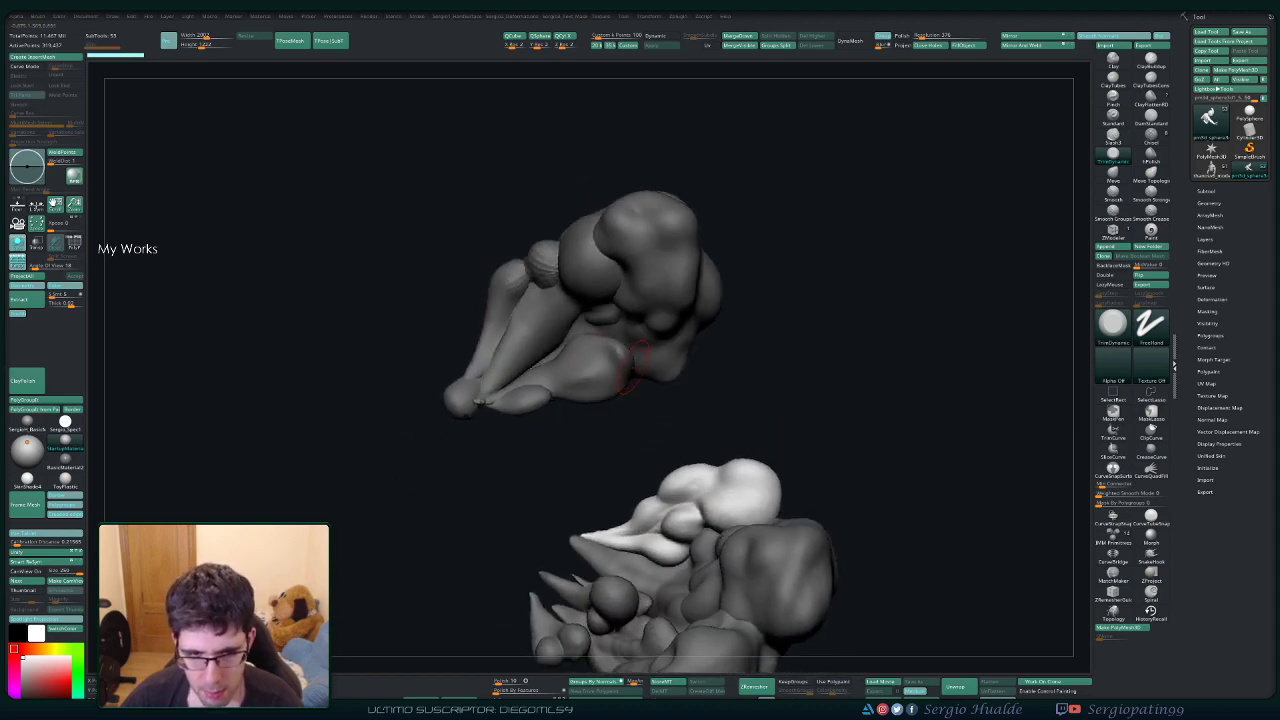
Clear the mask and sculpt lengthwise folds into the tapered smoke strands with the Standard brush, smoothing them as needed.
key("ctrl")
left_click_drag(495, 447, 510, 460, "ctrl")
left_click_drag(498, 450, 545, 530, "alt")
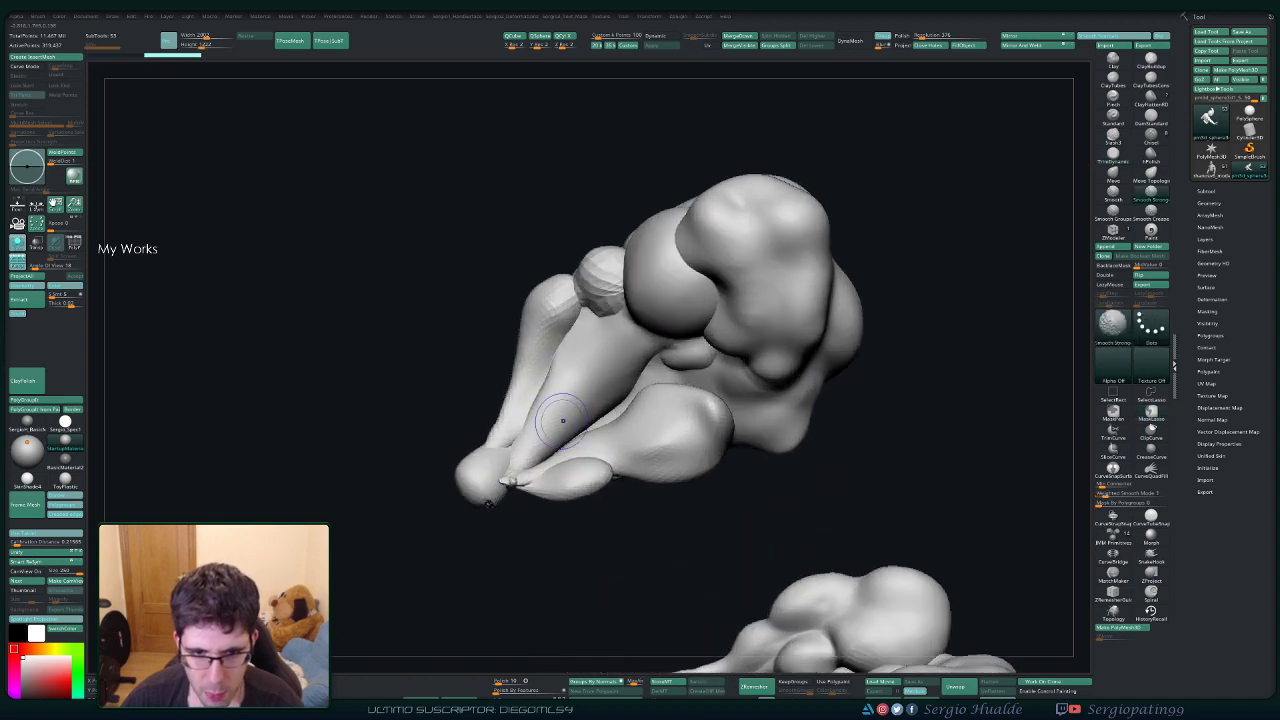
key("s")
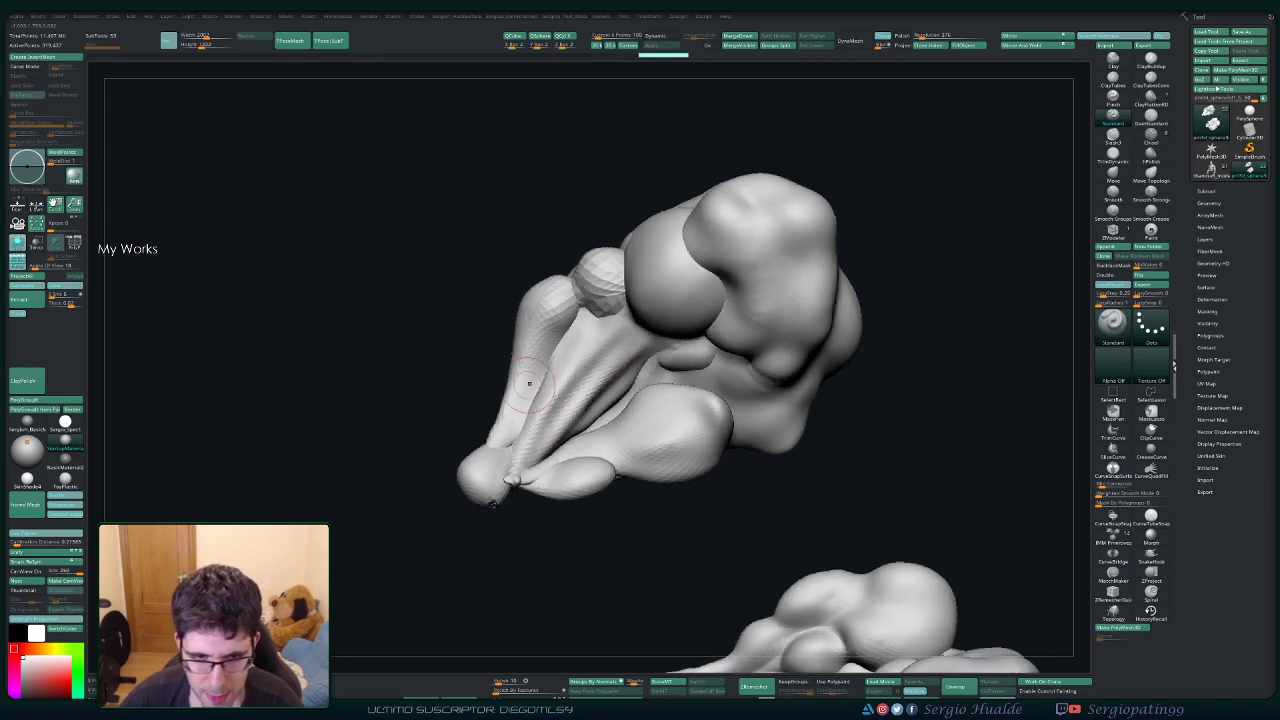
left_click_drag(558, 303, 503, 440, "shift")
mouse_move(530, 370)
left_mouse_down("shift")
mouse_move(508, 440)
mouse_move(442, 335)
left_mouse_up("shift")
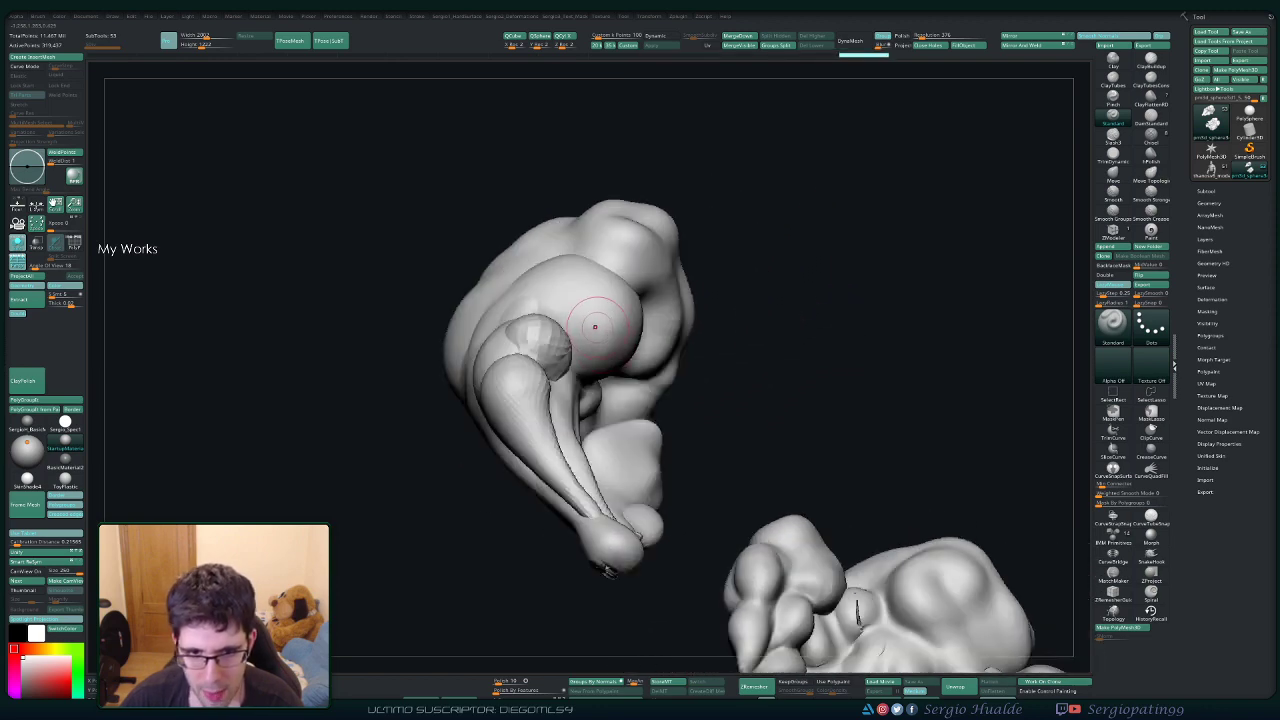
Sculpt swollen lobes and hollows into the round upper puffs of the smaller cloud cluster with the Inflate brush.
key("ctrl+shift+i")
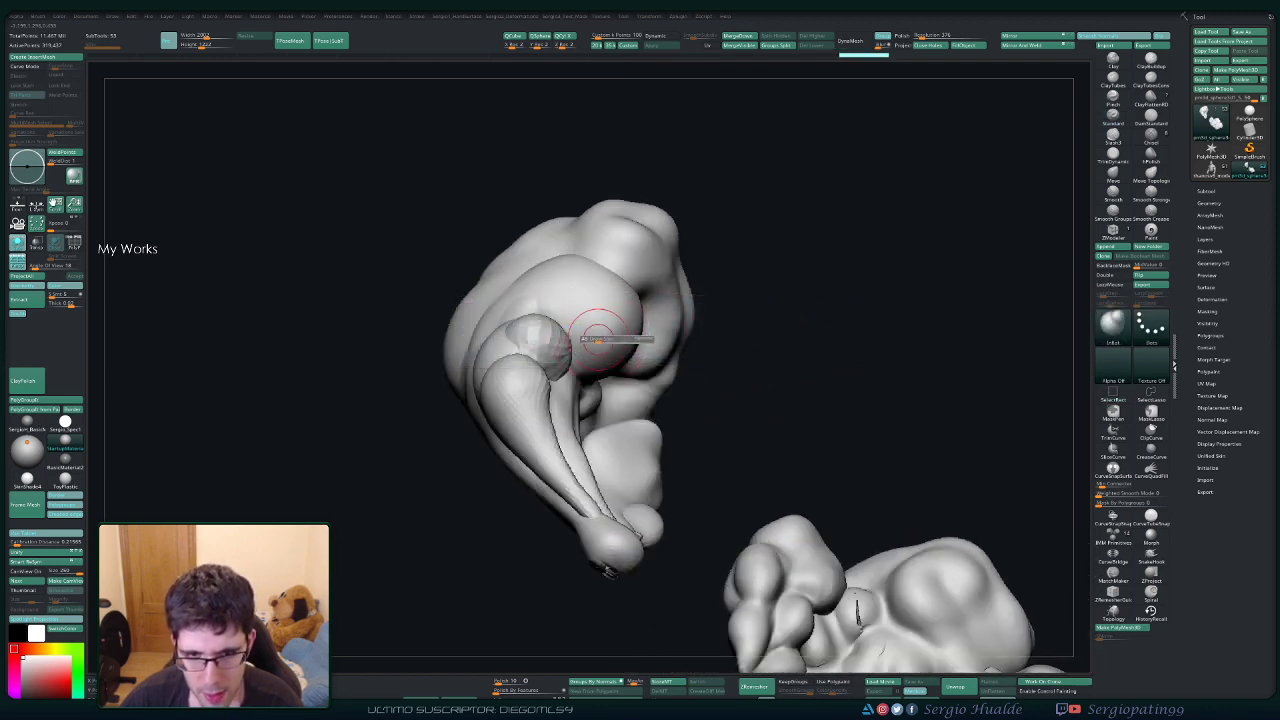
key("space")
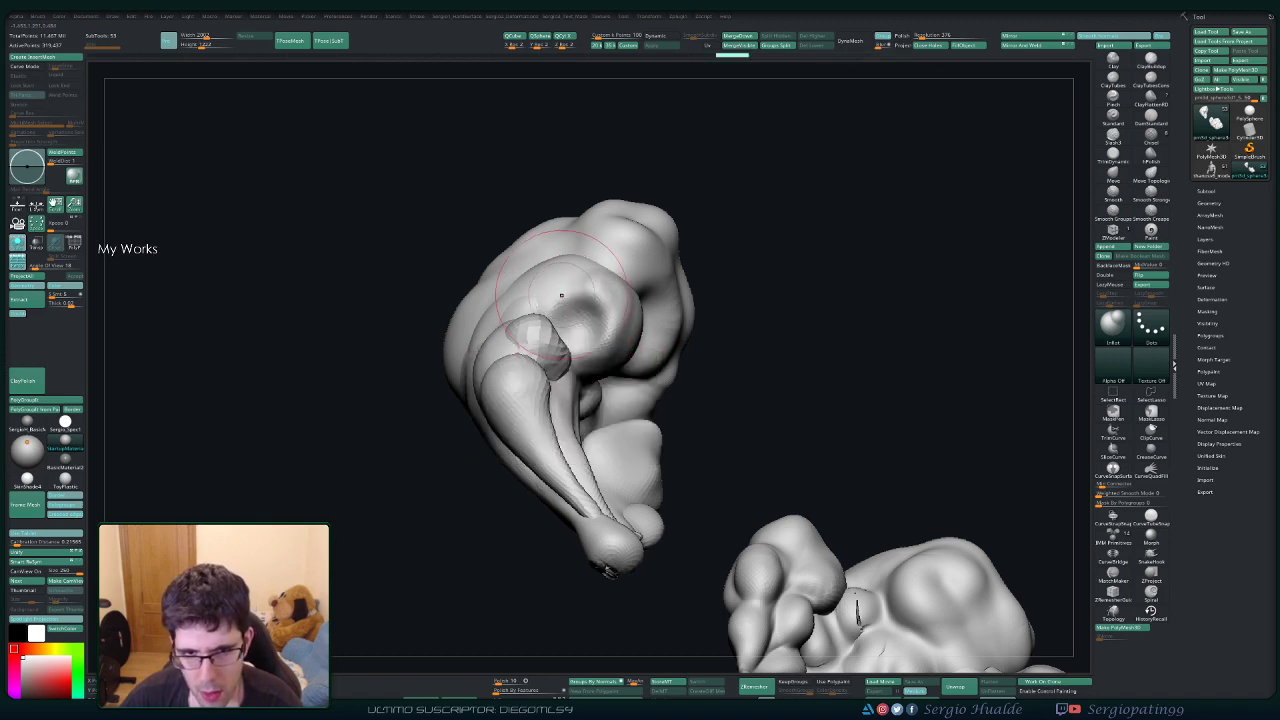
right_click_drag(556, 295, 565, 358)
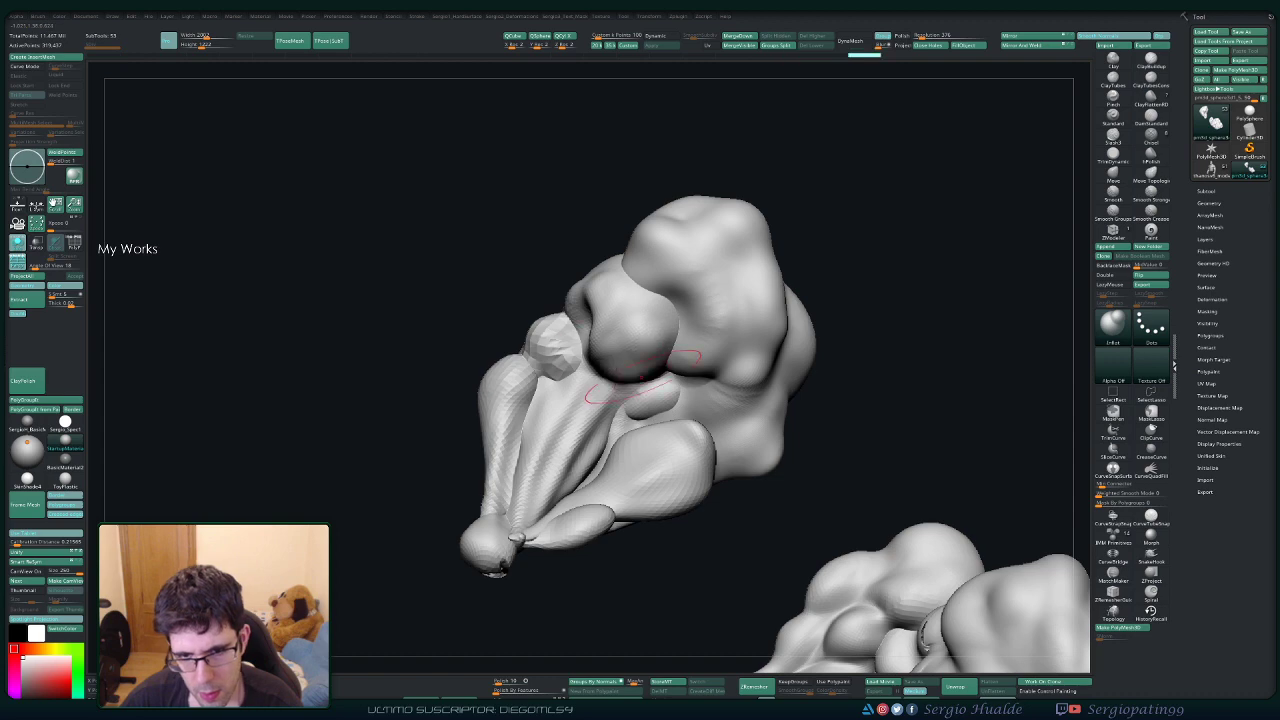
right_click_drag(642, 378, 656, 371)
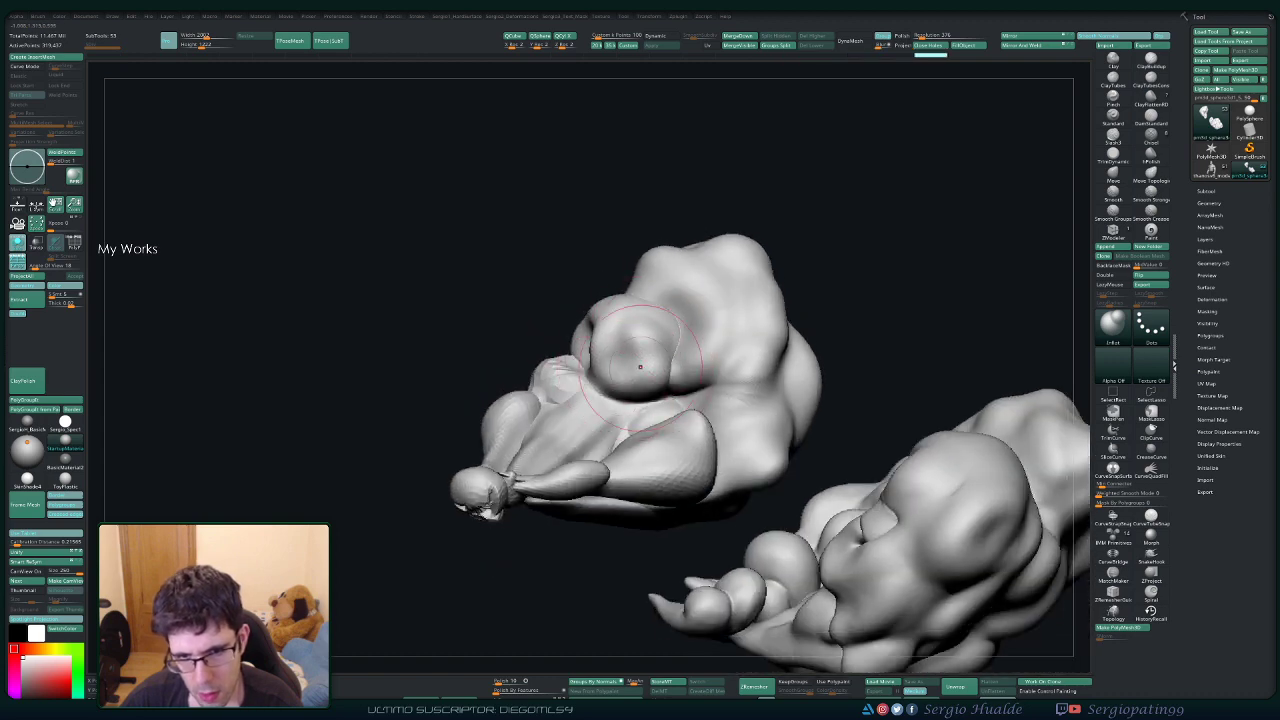
mouse_move(642, 302)
right_mouse_down()
mouse_move(645, 367)
mouse_move(667, 421)
mouse_move(565, 412)
right_mouse_up()
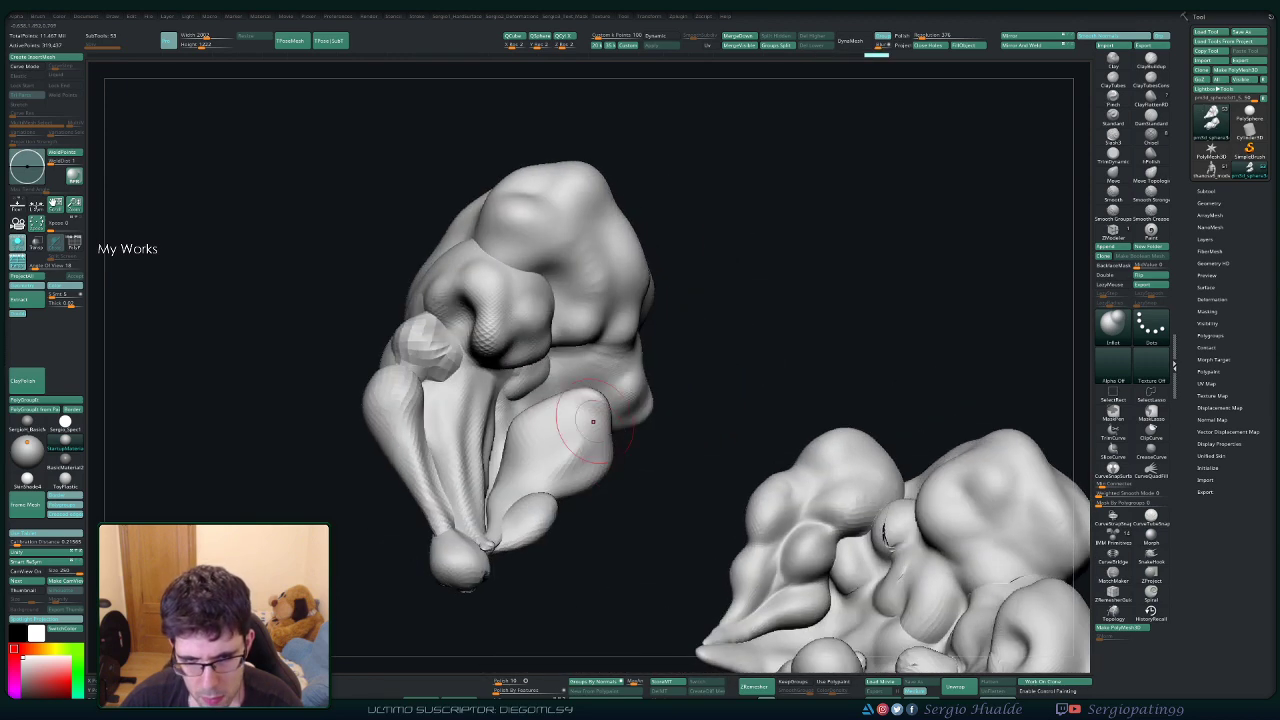
Add inflated bumps to the lower puff beside the tapered strands of the smaller cloud cluster.
right_click_drag(590, 465, 592, 473)
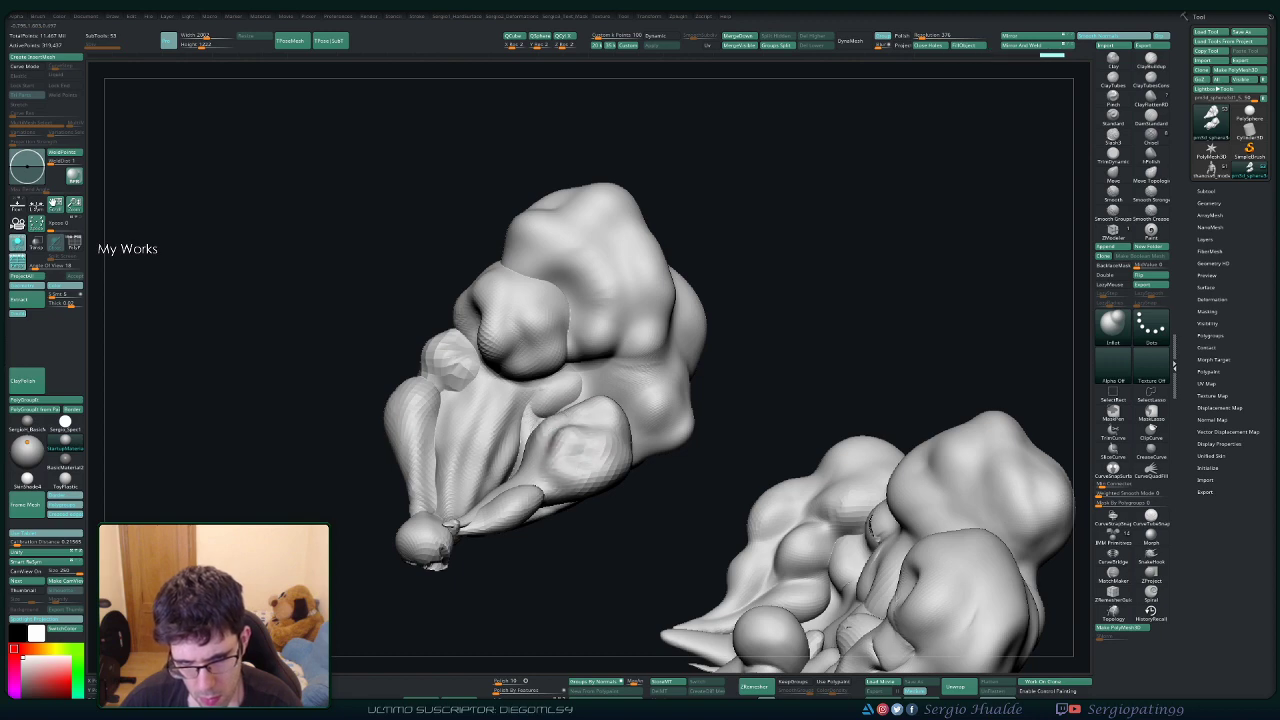
right_click_drag(540, 435, 555, 445)
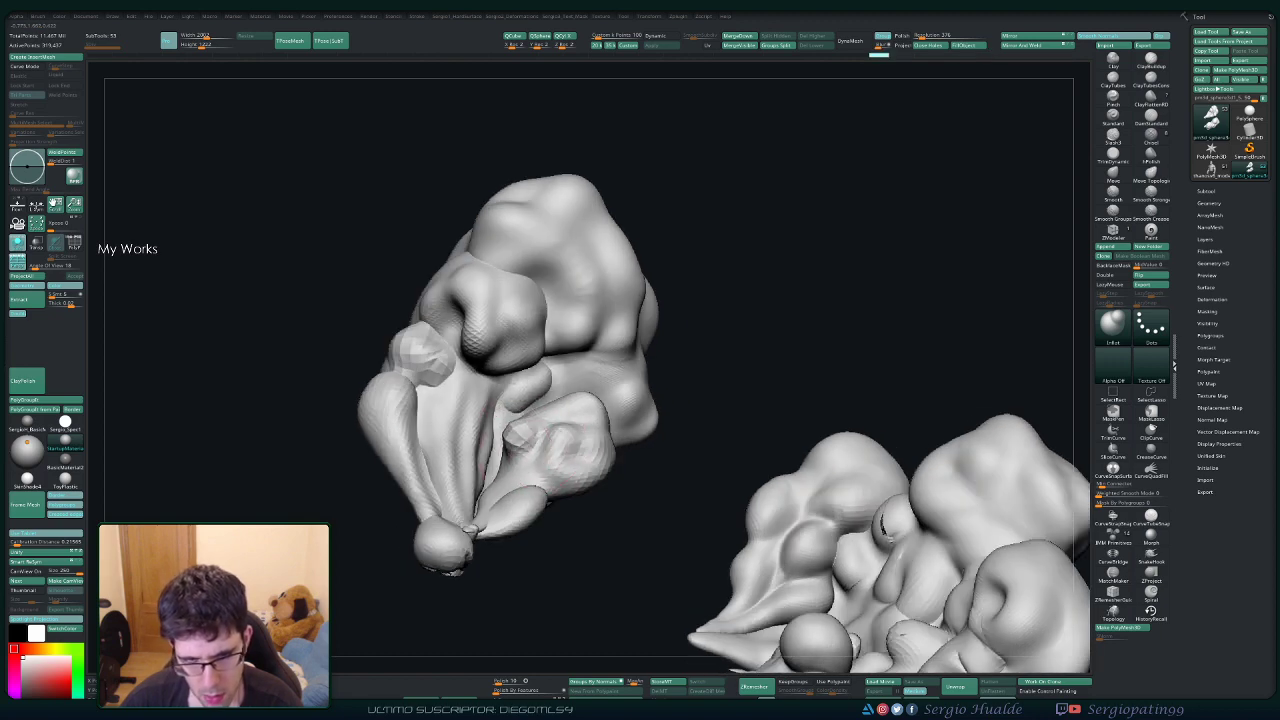
left_click_drag(528, 402, 547, 372)
mouse_move(545, 425)
right_mouse_down("ctrl")
mouse_move(535, 380)
mouse_move(550, 378)
mouse_move(448, 352)
mouse_move(460, 335)
mouse_move(486, 425)
mouse_move(514, 457)
mouse_move(575, 483)
right_mouse_up("ctrl")
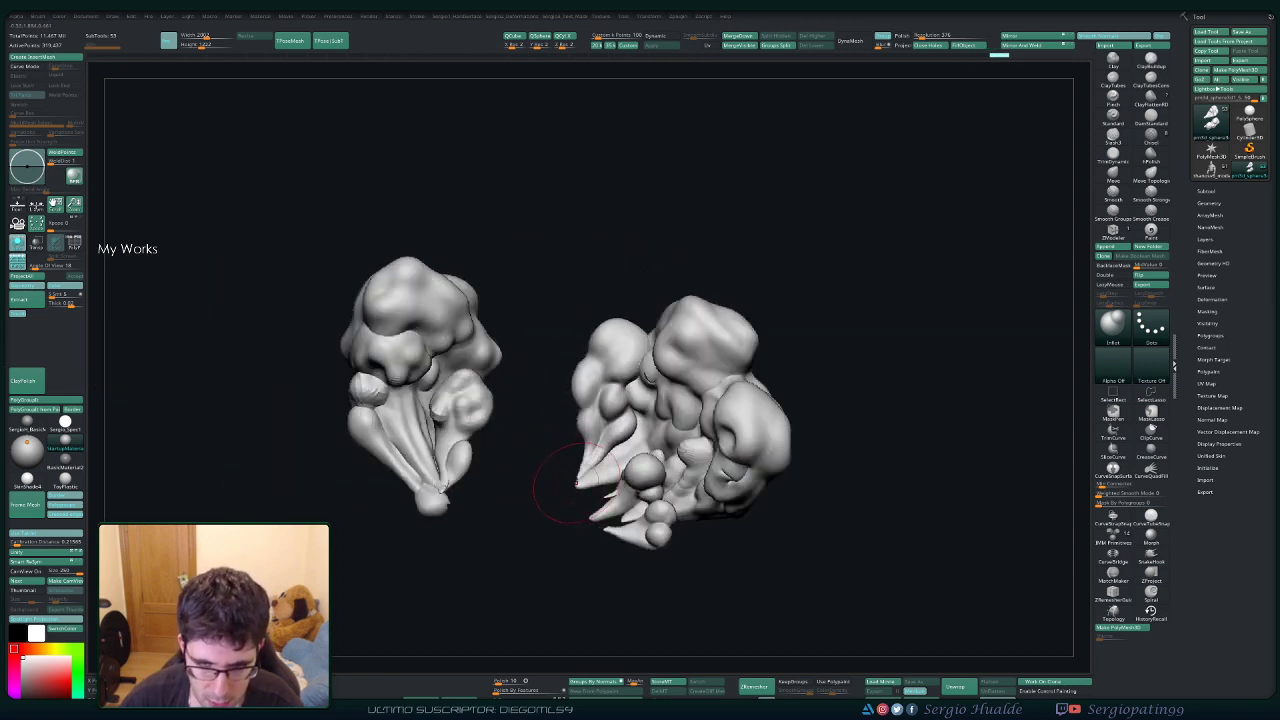
mouse_move(507, 454)
right_mouse_down()
mouse_move(446, 396)
mouse_move(498, 447)
mouse_move(455, 411)
right_mouse_up()
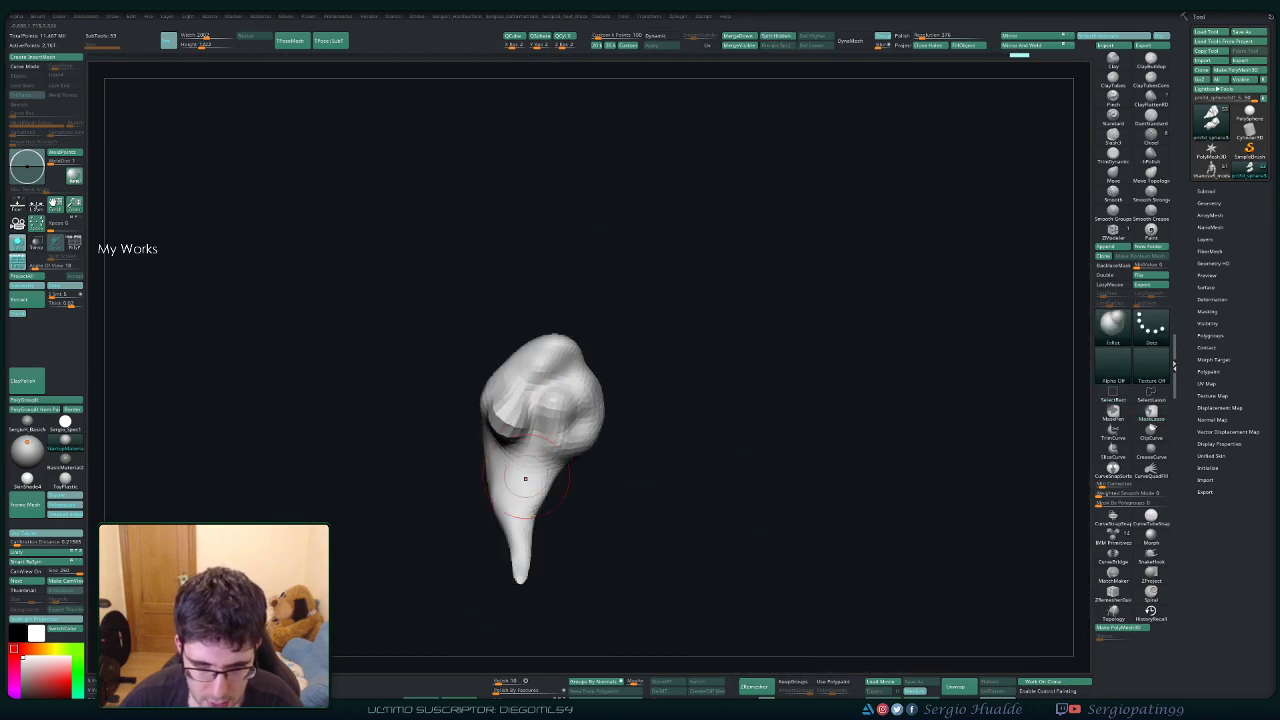
Try to carve a groove down the tail of the isolated smoke piece with the DamStandard brush.
key("b")
key("d")
key("s")
left_click_drag(525, 460, 518, 530)
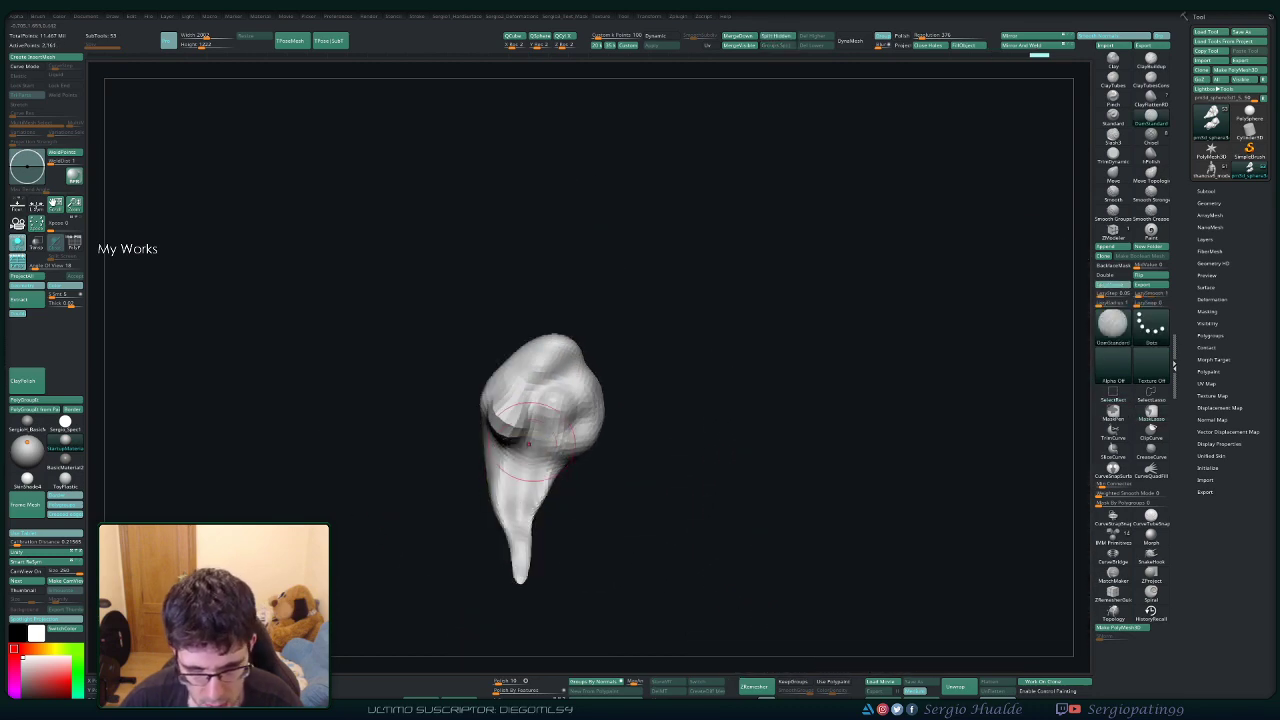
key("ctrl+z")
Turn off the brush alpha.
left_click(1113, 366)
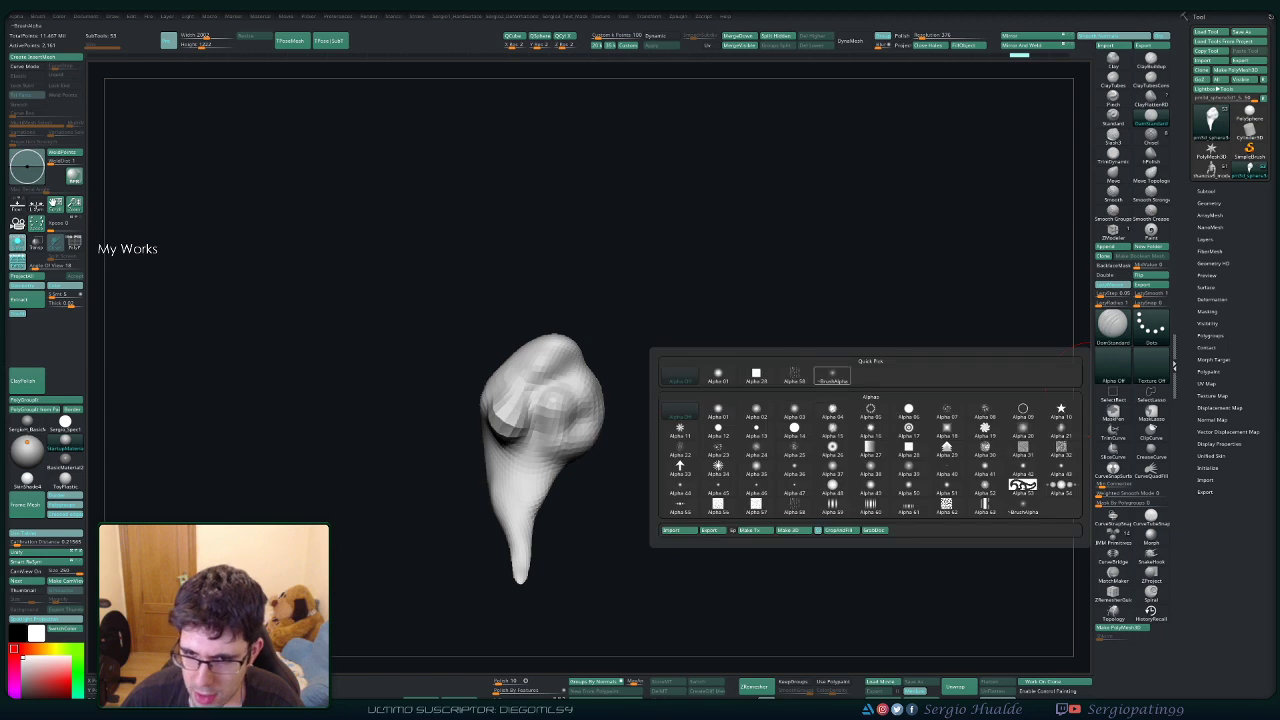
left_click(832, 376)
left_click(1113, 366, "ctrl+shift")
left_click(680, 378)
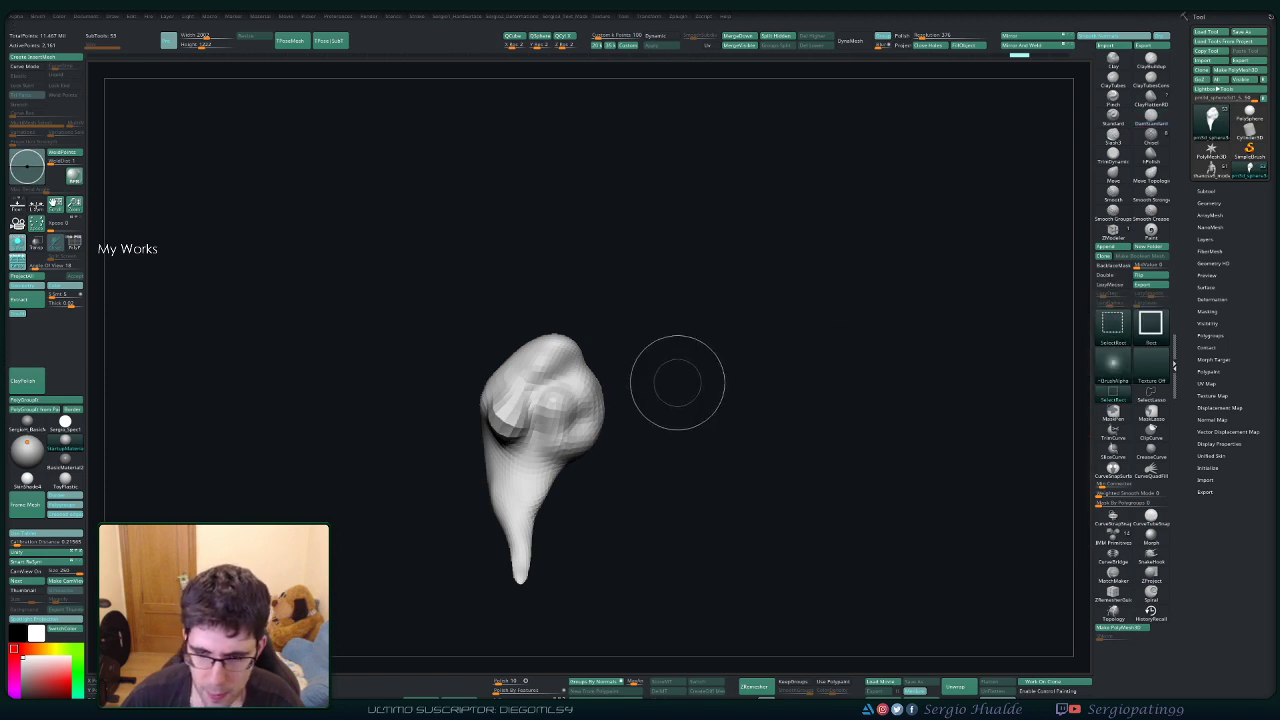
left_click(1112, 365)
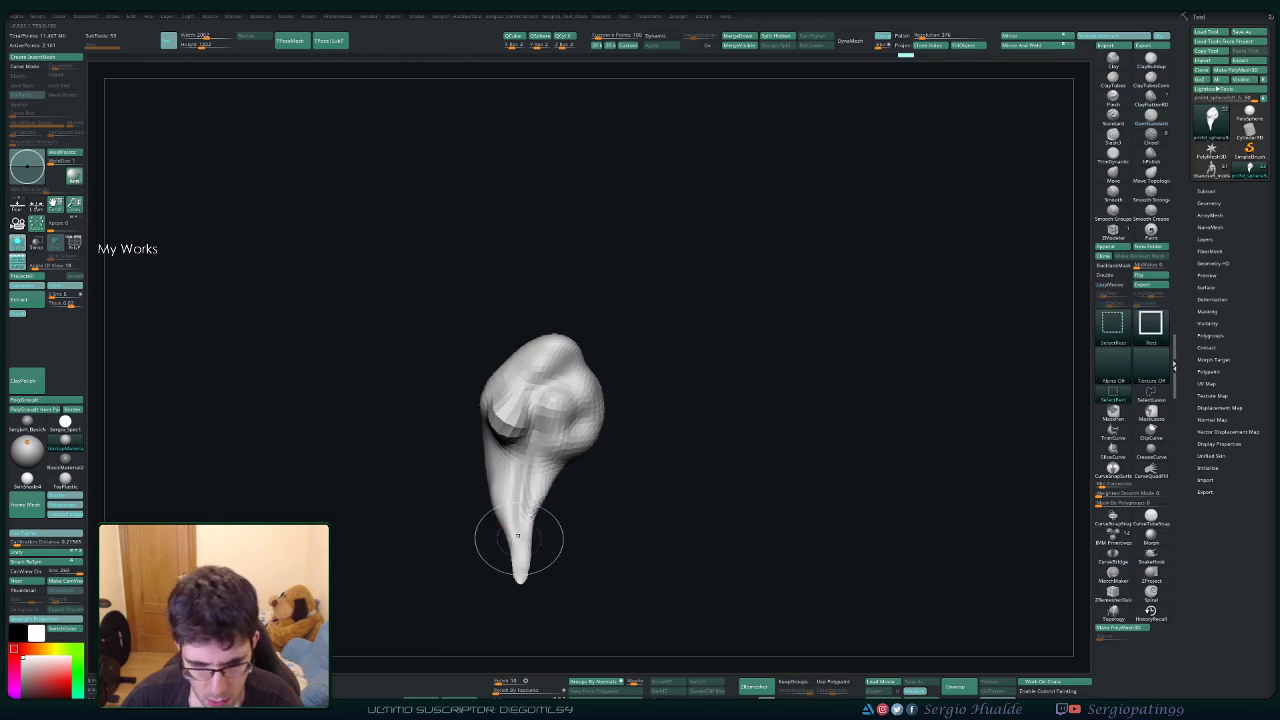
Swell ridges along the tapered tail of the isolated smoke piece with the Inflate brush.
key("ctrl+shift+i")
left_click_drag(538, 582, 560, 588)
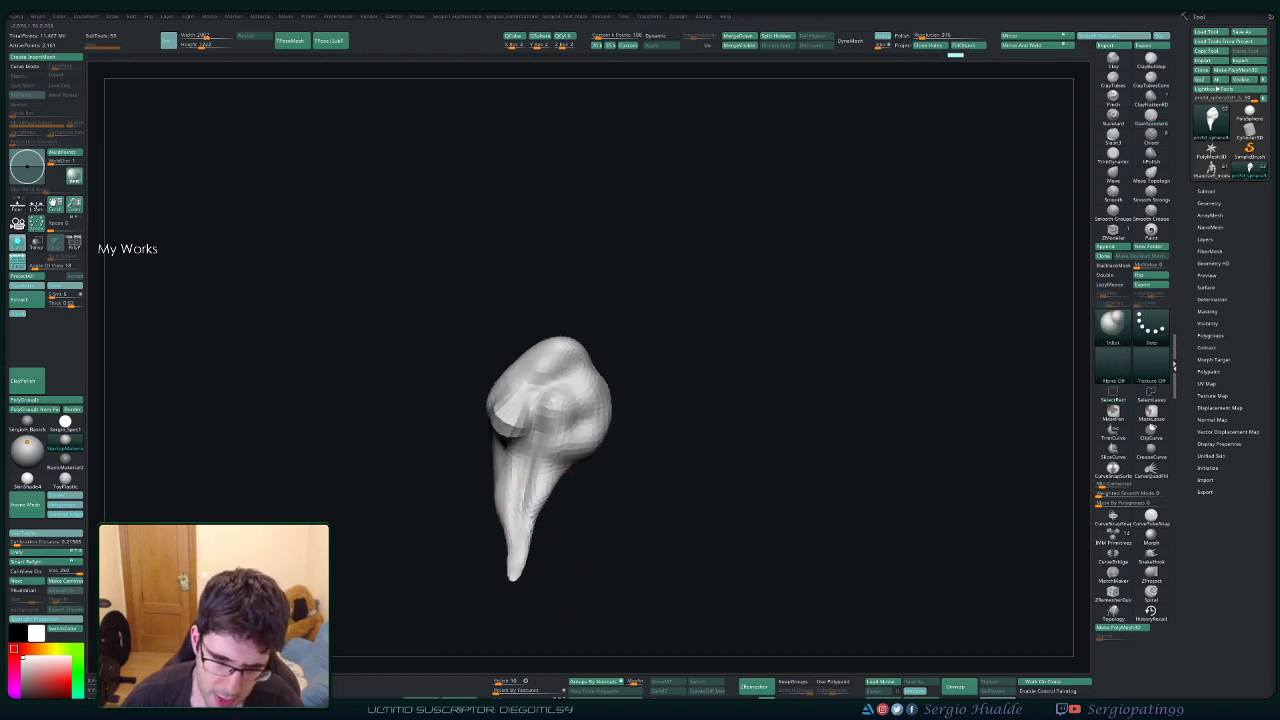
left_click_drag(520, 535, 552, 462)
mouse_move(560, 590)
left_mouse_down()
mouse_move(590, 545)
mouse_move(635, 560)
left_mouse_up()
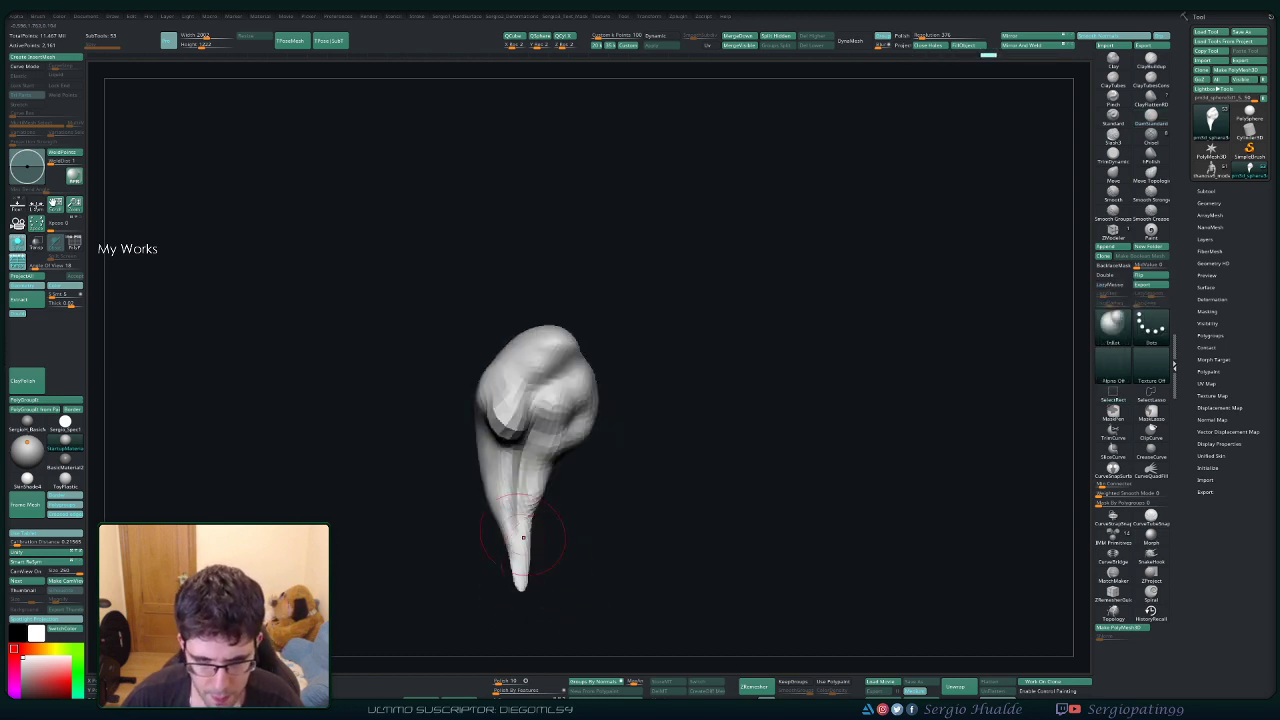
Adjust the outline of the isolated smoke piece's tail with the Move brush.
key("b")
key("m")
key("v")
left_click_drag(503, 498, 483, 460)
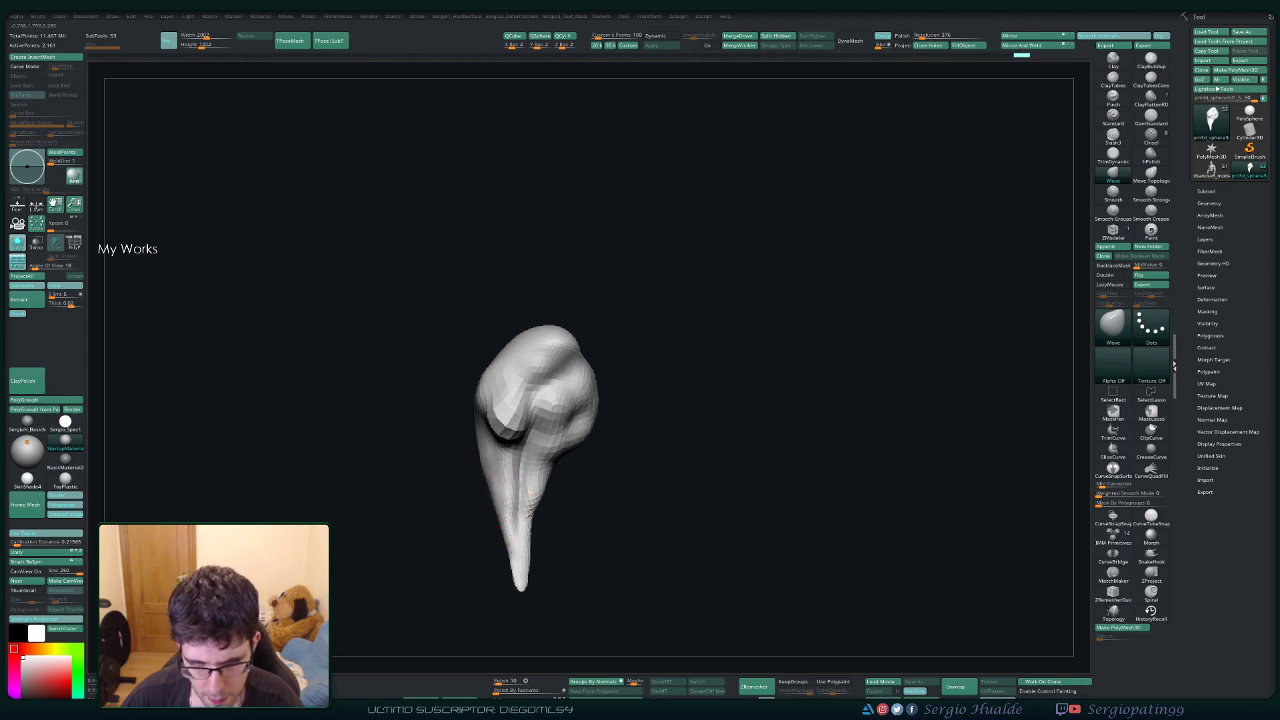
mouse_move(509, 523)
left_mouse_down()
mouse_move(457, 528)
mouse_move(520, 560)
left_mouse_up()
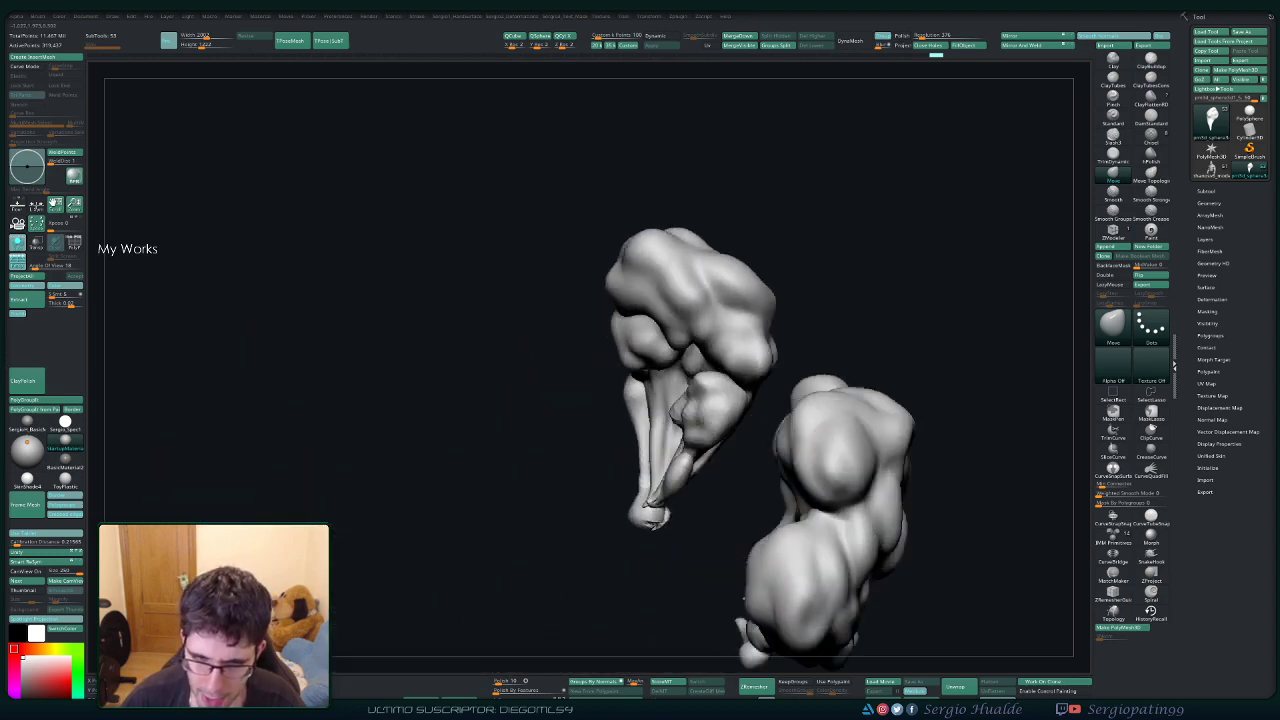
Smooth the transitions between the rounded puffs of the larger cloud cluster.
mouse_move(748, 289)
right_mouse_down("alt")
mouse_move(669, 304)
mouse_move(669, 390)
right_mouse_up("alt")
right_click_drag(777, 445, 790, 560, "ctrl")
mouse_move(812, 425)
left_mouse_down("shift")
mouse_move(836, 470)
mouse_move(796, 420)
mouse_move(806, 442)
left_mouse_up("shift")
right_click_drag(806, 442, 858, 410)
mouse_move(788, 378)
left_mouse_down("ctrl")
mouse_move(815, 454)
mouse_move(806, 392)
left_mouse_up("ctrl")
key("ctrl+z")
right_click_drag(806, 392, 791, 405)
mouse_move(791, 405)
left_mouse_down("shift")
mouse_move(788, 423)
mouse_move(779, 386)
left_mouse_up("shift")
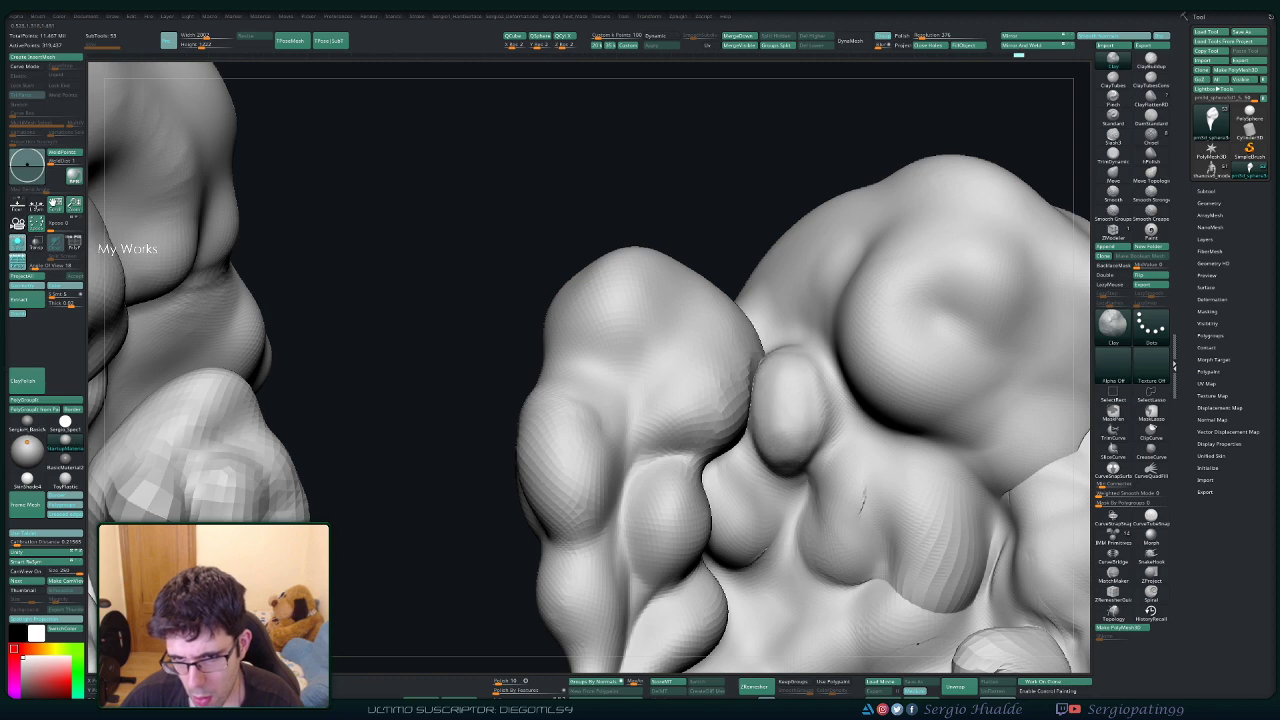
Build up volume on the small oval puff between the larger ones with the Clay brush.
mouse_move(804, 362)
left_mouse_down()
mouse_move(823, 412)
mouse_move(785, 395)
mouse_move(782, 440)
left_mouse_up()
mouse_move(800, 454)
right_mouse_down("ctrl")
mouse_move(812, 390)
mouse_move(736, 346)
right_mouse_up("ctrl")
mouse_move(808, 421)
right_mouse_down("alt")
mouse_move(690, 386)
mouse_move(716, 488)
right_mouse_up("alt")
right_click_drag(838, 446, 802, 424)
right_click_drag(802, 424, 770, 366, "ctrl")
Check the clouds' wireframe and polygroups and remesh the pieces together with DynaMesh.
key("shift+f")
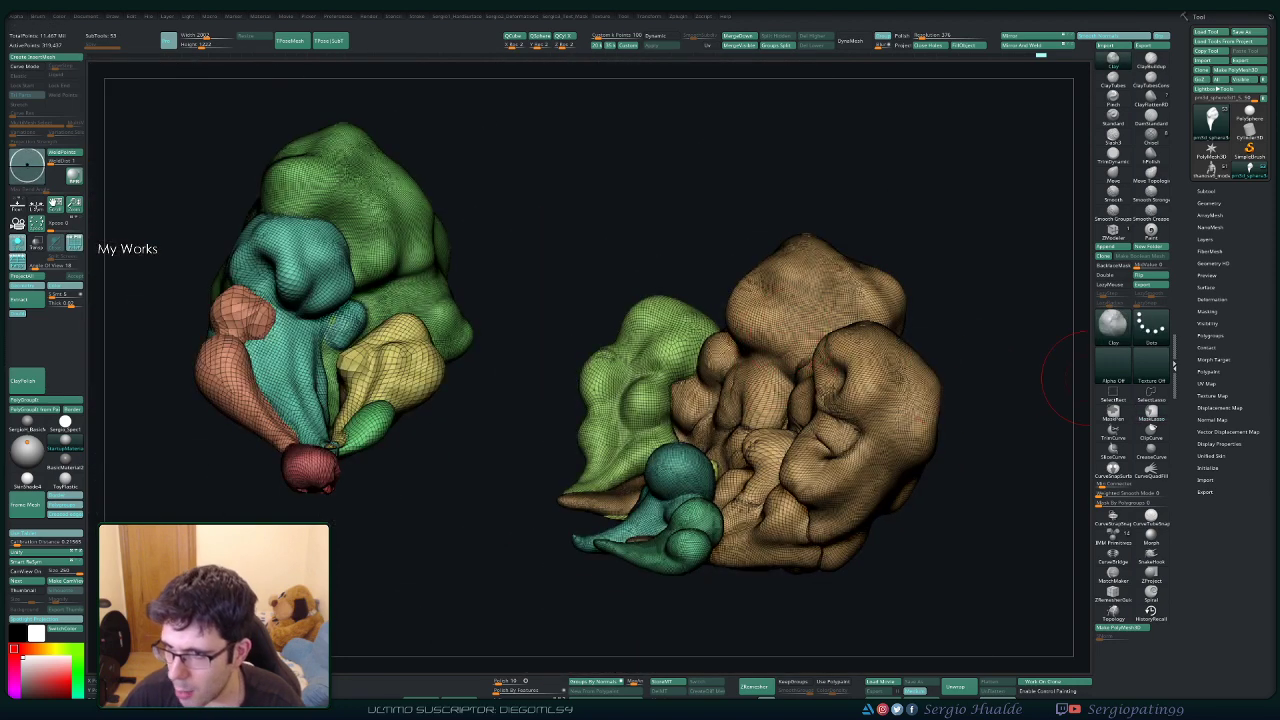
key("shift+f")
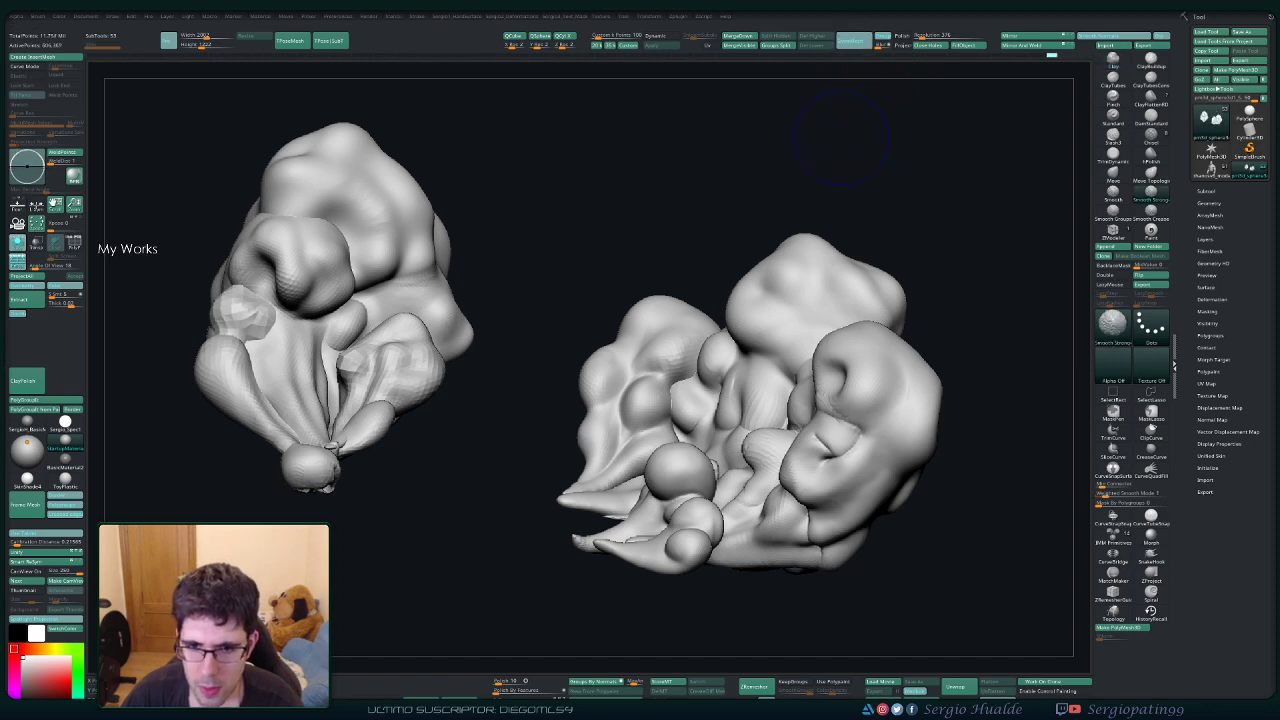
key("shift+f")
key("shift+f")
Enlarge the brush and smooth the remeshed surfaces and seams across the front of both cloud clusters.
key("s")
left_click_drag(671, 348, 688, 349)
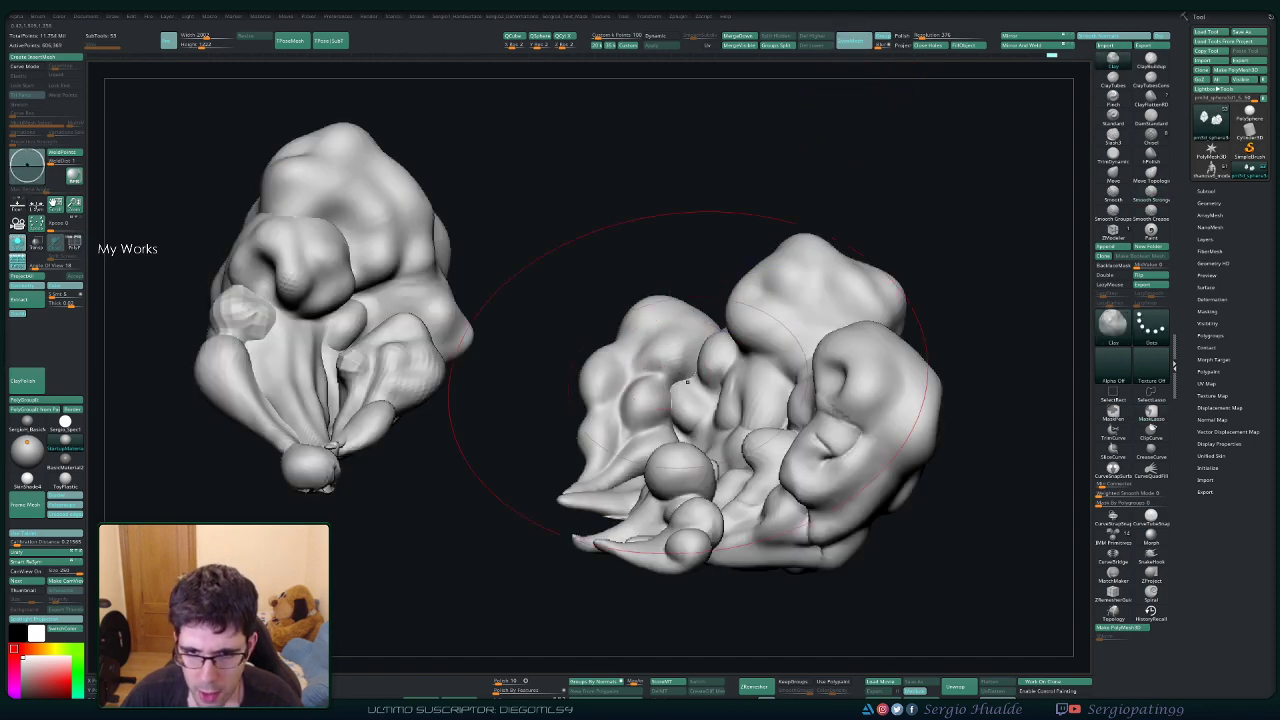
left_click_drag(687, 415, 679, 335, "shift")
left_click_drag(490, 365, 566, 360, "alt")
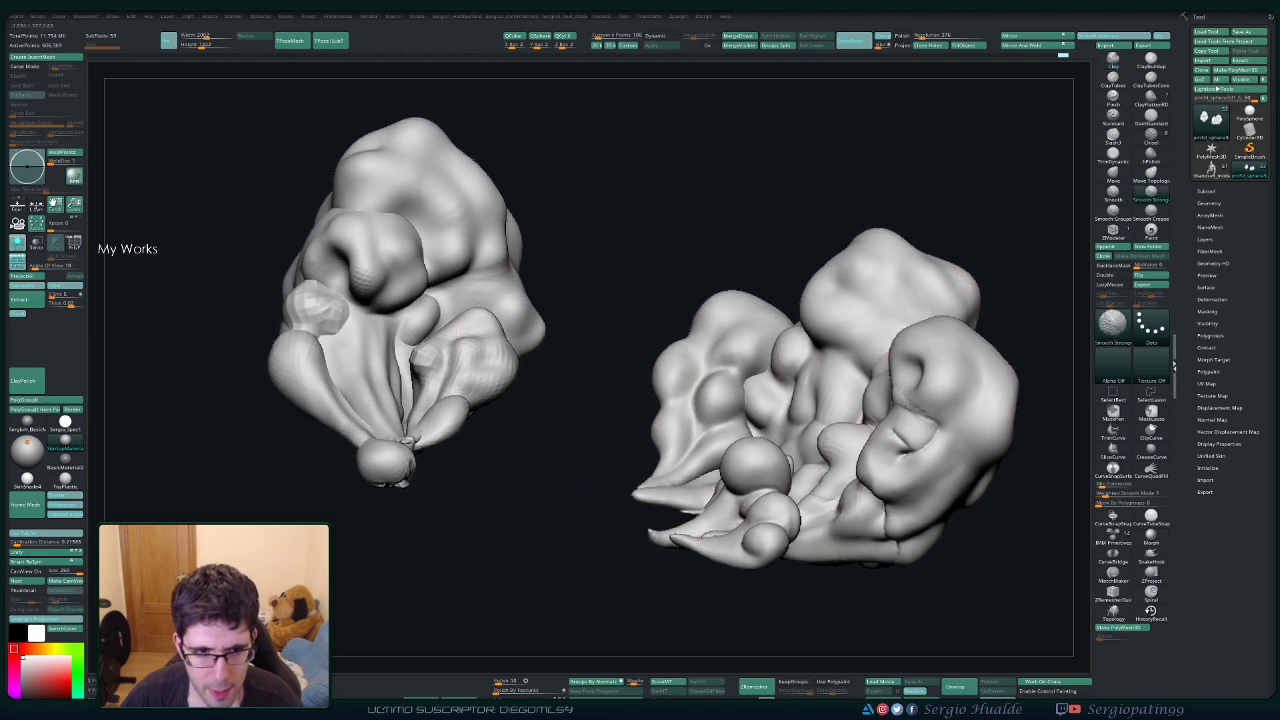
mouse_move(392, 262)
left_mouse_down("shift")
mouse_move(378, 252)
mouse_move(421, 337)
left_mouse_up("shift")
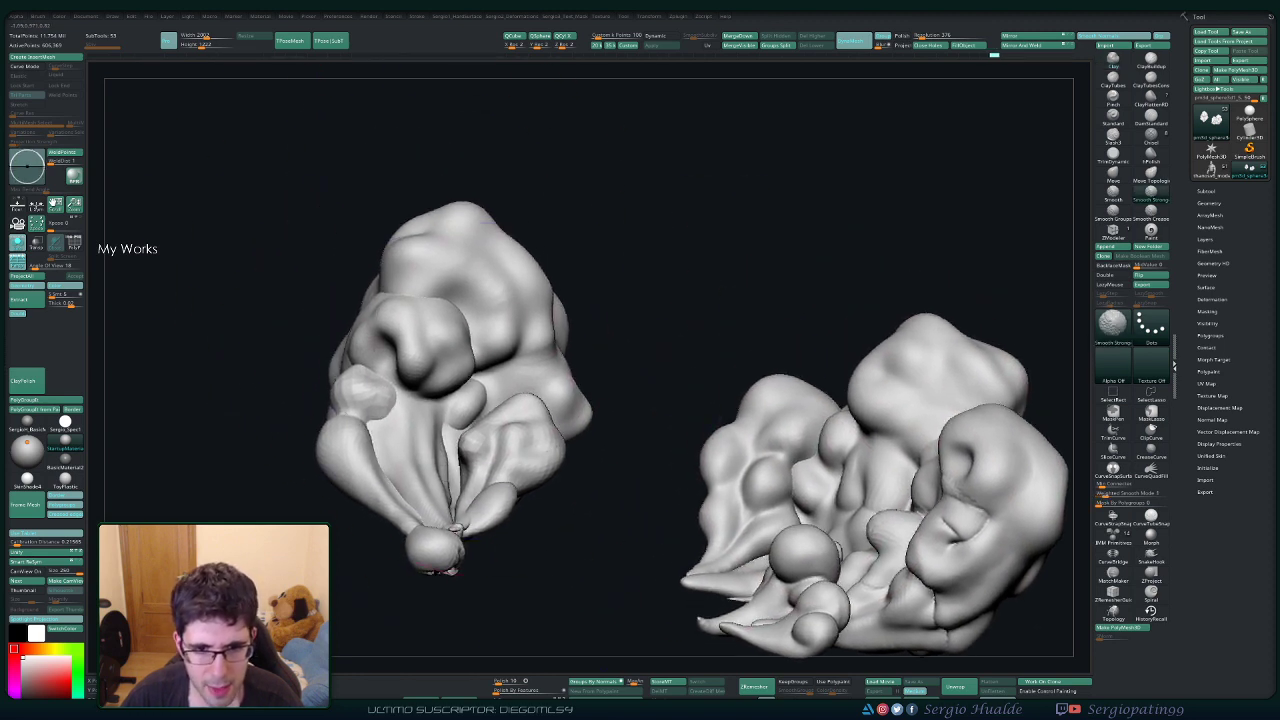
right_click_drag(944, 447, 794, 349, "alt")
left_click_drag(795, 350, 812, 435, "shift")
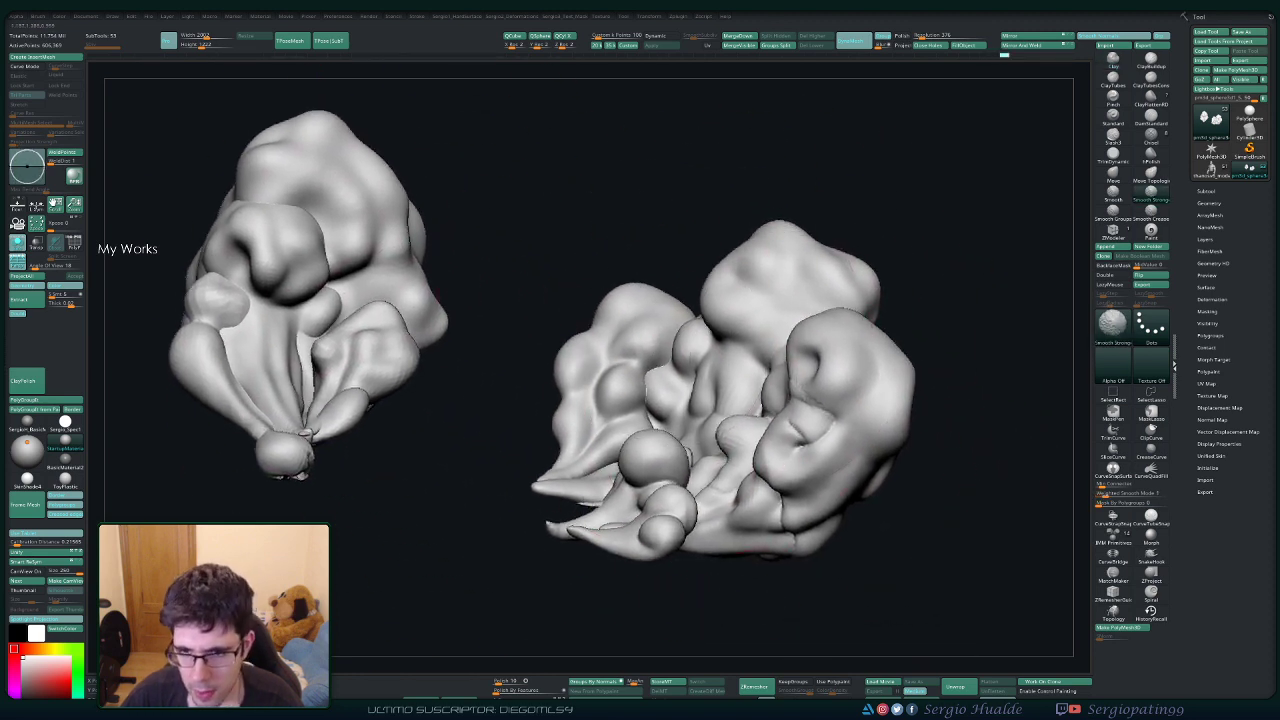
Smooth the remaining rough areas and joins of the cloud clusters from the side.
right_click_drag(806, 430, 804, 356, "alt")
right_click_drag(690, 345, 802, 333)
left_click_drag(768, 395, 738, 402, "shift")
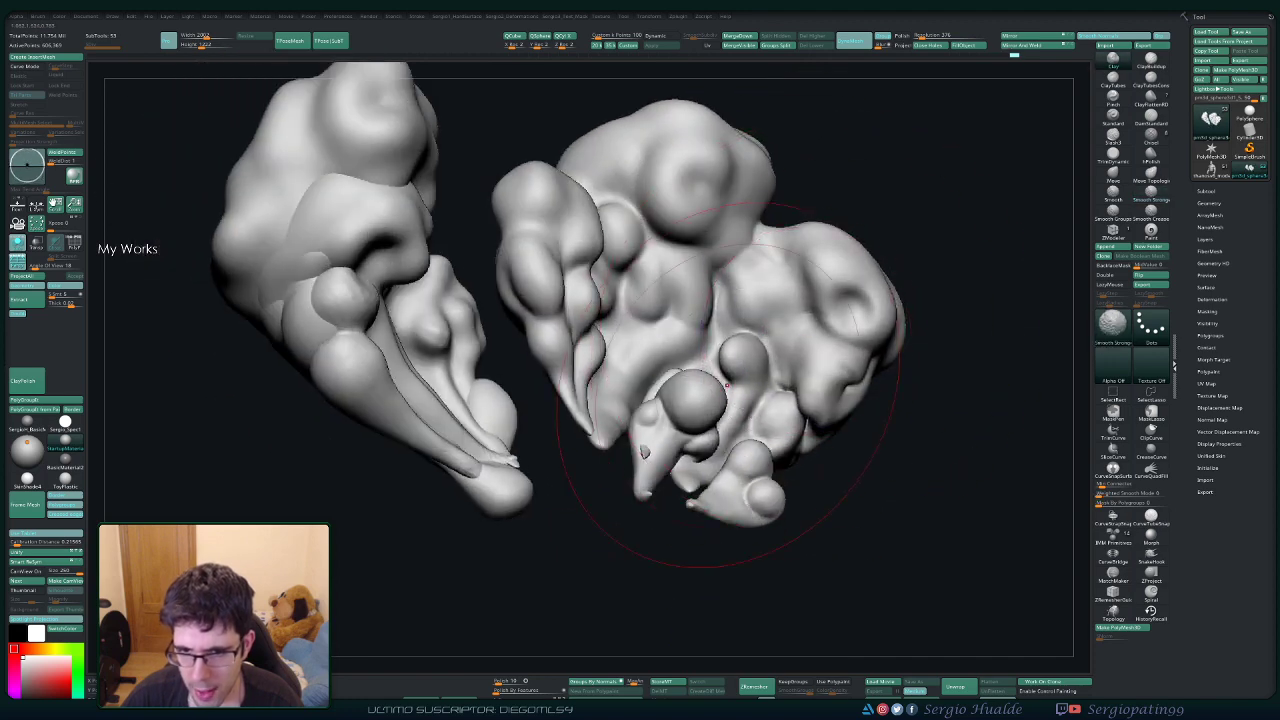
mouse_move(780, 358)
right_mouse_down()
mouse_move(700, 369)
mouse_move(758, 338)
right_mouse_up()
left_click_drag(759, 346, 752, 336, "shift")
mouse_move(752, 330)
right_mouse_down()
mouse_move(690, 270)
mouse_move(795, 318)
mouse_move(664, 348)
mouse_move(706, 358)
right_mouse_up()
Show the whole statue again, select the character's upper body and isolate it.
key("alt+s")
key("f")
right_click_drag(786, 203, 643, 220)
left_click(542, 248, "alt")
right_click_drag(542, 248, 630, 460, "alt")
key("alt+s")
mouse_move(624, 395)
right_mouse_down()
mouse_move(692, 418)
mouse_move(632, 378)
mouse_move(618, 402)
right_mouse_up()
Choose a pink-violet colour and fill the whole upper body with it.
left_click(14, 691)
left_click(69, 681)
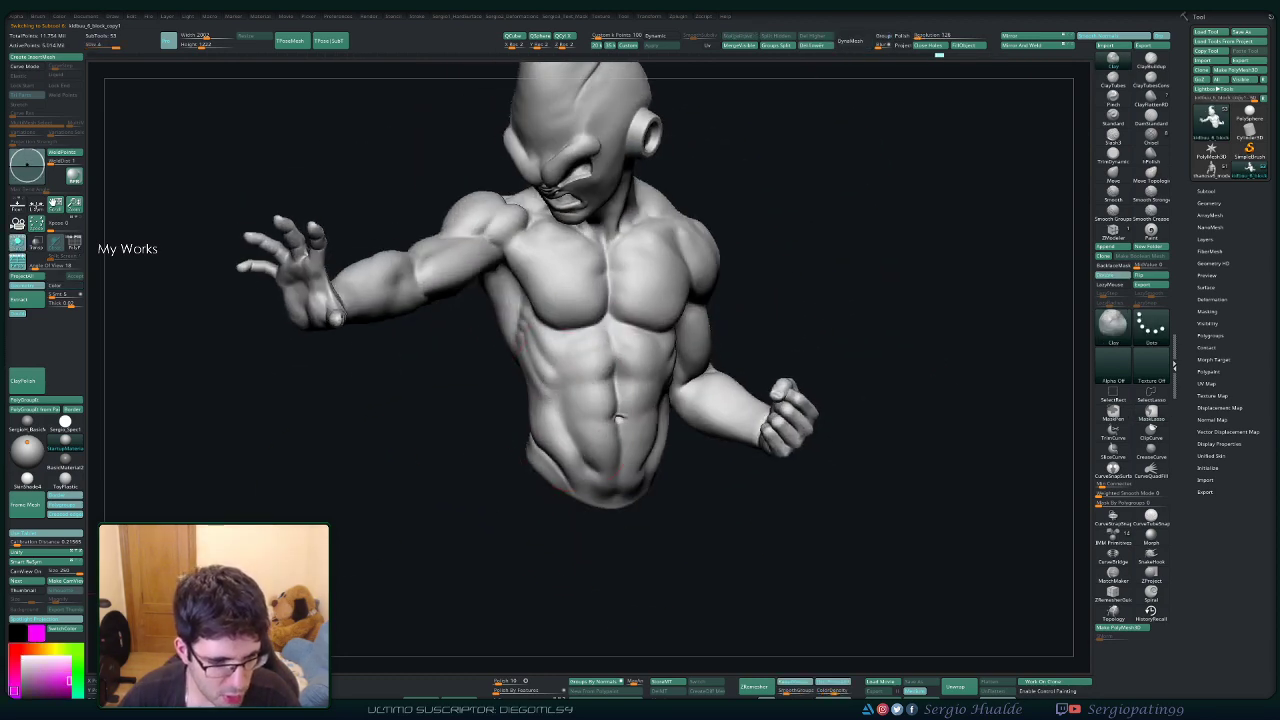
left_click(47, 674)
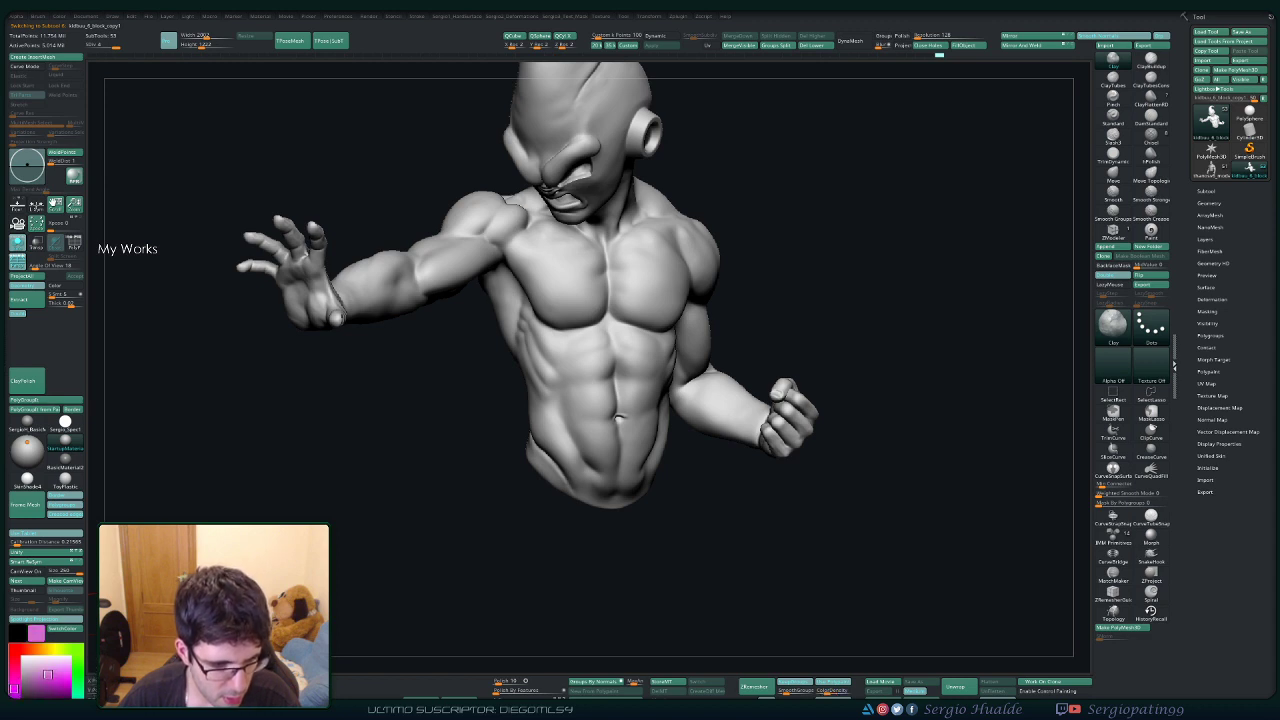
right_click_drag(555, 352, 543, 419, "alt")
left_click(966, 45)
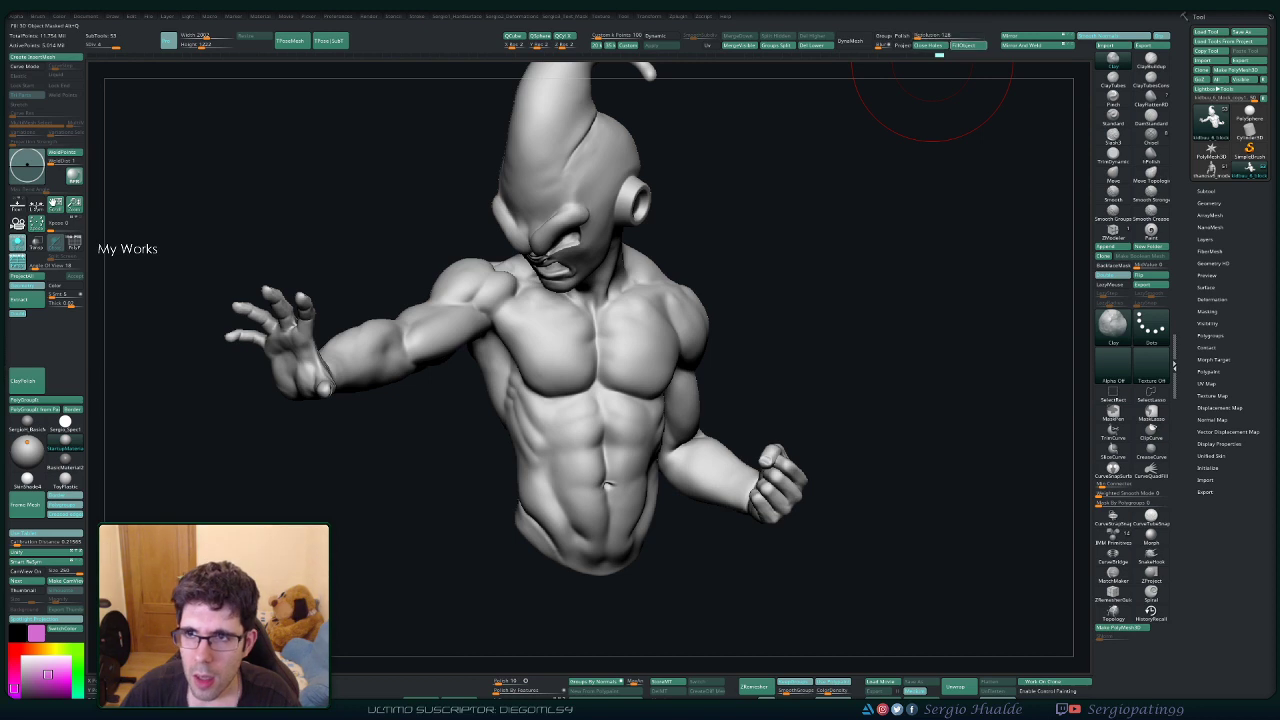
mouse_move(814, 214)
left_mouse_down()
mouse_move(714, 286)
mouse_move(657, 199)
left_mouse_up()
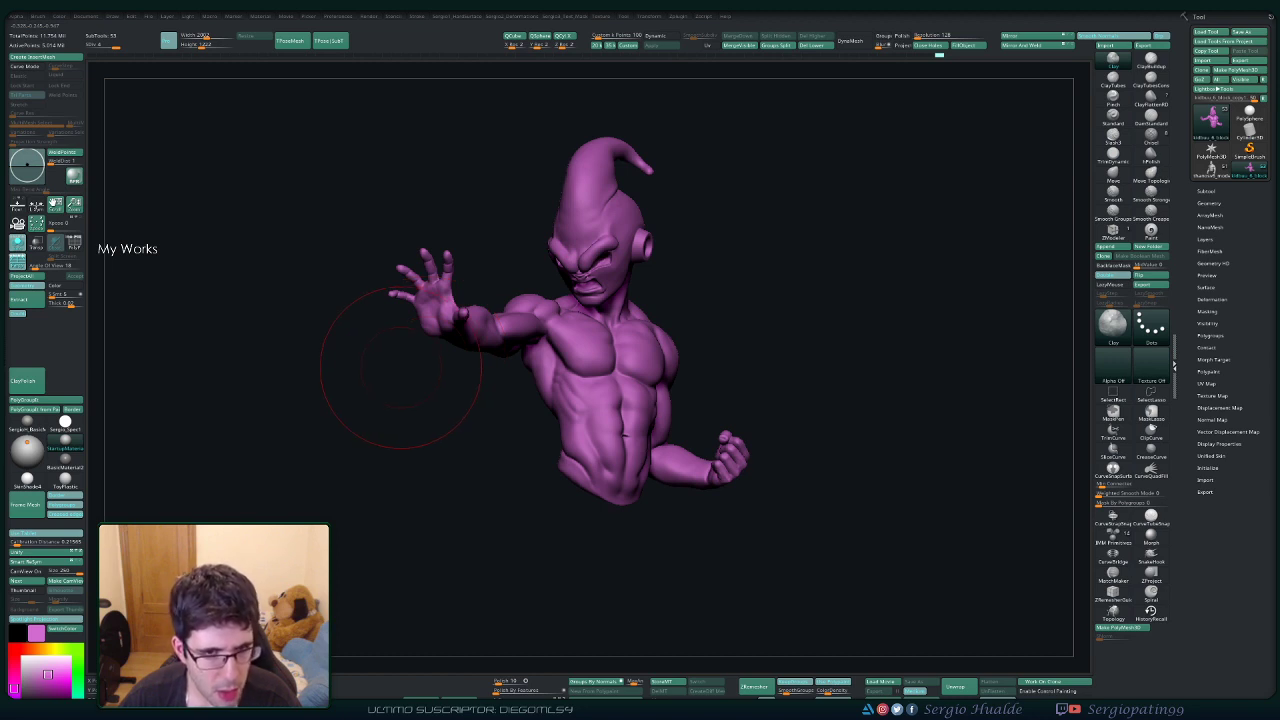
Shift the colour from violet towards a warmer pink and fill the whole upper body with it.
mouse_move(760, 325)
right_mouse_down()
mouse_move(697, 320)
mouse_move(796, 322)
right_mouse_up()
right_click_drag(684, 325, 655, 404, "ctrl")
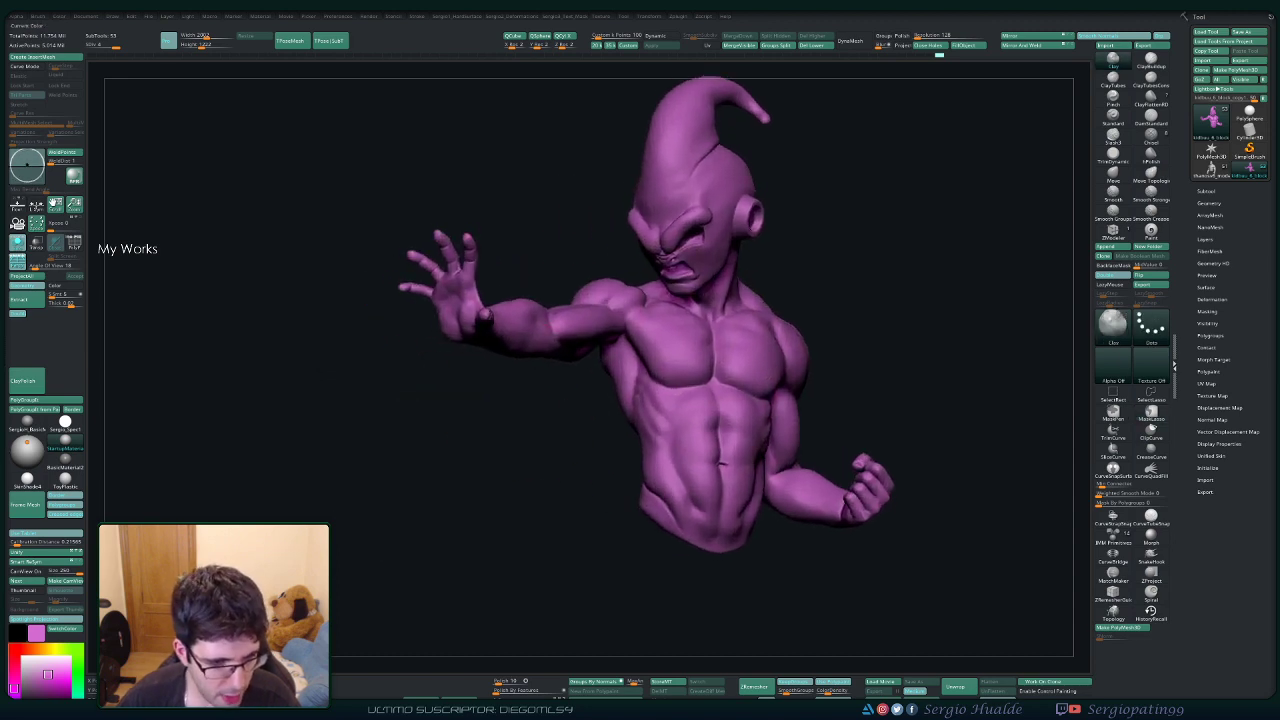
left_click(38, 666)
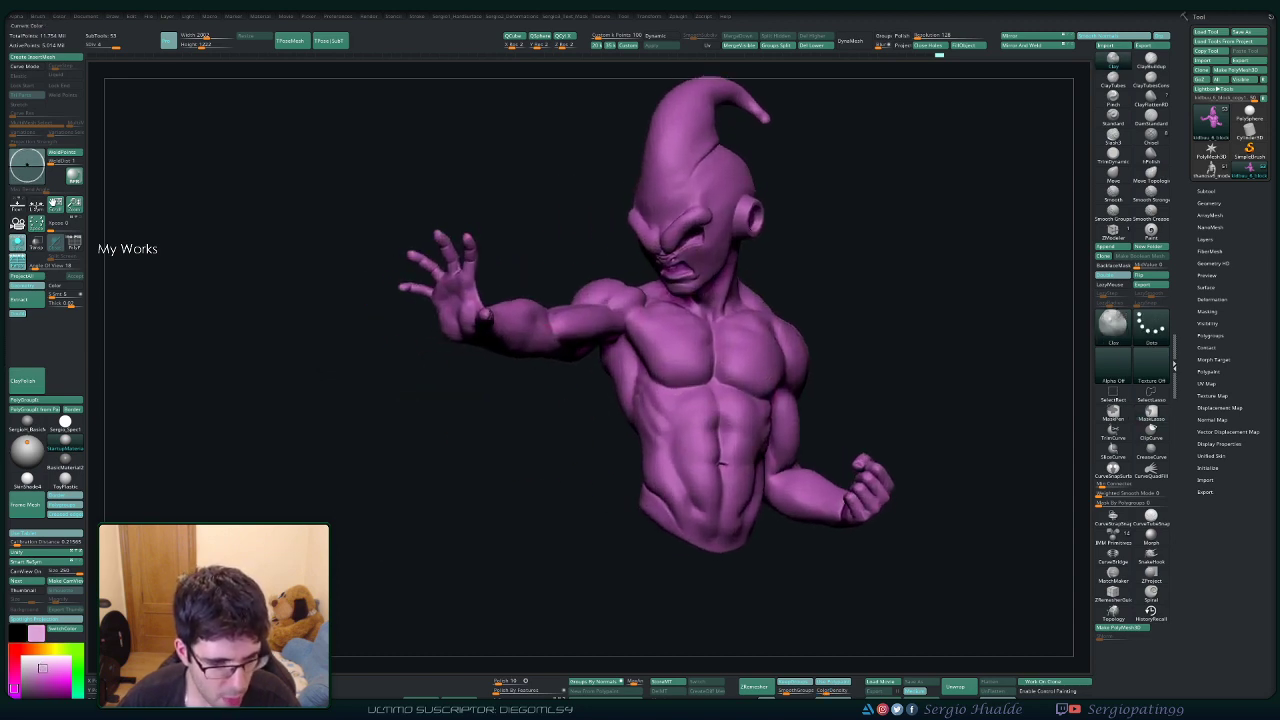
left_click_drag(14, 667, 14, 692)
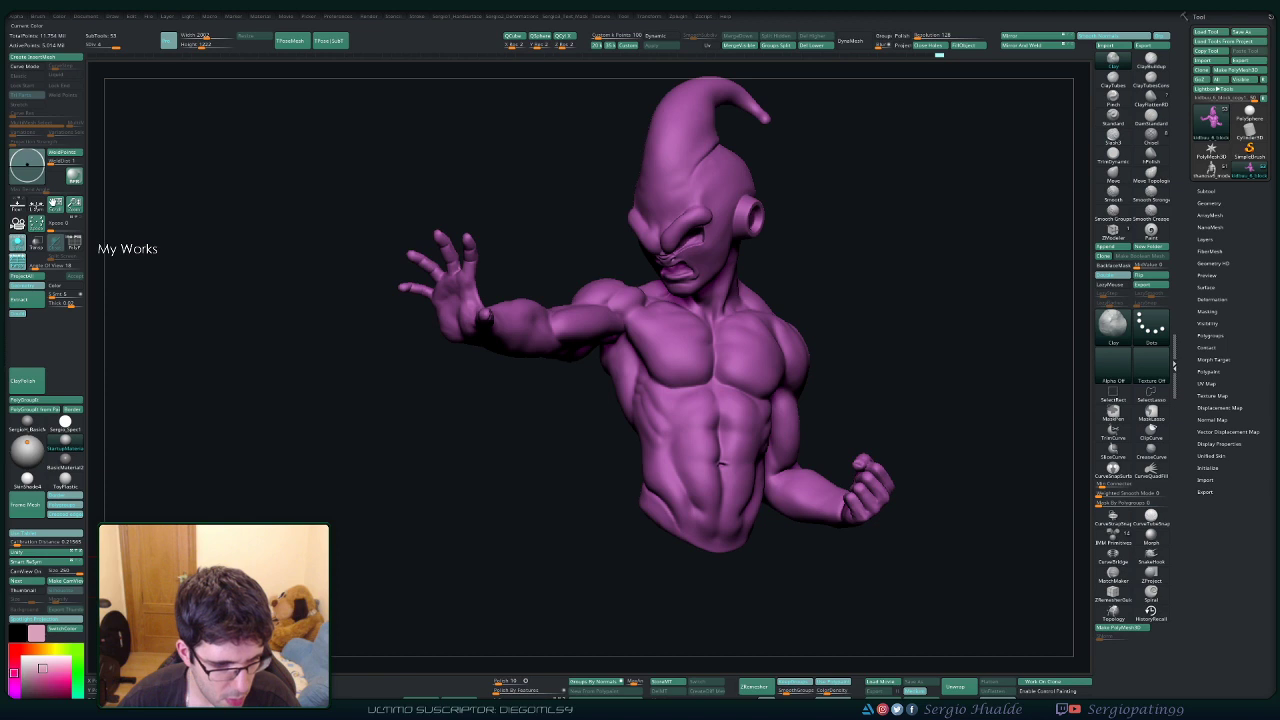
left_click_drag(42, 668, 37, 671)
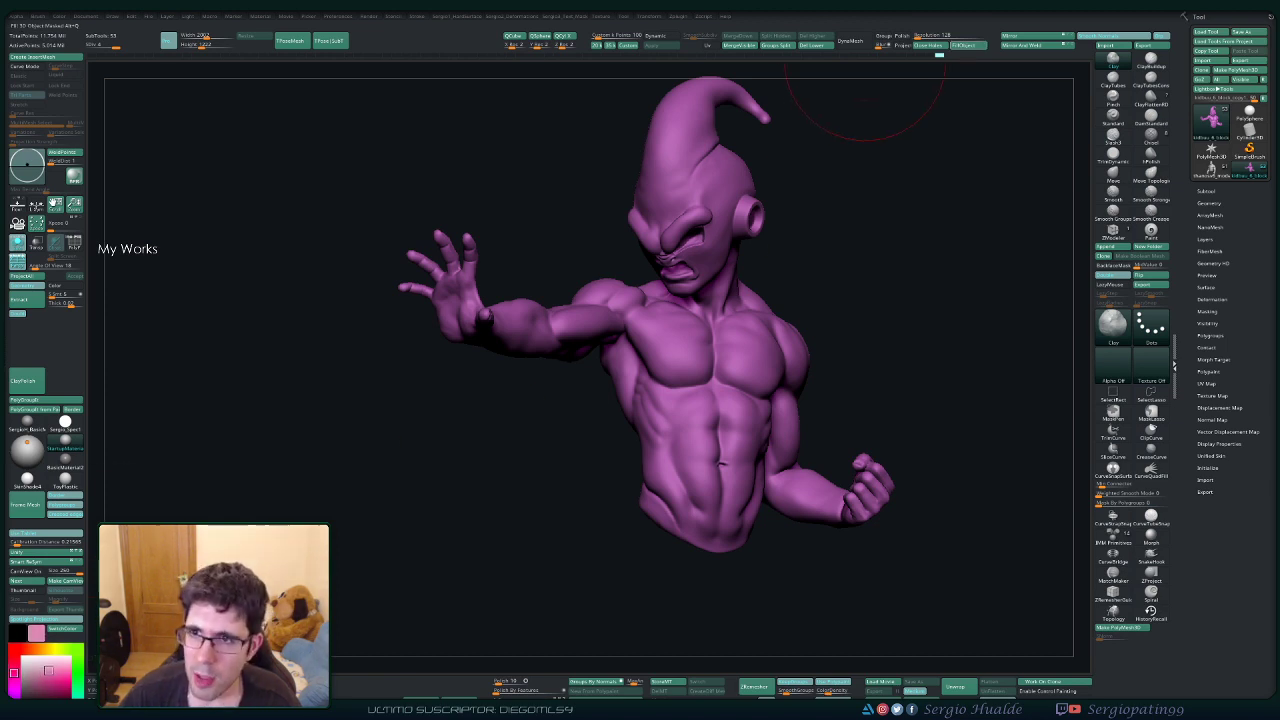
left_click(967, 45)
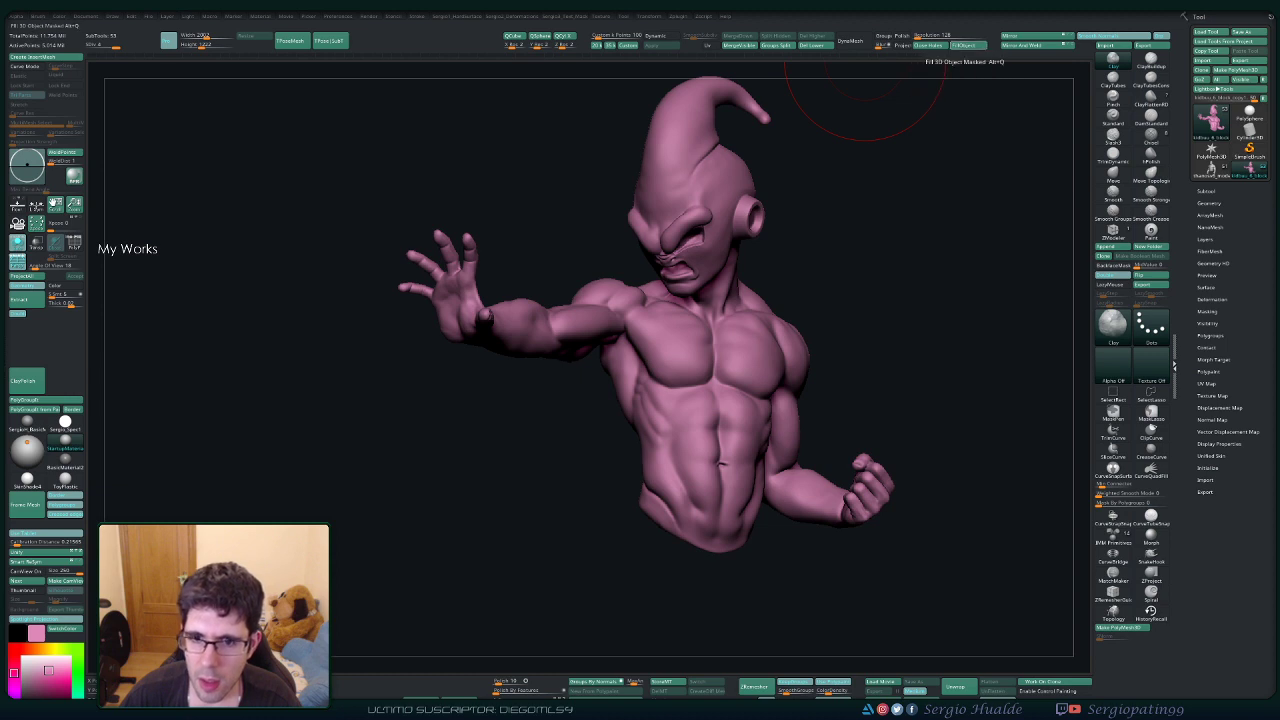
Lighten the colour to a soft salmon pink and fill the upper body with it.
left_click_drag(847, 282, 845, 306, "alt")
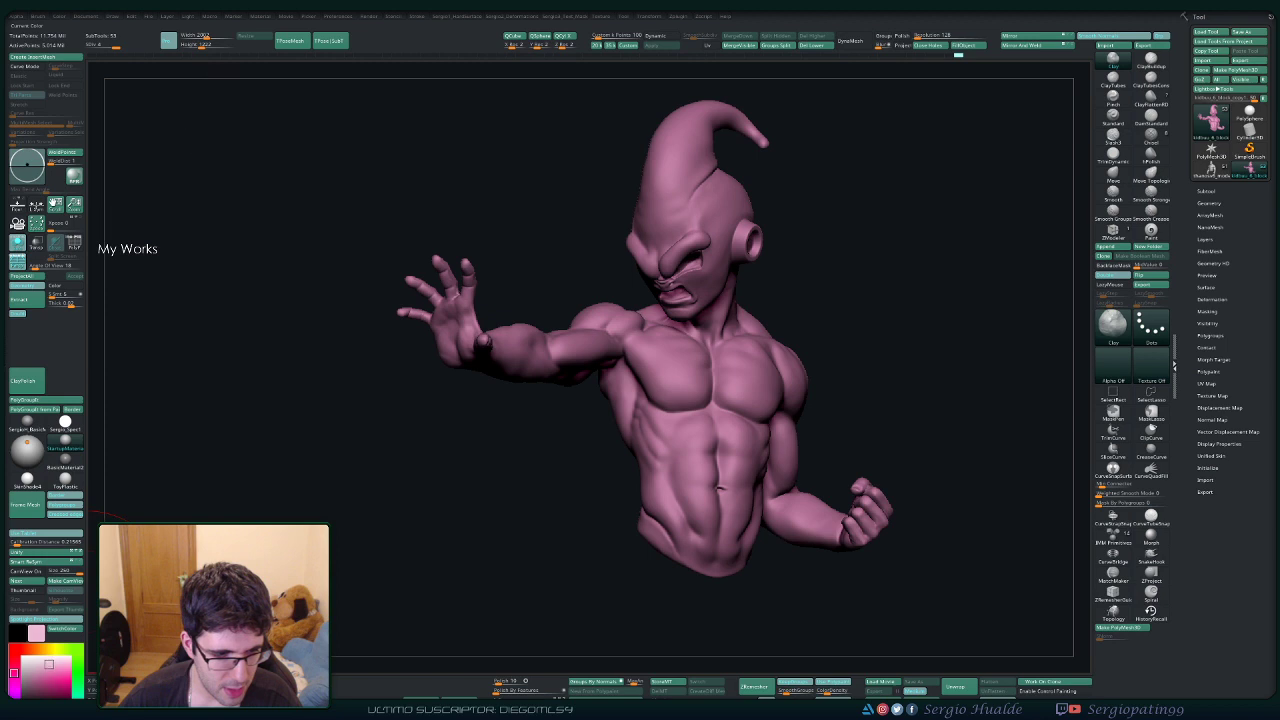
left_click(965, 46)
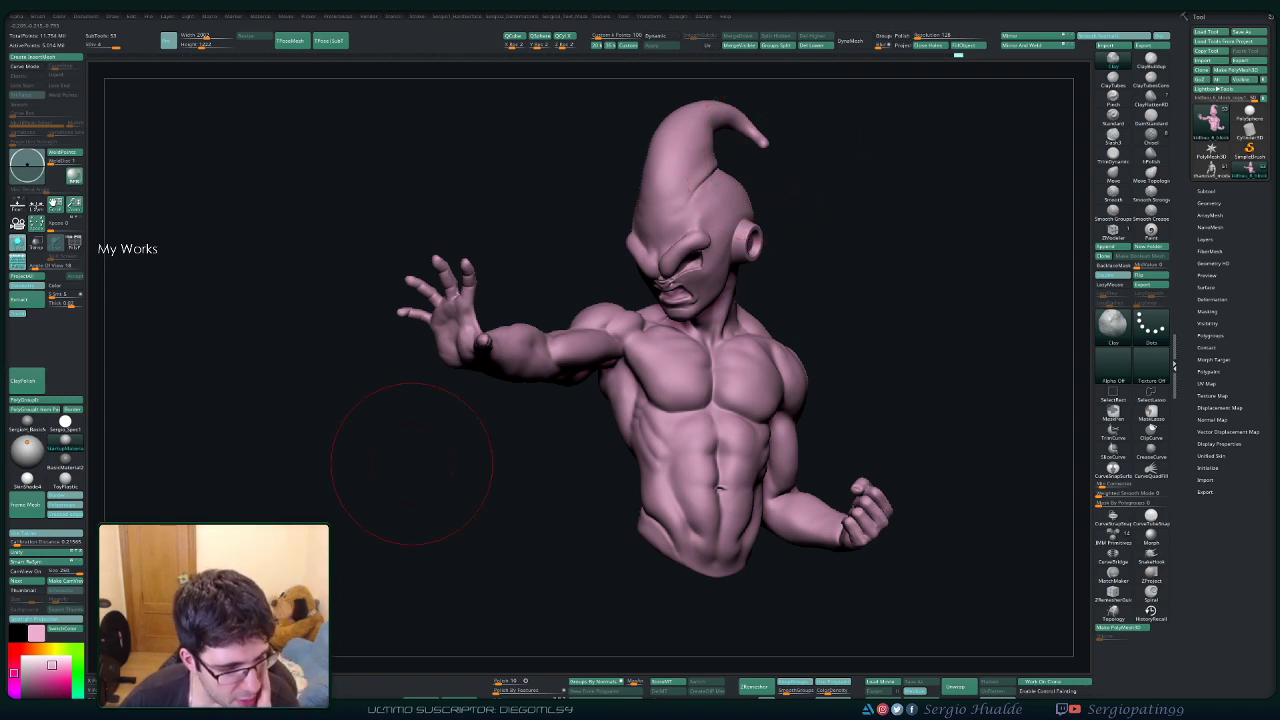
left_click(55, 669)
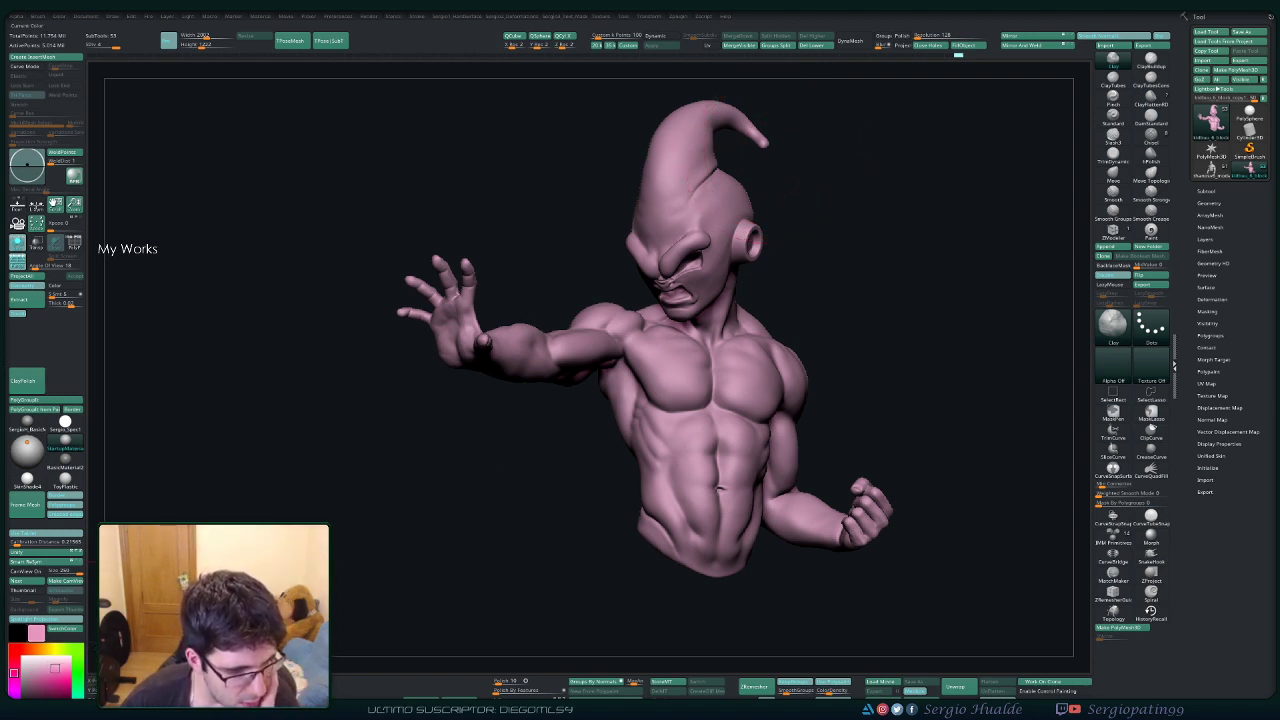
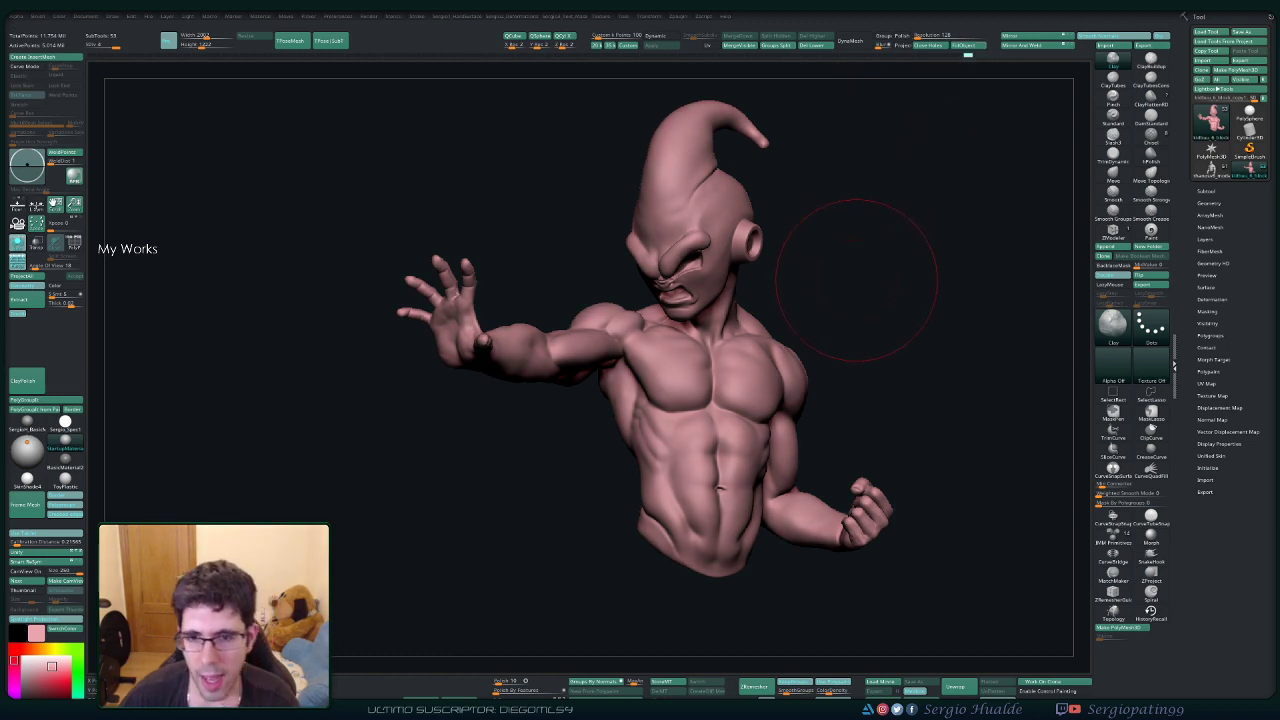
mouse_move(857, 280)
right_mouse_down()
mouse_move(749, 377)
mouse_move(722, 290)
mouse_move(900, 310)
mouse_move(641, 312)
right_mouse_up()
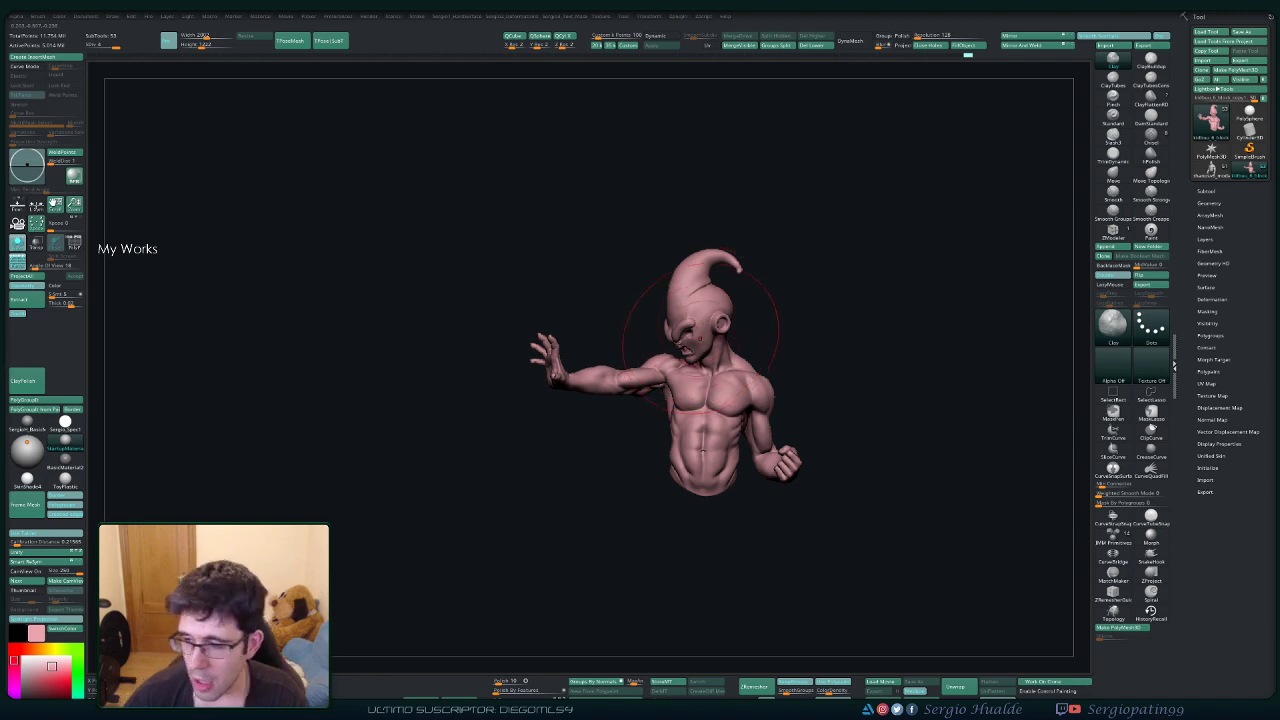
right_click_drag(714, 334, 688, 338)
mouse_move(688, 338)
right_mouse_down("ctrl")
mouse_move(697, 410)
mouse_move(733, 397)
mouse_move(780, 298)
mouse_move(831, 293)
mouse_move(772, 325)
mouse_move(779, 347)
right_mouse_up("ctrl")
Show the whole statue again, set the current colour to white, then select and isolate the trousers.
key("alt+s")
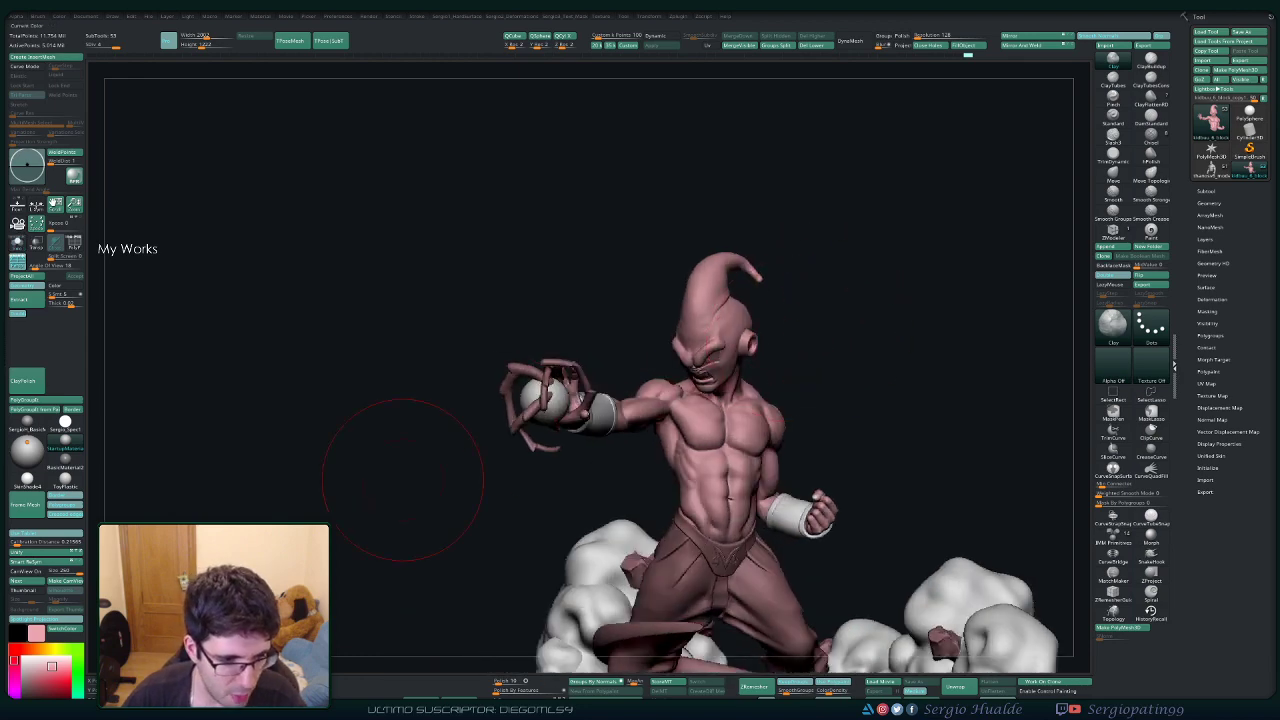
left_click(22, 657)
right_click_drag(748, 409, 767, 268, "ctrl")
right_click_drag(738, 430, 756, 517, "ctrl")
left_click(757, 516, "alt")
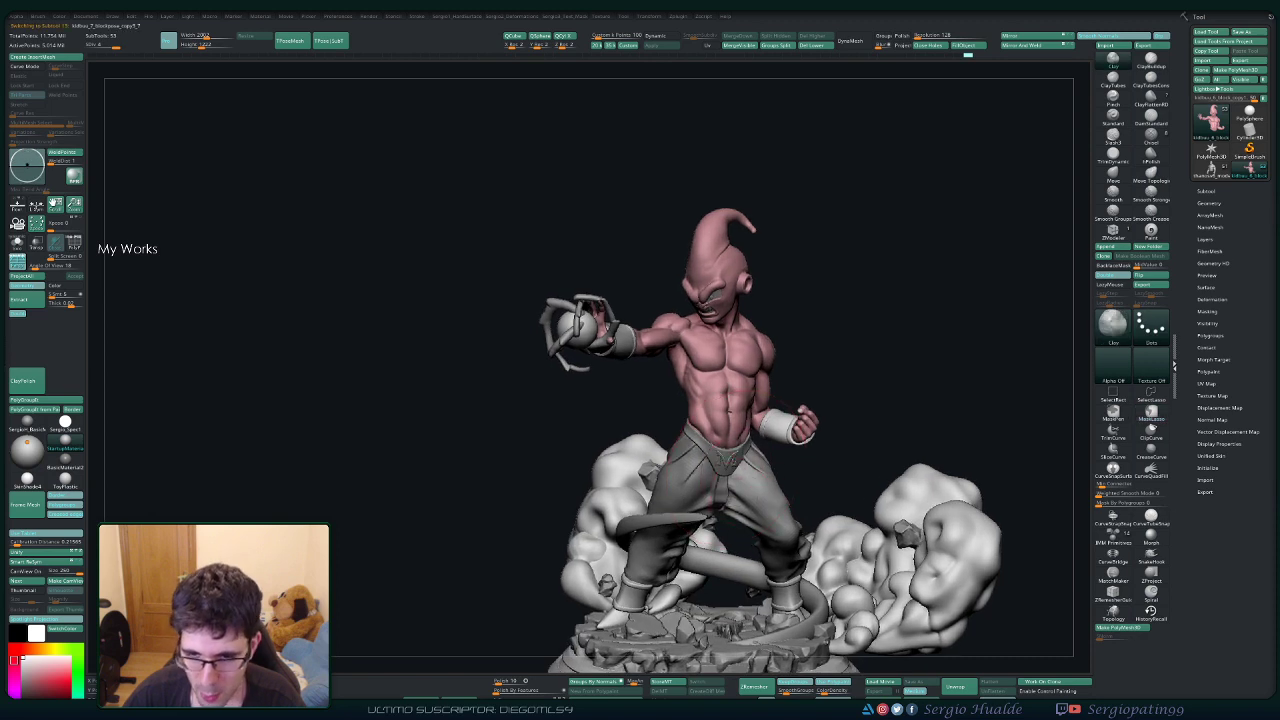
key("alt+s")
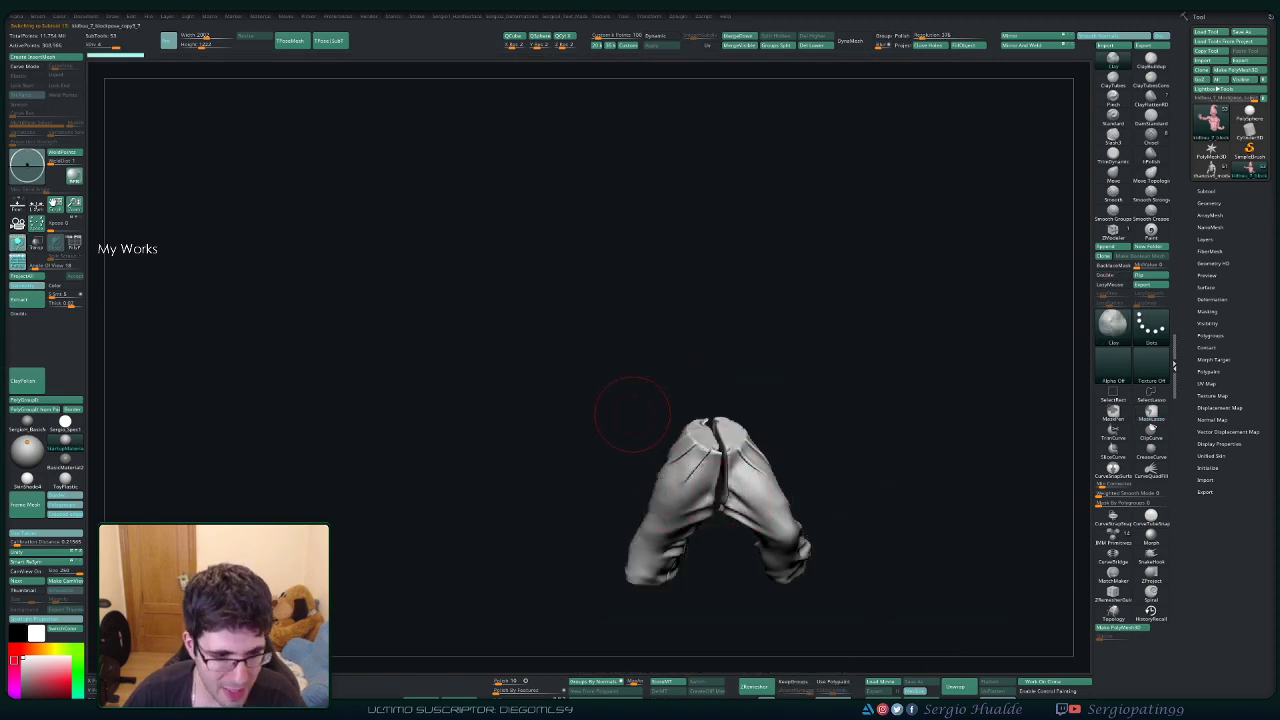
Fill the trousers with white, show the whole statue and fill the centre strip at the crotch as well.
right_click_drag(636, 454, 617, 388, "alt")
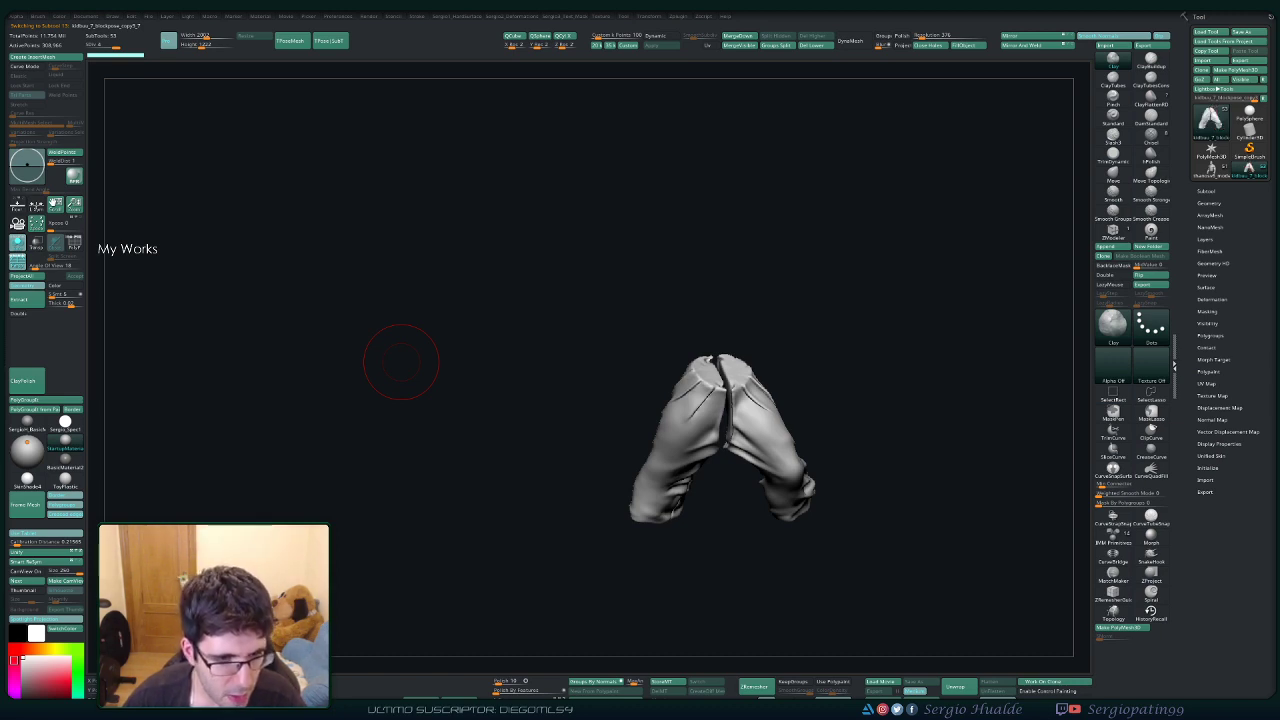
right_click_drag(664, 284, 760, 220)
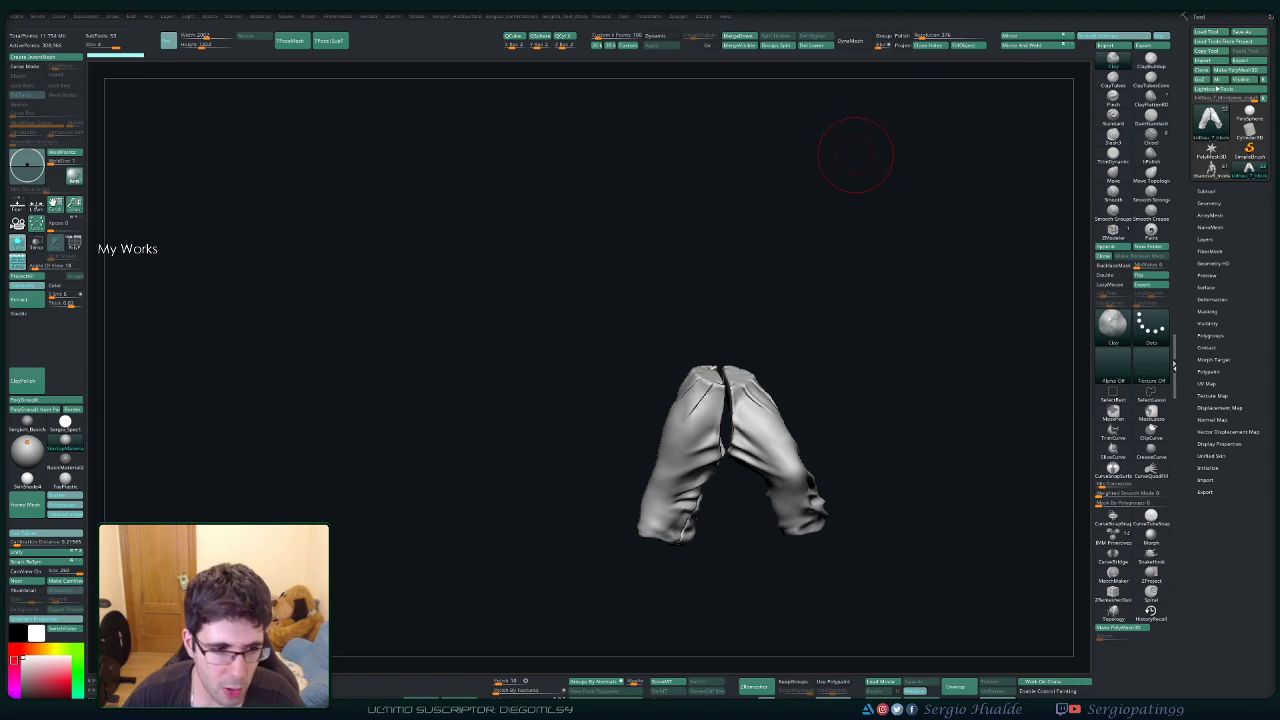
left_click(1022, 46)
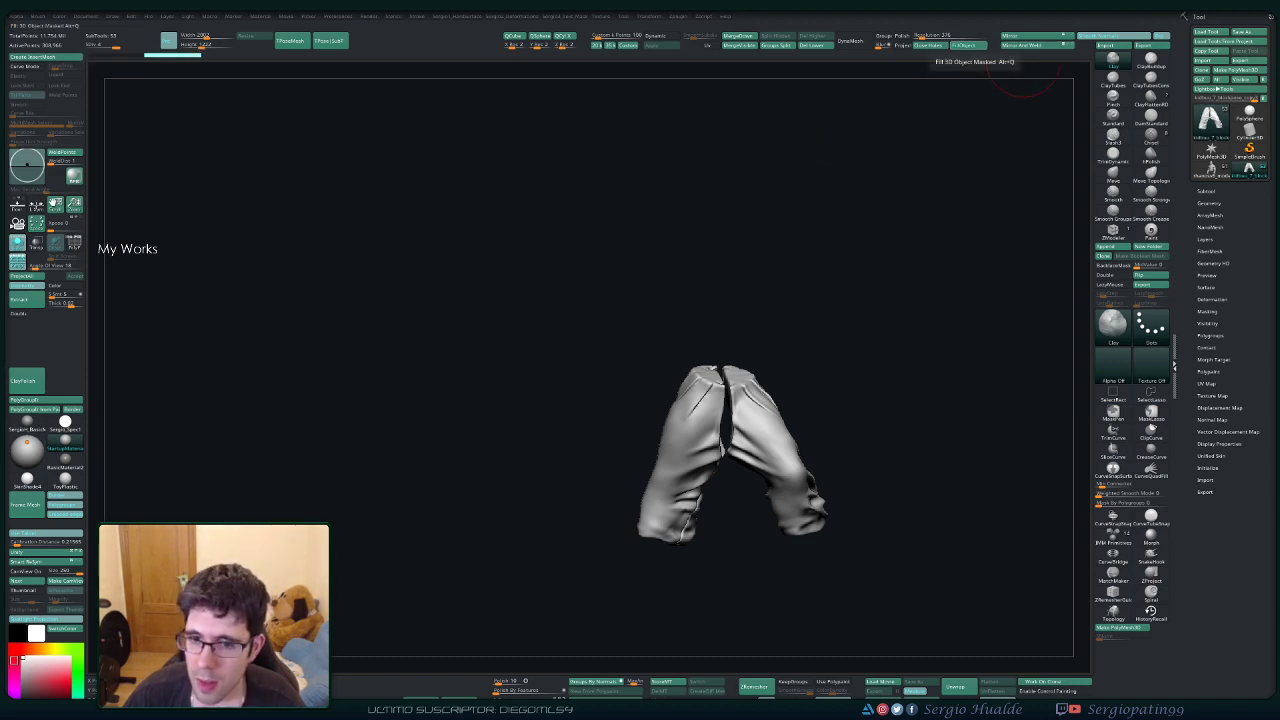
key("alt+s")
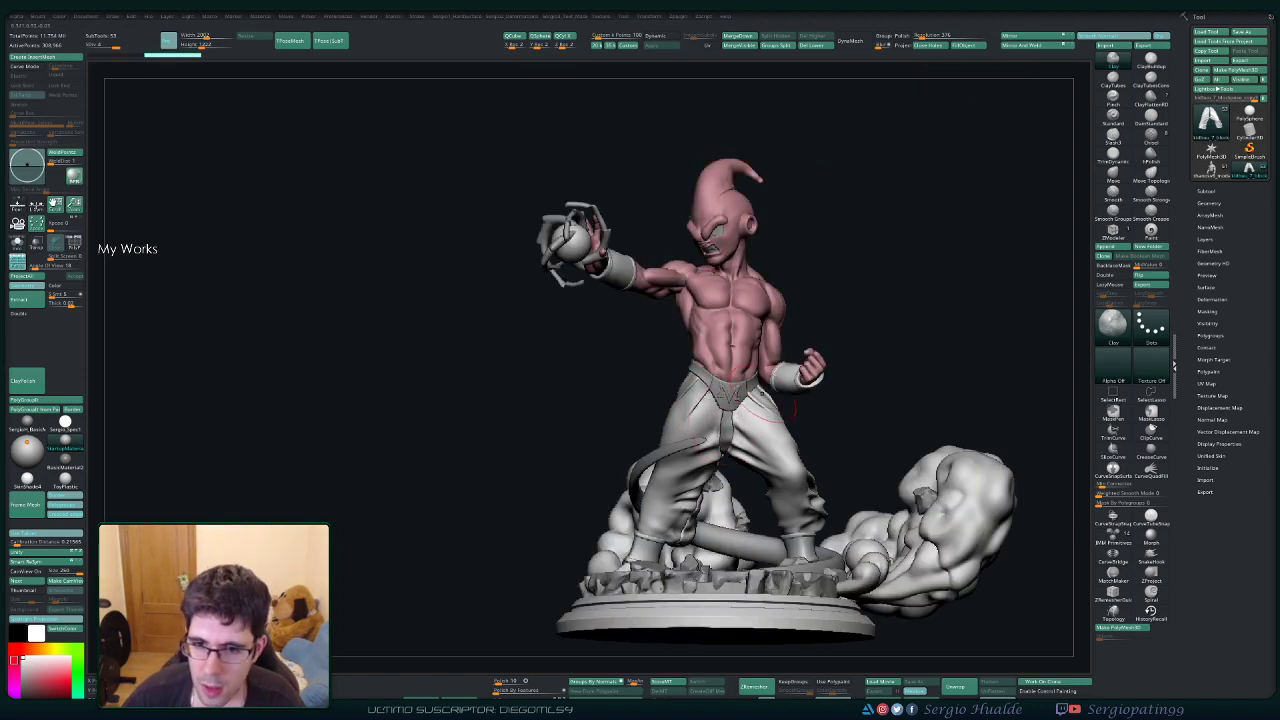
left_click(746, 396, "alt")
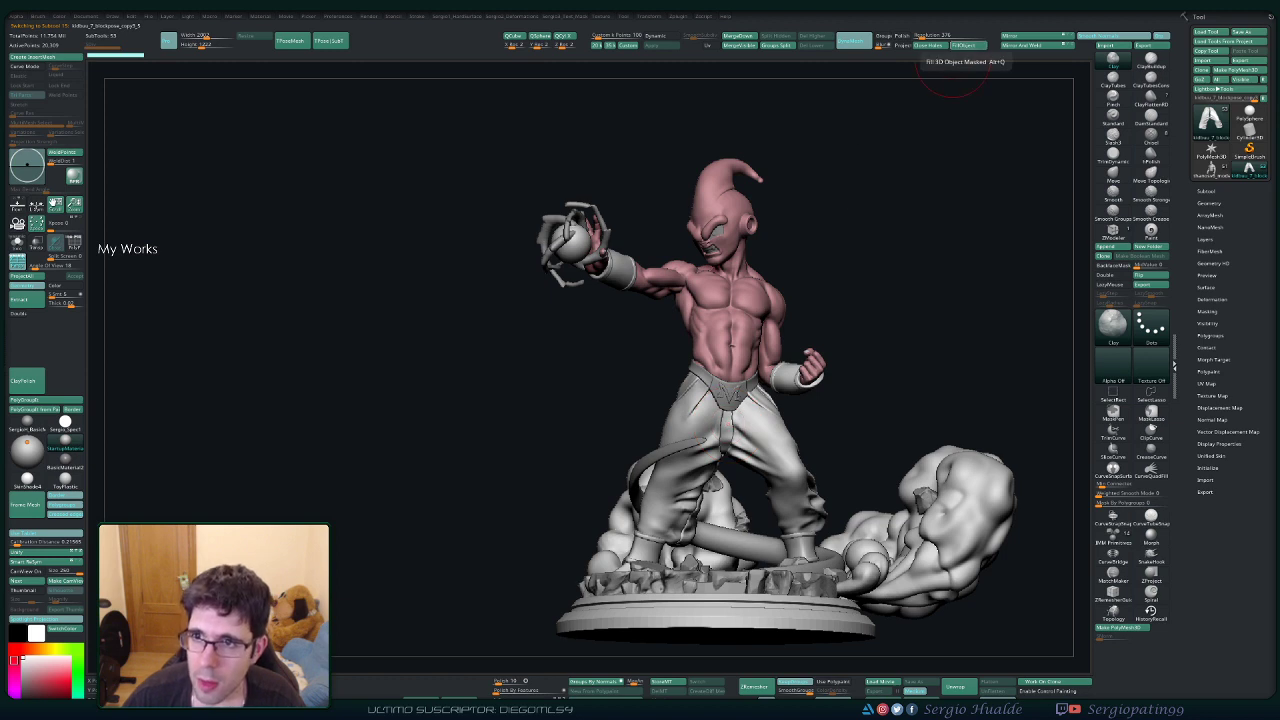
Choose black and fill the belt, wristbands and boots with it.
left_click(696, 388, "alt")
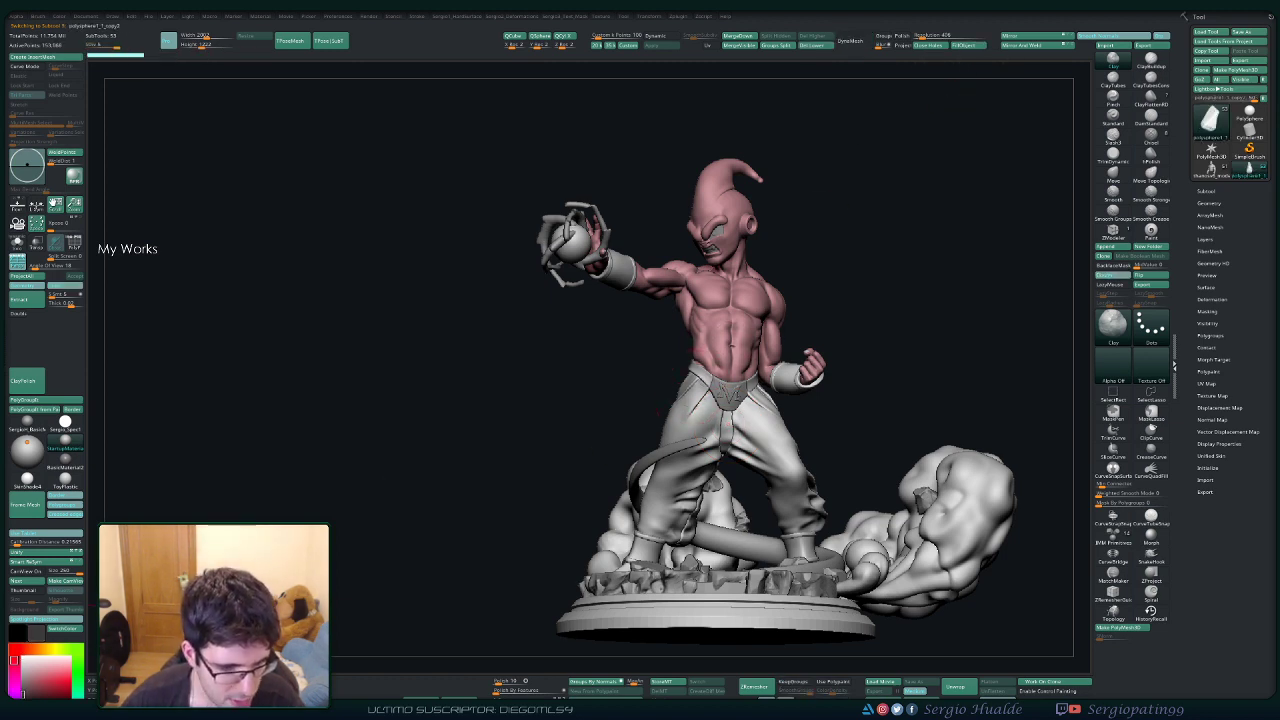
key("space")
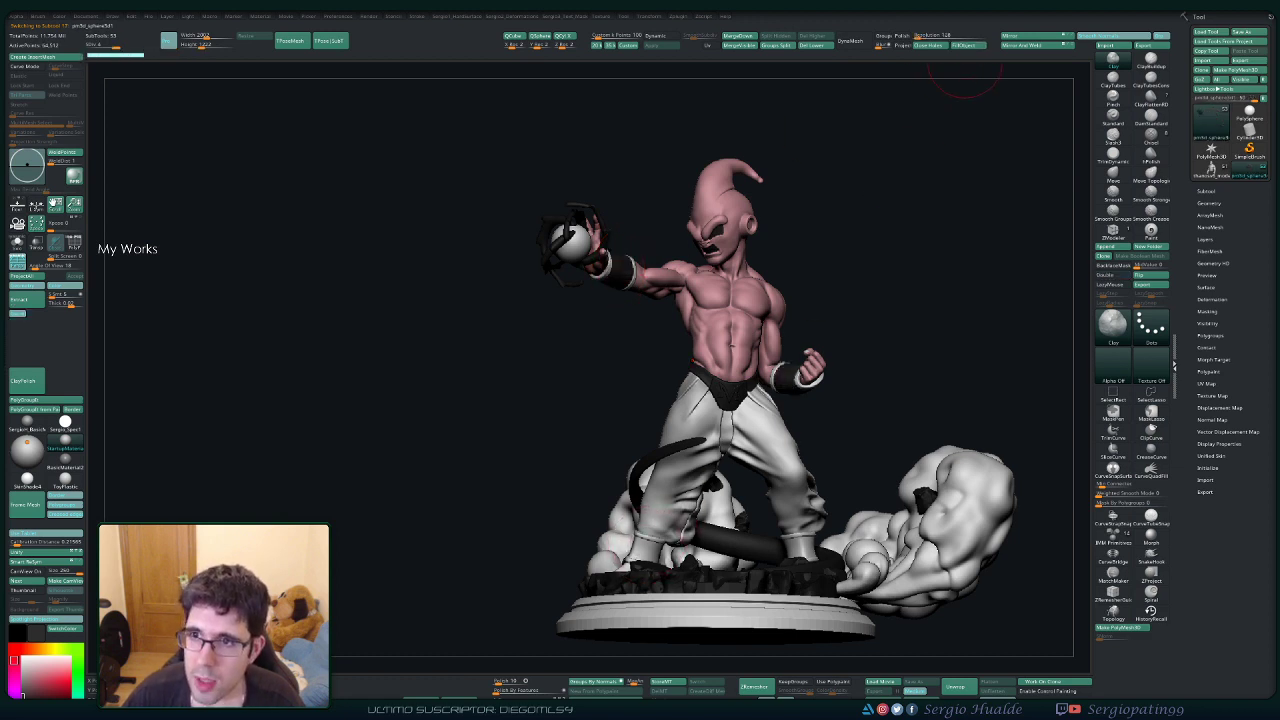
mouse_move(805, 388)
left_mouse_down("alt")
mouse_move(750, 286)
mouse_move(765, 378)
left_mouse_up("alt")
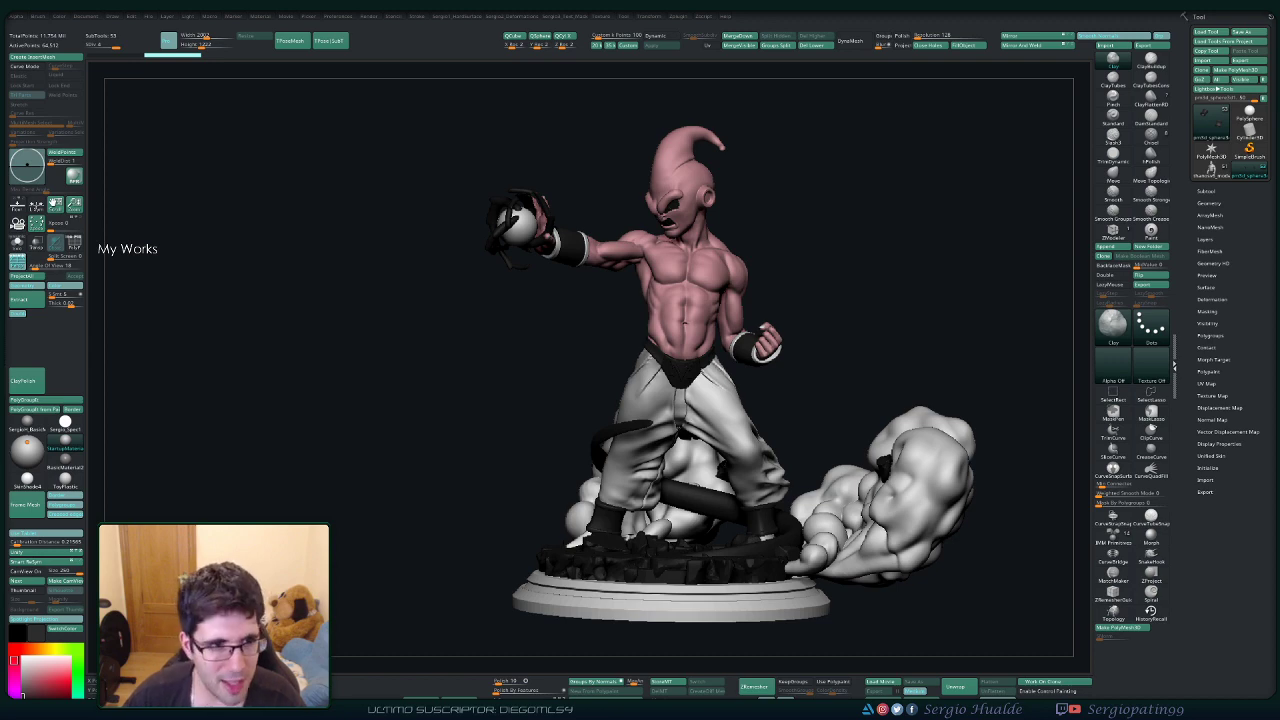
Select and isolate the eye pieces in the head, trying white as their colour.
right_click_drag(652, 250, 841, 248)
right_click_drag(693, 236, 530, 642, "alt")
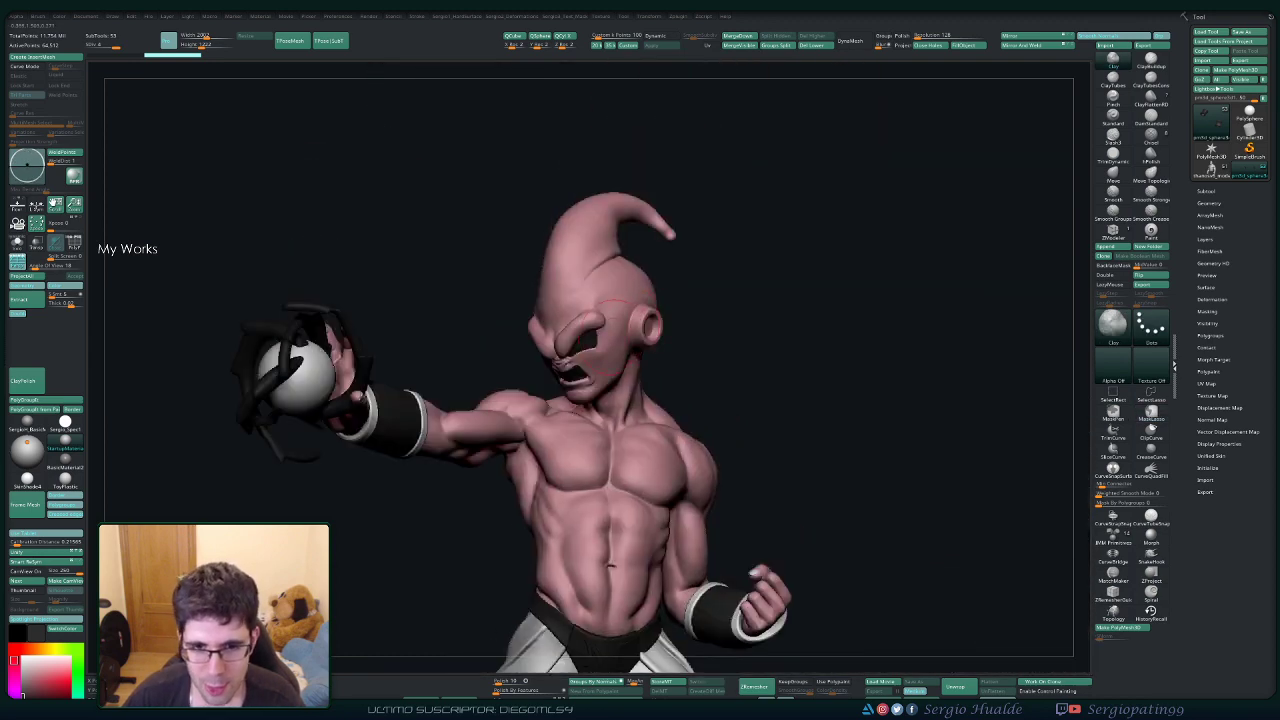
right_click_drag(614, 337, 629, 437)
left_click(602, 343, "alt")
key("alt+s")
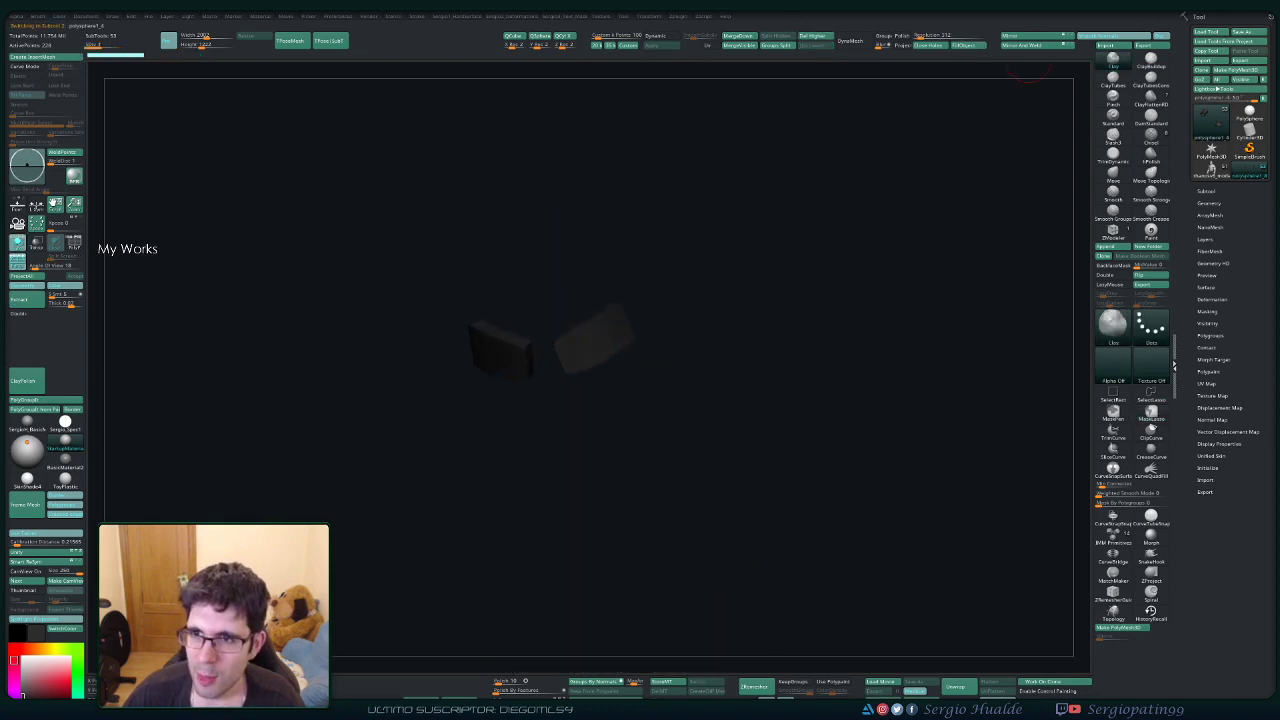
key("alt+s")
right_click(742, 333)
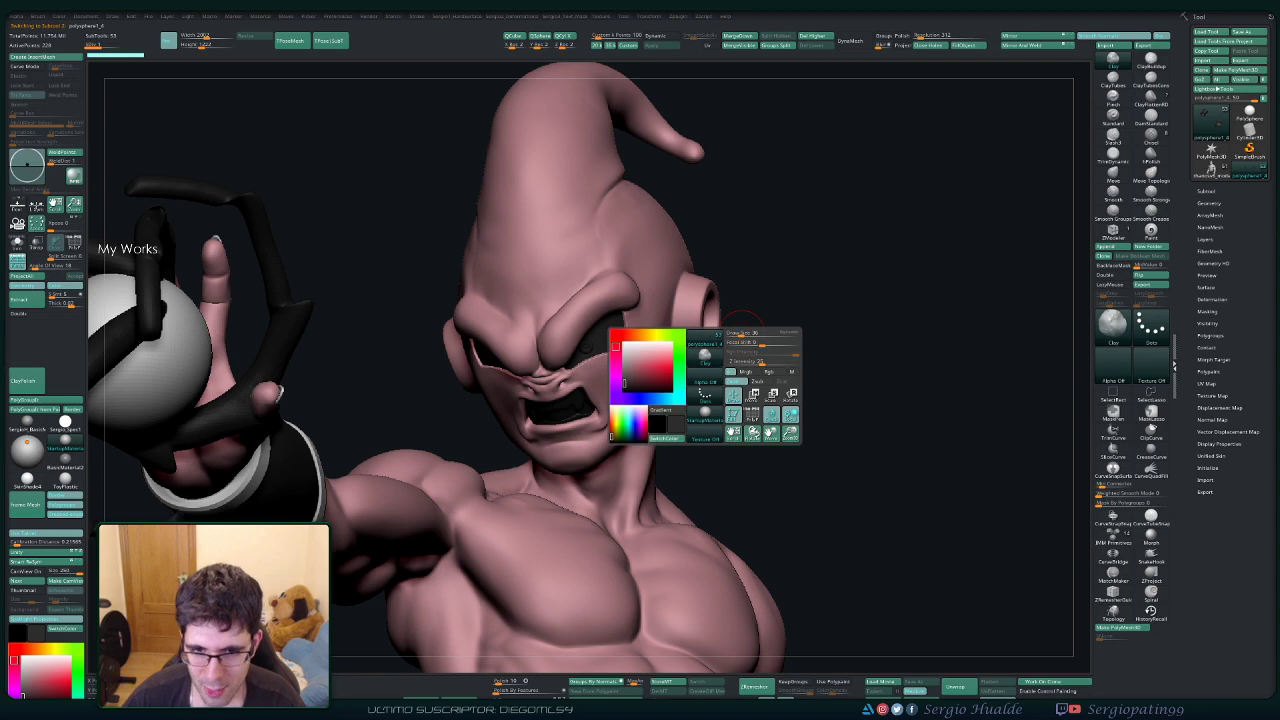
left_click_drag(632, 362, 624, 344)
right_click_drag(628, 425, 621, 343, "ctrl")
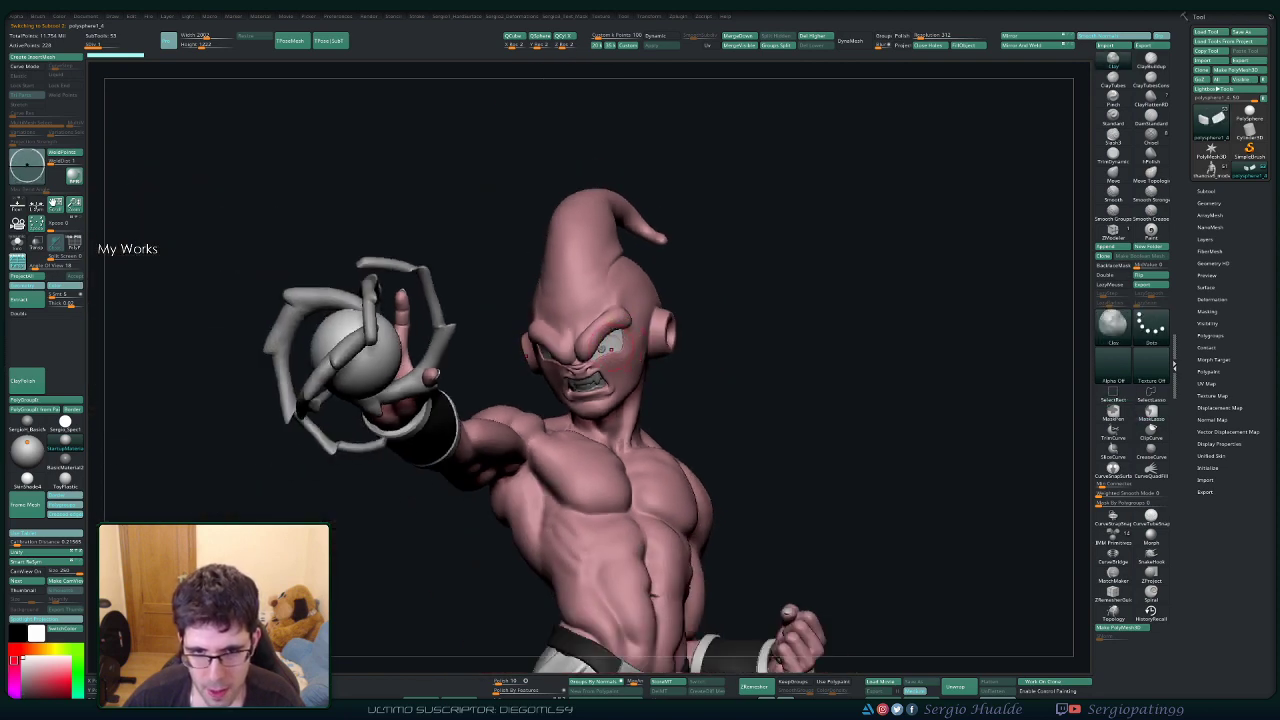
key("alt+s")
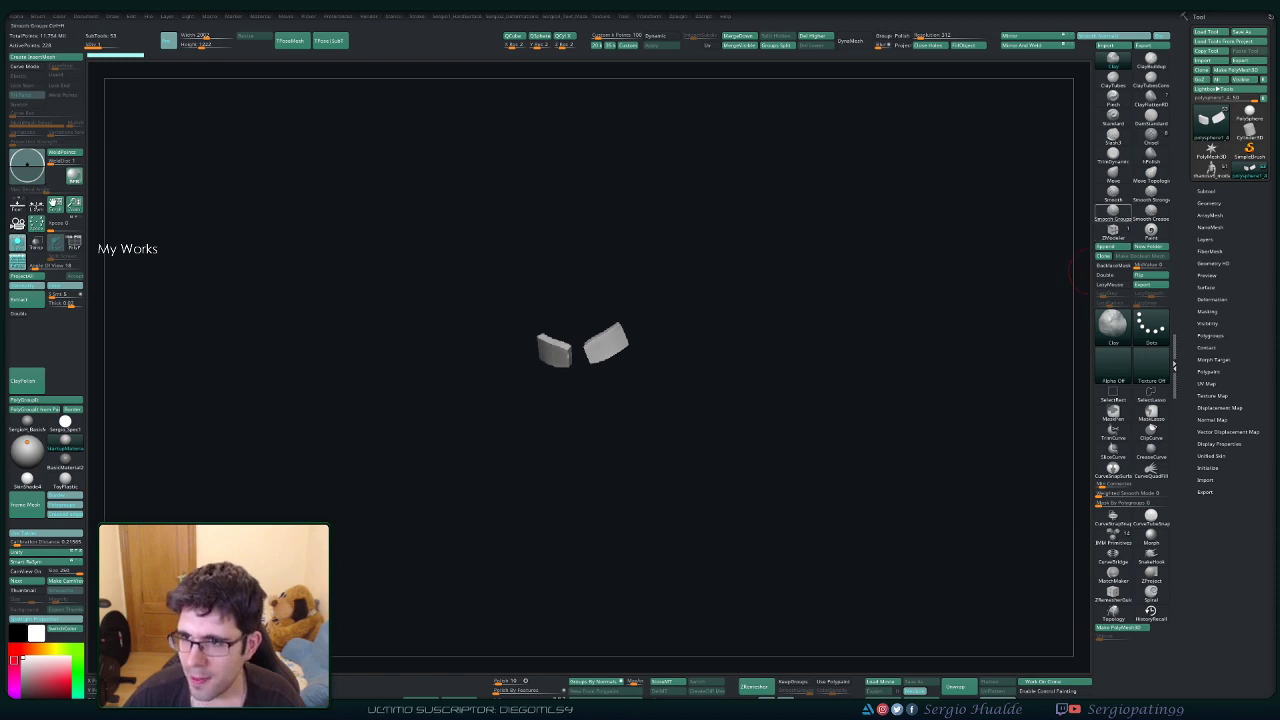
Switch to the Paint brush and fill the isolated eyes with black.
left_click(1150, 231)
key("space")
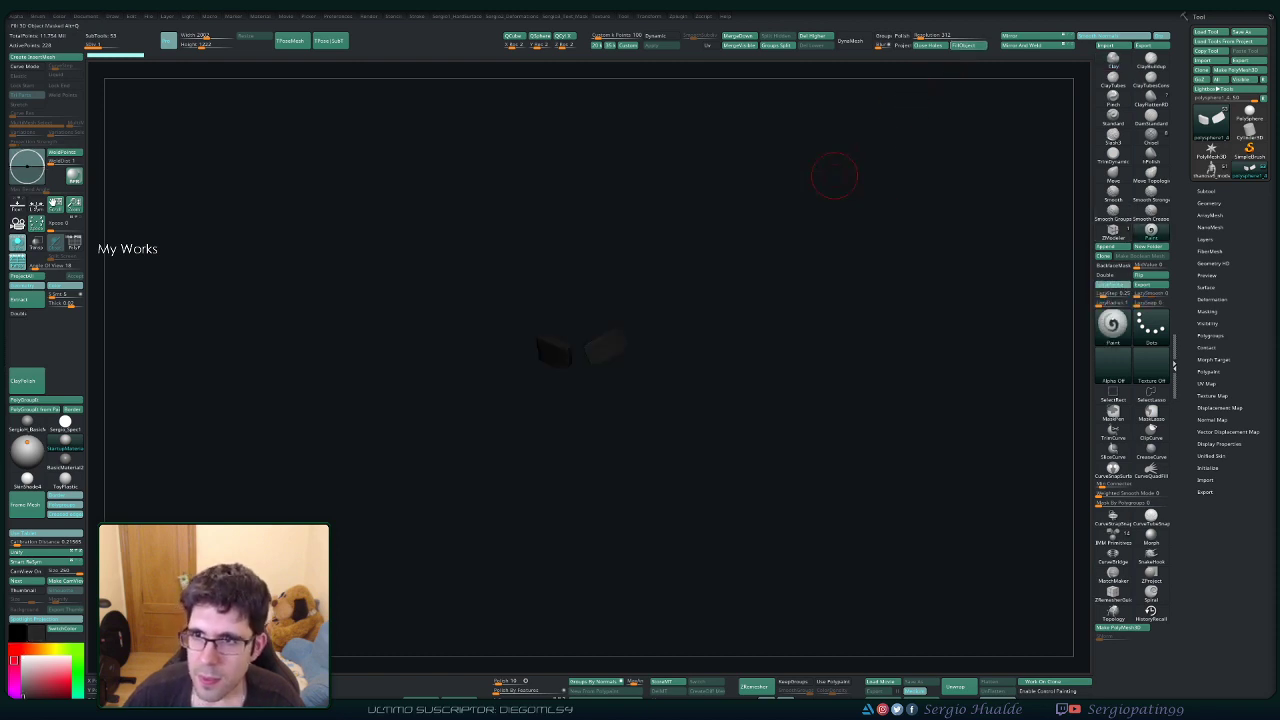
left_click(831, 177, "ctrl+shift")
right_click_drag(682, 431, 752, 292, "ctrl")
With the whole statue shown, select the belt and fill it with black.
key("space")
left_click(635, 302)
left_click_drag(635, 302, 635, 341)
left_click(628, 419, "alt")
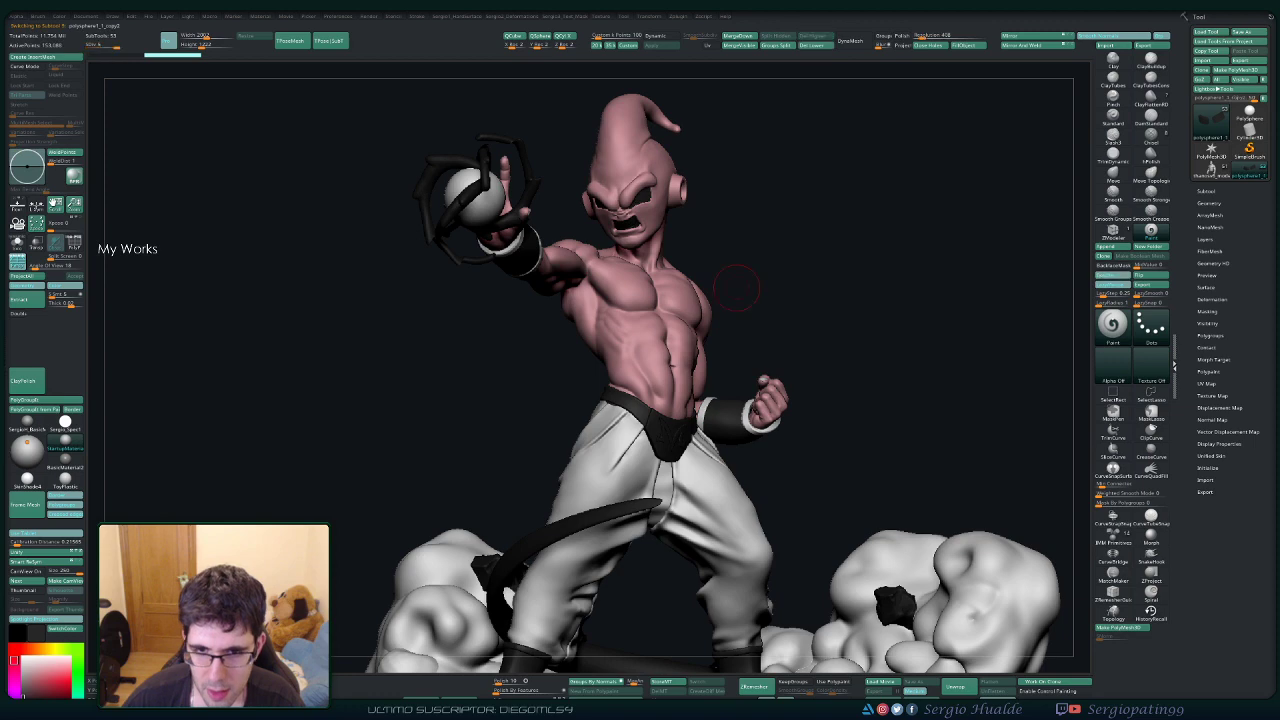
left_click(968, 46)
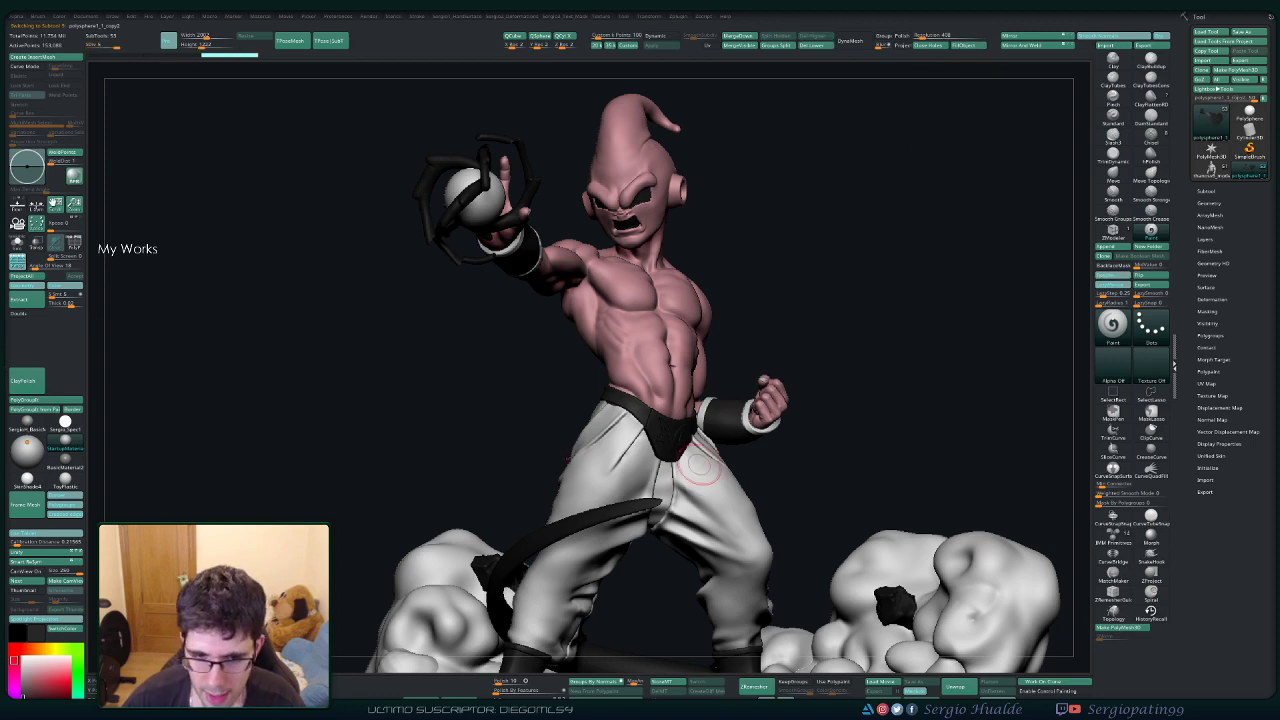
Reset the current colour to white (255, 255, 255) and check the statue for parts still uncoloured.
right_click_drag(692, 463, 732, 278, "alt")
left_click(745, 285, "alt")
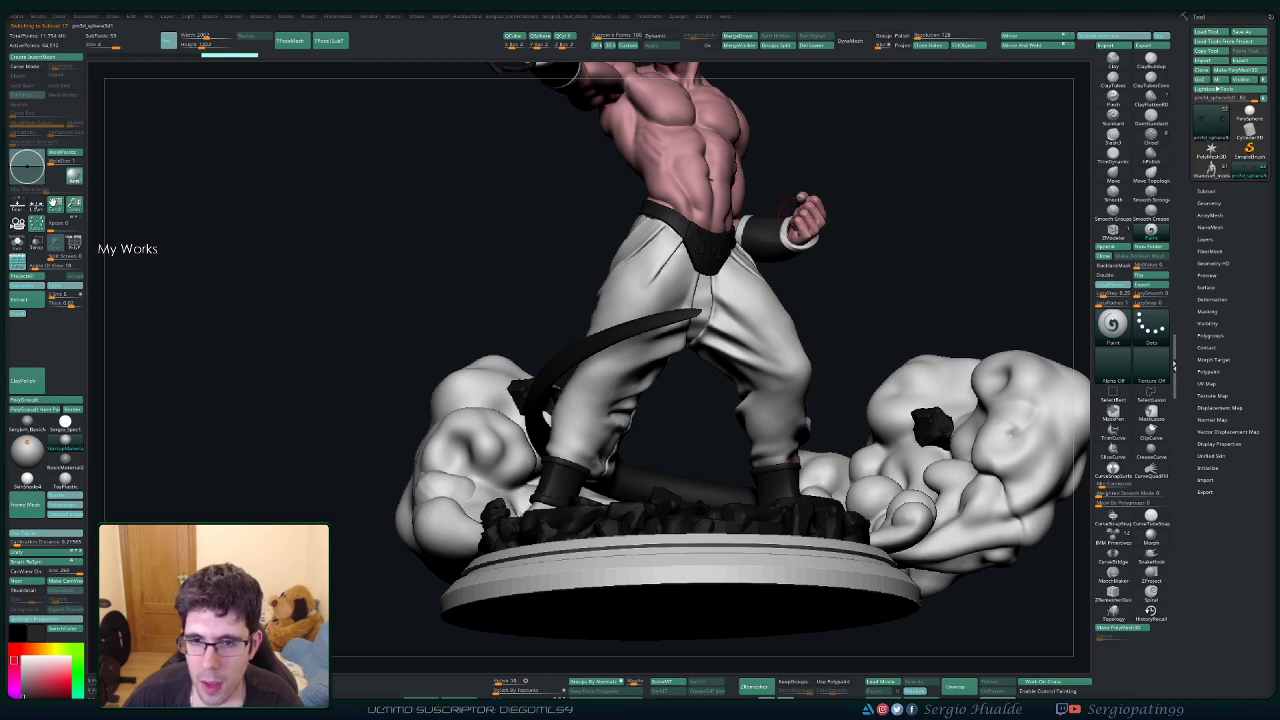
key("space")
left_click_drag(510, 338, 499, 326)
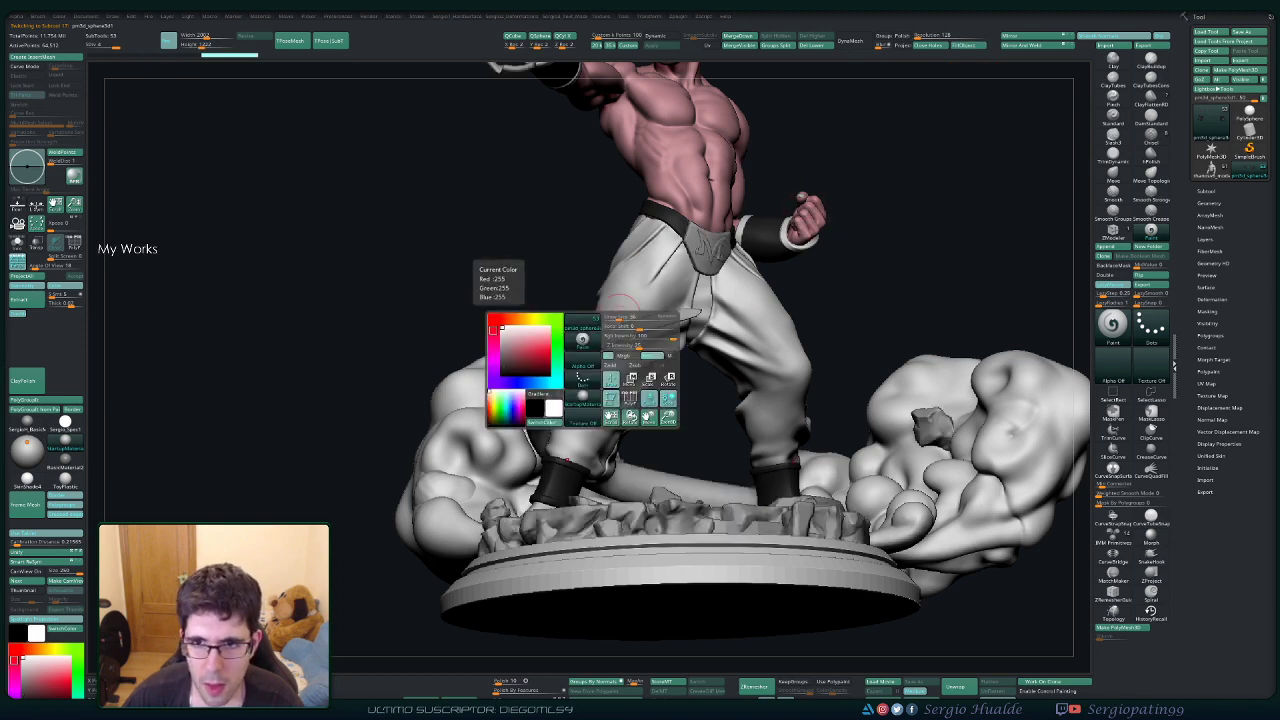
right_click_drag(668, 261, 742, 340)
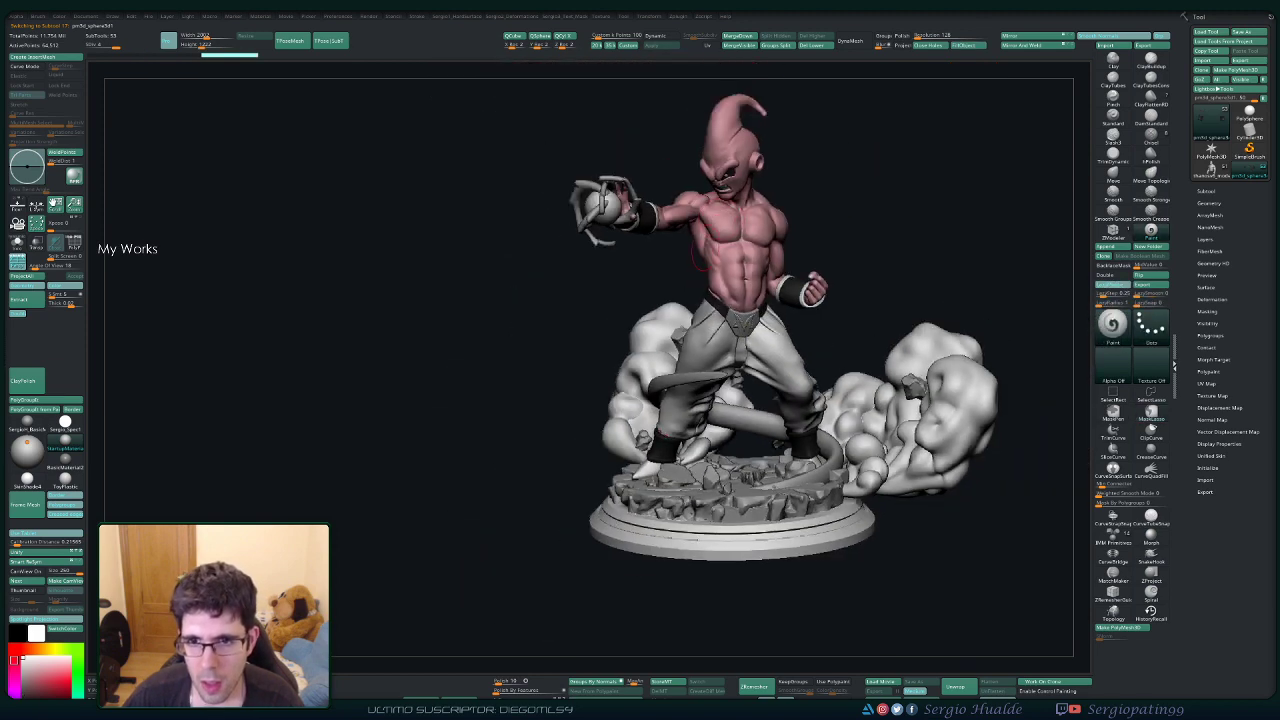
right_click_drag(702, 255, 850, 208)
mouse_move(741, 307)
right_mouse_down("alt")
mouse_move(711, 262)
mouse_move(647, 323)
mouse_move(790, 190)
right_mouse_up("alt")
right_click_drag(790, 190, 715, 312, "alt")
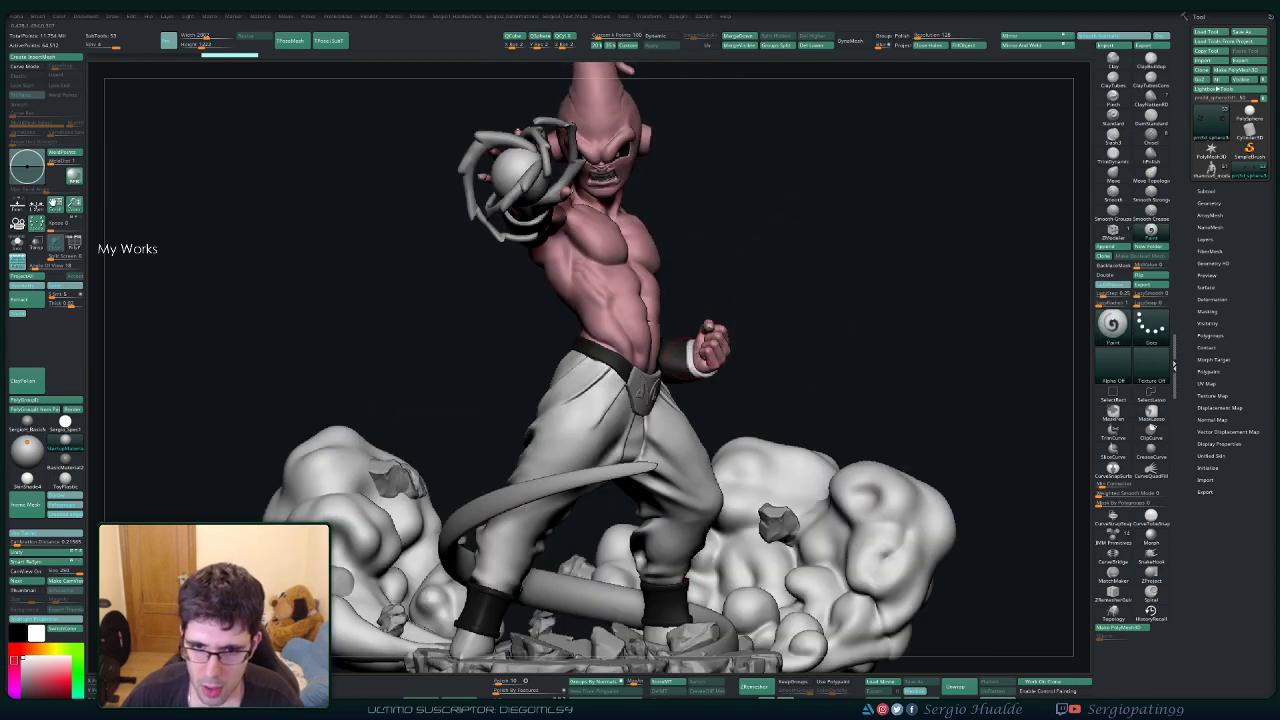
Isolate the wristband trims and fill them with golden yellow, and give the belt buckle the same colour.
key("alt+s")
right_click_drag(685, 352, 697, 365, "ctrl")
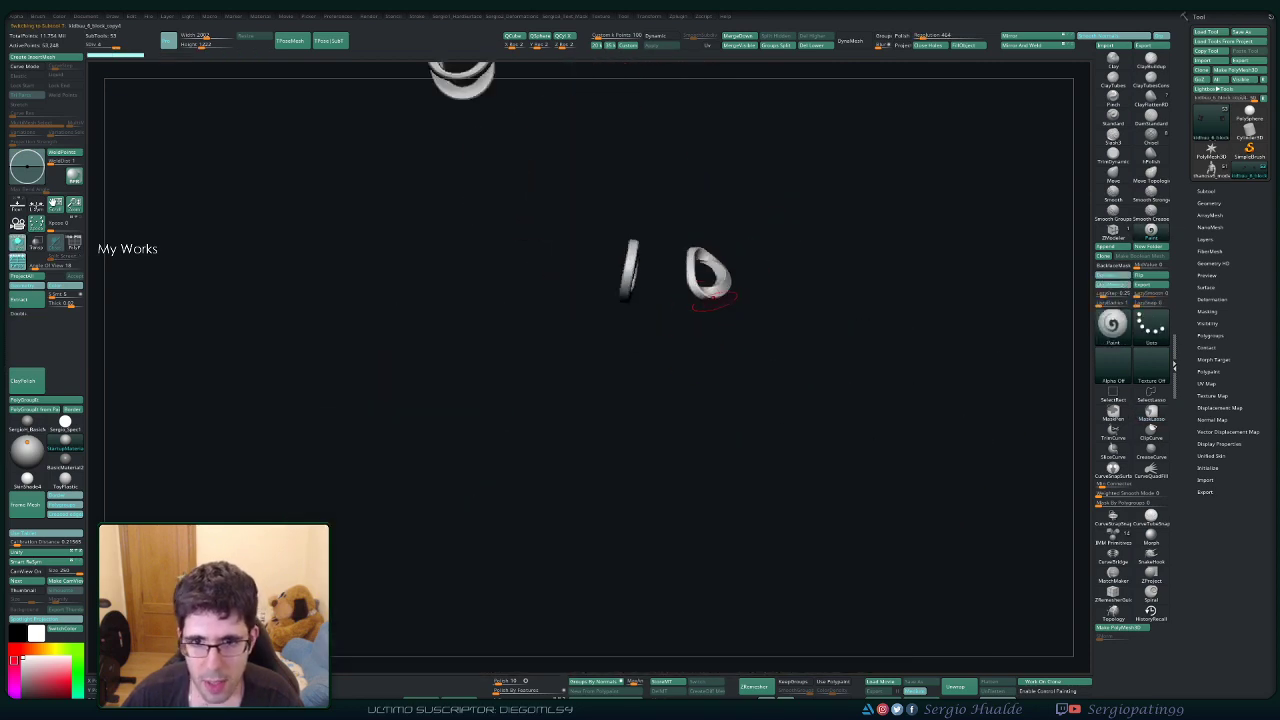
key("space")
mouse_move(627, 317)
left_mouse_down()
mouse_move(616, 317)
mouse_move(624, 343)
left_mouse_up()
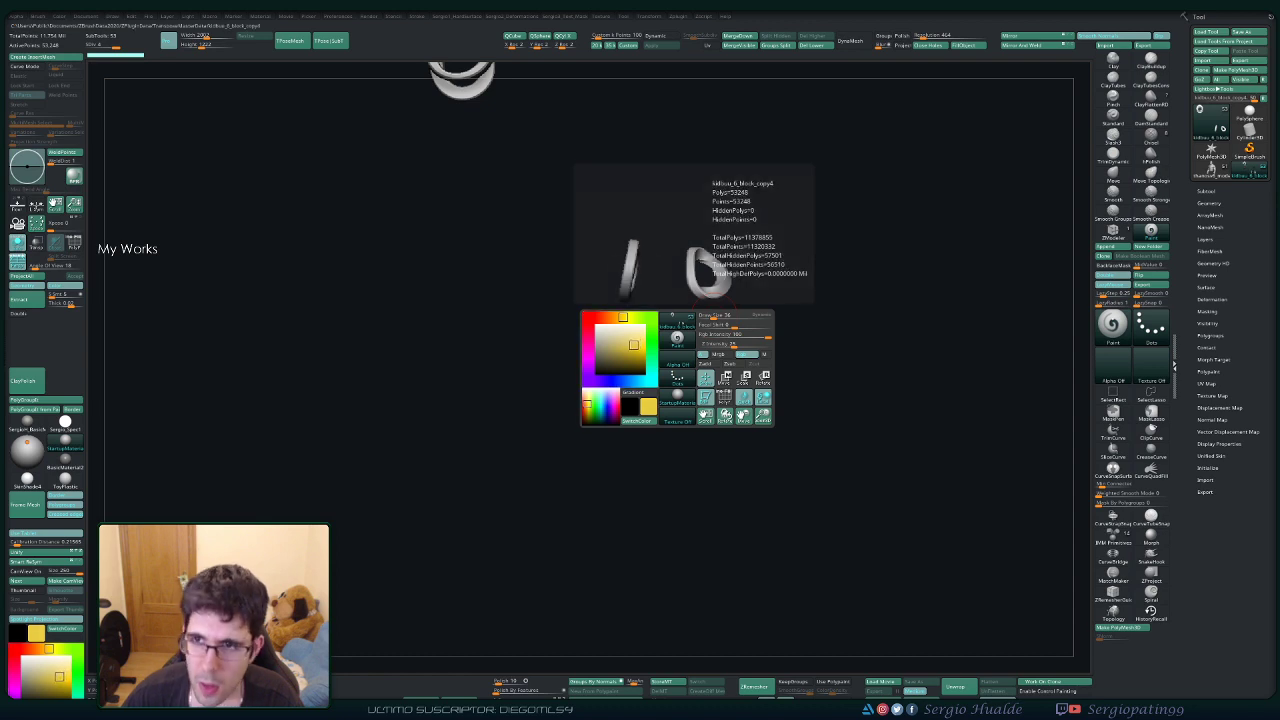
left_click(965, 45)
key("alt+s")
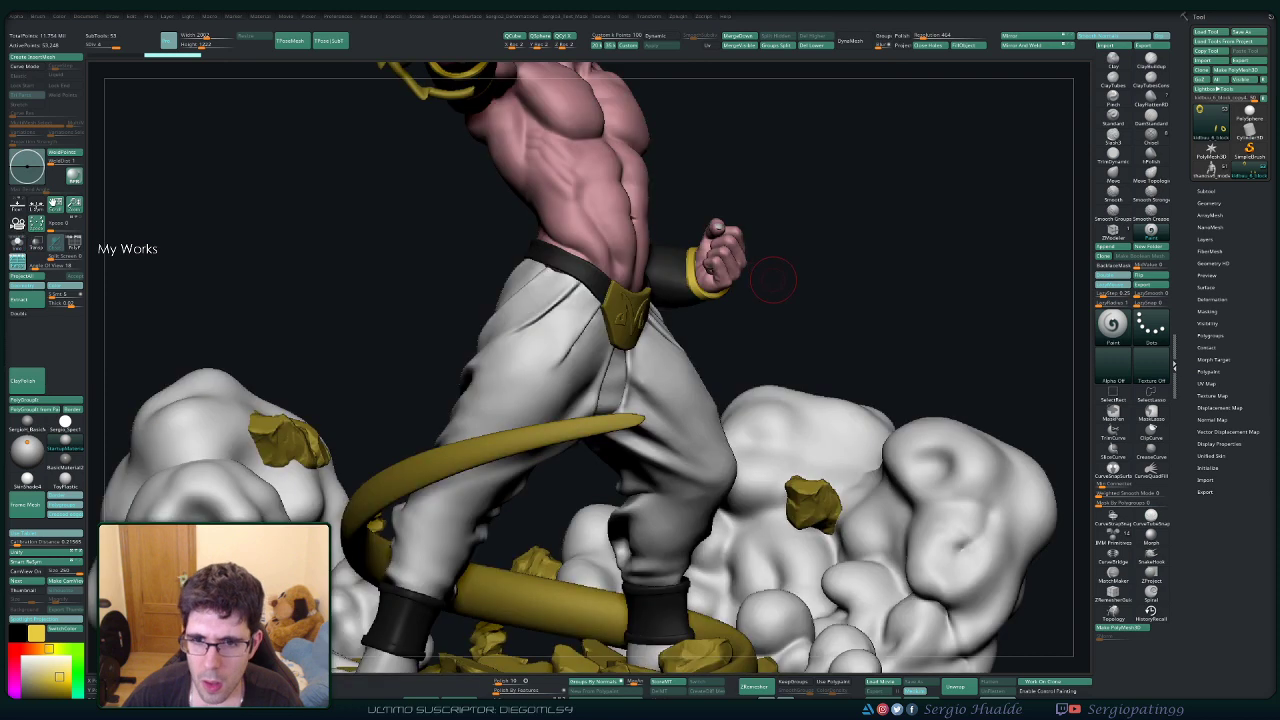
left_click_drag(746, 296, 690, 300)
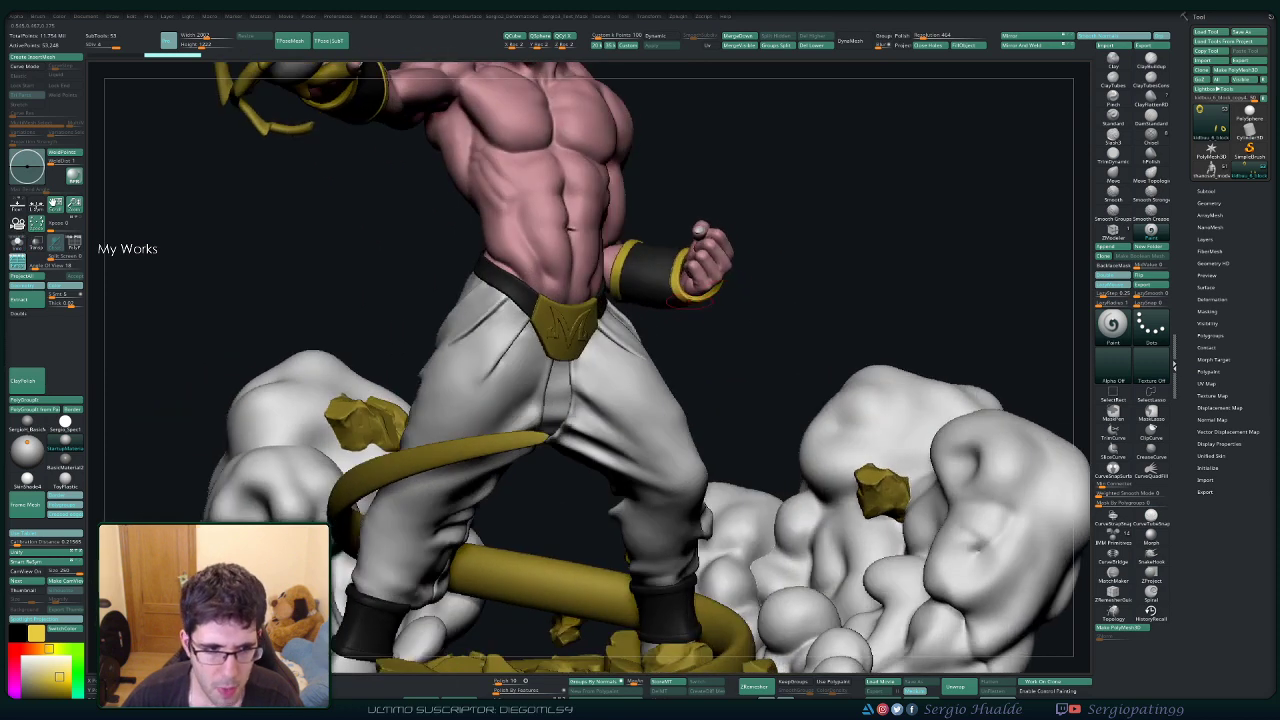
left_click(567, 326, "alt")
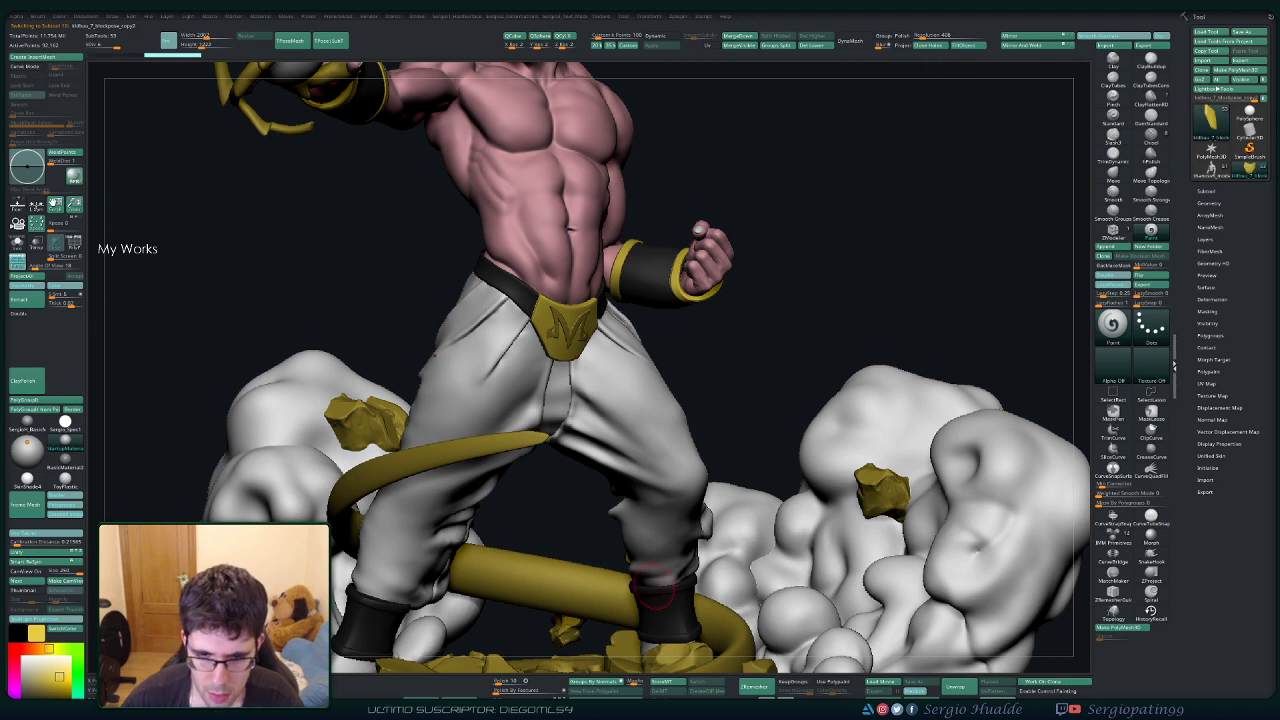
Isolate the boots, leave only their upper and lower edge bands visible, and fill these with golden yellow.
key("alt+s")
right_click_drag(658, 590, 766, 377, "alt")
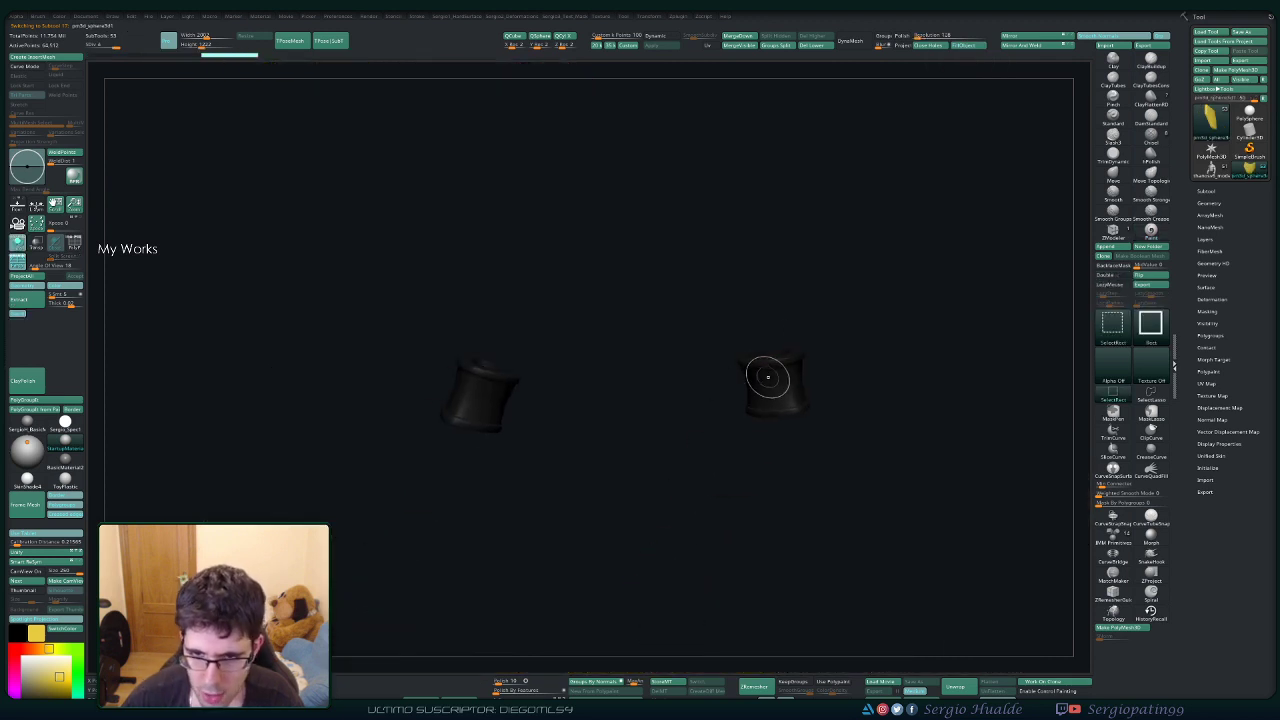
left_click(768, 377, "ctrl+shift")
left_click_drag(881, 349, 886, 305, "ctrl+shift")
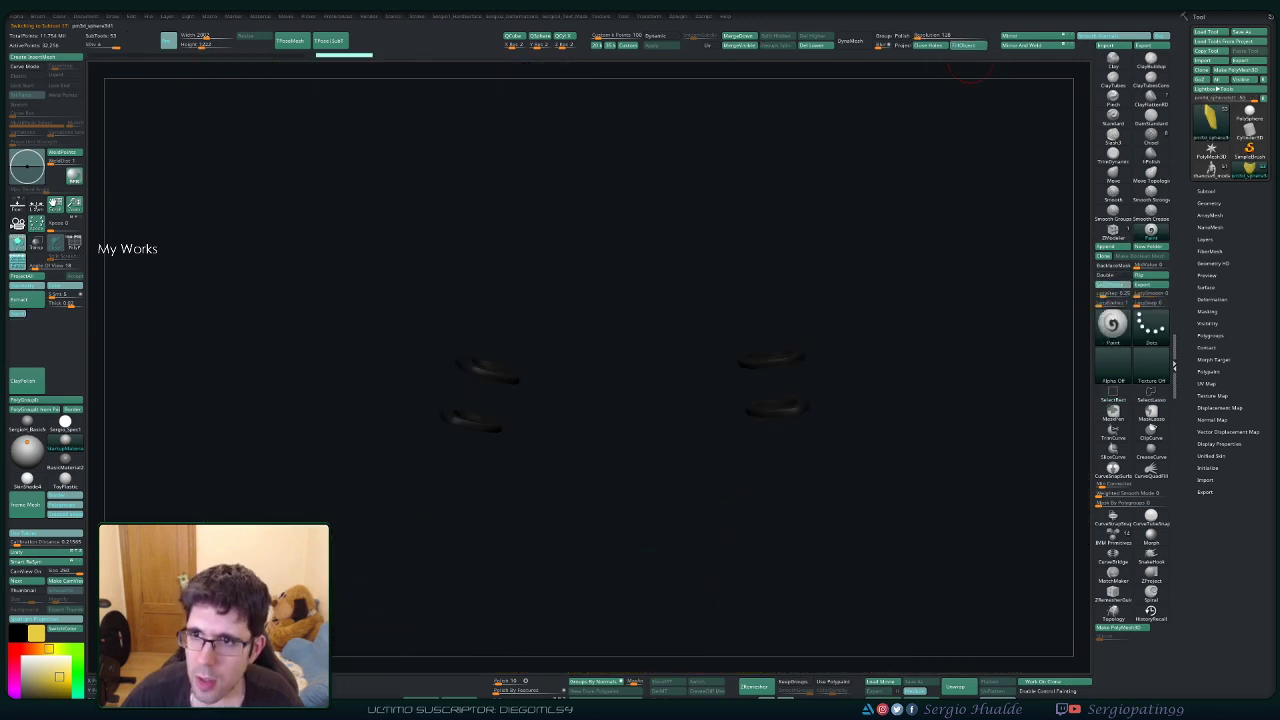
left_click(968, 46)
left_click(903, 140, "ctrl+shift")
key("alt+s")
mouse_move(800, 237)
right_mouse_down("alt")
mouse_move(757, 400)
mouse_move(831, 246)
mouse_move(707, 289)
right_mouse_up("alt")
right_click_drag(695, 222, 692, 260, "ctrl")
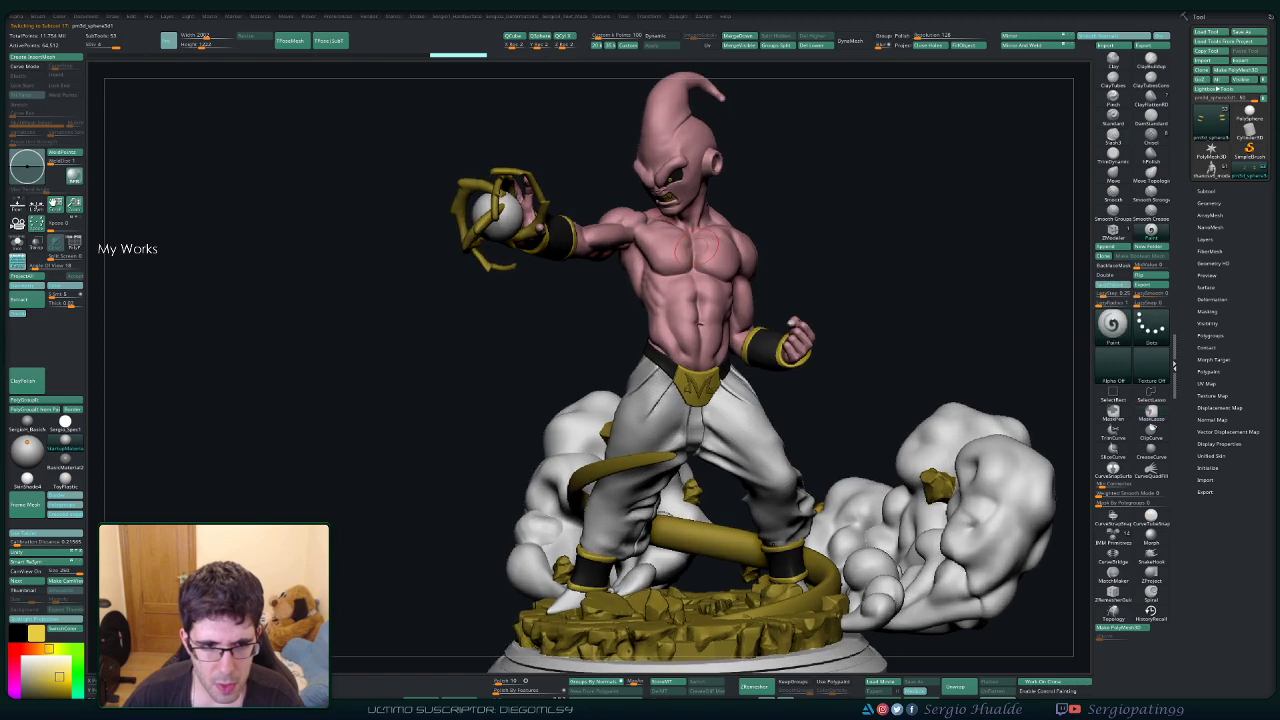
Select and isolate the M emblem on the belt buckle and fill it with black.
mouse_move(701, 323)
right_mouse_down("alt")
mouse_move(720, 234)
mouse_move(706, 272)
right_mouse_up("alt")
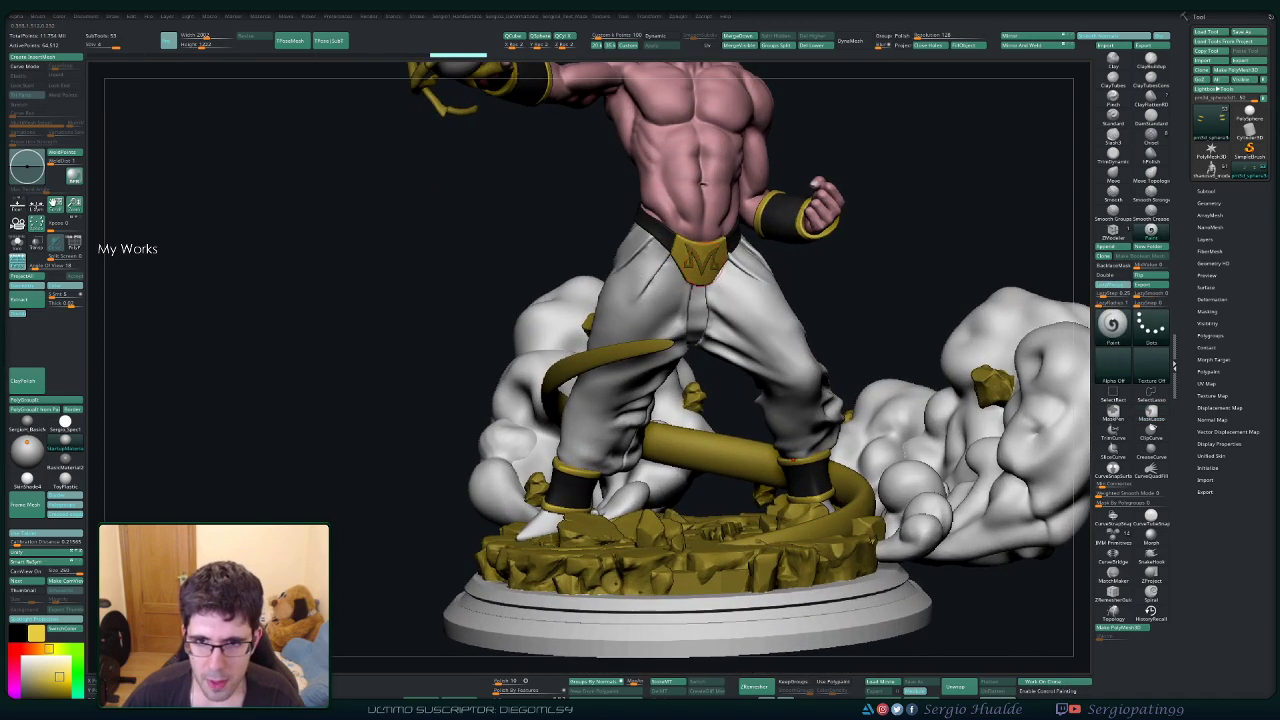
left_click(706, 264, "alt")
key("shift+s")
key("space")
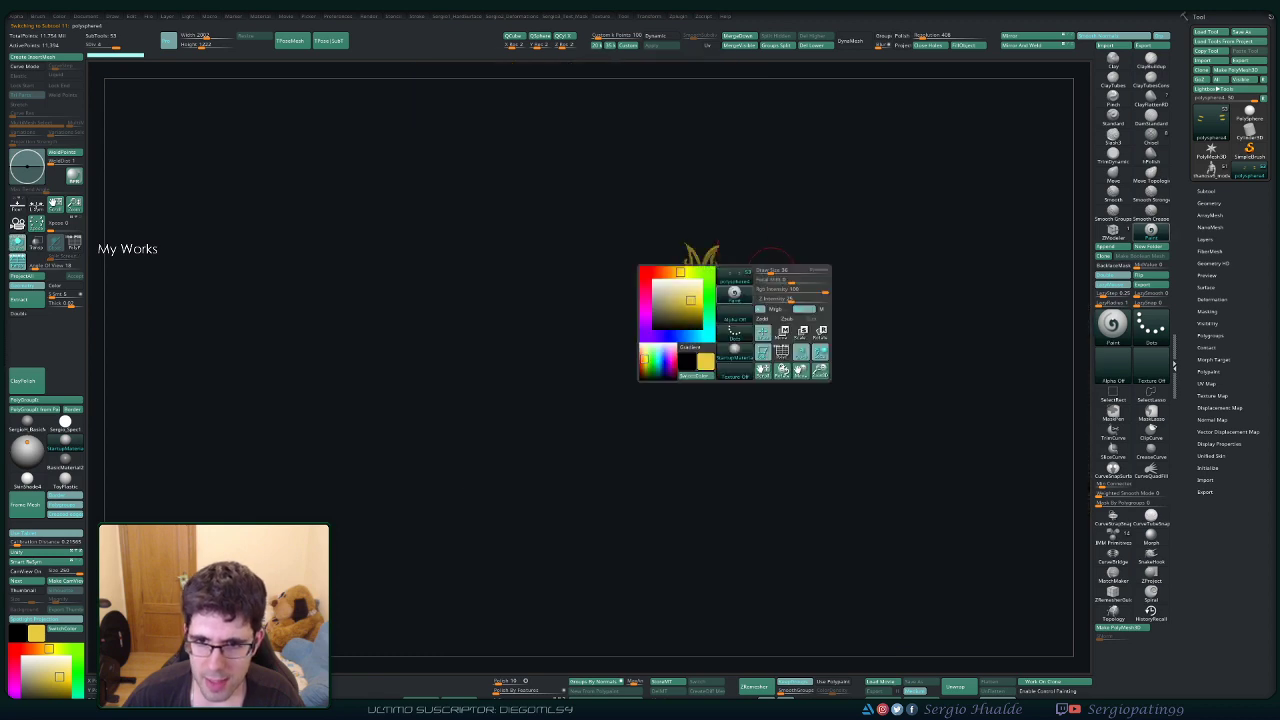
left_click(660, 314)
left_click_drag(660, 314, 652, 330)
left_click(967, 45)
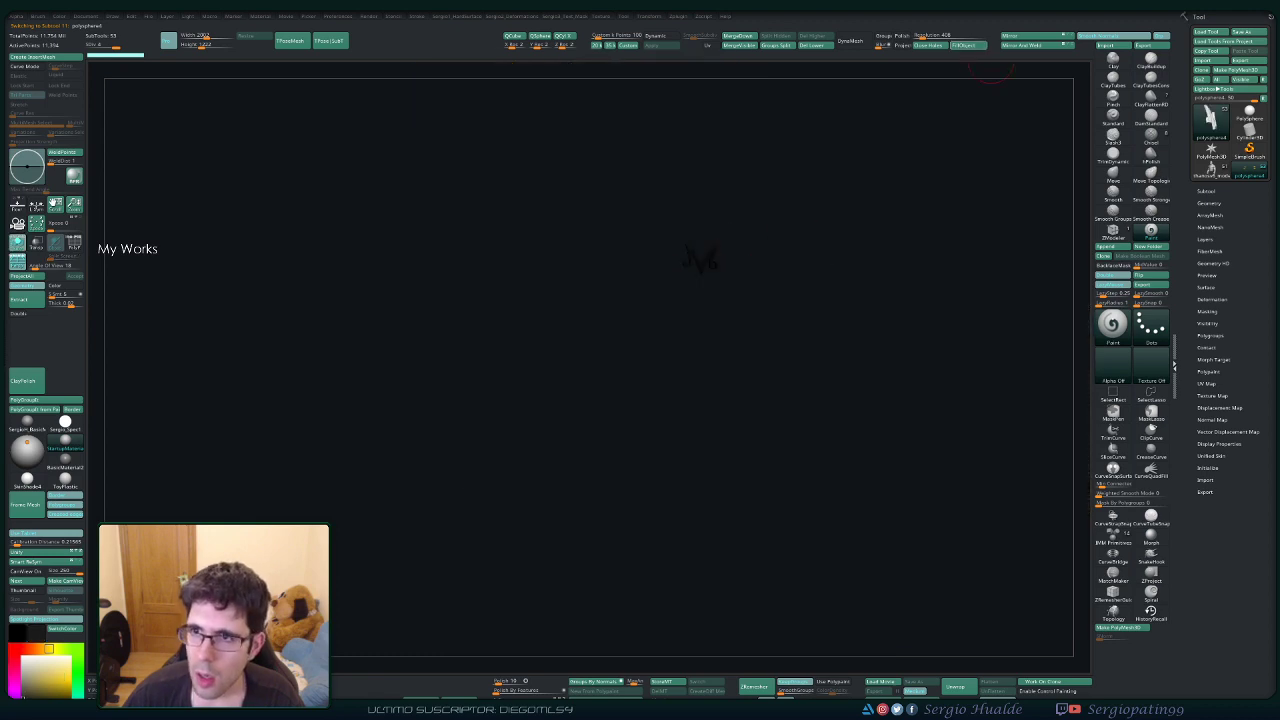
key("shift+s")
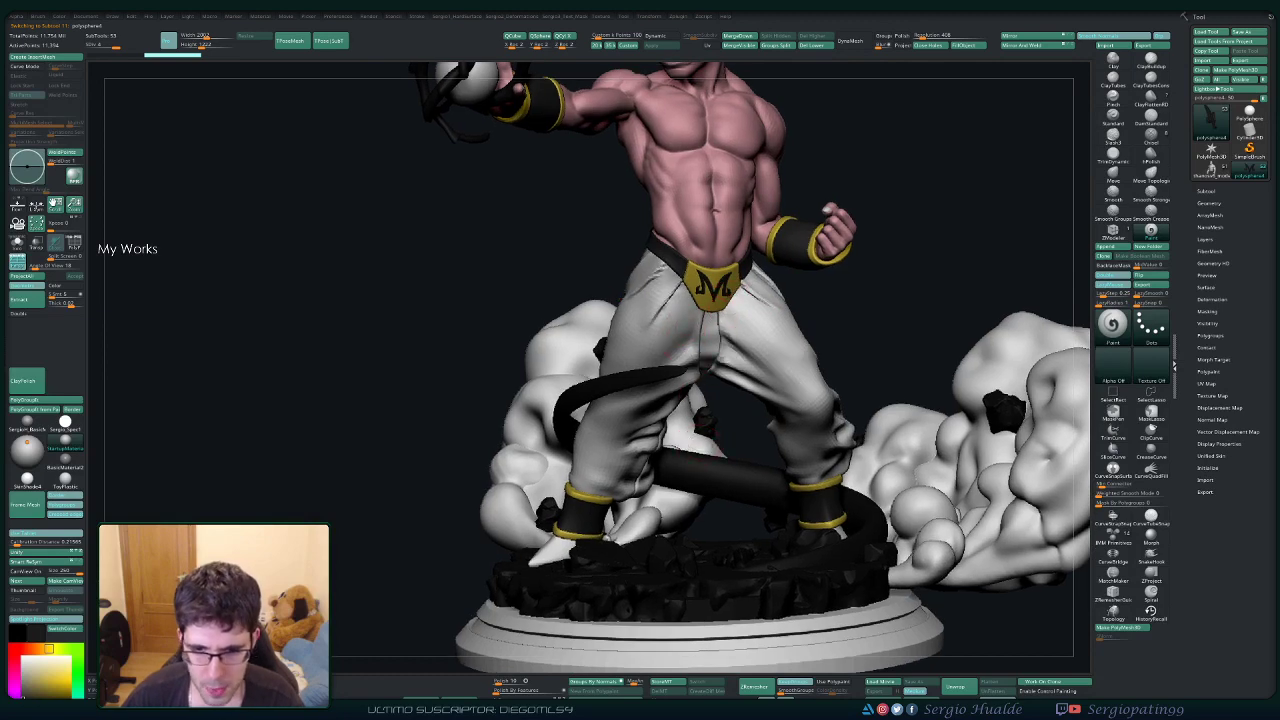
Examine the rocky base and the whole figure for parts still uncoloured, aborting the automatic save.
right_click_drag(650, 526, 646, 381, "alt")
key("shift+s")
right_click_drag(814, 286, 766, 349)
key("shift+s")
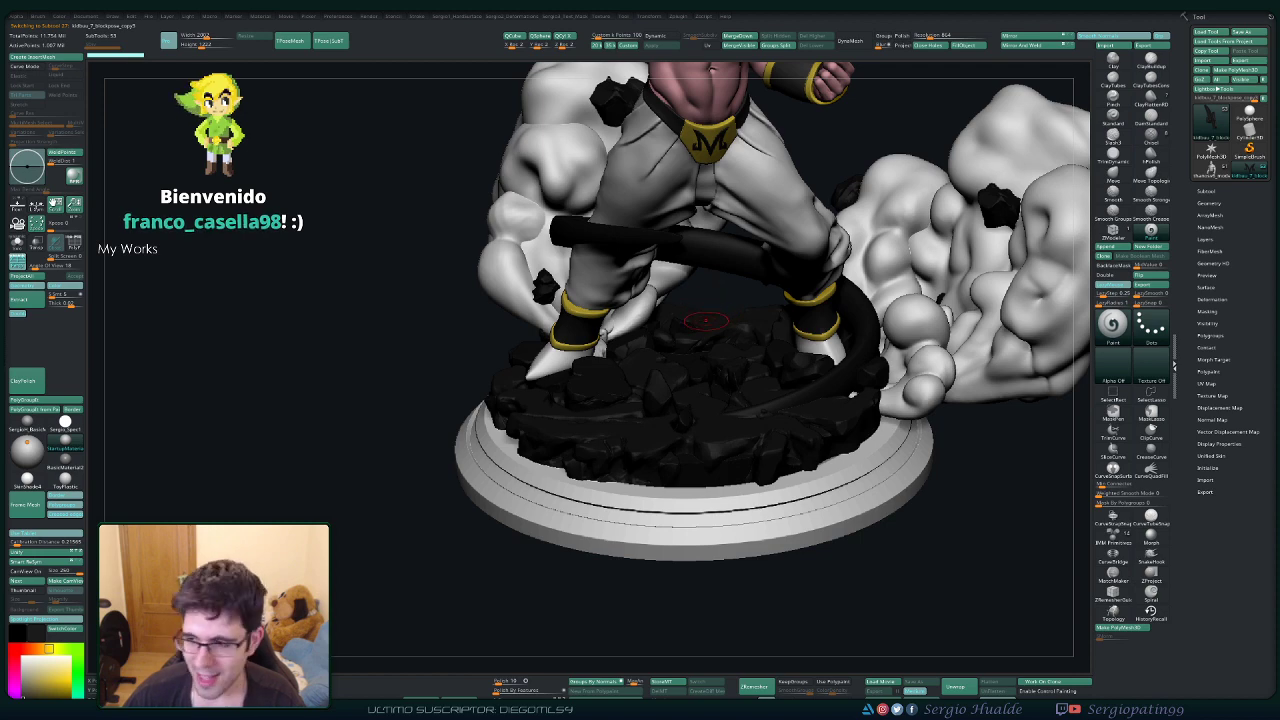
right_click_drag(713, 312, 815, 440, "ctrl")
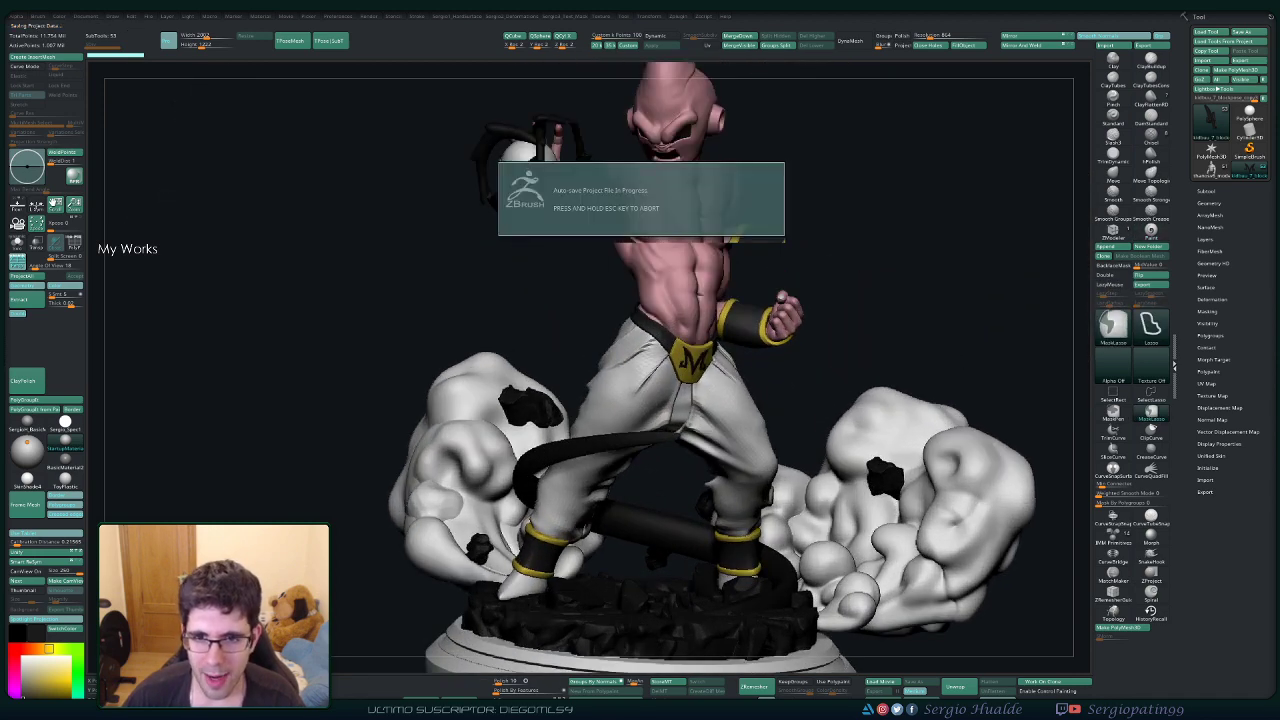
key("Escape")
right_click_drag(790, 120, 731, 440, "ctrl")
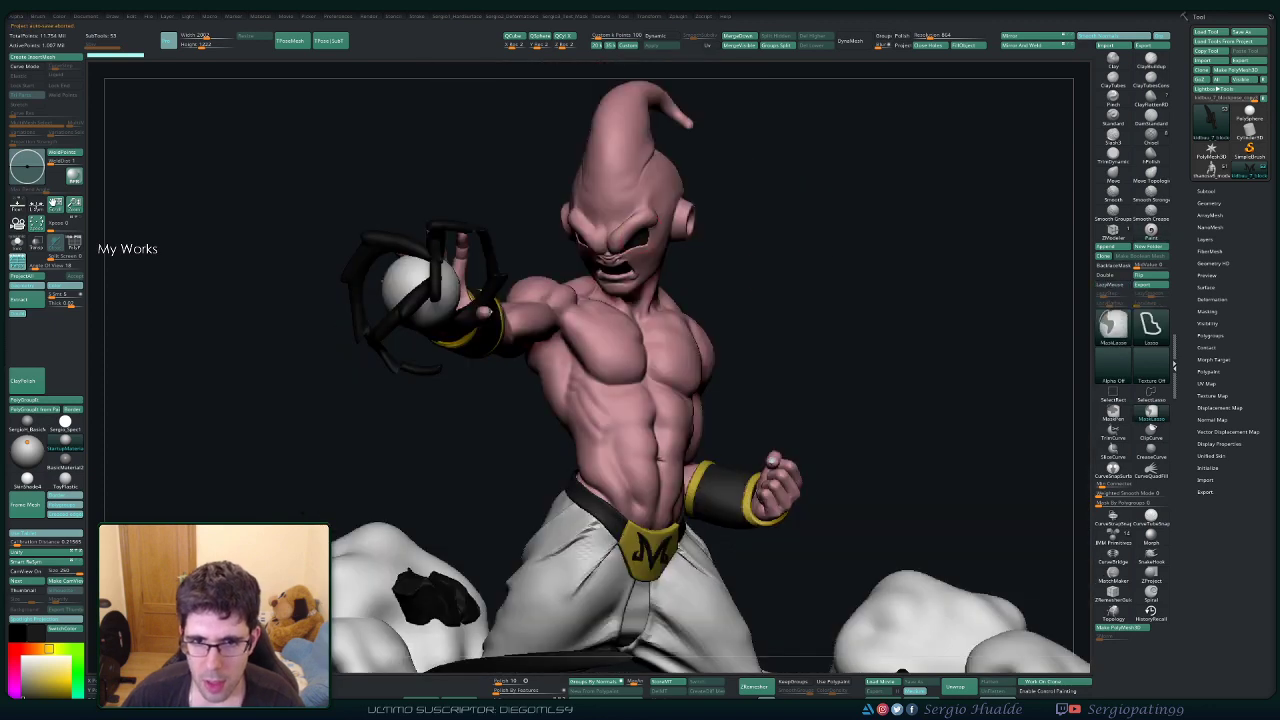
right_click_drag(680, 120, 587, 519, "ctrl")
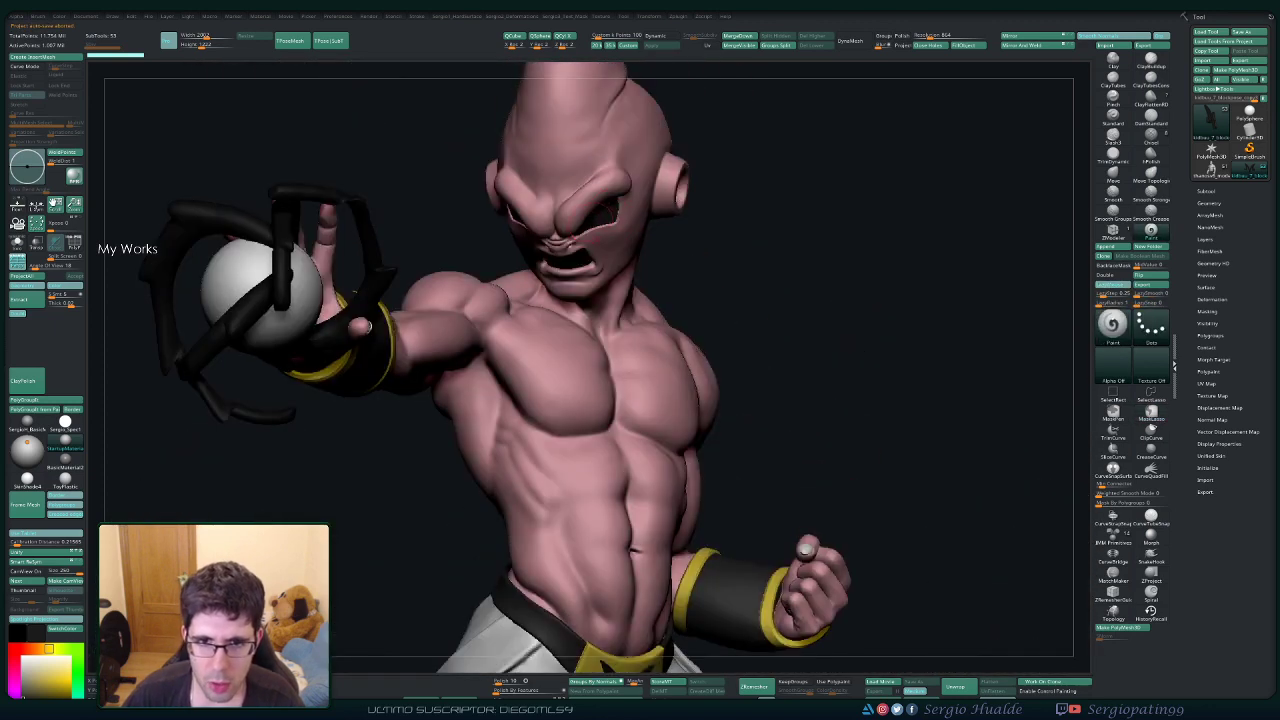
Select and isolate the eyeballs in the head and fill them with a pure red.
left_click(592, 222, "alt")
key("alt+s")
right_click_drag(582, 207, 637, 331, "ctrl")
right_click_drag(637, 331, 680, 468, "ctrl")
key("space")
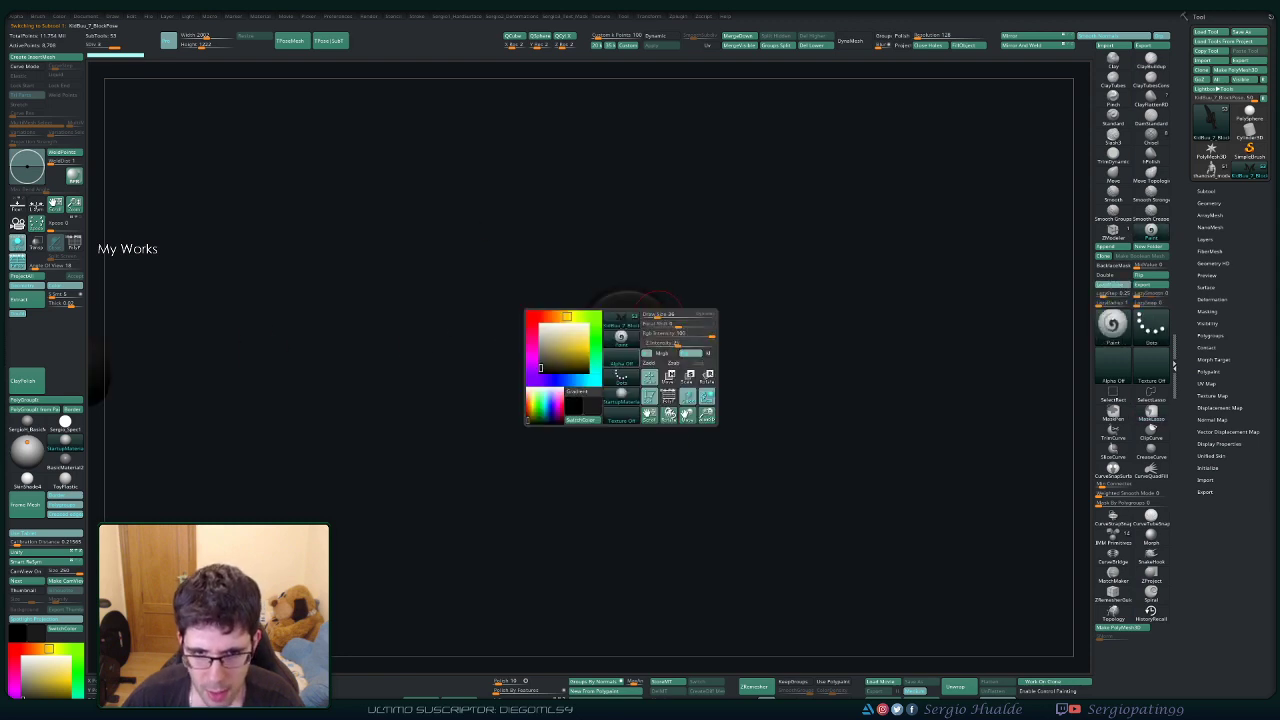
left_click(532, 317)
left_click(587, 349)
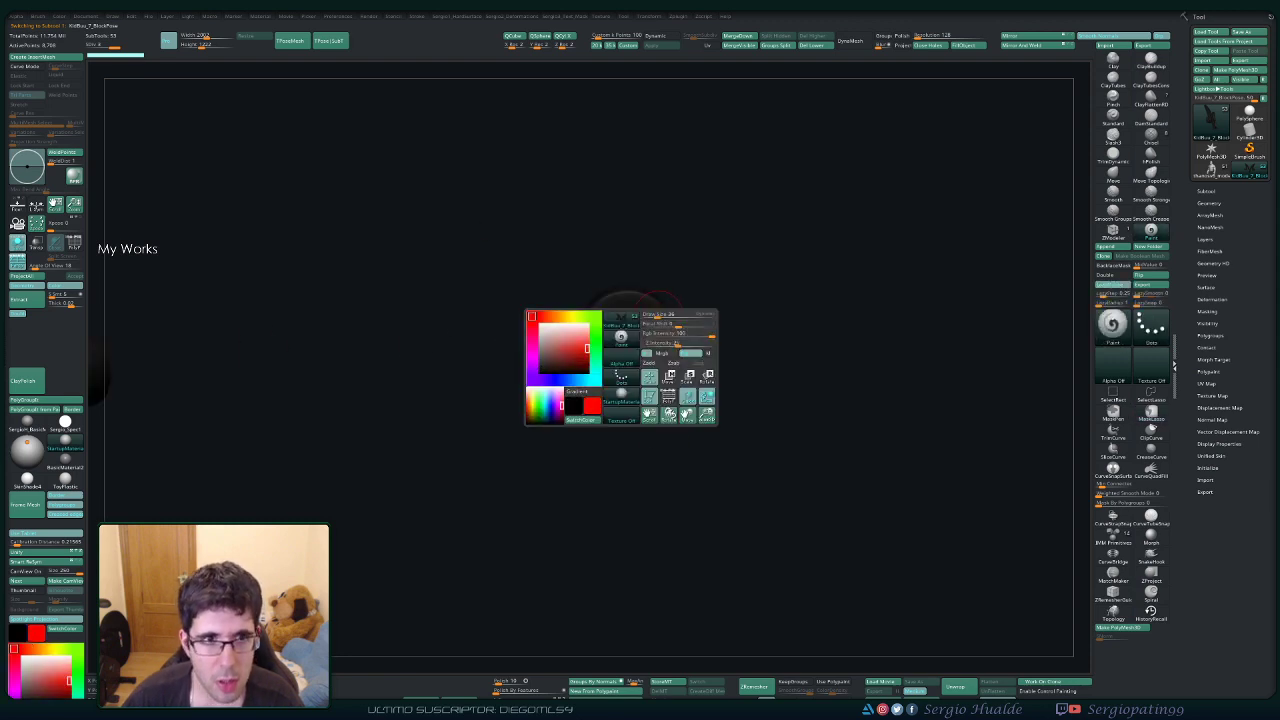
key("ctrl+f")
Tune the eyeballs' fill through several lighter reds to a slightly darker red (234, 43, 43).
left_click(586, 342)
left_click(584, 332)
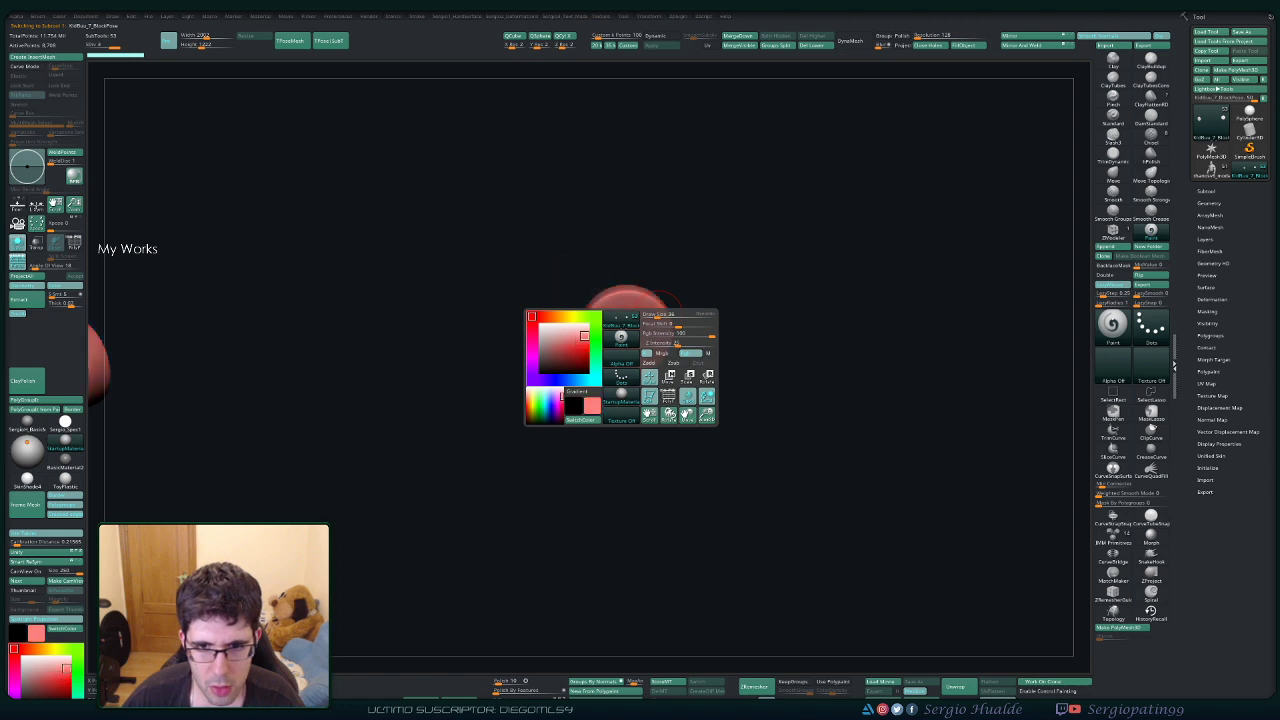
left_click(587, 341)
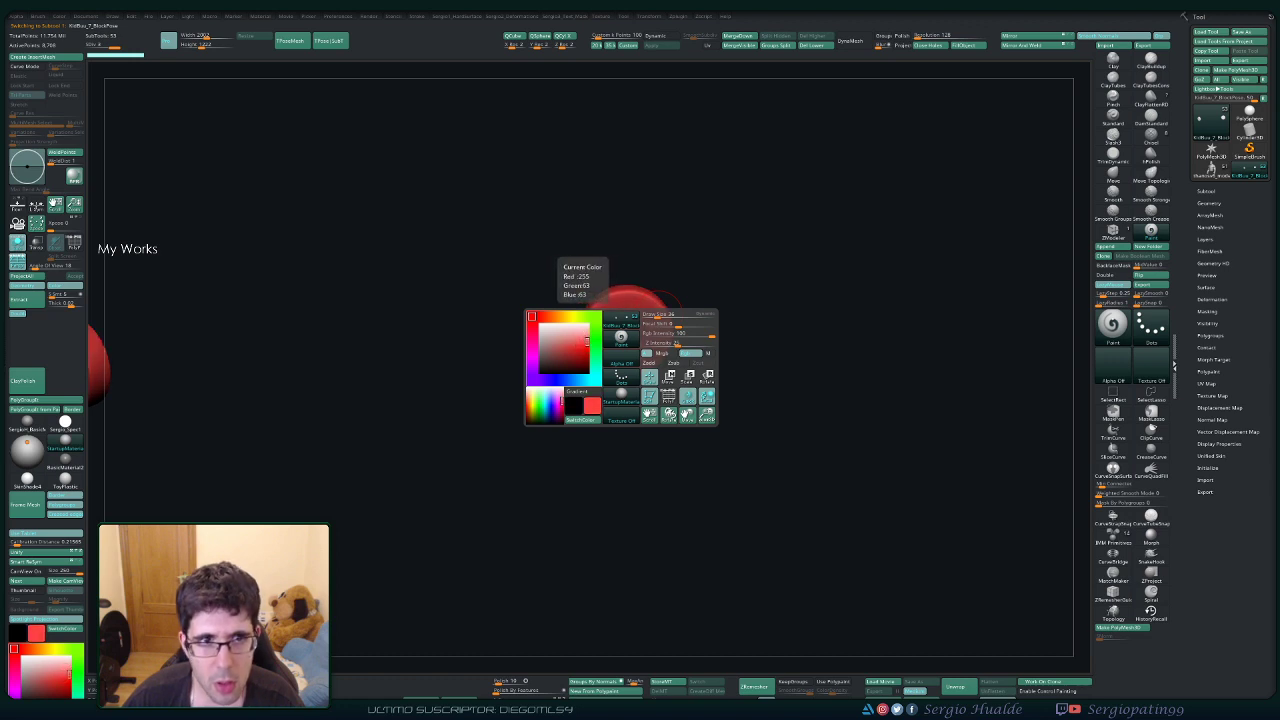
left_click(583, 348)
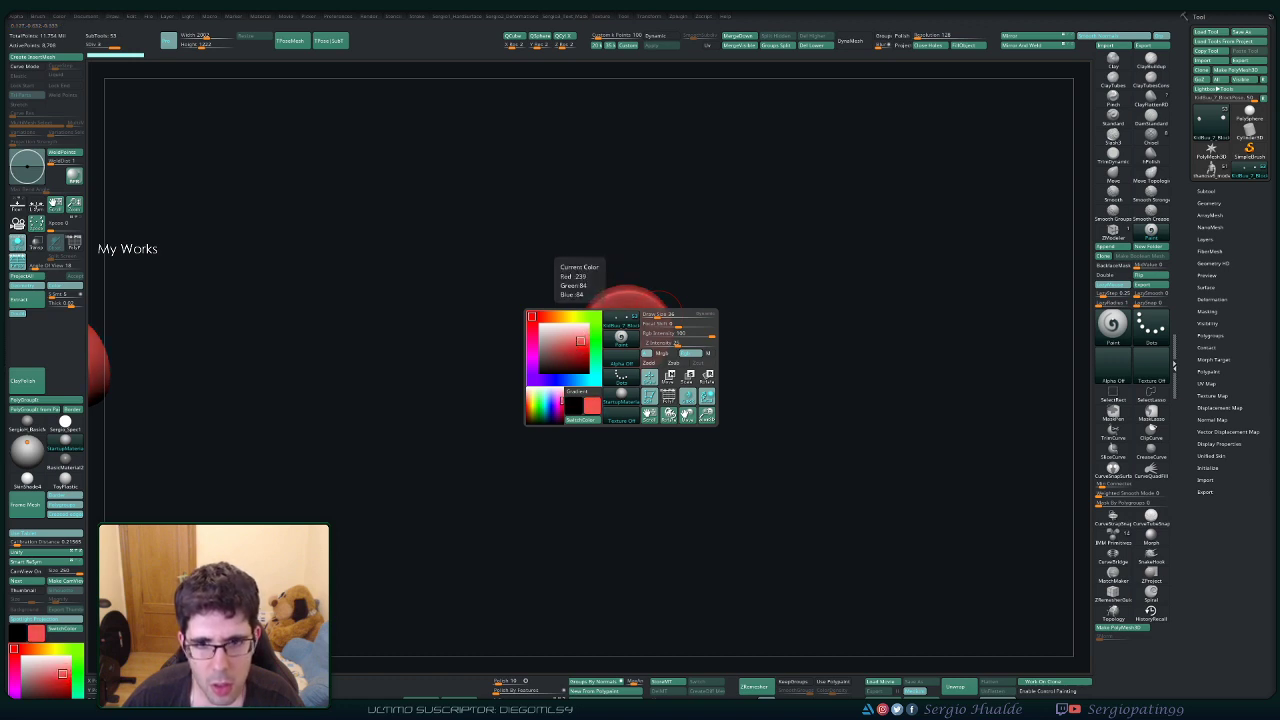
left_click(578, 344)
left_click(580, 347)
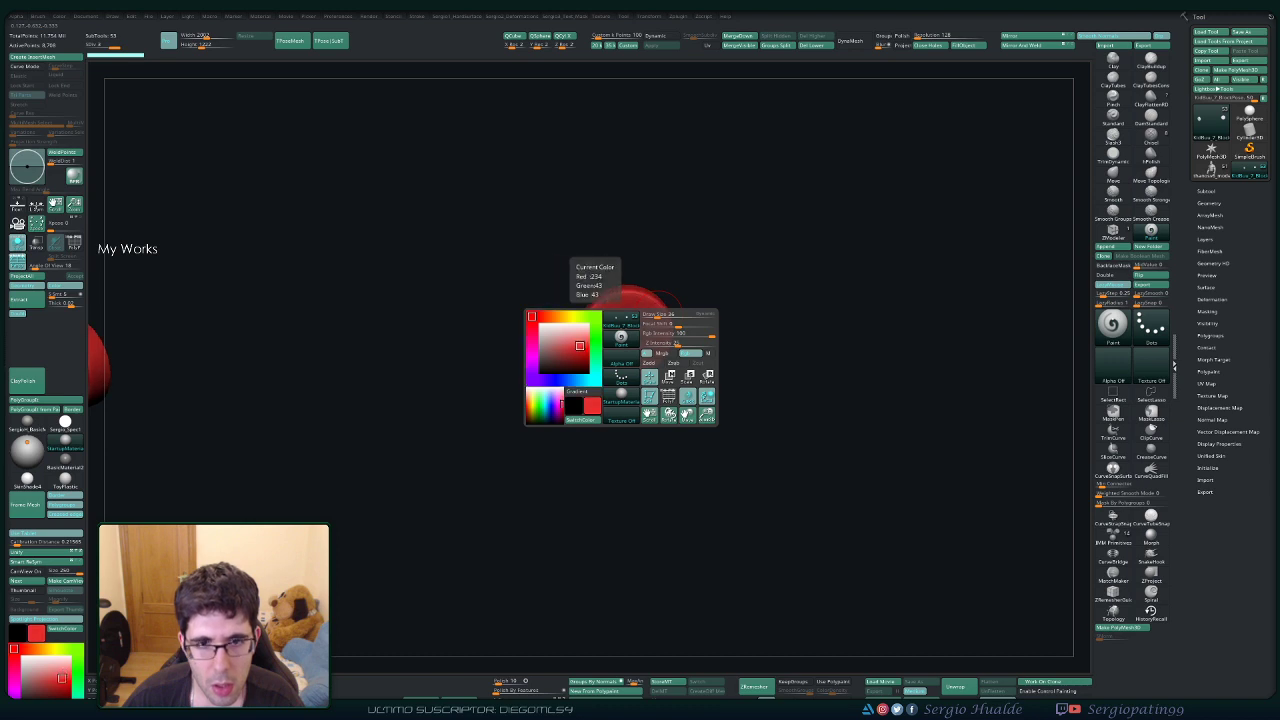
Try to mask the round pupils of the eyeballs by hand with MaskPen.
left_click_drag(721, 277, 665, 280)
right_click_drag(665, 280, 620, 341)
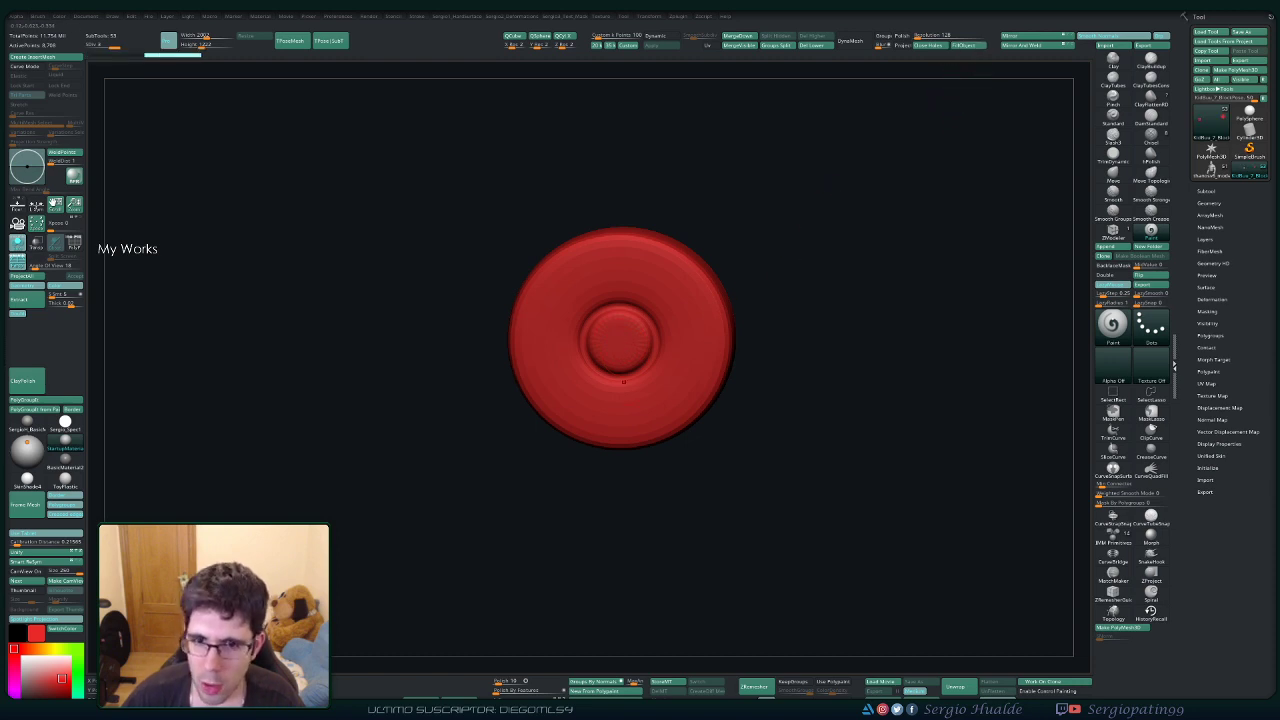
left_click_drag(622, 325, 604, 342, "ctrl")
left_click(1113, 412, "ctrl")
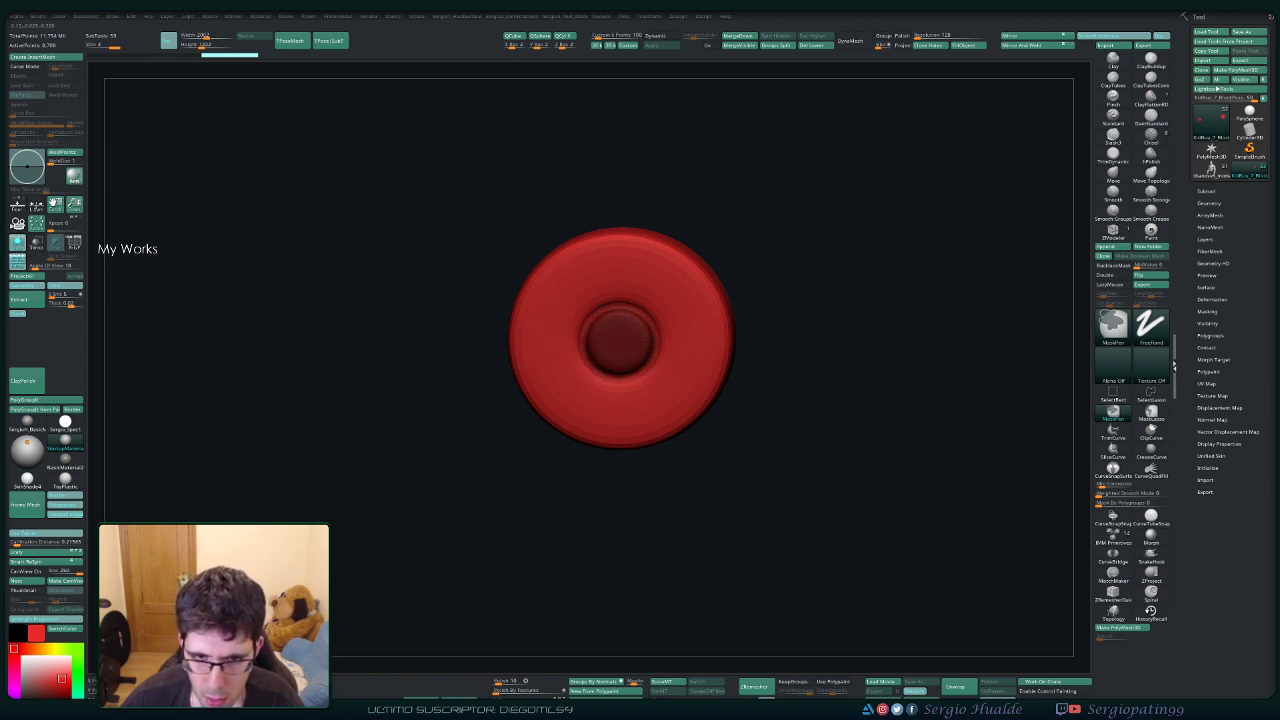
mouse_move(631, 408)
right_mouse_down("ctrl")
mouse_move(617, 120)
mouse_move(766, 320)
right_mouse_up("ctrl")
right_click_drag(626, 357, 750, 360)
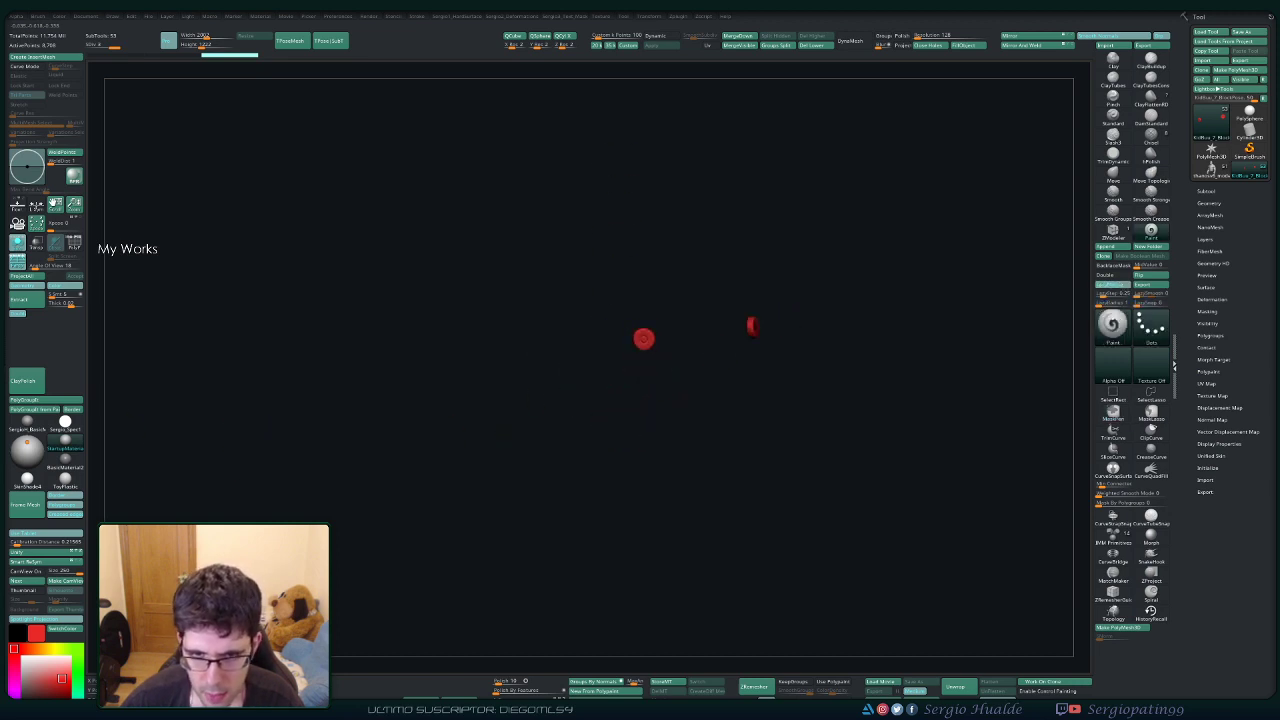
right_click_drag(652, 285, 657, 428, "ctrl")
left_click_drag(645, 326, 640, 336, "ctrl")
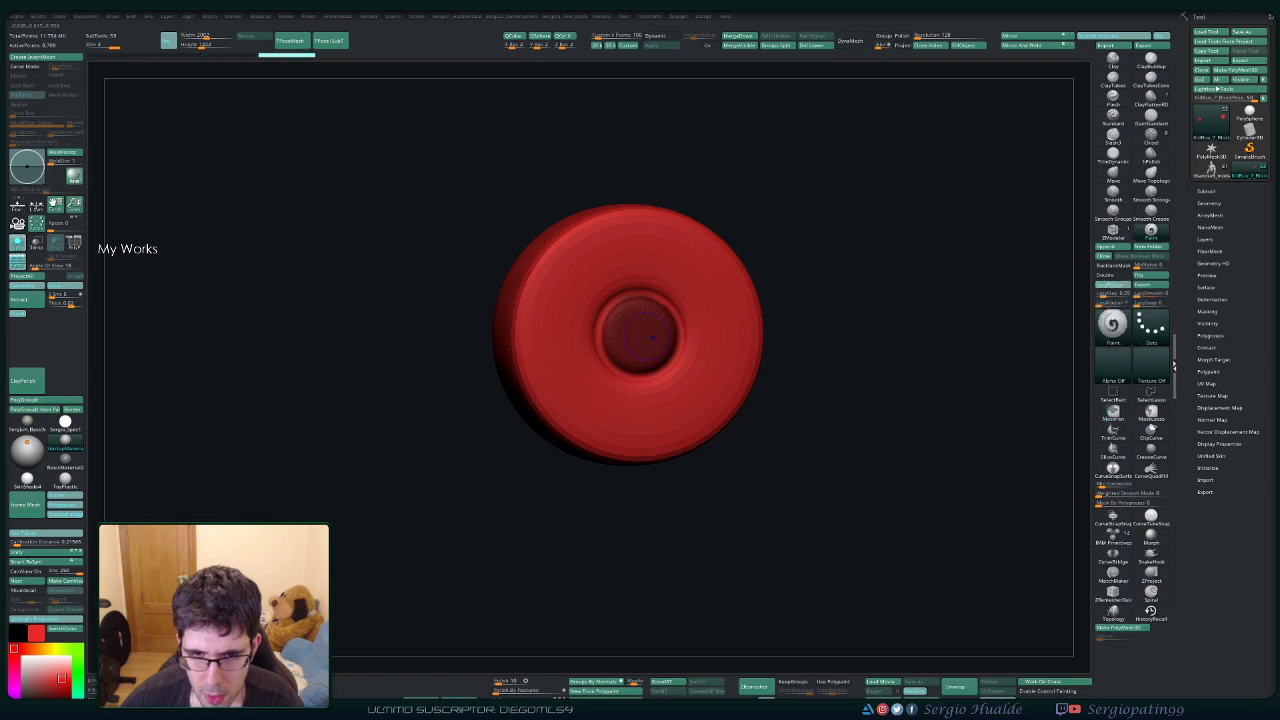
With polygroups displayed and the bands around the pupil hidden, mask everything on the eyeballs except the first pupil.
key("shift+f")
right_click_drag(627, 333, 808, 249, "ctrl")
key("t")
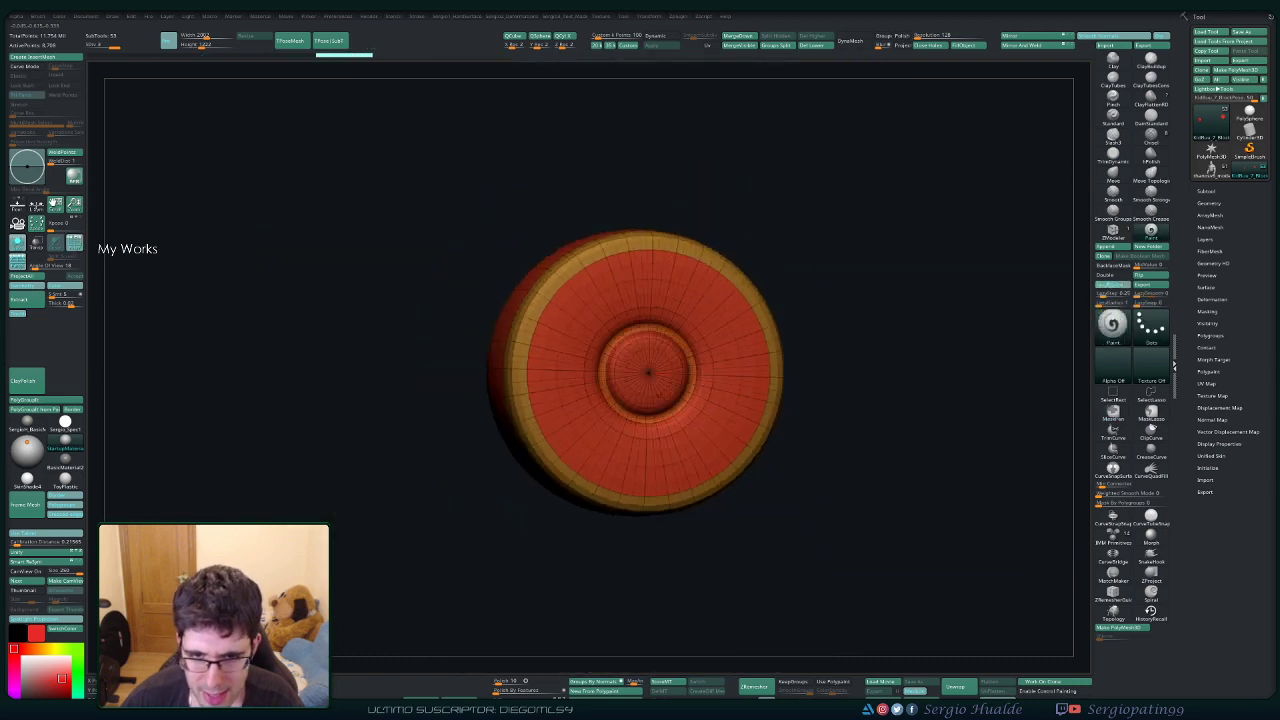
right_click_drag(780, 300, 690, 305)
mouse_move(690, 305)
right_mouse_down("ctrl")
mouse_move(690, 225)
mouse_move(775, 230)
right_mouse_up("ctrl")
key("w")
left_click(658, 396, "ctrl")
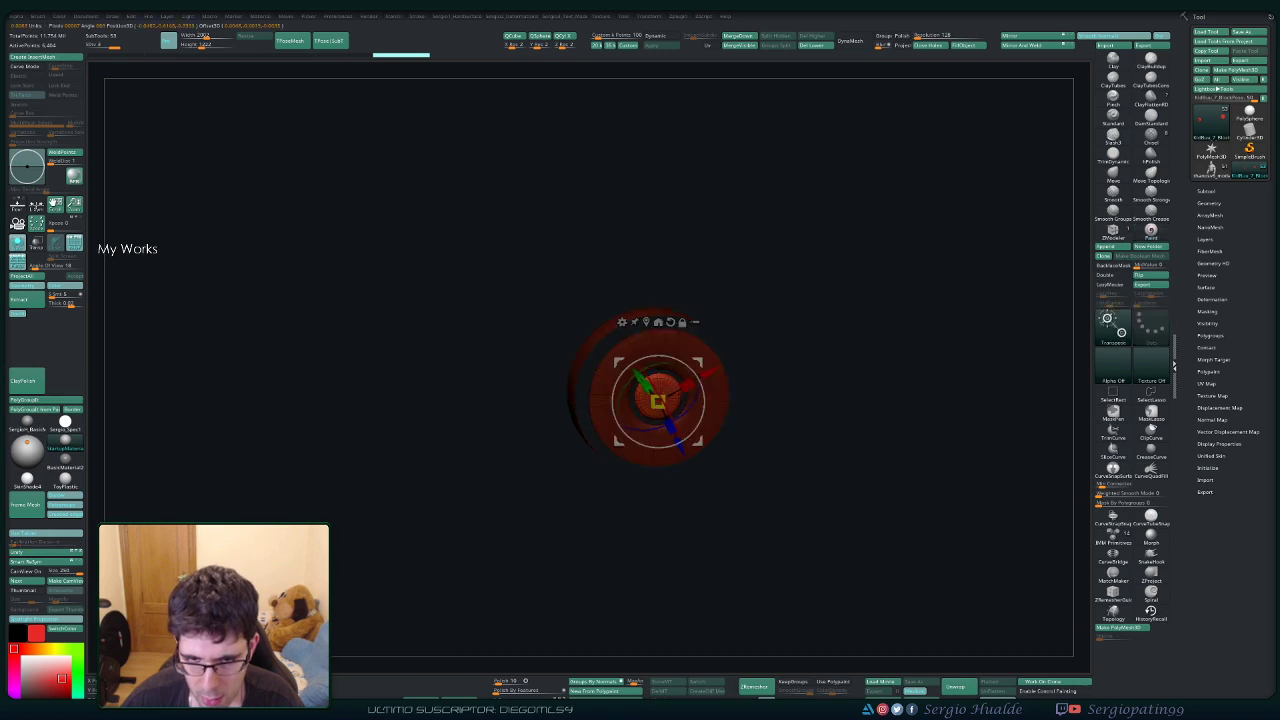
key("q")
right_click_drag(772, 345, 780, 356, "shift")
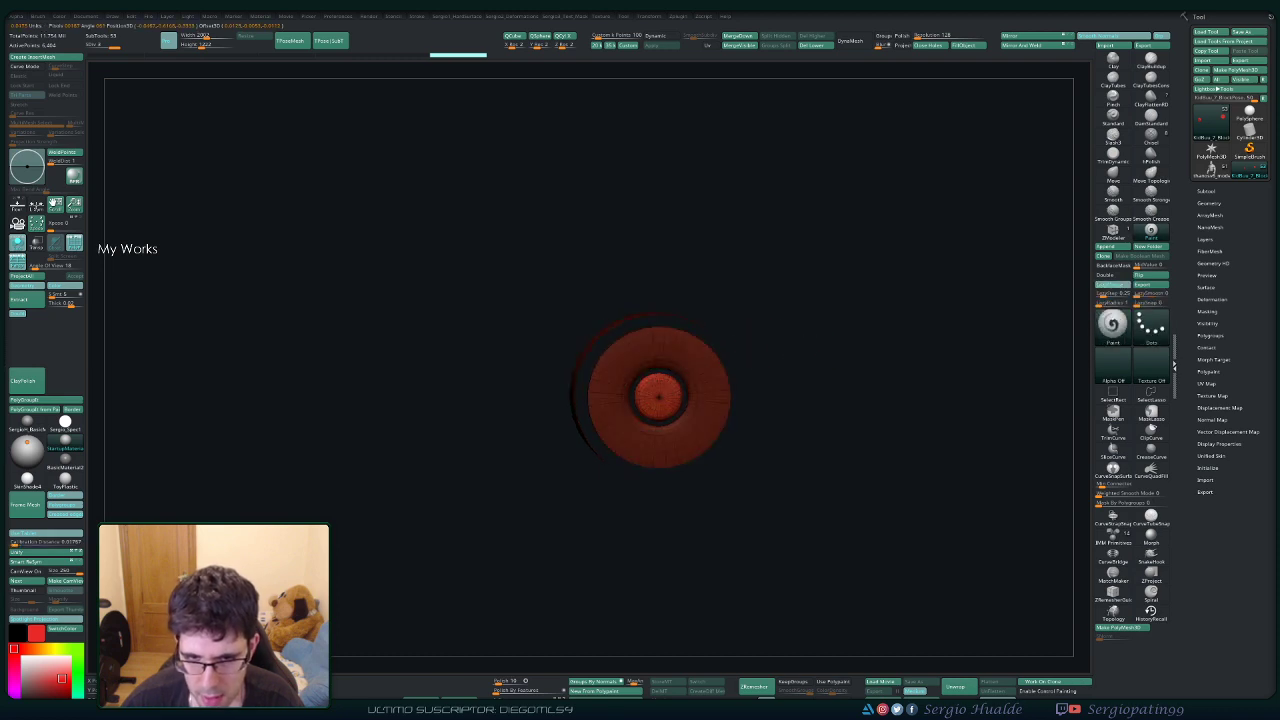
Set the current colour to black, fill the unmasked pupil, and clear the mask.
key("space")
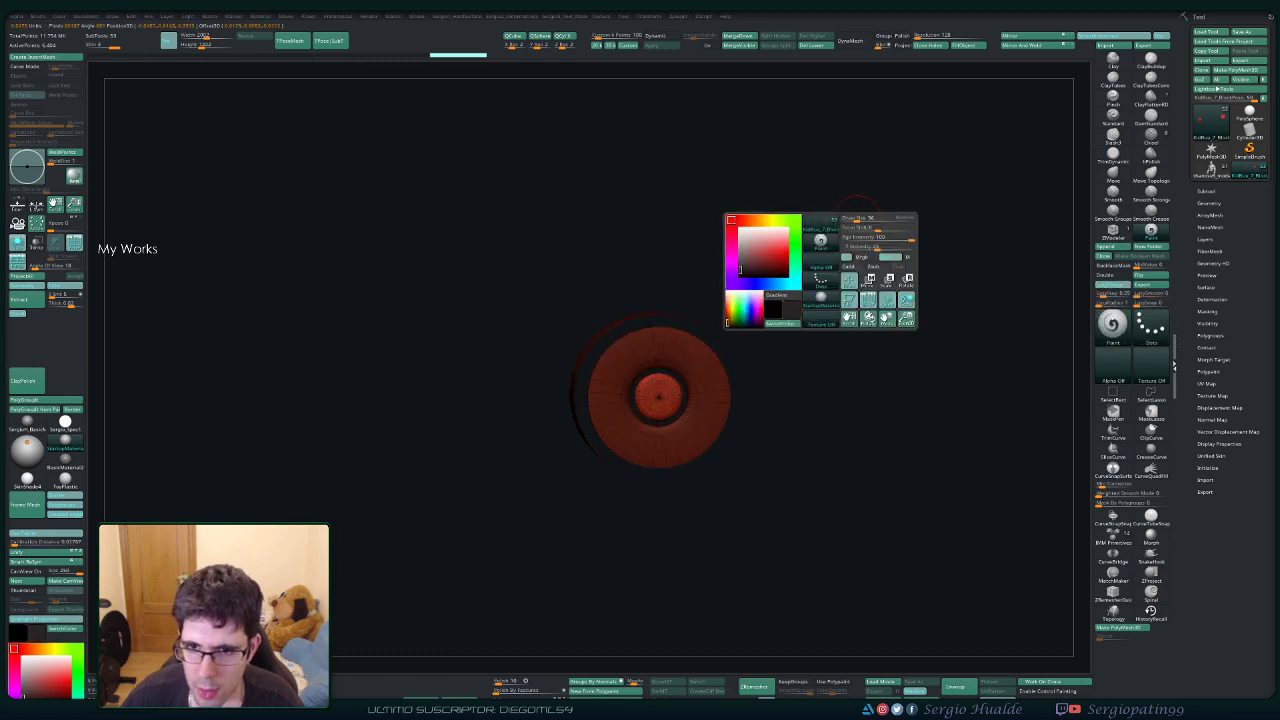
left_click(967, 45)
right_click_drag(813, 350, 814, 291, "ctrl")
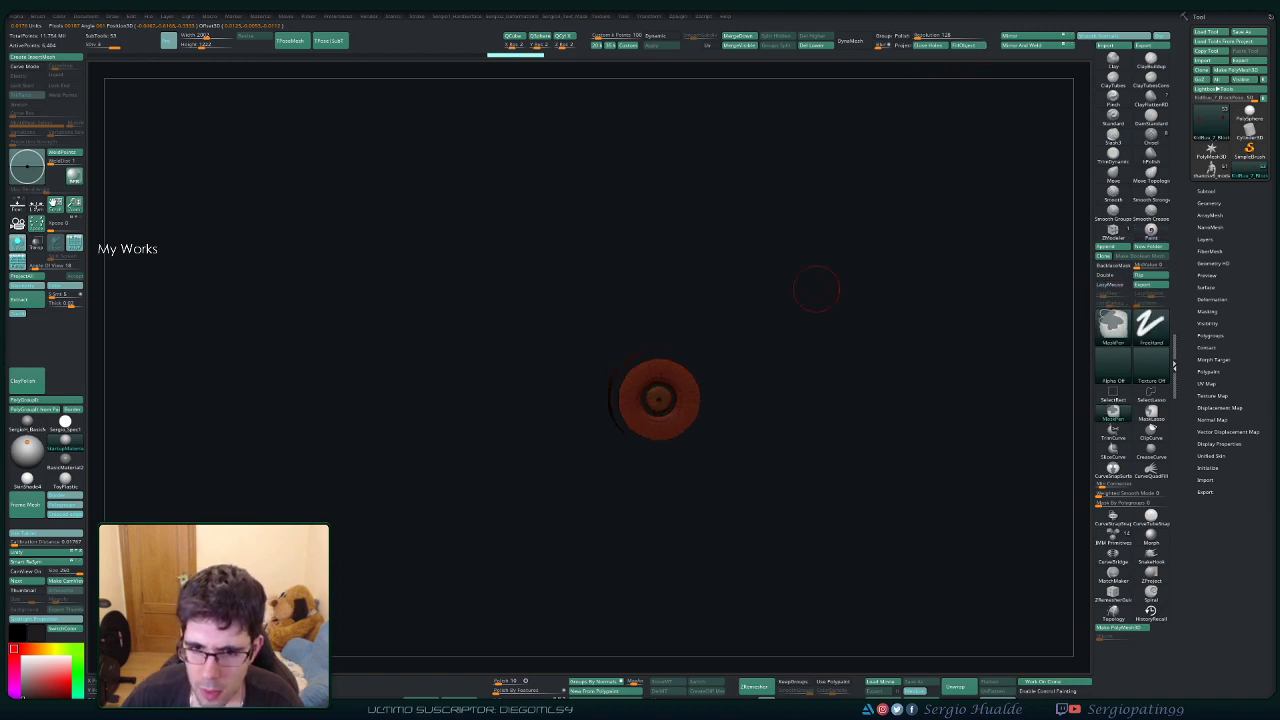
left_click(838, 402, "ctrl")
Hide the polygroup display, move to the other eyeball, and mask everything except its pupil.
right_click_drag(840, 406, 729, 377, "alt")
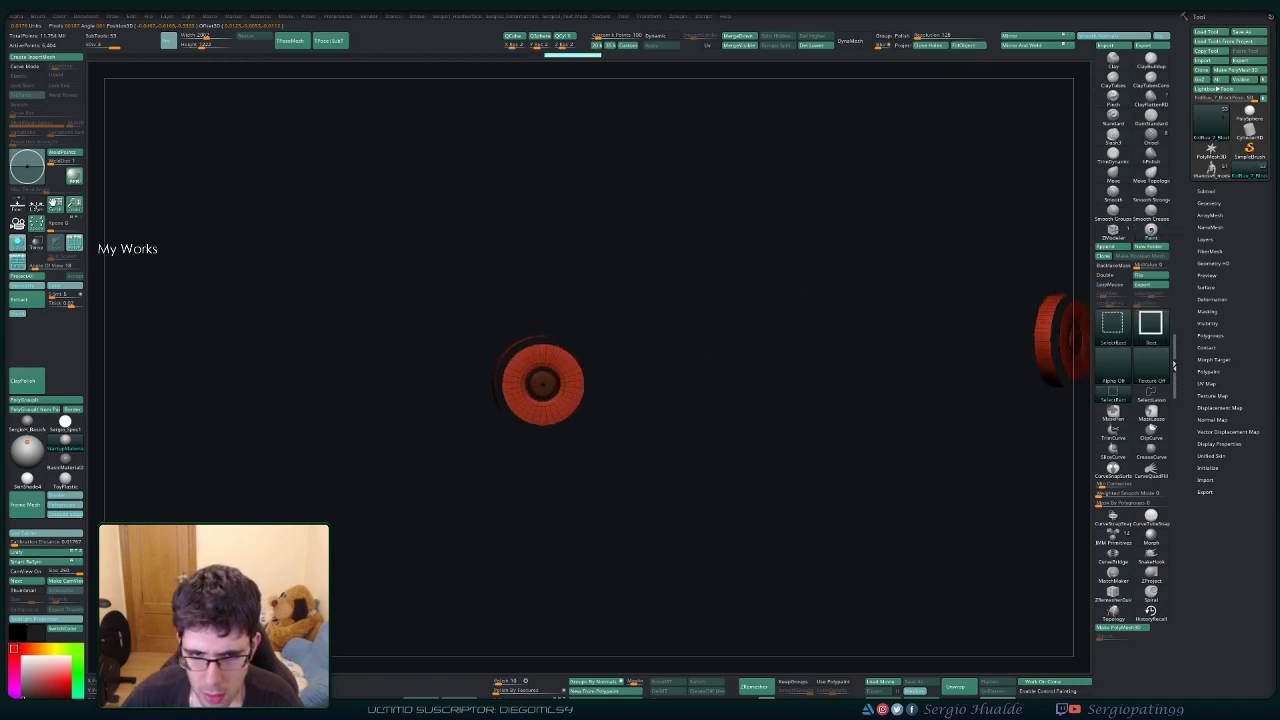
left_click(760, 379, "ctrl+shift")
key("shift+f")
mouse_move(860, 369)
right_mouse_down("alt")
mouse_move(712, 380)
mouse_move(712, 432)
right_mouse_up("alt")
left_click(742, 345, "ctrl+shift")
right_click_drag(742, 345, 742, 392, "ctrl")
key("w")
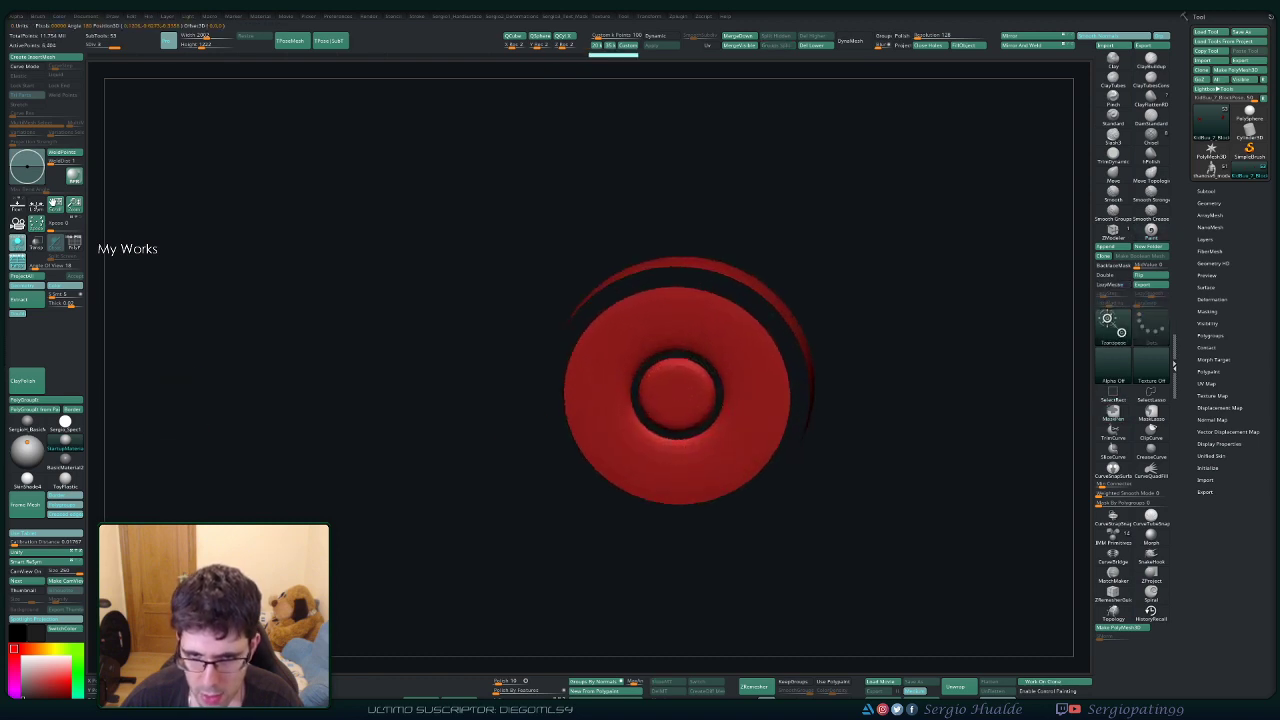
left_click(680, 394, "ctrl")
key("q")
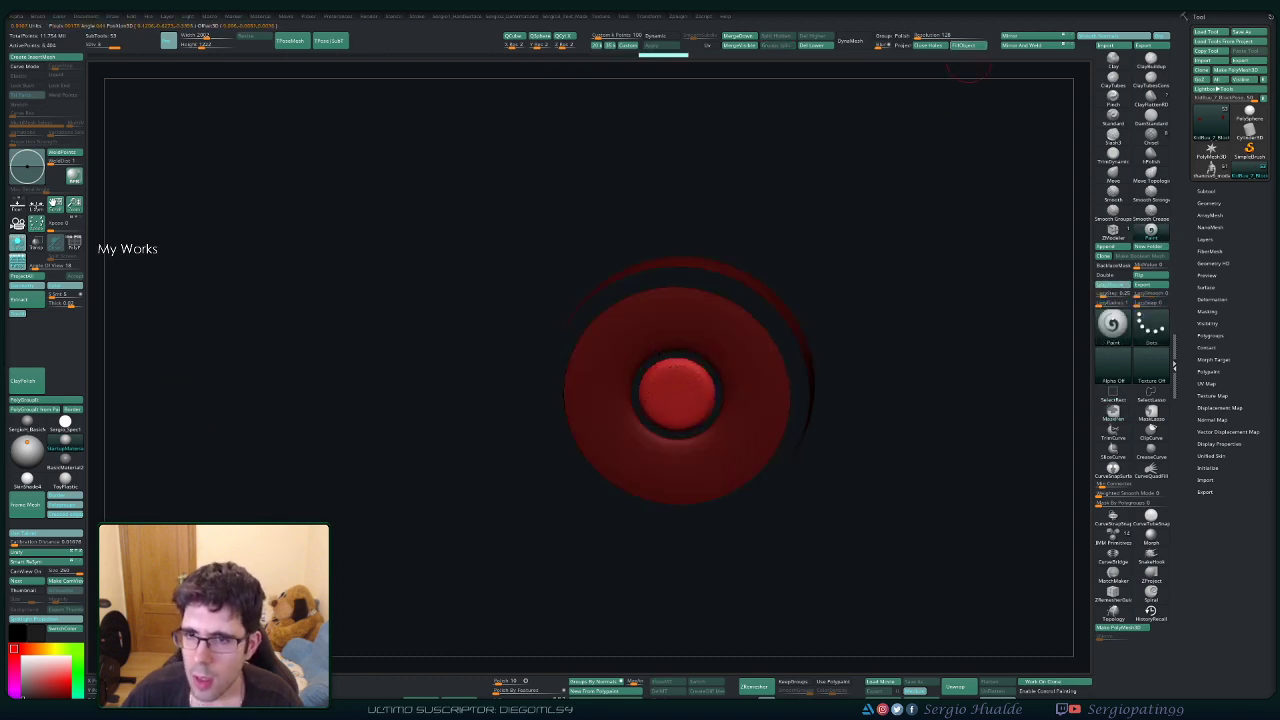
Fill the second eyeball's pupil with black, then show the hidden eyeball parts and clear the mask.
left_click(966, 46)
left_click(886, 251, "ctrl+shift")
right_click_drag(856, 390, 849, 318, "ctrl")
left_click_drag(795, 385, 816, 404, "ctrl")
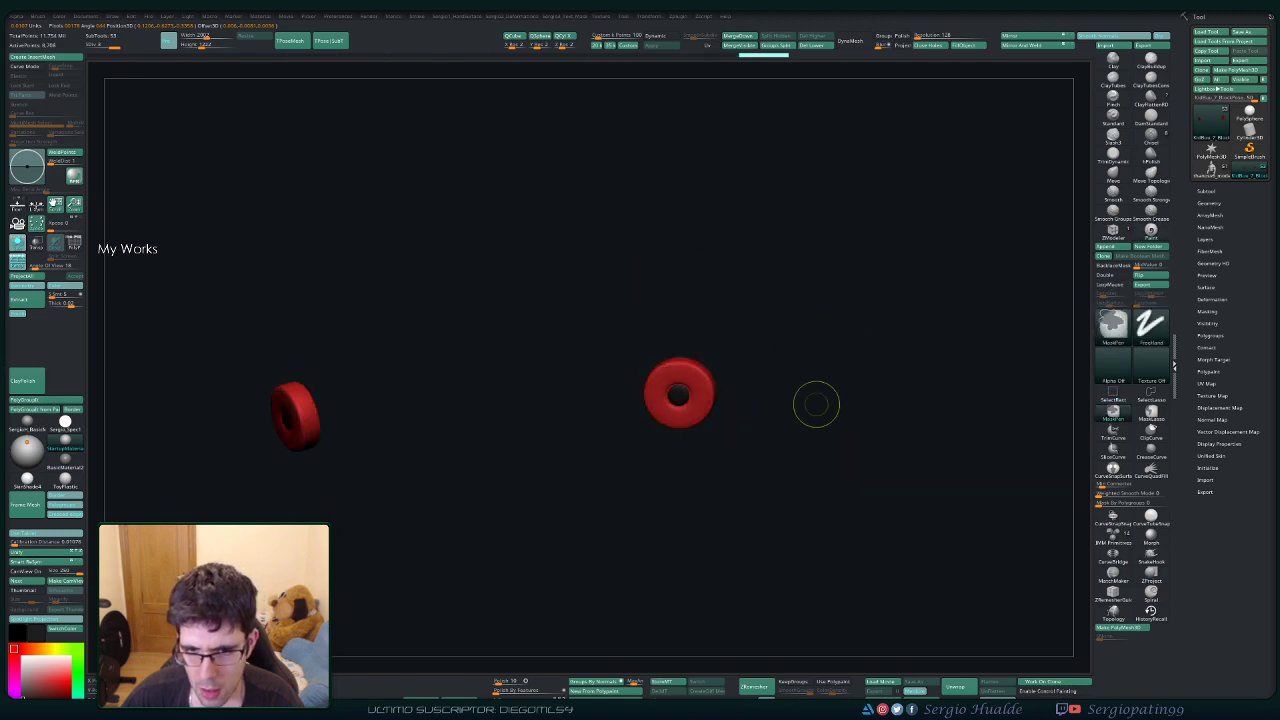
Show all the statue parts again and set the current colour to white.
key("alt+s")
right_click_drag(709, 420, 757, 266, "ctrl")
right_click_drag(757, 266, 787, 185, "alt")
key("space")
left_click(627, 321)
right_click_drag(866, 274, 728, 330)
right_click_drag(745, 440, 752, 368, "ctrl")
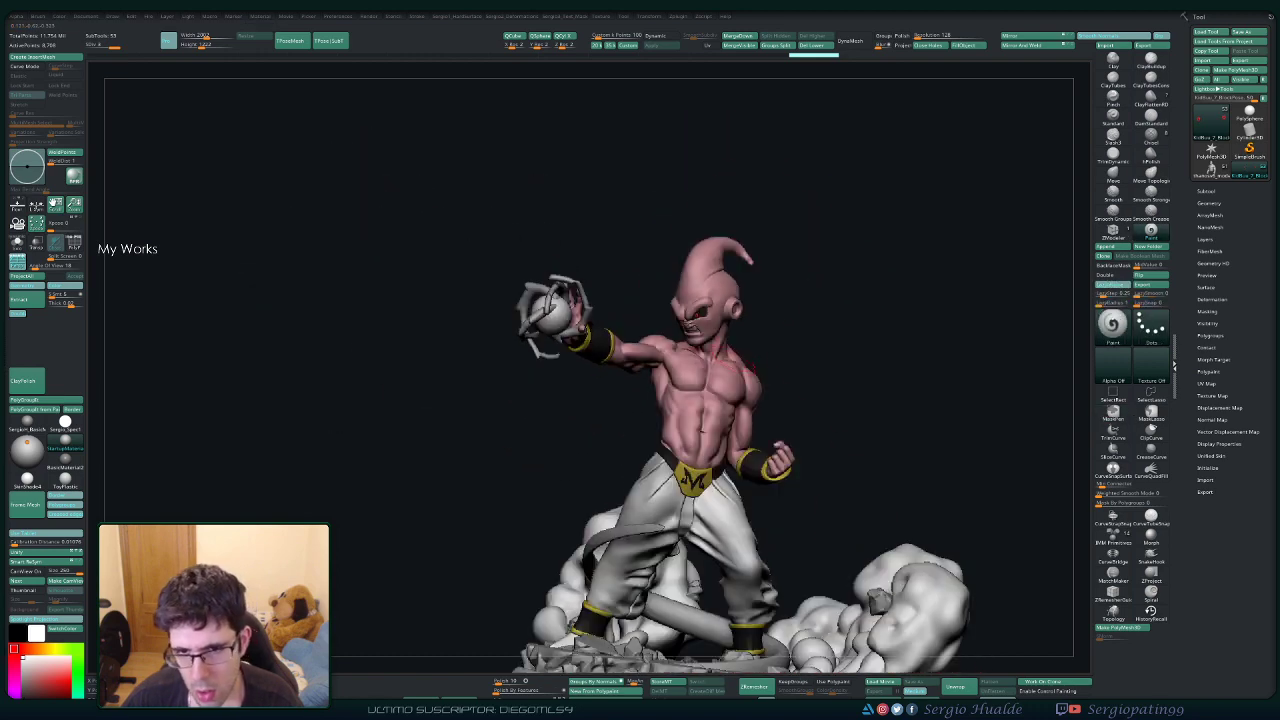
Select the body, view it in flat colour, sample its pink, choose a slightly deeper pink, and refill the body.
mouse_move(760, 300)
right_mouse_down()
mouse_move(766, 286)
mouse_move(800, 300)
mouse_move(786, 294)
mouse_move(735, 380)
right_mouse_up()
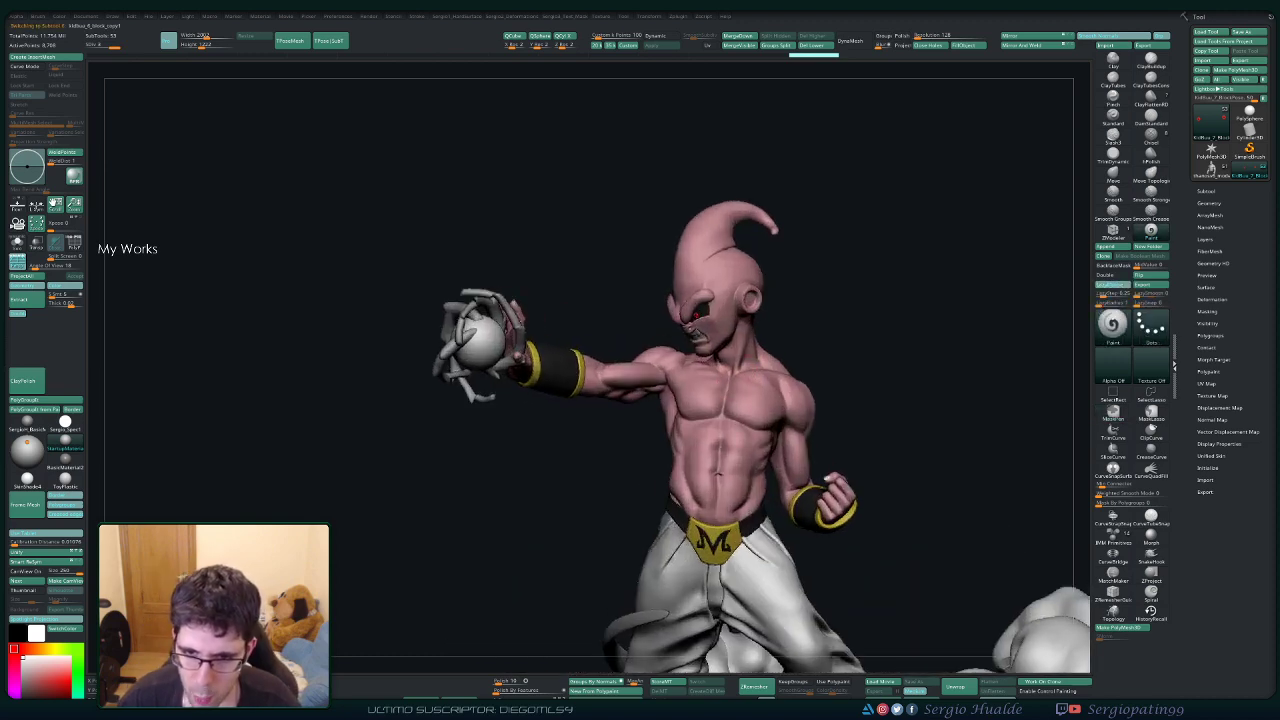
key("ctrl+shift+f")
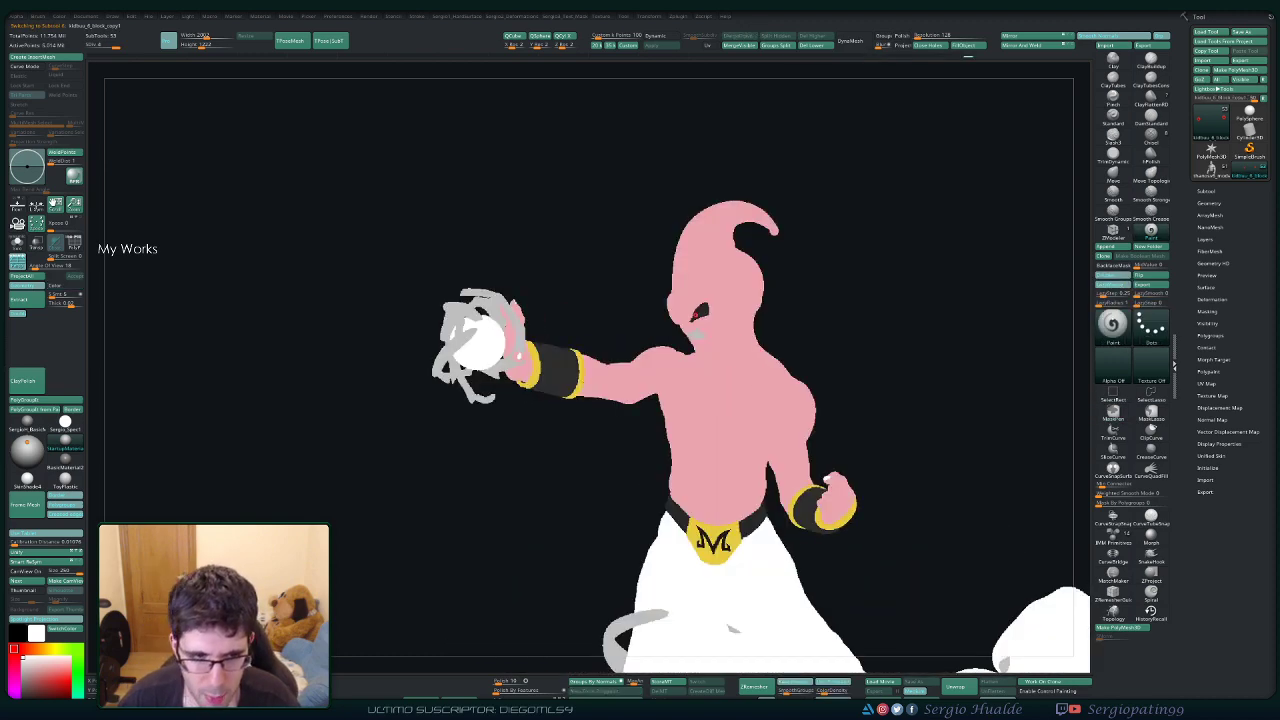
right_click_drag(700, 378, 765, 398)
key("space")
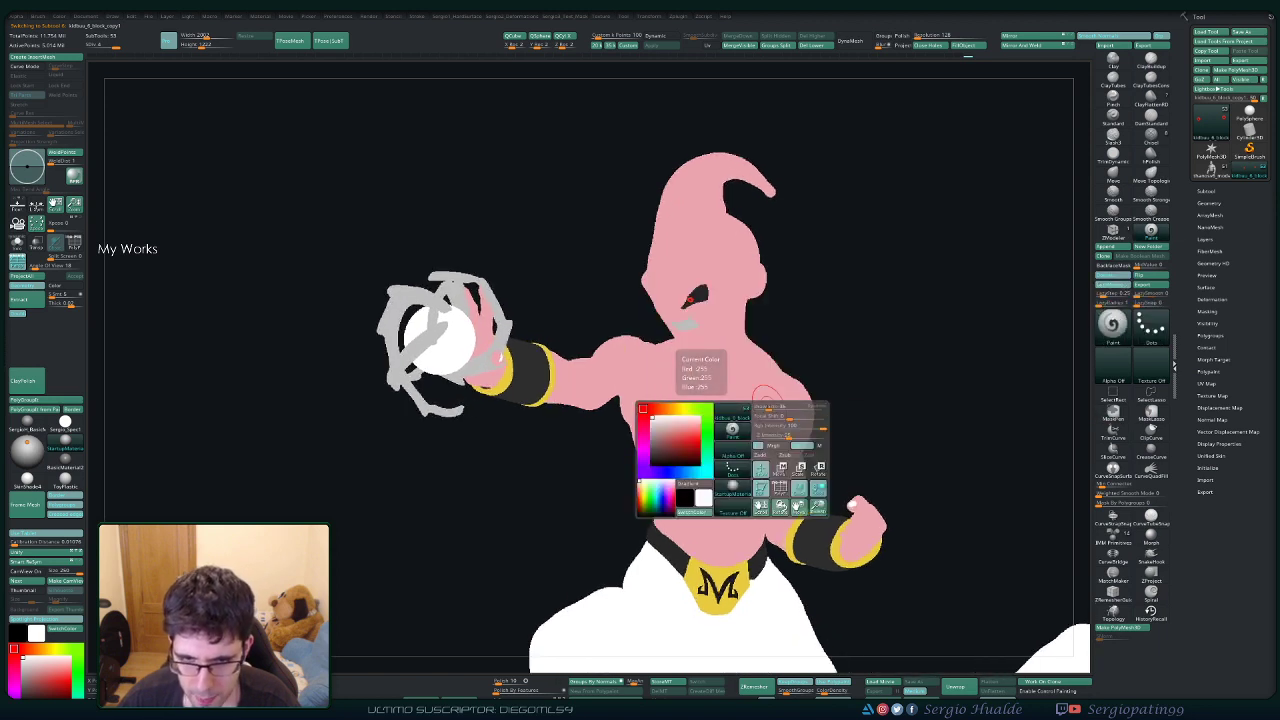
left_click_drag(695, 450, 698, 378)
key("ctrl+f")
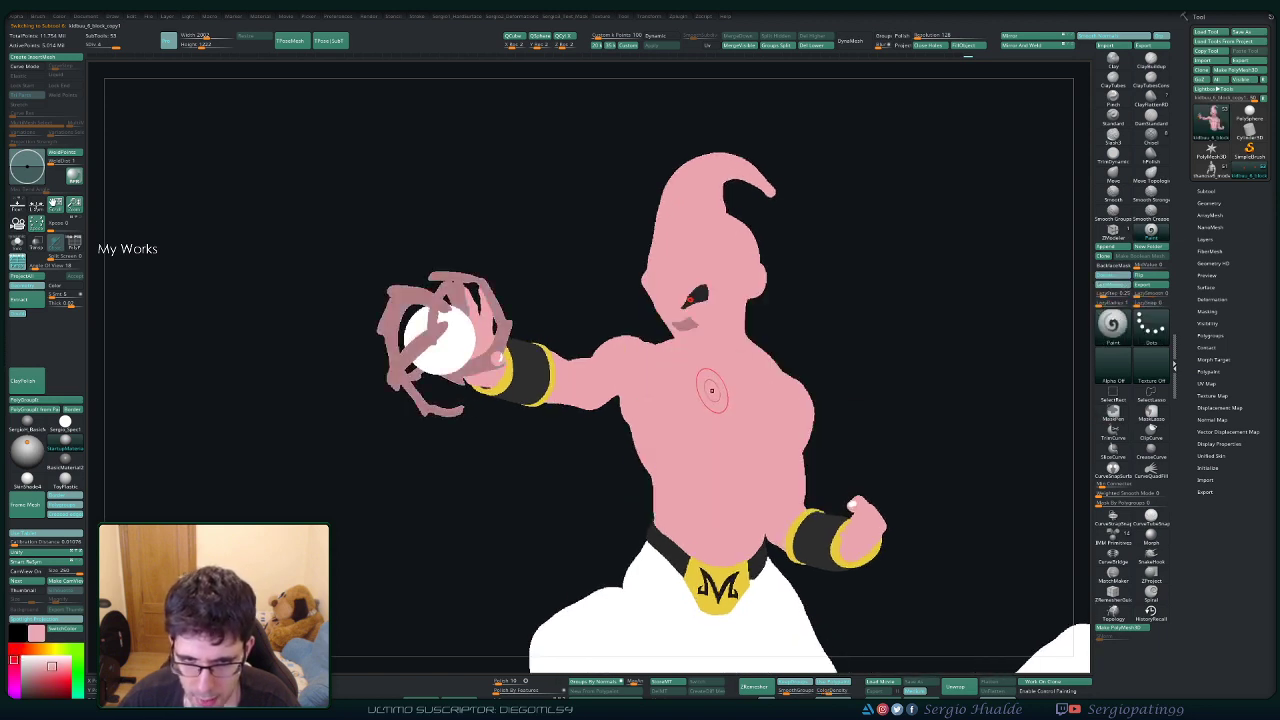
key("space")
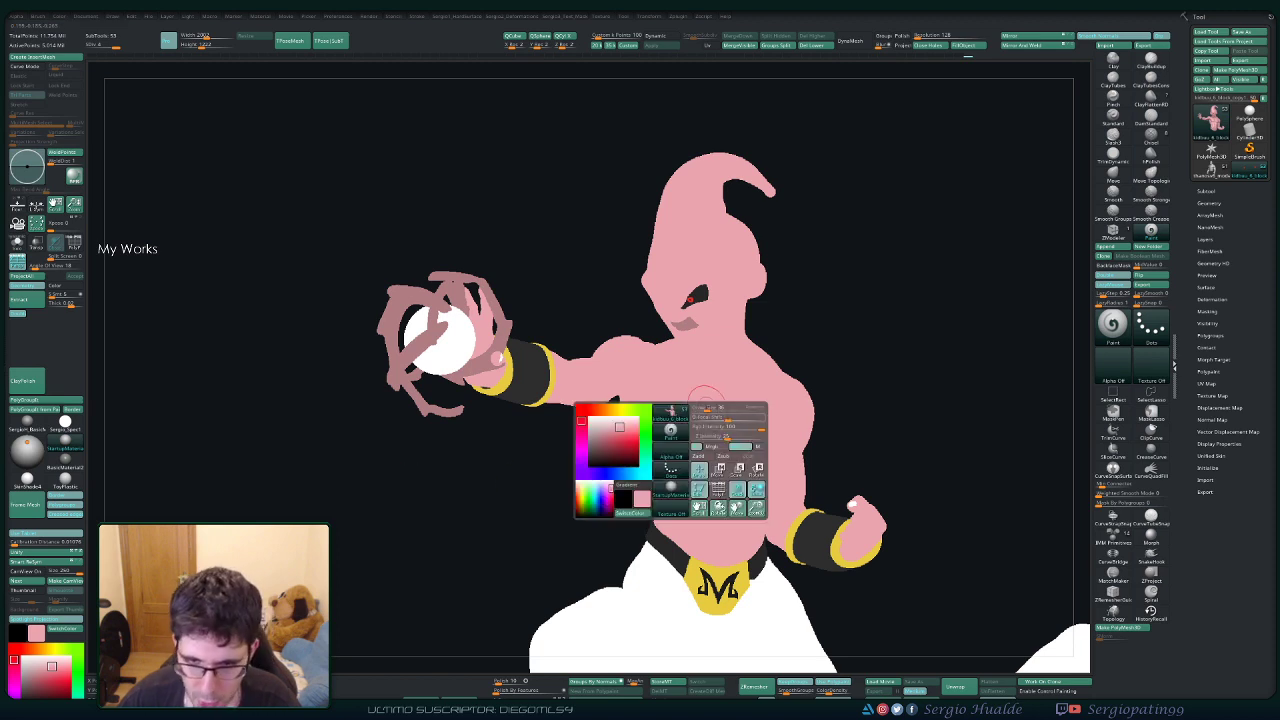
left_click_drag(618, 428, 621, 431)
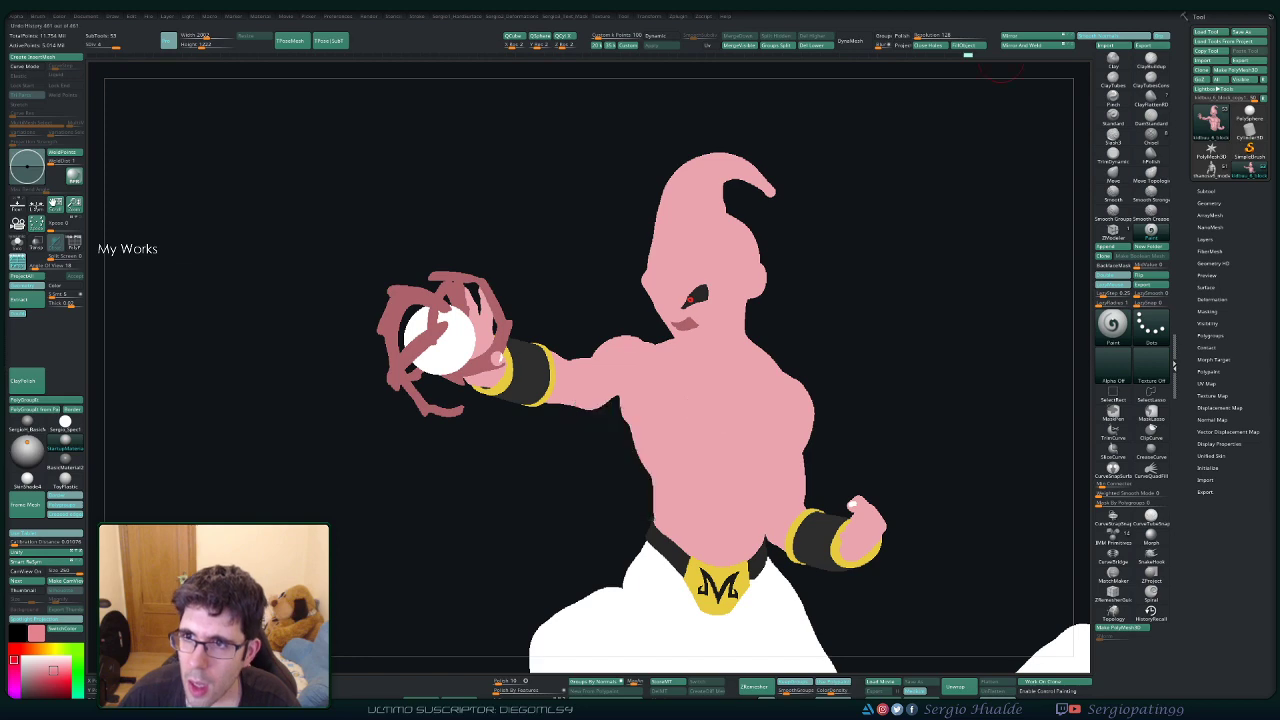
left_click(967, 46)
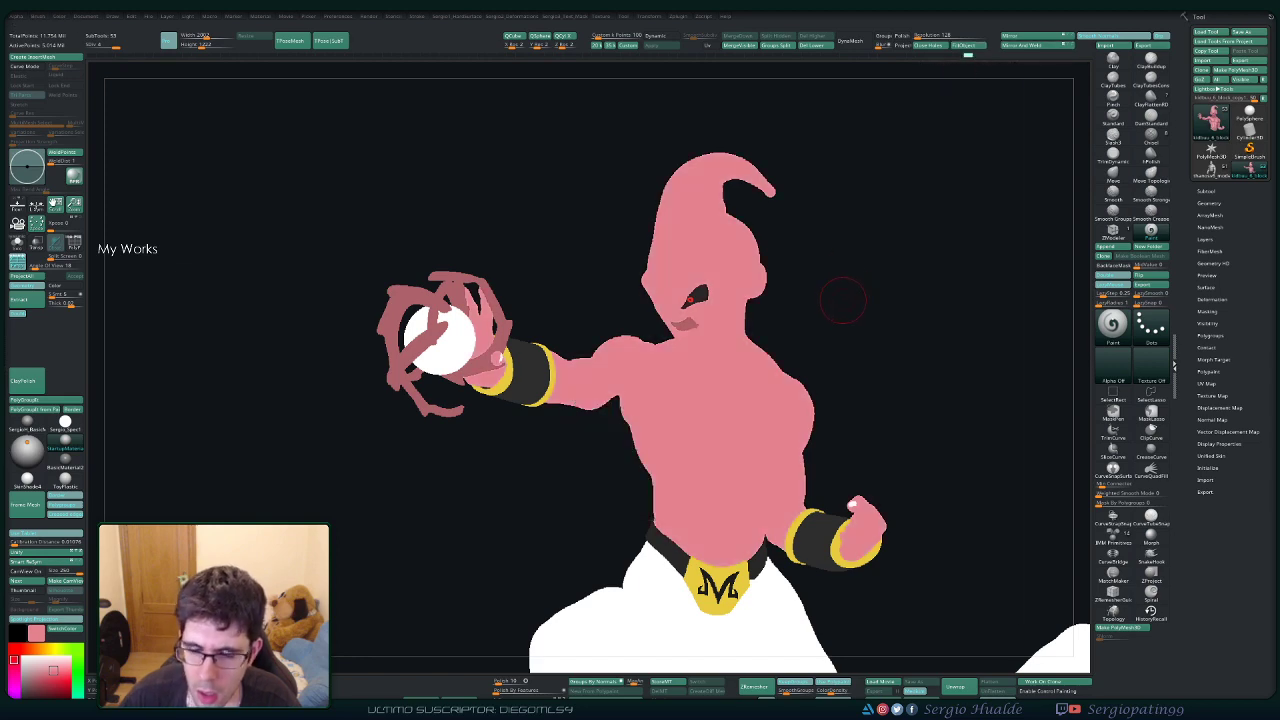
Return to the shaded display and reset the current colour to white.
key("s")
key("s")
key("ctrl+shift+f")
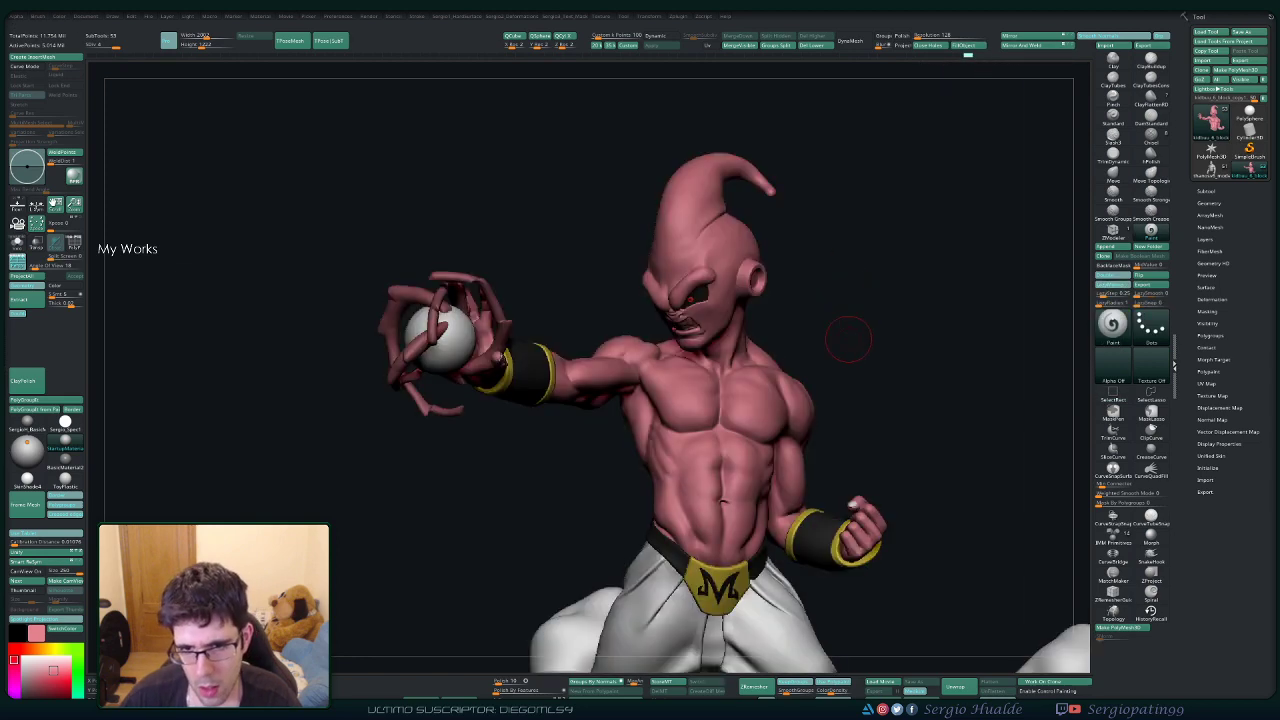
mouse_move(848, 339)
right_mouse_down("ctrl")
mouse_move(830, 301)
mouse_move(866, 314)
mouse_move(838, 320)
right_mouse_up("ctrl")
key("space")
left_click(722, 336)
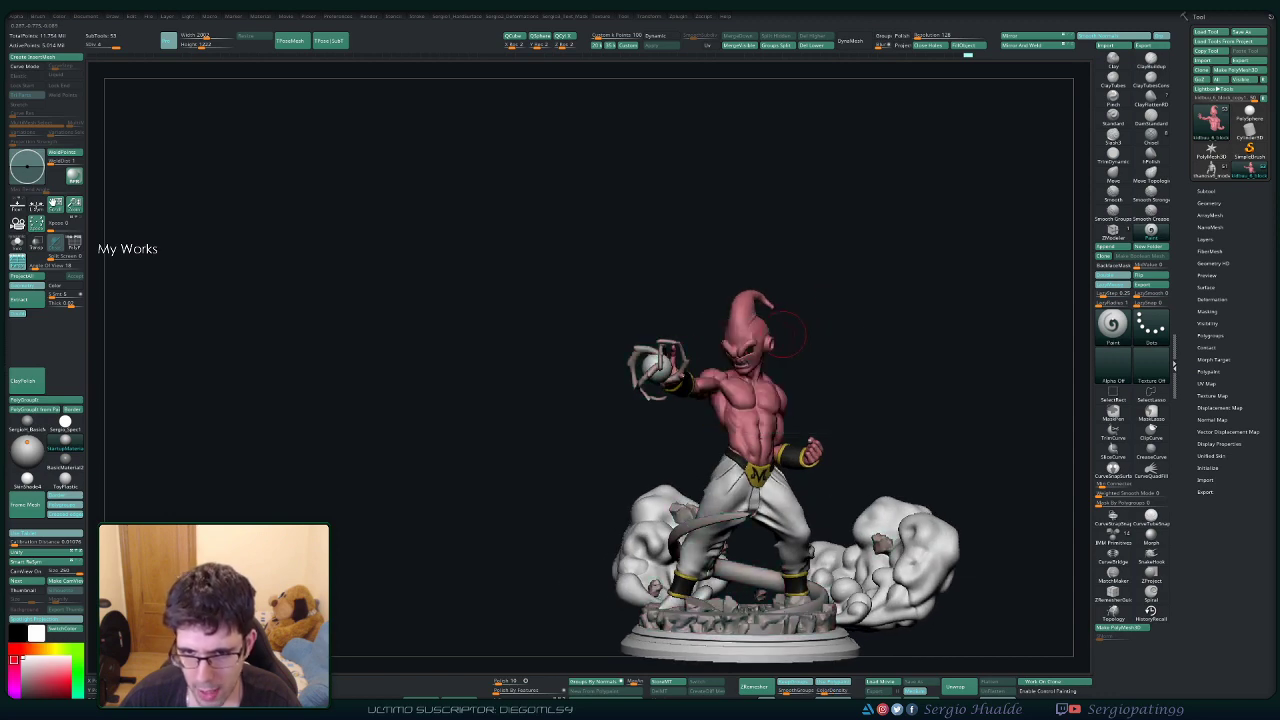
Examine the recoloured statue, clouds and base from several sides to decide which part to colour.
right_click_drag(826, 432, 735, 430)
right_click_drag(819, 398, 868, 350)
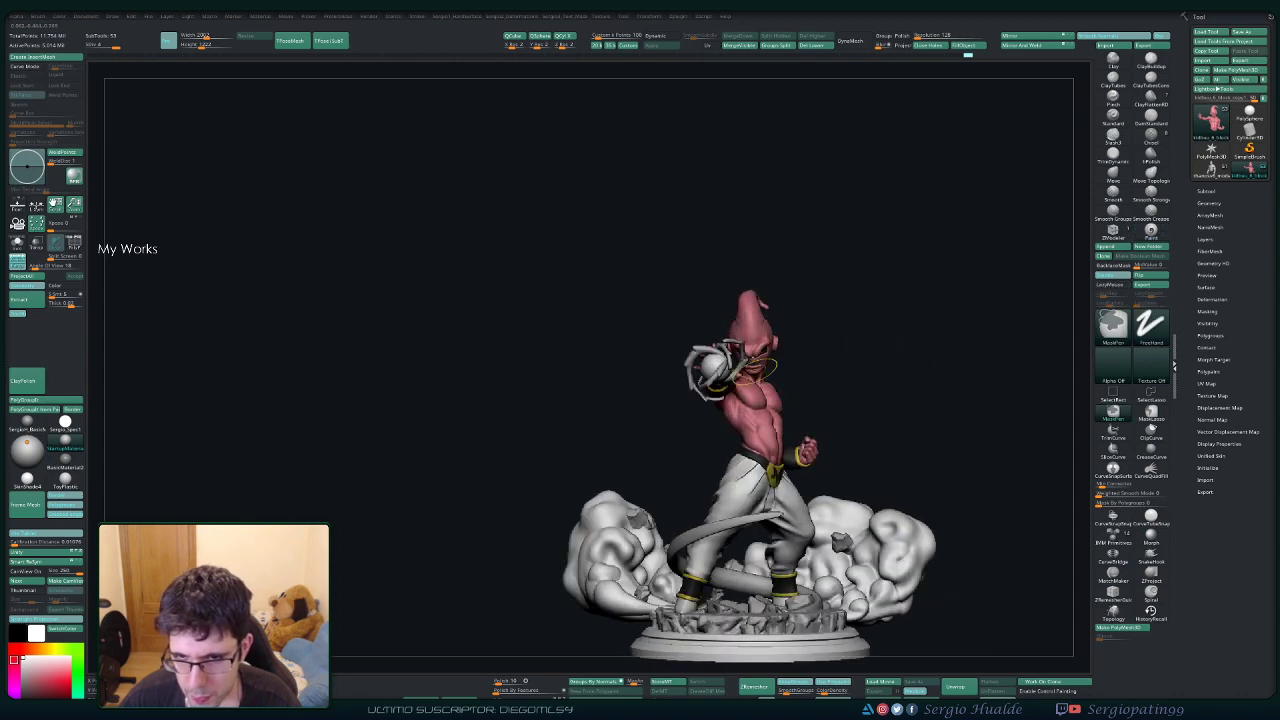
right_click_drag(868, 290, 901, 235, "ctrl")
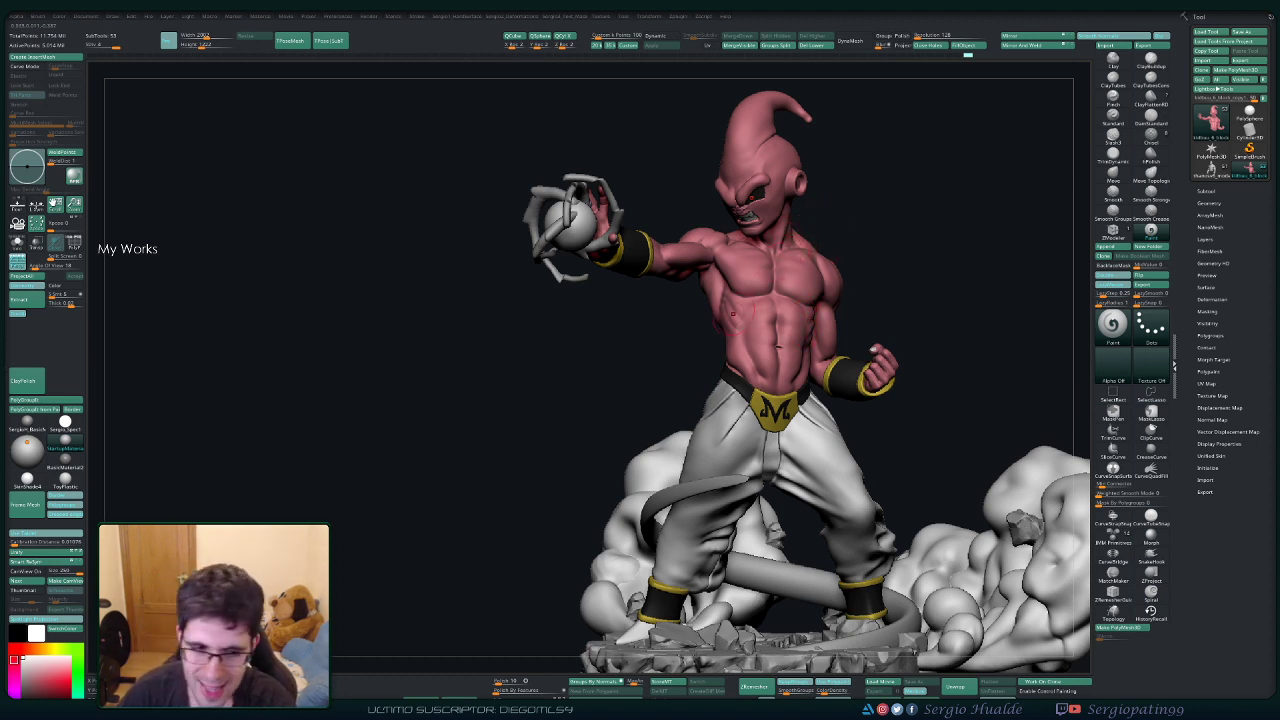
right_click_drag(897, 277, 855, 325)
right_click_drag(855, 325, 778, 293, "alt")
left_click_drag(778, 291, 764, 292)
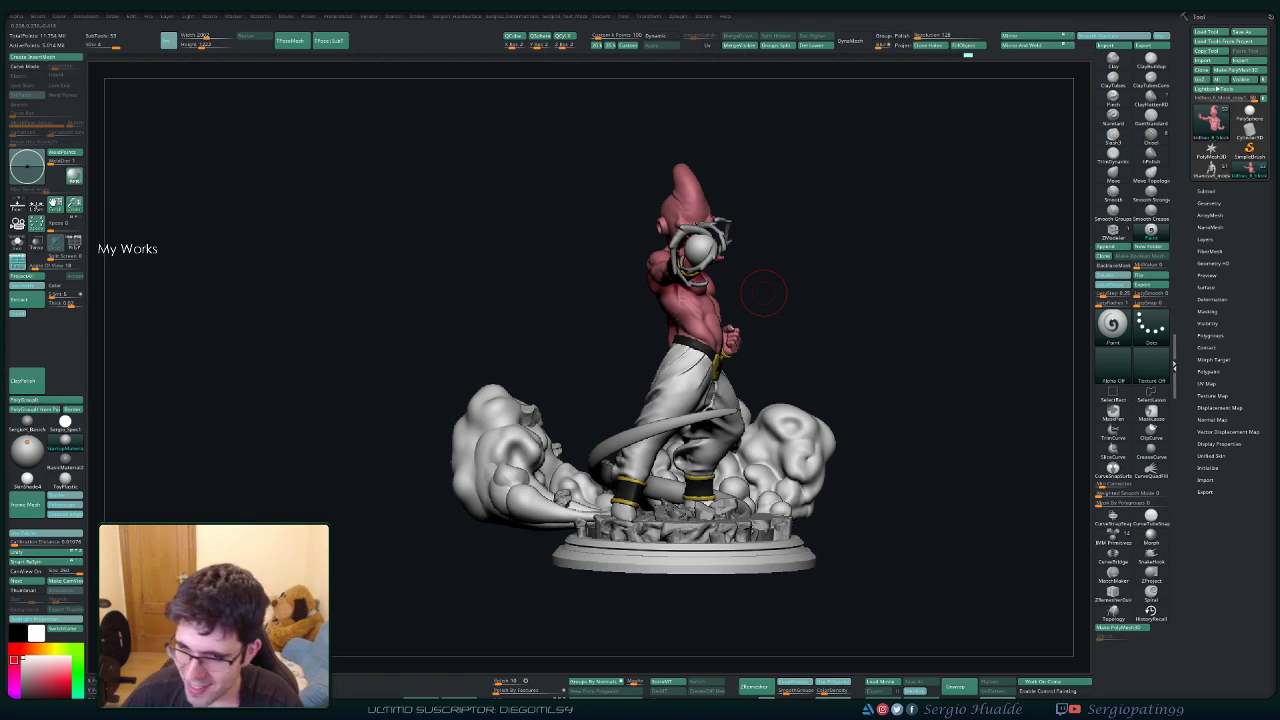
left_click_drag(822, 306, 600, 266)
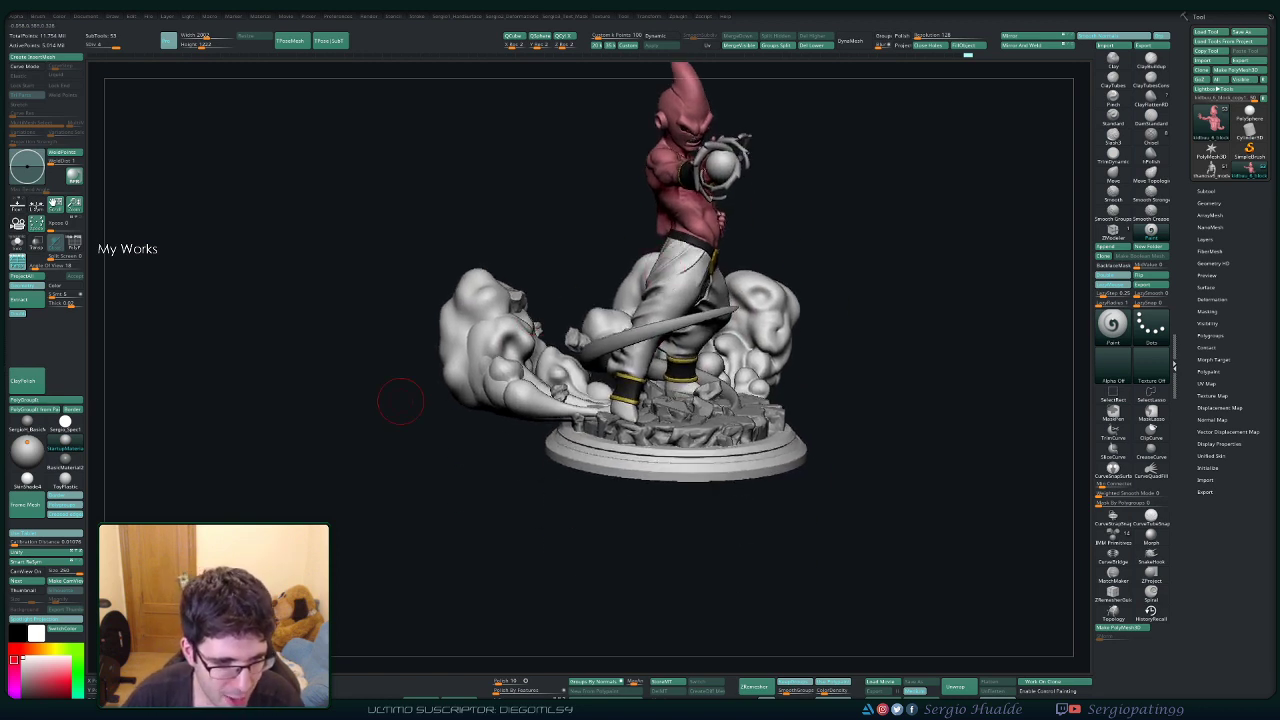
left_click_drag(533, 464, 607, 466)
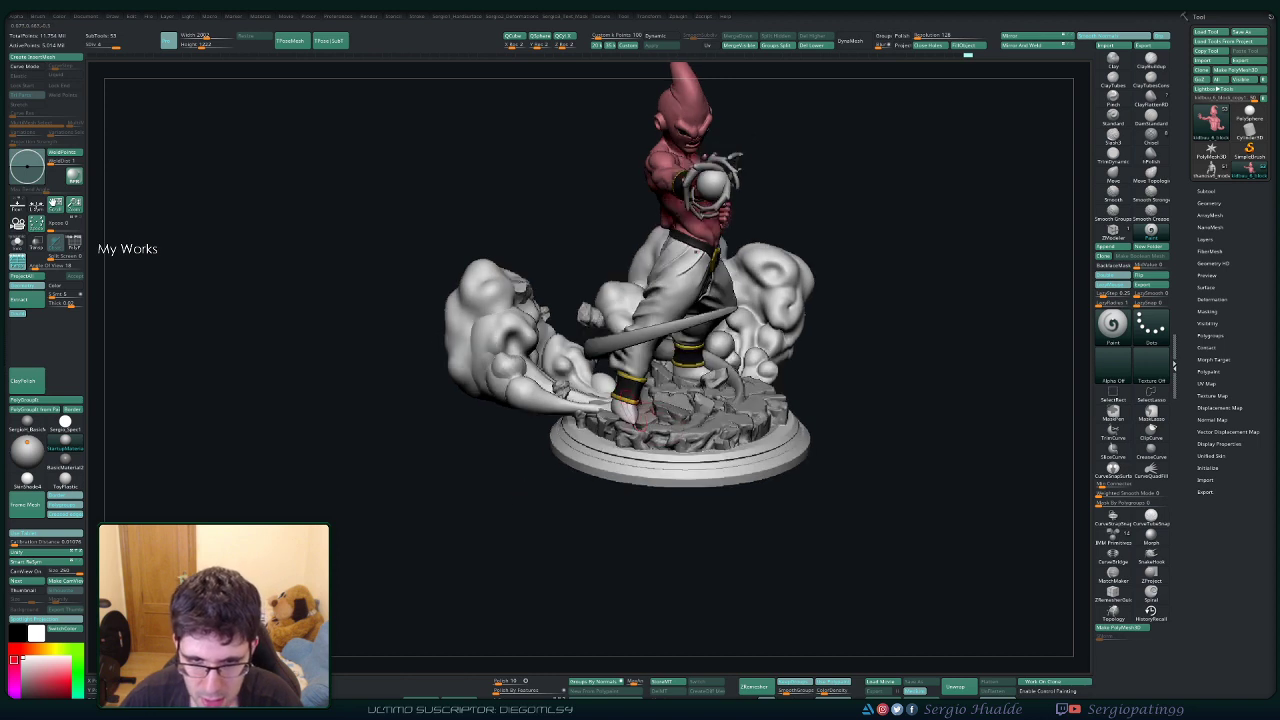
Isolate the shoes below the black ankle bands, fill them with reddish brown, and show the whole statue again.
left_click(628, 411, "alt")
key("alt+s")
key("space")
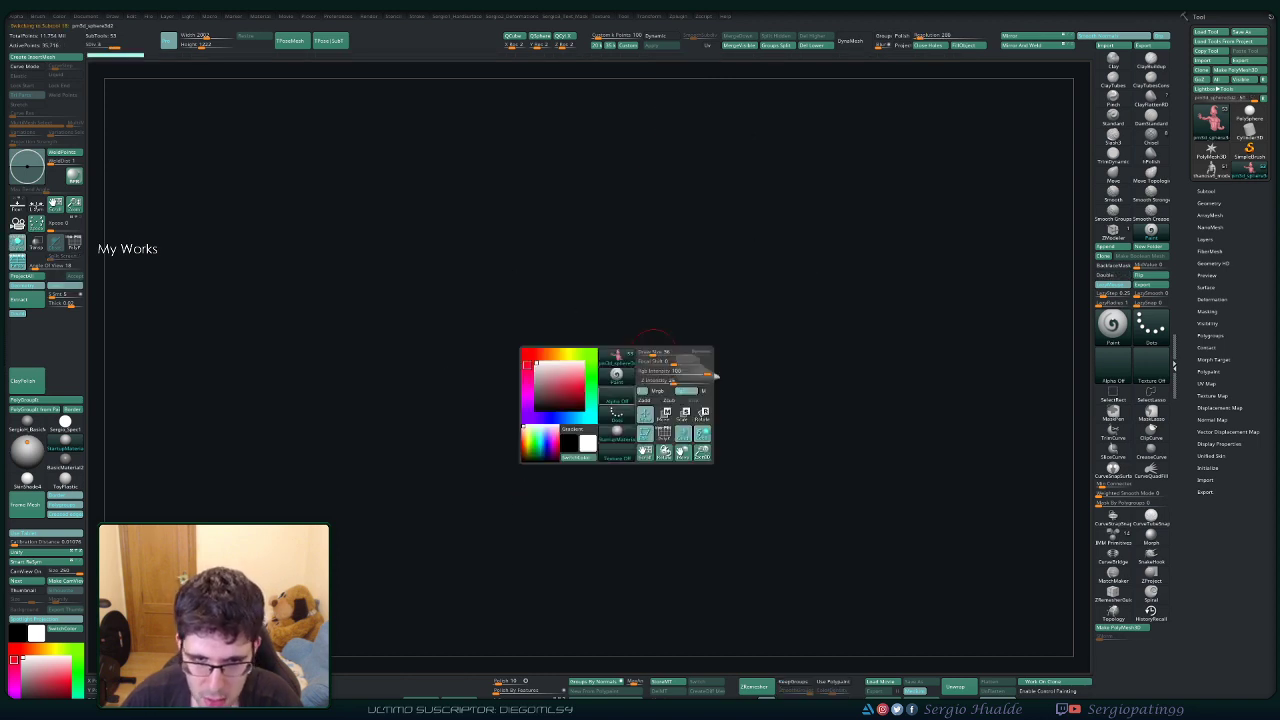
left_click(545, 354)
left_click(555, 395)
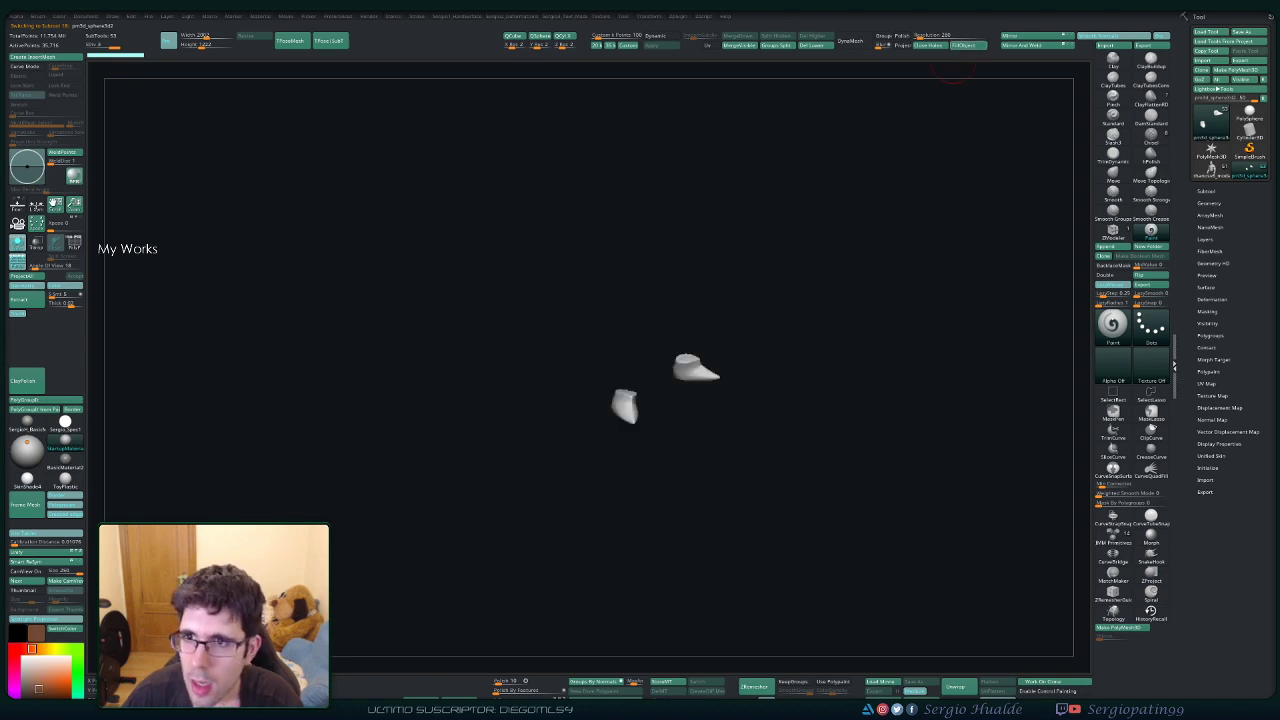
left_click(966, 46)
key("alt+s")
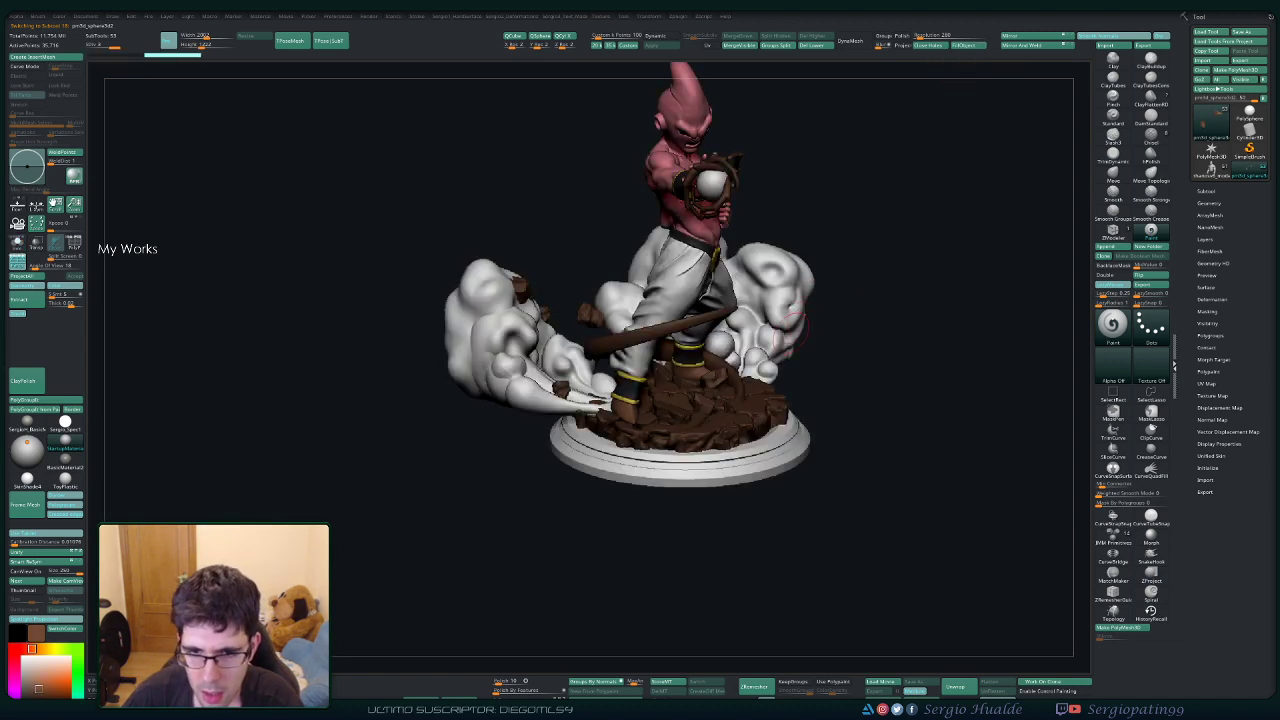
Isolate the shoes again, refill them with a darker, greyer brown, and bring back the other parts.
key("alt+s")
key("space")
left_click_drag(625, 423, 613, 423)
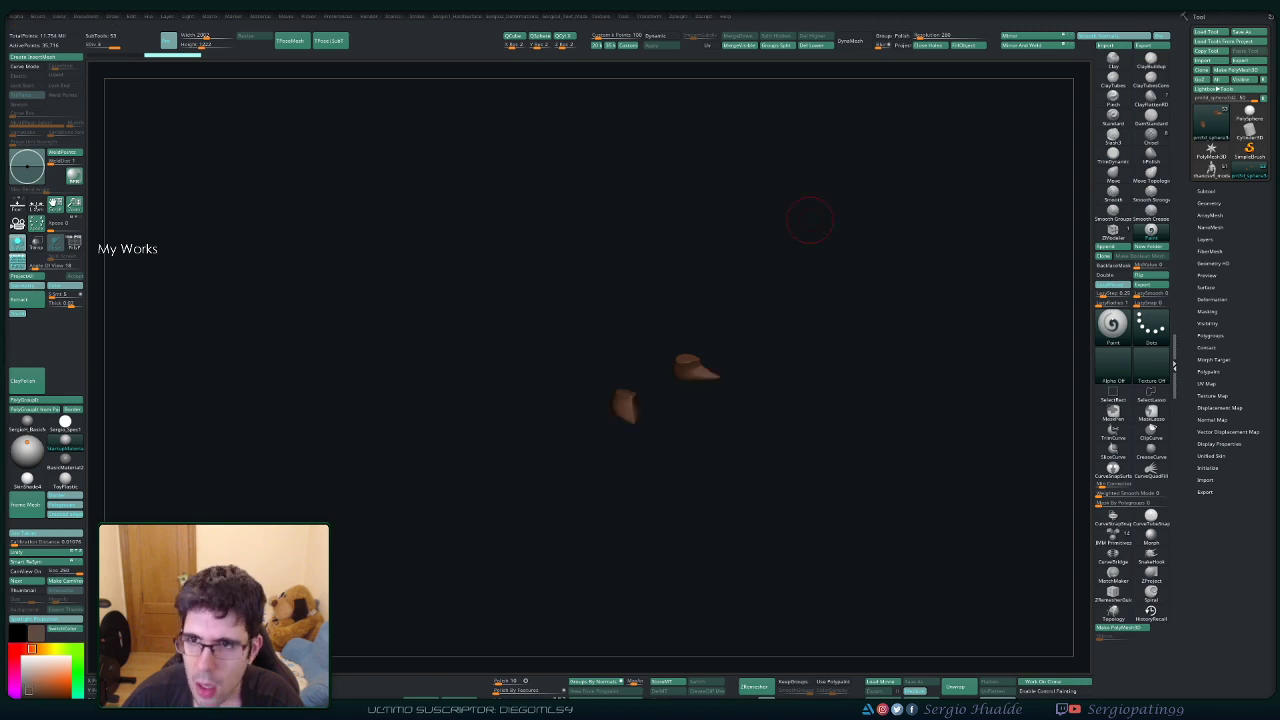
key("ctrl+shift+s")
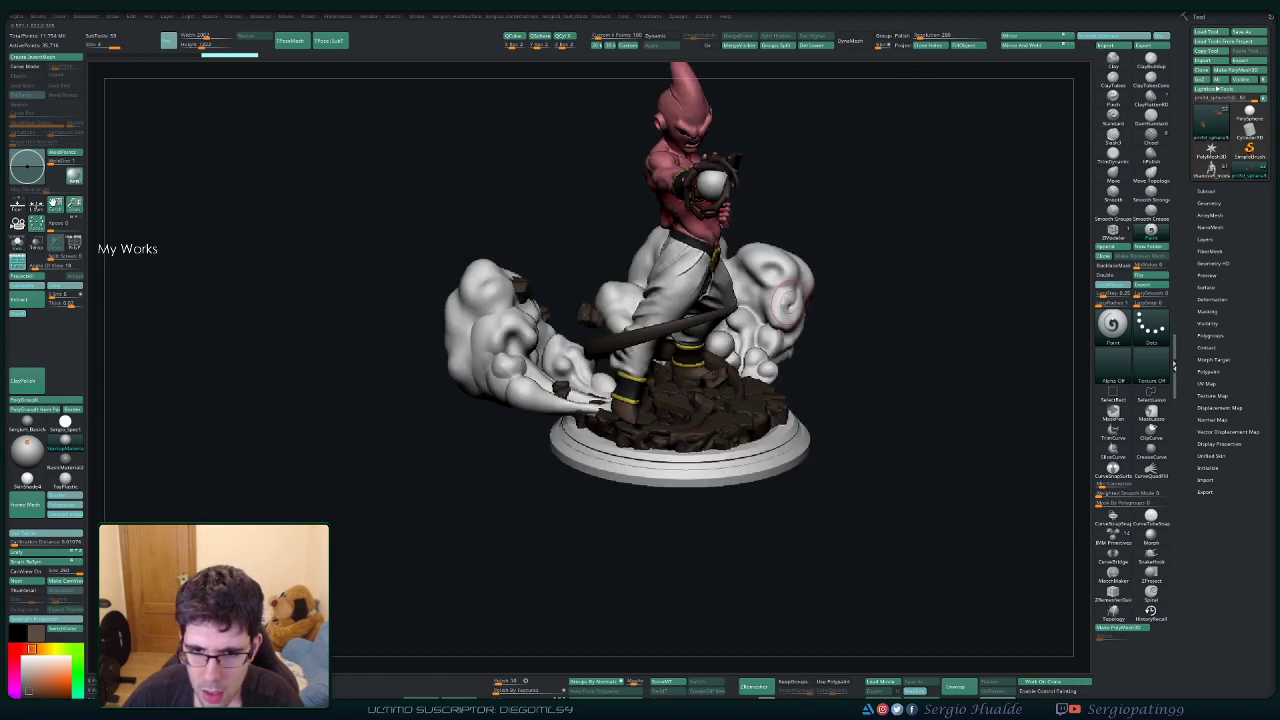
Isolate the rocky ground on the base, choose a lighter brown, show all parts, and fill the rocks with it.
key("ctrl+shift+s")
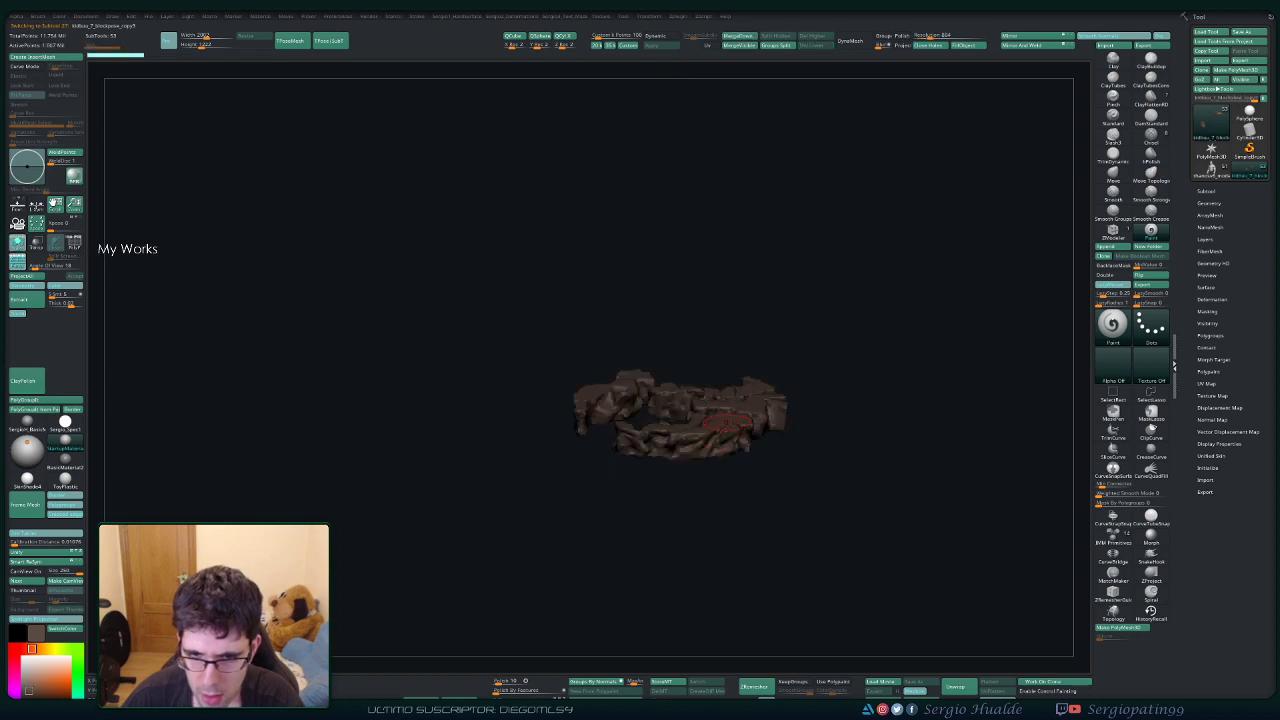
key("space")
left_click_drag(616, 442, 620, 456)
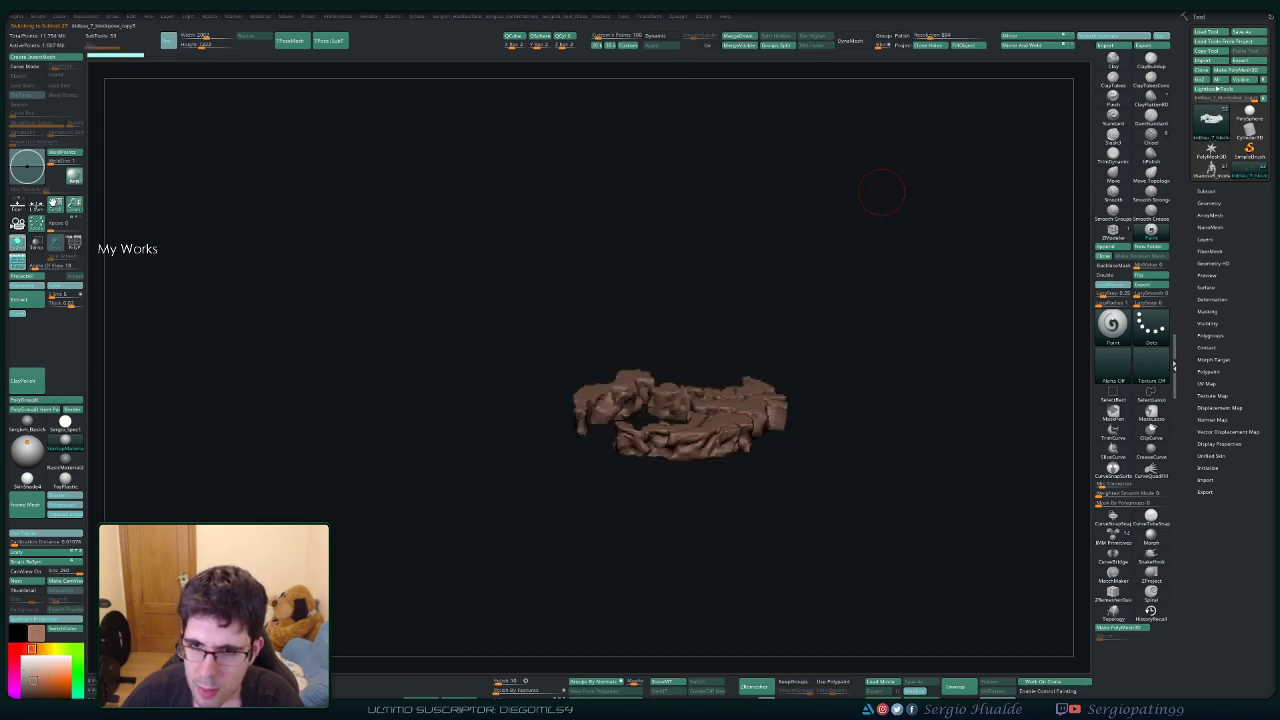
key("ctrl+shift+s")
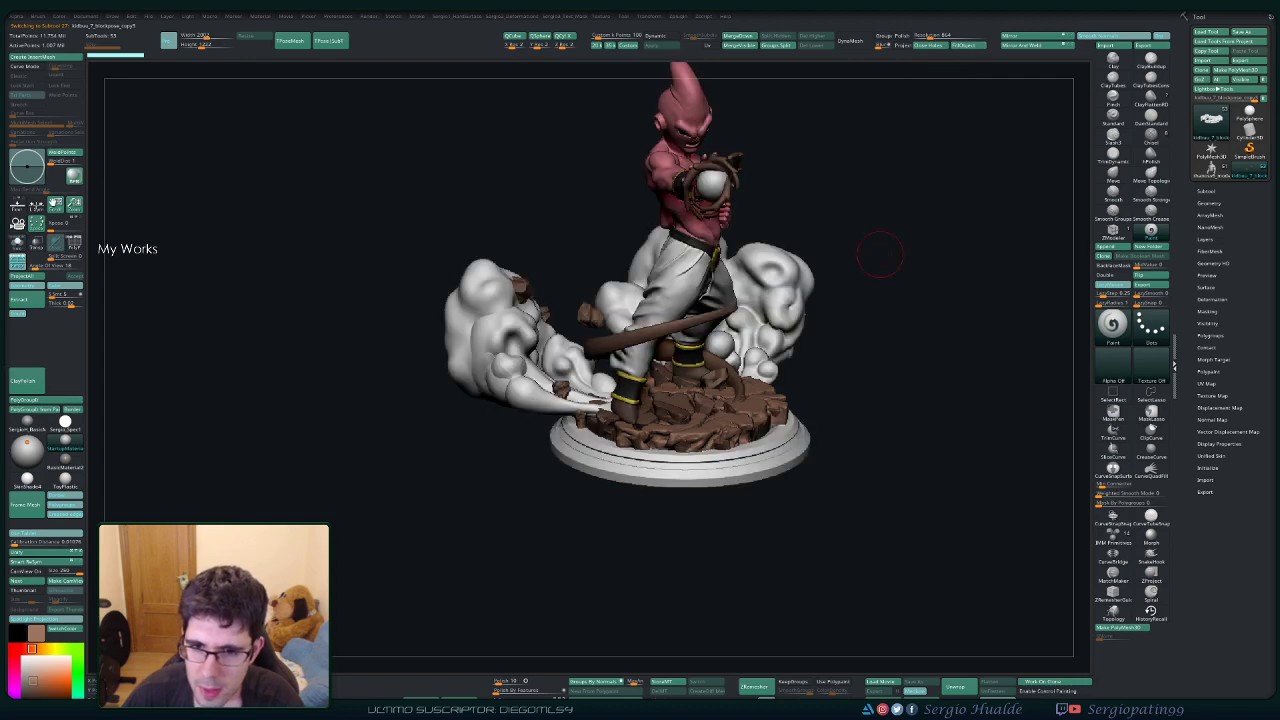
mouse_move(880, 254)
right_mouse_down()
mouse_move(815, 294)
mouse_move(812, 245)
mouse_move(745, 310)
right_mouse_up()
mouse_move(745, 310)
right_mouse_down("ctrl")
mouse_move(748, 390)
mouse_move(660, 425)
mouse_move(679, 464)
right_mouse_up("ctrl")
right_click(679, 464)
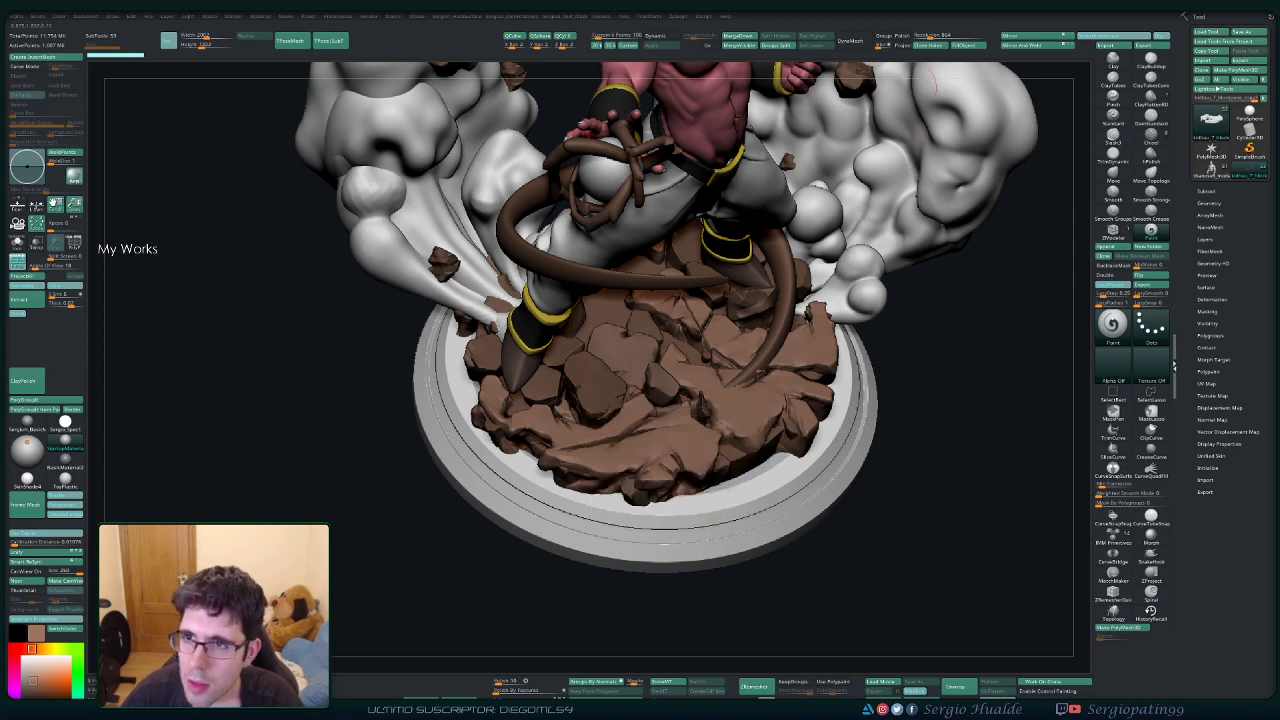
key("f")
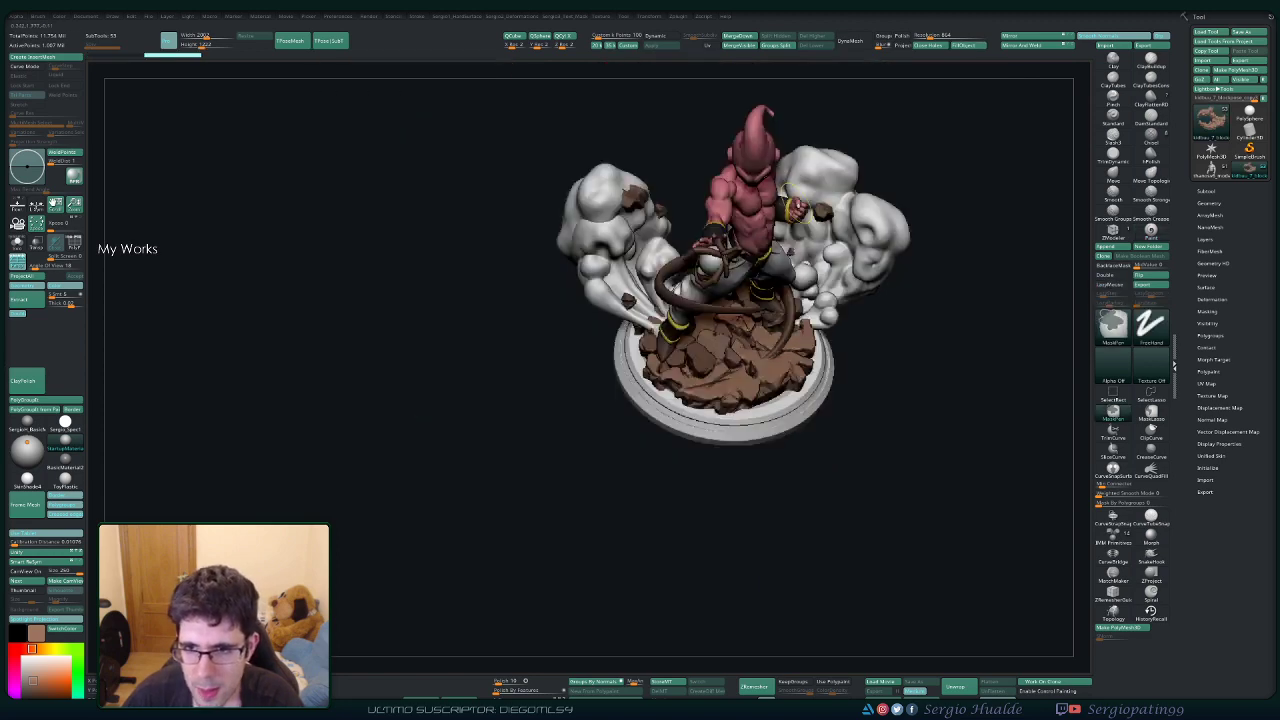
Select the pink body again and switch to the flat colour display to view its upper part.
right_click_drag(836, 288, 842, 258)
right_click_drag(895, 331, 820, 378)
left_click(707, 248, "alt")
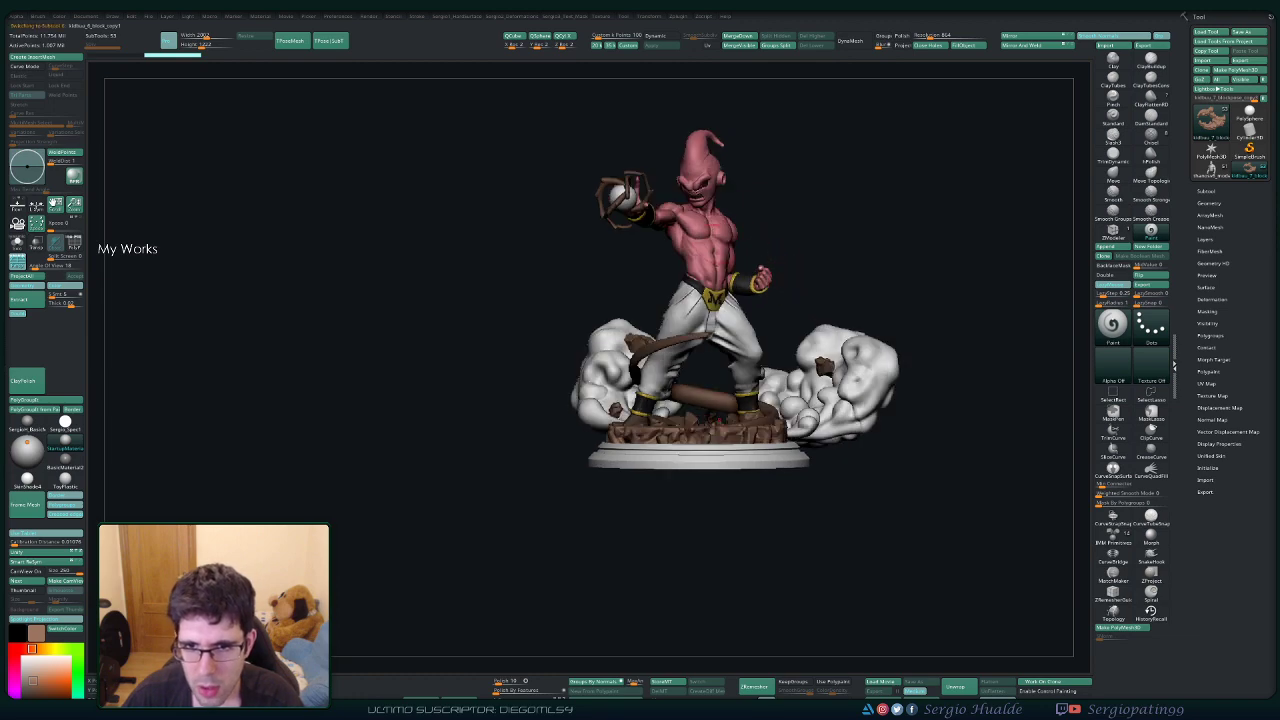
key("ctrl+f")
right_click_drag(703, 220, 708, 299, "ctrl")
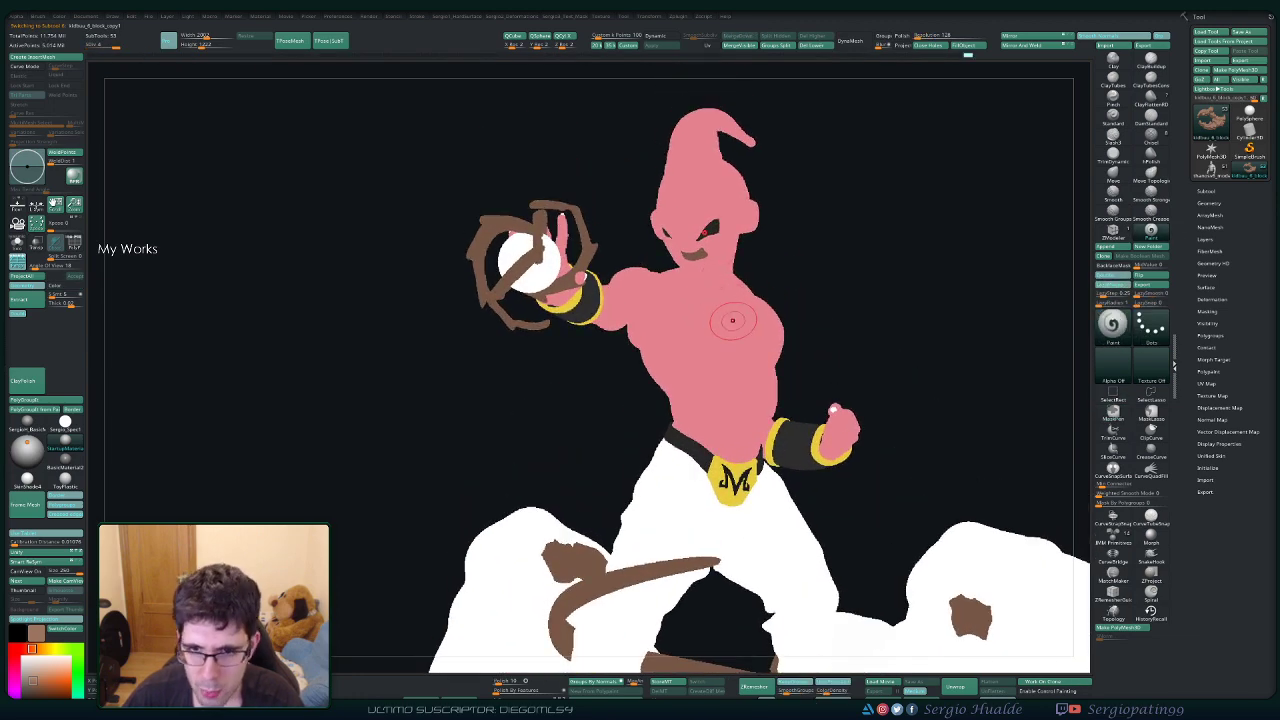
Sample the skin pink, lighten it slightly, fill the body with it, and return to shaded display.
key("space")
key("c")
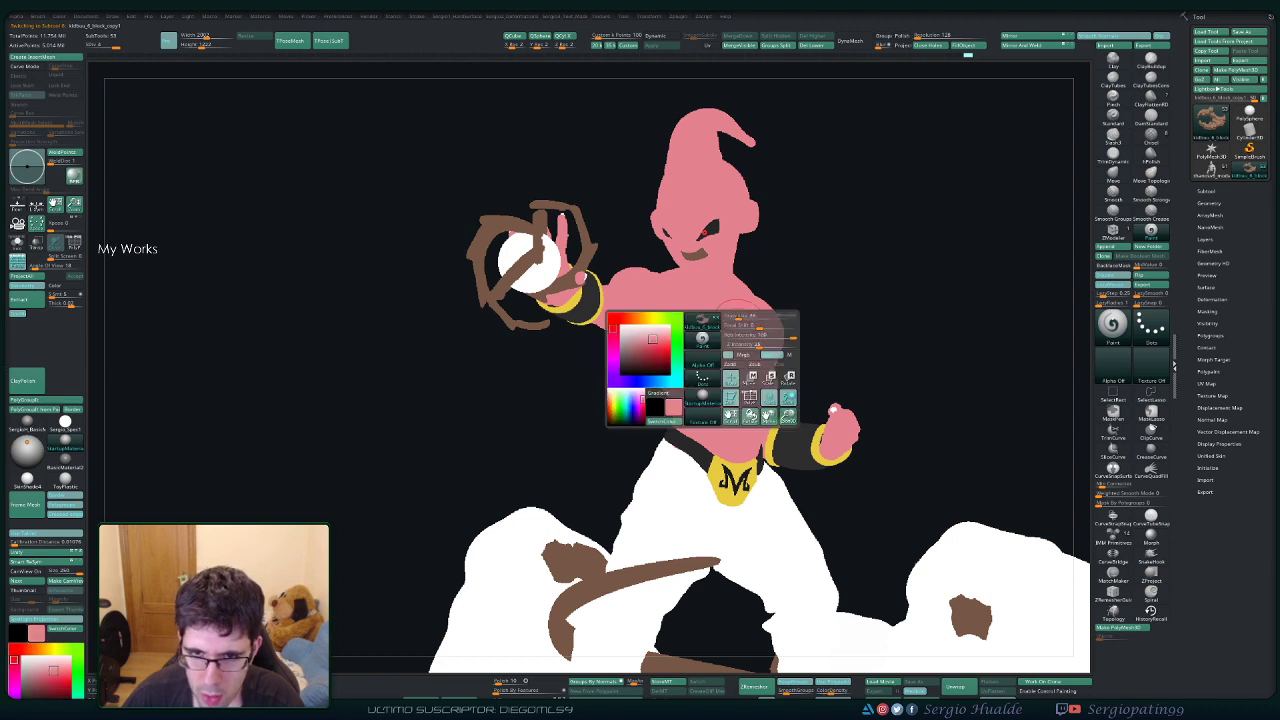
left_click(651, 337)
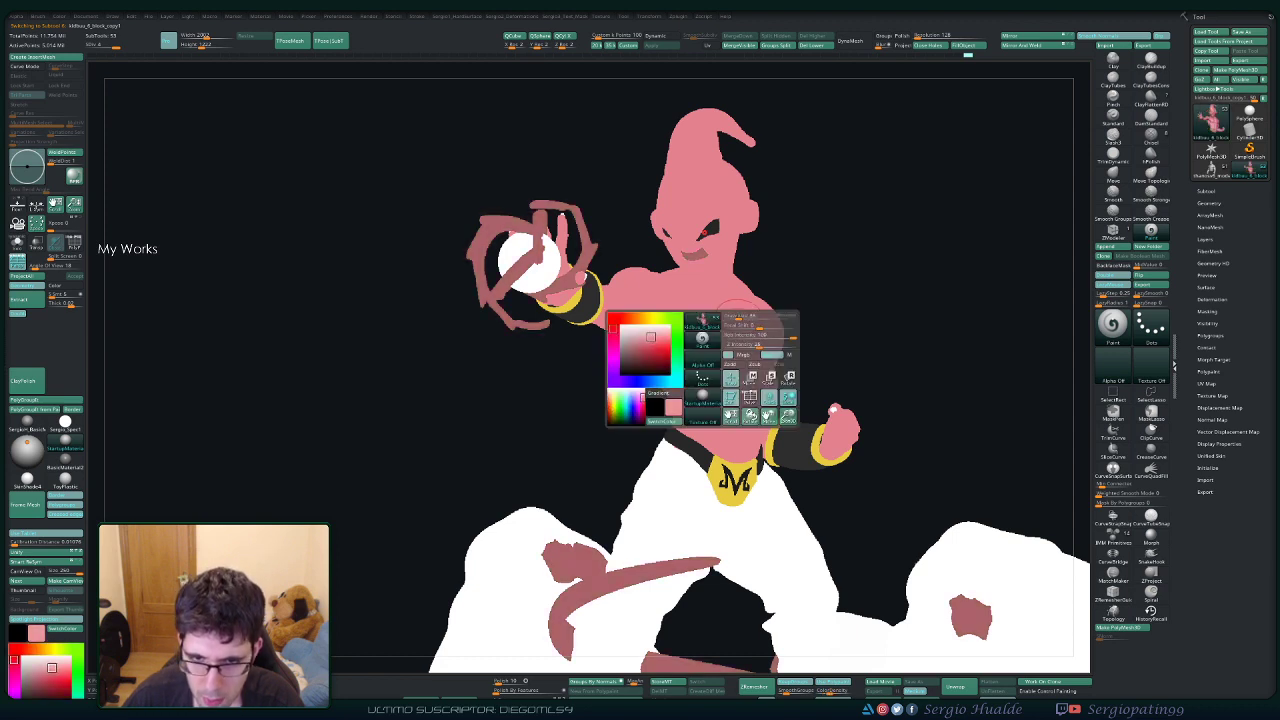
left_click(964, 46)
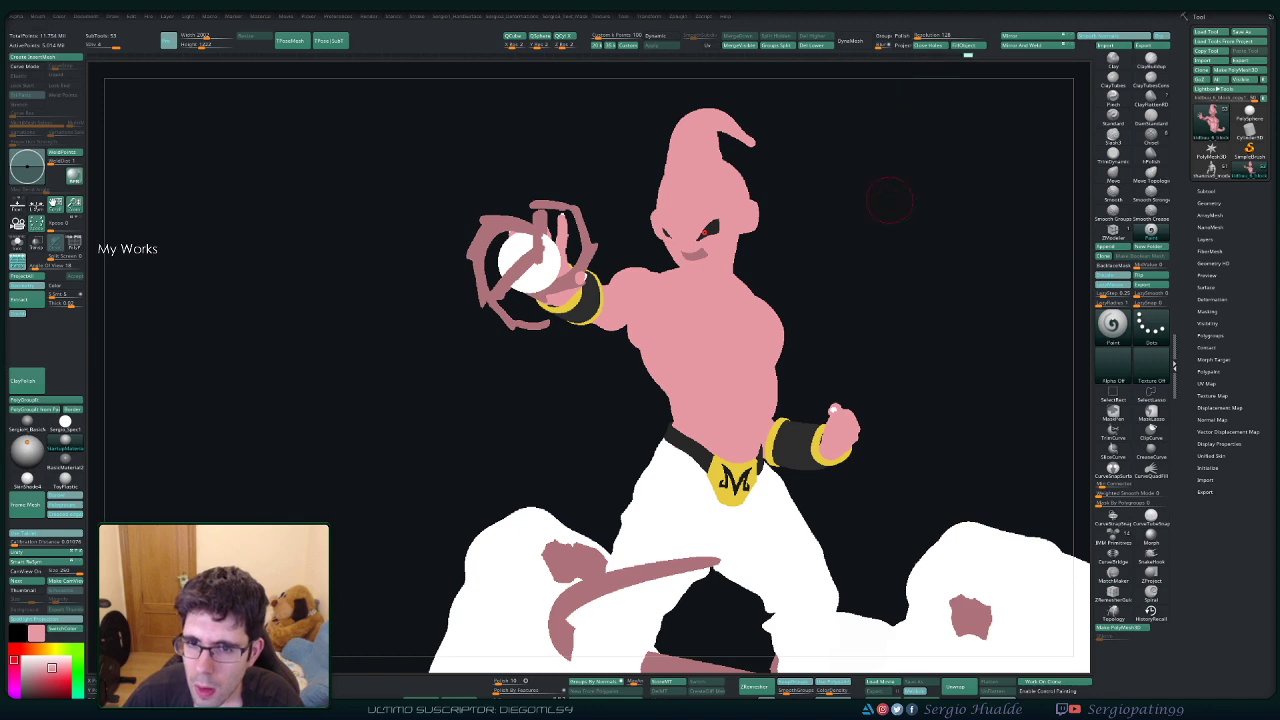
key("p")
Select the white energy sphere in the raised hand, choose a bright hot pink, and fill the sphere with it.
right_click_drag(848, 296, 835, 215, "ctrl")
mouse_move(835, 215)
right_mouse_down()
mouse_move(725, 222)
mouse_move(718, 185)
right_mouse_up()
right_click_drag(718, 185, 685, 190)
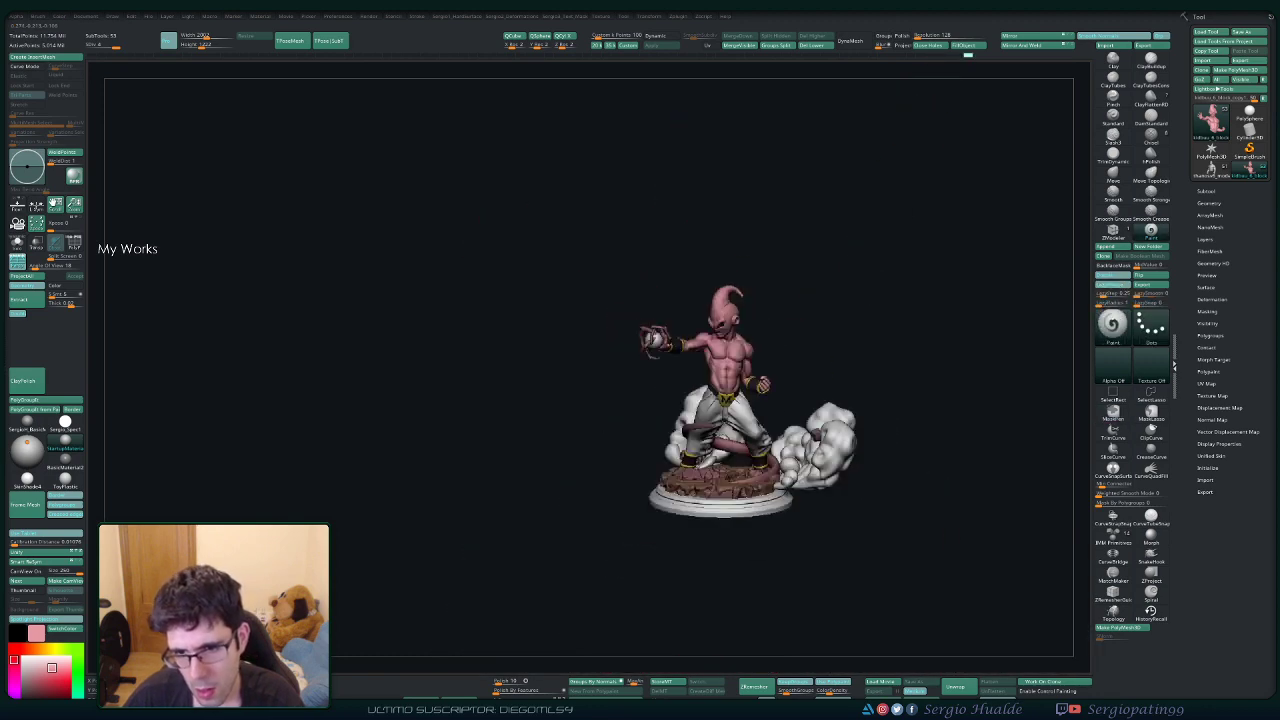
mouse_move(809, 336)
right_mouse_down()
mouse_move(663, 337)
mouse_move(645, 425)
right_mouse_up()
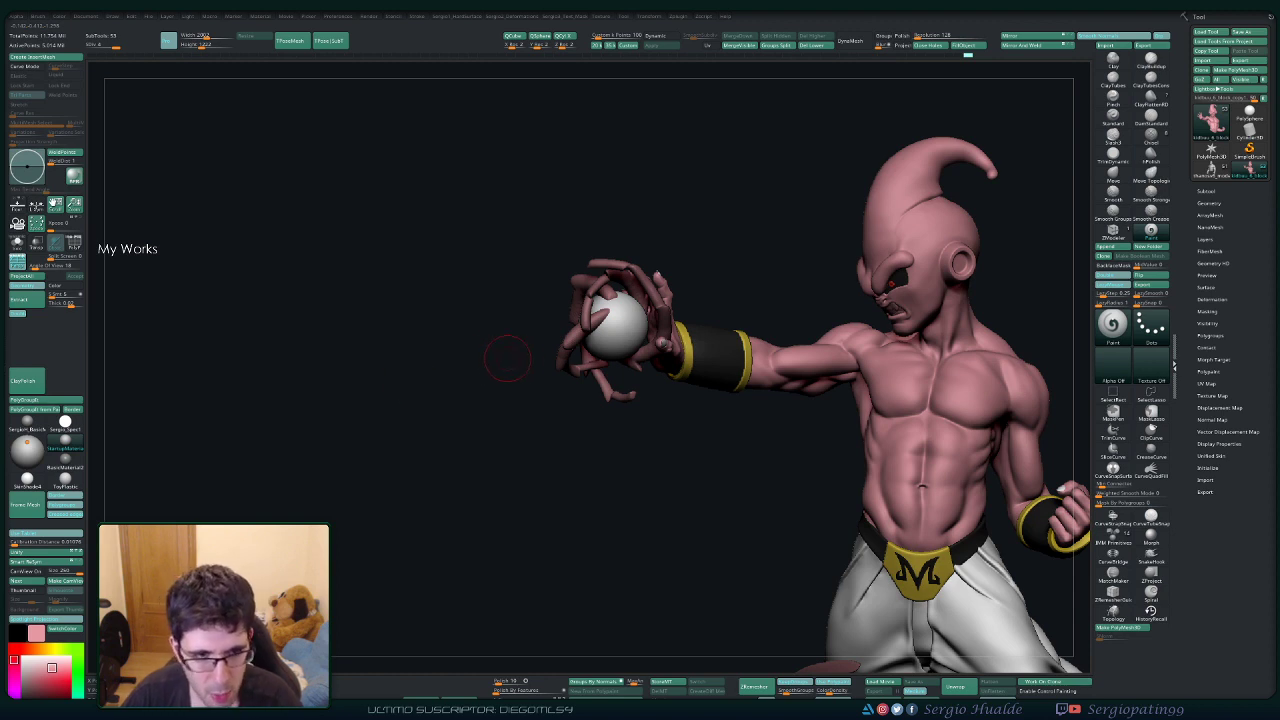
left_click(625, 334, "alt")
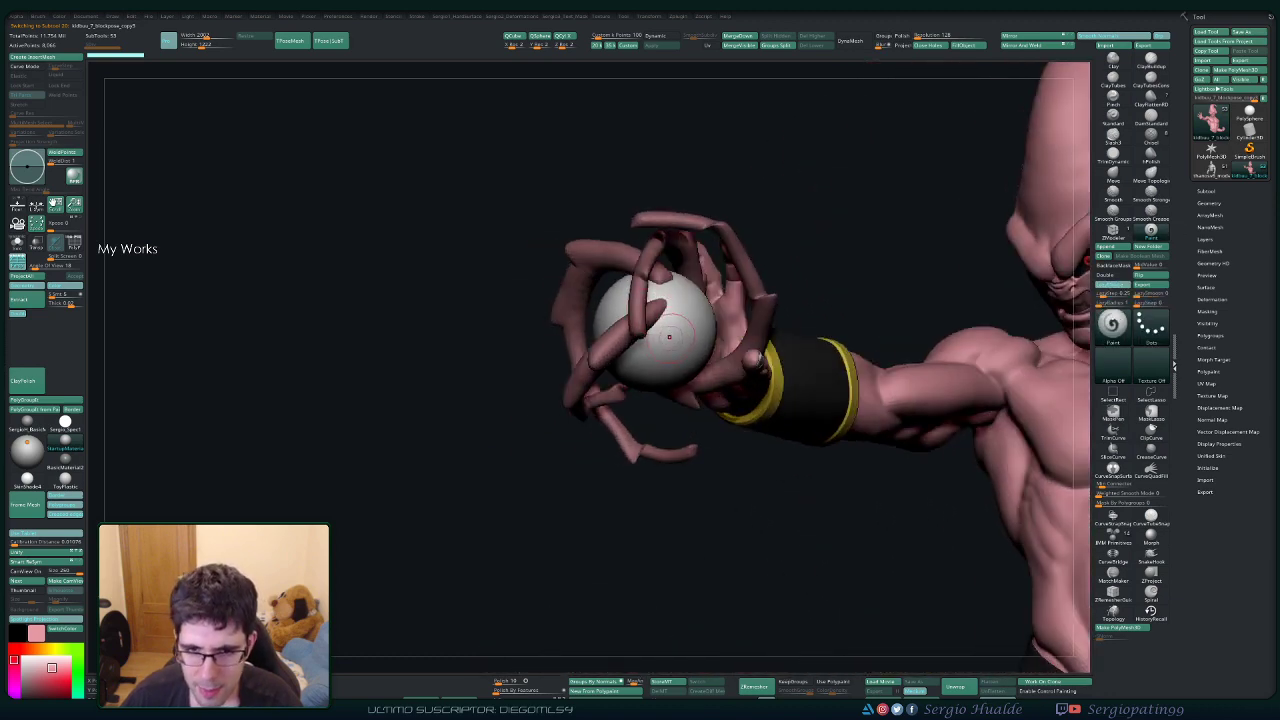
key("space")
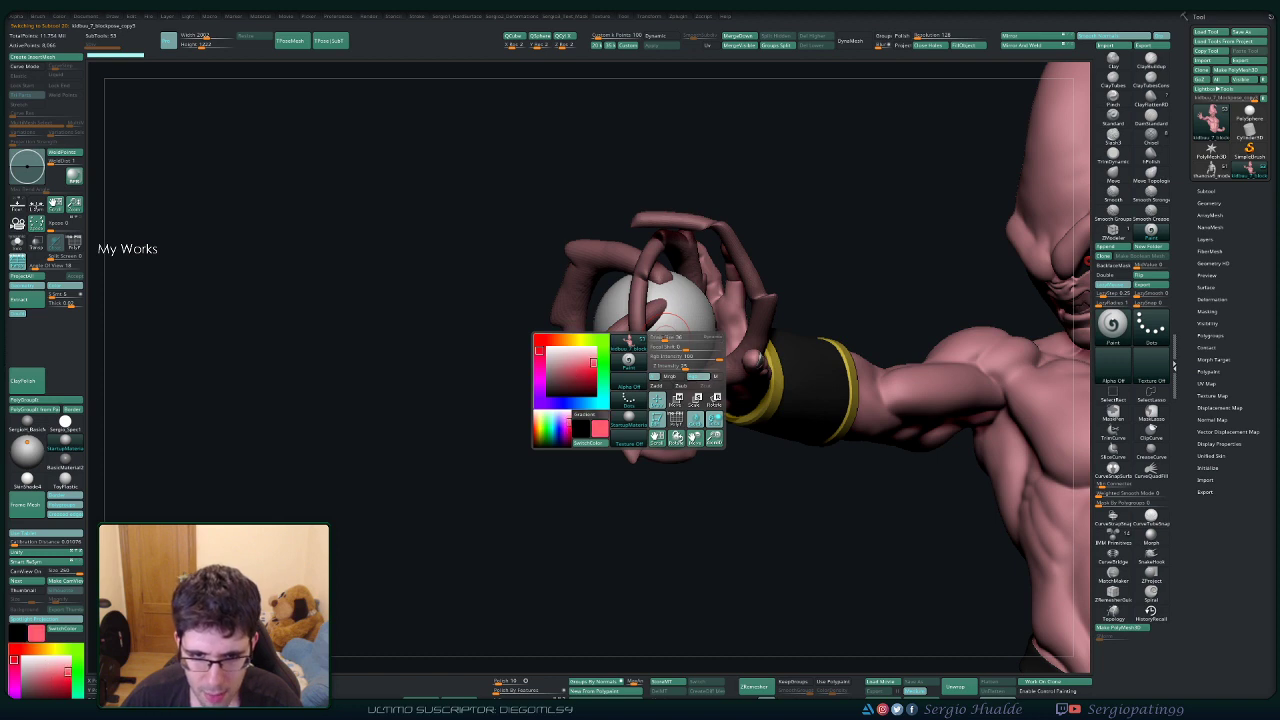
left_click_drag(593, 363, 539, 366)
left_click(539, 357)
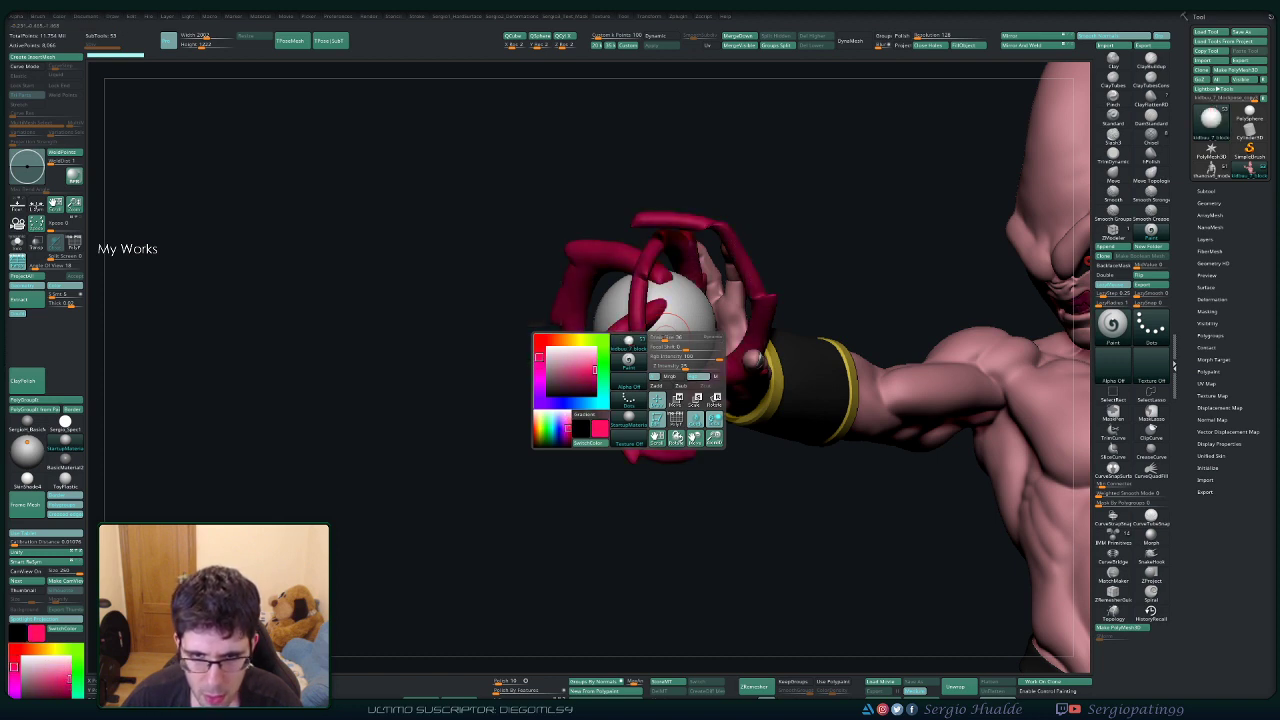
left_click(559, 352)
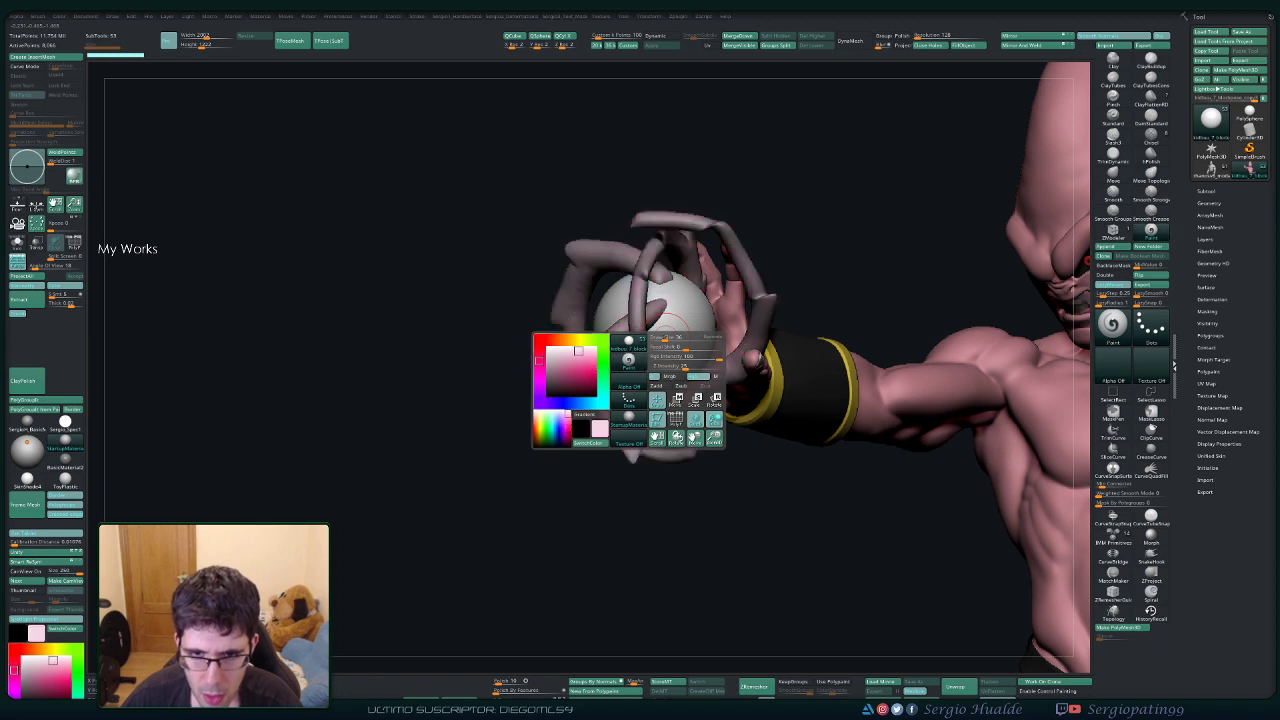
left_click(565, 371)
left_click(572, 380)
left_click(567, 363)
left_click_drag(566, 362, 595, 361)
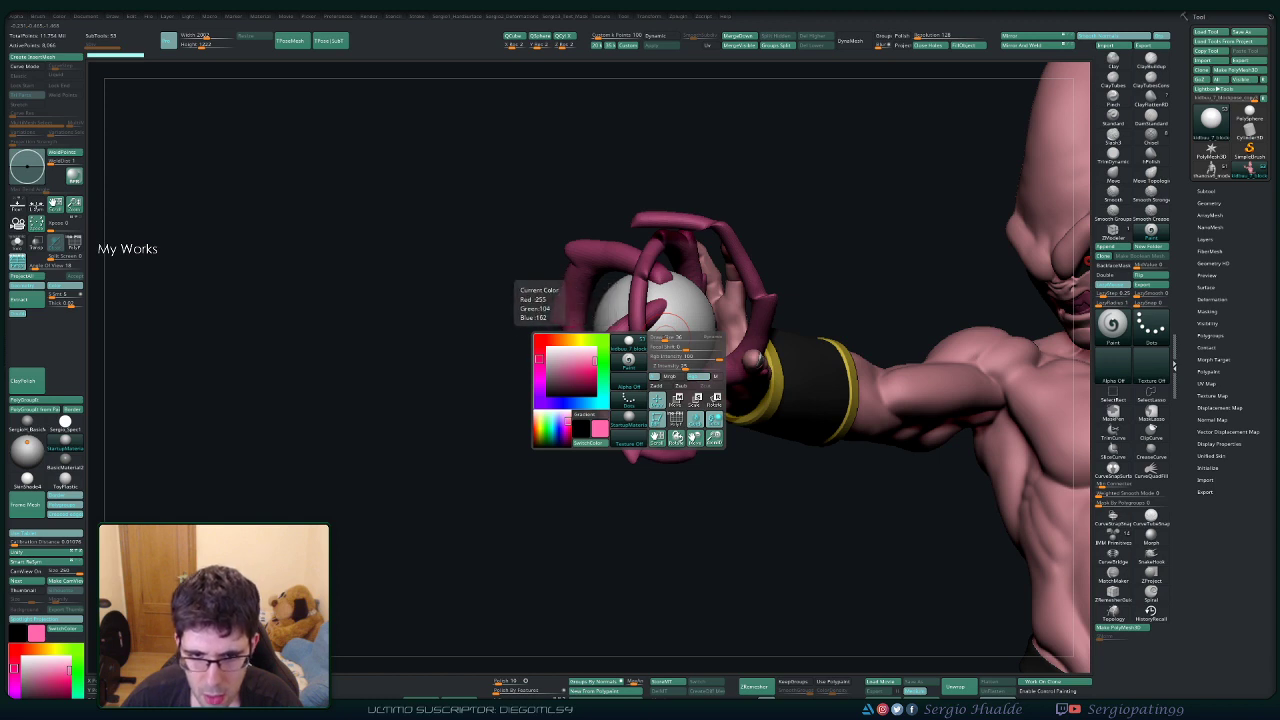
left_click(539, 357)
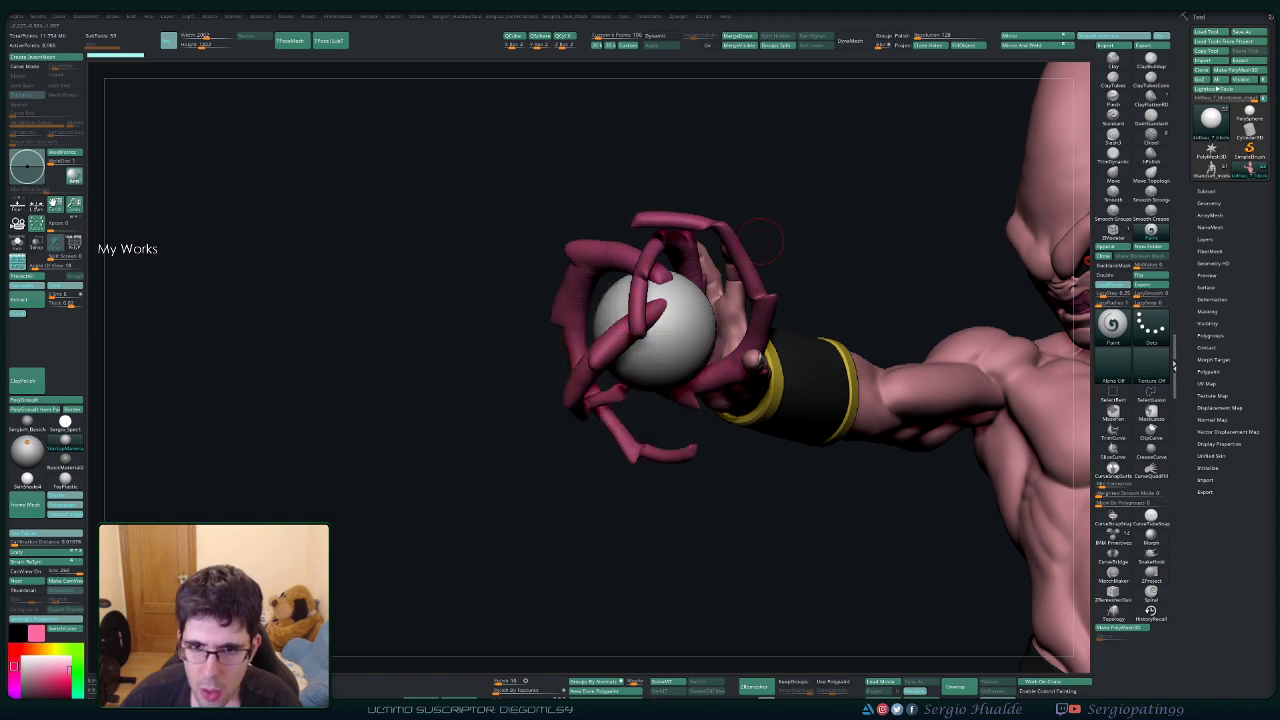
left_click(967, 45)
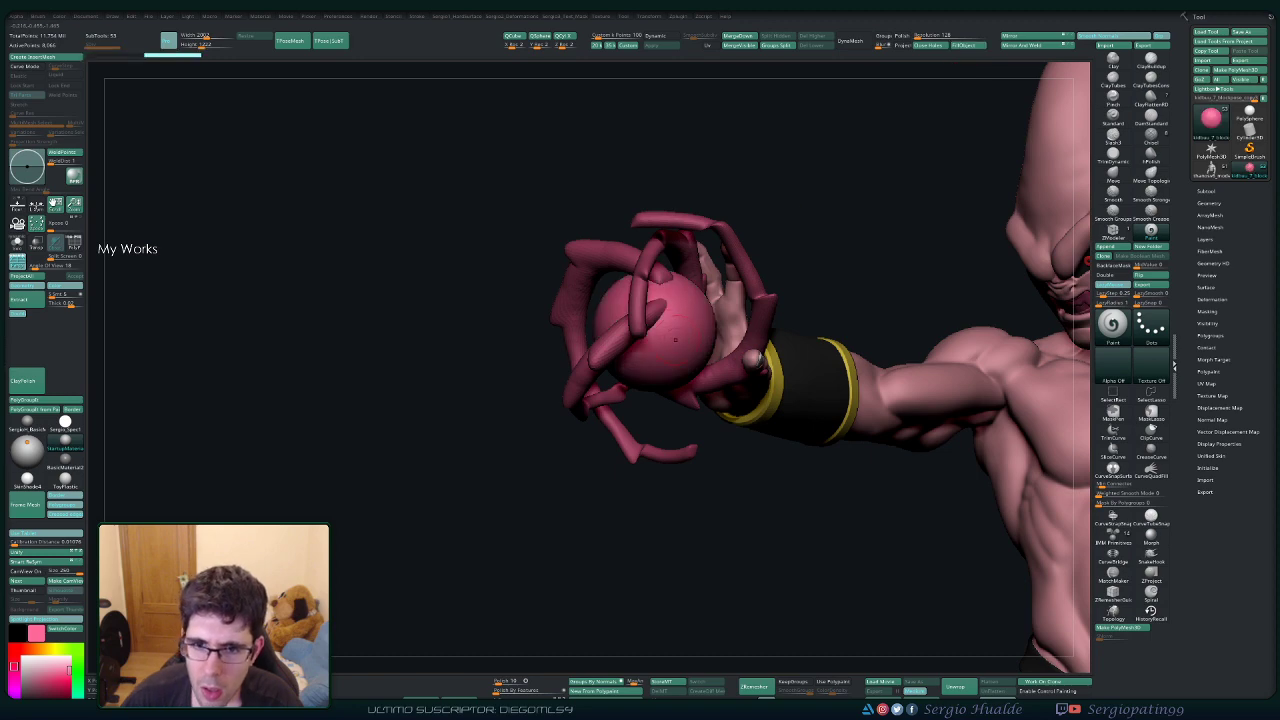
Fill the tendrils curling around the energy sphere with the same hot pink.
left_click(739, 253, "alt")
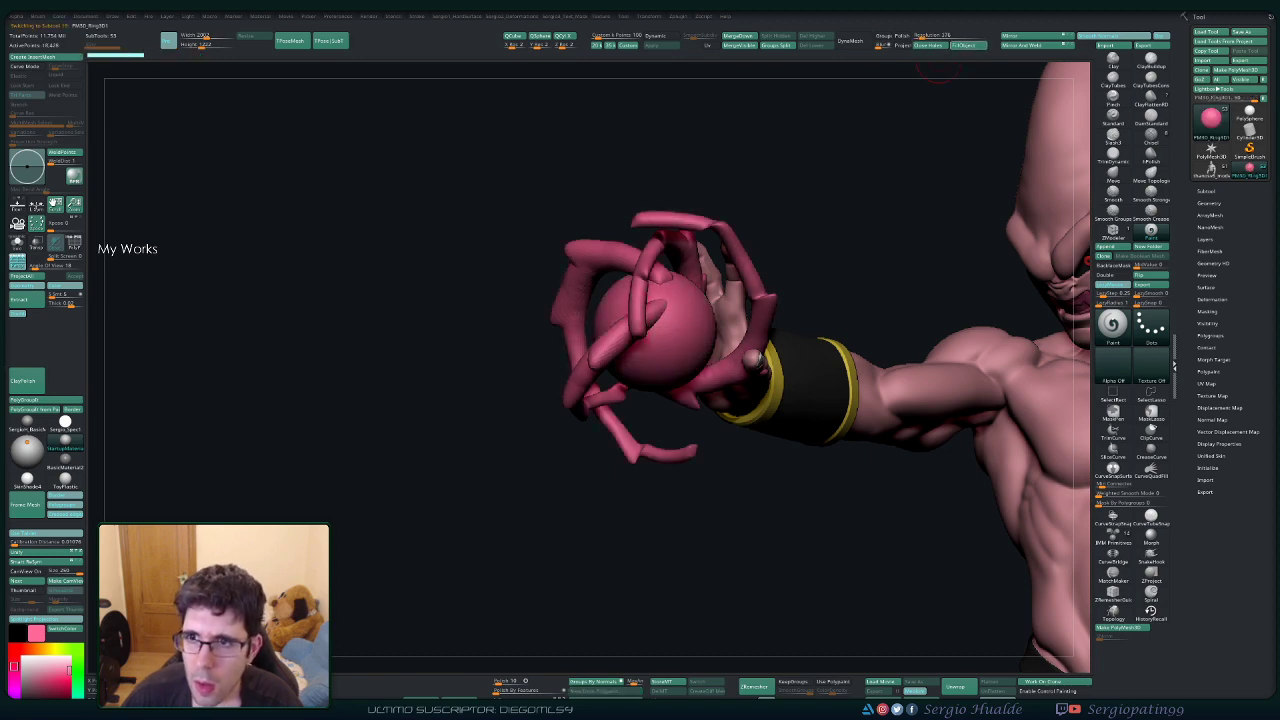
left_click(967, 45)
Select the spiral band winding around the legs and examine the pink energy effect against the whole statue.
right_click_drag(1010, 300, 1060, 480, "ctrl")
right_click_drag(1000, 440, 1052, 570)
right_click_drag(1052, 570, 1036, 478, "alt")
right_click_drag(1036, 478, 990, 478)
right_click_drag(890, 530, 755, 425)
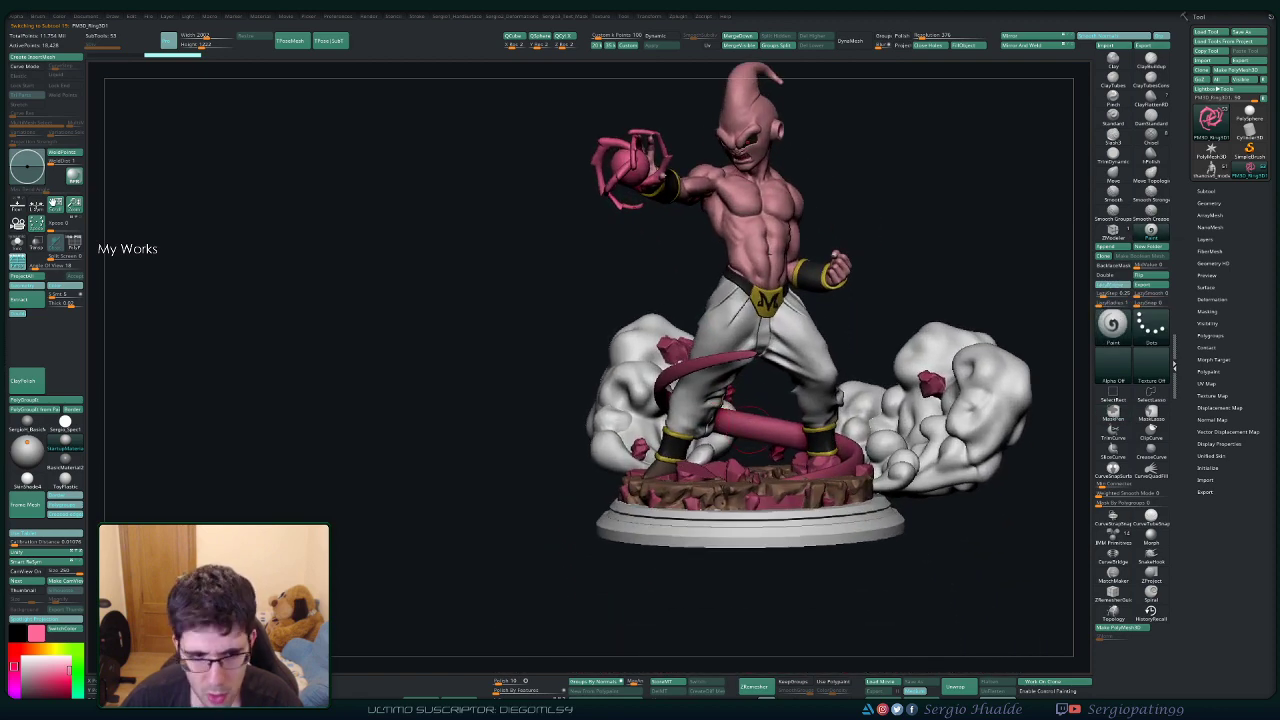
left_click(757, 428, "alt")
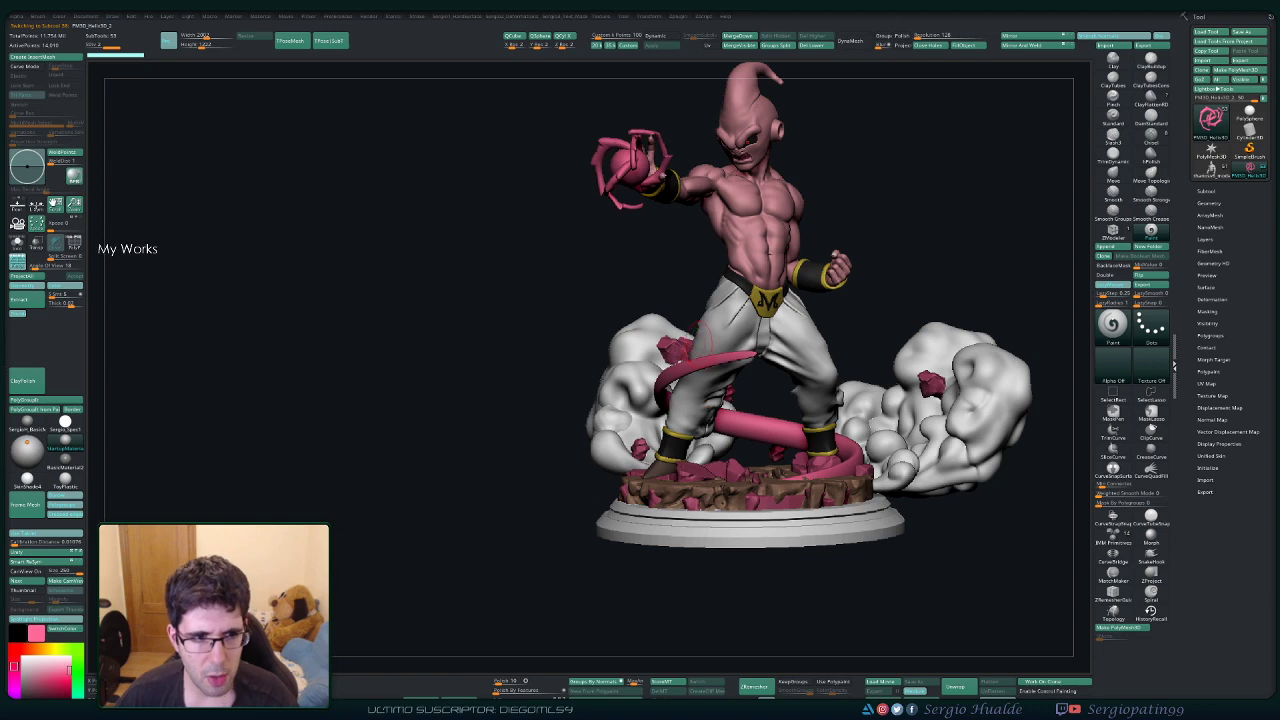
left_click_drag(914, 227, 856, 230)
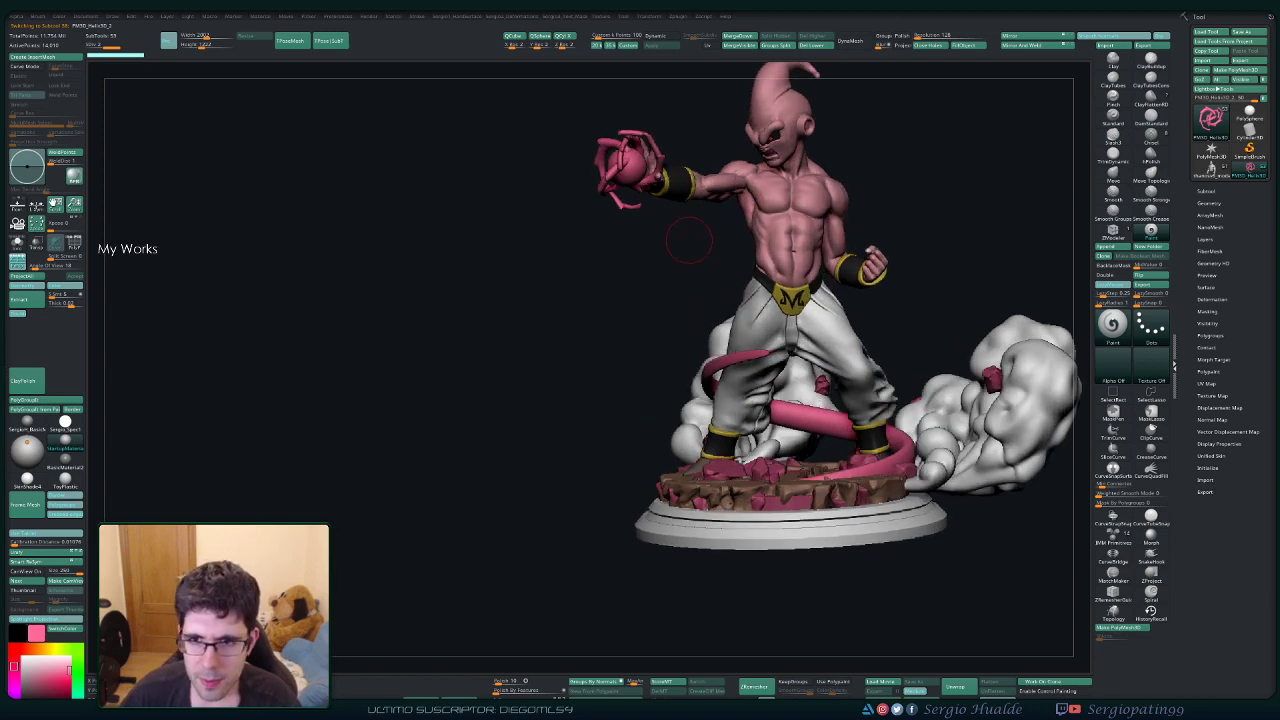
mouse_move(690, 240)
right_mouse_down()
mouse_move(669, 308)
mouse_move(680, 240)
right_mouse_up()
right_click_drag(860, 214, 934, 228)
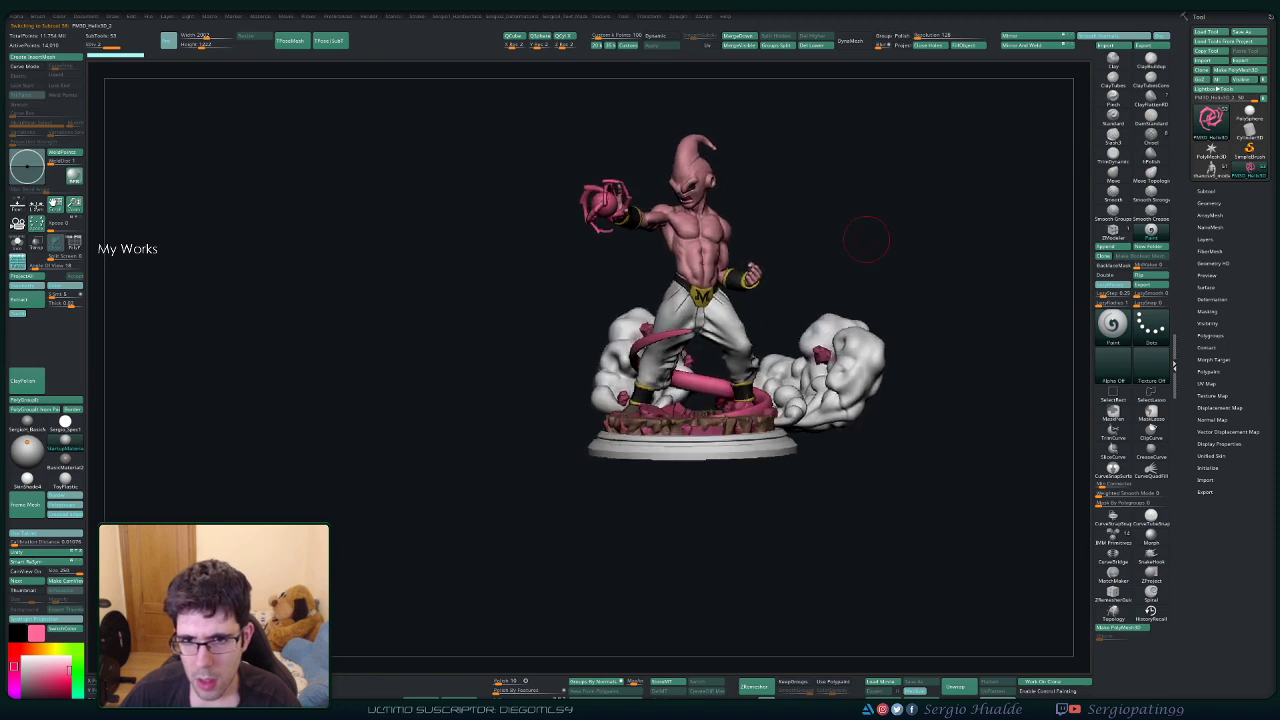
right_click_drag(697, 222, 690, 279, "ctrl")
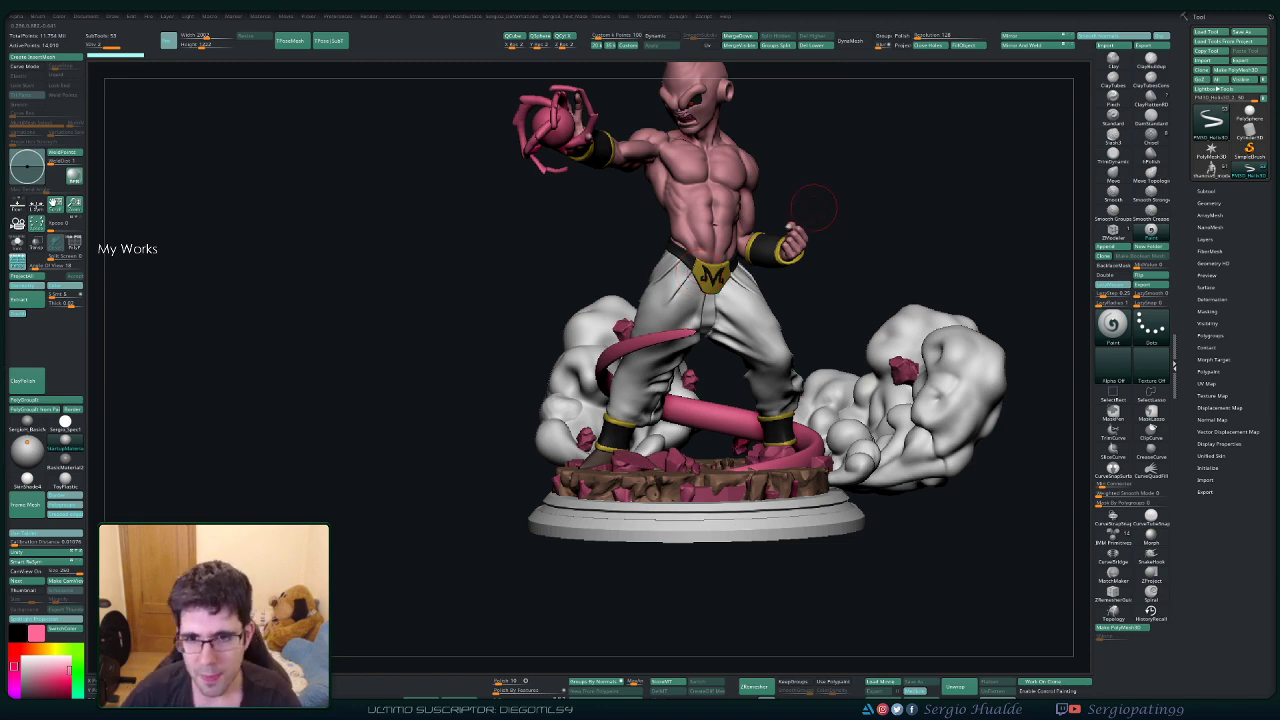
Switch to flat display, sample the brown of the base rocks as the active colour, and restore shaded display.
left_click_drag(815, 205, 670, 385)
mouse_move(677, 431)
right_mouse_down()
mouse_move(567, 583)
mouse_move(609, 410)
right_mouse_up()
key("shift+f")
key("space")
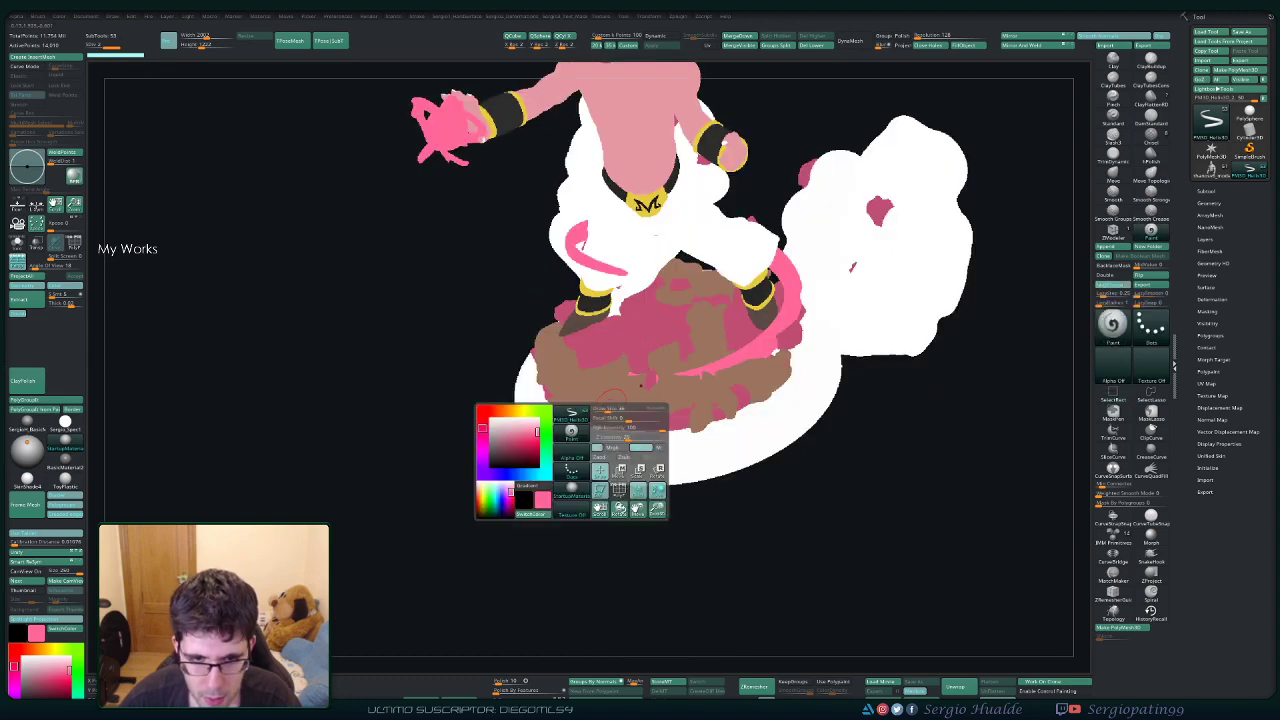
left_click_drag(543, 500, 593, 397)
key("ctrl+f")
key("ctrl+shift+f")
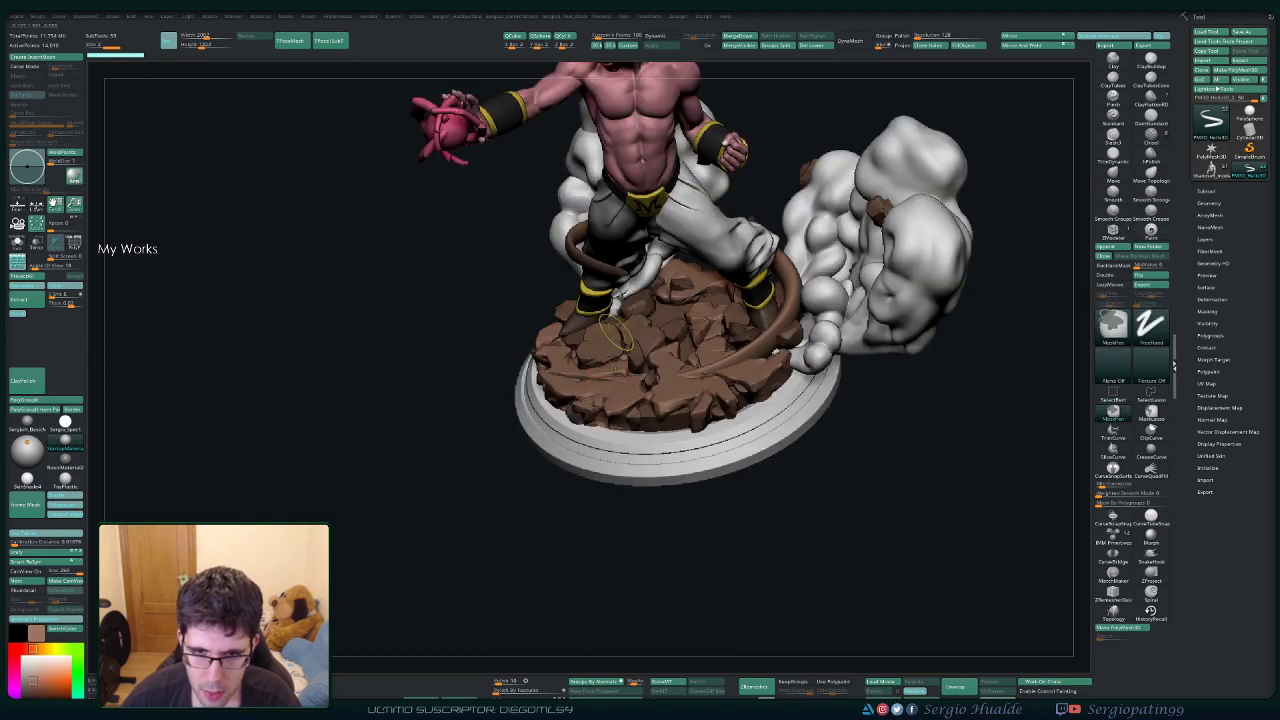
Fill the individual rock pieces at the front left and centre of the base with the sampled brown.
right_click_drag(593, 397, 600, 465, "ctrl")
left_click(620, 320, "alt")
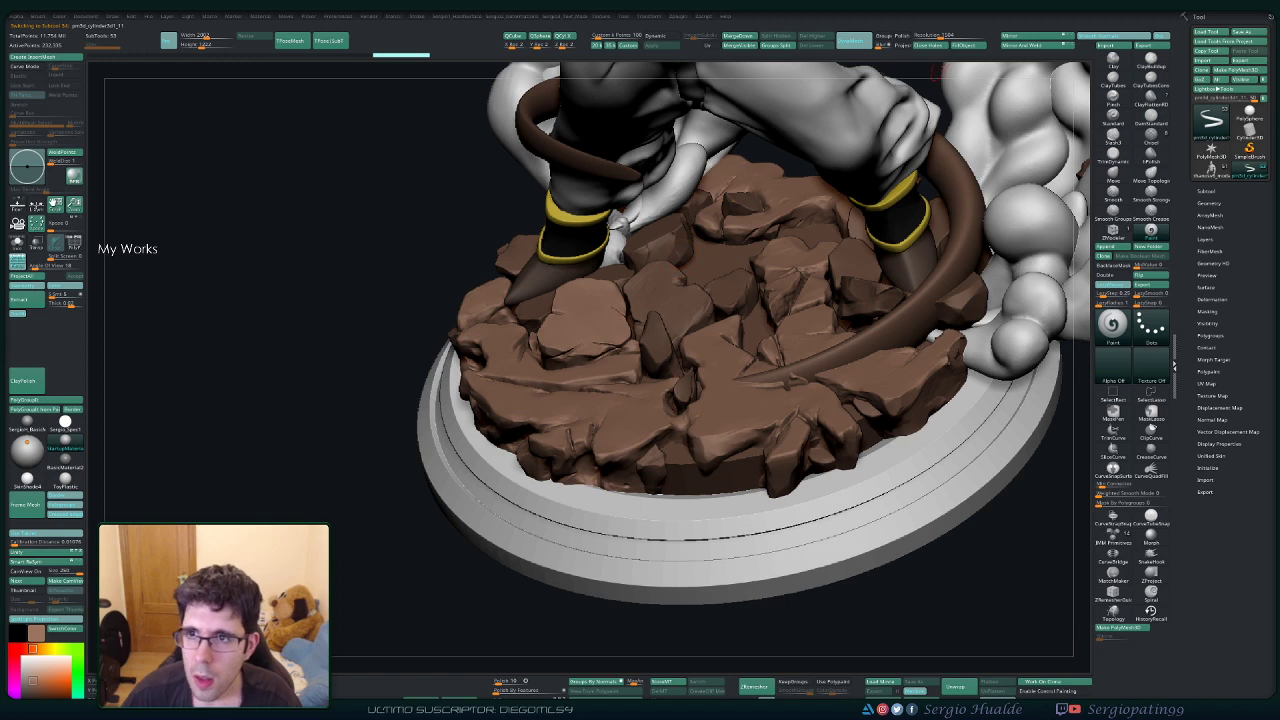
left_click(965, 46)
left_click(733, 293, "alt")
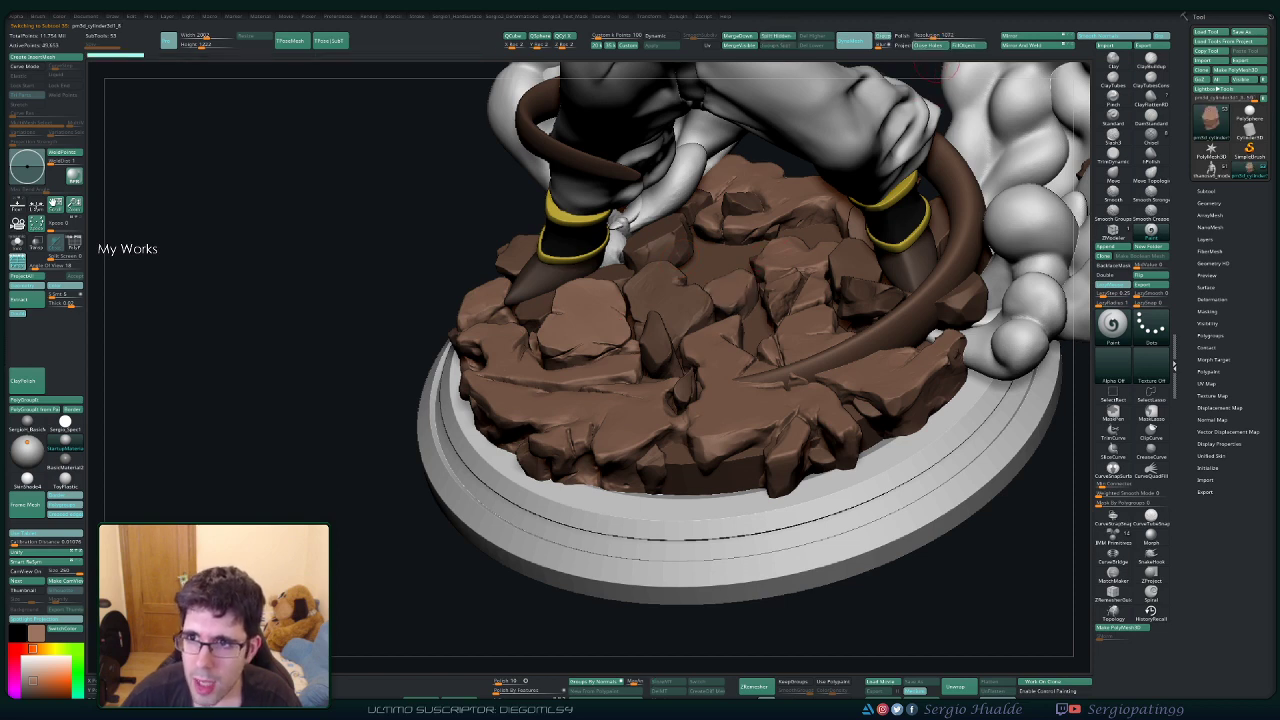
left_click(966, 46)
left_click(850, 133, "alt")
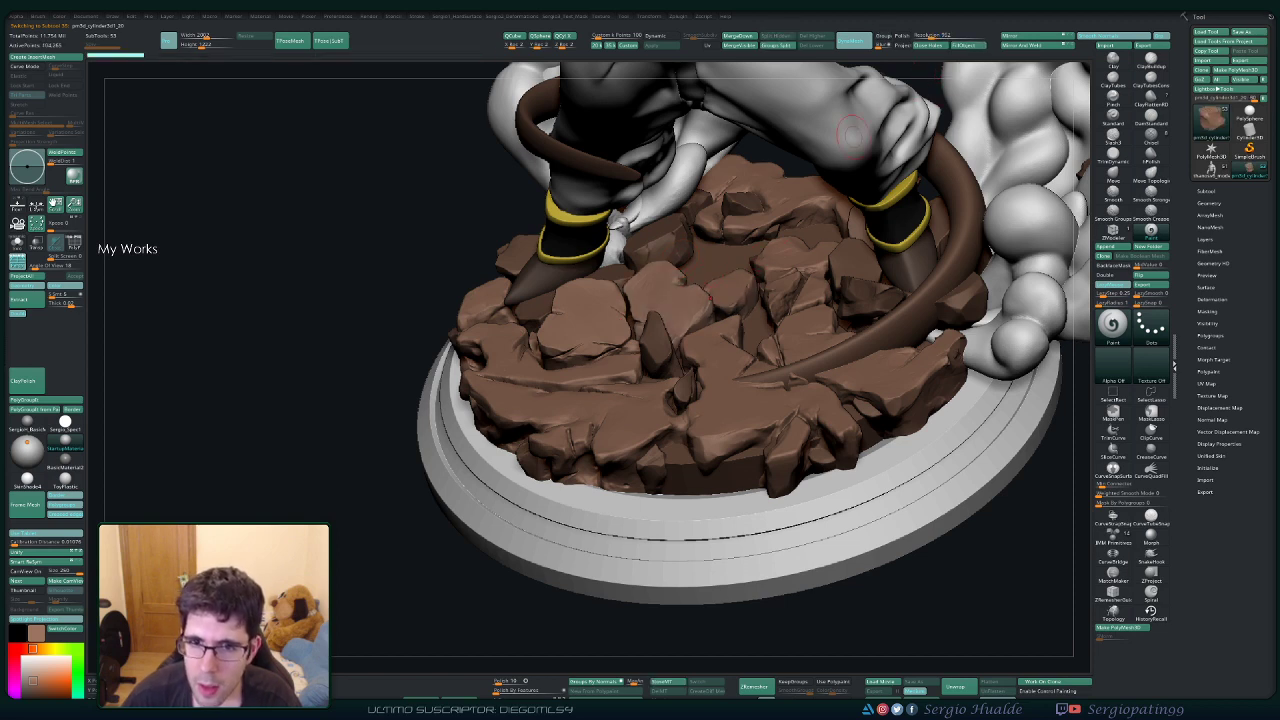
left_click(965, 46)
Fill the rock piece at the rear of the base with brown and select the rock beside it.
left_click(674, 232, "alt")
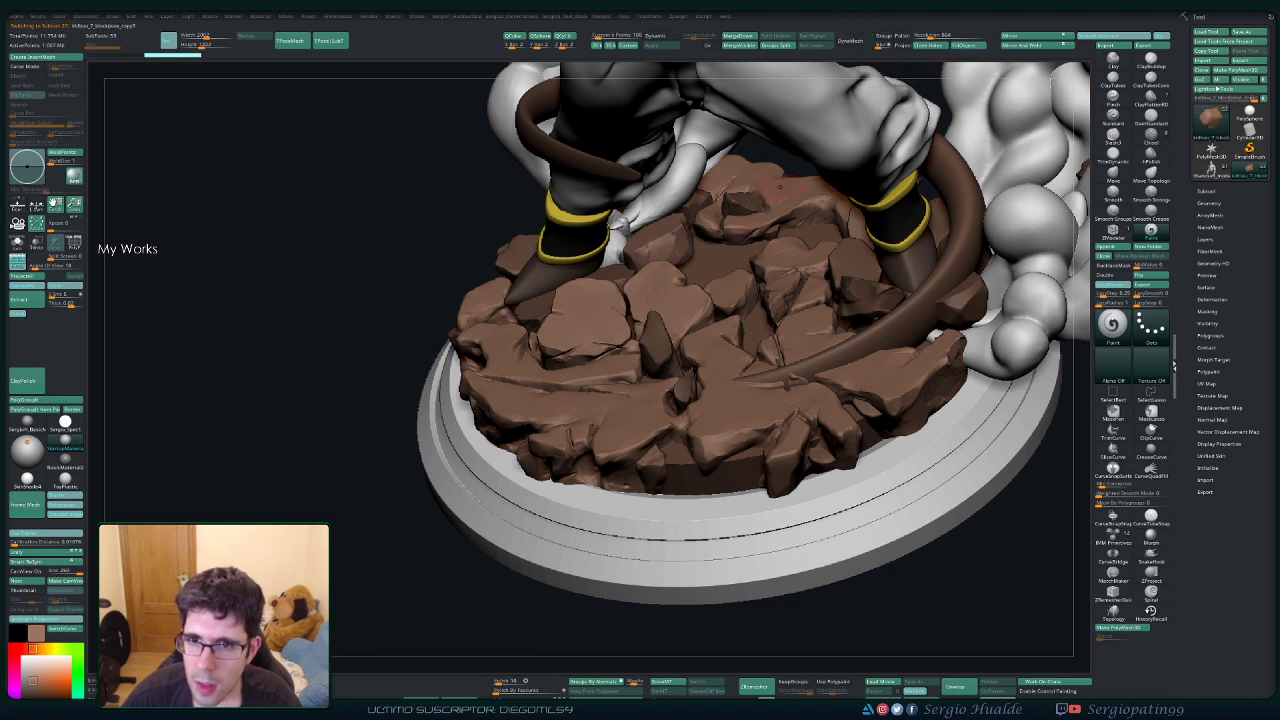
left_click(752, 208, "alt")
left_click(965, 46)
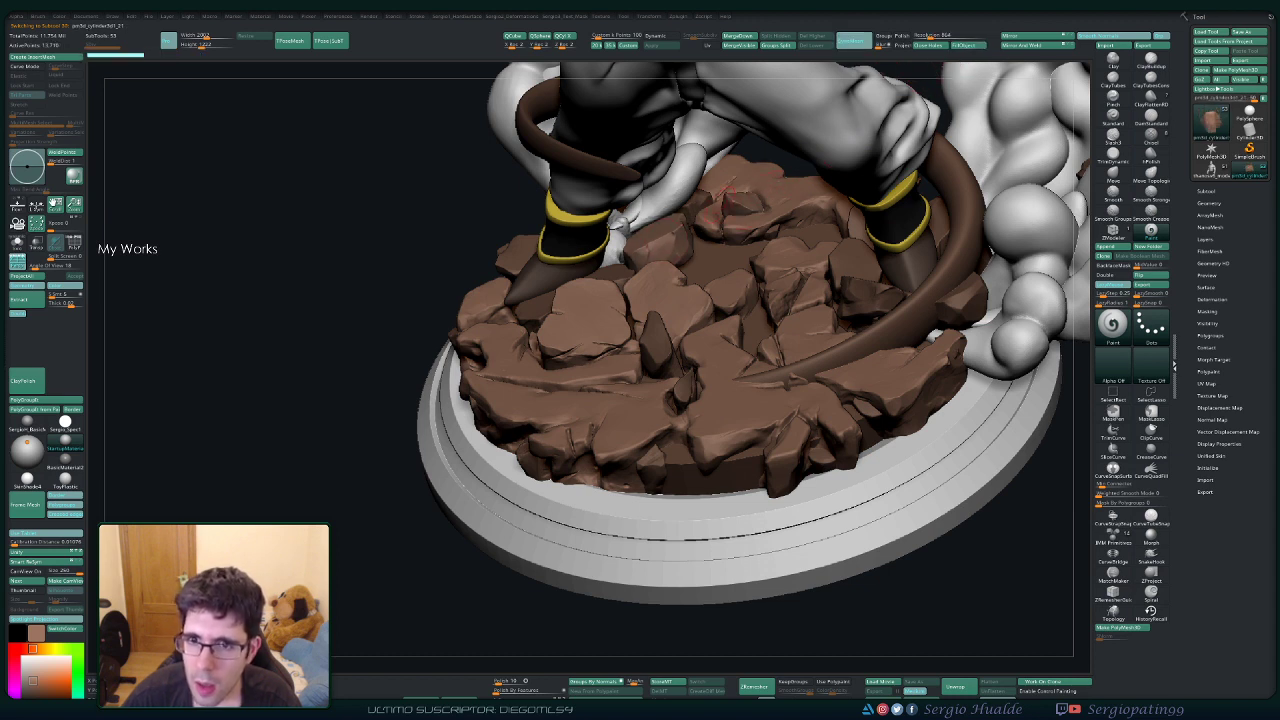
left_click(697, 208, "alt")
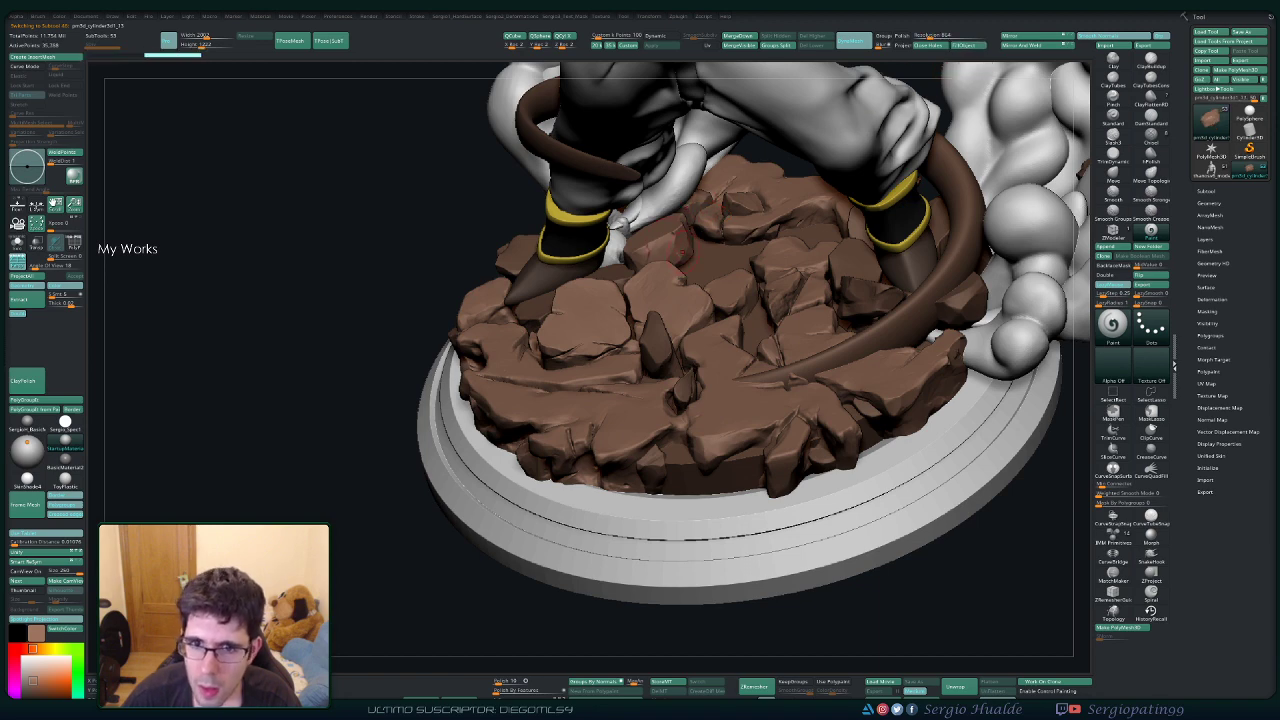
Isolate the rock groups behind the front foot and along the base rim in turn, filling each with brown.
left_click(626, 272, "alt")
left_click(626, 272, "alt")
key("alt+s")
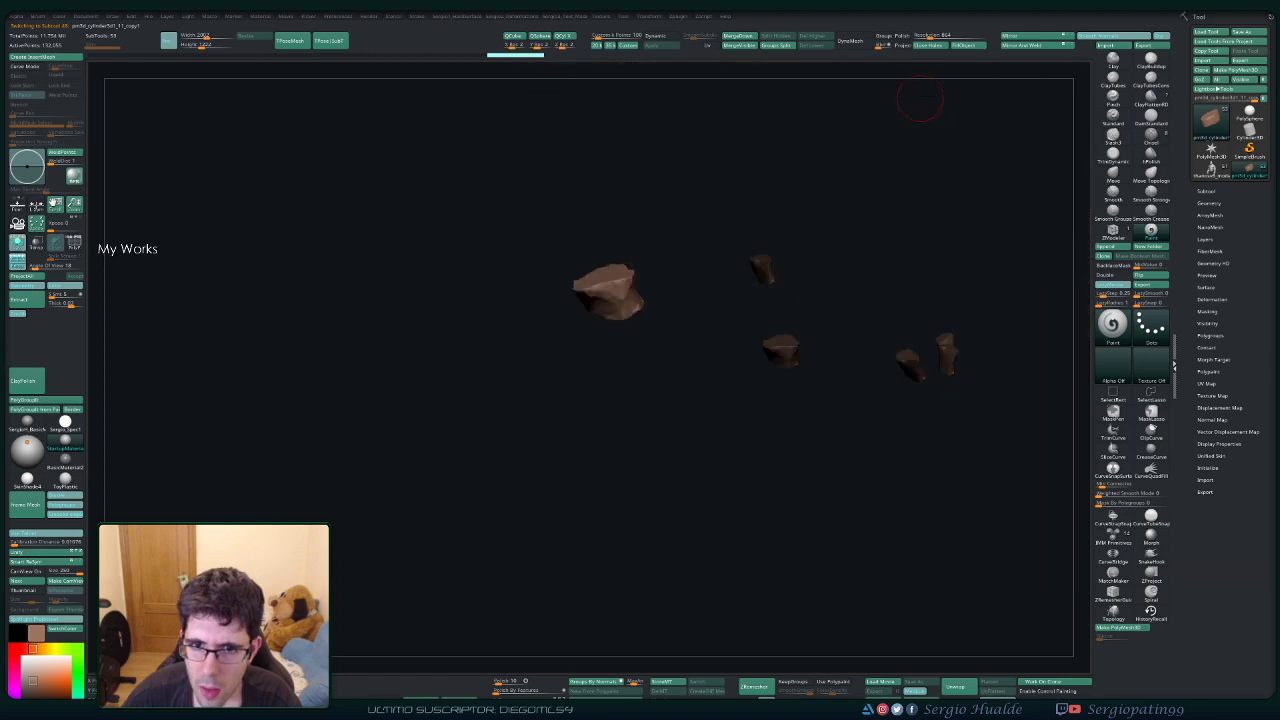
left_click_drag(877, 163, 920, 115, "ctrl")
left_click(568, 312, "ctrl+shift")
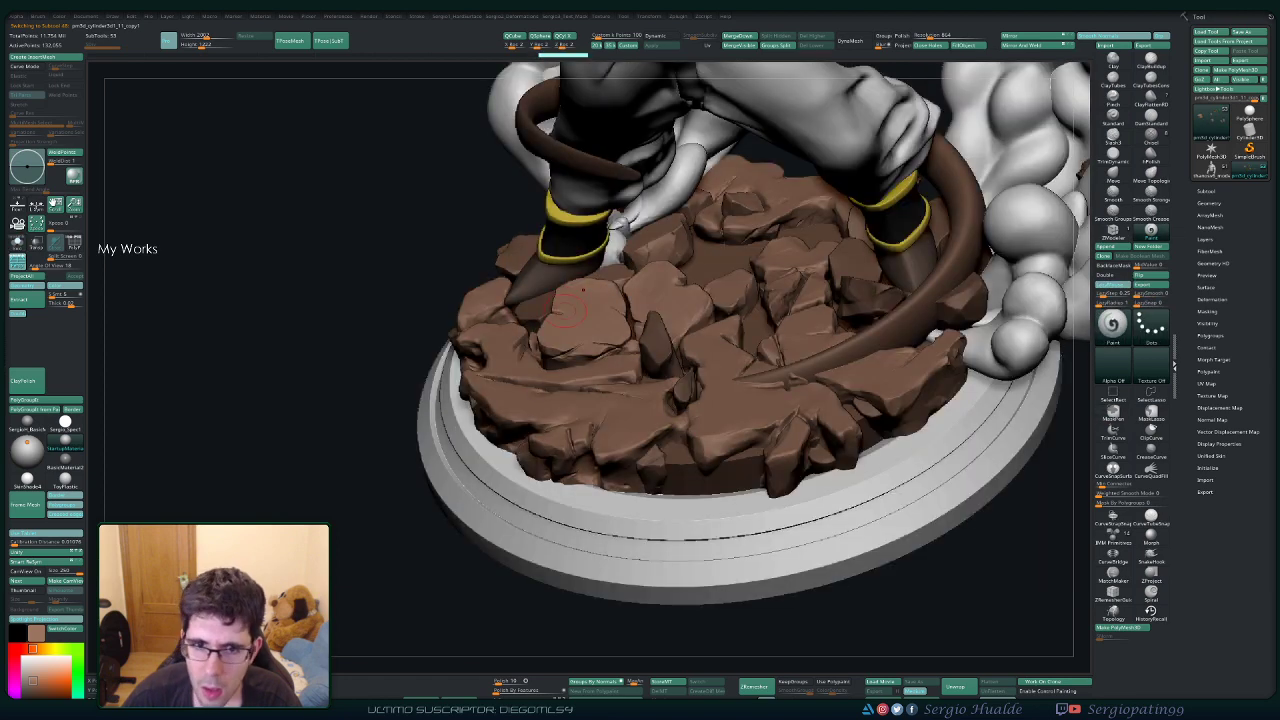
key("alt+s")
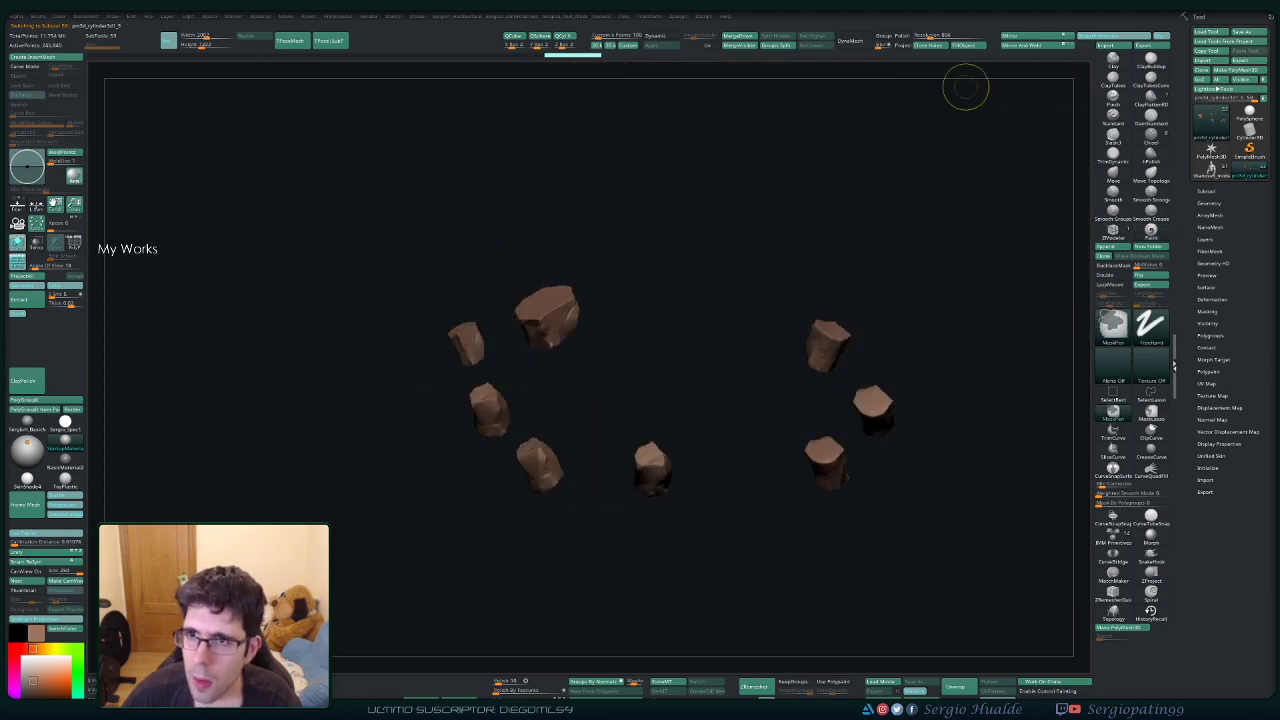
left_click(729, 286, "ctrl+shift")
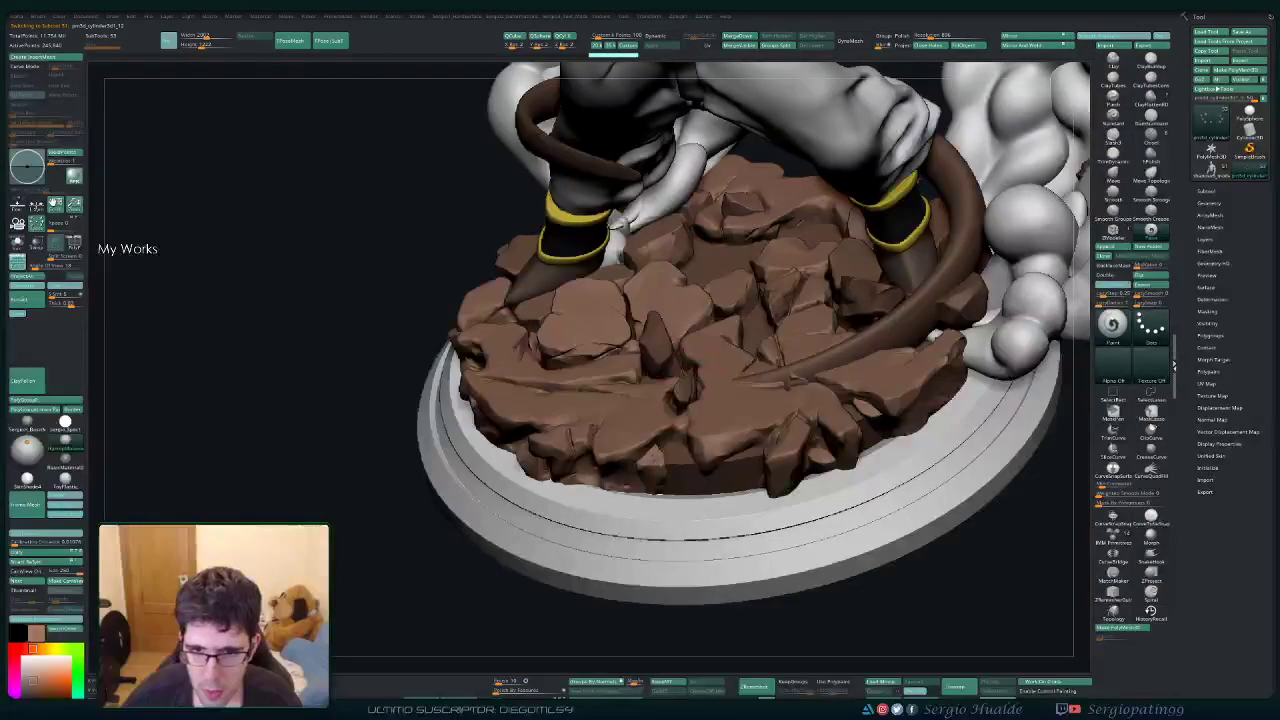
Isolate the narrow rocks in the centre and the rocks near the rear foot in turn, filling each with brown.
left_click(660, 345, "ctrl+shift")
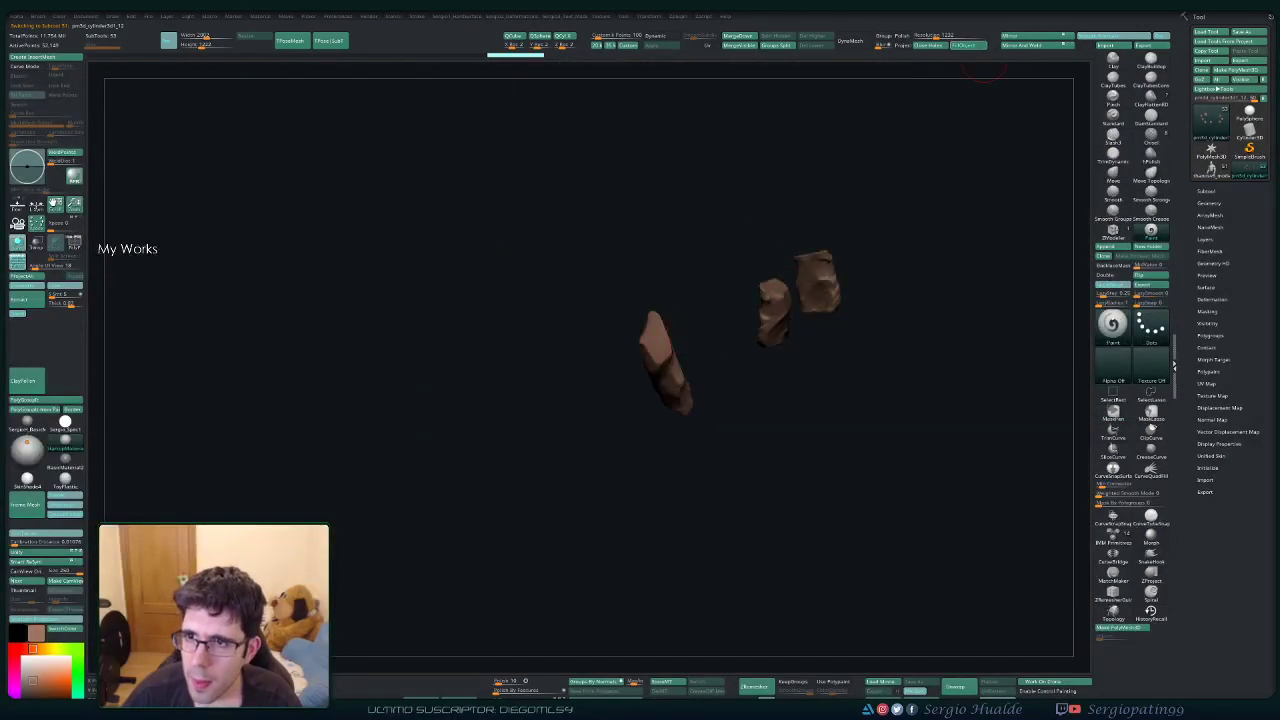
left_click(712, 347, "ctrl+shift")
left_click(684, 390, "ctrl+shift")
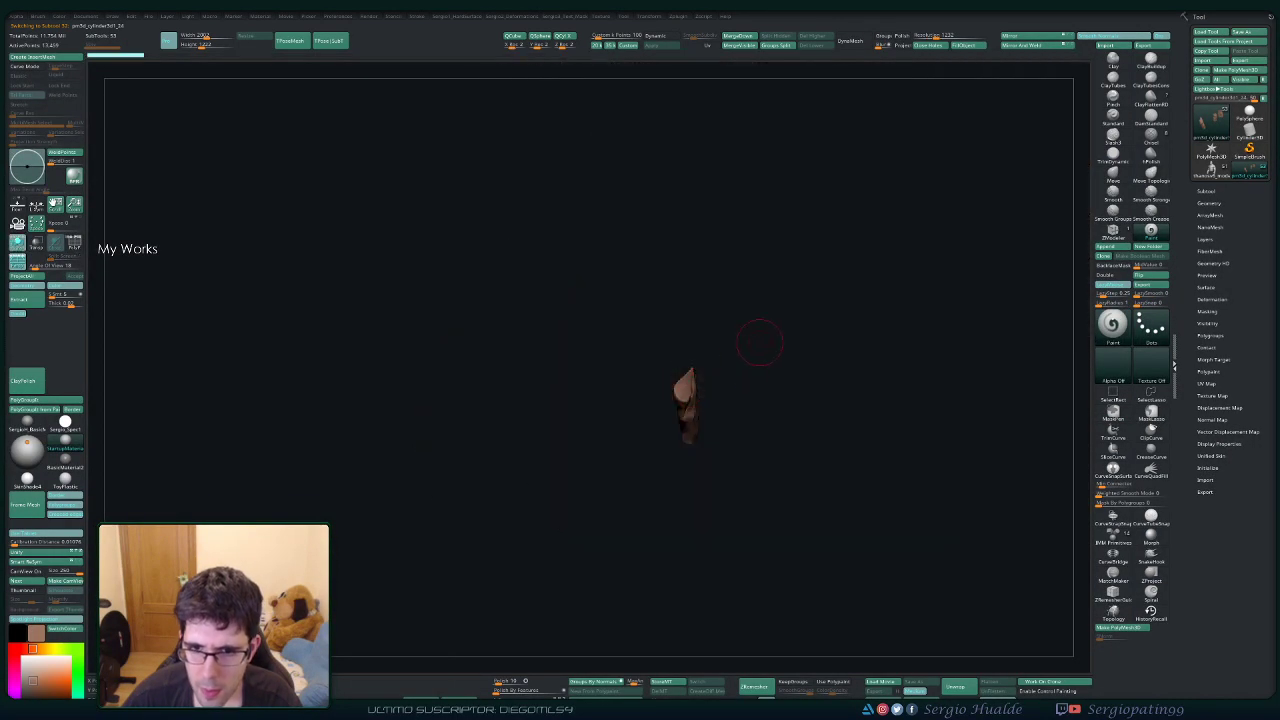
left_click(886, 104, "ctrl+shift")
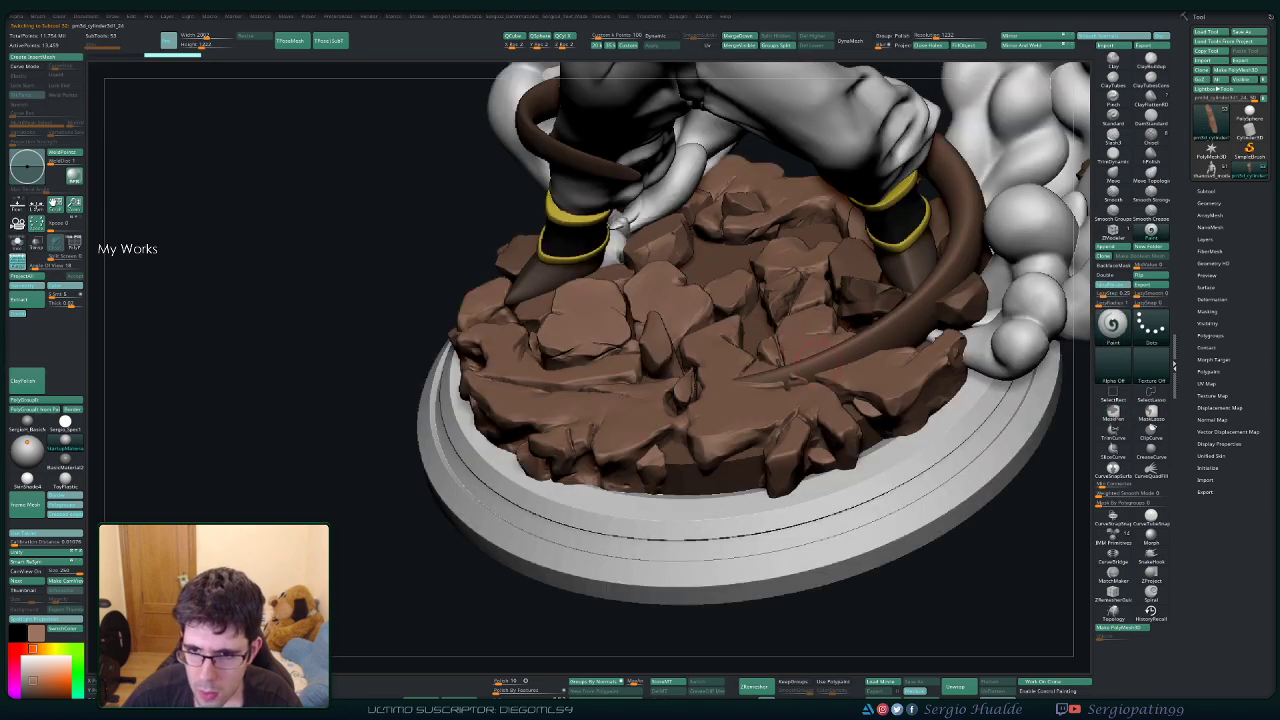
left_click(860, 315, "ctrl+shift")
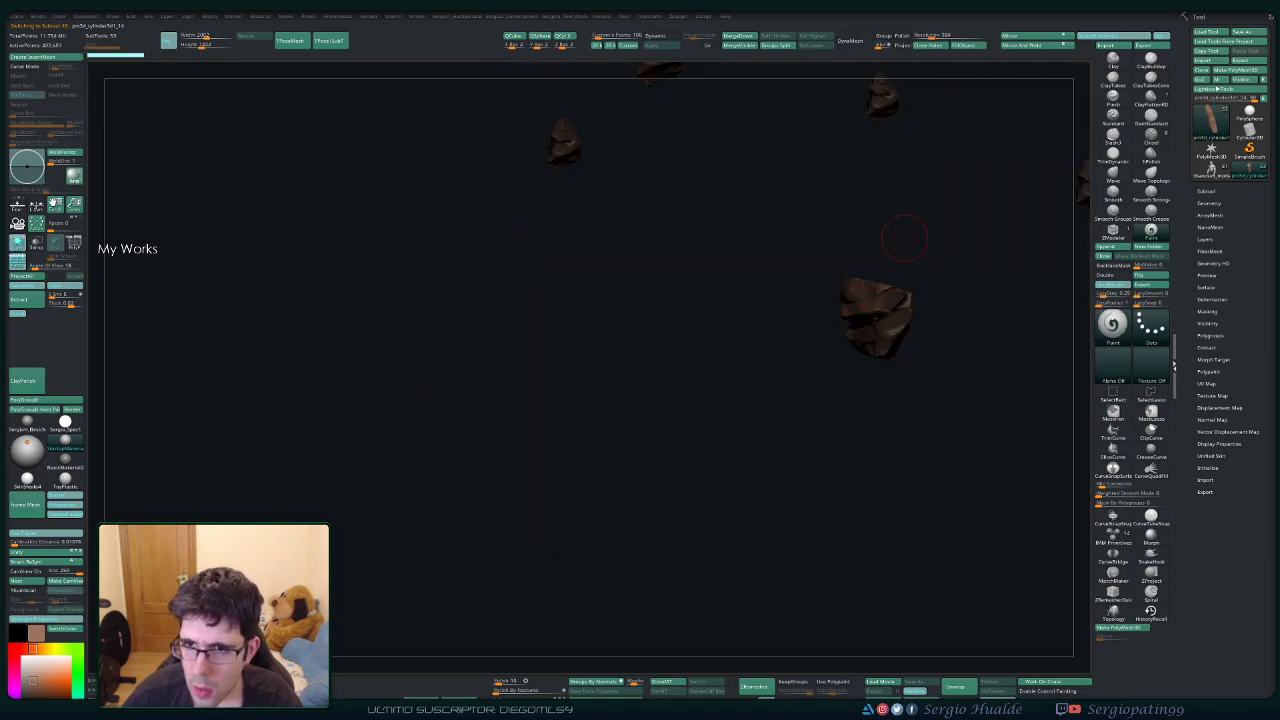
key("alt+s")
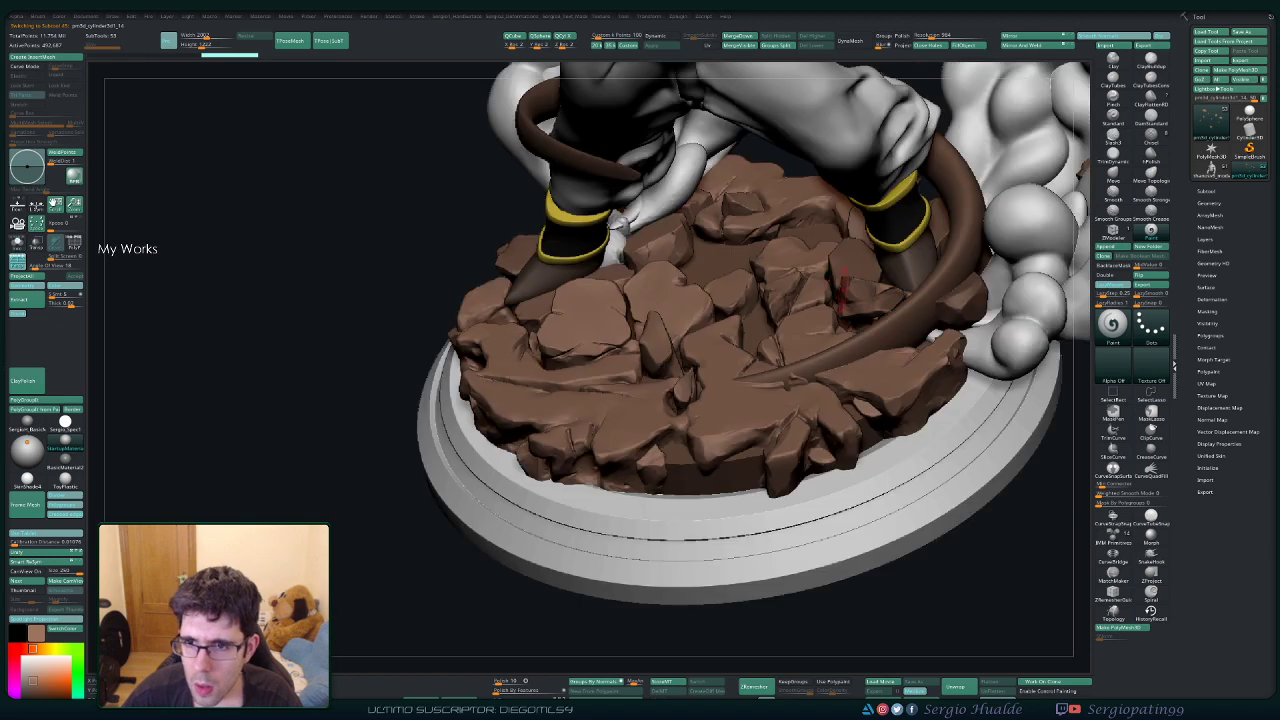
Switch the active colour to a saturated orange-brown (RGB 173, 78, 29) to reveal unfilled pieces, and select the rock beside the character's left foot.
right_click_drag(835, 316, 758, 320, "ctrl")
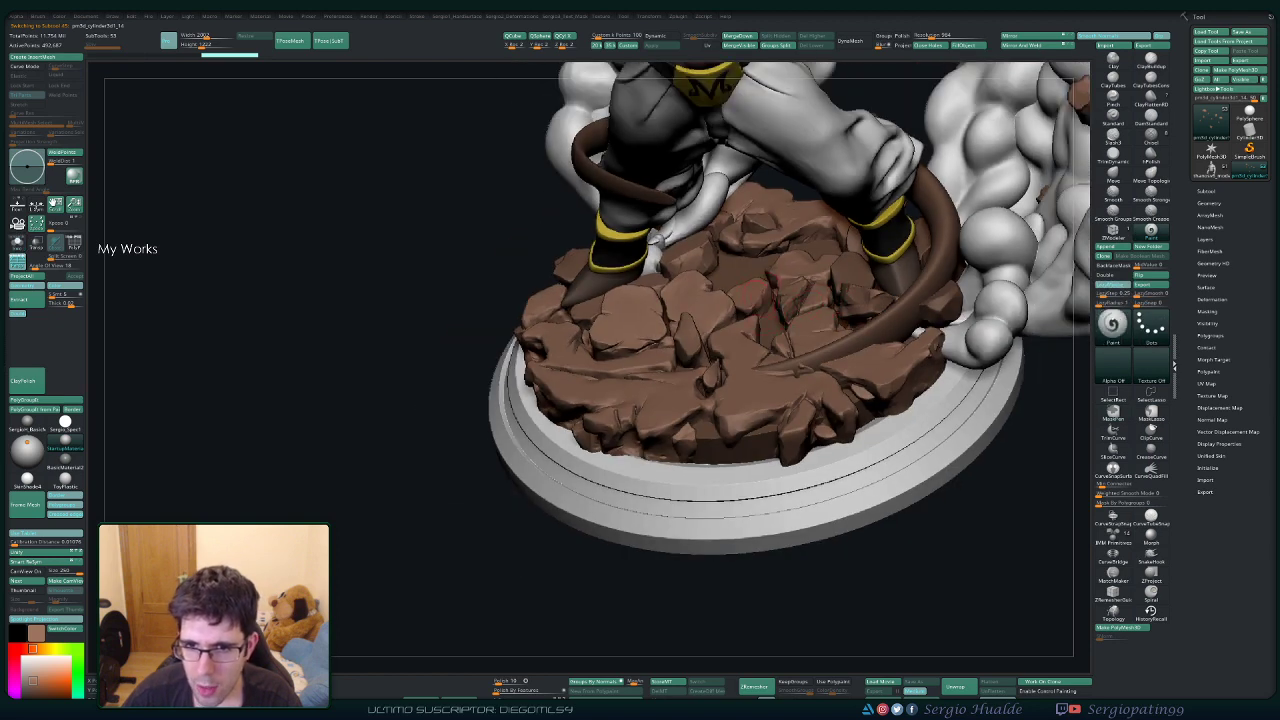
key("space")
left_click(674, 340)
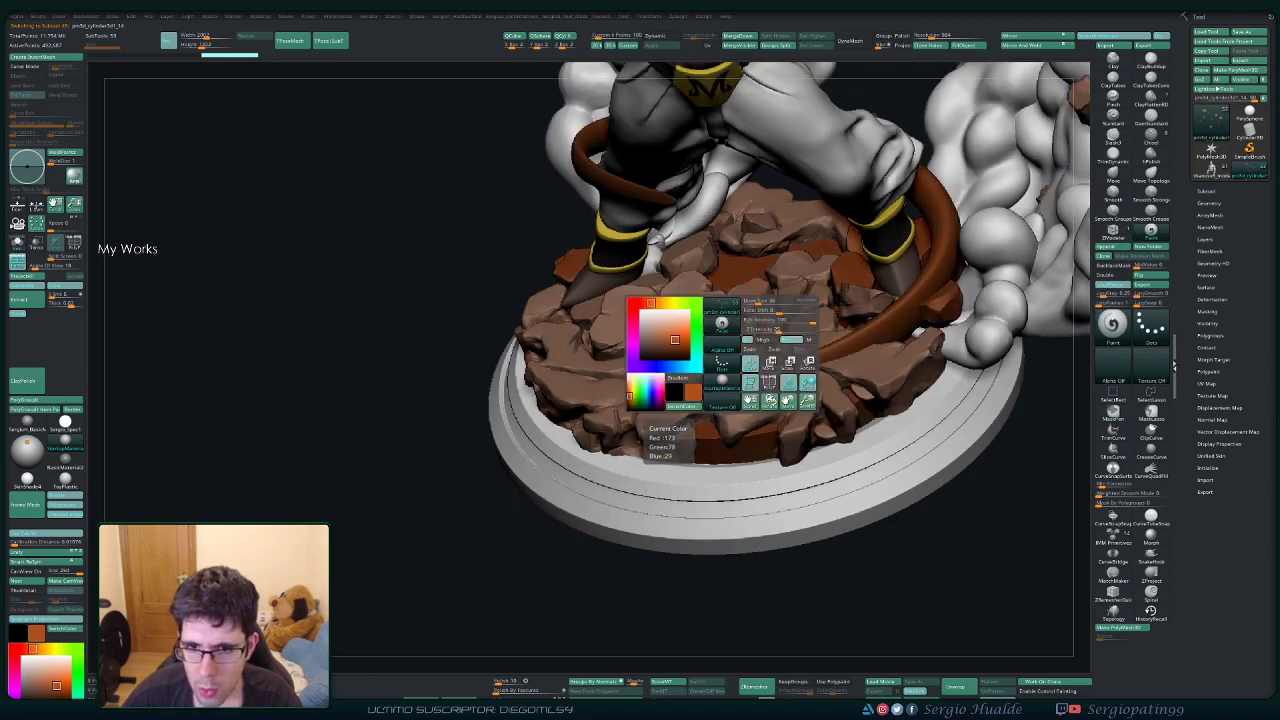
left_click(858, 271, "alt")
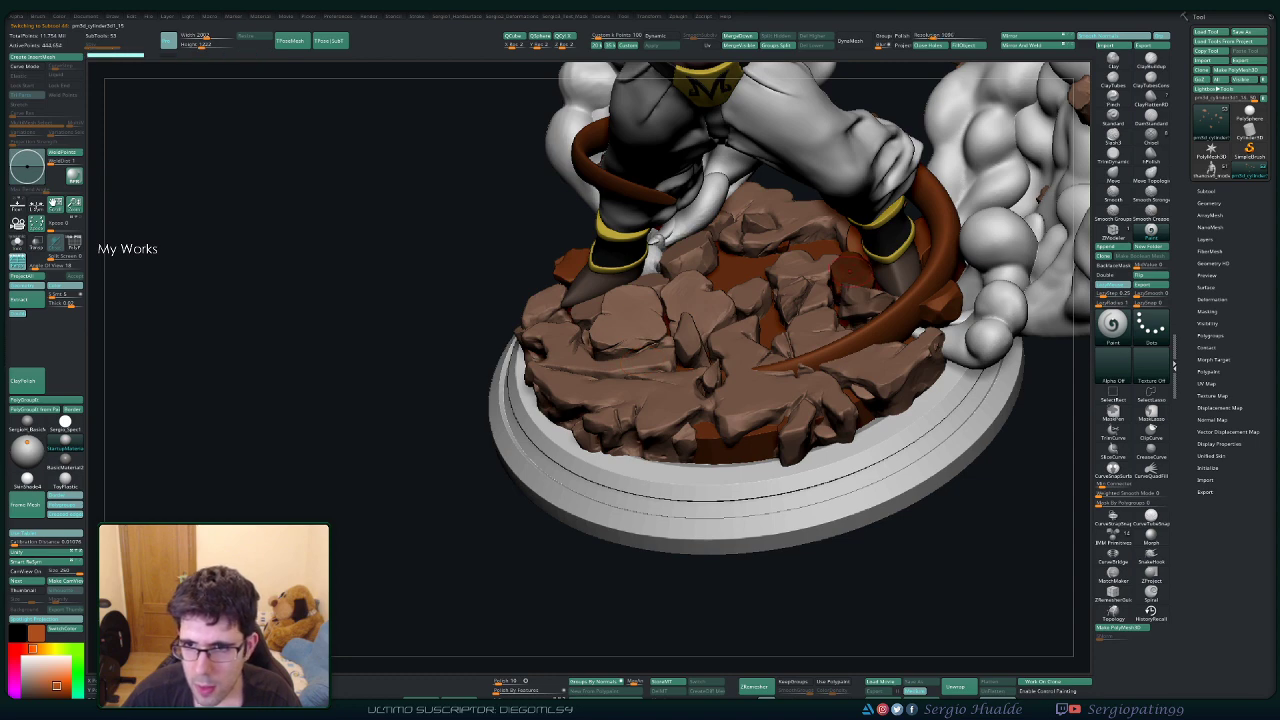
Fill the selected rock beside the left foot and resample the muted rock brown as the active colour.
key("ctrl+shift+s")
key("ctrl+f")
key("ctrl+shift+s")
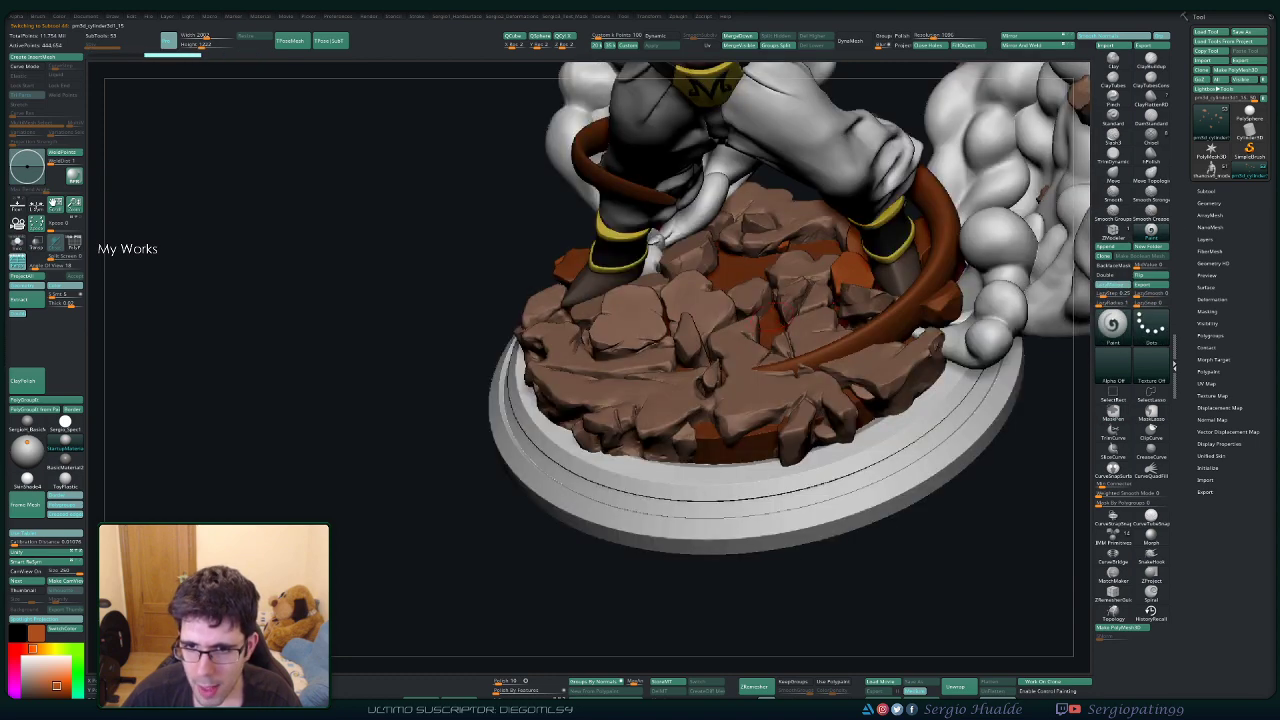
key("ctrl+shift+f")
key("space")
left_click_drag(618, 385, 565, 388)
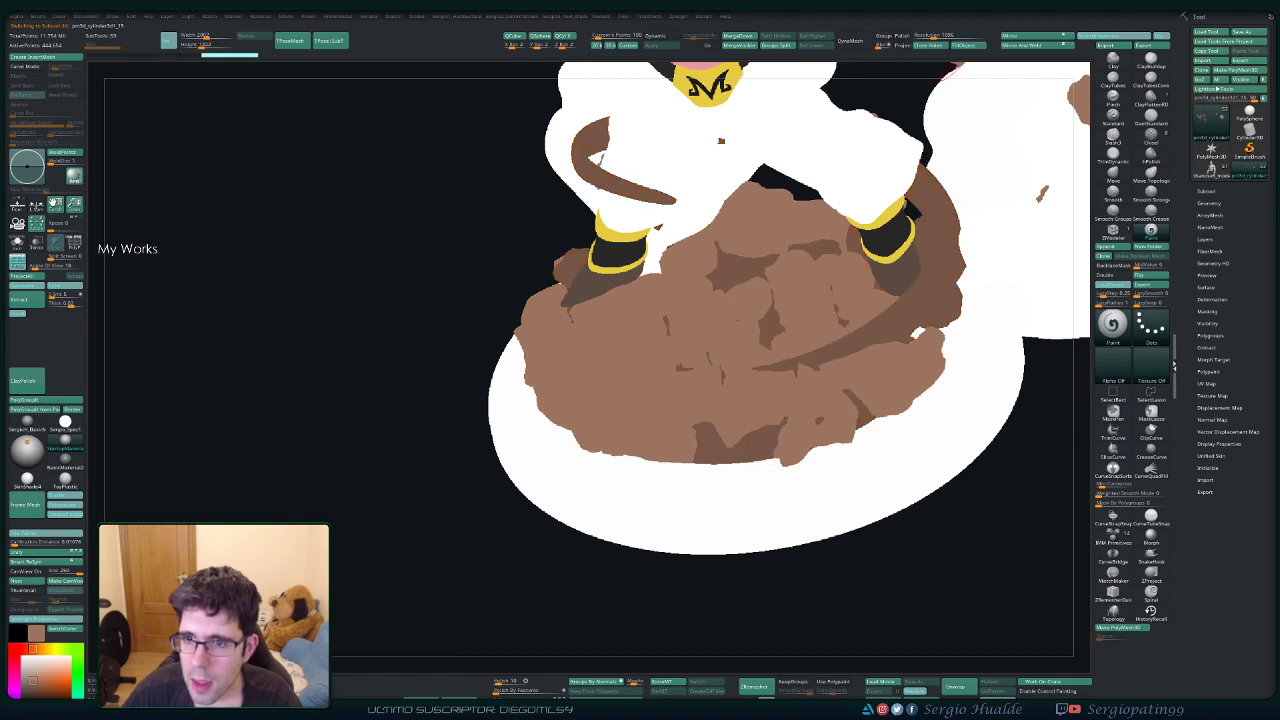
Isolate the remaining rocks beside the character's left and right feet in turn, filling each with the muted brown.
key("ctrl+shift+s")
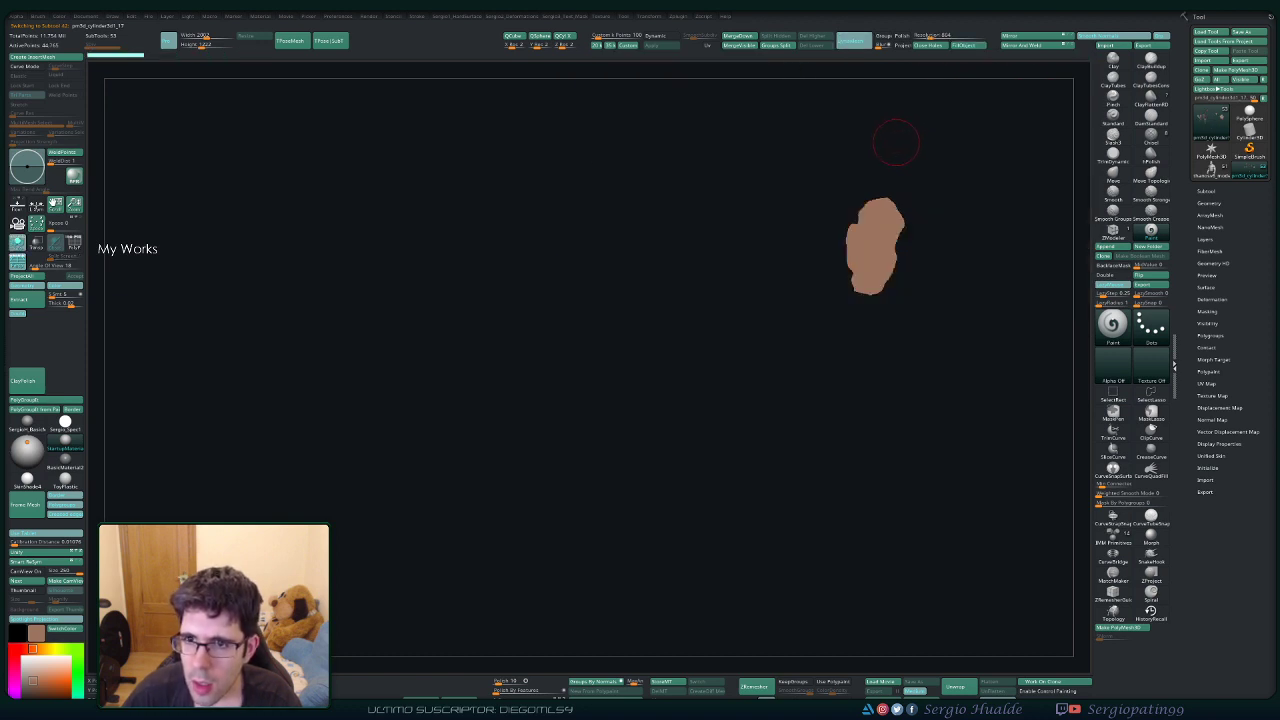
key("ctrl+shift+s")
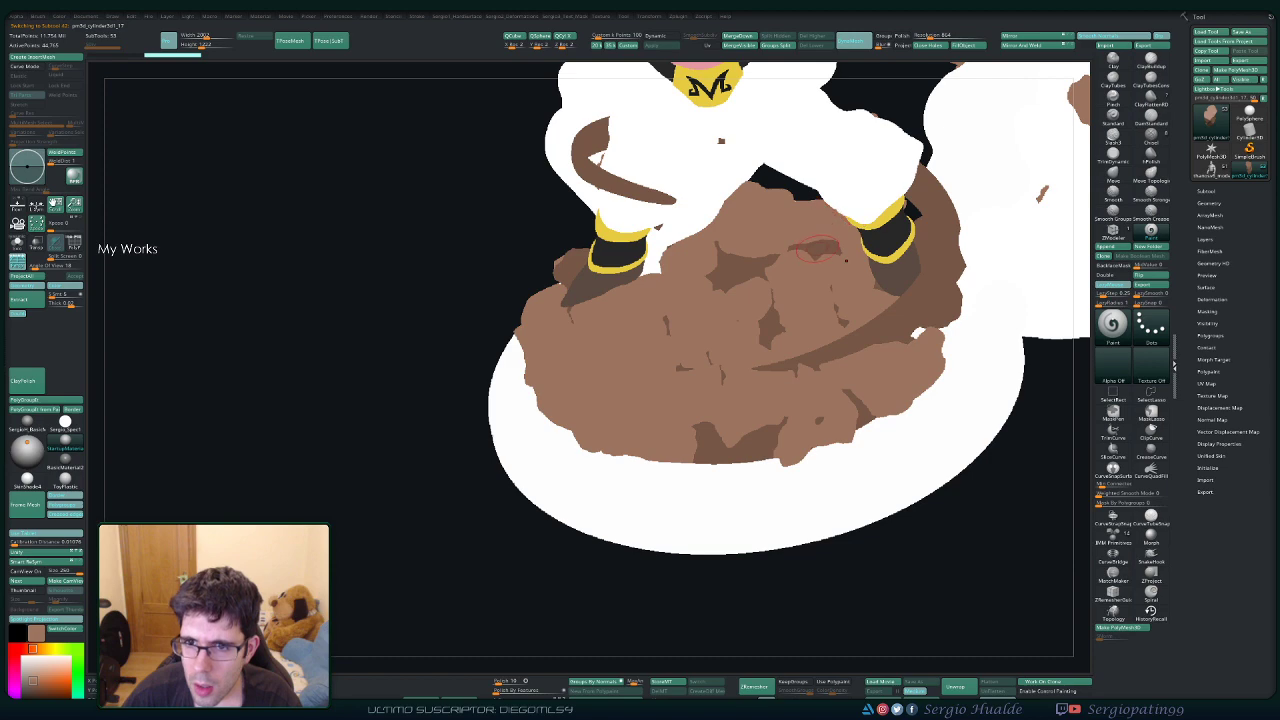
left_click(818, 249, "ctrl+shift")
left_click(823, 278, "ctrl+shift")
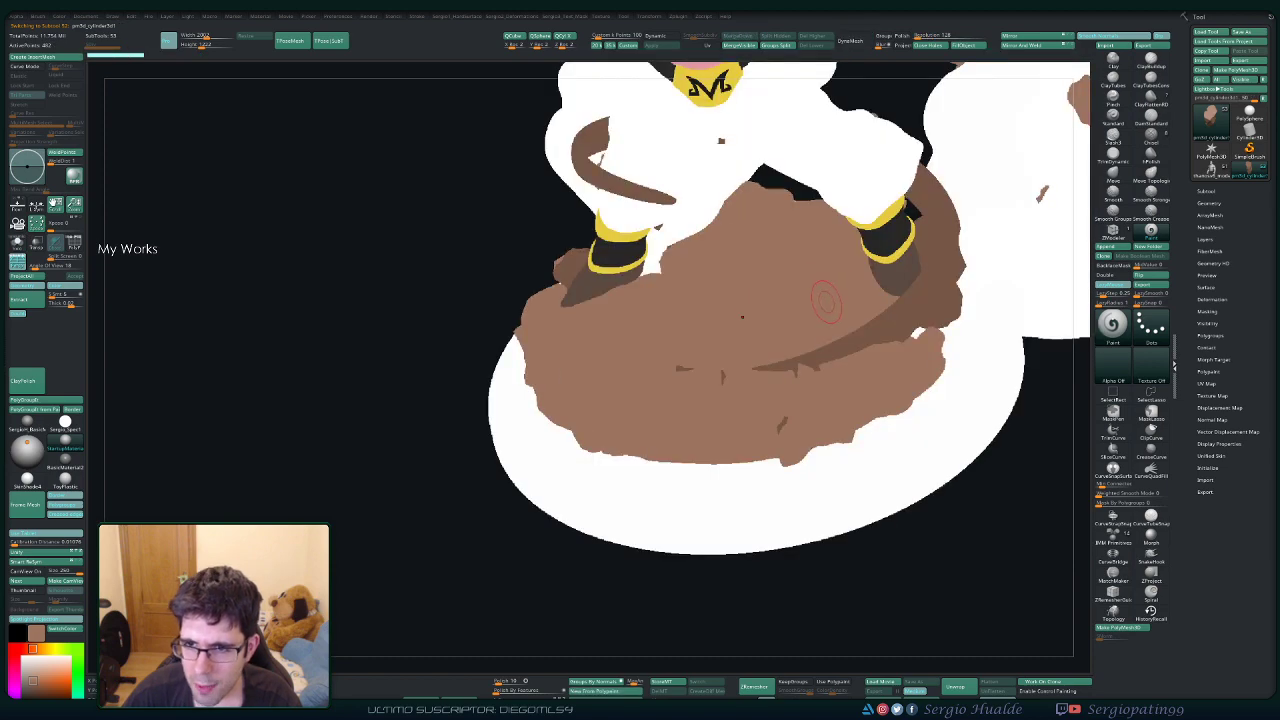
left_click(759, 257, "ctrl+shift")
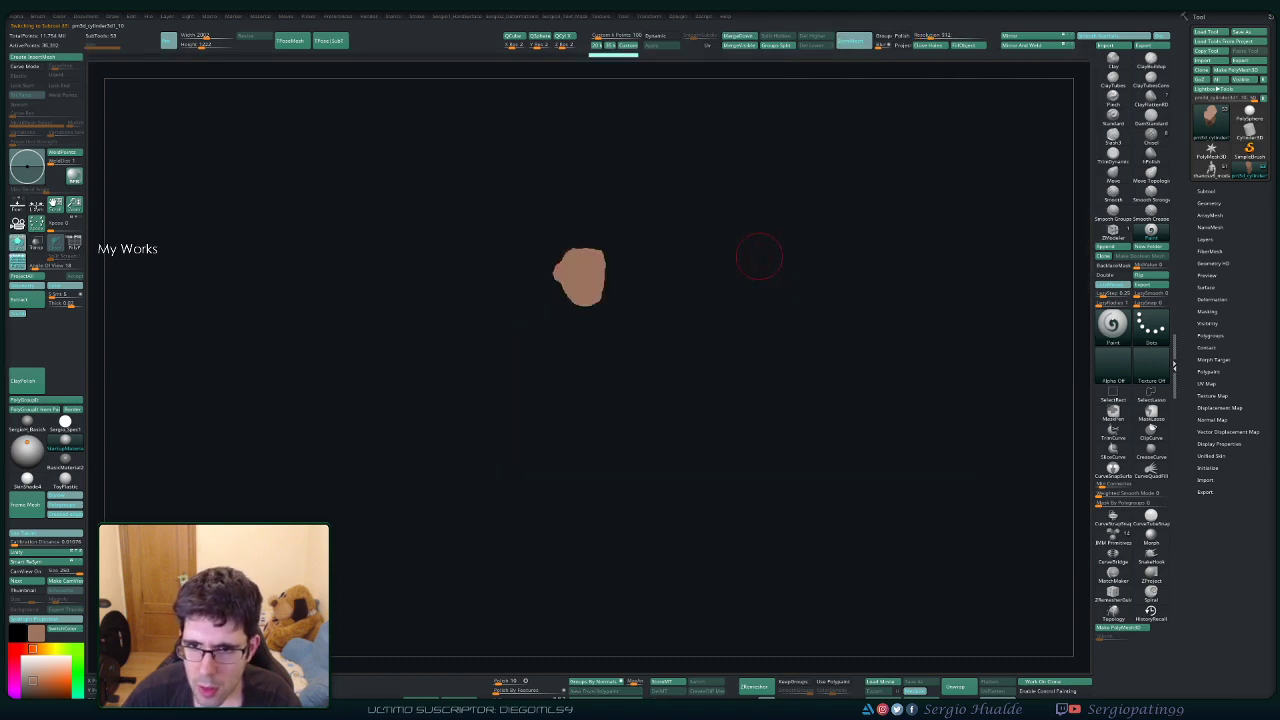
left_click(900, 105, "ctrl+shift")
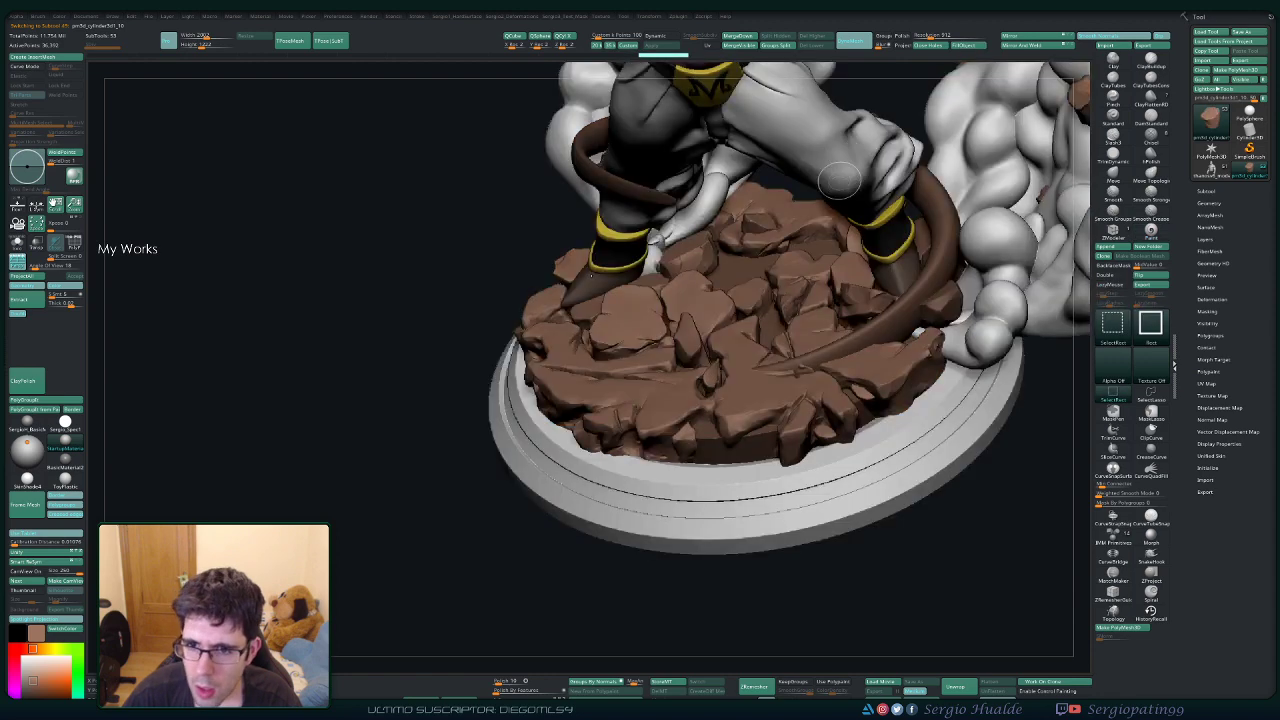
key("ctrl+shift")
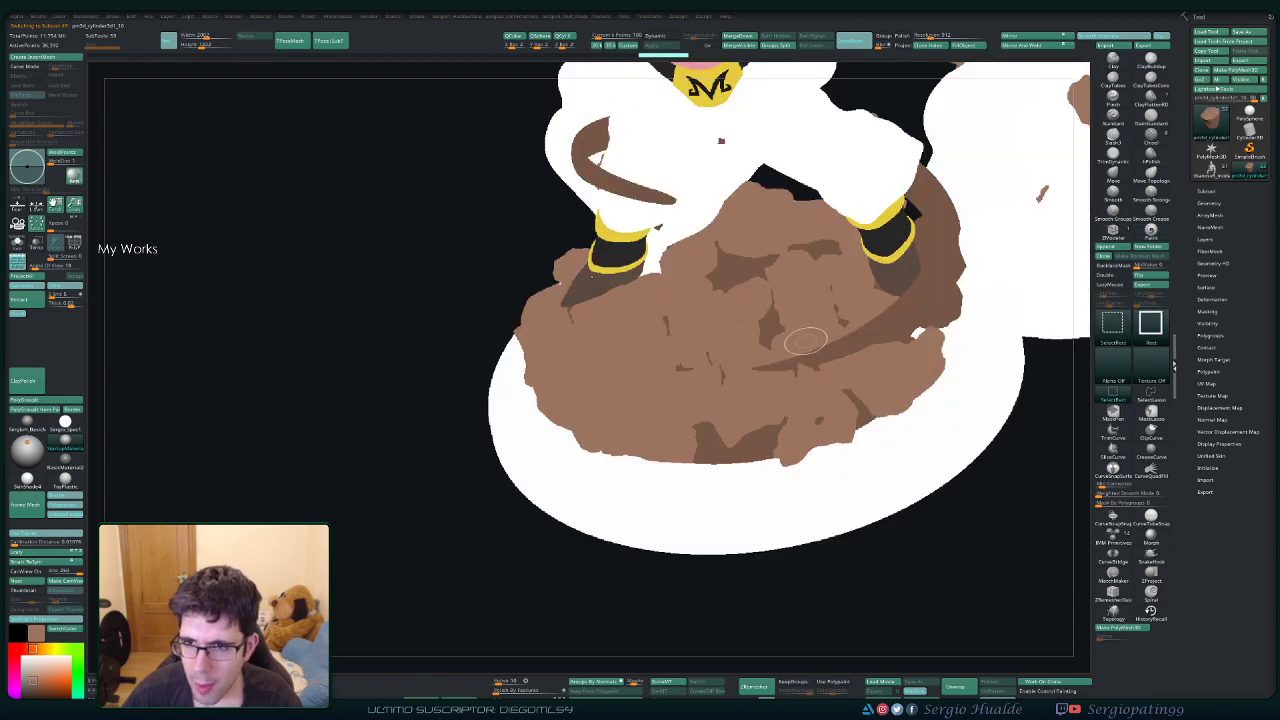
Fill the ground disc beneath the rocks with a darker brown and reset the active colour to white.
key("space")
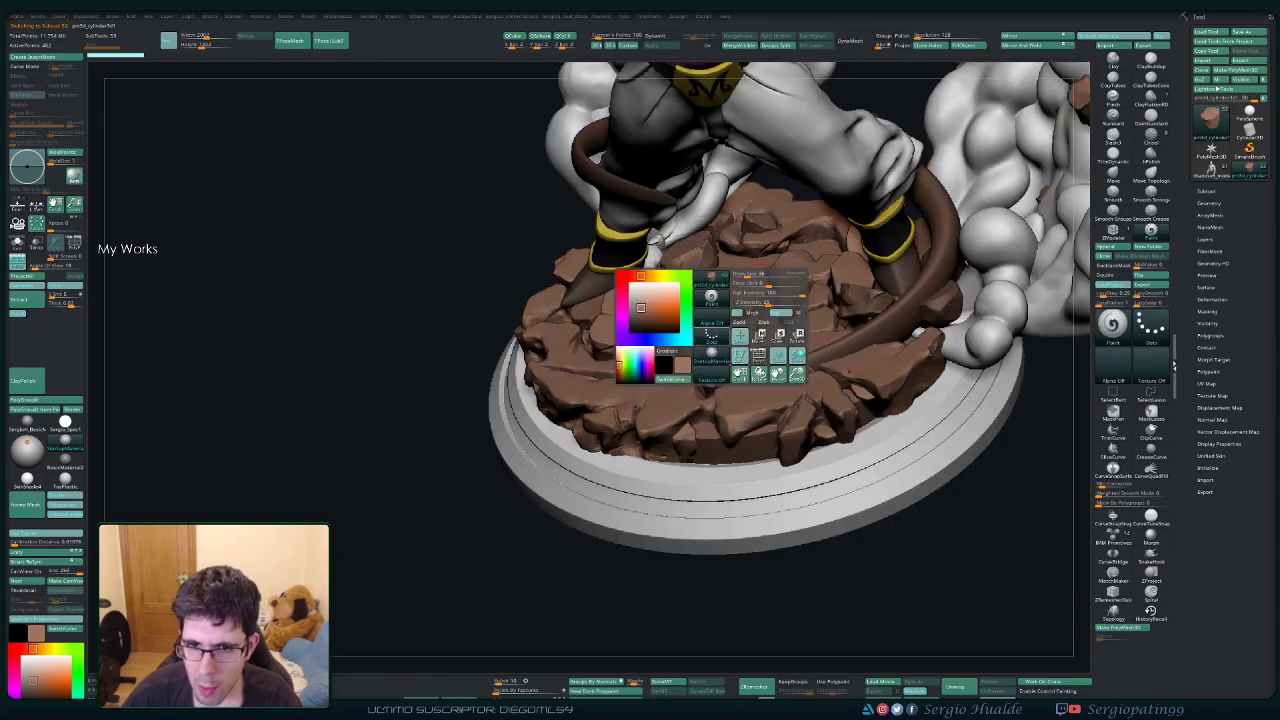
left_click(642, 318)
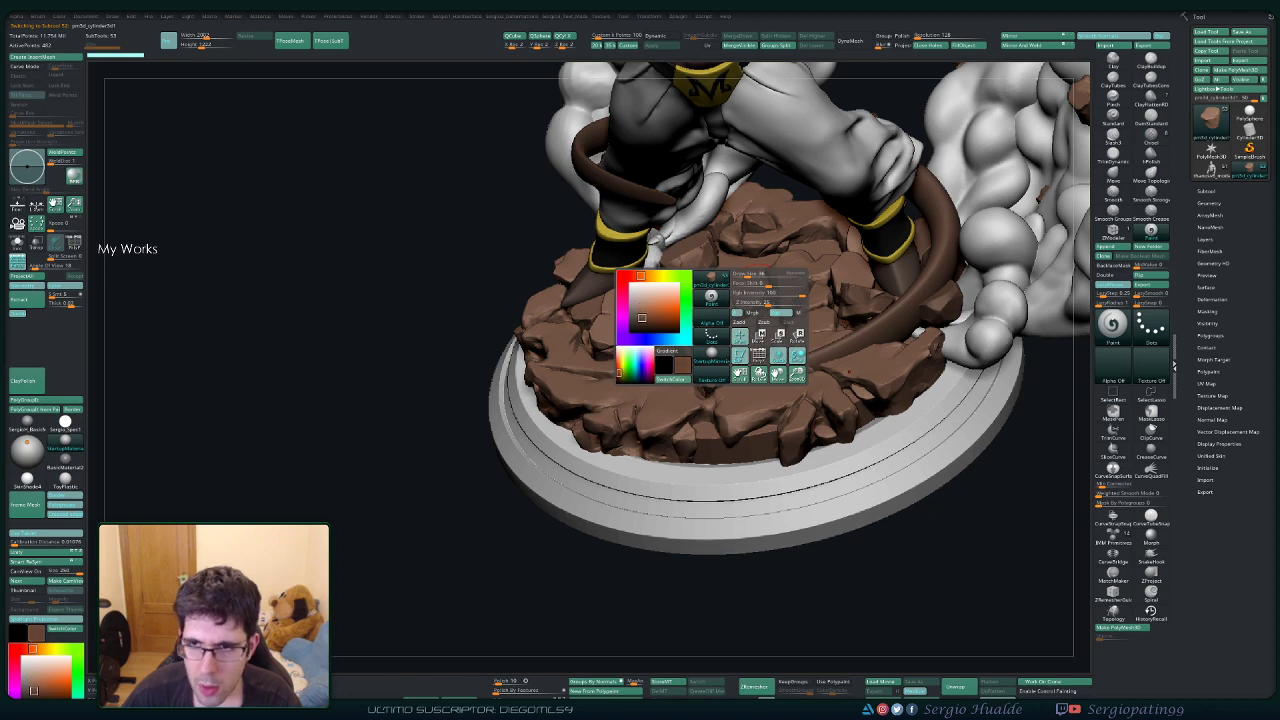
left_click(967, 45)
key("space")
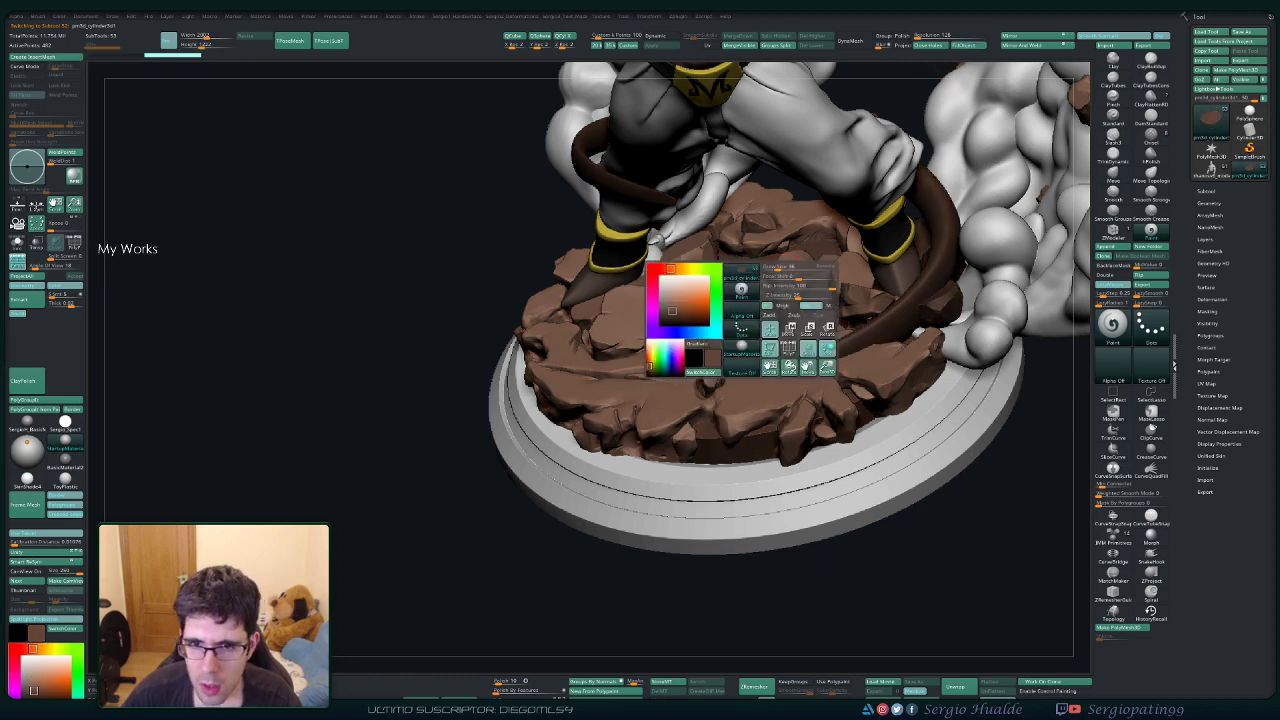
left_click(659, 278)
Review the statue from the base up to the torso and head for parts still without a base colour.
mouse_move(775, 400)
right_mouse_down("ctrl")
mouse_move(783, 260)
mouse_move(854, 153)
right_mouse_up("ctrl")
mouse_move(853, 153)
left_mouse_down("alt")
mouse_move(846, 277)
mouse_move(802, 283)
left_mouse_up("alt")
right_click_drag(802, 283, 800, 350, "ctrl")
mouse_move(800, 350)
right_mouse_down()
mouse_move(718, 350)
mouse_move(730, 410)
right_mouse_up()
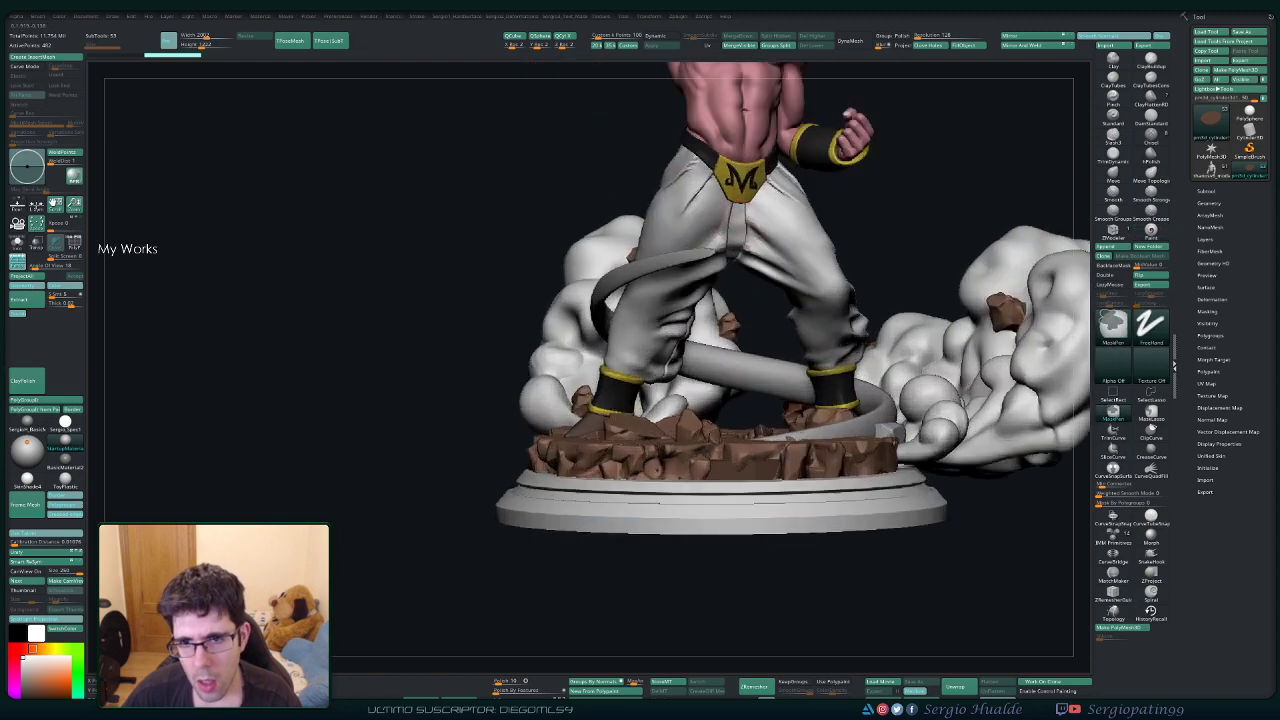
right_click_drag(732, 80, 754, 292, "alt")
mouse_move(748, 290)
left_mouse_down("alt")
mouse_move(821, 250)
mouse_move(865, 258)
left_mouse_up("alt")
right_click_drag(865, 258, 870, 390, "alt")
right_click_drag(880, 98, 677, 237, "alt")
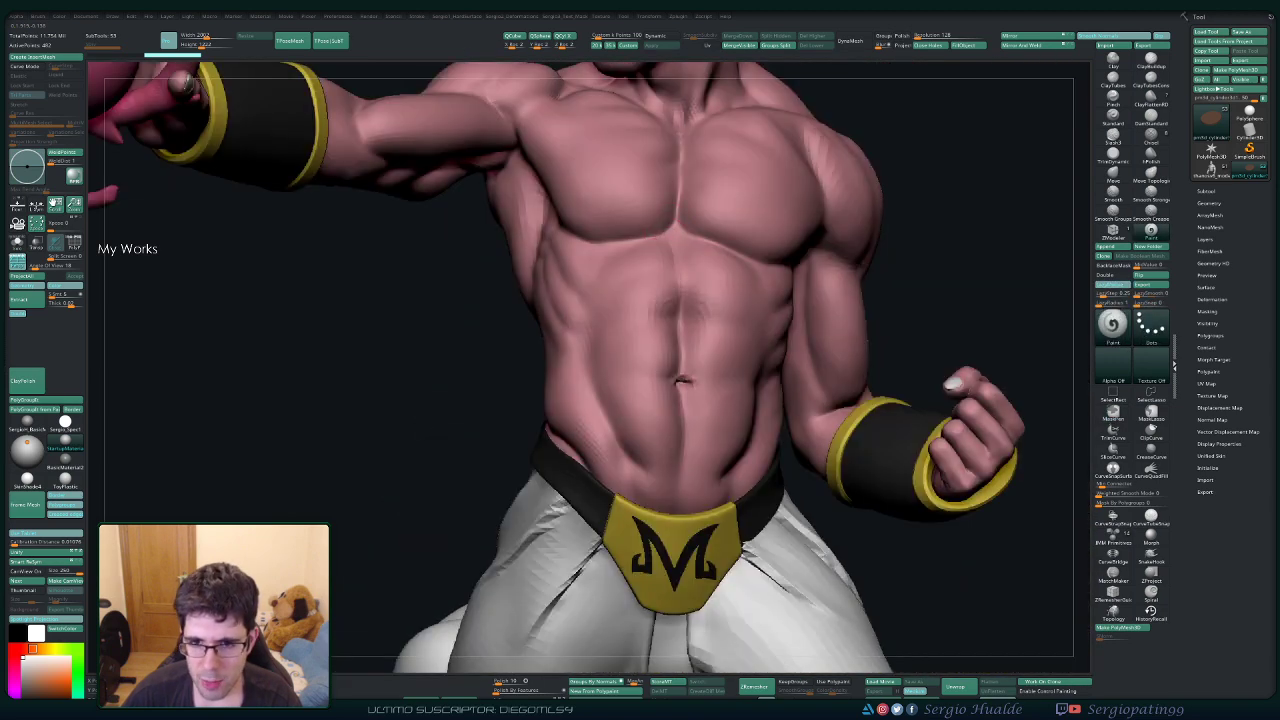
left_click_drag(680, 240, 704, 440, "alt")
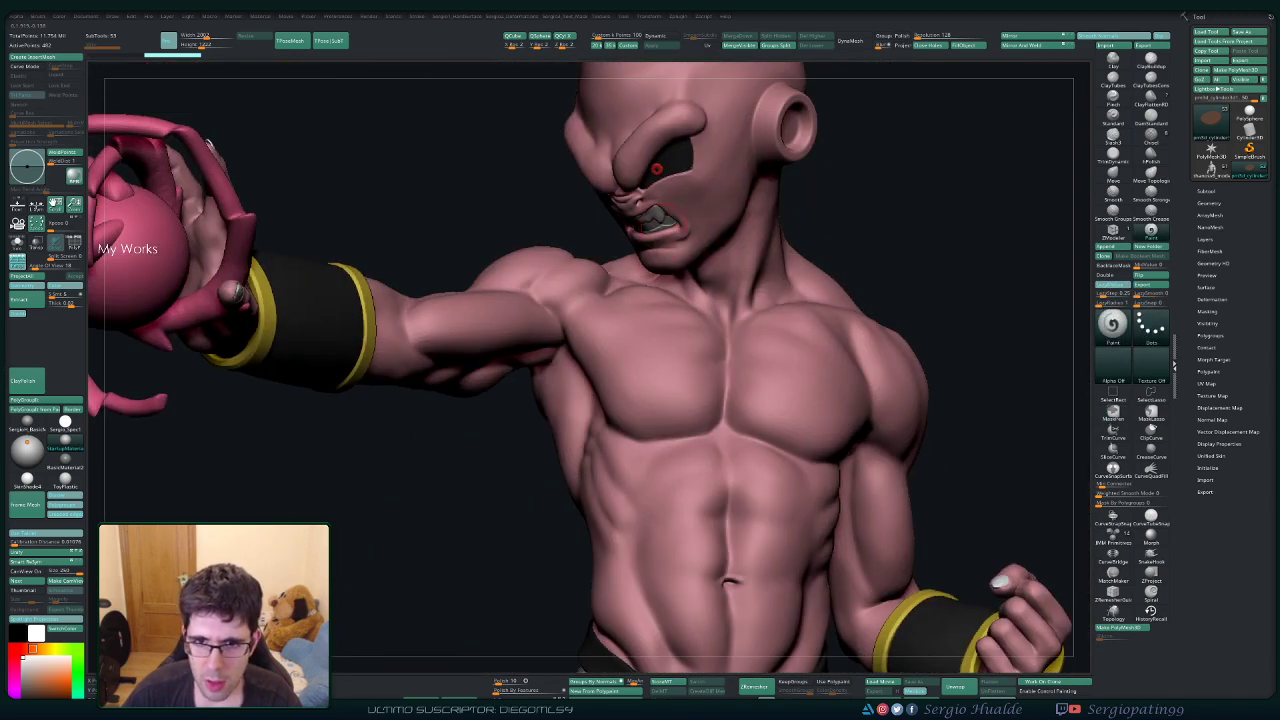
Isolate the gum piece inside the mouth and frame it close up.
left_click(655, 217, "alt")
key("alt+s")
left_click_drag(656, 178, 646, 354)
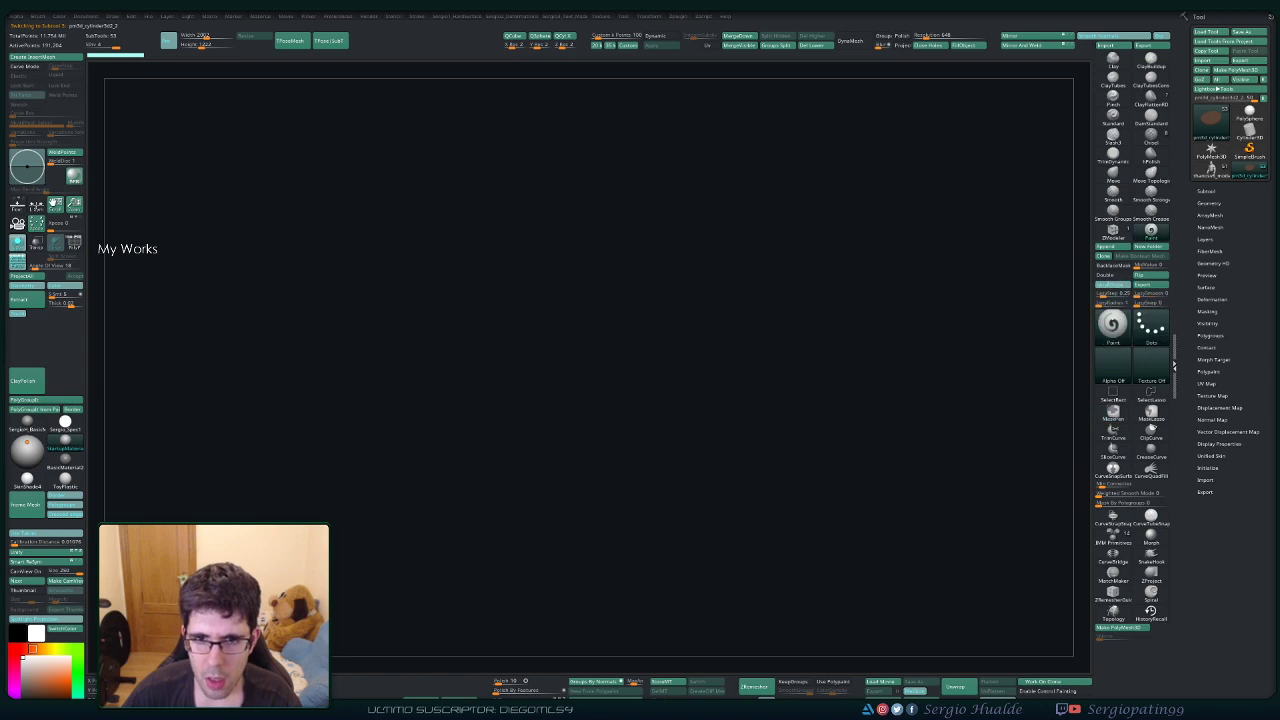
key("f")
right_click_drag(646, 340, 641, 290, "ctrl")
right_click_drag(635, 366, 672, 198, "alt")
right_click_drag(672, 198, 674, 170, "ctrl")
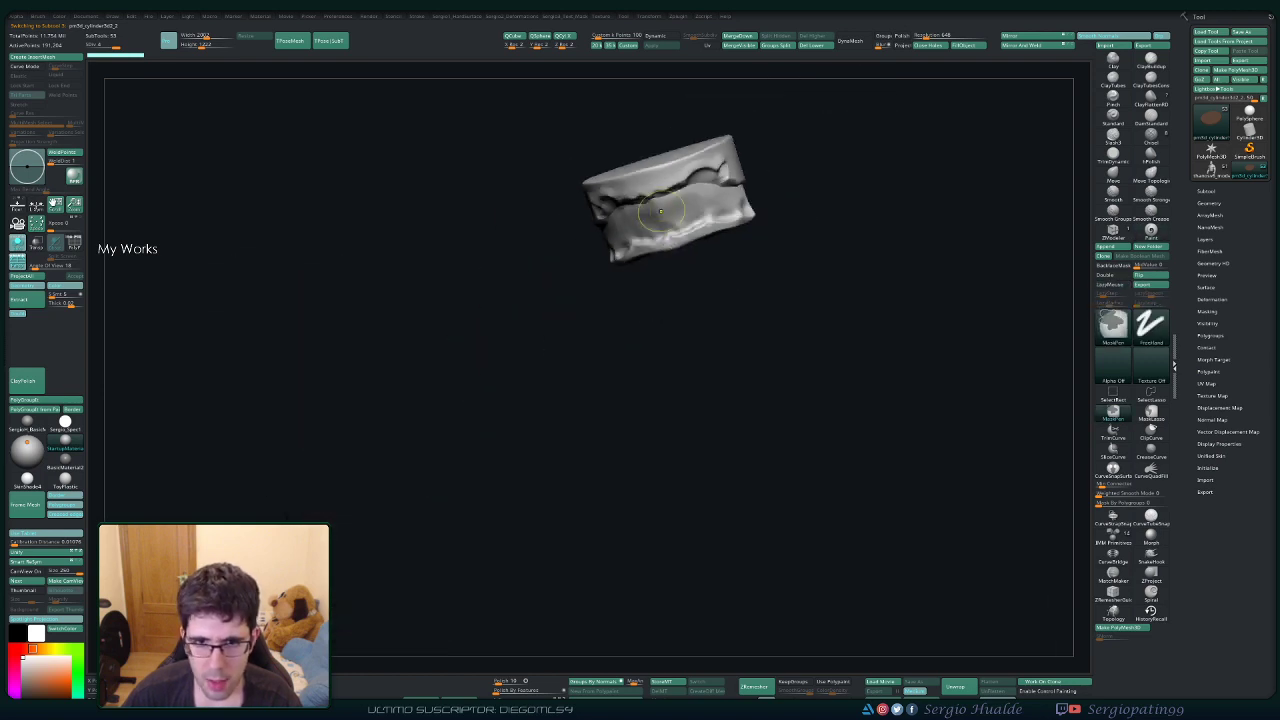
Choose a muted, slightly orange red for the gums and fill the piece with it.
right_click(636, 254)
left_click(601, 235)
left_click(547, 206)
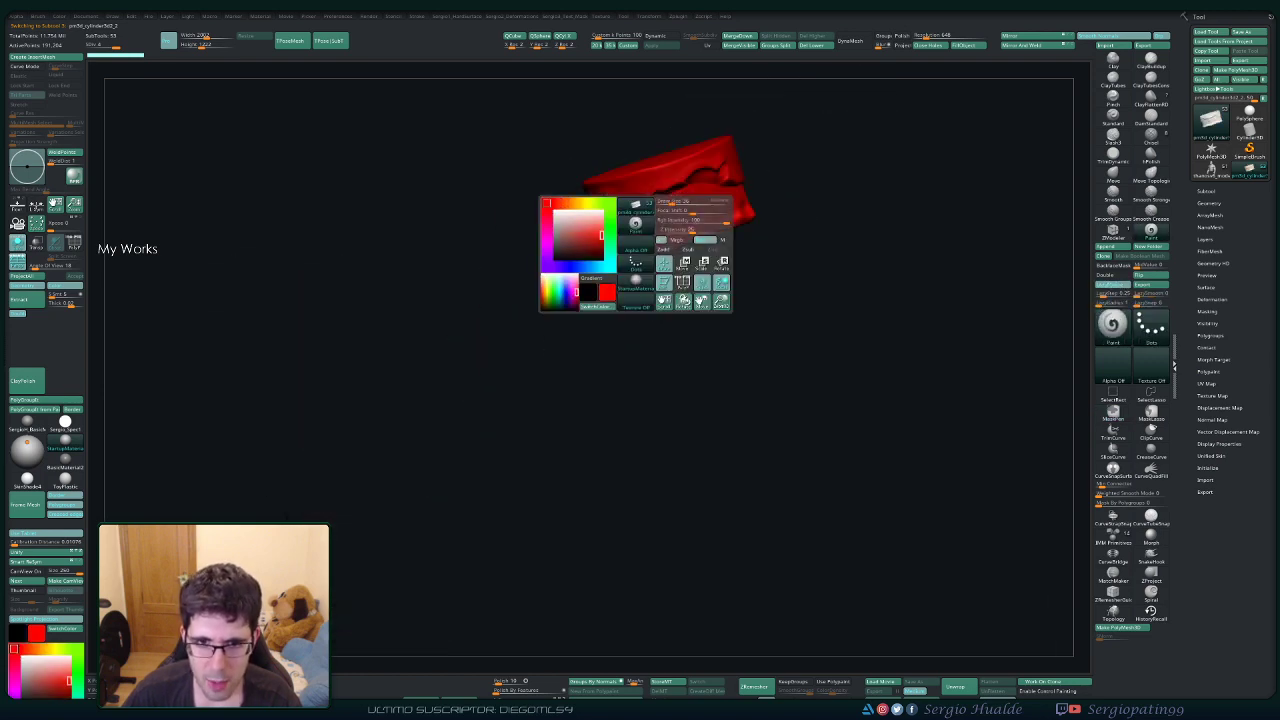
left_click(547, 227)
left_click(547, 213)
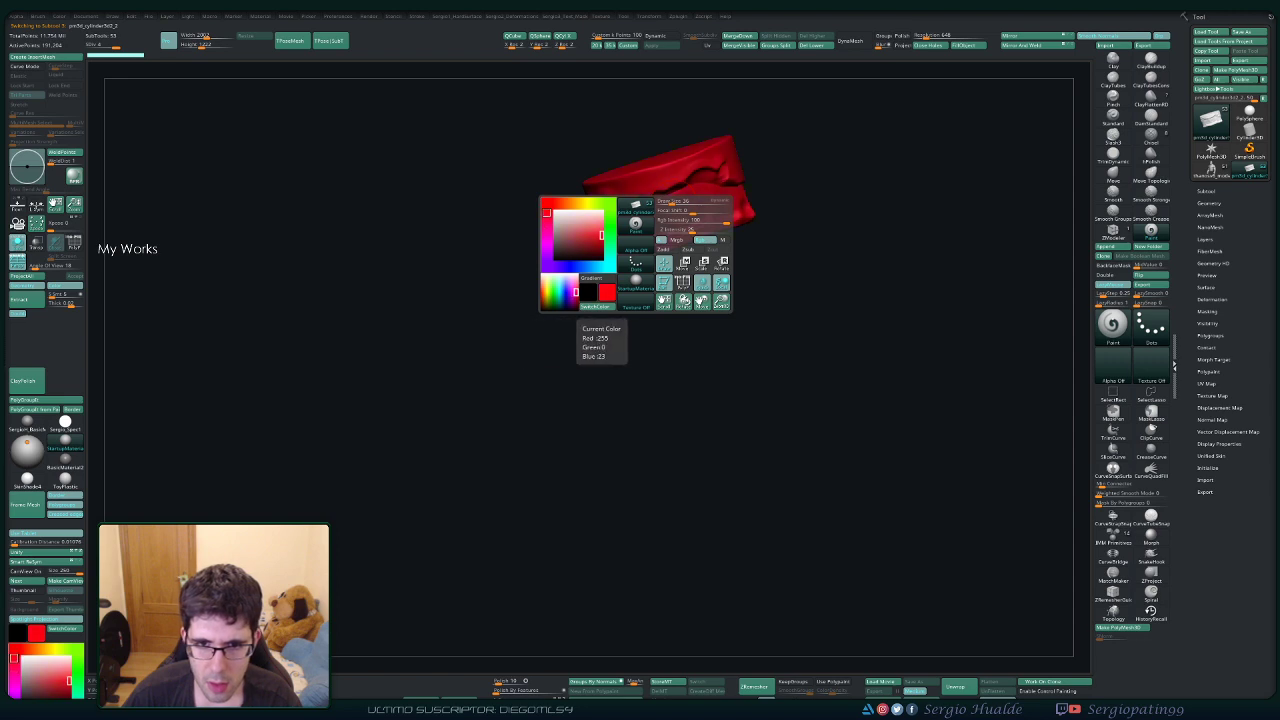
left_click(578, 237)
left_click(589, 237)
left_click(578, 234)
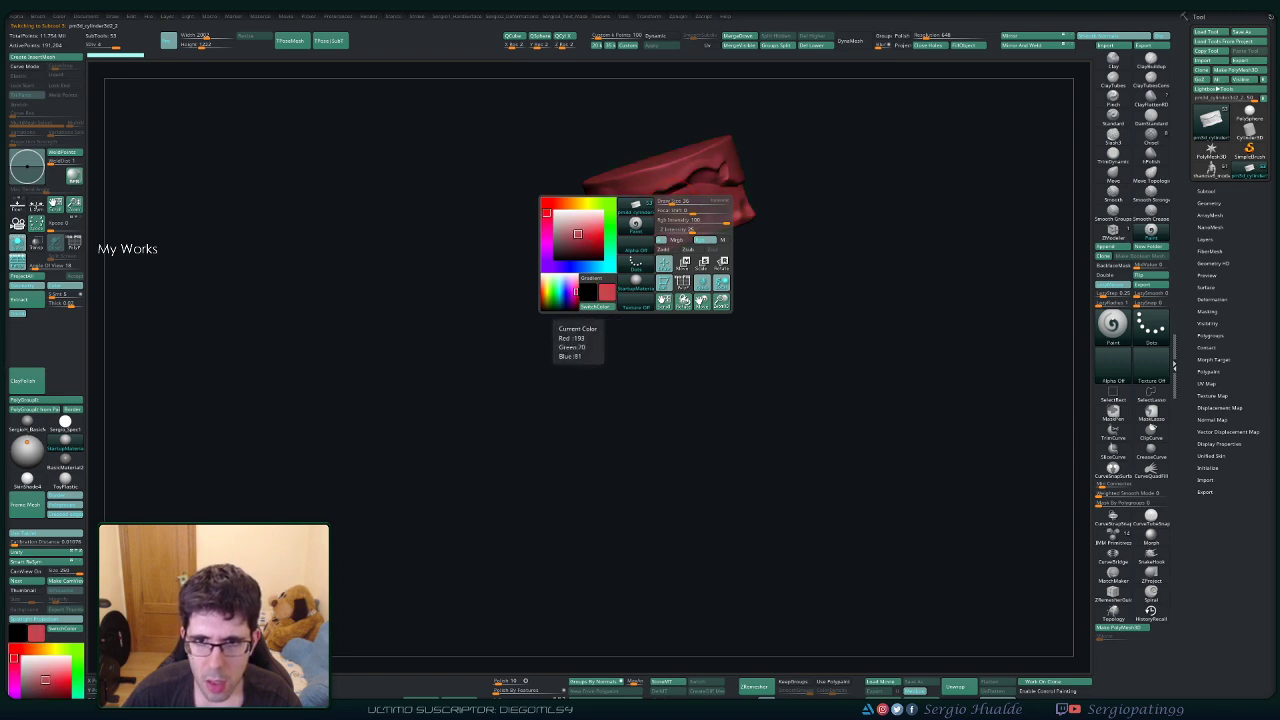
left_click(556, 204)
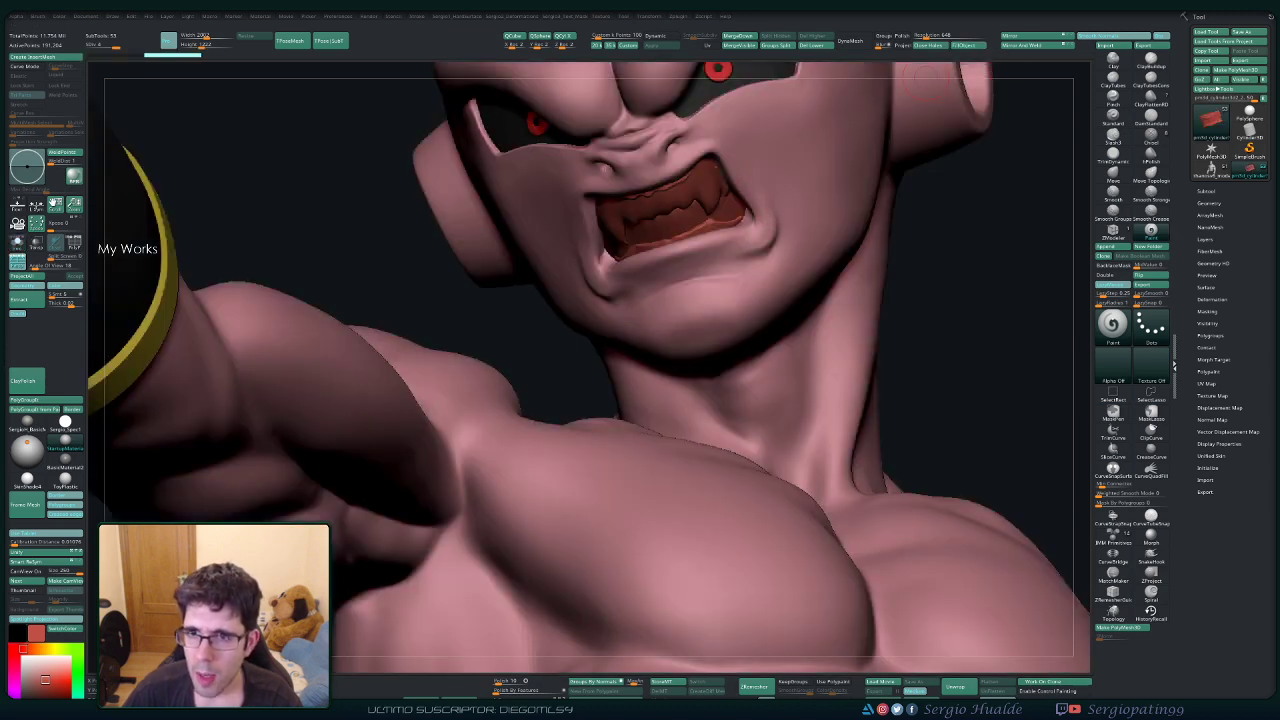
Set the active colour back to white for the teeth and check the mouth against the whole figure.
right_click(770, 288)
left_click(689, 243)
left_click(732, 340)
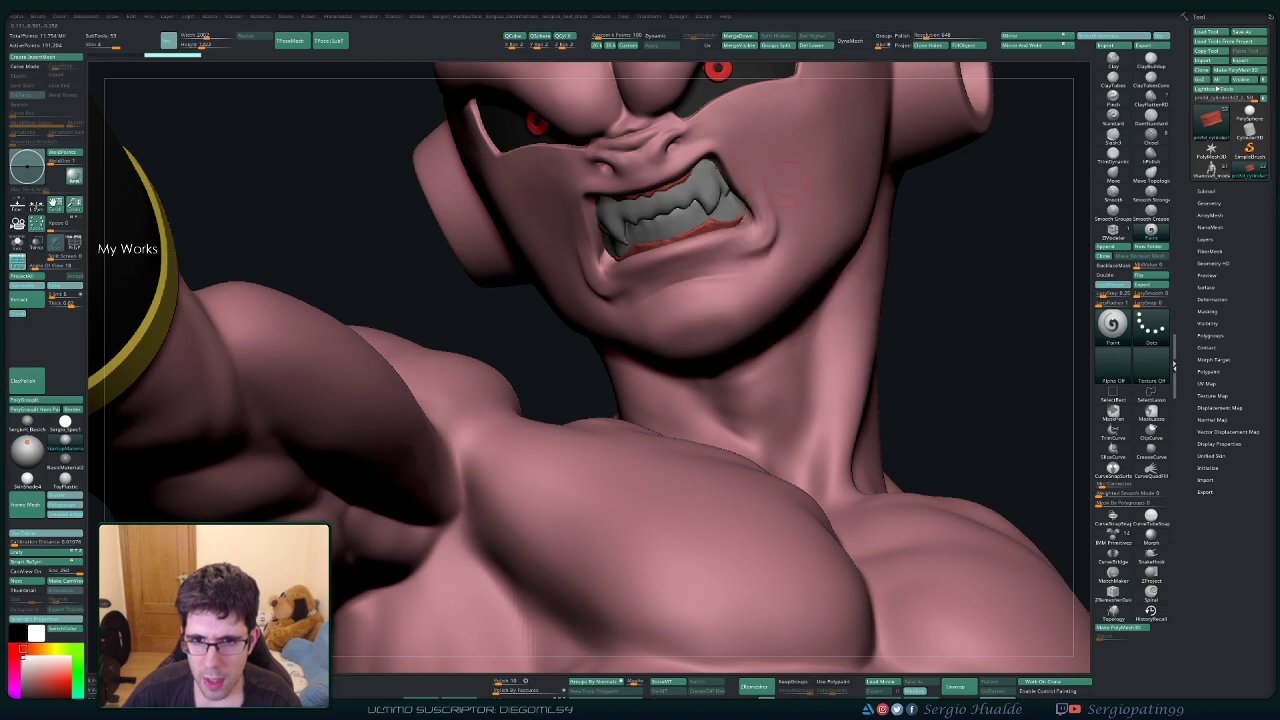
right_click_drag(733, 238, 760, 160, "ctrl")
mouse_move(900, 270)
right_mouse_down()
mouse_move(835, 275)
mouse_move(846, 217)
mouse_move(843, 245)
mouse_move(802, 186)
mouse_move(780, 188)
right_mouse_up()
left_click_drag(843, 214, 792, 240)
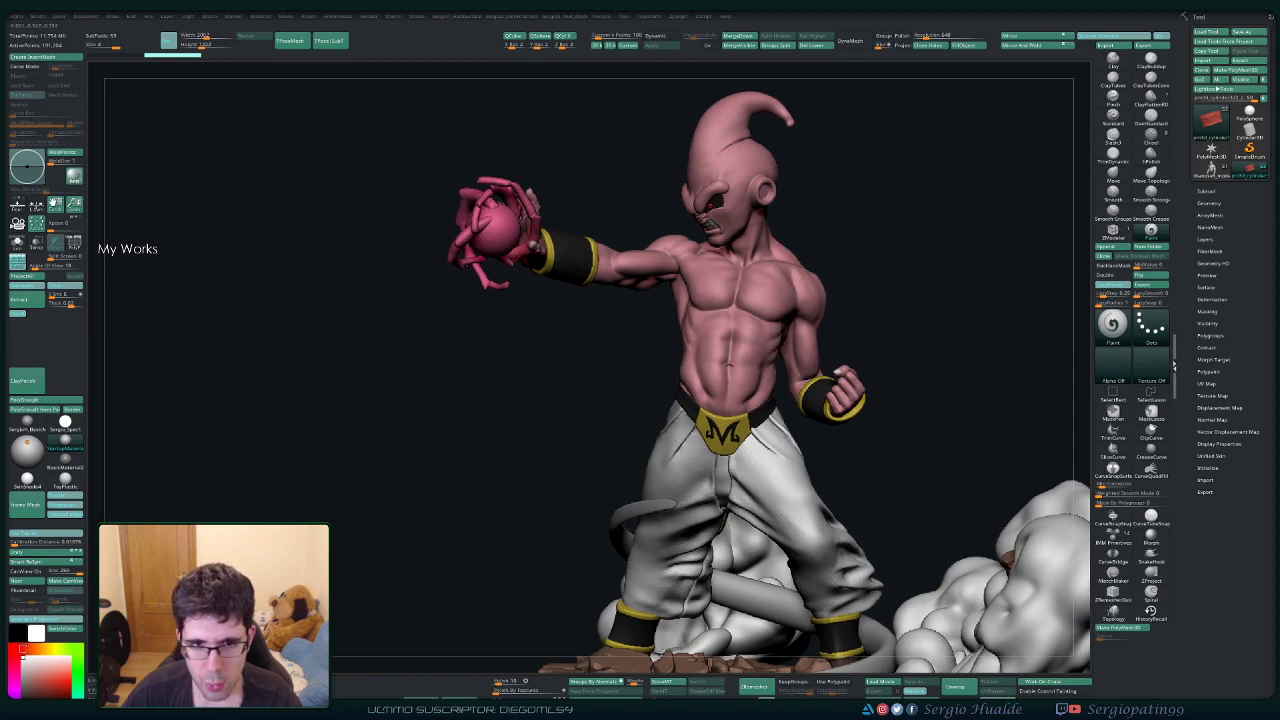
Isolate the fingernails of the outstretched hand and check them with the colour picker.
right_click_drag(780, 205, 918, 276, "alt")
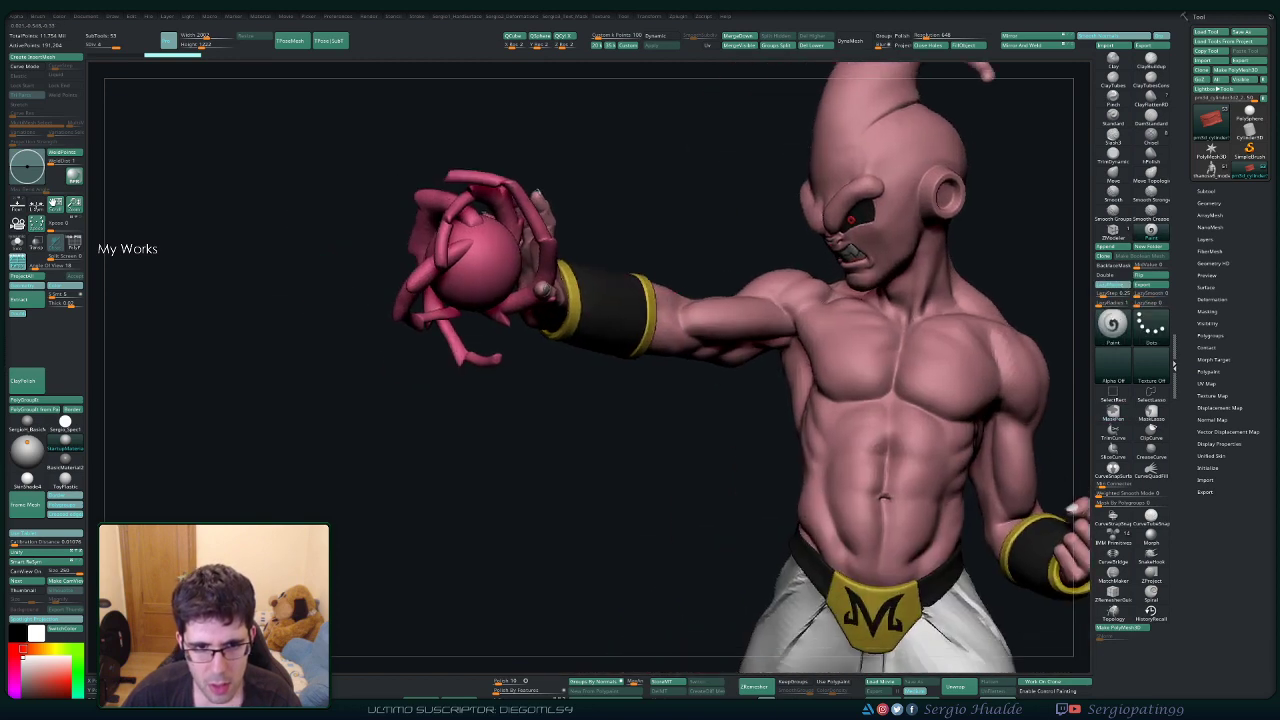
mouse_move(580, 295)
right_mouse_down("alt")
mouse_move(680, 304)
mouse_move(607, 310)
right_mouse_up("alt")
left_click(601, 303, "alt")
key("alt+s")
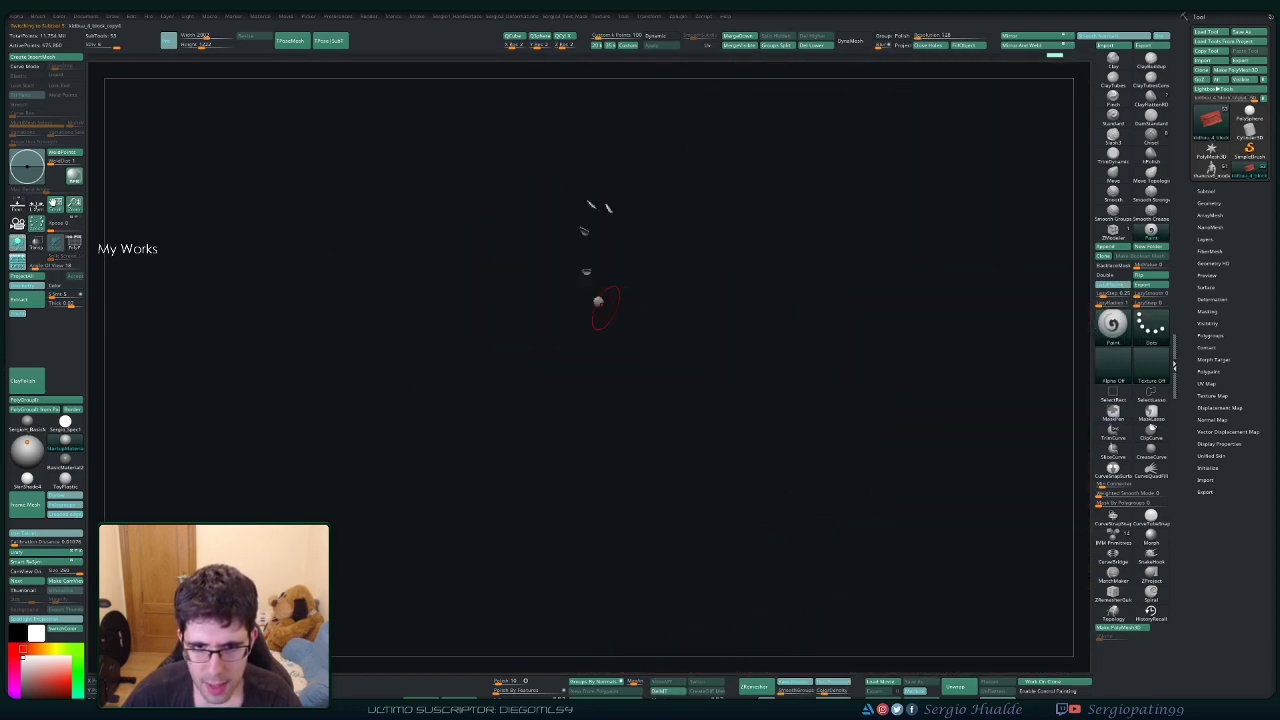
key("space")
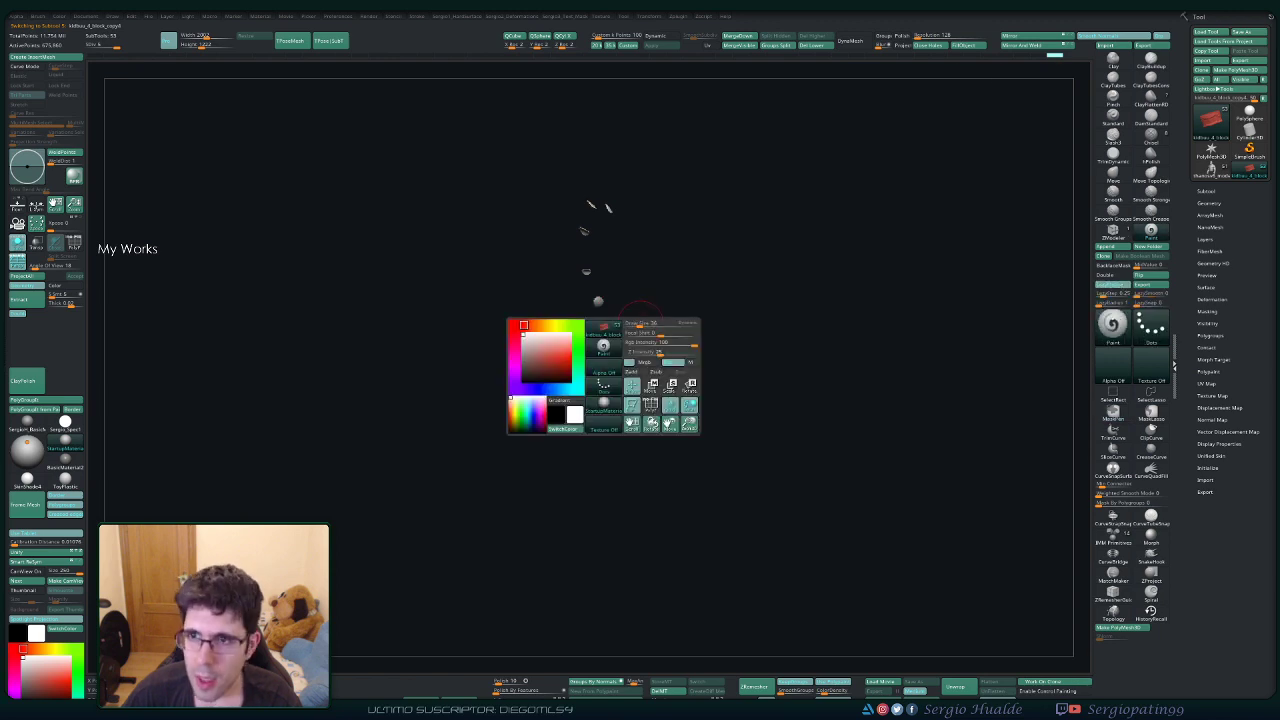
key("alt+s")
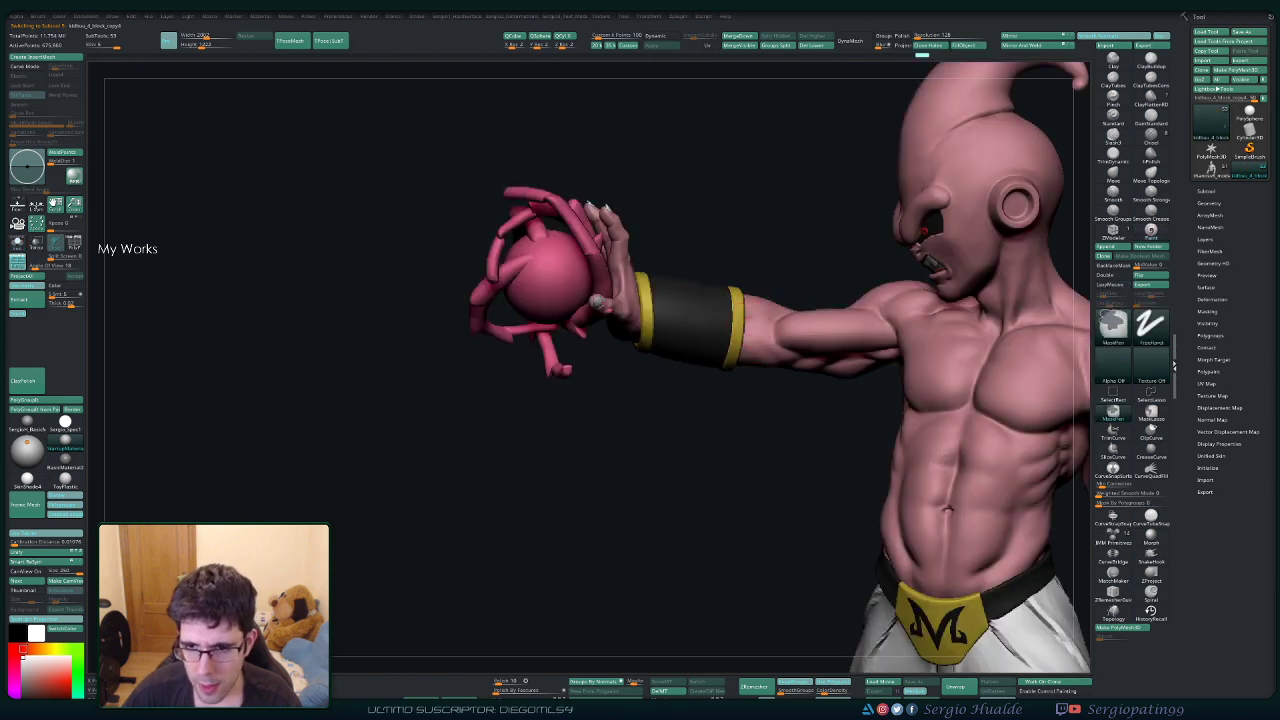
Select the floating rocks around the smoke and isolate them for inspection.
mouse_move(1049, 622)
right_mouse_down("ctrl")
mouse_move(878, 360)
mouse_move(757, 254)
right_mouse_up("ctrl")
left_click_drag(838, 291, 812, 357)
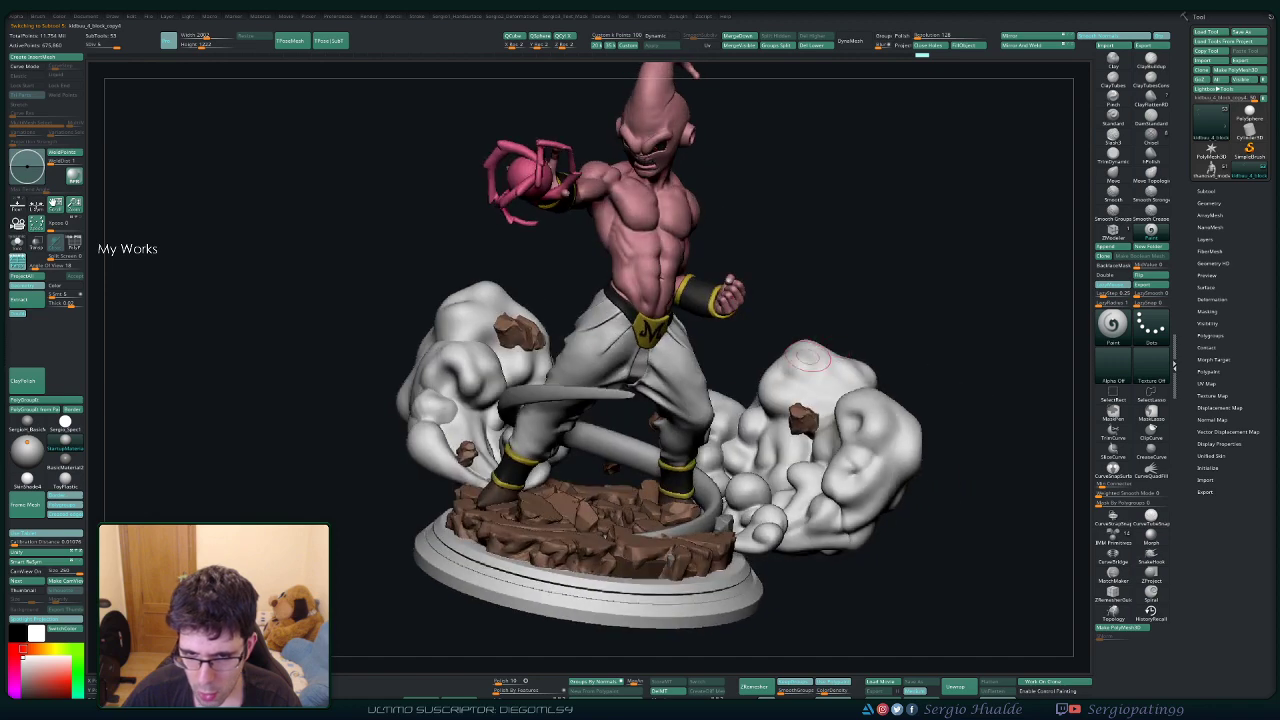
left_click(607, 467, "alt")
key("alt+s")
right_click_drag(609, 461, 667, 406, "alt")
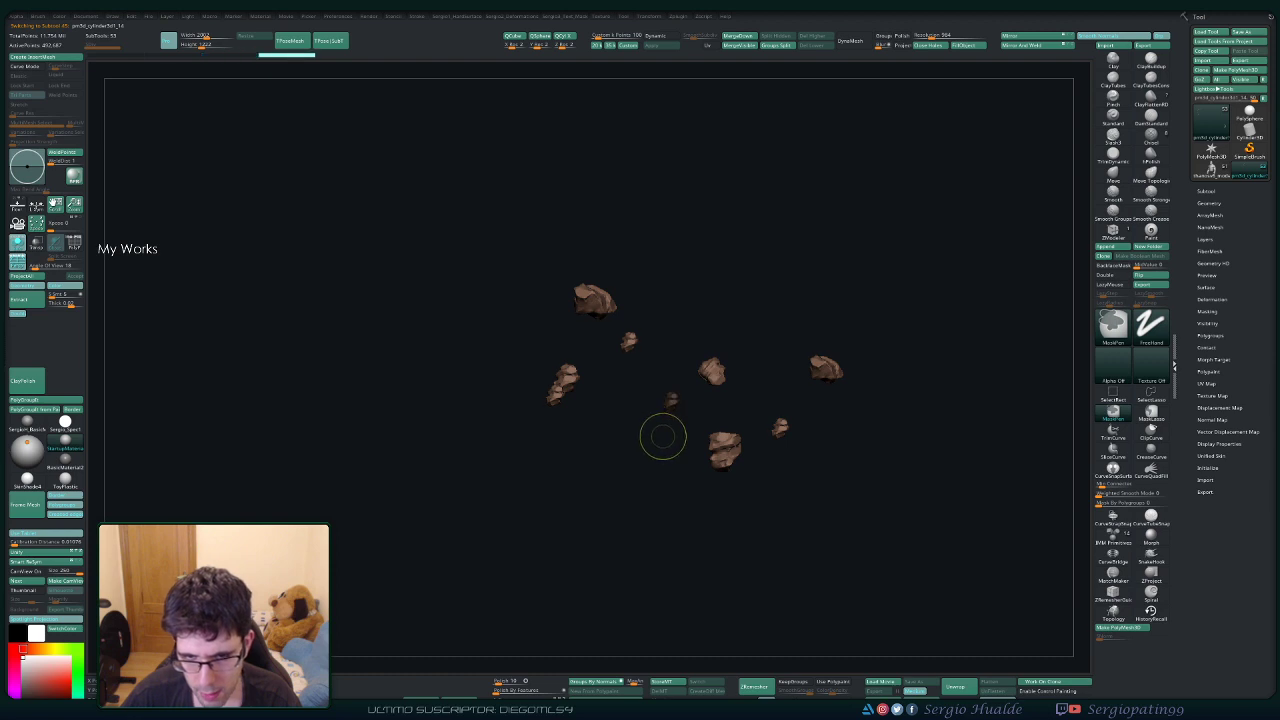
Show the full statue again and reposition the transform gizmo for the floating rocks, ending back in paint mode.
left_click_drag(663, 434, 700, 470)
key("w")
key("alt+s")
right_click_drag(720, 440, 750, 500)
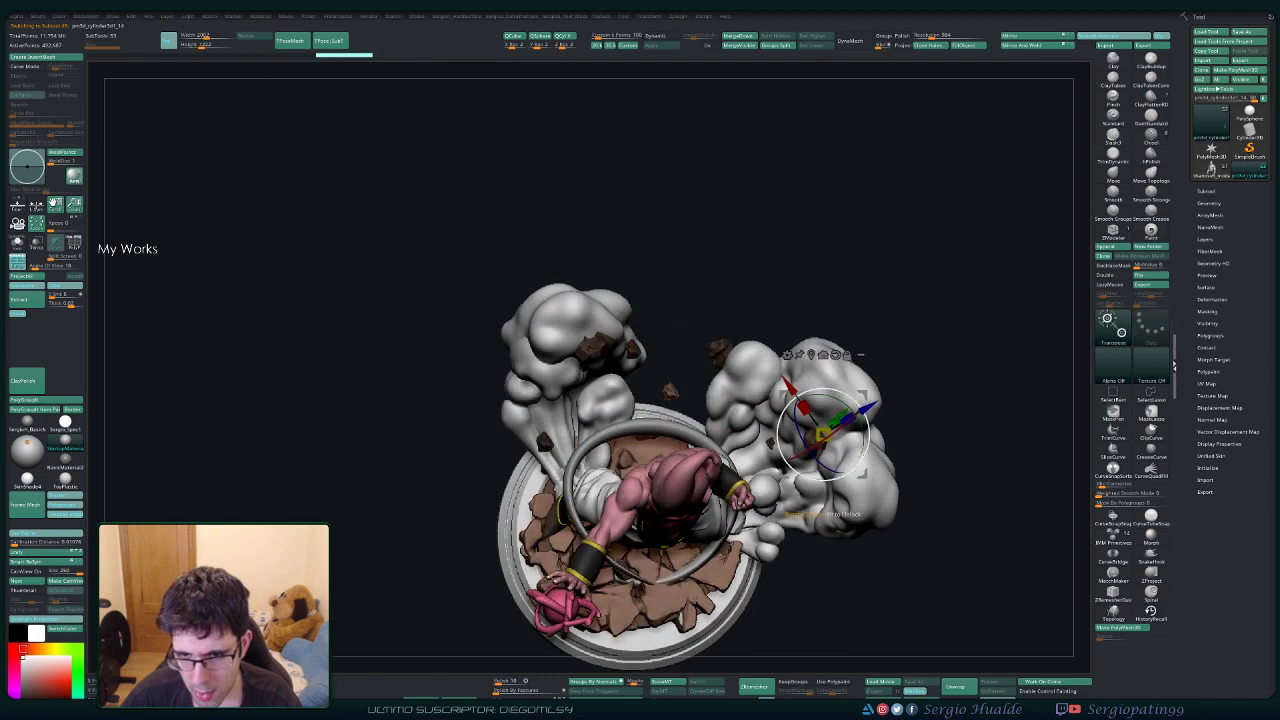
left_click_drag(822, 433, 951, 558)
right_click_drag(960, 570, 950, 462)
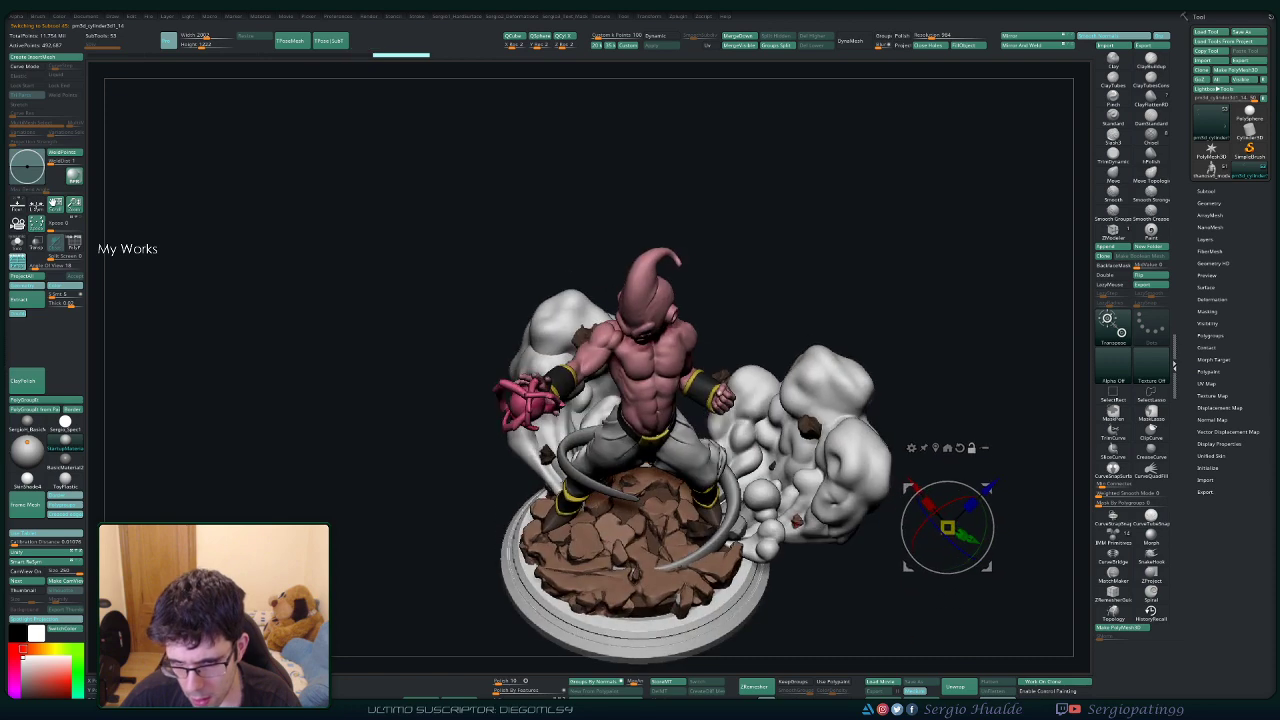
left_click(796, 521, "alt")
key("q")
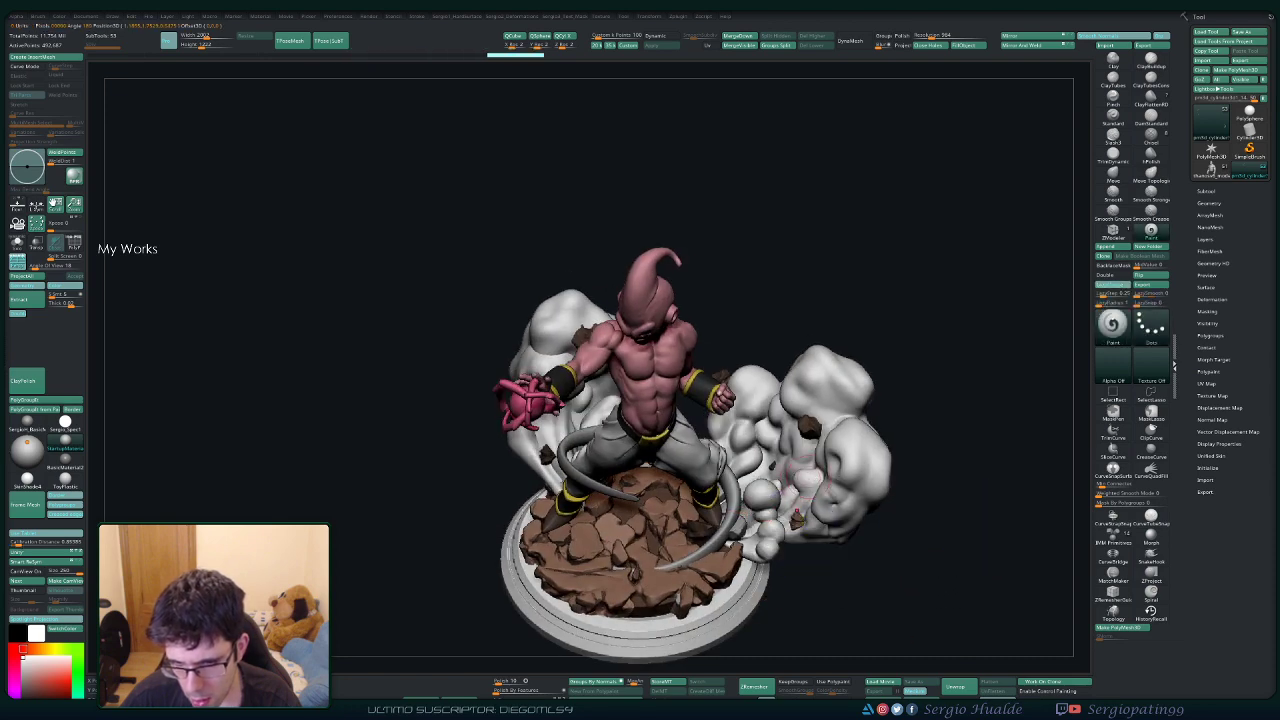
Inspect the floating rocks in isolation and place the transform gizmo on the small rock in front of the smoke cloud.
mouse_move(800, 540)
right_mouse_down()
mouse_move(785, 500)
mouse_move(720, 480)
right_mouse_up()
right_click_drag(720, 480, 722, 530, "ctrl")
key("alt+s")
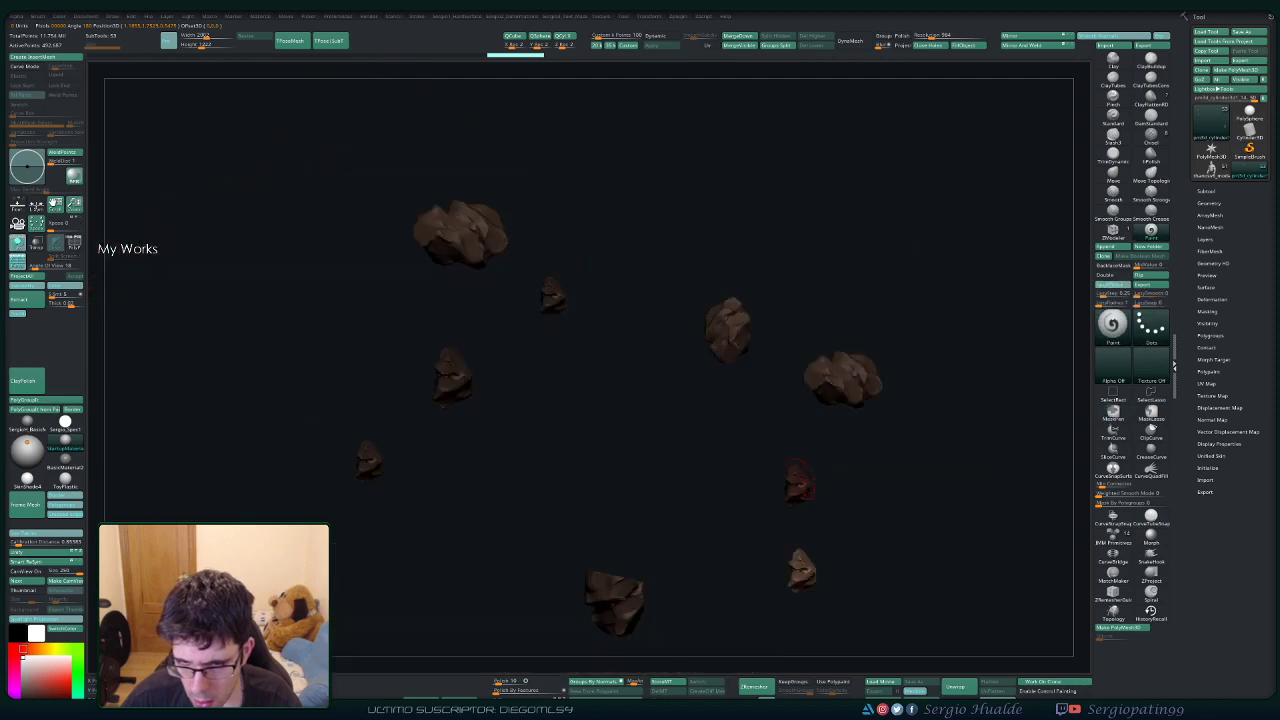
right_click_drag(800, 458, 829, 471)
left_click_drag(733, 518, 735, 519, "ctrl")
left_click(757, 517, "ctrl")
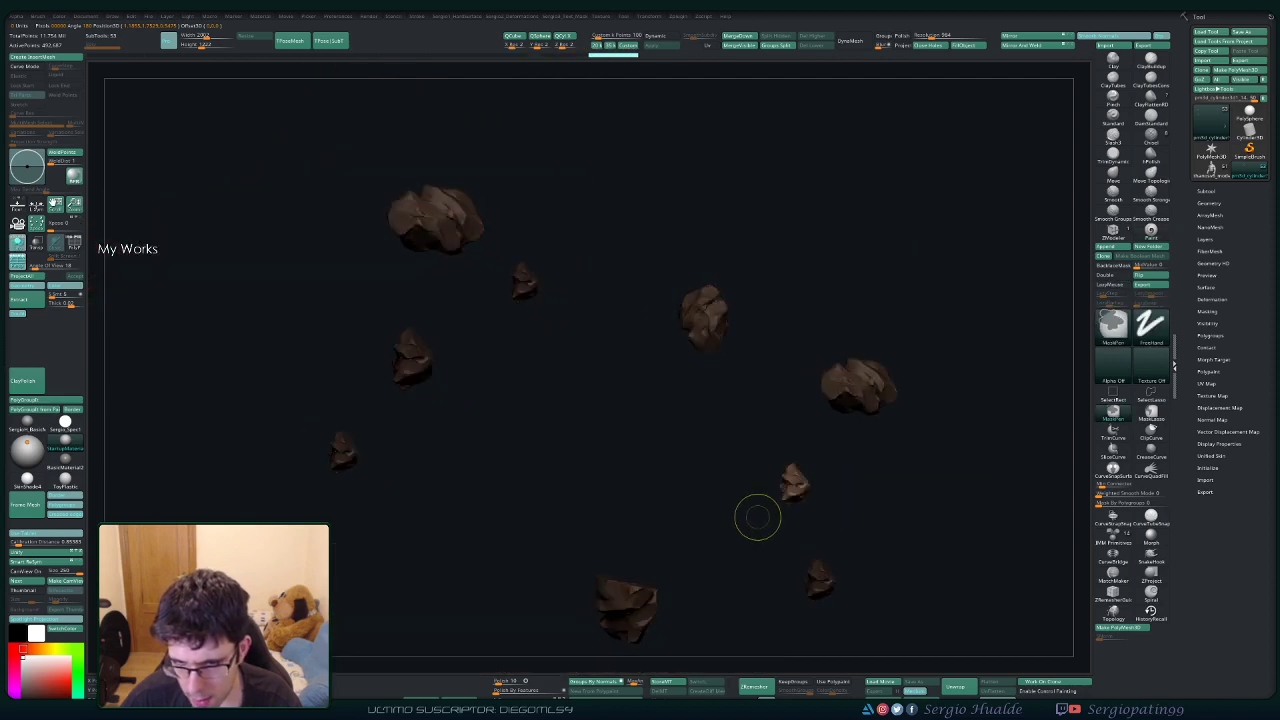
key("alt+s")
key("w")
left_click(801, 497)
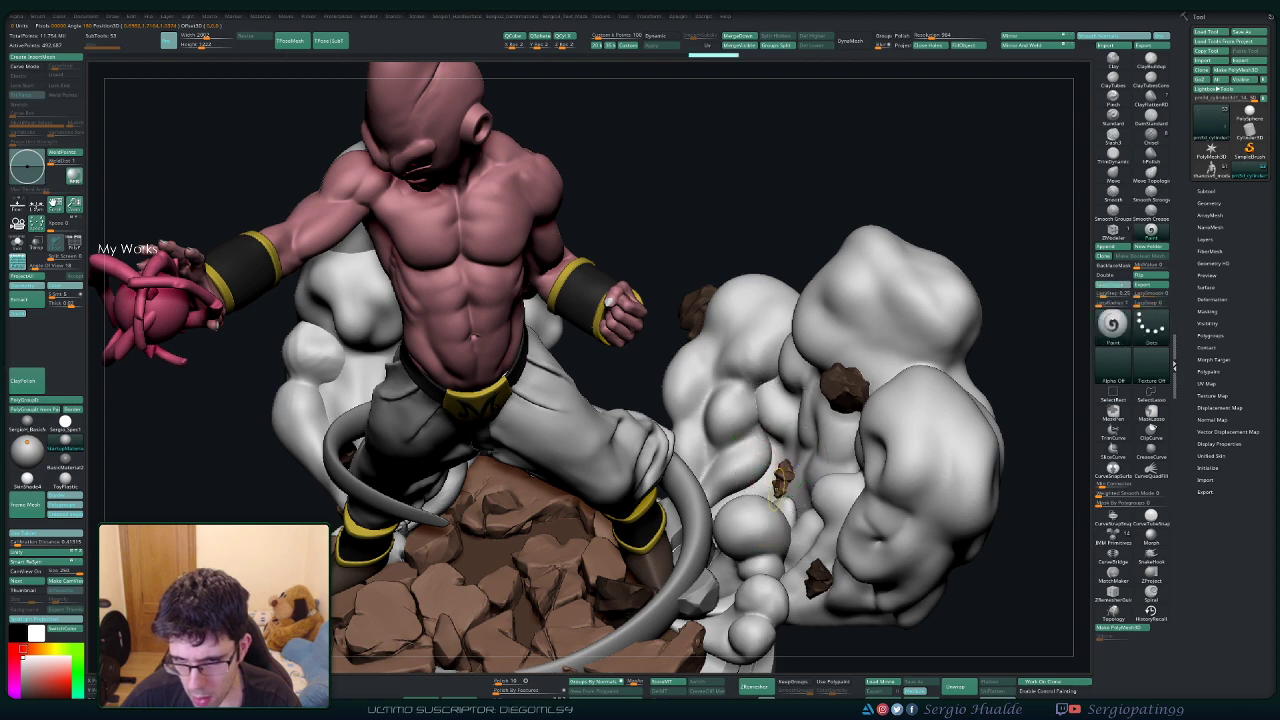
right_click_drag(801, 497, 880, 445, "ctrl")
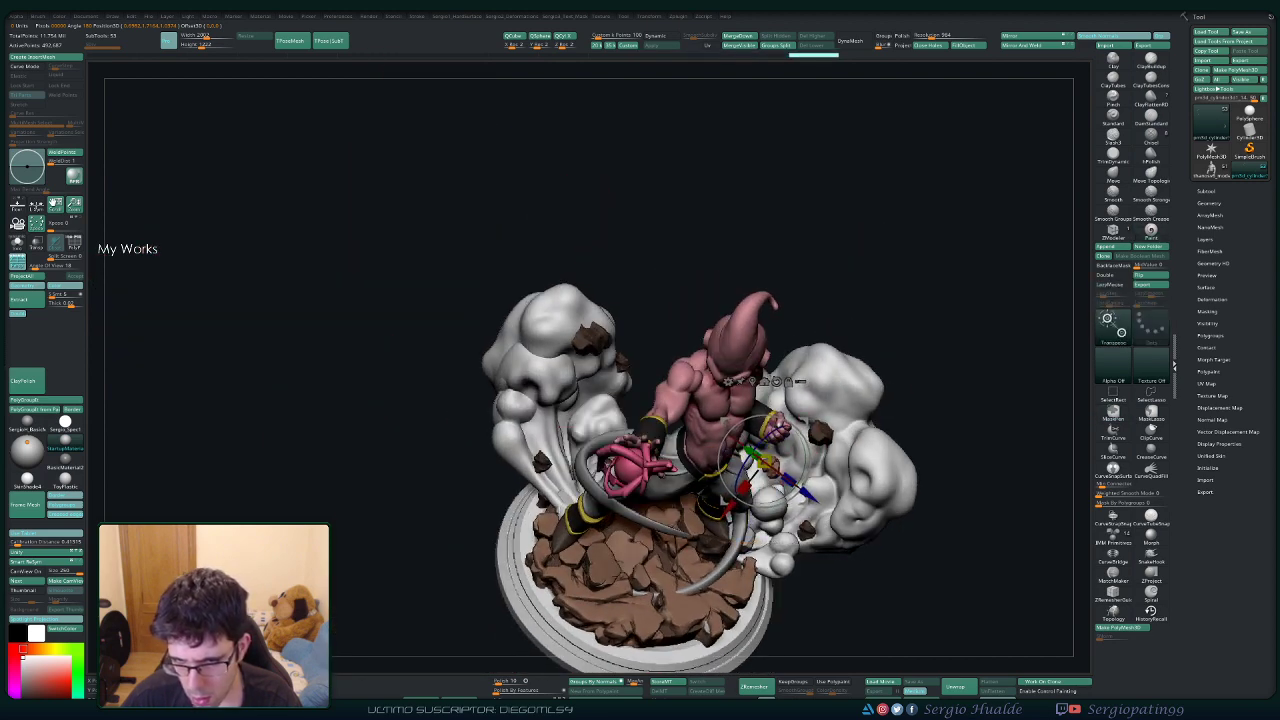
mouse_move(838, 432)
right_mouse_down()
mouse_move(660, 560)
mouse_move(640, 590)
mouse_move(620, 560)
mouse_move(840, 510)
mouse_move(838, 432)
right_mouse_up()
key("q")
Check the isolated floating rocks from above and move the transform gizmo to the rock at the smoke cloud's outer edge.
mouse_move(838, 432)
right_mouse_down()
mouse_move(769, 416)
mouse_move(690, 440)
mouse_move(630, 475)
mouse_move(630, 530)
right_mouse_up()
mouse_move(872, 405)
right_mouse_down("ctrl")
mouse_move(880, 440)
mouse_move(854, 414)
right_mouse_up("ctrl")
key("shift+alt+s")
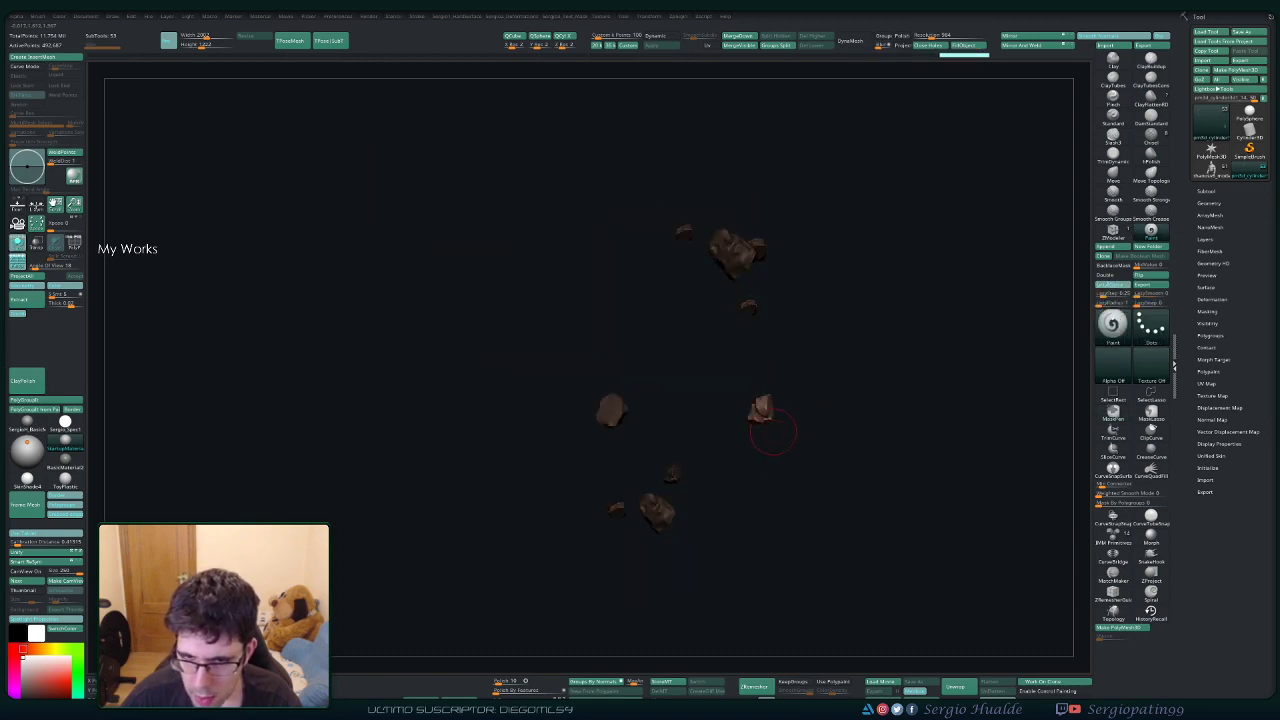
key("shift+alt+s")
key("w")
left_click(760, 400)
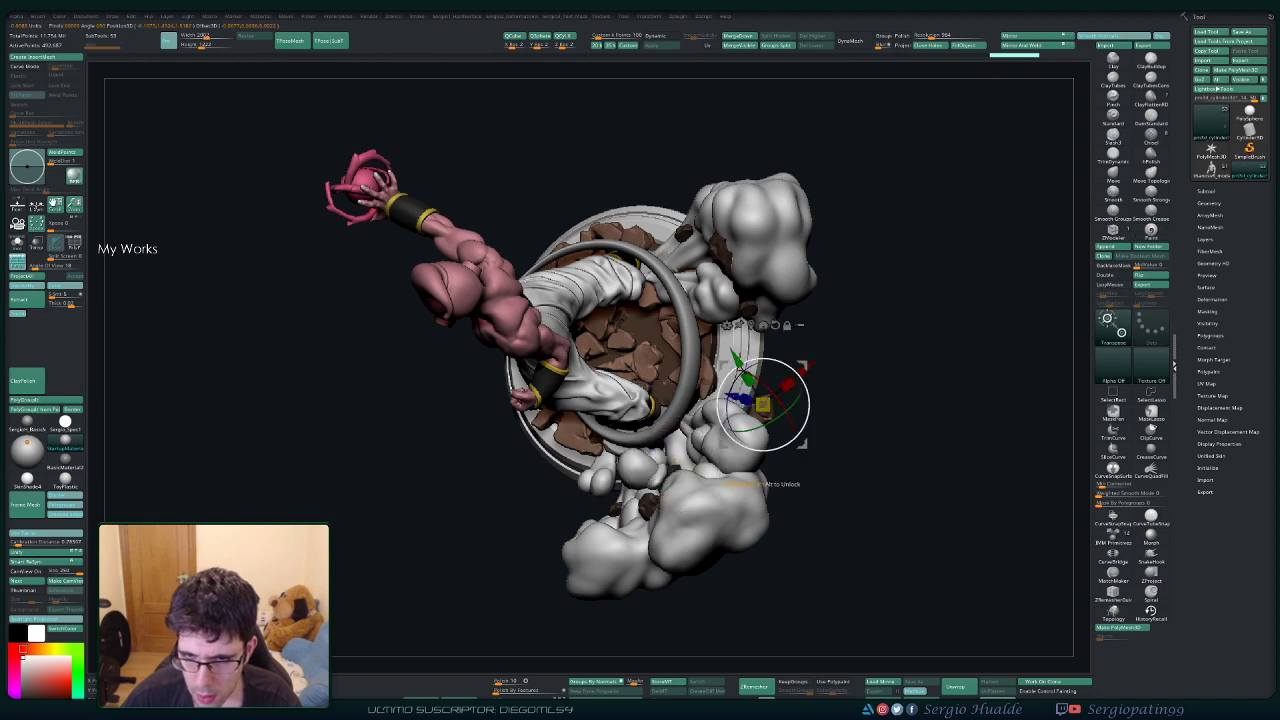
key("q")
mouse_move(820, 403)
left_mouse_down()
mouse_move(815, 345)
mouse_move(827, 400)
left_mouse_up()
right_click_drag(827, 400, 815, 335, "ctrl")
mouse_move(720, 445)
right_mouse_down()
mouse_move(745, 405)
mouse_move(785, 415)
mouse_move(776, 460)
mouse_move(788, 505)
mouse_move(835, 418)
right_mouse_up()
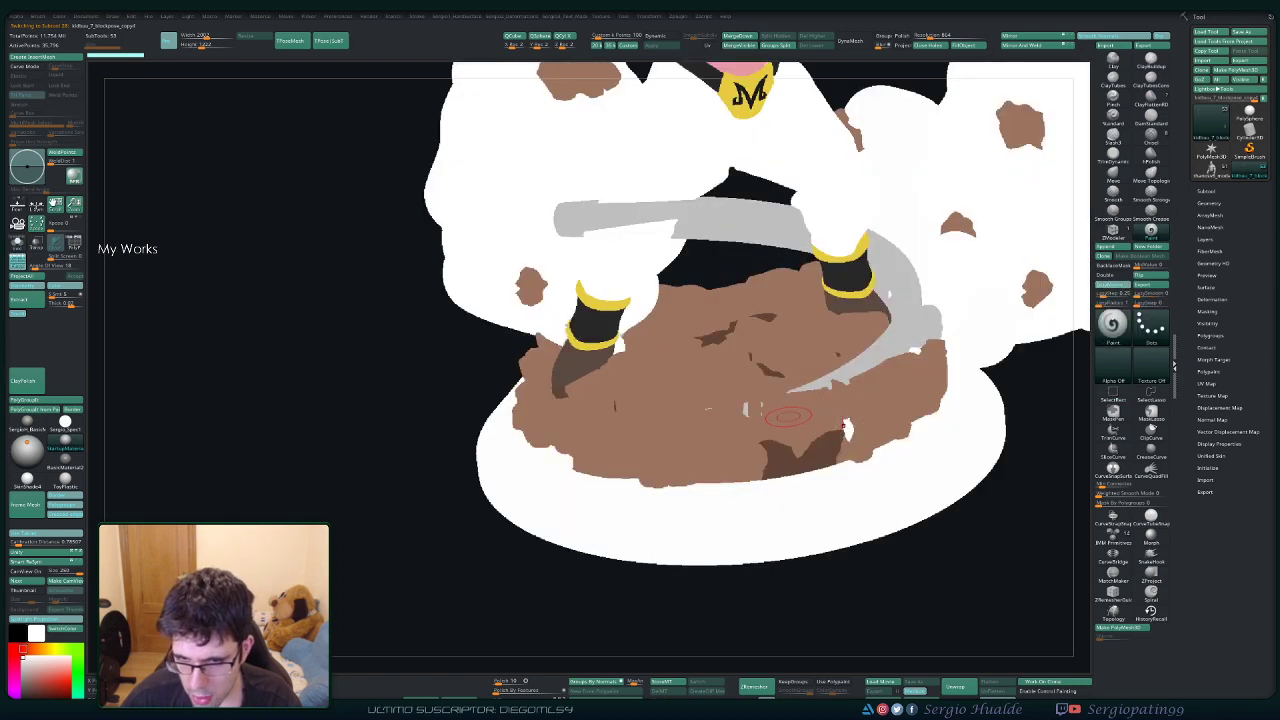
Fill the boots with brown and set the active colour back to white in shaded view.
key("space")
left_click_drag(692, 454, 632, 430)
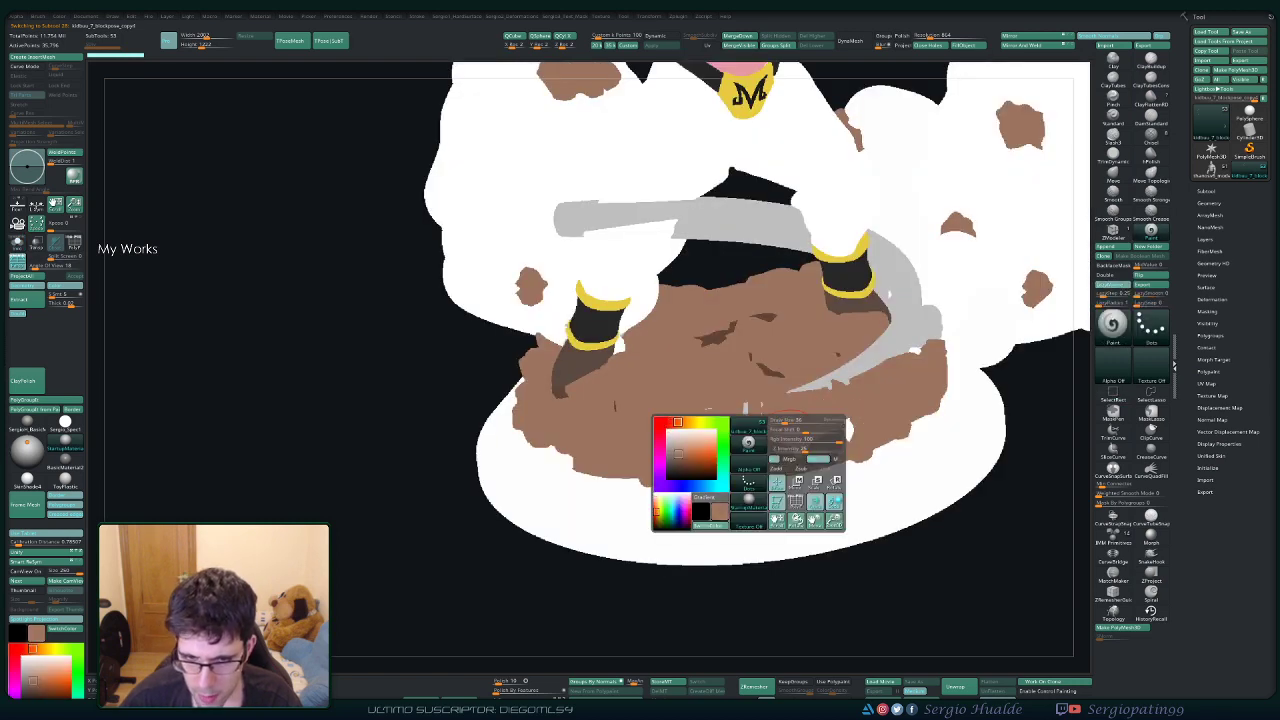
left_click(960, 45)
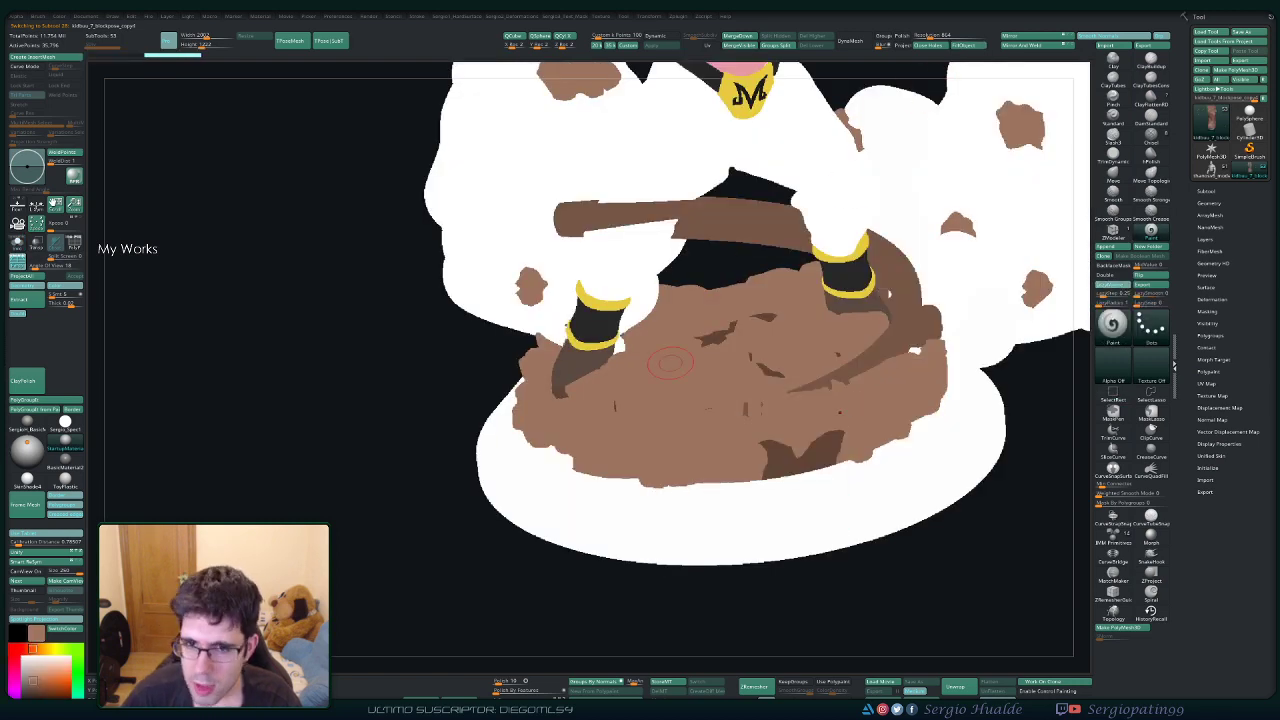
key("space")
left_click(559, 377)
key("ctrl+shift+f")
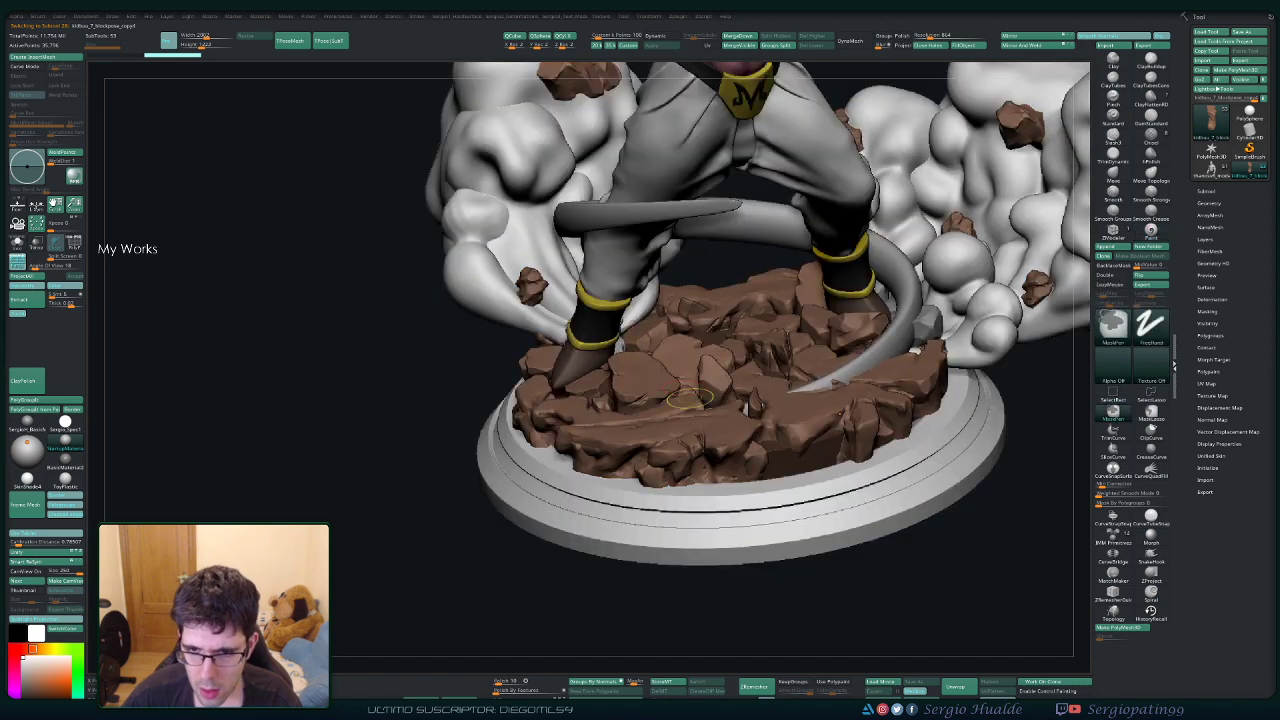
Select the energy sphere in the outstretched hand and fill it with white.
mouse_move(582, 385)
right_mouse_down("ctrl")
mouse_move(572, 290)
mouse_move(660, 245)
mouse_move(630, 270)
right_mouse_up("ctrl")
right_click_drag(905, 222, 808, 280, "alt")
right_click_drag(808, 280, 716, 328)
left_click(627, 256, "alt")
right_click_drag(622, 170, 645, 342, "ctrl")
key("space")
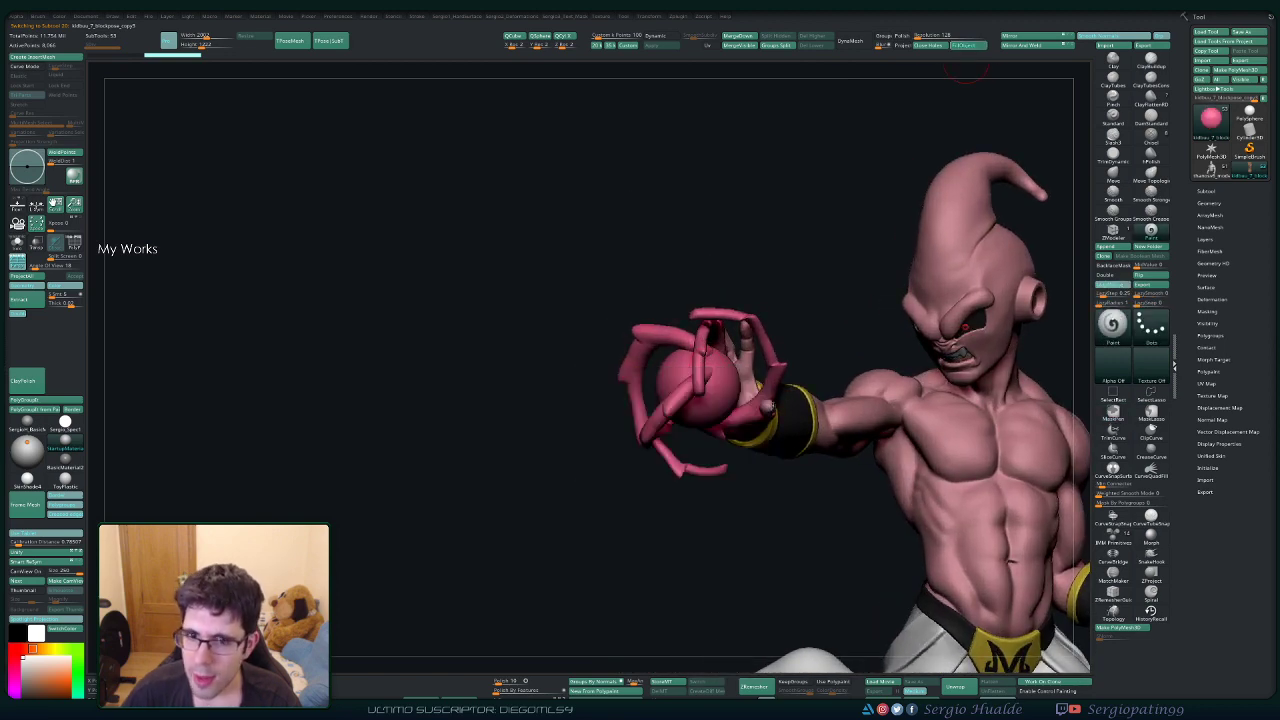
left_click(967, 46)
Fill the tendrils wrapped around the energy sphere with magenta and refine the shade to a softer pinkish magenta.
left_click(770, 405, "alt")
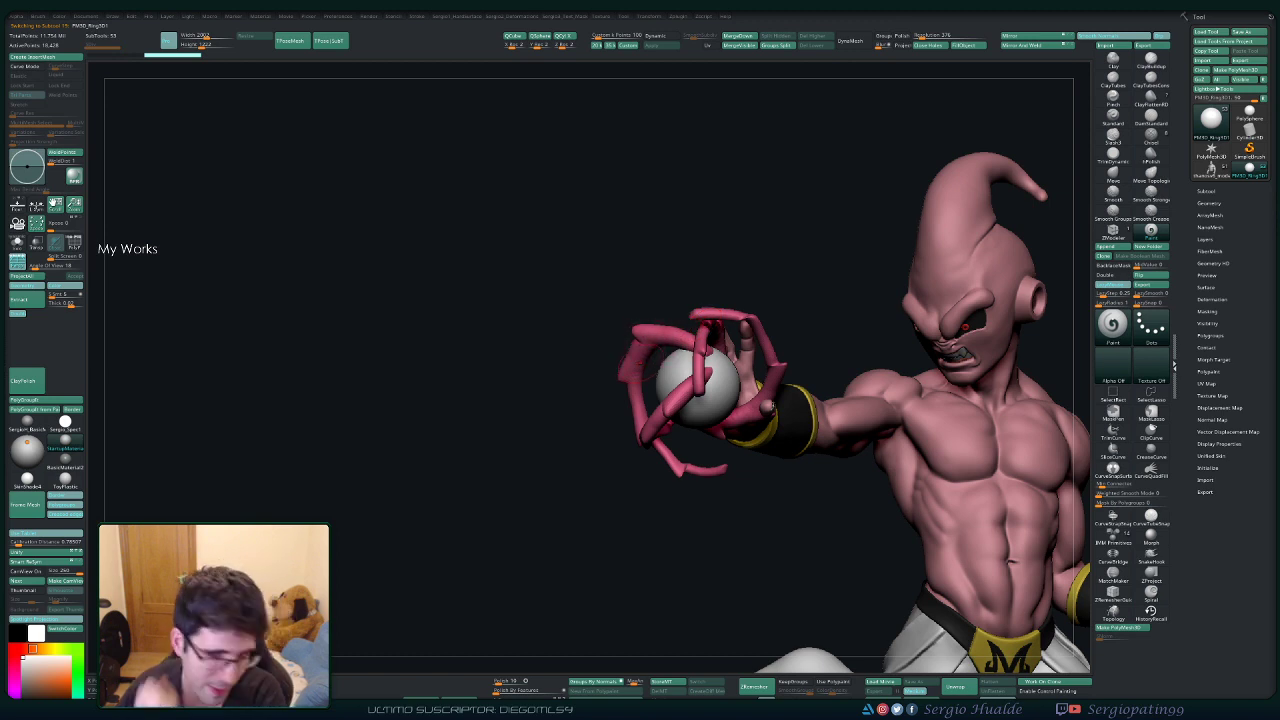
key("space")
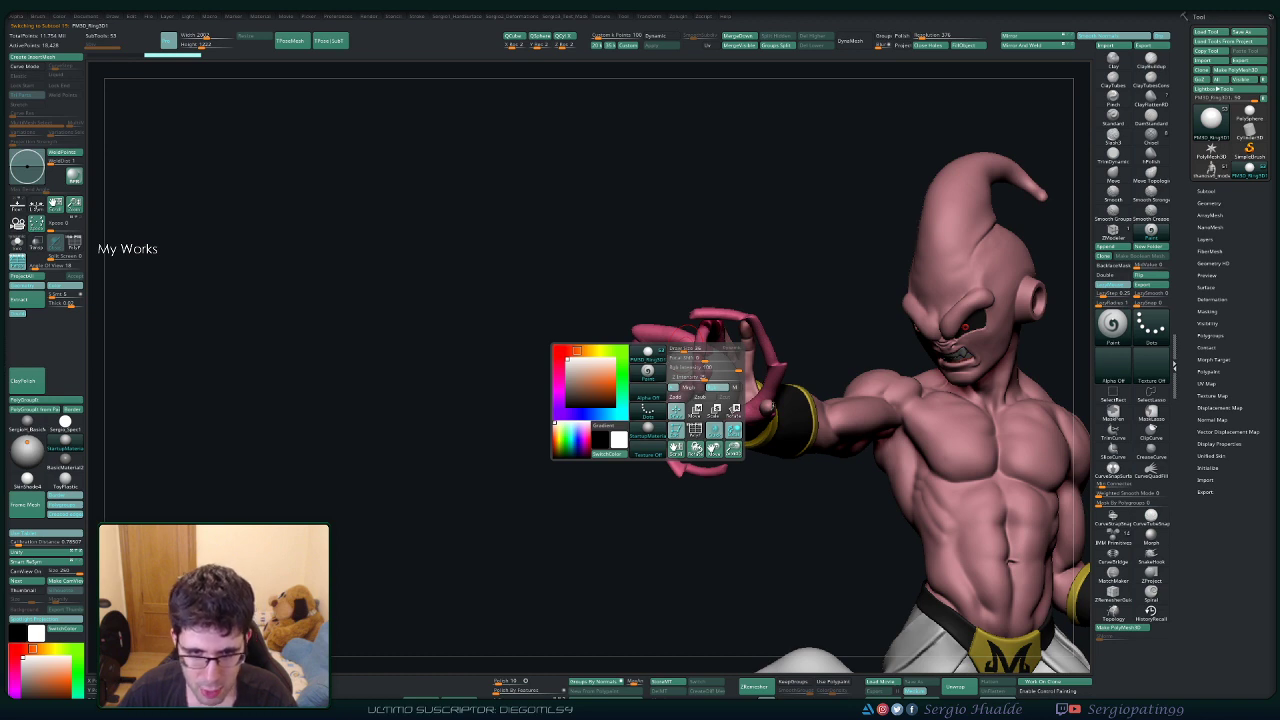
left_click(558, 388)
left_click(595, 377)
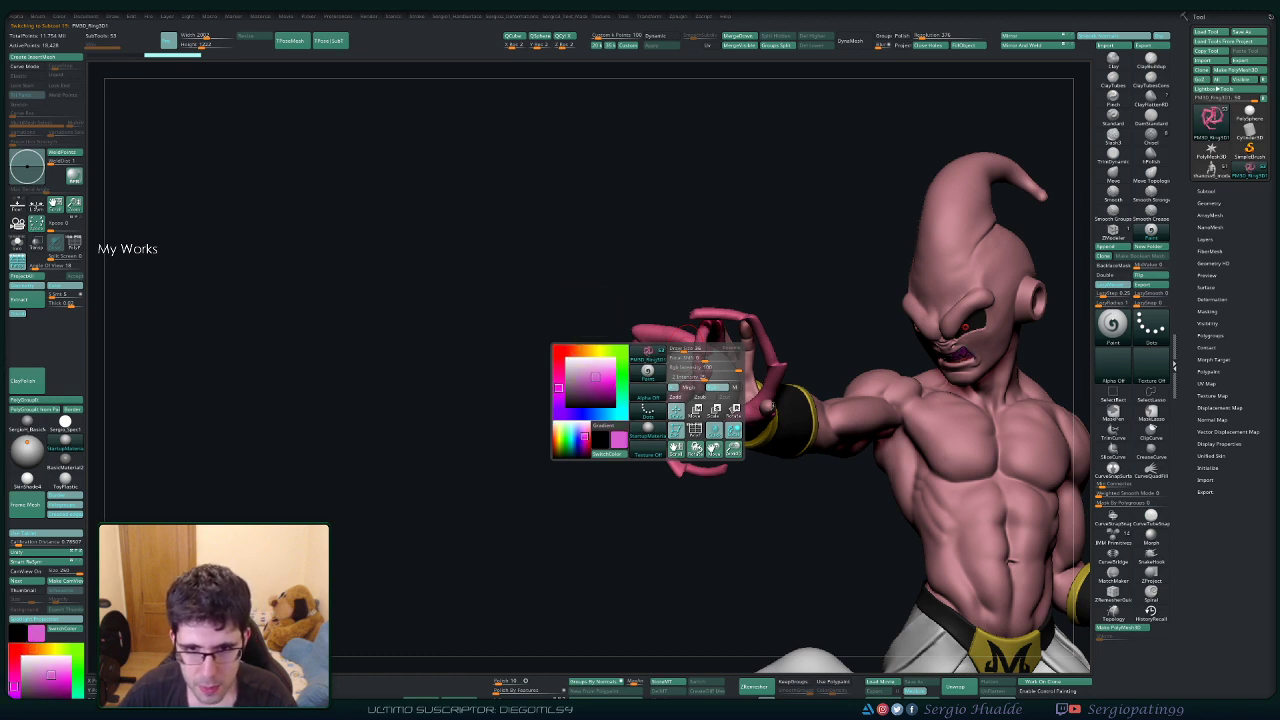
left_click(963, 45)
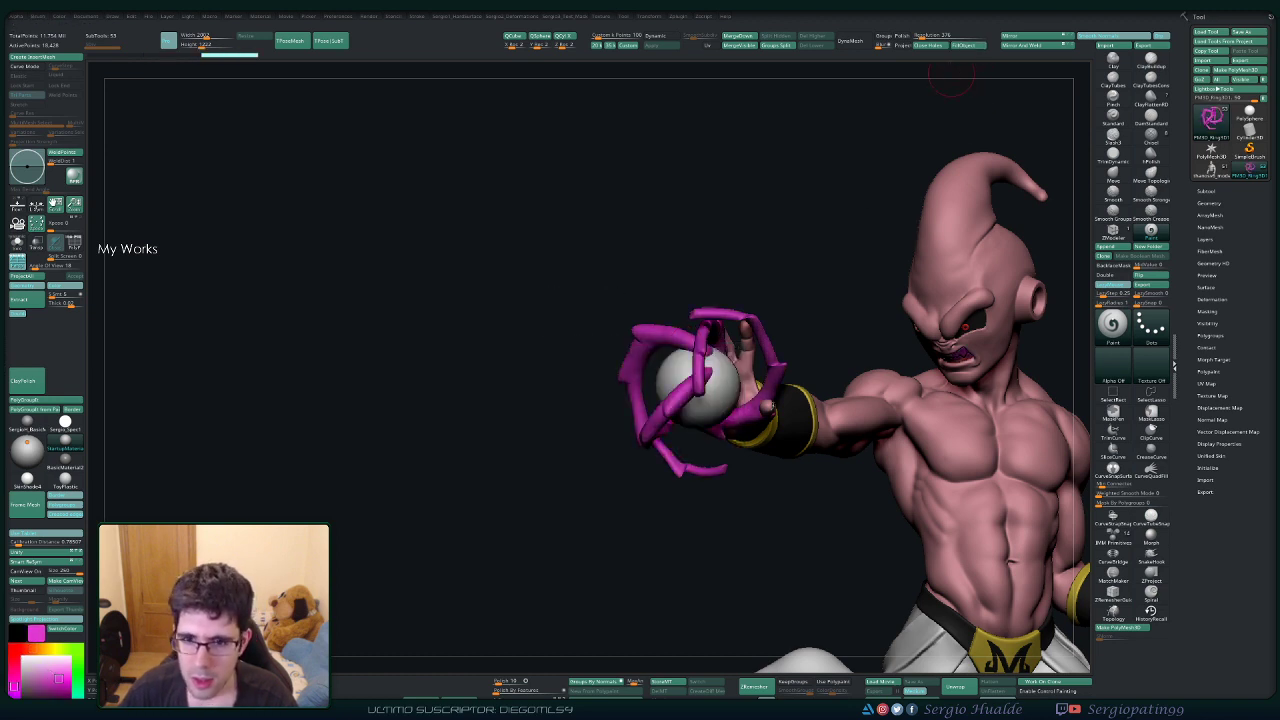
key("space")
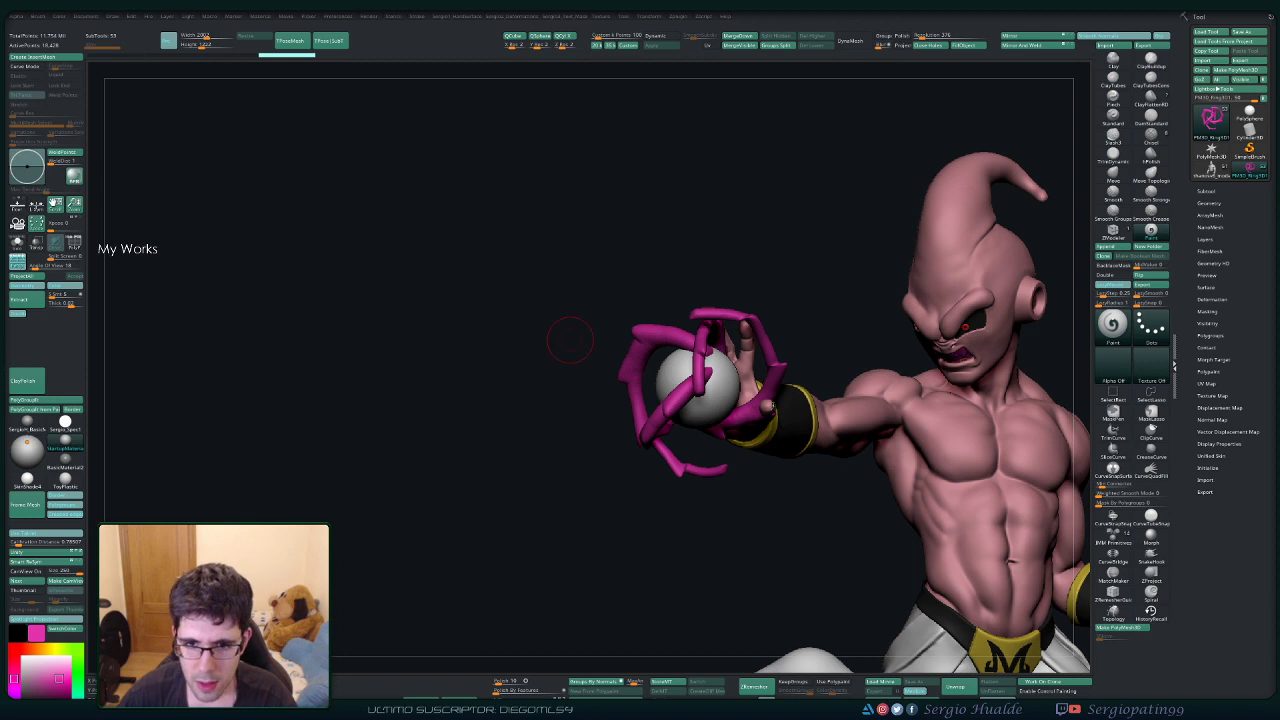
key("space")
left_click(476, 370)
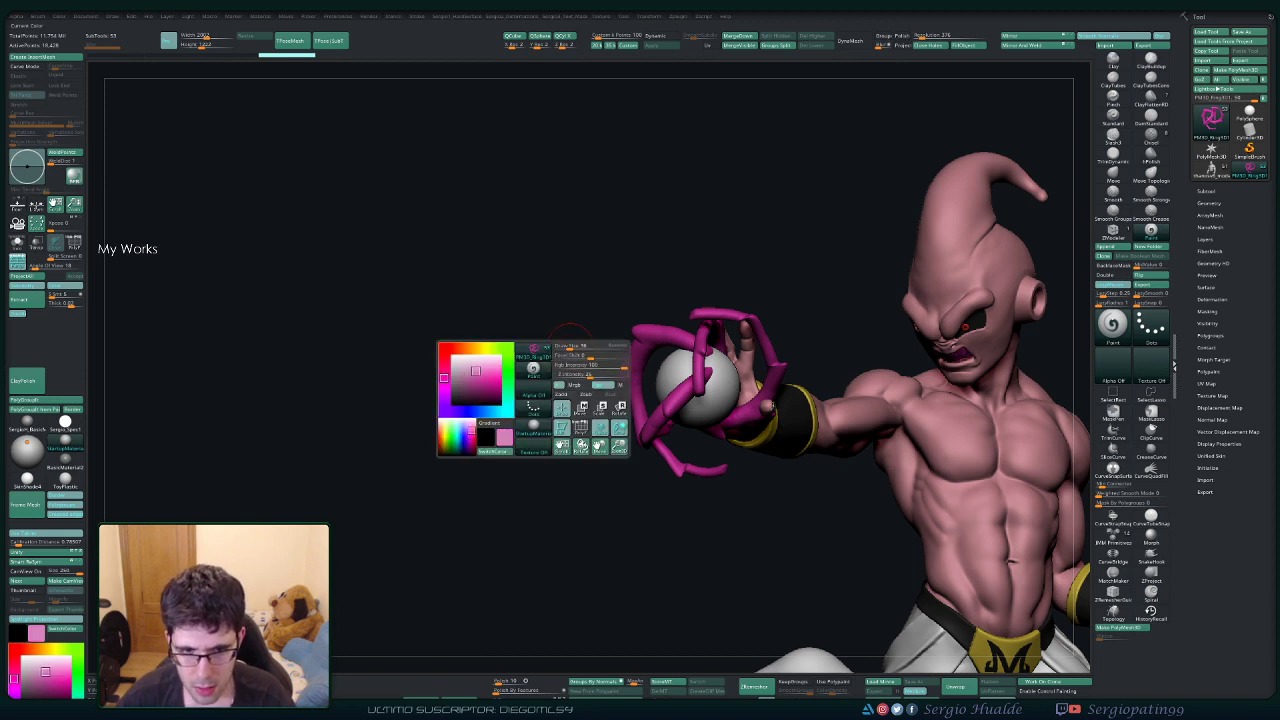
left_click(482, 373)
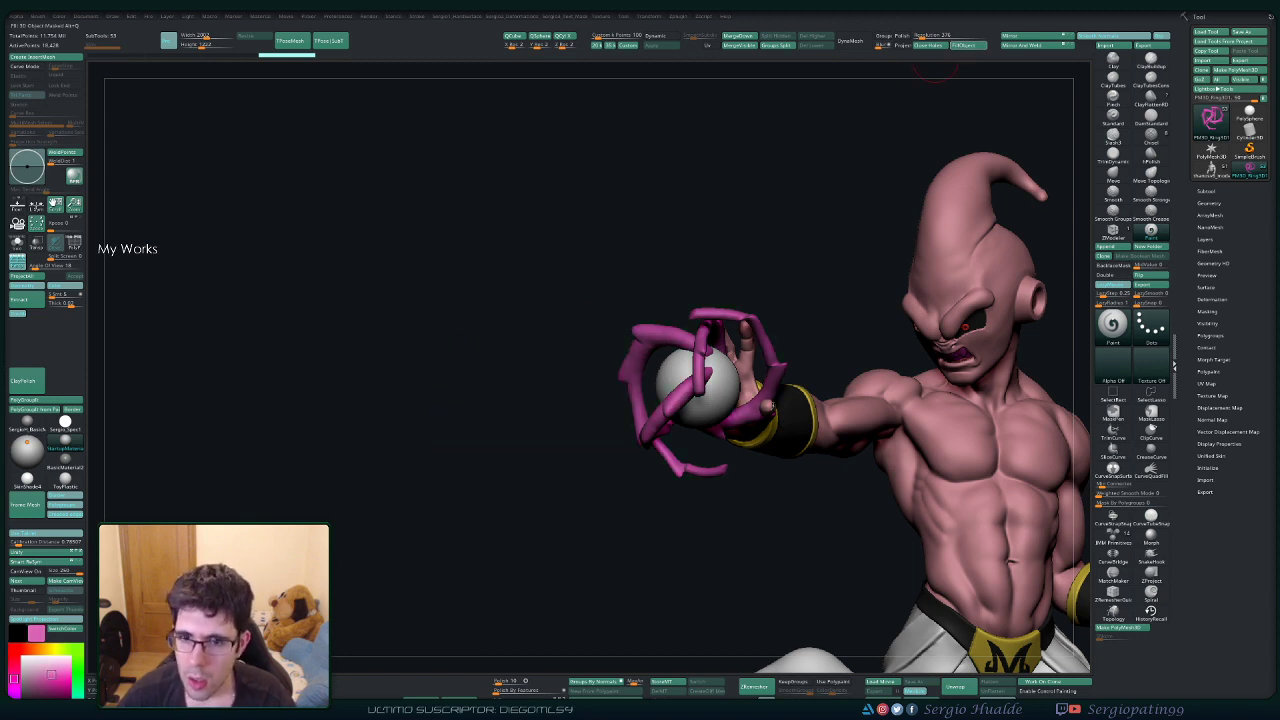
Set the active colour back to white with the whole statue framed.
key("f")
left_click_drag(750, 262, 765, 285)
key("space")
left_click(631, 308)
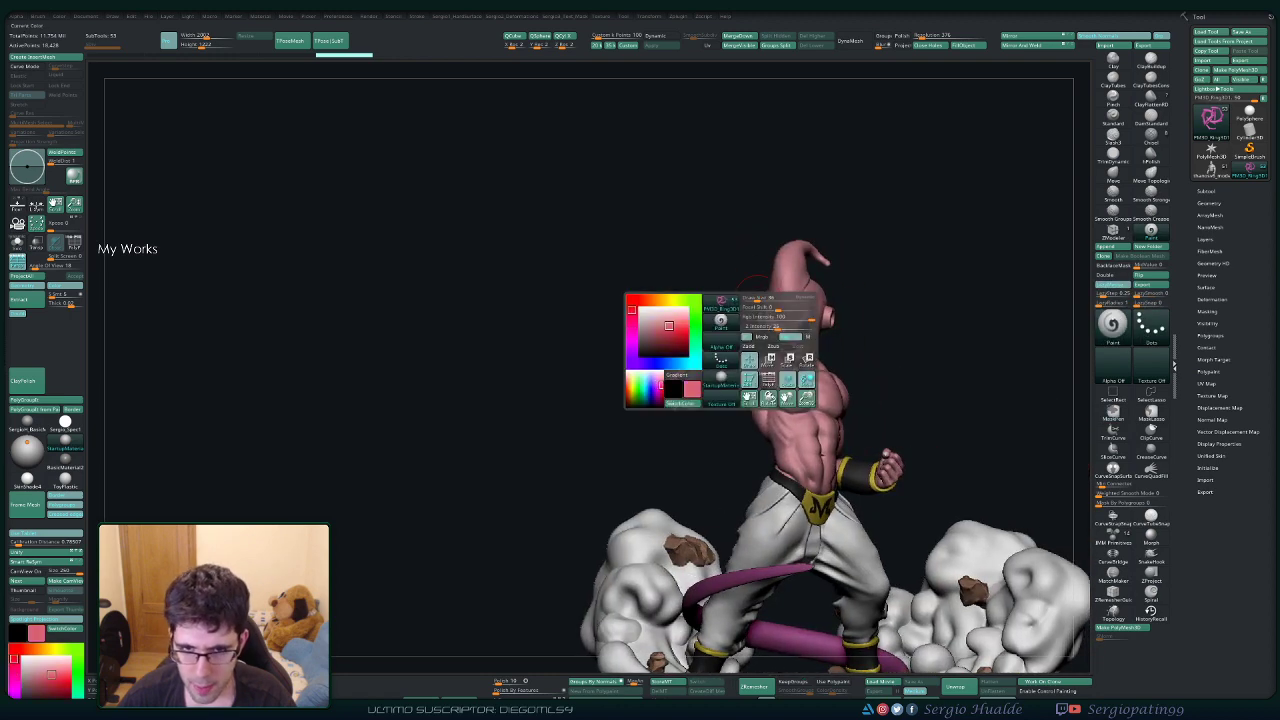
left_click(640, 308)
Select the tapered spiral around the legs and lower it one subdivision level for reshaping with a large Move brush.
right_click_drag(665, 285, 782, 274)
left_click_drag(782, 272, 818, 312)
left_click(797, 405, "alt")
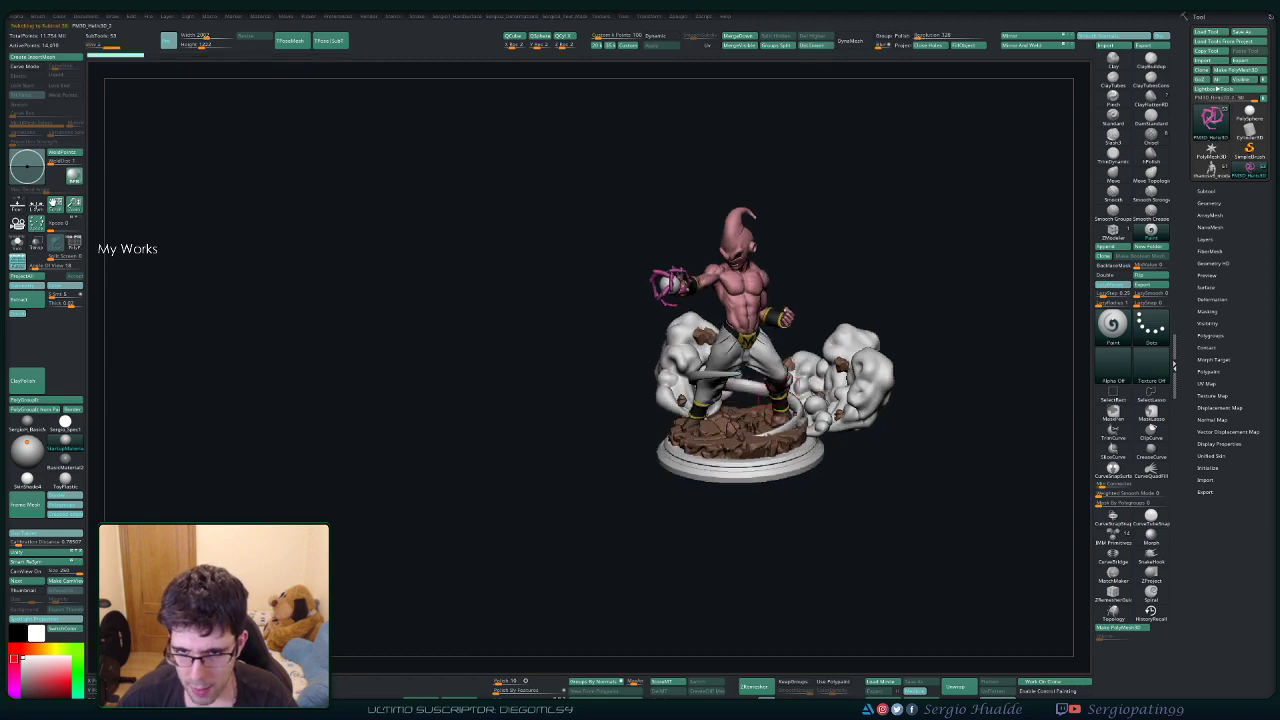
key("b")
key("m")
key("v")
right_click_drag(797, 414, 780, 350)
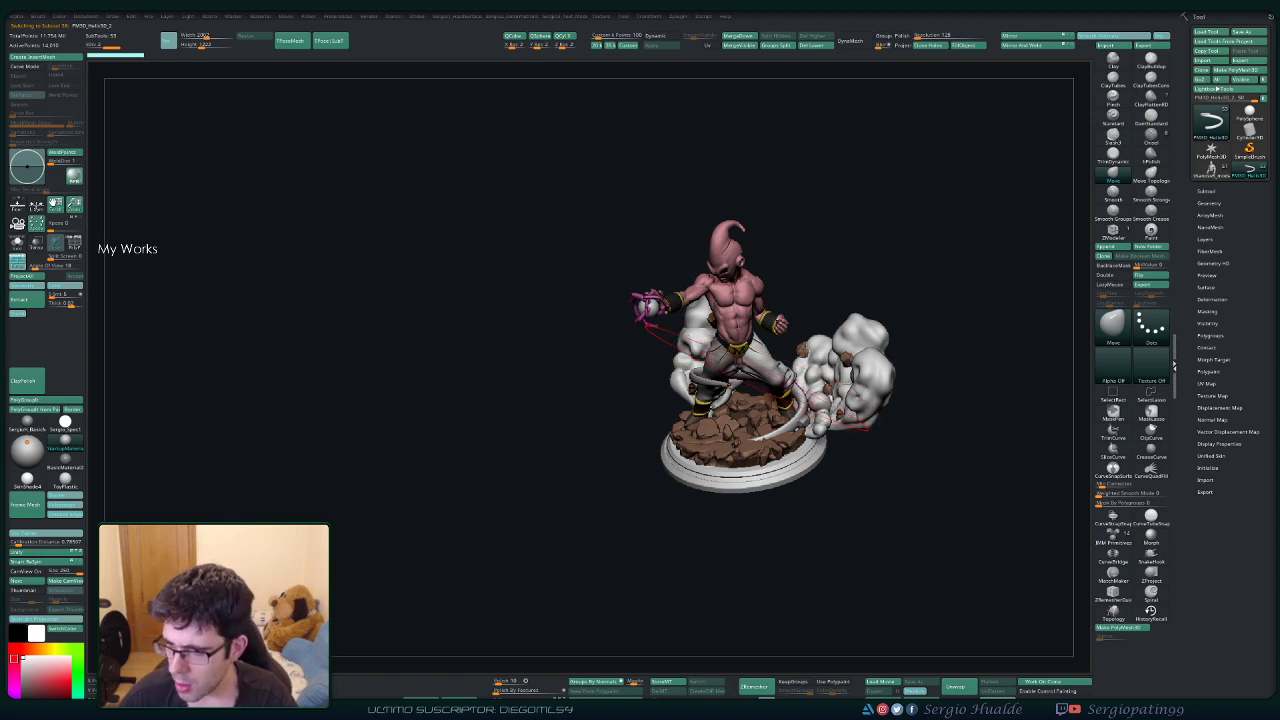
right_click_drag(752, 374, 806, 394)
key("shift+d")
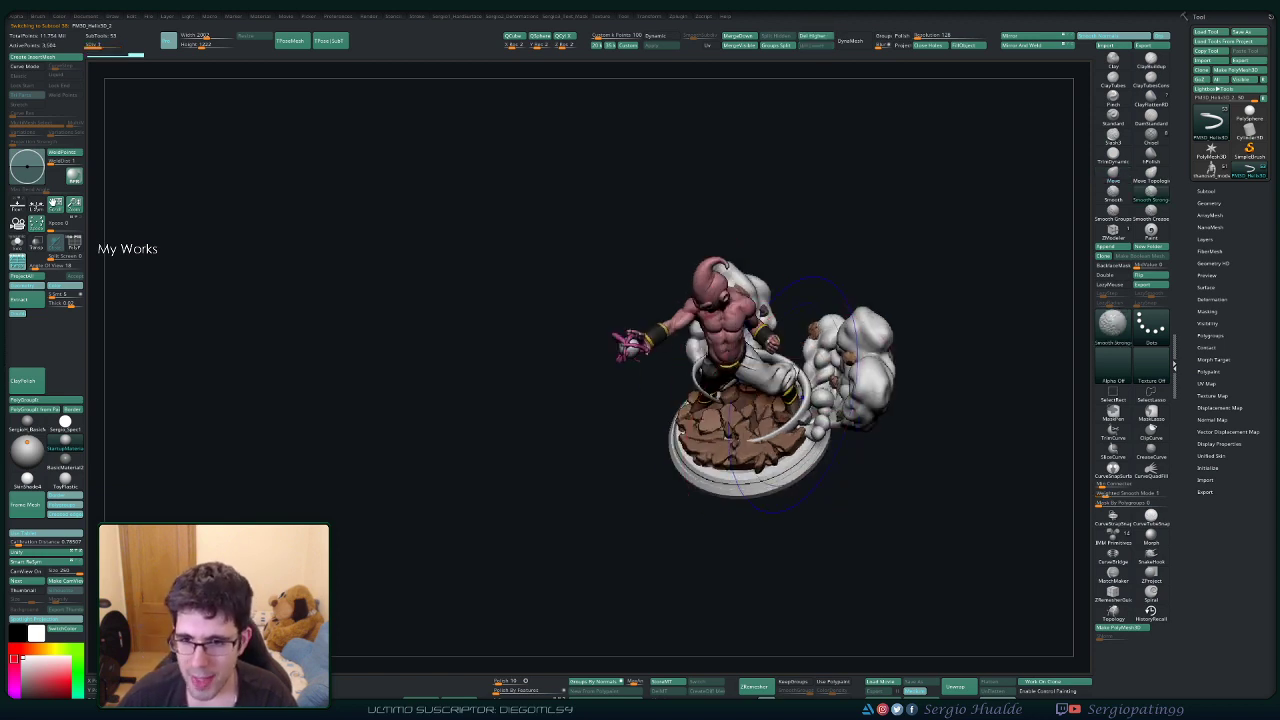
key("s")
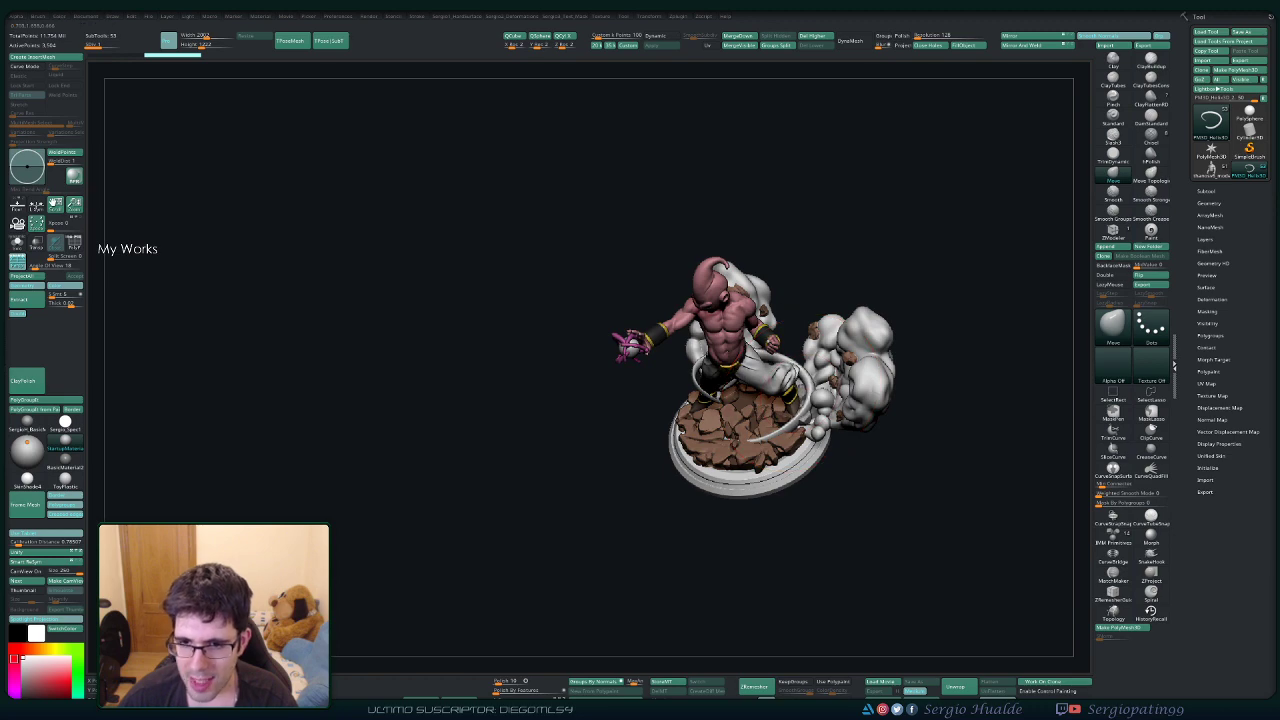
Reshape the spiral with the Move brush from several angles so it curves more evenly around the legs and base.
right_click_drag(806, 396, 824, 405)
left_click_drag(900, 400, 900, 440)
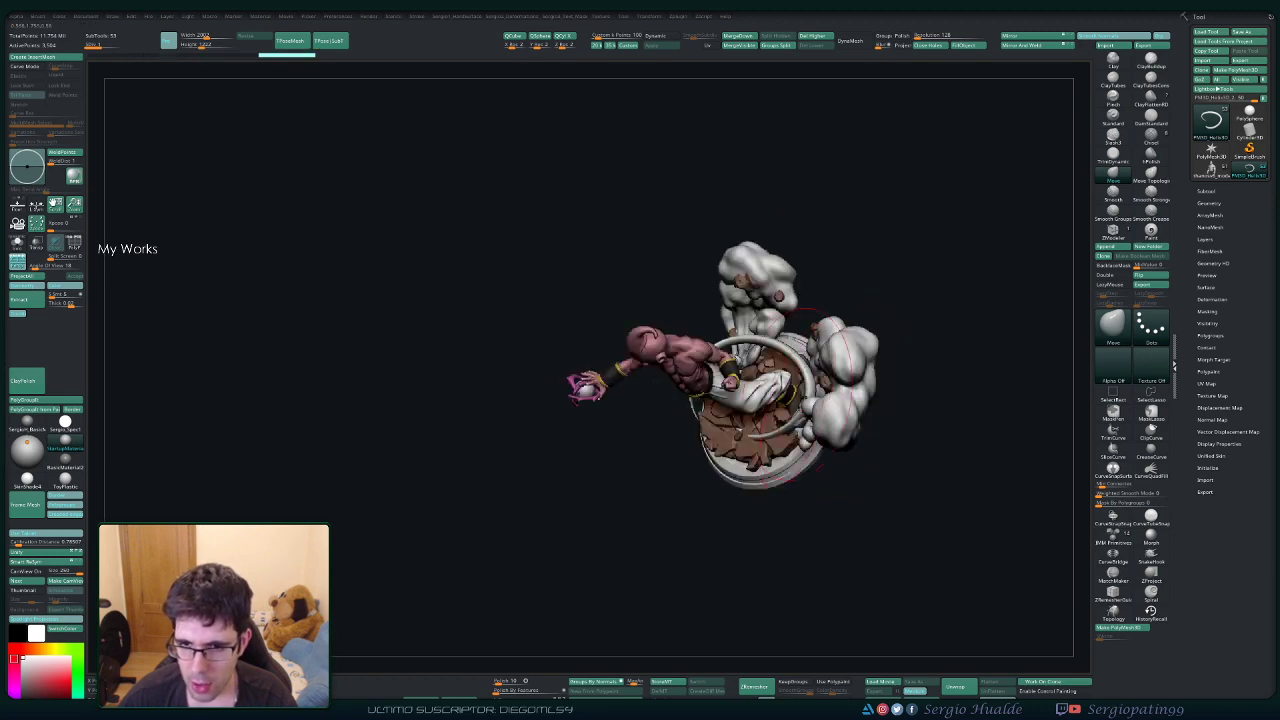
right_click_drag(790, 392, 857, 366)
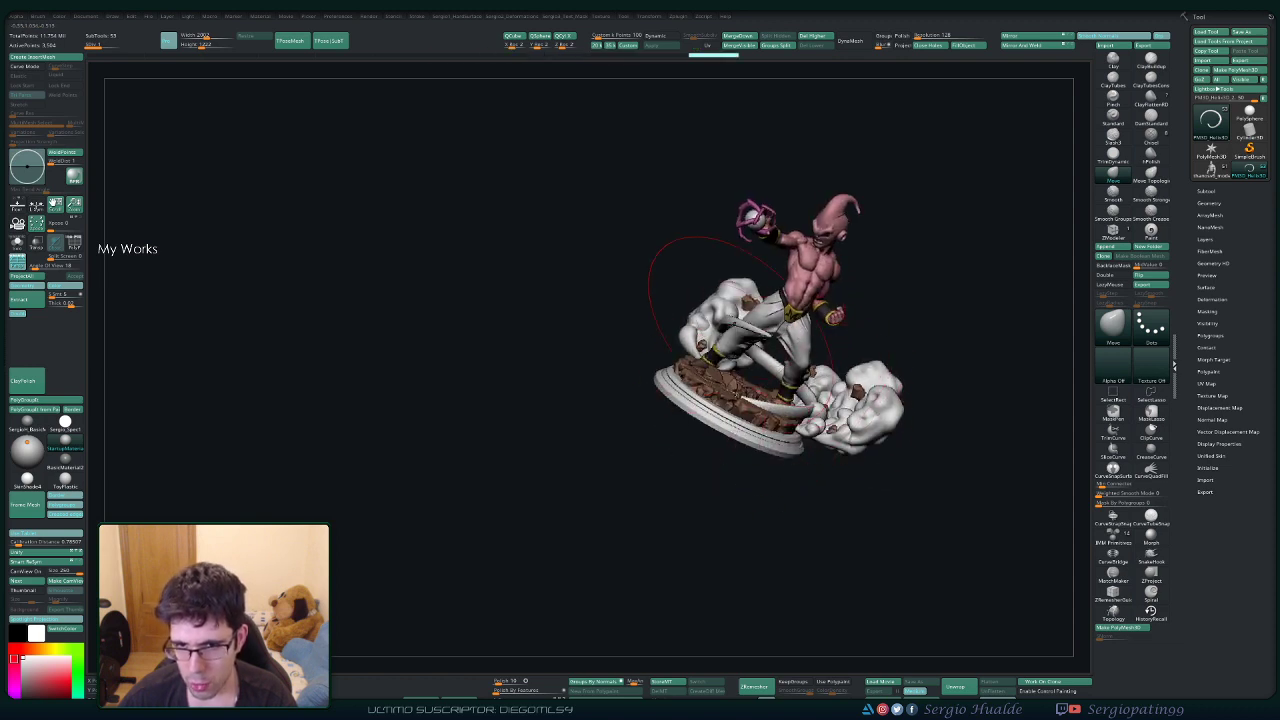
right_click_drag(722, 332, 797, 333)
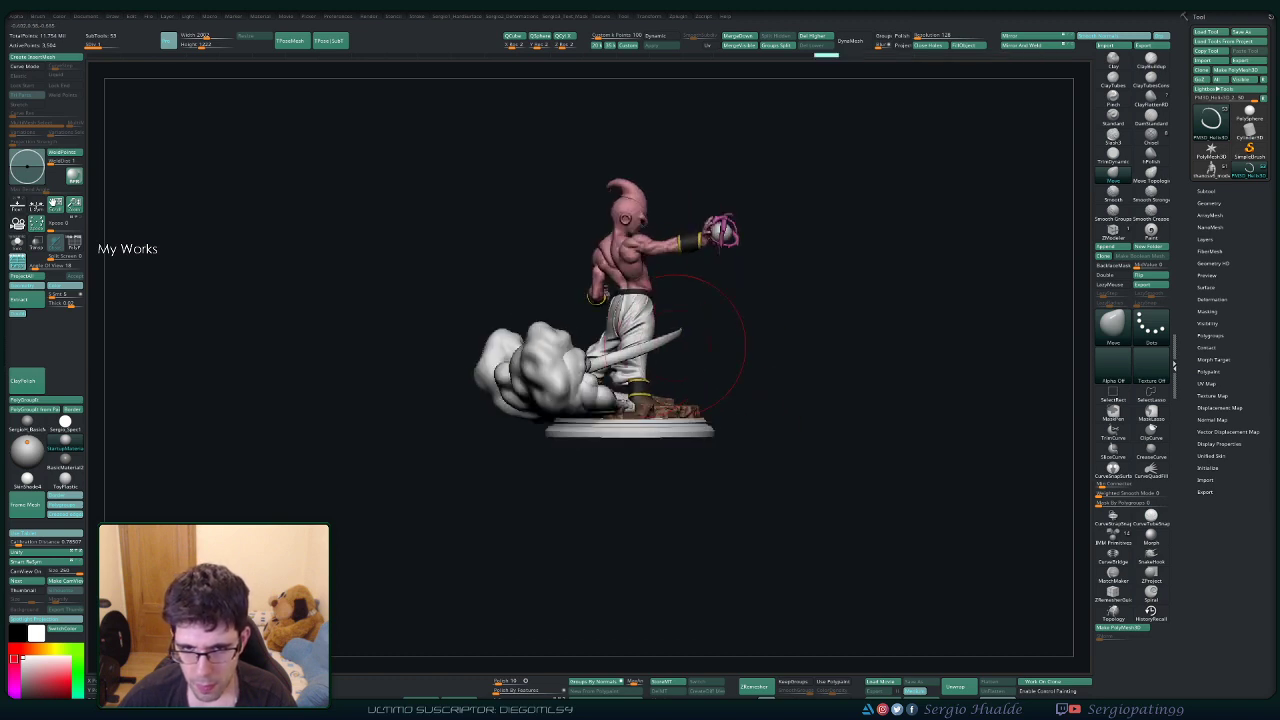
right_click_drag(675, 345, 550, 343)
mouse_move(720, 300)
right_mouse_down()
mouse_move(729, 385)
mouse_move(733, 340)
right_mouse_up()
right_click_drag(733, 340, 762, 362)
left_click_drag(755, 340, 747, 309)
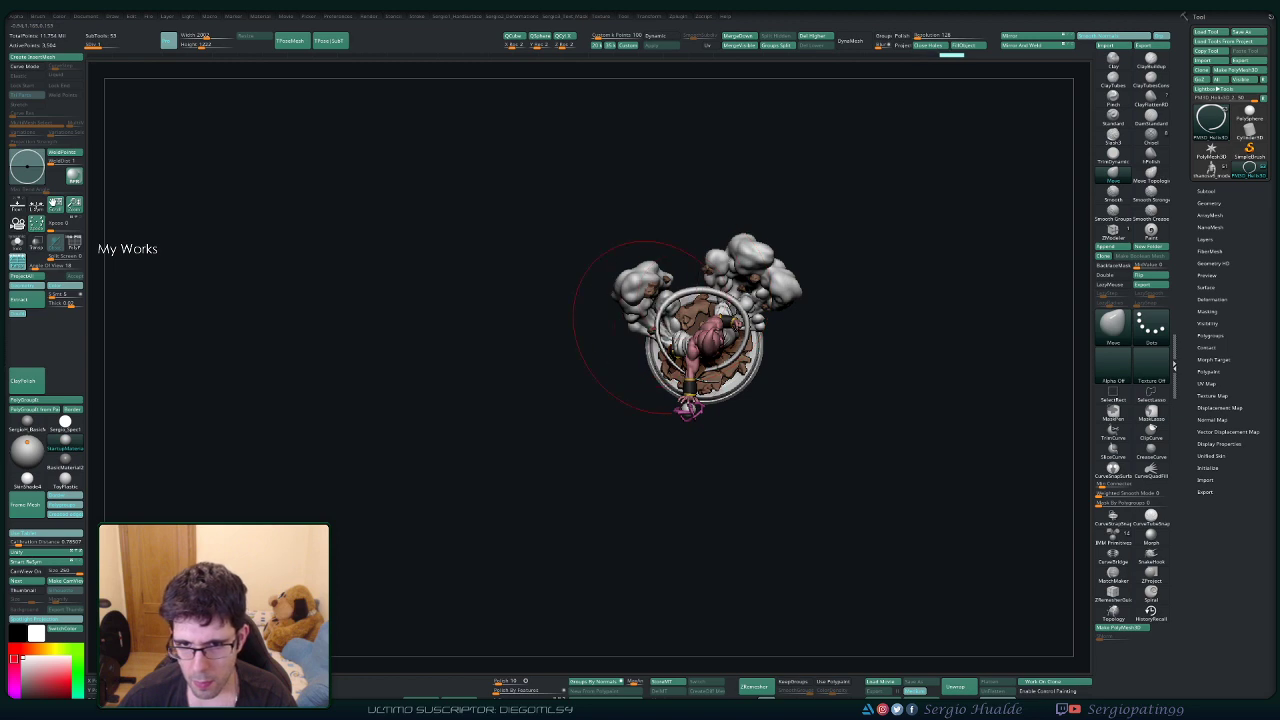
Step back and forward through the spiral's edit history to compare its shapes from above and from the side.
key("ctrl+shift+z")
key("ctrl+shift+z")
key("ctrl+shift+z")
key("ctrl+shift+z")
mouse_move(688, 342)
right_mouse_down()
mouse_move(668, 285)
mouse_move(640, 325)
mouse_move(690, 308)
mouse_move(731, 348)
right_mouse_up()
key("ctrl+z")
key("ctrl+z")
key("ctrl+z")
key("ctrl+z")
key("ctrl+z")
key("ctrl+z")
key("ctrl+z")
key("ctrl+z")
key("ctrl")
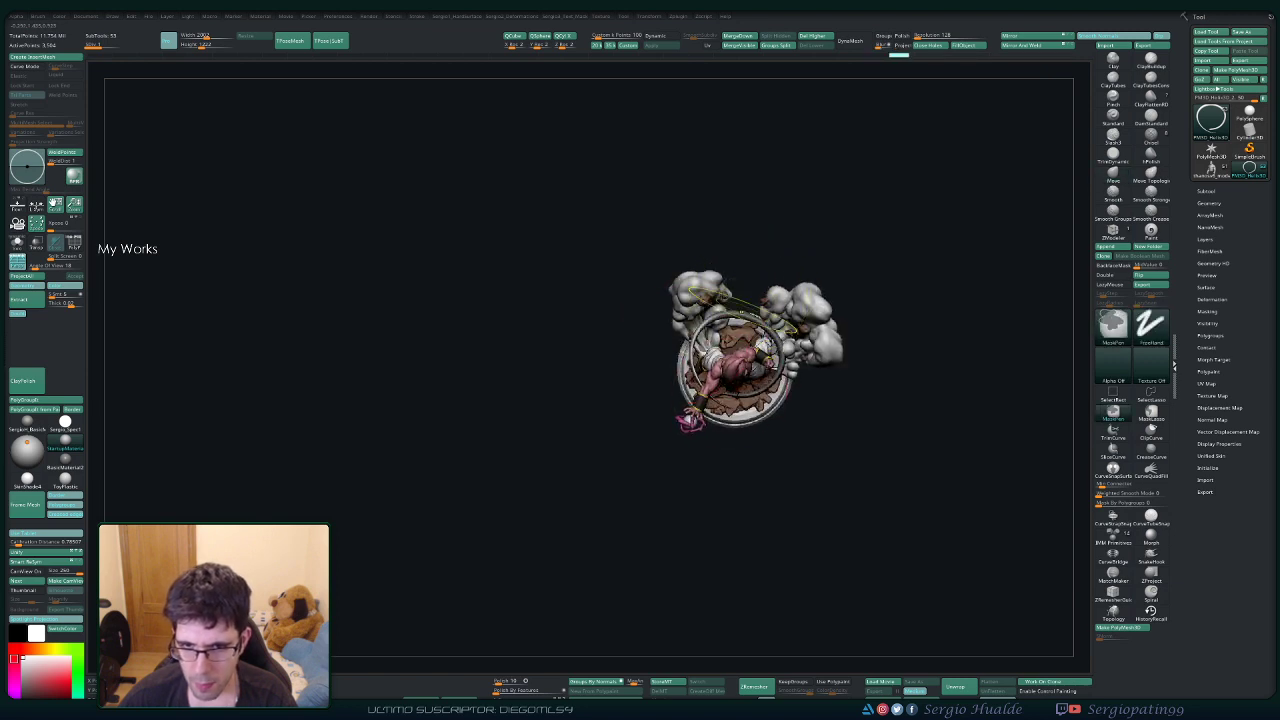
key("ctrl+z")
key("ctrl+z")
key("ctrl+z")
key("ctrl+z")
right_click_drag(700, 340, 735, 350)
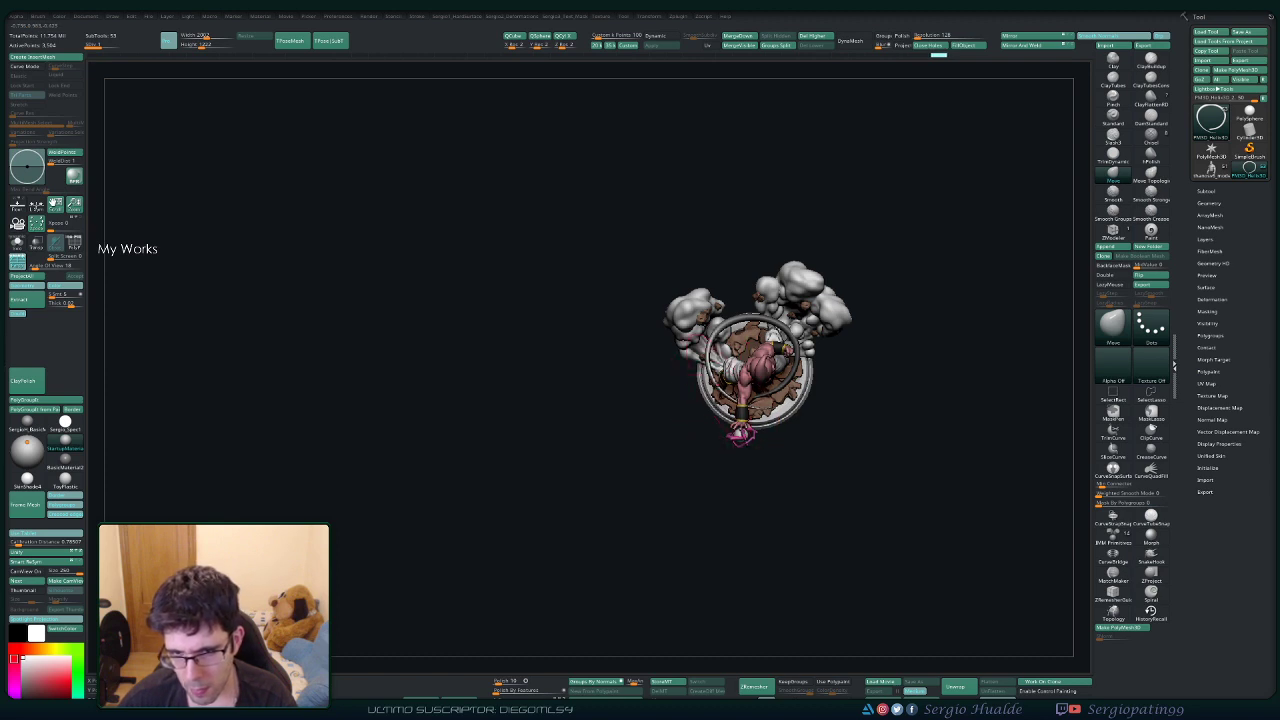
key("ctrl+shift+z")
key("ctrl+shift+z")
mouse_move(745, 361)
right_mouse_down()
mouse_move(755, 320)
mouse_move(746, 355)
right_mouse_up()
key("ctrl+shift+z")
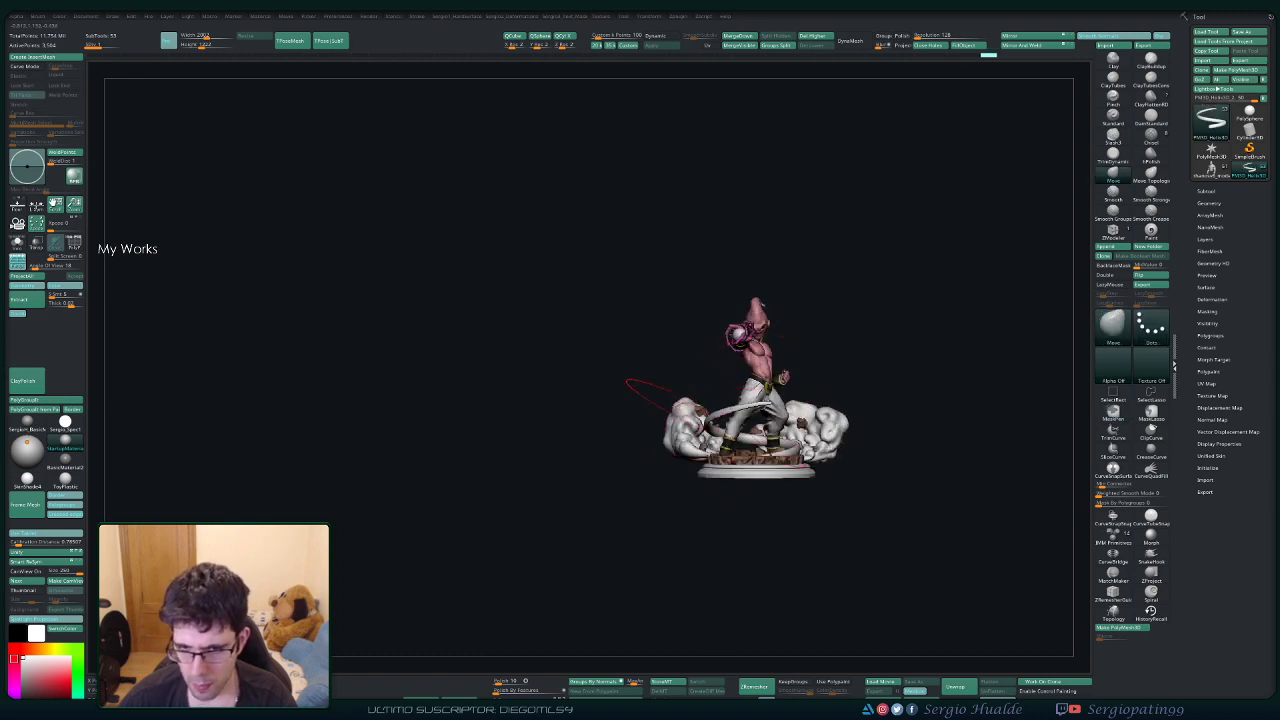
Adjust the spiral's sweep further with the Move brush and check it against the full figure from the front.
left_click_drag(750, 410, 743, 420)
right_click_drag(743, 420, 705, 460)
mouse_move(788, 452)
left_mouse_down()
mouse_move(814, 525)
mouse_move(800, 545)
left_mouse_up()
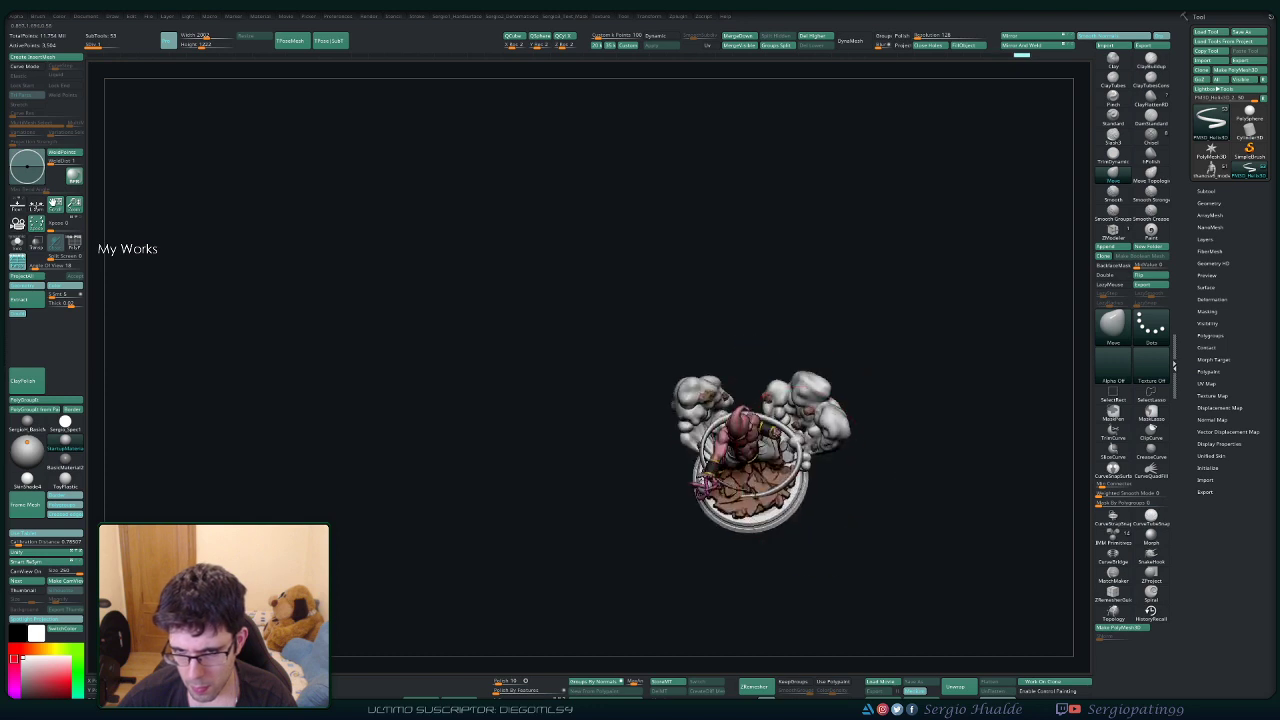
left_click_drag(805, 428, 814, 270)
right_click_drag(812, 285, 800, 322, "ctrl")
mouse_move(873, 288)
right_mouse_down()
mouse_move(830, 316)
mouse_move(824, 305)
mouse_move(864, 336)
mouse_move(773, 385)
right_mouse_up()
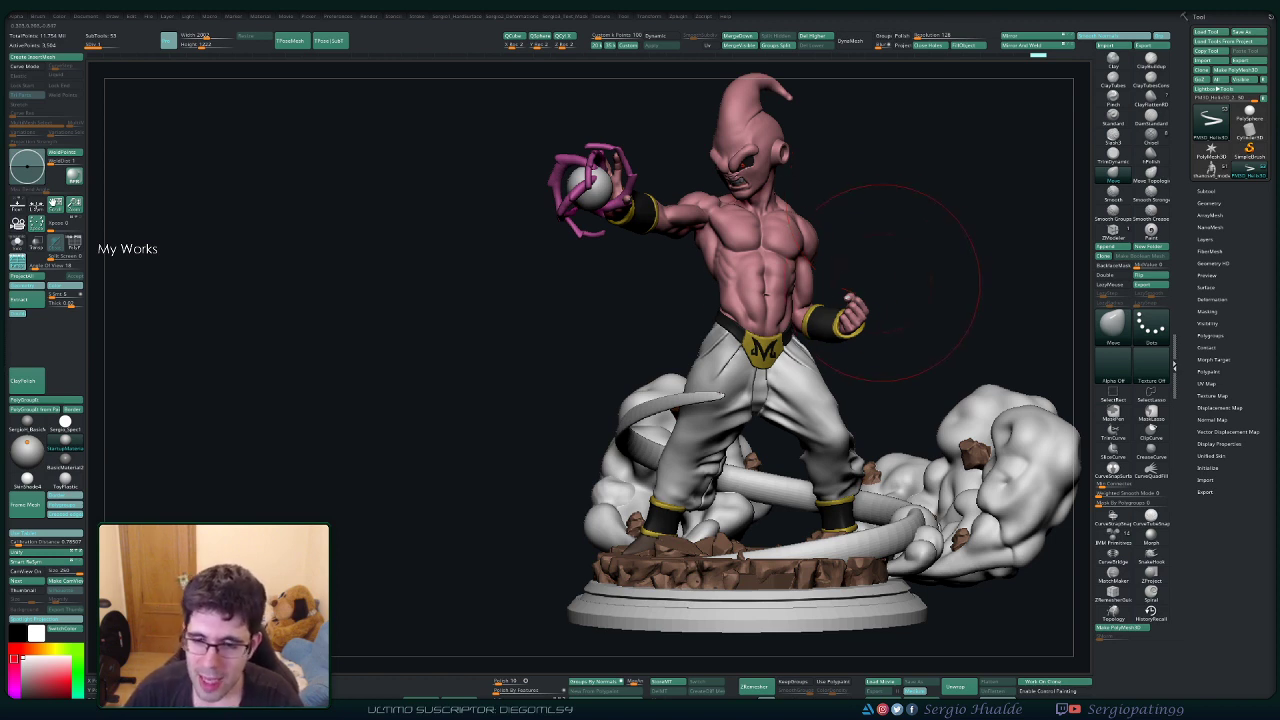
Check the spiral on its own, and select the baggy trousers to isolate and frame them.
key("alt+s")
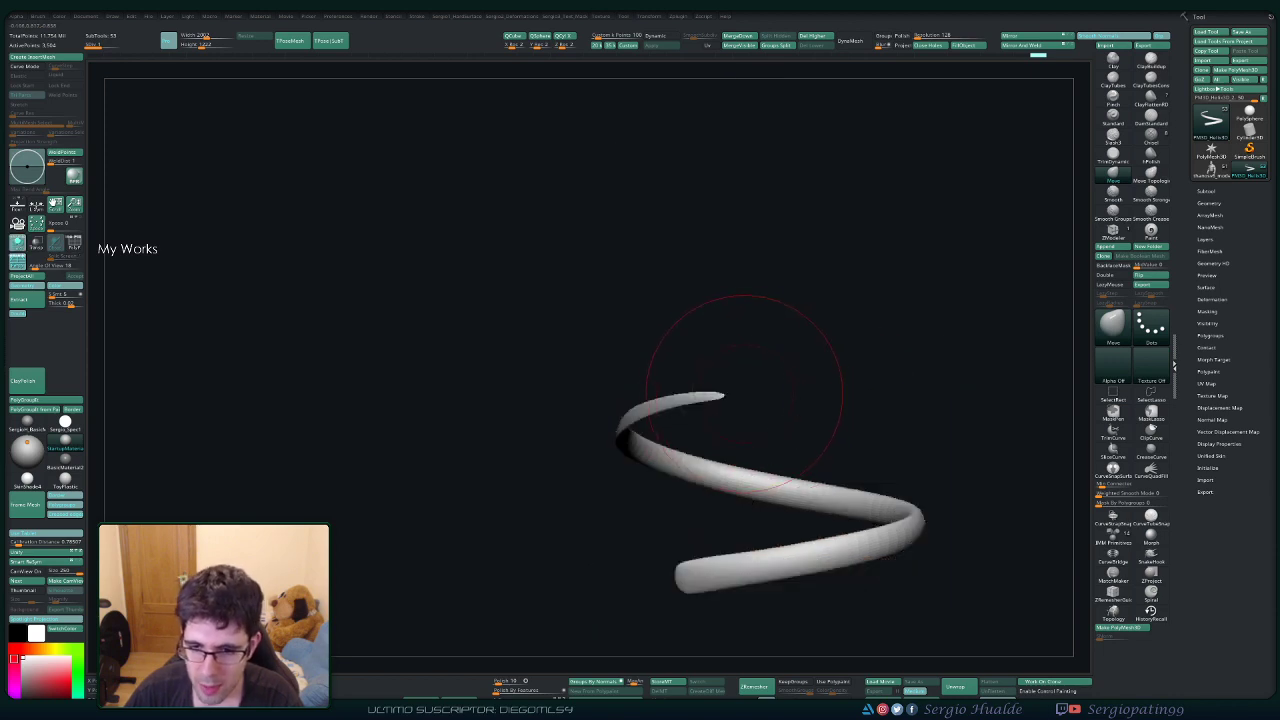
key("alt+s")
left_click(728, 422, "alt")
left_click(730, 425, "ctrl+shift")
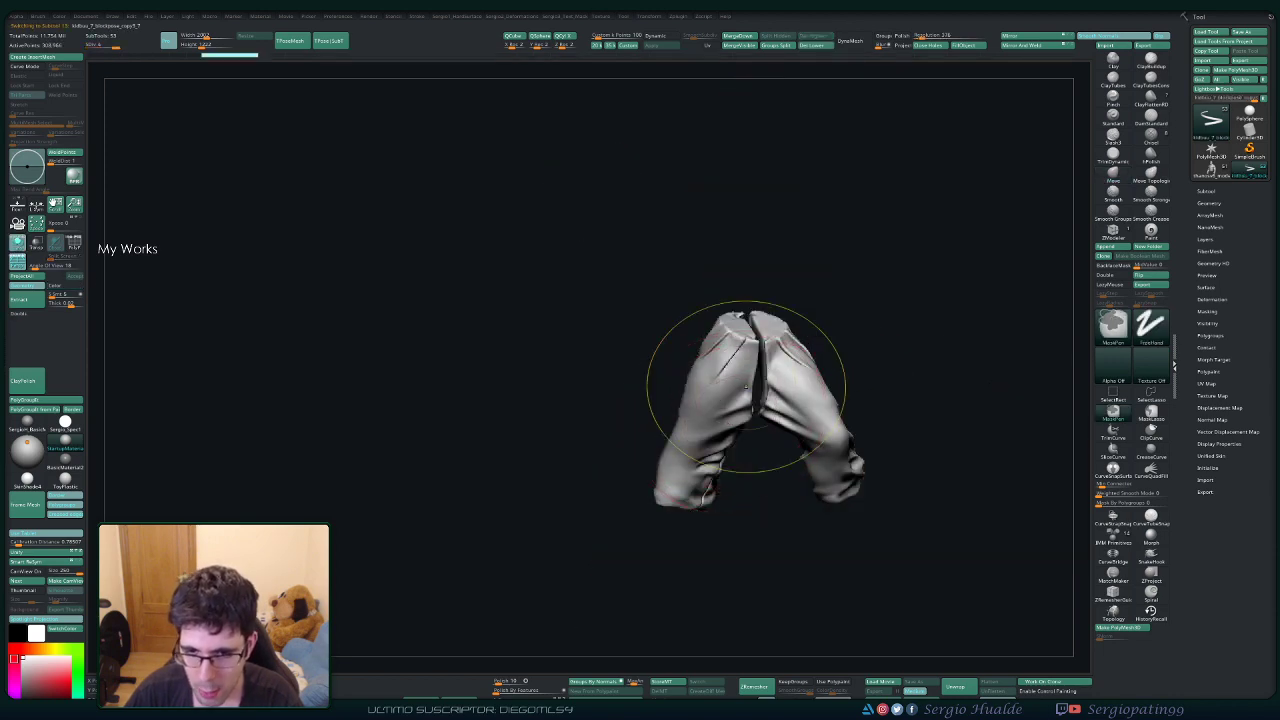
key("f")
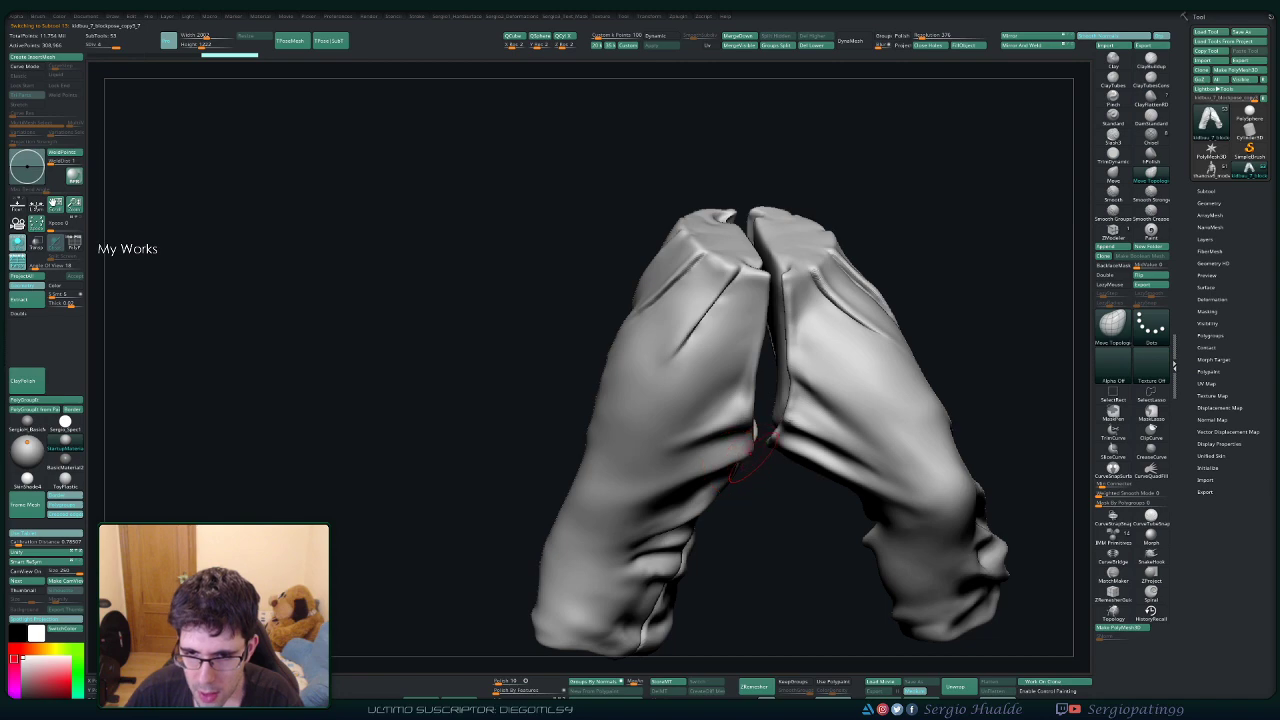
Reshape the inner thigh edges of the isolated trousers at the crotch with the Move Topological brush.
right_click_drag(737, 463, 777, 462)
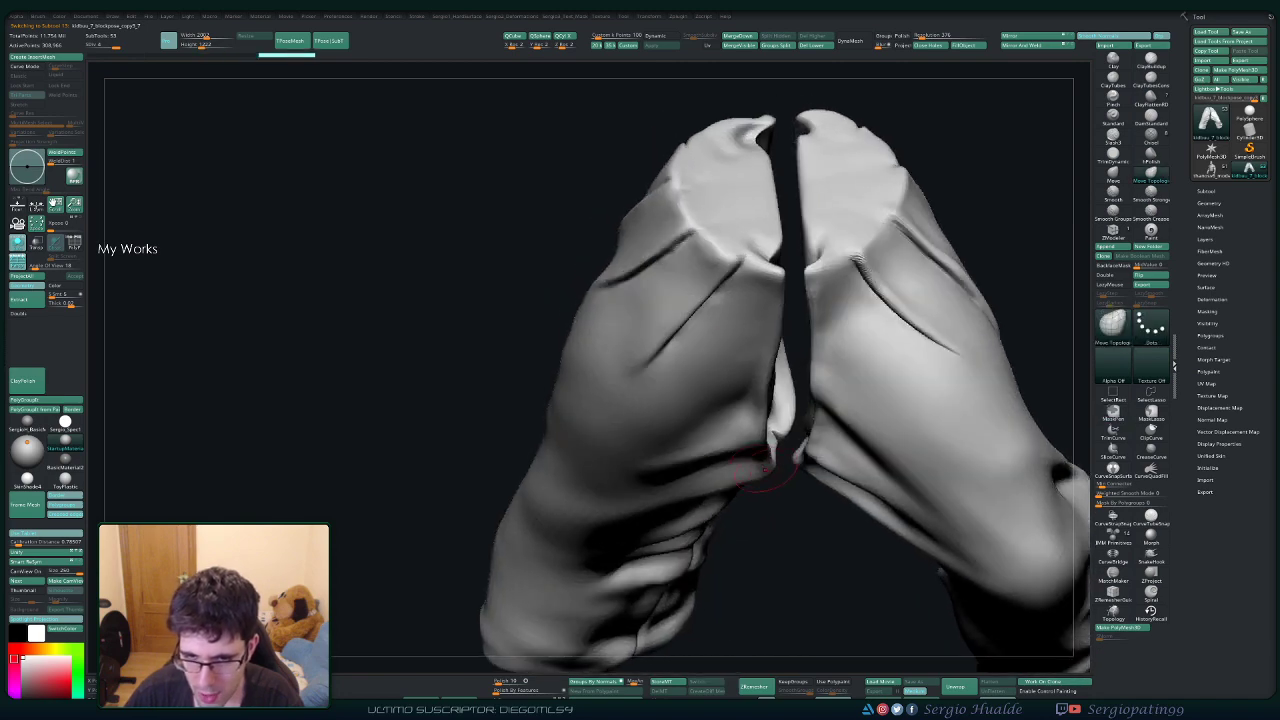
left_click_drag(780, 464, 768, 474)
right_click_drag(768, 474, 735, 472)
key("shift+d")
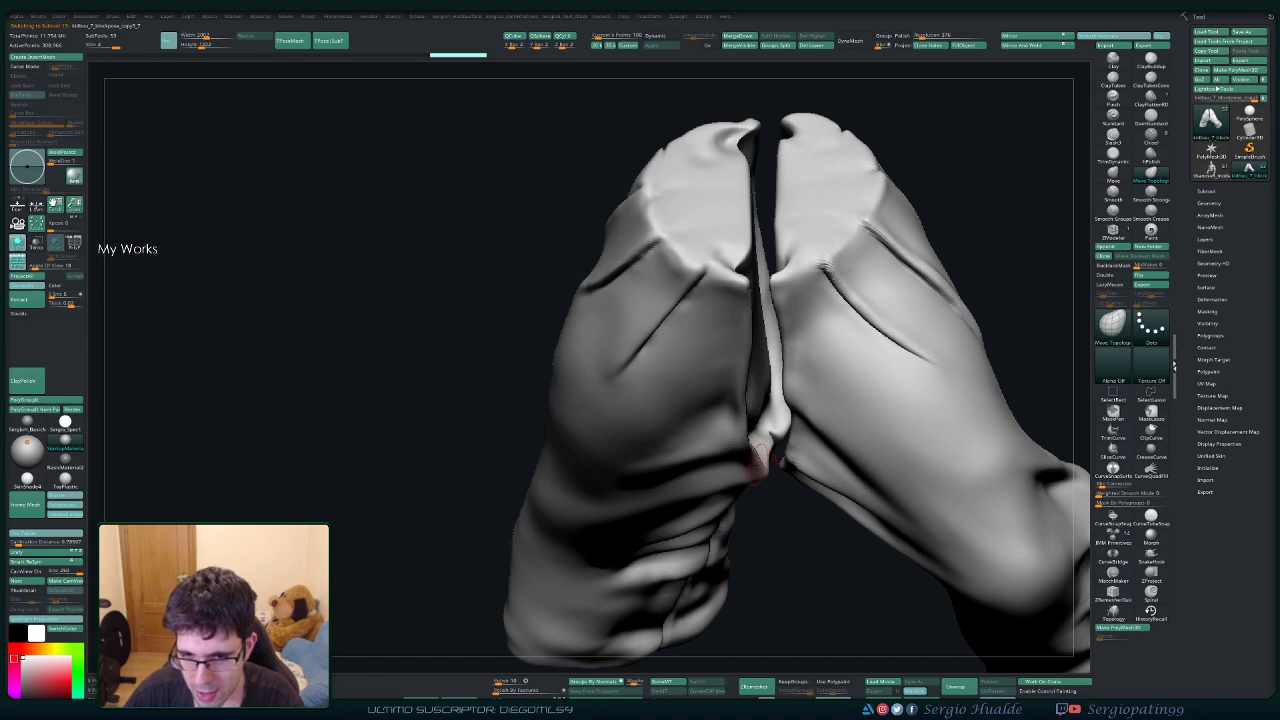
right_click_drag(760, 444, 765, 436)
left_click_drag(764, 466, 760, 458)
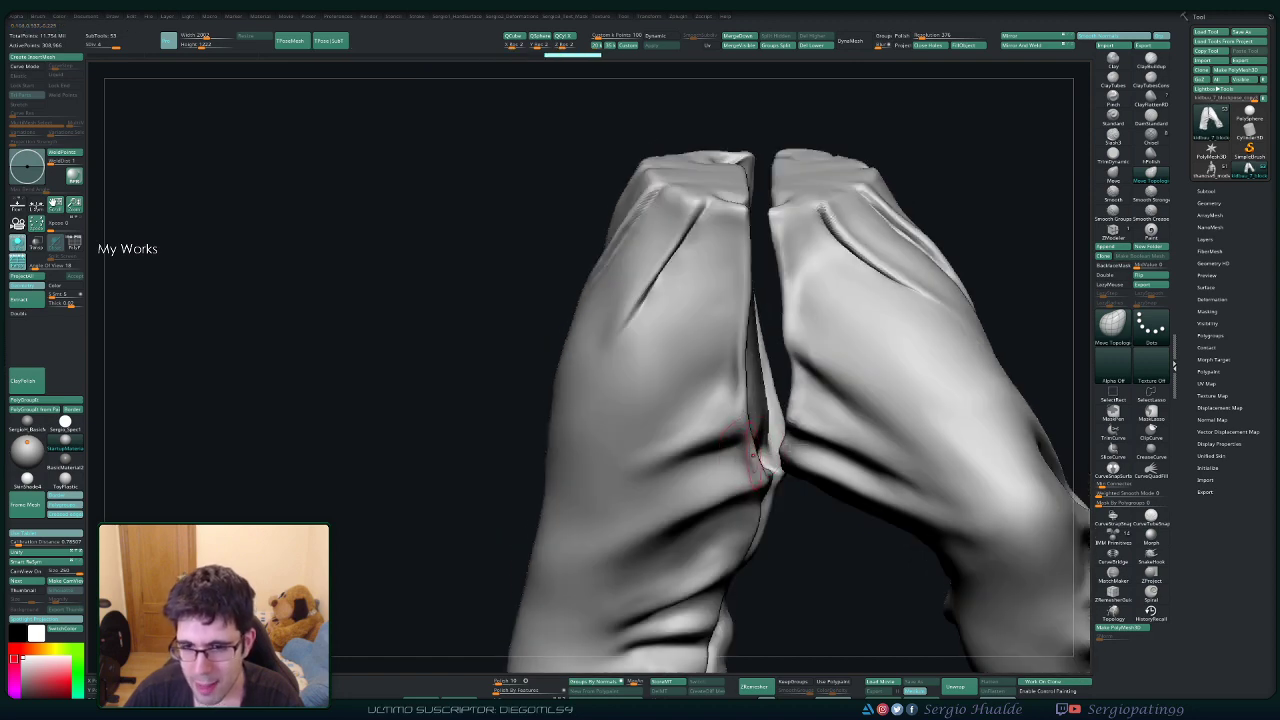
Nudge the protruding fold below the crotch inward, check it from several angles, and show the full figure again.
right_click_drag(760, 455, 788, 460)
key("s")
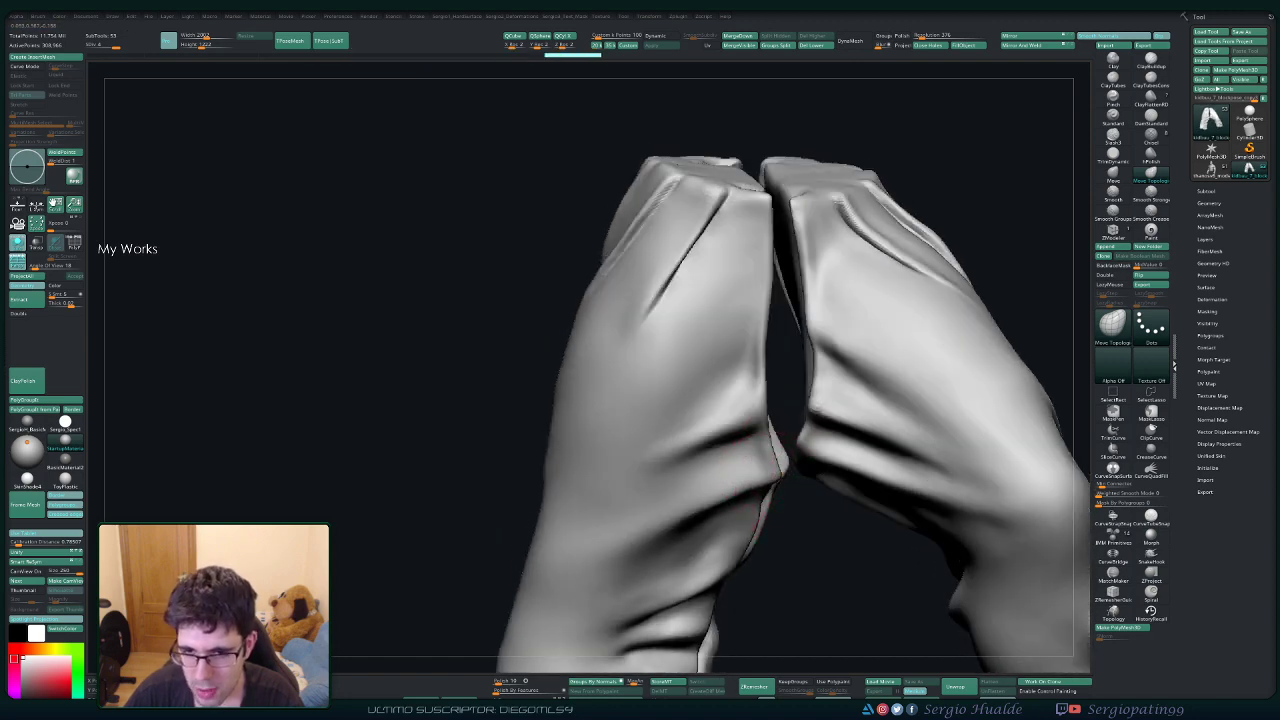
left_click_drag(786, 466, 765, 464)
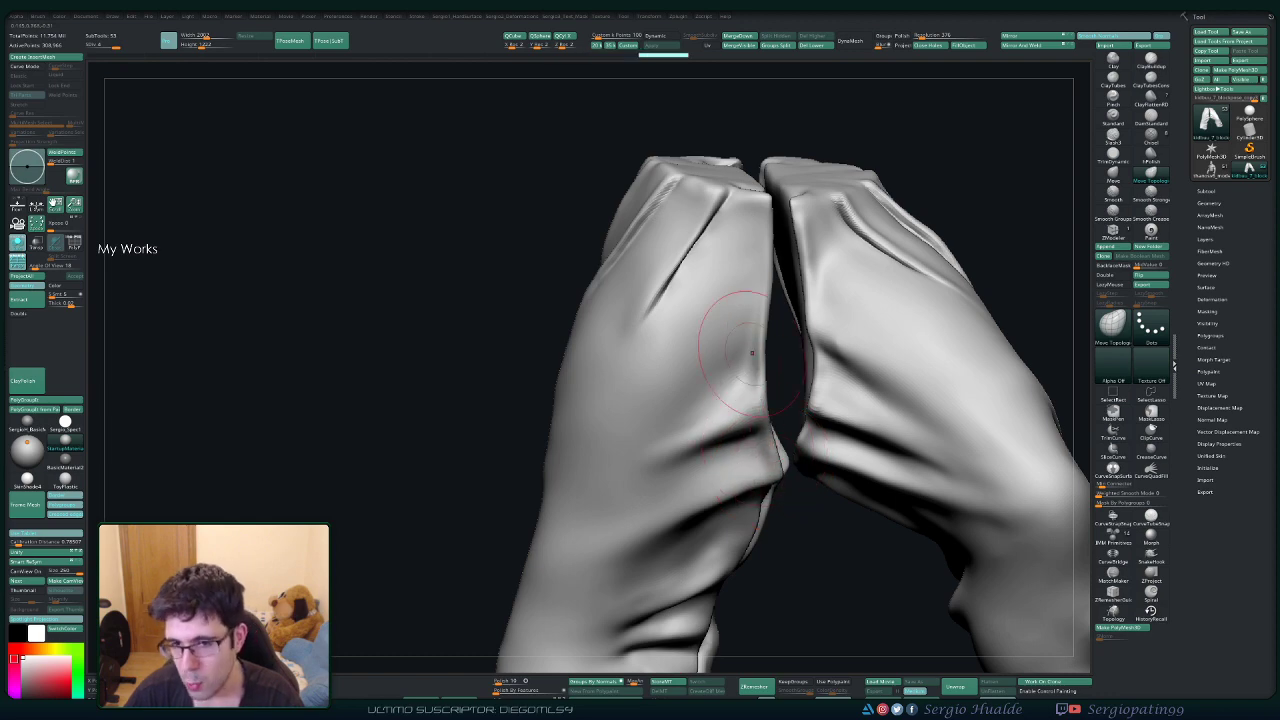
right_click_drag(766, 438, 757, 485)
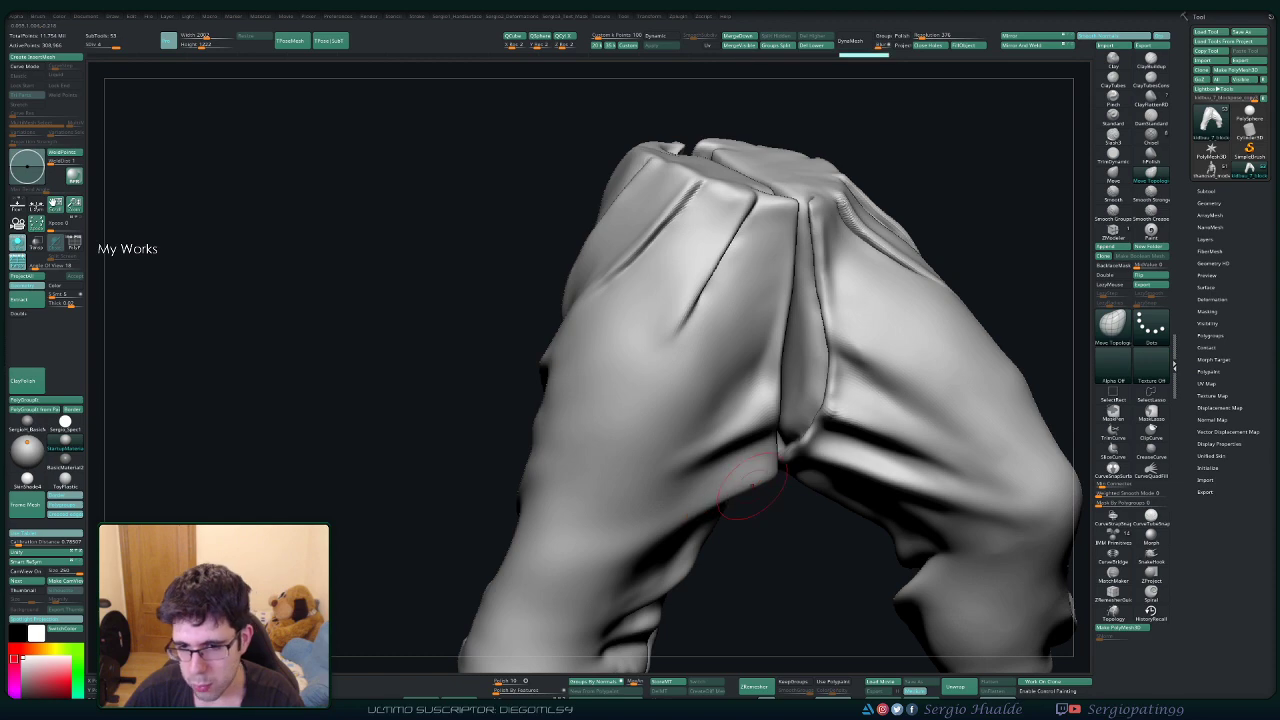
mouse_move(725, 497)
right_mouse_down()
mouse_move(757, 477)
mouse_move(792, 482)
right_mouse_up()
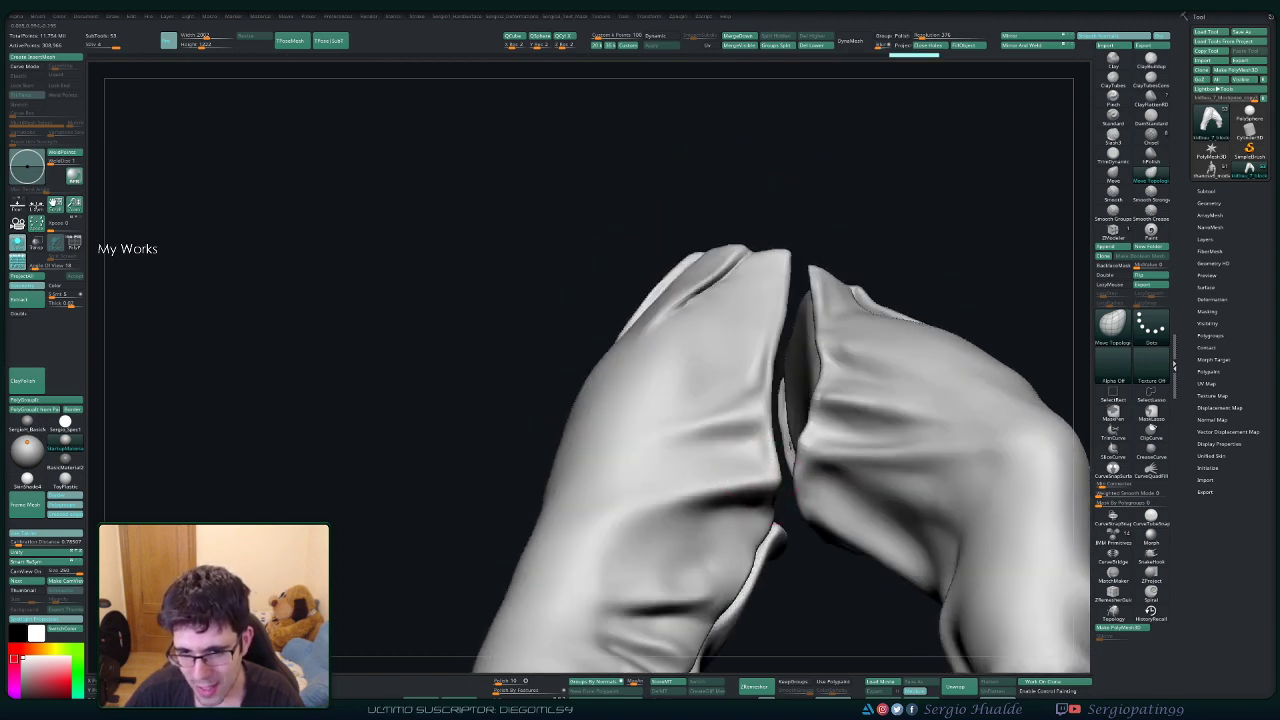
key("ctrl")
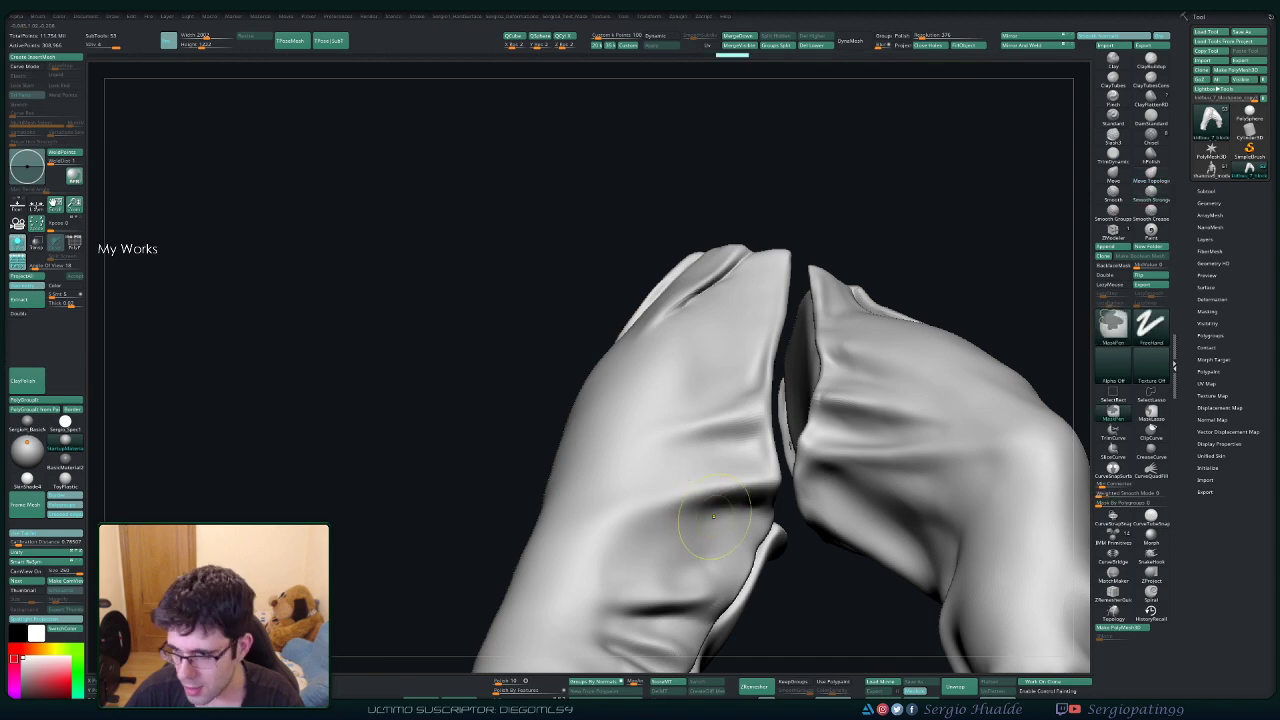
mouse_move(713, 516)
right_mouse_down("ctrl")
mouse_move(660, 632)
mouse_move(706, 538)
mouse_move(697, 482)
mouse_move(732, 488)
mouse_move(648, 432)
right_mouse_up("ctrl")
key("shift+alt+s")
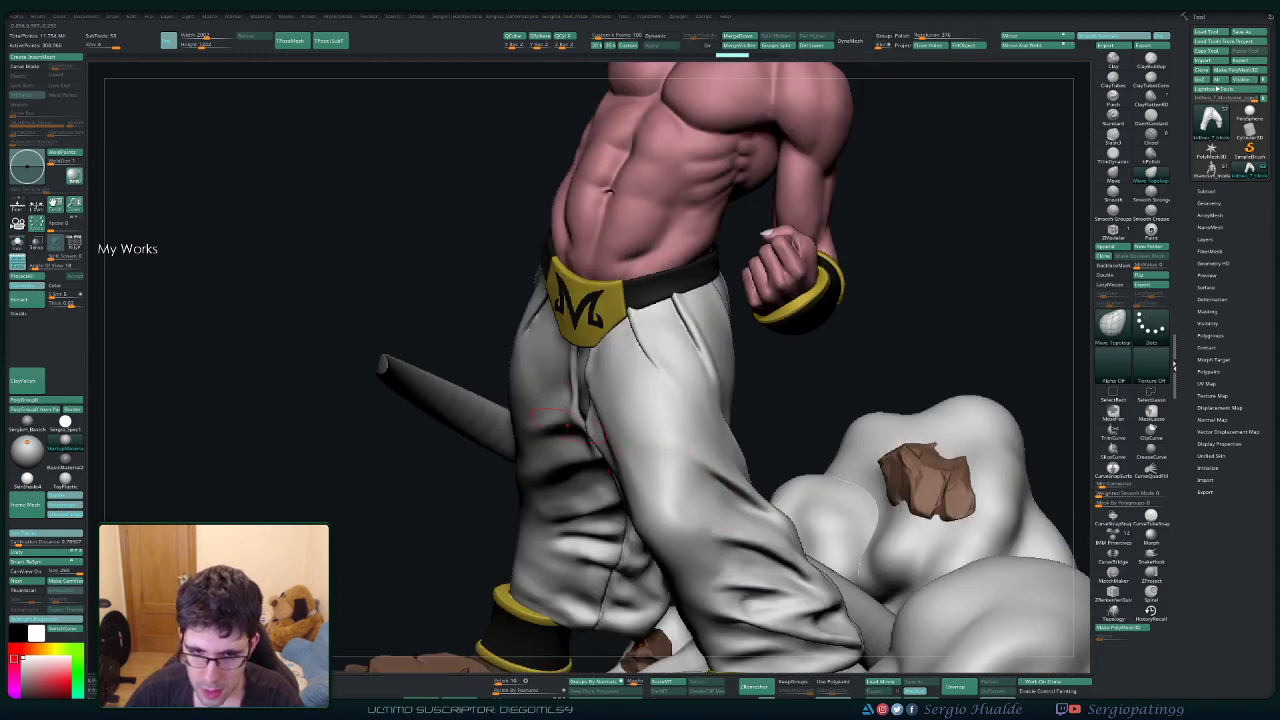
Select the narrow crotch panel between the trouser legs and pull its edge towards the legs with the Move brush.
right_click_drag(568, 425, 656, 438)
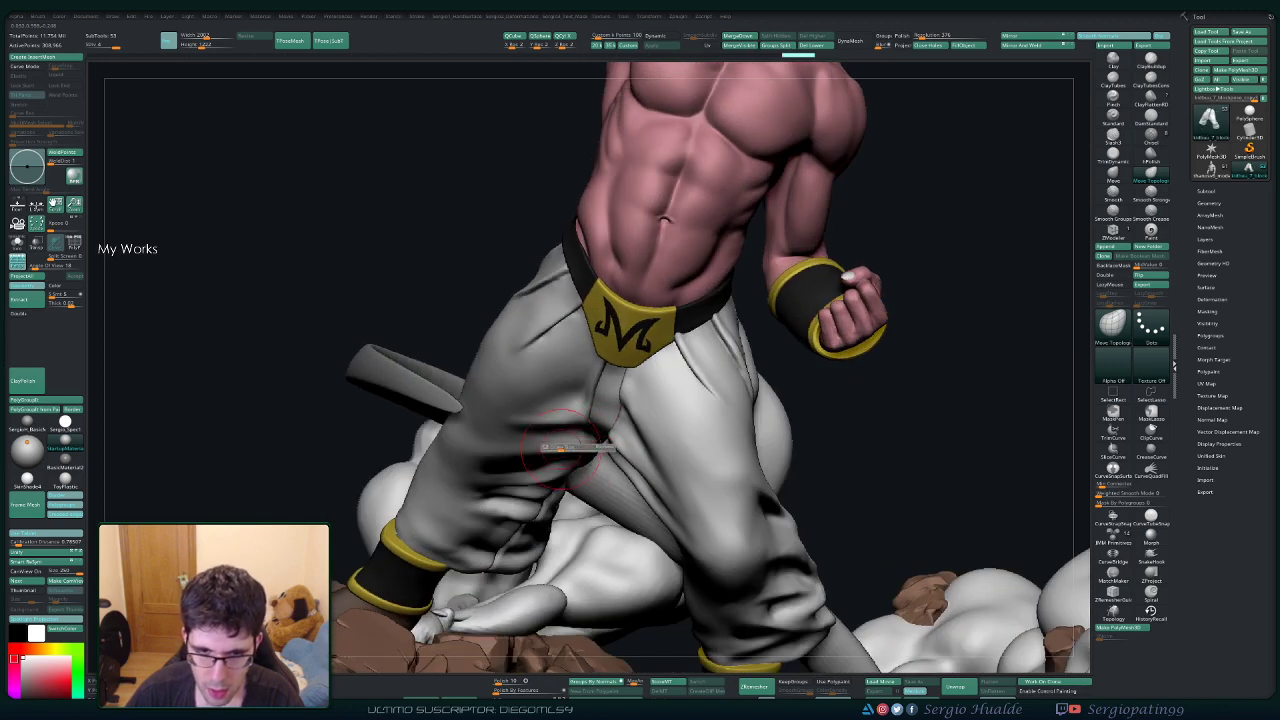
mouse_move(603, 443)
right_mouse_down()
mouse_move(610, 390)
mouse_move(579, 445)
right_mouse_up()
left_click(591, 421, "alt")
key("b")
key("m")
key("v")
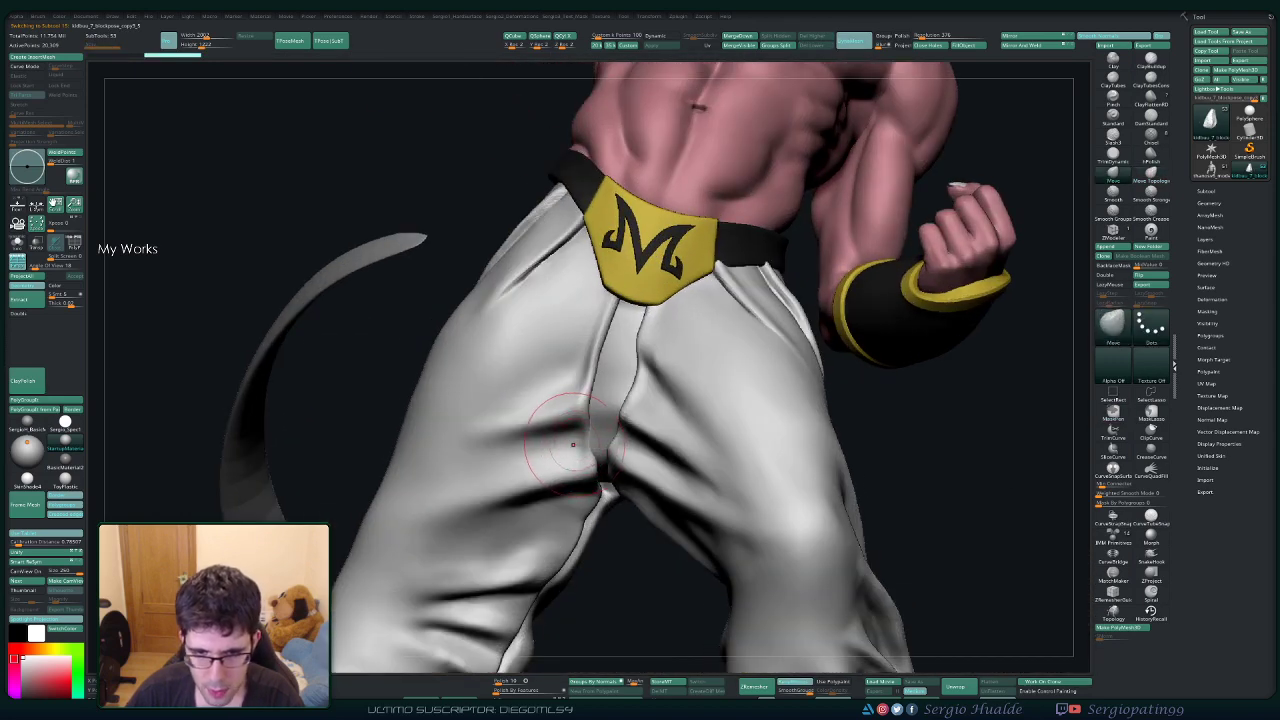
left_click_drag(576, 430, 580, 442)
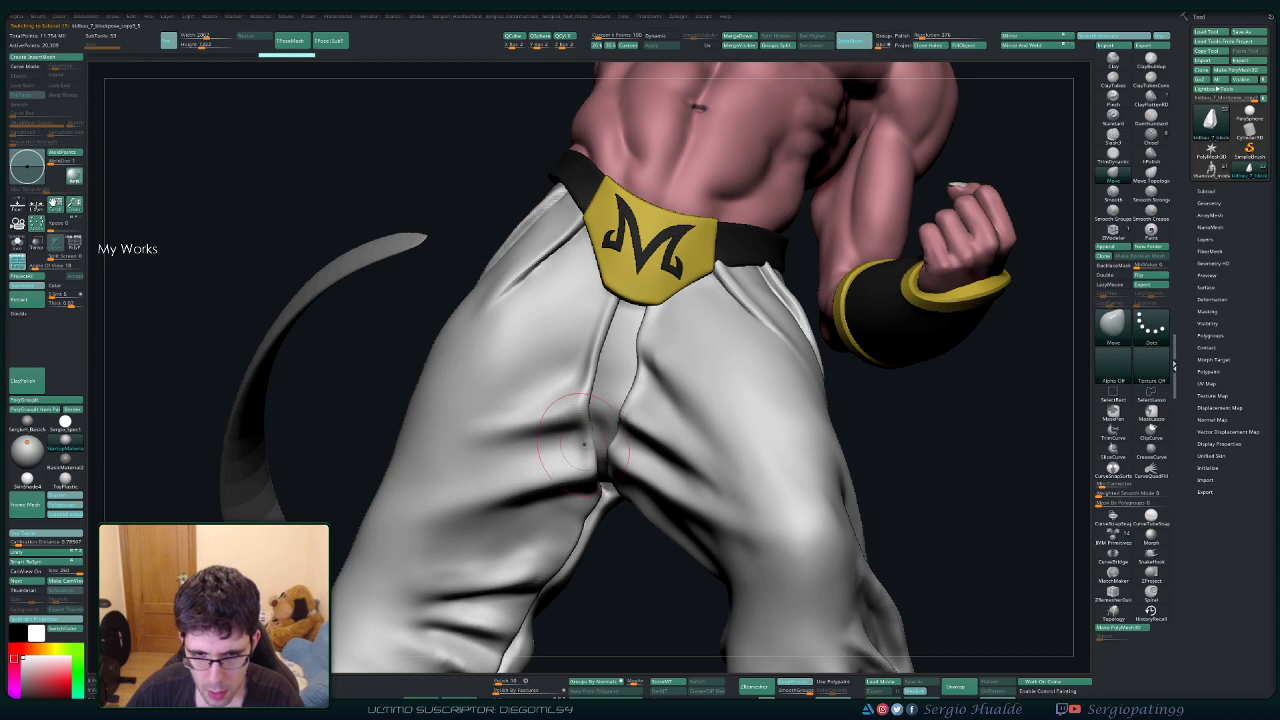
Fit the lower end of the crotch panel from the side and check it against the full figure.
mouse_move(582, 438)
right_mouse_down()
mouse_move(500, 428)
mouse_move(508, 438)
right_mouse_up()
right_click_drag(586, 371, 692, 410)
right_click_drag(575, 440, 566, 455)
left_click_drag(570, 441, 574, 456)
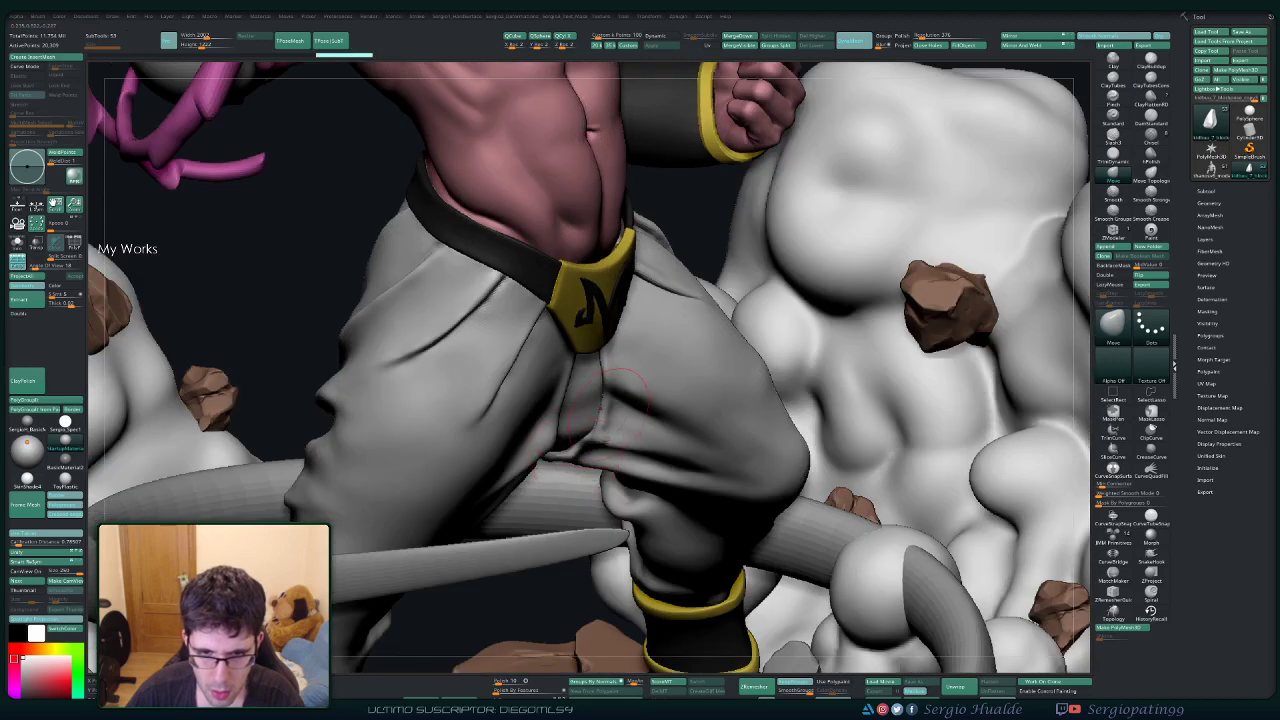
mouse_move(592, 478)
right_mouse_down("ctrl")
mouse_move(625, 407)
mouse_move(605, 385)
right_mouse_up("ctrl")
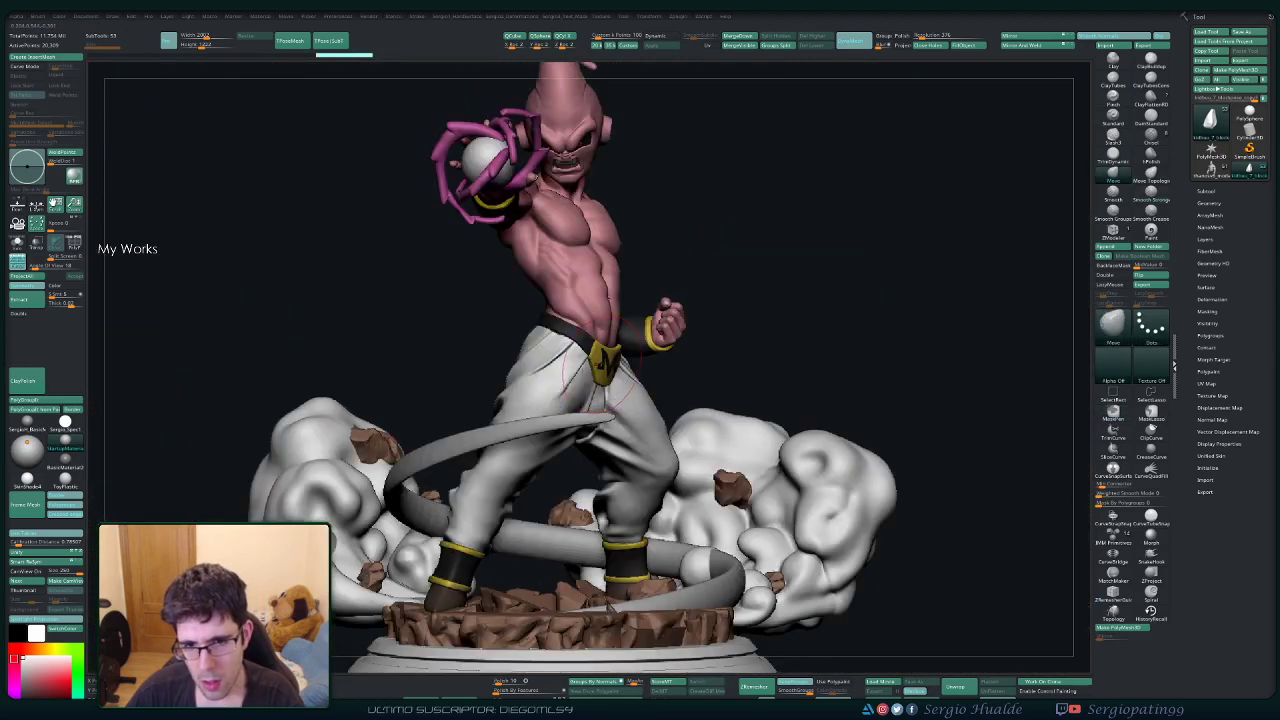
mouse_move(735, 335)
right_mouse_down()
mouse_move(575, 342)
mouse_move(722, 338)
mouse_move(722, 415)
mouse_move(795, 408)
right_mouse_up()
Select the trousers, adjust their waistline under the belt with the Move brush, and isolate them at the hip.
right_click_drag(542, 326, 532, 310, "ctrl")
left_click_drag(533, 314, 528, 298)
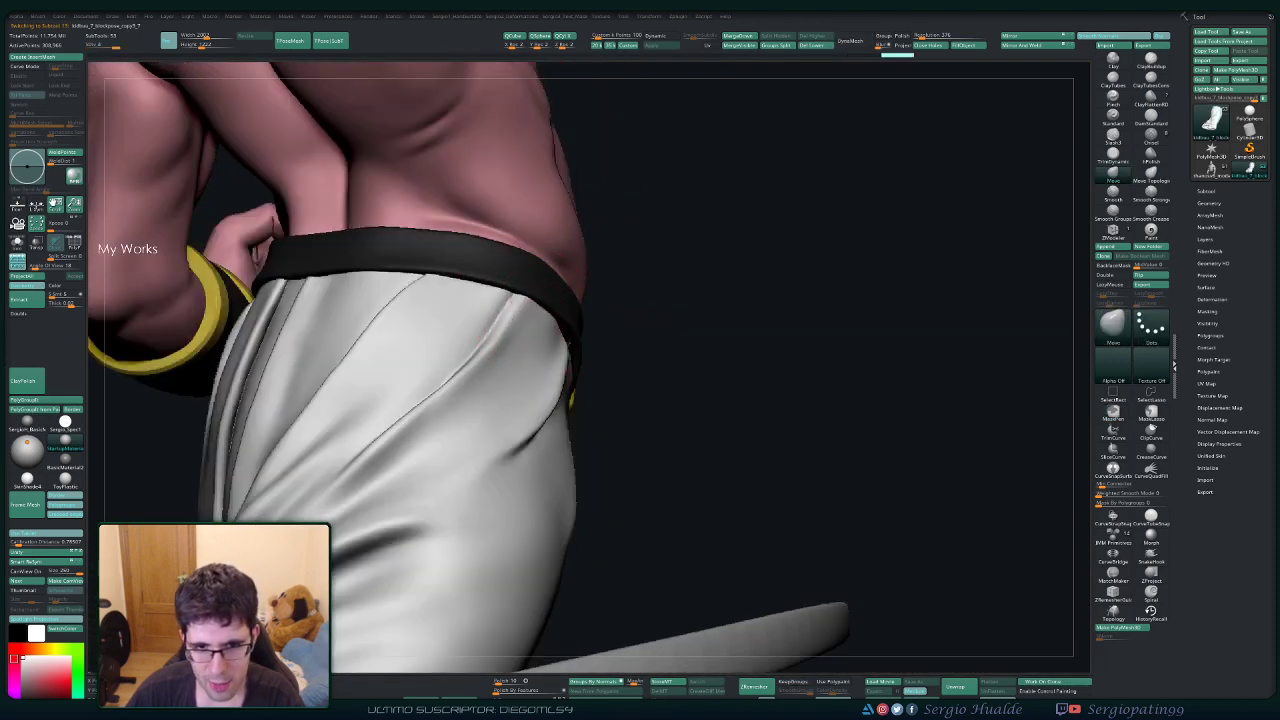
right_click_drag(545, 330, 562, 332)
mouse_move(440, 315)
right_mouse_down()
mouse_move(486, 297)
mouse_move(563, 333)
mouse_move(508, 366)
mouse_move(651, 314)
mouse_move(400, 514)
mouse_move(621, 331)
right_mouse_up()
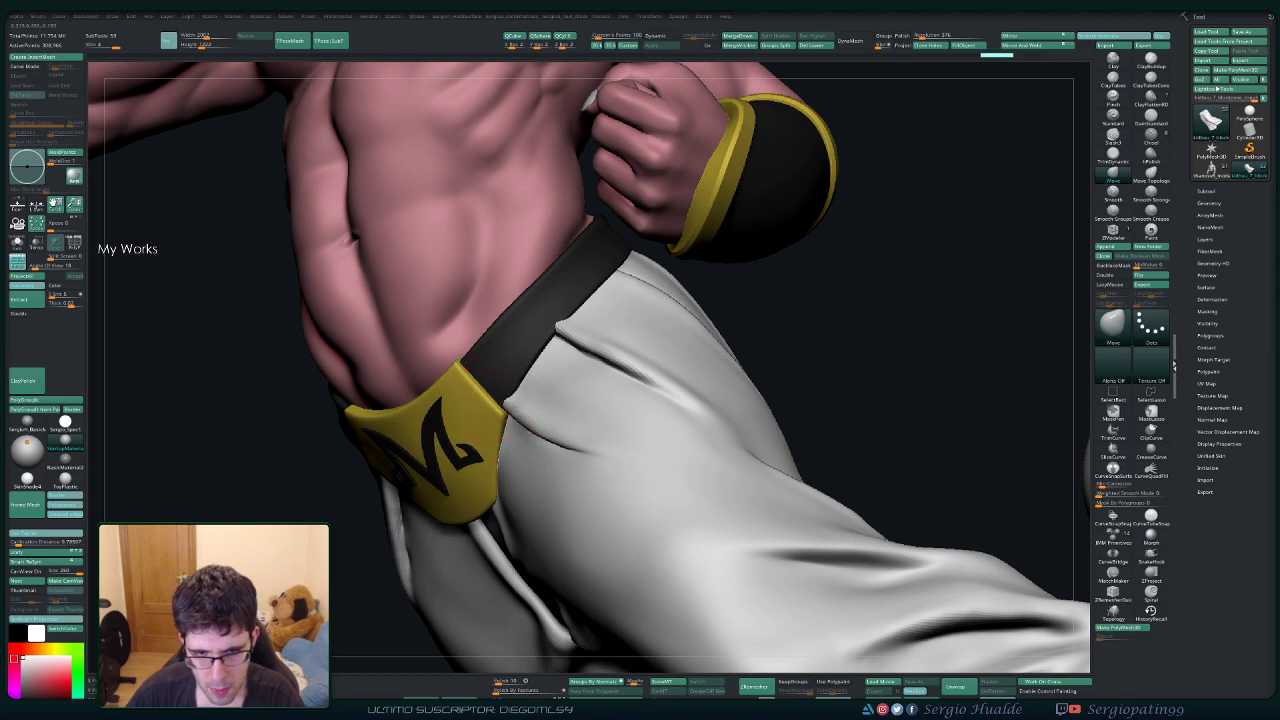
right_click_drag(507, 401, 405, 420)
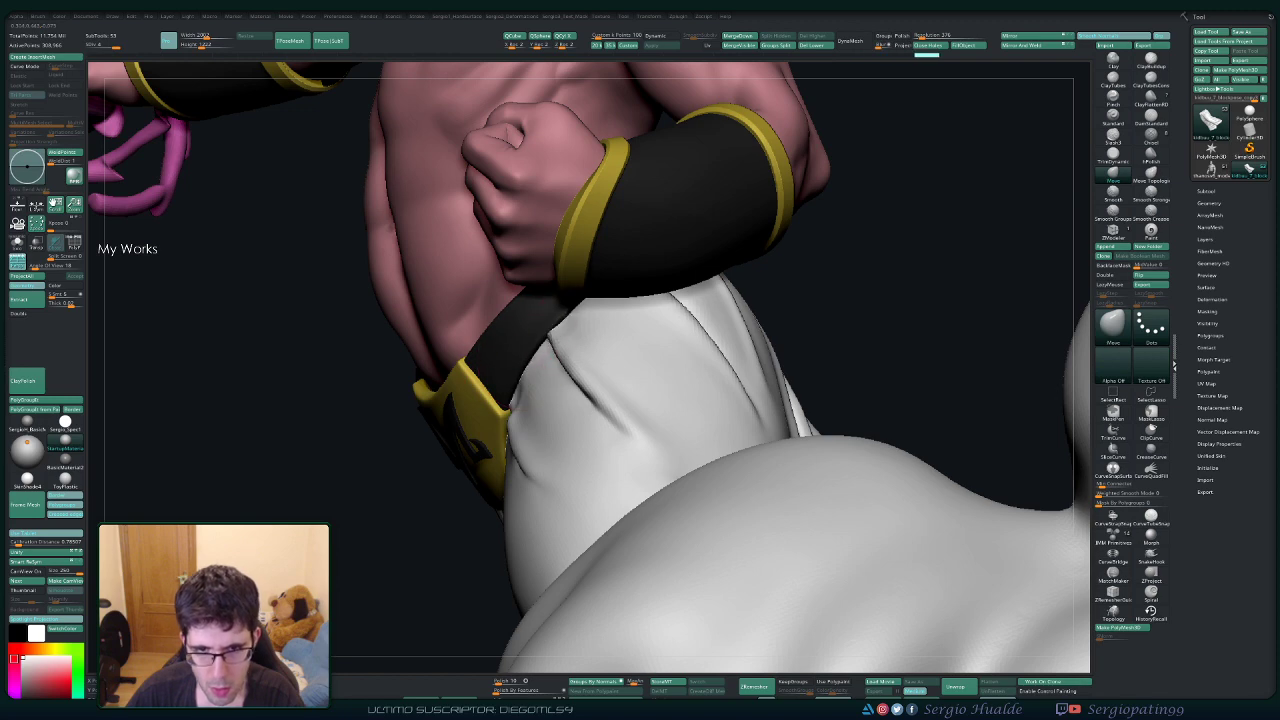
mouse_move(370, 345)
right_mouse_down()
mouse_move(526, 346)
mouse_move(572, 390)
mouse_move(555, 385)
mouse_move(563, 290)
right_mouse_up()
key("alt+s")
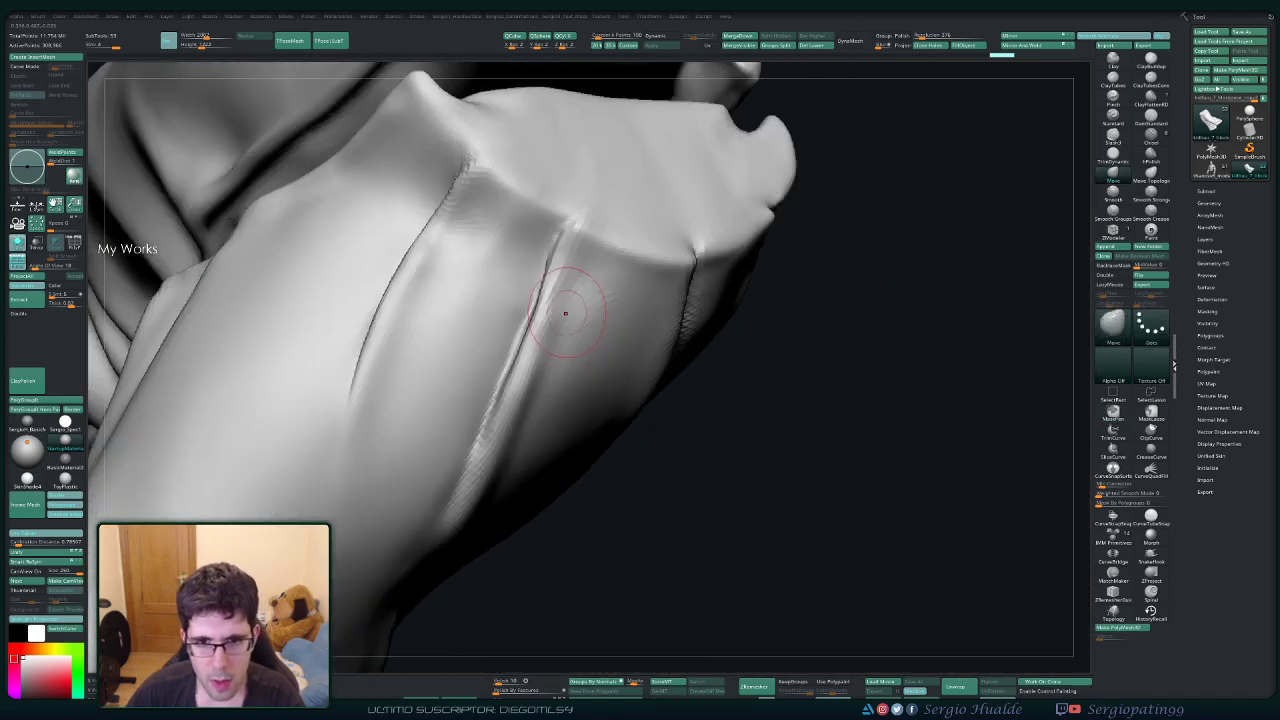
Try smoothing and building up the hip folds with the Clay brush, and undo the strokes.
right_click_drag(553, 418, 586, 243)
key("shift")
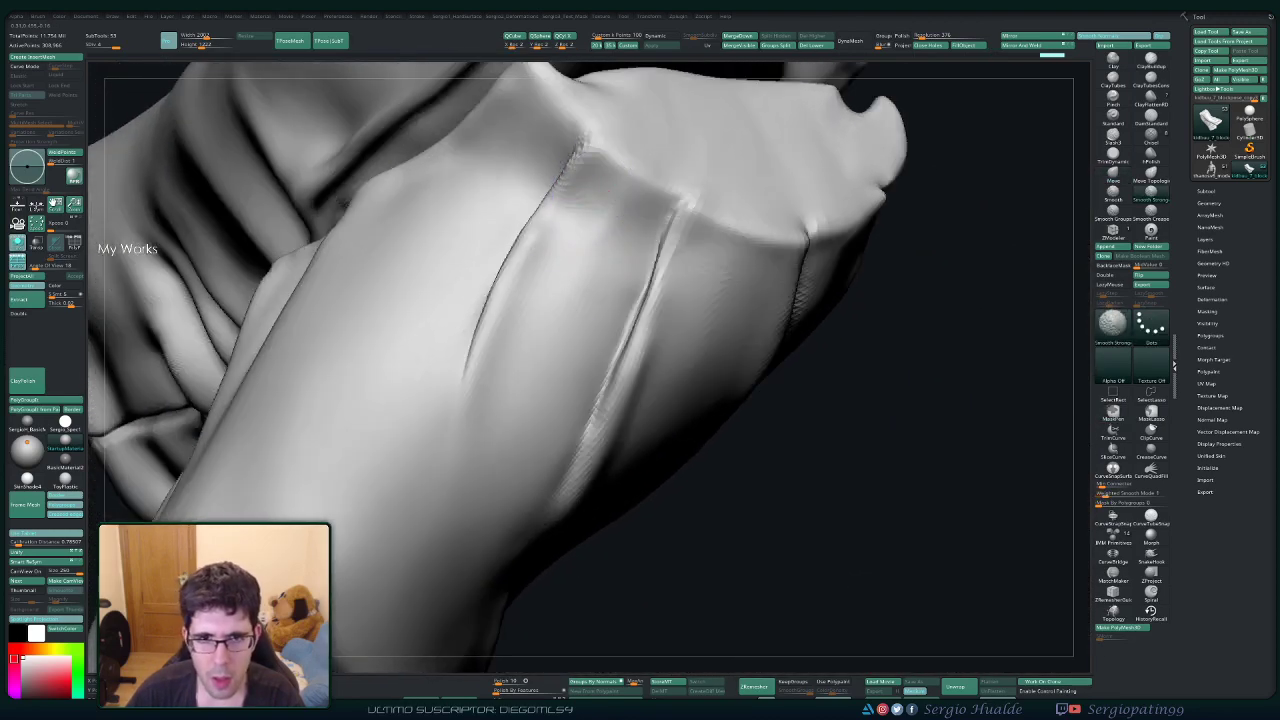
right_click_drag(573, 344, 640, 303)
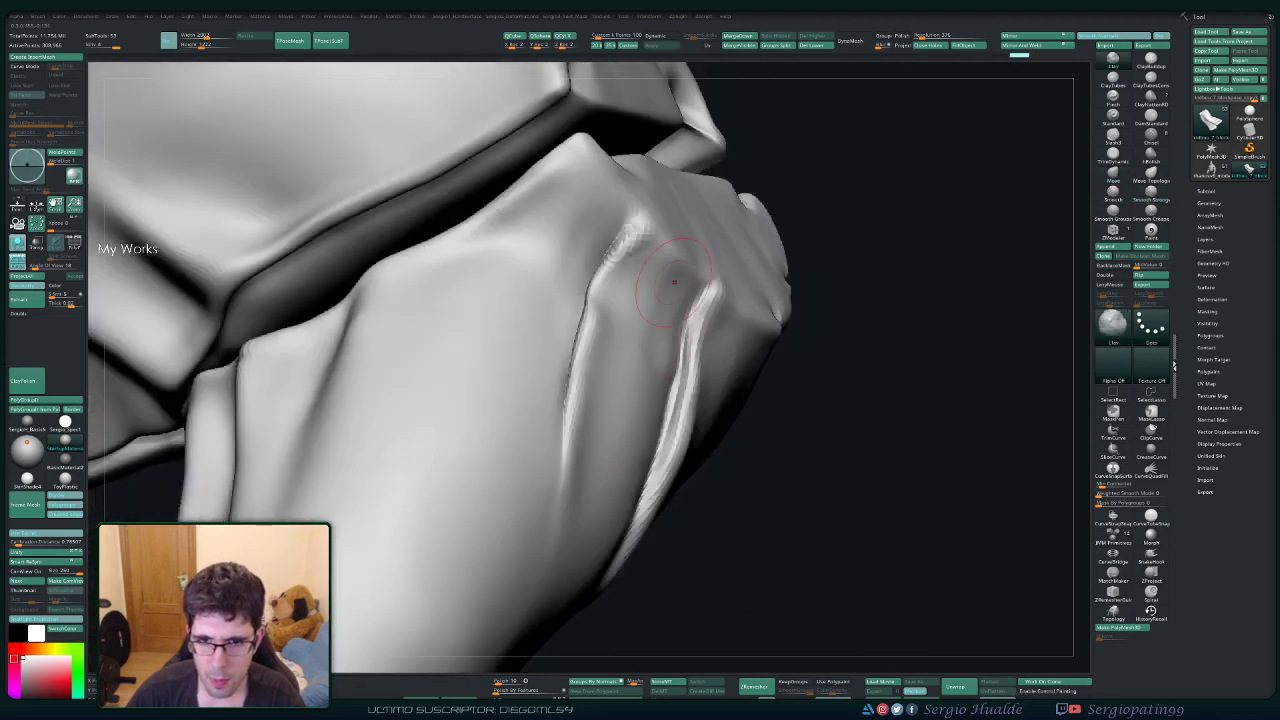
mouse_move(651, 354)
left_mouse_down("shift")
mouse_move(672, 400)
mouse_move(628, 425)
mouse_move(604, 410)
left_mouse_up("shift")
key("ctrl+z")
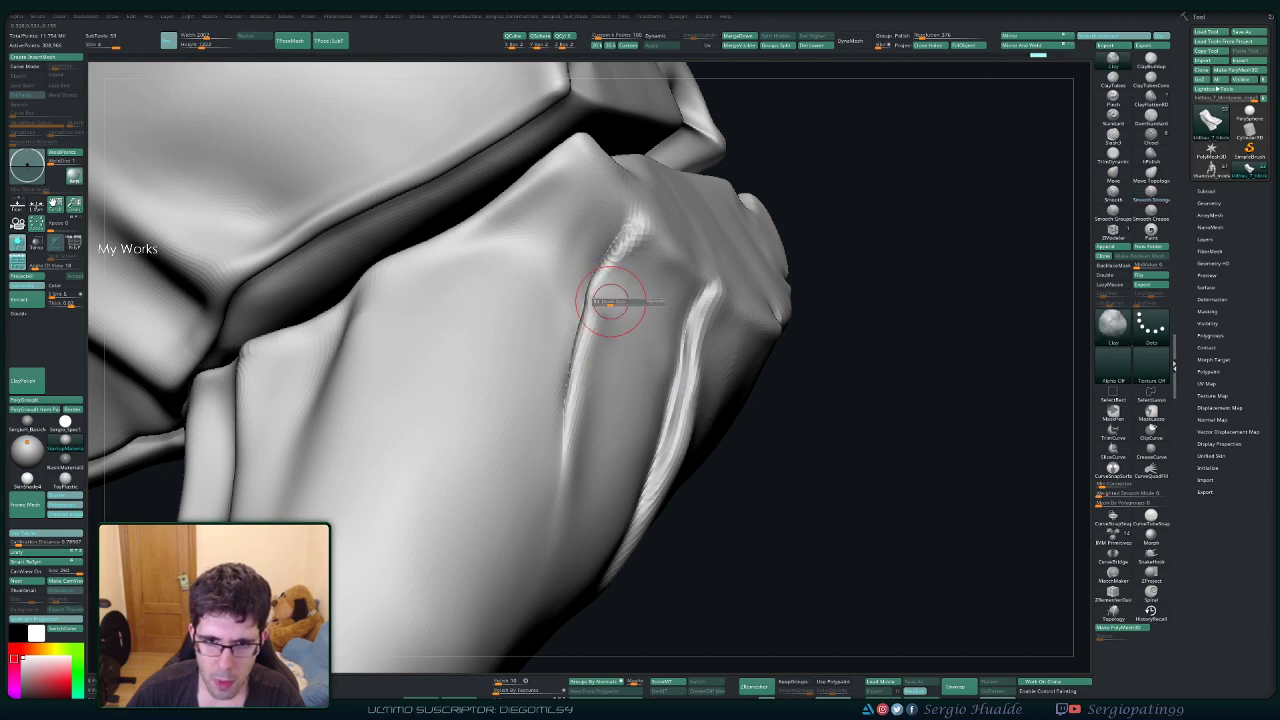
left_click_drag(594, 298, 620, 260)
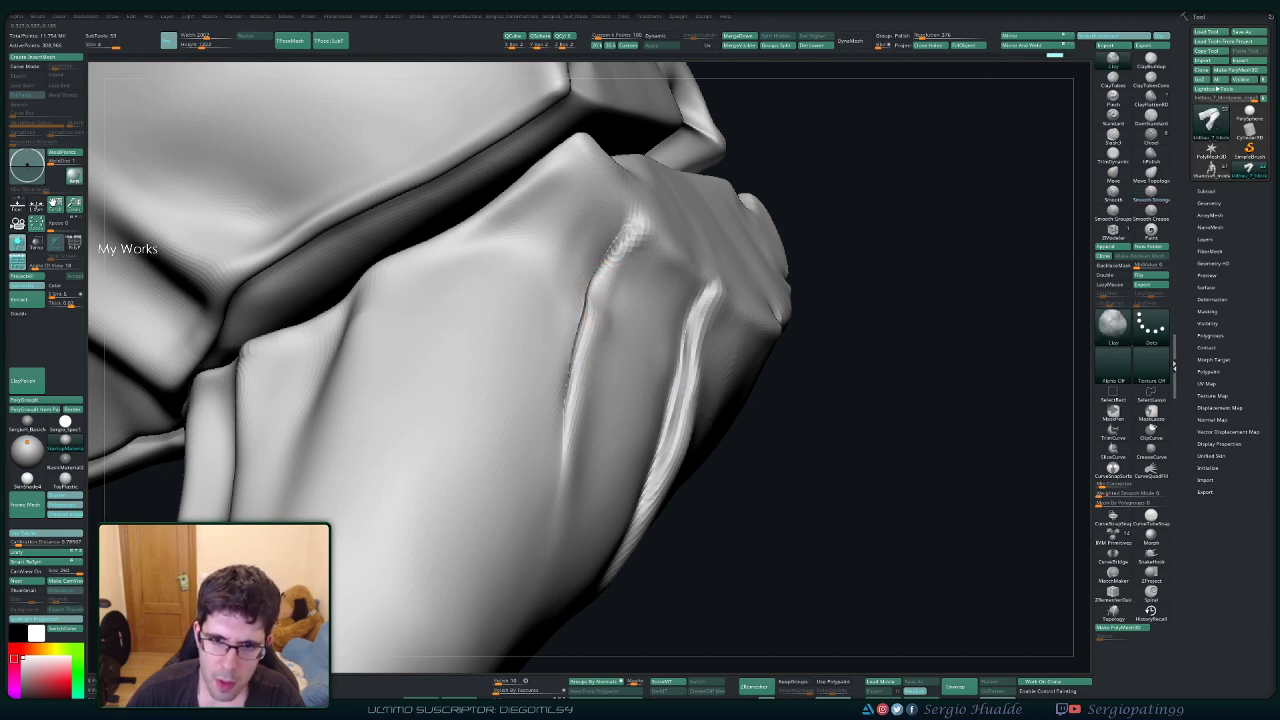
key("ctrl+z")
Soften the hip creases near the waist with smoothing and Clay strokes, and show the full figure again.
mouse_move(613, 305)
left_mouse_down("shift")
mouse_move(631, 266)
mouse_move(605, 485)
left_mouse_up("shift")
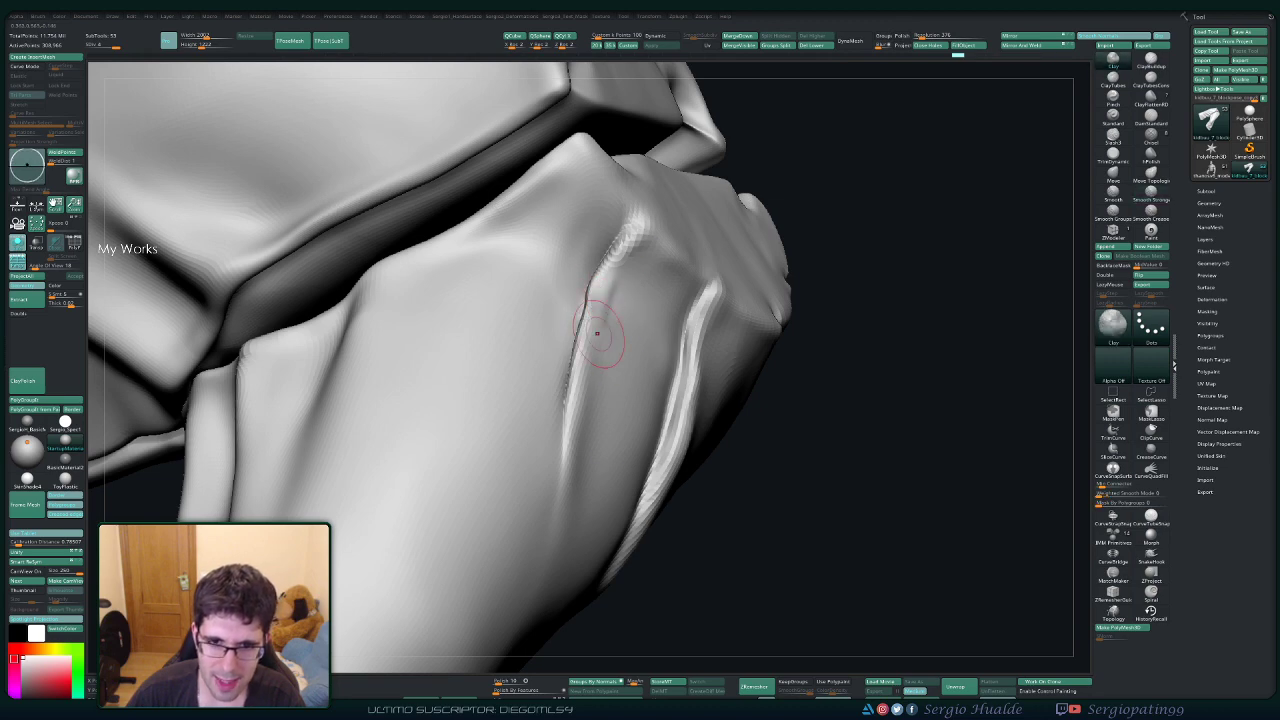
left_click_drag(597, 333, 615, 313, "shift")
left_click_drag(622, 250, 597, 390, "shift")
mouse_move(614, 400)
right_mouse_down()
mouse_move(680, 365)
mouse_move(705, 325)
right_mouse_up()
mouse_move(693, 297)
left_mouse_down()
mouse_move(665, 365)
mouse_move(680, 400)
left_mouse_up()
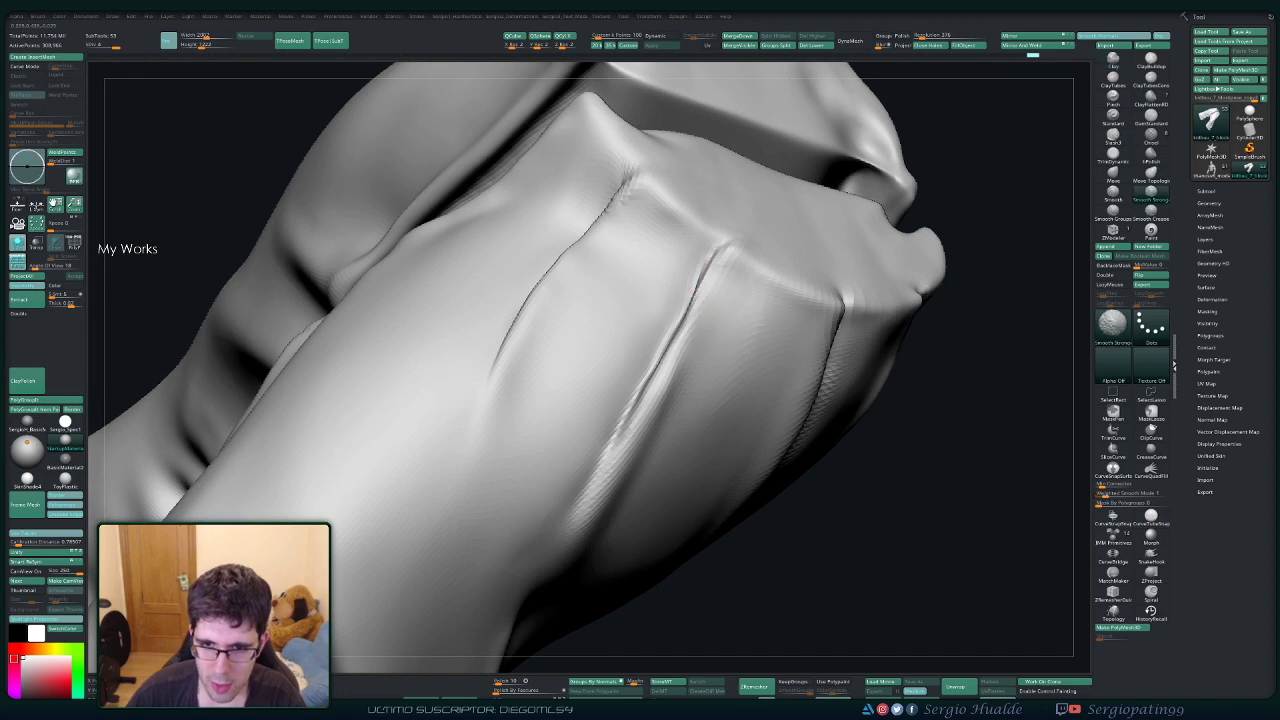
left_click_drag(700, 320, 672, 385, "shift")
mouse_move(690, 450)
right_mouse_down("ctrl")
mouse_move(669, 394)
mouse_move(679, 350)
right_mouse_up("ctrl")
key("alt+s")
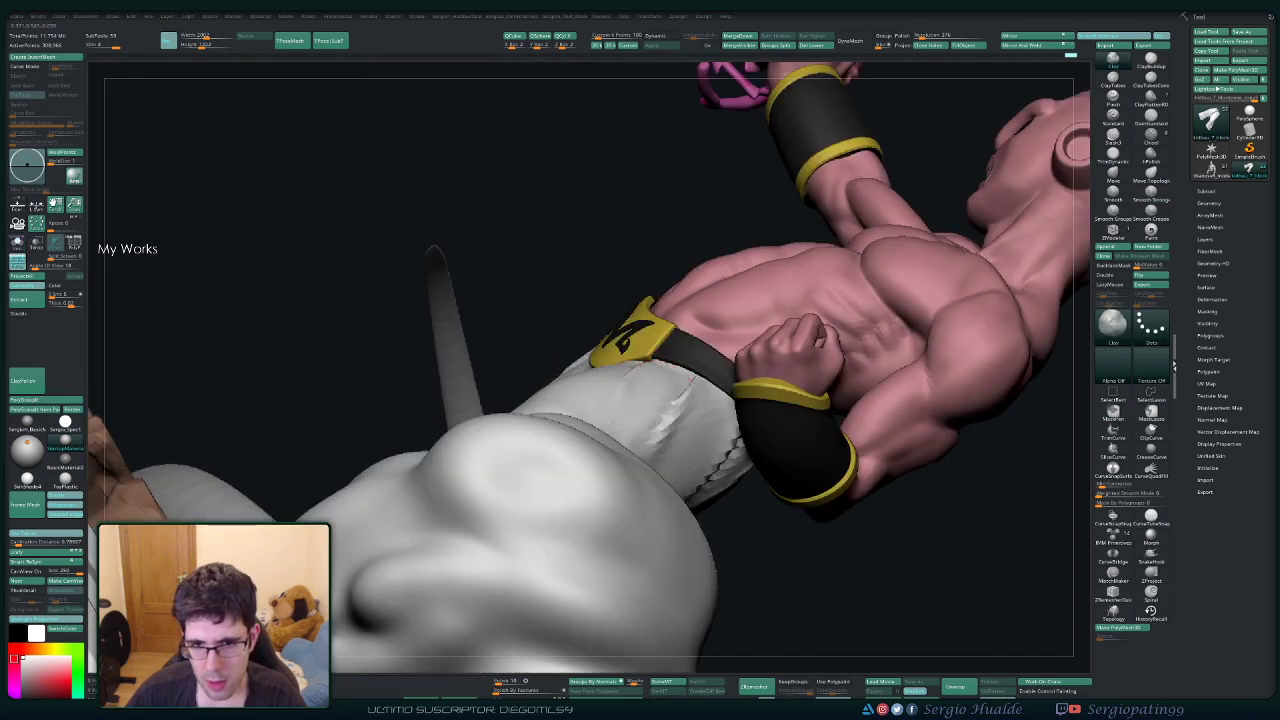
Resize the Move brush and pull the trousers' waistline into place beside the belt.
mouse_move(671, 420)
right_mouse_down()
mouse_move(604, 390)
mouse_move(597, 345)
right_mouse_up()
right_click_drag(597, 345, 578, 364)
key("b")
key("m")
key("v")
key("s")
left_click_drag(578, 364, 545, 354)
Adjust the front of the trousers around the crotch and below the belt with the Move brush.
right_click_drag(560, 380, 500, 400)
mouse_move(620, 415)
right_mouse_down()
mouse_move(645, 425)
mouse_move(655, 370)
mouse_move(635, 355)
right_mouse_up()
right_click_drag(630, 345, 638, 435, "ctrl")
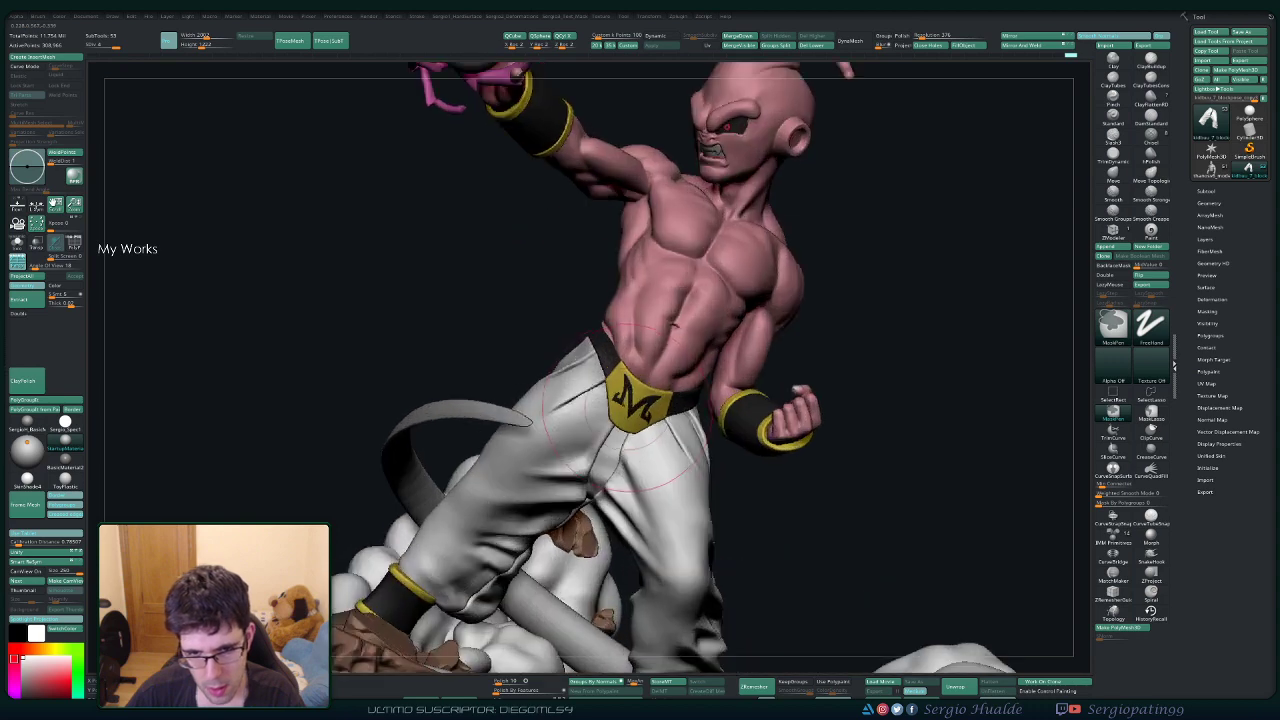
mouse_move(612, 438)
left_mouse_down()
mouse_move(621, 453)
mouse_move(598, 455)
left_mouse_up()
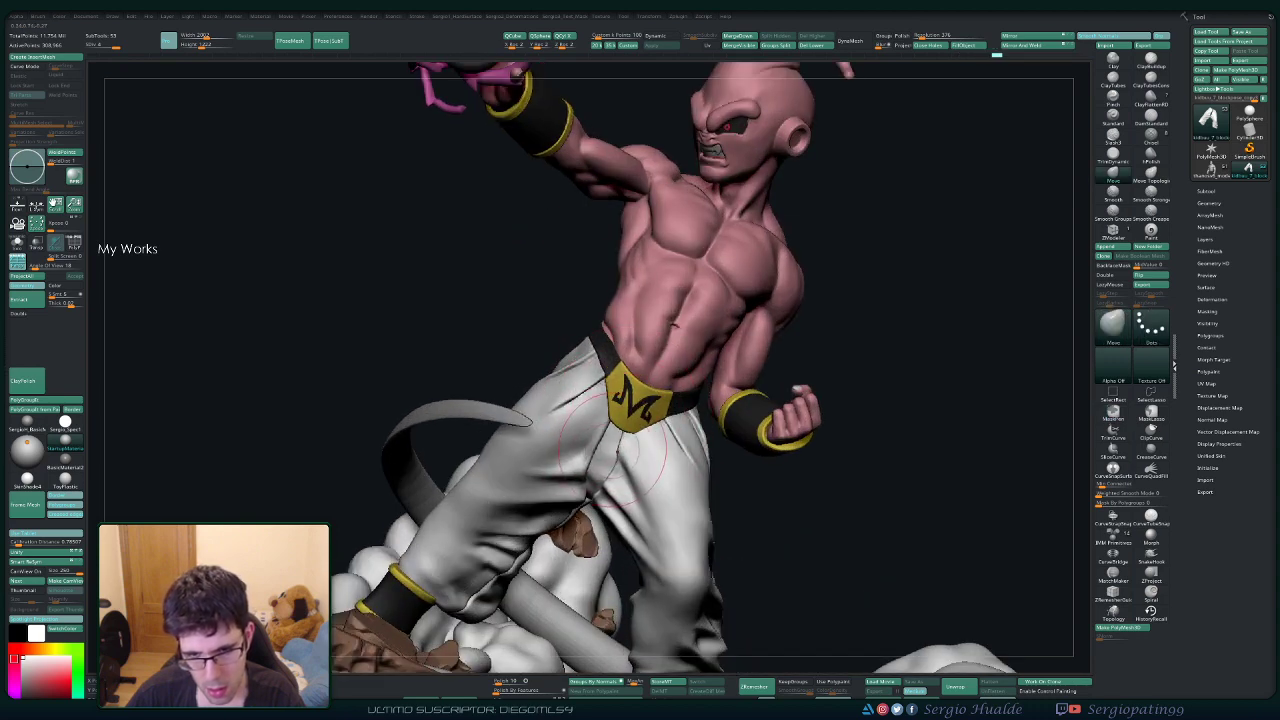
right_click_drag(637, 433, 722, 456, "ctrl")
left_click_drag(588, 334, 595, 325)
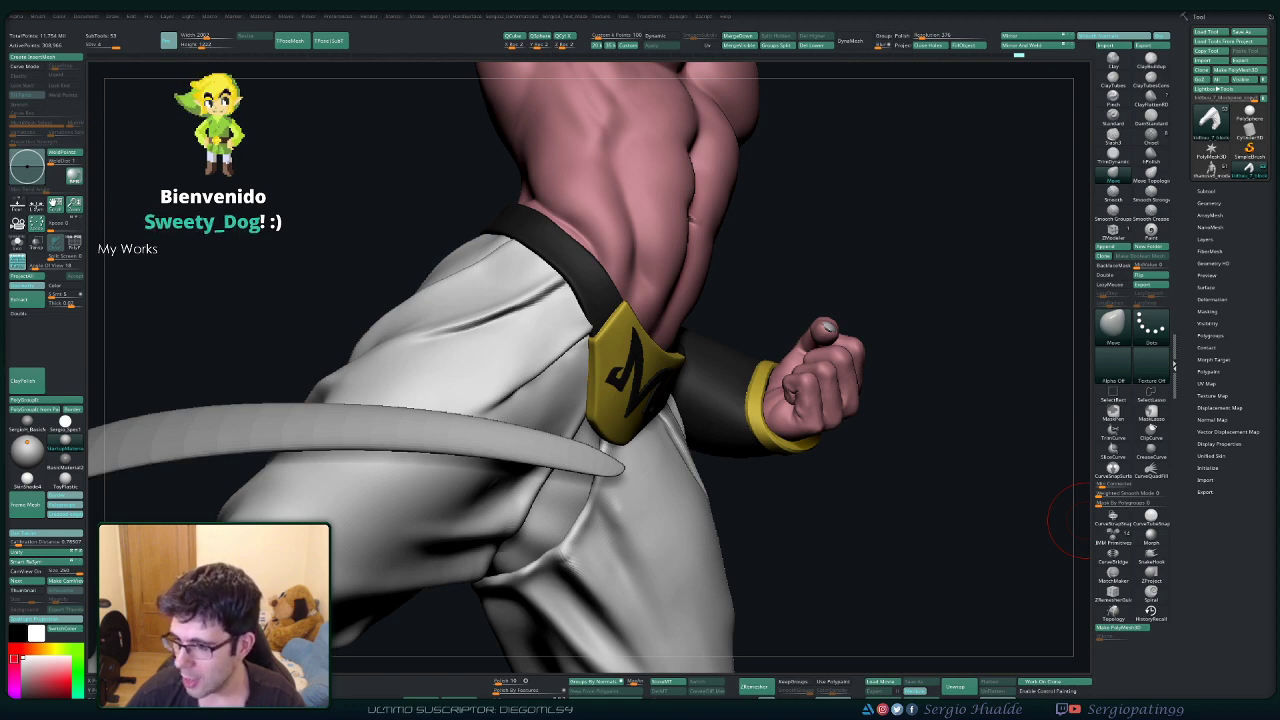
Examine the trousers and belt up close and the whole statue from the front, above and behind.
left_click_drag(1075, 520, 760, 195)
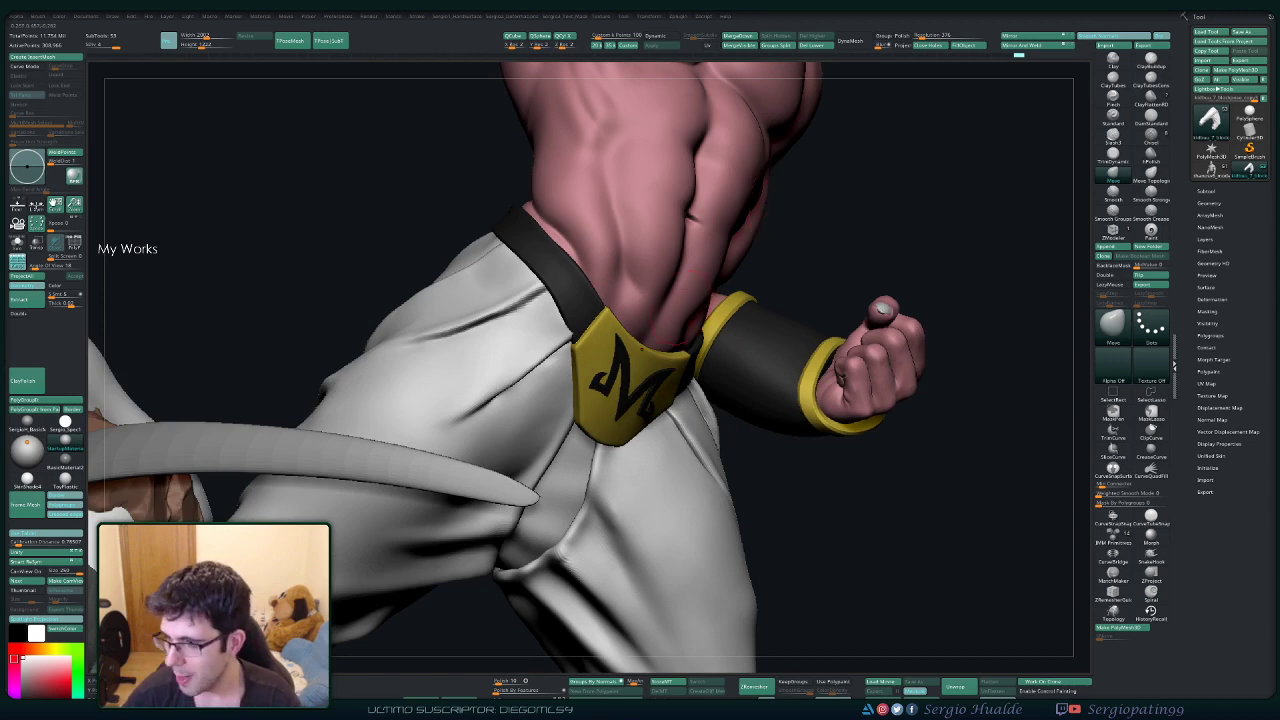
right_click_drag(766, 200, 697, 266, "ctrl")
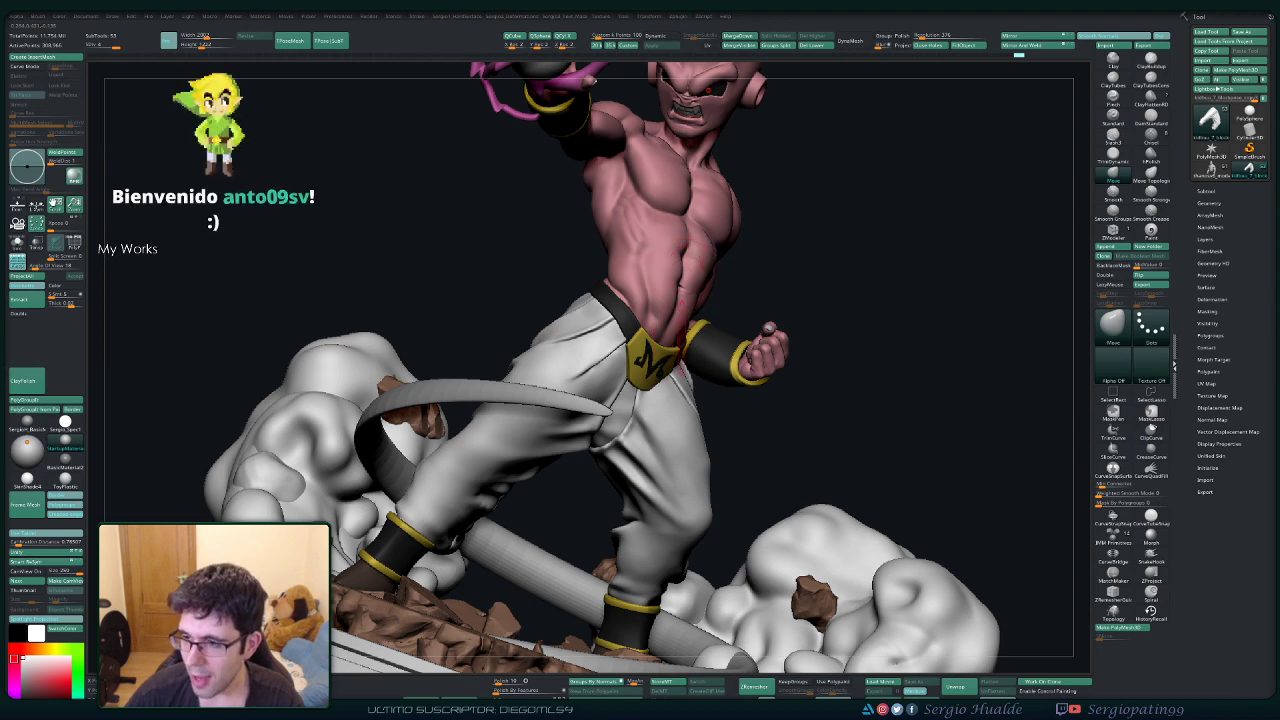
right_click_drag(818, 250, 700, 262)
right_click_drag(700, 380, 671, 297, "ctrl")
left_click_drag(710, 220, 685, 280)
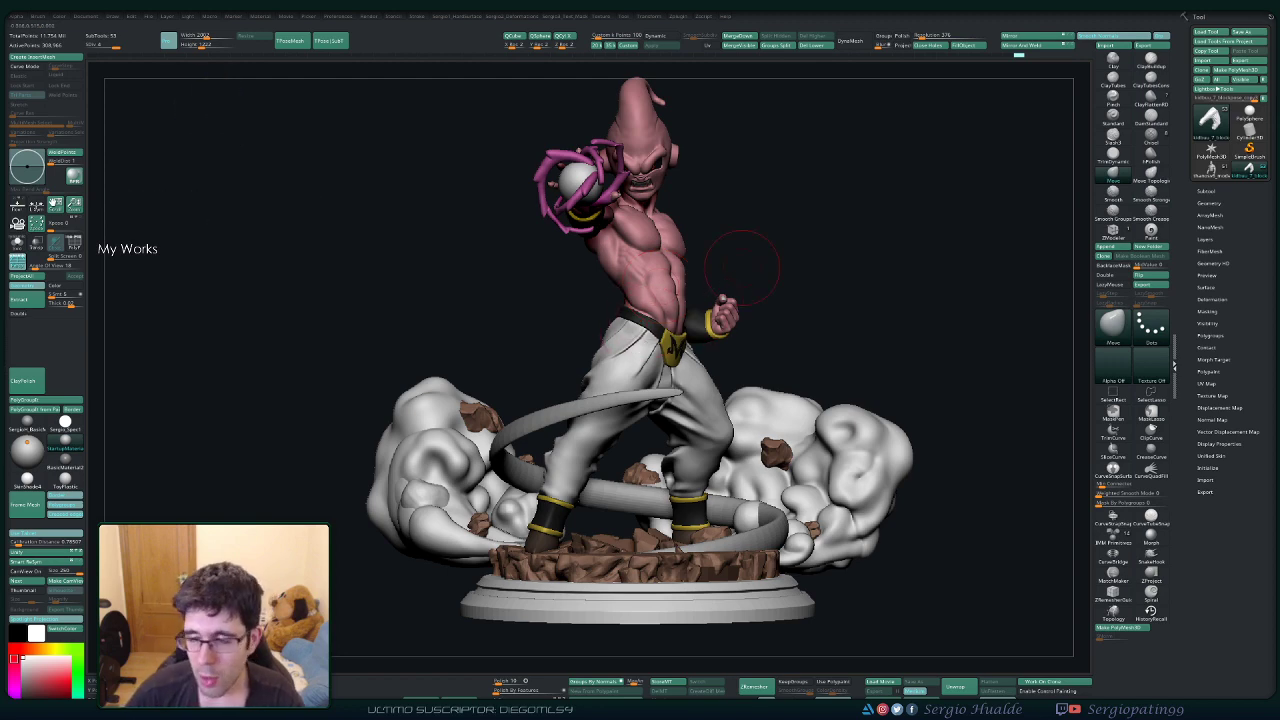
left_click_drag(748, 268, 605, 355)
right_click_drag(617, 587, 650, 301, "ctrl")
key("alt+s")
key("alt+s")
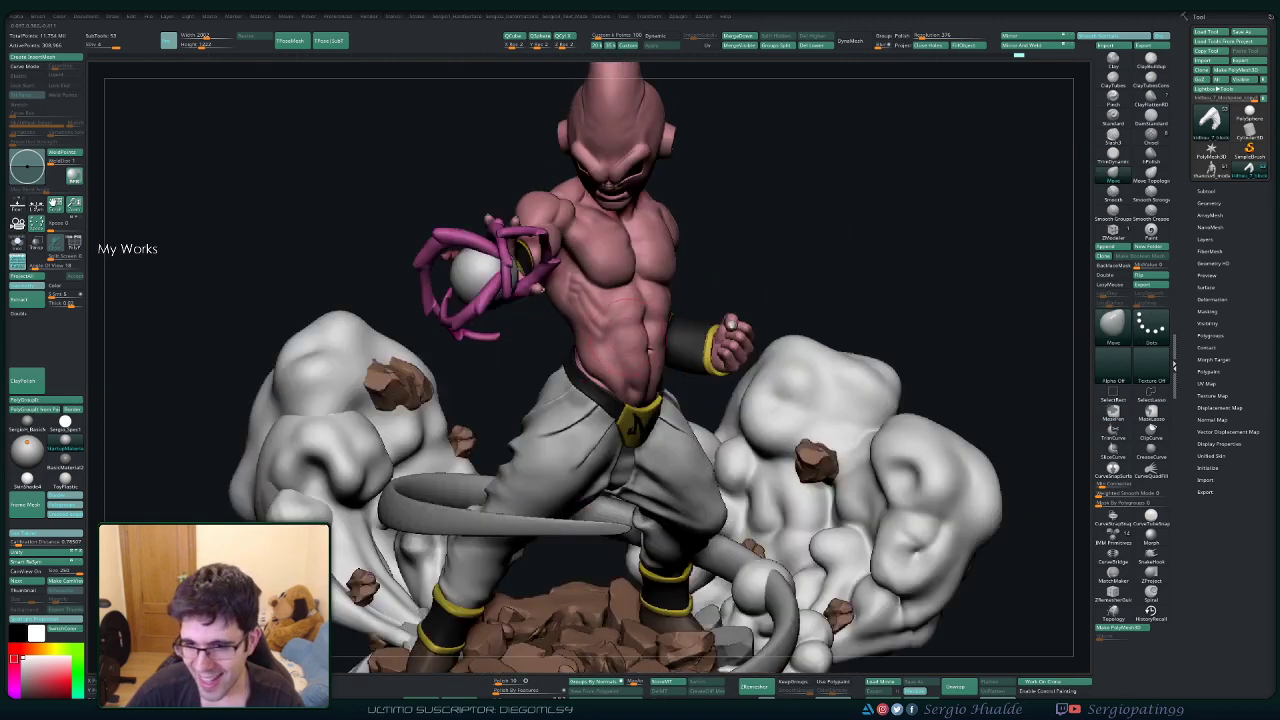
right_click_drag(618, 362, 627, 304, "ctrl")
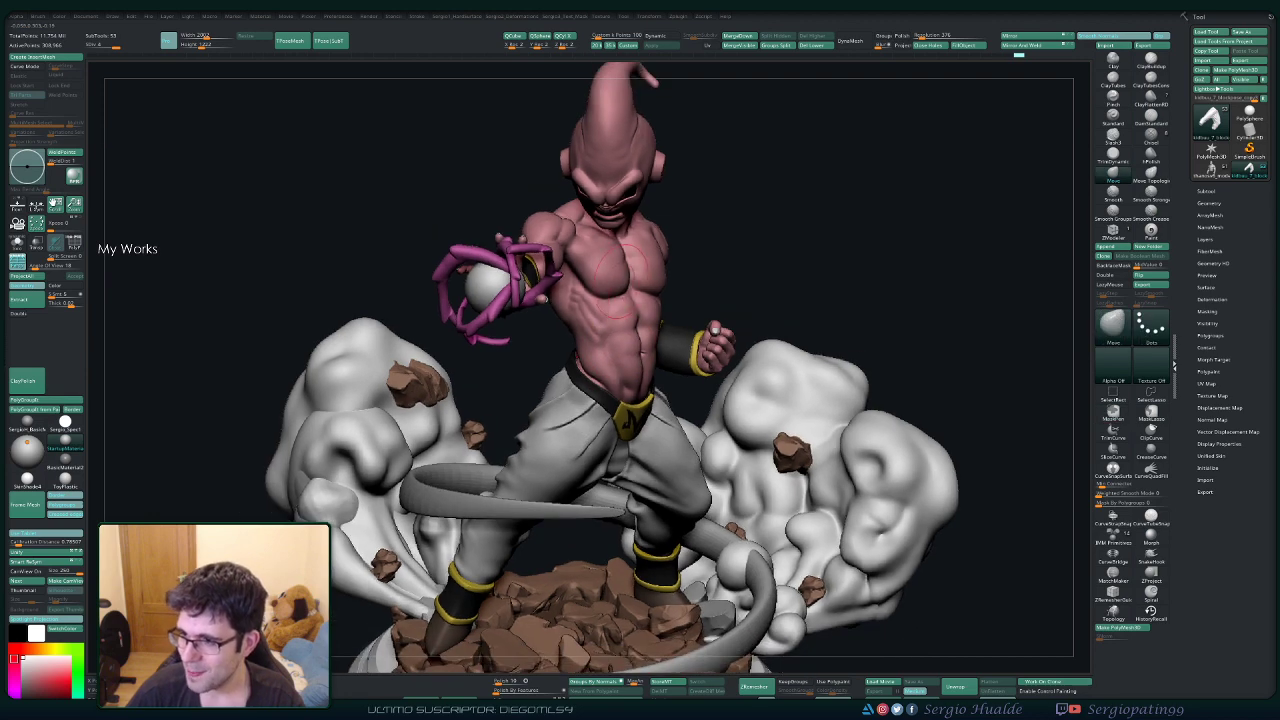
left_click_drag(620, 345, 612, 312)
left_click_drag(712, 258, 650, 285)
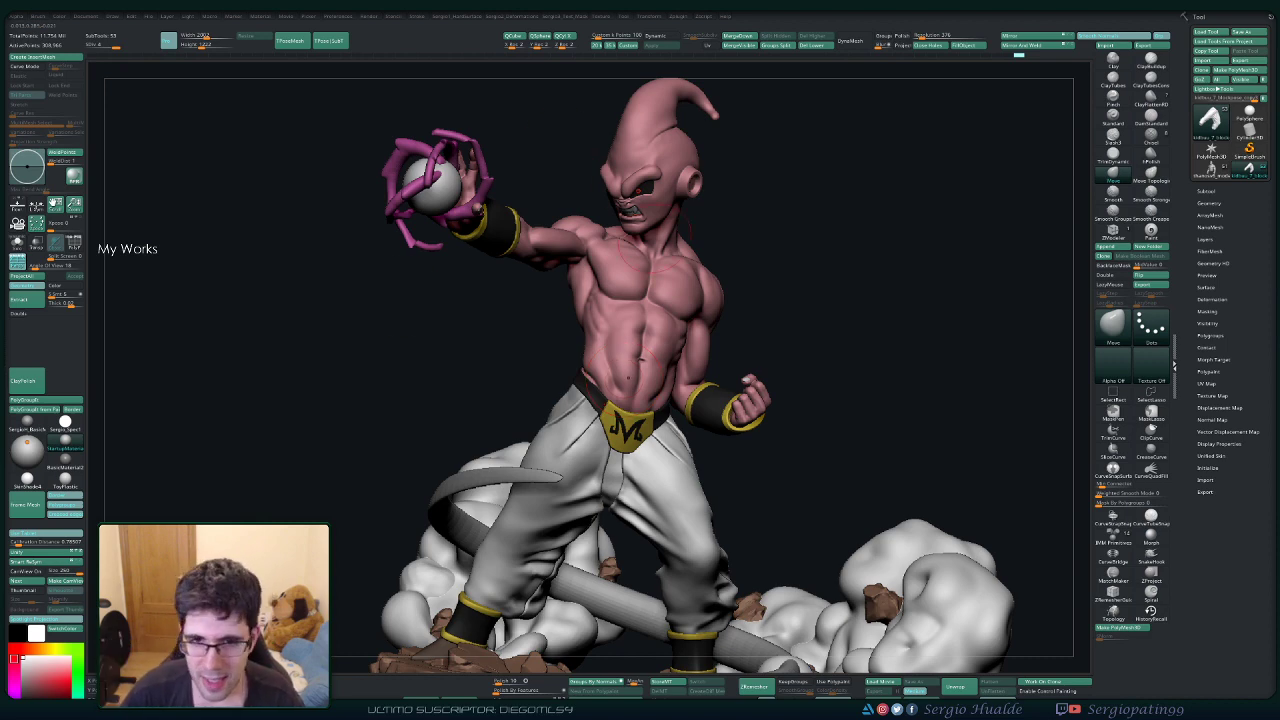
left_click_drag(402, 297, 660, 280)
mouse_move(668, 283)
right_mouse_down()
mouse_move(645, 297)
mouse_move(725, 305)
mouse_move(652, 245)
mouse_move(850, 258)
mouse_move(815, 255)
mouse_move(825, 310)
mouse_move(662, 322)
right_mouse_up()
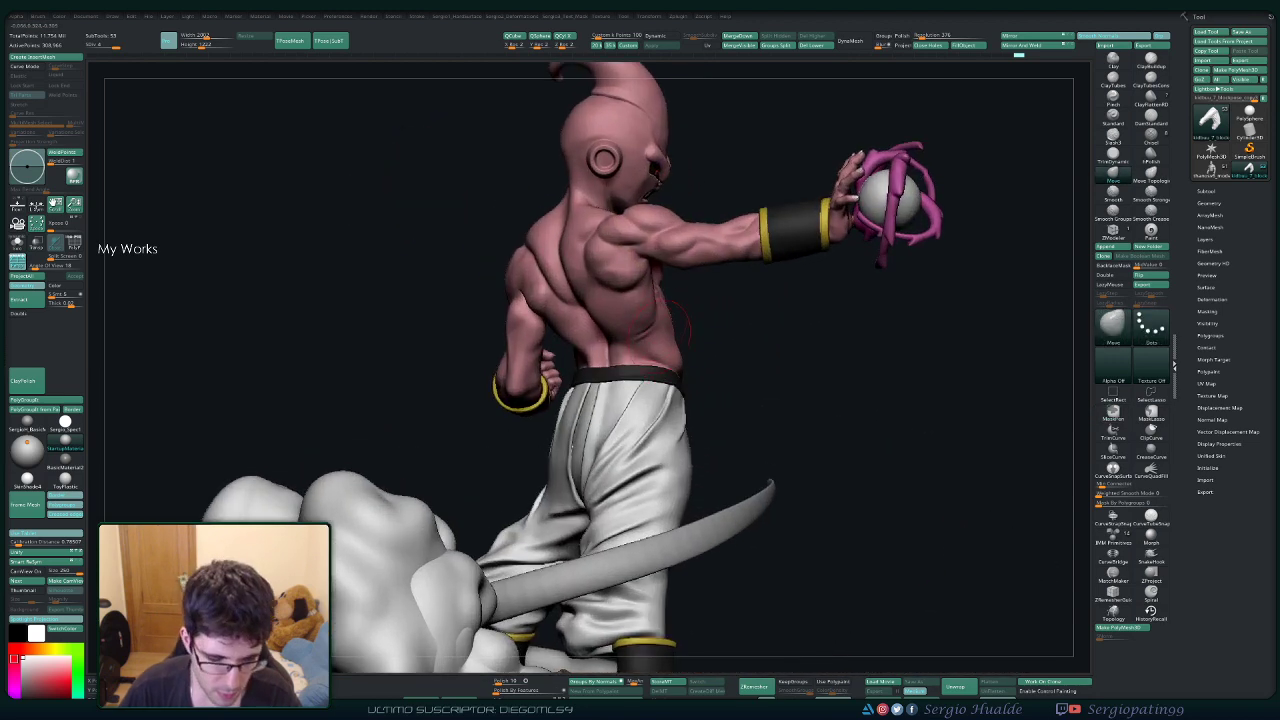
Isolate the smoke cloud base from the rest of the statue.
right_click_drag(754, 337, 660, 336)
right_click_drag(660, 336, 652, 262, "ctrl")
key("alt+s")
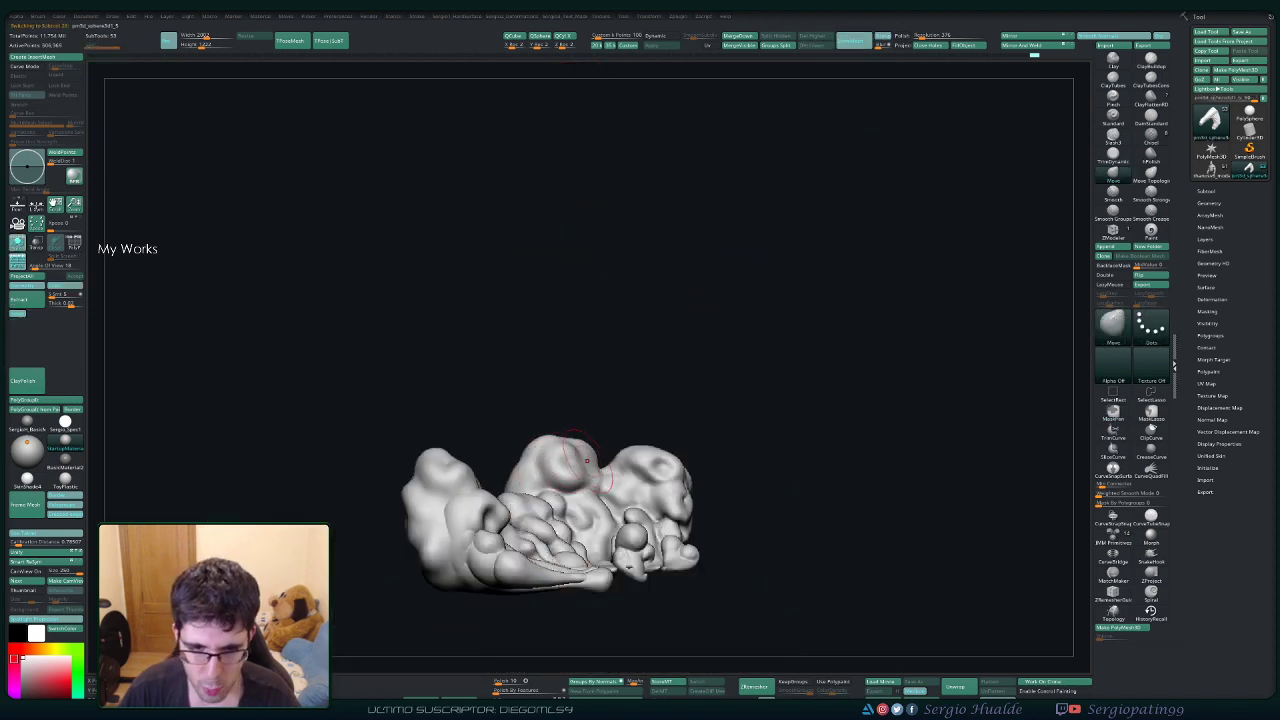
left_click_drag(430, 330, 445, 400)
right_click_drag(445, 400, 430, 524)
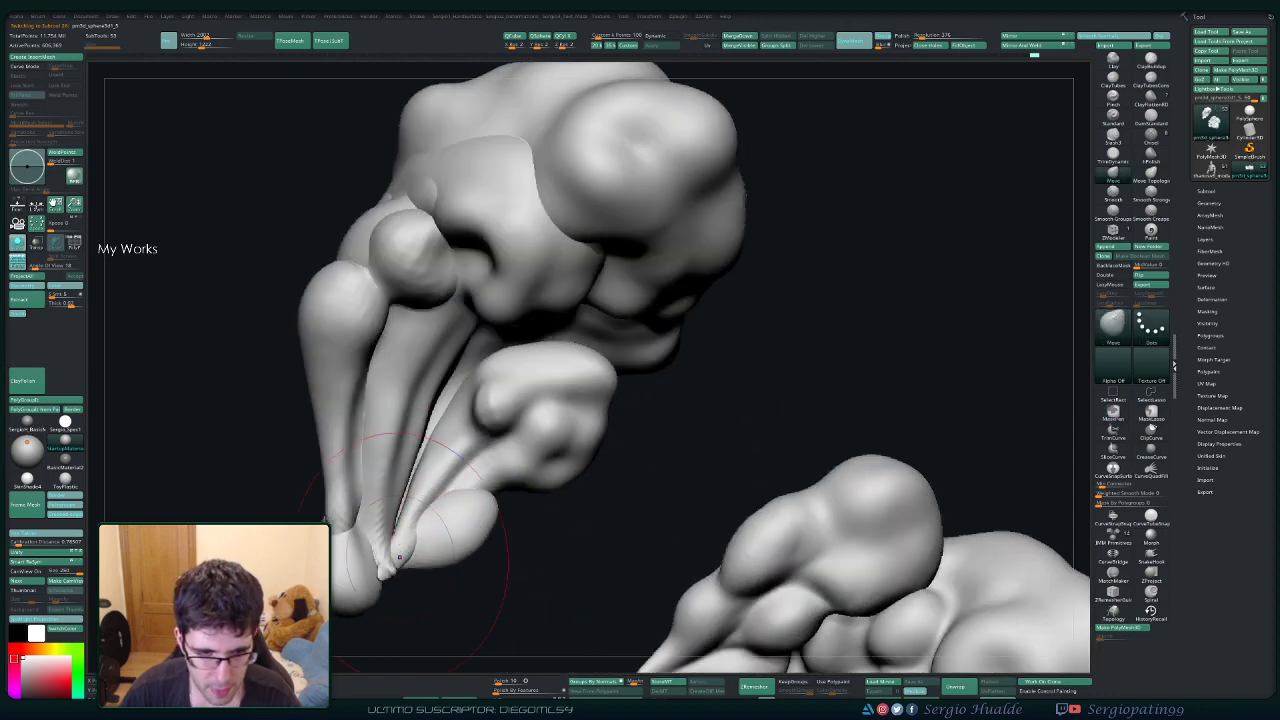
Examine the smoke clouds and their pointed tips from several angles.
mouse_move(372, 571)
left_mouse_down("shift")
mouse_move(385, 540)
mouse_move(379, 600)
left_mouse_up("shift")
key("ctrl+z")
mouse_move(379, 600)
right_mouse_down("ctrl")
mouse_move(422, 322)
mouse_move(431, 337)
right_mouse_up("ctrl")
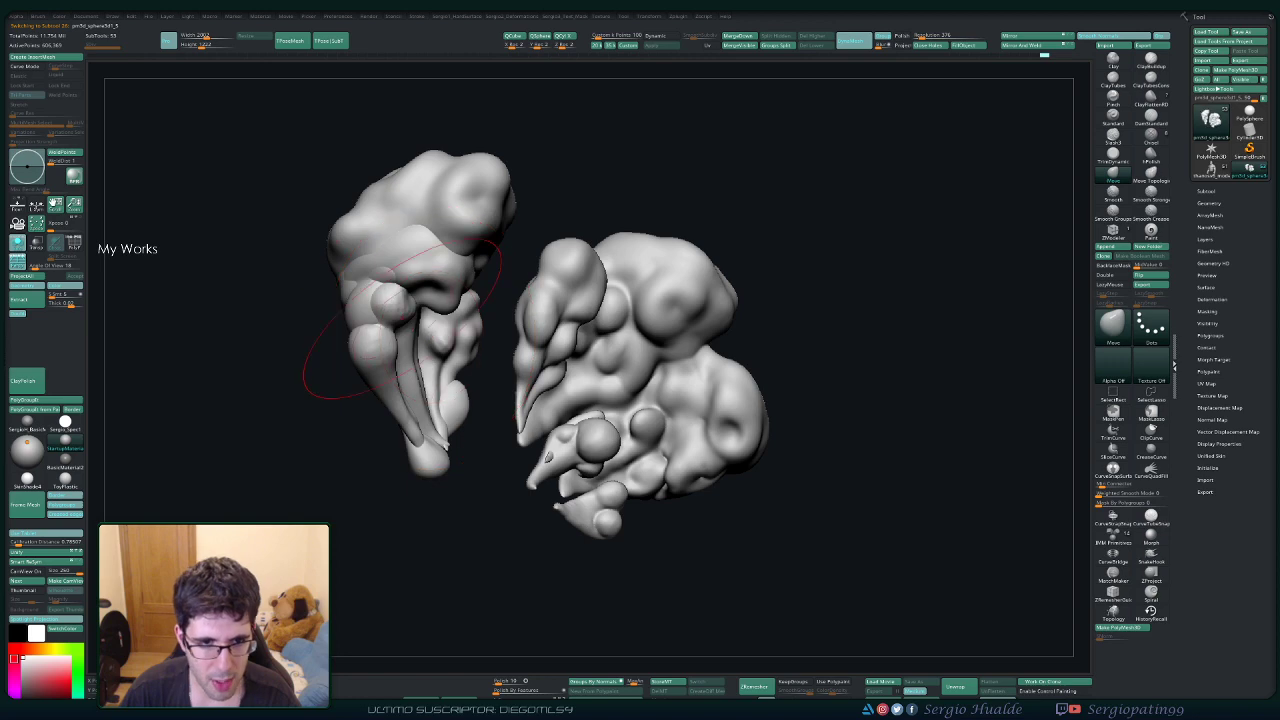
mouse_move(405, 270)
left_mouse_down("shift")
mouse_move(420, 235)
mouse_move(415, 250)
left_mouse_up("shift")
right_click_drag(374, 340, 325, 255)
left_click_drag(325, 255, 348, 222, "shift")
mouse_move(352, 230)
right_mouse_down()
mouse_move(430, 330)
mouse_move(403, 420)
mouse_move(530, 310)
right_mouse_up()
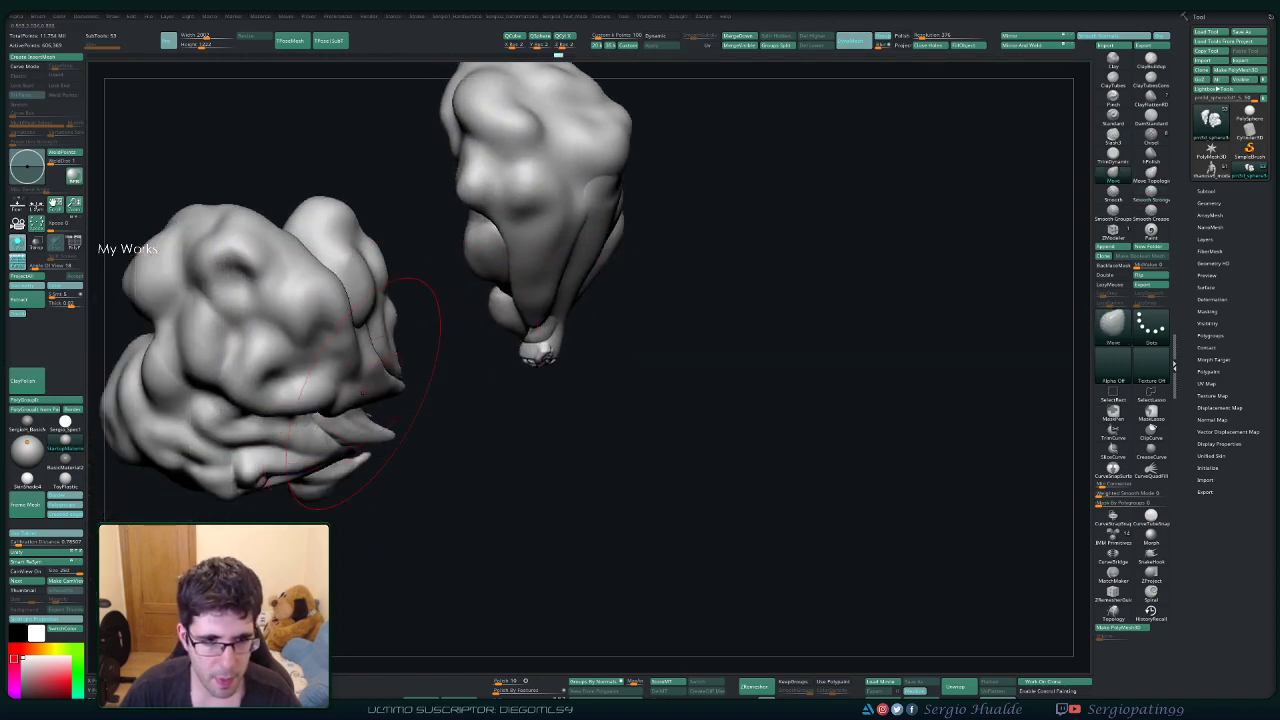
right_click_drag(400, 350, 512, 225)
right_click_drag(512, 300, 452, 218)
right_click_drag(450, 395, 442, 411)
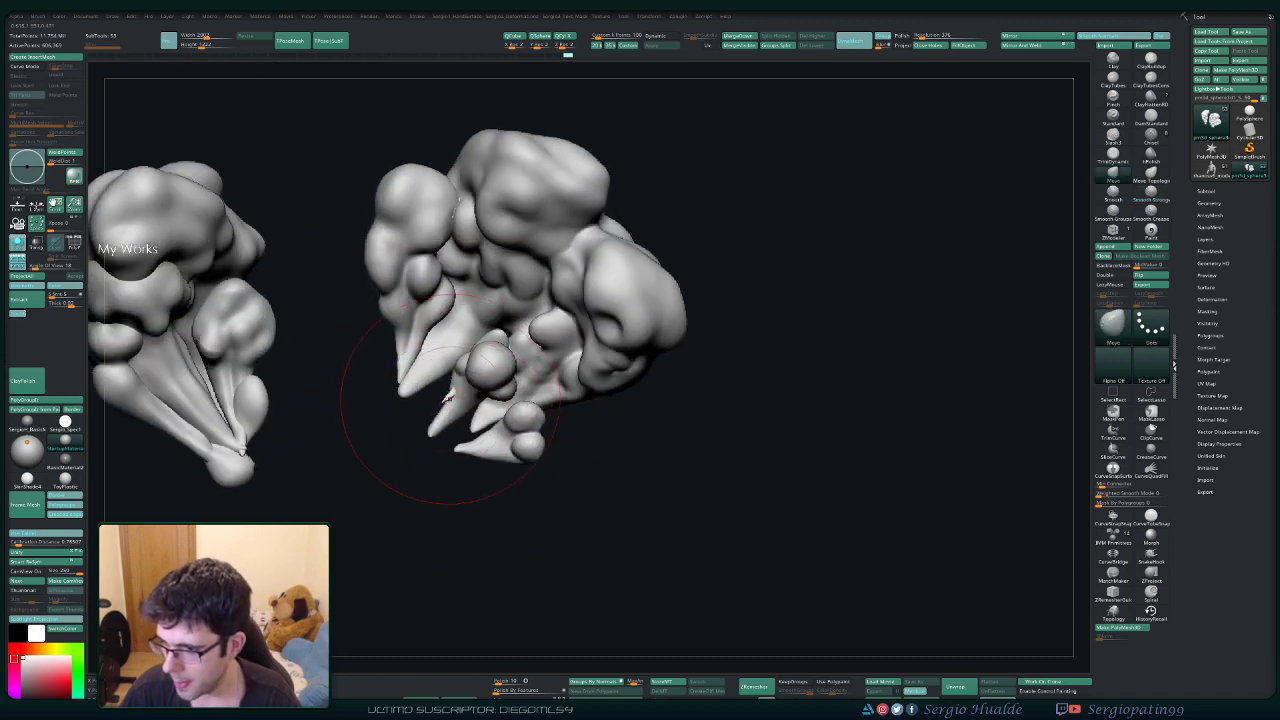
mouse_move(428, 400)
left_mouse_down()
mouse_move(440, 350)
mouse_move(429, 300)
left_mouse_up()
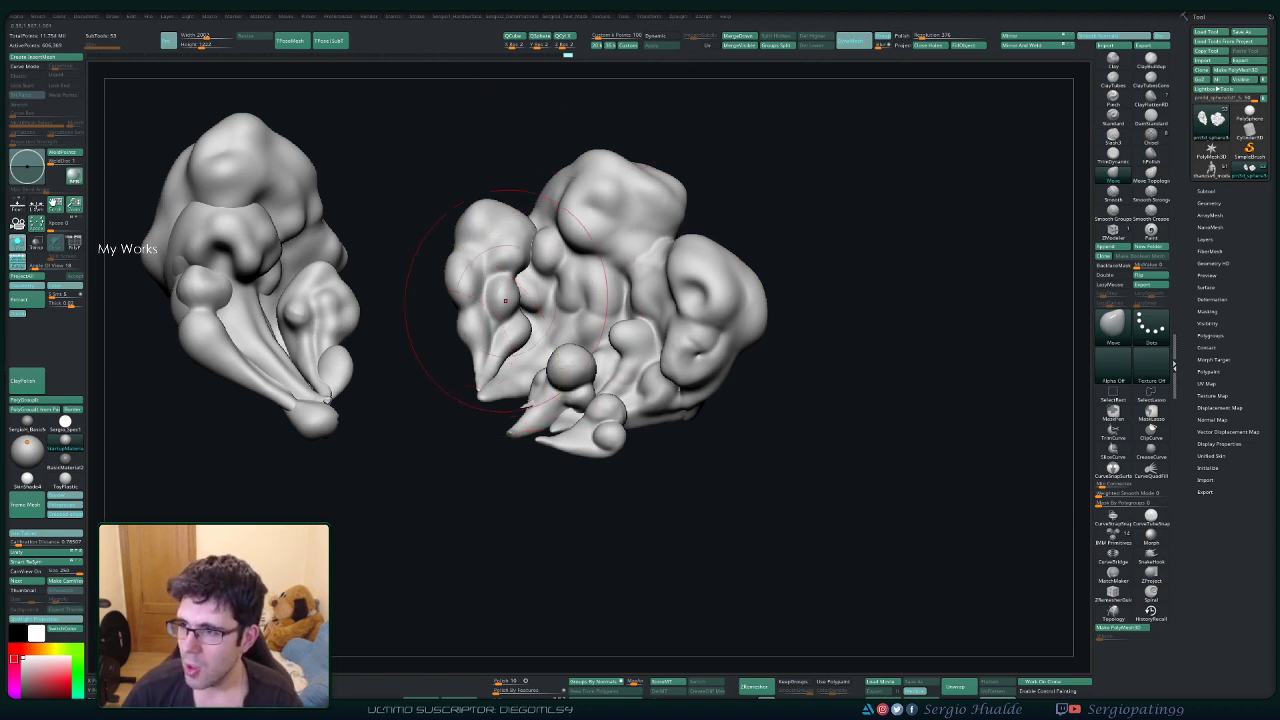
mouse_move(785, 223)
left_mouse_down()
mouse_move(850, 235)
mouse_move(850, 360)
left_mouse_up()
Choose the Standard brush, adjust its size, and stroke grooves along the pointed wisp beneath the small cloud column.
key("b")
key("s")
key("t")
key("s")
left_click_drag(460, 360, 446, 378)
key("s")
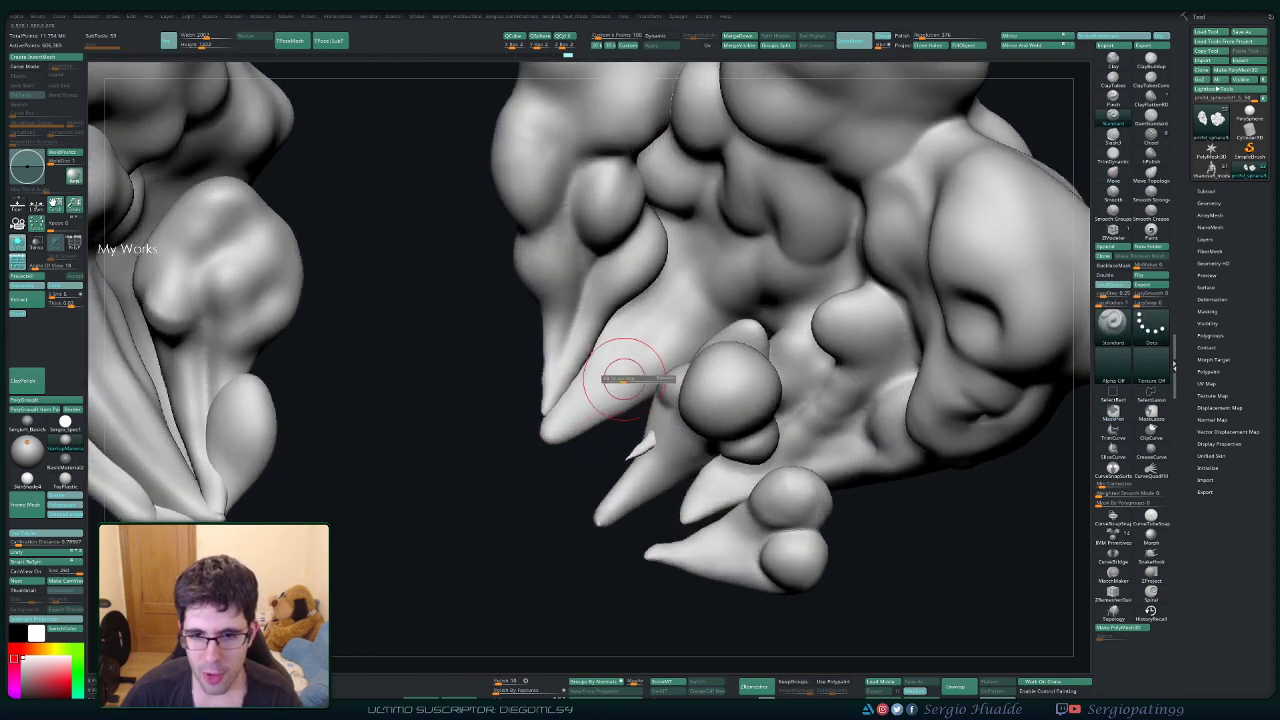
left_click_drag(623, 377, 640, 376)
mouse_move(690, 341)
left_mouse_down()
mouse_move(551, 437)
mouse_move(657, 337)
mouse_move(566, 412)
left_mouse_up()
key("s")
left_click_drag(686, 262, 562, 412)
right_click_drag(605, 365, 643, 320)
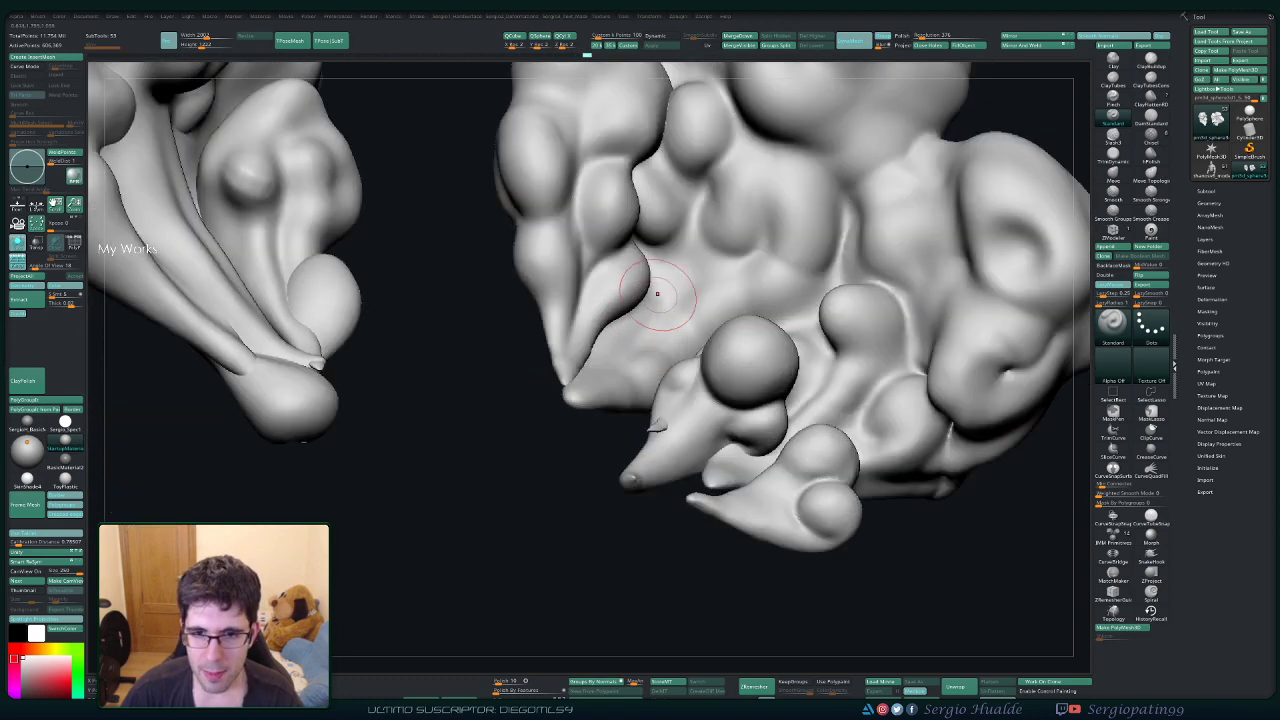
Build up the streaks along the pointed wisp and smooth them toward its tip.
mouse_move(657, 294)
left_mouse_down()
mouse_move(590, 380)
mouse_move(602, 378)
left_mouse_up()
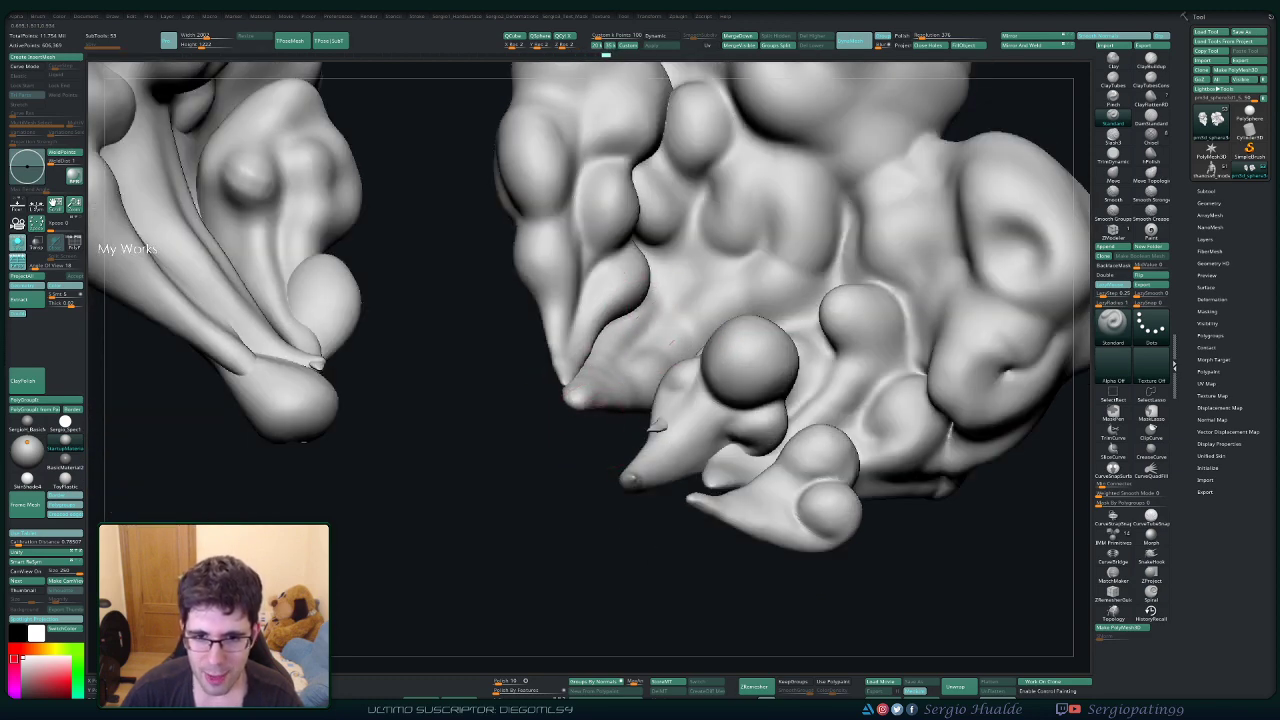
left_click_drag(686, 329, 575, 400, "shift")
right_click_drag(640, 330, 600, 375)
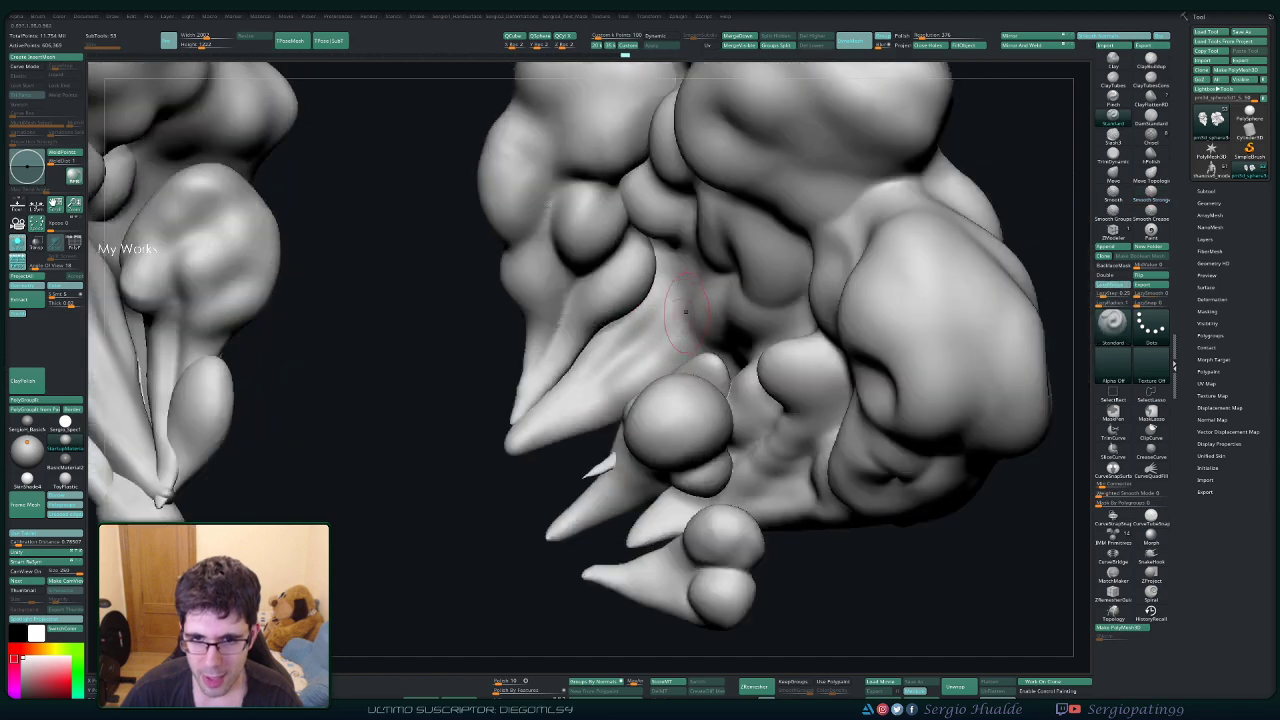
mouse_move(684, 288)
left_mouse_down()
mouse_move(658, 346)
mouse_move(606, 362)
mouse_move(588, 402)
left_mouse_up()
mouse_move(672, 328)
left_mouse_down()
mouse_move(549, 423)
mouse_move(574, 435)
mouse_move(512, 440)
left_mouse_up()
right_click_drag(602, 385, 600, 345)
Sculpt streaks down the narrow tail of the small cloud column and soften them with smoothing.
left_click_drag(586, 342, 534, 410)
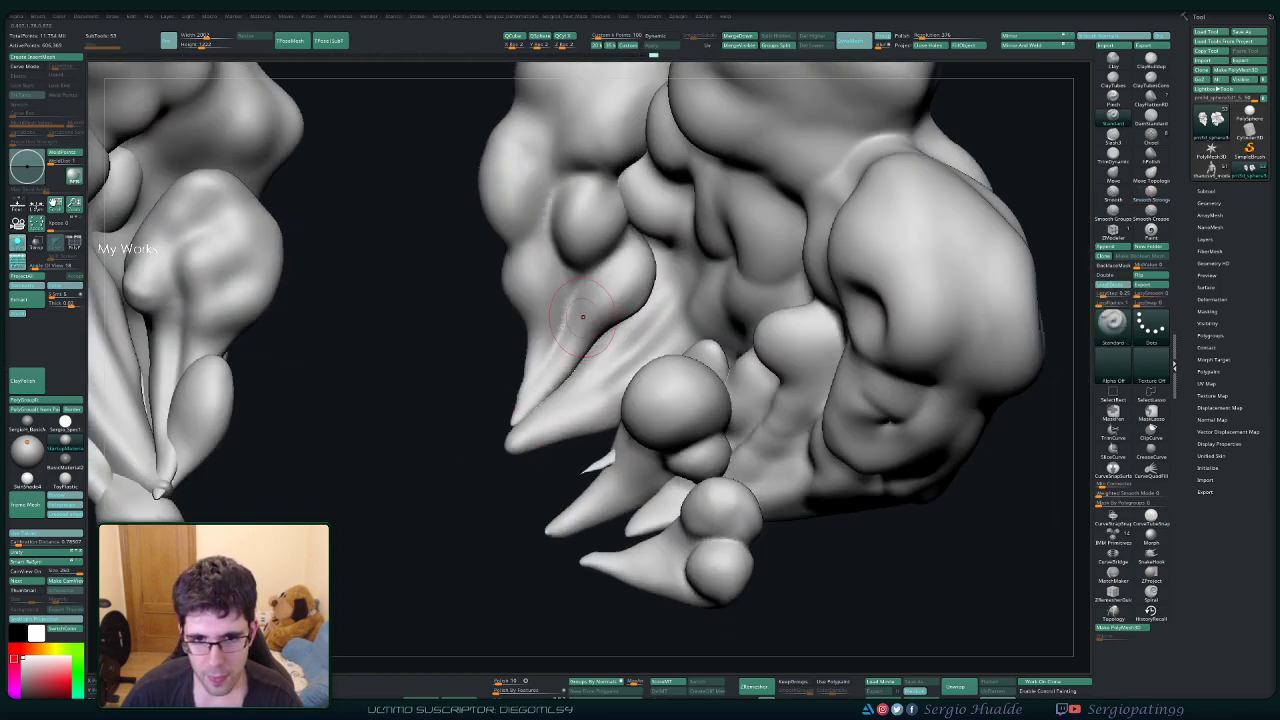
left_click_drag(580, 308, 532, 410)
left_click_drag(543, 292, 517, 399)
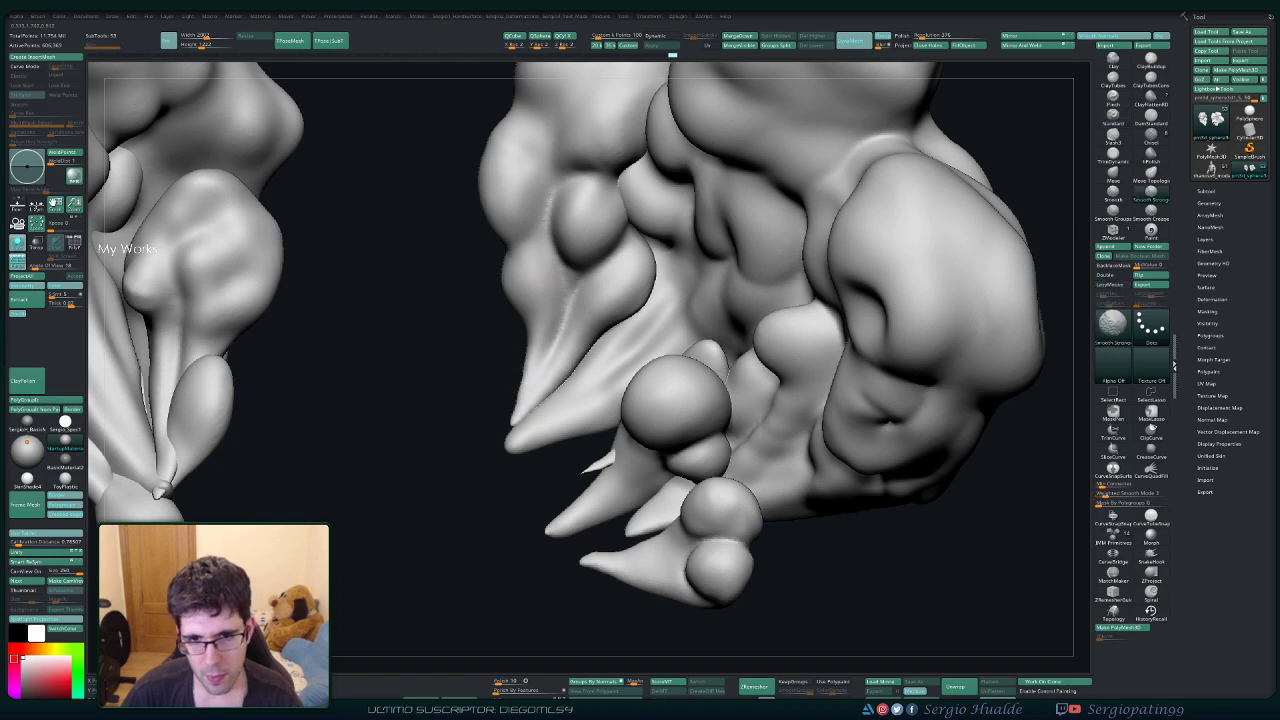
left_click_drag(540, 284, 566, 372, "shift")
mouse_move(544, 282)
left_mouse_down()
mouse_move(528, 425)
mouse_move(540, 362)
left_mouse_up()
Define the crease around the middle bulge of the small cloud column with Standard strokes and smoothing.
mouse_move(582, 215)
right_mouse_down("alt")
mouse_move(586, 314)
mouse_move(578, 305)
right_mouse_up("alt")
mouse_move(556, 296)
left_mouse_down()
mouse_move(556, 374)
mouse_move(571, 332)
mouse_move(543, 314)
mouse_move(529, 251)
mouse_move(557, 294)
left_mouse_up()
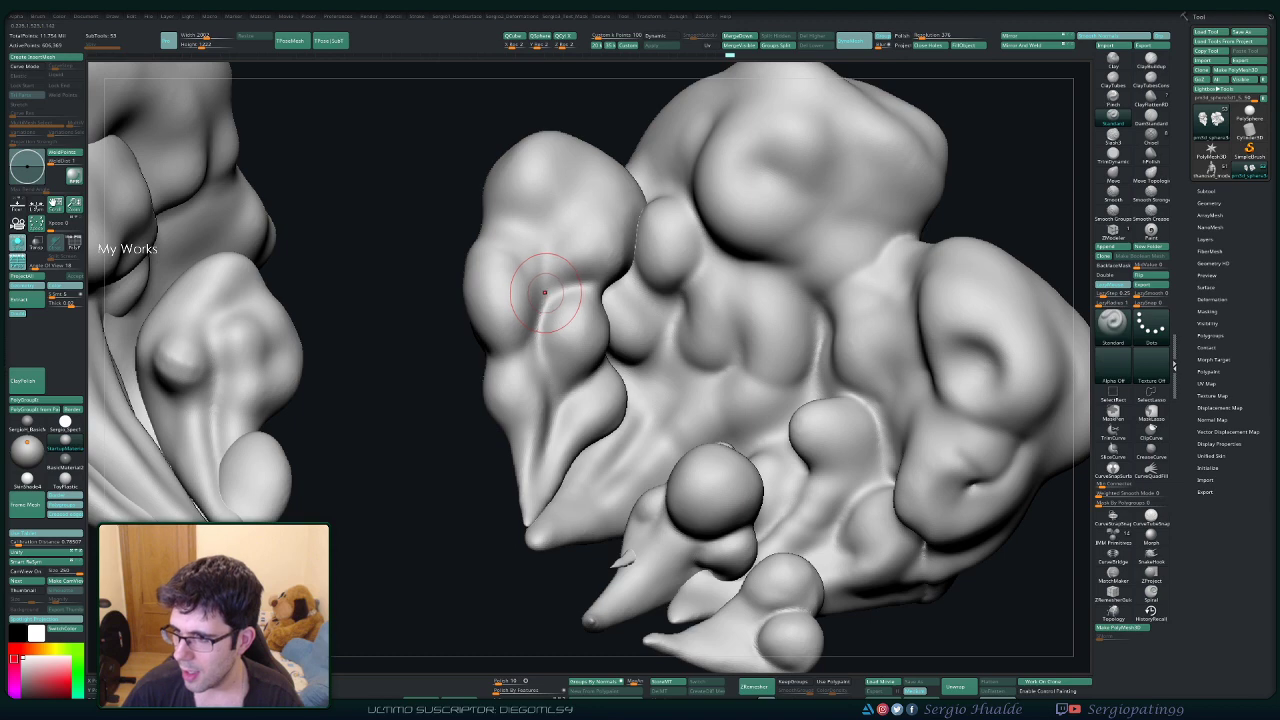
right_click_drag(555, 288, 610, 304, "alt")
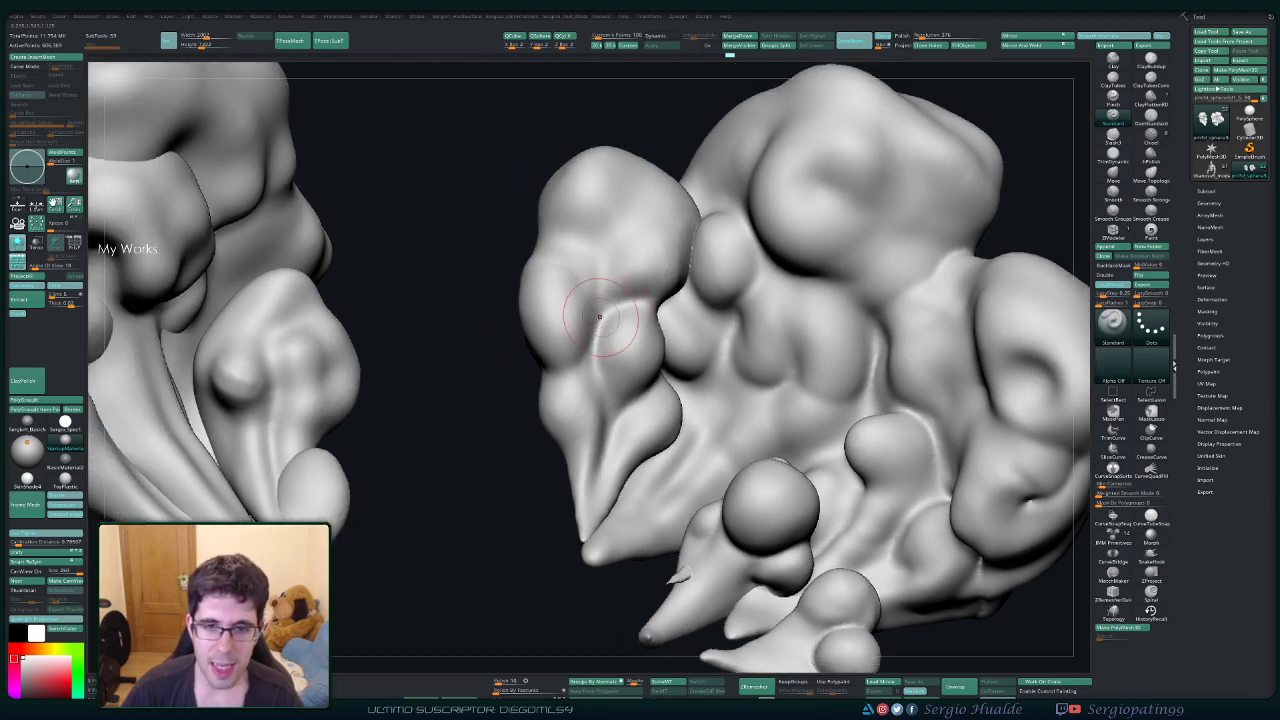
key("shift")
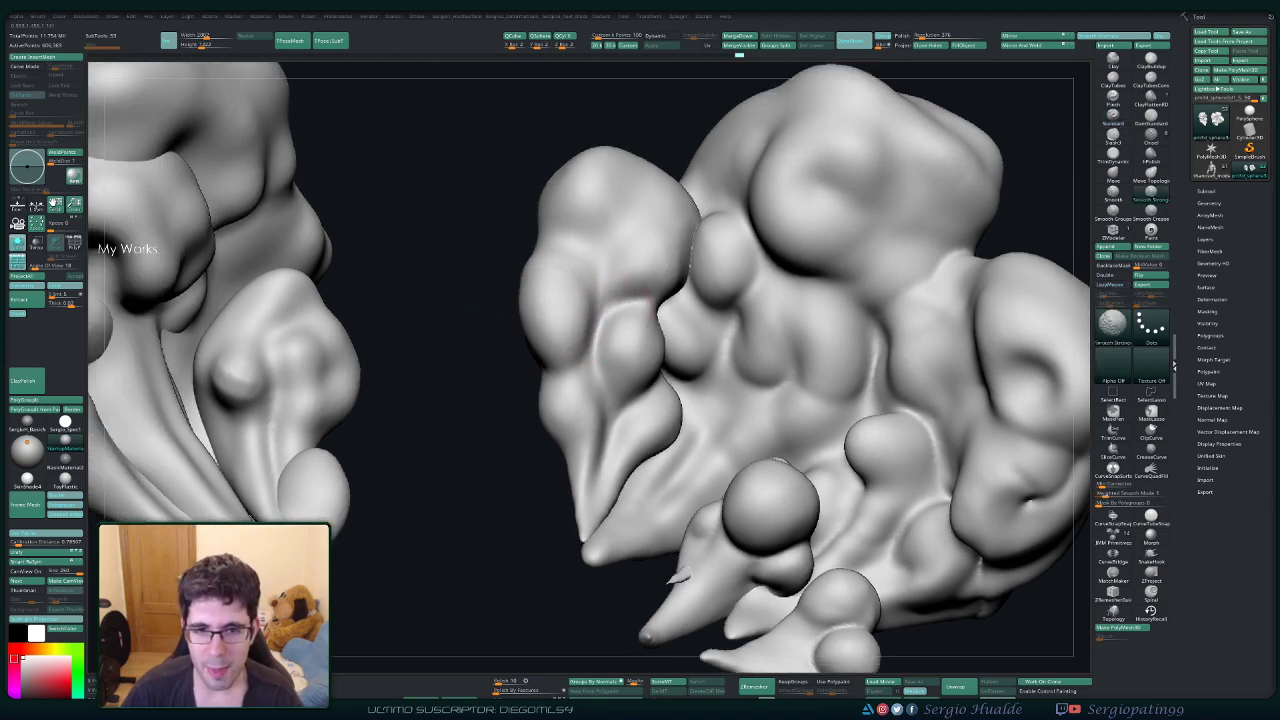
right_click_drag(560, 303, 503, 306)
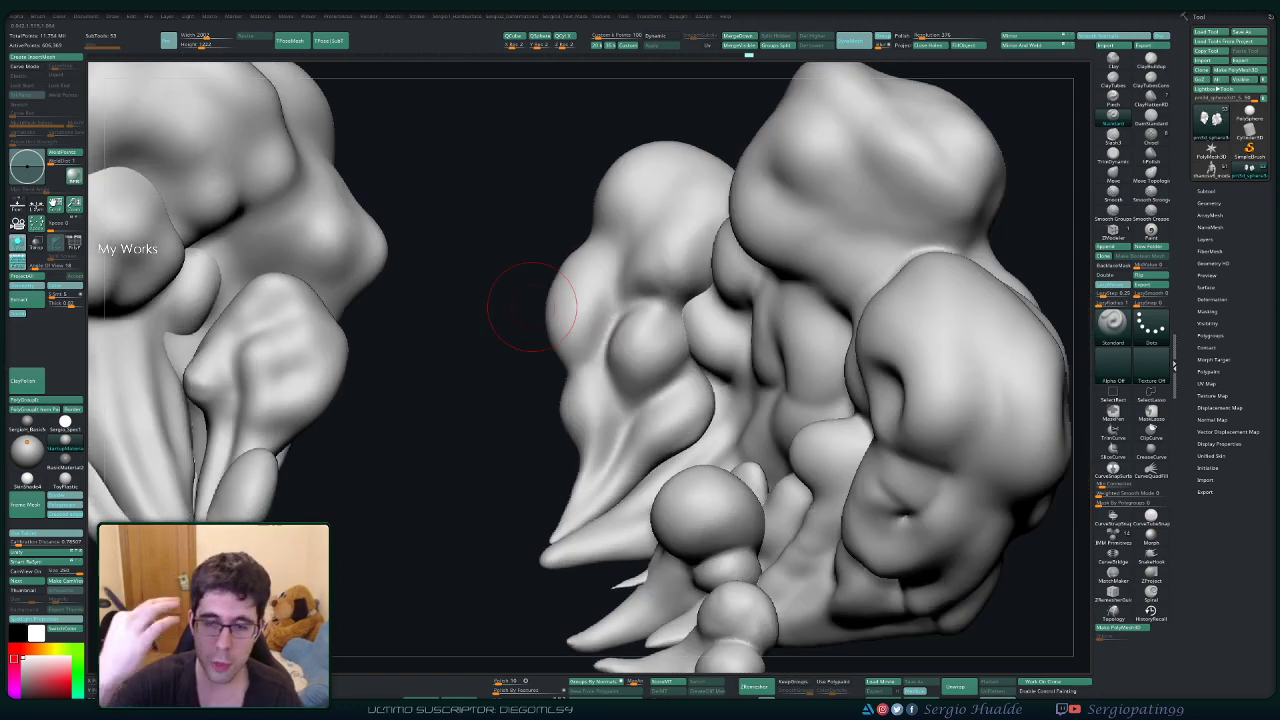
Switch to the Move brush, resize it, and adjust the outer bulge of the small cloud column.
mouse_move(521, 324)
right_mouse_down("ctrl")
mouse_move(523, 245)
mouse_move(575, 278)
mouse_move(573, 347)
mouse_move(600, 349)
right_mouse_up("ctrl")
key("b")
key("m")
key("v")
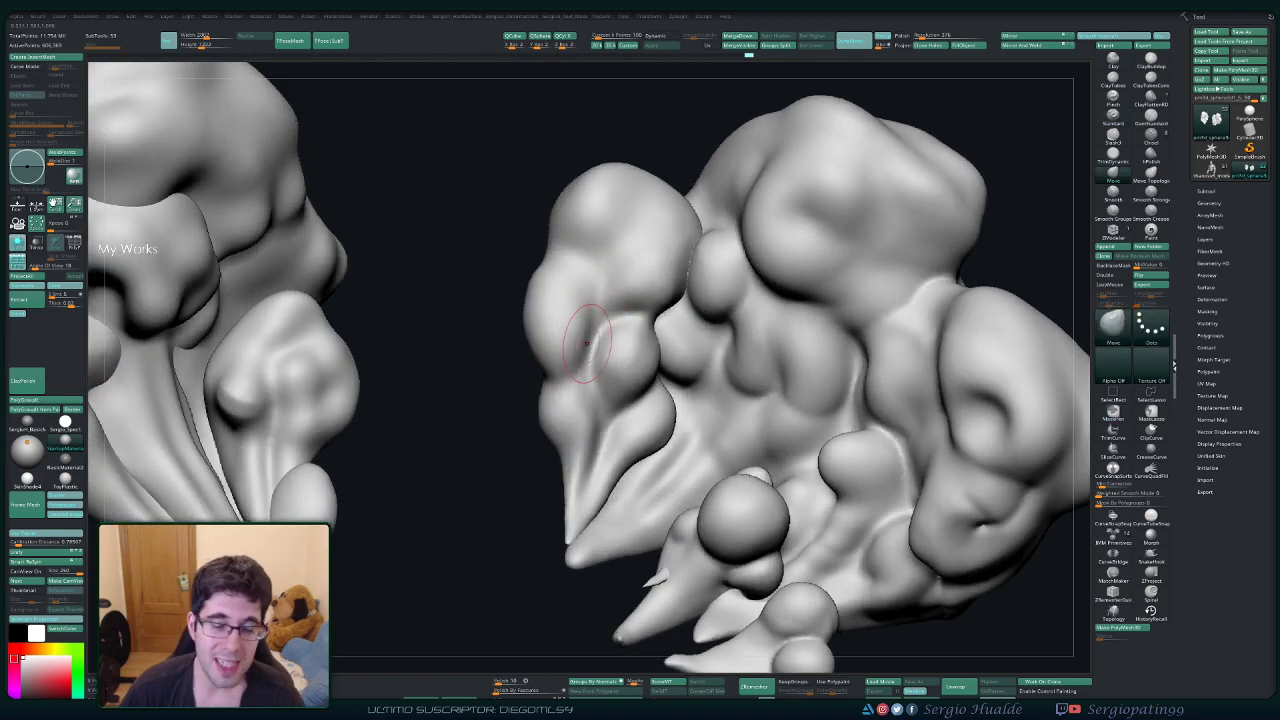
key("s")
left_click_drag(579, 346, 586, 345)
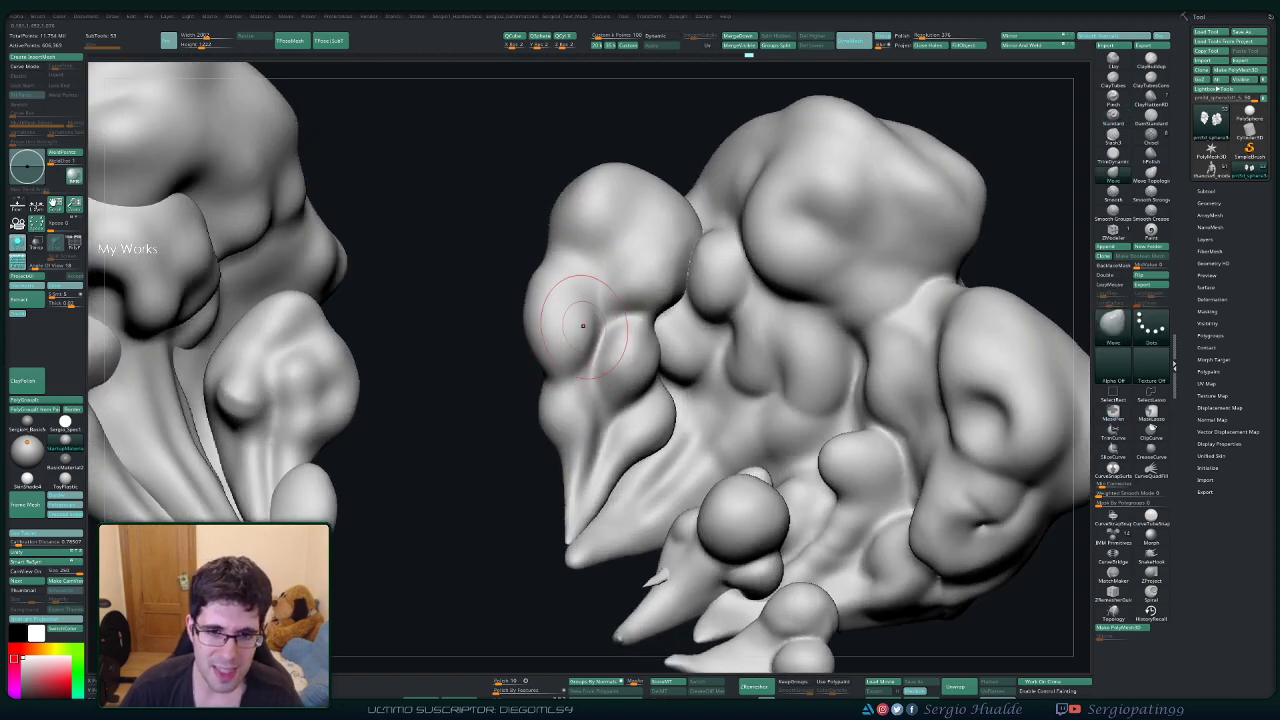
right_click_drag(575, 300, 582, 310)
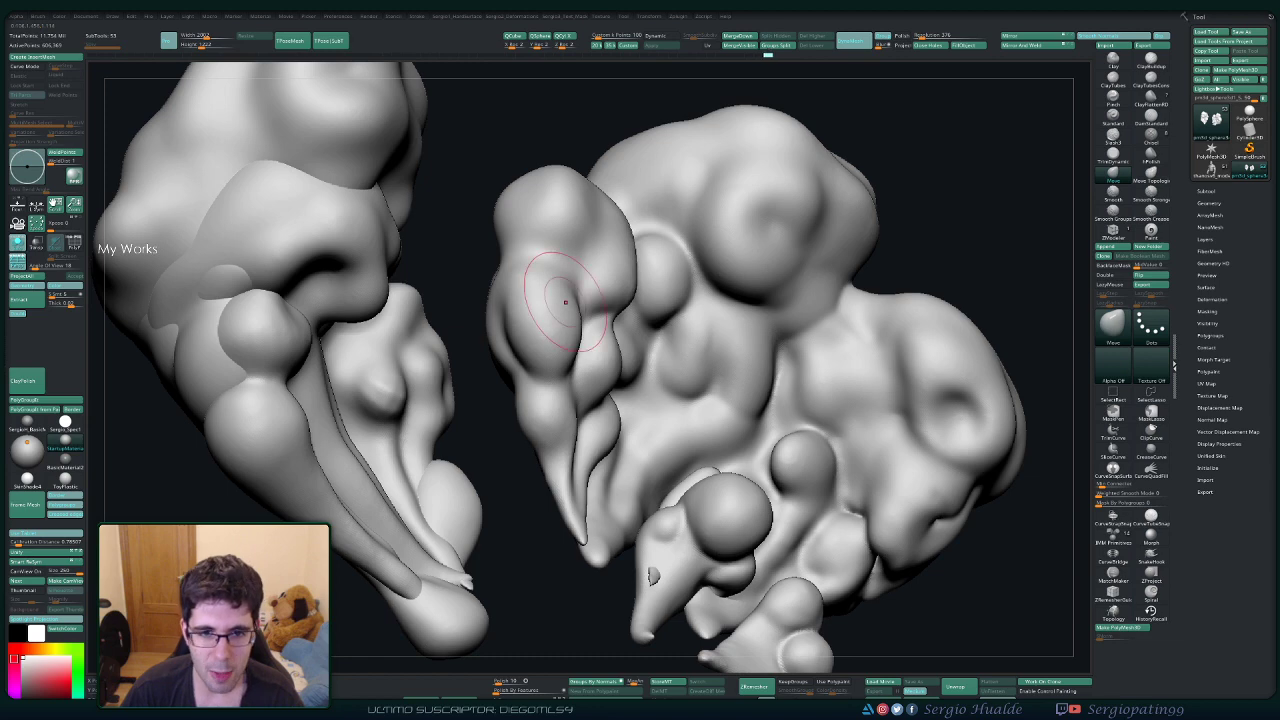
mouse_move(523, 311)
right_mouse_down()
mouse_move(545, 352)
mouse_move(558, 298)
right_mouse_up()
Isolate the small cloud column and refine the transitions between its bulges with smoothing.
left_click(552, 344, "ctrl+shift")
right_click_drag(620, 245, 524, 318)
mouse_move(521, 320)
left_mouse_down("shift")
mouse_move(523, 290)
mouse_move(495, 347)
left_mouse_up("shift")
key("s")
right_click_drag(495, 347, 555, 332)
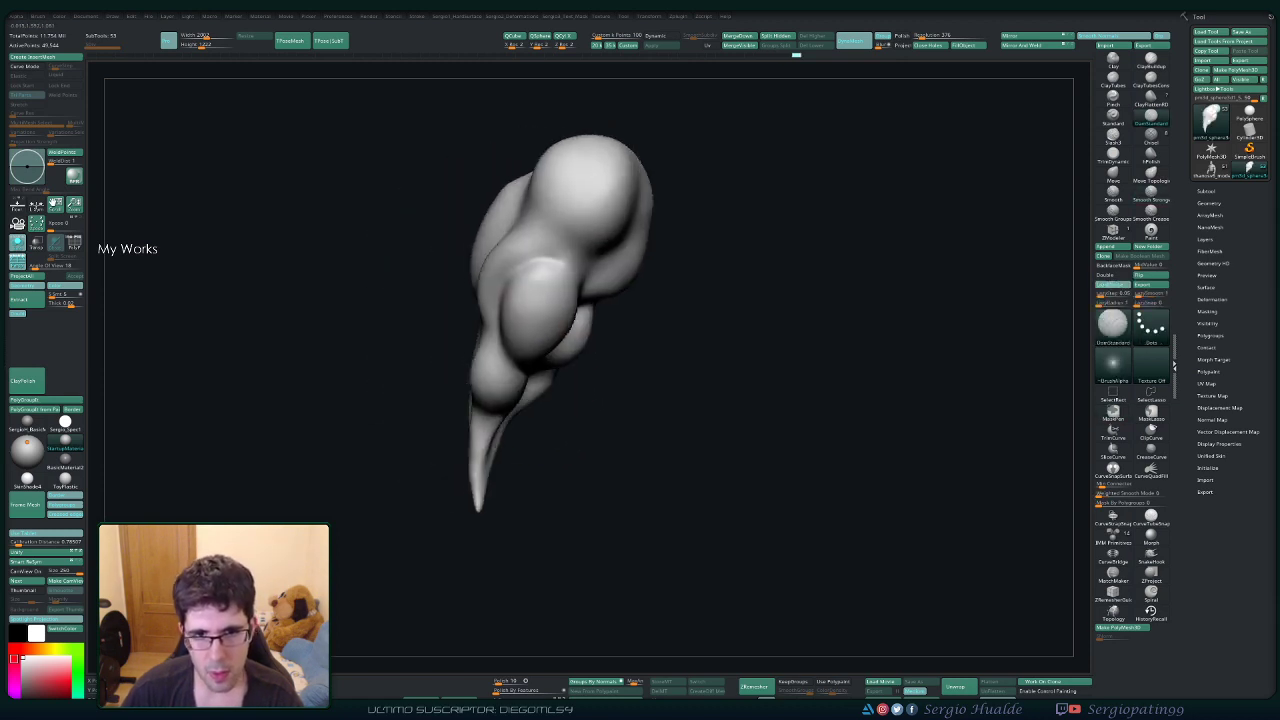
left_click_drag(550, 335, 543, 357, "shift")
key("b")
key("m")
key("v")
mouse_move(543, 357)
right_mouse_down()
mouse_move(550, 300)
mouse_move(447, 280)
right_mouse_up()
Choose the Inflat brush and puff up the middle lobes of the isolated cloud column.
key("ctrl+shift")
key("b")
key("i")
key("n")
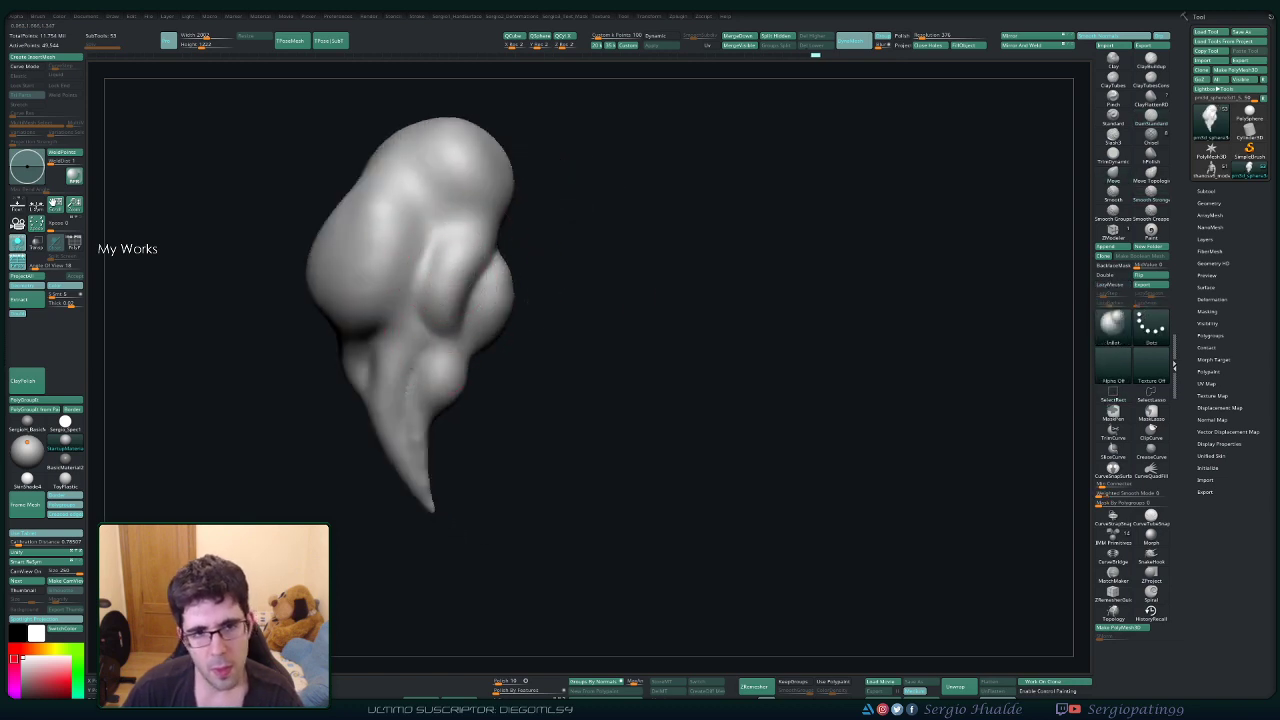
left_click_drag(434, 236, 446, 247)
mouse_move(446, 247)
right_mouse_down()
mouse_move(457, 223)
mouse_move(457, 294)
mouse_move(475, 272)
mouse_move(457, 343)
mouse_move(530, 340)
right_mouse_up()
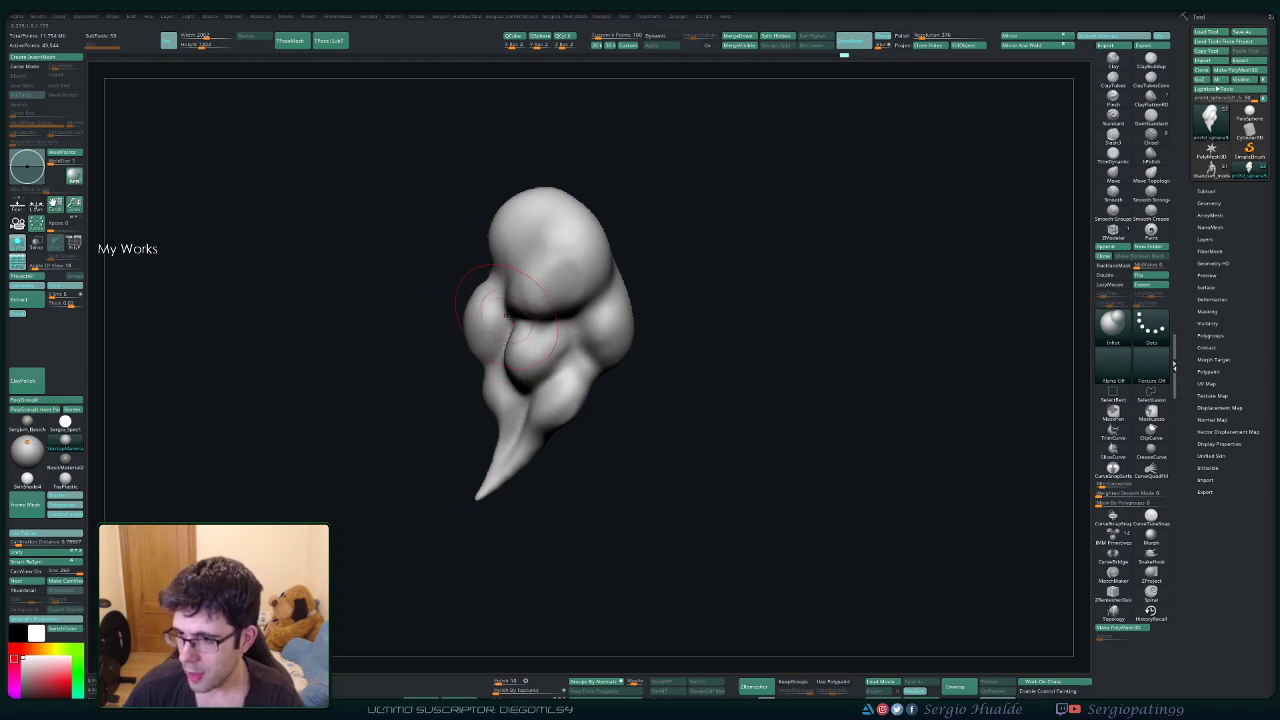
mouse_move(513, 300)
left_mouse_down()
mouse_move(530, 285)
mouse_move(524, 336)
left_mouse_up()
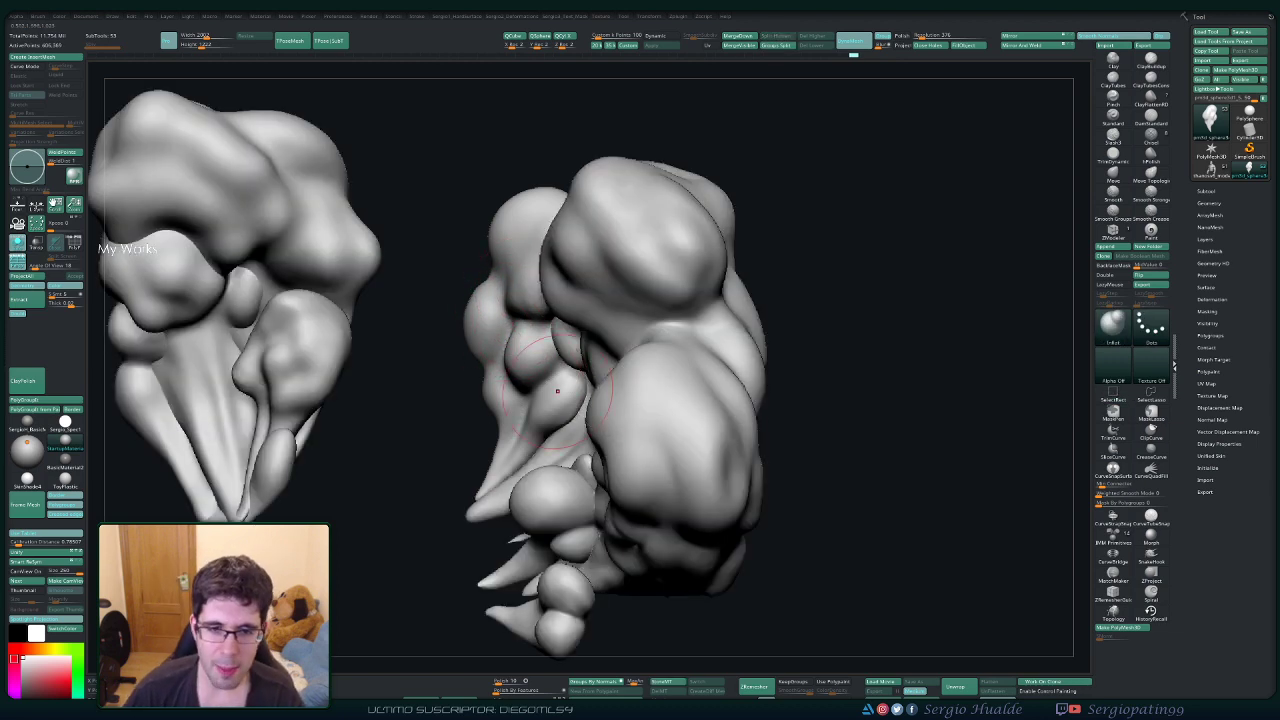
right_click_drag(557, 390, 603, 404)
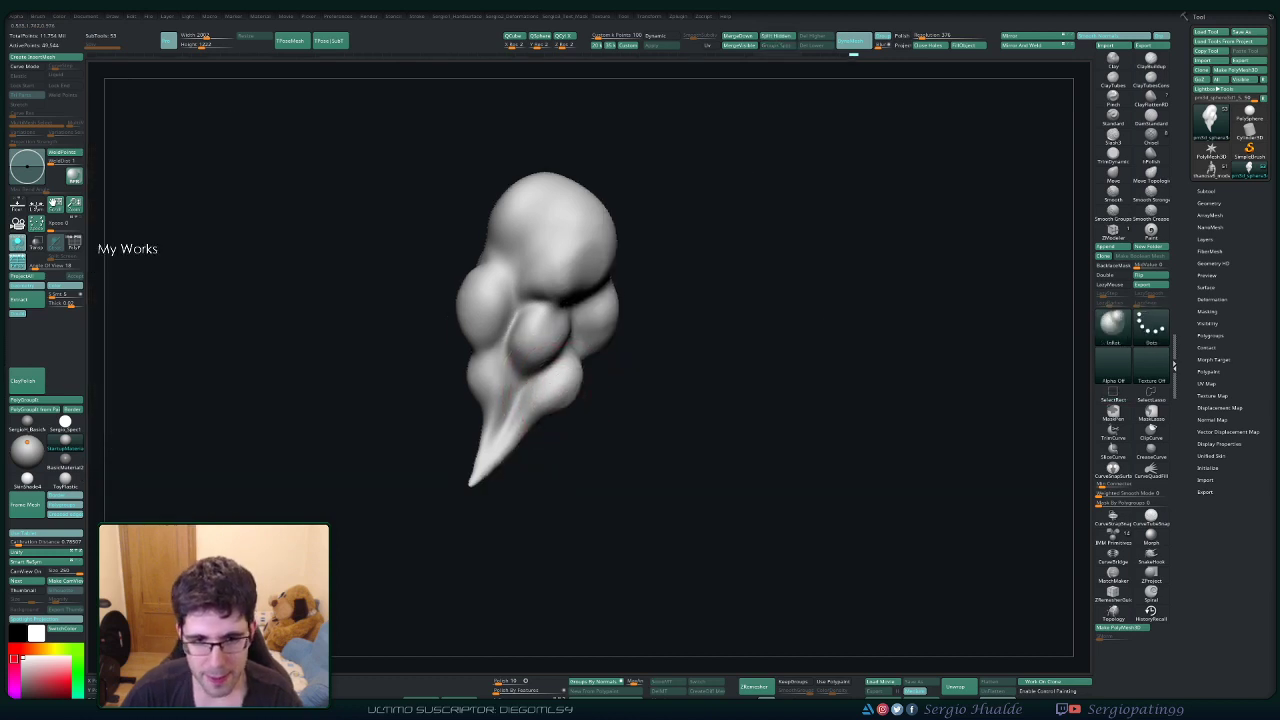
Examine the isolated cloud column from the back, side and front.
left_click_drag(620, 430, 557, 190)
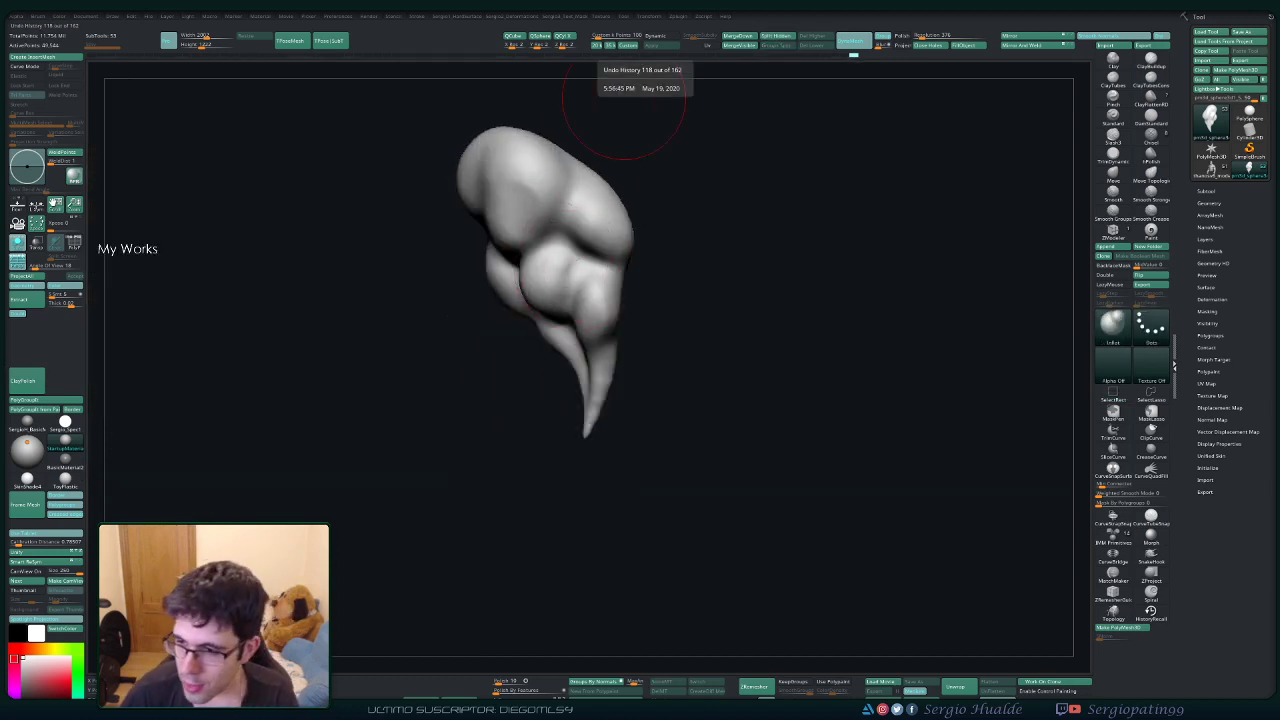
left_click(622, 66)
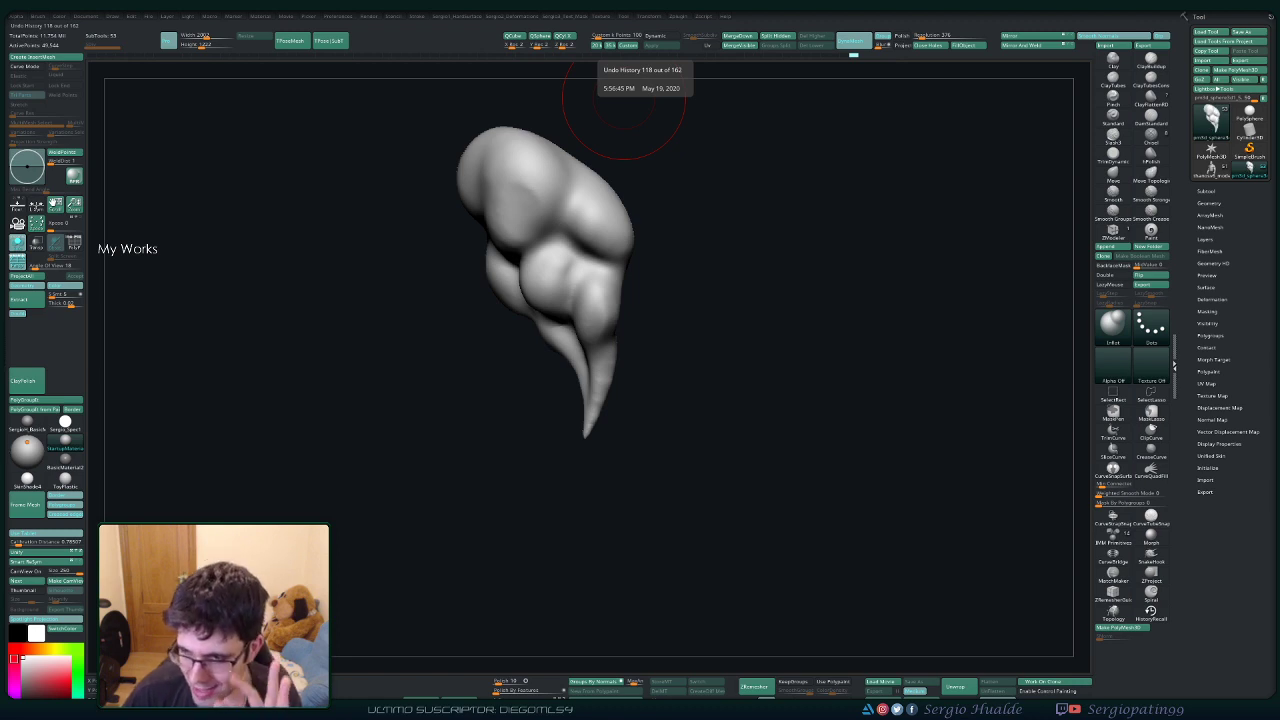
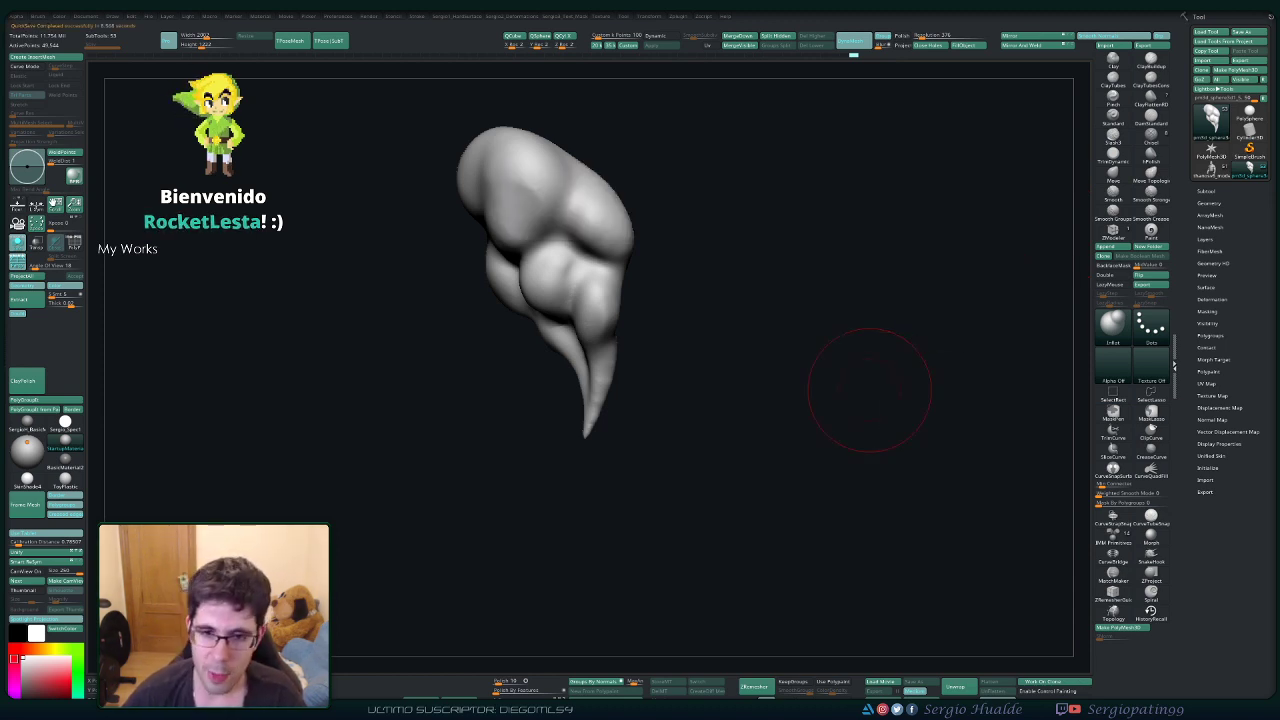
left_click_drag(869, 391, 890, 392)
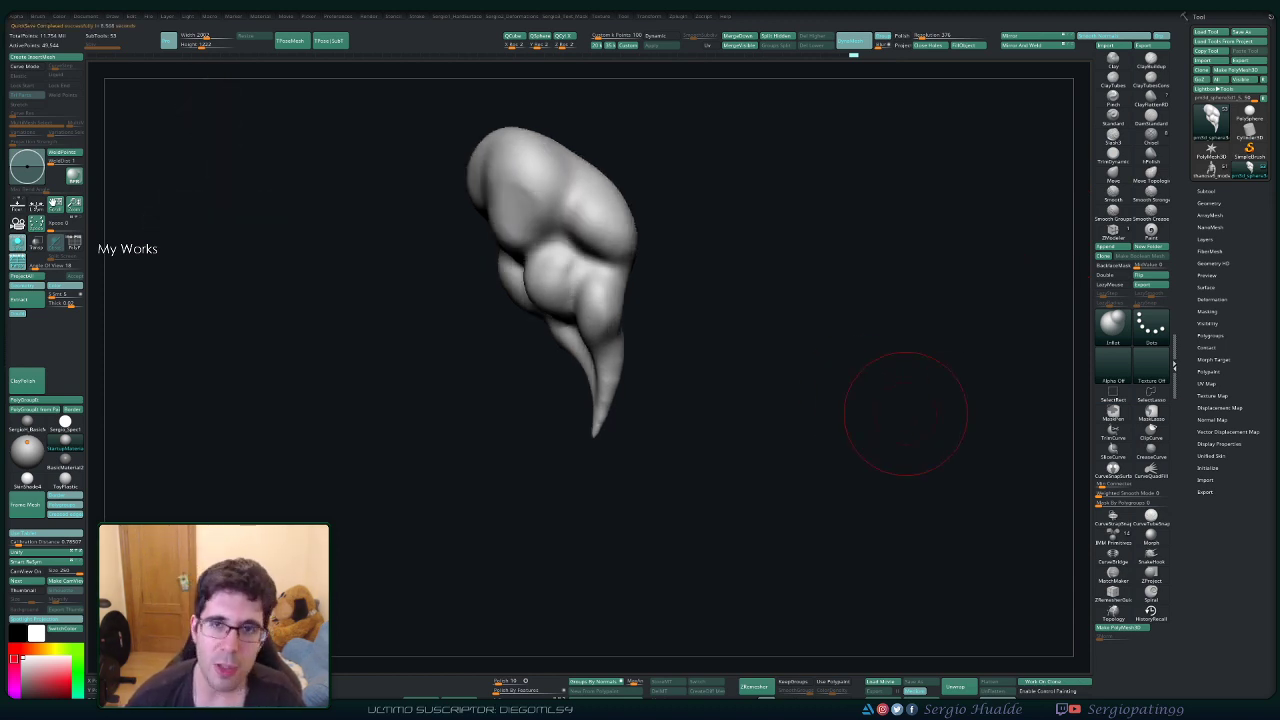
mouse_move(572, 371)
right_mouse_down()
mouse_move(600, 376)
mouse_move(553, 251)
right_mouse_up()
right_click_drag(506, 308, 508, 420, "ctrl")
mouse_move(508, 420)
right_mouse_down()
mouse_move(530, 372)
mouse_move(515, 386)
right_mouse_up()
left_click_drag(518, 374, 530, 386, "shift")
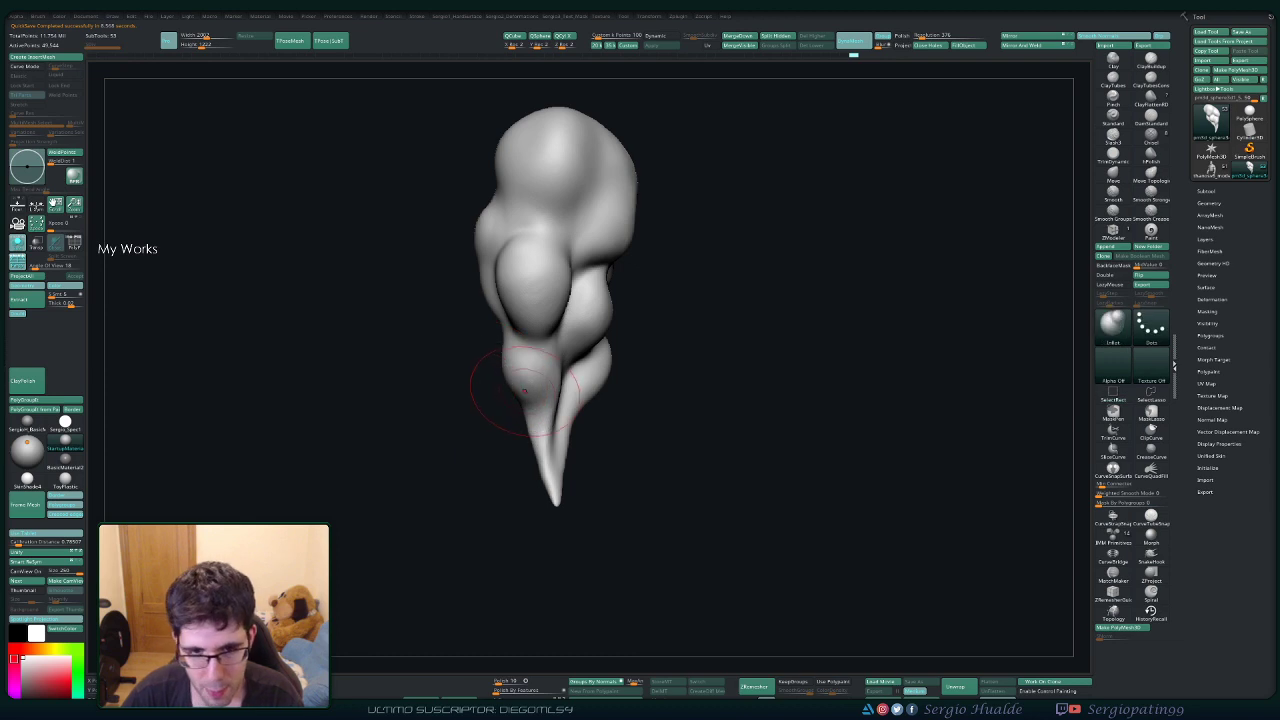
Inflate the lower lobes of the cloud column just above its tapered tail.
right_click_drag(528, 385, 522, 340, "ctrl")
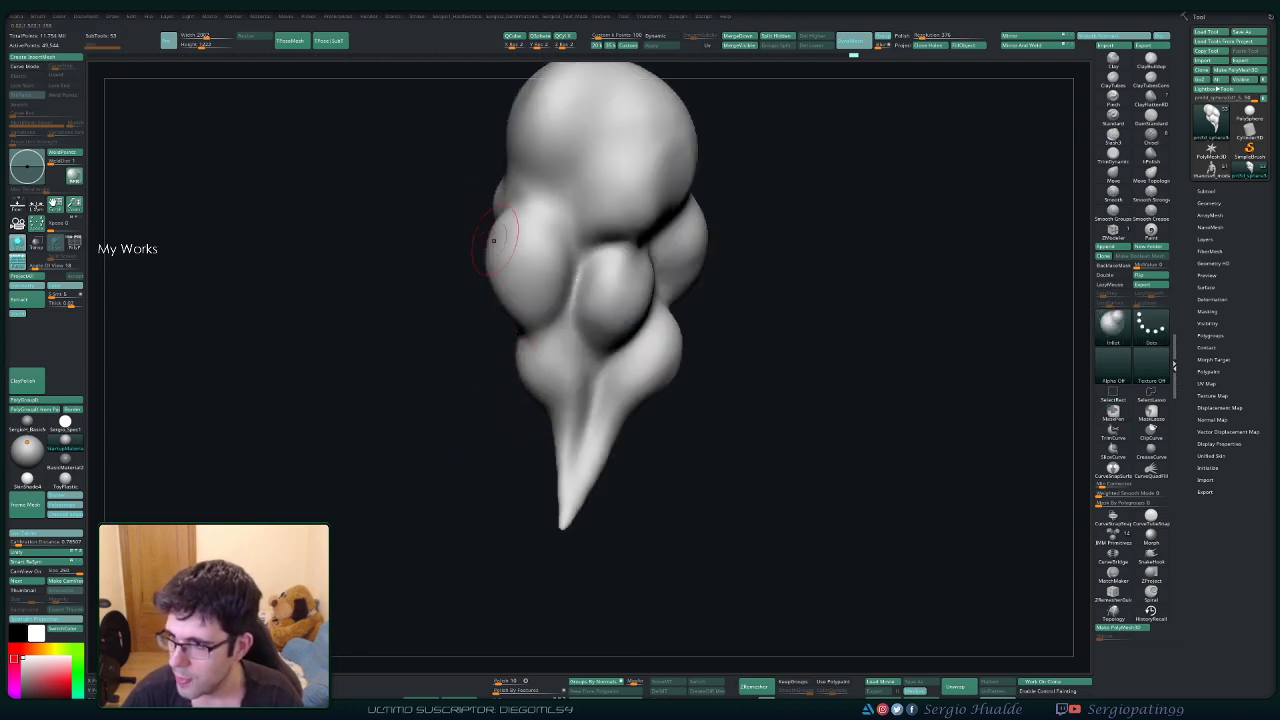
right_click_drag(530, 402, 536, 332, "alt")
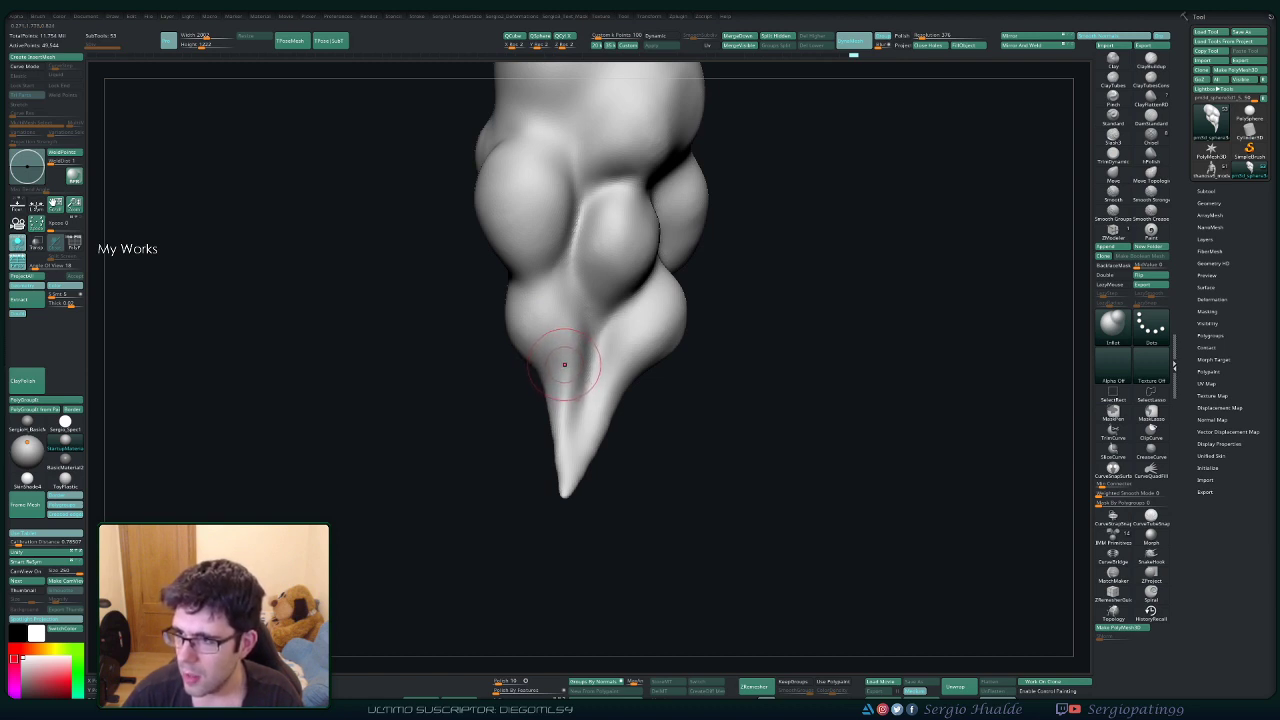
right_click_drag(565, 365, 564, 346, "ctrl")
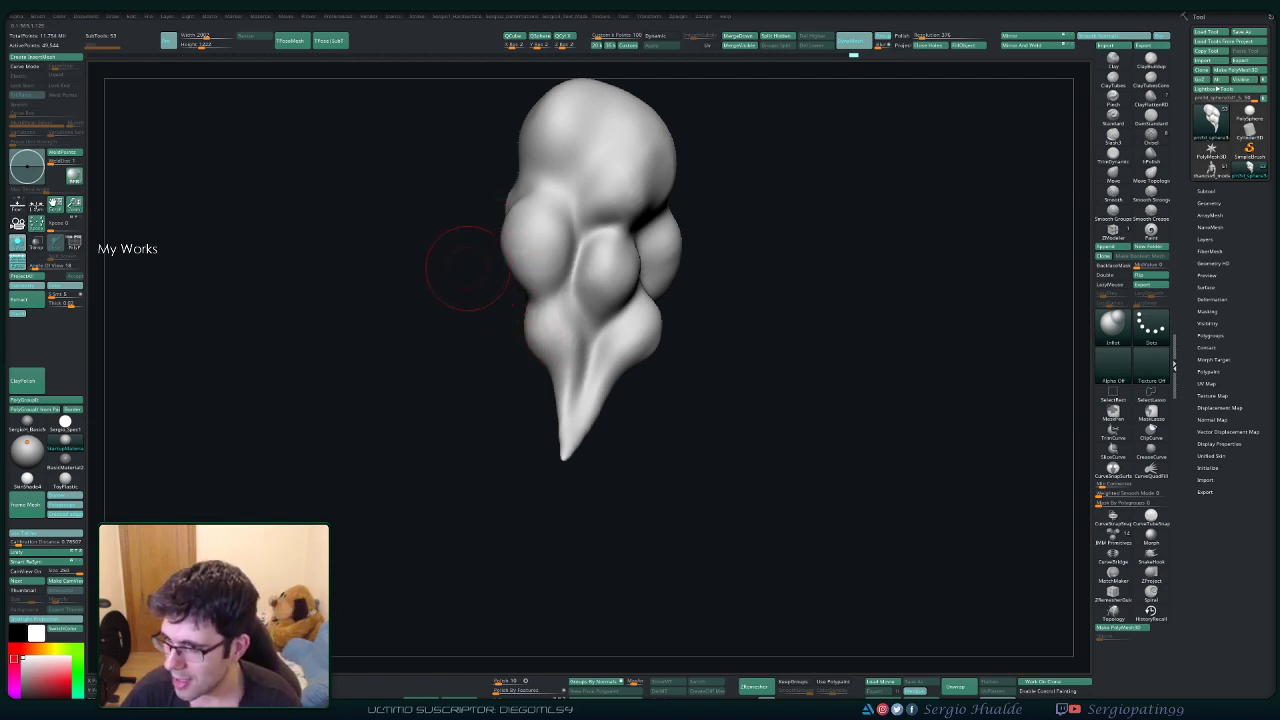
right_click_drag(525, 337, 543, 424, "alt")
left_click_drag(582, 450, 582, 434)
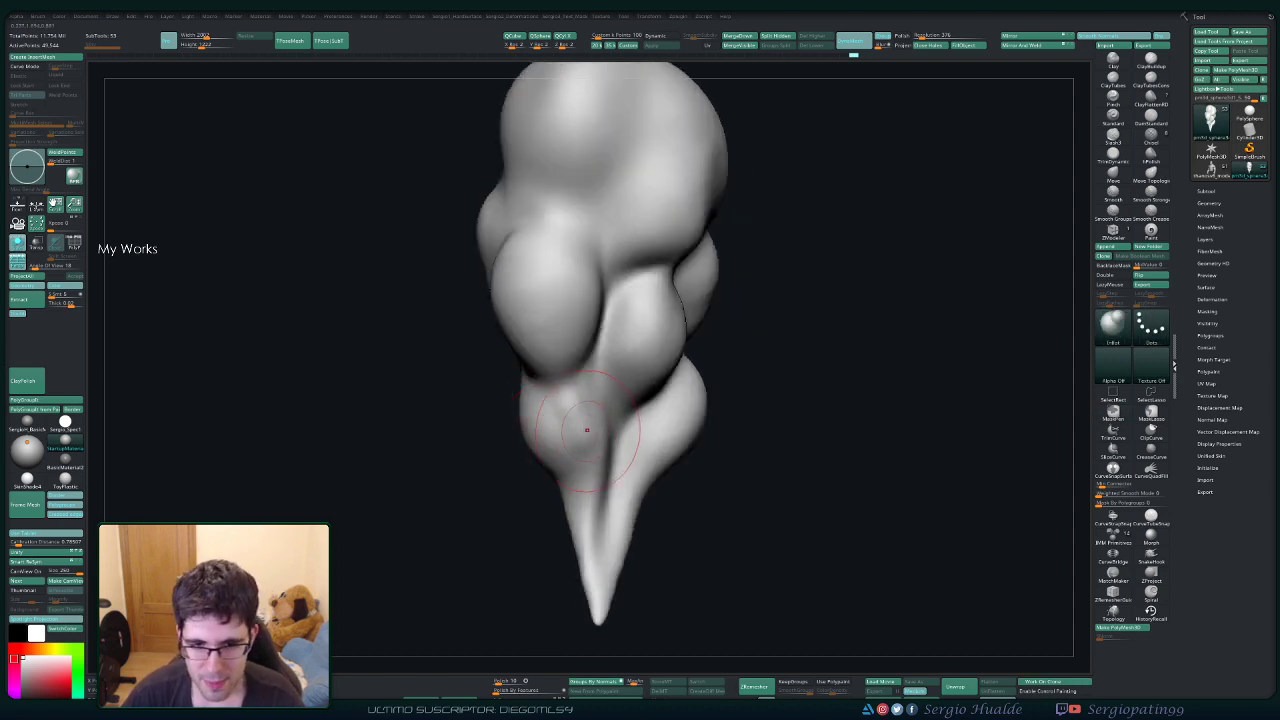
right_click_drag(608, 432, 588, 425)
mouse_move(572, 478)
right_mouse_down()
mouse_move(558, 416)
mouse_move(536, 400)
right_mouse_up()
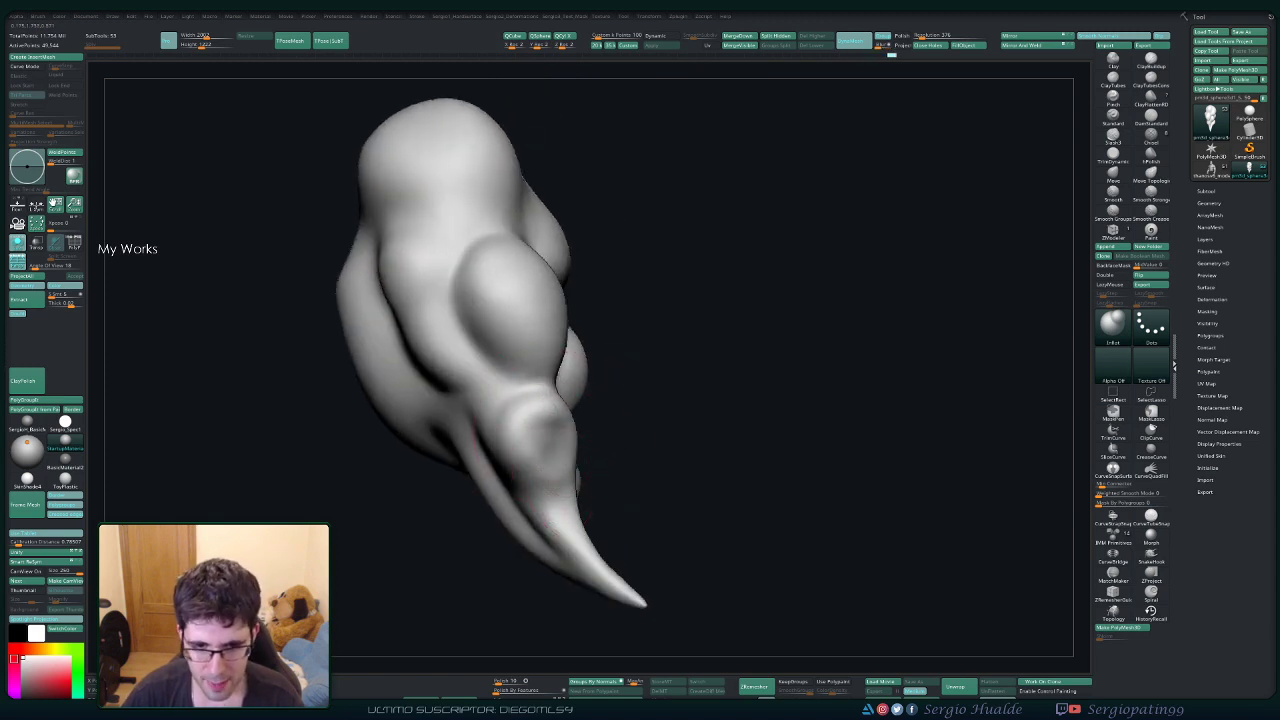
mouse_move(546, 444)
right_mouse_down()
mouse_move(571, 448)
mouse_move(538, 440)
mouse_move(539, 465)
right_mouse_up()
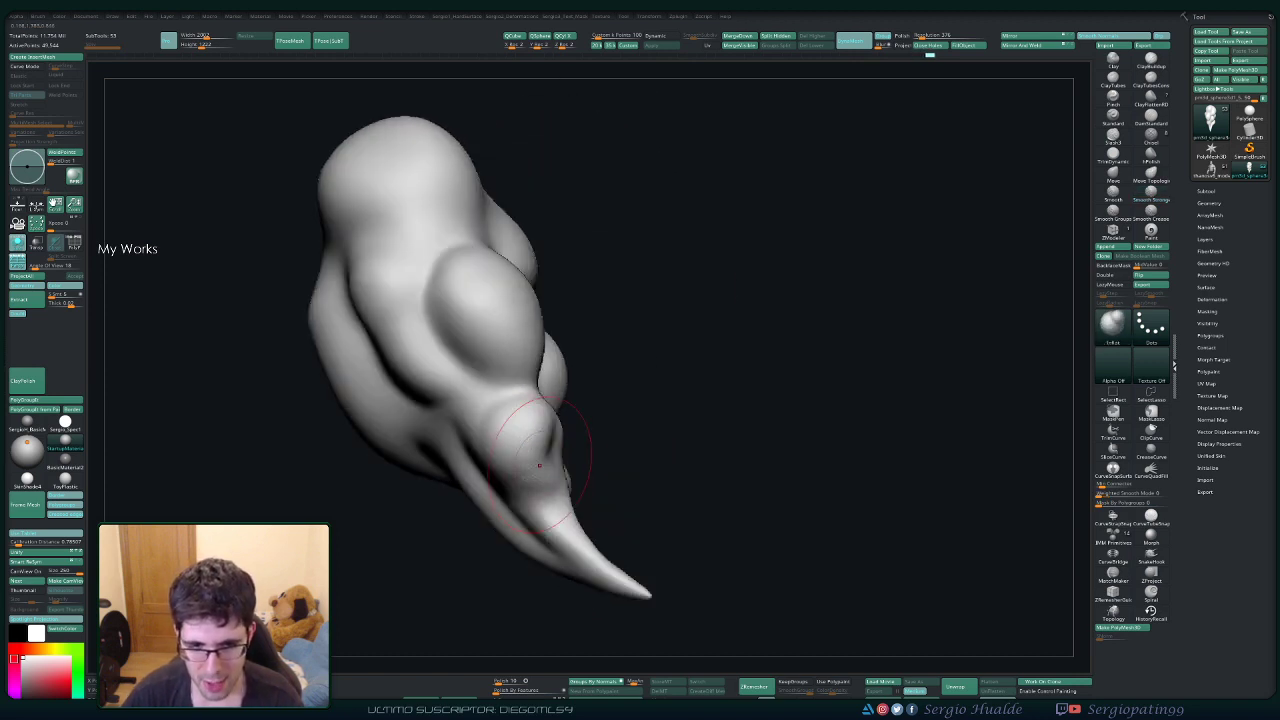
Smooth the lower lobes of the cloud column where they blend into the tapered tail.
mouse_move(543, 520)
right_mouse_down()
mouse_move(580, 466)
mouse_move(575, 410)
mouse_move(551, 410)
right_mouse_up()
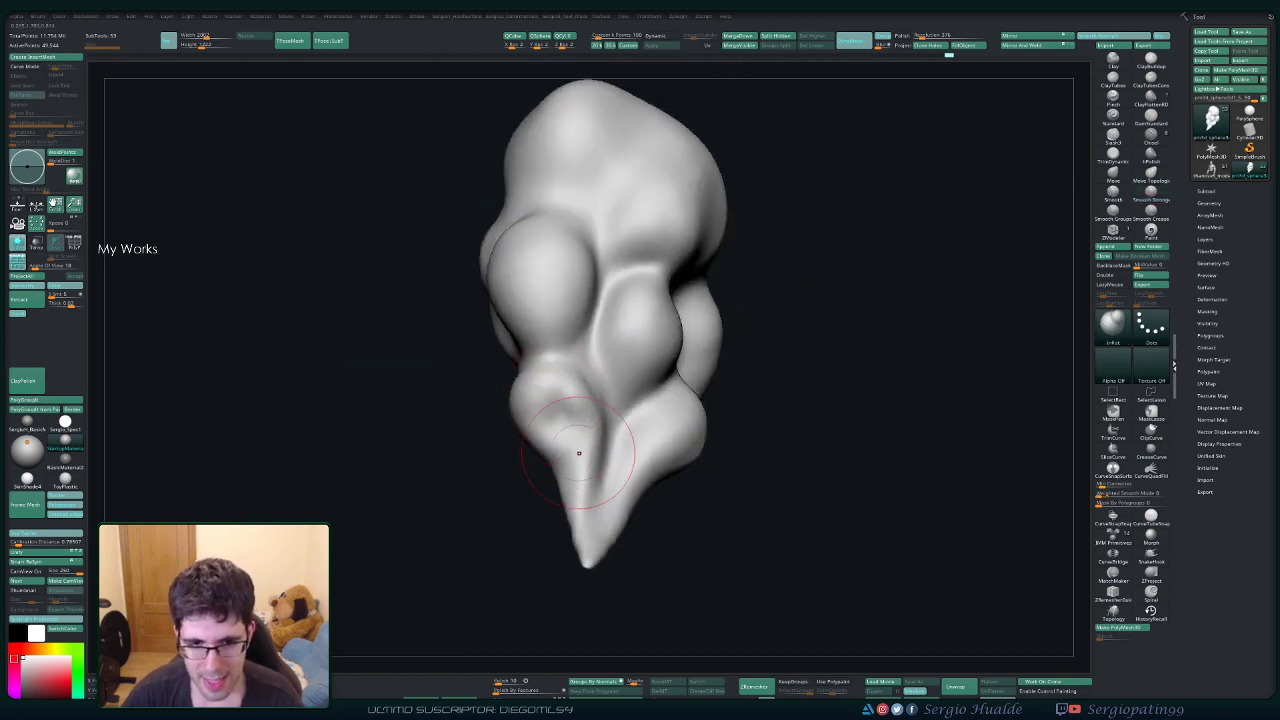
left_click_drag(565, 425, 529, 391, "shift")
right_click_drag(529, 391, 576, 404)
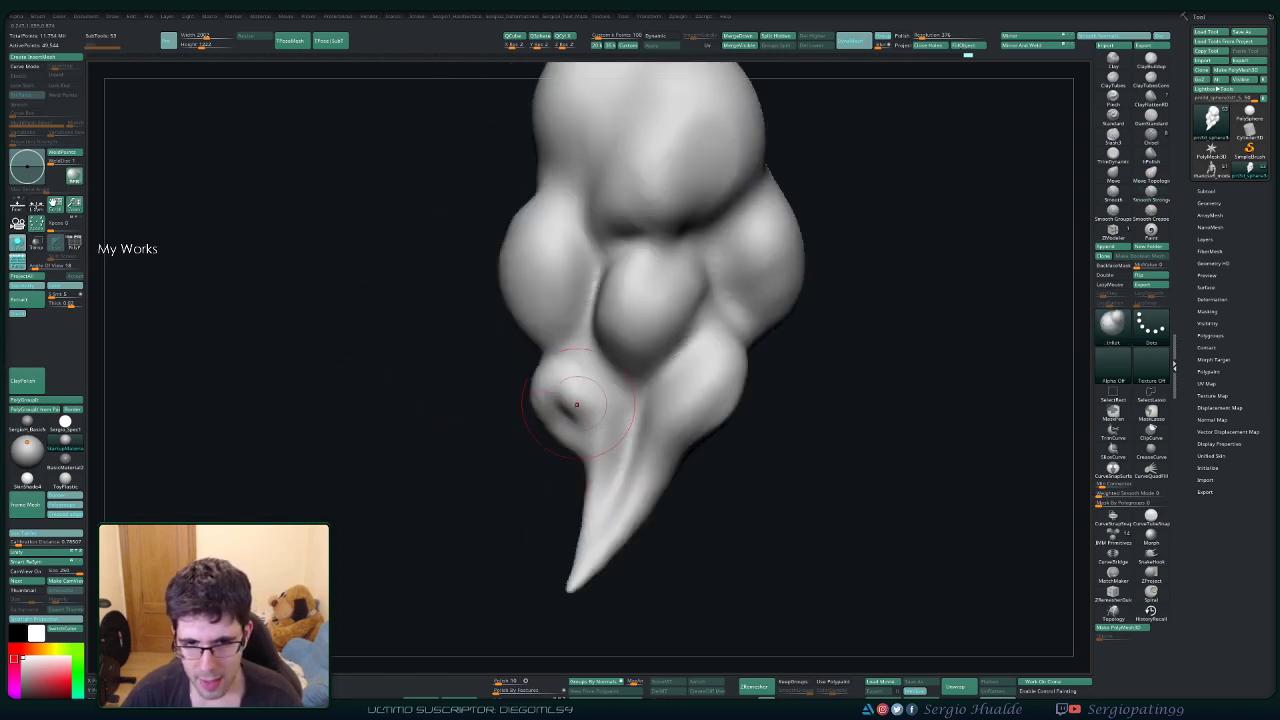
key("shift")
left_click_drag(599, 418, 603, 474, "shift")
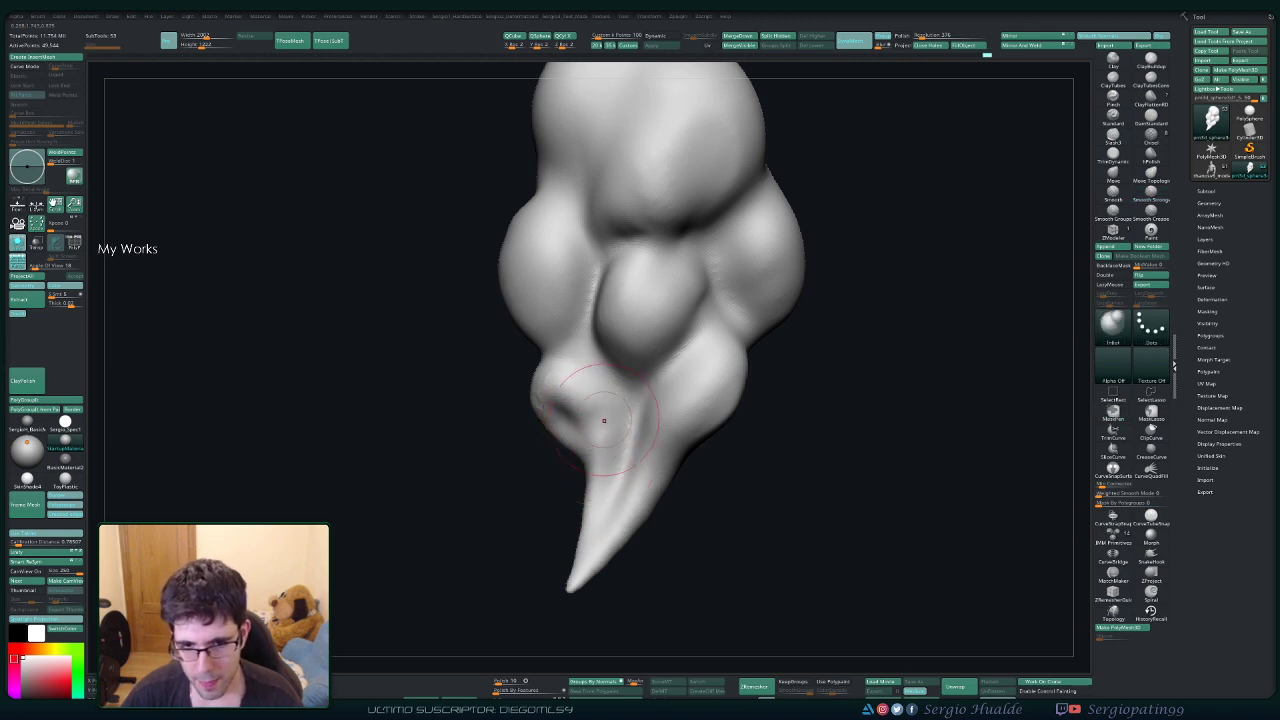
left_click_drag(600, 411, 600, 474, "shift")
Inflate a new bulge on the lower front of the cloud column's top lobe.
mouse_move(626, 335)
right_mouse_down("alt")
mouse_move(597, 432)
mouse_move(632, 425)
mouse_move(623, 400)
right_mouse_up("alt")
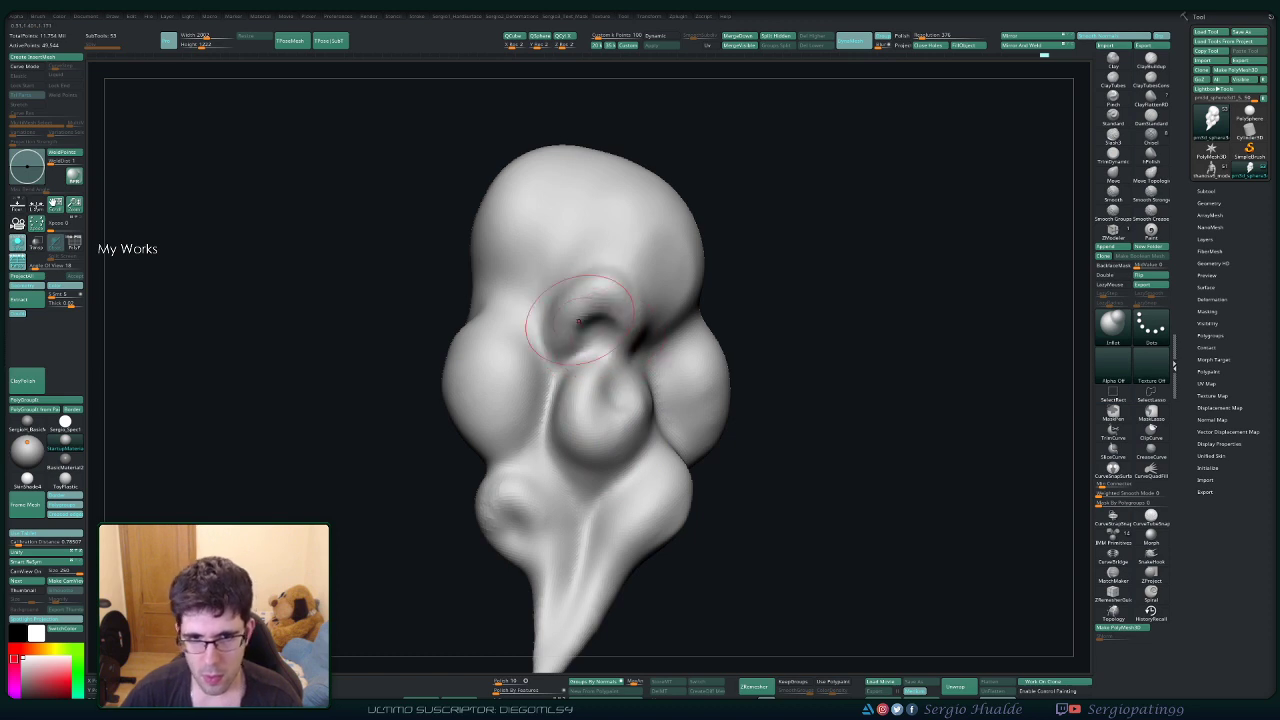
left_click_drag(580, 322, 607, 287)
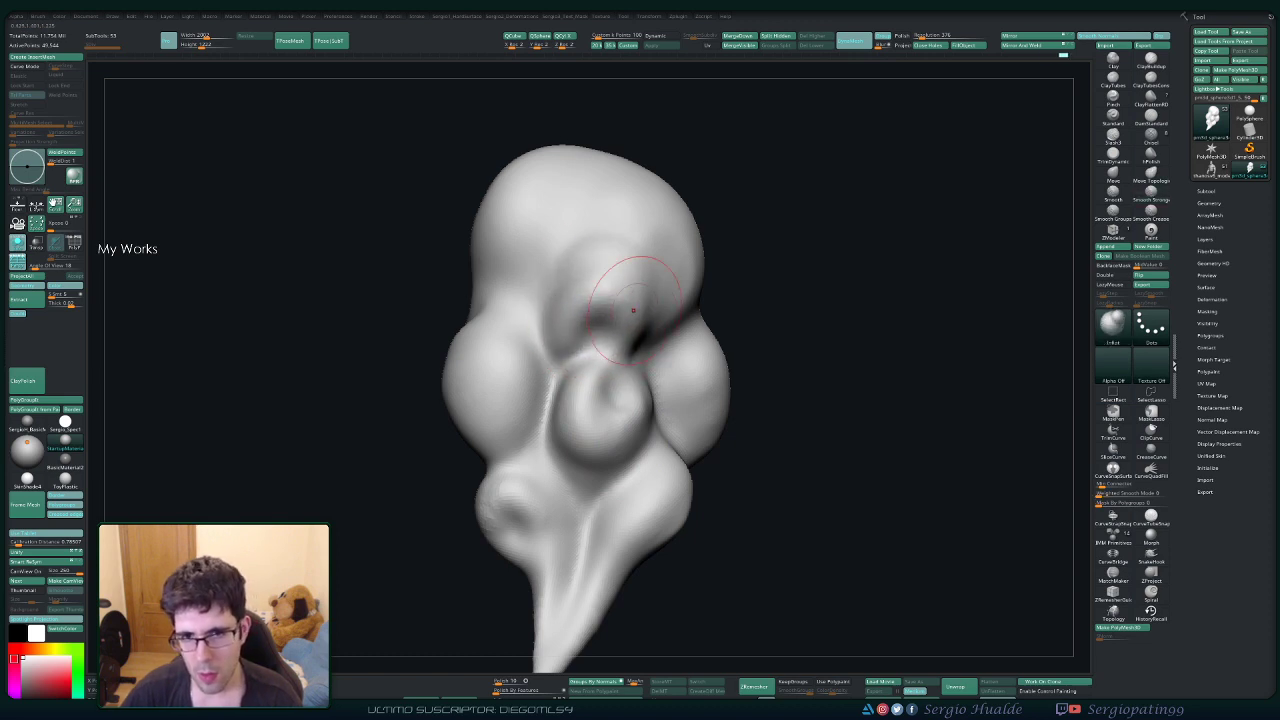
mouse_move(650, 312)
right_mouse_down()
mouse_move(664, 298)
mouse_move(652, 291)
right_mouse_up()
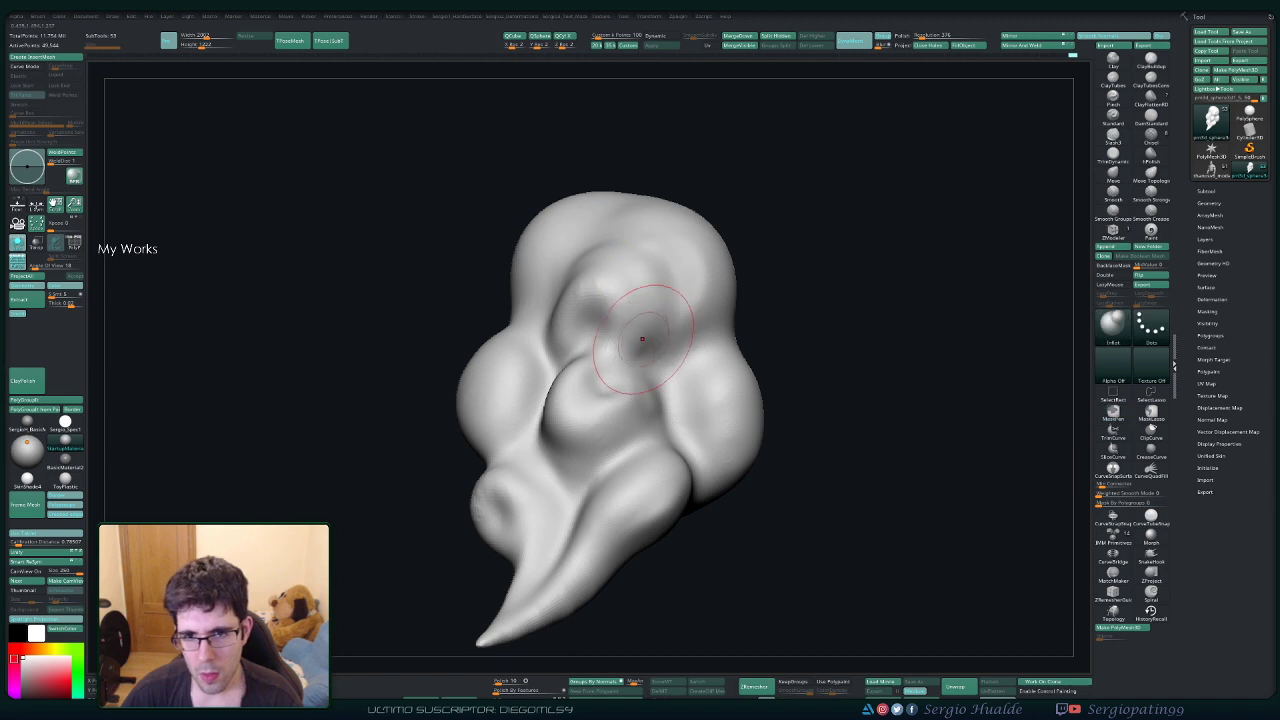
right_click_drag(663, 246, 590, 262)
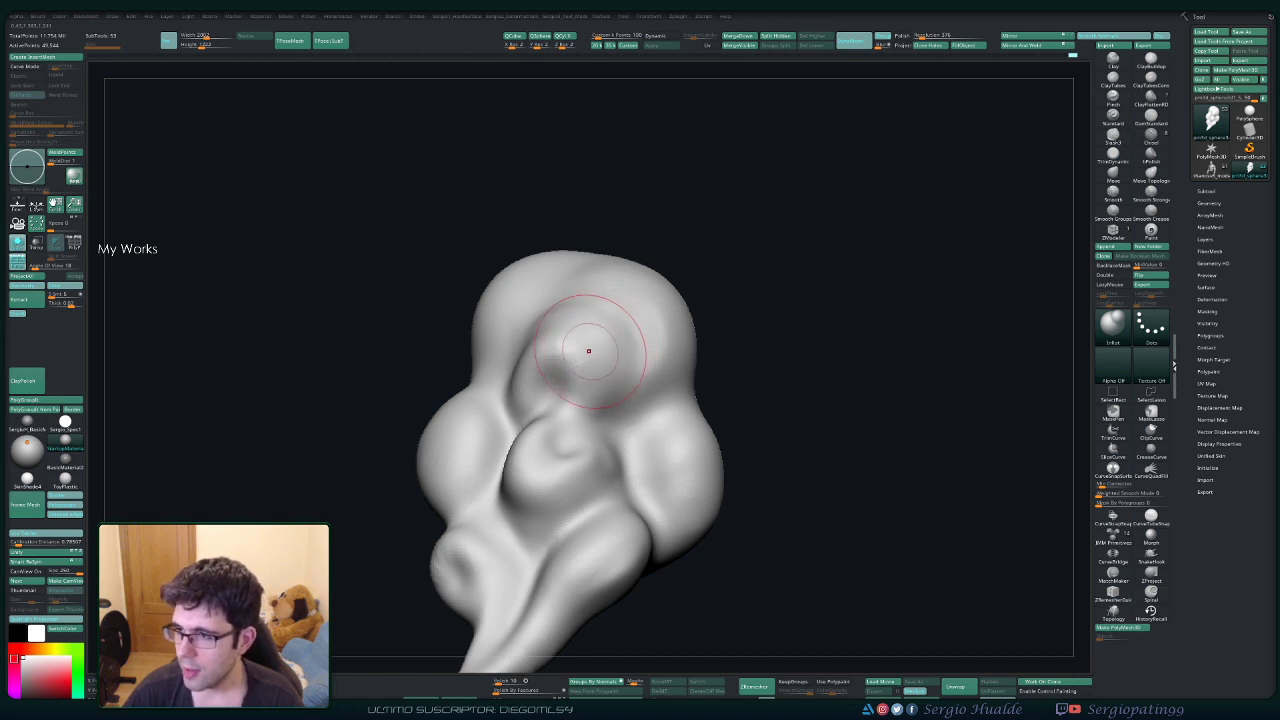
mouse_move(589, 351)
right_mouse_down("alt")
mouse_move(577, 388)
mouse_move(594, 394)
right_mouse_up("alt")
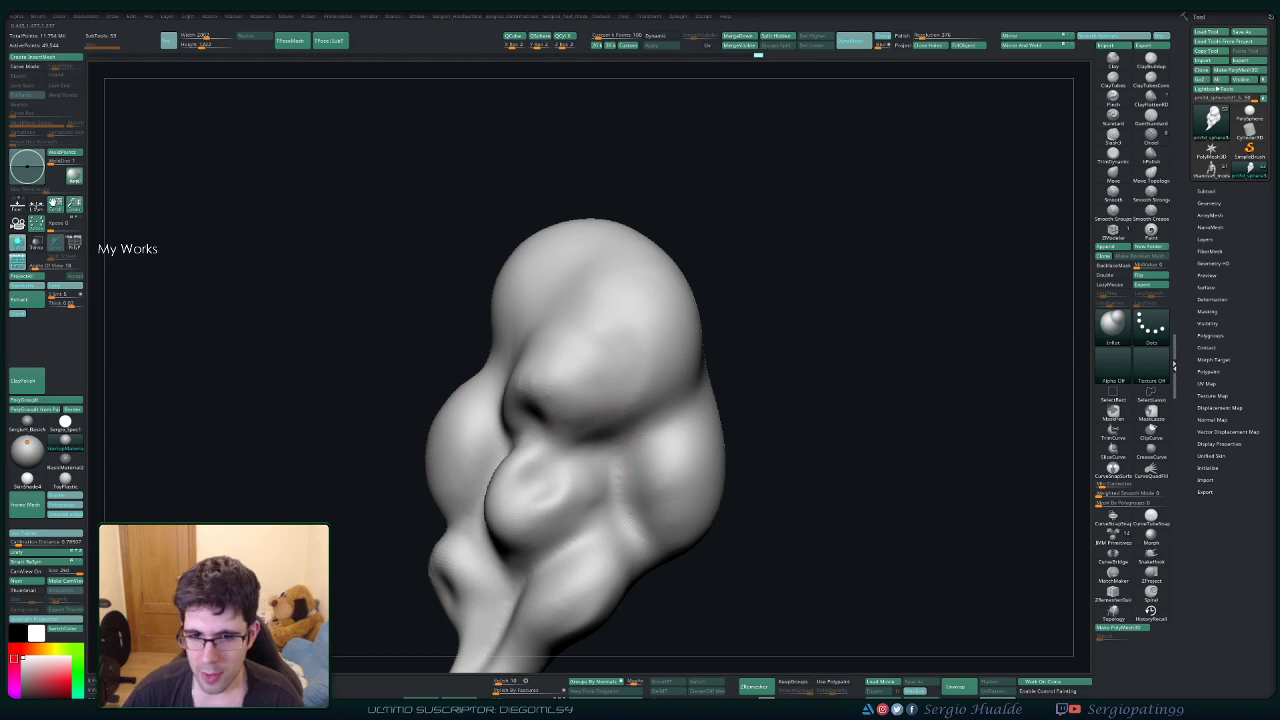
Smooth and round out the new front bulge above the small middle lobe.
right_click_drag(555, 462, 571, 429)
left_click_drag(571, 429, 586, 386, "shift")
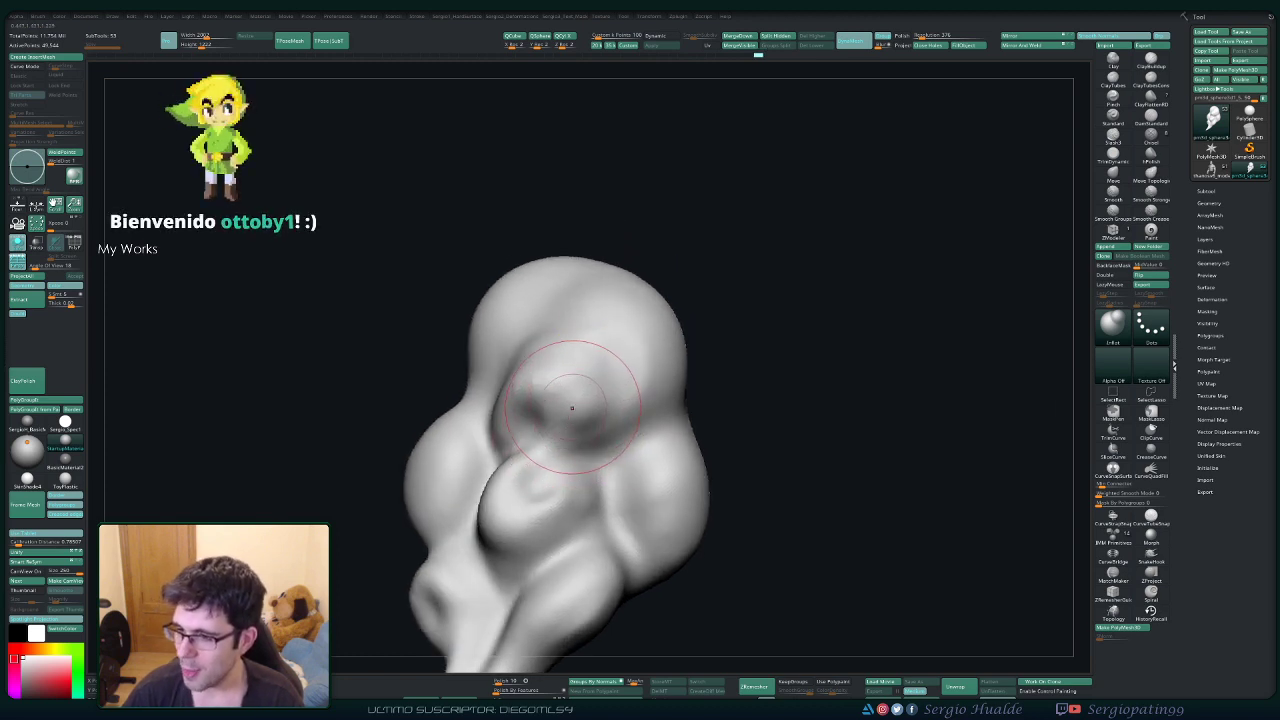
right_click_drag(551, 371, 595, 365)
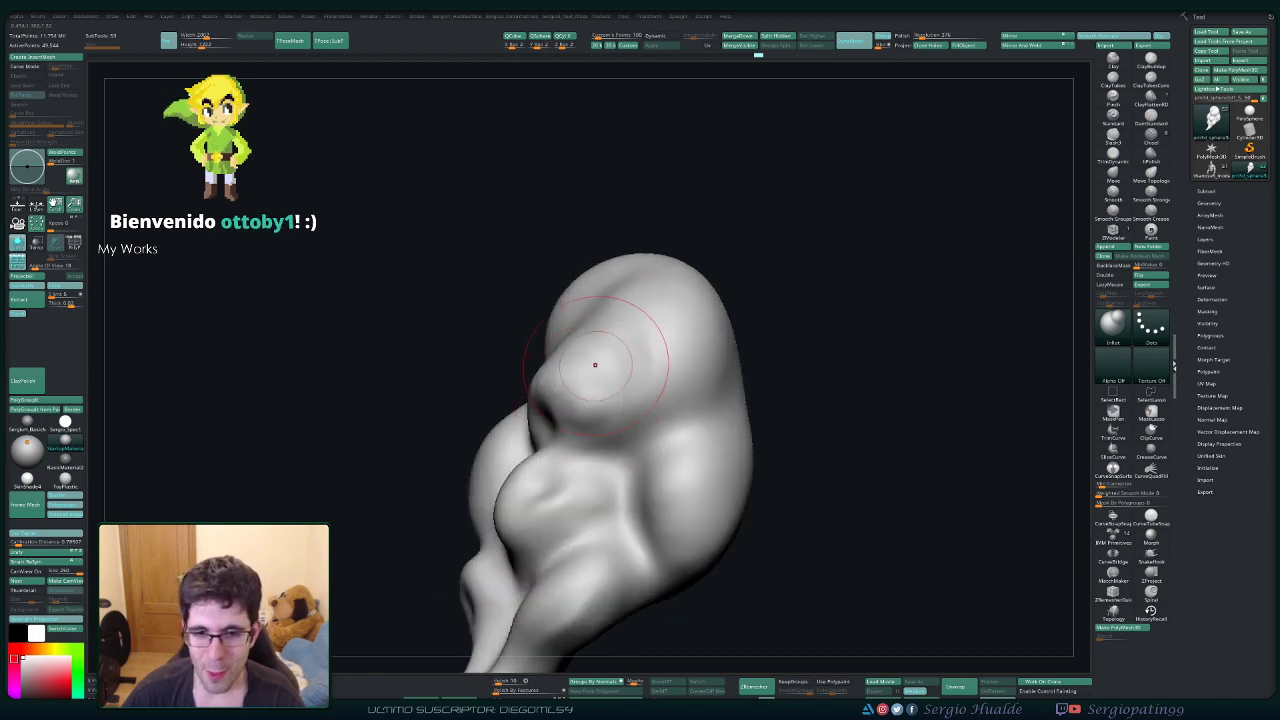
left_click_drag(595, 365, 600, 425)
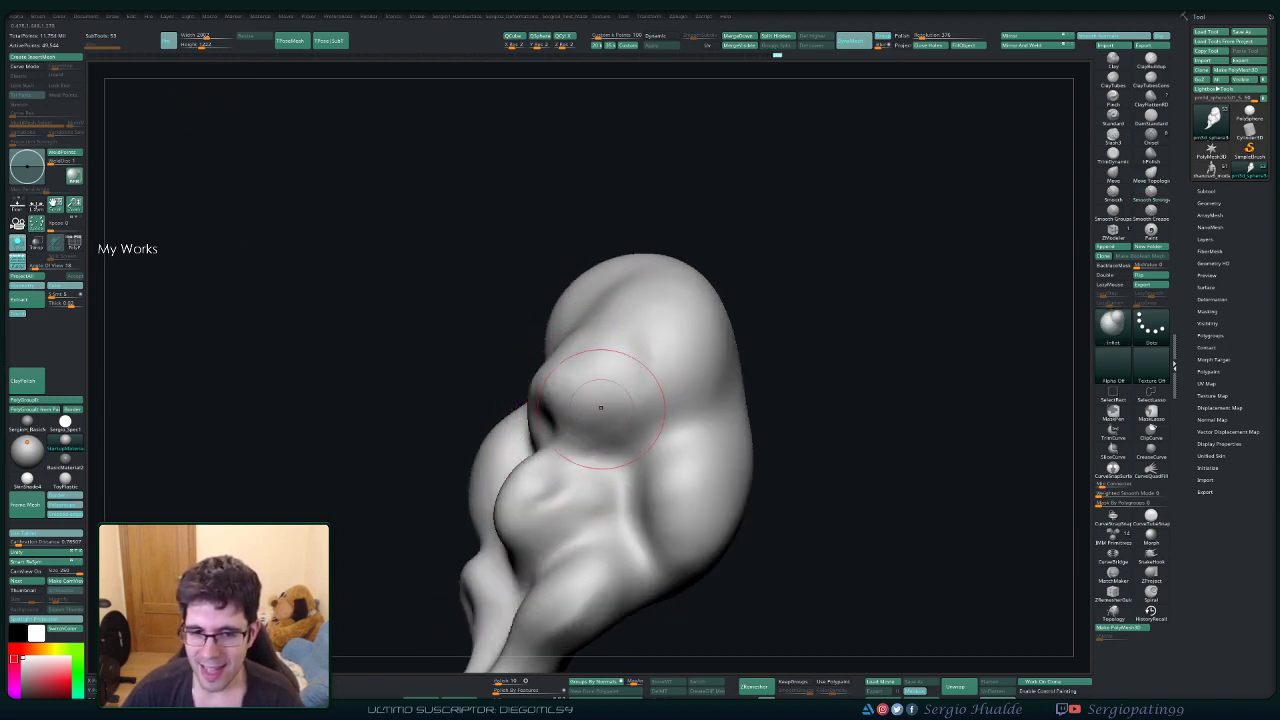
mouse_move(601, 408)
right_mouse_down()
mouse_move(612, 424)
mouse_move(569, 451)
right_mouse_up()
Carve creases around the front bulge with the DamStandard brush to separate it from the top lobe.
key("ctrl+shift+d")
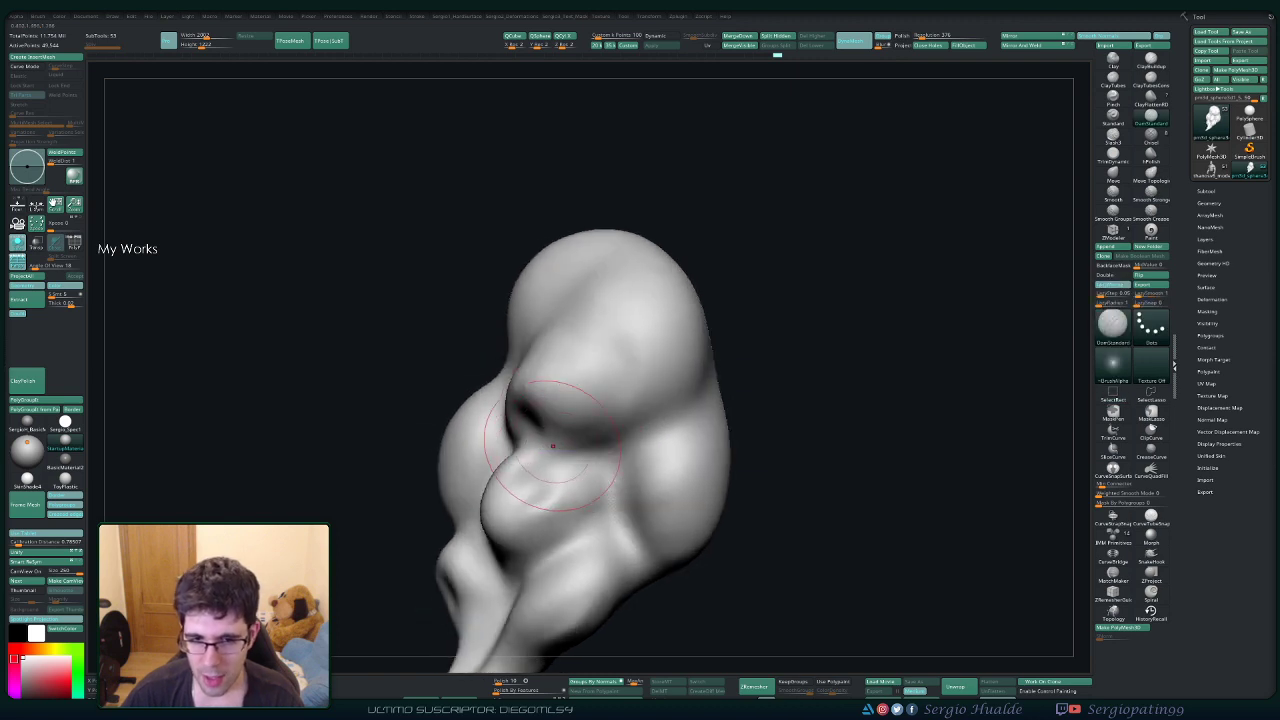
key("space")
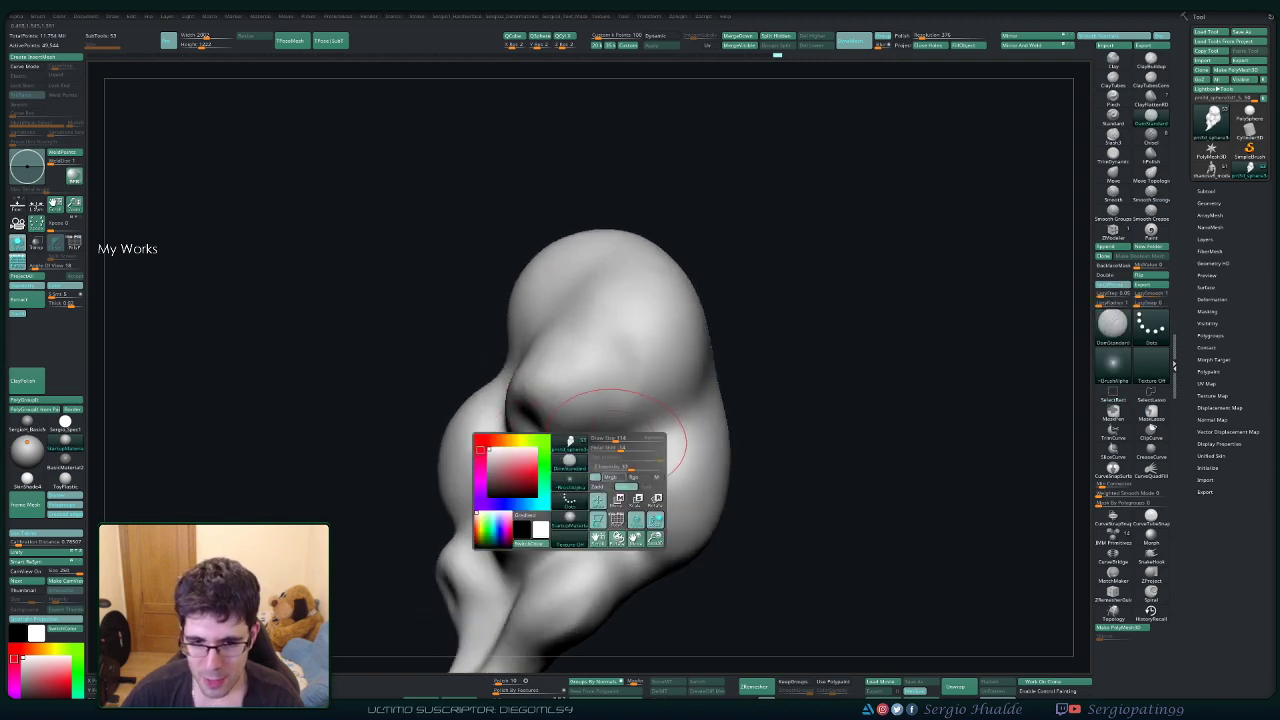
mouse_move(617, 435)
right_mouse_down()
mouse_move(565, 460)
mouse_move(555, 438)
right_mouse_up()
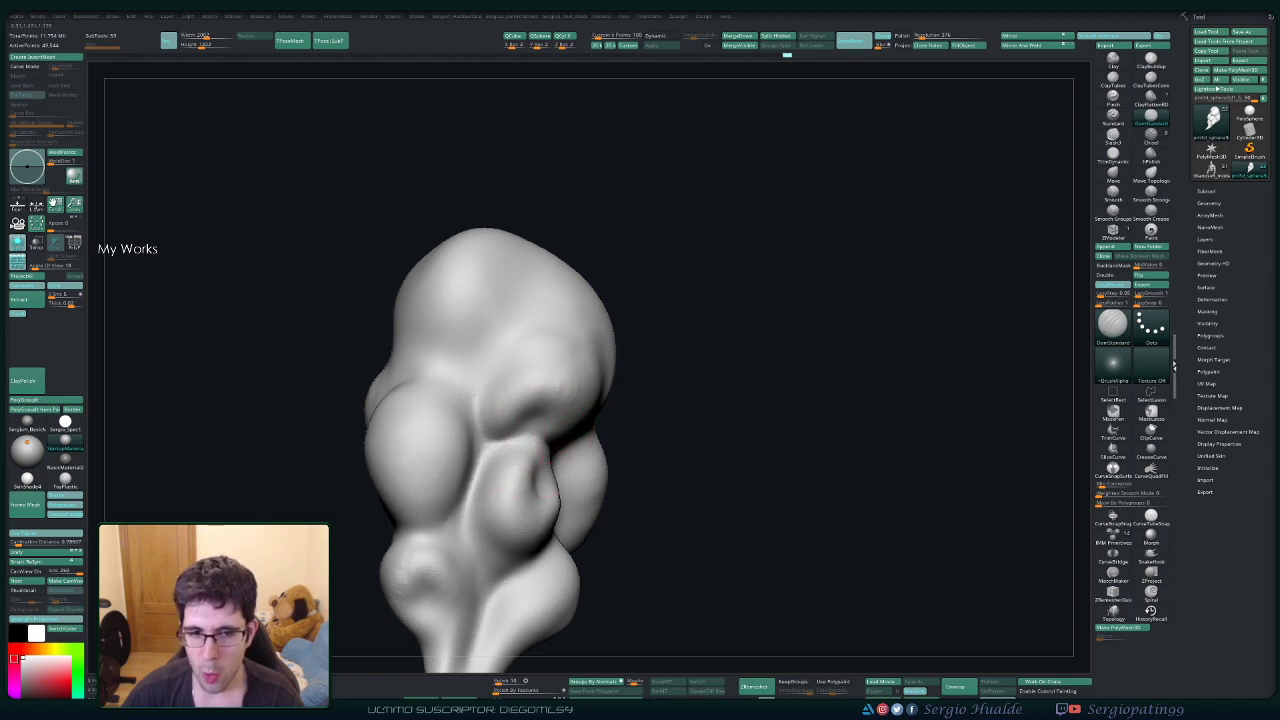
right_click_drag(474, 395, 484, 451, "alt")
right_click_drag(484, 451, 506, 433)
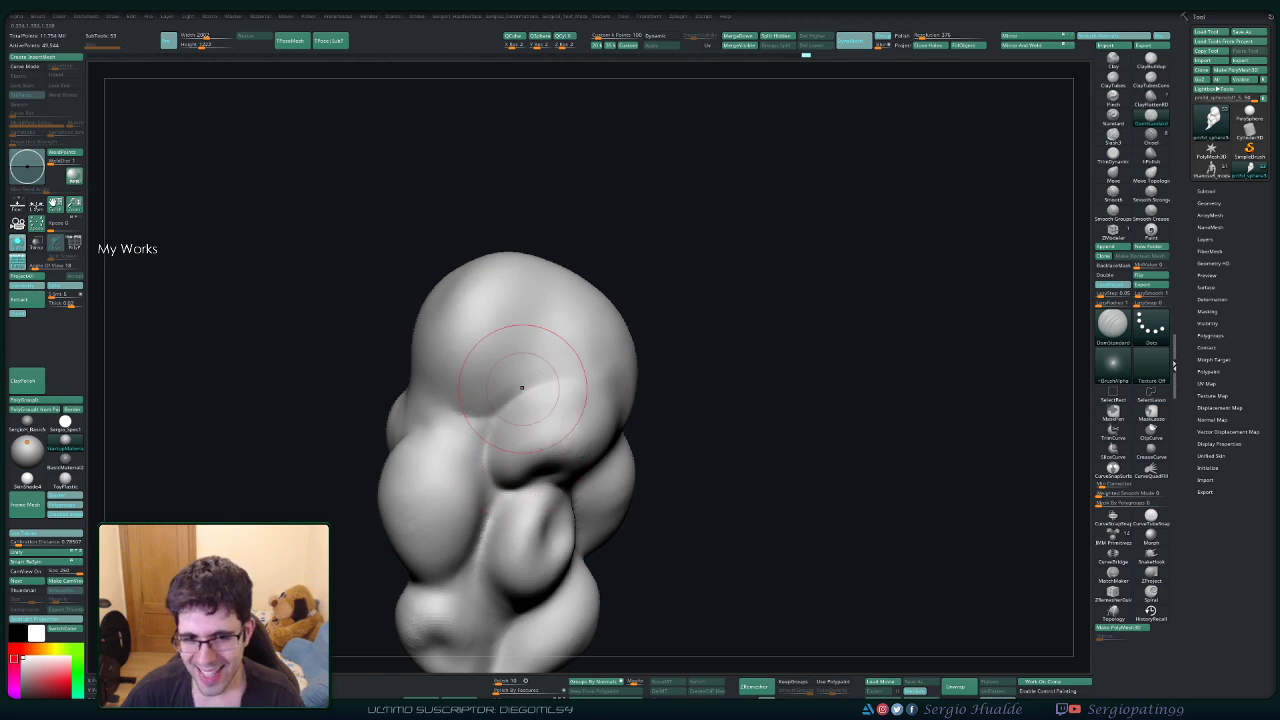
mouse_move(471, 391)
right_mouse_down()
mouse_move(528, 371)
mouse_move(525, 401)
right_mouse_up()
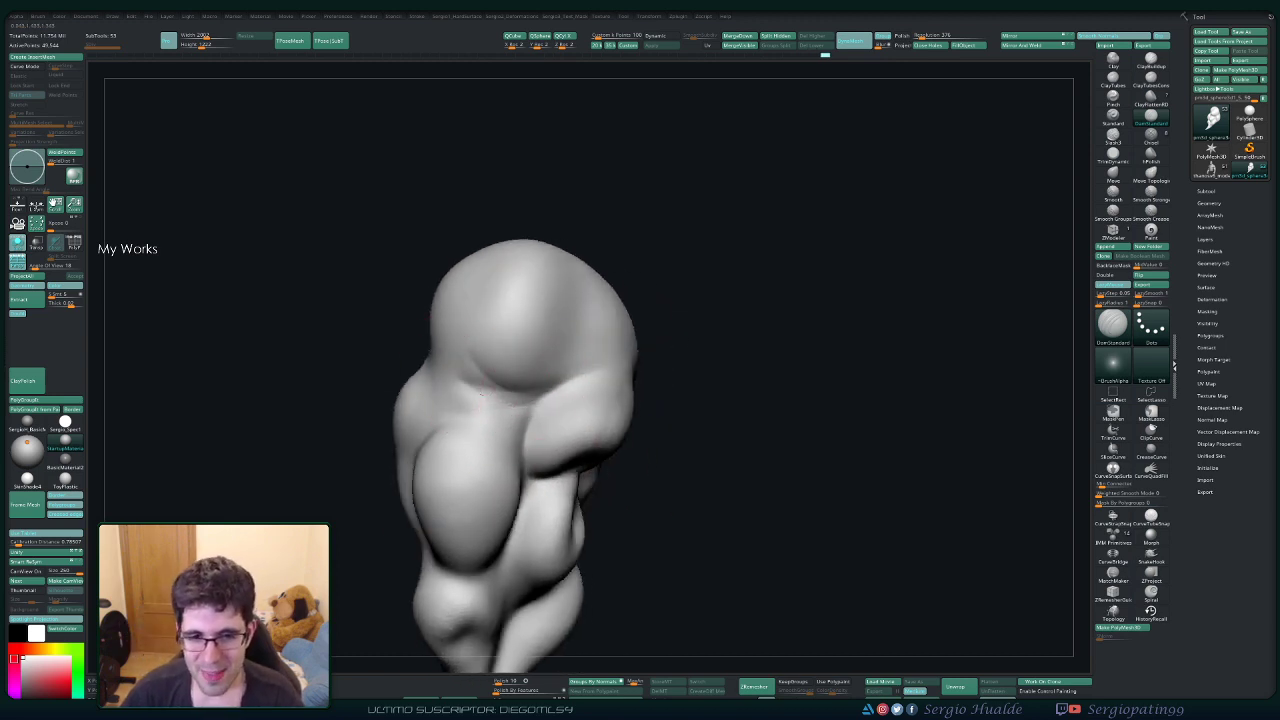
left_click_drag(481, 393, 518, 402)
Build up the top lobe beside the front bulge with the Clay brush and smooth its surface.
key("b")
key("c")
key("l")
left_click_drag(534, 358, 501, 375)
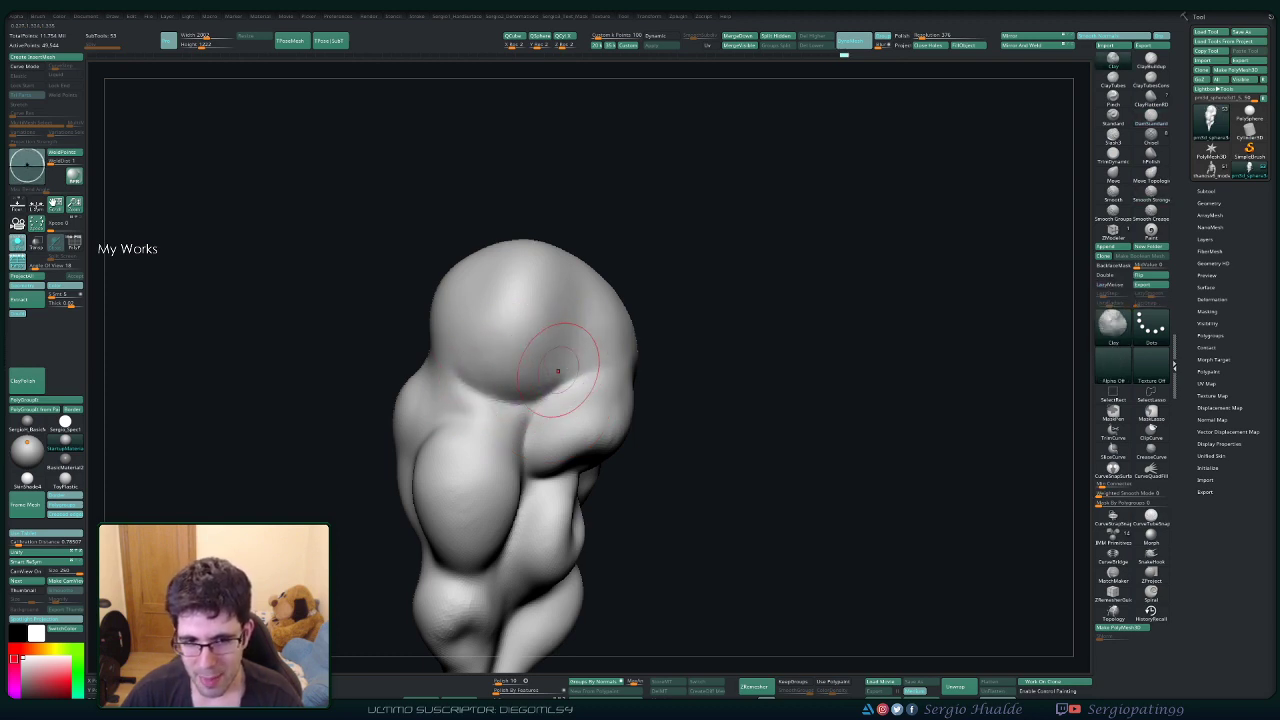
right_click_drag(451, 351, 571, 323)
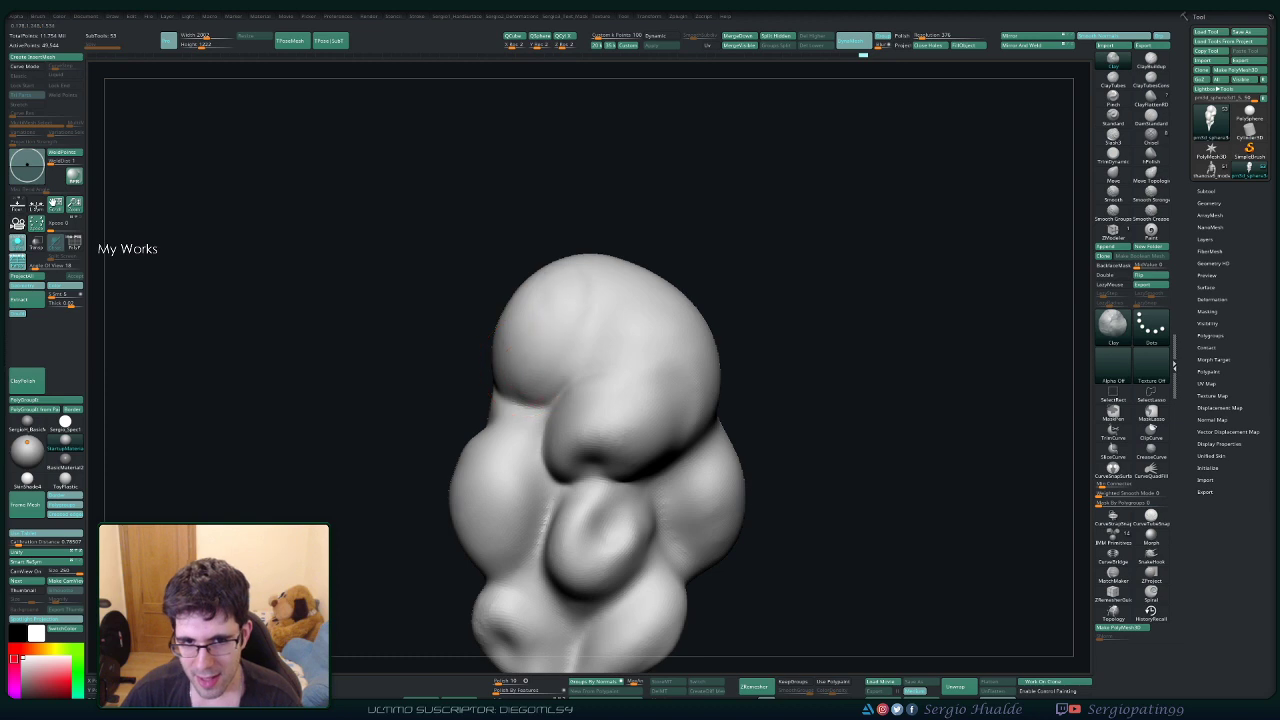
mouse_move(540, 352)
left_mouse_down()
mouse_move(571, 271)
mouse_move(560, 310)
left_mouse_up()
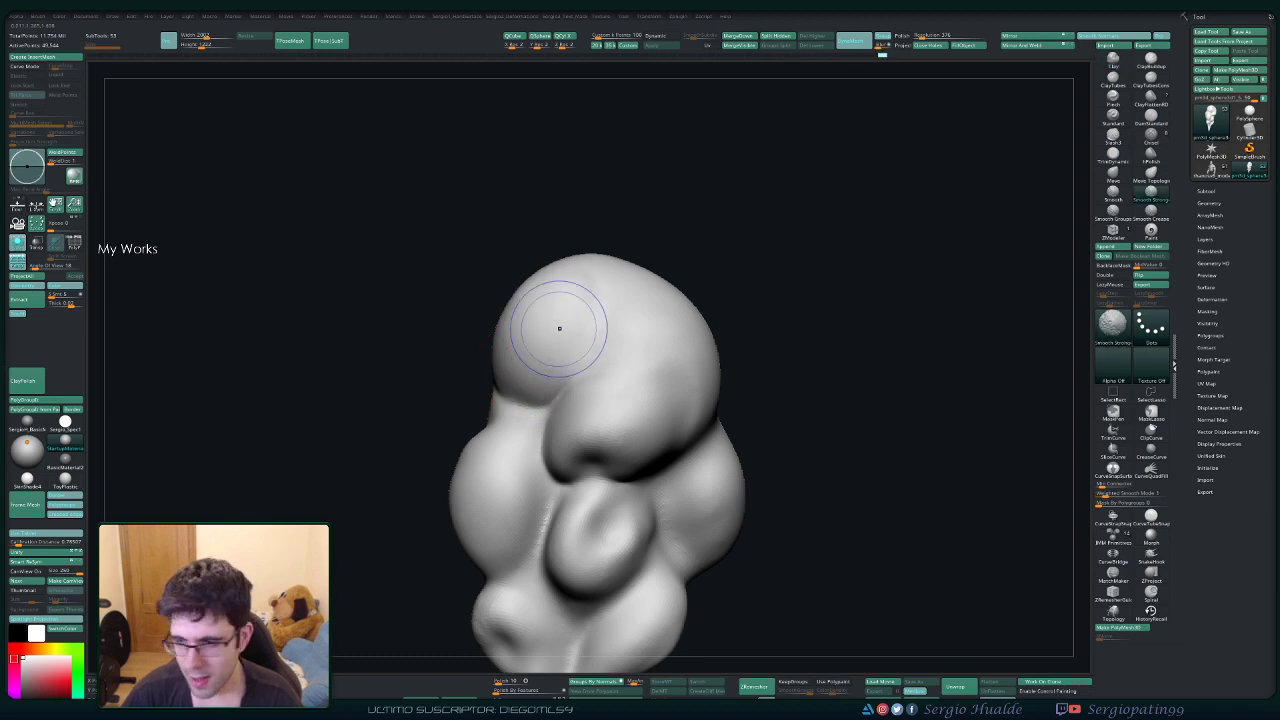
Fill out the side of the top lobe with Clay strokes and smooth it into a rounder ball.
mouse_move(559, 328)
right_mouse_down()
mouse_move(533, 374)
mouse_move(543, 366)
mouse_move(558, 396)
mouse_move(543, 340)
mouse_move(531, 391)
mouse_move(590, 365)
mouse_move(636, 378)
mouse_move(616, 386)
right_mouse_up()
left_click_drag(590, 357, 644, 360)
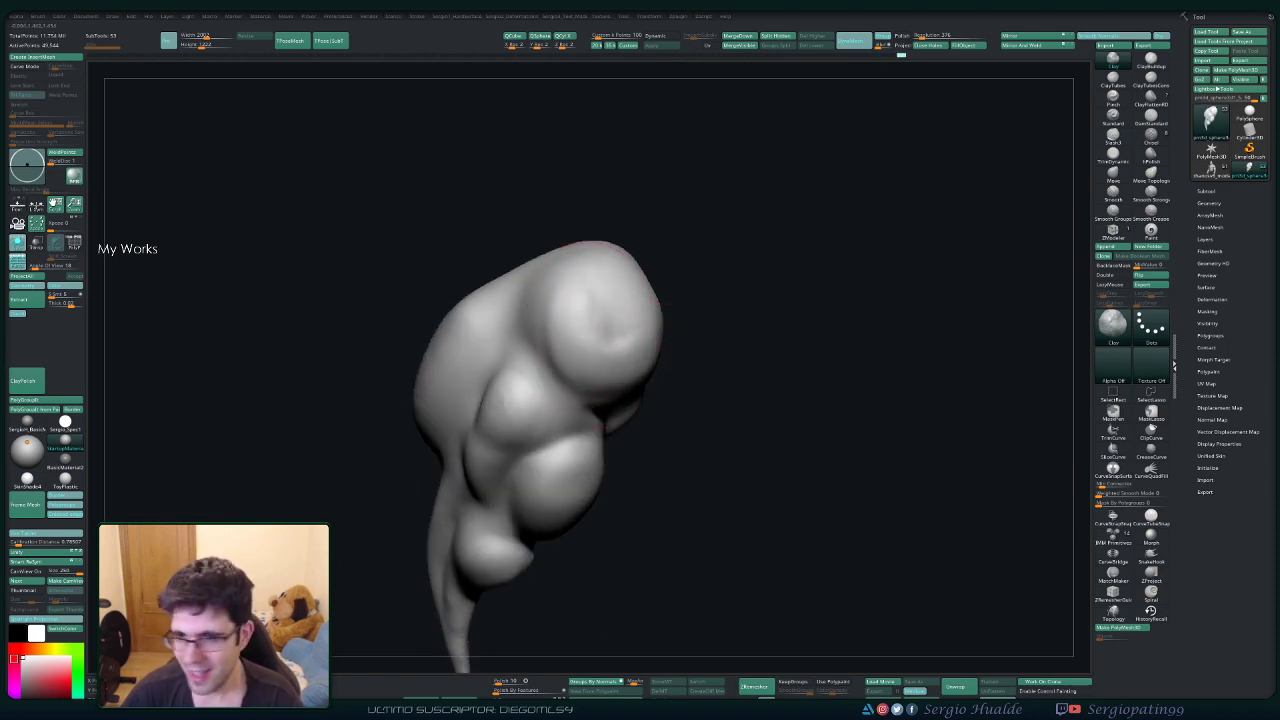
key("shift")
left_click_drag(607, 356, 592, 336, "shift")
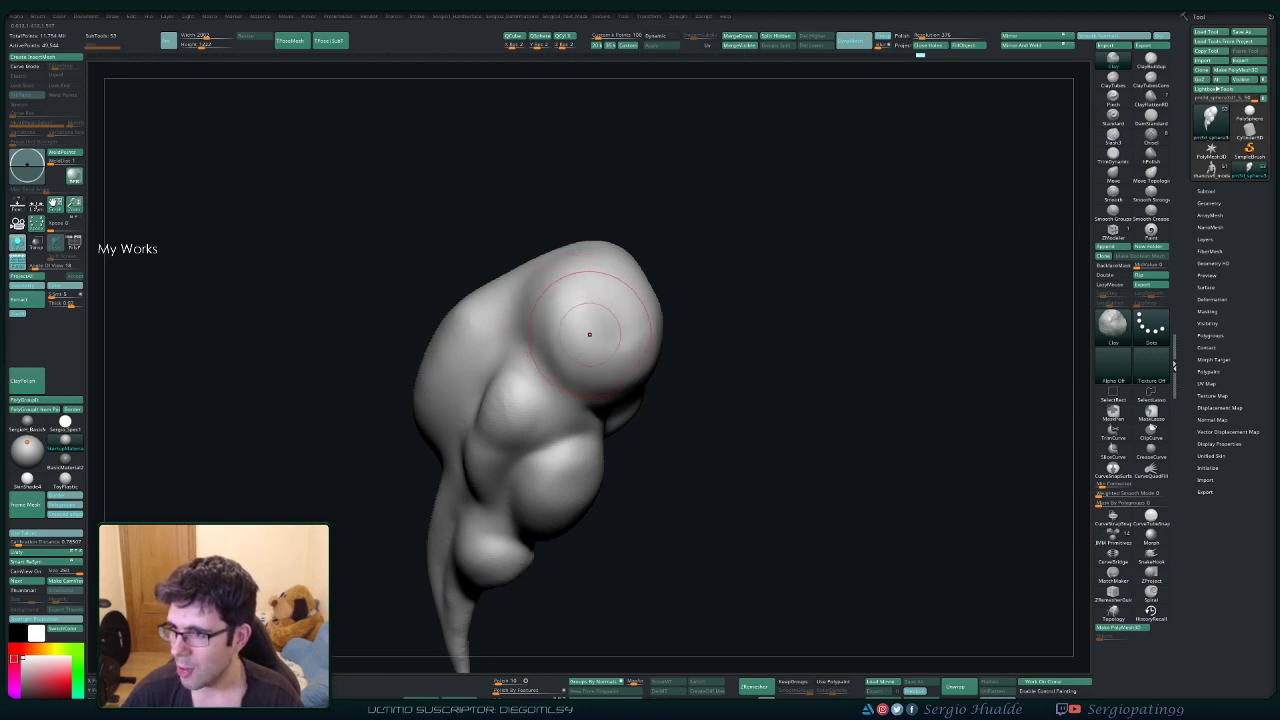
mouse_move(589, 334)
right_mouse_down()
mouse_move(591, 297)
mouse_move(655, 365)
right_mouse_up()
key("shift")
left_click_drag(660, 373, 652, 366, "shift")
right_click_drag(672, 371, 640, 371)
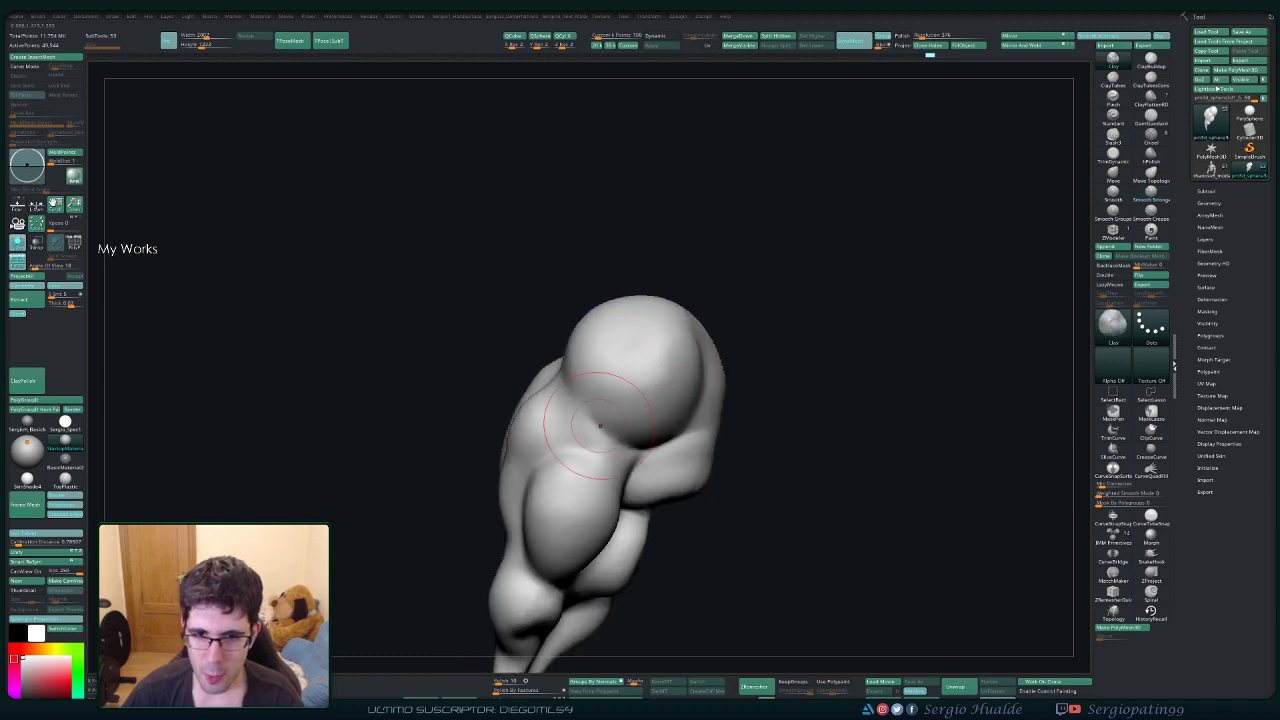
Soften the ridge between the rounded top lobe and the neighbouring front bulge.
right_click_drag(600, 426, 630, 418)
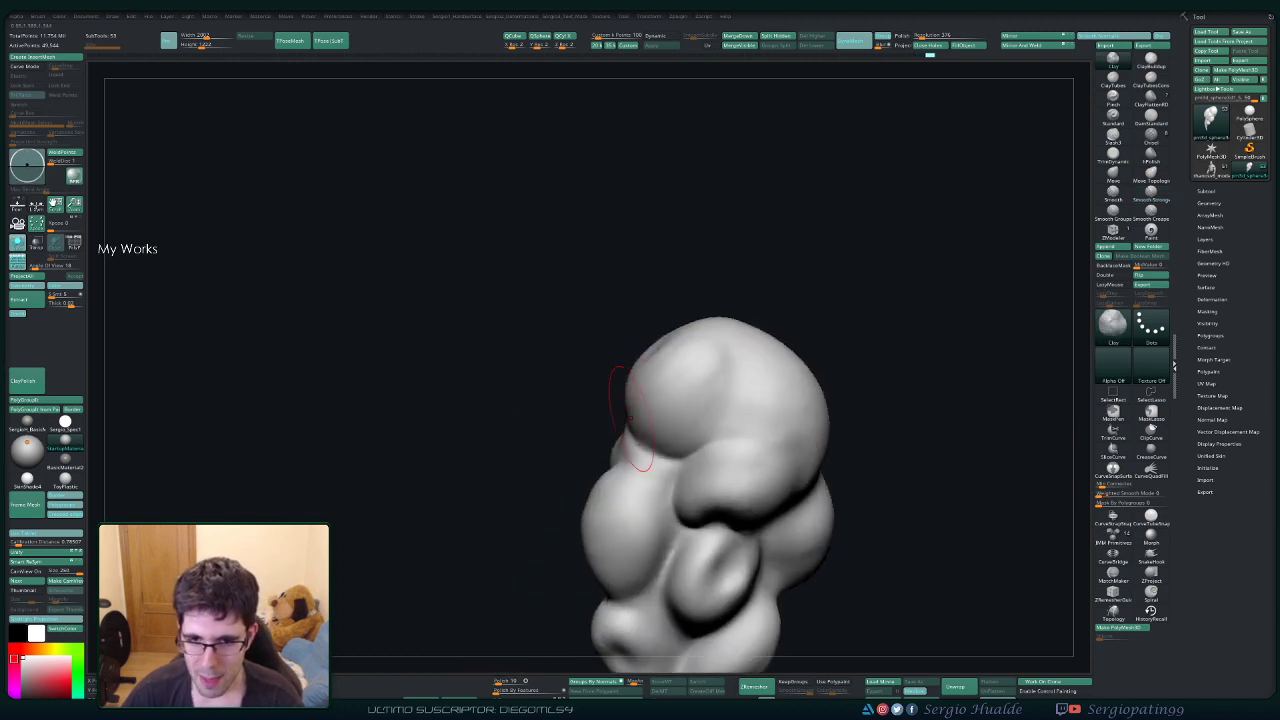
left_click_drag(690, 368, 703, 357, "shift")
right_click_drag(703, 357, 668, 412)
left_click_drag(668, 412, 672, 400, "shift")
mouse_move(672, 400)
right_mouse_down()
mouse_move(632, 366)
mouse_move(666, 337)
mouse_move(623, 331)
mouse_move(660, 395)
mouse_move(644, 399)
mouse_move(668, 362)
mouse_move(681, 371)
right_mouse_up()
key("shift")
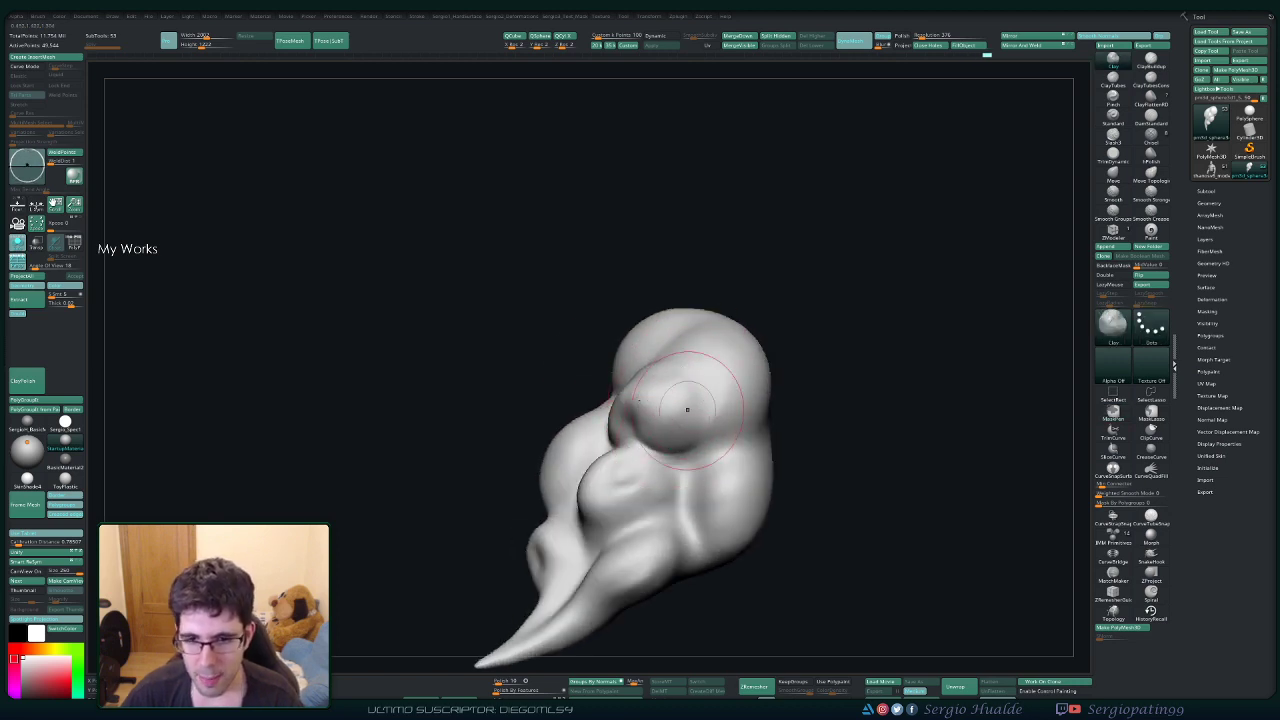
Add clay volume to the front bulge below the top lobe and smooth its surface.
mouse_move(698, 330)
left_mouse_down()
mouse_move(663, 440)
mouse_move(704, 416)
left_mouse_up()
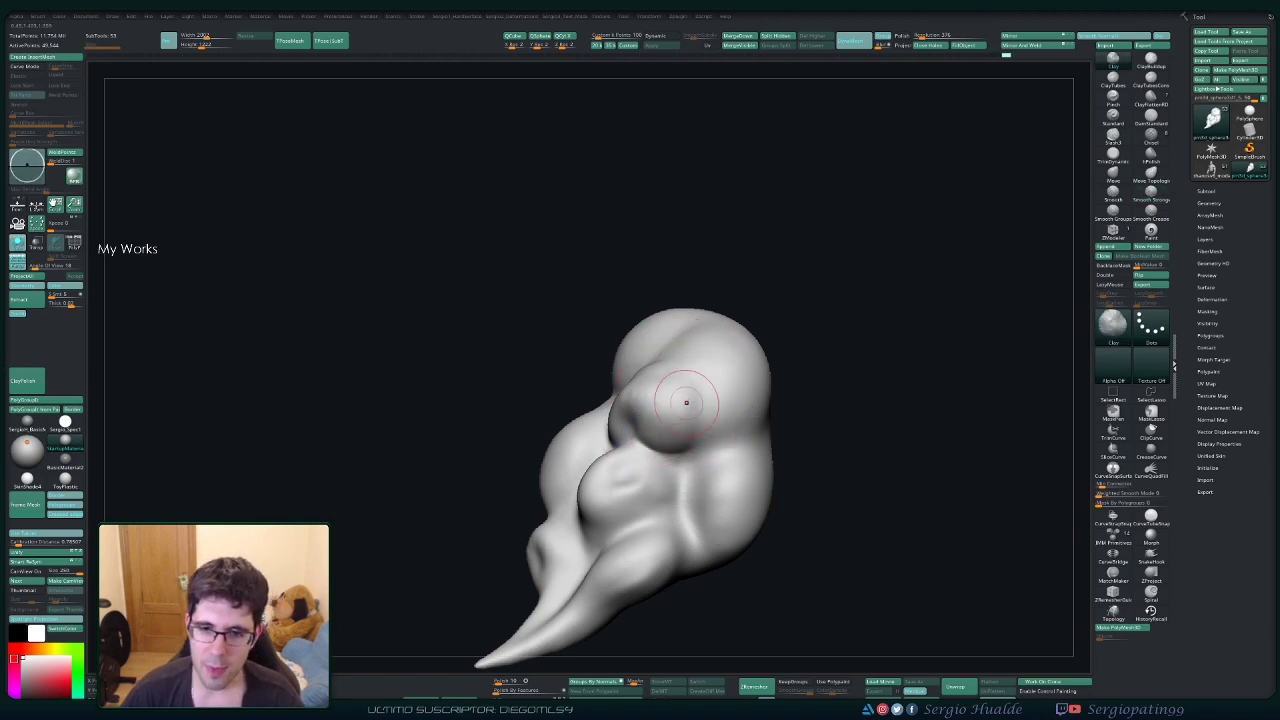
key("shift")
right_click_drag(676, 419, 650, 400)
left_click_drag(640, 400, 658, 415, "shift")
mouse_move(651, 377)
right_mouse_down()
mouse_move(638, 383)
mouse_move(640, 370)
right_mouse_up()
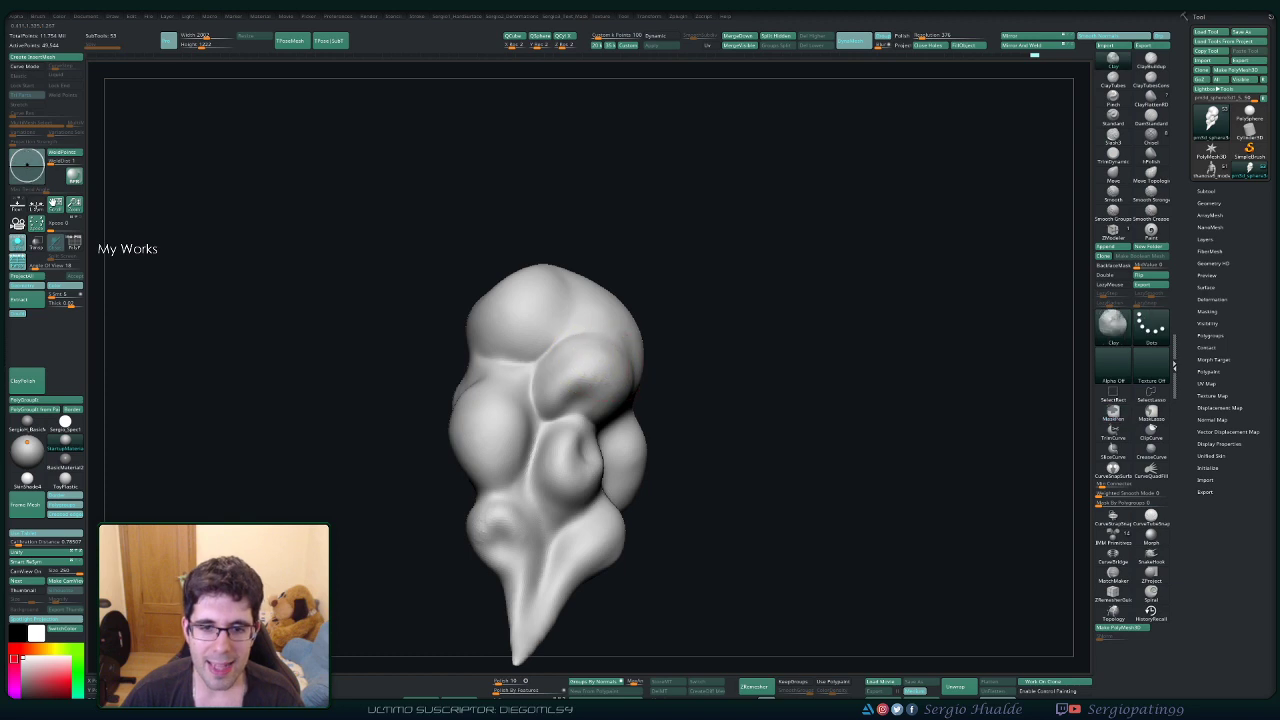
mouse_move(576, 364)
left_mouse_down("shift")
mouse_move(551, 377)
mouse_move(600, 352)
left_mouse_up("shift")
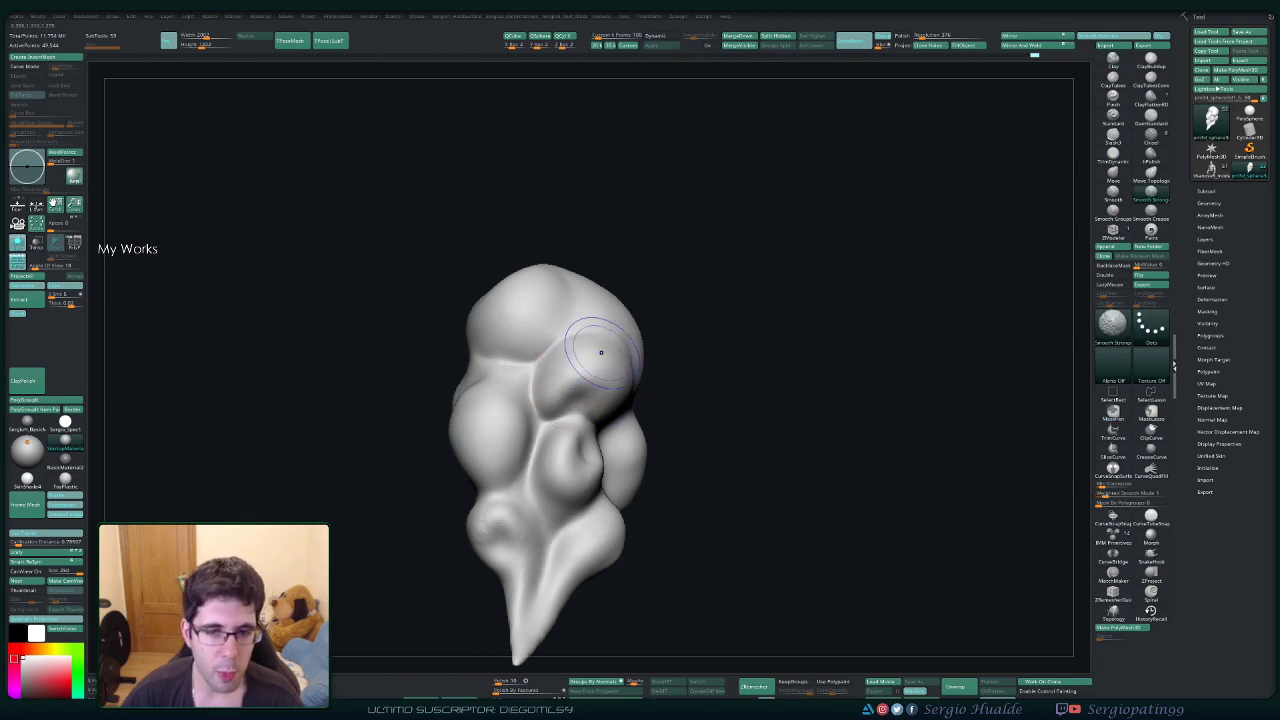
right_click_drag(600, 352, 614, 369)
Deepen the crease beneath the front bulge with the DamStandard brush and smooth the area beside it.
mouse_move(594, 441)
right_mouse_down()
mouse_move(605, 378)
mouse_move(616, 385)
right_mouse_up()
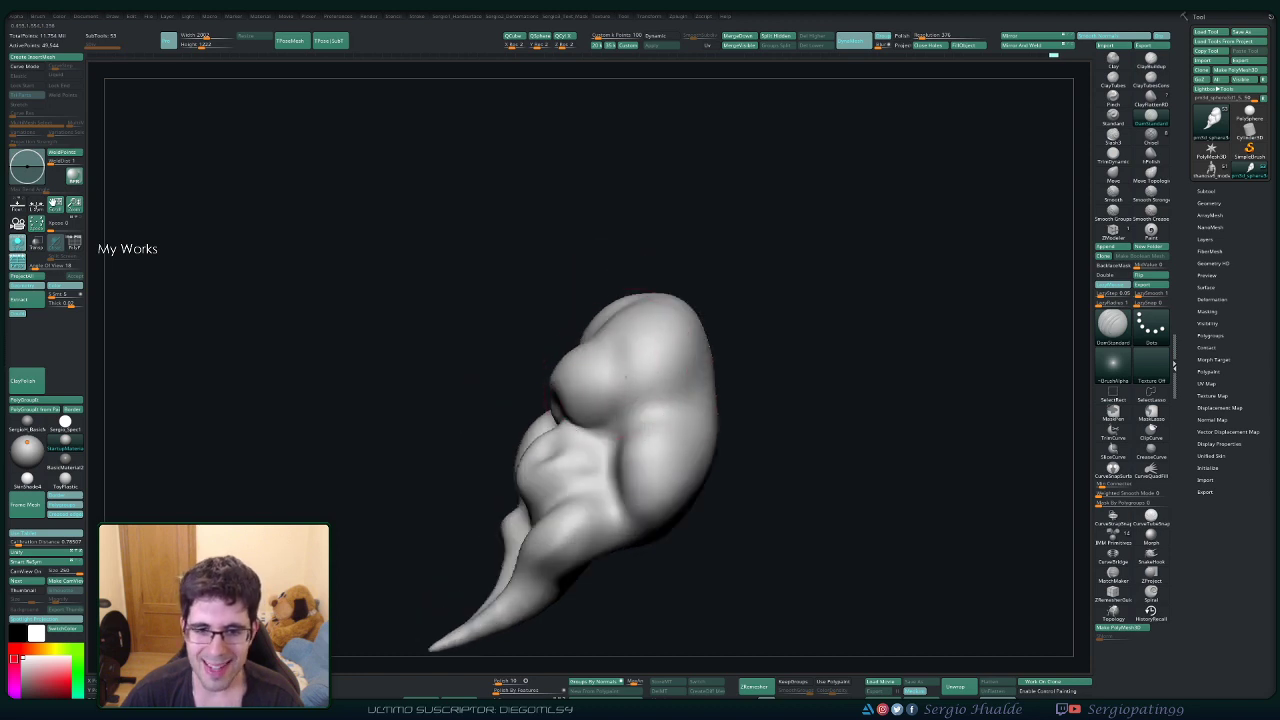
mouse_move(593, 430)
right_mouse_down()
mouse_move(626, 377)
mouse_move(617, 363)
mouse_move(619, 380)
right_mouse_up()
left_click_drag(612, 376, 612, 388, "shift")
mouse_move(632, 398)
right_mouse_down()
mouse_move(622, 436)
mouse_move(646, 411)
right_mouse_up()
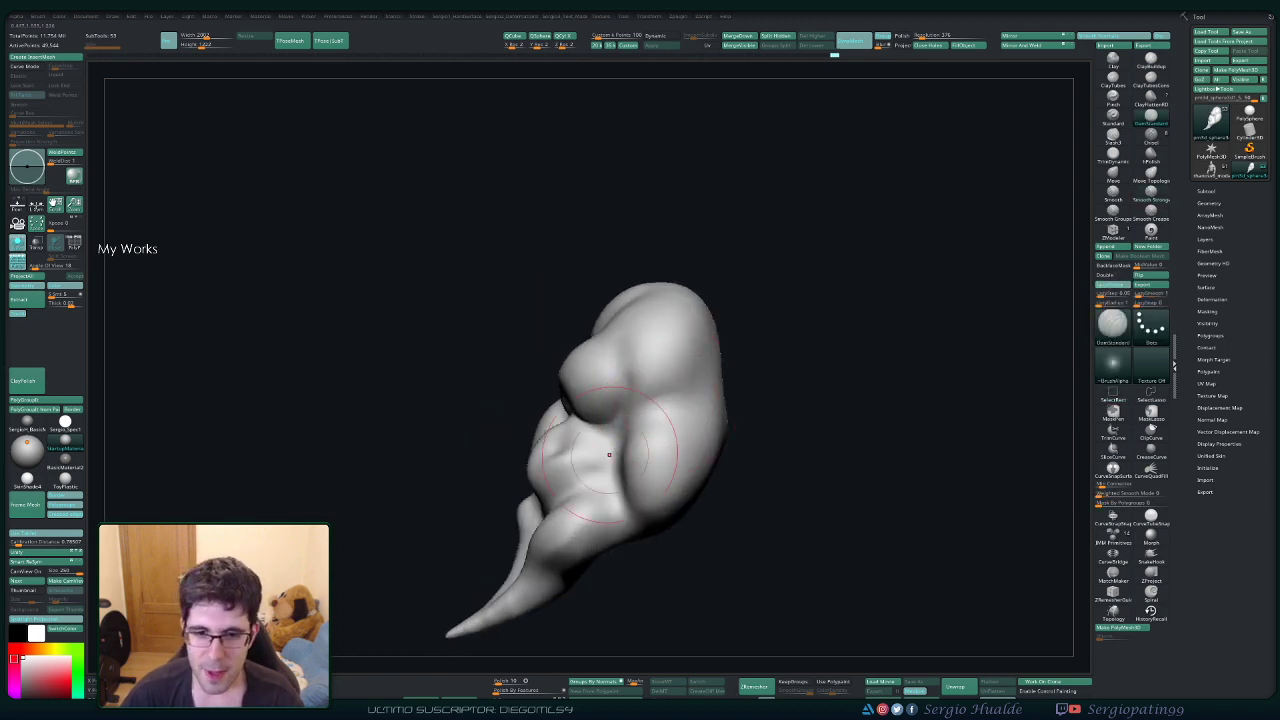
mouse_move(608, 454)
right_mouse_down()
mouse_move(674, 414)
mouse_move(614, 451)
mouse_move(637, 435)
right_mouse_up()
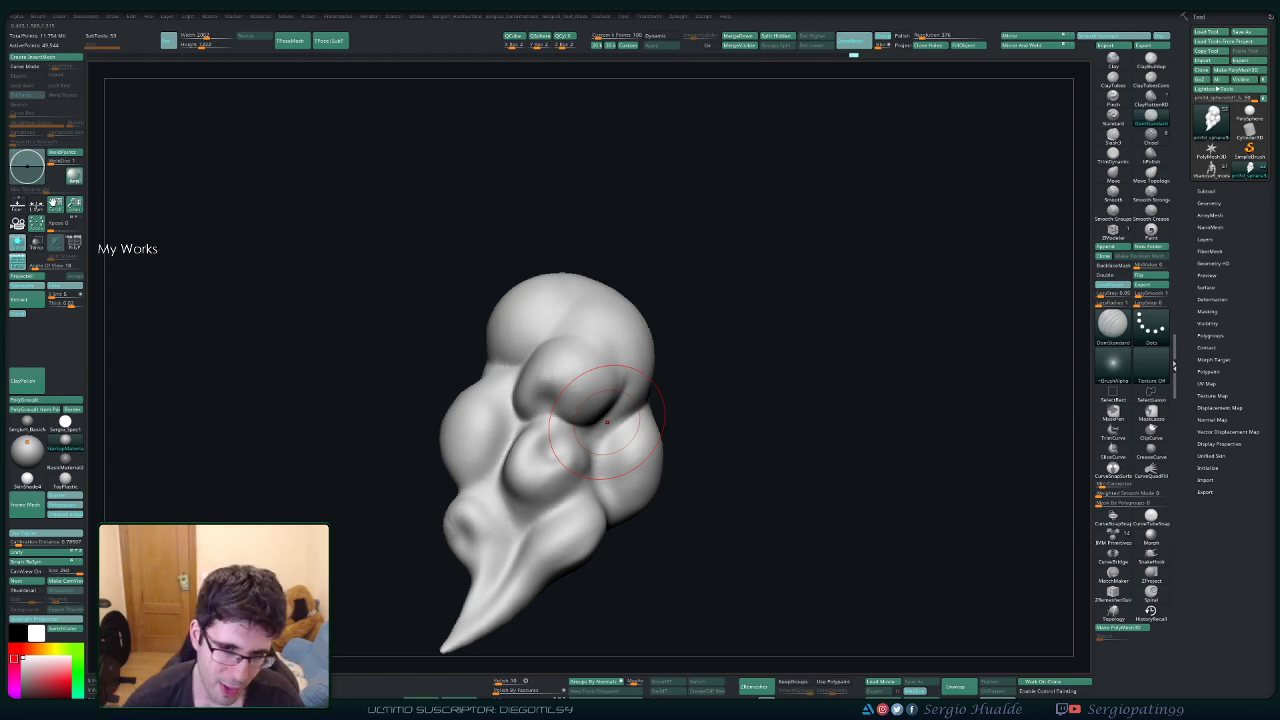
Reshape the front bulge and the top lobe's outline with the Move brush.
mouse_move(578, 361)
right_mouse_down()
mouse_move(565, 362)
mouse_move(569, 418)
right_mouse_up()
key("b")
key("m")
key("v")
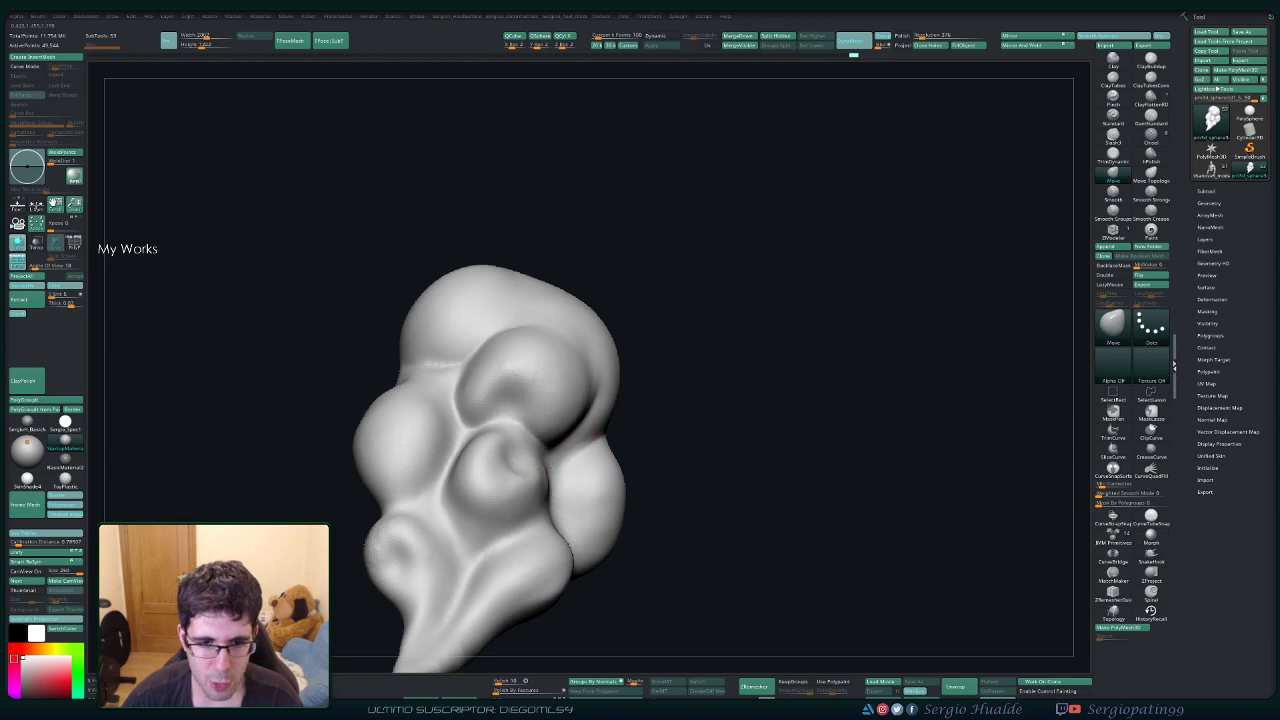
mouse_move(551, 369)
right_mouse_down()
mouse_move(528, 377)
mouse_move(514, 420)
mouse_move(530, 365)
mouse_move(566, 373)
right_mouse_up()
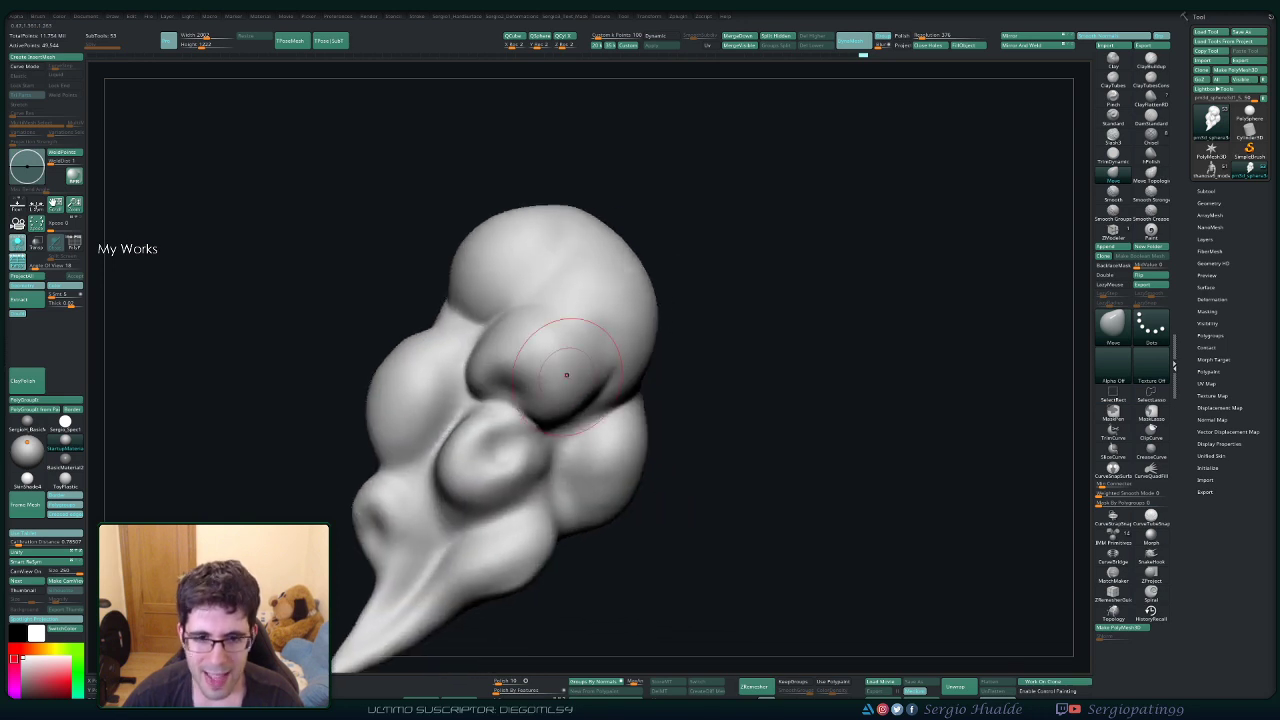
Fill the front bulge with Clay strokes and smooth its blend into the side of the top lobe.
key("1")
left_click_drag(508, 342, 561, 381)
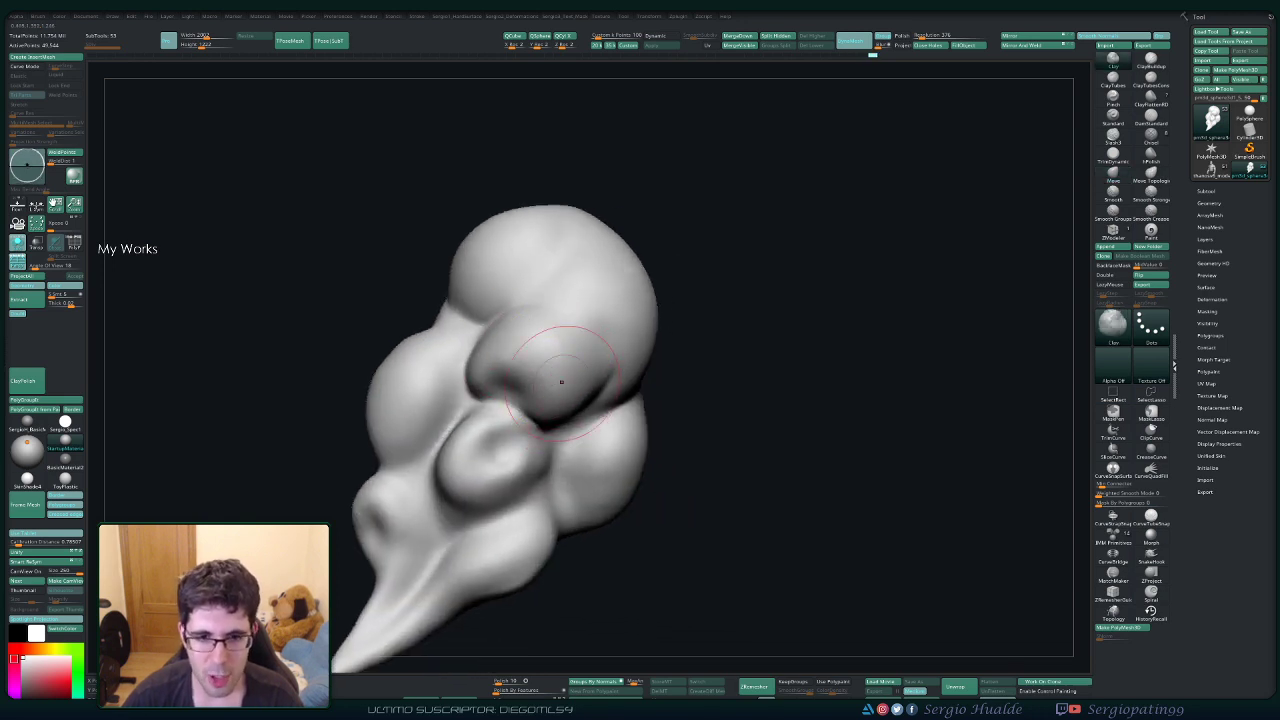
right_click(525, 383)
left_click_drag(563, 331, 623, 329, "shift")
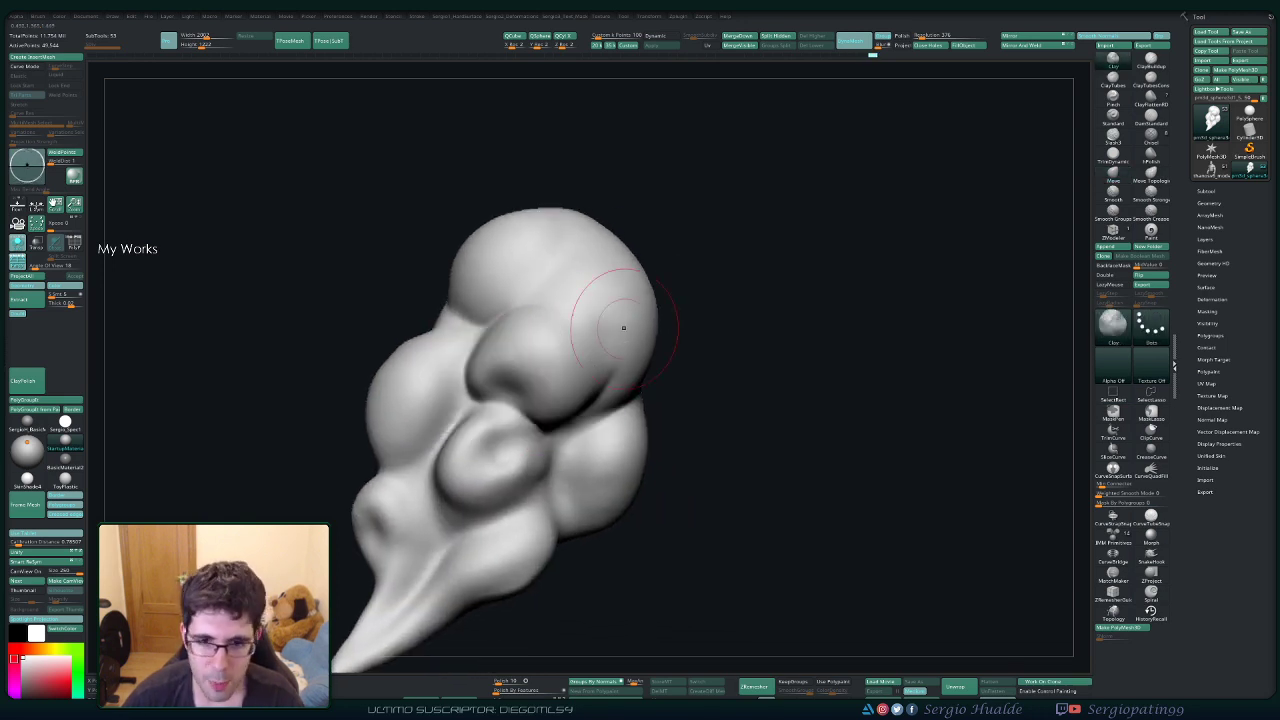
Deepen the crease beside the front bulge with the DamStandard brush and smooth its blend into the top lobe.
key("b")
key("d")
key("s")
right_click_drag(598, 383, 604, 385)
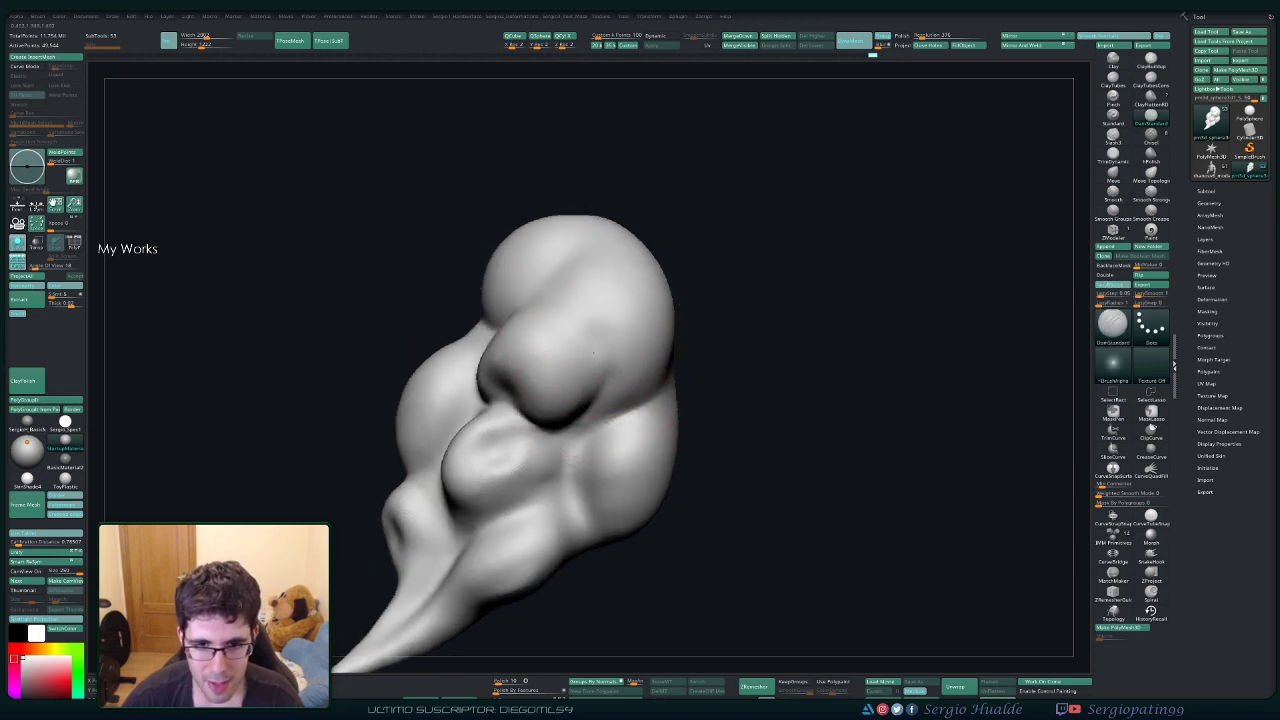
right_click_drag(608, 449, 608, 349)
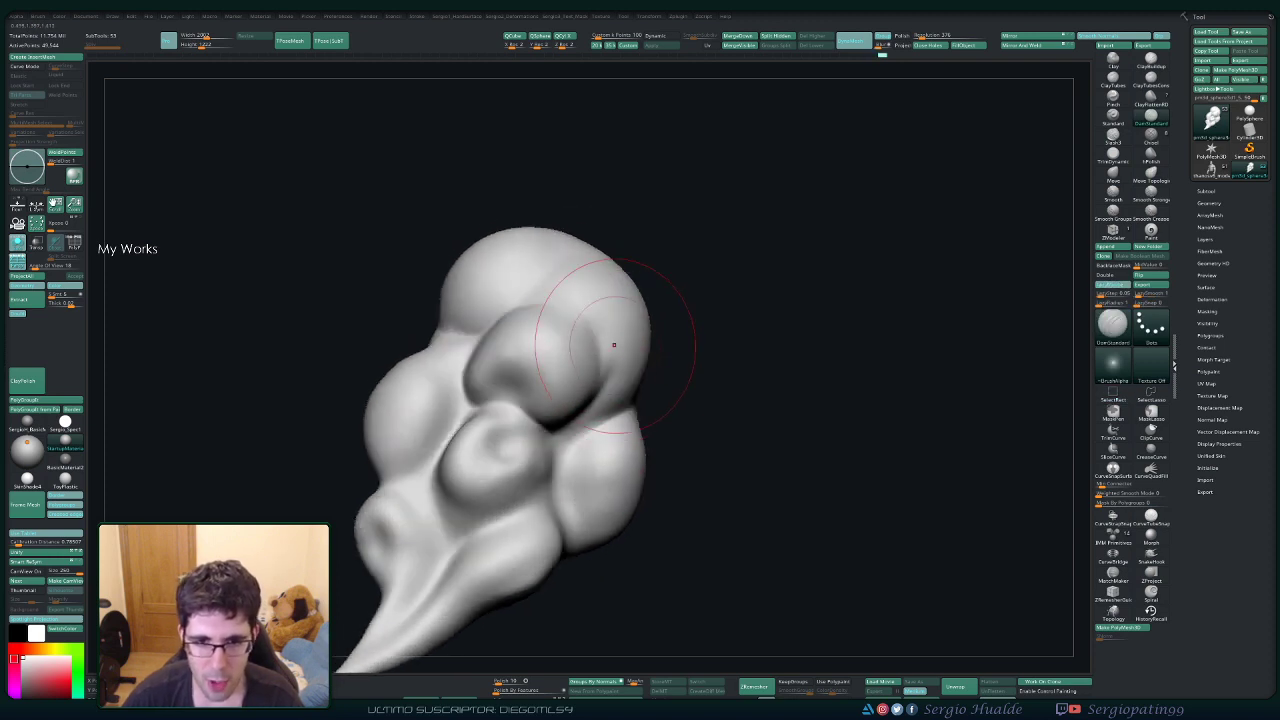
left_click_drag(599, 314, 611, 346, "shift")
Adjust the outline of the top and side lobes with a resized Move brush, checking the cloud from several angles.
mouse_move(611, 346)
right_mouse_down("ctrl")
mouse_move(600, 270)
mouse_move(680, 320)
mouse_move(690, 390)
mouse_move(608, 387)
right_mouse_up("ctrl")
key("b")
key("m")
key("v")
key("s")
left_click_drag(612, 387, 625, 387)
mouse_move(608, 386)
right_mouse_down()
mouse_move(611, 442)
mouse_move(622, 414)
mouse_move(584, 392)
right_mouse_up()
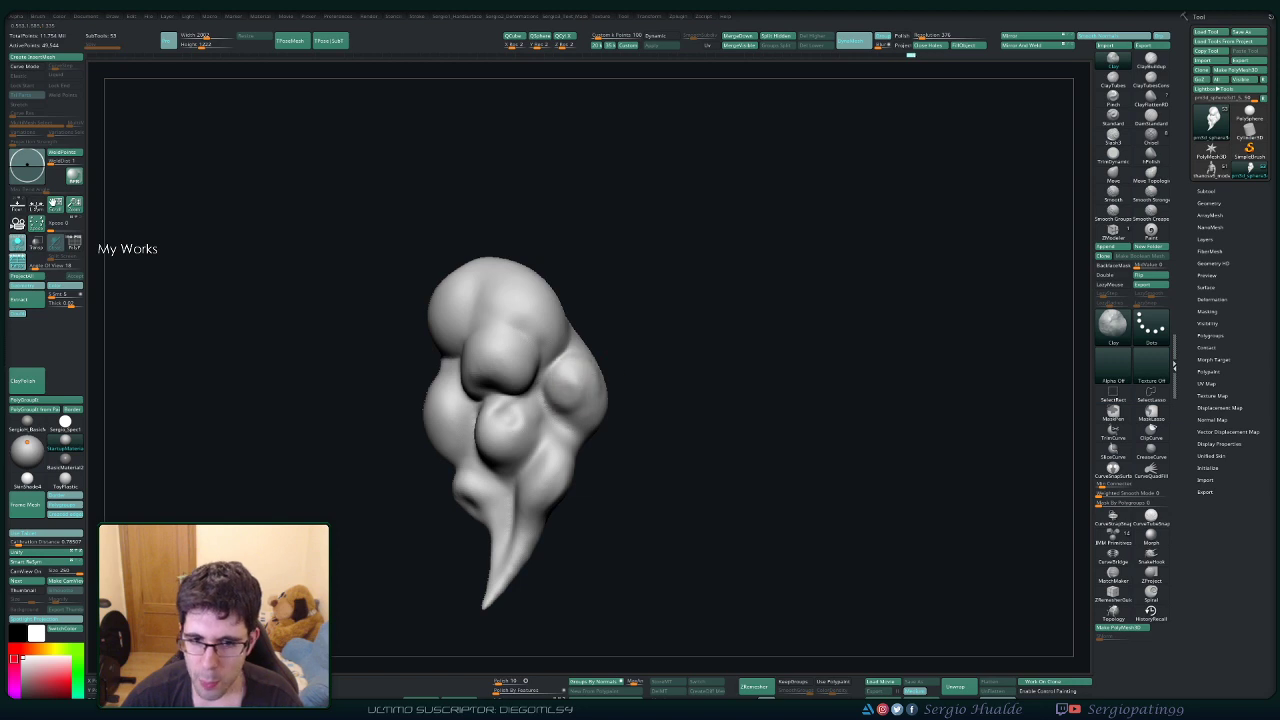
mouse_move(580, 385)
right_mouse_down()
mouse_move(597, 377)
mouse_move(575, 400)
mouse_move(598, 398)
mouse_move(586, 371)
mouse_move(508, 386)
mouse_move(600, 360)
mouse_move(589, 389)
mouse_move(591, 353)
right_mouse_up()
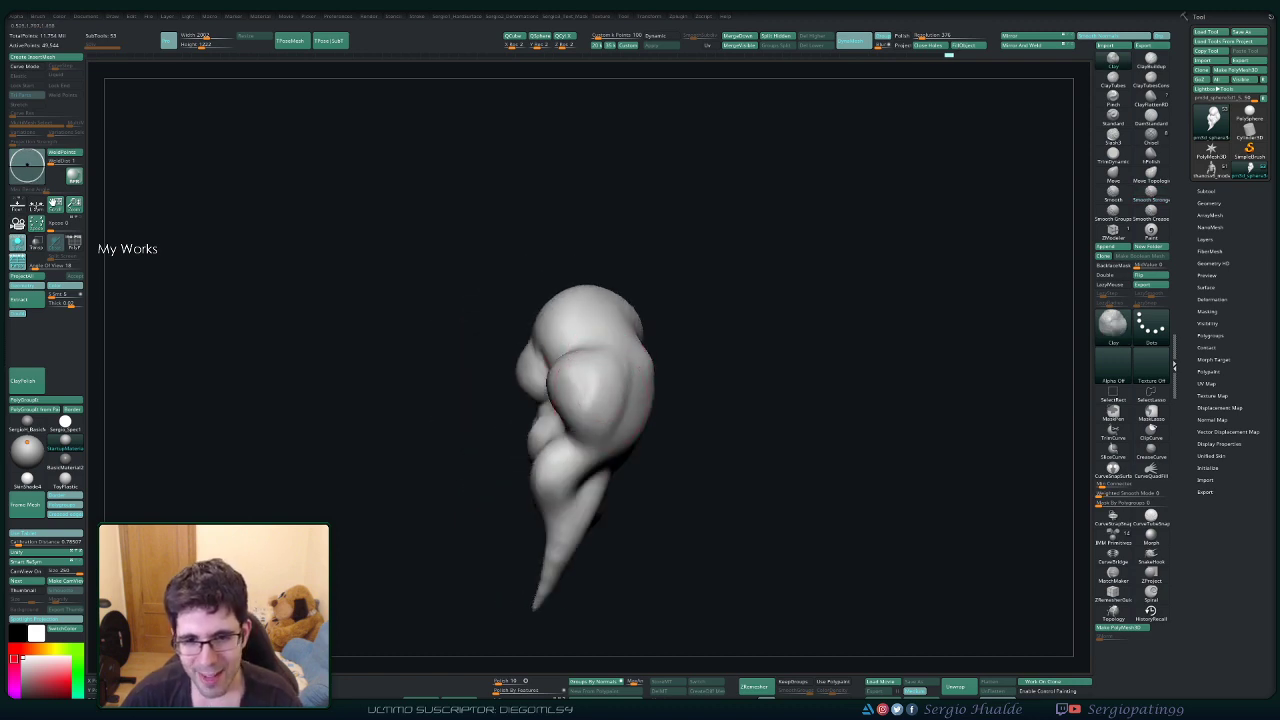
mouse_move(570, 420)
right_mouse_down()
mouse_move(597, 402)
mouse_move(580, 412)
mouse_move(568, 362)
mouse_move(547, 410)
right_mouse_up()
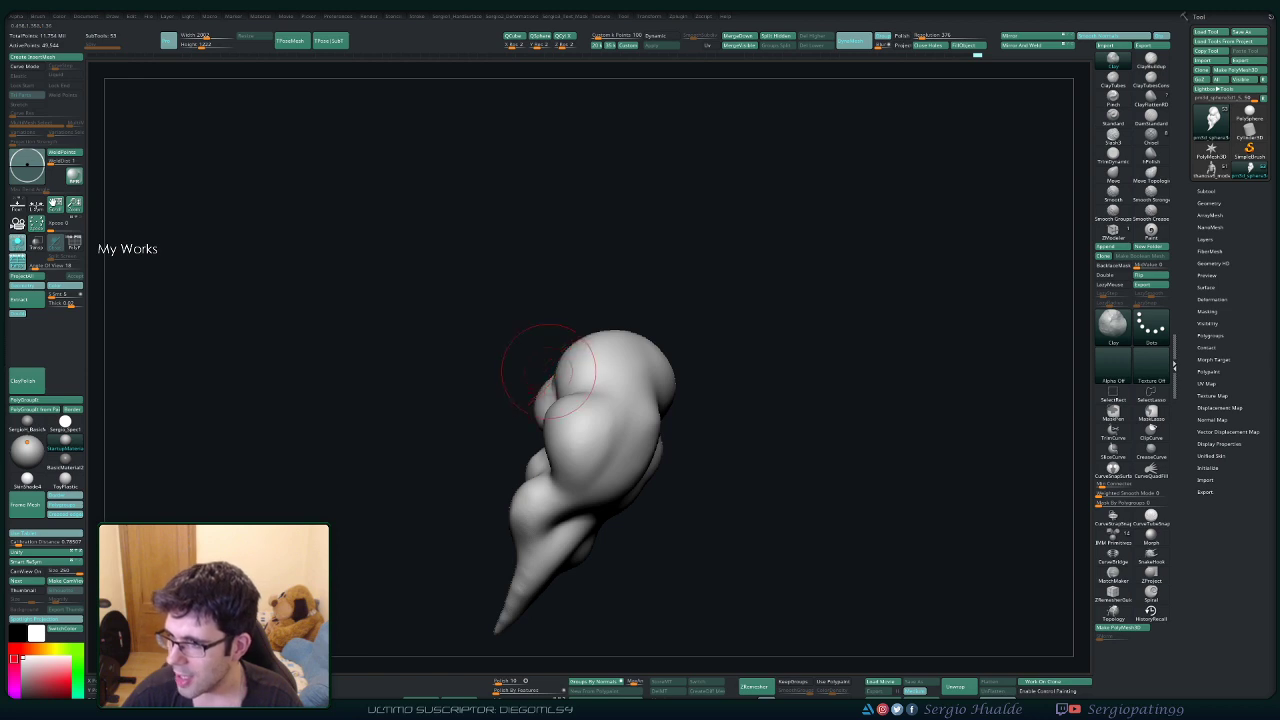
Carve creases beneath the large side lobe with a resized DamStandard brush to separate it from the lobes below.
mouse_move(577, 362)
right_mouse_down()
mouse_move(606, 424)
mouse_move(634, 429)
mouse_move(603, 420)
mouse_move(650, 466)
right_mouse_up()
key("ctrl+shift+d")
key("s")
left_click_drag(650, 466, 624, 485)
key("s")
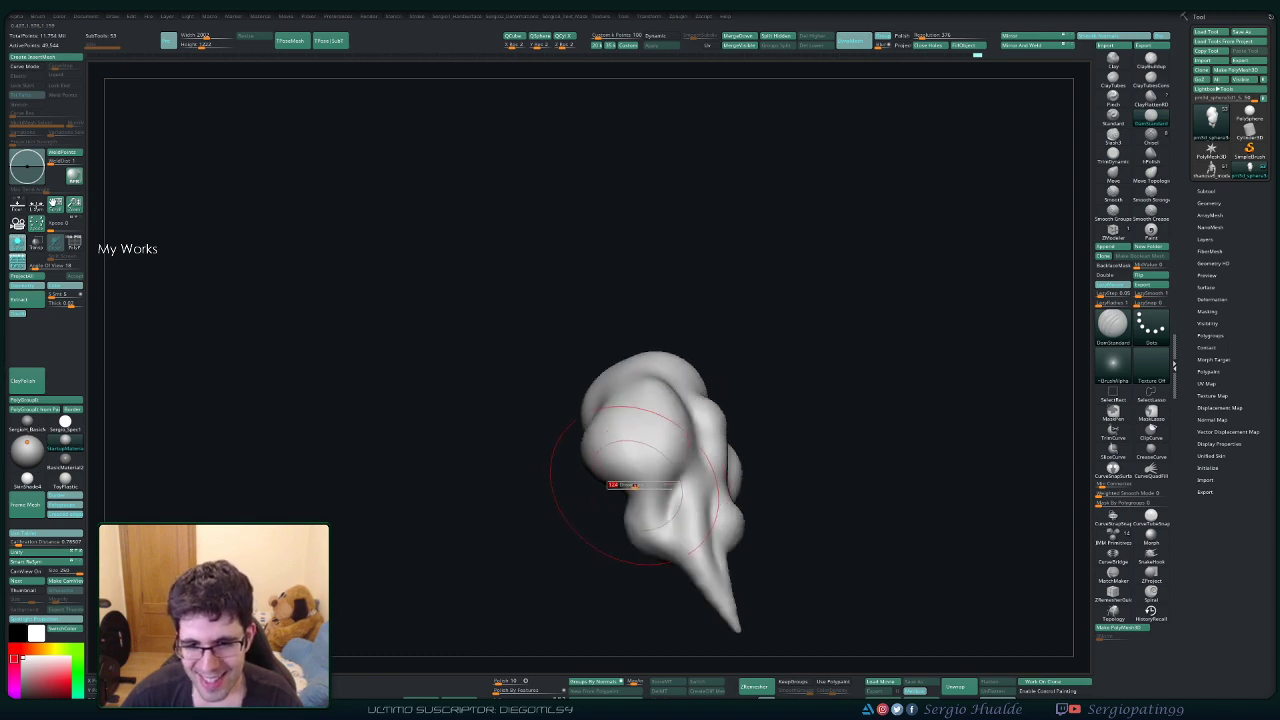
right_click_drag(606, 456, 643, 466)
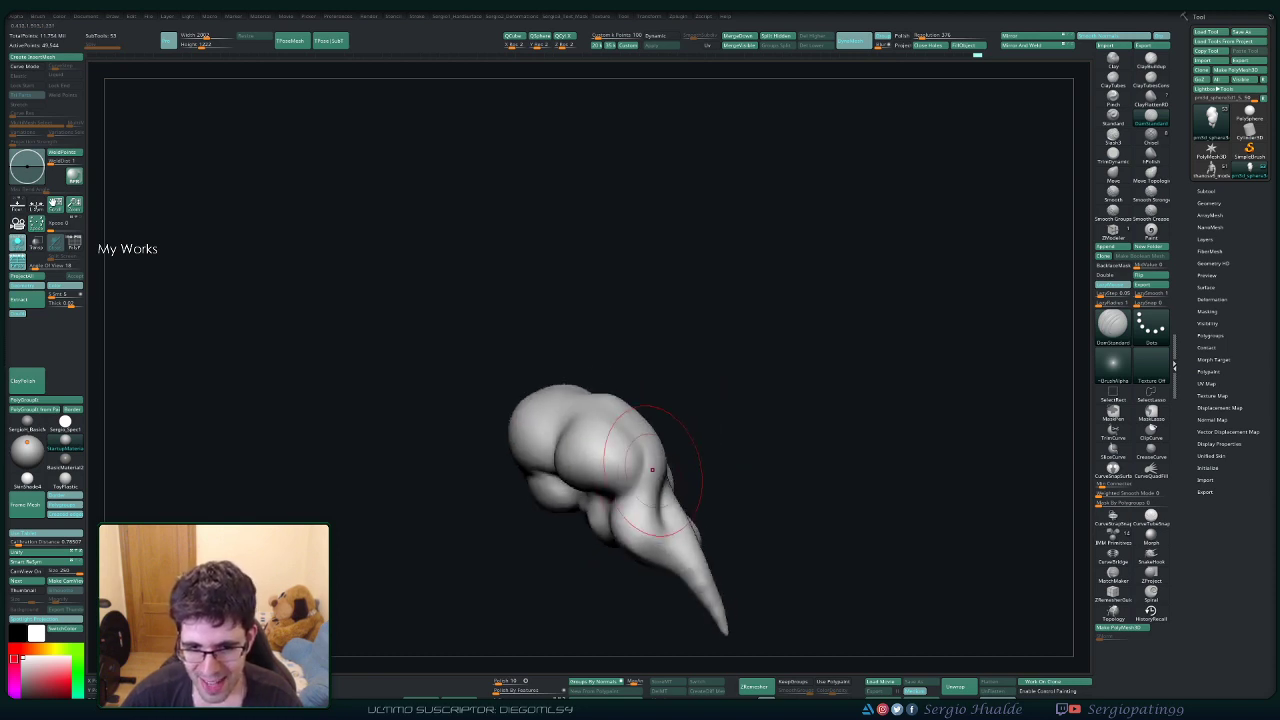
left_click_drag(643, 466, 588, 506)
mouse_move(549, 520)
right_mouse_down()
mouse_move(626, 491)
mouse_move(594, 524)
right_mouse_up()
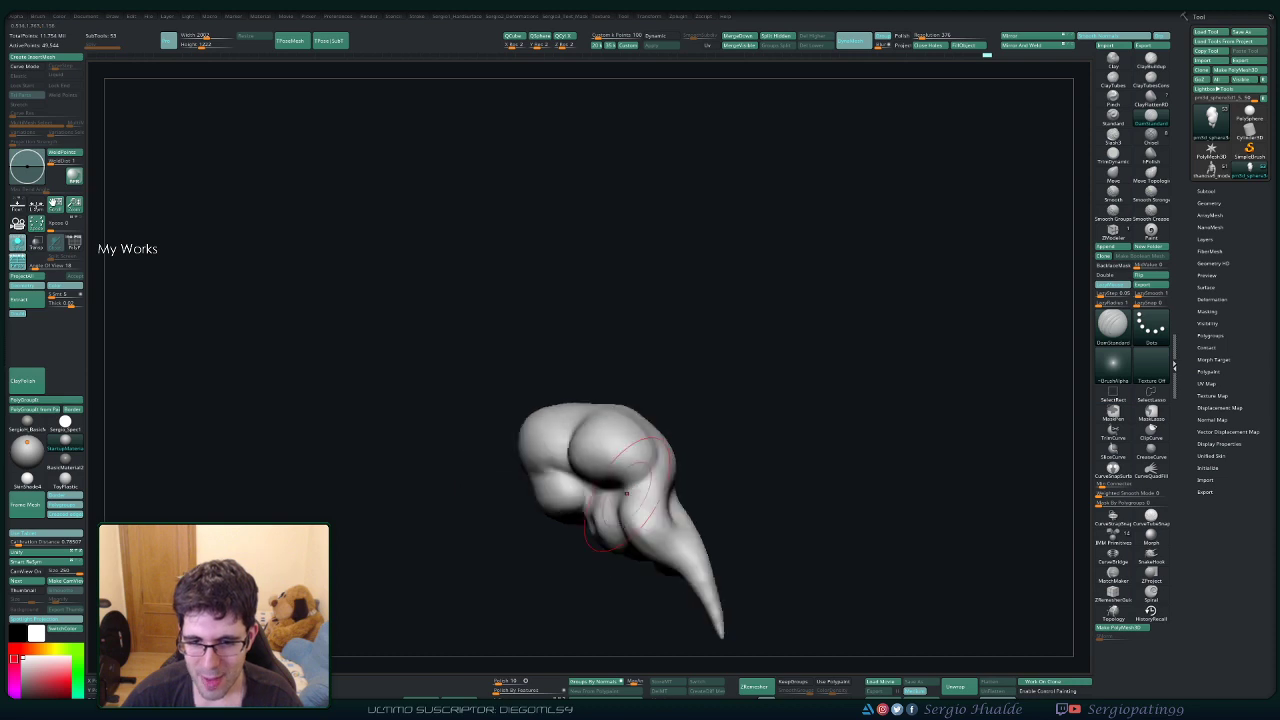
left_click_drag(596, 486, 616, 513)
Carve the crease between the top lobe and the adjacent side lobe with DamStandard, smoothing the upper surface.
mouse_move(610, 510)
right_mouse_down()
mouse_move(637, 488)
mouse_move(586, 529)
mouse_move(565, 470)
right_mouse_up()
left_click_drag(545, 388, 598, 350)
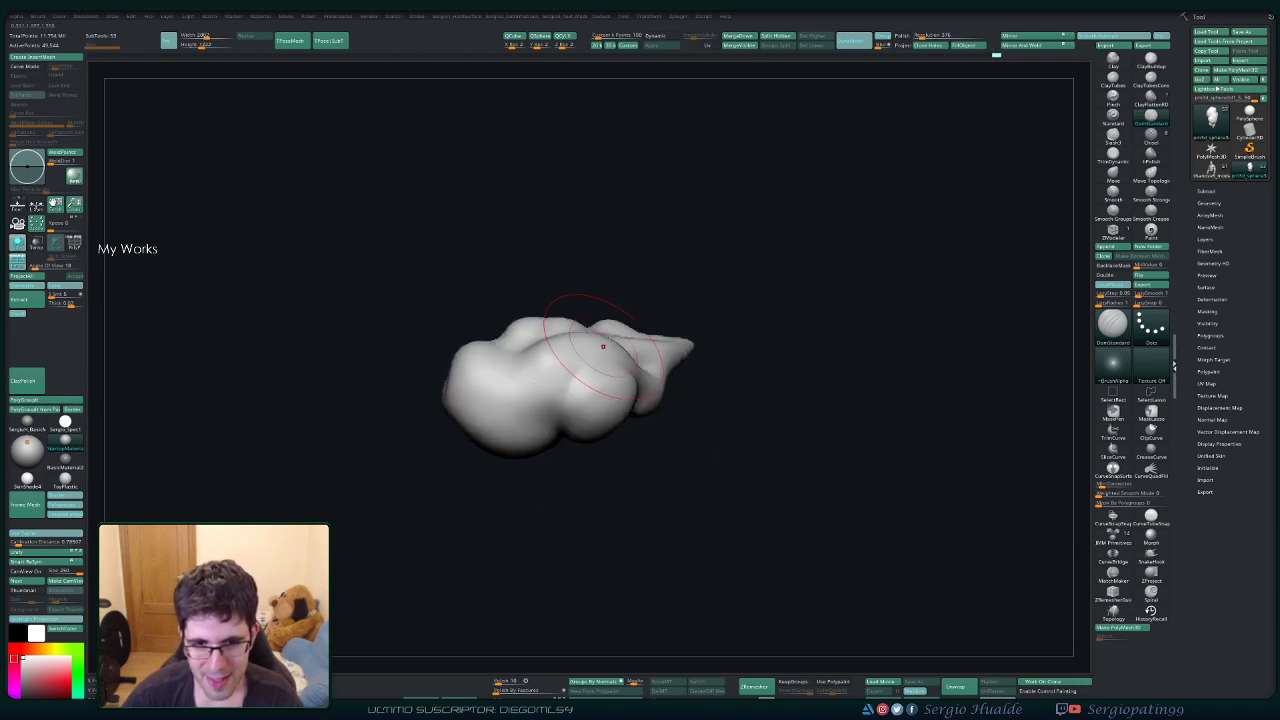
right_click_drag(594, 340, 588, 376)
left_click_drag(558, 368, 616, 362, "shift")
mouse_move(617, 414)
right_mouse_down()
mouse_move(610, 400)
mouse_move(568, 412)
right_mouse_up()
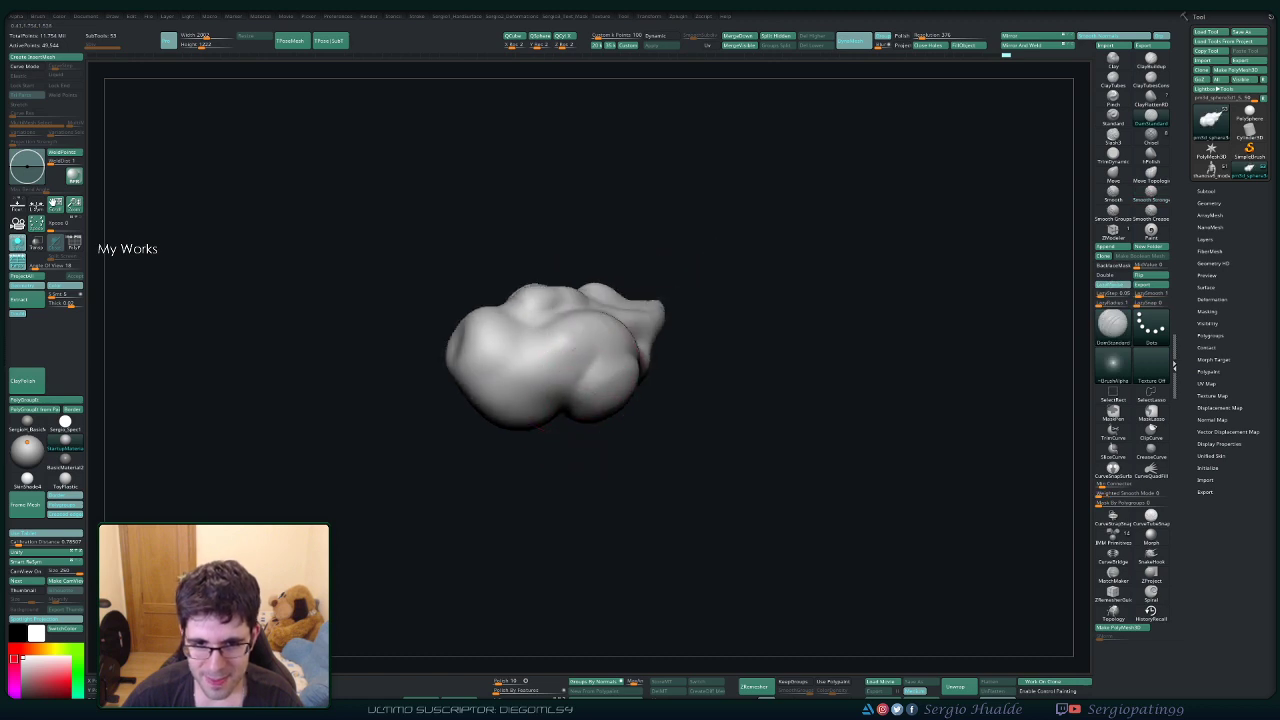
mouse_move(580, 390)
left_mouse_down()
mouse_move(610, 353)
mouse_move(565, 432)
left_mouse_up()
mouse_move(561, 380)
right_mouse_down("alt")
mouse_move(529, 457)
mouse_move(583, 377)
mouse_move(643, 366)
mouse_move(534, 374)
right_mouse_up("alt")
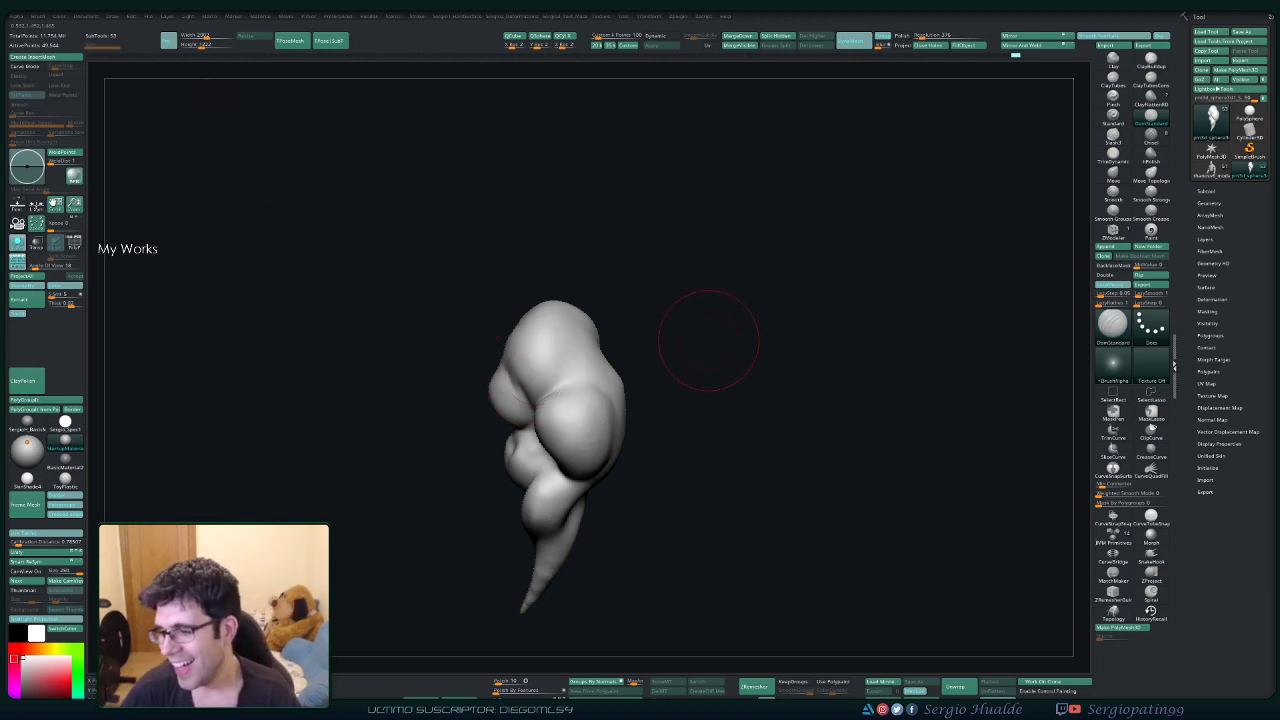
left_click_drag(662, 378, 600, 380)
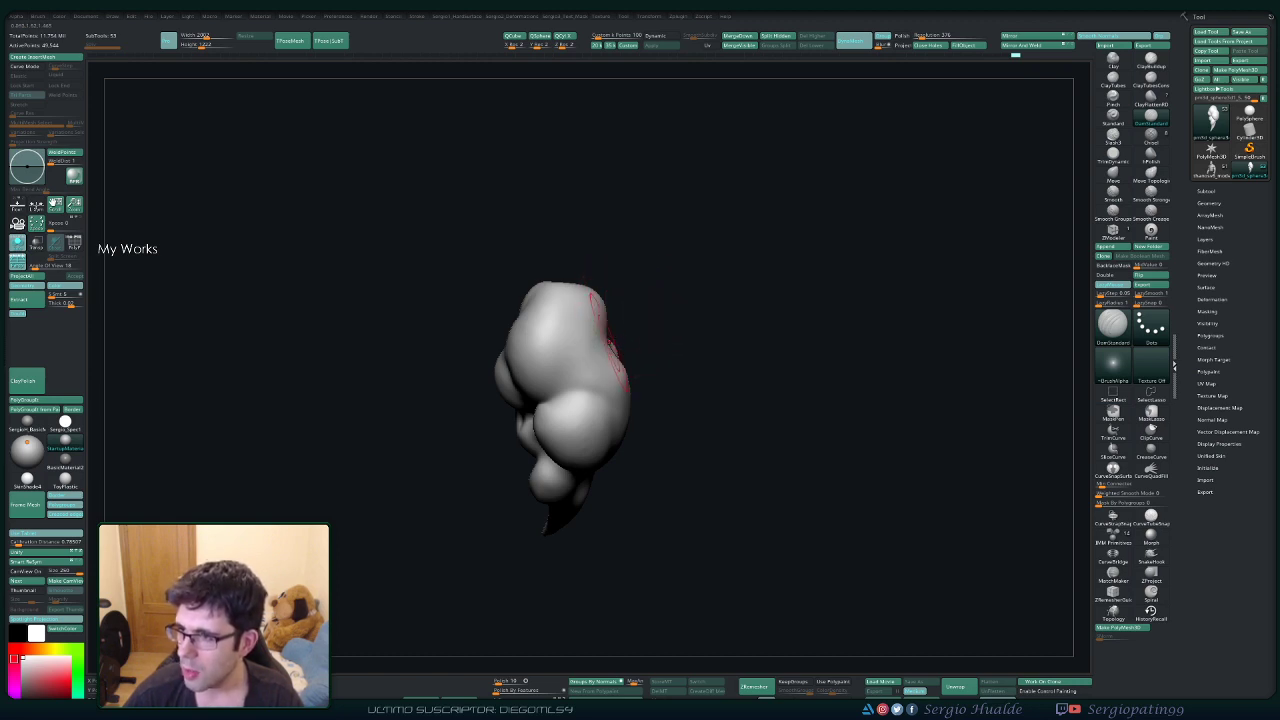
Build up the front bulge with the Clay brush and smooth its transition into the top lobe.
mouse_move(562, 342)
right_mouse_down()
mouse_move(597, 371)
mouse_move(540, 396)
mouse_move(558, 428)
right_mouse_up()
key("1")
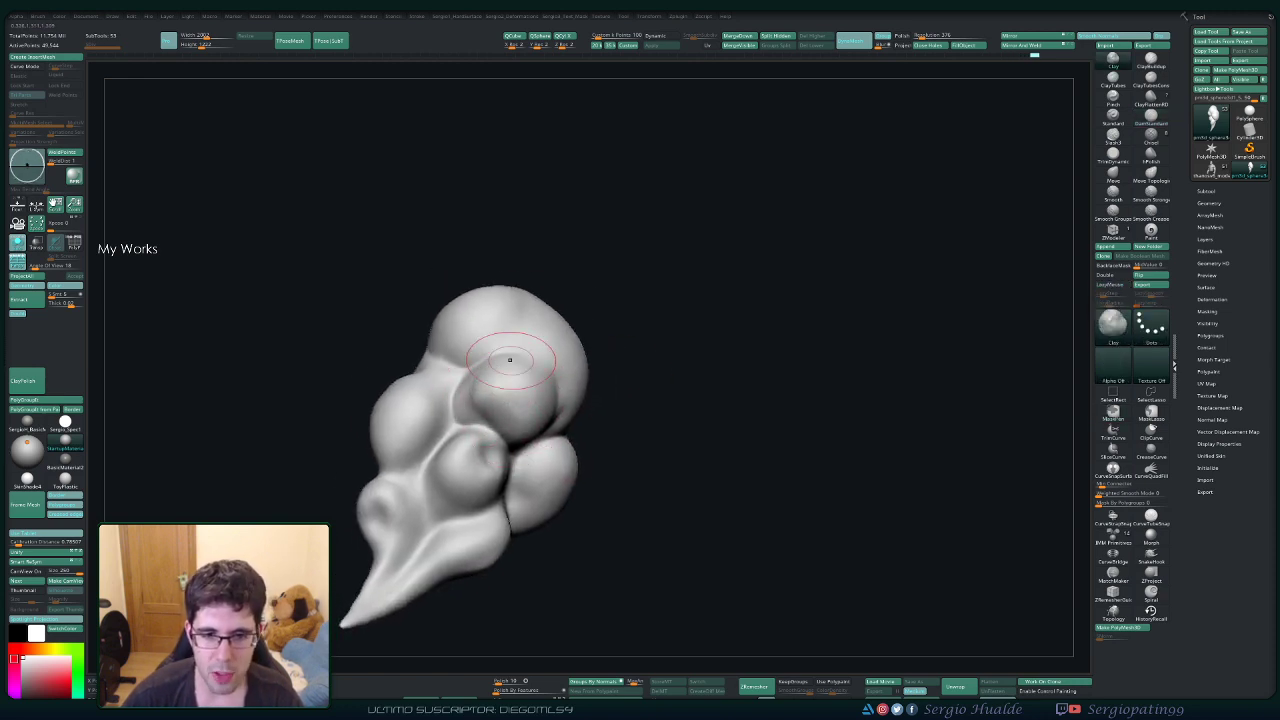
right_click_drag(528, 417, 556, 405)
left_click_drag(520, 400, 540, 385)
mouse_move(545, 395)
right_mouse_down()
mouse_move(503, 417)
mouse_move(488, 405)
mouse_move(514, 371)
right_mouse_up()
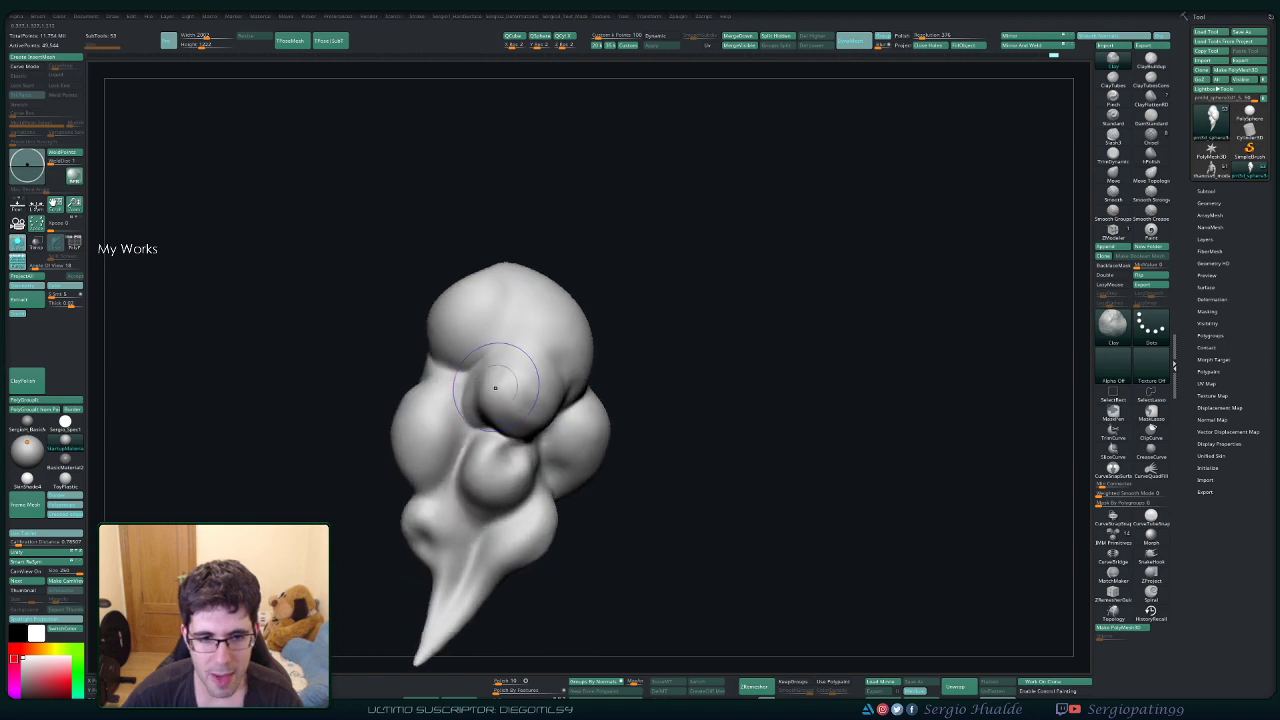
key("shift")
left_click_drag(535, 378, 548, 396, "shift")
mouse_move(548, 396)
right_mouse_down()
mouse_move(517, 443)
mouse_move(449, 416)
right_mouse_up()
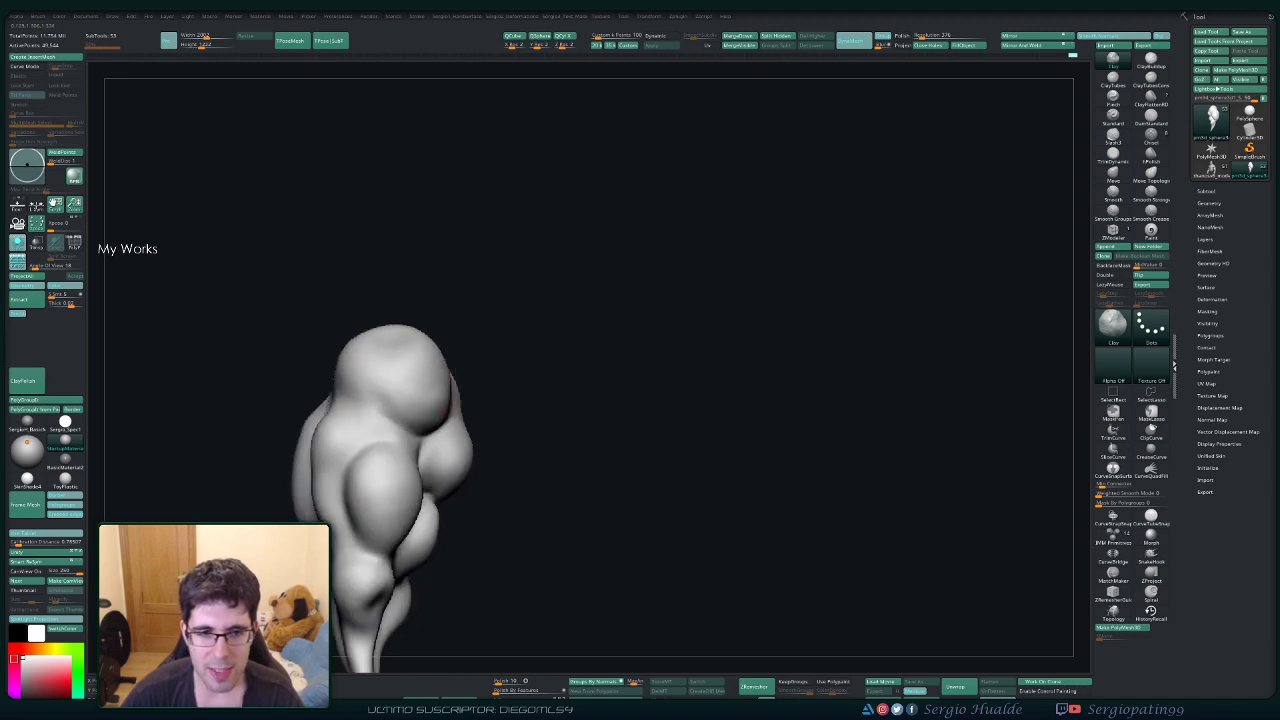
Add Clay volume to the side of the top lobe and smooth it into a rounded form.
right_click_drag(470, 362, 388, 356)
mouse_move(388, 375)
left_mouse_down()
mouse_move(410, 405)
mouse_move(422, 390)
left_mouse_up()
right_click_drag(470, 395, 414, 400)
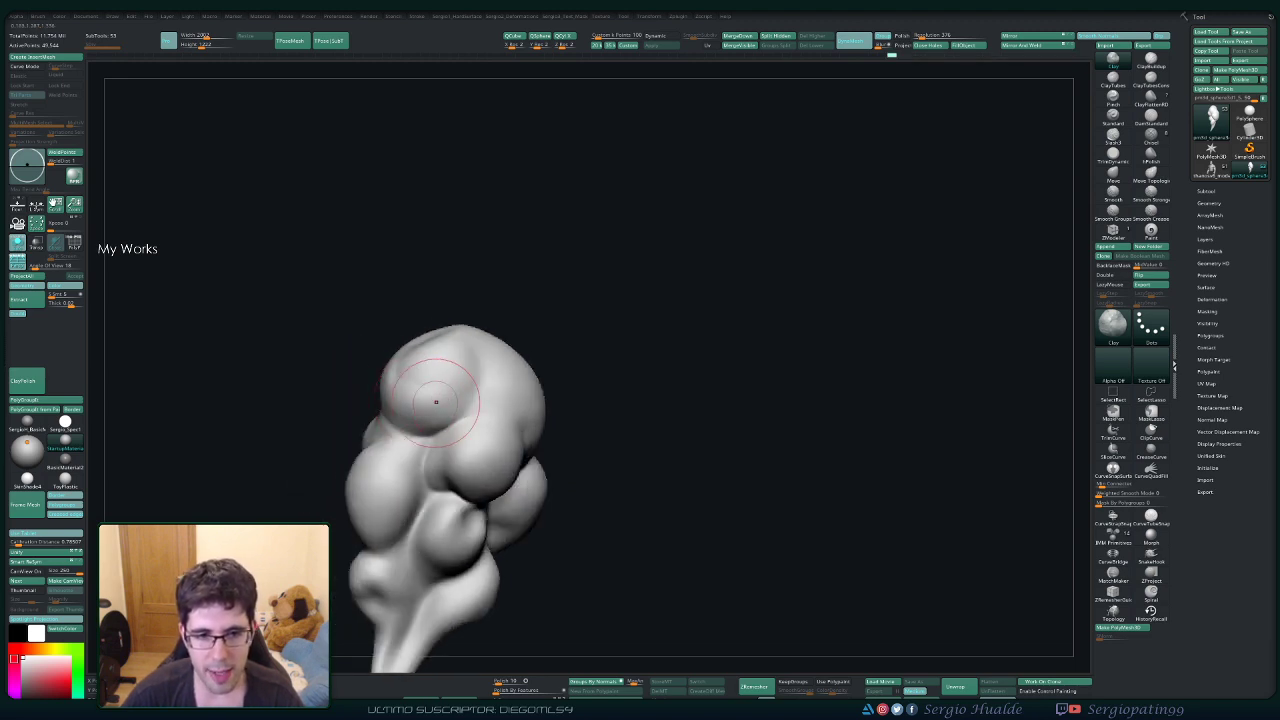
mouse_move(437, 400)
left_mouse_down("shift")
mouse_move(412, 380)
mouse_move(463, 366)
left_mouse_up("shift")
right_click_drag(477, 390, 530, 378)
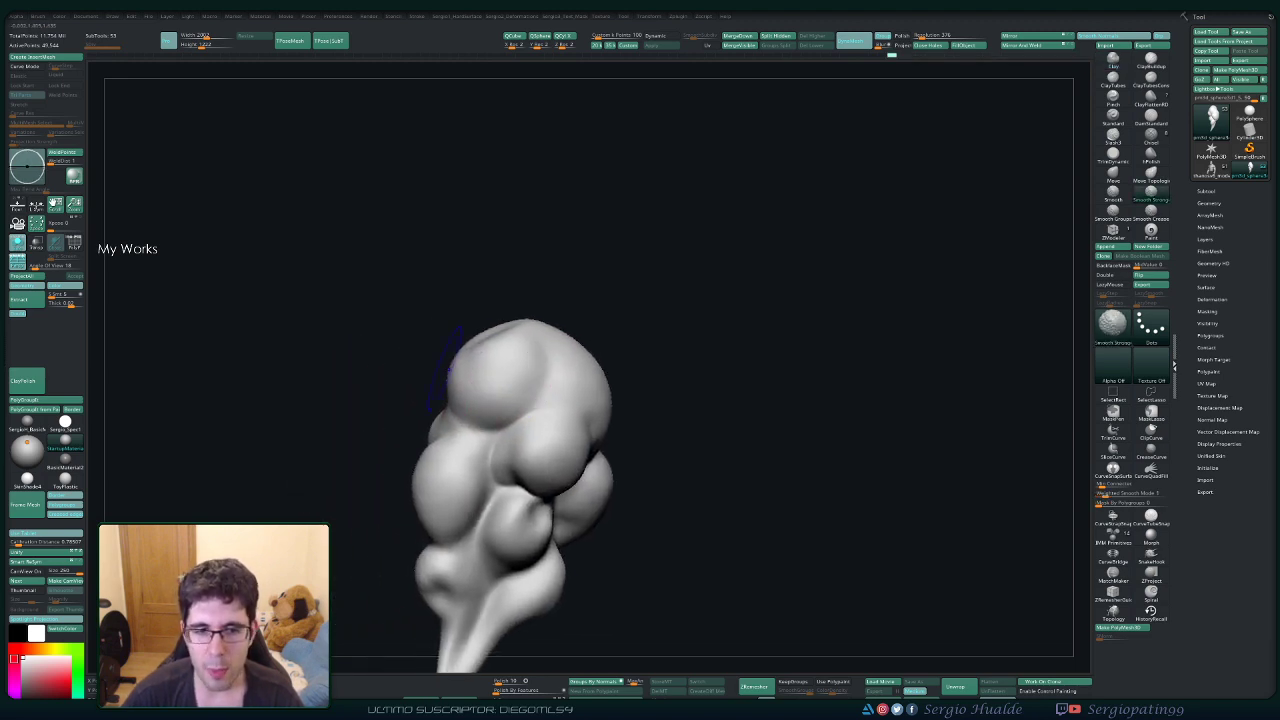
right_click_drag(440, 372, 485, 404)
right_click_drag(457, 340, 423, 371)
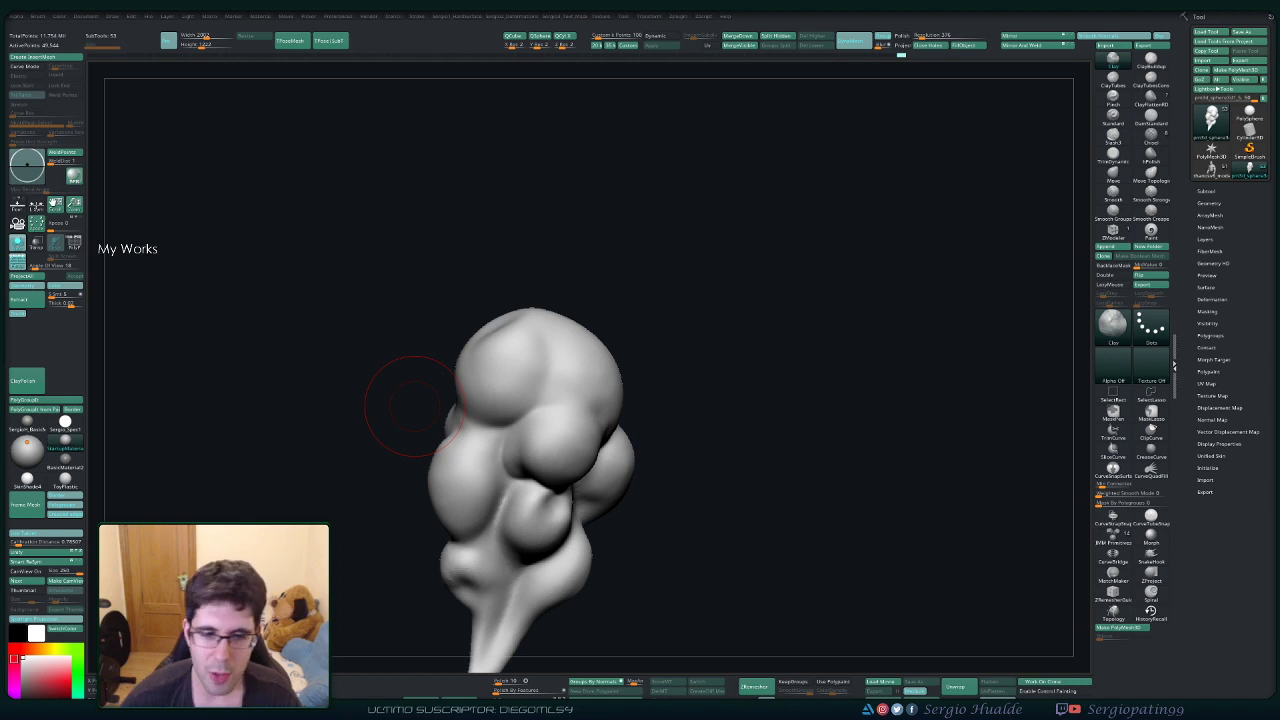
Round out the middle side lobe with Clay strokes over its face and lower edge.
mouse_move(464, 473)
right_mouse_down()
mouse_move(523, 449)
mouse_move(505, 432)
mouse_move(554, 456)
right_mouse_up()
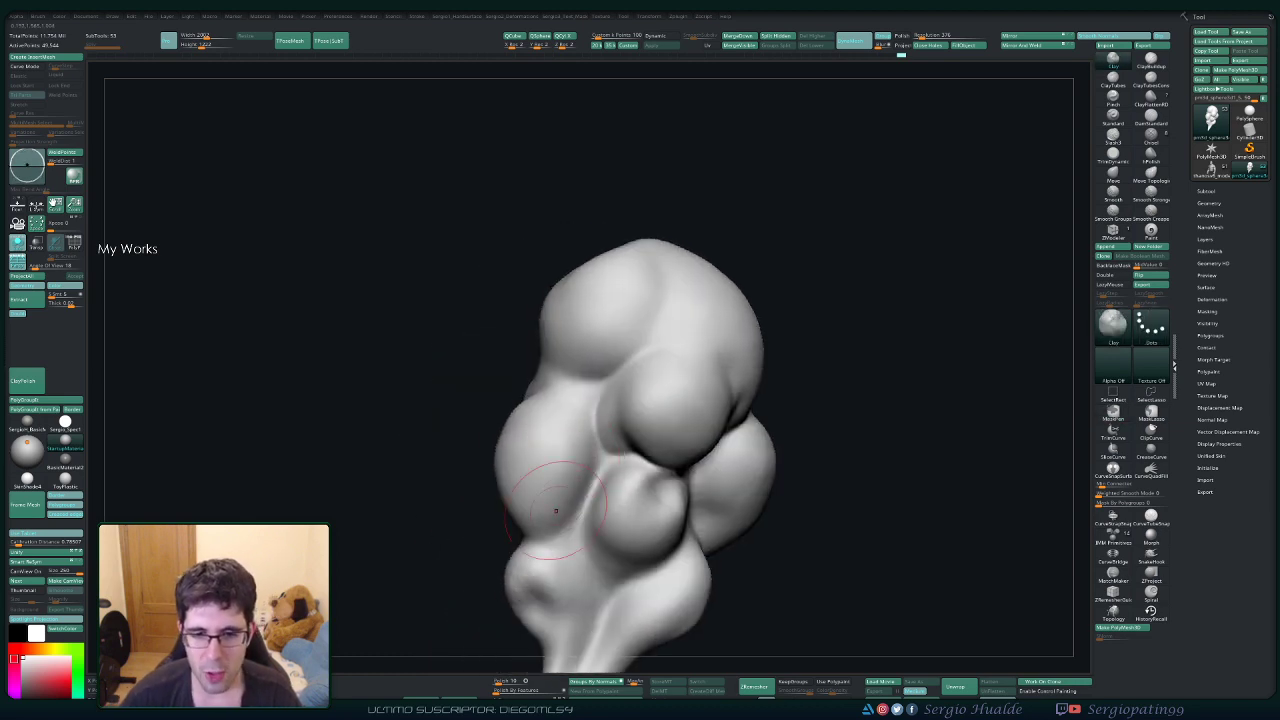
right_click_drag(545, 410, 546, 425)
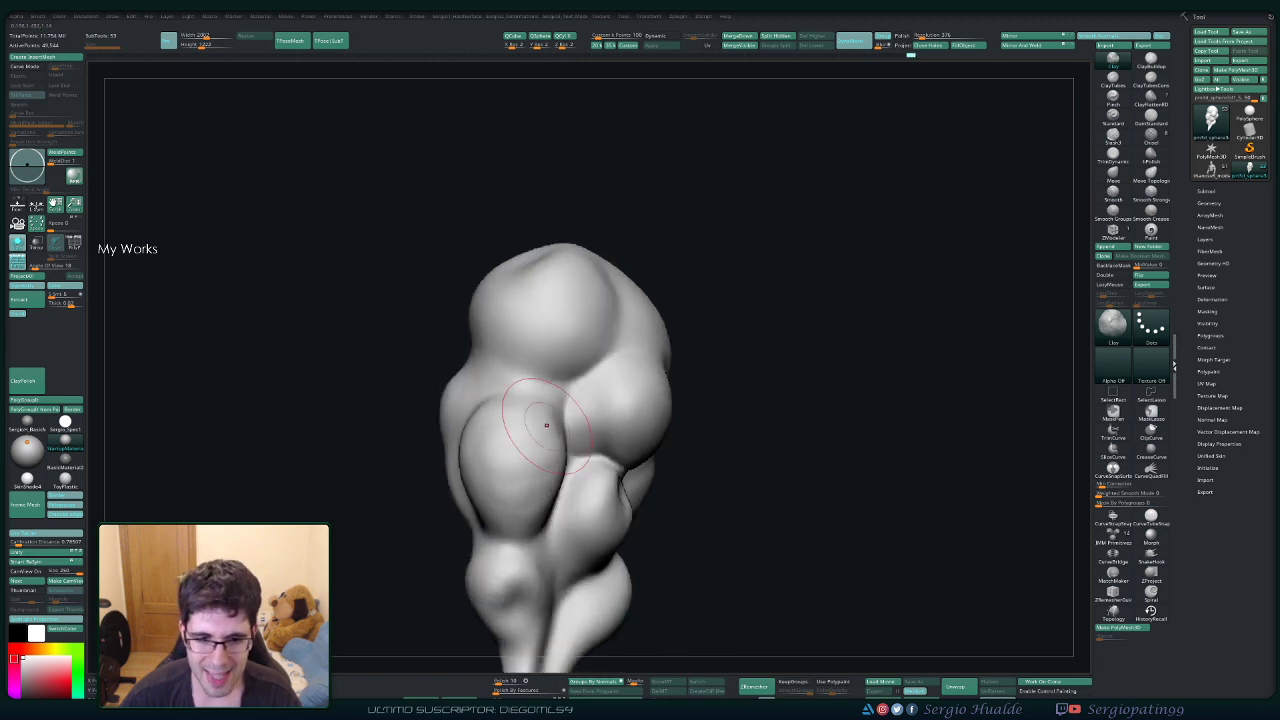
left_click_drag(522, 440, 490, 462)
right_click_drag(500, 455, 552, 458)
left_click_drag(472, 515, 464, 480)
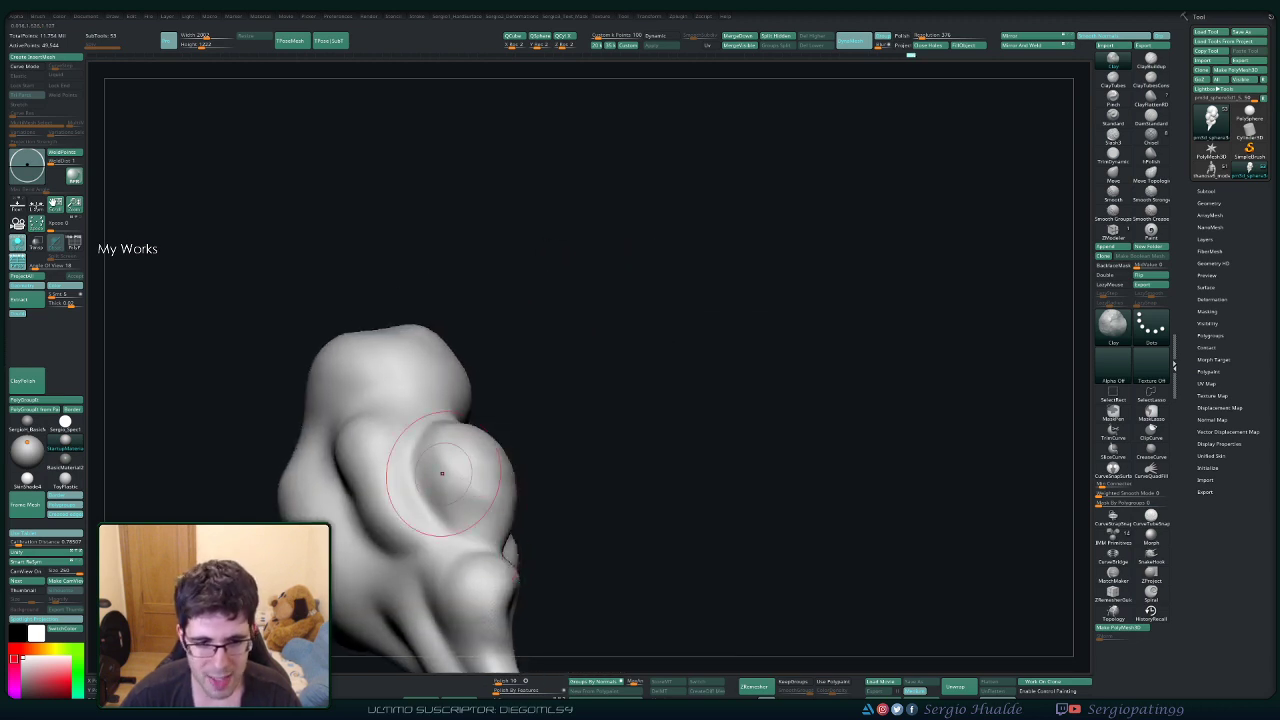
mouse_move(449, 471)
right_mouse_down()
mouse_move(430, 430)
mouse_move(528, 437)
right_mouse_up()
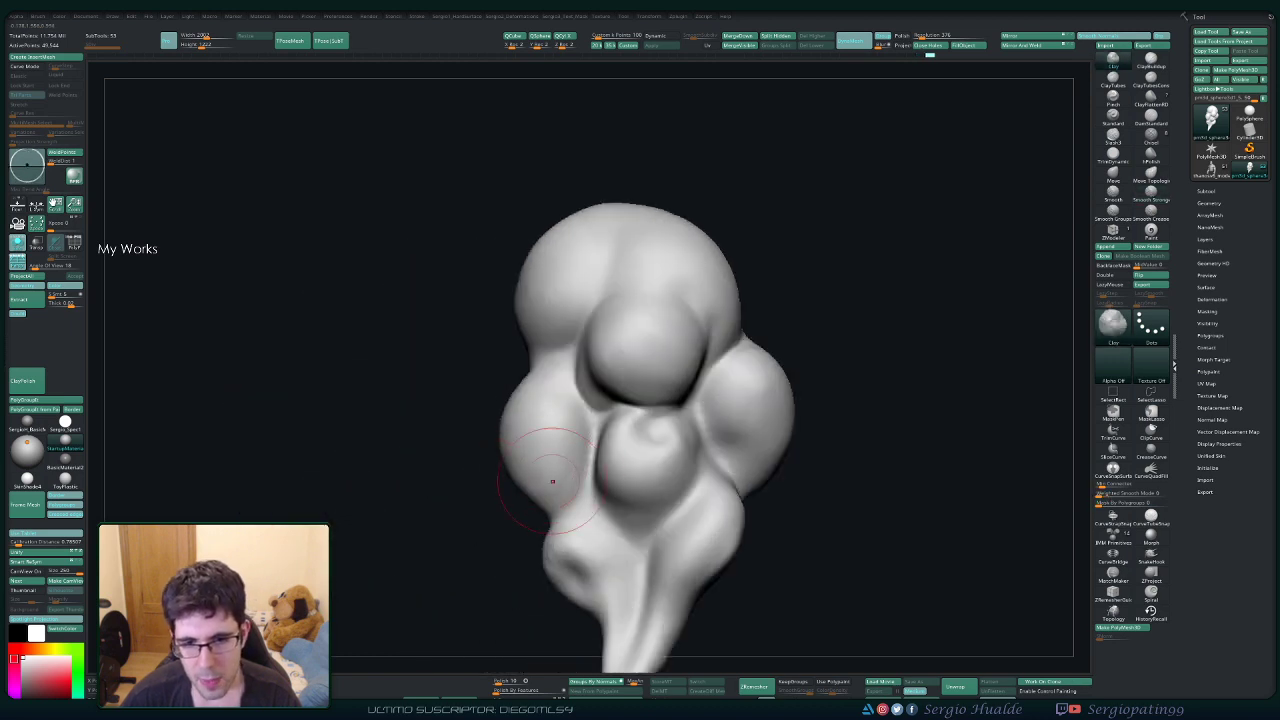
right_click_drag(552, 481, 605, 460)
left_click_drag(571, 456, 486, 488)
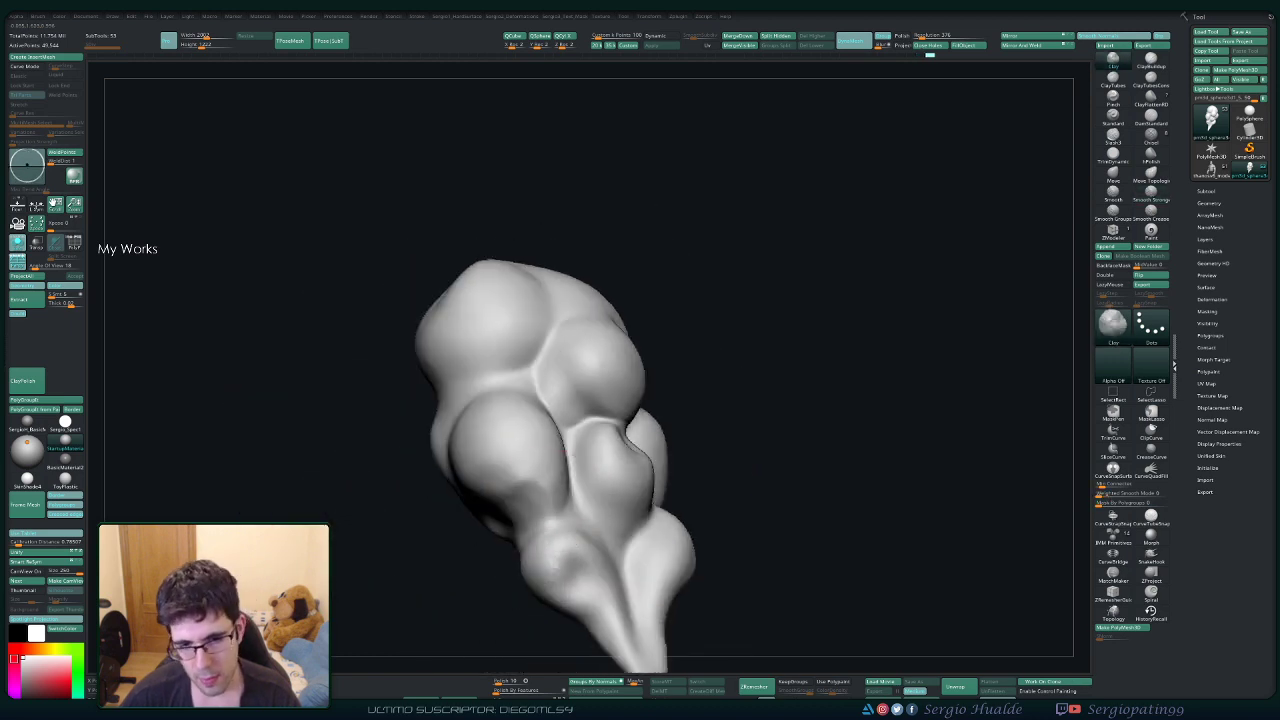
right_click_drag(570, 430, 543, 451)
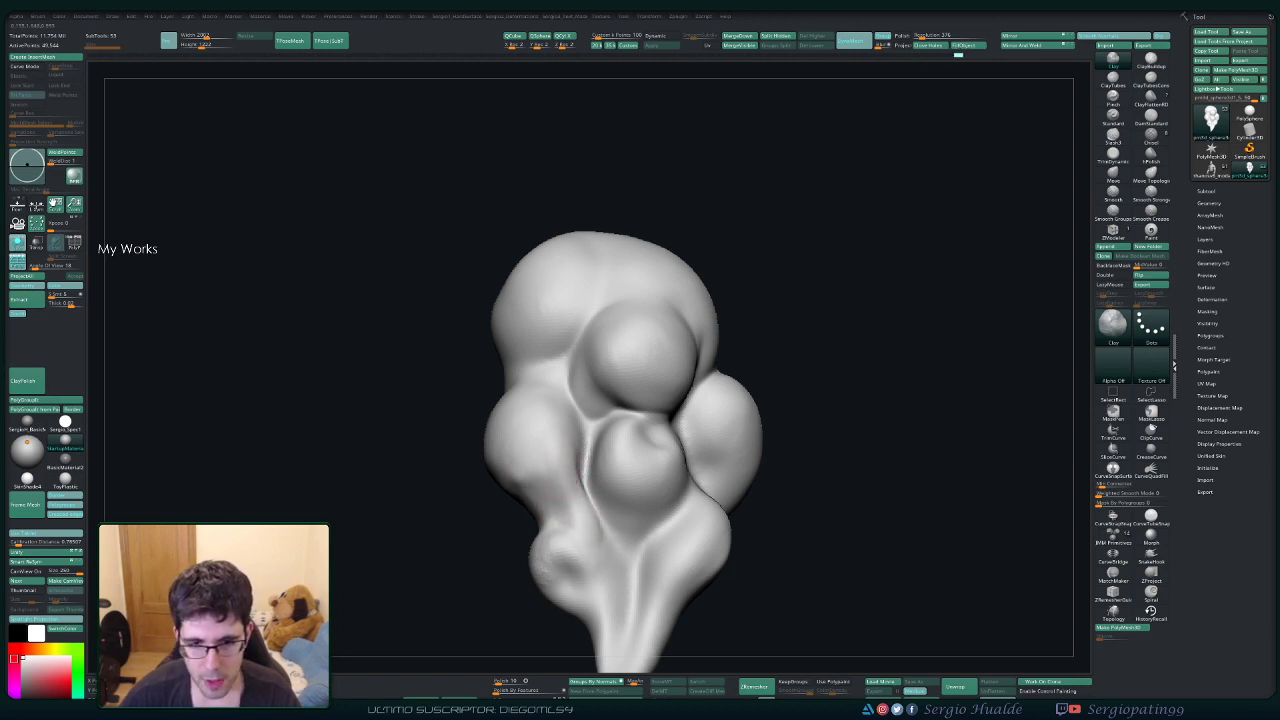
Shape the junction between the middle side lobe and the small lower lobe with Clay, and smooth it.
right_click_drag(515, 500, 532, 493)
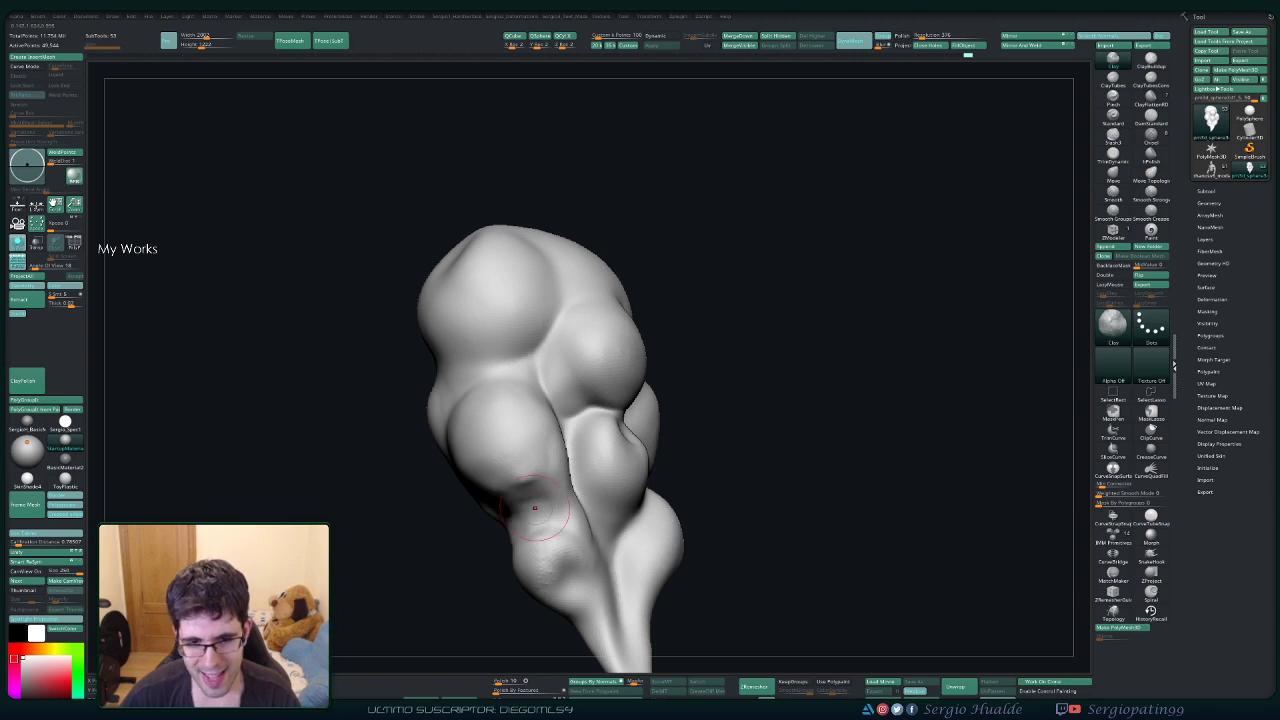
left_click_drag(535, 508, 522, 510)
right_click_drag(532, 438, 523, 480)
left_click_drag(533, 503, 517, 519, "shift")
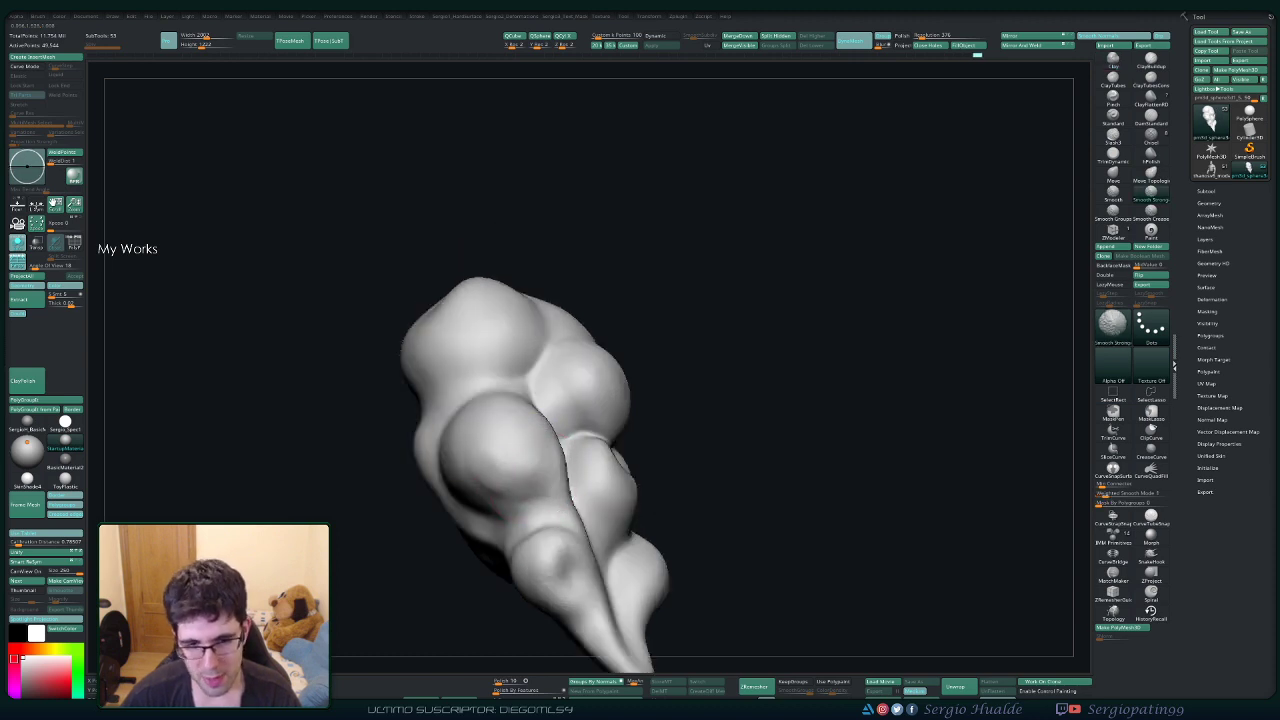
right_click_drag(520, 512, 560, 486)
left_click_drag(560, 486, 580, 514, "shift")
mouse_move(580, 514)
right_mouse_down()
mouse_move(600, 510)
mouse_move(560, 535)
mouse_move(600, 505)
right_mouse_up()
Carve creases under the middle side lobe and along the small lower lobe with the DamStandard brush.
key("b")
key("d")
key("s")
left_click_drag(532, 484, 566, 487)
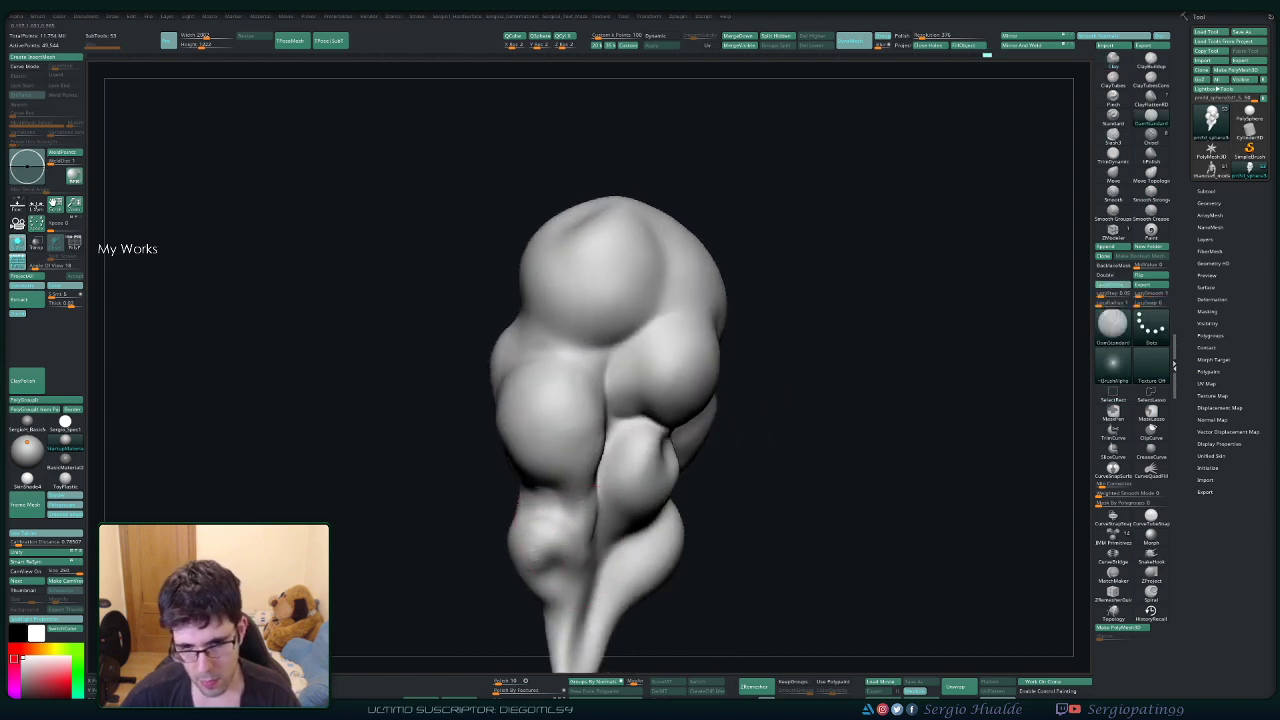
mouse_move(597, 605)
right_mouse_down()
mouse_move(563, 523)
mouse_move(618, 522)
right_mouse_up()
left_click_drag(576, 520, 578, 548)
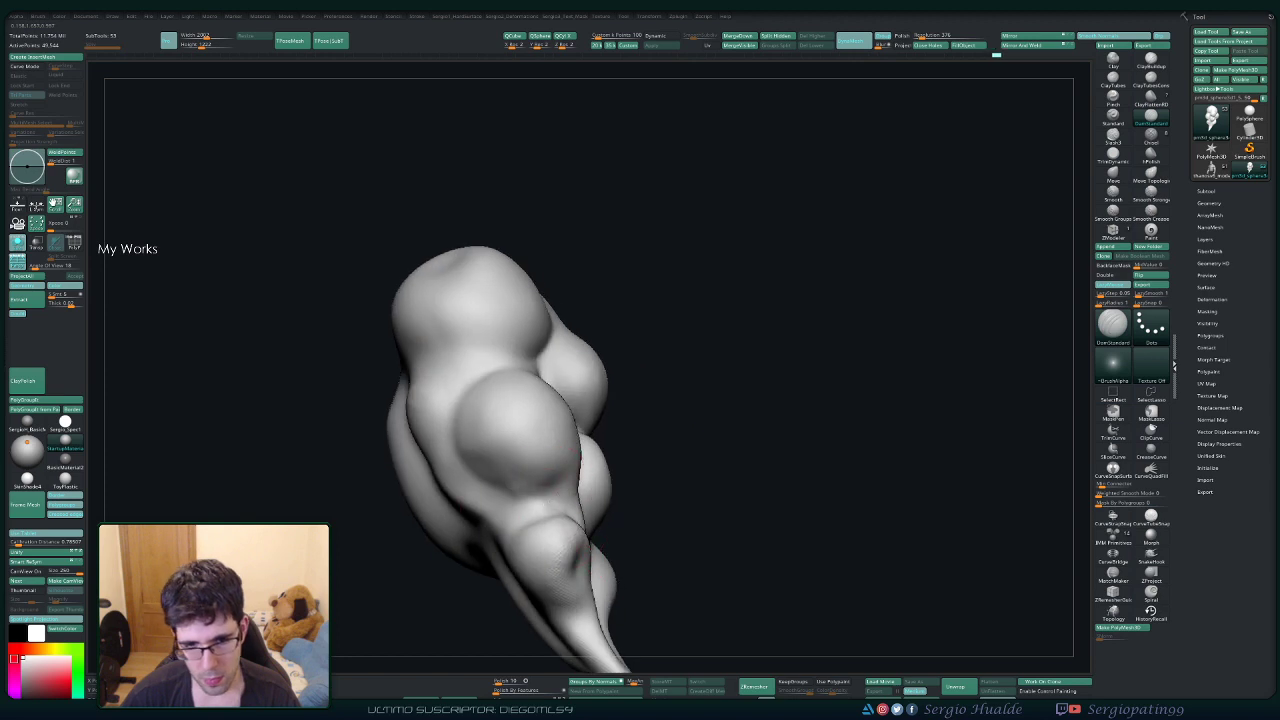
right_click_drag(445, 533, 520, 517)
right_click_drag(594, 603, 577, 495)
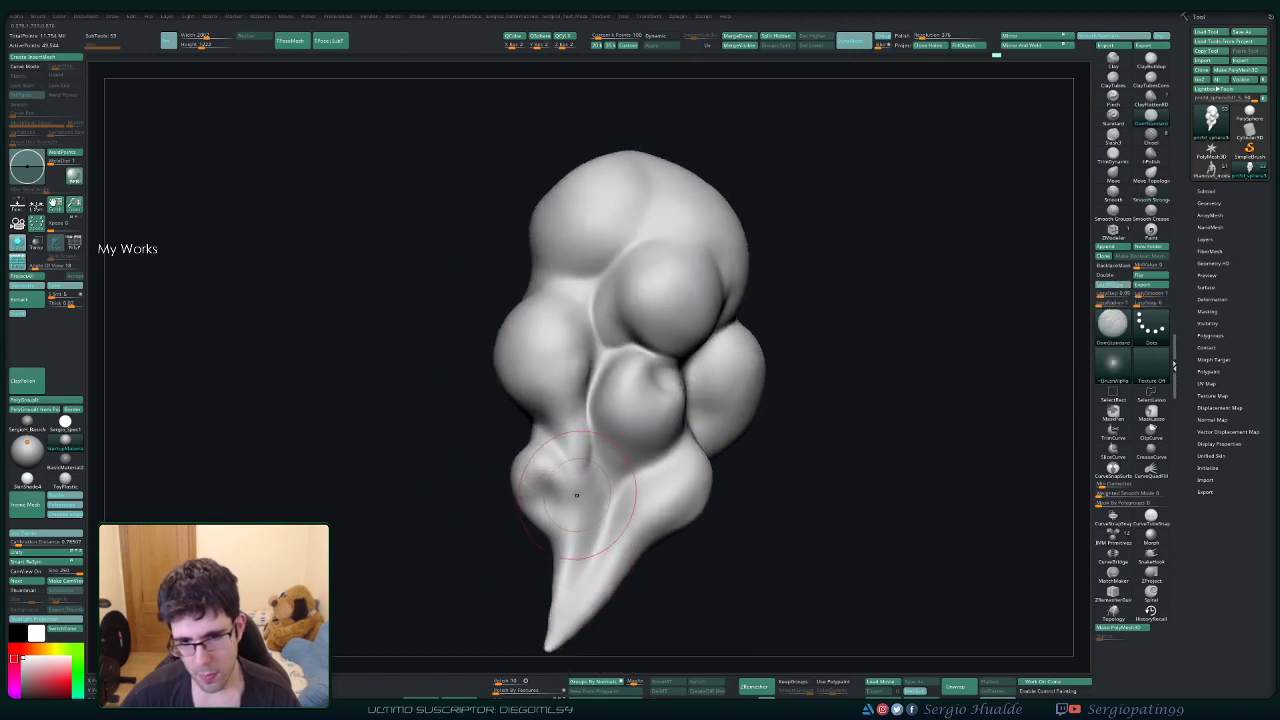
Refine the volume of the small lower lobe near the tail with the Clay brush.
key("b")
key("c")
key("l")
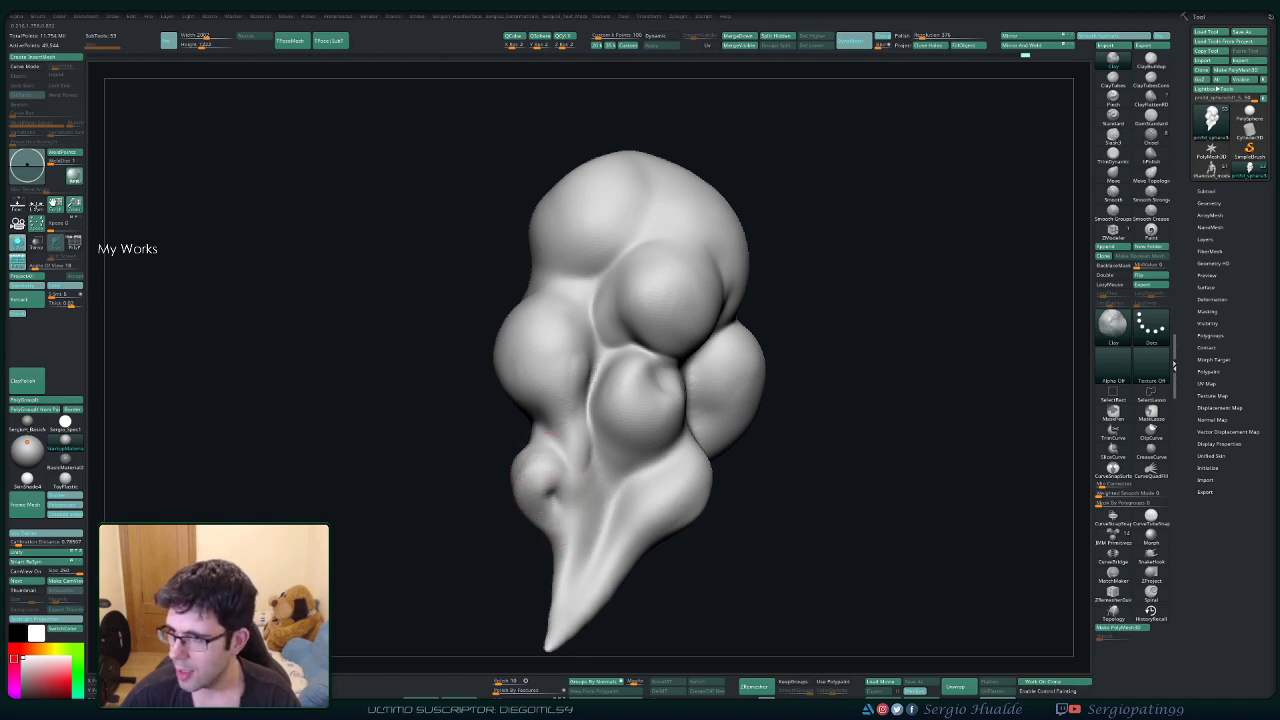
mouse_move(548, 433)
right_mouse_down()
mouse_move(620, 440)
mouse_move(529, 493)
right_mouse_up()
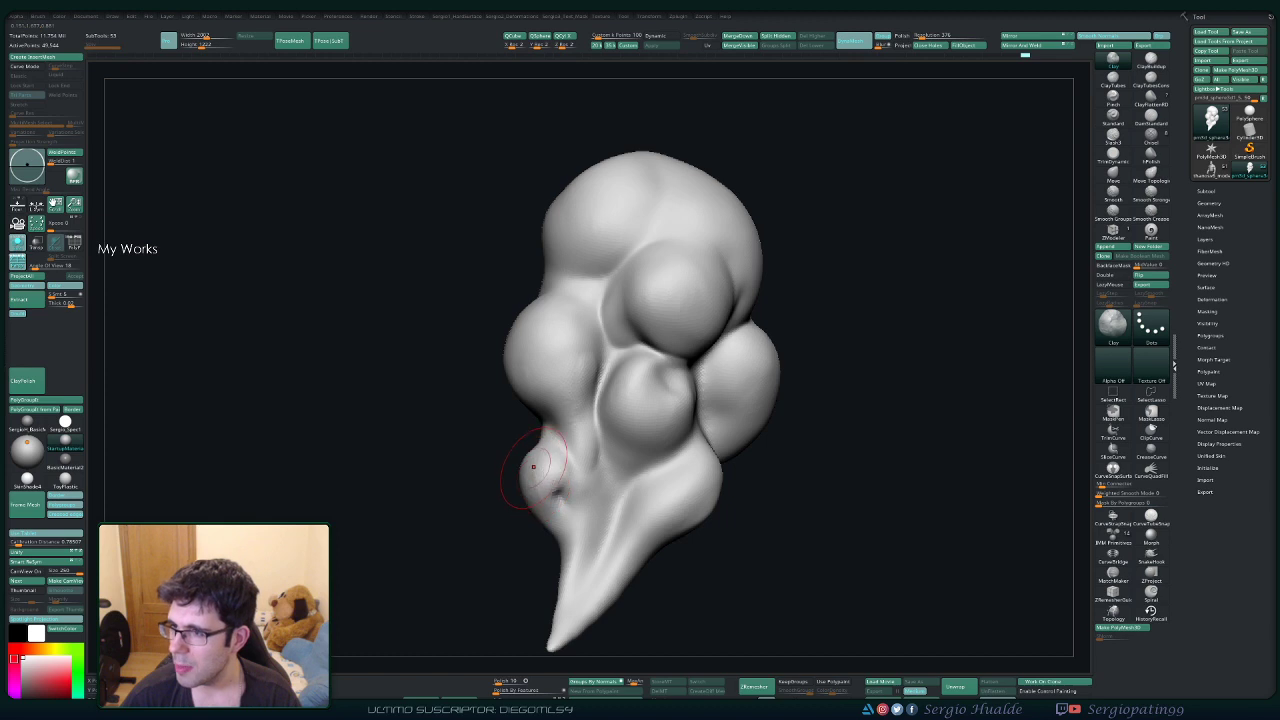
mouse_move(561, 491)
right_mouse_down("alt")
mouse_move(537, 466)
mouse_move(546, 455)
mouse_move(548, 500)
right_mouse_up("alt")
mouse_move(548, 492)
right_mouse_down()
mouse_move(582, 481)
mouse_move(568, 486)
right_mouse_up()
Define the edges of the small lower lobe with DamStandard creases where it meets the tail.
key("ctrl+shift+d")
key("s")
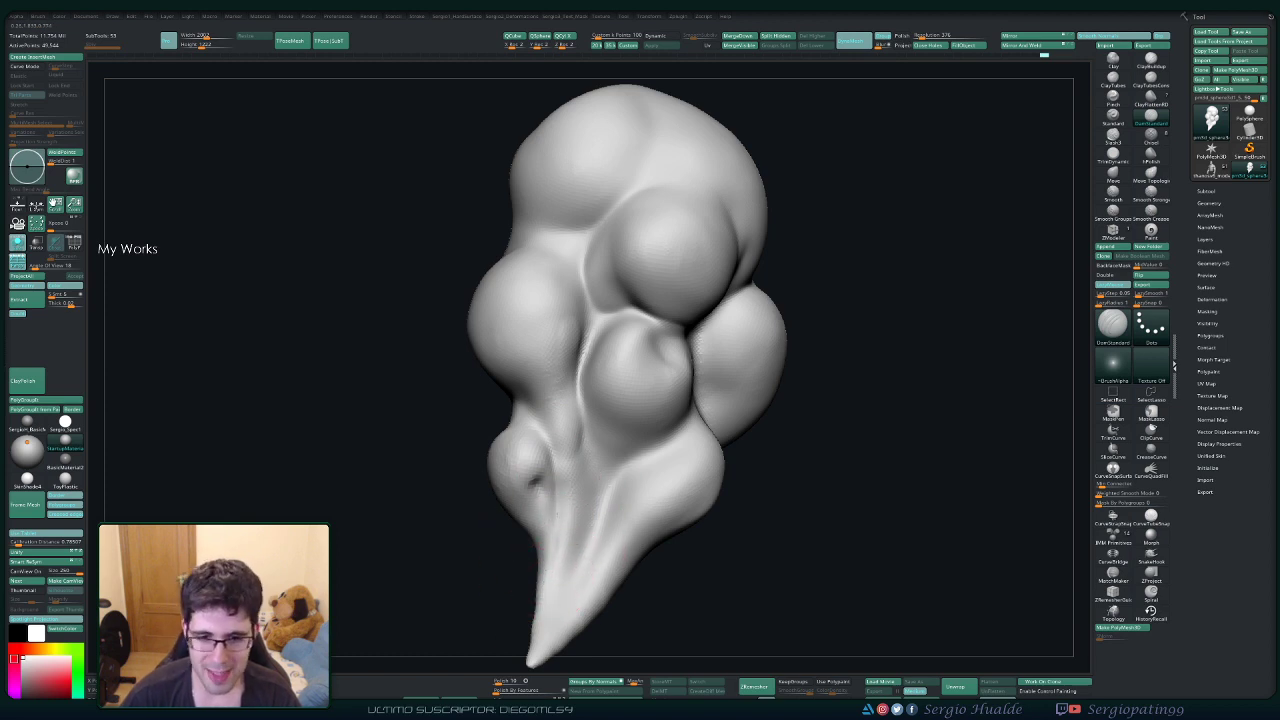
right_click_drag(535, 482, 572, 507)
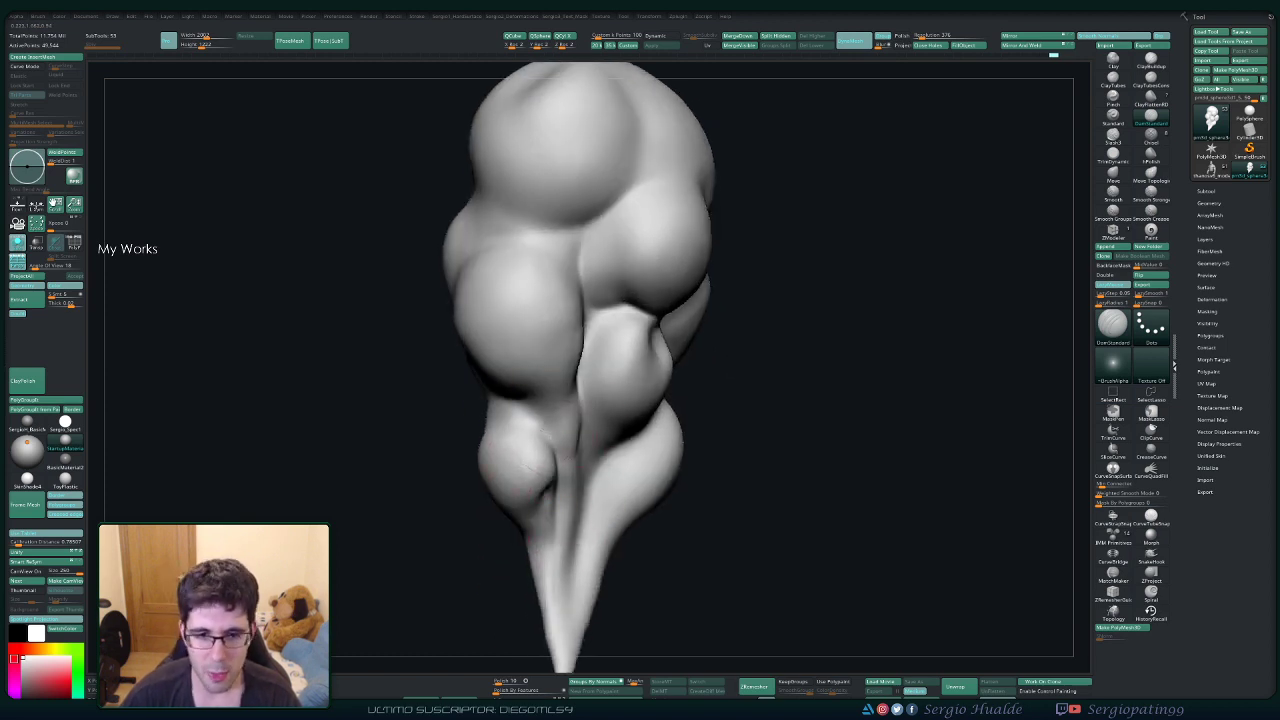
left_click_drag(466, 513, 533, 449)
left_click_drag(500, 406, 488, 452)
left_click_drag(655, 450, 487, 450)
mouse_move(558, 477)
right_mouse_down()
mouse_move(575, 501)
mouse_move(602, 410)
right_mouse_up()
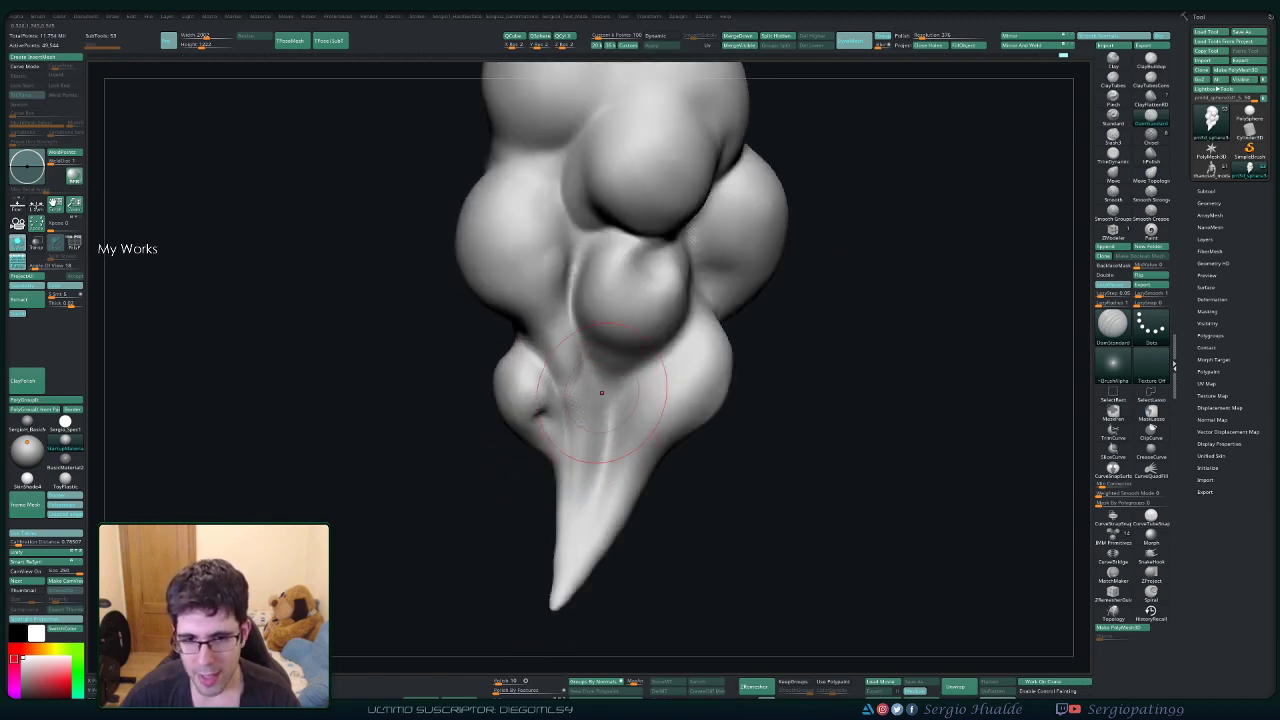
Sculpt long flowing grooves and ridges down the tail from below the central lobe with the Standard brush.
left_click_drag(606, 409, 560, 574)
left_click_drag(596, 478, 588, 487, "shift")
left_click_drag(588, 432, 562, 560)
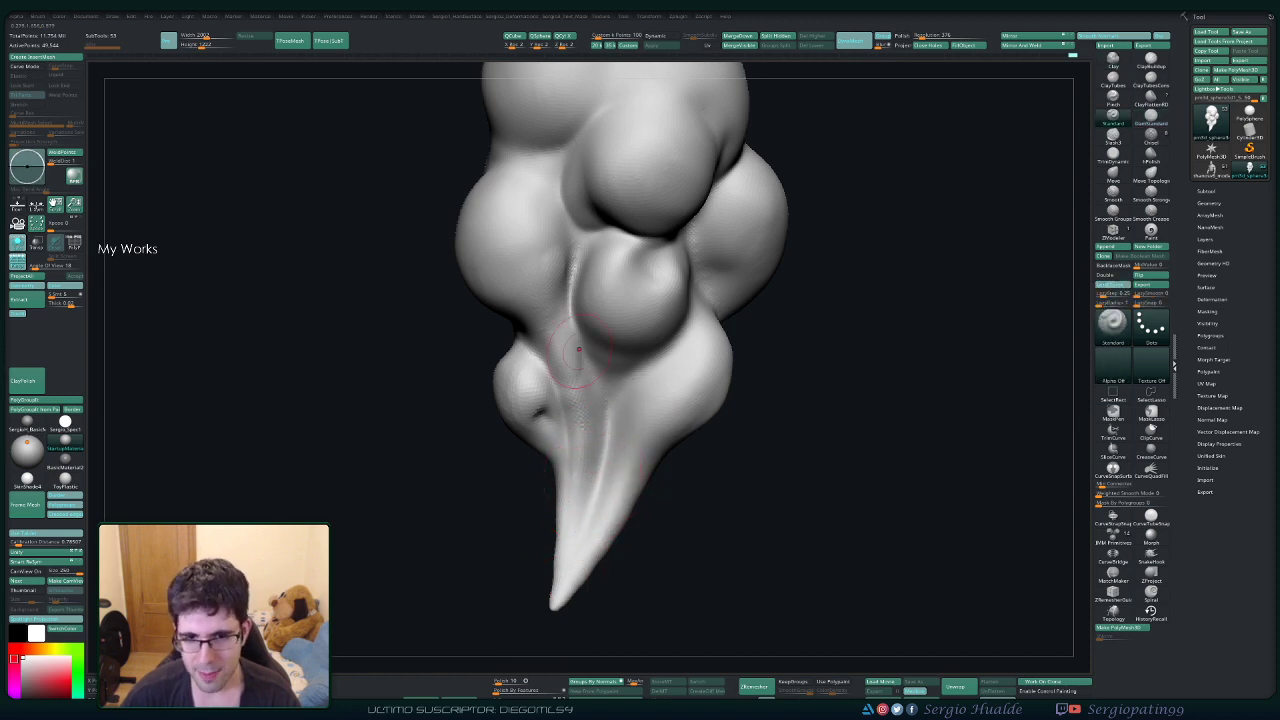
left_click_drag(570, 378, 566, 561)
right_click_drag(586, 467, 571, 434)
mouse_move(571, 352)
left_mouse_down()
mouse_move(583, 426)
mouse_move(573, 506)
left_mouse_up()
left_click_drag(574, 377, 568, 565)
left_click_drag(655, 394, 584, 556)
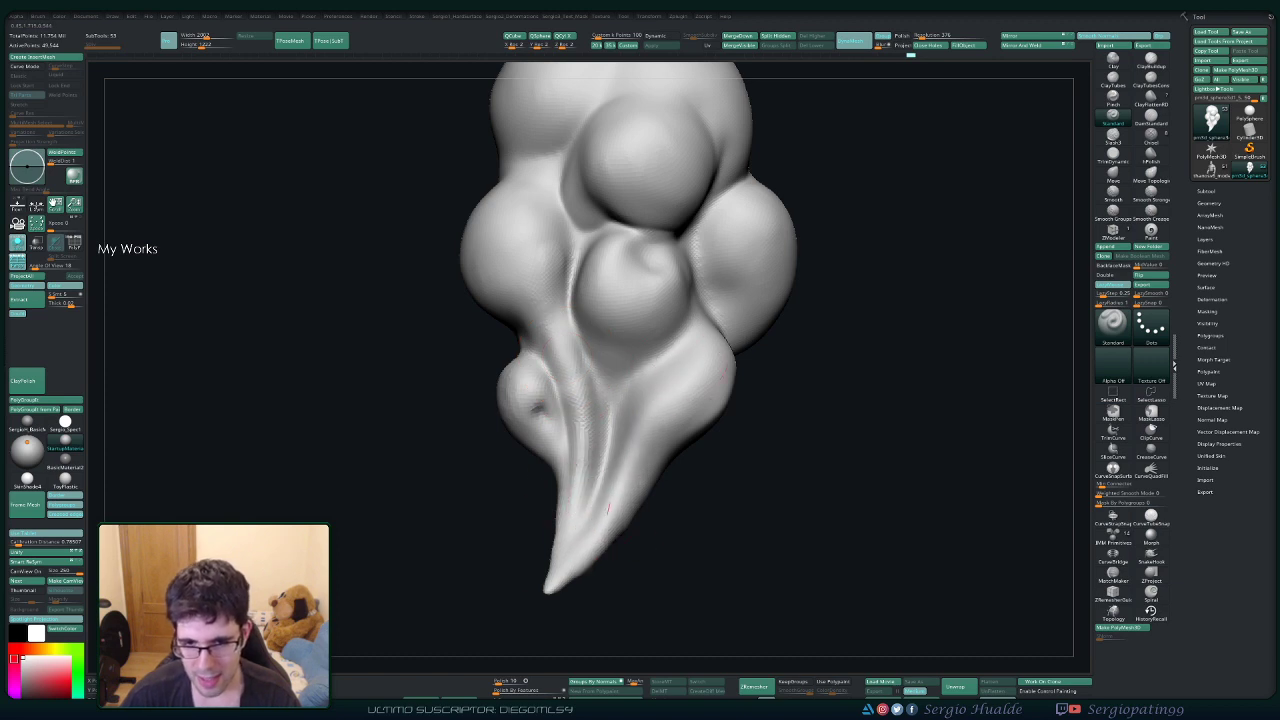
Smooth the long grooves along the front of the tail from below the central lobe toward the tip.
right_click_drag(714, 327, 663, 386, "alt")
left_click_drag(603, 460, 529, 591, "shift")
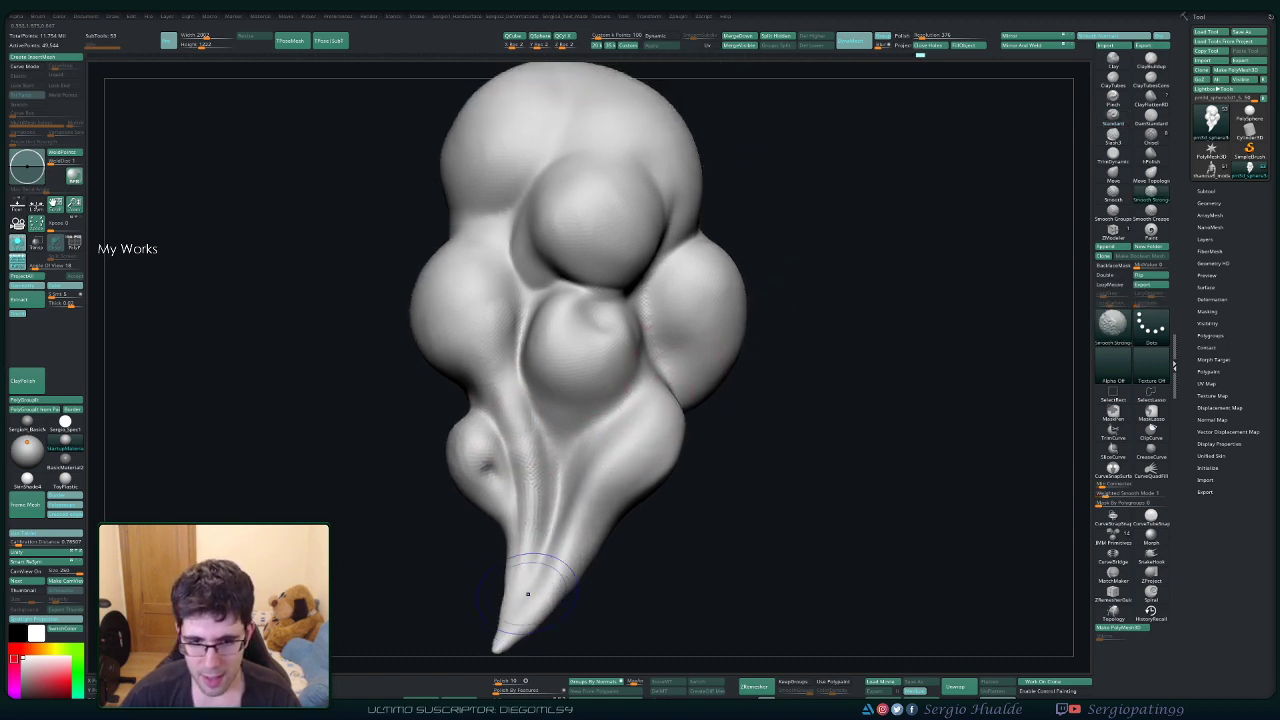
mouse_move(517, 458)
left_mouse_down("shift")
mouse_move(508, 647)
mouse_move(534, 537)
left_mouse_up("shift")
left_click_drag(528, 423, 520, 543, "shift")
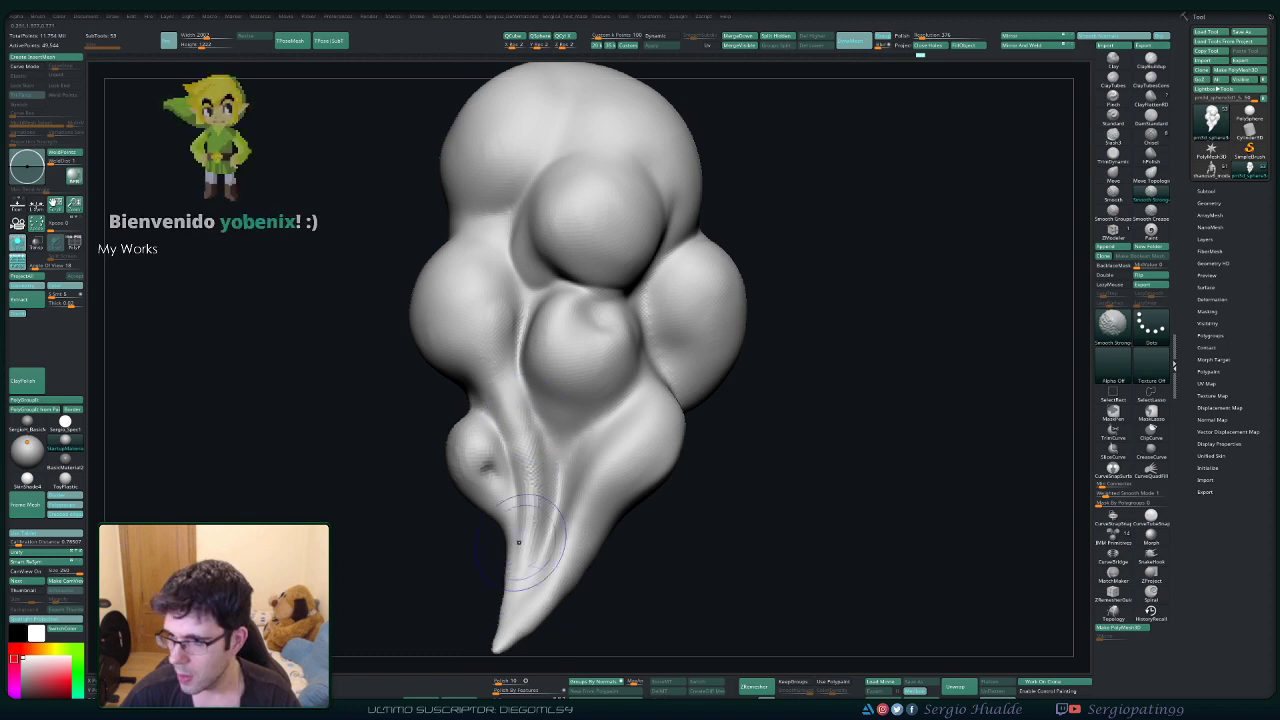
right_click_drag(528, 492, 574, 368)
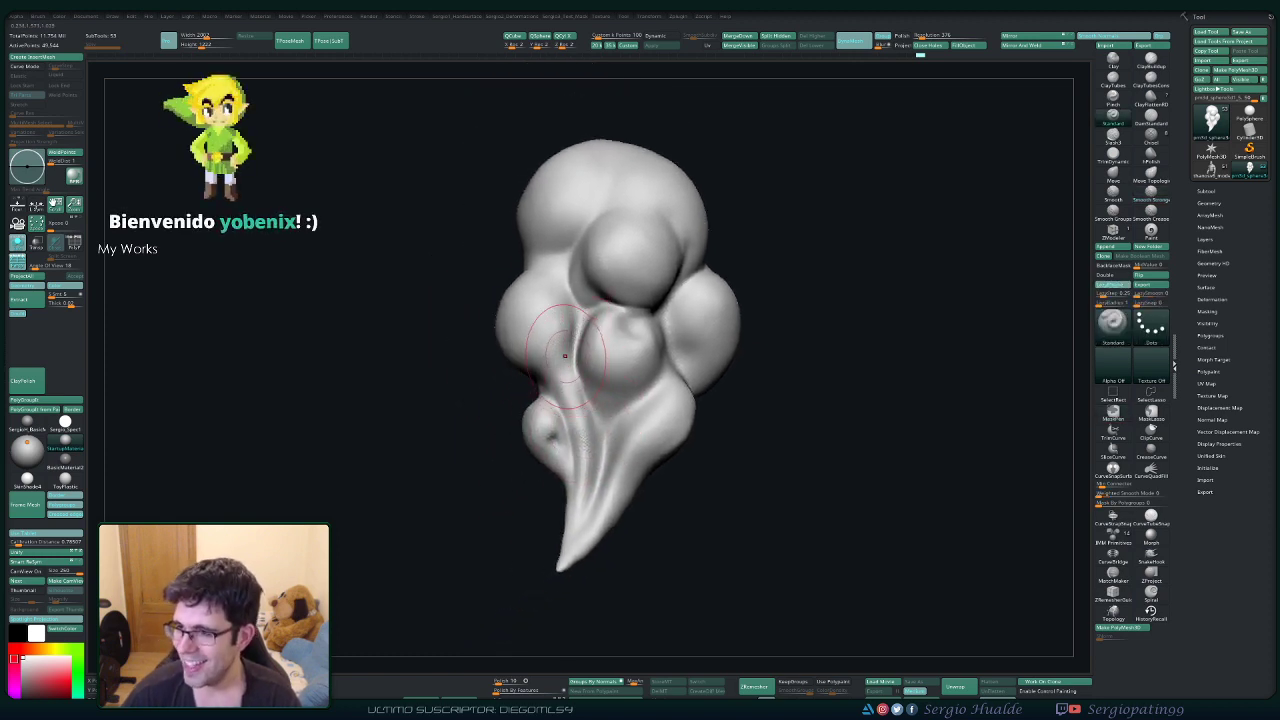
right_click_drag(574, 368, 544, 378, "alt")
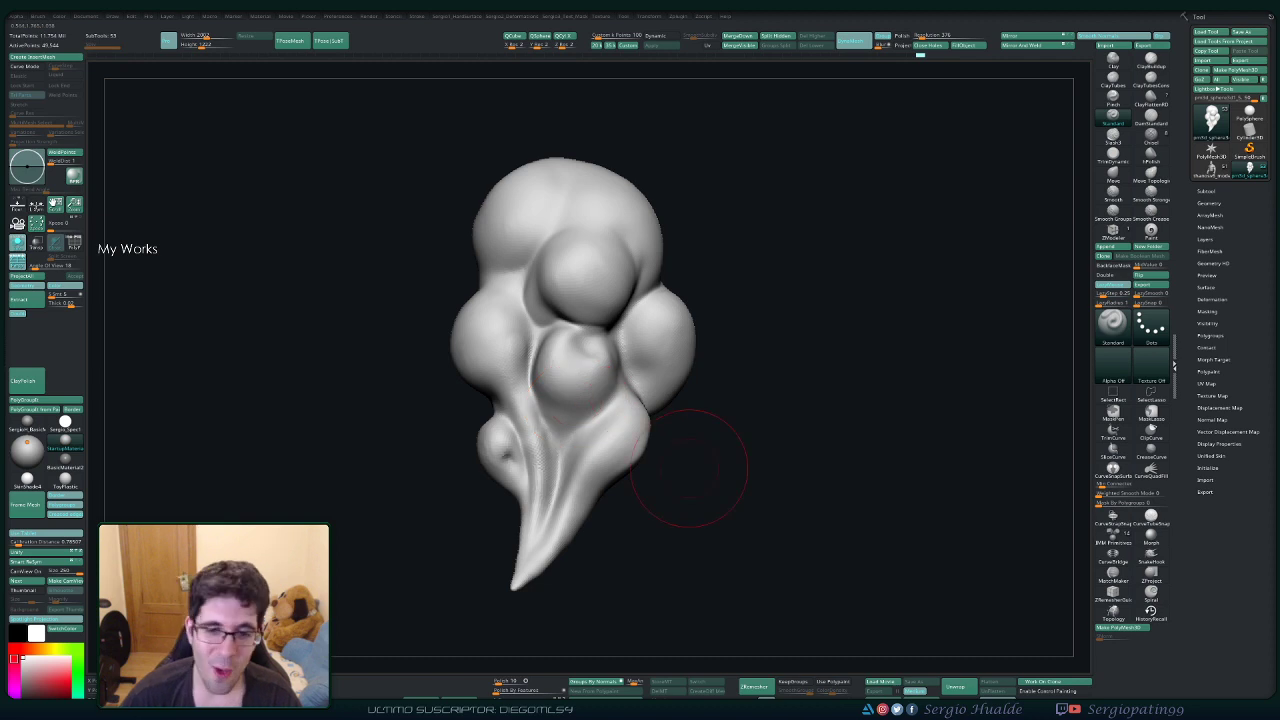
left_click_drag(694, 469, 664, 478)
mouse_move(555, 444)
right_mouse_down("ctrl")
mouse_move(545, 469)
mouse_move(558, 460)
right_mouse_up("ctrl")
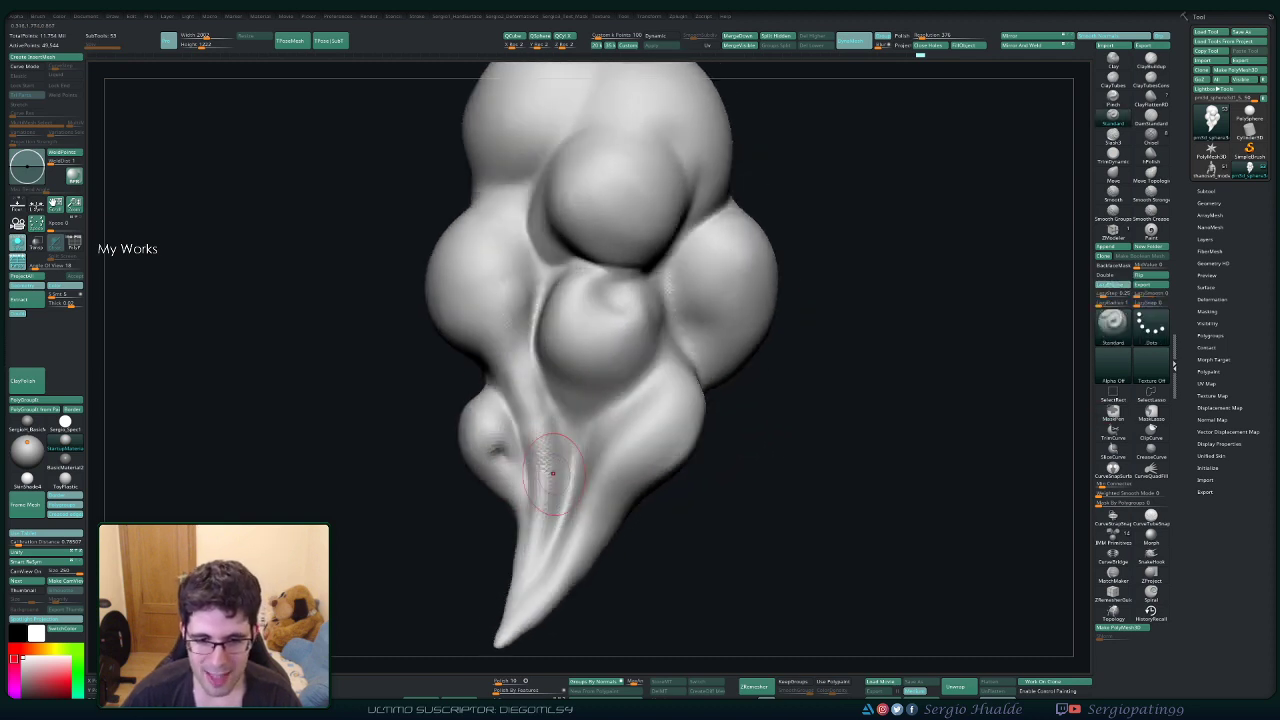
mouse_move(545, 445)
left_mouse_down("shift")
mouse_move(551, 569)
mouse_move(523, 582)
left_mouse_up("shift")
right_click_drag(512, 500, 555, 490)
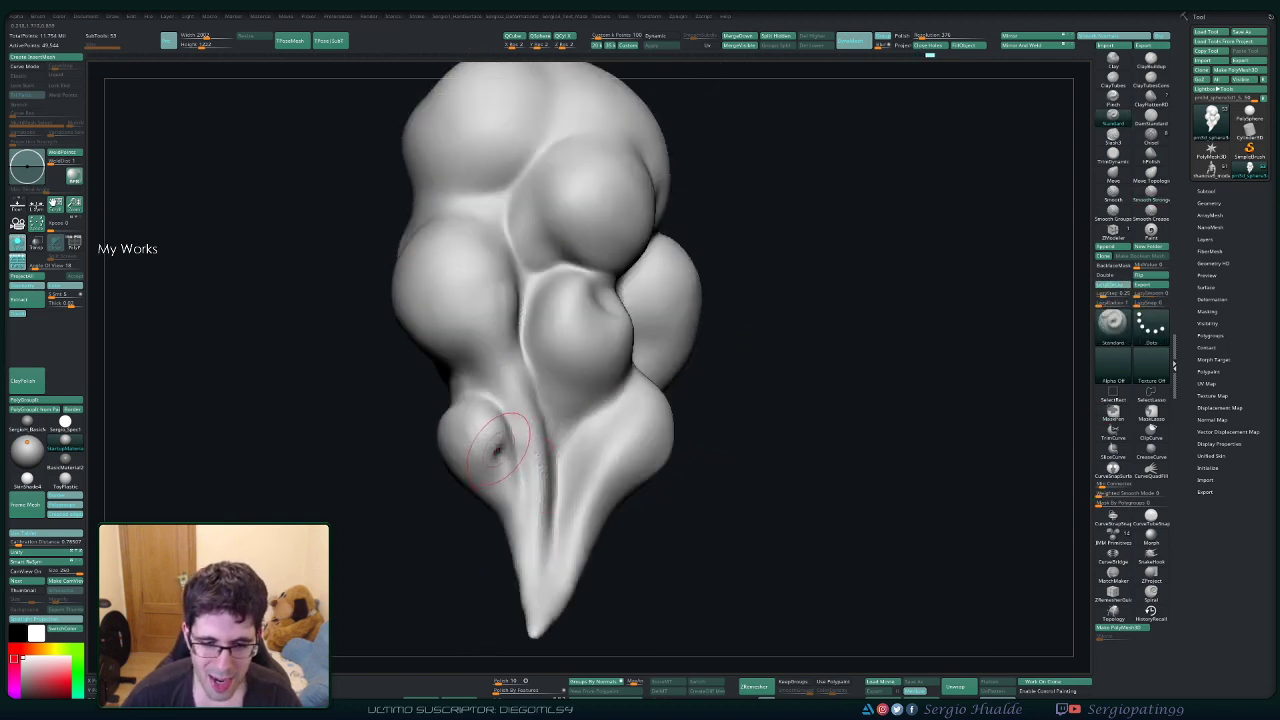
Refine the inner side of the small lower lobe with the Standard brush and smooth its transition into the tail.
right_click_drag(514, 434, 482, 438)
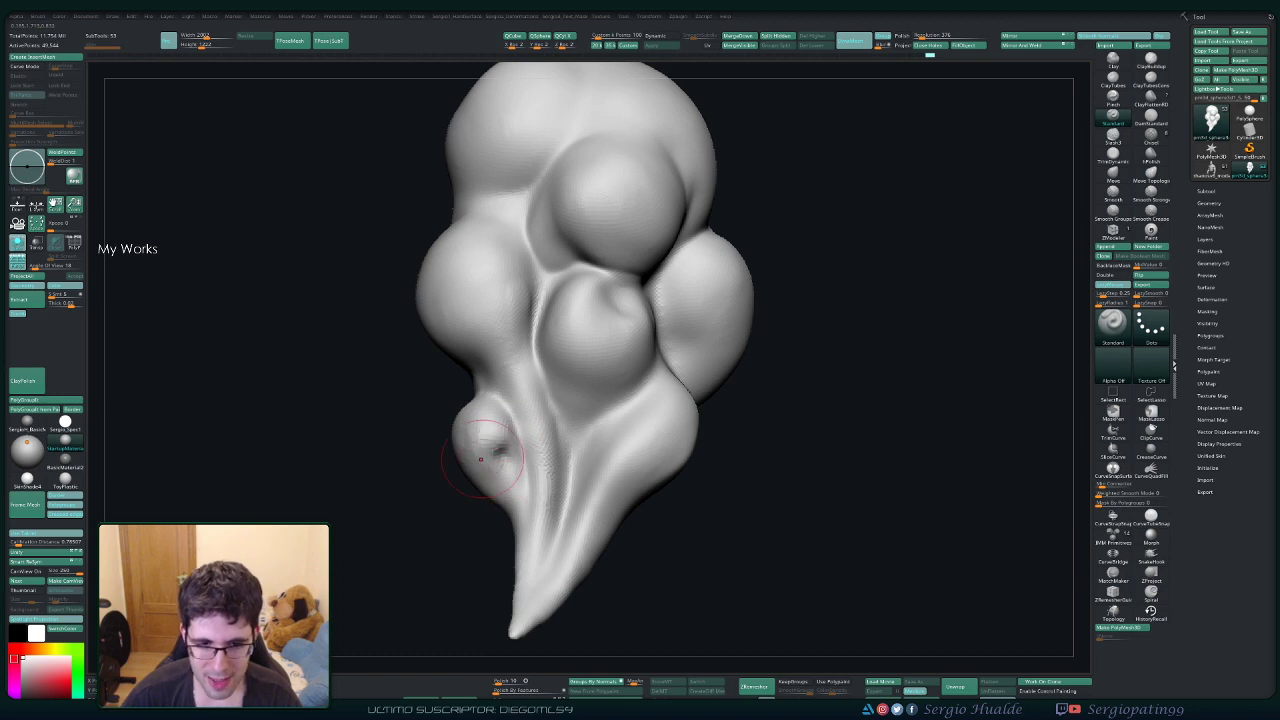
left_click_drag(512, 486, 461, 443)
right_click_drag(461, 444, 555, 448)
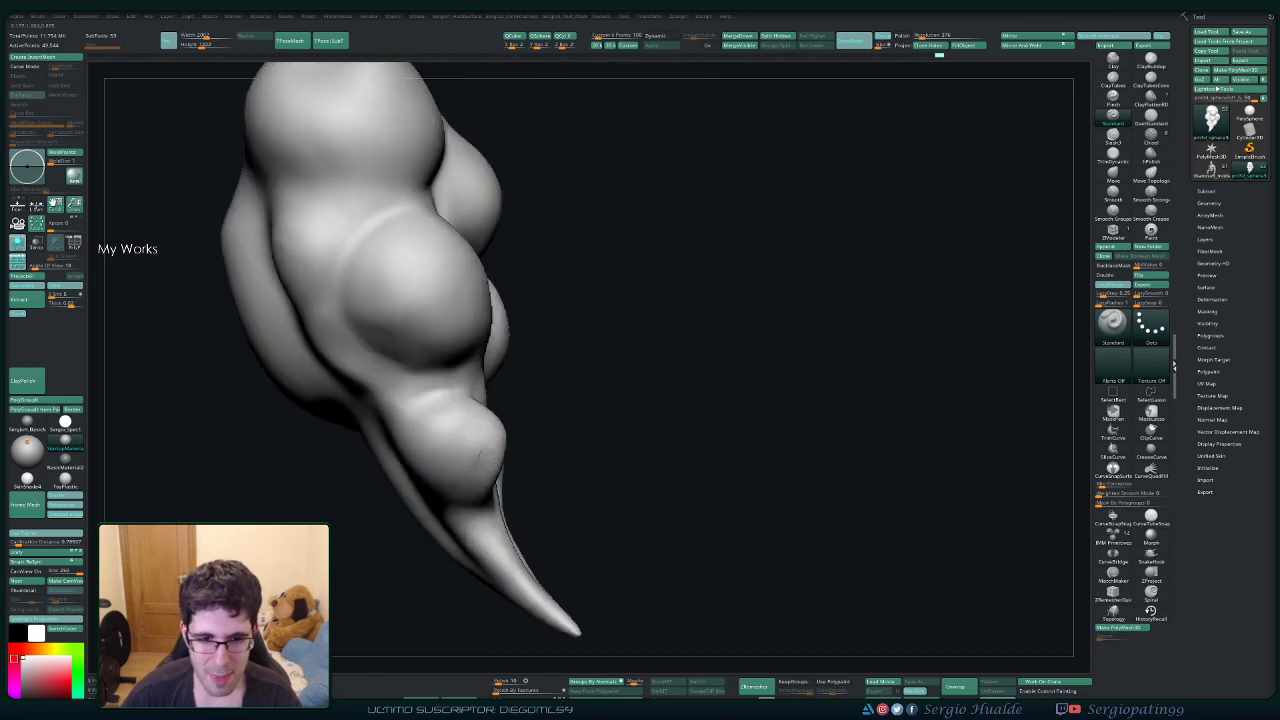
right_click_drag(480, 418, 415, 428)
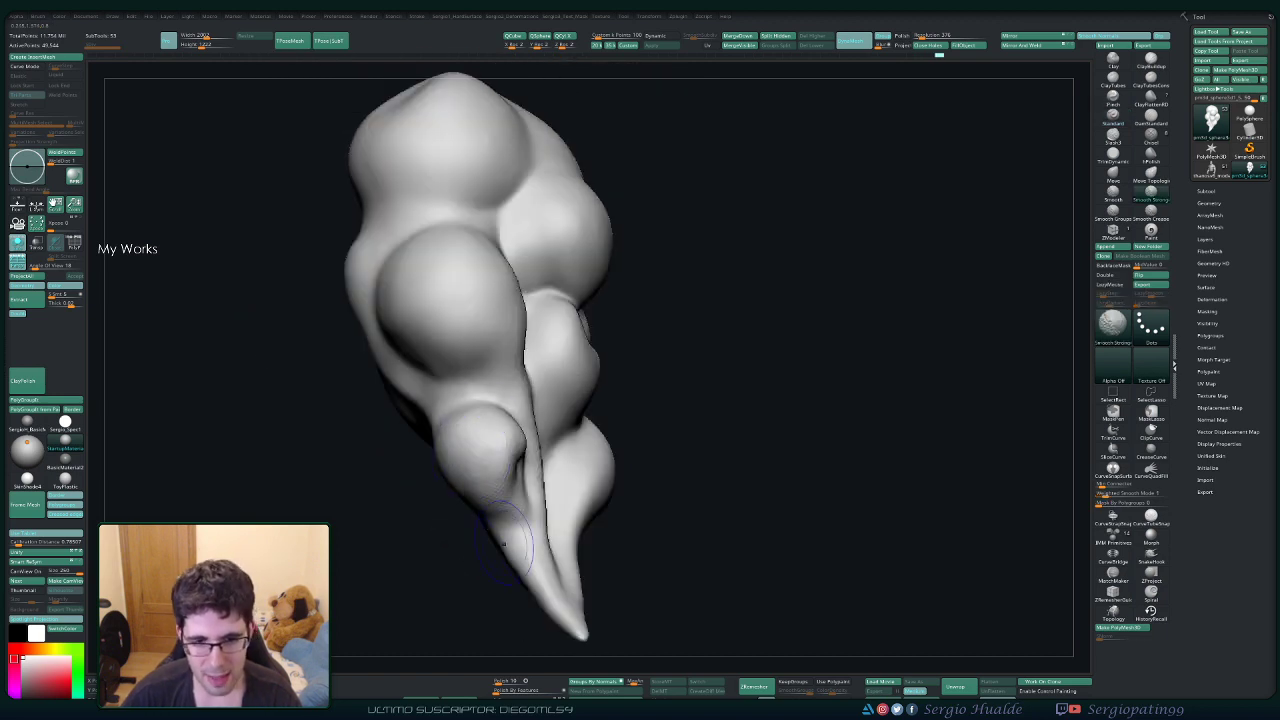
left_click_drag(516, 466, 545, 520, "shift")
right_click_drag(545, 520, 508, 519)
Carve a crease under the small lower lobe where it meets the tail with the DamStandard brush.
key("b")
key("d")
key("s")
mouse_move(508, 512)
left_mouse_down()
mouse_move(535, 525)
mouse_move(499, 527)
left_mouse_up()
mouse_move(412, 506)
left_mouse_down()
mouse_move(500, 509)
mouse_move(491, 480)
left_mouse_up()
mouse_move(503, 531)
left_mouse_down()
mouse_move(412, 470)
mouse_move(411, 431)
mouse_move(474, 534)
mouse_move(530, 521)
mouse_move(491, 535)
mouse_move(465, 512)
mouse_move(479, 505)
left_mouse_up()
Switch to the Clay brush and smooth the small lower lobe into a rounder form along its outer side.
key("b")
key("c")
key("l")
key("s")
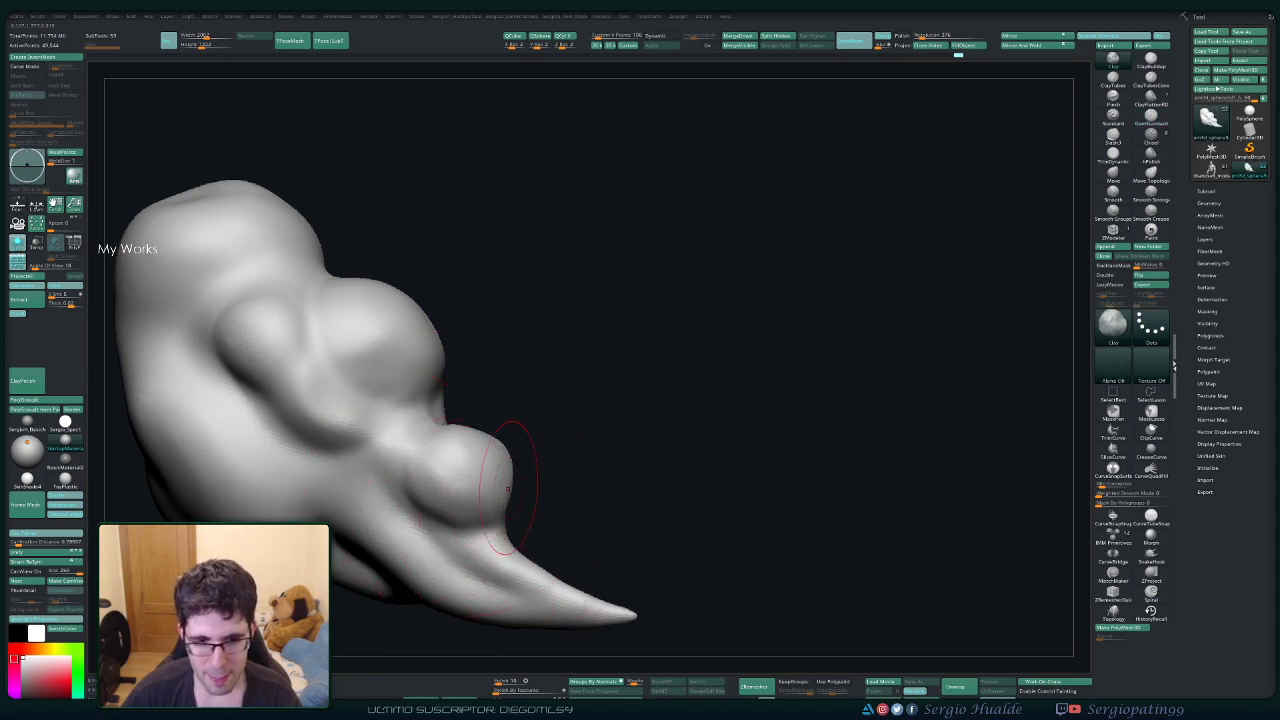
left_click_drag(405, 470, 405, 420, "shift")
left_click_drag(565, 475, 645, 460)
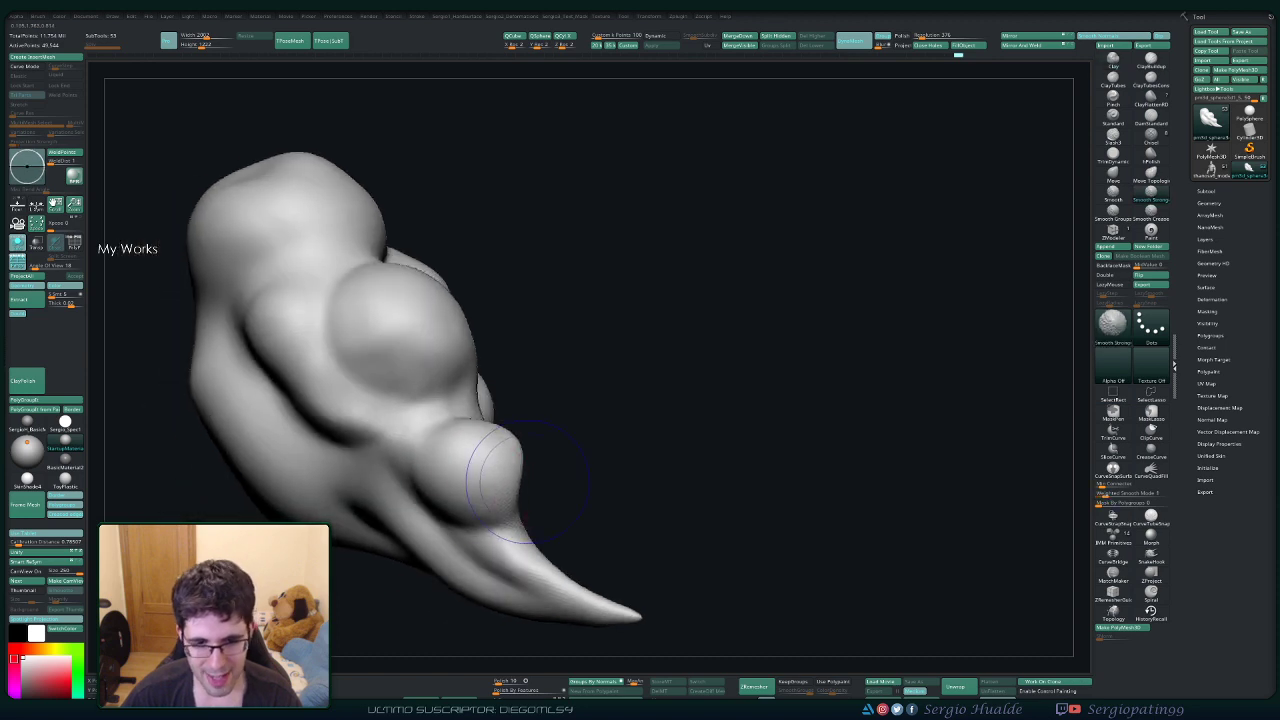
mouse_move(482, 466)
left_mouse_down("shift")
mouse_move(492, 495)
mouse_move(477, 509)
mouse_move(428, 508)
mouse_move(440, 525)
left_mouse_up("shift")
left_click_drag(590, 480, 655, 482)
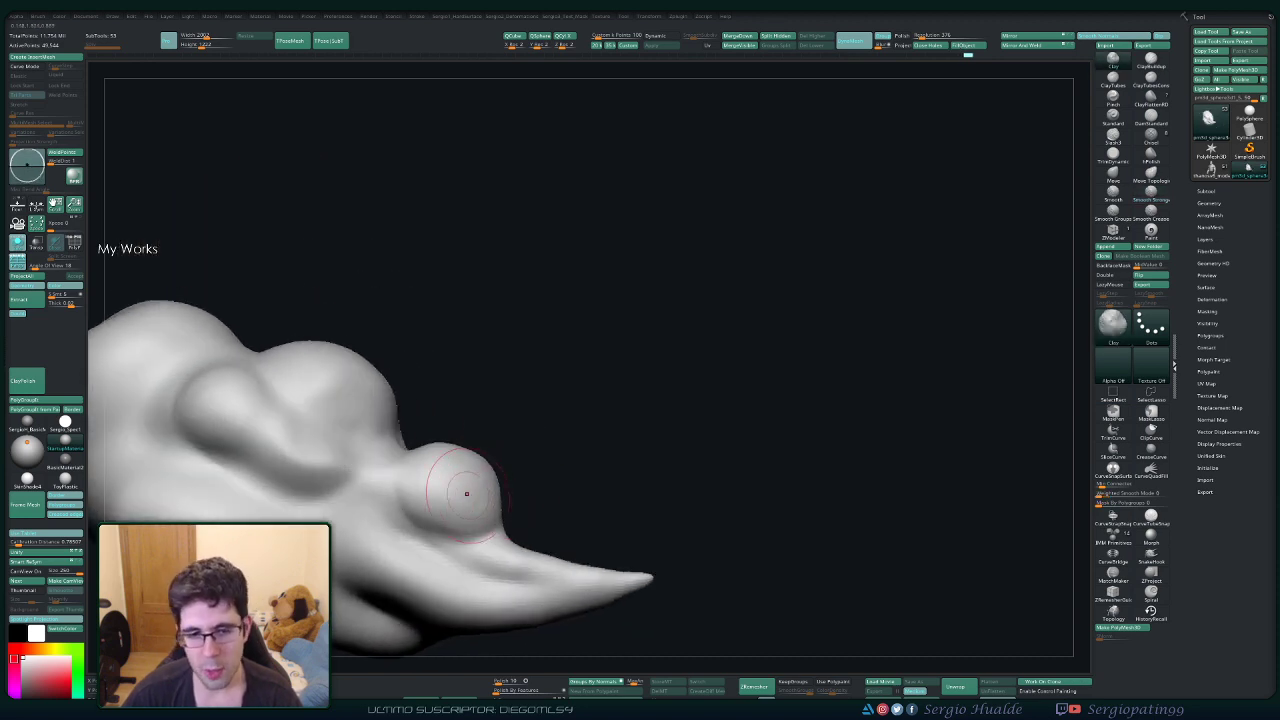
left_click_drag(450, 520, 436, 548, "shift")
Smooth the tail just beneath the small lower lobe and even out the lobe's front surface.
left_click_drag(645, 485, 548, 505)
left_click_drag(500, 535, 525, 562, "shift")
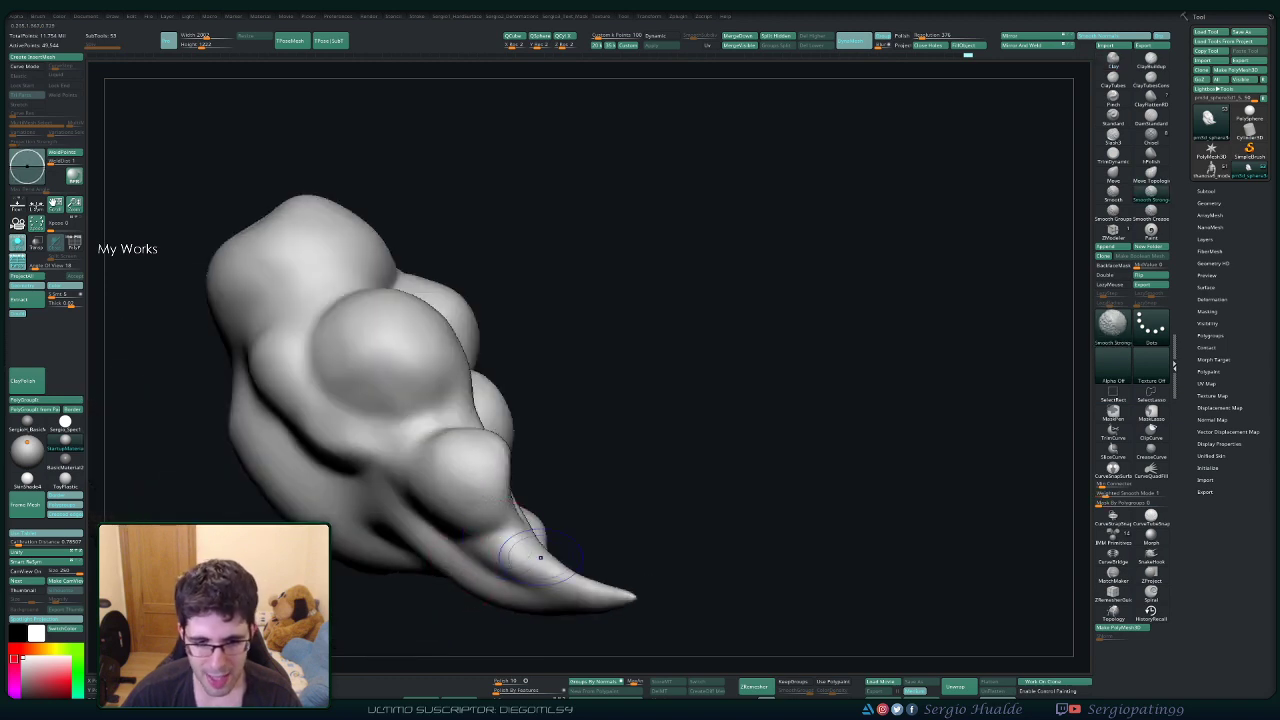
mouse_move(650, 560)
left_mouse_down()
mouse_move(480, 610)
mouse_move(541, 548)
left_mouse_up()
mouse_move(527, 451)
left_mouse_down()
mouse_move(510, 461)
mouse_move(503, 416)
left_mouse_up()
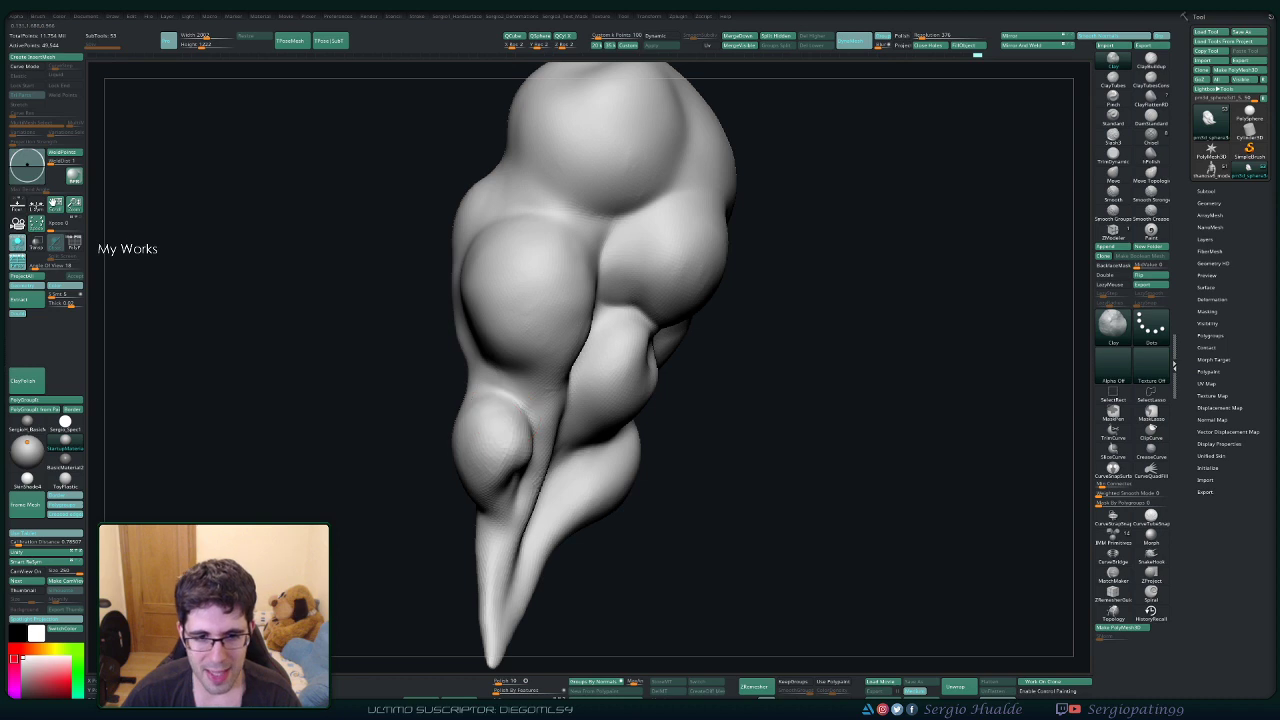
key("shift")
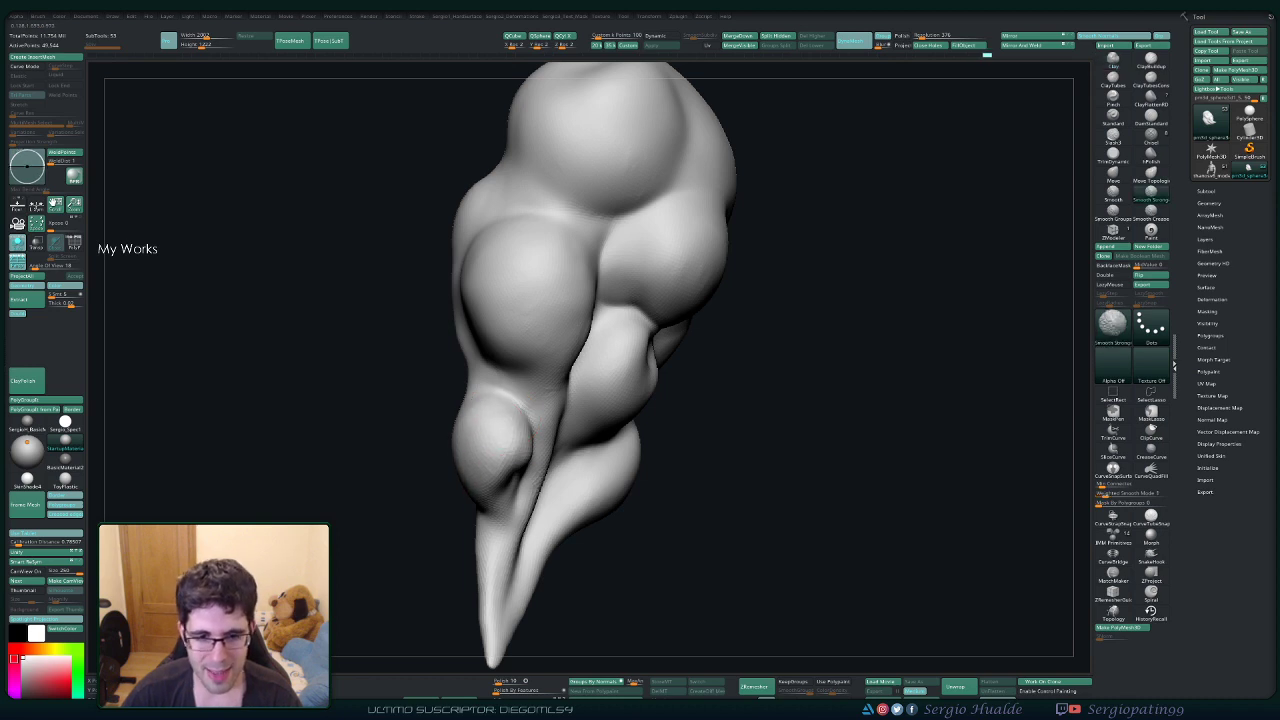
right_click_drag(514, 458, 520, 429)
left_click_drag(521, 430, 520, 444, "shift")
right_click_drag(520, 444, 530, 475)
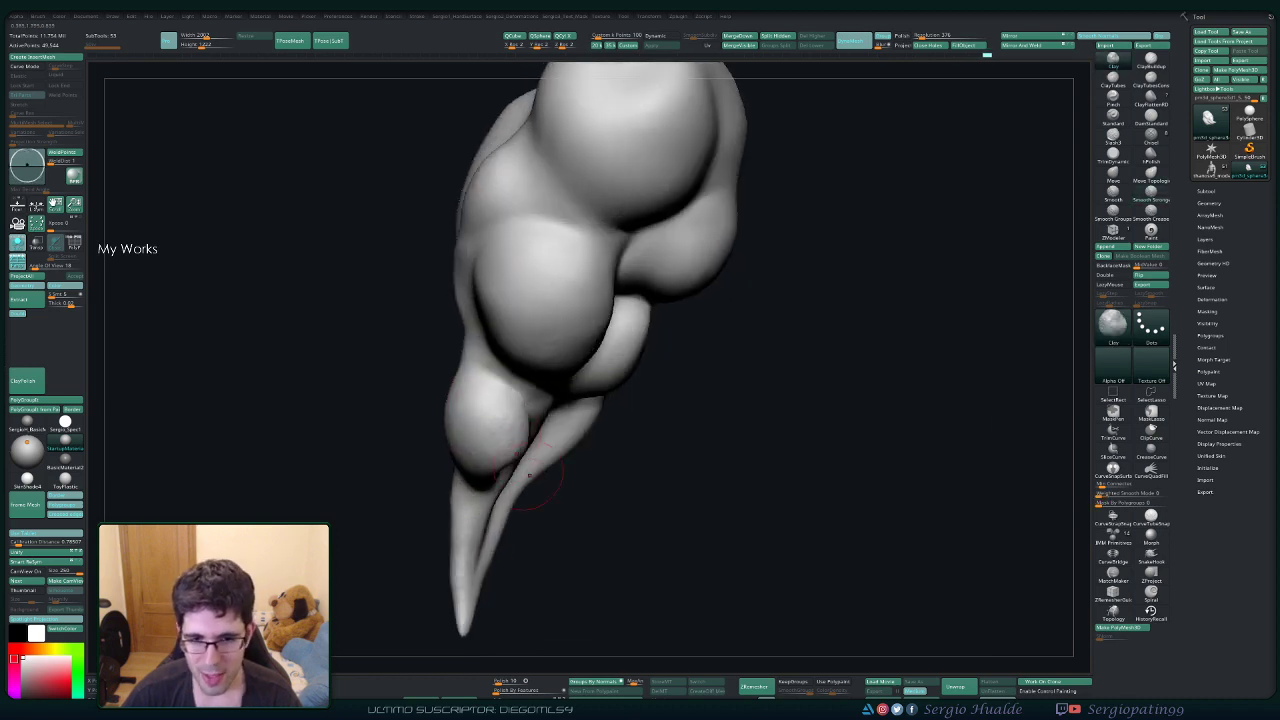
Define the upper edge of the small lower lobe with DamStandard, and blend the surrounding surface with Clay and smoothing.
mouse_move(529, 476)
left_mouse_down()
mouse_move(486, 420)
mouse_move(435, 418)
mouse_move(440, 388)
left_mouse_up()
left_click_drag(434, 438, 454, 377)
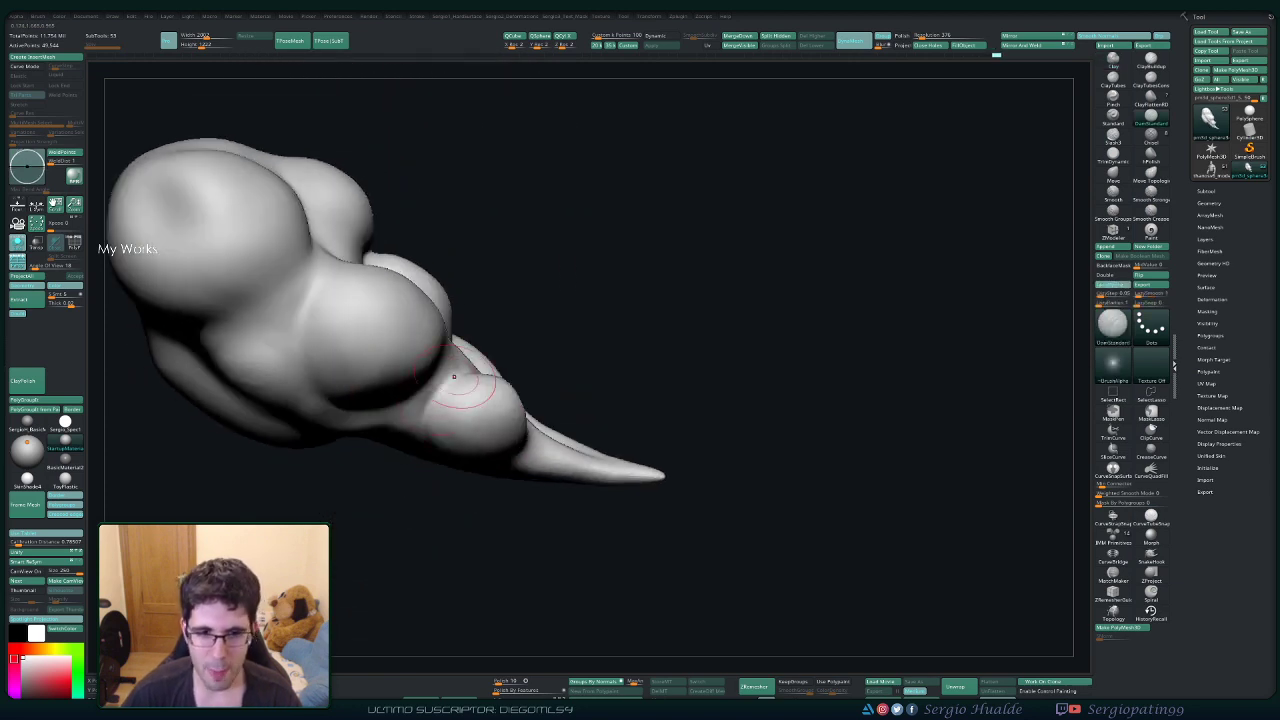
left_click_drag(433, 462, 413, 421)
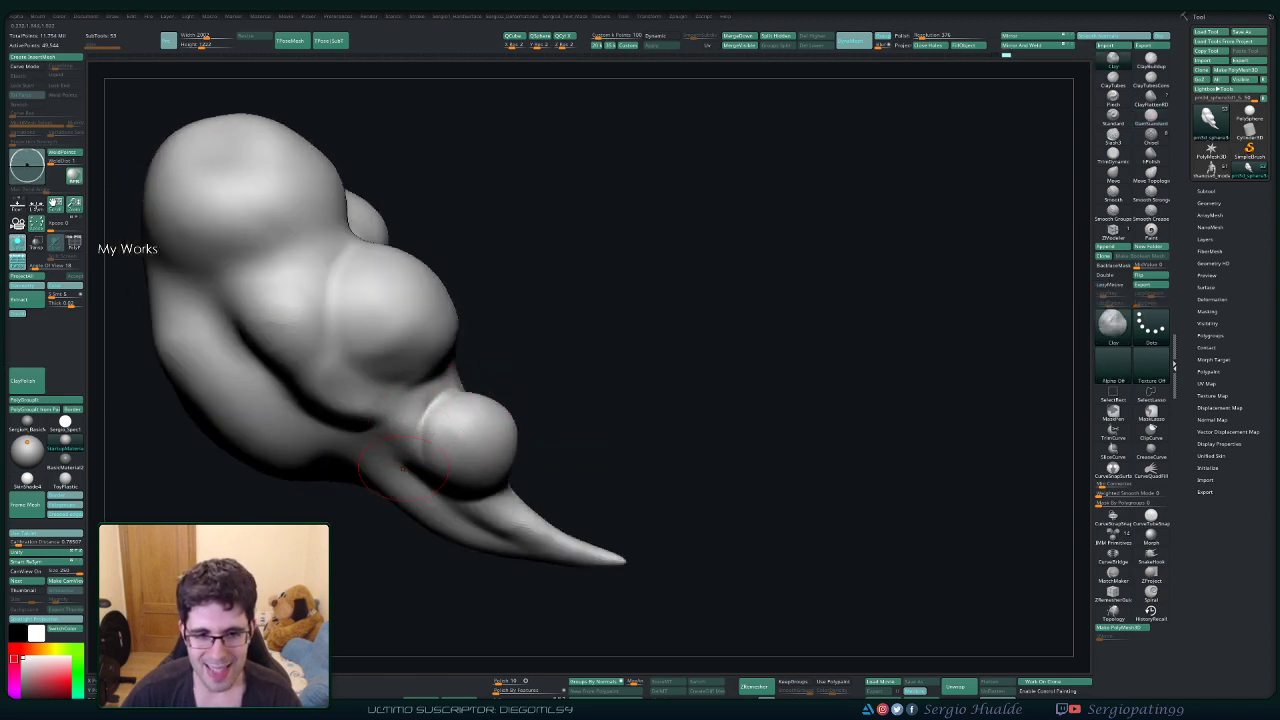
left_click_drag(403, 468, 403, 428)
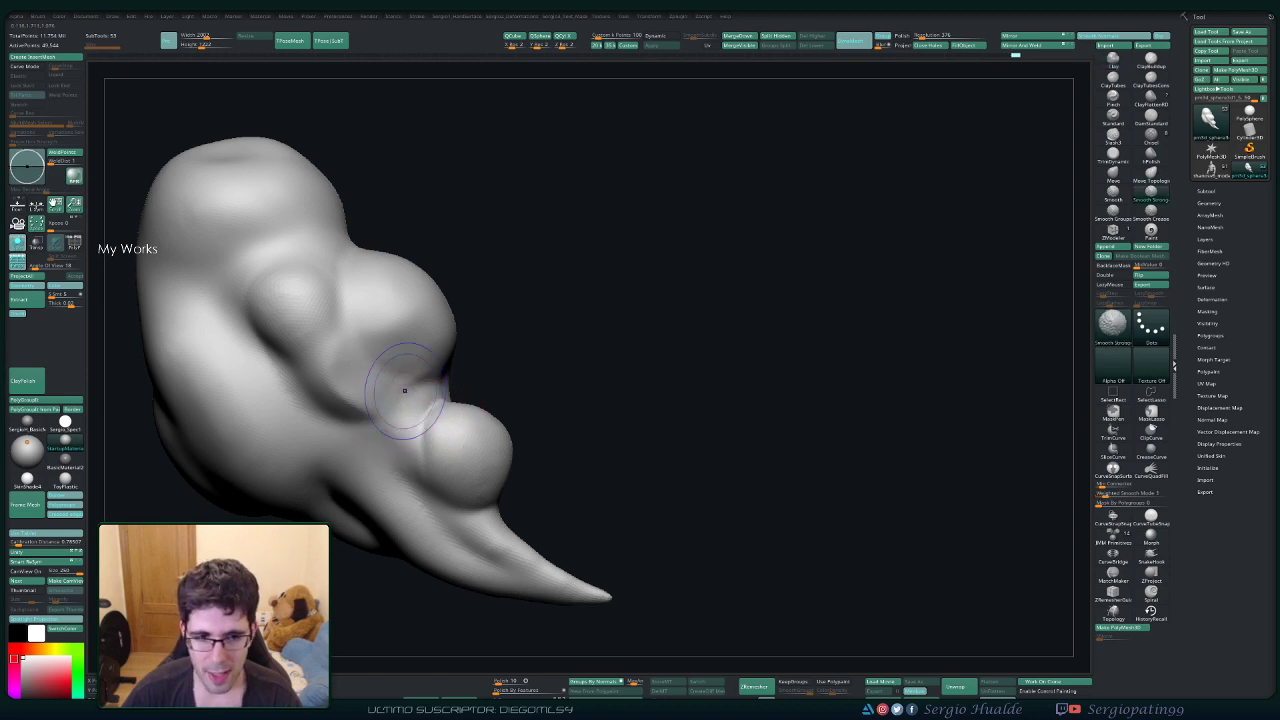
left_click_drag(421, 467, 422, 450)
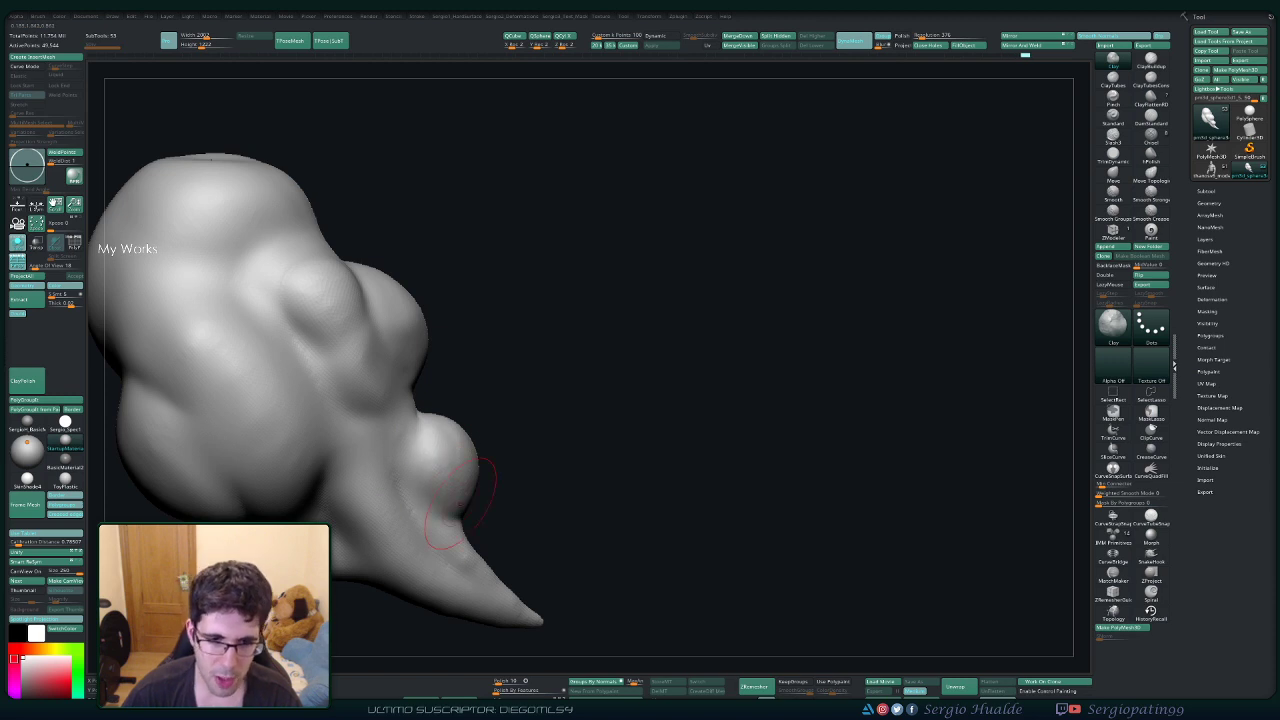
mouse_move(460, 475)
left_mouse_down()
mouse_move(457, 457)
mouse_move(468, 469)
left_mouse_up()
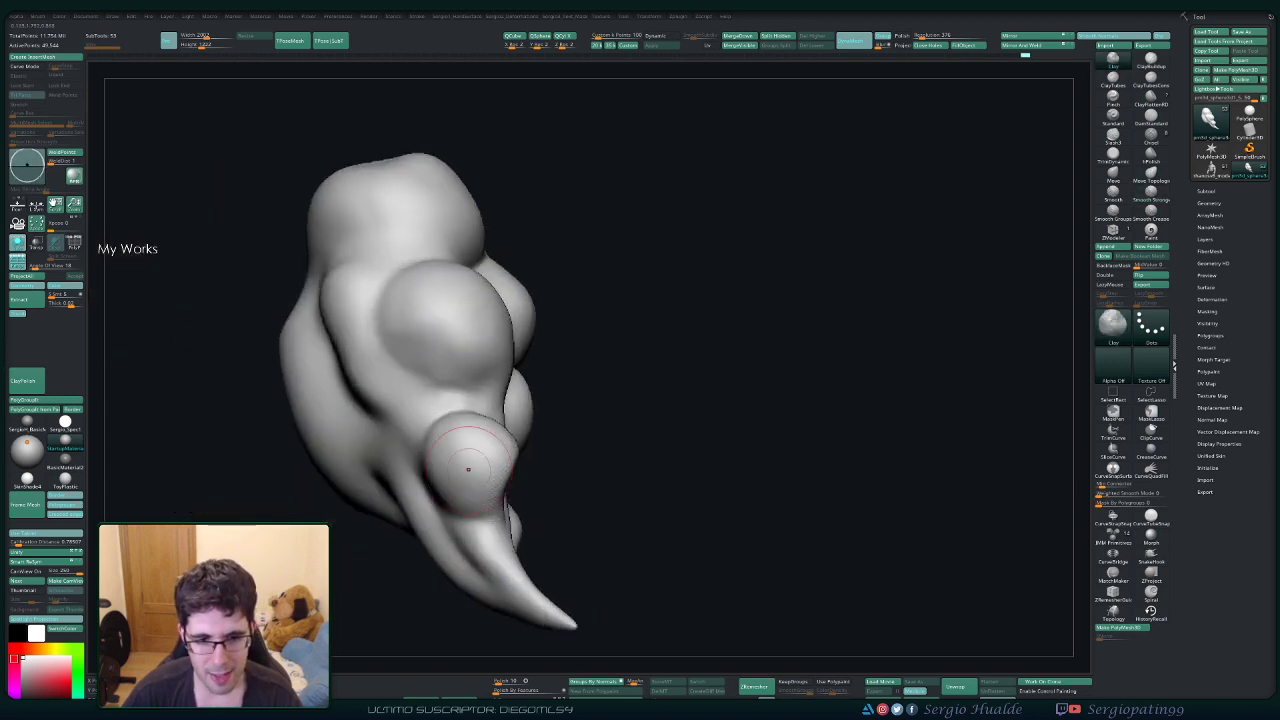
Adjust the edge of the long side fold beside the middle side lobe with the Move brush.
key("b")
key("m")
key("v")
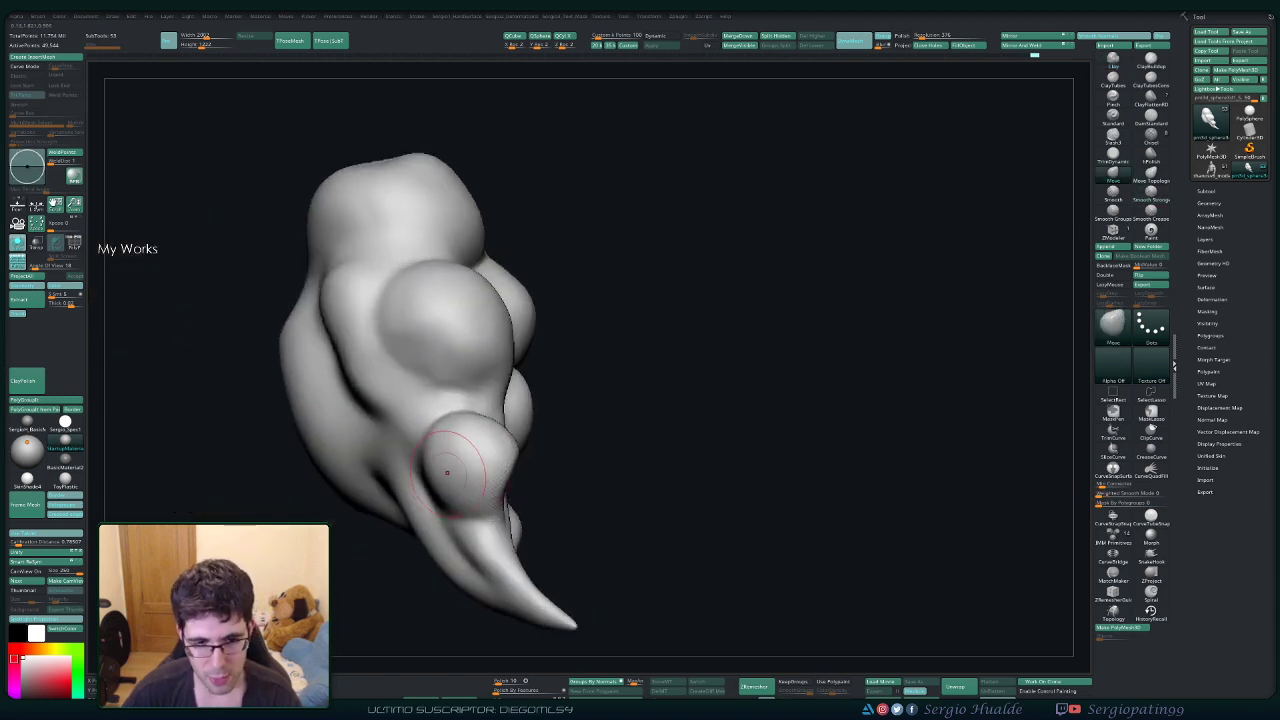
right_click_drag(455, 484, 449, 479)
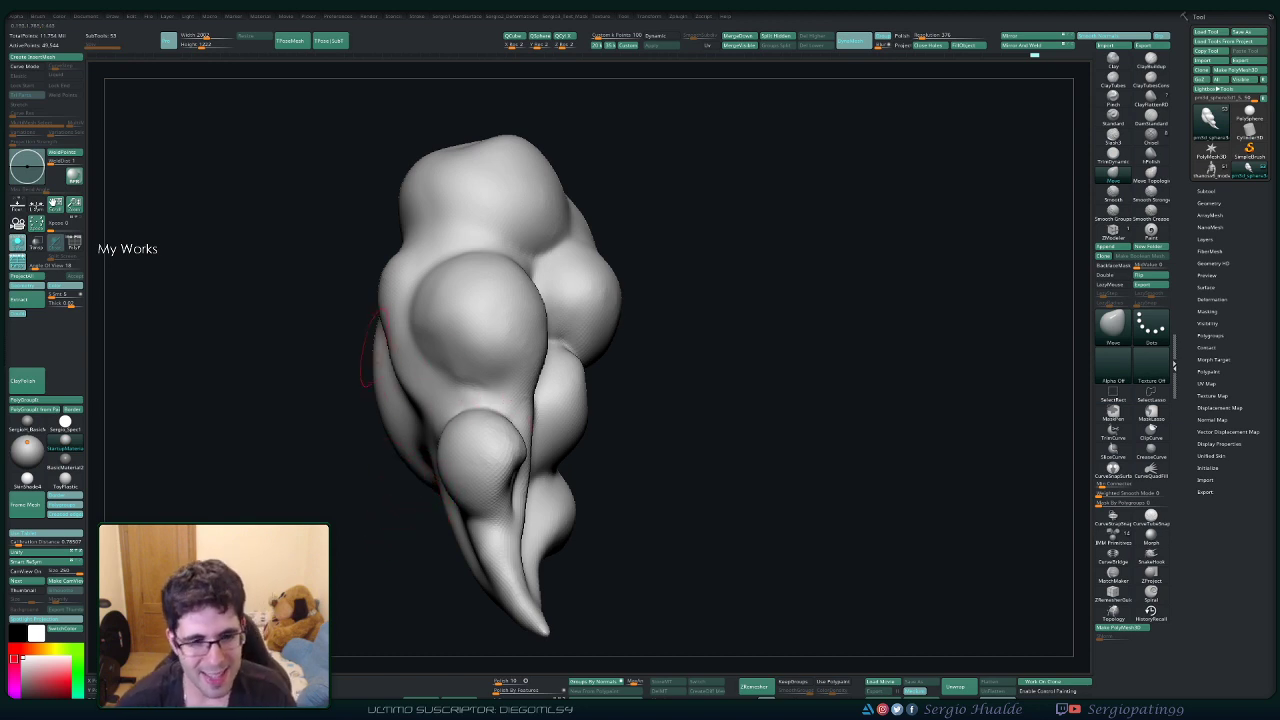
right_click_drag(405, 365, 392, 367)
key("s")
left_click_drag(392, 367, 400, 368)
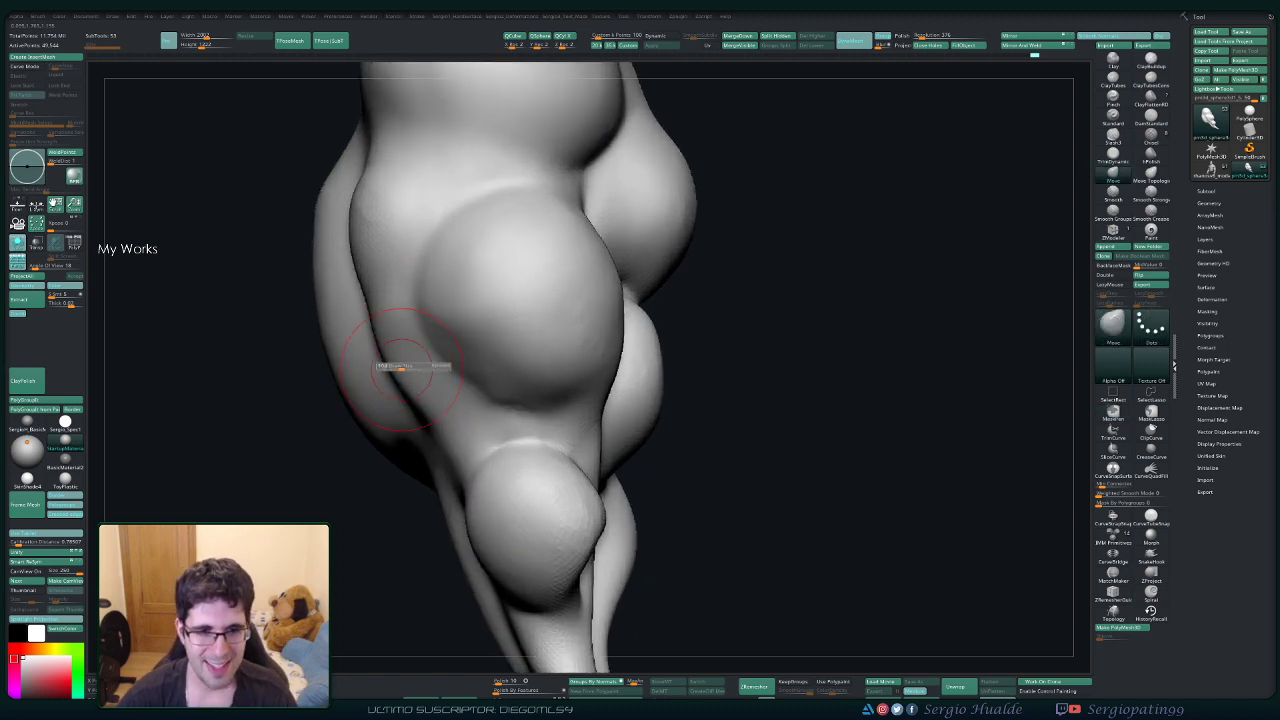
right_click_drag(350, 300, 337, 325)
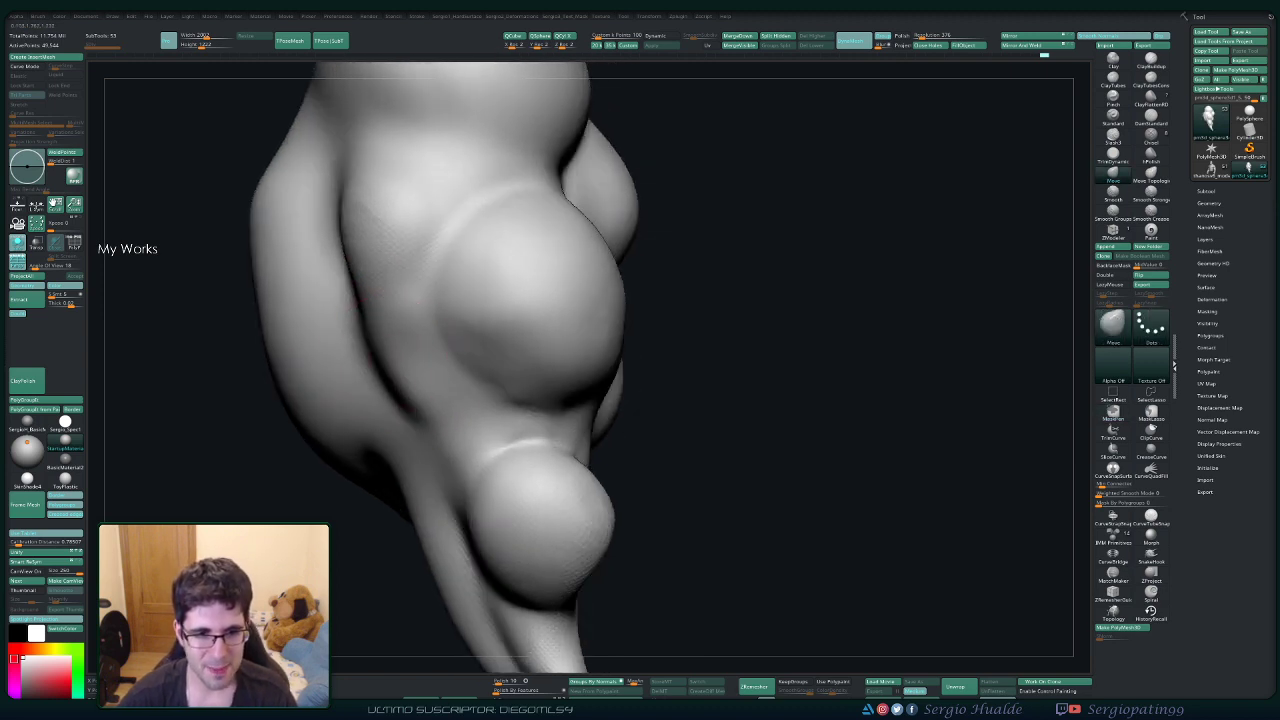
mouse_move(378, 370)
left_mouse_down()
mouse_move(382, 340)
mouse_move(401, 384)
left_mouse_up()
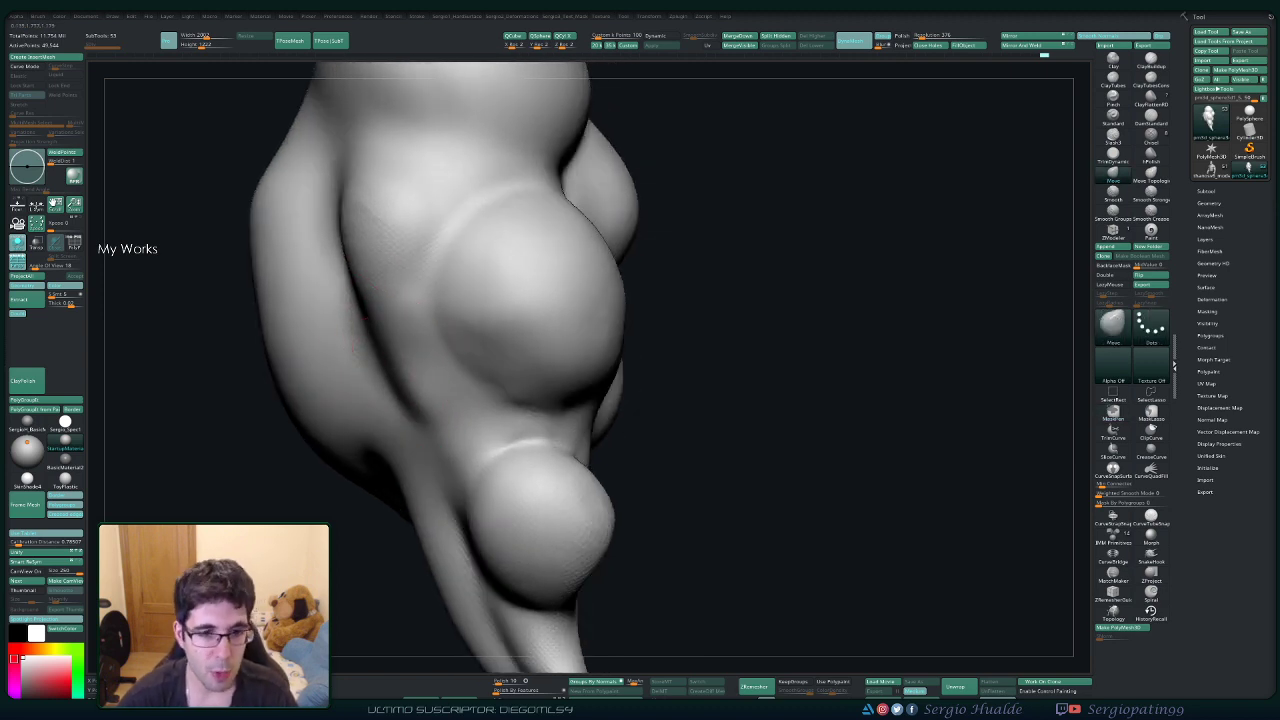
right_click_drag(430, 438, 430, 395, "ctrl")
mouse_move(430, 395)
right_mouse_down()
mouse_move(410, 375)
mouse_move(451, 357)
mouse_move(426, 368)
mouse_move(426, 389)
right_mouse_up()
key("s")
left_click_drag(426, 389, 437, 380)
Build up elongated volume with the Clay brush along the back, from above the small lower lobe toward the upper bulge.
key("b")
key("c")
key("l")
key("s")
left_click_drag(423, 430, 457, 357)
left_click_drag(411, 427, 462, 322)
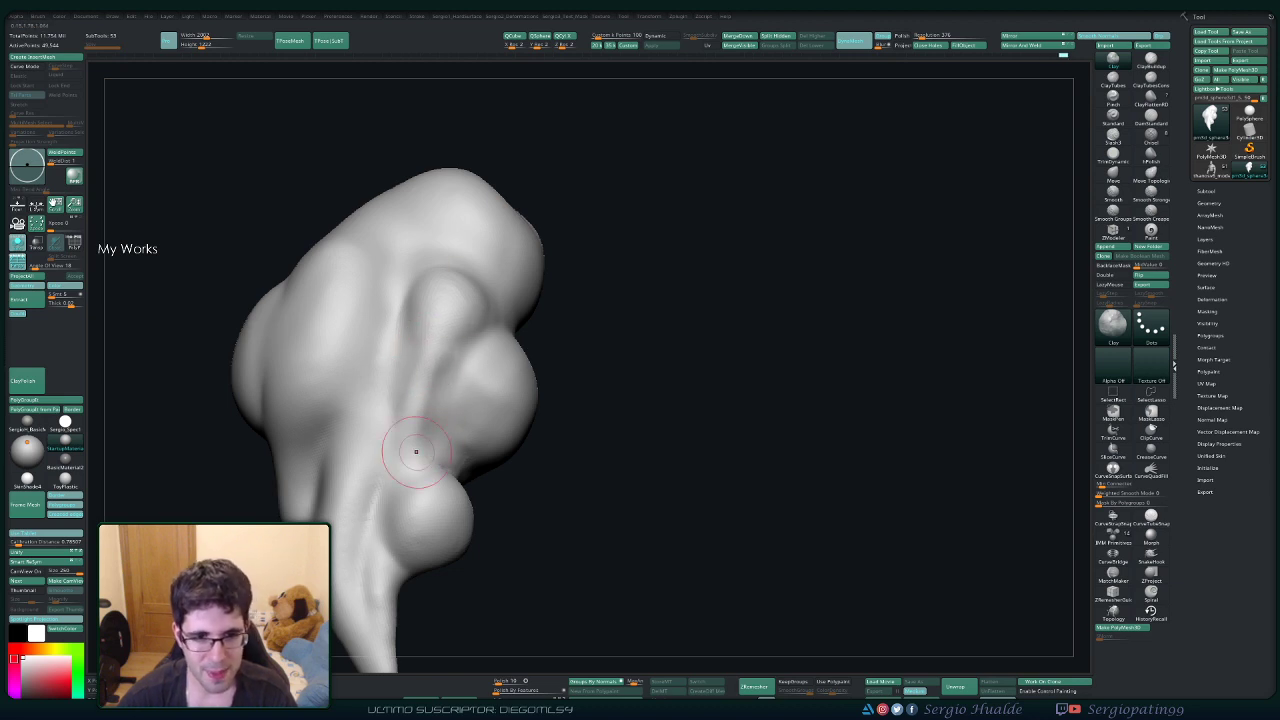
left_click_drag(414, 450, 474, 332)
left_click_drag(420, 440, 411, 340)
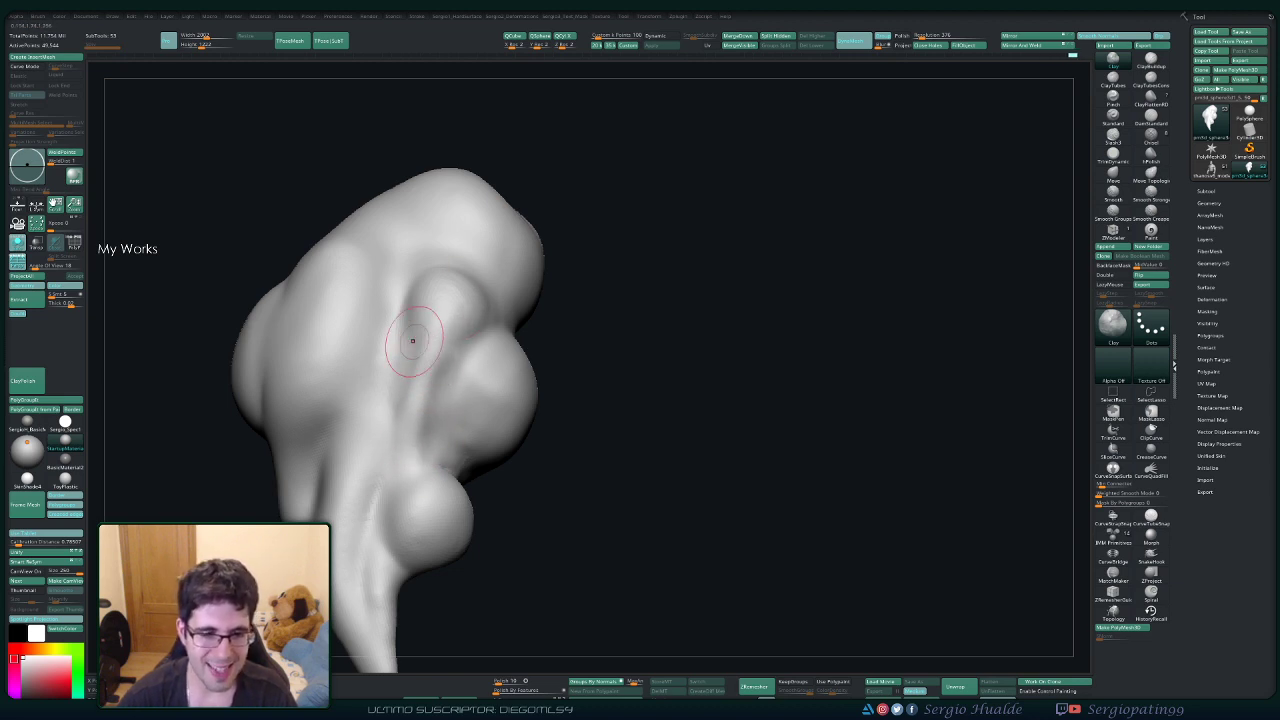
mouse_move(417, 435)
left_mouse_down()
mouse_move(440, 420)
mouse_move(405, 427)
left_mouse_up()
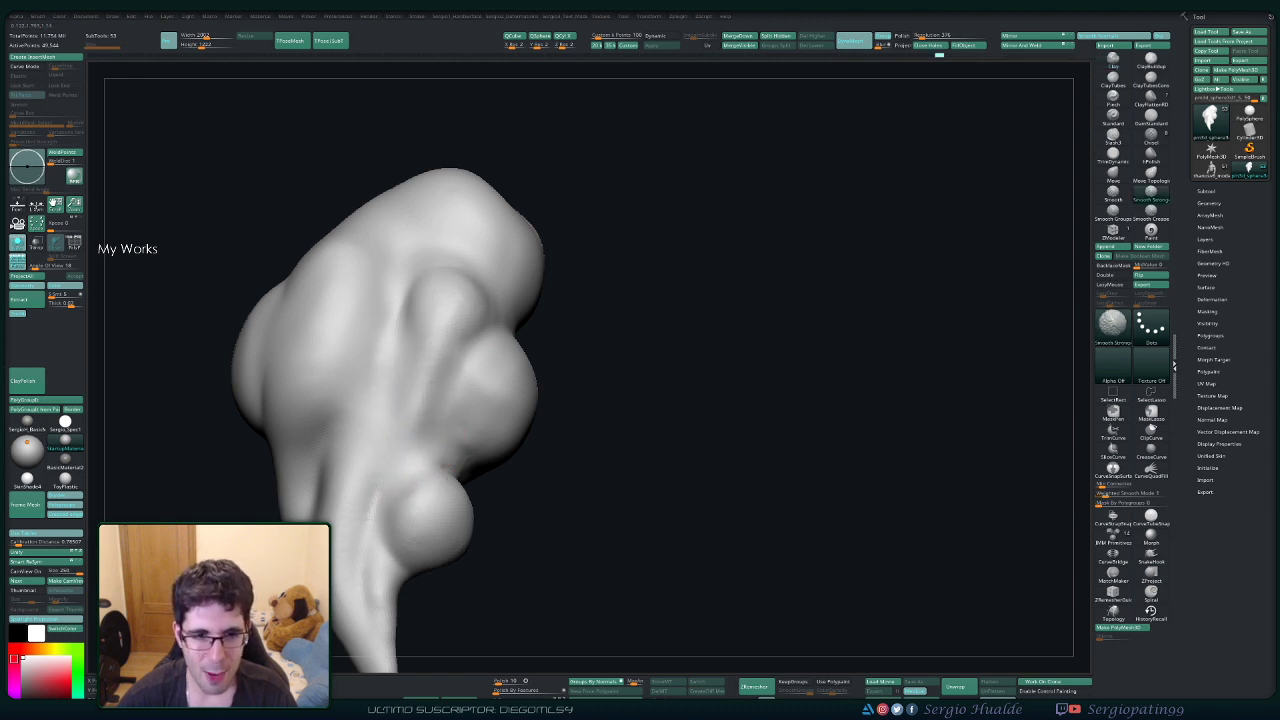
Smooth the built-up strip on the back and extend it toward the small lower lobe with Clay.
left_click_drag(429, 354, 425, 393, "shift")
mouse_move(449, 303)
right_mouse_down()
mouse_move(429, 300)
mouse_move(436, 322)
right_mouse_up()
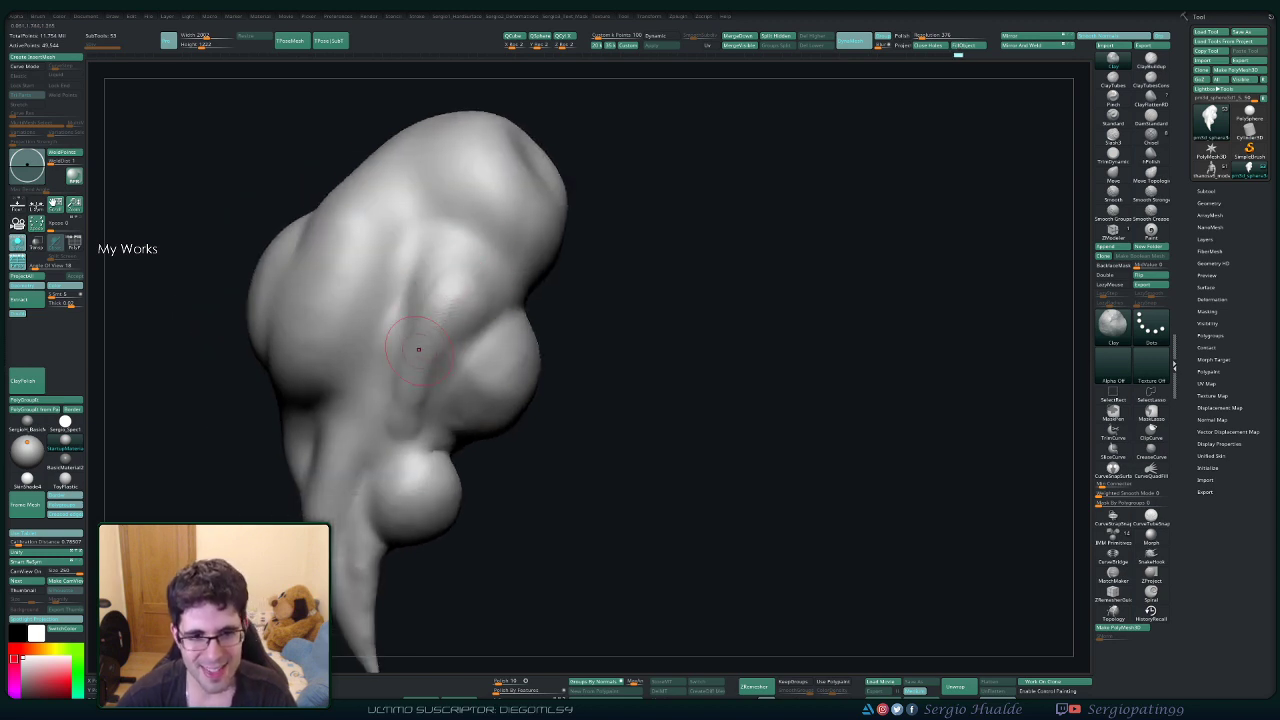
mouse_move(450, 303)
left_mouse_down("shift")
mouse_move(408, 369)
mouse_move(437, 371)
mouse_move(461, 291)
left_mouse_up("shift")
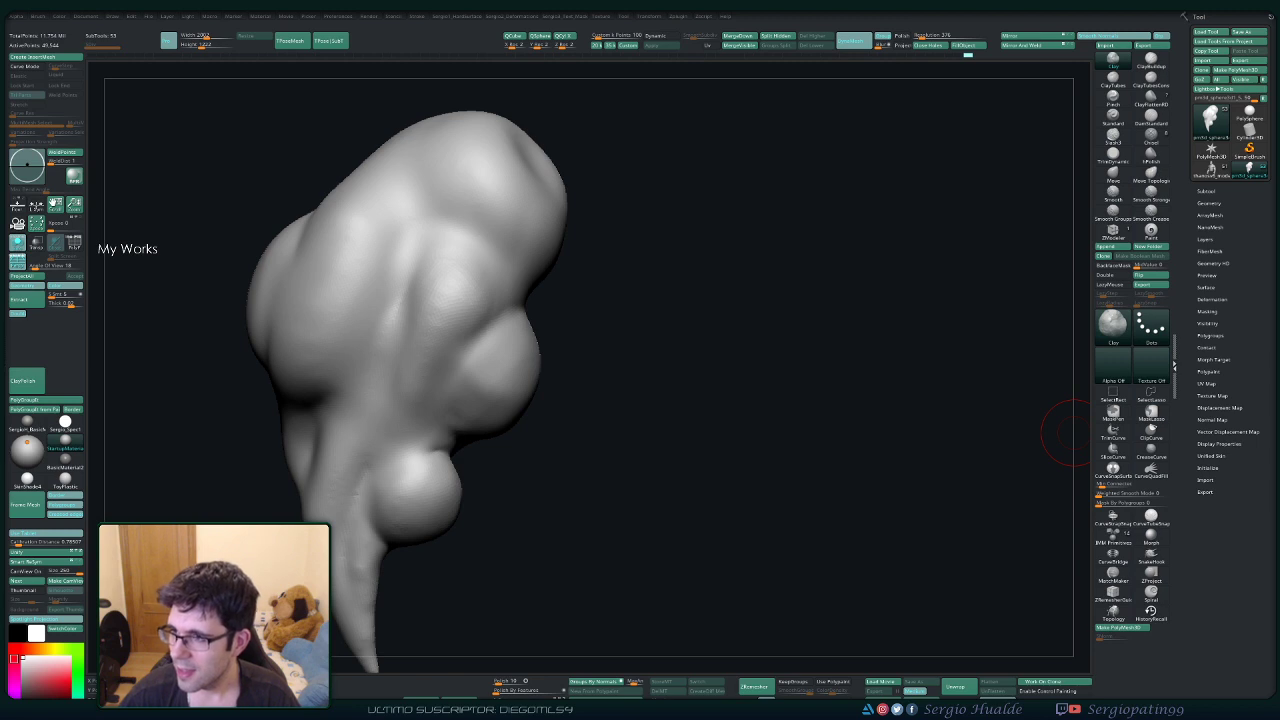
mouse_move(570, 367)
right_mouse_down()
mouse_move(457, 428)
mouse_move(435, 343)
mouse_move(460, 368)
right_mouse_up()
mouse_move(474, 335)
left_mouse_down()
mouse_move(434, 409)
mouse_move(456, 404)
left_mouse_up()
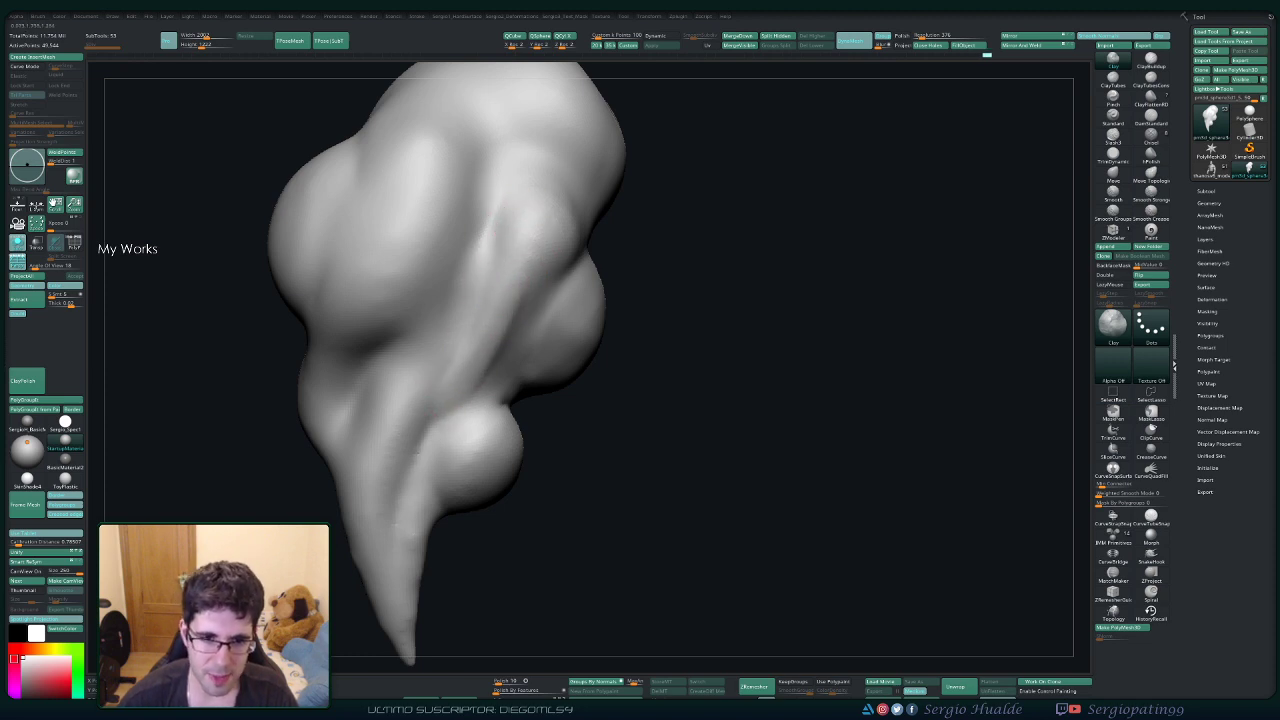
Define the crease beside the small lower lobe with DamStandard and soften it with the Smooth brush.
key("b")
key("d")
key("s")
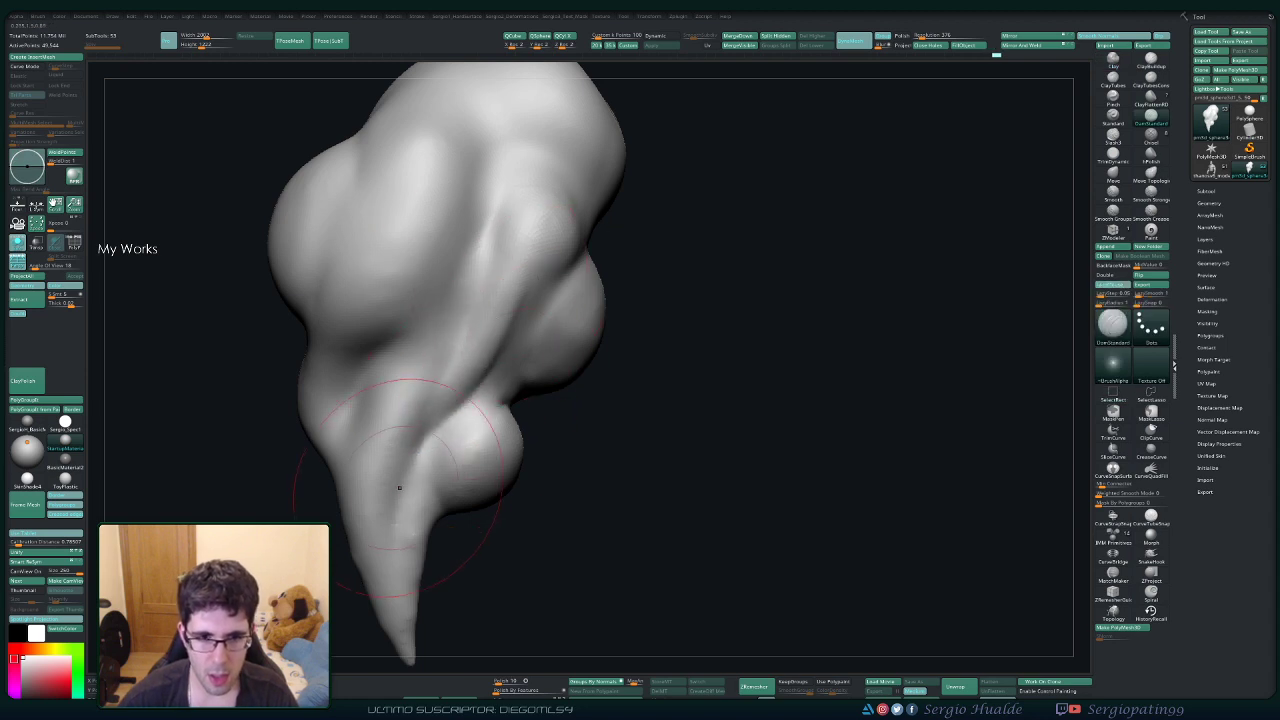
key("shift")
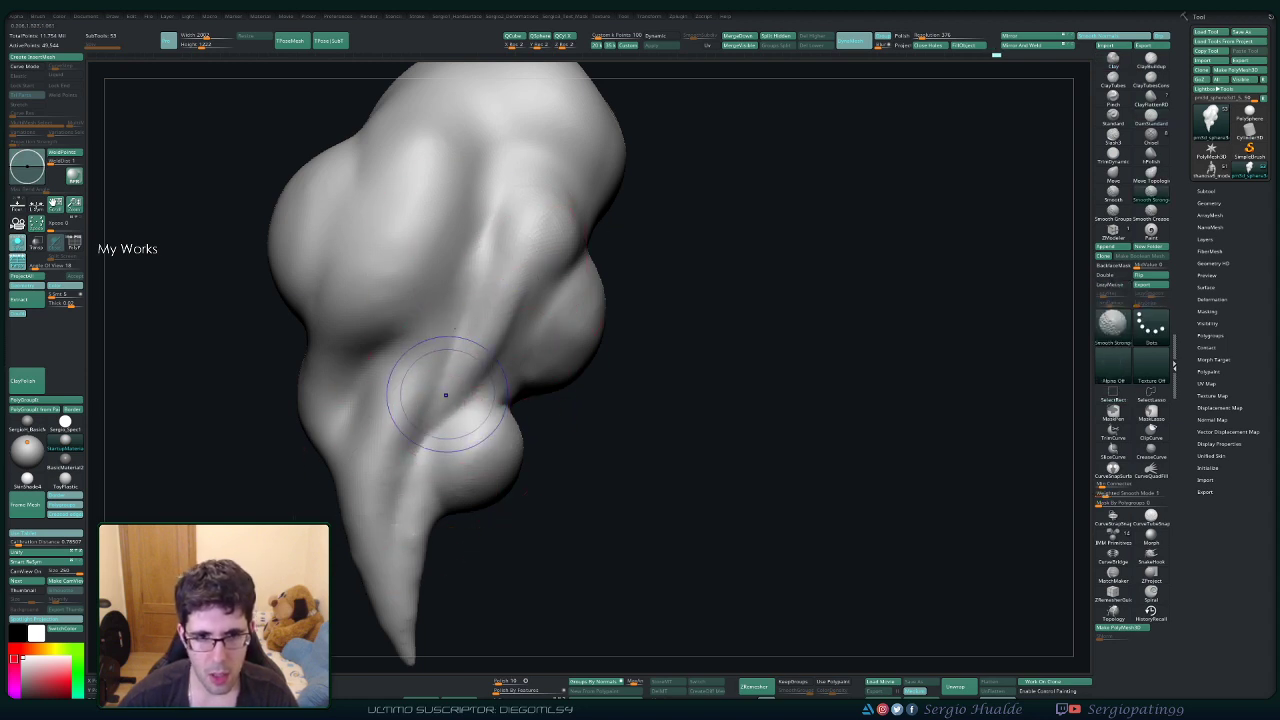
Add Clay volume along the raised back strip beside the middle side lobe and smooth it down toward the tail.
key("b")
key("c")
key("l")
left_click_drag(544, 218, 514, 289)
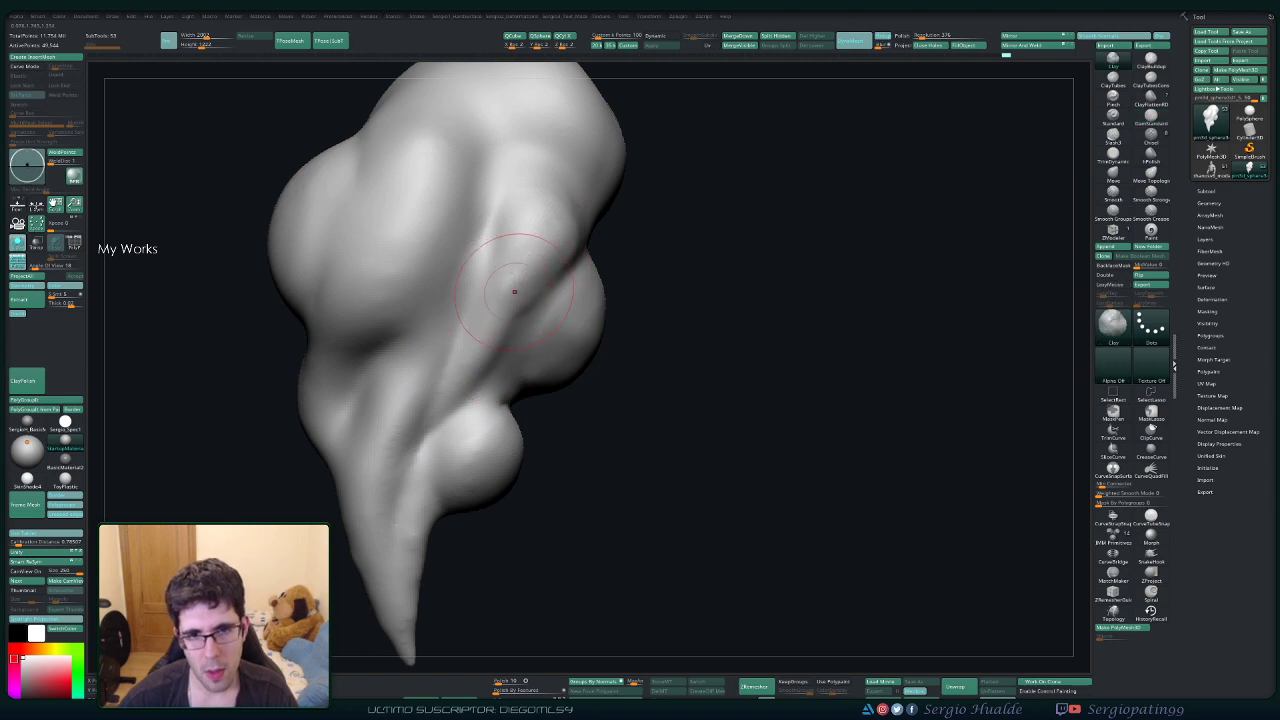
left_click_drag(531, 193, 514, 348)
mouse_move(518, 285)
left_mouse_down("shift")
mouse_move(494, 330)
mouse_move(409, 391)
left_mouse_up("shift")
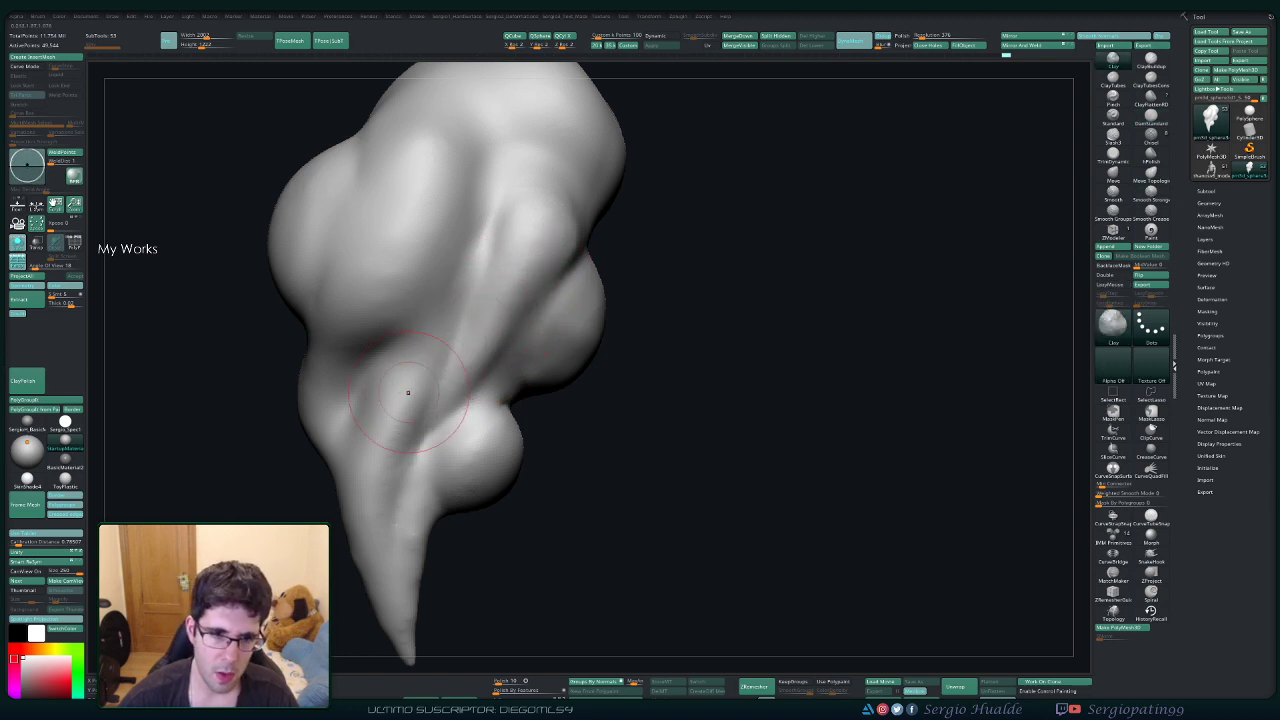
Unhide the remaining pieces of the smoke cloud mesh.
mouse_move(382, 466)
right_mouse_down("ctrl")
mouse_move(388, 420)
mouse_move(551, 480)
mouse_move(551, 440)
right_mouse_up("ctrl")
mouse_move(551, 440)
right_mouse_down()
mouse_move(553, 390)
mouse_move(531, 423)
mouse_move(482, 434)
right_mouse_up()
left_click(529, 425, "ctrl+shift")
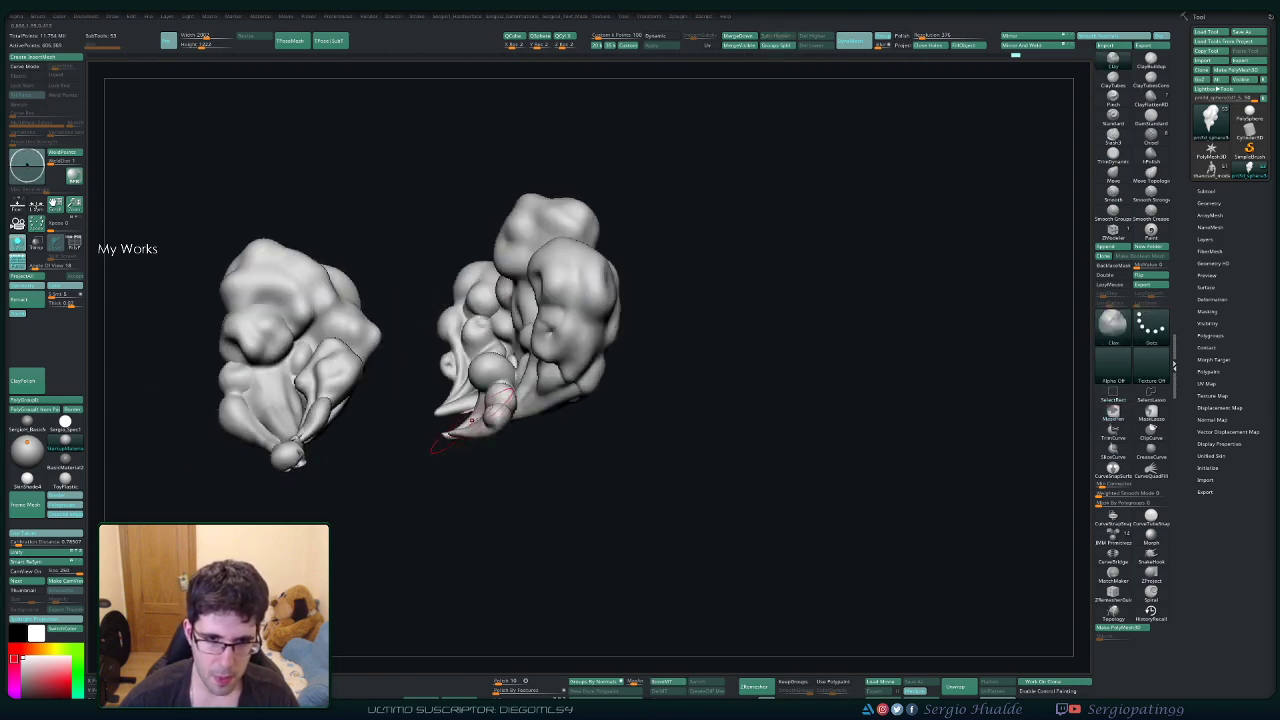
Examine the smoke clouds together with the whole statue, and isolate the smoke mesh again.
key("alt+s")
right_click_drag(511, 353, 590, 430)
right_click_drag(590, 430, 596, 388, "ctrl")
mouse_move(596, 388)
right_mouse_down()
mouse_move(602, 346)
mouse_move(655, 374)
mouse_move(470, 370)
mouse_move(540, 390)
mouse_move(541, 411)
right_mouse_up()
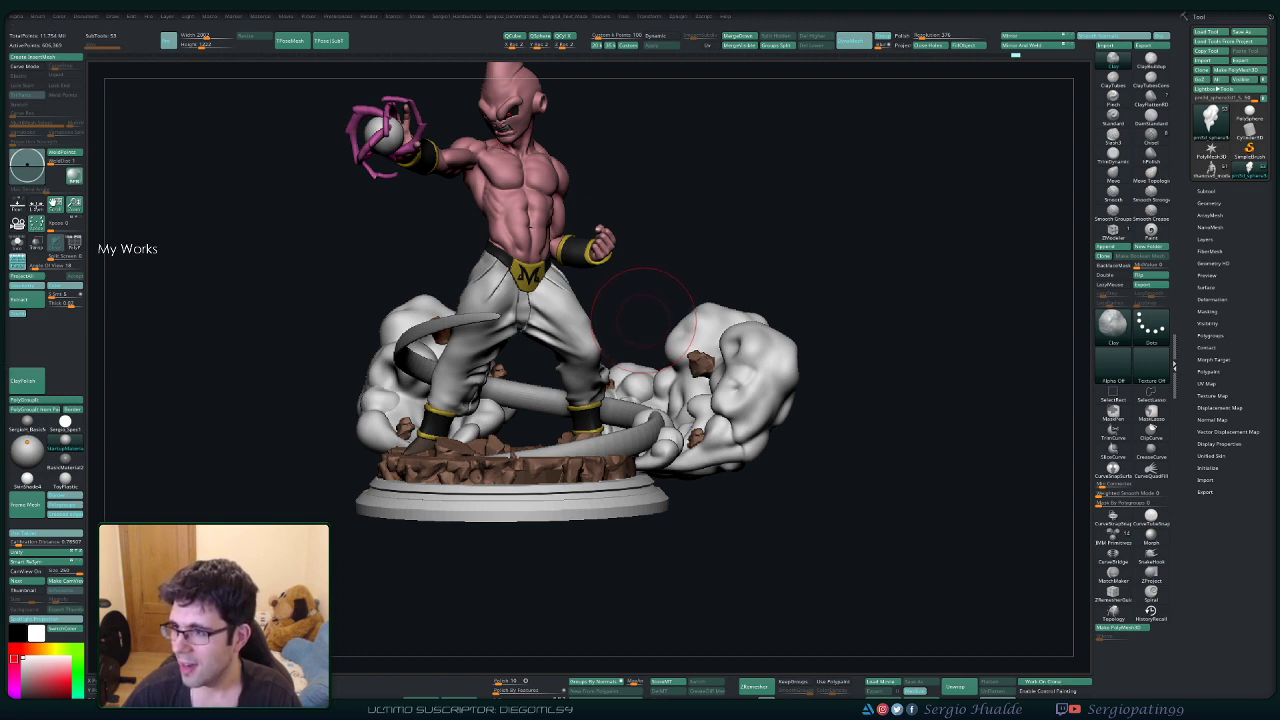
key("shift+alt+s")
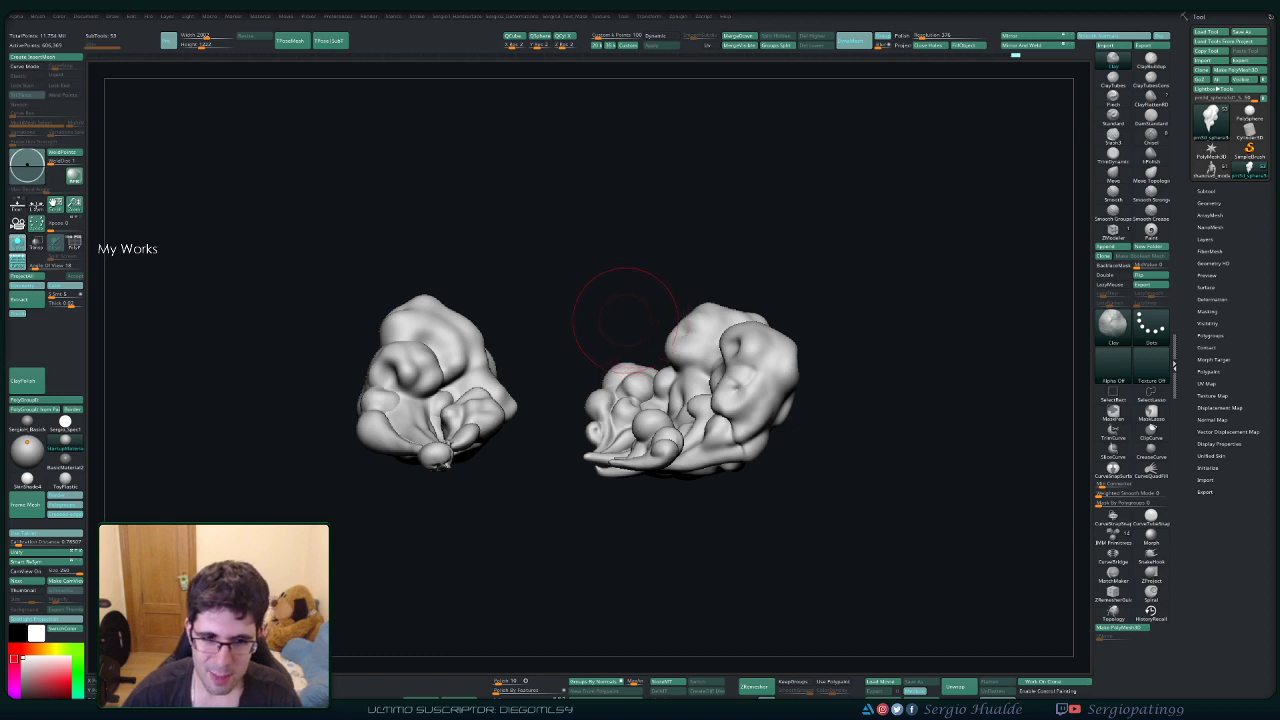
Smooth the rough junction and the underside of the bulb where the smaller cloud's tails converge.
left_click_drag(625, 320, 565, 398, "alt")
right_click_drag(565, 398, 653, 351, "alt")
right_click_drag(453, 443, 568, 402, "ctrl")
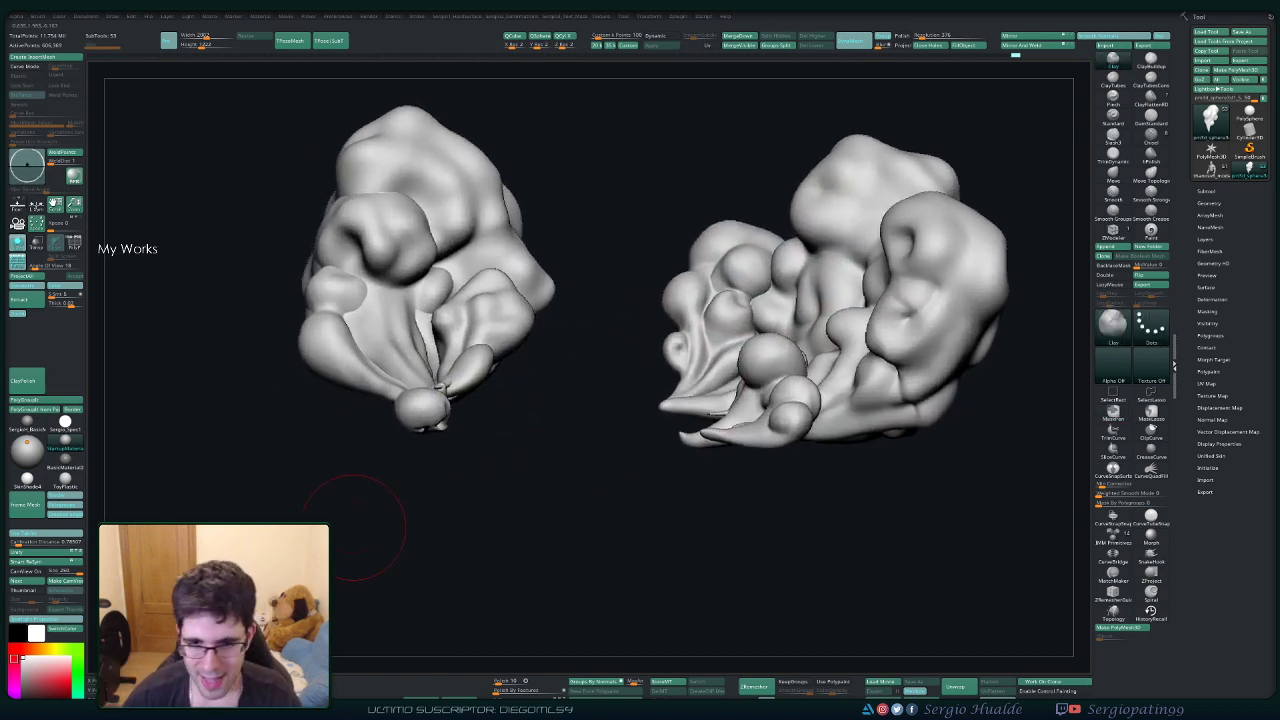
right_click_drag(440, 410, 530, 420)
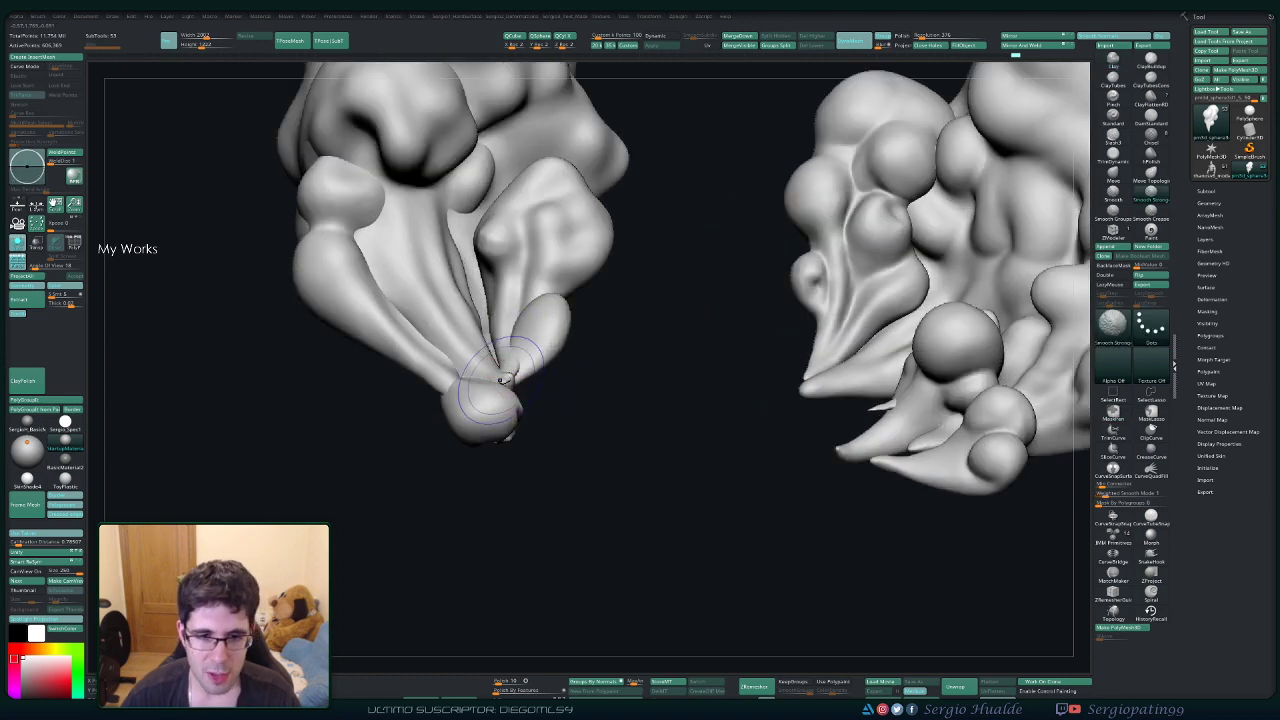
left_click_drag(492, 386, 506, 380, "shift")
right_click_drag(521, 411, 518, 428)
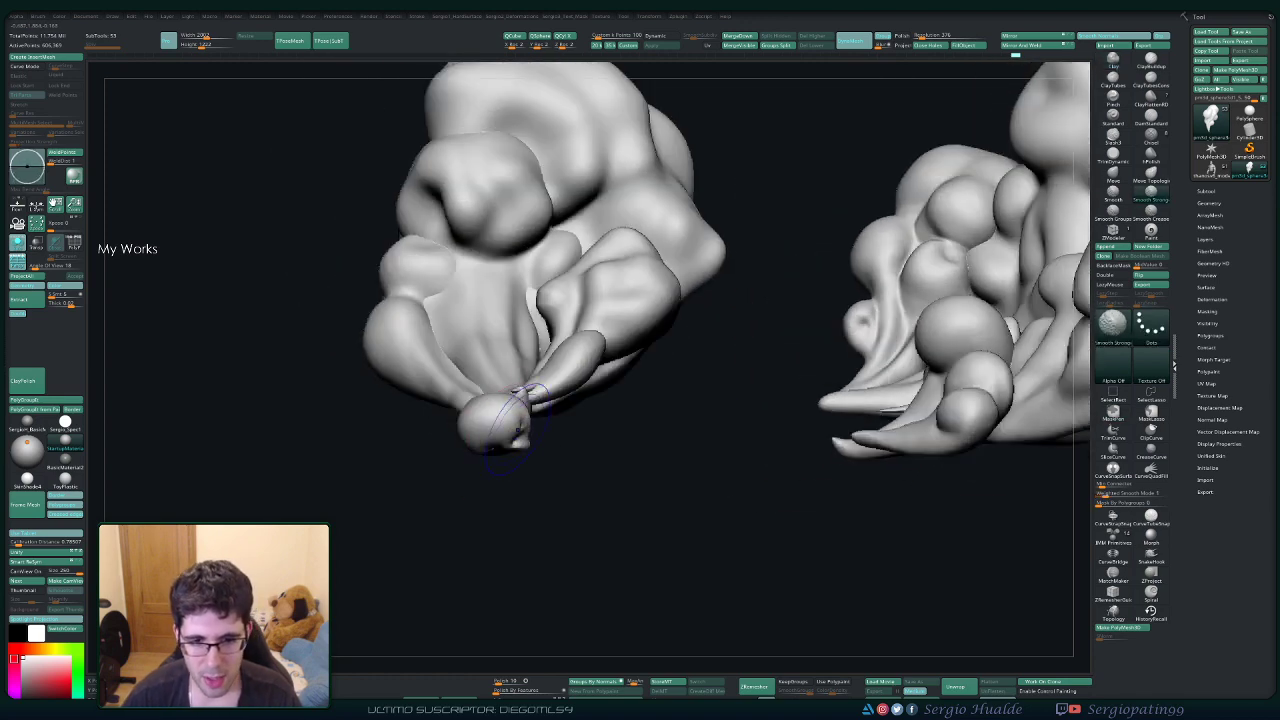
left_click_drag(517, 443, 530, 441, "shift")
mouse_move(540, 443)
right_mouse_down()
mouse_move(532, 398)
mouse_move(502, 445)
right_mouse_up()
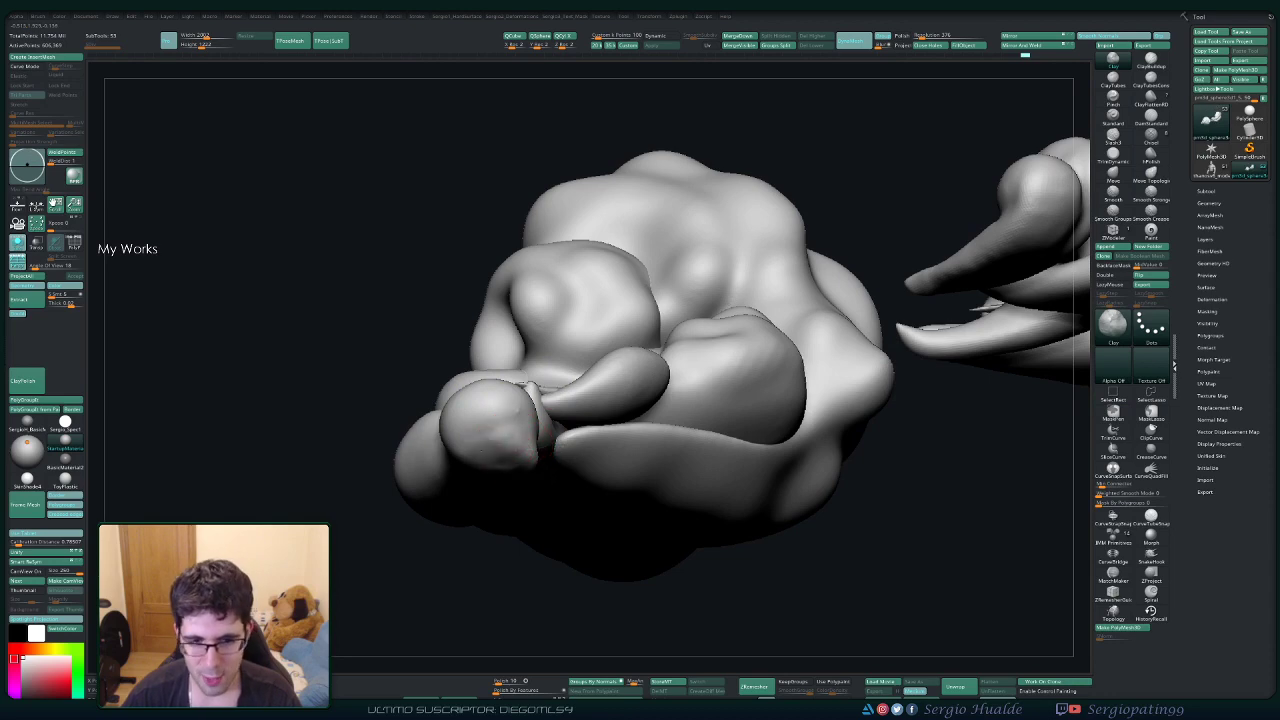
Fill and round the underside of the smaller cloud's bulb tip with the Clay brush.
mouse_move(515, 455)
left_mouse_down()
mouse_move(538, 434)
mouse_move(505, 440)
left_mouse_up()
right_click_drag(505, 440, 500, 466)
mouse_move(515, 480)
left_mouse_down()
mouse_move(538, 442)
mouse_move(469, 459)
left_mouse_up()
right_click_drag(498, 454, 497, 415, "ctrl")
mouse_move(497, 415)
right_mouse_down()
mouse_move(526, 497)
mouse_move(521, 467)
mouse_move(544, 460)
right_mouse_up()
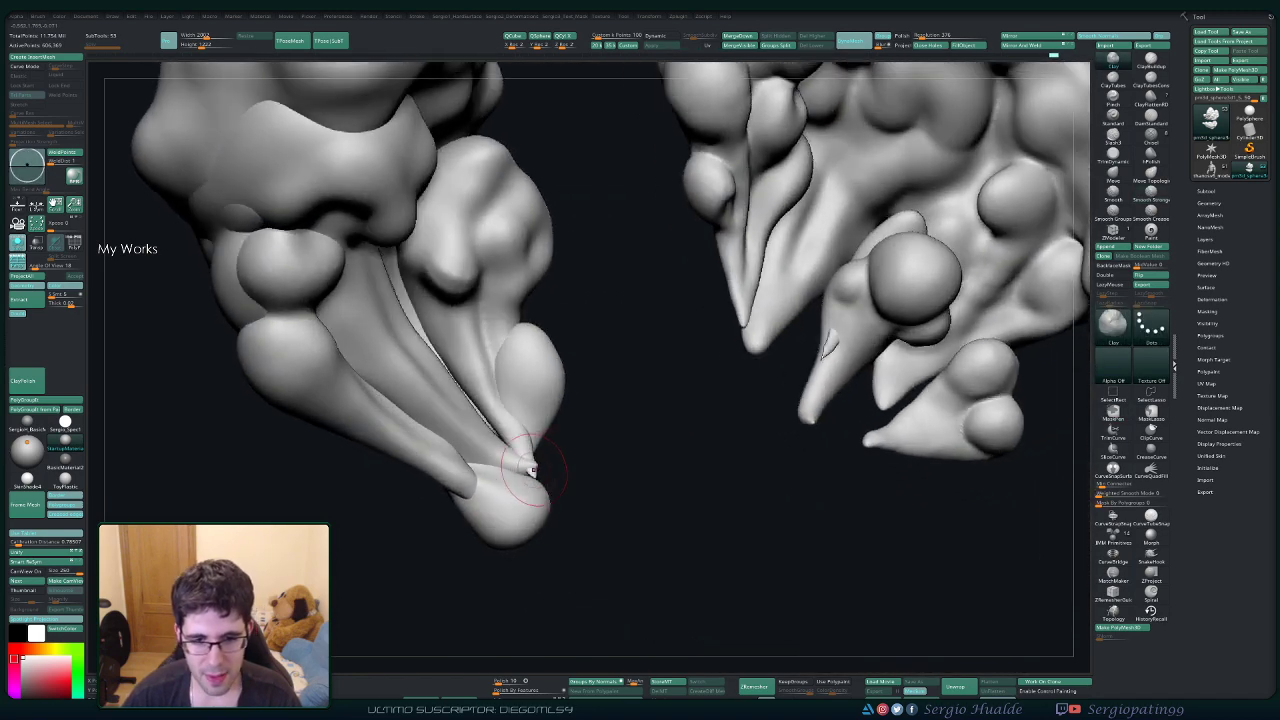
Adjust the small protrusion where the tails meet the bulb with the Move Topological brush.
key("b")
key("m")
key("t")
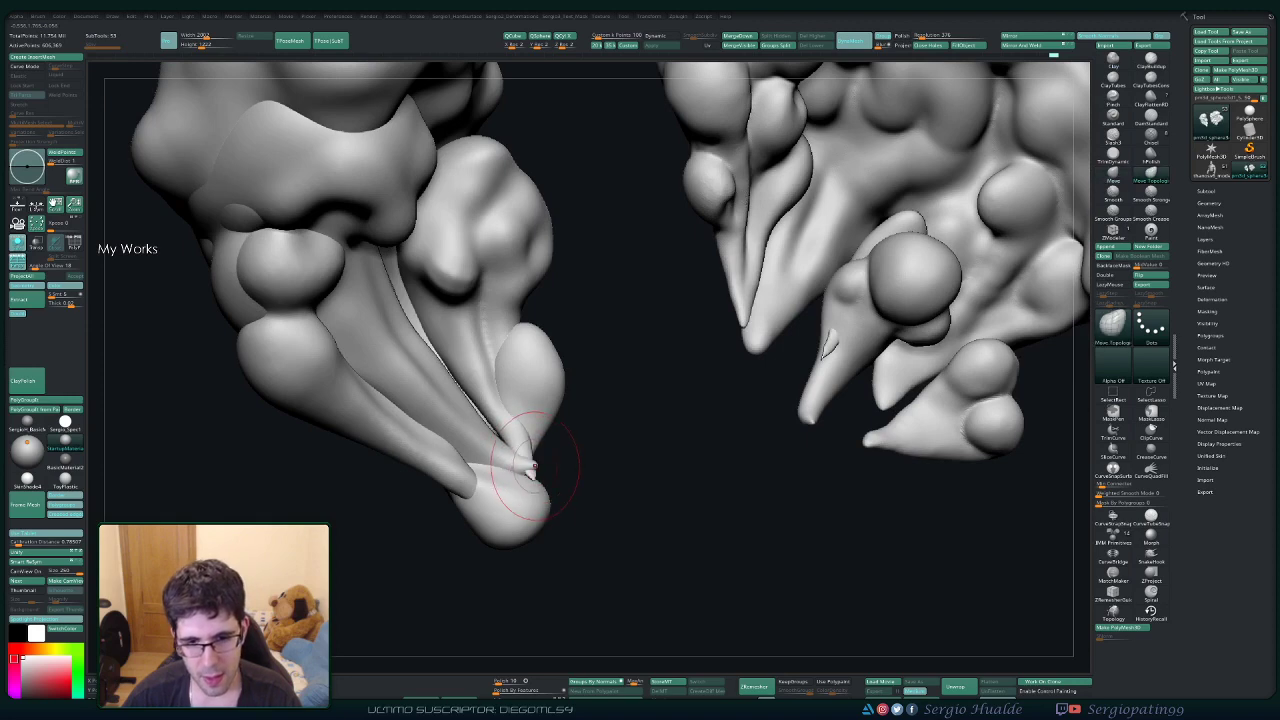
right_click_drag(530, 476, 508, 412)
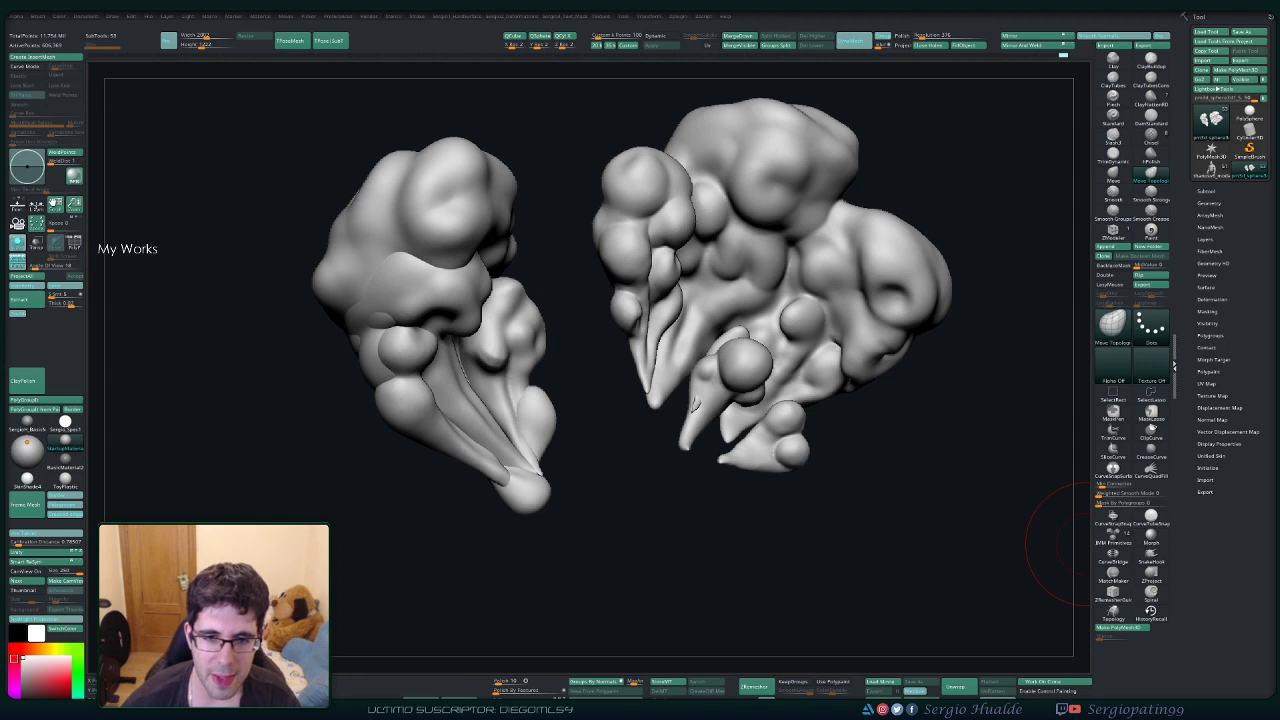
left_click_drag(1085, 545, 1078, 548)
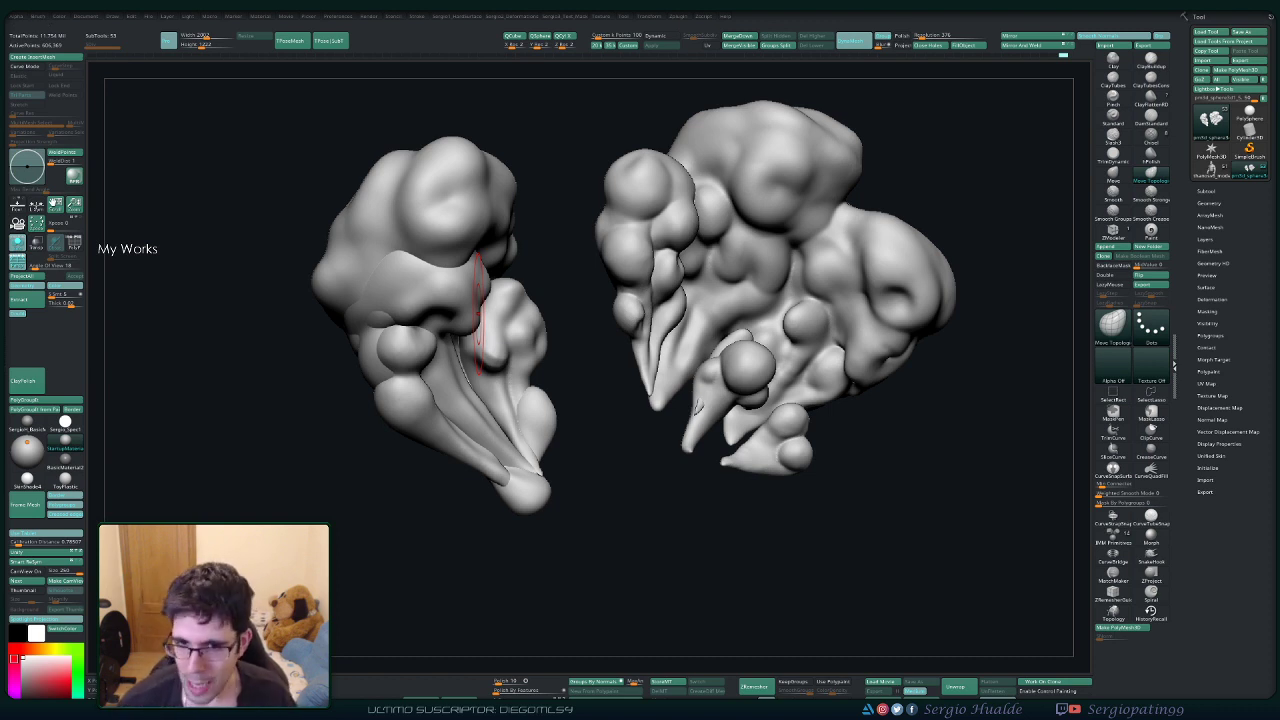
mouse_move(837, 466)
right_mouse_down()
mouse_move(667, 398)
mouse_move(694, 486)
mouse_move(666, 397)
mouse_move(680, 392)
mouse_move(670, 432)
right_mouse_up()
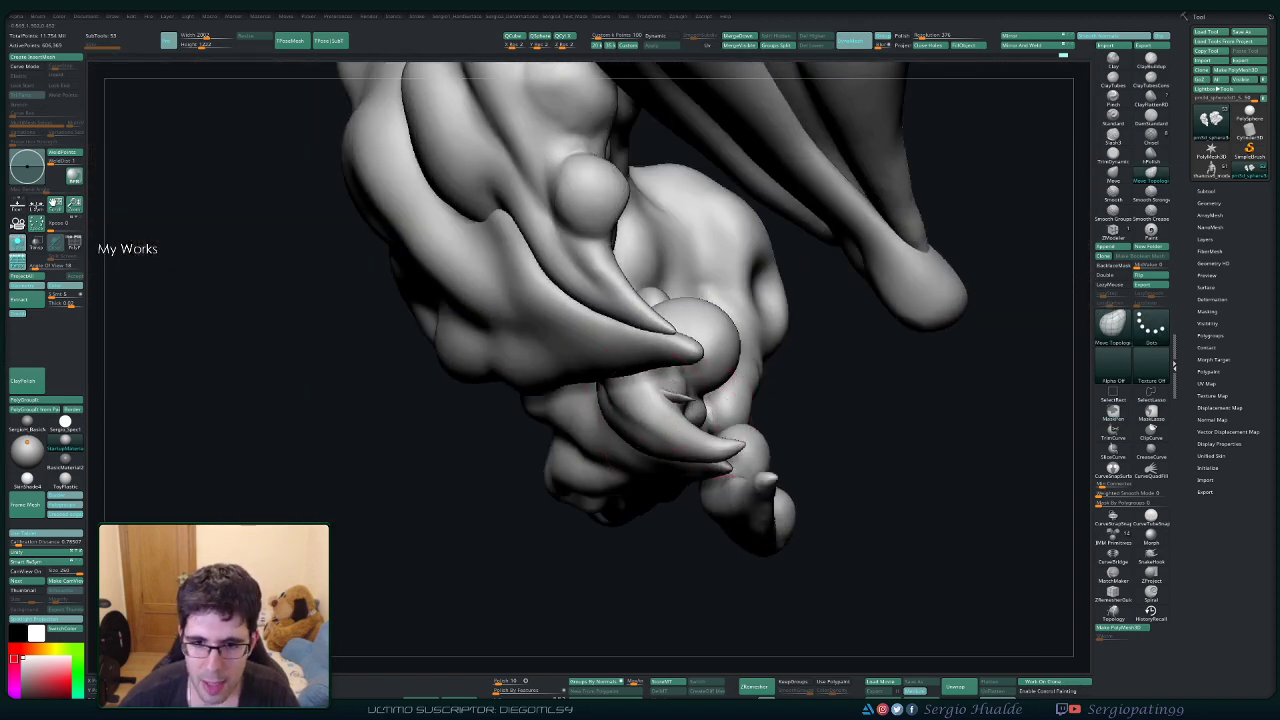
mouse_move(672, 431)
right_mouse_down()
mouse_move(676, 452)
mouse_move(677, 408)
mouse_move(674, 444)
mouse_move(690, 422)
right_mouse_up()
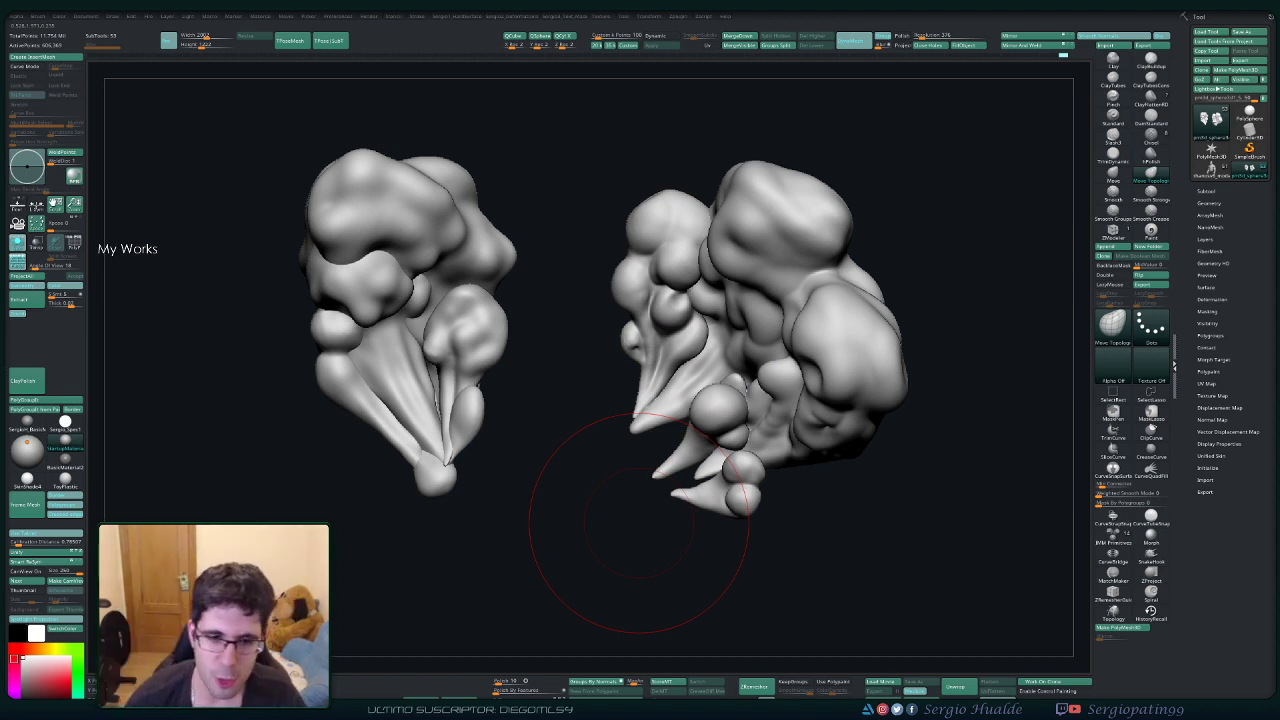
Reposition the smaller cloud's tail strands and the small side lobe above the bulb with Move Topological.
mouse_move(520, 406)
right_mouse_down()
mouse_move(474, 449)
mouse_move(526, 374)
mouse_move(538, 388)
right_mouse_up()
left_click_drag(538, 388, 520, 374)
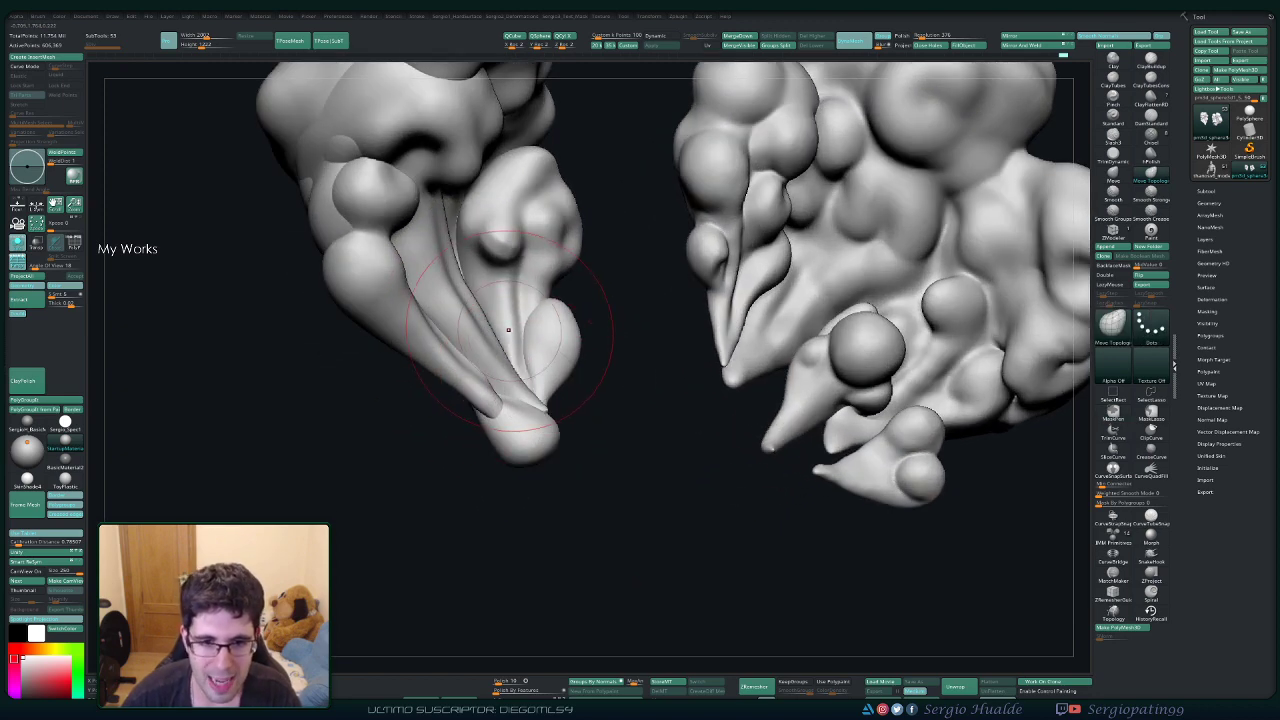
left_click_drag(508, 330, 497, 324)
mouse_move(586, 366)
right_mouse_down()
mouse_move(551, 386)
mouse_move(573, 379)
right_mouse_up()
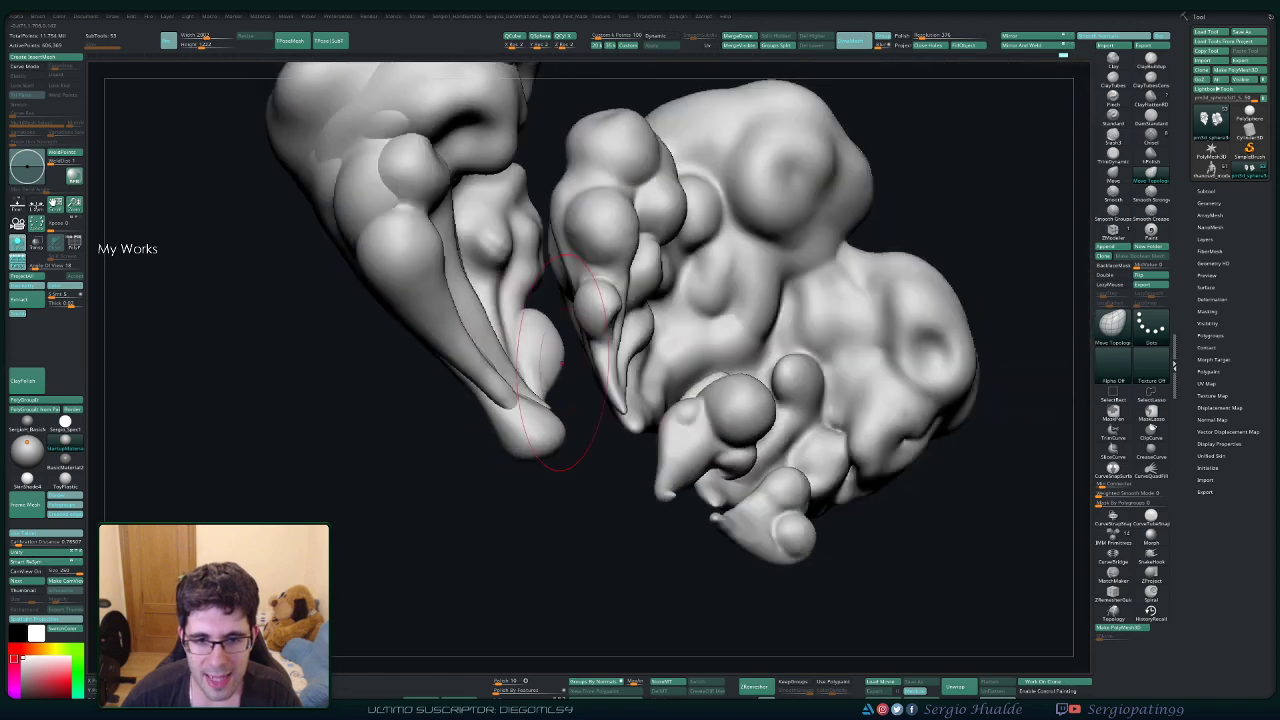
left_click_drag(556, 338, 542, 334)
right_click_drag(535, 365, 543, 400)
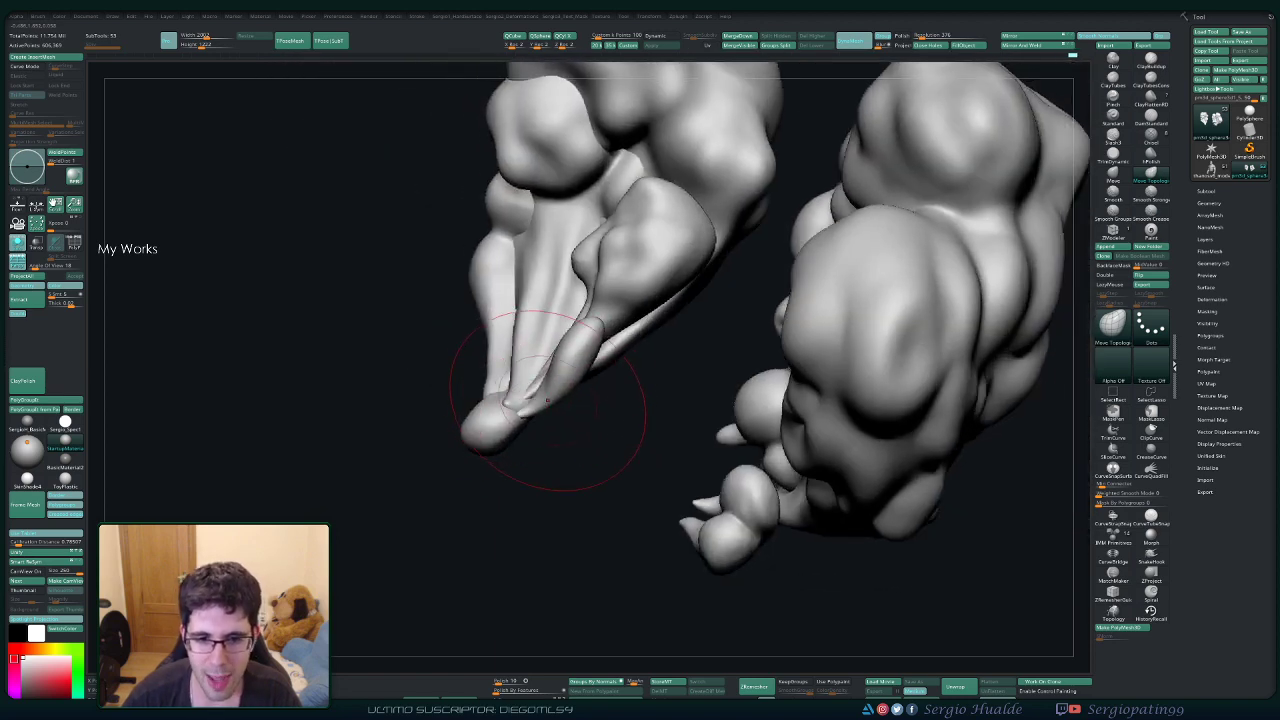
mouse_move(542, 401)
right_mouse_down()
mouse_move(571, 409)
mouse_move(556, 350)
mouse_move(578, 345)
mouse_move(586, 300)
mouse_move(575, 345)
mouse_move(657, 371)
mouse_move(594, 366)
right_mouse_up()
key("b")
key("m")
key("v")
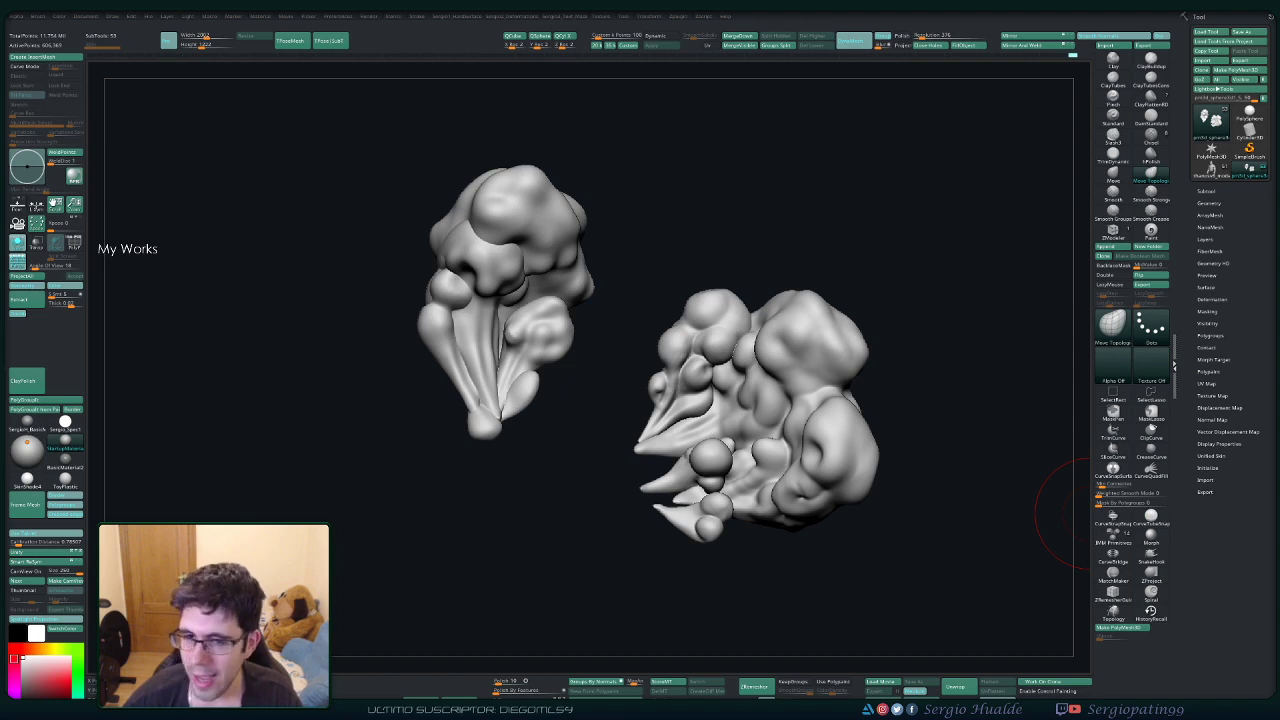
Mask a strip on the smaller cloud's long side lobe, invert the mask and try inflating the strip with the Inflate deformation.
right_click_drag(420, 257, 465, 383, "ctrl")
mouse_move(457, 388)
left_mouse_down("ctrl")
mouse_move(454, 352)
mouse_move(490, 434)
mouse_move(456, 335)
left_mouse_up("ctrl")
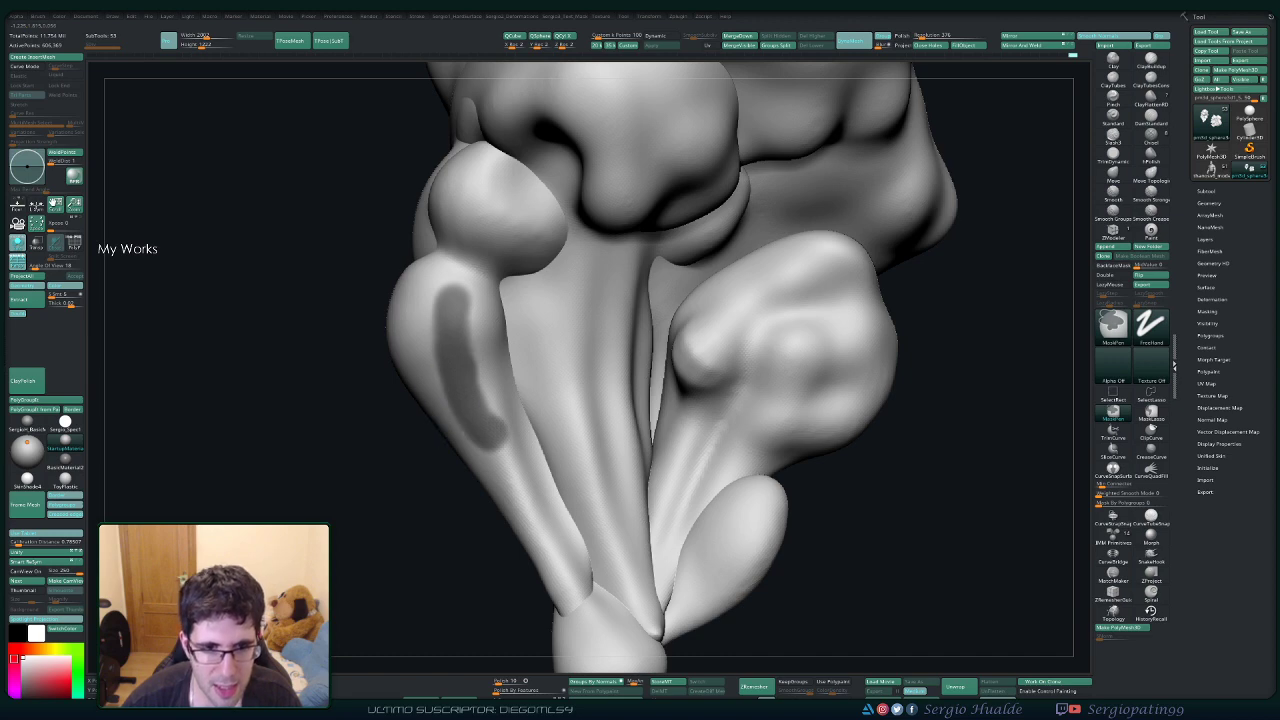
left_click(350, 350, "ctrl")
mouse_move(440, 330)
right_mouse_down("ctrl")
mouse_move(470, 420)
mouse_move(520, 415)
right_mouse_up("ctrl")
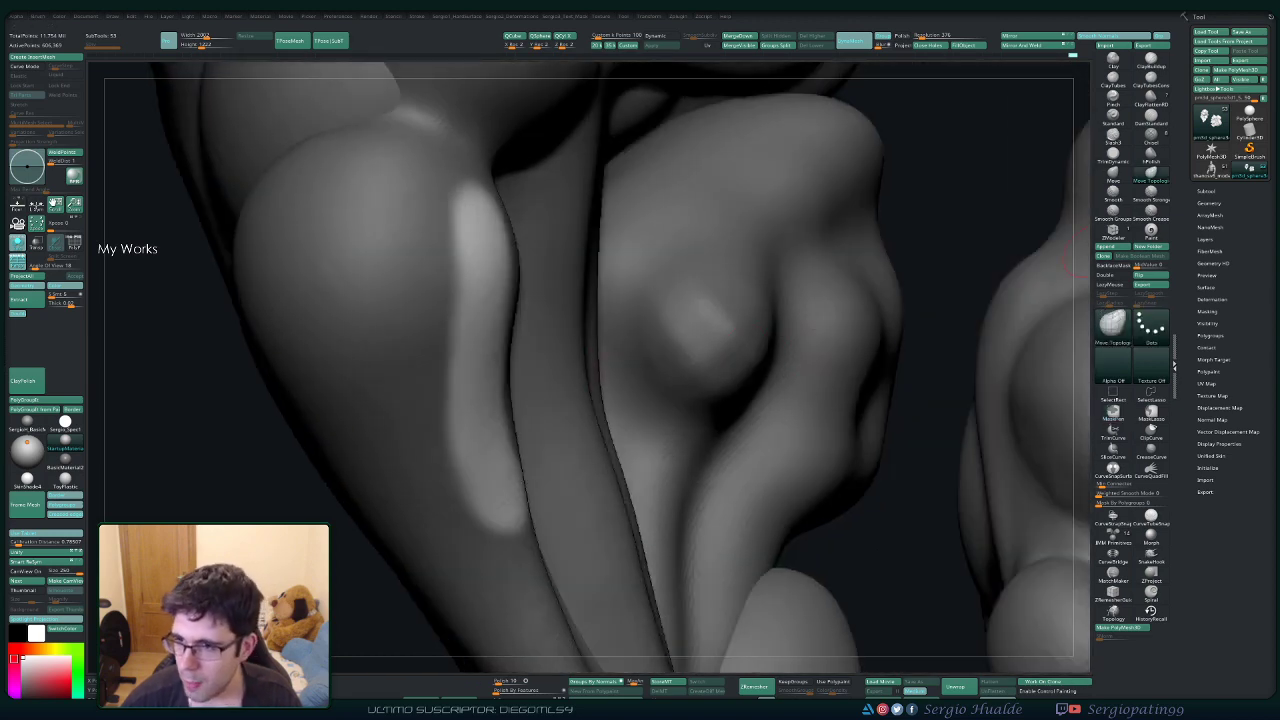
left_click(1212, 299)
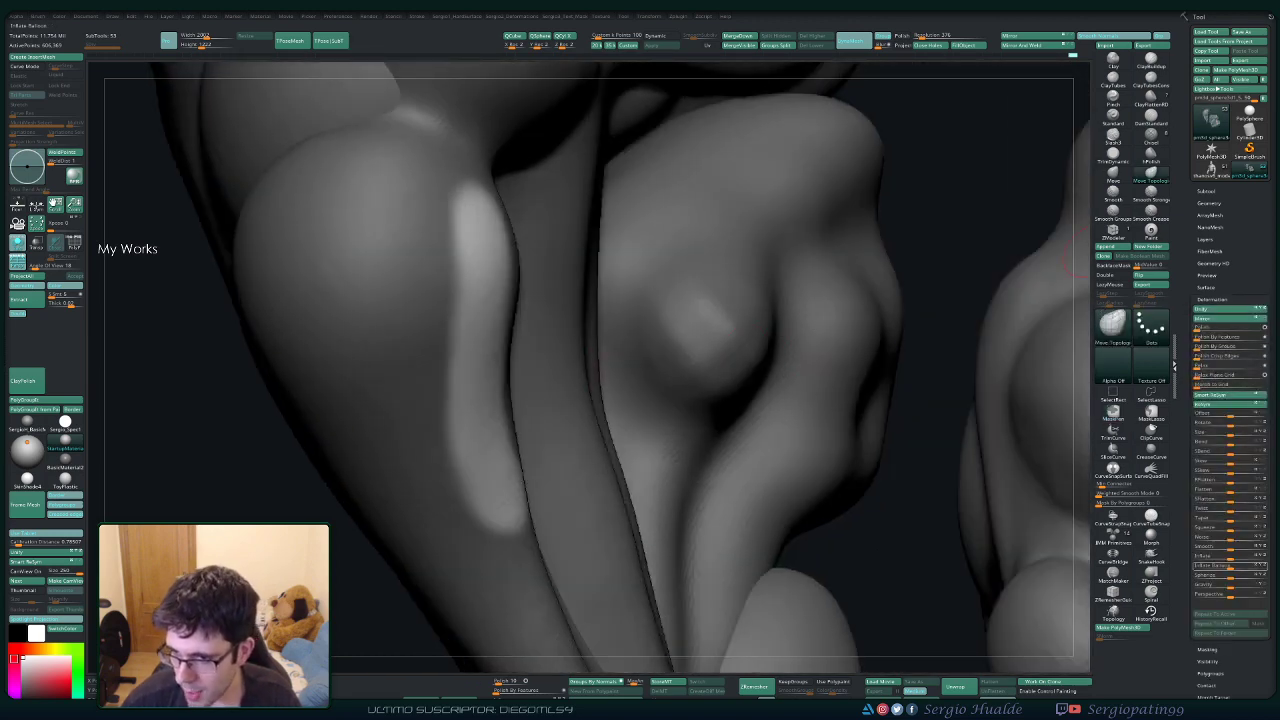
left_click_drag(1230, 558, 1246, 558)
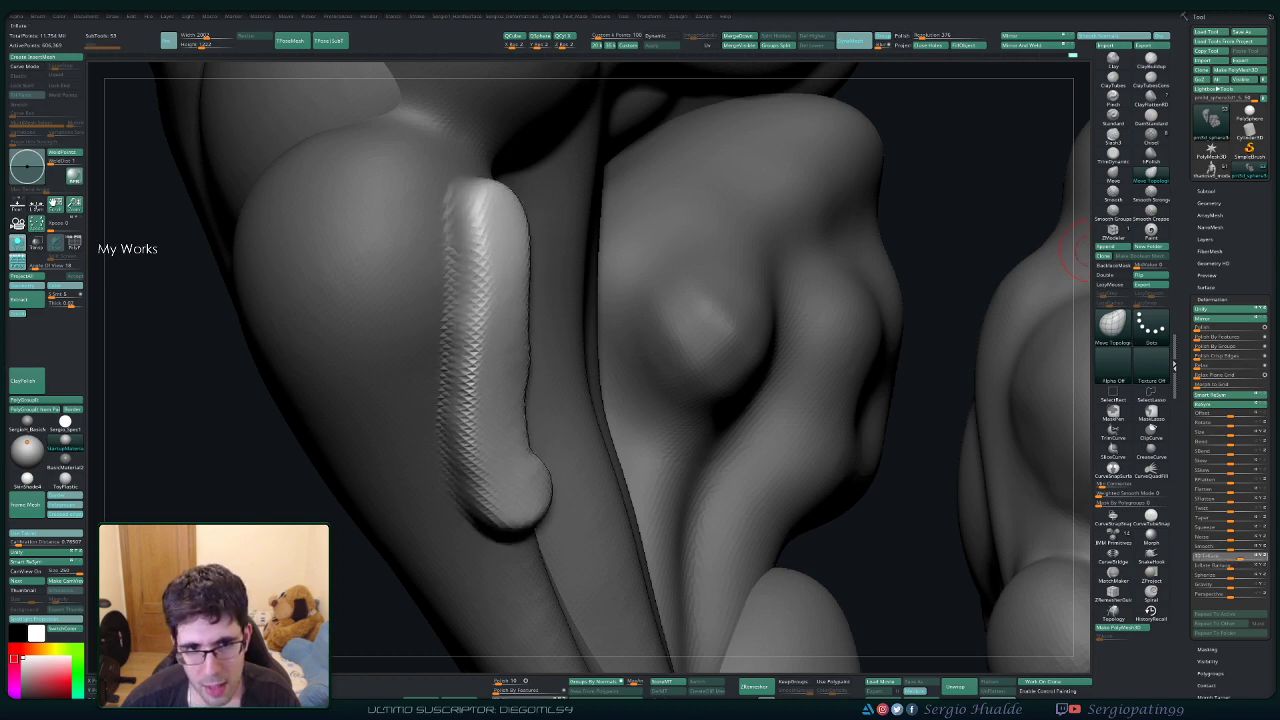
mouse_move(600, 450)
right_mouse_down("ctrl")
mouse_move(520, 345)
mouse_move(480, 380)
mouse_move(485, 460)
mouse_move(504, 338)
right_mouse_up("ctrl")
Undo the strip's inflation and clear the mask from the smoke mesh.
key("ctrl+z")
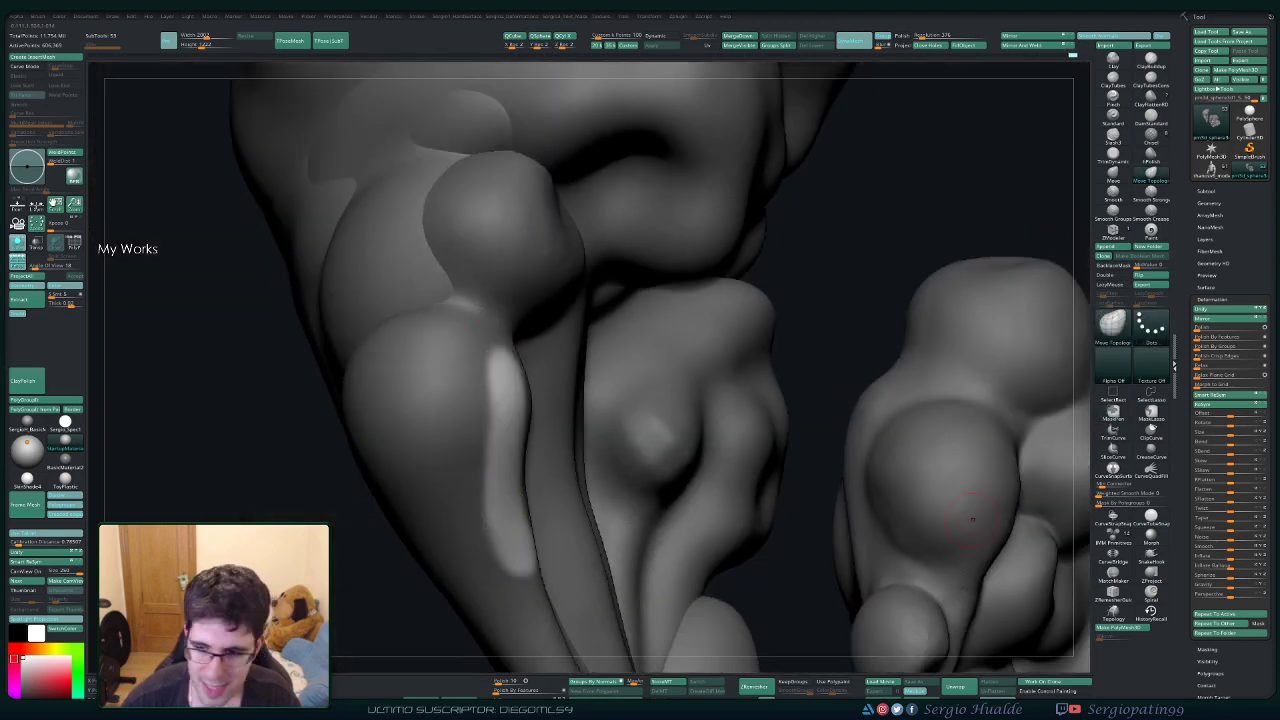
right_click_drag(351, 544, 420, 537, "ctrl")
left_click_drag(420, 537, 393, 545, "ctrl")
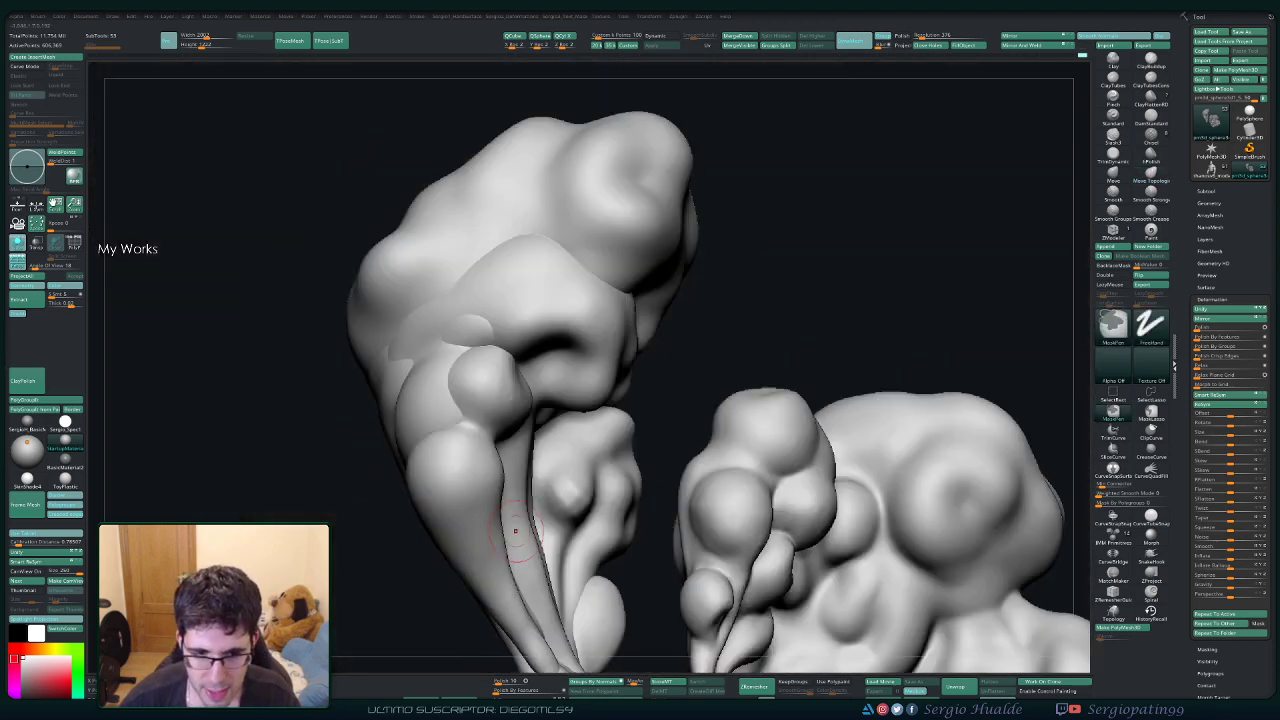
Raise a ridge along the smaller cloud's long side strand down to the bulb with the Standard brush.
mouse_move(514, 529)
right_mouse_down()
mouse_move(583, 578)
mouse_move(575, 415)
right_mouse_up()
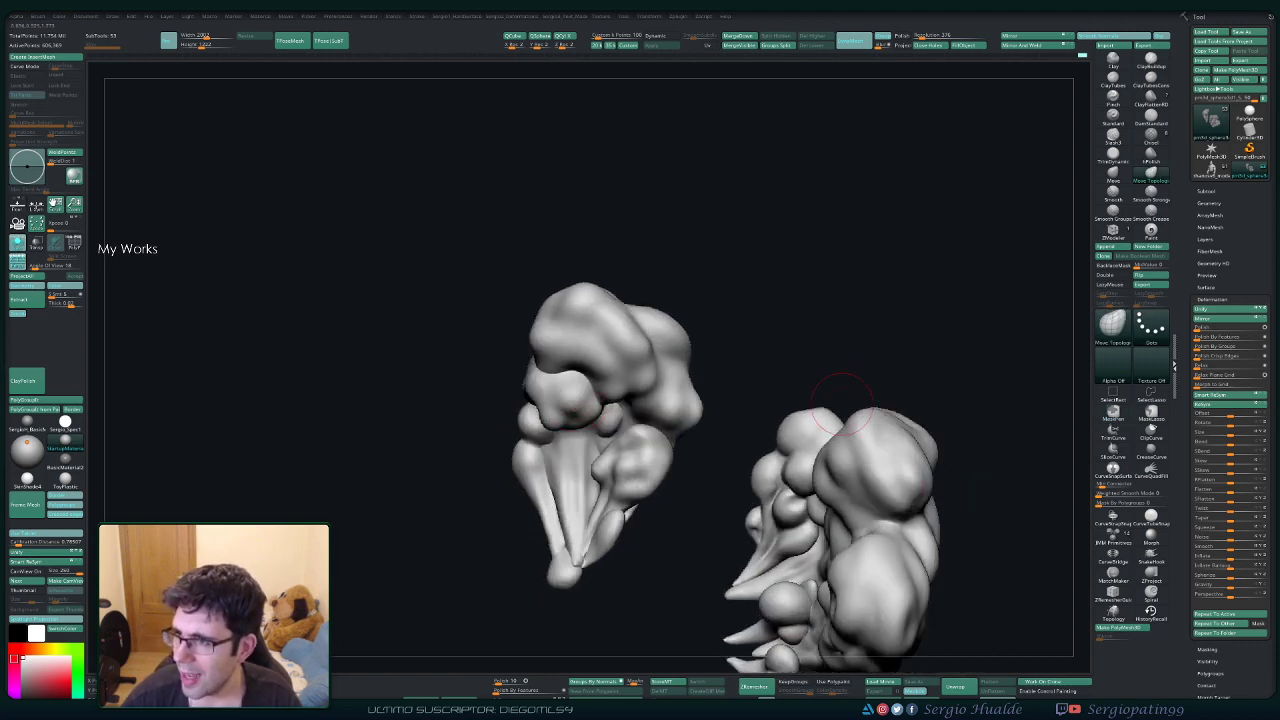
right_click_drag(843, 398, 866, 358)
mouse_move(414, 443)
right_mouse_down()
mouse_move(445, 440)
mouse_move(450, 495)
mouse_move(503, 474)
right_mouse_up()
key("b")
key("s")
key("t")
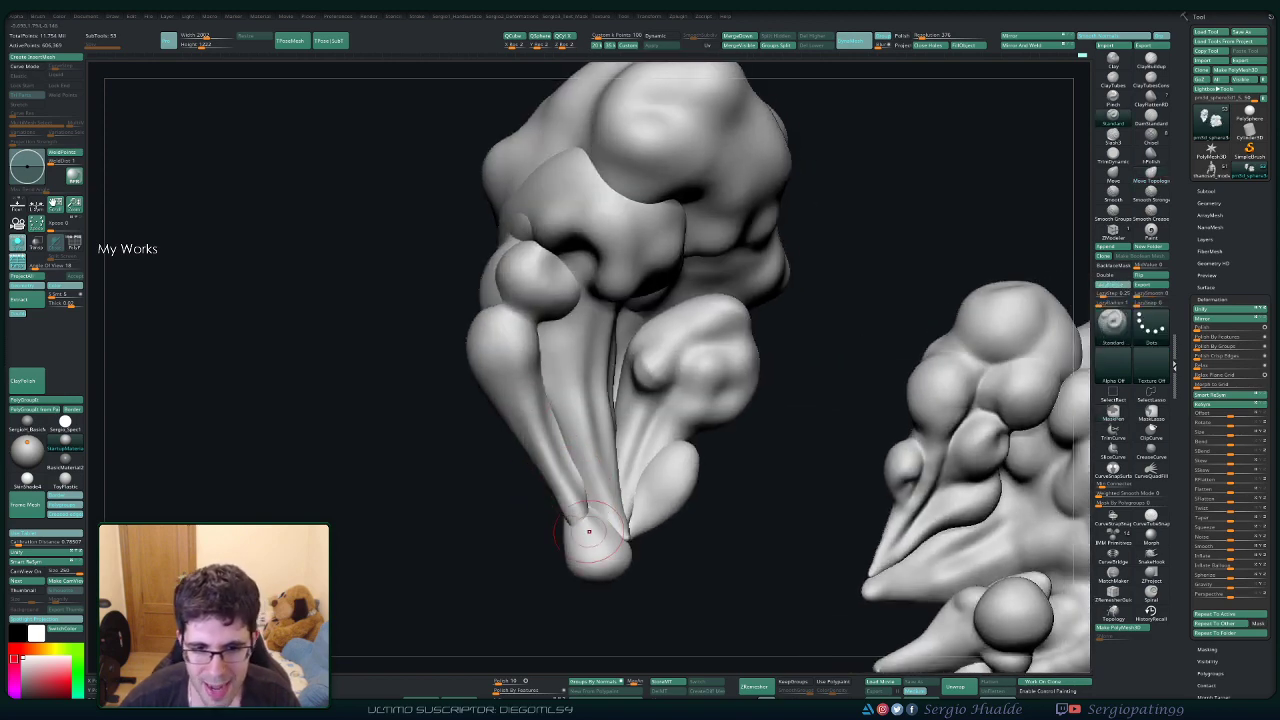
right_click_drag(574, 432, 568, 400)
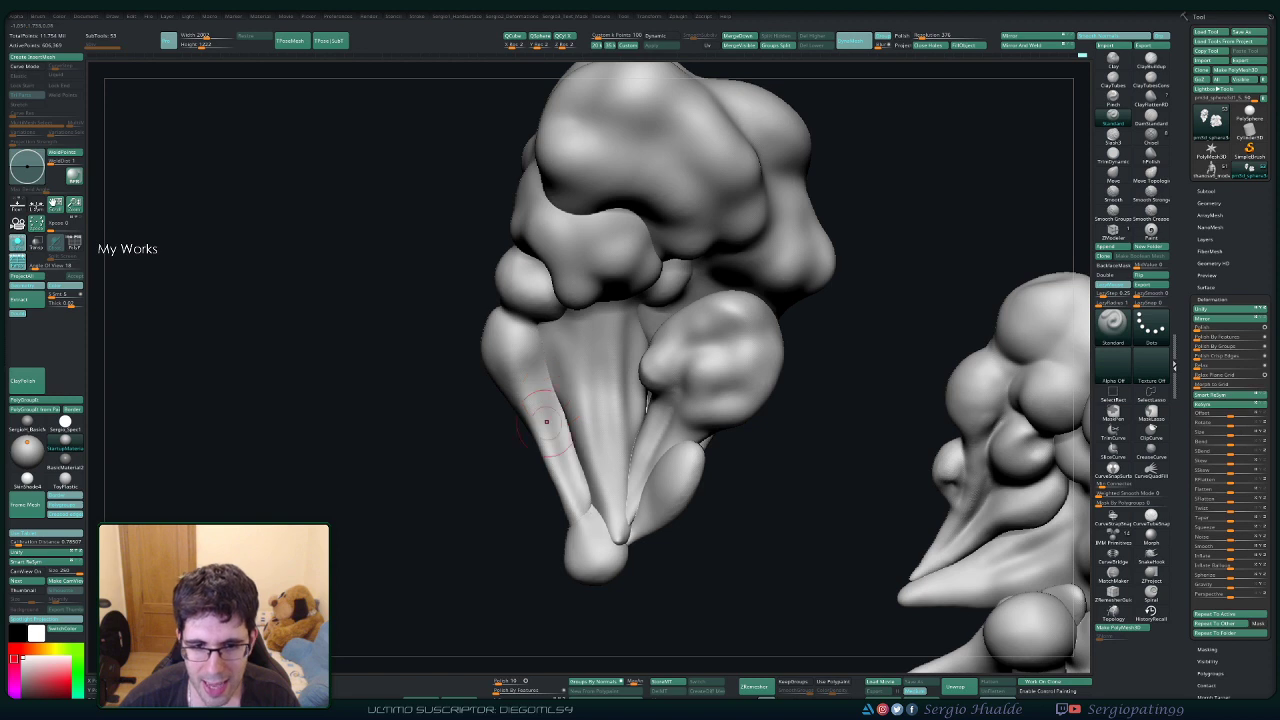
left_click_drag(560, 408, 588, 518)
right_click_drag(596, 522, 622, 504)
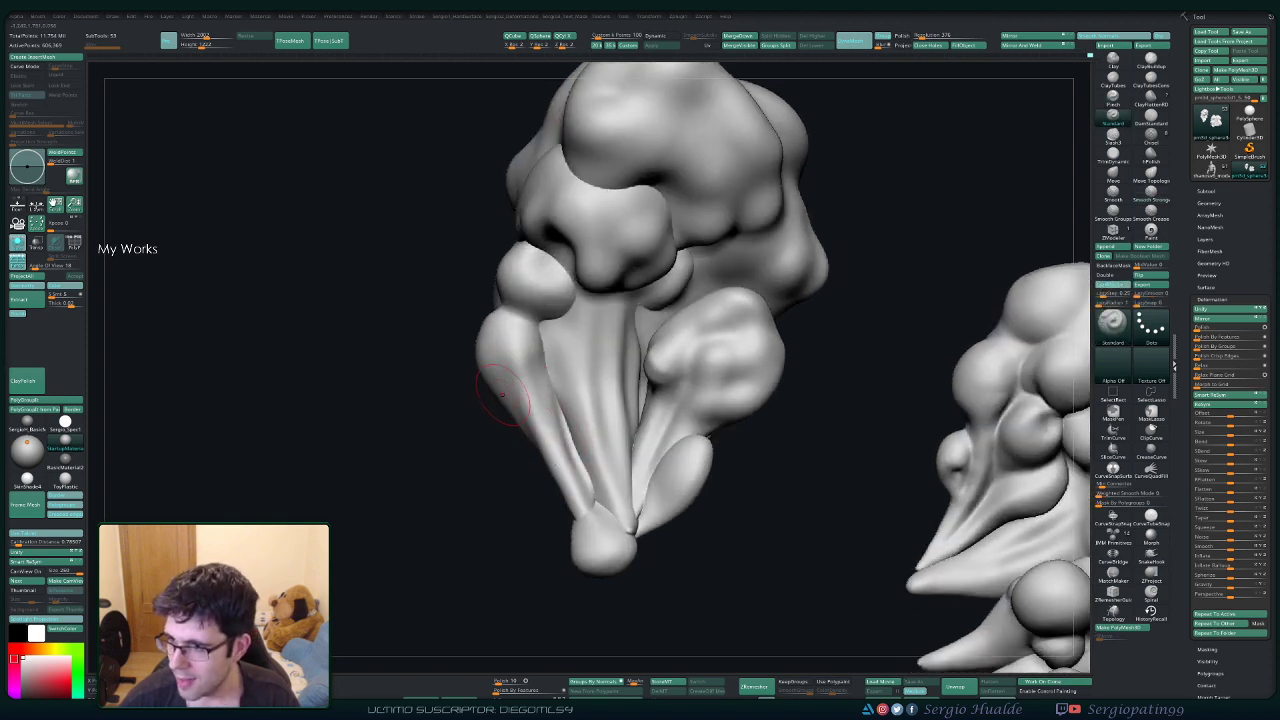
Swell the rounded head of the long side strand with the Inflate brush and smooth its surface.
key("b")
key("i")
key("n")
mouse_move(514, 401)
right_mouse_down()
mouse_move(562, 400)
mouse_move(483, 348)
mouse_move(483, 370)
mouse_move(498, 333)
right_mouse_up()
mouse_move(476, 381)
right_mouse_down()
mouse_move(446, 341)
mouse_move(518, 385)
right_mouse_up()
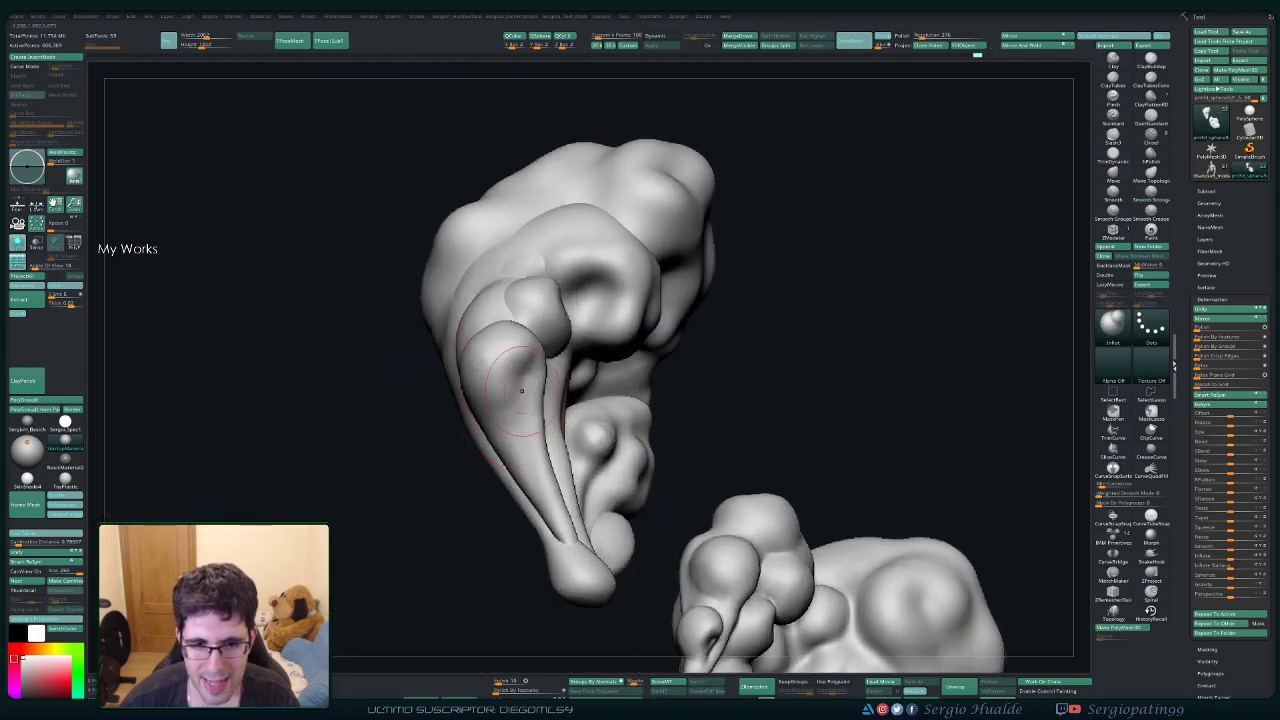
key("shift")
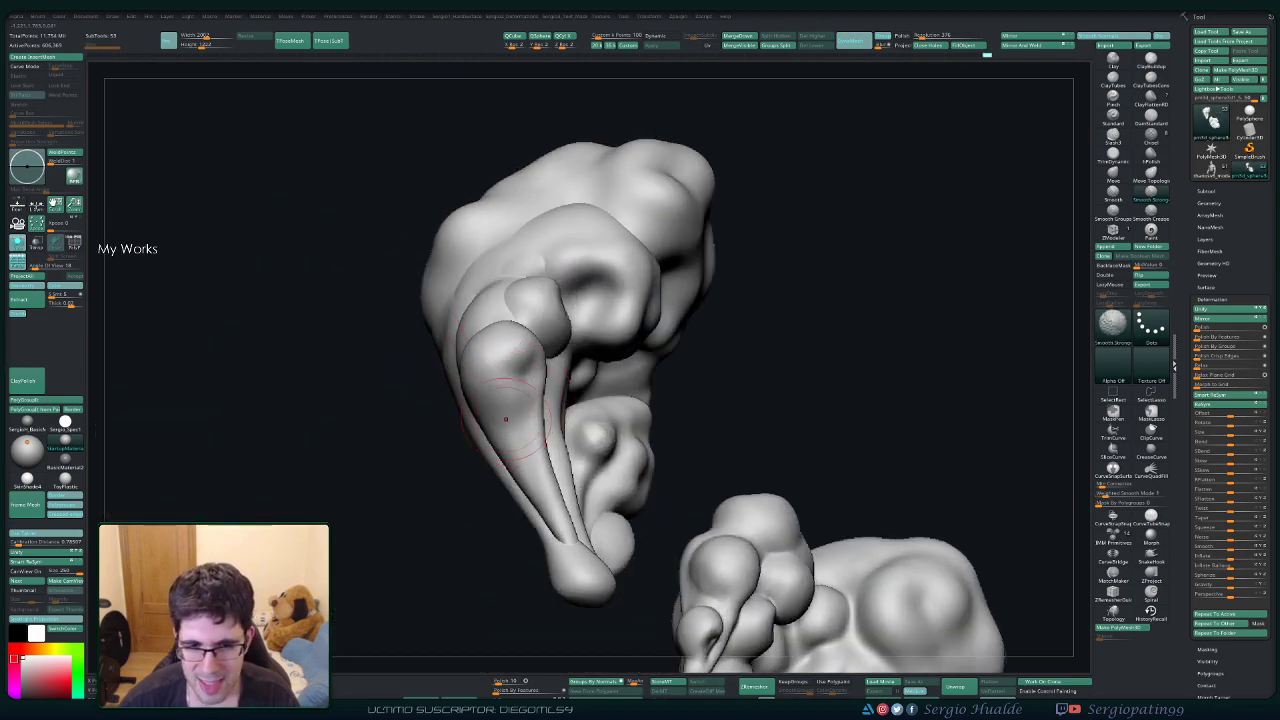
mouse_move(506, 418)
right_mouse_down()
mouse_move(520, 407)
mouse_move(445, 355)
mouse_move(513, 419)
mouse_move(505, 405)
mouse_move(529, 386)
right_mouse_up()
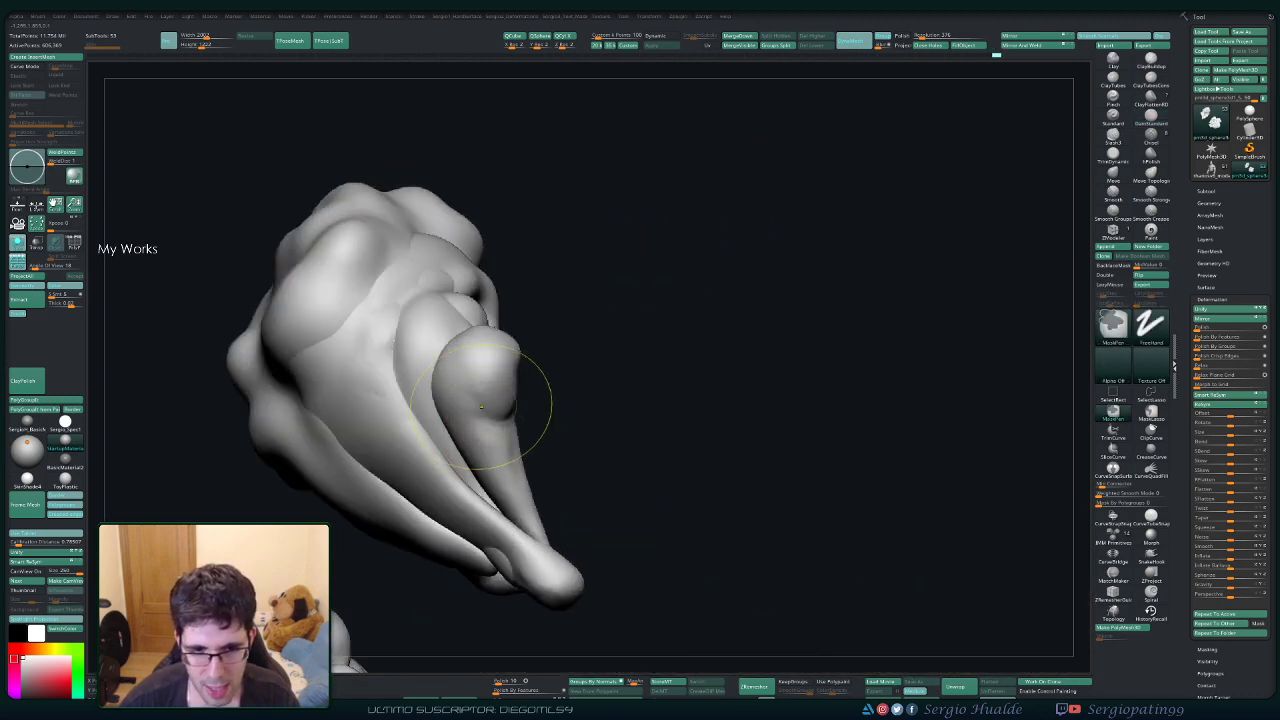
Smooth the rounded head and neck of the smaller cloud's long side strand with the Clay brush active.
key("b")
key("c")
key("l")
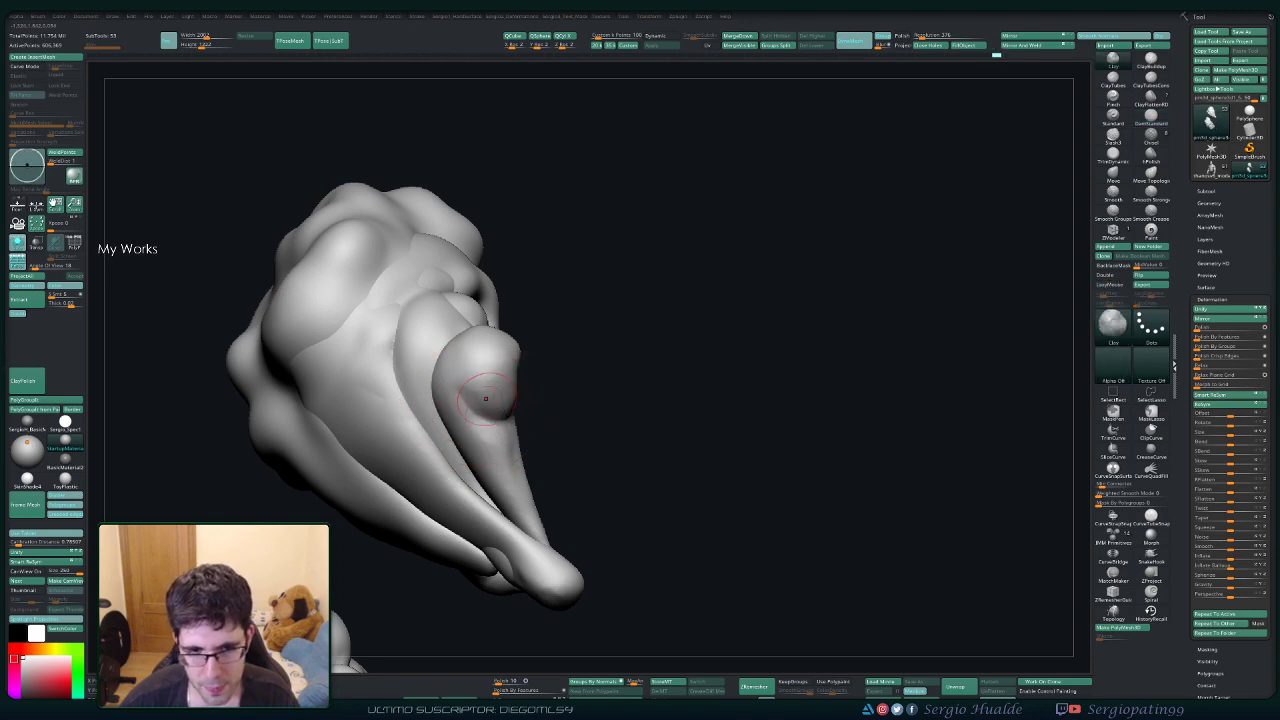
mouse_move(495, 401)
left_mouse_down("shift")
mouse_move(492, 372)
mouse_move(494, 388)
left_mouse_up("shift")
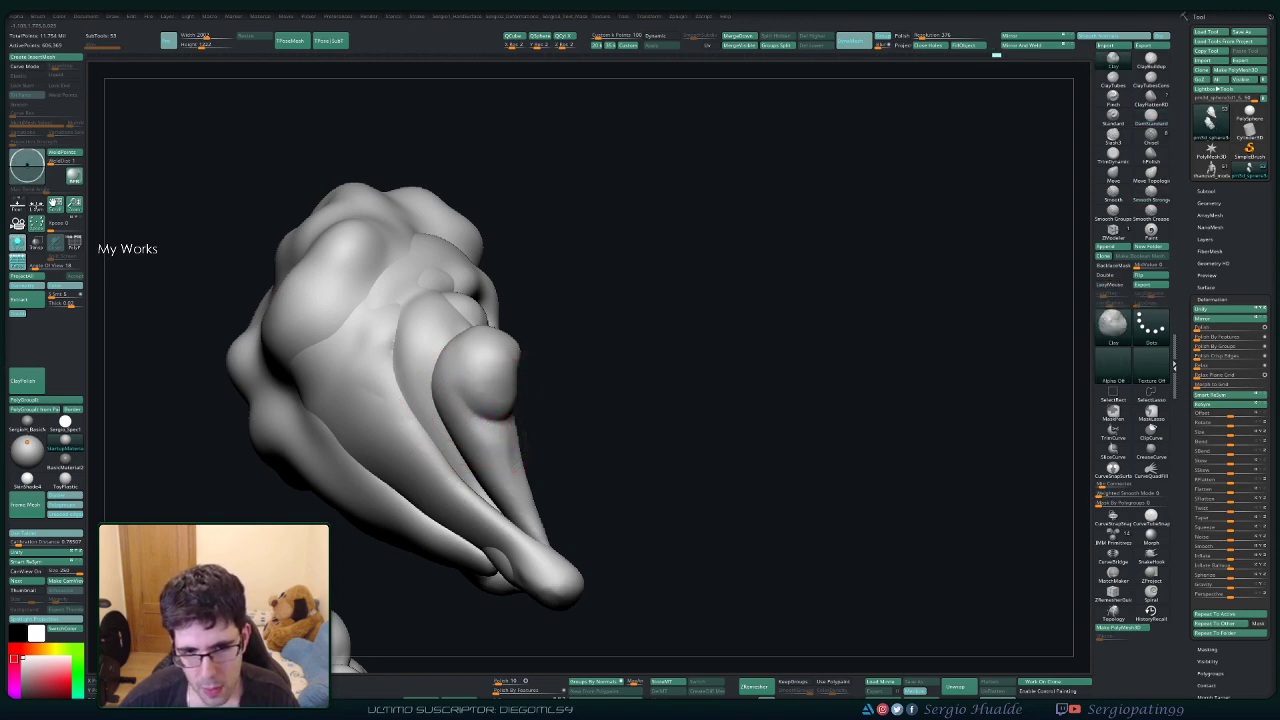
mouse_move(494, 388)
right_mouse_down()
mouse_move(365, 385)
mouse_move(430, 395)
right_mouse_up()
left_click_drag(522, 402, 528, 425, "shift")
mouse_move(528, 425)
right_mouse_down("ctrl")
mouse_move(505, 370)
mouse_move(480, 385)
right_mouse_up("ctrl")
Choose the Move brush and isolate the smaller cloud's two-headed side strand by hiding the other polygroups.
key("b")
key("m")
key("v")
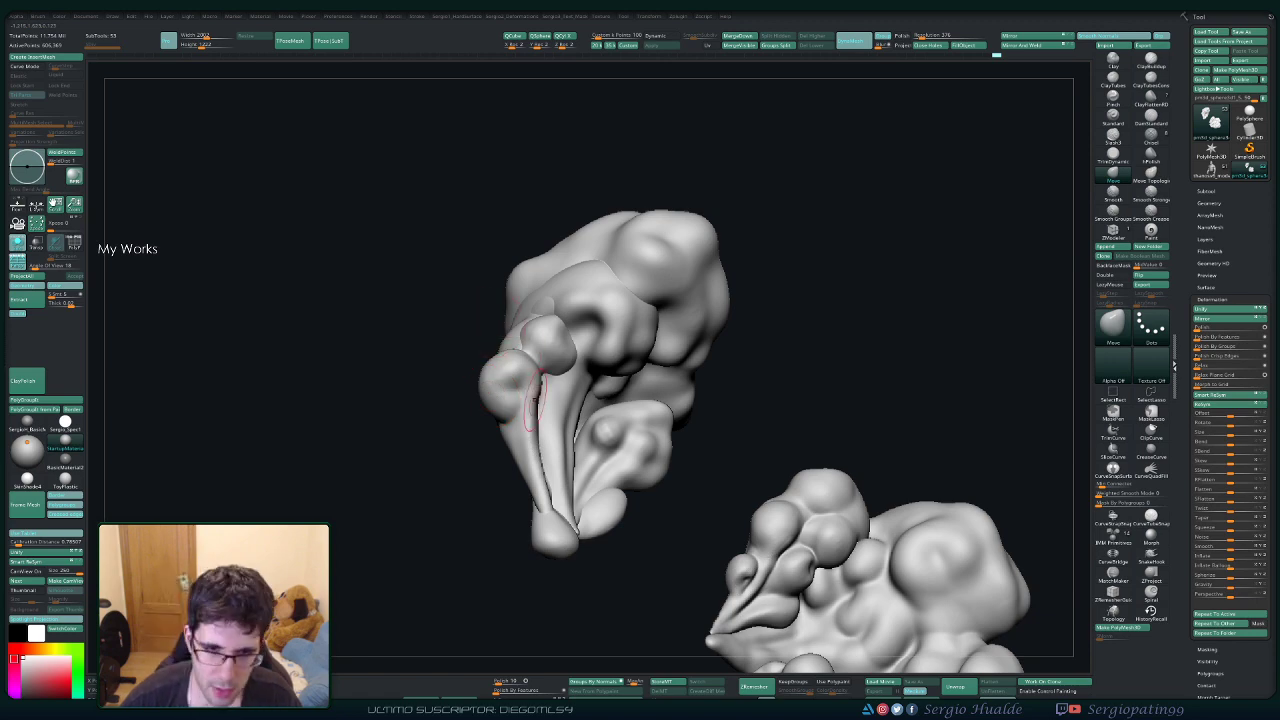
mouse_move(532, 402)
right_mouse_down()
mouse_move(514, 367)
mouse_move(542, 348)
mouse_move(535, 357)
mouse_move(602, 365)
right_mouse_up()
left_click(535, 357, "ctrl+shift")
right_click_drag(602, 365, 546, 394, "ctrl")
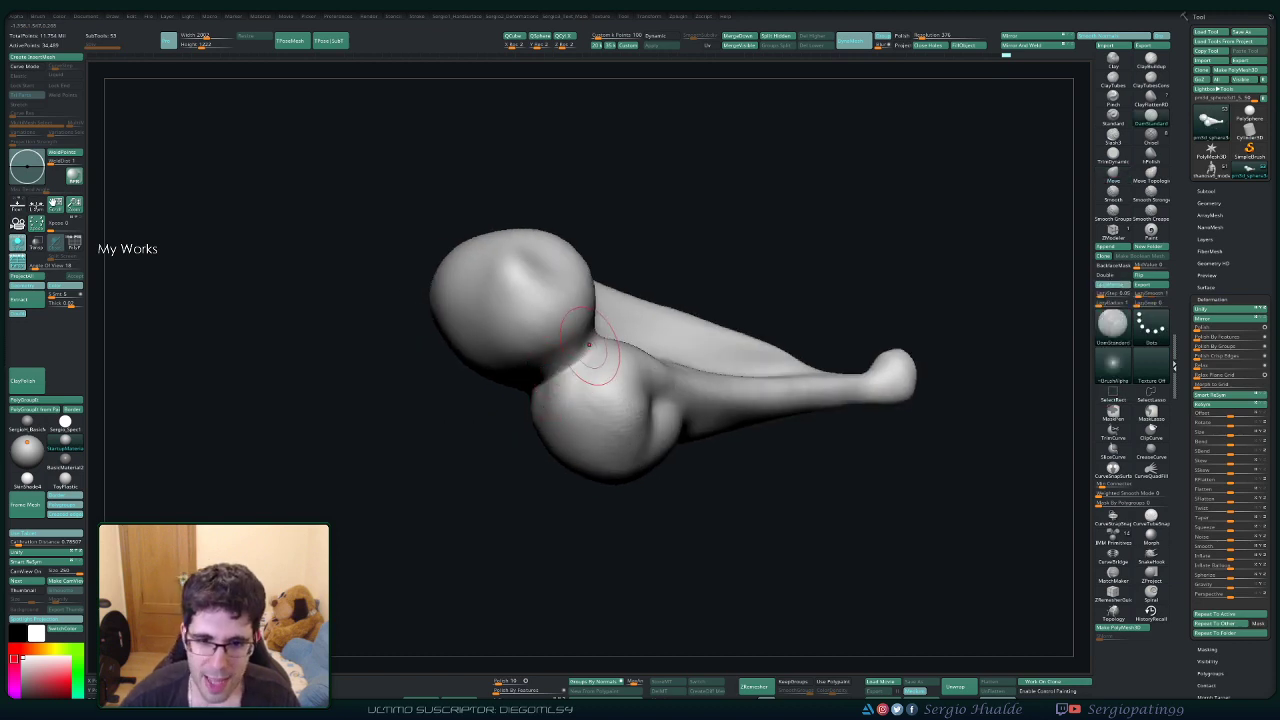
Carve the crease between the isolated strand's two rounded heads with the DamStandard brush.
mouse_move(570, 370)
right_mouse_down()
mouse_move(586, 371)
mouse_move(543, 386)
right_mouse_up()
right_click_drag(450, 456, 484, 430)
left_click_drag(516, 408, 428, 454)
left_click_drag(505, 412, 408, 461)
mouse_move(400, 480)
right_mouse_down()
mouse_move(386, 445)
mouse_move(471, 434)
right_mouse_up()
right_click_drag(420, 393, 451, 395)
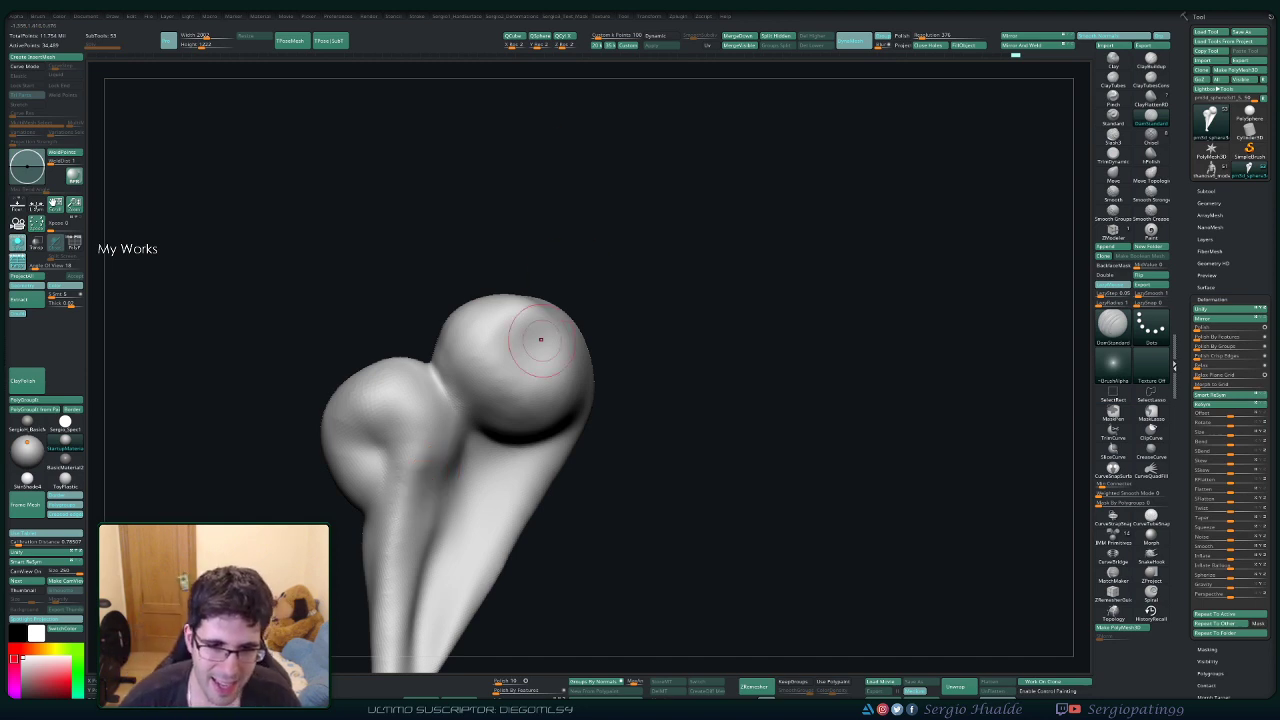
right_click_drag(457, 515, 530, 461, "alt")
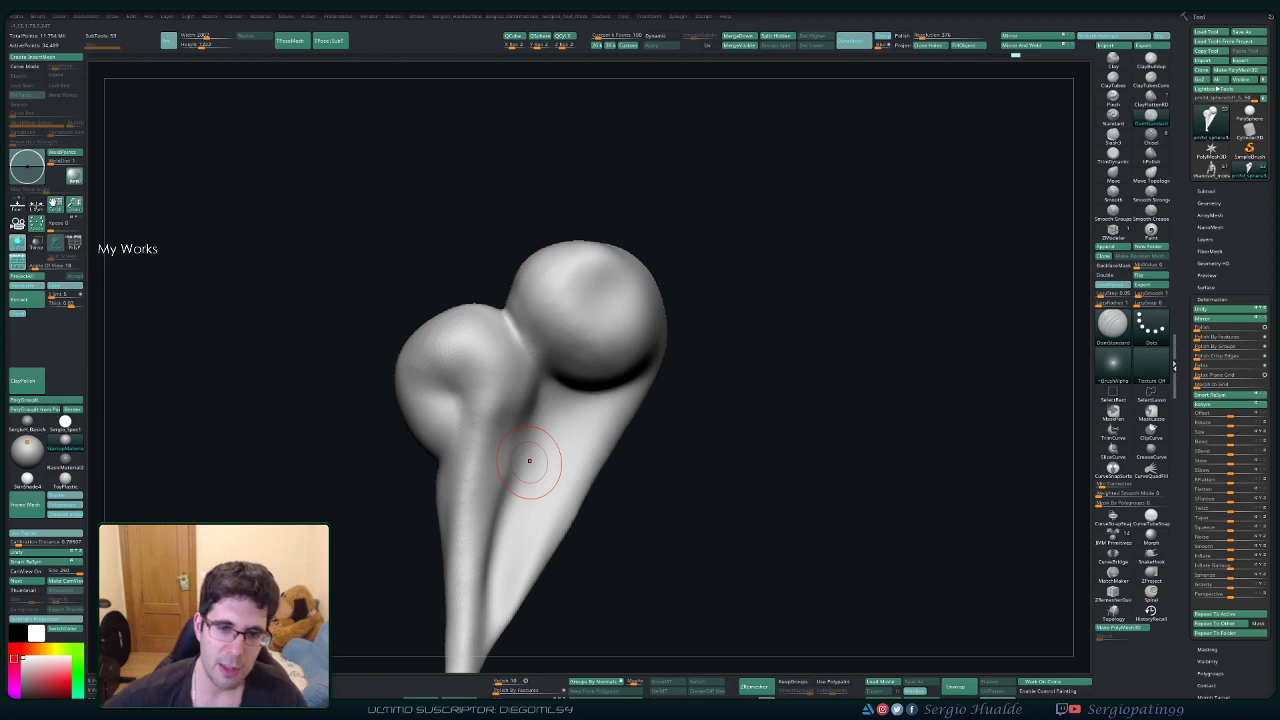
Build up the neck below the smaller rounded head with the Clay brush and smooth its transition into the neighbouring strand.
key("b")
key("c")
key("l")
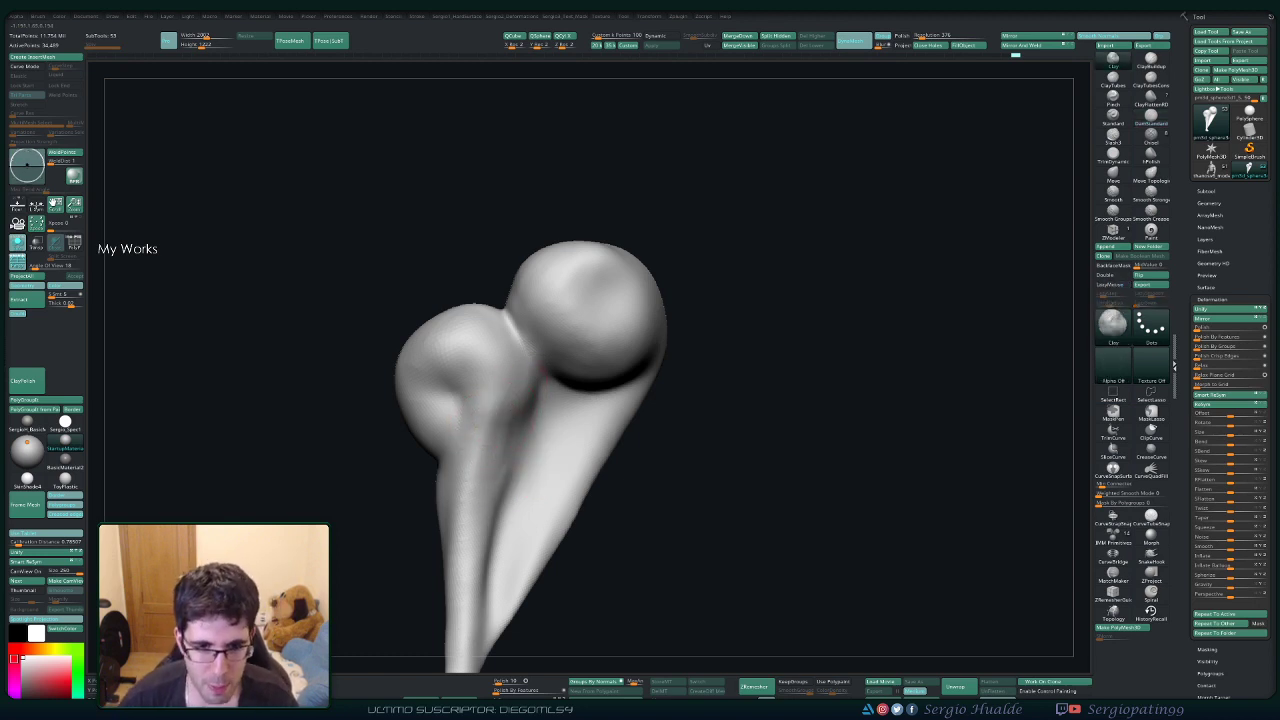
mouse_move(482, 487)
left_mouse_down()
mouse_move(506, 363)
mouse_move(490, 465)
mouse_move(520, 363)
mouse_move(530, 375)
mouse_move(481, 480)
left_mouse_up()
key("shift")
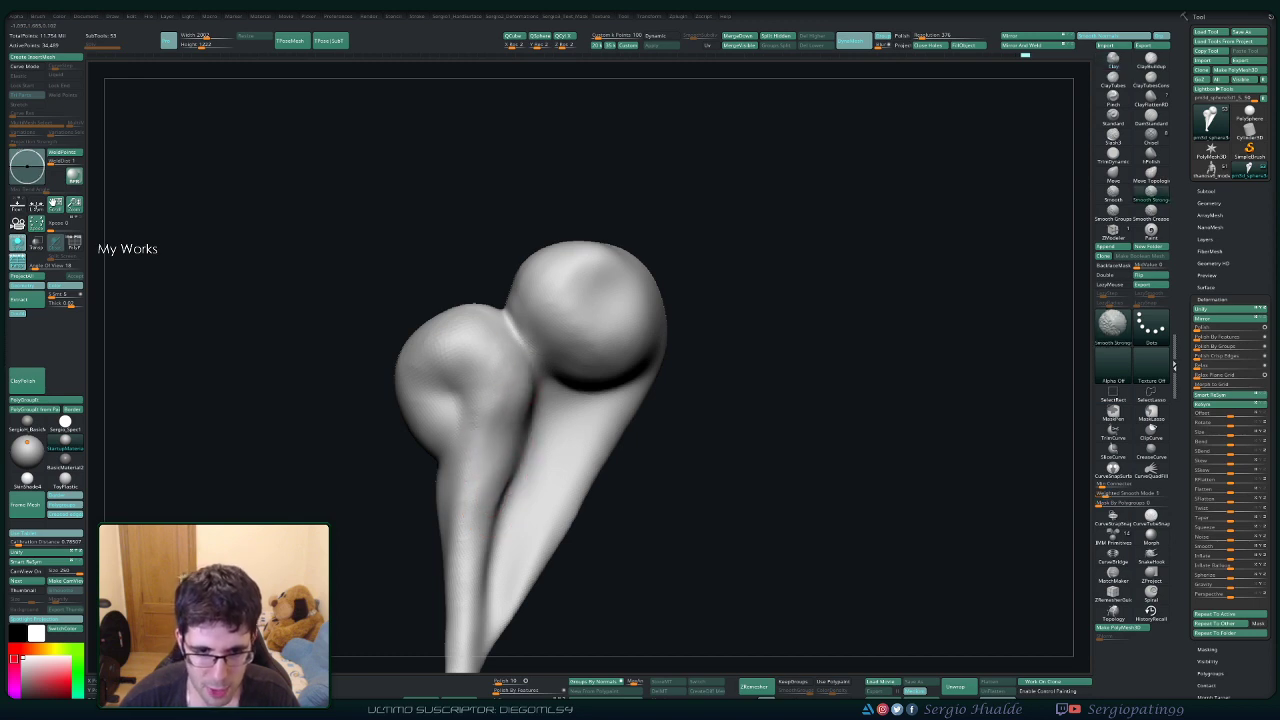
right_click_drag(490, 484, 486, 446, "ctrl")
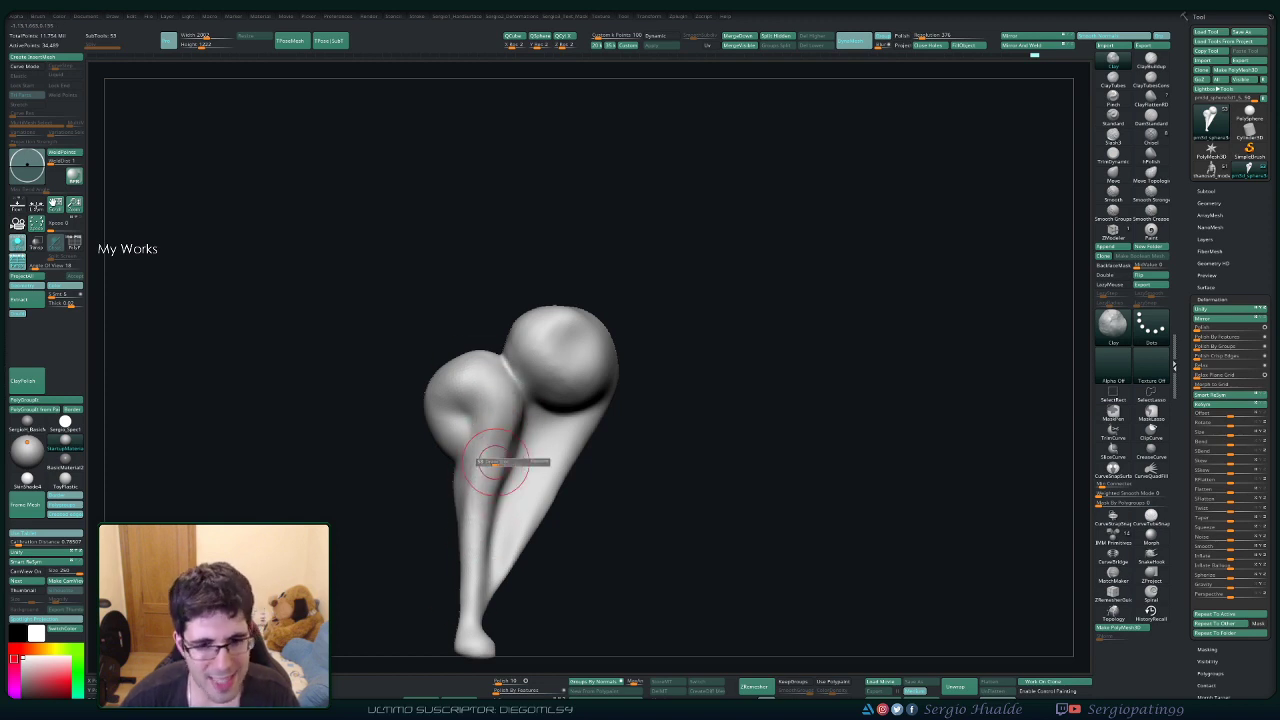
key("shift")
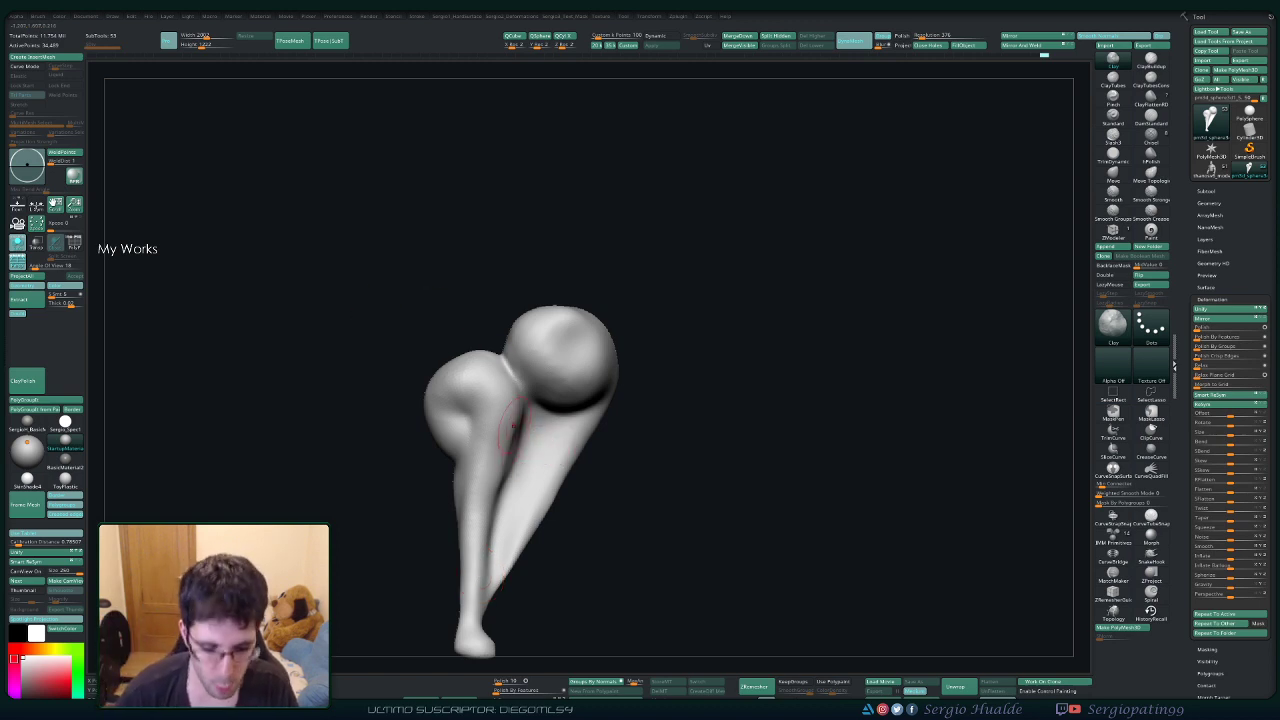
key("ctrl")
mouse_move(516, 457)
right_mouse_down("ctrl")
mouse_move(530, 478)
mouse_move(518, 464)
right_mouse_up("ctrl")
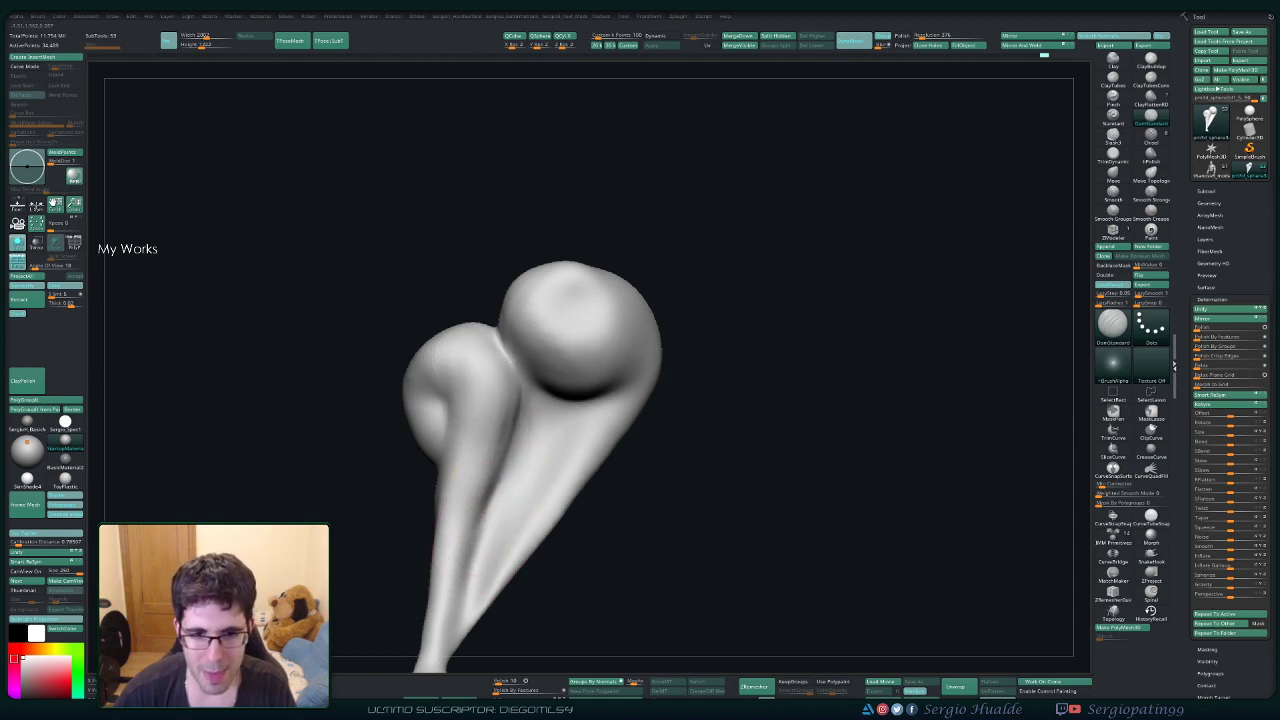
Add clay along the smaller head's stem, smooth the groove beside it, and undo the last smoothing stroke.
key("1")
mouse_move(482, 378)
left_mouse_down()
mouse_move(457, 526)
mouse_move(457, 511)
left_mouse_up()
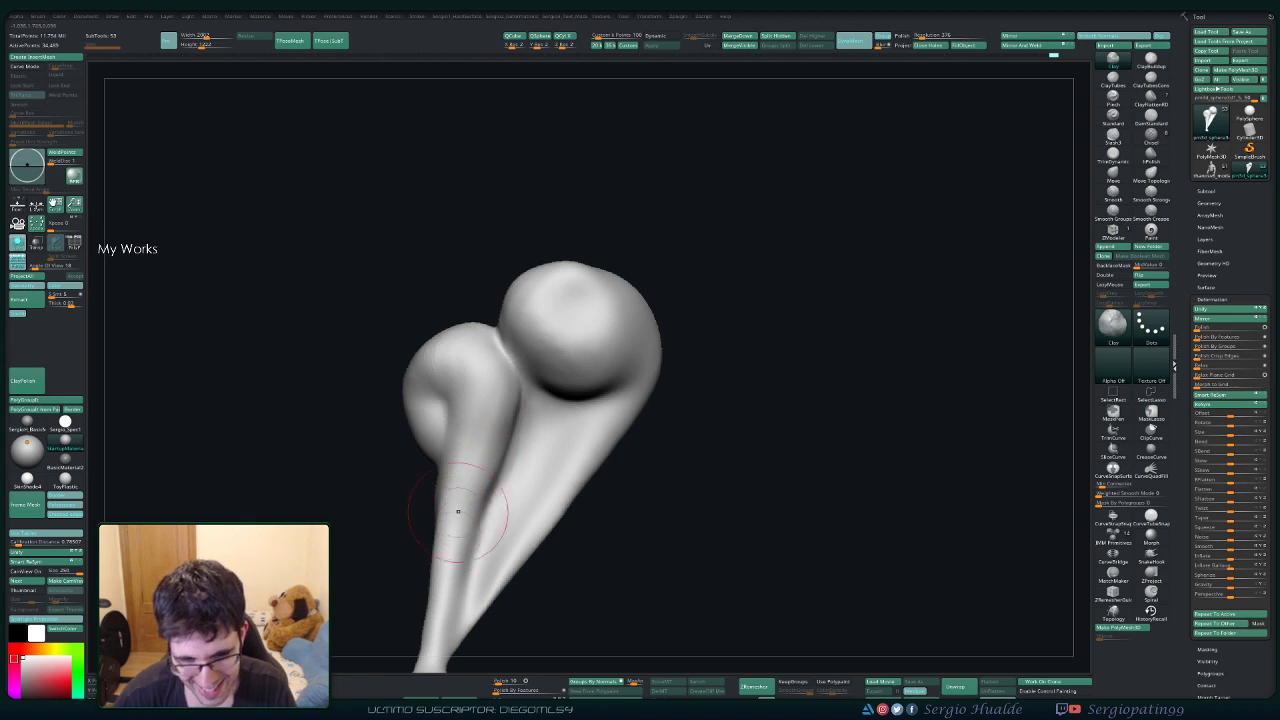
mouse_move(476, 366)
left_mouse_down("shift")
mouse_move(470, 490)
mouse_move(523, 431)
mouse_move(486, 570)
left_mouse_up("shift")
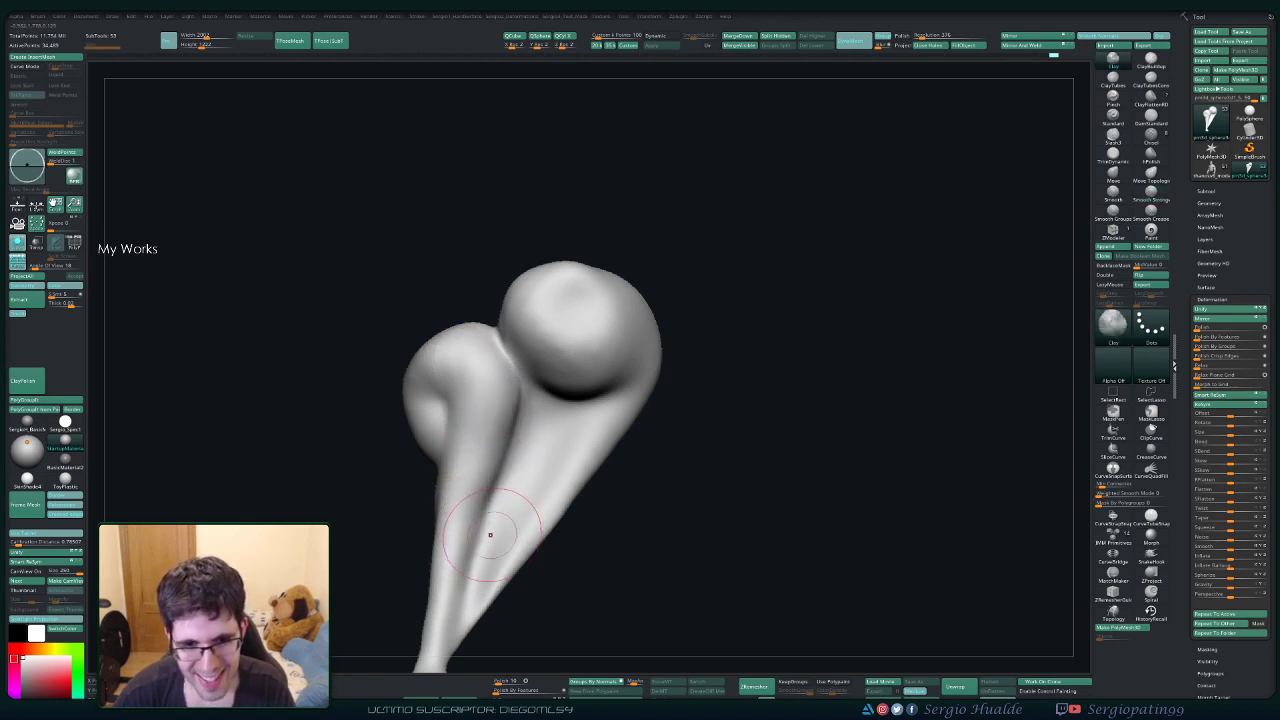
right_click_drag(490, 534, 512, 522)
left_click_drag(480, 400, 465, 353, "shift")
key("ctrl+z")
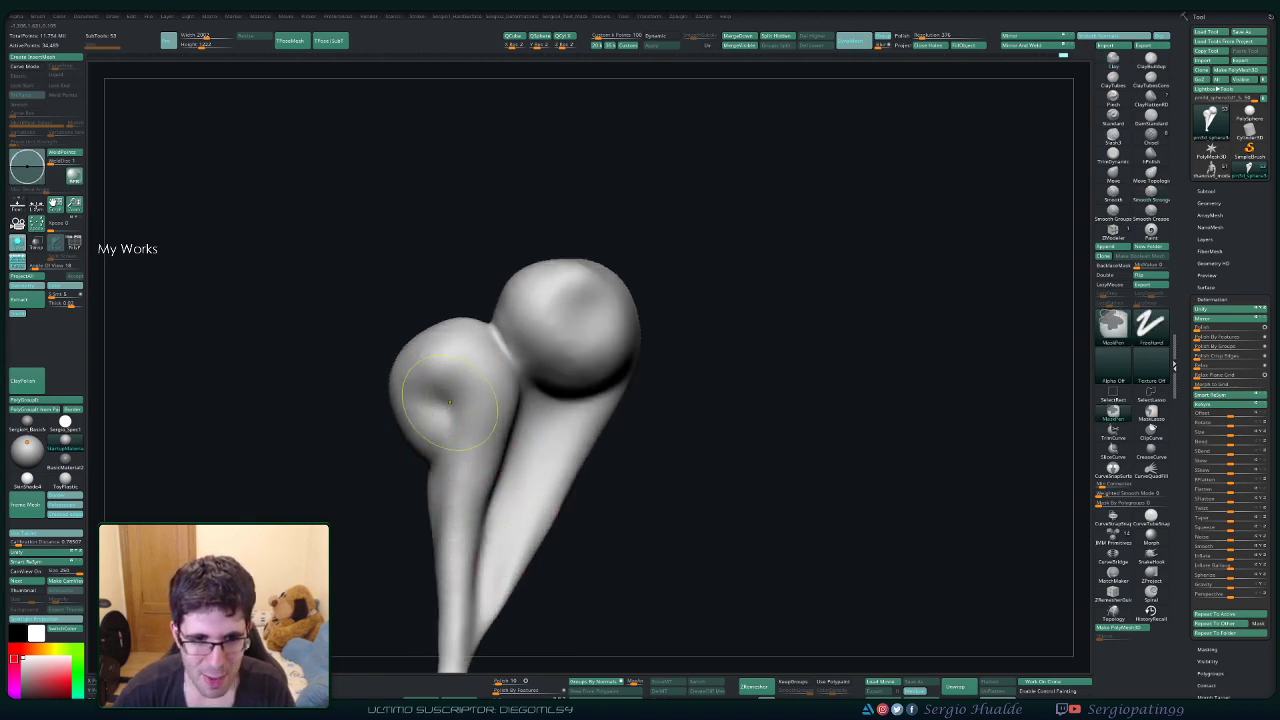
Deepen the curled hollow on the smaller rounded head with DamStandard and fill out the surface around it with Clay.
right_click_drag(395, 440, 470, 425)
key("2")
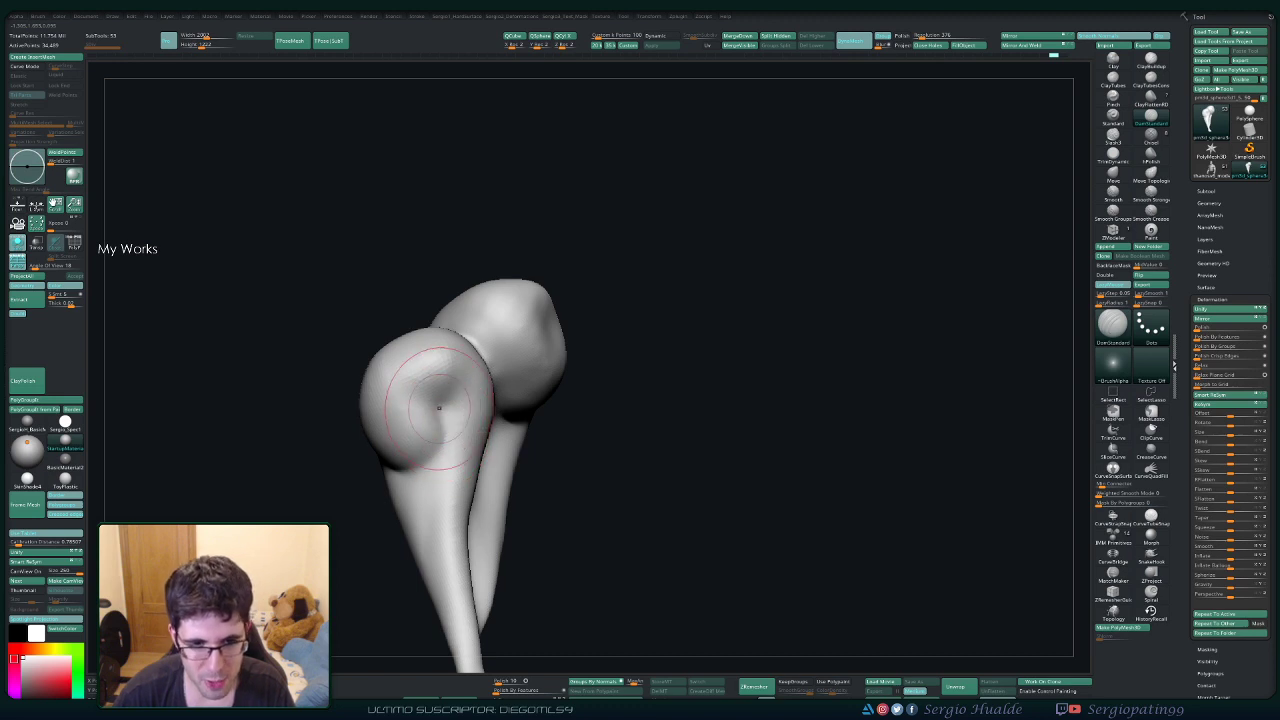
mouse_move(444, 408)
left_mouse_down()
mouse_move(438, 458)
mouse_move(402, 468)
mouse_move(436, 457)
left_mouse_up()
key("1")
mouse_move(418, 413)
left_mouse_down()
mouse_move(426, 372)
mouse_move(406, 436)
mouse_move(402, 380)
left_mouse_up()
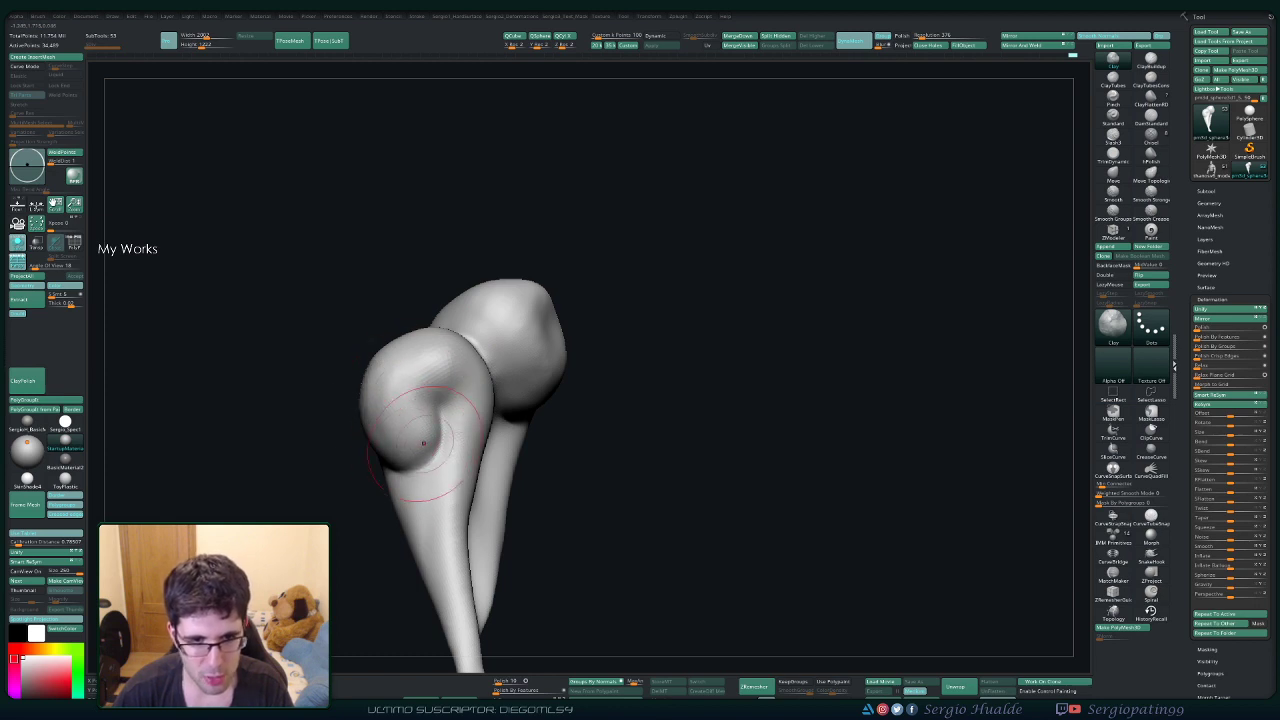
mouse_move(423, 443)
right_mouse_down()
mouse_move(398, 428)
mouse_move(523, 323)
right_mouse_up()
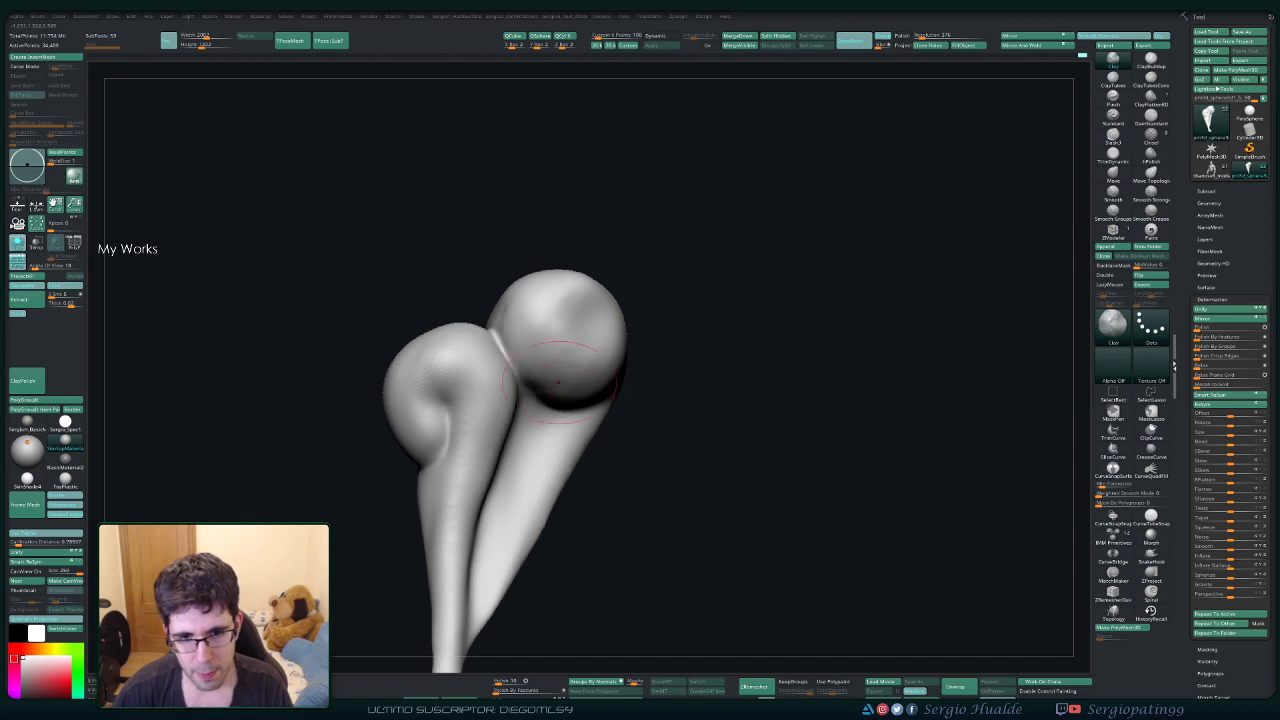
mouse_move(575, 370)
right_mouse_down("alt")
mouse_move(517, 390)
mouse_move(470, 357)
mouse_move(515, 285)
right_mouse_up("alt")
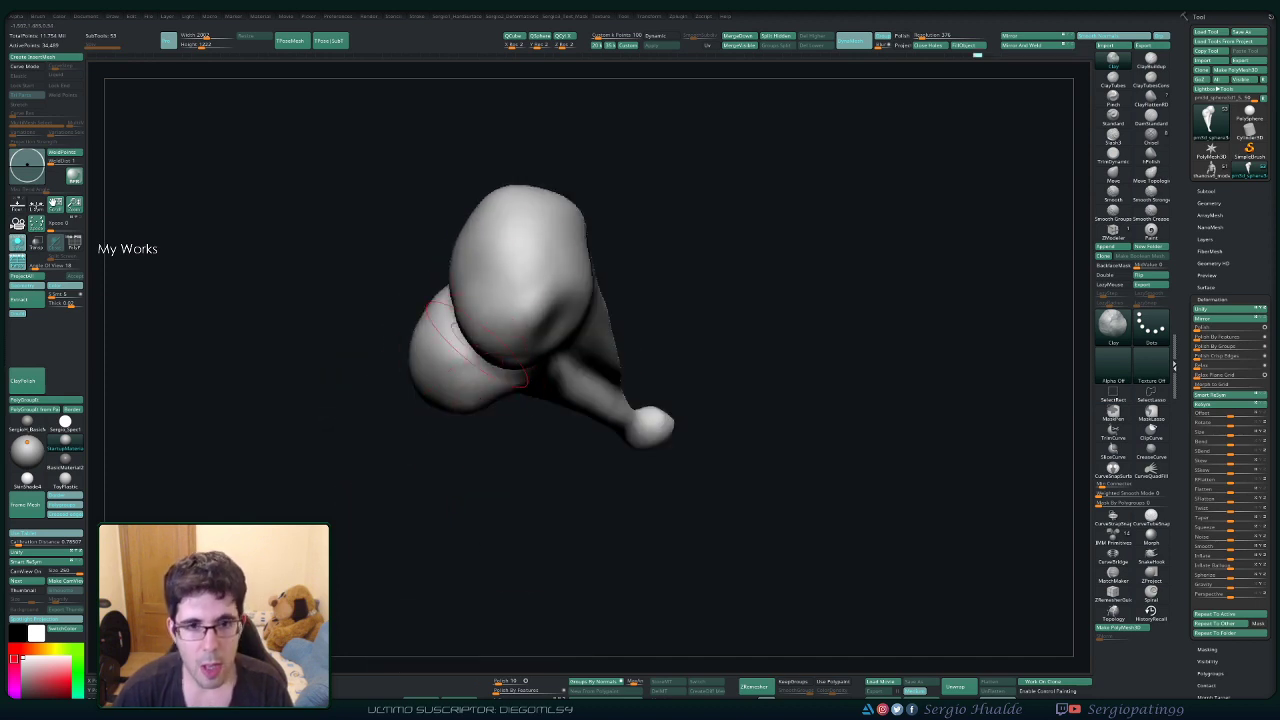
right_click_drag(503, 345, 529, 306)
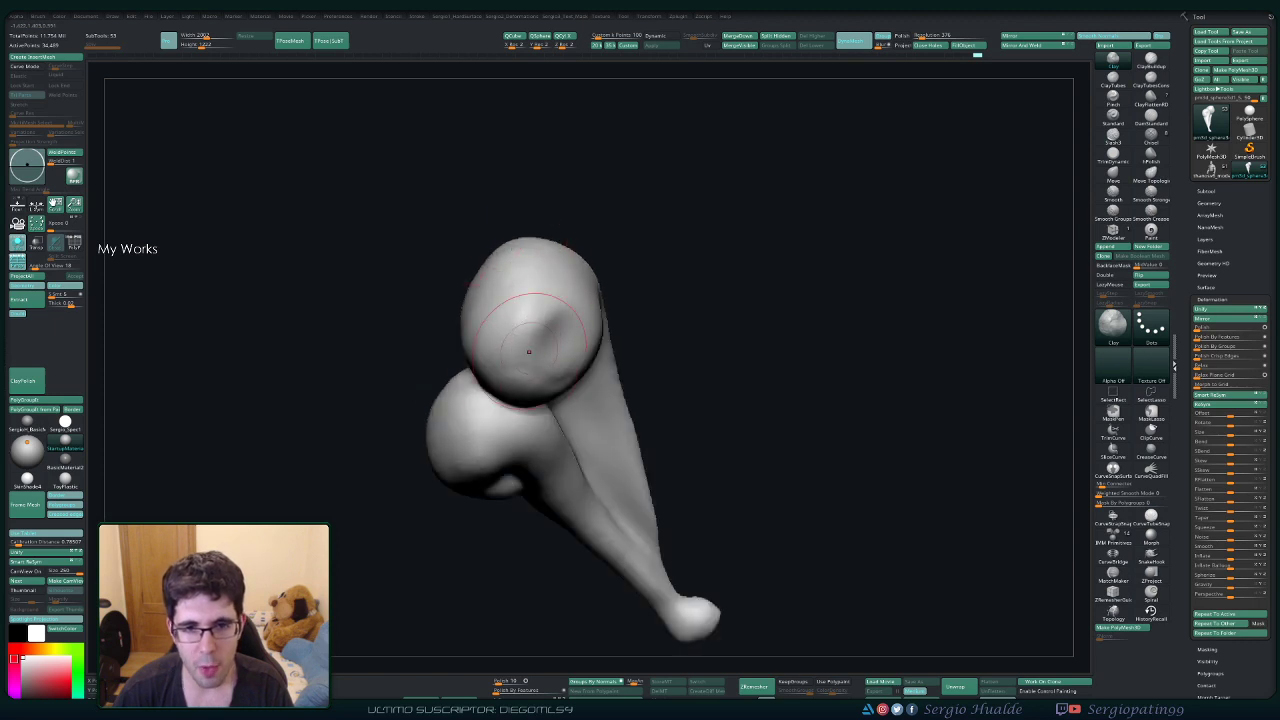
Smooth the surface of the rounded upper bulb on the isolated smoke tendril from several sides.
mouse_move(534, 328)
left_mouse_down("shift")
mouse_move(543, 289)
mouse_move(522, 285)
left_mouse_up("shift")
right_click_drag(522, 285, 570, 320)
right_click_drag(480, 340, 425, 346)
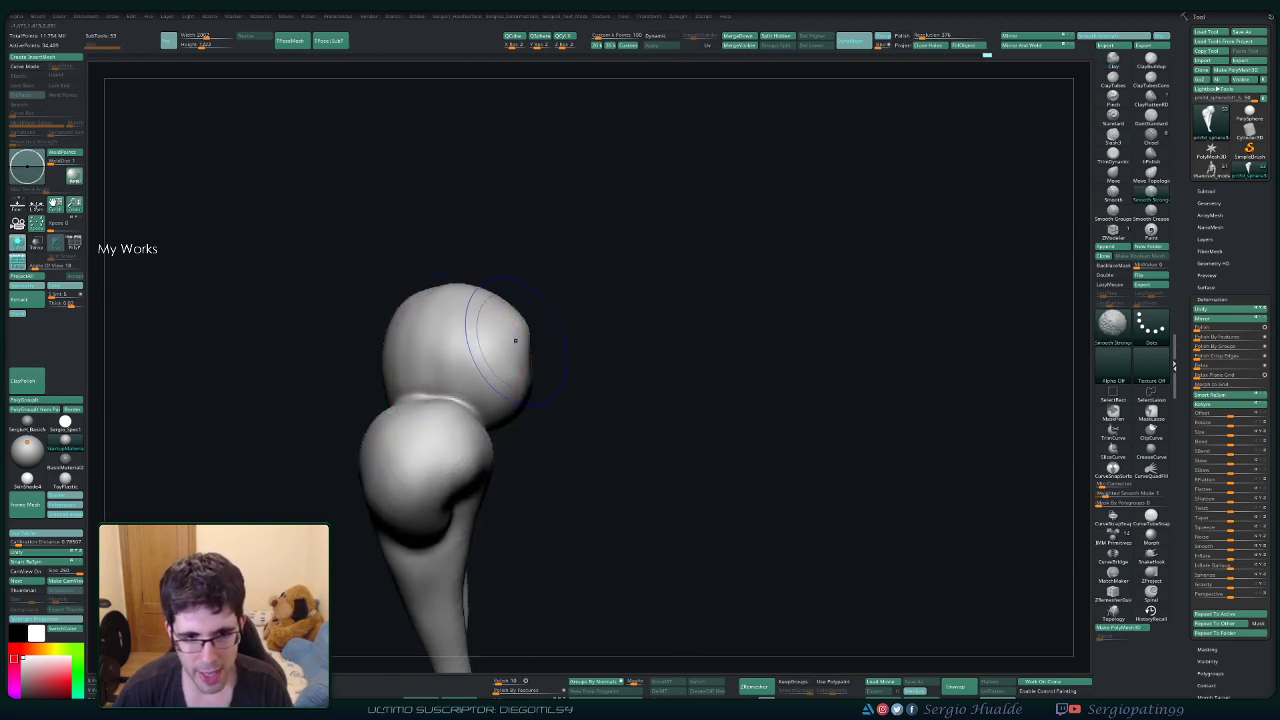
mouse_move(517, 334)
right_mouse_down()
mouse_move(514, 286)
mouse_move(500, 371)
mouse_move(457, 364)
right_mouse_up()
left_click_drag(458, 365, 478, 362, "shift")
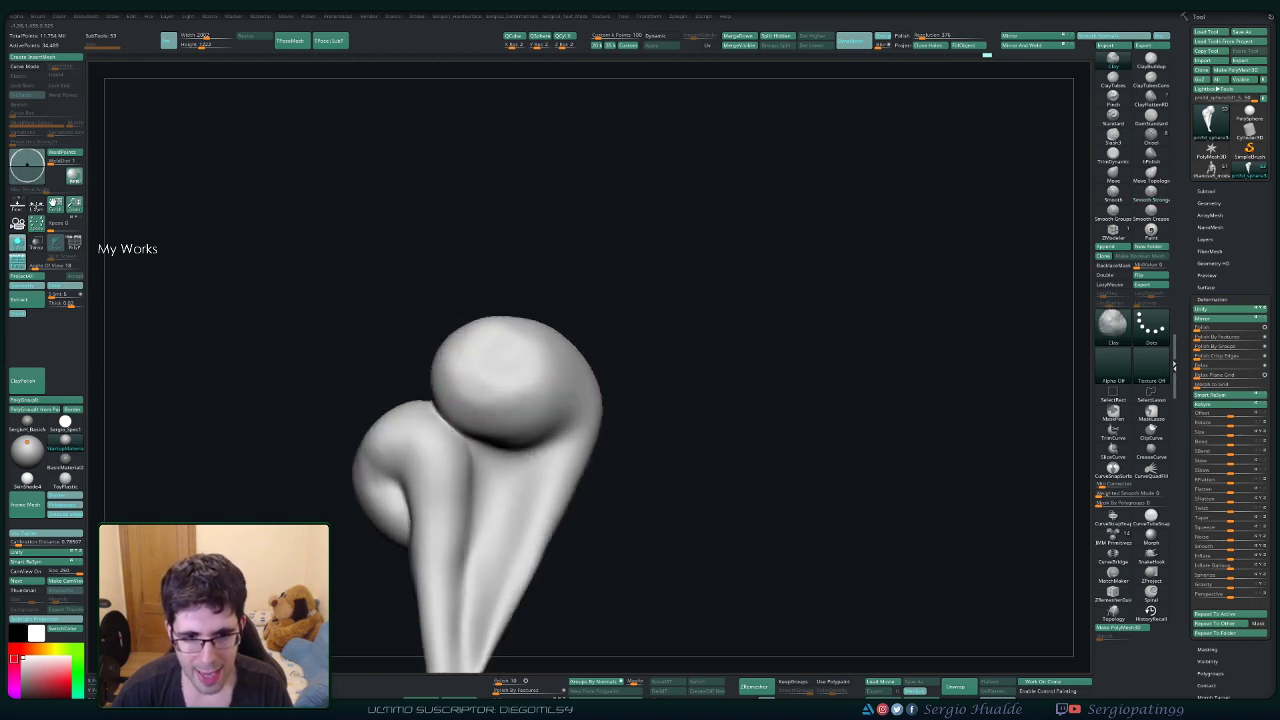
Shape a shallow hollow on the face of the upper bulb with the Clay brush and smooth it.
mouse_move(487, 440)
right_mouse_down()
mouse_move(531, 403)
mouse_move(488, 427)
right_mouse_up()
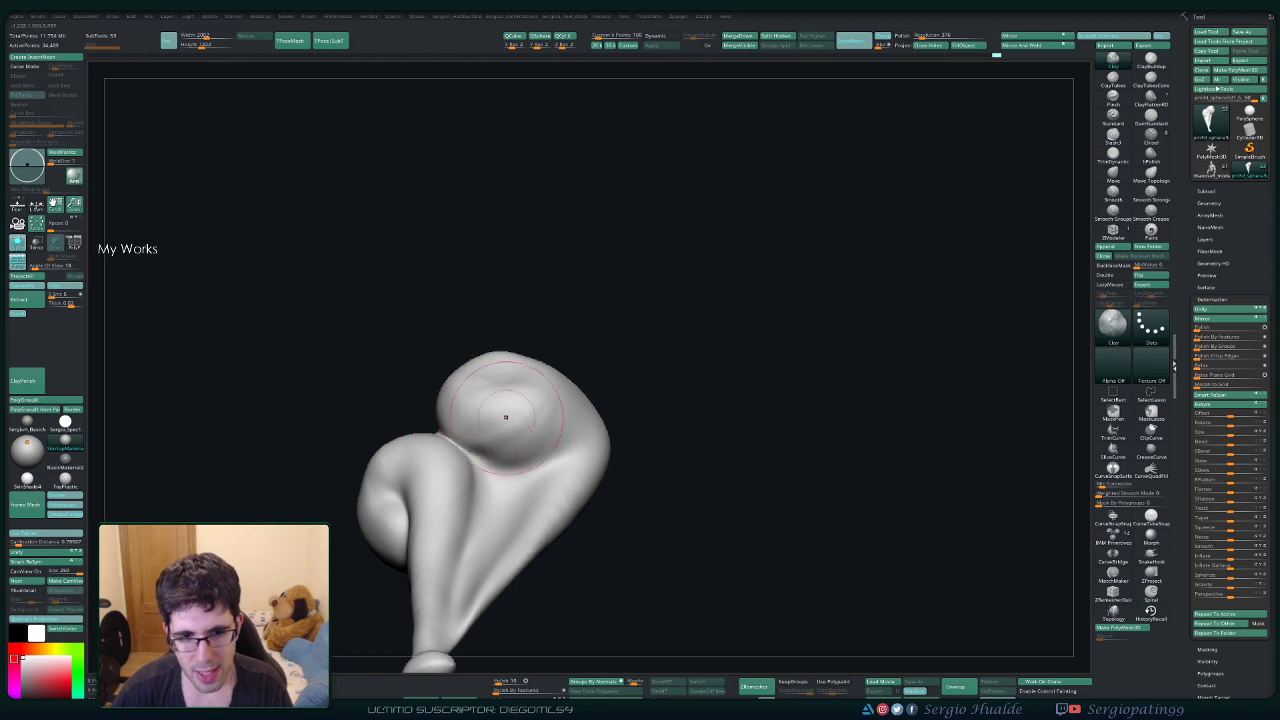
mouse_move(505, 416)
left_mouse_down()
mouse_move(552, 409)
mouse_move(494, 409)
left_mouse_up()
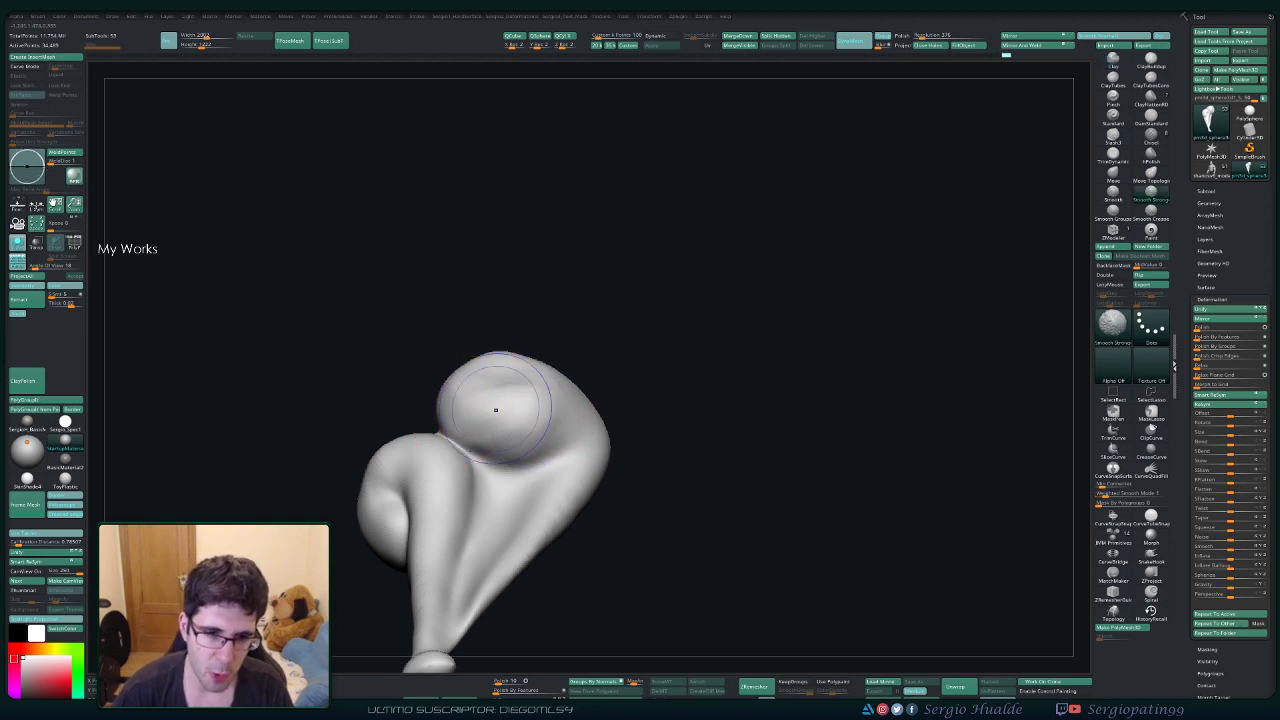
right_click_drag(494, 409, 545, 428)
Refine the outline of the upper bulb with the Move brush and smooth its front face.
key("b")
key("d")
key("s")
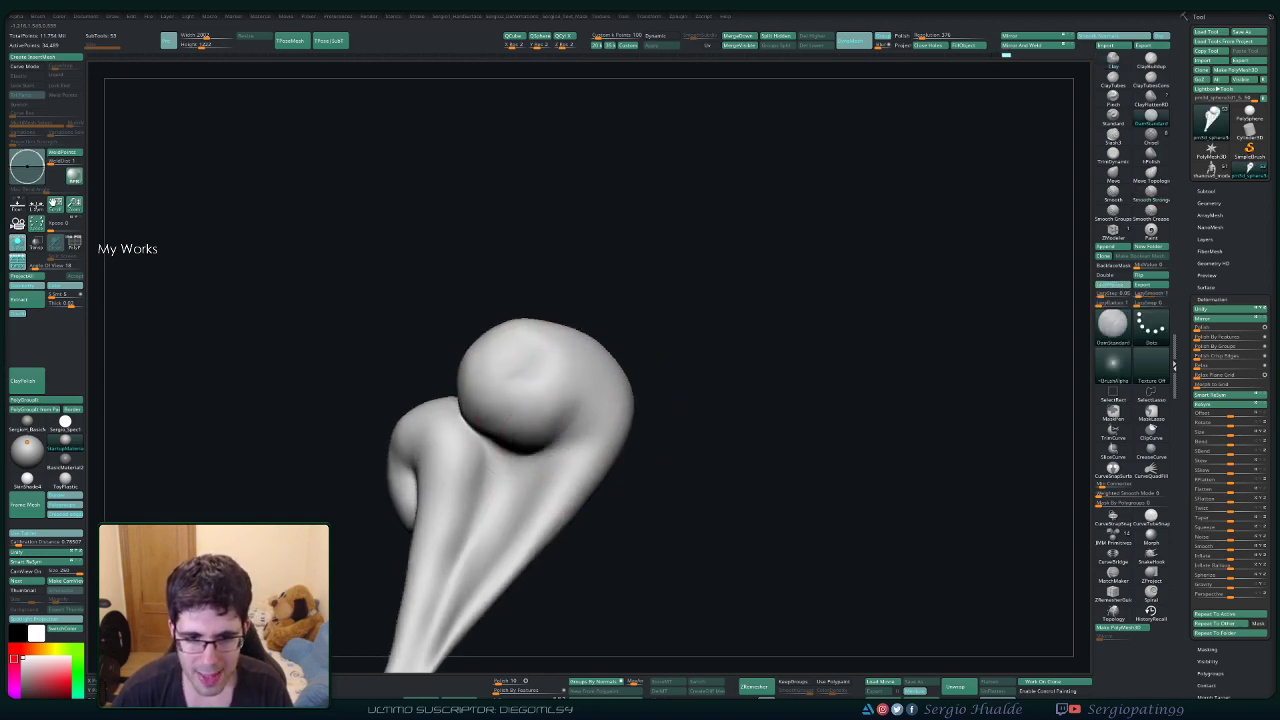
key("b")
key("m")
key("v")
right_click_drag(508, 443, 506, 432)
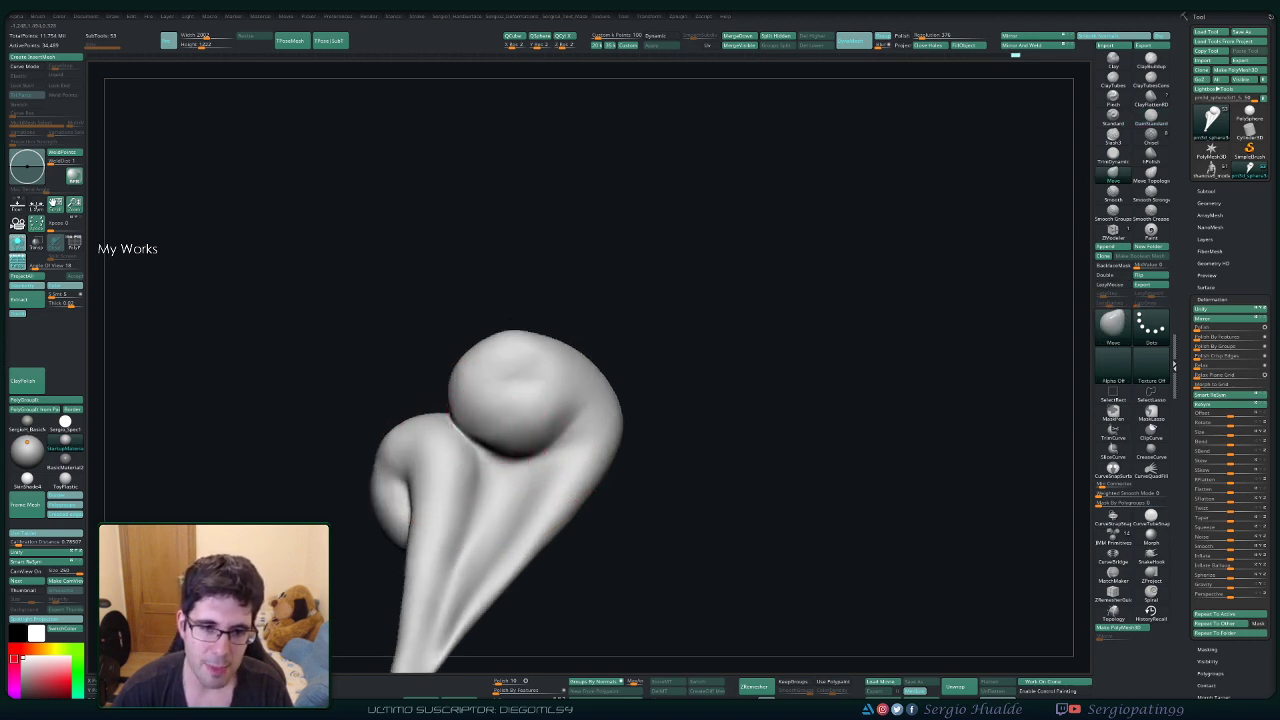
mouse_move(489, 423)
right_mouse_down()
mouse_move(454, 407)
mouse_move(449, 434)
right_mouse_up()
key("shift")
right_click_drag(566, 358, 520, 383)
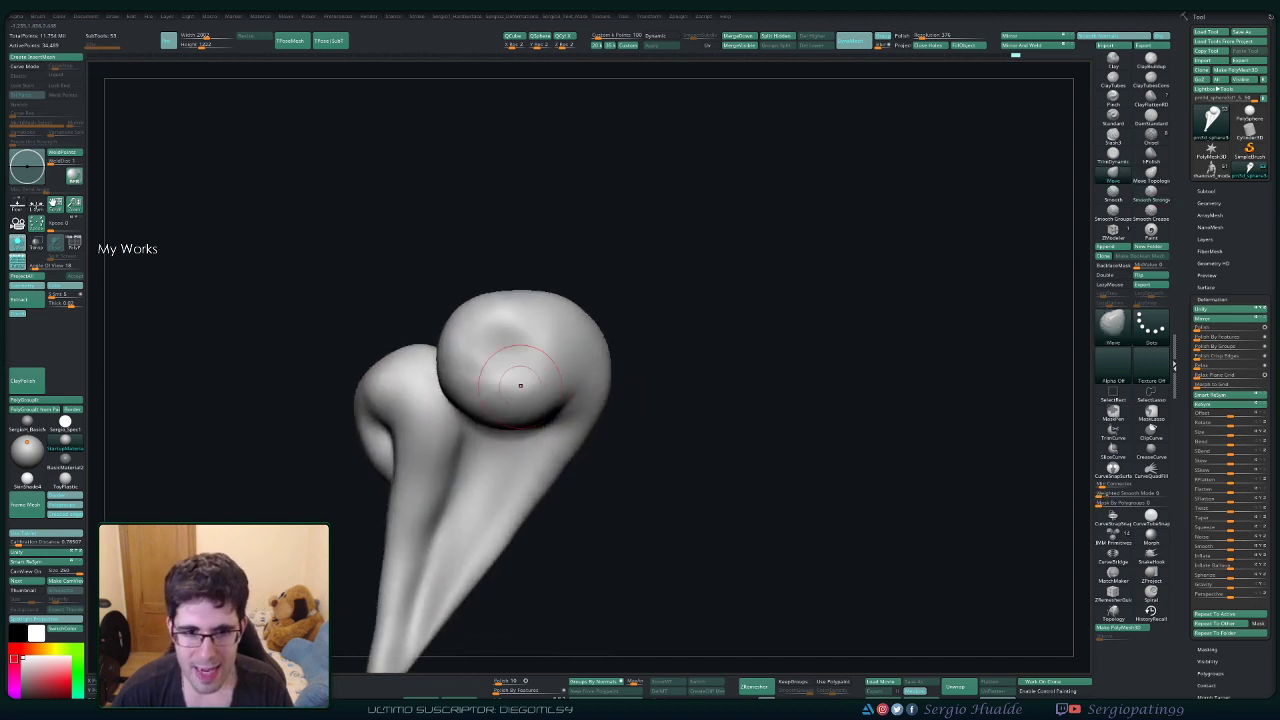
left_click_drag(520, 383, 508, 334, "shift")
Cut a soft crease into the underside of the upper bulb with an enlarged DamStandard brush.
mouse_move(534, 436)
right_mouse_down("ctrl")
mouse_move(537, 380)
mouse_move(523, 376)
right_mouse_up("ctrl")
key("b")
key("d")
key("s")
key("]")
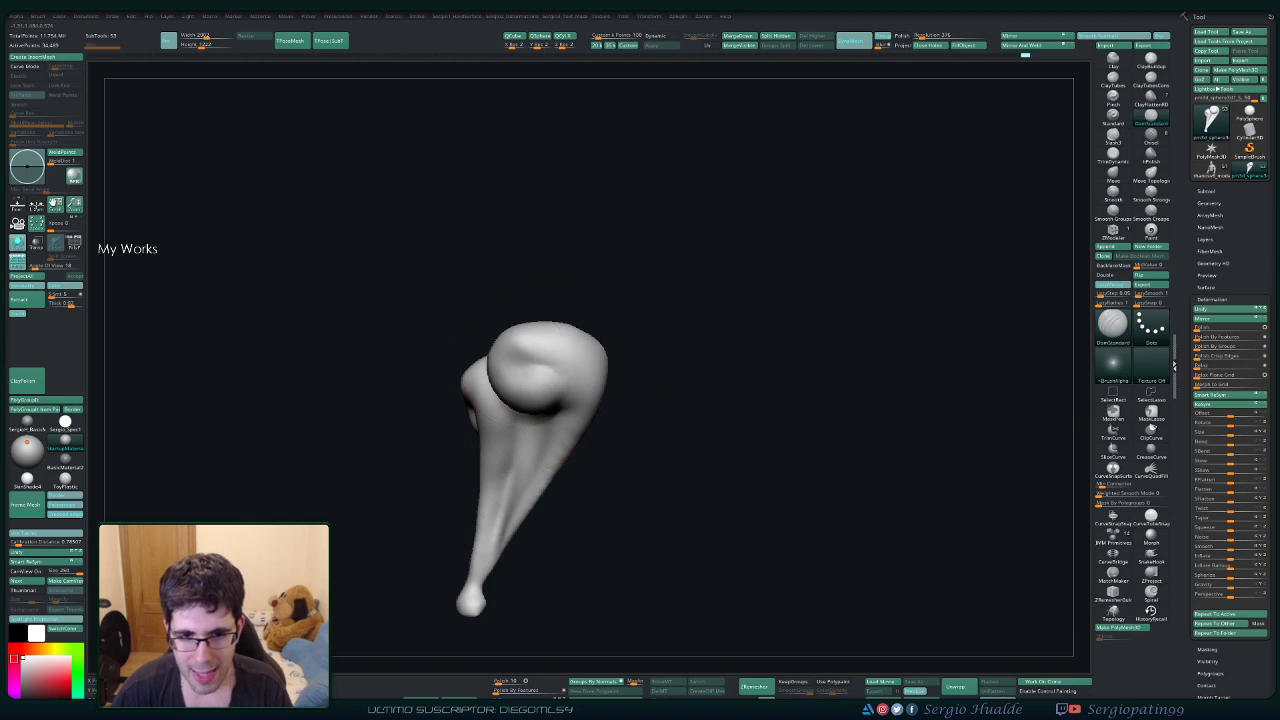
mouse_move(483, 410)
right_mouse_down()
mouse_move(557, 361)
mouse_move(567, 384)
right_mouse_up()
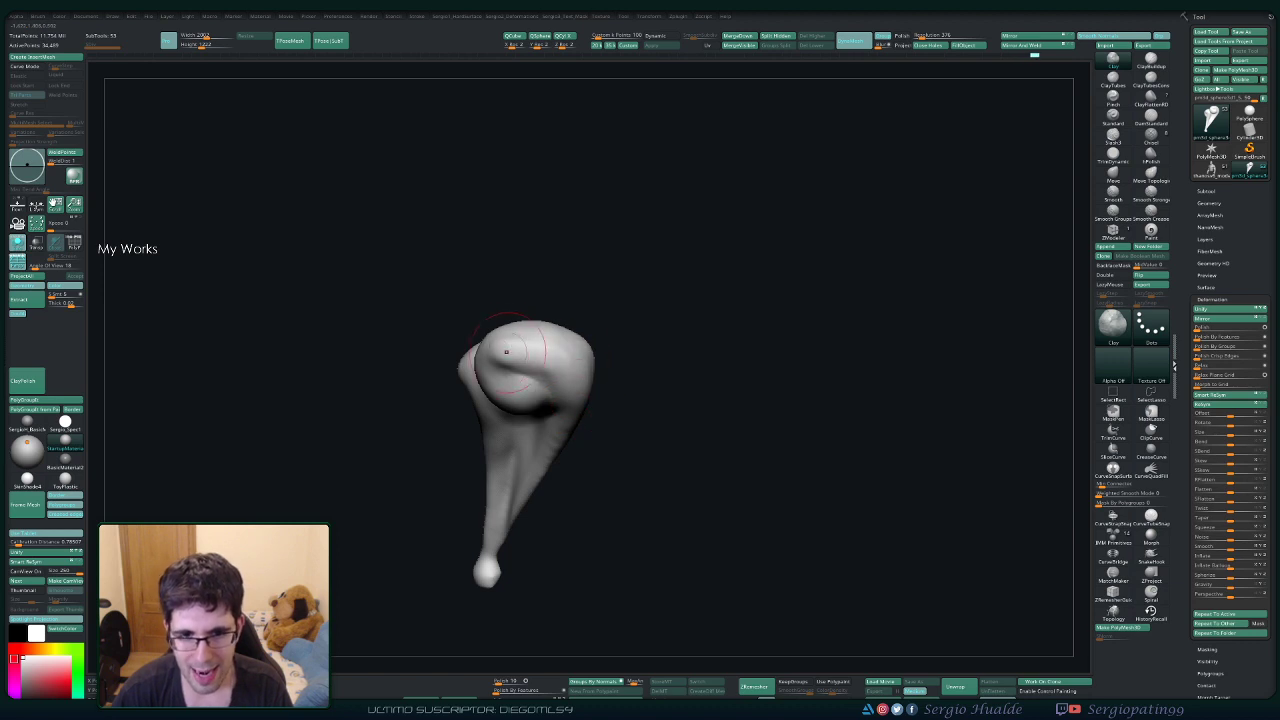
Build up the volume around the upper bulb's crease with the Clay brush and smooth the transition into the stem.
left_click_drag(503, 360, 548, 346)
right_click_drag(470, 362, 510, 362)
mouse_move(487, 367)
left_mouse_down()
mouse_move(512, 342)
mouse_move(532, 354)
mouse_move(500, 353)
mouse_move(547, 381)
left_mouse_up()
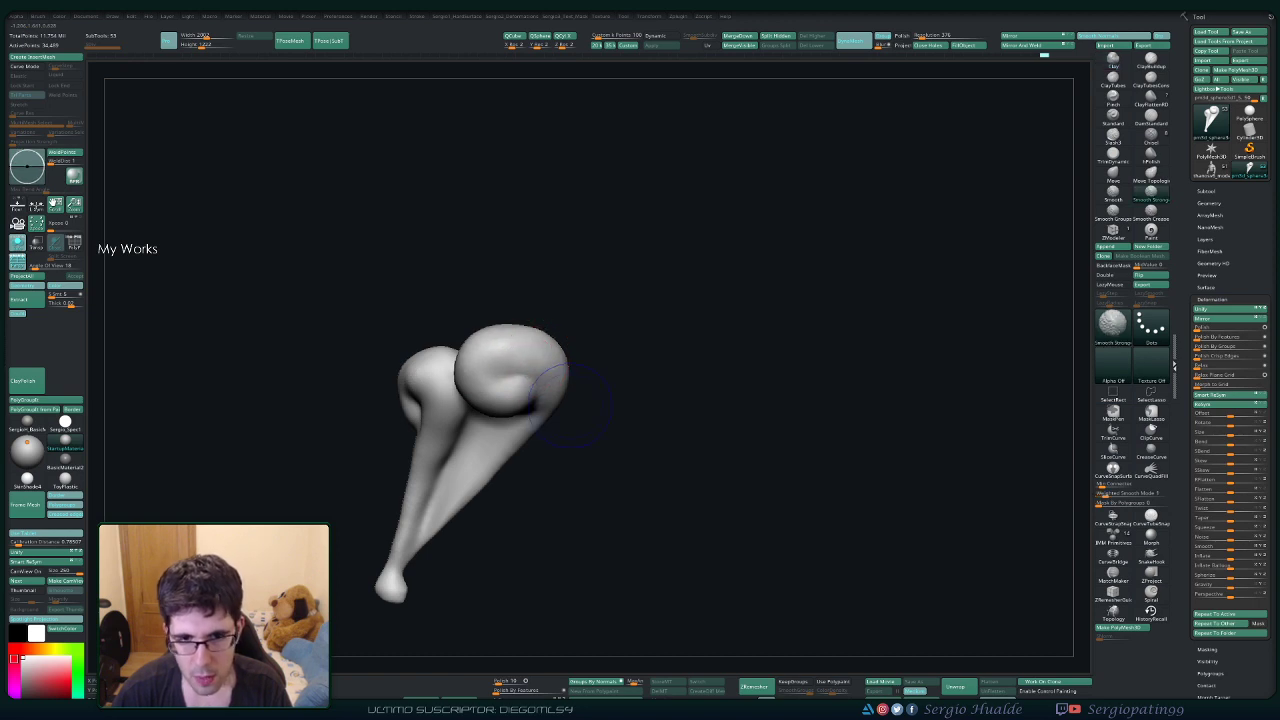
right_click_drag(547, 381, 557, 363)
Compare the tendril with the full figure scene, reveal the hidden parts of its smoke mesh and isolate the subtool again.
right_click_drag(514, 500, 514, 468, "ctrl")
right_click_drag(514, 468, 518, 457)
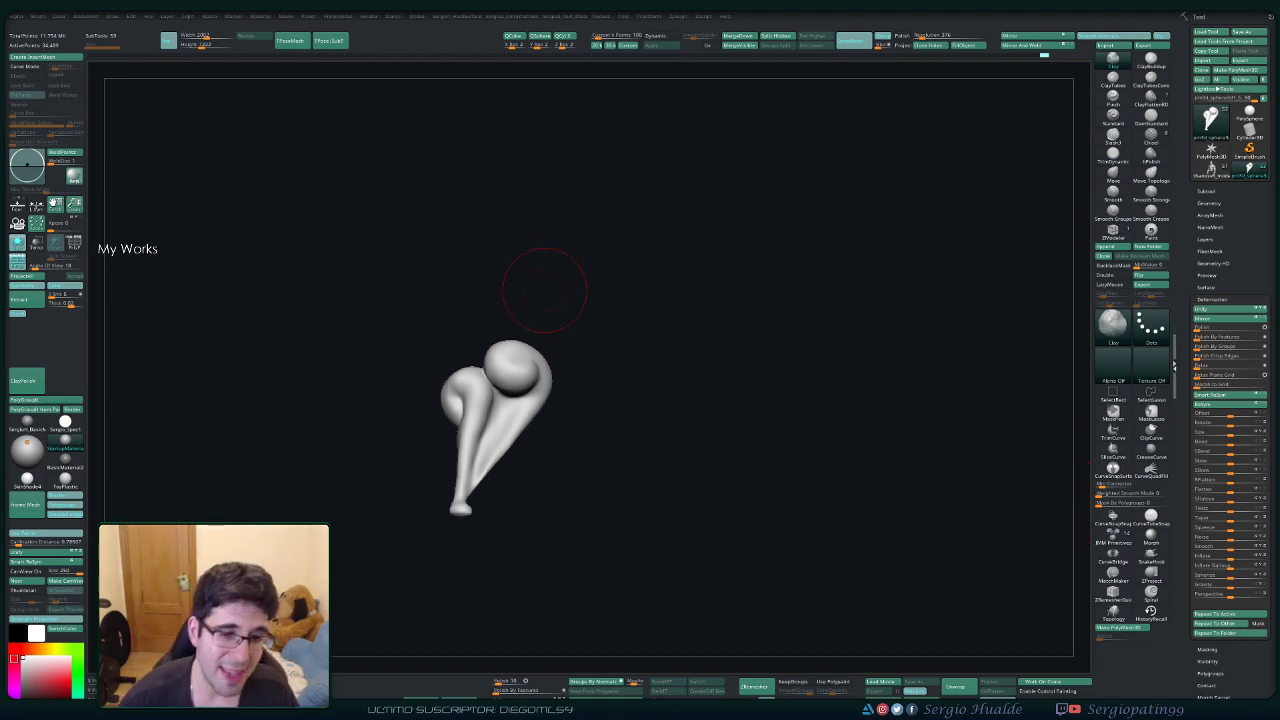
mouse_move(400, 540)
left_mouse_down()
mouse_move(485, 543)
mouse_move(486, 508)
mouse_move(506, 525)
left_mouse_up()
mouse_move(517, 480)
left_mouse_down("shift")
mouse_move(527, 462)
mouse_move(518, 496)
left_mouse_up("shift")
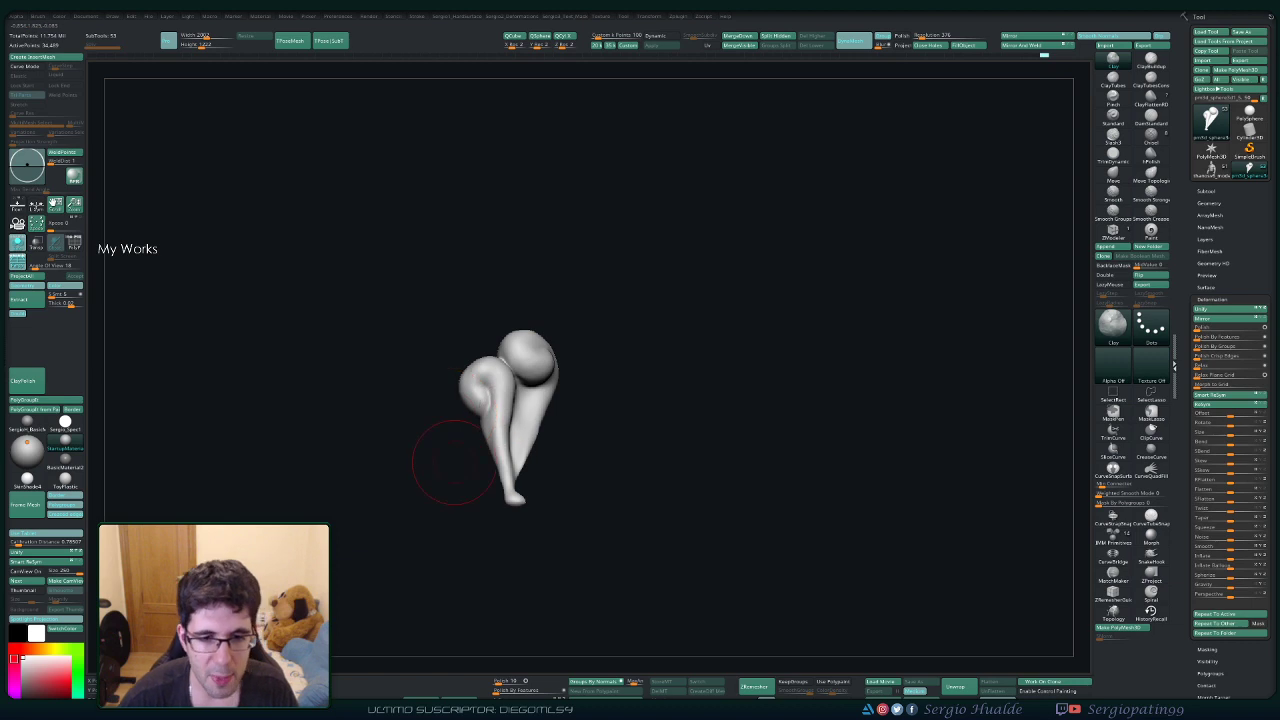
left_click_drag(454, 466, 454, 444)
mouse_move(547, 451)
left_mouse_down()
mouse_move(516, 449)
mouse_move(509, 492)
mouse_move(560, 516)
left_mouse_up()
key("alt+s")
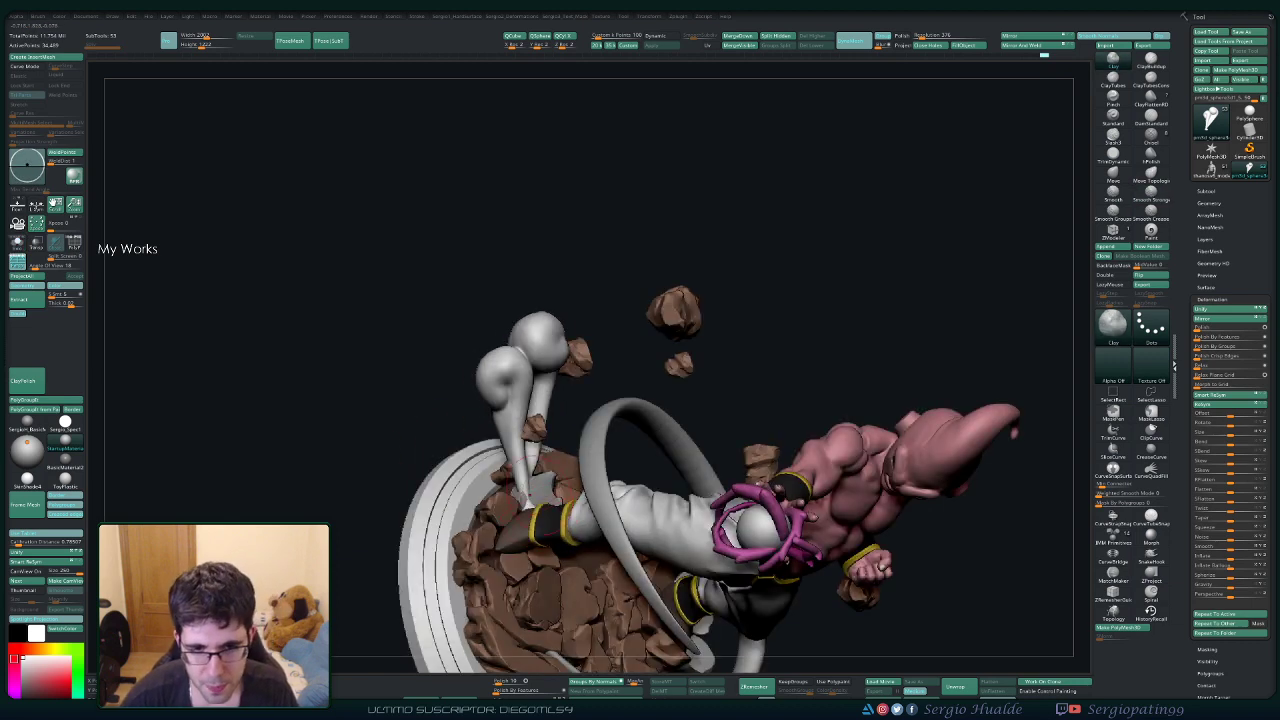
left_click(400, 434, "ctrl+shift")
key("alt+s")
Reposition the thin tendrils and bulb beneath the upper smoke cloud with the Move Topological brush.
mouse_move(536, 458)
right_mouse_down()
mouse_move(556, 430)
mouse_move(512, 420)
right_mouse_up()
key("b")
key("m")
key("v")
key("s")
key("b")
key("m")
key("t")
mouse_move(537, 463)
left_mouse_down()
mouse_move(538, 478)
mouse_move(545, 466)
left_mouse_up()
key("s")
key("s")
mouse_move(519, 396)
left_mouse_down()
mouse_move(509, 392)
mouse_move(521, 373)
mouse_move(523, 384)
left_mouse_up()
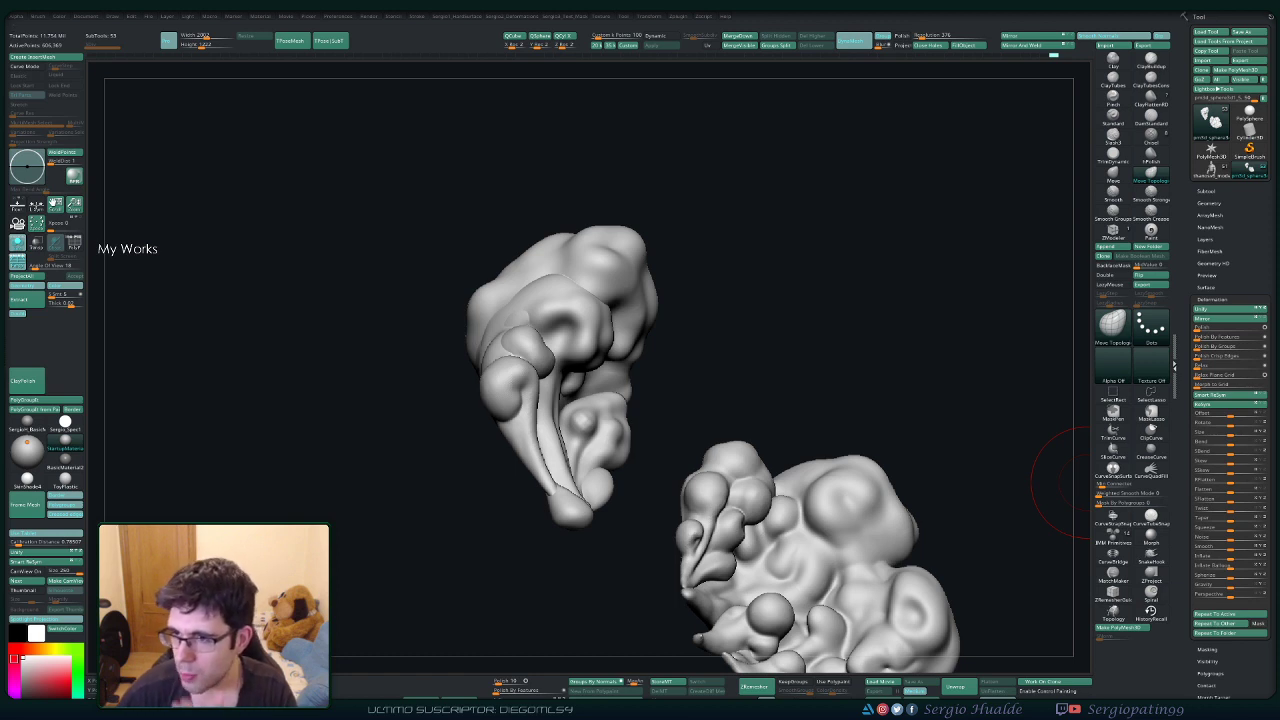
Review the Mask By Color options among the masking settings.
left_click_drag(1250, 301, 1250, 299)
left_click(1212, 297)
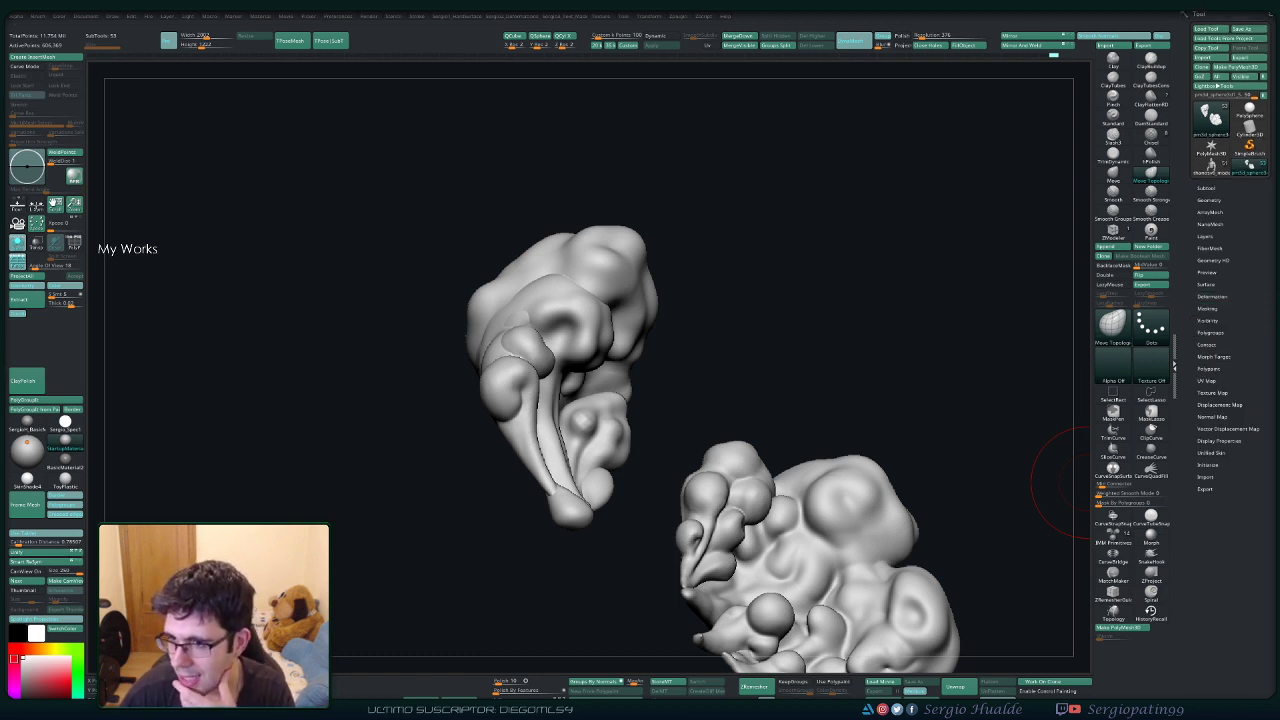
left_click(1208, 309)
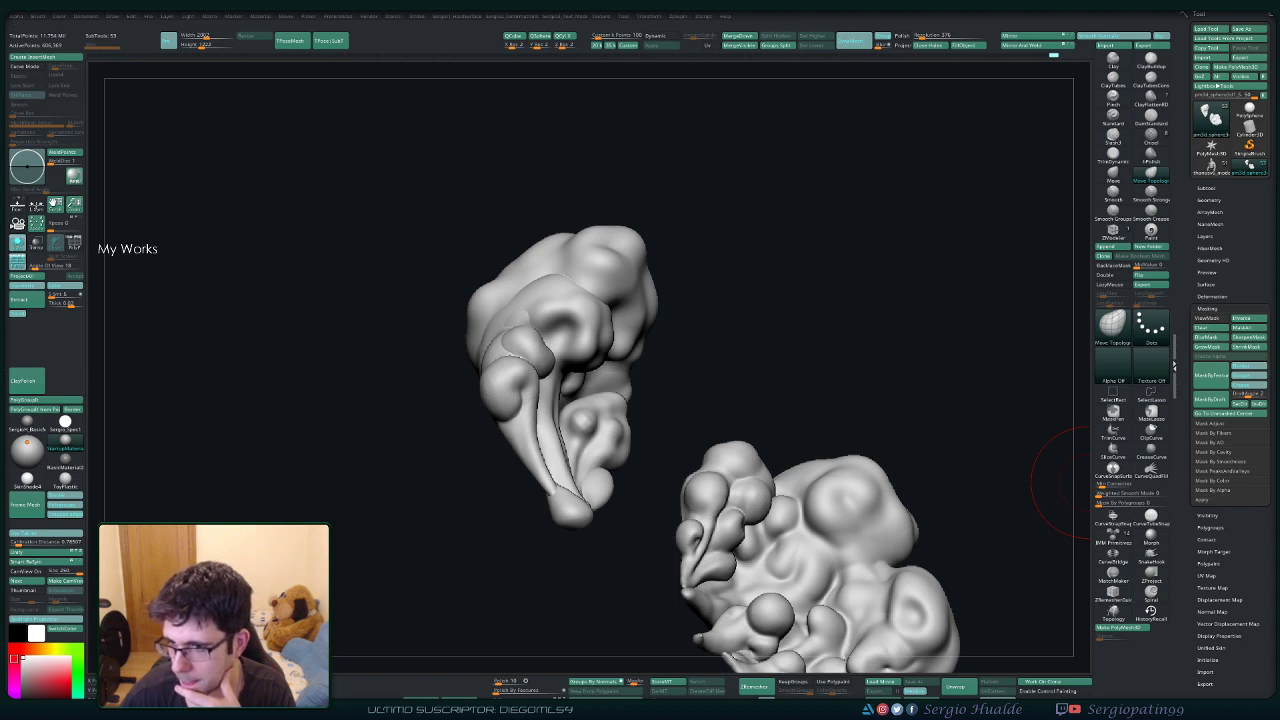
left_click(1213, 480)
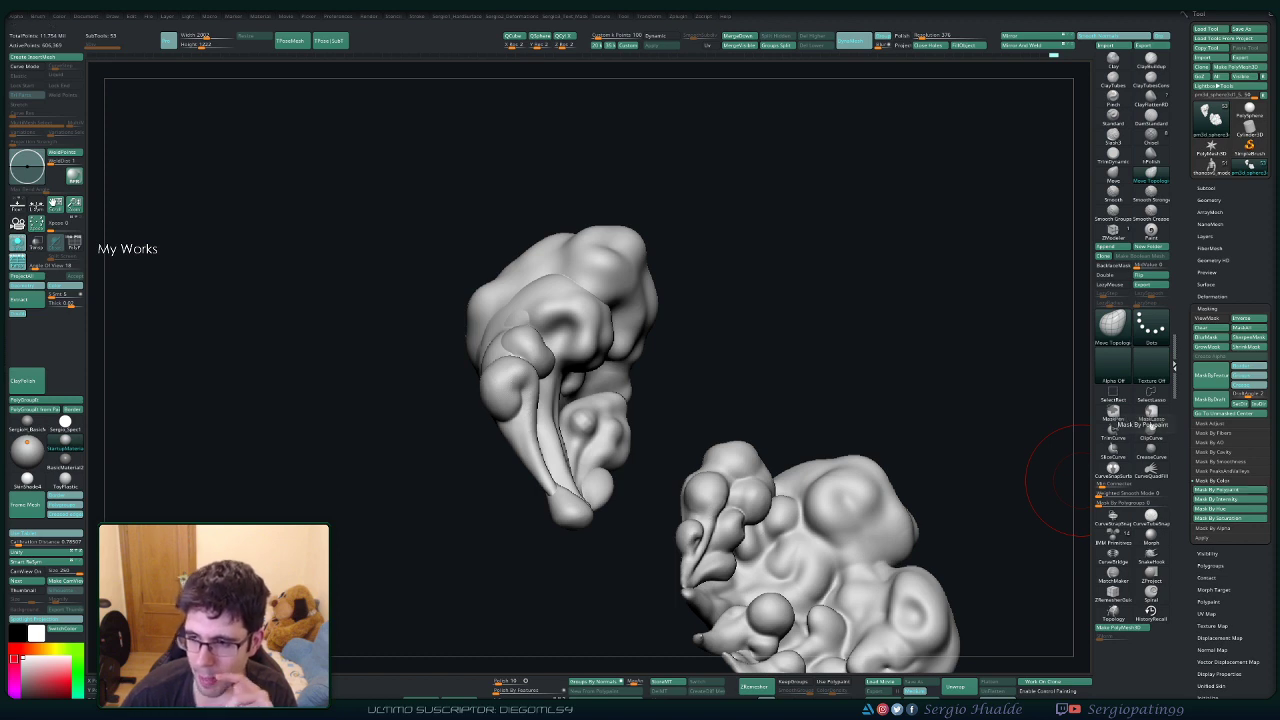
left_click(1213, 481)
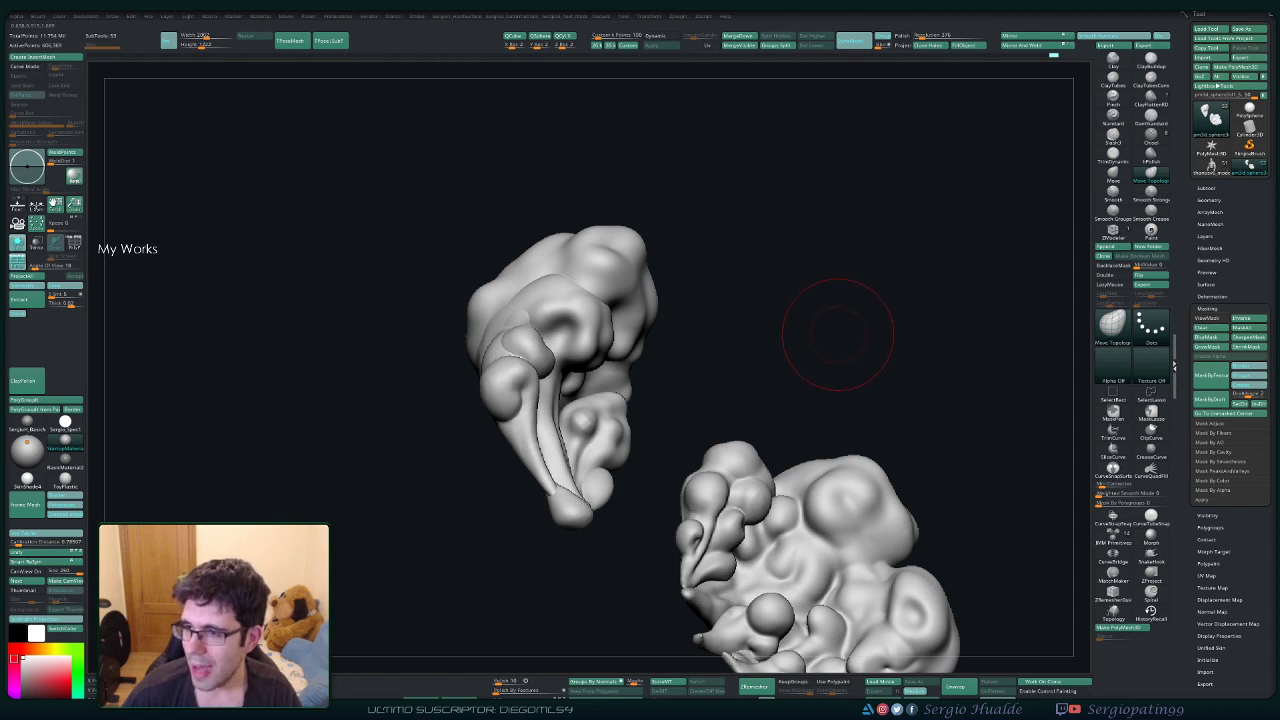
Examine the small rounded bump on the lower smoke lobe up close from several angles.
left_click_drag(874, 351, 849, 349)
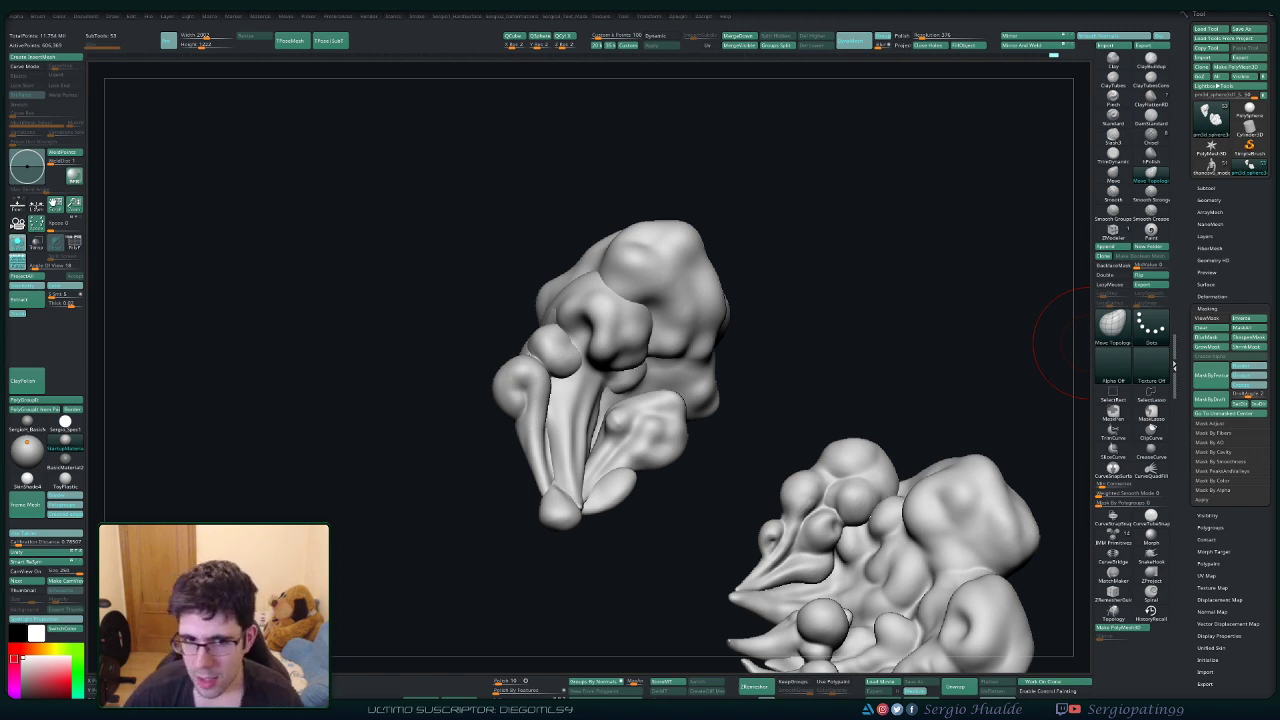
right_click(998, 347)
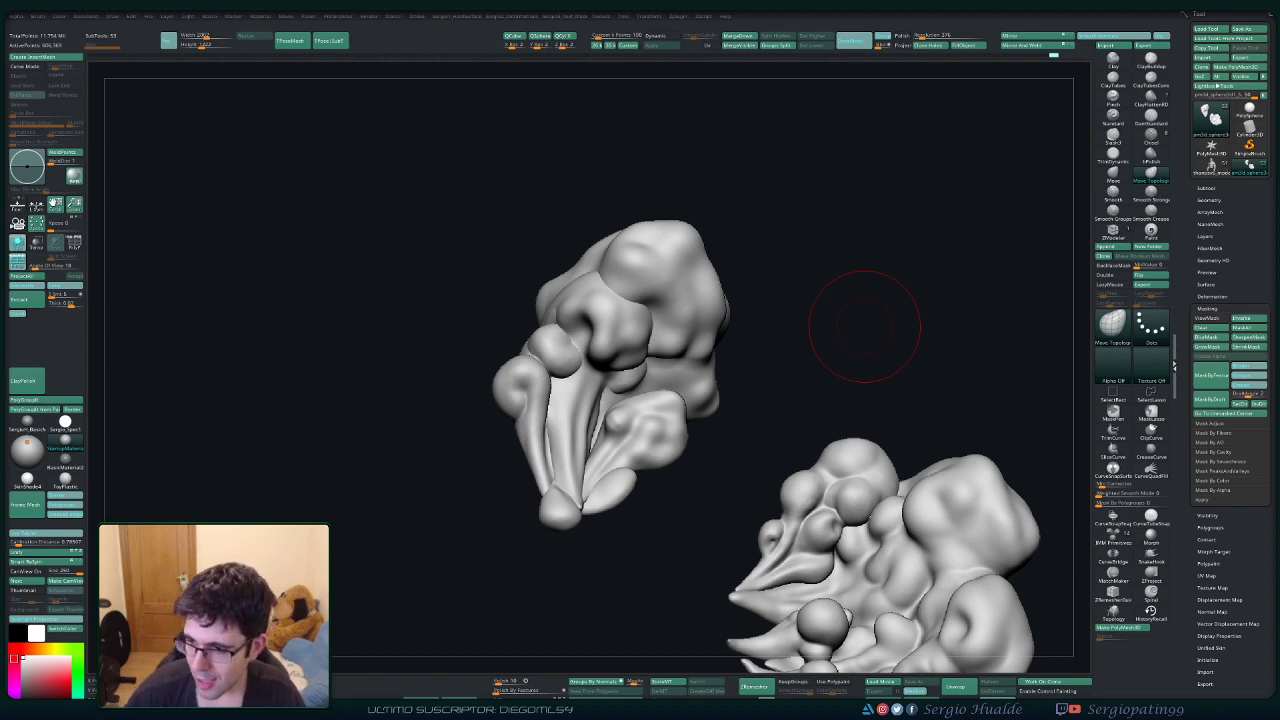
right_click_drag(865, 326, 828, 342)
mouse_move(690, 375)
right_mouse_down("ctrl")
mouse_move(671, 434)
mouse_move(715, 410)
mouse_move(690, 355)
right_mouse_up("ctrl")
right_click_drag(690, 355, 680, 377, "ctrl")
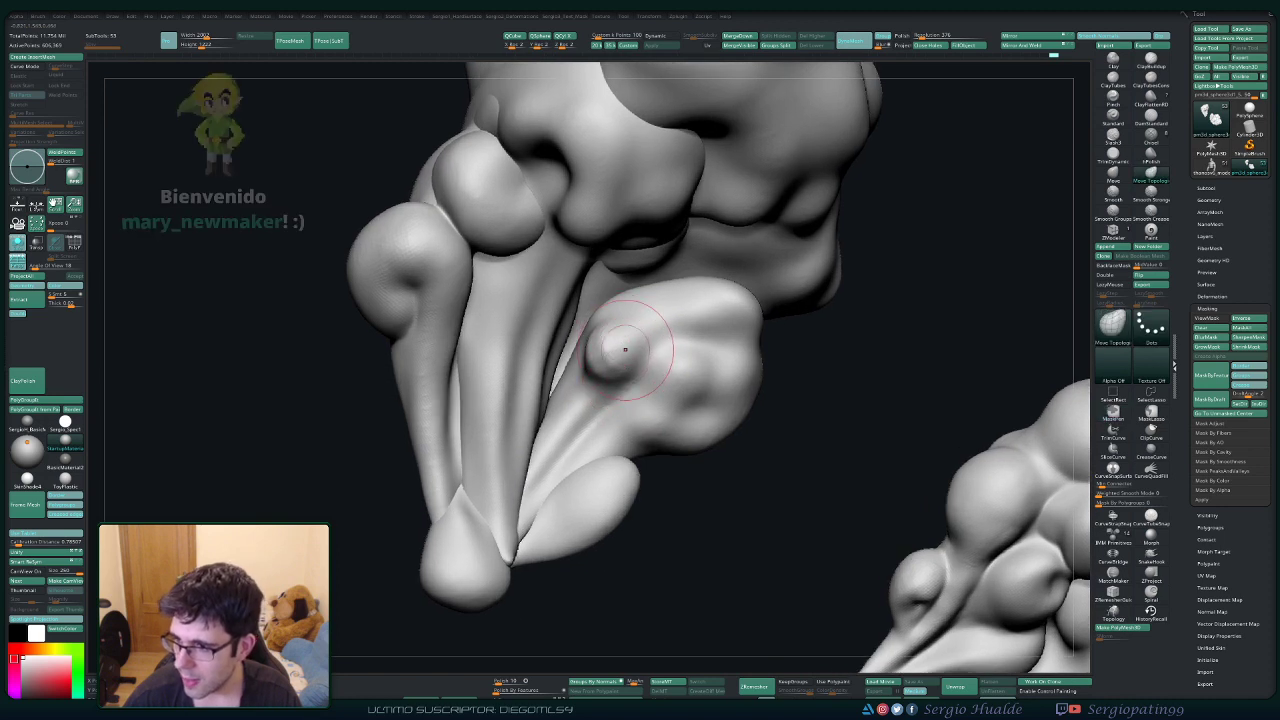
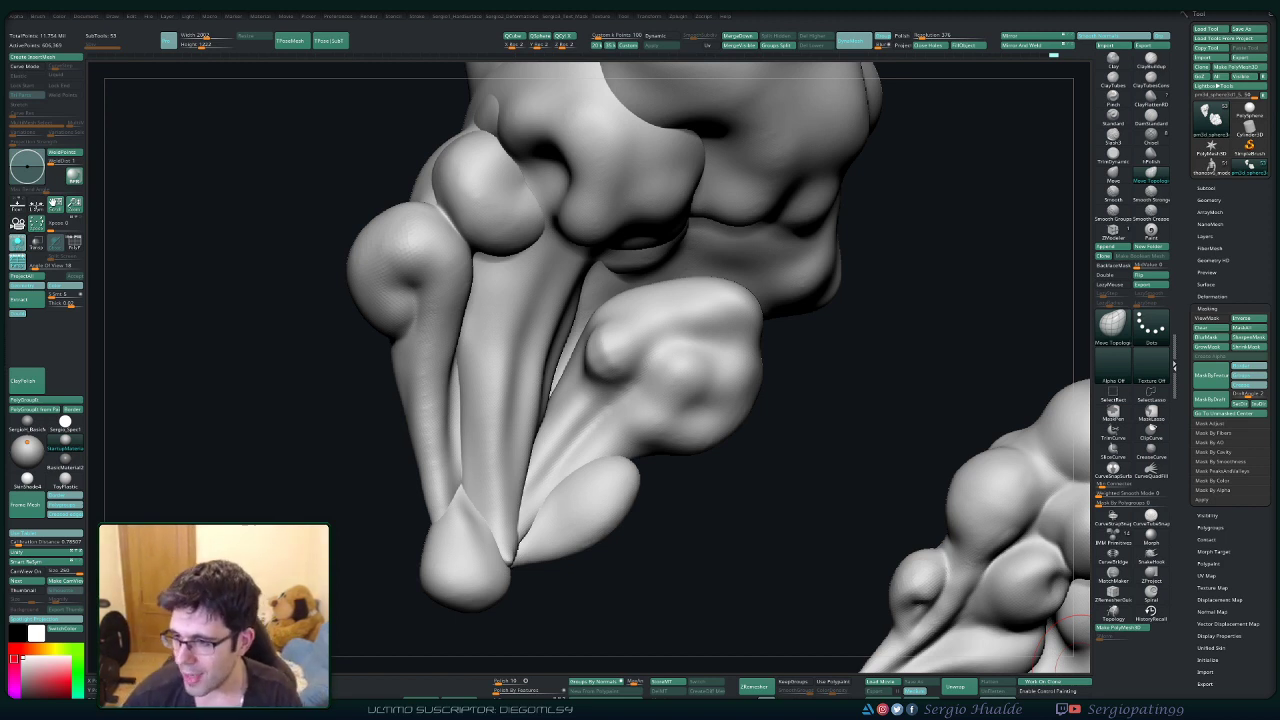
key("space")
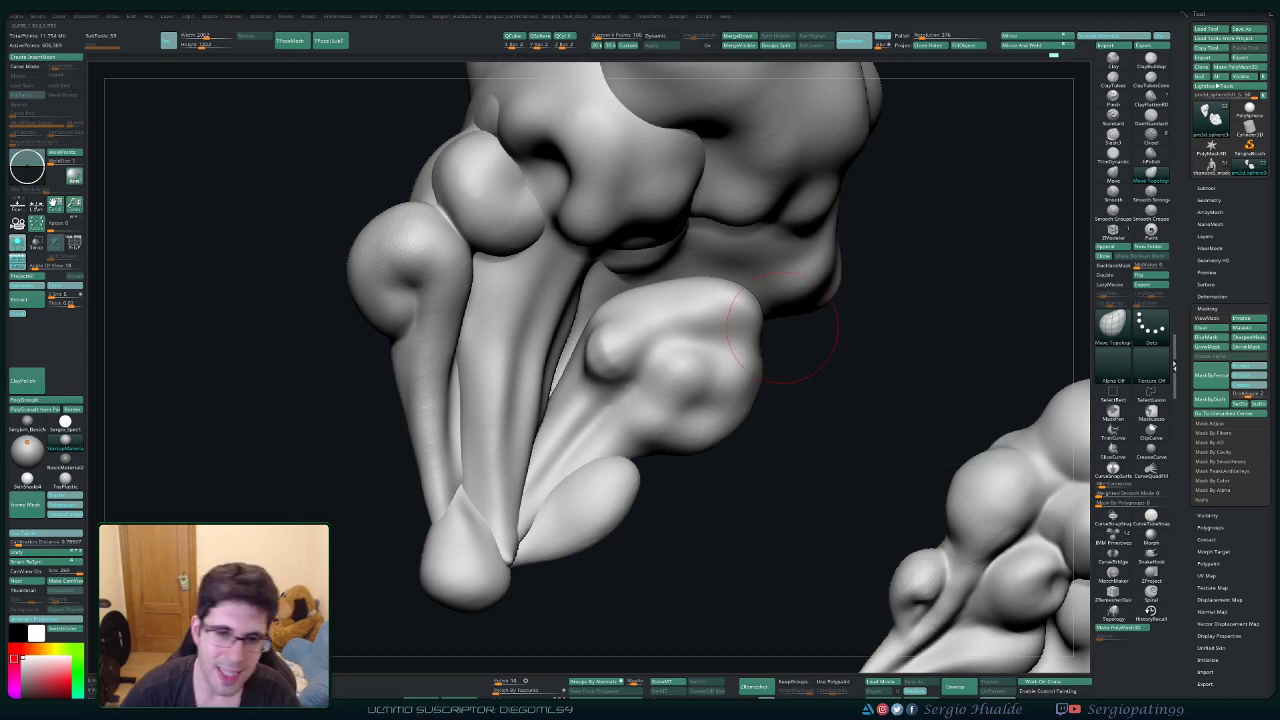
left_click_drag(850, 350, 674, 356)
right_click_drag(690, 350, 632, 345)
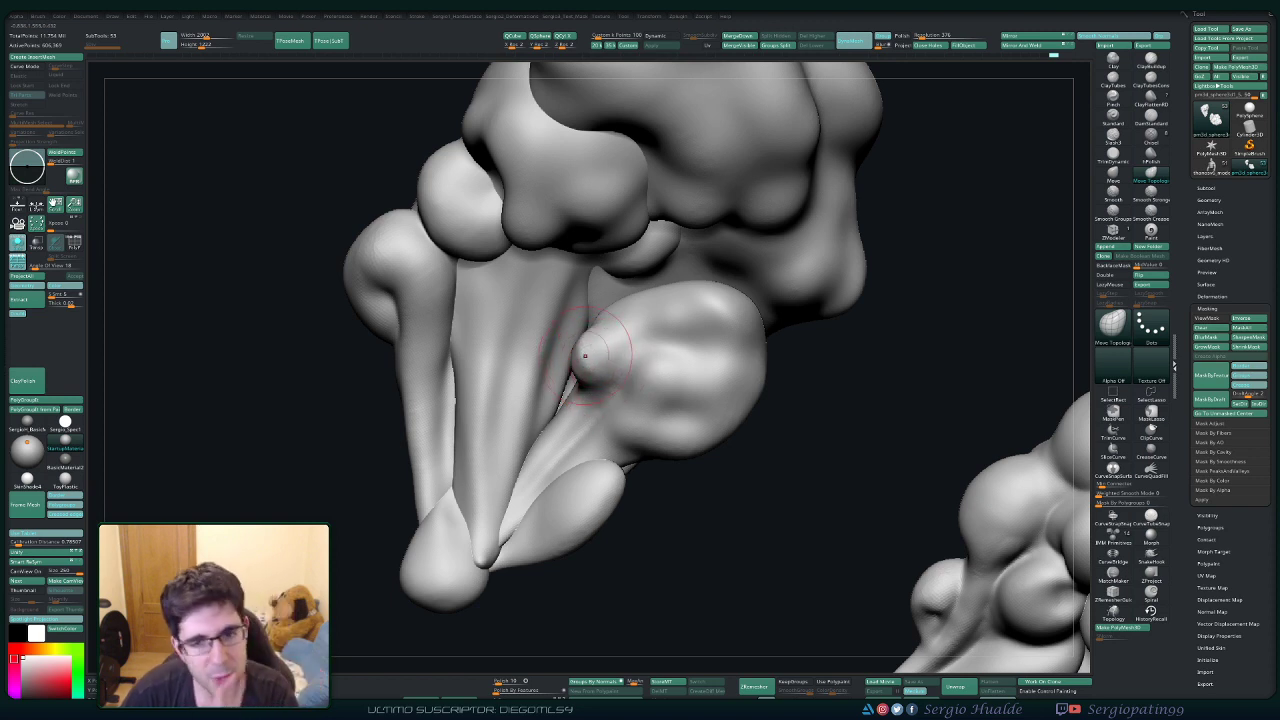
right_click_drag(614, 354, 668, 346)
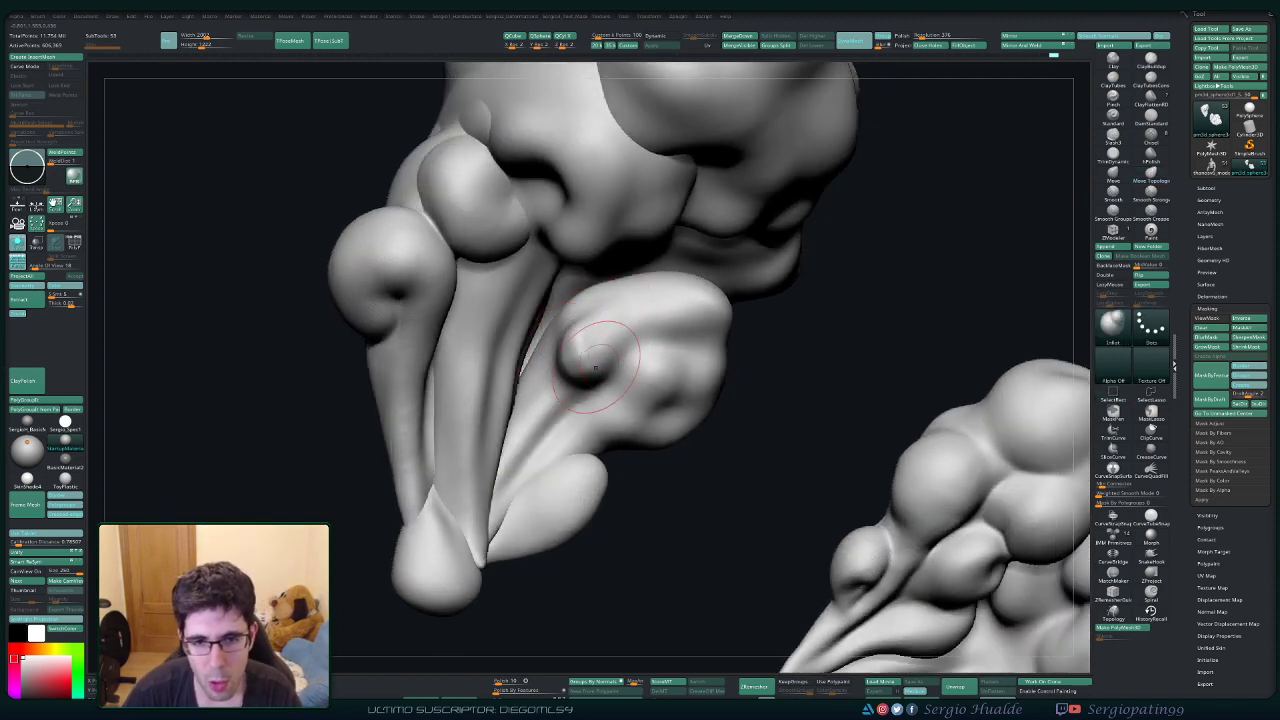
Swell the small bump on the lower smoke lobe into a fuller curl with the Inflat brush.
left_click_drag(612, 353, 620, 317)
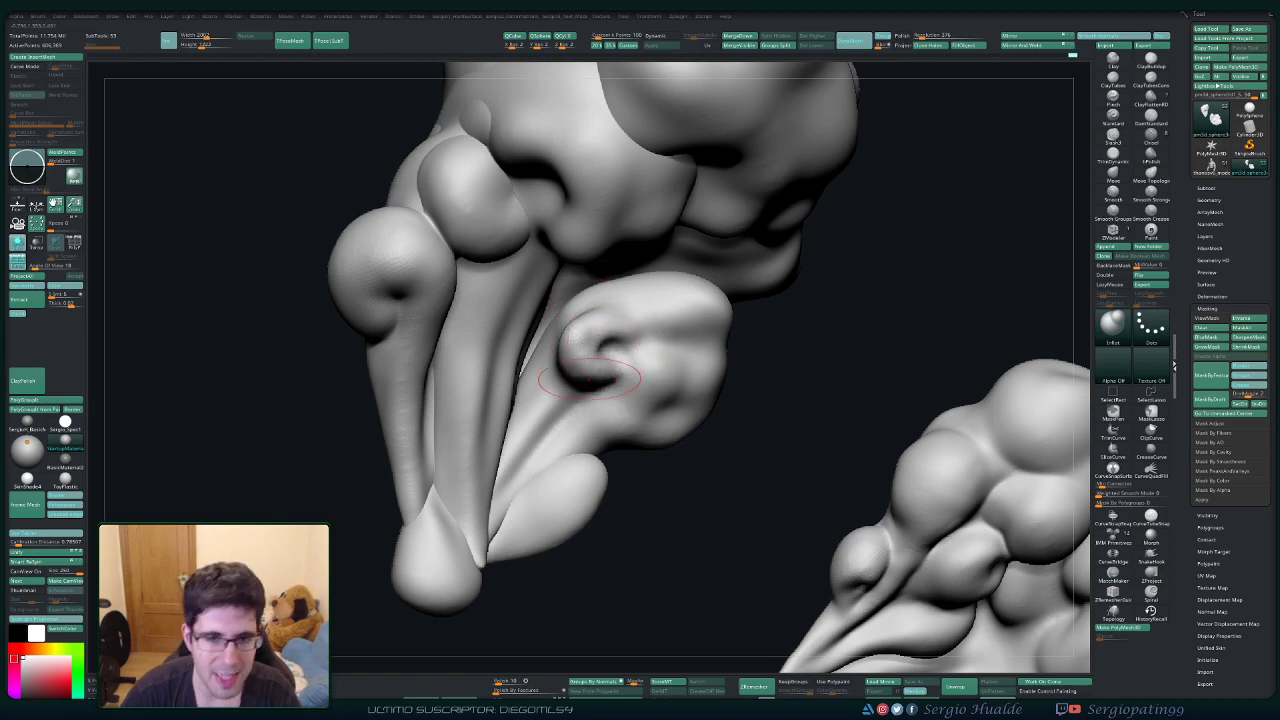
key("shift")
right_click_drag(622, 362, 613, 345)
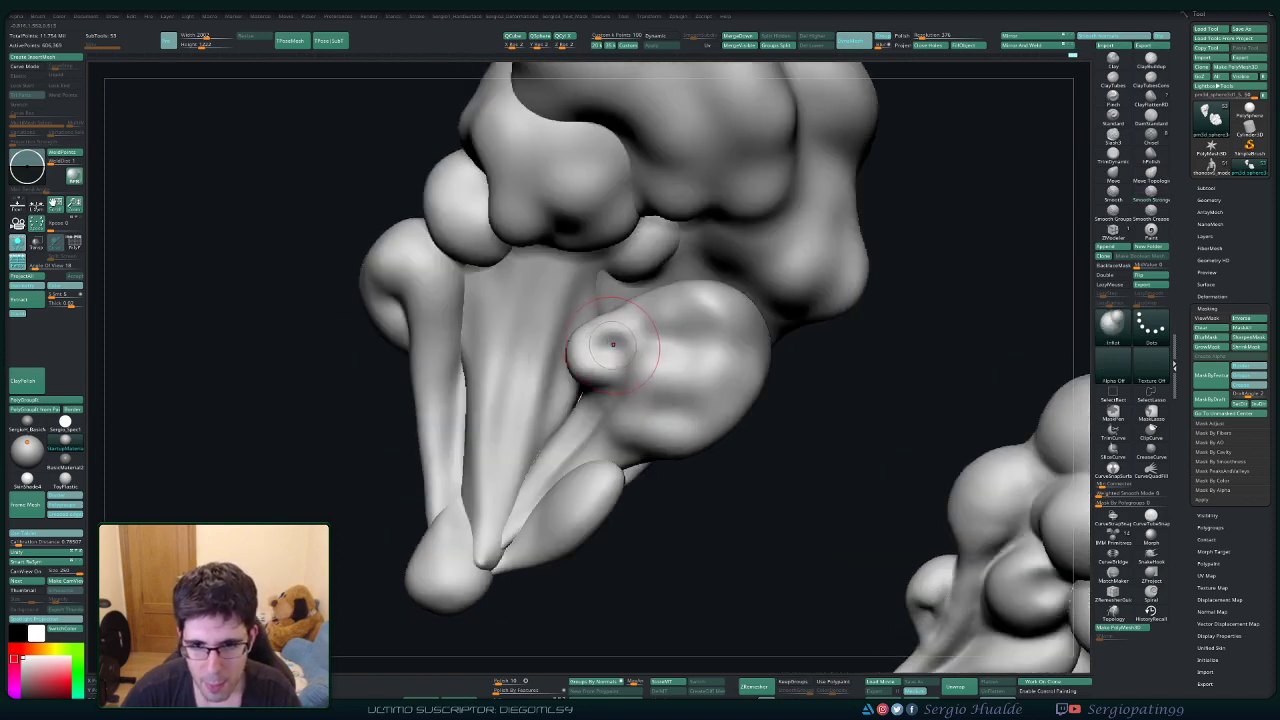
left_click_drag(608, 397, 616, 347)
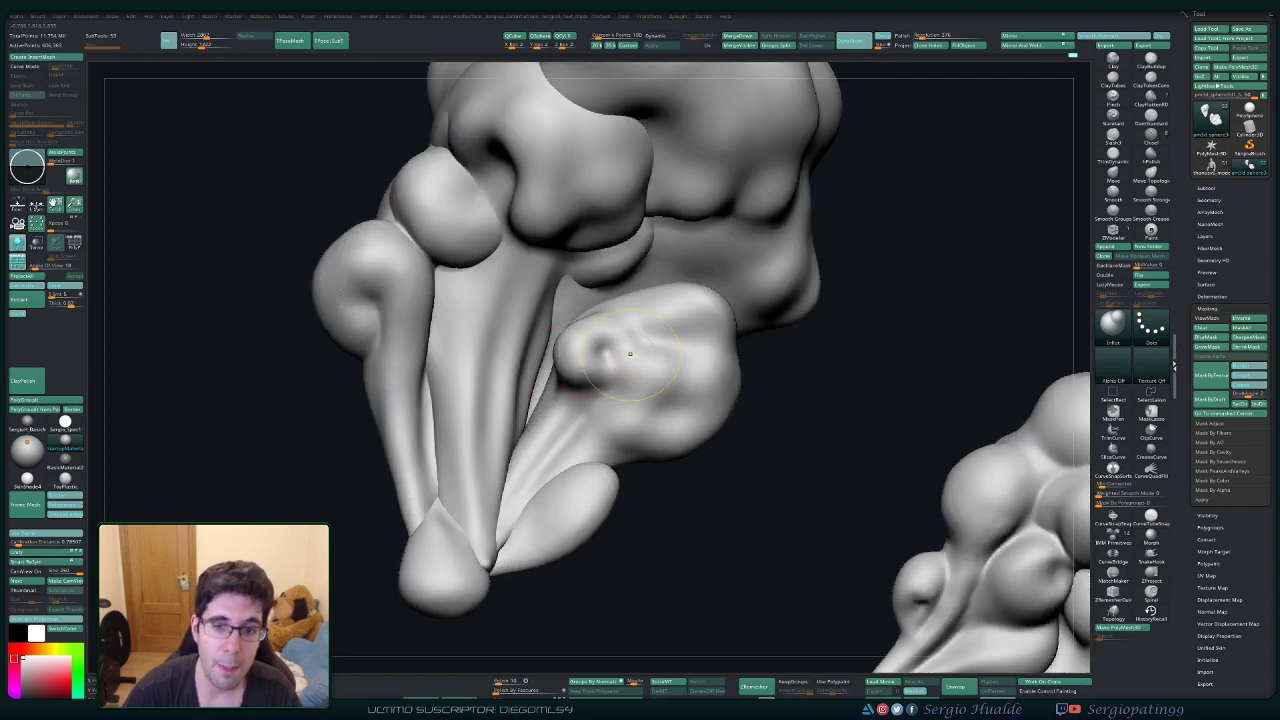
left_click_drag(640, 350, 585, 390)
right_click_drag(582, 382, 606, 373)
Carve a spiral groove around the curl on the lower lobe with the DamStandard brush and smooth it.
key("ctrl+shift+d")
key("s")
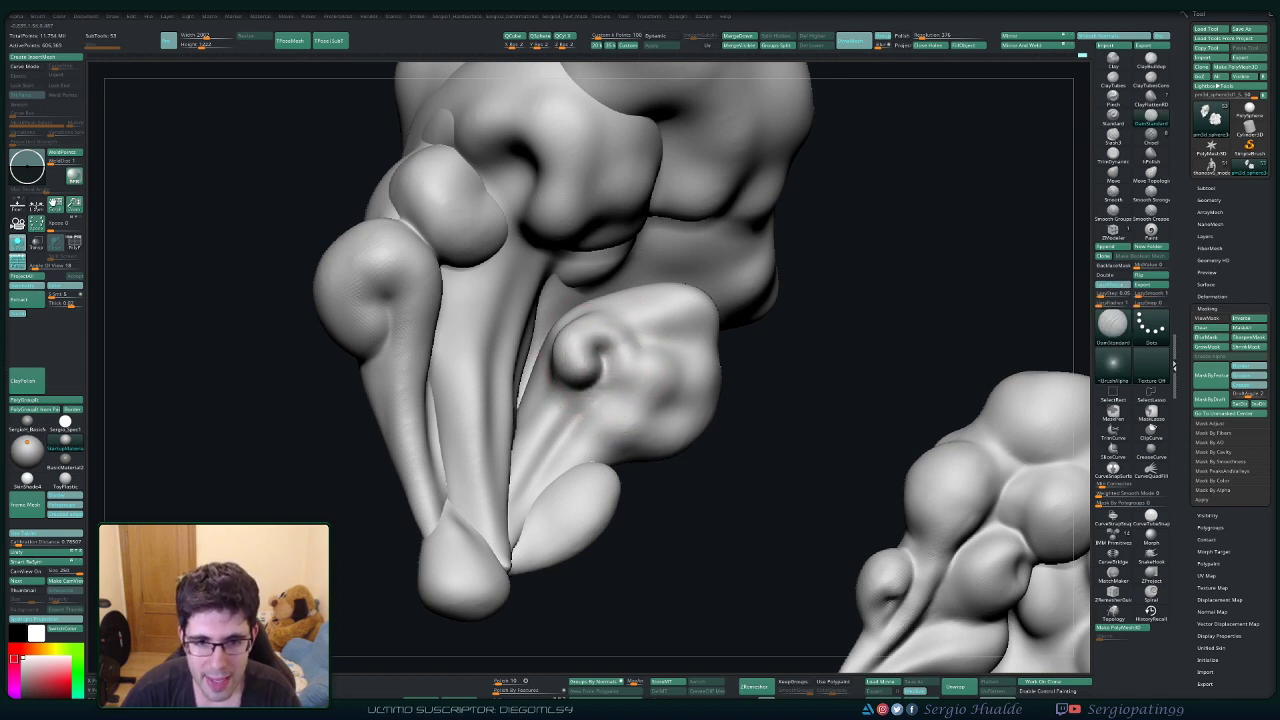
left_click_drag(602, 372, 588, 382)
mouse_move(536, 396)
right_mouse_down()
mouse_move(590, 386)
mouse_move(538, 395)
right_mouse_up()
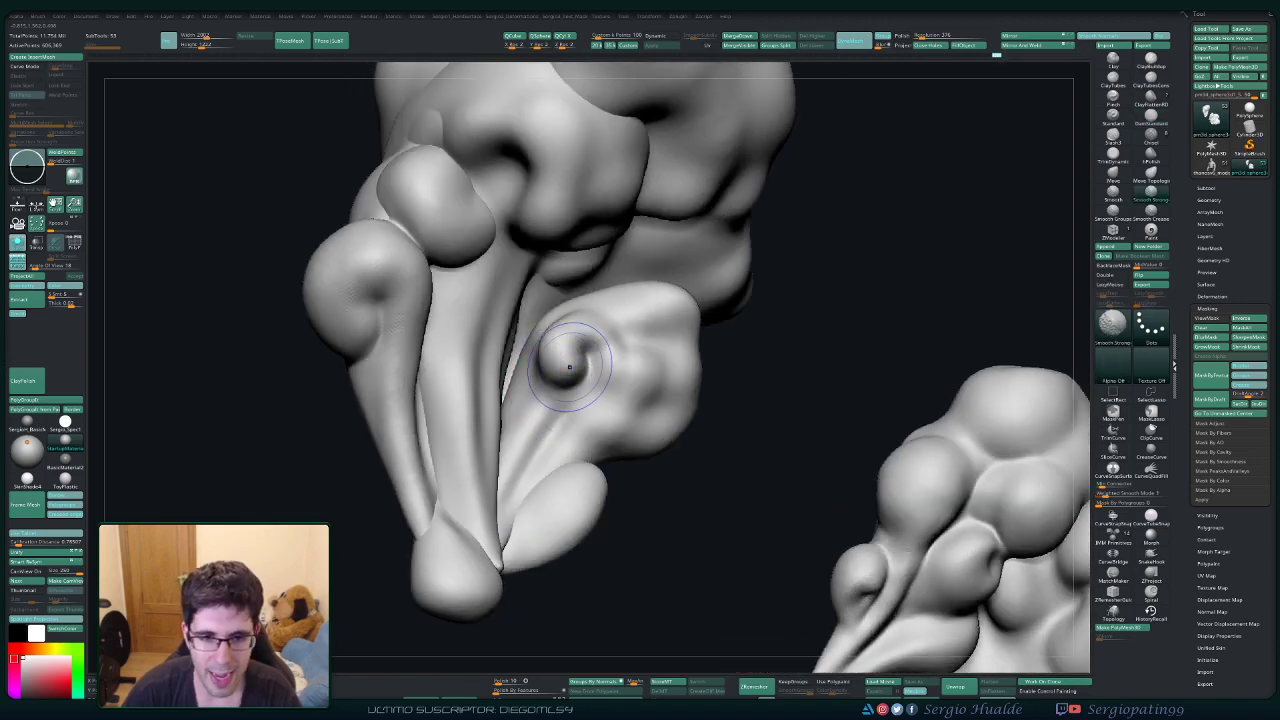
Adjust the DamStandard brush size and deepen the groove from the curl across the surrounding lobe.
right_click_drag(569, 366, 593, 378)
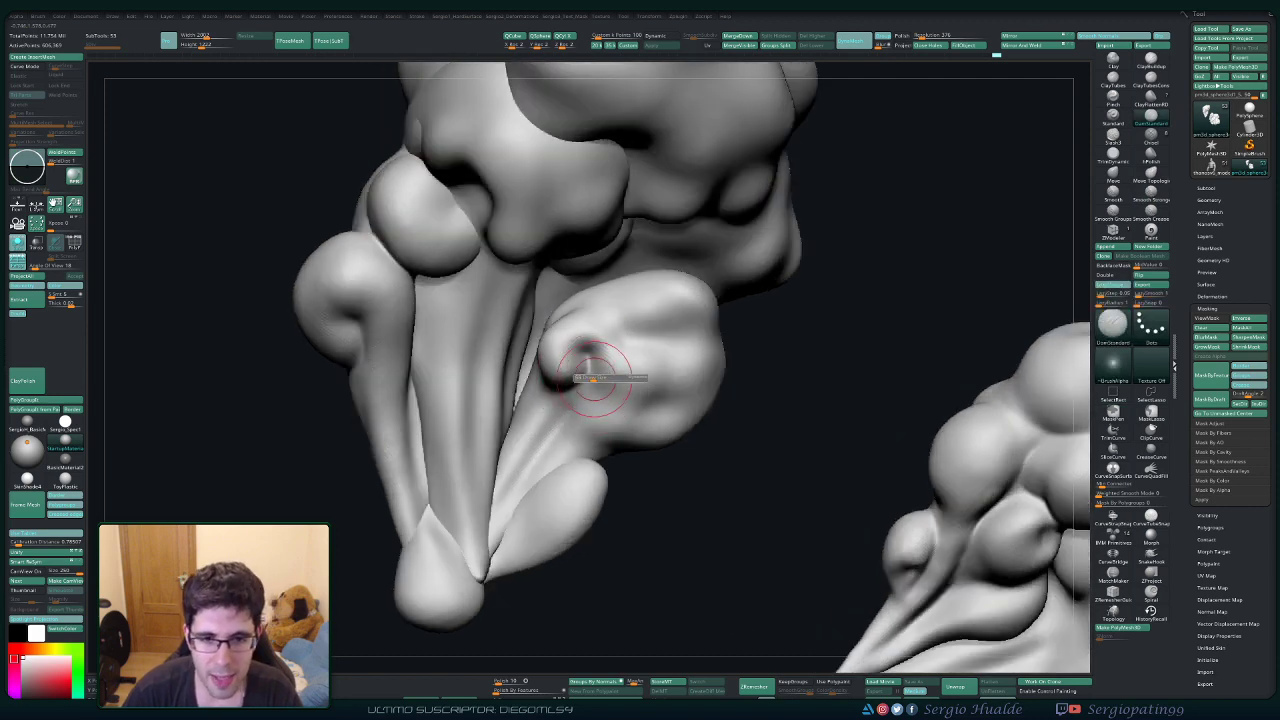
left_click_drag(594, 379, 604, 379)
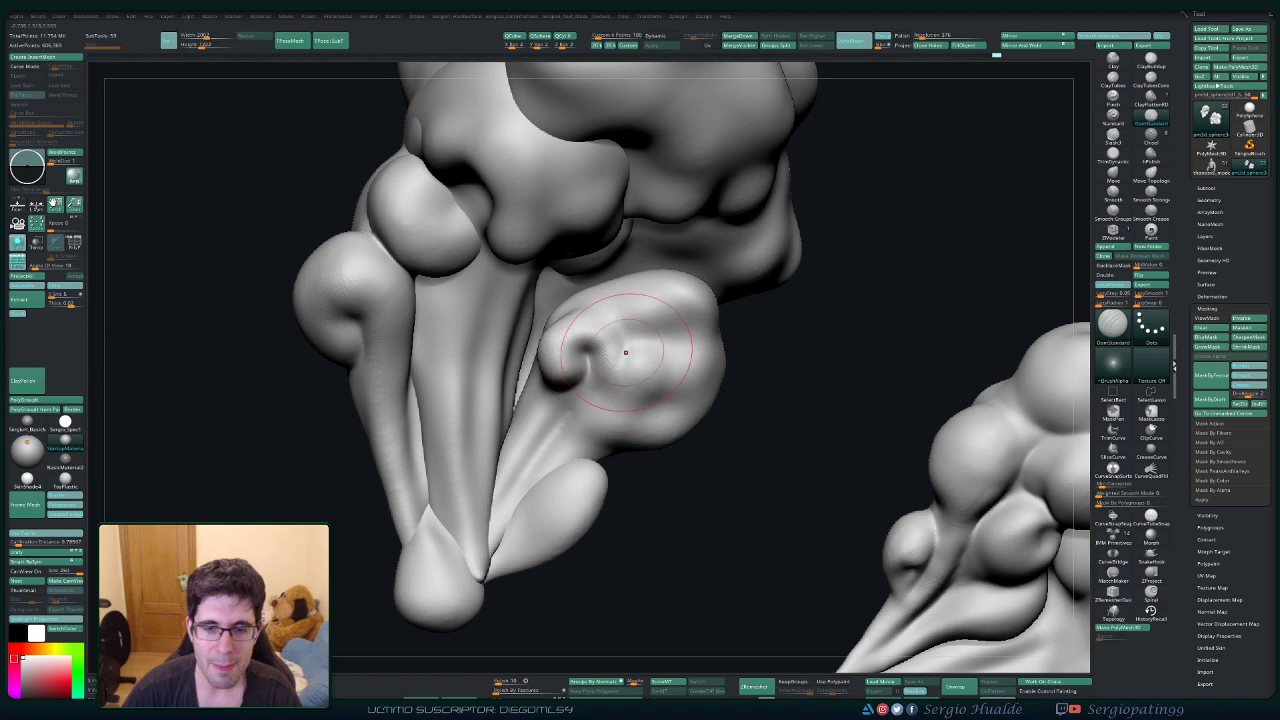
mouse_move(611, 371)
left_mouse_down()
mouse_move(617, 346)
mouse_move(628, 350)
left_mouse_up()
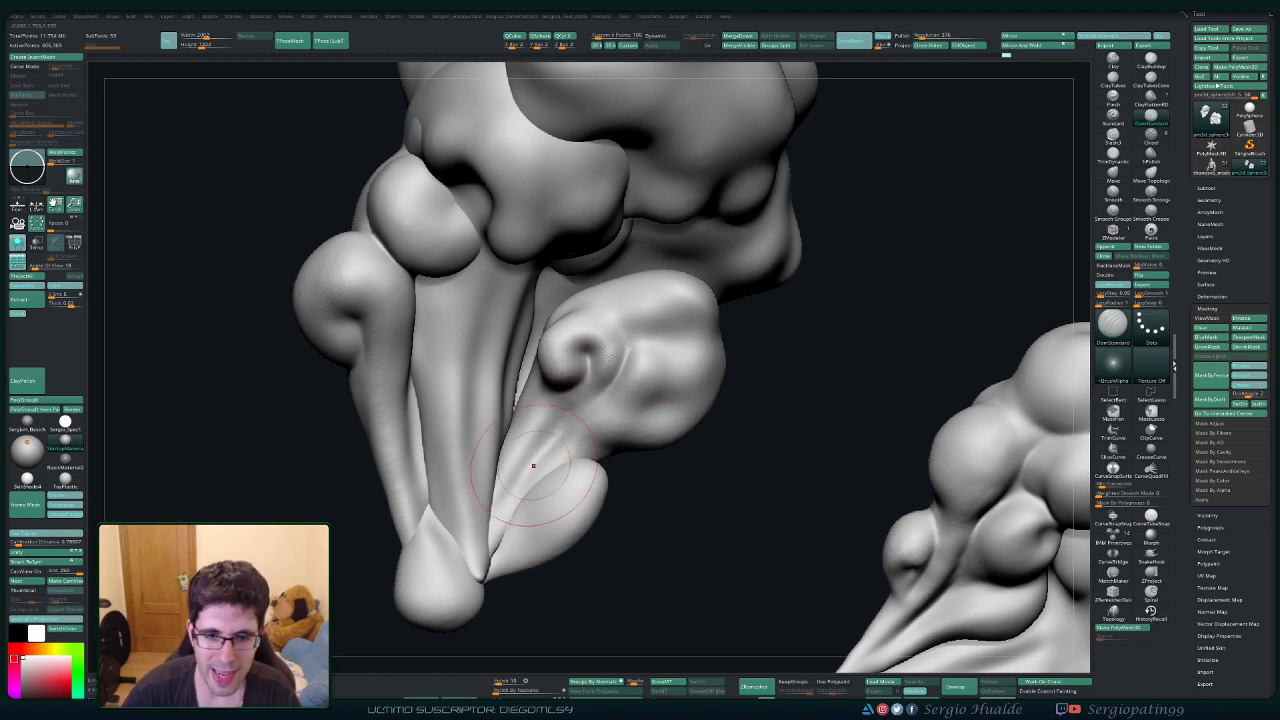
right_click_drag(538, 466, 588, 458)
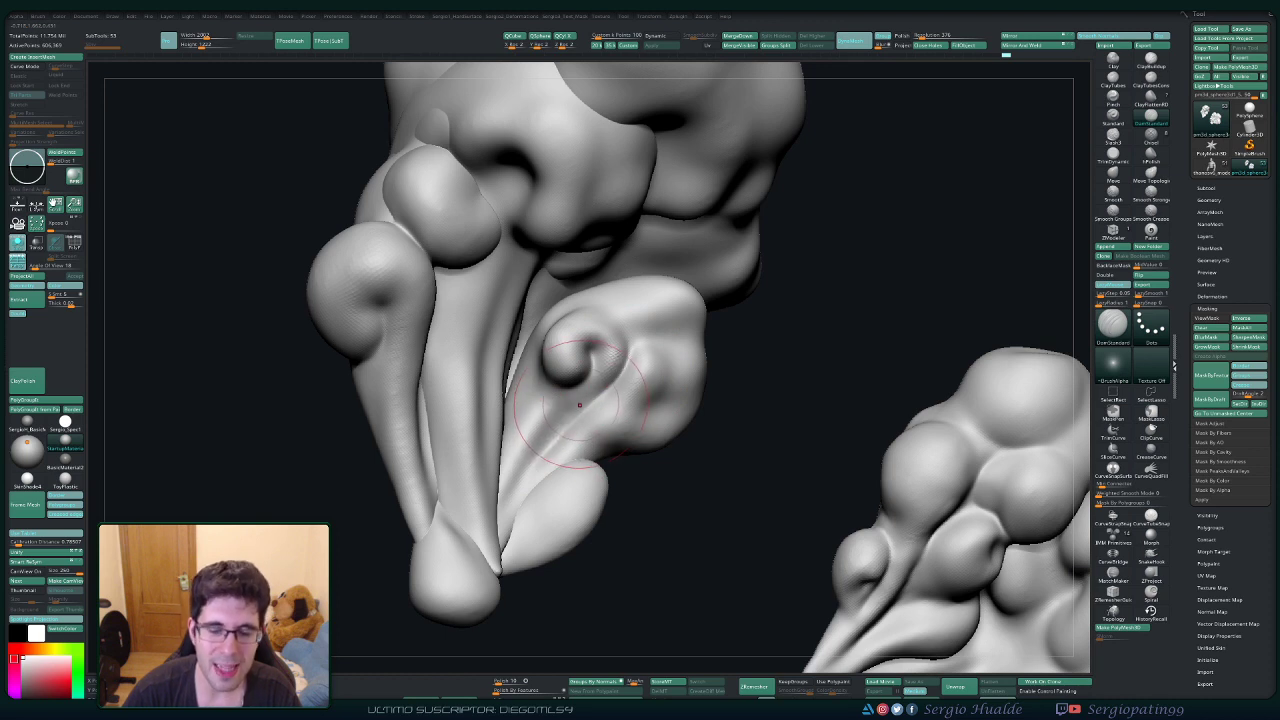
Build up the surface below the curl with the Standard brush and smooth the groove running down toward the tail.
key("b")
key("s")
key("t")
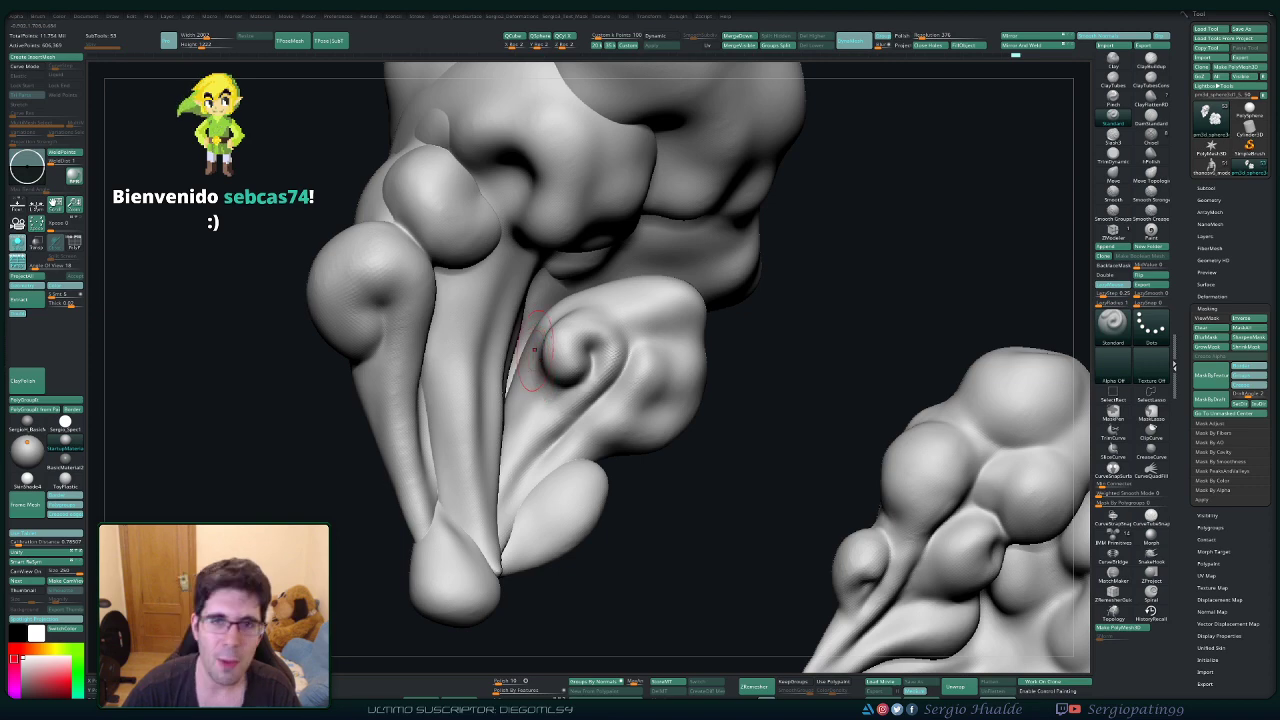
mouse_move(492, 480)
right_mouse_down("ctrl")
mouse_move(492, 385)
mouse_move(492, 440)
mouse_move(508, 385)
mouse_move(580, 394)
right_mouse_up("ctrl")
mouse_move(580, 394)
left_mouse_down("shift")
mouse_move(585, 425)
mouse_move(530, 486)
left_mouse_up("shift")
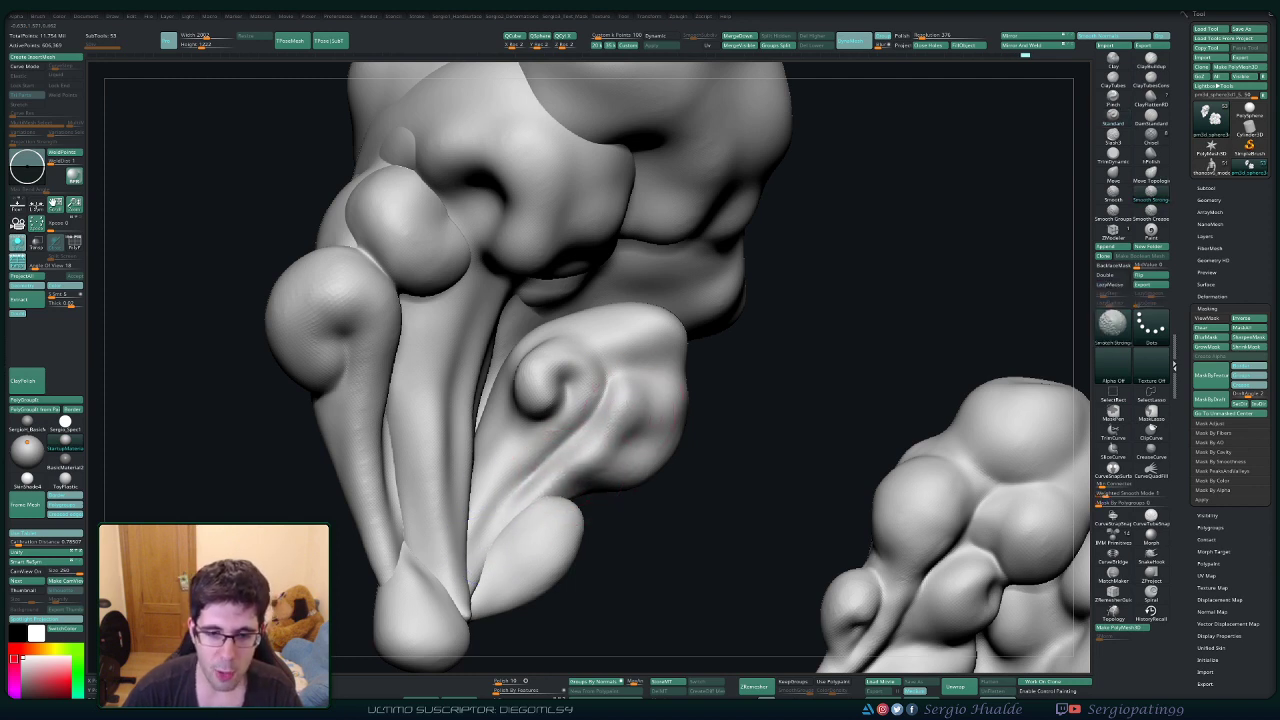
left_click_drag(594, 408, 526, 488, "shift")
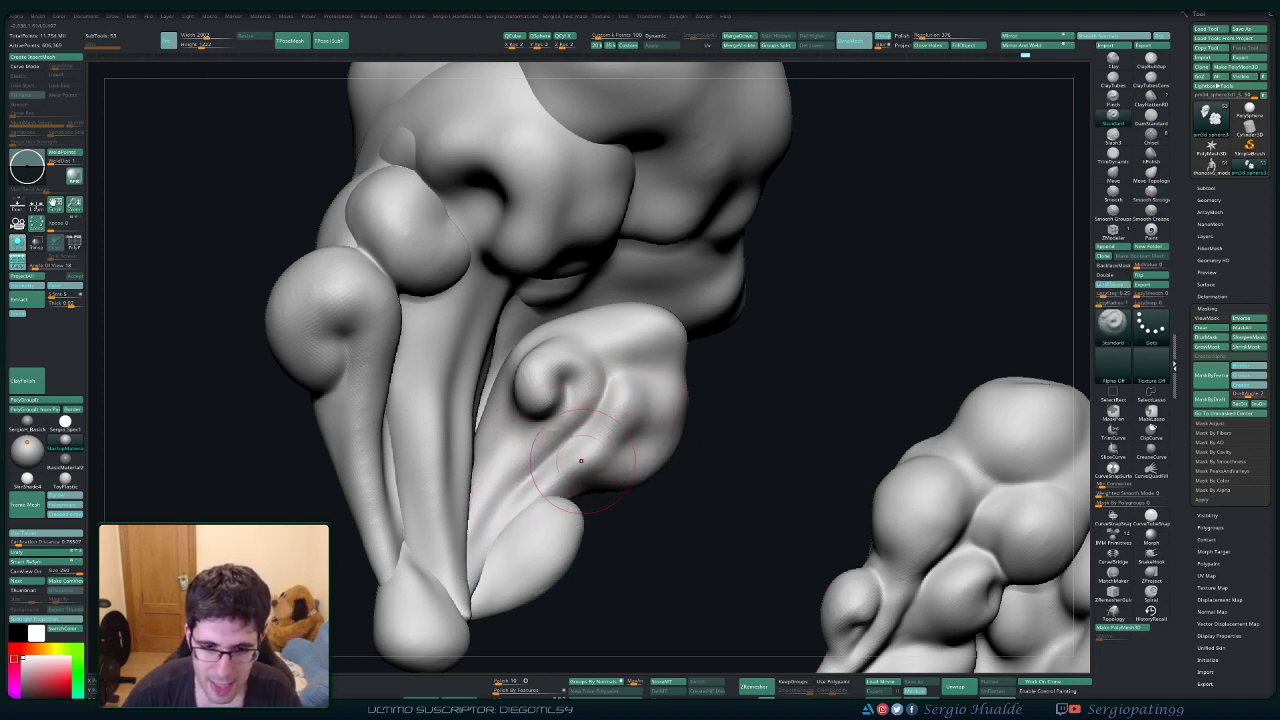
mouse_move(600, 443)
left_mouse_down("shift")
mouse_move(488, 526)
mouse_move(519, 498)
left_mouse_up("shift")
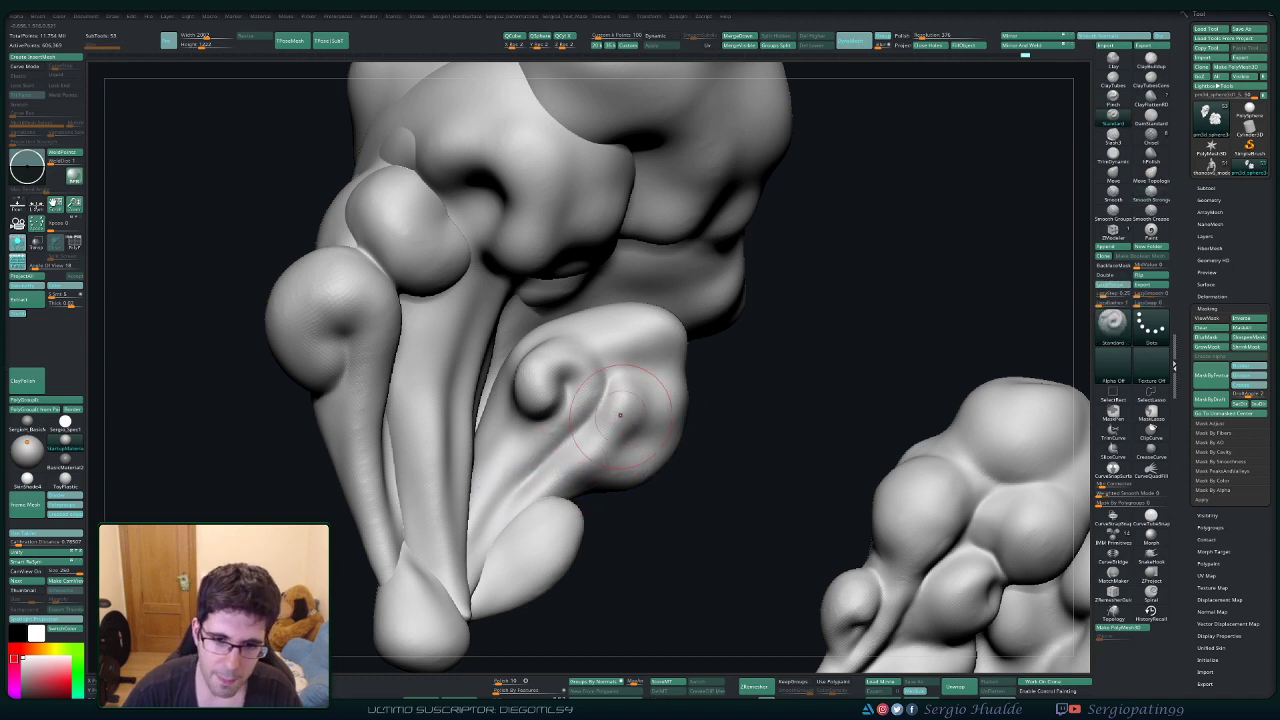
Carve the groove from the curl down the lobe deeper with the DamStandard brush.
right_click_drag(620, 415, 640, 428)
key("ctrl+shift+d")
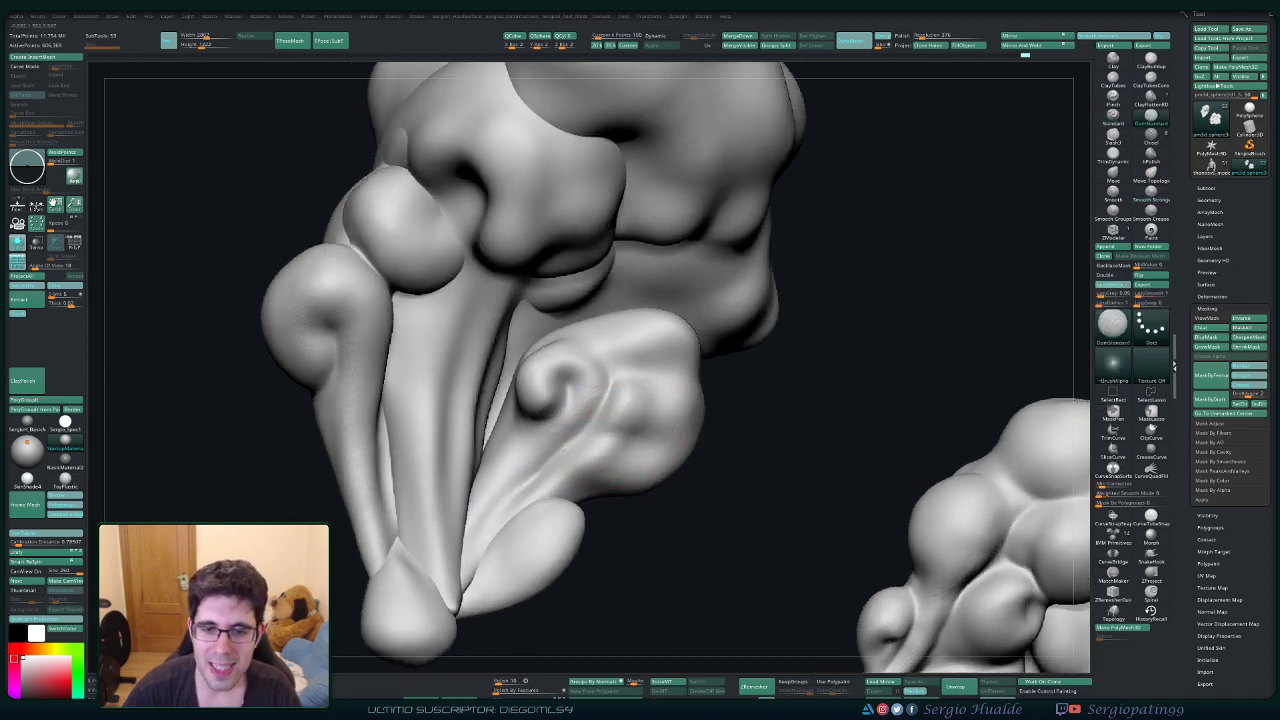
left_click_drag(594, 400, 540, 478)
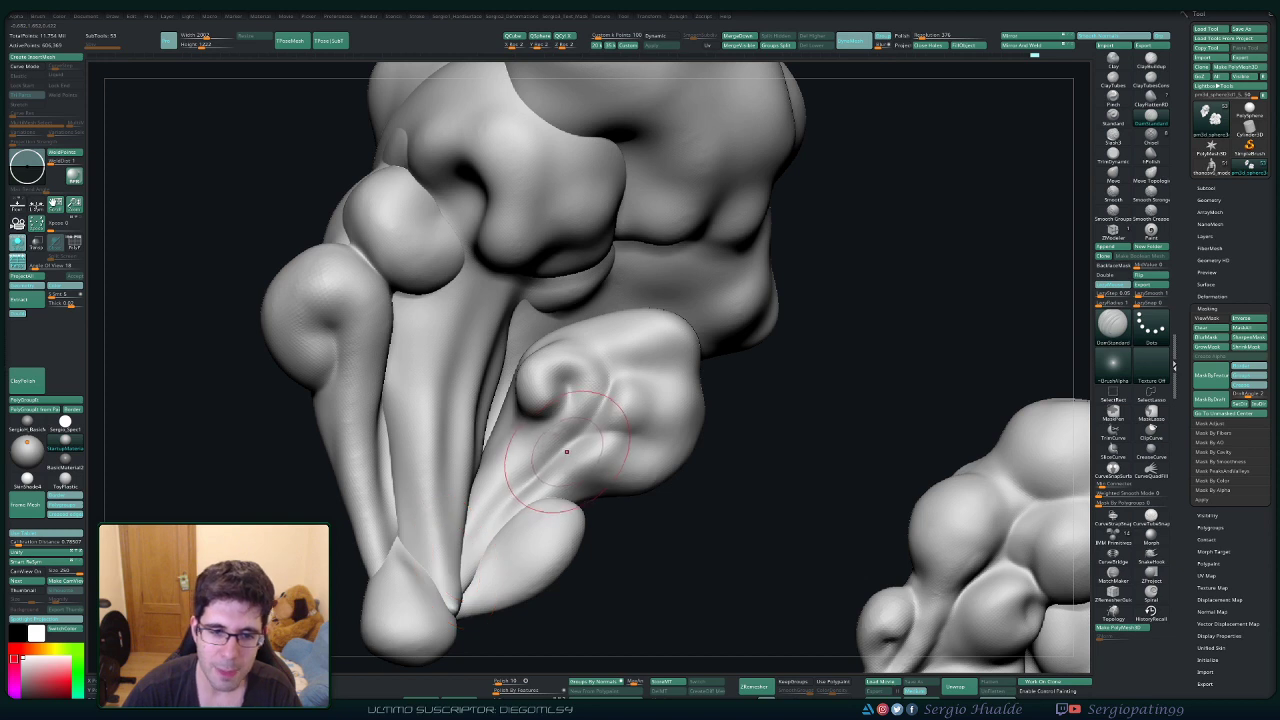
Swell the outer edge of the lobe into a rounded bulb with the Inflat brush and smooth its surface.
key("b")
key("m")
key("v")
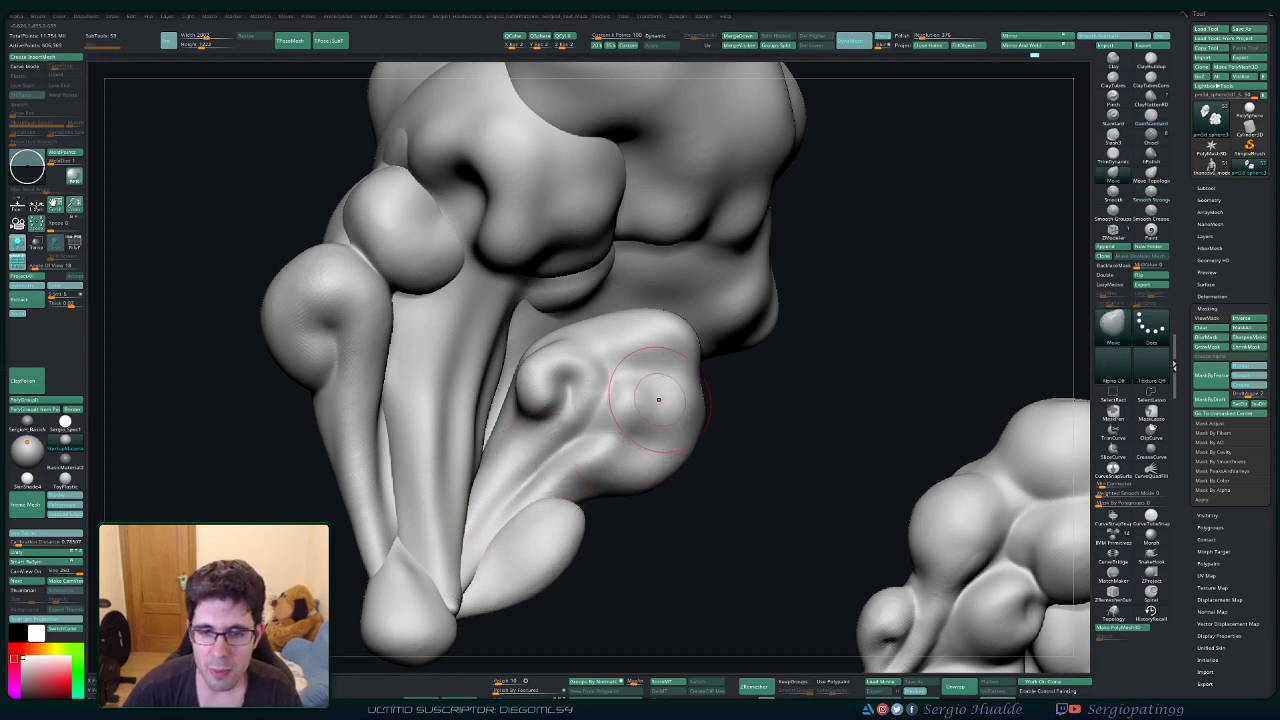
key("b")
key("i")
key("n")
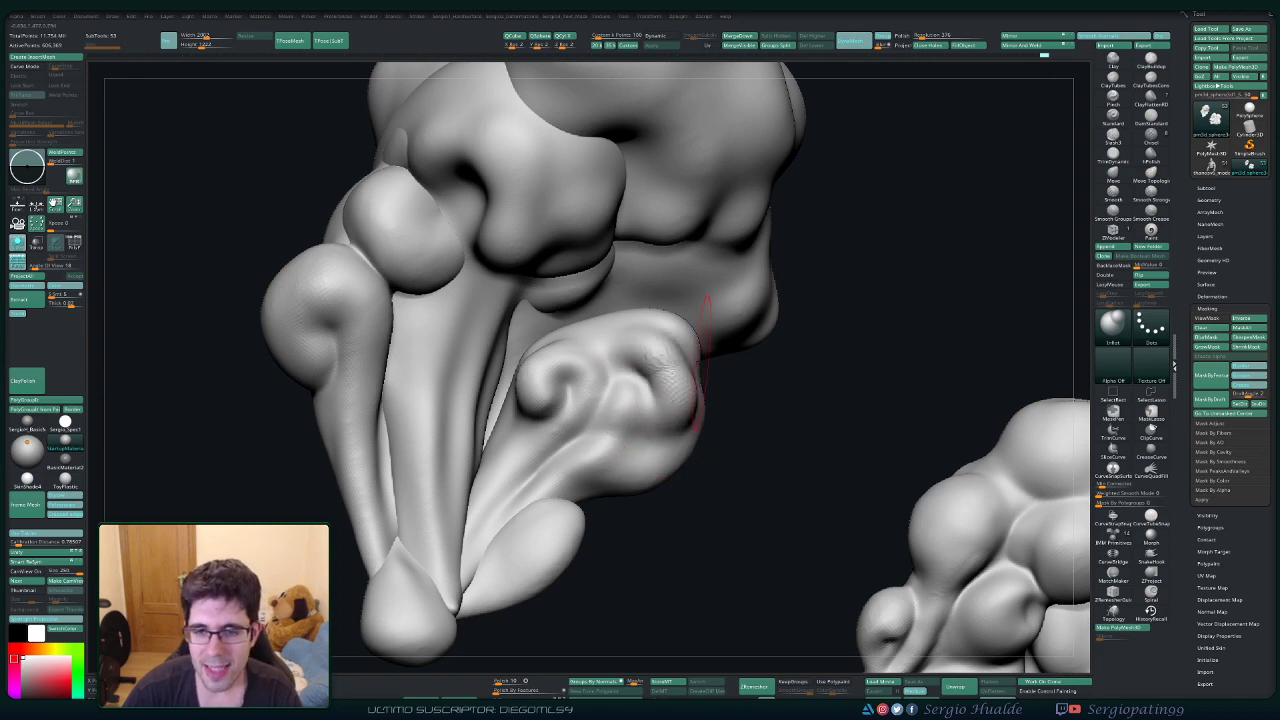
right_click_drag(703, 363, 688, 373)
left_click_drag(683, 399, 673, 340, "shift")
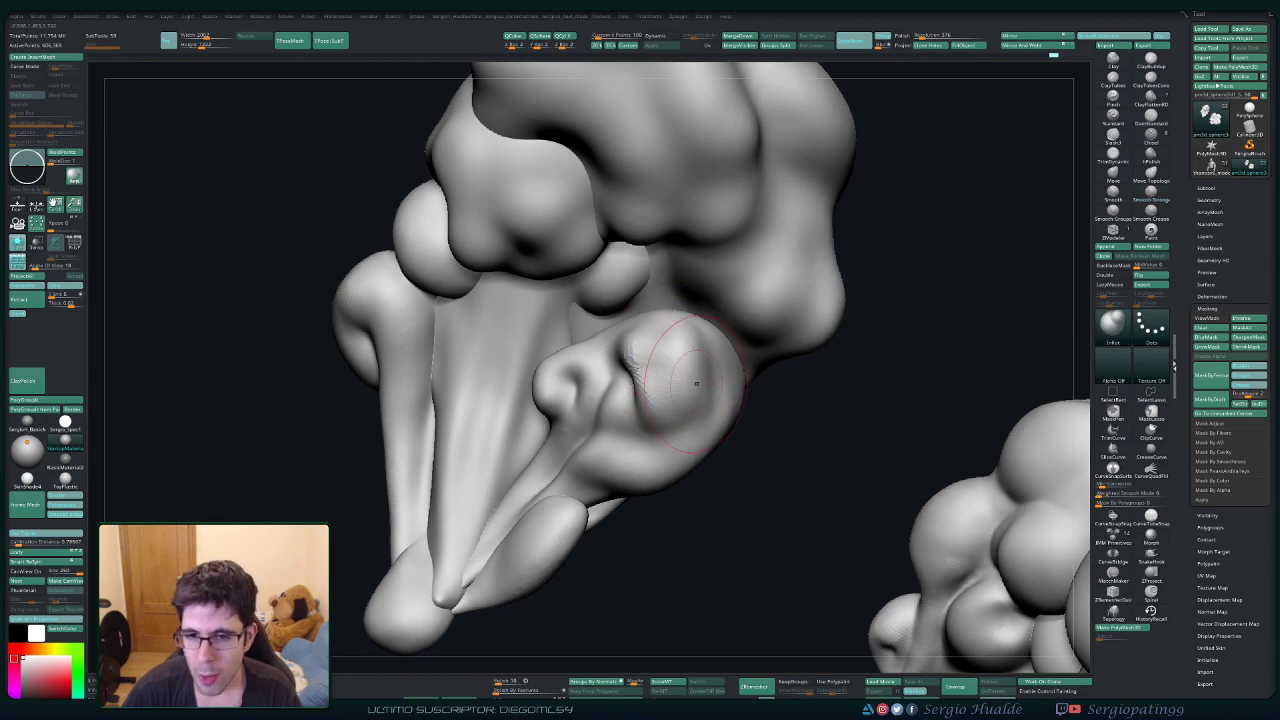
right_click_drag(686, 423, 680, 383)
left_click_drag(680, 383, 692, 422, "shift")
Resize the DamStandard brush, carve a crease below the outer bulb, and smooth the area beneath it.
key("ctrl+shift+d")
key("s")
right_click_drag(692, 422, 706, 414)
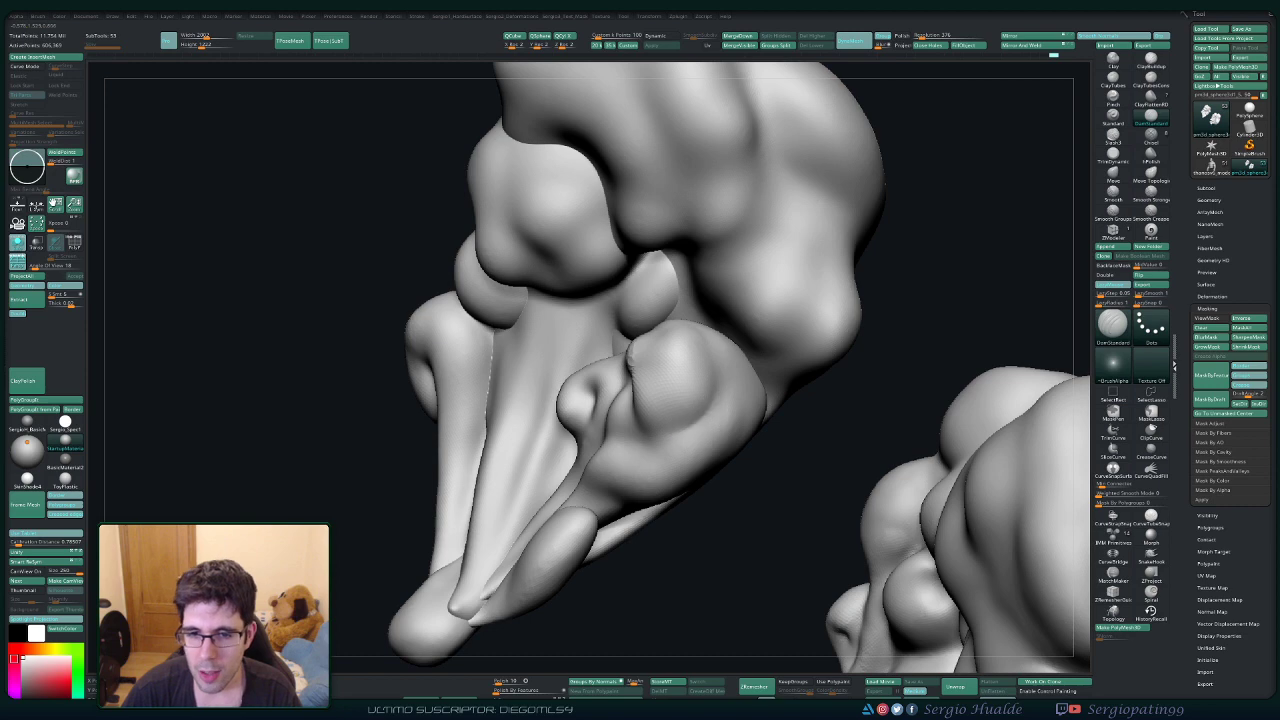
right_click_drag(596, 430, 682, 424)
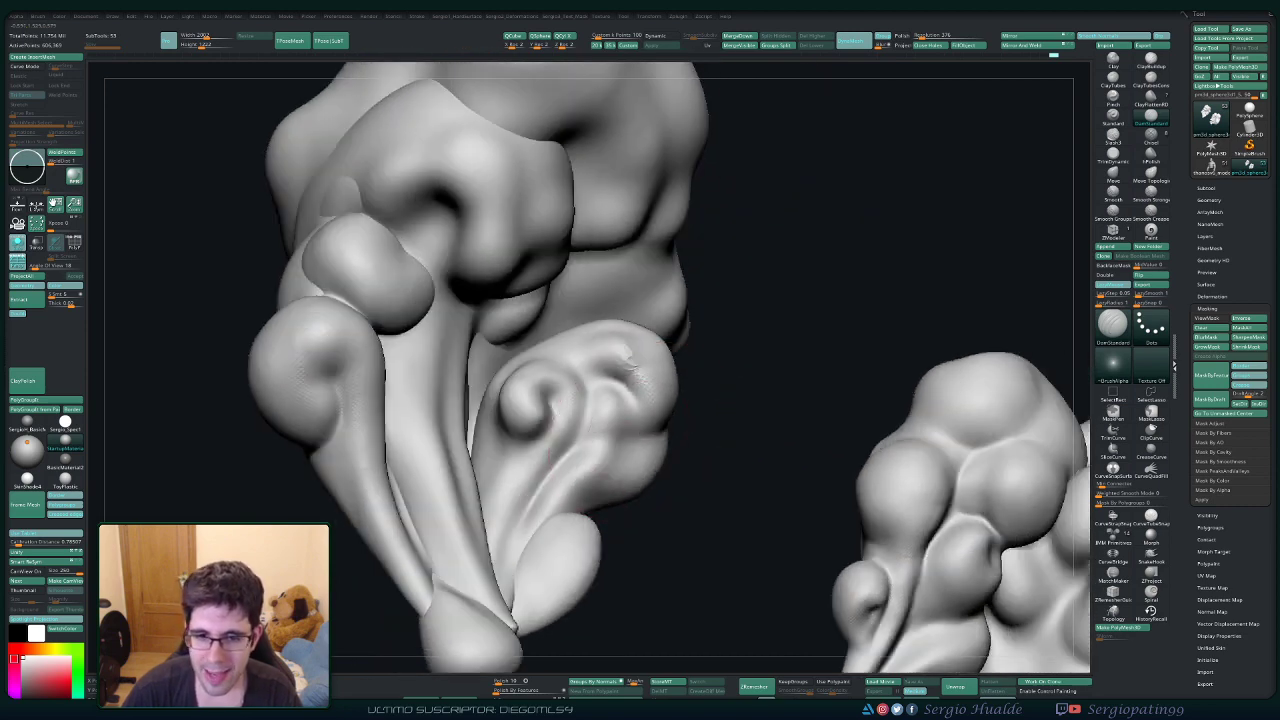
left_click_drag(621, 384, 638, 434)
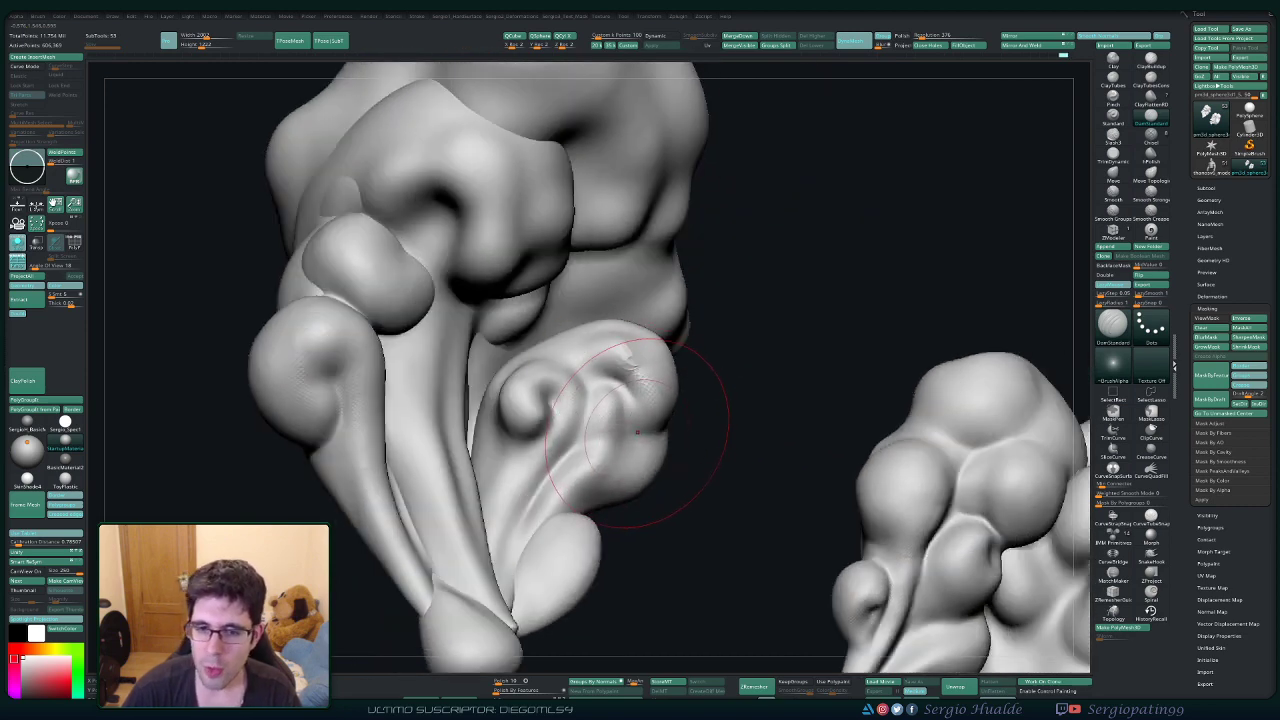
right_click_drag(660, 428, 628, 420)
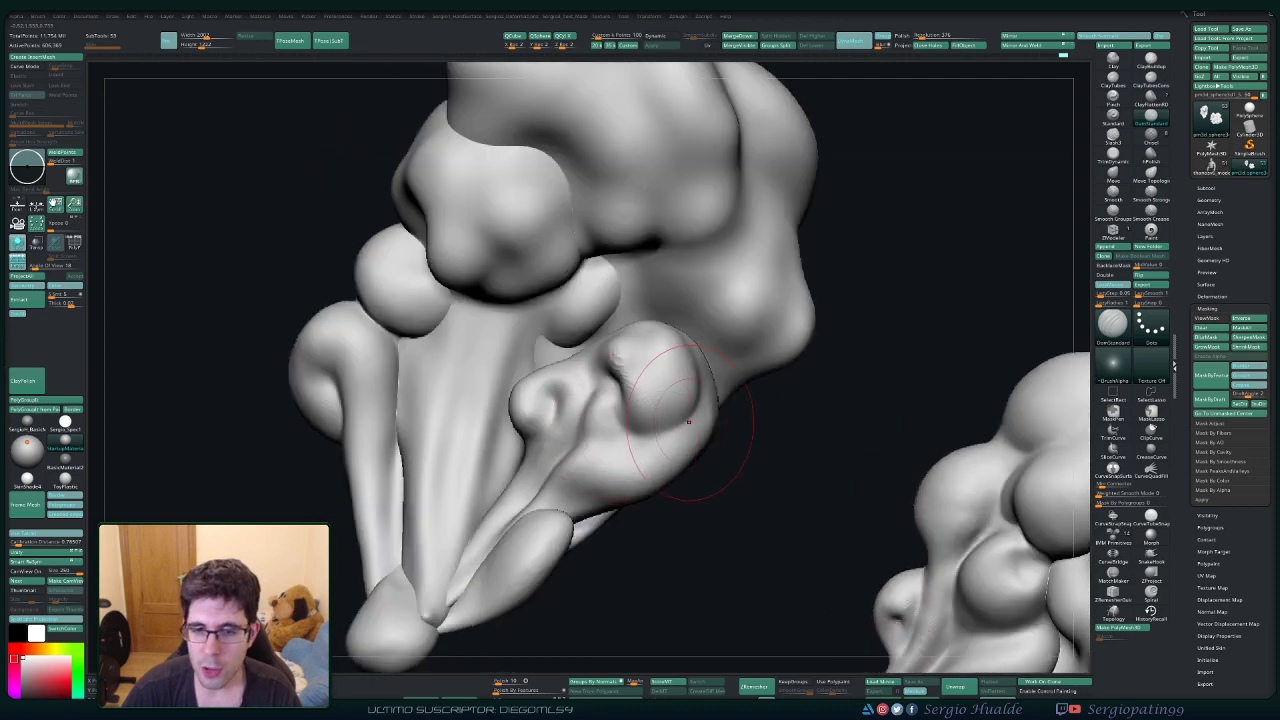
mouse_move(654, 436)
left_mouse_down("shift")
mouse_move(640, 430)
mouse_move(681, 429)
left_mouse_up("shift")
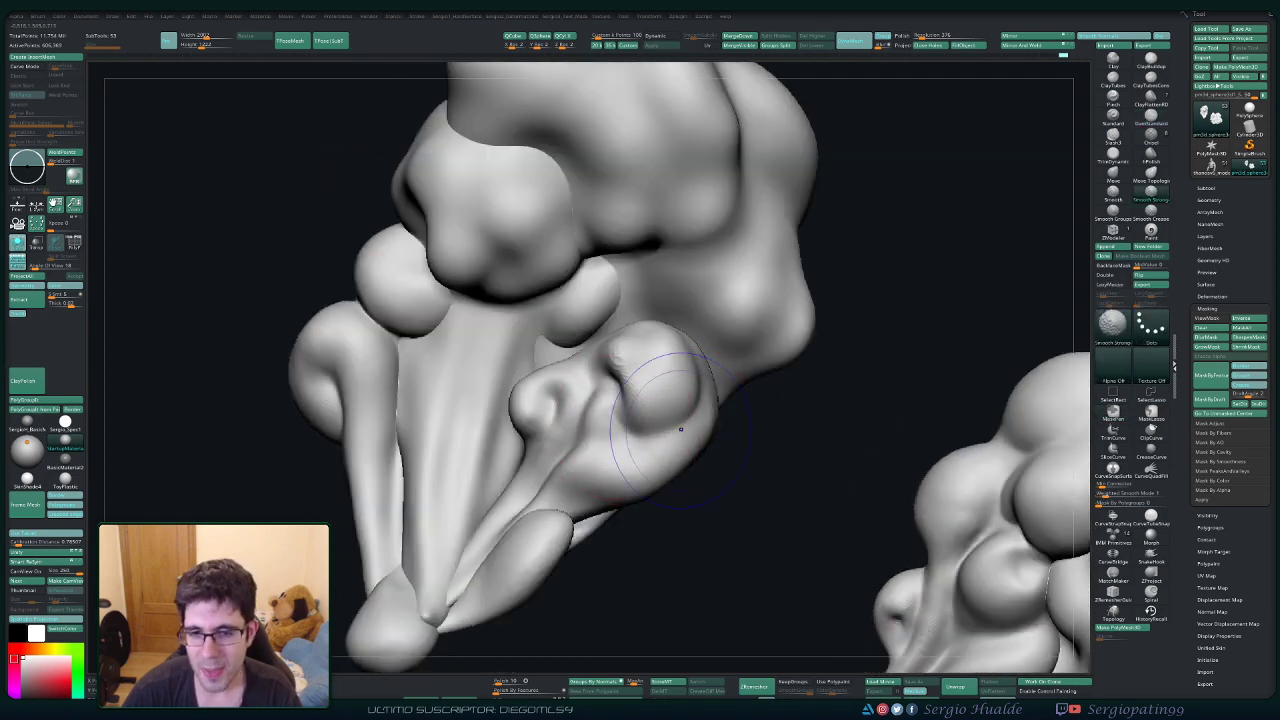
Switch to the Inflat brush and mask the lobe's outer bulb with MaskLasso.
right_click_drag(681, 429, 640, 385, "ctrl")
mouse_move(640, 385)
right_mouse_down()
mouse_move(606, 436)
mouse_move(646, 437)
mouse_move(648, 470)
right_mouse_up()
right_click_drag(648, 470, 634, 368, "alt")
right_click_drag(634, 368, 644, 428)
key("b")
key("i")
key("n")
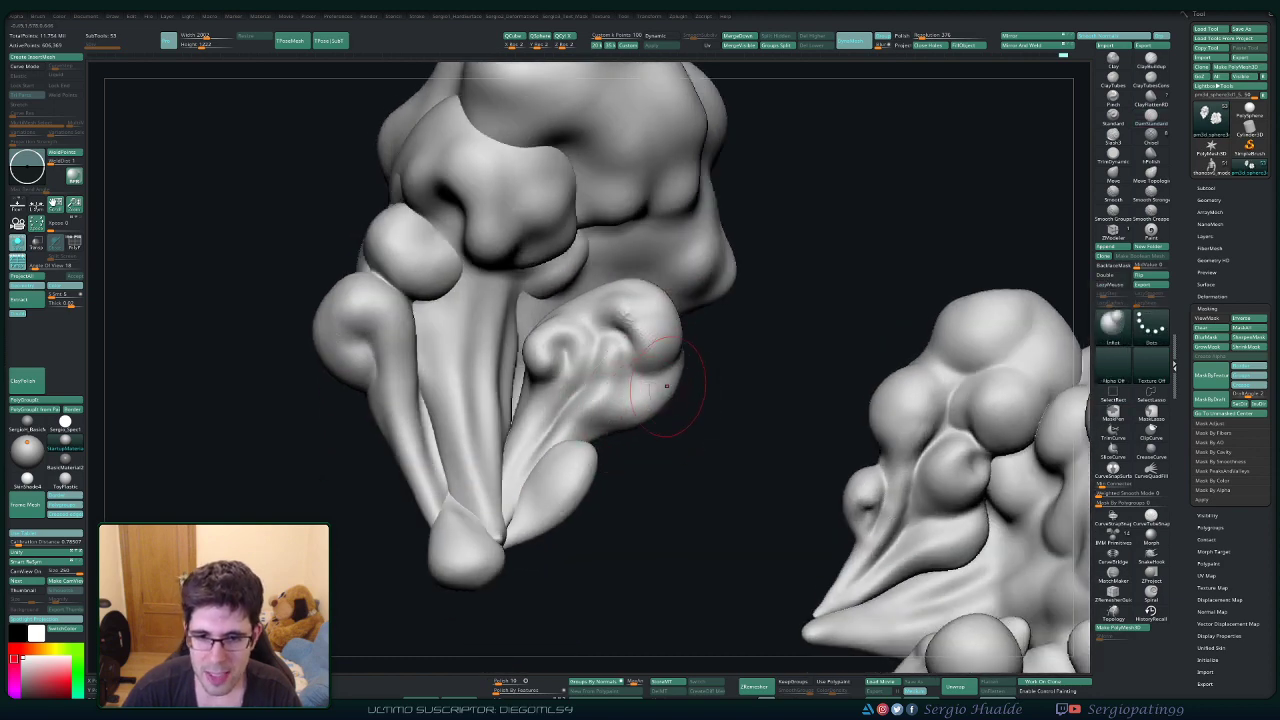
mouse_move(667, 386)
right_mouse_down()
mouse_move(664, 364)
mouse_move(645, 360)
right_mouse_up()
mouse_move(795, 206)
left_mouse_down("ctrl")
mouse_move(743, 234)
mouse_move(637, 343)
left_mouse_up("ctrl")
left_click(1151, 412, "ctrl")
left_click_drag(866, 400, 845, 404, "ctrl")
right_click_drag(845, 404, 845, 450, "ctrl")
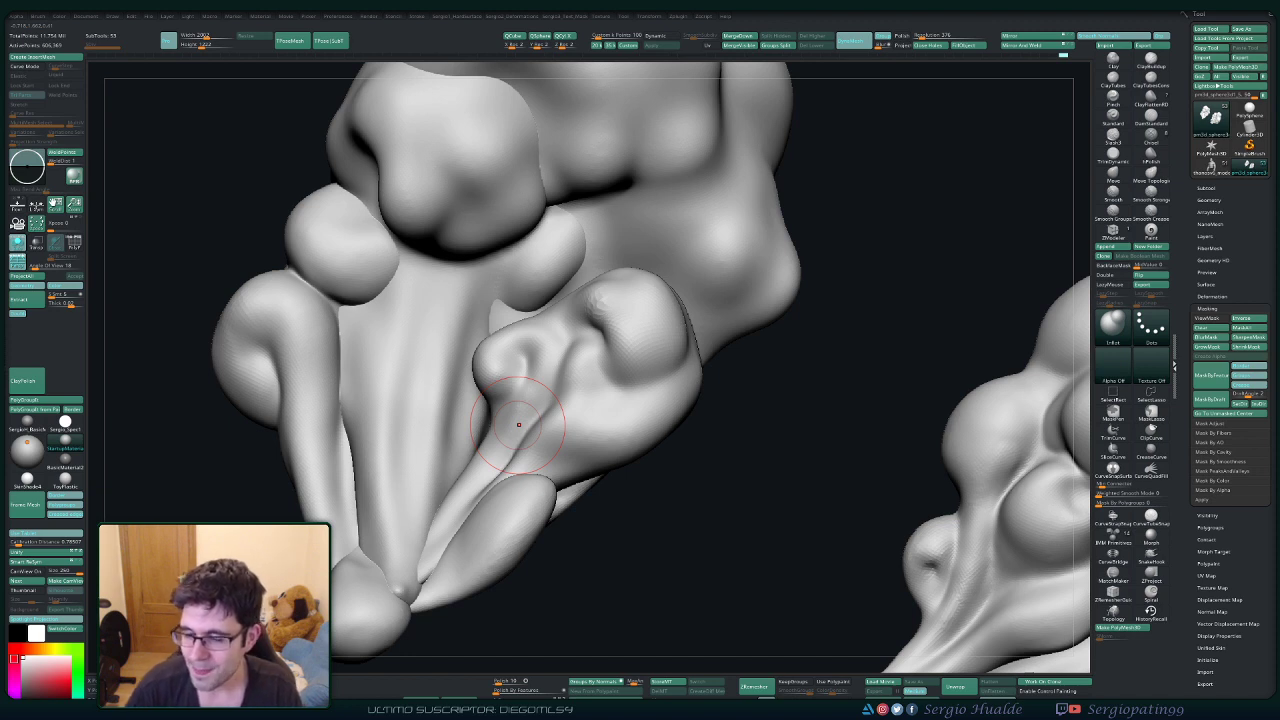
mouse_move(872, 213)
left_mouse_down("ctrl")
mouse_move(762, 214)
mouse_move(692, 335)
mouse_move(696, 360)
mouse_move(630, 385)
mouse_move(596, 268)
left_mouse_up("ctrl")
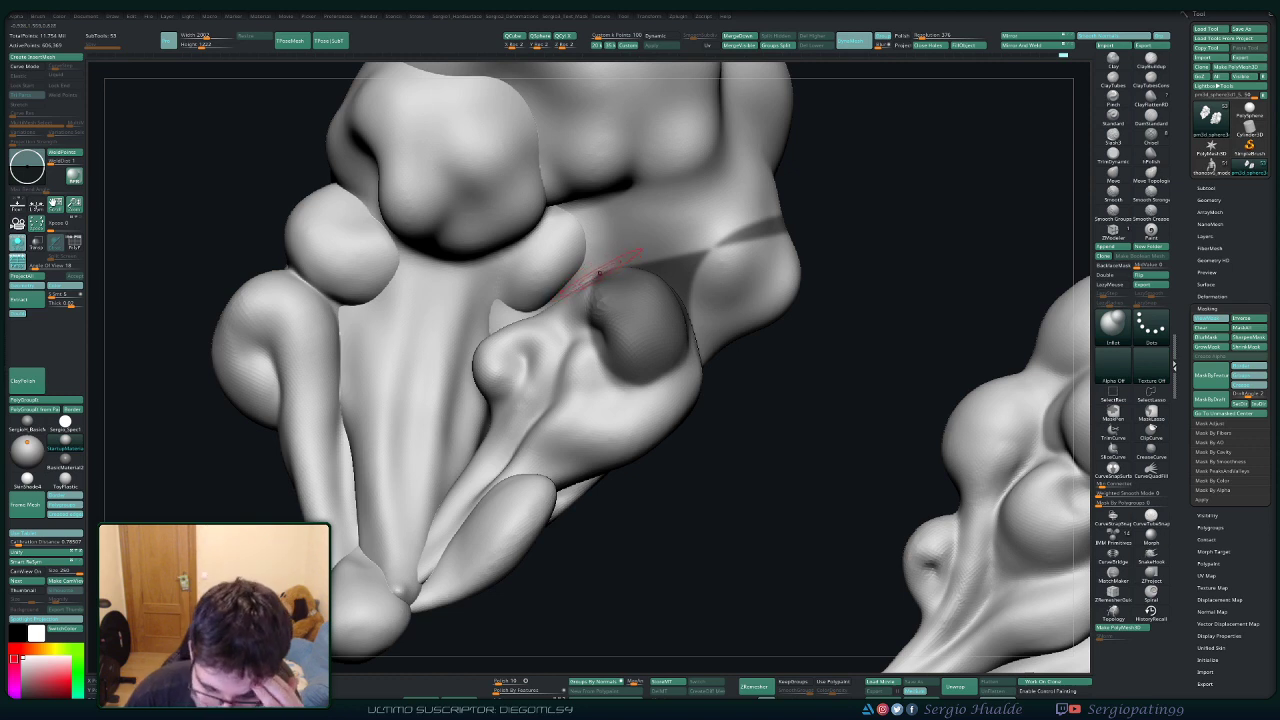
Resize the Inflat brush and raise a small bump on the lobe just below the masked bulb.
key("ctrl+shift")
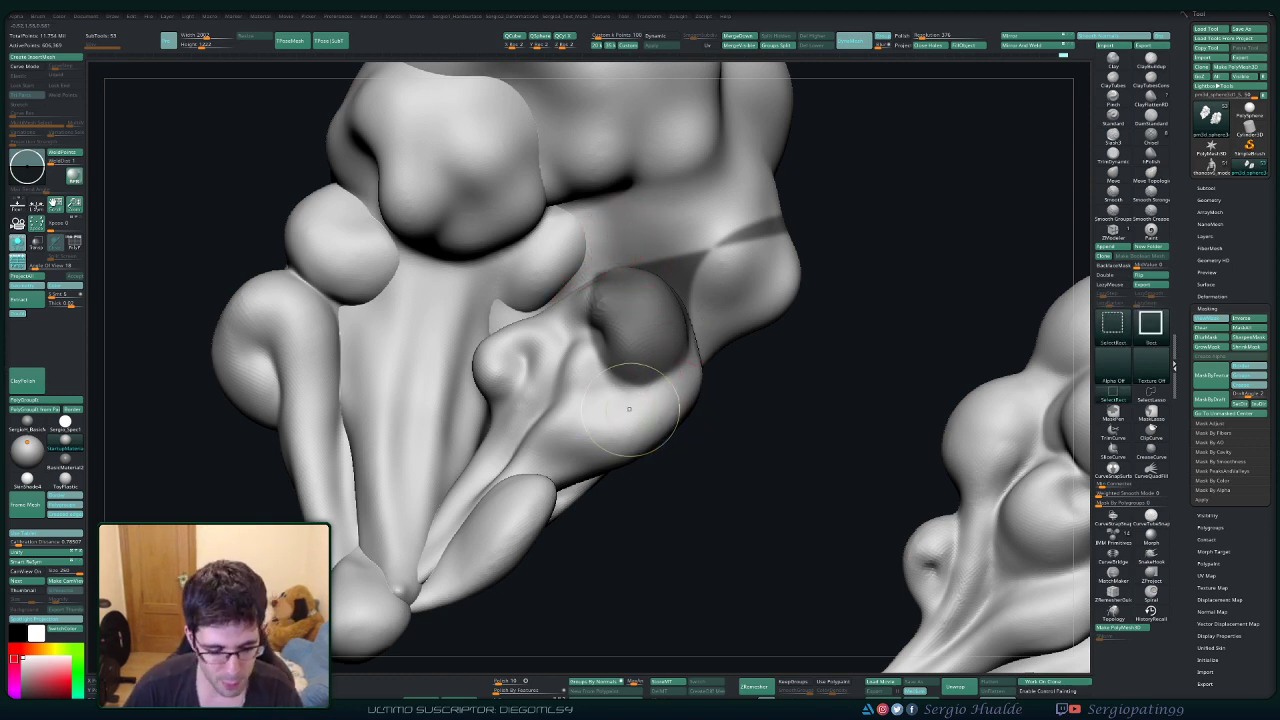
key("s")
left_click_drag(640, 409, 663, 395)
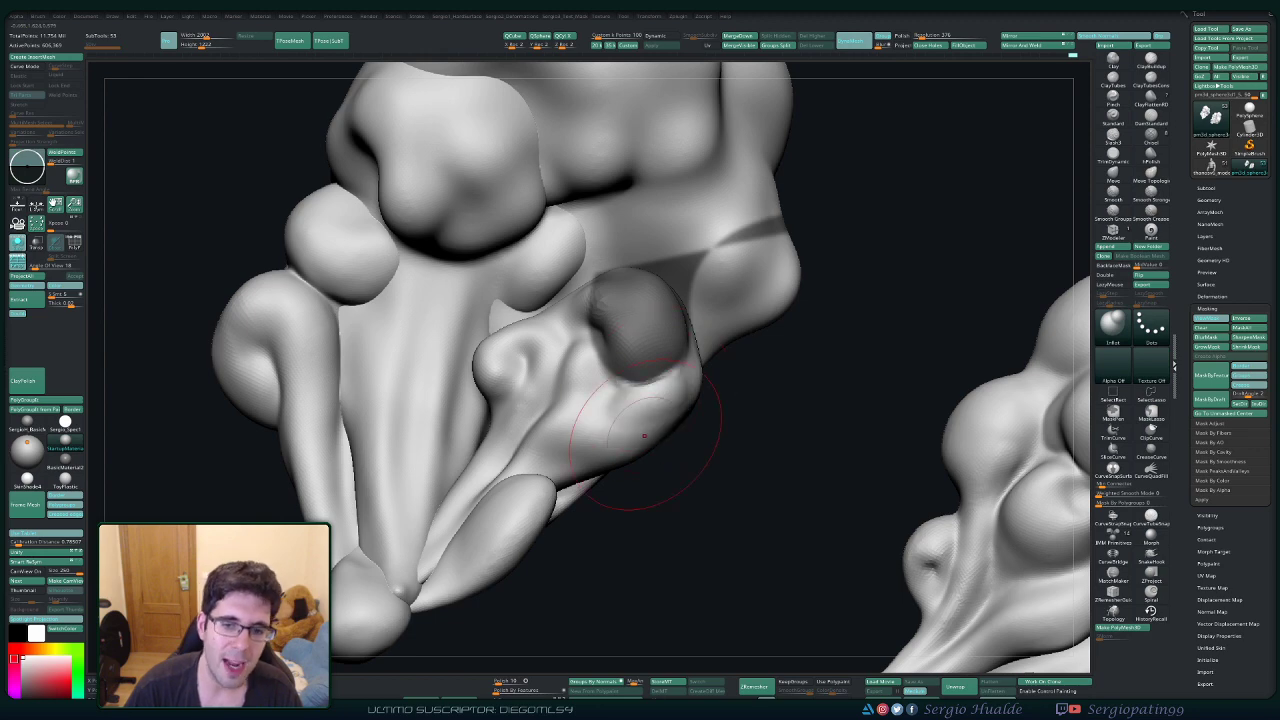
left_click_drag(640, 424, 652, 414)
right_click_drag(636, 405, 690, 440)
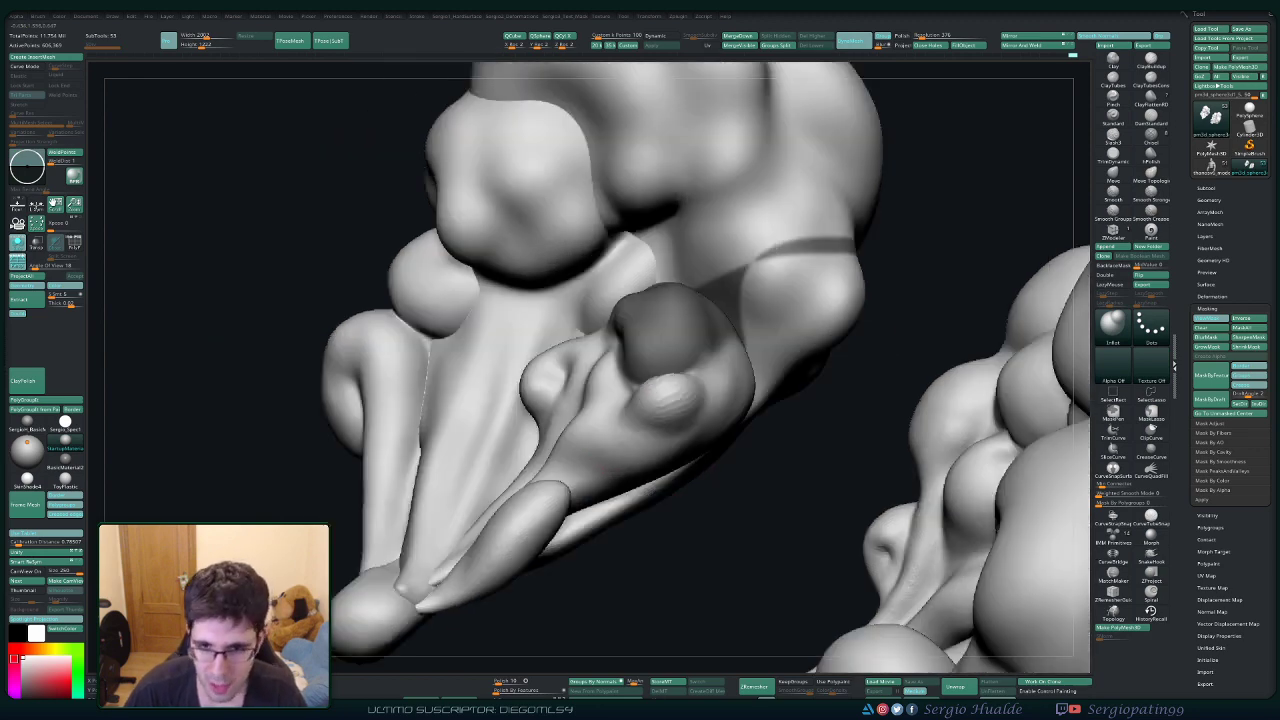
right_click_drag(754, 410, 700, 384)
right_click_drag(634, 428, 760, 402)
Isolate the lobe, enlarge the bump below the masked bulb with the Inflat brush, and smooth it.
left_click(690, 422, "ctrl+shift")
mouse_move(728, 391)
left_mouse_down()
mouse_move(728, 430)
mouse_move(707, 442)
mouse_move(722, 443)
left_mouse_up()
key("s")
left_click_drag(728, 440, 745, 400)
mouse_move(740, 402)
right_mouse_down()
mouse_move(803, 440)
mouse_move(747, 404)
right_mouse_up()
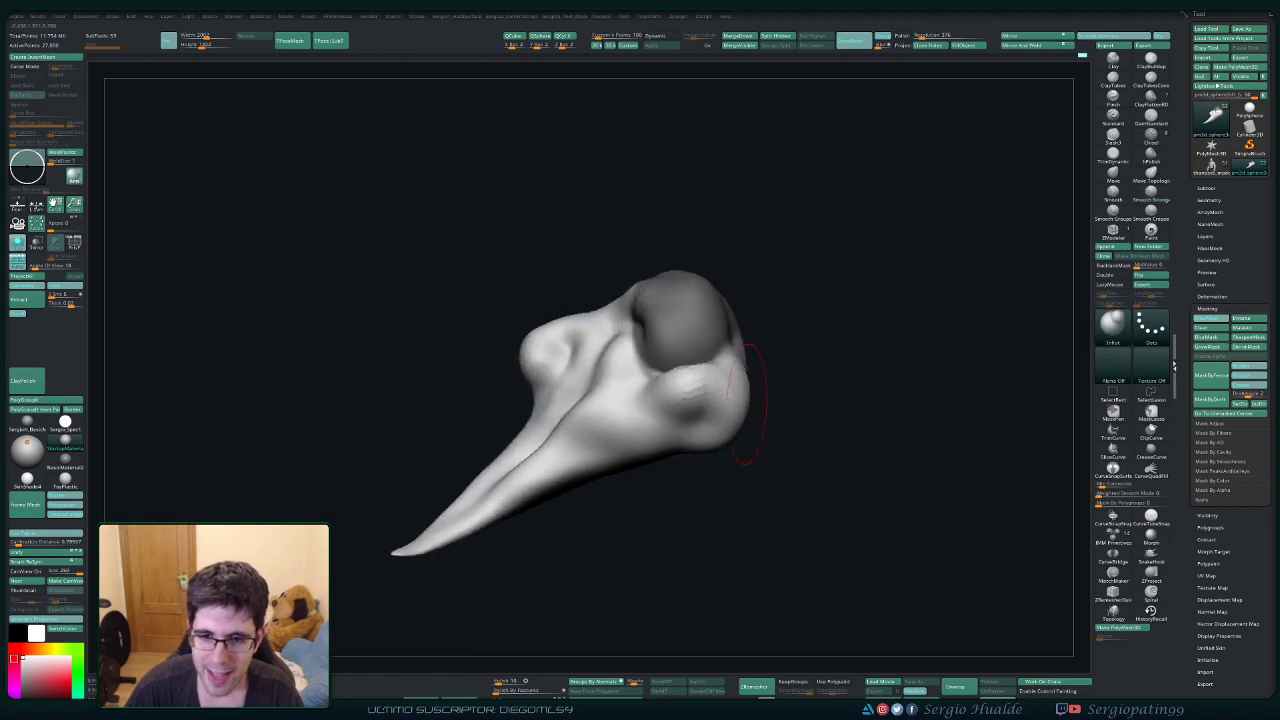
left_click_drag(700, 385, 665, 400, "shift")
right_click_drag(660, 405, 690, 440)
Carve a crease around the lower bump with DamStandard and build up the surface beside the masked bulb with the Standard brush.
key("b")
key("d")
key("s")
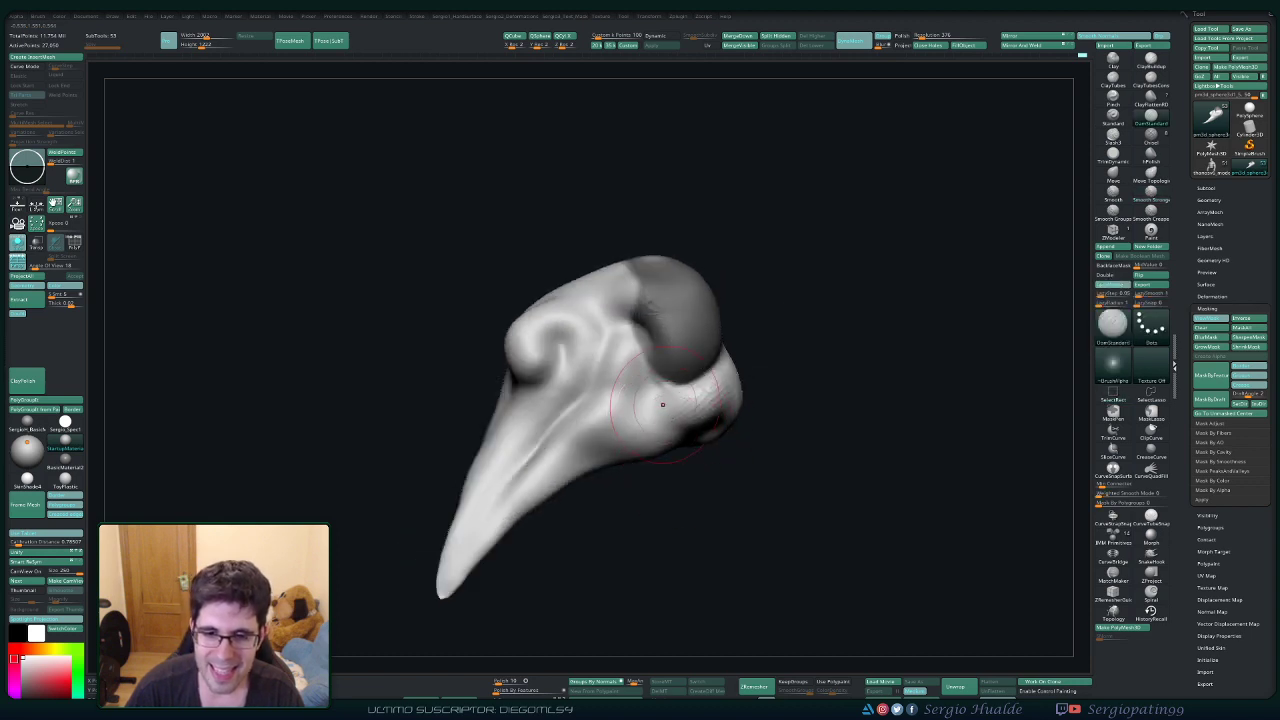
right_click_drag(660, 404, 642, 401)
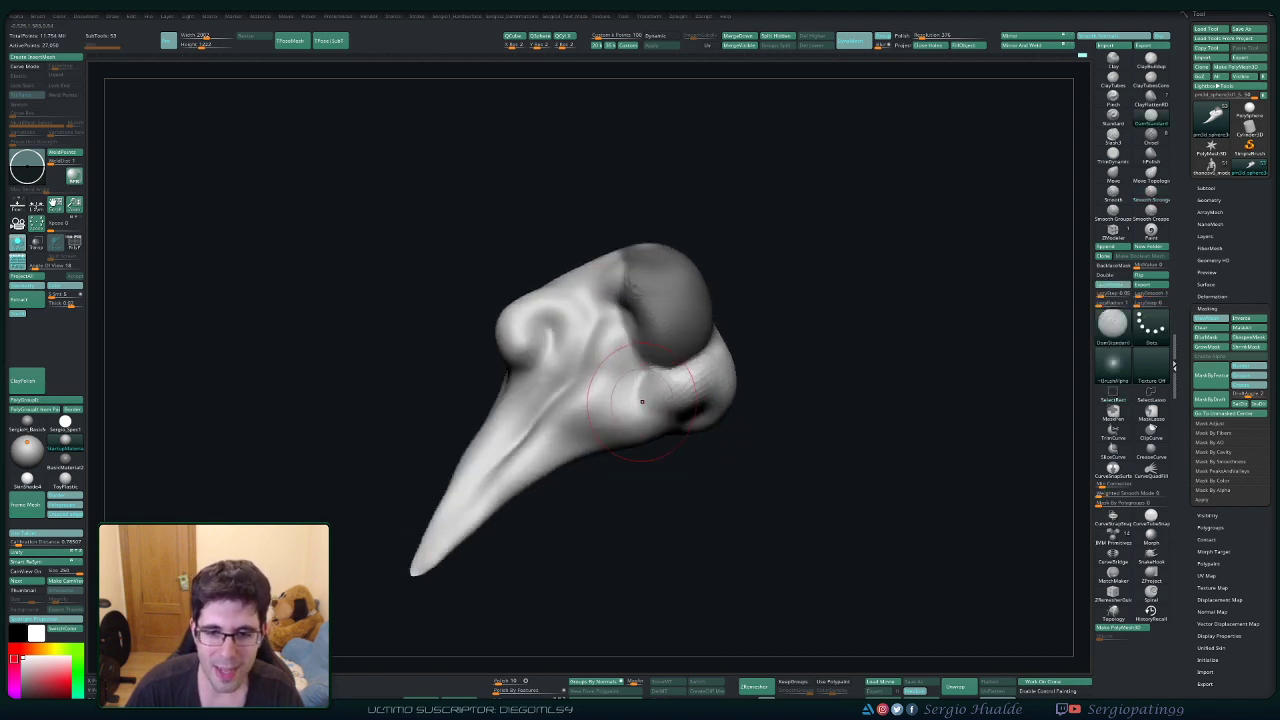
left_click_drag(642, 400, 662, 416)
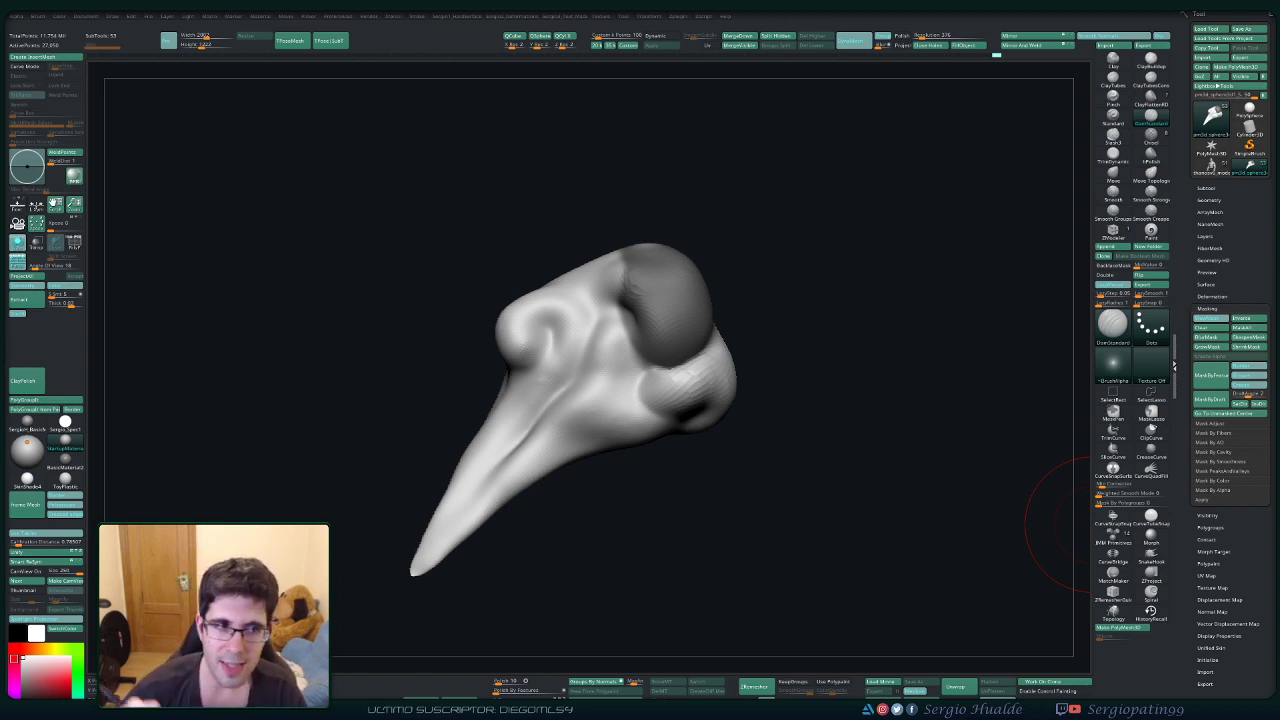
left_click(1112, 114)
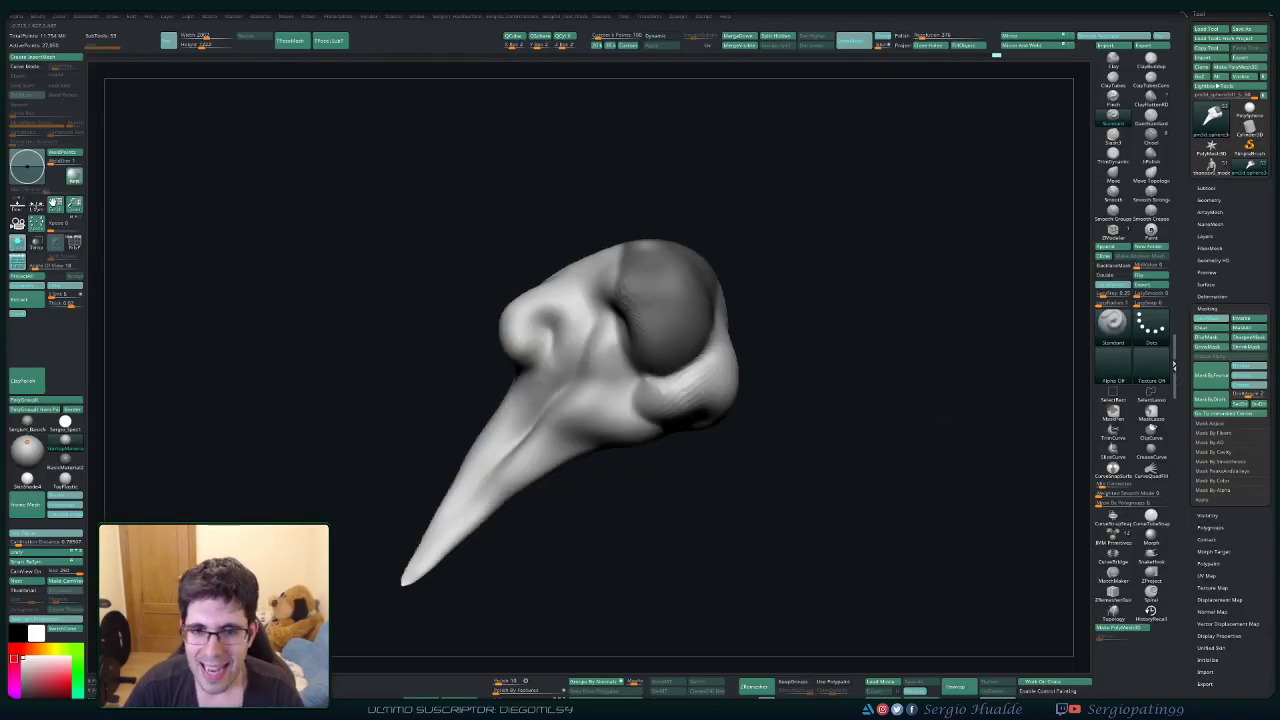
left_click_drag(600, 310, 650, 352)
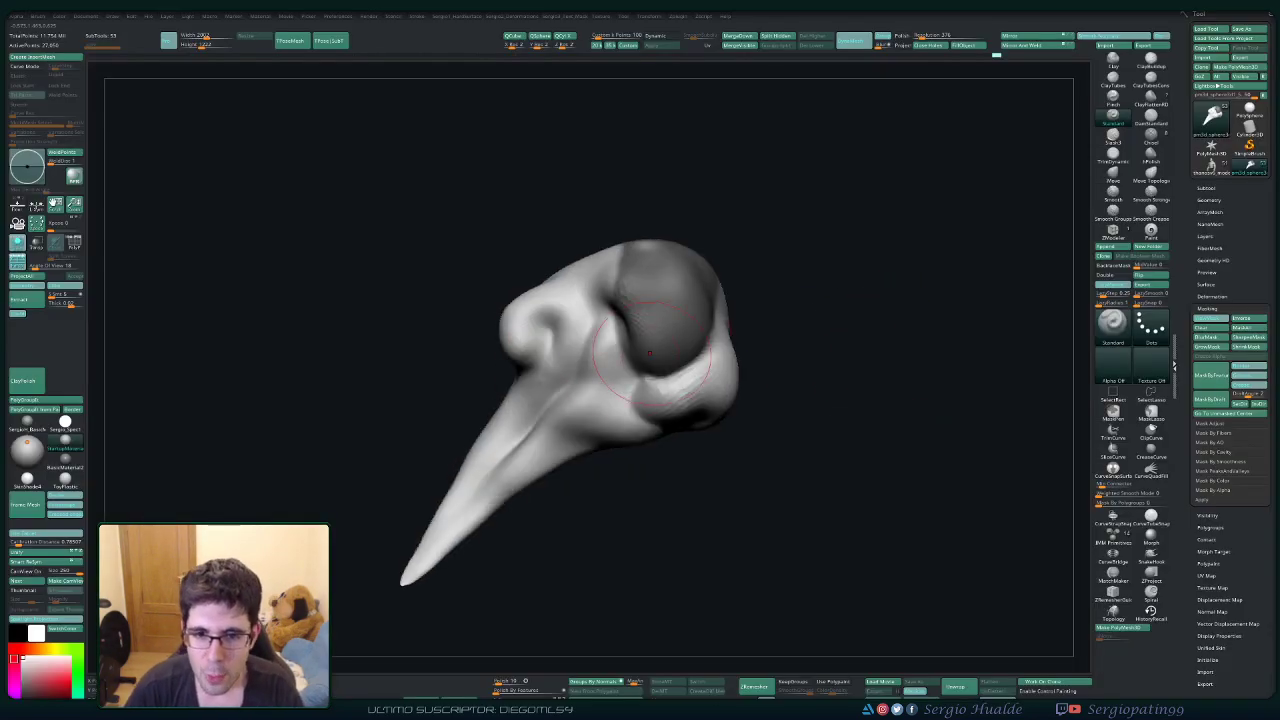
Clear the mask, inflate a new bulb between the curl and the outer bulb, and smooth it.
right_click_drag(650, 352, 624, 356)
key("ctrl+shift+i")
mouse_move(590, 382)
left_mouse_down()
mouse_move(618, 380)
mouse_move(602, 388)
mouse_move(590, 372)
left_mouse_up()
right_click_drag(592, 384, 636, 370)
left_click_drag(580, 364, 567, 374)
right_click_drag(706, 374, 640, 378)
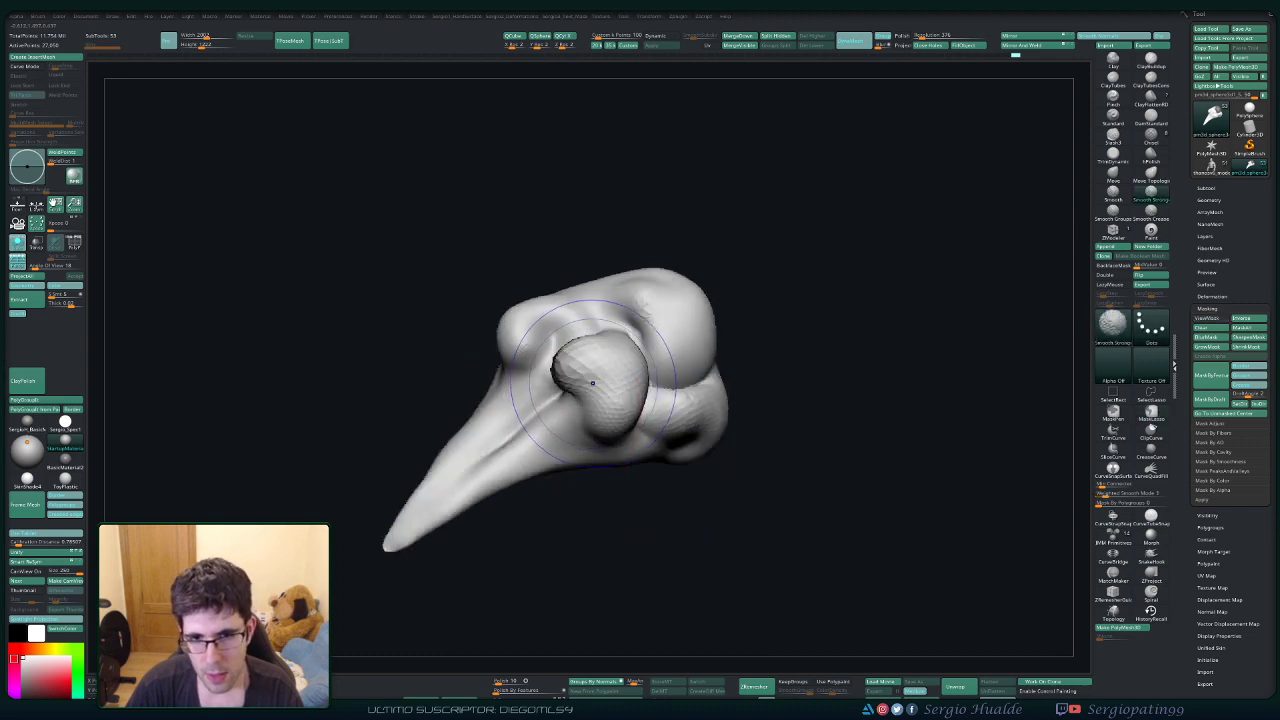
left_click_drag(591, 380, 579, 389, "shift")
right_click_drag(579, 389, 598, 402)
left_click_drag(590, 396, 563, 399, "shift")
Build up the ridge from the new bulb down the tail with the Standard brush and smooth the tail.
key("b")
key("s")
key("t")
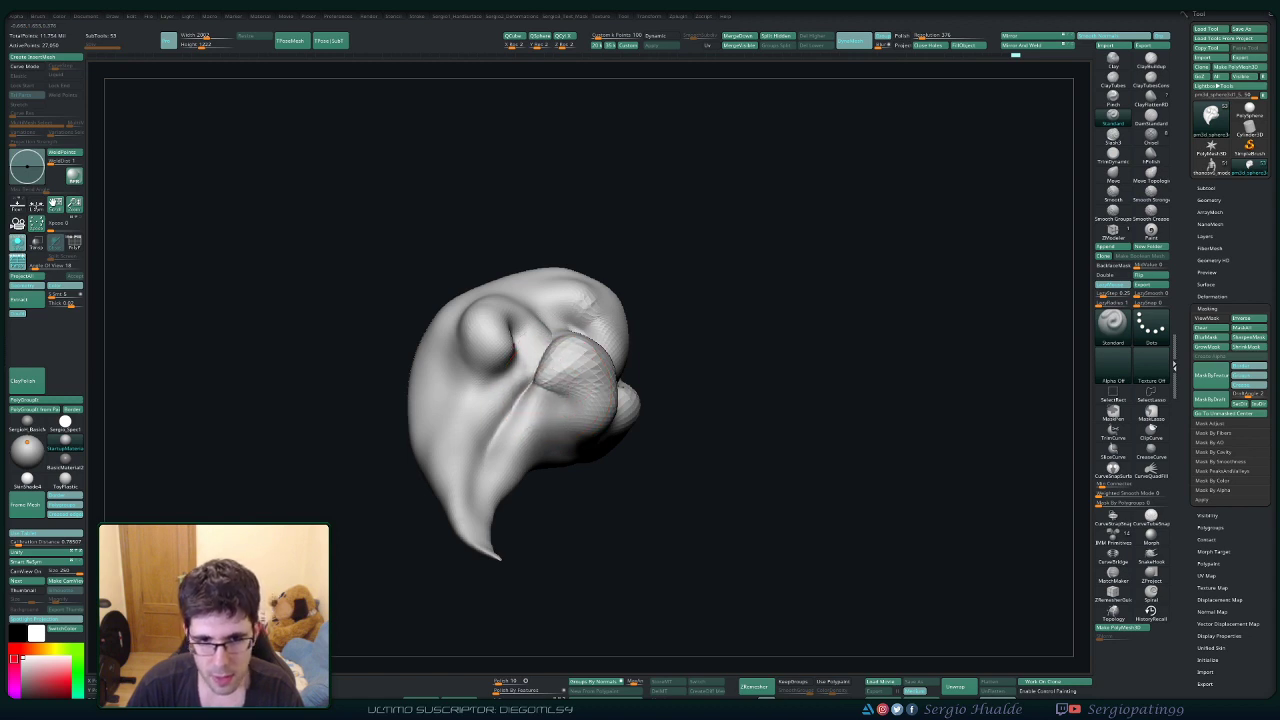
right_click_drag(566, 378, 564, 382)
left_click_drag(530, 395, 493, 528)
right_click_drag(493, 520, 463, 458)
left_click_drag(458, 465, 428, 514, "shift")
right_click_drag(428, 508, 463, 468)
Carve a crease under the new bulb where it meets the tail with the DamStandard brush.
key("b")
key("m")
key("v")
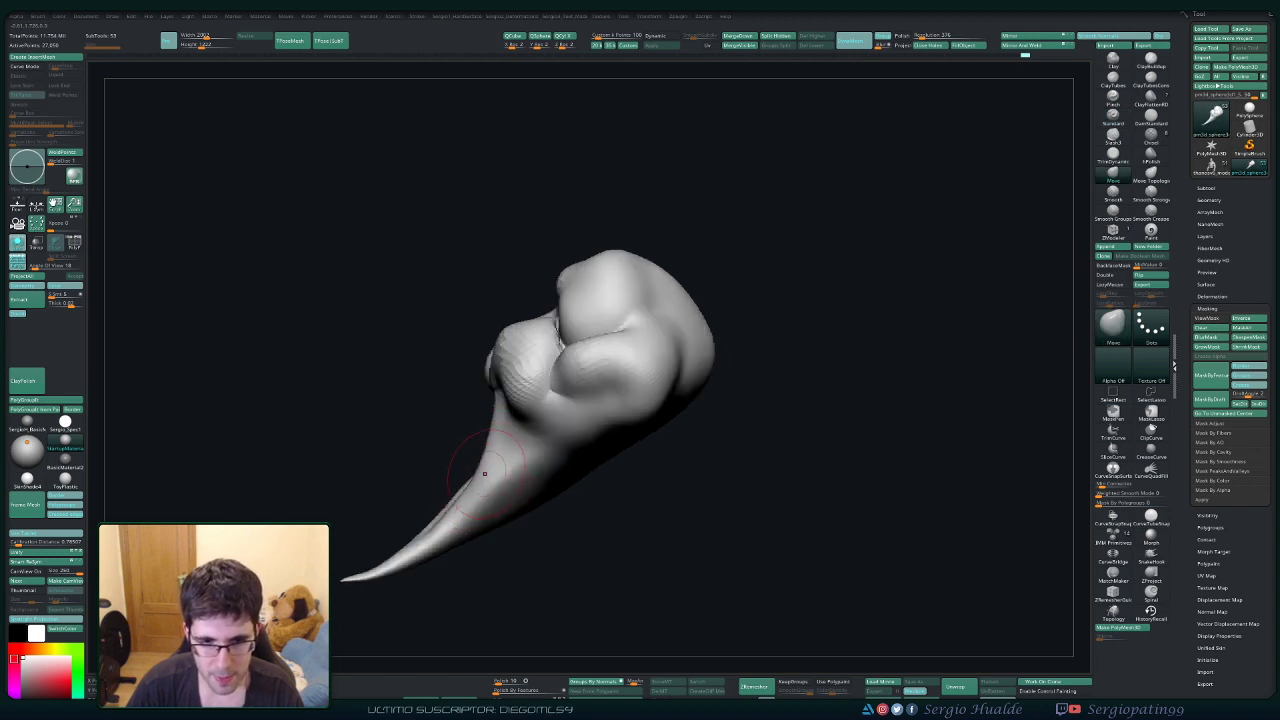
mouse_move(487, 458)
right_mouse_down("ctrl")
mouse_move(480, 420)
mouse_move(512, 402)
mouse_move(515, 432)
right_mouse_up("ctrl")
key("b")
key("d")
key("s")
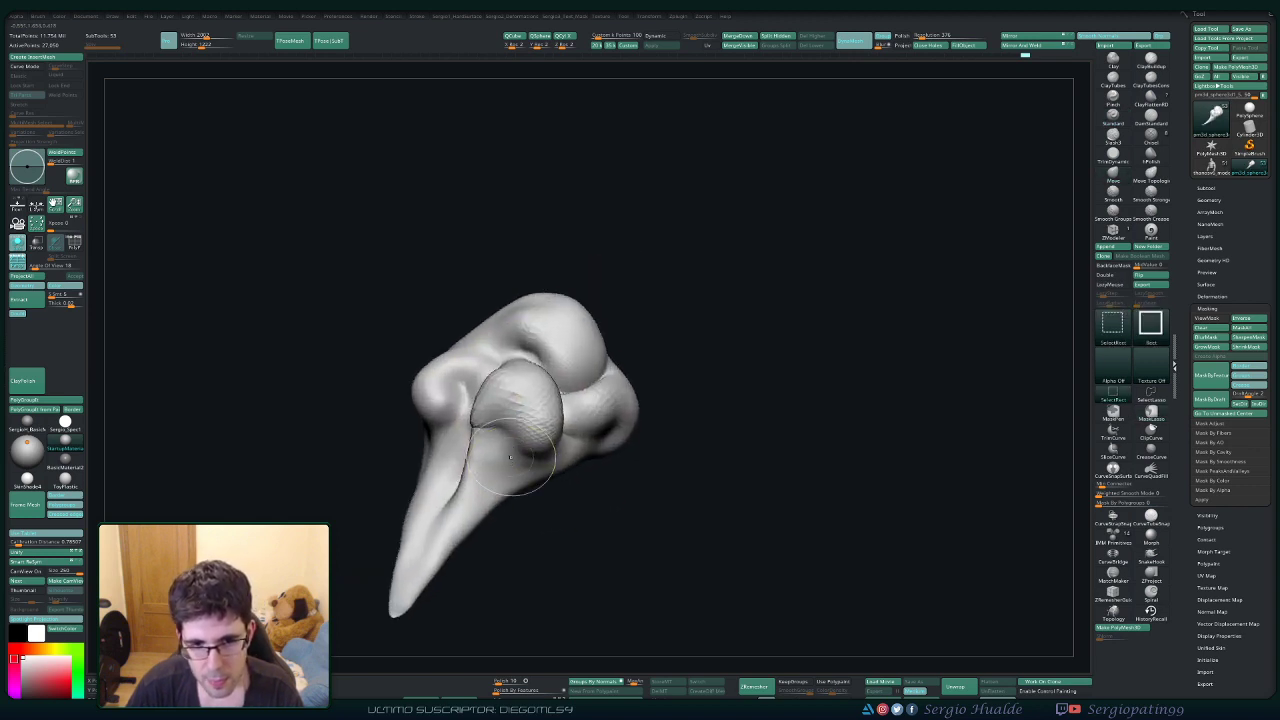
left_click_drag(561, 439, 523, 457)
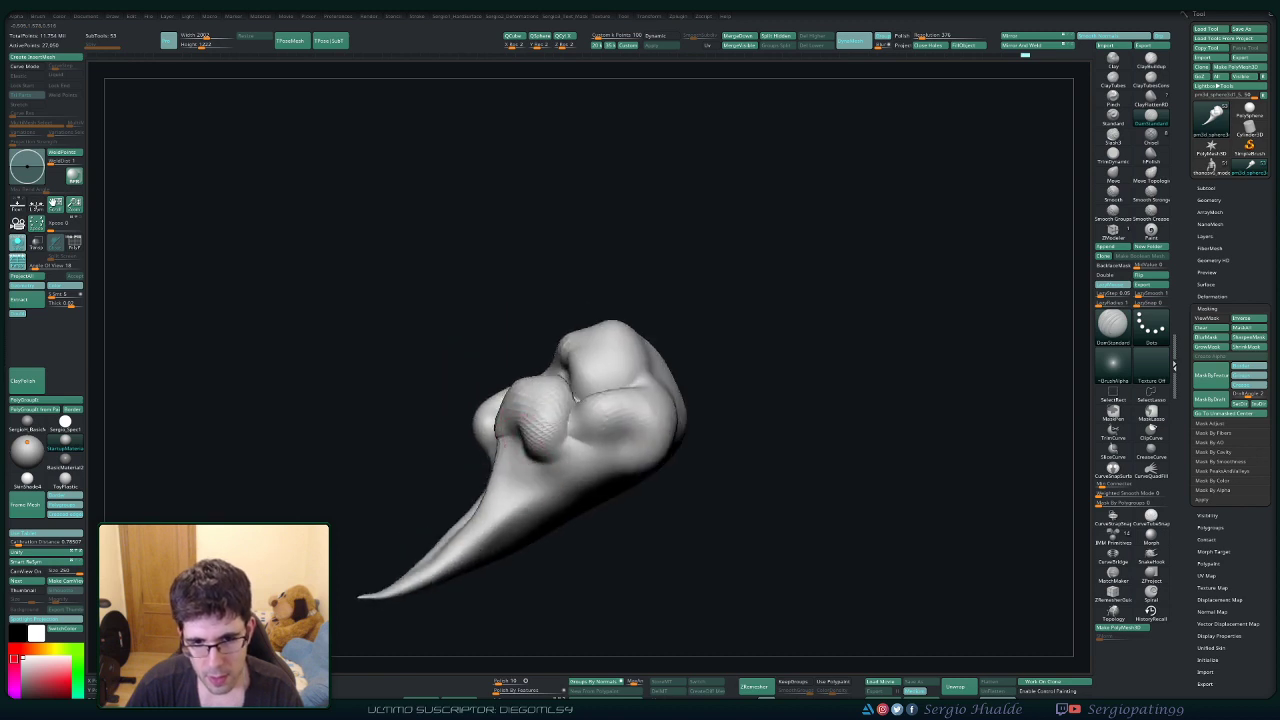
Build up the front bulb of the isolated curled tendril with the Standard brush.
right_click_drag(531, 459, 552, 474)
key("b")
key("s")
key("t")
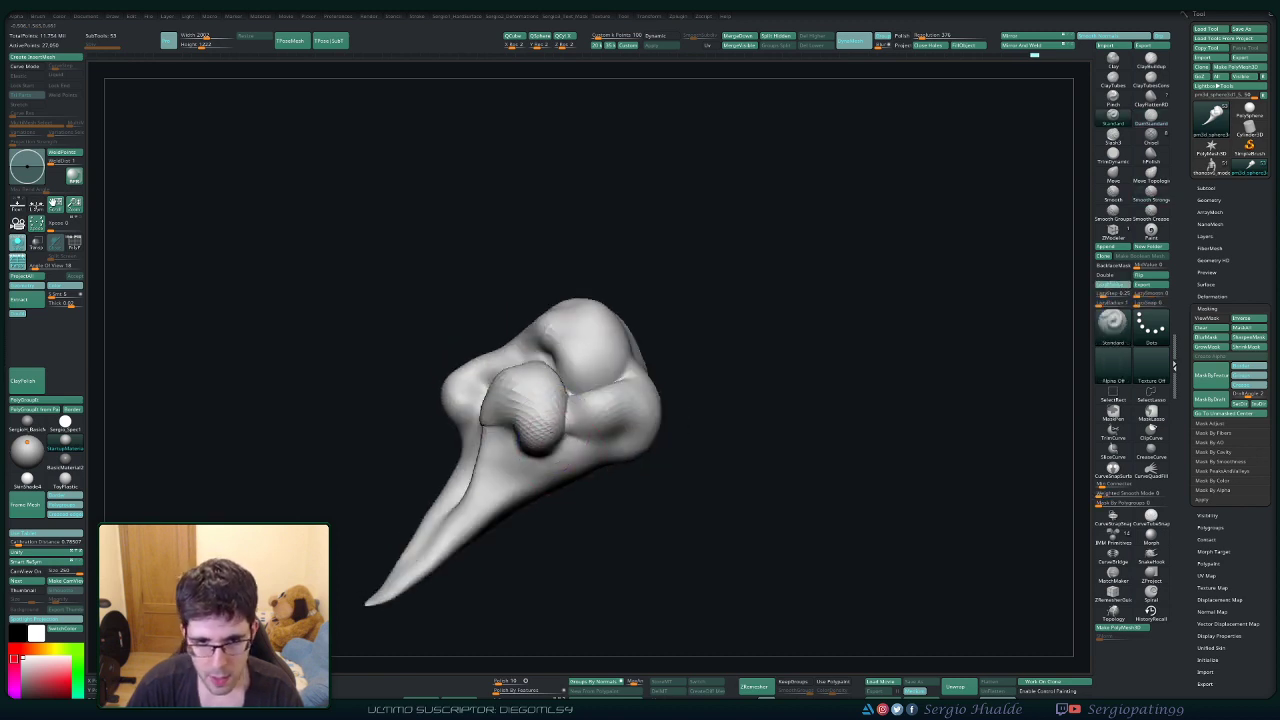
left_click_drag(535, 373, 562, 405)
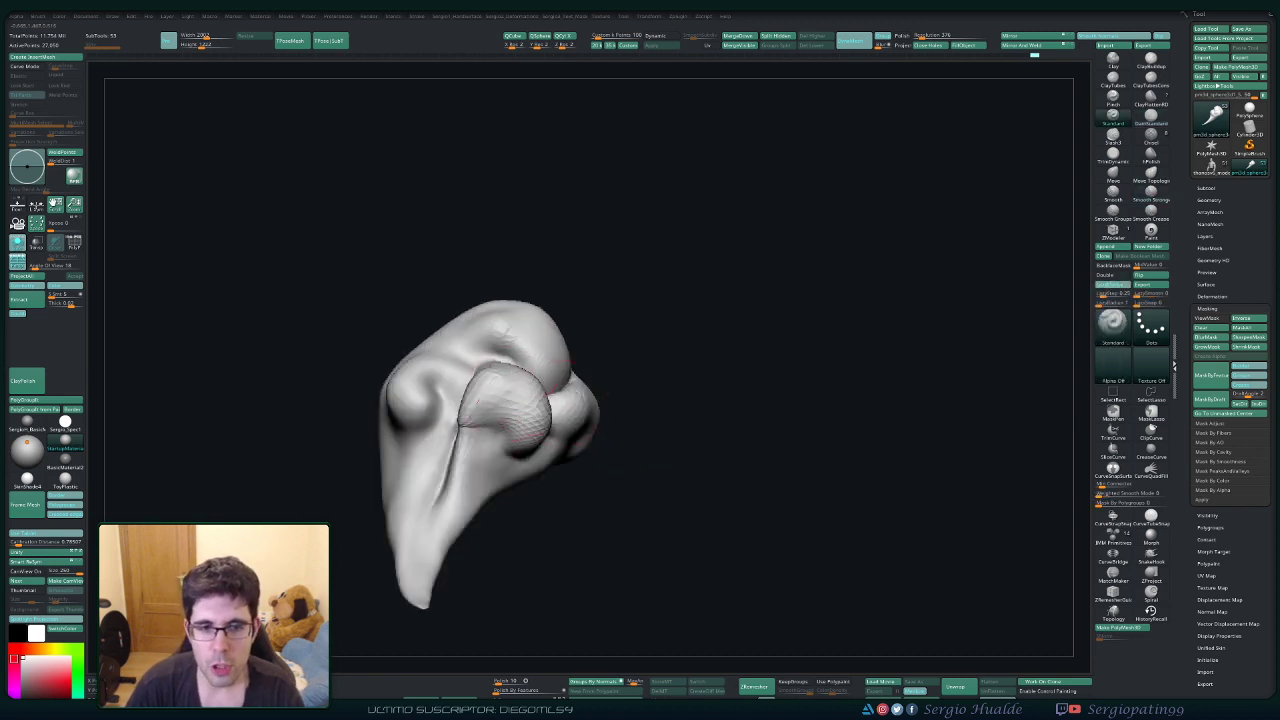
Smooth the ridge running from the front bulb down the tail of the tendril.
key("shift")
right_click_drag(459, 432, 497, 429)
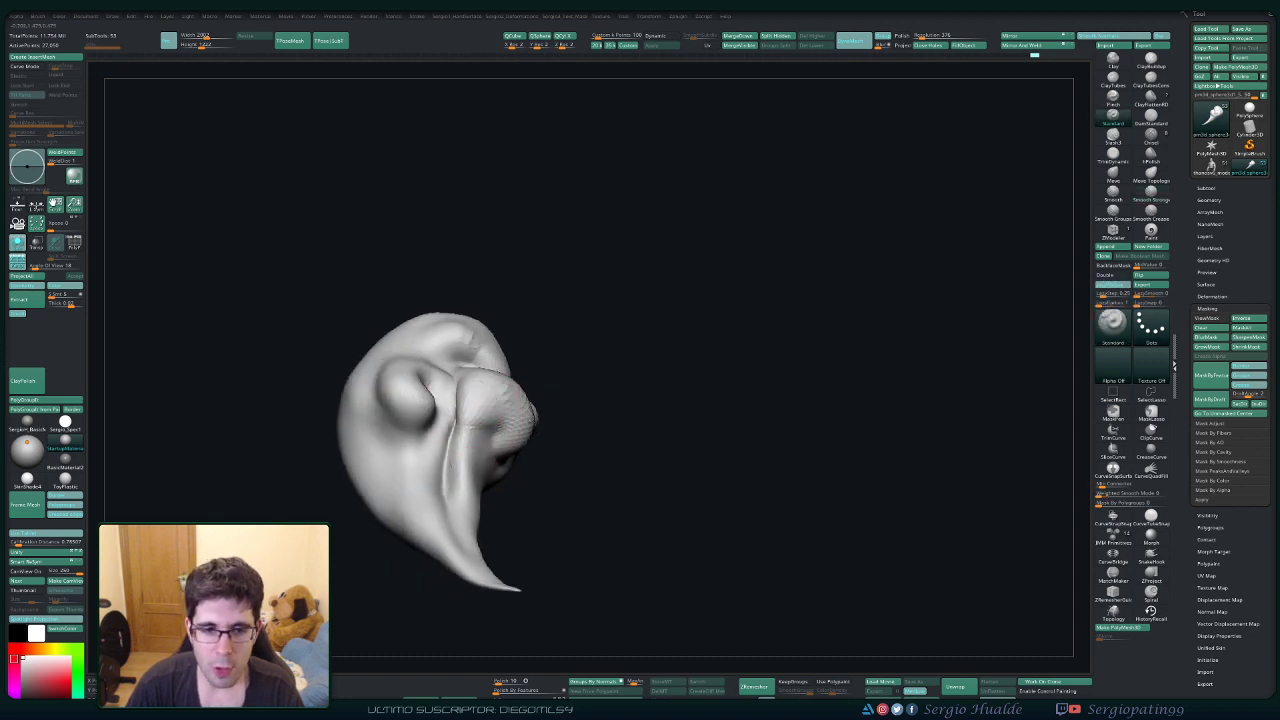
key("shift")
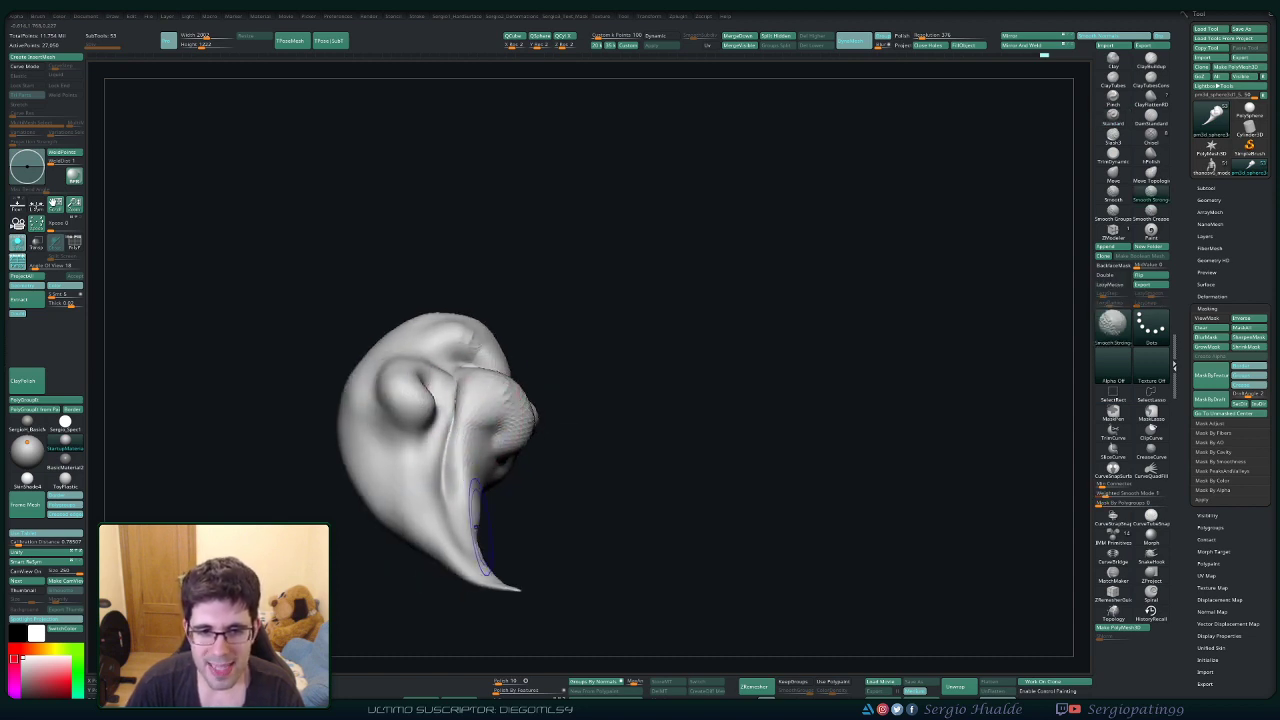
mouse_move(522, 430)
right_mouse_down()
mouse_move(500, 415)
mouse_move(520, 471)
right_mouse_up()
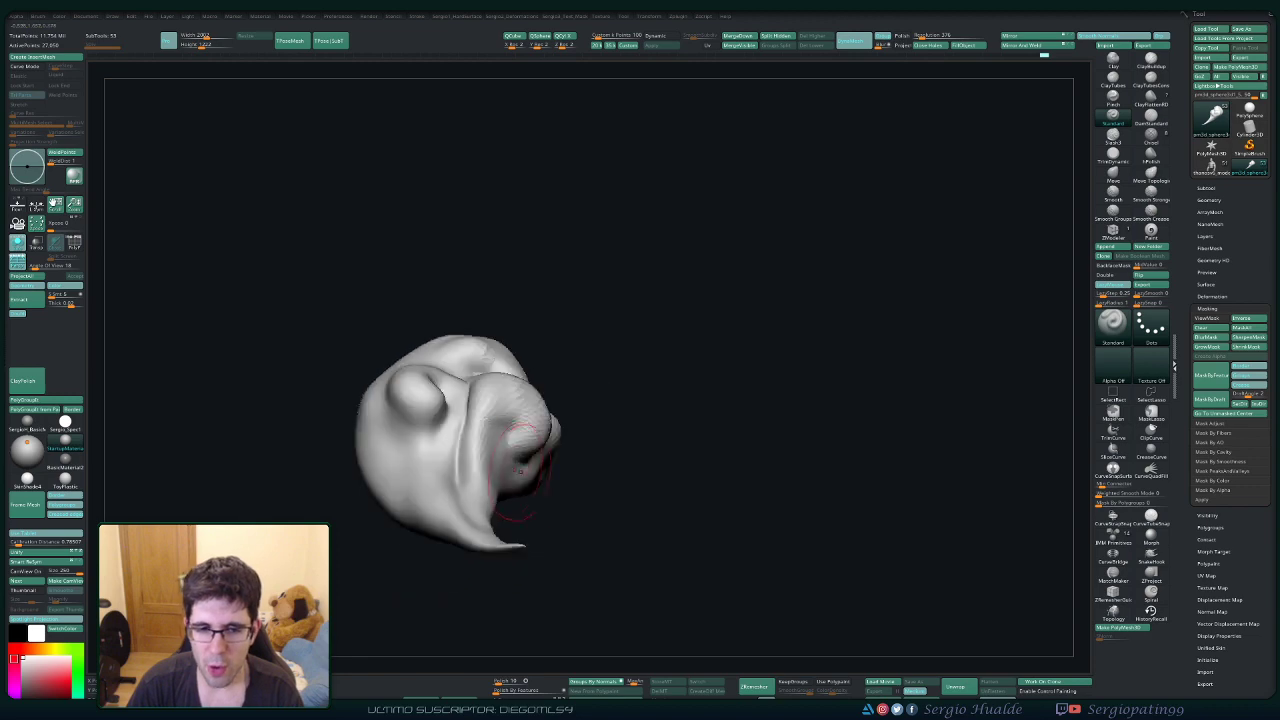
left_click_drag(495, 500, 482, 530, "shift")
right_click_drag(540, 485, 487, 466)
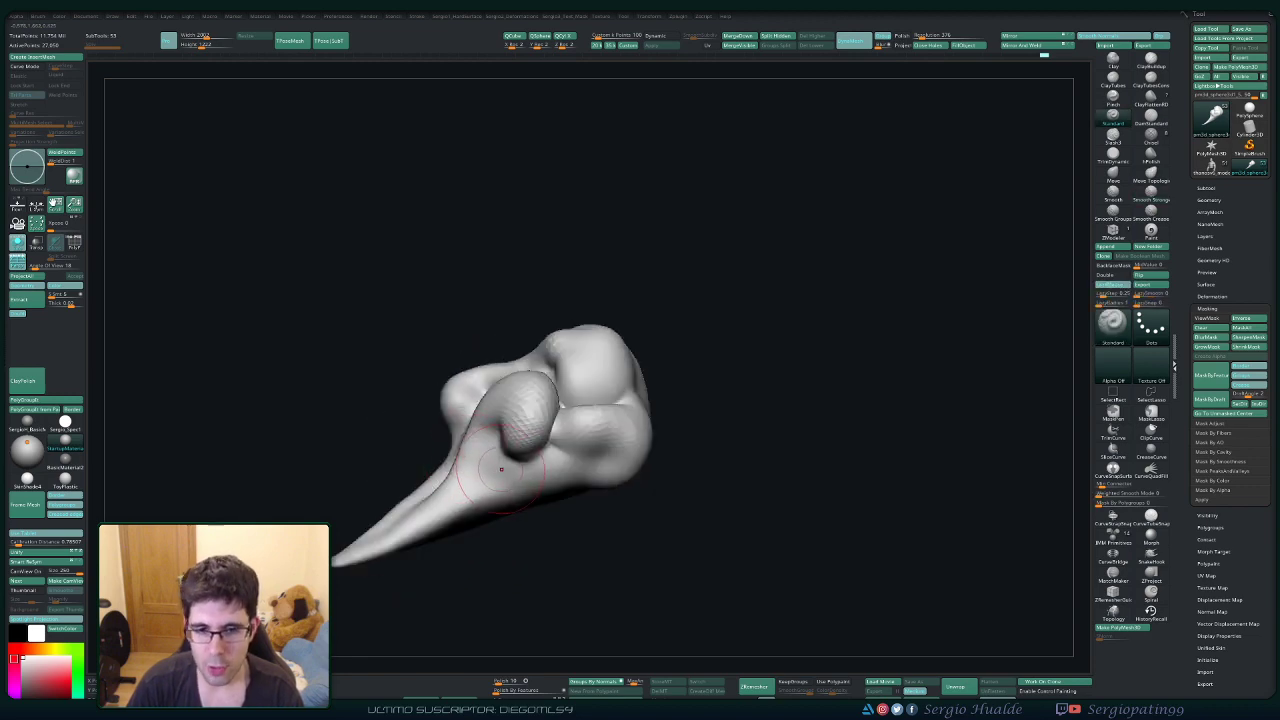
Show all the smoke clouds again and reshape the curled tendril's front bulb with the Move brush.
left_click_drag(501, 469, 500, 337, "alt")
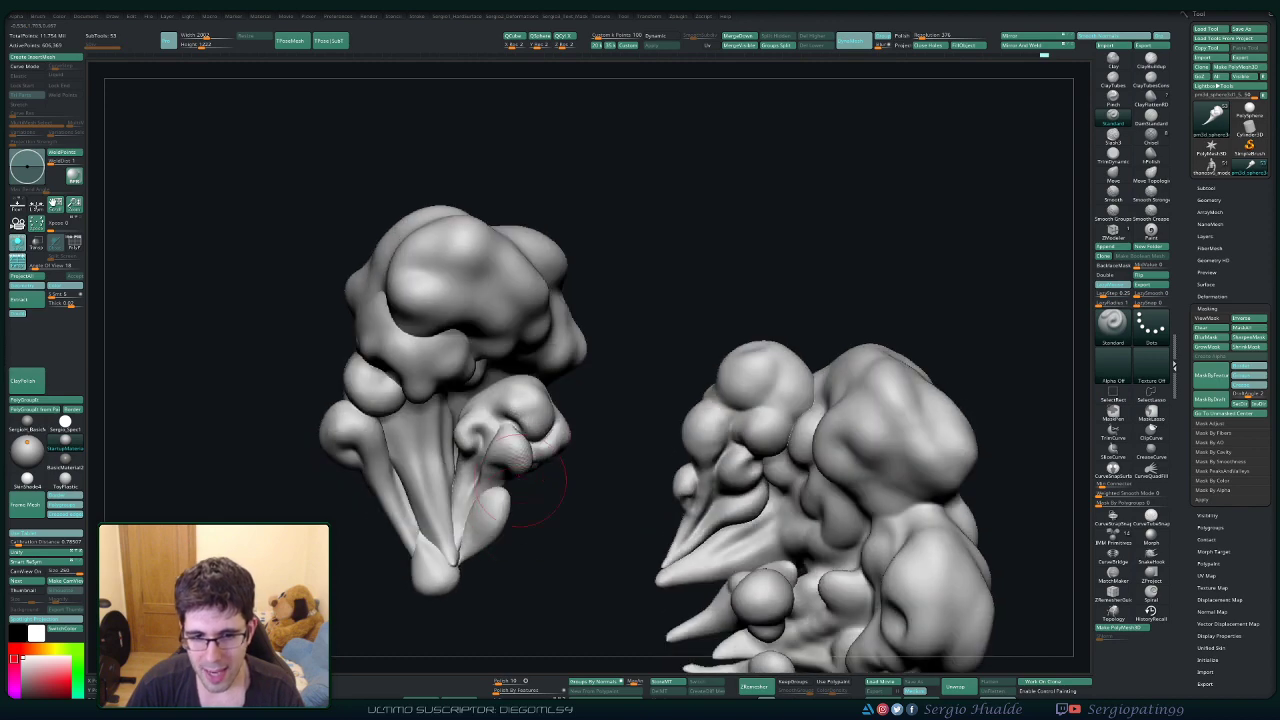
mouse_move(522, 481)
right_mouse_down("ctrl")
mouse_move(540, 500)
mouse_move(520, 478)
mouse_move(498, 497)
right_mouse_up("ctrl")
key("b")
key("m")
key("v")
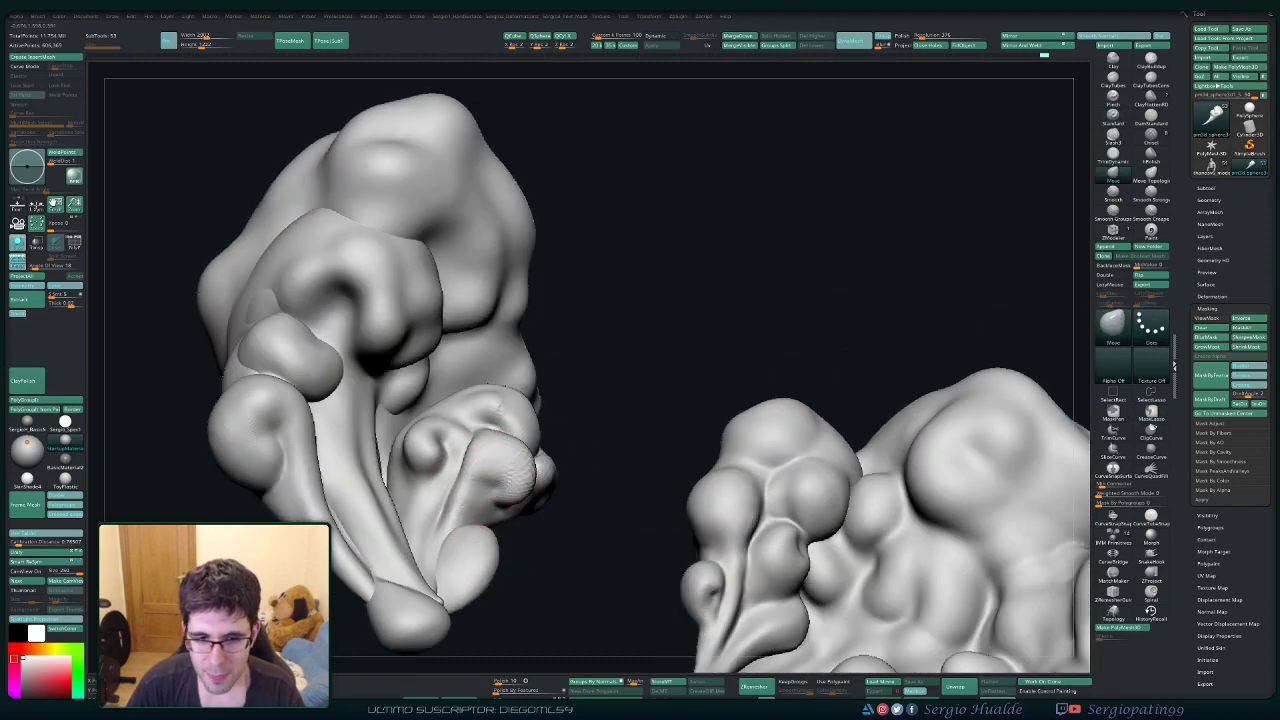
left_click_drag(466, 497, 460, 494)
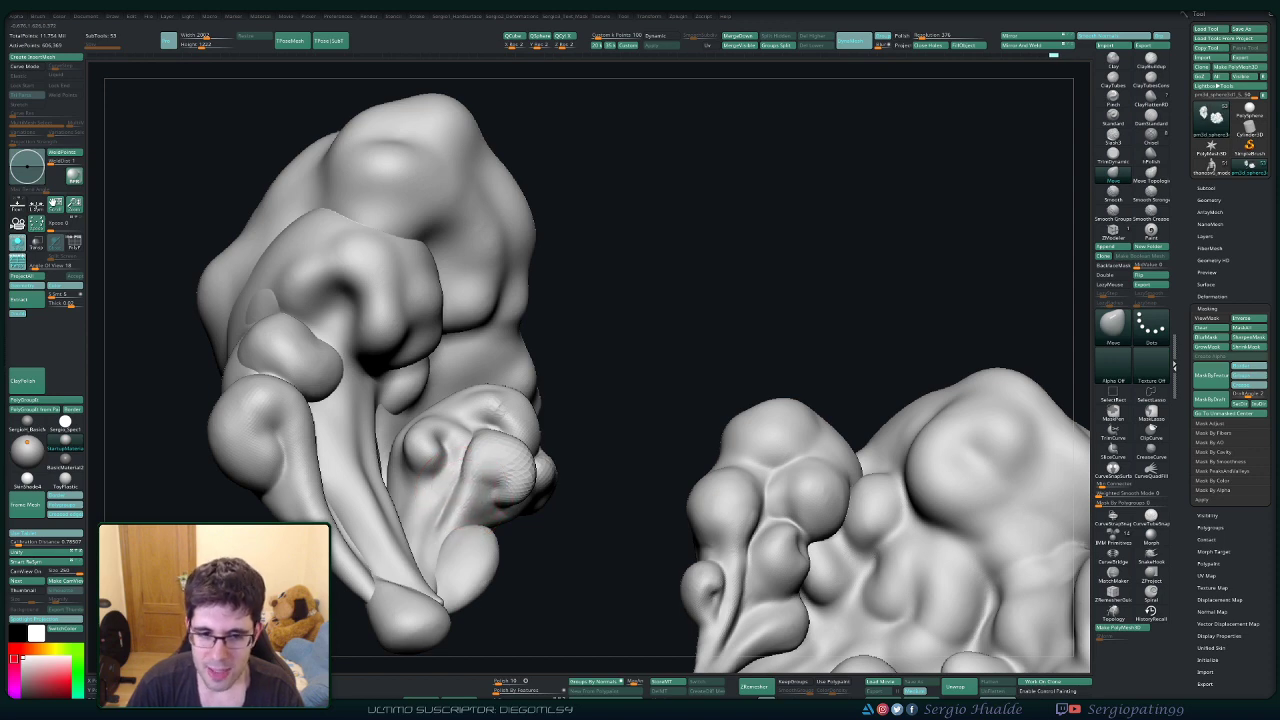
mouse_move(466, 457)
right_mouse_down()
mouse_move(473, 422)
mouse_move(478, 452)
mouse_move(499, 428)
right_mouse_up()
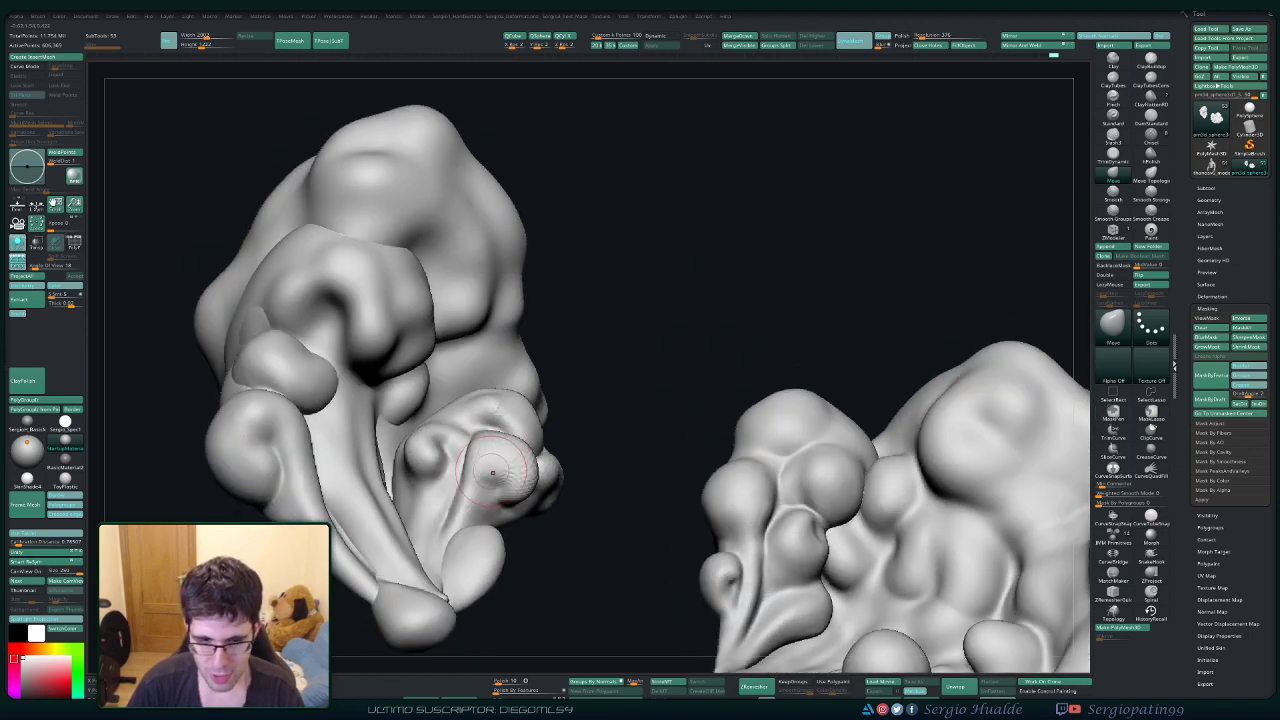
left_click_drag(493, 473, 490, 470, "shift")
Inflate the curled tendril's front bulb and smooth its surface.
key("ctrl+shift+i")
key("s")
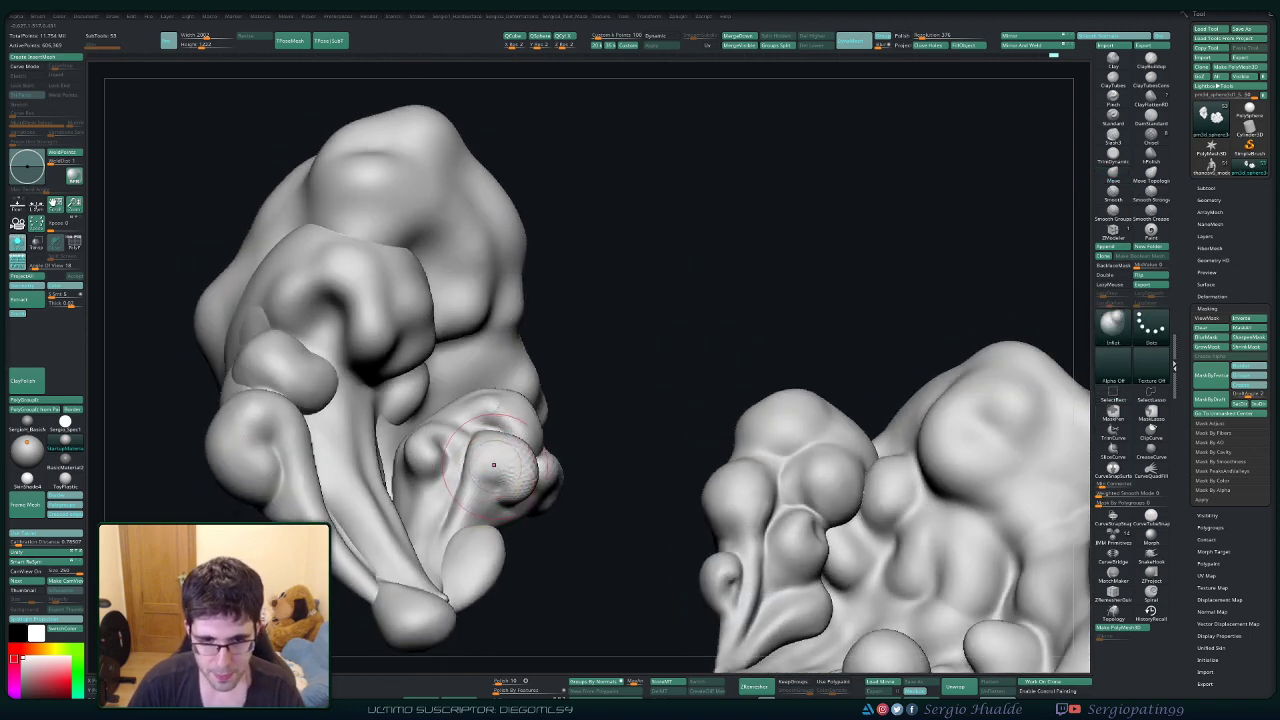
key("shift")
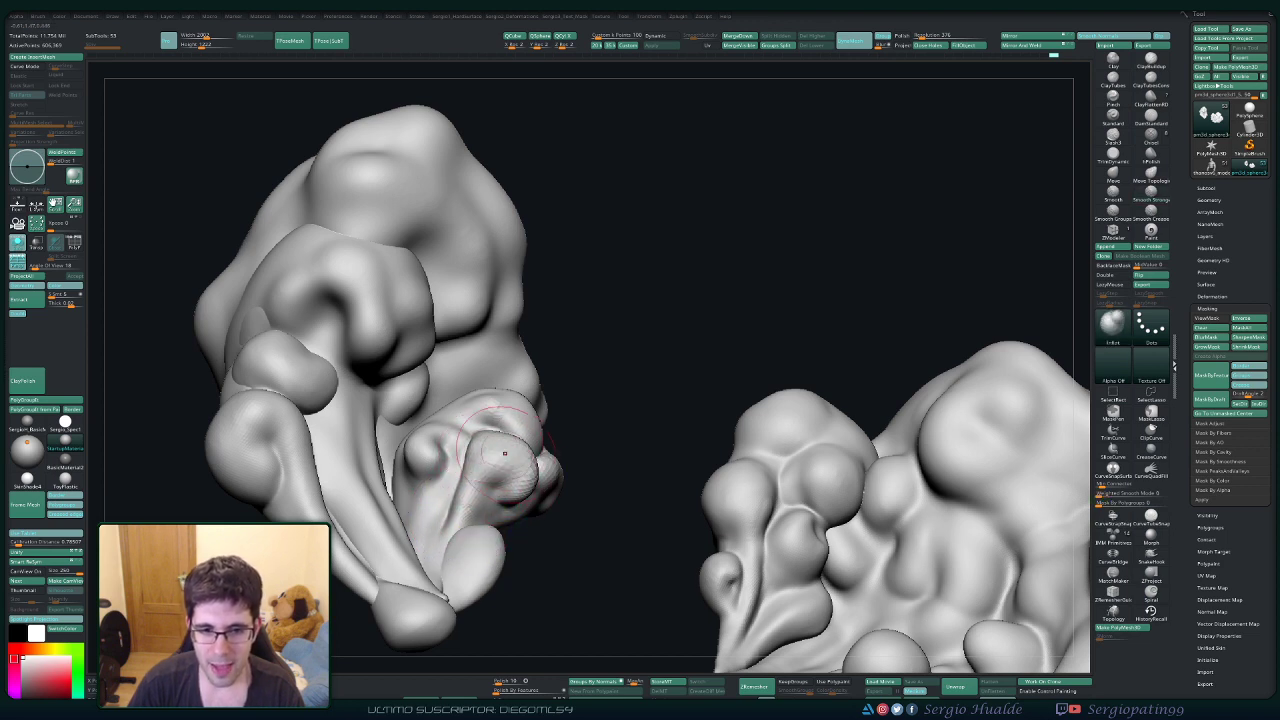
Deepen the crease under the front bulb with the DamStandard brush and smooth around it.
key("b")
key("d")
key("s")
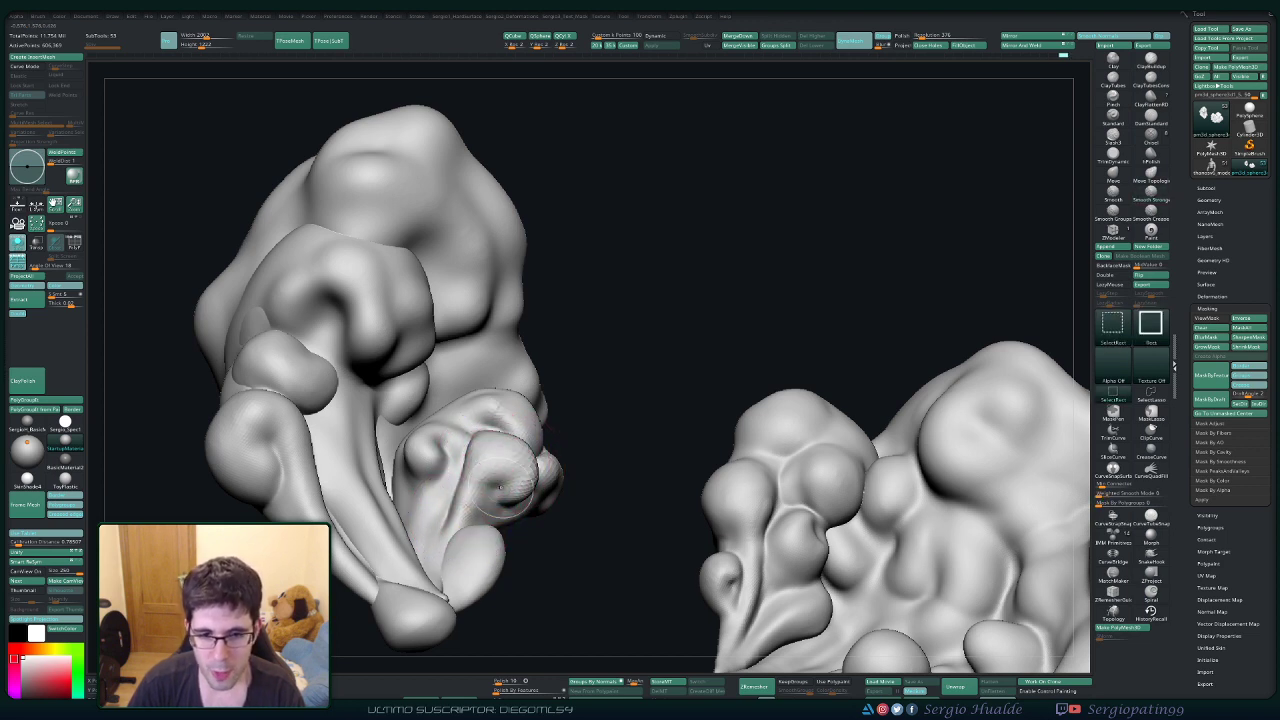
right_click_drag(503, 489, 490, 468)
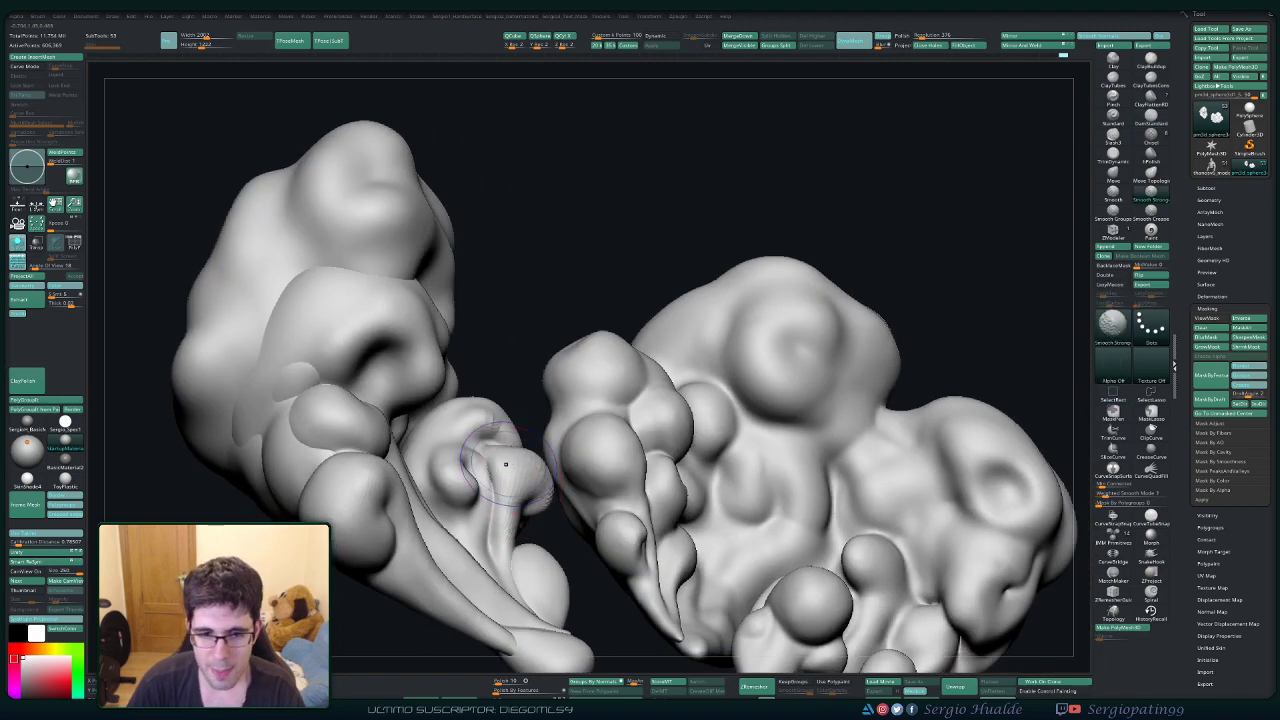
right_click_drag(532, 522, 490, 472, "ctrl")
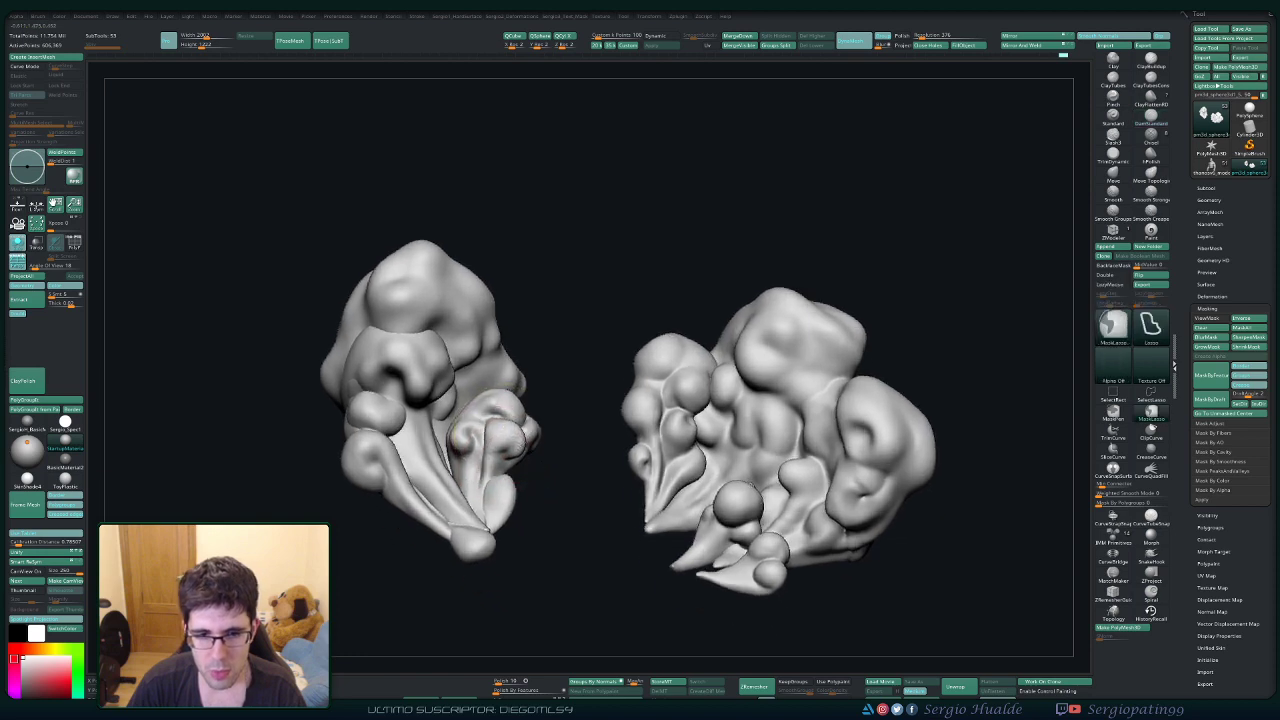
Isolate the curled tendril, lasso-mask its front bulb and stalk, and invert the mask so only they stay editable.
key("f")
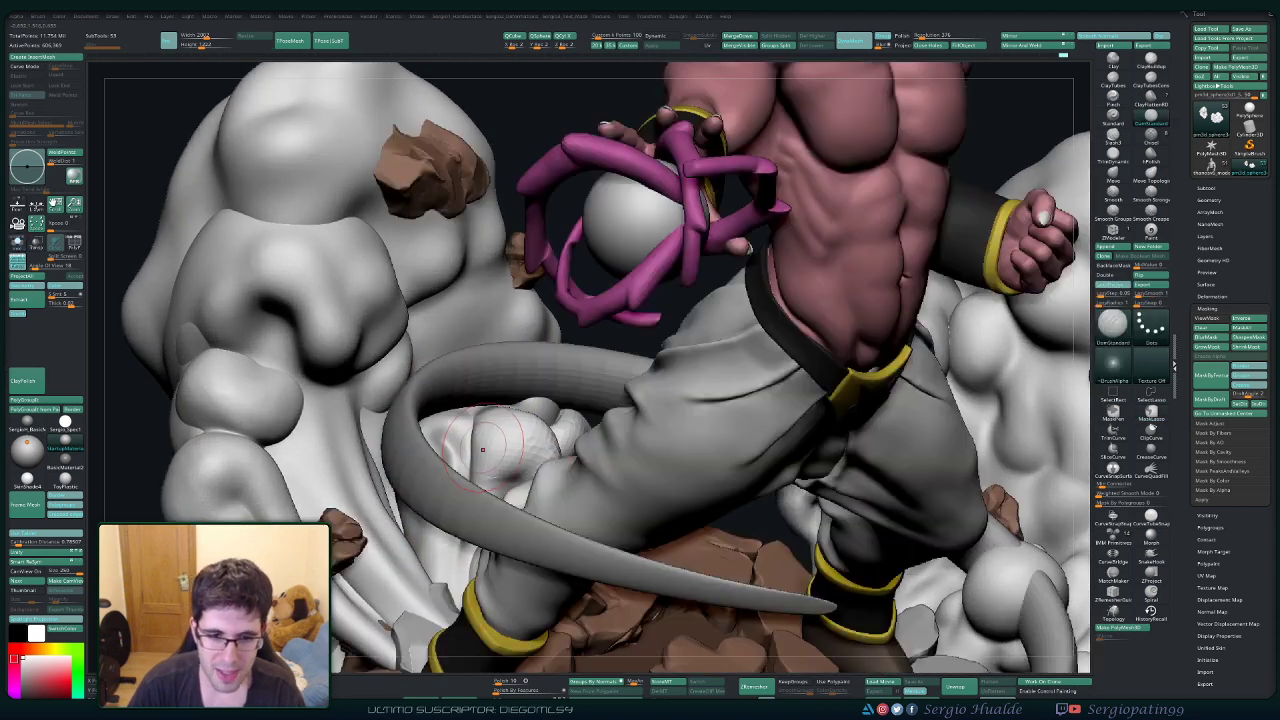
left_click(480, 458, "ctrl+shift")
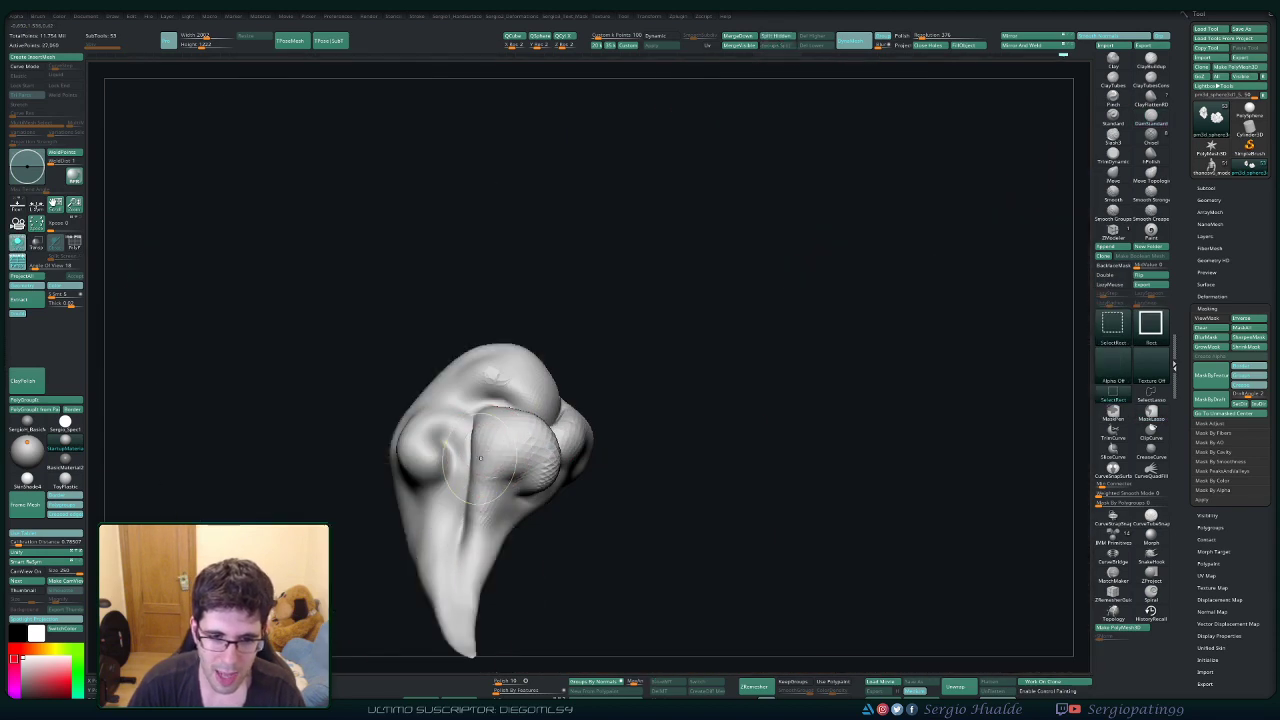
right_click_drag(480, 458, 508, 470)
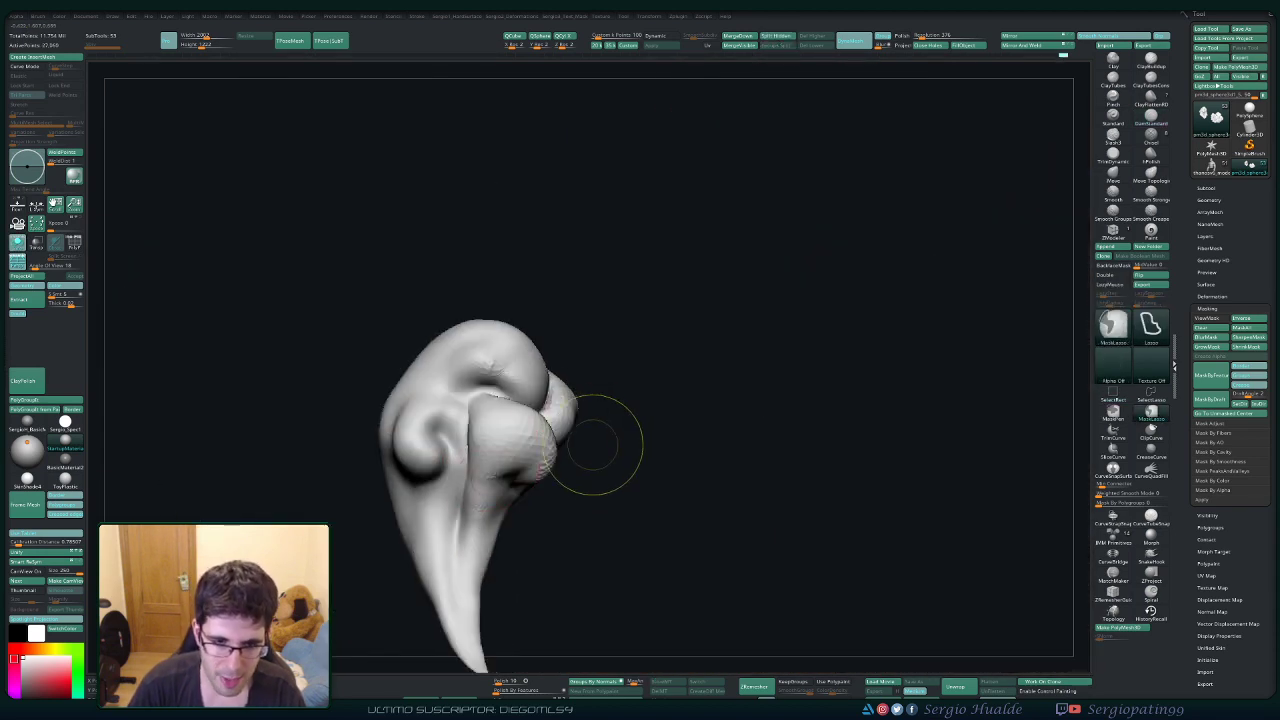
left_click_drag(588, 437, 474, 384, "ctrl")
left_click_drag(472, 452, 512, 612, "ctrl")
right_click_drag(522, 520, 543, 491)
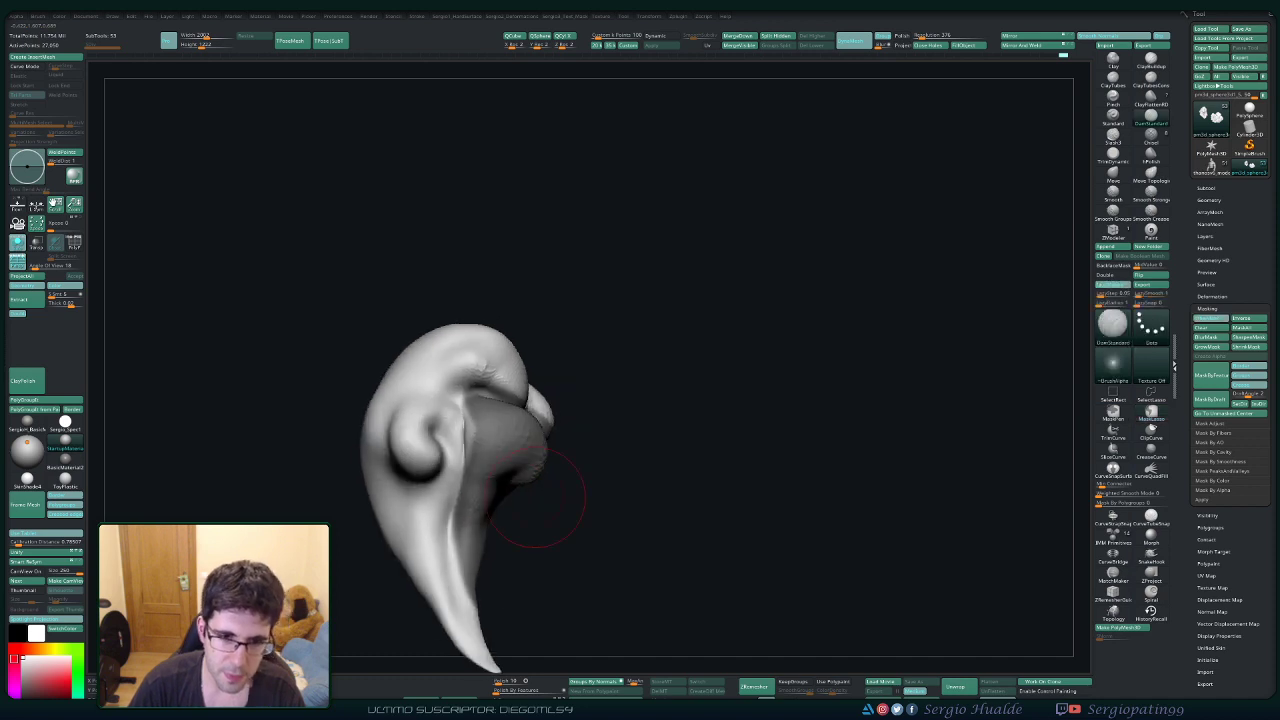
left_click_drag(529, 466, 504, 433, "ctrl")
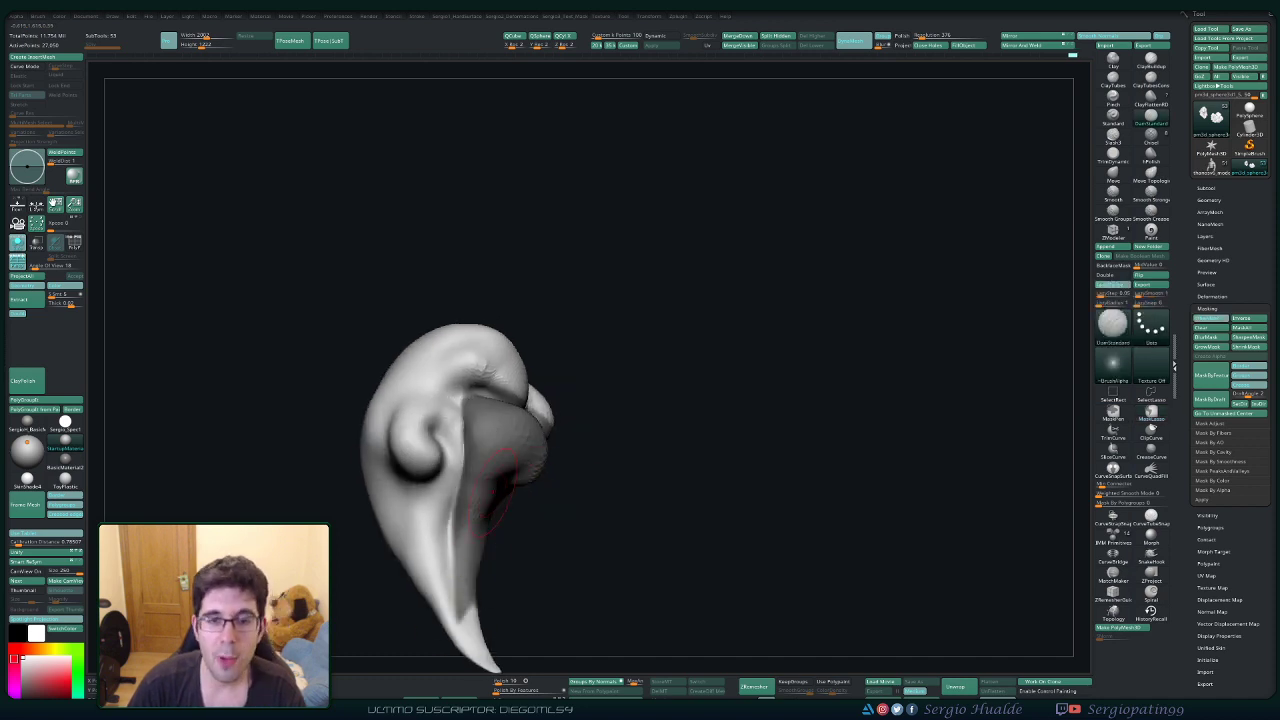
mouse_move(543, 500)
right_mouse_down()
mouse_move(485, 460)
mouse_move(478, 468)
right_mouse_up()
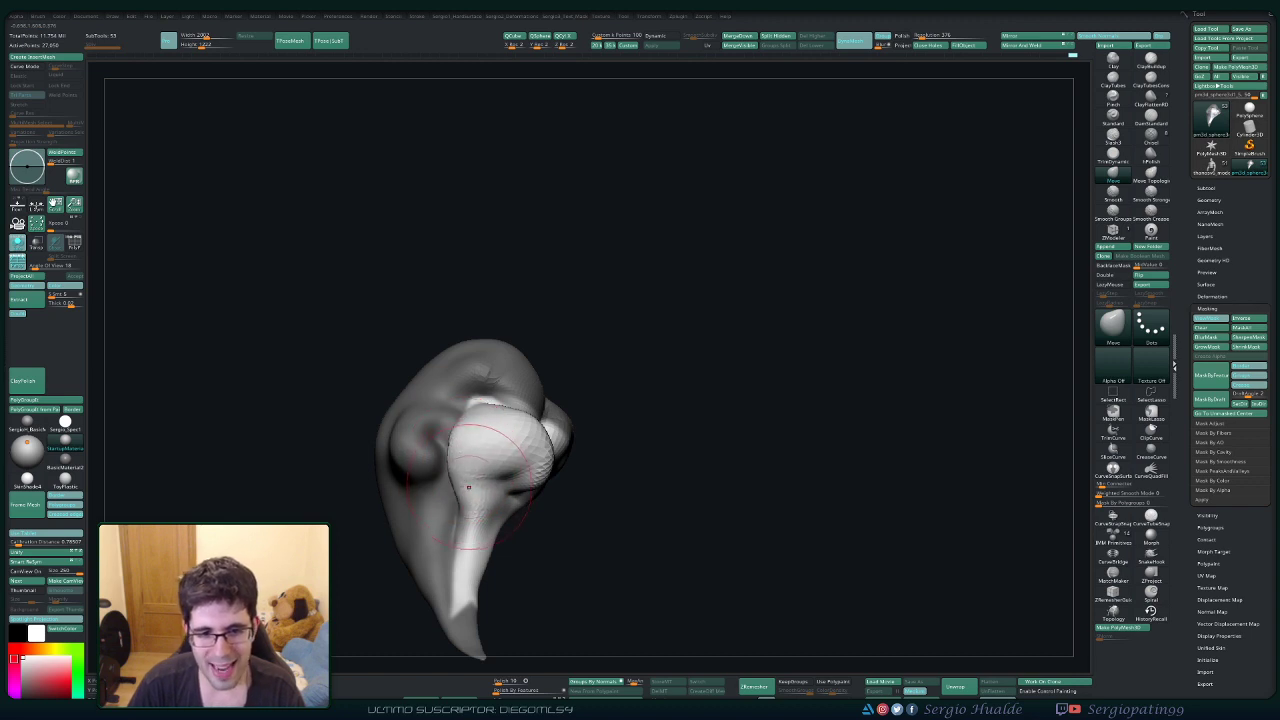
Reshape the unmasked bulb and its stalk against the masked curl with the Move brush, smoothing the stalk.
right_click_drag(455, 520, 456, 510)
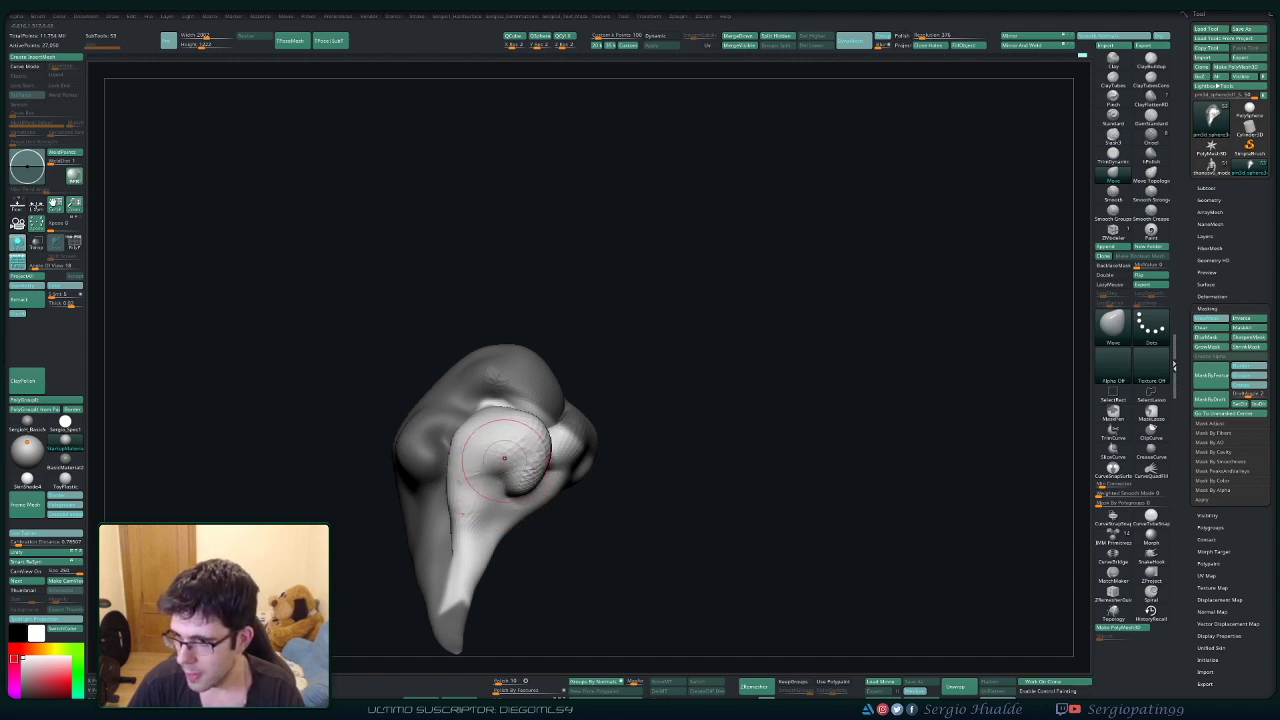
right_click_drag(483, 430, 508, 460)
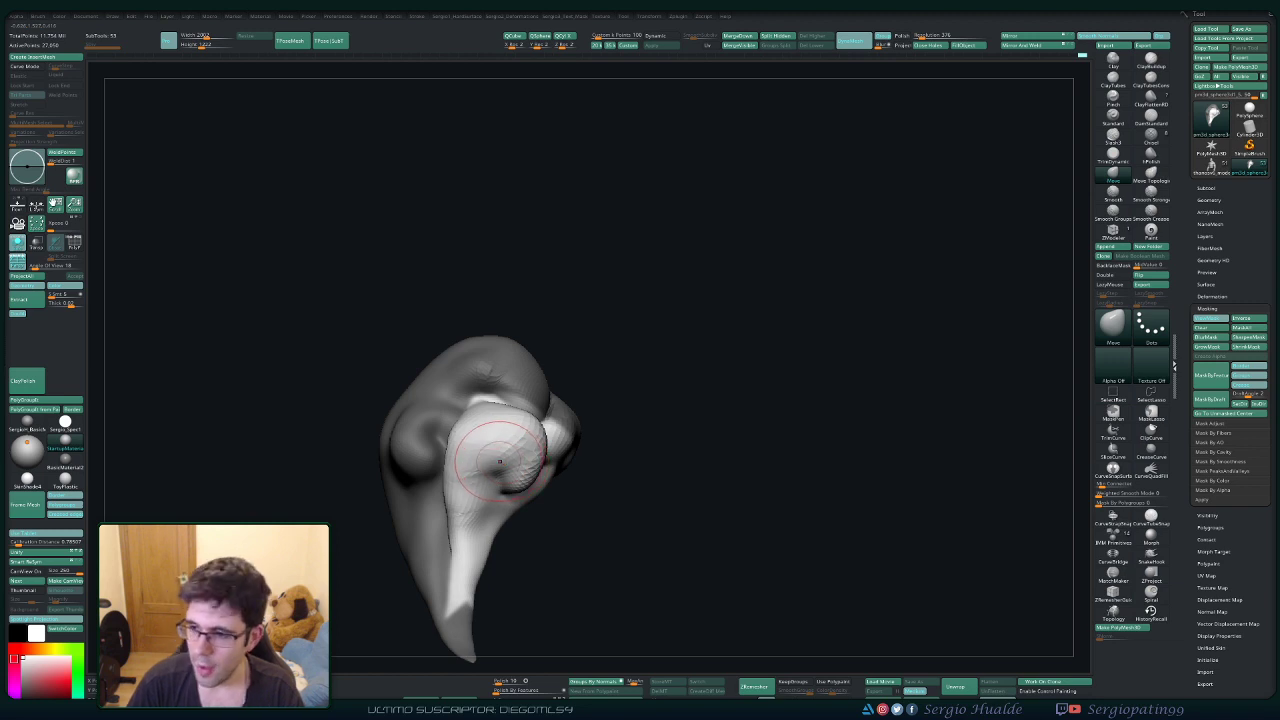
mouse_move(505, 462)
right_mouse_down()
mouse_move(487, 459)
mouse_move(512, 472)
mouse_move(541, 444)
mouse_move(474, 467)
right_mouse_up()
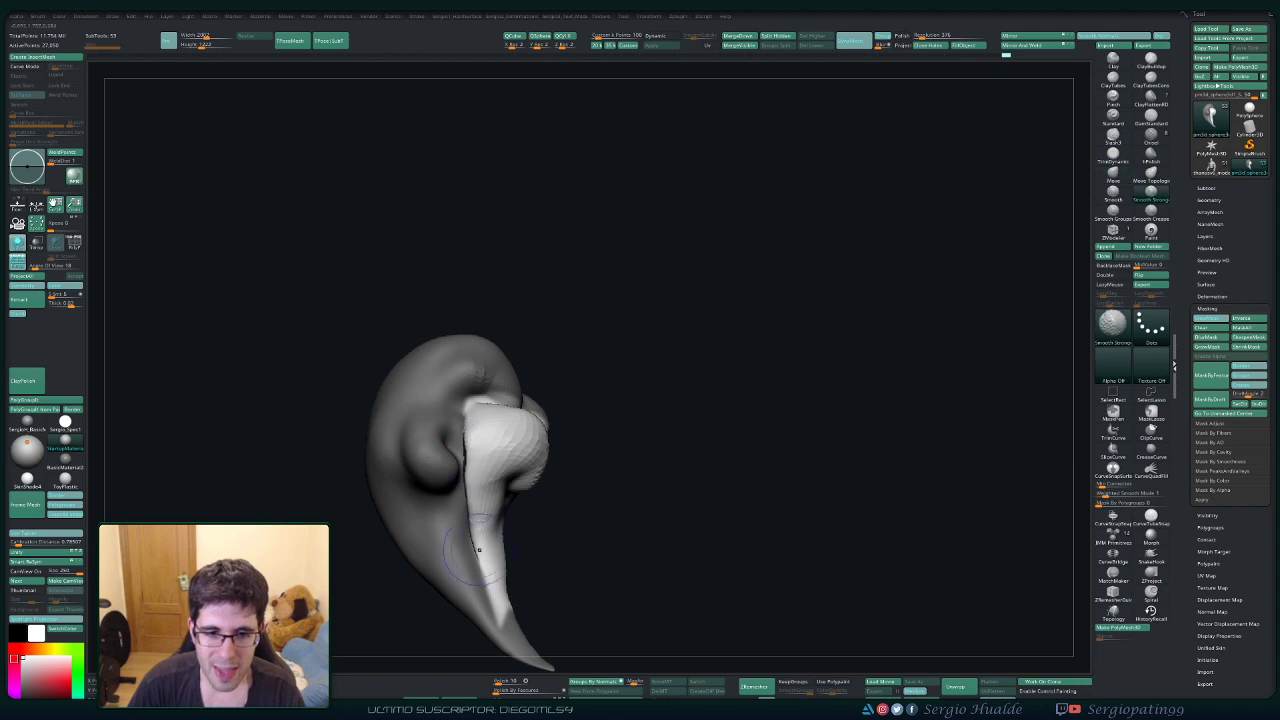
mouse_move(470, 525)
right_mouse_down()
mouse_move(466, 452)
mouse_move(476, 460)
right_mouse_up()
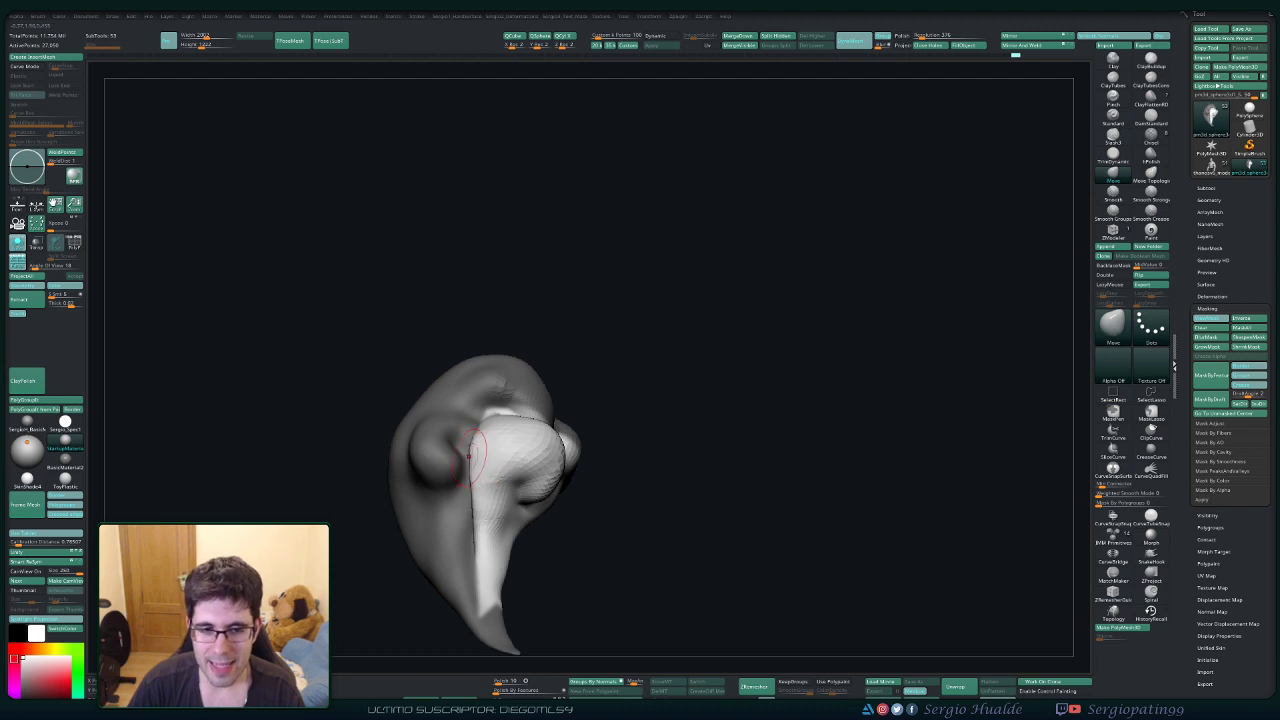
left_click_drag(488, 529, 484, 512, "shift")
right_click_drag(468, 548, 494, 518)
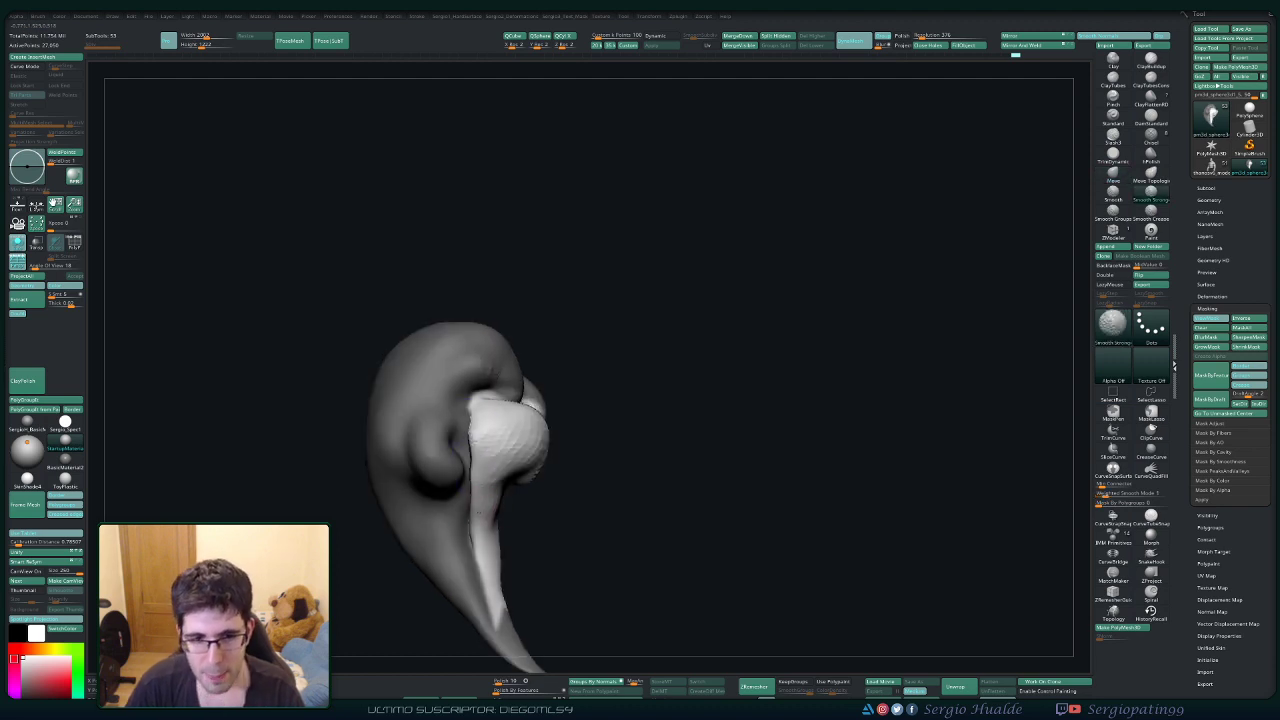
right_click_drag(473, 603, 455, 507)
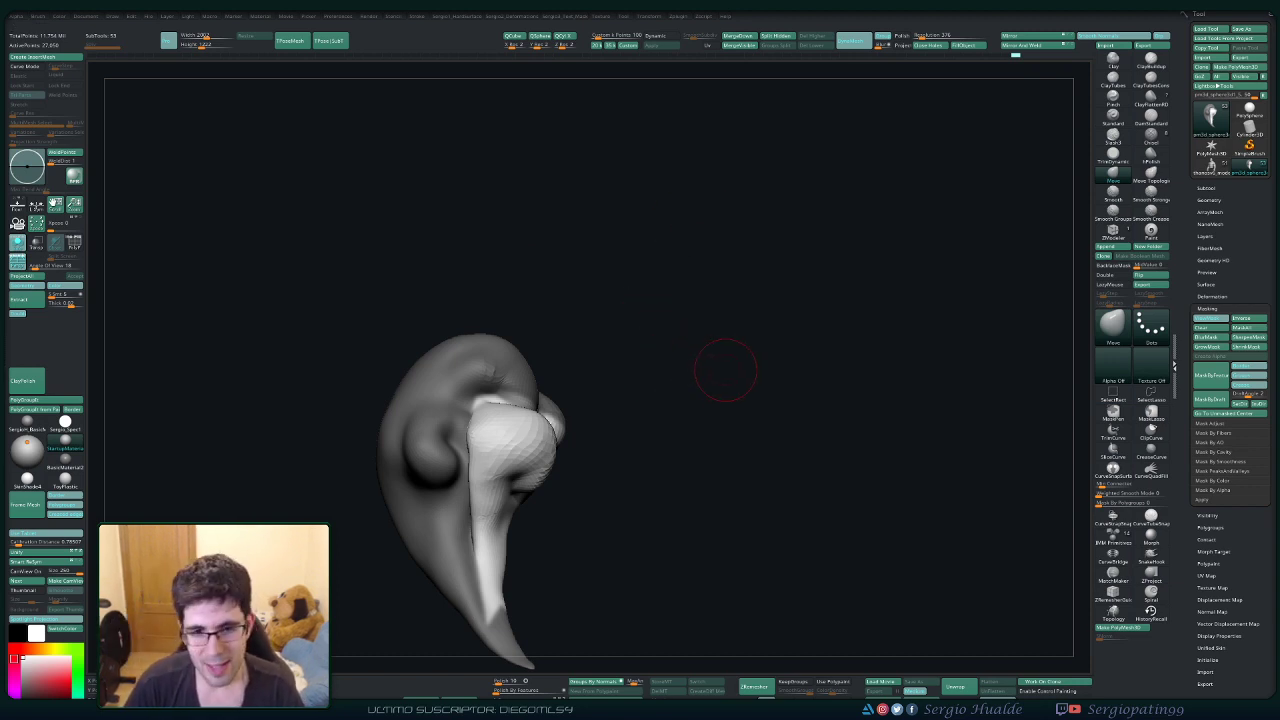
left_click_drag(726, 370, 662, 380)
Inflate the unmasked bulb and its stalk, smoothing the bulb's upper surface.
right_click_drag(475, 446, 483, 463, "ctrl")
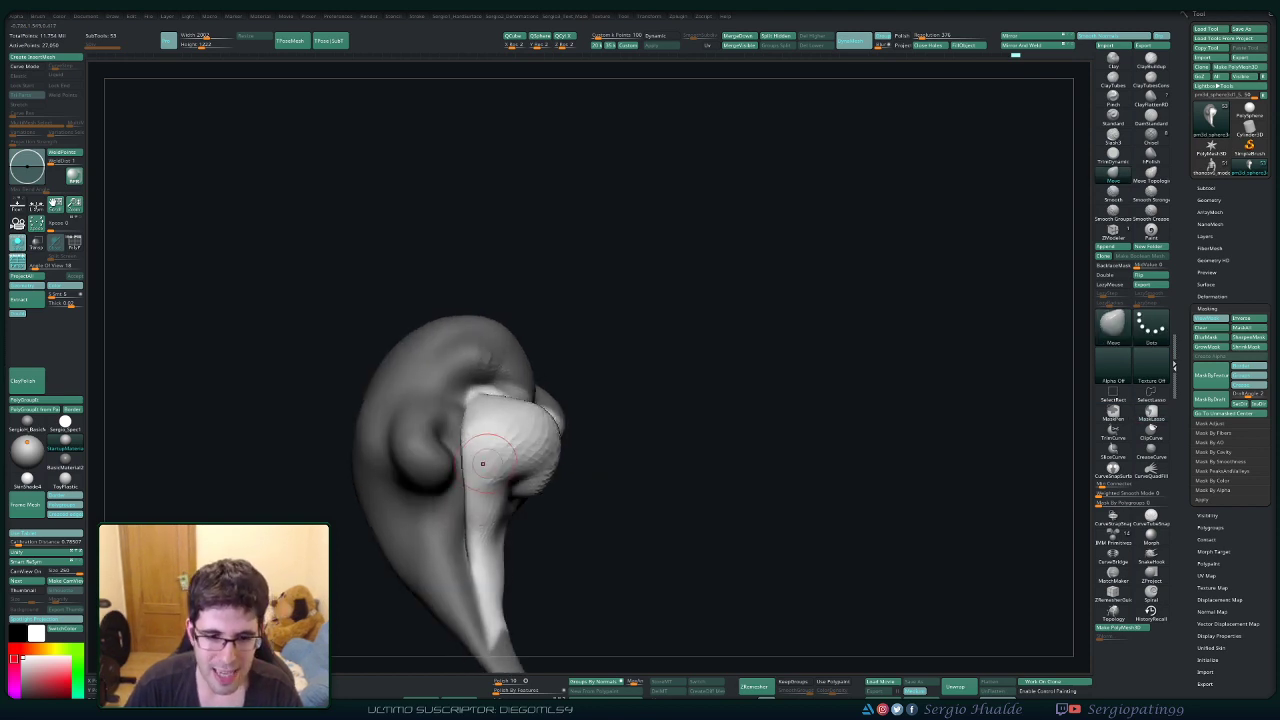
key("ctrl+shift+i")
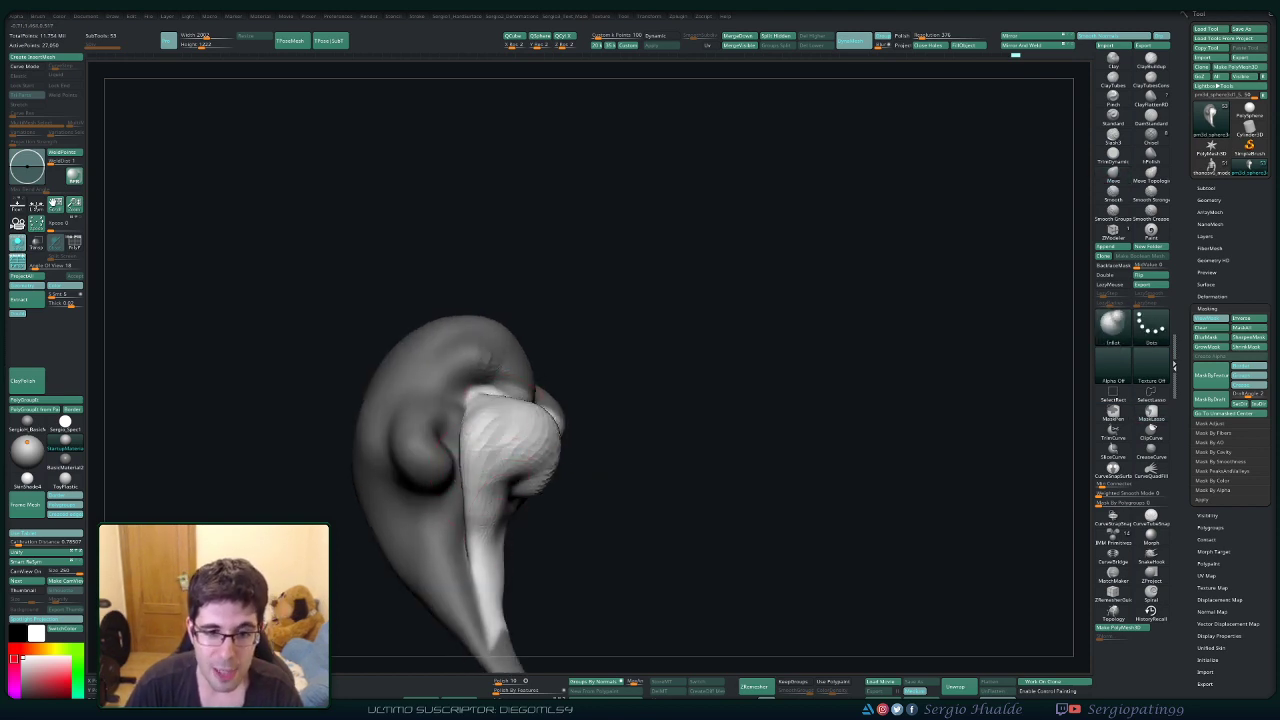
key("shift")
left_click_drag(518, 431, 497, 426, "shift")
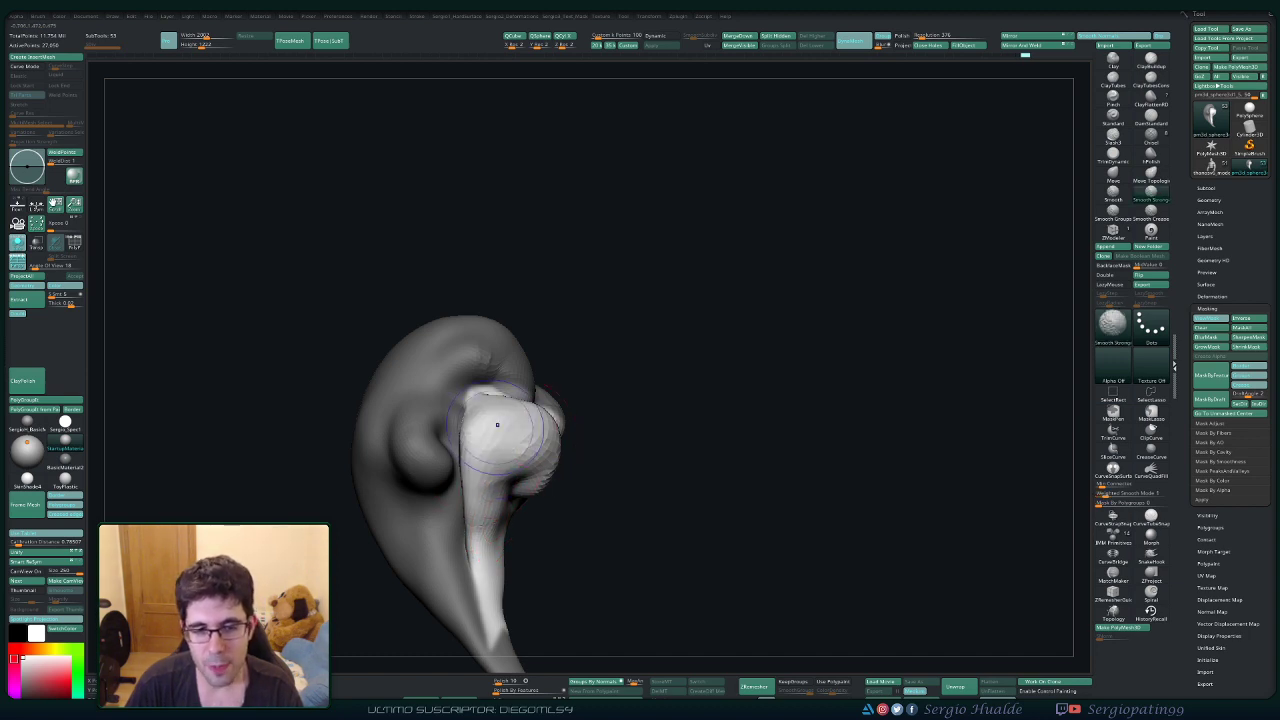
mouse_move(505, 500)
right_mouse_down()
mouse_move(476, 515)
mouse_move(502, 447)
right_mouse_up()
left_click_drag(505, 446, 500, 450)
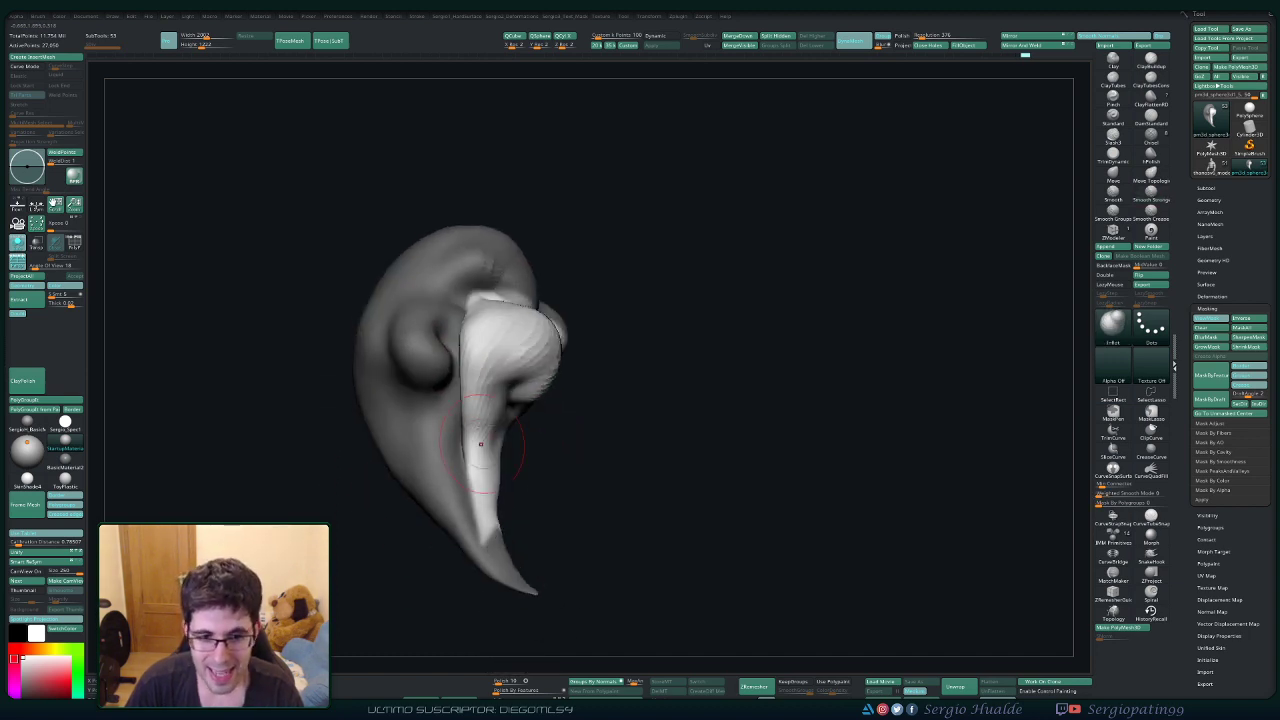
Smooth the inflated bulb and stalk, clear the mask, and show all the smoke clouds.
key("shift")
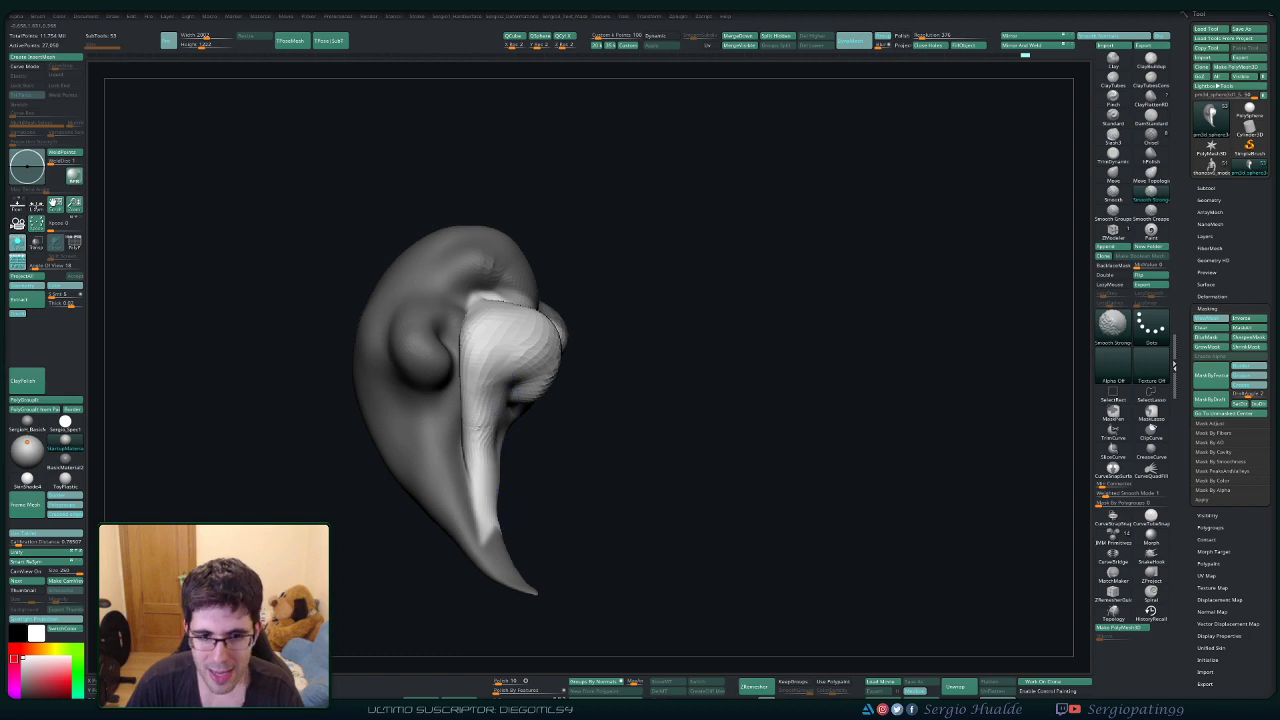
right_click_drag(505, 465, 542, 465)
mouse_move(490, 335)
left_mouse_down("shift")
mouse_move(482, 318)
mouse_move(485, 360)
left_mouse_up("shift")
left_click_drag(580, 446, 575, 517, "ctrl")
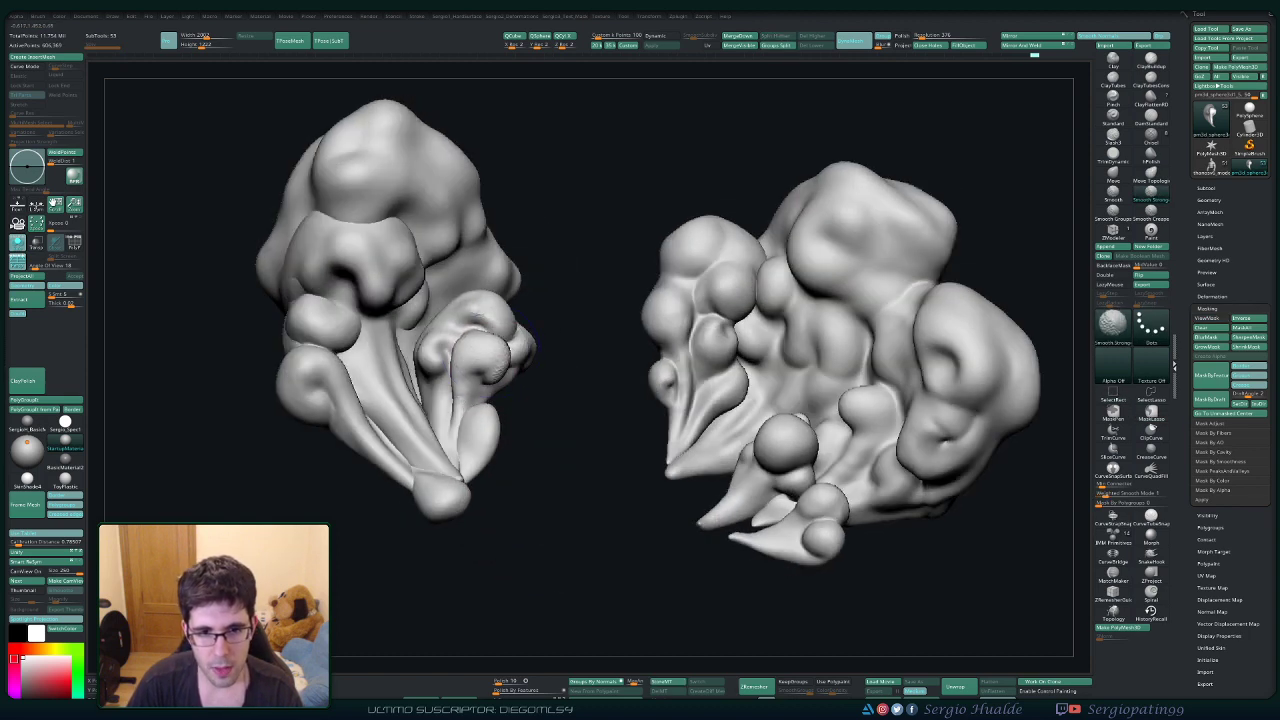
Undo a trial smoothing stroke on the front bulb and isolate the curled tendril again.
left_click_drag(488, 345, 472, 390, "shift")
key("ctrl+z")
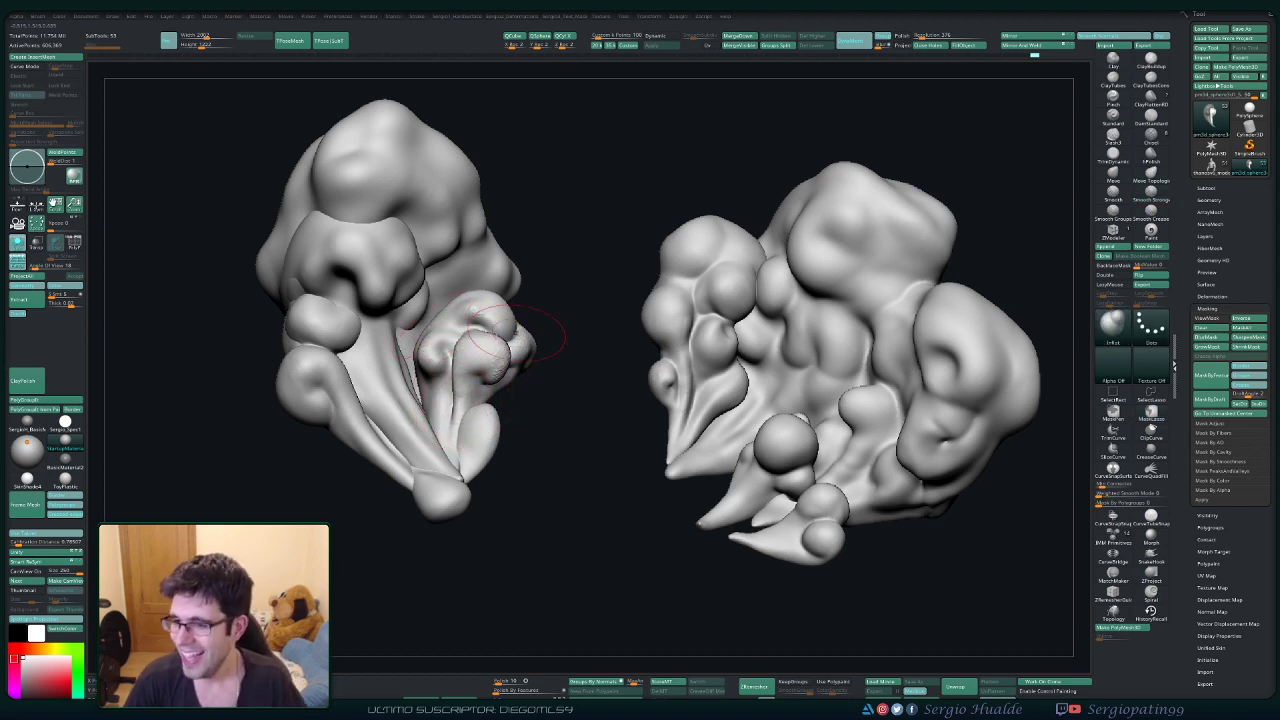
right_click_drag(469, 363, 519, 373, "alt")
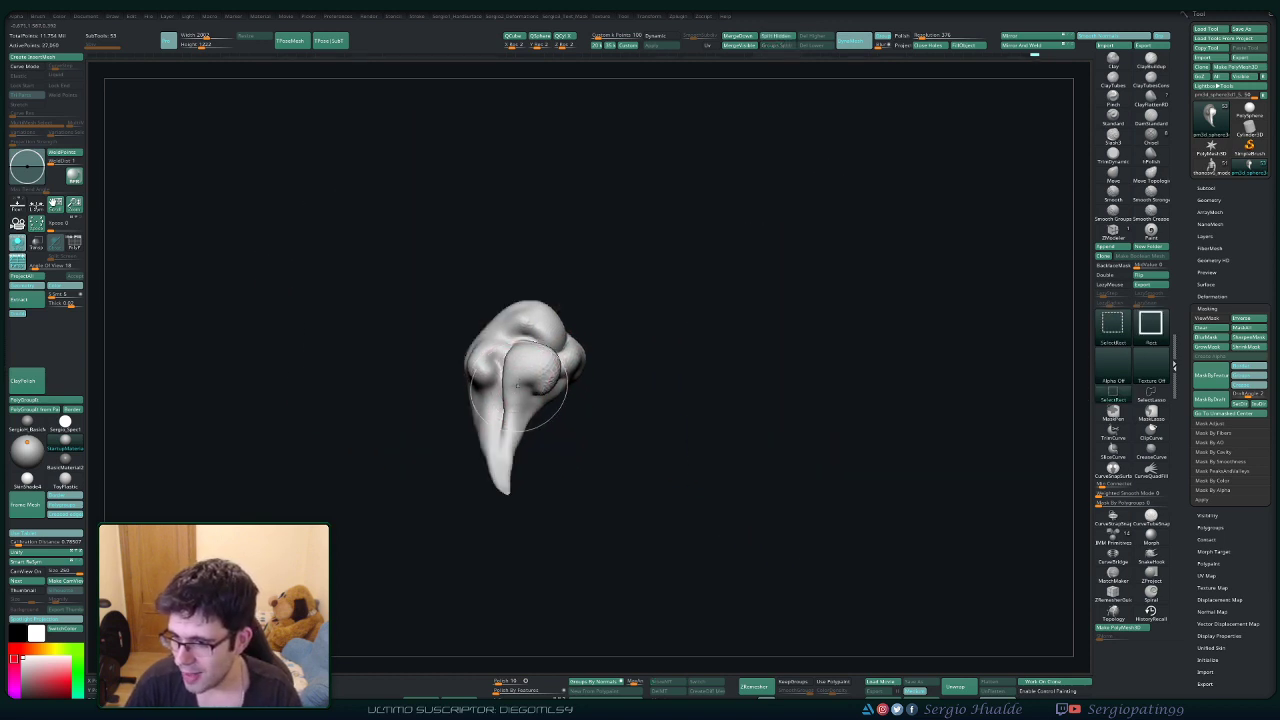
Build up the curled tendril's stalk and tapering tail with the Standard brush, smoothing along the tail.
left_click_drag(560, 430, 494, 427)
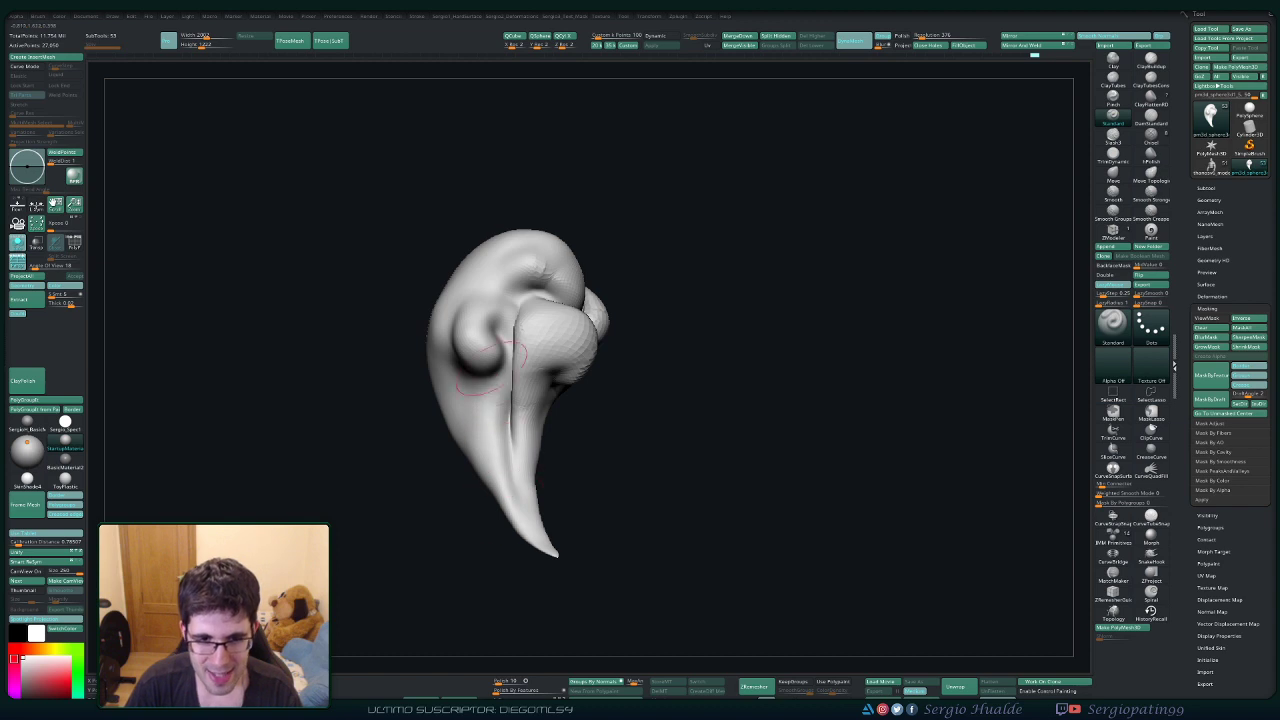
right_click_drag(486, 440, 448, 438)
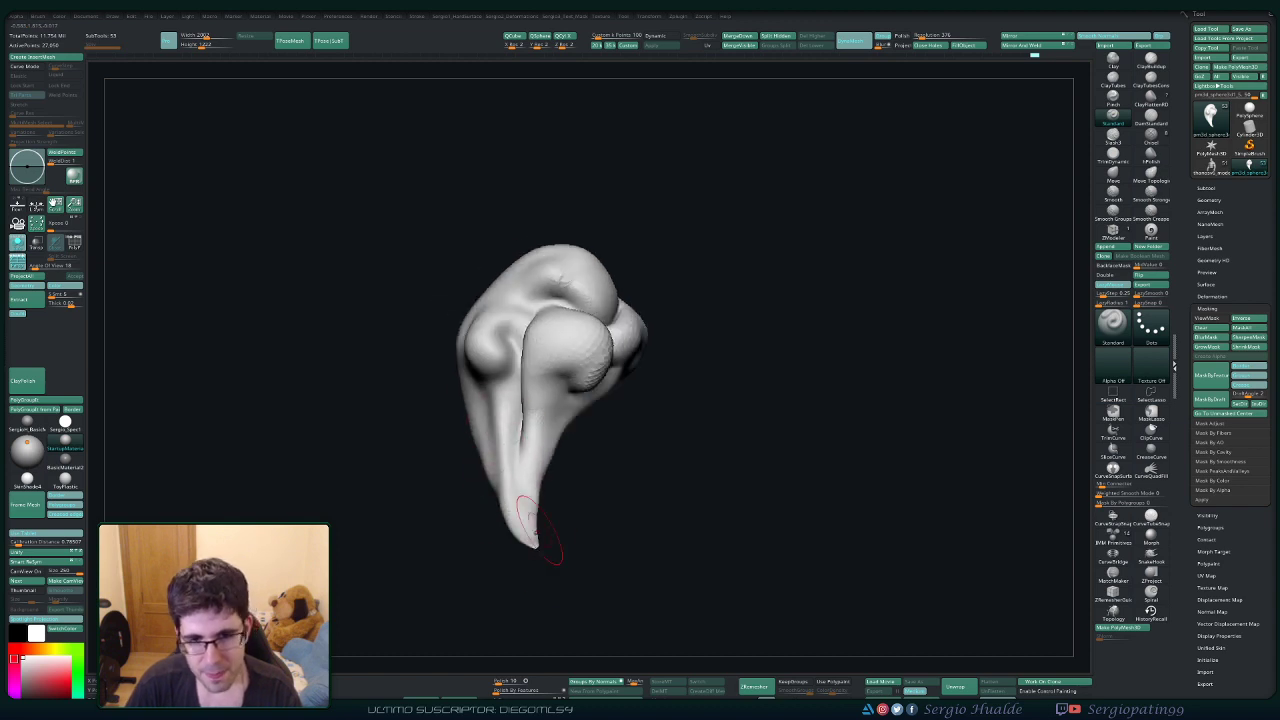
mouse_move(540, 552)
left_mouse_down()
mouse_move(540, 443)
mouse_move(588, 410)
left_mouse_up()
right_click_drag(545, 445, 519, 398)
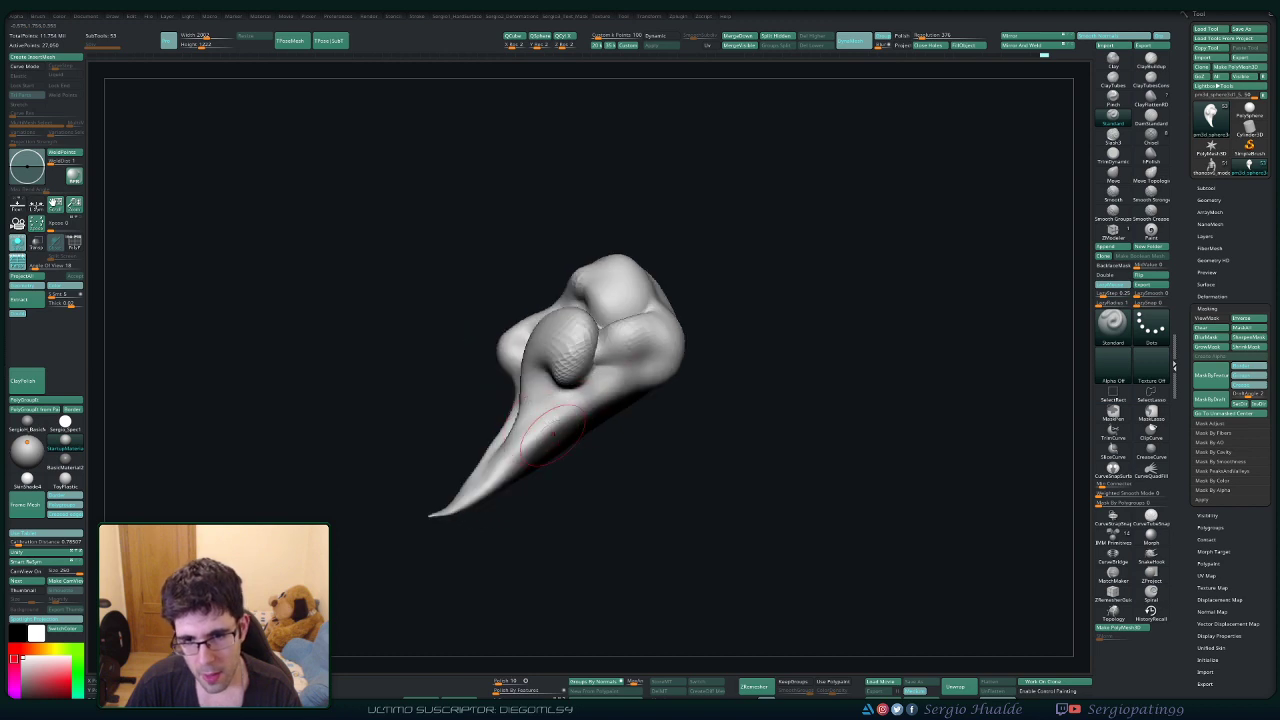
left_click_drag(609, 385, 511, 465, "shift")
right_click_drag(500, 466, 531, 449)
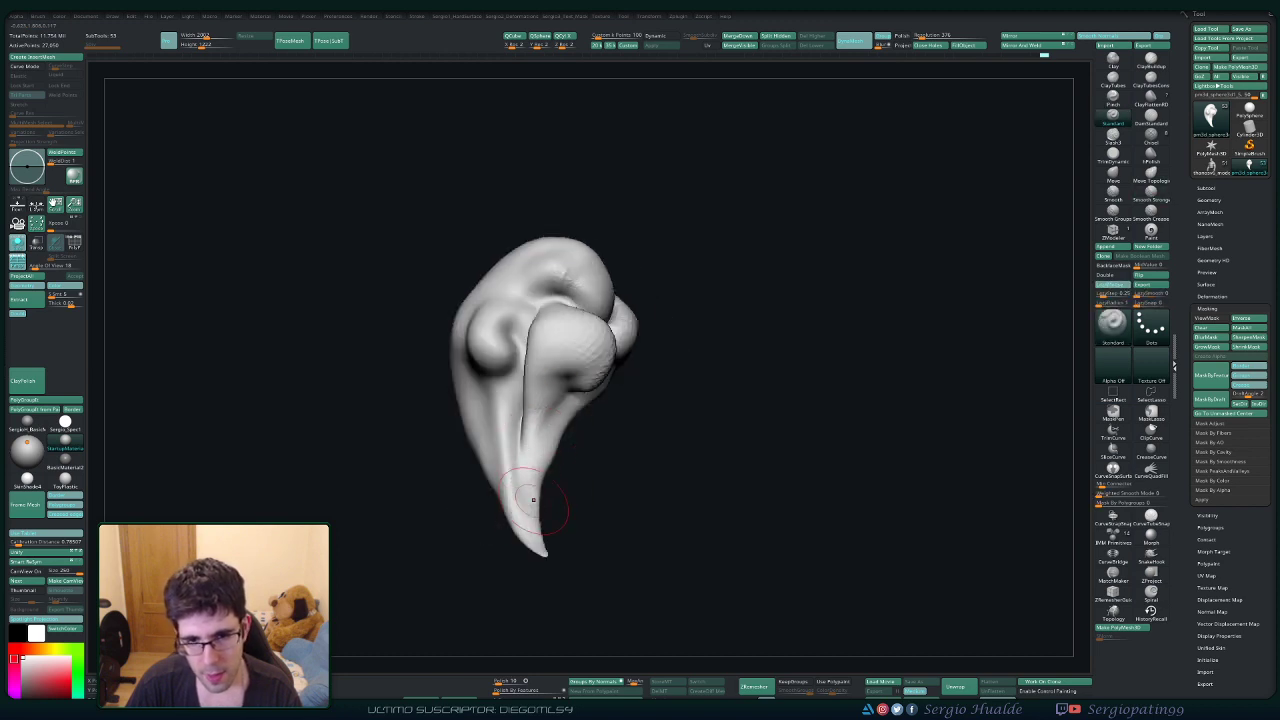
left_click_drag(529, 530, 498, 420, "shift")
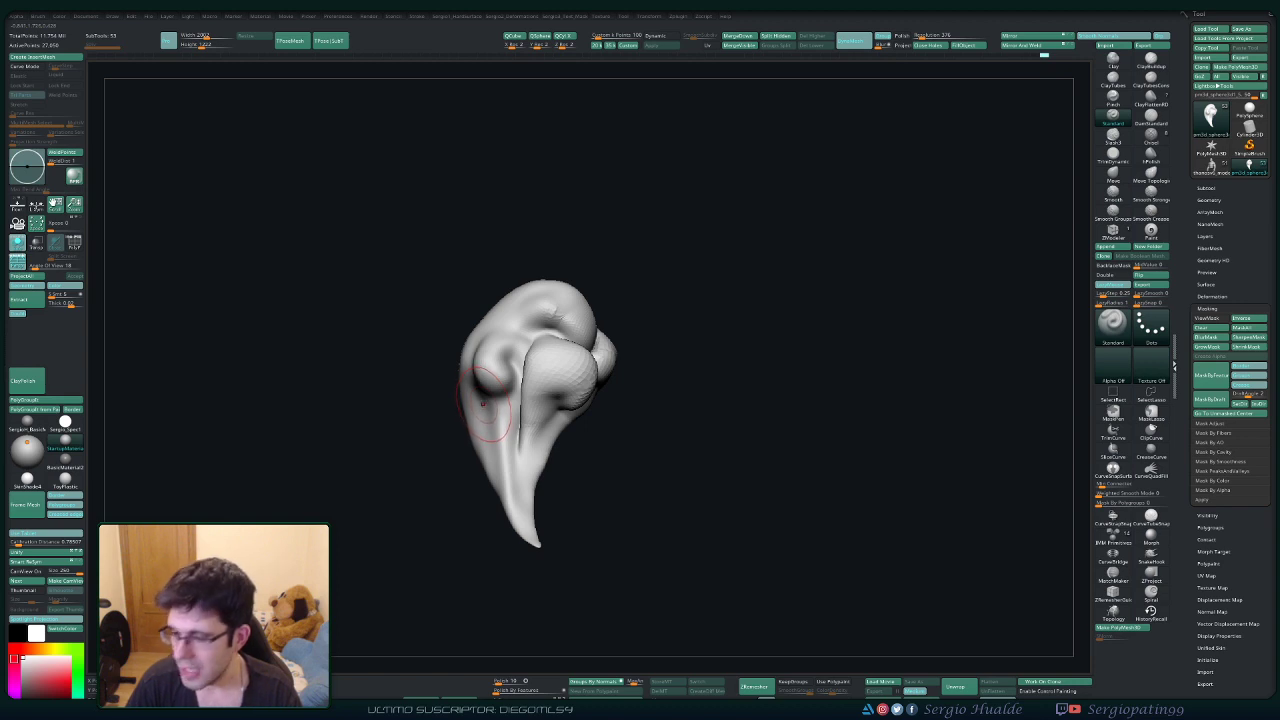
right_click_drag(532, 387, 566, 384)
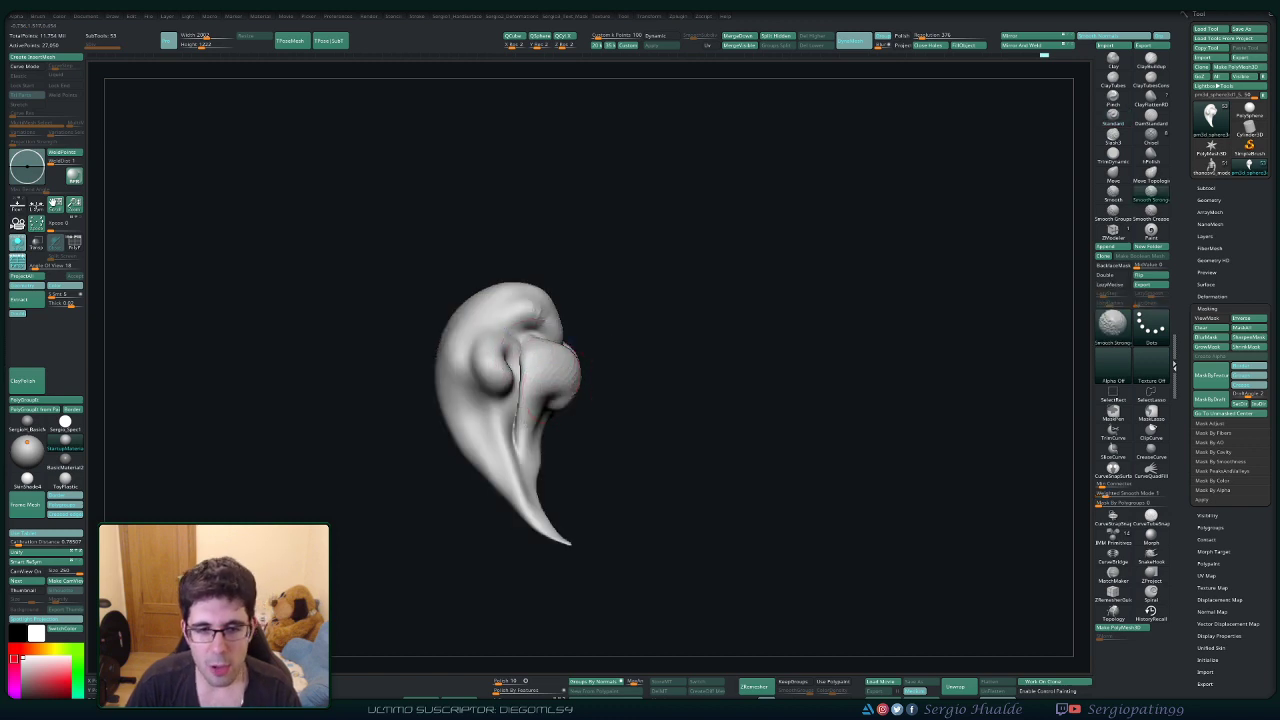
Smooth the surface along the seam between the front bulb's stalk and the neighbouring curl.
left_click_drag(531, 358, 531, 450, "shift")
mouse_move(588, 375)
right_mouse_down()
mouse_move(545, 352)
mouse_move(558, 385)
right_mouse_up()
right_click_drag(558, 385, 541, 386)
key("b")
key("m")
key("v")
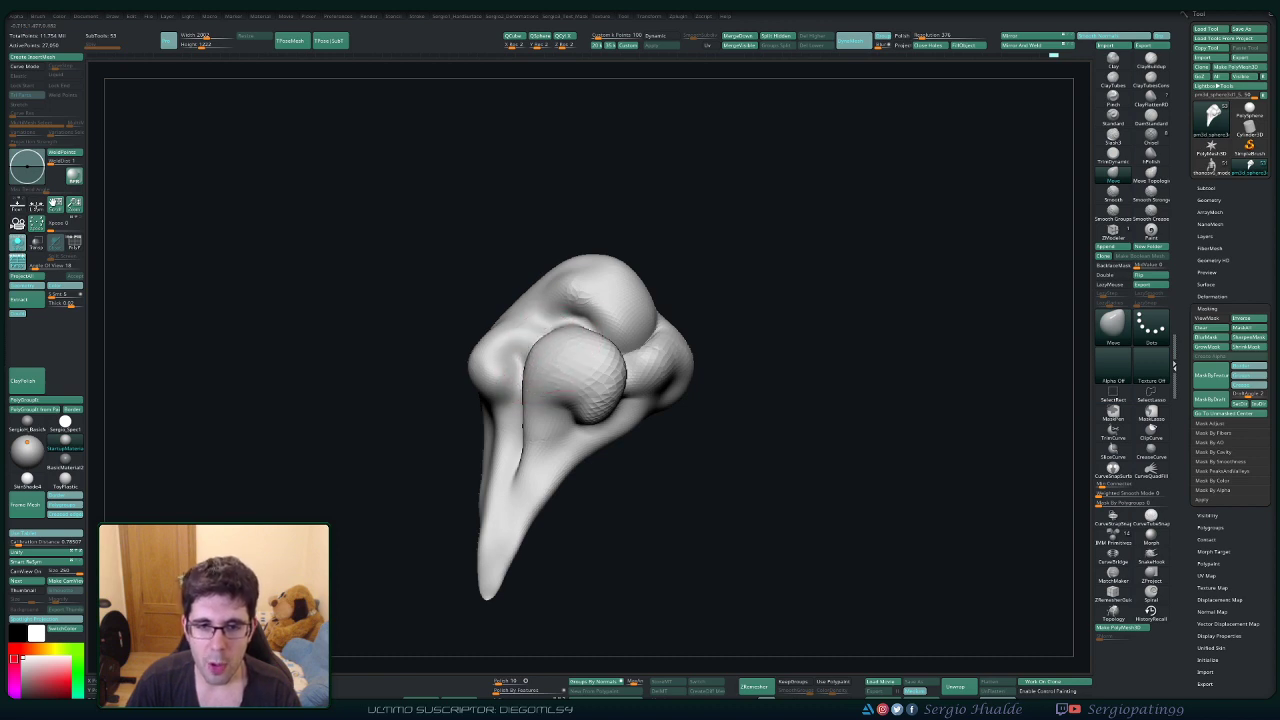
Carve a curled groove into the underside of the front bulb with the DamStandard brush.
mouse_move(577, 341)
right_mouse_down()
mouse_move(620, 388)
mouse_move(582, 456)
right_mouse_up()
key("b")
key("d")
key("s")
left_click_drag(582, 456, 616, 438)
right_click_drag(616, 438, 577, 420)
Refine the front bulb's curled underside with the Clay brush, smoothing the transition into its groove.
key("b")
key("c")
key("l")
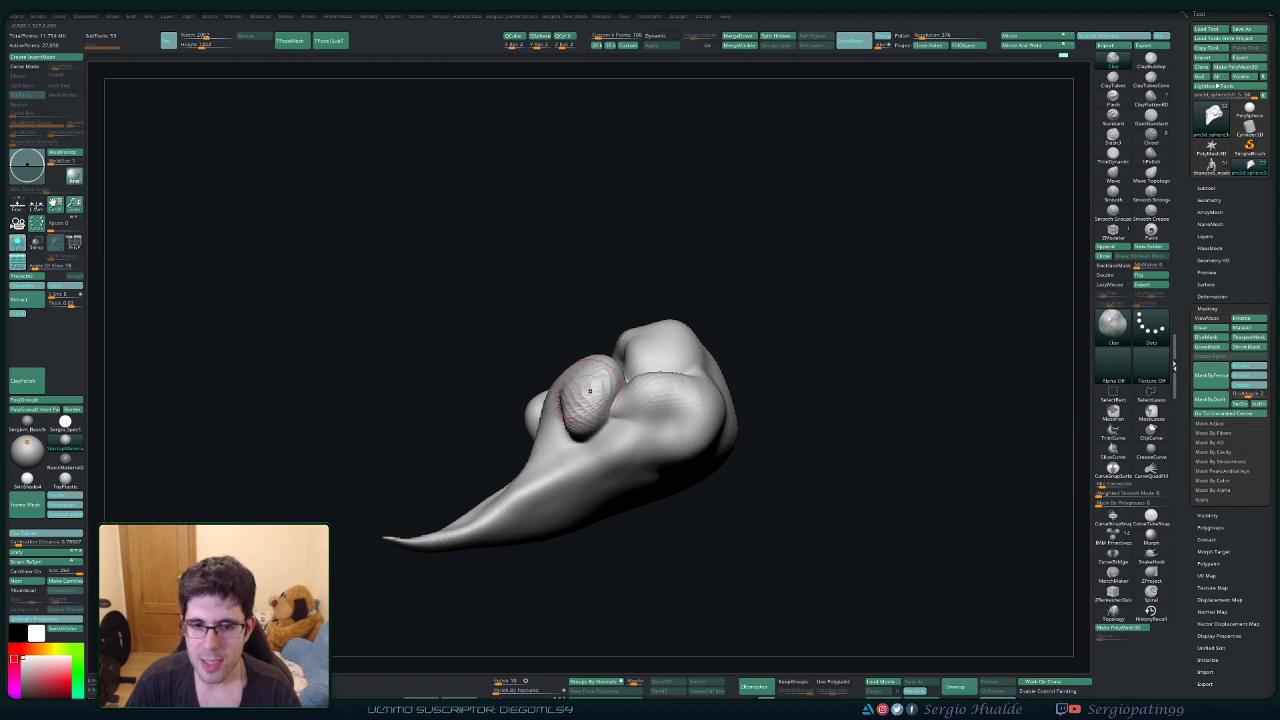
right_click_drag(590, 391, 589, 384)
left_click_drag(562, 388, 556, 432, "shift")
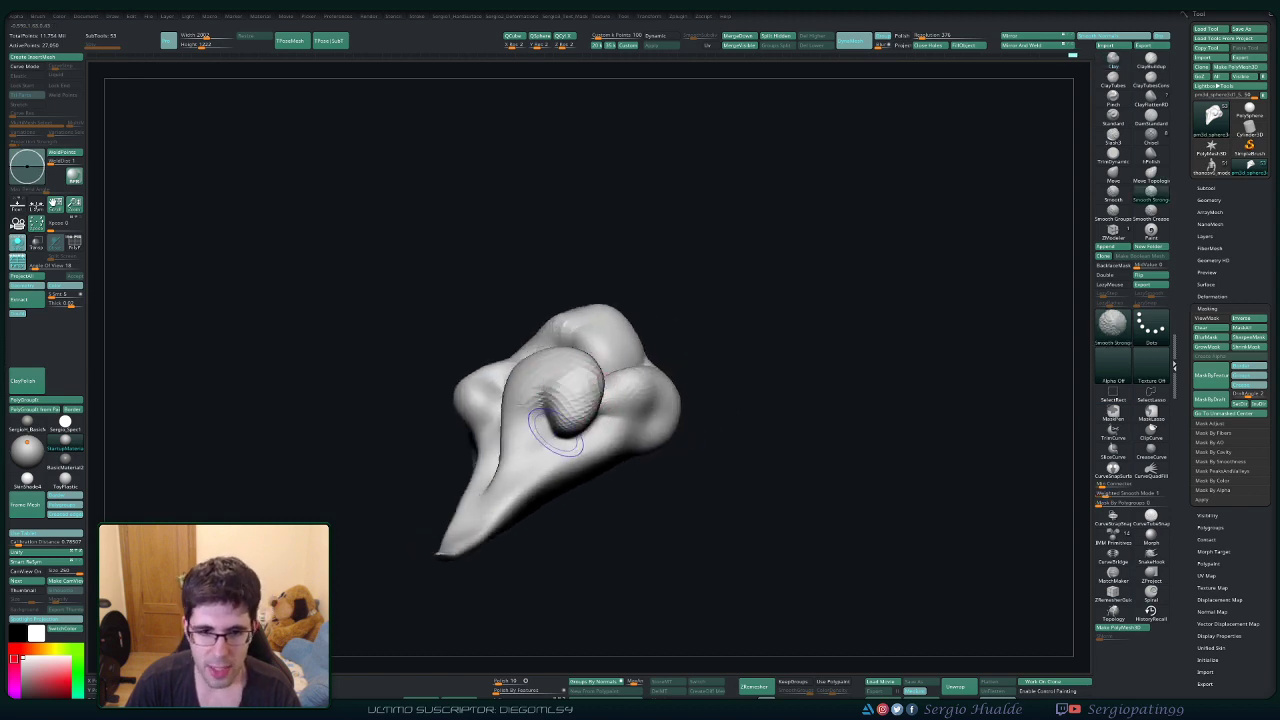
right_click_drag(602, 408, 586, 457)
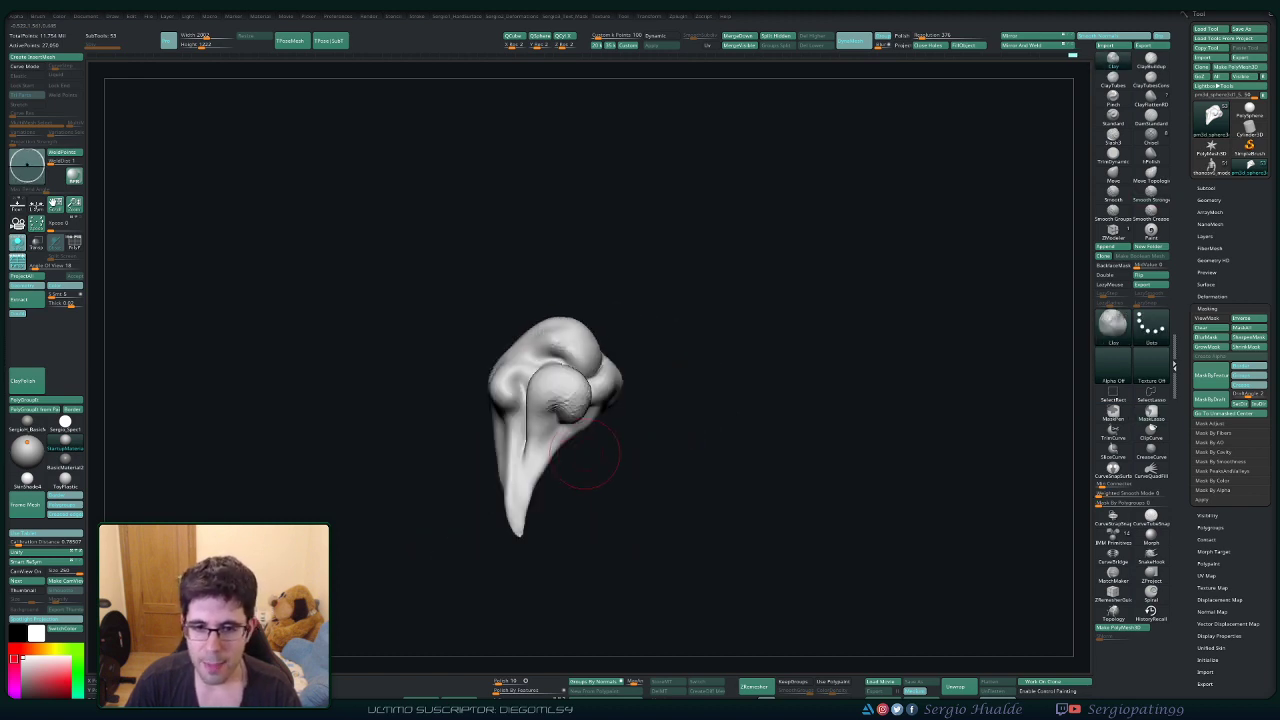
left_click_drag(574, 410, 572, 411, "shift")
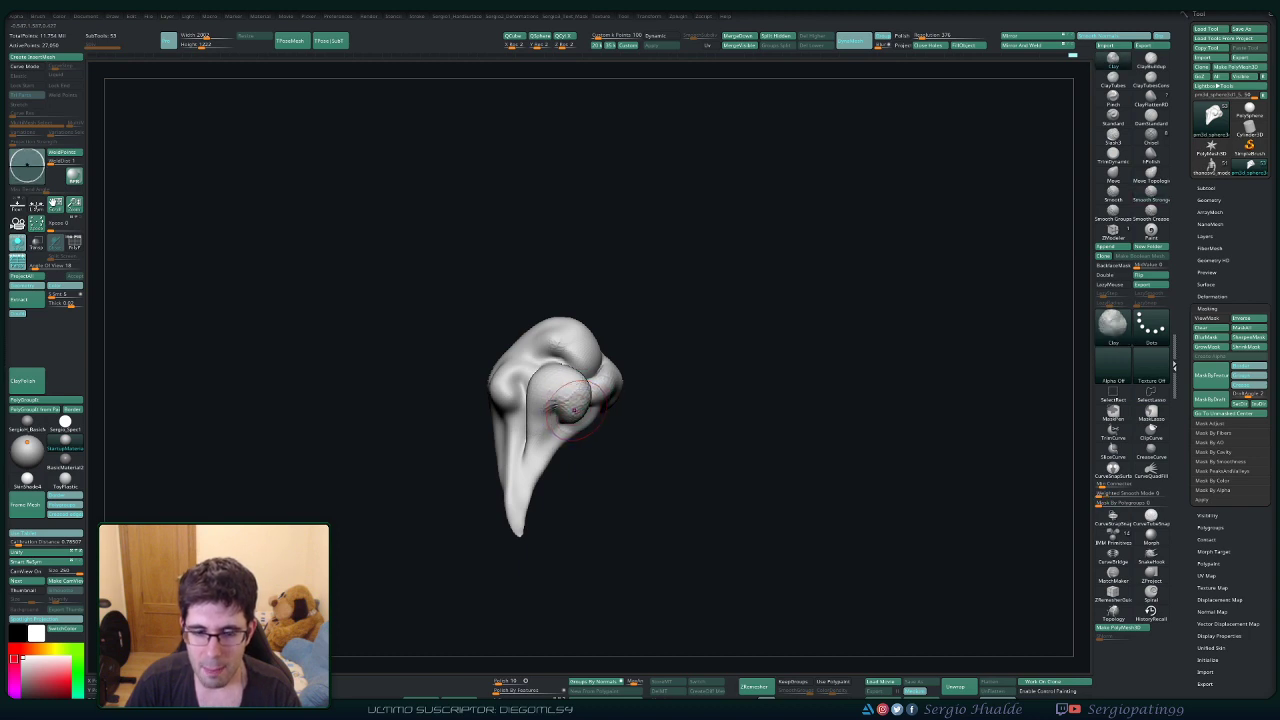
left_click_drag(666, 366, 660, 374)
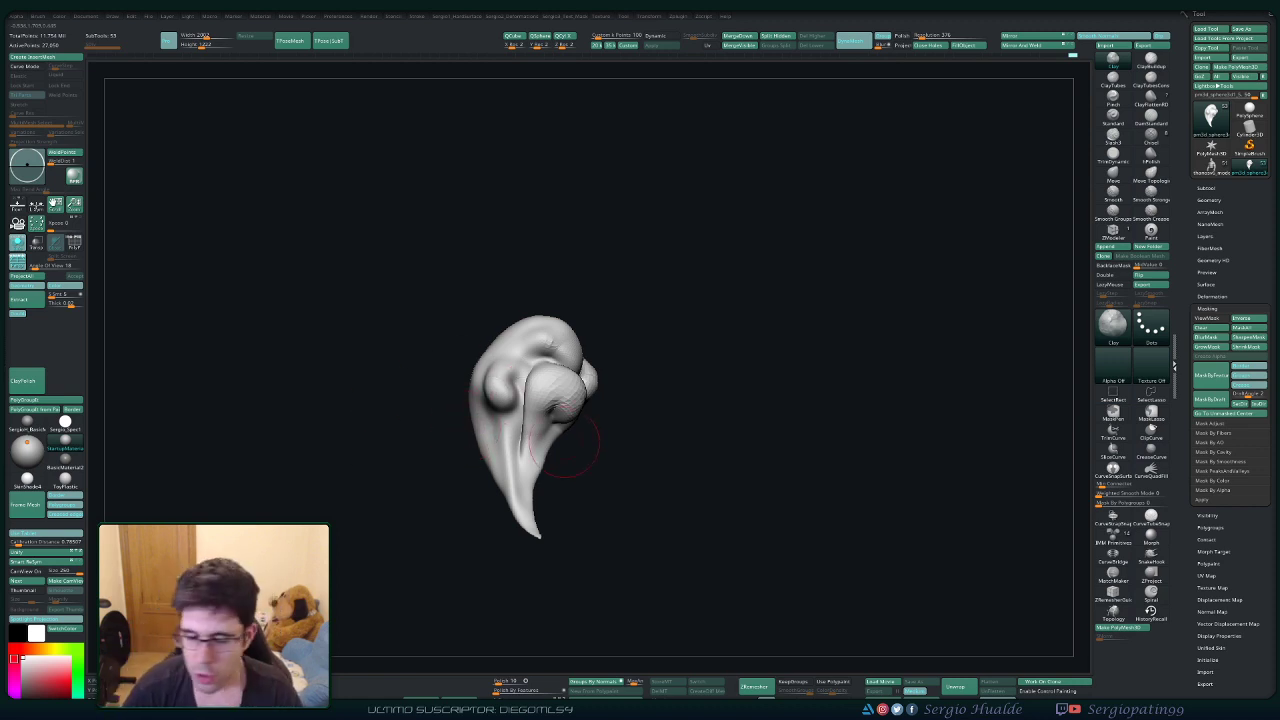
Reshape the outer edge of the front bulb's stalk and the tendril's tail with the Move brush.
mouse_move(580, 449)
right_mouse_down()
mouse_move(563, 477)
mouse_move(537, 463)
right_mouse_up()
key("b")
key("m")
key("v")
left_click_drag(559, 461, 555, 459)
right_click_drag(549, 462, 562, 464)
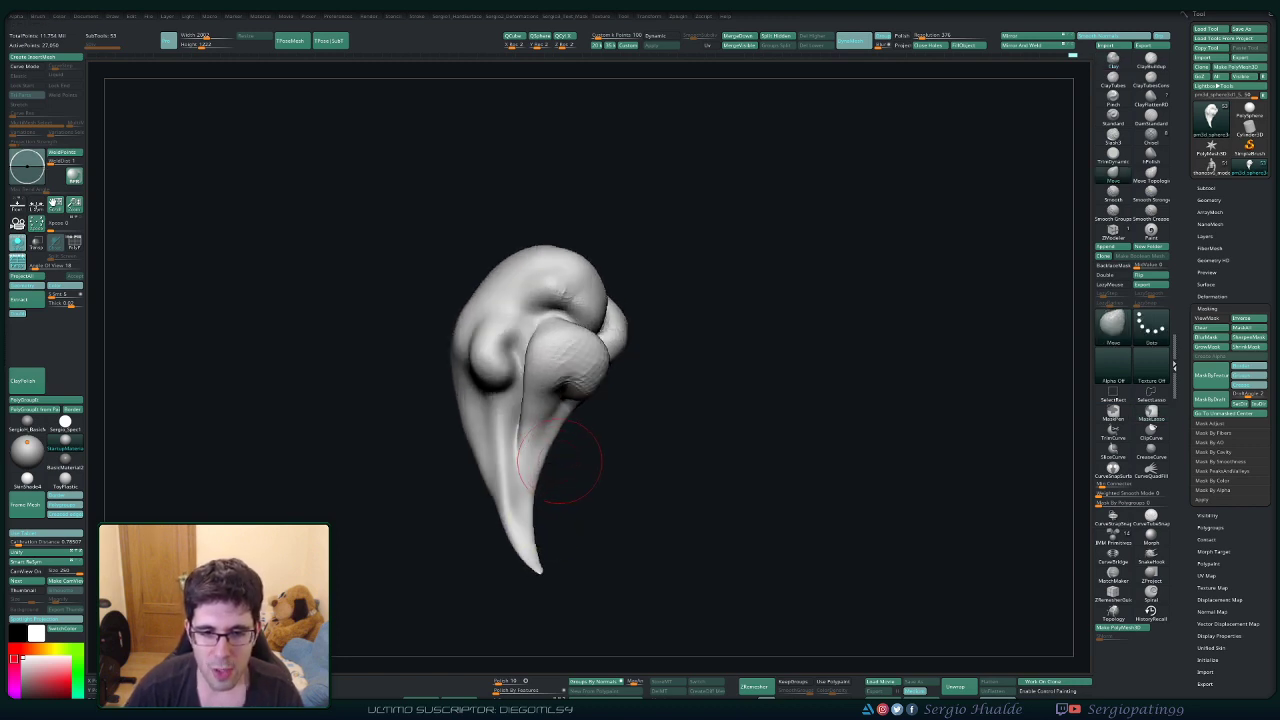
left_click_drag(553, 441, 534, 523)
right_click_drag(547, 470, 571, 457)
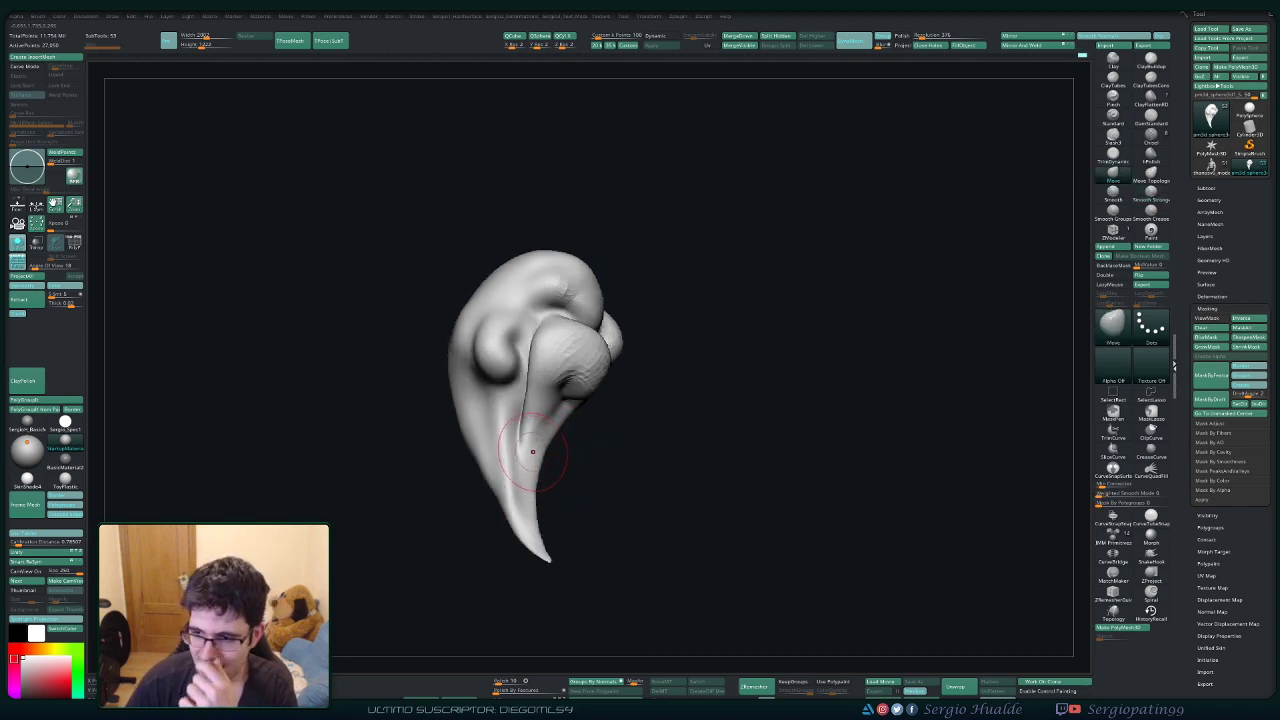
left_click_drag(529, 460, 494, 414)
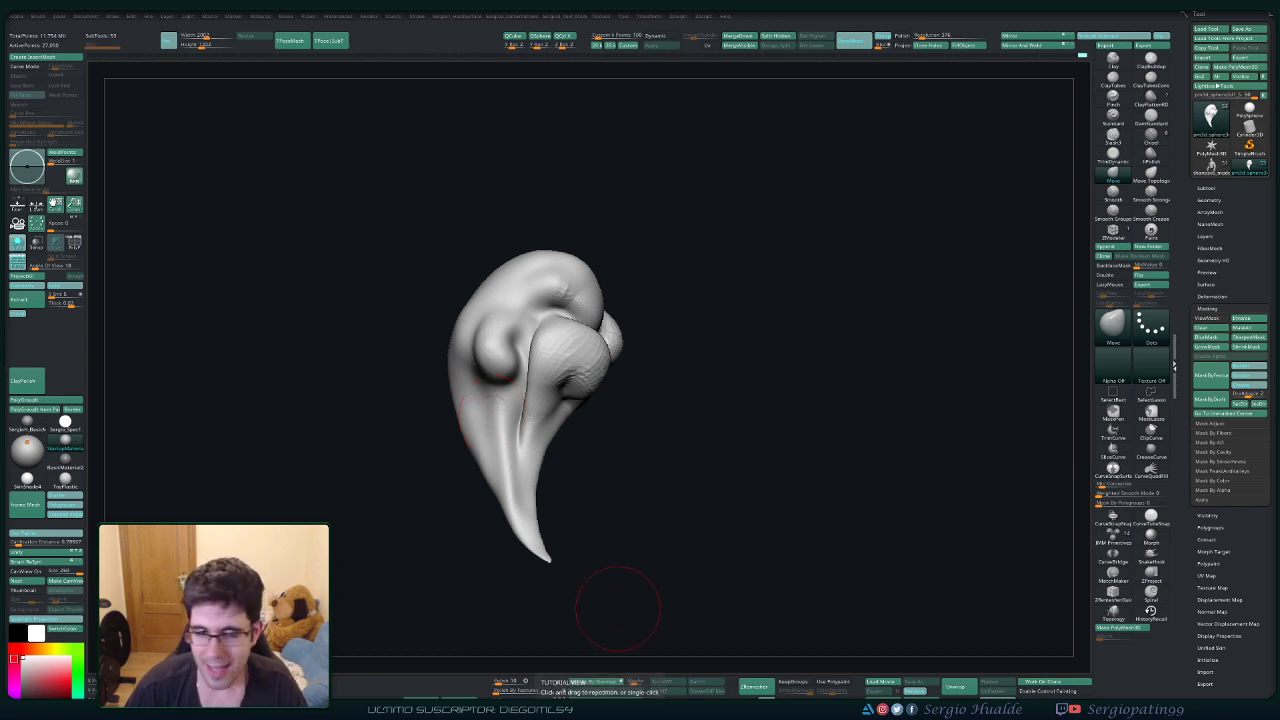
Adjust the Move brush size and refine the curve of the tendril's pointed tail and lower stalk.
mouse_move(604, 431)
left_mouse_down()
mouse_move(520, 433)
mouse_move(595, 437)
left_mouse_up()
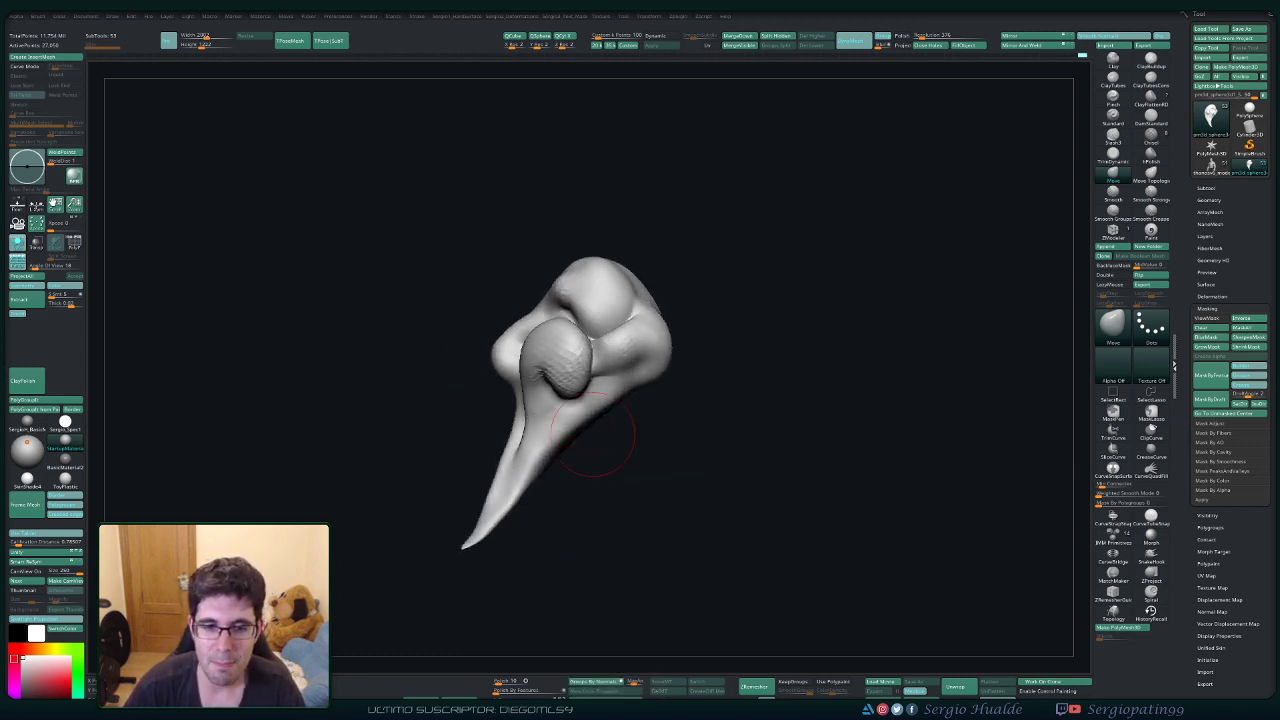
key("s")
mouse_move(527, 463)
left_mouse_down()
mouse_move(541, 463)
mouse_move(507, 466)
left_mouse_up()
key("s")
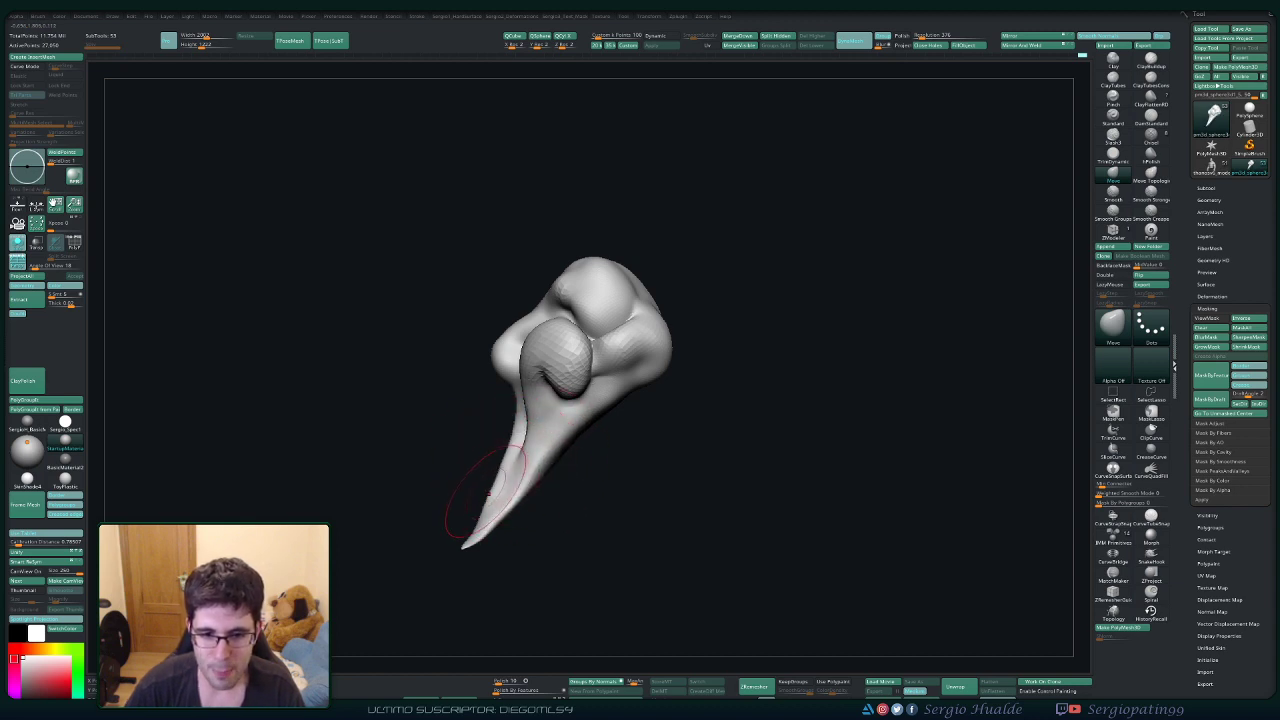
left_click_drag(533, 512, 521, 502)
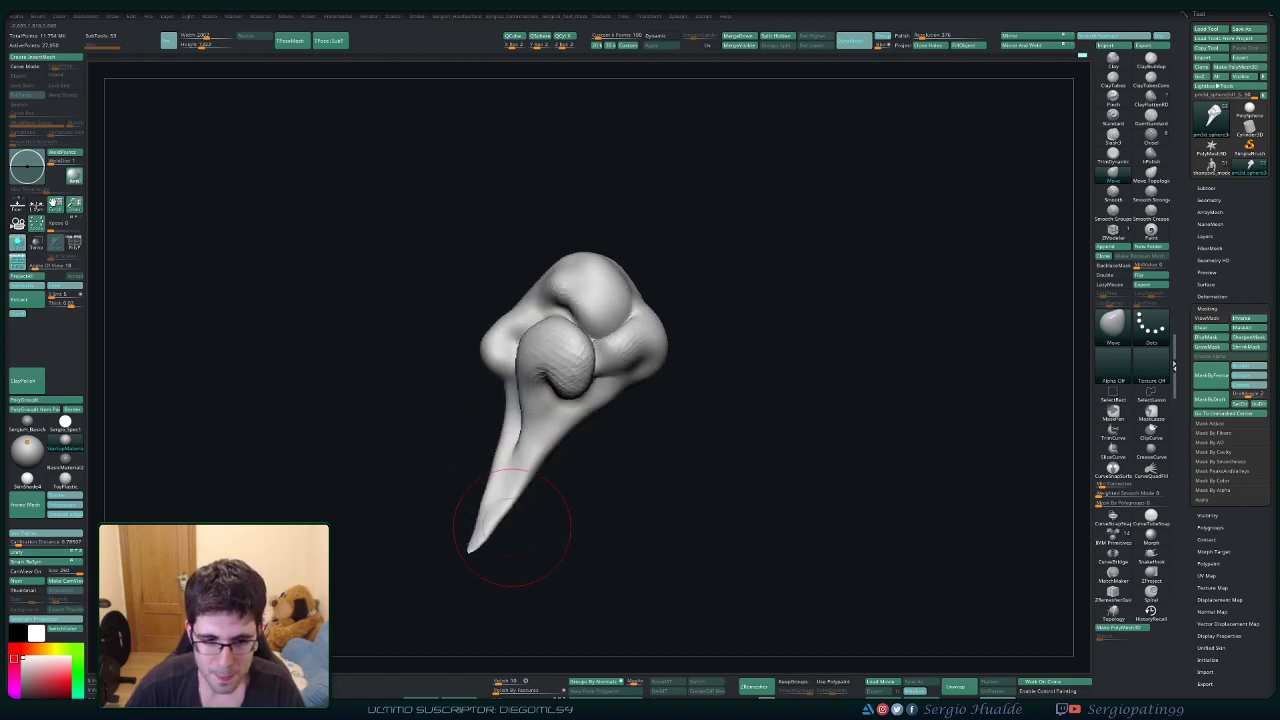
right_click_drag(534, 497, 557, 506)
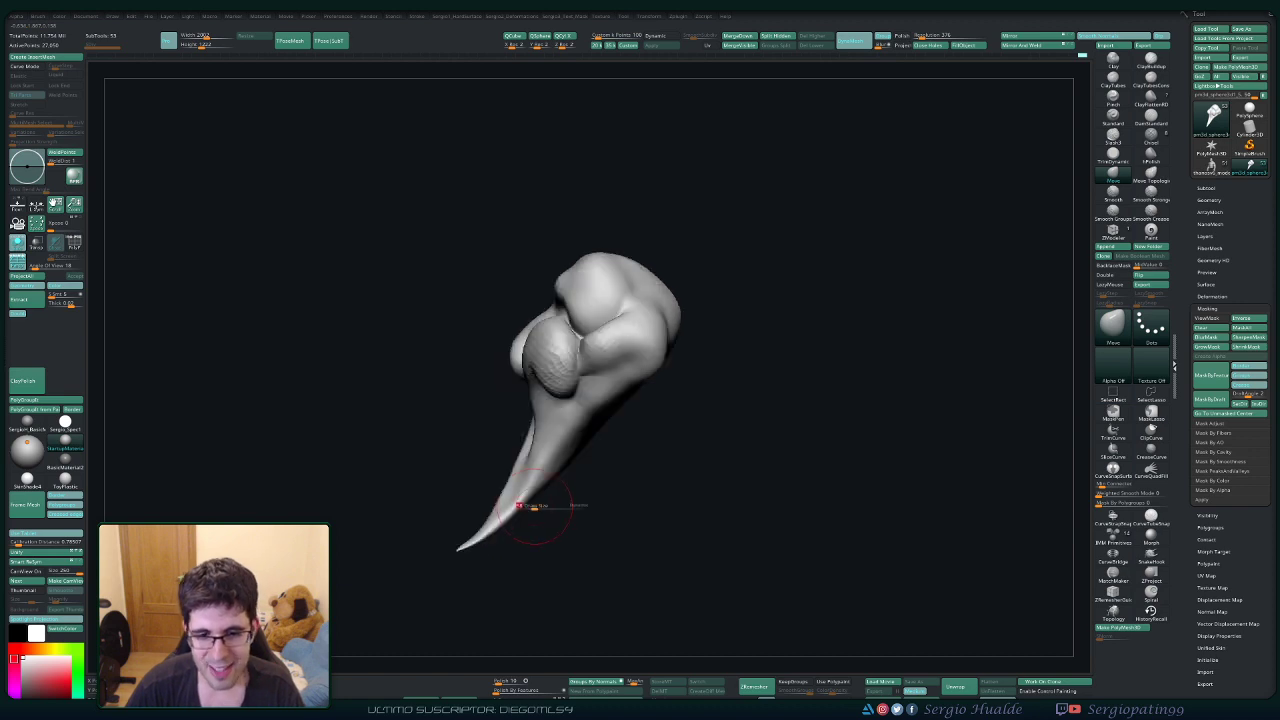
key("bracketright")
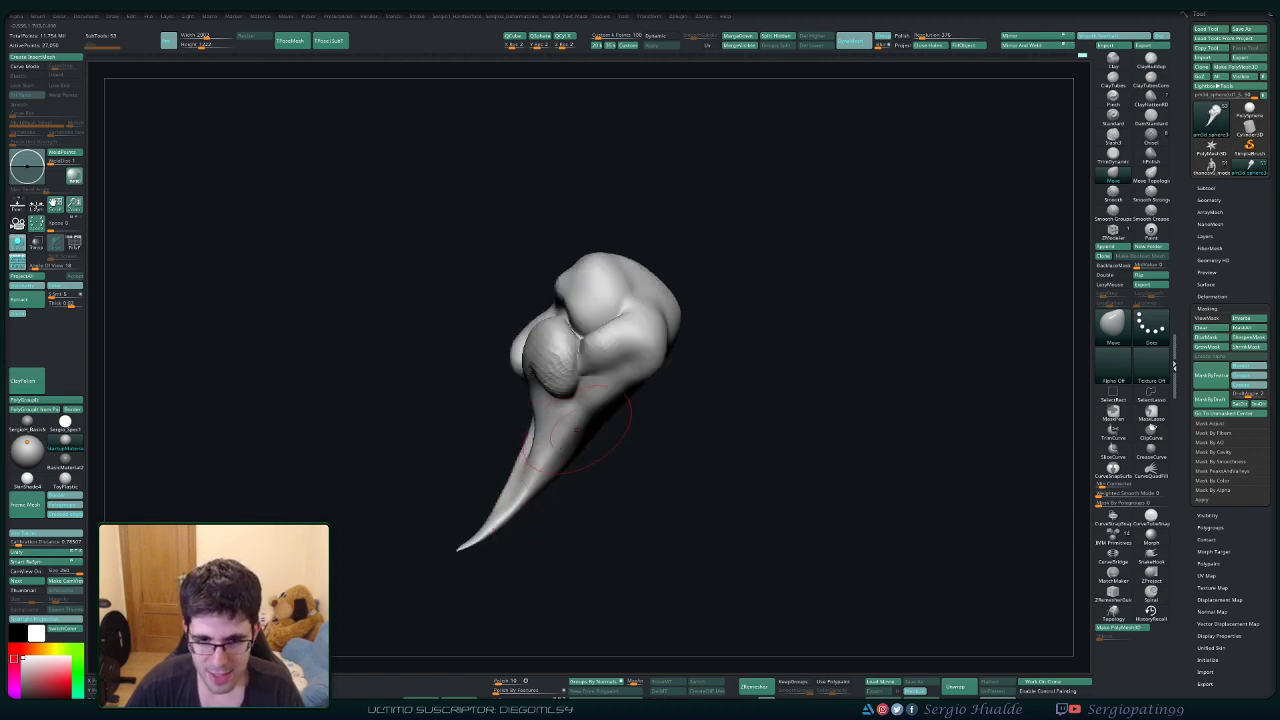
left_click_drag(577, 430, 598, 421)
right_click_drag(600, 420, 630, 398)
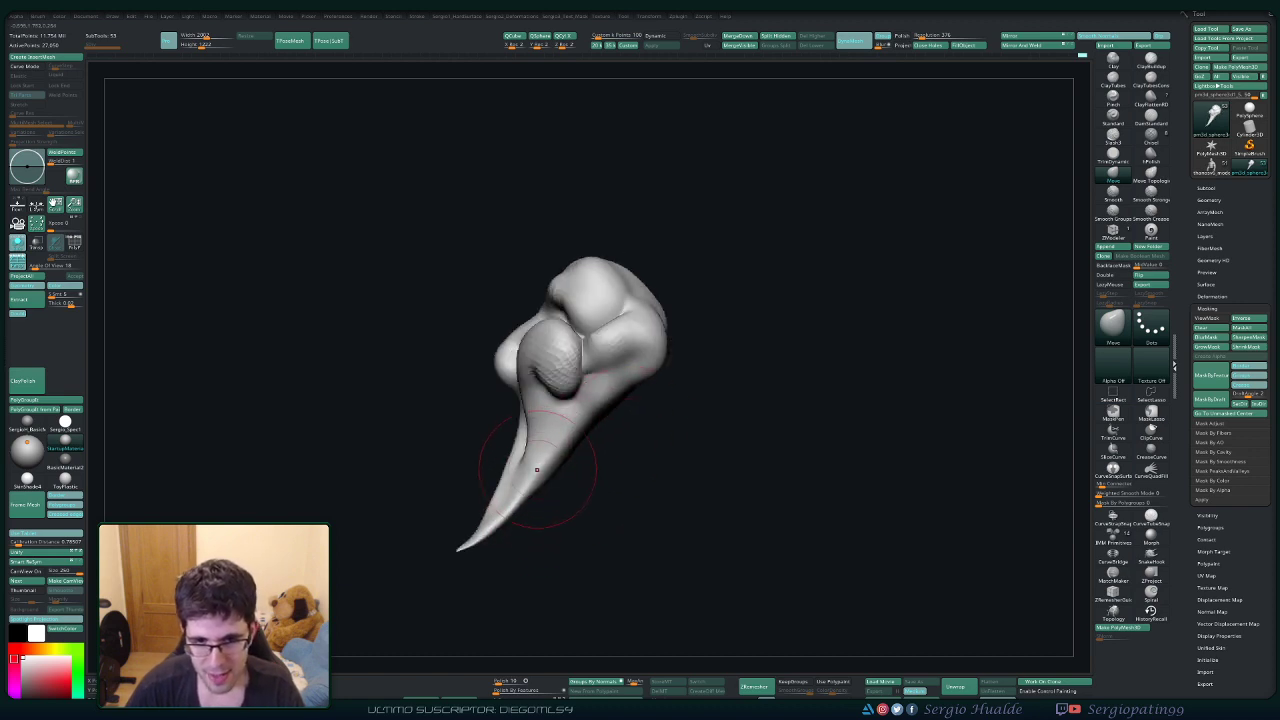
Smooth the tendril's lower stalk and outer tail edge.
left_click_drag(537, 470, 532, 477, "shift")
right_click_drag(560, 442, 640, 446)
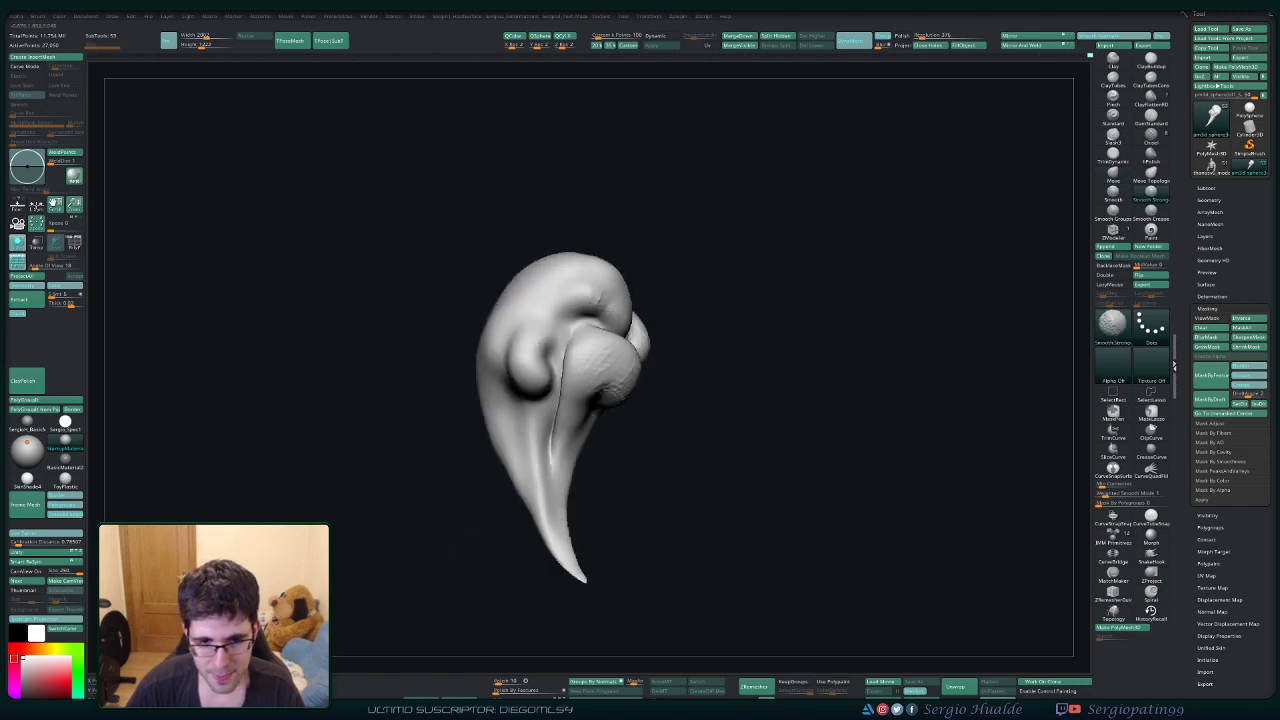
left_click_drag(505, 470, 516, 502, "shift")
key("b")
key("d")
key("s")
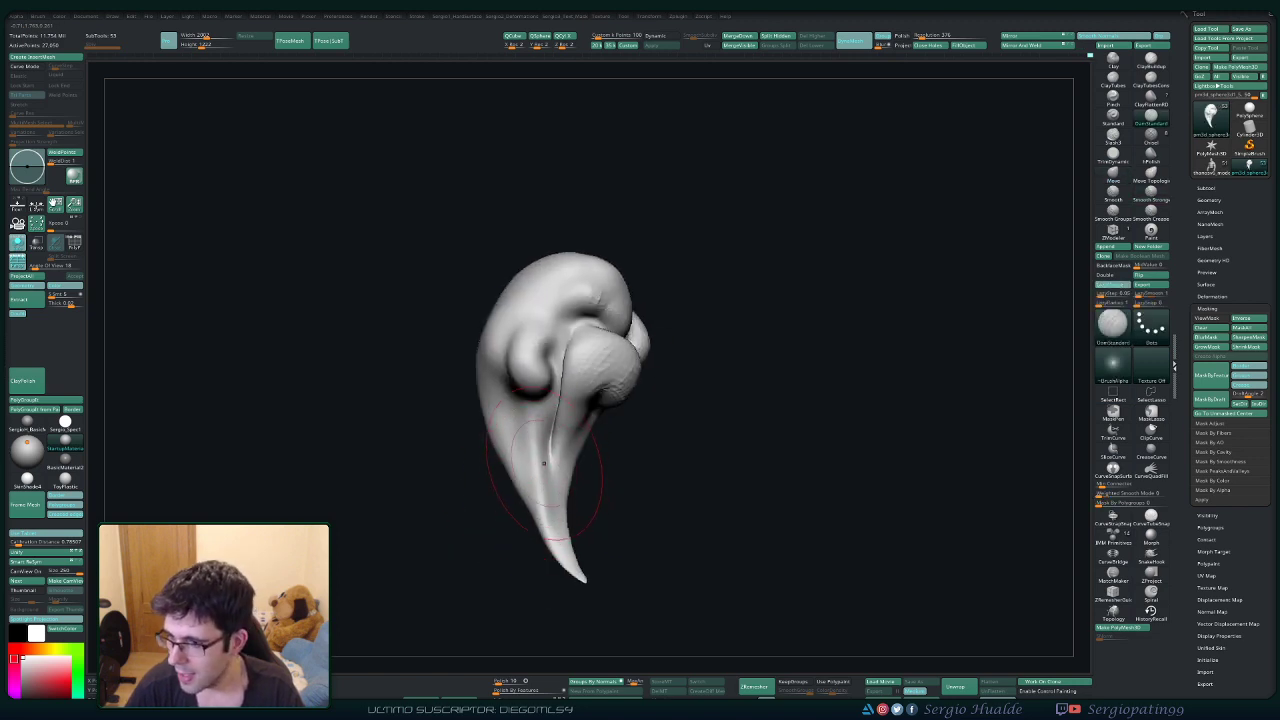
mouse_move(544, 462)
right_mouse_down()
mouse_move(466, 520)
mouse_move(563, 509)
mouse_move(551, 463)
mouse_move(528, 456)
right_mouse_up()
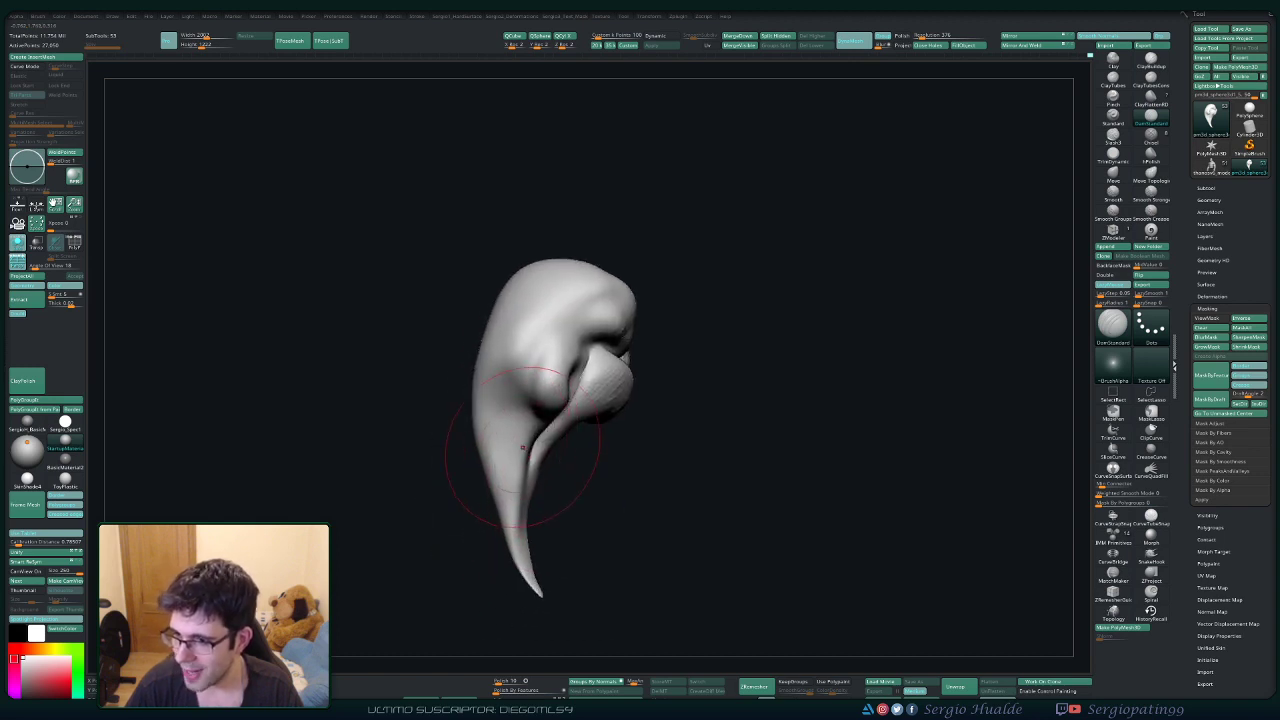
Inflate the small side bulb and carve a curled crease around its base with the DamStandard brush.
mouse_move(514, 514)
right_mouse_down()
mouse_move(457, 414)
mouse_move(508, 440)
mouse_move(537, 356)
mouse_move(540, 457)
mouse_move(509, 407)
mouse_move(474, 428)
mouse_move(534, 414)
right_mouse_up()
key("b")
key("i")
key("n")
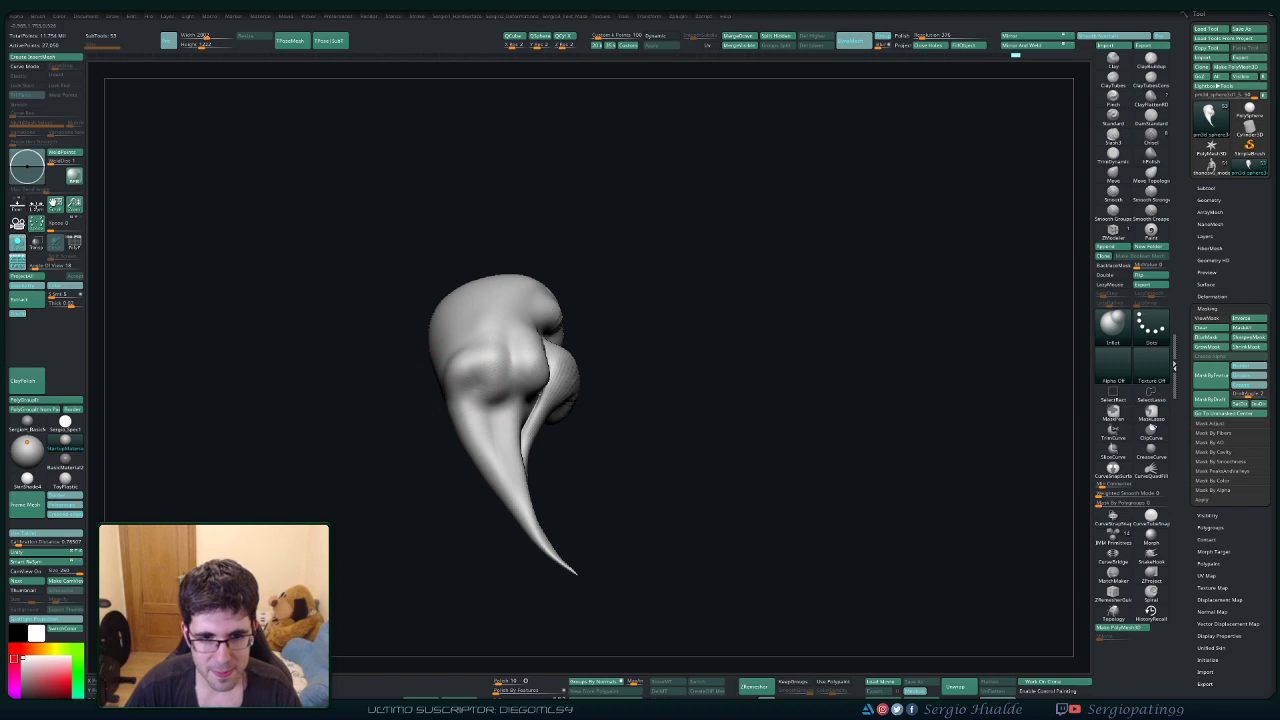
key("shift")
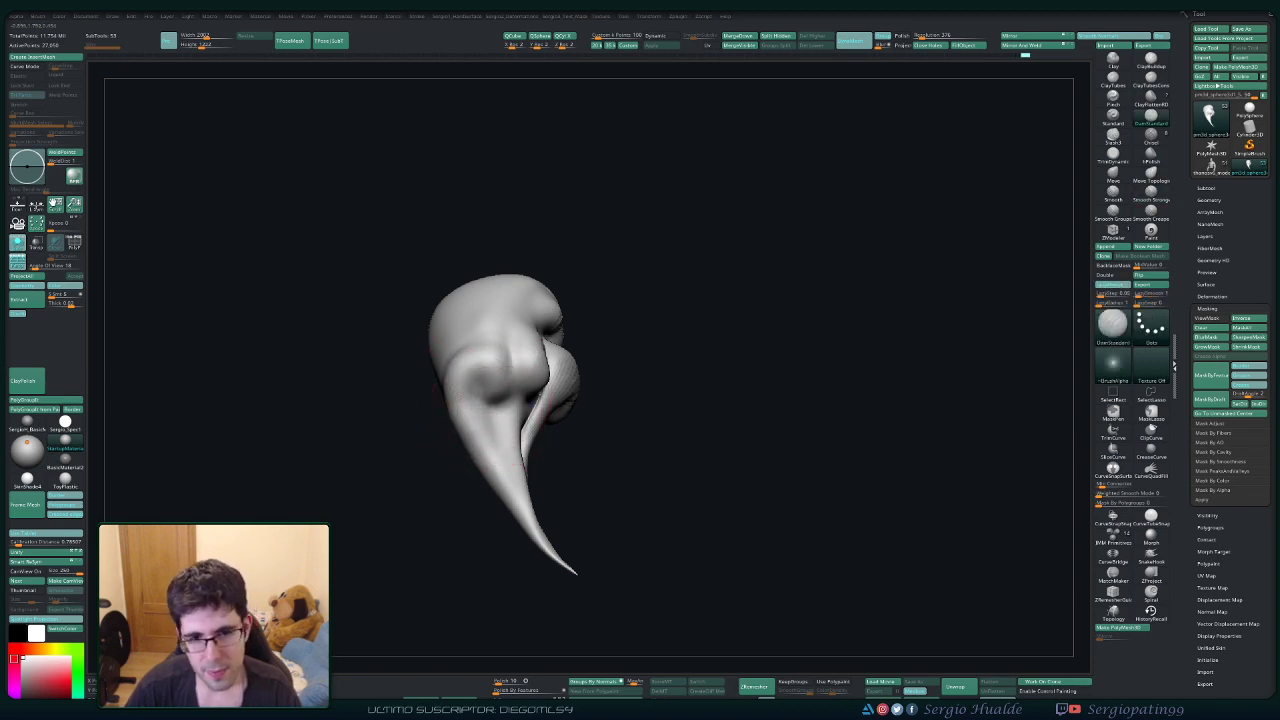
mouse_move(440, 395)
left_mouse_down()
mouse_move(429, 414)
mouse_move(522, 422)
left_mouse_up()
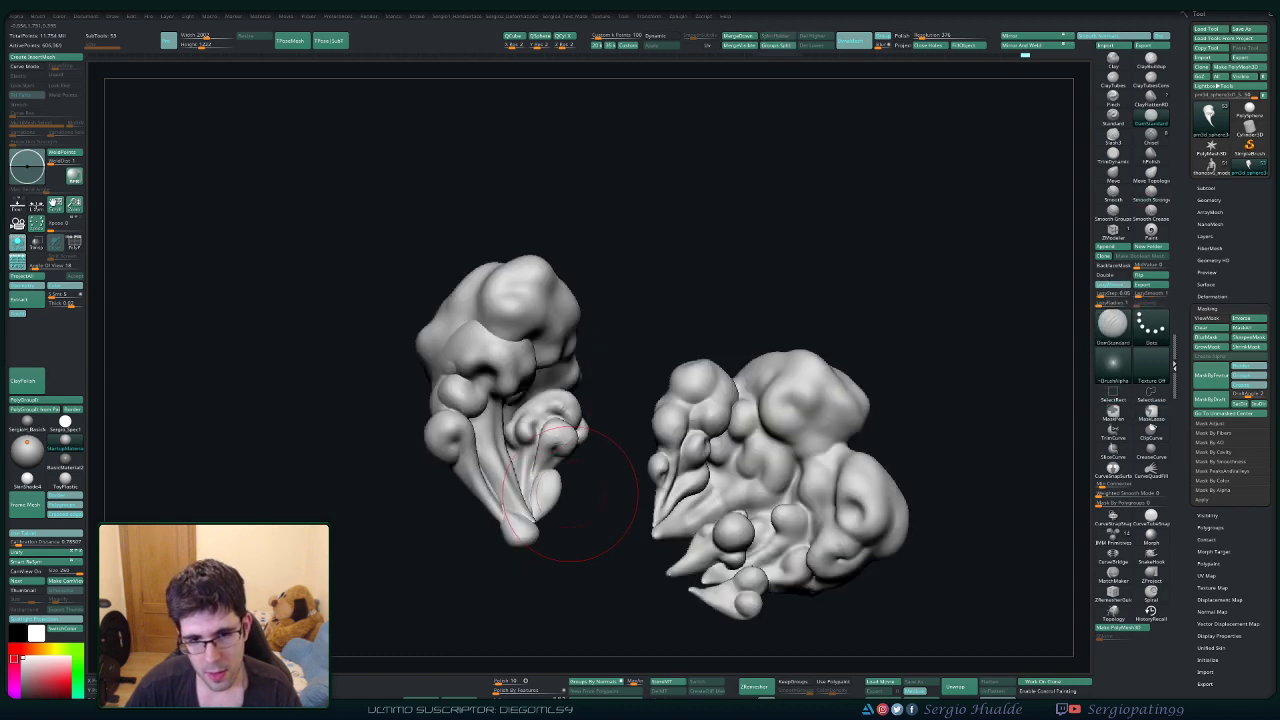
Compare the tendril with the full smoke clouds, isolate it, and reshape its bulbs and tail with the Move brush.
left_click_drag(571, 497, 563, 448)
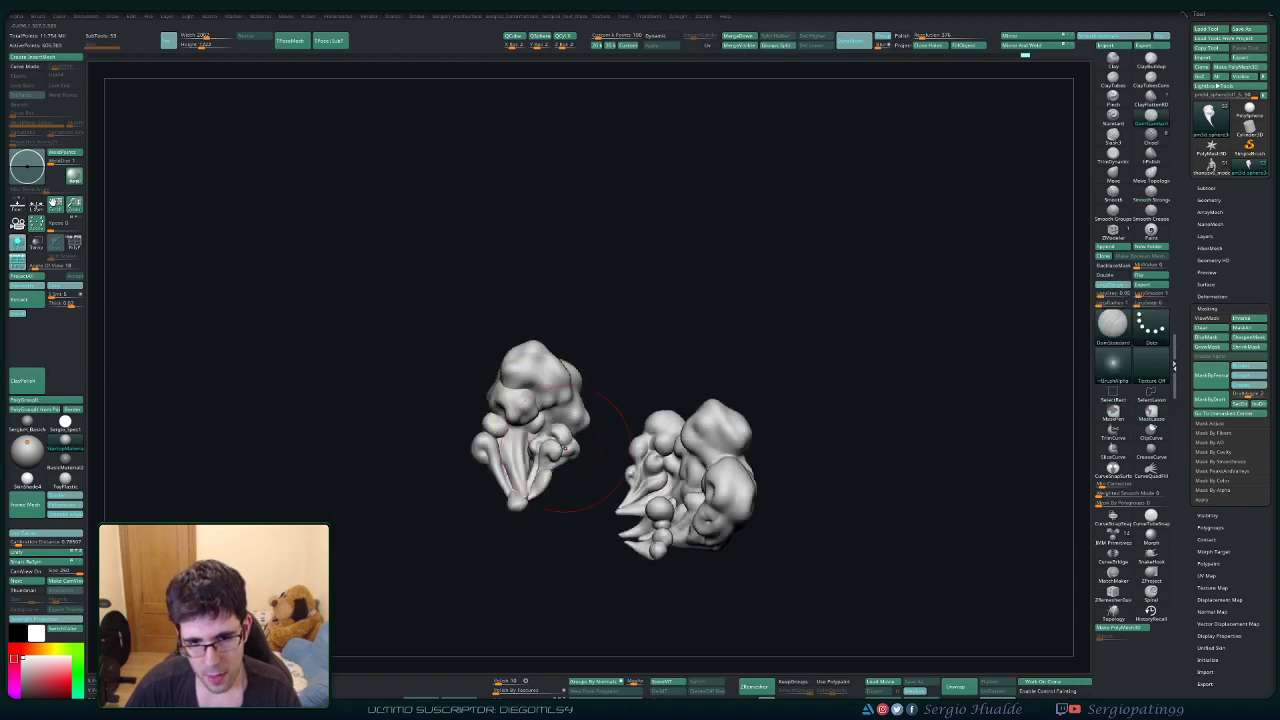
mouse_move(564, 448)
right_mouse_down()
mouse_move(543, 471)
mouse_move(583, 420)
mouse_move(574, 517)
right_mouse_up()
key("b")
key("m")
key("v")
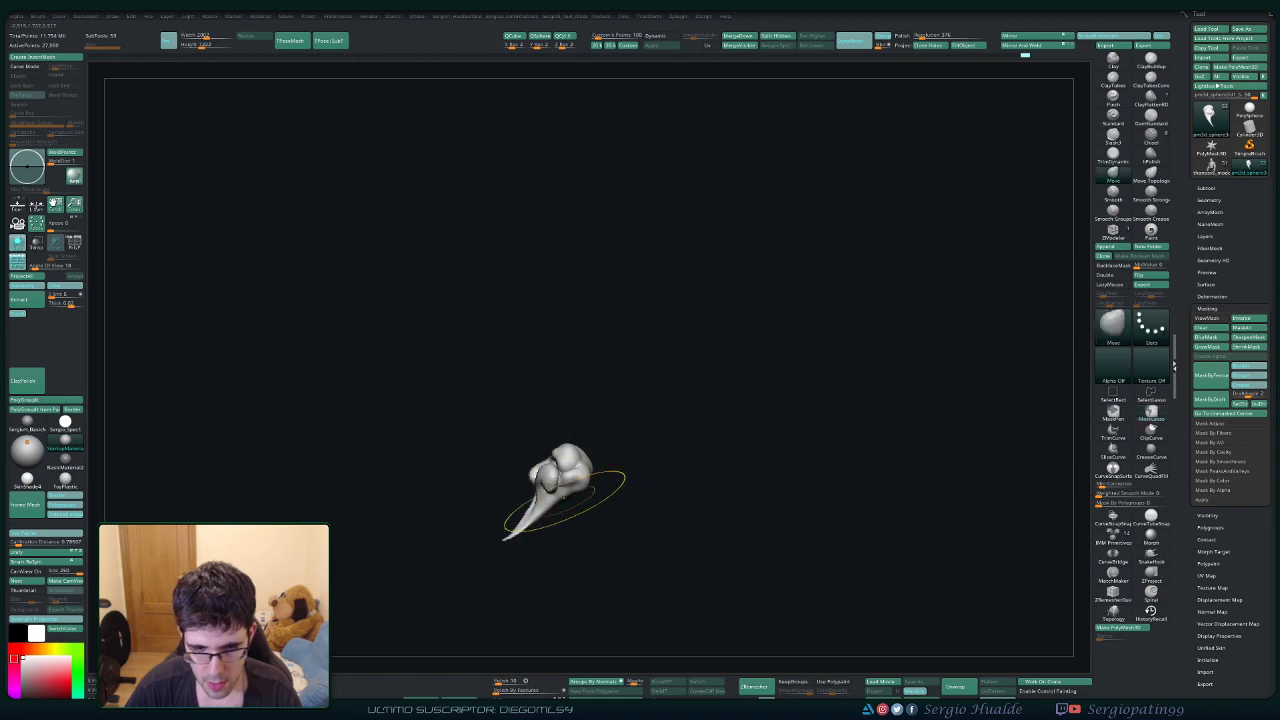
mouse_move(543, 514)
left_mouse_down()
mouse_move(563, 537)
mouse_move(560, 515)
left_mouse_up()
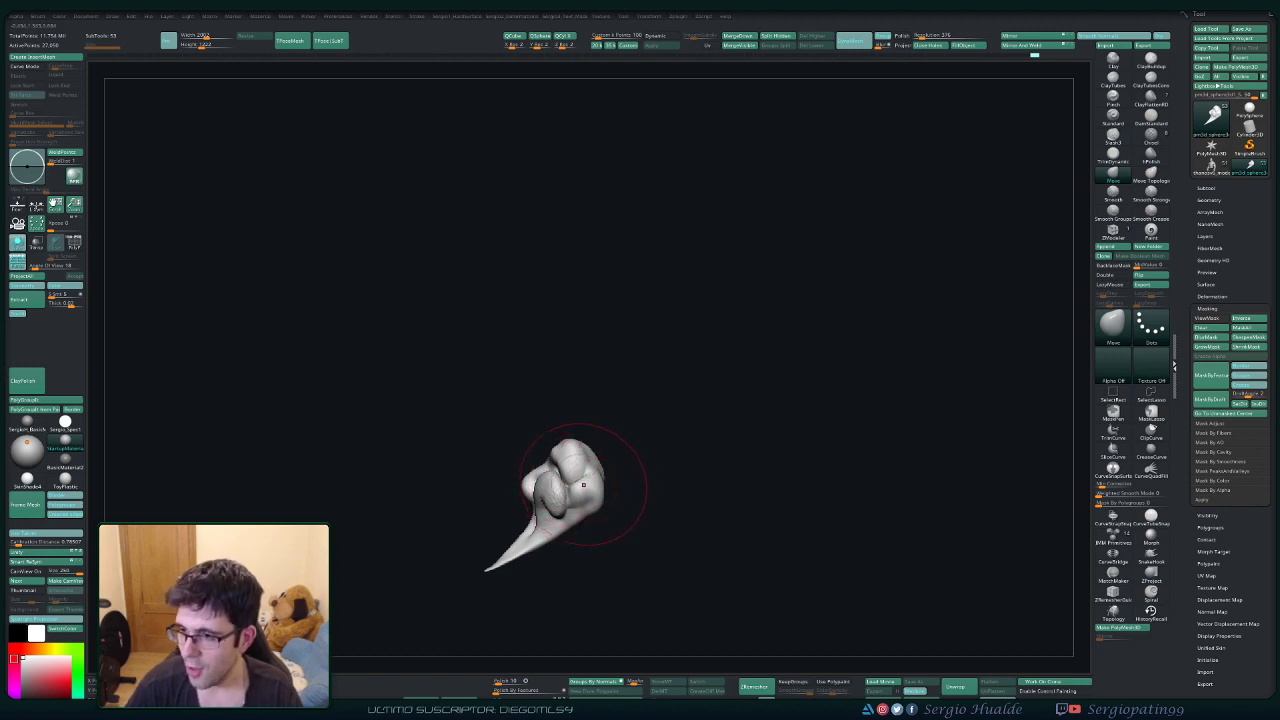
left_click_drag(580, 484, 607, 465)
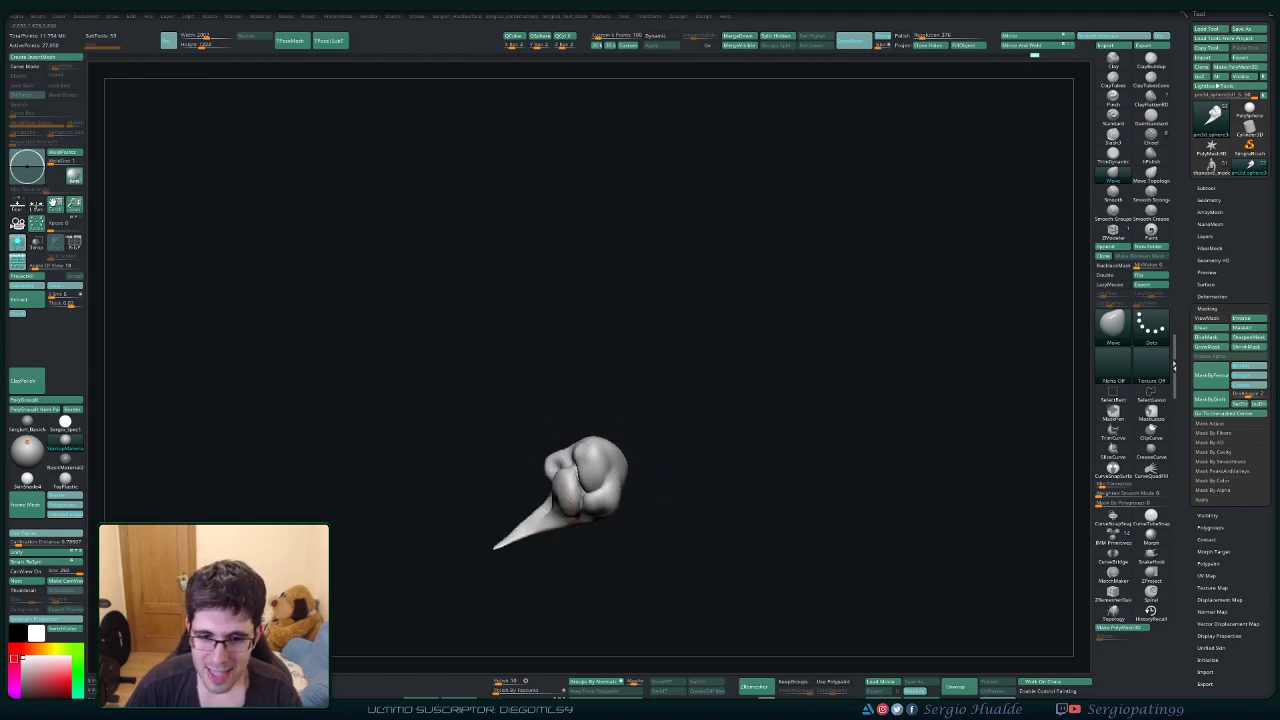
mouse_move(600, 484)
right_mouse_down()
mouse_move(650, 482)
mouse_move(663, 468)
mouse_move(580, 528)
right_mouse_up()
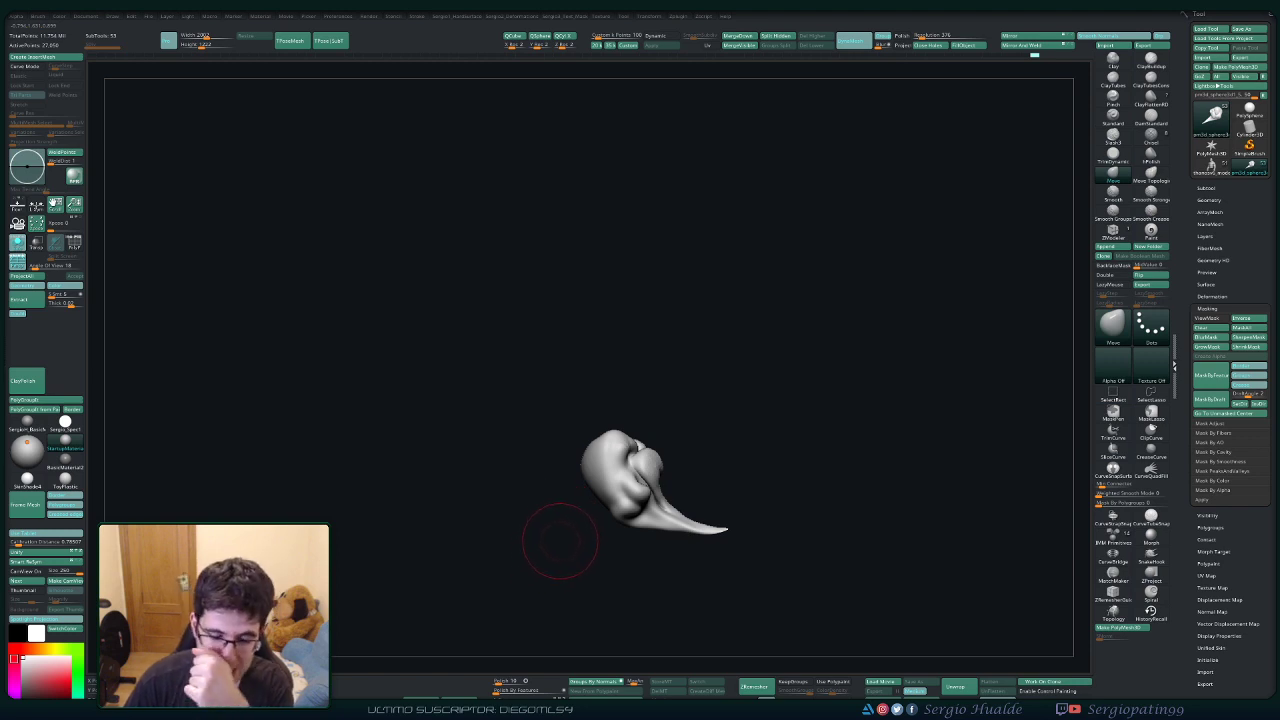
mouse_move(610, 487)
right_mouse_down()
mouse_move(663, 446)
mouse_move(640, 495)
mouse_move(622, 483)
right_mouse_up()
mouse_move(585, 500)
left_mouse_down()
mouse_move(557, 491)
mouse_move(587, 497)
left_mouse_up()
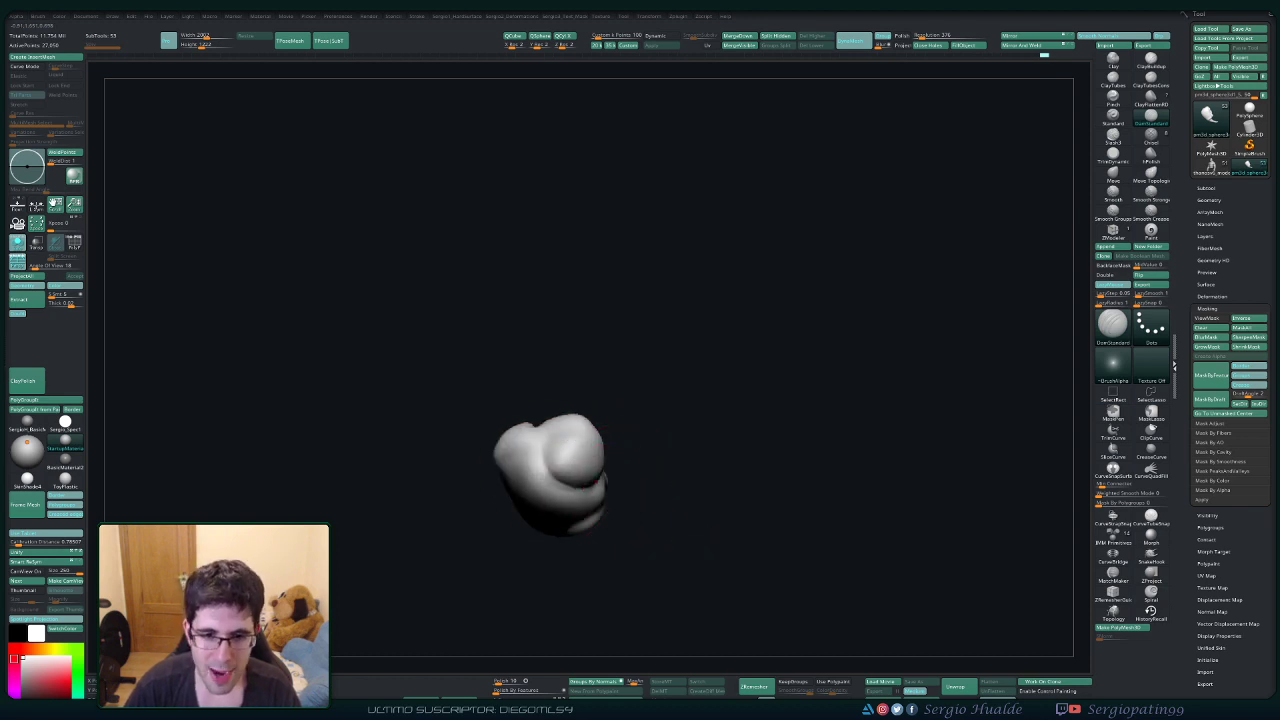
Deepen the crease around the tendril's rounded rear bulb with repeated DamStandard strokes.
right_click_drag(598, 493, 550, 491)
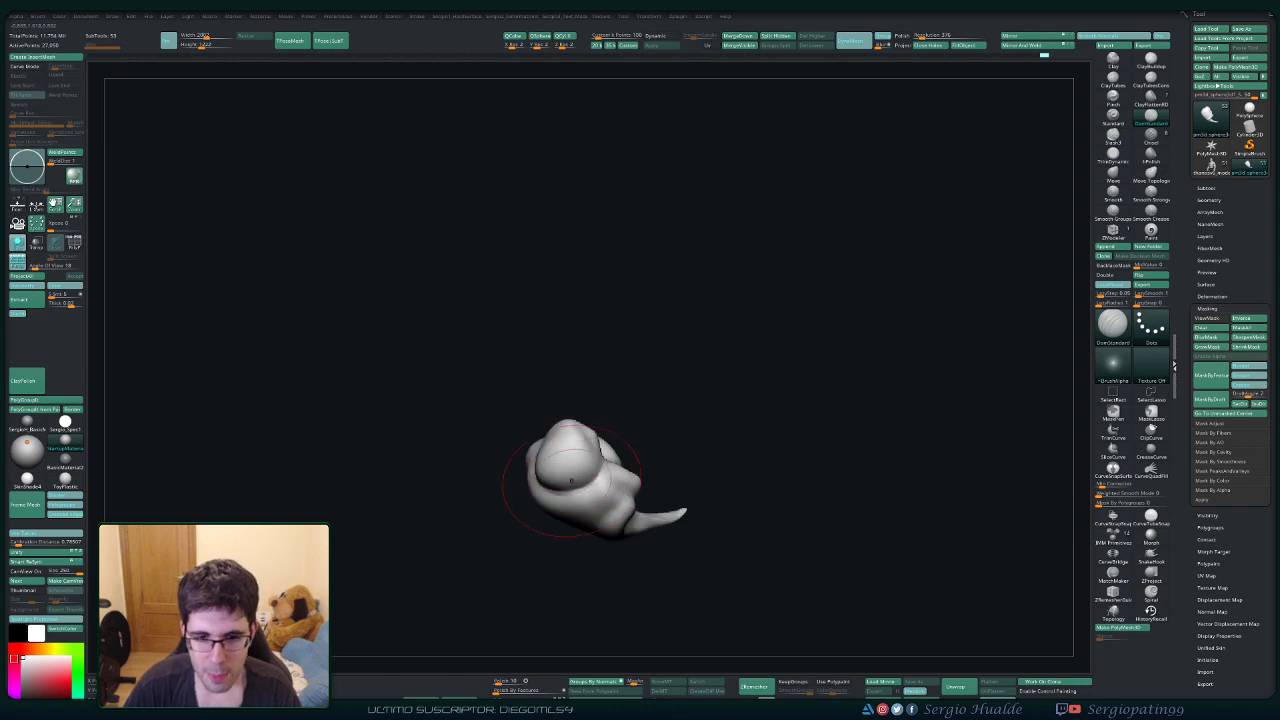
key("1")
left_click_drag(568, 456, 557, 448)
right_click_drag(600, 451, 572, 450)
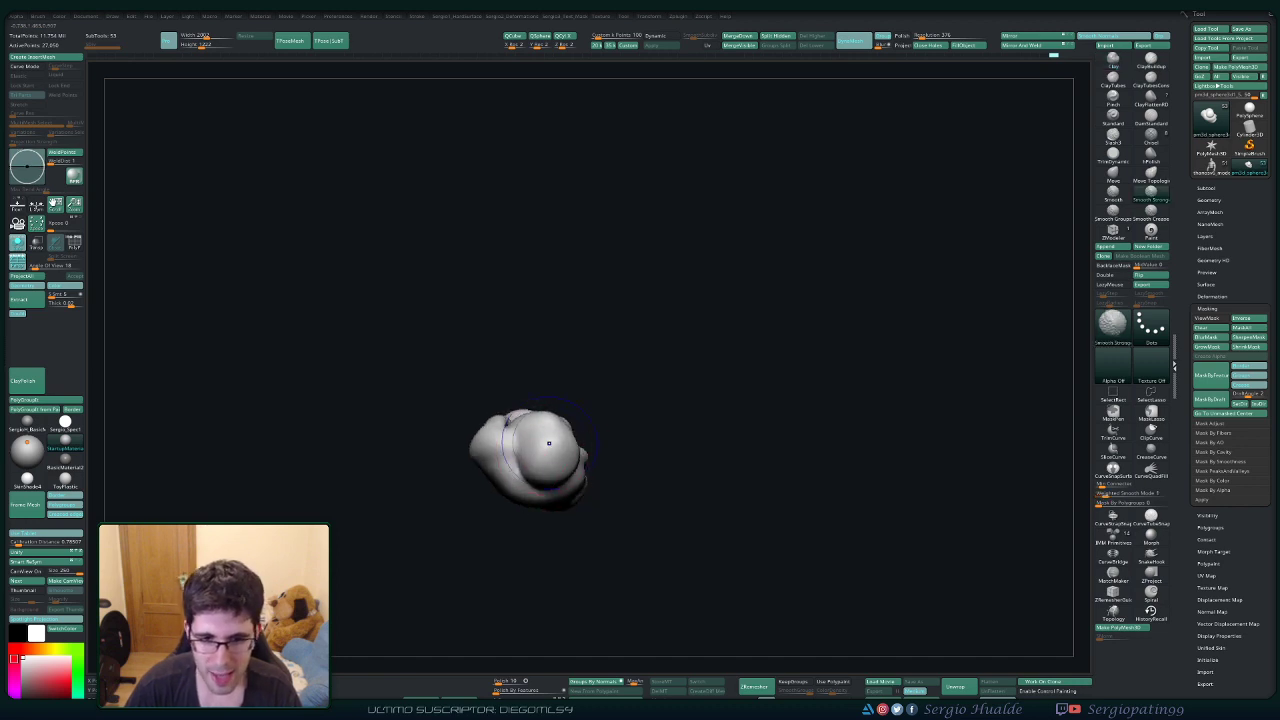
Smooth the tendril's front bulb and the transition into its neighbouring bulbs.
mouse_move(549, 443)
left_mouse_down("shift")
mouse_move(560, 462)
mouse_move(540, 493)
left_mouse_up("shift")
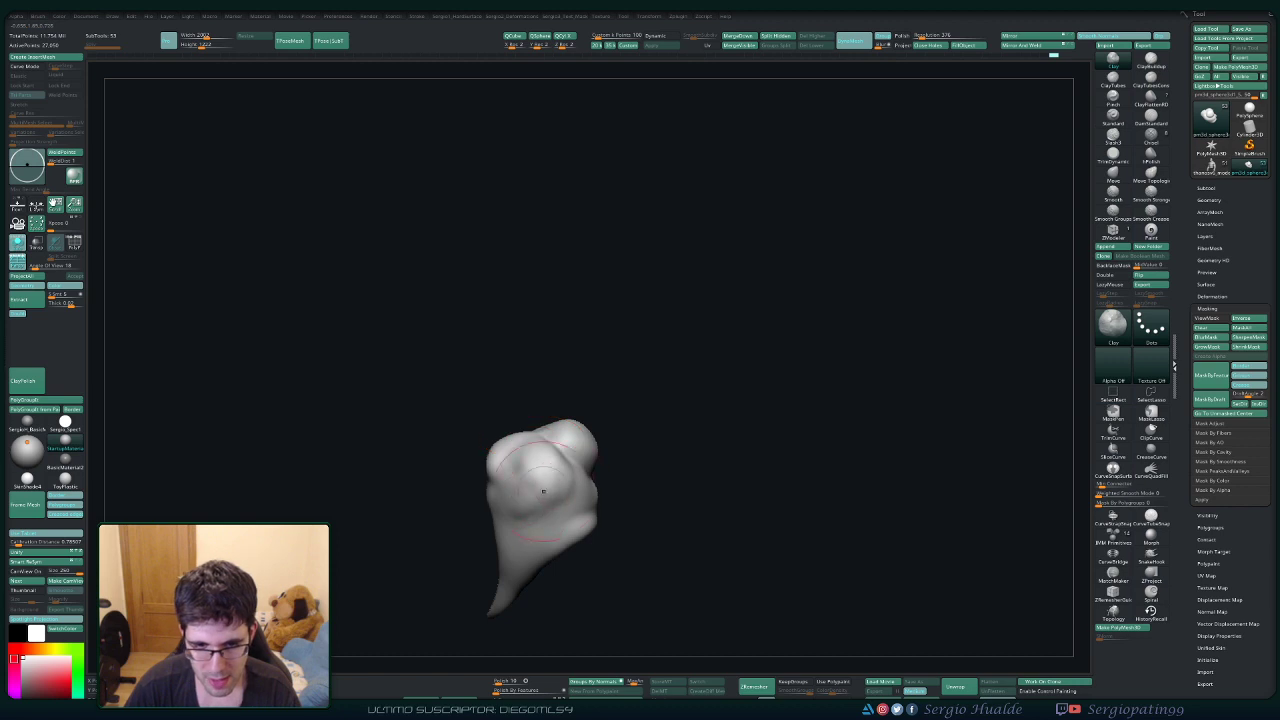
left_click_drag(538, 449, 550, 462, "shift")
mouse_move(622, 480)
left_mouse_down()
mouse_move(640, 500)
mouse_move(632, 515)
mouse_move(586, 515)
left_mouse_up()
Flatten the uneven bumps on the tendril's front bulb with the TrimDynamic brush.
key("b")
key("d")
key("s")
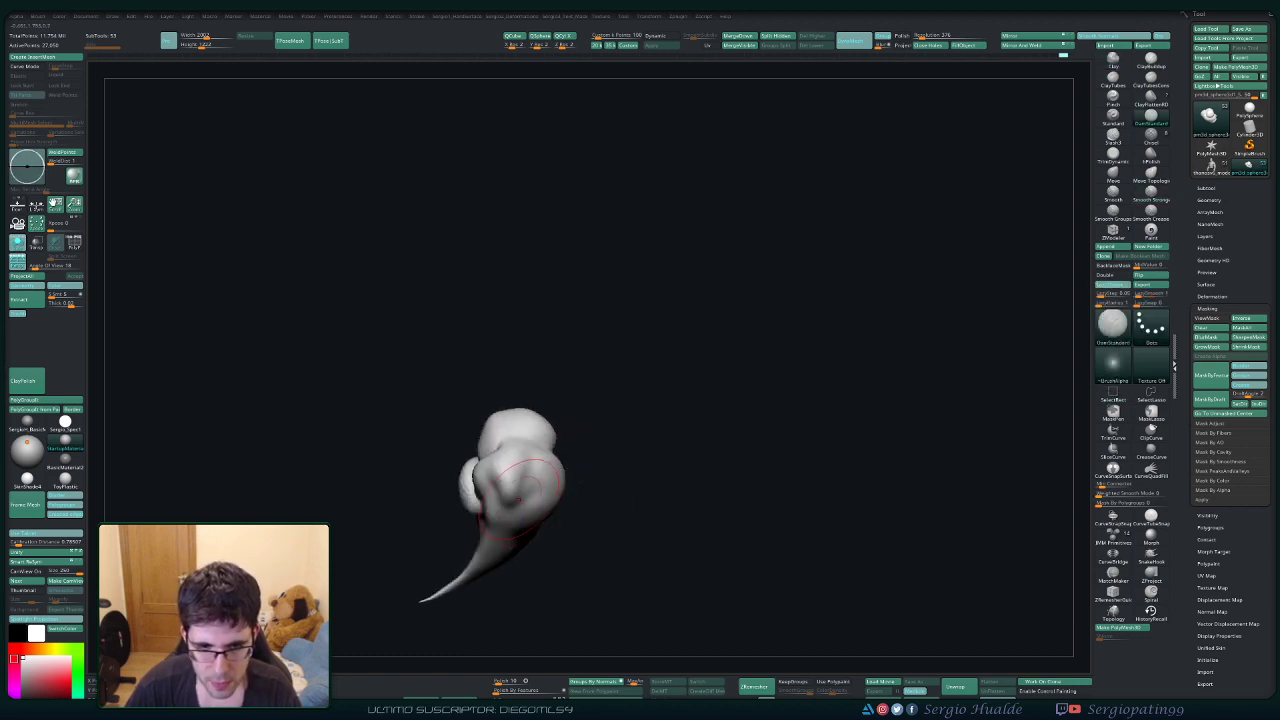
key("b")
key("t")
key("d")
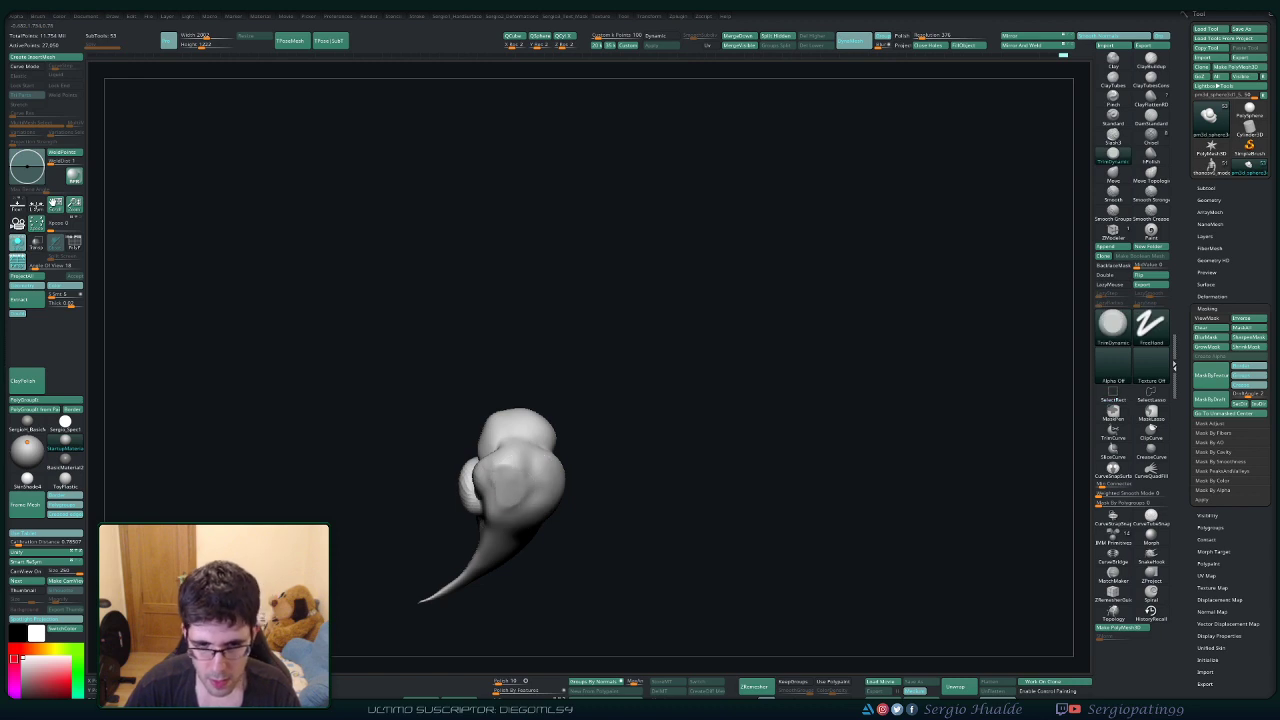
mouse_move(505, 478)
left_mouse_down()
mouse_move(516, 470)
mouse_move(520, 488)
mouse_move(602, 514)
mouse_move(556, 500)
mouse_move(564, 480)
mouse_move(540, 470)
left_mouse_up()
Build up the tendril's front bulb into a fuller rounded volume with the Clay brush.
key("b")
key("c")
key("l")
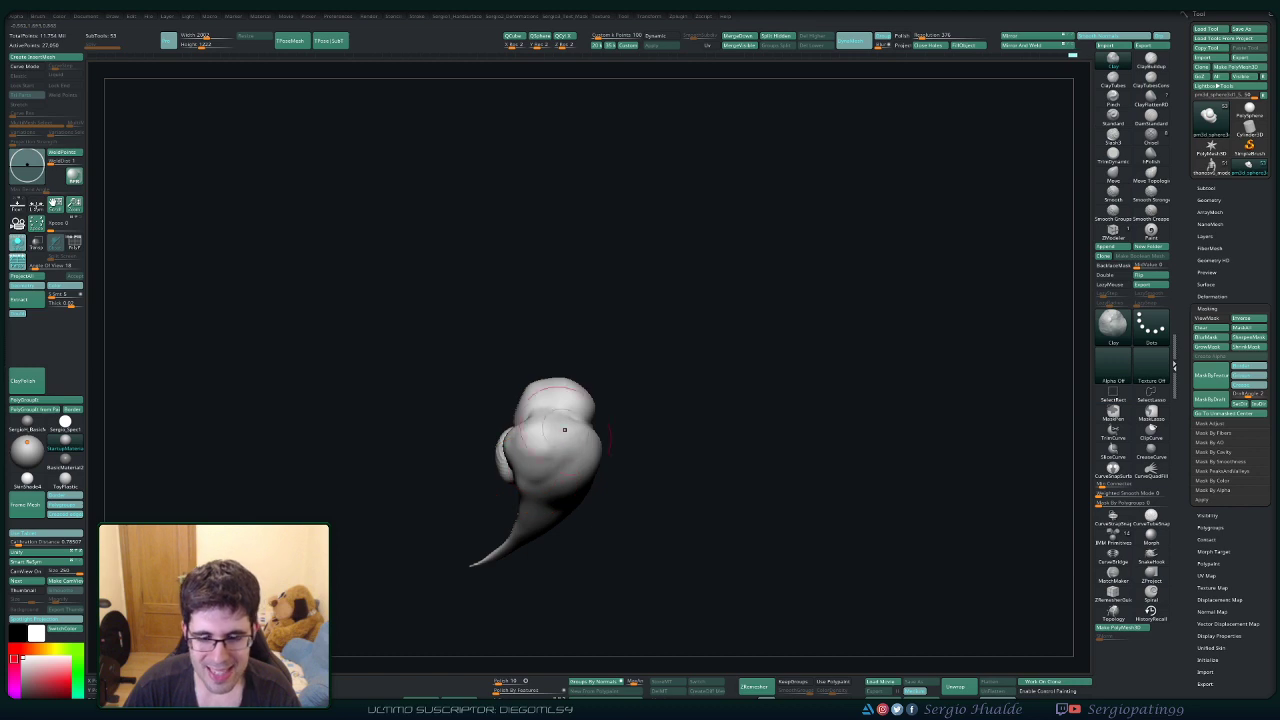
right_click_drag(565, 430, 560, 485)
mouse_move(541, 430)
left_mouse_down()
mouse_move(521, 457)
mouse_move(528, 491)
left_mouse_up()
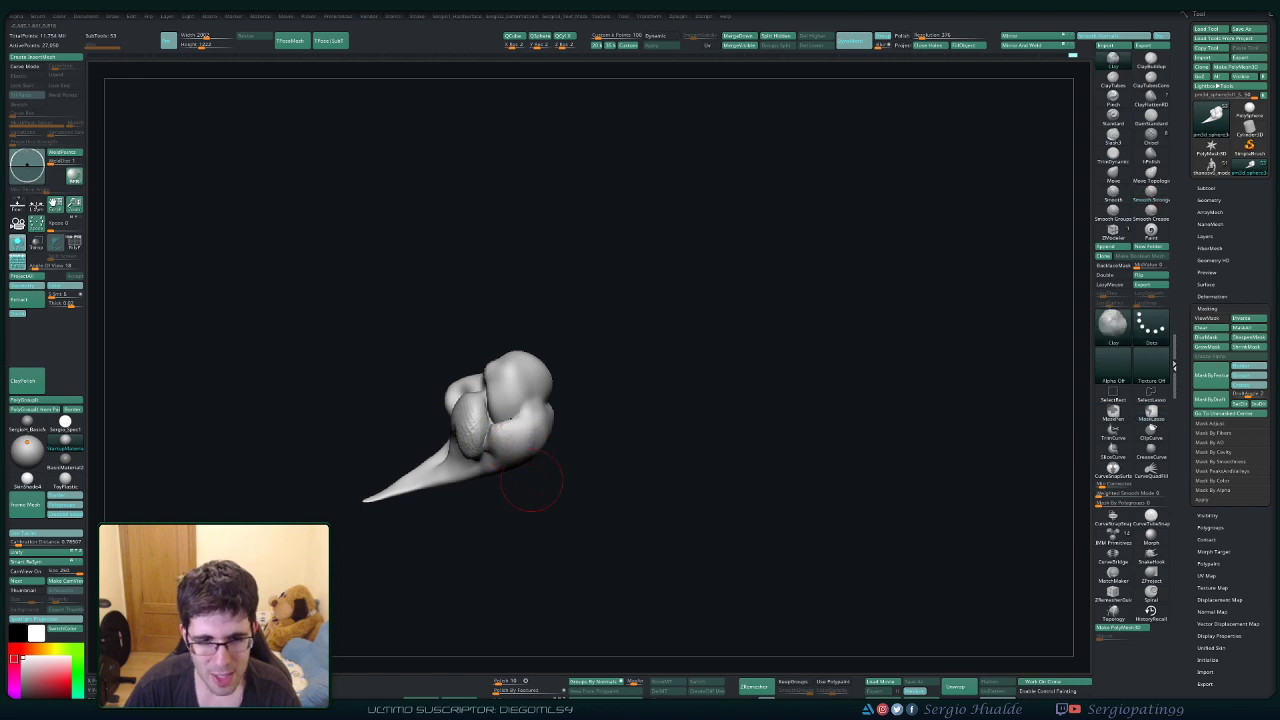
Carve a curved crease under the front bulb with the DamStandard brush to separate it from the stalk.
left_click_drag(550, 480, 546, 442)
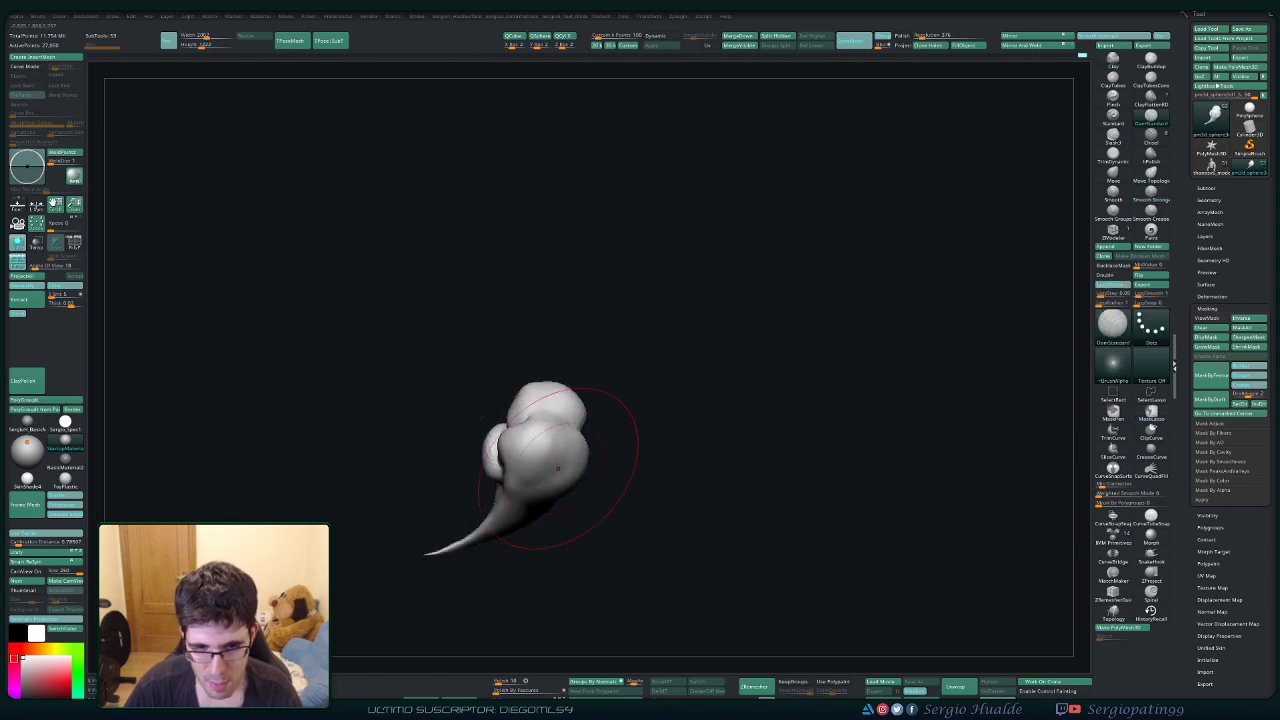
right_click_drag(514, 490, 529, 486)
left_click_drag(529, 486, 516, 485)
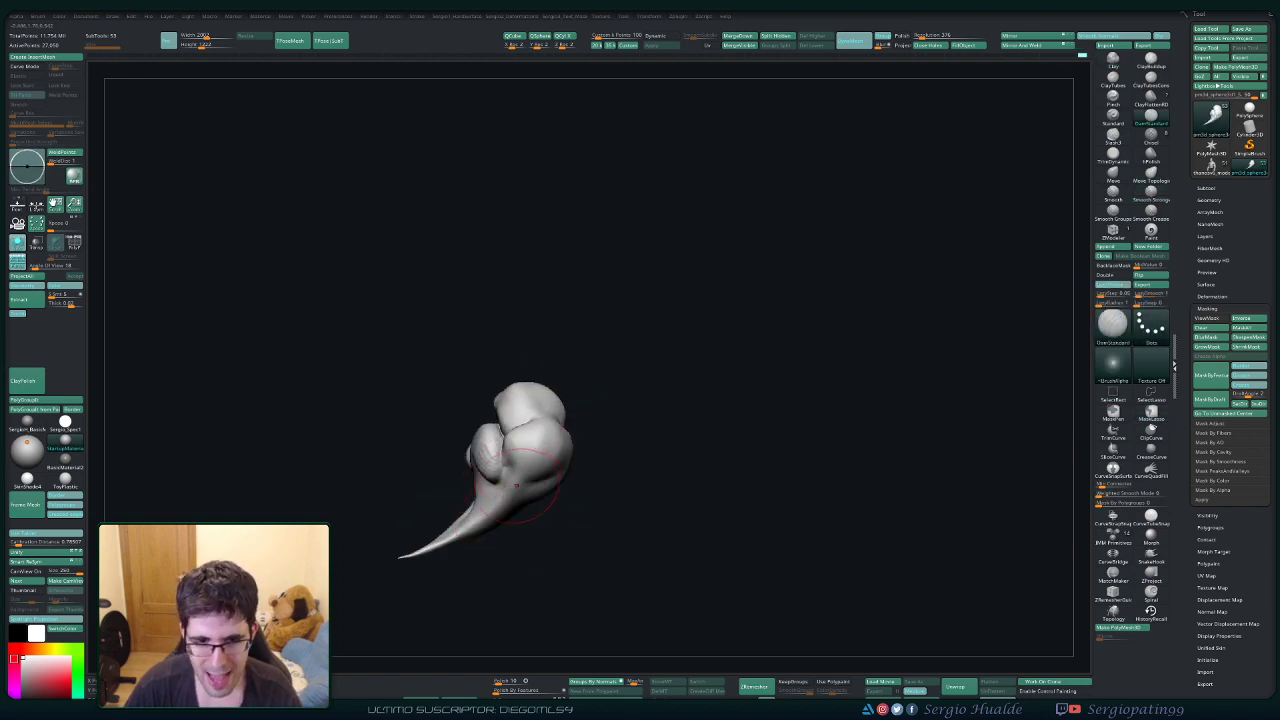
right_click_drag(553, 484, 534, 460)
Round out the front bulb above the crease with the Clay brush and blend it into the stalk.
key("1")
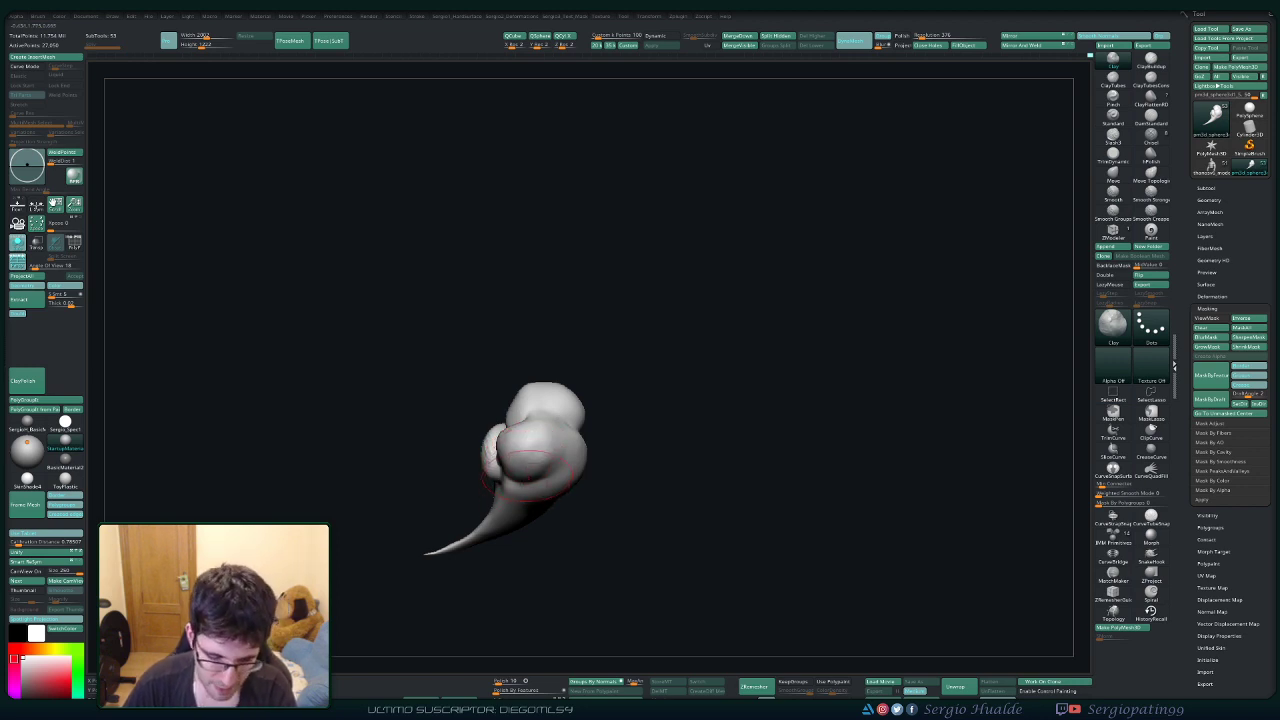
mouse_move(539, 431)
right_mouse_down()
mouse_move(565, 468)
mouse_move(536, 478)
mouse_move(567, 455)
right_mouse_up()
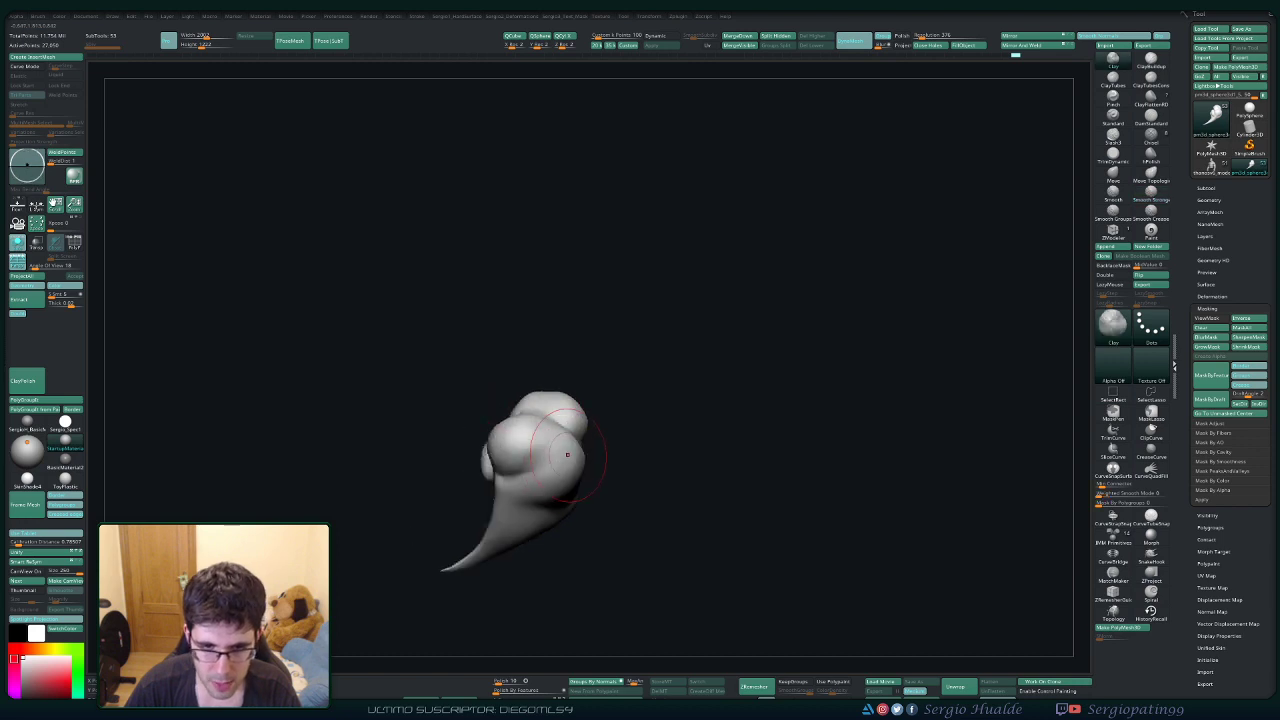
mouse_move(574, 444)
left_mouse_down()
mouse_move(563, 463)
mouse_move(573, 447)
left_mouse_up()
right_click_drag(573, 447, 584, 474)
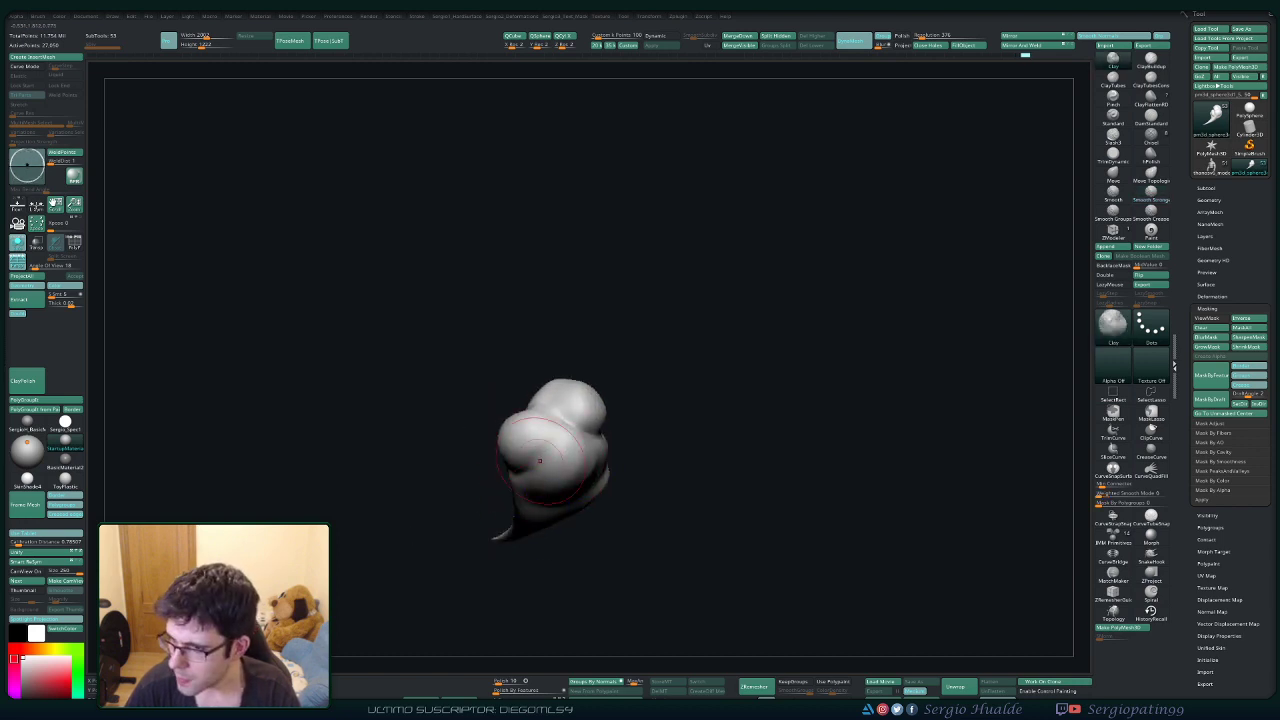
mouse_move(539, 438)
right_mouse_down("alt")
mouse_move(524, 483)
mouse_move(556, 462)
right_mouse_up("alt")
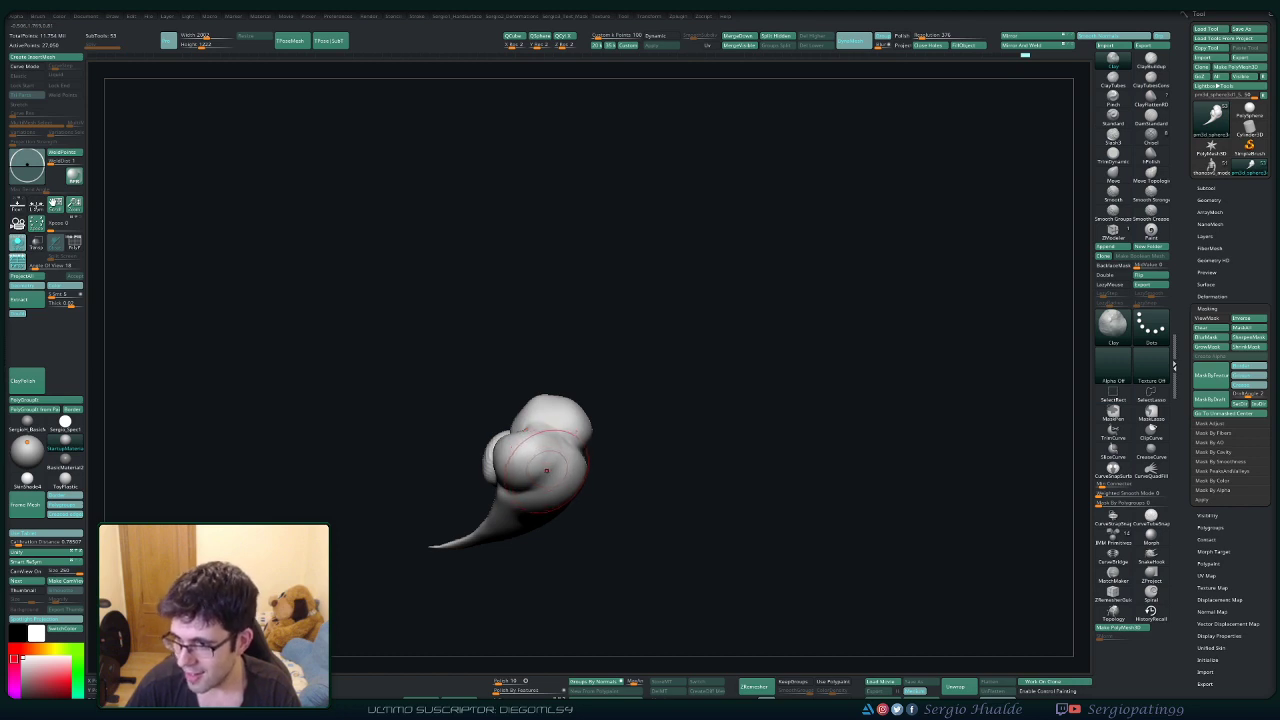
mouse_move(545, 466)
right_mouse_down()
mouse_move(582, 470)
mouse_move(586, 440)
mouse_move(586, 456)
mouse_move(570, 440)
mouse_move(629, 449)
mouse_move(590, 460)
mouse_move(614, 471)
mouse_move(597, 467)
right_mouse_up()
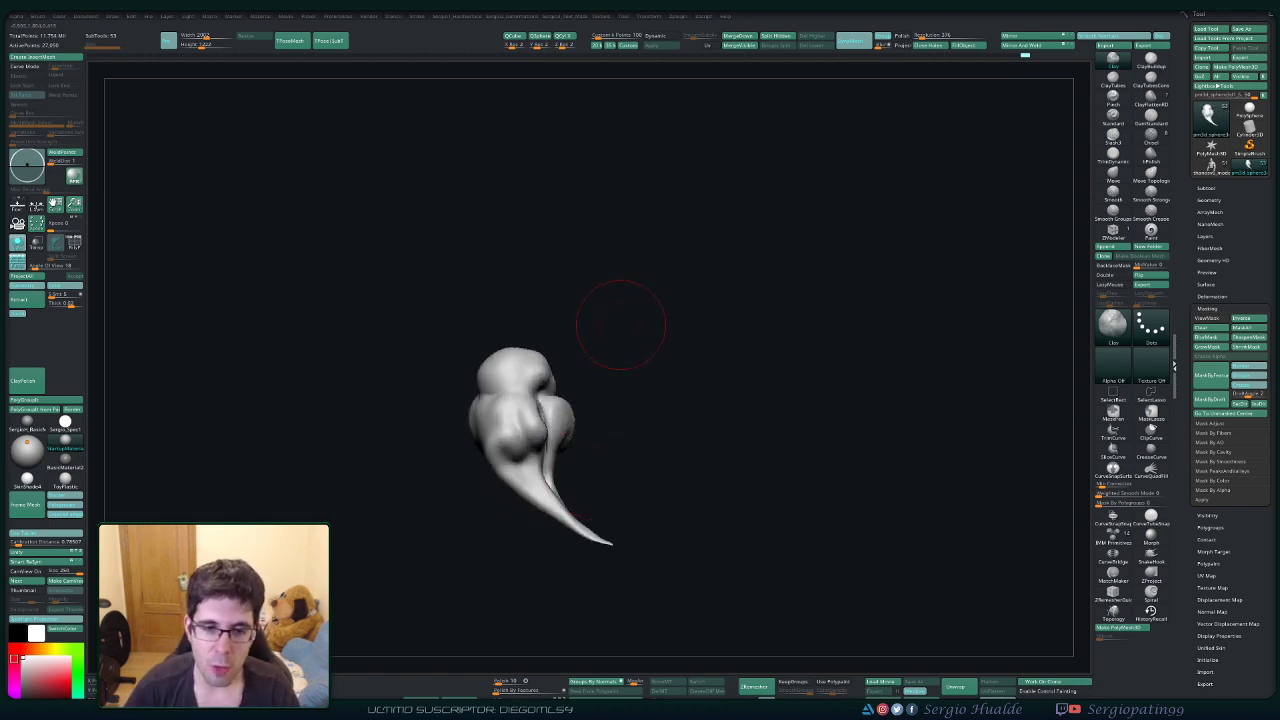
right_click_drag(620, 326, 535, 478)
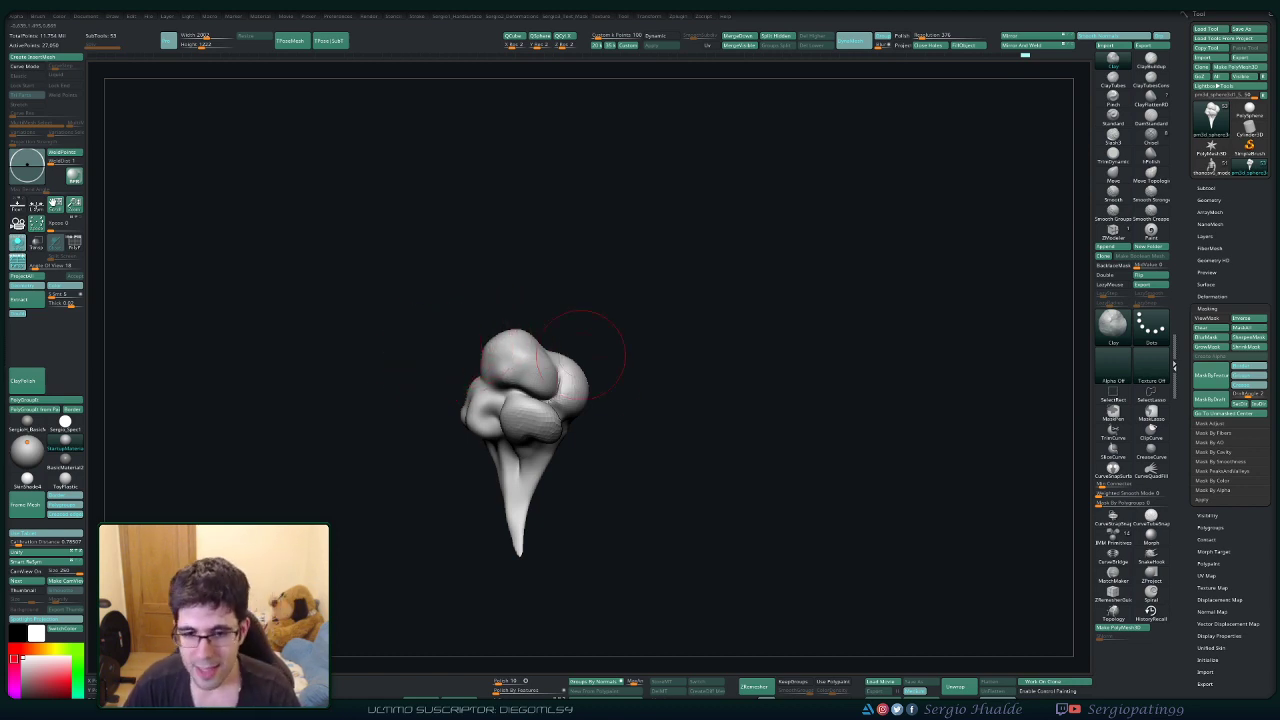
Refine the junction between the tendril's top bulb and the large bulb beside it with Clay and smoothing.
mouse_move(630, 371)
right_mouse_down()
mouse_move(637, 337)
mouse_move(638, 400)
right_mouse_up()
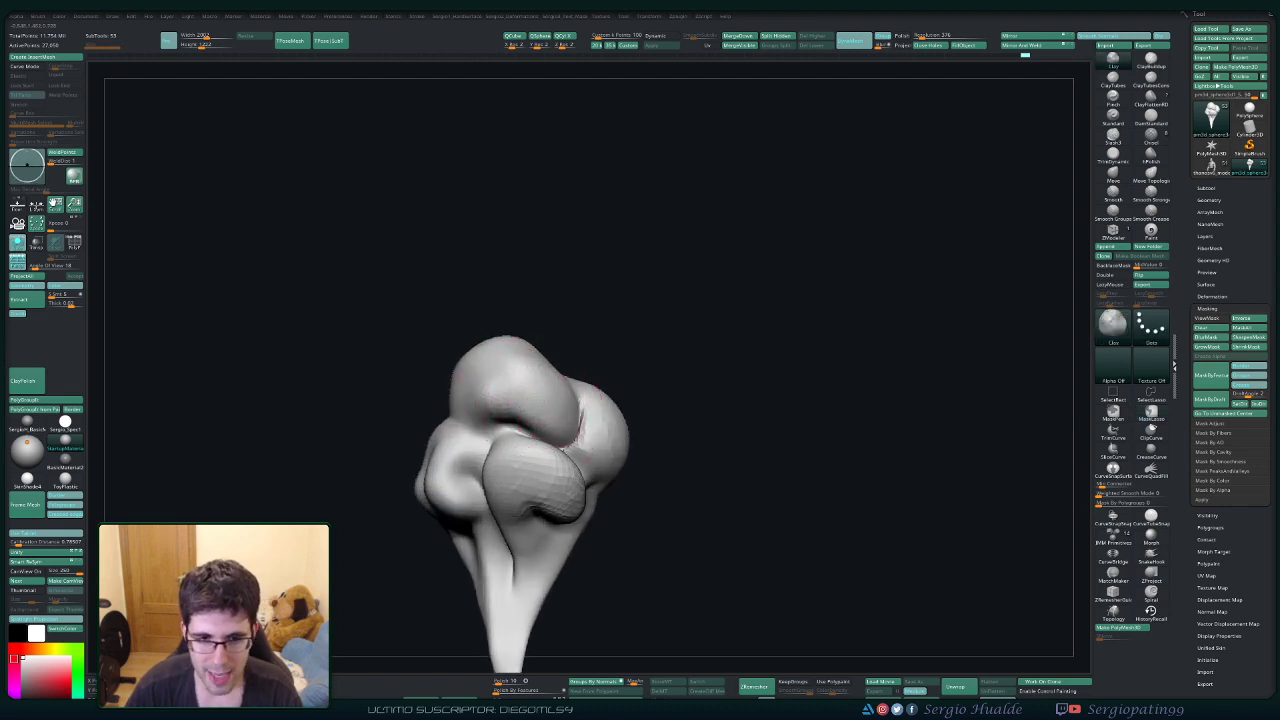
right_click_drag(598, 392, 543, 389)
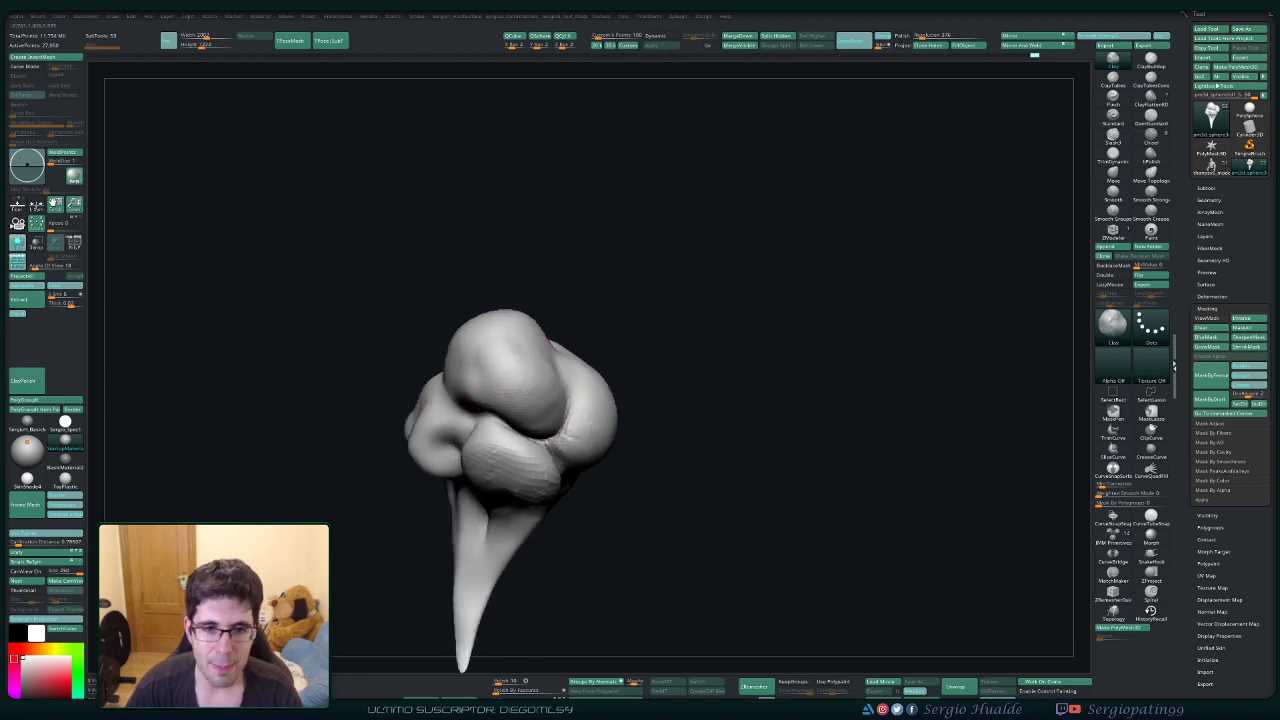
key("shift")
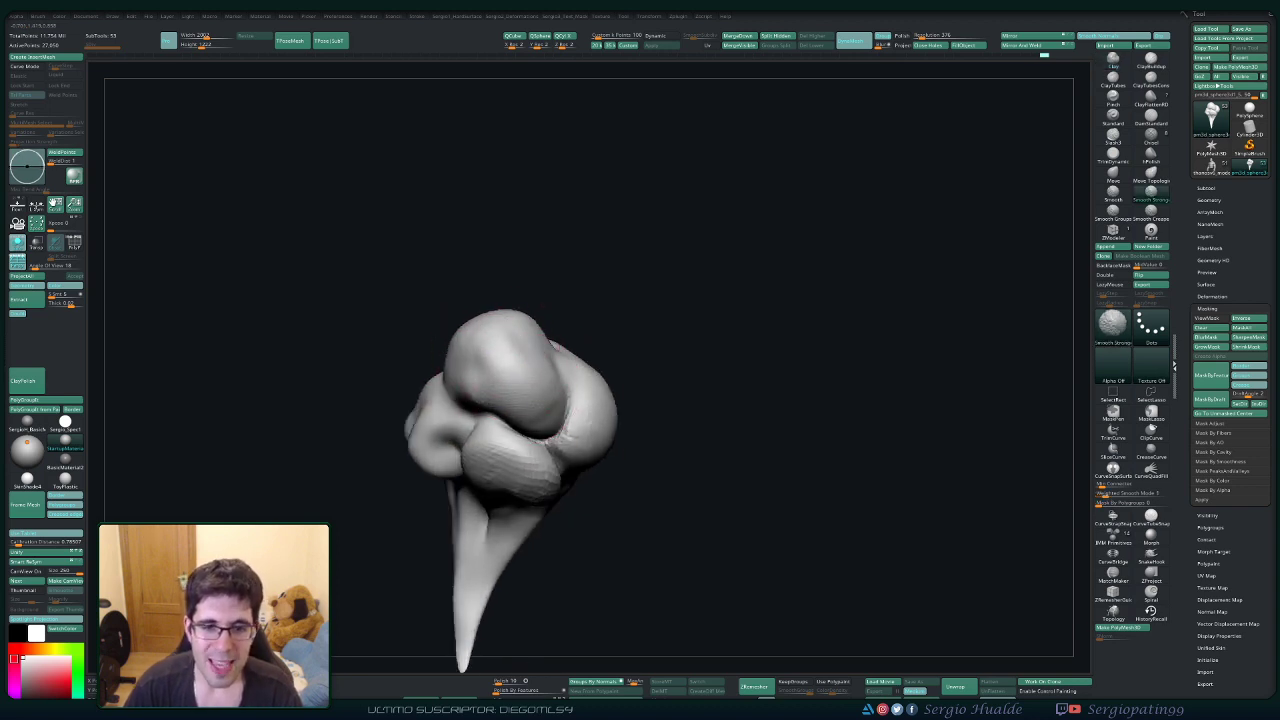
mouse_move(525, 372)
right_mouse_down()
mouse_move(545, 382)
mouse_move(536, 340)
right_mouse_up()
key("shift")
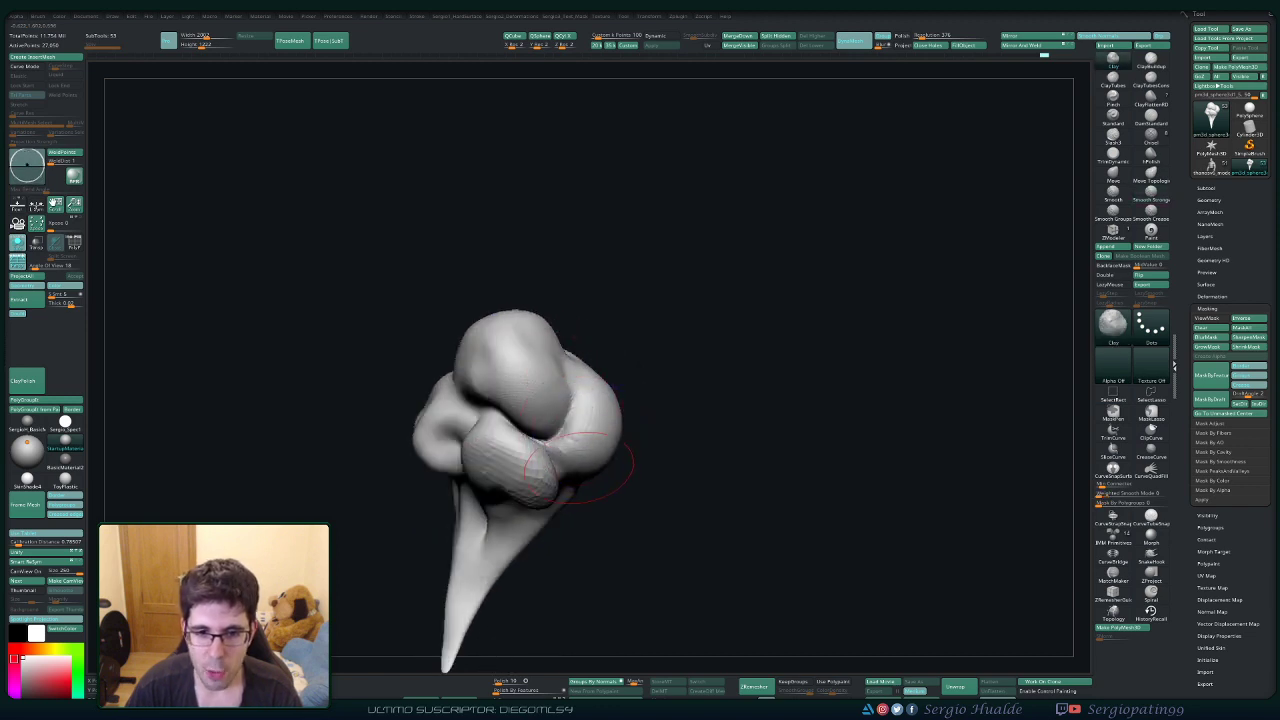
Build up the small curled bulb below the top bulb with the Clay brush and smooth its surface.
mouse_move(579, 467)
left_mouse_down()
mouse_move(588, 482)
mouse_move(566, 438)
mouse_move(548, 456)
left_mouse_up()
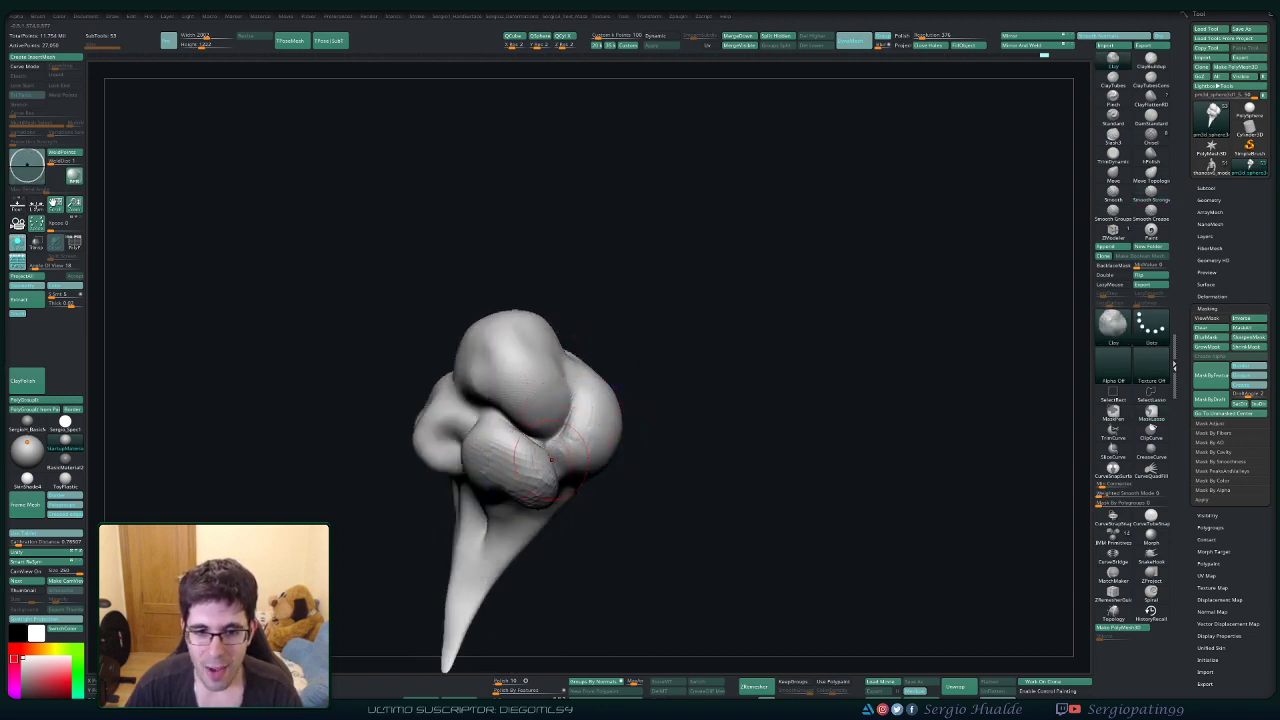
right_click_drag(551, 458, 536, 442)
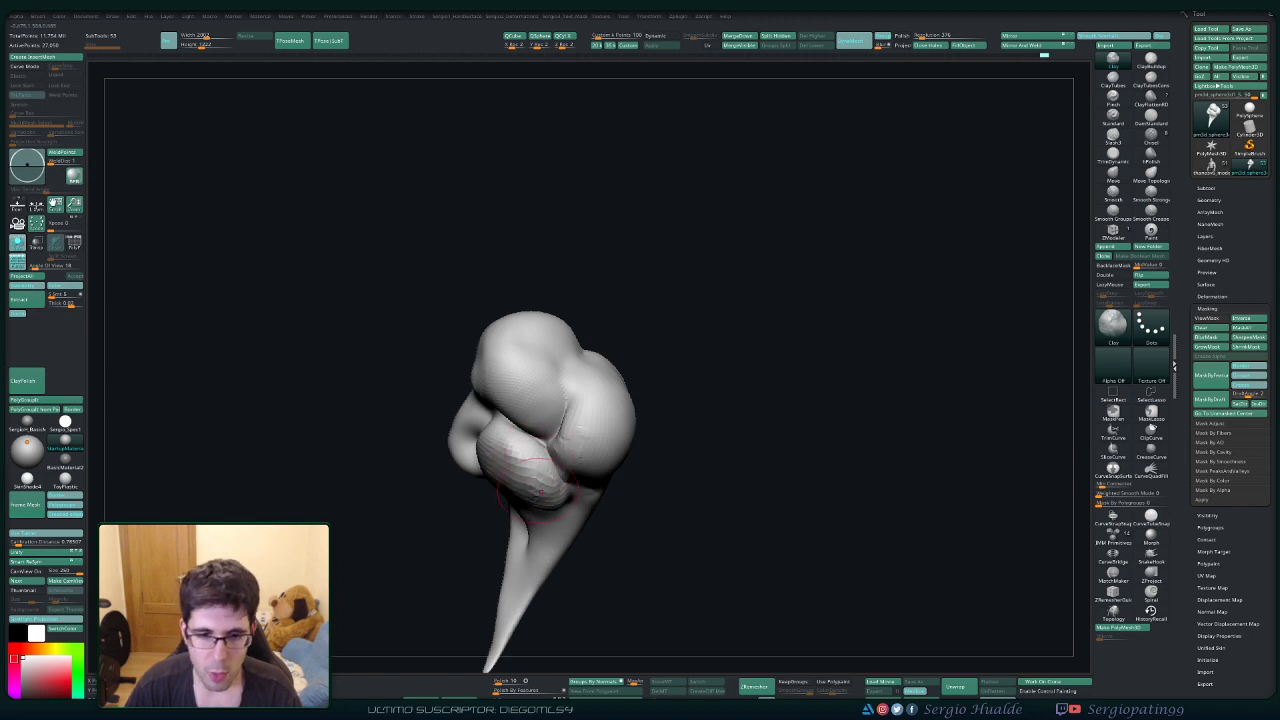
right_click_drag(540, 490, 490, 452)
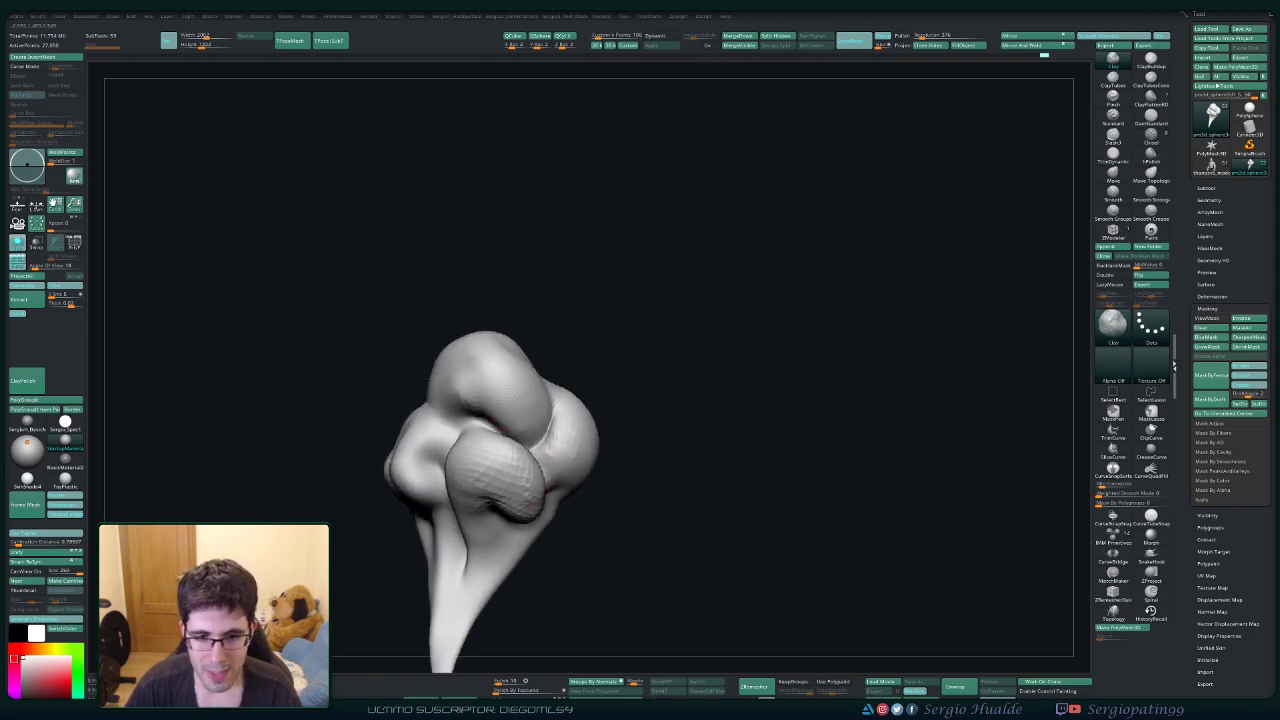
right_click_drag(467, 498, 473, 535)
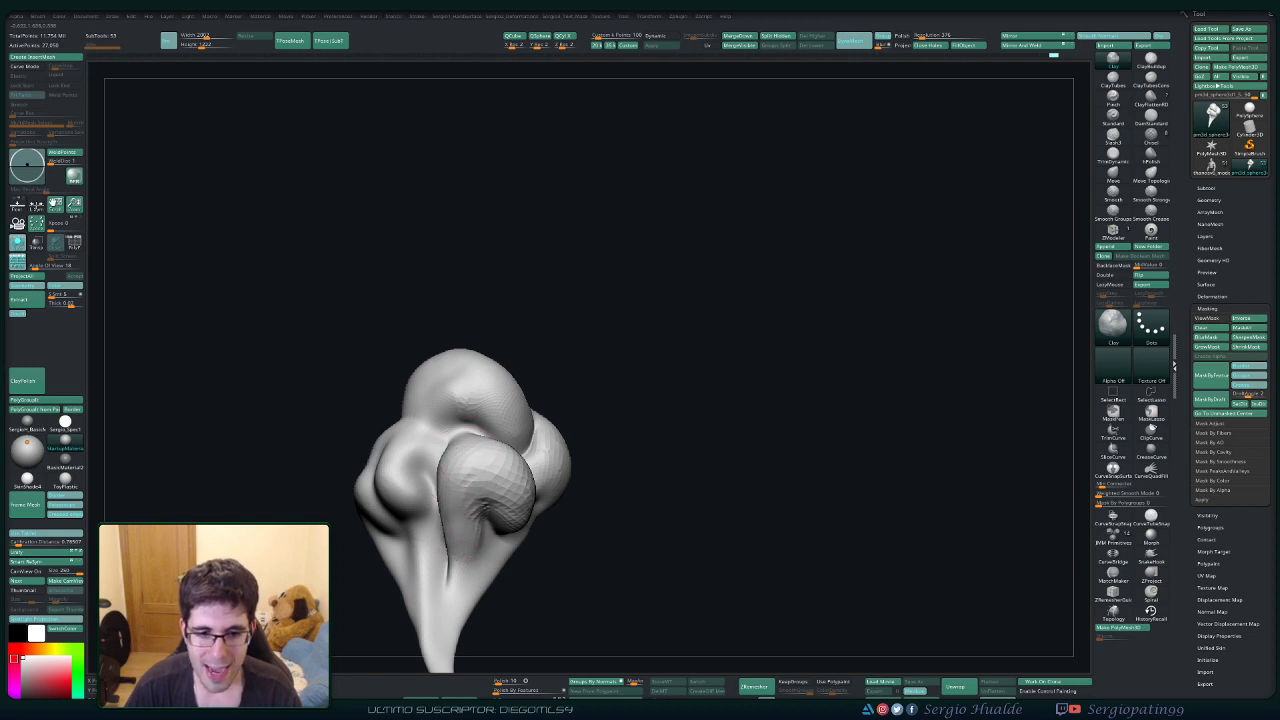
mouse_move(473, 535)
left_mouse_down("shift")
mouse_move(471, 580)
mouse_move(470, 510)
mouse_move(522, 505)
left_mouse_up("shift")
right_click_drag(530, 510, 510, 475)
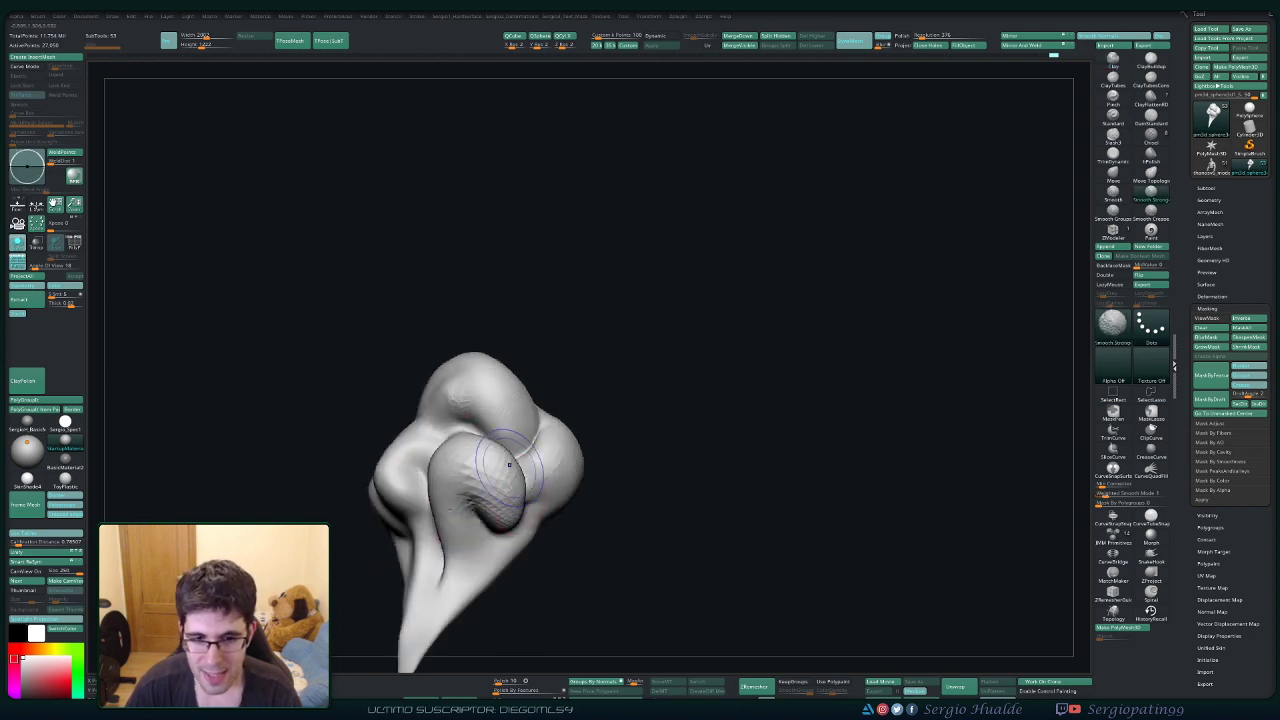
mouse_move(500, 542)
right_mouse_down("ctrl")
mouse_move(490, 482)
mouse_move(532, 486)
right_mouse_up("ctrl")
Shape the small bulb on the tendril's back and carve a DamStandard crease between it and the stalk.
mouse_move(425, 488)
right_mouse_down()
mouse_move(443, 482)
mouse_move(443, 506)
mouse_move(429, 530)
mouse_move(411, 521)
mouse_move(405, 556)
right_mouse_up()
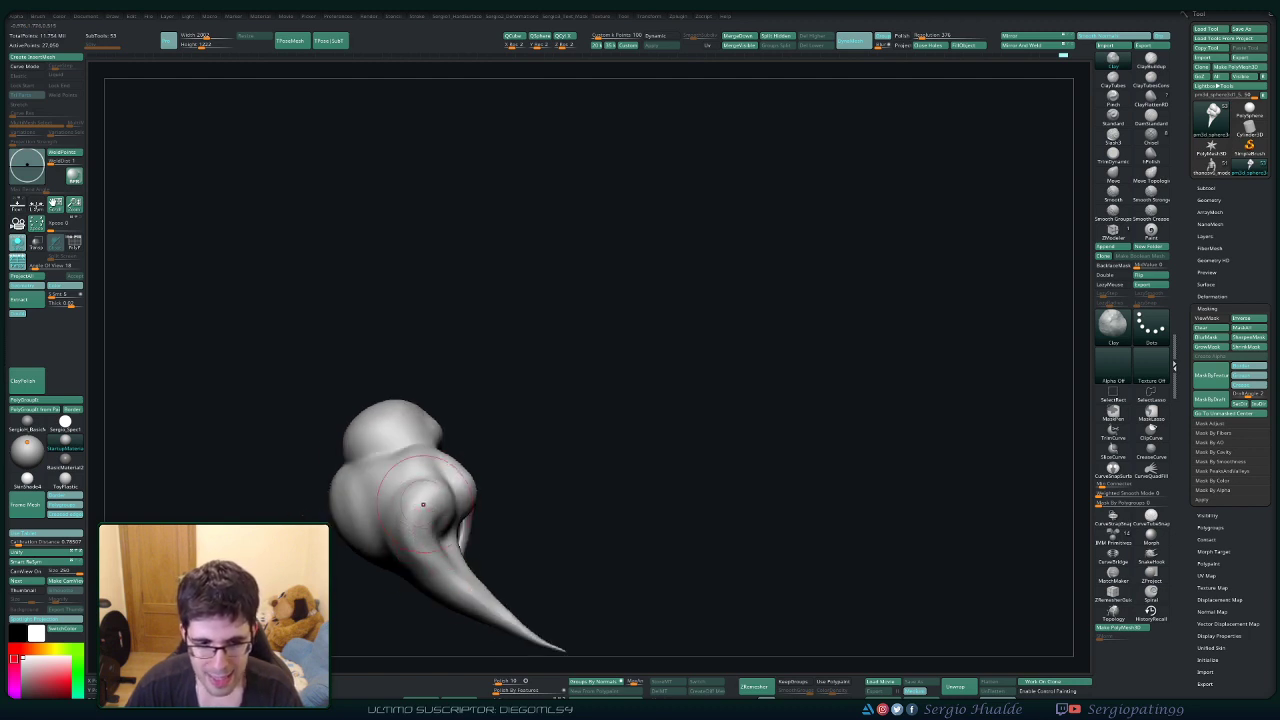
right_click_drag(423, 570, 422, 530)
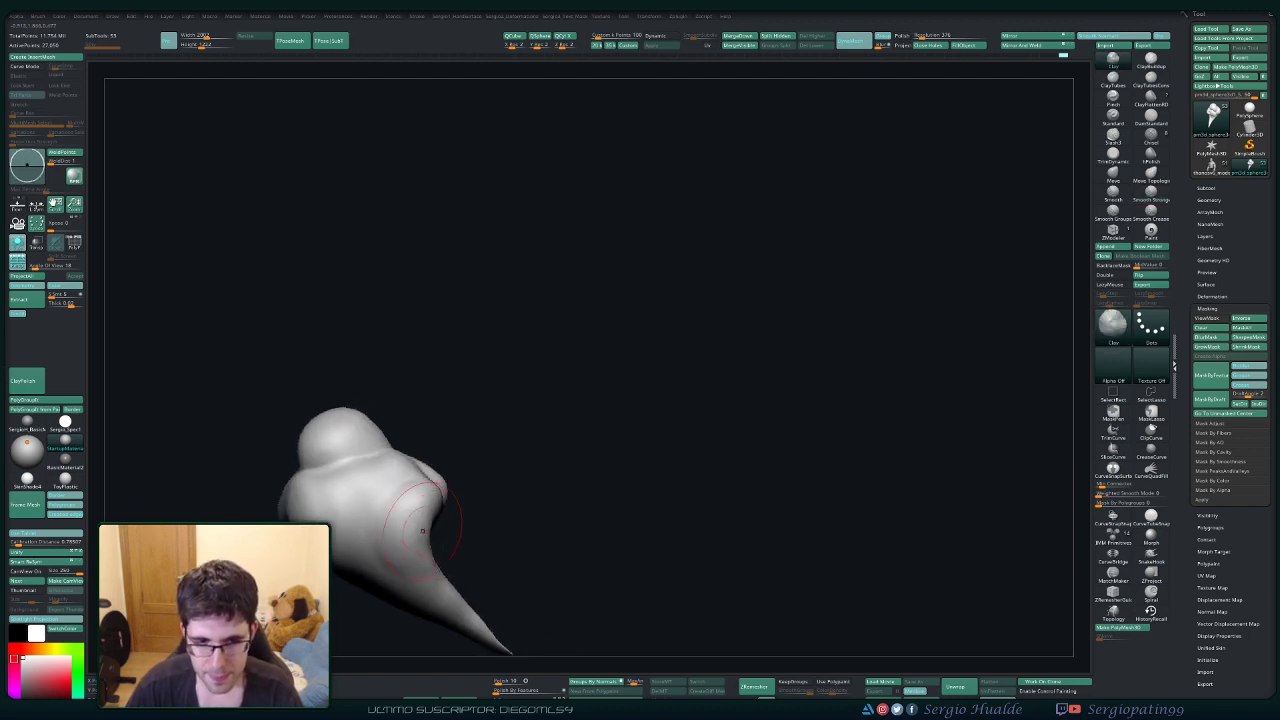
right_click_drag(471, 583, 401, 598)
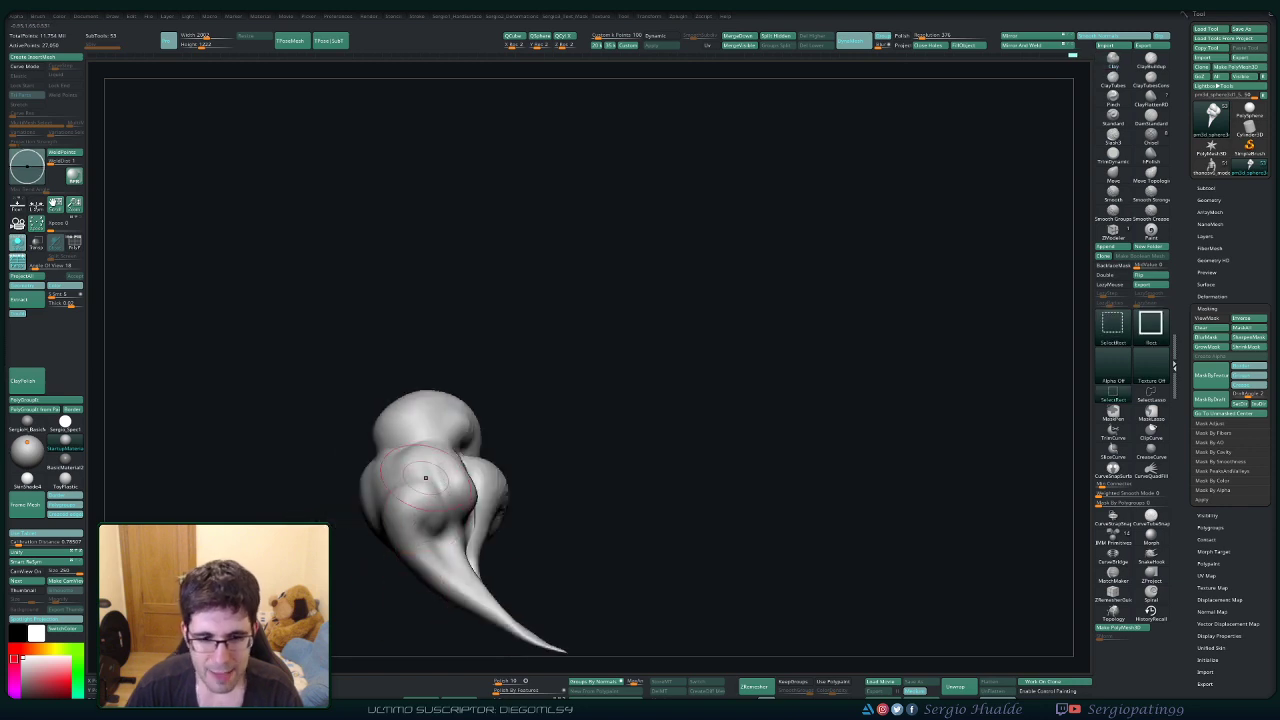
key("ctrl+shift+d")
mouse_move(428, 478)
right_mouse_down()
mouse_move(403, 497)
mouse_move(434, 481)
mouse_move(420, 481)
right_mouse_up()
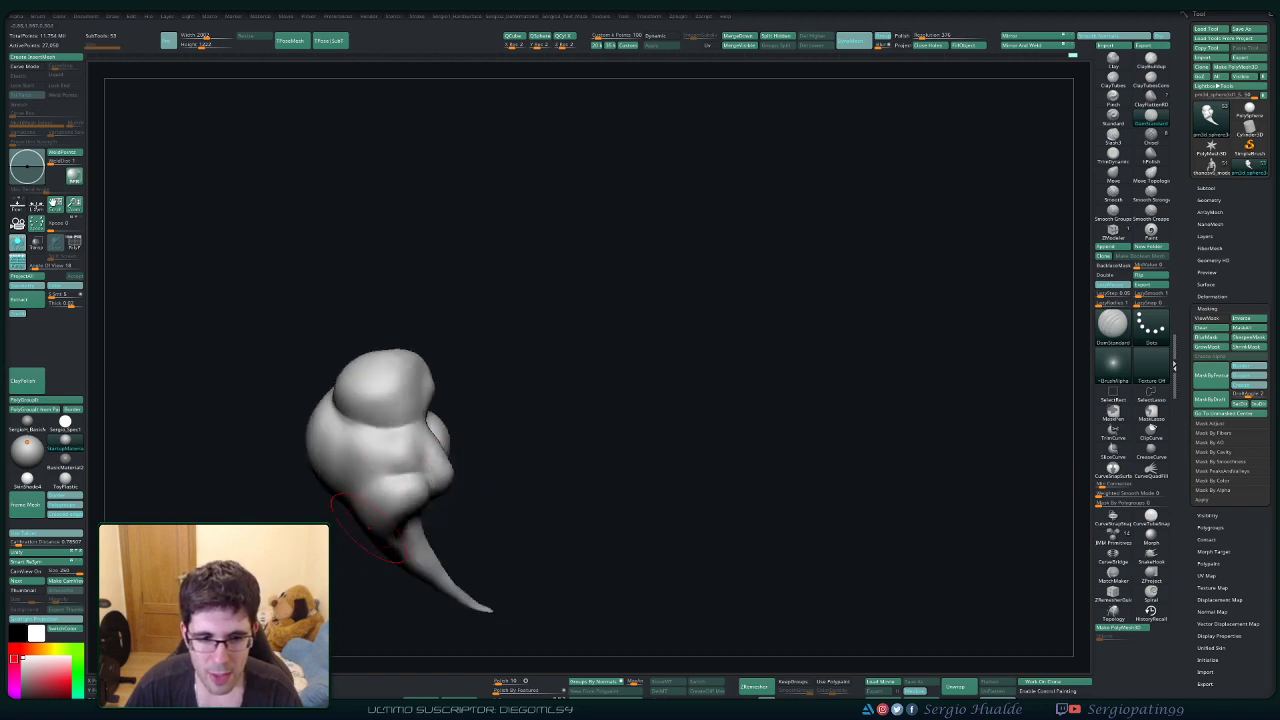
right_click_drag(370, 525, 394, 478)
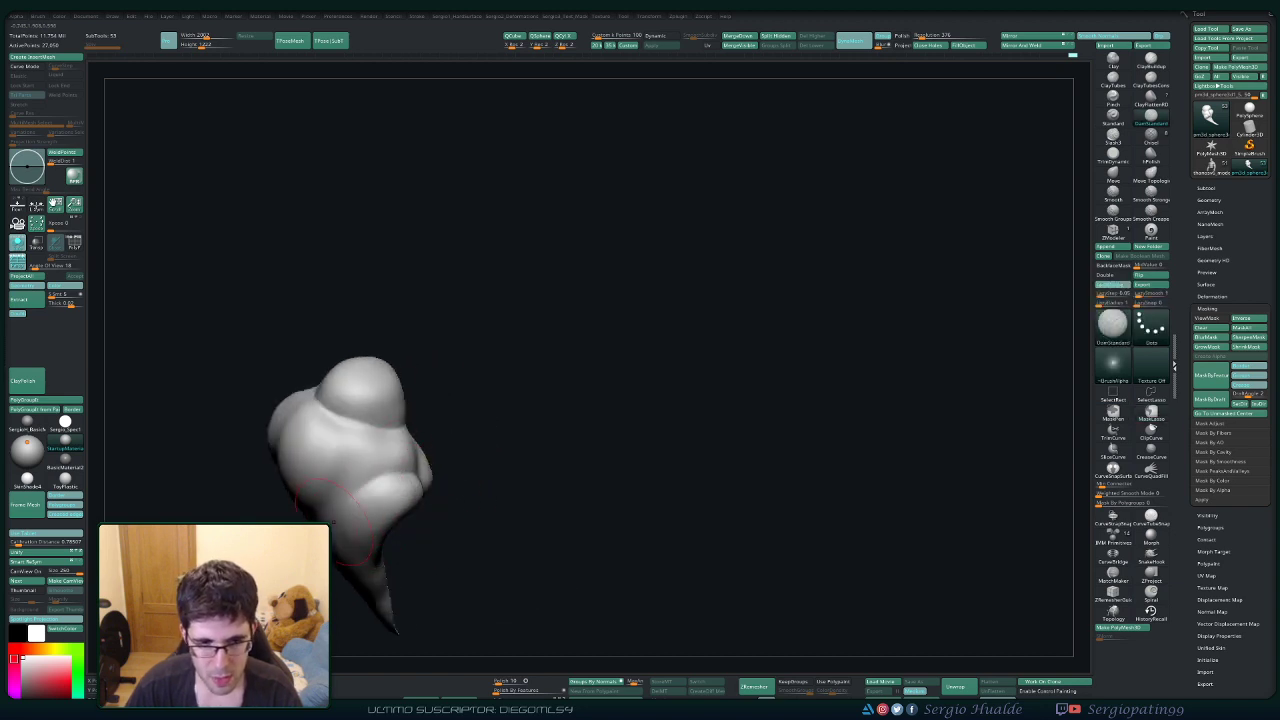
mouse_move(333, 518)
right_mouse_down()
mouse_move(352, 575)
mouse_move(350, 525)
right_mouse_up()
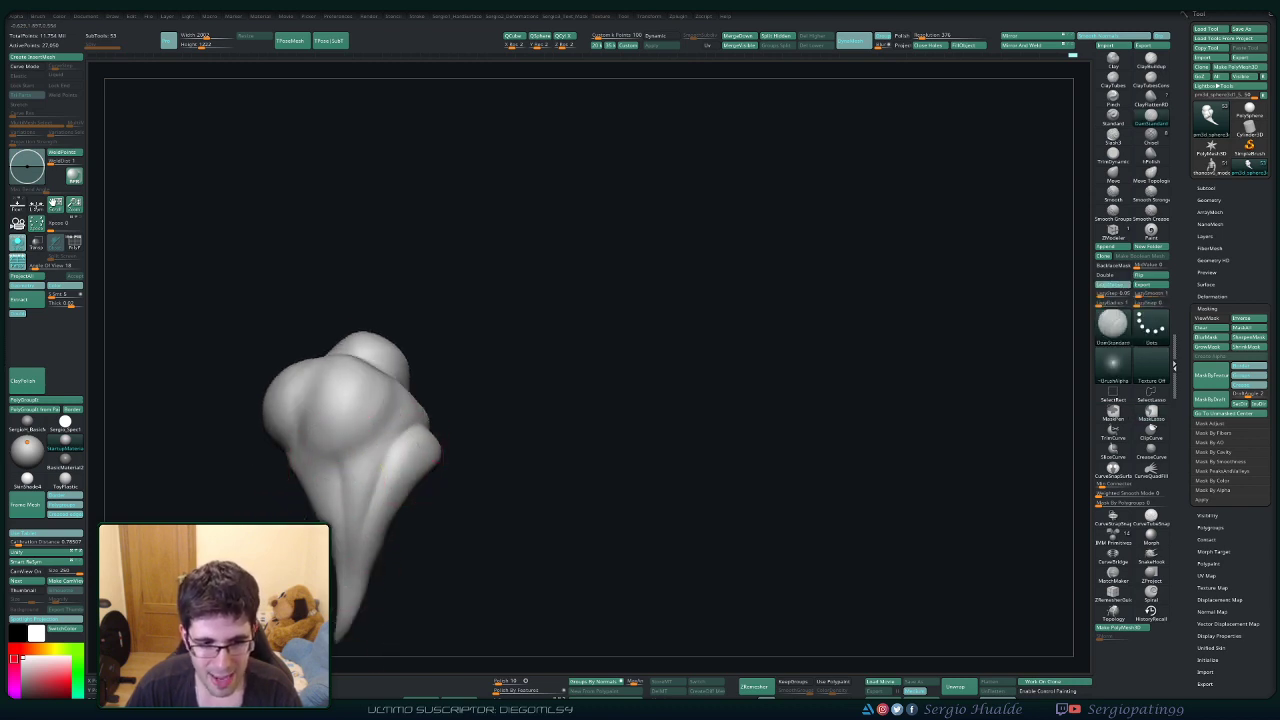
Add volume around the back bulb's crease with the Standard and Clay brushes and smooth the result.
key("b")
key("s")
key("t")
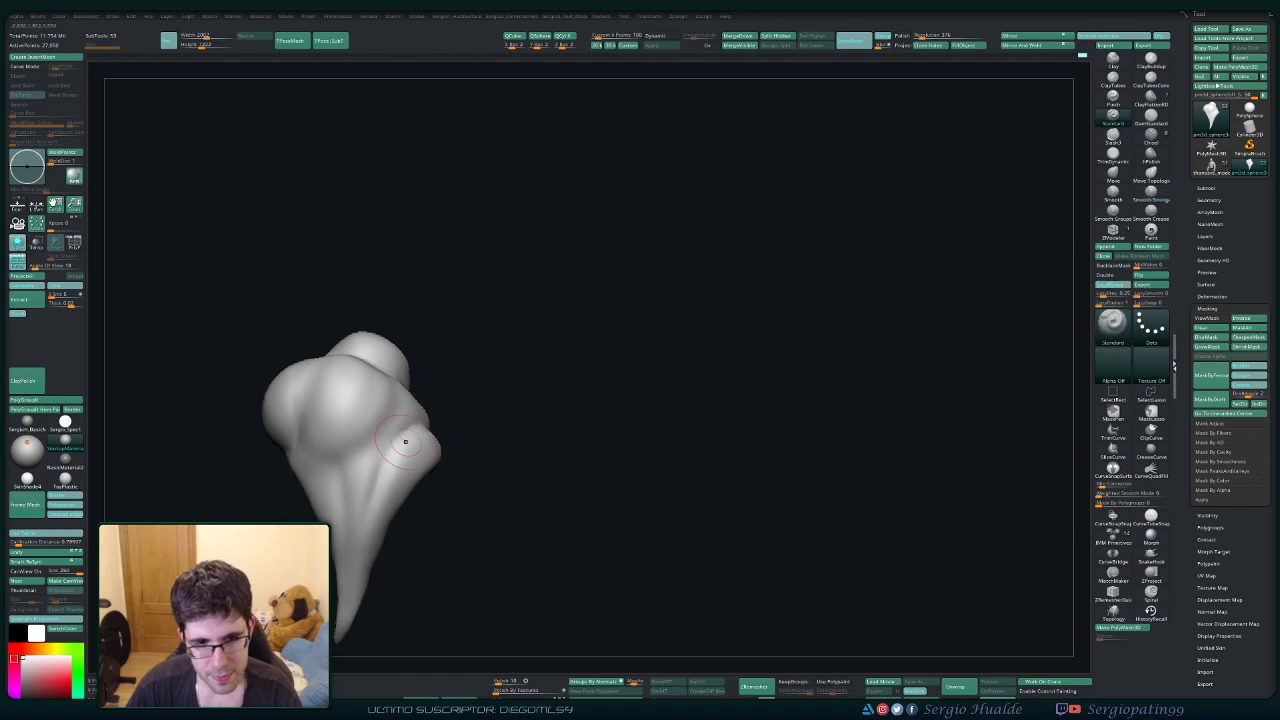
right_click_drag(405, 441, 370, 462)
key("b")
key("c")
key("l")
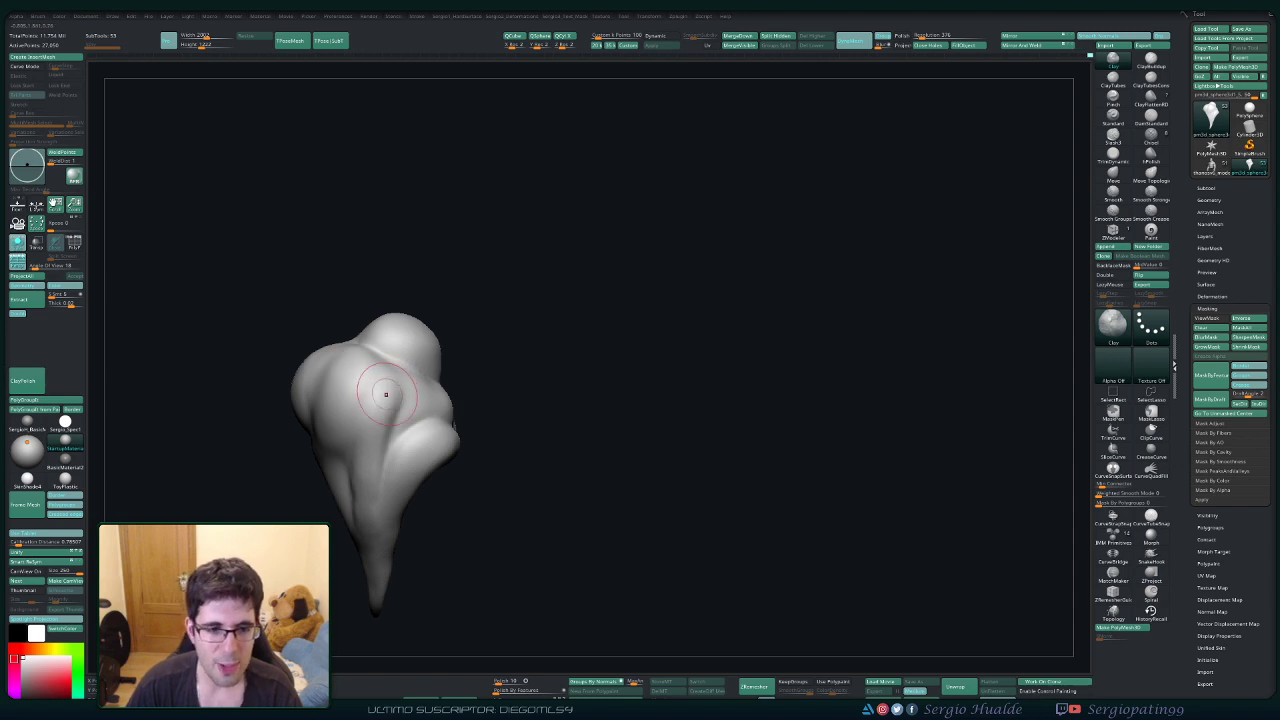
key("shift")
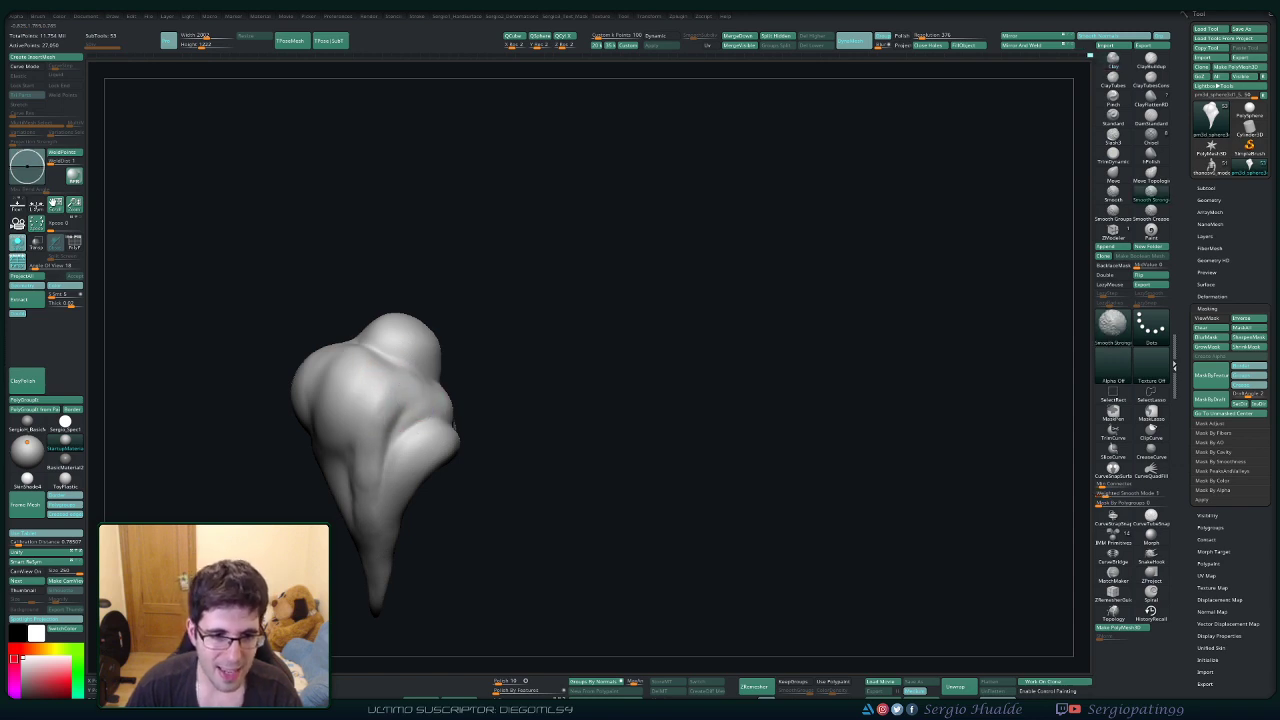
mouse_move(377, 391)
right_mouse_down()
mouse_move(366, 463)
mouse_move(382, 522)
mouse_move(359, 486)
mouse_move(475, 532)
mouse_move(425, 545)
mouse_move(418, 497)
mouse_move(446, 520)
mouse_move(428, 488)
right_mouse_up()
Unhide all the smoke pieces and frame the cloud with the large side bulb.
left_click(452, 528, "ctrl+shift")
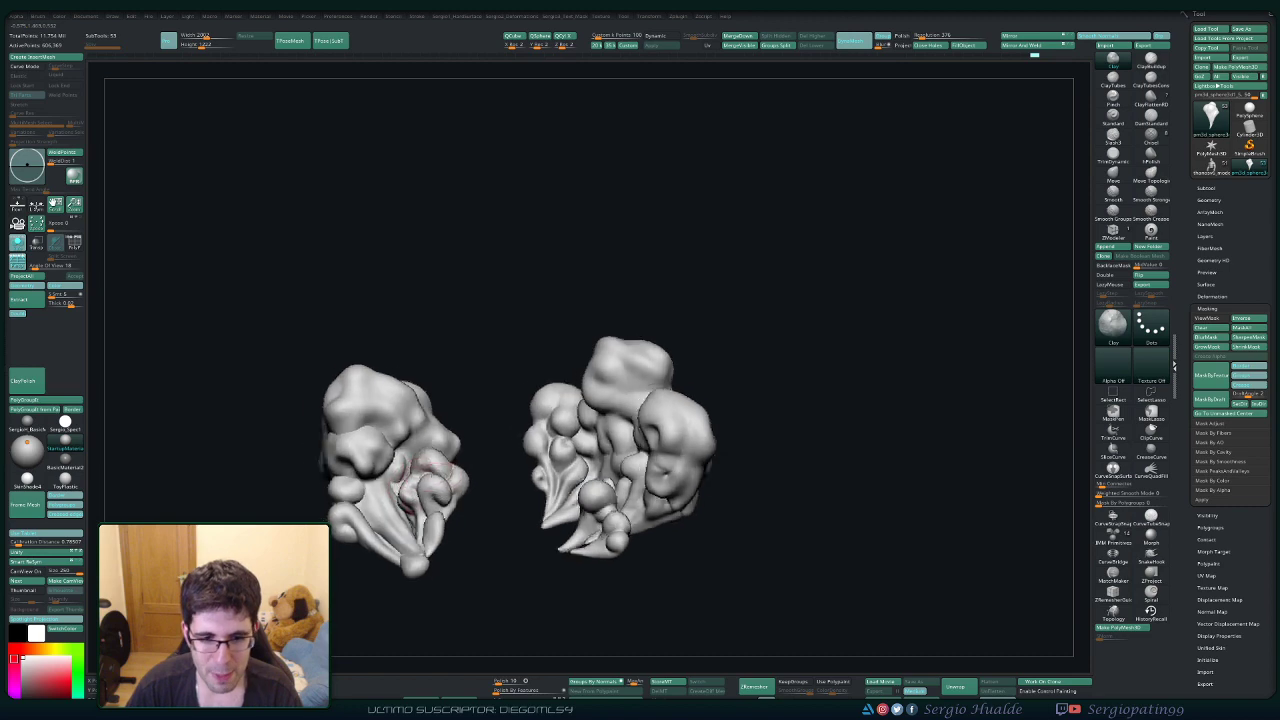
mouse_move(430, 465)
left_mouse_down()
mouse_move(466, 509)
mouse_move(500, 490)
left_mouse_up()
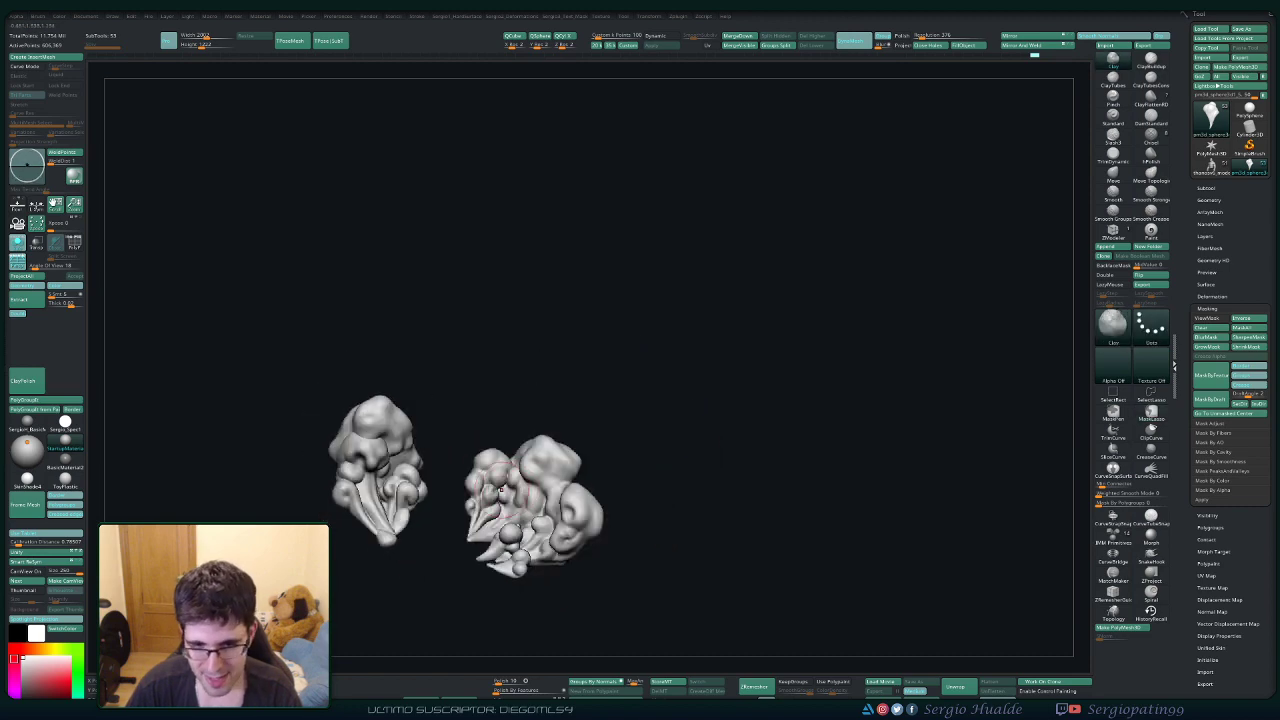
mouse_move(505, 497)
right_mouse_down("alt")
mouse_move(408, 428)
mouse_move(460, 500)
right_mouse_up("alt")
left_click(470, 506, "ctrl+shift")
Carve a curled groove into the cloud's large outer bulb with the DamStandard brush at an adjusted size.
key("b")
key("d")
key("s")
key("s")
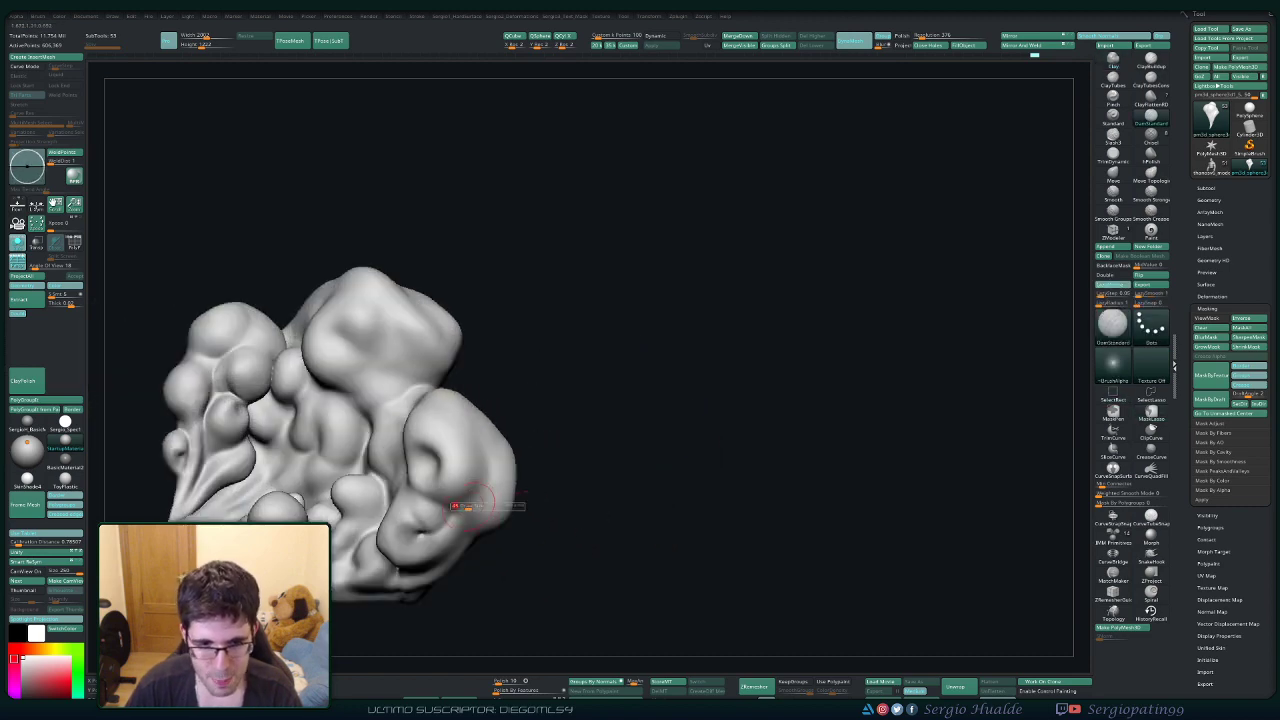
left_click_drag(469, 507, 452, 503)
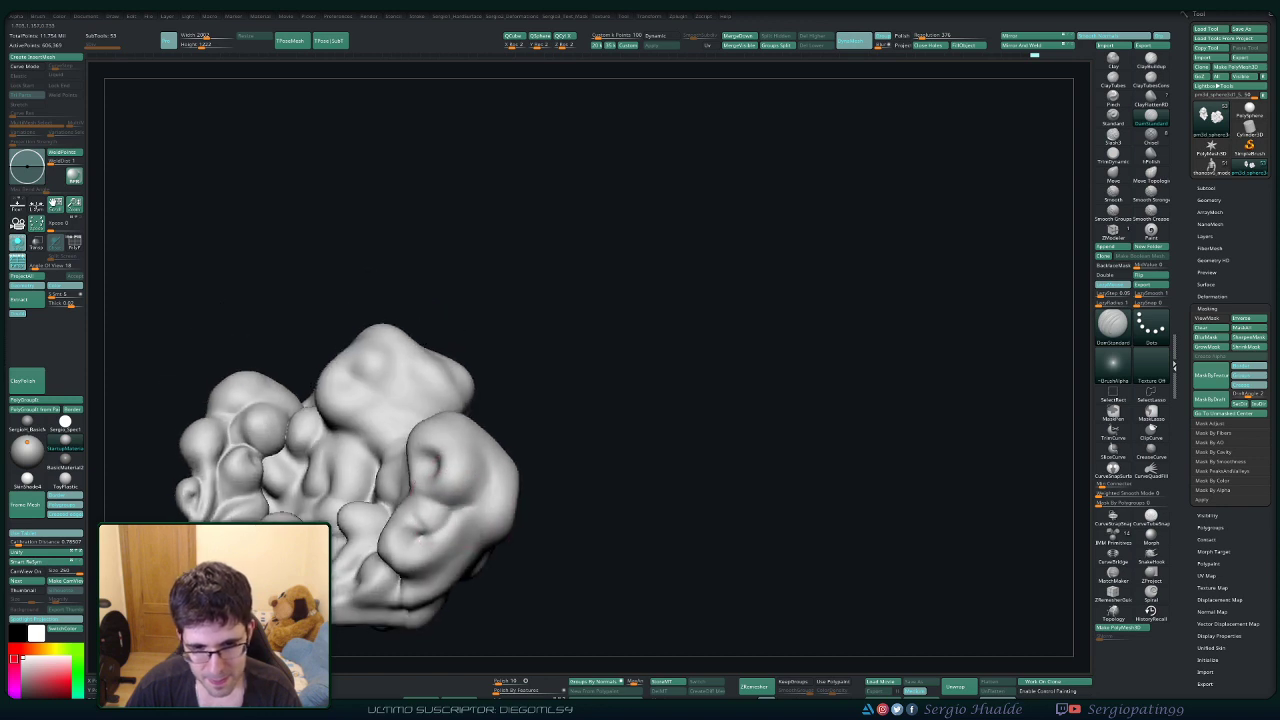
right_click_drag(469, 502, 499, 502)
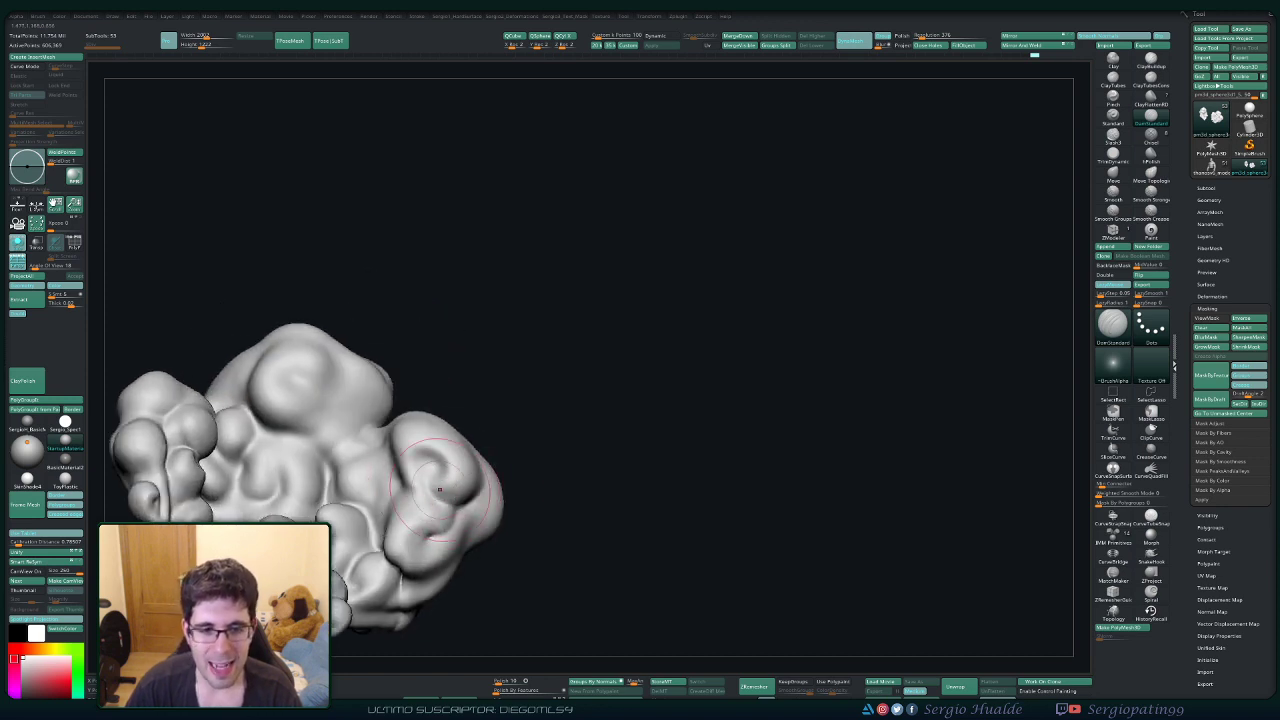
left_click_drag(458, 493, 418, 491)
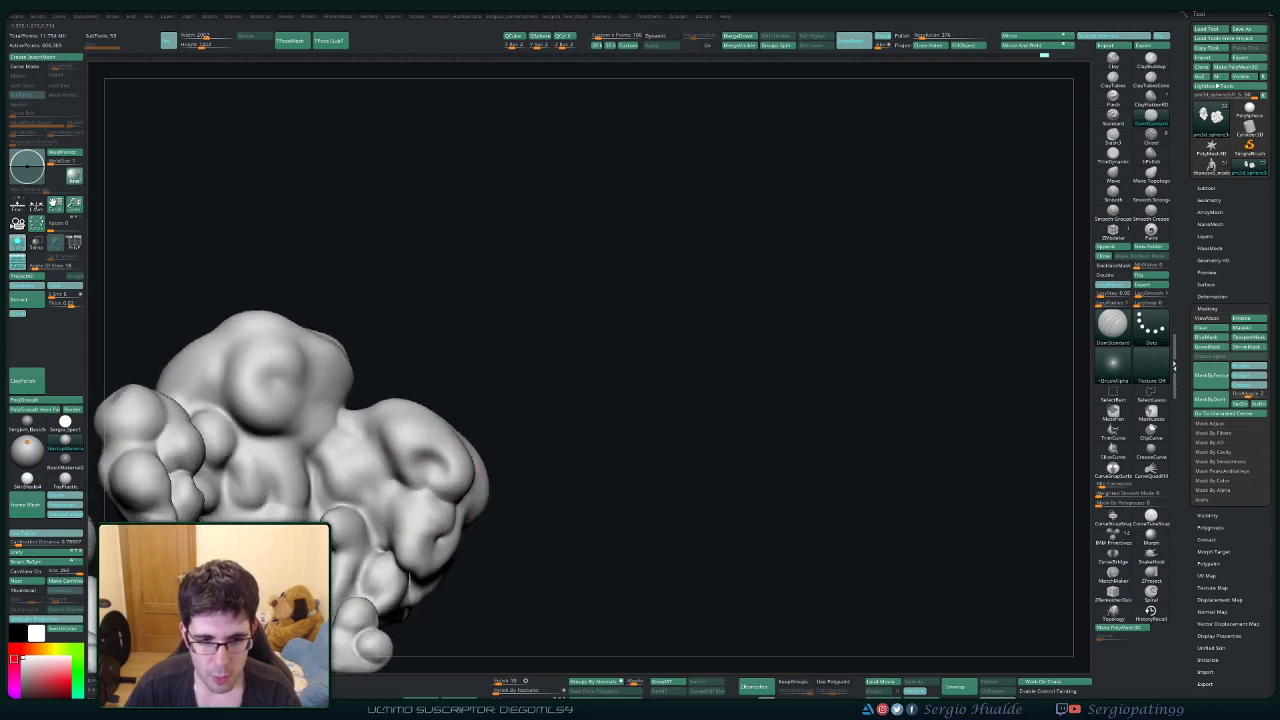
mouse_move(438, 467)
left_mouse_down()
mouse_move(420, 487)
mouse_move(385, 447)
mouse_move(416, 473)
mouse_move(446, 471)
mouse_move(425, 491)
mouse_move(460, 480)
left_mouse_up()
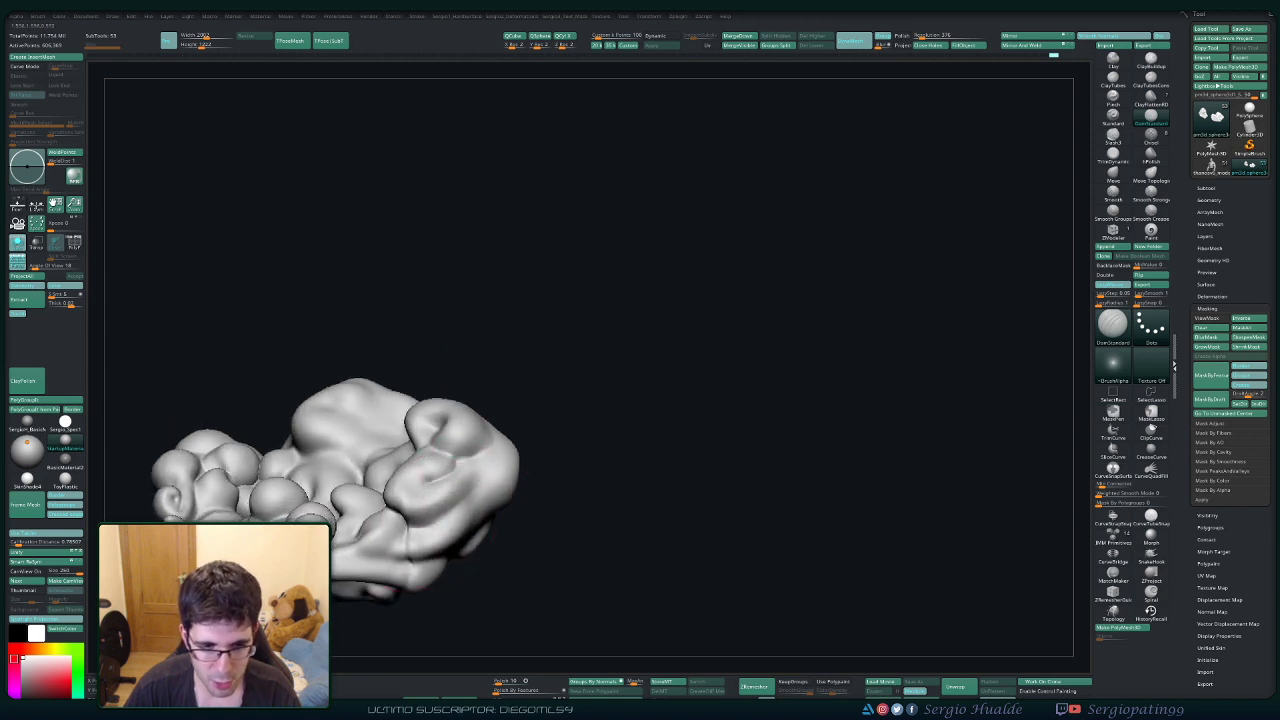
Deepen the DamStandard creases between the outer bulb's lobes and continue them around its outer side.
mouse_move(418, 515)
right_mouse_down()
mouse_move(418, 482)
mouse_move(390, 482)
right_mouse_up()
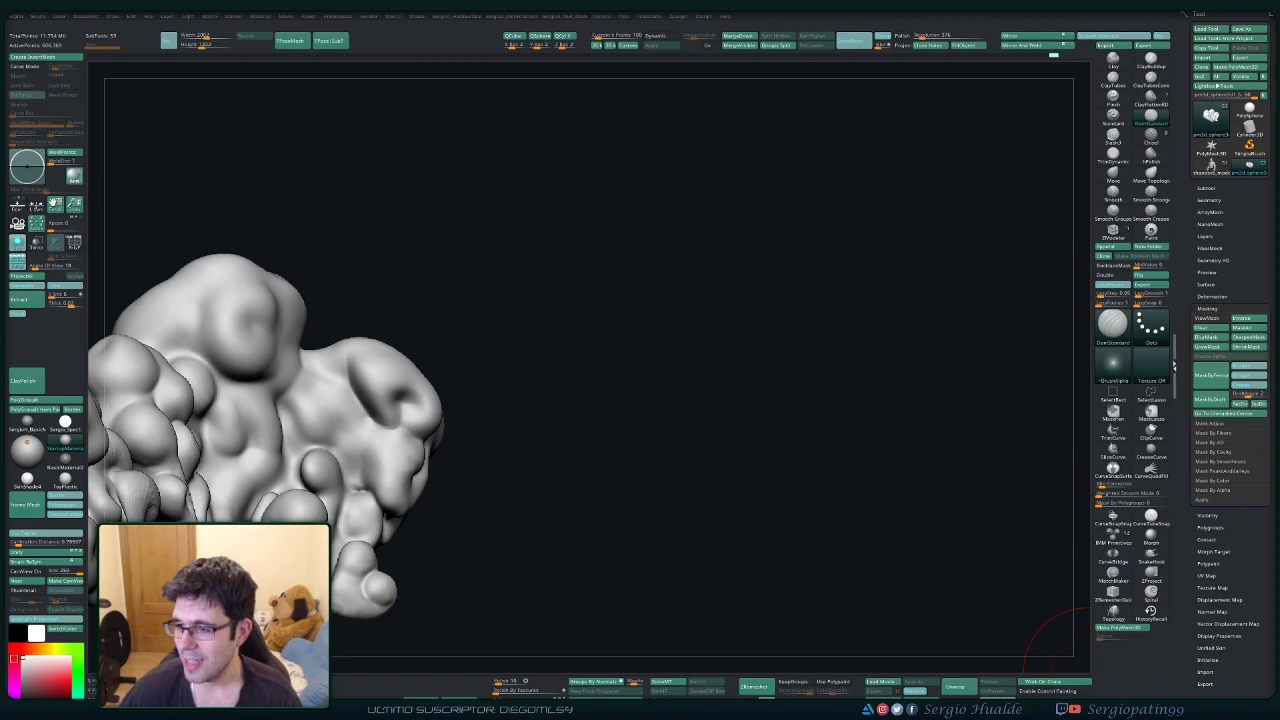
mouse_move(457, 414)
left_mouse_down()
mouse_move(486, 371)
mouse_move(505, 455)
left_mouse_up()
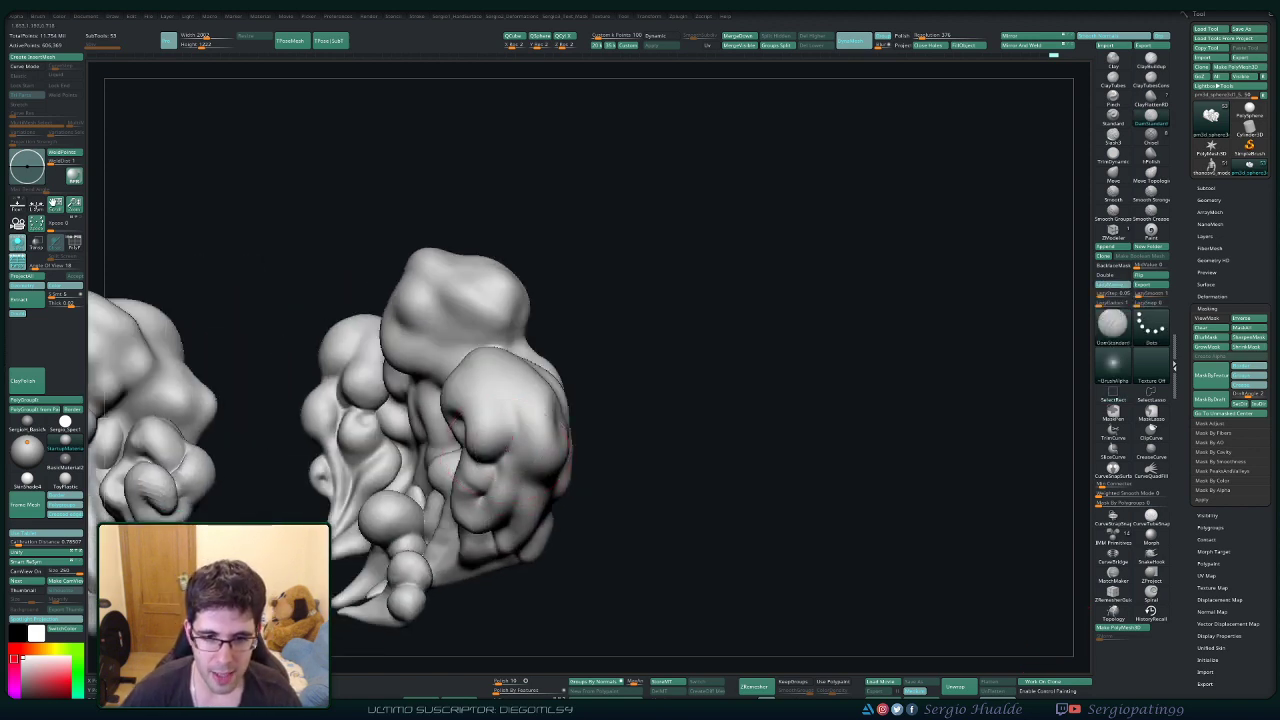
right_click_drag(506, 408, 530, 385)
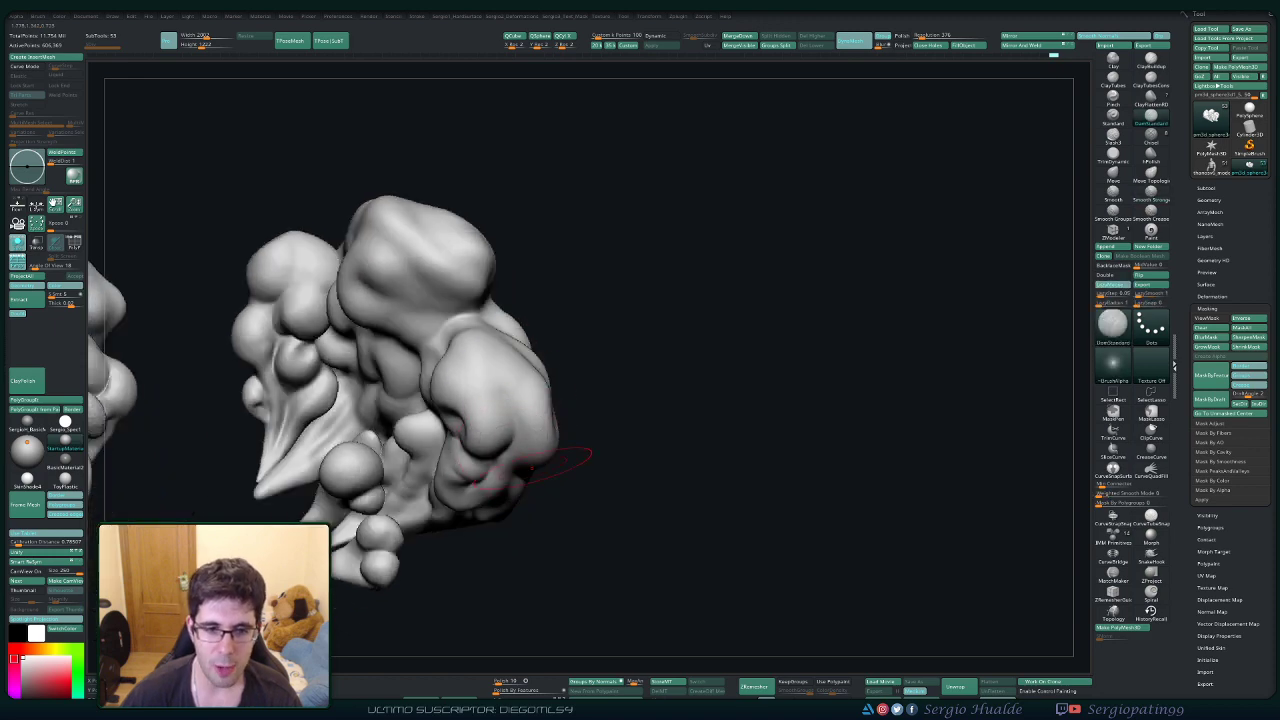
mouse_move(548, 456)
right_mouse_down()
mouse_move(500, 415)
mouse_move(525, 420)
mouse_move(510, 440)
right_mouse_up()
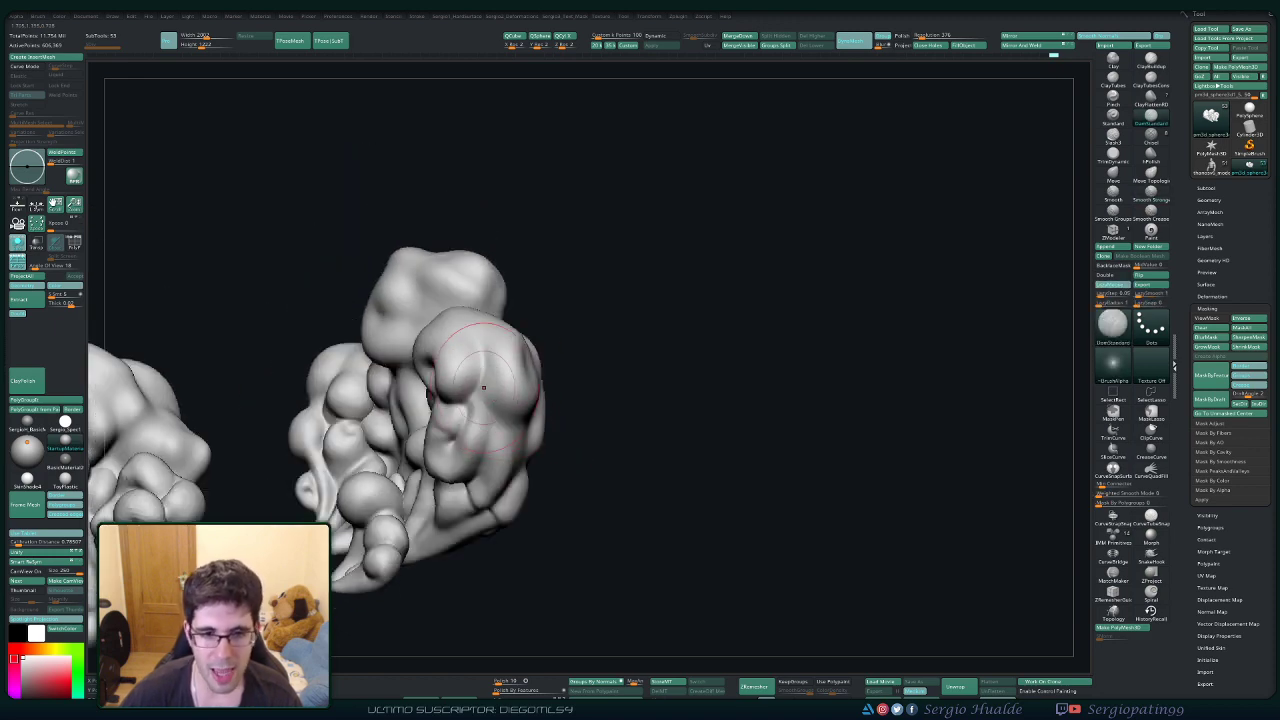
mouse_move(504, 413)
left_mouse_down()
mouse_move(498, 394)
mouse_move(502, 420)
mouse_move(460, 392)
left_mouse_up()
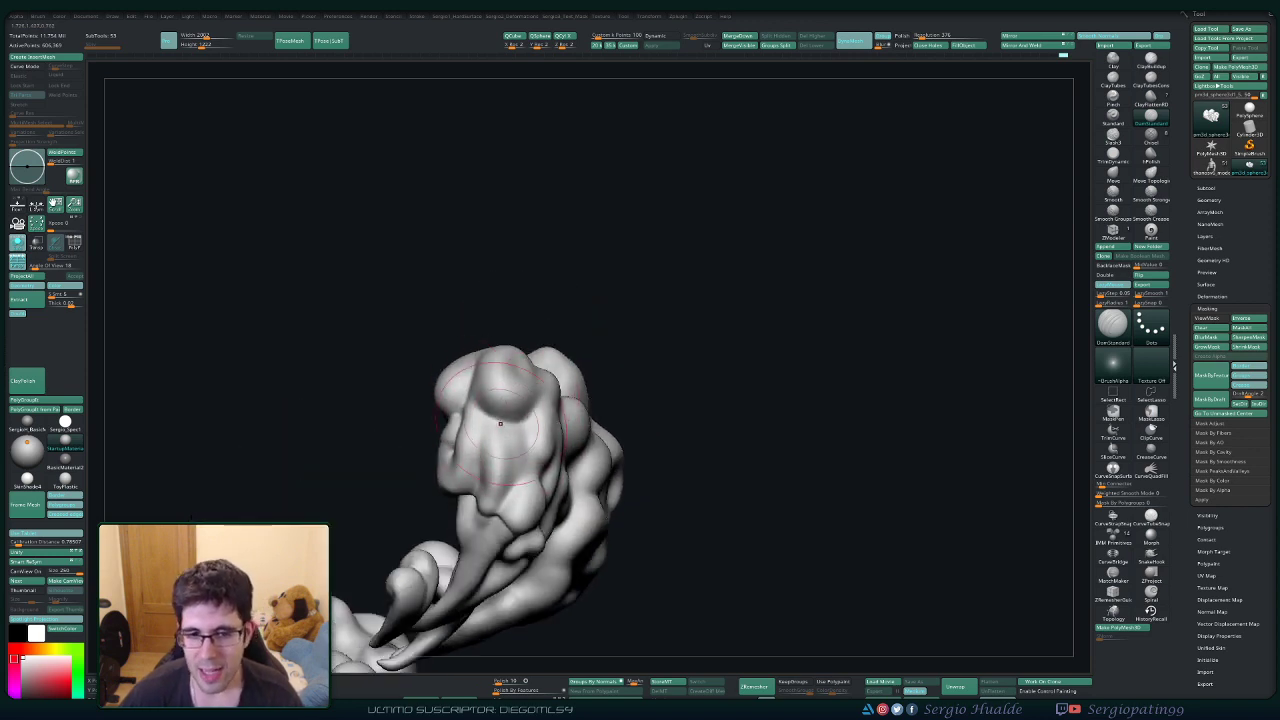
left_click_drag(575, 400, 488, 410)
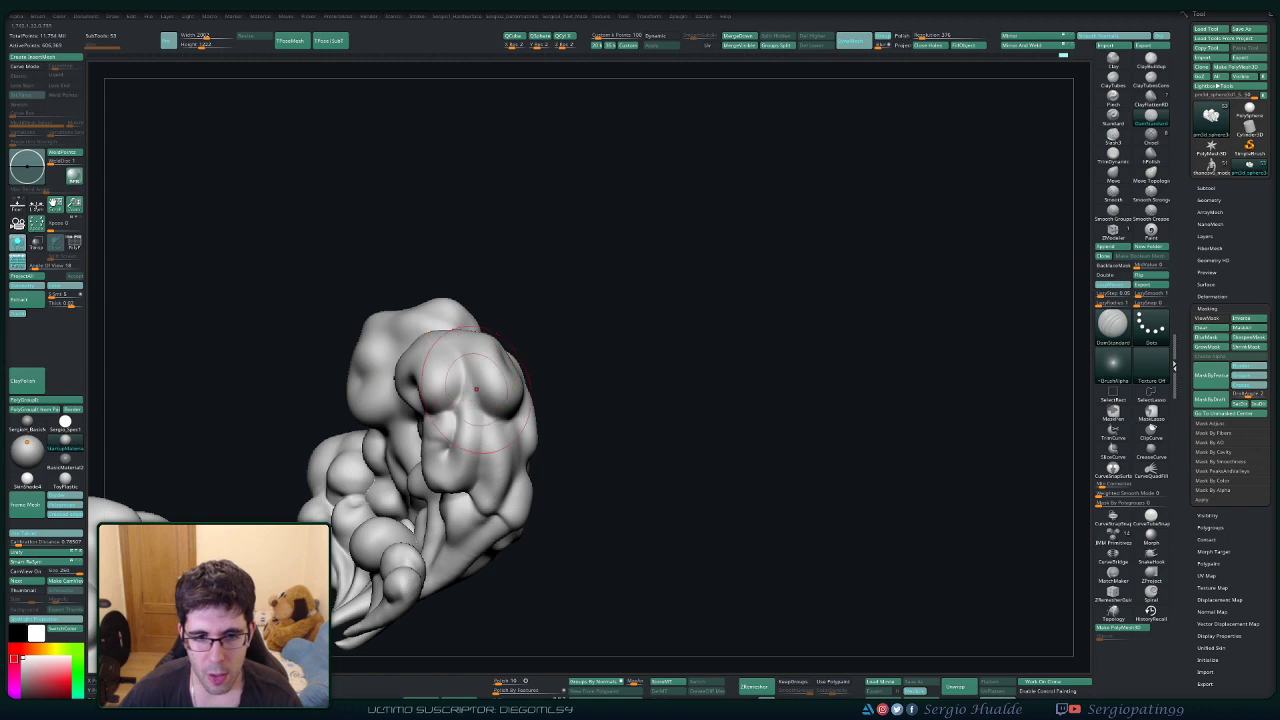
Smooth the outer bulb's creases and refine the division between its rounded top lobes with a resized DamStandard brush.
left_click_drag(504, 386, 489, 414, "shift")
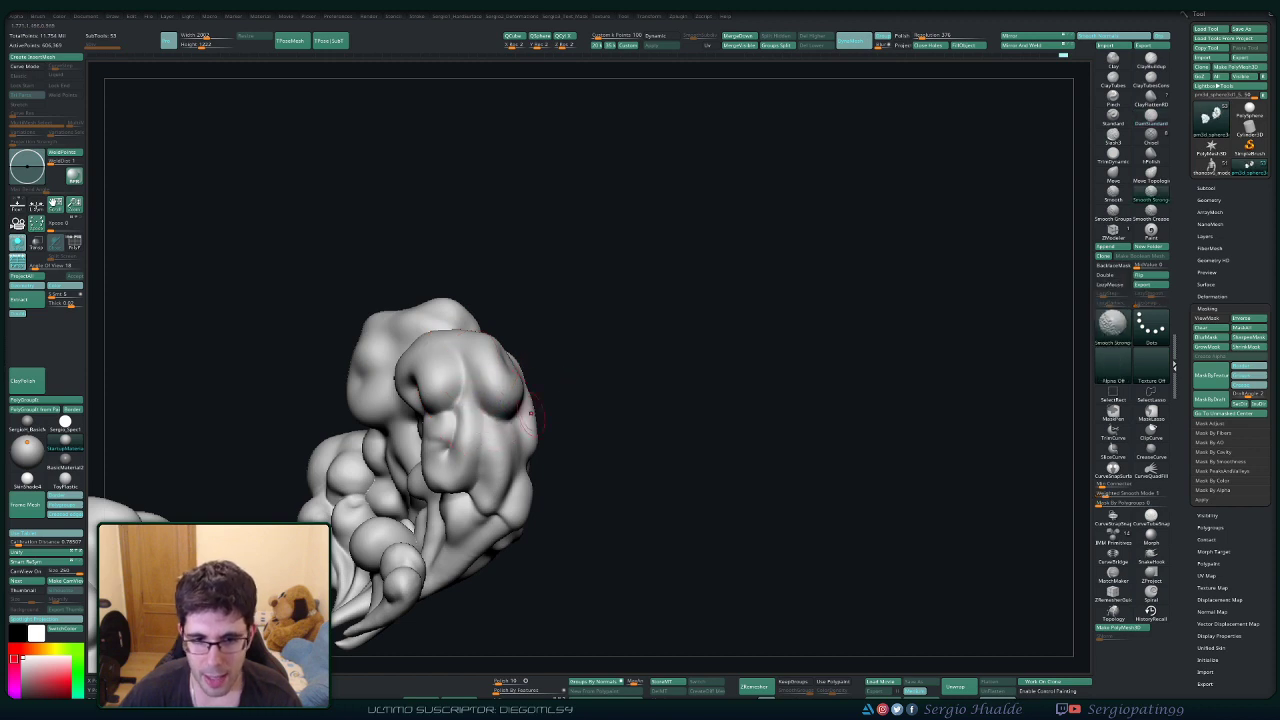
mouse_move(575, 413)
left_mouse_down()
mouse_move(495, 375)
mouse_move(528, 409)
left_mouse_up()
key("s")
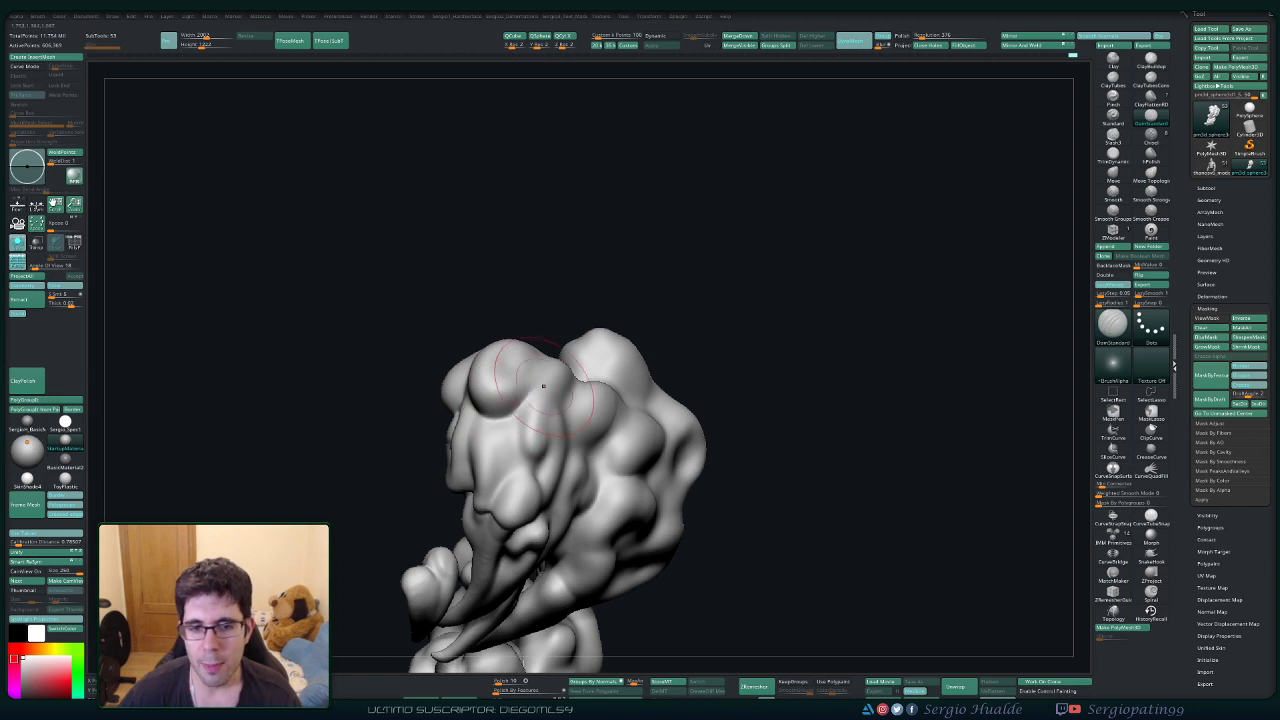
right_click_drag(544, 386, 508, 372)
left_click_drag(510, 385, 512, 420, "shift")
mouse_move(530, 425)
right_mouse_down()
mouse_move(446, 474)
mouse_move(481, 467)
right_mouse_up()
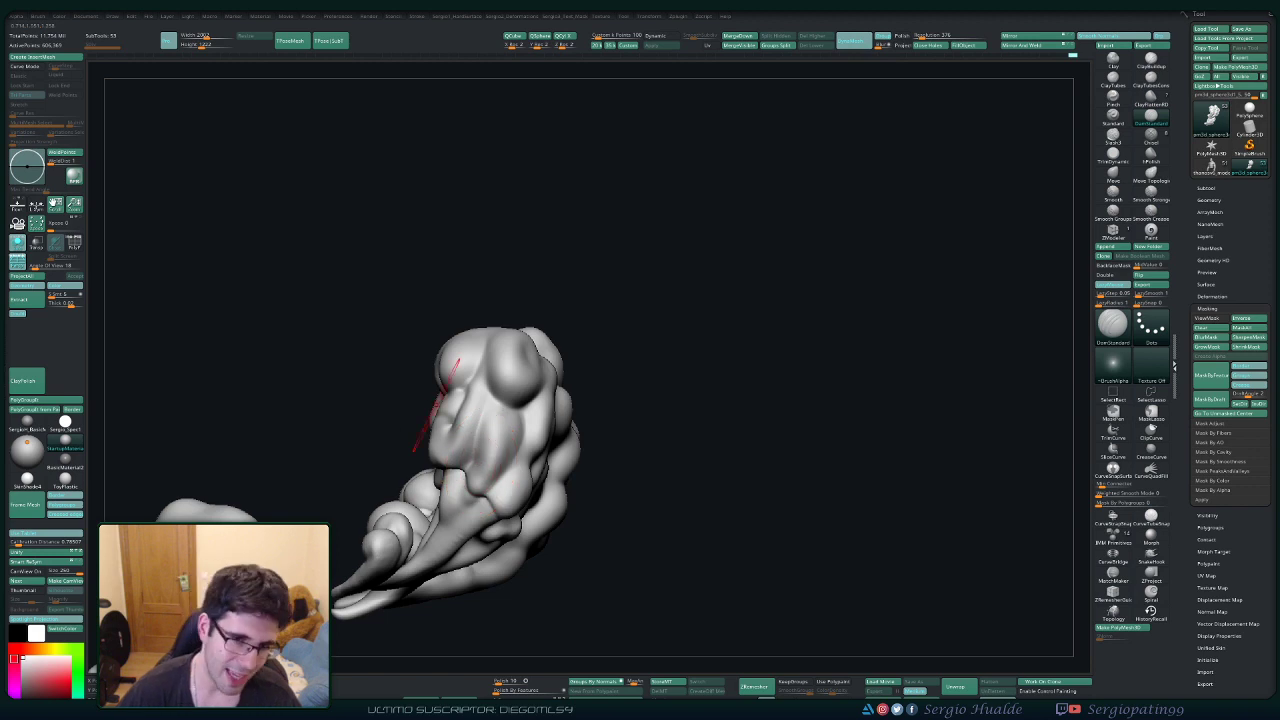
Build up the elongated lobe below the outer bulb's top with the Clay brush and smooth its surface.
right_click_drag(457, 369, 408, 366)
key("b")
key("c")
key("l")
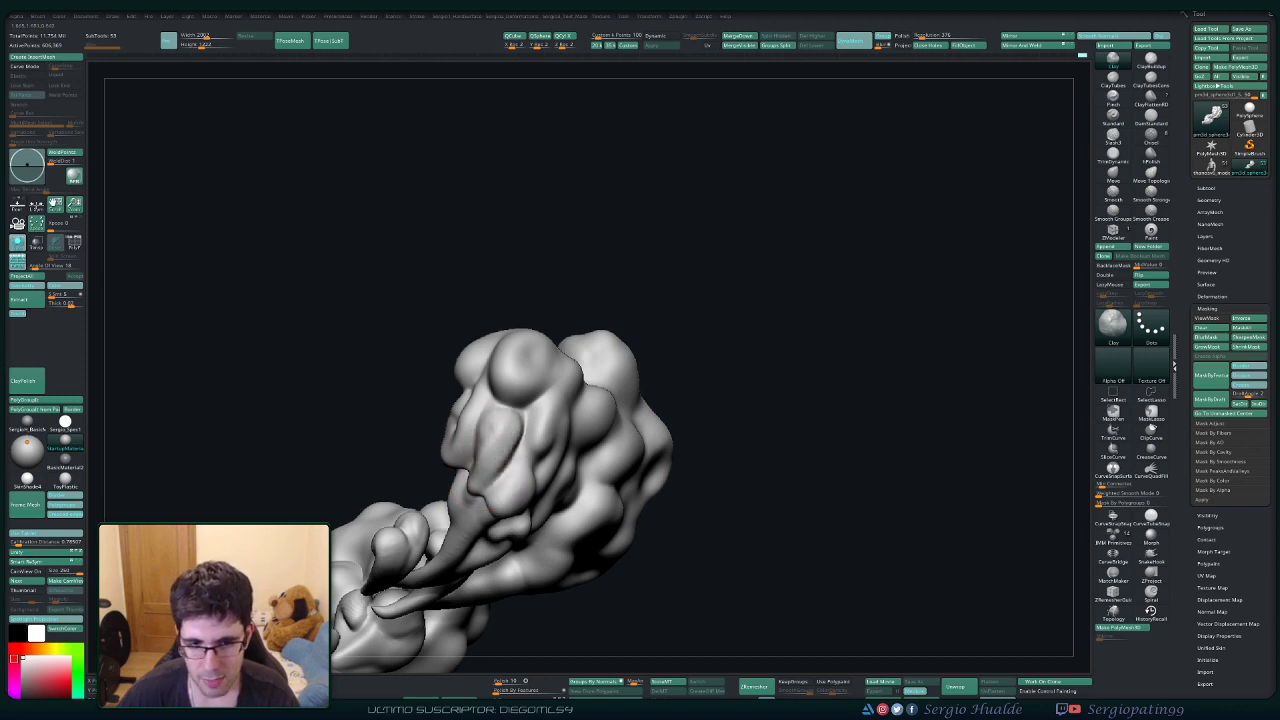
right_click_drag(489, 462, 535, 448)
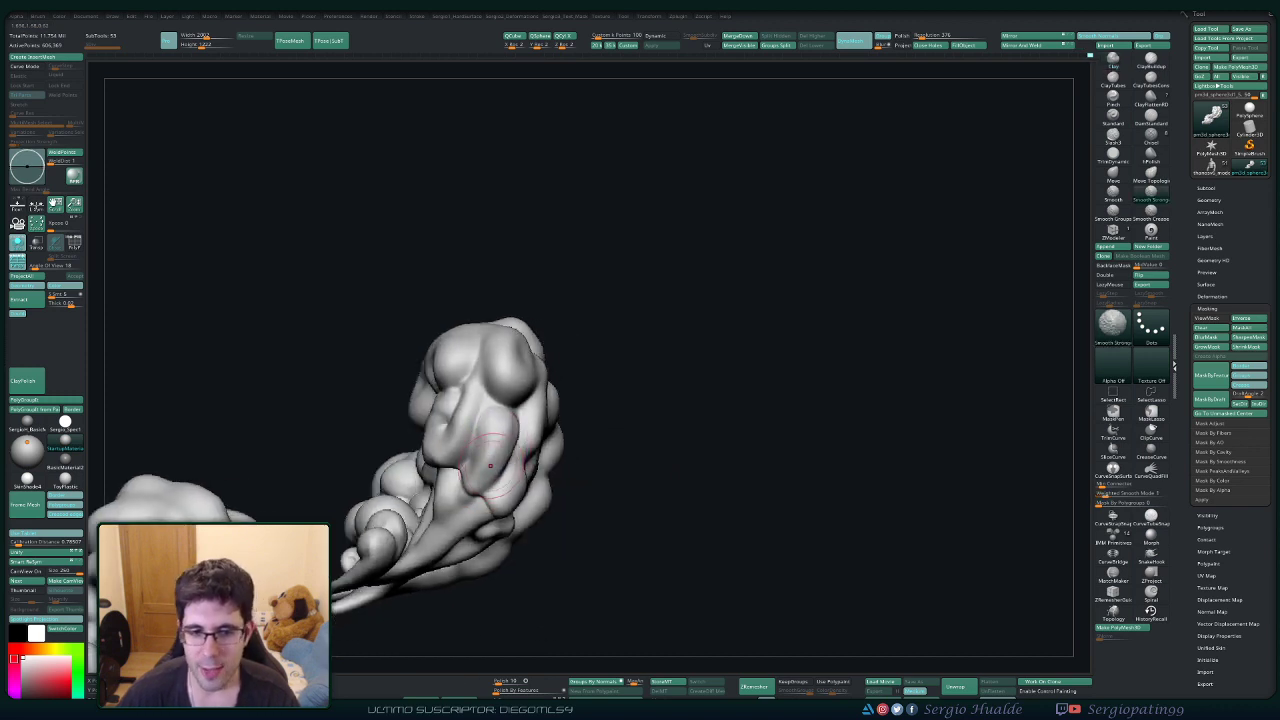
right_click_drag(455, 460, 487, 480)
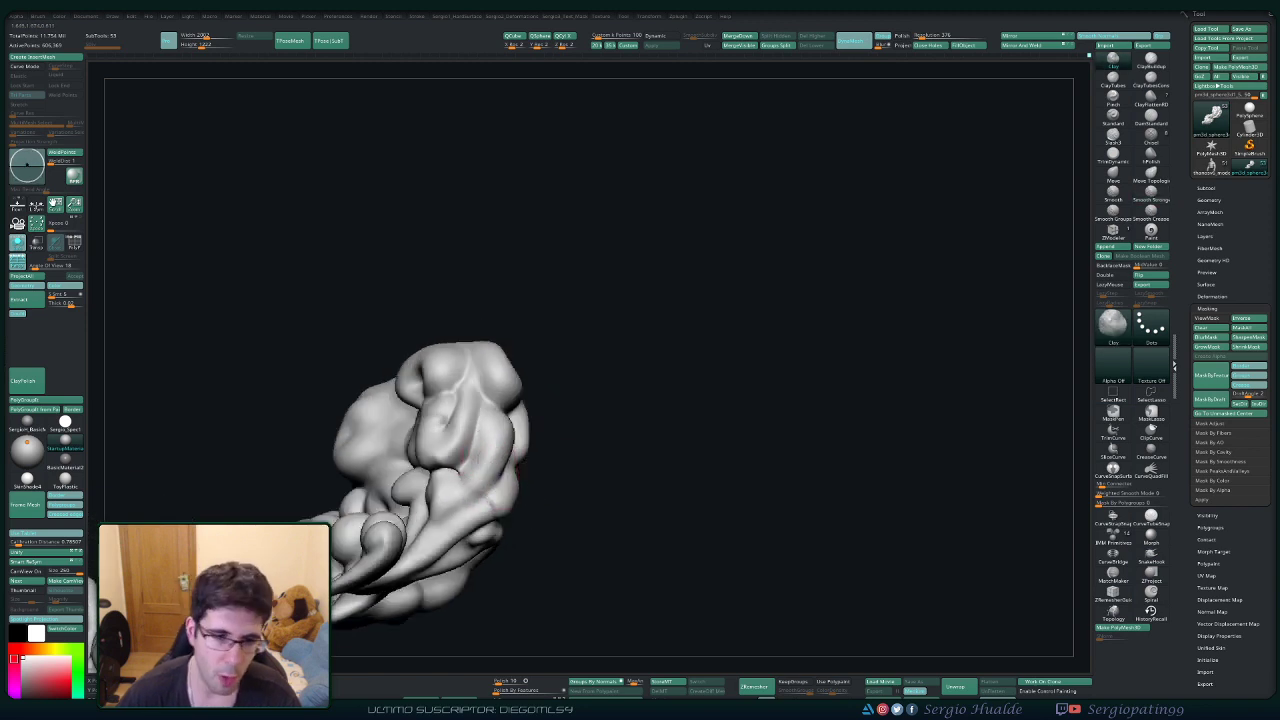
Carve DamStandard creases between the elongated lobe and the strands running beneath it.
key("ctrl+shift+d")
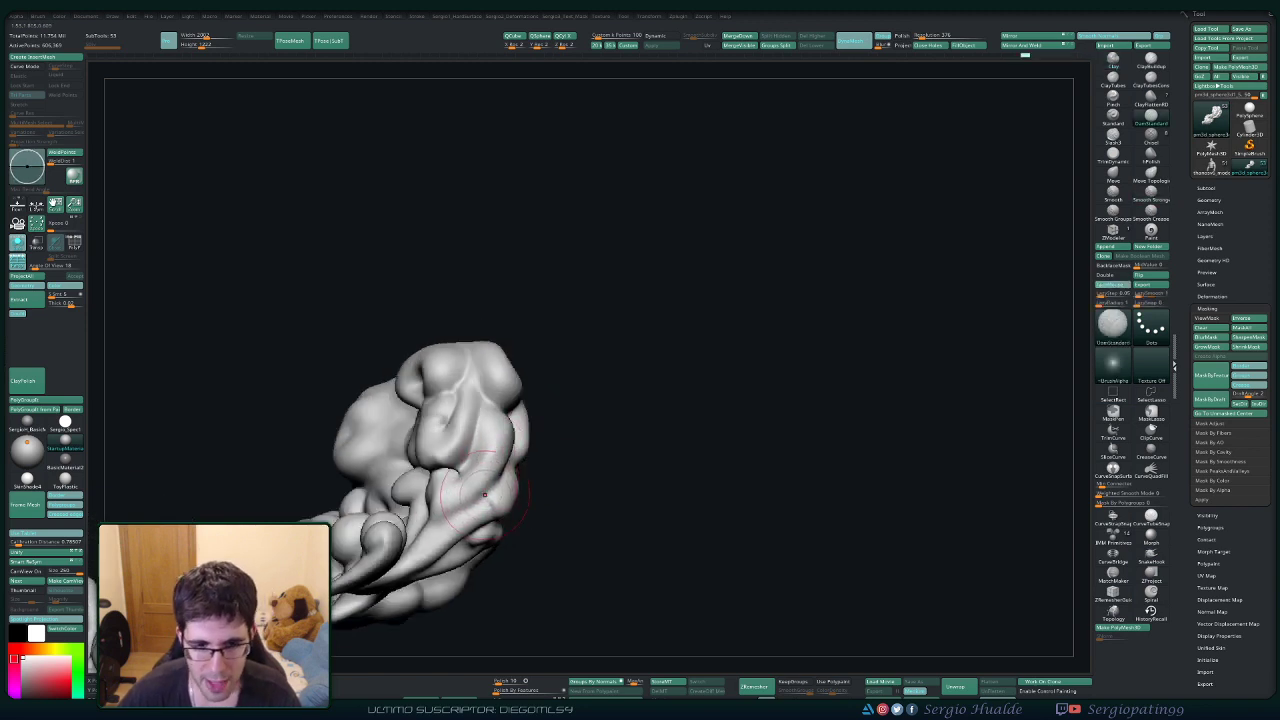
mouse_move(545, 468)
right_mouse_down()
mouse_move(500, 481)
mouse_move(508, 504)
right_mouse_up()
right_click_drag(440, 430, 482, 488)
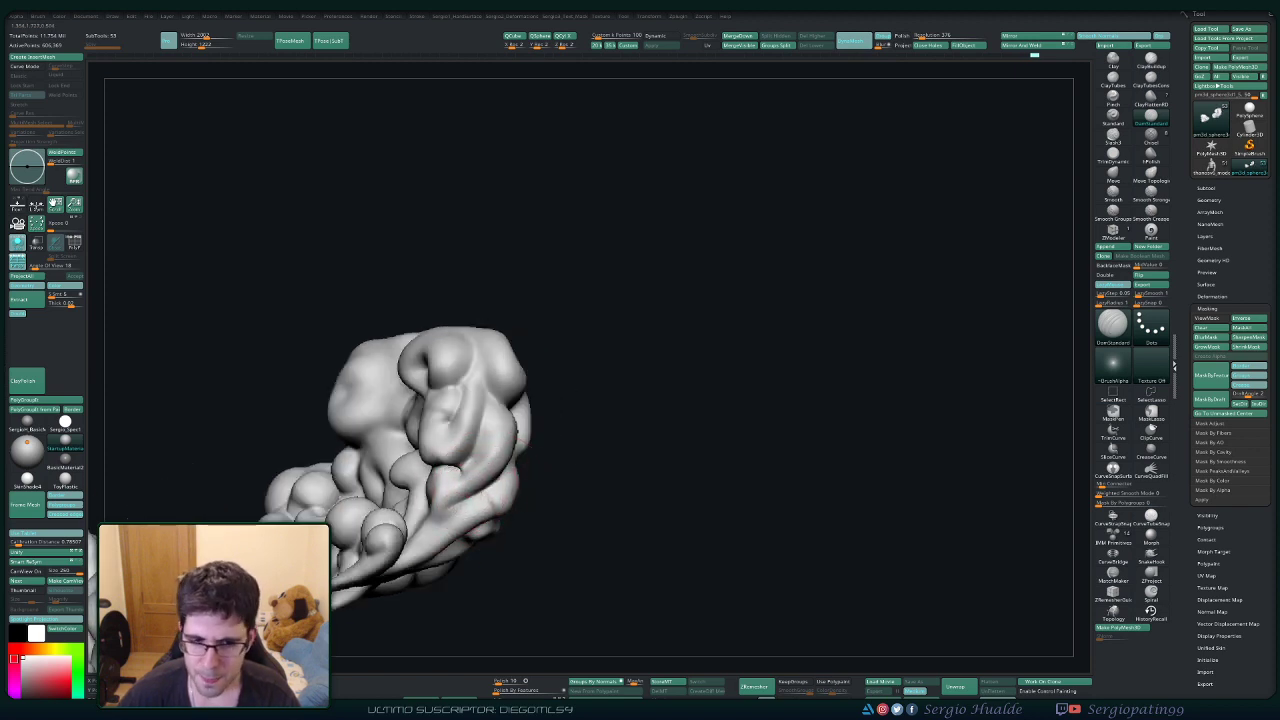
right_click_drag(467, 483, 494, 453)
Add Clay volume to the strand alongside the elongated lobe and smooth its transition into the stalk.
key("s")
key("b")
key("c")
key("l")
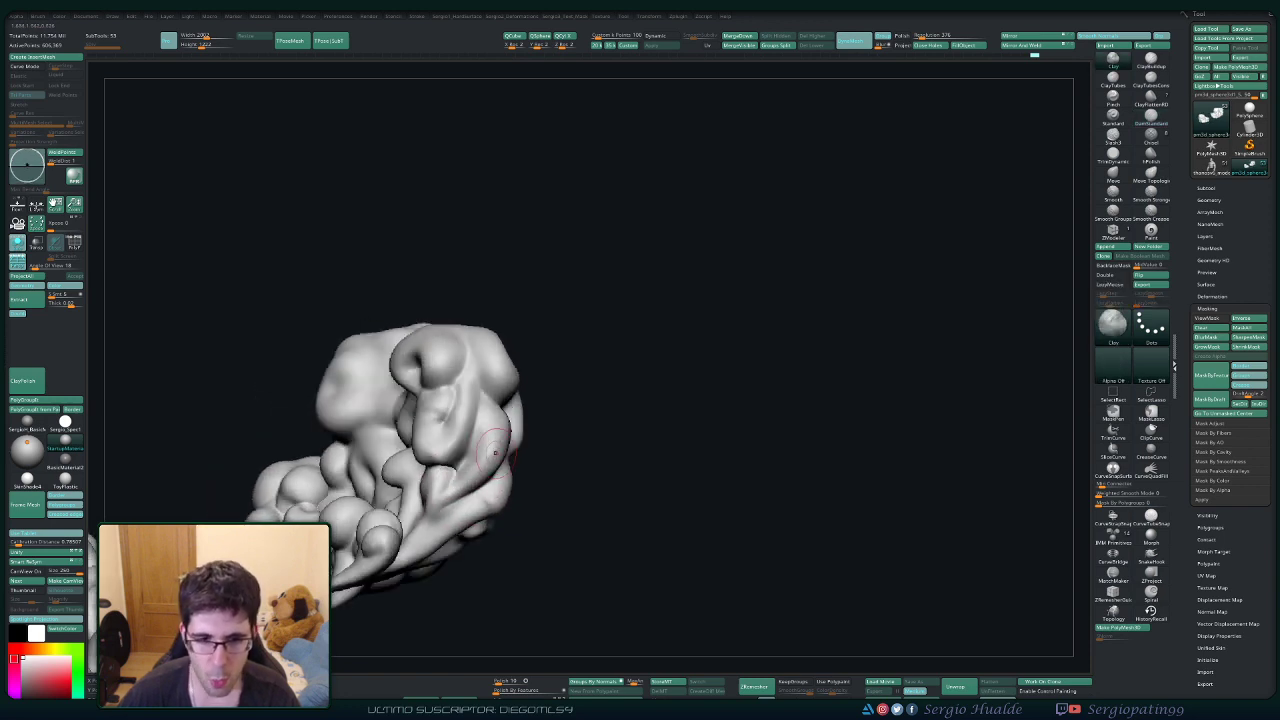
key("shift")
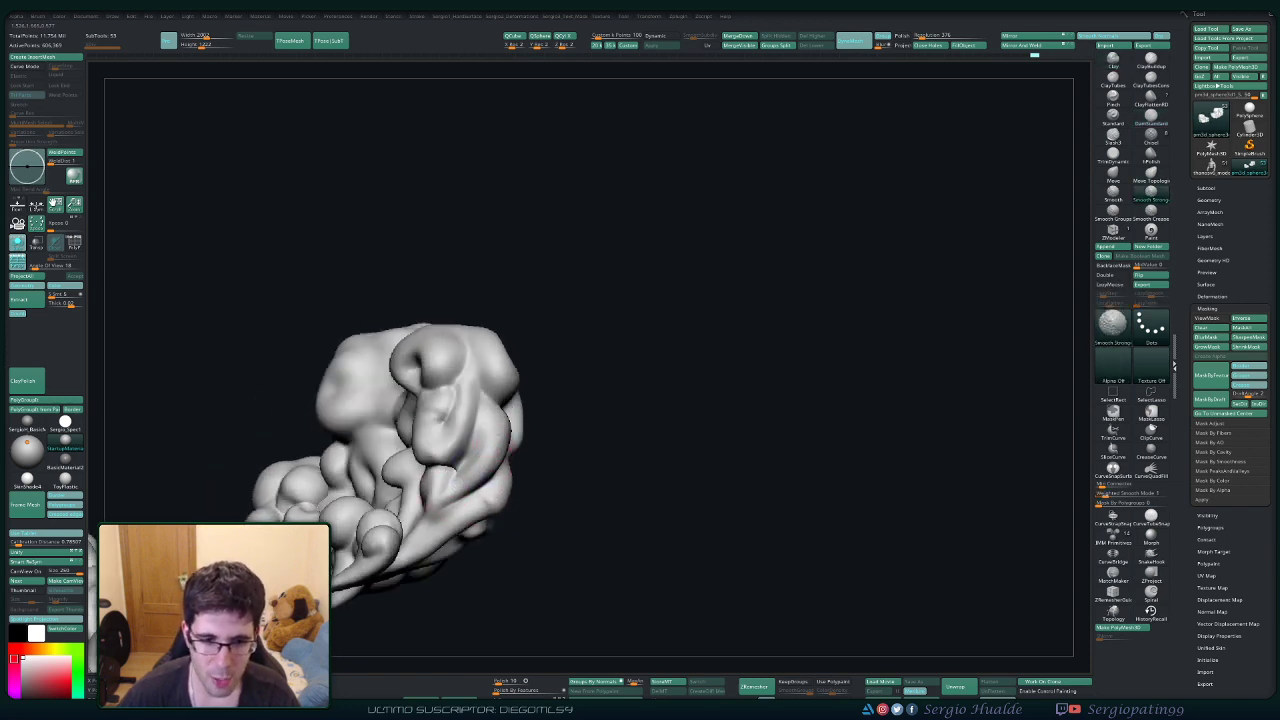
right_click_drag(440, 437, 491, 437)
left_click_drag(500, 412, 516, 445, "shift")
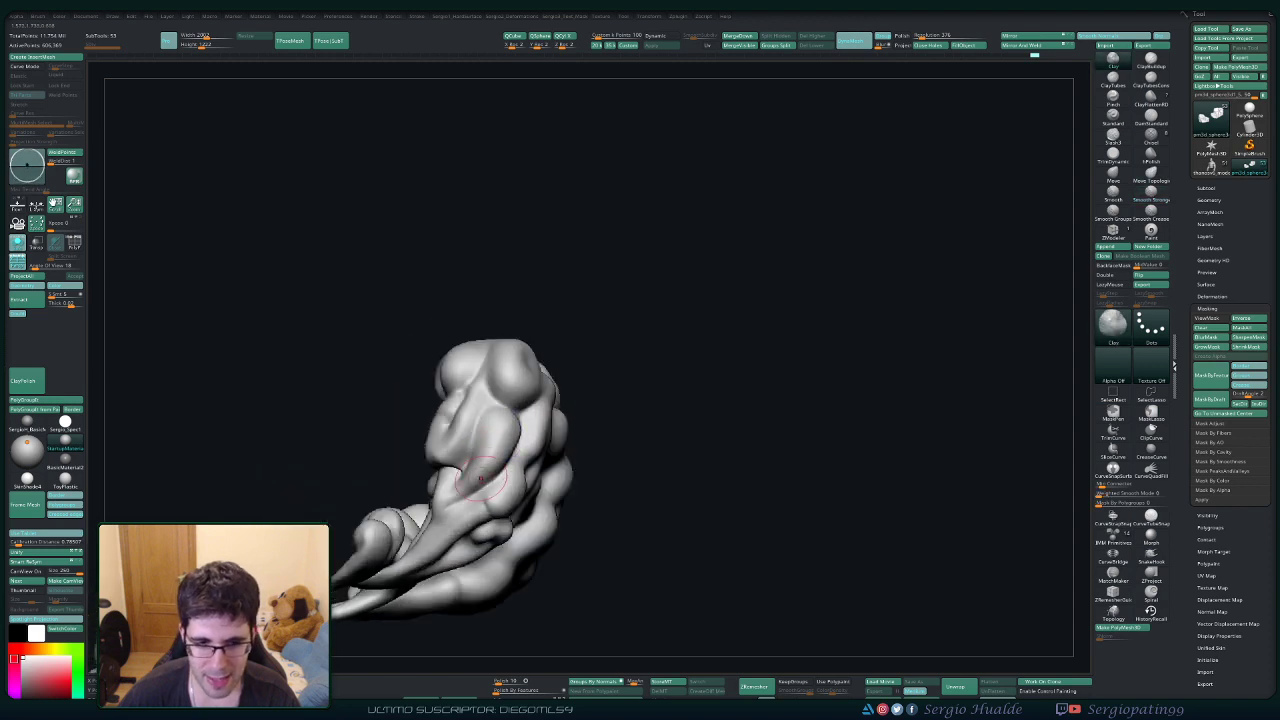
right_click_drag(516, 465, 457, 505)
key("shift")
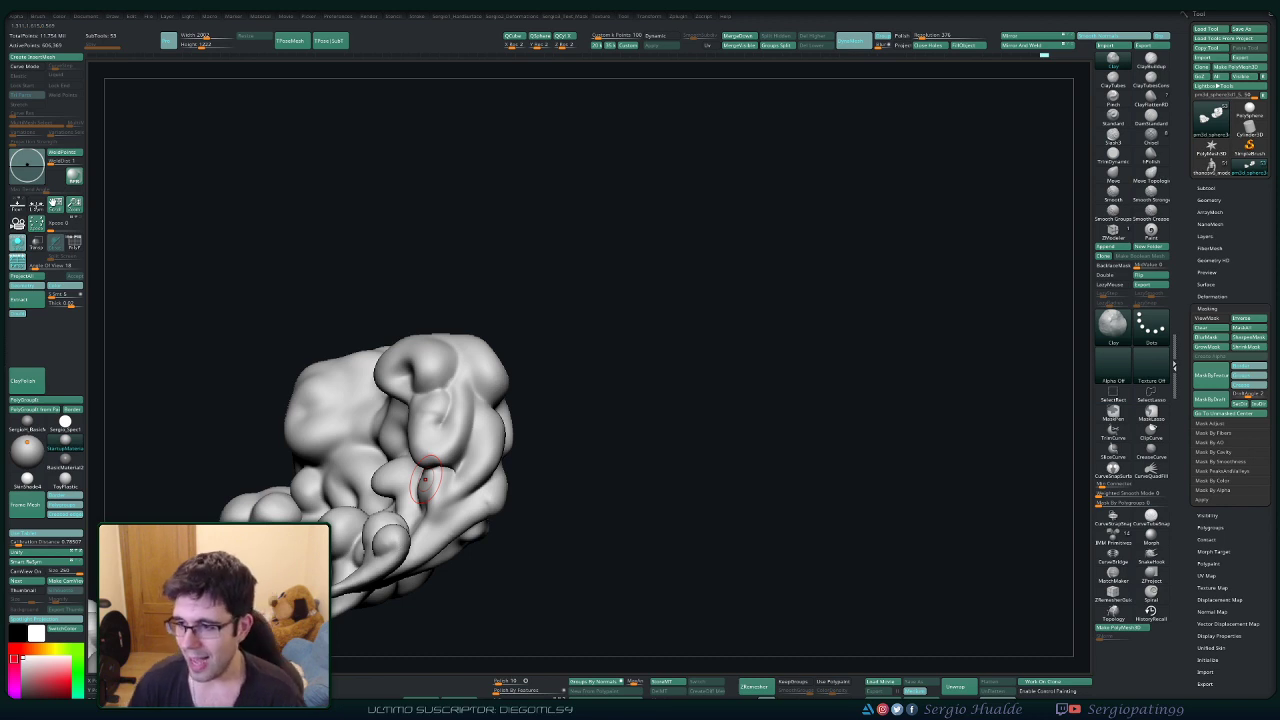
Sculpt a small curl on the lobe beneath the top bulb with the Clay brush and smooth it.
right_click_drag(514, 291, 512, 400)
mouse_move(424, 412)
left_mouse_down("shift")
mouse_move(418, 438)
mouse_move(425, 429)
left_mouse_up("shift")
right_click_drag(392, 430, 421, 423)
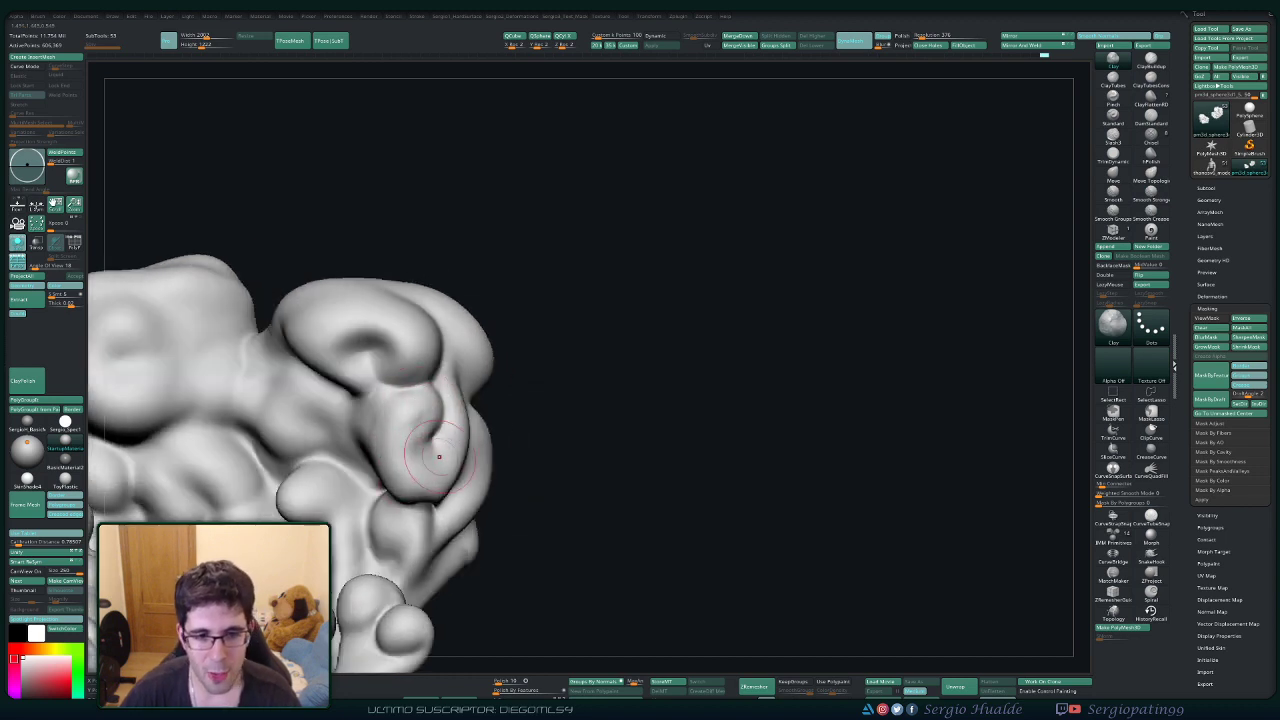
left_click_drag(415, 466, 403, 436)
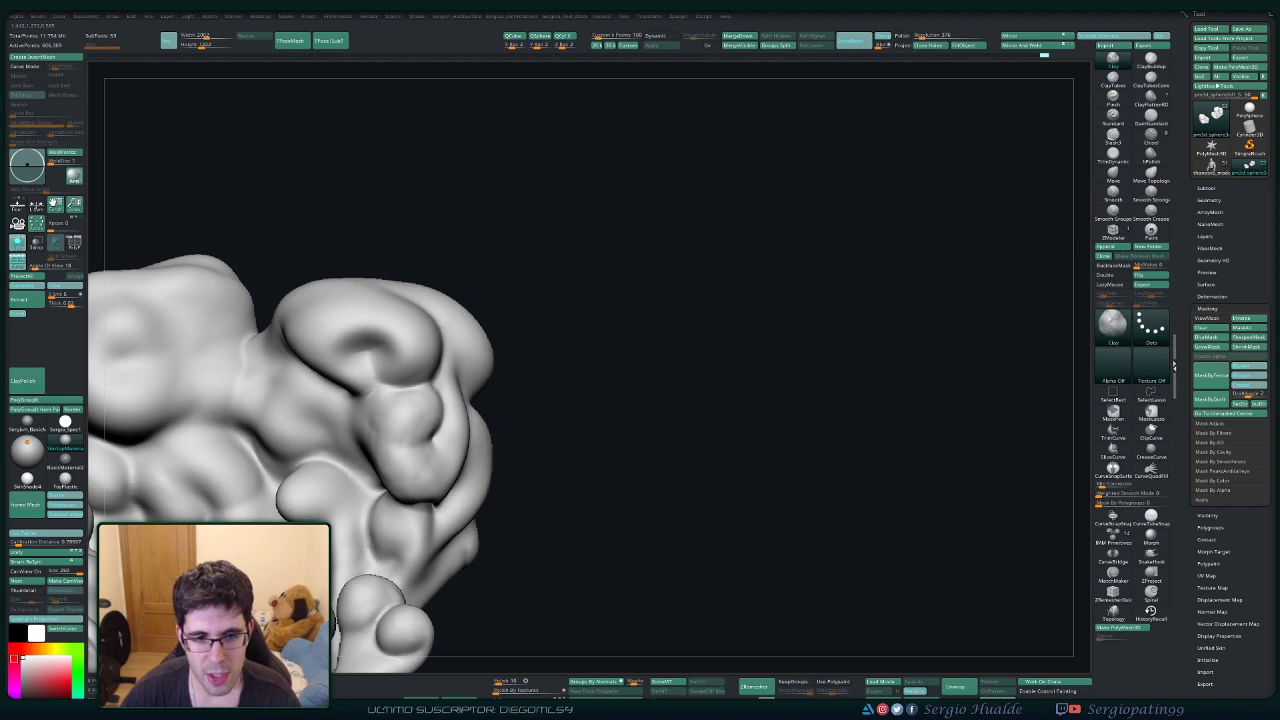
mouse_move(394, 392)
left_mouse_down()
mouse_move(367, 428)
mouse_move(380, 468)
mouse_move(428, 494)
left_mouse_up()
mouse_move(447, 465)
right_mouse_down()
mouse_move(488, 462)
mouse_move(476, 460)
right_mouse_up()
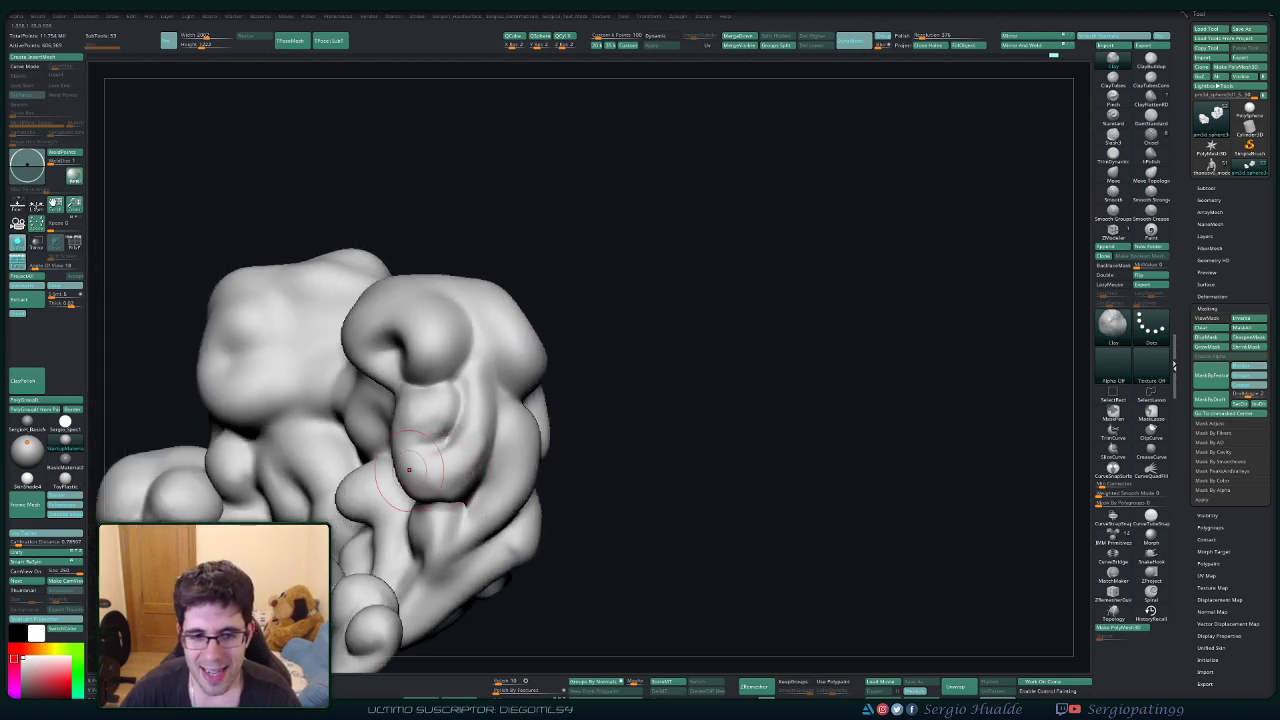
left_click_drag(436, 406, 438, 430, "shift")
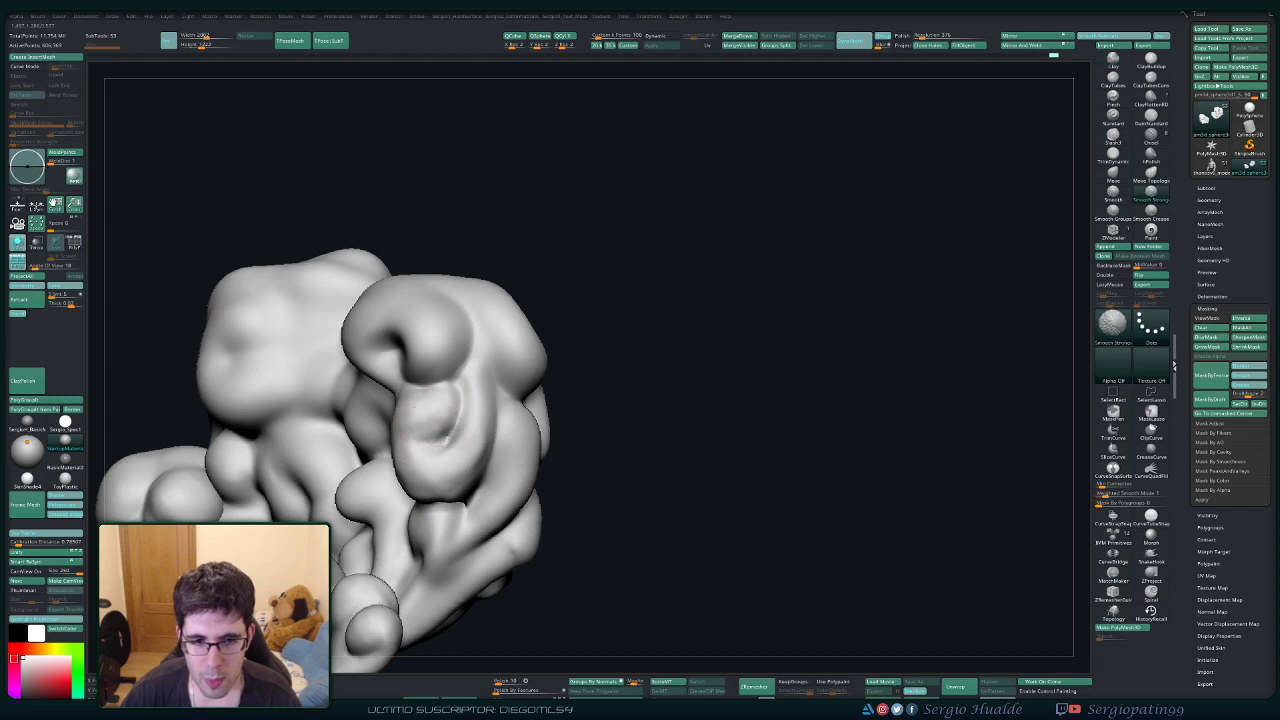
Refine the curled lobe's lower end, undo the last stroke, and round out the lobe with the Move brush.
right_click_drag(448, 442, 418, 416)
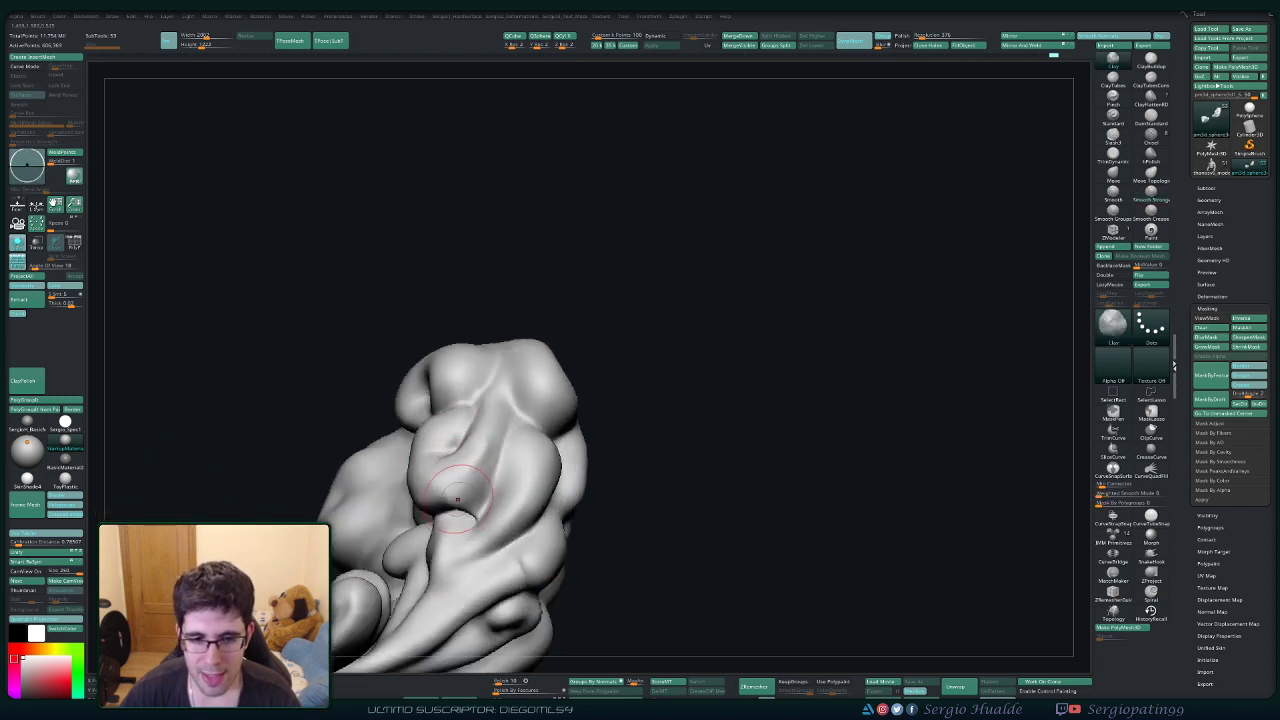
right_click_drag(491, 507, 467, 482)
key("shift")
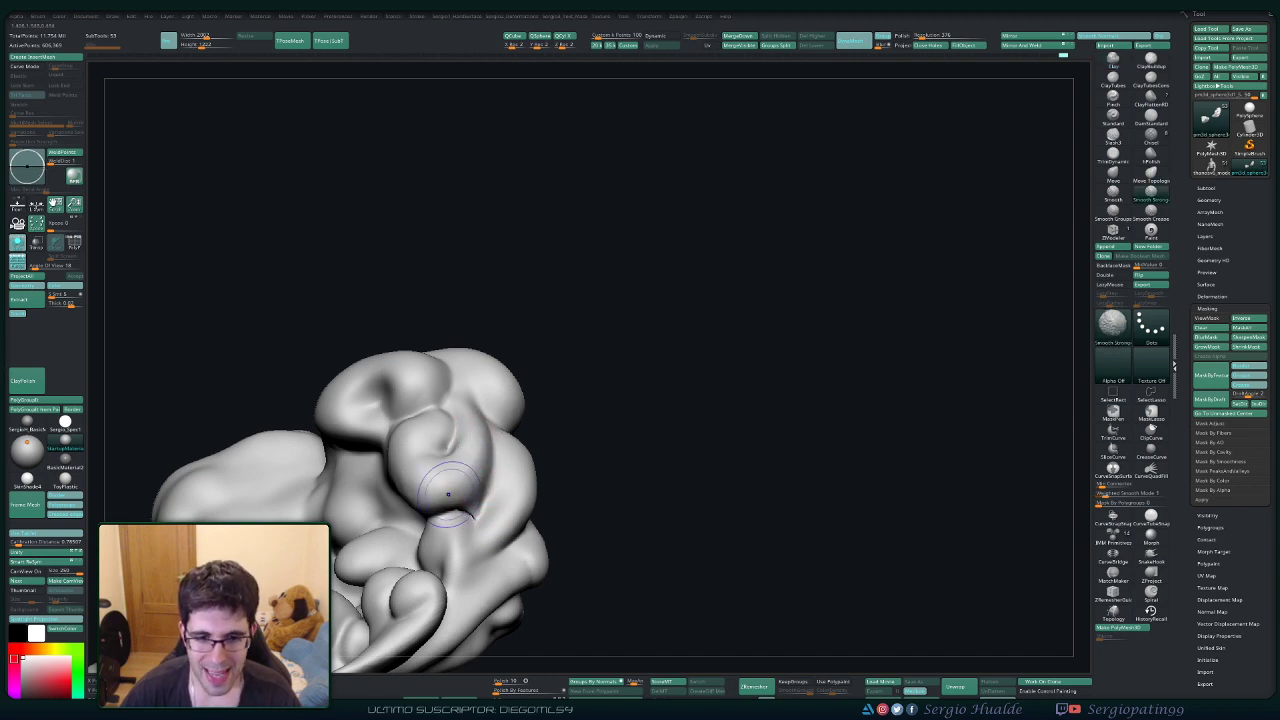
key("ctrl+z")
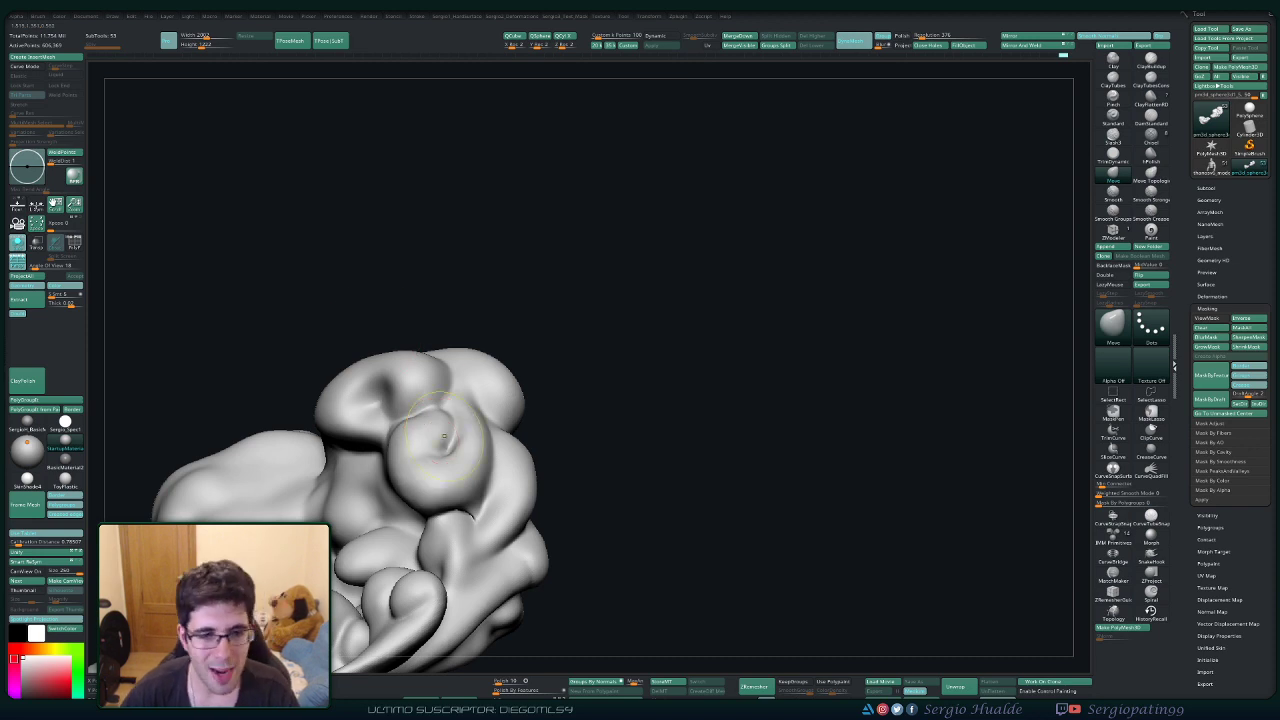
mouse_move(444, 438)
right_mouse_down()
mouse_move(451, 498)
mouse_move(504, 478)
mouse_move(424, 384)
right_mouse_up()
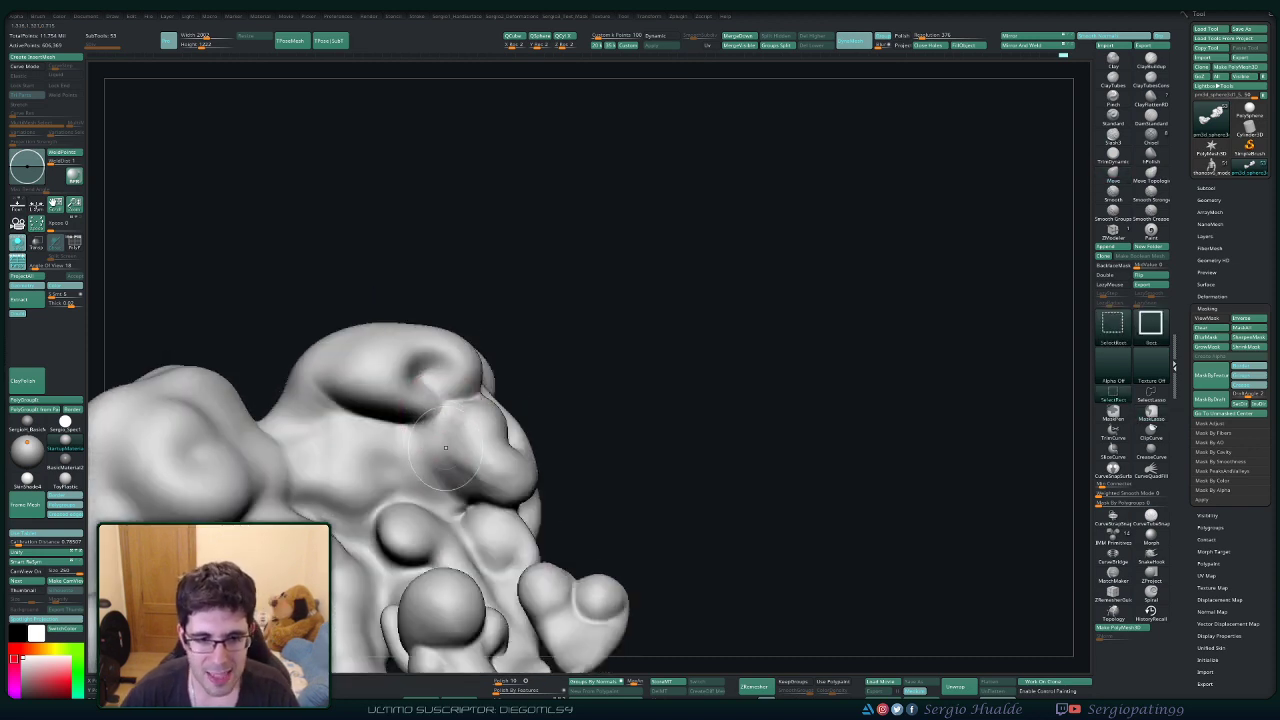
Carve DamStandard creases along the underside of the curled lobe where it meets the small bulbs below.
key("ctrl+shift+d")
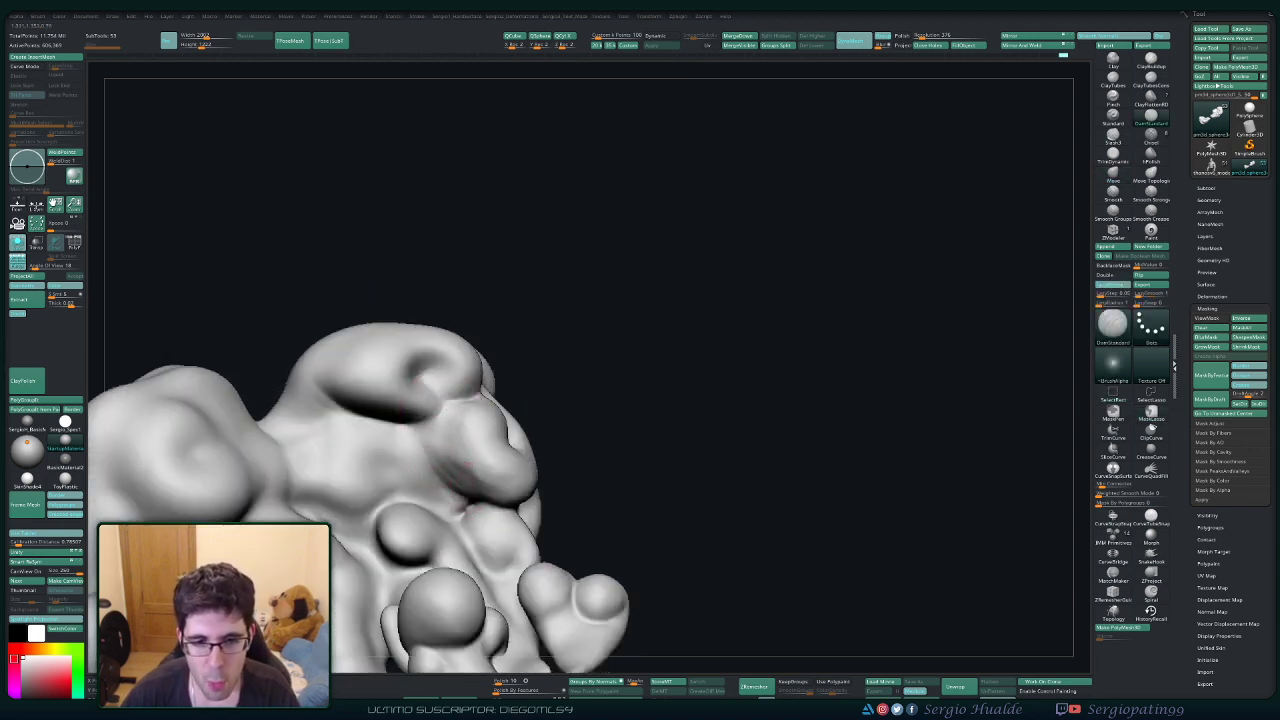
right_click_drag(450, 442, 454, 414)
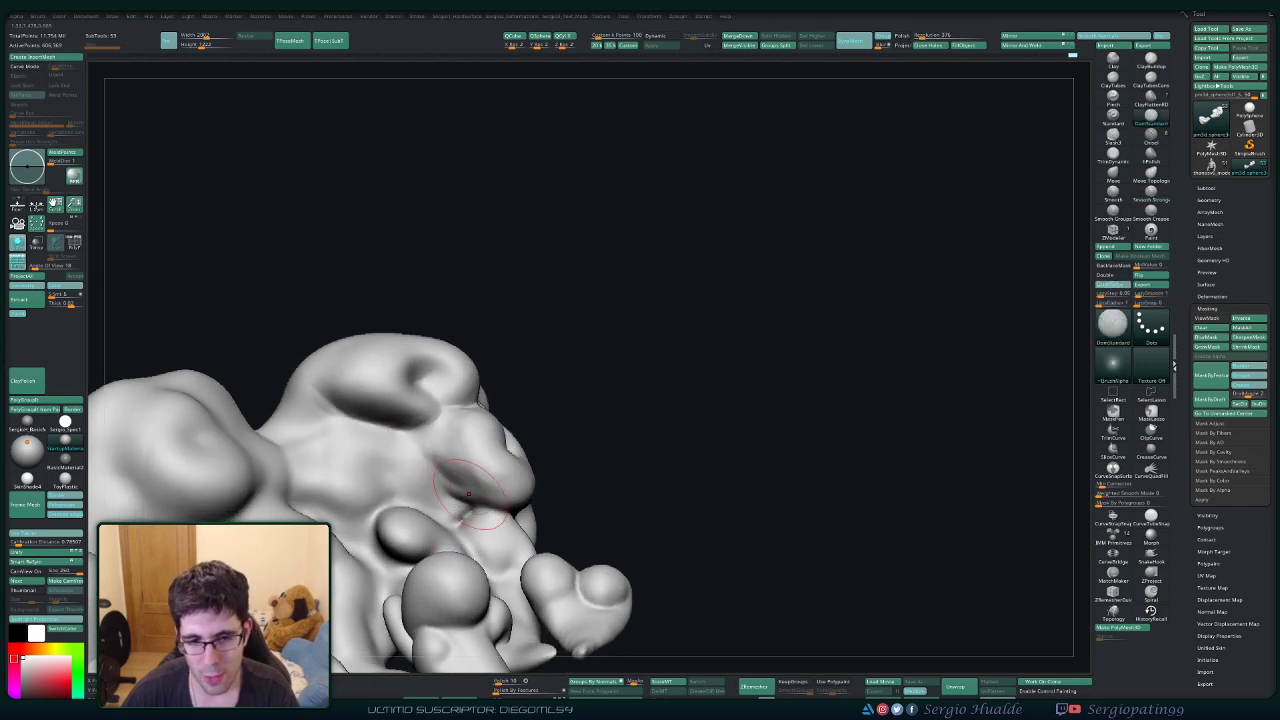
right_click_drag(467, 493, 428, 471)
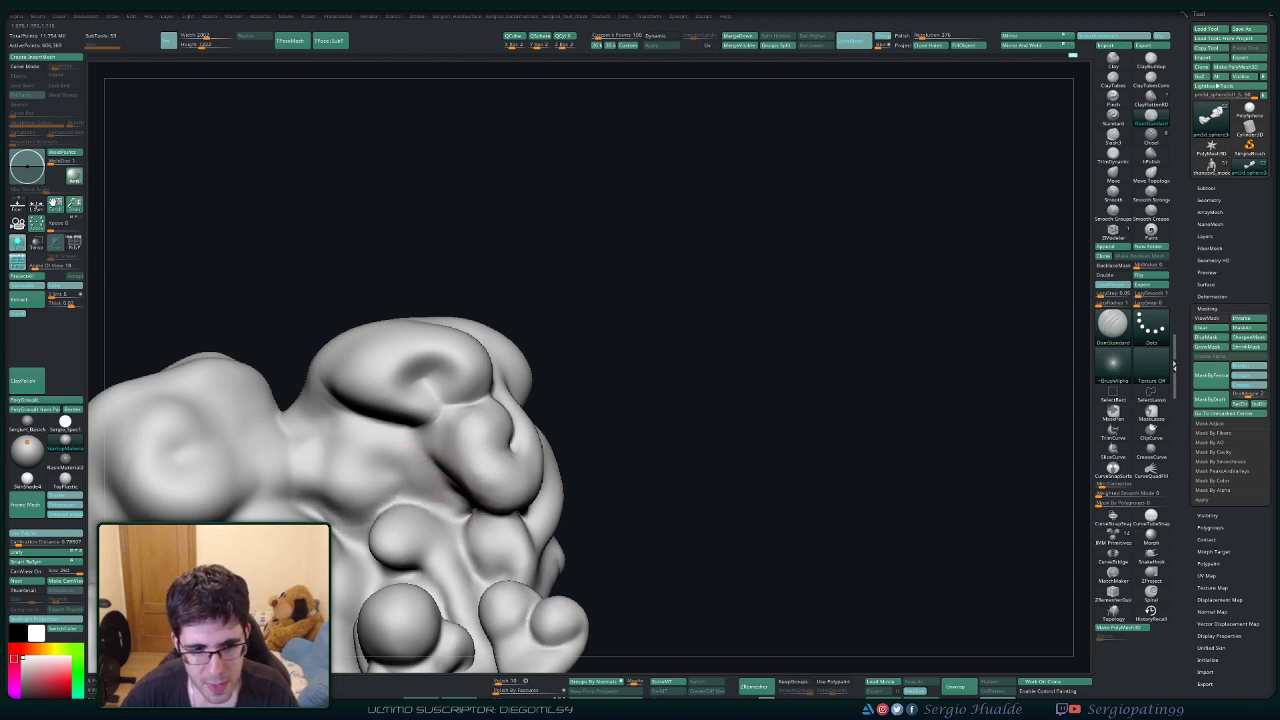
right_click_drag(294, 452, 296, 448)
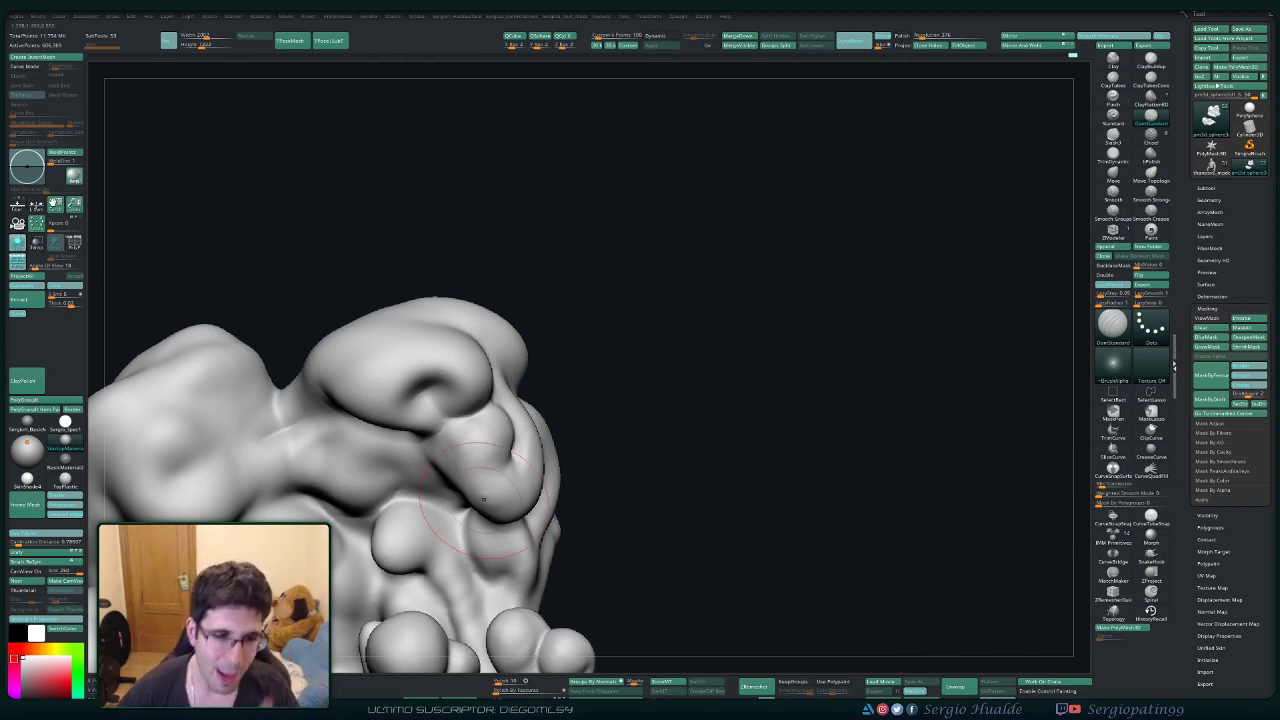
Carve folds into the saddle between the large side bulb and the top curled bulb, and smooth them.
key("shift")
right_click_drag(284, 428, 357, 429, "alt")
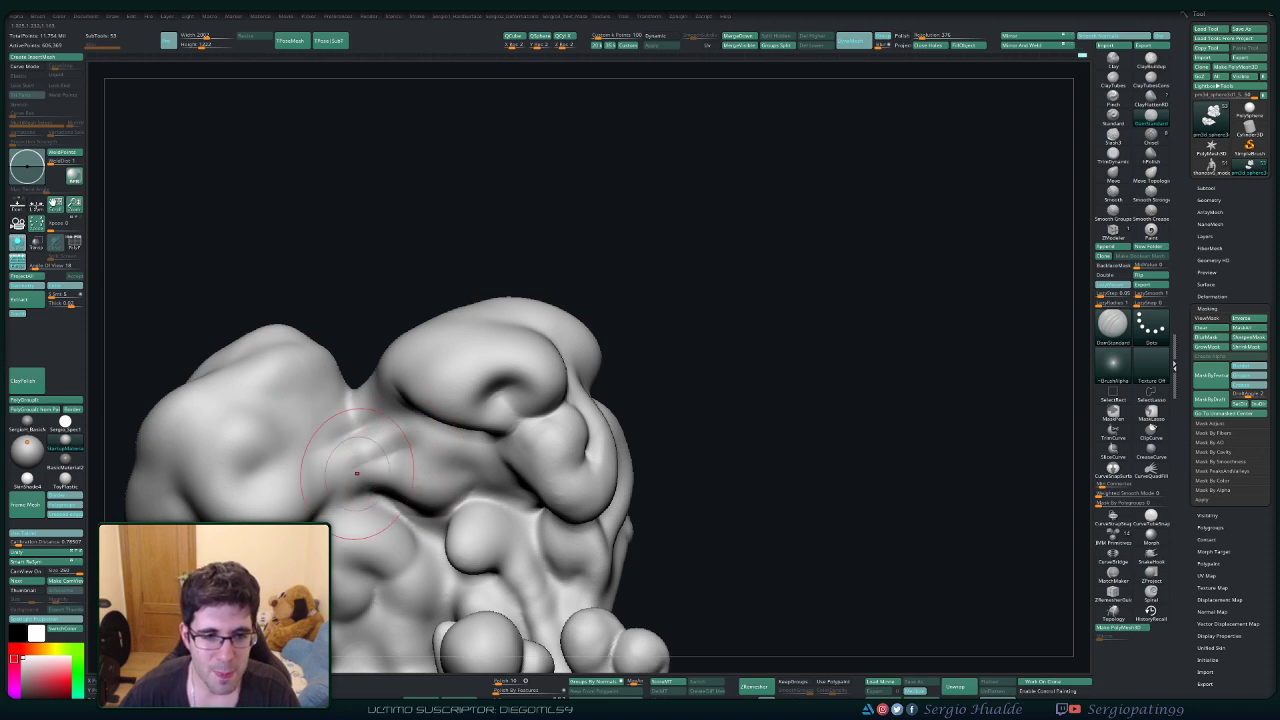
key("shift")
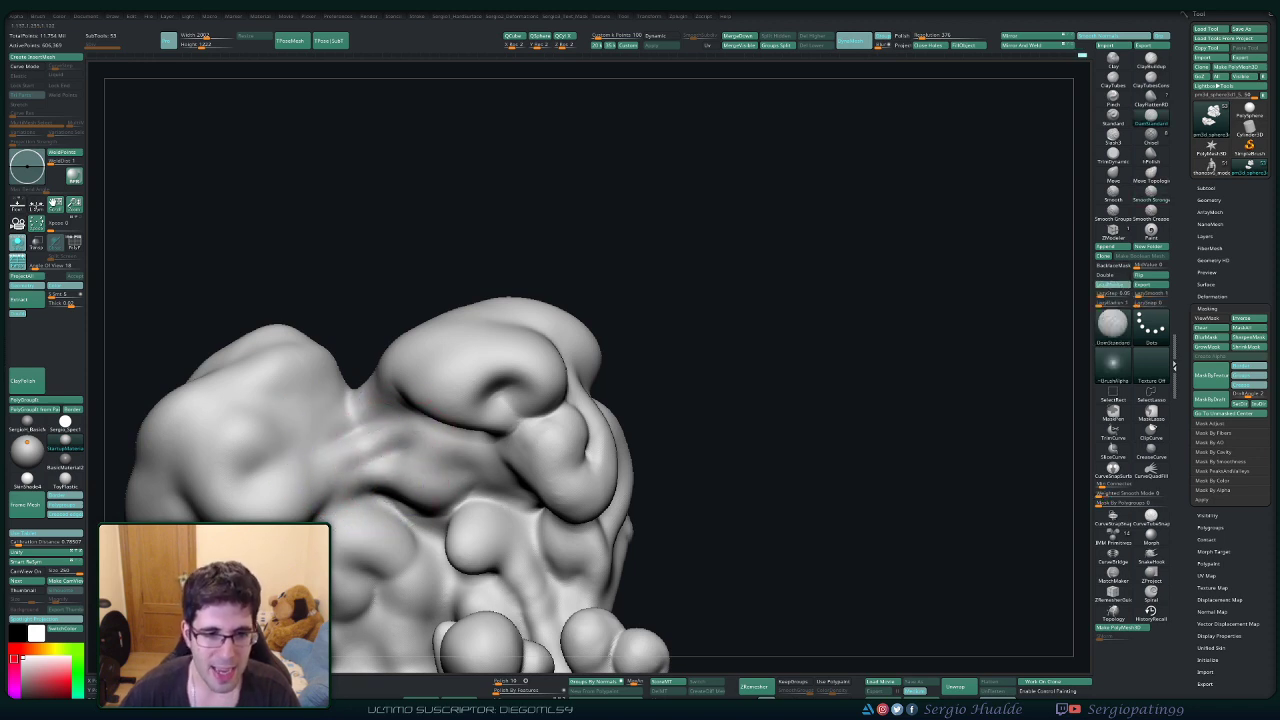
key("s")
left_click_drag(345, 465, 366, 423, "shift")
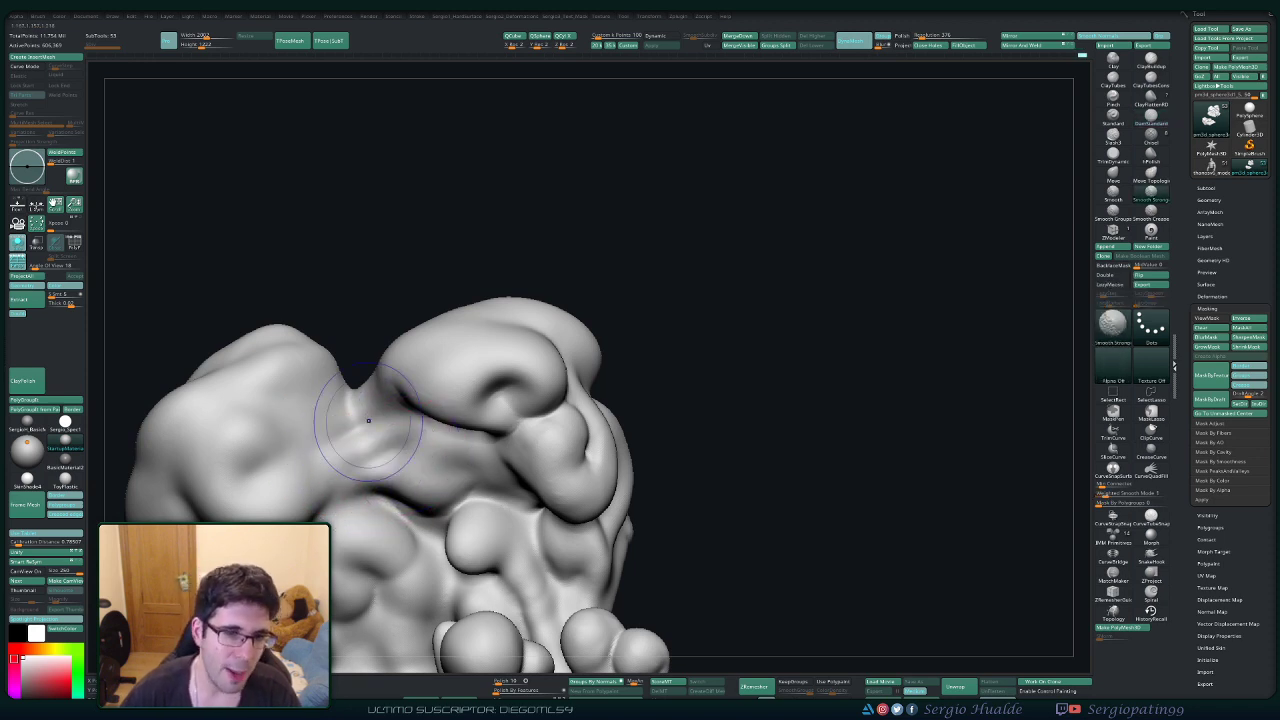
right_click_drag(350, 425, 300, 385)
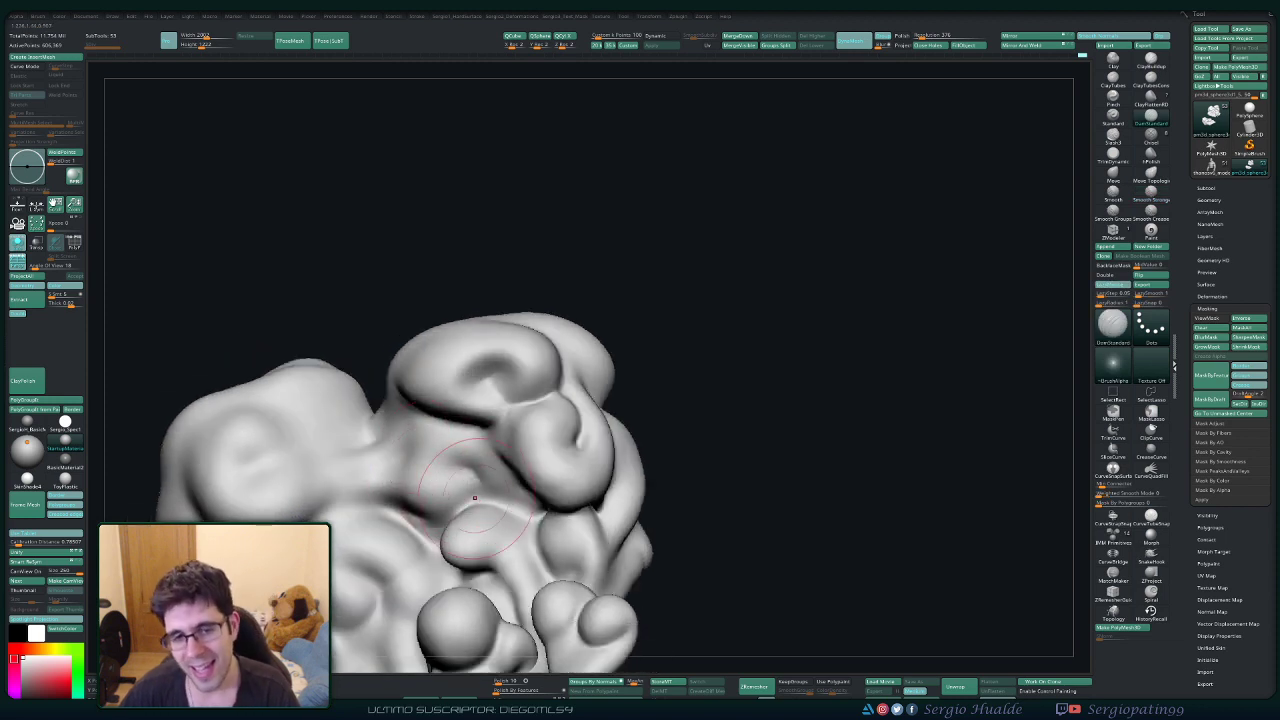
Sculpt a small curled groove above the central small bulb with DamStandard and soften the surrounding folds.
right_click_drag(452, 463, 474, 504)
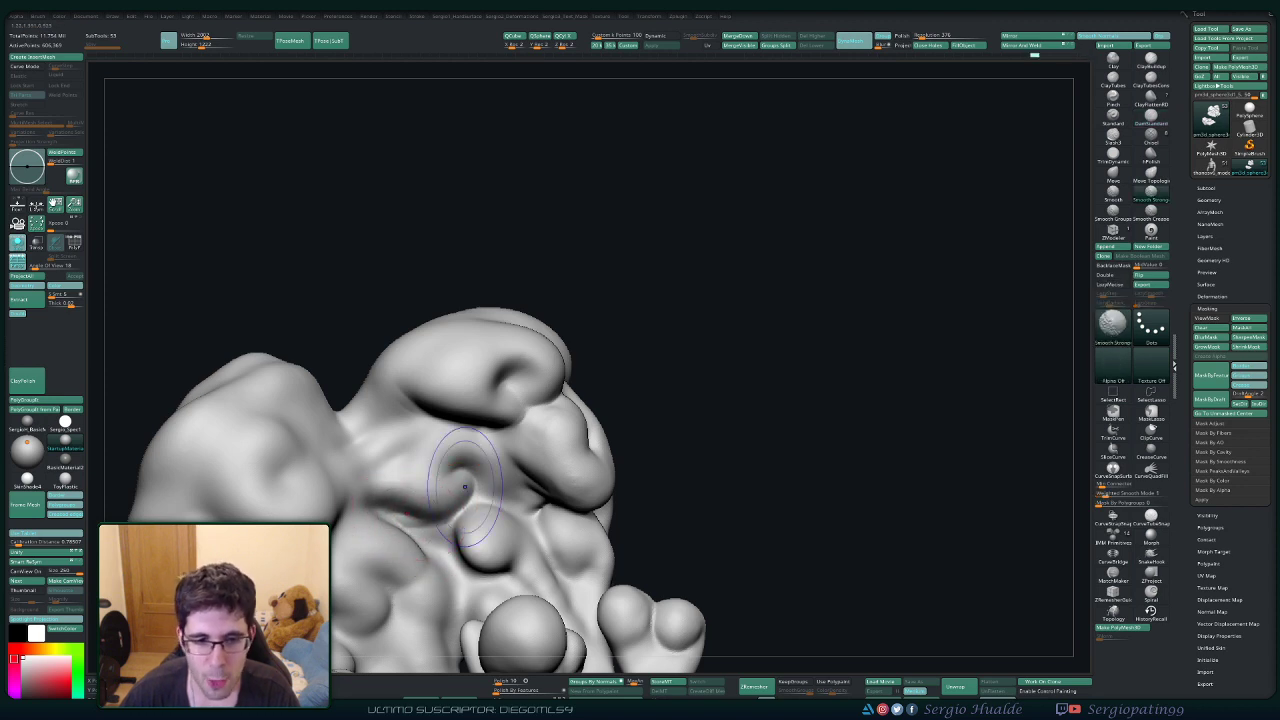
right_click_drag(457, 471, 452, 425, "ctrl")
mouse_move(452, 425)
right_mouse_down()
mouse_move(415, 440)
mouse_move(438, 474)
right_mouse_up()
mouse_move(438, 474)
right_mouse_down("alt")
mouse_move(449, 428)
mouse_move(447, 455)
mouse_move(436, 443)
right_mouse_up("alt")
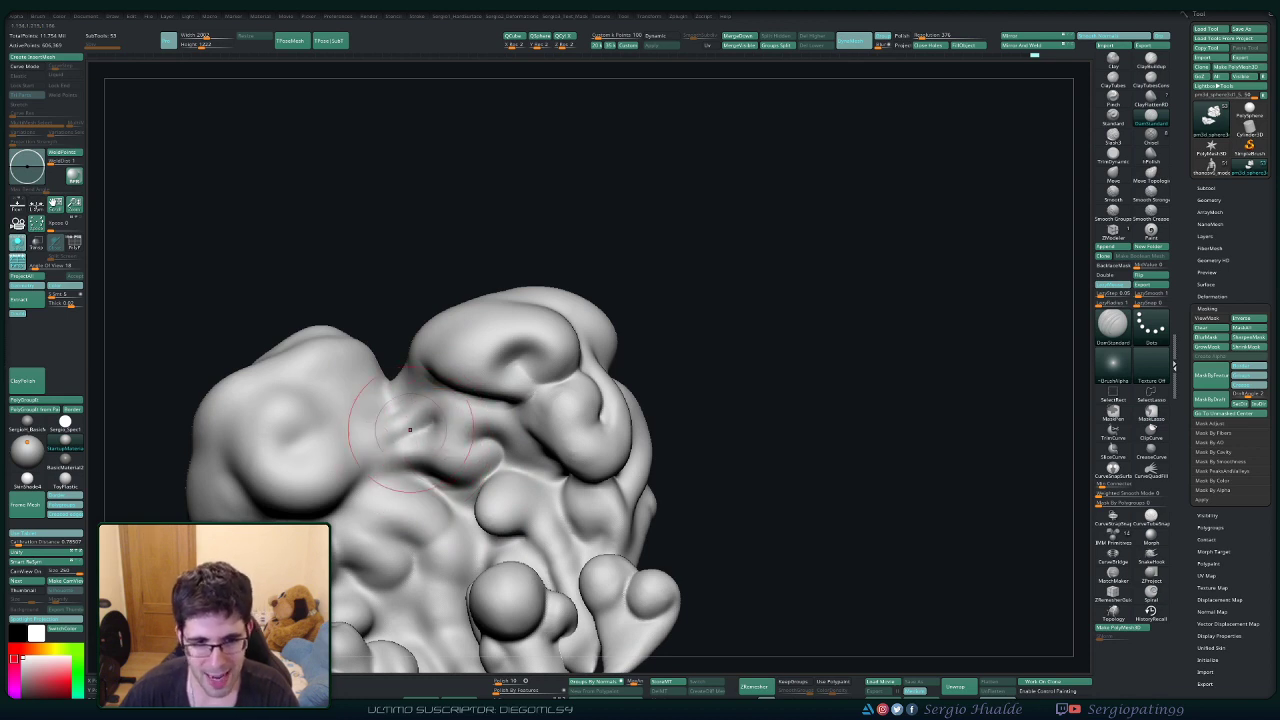
right_click_drag(386, 438, 434, 490)
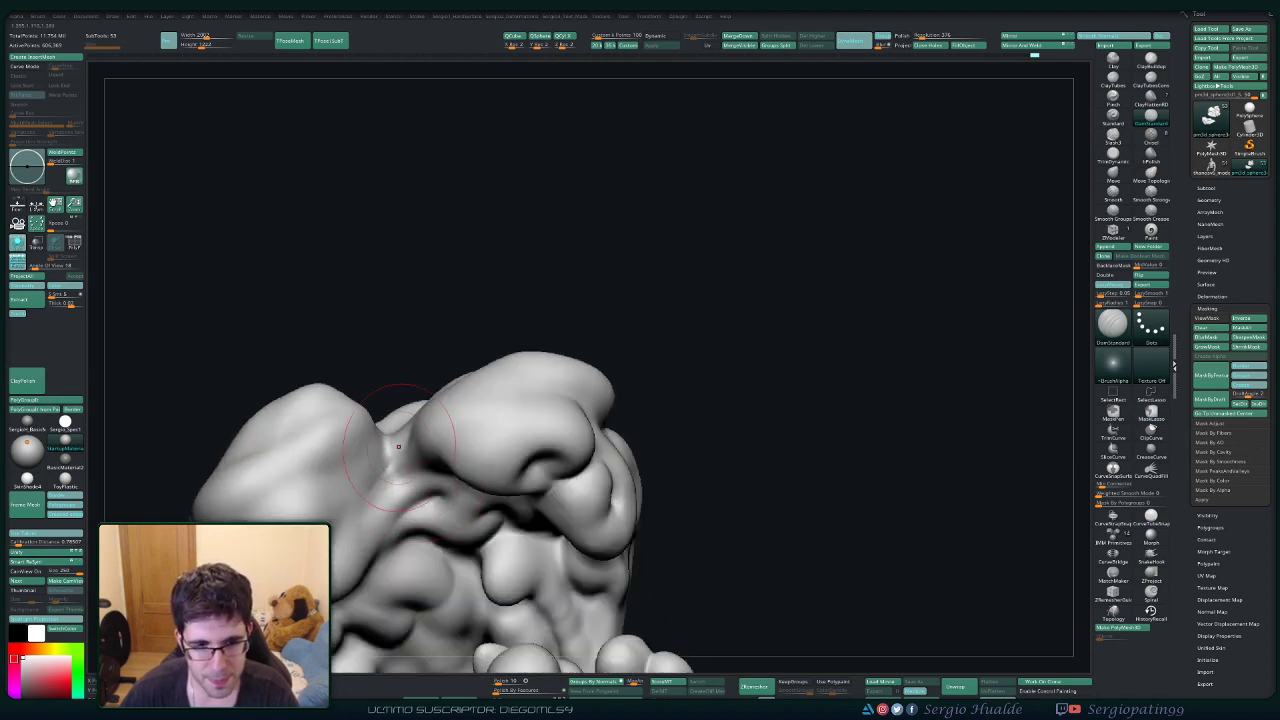
Adjust the folds with the Move brush and build up the curled lobe beneath the top bulb with Clay.
mouse_move(397, 491)
right_mouse_down()
mouse_move(418, 520)
mouse_move(492, 420)
mouse_move(497, 446)
mouse_move(459, 453)
right_mouse_up()
key("b")
key("m")
key("v")
key("b")
key("c")
key("l")
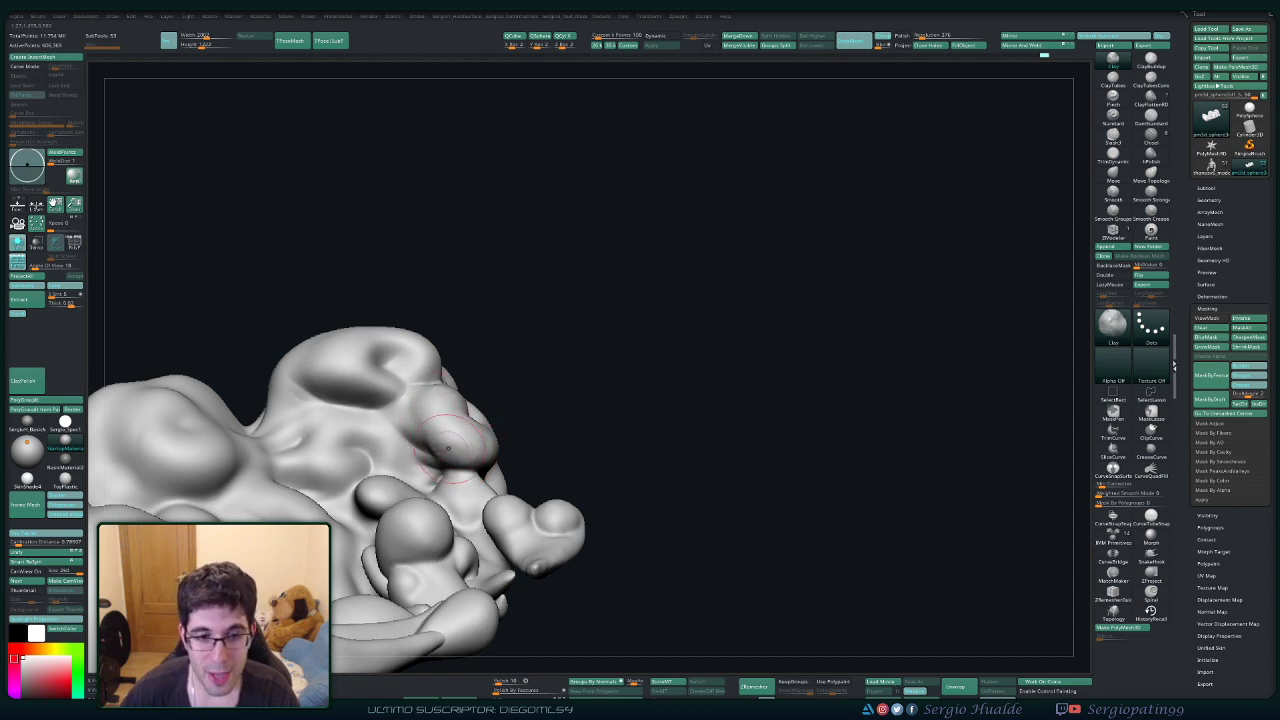
right_click_drag(448, 448, 475, 475)
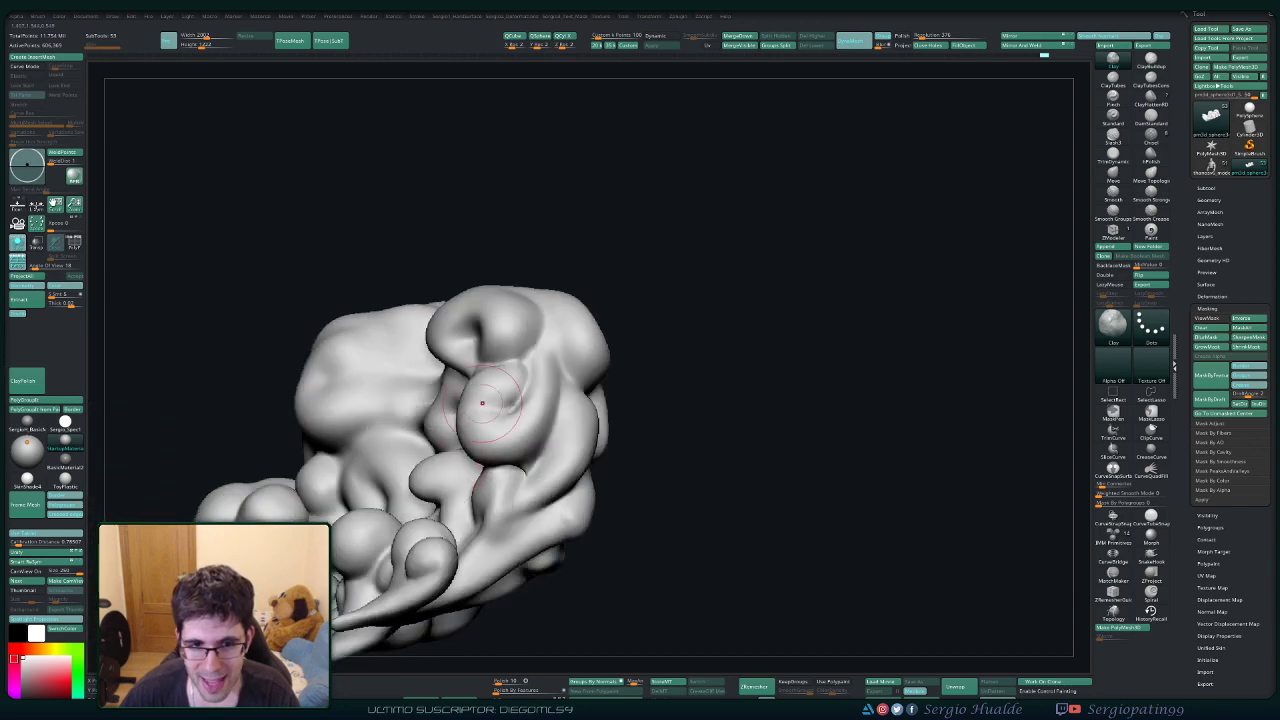
left_click_drag(482, 403, 491, 428)
mouse_move(490, 437)
right_mouse_down("ctrl")
mouse_move(458, 421)
mouse_move(460, 396)
mouse_move(511, 446)
right_mouse_up("ctrl")
Carve a deeper curved DamStandard groove into the curled lobe to define its spiral.
key("b")
key("d")
key("s")
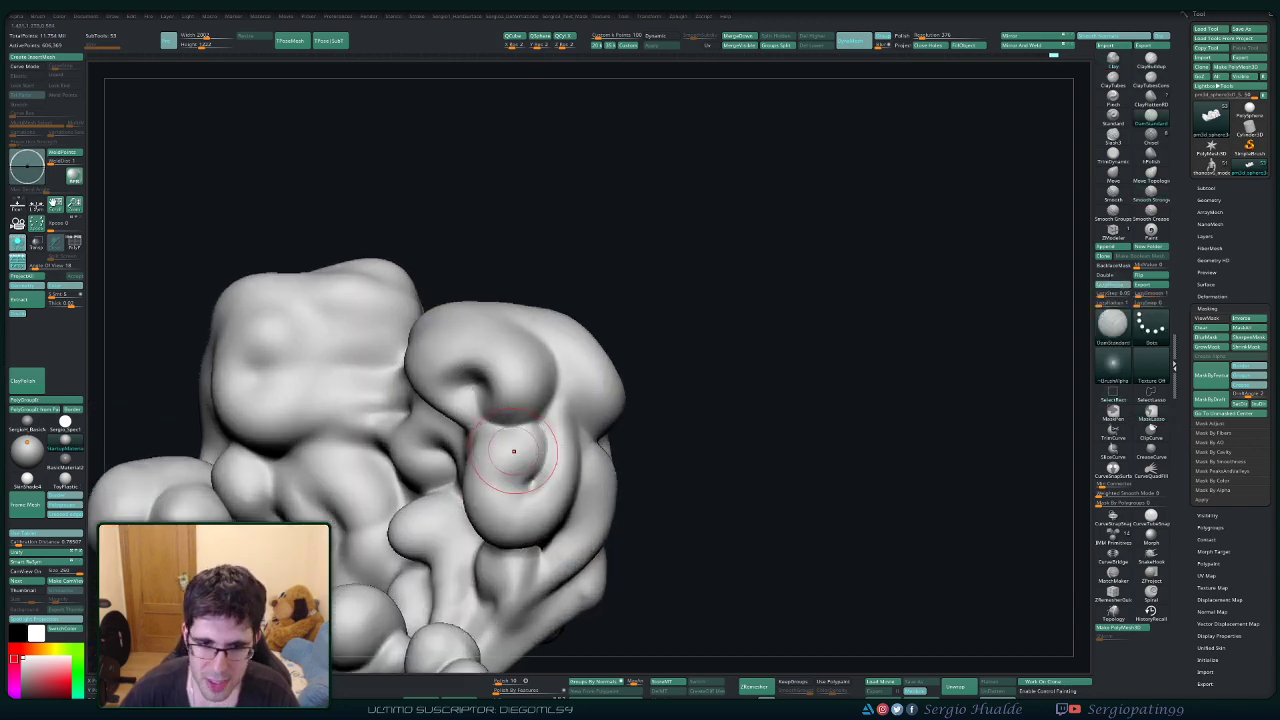
left_click_drag(548, 420, 544, 478)
left_click_drag(541, 430, 532, 482)
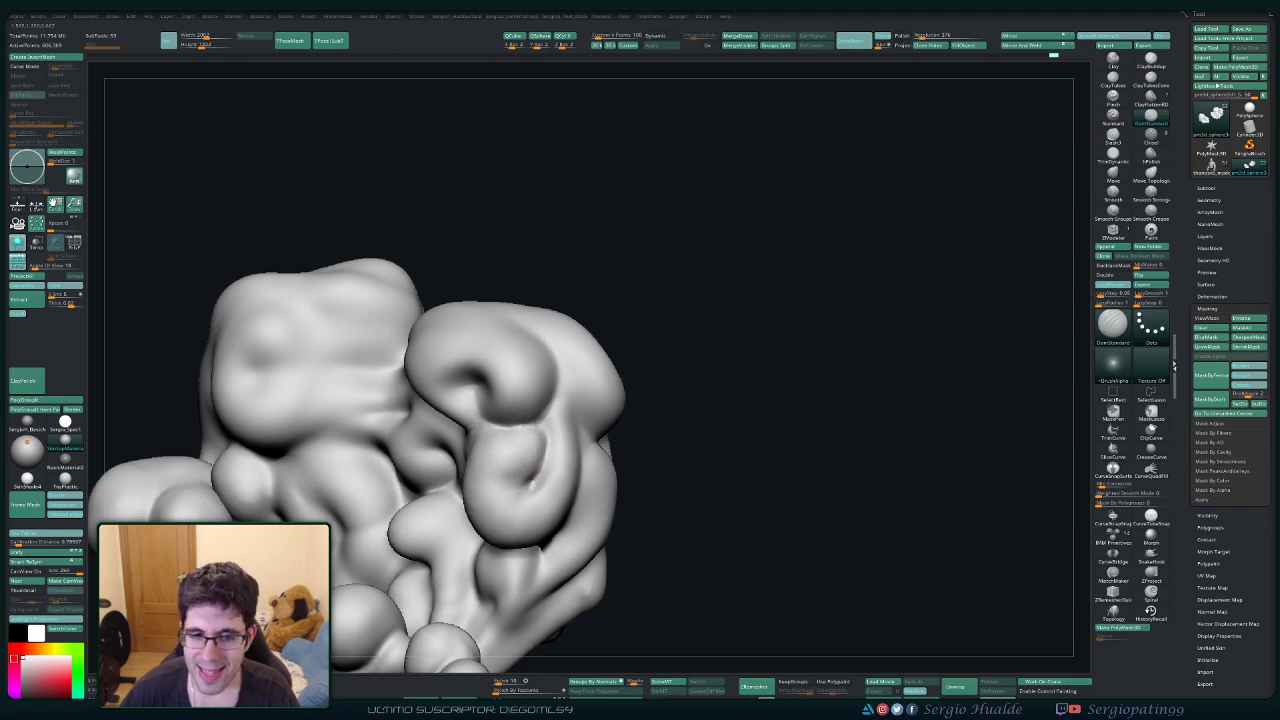
left_click_drag(540, 428, 532, 480)
right_click_drag(482, 451, 403, 476)
mouse_move(428, 447)
left_mouse_down()
mouse_move(415, 472)
mouse_move(400, 458)
mouse_move(414, 480)
left_mouse_up()
Carve DamStandard creases between the outer strands running beneath the curled lobe.
mouse_move(416, 490)
right_mouse_down("ctrl")
mouse_move(424, 428)
mouse_move(428, 490)
right_mouse_up("ctrl")
right_click_drag(428, 490, 432, 387, "alt")
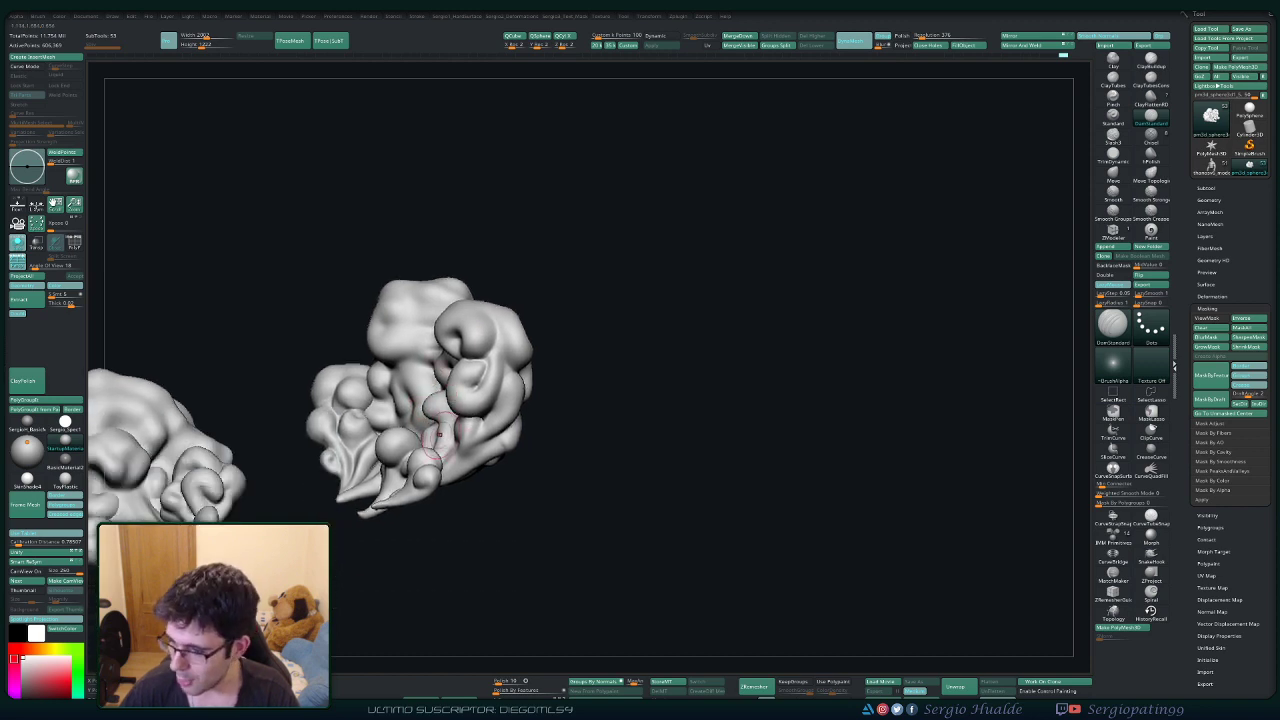
right_click_drag(468, 446, 540, 450, "alt")
mouse_move(534, 350)
right_mouse_down()
mouse_move(529, 215)
mouse_move(524, 224)
right_mouse_up()
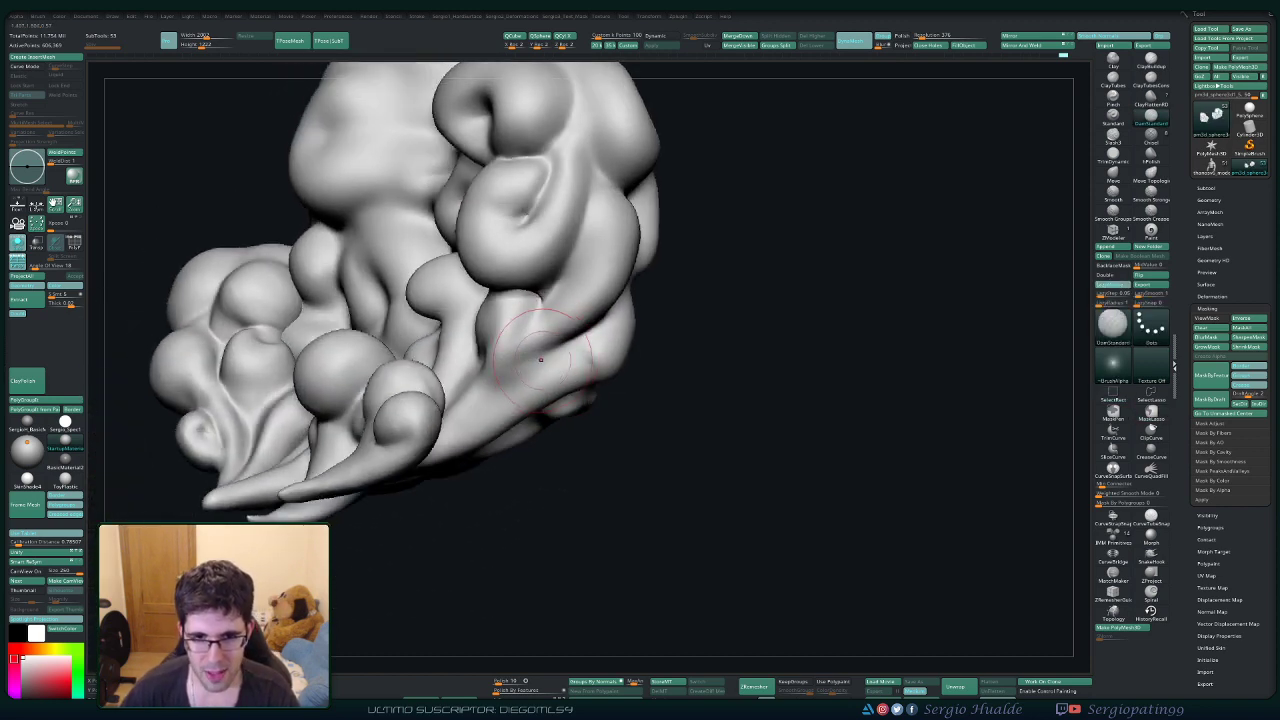
mouse_move(536, 352)
right_mouse_down()
mouse_move(554, 373)
mouse_move(505, 392)
right_mouse_up()
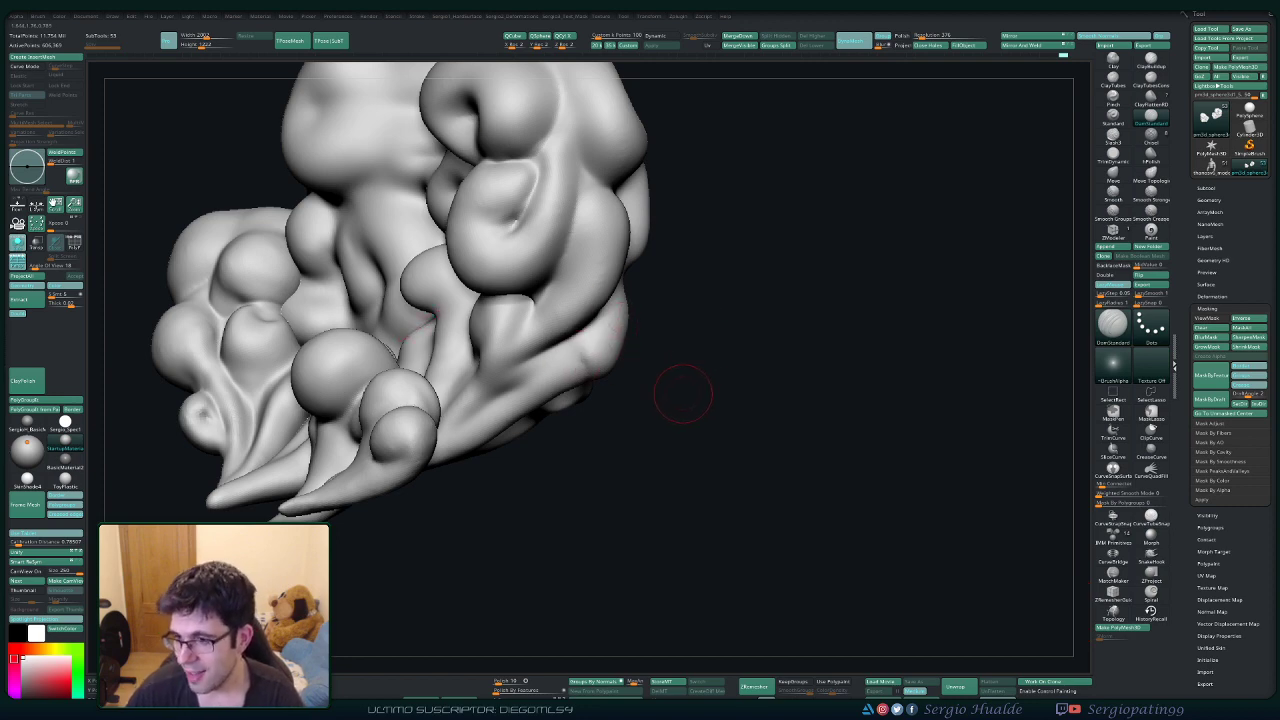
right_click_drag(683, 393, 654, 388)
mouse_move(541, 354)
right_mouse_down()
mouse_move(600, 332)
mouse_move(602, 355)
right_mouse_up()
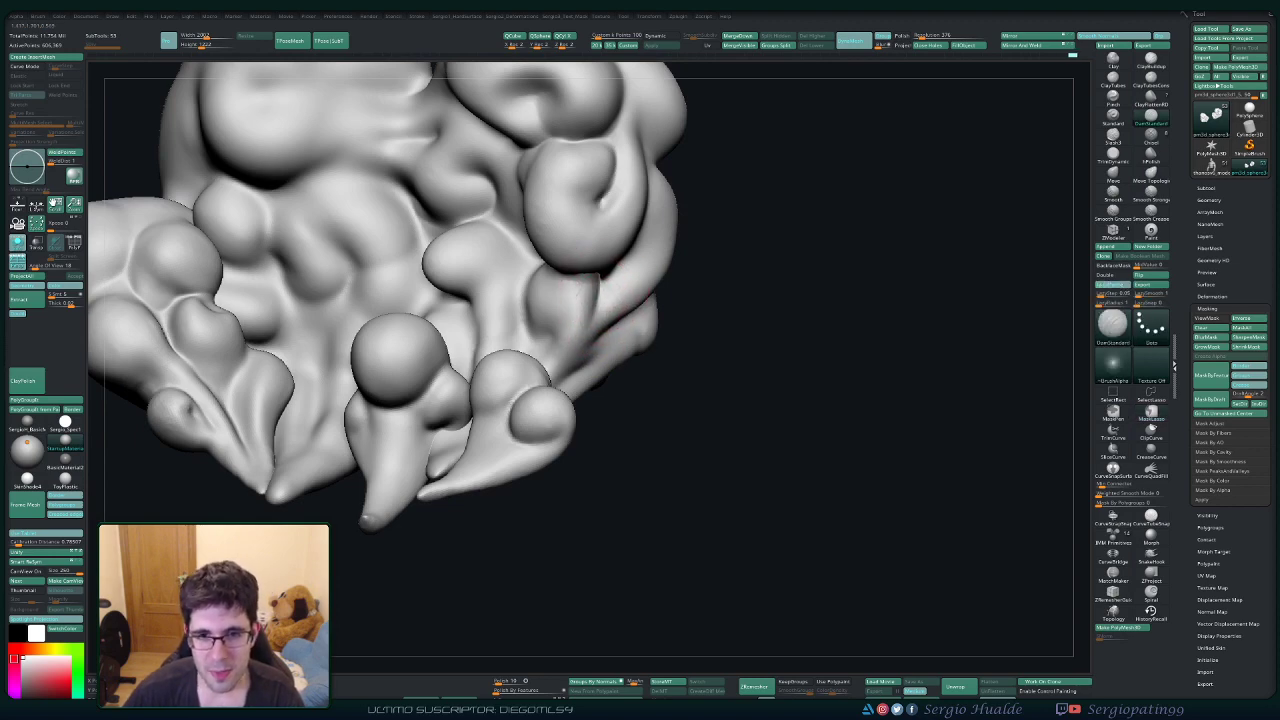
right_click_drag(556, 298, 576, 338)
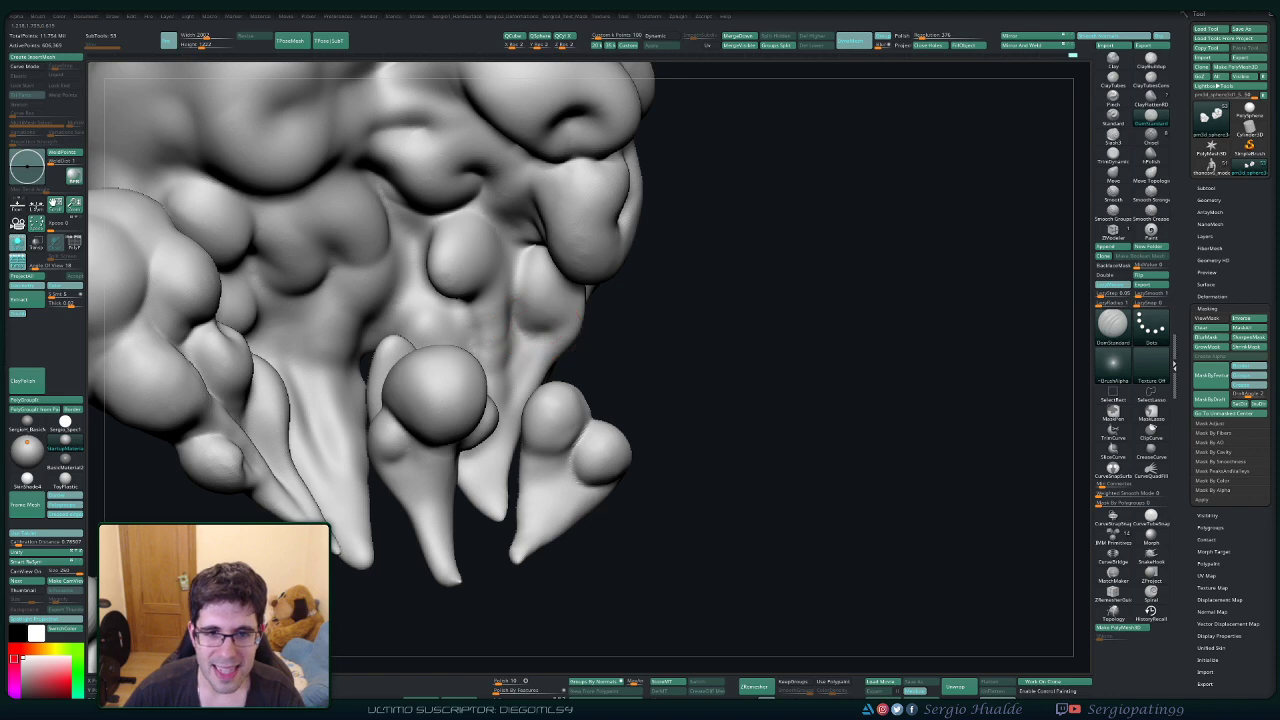
Carve a groove around the inner edge of the small lobe tucked under the curled lobe.
mouse_move(516, 310)
left_mouse_down()
mouse_move(512, 248)
mouse_move(526, 250)
left_mouse_up()
right_click_drag(541, 241, 535, 300, "alt")
left_click_drag(510, 352, 511, 304)
right_click_drag(541, 372, 519, 367)
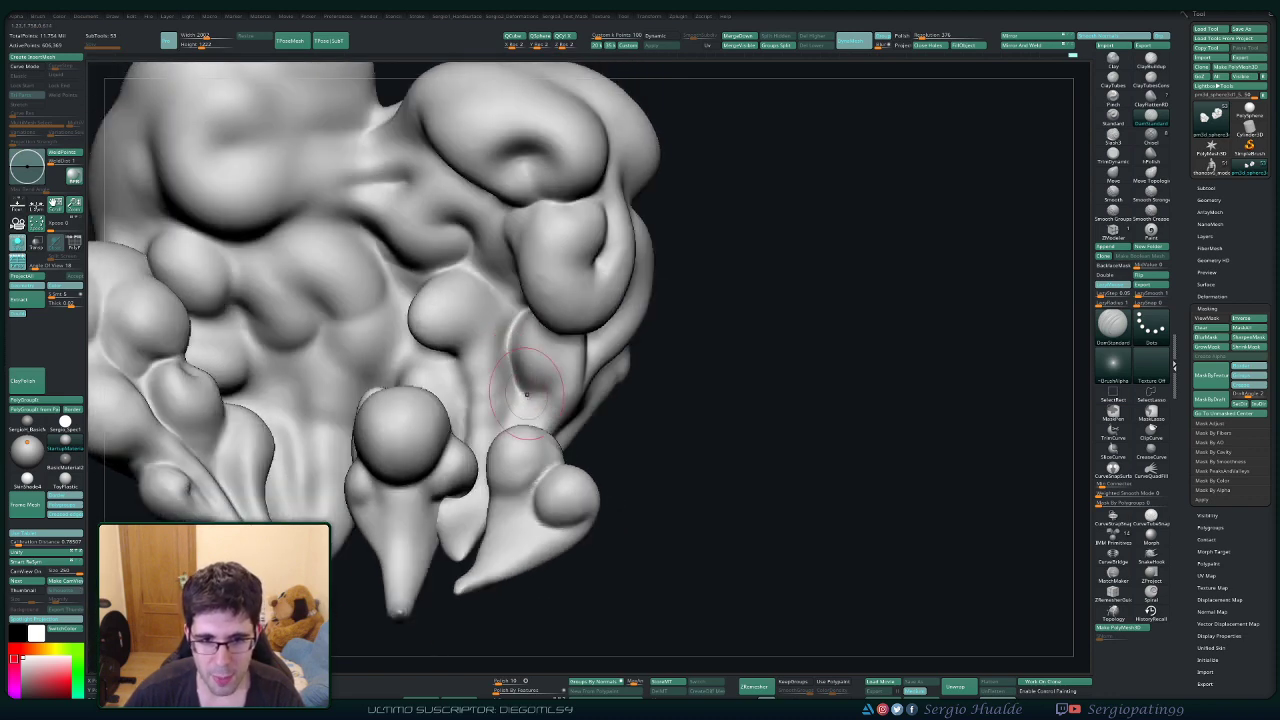
Shape the small lobe under the curled lobe with the Move brush, then fill and smooth it with Clay.
key("b")
key("m")
key("v")
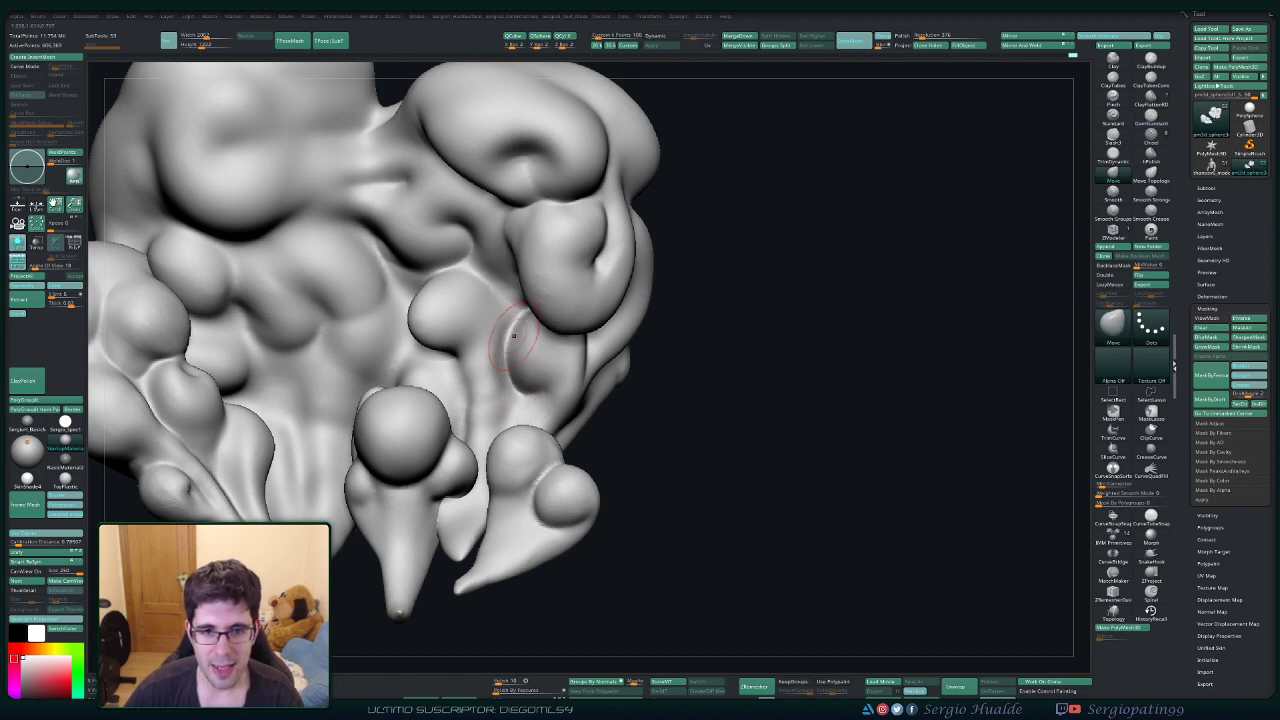
key("b")
key("c")
key("l")
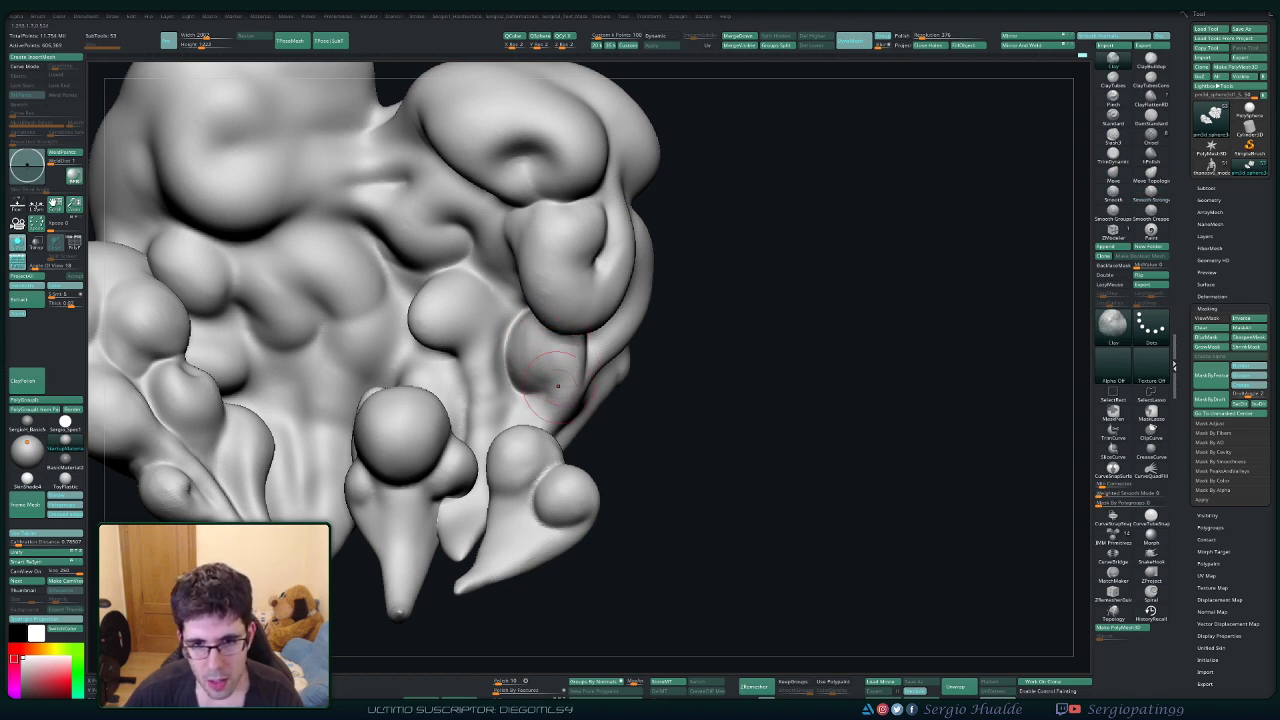
key("shift")
Raise the lower outer strands with the Standard brush and smooth them toward the tendril tips.
mouse_move(569, 386)
right_mouse_down()
mouse_move(560, 345)
mouse_move(500, 310)
mouse_move(500, 230)
mouse_move(590, 270)
mouse_move(640, 320)
mouse_move(654, 391)
mouse_move(577, 383)
right_mouse_up()
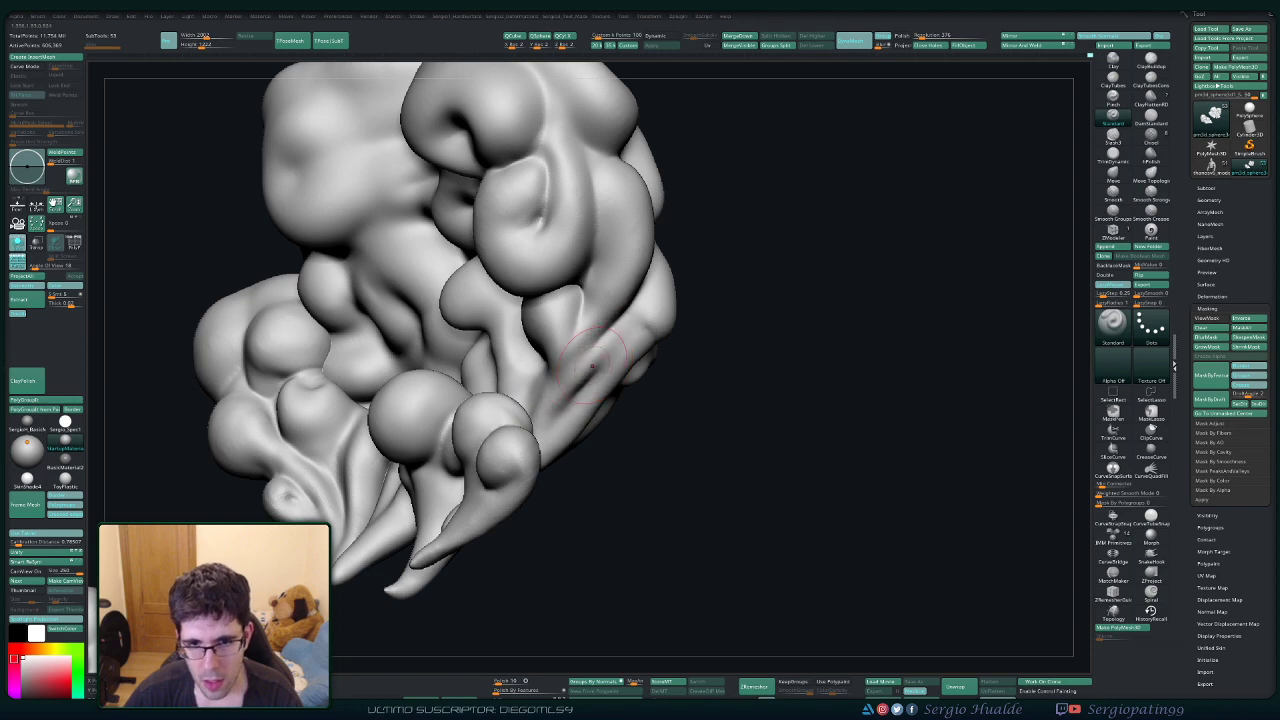
left_click_drag(592, 366, 557, 414, "shift")
right_click_drag(632, 388, 652, 345)
left_click_drag(652, 350, 577, 421)
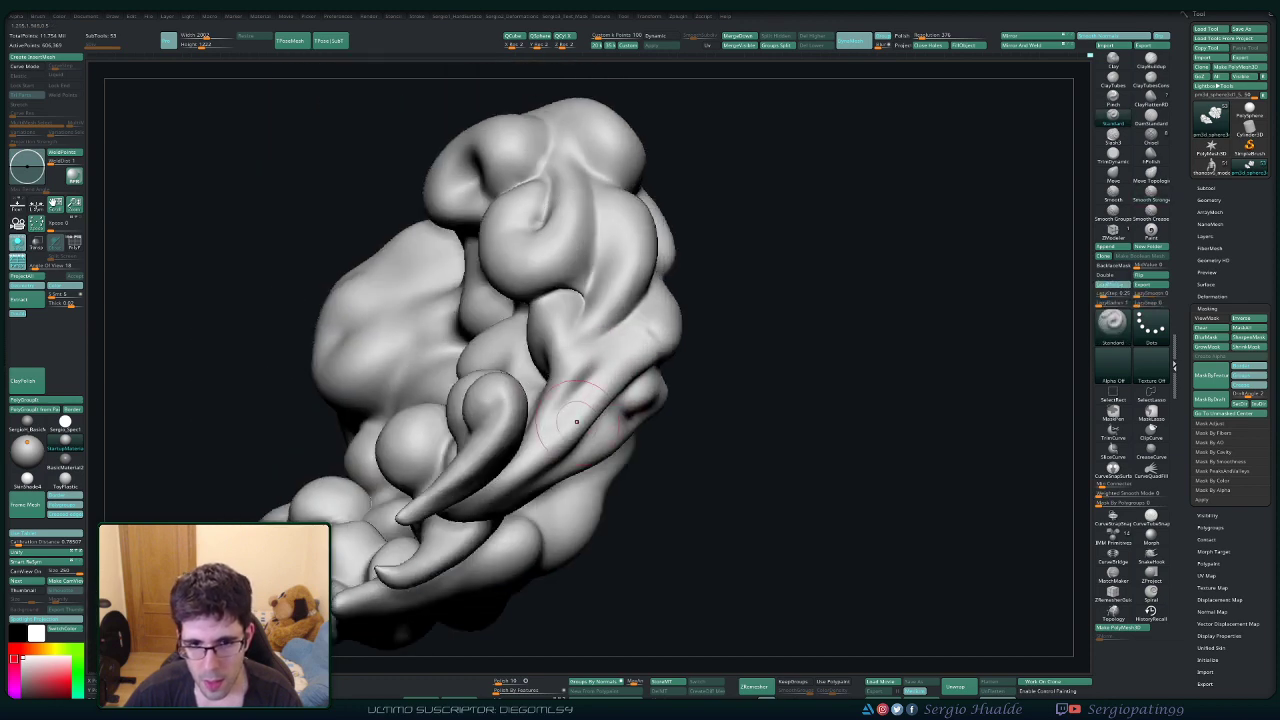
mouse_move(577, 421)
right_mouse_down()
mouse_move(520, 395)
mouse_move(610, 392)
mouse_move(668, 350)
mouse_move(610, 376)
right_mouse_up()
mouse_move(565, 320)
right_mouse_down()
mouse_move(580, 300)
mouse_move(555, 332)
mouse_move(563, 342)
right_mouse_up()
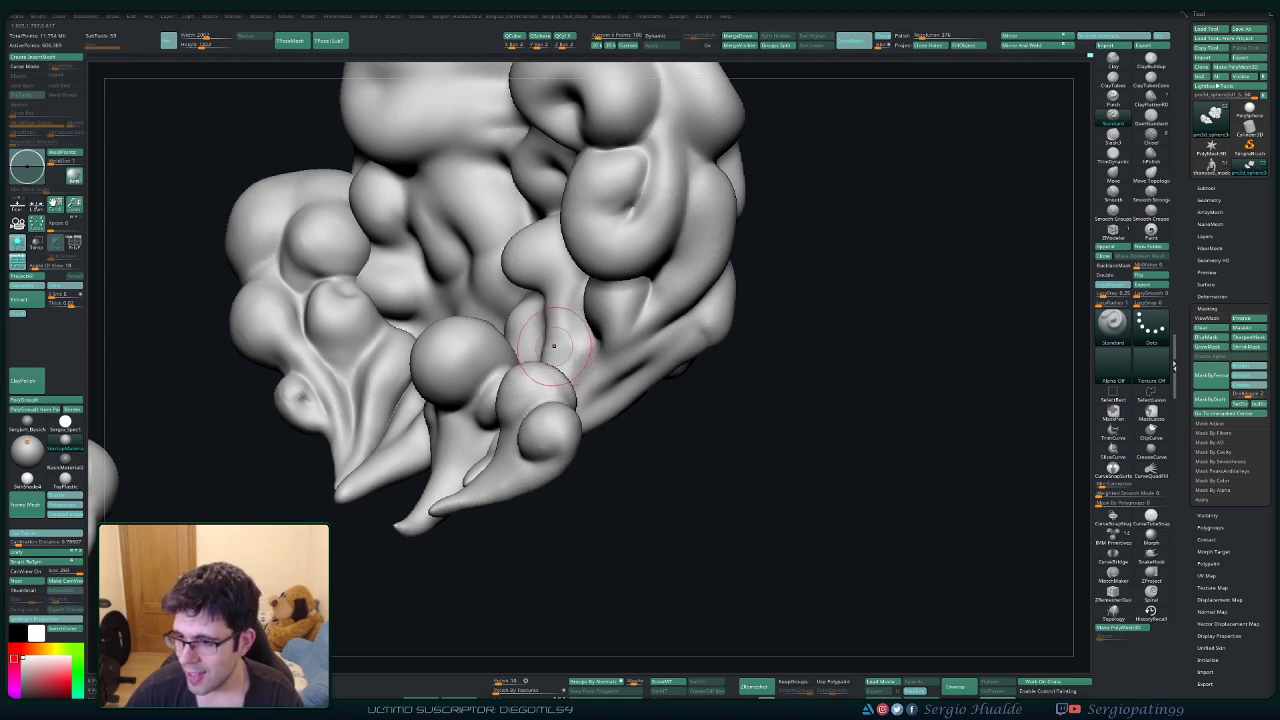
mouse_move(557, 345)
right_mouse_down()
mouse_move(541, 356)
mouse_move(575, 385)
mouse_move(517, 337)
right_mouse_up()
Isolate the front tendril with the large round bulb and carve DamStandard creases around its side bulbs.
key("ctrl+shift")
left_click(542, 356, "ctrl+shift")
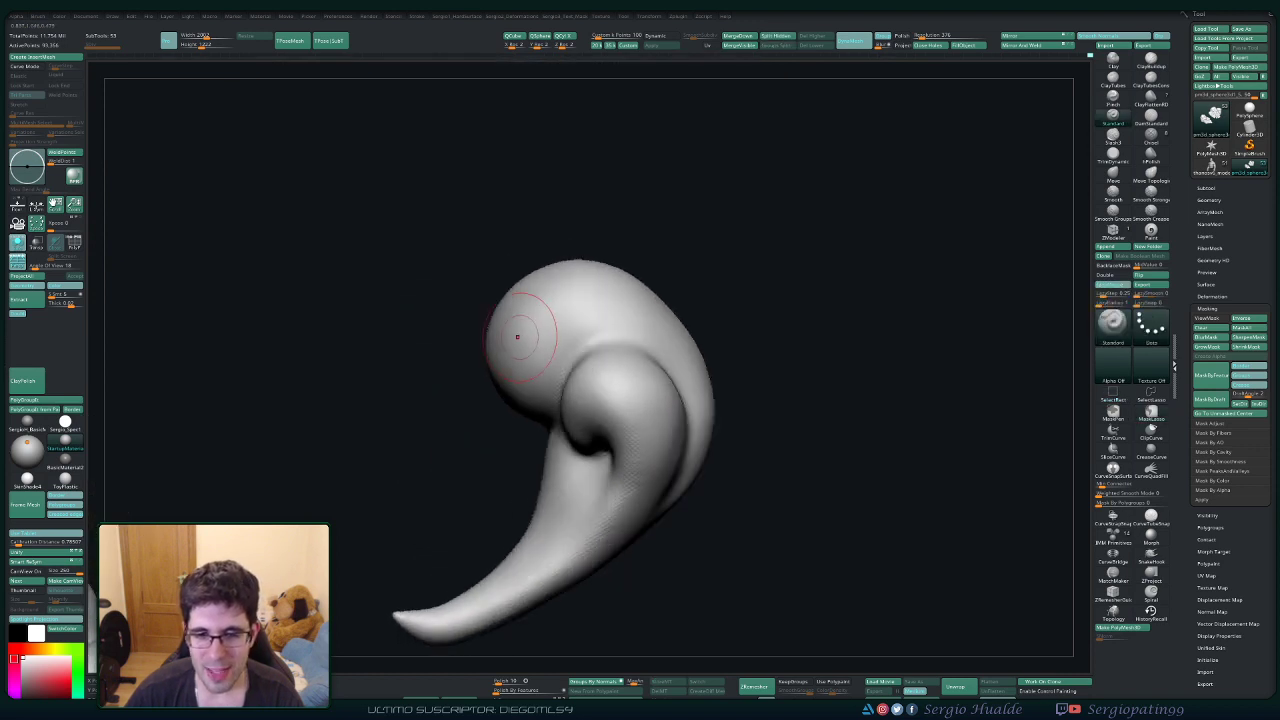
mouse_move(575, 420)
right_mouse_down()
mouse_move(597, 416)
mouse_move(561, 414)
right_mouse_up()
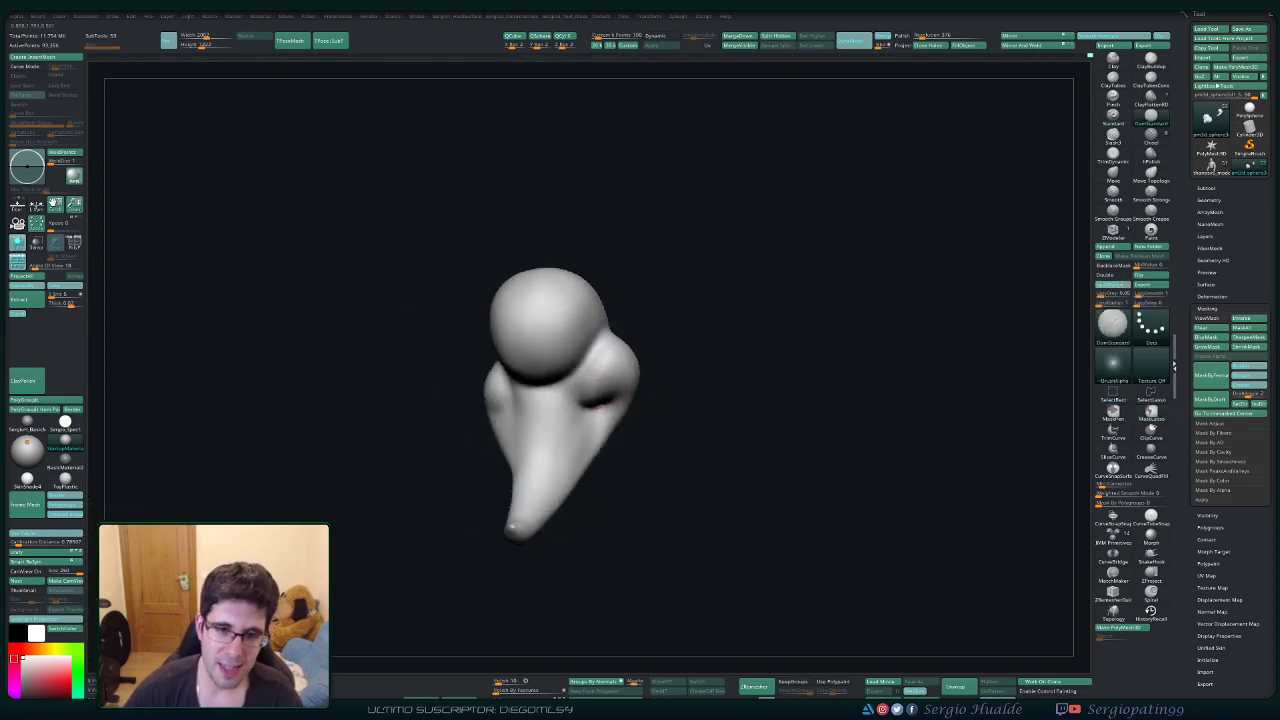
right_click_drag(603, 355, 582, 370)
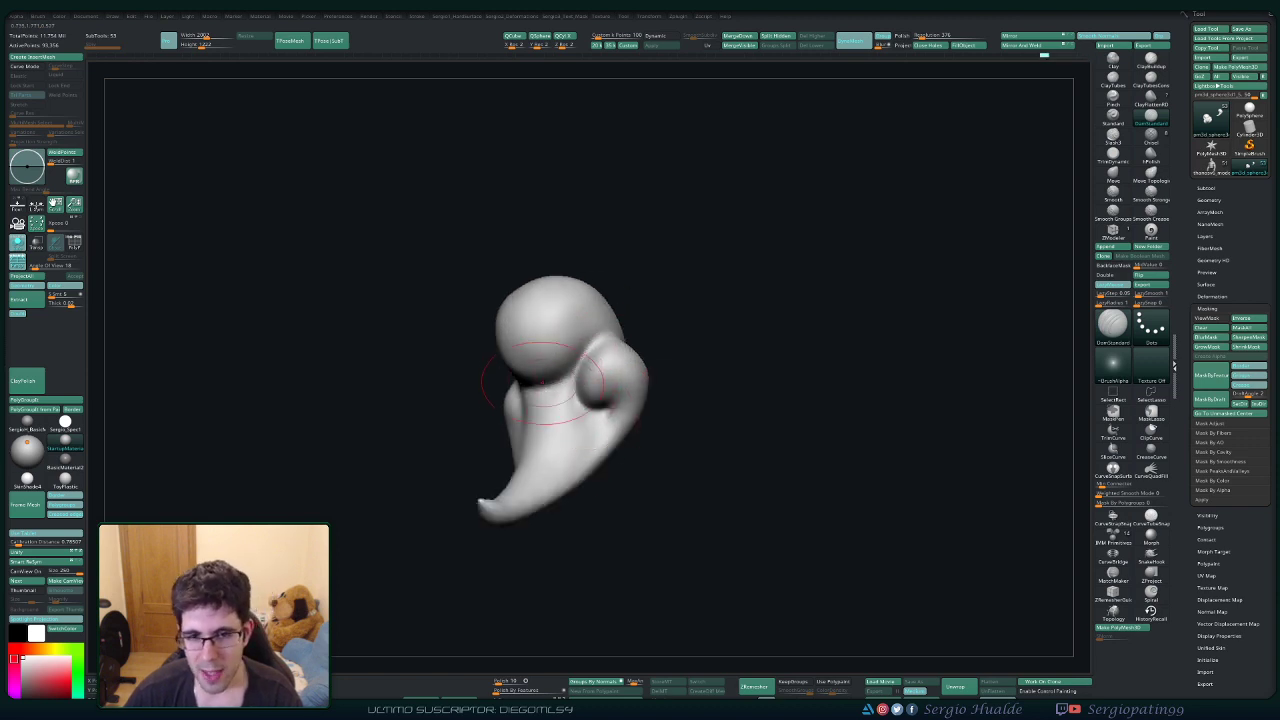
left_click(480, 364, "ctrl+shift")
right_click_drag(490, 358, 451, 374)
right_click_drag(472, 424, 443, 429)
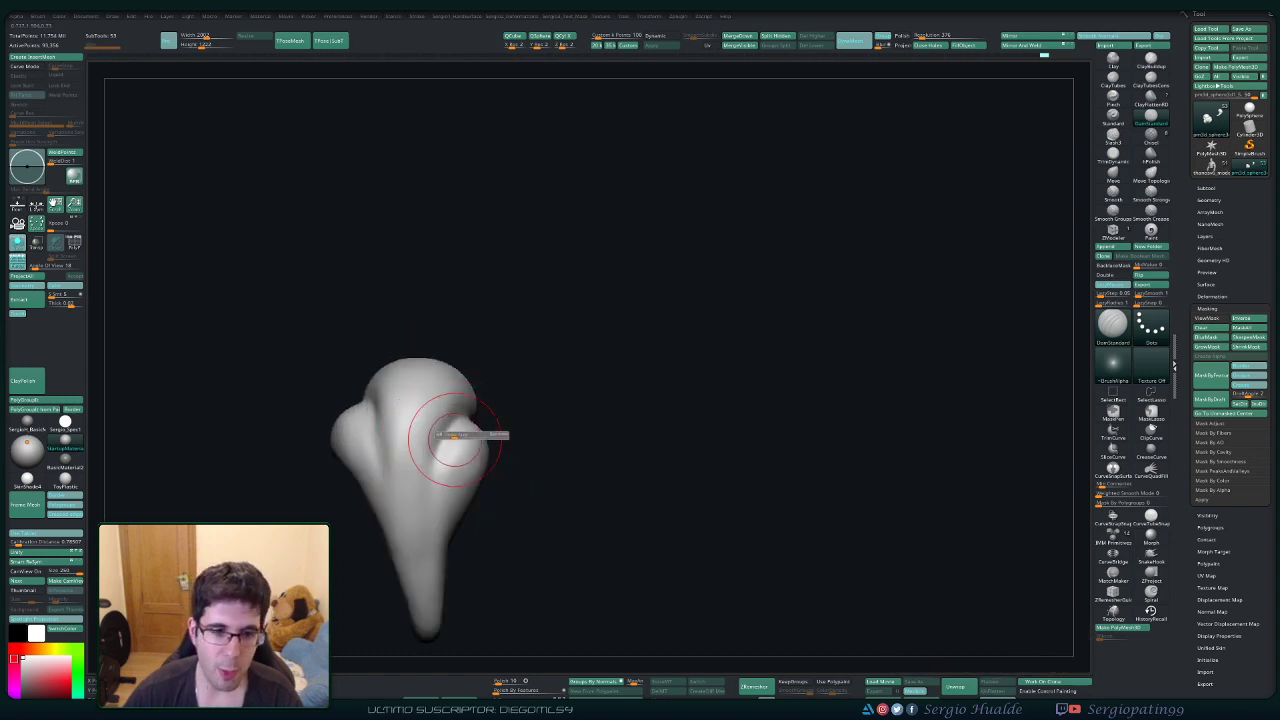
right_click_drag(428, 526, 408, 500)
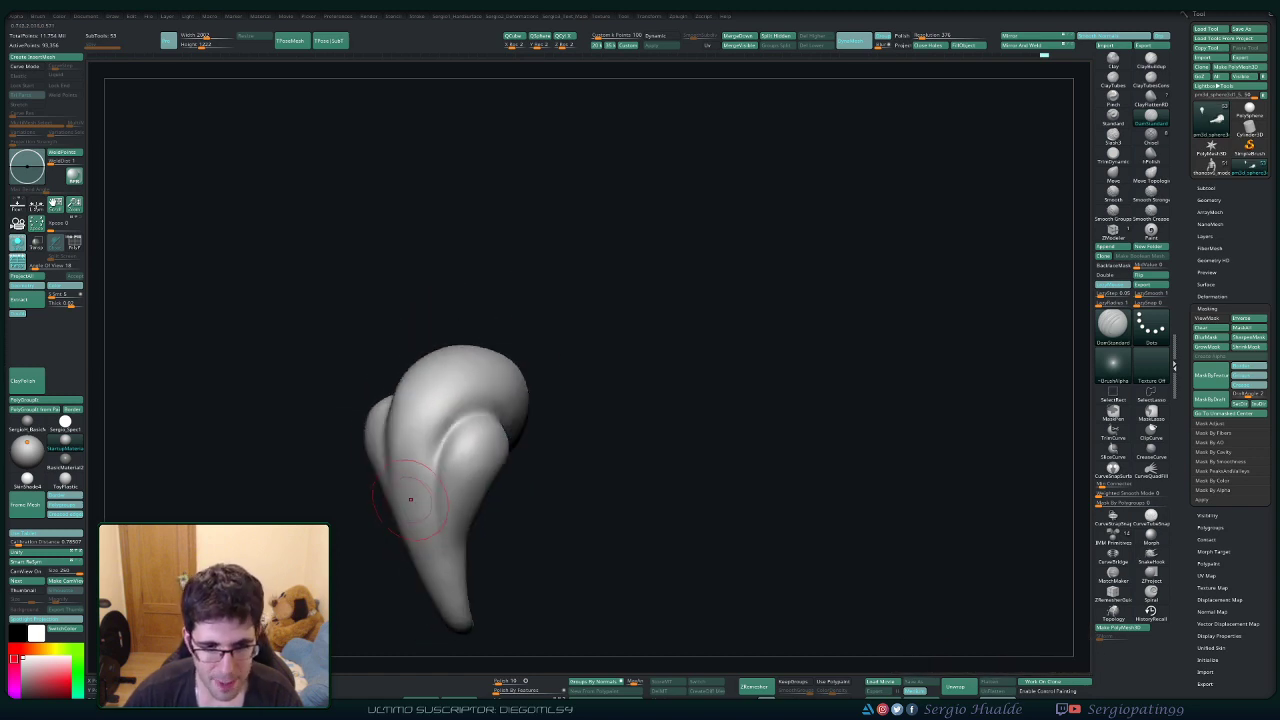
Build up the back and side bulbs of the isolated tendril with the Standard brush and smooth its stalk.
key("b")
key("c")
key("l")
key("b")
key("s")
key("t")
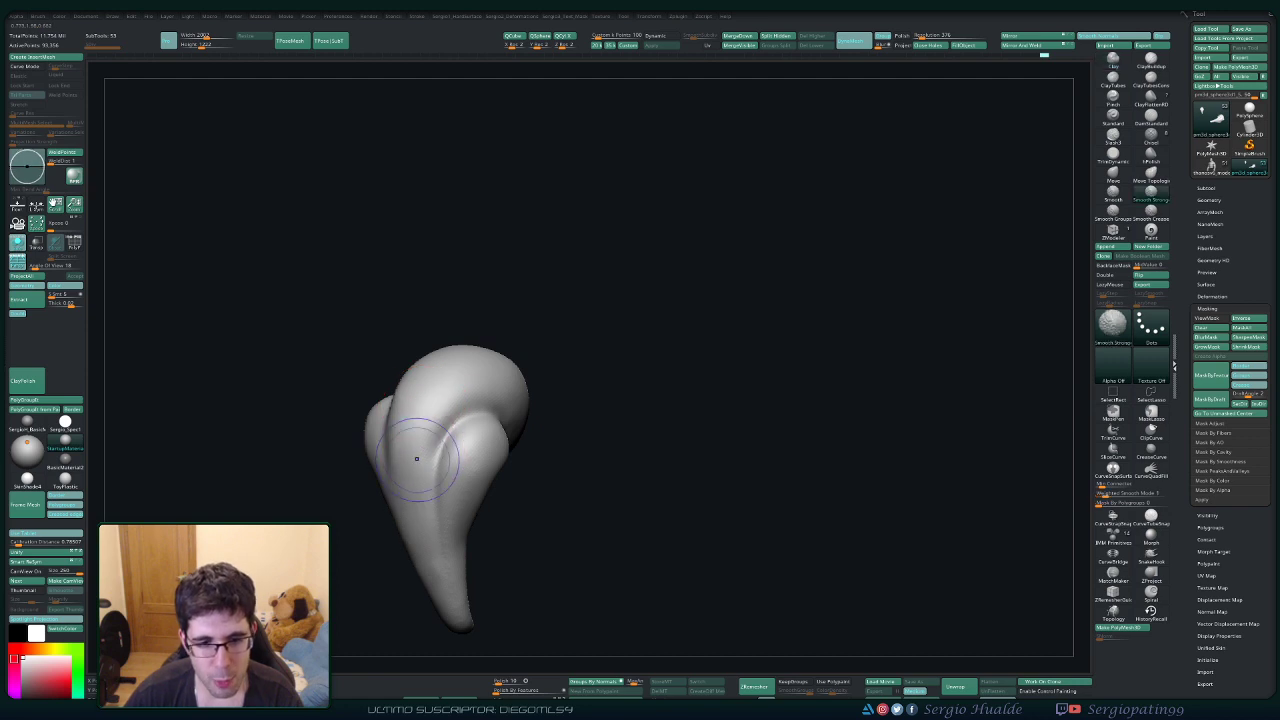
right_click_drag(430, 424, 448, 446)
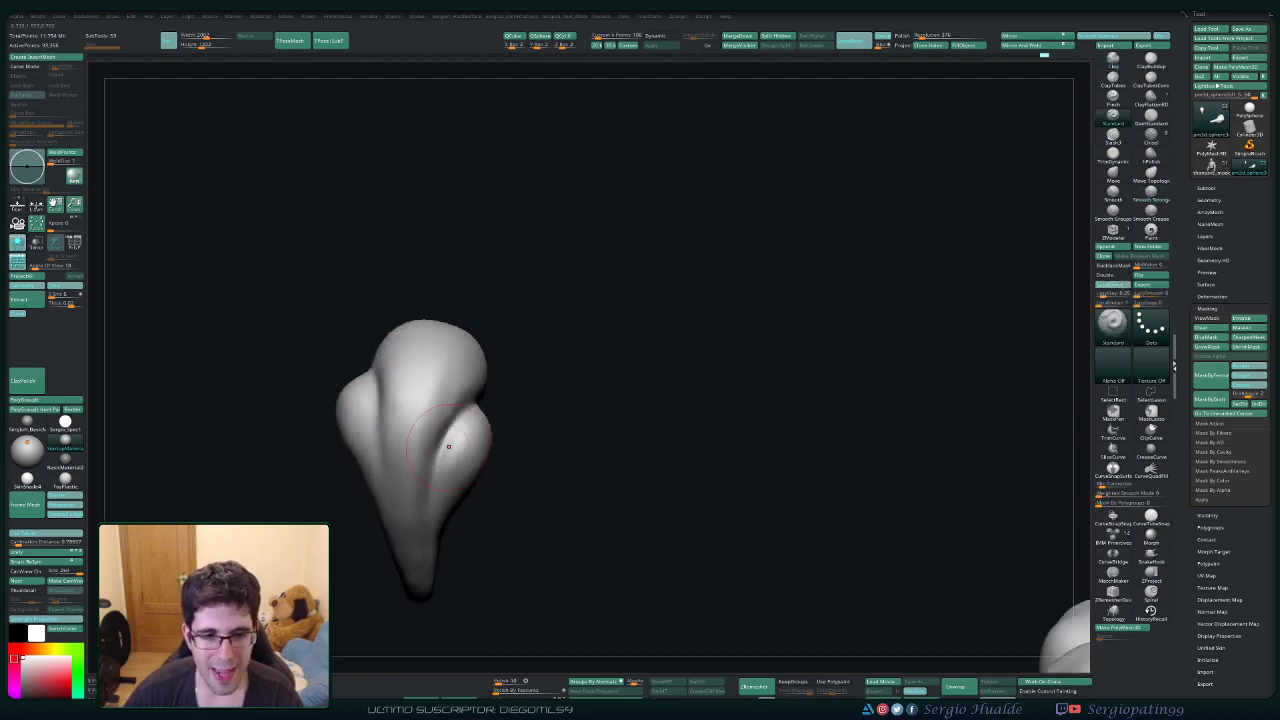
right_click_drag(446, 338, 546, 405)
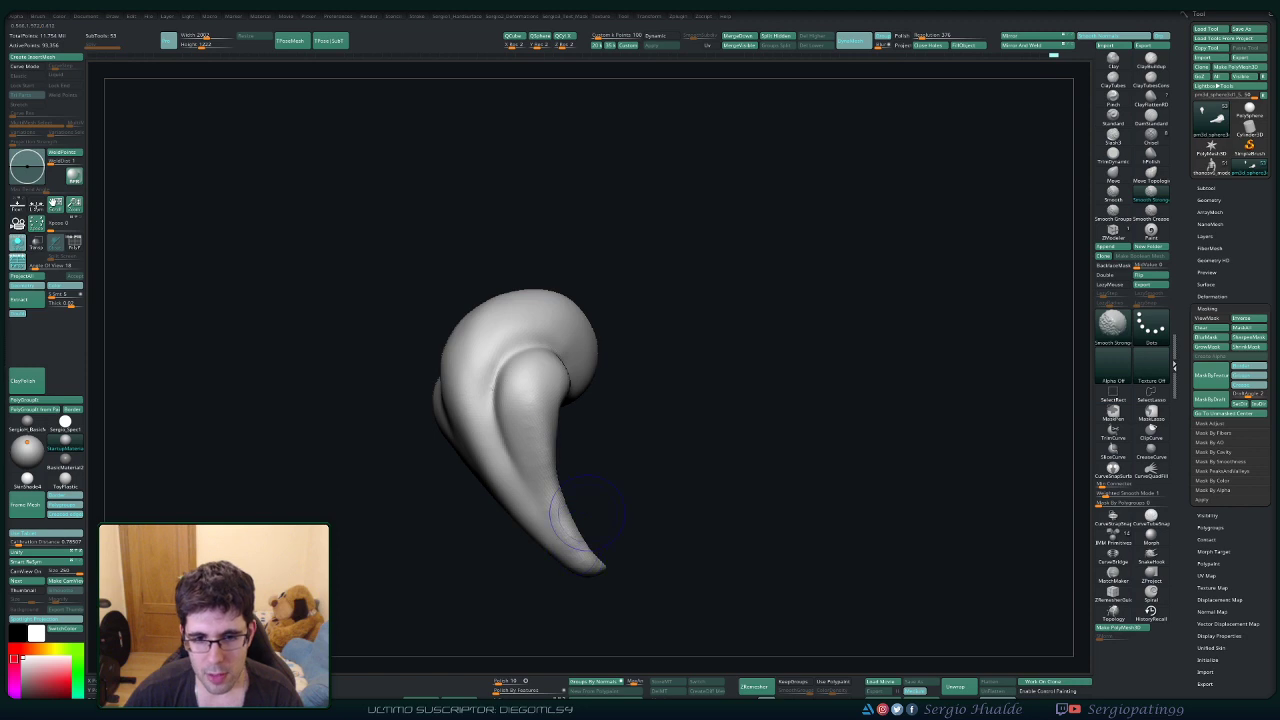
right_click_drag(571, 537, 510, 378)
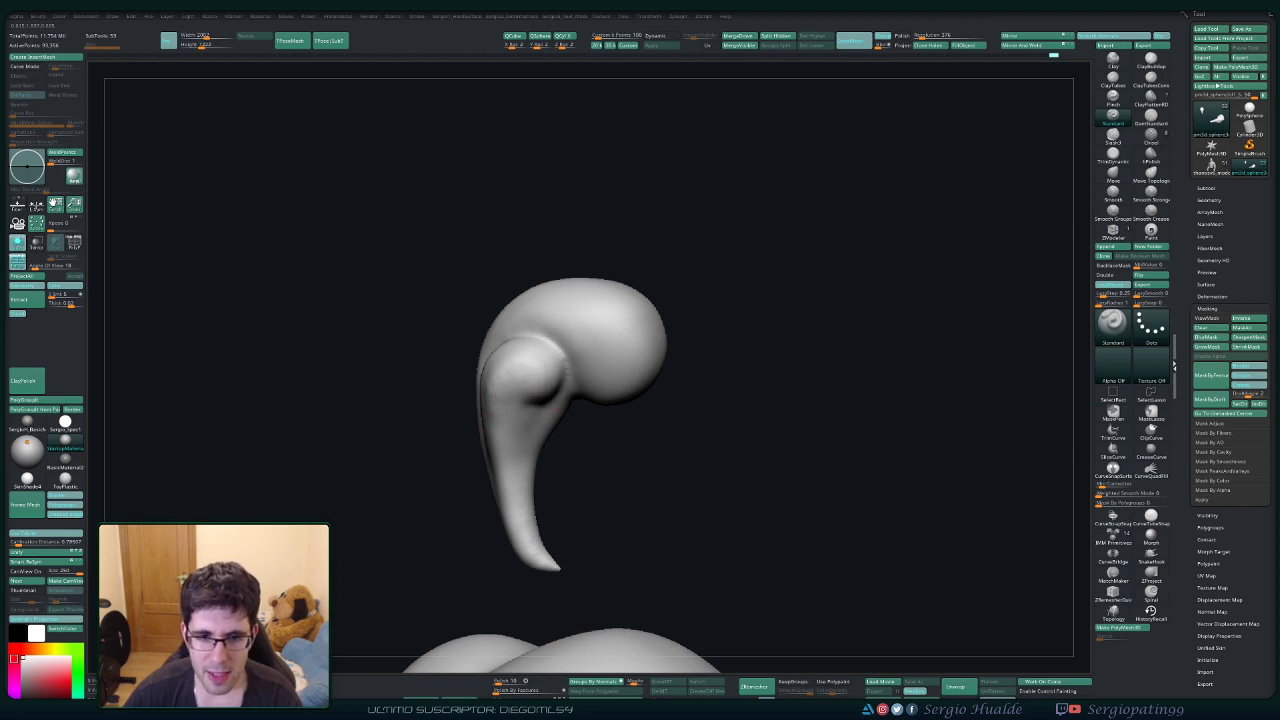
Deepen the crease around and below the isolated tendril's side bulb with DamStandard and smooth the bulb's surface.
key("b")
key("d")
key("s")
mouse_move(529, 383)
right_mouse_down()
mouse_move(522, 366)
mouse_move(490, 360)
right_mouse_up()
right_click_drag(558, 404, 553, 430)
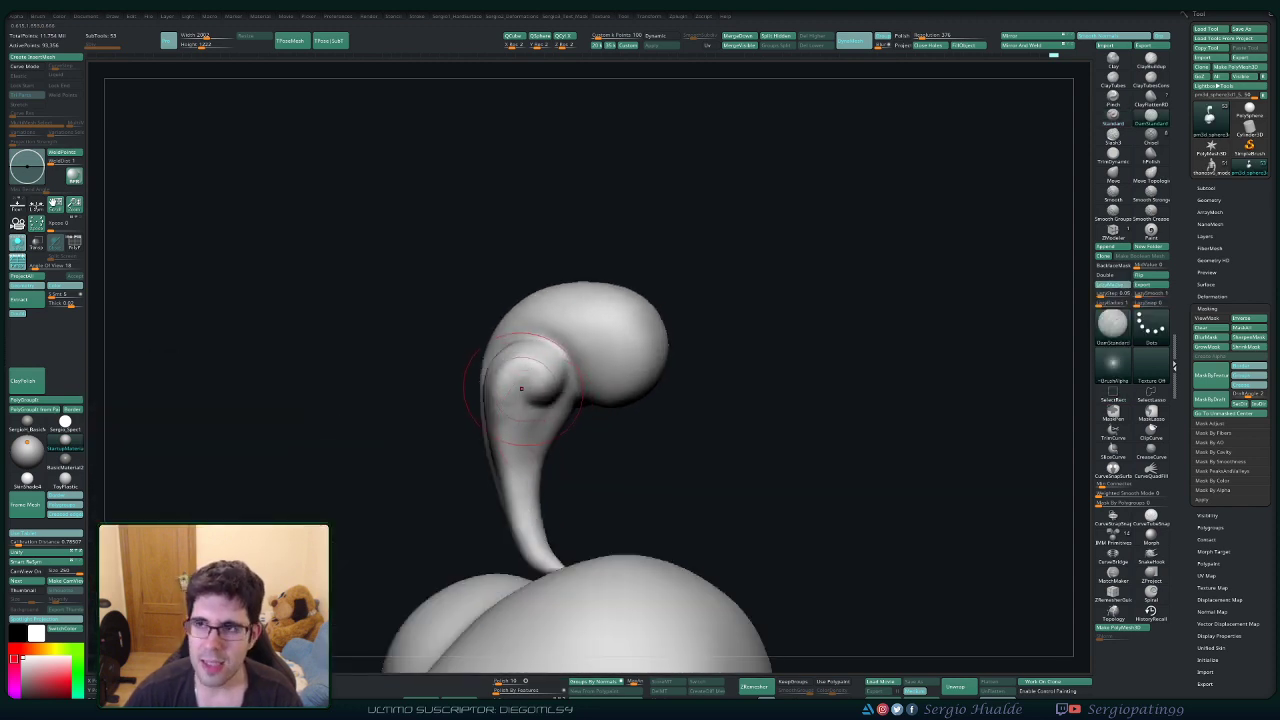
right_click_drag(523, 388, 535, 418)
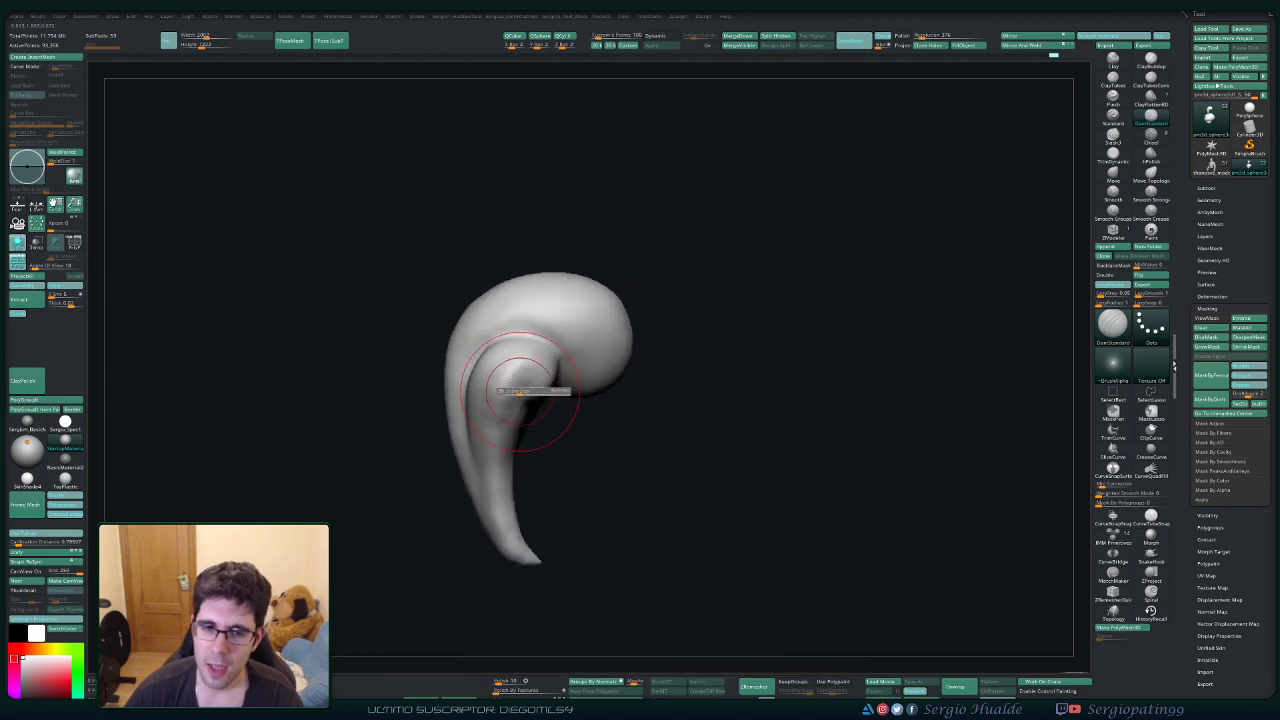
left_click_drag(526, 392, 517, 376, "shift")
mouse_move(543, 391)
right_mouse_down()
mouse_move(541, 405)
mouse_move(474, 431)
right_mouse_up()
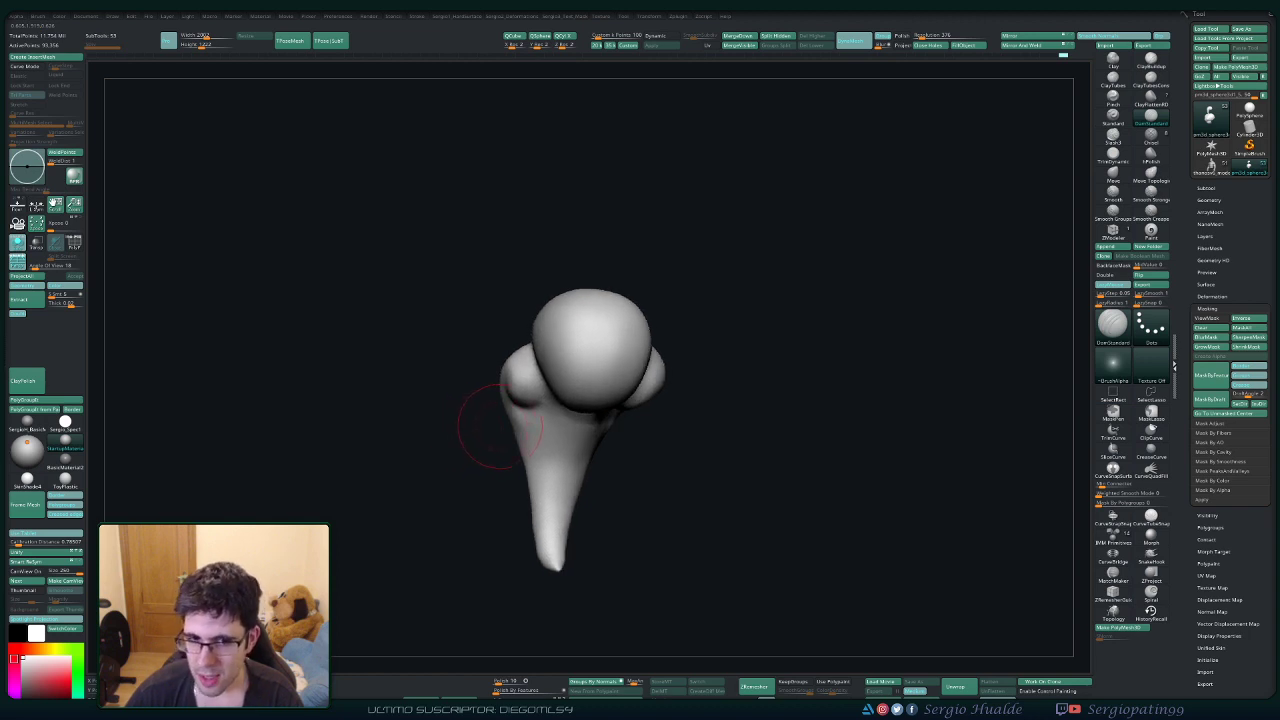
right_click_drag(518, 418, 526, 411)
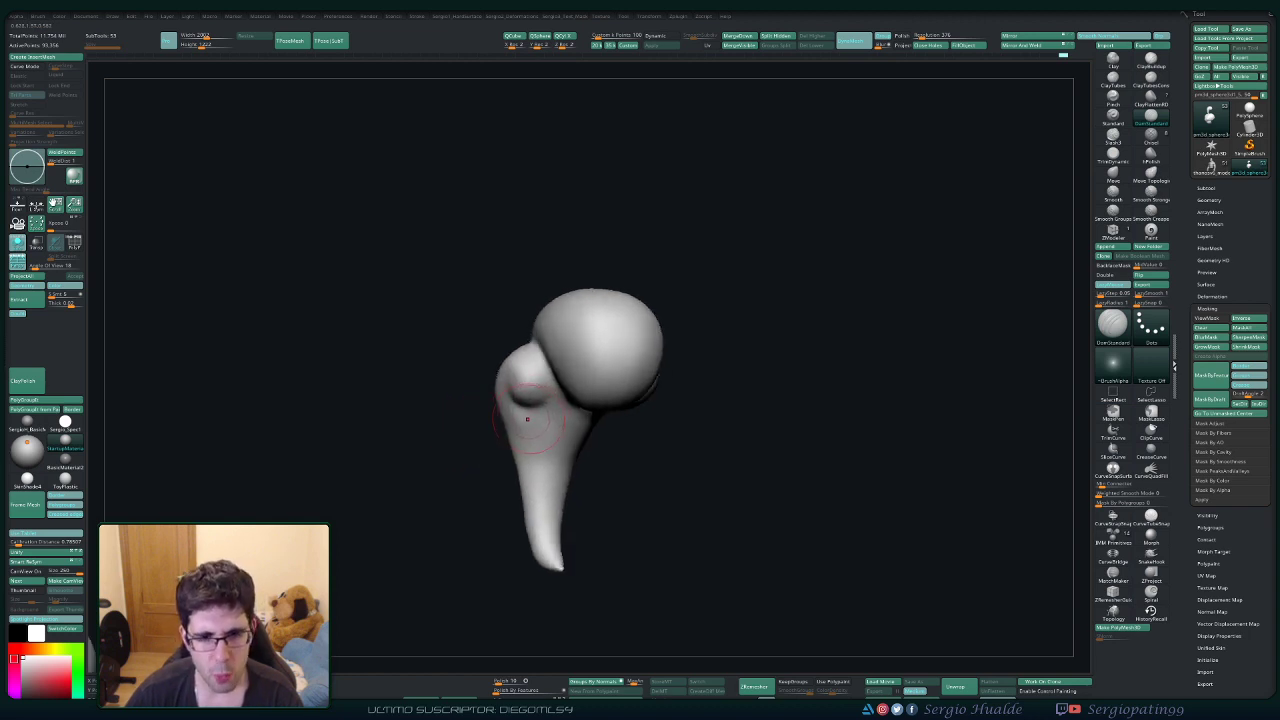
left_click_drag(527, 419, 527, 432)
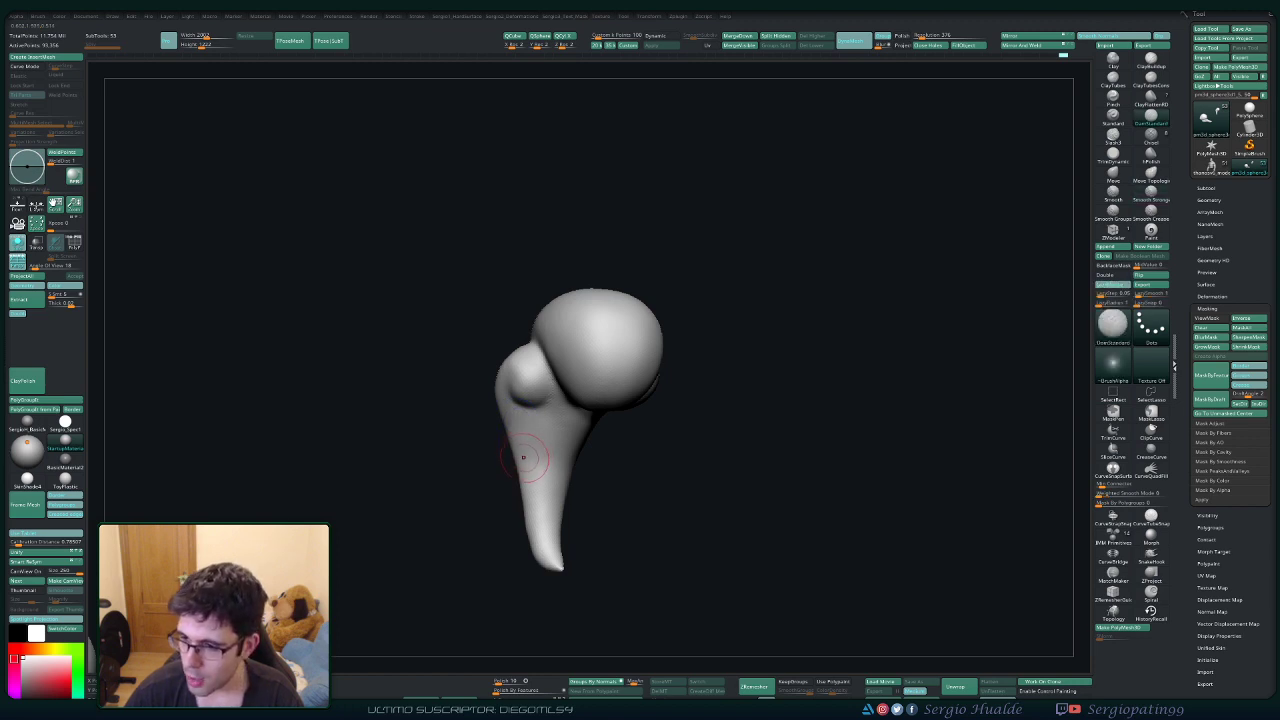
Fill out the isolated tendril's large round bulb with Clay and smooth its transition into the back of the tendril.
mouse_move(522, 457)
right_mouse_down()
mouse_move(512, 382)
mouse_move(546, 400)
mouse_move(500, 420)
mouse_move(494, 410)
right_mouse_up()
right_click_drag(590, 300, 596, 370, "ctrl")
right_click_drag(596, 370, 607, 343)
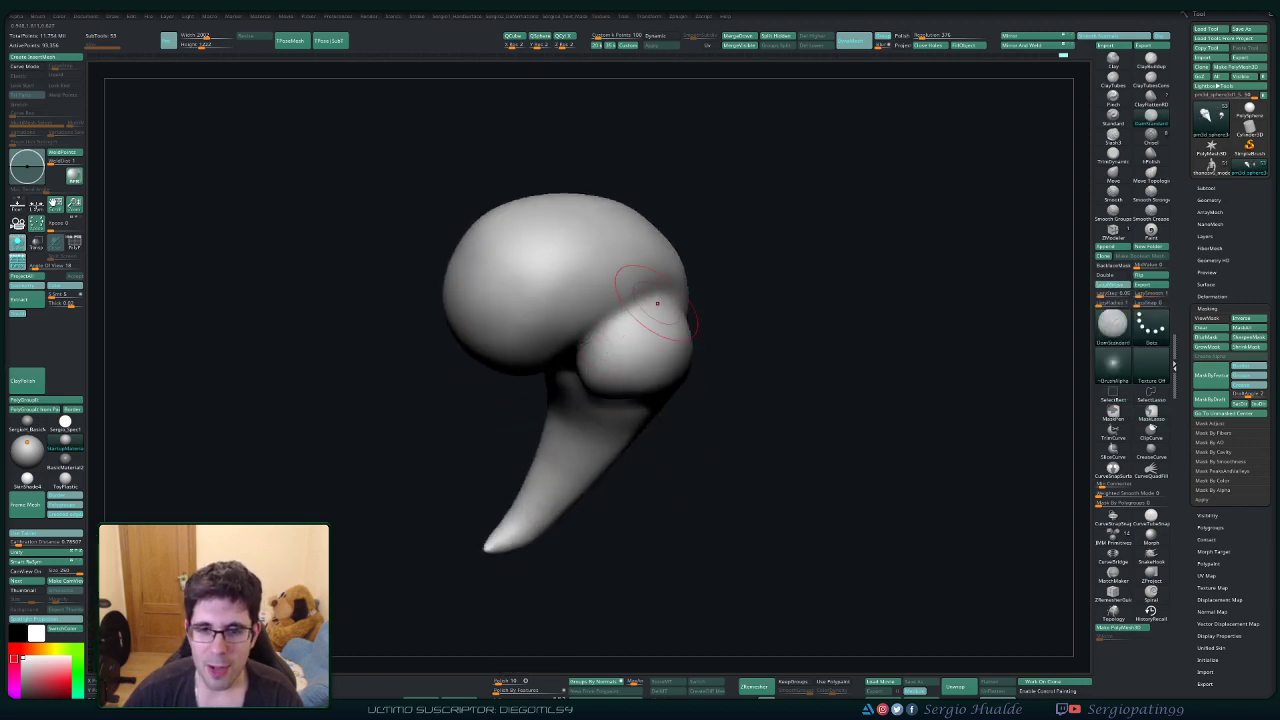
right_click_drag(657, 303, 575, 347)
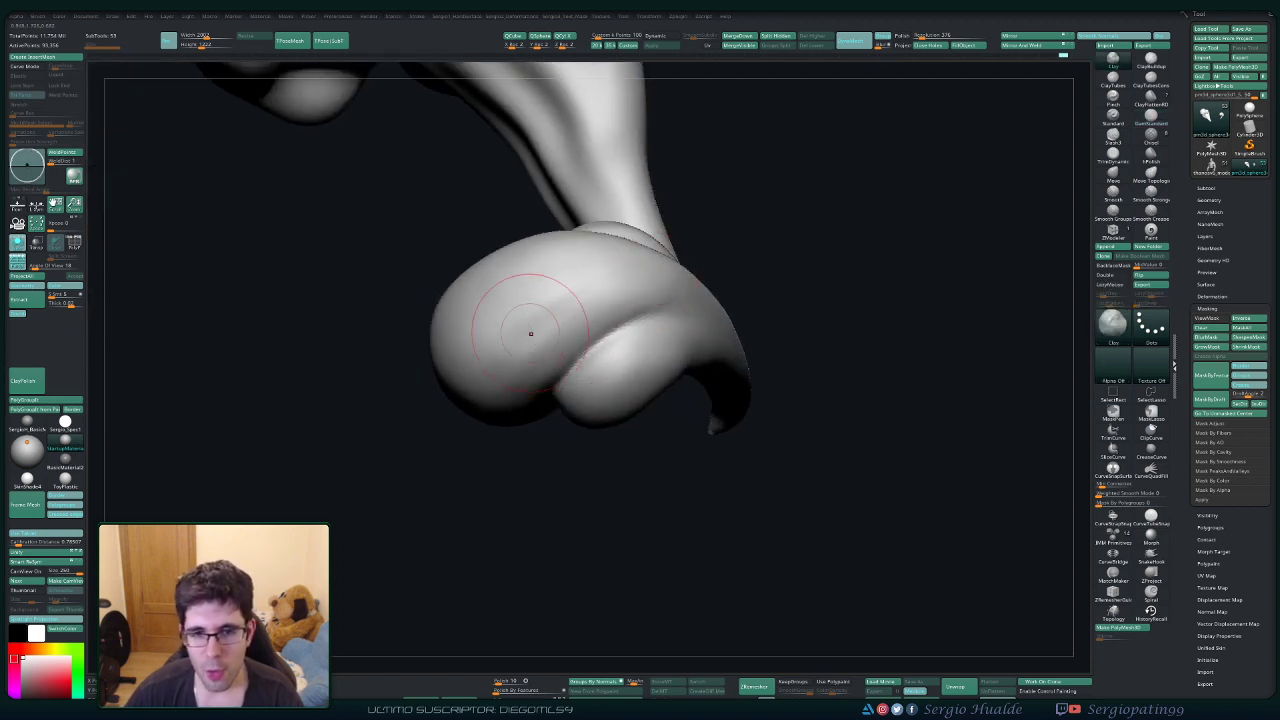
right_click_drag(529, 323, 586, 257)
left_click_drag(618, 270, 520, 334, "shift")
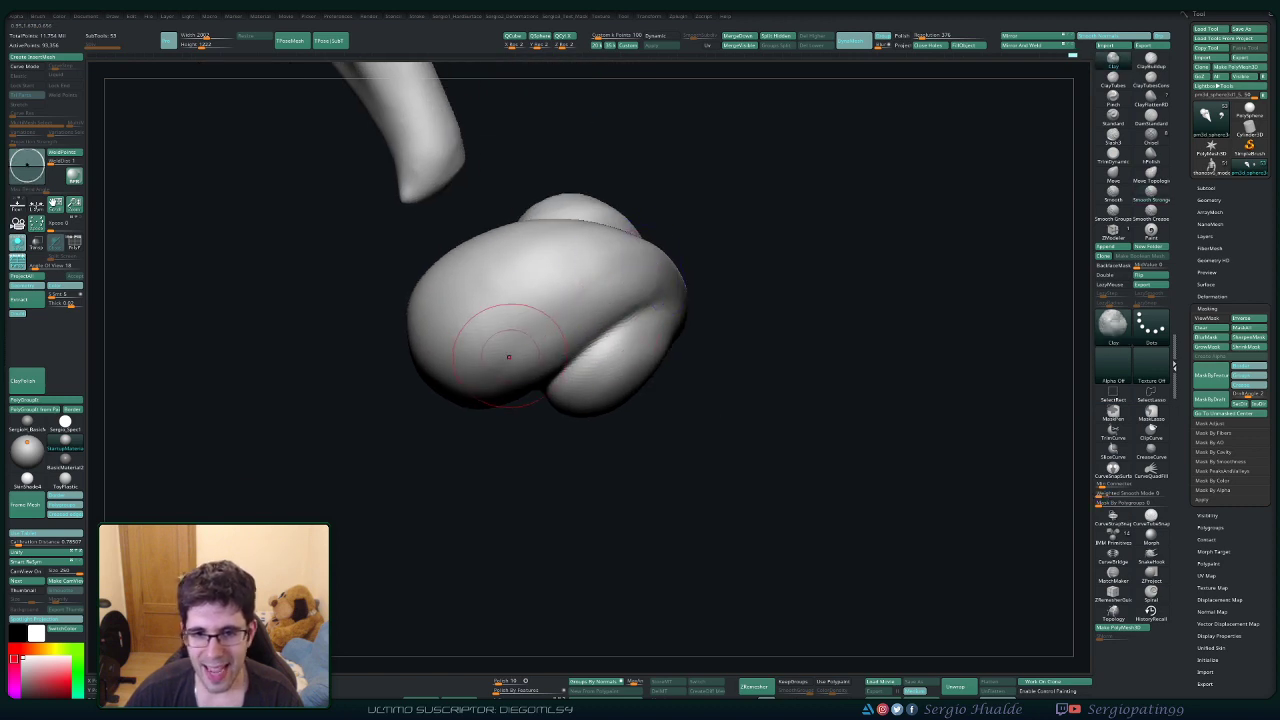
key("shift")
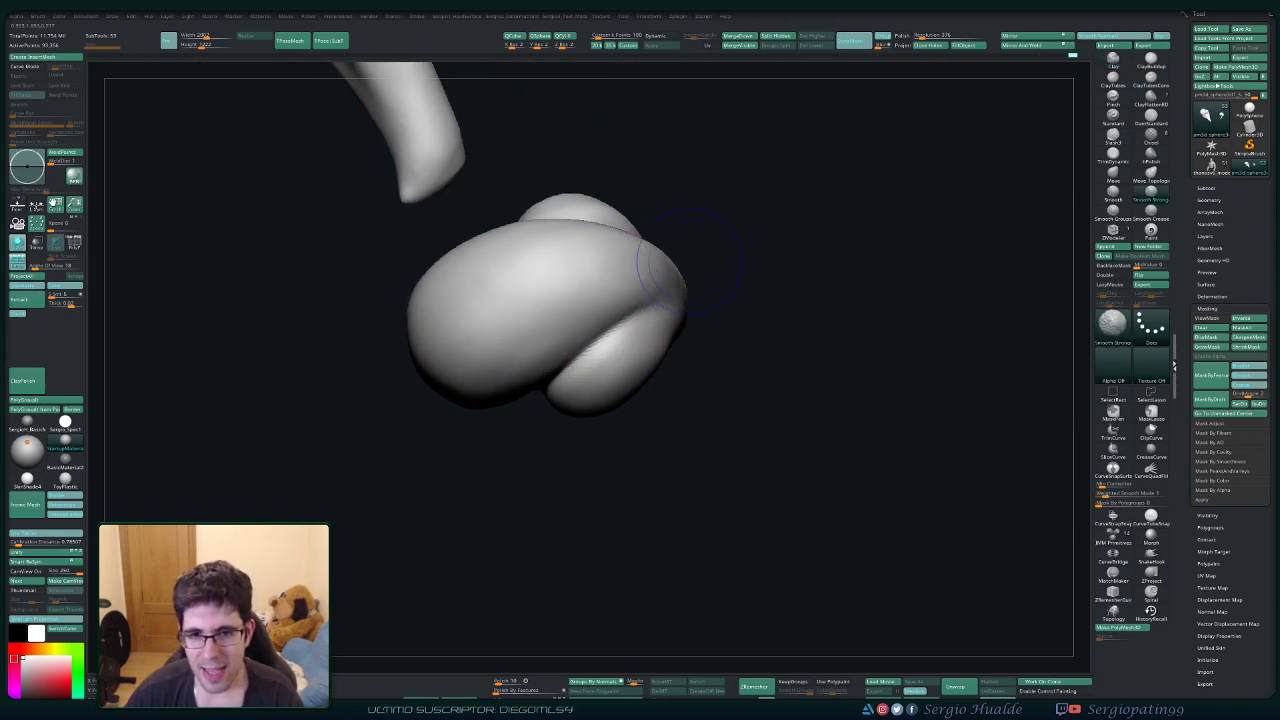
mouse_move(690, 258)
right_mouse_down()
mouse_move(609, 286)
mouse_move(594, 266)
right_mouse_up()
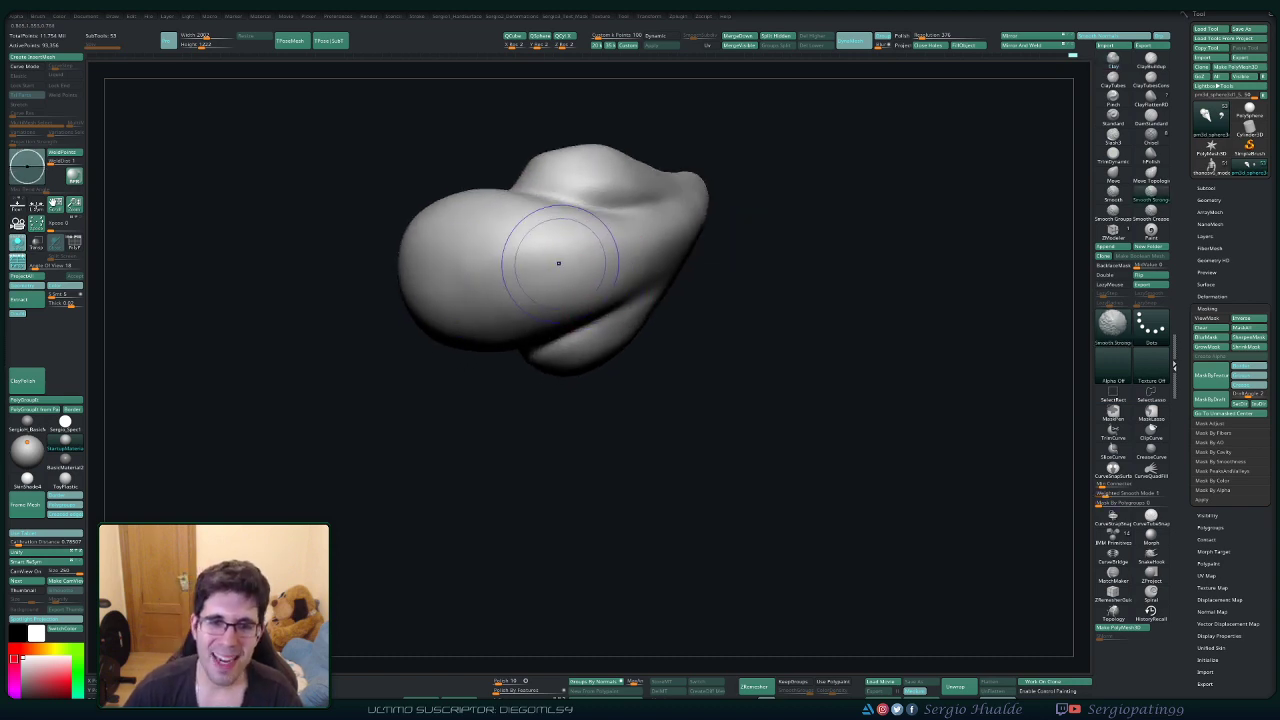
mouse_move(622, 312)
right_mouse_down("ctrl")
mouse_move(571, 325)
mouse_move(569, 272)
mouse_move(517, 330)
mouse_move(526, 309)
mouse_move(600, 295)
right_mouse_up("ctrl")
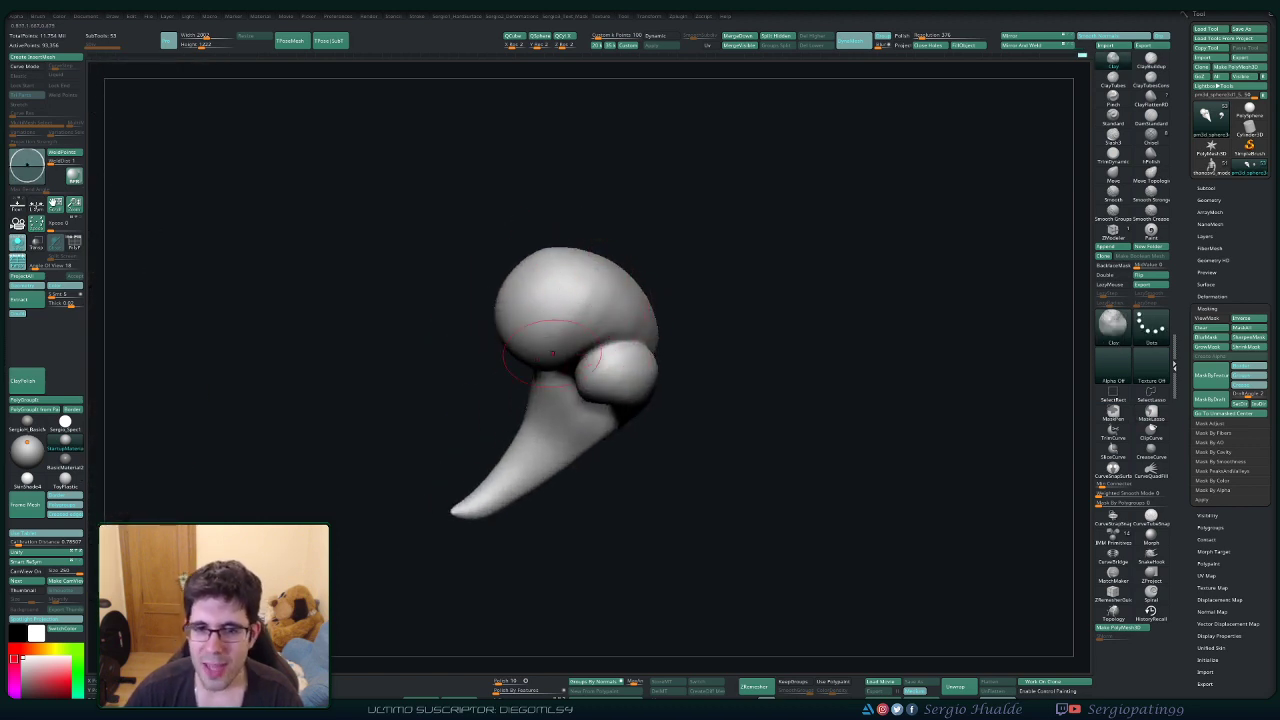
key("shift")
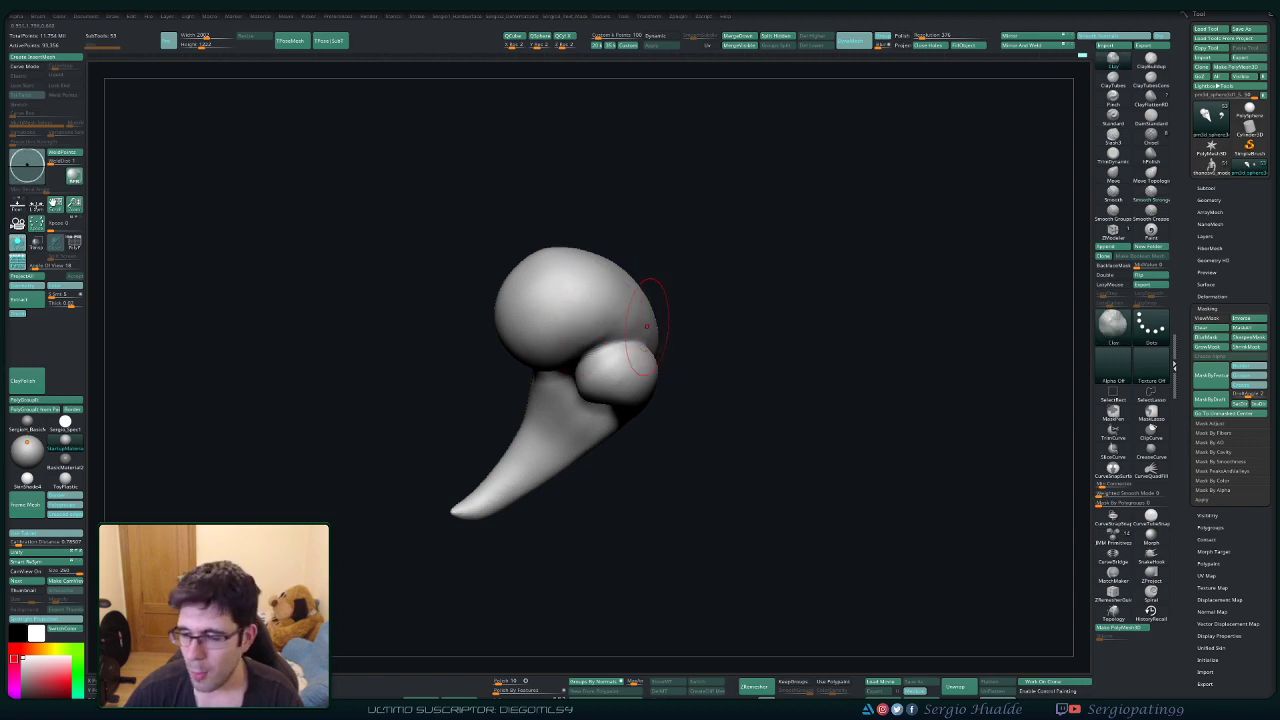
Carve a DamStandard crease around the tendril's opposite side bulb, then round the bulb with Clay and smooth it.
mouse_move(611, 329)
right_mouse_down()
mouse_move(585, 320)
mouse_move(616, 343)
right_mouse_up()
key("b")
key("d")
key("s")
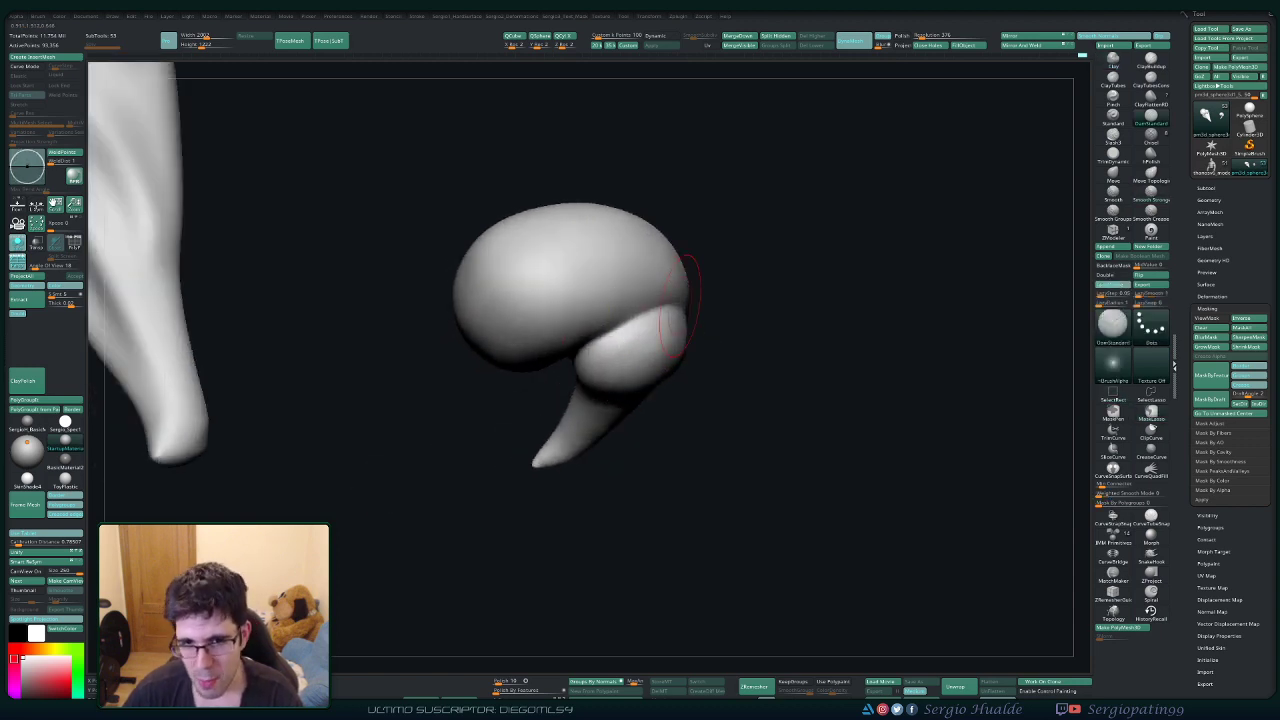
left_click_drag(651, 353, 708, 354)
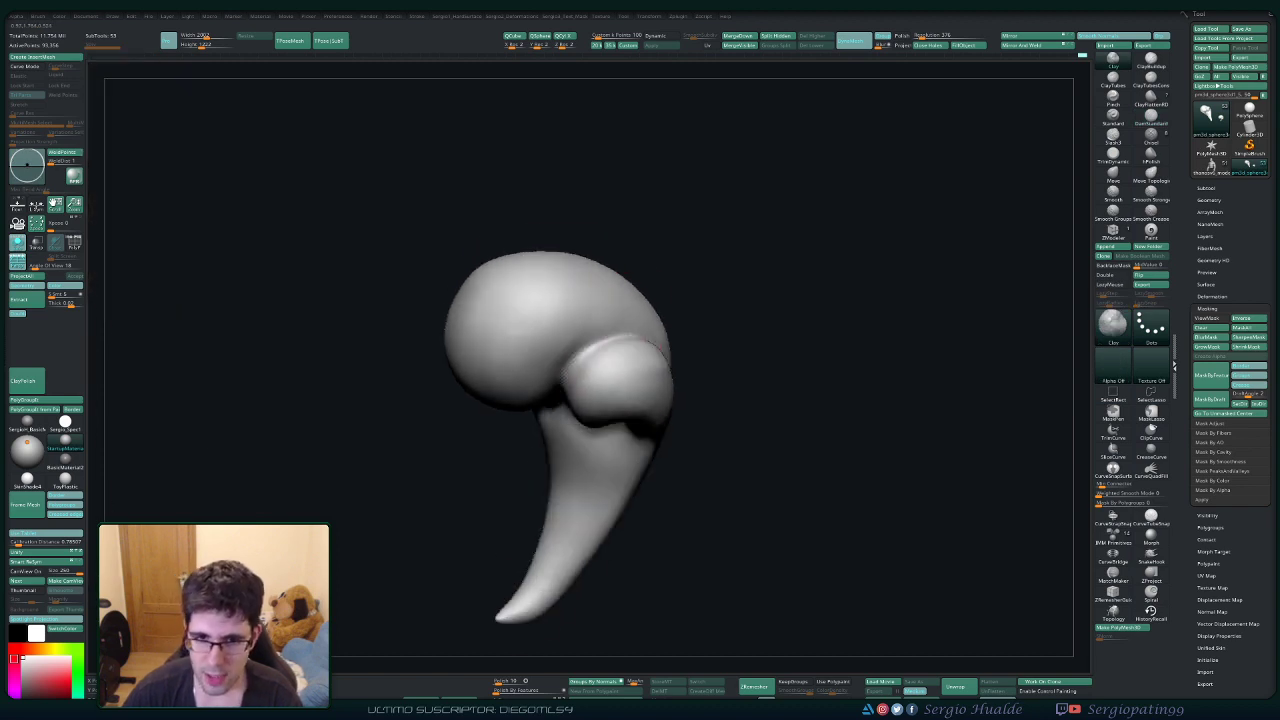
right_click_drag(609, 387, 606, 411)
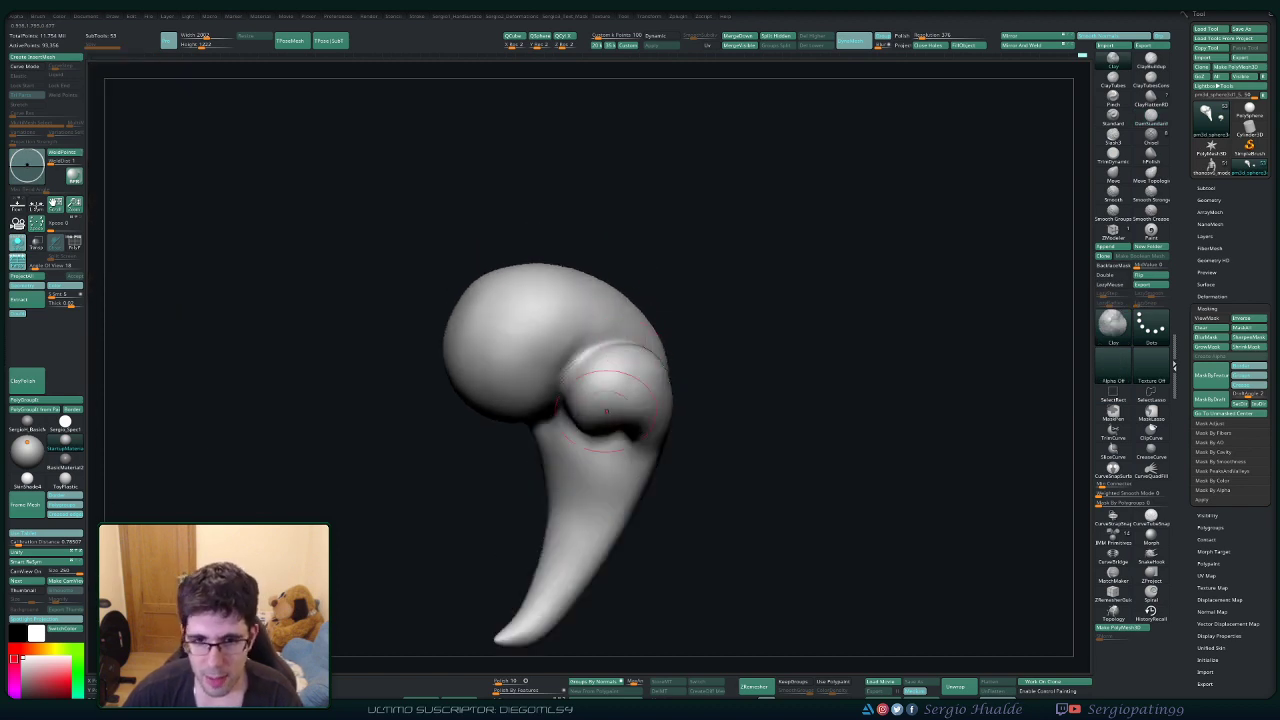
left_click_drag(652, 391, 671, 377)
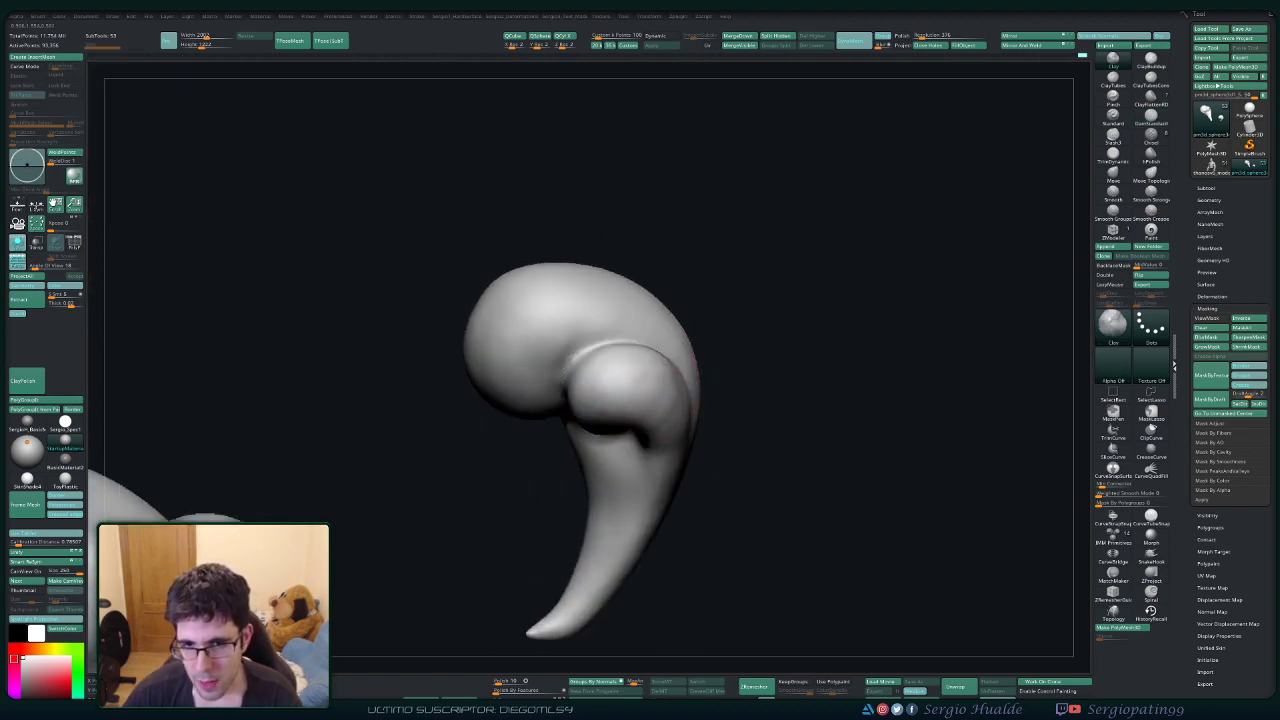
mouse_move(650, 420)
left_mouse_down("shift")
mouse_move(628, 436)
mouse_move(615, 408)
left_mouse_up("shift")
right_click_drag(608, 394, 640, 384)
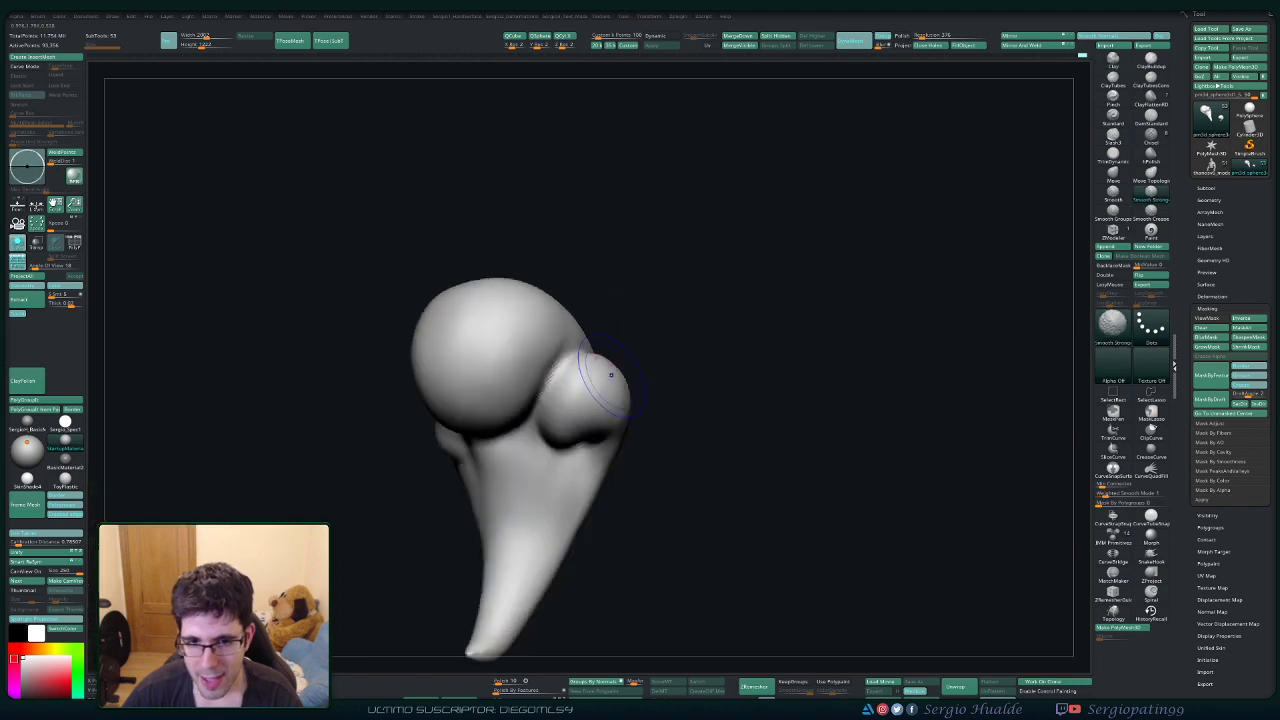
left_click_drag(611, 375, 566, 414, "shift")
Deepen the groove around the curled lobe on the side of the larger cloud with DamStandard.
mouse_move(566, 414)
right_mouse_down()
mouse_move(571, 383)
mouse_move(540, 392)
right_mouse_up()
right_click_drag(540, 392, 542, 350, "ctrl")
right_click_drag(542, 350, 598, 283, "alt")
mouse_move(590, 414)
right_mouse_down()
mouse_move(590, 355)
mouse_move(632, 307)
right_mouse_up()
right_click_drag(537, 437, 672, 395, "alt")
right_click_drag(568, 396, 521, 405)
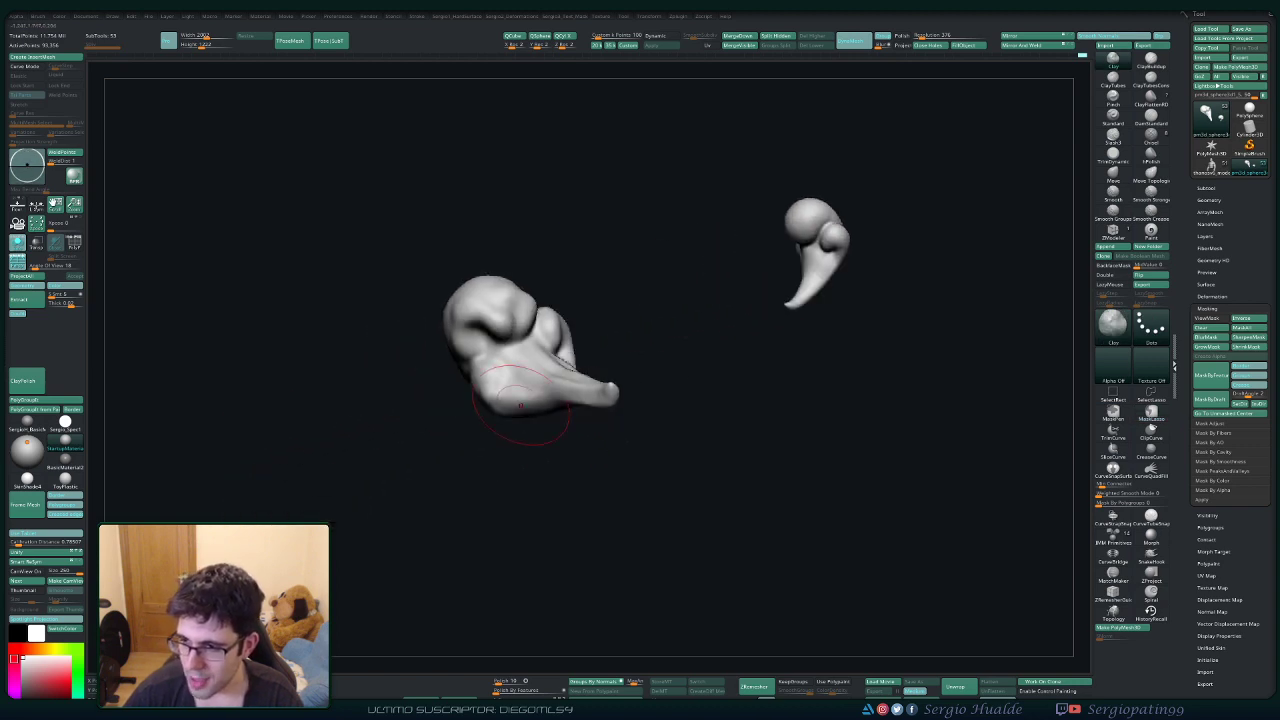
left_click_drag(519, 405, 565, 372, "alt")
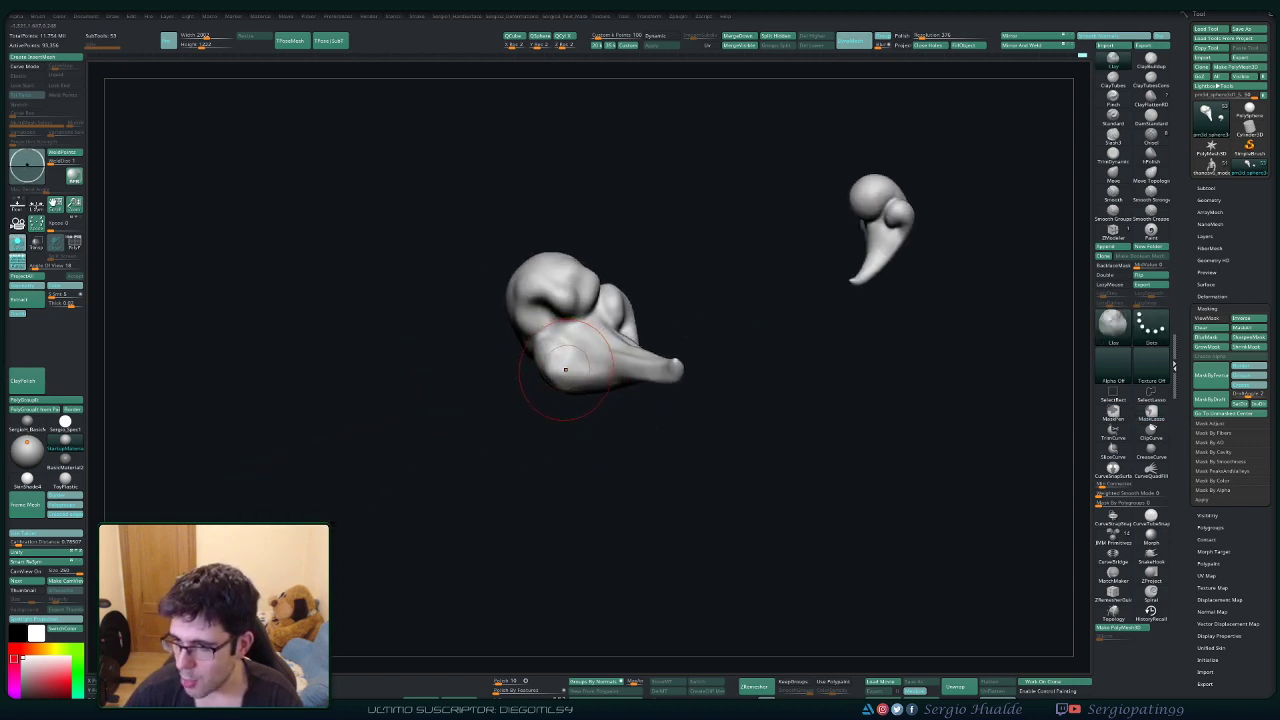
mouse_move(563, 296)
right_mouse_down("ctrl")
mouse_move(540, 382)
mouse_move(523, 362)
mouse_move(524, 373)
right_mouse_up("ctrl")
key("b")
key("d")
key("s")
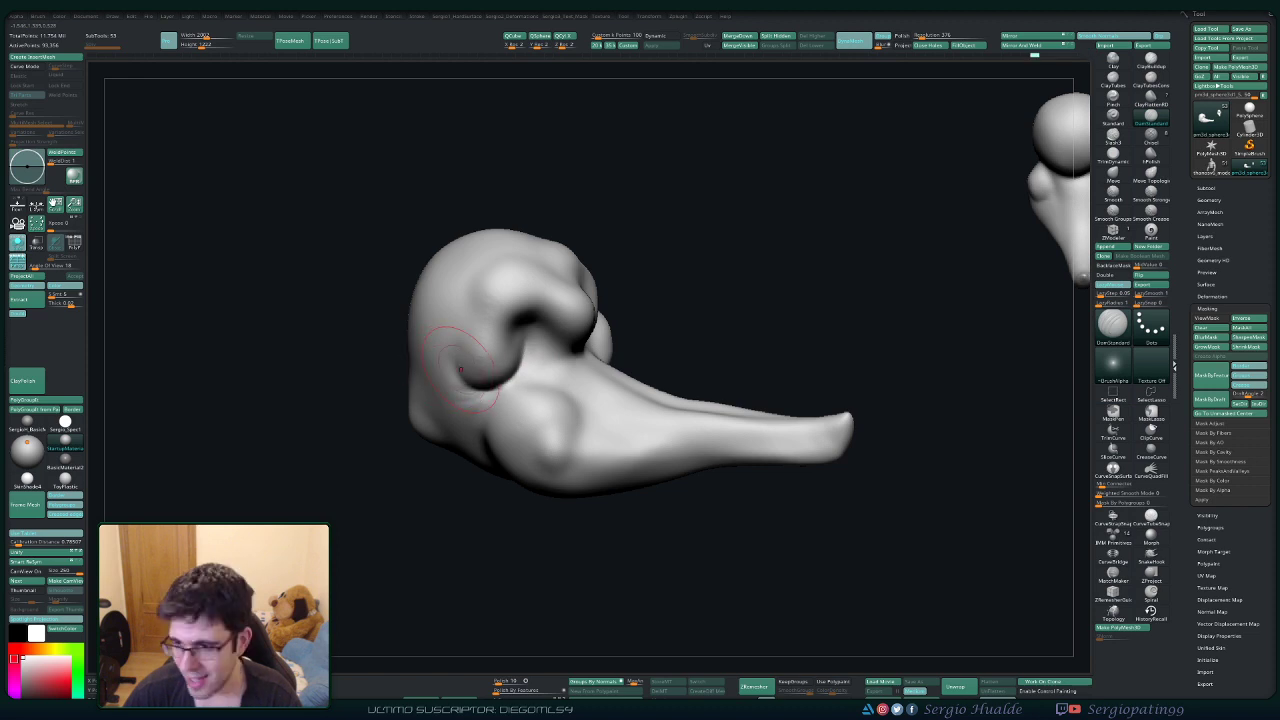
right_click_drag(468, 388, 486, 443, "alt")
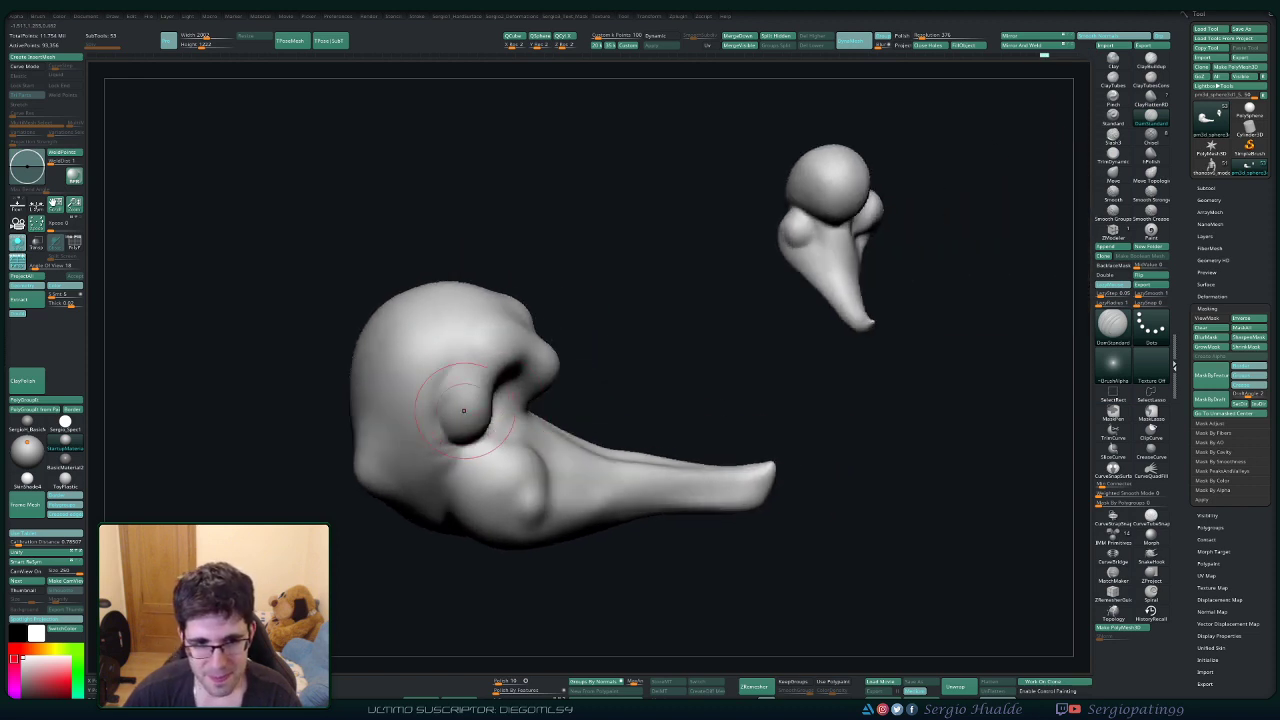
Build up the larger cloud's curled lobe into rounded volumes with Clay and smooth its surface.
key("b")
key("c")
key("l")
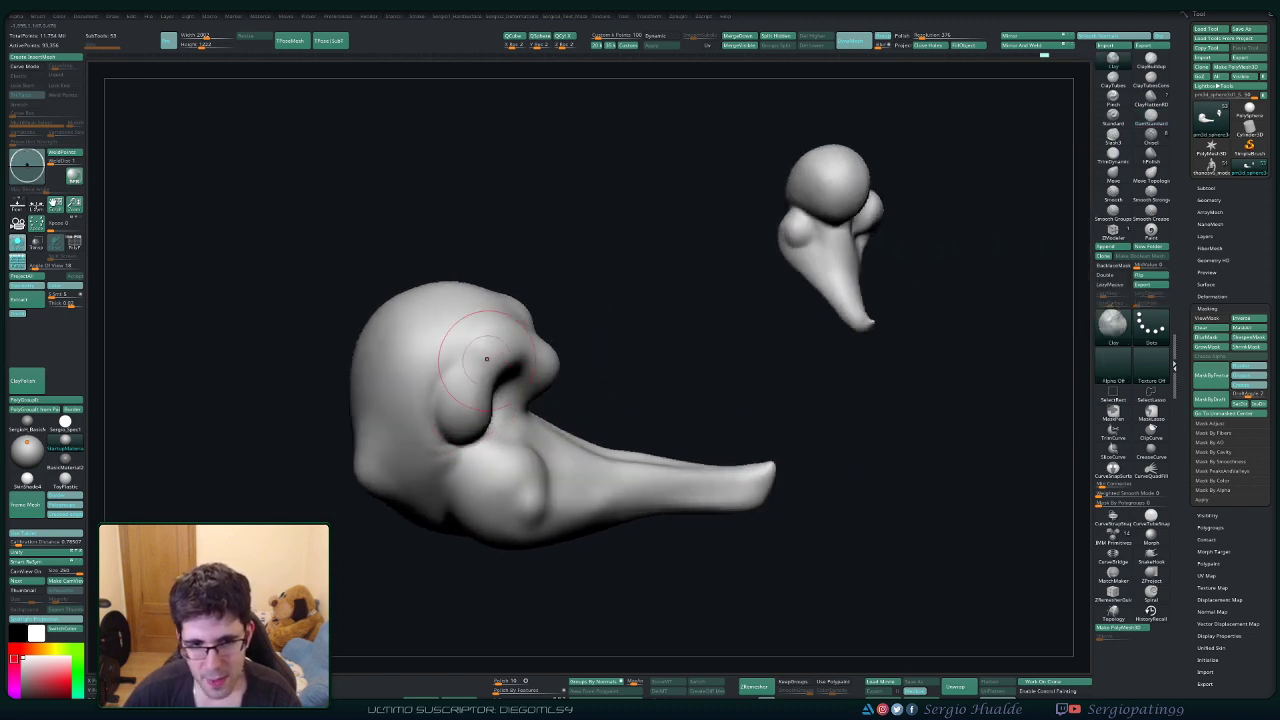
left_click_drag(469, 371, 446, 388)
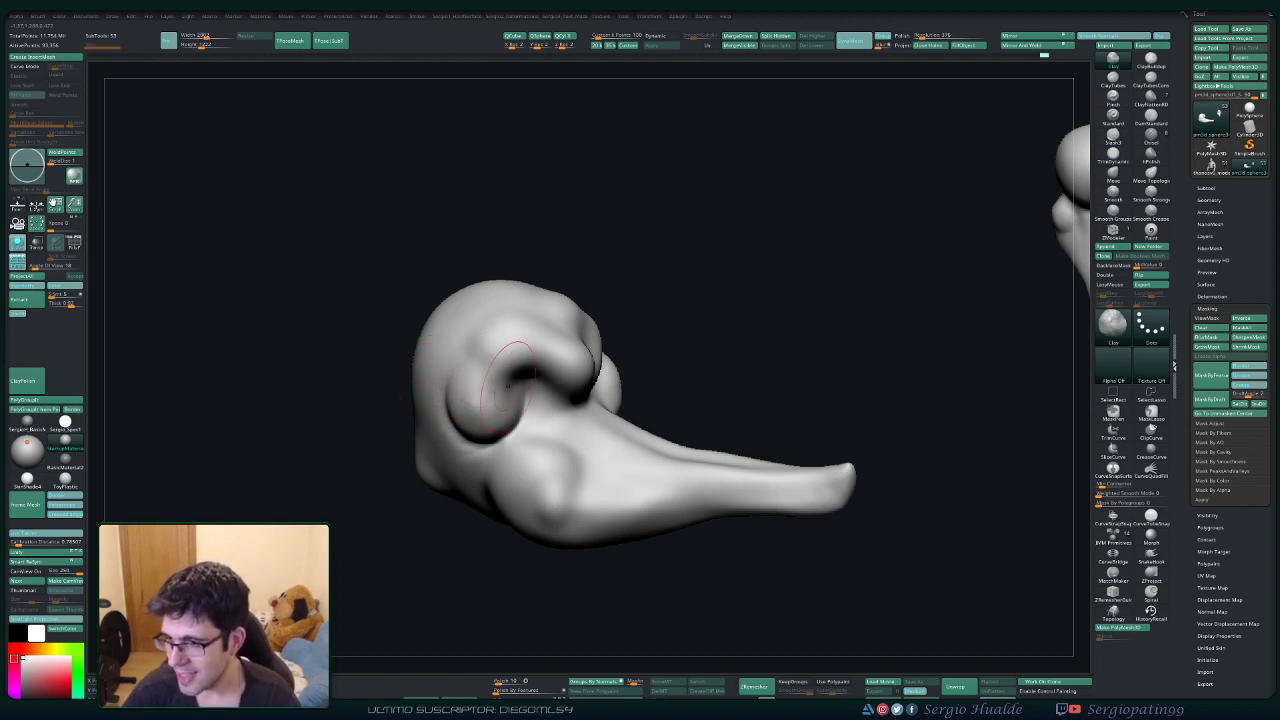
right_click_drag(508, 392, 530, 408)
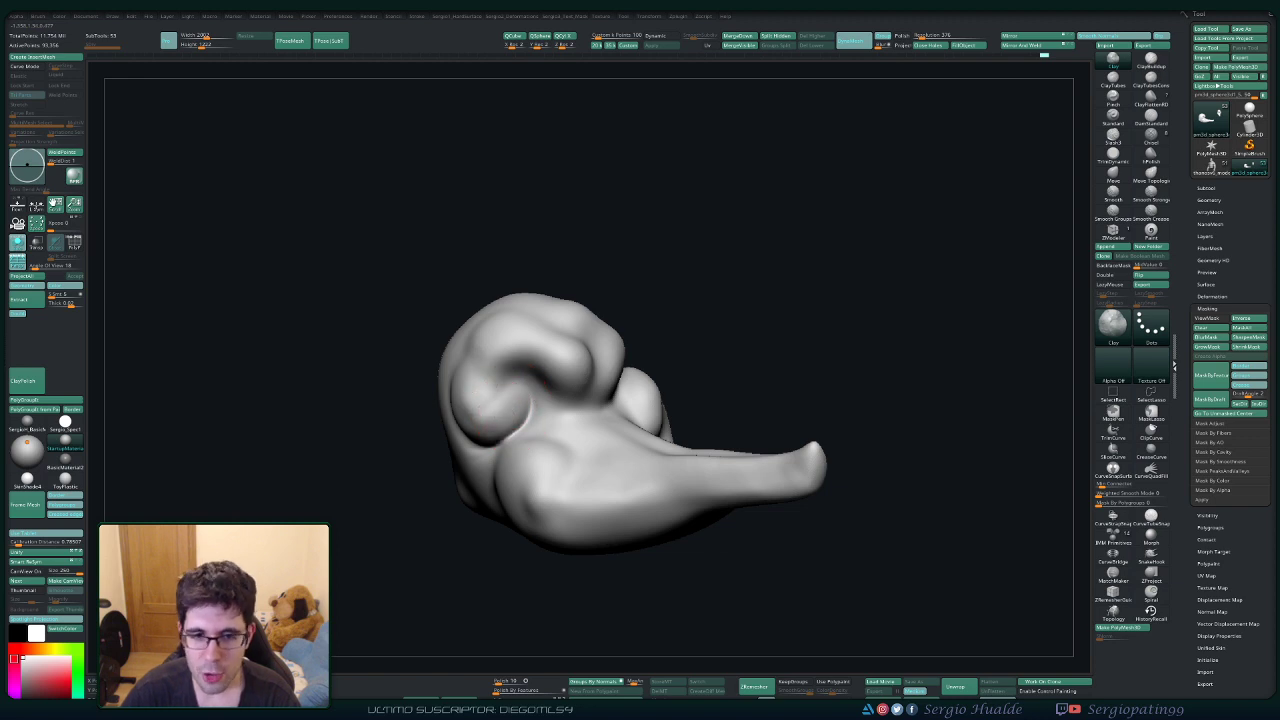
right_click_drag(540, 370, 505, 364)
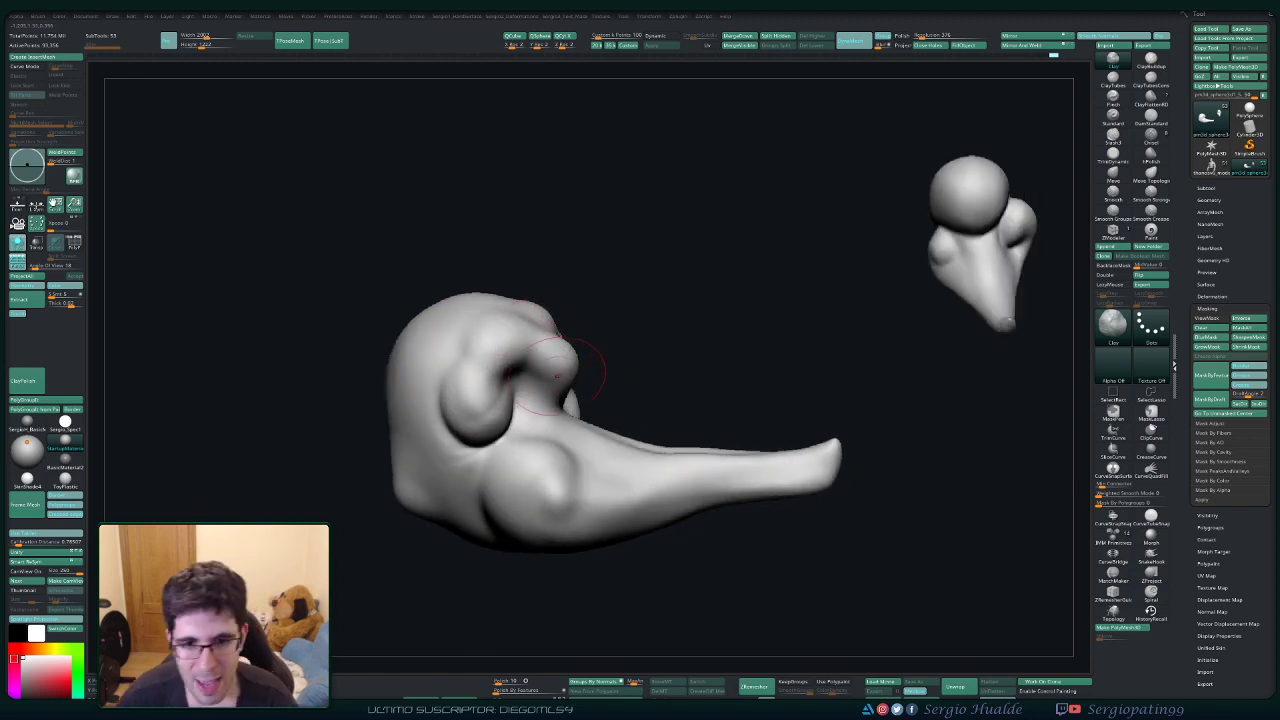
right_click_drag(558, 376, 551, 379)
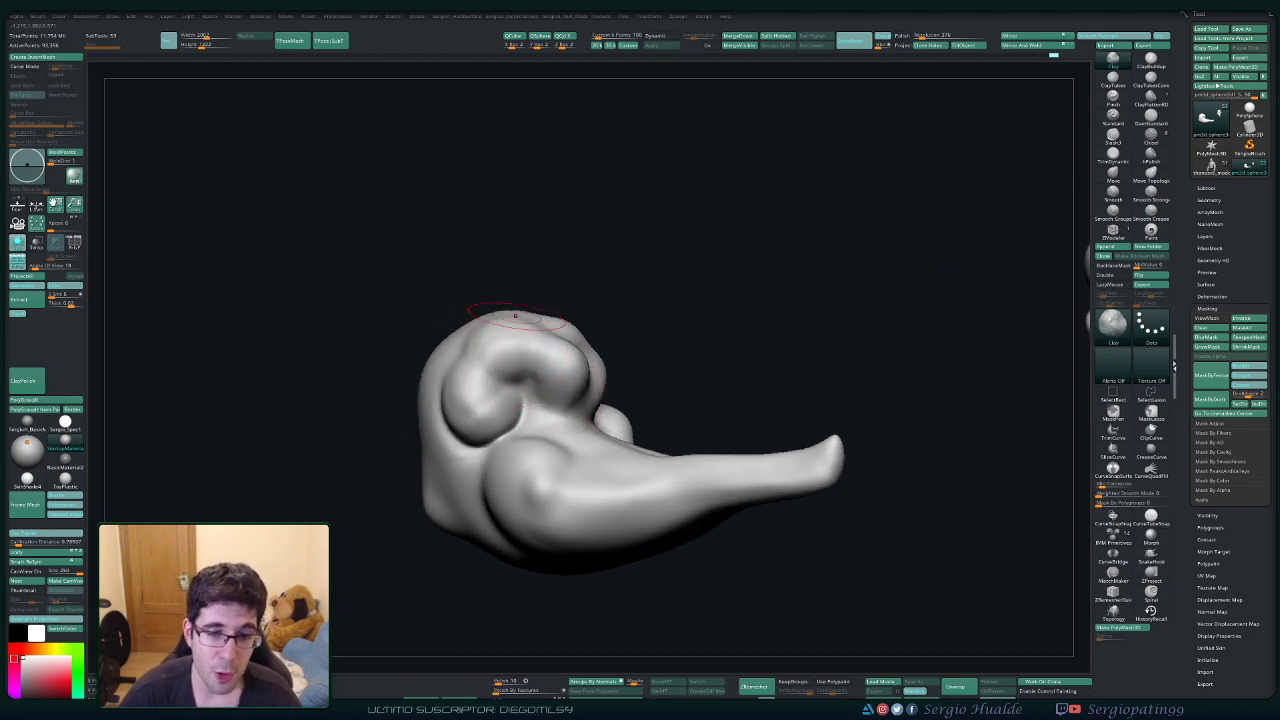
right_click_drag(509, 337, 512, 372)
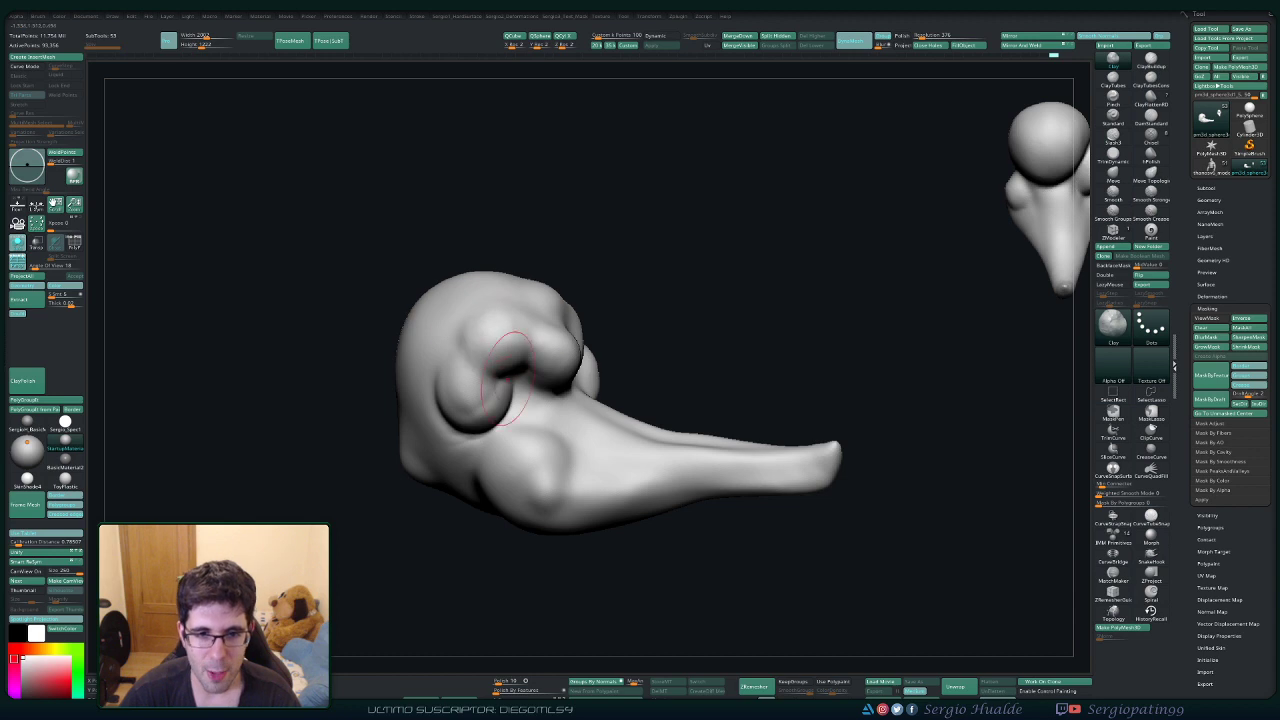
left_click_drag(507, 379, 468, 376)
key("shift")
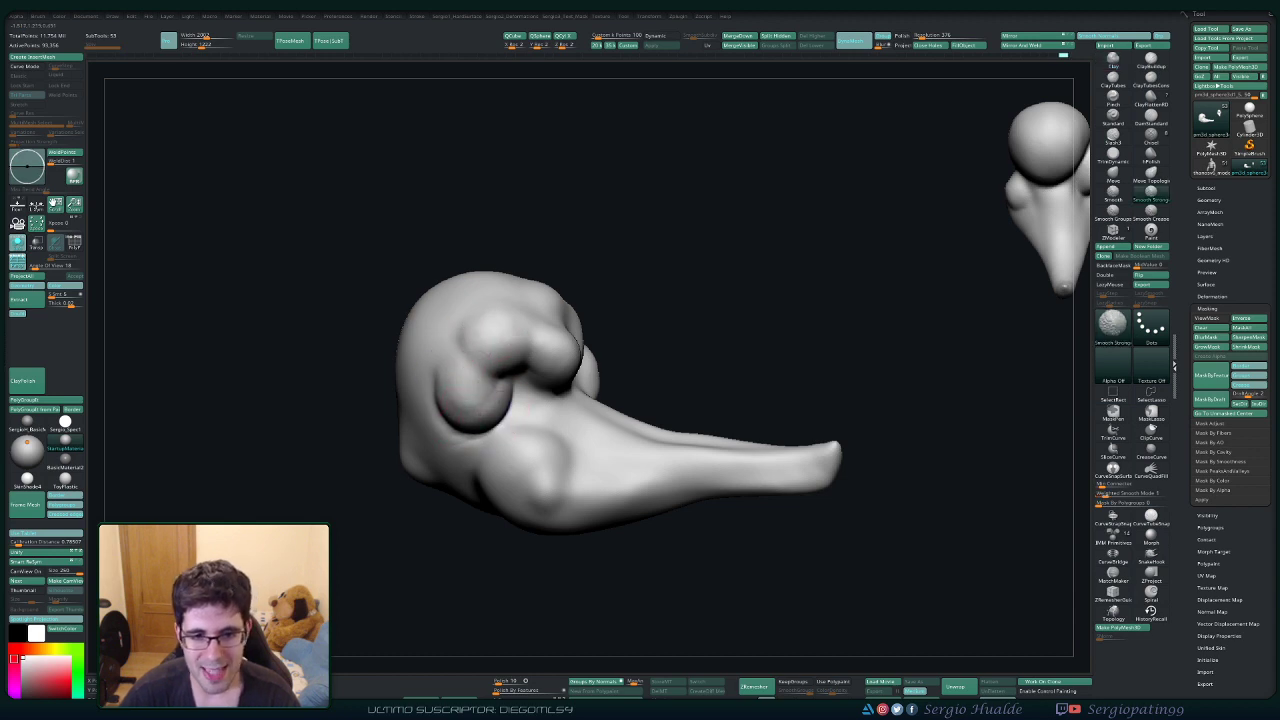
mouse_move(566, 335)
right_mouse_down()
mouse_move(448, 352)
mouse_move(516, 388)
mouse_move(500, 387)
right_mouse_up()
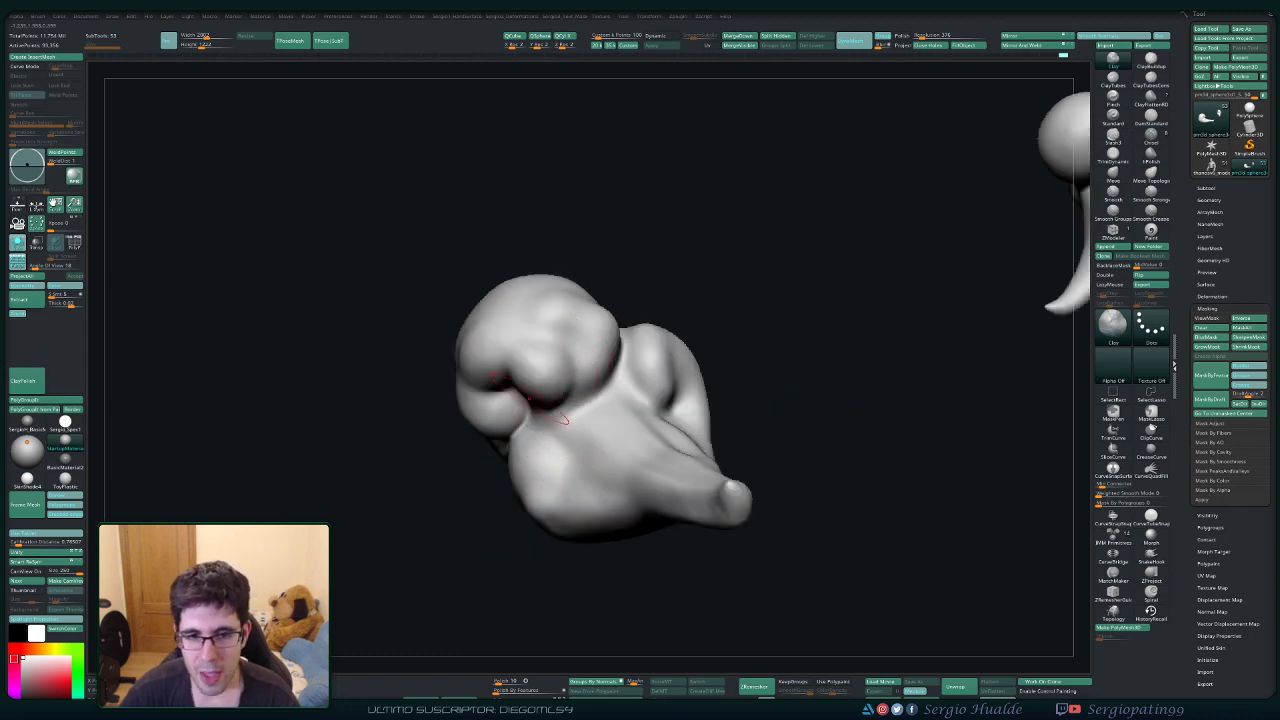
Carve a DamStandard groove across the larger cloud's upper bulb and build up a rounded lobe beside it with Clay.
key("b")
key("d")
key("s")
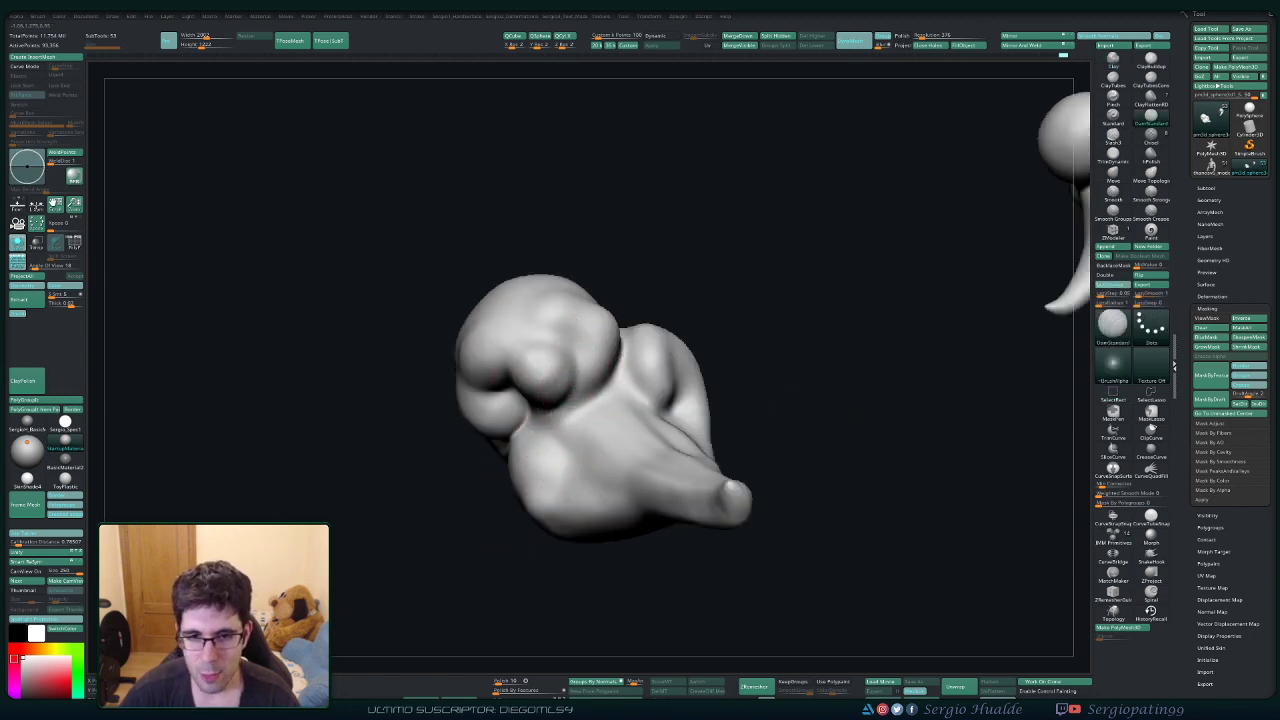
right_click_drag(540, 372, 606, 400)
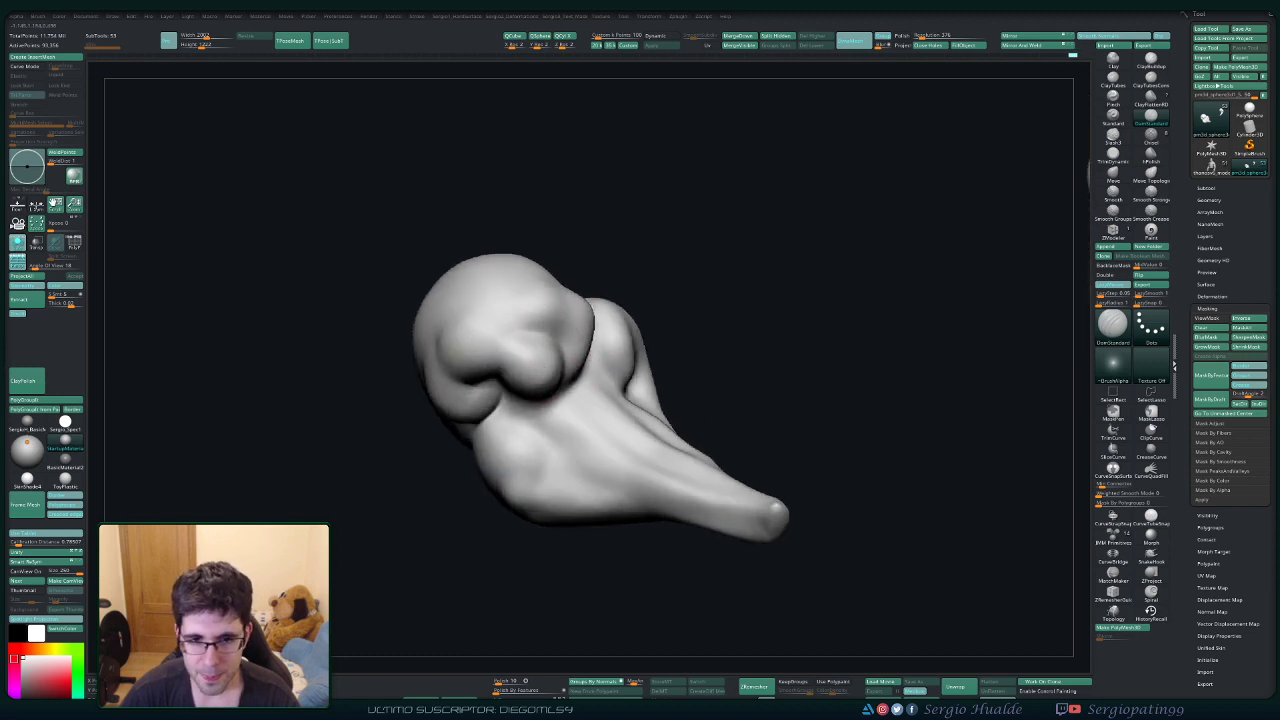
left_click_drag(610, 388, 529, 368)
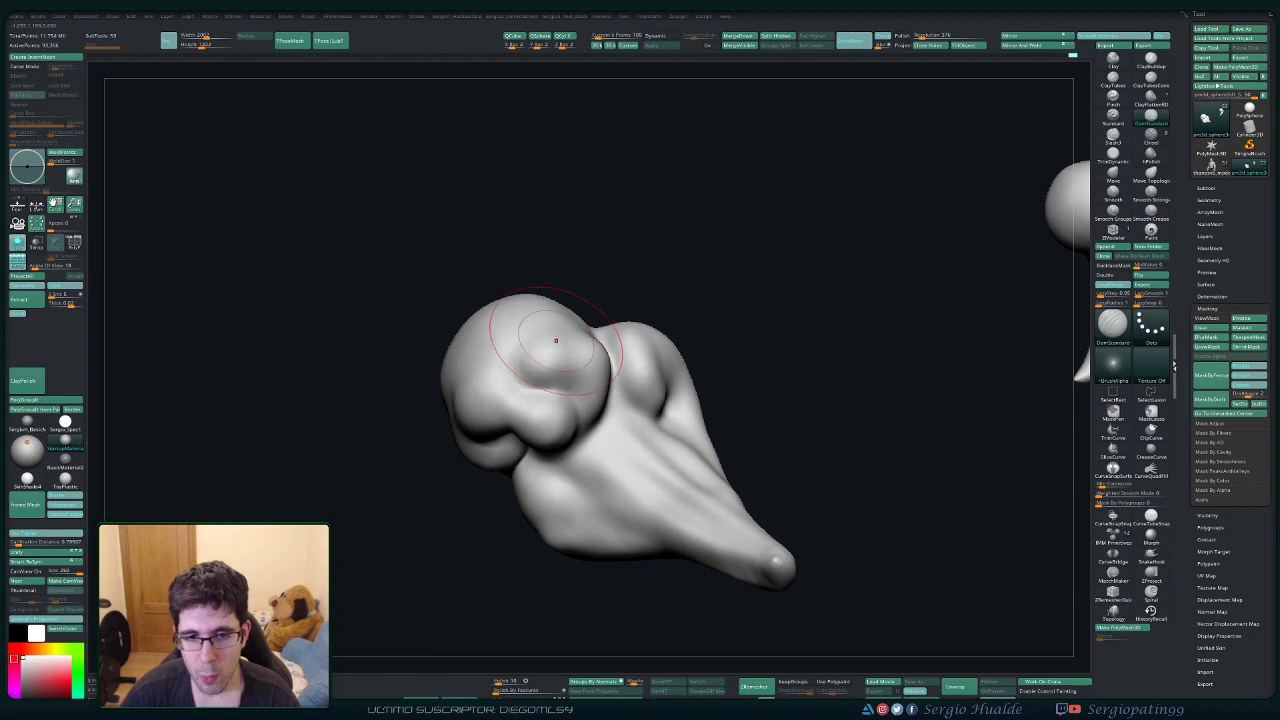
key("1")
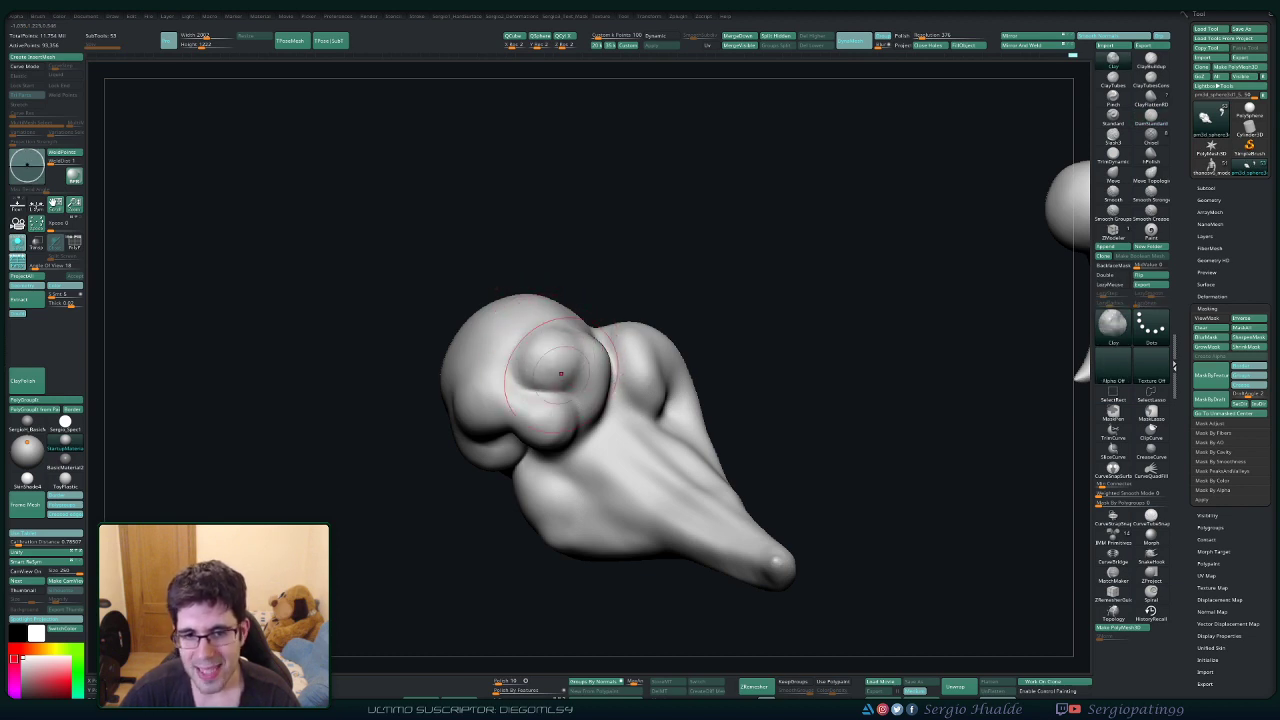
left_click_drag(561, 374, 630, 372)
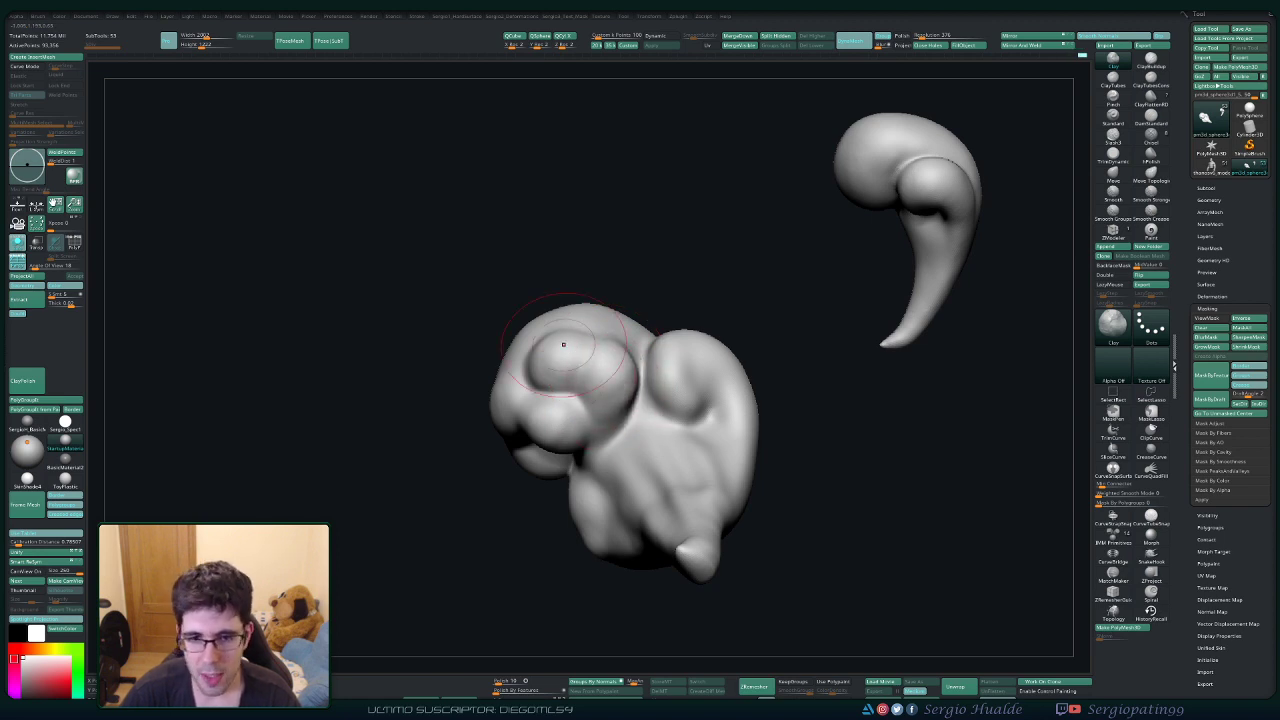
mouse_move(598, 334)
right_mouse_down()
mouse_move(690, 350)
mouse_move(710, 250)
right_mouse_up()
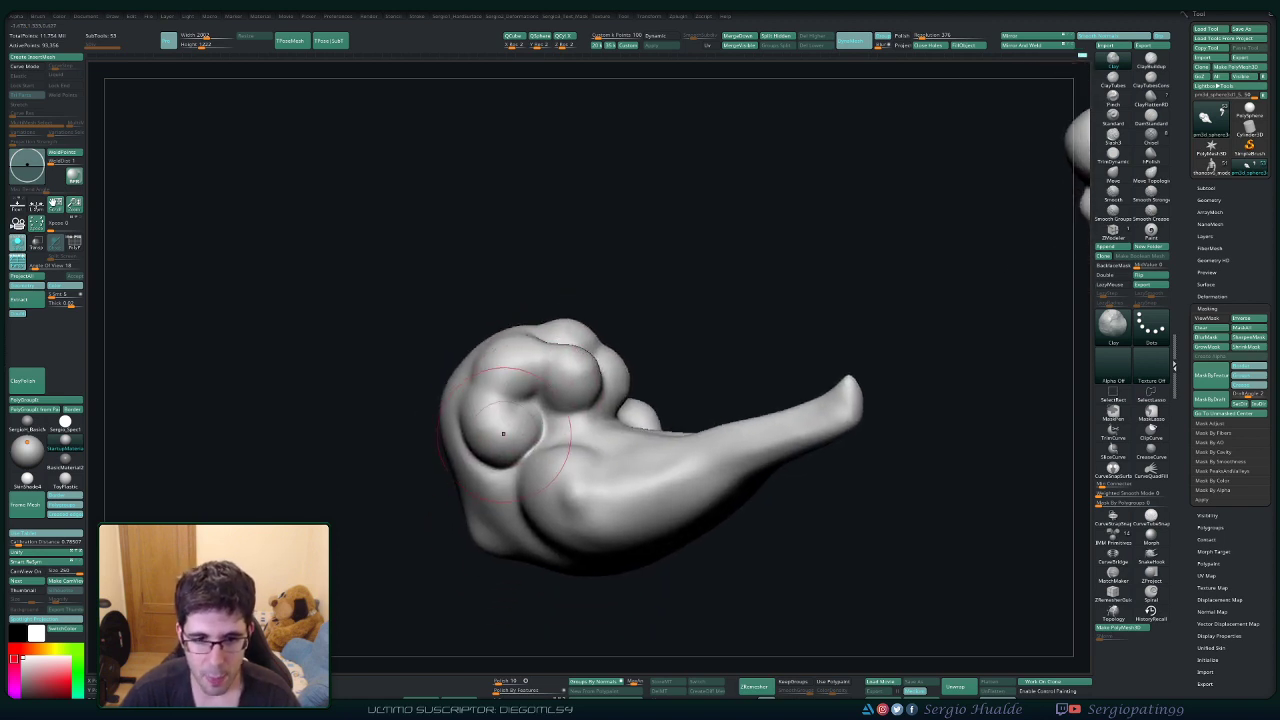
Reshape the larger cloud's curled side lobe and the surface beneath it with the Move brush.
right_click_drag(501, 398, 531, 359, "alt")
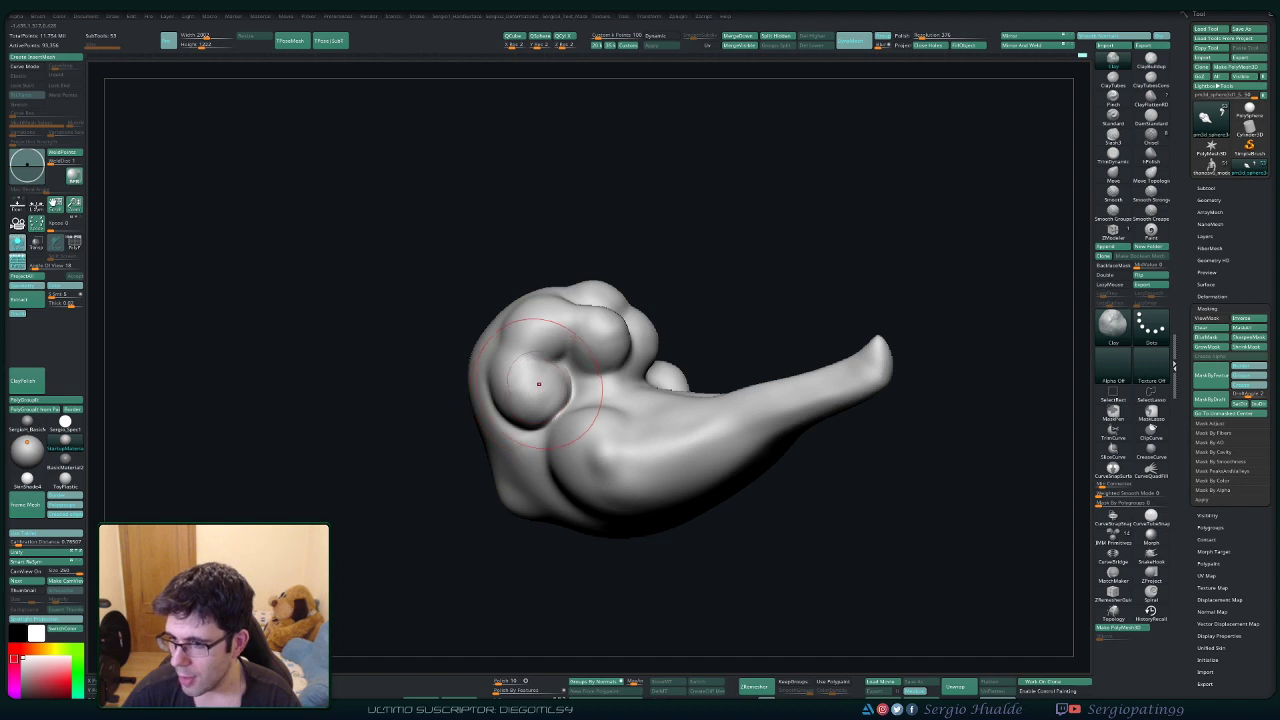
mouse_move(539, 384)
right_mouse_down()
mouse_move(577, 414)
mouse_move(517, 380)
mouse_move(523, 412)
right_mouse_up()
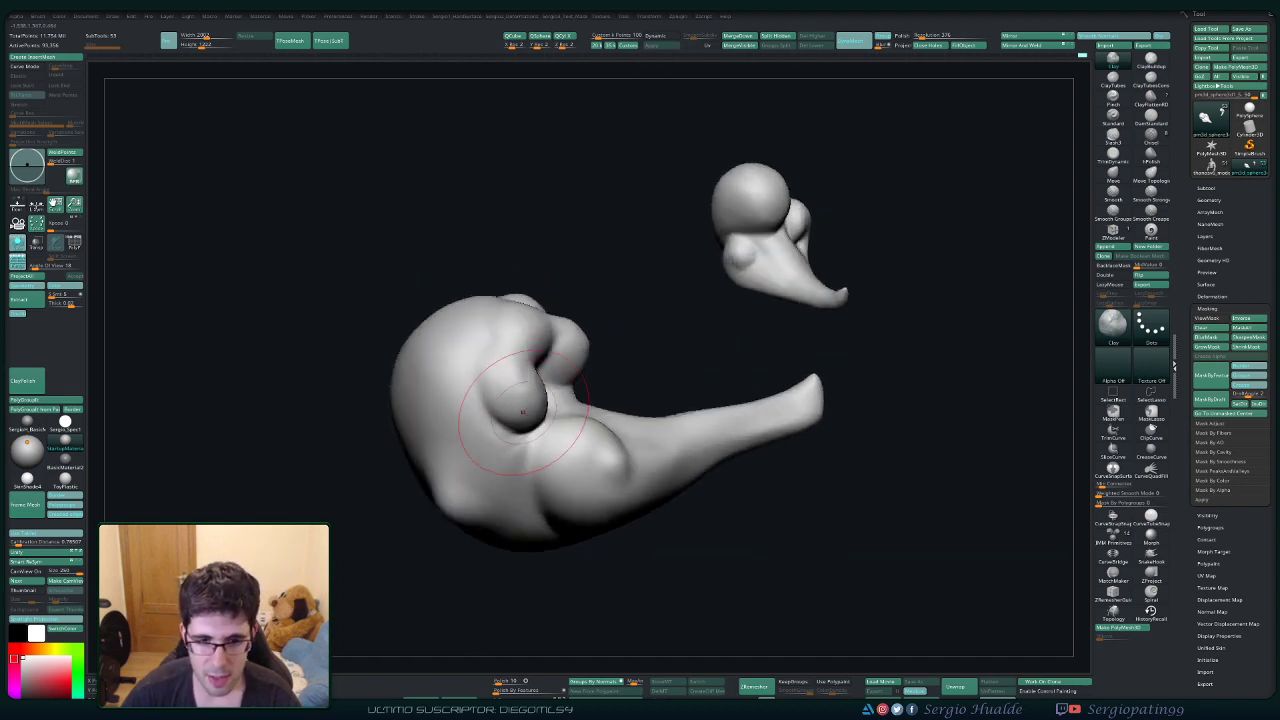
left_click_drag(522, 411, 490, 433)
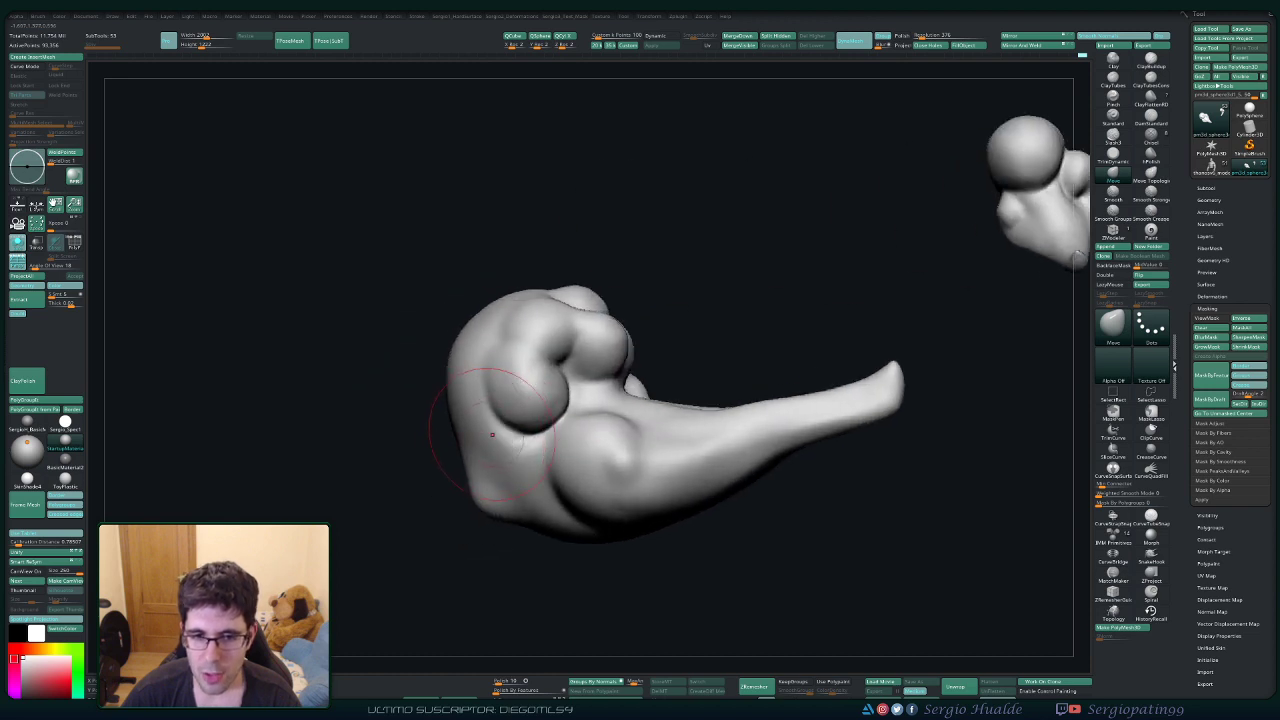
mouse_move(492, 434)
right_mouse_down()
mouse_move(494, 383)
mouse_move(474, 402)
mouse_move(522, 428)
right_mouse_up()
key("ctrl+2")
key("ctrl+1")
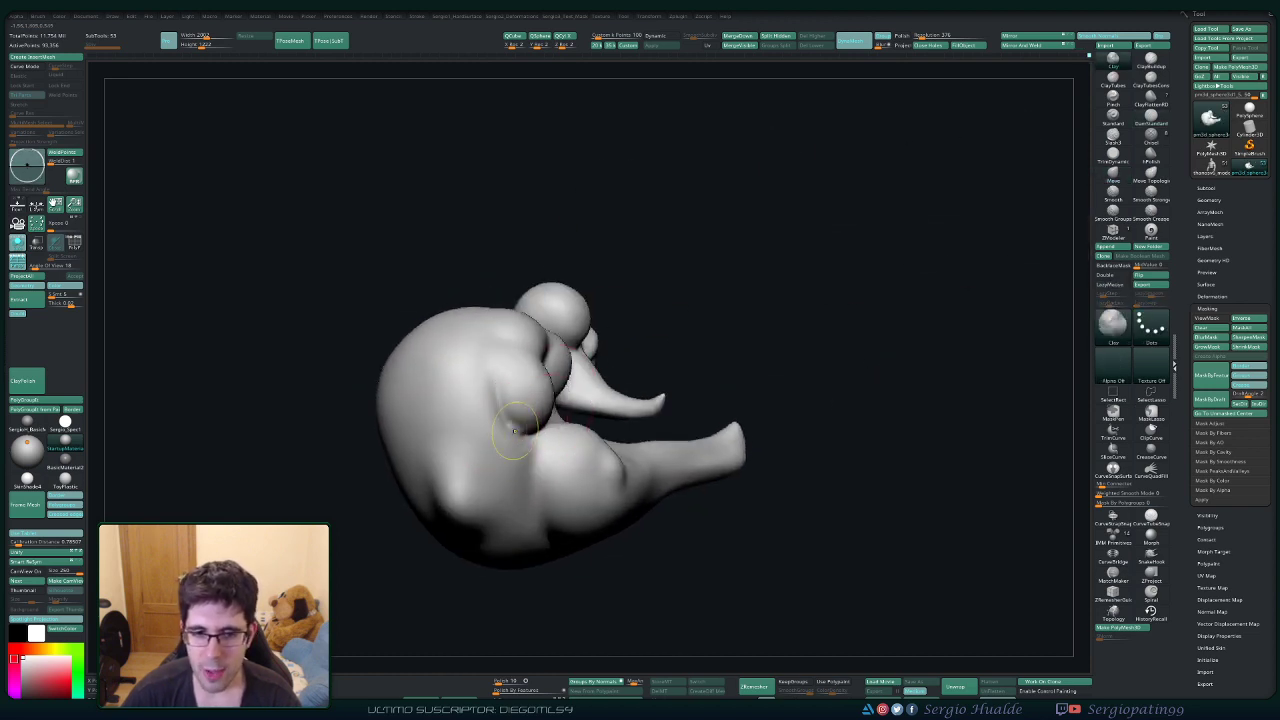
key("b")
key("m")
key("v")
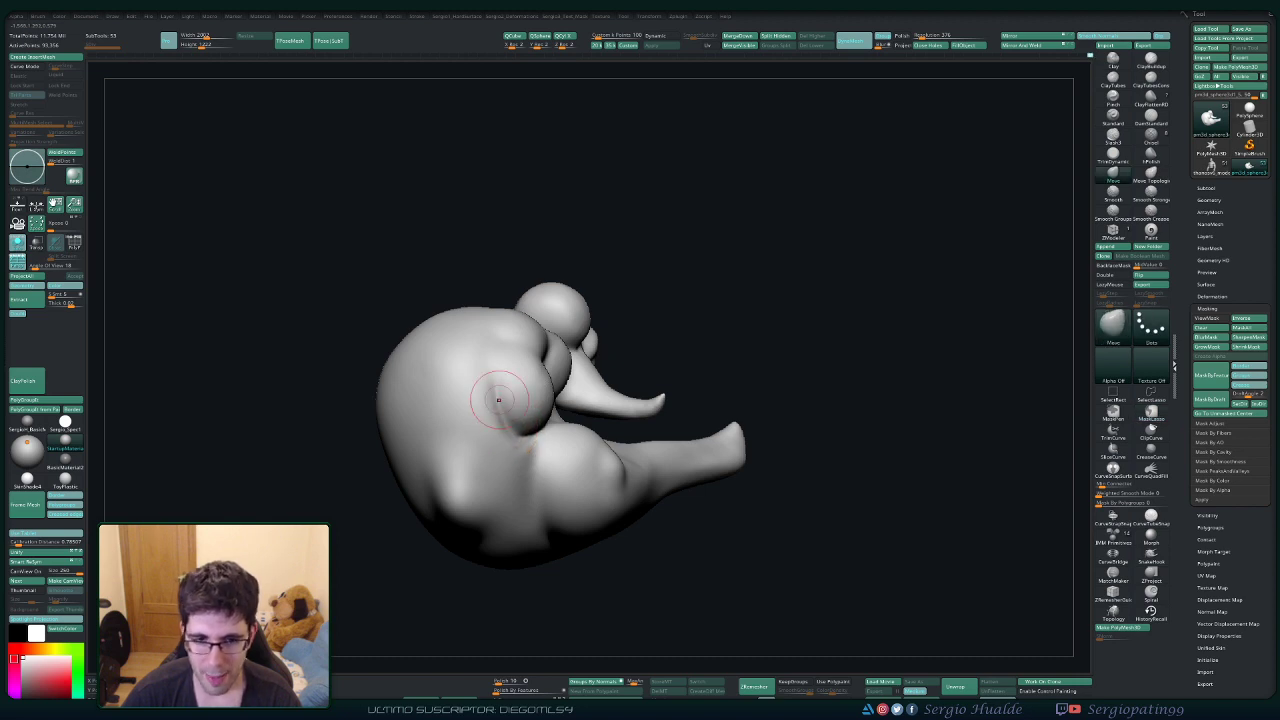
right_click_drag(513, 430, 497, 440)
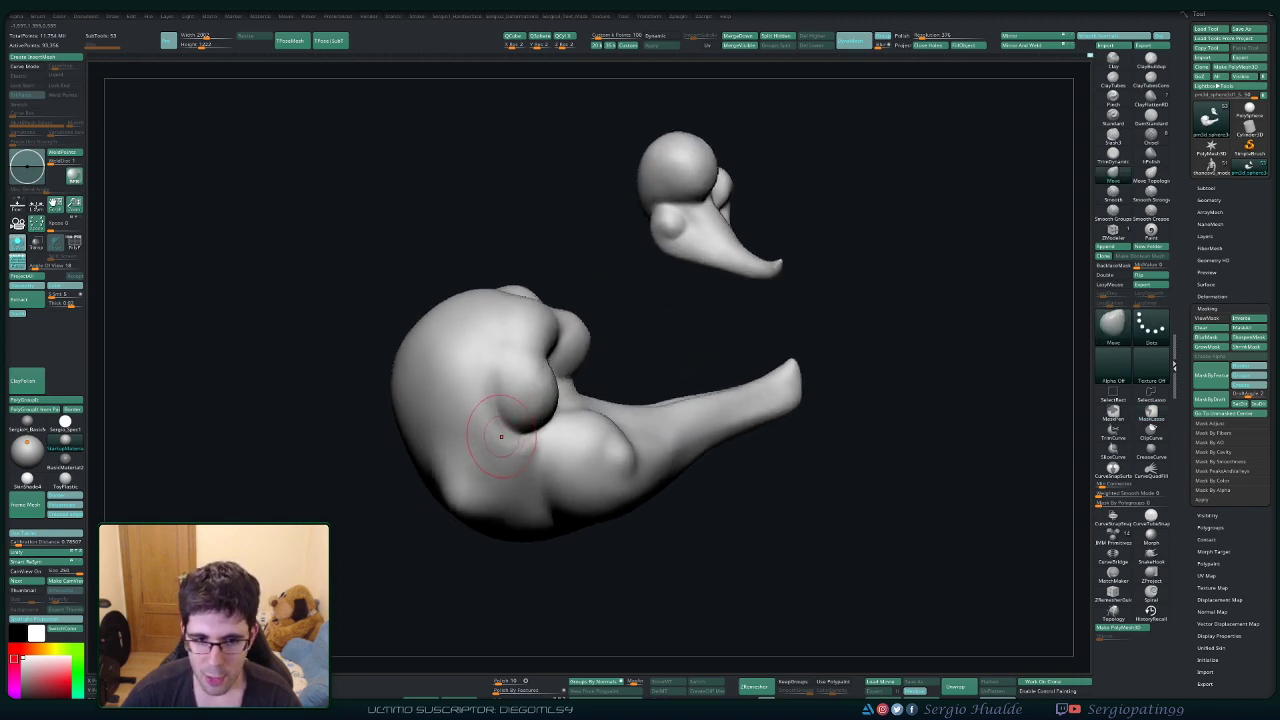
Build up the larger cloud's flank below the curled lobe with Clay and smooth the transition.
key("b")
key("c")
key("l")
key("s")
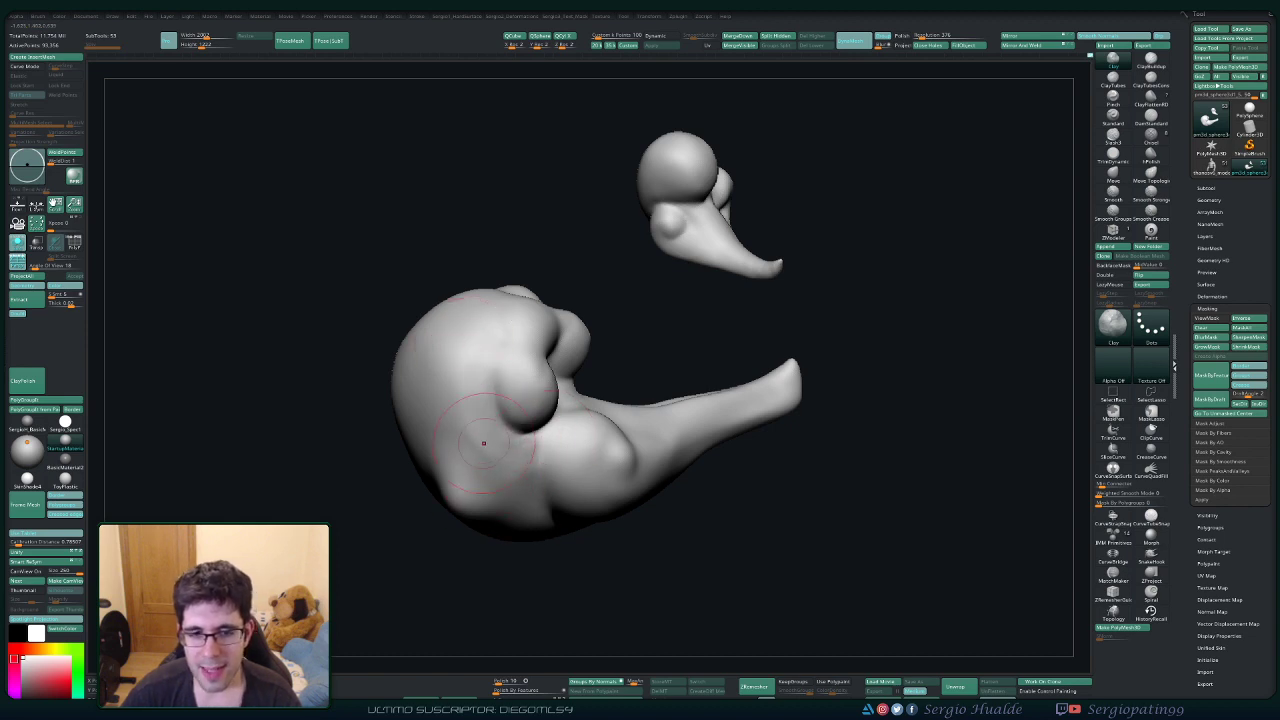
key("shift")
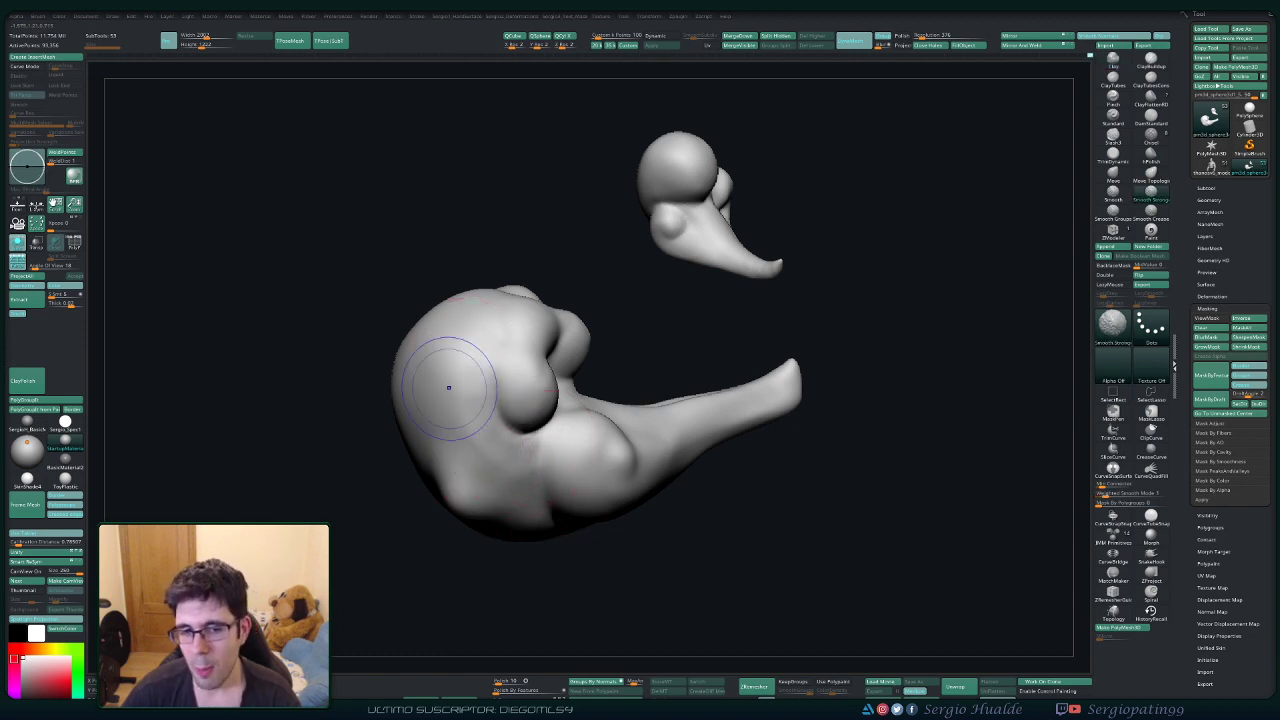
left_click_drag(482, 458, 514, 488, "shift")
right_click_drag(514, 488, 509, 466)
left_click_drag(470, 350, 531, 456, "shift")
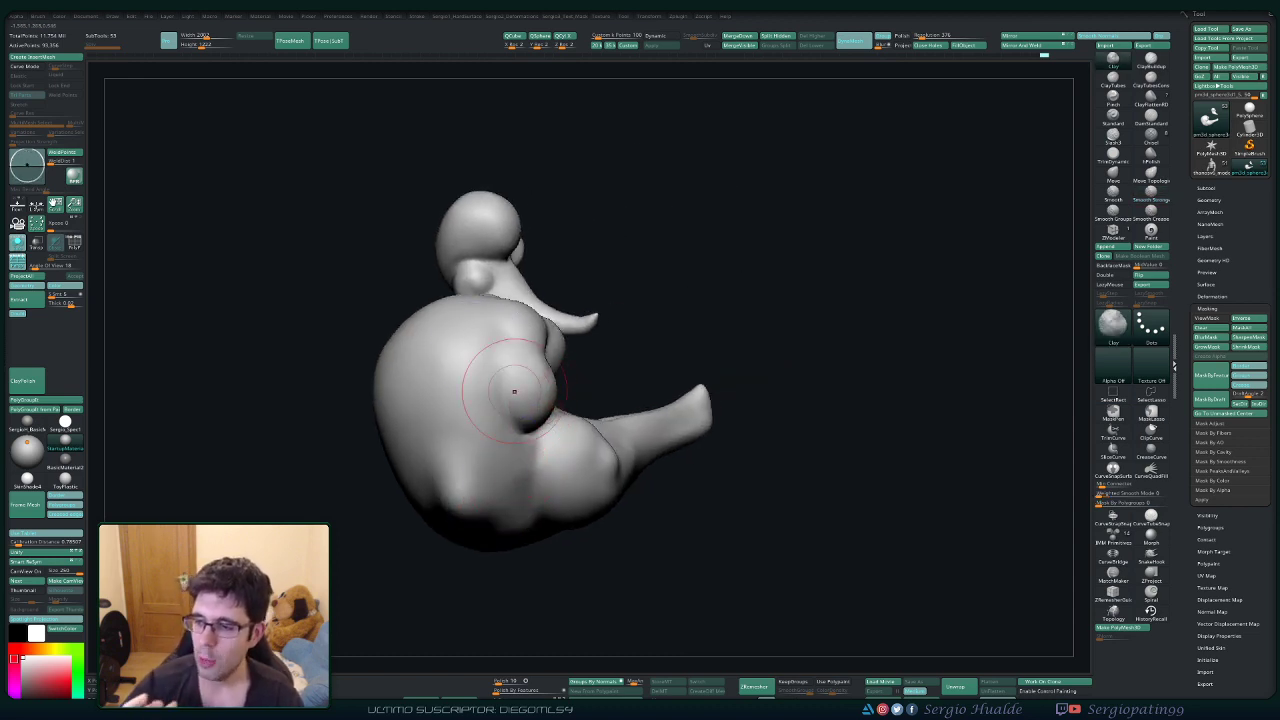
Smooth the curled lobe and the junction where it meets the tendril.
right_click_drag(514, 391, 528, 402)
left_click_drag(530, 404, 528, 336, "shift")
right_click_drag(528, 334, 543, 374)
left_click_drag(543, 374, 584, 376, "shift")
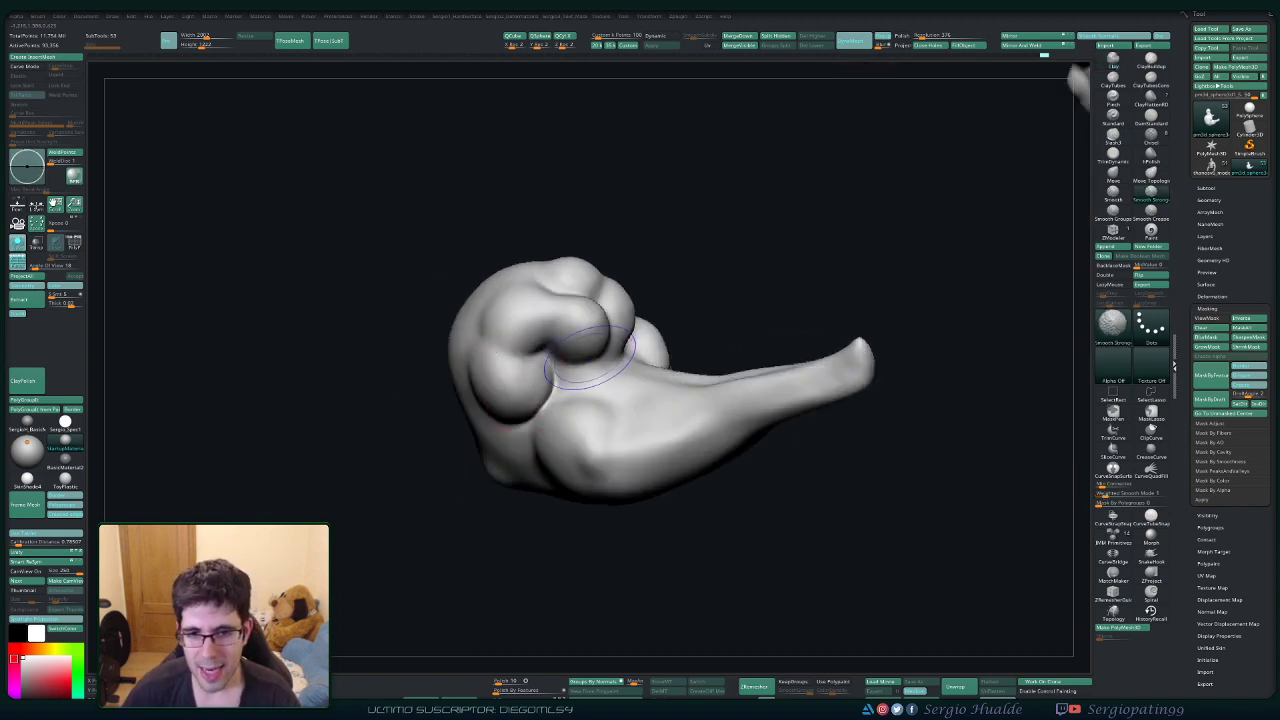
right_click_drag(580, 372, 582, 342)
left_click_drag(582, 342, 583, 380, "shift")
mouse_move(583, 380)
right_mouse_down()
mouse_move(587, 396)
mouse_move(610, 370)
right_mouse_up()
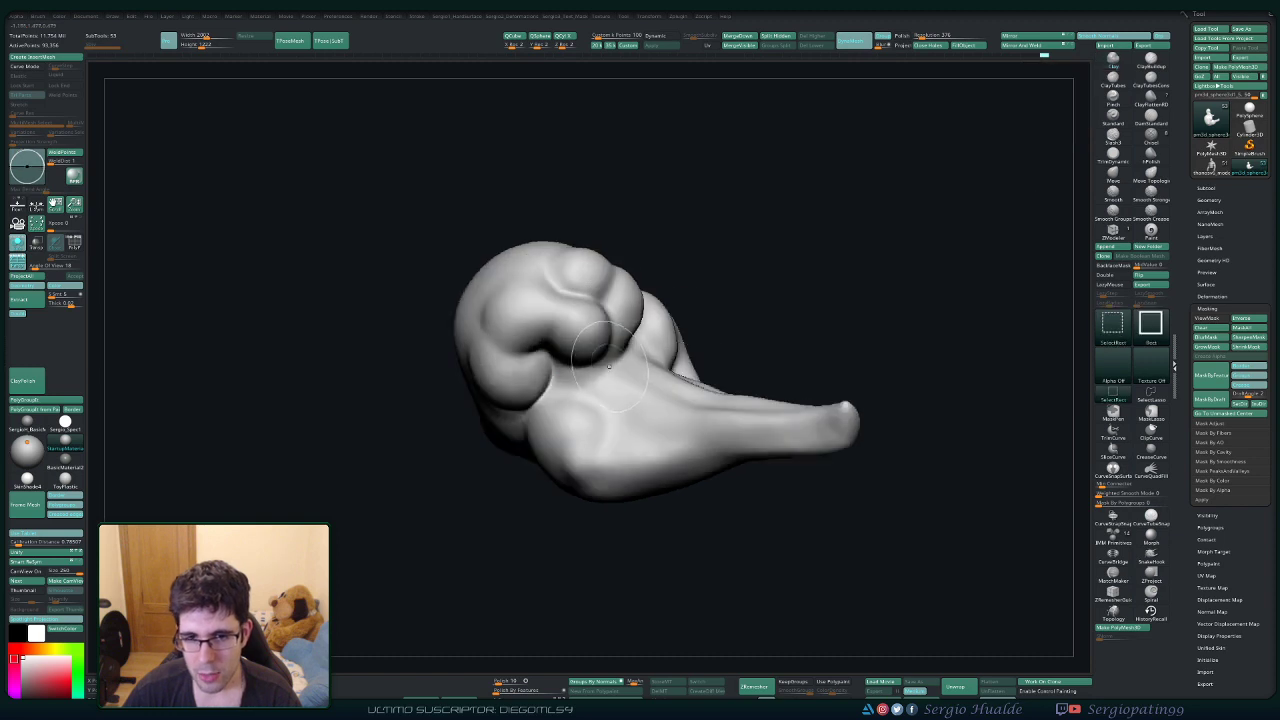
Carve a DamStandard crease between the two neighbouring bulbs above the tendril on the cloud's opposite side.
key("ctrl+shift+d")
key("s")
left_click_drag(615, 367, 610, 367)
right_click_drag(610, 368, 540, 412)
left_click_drag(543, 416, 549, 416)
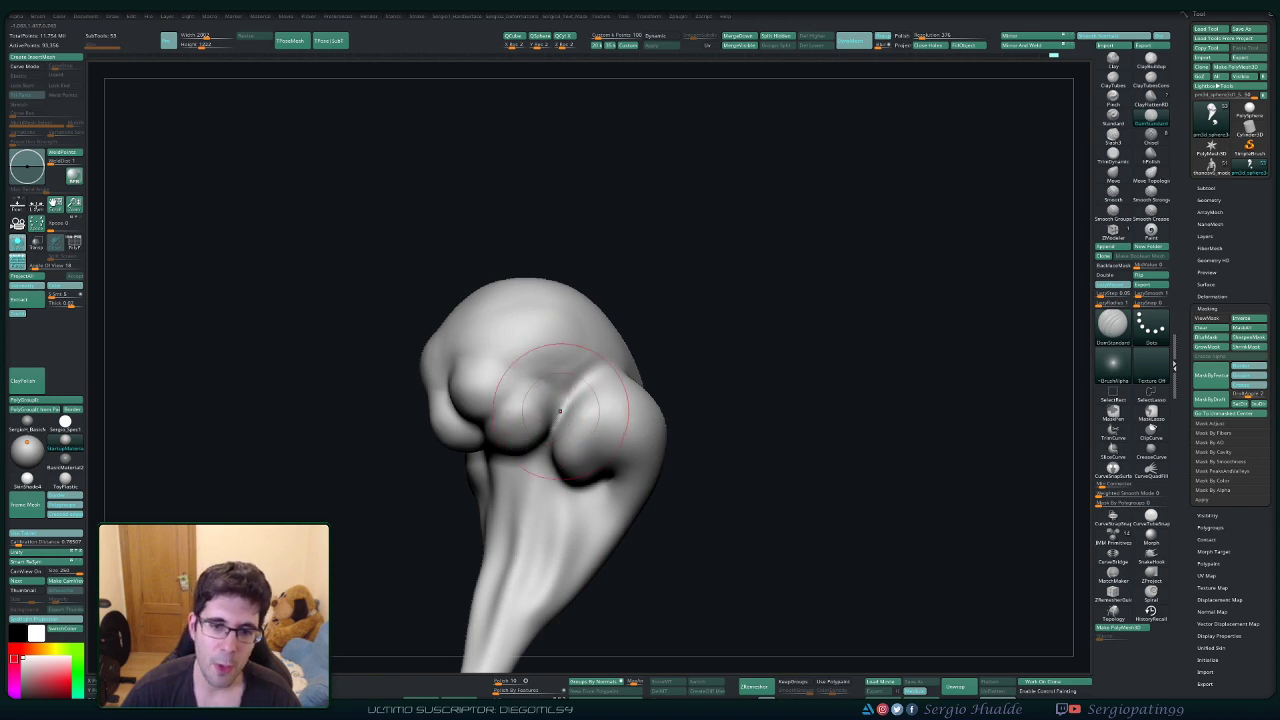
Round out the smaller bulb beside the new crease with Clay.
right_click_drag(560, 410, 551, 390)
key("1")
key("s")
left_click_drag(557, 415, 548, 415)
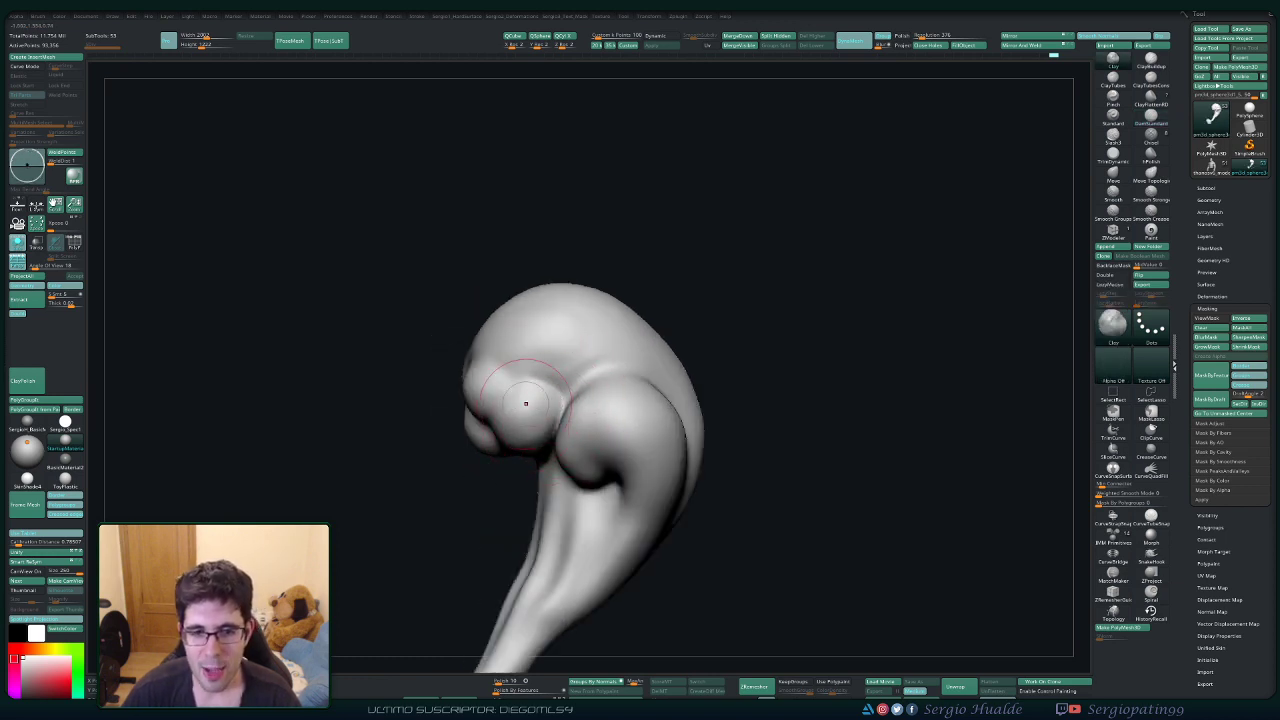
mouse_move(525, 403)
right_mouse_down()
mouse_move(525, 391)
mouse_move(507, 459)
right_mouse_up()
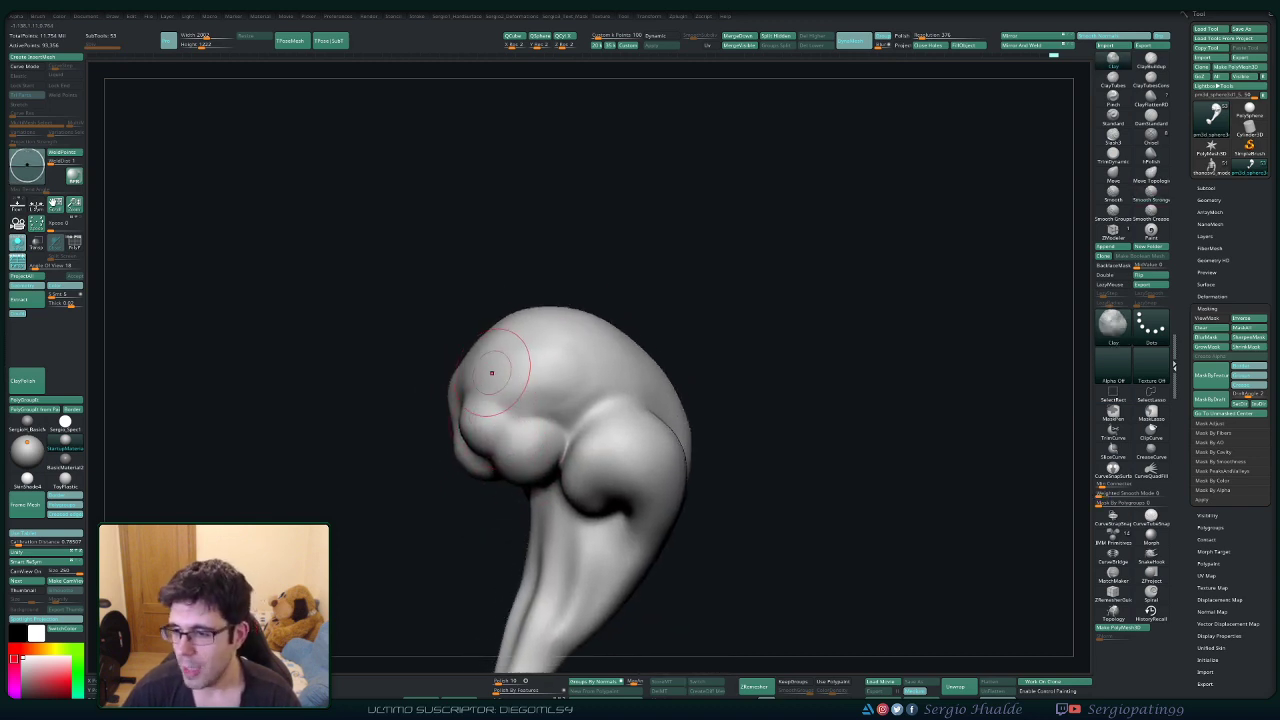
Build up a new rounded bulb on the blank side of the larger cloud with Clay.
right_click_drag(535, 377, 632, 368)
left_click(671, 380, "ctrl+shift")
mouse_move(400, 405)
right_mouse_down()
mouse_move(509, 429)
mouse_move(476, 404)
mouse_move(444, 411)
mouse_move(562, 450)
right_mouse_up()
left_click(509, 424, "ctrl+shift")
key("b")
key("d")
key("s")
key("b")
key("c")
key("l")
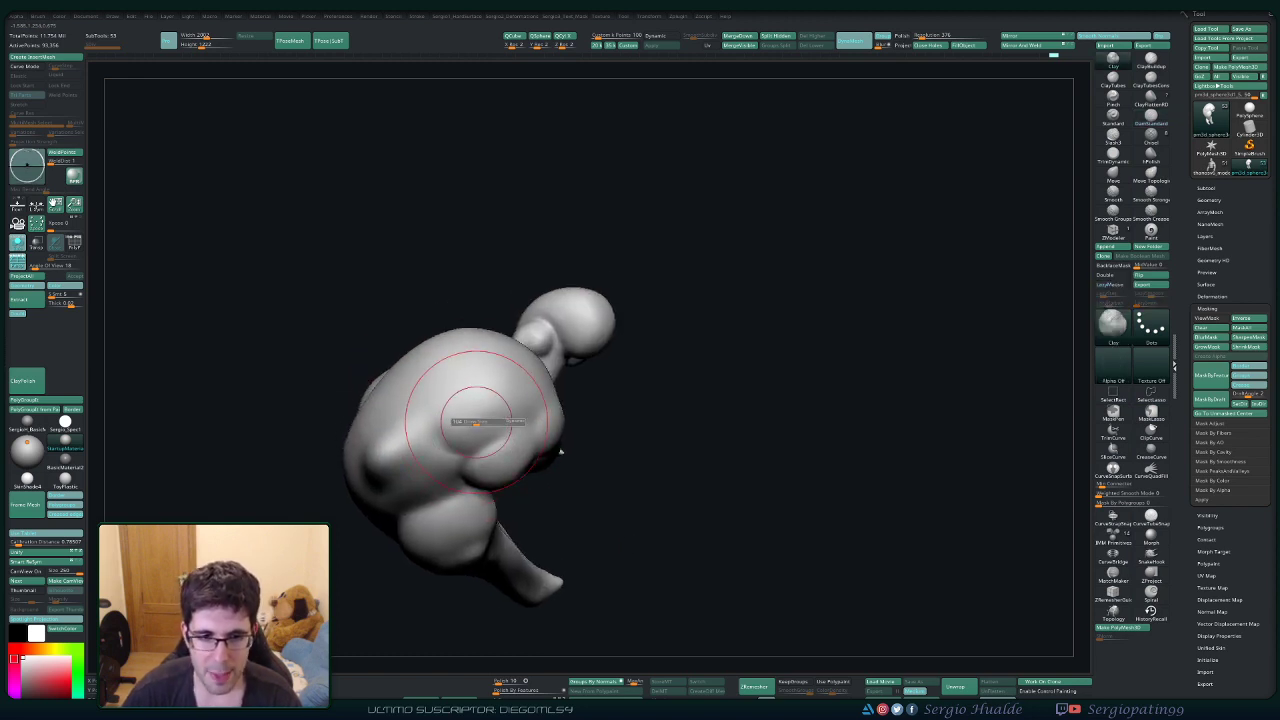
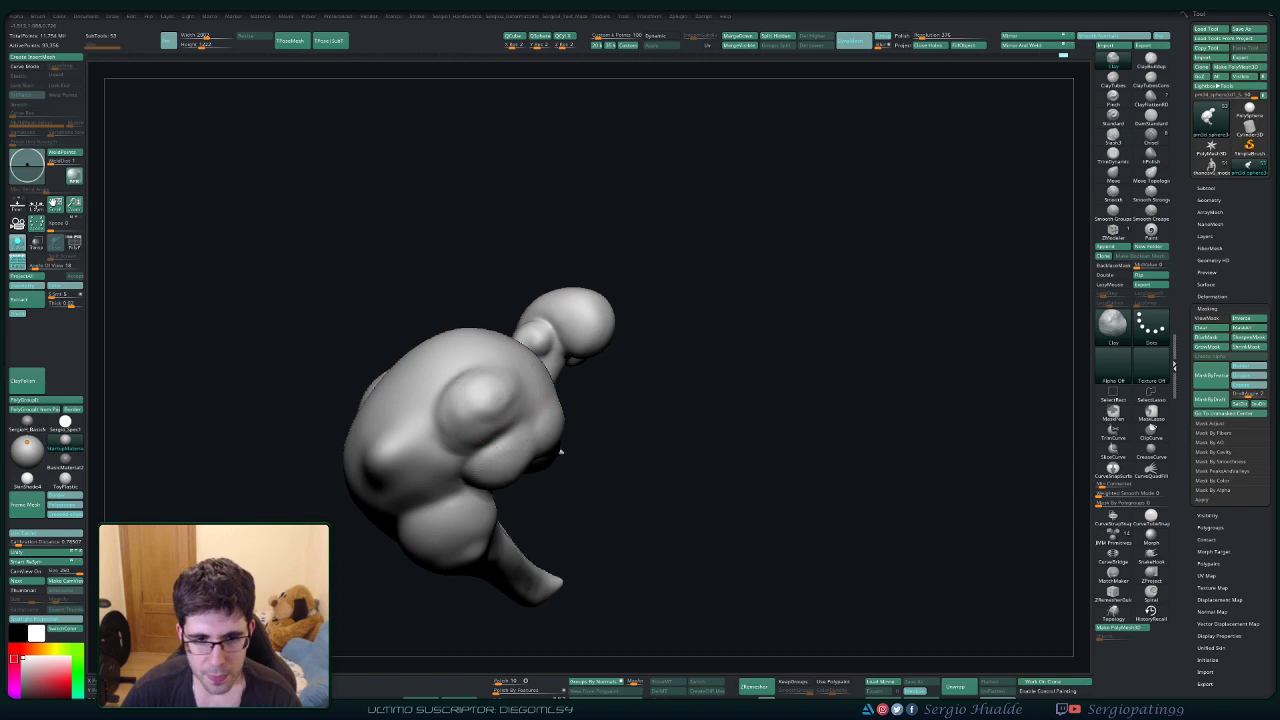
Smooth the new bulb and its blend into the surrounding lobes.
mouse_move(560, 452)
right_mouse_down()
mouse_move(496, 386)
mouse_move(524, 414)
right_mouse_up()
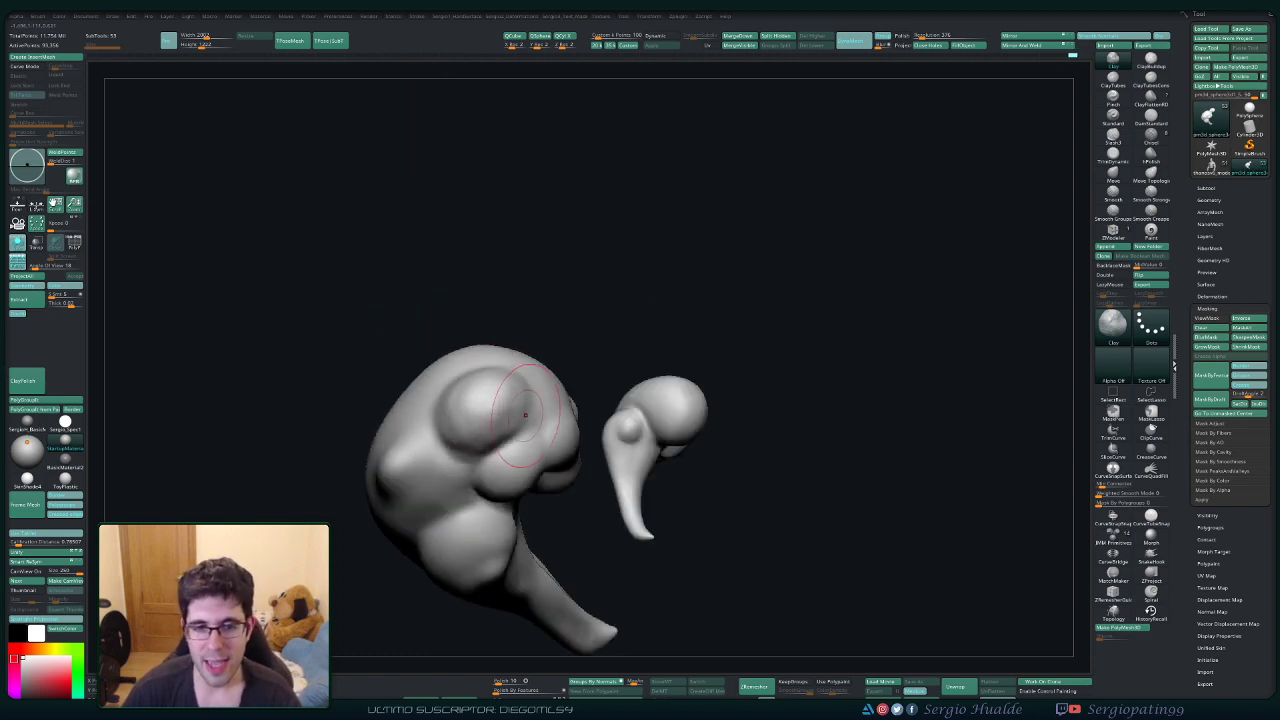
key("shift")
right_click_drag(476, 387, 492, 420)
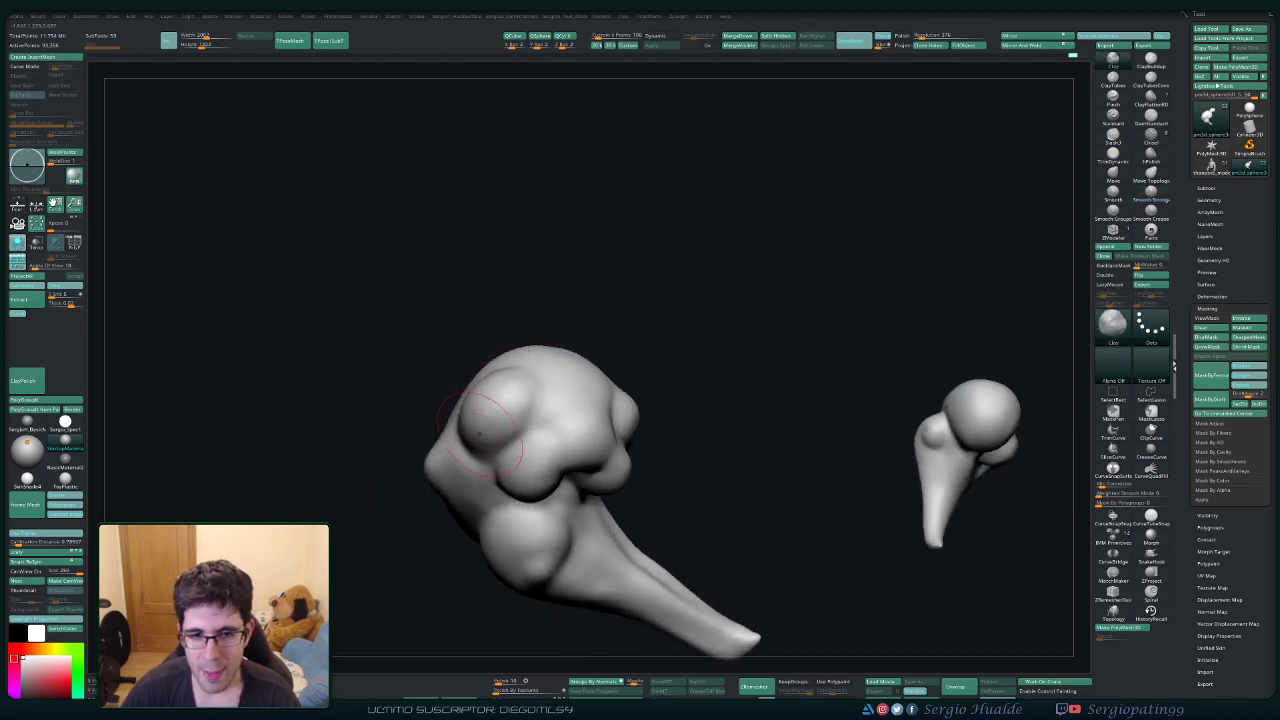
left_click_drag(479, 434, 491, 414, "shift")
right_click_drag(491, 414, 476, 467)
Carve around the new bulb with DamStandard, then add Clay volume on it and smooth its surface.
key("ctrl+shift+d")
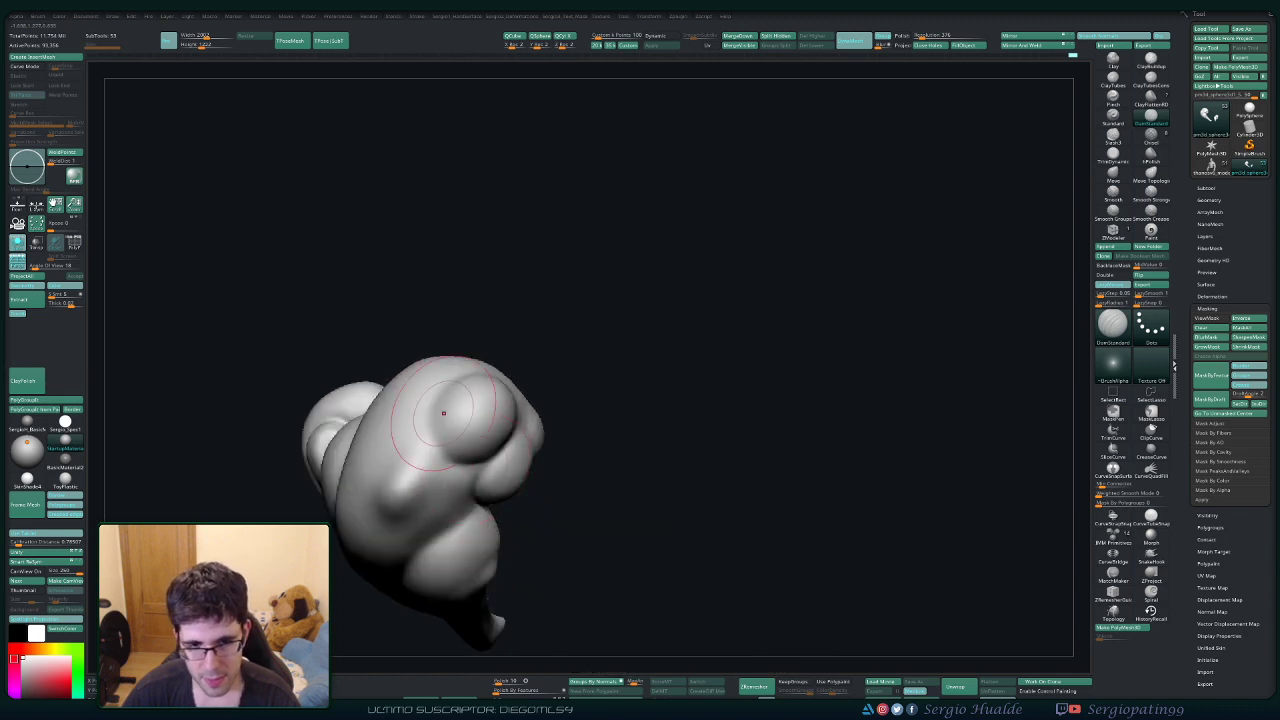
right_click_drag(483, 362, 465, 432)
right_click_drag(466, 355, 505, 449)
key("1")
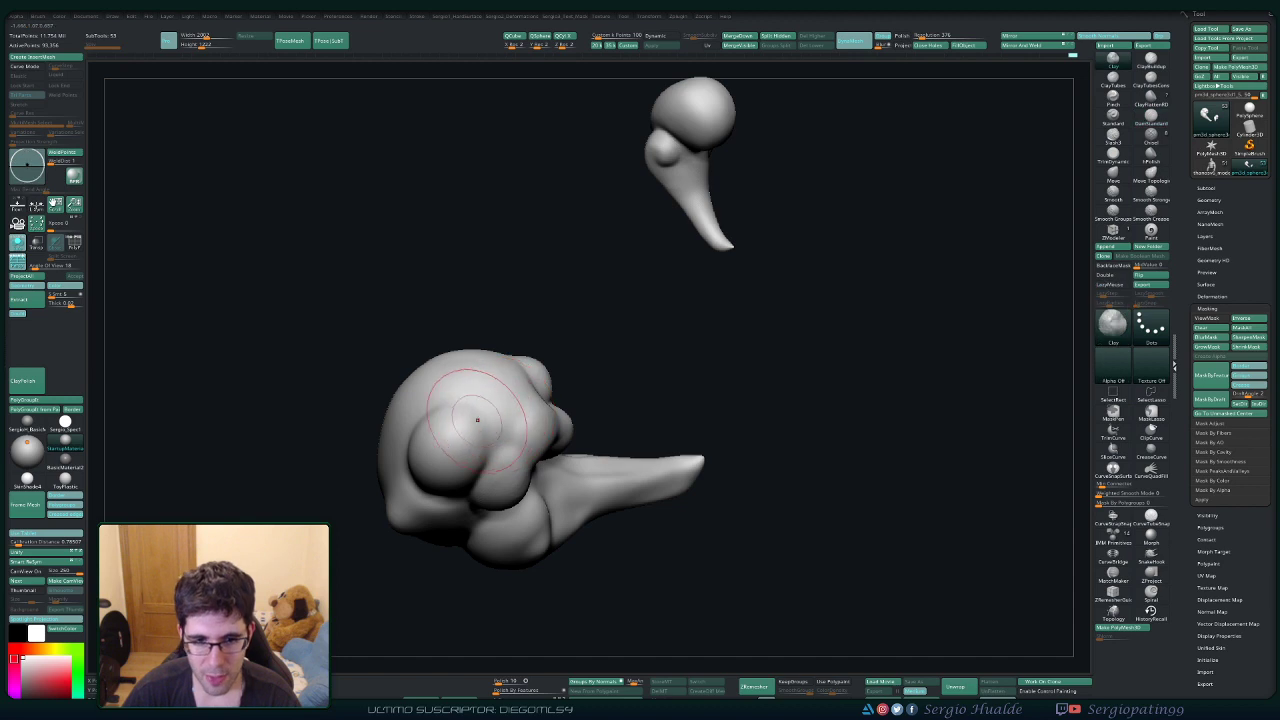
left_click_drag(474, 423, 451, 427)
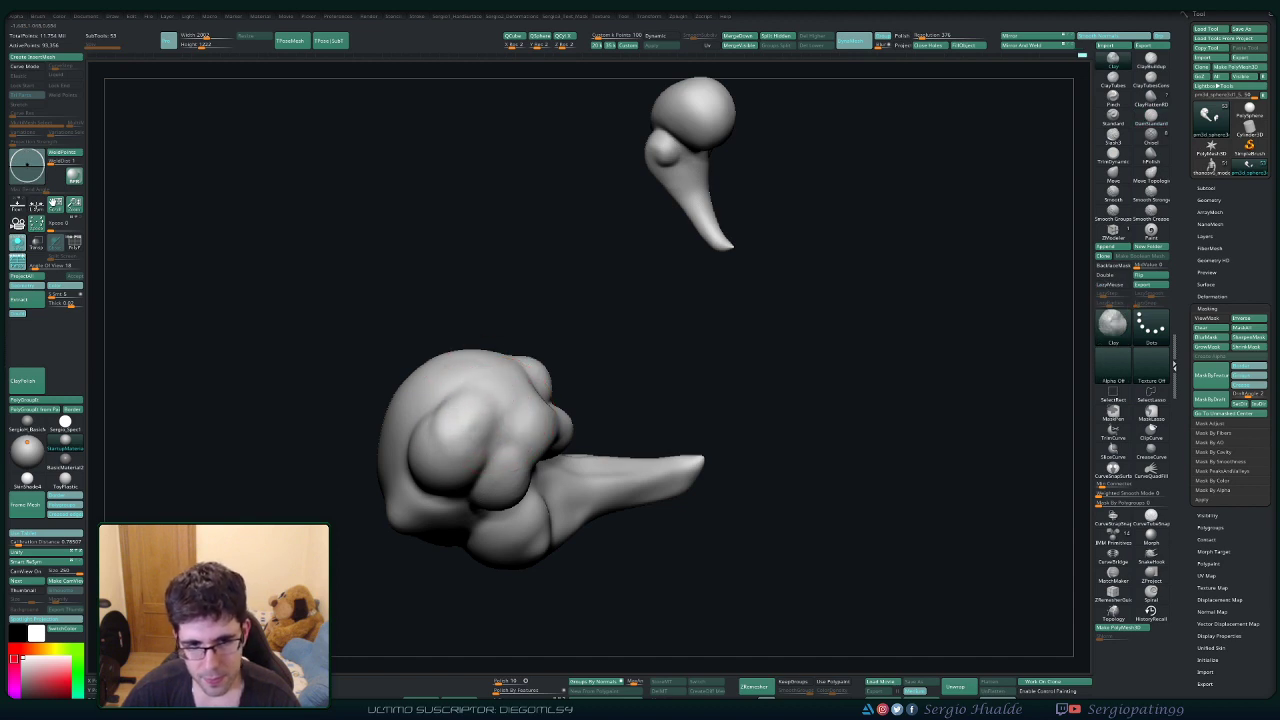
left_click_drag(473, 401, 460, 447, "shift")
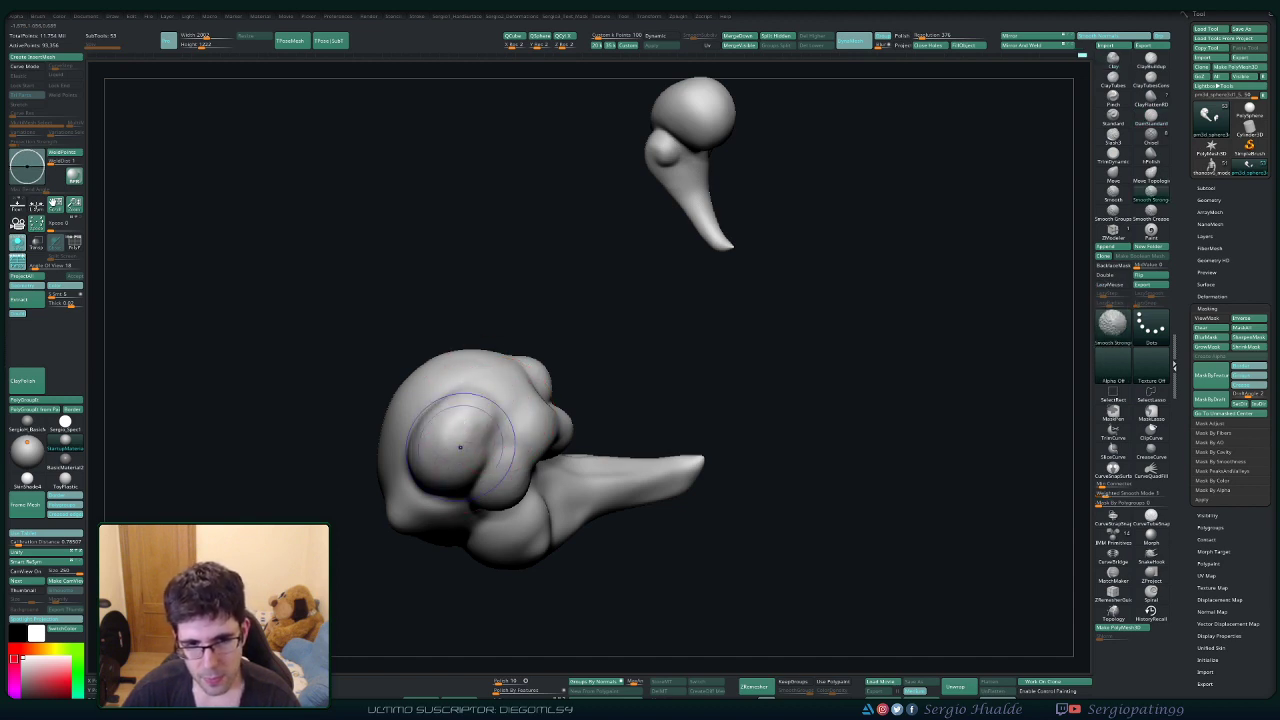
right_click_drag(470, 445, 483, 439)
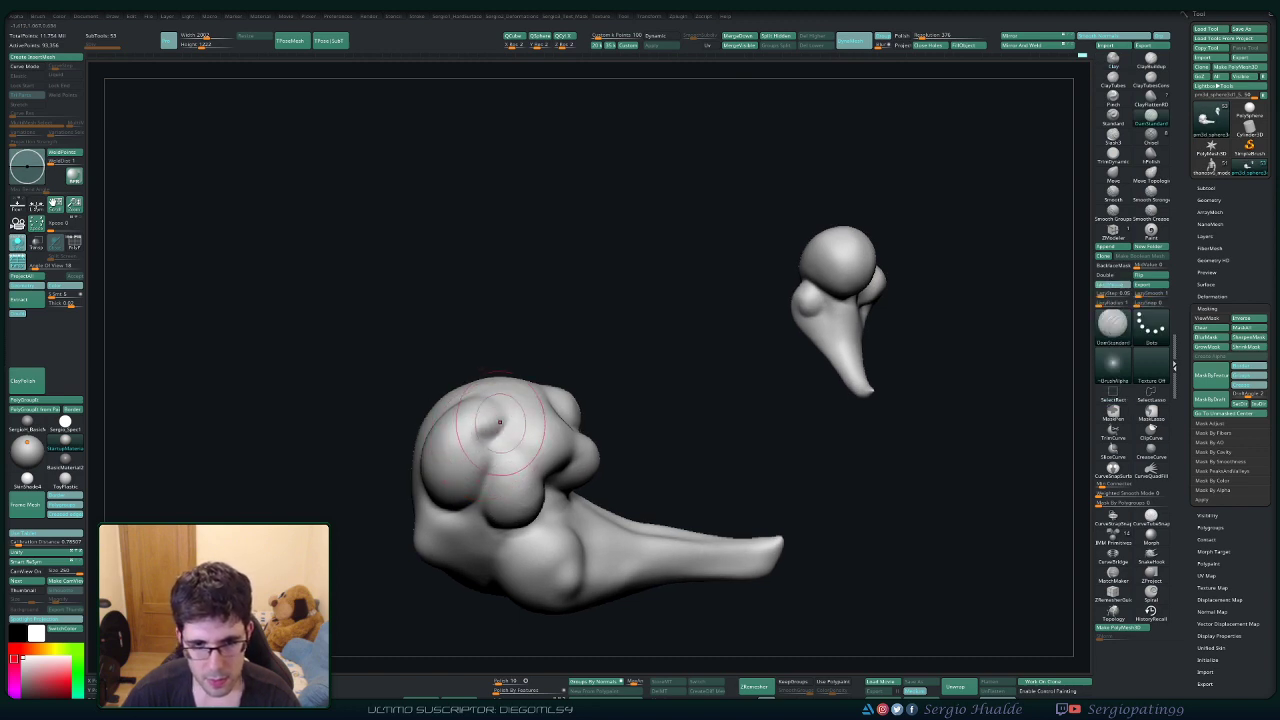
Carve a curled groove into the new bulb with DamStandard.
right_click_drag(499, 421, 540, 395)
right_click_drag(490, 428, 466, 414)
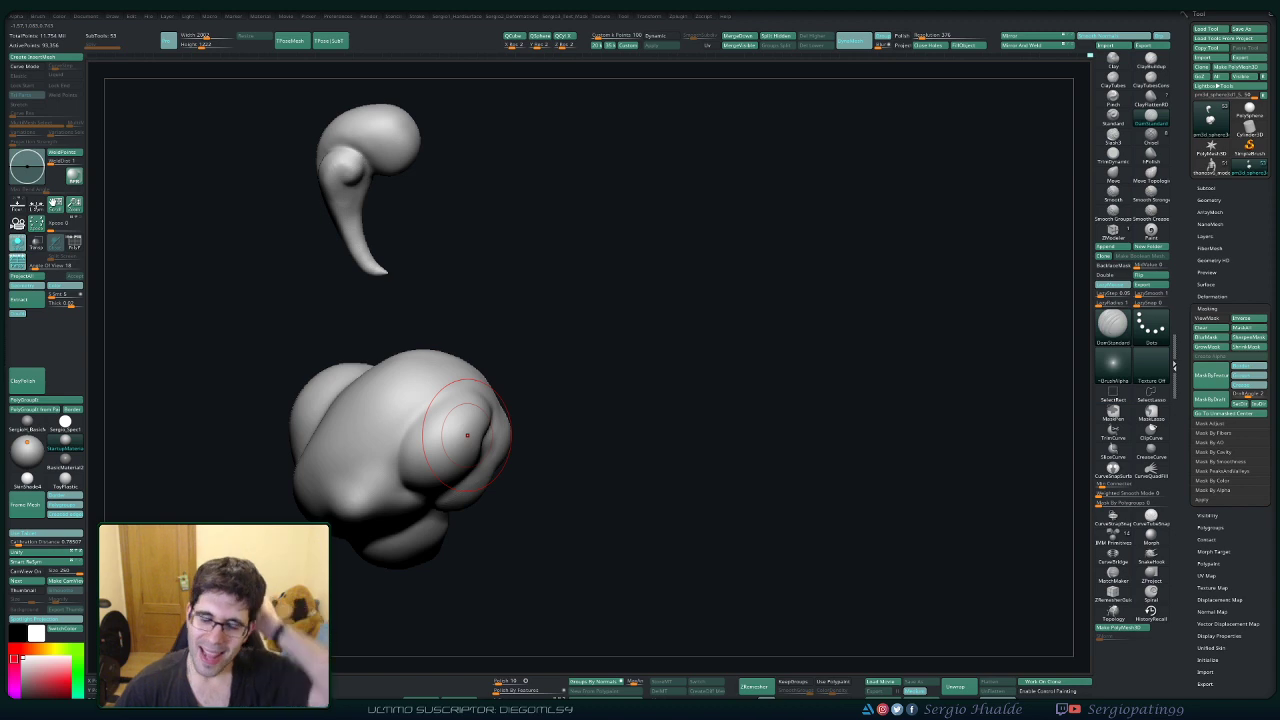
right_click_drag(466, 422, 500, 414)
right_click_drag(500, 414, 484, 422)
Show all the smoke clouds again, then isolate the lumpy cloud piece with the large uneven top.
mouse_move(547, 373)
right_mouse_down()
mouse_move(523, 400)
mouse_move(350, 392)
right_mouse_up()
mouse_move(350, 392)
right_mouse_down("ctrl")
mouse_move(348, 350)
mouse_move(486, 414)
right_mouse_up("ctrl")
left_click(478, 414, "ctrl+shift")
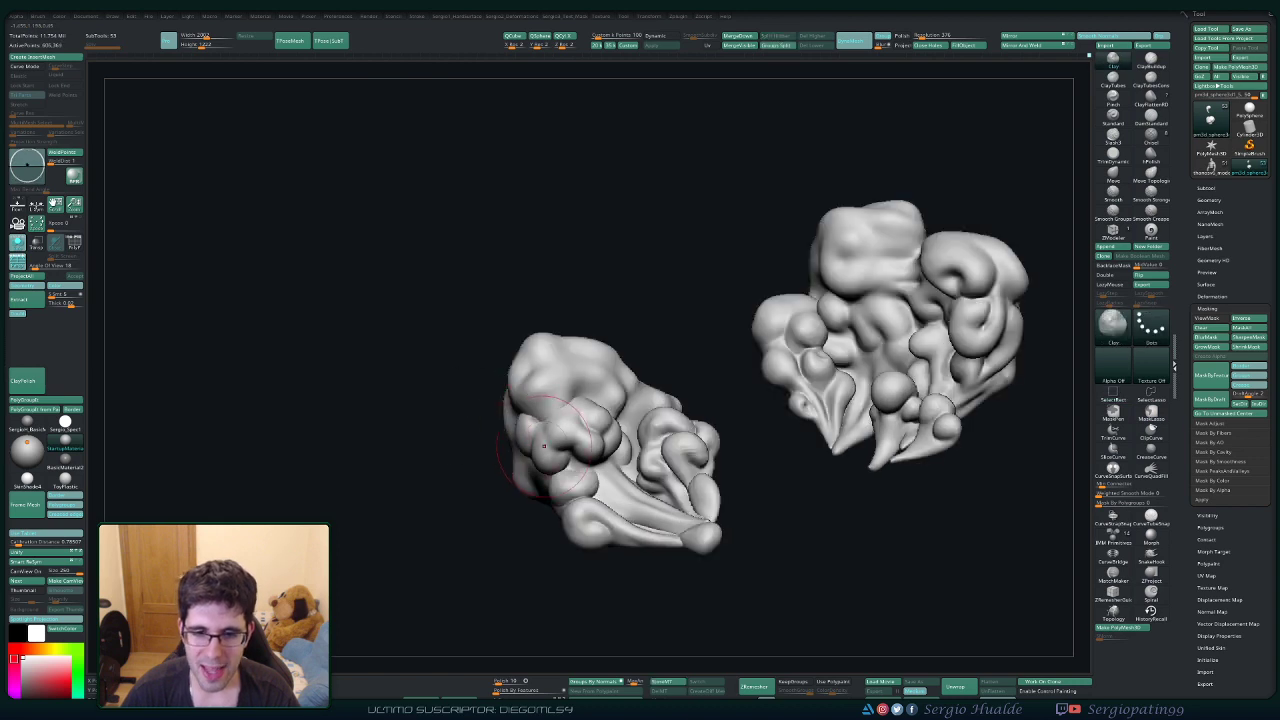
right_click_drag(568, 421, 589, 404)
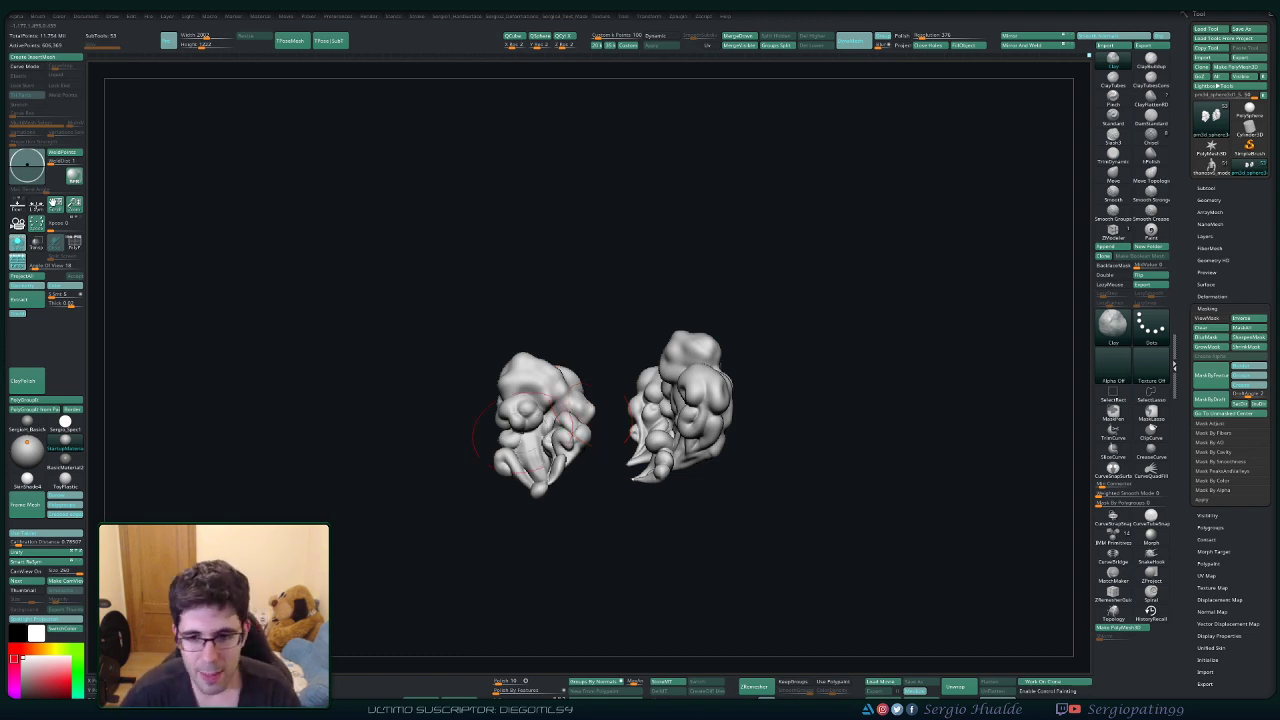
mouse_move(594, 368)
right_mouse_down()
mouse_move(554, 350)
mouse_move(540, 393)
mouse_move(537, 380)
mouse_move(556, 428)
right_mouse_up()
left_click(504, 422, "ctrl+shift")
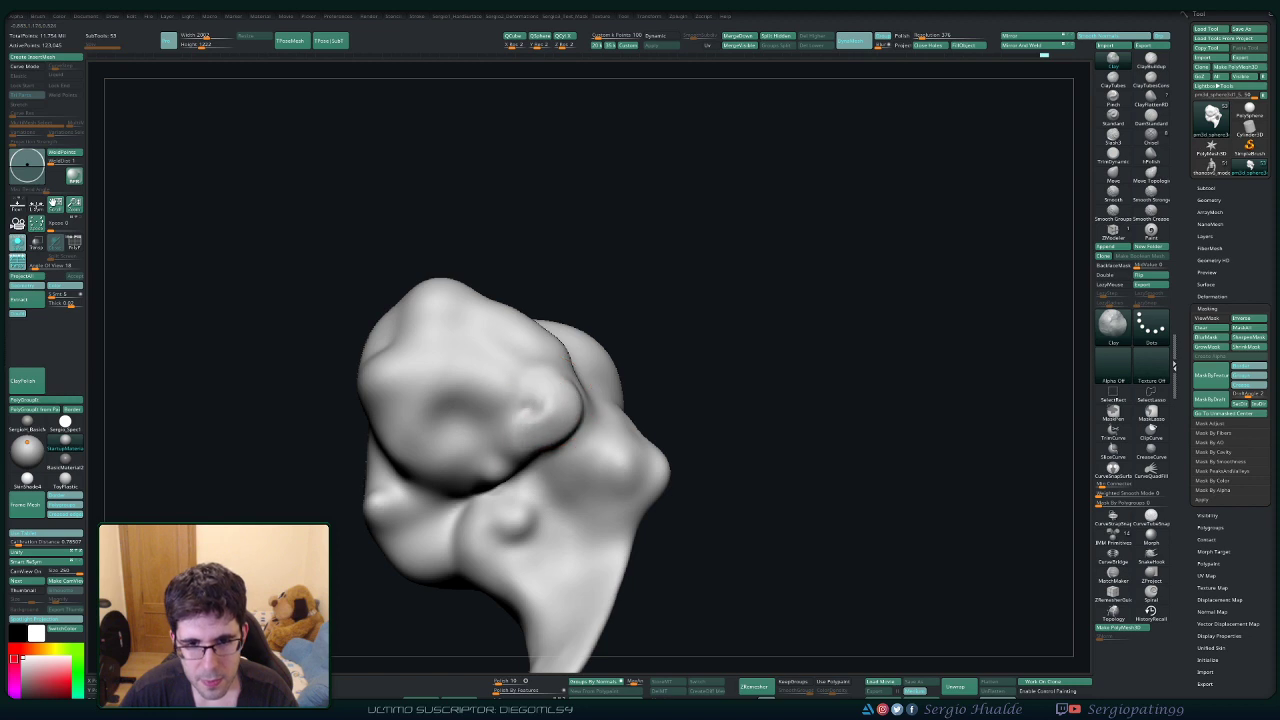
Carve a curled DamStandard groove around the small lobe on the side of the lumpy cloud's top.
right_click_drag(553, 367, 579, 367, "alt")
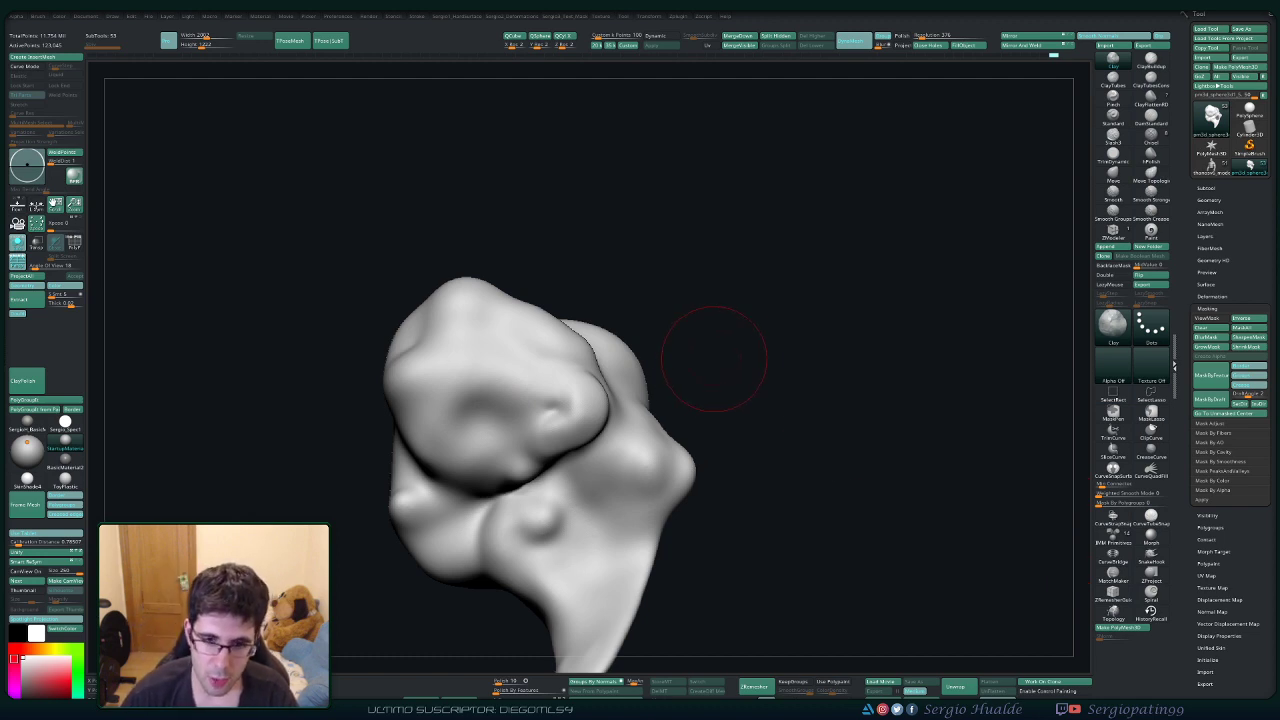
right_click_drag(714, 359, 648, 364)
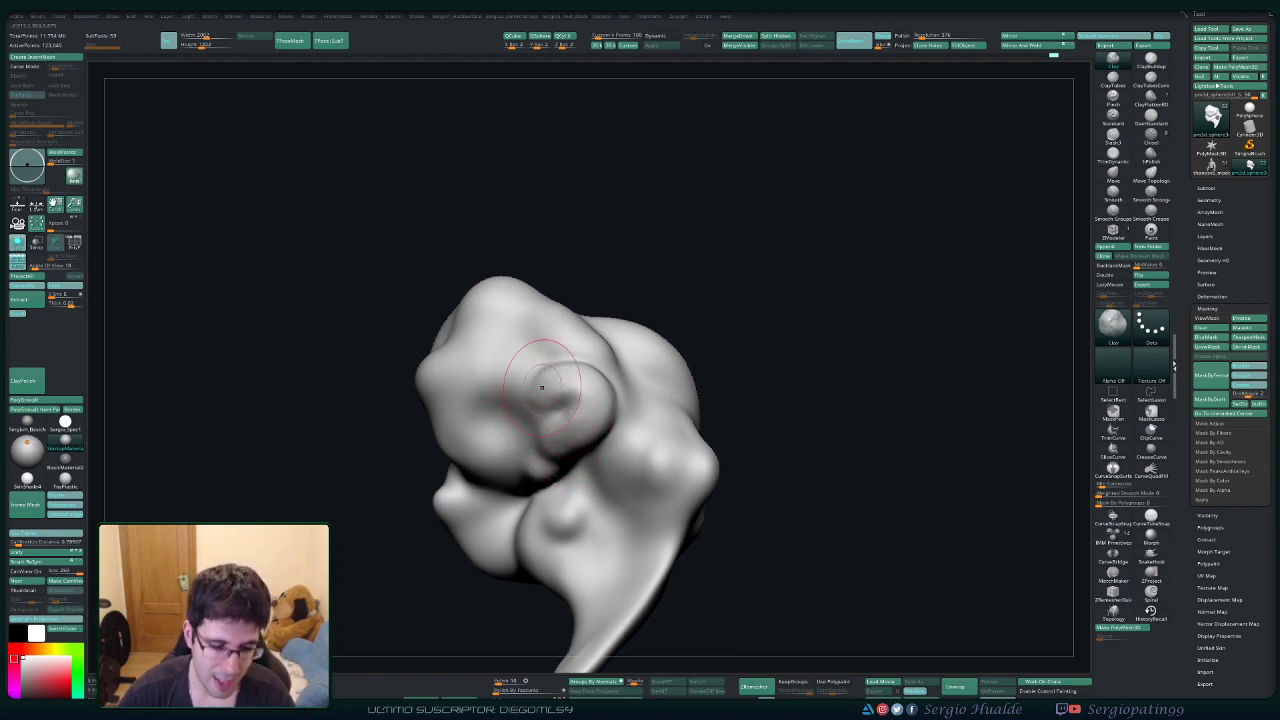
right_click_drag(572, 388, 551, 388)
key("ctrl+shift+d")
key("s")
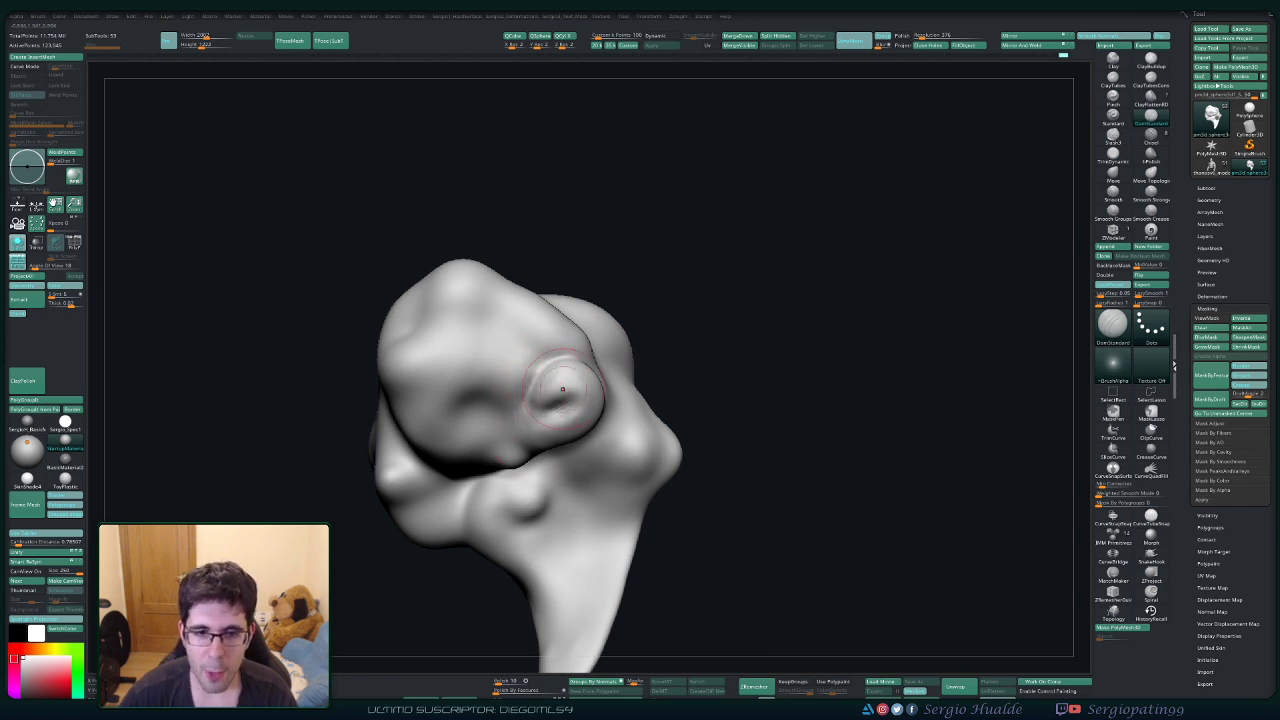
key("shift")
right_click_drag(655, 375, 600, 386)
right_click_drag(470, 392, 535, 400)
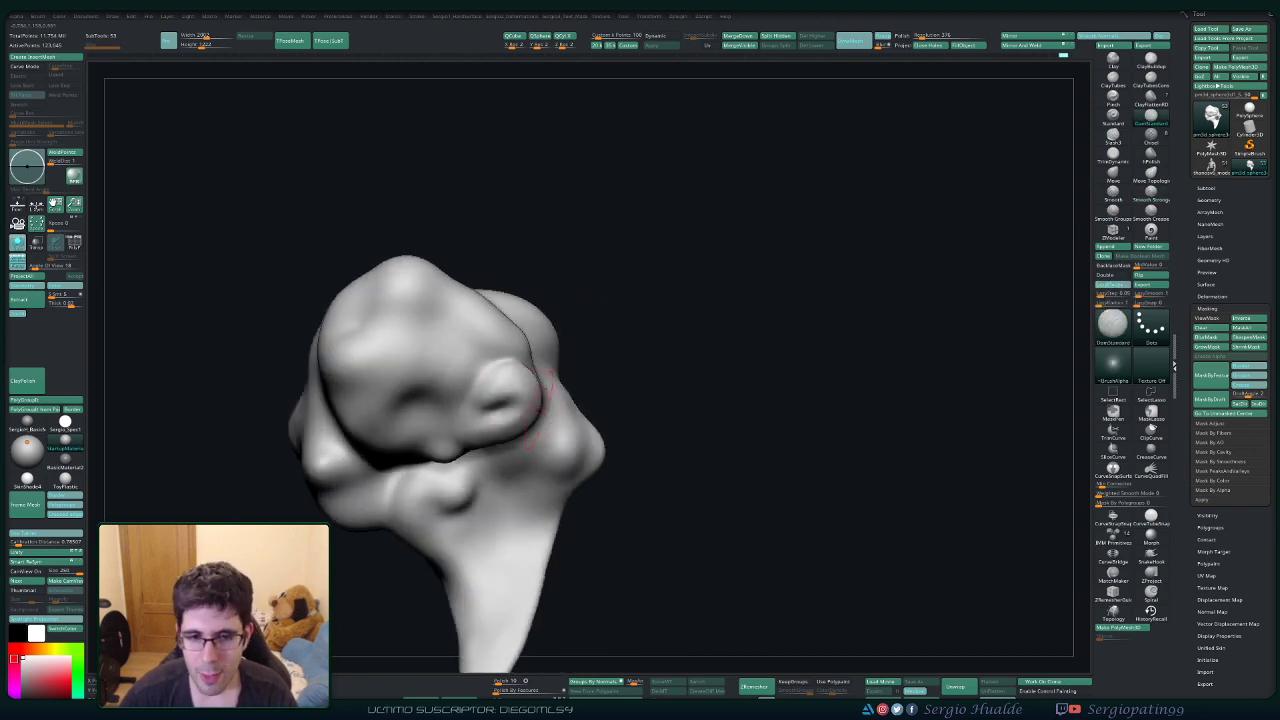
Fill out the small side lobe with Clay and smooth its outer edge.
key("1")
key("s")
mouse_move(497, 387)
left_mouse_down()
mouse_move(502, 362)
mouse_move(500, 402)
mouse_move(525, 373)
left_mouse_up()
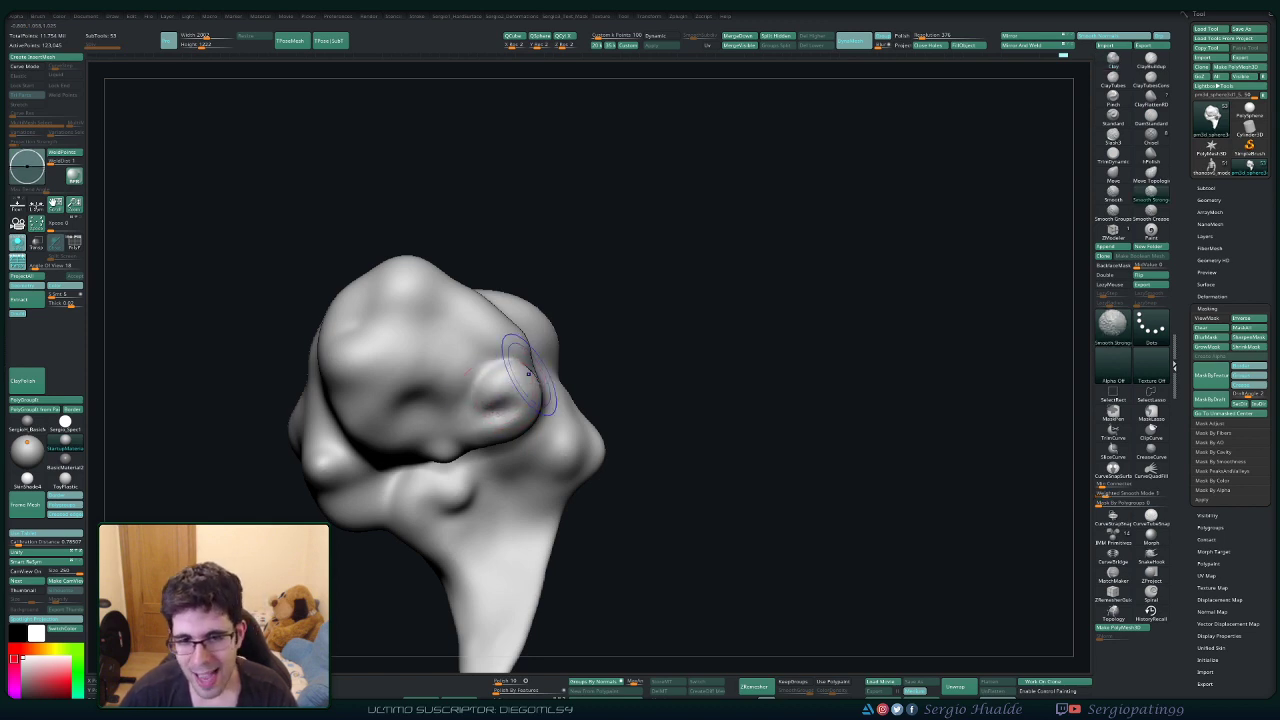
key("2")
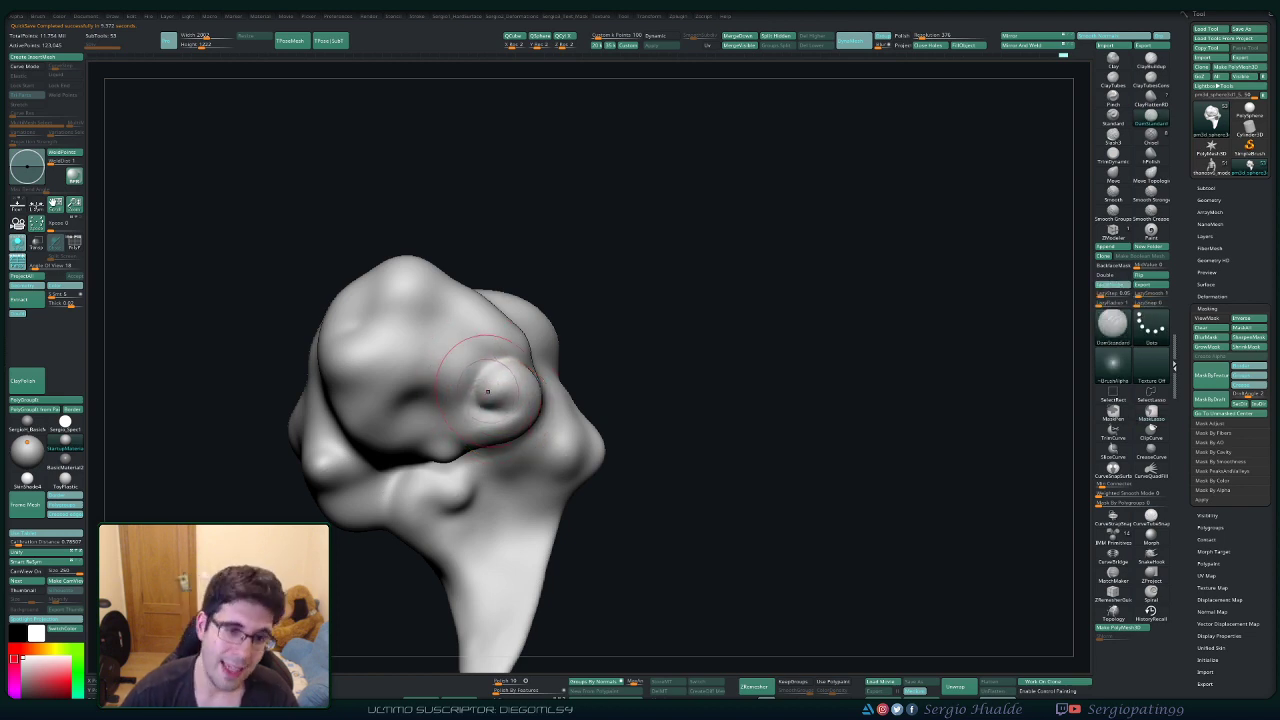
Smooth the curled underside of the small side lobe on the lumpy cloud's top.
mouse_move(462, 408)
right_mouse_down()
mouse_move(511, 414)
mouse_move(484, 408)
mouse_move(506, 380)
right_mouse_up()
key("b")
key("c")
key("l")
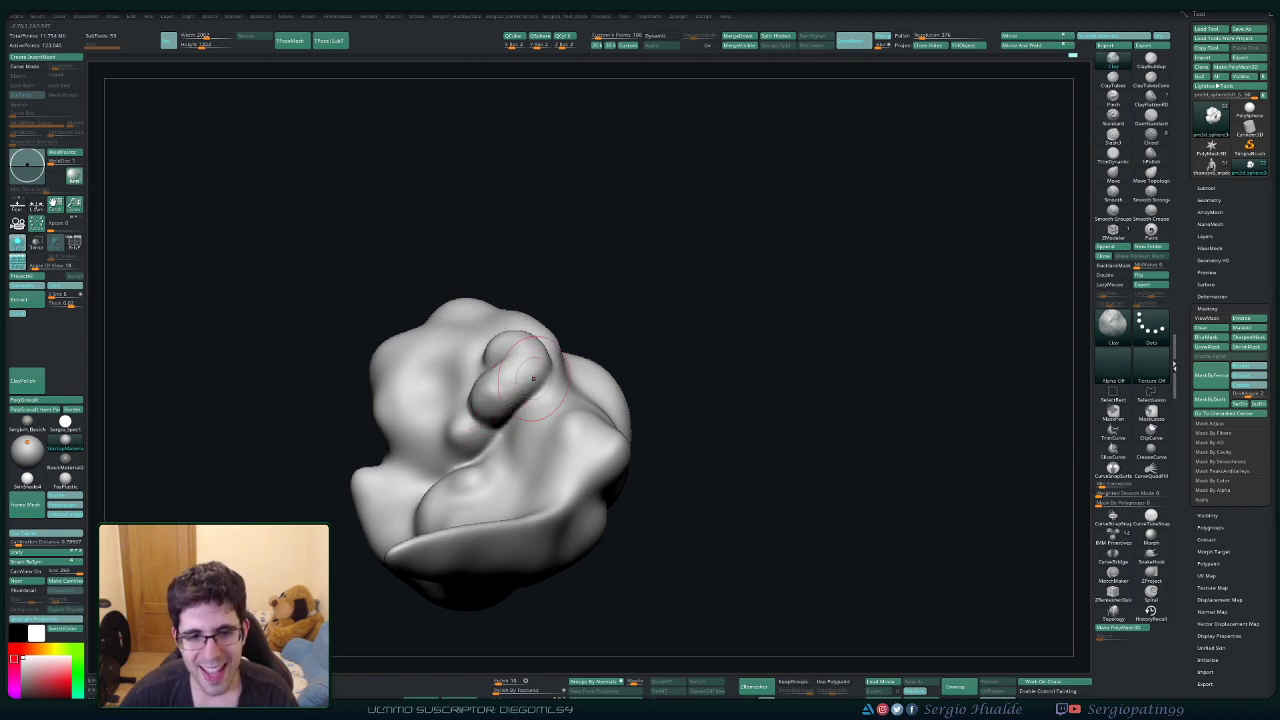
key("shift")
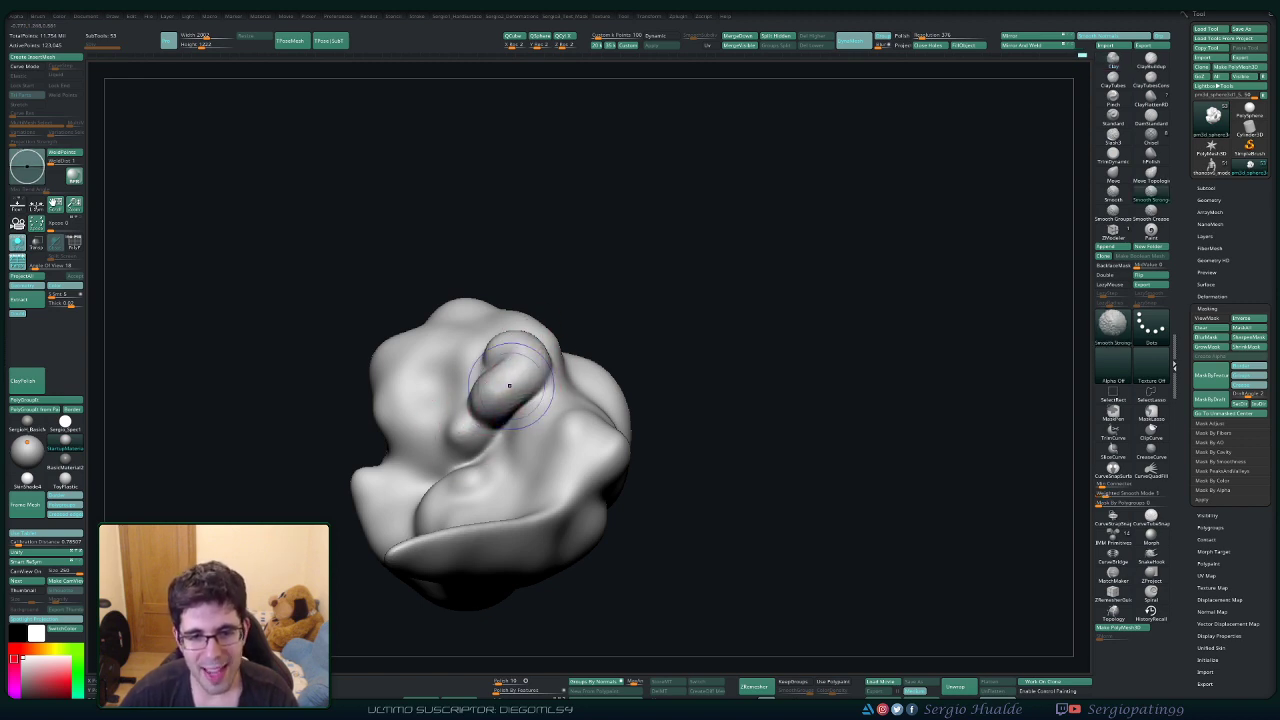
left_click_drag(512, 407, 523, 389, "shift")
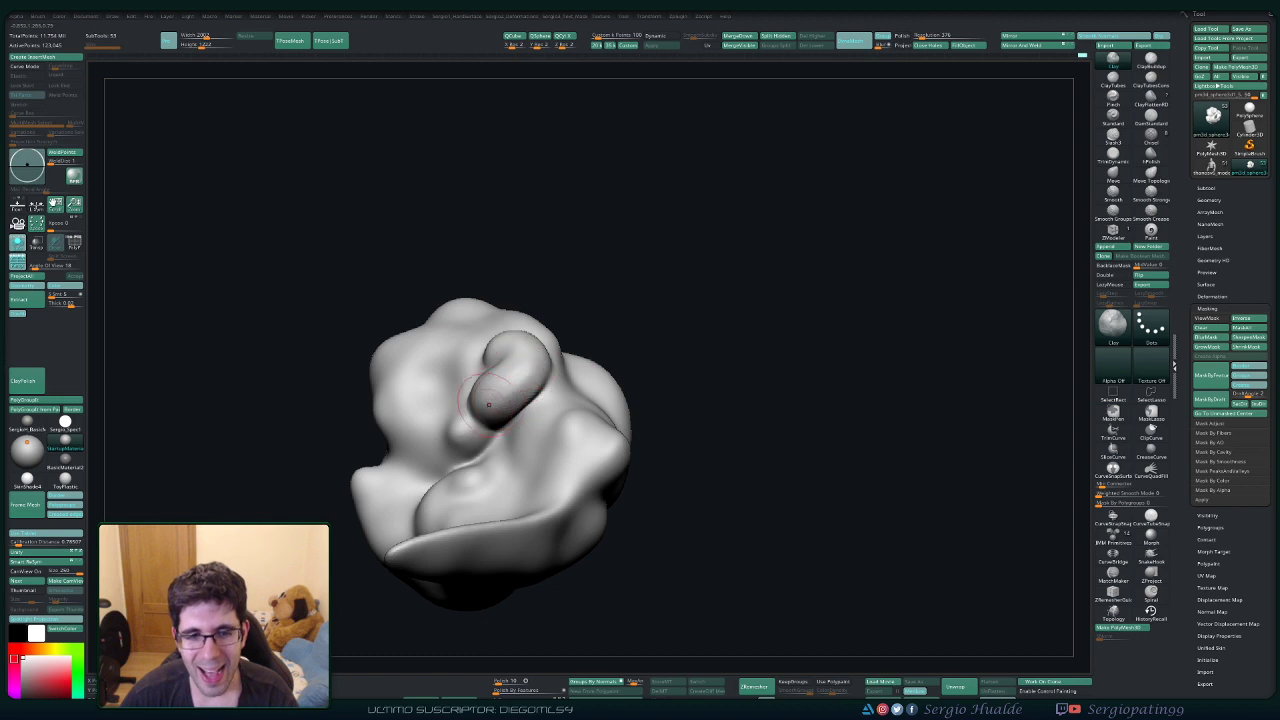
key("shift")
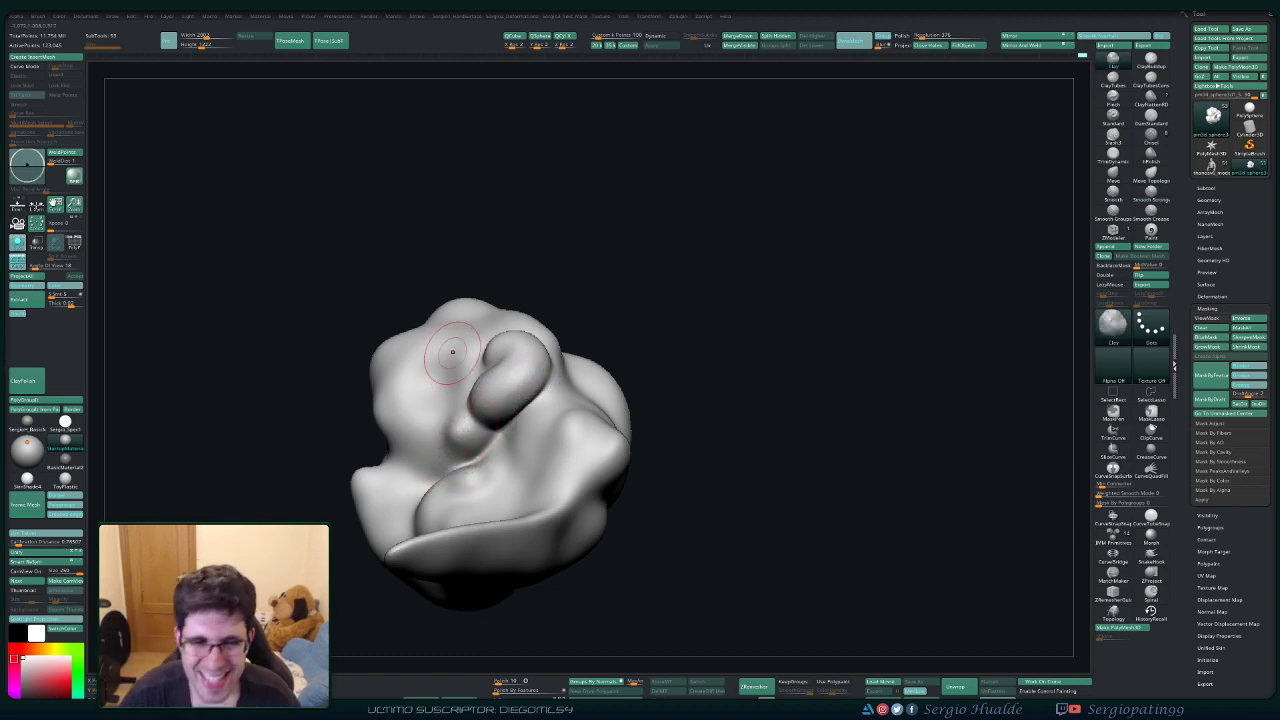
Smooth the large side bulge below the curled lobe into a softer rounded mass.
mouse_move(491, 345)
right_mouse_down()
mouse_move(505, 423)
mouse_move(560, 368)
mouse_move(496, 405)
mouse_move(527, 377)
right_mouse_up()
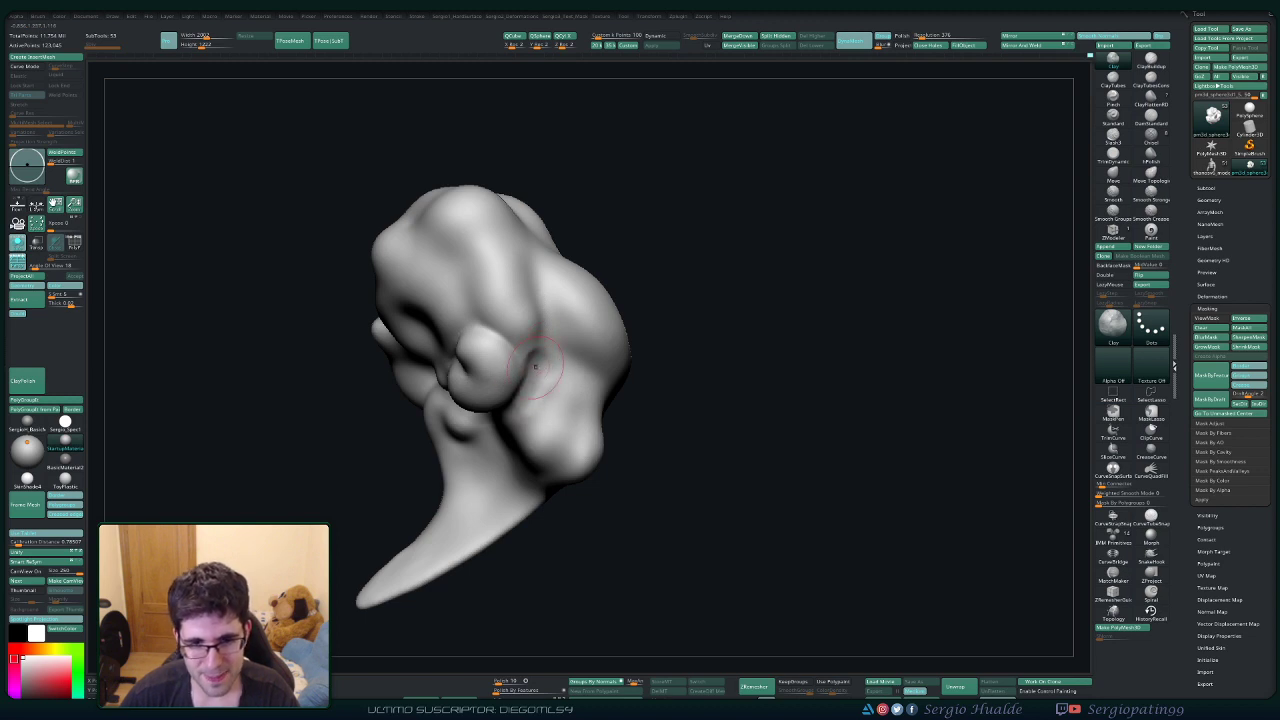
right_click_drag(544, 391, 524, 373)
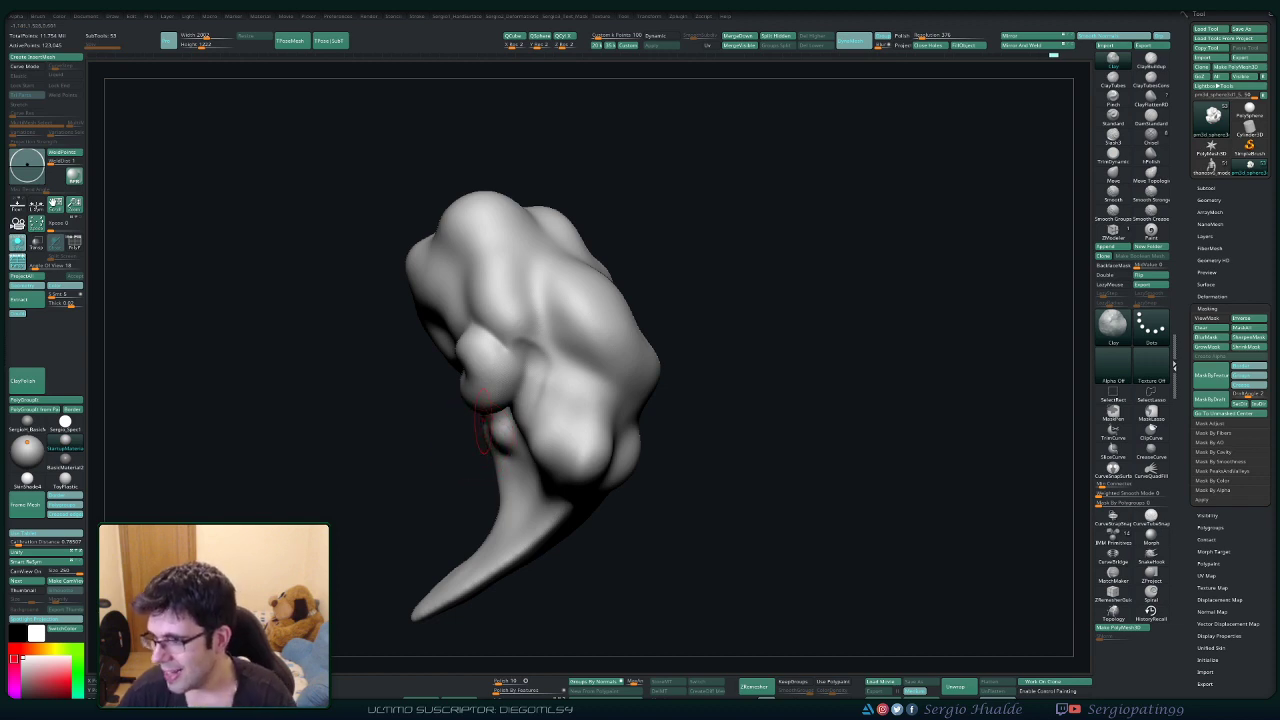
right_click_drag(483, 418, 486, 357)
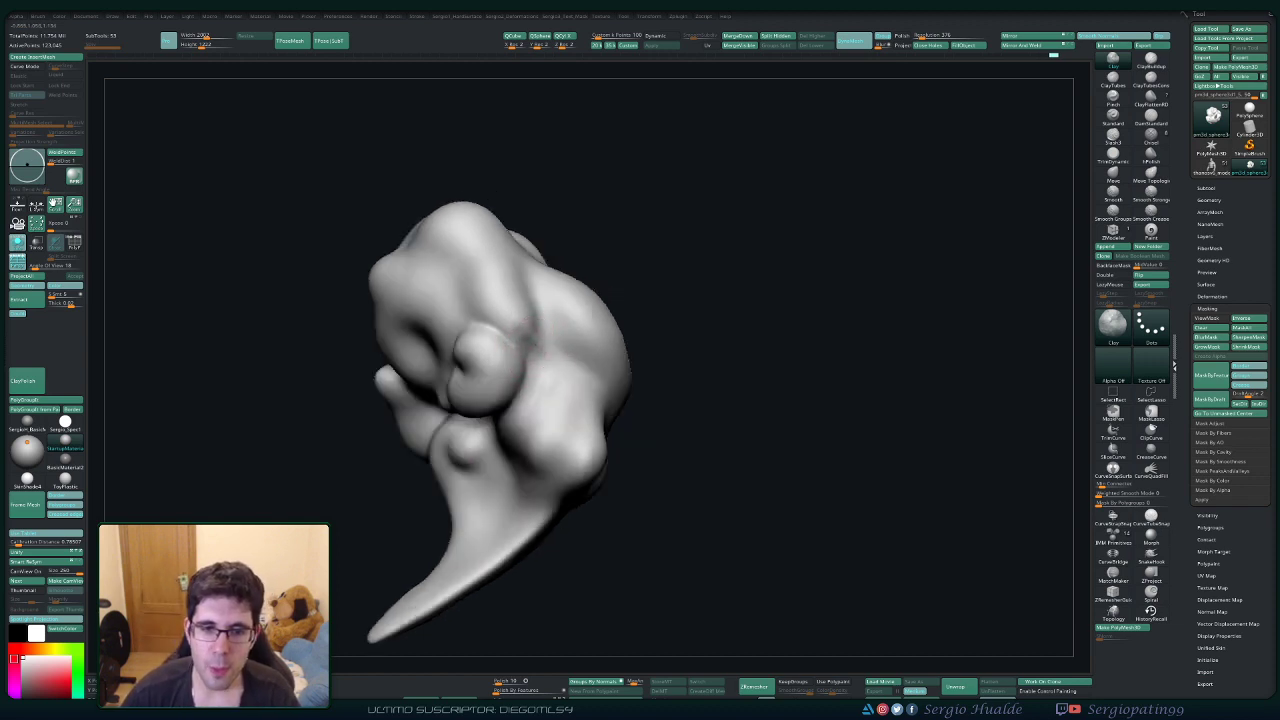
key("shift")
left_click_drag(547, 440, 557, 406, "shift")
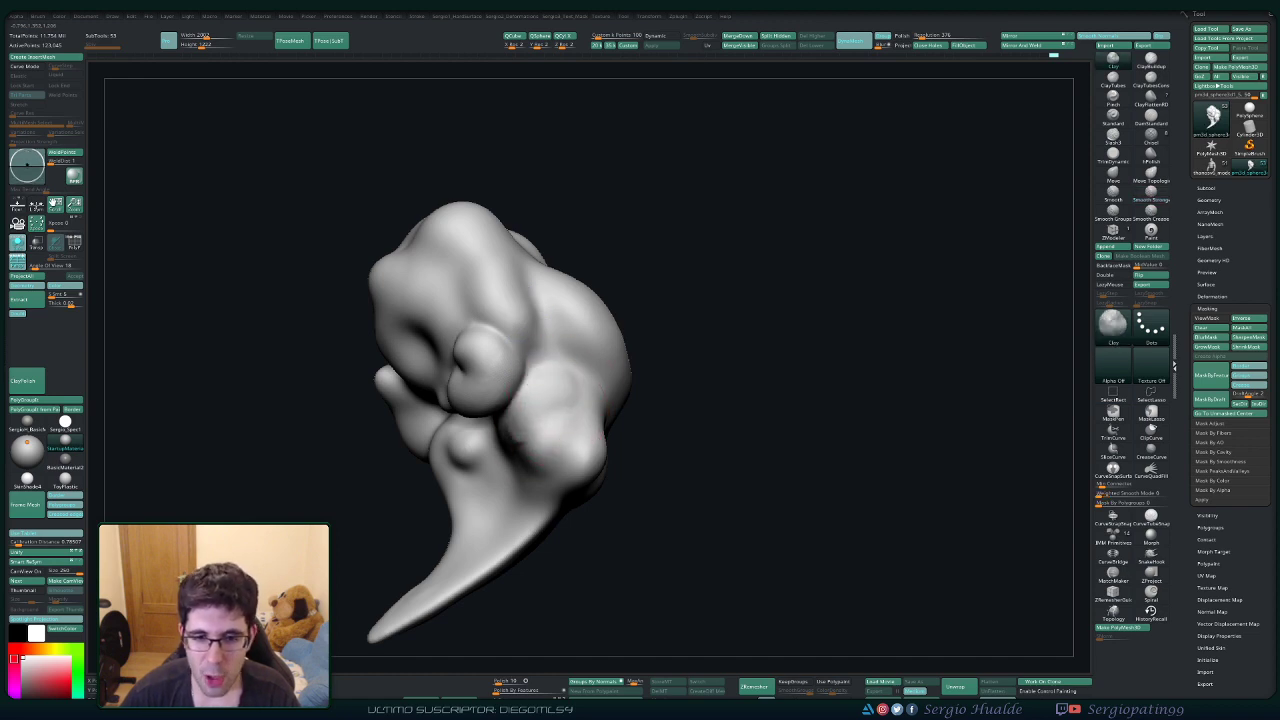
mouse_move(538, 450)
left_mouse_down("shift")
mouse_move(556, 432)
mouse_move(564, 442)
left_mouse_up("shift")
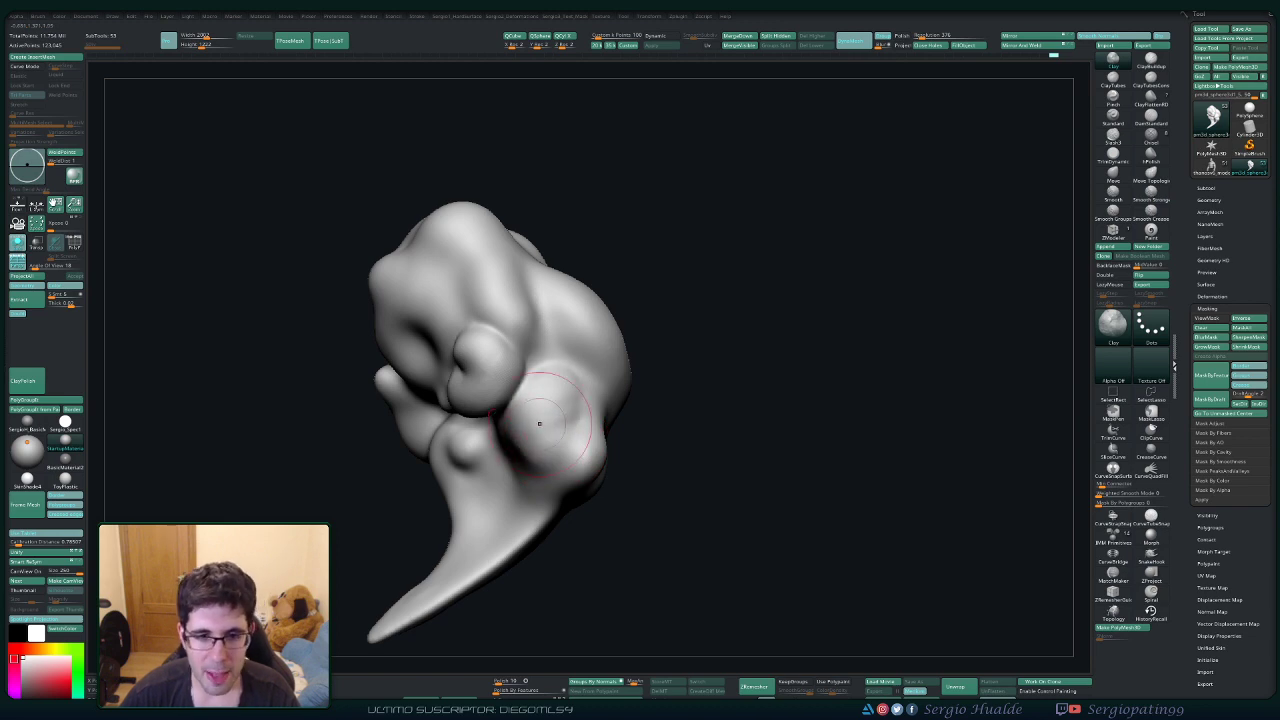
right_click_drag(537, 443, 551, 387)
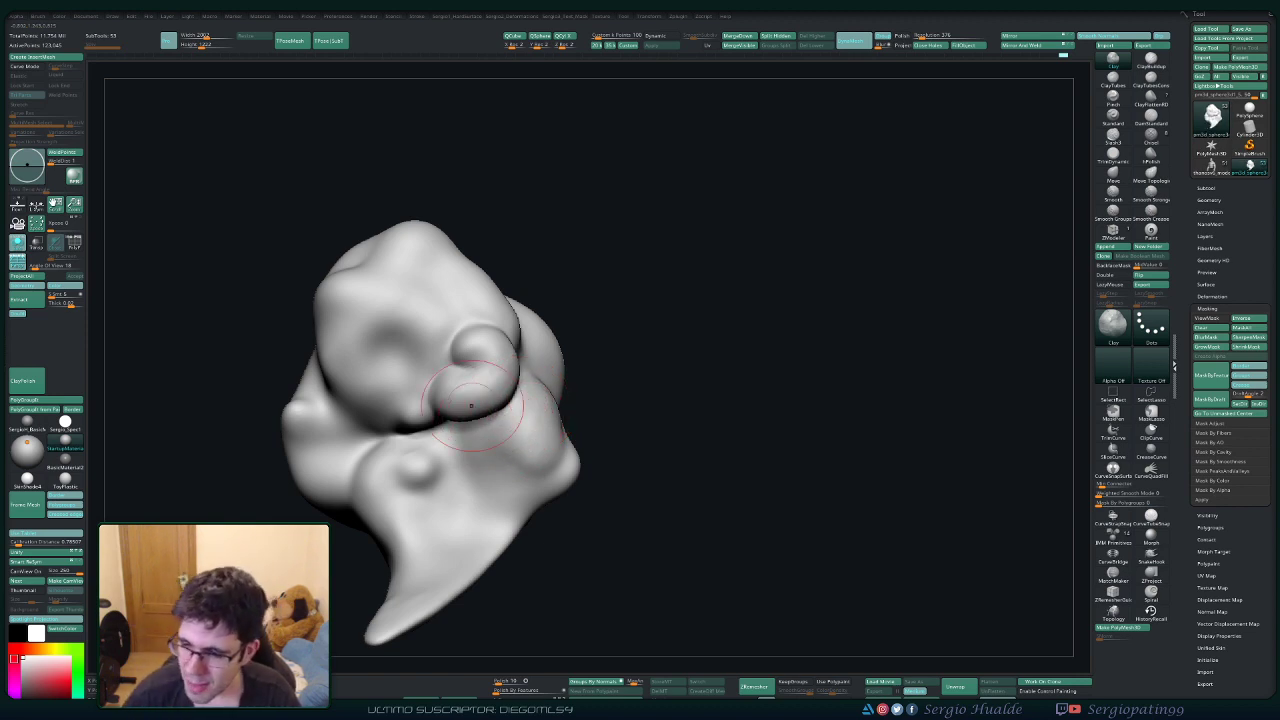
Shape a rounded bulb with a defined curled edge on the side bulge below the curled lobe.
mouse_move(429, 497)
left_mouse_down()
mouse_move(443, 486)
mouse_move(415, 468)
left_mouse_up()
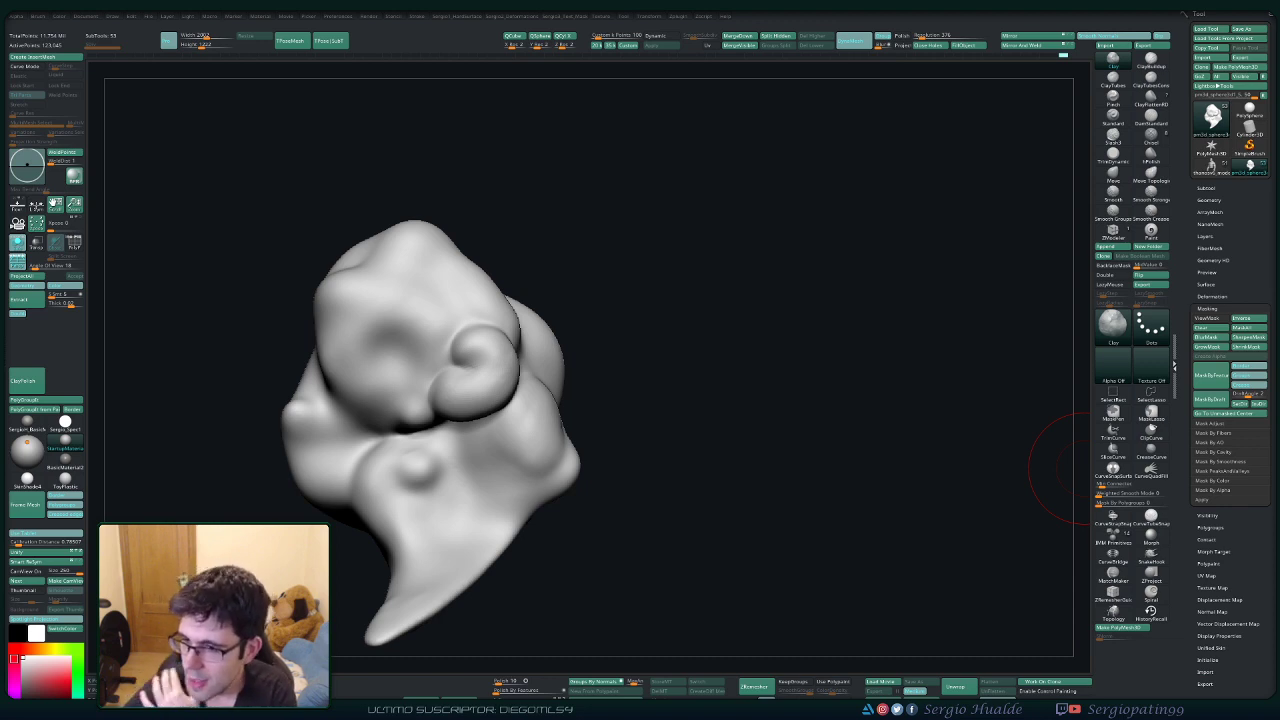
key("space")
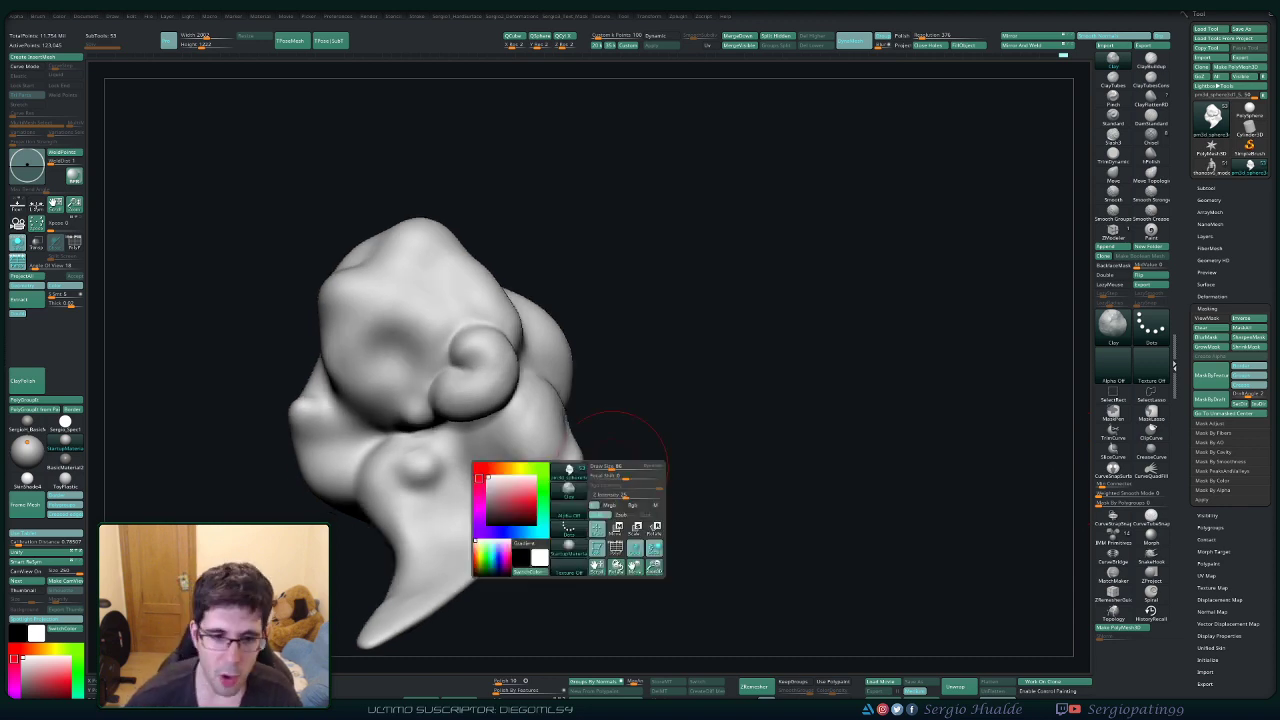
mouse_move(596, 349)
right_mouse_down()
mouse_move(560, 343)
mouse_move(477, 366)
mouse_move(520, 328)
right_mouse_up()
mouse_move(520, 328)
right_mouse_down("alt")
mouse_move(534, 302)
mouse_move(542, 340)
mouse_move(566, 323)
right_mouse_up("alt")
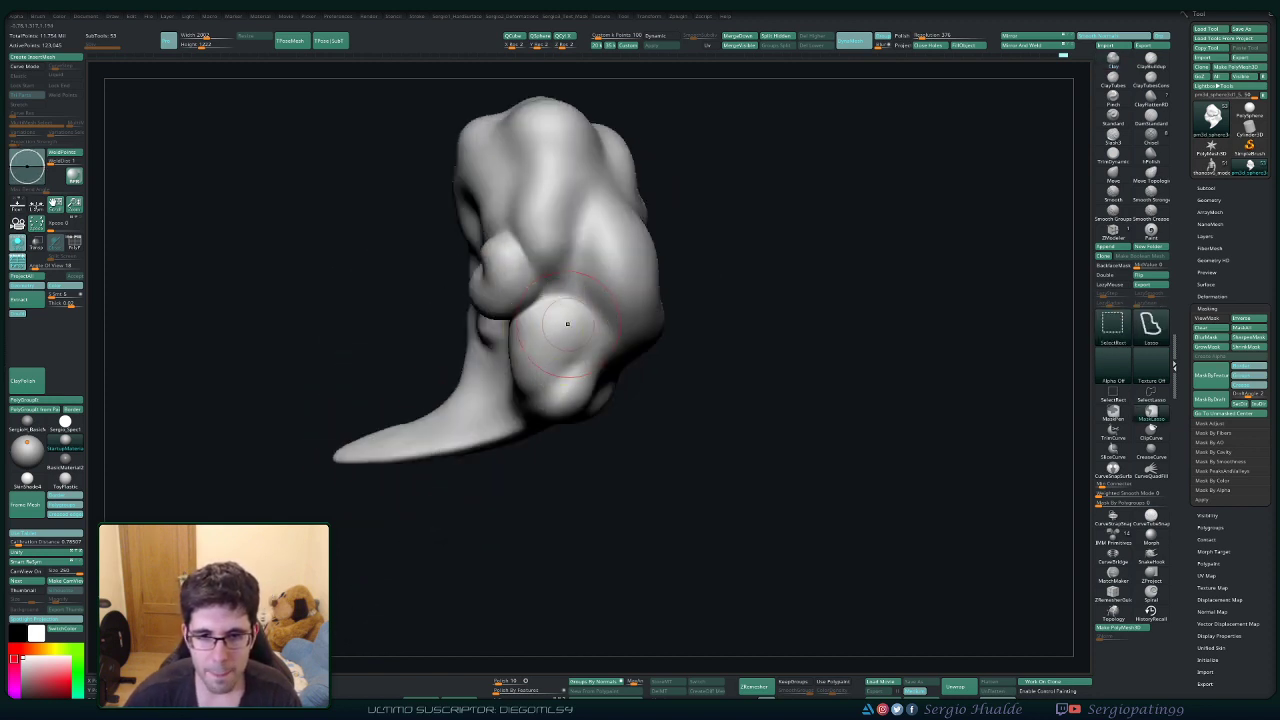
key("ctrl+shift+d")
mouse_move(560, 298)
left_mouse_down()
mouse_move(586, 327)
mouse_move(574, 366)
mouse_move(584, 322)
mouse_move(556, 312)
mouse_move(568, 336)
left_mouse_up()
key("1")
key("s")
key("s")
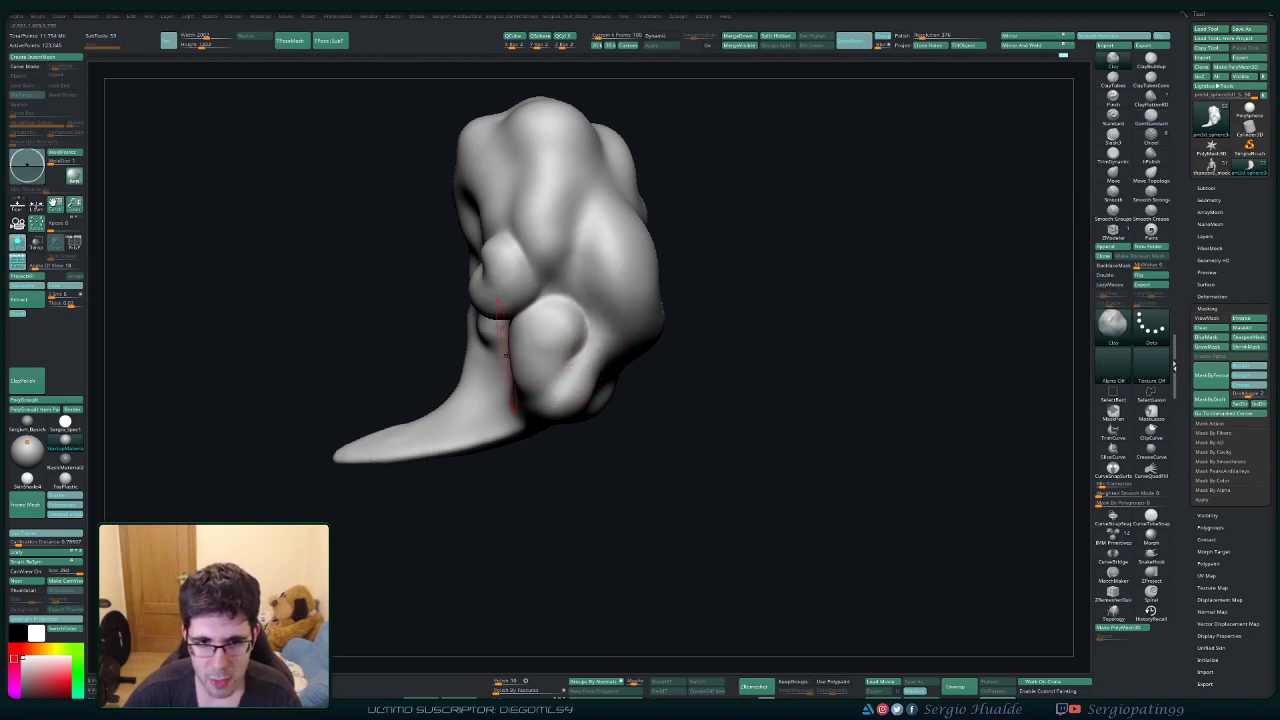
Build up the new lower bulb with Clay and smooth its lower edge into the cloud.
right_click_drag(507, 375, 546, 332)
left_click_drag(538, 376, 533, 352)
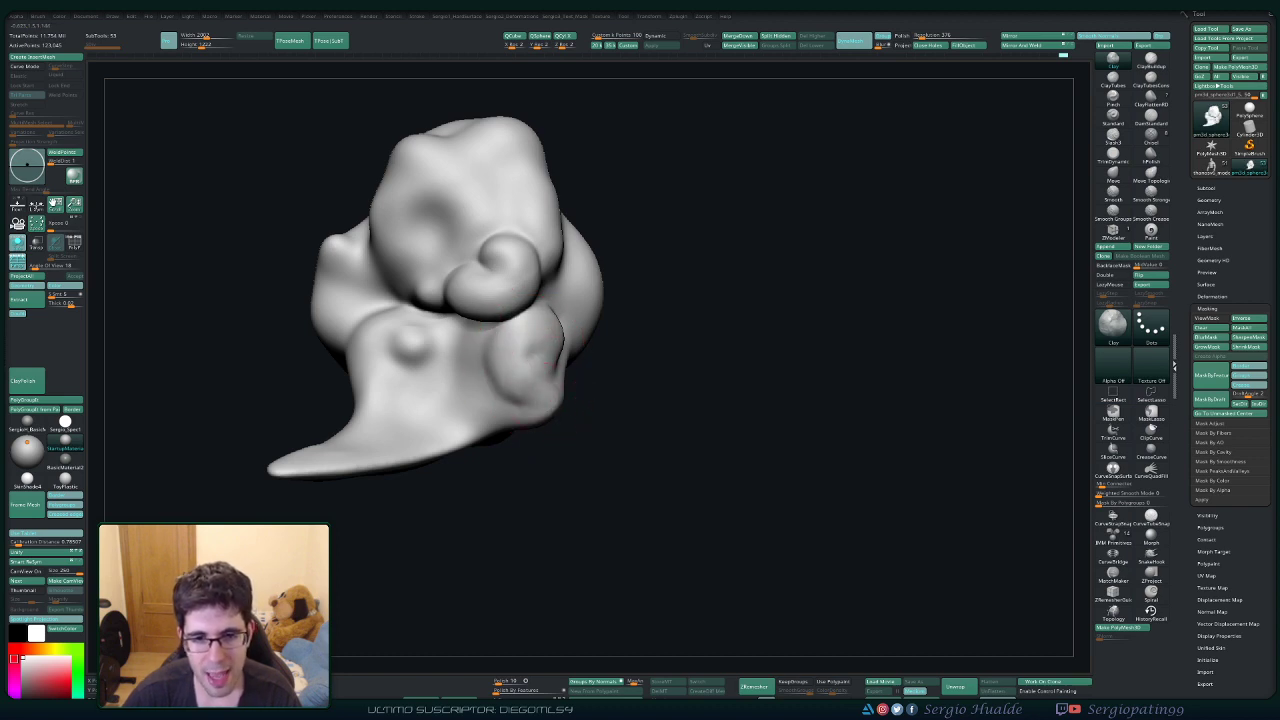
right_click_drag(505, 350, 532, 350)
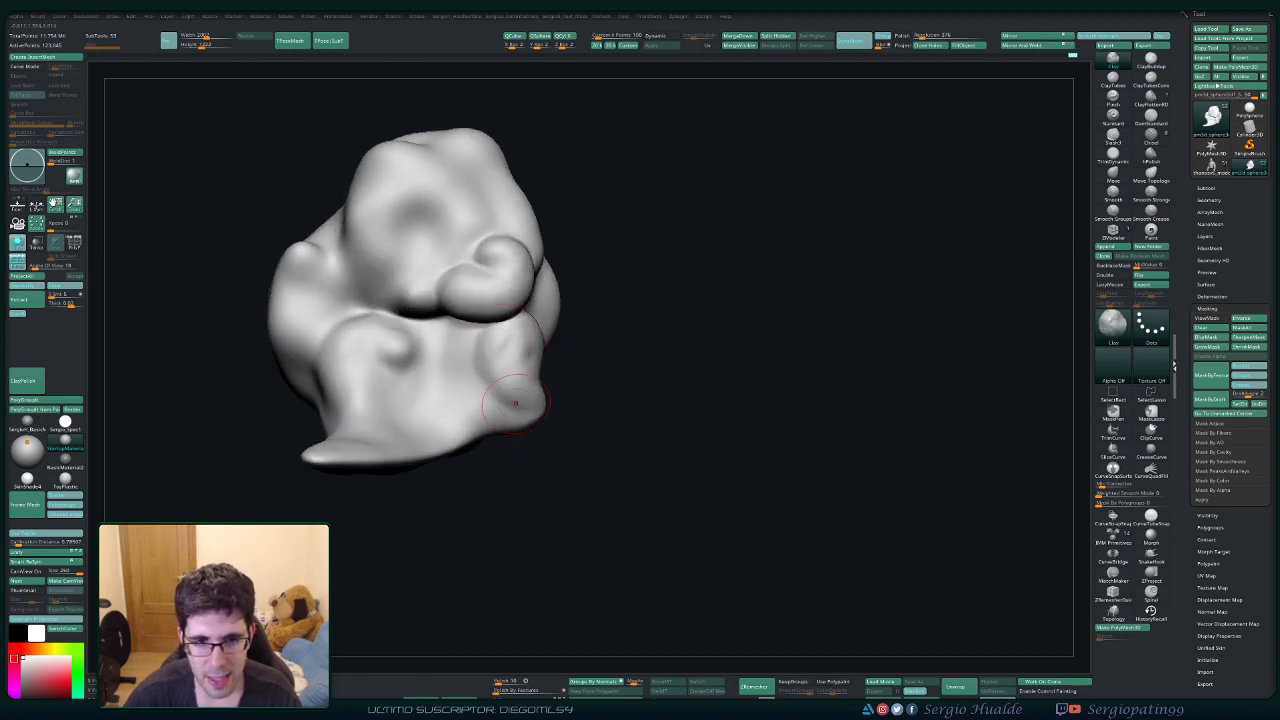
key("s")
mouse_move(522, 385)
left_mouse_down("shift")
mouse_move(505, 345)
mouse_move(525, 370)
left_mouse_up("shift")
mouse_move(590, 352)
right_mouse_down()
mouse_move(534, 337)
mouse_move(552, 368)
mouse_move(535, 385)
mouse_move(580, 392)
right_mouse_up()
key("shift")
key("shift")
Form lengthwise ridges and grooves from the bulbs down into the tendril with the Standard brush, and smooth the tendril.
key("1")
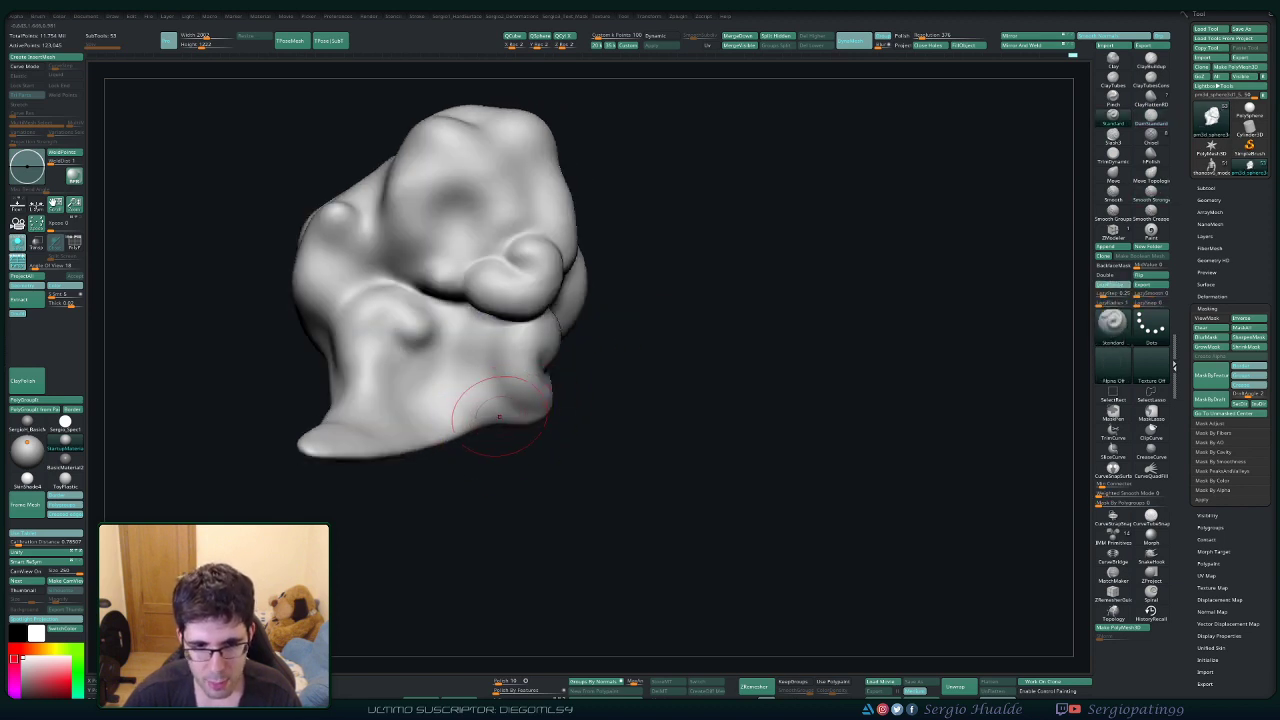
right_click_drag(462, 415, 466, 466)
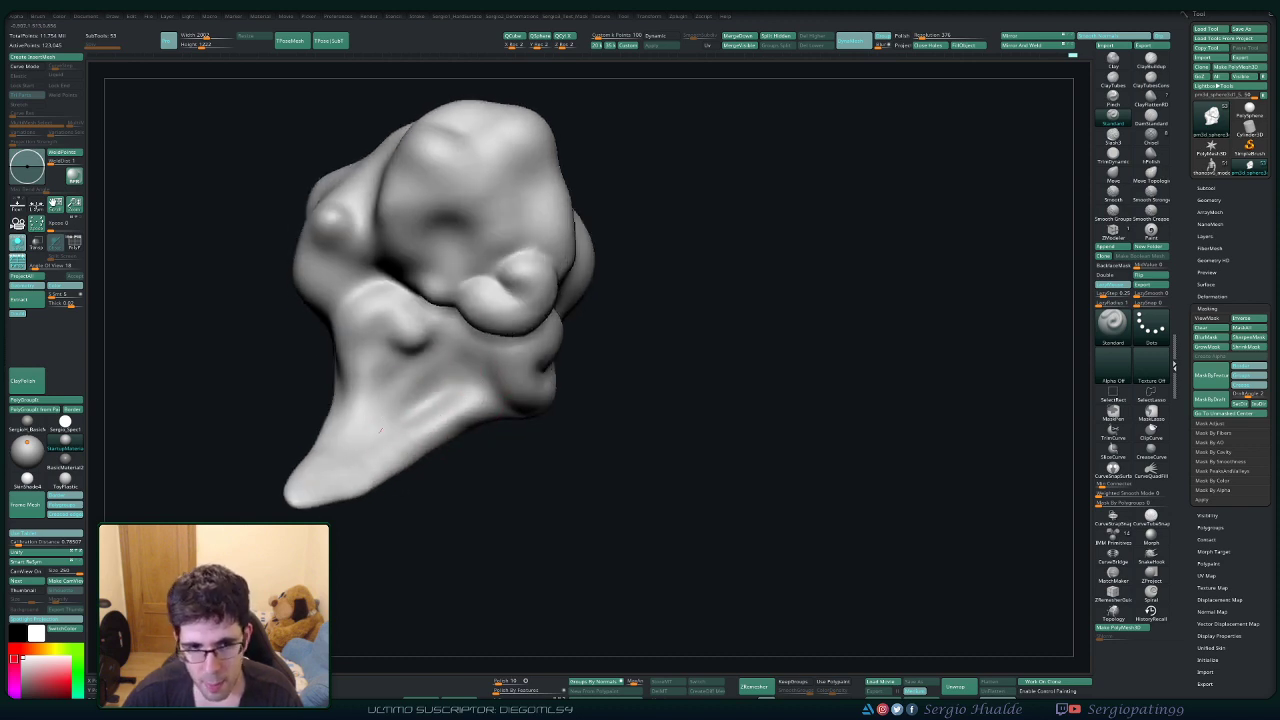
left_click_drag(407, 394, 436, 360)
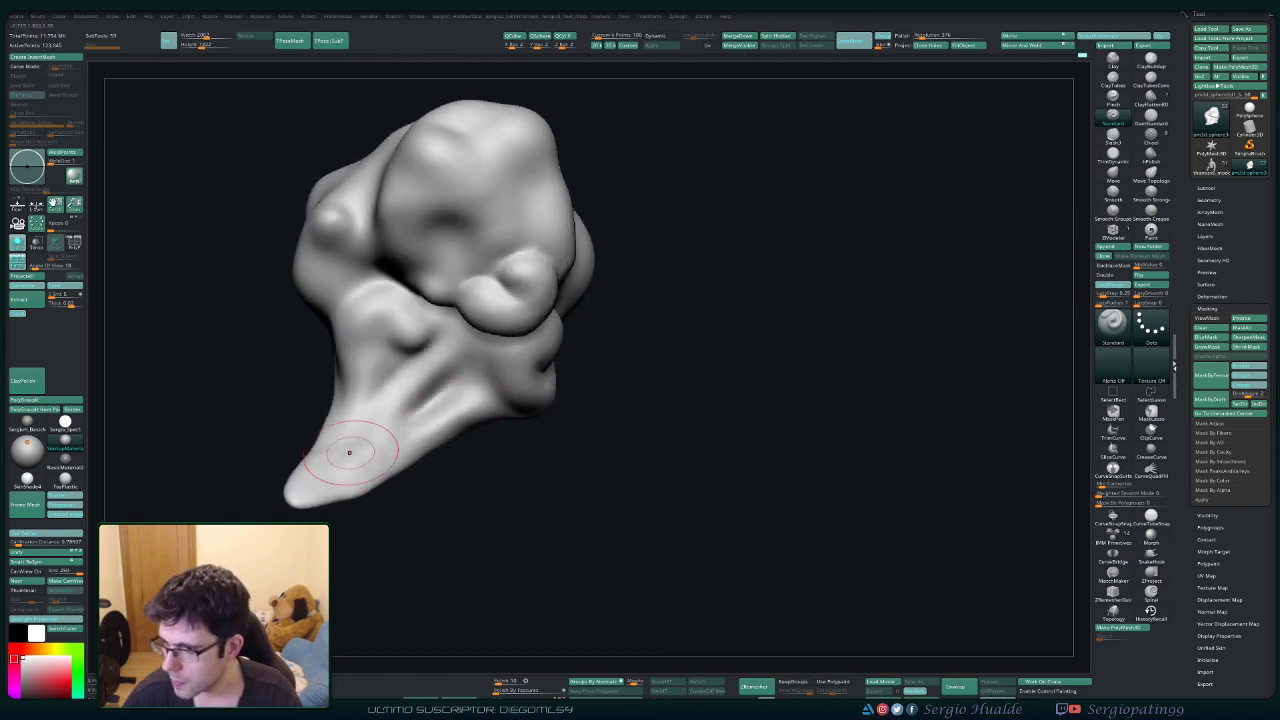
mouse_move(388, 470)
right_mouse_down("ctrl")
mouse_move(385, 425)
mouse_move(447, 440)
mouse_move(424, 420)
mouse_move(459, 395)
mouse_move(484, 411)
right_mouse_up("ctrl")
right_click_drag(485, 378, 498, 349, "alt")
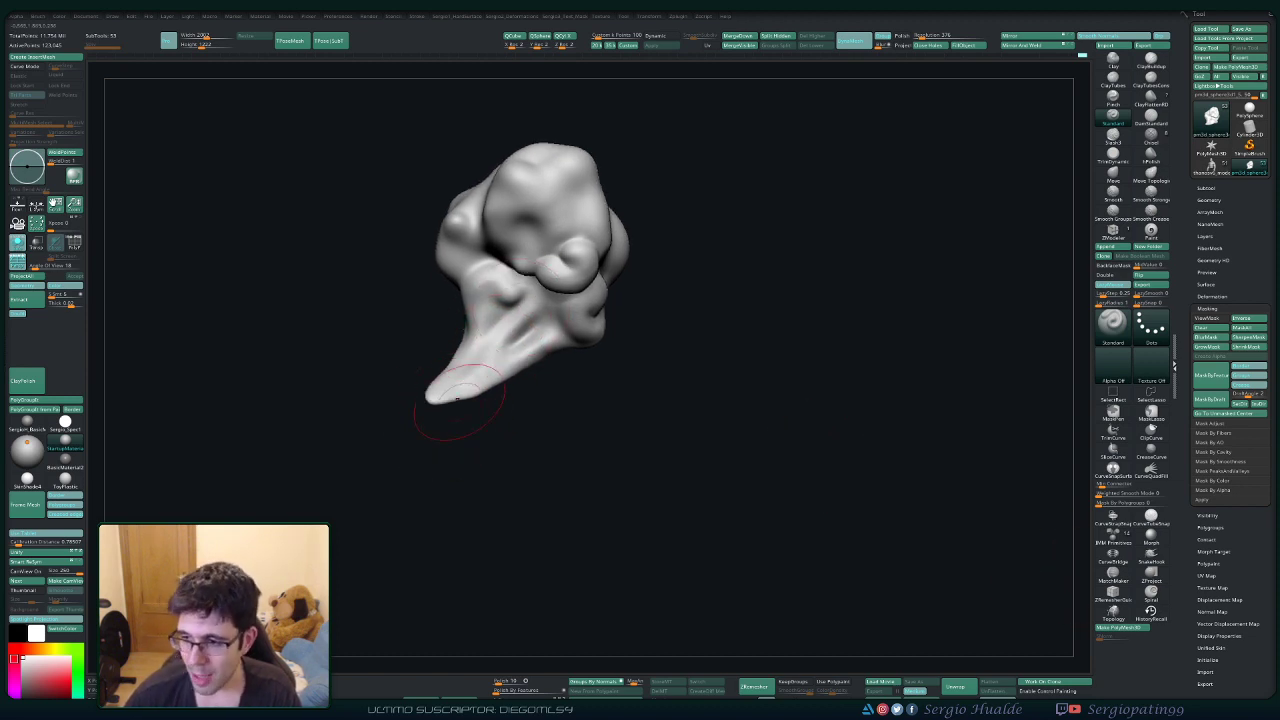
right_click_drag(461, 412, 507, 358)
left_click_drag(508, 368, 486, 424, "shift")
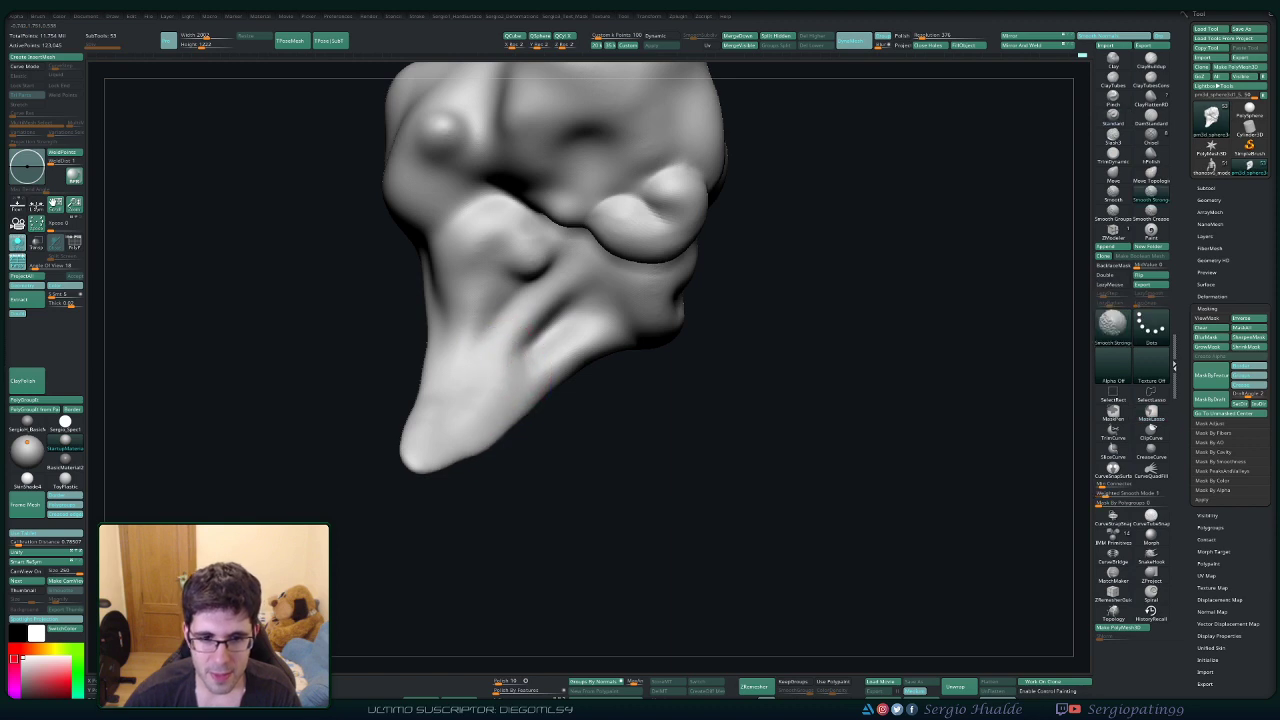
Adjust the outline of the tendril near its tip with the Move brush.
right_click_drag(515, 430, 528, 460)
key("b")
key("m")
key("v")
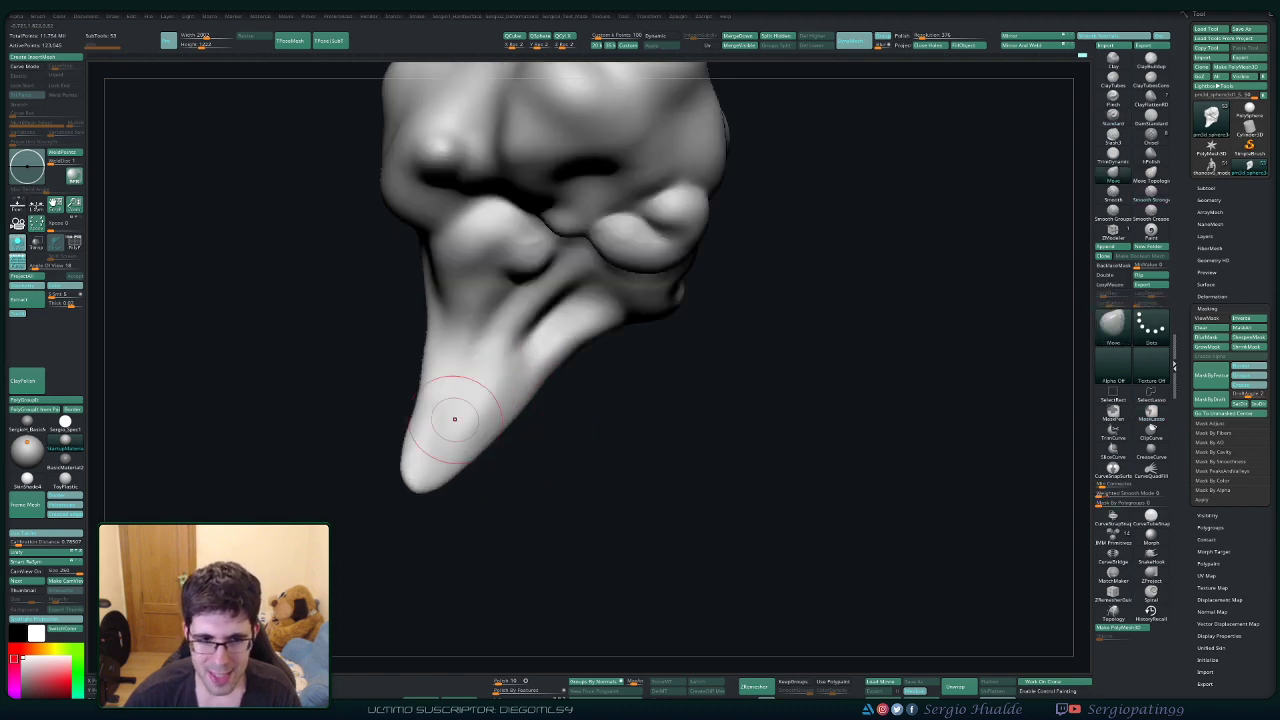
left_click_drag(409, 434, 415, 447)
Show all the smoke clouds, then isolate the lumpy cloud with the curled side lobe again.
right_click_drag(416, 450, 400, 490, "ctrl")
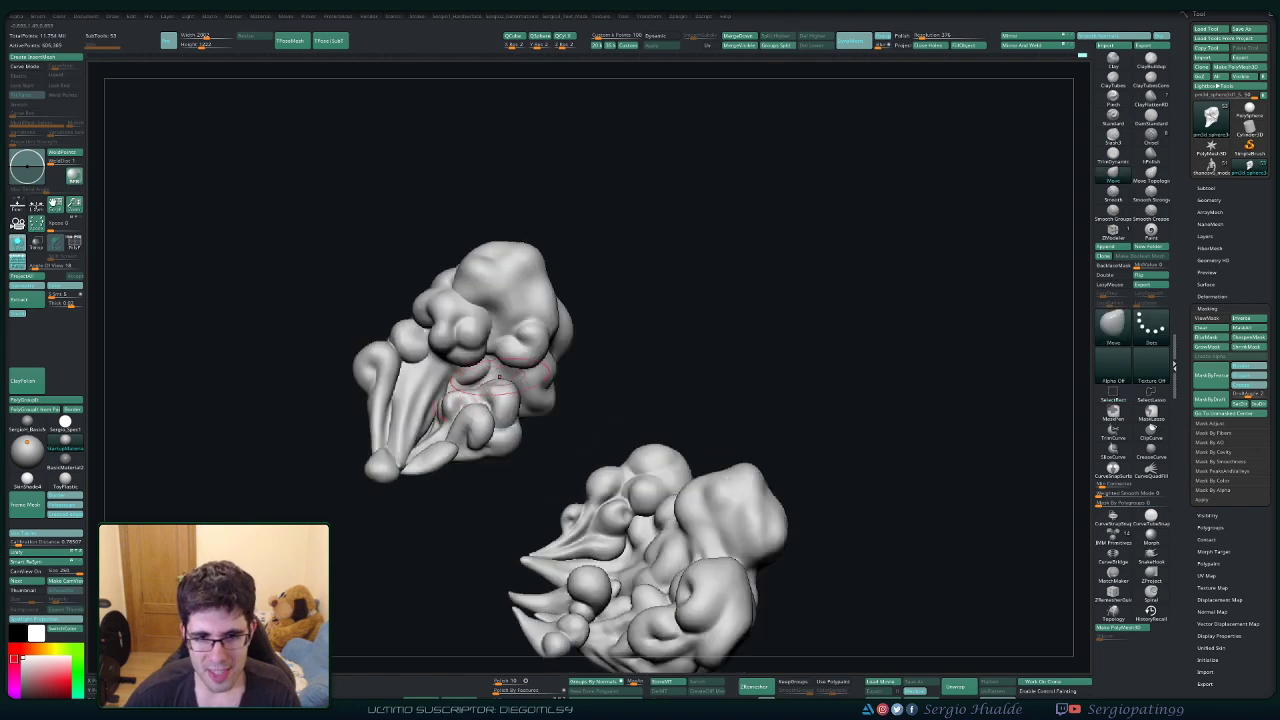
mouse_move(499, 377)
right_mouse_down()
mouse_move(543, 297)
mouse_move(488, 338)
mouse_move(527, 391)
right_mouse_up()
left_click(496, 352, "ctrl+shift")
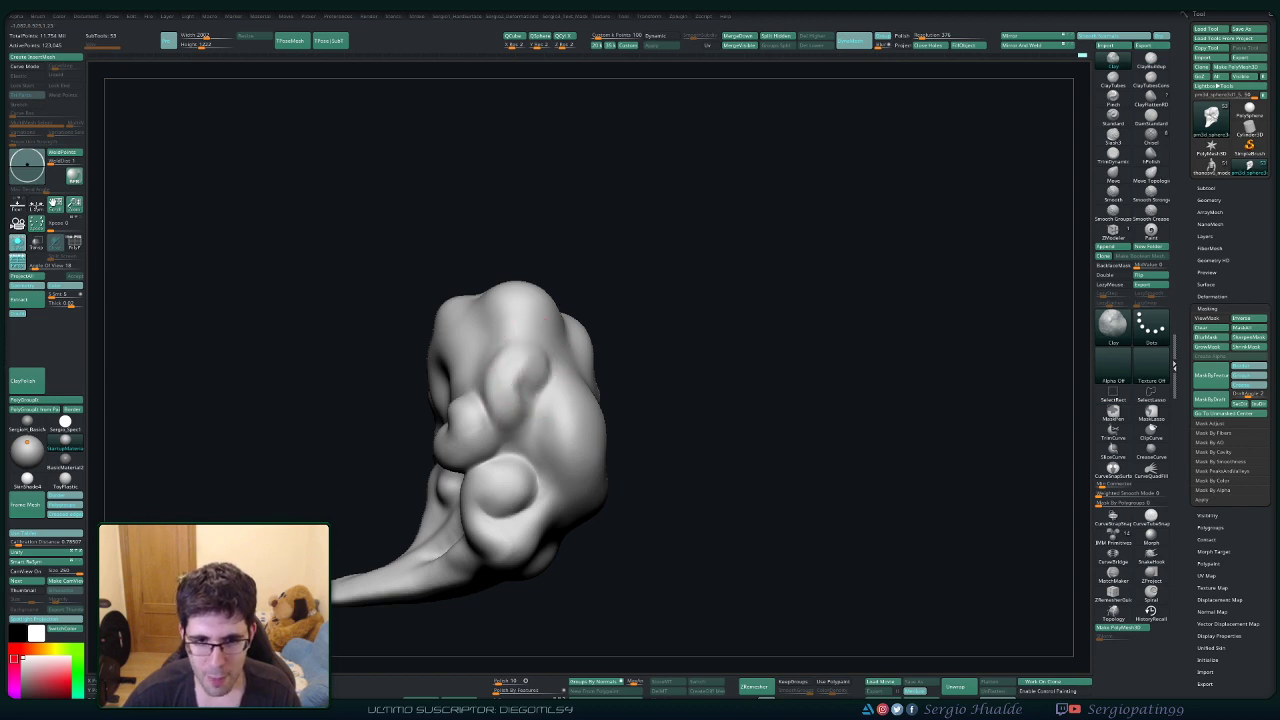
Build up another rounded lobe with Clay just above the curled side lobe.
right_click_drag(518, 371, 512, 378)
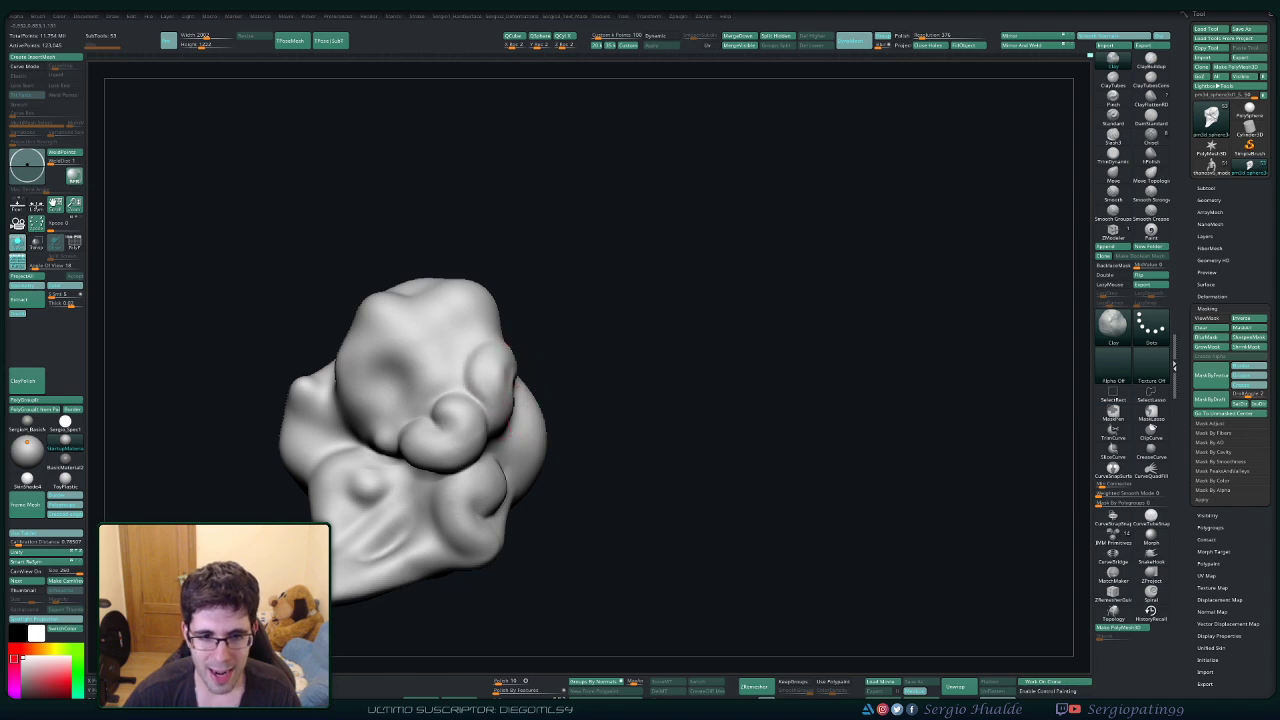
right_click_drag(508, 422, 500, 380)
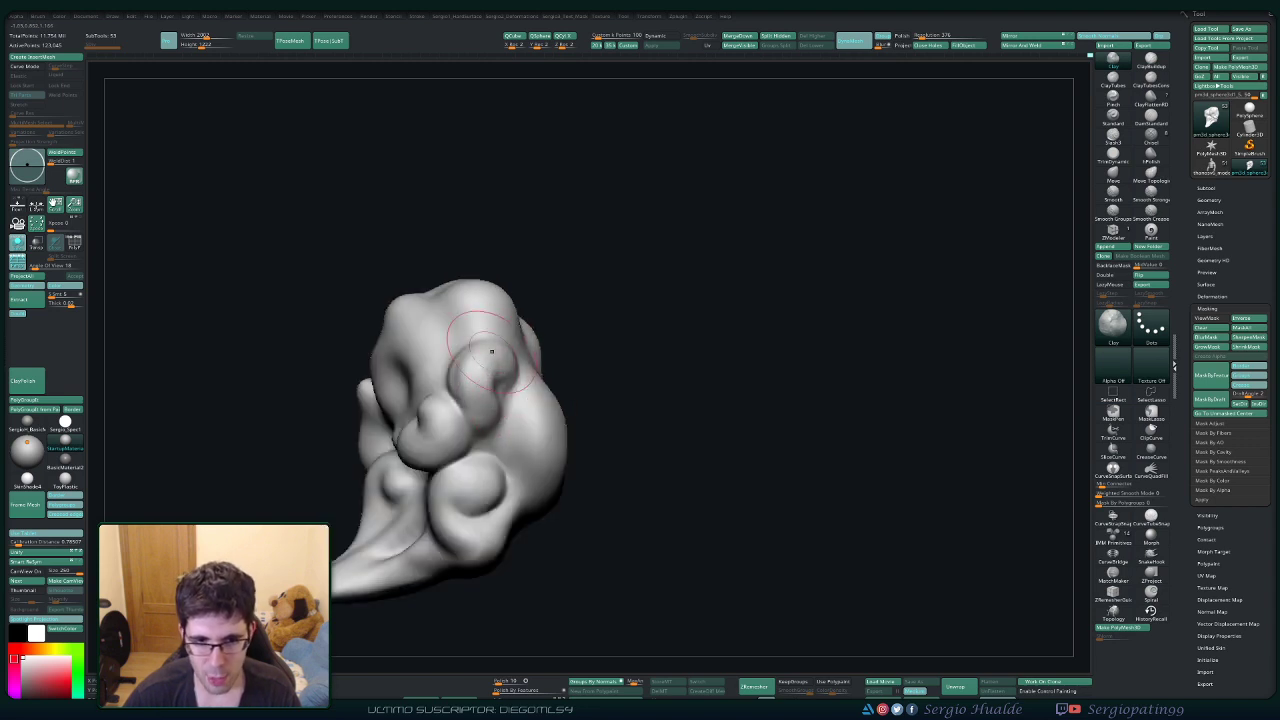
Refine the curled lobe on the side of the smoke puff with smoothing, DamStandard and Clay strokes.
left_click_drag(482, 380, 511, 346, "shift")
mouse_move(514, 360)
right_mouse_down()
mouse_move(491, 386)
mouse_move(505, 398)
right_mouse_up()
key("b")
key("d")
key("s")
key("b")
key("c")
key("l")
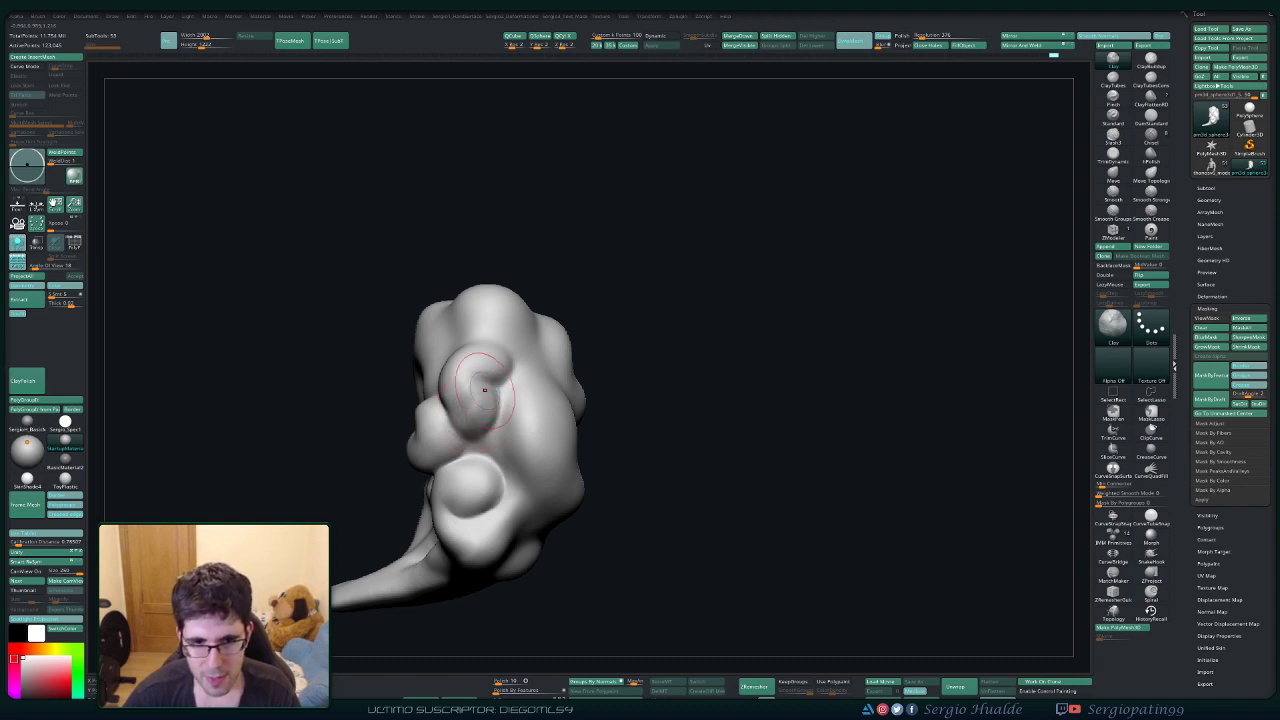
right_click_drag(443, 395, 480, 392)
left_click_drag(477, 391, 480, 409, "shift")
mouse_move(480, 409)
right_mouse_down()
mouse_move(440, 415)
mouse_move(485, 414)
mouse_move(458, 320)
mouse_move(480, 403)
mouse_move(535, 335)
mouse_move(541, 345)
right_mouse_up()
Carve the crease that separates the side lobe from the large front puff with the DamStandard brush.
key("b")
key("d")
key("s")
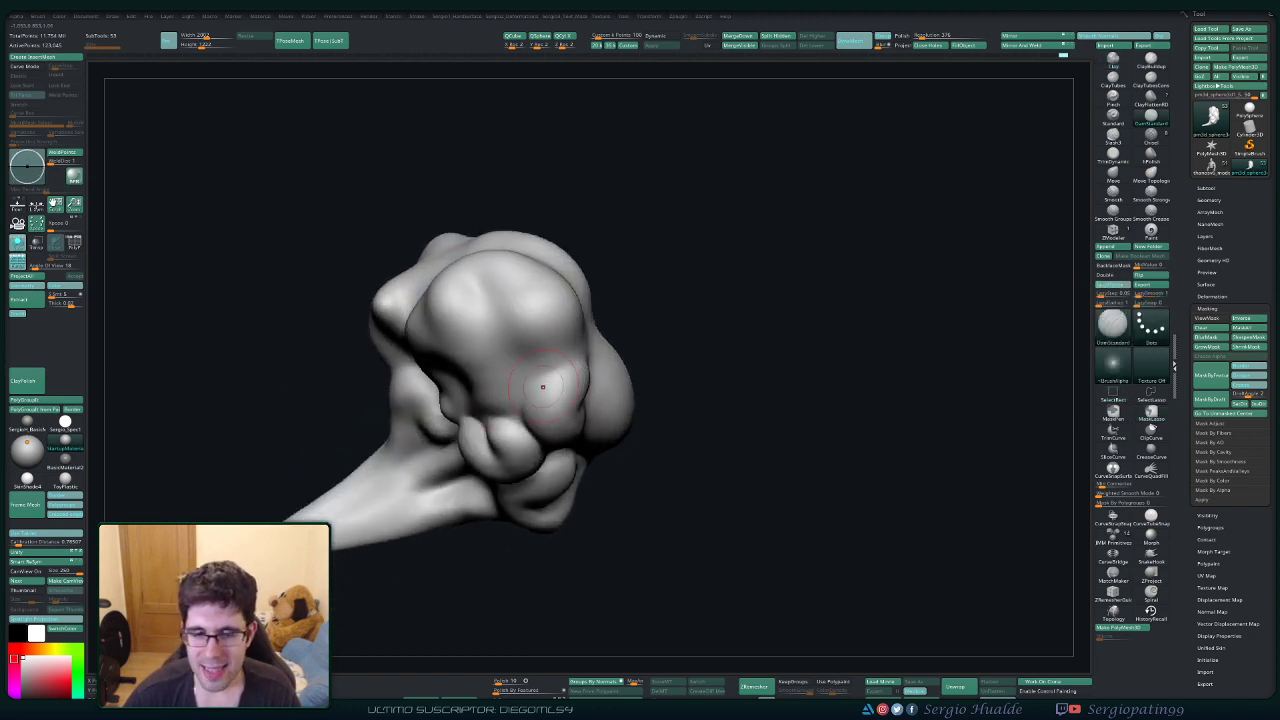
left_click_drag(543, 383, 568, 377)
right_click_drag(568, 377, 555, 381)
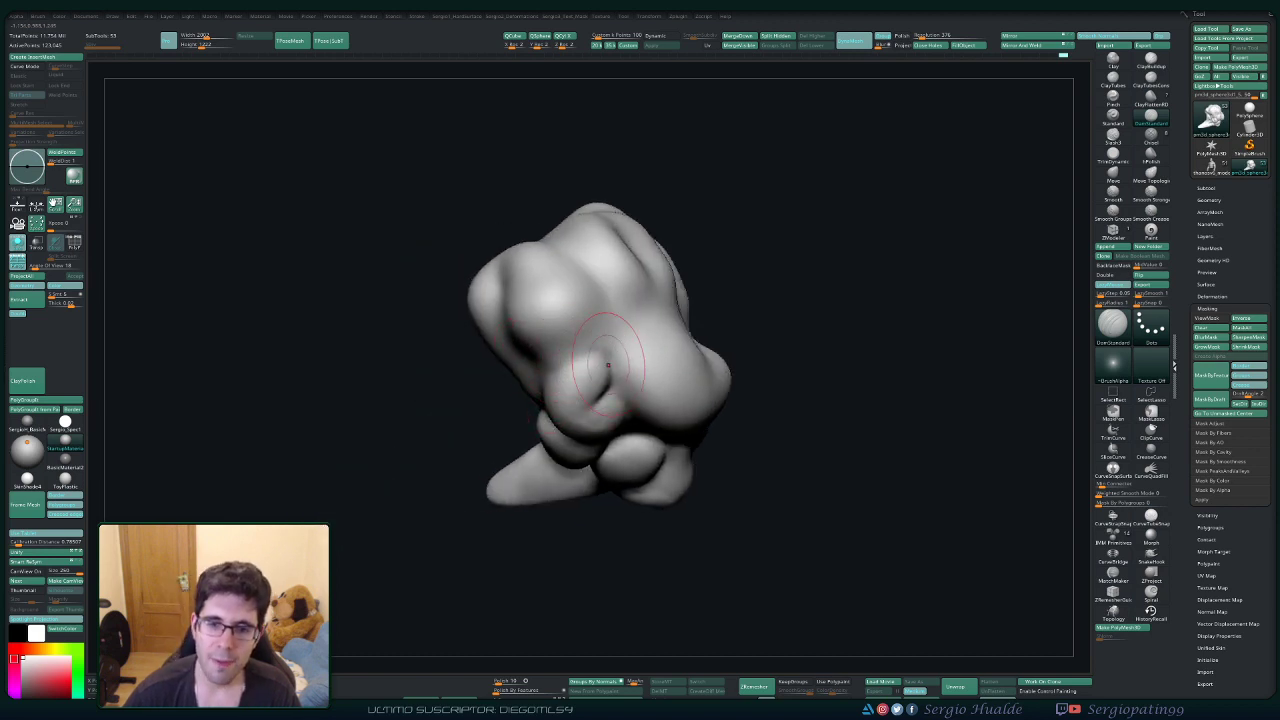
right_click_drag(592, 355, 580, 350)
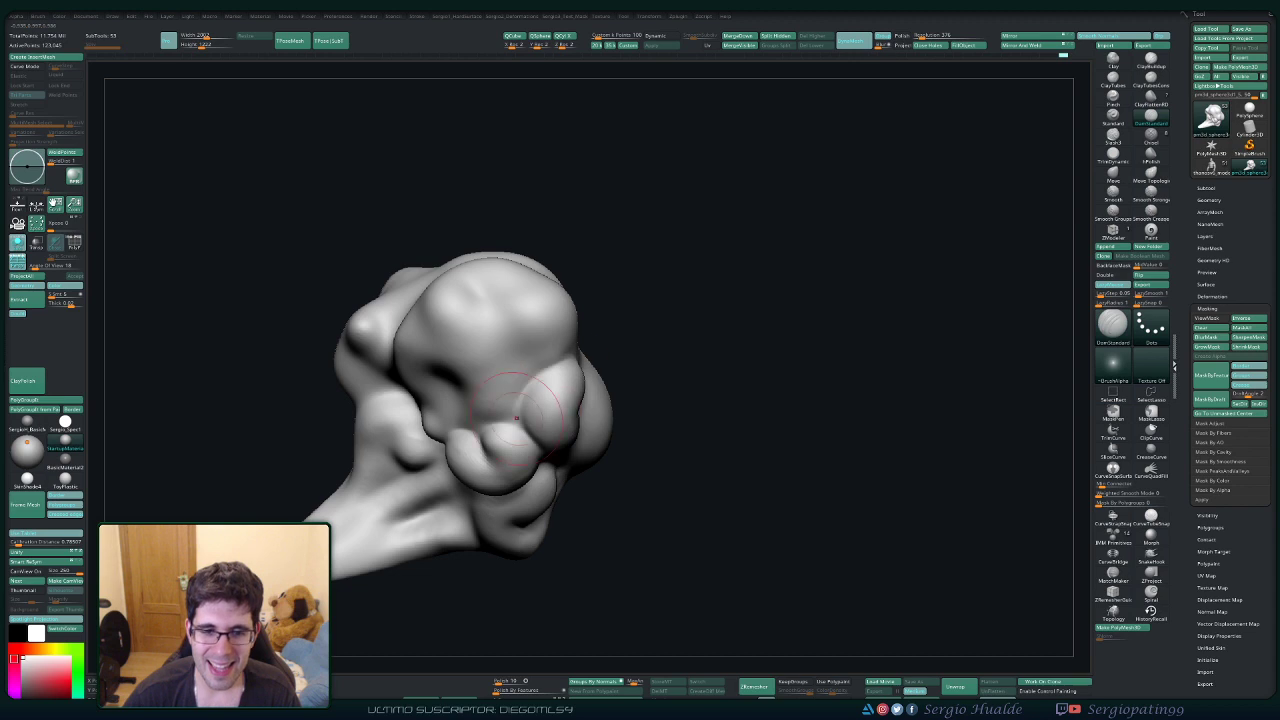
right_click_drag(496, 425, 537, 294)
Build up a curled ridge around a hollow on the large front puff with the Clay brush.
key("b")
key("c")
key("l")
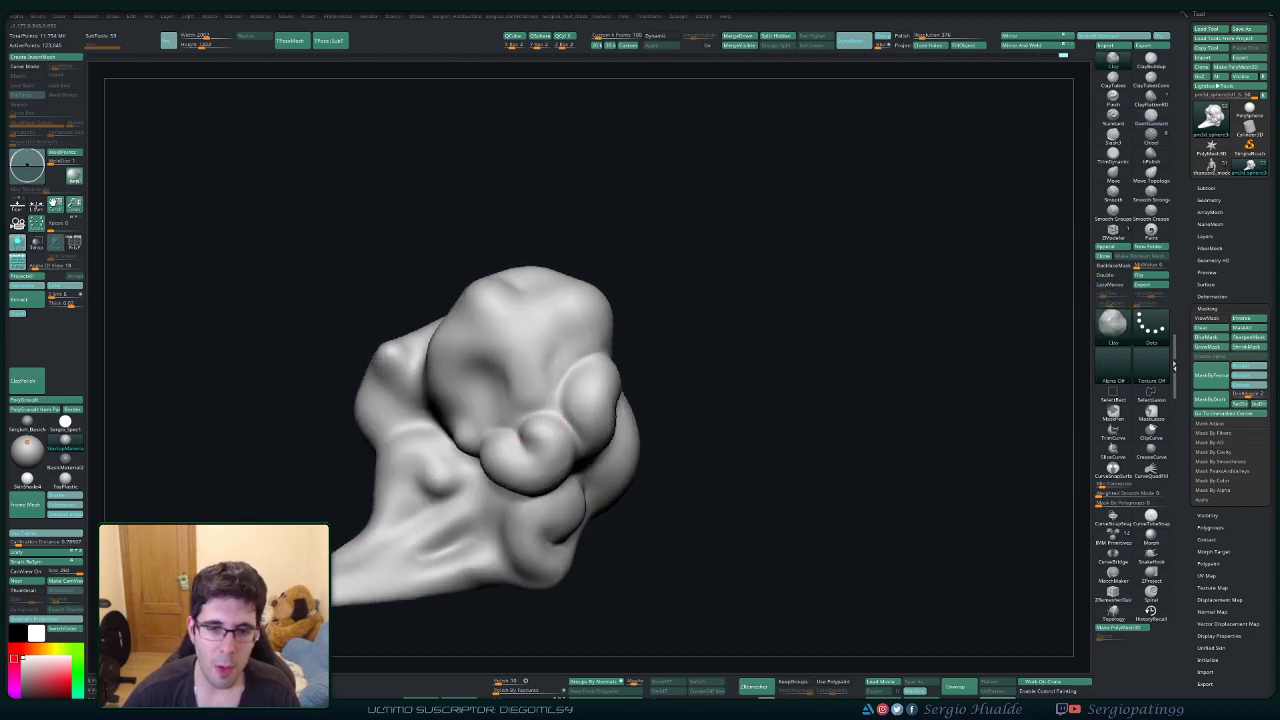
left_click_drag(560, 323, 525, 395)
left_click_drag(502, 342, 525, 395)
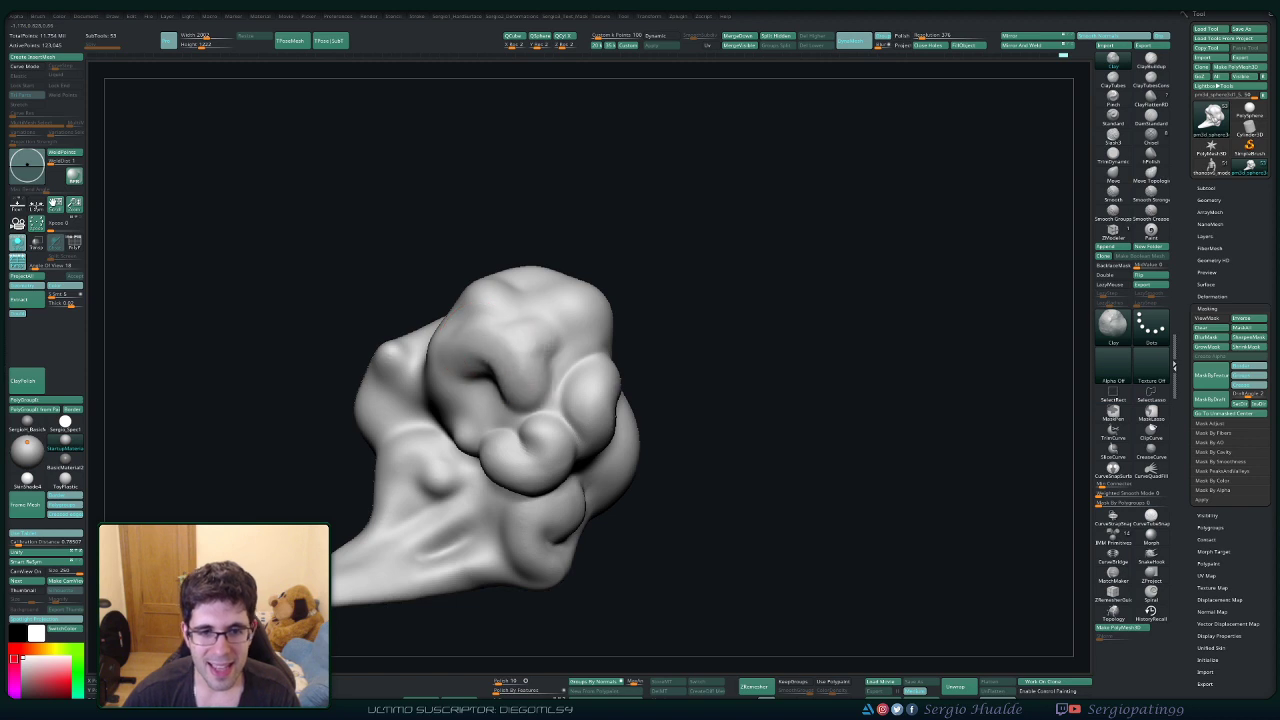
right_click_drag(464, 405, 470, 395)
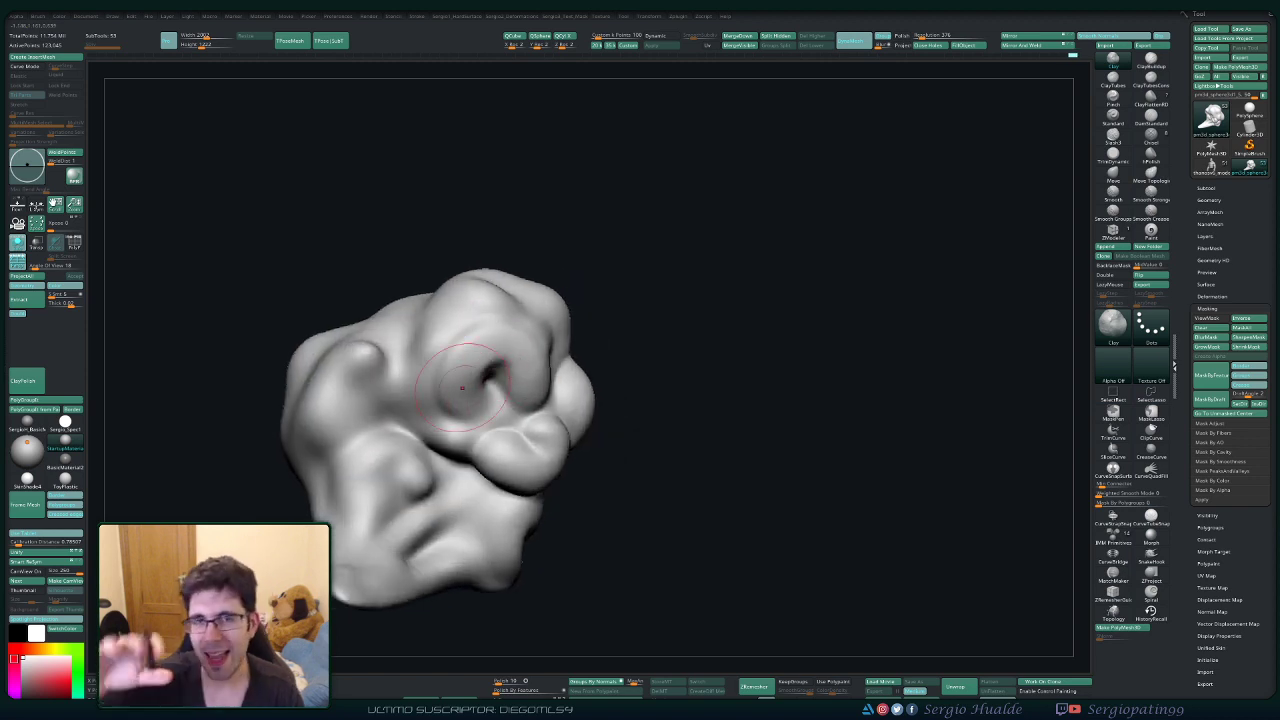
right_click_drag(438, 335, 465, 398)
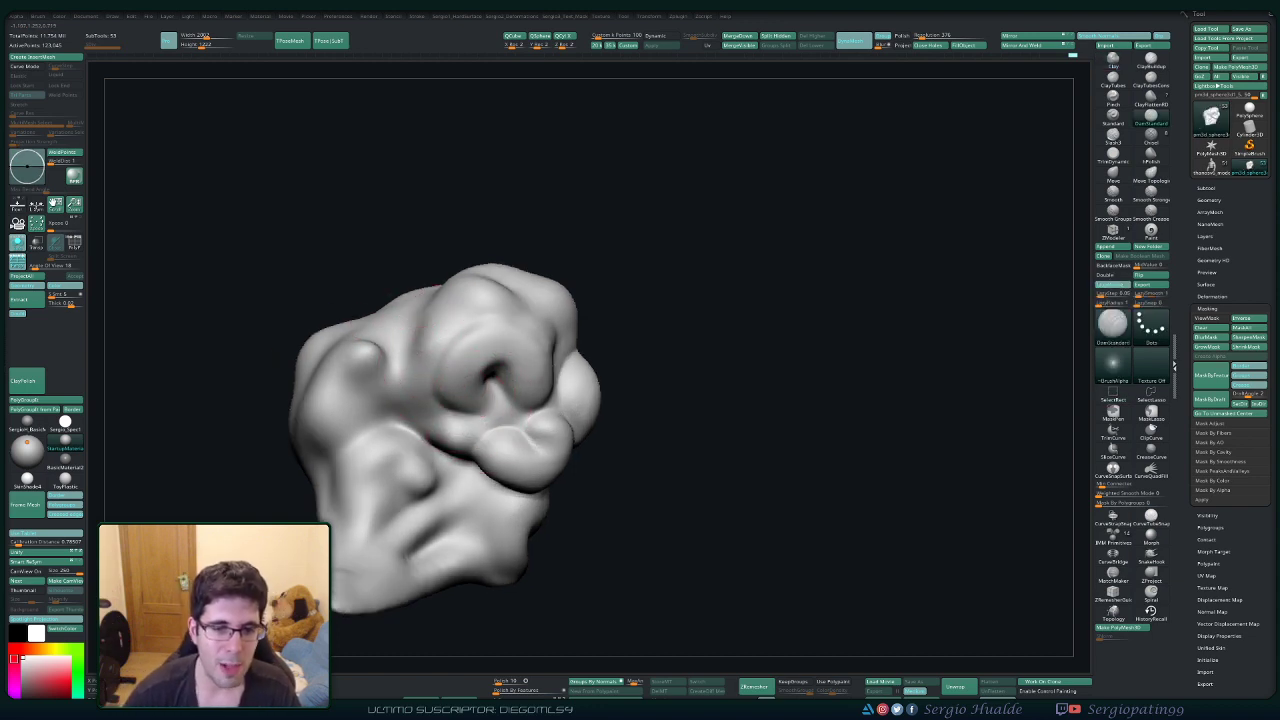
Thicken the rim around the front hollow with Clay strokes and smooth its transition into the puff.
key("1")
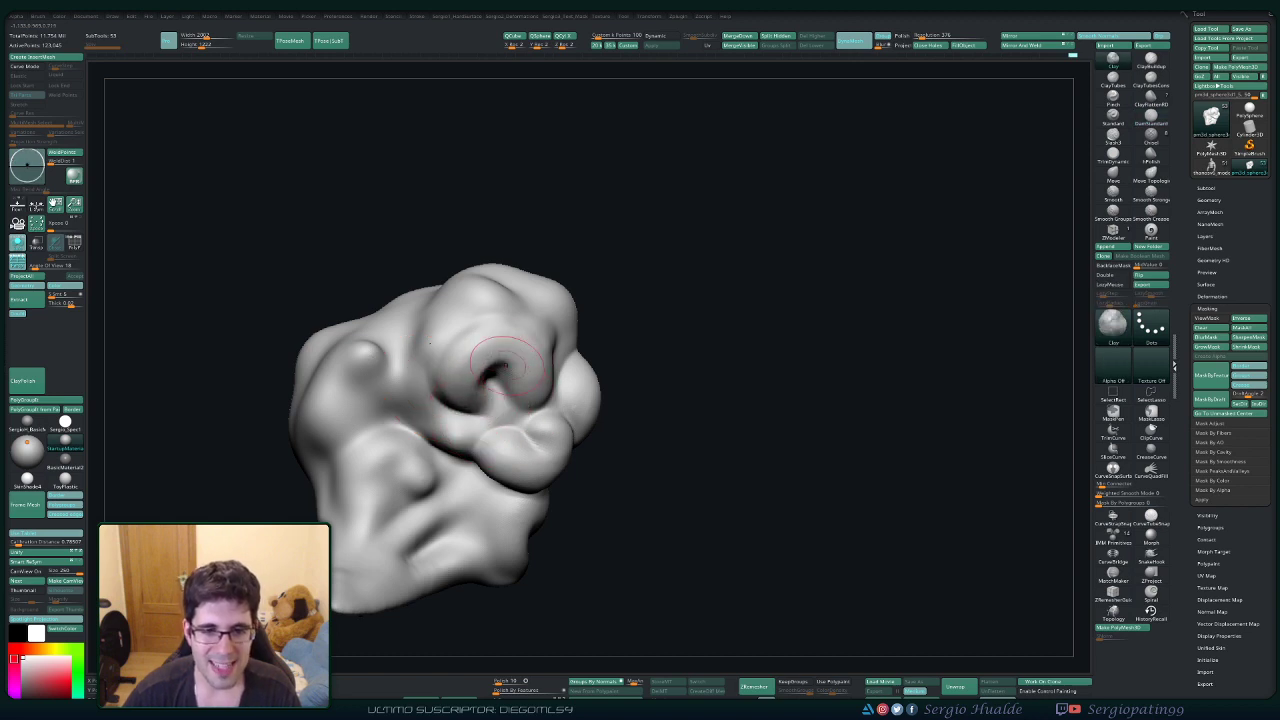
left_click_drag(506, 367, 486, 374)
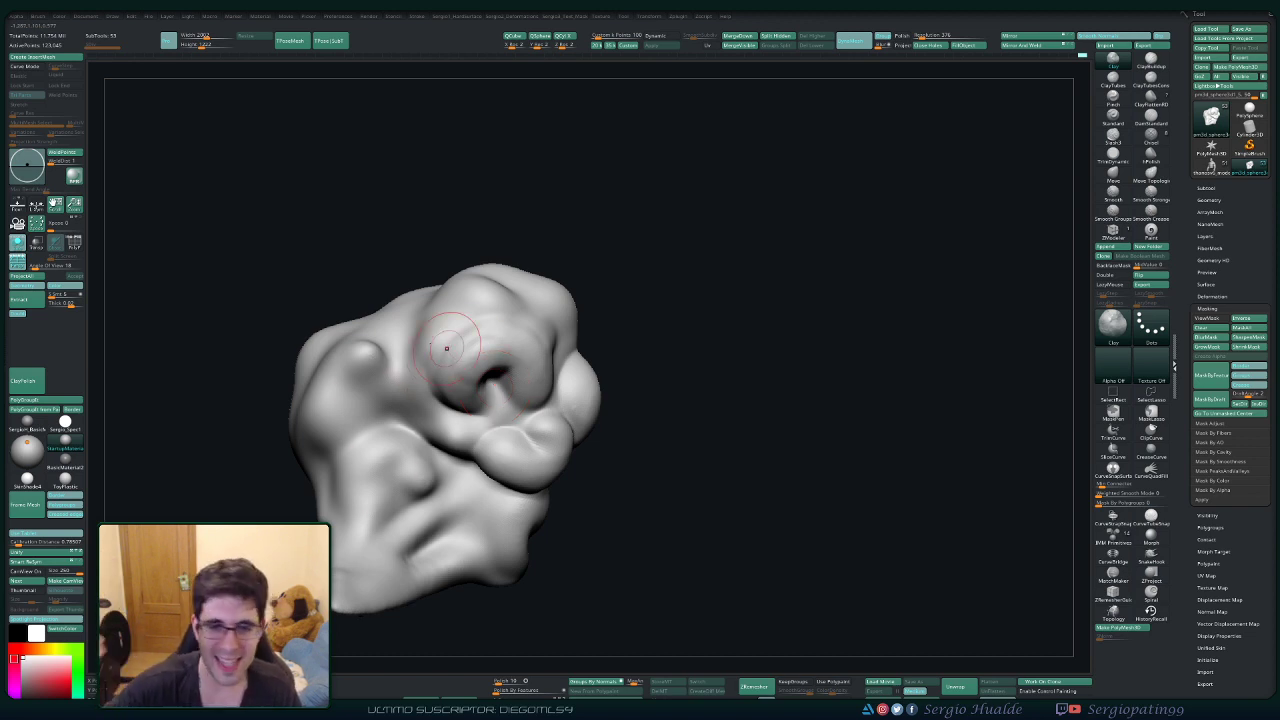
mouse_move(492, 362)
left_mouse_down("shift")
mouse_move(463, 393)
mouse_move(541, 381)
left_mouse_up("shift")
right_click_drag(541, 381, 511, 350)
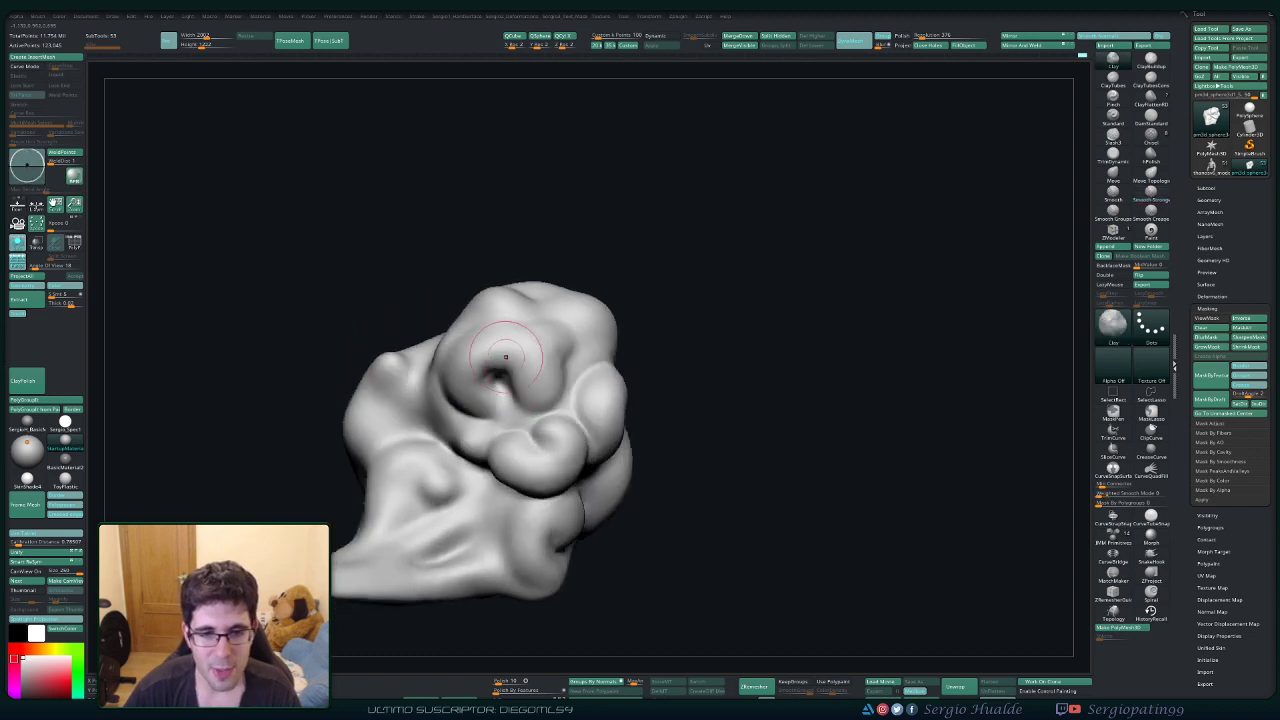
mouse_move(494, 373)
left_mouse_down()
mouse_move(491, 347)
mouse_move(532, 394)
mouse_move(515, 385)
left_mouse_up()
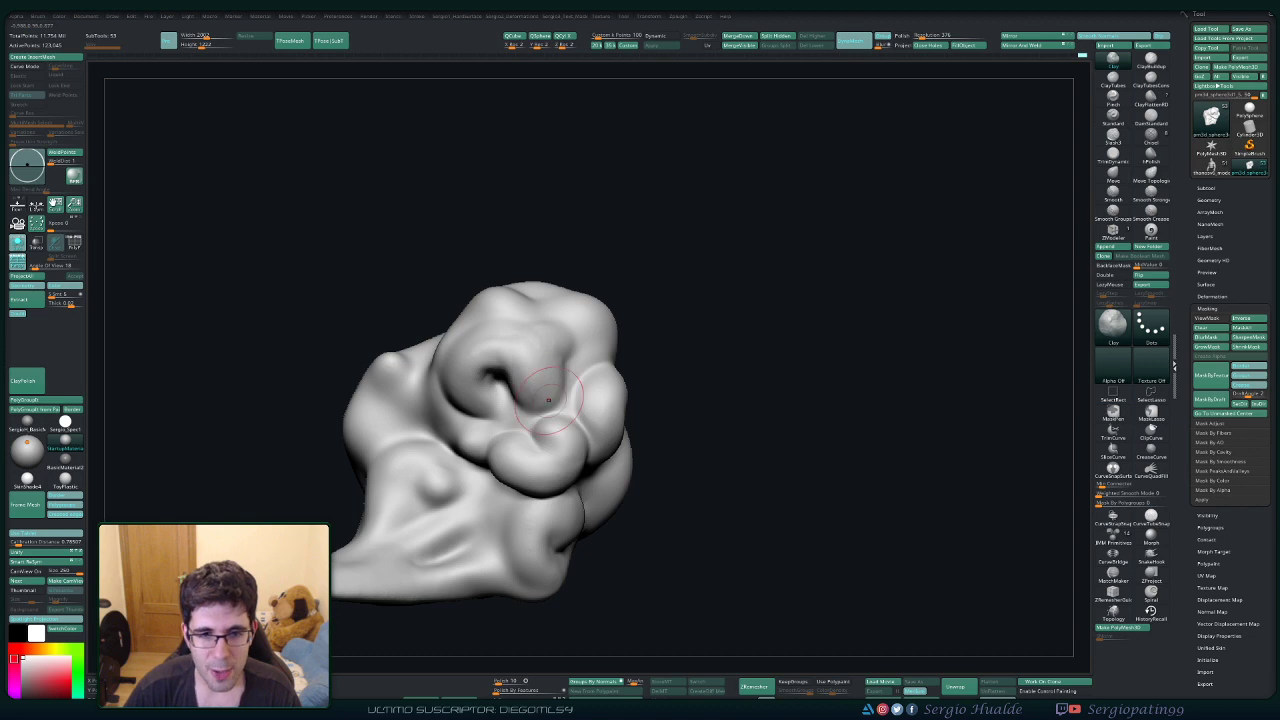
right_click_drag(486, 351, 503, 354)
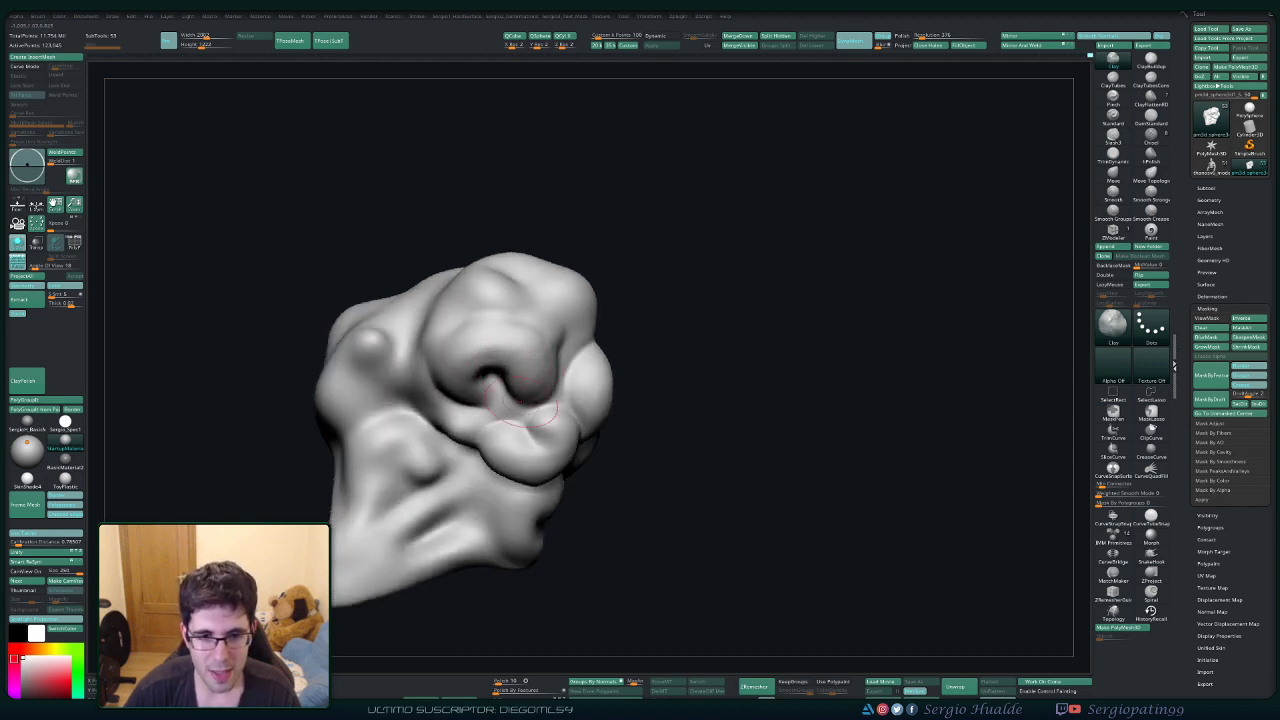
Smooth the surfaces above and below the hollow in the front curl.
key("shift")
left_click_drag(500, 352, 471, 361, "shift")
right_click_drag(484, 342, 487, 338)
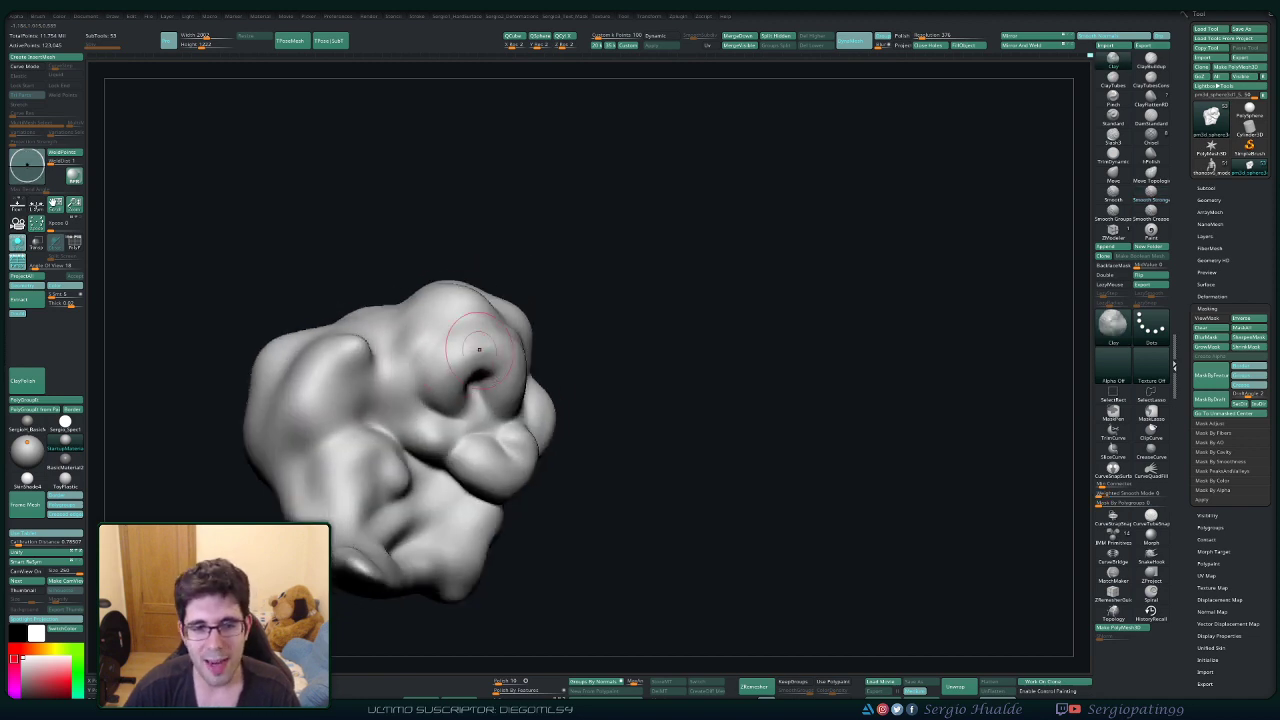
left_click_drag(450, 413, 460, 368, "shift")
mouse_move(460, 368)
right_mouse_down()
mouse_move(452, 343)
mouse_move(466, 346)
mouse_move(420, 345)
right_mouse_up()
Deepen the crease beneath the front curl with the DamStandard brush.
key("b")
key("d")
key("s")
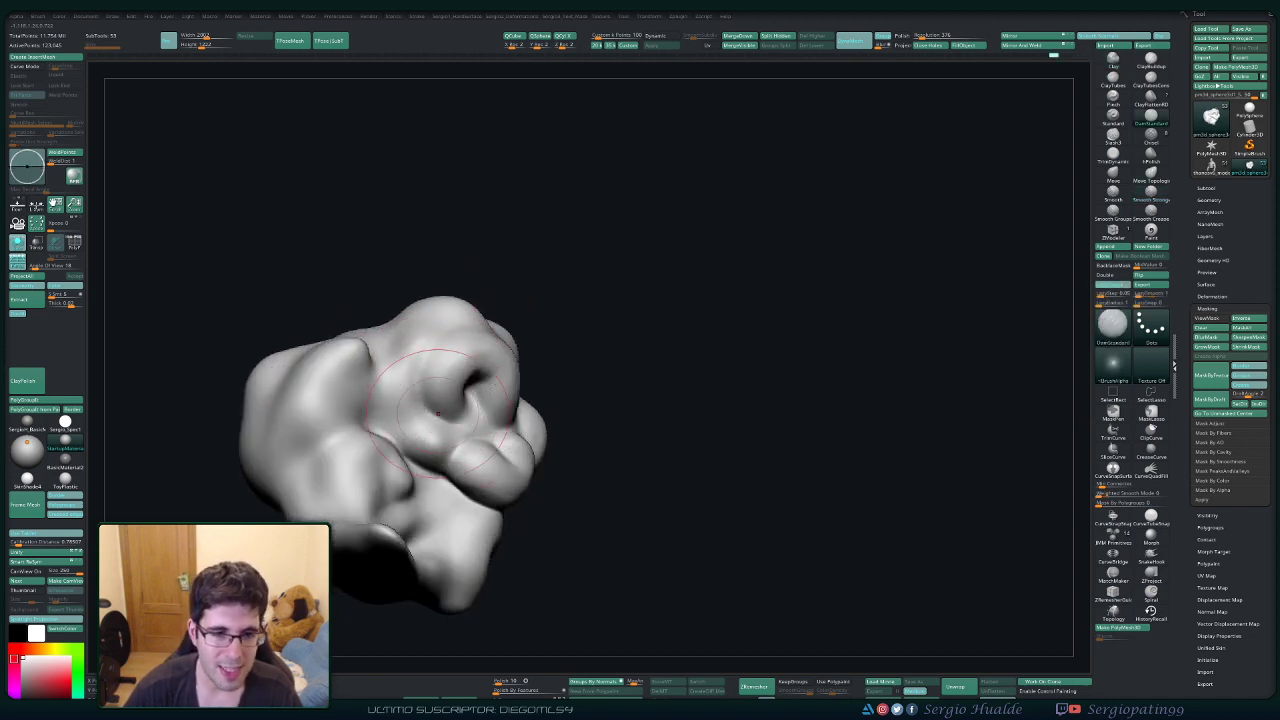
right_click_drag(493, 383, 478, 407)
mouse_move(478, 408)
left_mouse_down()
mouse_move(471, 423)
mouse_move(465, 405)
left_mouse_up()
Add Clay volume around the front curl's hollow and smooth the rounded rim.
key("b")
key("c")
key("l")
right_click_drag(465, 400, 461, 371)
left_click_drag(461, 371, 490, 376)
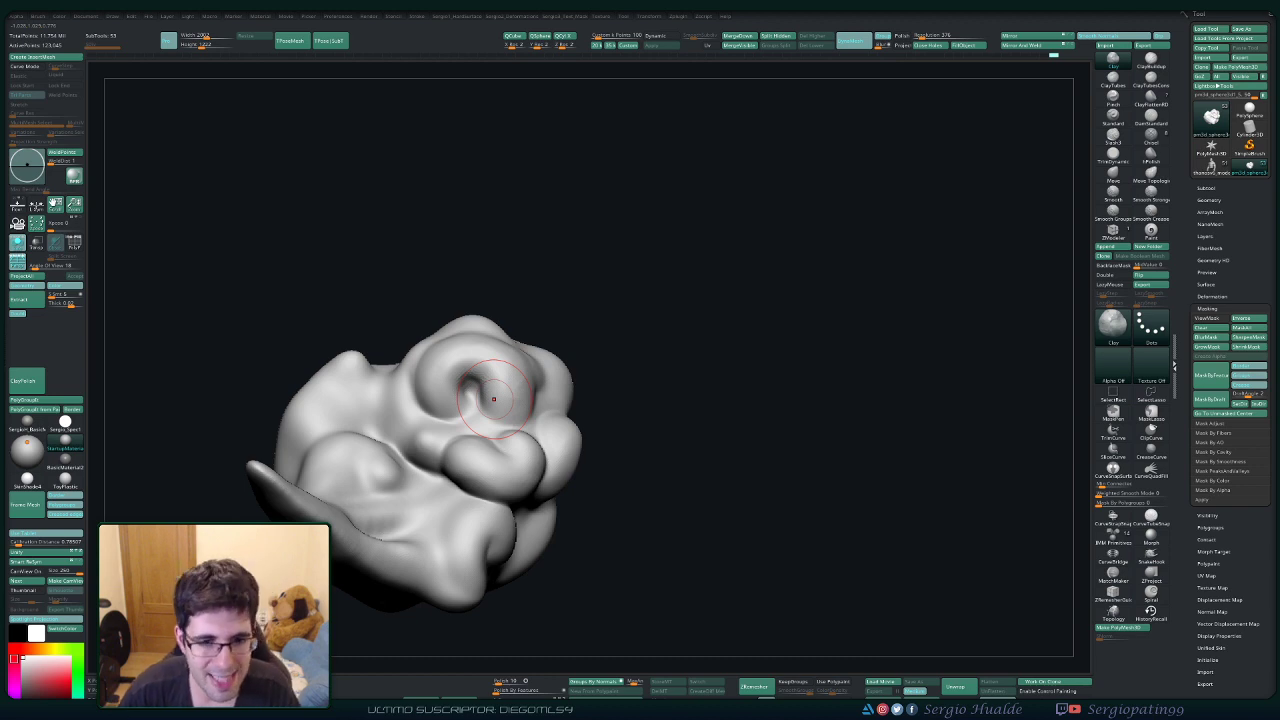
left_click_drag(598, 340, 672, 352)
right_click_drag(449, 410, 474, 362)
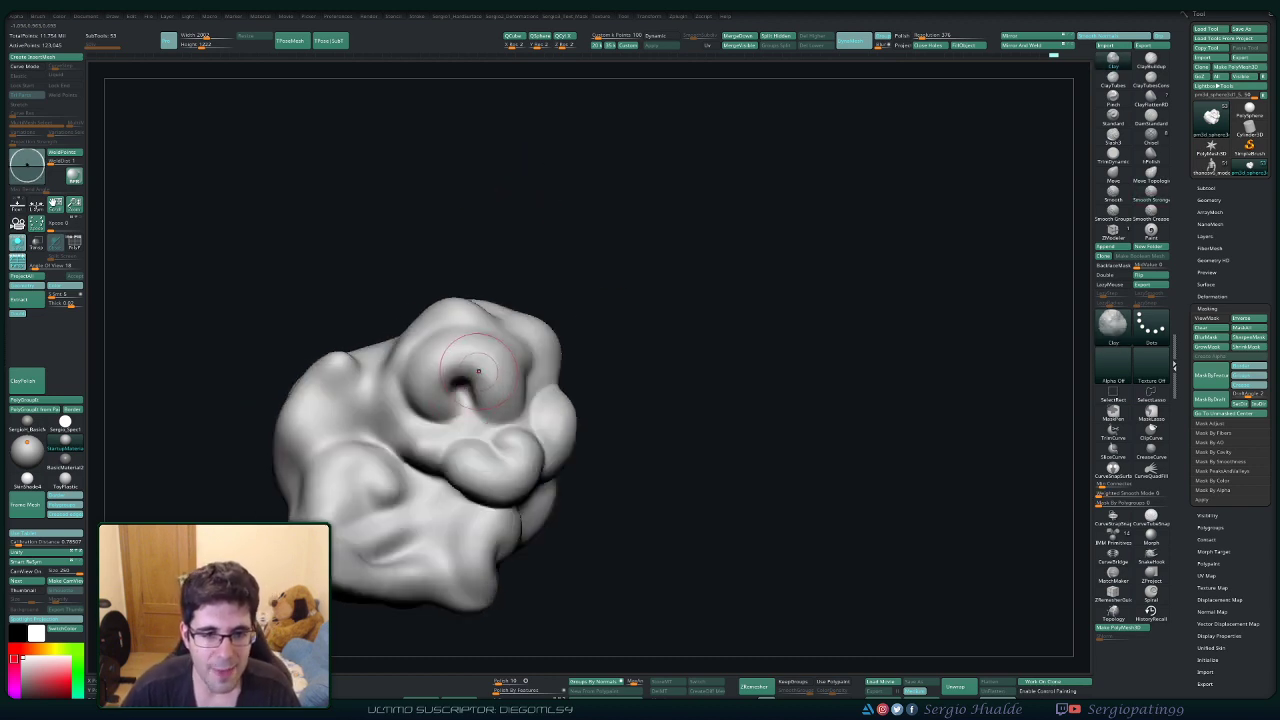
mouse_move(432, 358)
left_mouse_down("shift")
mouse_move(505, 362)
mouse_move(512, 408)
left_mouse_up("shift")
Form a small rounded lobe beneath the front curl, next to the double lobe, and smooth where they meet.
mouse_move(509, 389)
right_mouse_down()
mouse_move(503, 422)
mouse_move(490, 398)
mouse_move(478, 462)
mouse_move(456, 452)
right_mouse_up()
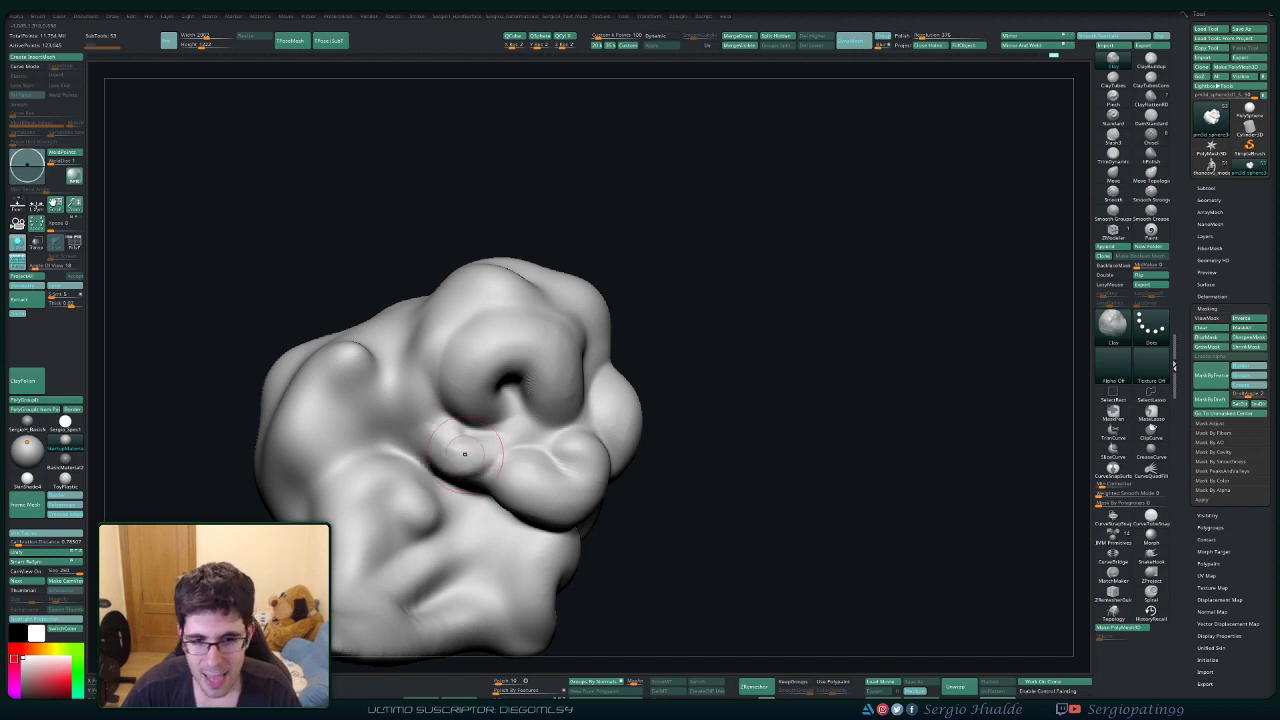
right_click_drag(494, 457, 472, 471)
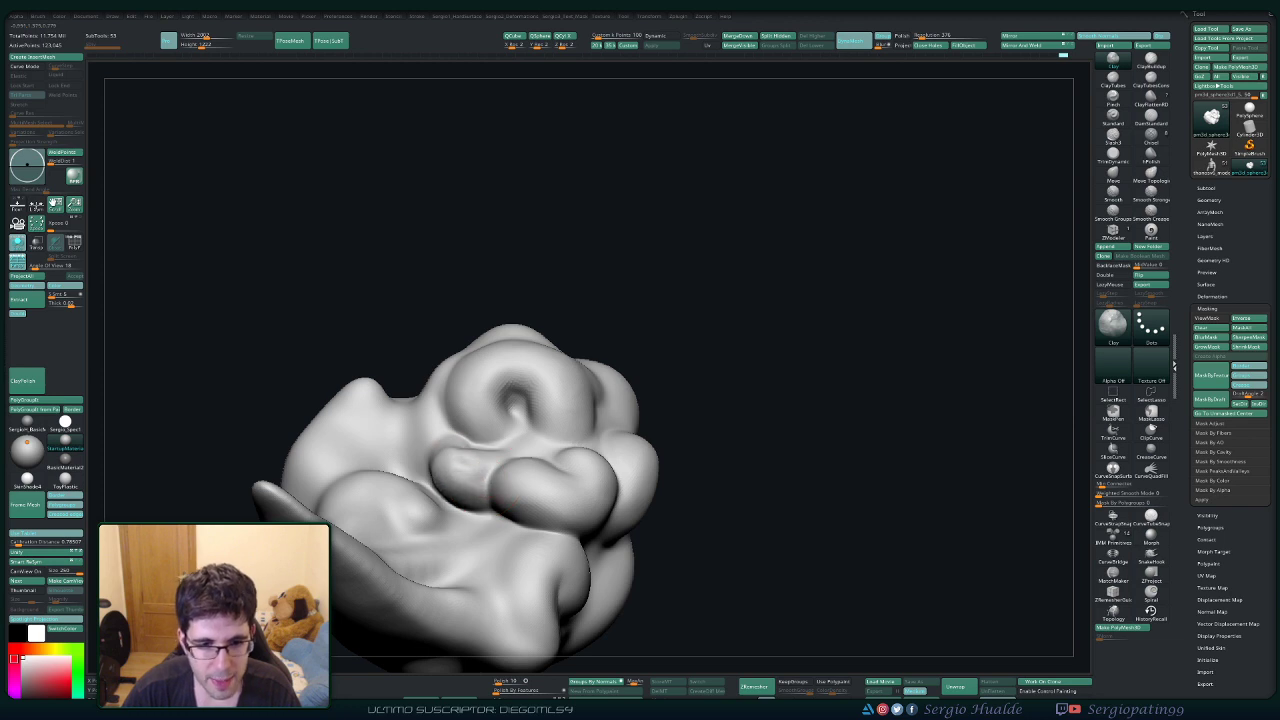
mouse_move(489, 497)
right_mouse_down()
mouse_move(440, 438)
mouse_move(471, 443)
right_mouse_up()
mouse_move(471, 443)
left_mouse_down("shift")
mouse_move(434, 449)
mouse_move(485, 455)
left_mouse_up("shift")
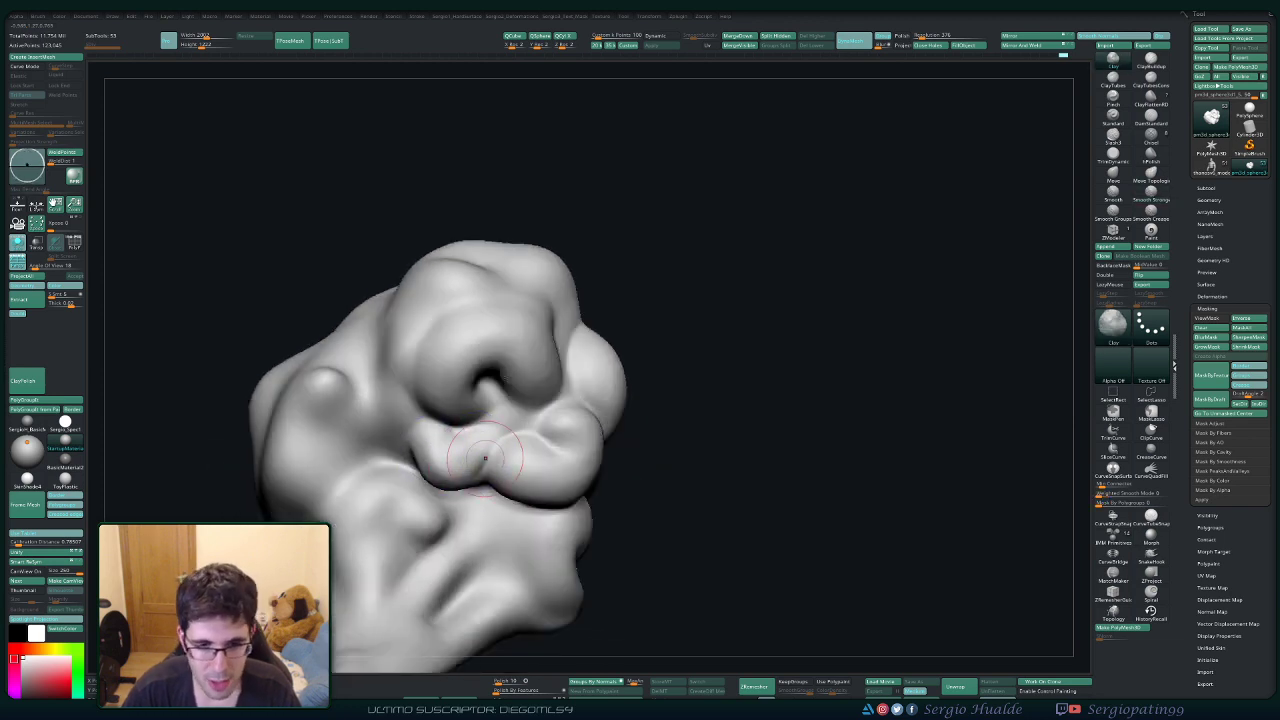
Carve the creases between the small lobe under the curl and its neighbouring lobe with DamStandard.
key("b")
key("d")
key("s")
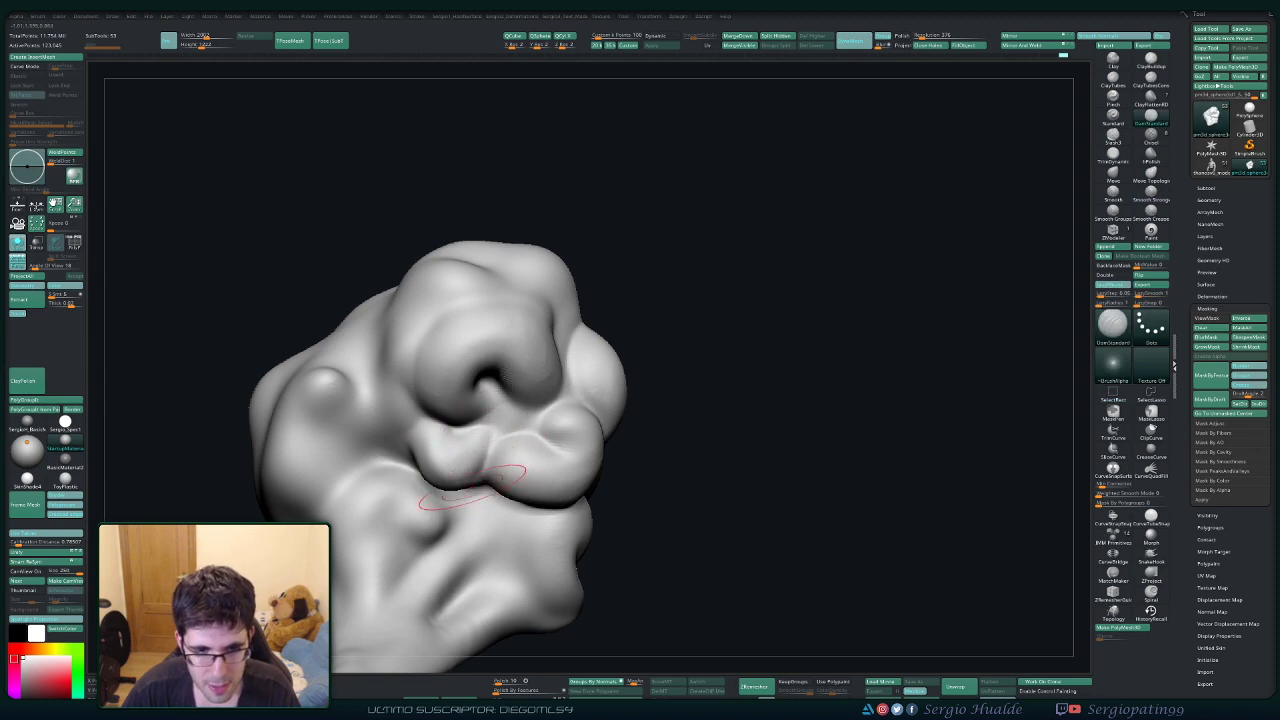
right_click_drag(472, 487, 496, 457)
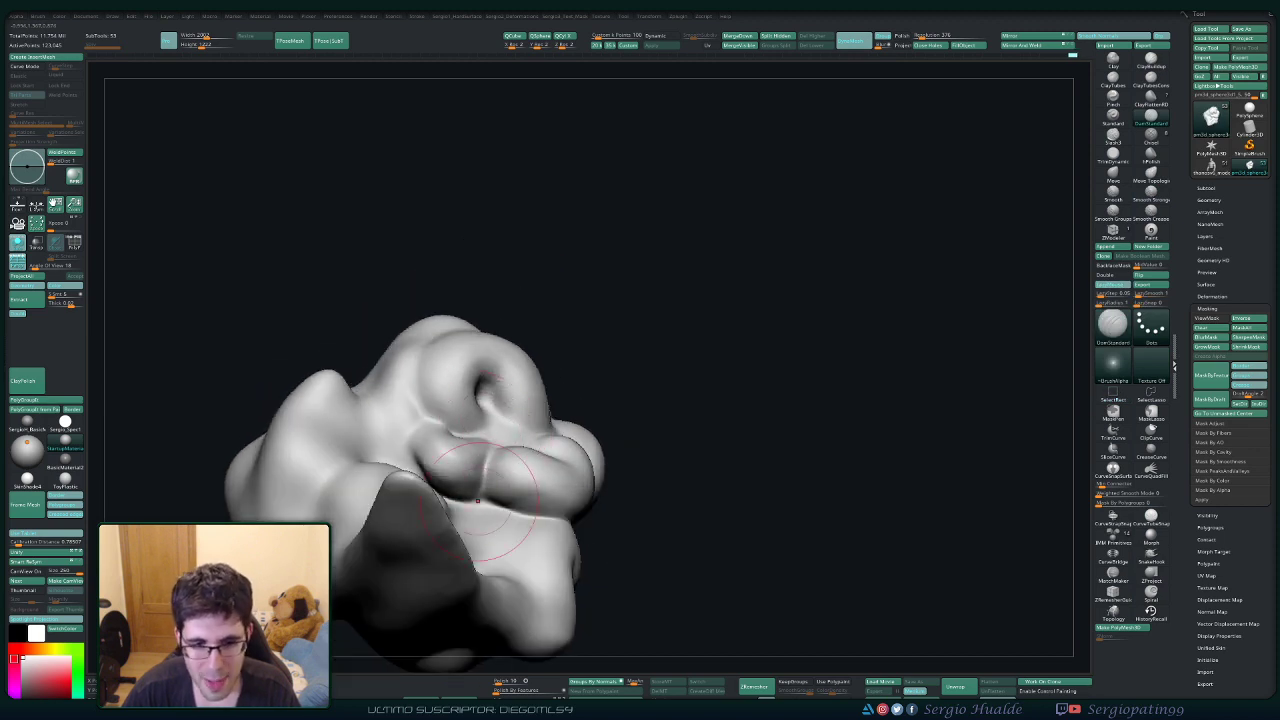
right_click_drag(477, 500, 474, 499)
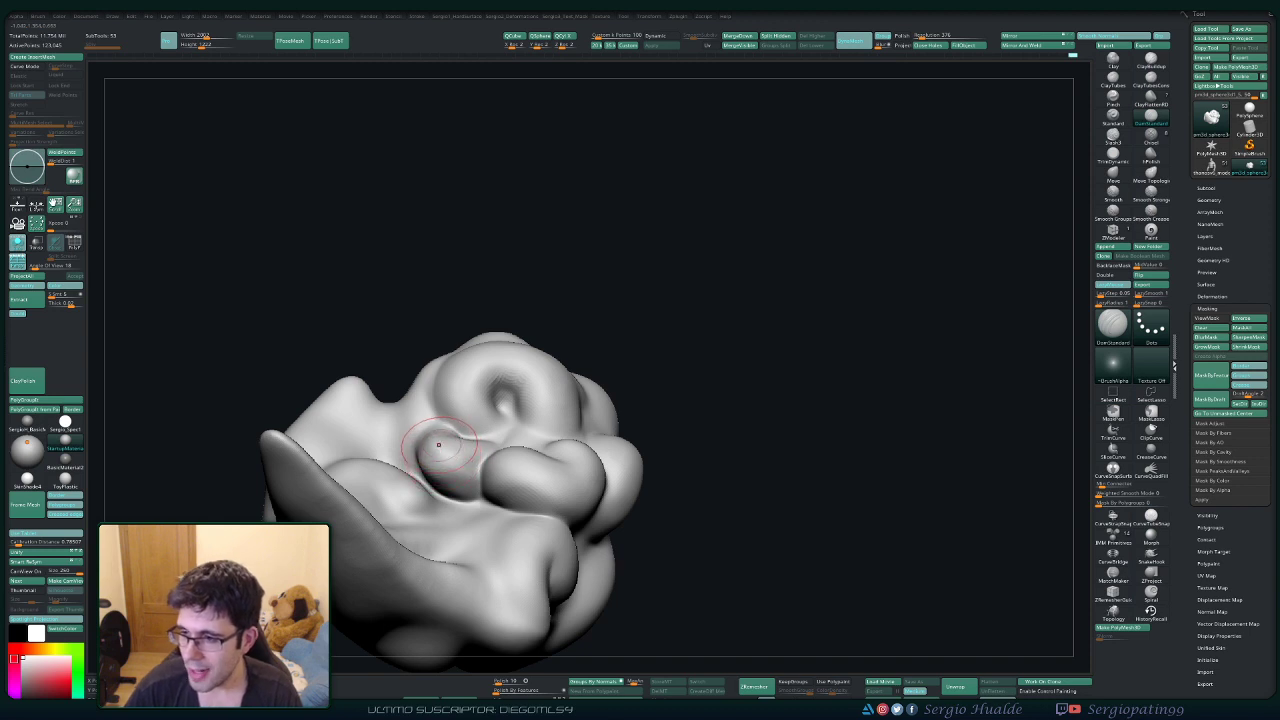
mouse_move(475, 463)
right_mouse_down()
mouse_move(440, 470)
mouse_move(452, 433)
mouse_move(465, 431)
mouse_move(452, 490)
right_mouse_up()
key("shift")
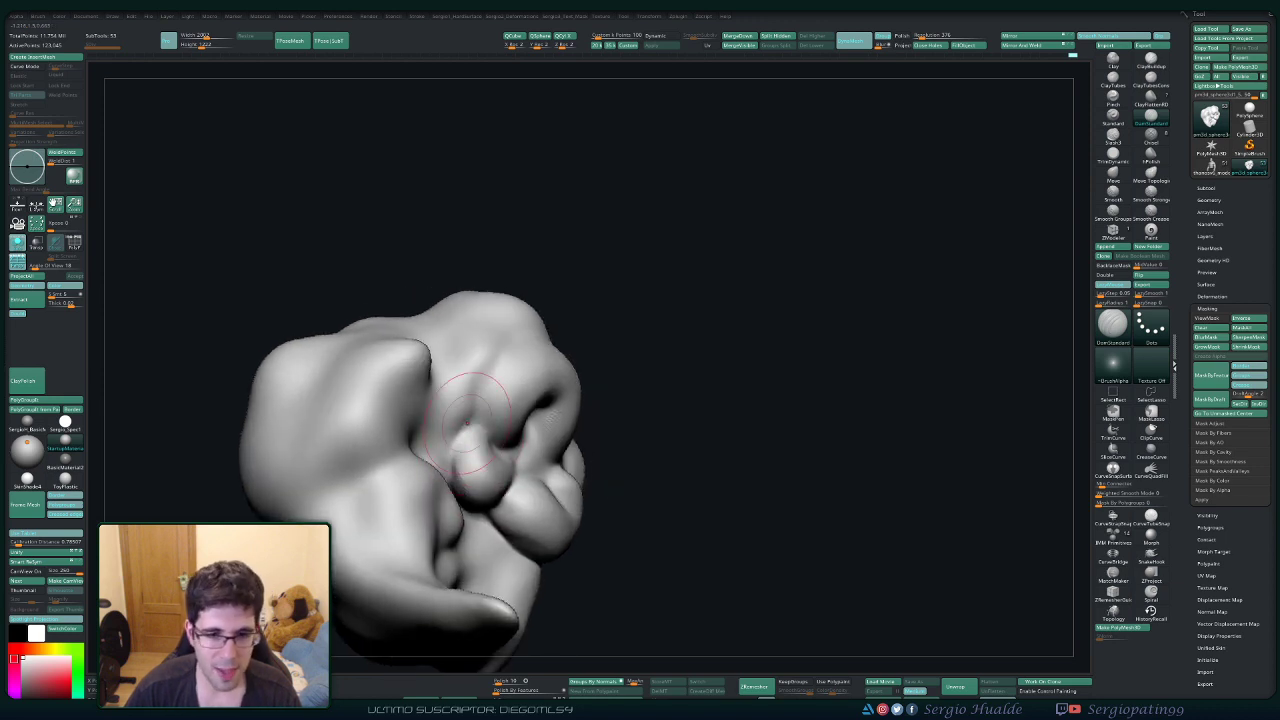
Build up another round lobe with Clay beside the front curl, opposite the double lobe, and smooth its surface.
right_click_drag(467, 423, 485, 420)
key("b")
key("c")
key("l")
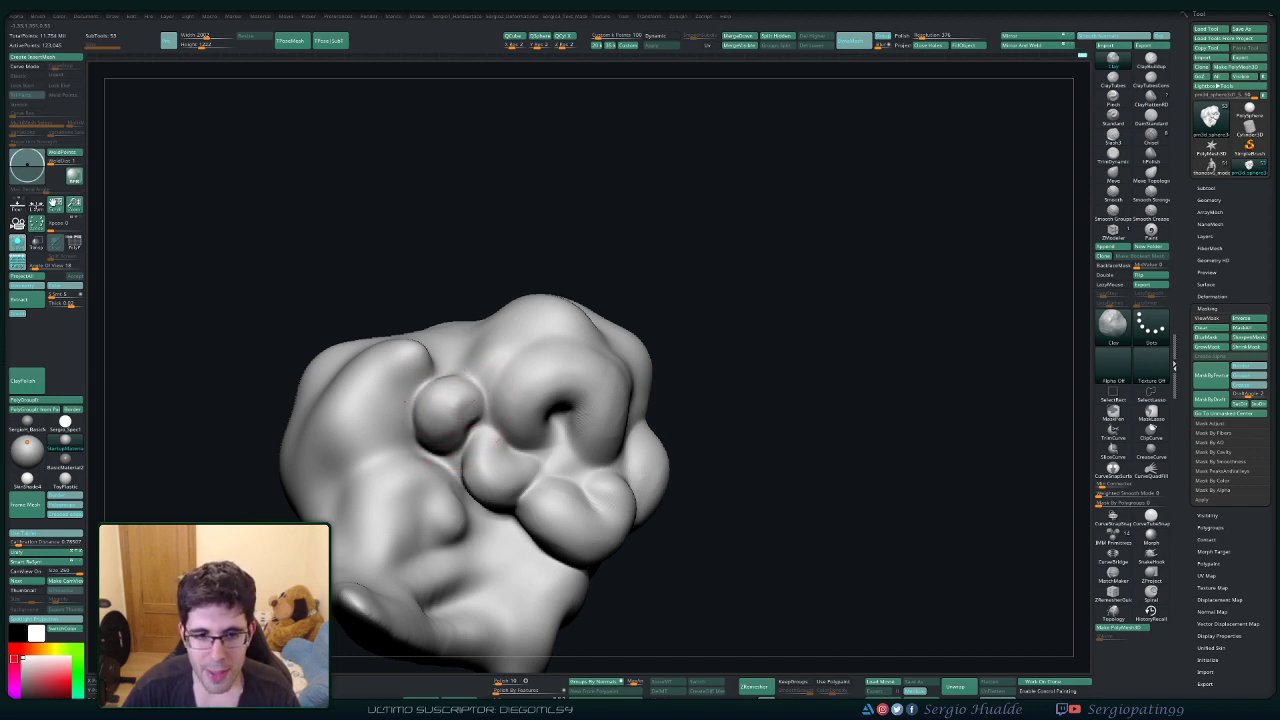
left_click_drag(480, 396, 463, 408, "shift")
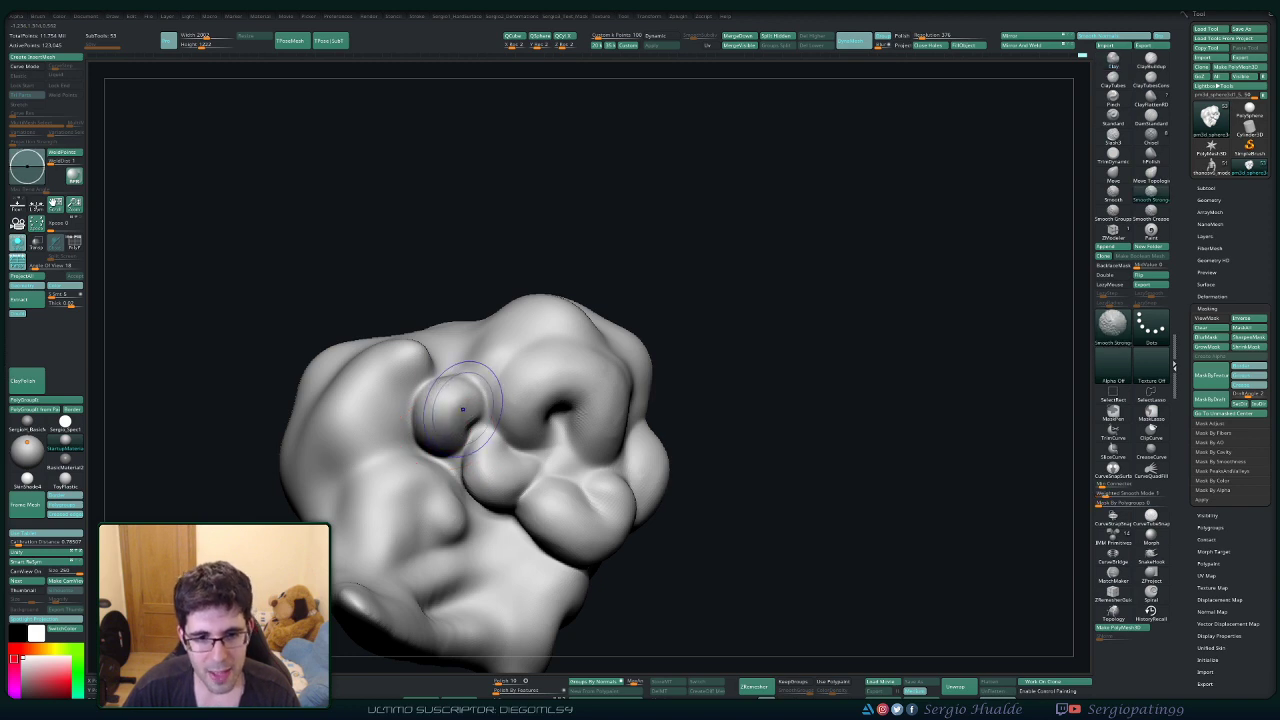
right_click_drag(463, 408, 490, 412)
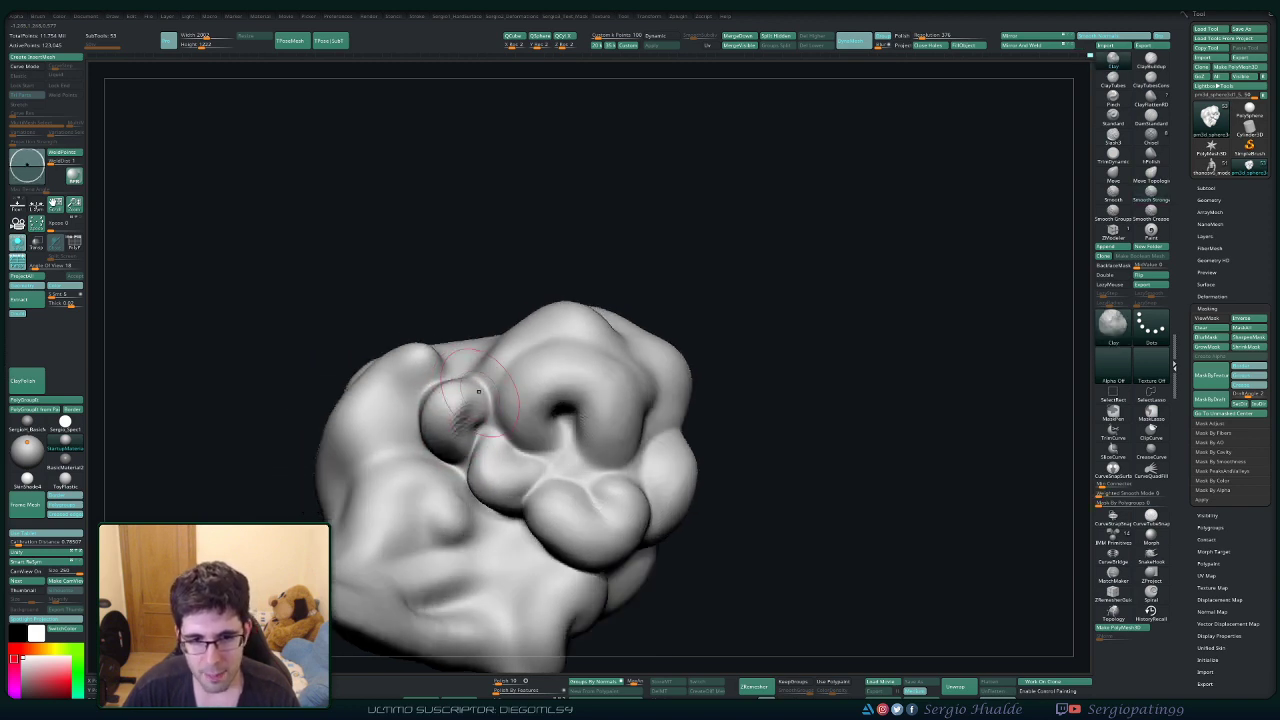
left_click_drag(478, 391, 460, 450, "shift")
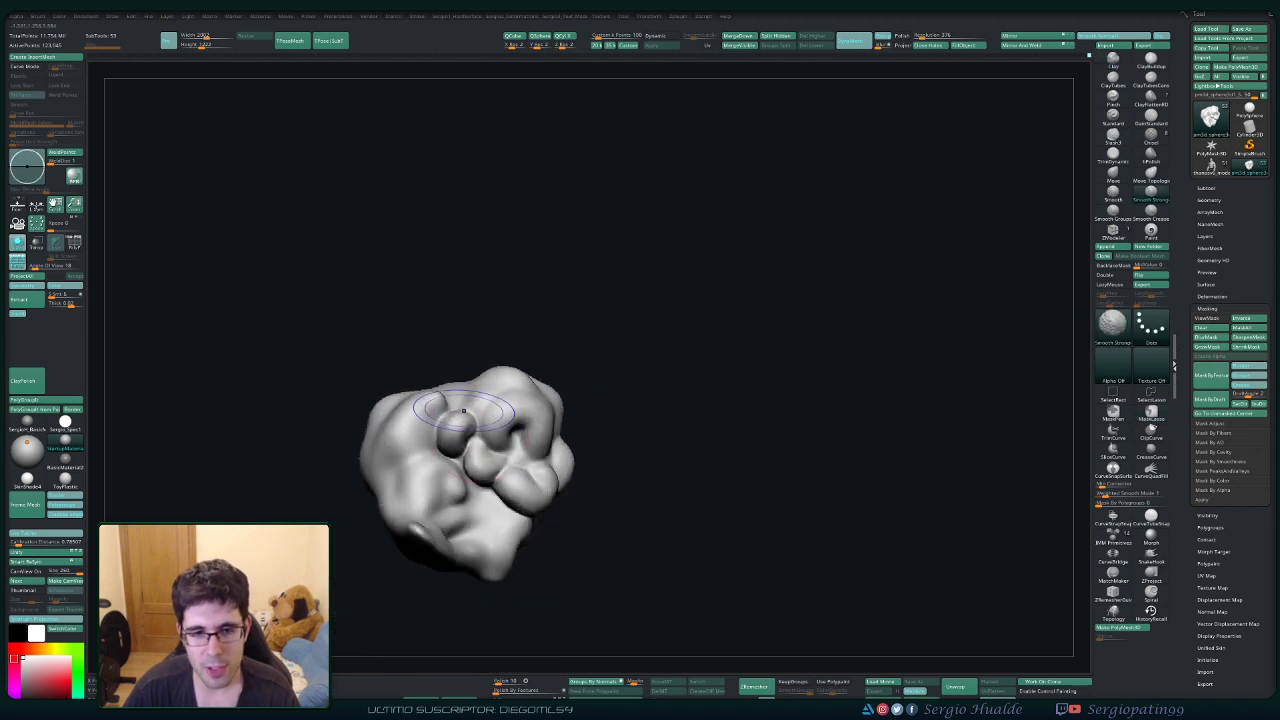
Isolate the large puff section from the rest of the two smoke clouds for closer sculpting.
mouse_move(538, 430)
right_mouse_down()
mouse_move(505, 436)
mouse_move(532, 434)
mouse_move(540, 465)
mouse_move(505, 455)
mouse_move(510, 418)
mouse_move(680, 428)
mouse_move(512, 442)
right_mouse_up()
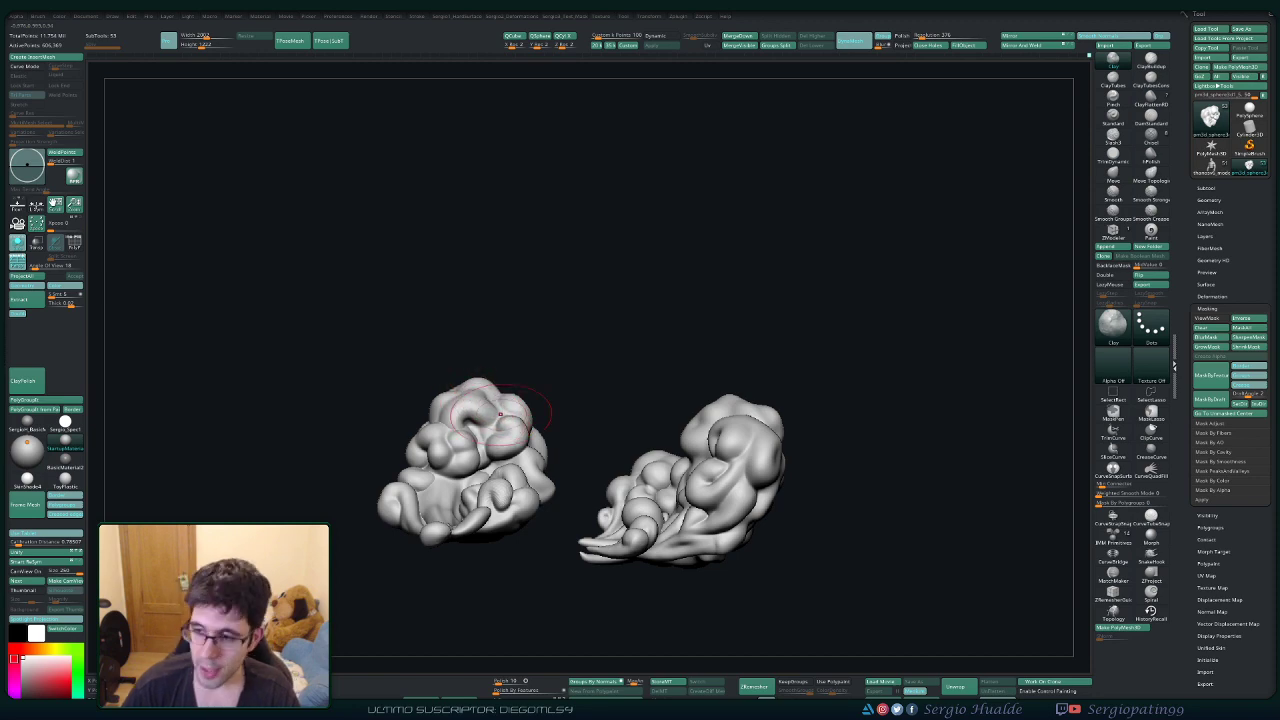
key("ctrl")
right_click_drag(545, 409, 560, 430, "ctrl")
left_click(558, 469, "ctrl+shift")
mouse_move(560, 430)
right_mouse_down("ctrl")
mouse_move(528, 378)
mouse_move(508, 460)
right_mouse_up("ctrl")
right_click_drag(508, 460, 516, 480)
Undo the Clay stroke on the lower side lobe and define its inner crease with DamStandard instead.
left_click_drag(508, 512, 498, 525)
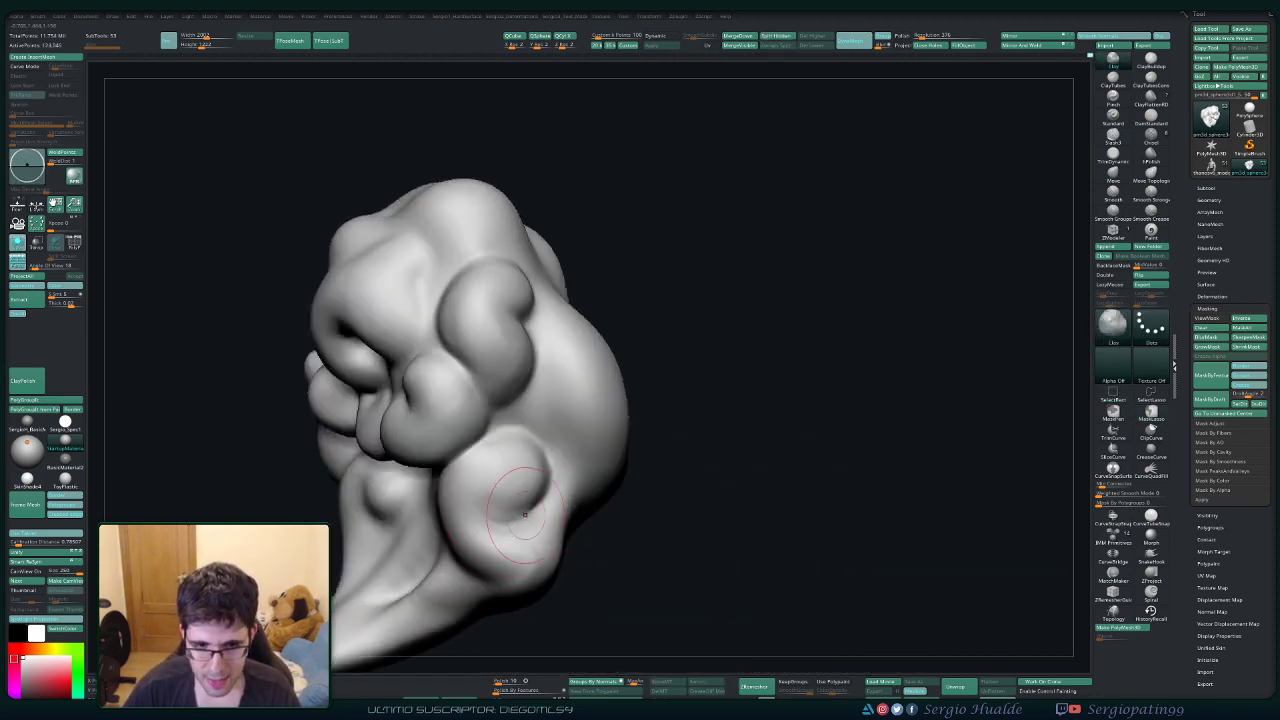
key("ctrl+z")
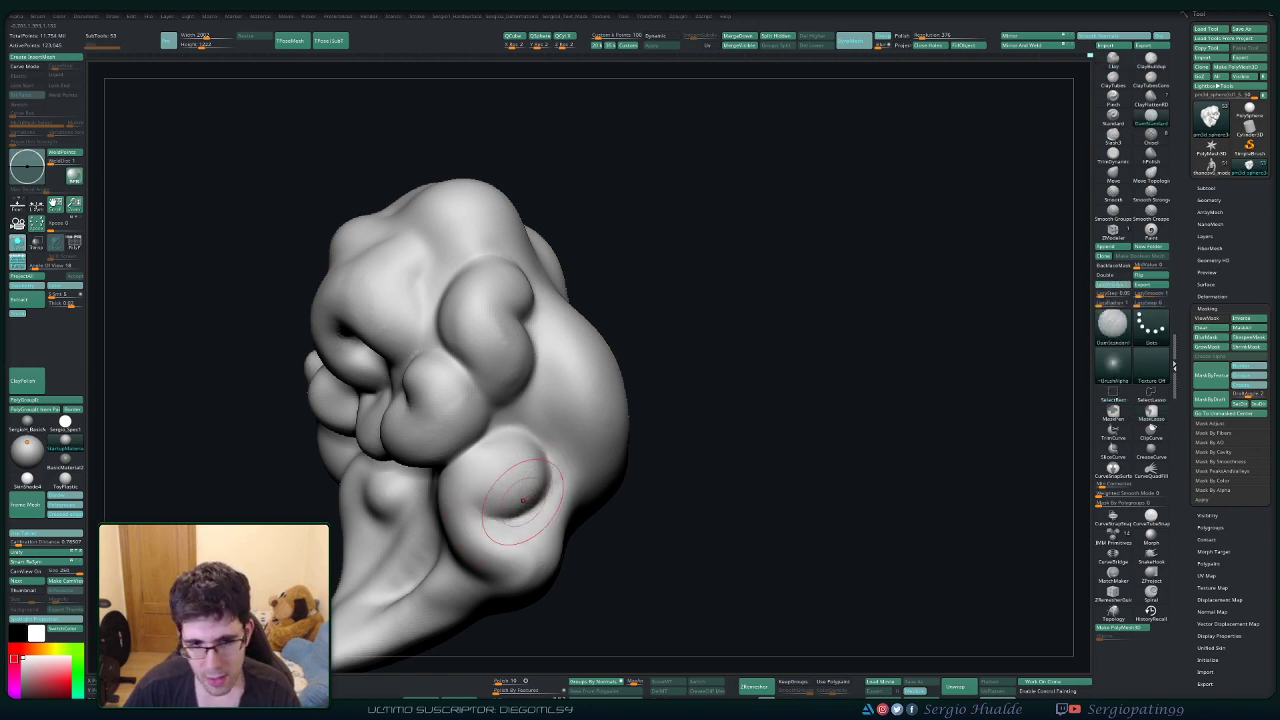
mouse_move(522, 493)
right_mouse_down()
mouse_move(514, 430)
mouse_move(528, 414)
right_mouse_up()
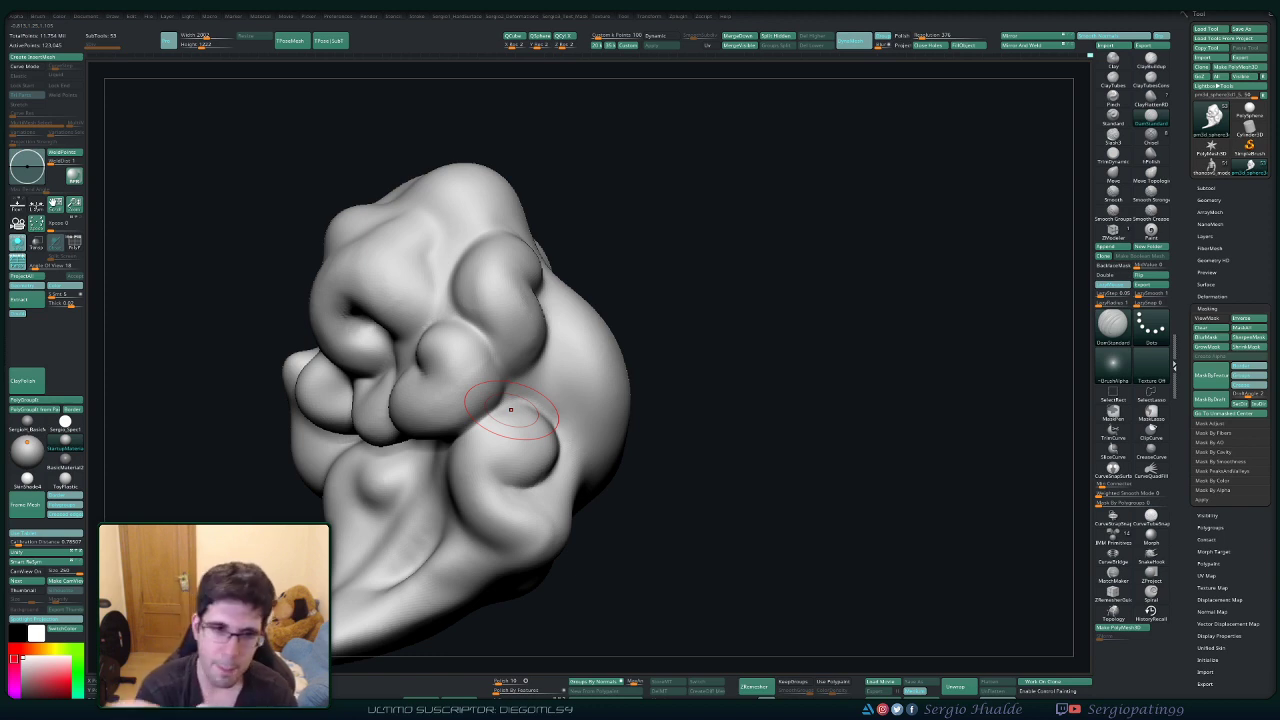
right_click_drag(550, 412, 470, 440)
Build up the rounded knob and surrounding volume of the lower side lobe with the Clay brush.
key("b")
key("c")
key("l")
mouse_move(544, 424)
left_mouse_down()
mouse_move(520, 436)
mouse_move(532, 446)
mouse_move(547, 422)
mouse_move(516, 444)
left_mouse_up()
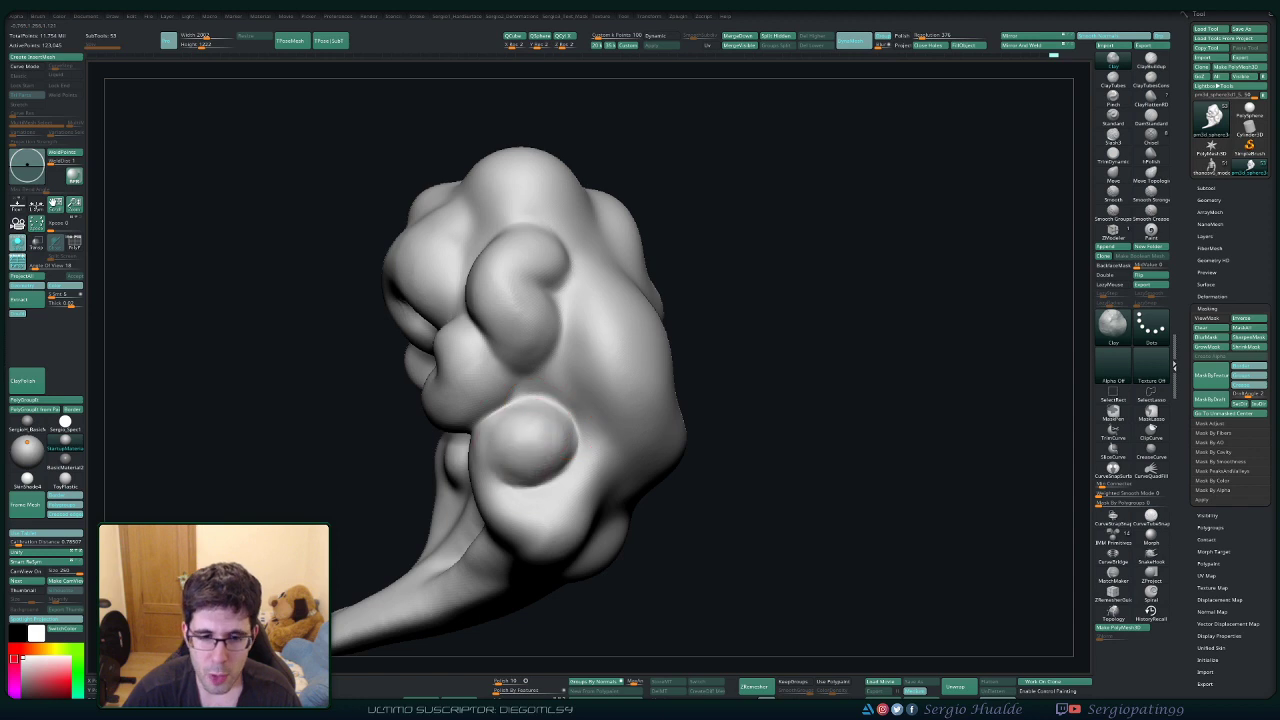
right_click_drag(512, 455, 560, 450)
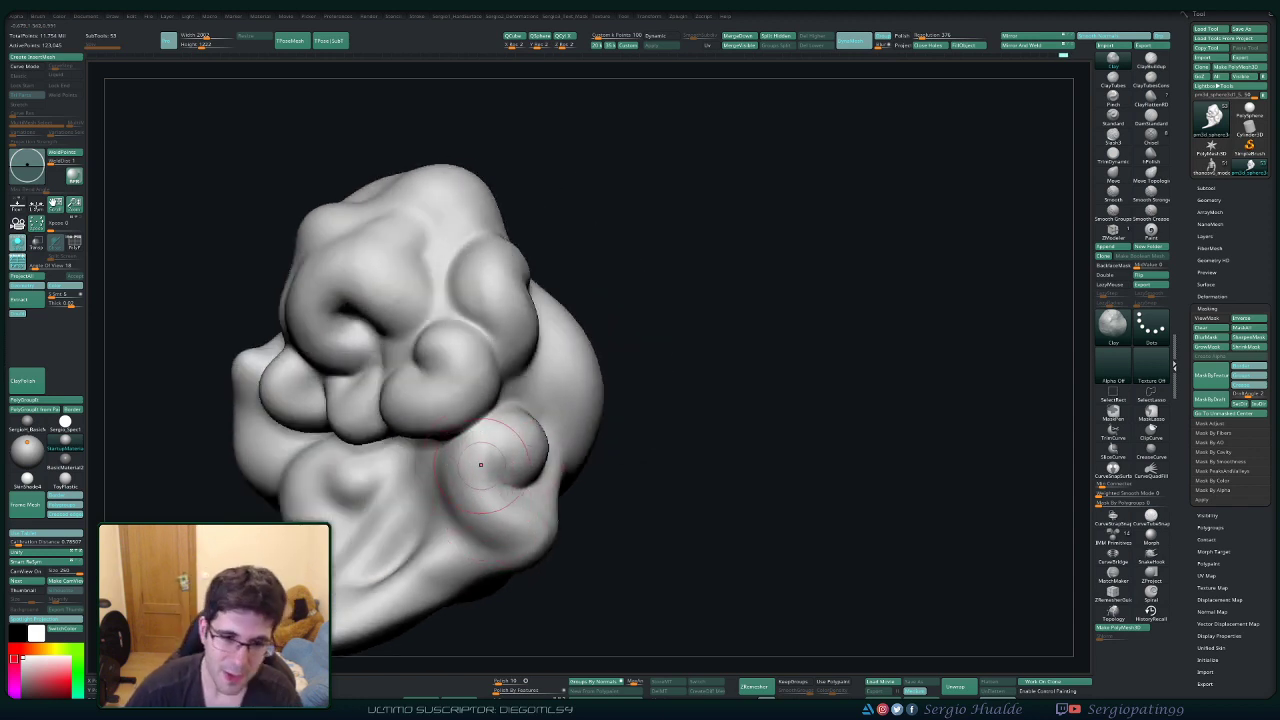
mouse_move(469, 489)
left_mouse_down()
mouse_move(478, 500)
mouse_move(525, 422)
mouse_move(488, 518)
mouse_move(510, 406)
left_mouse_up()
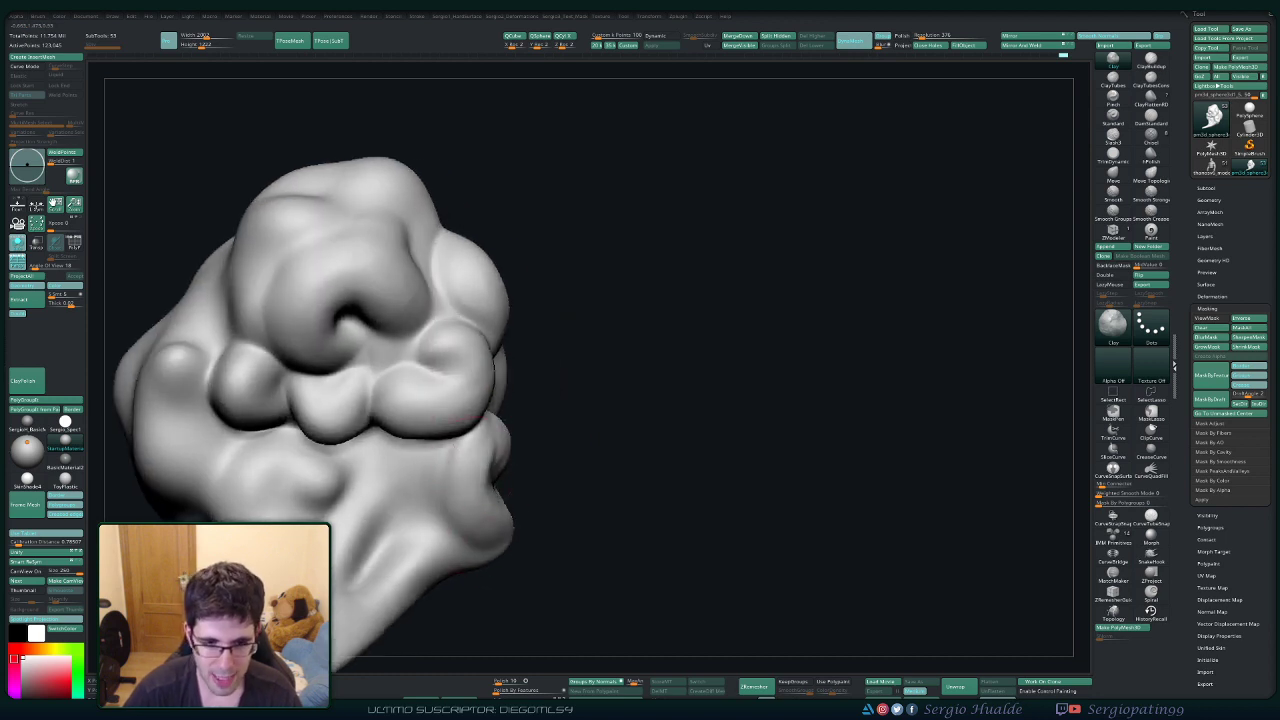
Deepen the crease around the rounded knob of the lower side lobe with DamStandard.
left_click_drag(640, 480, 540, 455)
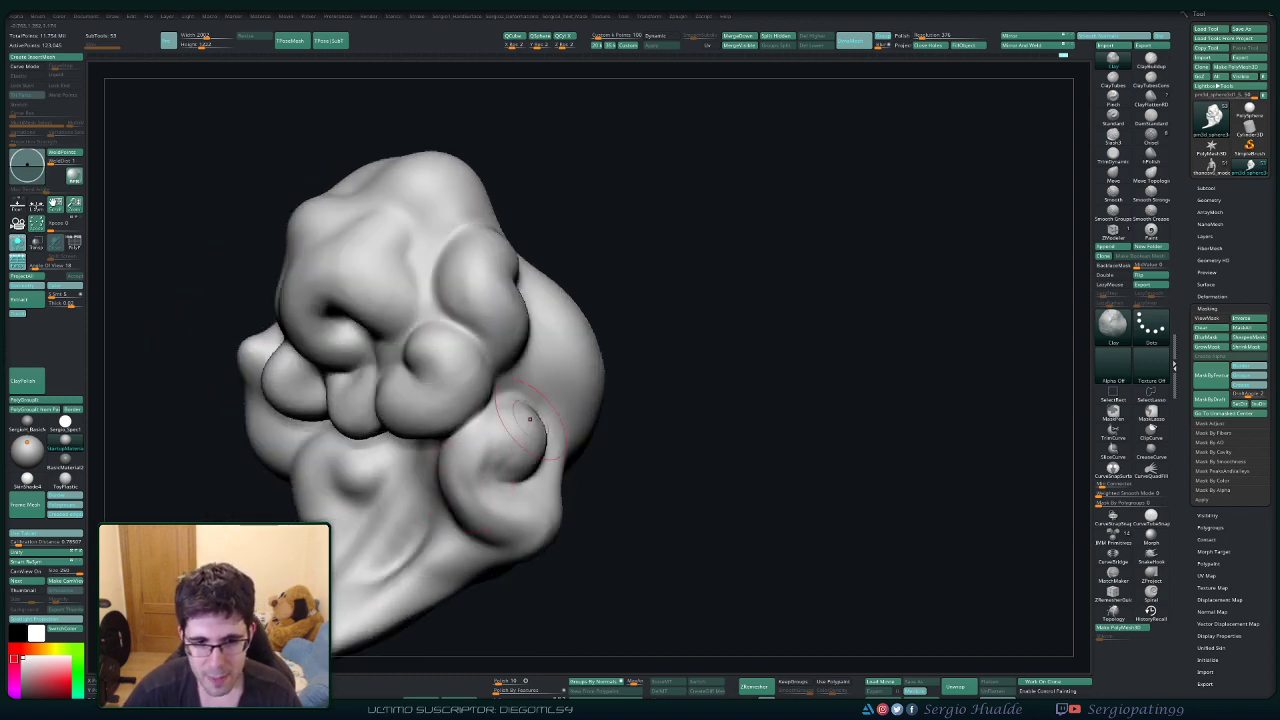
right_click_drag(529, 442, 400, 445)
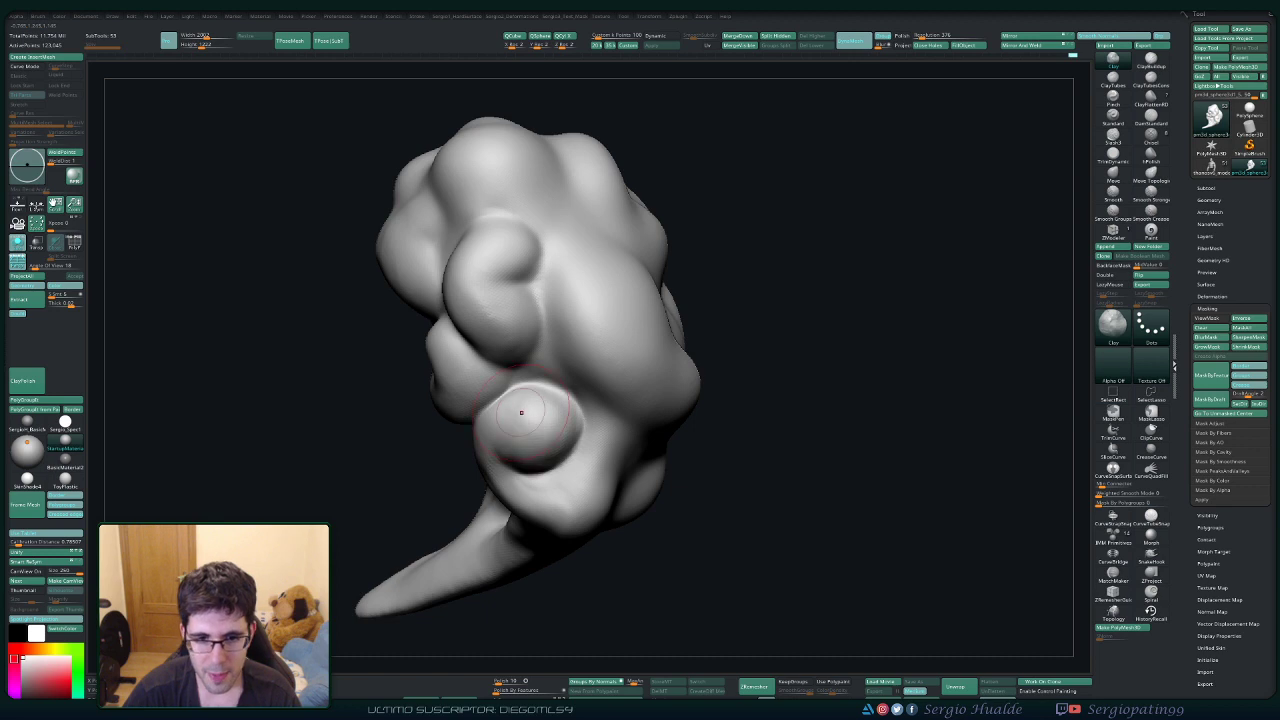
mouse_move(521, 412)
right_mouse_down()
mouse_move(503, 503)
mouse_move(494, 471)
mouse_move(520, 479)
right_mouse_up()
right_click(503, 504)
key("b")
key("d")
key("s")
Fill out the curl of the lower side lobe with Clay and smooth its inner surface.
key("b")
key("c")
key("l")
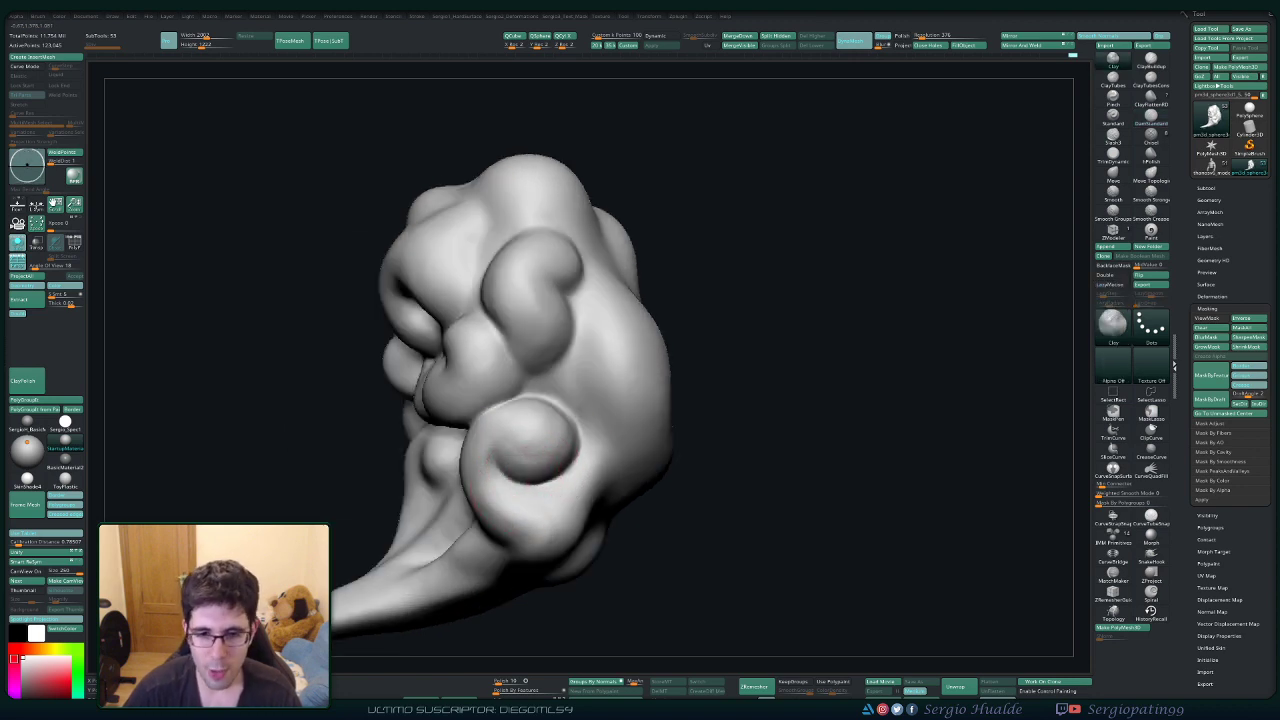
key("shift")
left_click_drag(492, 452, 506, 434, "shift")
right_click_drag(506, 434, 580, 444)
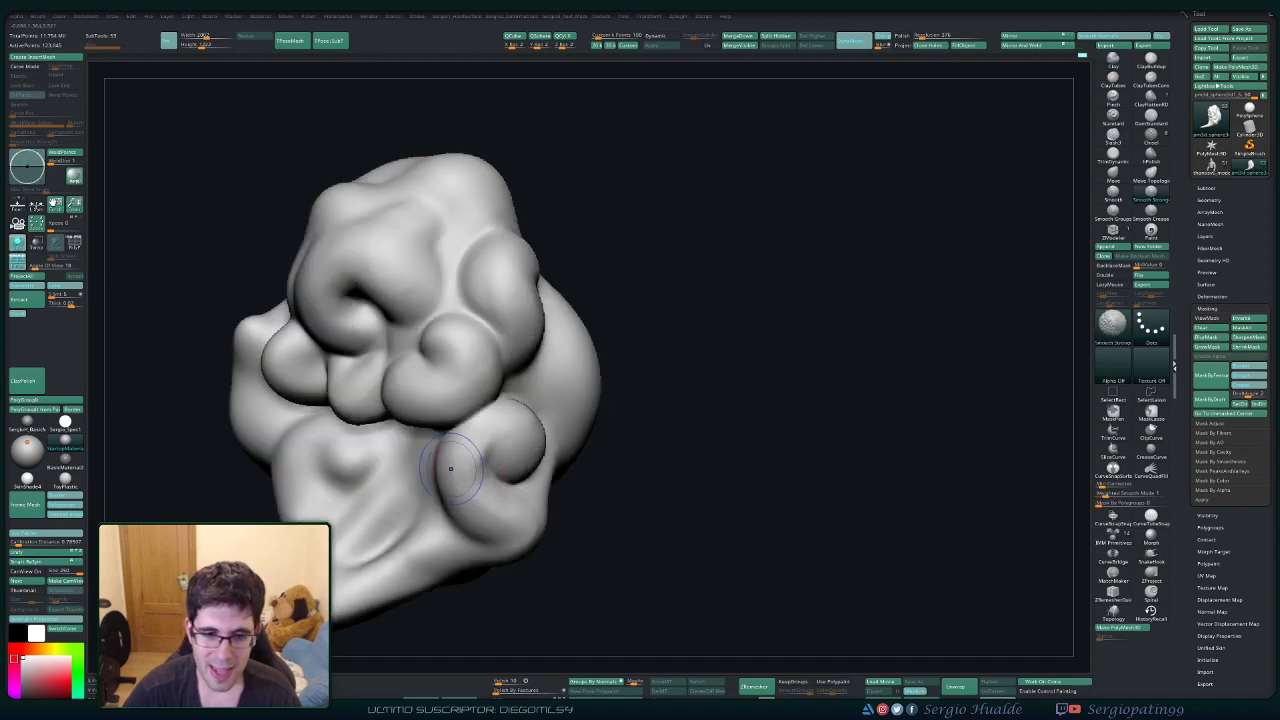
Sharpen the outer edge of the lower side lobe's knob with a resized DamStandard brush.
mouse_move(523, 475)
right_mouse_down("alt")
mouse_move(521, 436)
mouse_move(447, 430)
right_mouse_up("alt")
key("b")
key("d")
key("s")
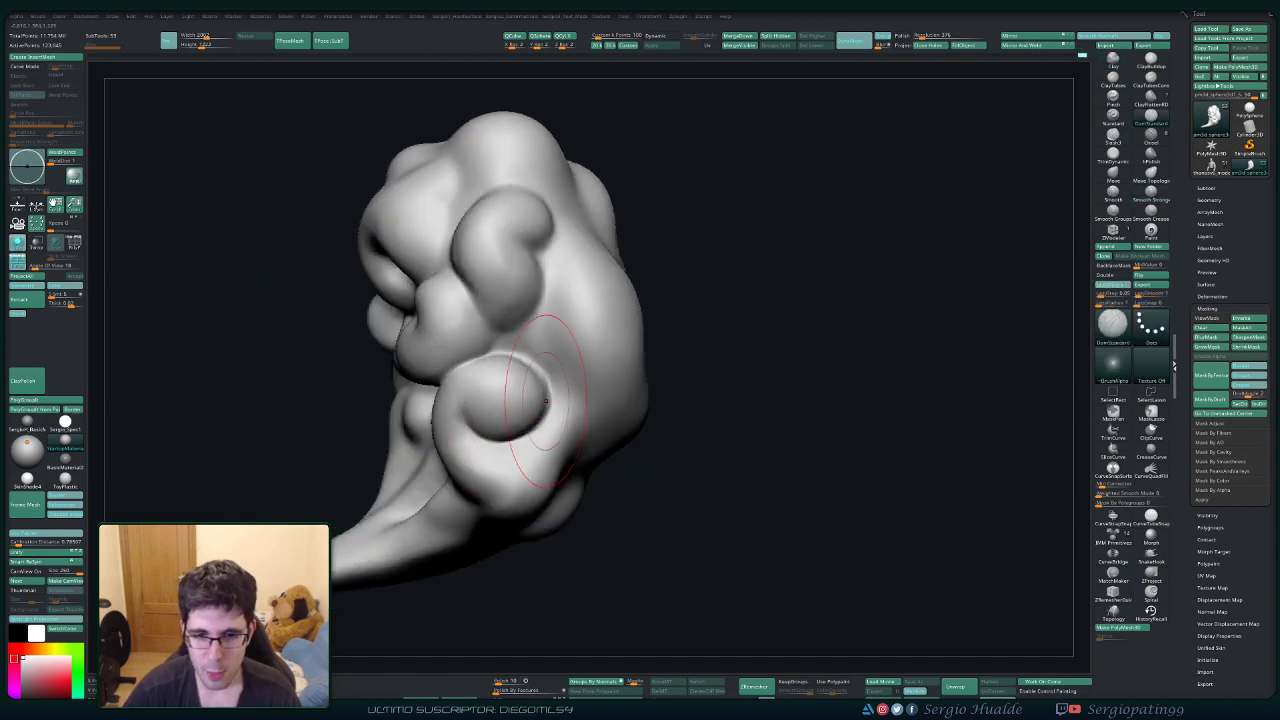
right_click_drag(582, 420, 551, 414)
key("s")
left_click_drag(551, 414, 510, 359)
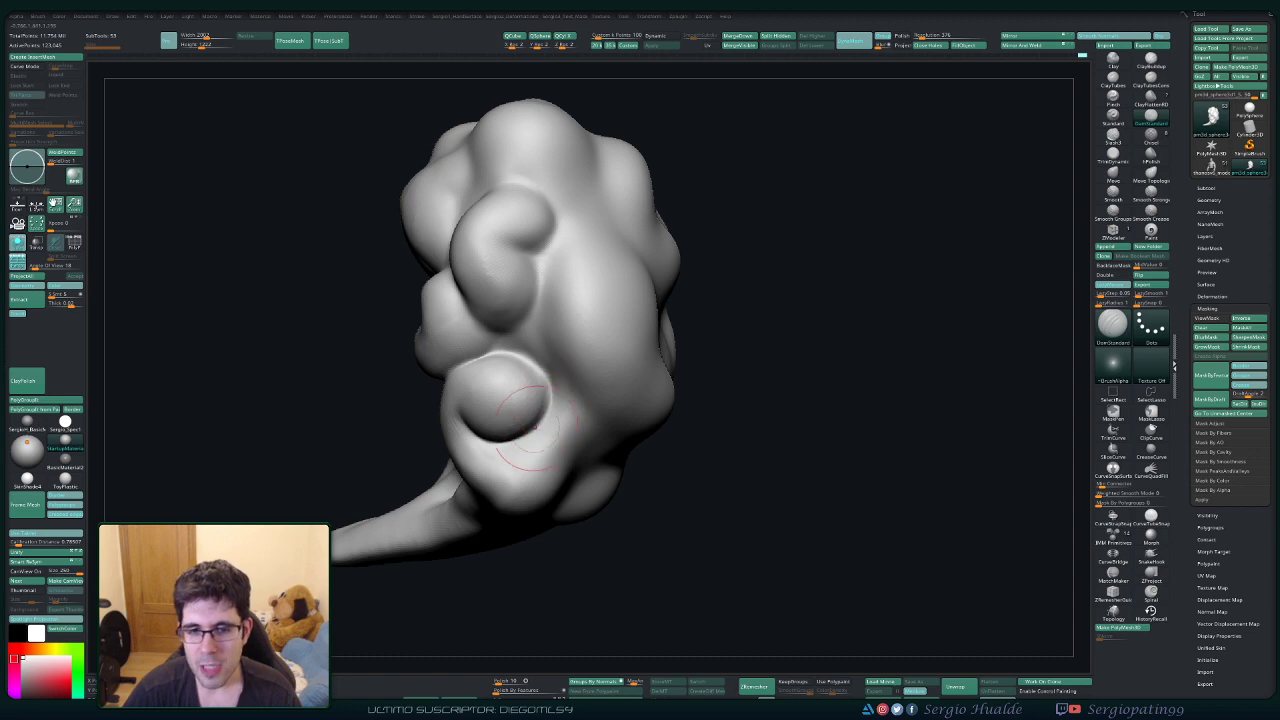
Round out the knob of the lower side lobe with Clay and smooth its transition into the curl.
mouse_move(539, 360)
right_mouse_down()
mouse_move(553, 415)
mouse_move(520, 429)
right_mouse_up()
key("b")
key("c")
key("l")
mouse_move(520, 429)
left_mouse_down()
mouse_move(534, 423)
mouse_move(524, 419)
mouse_move(527, 453)
left_mouse_up()
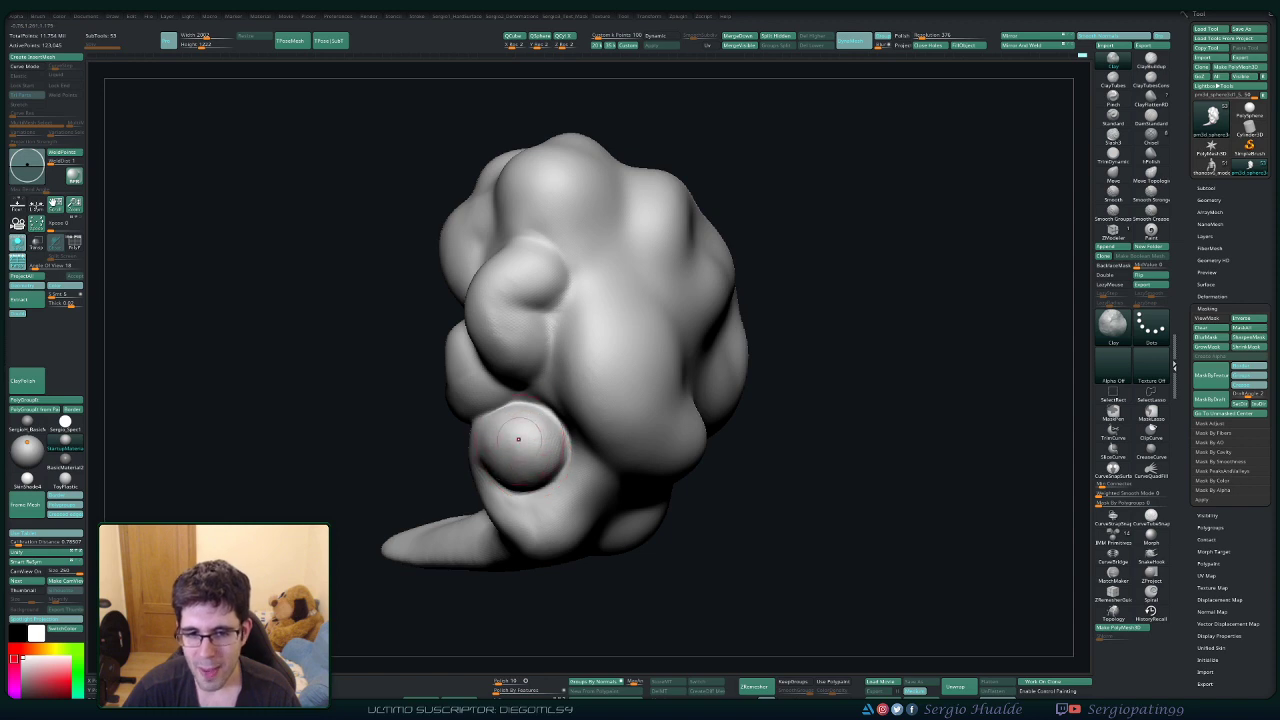
right_click_drag(518, 438, 491, 423)
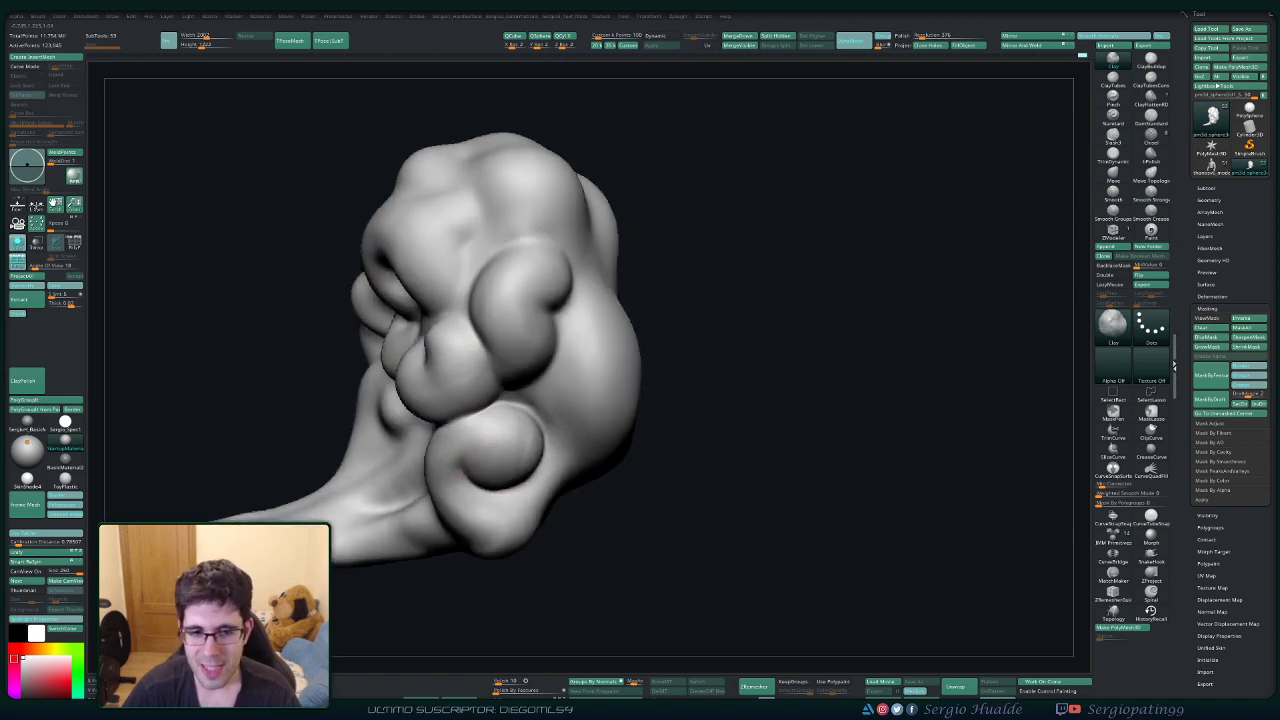
left_click_drag(512, 463, 502, 460, "shift")
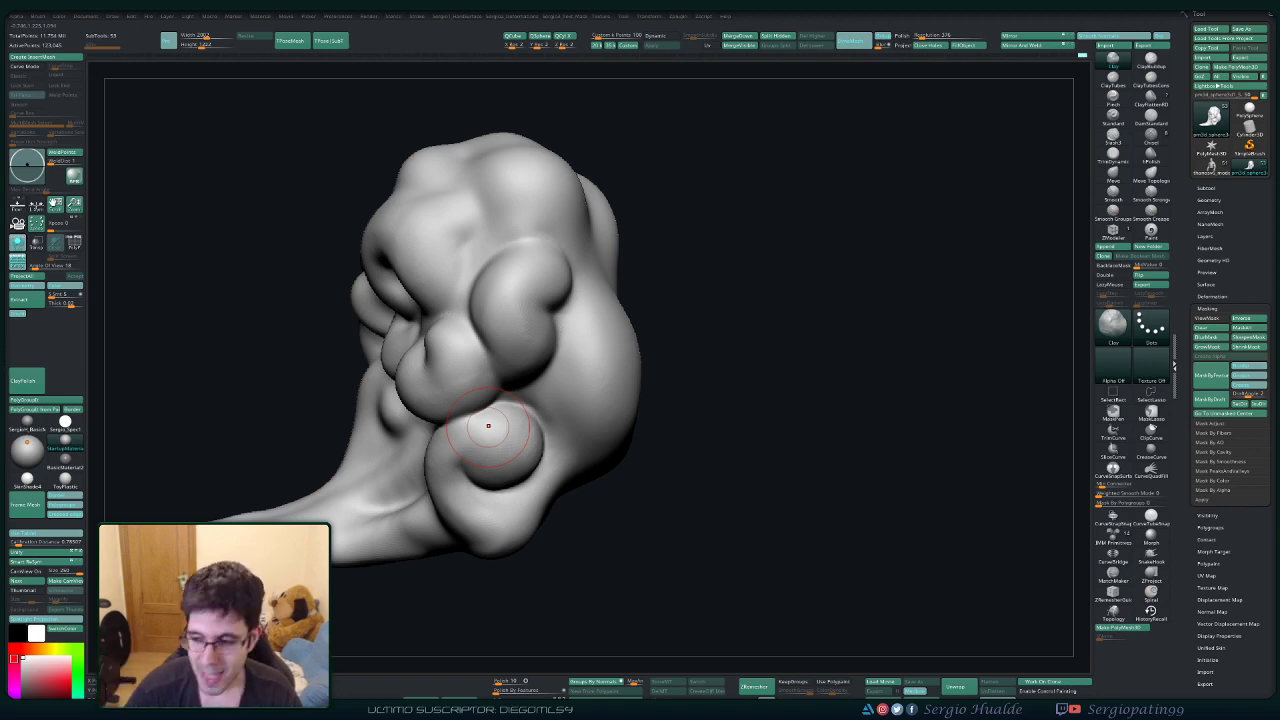
mouse_move(471, 423)
right_mouse_down()
mouse_move(468, 475)
mouse_move(456, 424)
mouse_move(451, 445)
mouse_move(485, 385)
right_mouse_up()
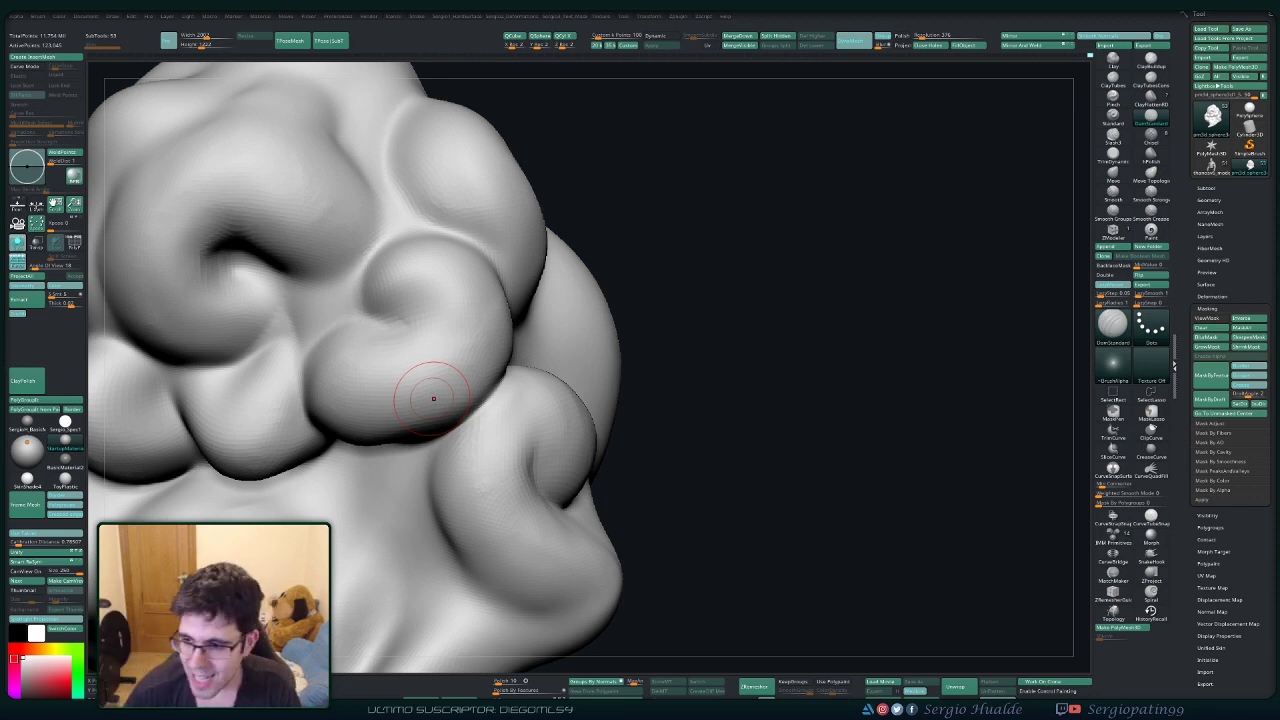
Smooth the knob's surface and the crease around its outer edge on the lower side lobe.
right_click_drag(674, 311, 610, 336)
mouse_move(543, 388)
right_mouse_down()
mouse_move(420, 388)
mouse_move(545, 342)
right_mouse_up()
left_click_drag(617, 374, 626, 416, "shift")
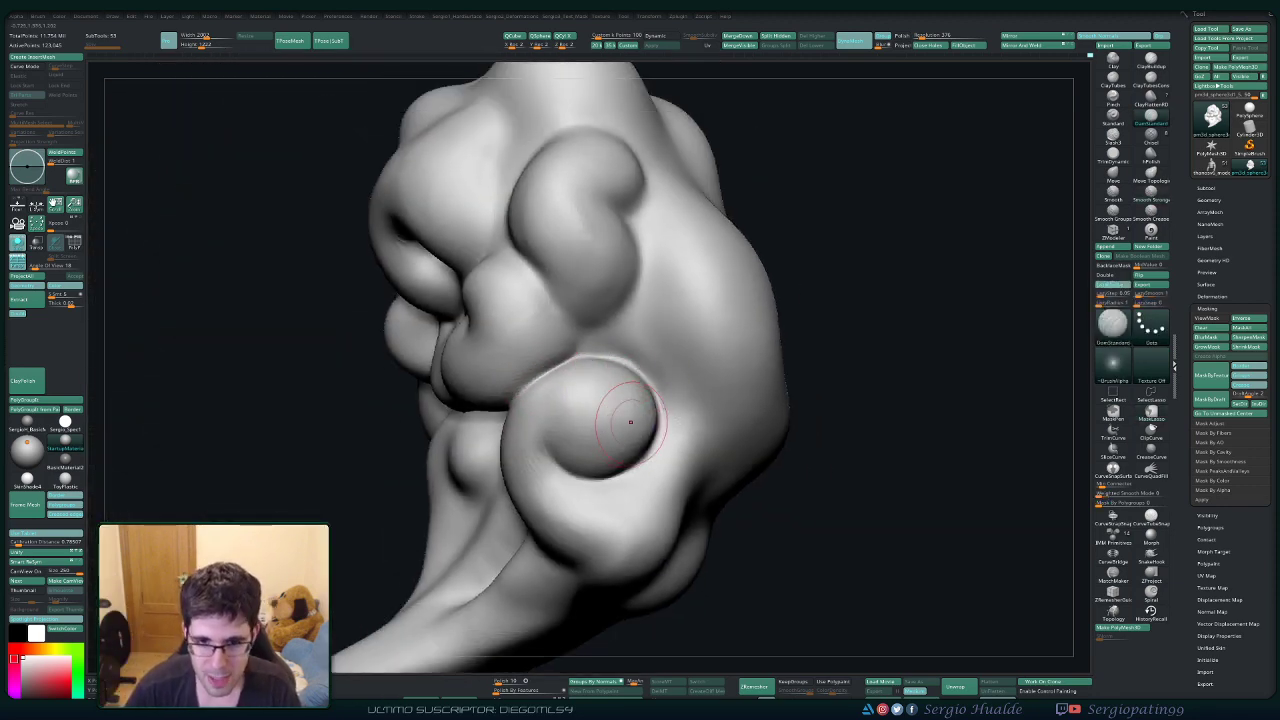
right_click_drag(588, 426, 586, 403, "ctrl")
left_click_drag(582, 390, 603, 446, "shift")
right_click_drag(639, 490, 664, 442)
mouse_move(648, 380)
left_mouse_down("shift")
mouse_move(626, 444)
mouse_move(651, 412)
left_mouse_up("shift")
Adjust the silhouette of the lower side lobe's knob with a resized Move brush.
key("s")
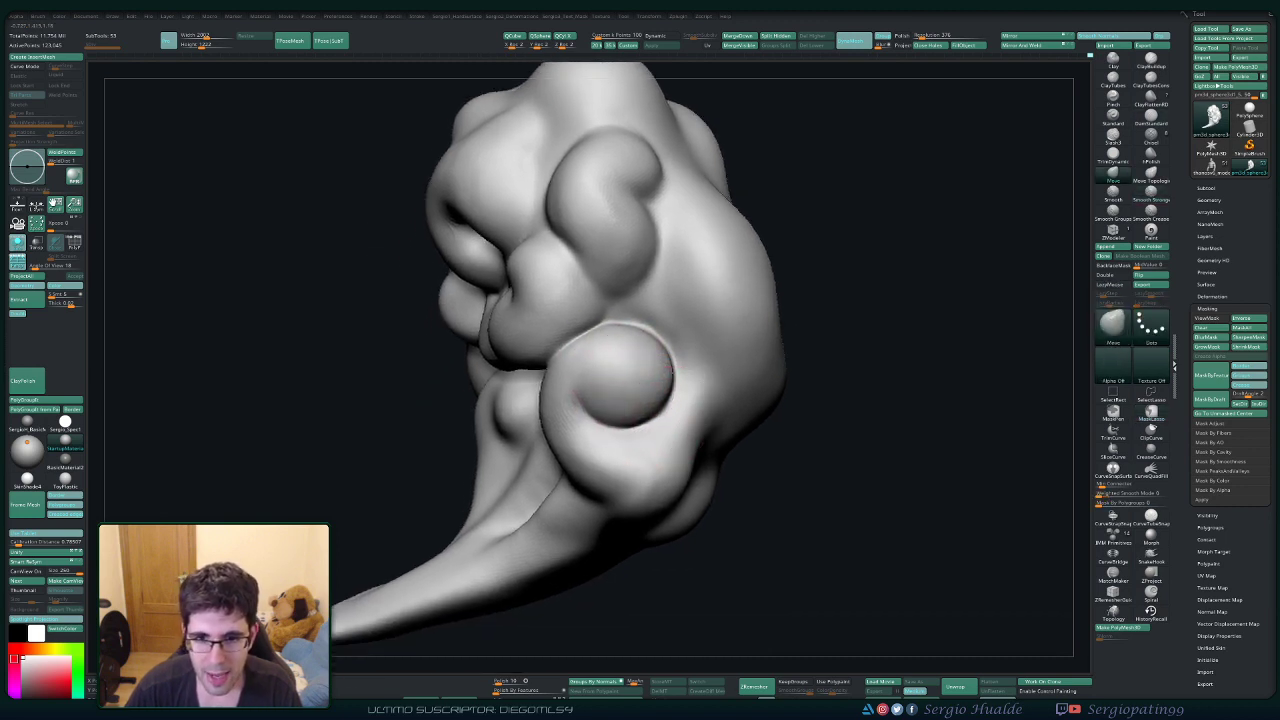
right_click_drag(680, 425, 598, 408)
key("s")
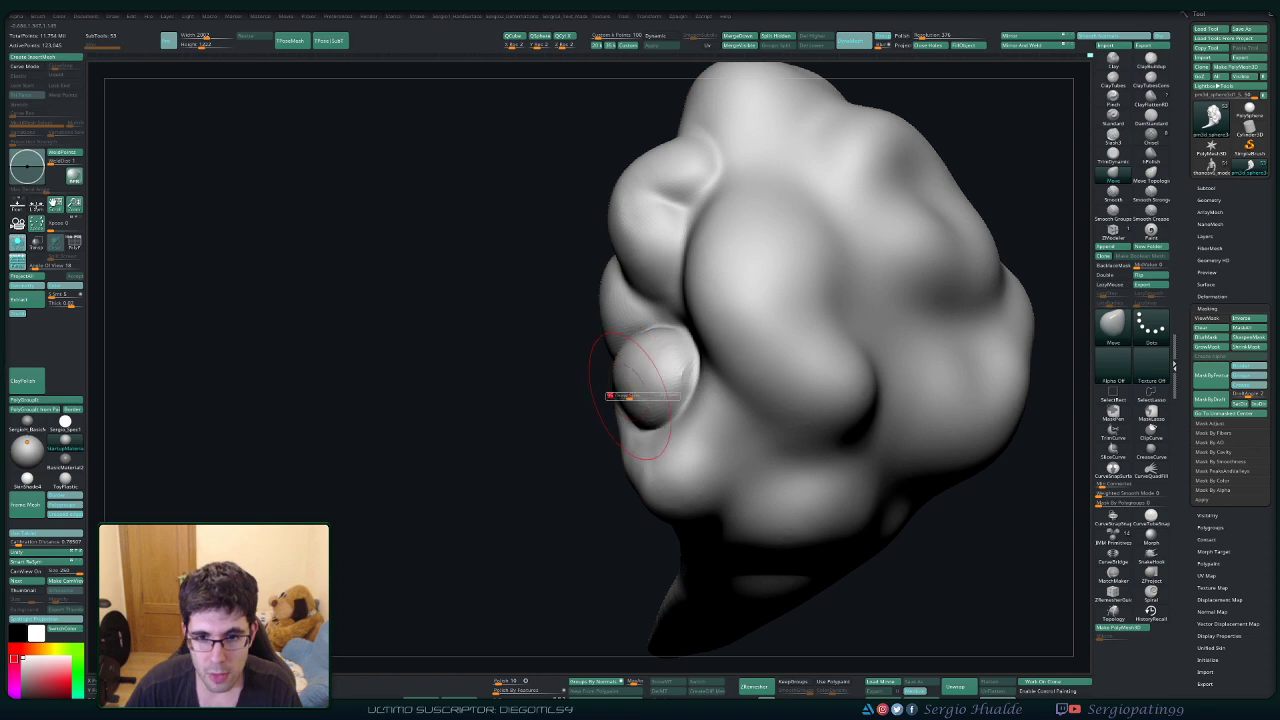
left_click_drag(629, 397, 620, 397)
right_click_drag(600, 400, 670, 402)
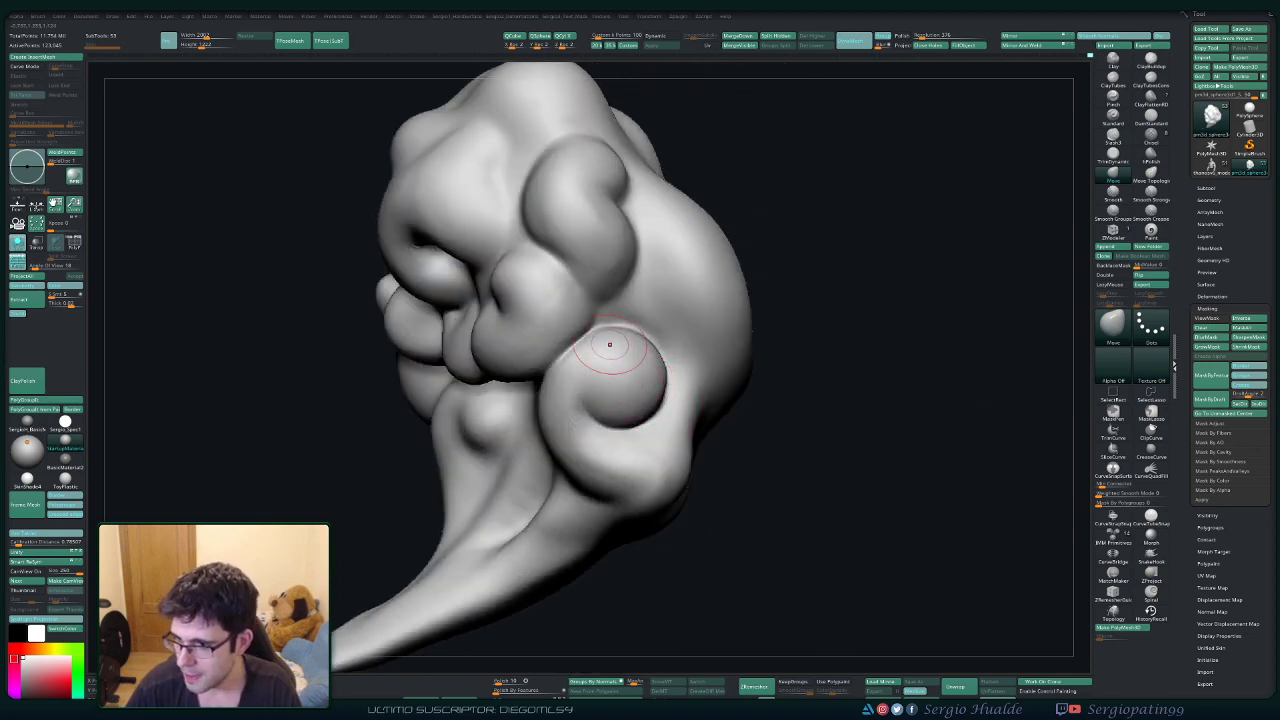
left_click_drag(609, 344, 605, 325)
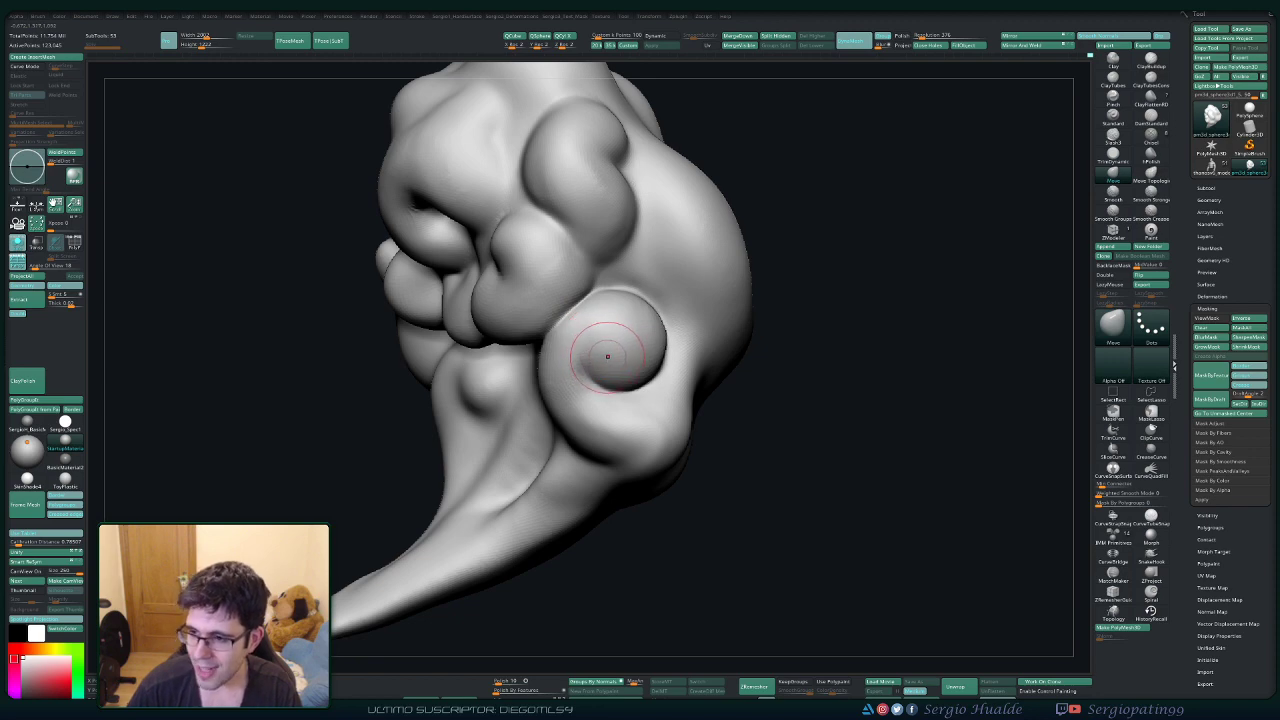
left_click_drag(607, 360, 591, 334)
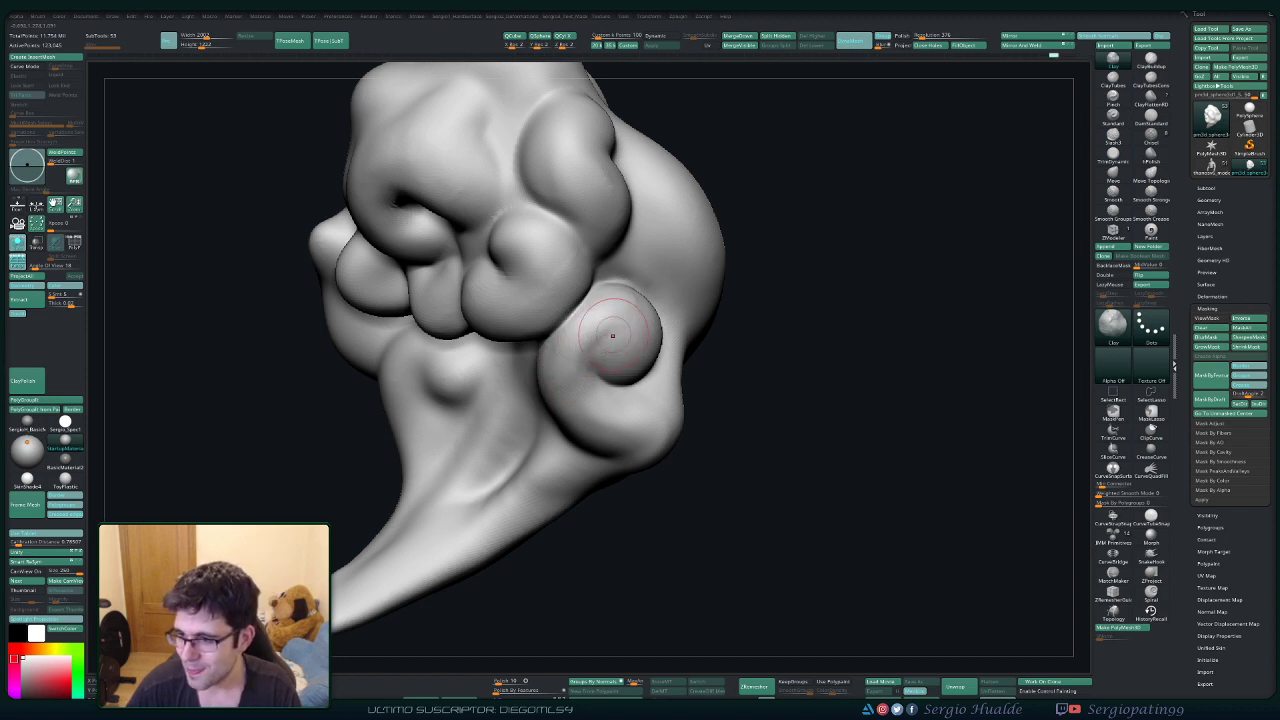
Add Clay volume to the inside of the lower side lobe's curl and smooth it from several angles.
key("shift")
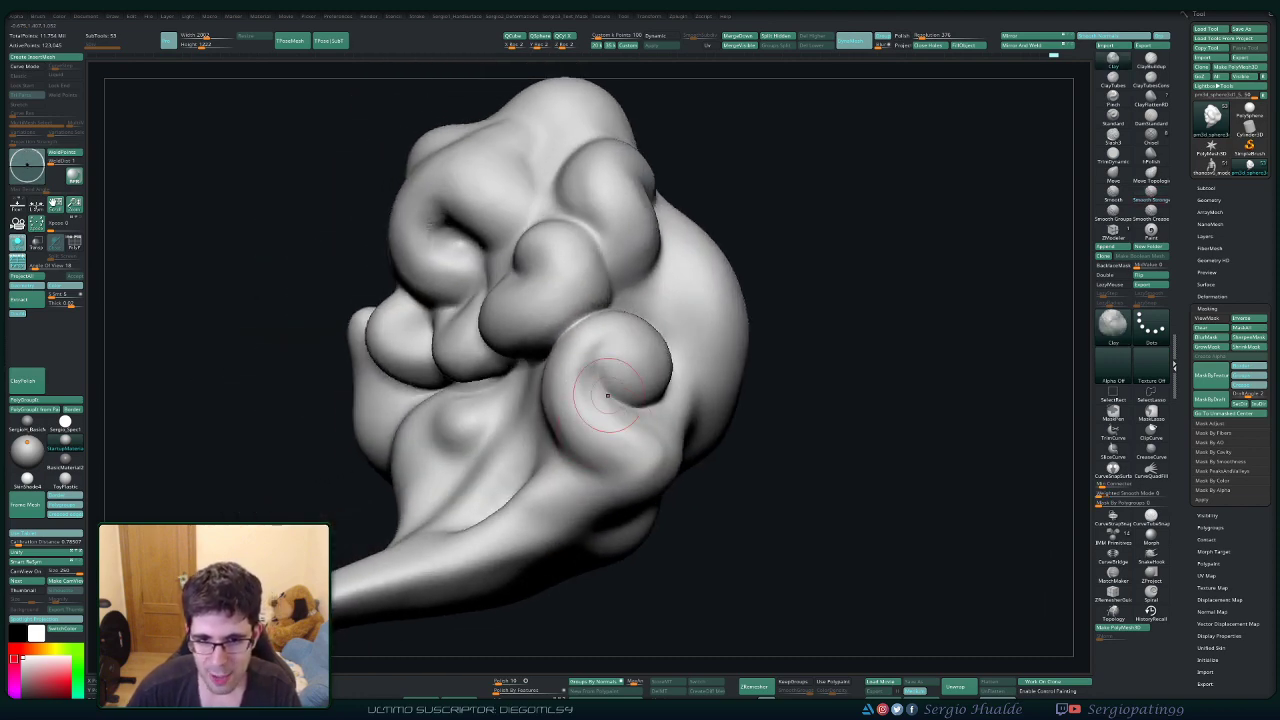
mouse_move(594, 373)
left_mouse_down()
mouse_move(620, 448)
mouse_move(598, 396)
left_mouse_up()
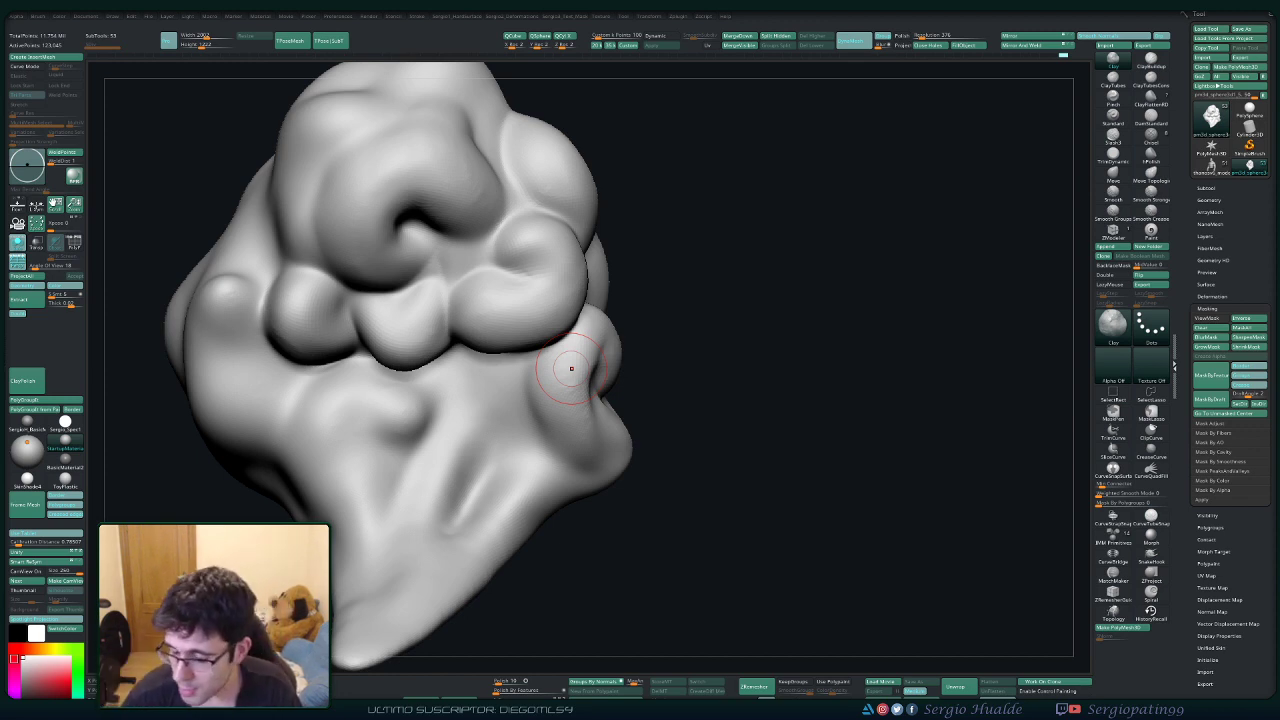
left_click_drag(727, 413, 615, 420)
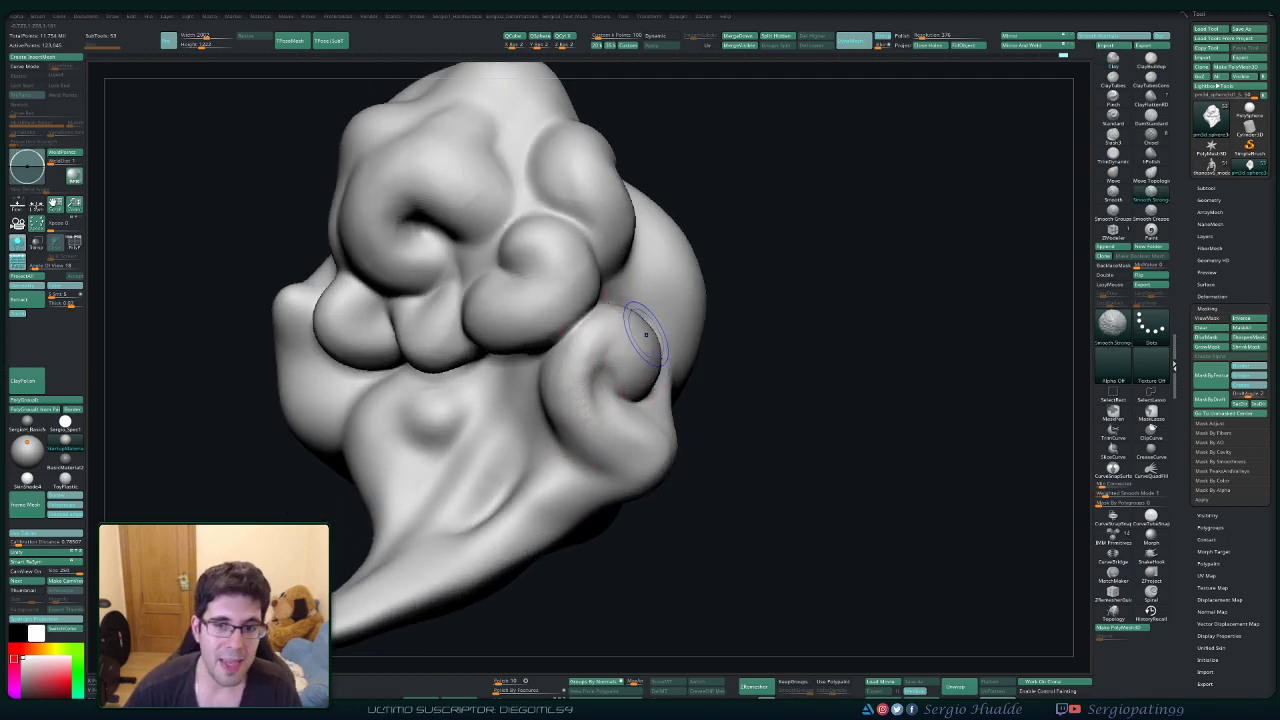
left_click_drag(745, 440, 868, 428)
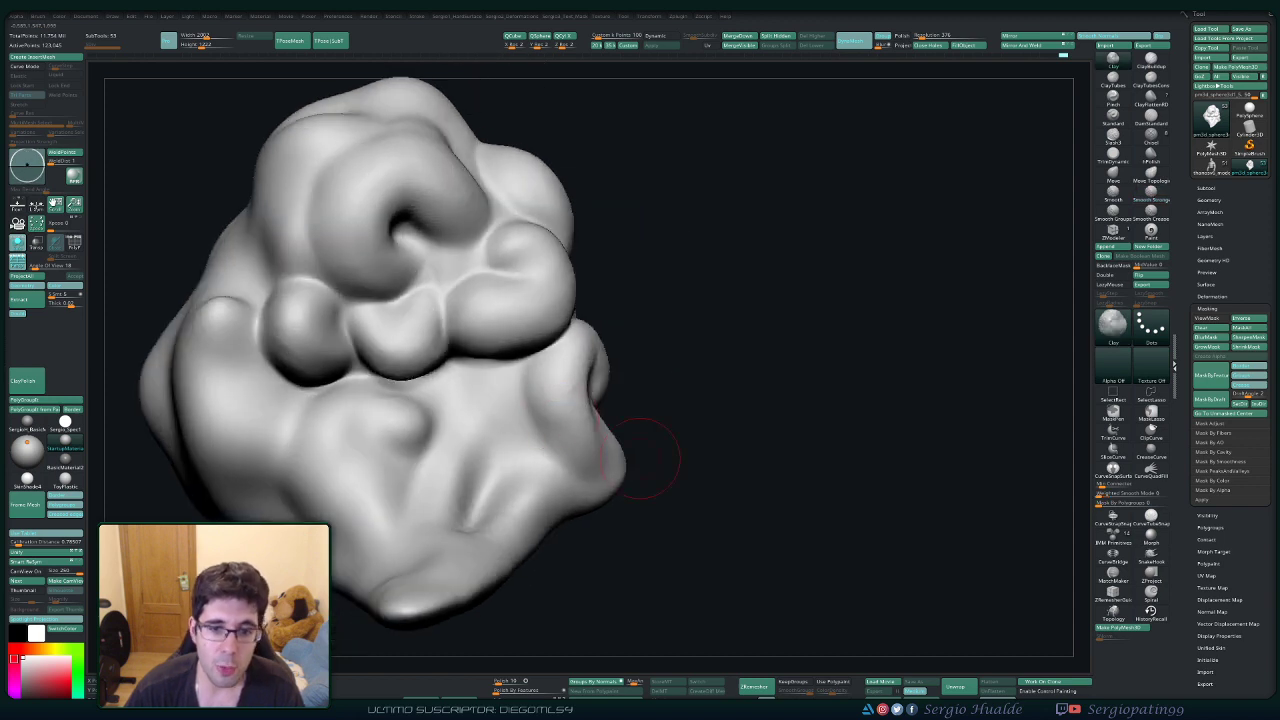
mouse_move(592, 432)
left_mouse_down("shift")
mouse_move(602, 466)
mouse_move(587, 440)
left_mouse_up("shift")
Carve the front boundary of the lower side lobe with DamStandard where it meets the smoke's tail.
key("b")
key("d")
key("s")
left_click_drag(528, 398, 564, 476)
mouse_move(760, 440)
left_mouse_down()
mouse_move(640, 440)
mouse_move(583, 388)
left_mouse_up()
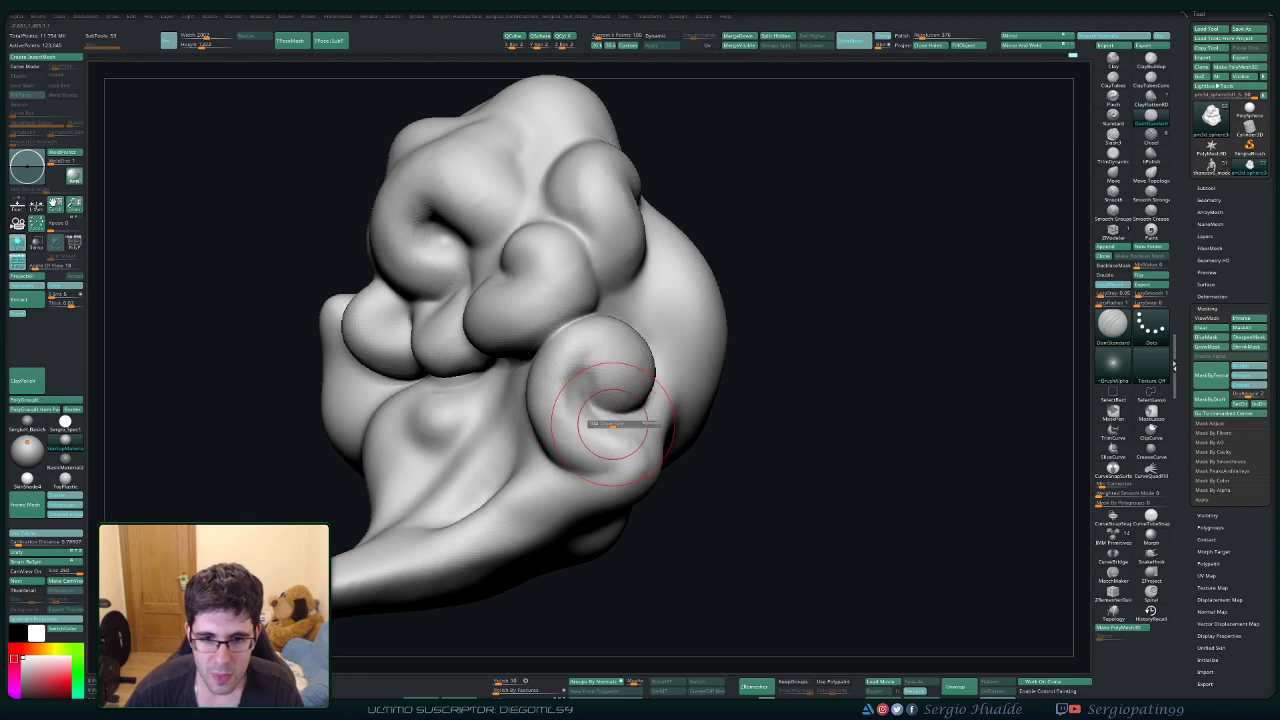
Build up the body of the lower side curl and the area beneath it with Clay, smoothing the strokes.
key("b")
key("c")
key("l")
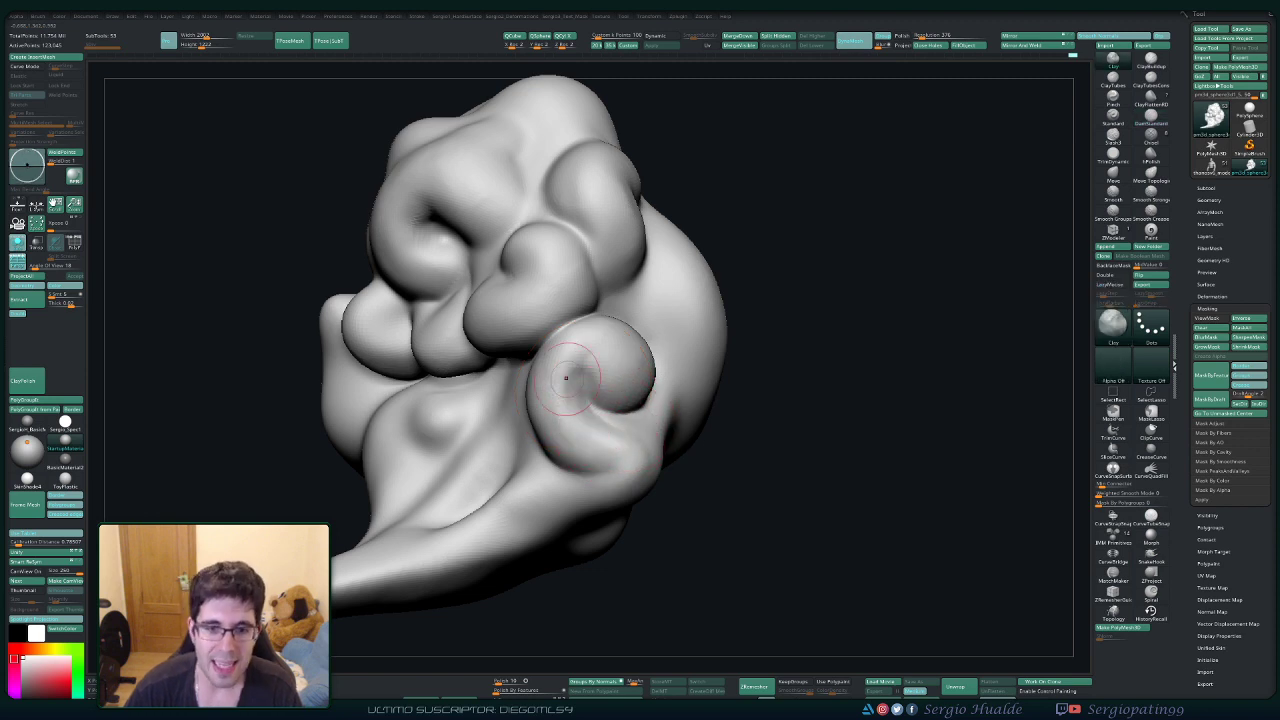
key("shift")
right_click_drag(607, 422, 630, 330, "ctrl")
right_click_drag(634, 463, 570, 455)
right_click_drag(590, 400, 590, 452, "ctrl")
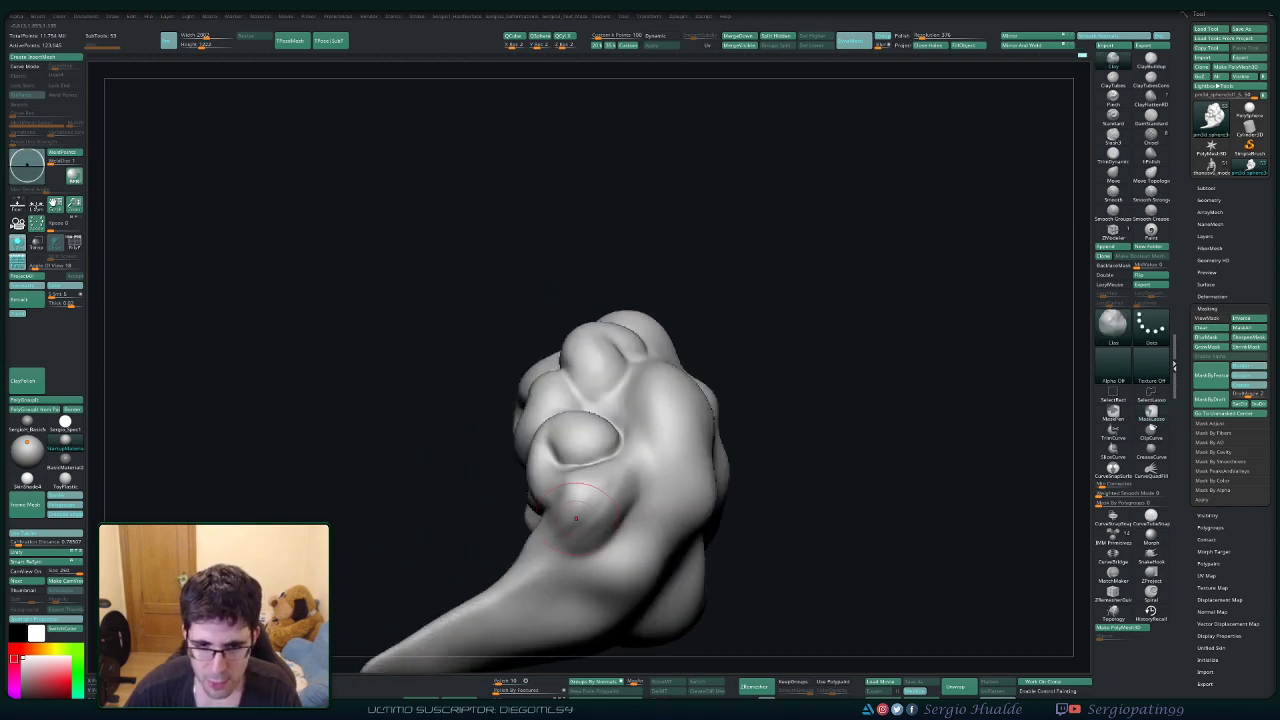
right_click_drag(597, 455, 625, 495)
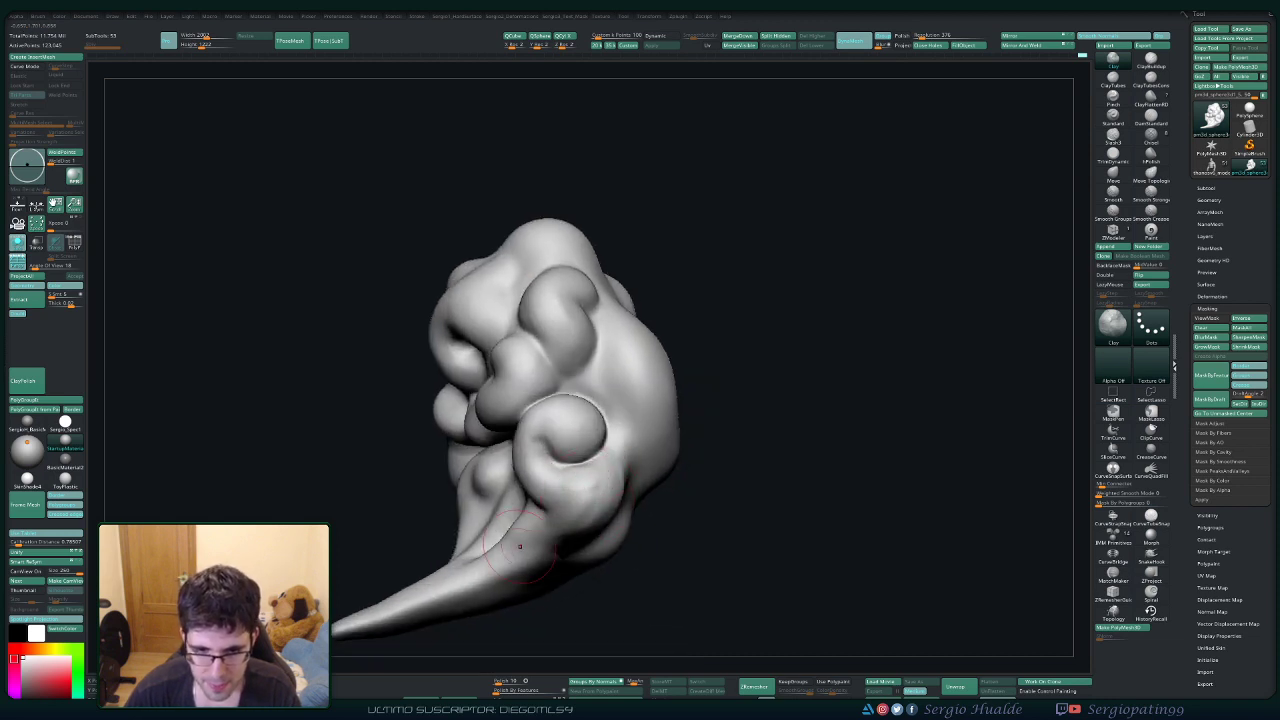
right_click_drag(521, 549, 557, 490, "alt")
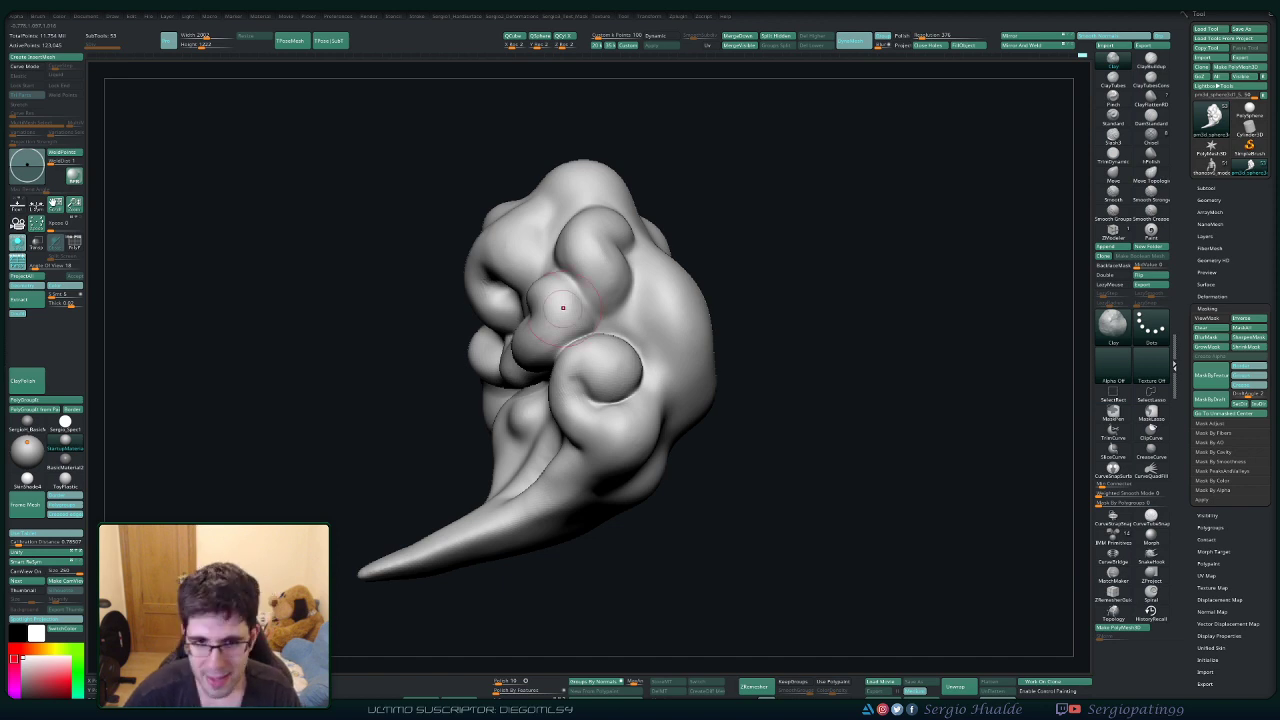
Build up a large curled lobe with Clay on the cloud's rear flank behind the lower side curl, and smooth it.
mouse_move(771, 280)
left_mouse_down()
mouse_move(729, 343)
mouse_move(700, 320)
mouse_move(586, 366)
left_mouse_up()
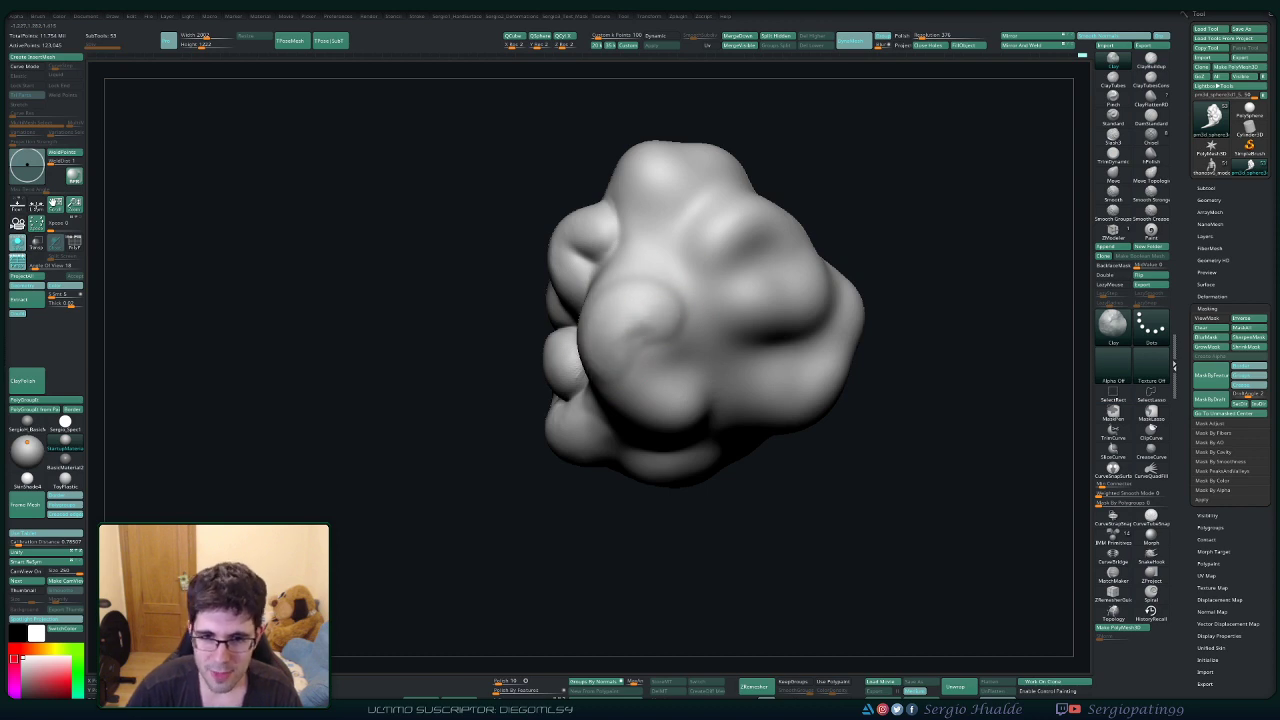
right_click_drag(668, 314, 775, 312)
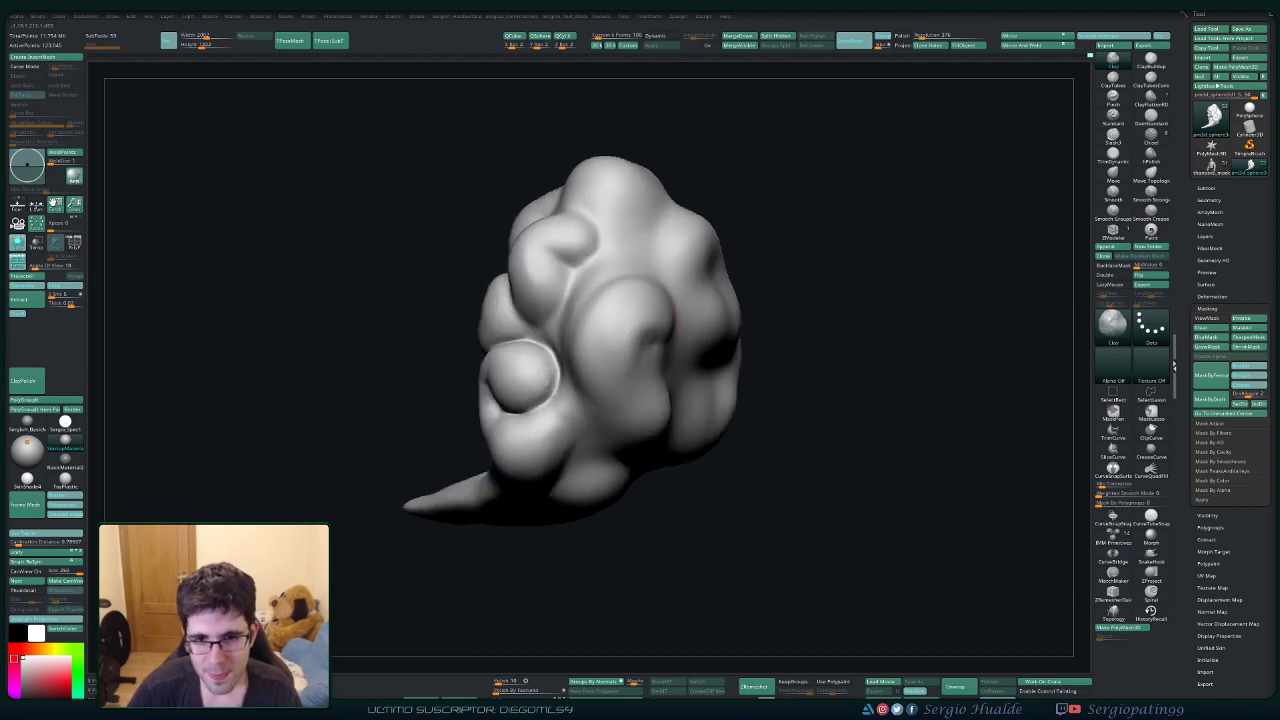
right_click_drag(735, 372, 630, 366)
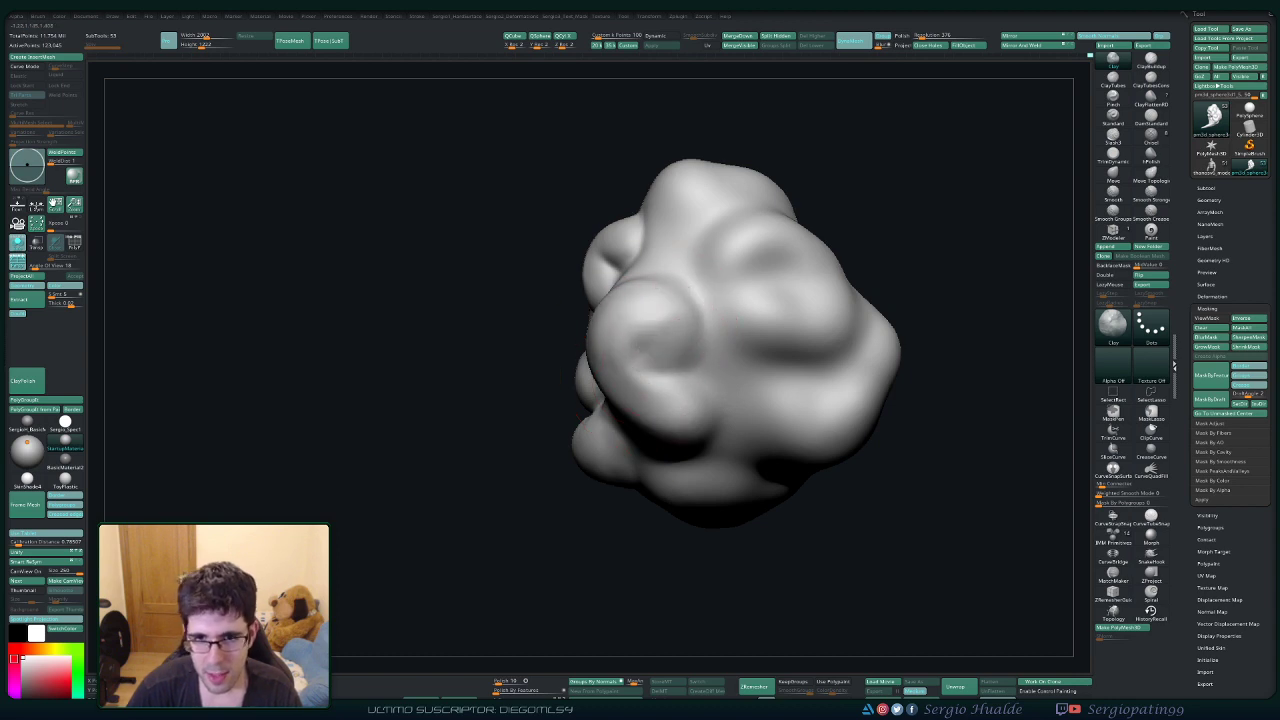
right_click_drag(590, 346, 662, 338)
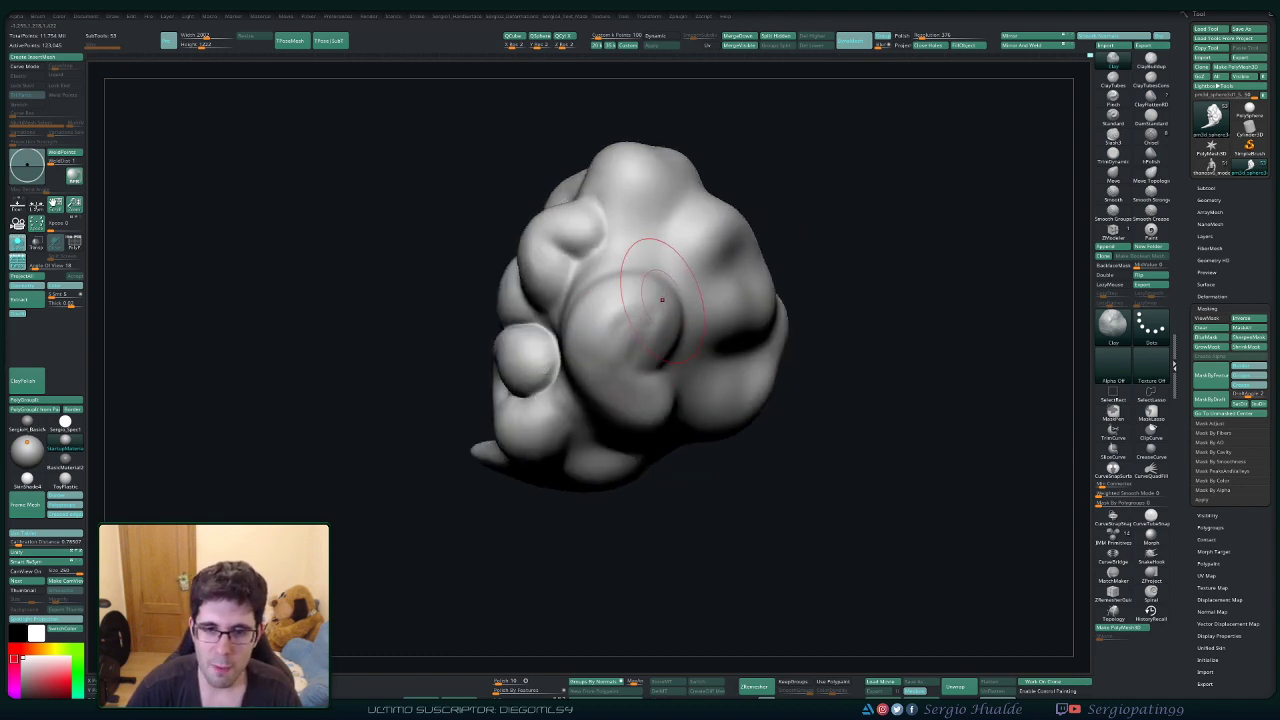
left_click_drag(662, 299, 625, 311)
right_click_drag(594, 329, 565, 346)
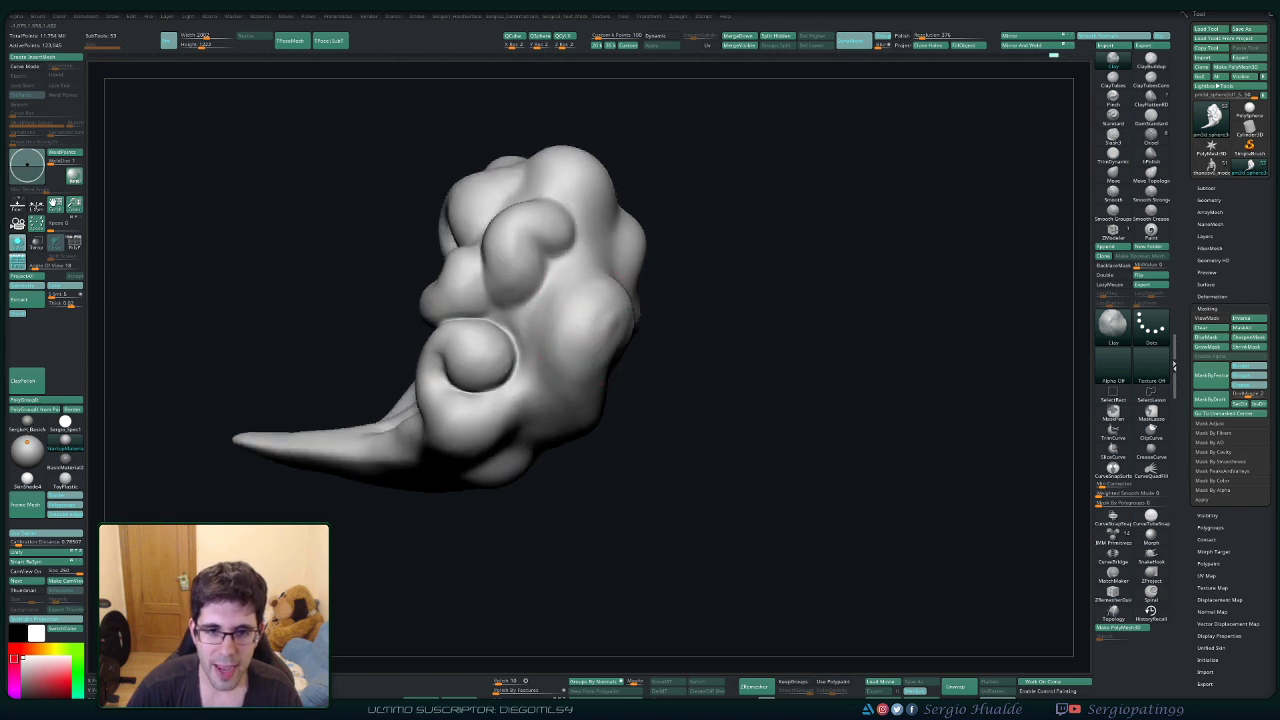
left_click_drag(597, 413, 599, 353)
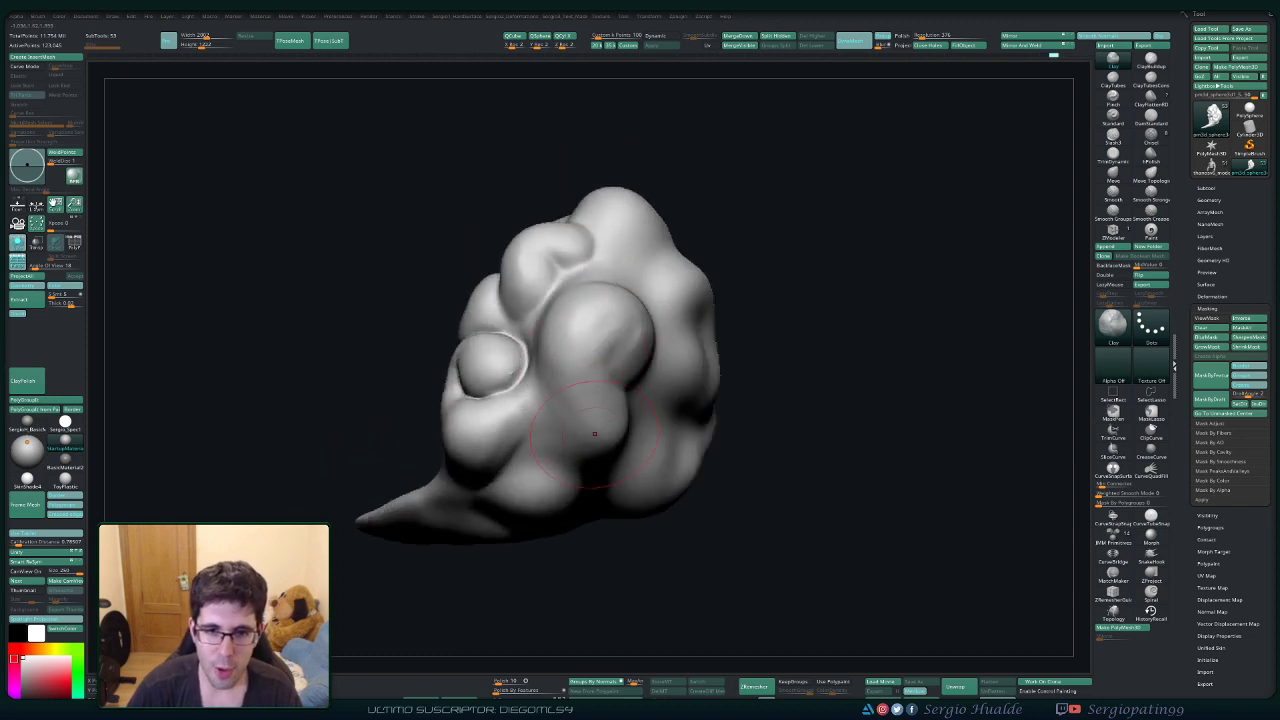
left_click_drag(594, 309, 606, 306, "shift")
right_click_drag(653, 300, 643, 365)
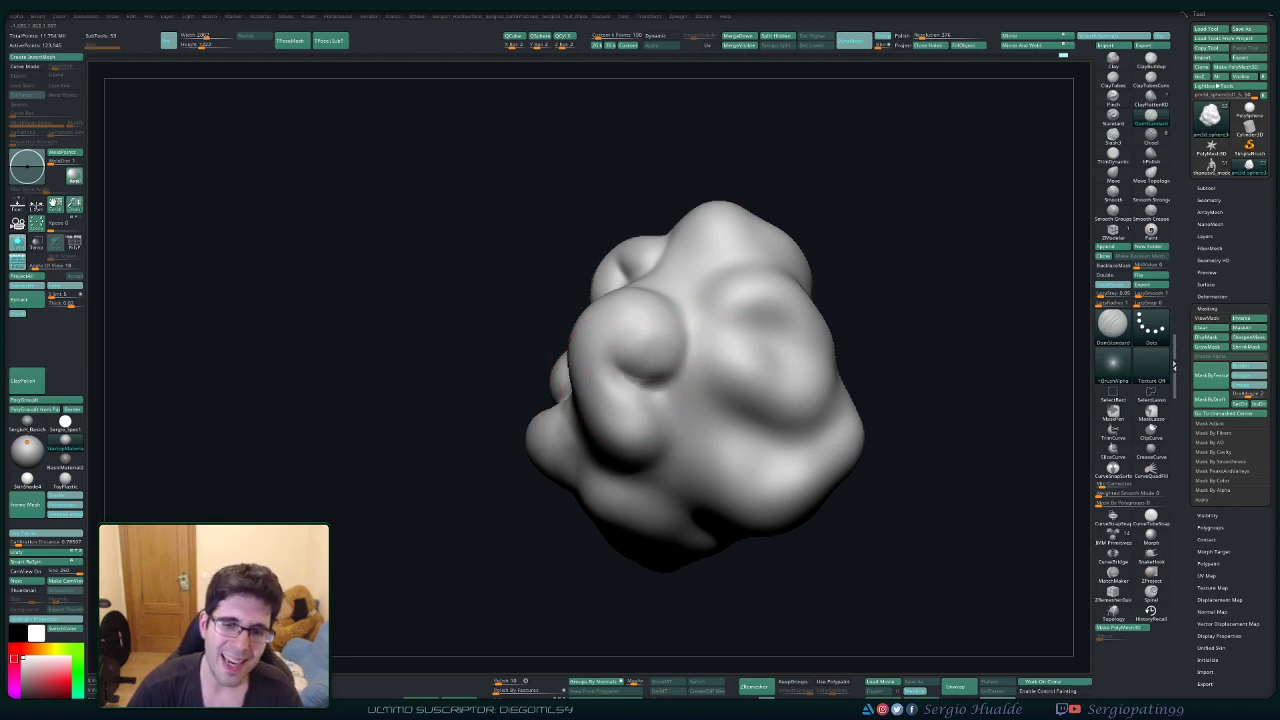
Define the crease around the rear lobe's rounded tip with DamStandard, then round it with Clay and smoothing.
mouse_move(690, 341)
right_mouse_down()
mouse_move(673, 349)
mouse_move(682, 314)
mouse_move(672, 327)
right_mouse_up()
key("1")
key("s")
left_click_drag(671, 323, 655, 366)
right_click_drag(655, 366, 656, 331)
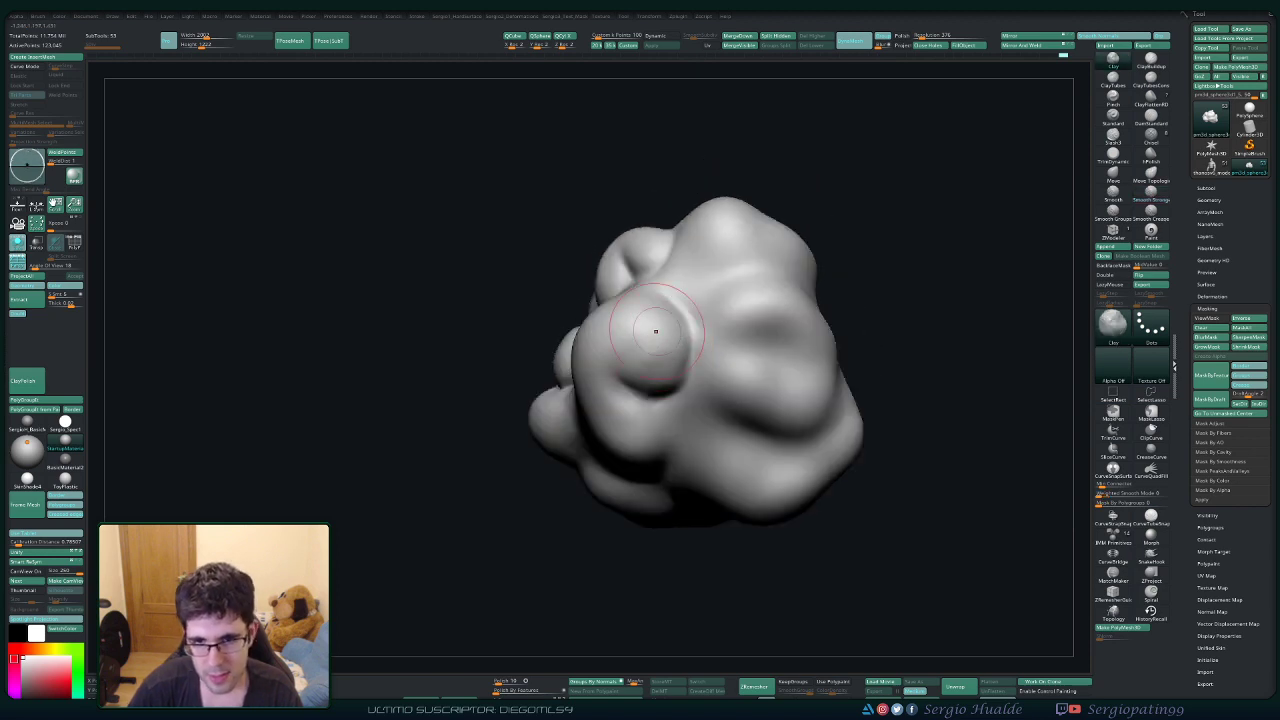
key("shift")
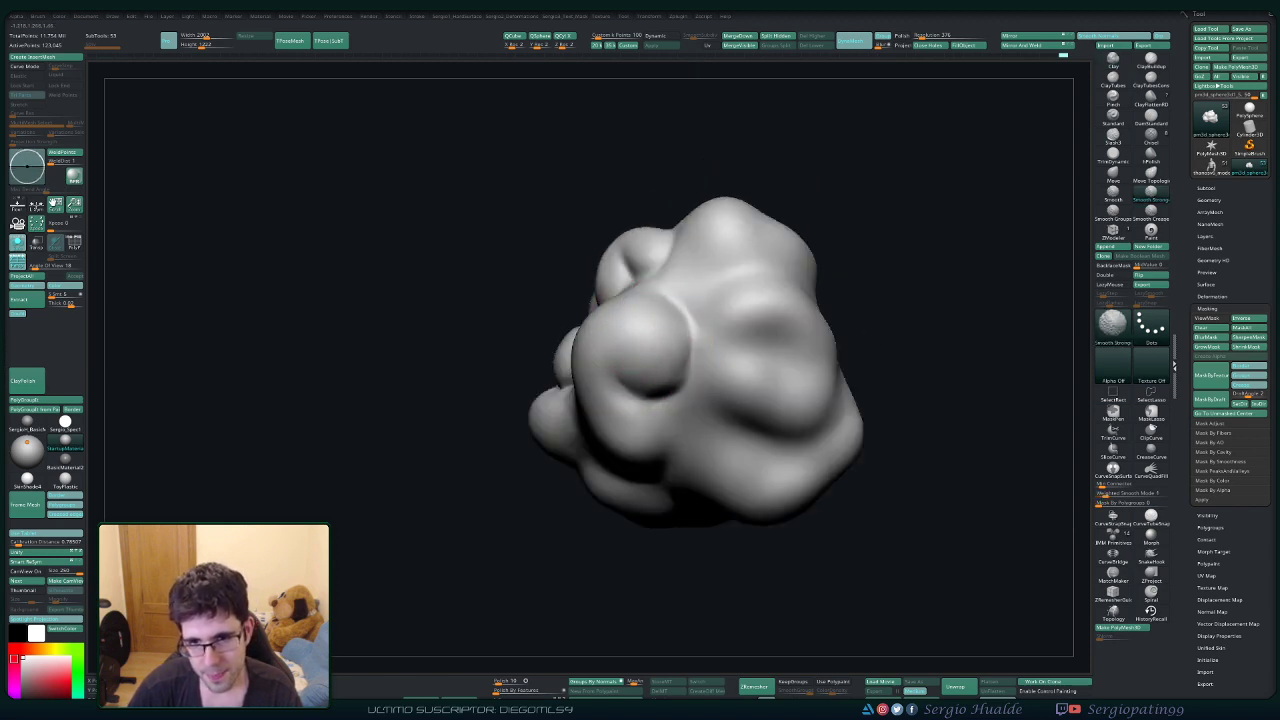
left_click_drag(670, 310, 628, 403)
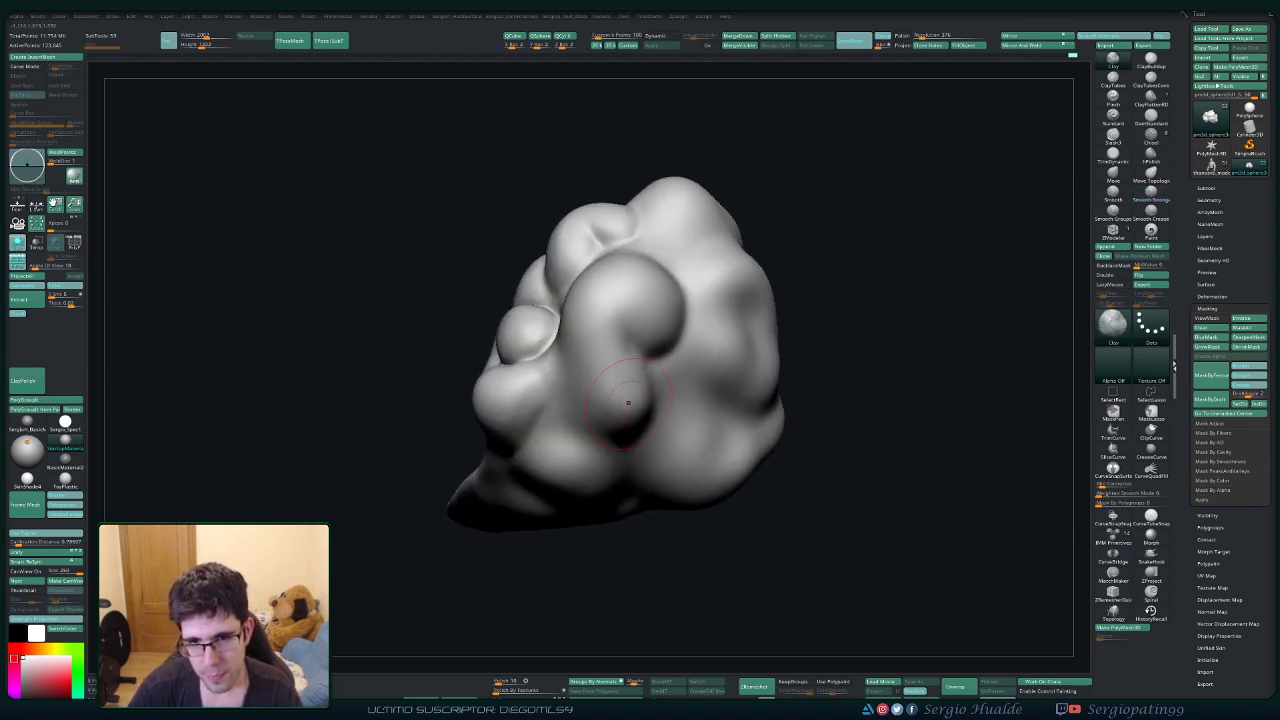
Reshape the lower stem of the large rear curl with Move strokes.
right_click_drag(626, 316, 650, 405)
key("b")
key("m")
key("v")
key("s")
left_click_drag(653, 409, 640, 420)
right_click_drag(690, 400, 621, 405)
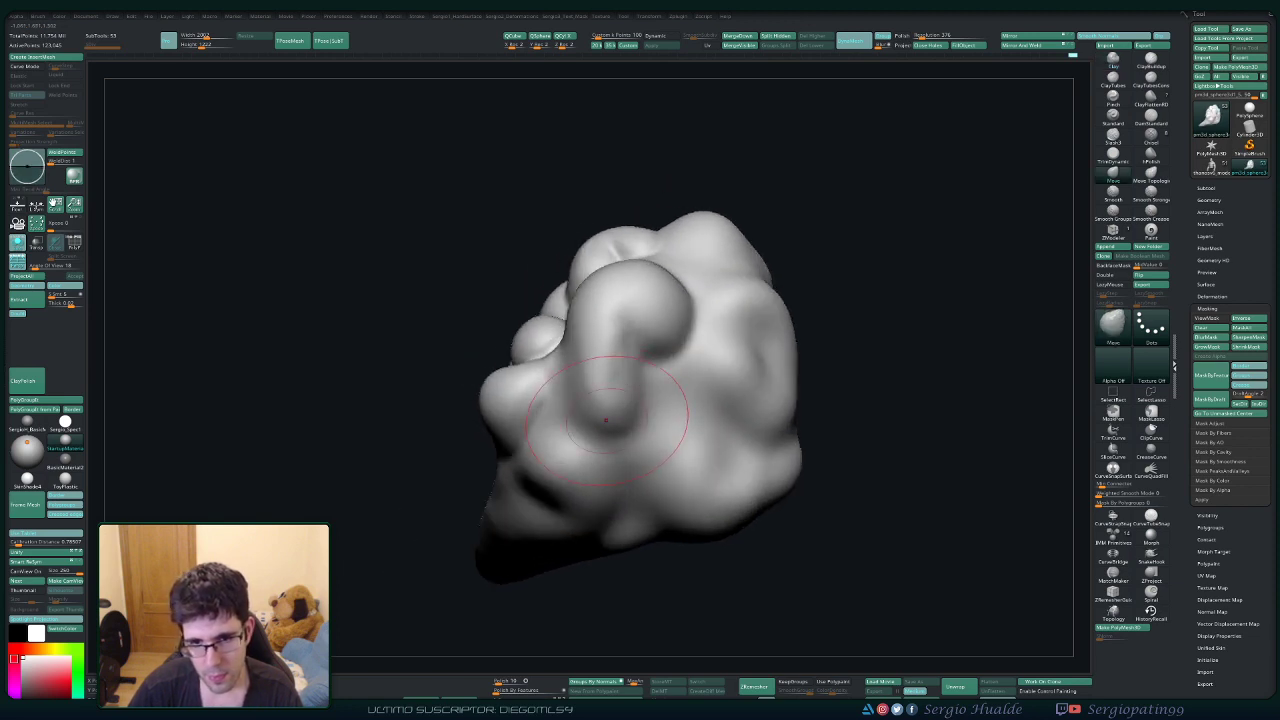
Build up the rear curl's stem with Clay from its rounded tip down toward the cloud's underside.
key("b")
key("c")
key("l")
key("s")
mouse_move(621, 411)
left_mouse_down()
mouse_move(602, 429)
mouse_move(630, 405)
mouse_move(622, 414)
left_mouse_up()
mouse_move(600, 416)
right_mouse_down("alt")
mouse_move(591, 334)
mouse_move(609, 348)
right_mouse_up("alt")
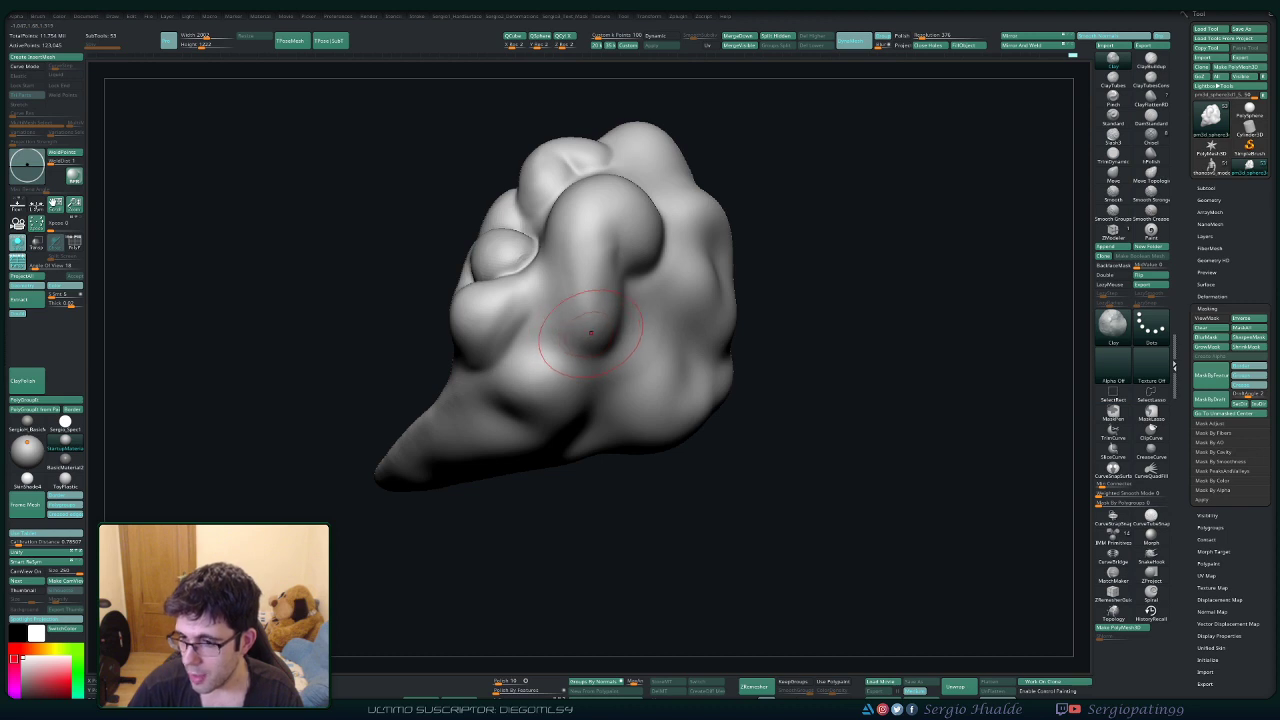
mouse_move(591, 333)
right_mouse_down("alt")
mouse_move(634, 323)
mouse_move(629, 314)
mouse_move(705, 335)
right_mouse_up("alt")
left_click_drag(603, 231, 652, 365)
right_click_drag(657, 340, 622, 267)
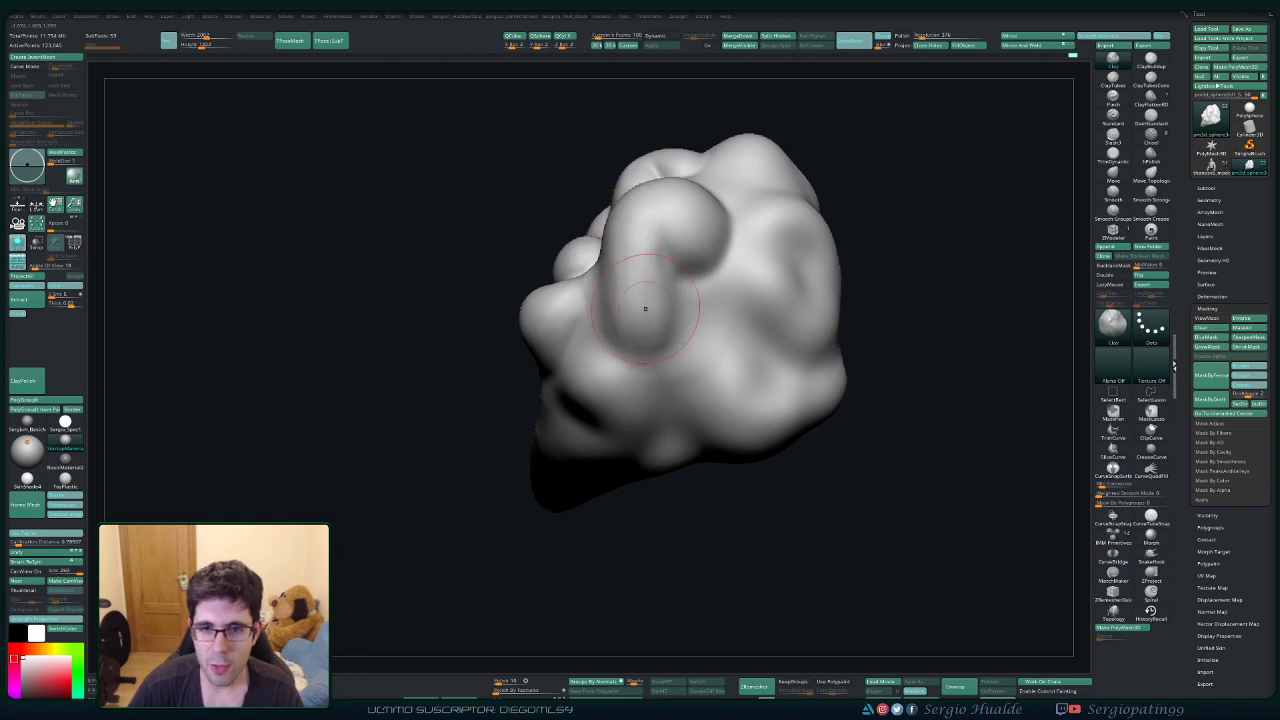
right_click_drag(572, 300, 614, 292)
right_click_drag(604, 368, 675, 345)
right_click_drag(612, 318, 600, 322)
Nudge the rear curl's stem and the hollow beside it into place with Move.
key("b")
key("m")
key("v")
key("s")
left_click(600, 322)
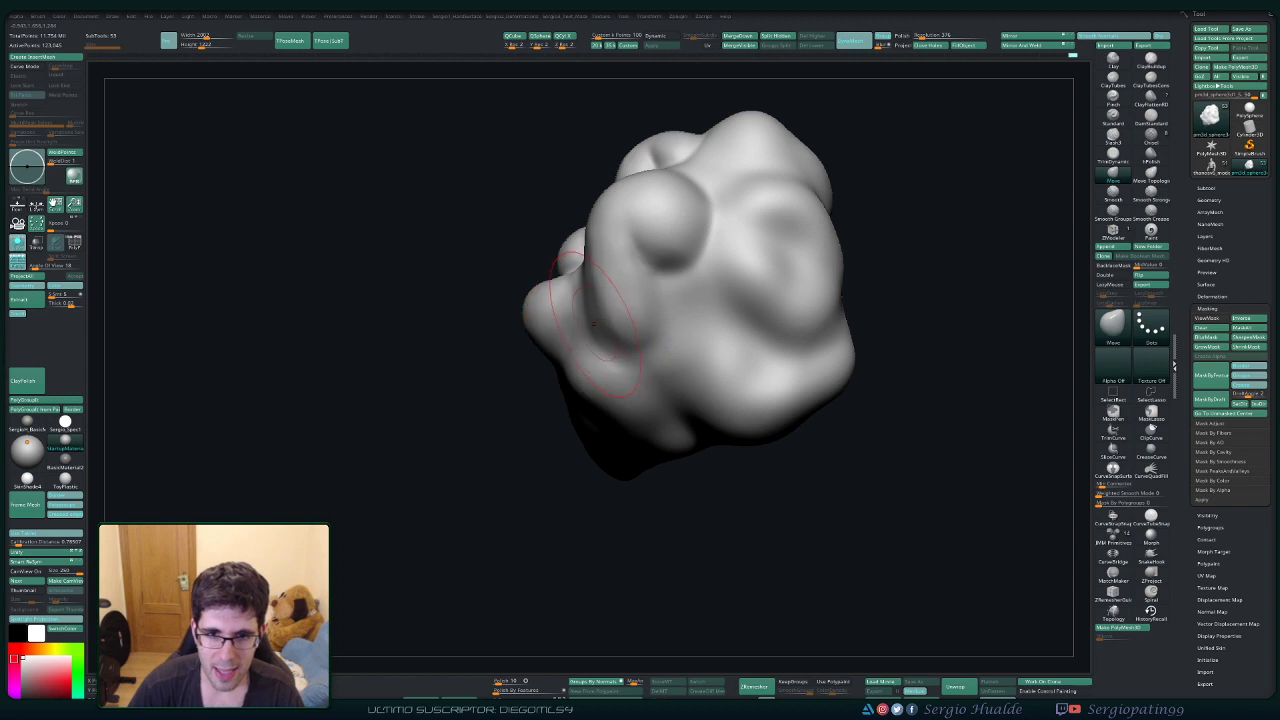
right_click_drag(601, 290, 628, 300)
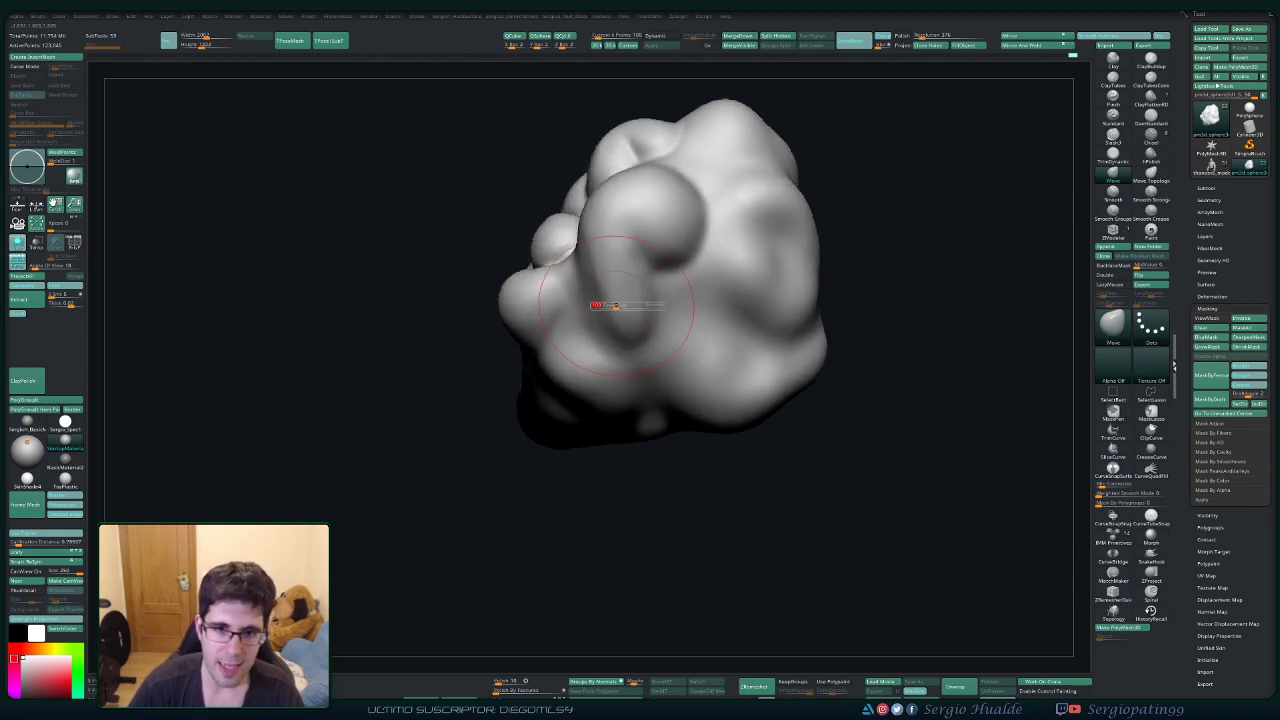
mouse_move(628, 303)
left_mouse_down()
mouse_move(608, 296)
mouse_move(610, 310)
left_mouse_up()
right_click_drag(560, 298, 607, 293)
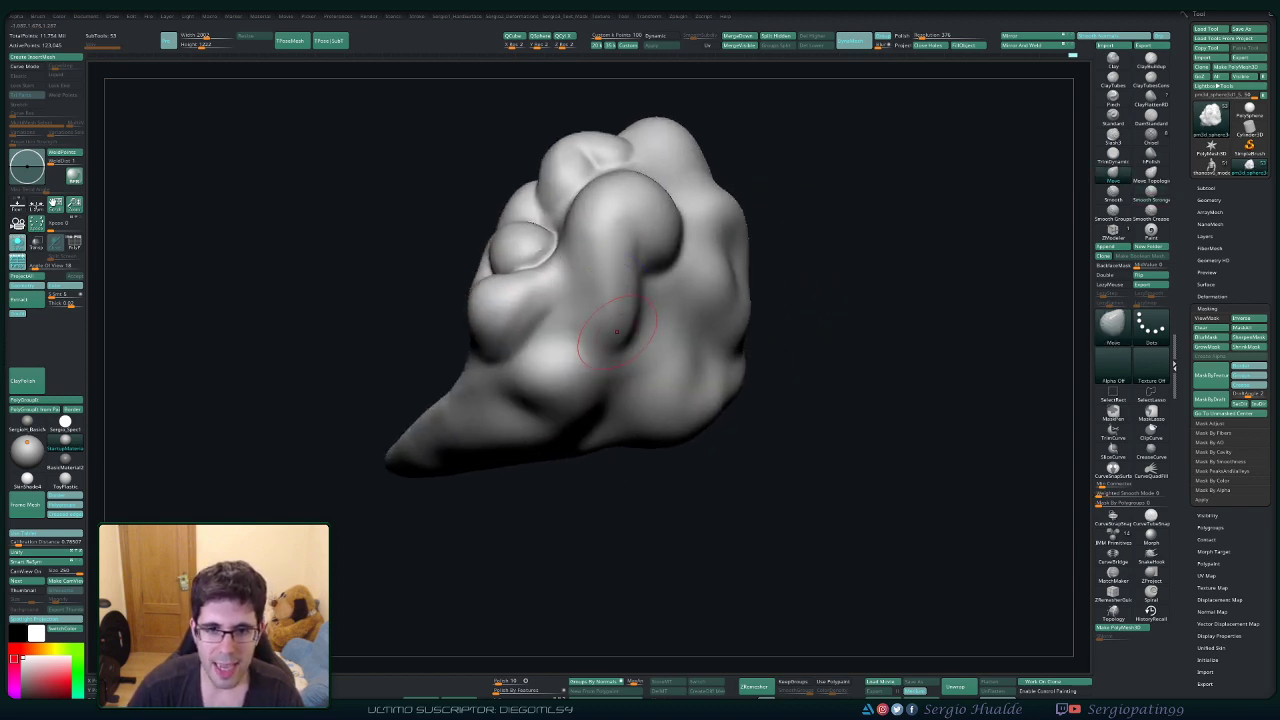
Carve the crease between the lower side lobe and the rear curl's stem with DamStandard.
key("b")
key("d")
key("s")
key("s")
left_click(620, 337)
right_click_drag(602, 340, 634, 352)
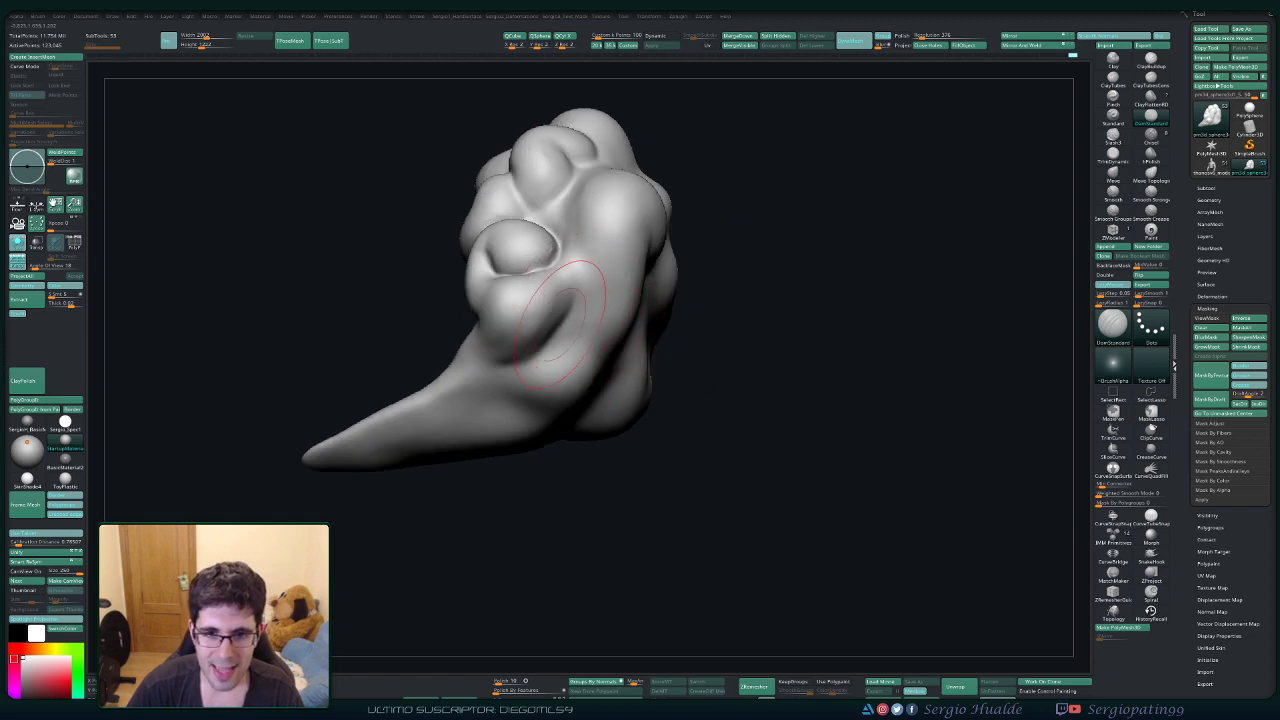
mouse_move(568, 266)
left_mouse_down()
mouse_move(560, 300)
mouse_move(575, 286)
left_mouse_up()
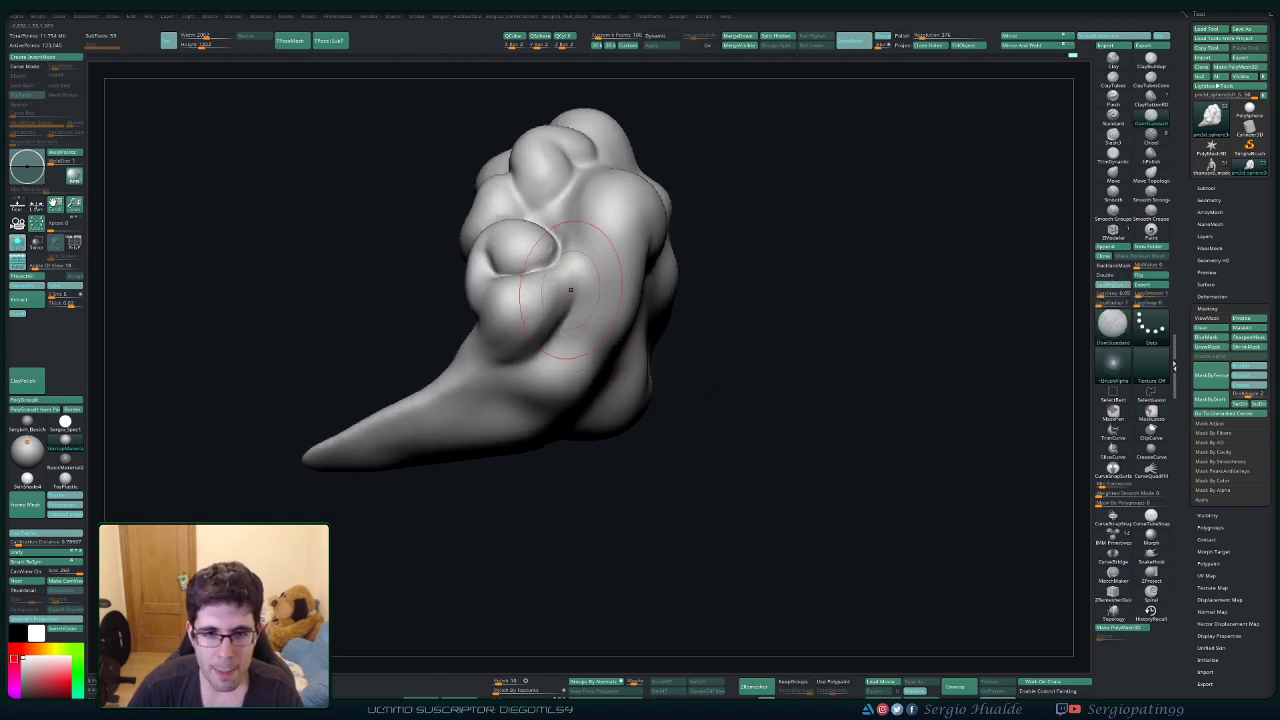
Push the lower side lobe's contour into a rounder shape with Move.
key("b")
key("m")
key("v")
mouse_move(557, 333)
left_mouse_down()
mouse_move(553, 310)
mouse_move(491, 314)
left_mouse_up()
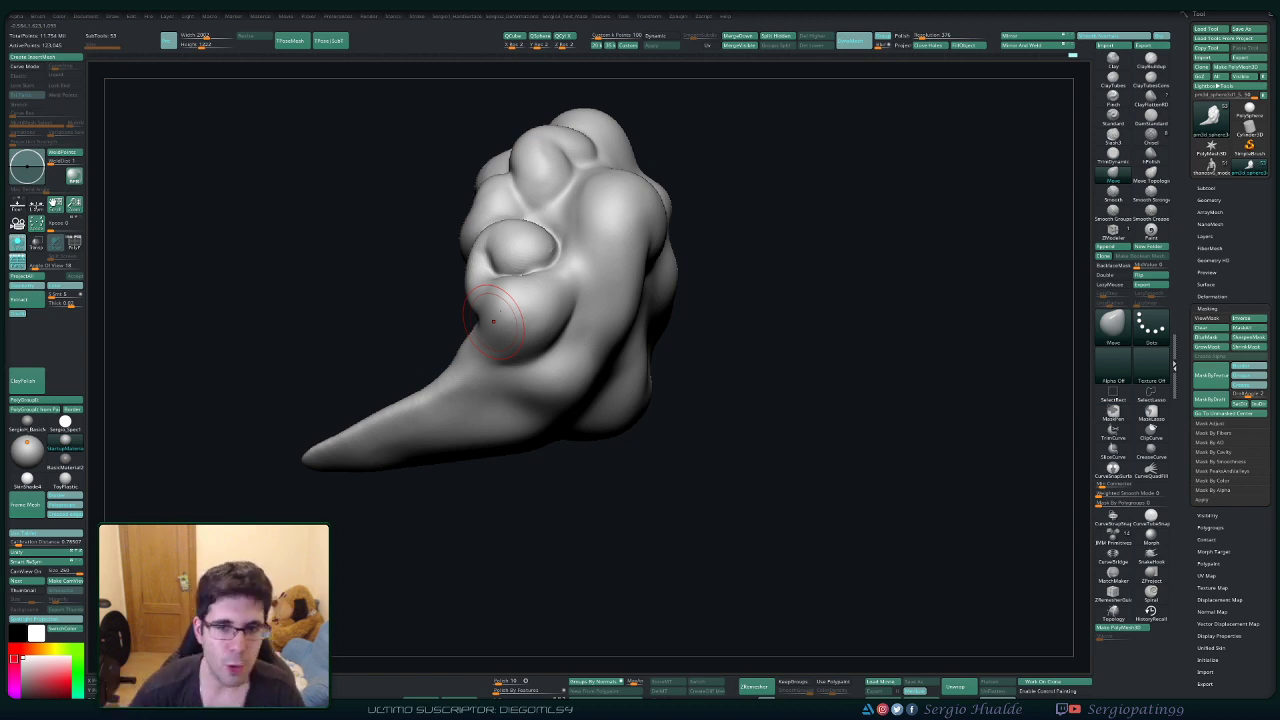
left_click_drag(729, 357, 694, 363)
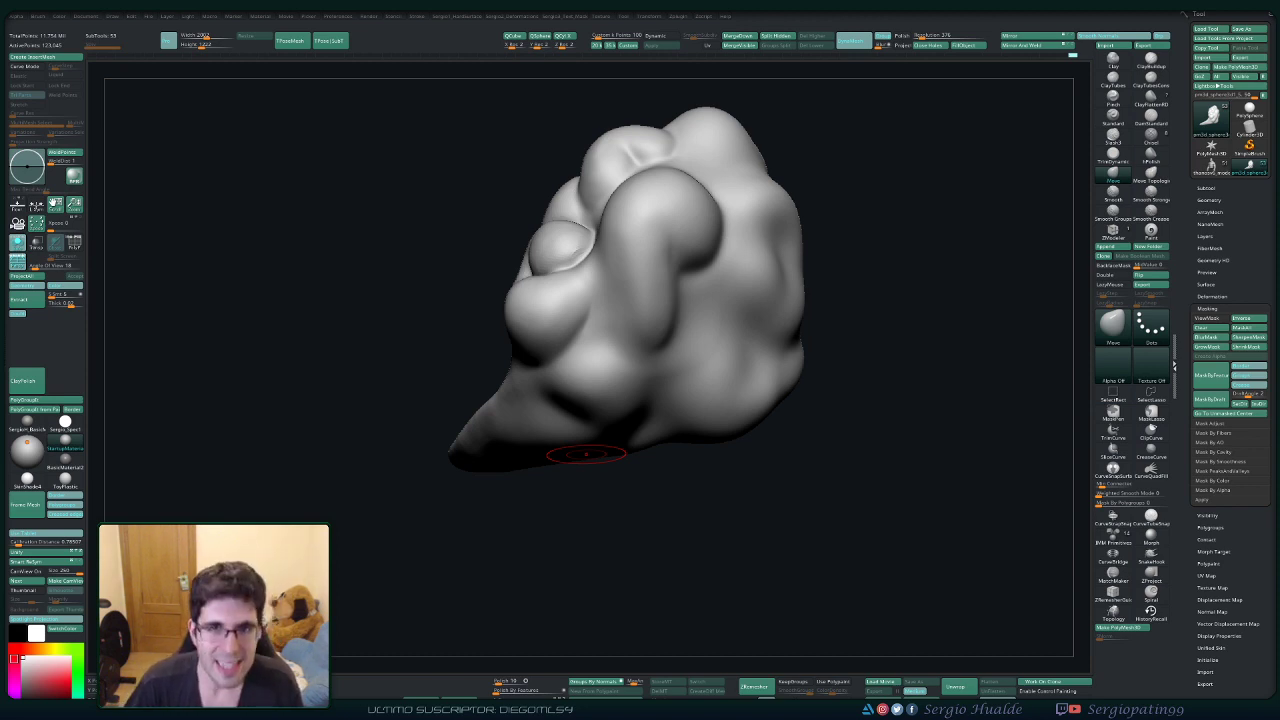
Build up a large round lobe with Clay on the cloud's back beside the rear curl, smoothing the strokes.
mouse_move(932, 296)
left_mouse_down()
mouse_move(809, 281)
mouse_move(614, 320)
mouse_move(692, 361)
mouse_move(679, 310)
mouse_move(695, 348)
mouse_move(662, 334)
left_mouse_up()
key("b")
key("c")
key("l")
right_click_drag(678, 365, 736, 386)
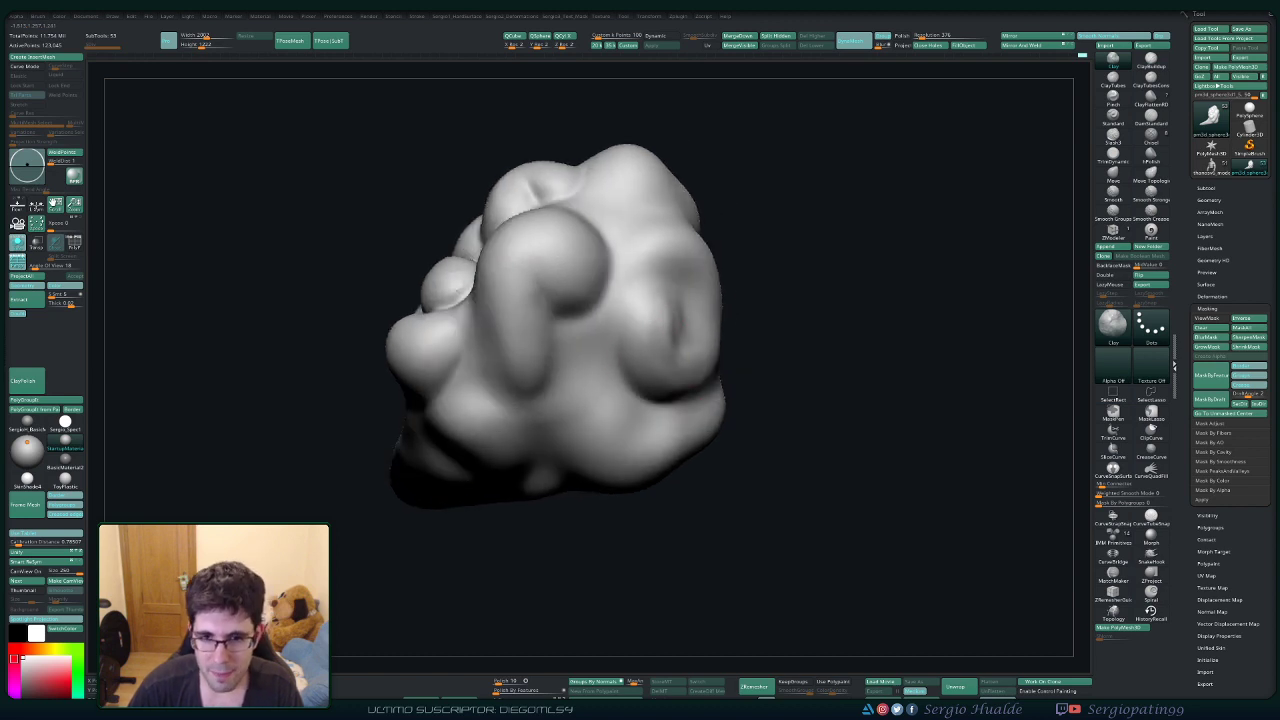
left_click_drag(660, 388, 688, 373, "shift")
right_click_drag(716, 366, 684, 358)
left_click_drag(683, 350, 664, 330)
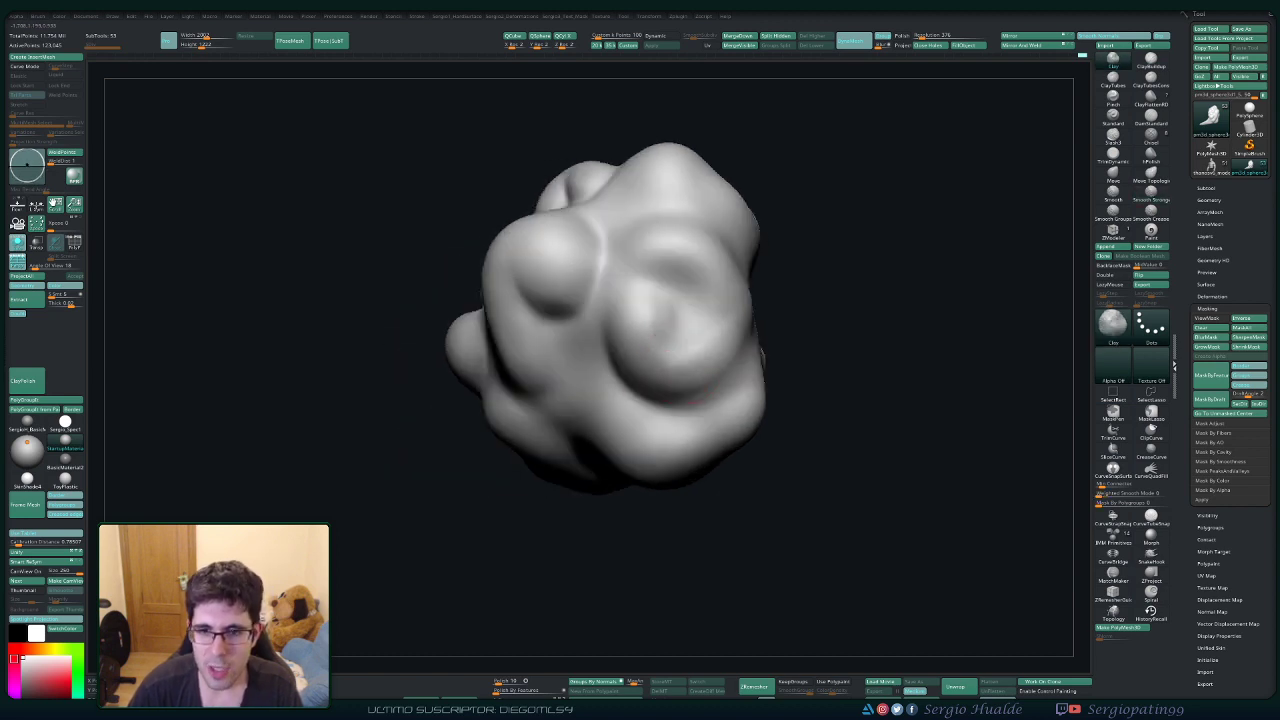
Define the back lobe's curled outline with DamStandard.
right_click_drag(690, 345, 549, 350)
right_click_drag(680, 378, 722, 366)
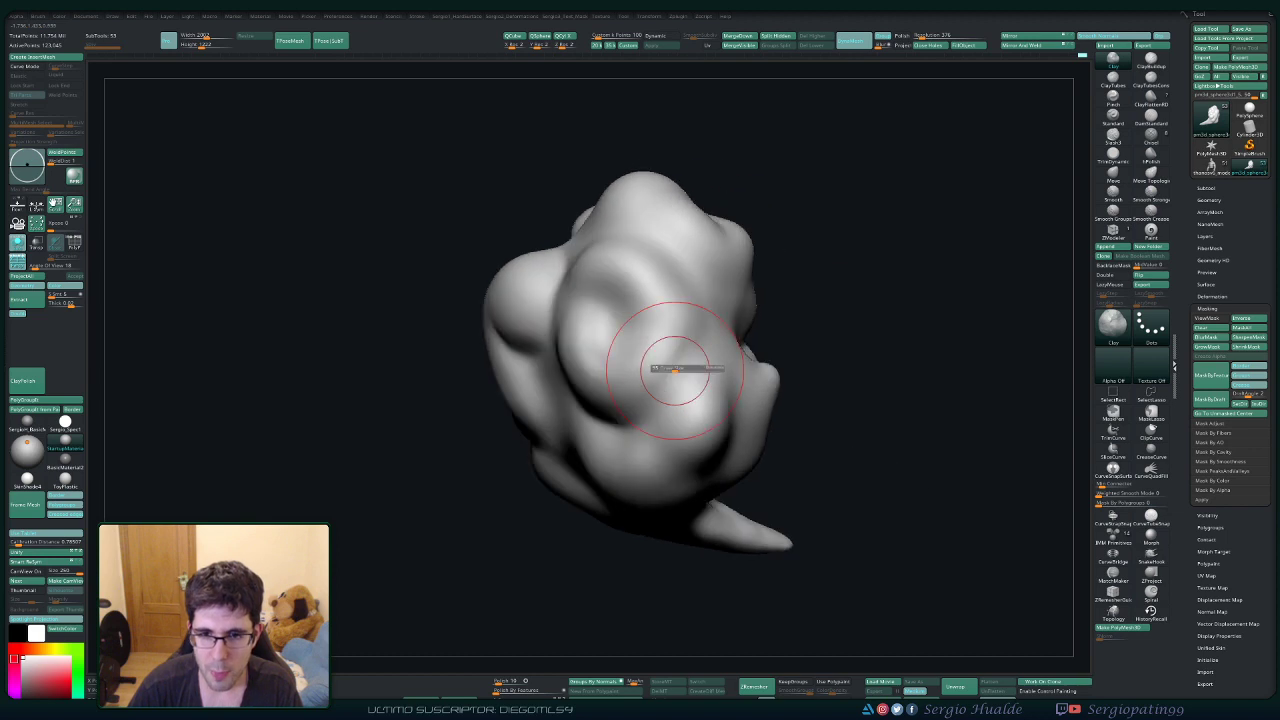
key("ctrl+d")
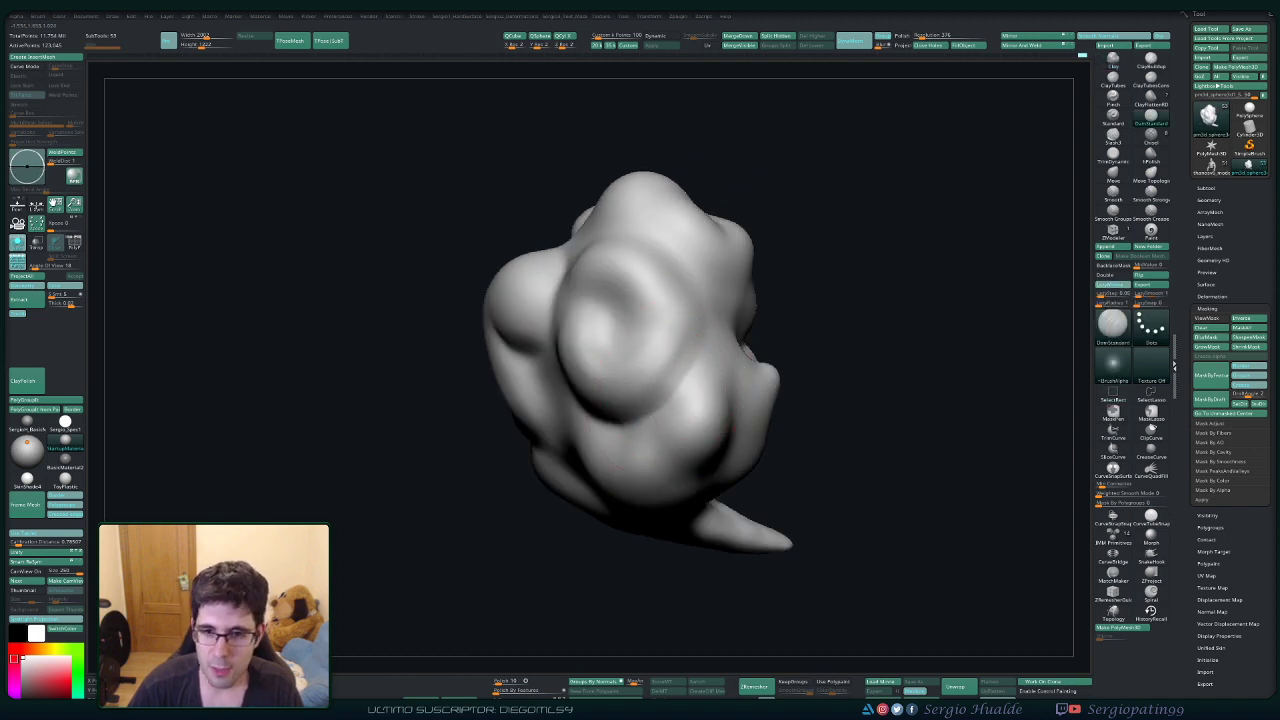
Fill out the upper body and far side of the back lobe with Clay so it flows into the cloud.
key("b")
key("c")
key("l")
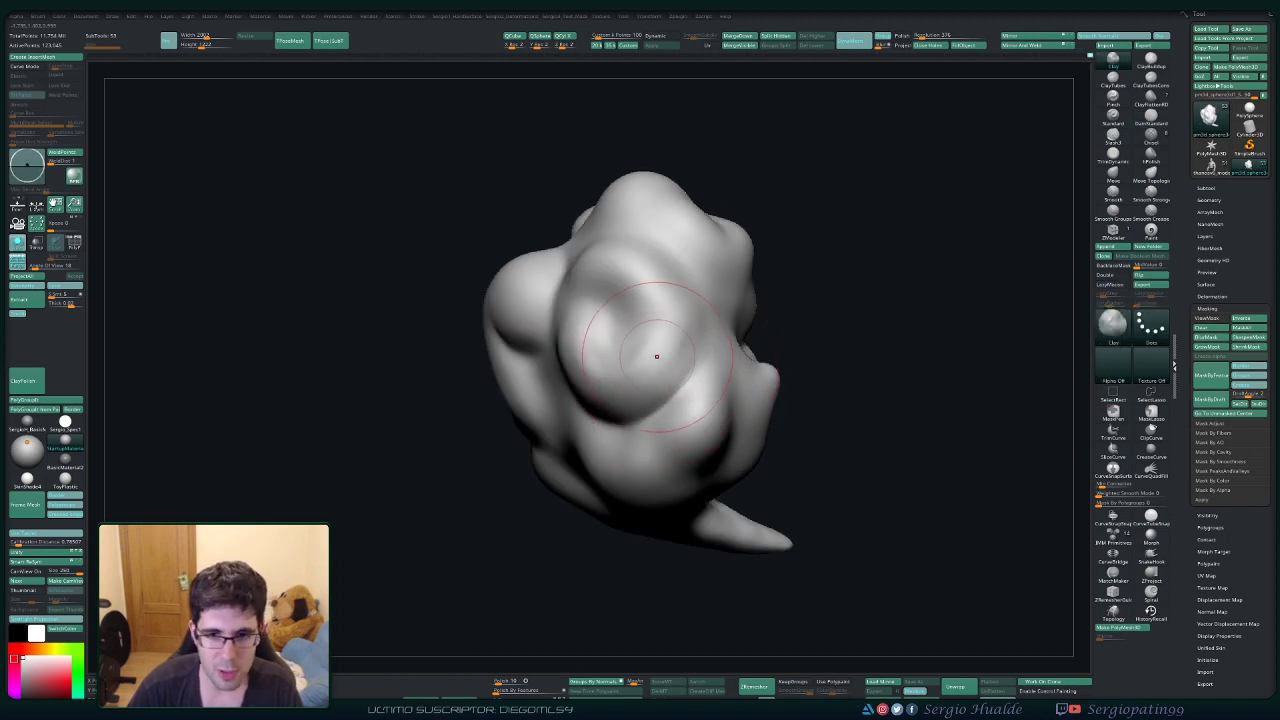
mouse_move(654, 334)
right_mouse_down()
mouse_move(629, 391)
mouse_move(553, 296)
right_mouse_up()
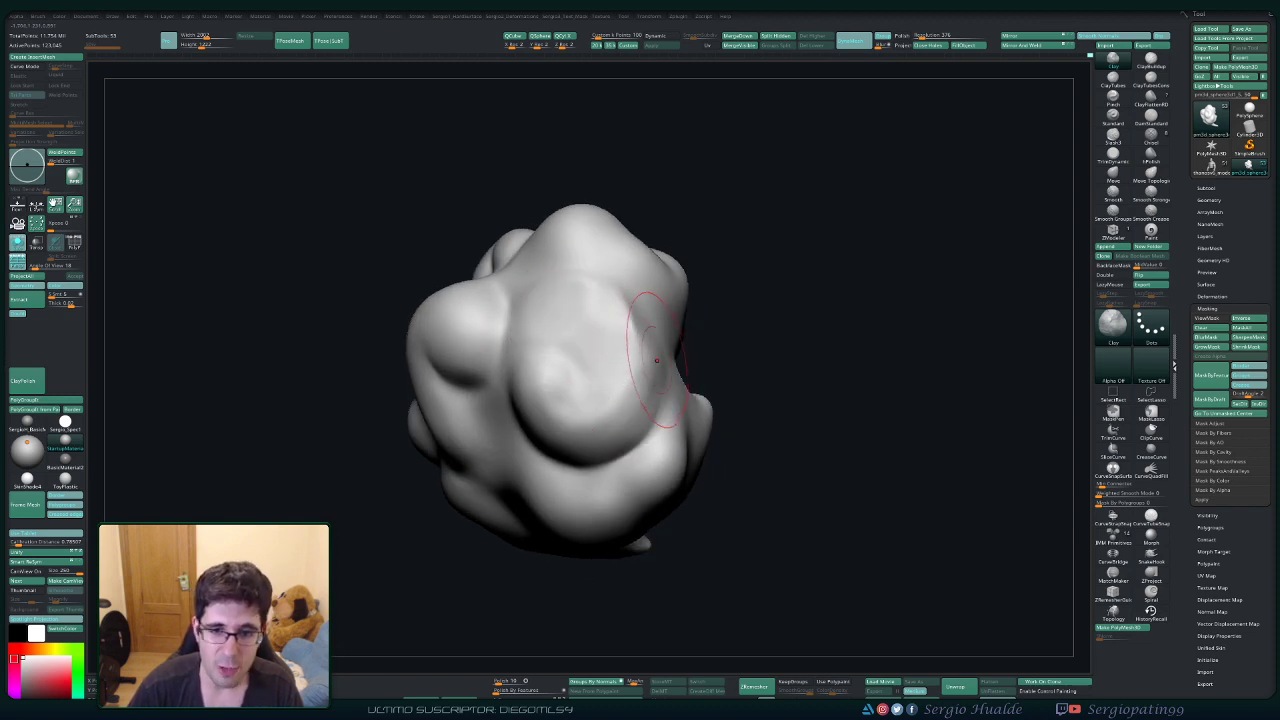
right_click_drag(656, 360, 620, 322)
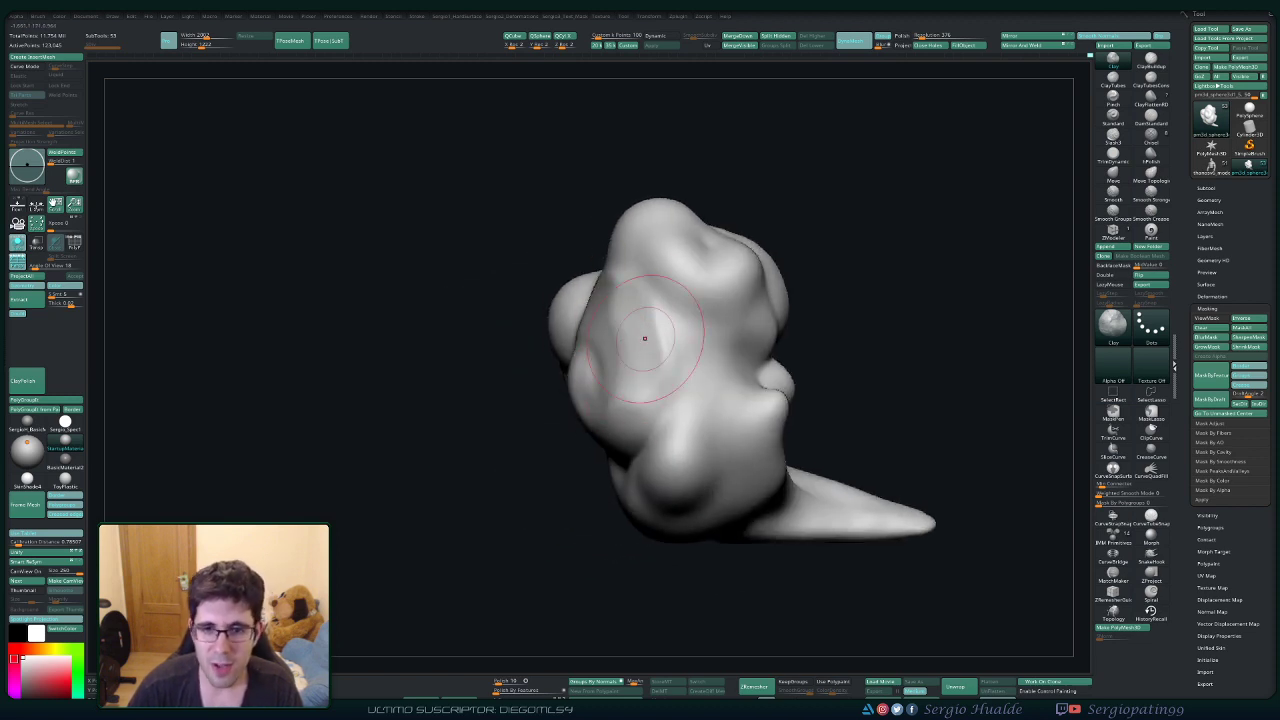
right_click_drag(629, 367, 605, 362)
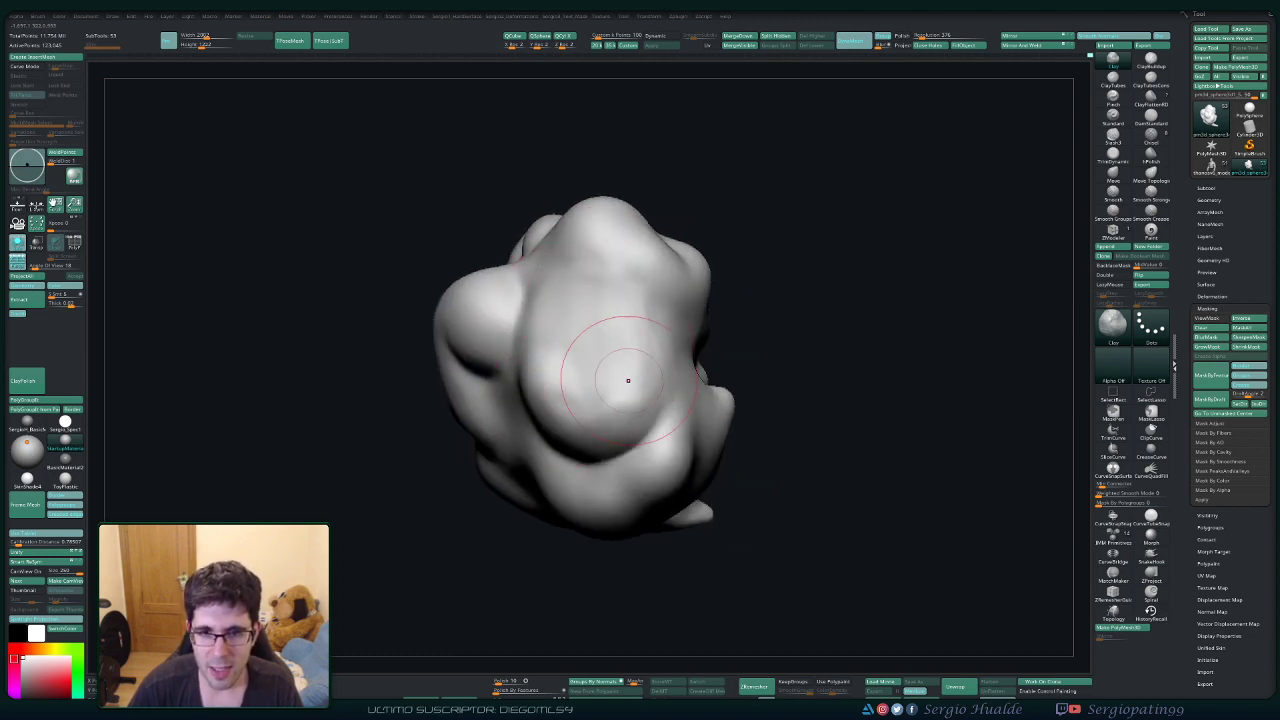
mouse_move(630, 403)
right_mouse_down()
mouse_move(637, 340)
mouse_move(651, 385)
right_mouse_up()
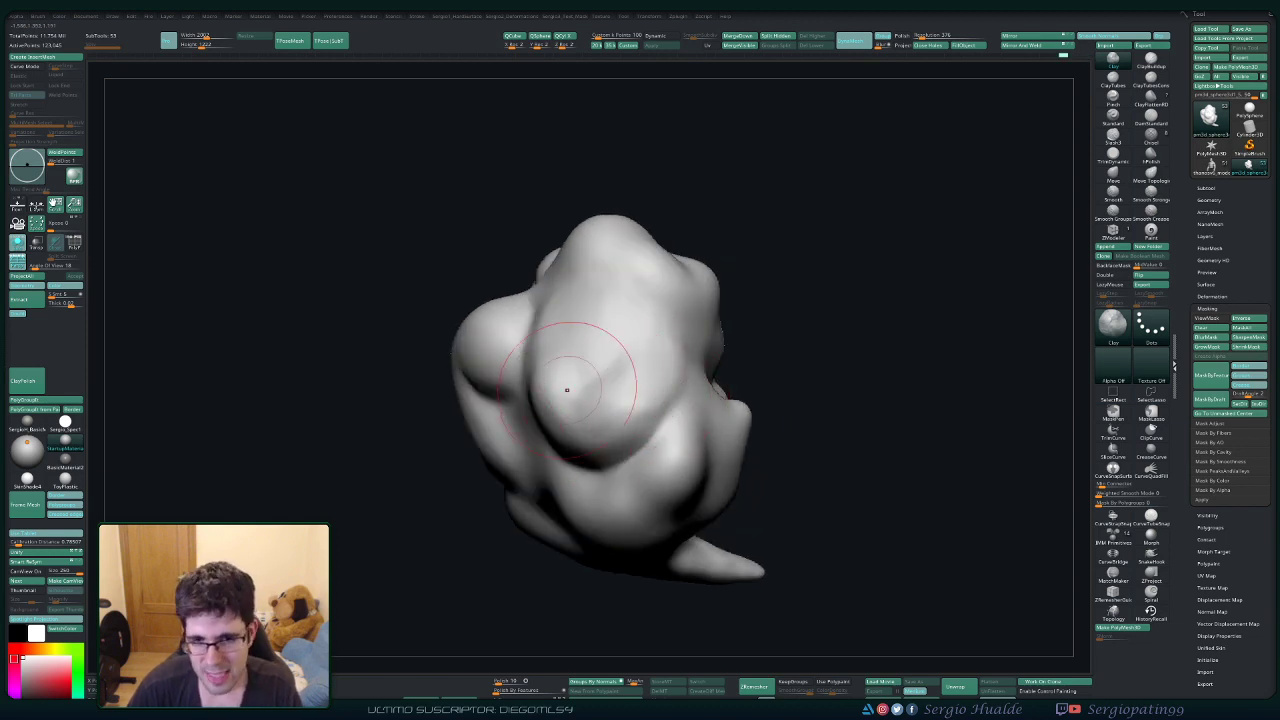
Shape a spiral curl in the back lobe with Clay, and refine it with smoothing and Move.
right_click_drag(574, 386, 573, 347)
mouse_move(573, 347)
left_mouse_down()
mouse_move(612, 338)
mouse_move(575, 392)
left_mouse_up()
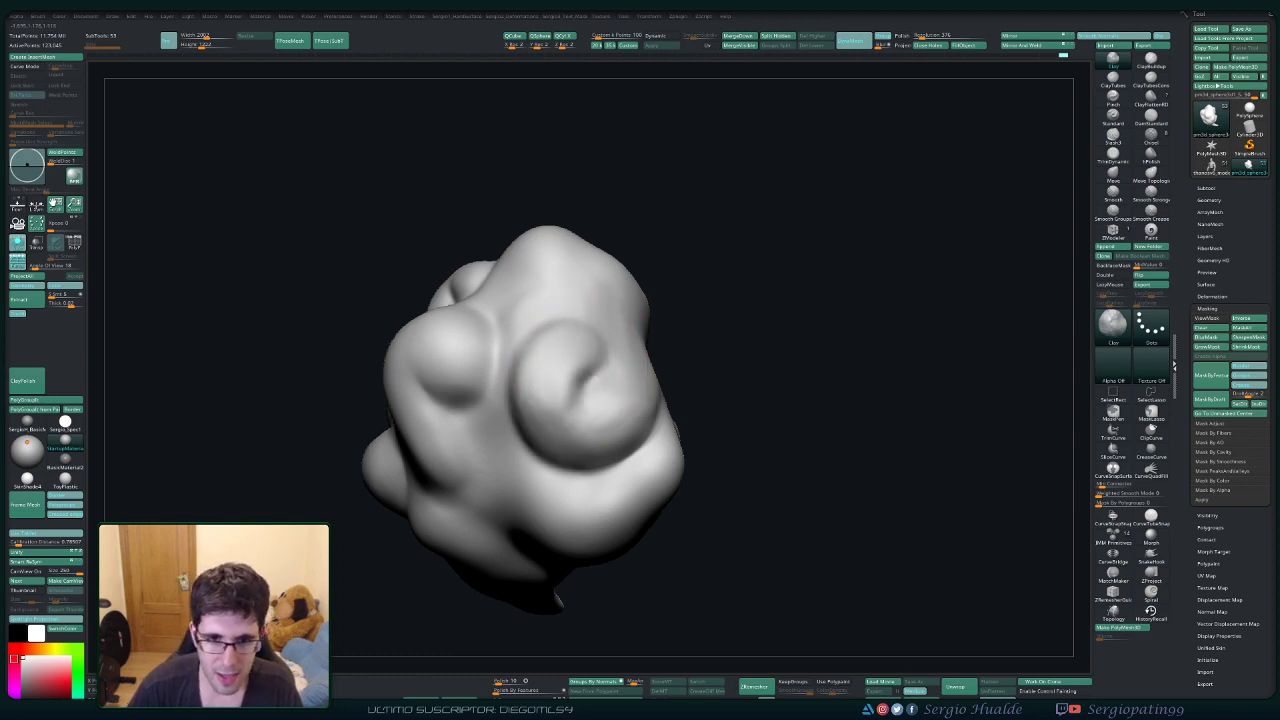
mouse_move(575, 392)
right_mouse_down()
mouse_move(590, 367)
mouse_move(622, 405)
mouse_move(603, 393)
mouse_move(578, 436)
mouse_move(594, 424)
right_mouse_up()
key("b")
key("m")
key("v")
mouse_move(600, 405)
left_mouse_down("shift")
mouse_move(608, 378)
mouse_move(610, 415)
left_mouse_up("shift")
mouse_move(691, 338)
right_mouse_down()
mouse_move(673, 378)
mouse_move(710, 381)
mouse_move(677, 422)
right_mouse_up()
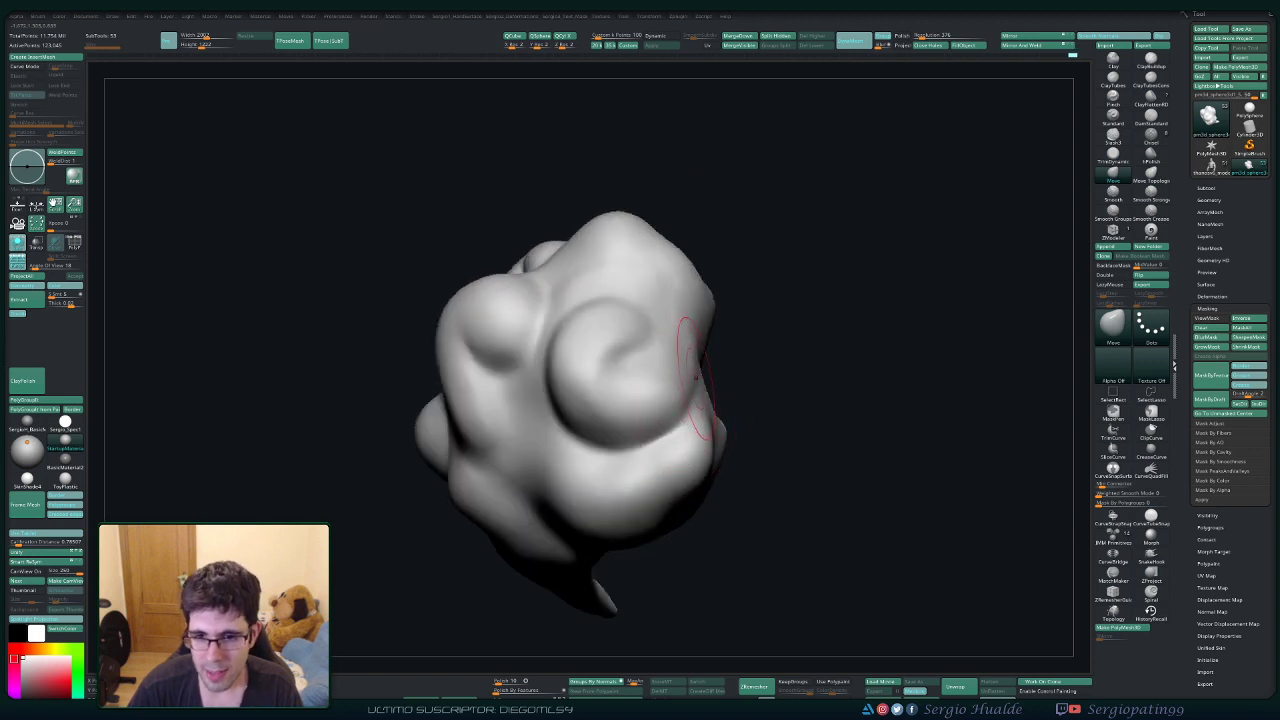
Carve creases on the cloud's far side between the back lobe, the top and the lower bulge with DamStandard.
mouse_move(694, 377)
right_mouse_down()
mouse_move(629, 366)
mouse_move(650, 380)
right_mouse_up()
key("b")
key("d")
key("s")
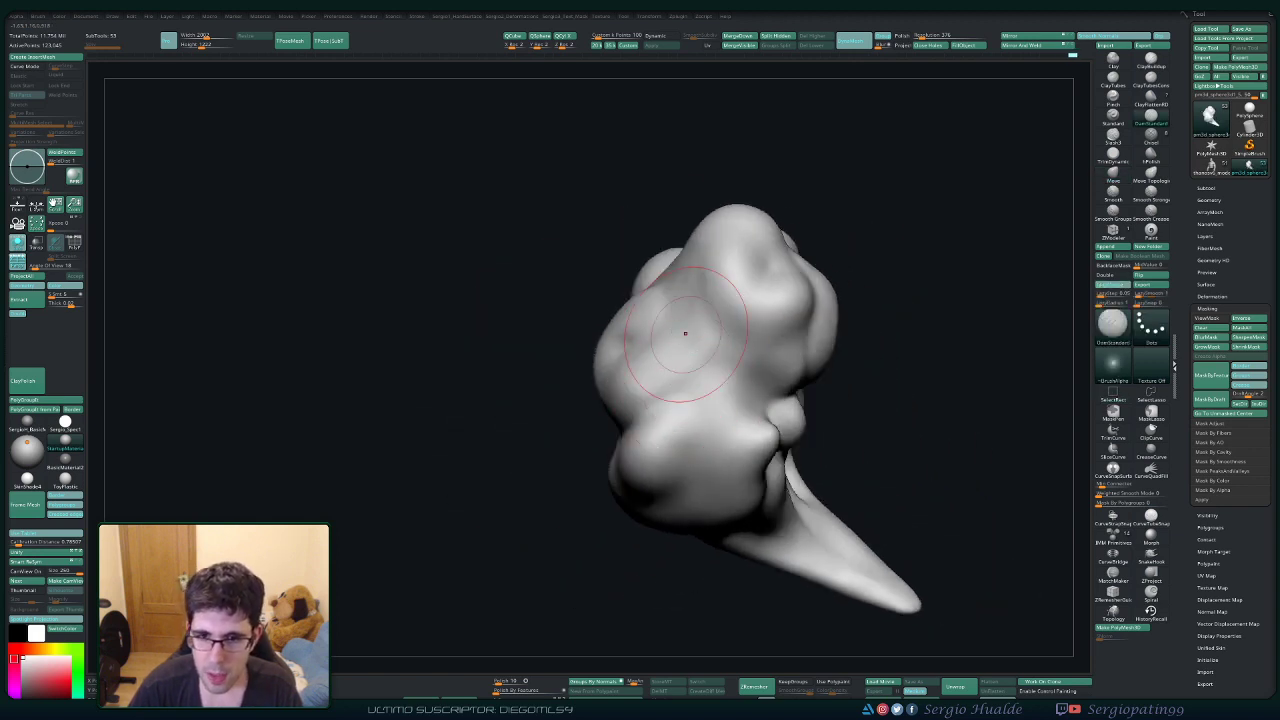
mouse_move(685, 333)
right_mouse_down()
mouse_move(665, 365)
mouse_move(672, 394)
right_mouse_up()
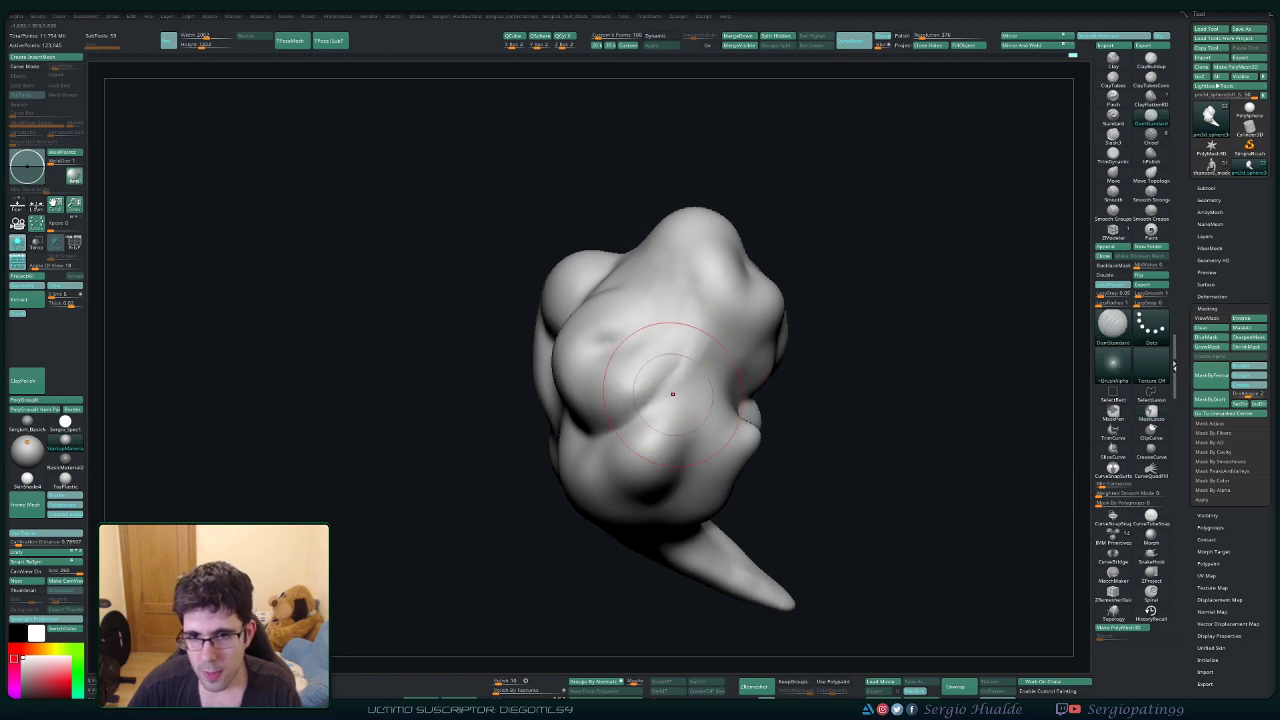
left_click_drag(673, 394, 756, 344)
left_click_drag(688, 272, 670, 368)
mouse_move(699, 328)
right_mouse_down("alt")
mouse_move(637, 412)
mouse_move(645, 390)
right_mouse_up("alt")
Build up the volume of the cloud's top lobe and far upper side with Clay.
key("b")
key("c")
key("l")
left_click_drag(657, 394, 628, 450)
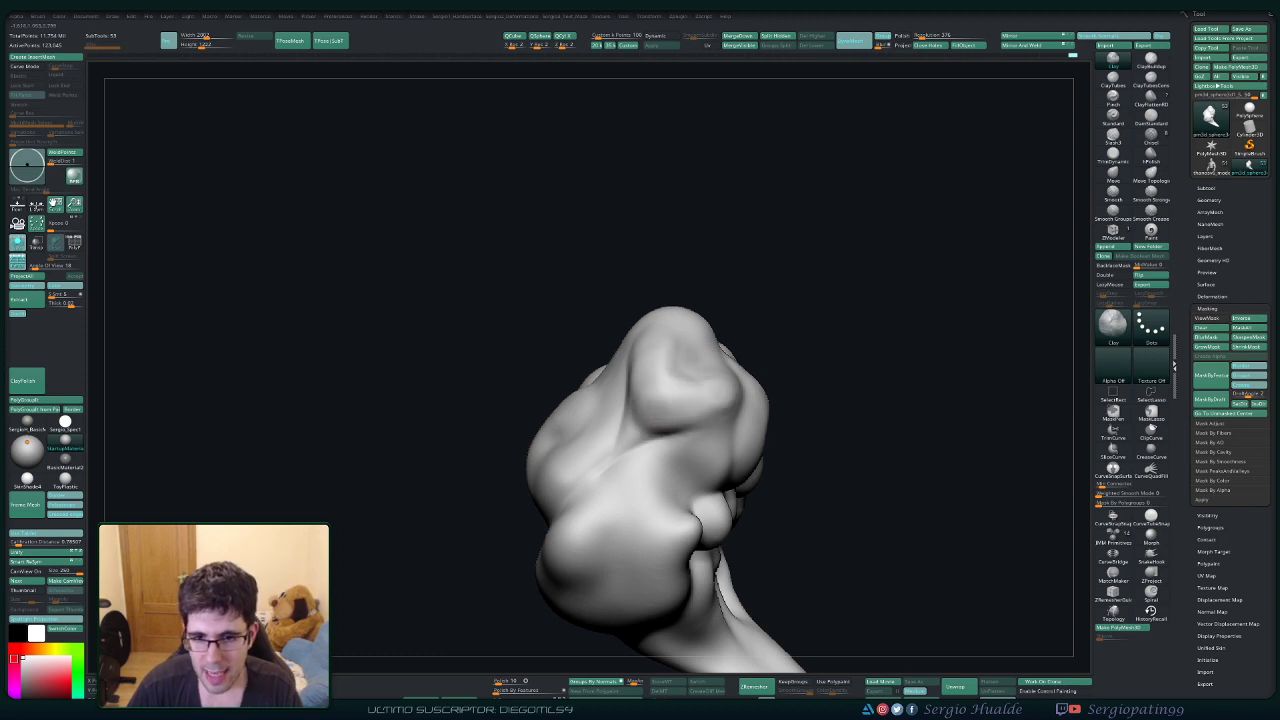
mouse_move(685, 384)
right_mouse_down()
mouse_move(731, 360)
mouse_move(620, 395)
right_mouse_up()
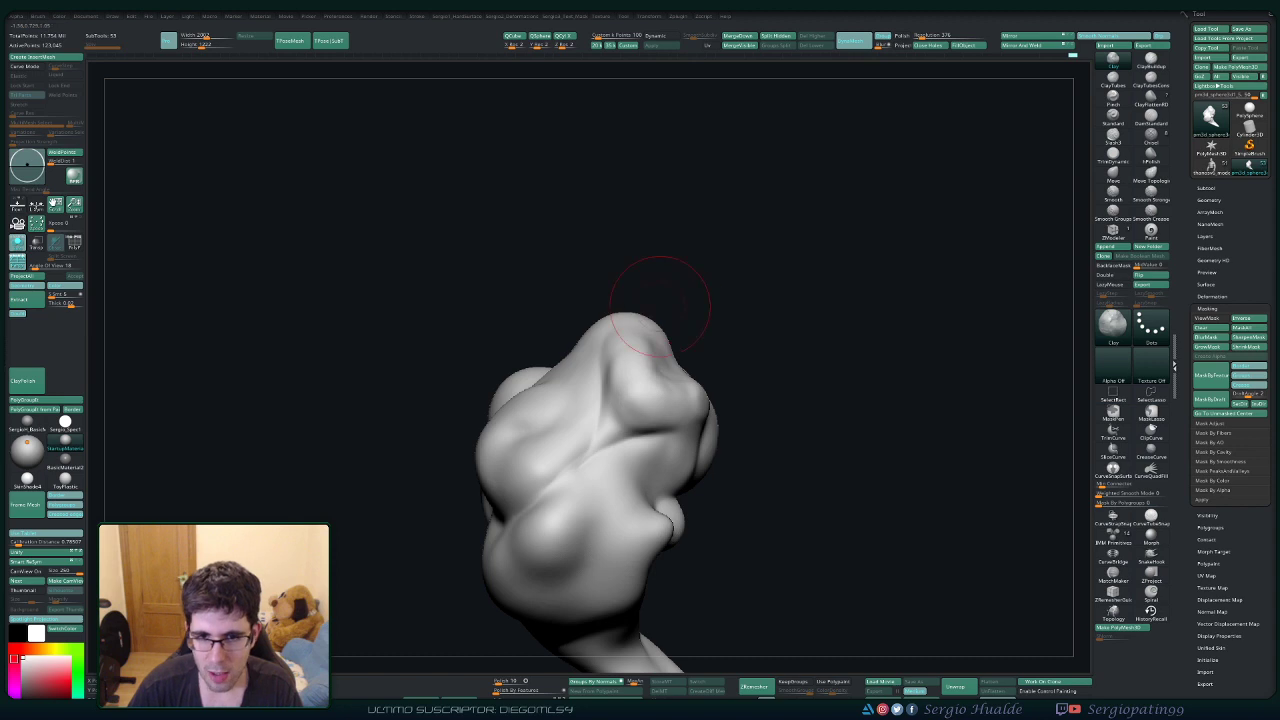
right_click_drag(660, 306, 631, 343)
left_click_drag(631, 343, 668, 290)
mouse_move(668, 300)
right_mouse_down()
mouse_move(680, 276)
mouse_move(618, 311)
mouse_move(616, 361)
right_mouse_up()
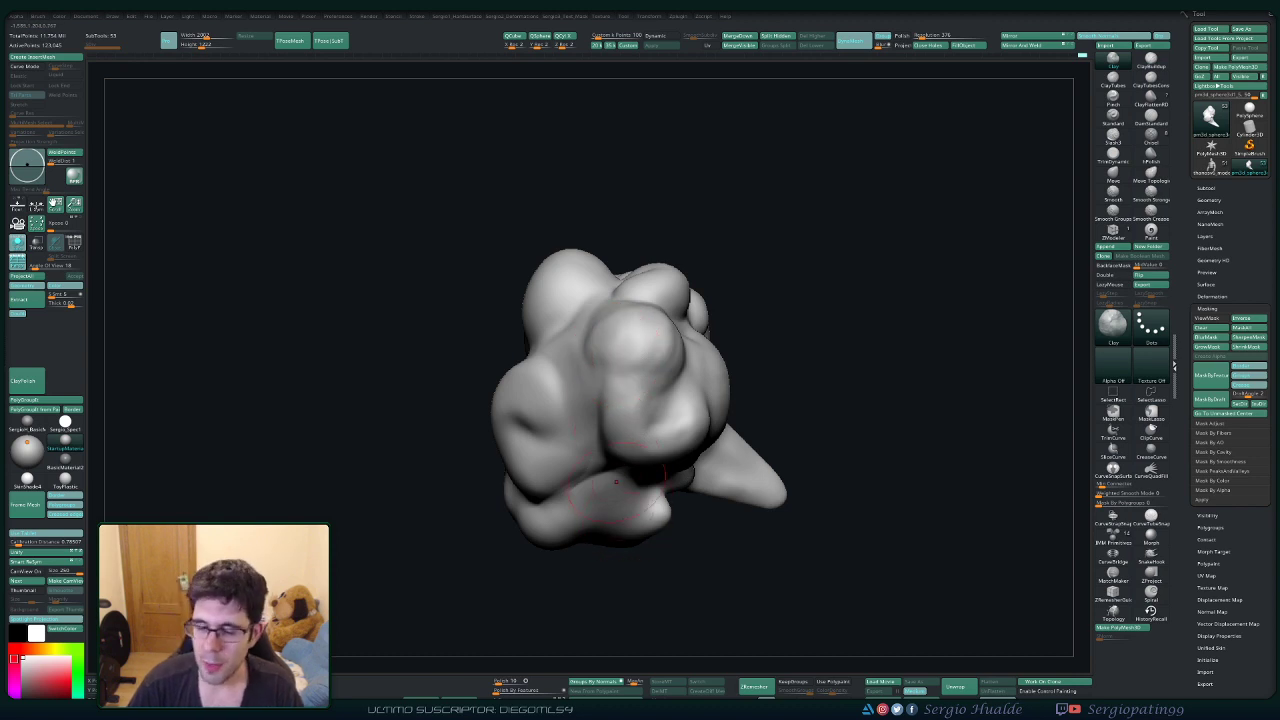
Round the top lobe and its transitions to the neighbouring lobes with Clay and smoothing.
mouse_move(620, 427)
right_mouse_down()
mouse_move(617, 335)
mouse_move(645, 325)
mouse_move(590, 426)
right_mouse_up()
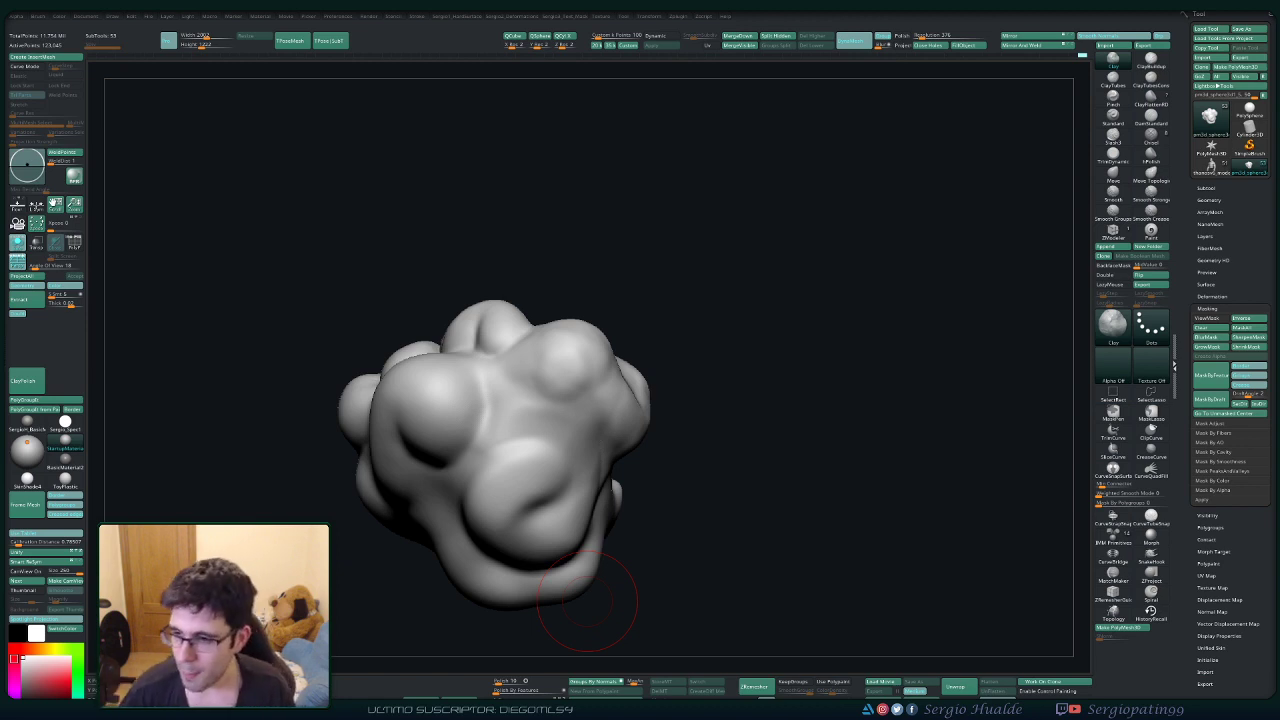
mouse_move(771, 405)
left_mouse_down()
mouse_move(550, 405)
mouse_move(587, 406)
left_mouse_up()
right_click_drag(587, 406, 640, 402)
mouse_move(594, 398)
left_mouse_down("shift")
mouse_move(583, 369)
mouse_move(588, 382)
left_mouse_up("shift")
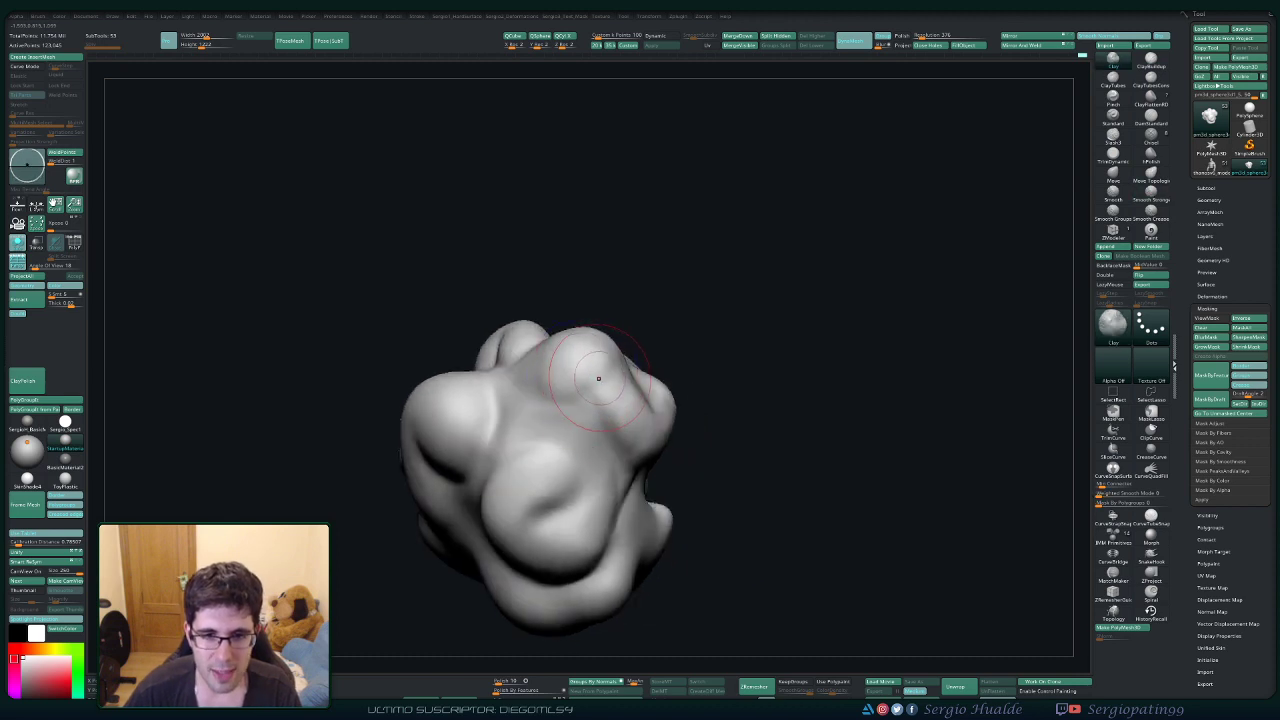
right_click_drag(690, 385, 600, 385)
left_click_drag(655, 405, 697, 412, "shift")
right_click_drag(695, 375, 691, 406)
mouse_move(691, 406)
left_mouse_down("shift")
mouse_move(620, 354)
mouse_move(626, 366)
left_mouse_up("shift")
right_click_drag(590, 366, 645, 360)
mouse_move(588, 348)
left_mouse_down()
mouse_move(606, 366)
mouse_move(588, 384)
mouse_move(608, 392)
mouse_move(594, 420)
mouse_move(629, 423)
mouse_move(612, 438)
left_mouse_up()
mouse_move(595, 332)
left_mouse_down("shift")
mouse_move(626, 390)
mouse_move(612, 402)
left_mouse_up("shift")
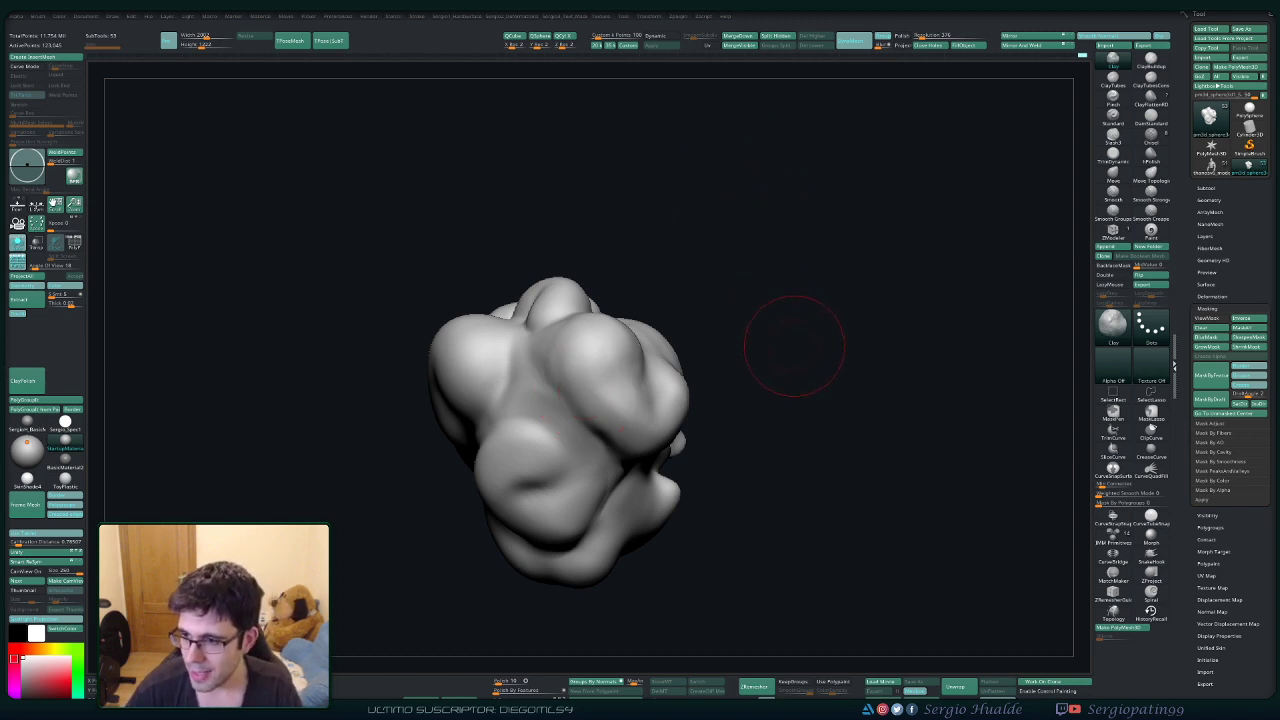
Build up a rounded lobe with Clay on the cloud's far side next to the back curl.
mouse_move(796, 346)
left_mouse_down()
mouse_move(828, 354)
mouse_move(551, 349)
mouse_move(543, 429)
left_mouse_up()
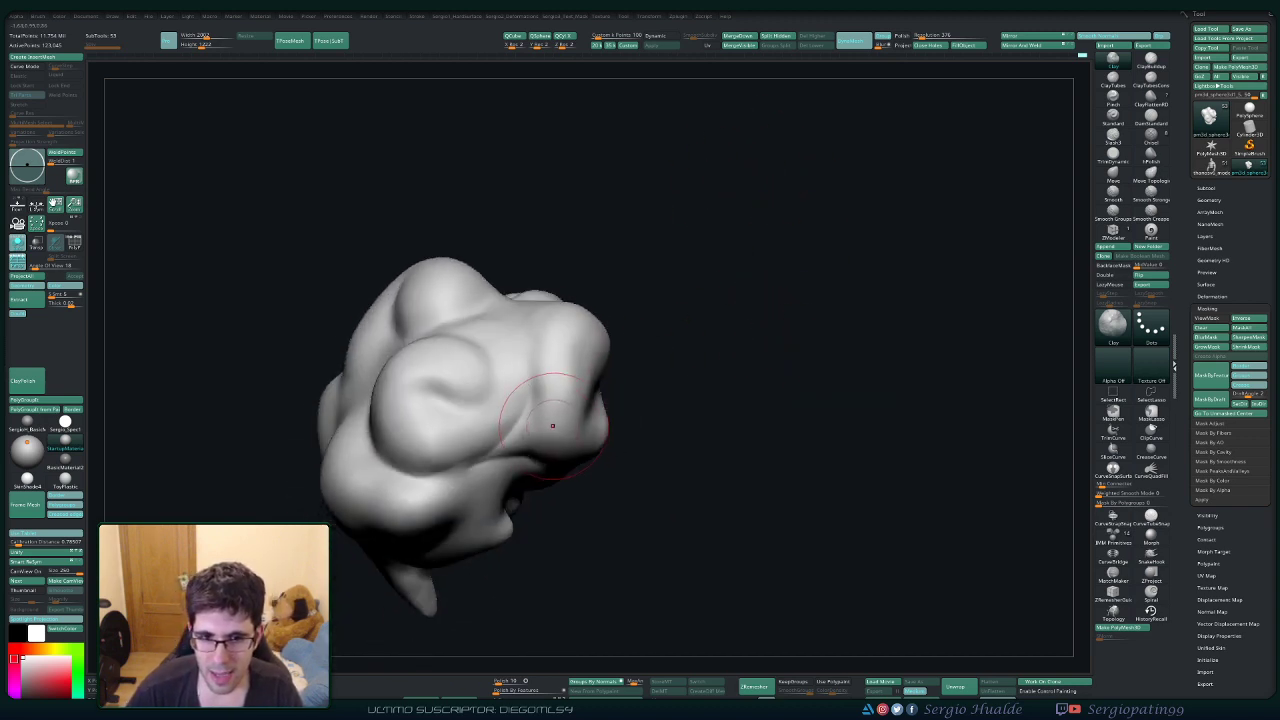
left_click_drag(648, 368, 586, 366)
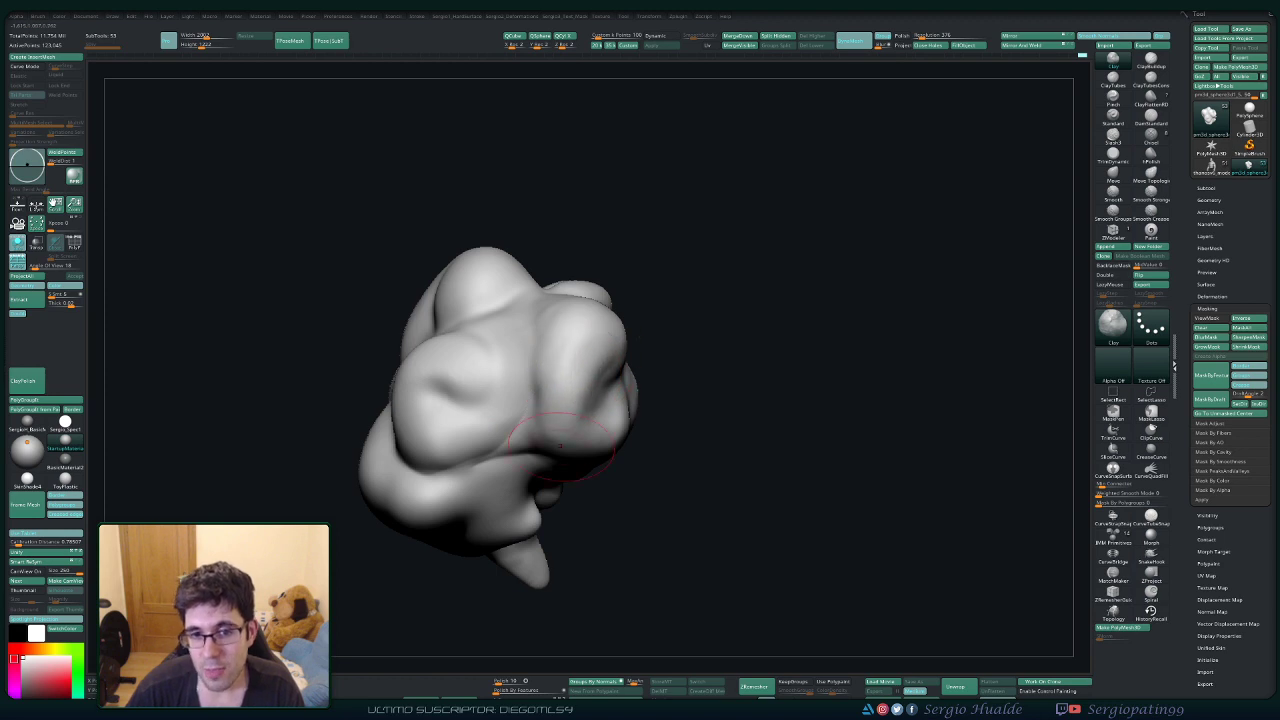
right_click_drag(470, 415, 540, 385)
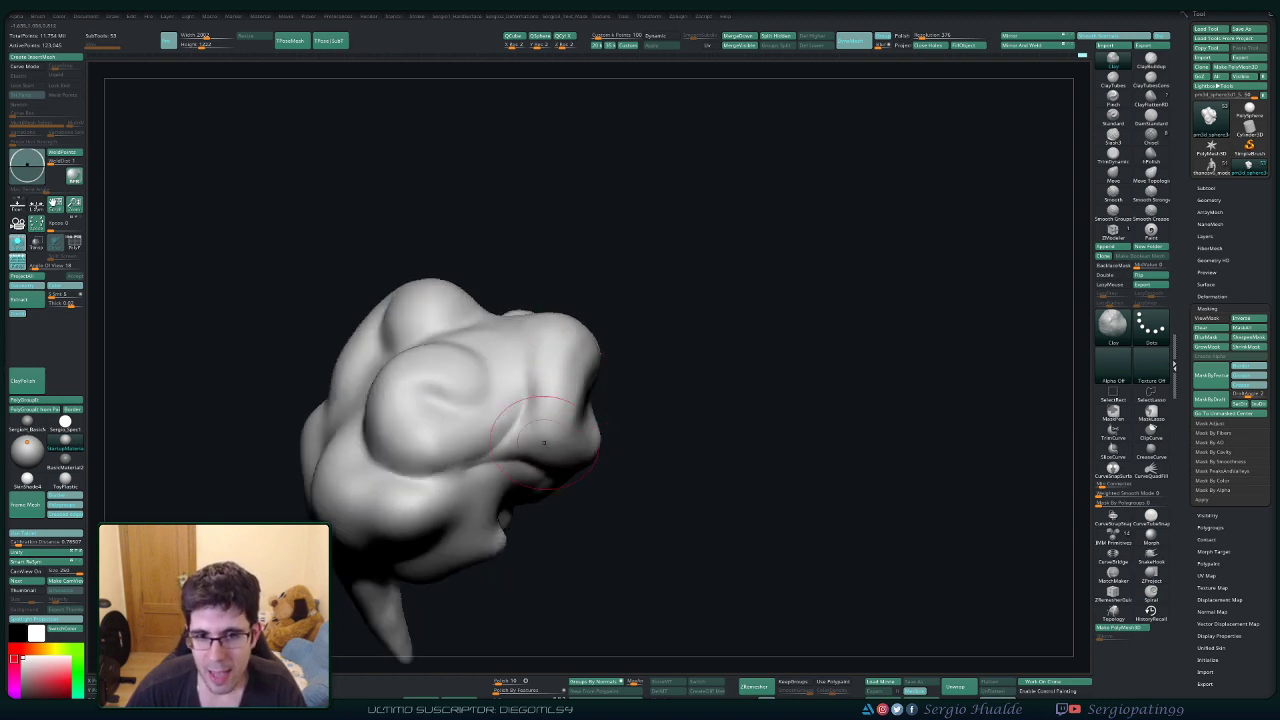
left_click_drag(578, 305, 528, 440)
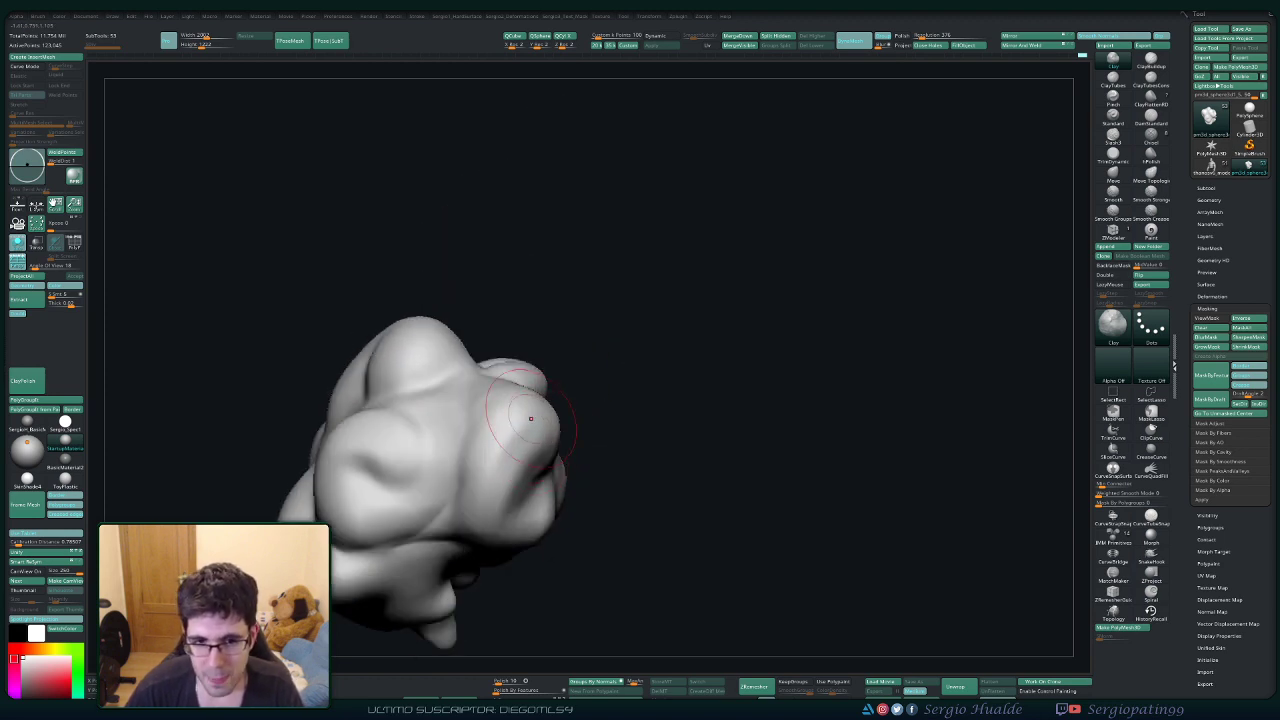
Define and round the transition between the far-side lobe and the cloud's centre with DamStandard, Clay and smoothing strokes.
key("b")
key("d")
key("s")
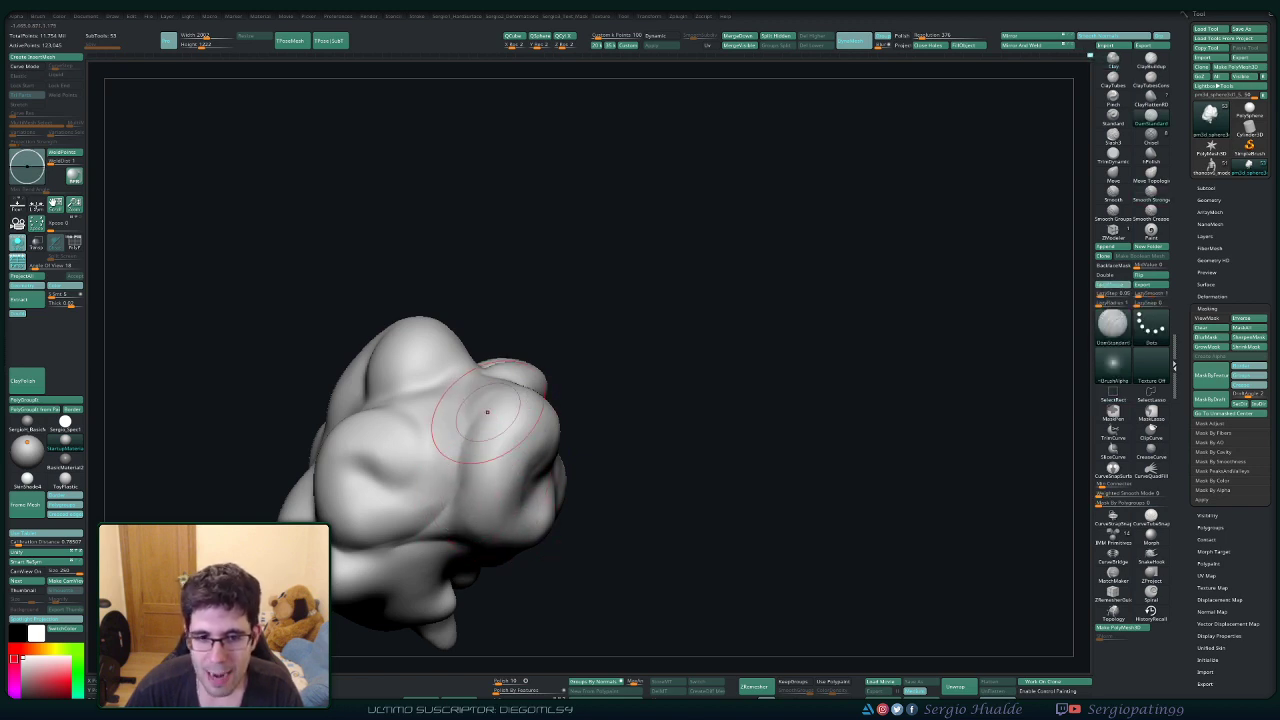
key("b")
key("c")
key("l")
right_click_drag(489, 466, 445, 482)
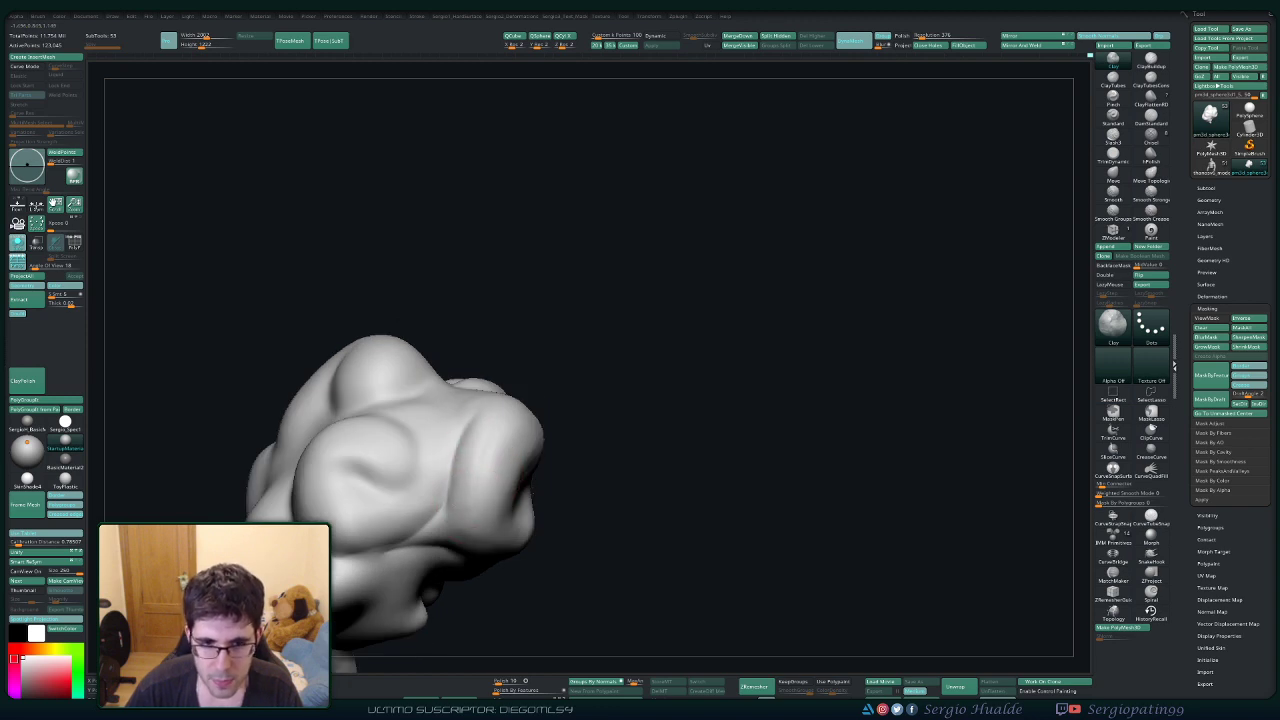
key("shift")
right_click_drag(468, 452, 518, 390)
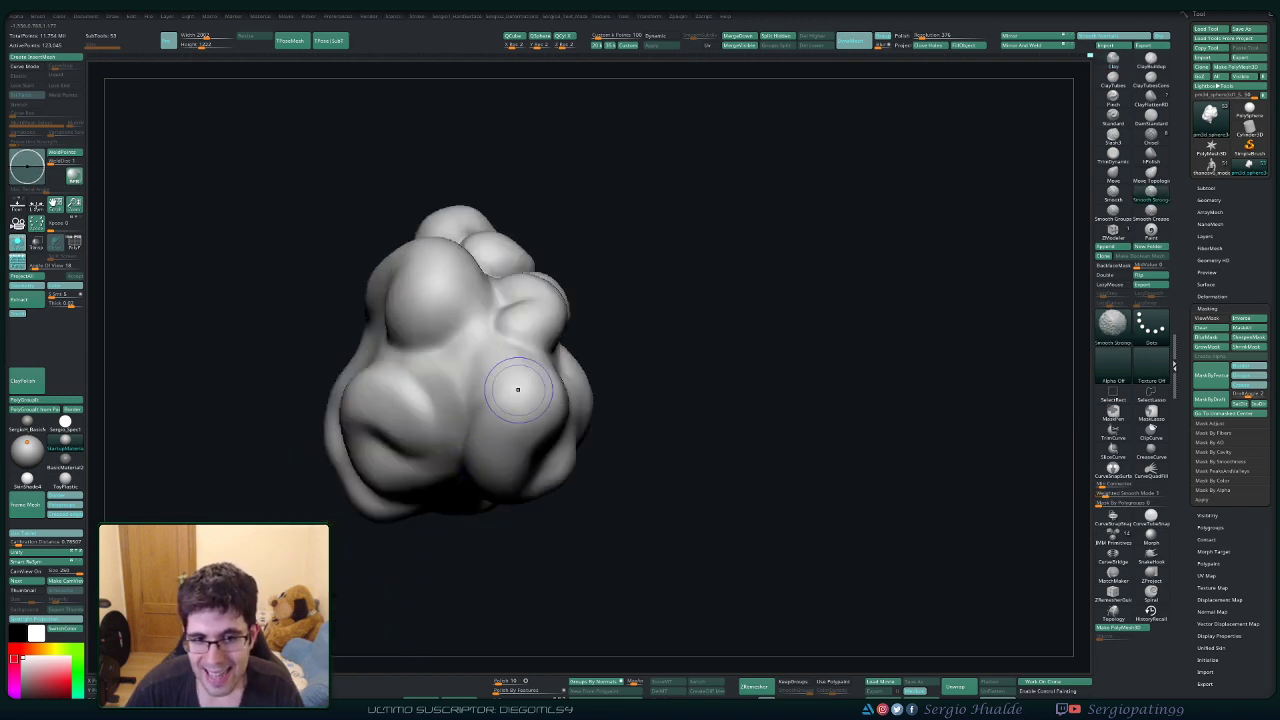
Build up a rounded, curled lobe with Clay on the cloud's far side below the top lobes.
mouse_move(556, 340)
right_mouse_down()
mouse_move(508, 348)
mouse_move(516, 400)
right_mouse_up()
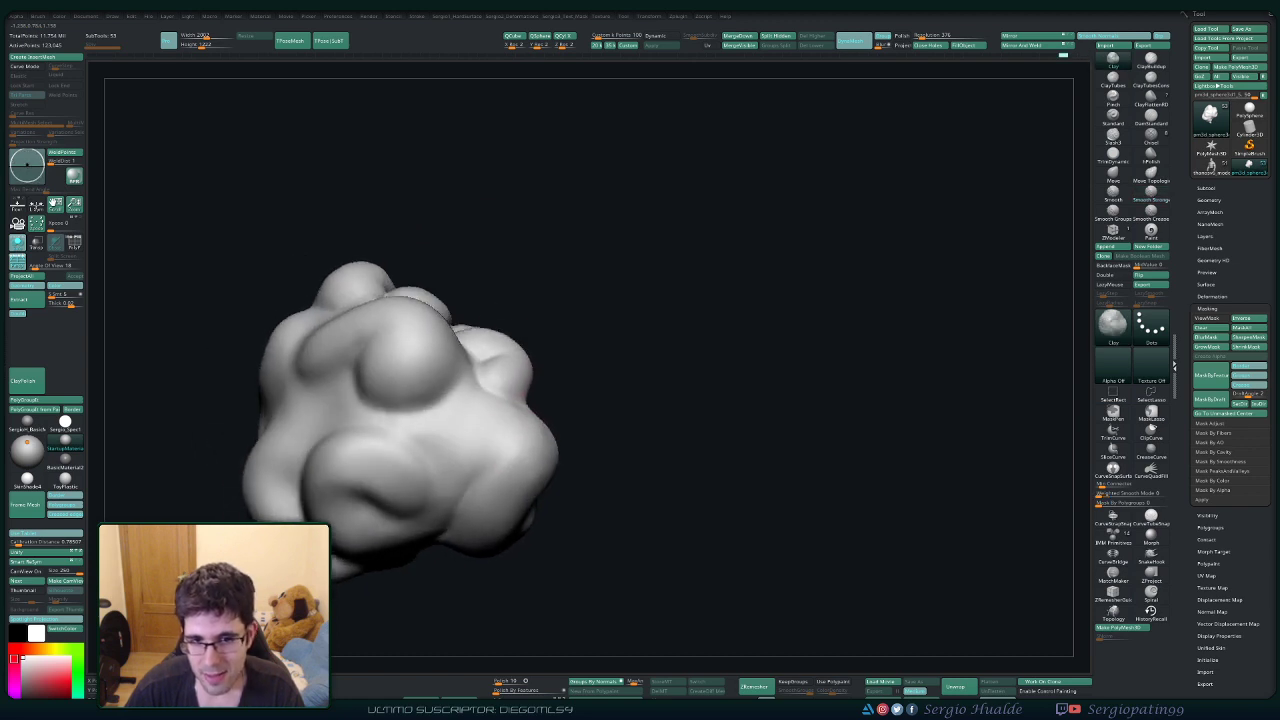
right_click_drag(506, 448, 466, 446)
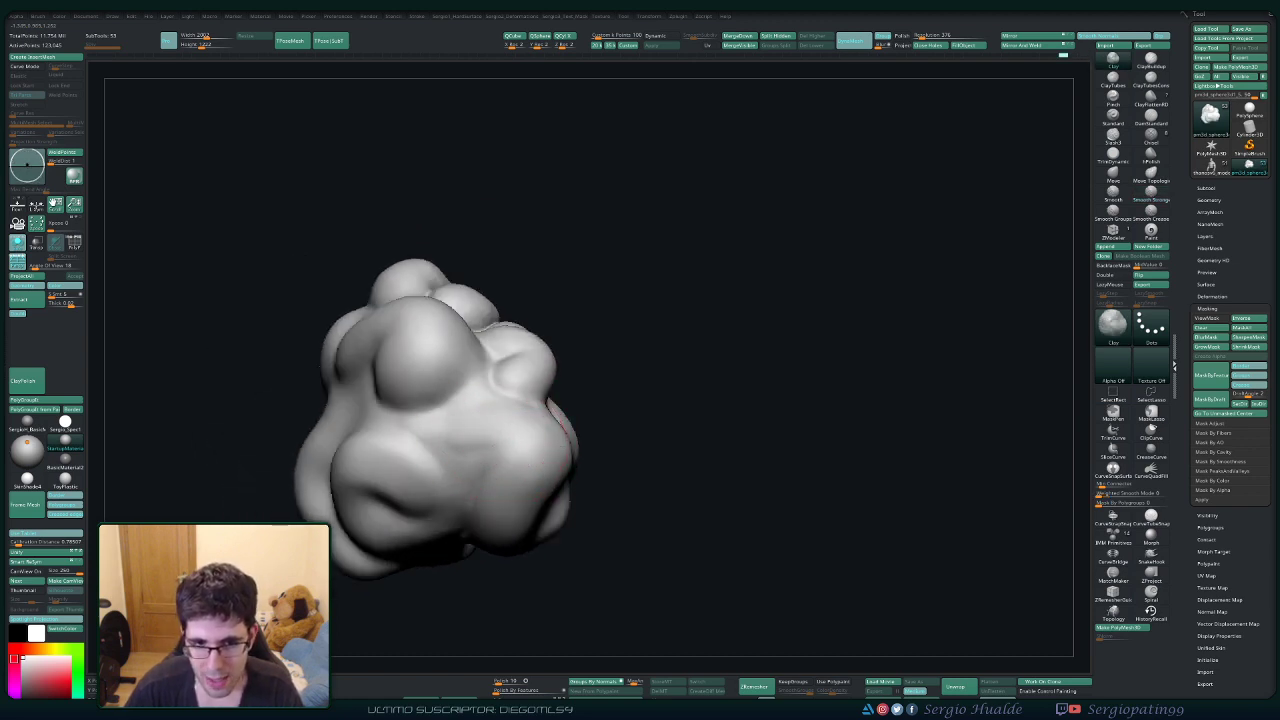
mouse_move(538, 498)
left_mouse_down()
mouse_move(542, 437)
mouse_move(522, 432)
left_mouse_up()
right_click_drag(522, 432, 547, 433)
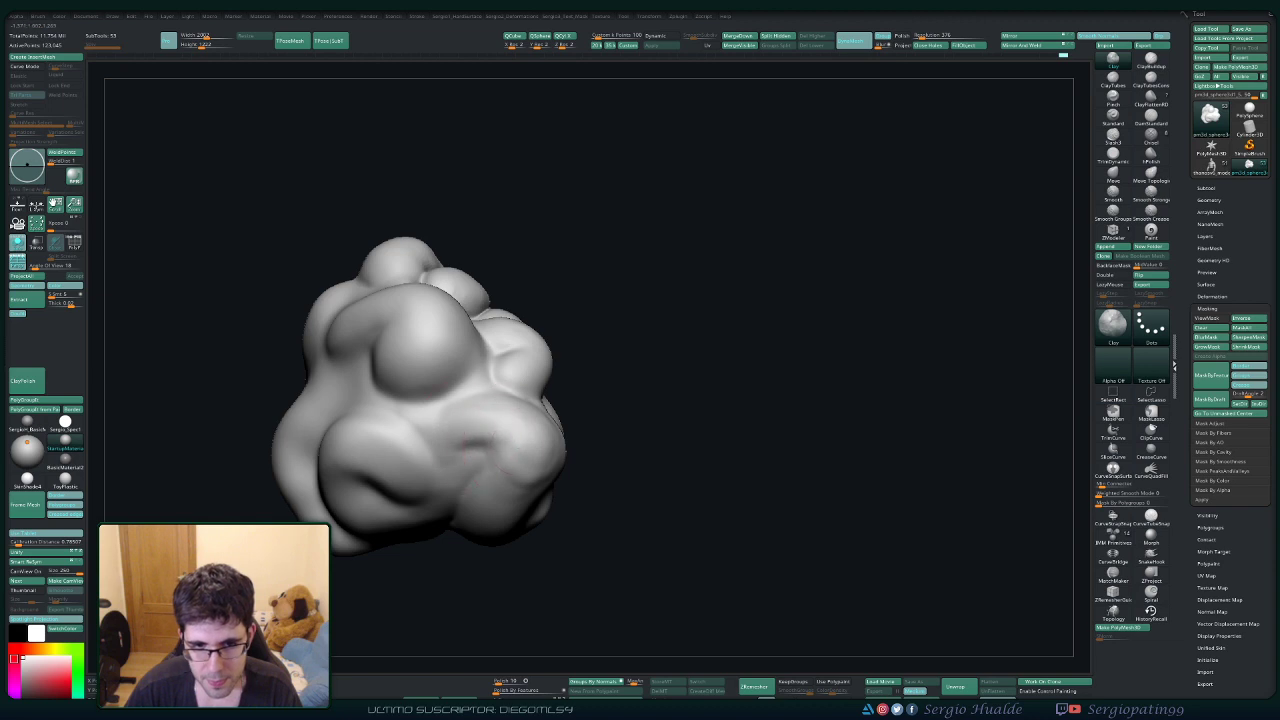
Carve a short curling crease into the far-side lobe with DamStandard.
mouse_move(478, 484)
right_mouse_down()
mouse_move(486, 430)
mouse_move(470, 480)
right_mouse_up()
key("ctrl+shift+d")
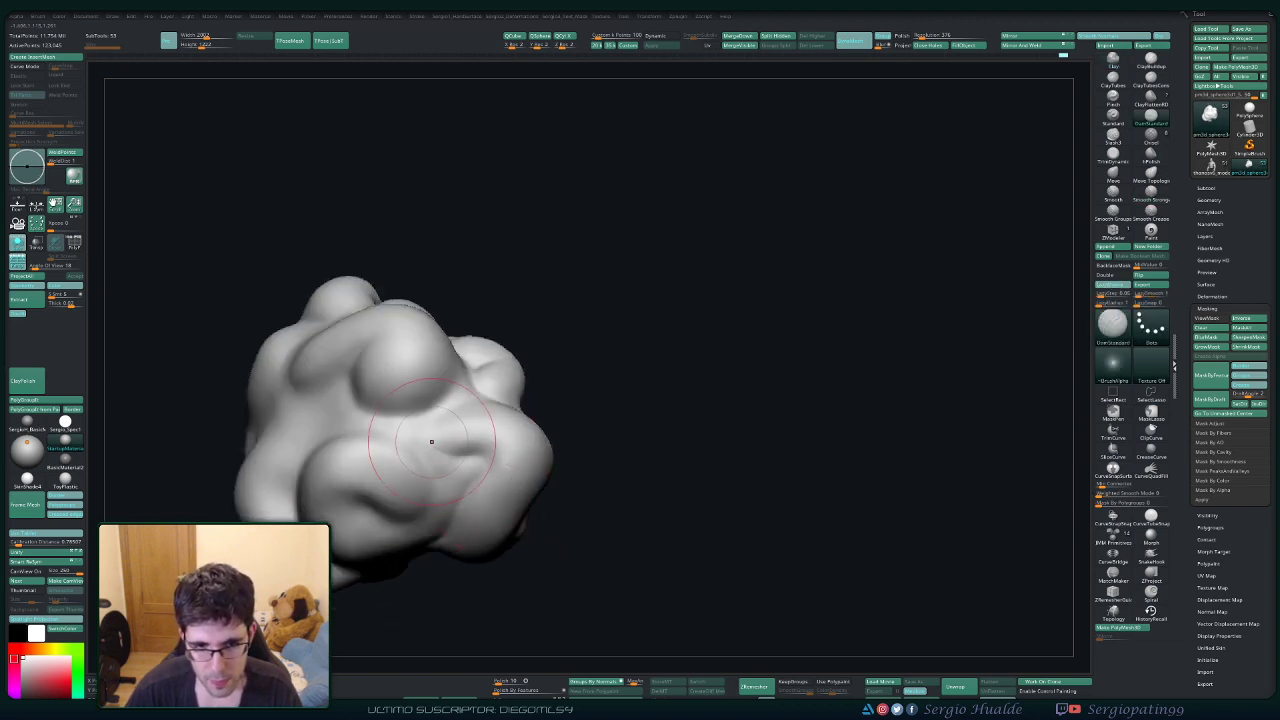
left_click_drag(432, 442, 482, 457)
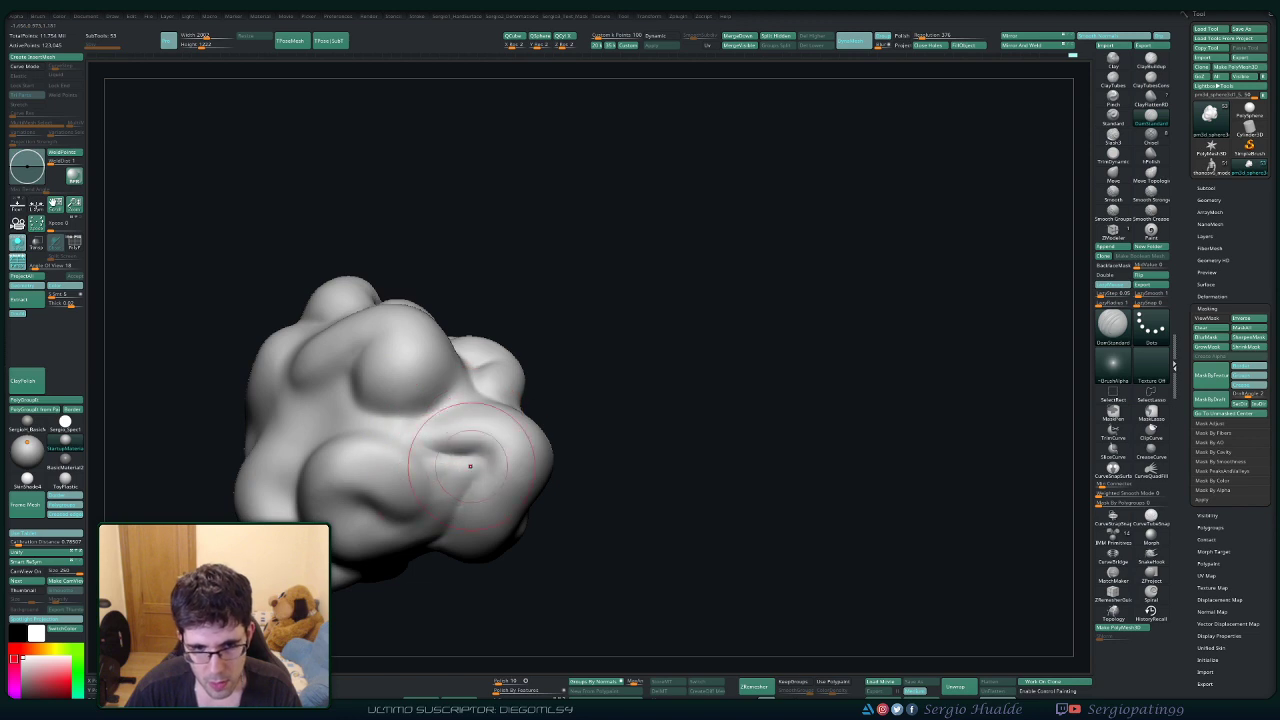
mouse_move(462, 474)
right_mouse_down()
mouse_move(440, 540)
mouse_move(510, 580)
mouse_move(565, 530)
mouse_move(492, 460)
mouse_move(476, 484)
mouse_move(510, 490)
mouse_move(551, 365)
right_mouse_up()
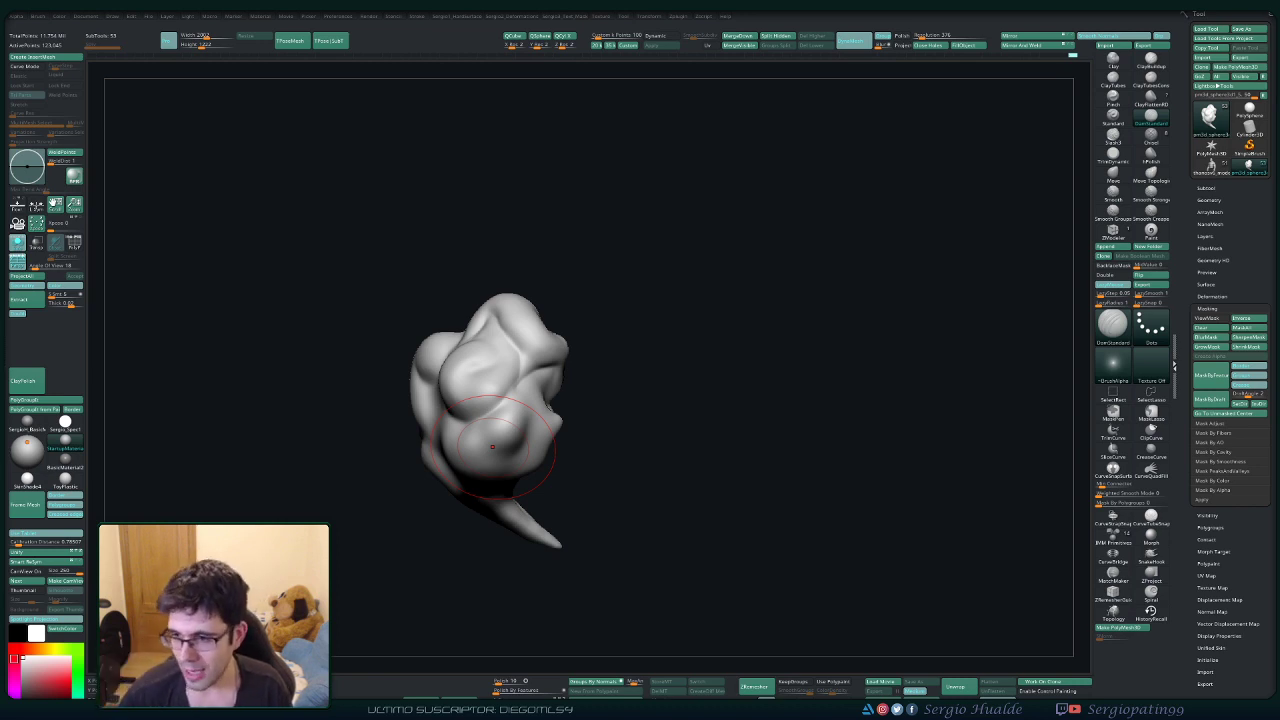
Build up and smooth a small round lobe with Clay between the top lobe and the large lower bulge.
mouse_move(643, 415)
right_mouse_down()
mouse_move(600, 412)
mouse_move(550, 370)
mouse_move(583, 415)
right_mouse_up()
right_click_drag(480, 432, 480, 428)
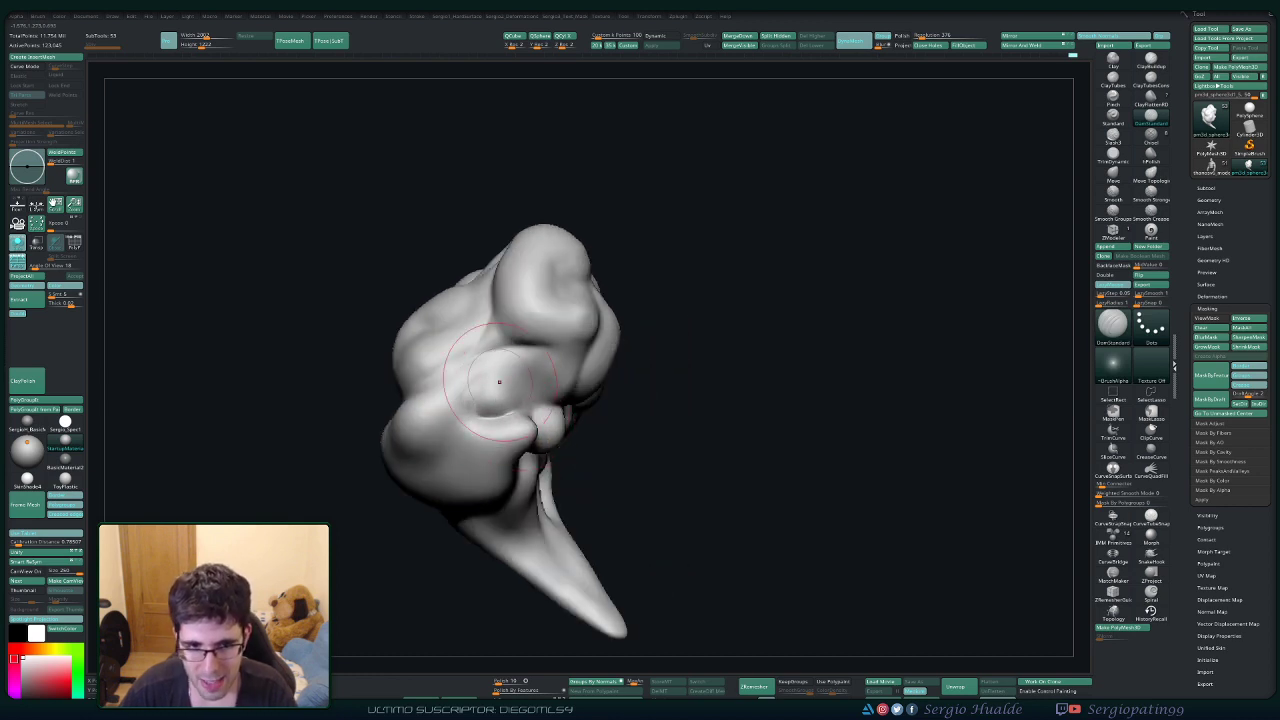
key("b")
key("c")
key("l")
mouse_move(490, 398)
left_mouse_down()
mouse_move(510, 390)
mouse_move(492, 386)
mouse_move(512, 390)
mouse_move(498, 398)
mouse_move(490, 365)
mouse_move(530, 362)
mouse_move(495, 370)
left_mouse_up()
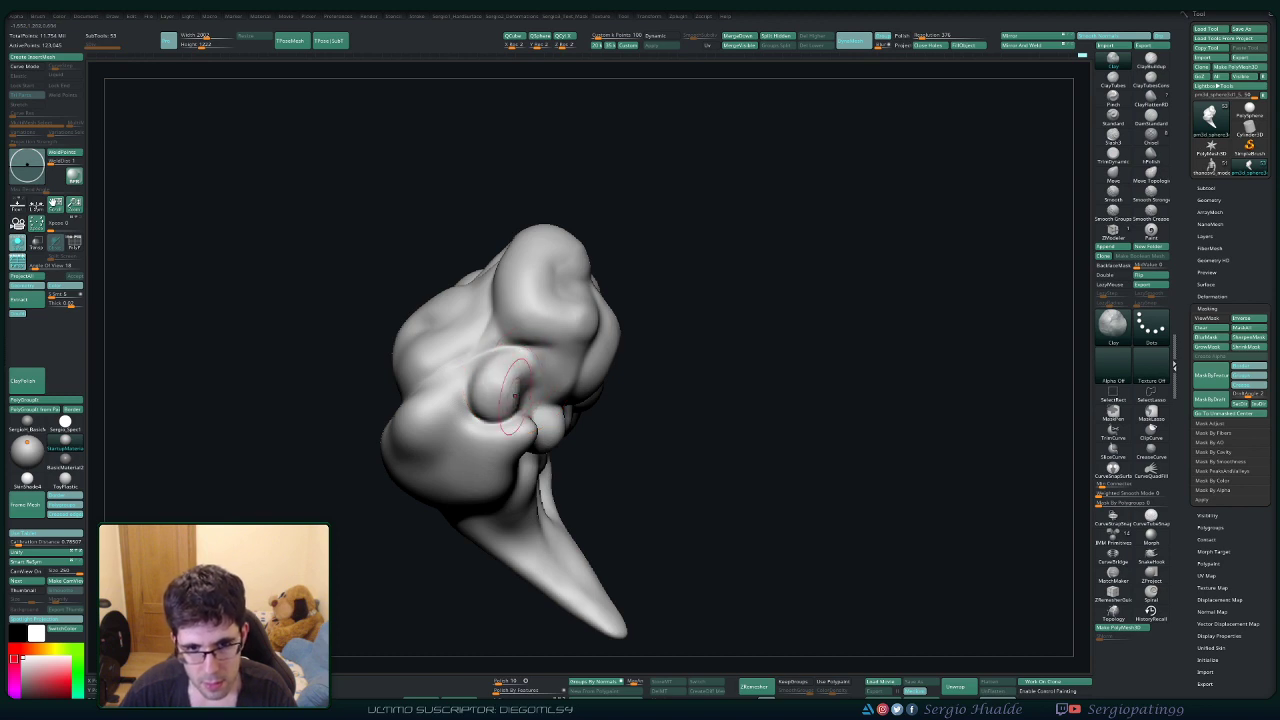
key("shift")
right_click_drag(516, 389, 550, 396)
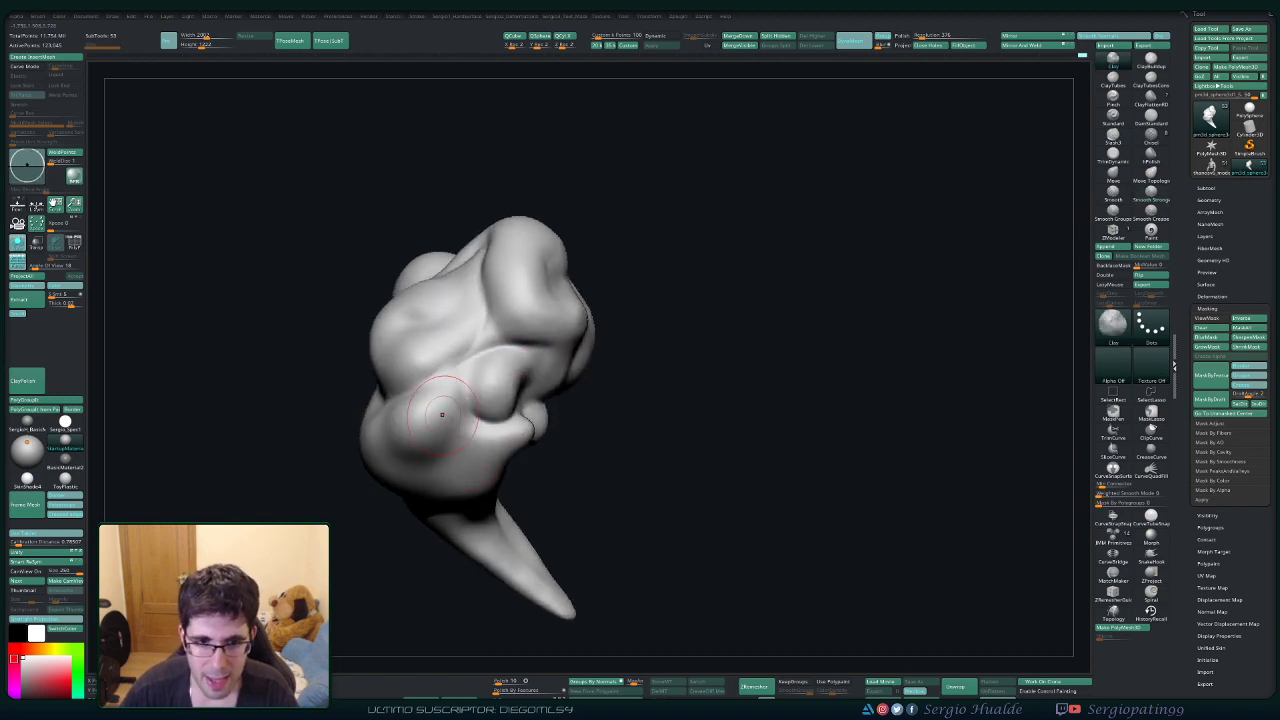
Add rounded secondary lobes to the large lower bulge above the tail with Clay.
mouse_move(446, 414)
left_mouse_down()
mouse_move(440, 424)
mouse_move(427, 406)
mouse_move(432, 424)
left_mouse_up()
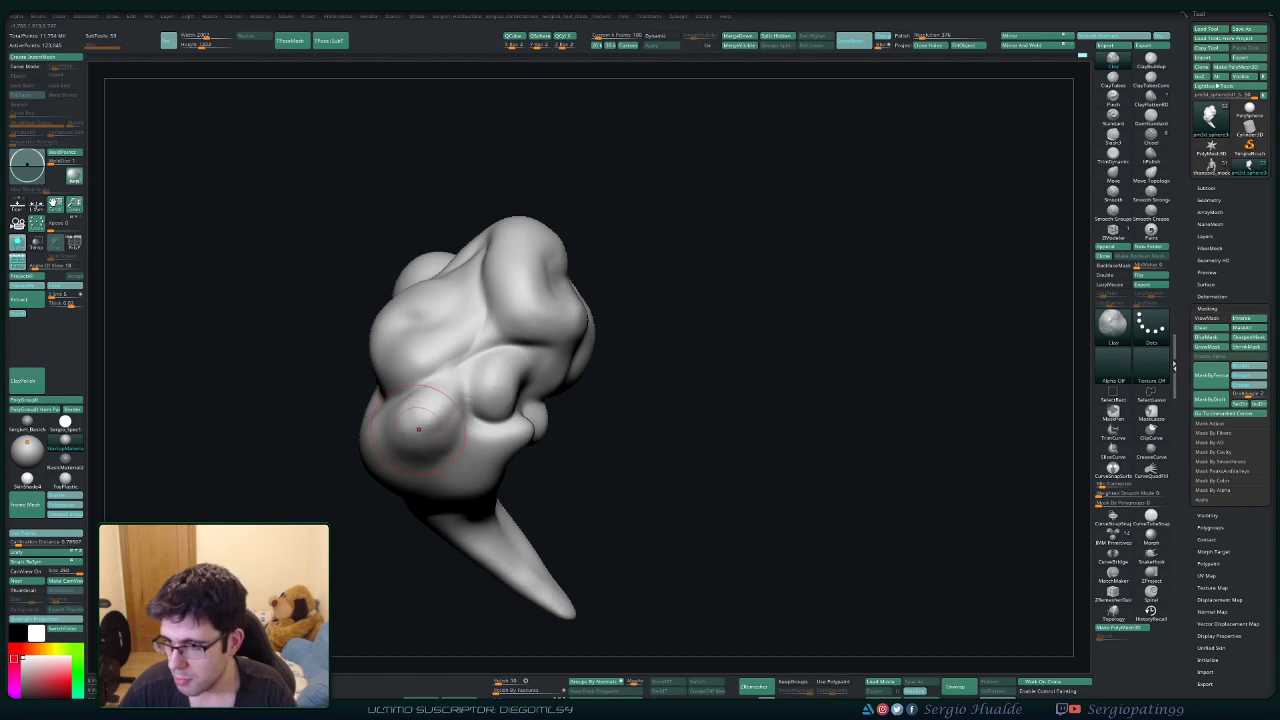
right_click_drag(432, 424, 456, 416)
mouse_move(427, 406)
left_mouse_down()
mouse_move(424, 424)
mouse_move(414, 403)
mouse_move(408, 436)
mouse_move(420, 432)
left_mouse_up()
right_click_drag(440, 430, 420, 428)
mouse_move(470, 445)
left_mouse_down()
mouse_move(442, 453)
mouse_move(449, 406)
mouse_move(453, 470)
mouse_move(451, 391)
mouse_move(442, 470)
mouse_move(440, 446)
left_mouse_up()
right_click_drag(451, 490, 475, 476, "alt")
mouse_move(480, 468)
left_mouse_down()
mouse_move(497, 483)
mouse_move(490, 458)
left_mouse_up()
right_click_drag(535, 450, 503, 453)
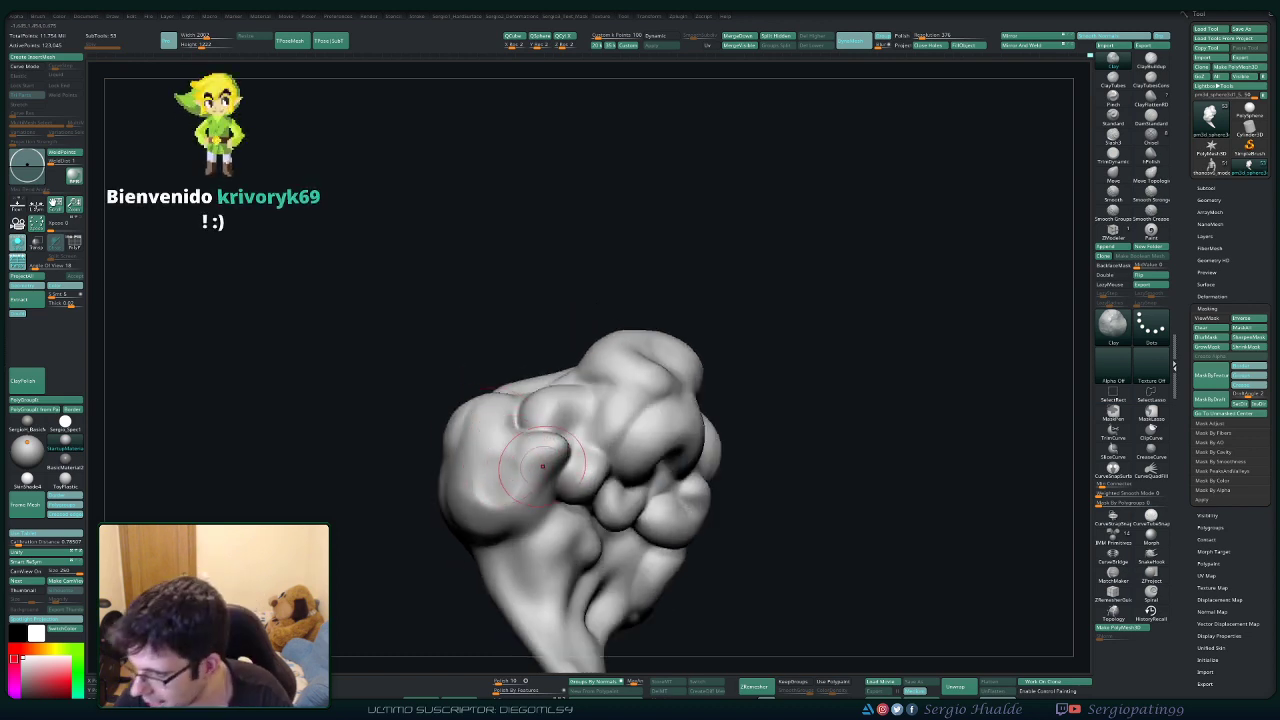
Fill out the sides and underside of the lower bulge with Clay using an adjusted brush size.
right_click_drag(529, 405, 572, 436)
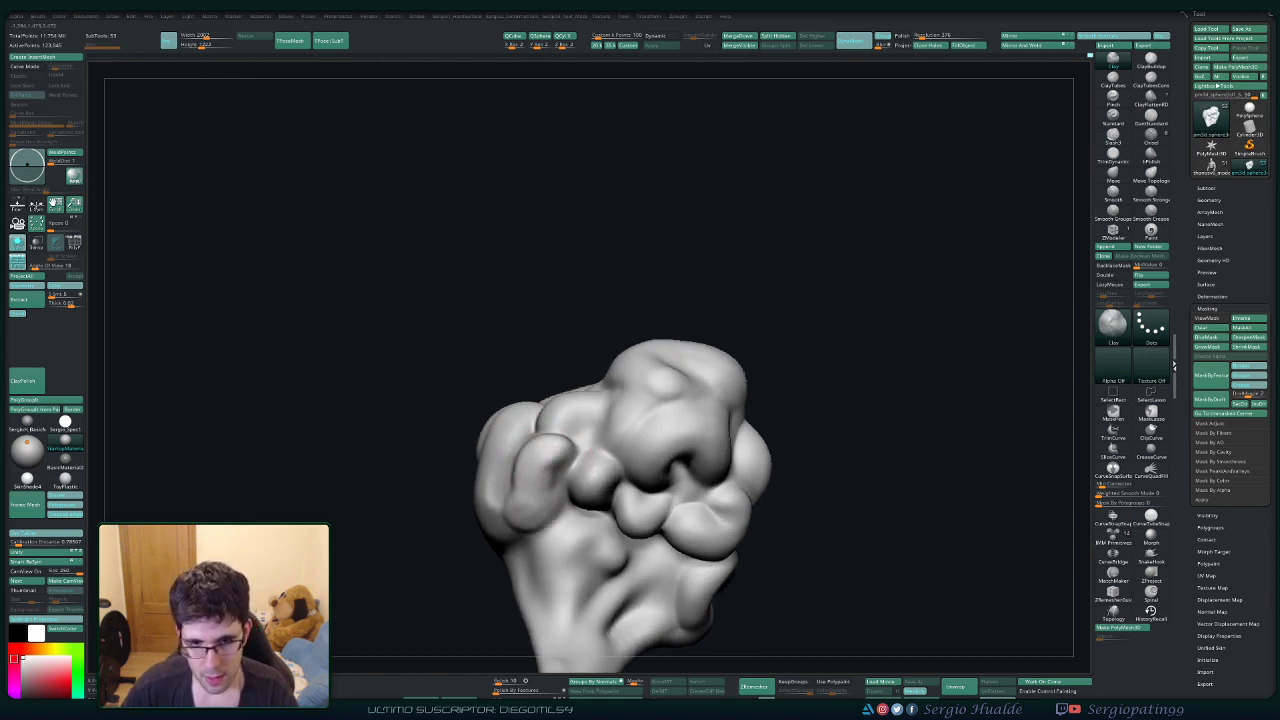
right_click_drag(549, 498, 596, 492)
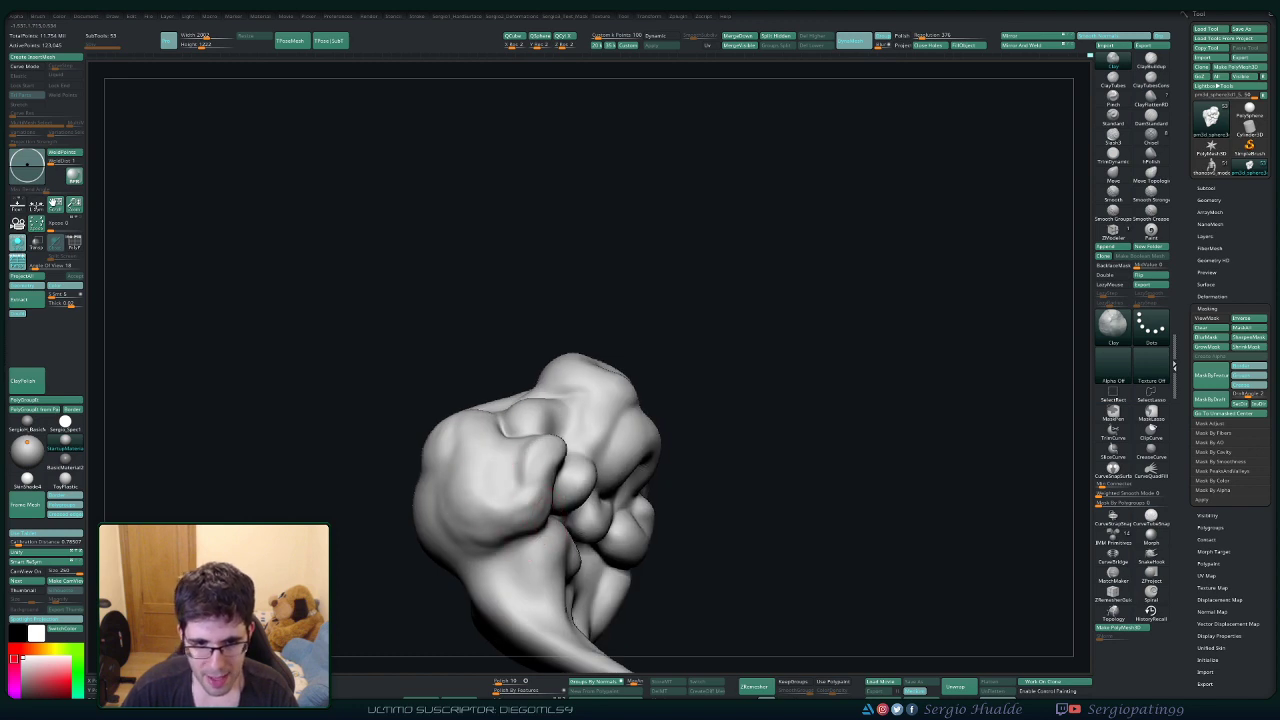
right_click_drag(481, 512, 530, 508)
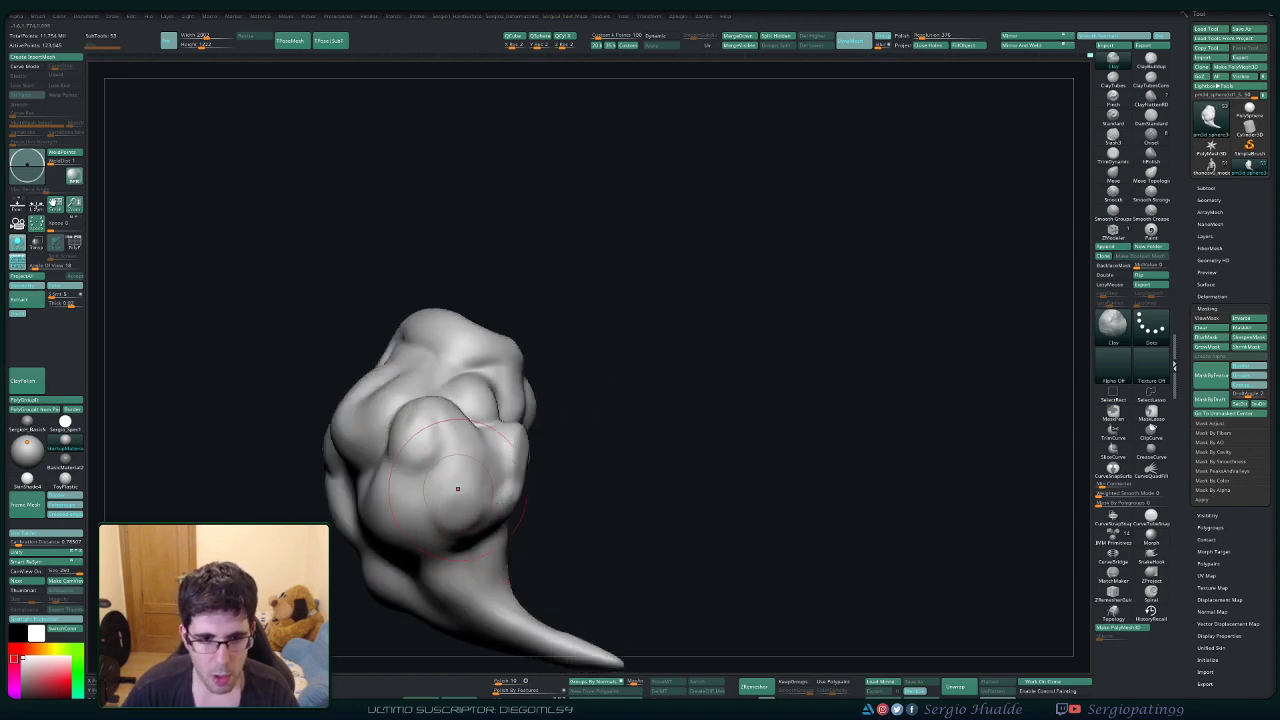
key("s")
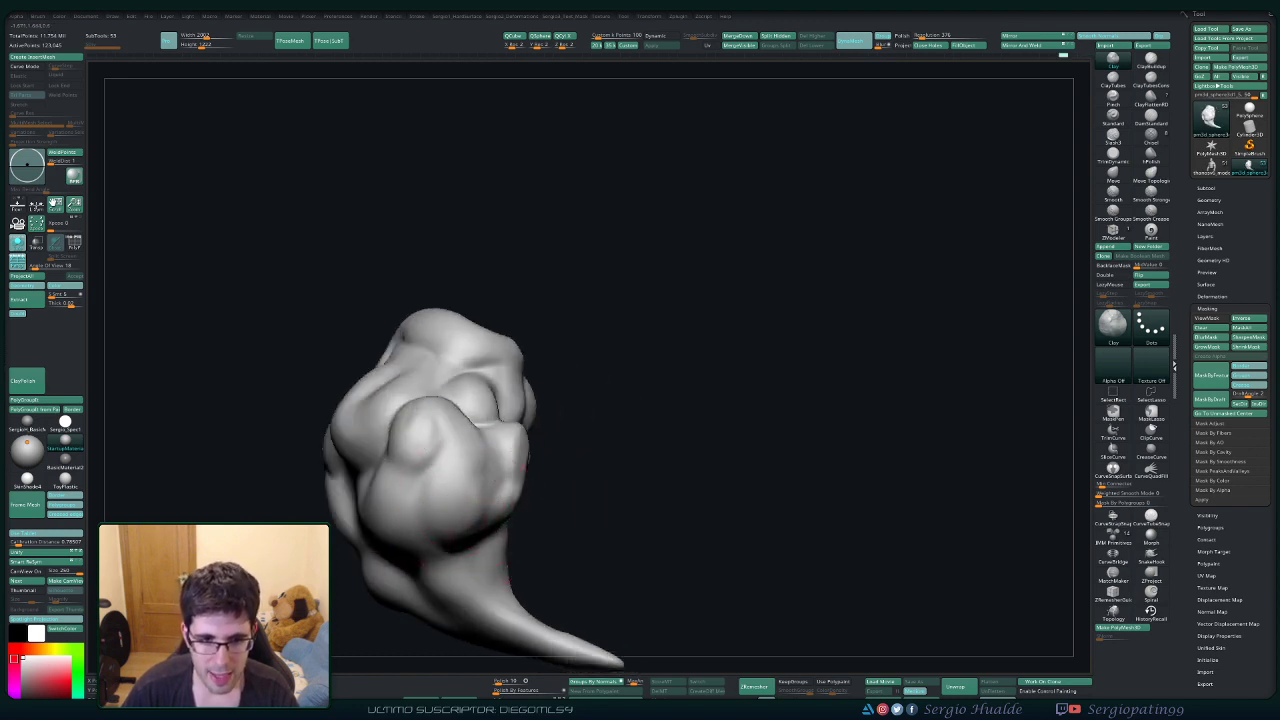
right_click_drag(477, 520, 405, 512)
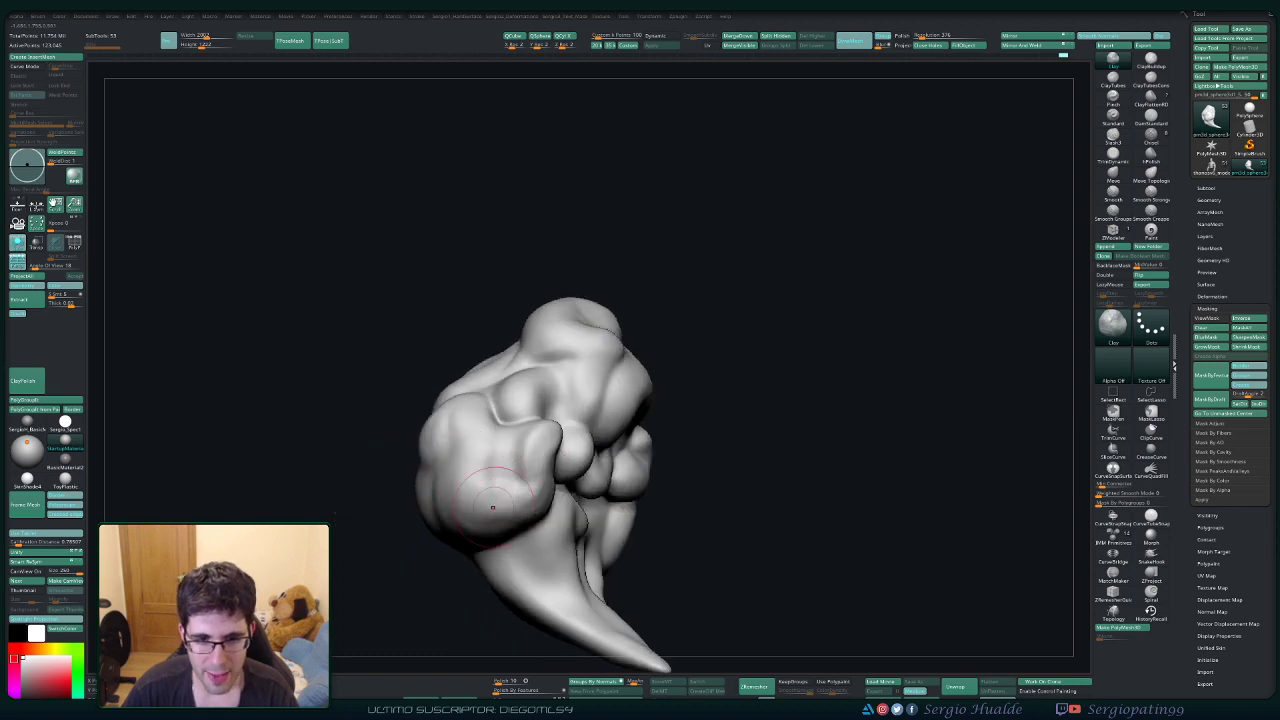
mouse_move(493, 508)
right_mouse_down()
mouse_move(475, 496)
mouse_move(520, 468)
mouse_move(526, 446)
right_mouse_up()
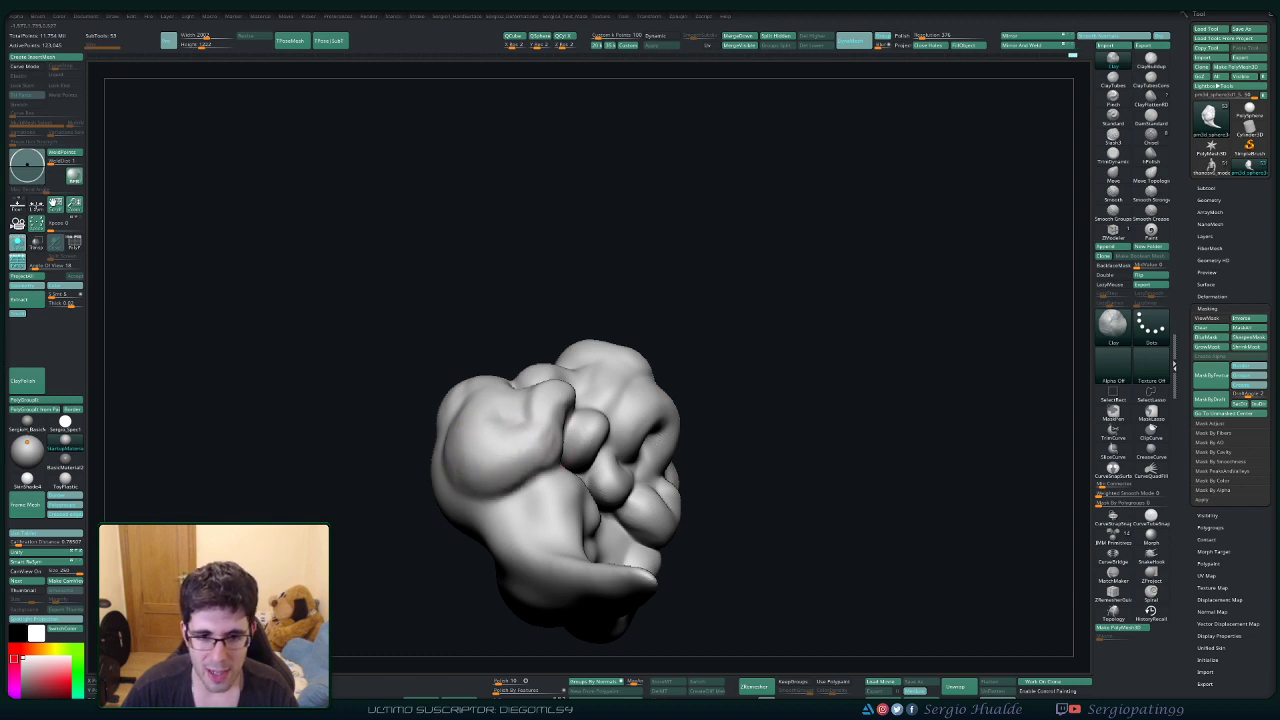
right_click_drag(476, 485, 480, 457)
Crease the divisions between the lower bulge's lobes with DamStandard and round them with Clay and smoothing.
key("ctrl+shift+d")
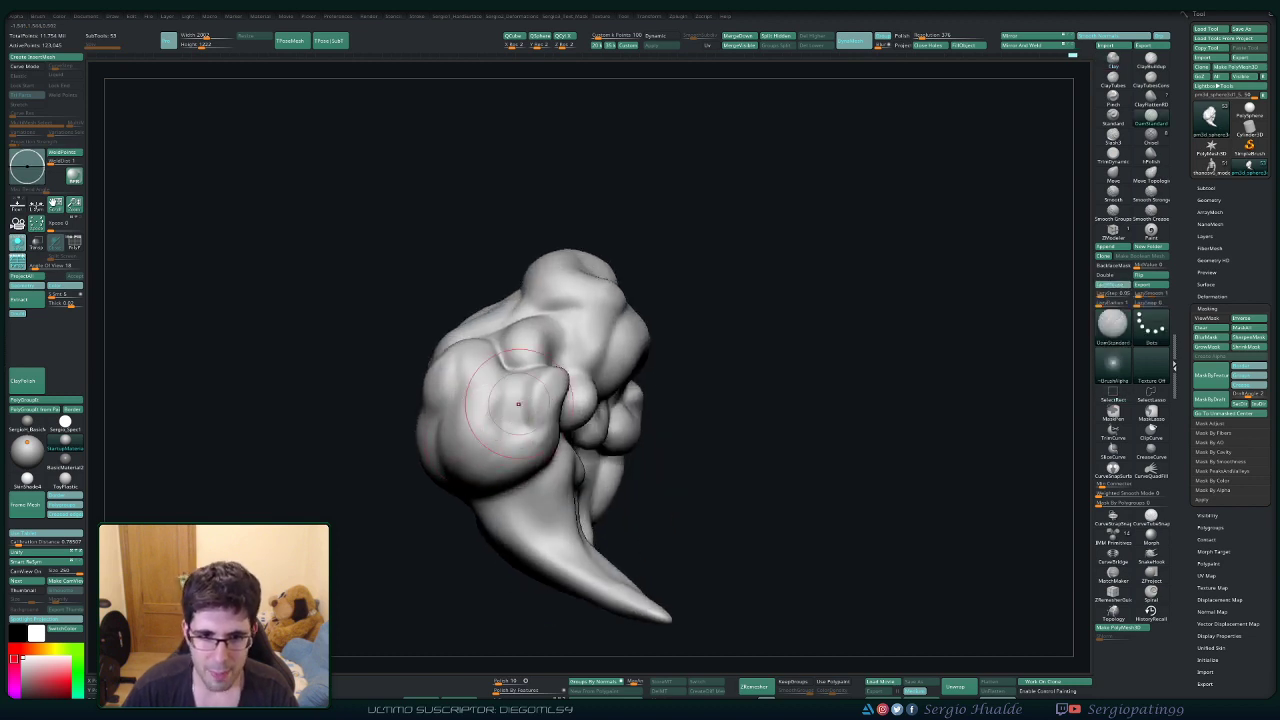
right_click_drag(482, 370, 470, 438)
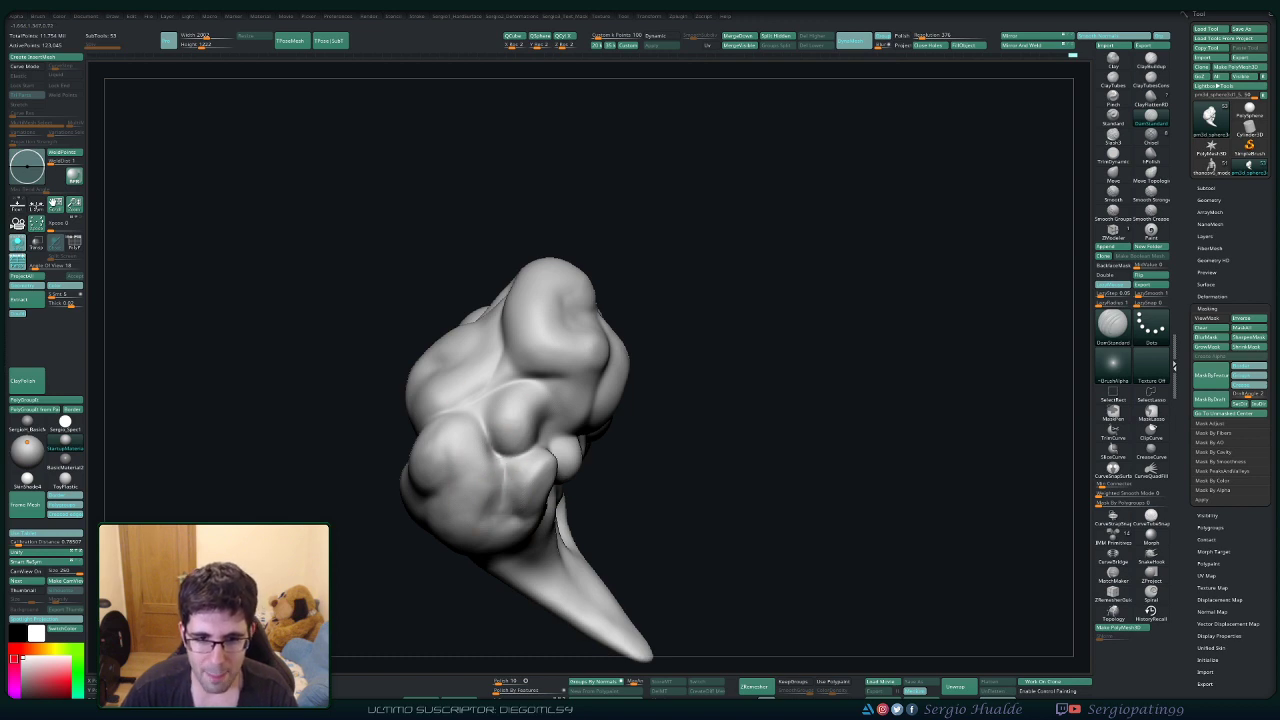
right_click_drag(478, 553, 491, 502)
key("1")
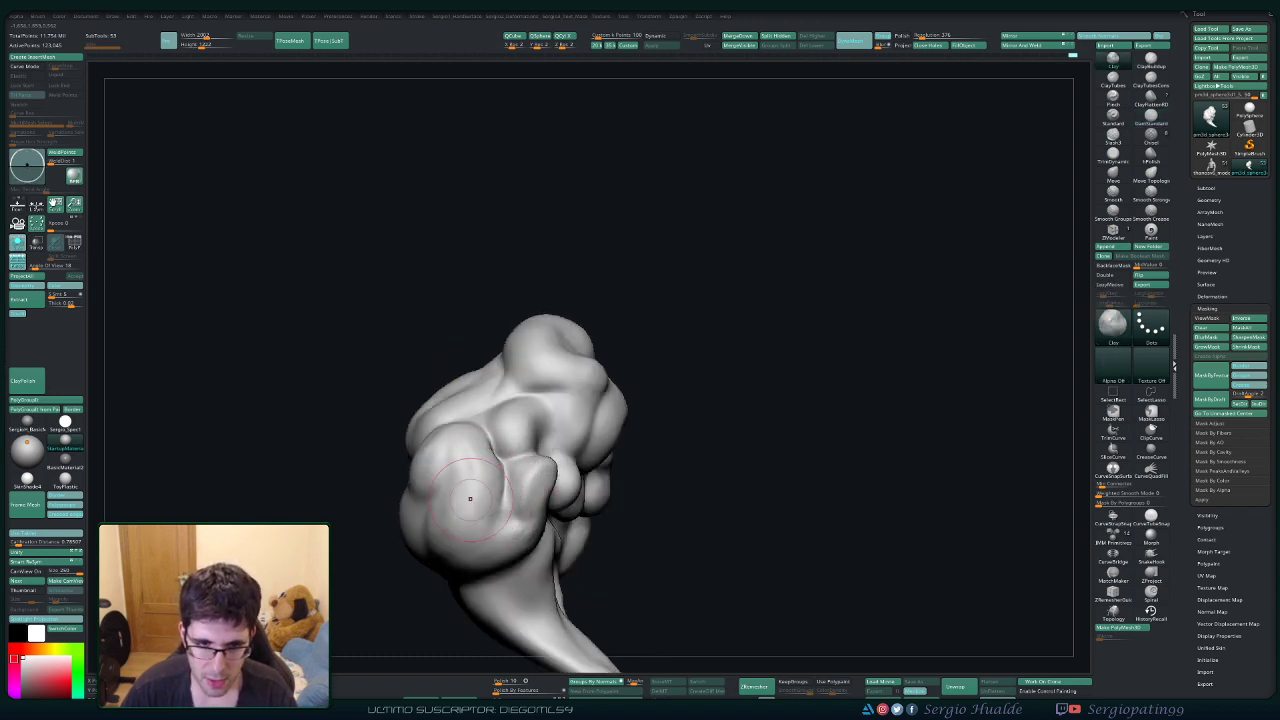
mouse_move(464, 454)
right_mouse_down()
mouse_move(474, 527)
mouse_move(440, 449)
mouse_move(405, 470)
right_mouse_up()
key("shift")
Carve a crease beneath the small round lobe on the lower bulge with DamStandard.
key("ctrl")
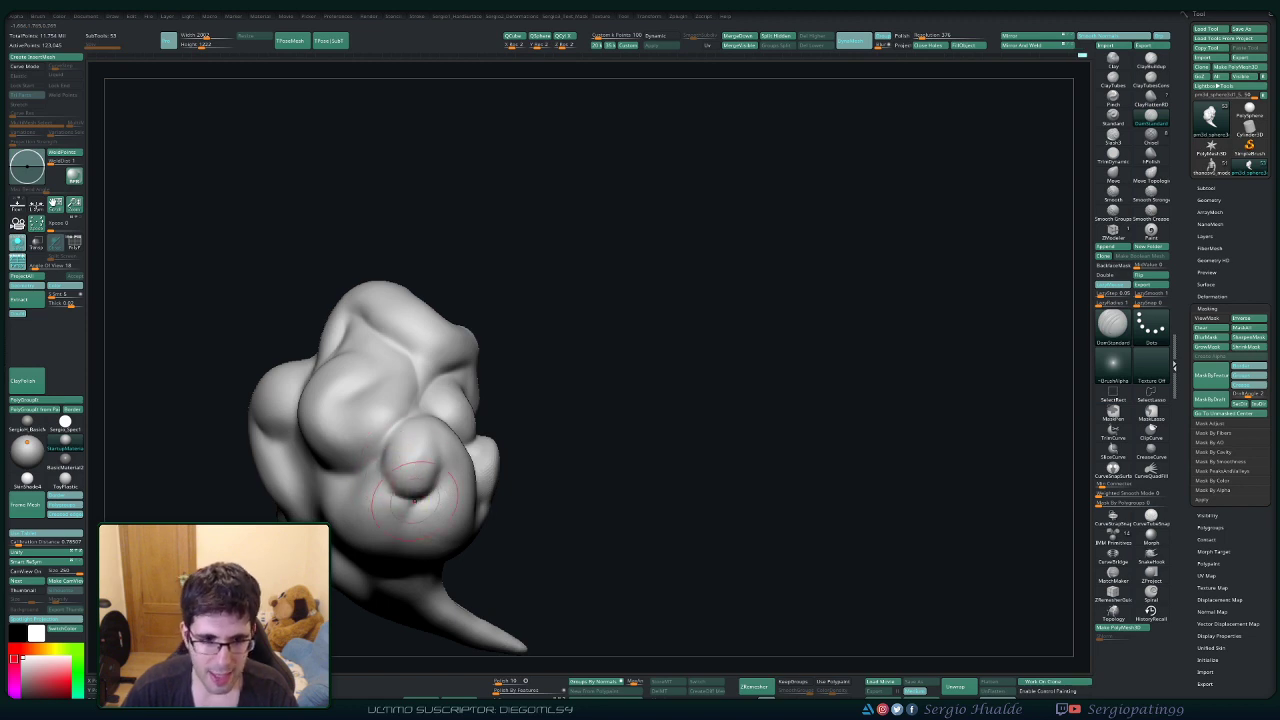
mouse_move(413, 497)
right_mouse_down()
mouse_move(458, 469)
mouse_move(465, 430)
right_mouse_up()
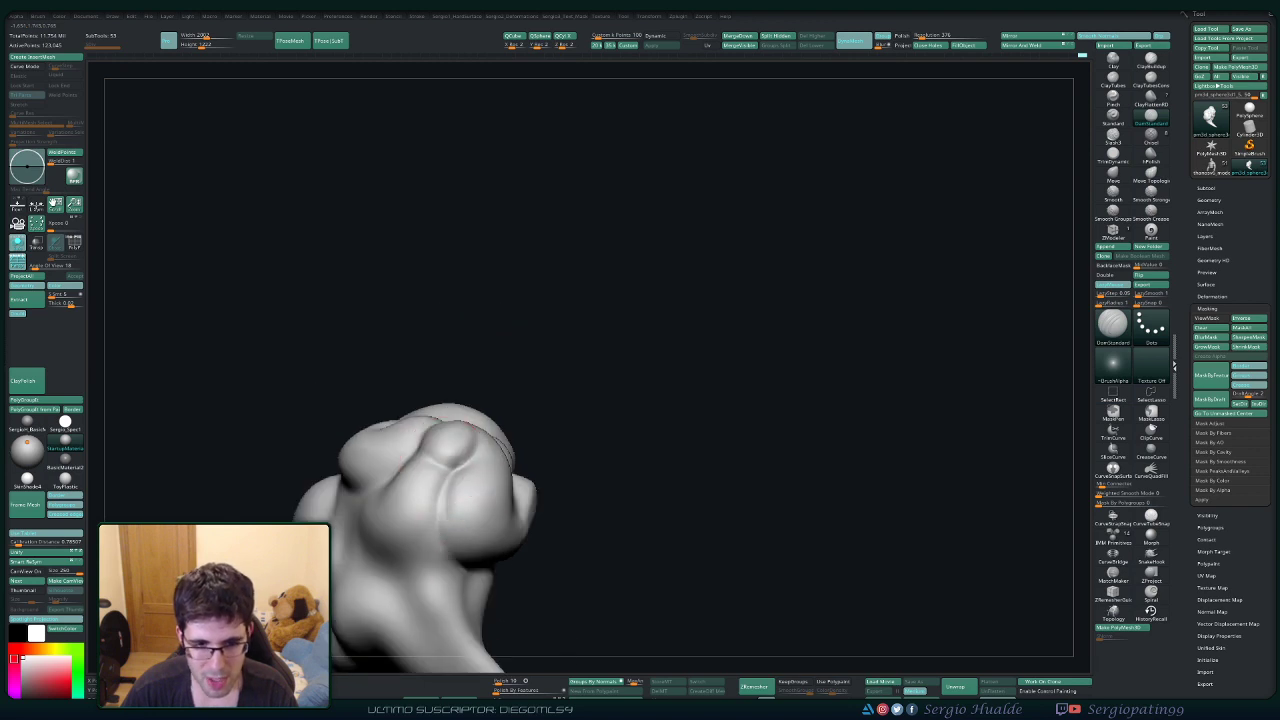
right_click_drag(440, 487, 460, 468)
Soften and round the lower bulge's lobes and the hooked lobe beside them with Clay and strong smoothing.
key("b")
key("c")
key("l")
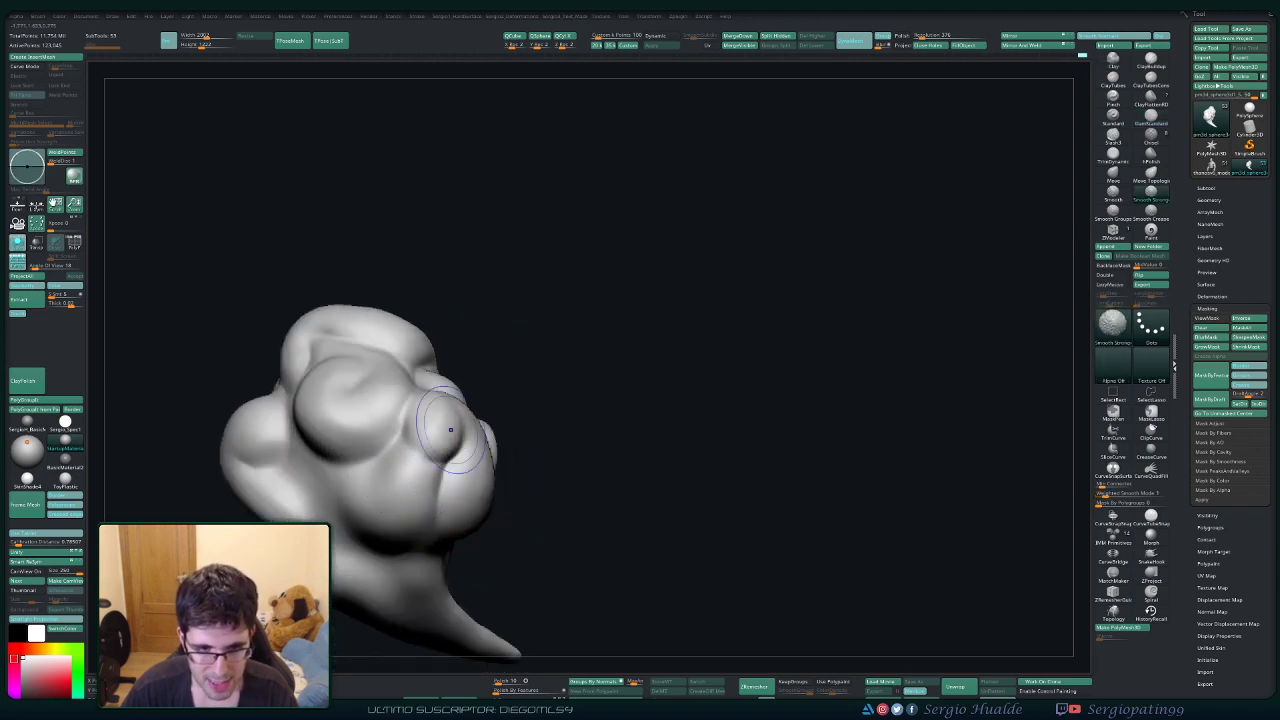
mouse_move(438, 420)
right_mouse_down()
mouse_move(490, 492)
mouse_move(450, 494)
right_mouse_up()
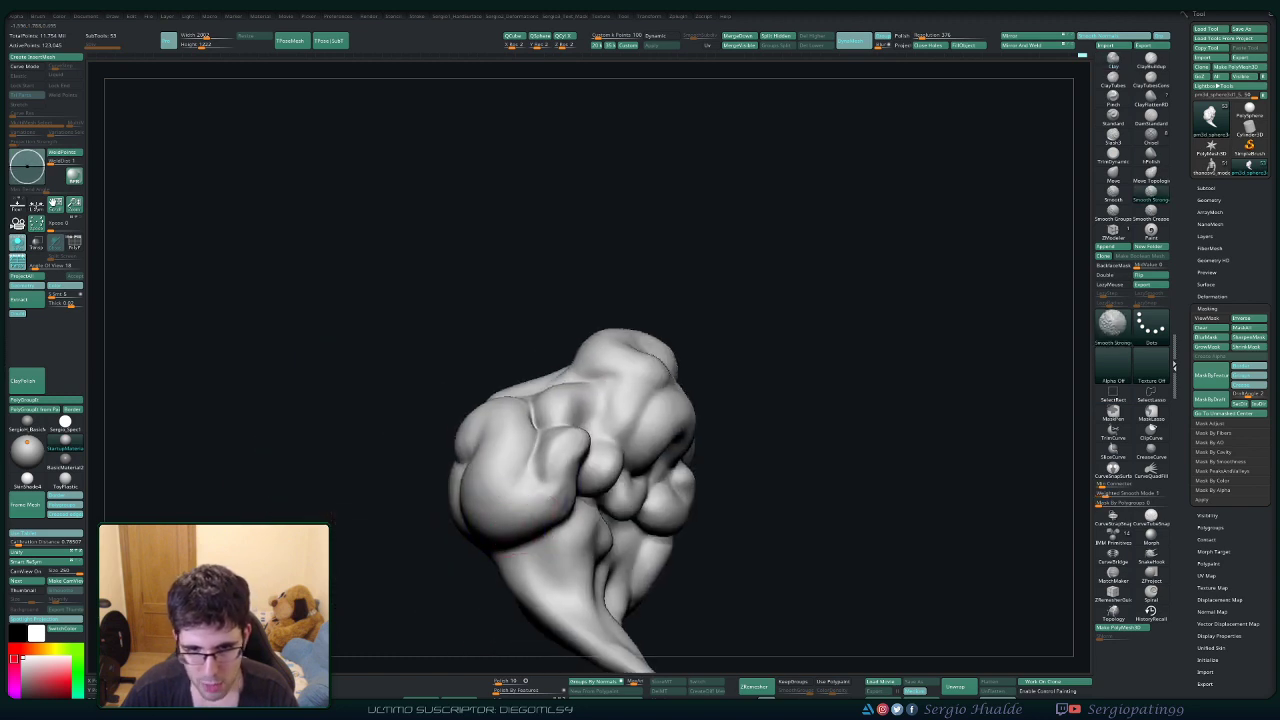
mouse_move(569, 520)
right_mouse_down()
mouse_move(535, 526)
mouse_move(552, 522)
right_mouse_up()
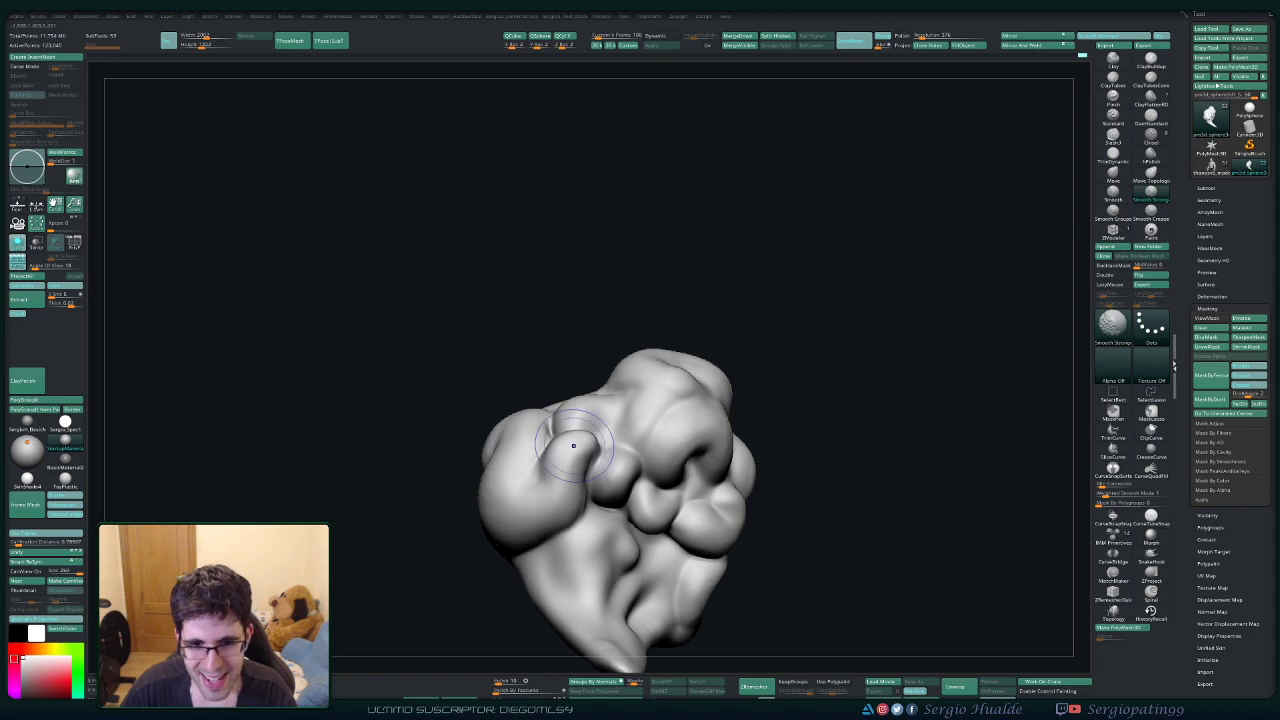
right_click_drag(571, 457, 538, 505)
Sharpen the crease between the large lower lobe and the neighbouring small lobes with DamStandard.
key("b")
key("d")
key("s")
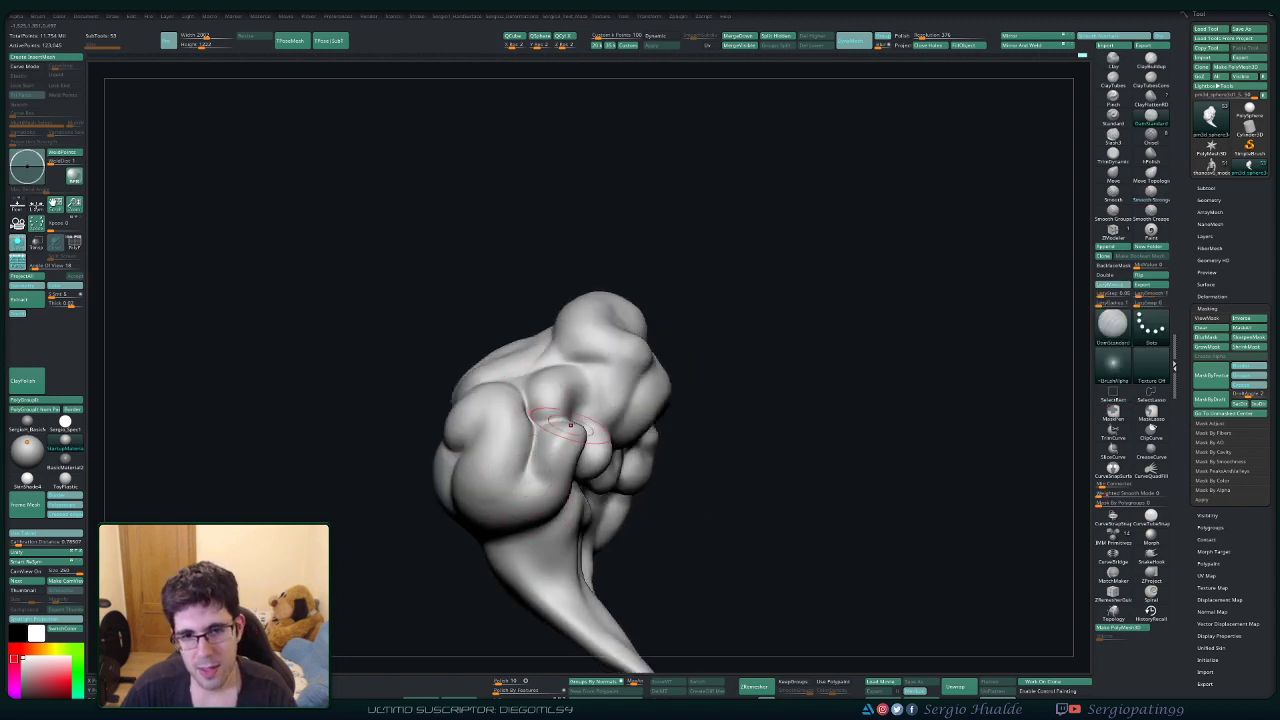
mouse_move(521, 490)
right_mouse_down()
mouse_move(533, 410)
mouse_move(560, 428)
mouse_move(534, 443)
right_mouse_up()
Mask the large lower lobe along its crease with a lasso selection.
key("b")
key("m")
key("v")
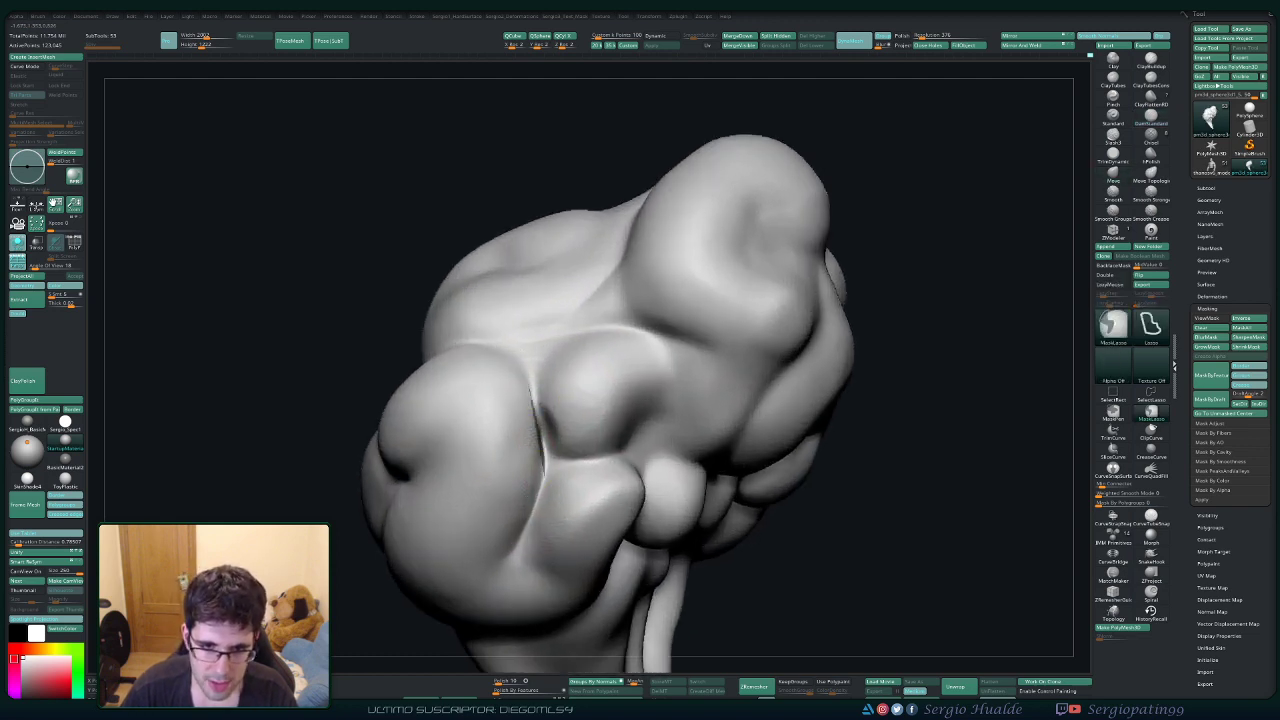
mouse_move(545, 470)
left_mouse_down("ctrl")
mouse_move(355, 348)
mouse_move(468, 299)
left_mouse_up("ctrl")
right_click_drag(522, 440, 568, 428)
Refine the unmasked surface beside the large lower lobe with Clay and smoothing, and clear the mask.
key("b")
key("c")
key("l")
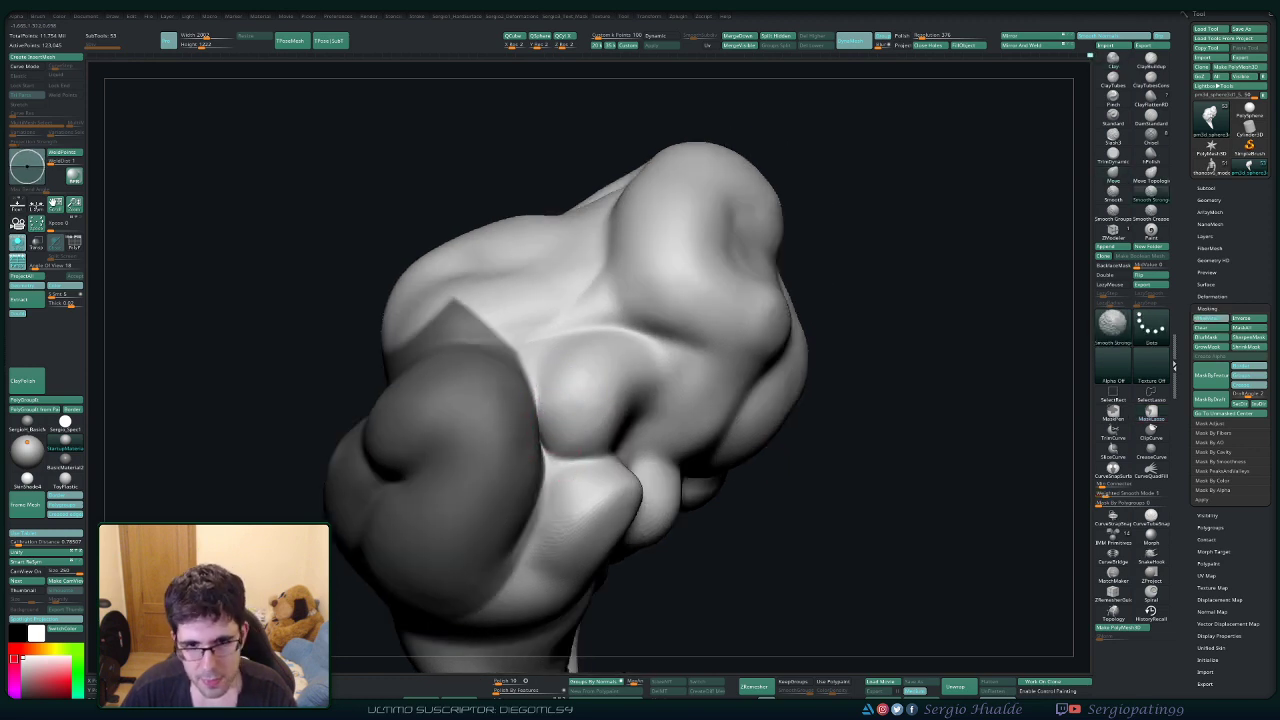
right_click_drag(566, 380, 517, 377, "ctrl")
left_click_drag(334, 416, 350, 430, "ctrl")
right_click_drag(540, 450, 530, 410, "ctrl")
mouse_move(530, 410)
right_mouse_down()
mouse_move(570, 420)
mouse_move(565, 405)
mouse_move(572, 447)
mouse_move(586, 388)
mouse_move(656, 432)
mouse_move(583, 443)
mouse_move(617, 446)
right_mouse_up()
Unhide the second smoke cloud, show the clouds with the full figure and save the project.
left_click(572, 447, "ctrl+shift")
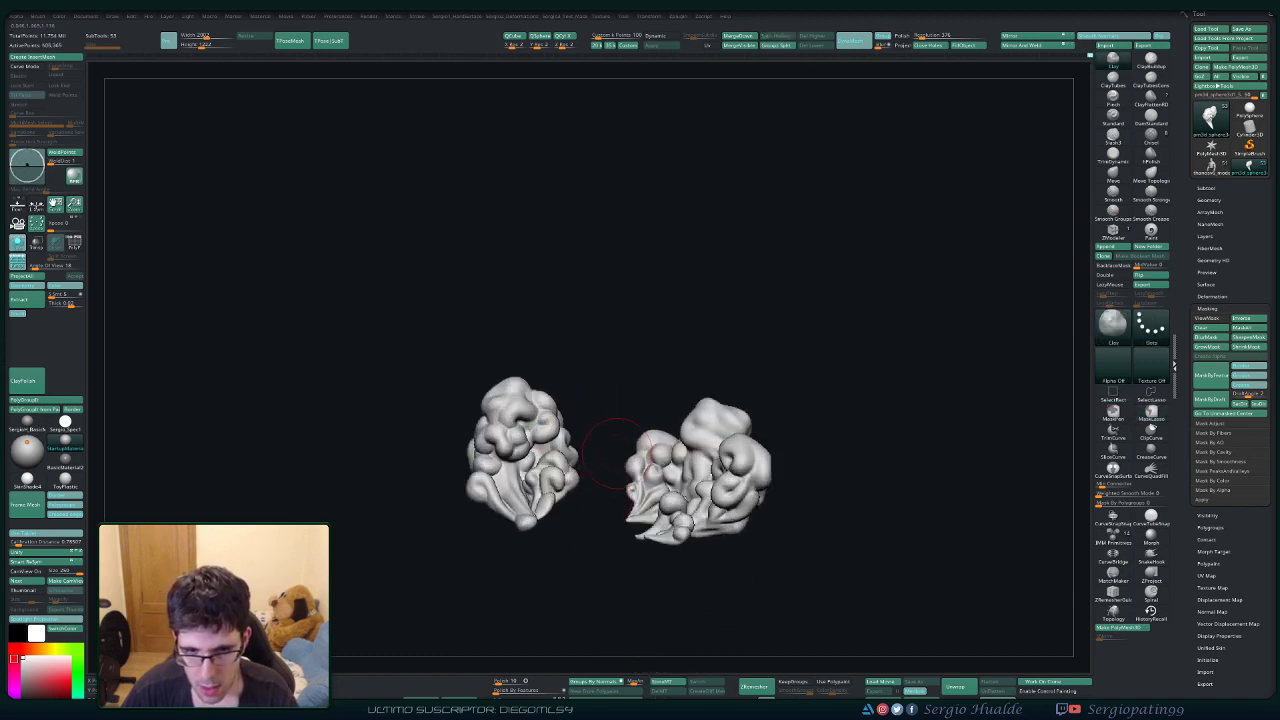
key("alt+s")
right_click_drag(667, 364, 594, 408)
left_click_drag(583, 443, 598, 506, "ctrl")
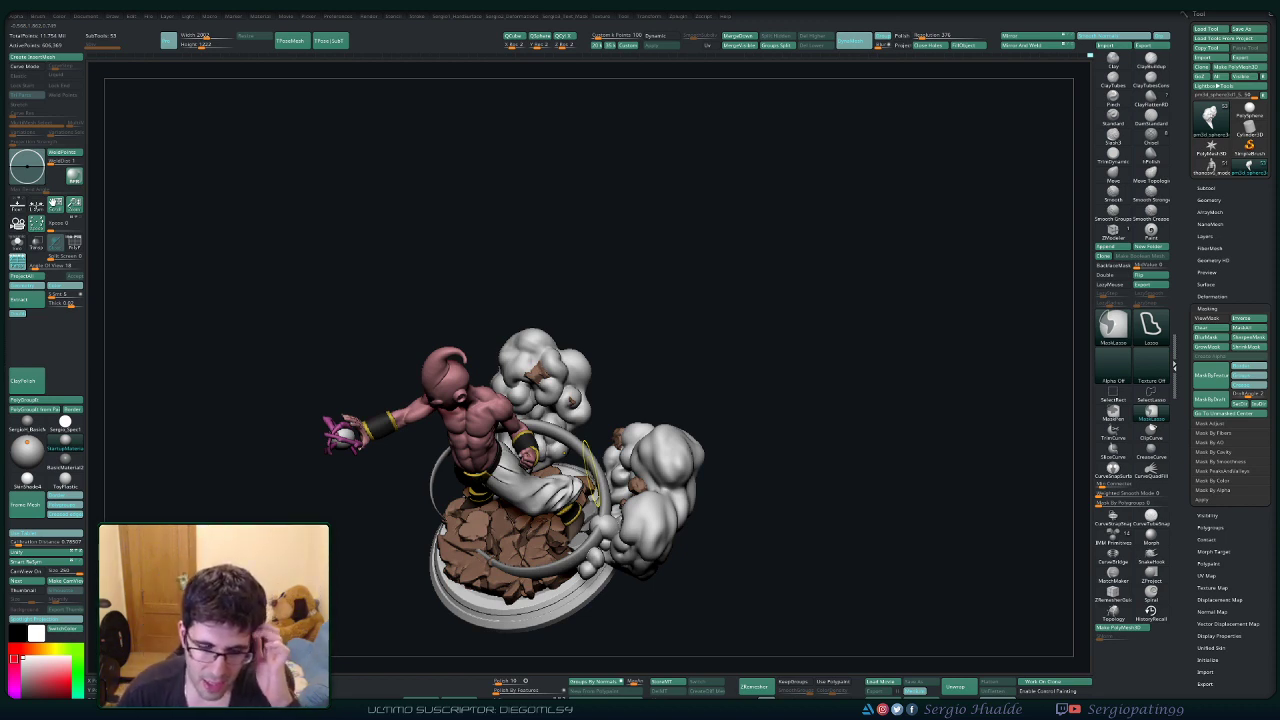
key("ctrl+s")
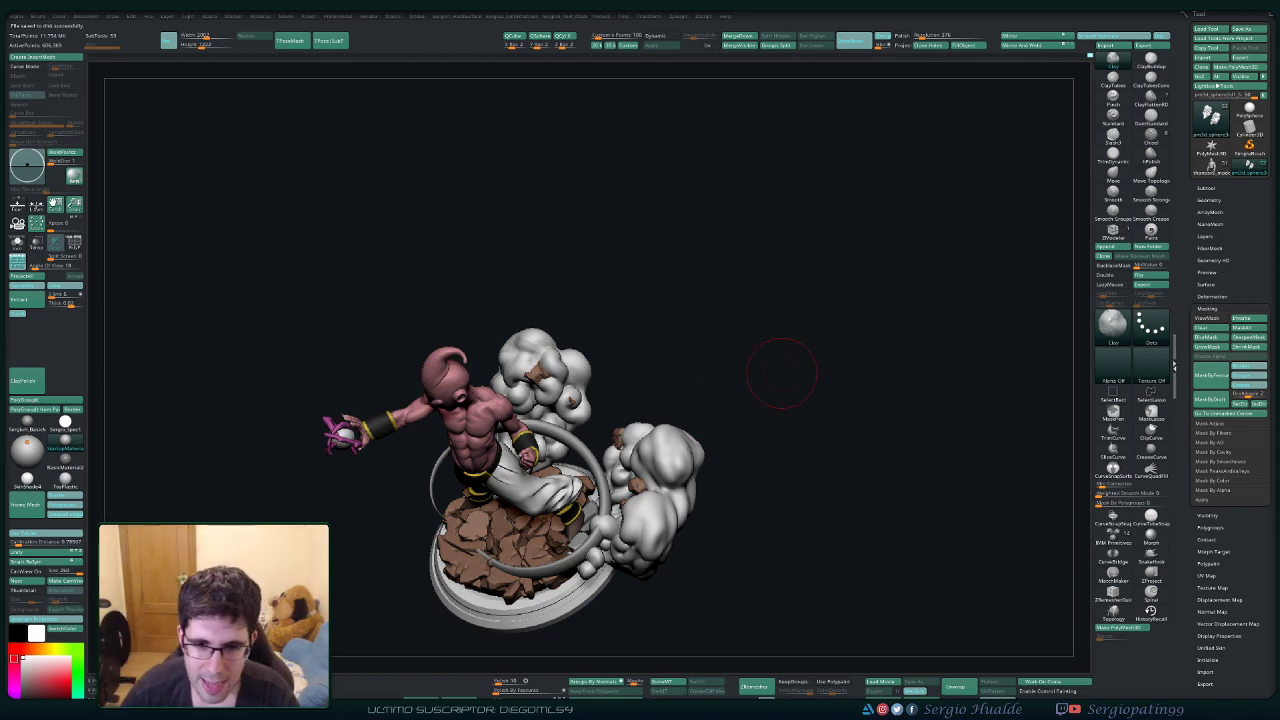
Isolate the two smoke clouds from the rest of the figure for continued sculpting.
right_click_drag(782, 373, 676, 338)
key("alt+s")
right_click_drag(676, 338, 660, 402, "ctrl")
right_click_drag(660, 402, 667, 460, "ctrl")
right_click_drag(667, 460, 646, 440)
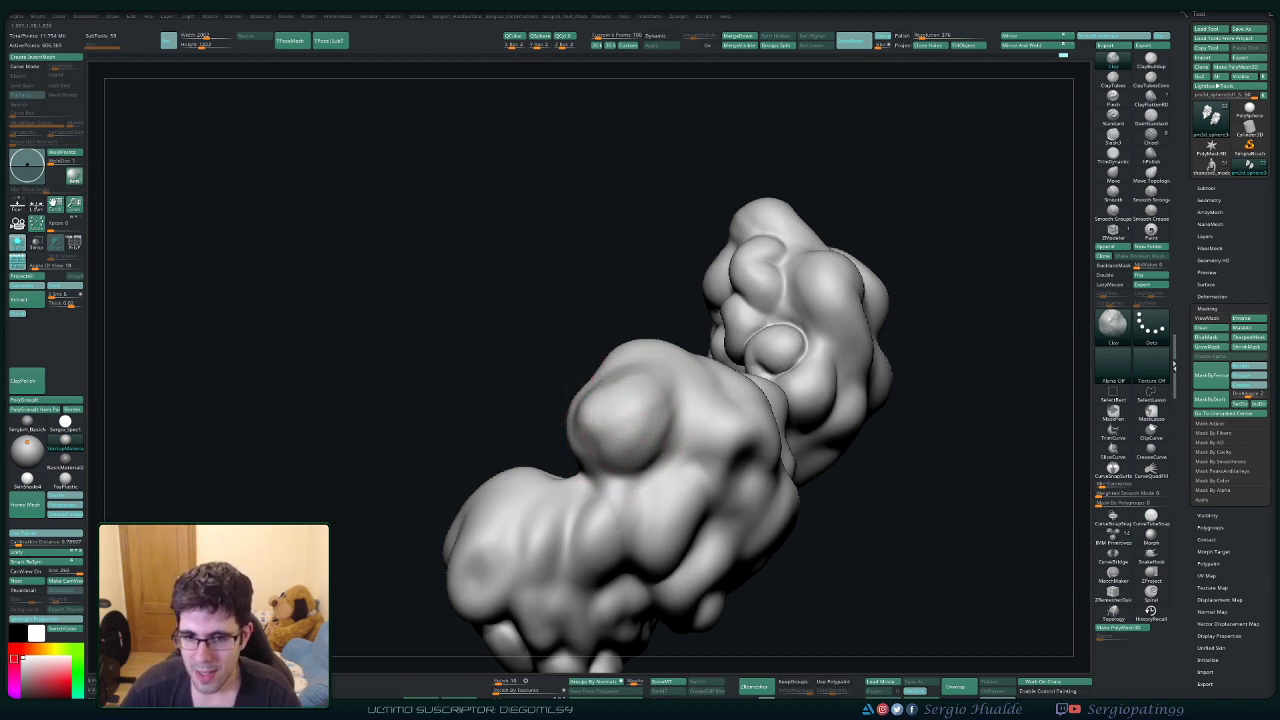
Deepen the crease around the lower cloud's large round lobe with DamStandard and smooth its edges.
mouse_move(616, 414)
right_mouse_down()
mouse_move(643, 386)
mouse_move(651, 337)
mouse_move(618, 369)
mouse_move(652, 345)
right_mouse_up()
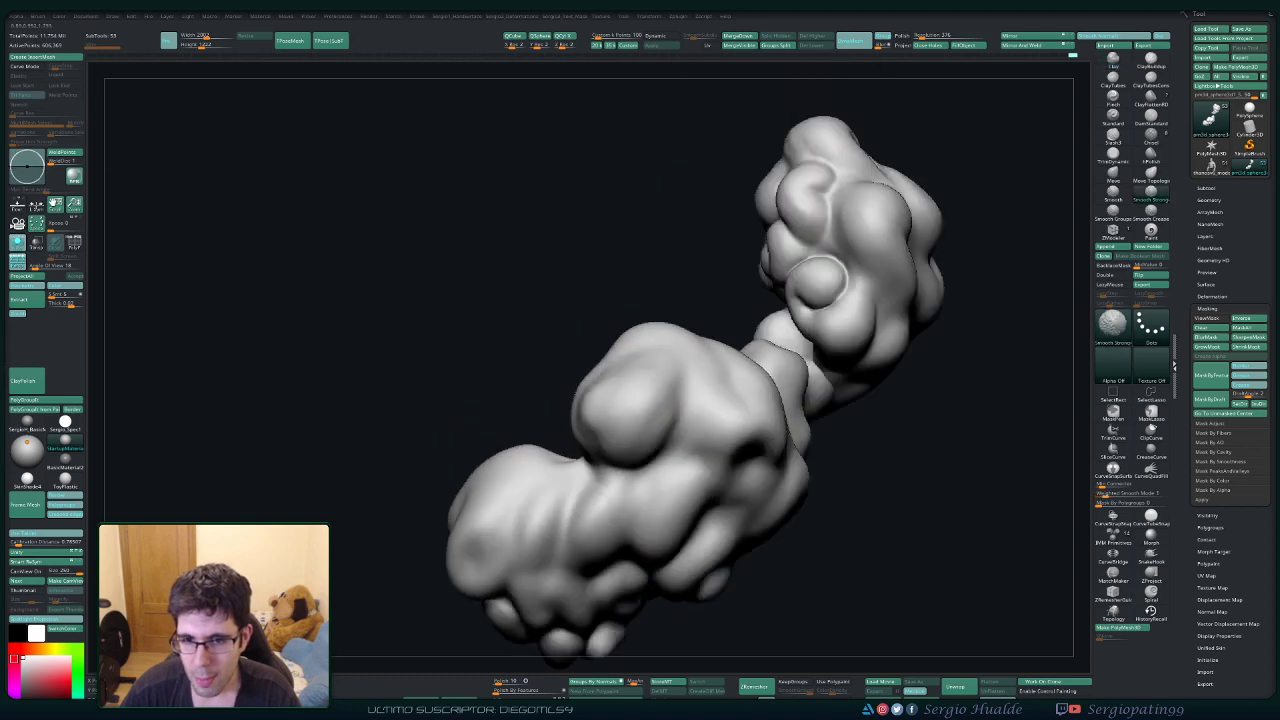
right_click_drag(654, 426, 651, 386)
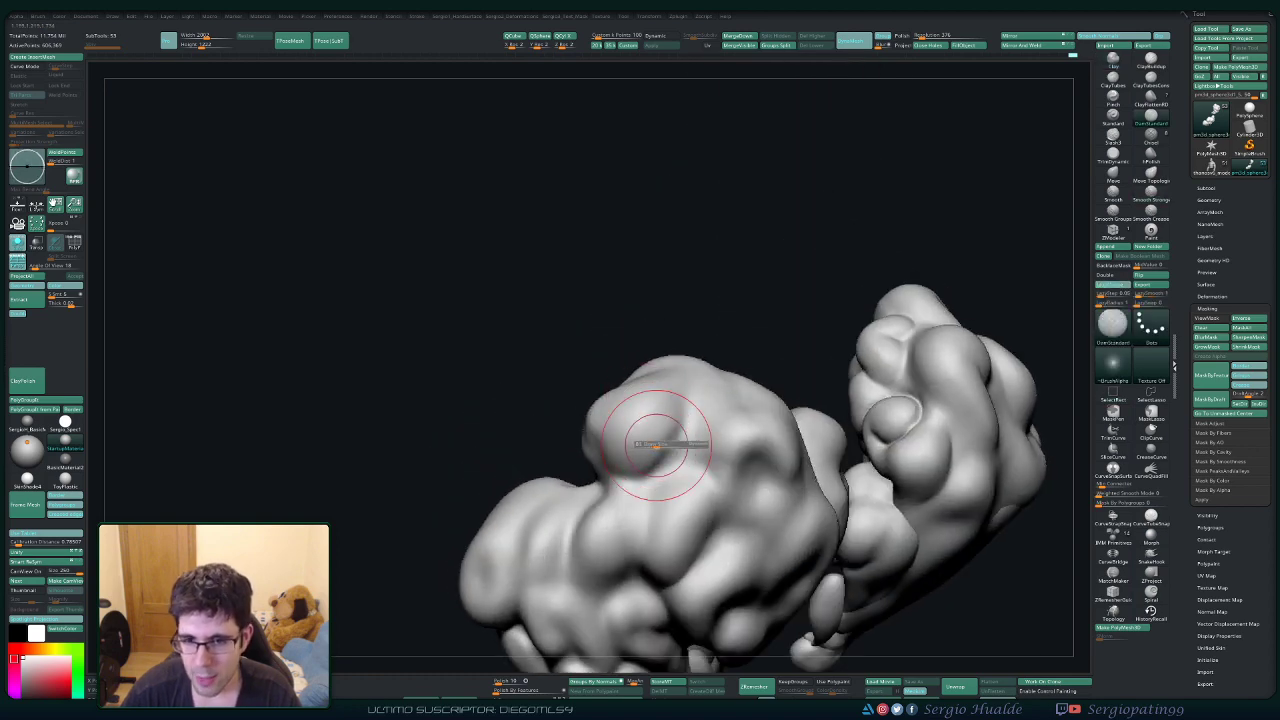
right_click_drag(689, 432, 620, 430)
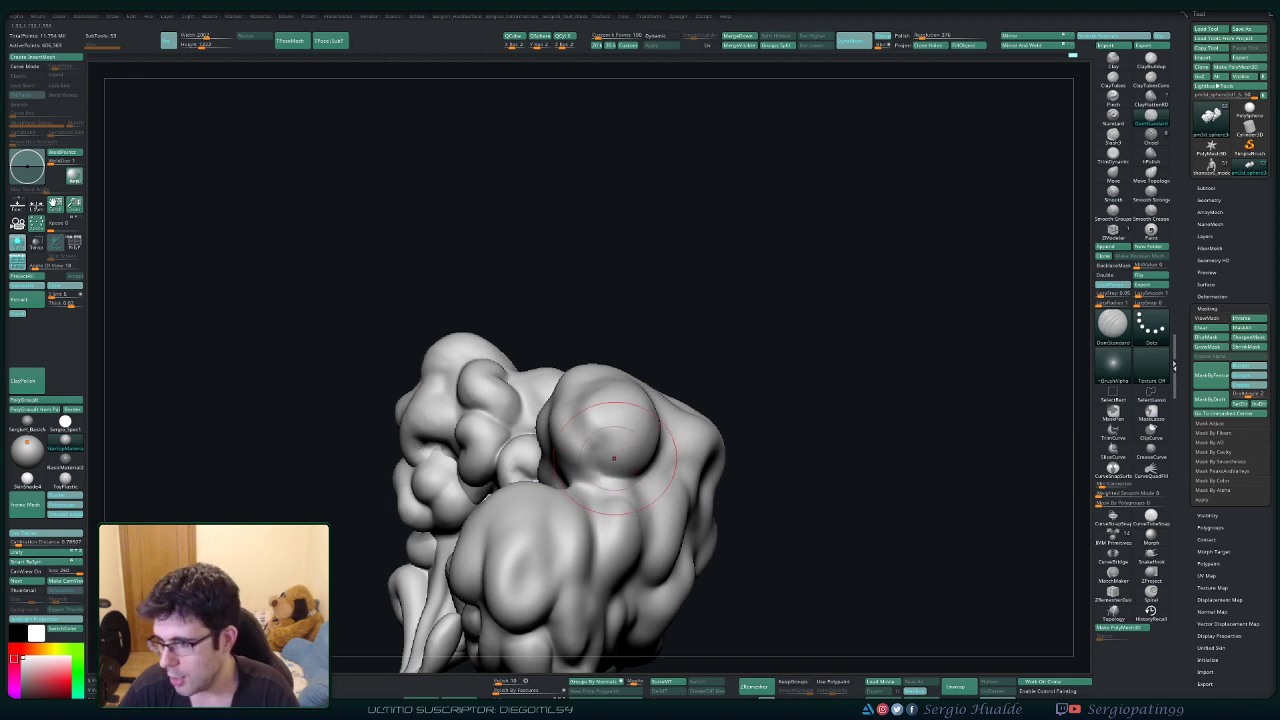
mouse_move(614, 458)
right_mouse_down()
mouse_move(600, 440)
mouse_move(577, 468)
right_mouse_up()
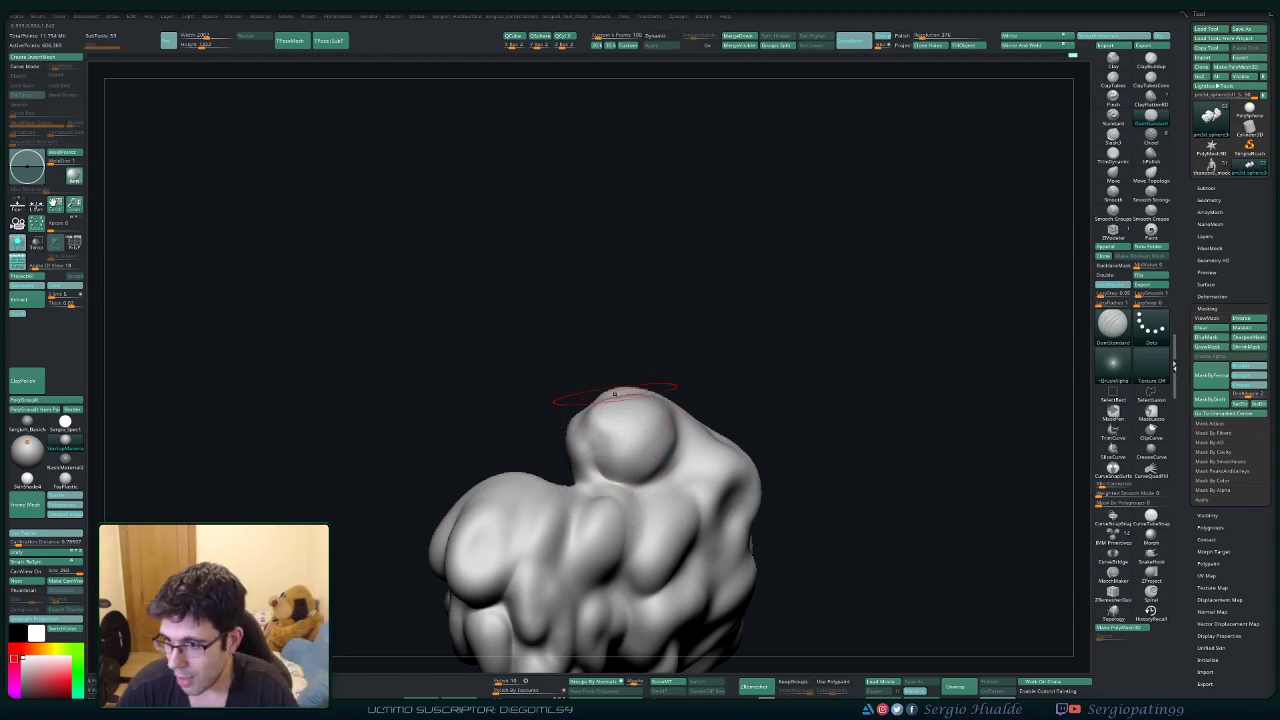
mouse_move(600, 410)
right_mouse_down()
mouse_move(598, 474)
mouse_move(592, 464)
right_mouse_up()
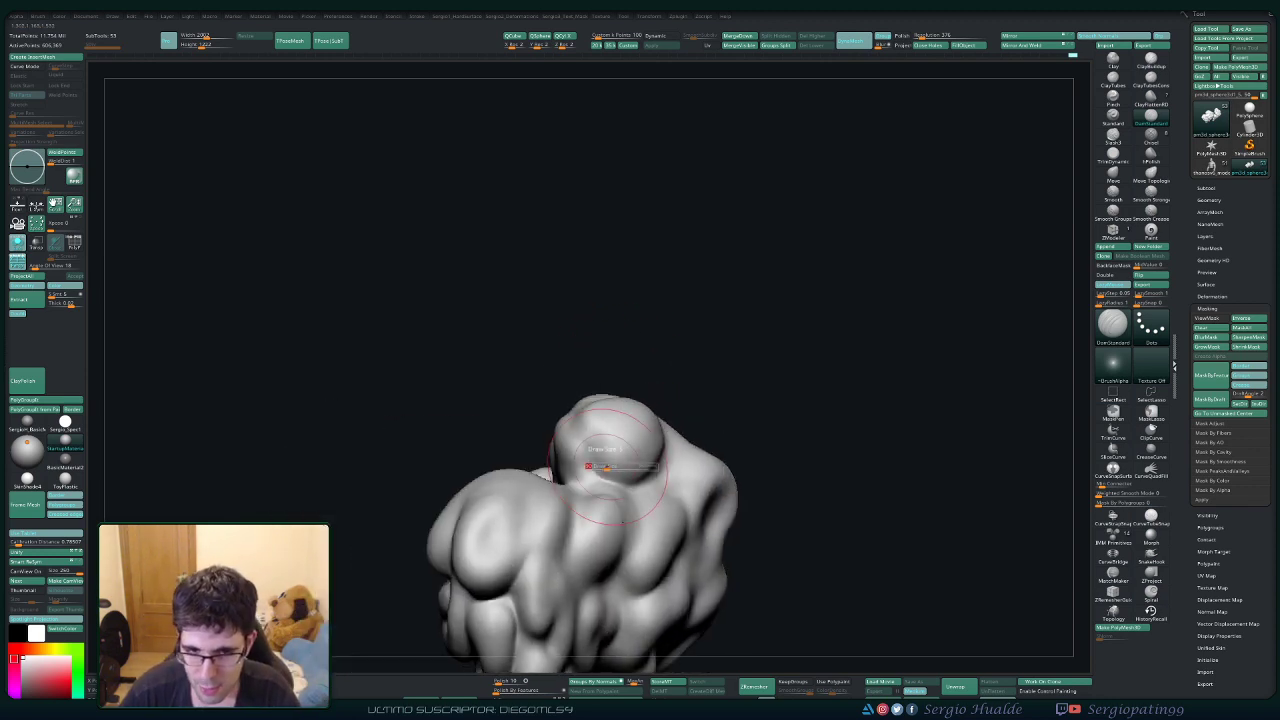
right_click_drag(622, 521, 582, 500)
Round out the large lobe of the lower cloud with Clay strokes and smoothing.
key("1")
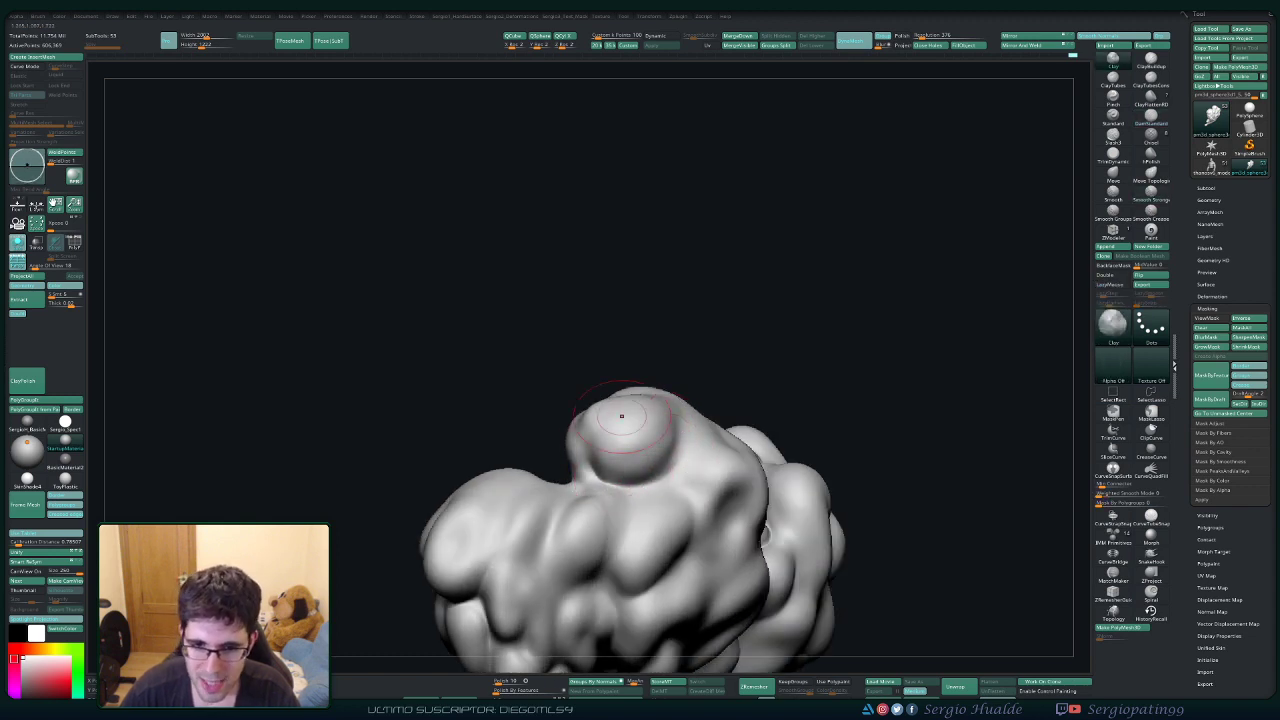
right_click_drag(603, 426, 650, 493)
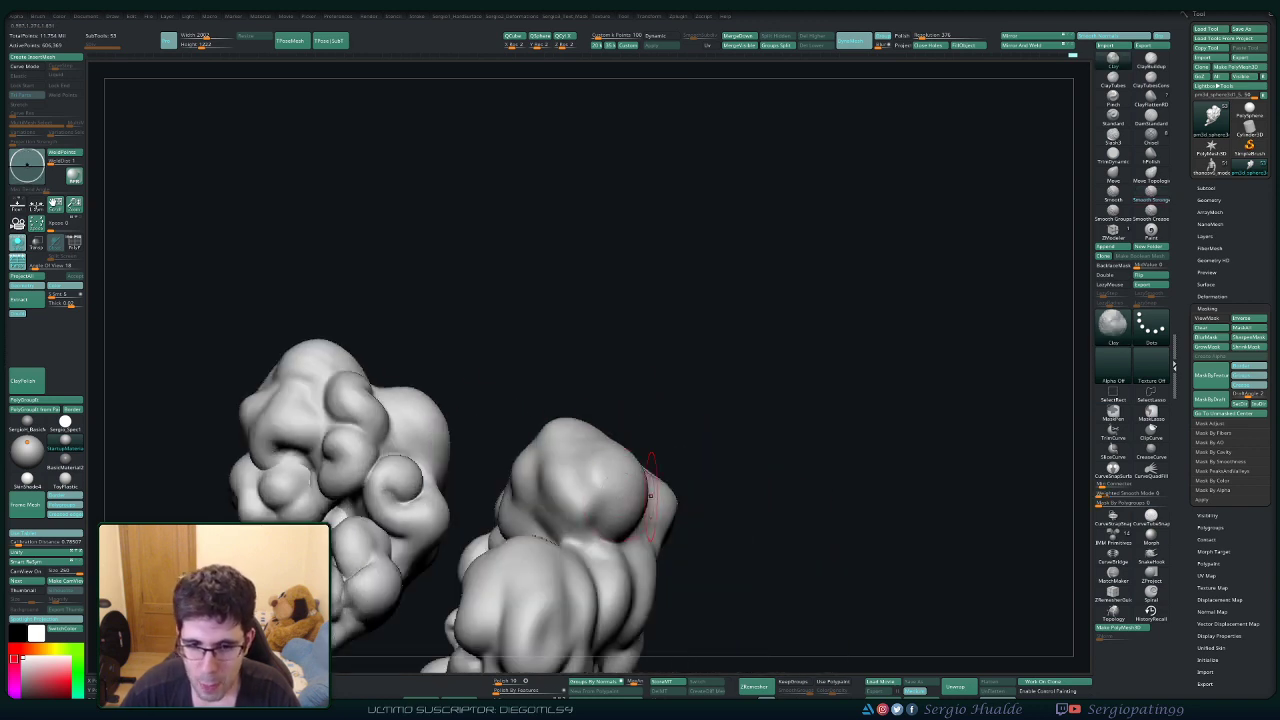
right_click_drag(592, 428, 594, 482)
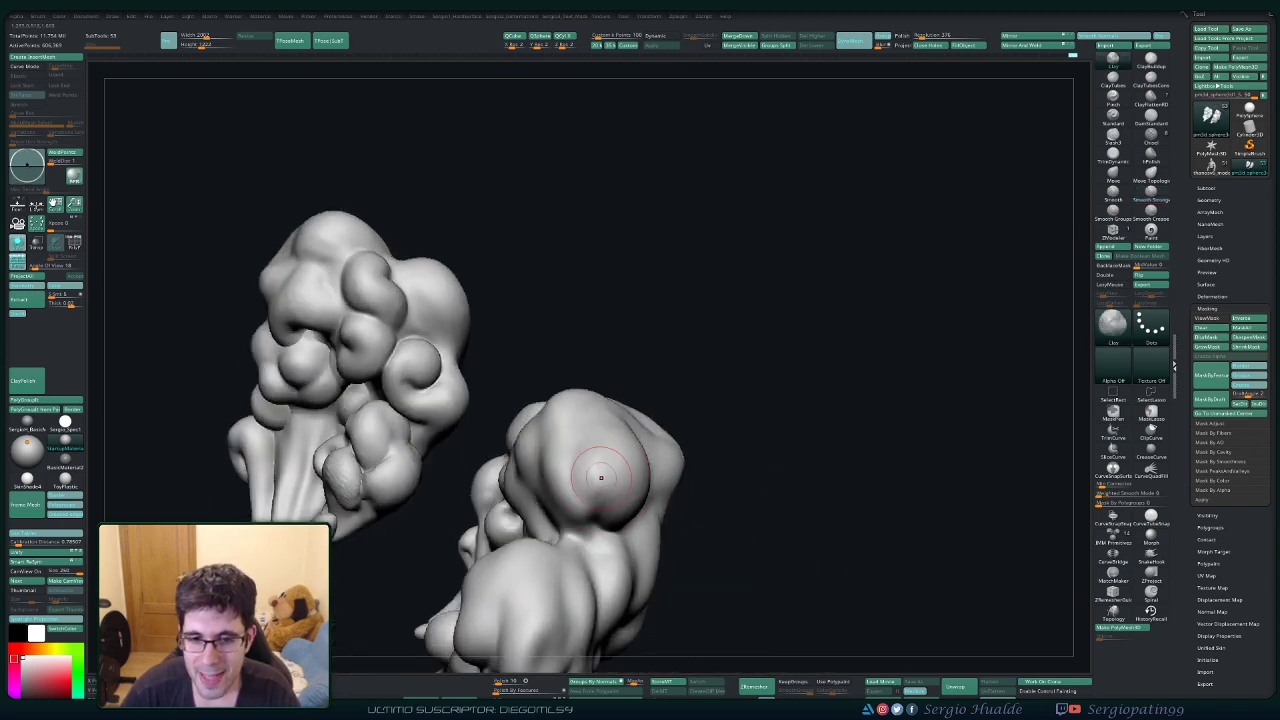
key("shift")
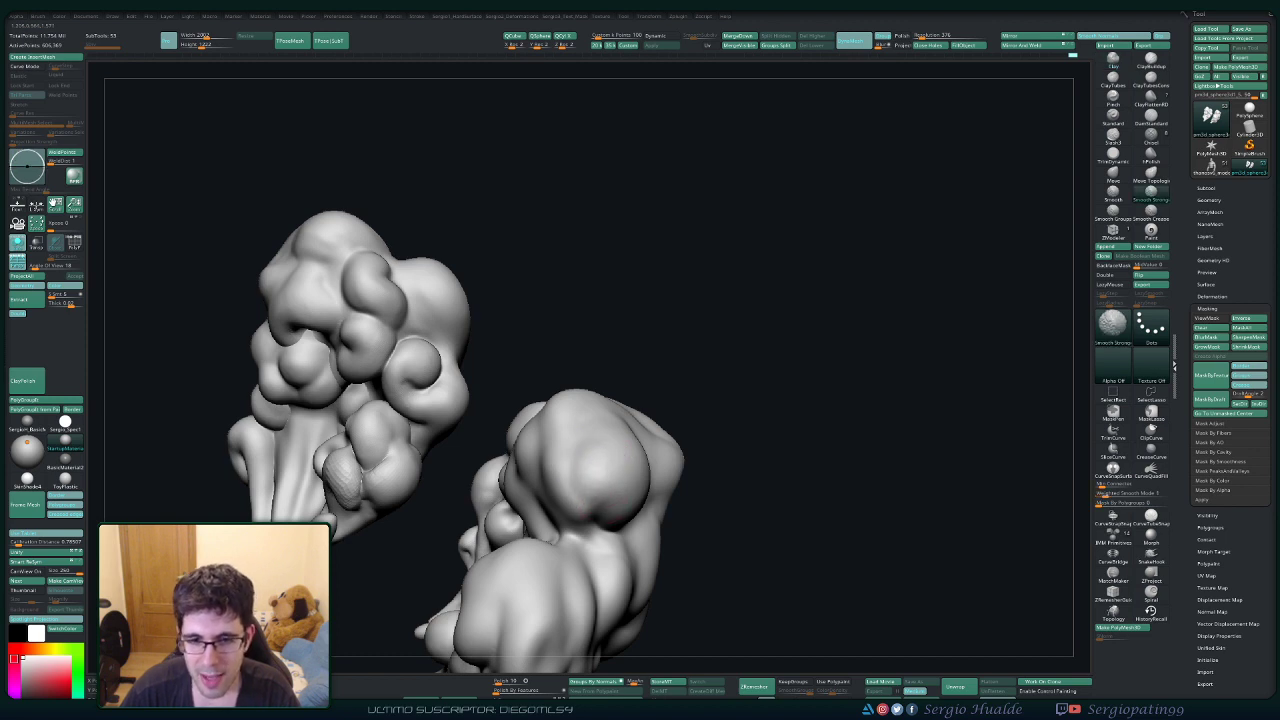
right_click_drag(624, 452, 602, 481)
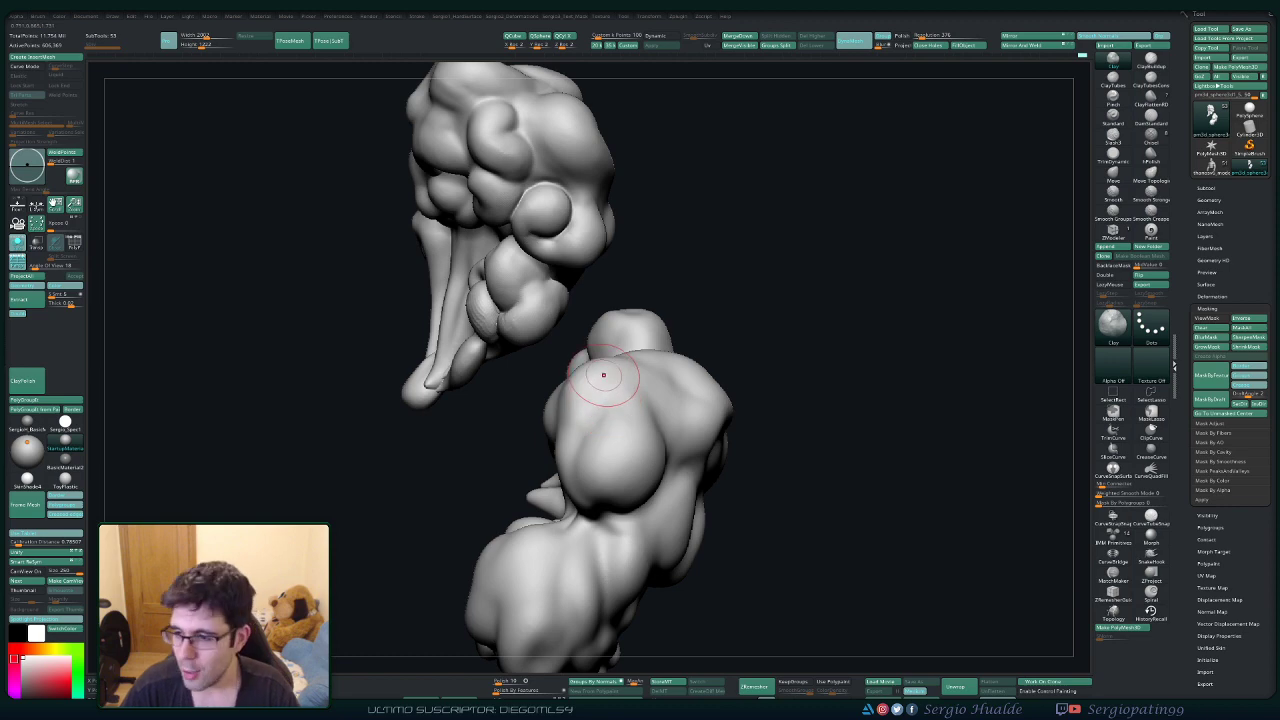
Refine the creases on the underside of the large lobe with DamStandard and smoothing.
mouse_move(603, 375)
right_mouse_down()
mouse_move(606, 420)
mouse_move(586, 423)
right_mouse_up()
key("ctrl+shift")
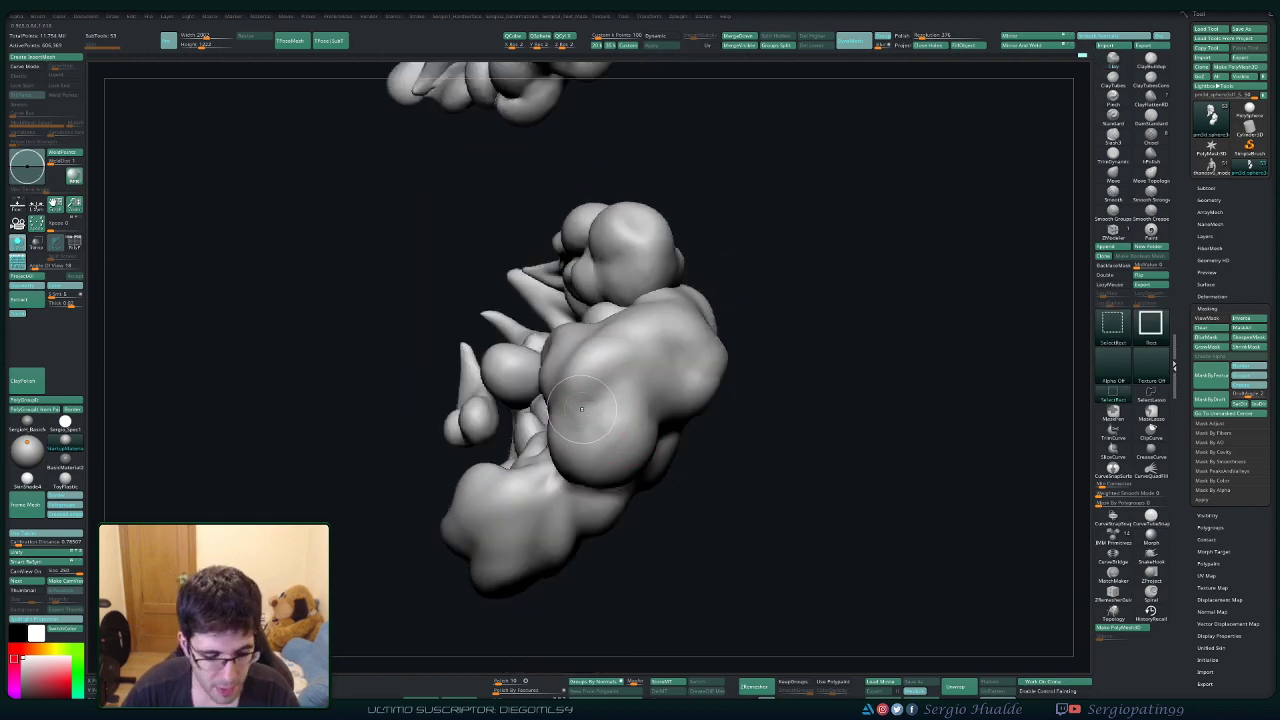
mouse_move(597, 427)
right_mouse_down()
mouse_move(625, 428)
mouse_move(629, 383)
mouse_move(581, 433)
mouse_move(626, 432)
right_mouse_up()
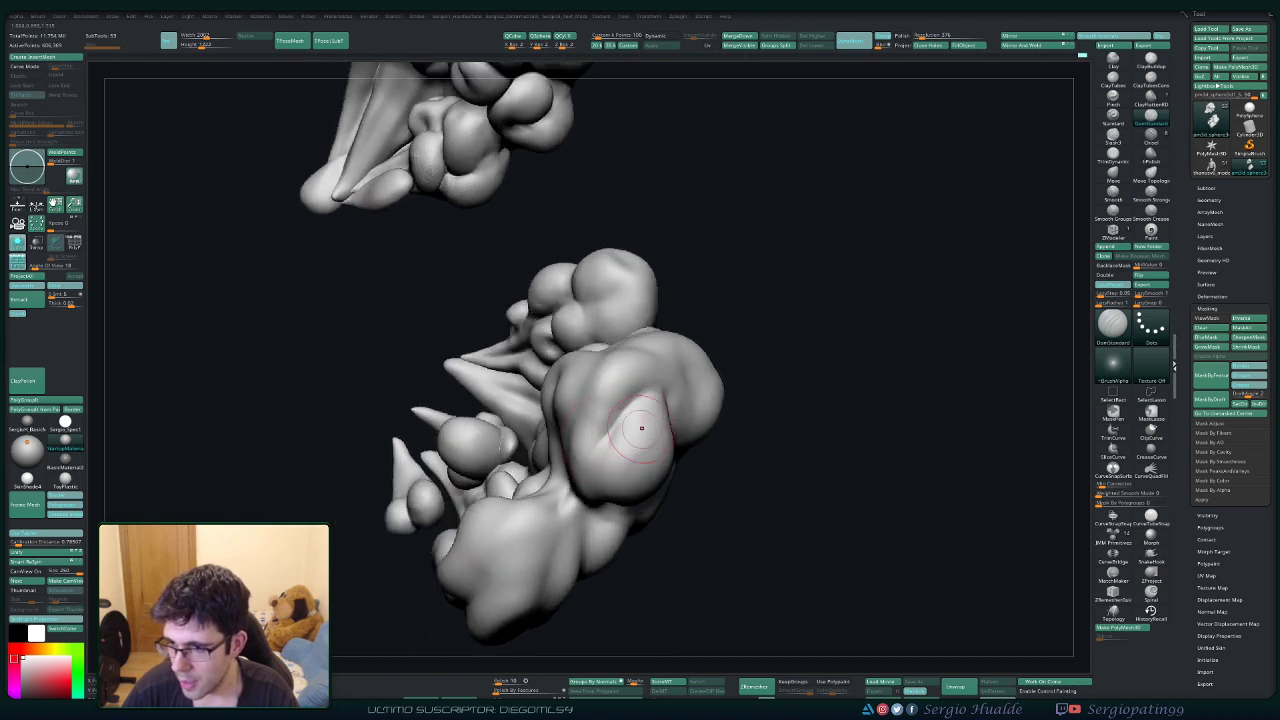
key("shift")
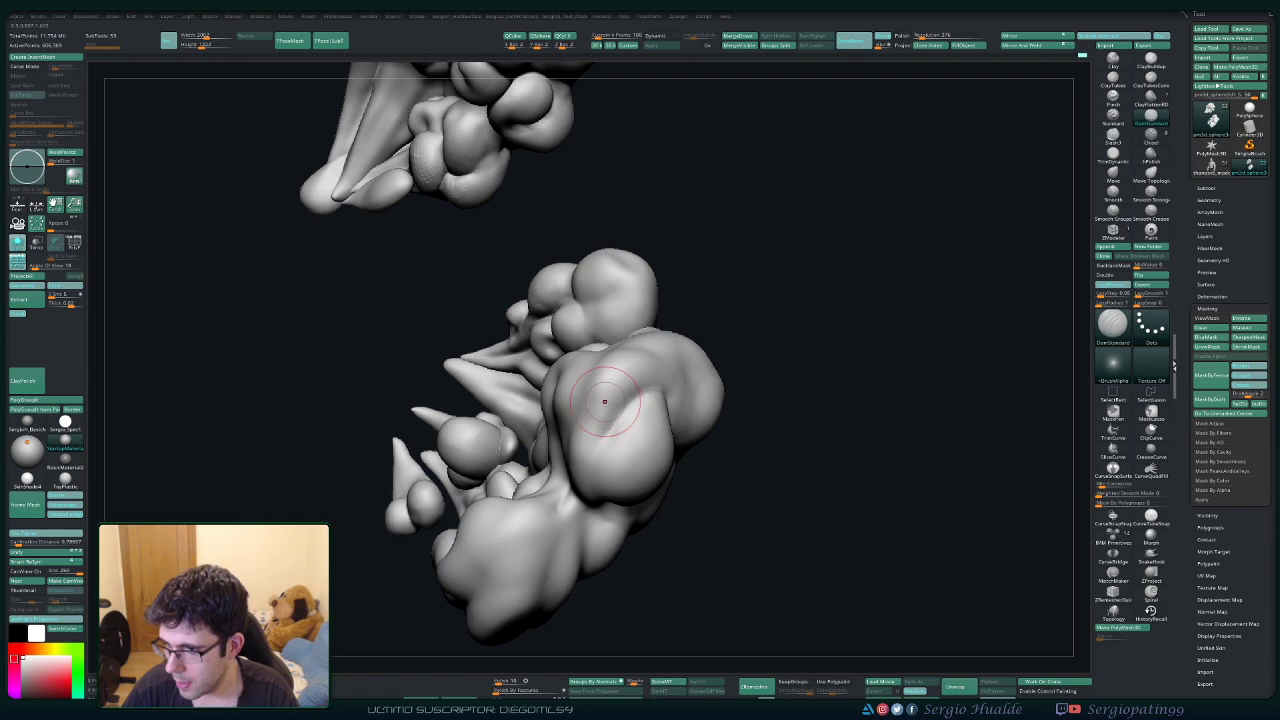
mouse_move(611, 417)
right_mouse_down()
mouse_move(596, 398)
mouse_move(623, 423)
mouse_move(672, 397)
mouse_move(672, 437)
mouse_move(666, 400)
mouse_move(640, 392)
mouse_move(628, 406)
right_mouse_up()
Build up the surface beside the large lobe with Clay and sharpen the crease between them with DamStandard.
key("b")
key("c")
key("l")
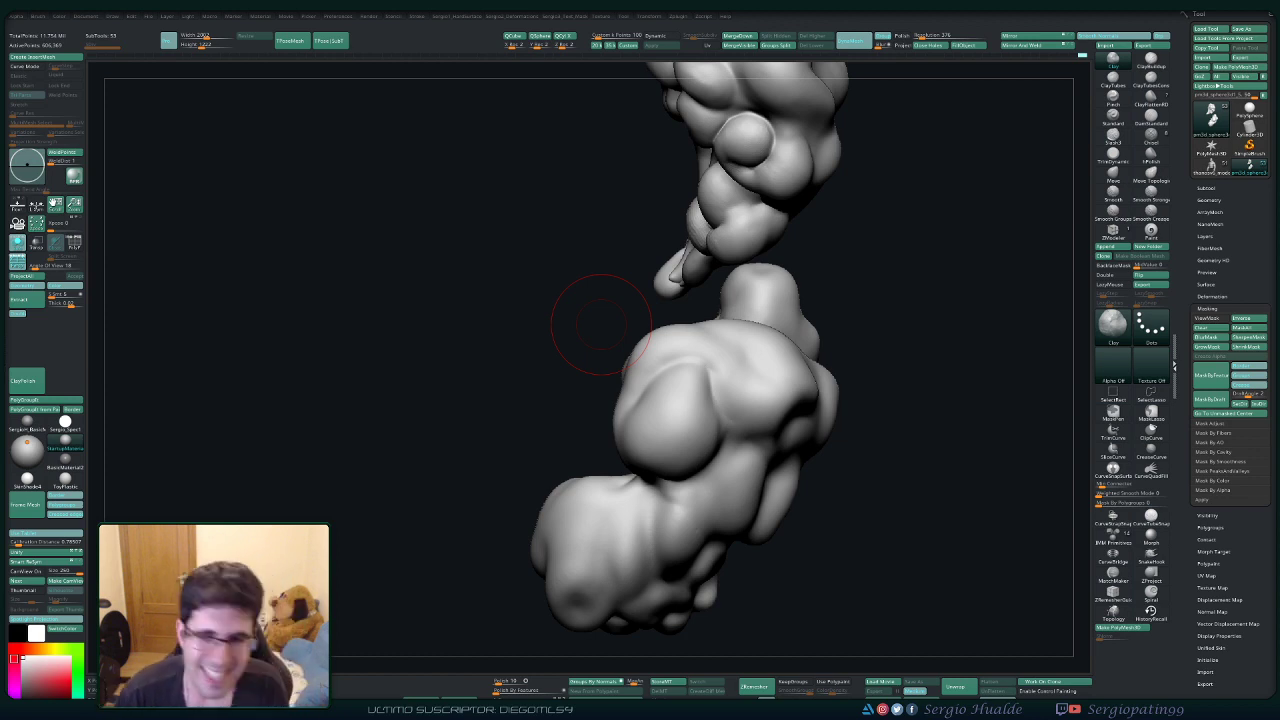
mouse_move(494, 371)
left_mouse_down()
mouse_move(632, 418)
mouse_move(660, 405)
mouse_move(560, 392)
mouse_move(653, 367)
left_mouse_up()
mouse_move(600, 469)
right_mouse_down()
mouse_move(565, 423)
mouse_move(609, 438)
right_mouse_up()
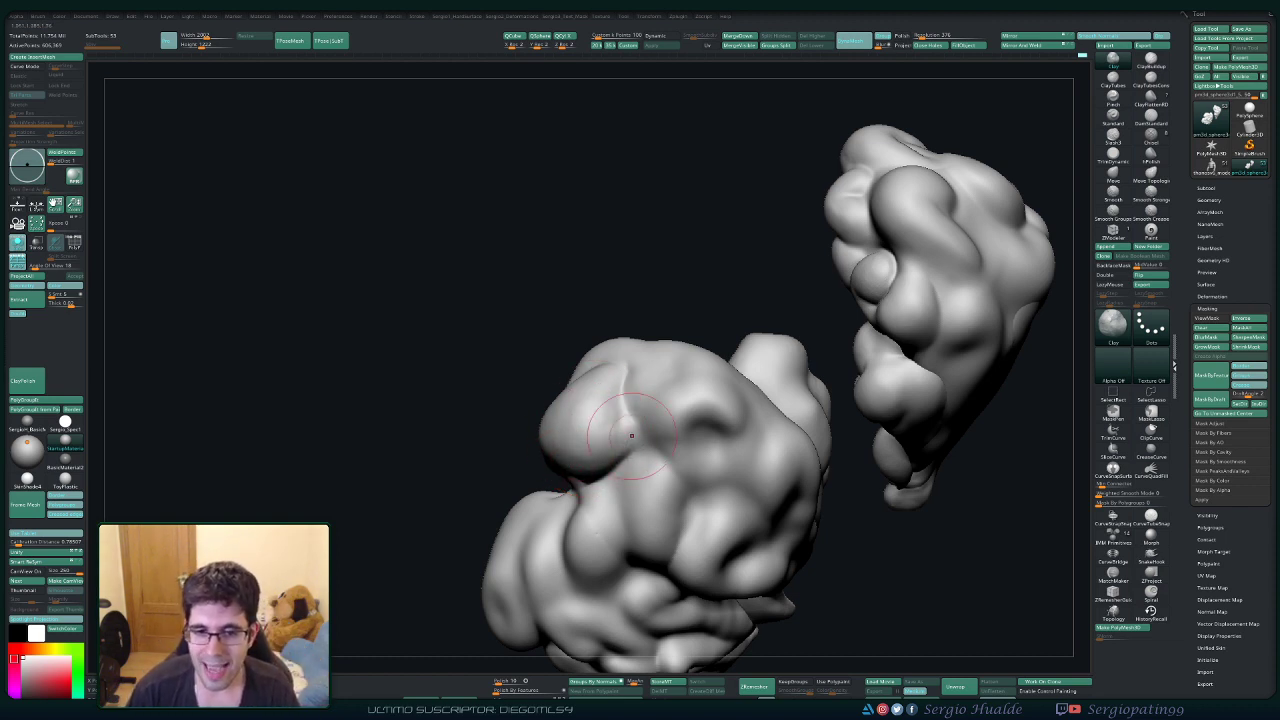
mouse_move(632, 436)
right_mouse_down()
mouse_move(560, 426)
mouse_move(602, 434)
right_mouse_up()
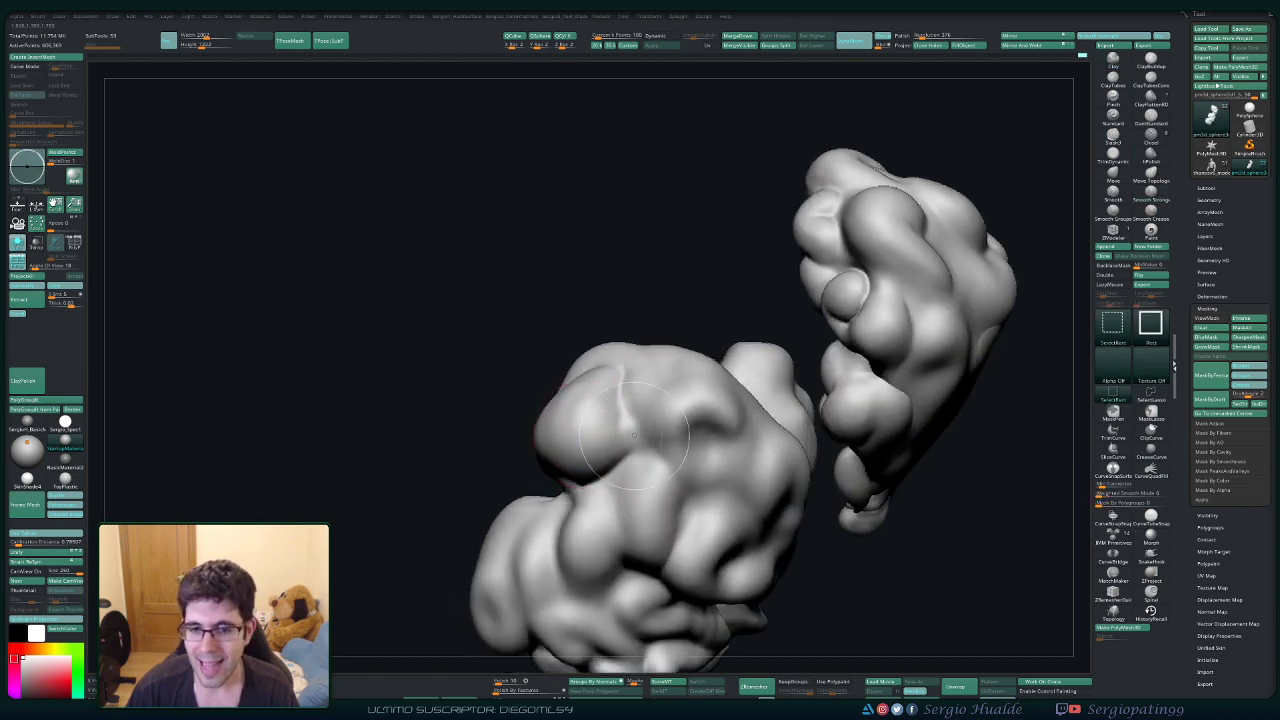
key("b")
key("d")
key("s")
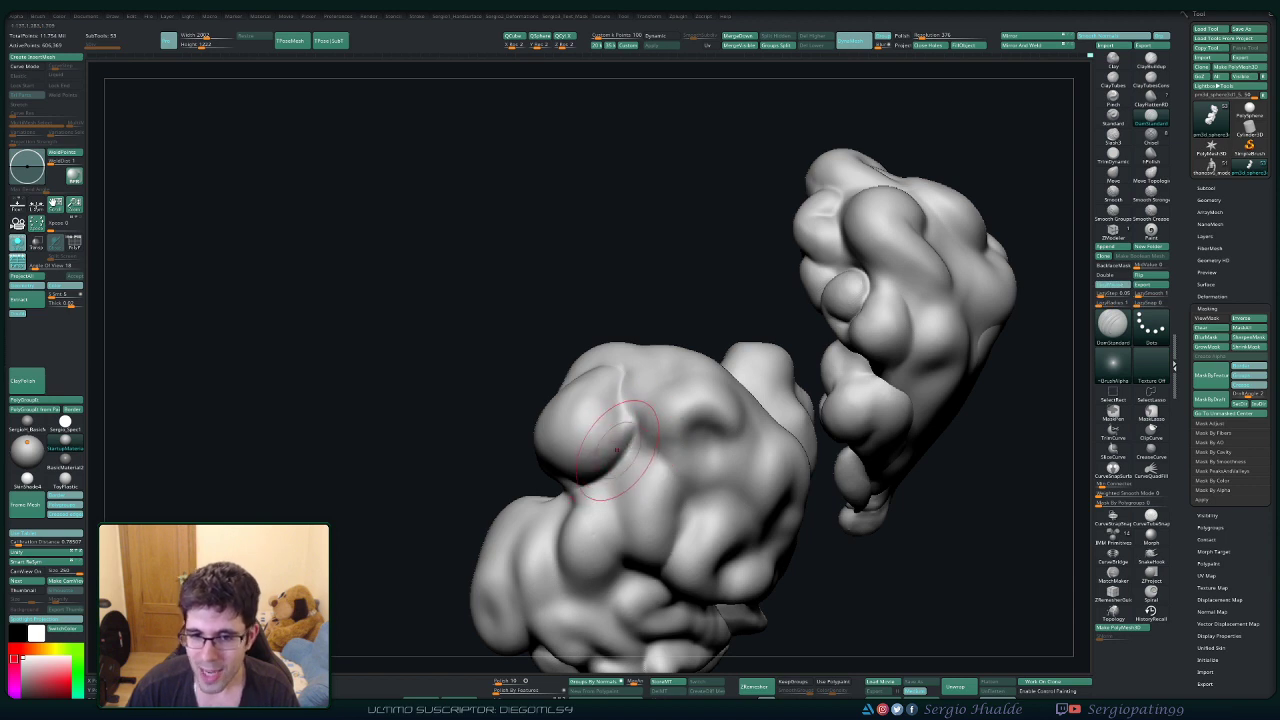
Mask the large round lobe of the lower cloud with a lasso selection along its crease.
key("b")
key("m")
key("v")
mouse_move(572, 499)
right_mouse_down()
mouse_move(649, 457)
mouse_move(634, 451)
mouse_move(650, 443)
right_mouse_up()
left_click_drag(643, 372, 626, 427, "ctrl")
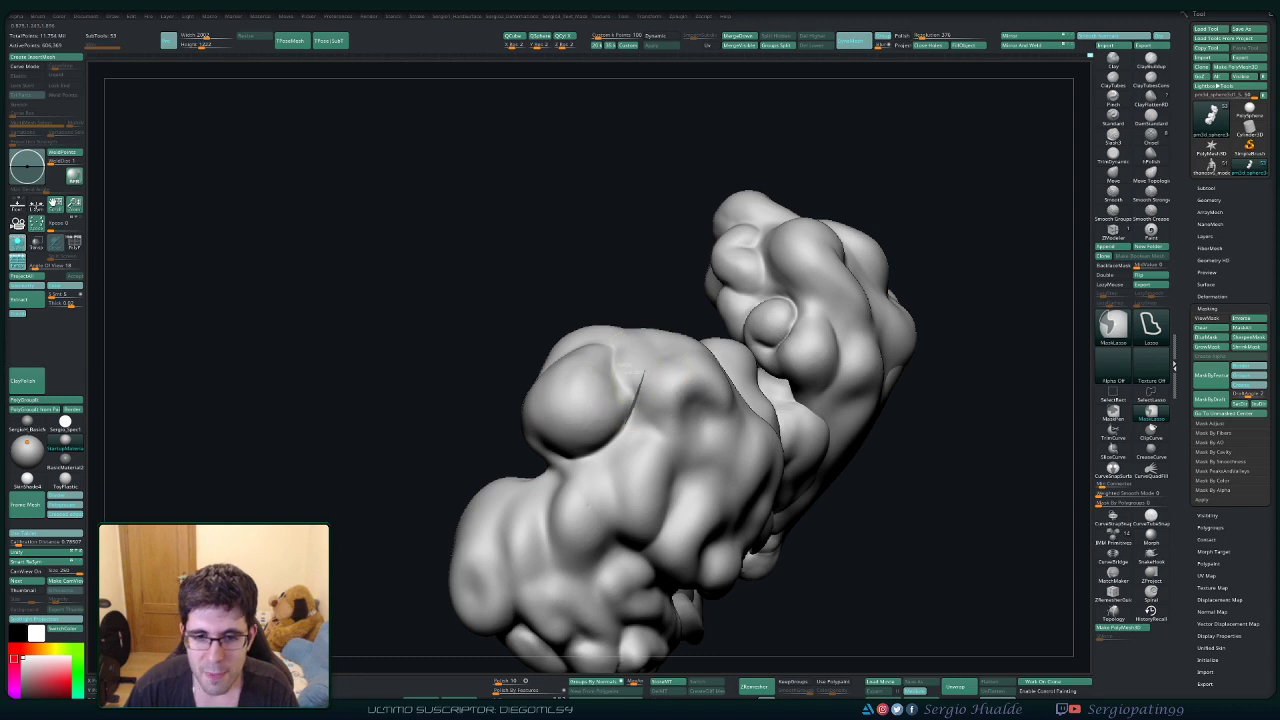
left_click_drag(565, 462, 595, 400, "ctrl")
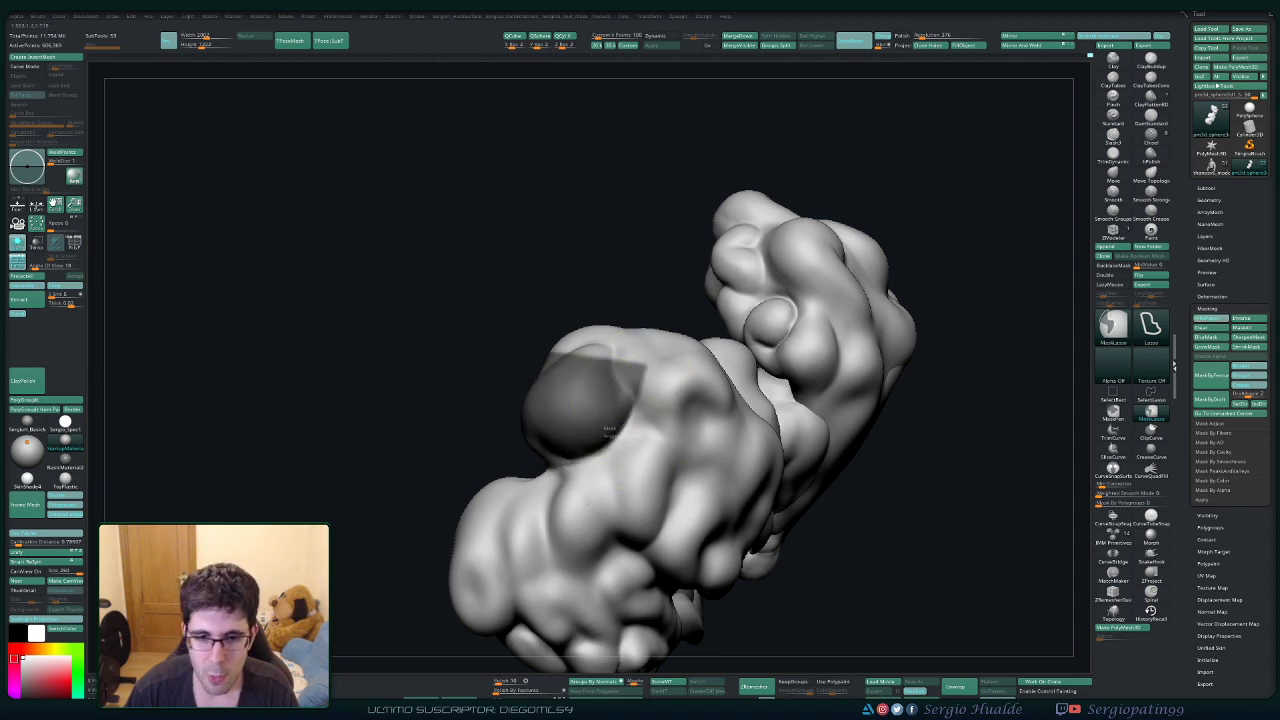
Raise a small rounded bulge beside the masked lobe with the Clay and Inflat brushes.
mouse_move(609, 432)
right_mouse_down()
mouse_move(636, 450)
mouse_move(622, 470)
right_mouse_up()
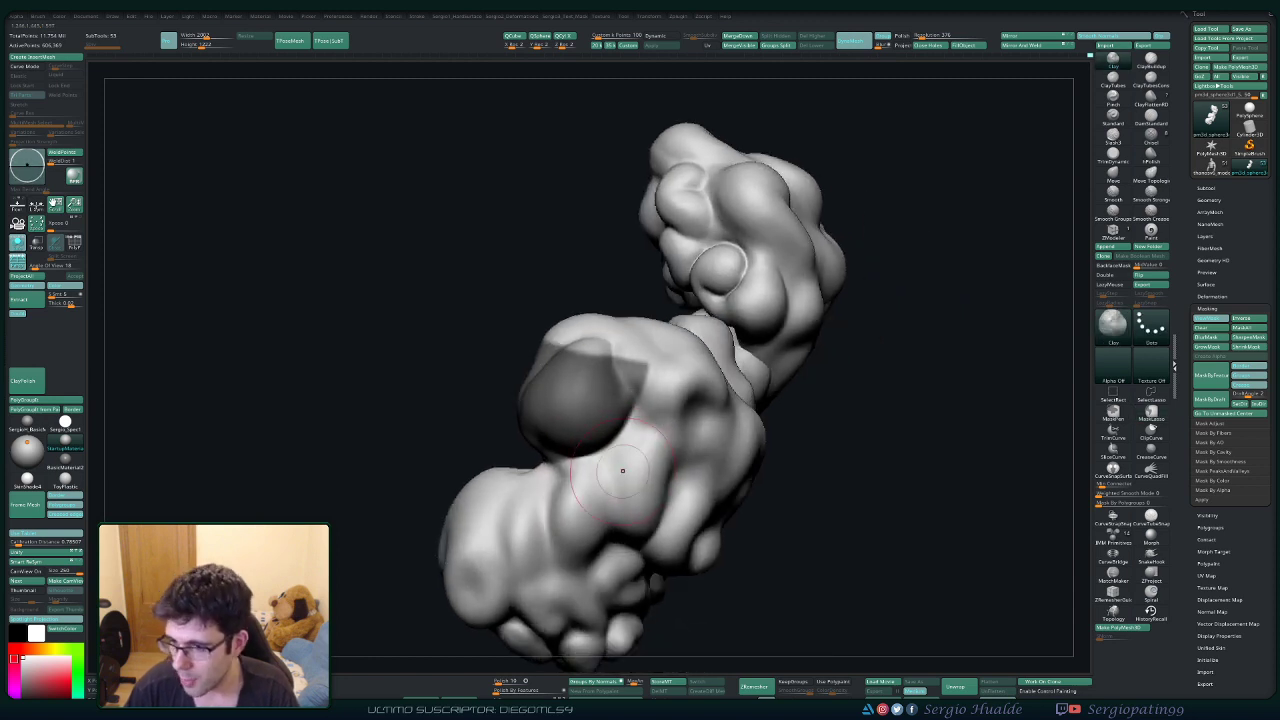
key("ctrl+shift+i")
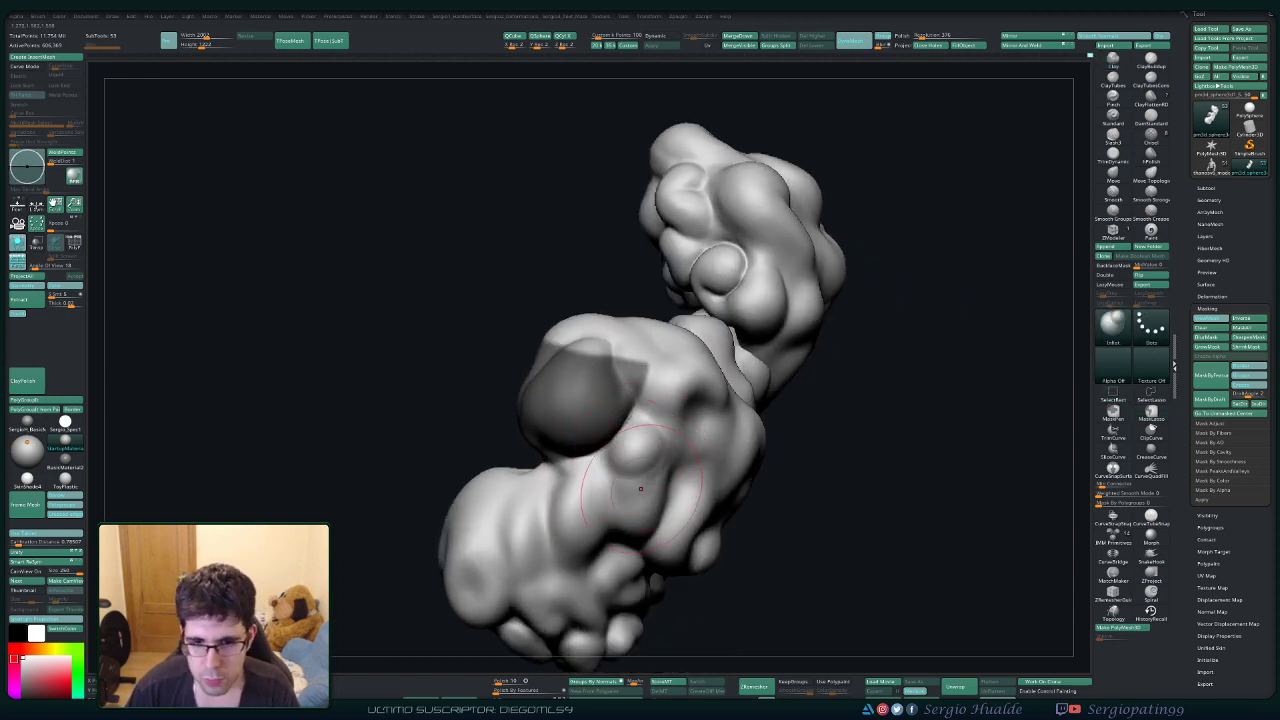
right_click_drag(652, 487, 657, 467)
Carve a curled crease around the new bulge with DamStandard and smooth the transition.
key("ctrl+shift+d")
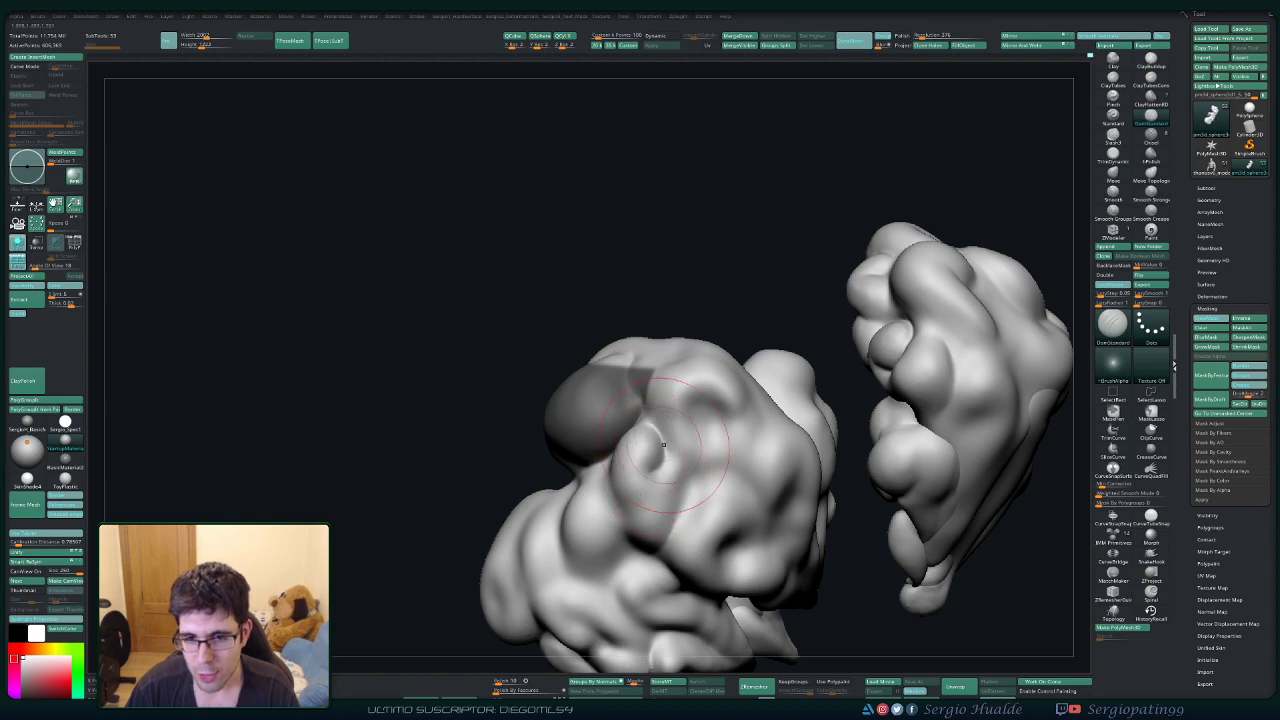
right_click_drag(660, 452, 650, 425)
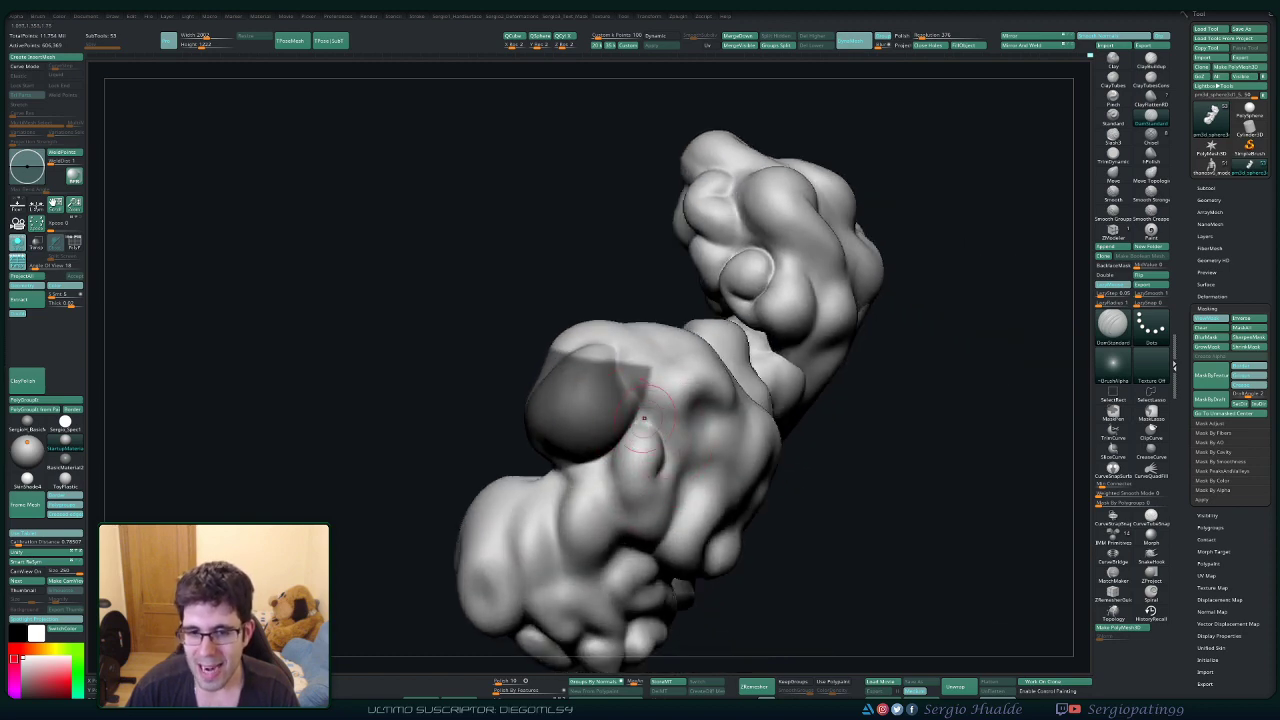
right_click_drag(665, 458, 632, 448)
mouse_move(634, 446)
left_mouse_down("shift")
mouse_move(648, 443)
mouse_move(652, 460)
left_mouse_up("shift")
mouse_move(656, 469)
right_mouse_down()
mouse_move(623, 449)
mouse_move(636, 467)
right_mouse_up()
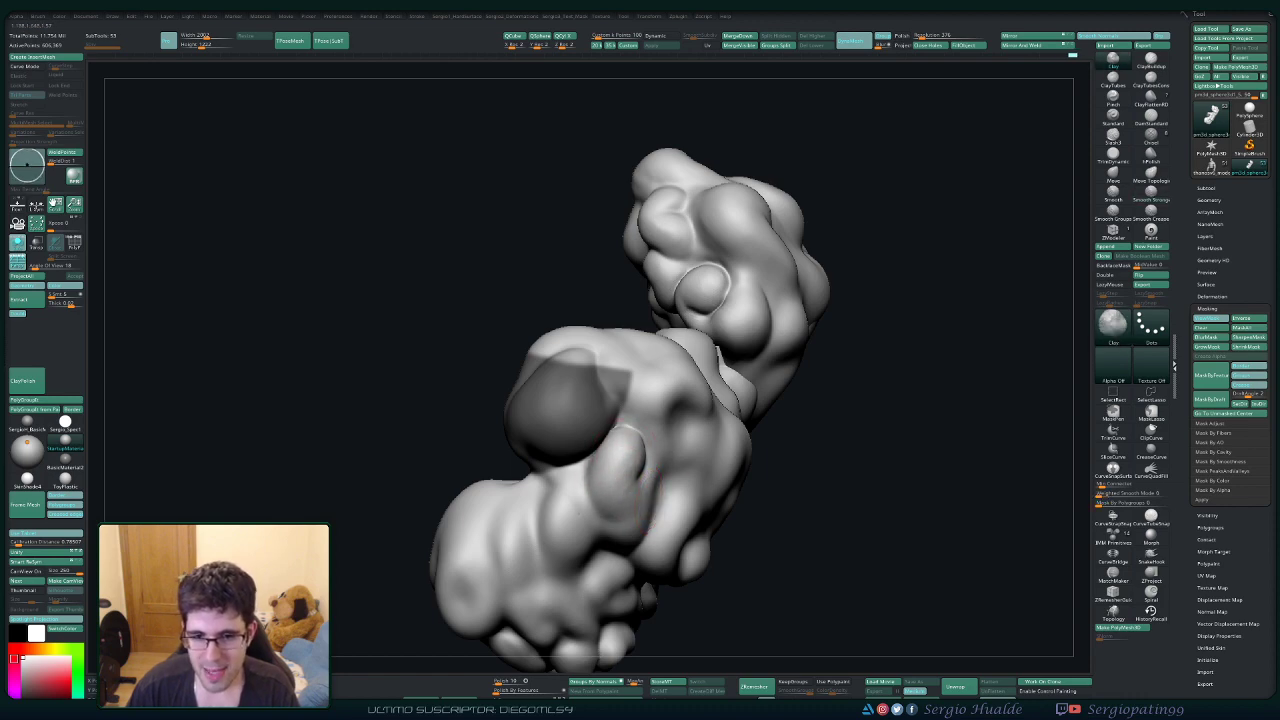
Shape the curled bulge beside the masked lobe into a fuller form with Clay and smoothing.
mouse_move(664, 504)
right_mouse_down()
mouse_move(643, 502)
mouse_move(633, 442)
right_mouse_up()
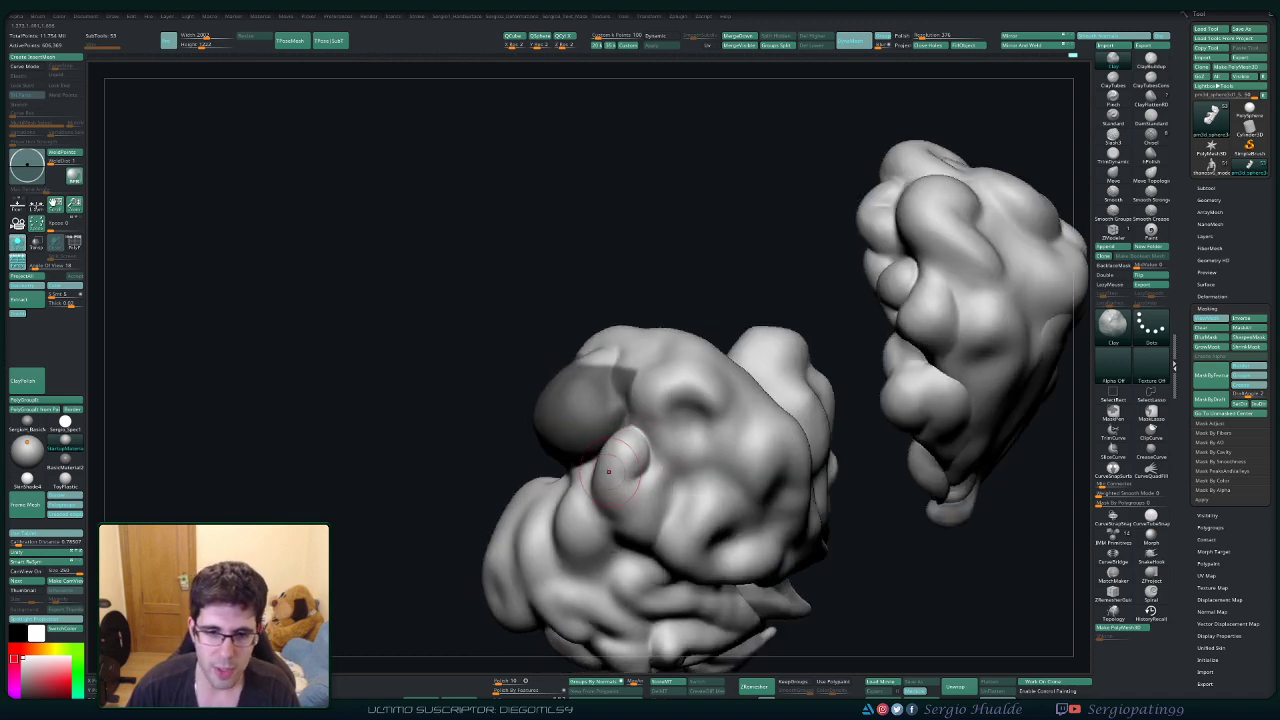
mouse_move(642, 442)
left_mouse_down()
mouse_move(632, 428)
mouse_move(628, 490)
left_mouse_up()
right_click_drag(628, 490, 612, 450)
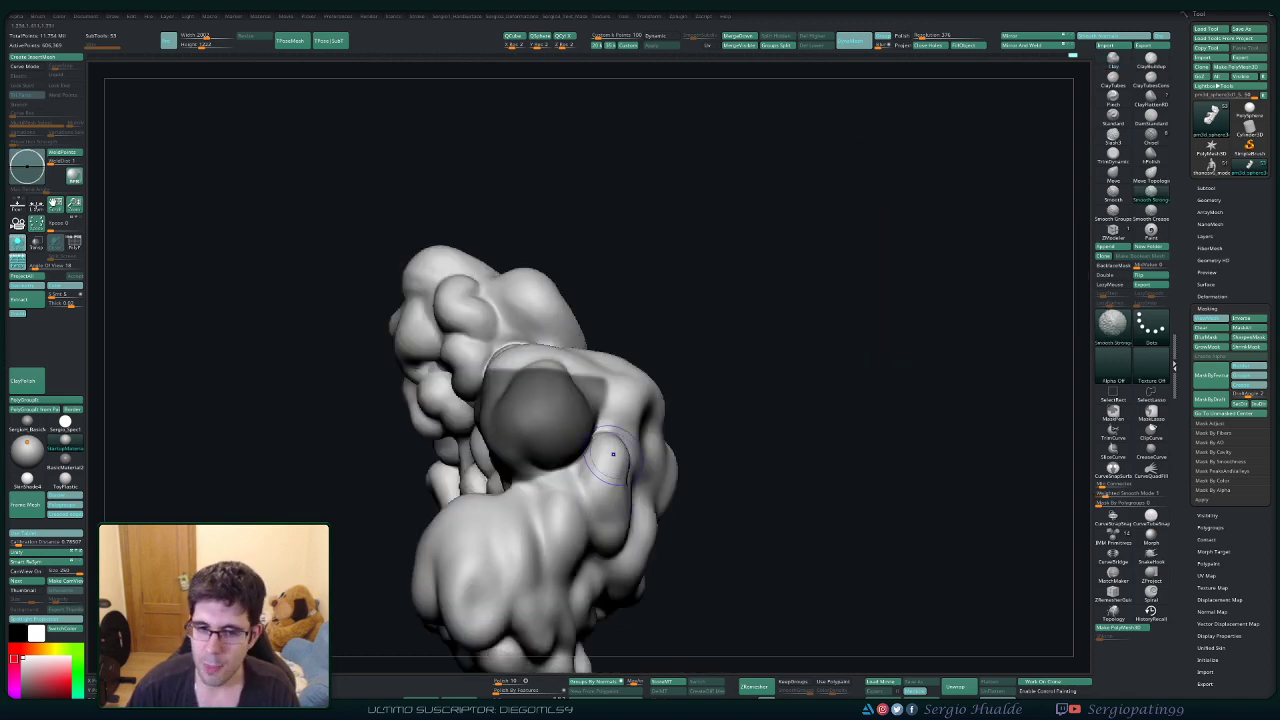
left_click_drag(612, 450, 622, 480, "shift")
mouse_move(685, 485)
right_mouse_down()
mouse_move(629, 500)
mouse_move(602, 485)
mouse_move(591, 514)
right_mouse_up()
key("s")
key("s")
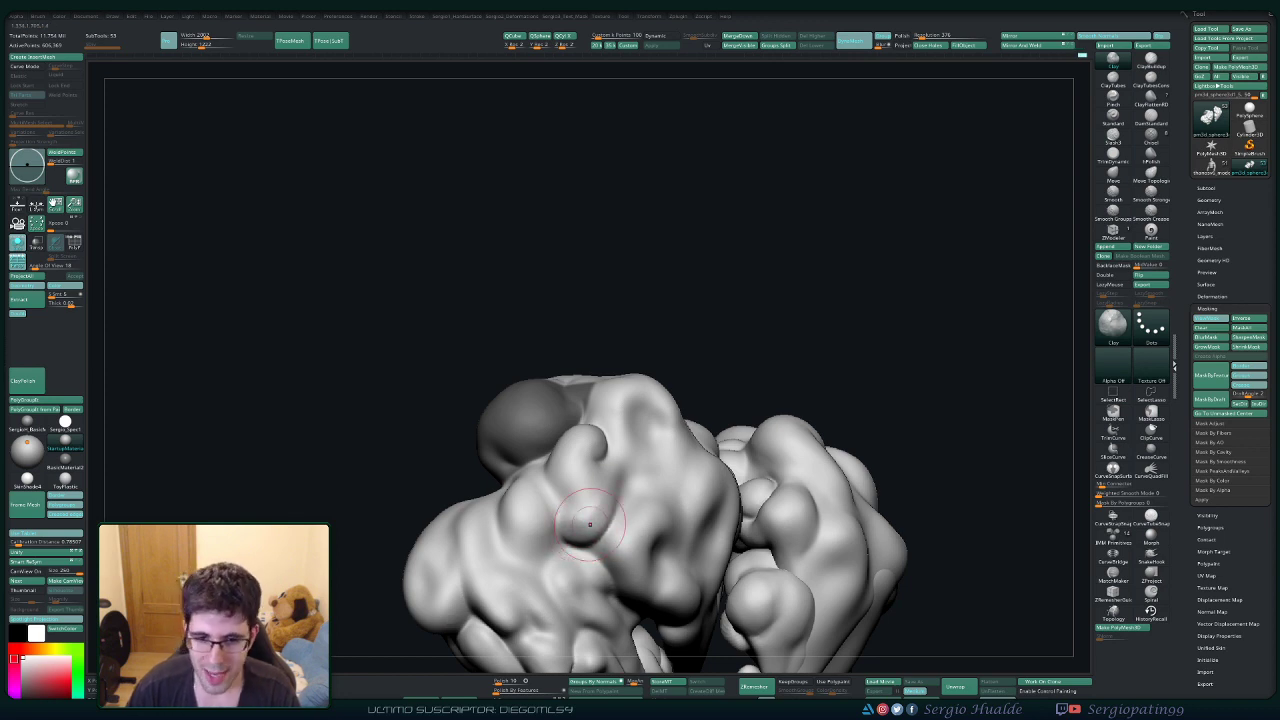
Build two more rounded, curling lobes across the lower cloud's side with Clay strokes.
key("f")
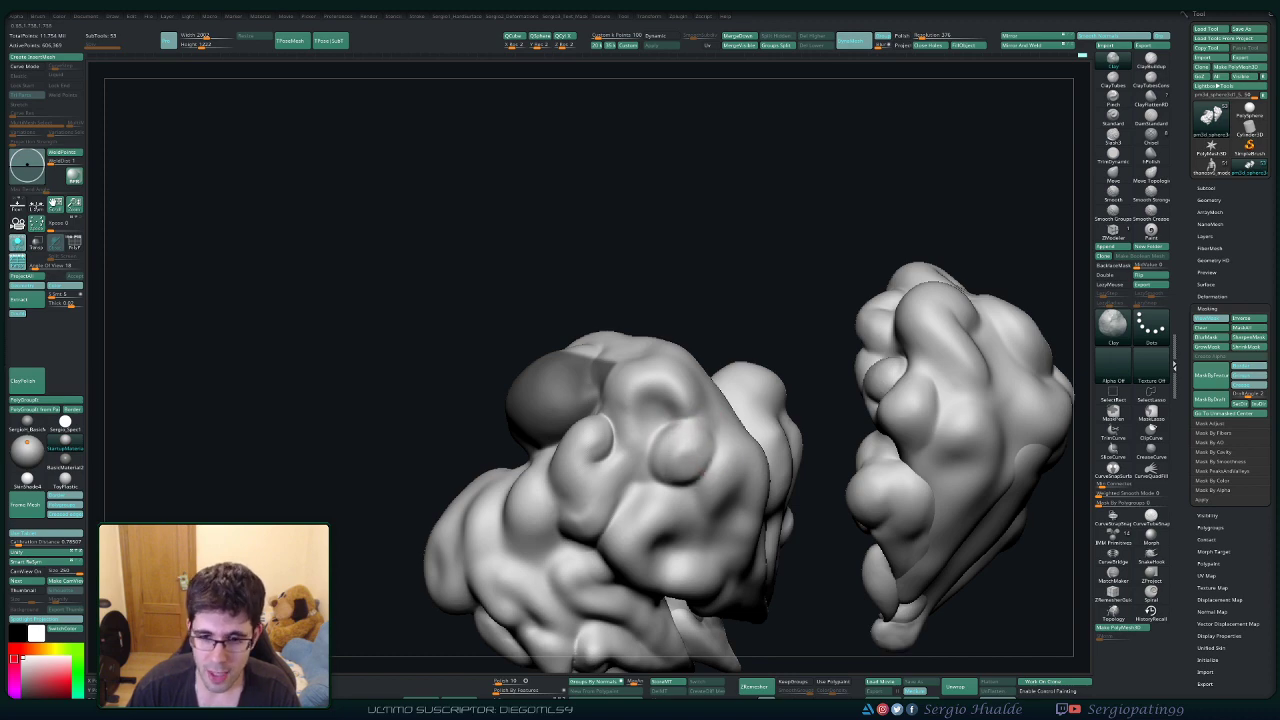
mouse_move(755, 443)
right_mouse_down()
mouse_move(712, 462)
mouse_move(757, 457)
right_mouse_up()
mouse_move(770, 462)
left_mouse_down()
mouse_move(775, 538)
mouse_move(787, 508)
mouse_move(734, 516)
left_mouse_up()
left_click_drag(758, 468, 734, 508)
right_click_drag(752, 474, 792, 468)
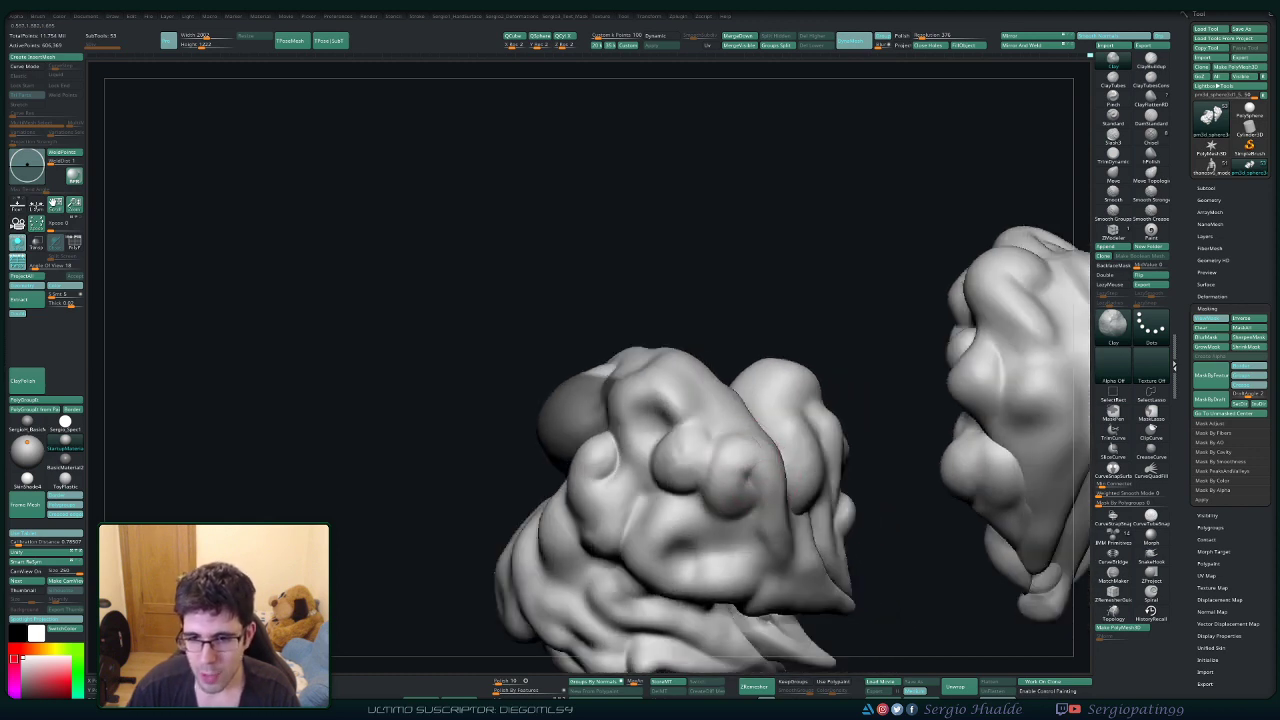
left_click_drag(738, 502, 706, 518)
mouse_move(748, 478)
left_mouse_down()
mouse_move(718, 516)
mouse_move(736, 520)
mouse_move(738, 478)
left_mouse_up()
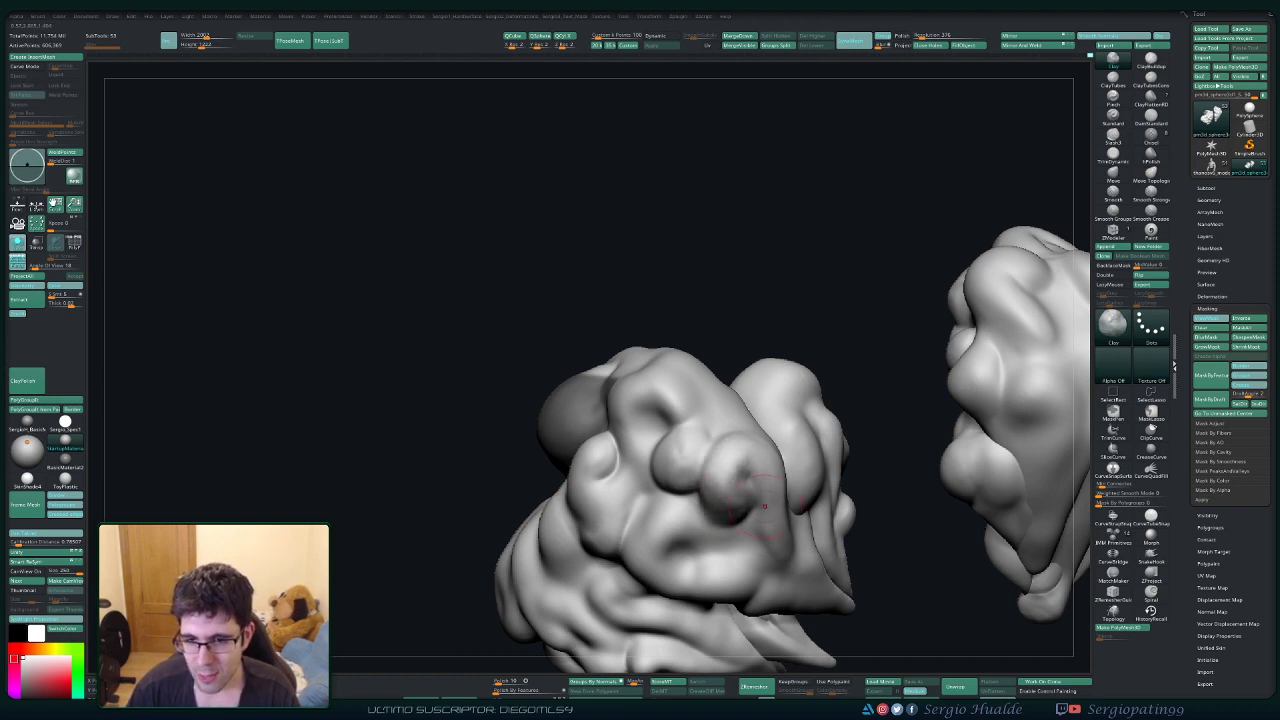
mouse_move(738, 472)
right_mouse_down()
mouse_move(708, 422)
mouse_move(735, 468)
right_mouse_up()
Isolate the section of cloud being sculpted and cut the creases between its lobes with DamStandard.
key("ctrl+shift+d")
left_click(698, 432, "ctrl+shift")
right_click_drag(800, 440, 763, 403)
left_click_drag(678, 400, 675, 403)
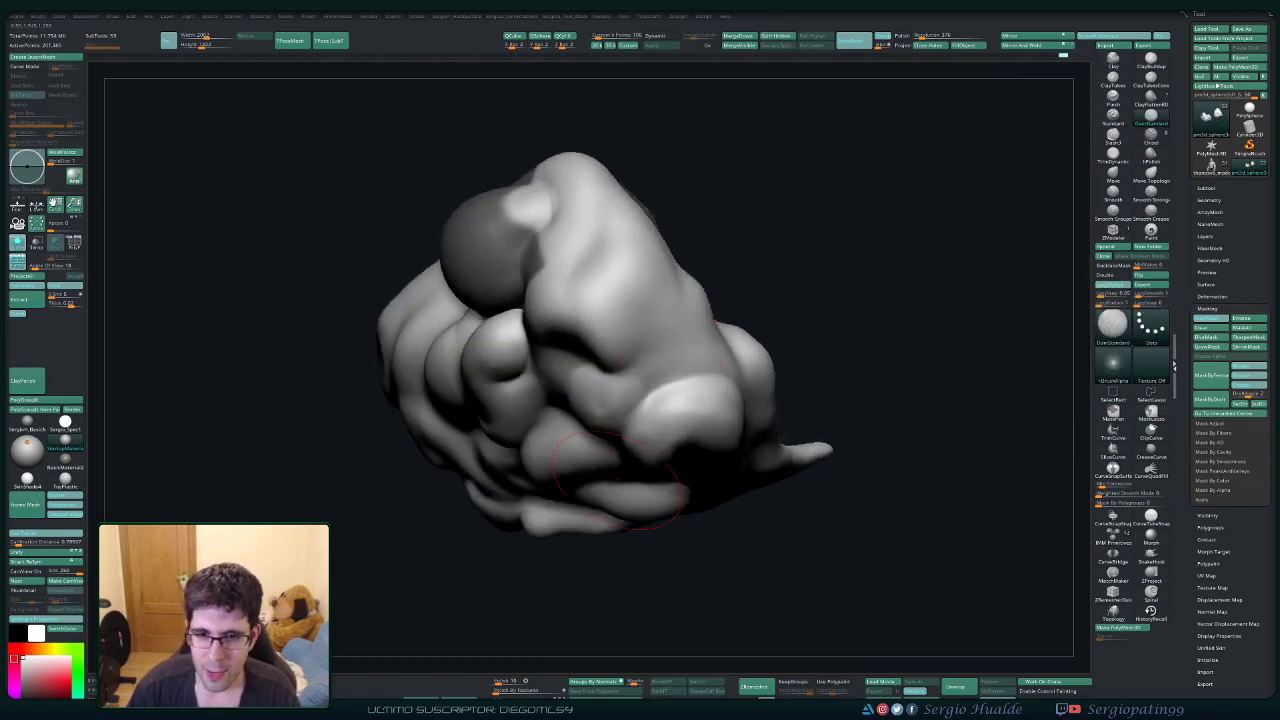
right_click_drag(675, 403, 643, 420)
mouse_move(643, 418)
left_mouse_down()
mouse_move(603, 457)
mouse_move(637, 525)
left_mouse_up()
right_click_drag(637, 525, 668, 464)
Build up the side lobe into a spiral curl with Clay along its outer rim and tail.
key("1")
left_click_drag(668, 464, 657, 431)
right_click_drag(708, 500, 706, 456, "ctrl")
mouse_move(706, 456)
right_mouse_down()
mouse_move(665, 470)
mouse_move(690, 434)
right_mouse_up()
right_click_drag(690, 434, 692, 491, "ctrl")
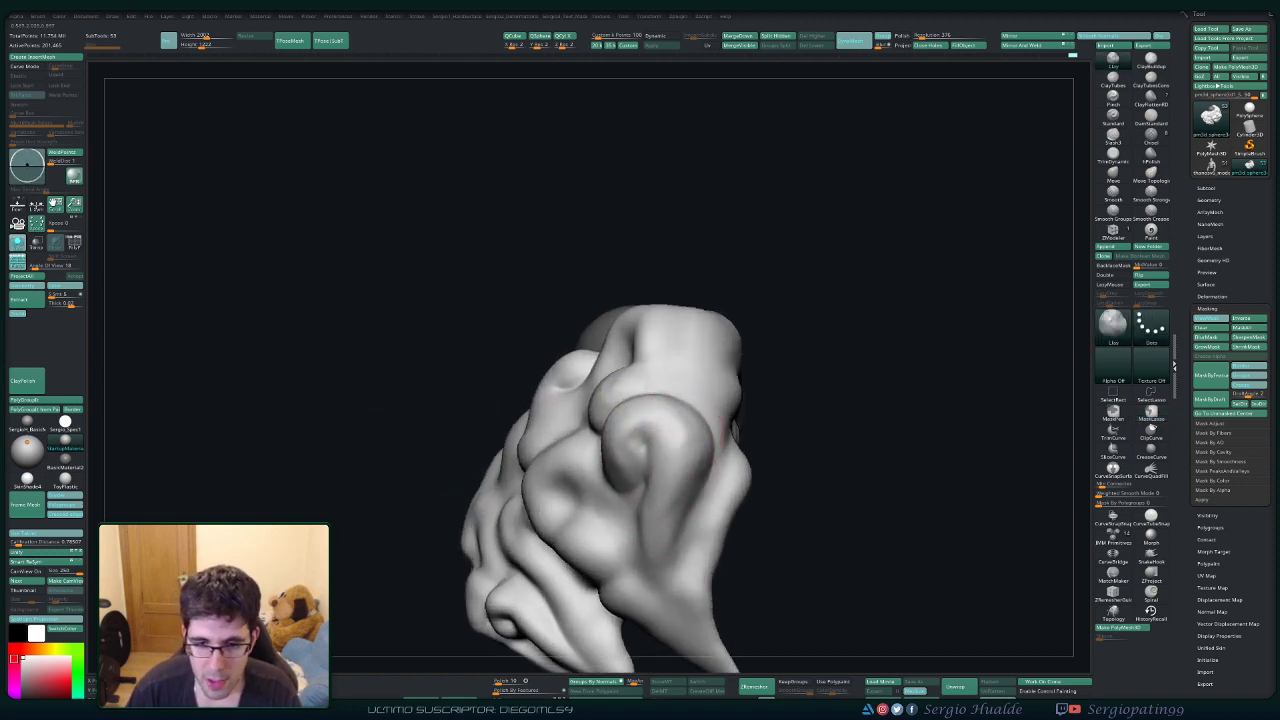
mouse_move(675, 505)
left_mouse_down()
mouse_move(645, 470)
mouse_move(603, 482)
left_mouse_up()
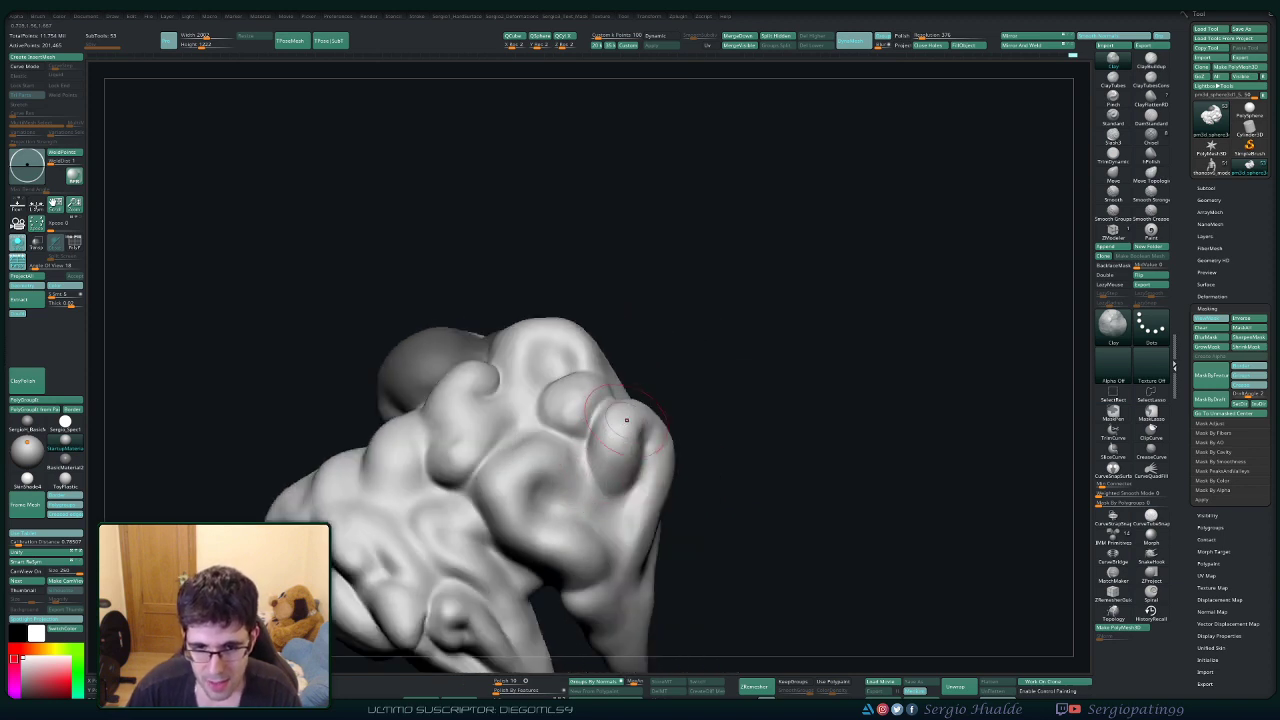
Smooth the spiral curl into its tapering tail and round off its top with Clay.
left_click_drag(627, 420, 663, 423, "shift")
right_click_drag(663, 423, 600, 420)
mouse_move(683, 402)
left_mouse_down("shift")
mouse_move(713, 441)
mouse_move(683, 556)
left_mouse_up("shift")
right_click_drag(669, 509, 692, 424, "alt")
right_click_drag(680, 346, 540, 346)
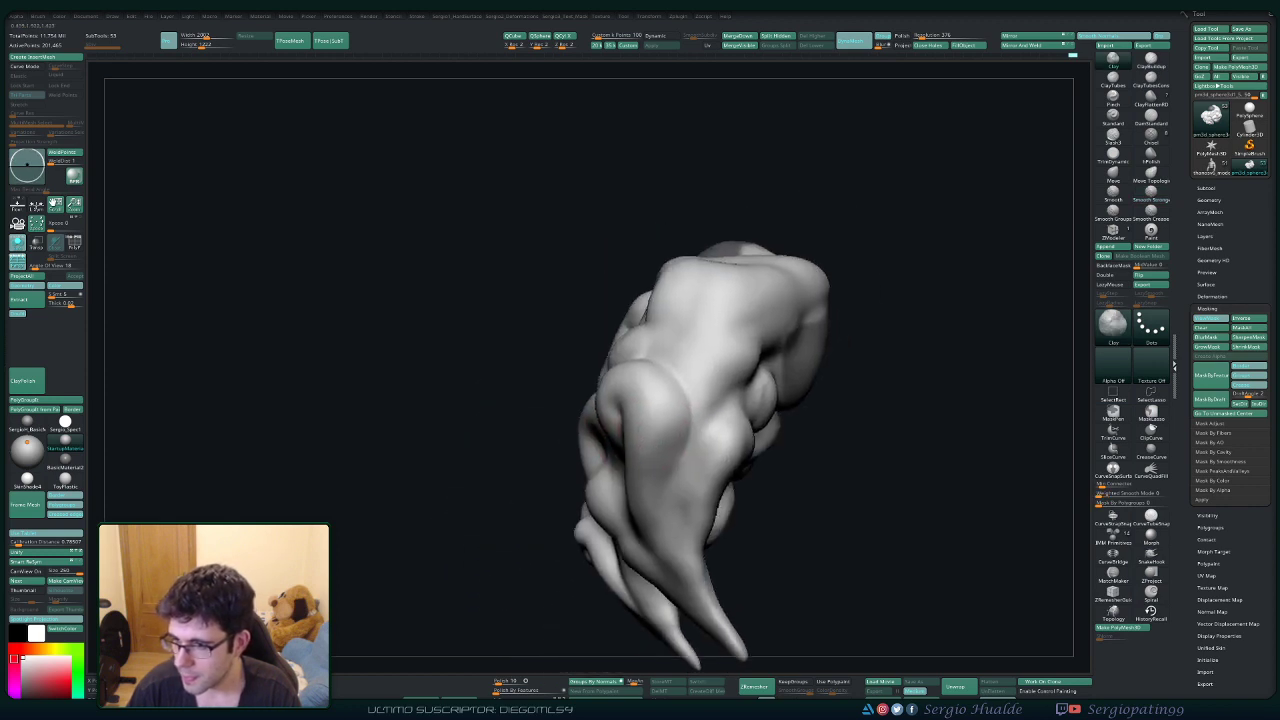
left_click_drag(650, 420, 643, 414)
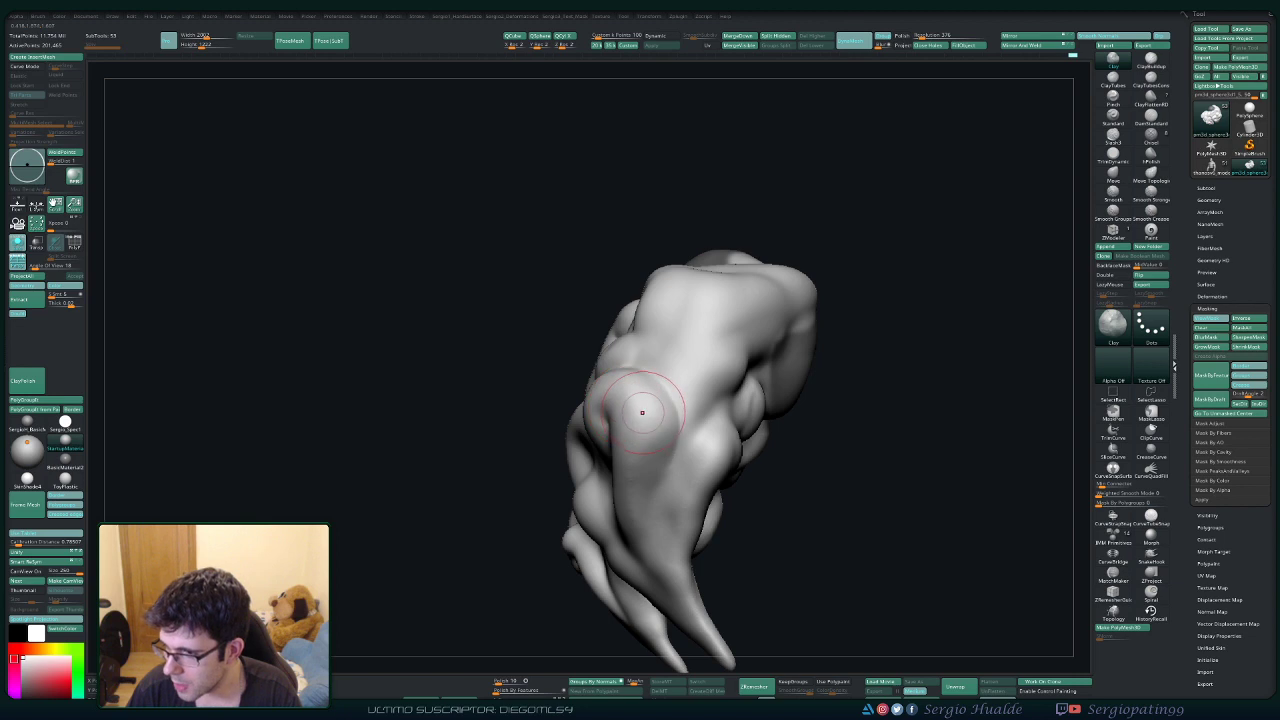
Round the side curl with Clay, then define the crease along its tapering tail with DamStandard and smoothing.
mouse_move(642, 412)
left_mouse_down()
mouse_move(609, 391)
mouse_move(681, 373)
mouse_move(663, 420)
left_mouse_up()
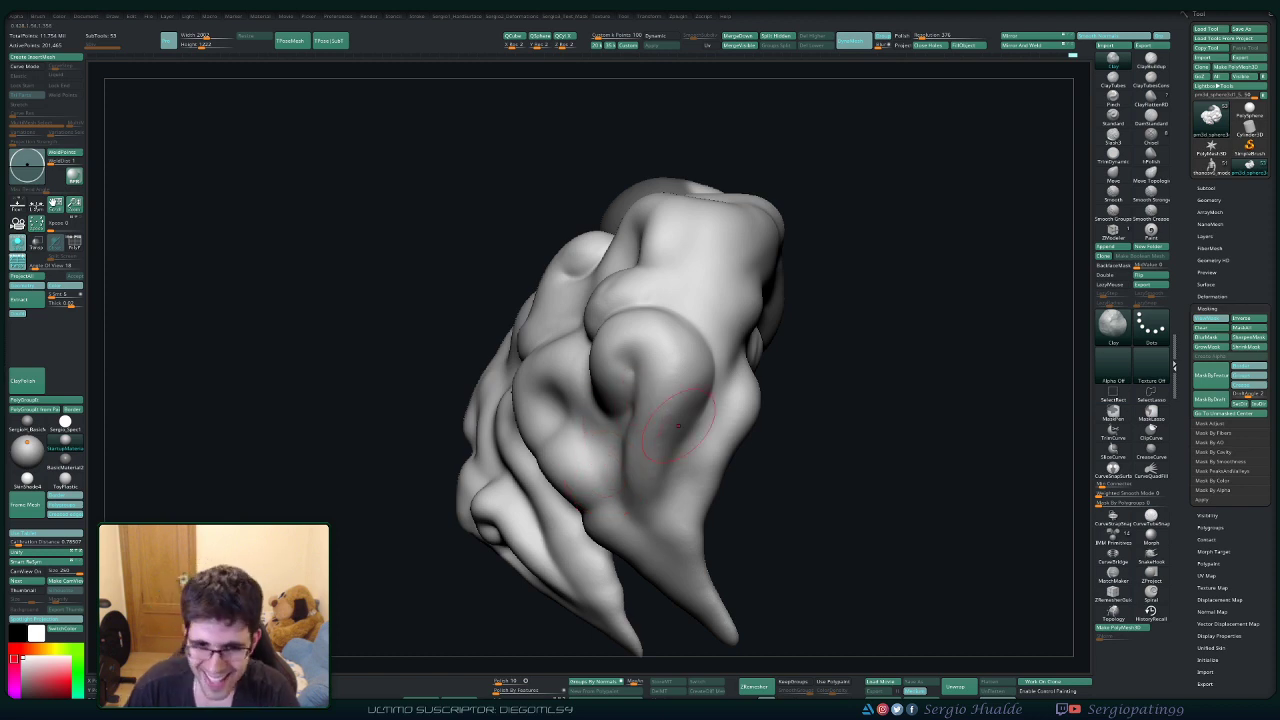
mouse_move(596, 440)
right_mouse_down()
mouse_move(652, 455)
mouse_move(622, 458)
right_mouse_up()
key("b")
key("d")
key("s")
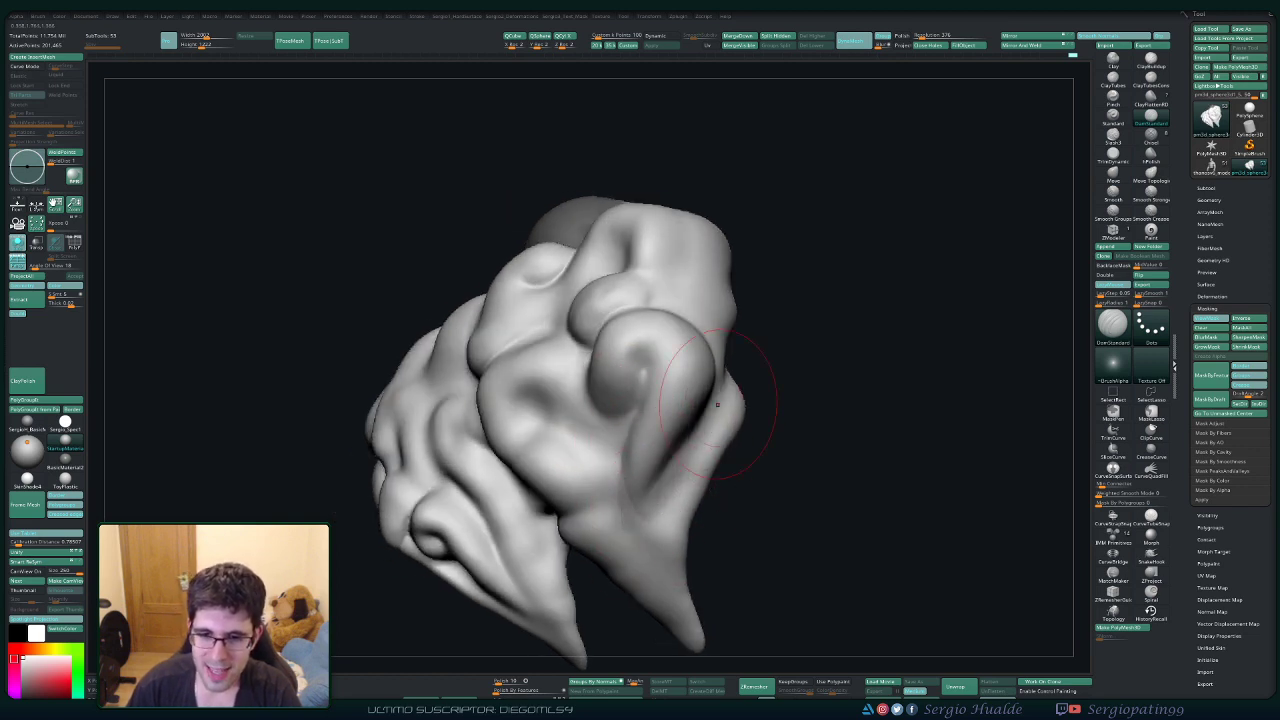
right_click_drag(680, 424, 654, 431)
left_click_drag(656, 434, 684, 456, "shift")
key("s")
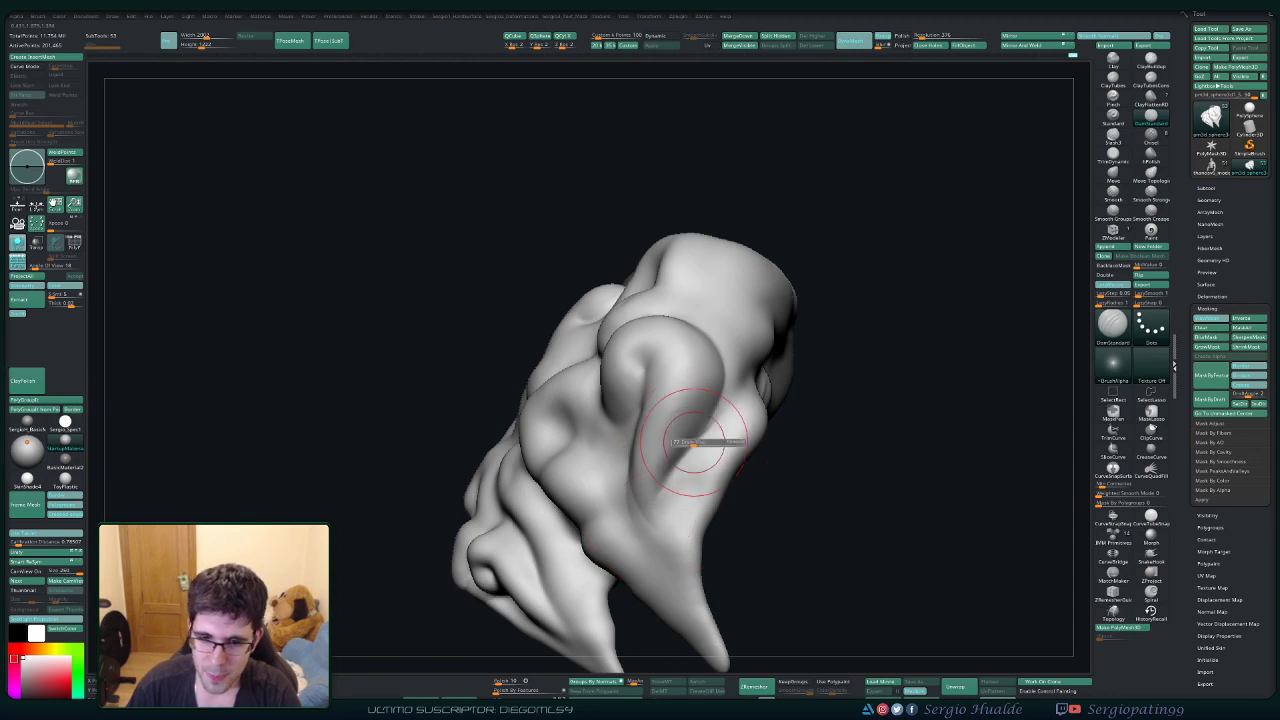
Shape the lobe beside the side curl with the Standard brush and smooth the surface beneath it.
mouse_move(652, 529)
right_mouse_down()
mouse_move(632, 539)
mouse_move(680, 523)
mouse_move(664, 466)
right_mouse_up()
mouse_move(664, 466)
right_mouse_down()
mouse_move(590, 430)
mouse_move(613, 385)
mouse_move(622, 438)
mouse_move(680, 396)
mouse_move(683, 417)
right_mouse_up()
key("b")
key("s")
key("t")
key("s")
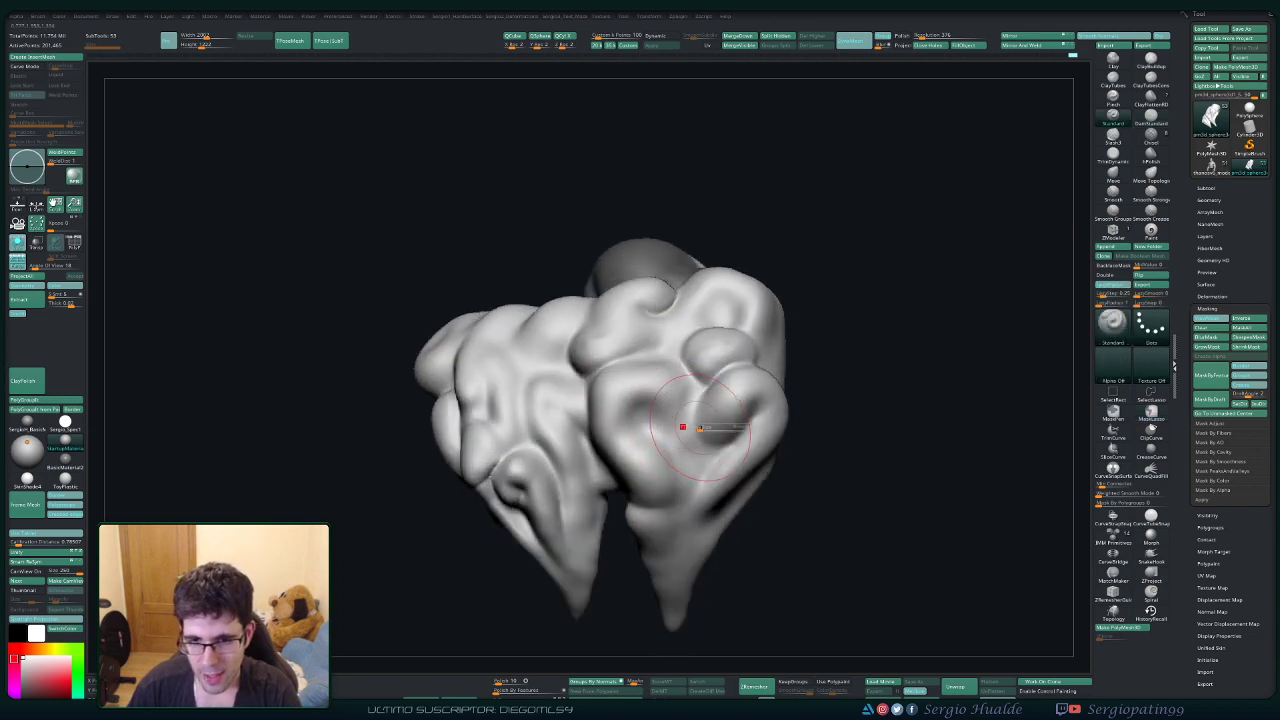
left_click_drag(683, 427, 708, 420)
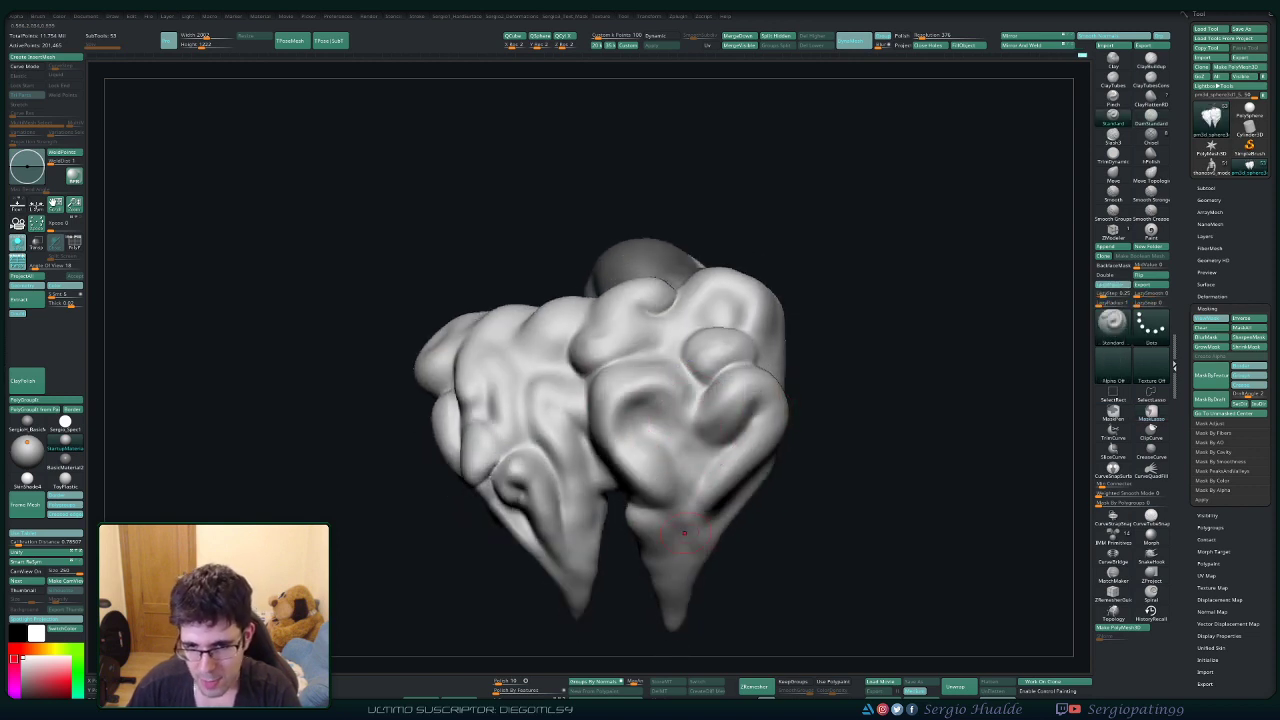
mouse_move(682, 558)
right_mouse_down()
mouse_move(590, 556)
mouse_move(690, 535)
right_mouse_up()
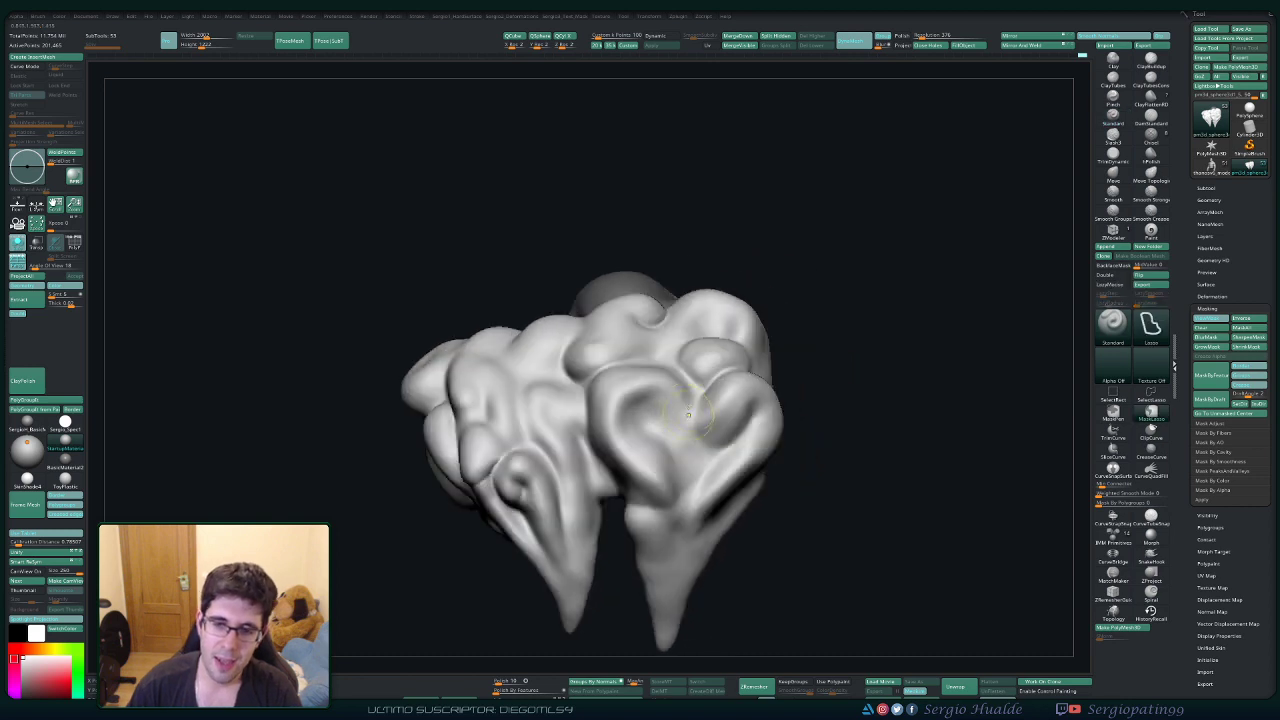
left_click_drag(715, 495, 660, 500, "shift")
right_click_drag(685, 433, 670, 410)
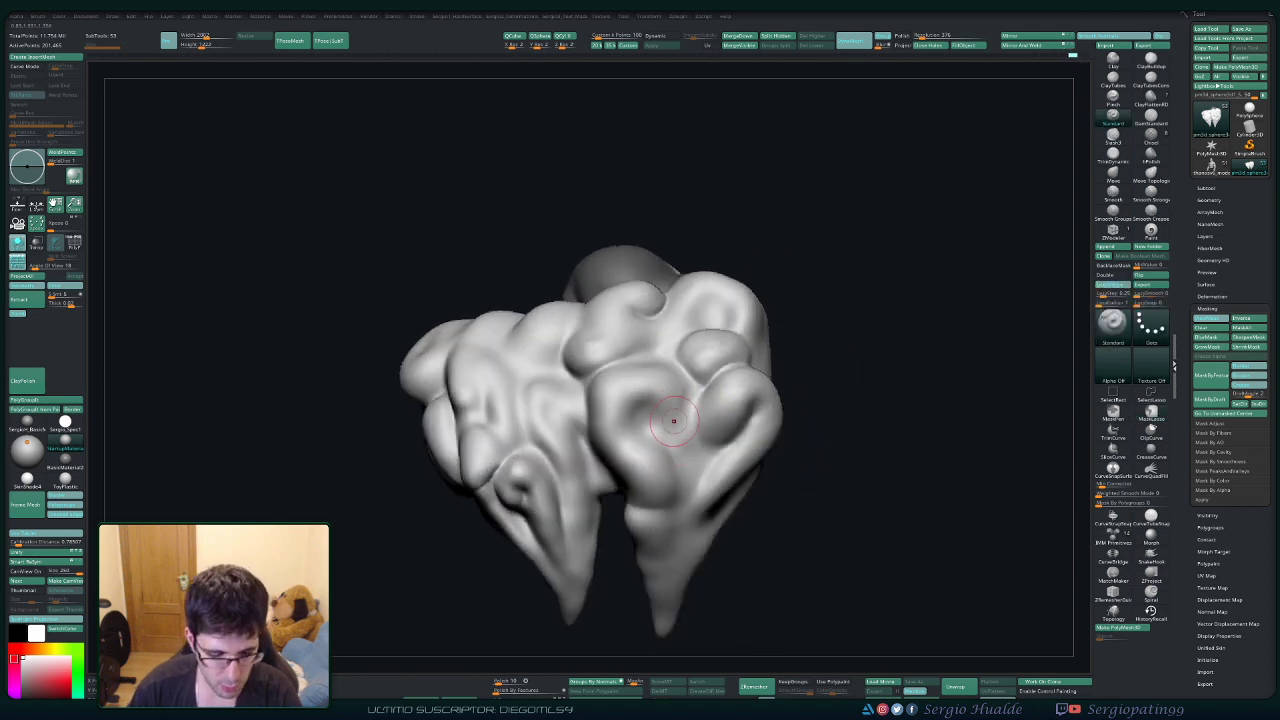
Build the large lobe beside the side curl into a second spiral curl with Clay.
key("1")
key("s")
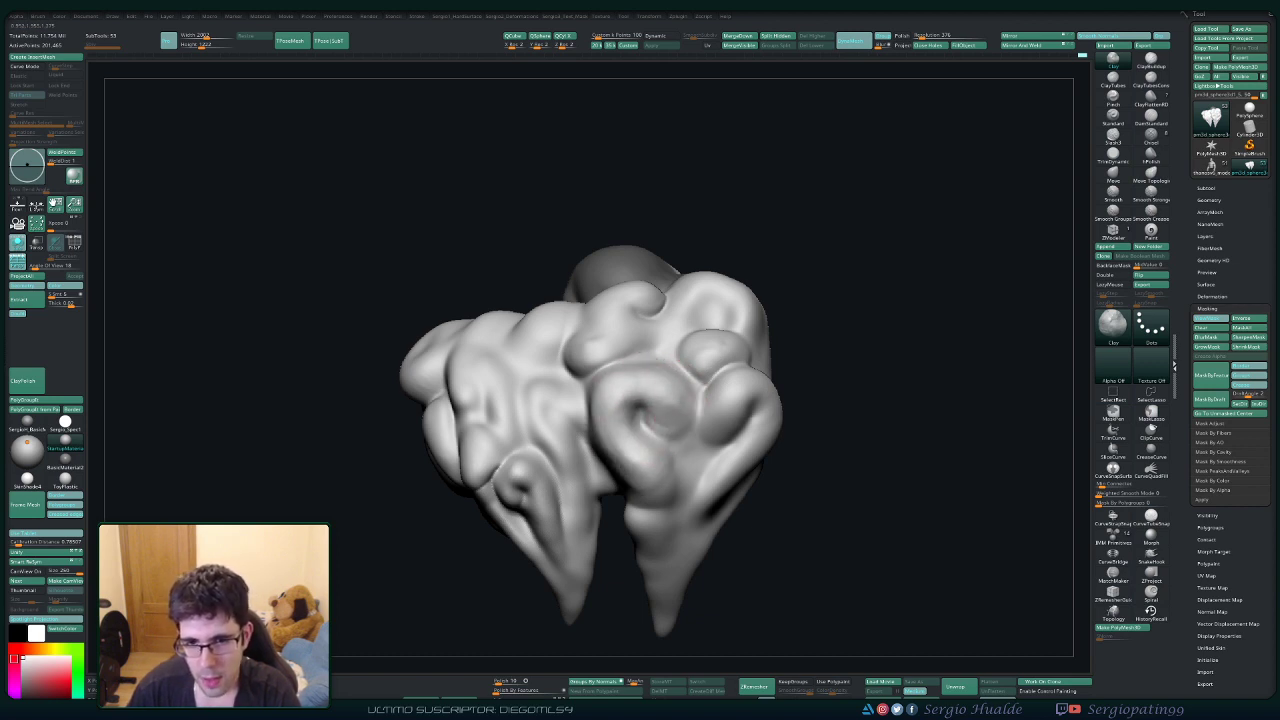
right_click_drag(638, 365, 636, 417)
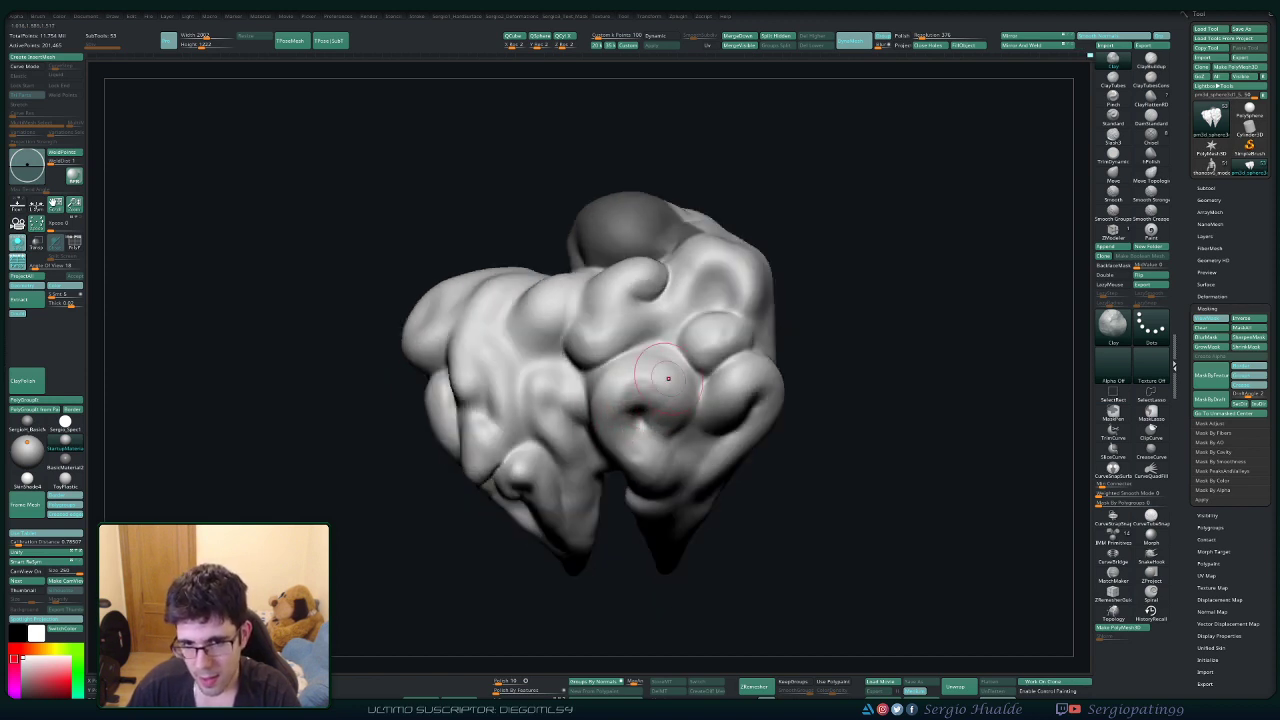
right_click_drag(632, 430, 621, 348)
left_click_drag(624, 308, 638, 388)
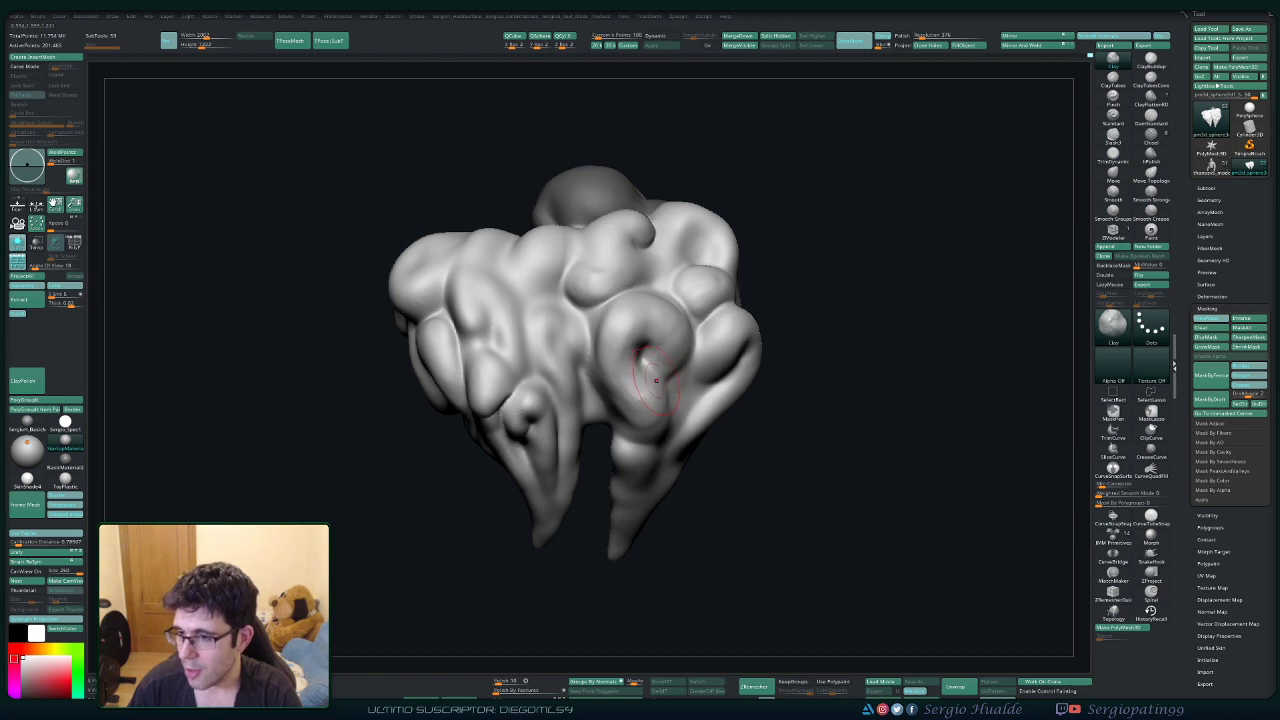
Extend the second curl down into its tapering tail with Clay and smooth away the bulge at its base.
mouse_move(667, 382)
right_mouse_down()
mouse_move(650, 350)
mouse_move(603, 366)
mouse_move(615, 402)
right_mouse_up()
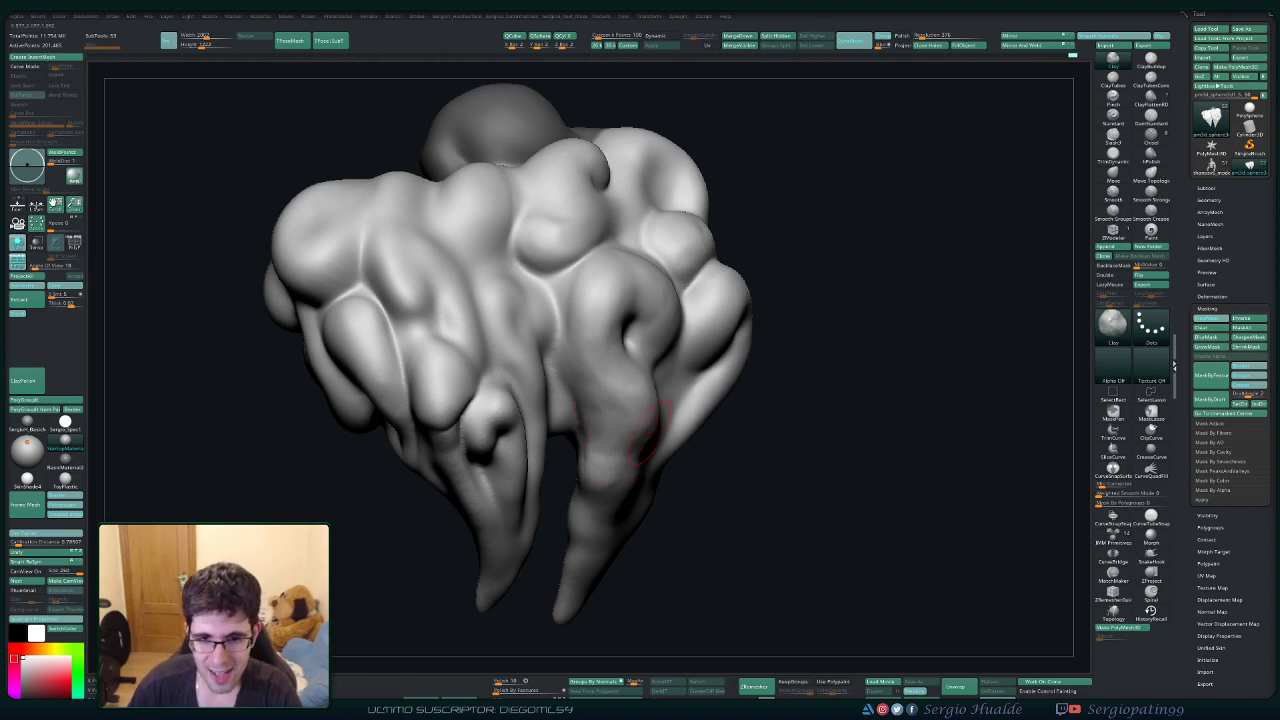
right_click_drag(650, 433, 620, 410)
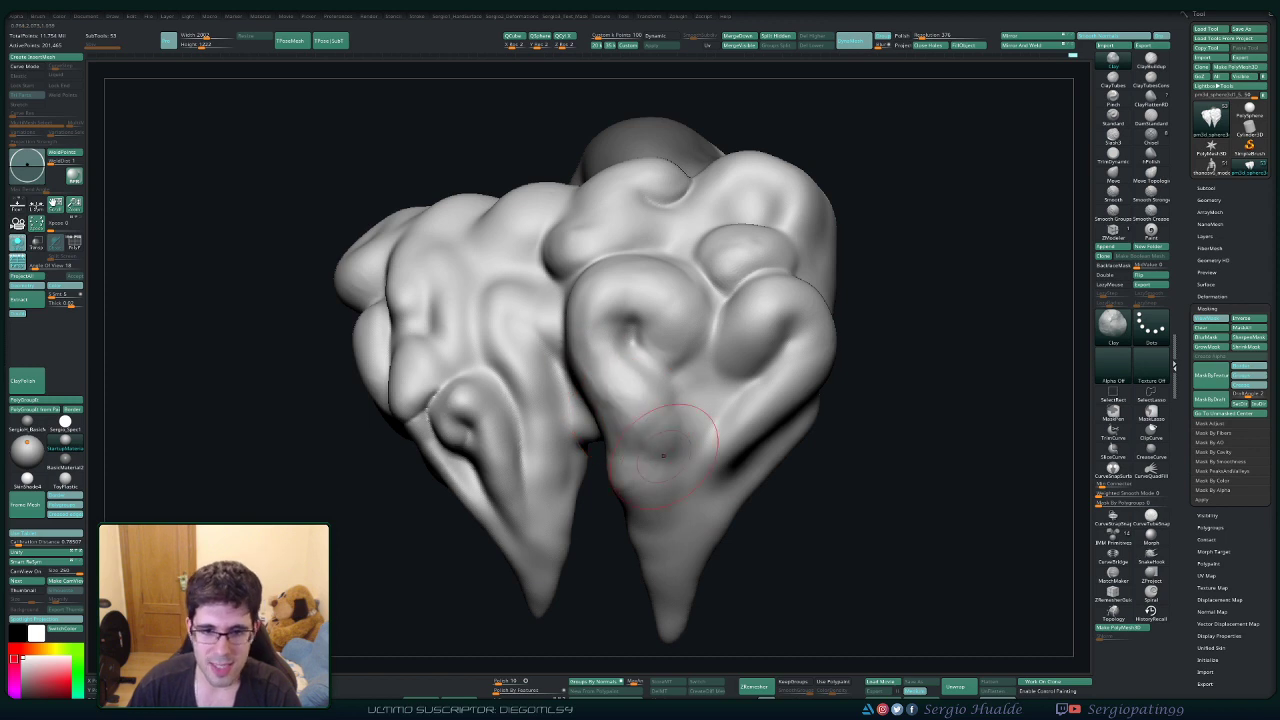
right_click_drag(640, 505, 678, 500)
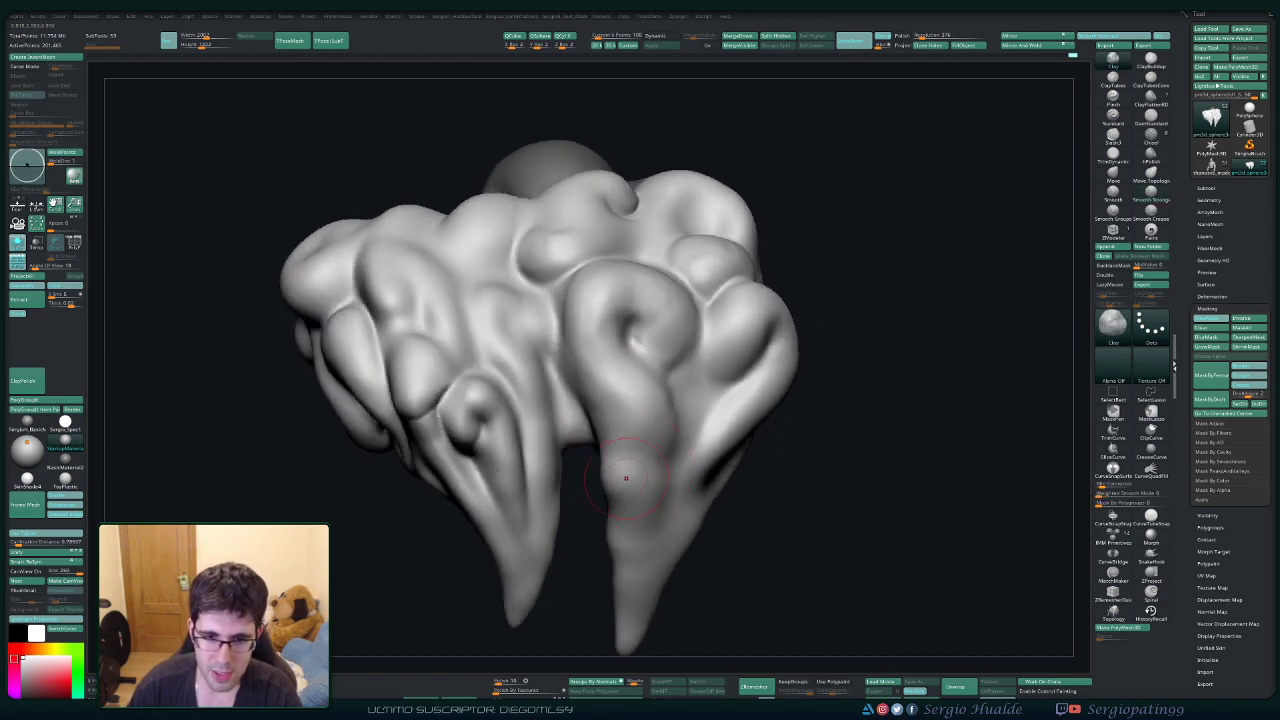
key("shift")
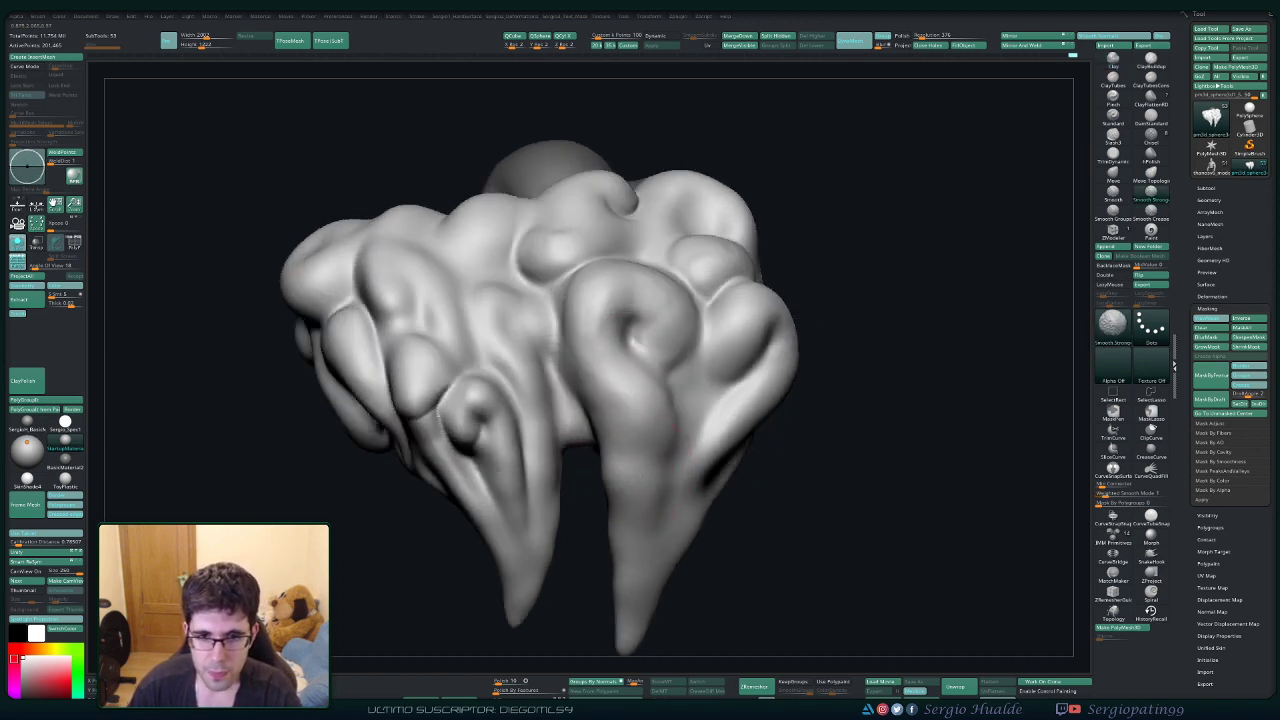
right_click_drag(715, 380, 651, 371)
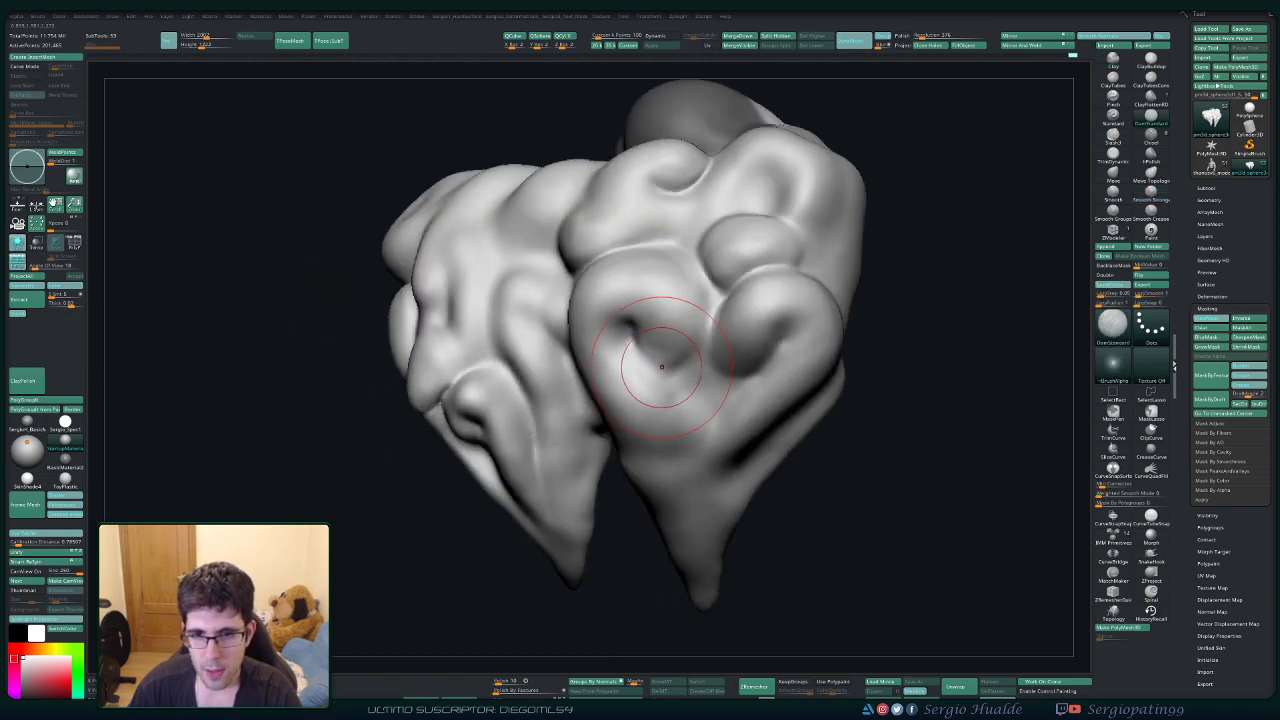
Round the second curl's inner end with Clay and smoothing, and deepen its hollow and surrounding creases with DamStandard.
key("b")
key("c")
key("l")
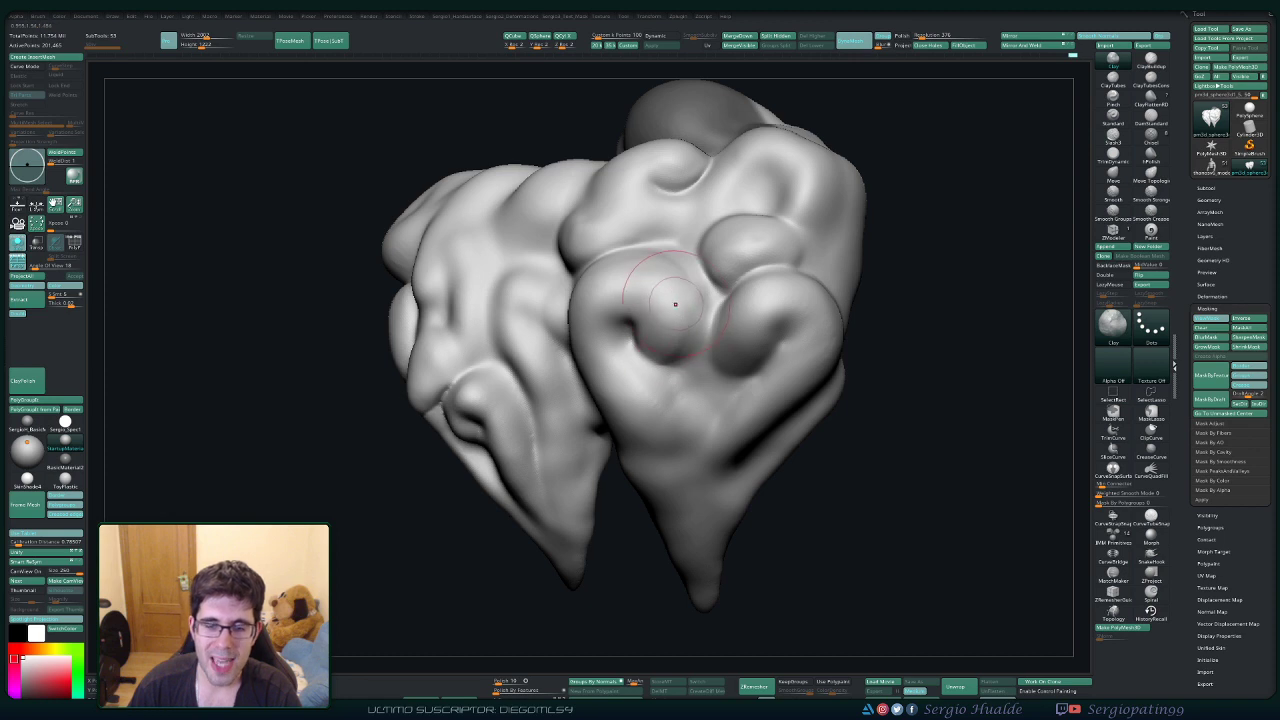
key("shift")
left_click_drag(662, 292, 673, 377, "shift")
key("b")
key("d")
key("s")
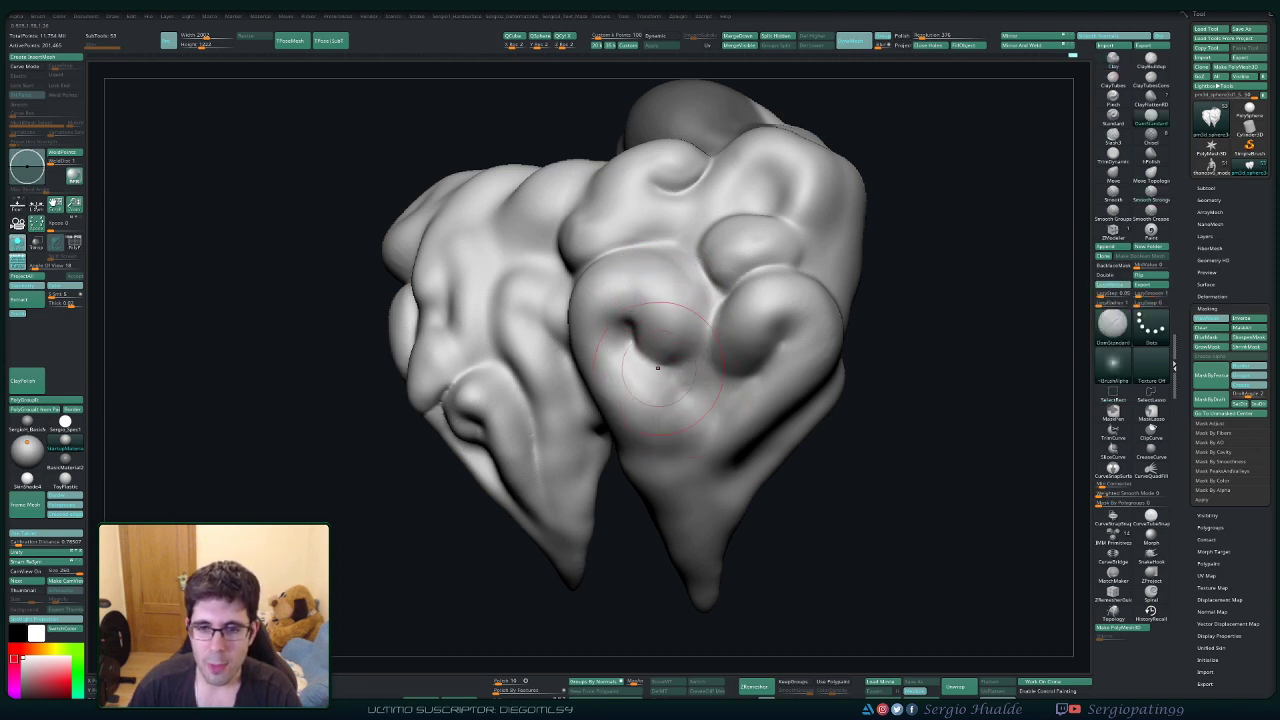
mouse_move(660, 400)
right_mouse_down()
mouse_move(657, 416)
mouse_move(680, 380)
right_mouse_up()
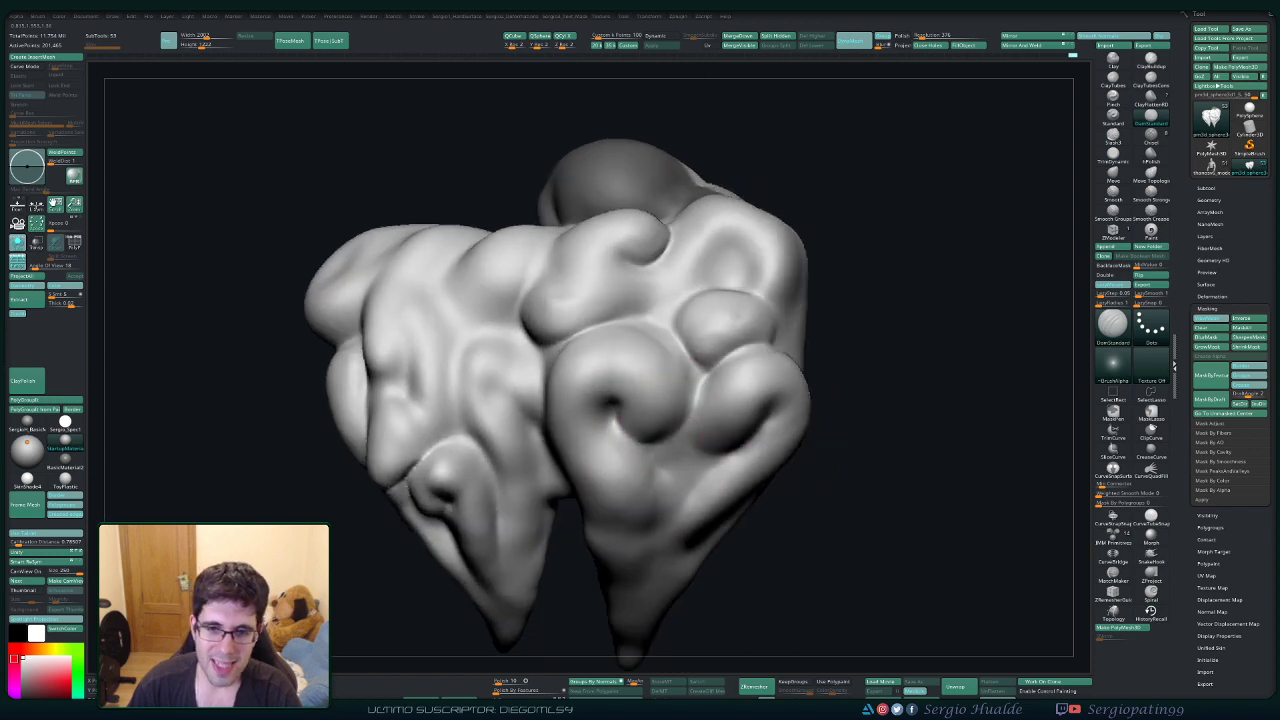
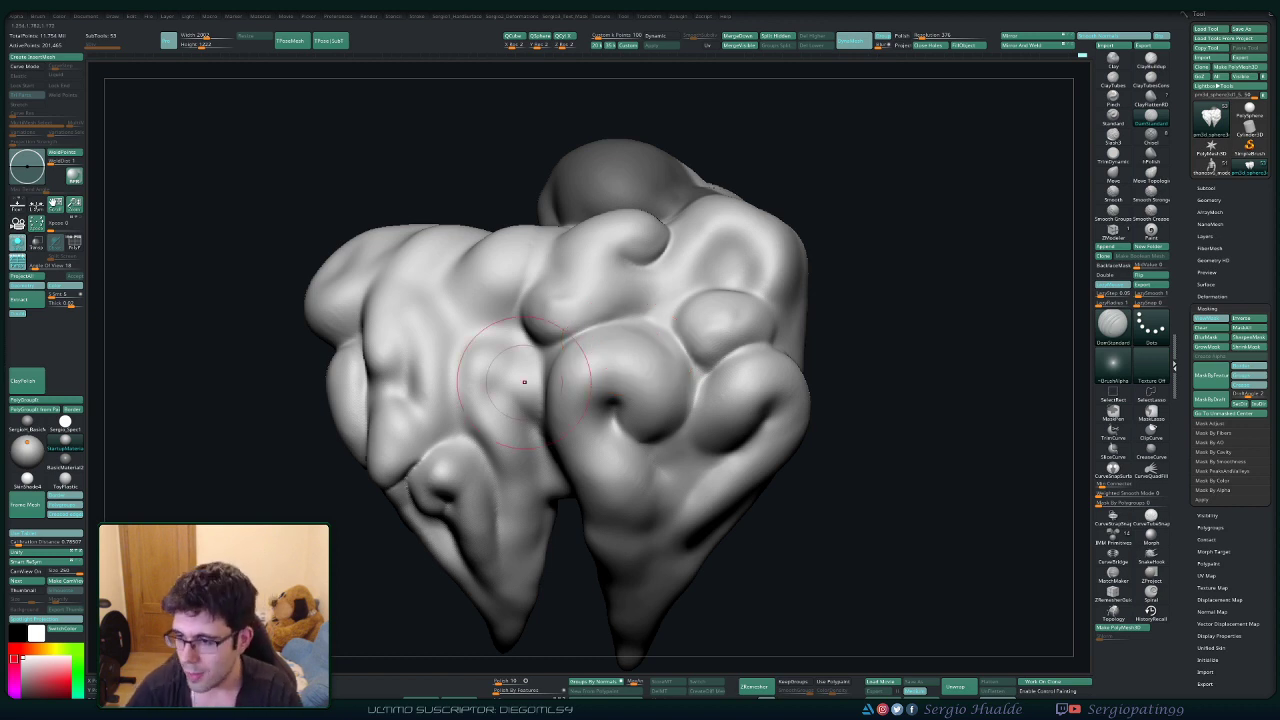
mouse_move(574, 380)
right_mouse_down()
mouse_move(572, 430)
mouse_move(551, 381)
right_mouse_up()
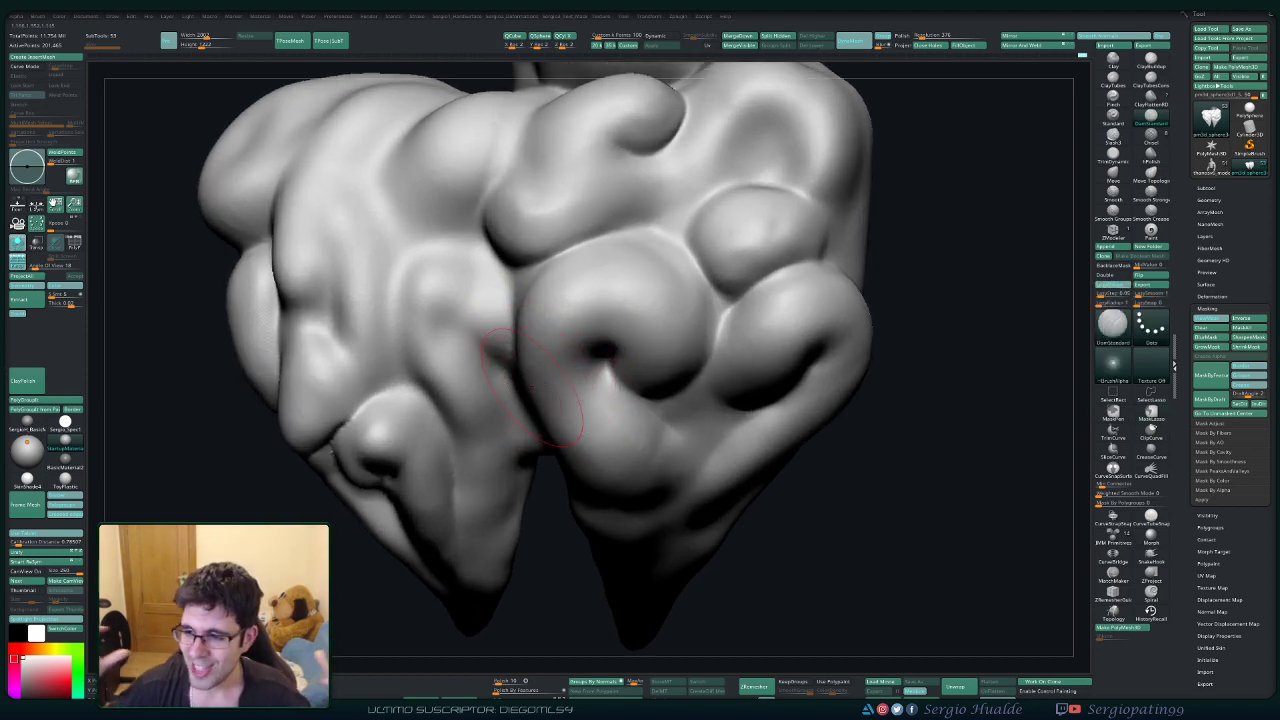
mouse_move(534, 466)
right_mouse_down("ctrl")
mouse_move(533, 400)
mouse_move(546, 396)
mouse_move(518, 338)
mouse_move(588, 388)
right_mouse_up("ctrl")
right_click_drag(690, 395, 624, 452)
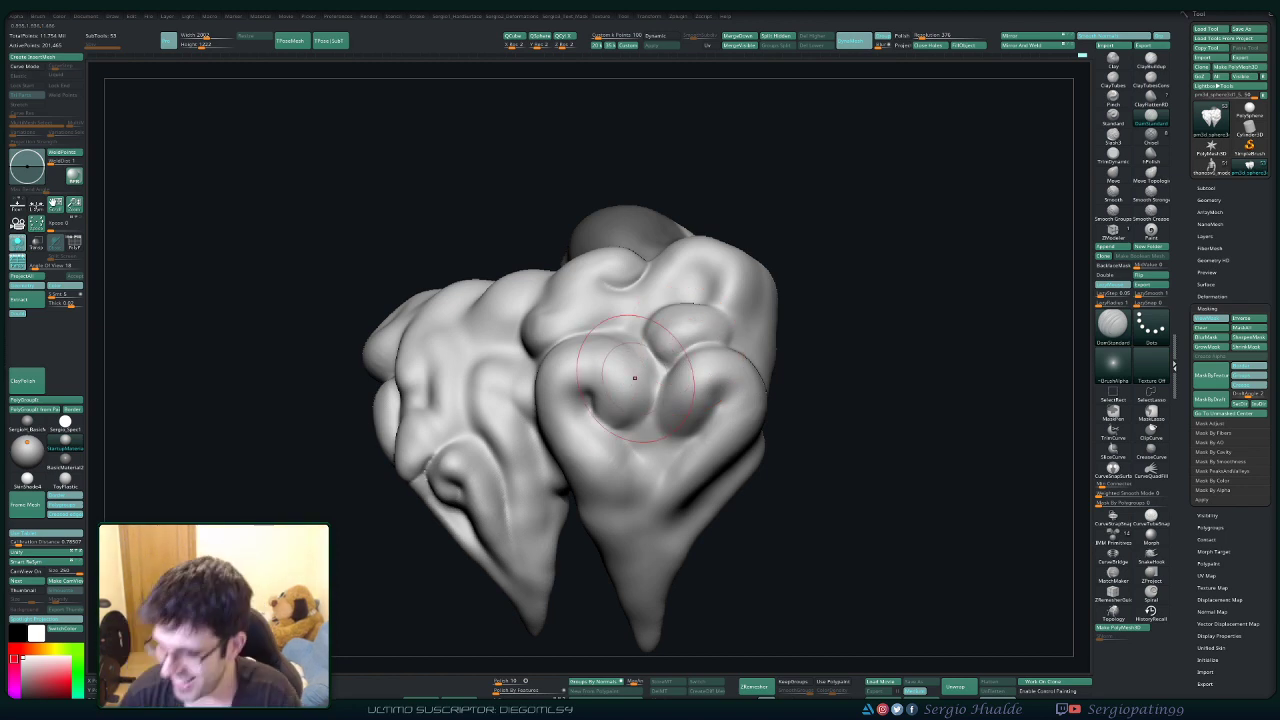
Swell the small rounded lobe above the second curl with Inflat.
right_click_drag(610, 371, 521, 362)
key("ctrl+shift+i")
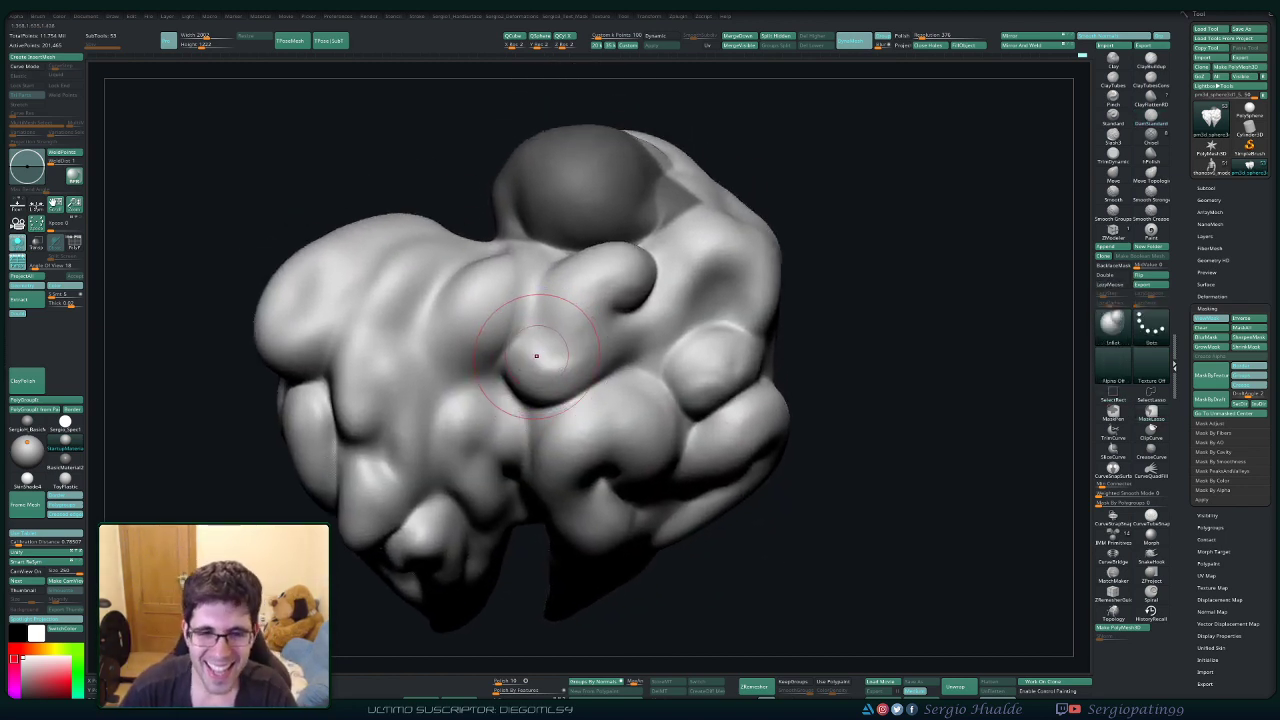
mouse_move(534, 357)
left_mouse_down()
mouse_move(561, 383)
mouse_move(550, 367)
left_mouse_up()
right_click_drag(559, 362, 592, 414, "alt")
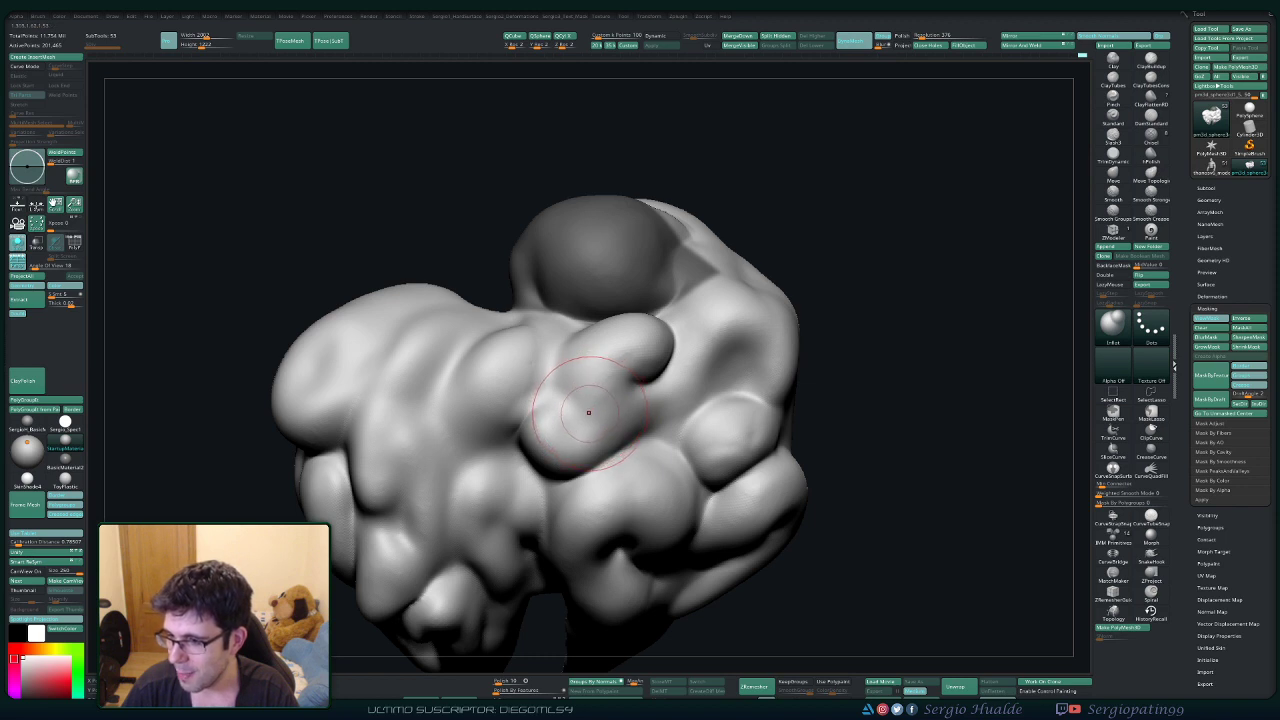
Round out the two small lobes above the second curl with Clay and smooth them into the surrounding cloud.
key("1")
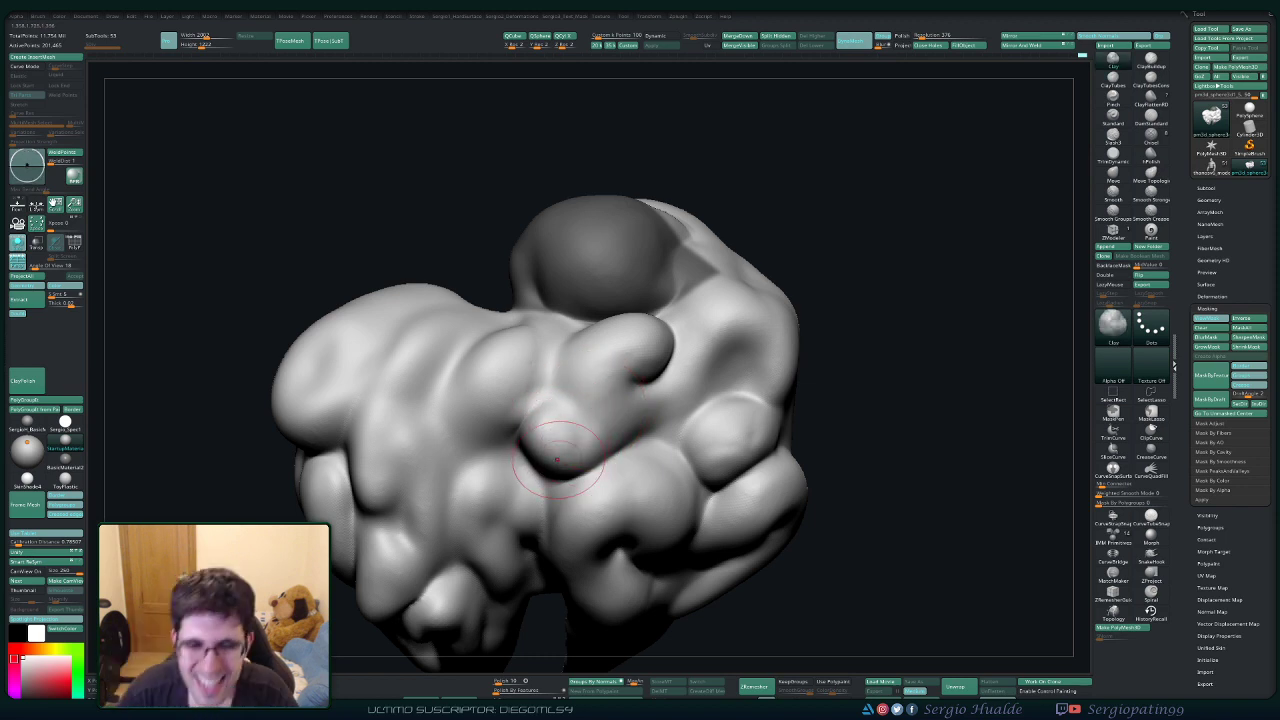
right_click_drag(567, 448, 540, 462)
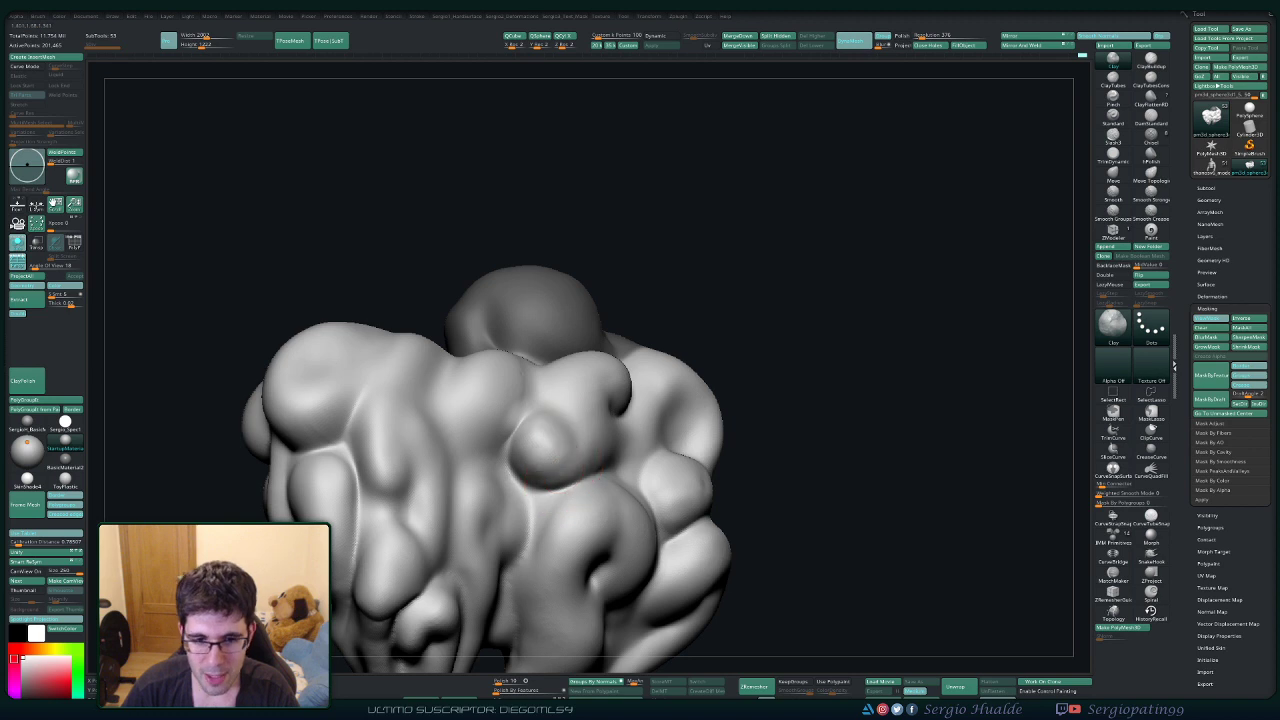
right_click_drag(596, 447, 587, 461)
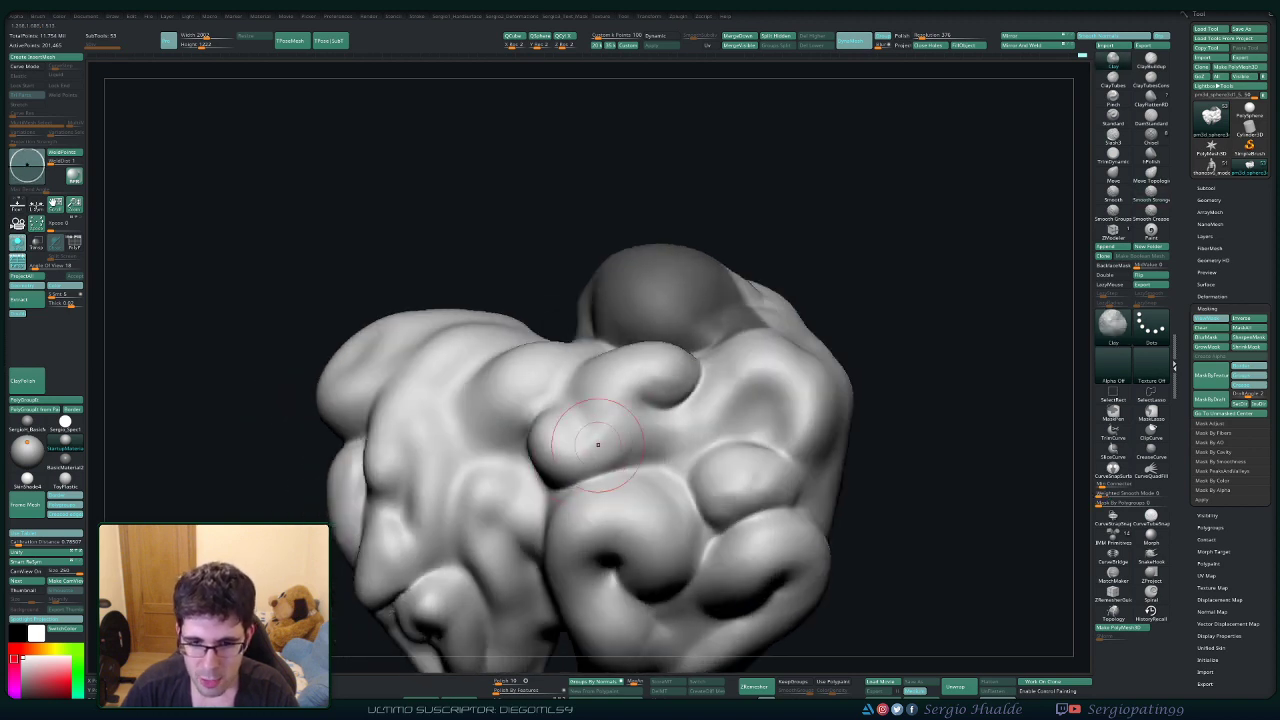
right_click_drag(636, 372, 638, 435)
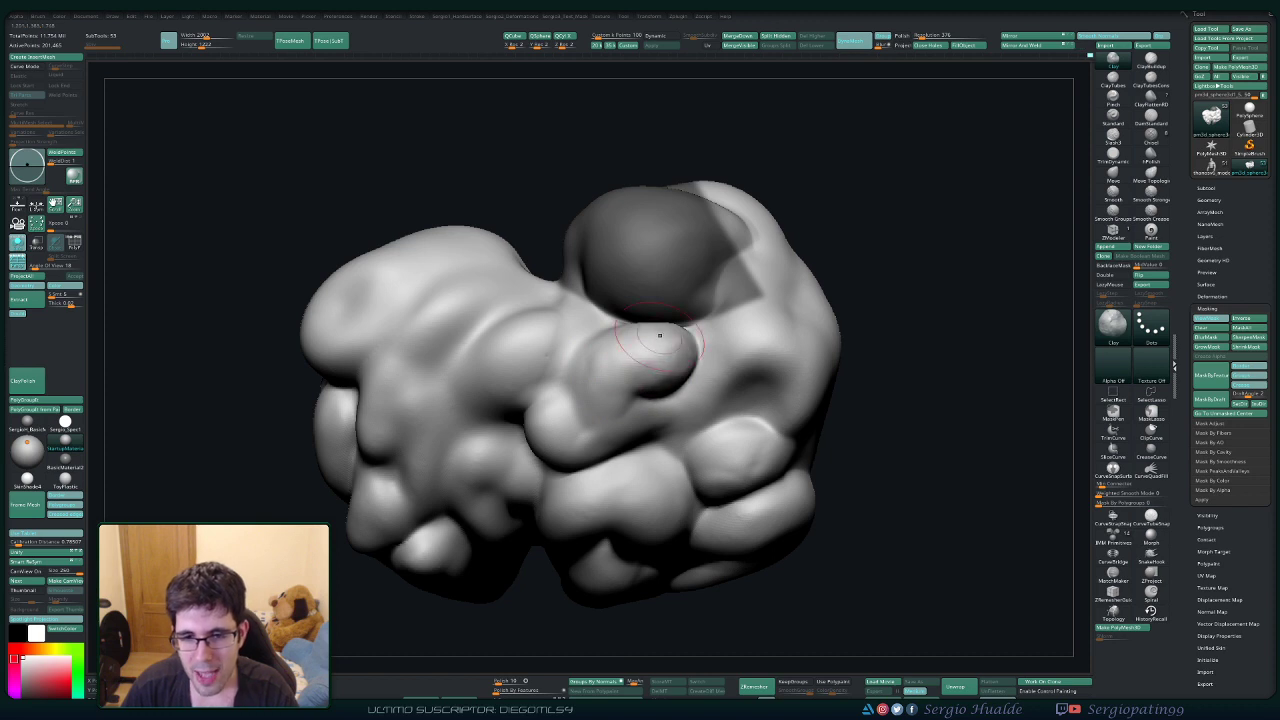
key("shift")
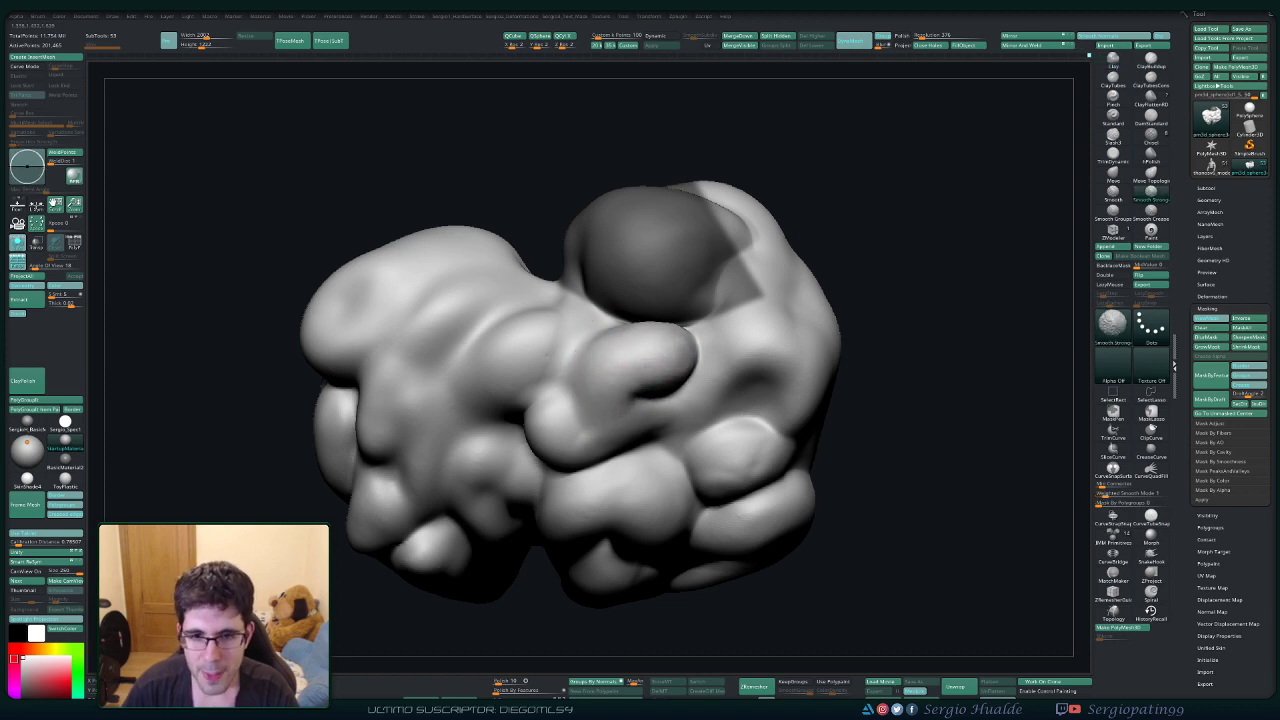
right_click_drag(634, 348, 532, 458)
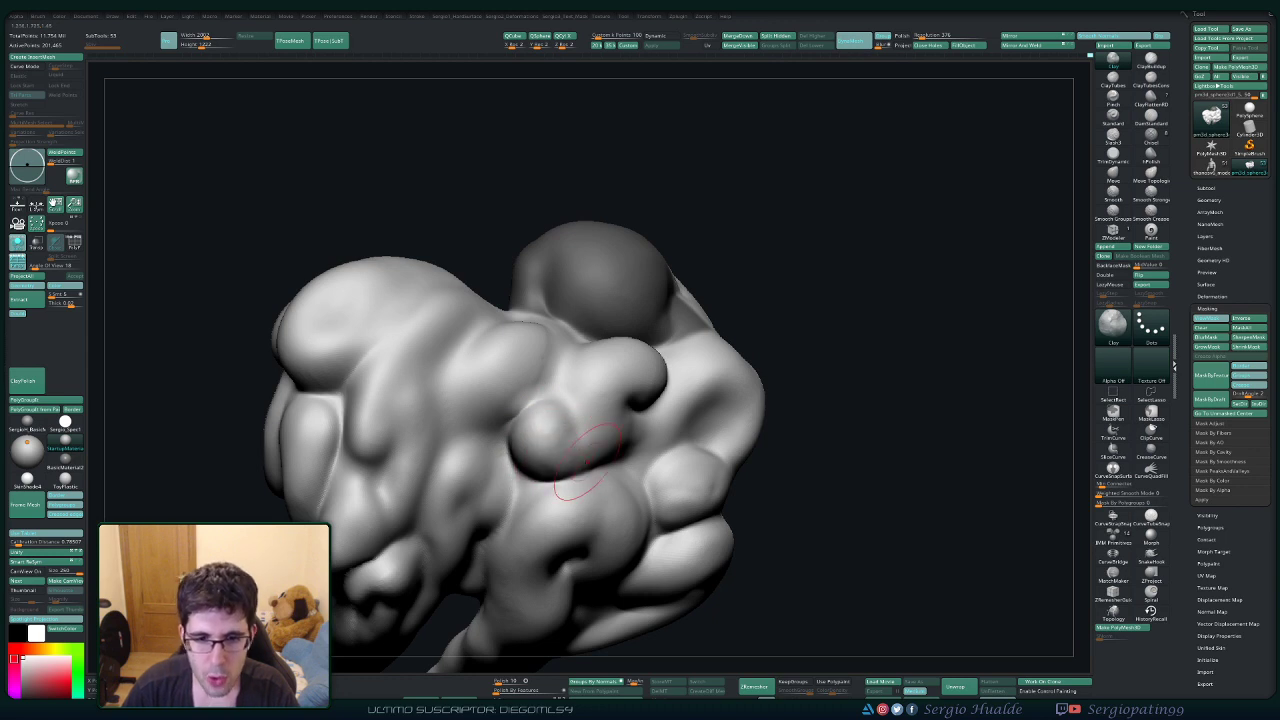
right_click_drag(615, 424, 613, 418)
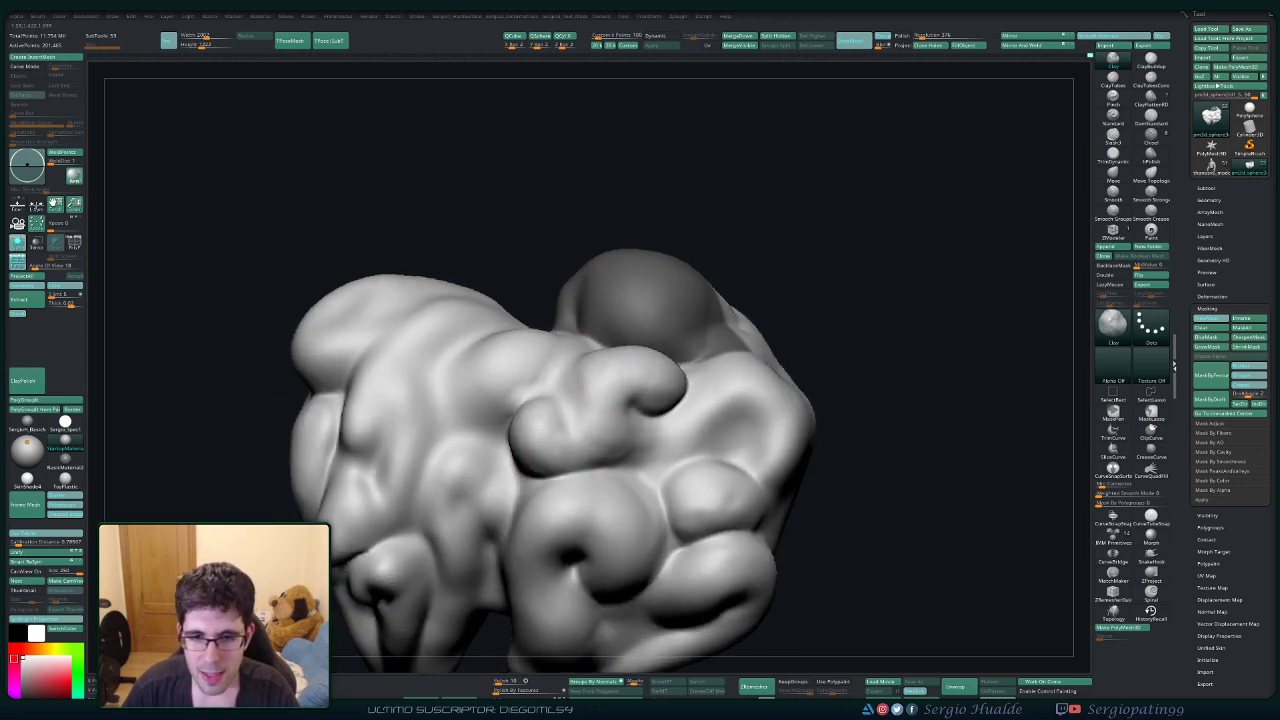
right_click_drag(690, 384, 685, 426)
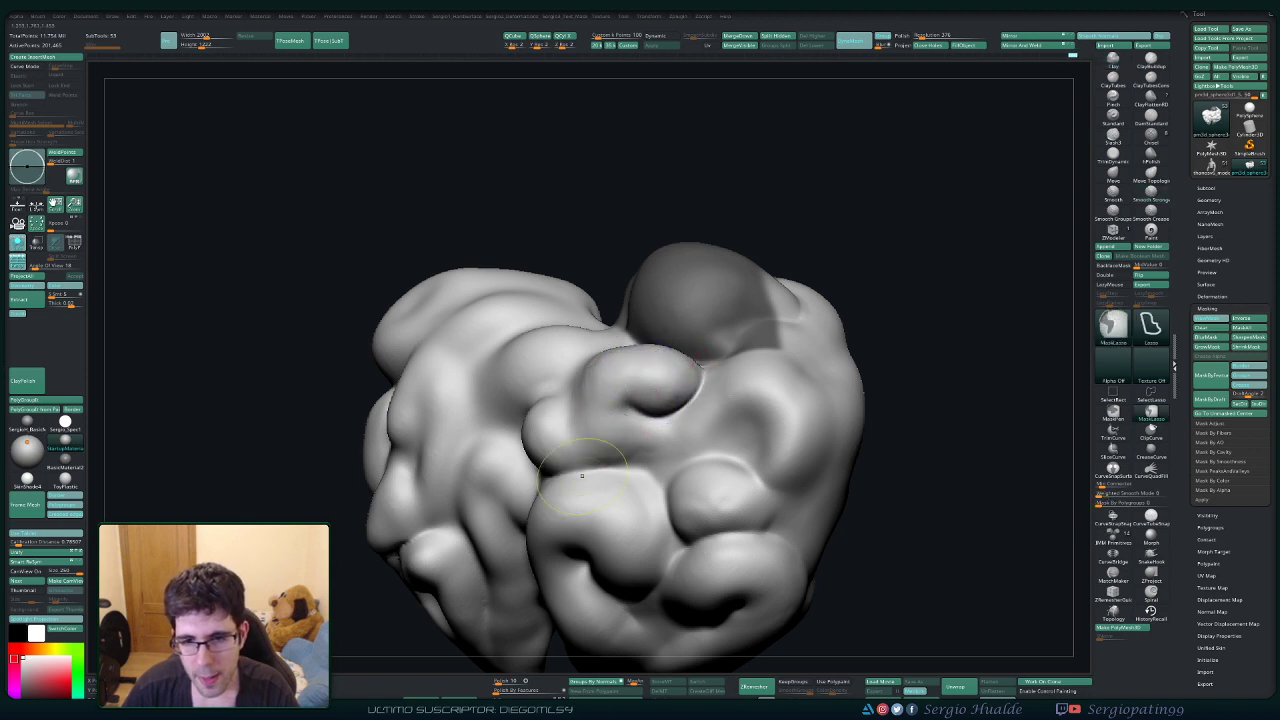
Cut the crease around the small inflated lobe with DamStandard and round its surface with Clay.
mouse_move(621, 398)
right_mouse_down()
mouse_move(602, 455)
mouse_move(572, 432)
mouse_move(583, 446)
right_mouse_up()
key("b")
key("d")
key("s")
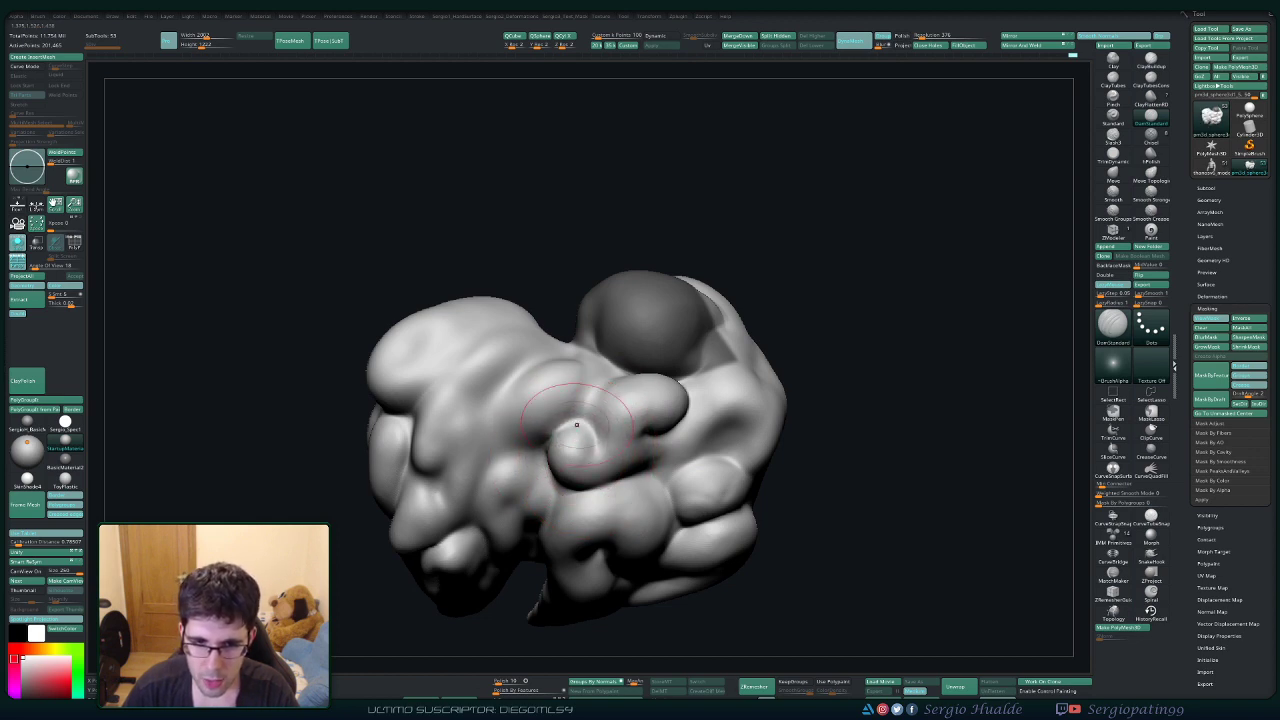
key("b")
key("c")
key("l")
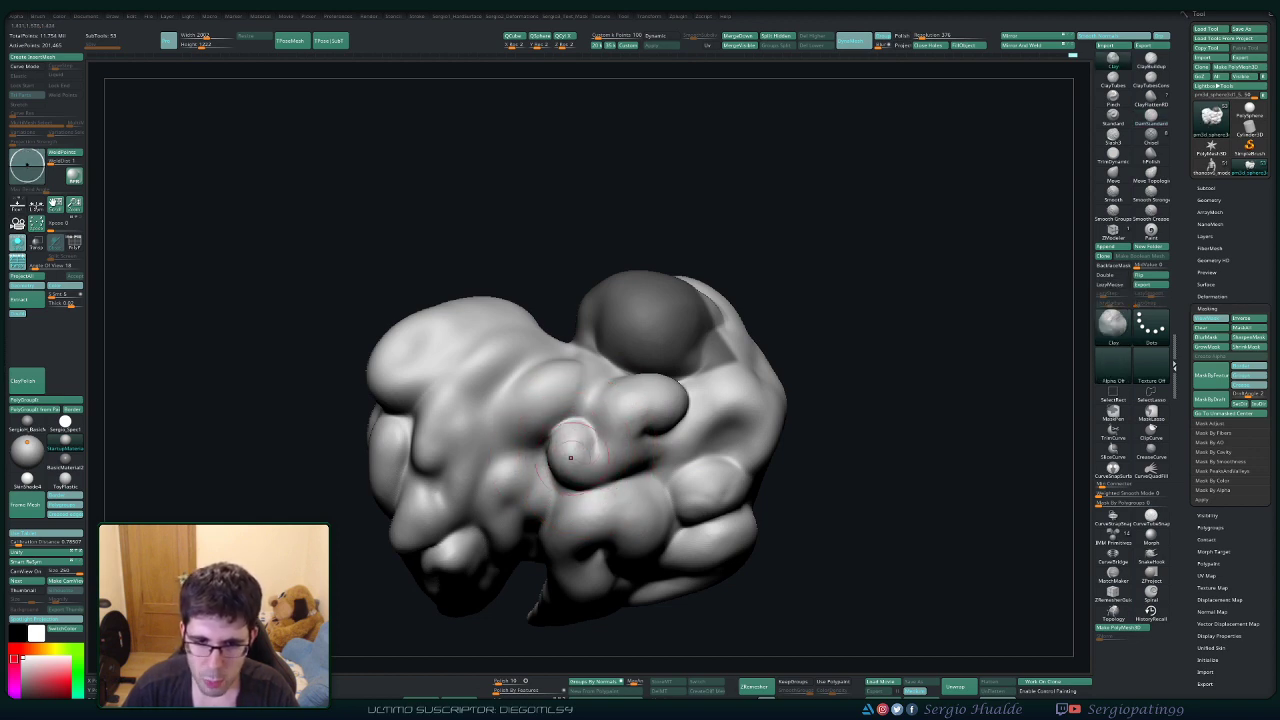
Build a curled lobe above the small inflated lobe with Clay and smooth its lower end into the cloud.
mouse_move(600, 450)
right_mouse_down()
mouse_move(660, 455)
mouse_move(595, 450)
mouse_move(605, 385)
mouse_move(555, 345)
right_mouse_up()
right_click_drag(555, 345, 580, 405, "ctrl")
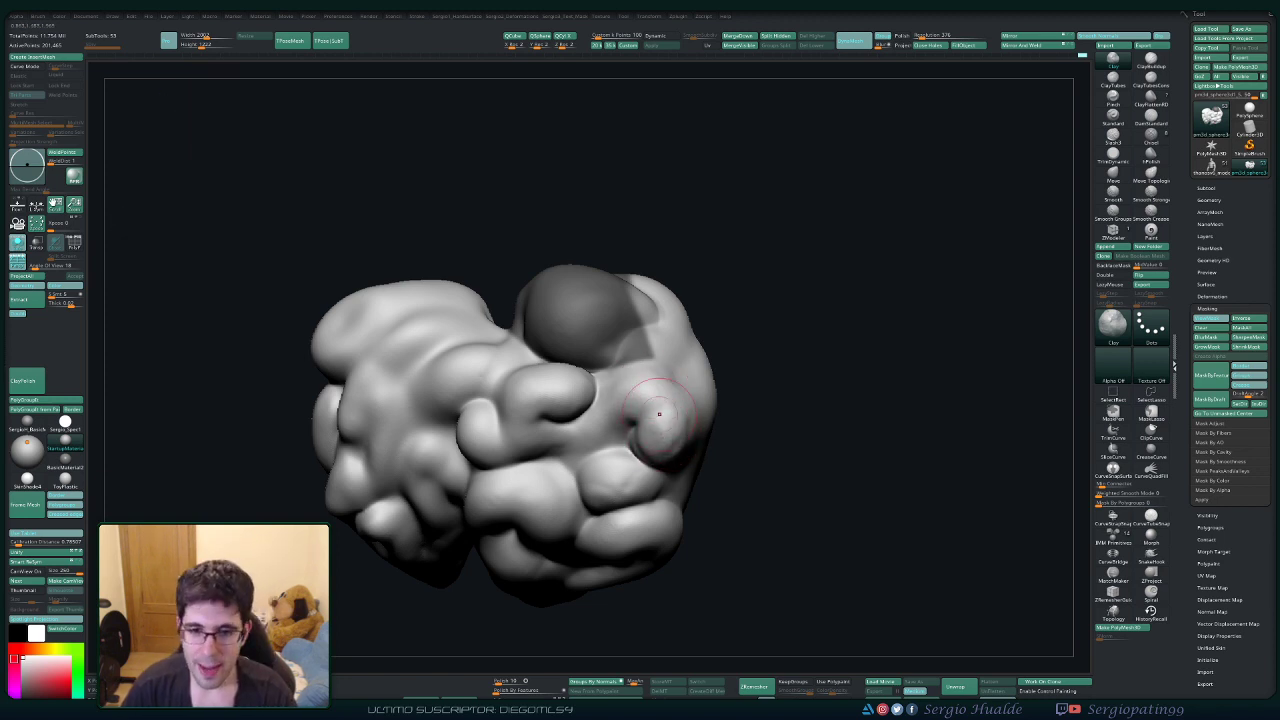
key("shift")
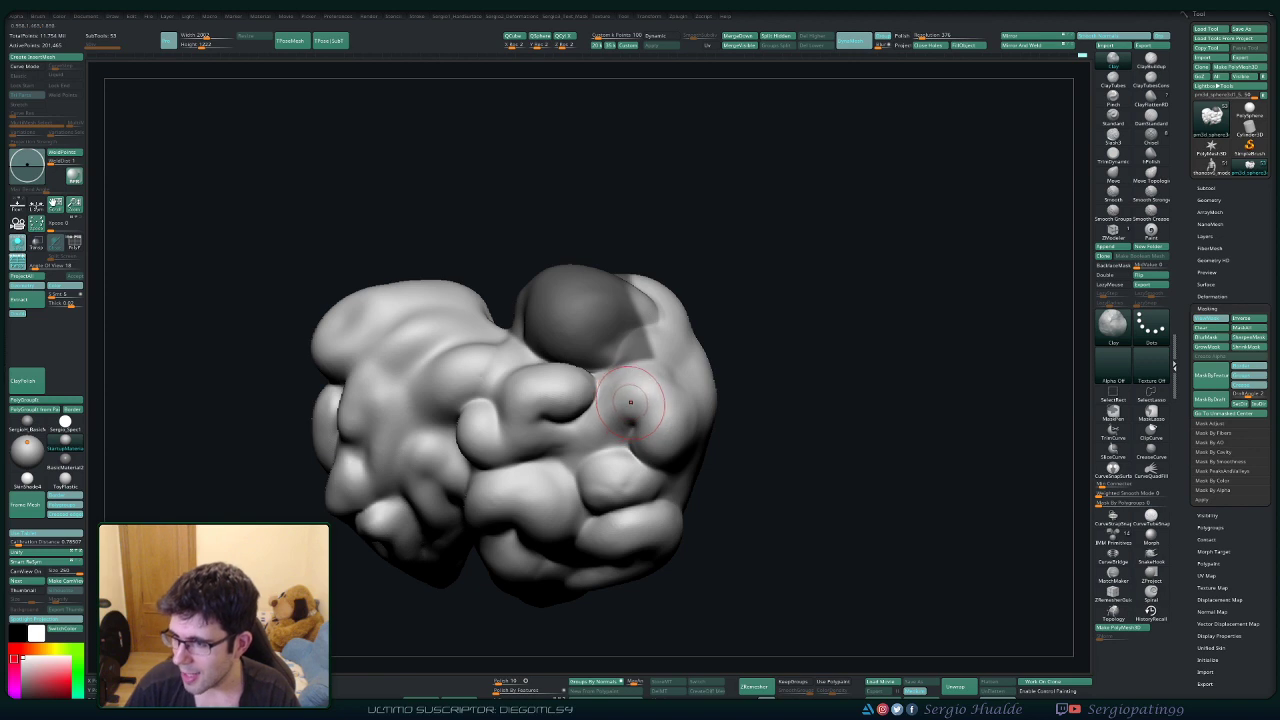
right_click_drag(624, 405, 681, 405, "alt")
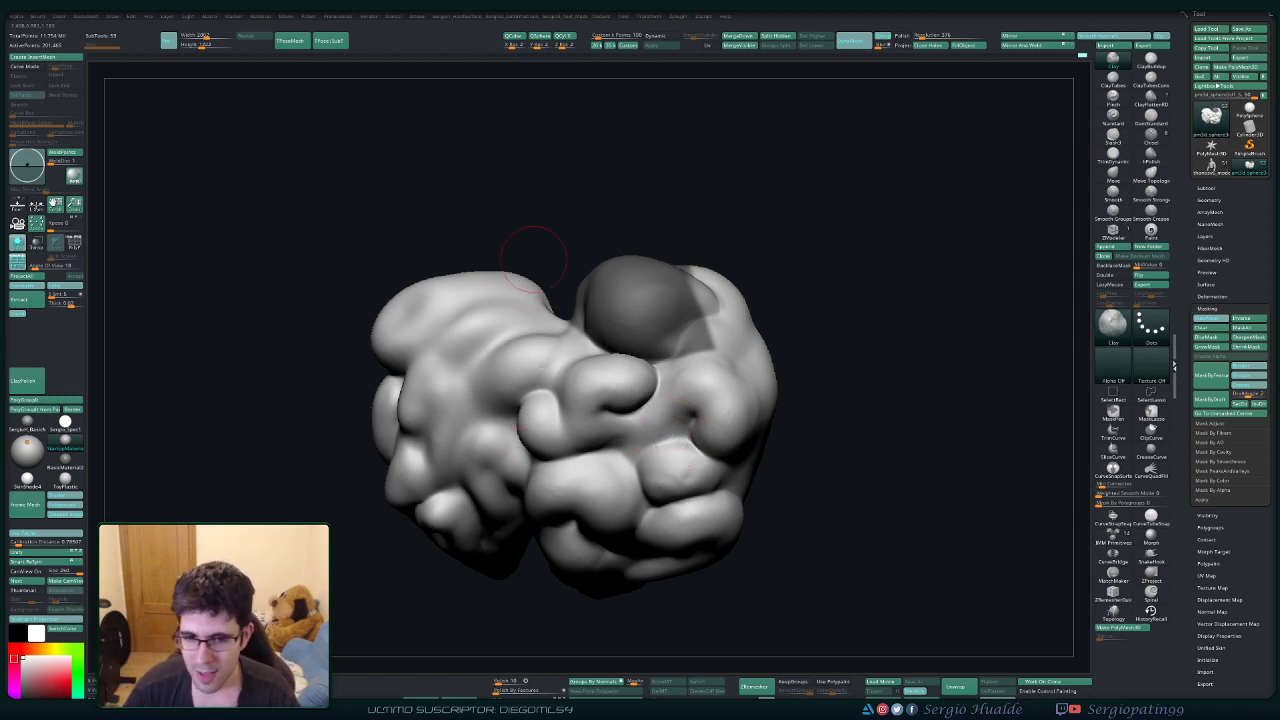
right_click_drag(492, 510, 598, 454, "alt")
right_click_drag(623, 349, 578, 364)
right_click_drag(578, 364, 631, 335, "ctrl")
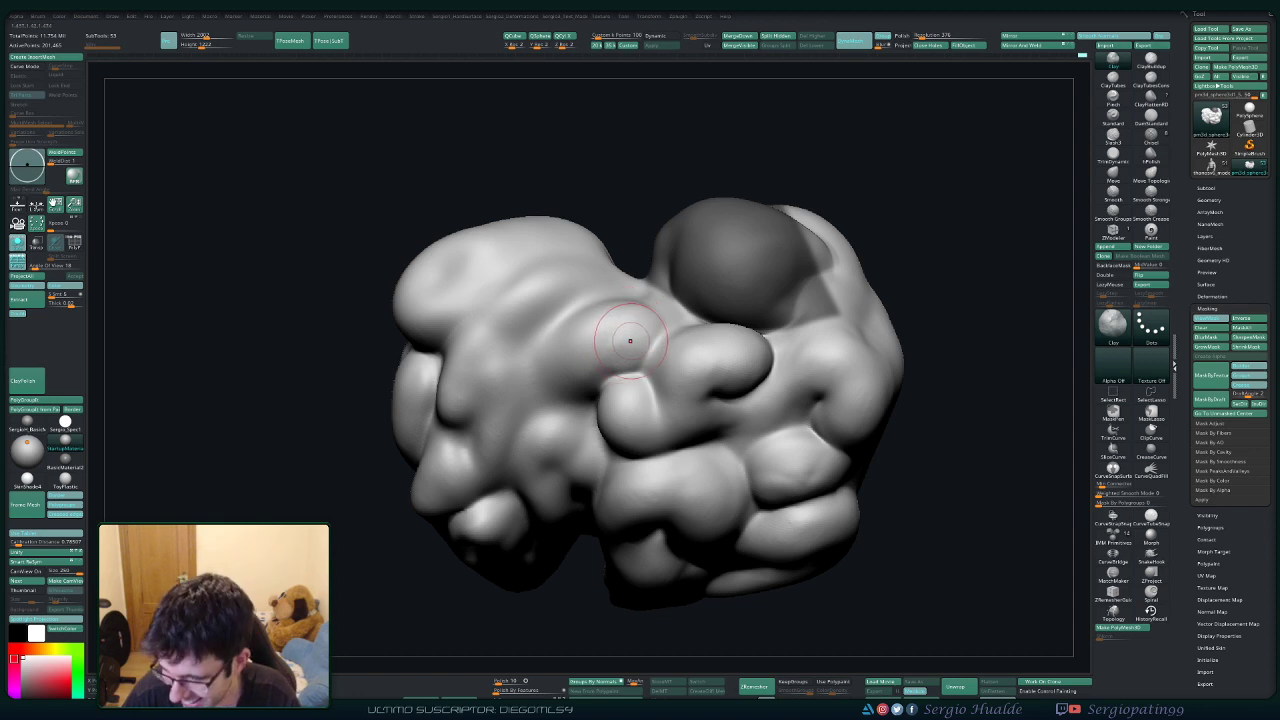
mouse_move(637, 345)
left_mouse_down()
mouse_move(634, 317)
mouse_move(617, 337)
mouse_move(603, 326)
mouse_move(626, 338)
mouse_move(617, 314)
mouse_move(588, 335)
mouse_move(612, 334)
left_mouse_up()
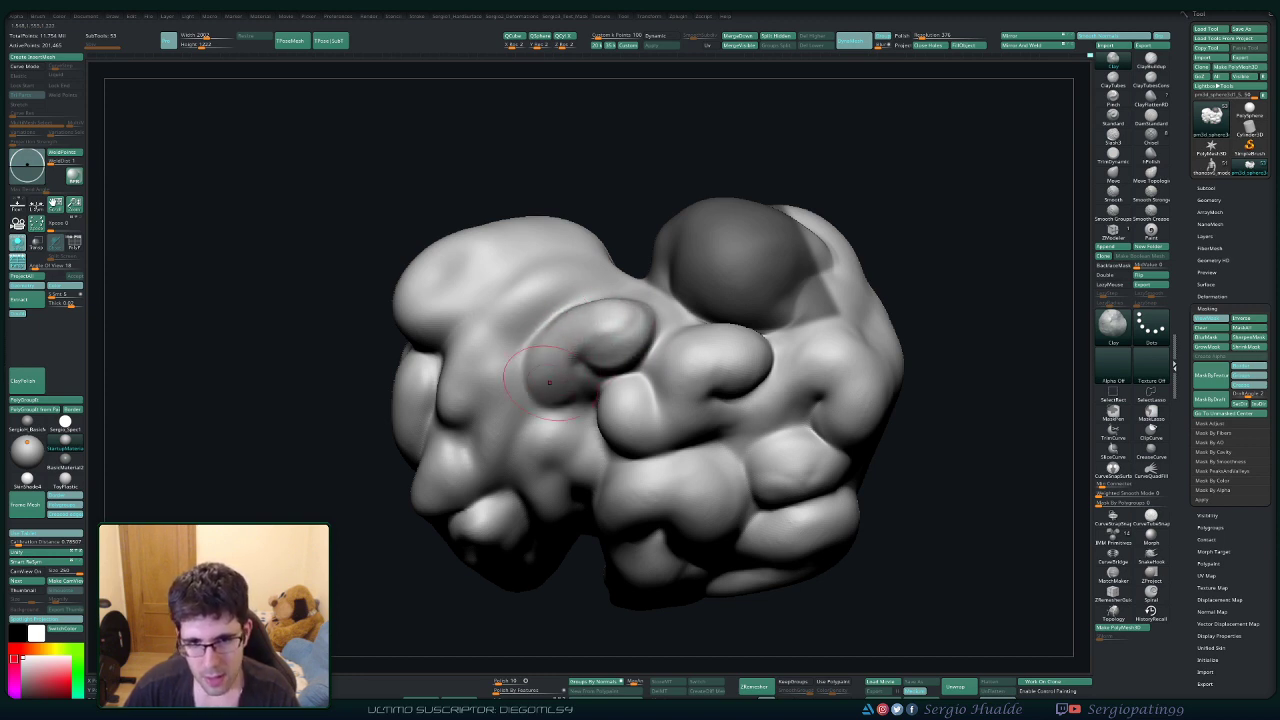
left_click_drag(580, 352, 543, 384, "shift")
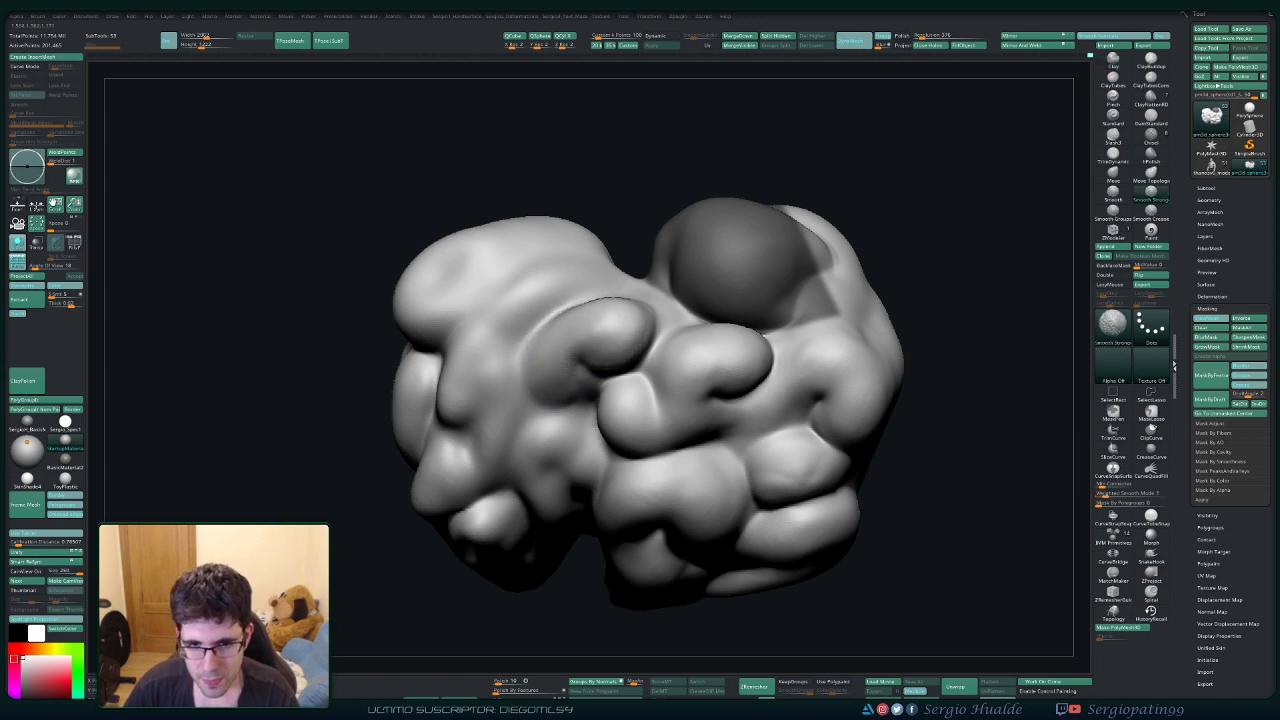
Cut the crease around the new curled lobe with DamStandard and smooth its rounded tip.
key("b")
key("d")
key("s")
right_click_drag(655, 292, 660, 318)
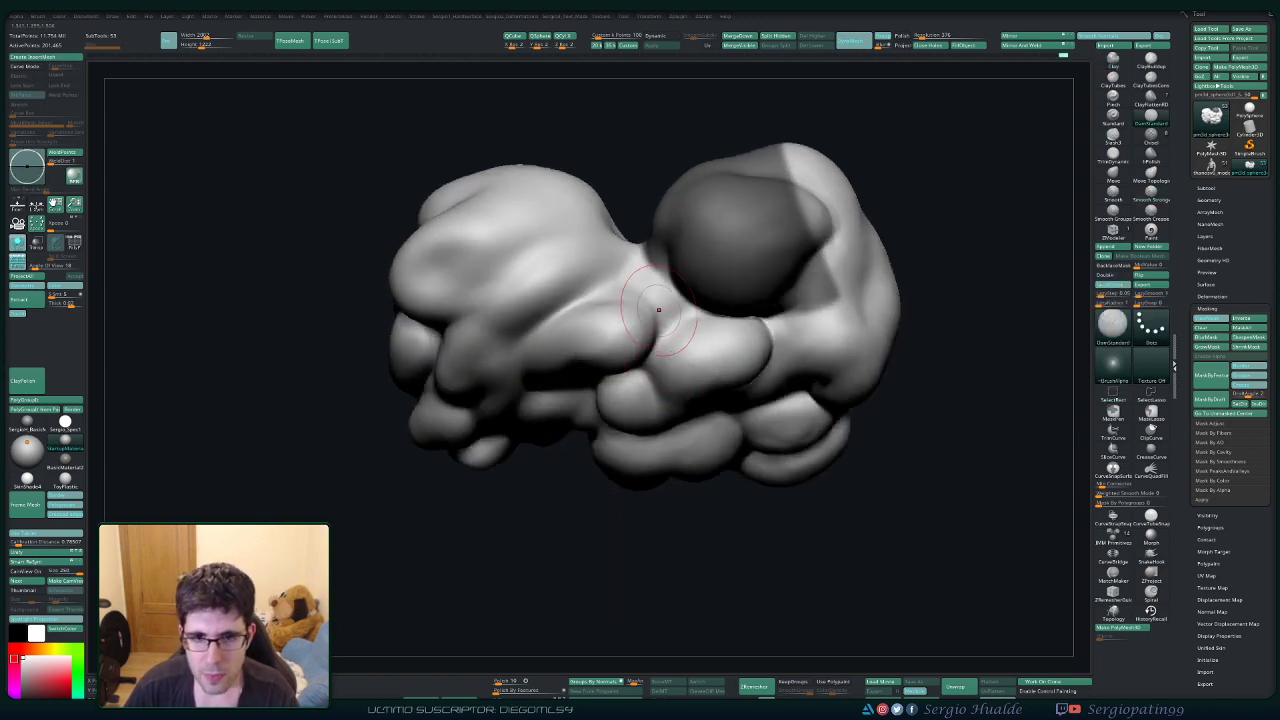
key("b")
key("c")
key("l")
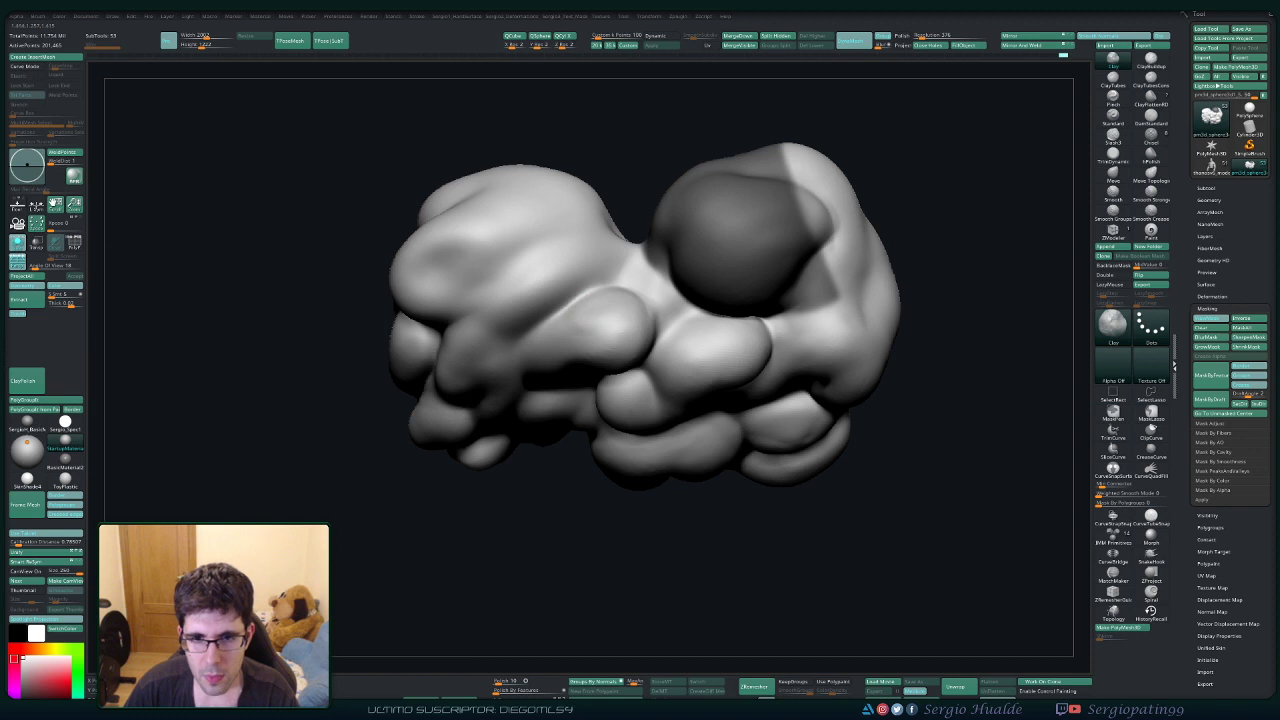
mouse_move(594, 331)
left_mouse_down("shift")
mouse_move(606, 334)
mouse_move(590, 340)
left_mouse_up("shift")
right_click_drag(573, 346, 575, 320)
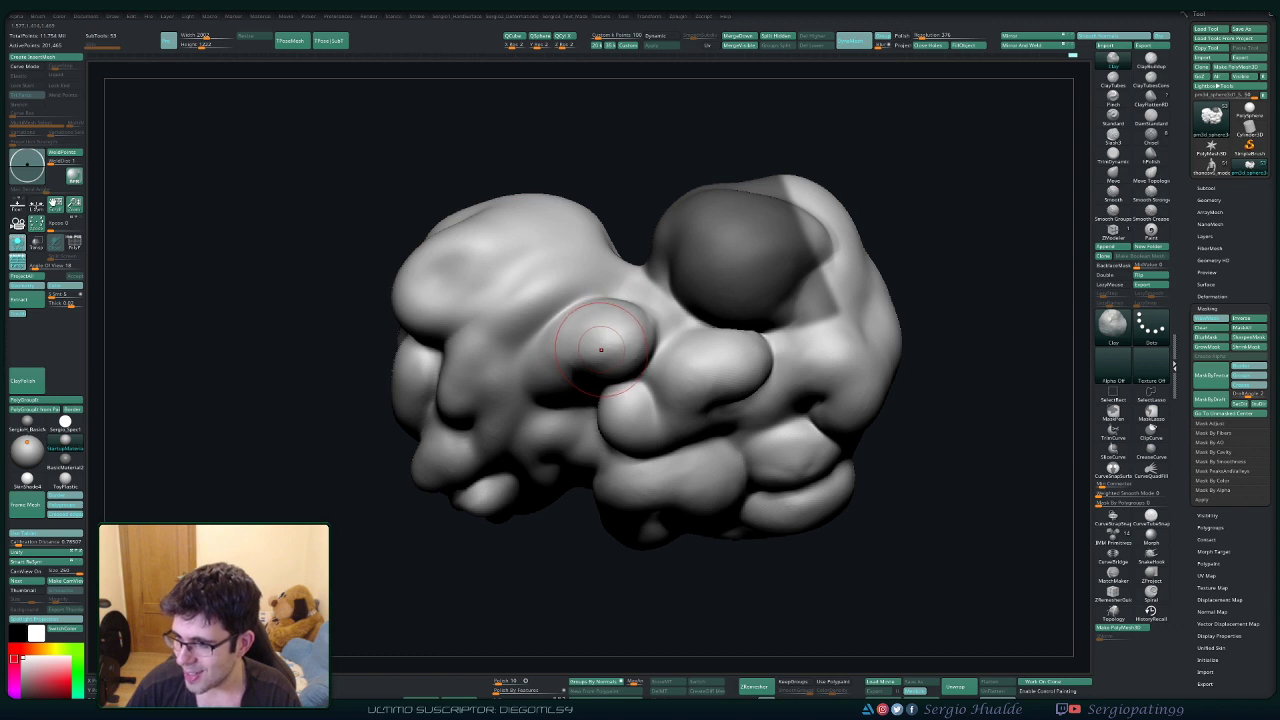
Shape the lower inner end of the new curl with Clay, rounding the rim around its hollow.
mouse_move(601, 349)
right_mouse_down()
mouse_move(657, 356)
mouse_move(663, 370)
right_mouse_up()
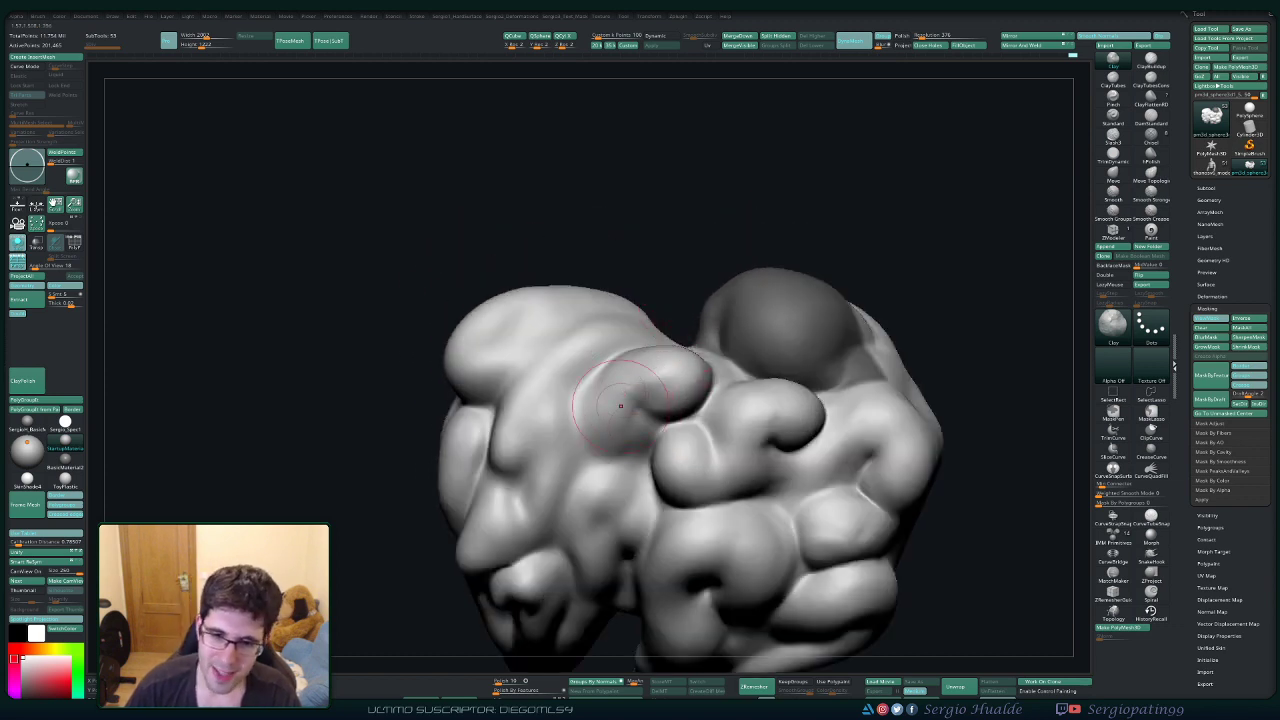
key("ctrl+shift")
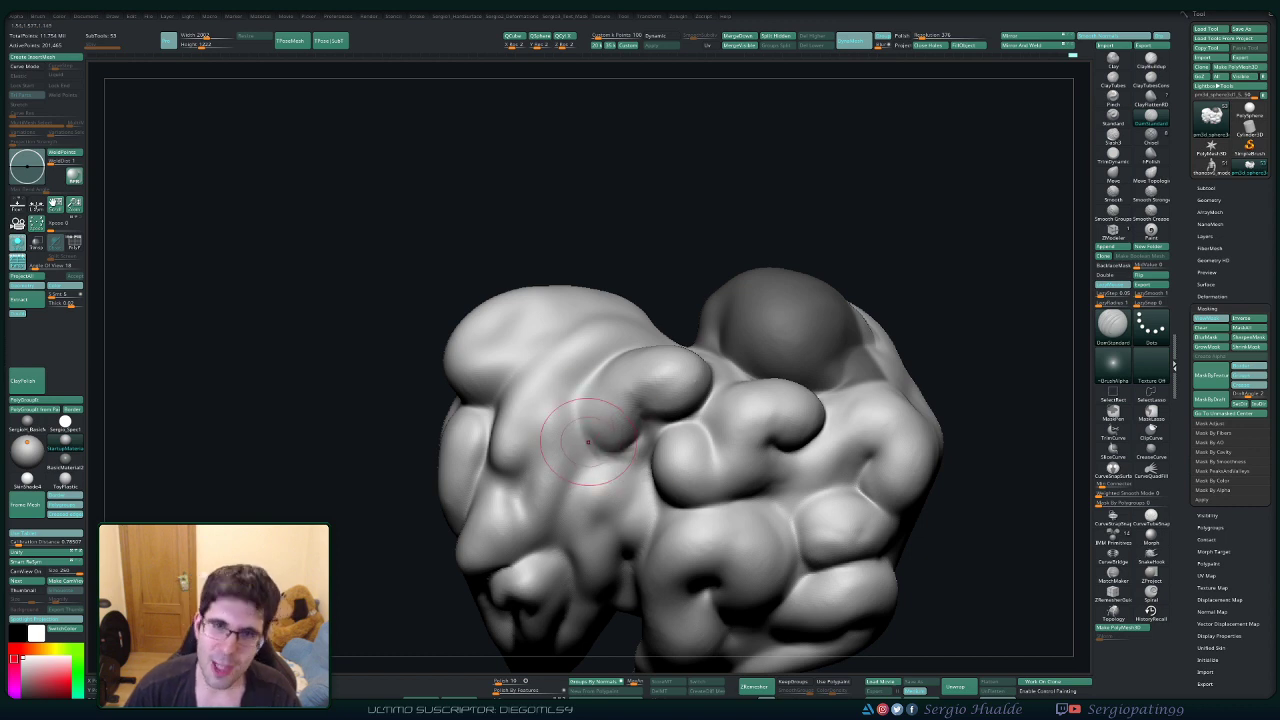
key("ctrl")
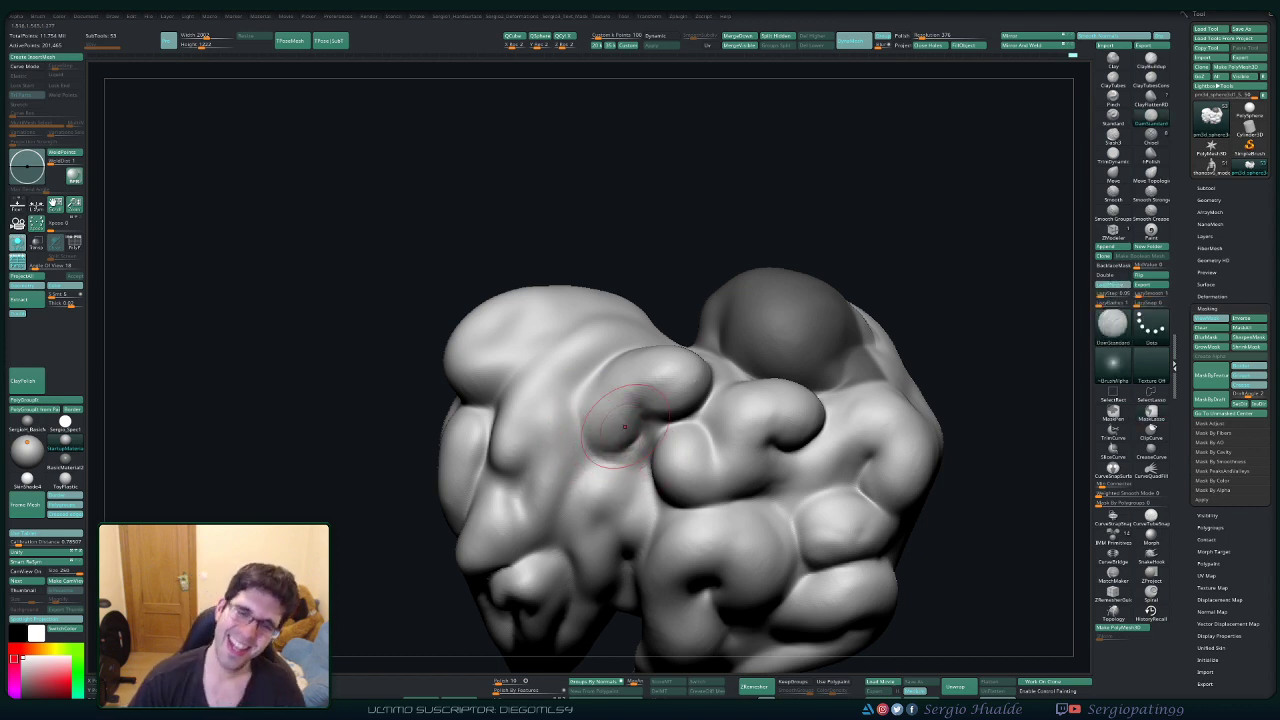
right_click_drag(614, 417, 671, 463, "ctrl")
key("b")
key("c")
key("l")
key("s")
left_click_drag(671, 463, 634, 466)
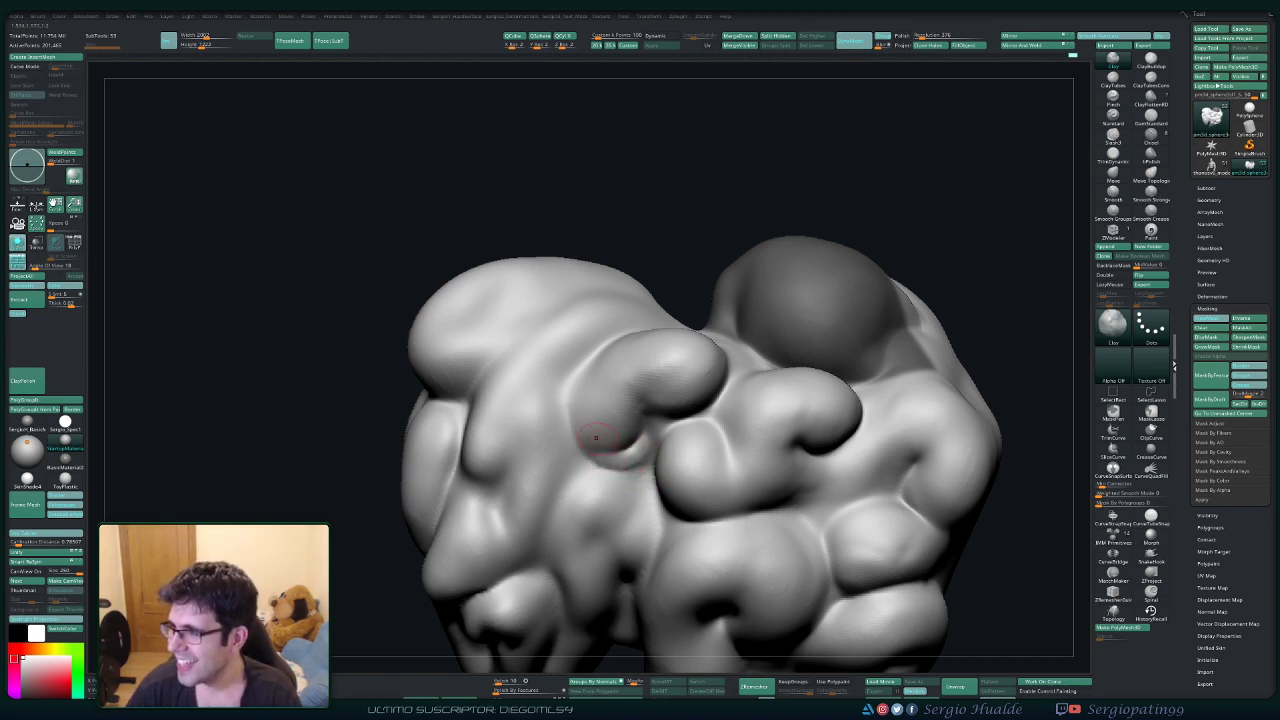
right_click_drag(596, 438, 617, 455, "alt")
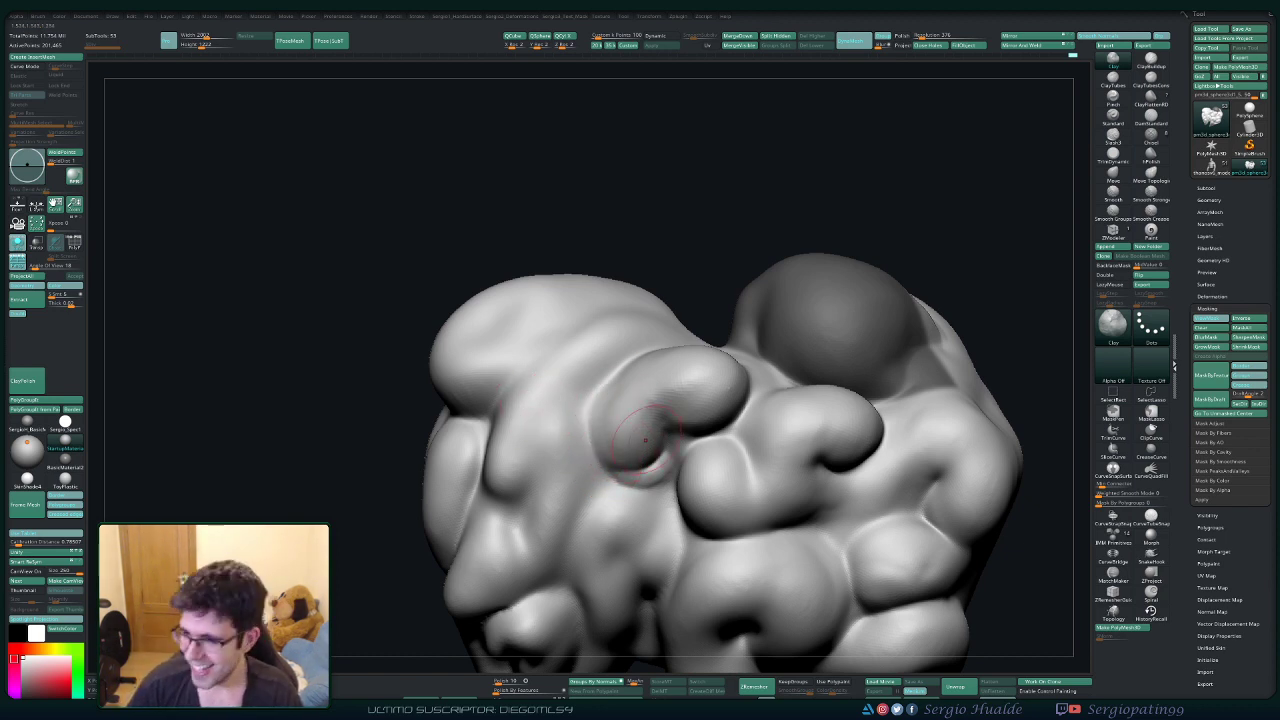
left_click_drag(645, 440, 636, 403)
Reveal the hidden smoke parts with the mask cleared and turn off Solo to show the whole figure.
mouse_move(632, 420)
right_mouse_down("ctrl")
mouse_move(645, 438)
mouse_move(706, 428)
mouse_move(790, 440)
mouse_move(774, 458)
right_mouse_up("ctrl")
left_click(795, 442, "ctrl+shift")
left_click_drag(776, 460, 795, 482, "ctrl")
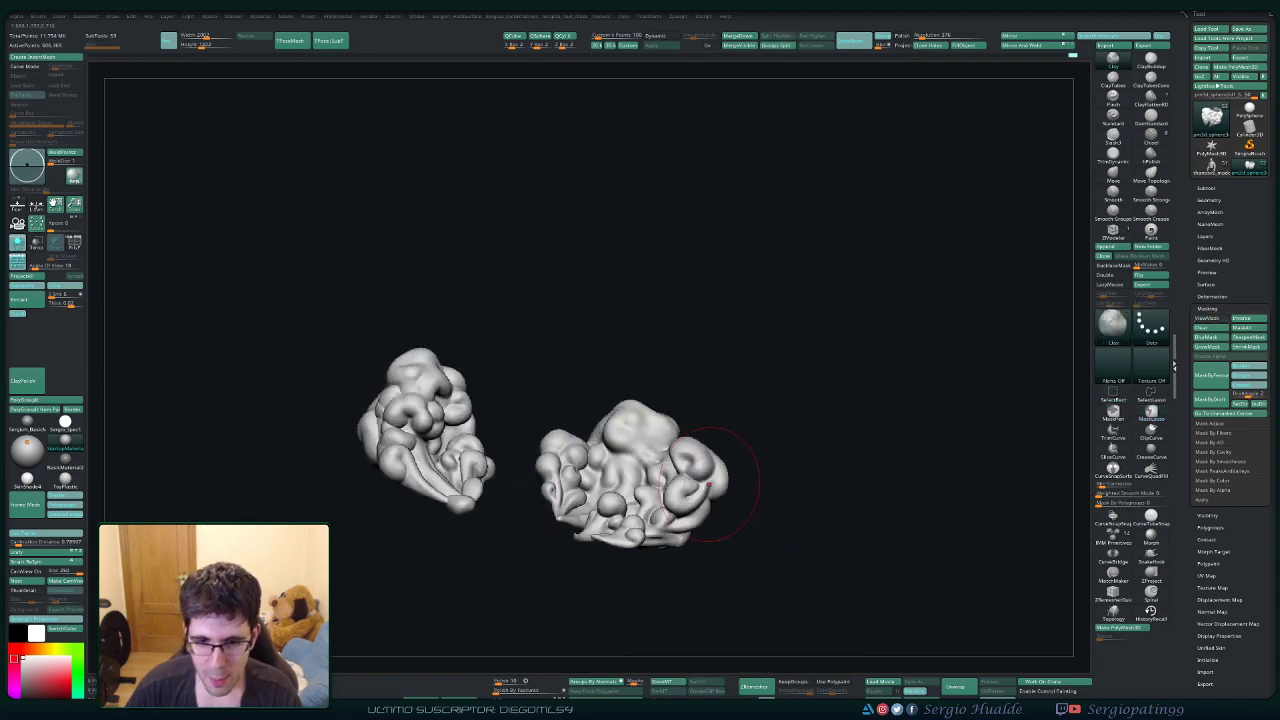
right_click_drag(709, 485, 678, 540)
key("alt+s")
right_click_drag(704, 445, 728, 418)
Duplicate the smoke subtool and roll the original back to the start of its undo history.
left_click(1207, 188)
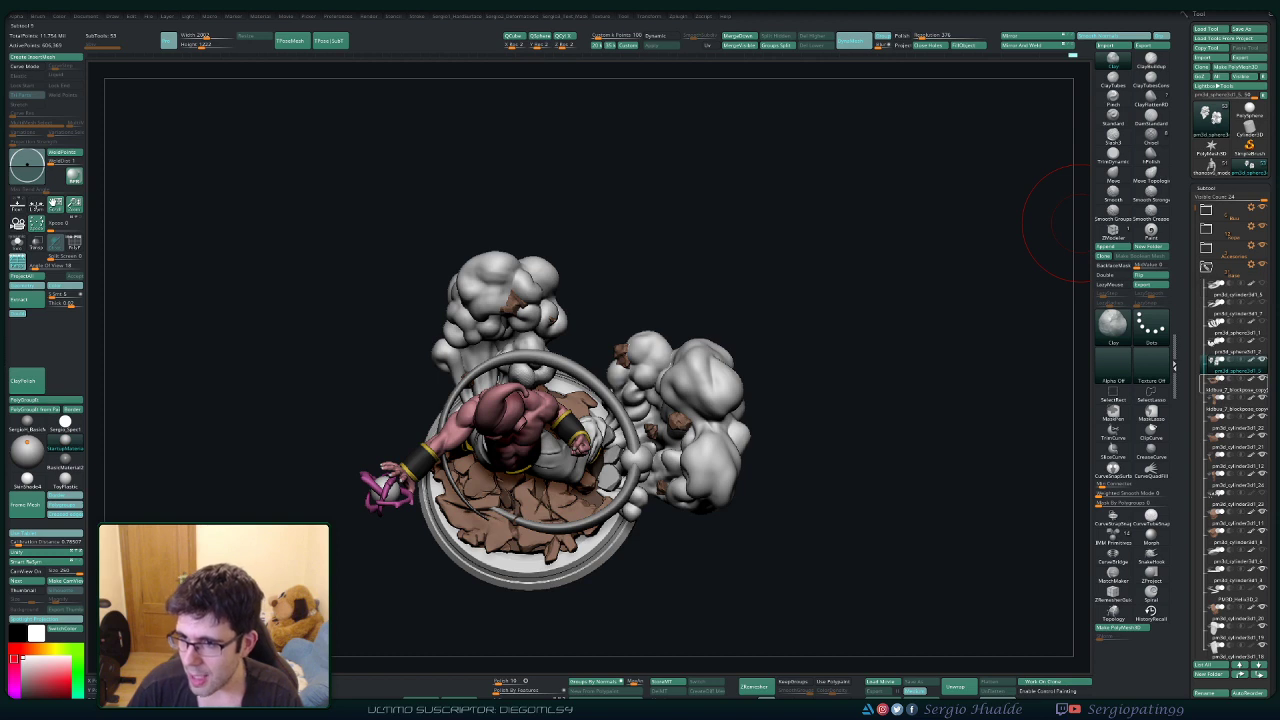
key("ctrl+shift+d")
left_click(1237, 367)
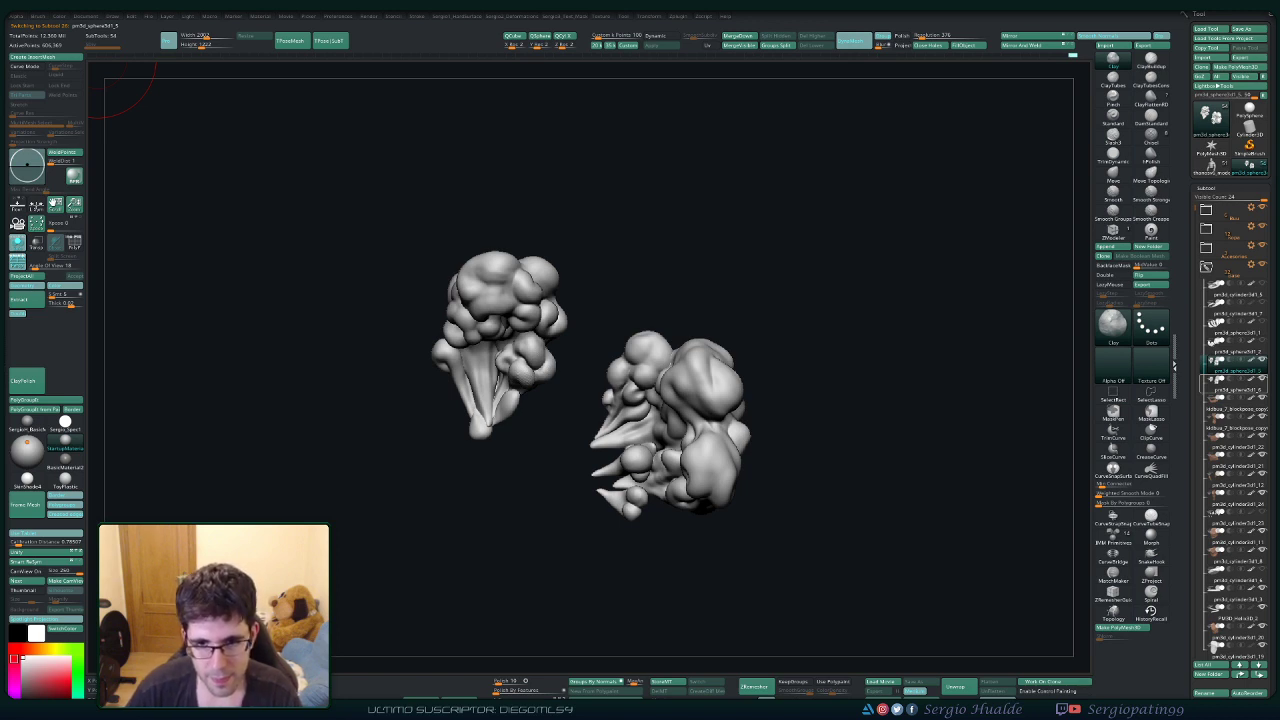
left_click(97, 57)
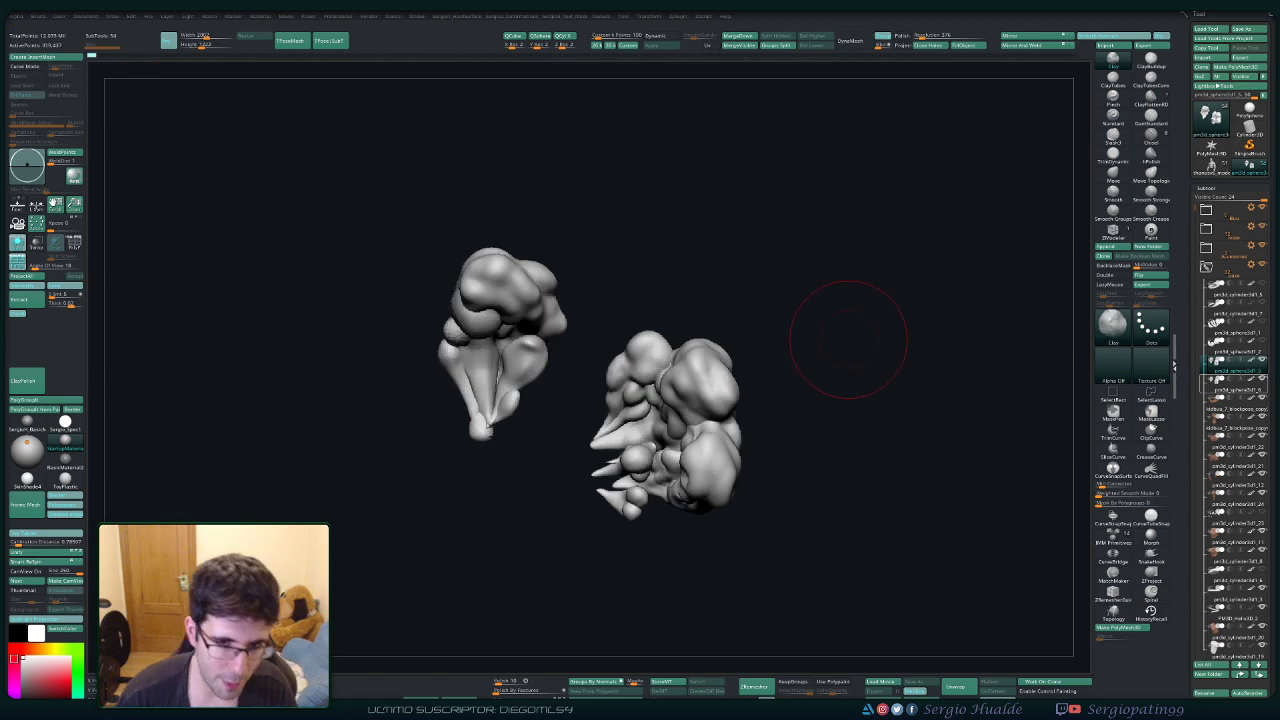
key("ctrl+z")
Compare the rolled-back smoke clouds with the detailed duplicate from several angles, switching between the two subtools.
left_click_drag(849, 369, 820, 420)
mouse_move(822, 390)
right_mouse_down()
mouse_move(852, 294)
mouse_move(837, 391)
mouse_move(887, 326)
right_mouse_up()
left_click_drag(886, 326, 866, 328)
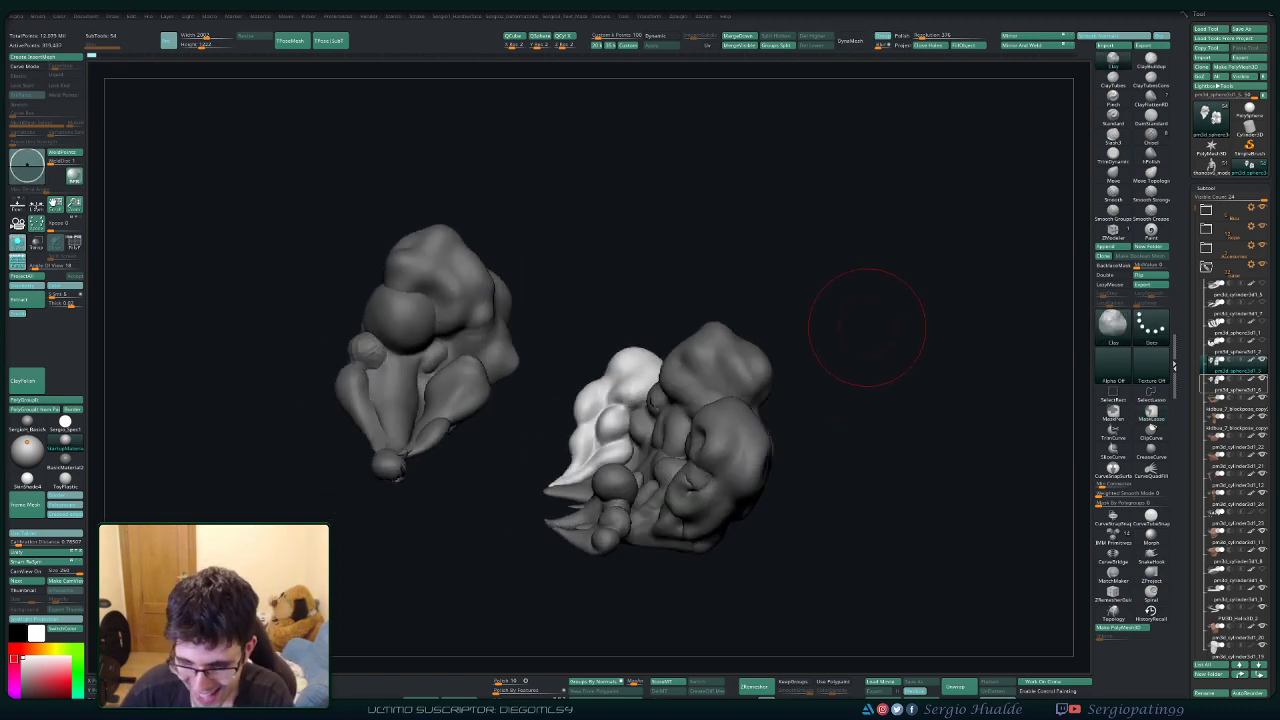
key("Down")
key("Up")
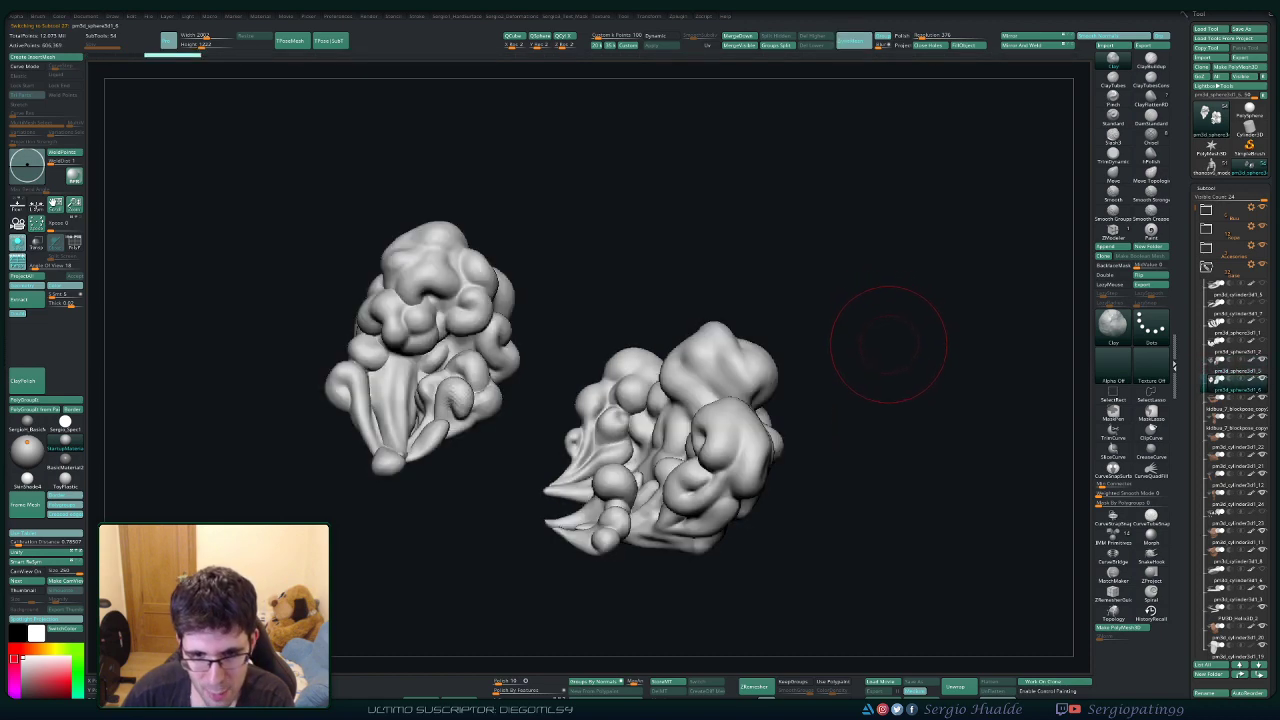
mouse_move(889, 329)
left_mouse_down()
mouse_move(906, 362)
mouse_move(813, 366)
left_mouse_up()
key("Up")
key("Down")
key("Up")
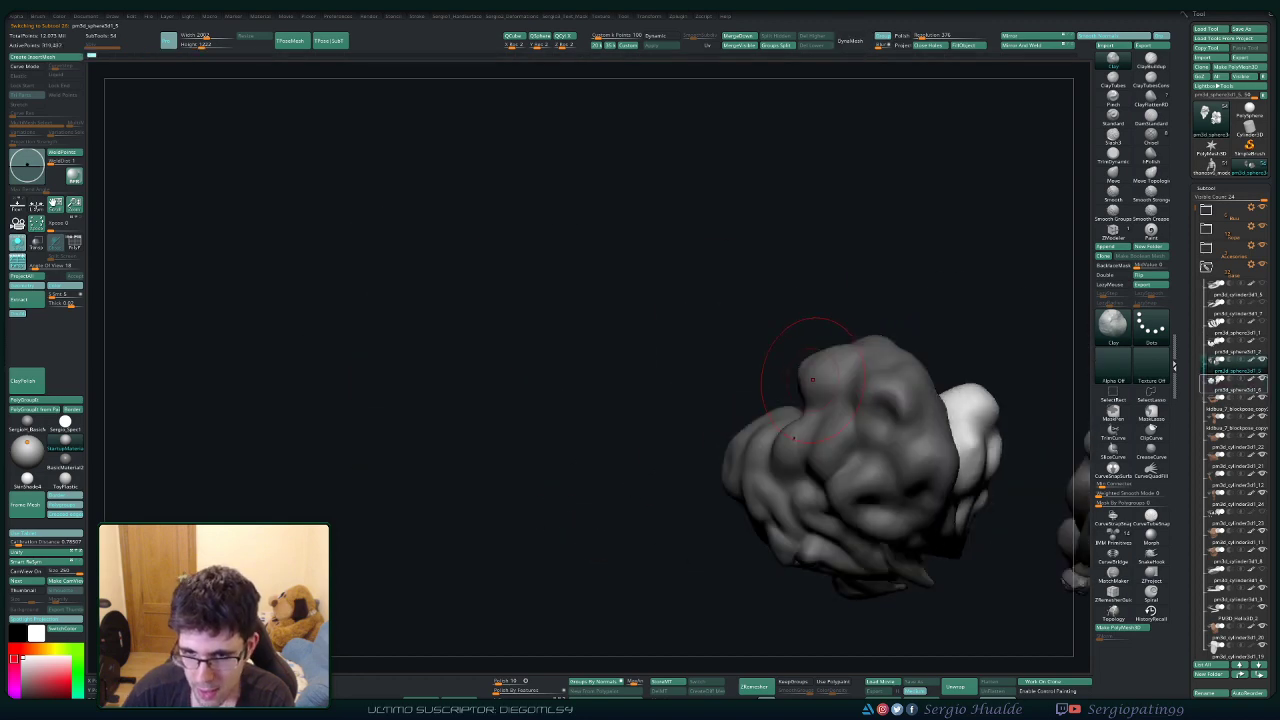
left_click(813, 380, "alt")
mouse_move(853, 373)
right_mouse_down("alt")
mouse_move(571, 366)
mouse_move(395, 338)
right_mouse_up("alt")
key("Up")
right_click_drag(777, 289, 890, 300)
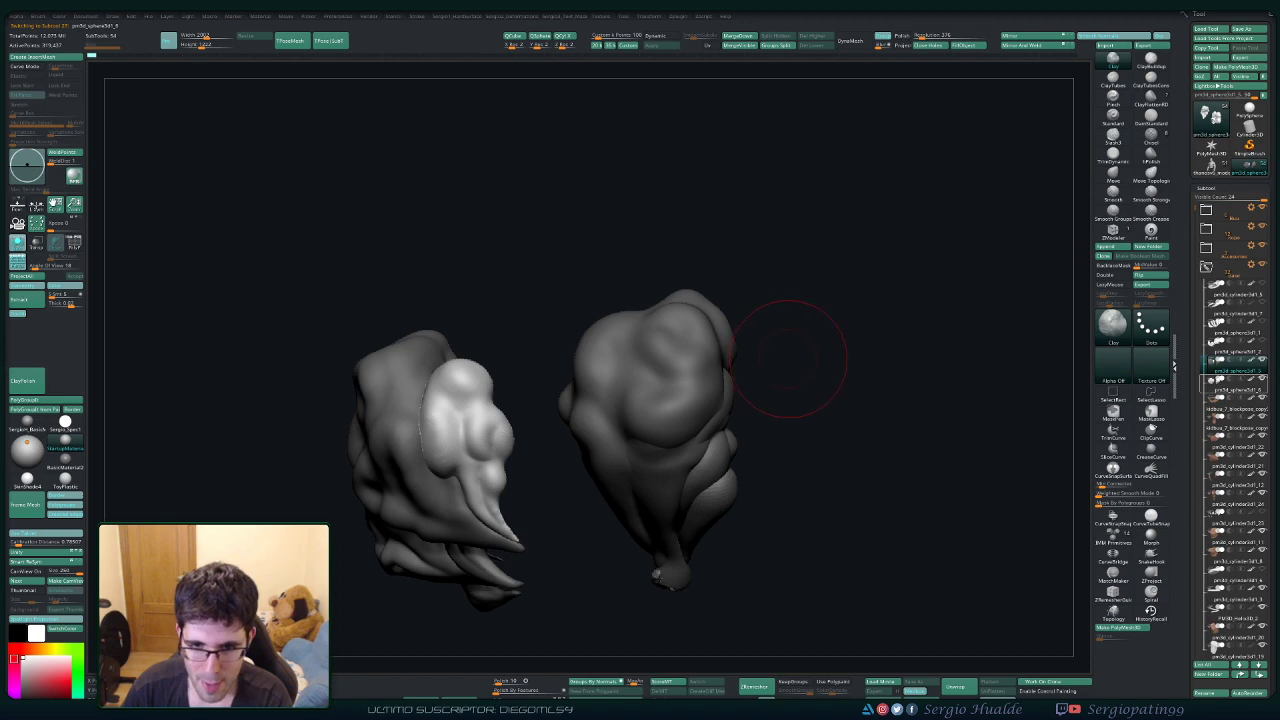
key("Down")
key("Up")
key("Down")
right_click_drag(815, 351, 600, 352)
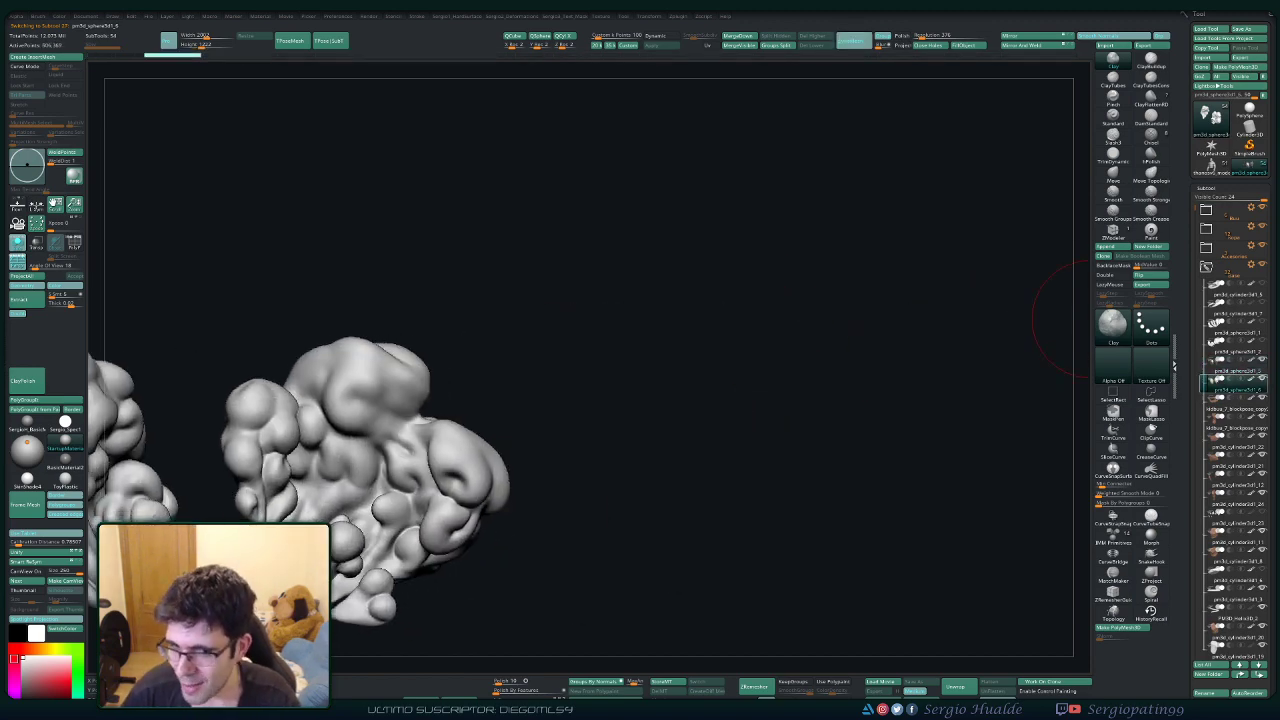
left_click(1230, 366)
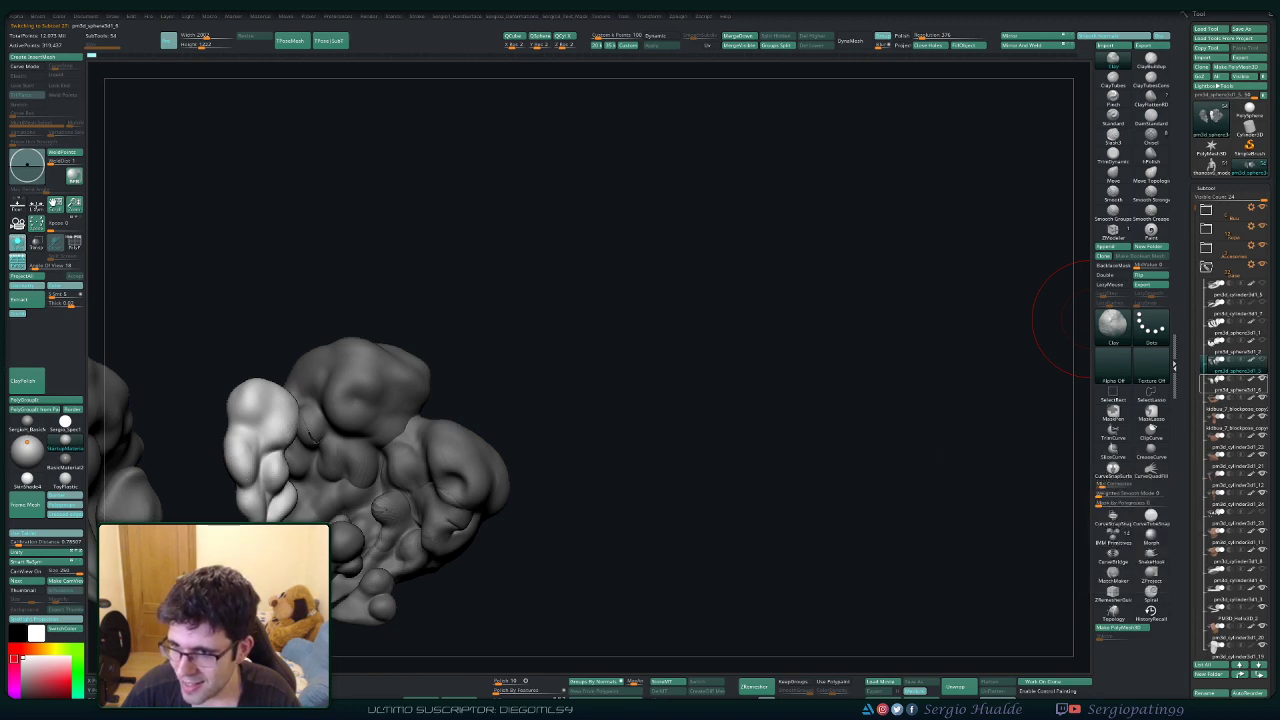
Build up two rounded lobes beneath the large upper lobe of the detailed smoke subtool with Clay.
left_click(1232, 385)
right_click_drag(382, 505, 653, 455, "alt")
right_click_drag(630, 403, 615, 429, "ctrl")
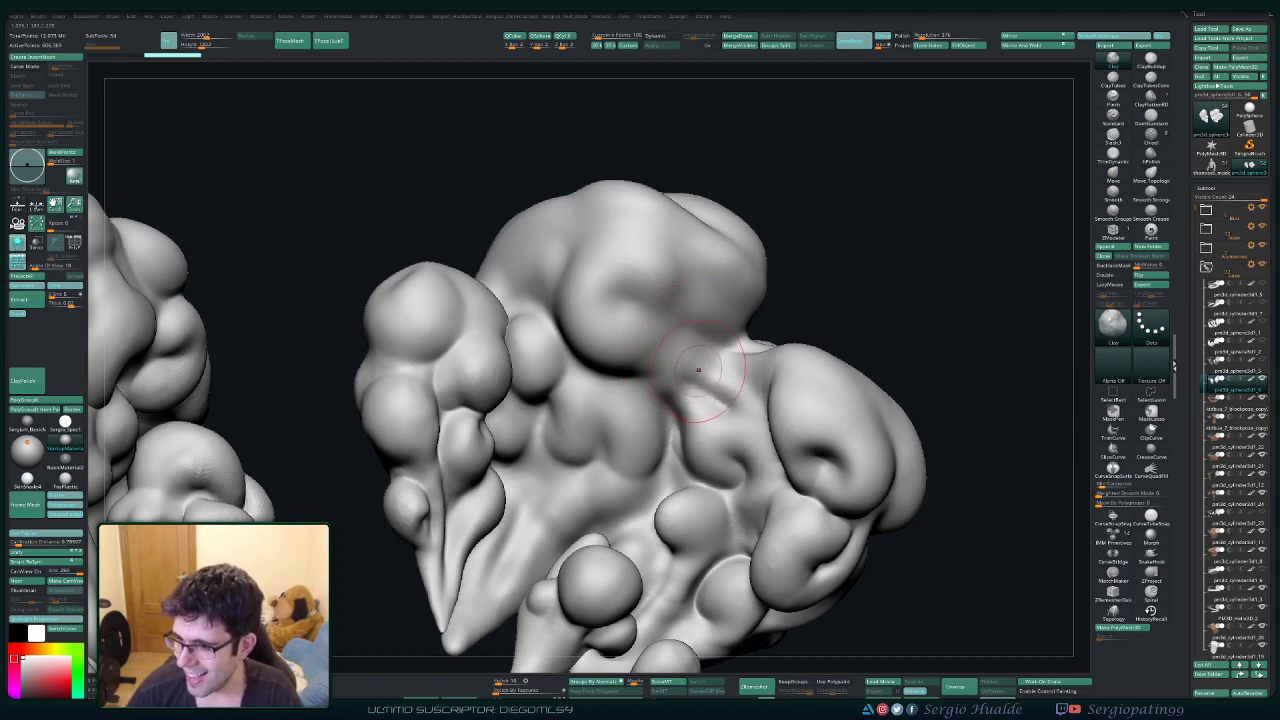
right_click_drag(705, 356, 635, 442, "ctrl")
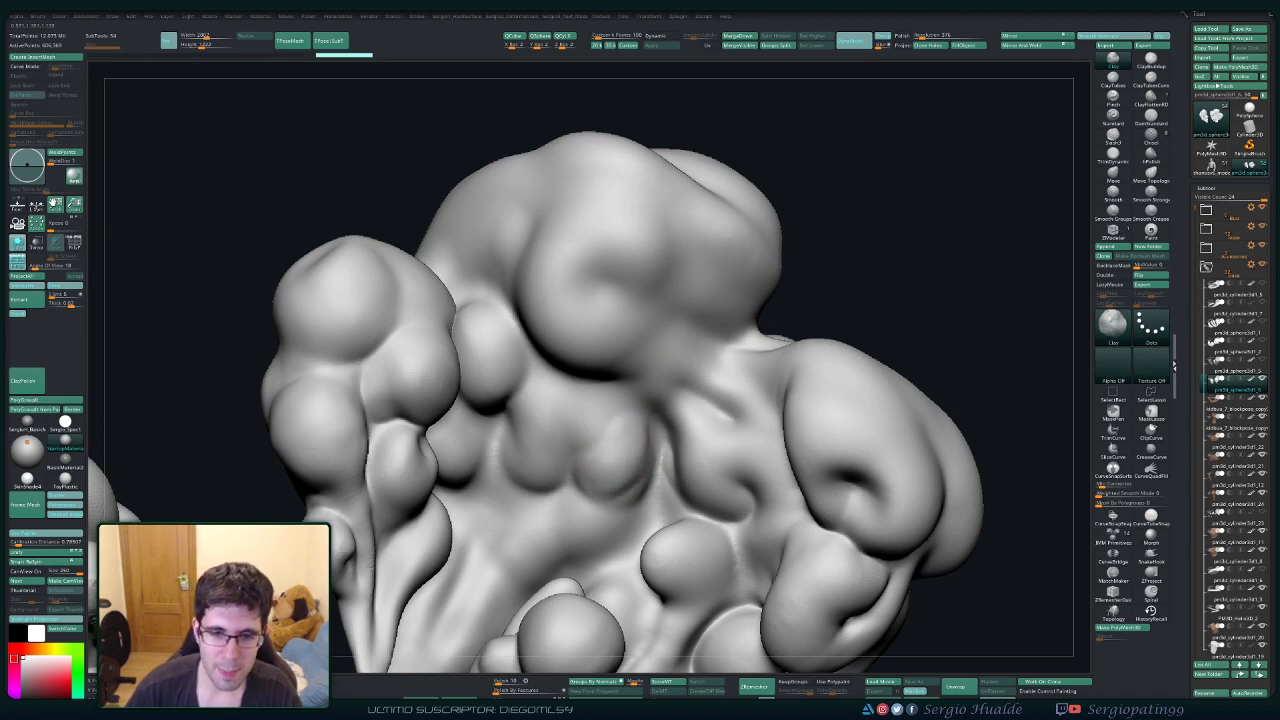
mouse_move(624, 411)
left_mouse_down()
mouse_move(584, 414)
mouse_move(612, 415)
mouse_move(613, 482)
mouse_move(636, 462)
mouse_move(621, 408)
mouse_move(618, 490)
mouse_move(597, 450)
mouse_move(611, 463)
left_mouse_up()
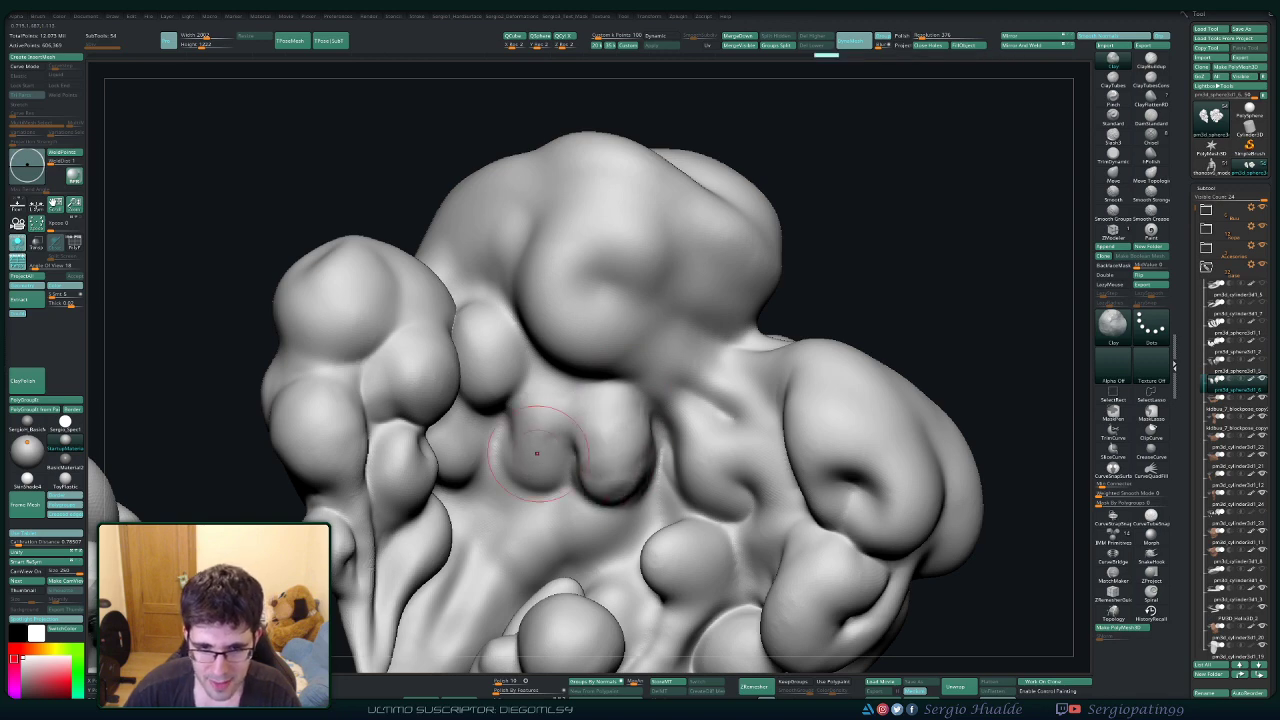
mouse_move(526, 474)
left_mouse_down()
mouse_move(555, 395)
mouse_move(571, 400)
mouse_move(545, 430)
mouse_move(556, 400)
left_mouse_up()
right_click_drag(529, 434, 570, 429)
mouse_move(550, 400)
left_mouse_down()
mouse_move(495, 452)
mouse_move(530, 410)
mouse_move(535, 485)
left_mouse_up()
mouse_move(555, 430)
left_mouse_down()
mouse_move(534, 440)
mouse_move(525, 484)
mouse_move(566, 415)
left_mouse_up()
Fill the upper junction between the two new lobes with Clay and smooth their surfaces together.
right_click_drag(580, 458, 614, 412, "alt")
left_click_drag(604, 392, 626, 380)
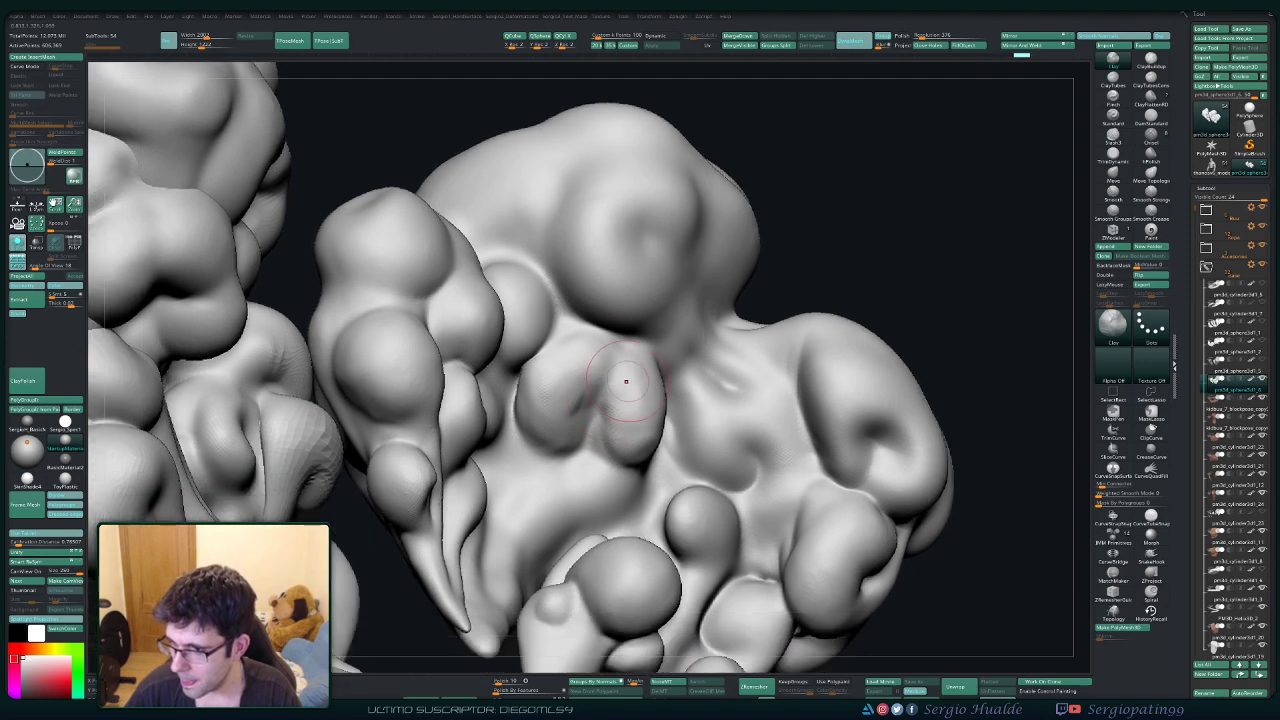
right_click_drag(626, 380, 609, 394)
left_click_drag(609, 394, 612, 376)
right_click_drag(612, 376, 594, 402)
mouse_move(588, 391)
left_mouse_down()
mouse_move(570, 385)
mouse_move(614, 400)
mouse_move(615, 470)
mouse_move(660, 452)
left_mouse_up()
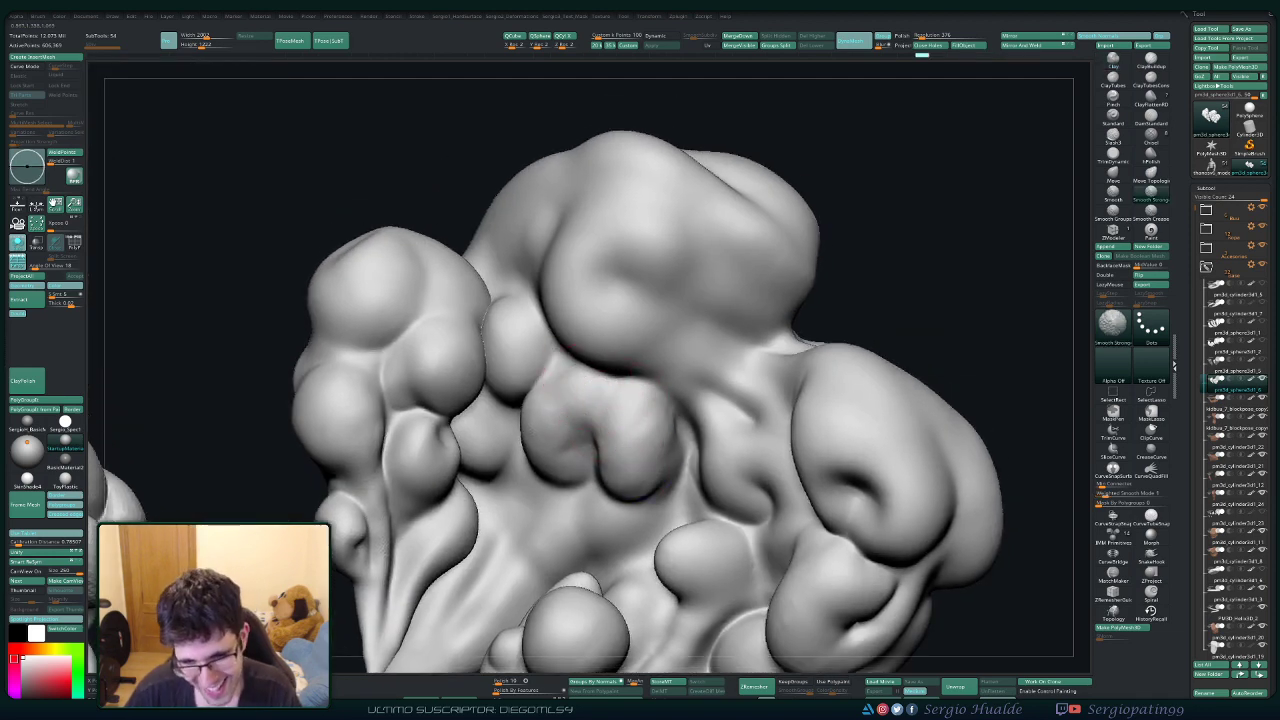
right_click_drag(592, 428, 640, 424)
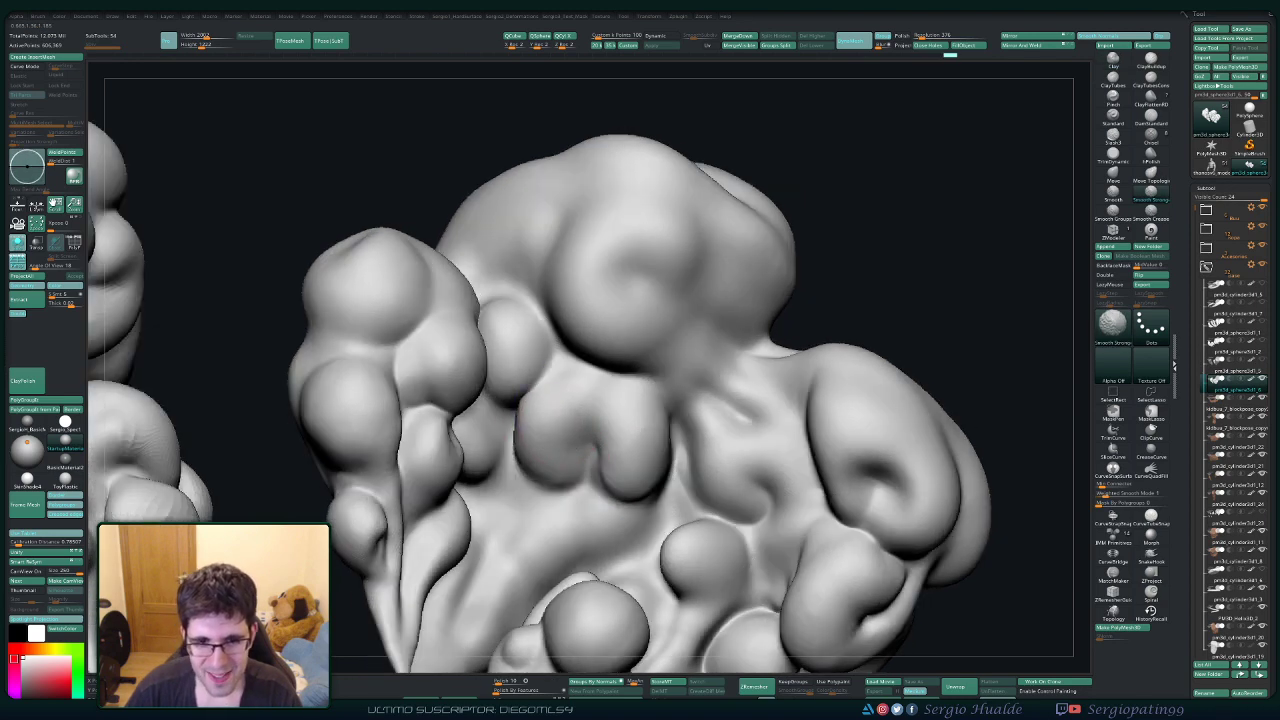
left_click_drag(562, 410, 590, 462, "shift")
right_click_drag(672, 483, 630, 470)
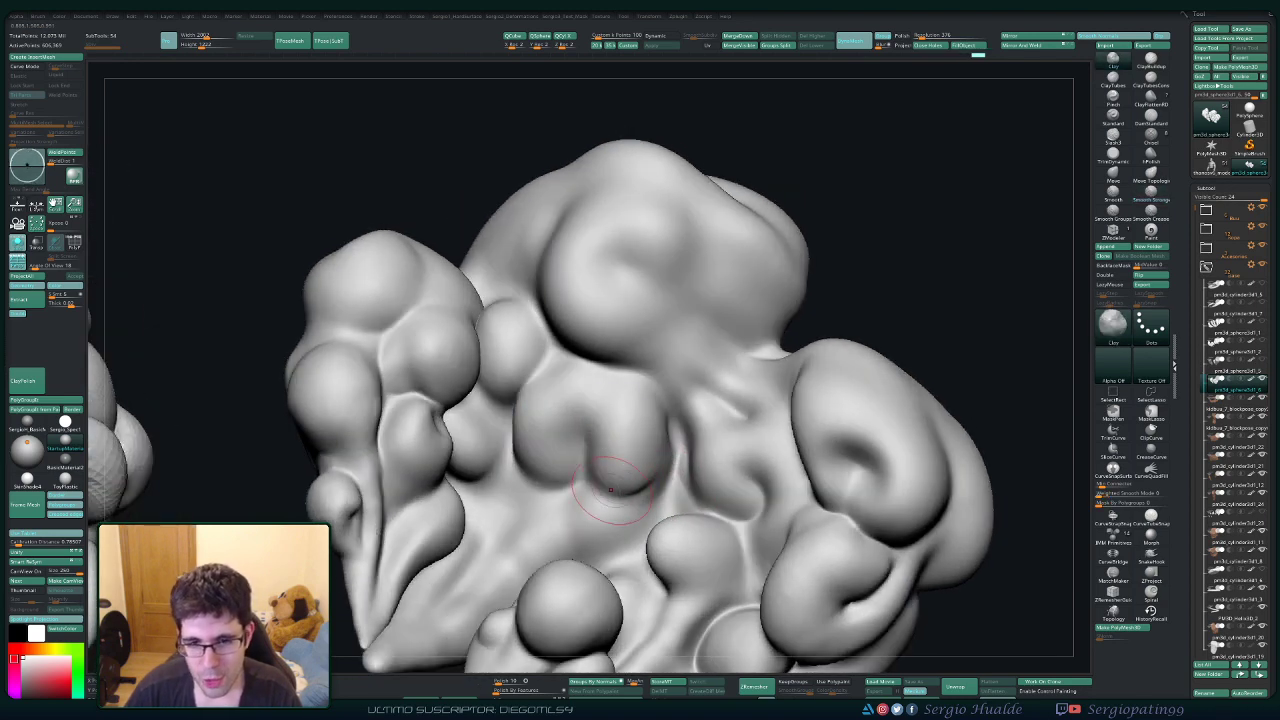
Cut the crease beneath and beside the two new lobes with DamStandard.
key("b")
key("d")
key("s")
left_click_drag(560, 490, 594, 489)
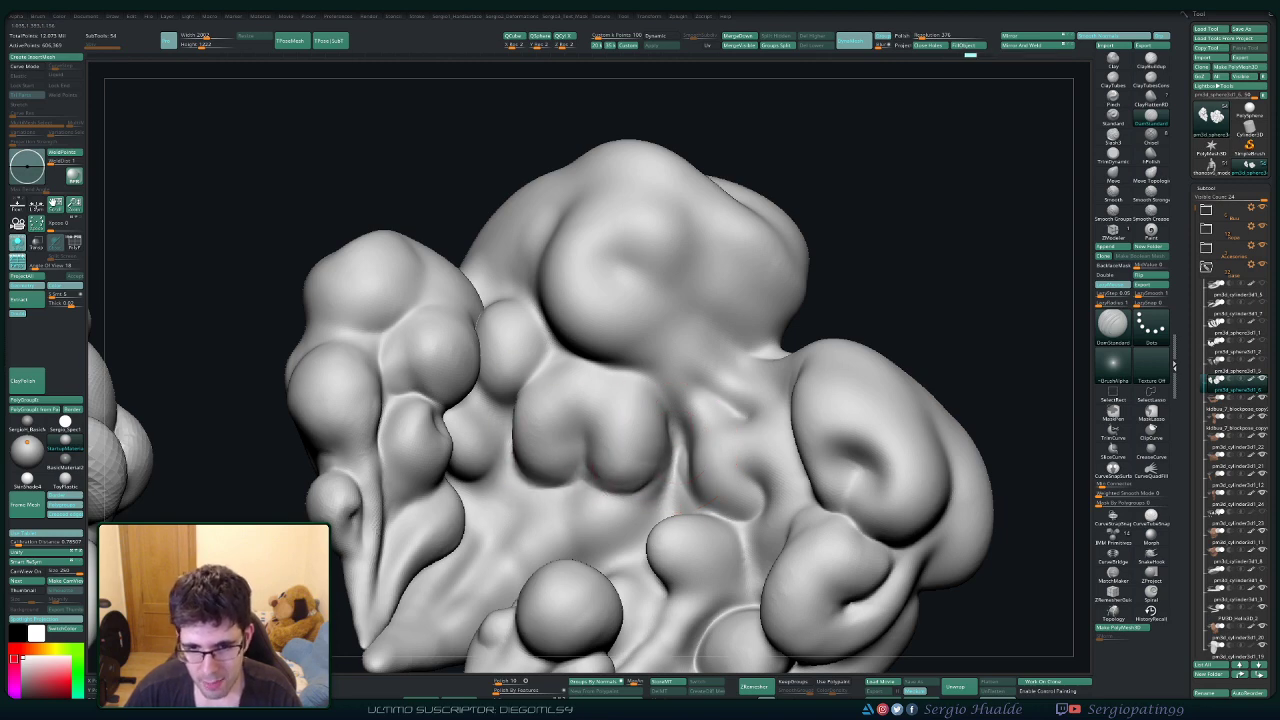
left_click_drag(672, 480, 676, 440)
Isolate the left of the two new lobes with an inverted lasso mask, nudge it upward with Move, and clear the mask.
mouse_move(645, 467)
right_mouse_down("ctrl")
mouse_move(598, 420)
mouse_move(591, 463)
mouse_move(600, 446)
right_mouse_up("ctrl")
key("b")
key("m")
key("v")
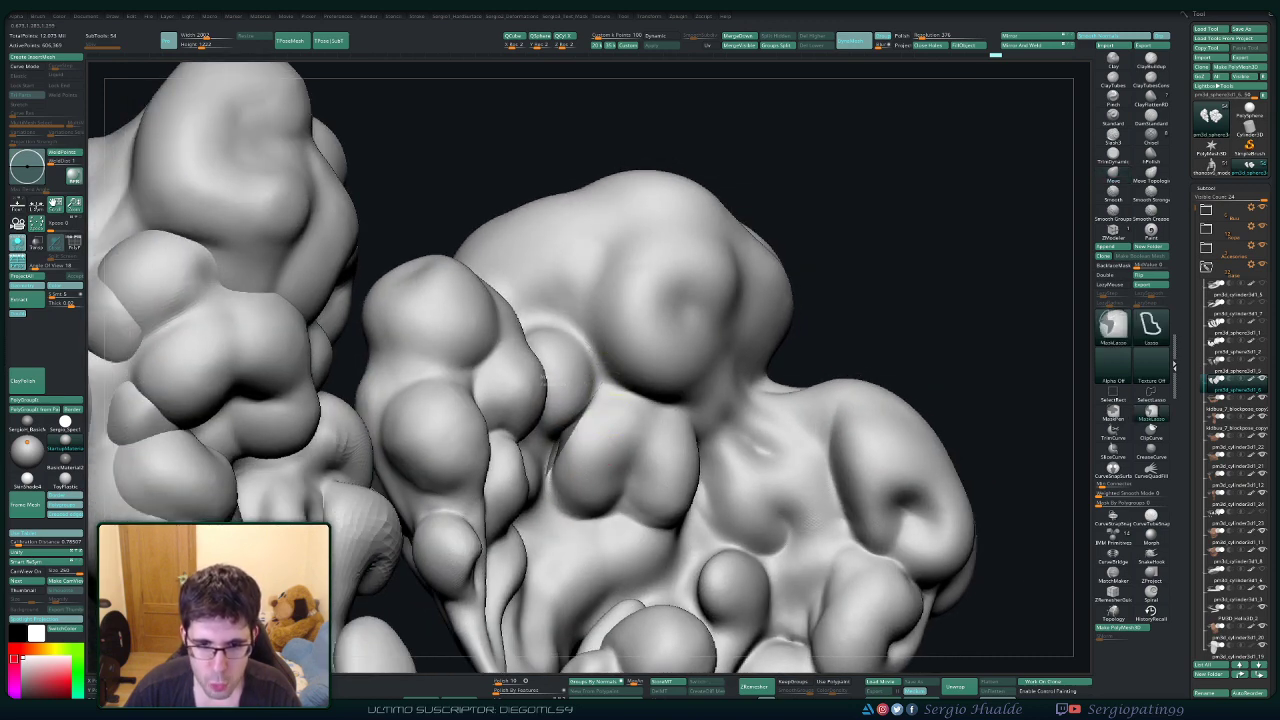
mouse_move(602, 384)
left_mouse_down("ctrl")
mouse_move(661, 416)
mouse_move(655, 400)
left_mouse_up("ctrl")
left_click(904, 301, "ctrl")
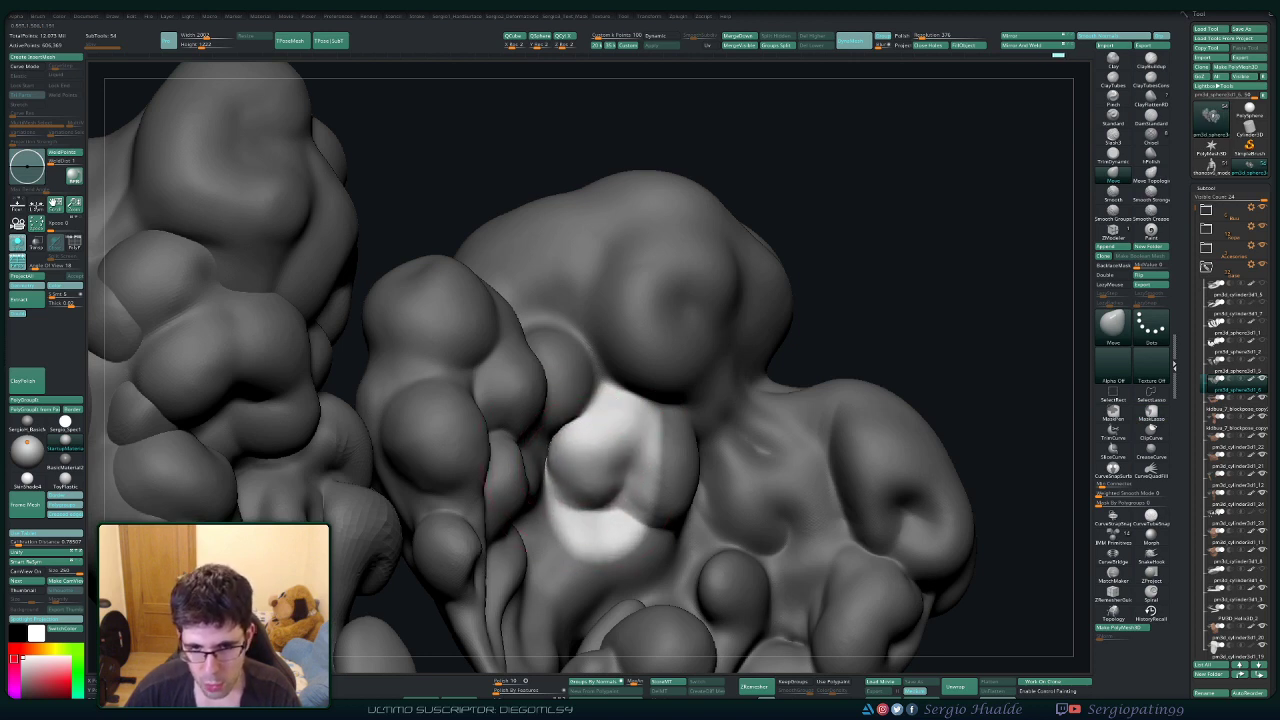
left_click_drag(577, 466, 582, 448)
left_click_drag(884, 259, 906, 284, "ctrl")
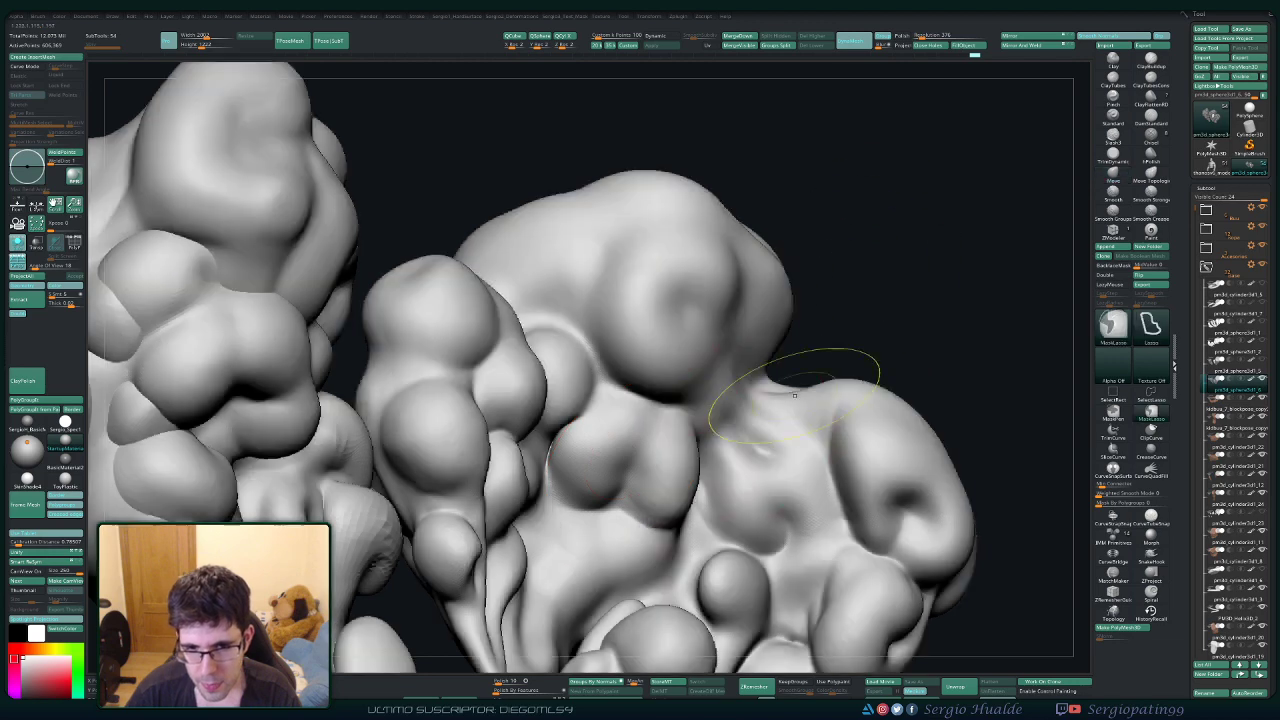
Nudge the two new lobes with Move and deepen the crease between them with DamStandard.
right_click_drag(795, 434, 715, 438)
left_click_drag(609, 508, 614, 514)
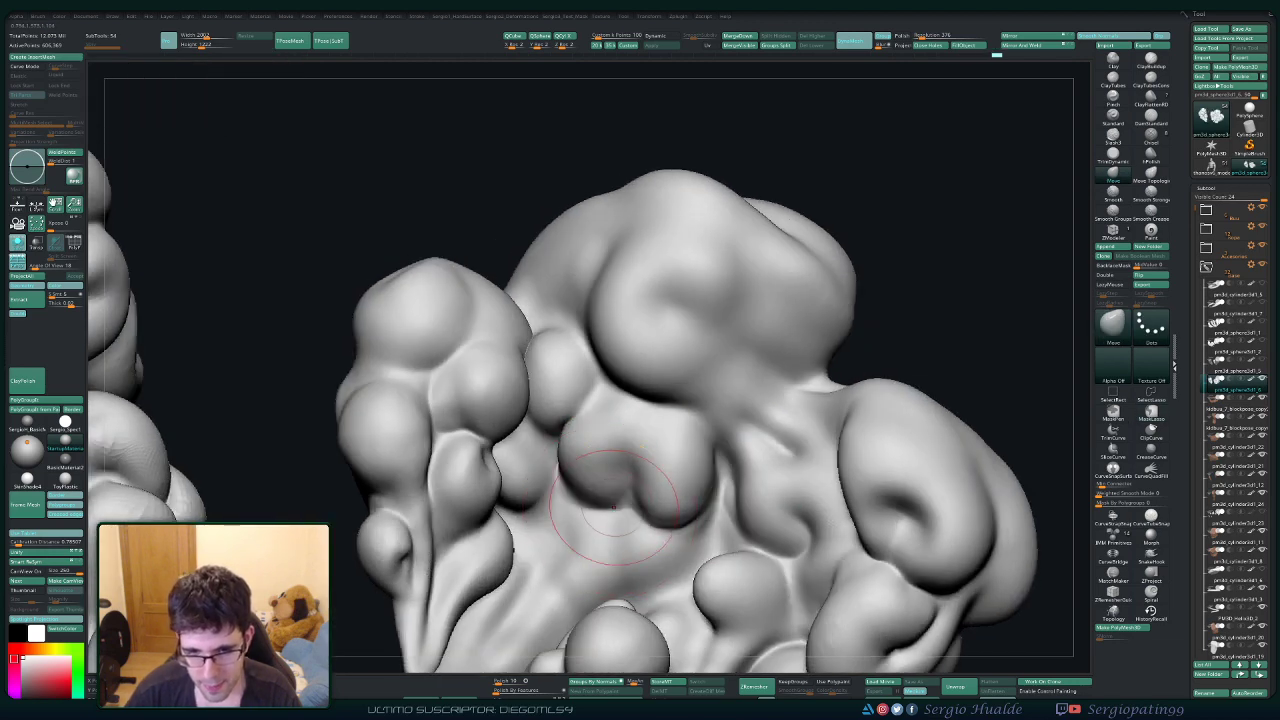
key("b")
key("d")
key("s")
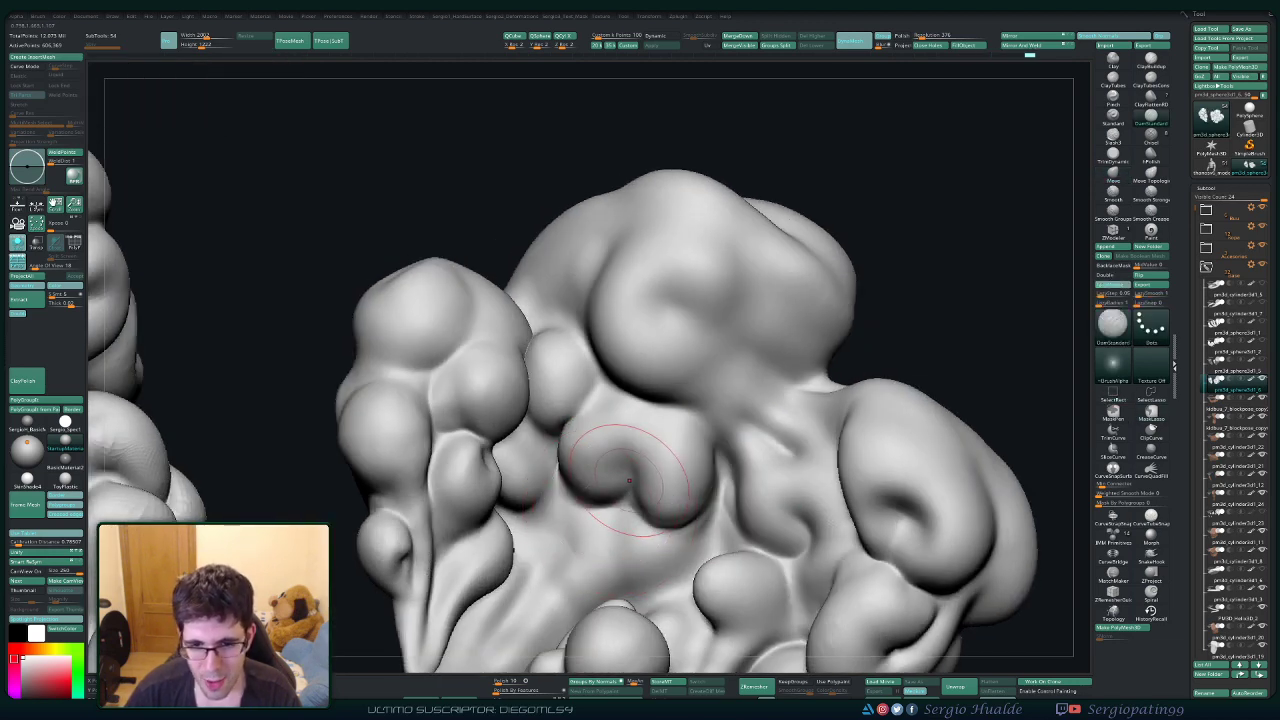
right_click_drag(620, 482, 614, 438, "alt")
left_click_drag(624, 442, 652, 400)
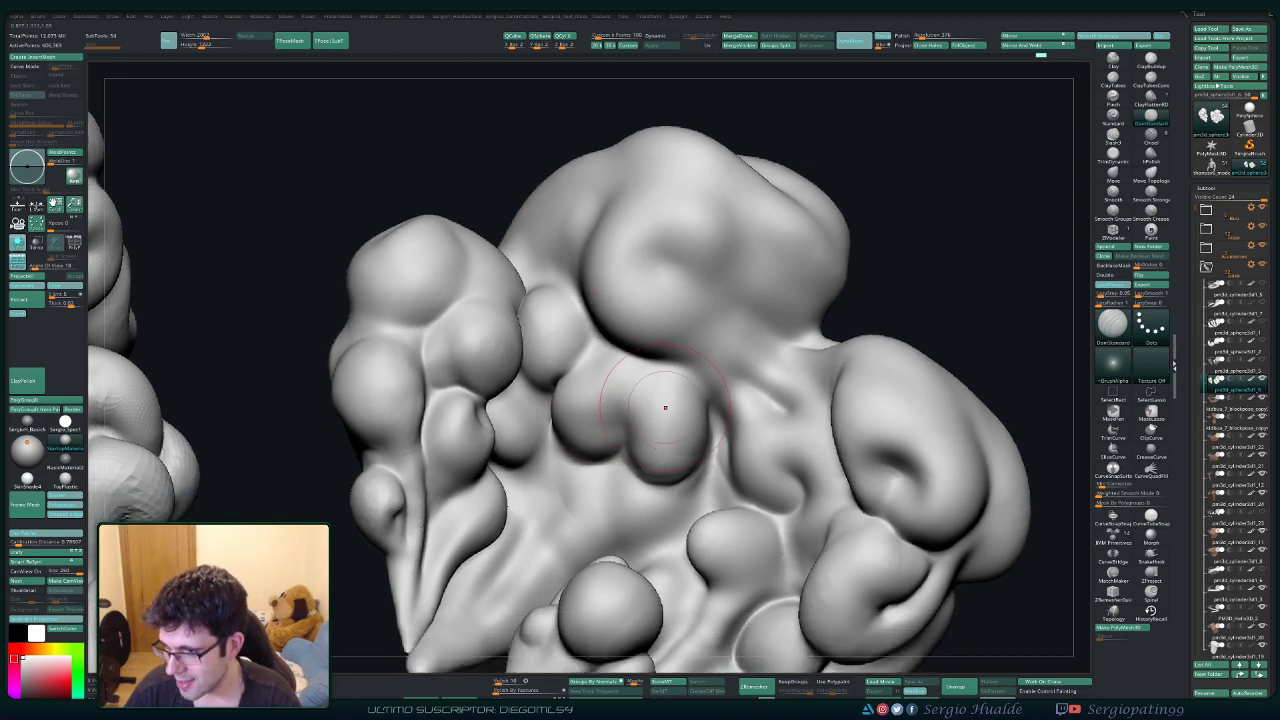
Build up the surface beneath the two new lobes with Clay and smooth it.
mouse_move(661, 376)
right_mouse_down("alt")
mouse_move(666, 333)
mouse_move(700, 364)
right_mouse_up("alt")
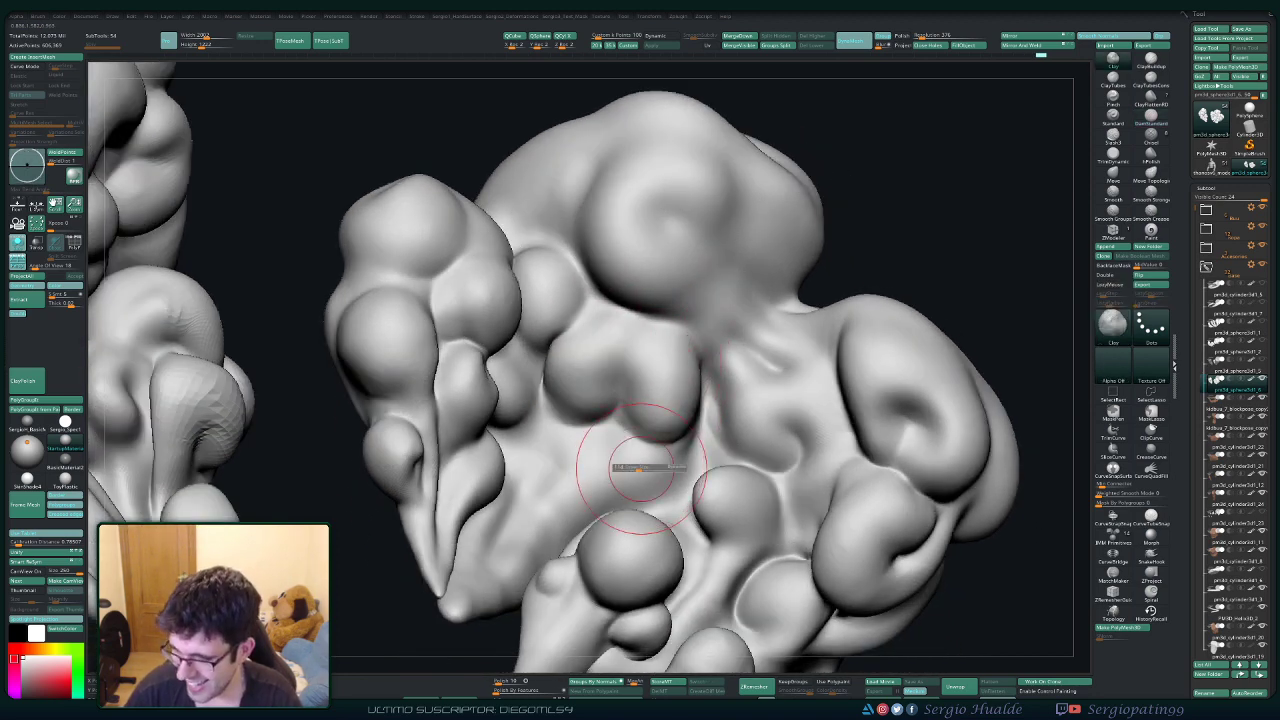
mouse_move(606, 463)
right_mouse_down()
mouse_move(637, 411)
mouse_move(622, 440)
right_mouse_up()
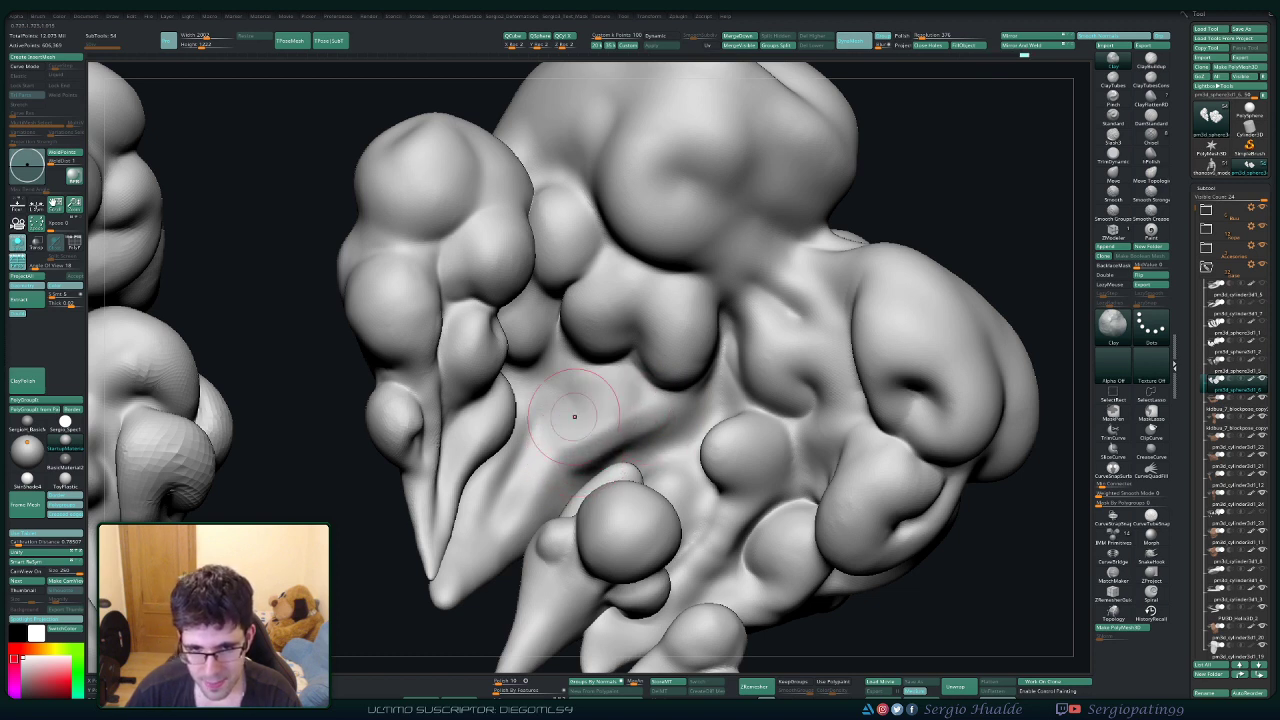
key("shift")
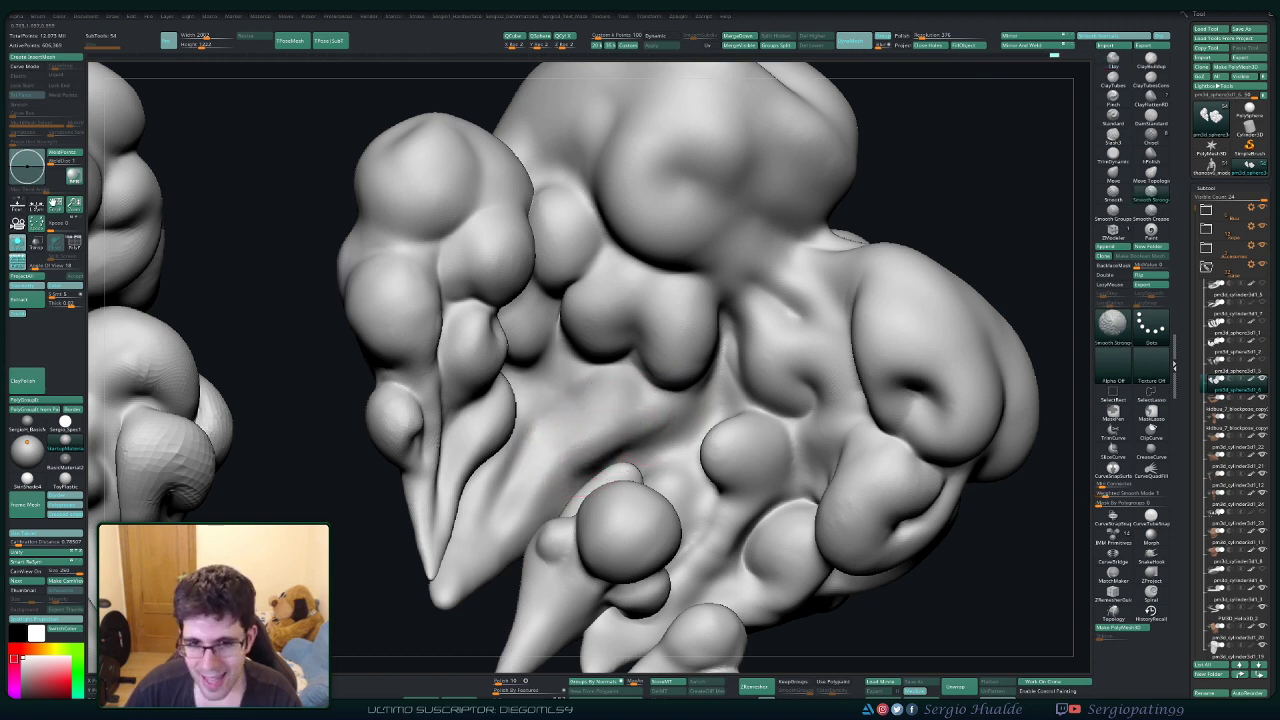
Isolate the broad rear smoke piece by hiding the other pieces of the subtool, with Move as the active brush.
key("b")
key("m")
key("v")
left_click(594, 455, "ctrl+shift")
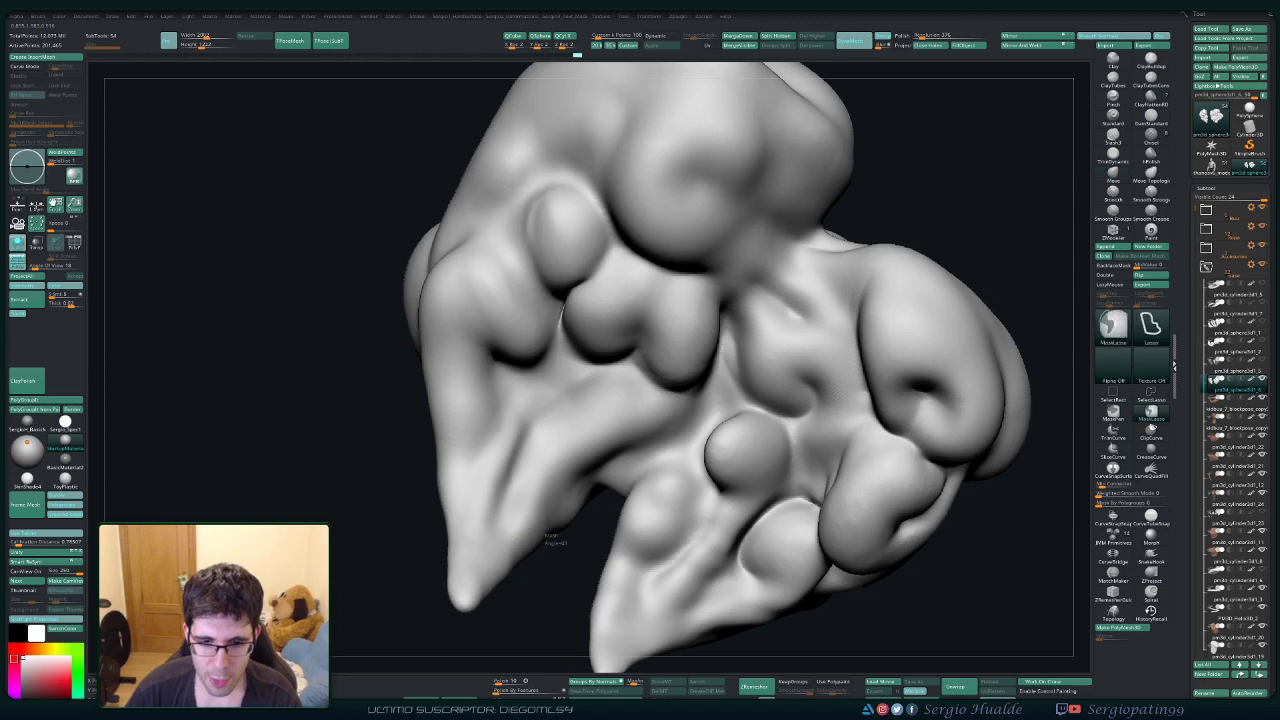
Lasso-mask the left tapering tail, blur the mask's edge and invert it so only the tail is editable.
mouse_move(553, 580)
left_mouse_down("ctrl")
mouse_move(537, 273)
mouse_move(430, 620)
left_mouse_up("ctrl")
left_click(541, 508, "ctrl")
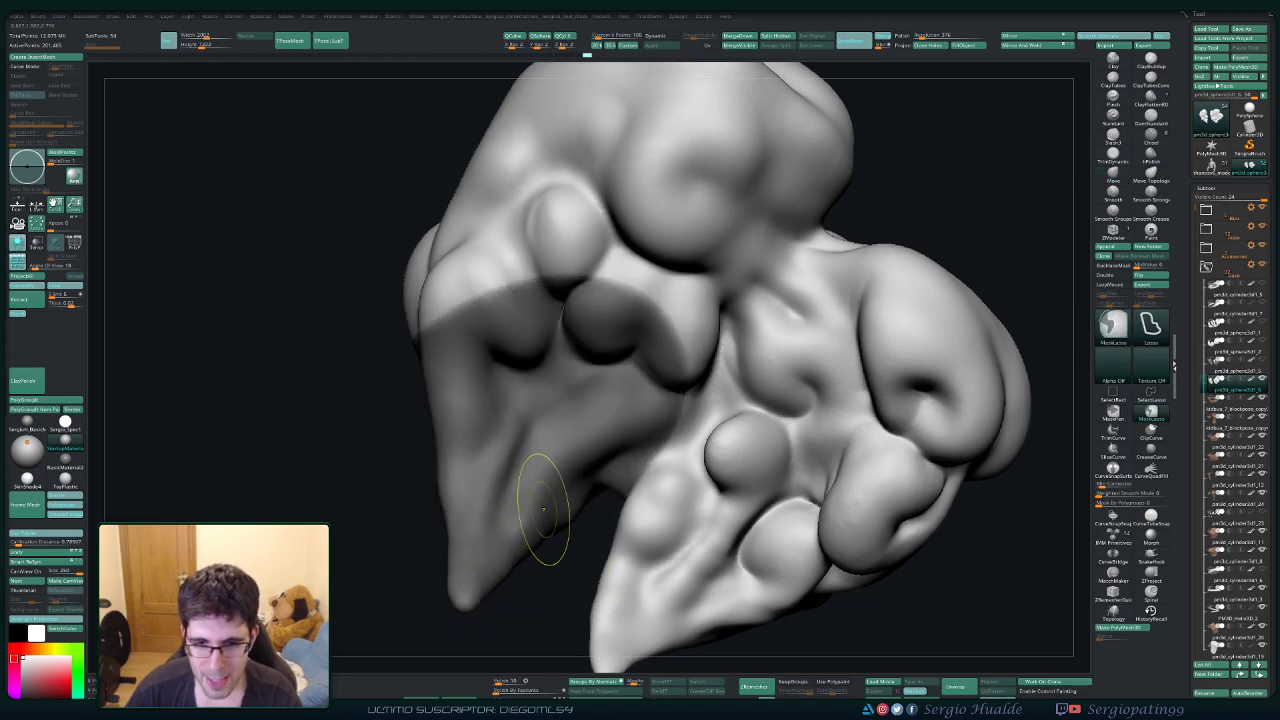
left_click(540, 512, "ctrl")
left_click(539, 515, "ctrl")
left_click(538, 520, "ctrl")
left_click(542, 549, "ctrl")
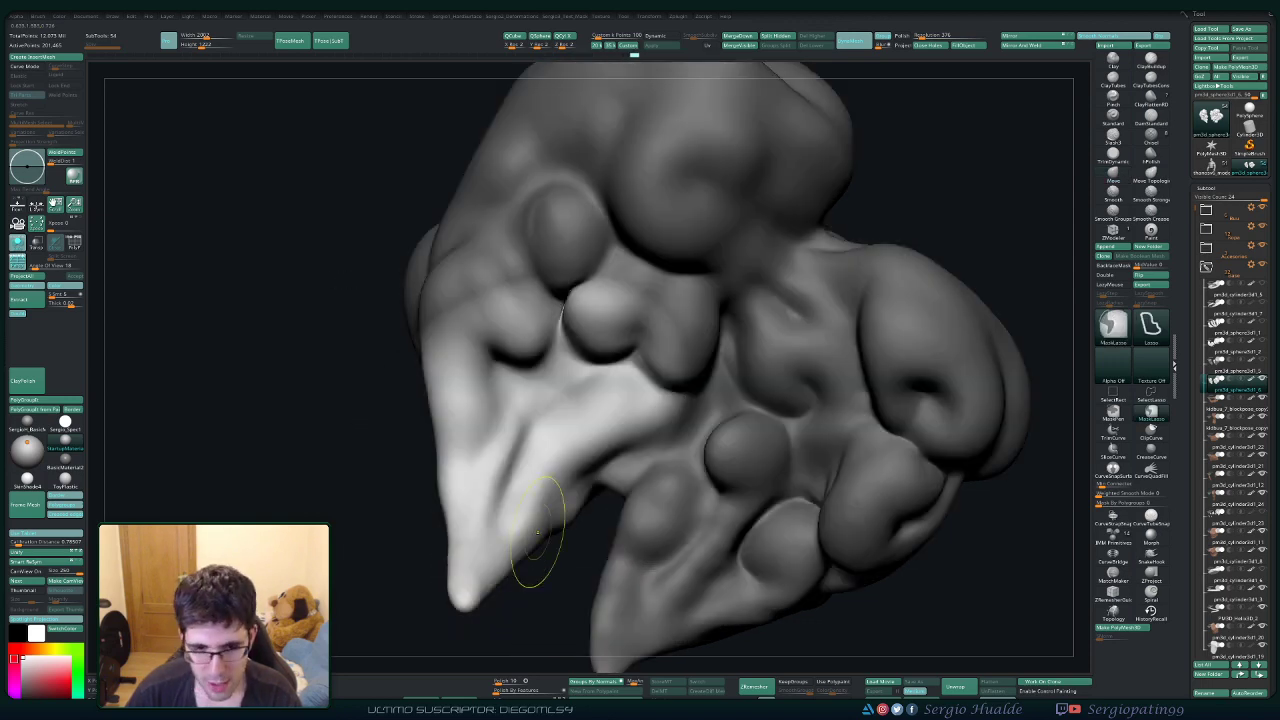
left_click(538, 546, "ctrl")
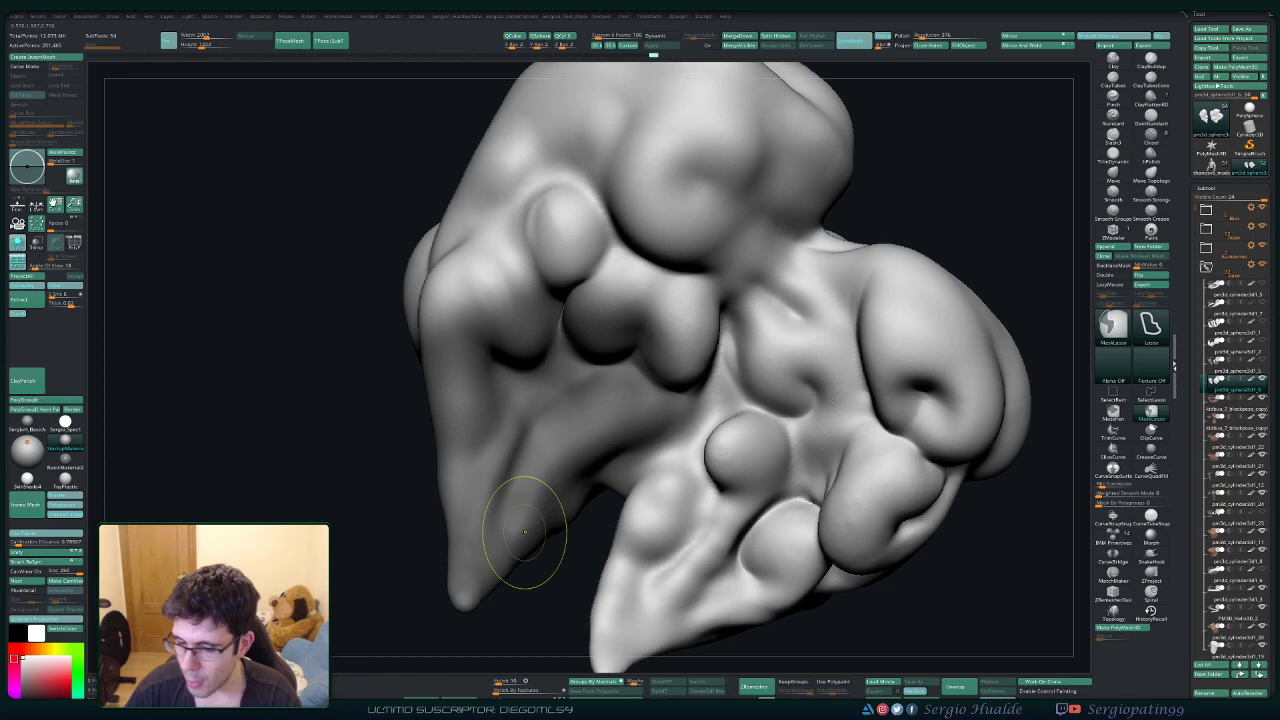
left_click(544, 589, "ctrl")
Reshape the inner edge of the unmasked left tail with Move, and clear the mask.
mouse_move(518, 537)
right_mouse_down()
mouse_move(500, 537)
mouse_move(548, 494)
right_mouse_up()
key("s")
left_click_drag(615, 460, 607, 456)
right_click_drag(607, 456, 614, 474)
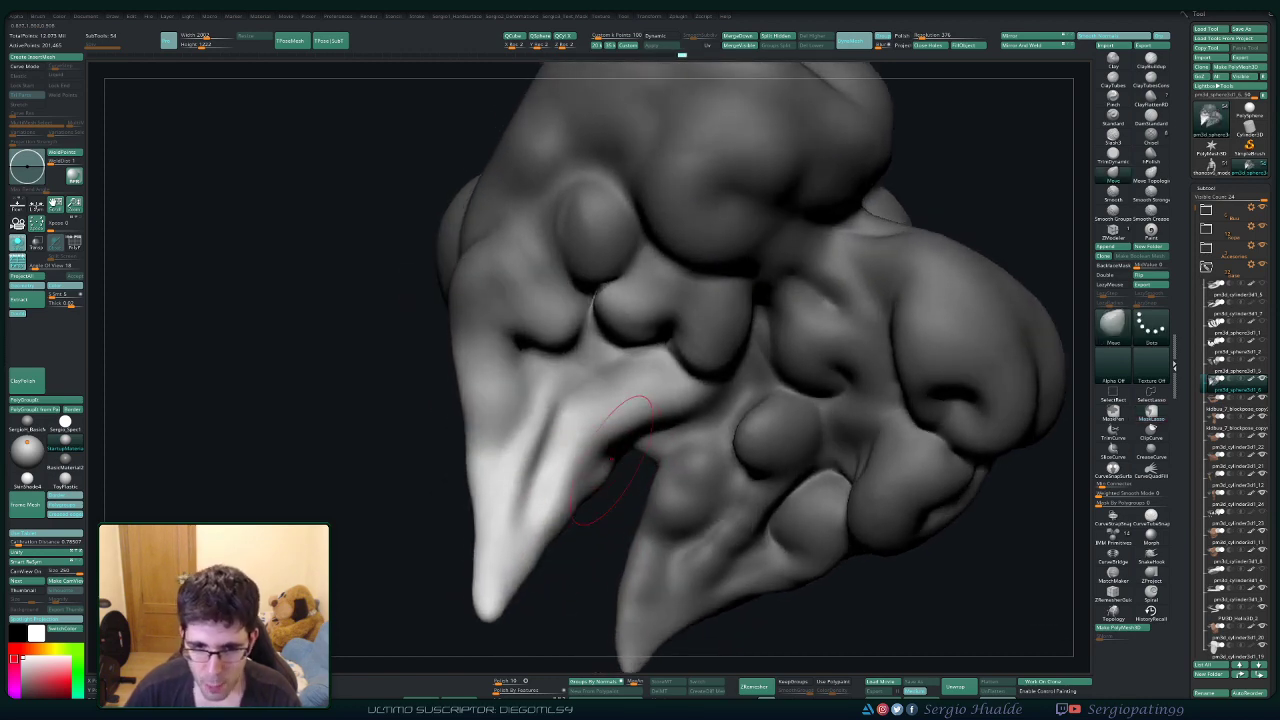
left_click_drag(598, 450, 585, 443)
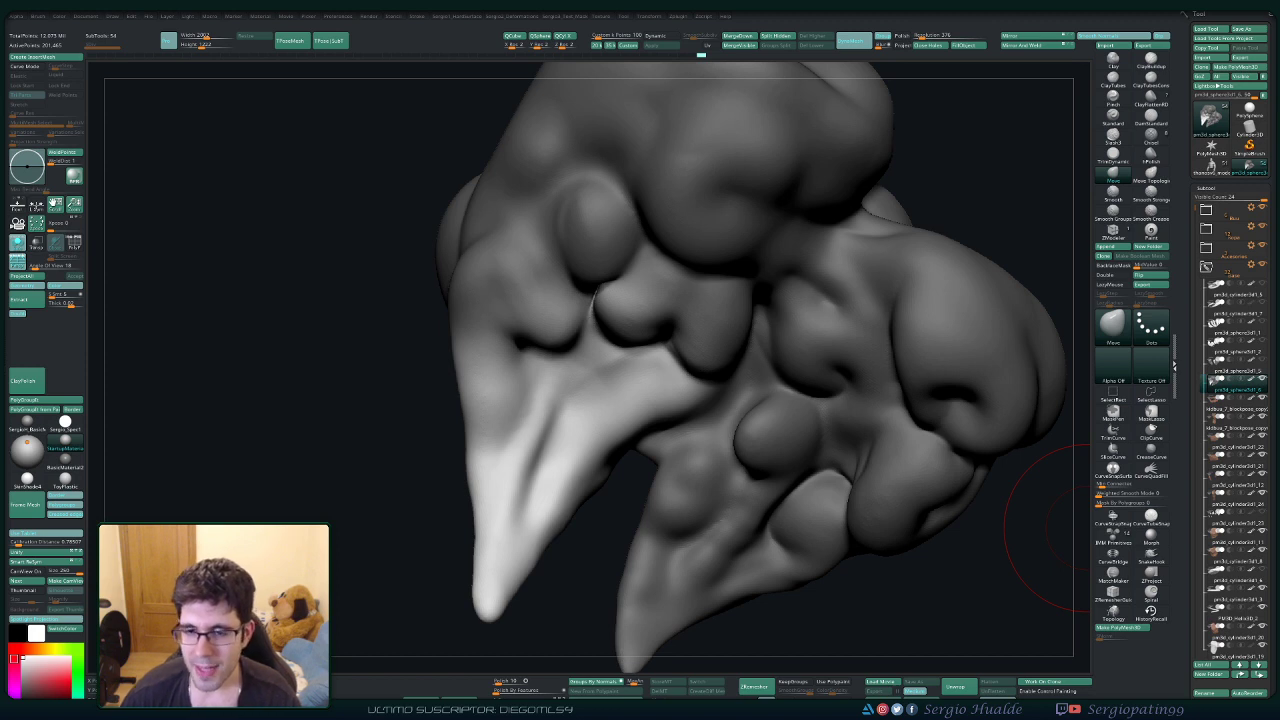
mouse_move(545, 480)
right_mouse_down()
mouse_move(598, 398)
mouse_move(580, 421)
right_mouse_up()
left_click_drag(579, 420, 600, 377)
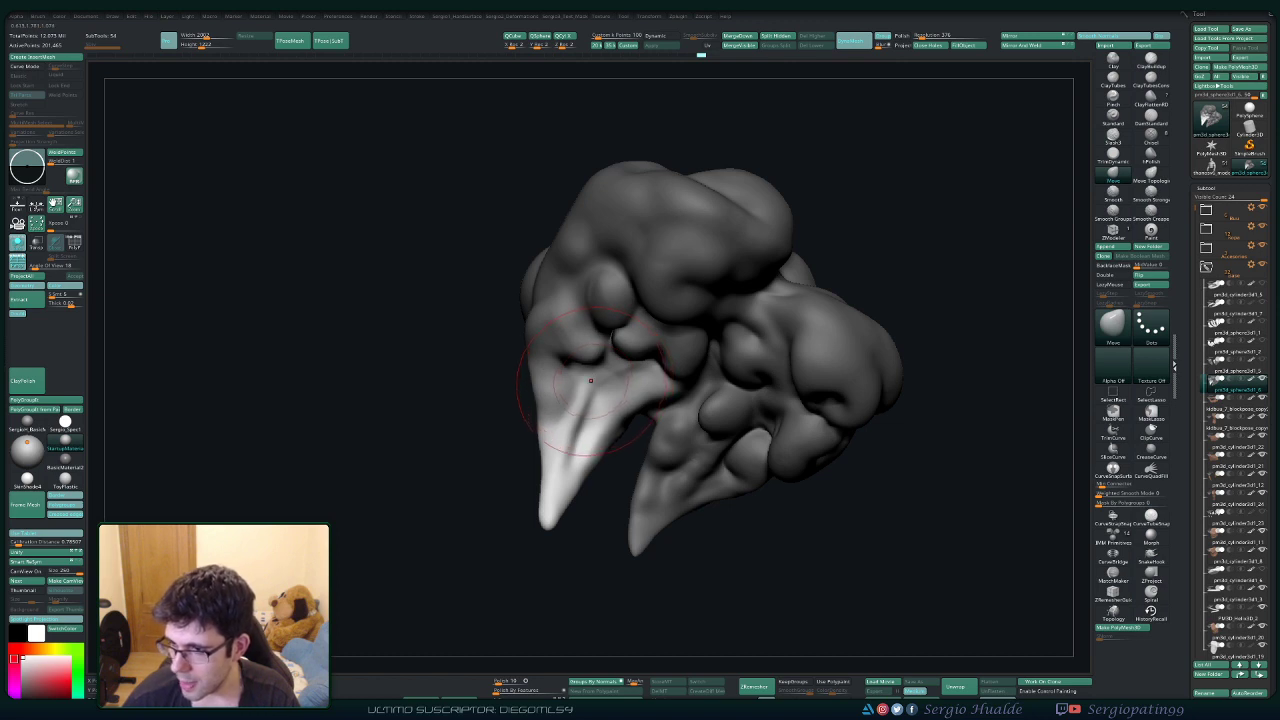
left_click_drag(447, 439, 466, 491, "ctrl")
right_click_drag(593, 380, 592, 403, "ctrl")
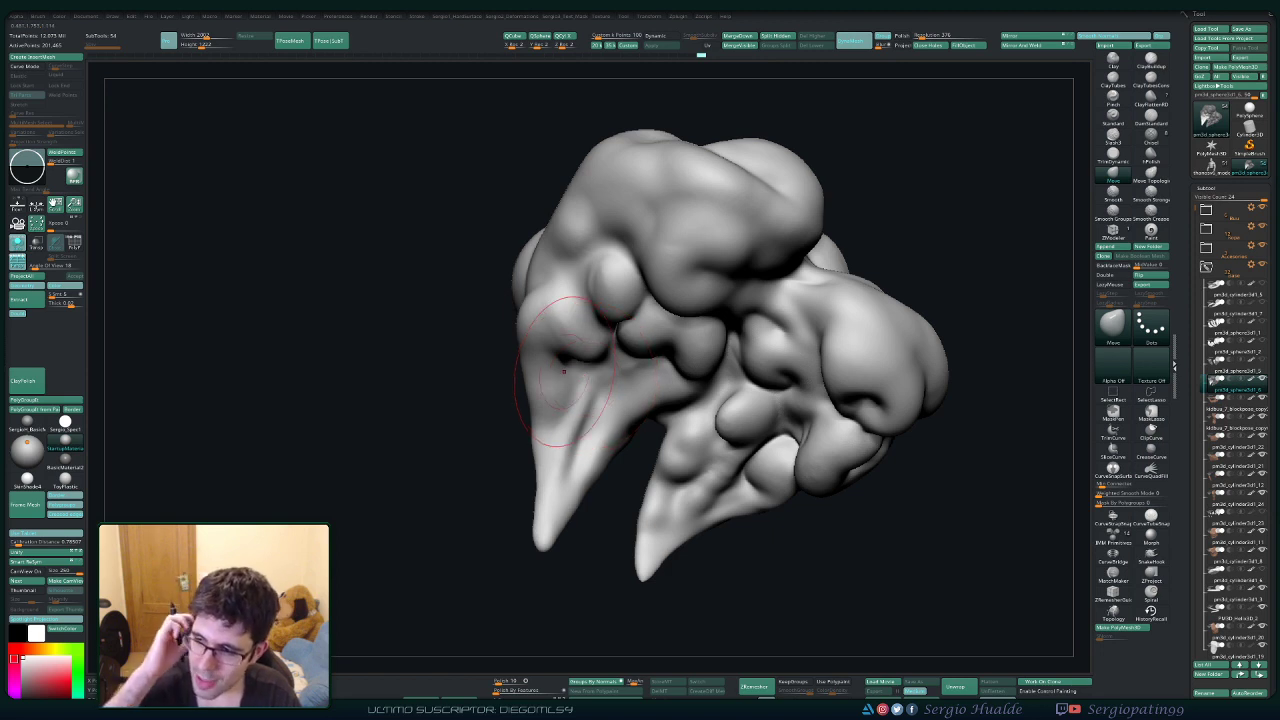
Cut the lengthwise furrow down the left tail with DamStandard.
right_click_drag(464, 319, 472, 440, "ctrl")
key("b")
key("d")
key("s")
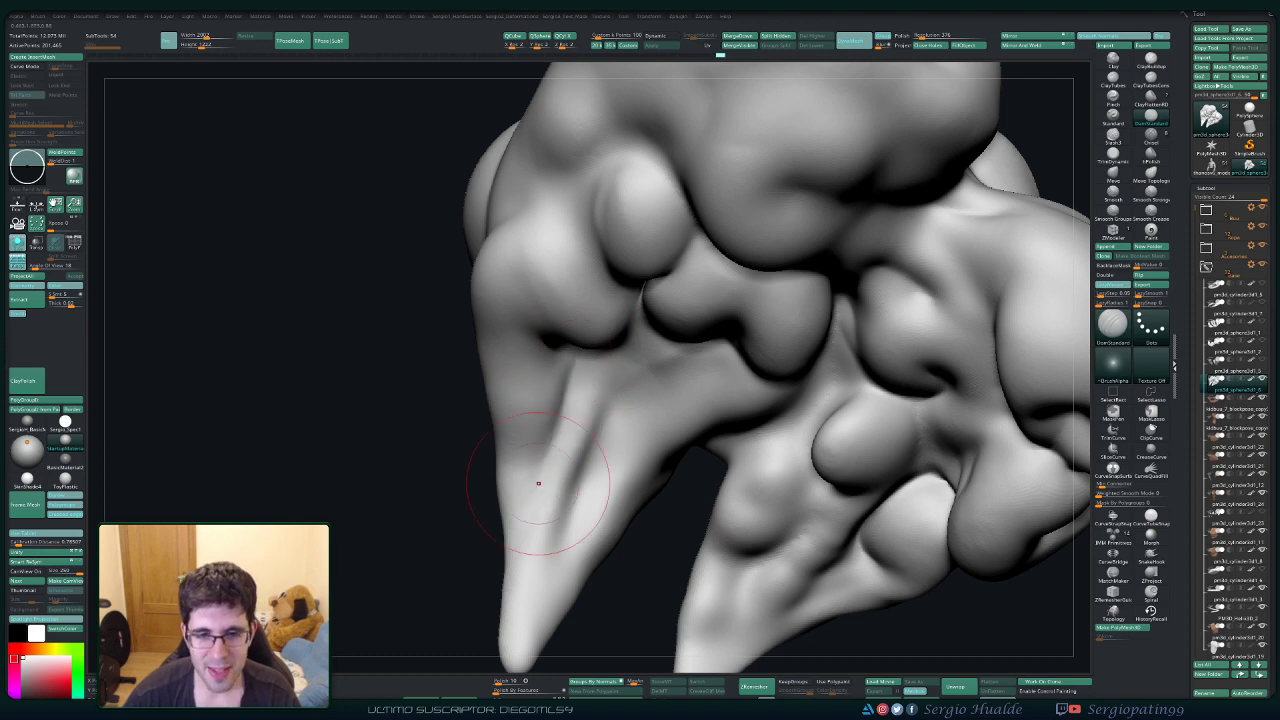
left_click_drag(562, 375, 546, 520)
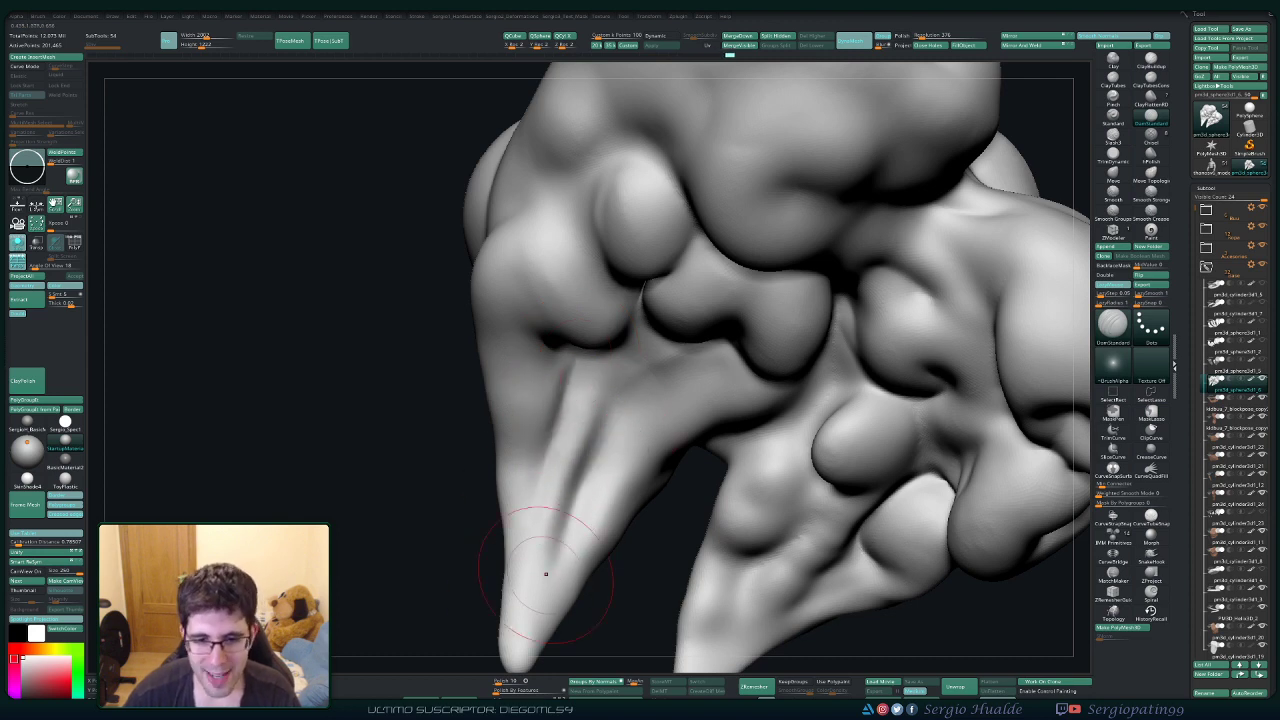
left_click_drag(562, 380, 548, 500)
Fill out the outer side of the left tail with Clay and smooth the surface along its furrows.
mouse_move(562, 470)
right_mouse_down("ctrl")
mouse_move(553, 427)
mouse_move(528, 468)
mouse_move(518, 405)
right_mouse_up("ctrl")
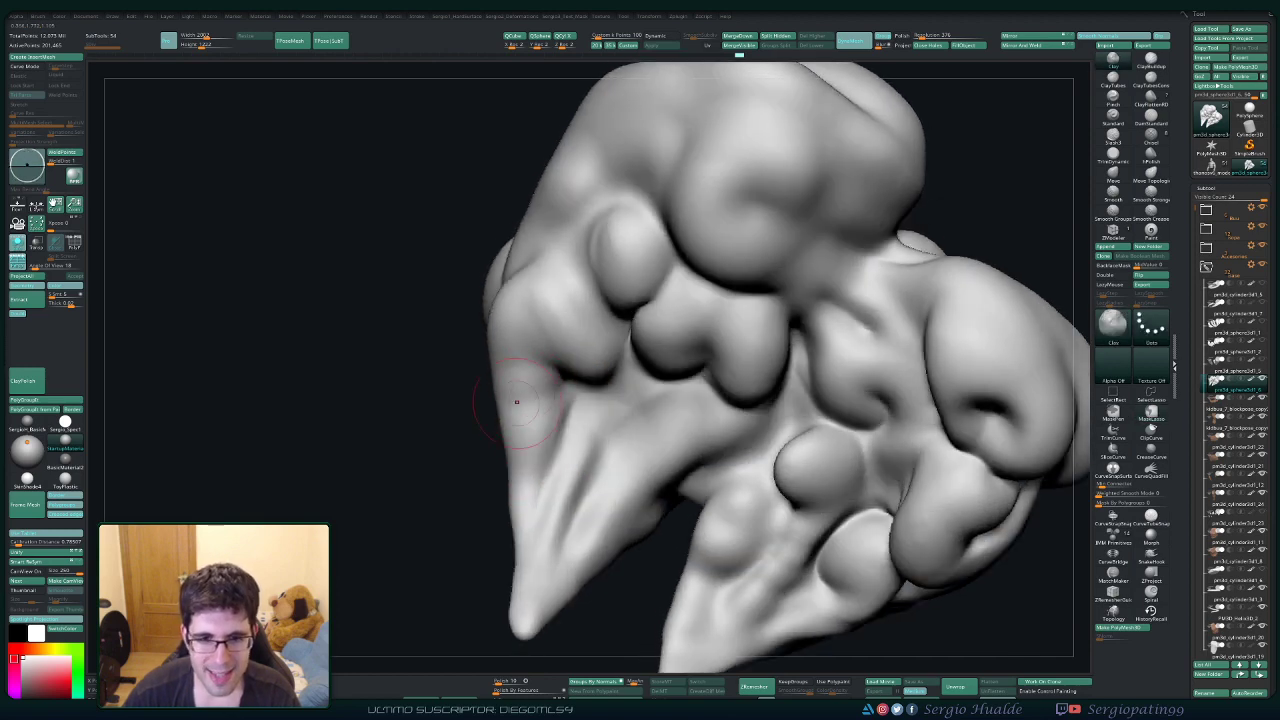
left_click_drag(538, 396, 532, 458, "shift")
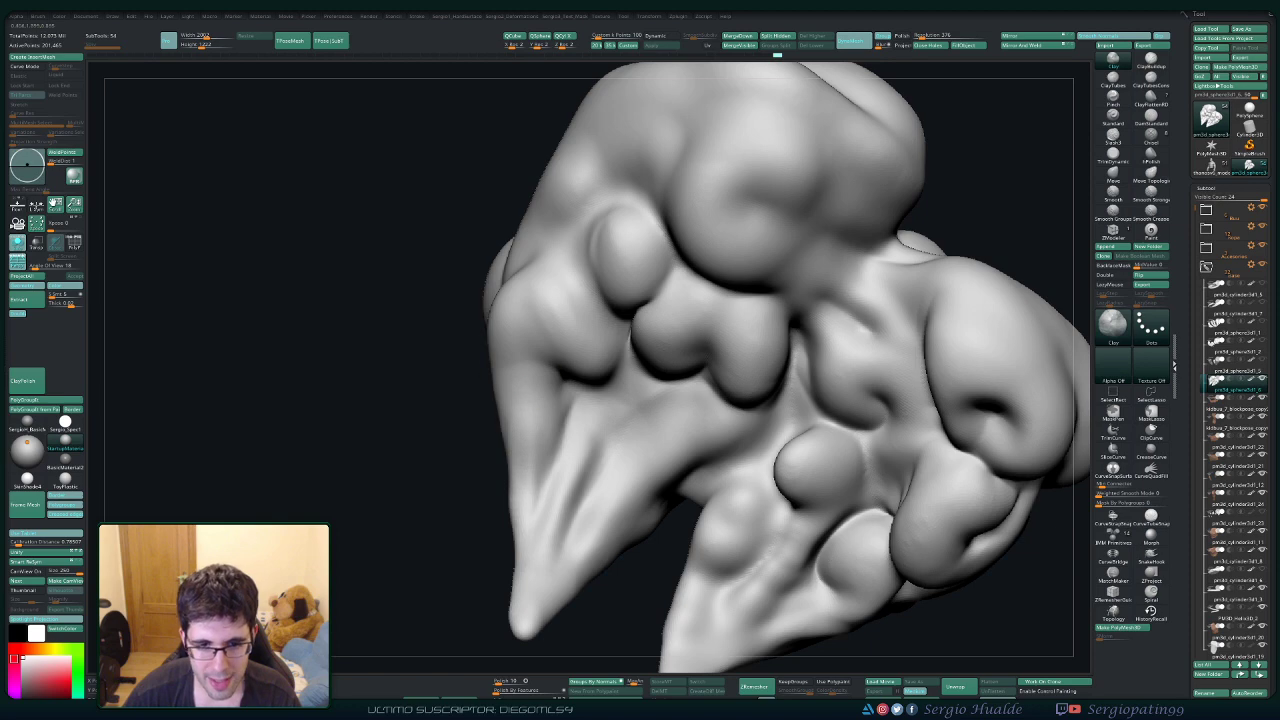
right_click_drag(545, 306, 602, 310)
left_click_drag(488, 450, 492, 462, "shift")
right_click_drag(534, 397, 527, 417)
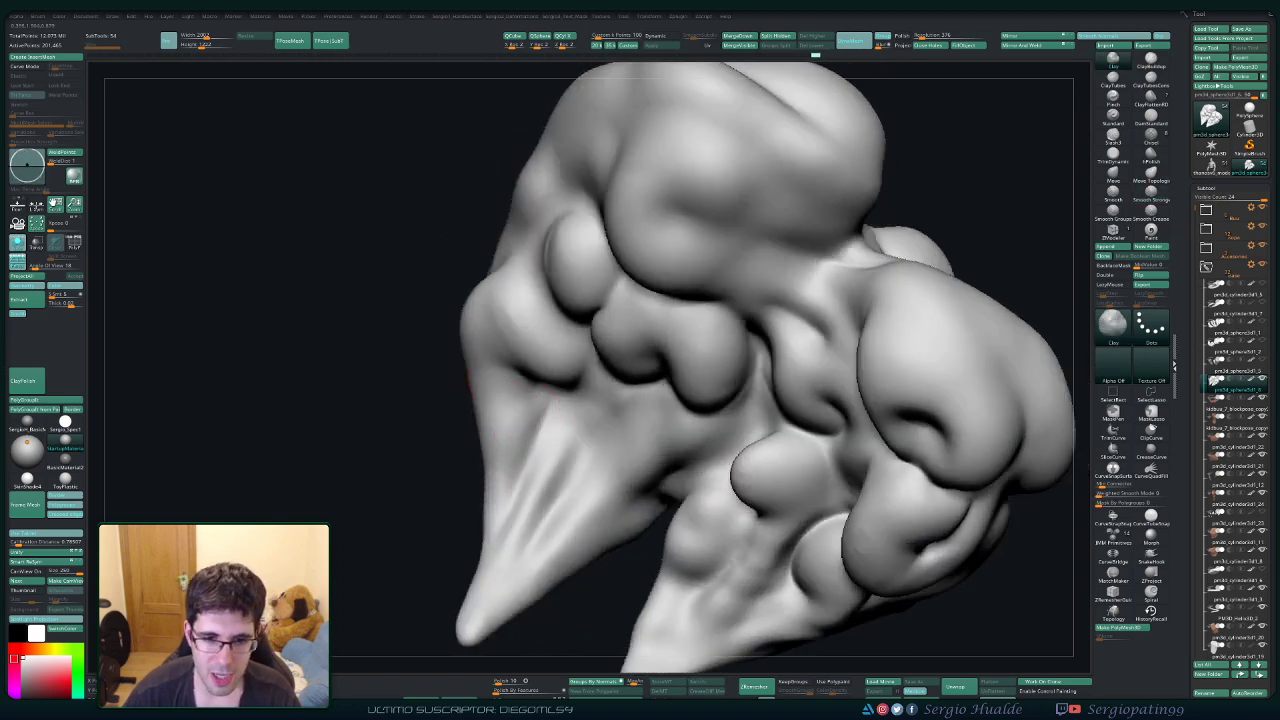
key("shift")
right_click_drag(506, 458, 520, 458)
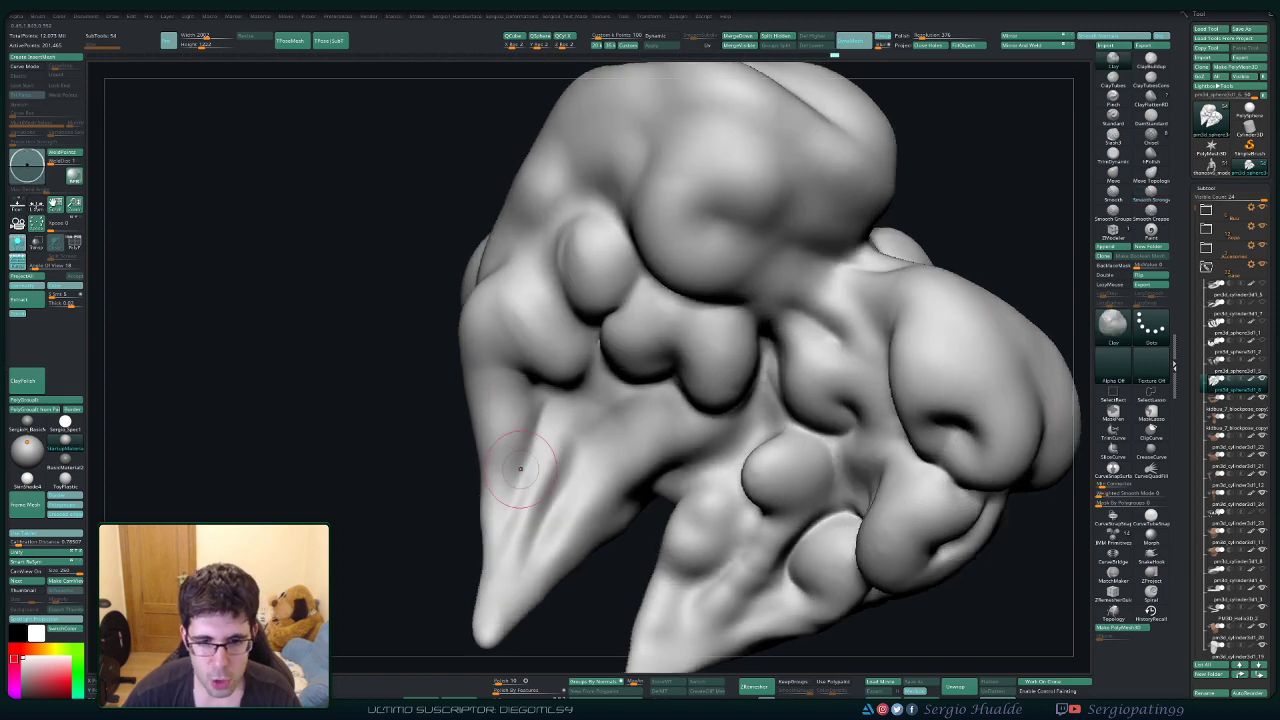
left_click_drag(520, 462, 518, 515, "shift")
Refine the outline of the left tail's lower half with a resized Move brush.
right_click_drag(520, 550, 488, 469)
key("b")
key("m")
key("v")
key("s")
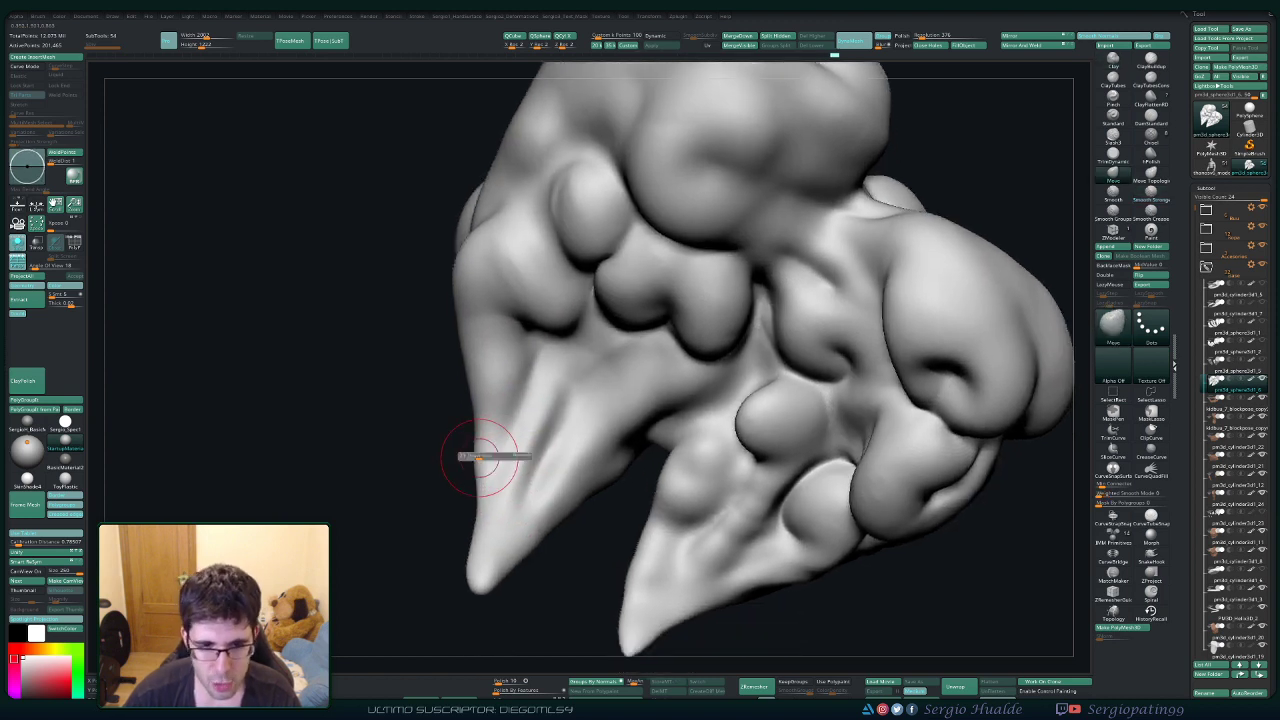
left_click_drag(488, 457, 497, 466)
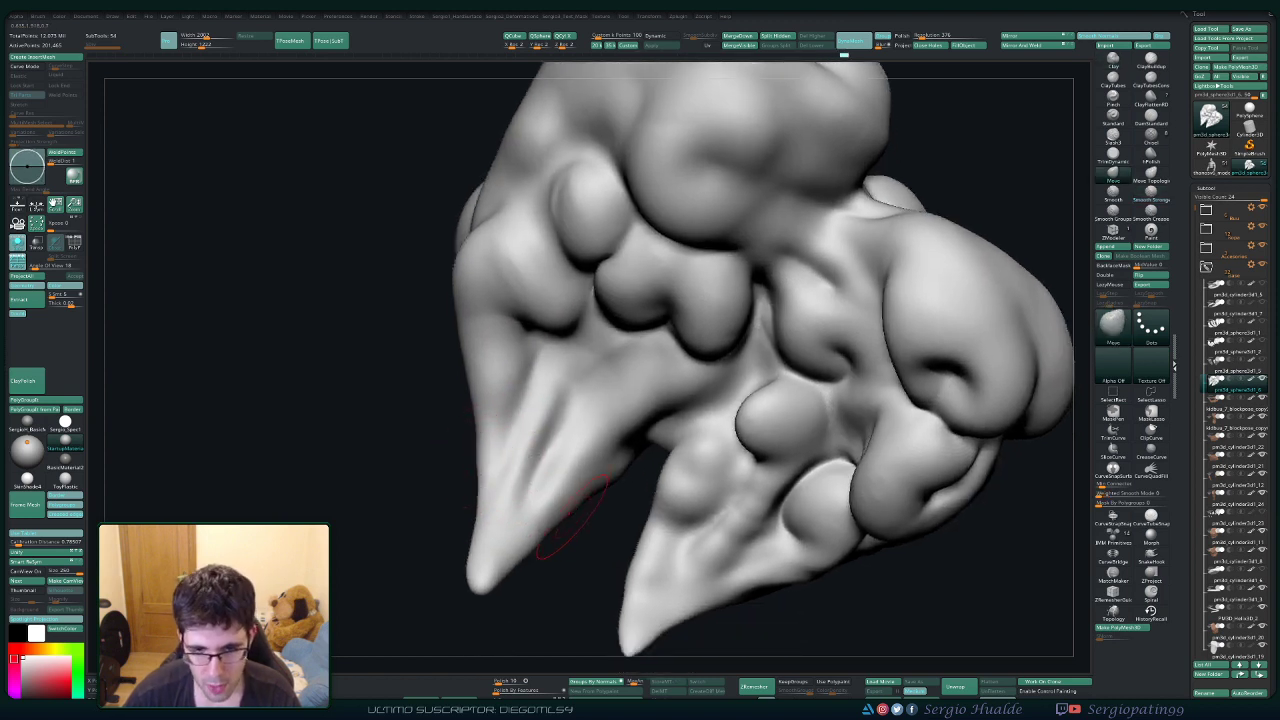
right_click_drag(512, 432, 580, 515)
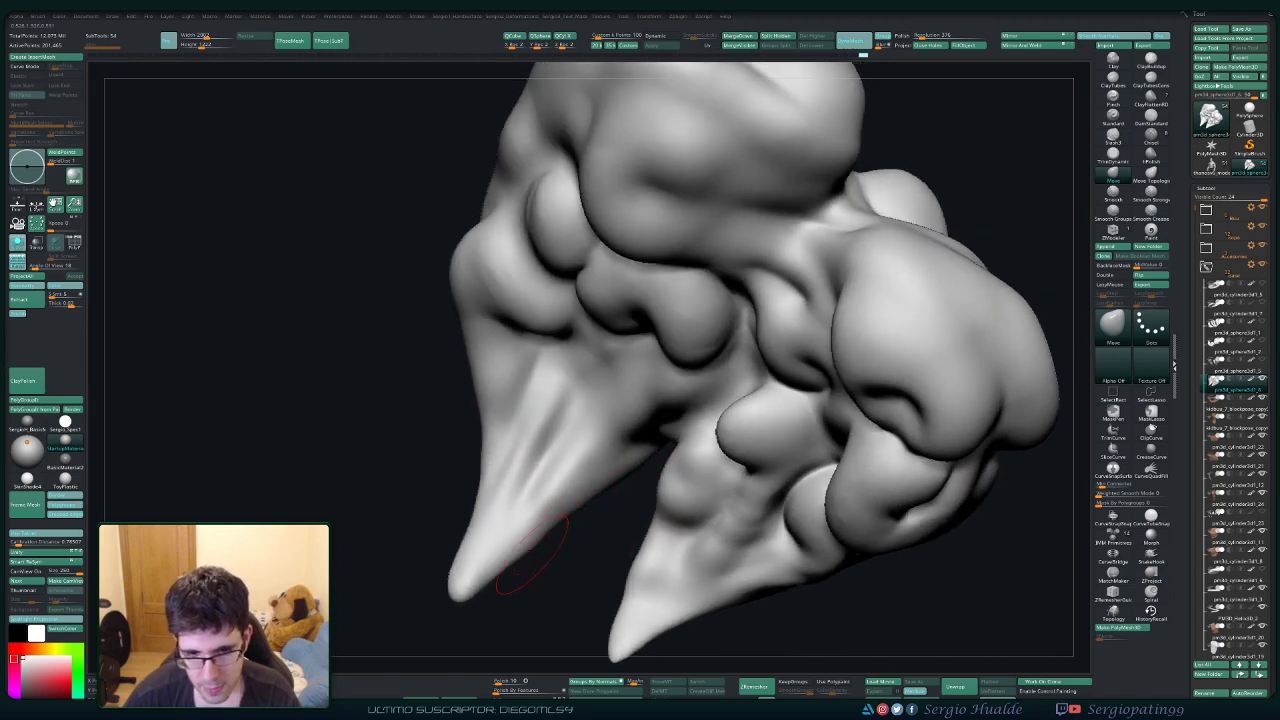
mouse_move(532, 545)
right_mouse_down()
mouse_move(571, 471)
mouse_move(546, 436)
mouse_move(513, 471)
right_mouse_up()
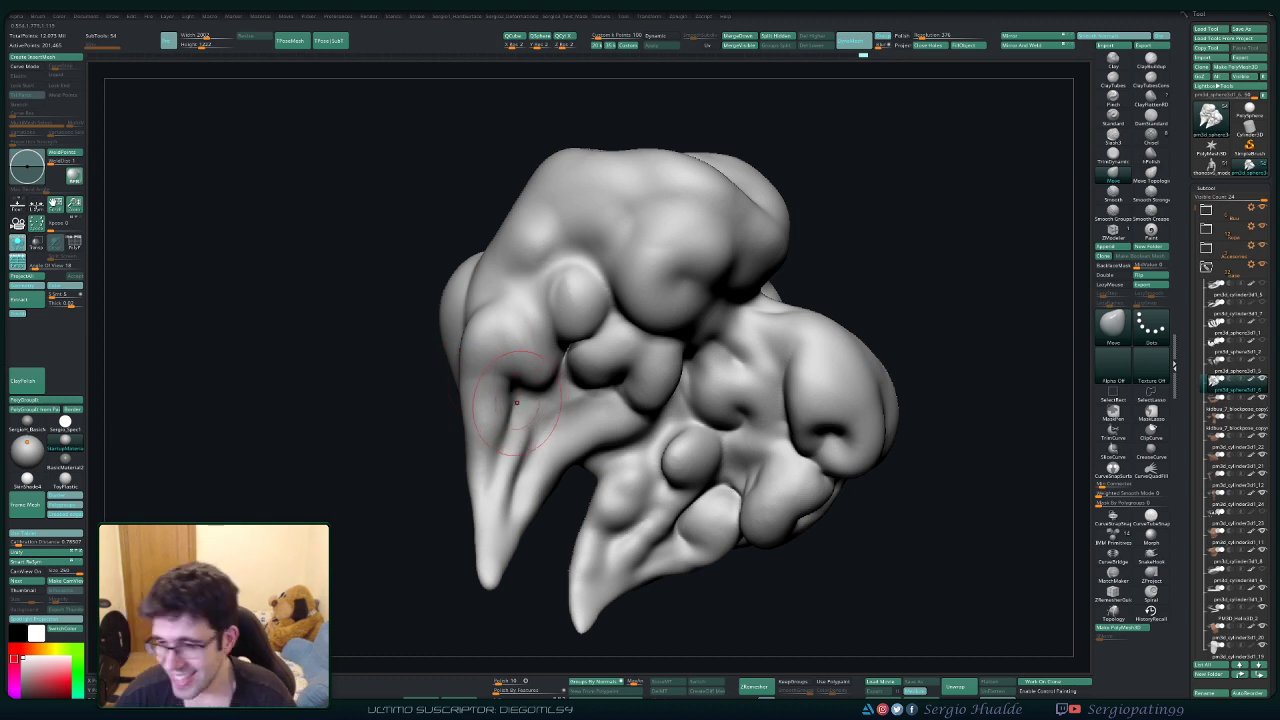
Swell a small rounded lobe on the left tail beneath the upper lobes with Inflat.
right_click_drag(634, 394, 630, 345, "ctrl")
mouse_move(630, 345)
right_mouse_down()
mouse_move(629, 377)
mouse_move(591, 443)
right_mouse_up()
key("b")
key("i")
key("n")
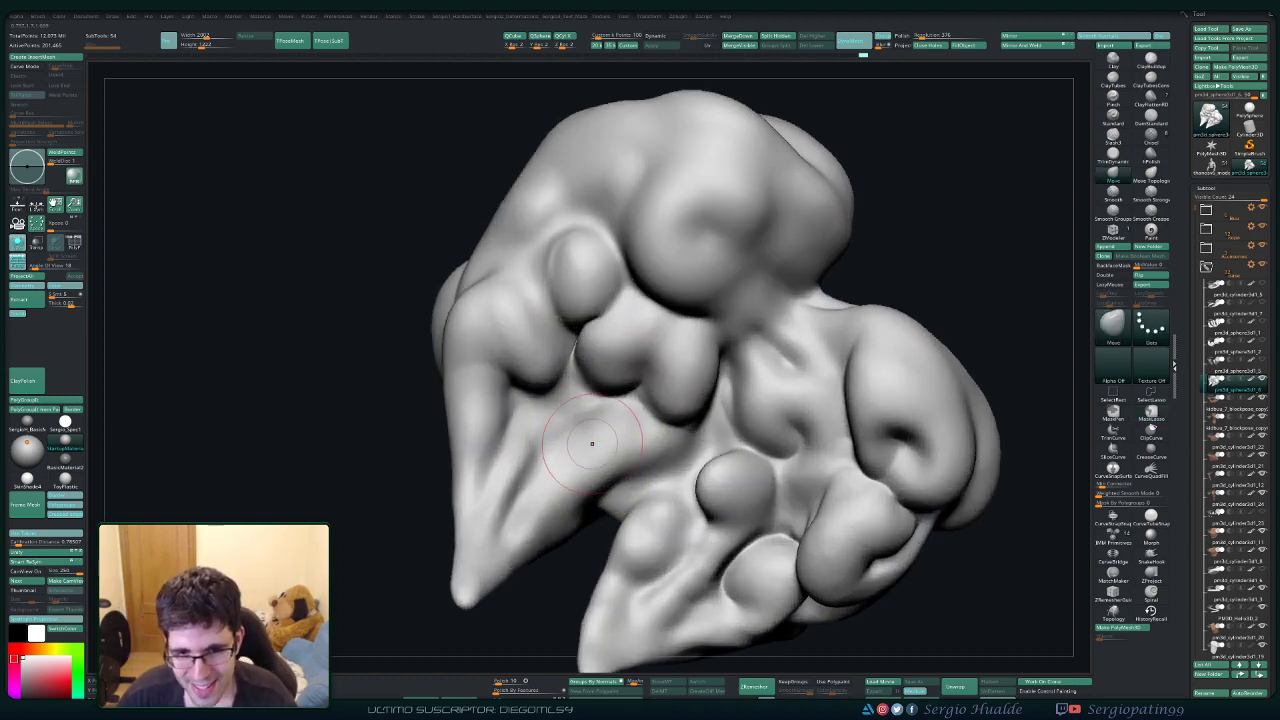
mouse_move(580, 417)
left_mouse_down()
mouse_move(572, 408)
mouse_move(587, 419)
mouse_move(566, 427)
mouse_move(592, 431)
mouse_move(549, 444)
left_mouse_up()
key("ctrl+shift+d")
Swell a second rounded lobe directly below the paired lobes, where the two tails split, with Inflat.
right_click_drag(660, 485, 629, 457)
mouse_move(634, 474)
left_mouse_down()
mouse_move(613, 436)
mouse_move(629, 474)
left_mouse_up()
right_click_drag(650, 464, 689, 444)
key("b")
key("i")
key("n")
mouse_move(648, 458)
left_mouse_down()
mouse_move(668, 450)
mouse_move(652, 438)
mouse_move(664, 456)
left_mouse_up()
right_click_drag(666, 460, 662, 428, "ctrl")
mouse_move(662, 428)
right_mouse_down()
mouse_move(642, 438)
mouse_move(700, 488)
right_mouse_up()
Build up the inner side of the lobe below the paired lobes with Standard and smooth it.
key("b")
key("s")
key("t")
left_click_drag(677, 457, 699, 441)
right_click_drag(699, 441, 697, 478)
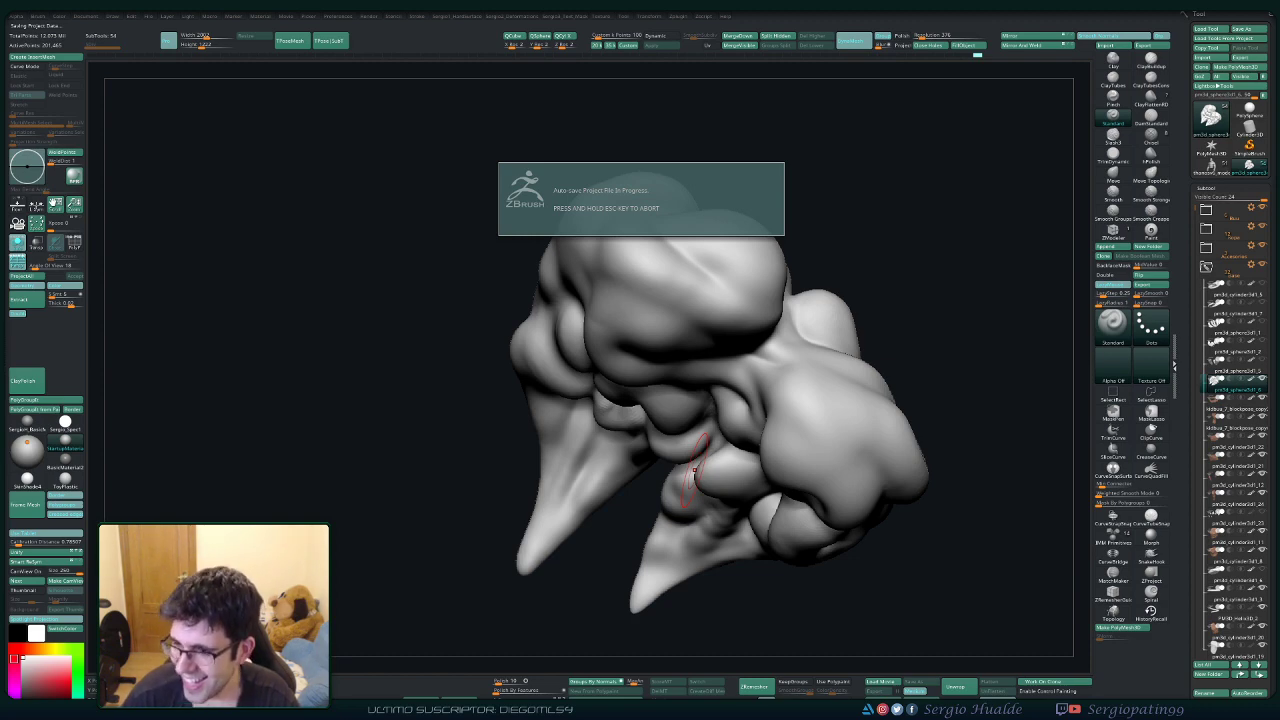
mouse_move(697, 460)
right_mouse_down()
mouse_move(677, 374)
mouse_move(638, 486)
mouse_move(649, 377)
mouse_move(626, 491)
mouse_move(697, 374)
mouse_move(668, 470)
mouse_move(664, 452)
right_mouse_up()
left_click_drag(664, 452, 682, 438, "shift")
Blend the inner end of the lobe below the paired lobes into the surrounding surface with Clay and smoothing.
key("c")
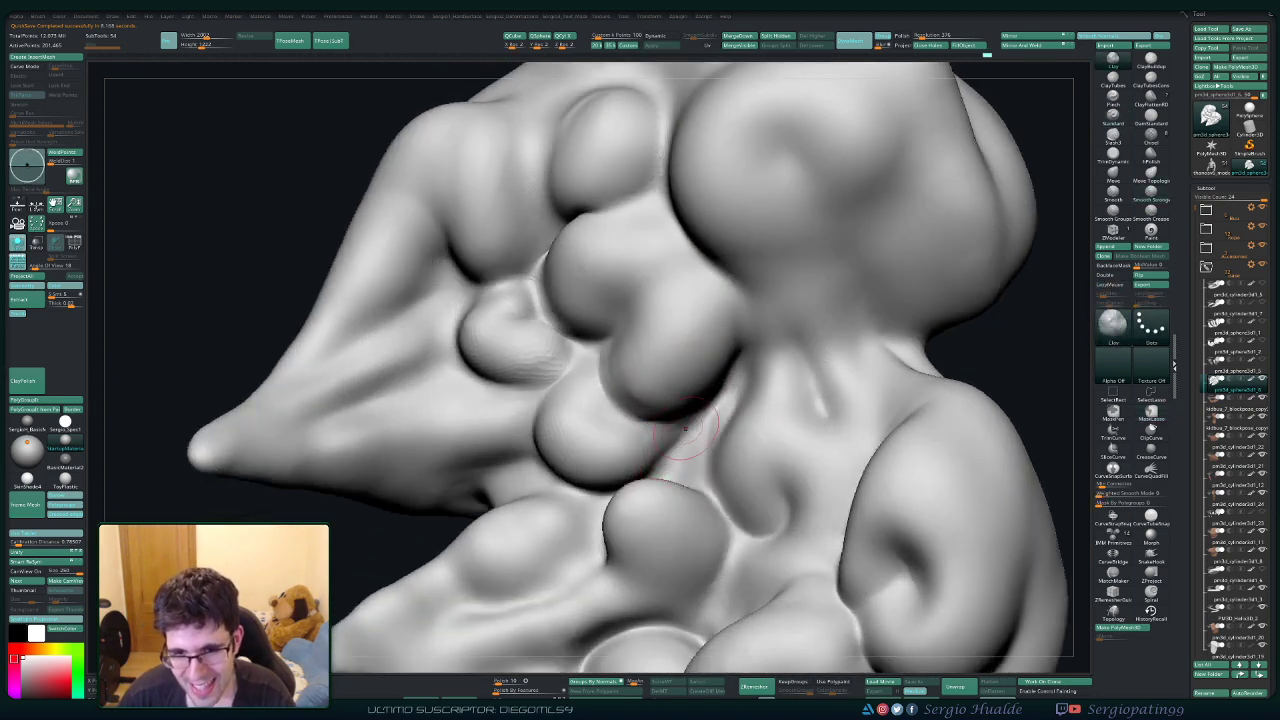
mouse_move(657, 481)
right_mouse_down()
mouse_move(638, 448)
mouse_move(652, 451)
right_mouse_up()
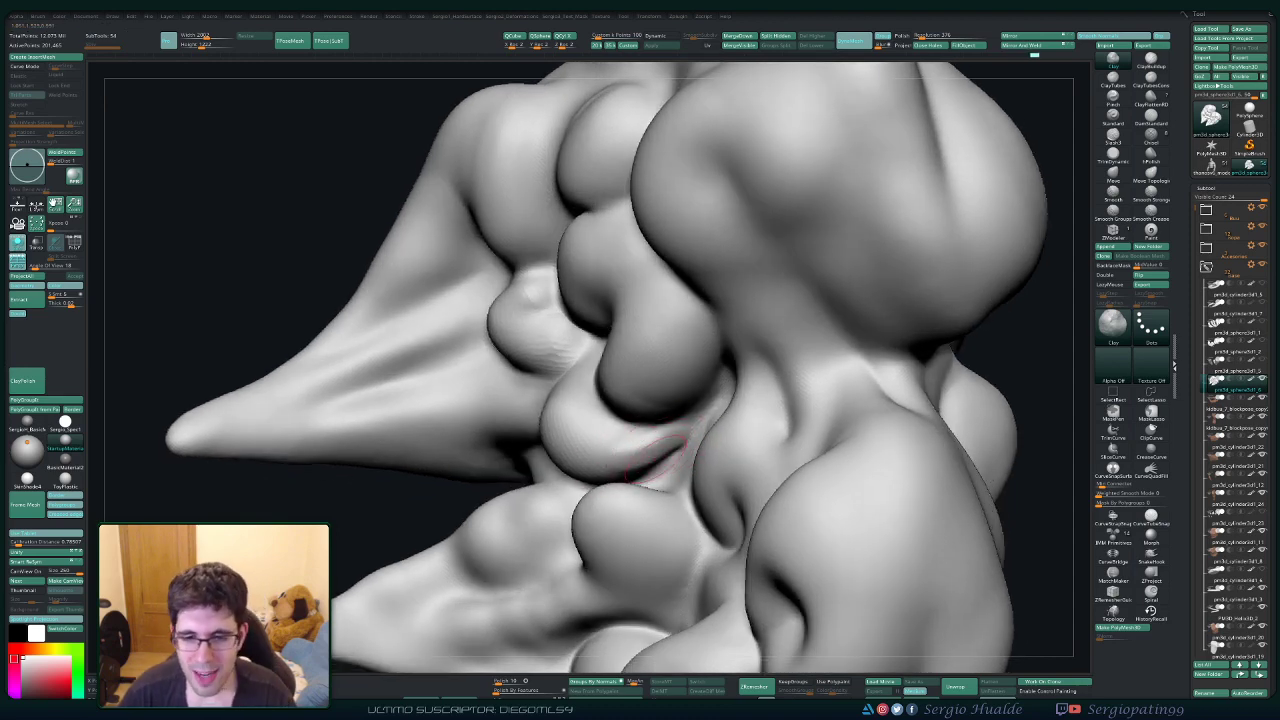
key("shift")
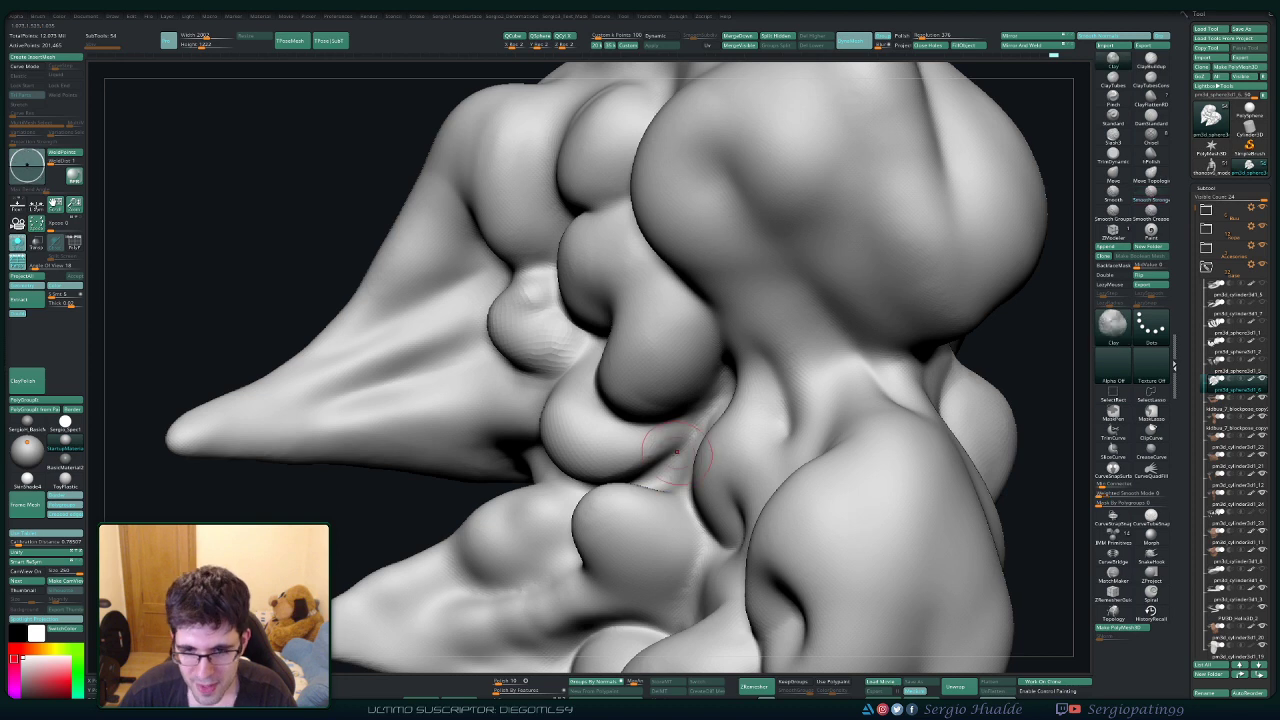
Cut the crease along the inner end of the lobe below the paired lobes with DamStandard and soften it.
key("b")
key("d")
key("s")
right_click_drag(683, 441, 685, 444)
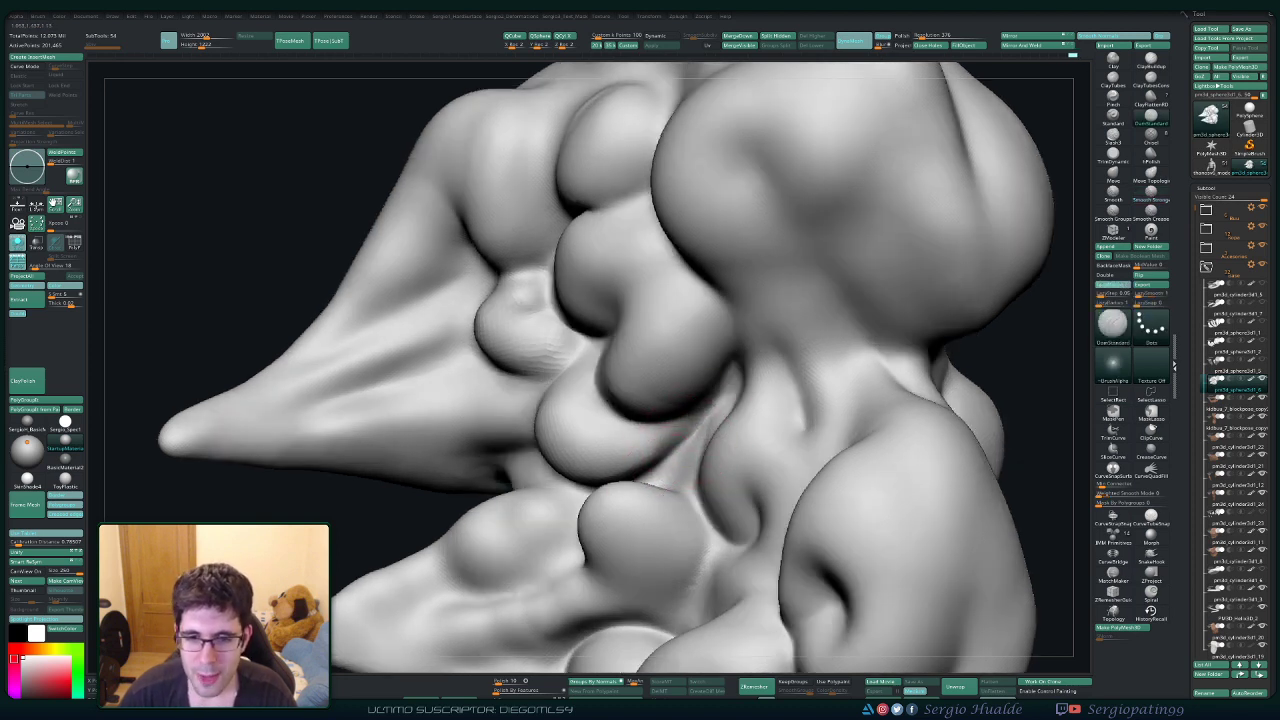
right_click_drag(645, 462, 686, 457)
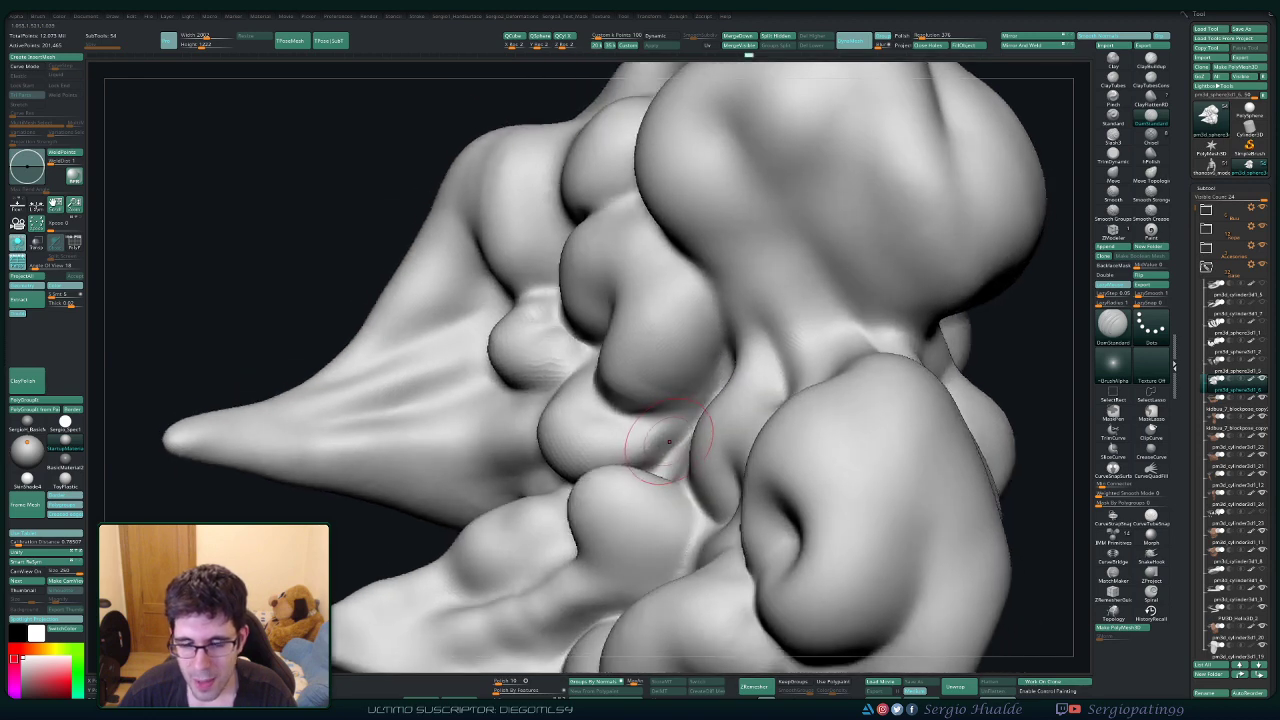
key("shift")
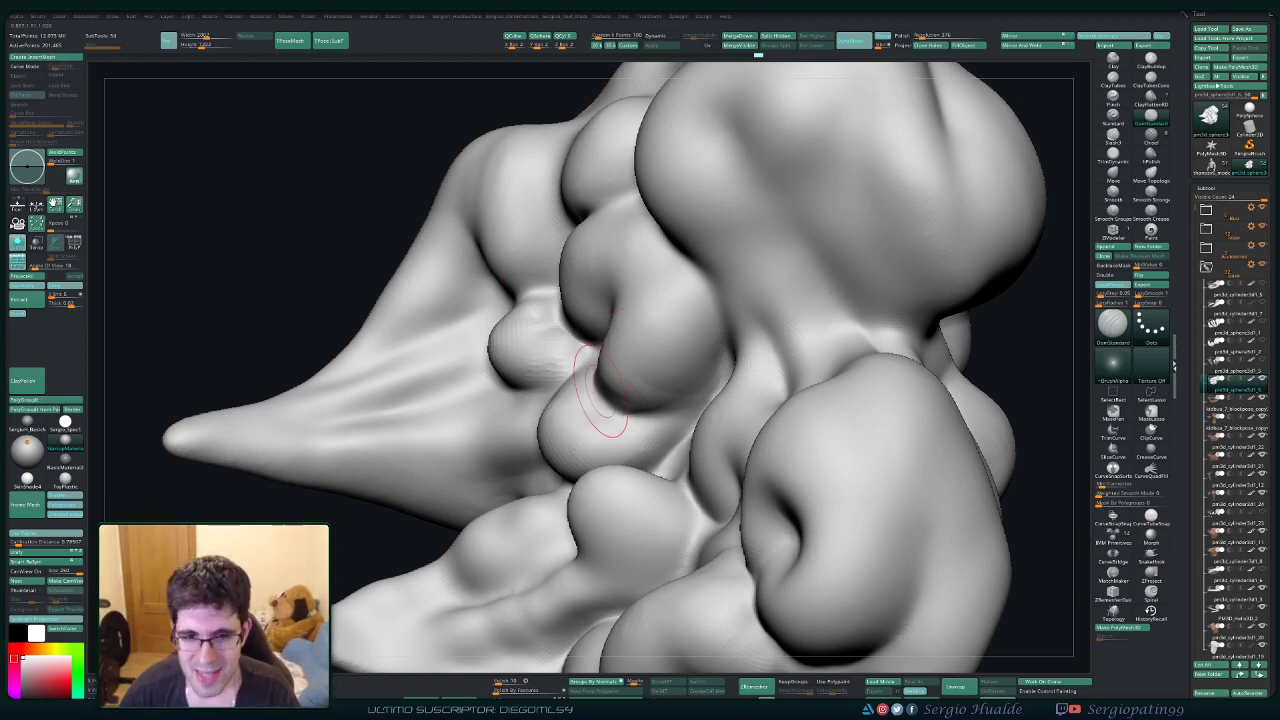
Round the face of the lobe below the paired lobes with Standard and smooth it towards its inner end.
mouse_move(600, 408)
right_mouse_down()
mouse_move(606, 387)
mouse_move(671, 429)
mouse_move(657, 426)
right_mouse_up()
key("b")
key("s")
key("t")
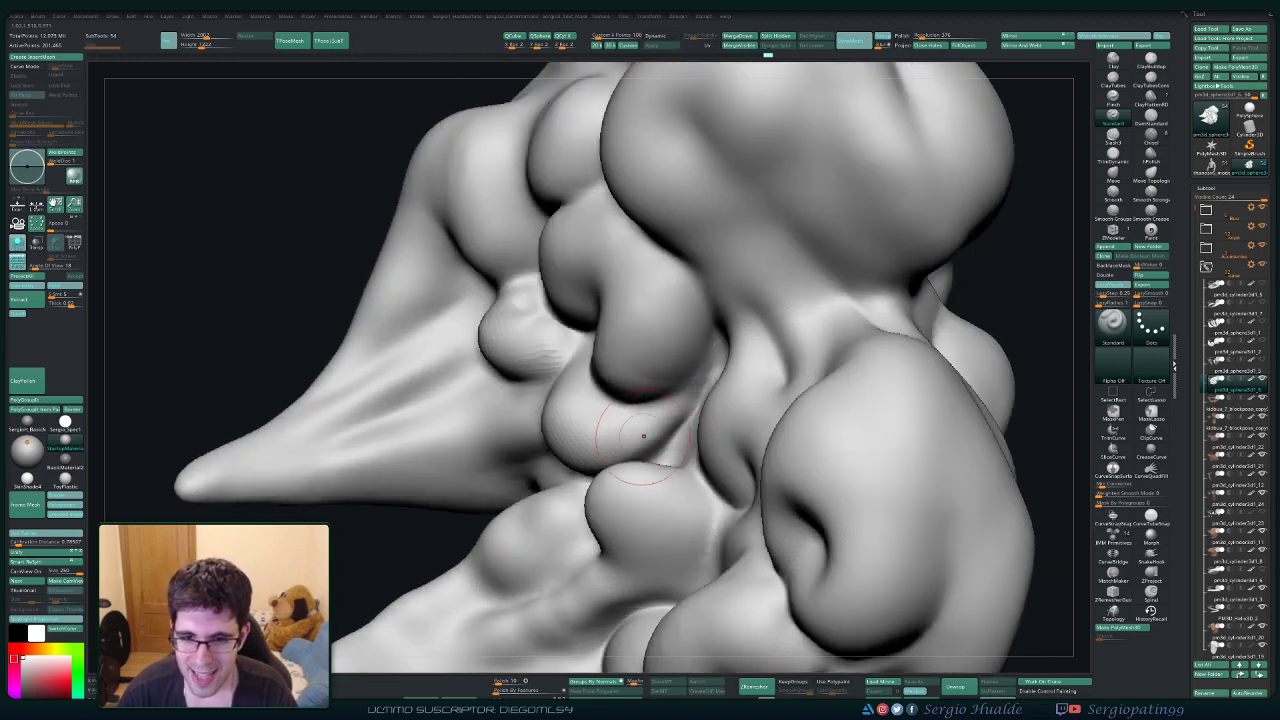
left_click_drag(583, 428, 640, 434, "shift")
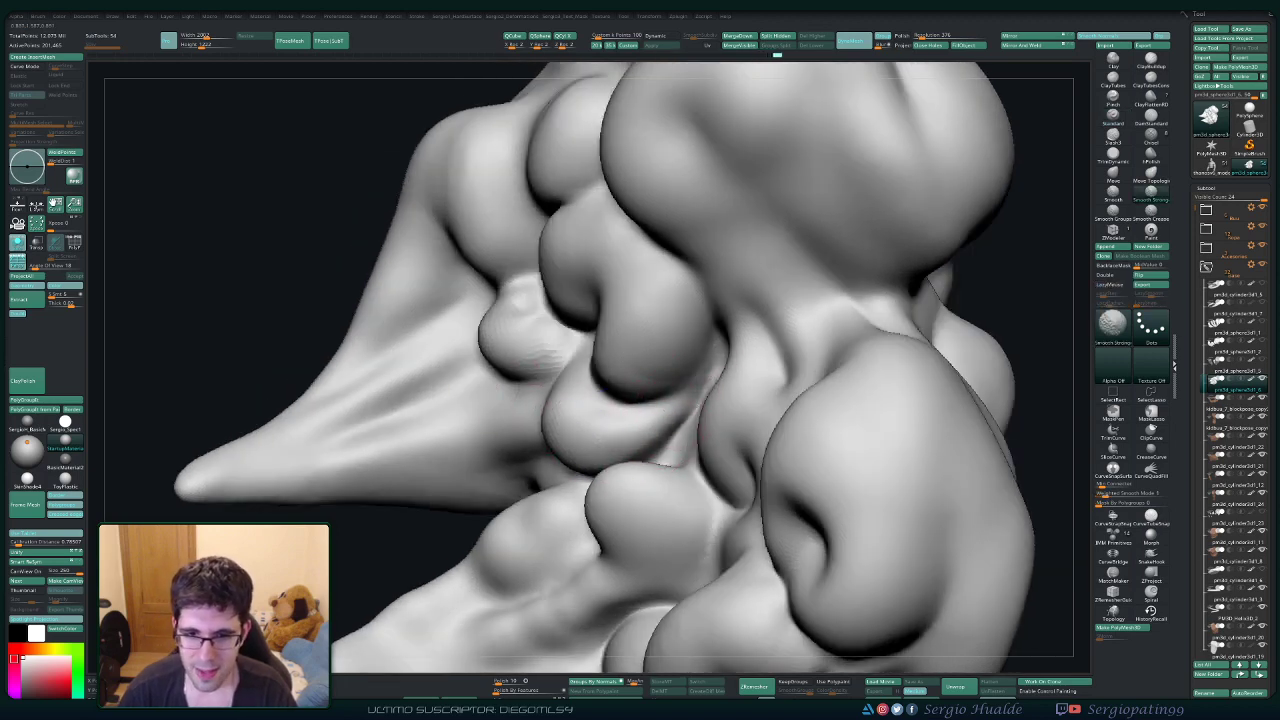
Isolate the area around the lobe below the paired lobes with lasso selections, hiding the rest of the mesh.
mouse_move(634, 480)
right_mouse_down("ctrl")
mouse_move(634, 423)
mouse_move(676, 428)
right_mouse_up("ctrl")
mouse_move(632, 382)
right_mouse_down()
mouse_move(620, 355)
mouse_move(627, 436)
right_mouse_up()
key("ctrl+shift")
mouse_move(494, 478)
left_mouse_down("ctrl+shift")
mouse_move(606, 431)
mouse_move(720, 328)
left_mouse_up("ctrl+shift")
right_click_drag(720, 335, 745, 480)
key("space")
left_click_drag(747, 535, 492, 418, "ctrl+alt+shift")
right_click_drag(654, 405, 614, 413)
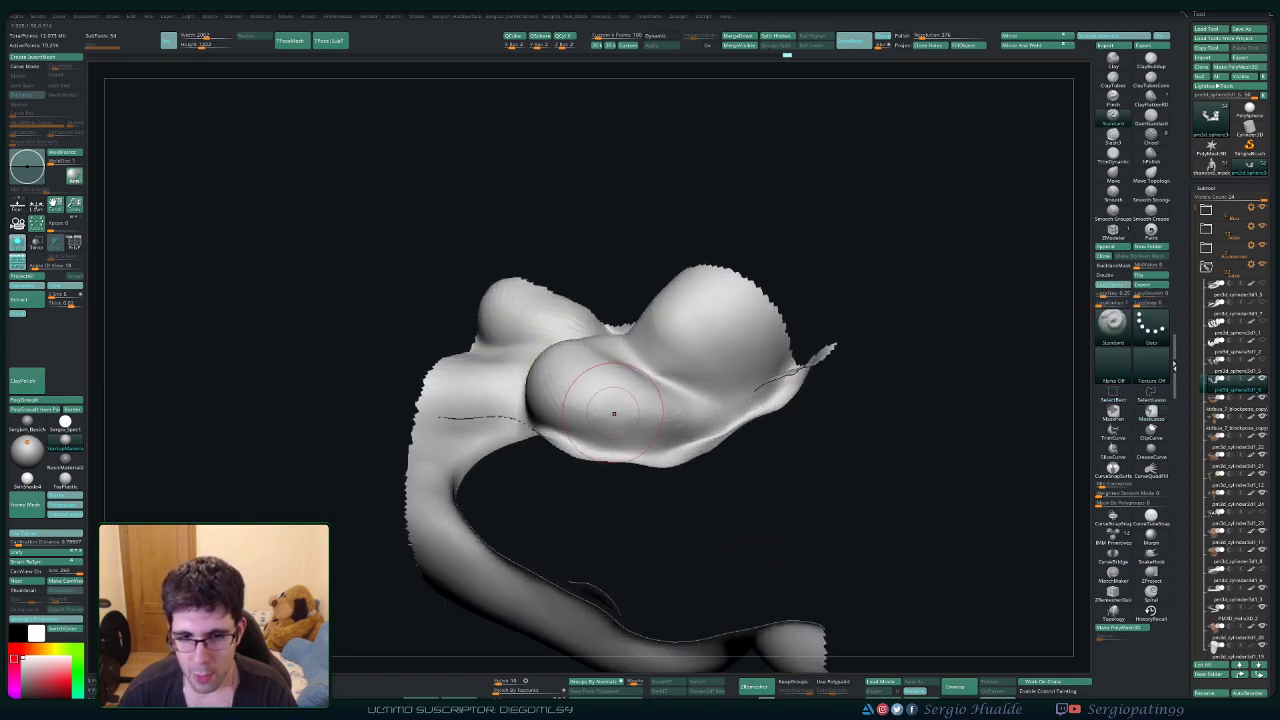
Smooth the lower edge of the isolated lobe, restore the hidden parts of the mesh and soften the crease beside it.
key("b")
key("c")
key("l")
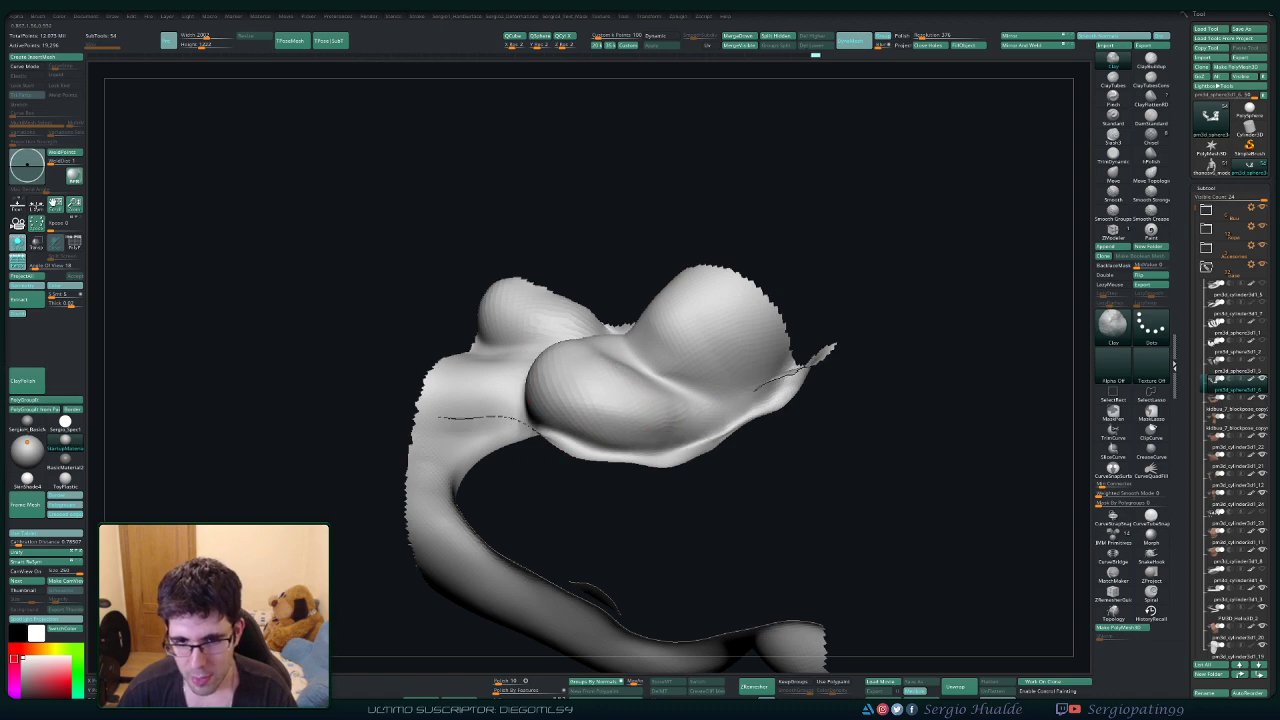
right_click_drag(614, 370, 610, 450)
mouse_move(557, 349)
left_mouse_down("shift")
mouse_move(566, 385)
mouse_move(636, 434)
left_mouse_up("shift")
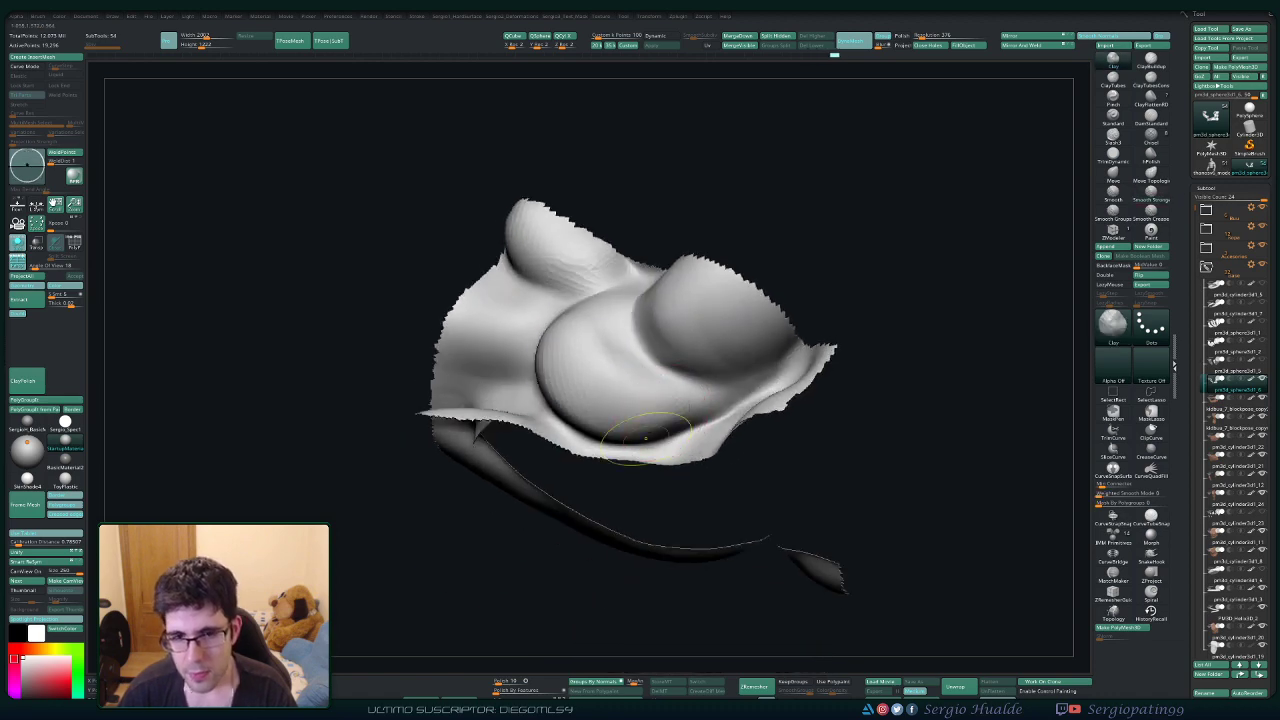
right_click_drag(646, 438, 655, 505)
mouse_move(655, 505)
right_mouse_down("ctrl")
mouse_move(660, 463)
mouse_move(634, 390)
mouse_move(680, 440)
mouse_move(648, 390)
mouse_move(688, 360)
mouse_move(684, 398)
mouse_move(668, 380)
mouse_move(650, 425)
right_mouse_up("ctrl")
left_click(660, 463, "ctrl+shift")
left_click_drag(628, 403, 633, 419, "shift")
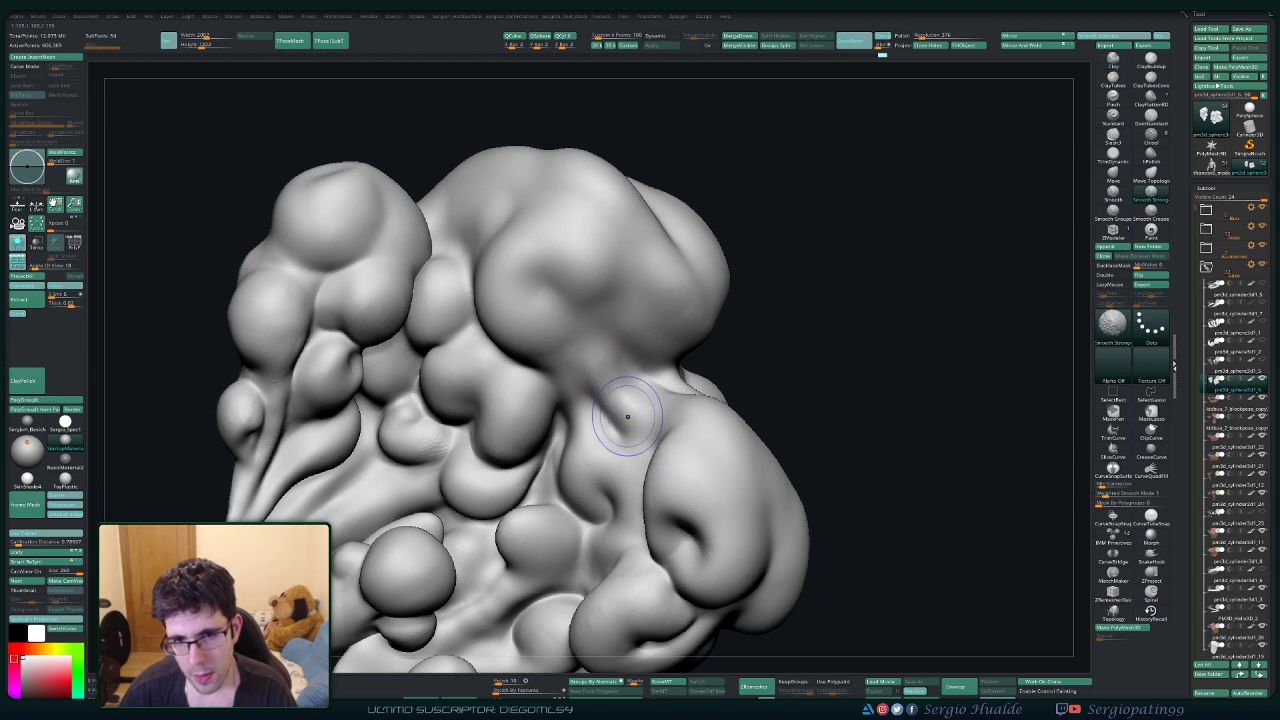
Build up the curl on the face of the large upper lobe with Clay and smooth its inner end.
right_click_drag(623, 423, 589, 433)
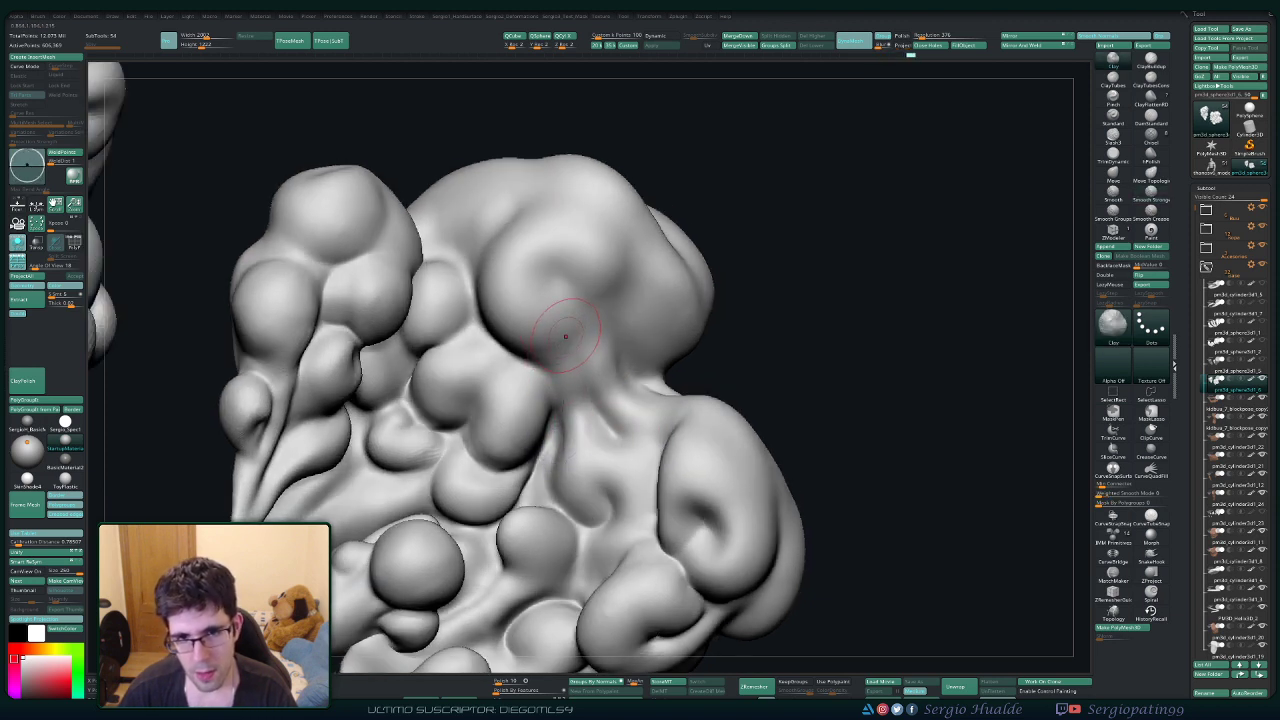
mouse_move(566, 336)
left_mouse_down()
mouse_move(540, 318)
mouse_move(555, 288)
left_mouse_up()
right_click_drag(531, 290, 563, 326, "alt")
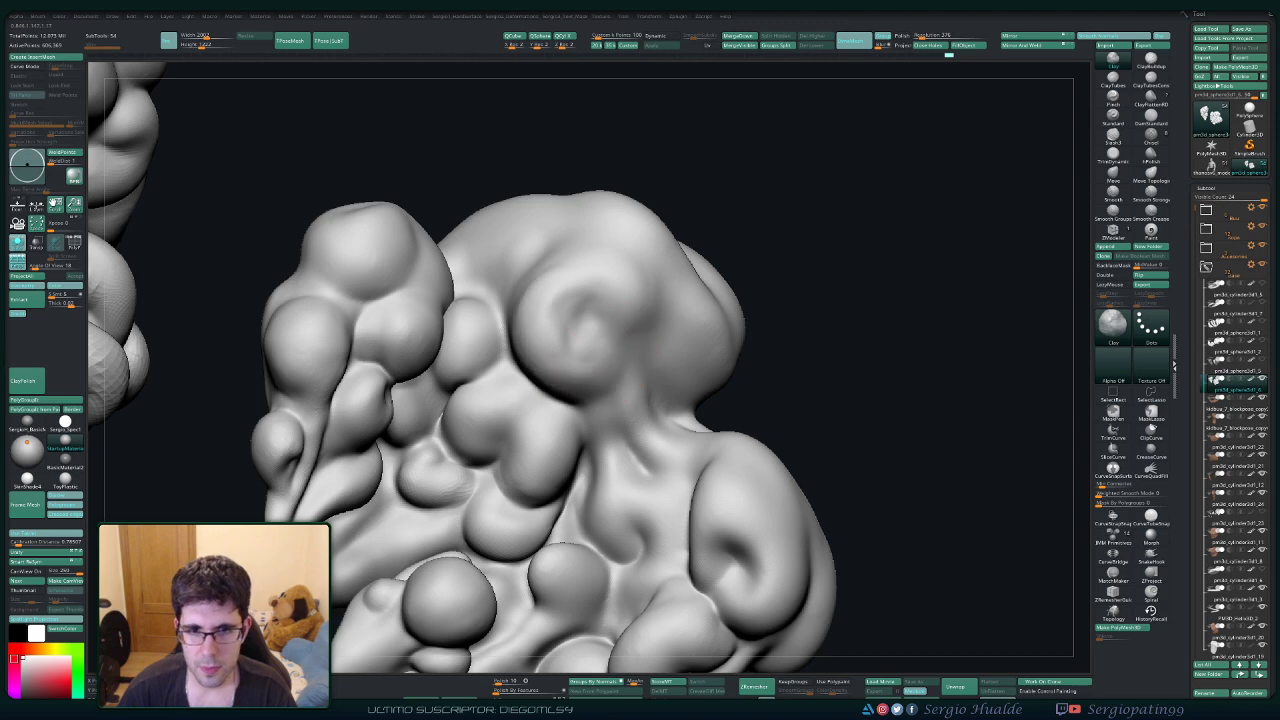
right_click_drag(602, 275, 571, 286)
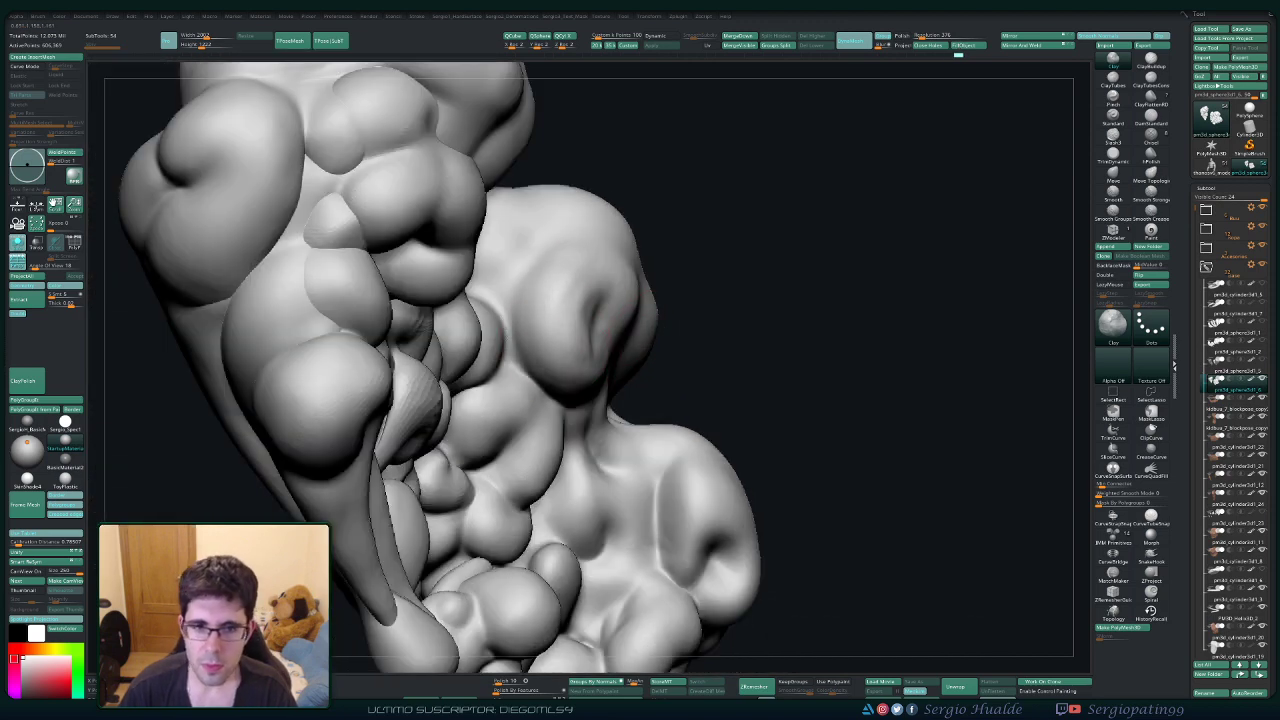
right_click_drag(612, 350, 575, 346)
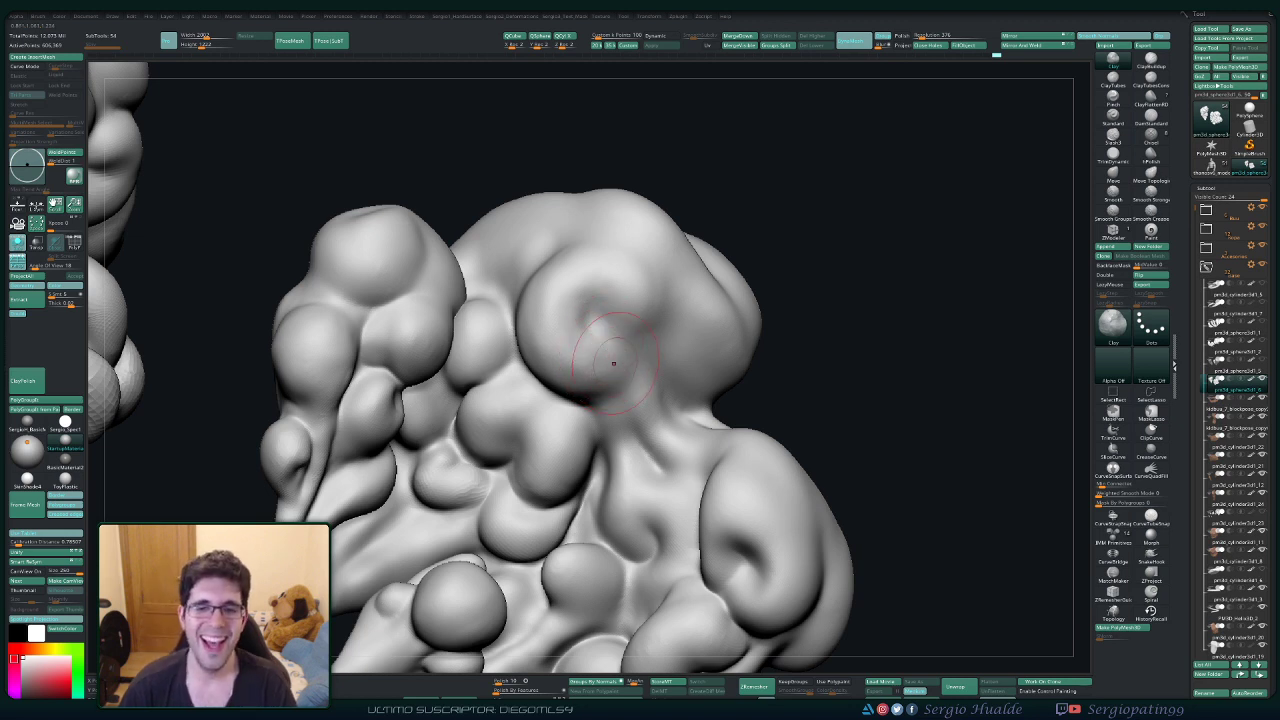
left_click_drag(565, 355, 592, 318, "shift")
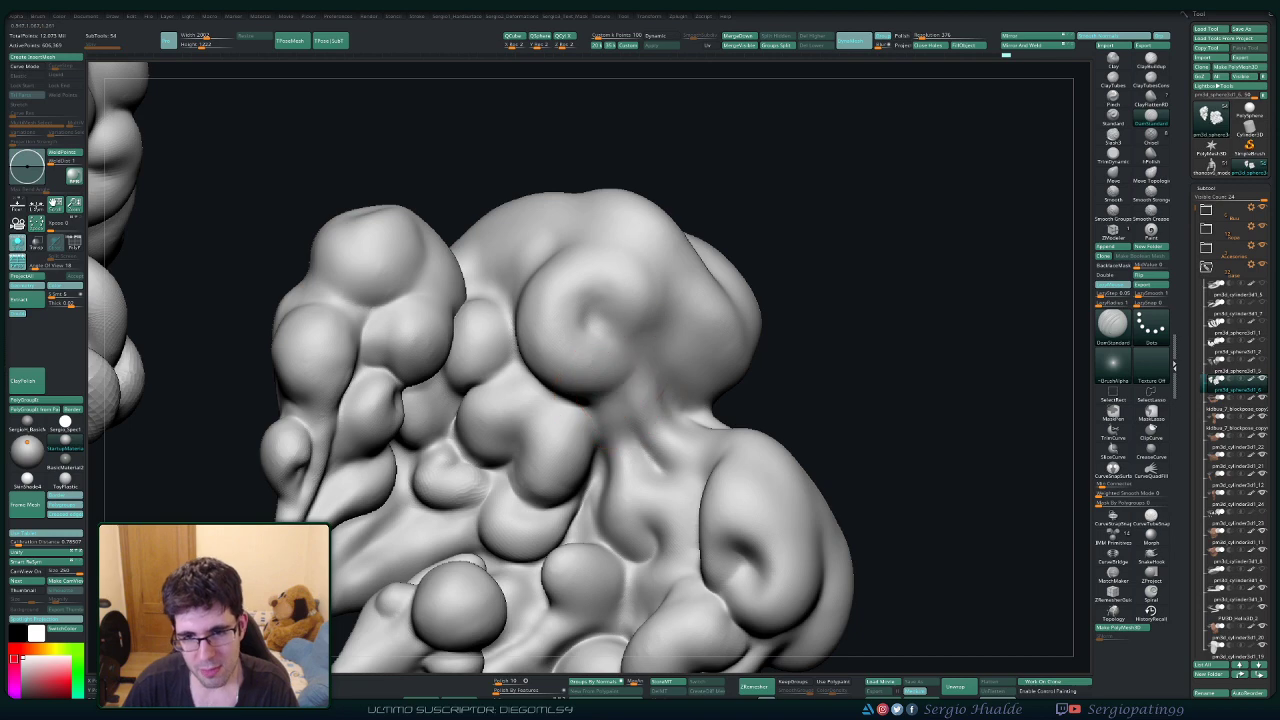
Cut the crease along the underside of the large upper lobe's curl with DamStandard.
left_click_drag(634, 375, 588, 405)
right_click_drag(588, 408, 603, 366)
left_click_drag(632, 372, 594, 406)
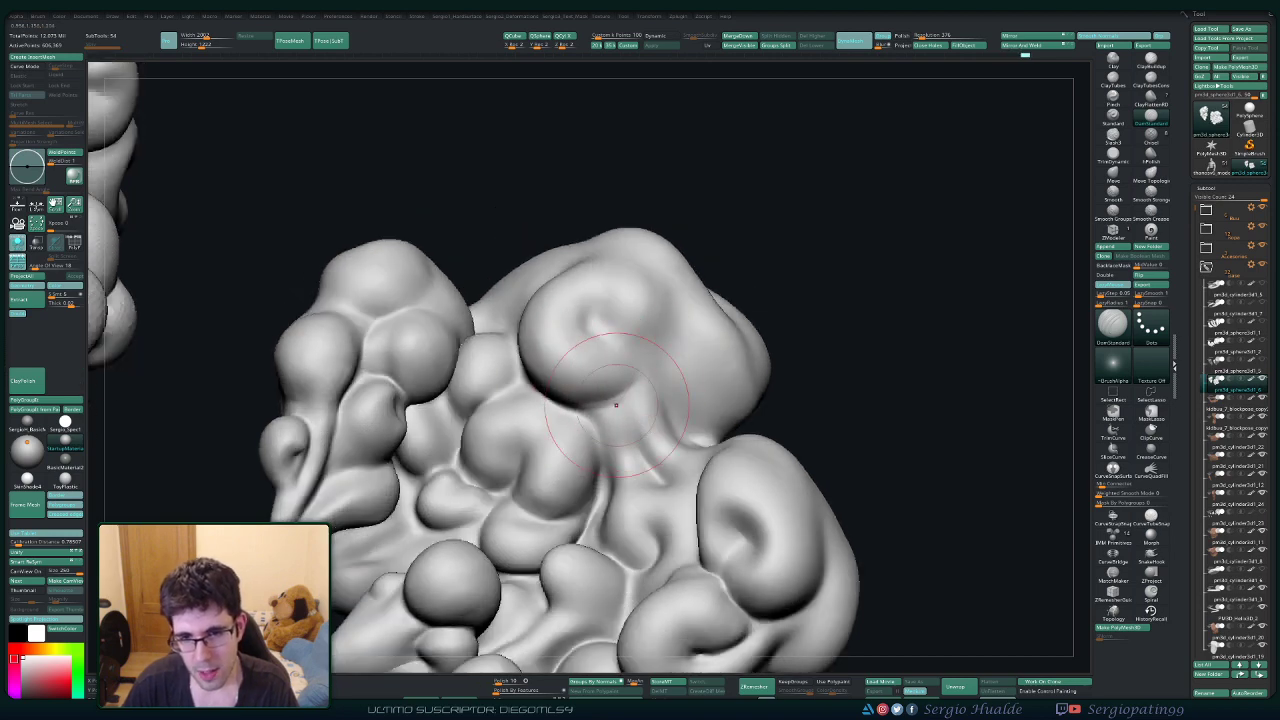
right_click_drag(643, 349, 590, 300)
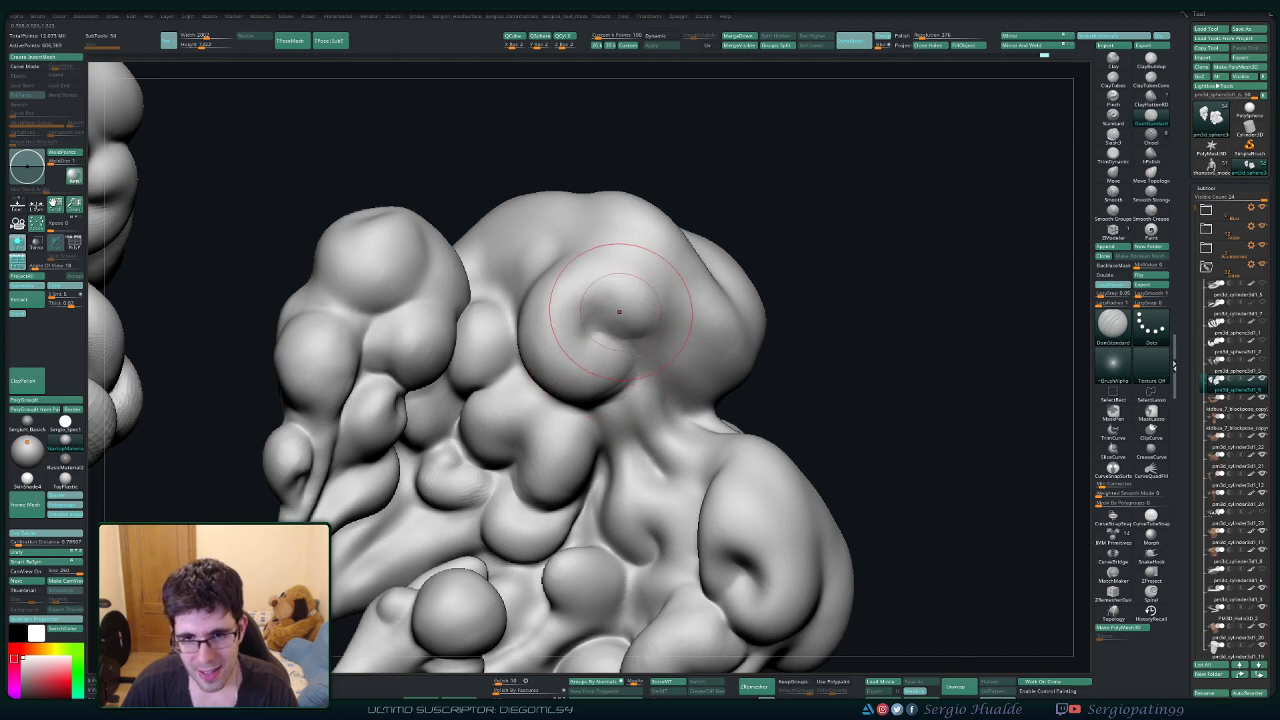
Shape the rounded bulge beside the large upper lobe's curl with Clay strokes along its crown and inner side.
right_click_drag(609, 289, 630, 285)
mouse_move(635, 250)
left_mouse_down()
mouse_move(622, 288)
mouse_move(660, 290)
left_mouse_up()
right_click_drag(690, 274, 701, 304)
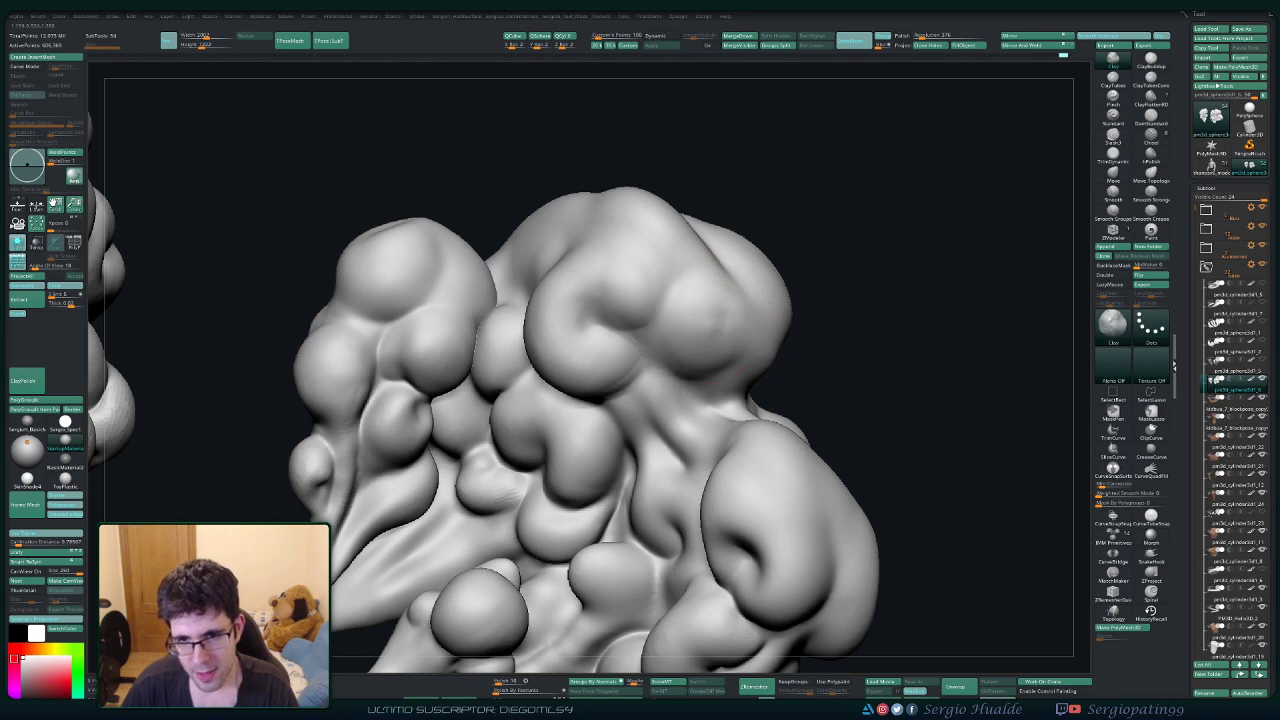
right_click_drag(700, 310, 714, 306)
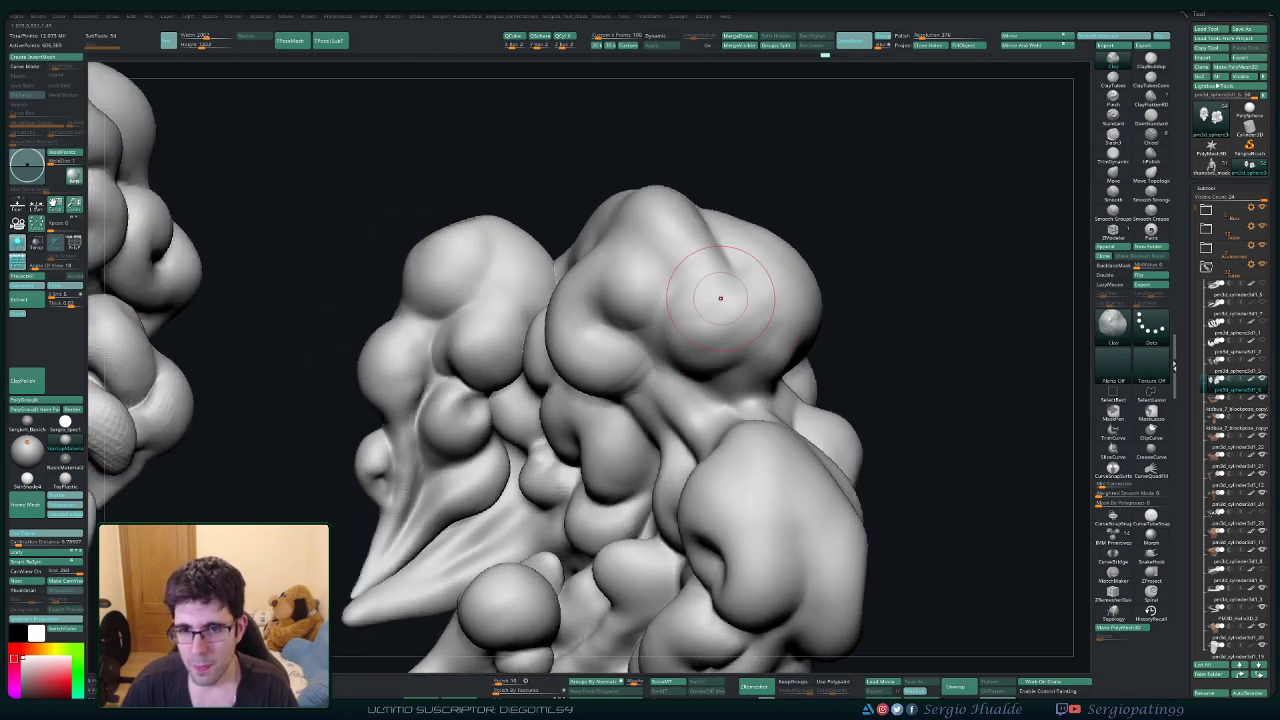
mouse_move(727, 275)
left_mouse_down()
mouse_move(698, 342)
mouse_move(698, 328)
left_mouse_up()
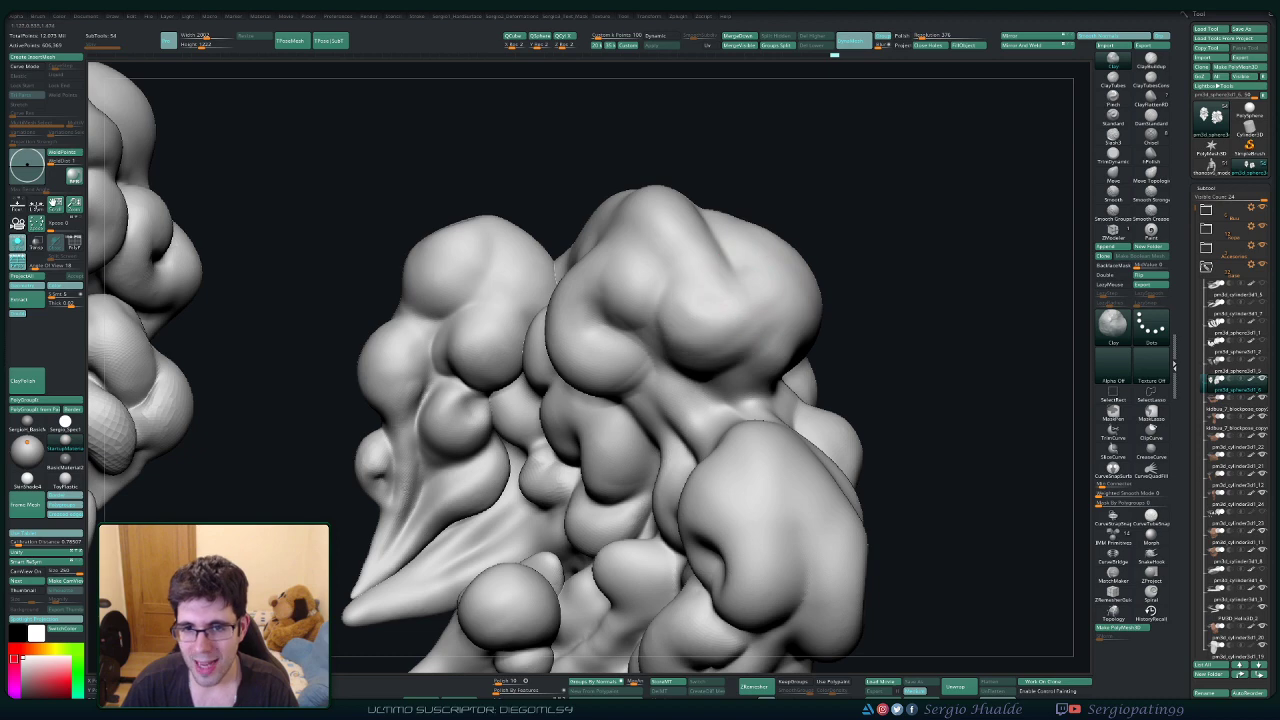
left_click_drag(732, 250, 698, 288)
key("shift")
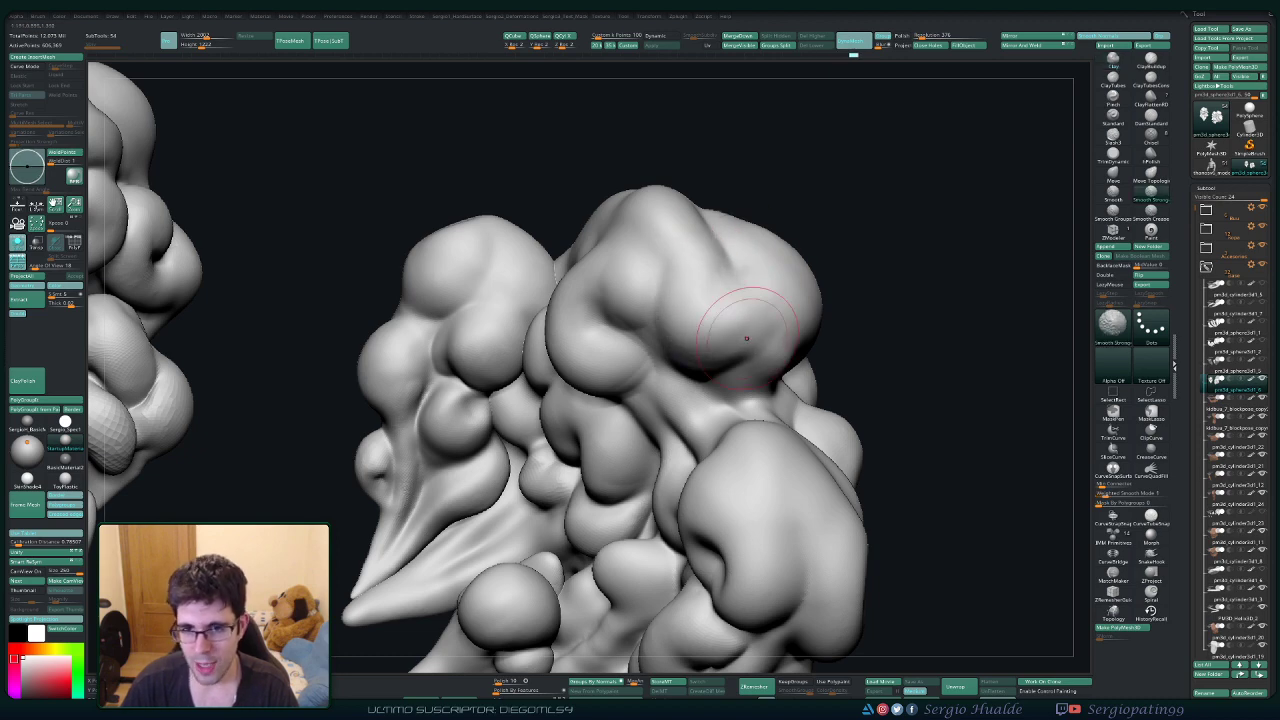
Crease the lower outer edge of the large bulge with DamStandard and model the small fold there with Clay.
right_click_drag(746, 338, 725, 325)
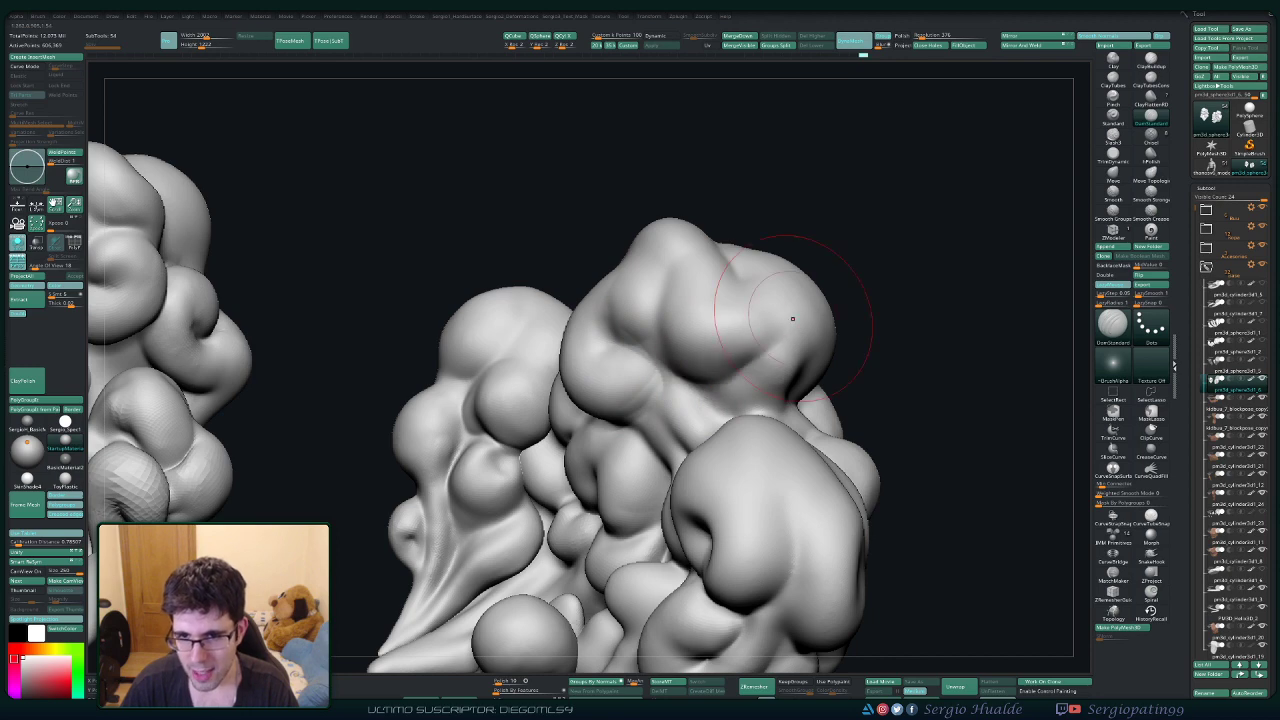
mouse_move(792, 318)
right_mouse_down()
mouse_move(734, 346)
mouse_move(700, 343)
right_mouse_up()
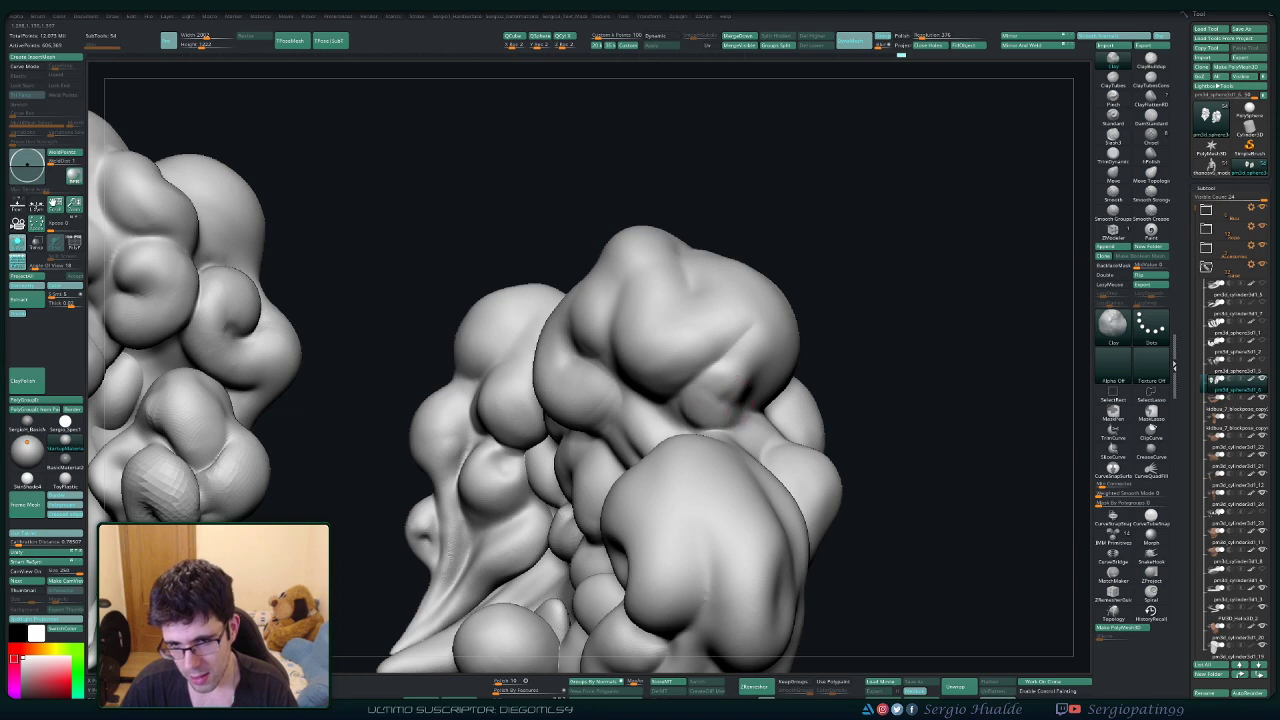
mouse_move(723, 392)
right_mouse_down()
mouse_move(744, 422)
mouse_move(745, 398)
right_mouse_up()
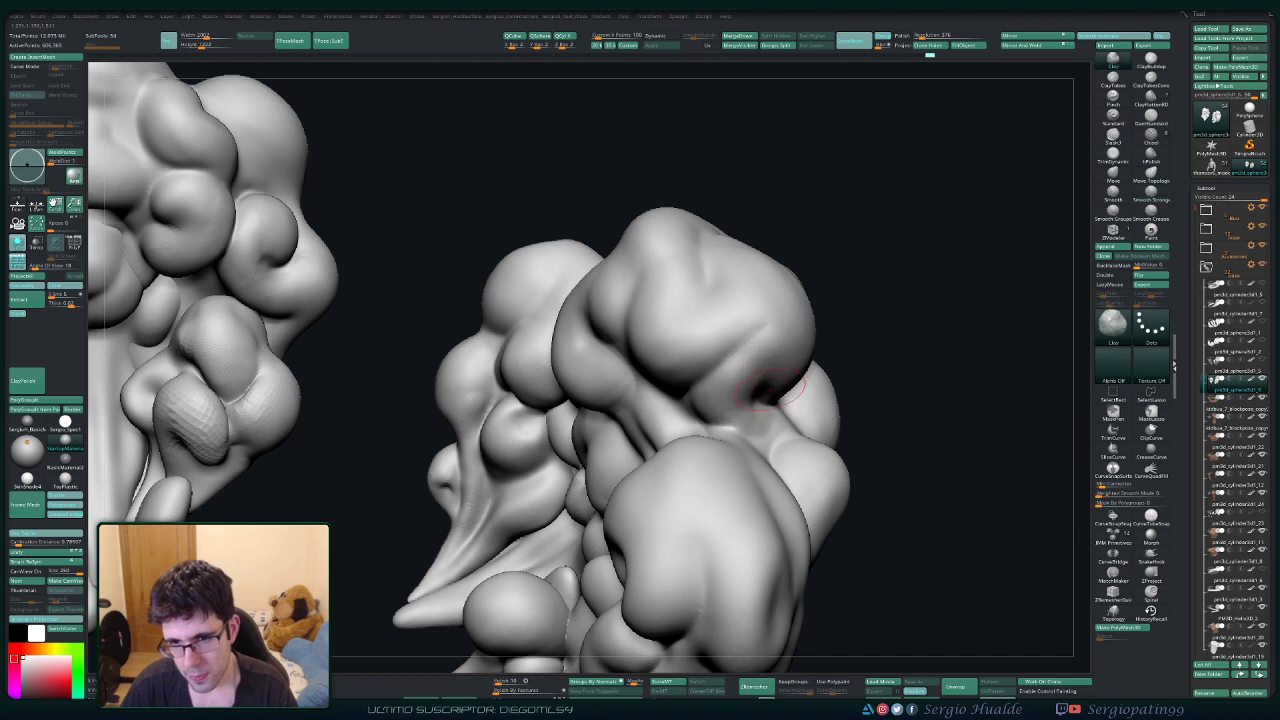
right_click_drag(770, 393, 689, 425)
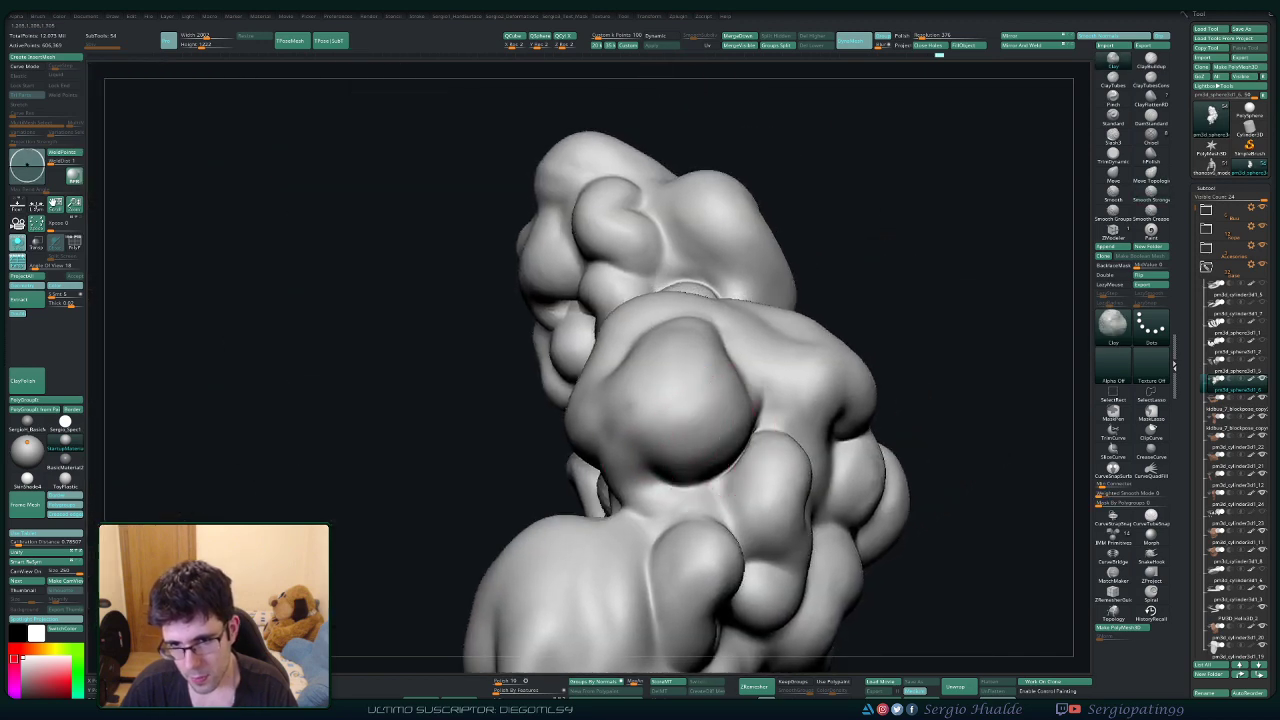
Model a curled ridge over the big lobe at the back of the cloud with Clay and smoothing.
right_click_drag(690, 288, 958, 392)
left_click_drag(669, 413, 714, 411)
right_click_drag(735, 435, 870, 405)
left_click_drag(705, 436, 707, 355, "shift")
mouse_move(710, 358)
right_mouse_down()
mouse_move(742, 455)
mouse_move(734, 346)
mouse_move(816, 352)
mouse_move(789, 286)
right_mouse_up()
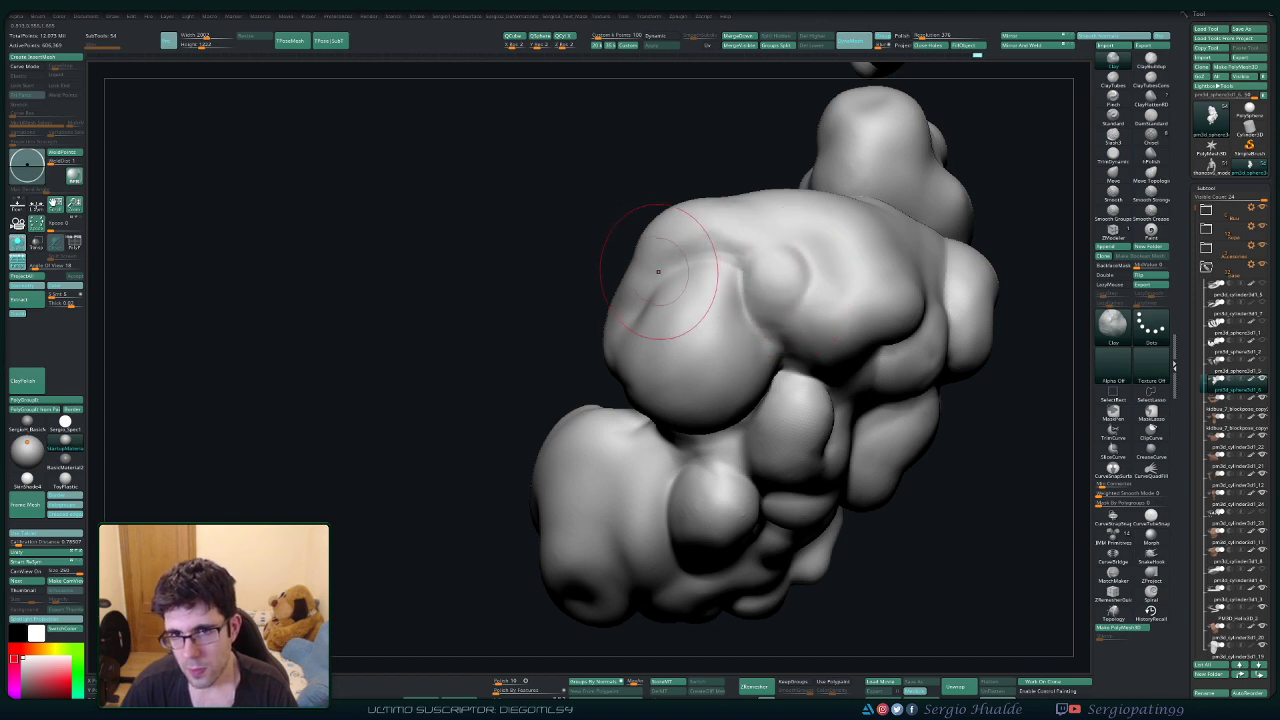
right_click_drag(658, 271, 700, 337)
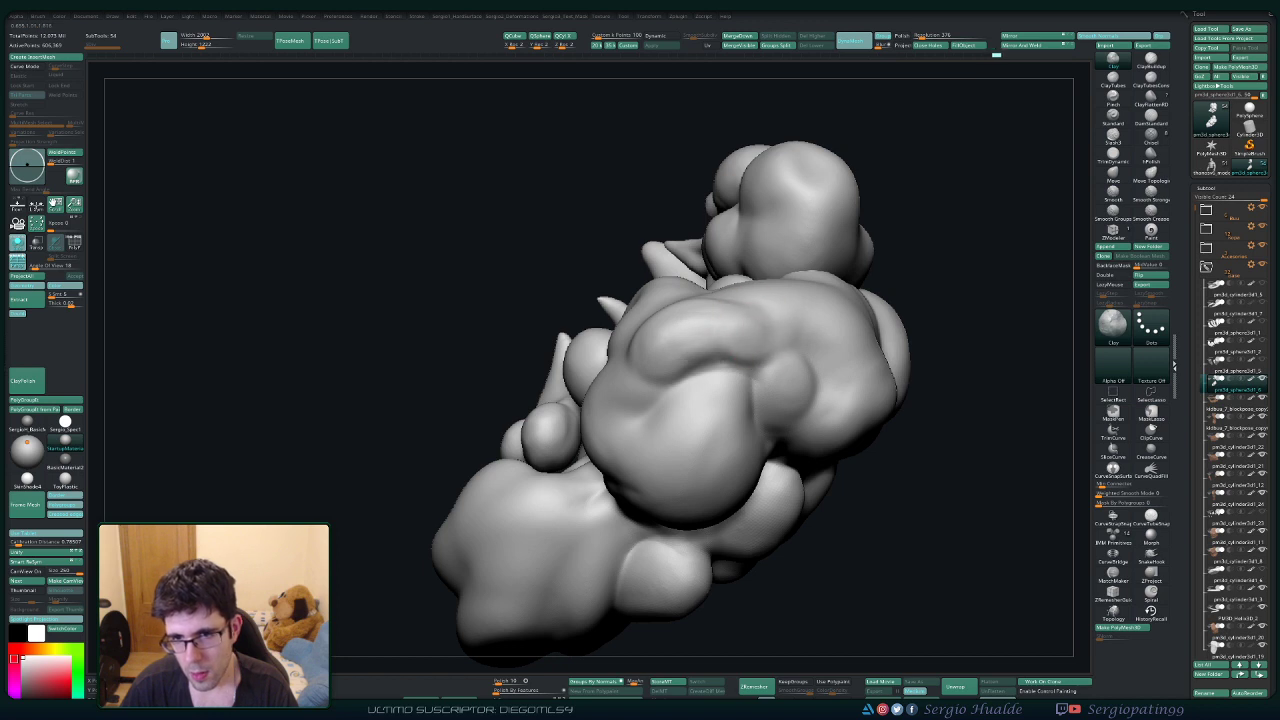
right_click_drag(762, 265, 715, 318)
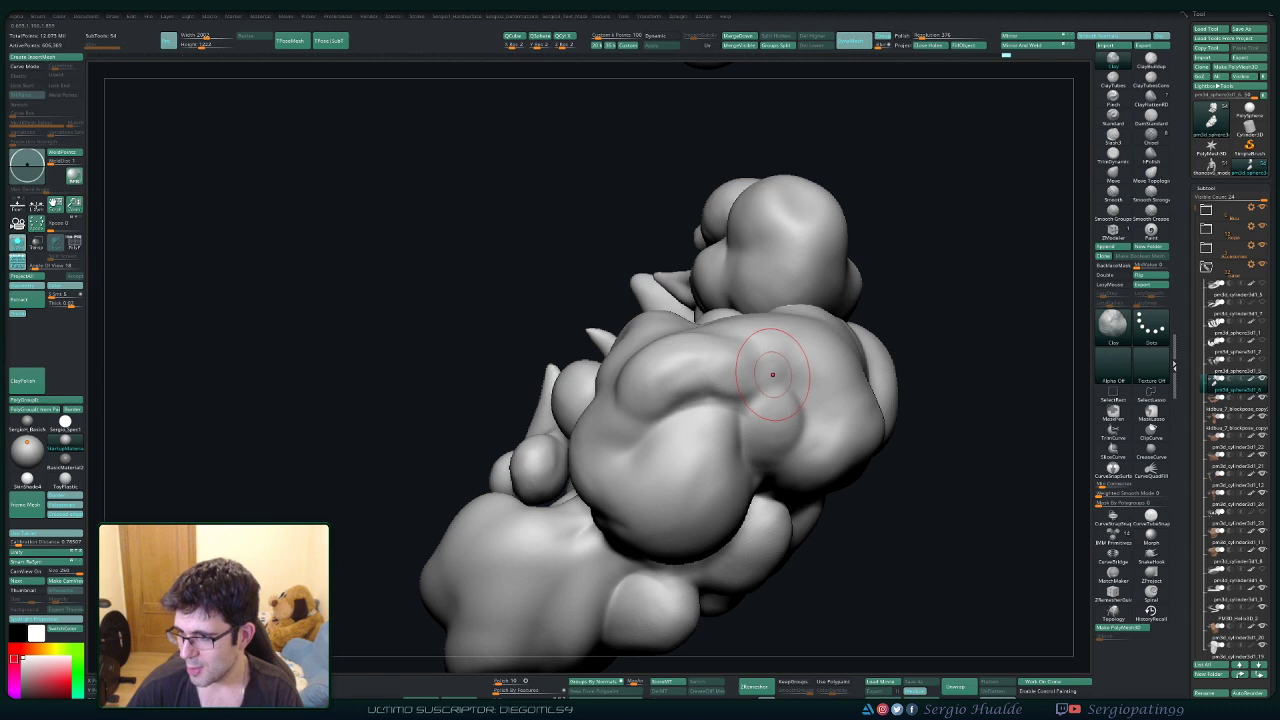
Smooth the hollow beneath the curled back ridge and define the small rounded lobe next to it with Clay.
right_click_drag(800, 352, 790, 381, "ctrl")
left_click_drag(768, 390, 715, 385, "shift")
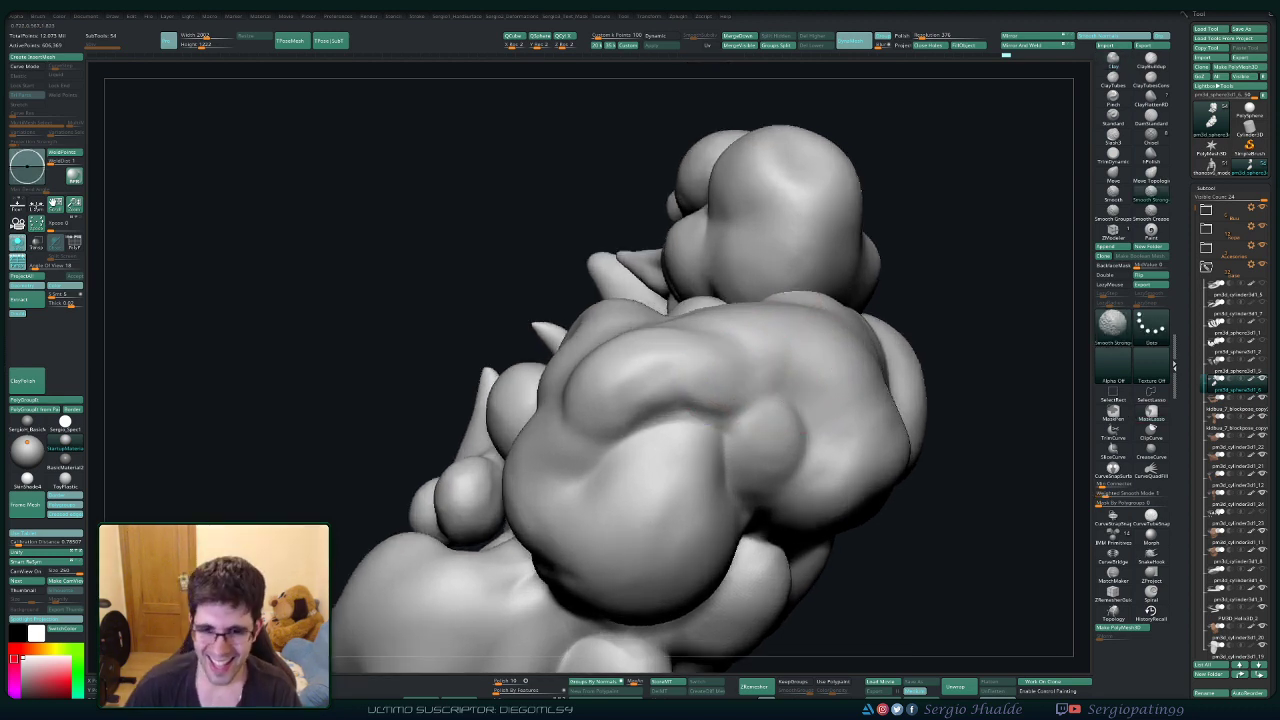
mouse_move(785, 410)
left_mouse_down("shift")
mouse_move(800, 452)
mouse_move(764, 424)
mouse_move(782, 448)
mouse_move(758, 490)
left_mouse_up("shift")
mouse_move(772, 438)
left_mouse_down()
mouse_move(754, 492)
mouse_move(797, 458)
mouse_move(796, 475)
left_mouse_up()
left_click_drag(672, 405, 638, 394)
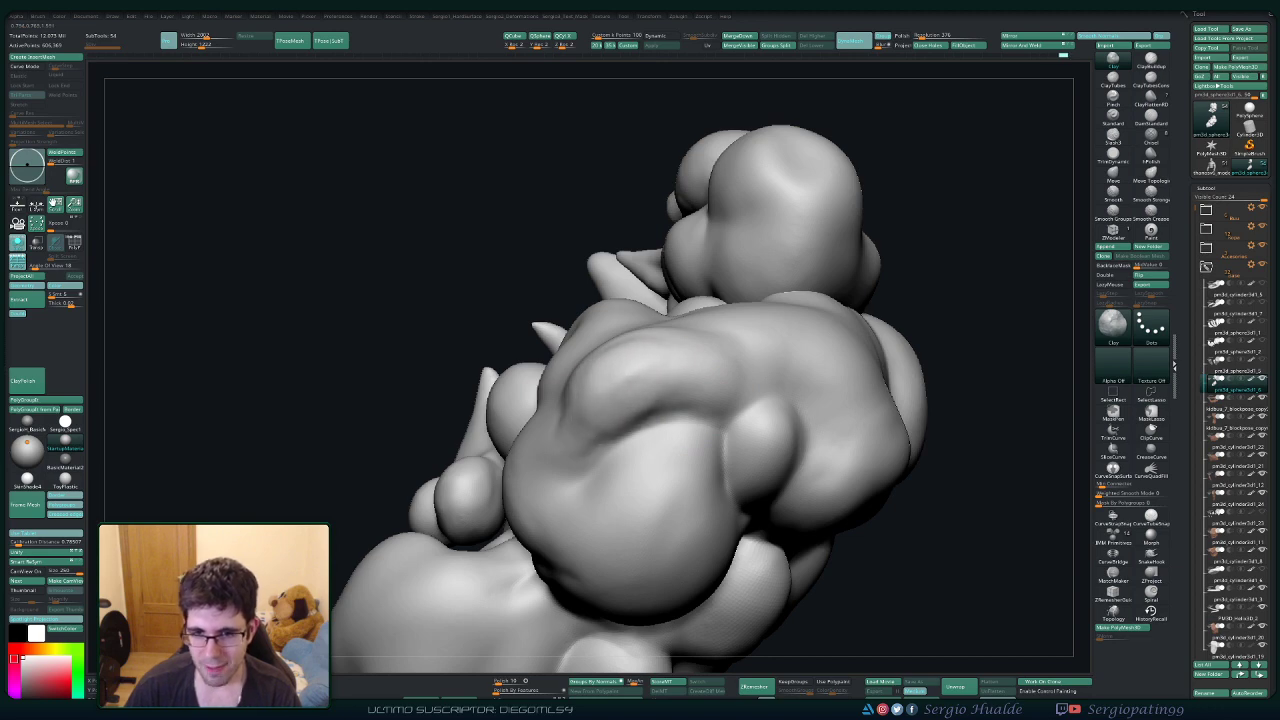
key("shift")
Isolate the cloud cluster from the rest of the mesh and round out its side lobe with Clay.
mouse_move(723, 380)
right_mouse_down("ctrl")
mouse_move(712, 335)
mouse_move(737, 426)
mouse_move(729, 400)
right_mouse_up("ctrl")
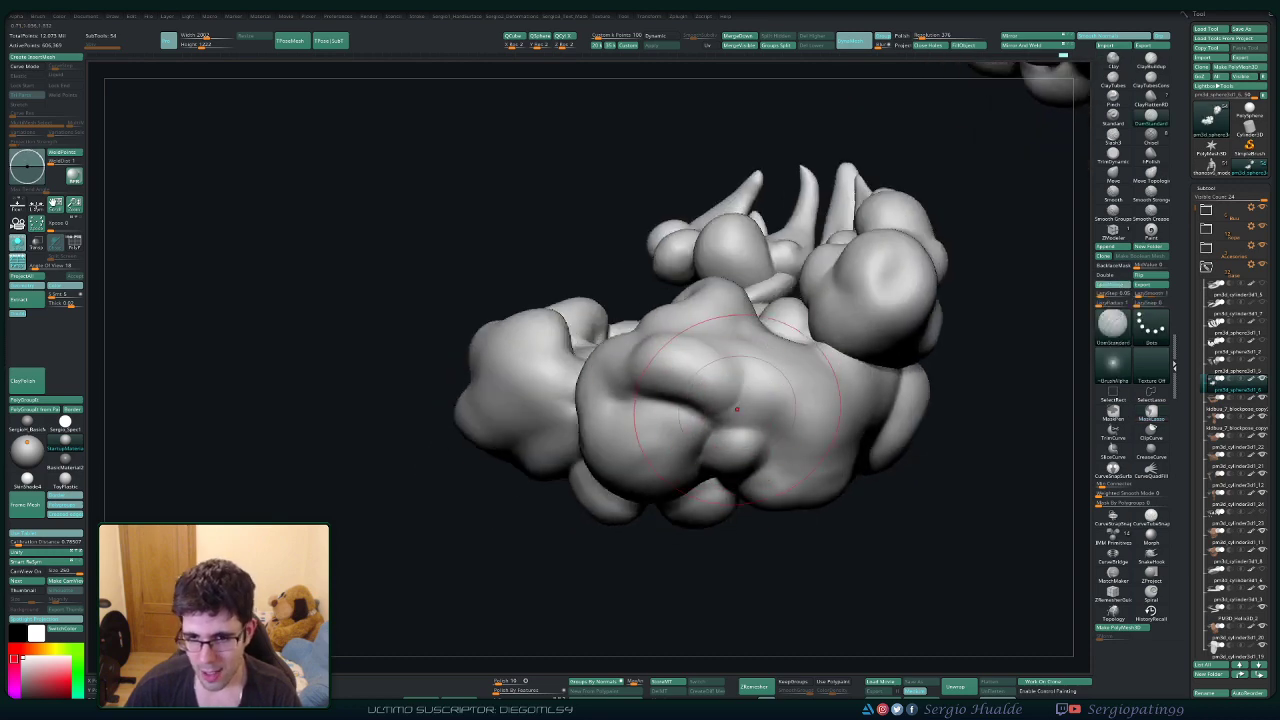
mouse_move(698, 410)
right_mouse_down()
mouse_move(692, 385)
mouse_move(757, 414)
right_mouse_up()
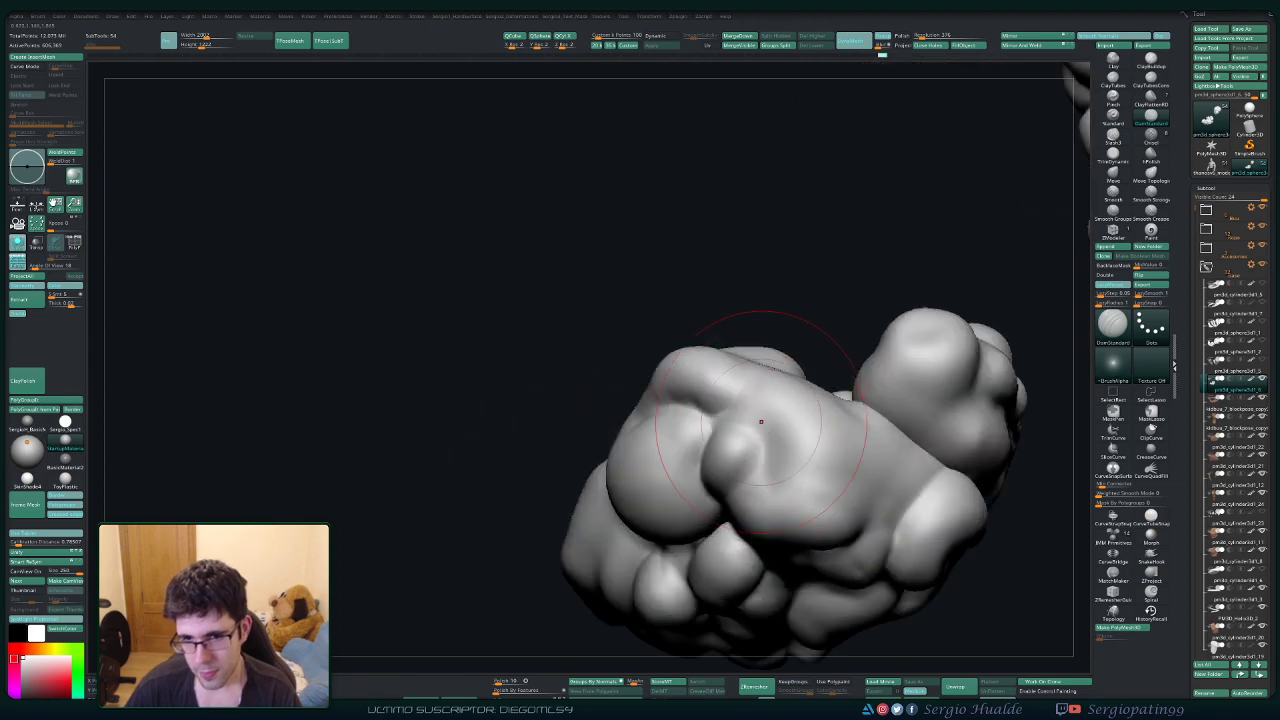
mouse_move(842, 421)
right_mouse_down()
mouse_move(821, 435)
mouse_move(858, 420)
mouse_move(841, 438)
mouse_move(785, 421)
right_mouse_up()
left_click(860, 420, "ctrl+shift")
key("1")
left_click_drag(845, 412, 866, 416)
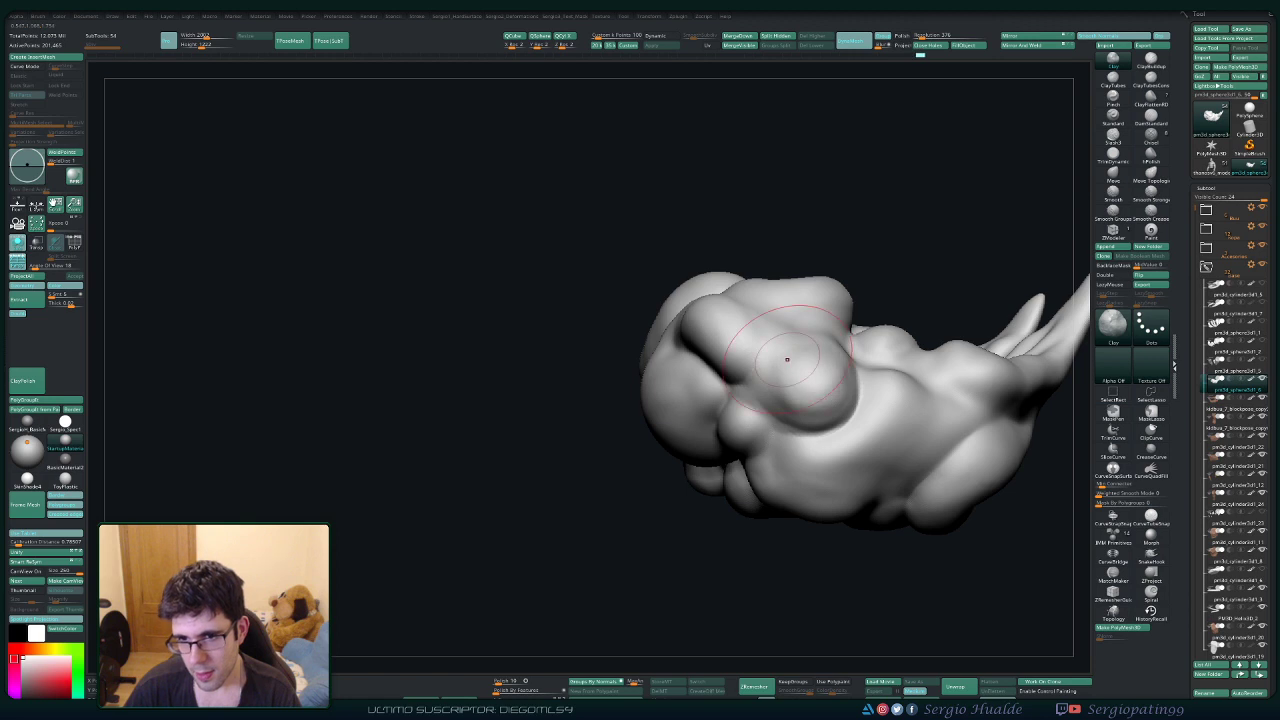
mouse_move(840, 400)
right_mouse_down()
mouse_move(817, 390)
mouse_move(846, 316)
right_mouse_up()
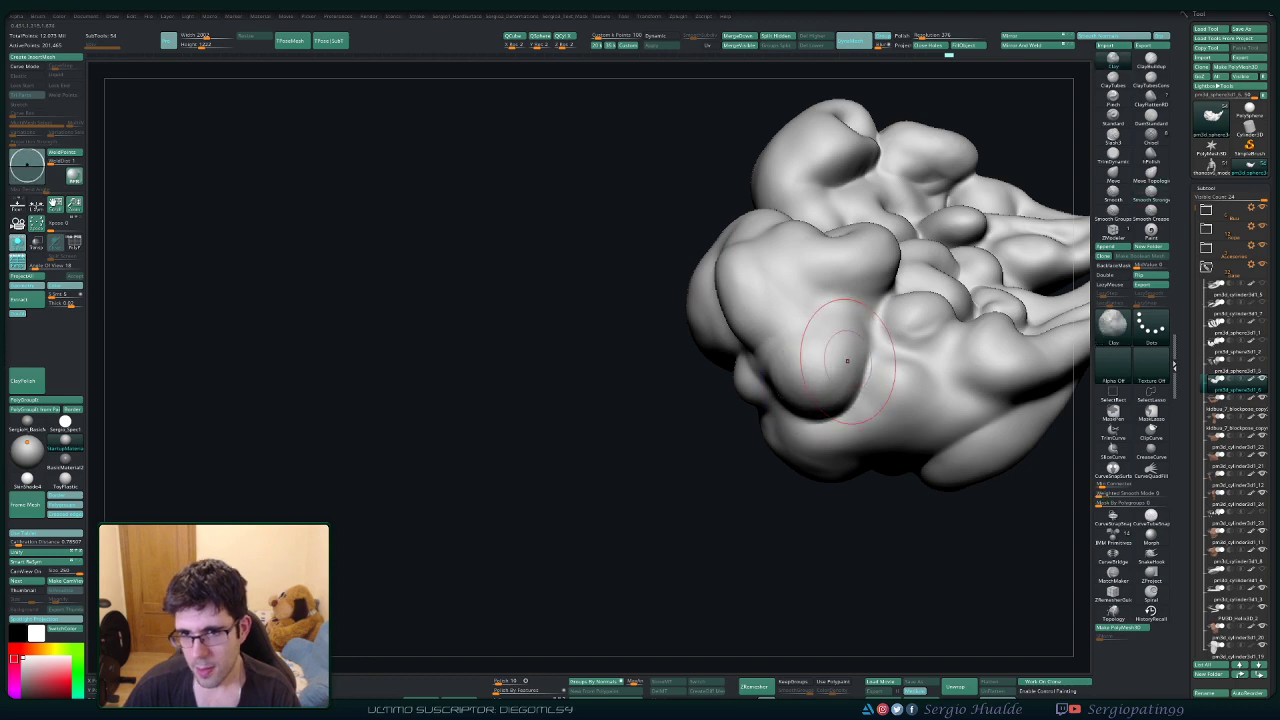
mouse_move(829, 337)
right_mouse_down()
mouse_move(797, 371)
mouse_move(806, 343)
mouse_move(880, 377)
right_mouse_up()
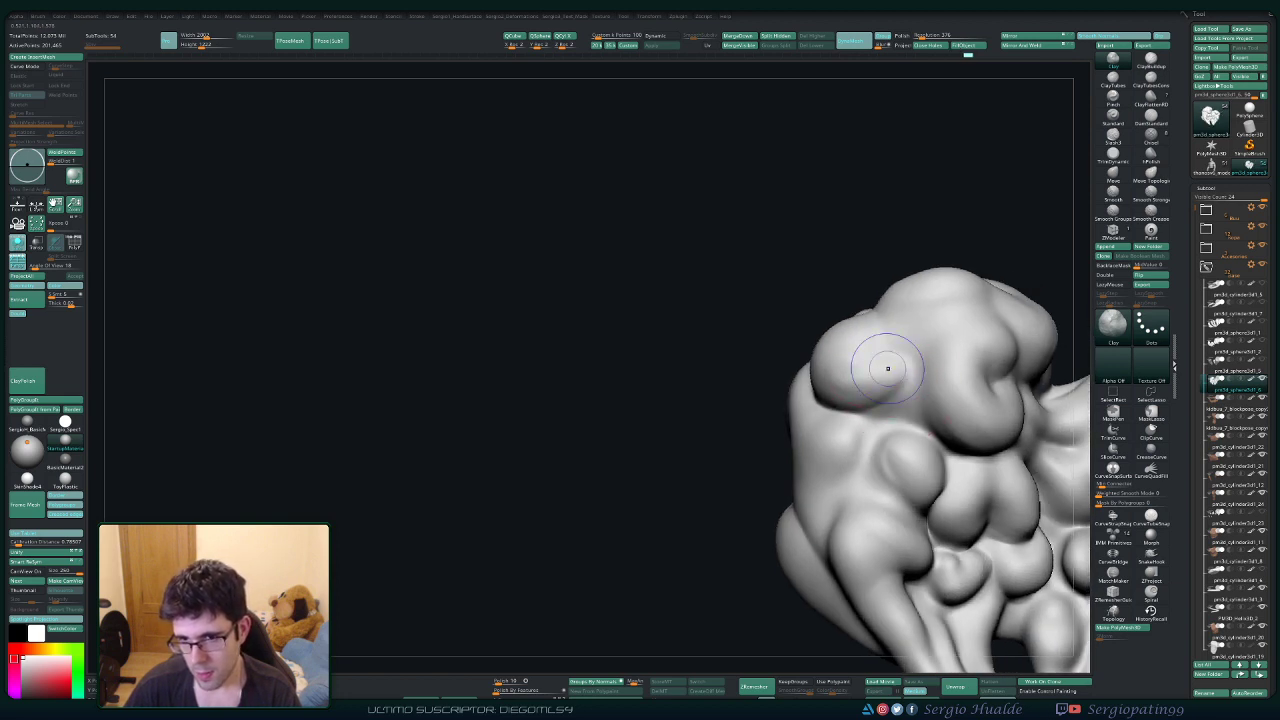
Refine the transition between the side lobe and the top lobe of the isolated cluster with DamStandard and Clay.
mouse_move(851, 357)
right_mouse_down()
mouse_move(775, 340)
mouse_move(815, 390)
right_mouse_up()
key("b")
key("d")
key("s")
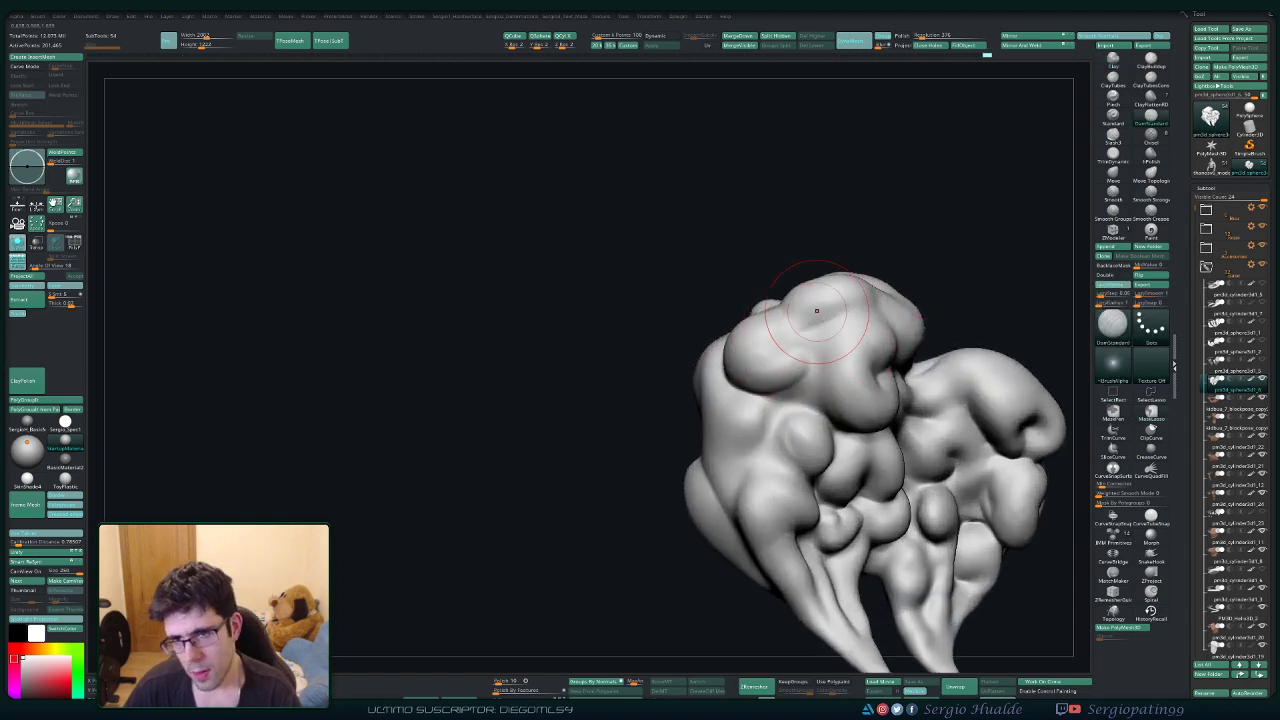
key("b")
key("c")
key("l")
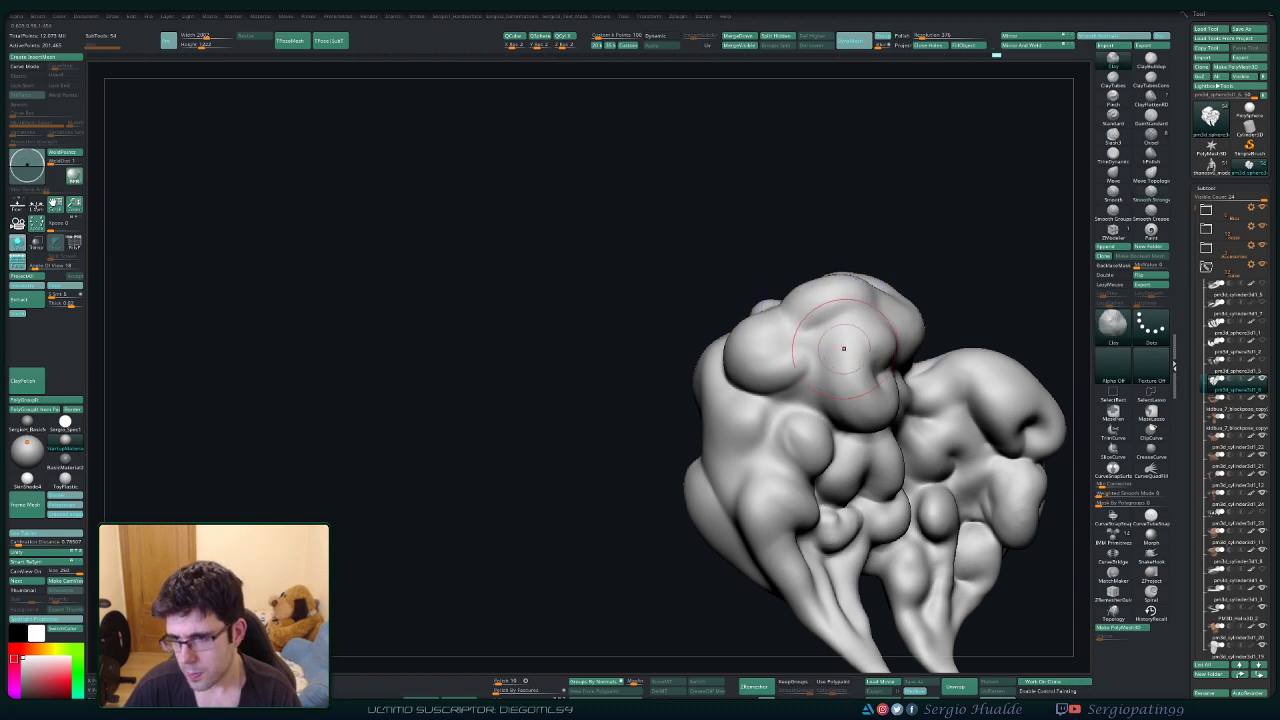
right_click_drag(843, 343, 706, 225, "alt")
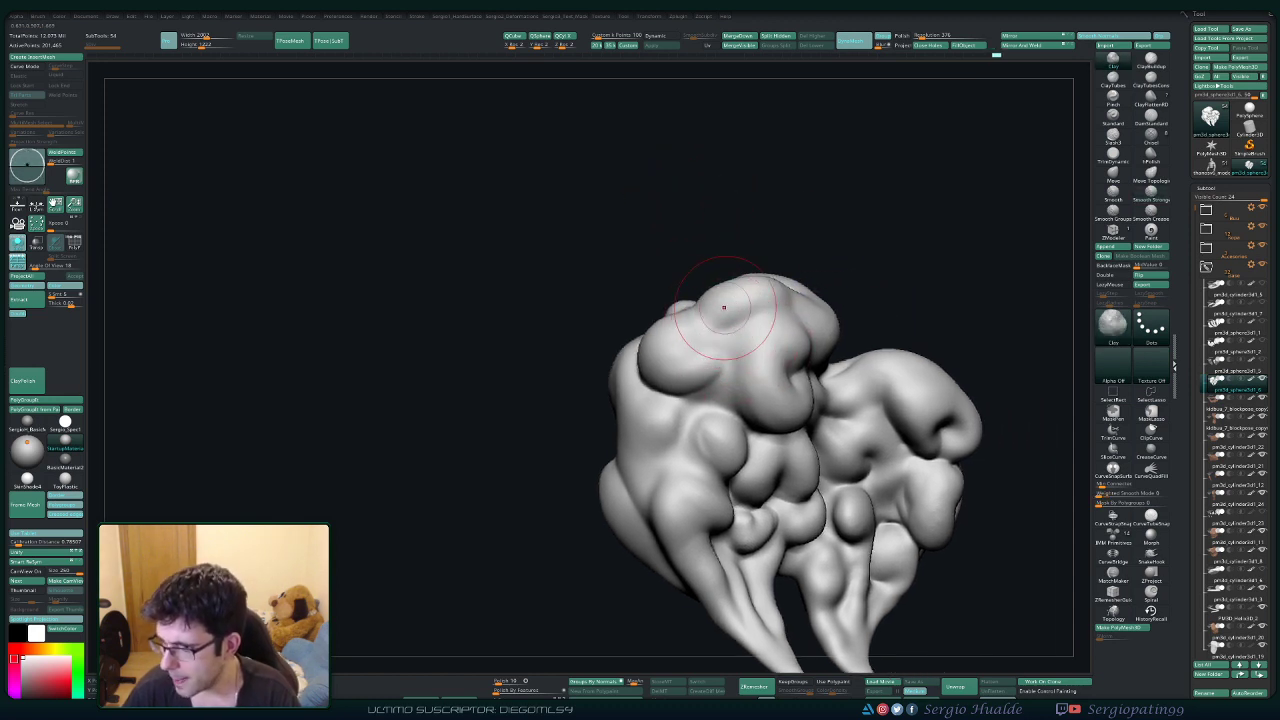
mouse_move(720, 300)
left_mouse_down()
mouse_move(728, 335)
mouse_move(742, 325)
mouse_move(738, 348)
left_mouse_up()
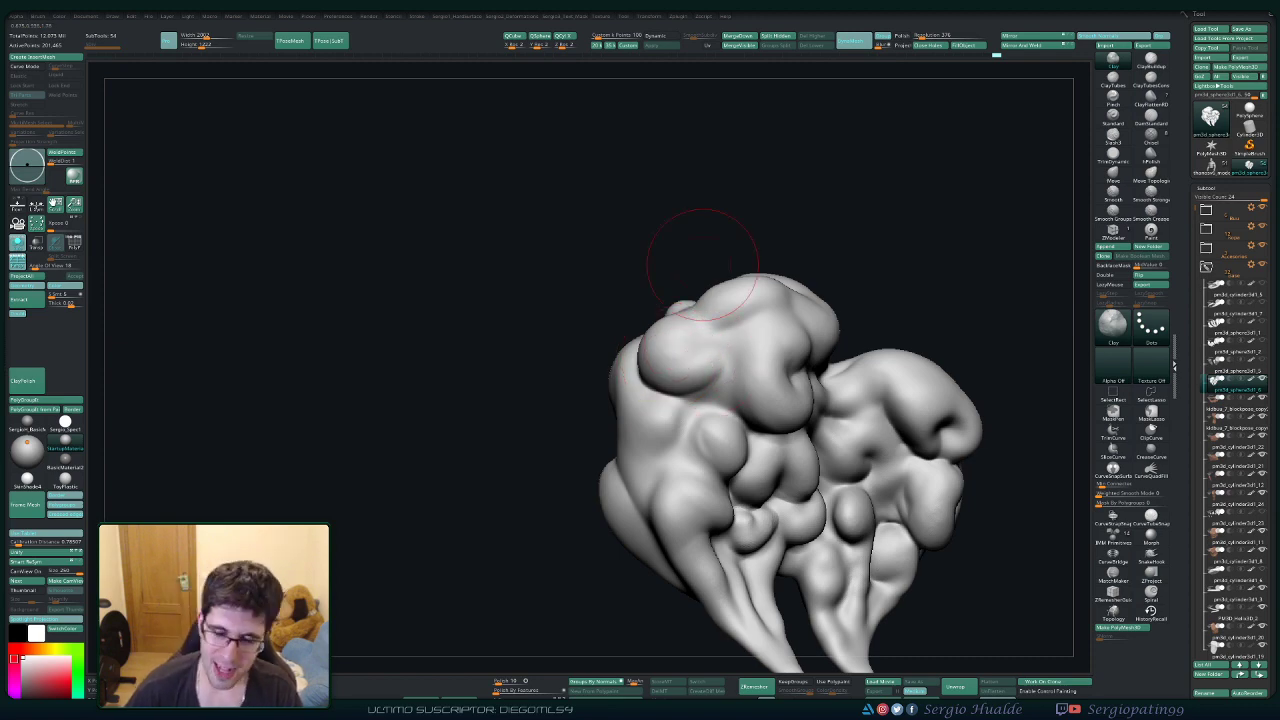
Check the polygon density in wireframe and subdivide the whole smoke mesh once.
right_click_drag(620, 415, 649, 526, "ctrl")
key("shift+f")
mouse_move(688, 250)
right_mouse_down("ctrl")
mouse_move(701, 338)
mouse_move(646, 350)
right_mouse_up("ctrl")
key("shift+f")
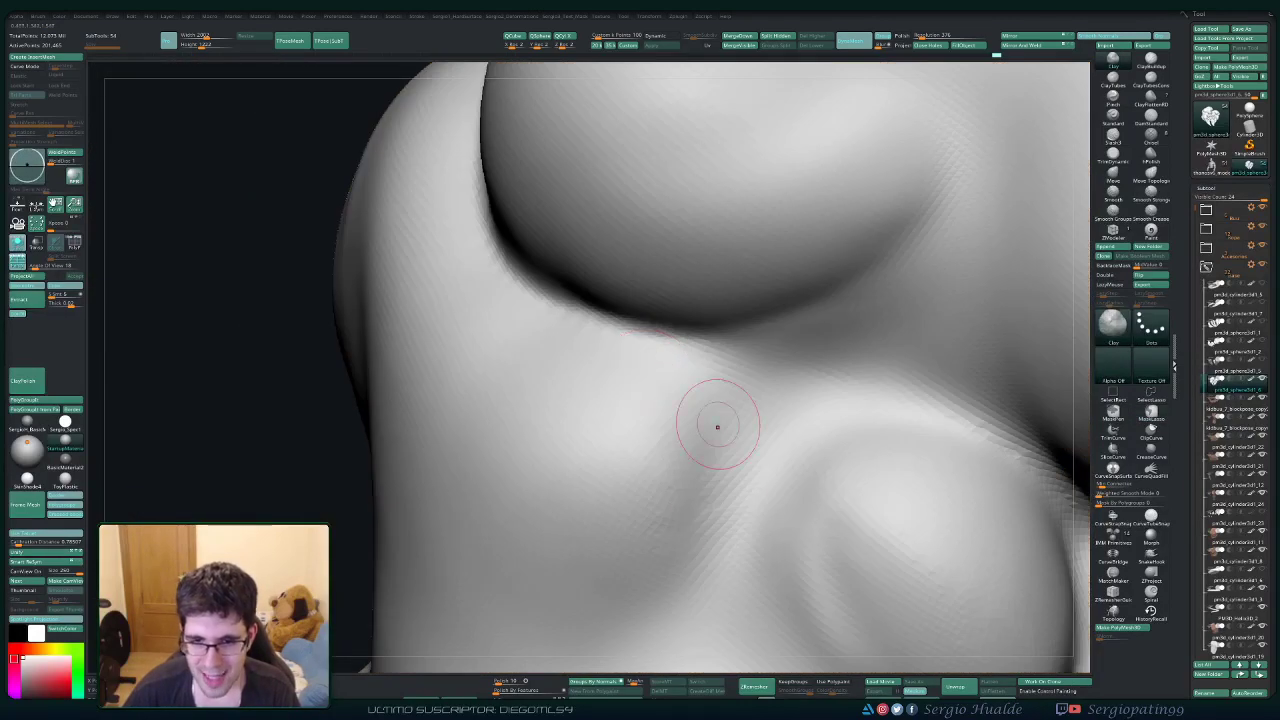
key("ctrl+shift+a")
key("ctrl+z")
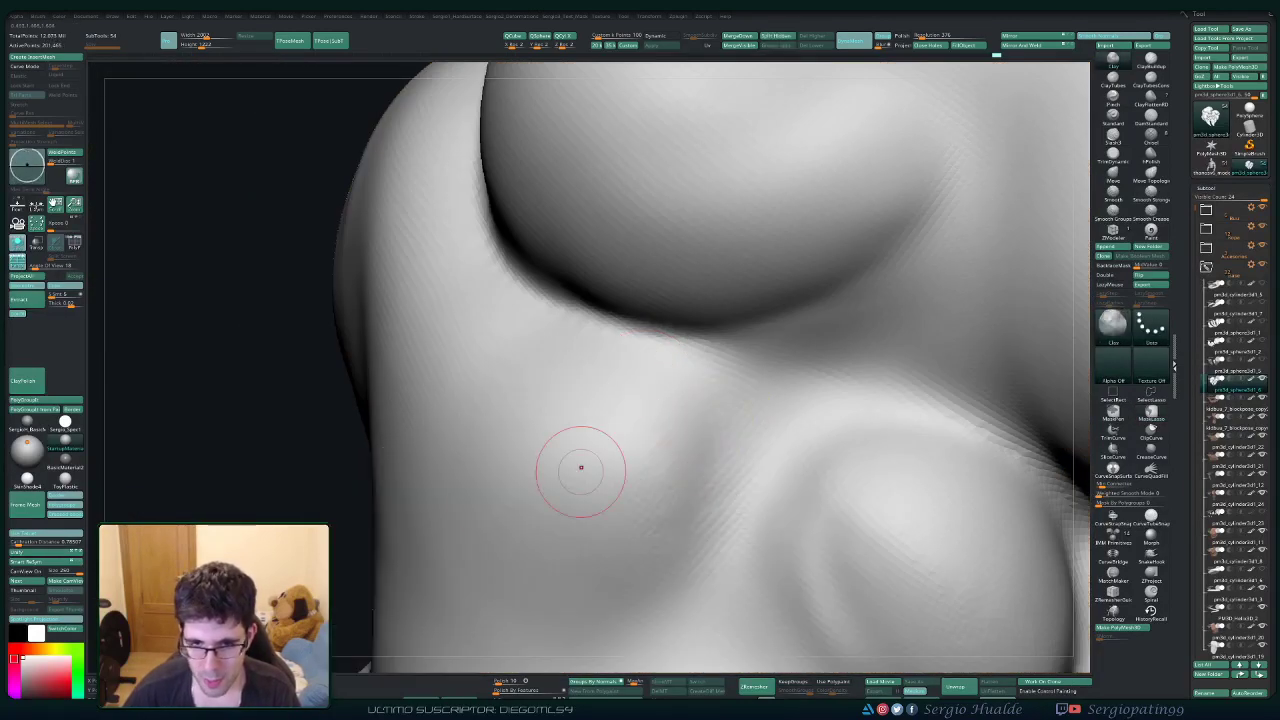
key("ctrl+shift+z")
key("ctrl+d")
Smooth the broad surface of the subdivided cloud lobe.
right_click_drag(766, 383, 757, 417)
mouse_move(798, 474)
right_mouse_down("ctrl")
mouse_move(772, 375)
mouse_move(717, 443)
mouse_move(670, 452)
mouse_move(694, 440)
right_mouse_up("ctrl")
left_click_drag(660, 380, 620, 357, "shift")
right_click_drag(620, 357, 613, 435, "ctrl")
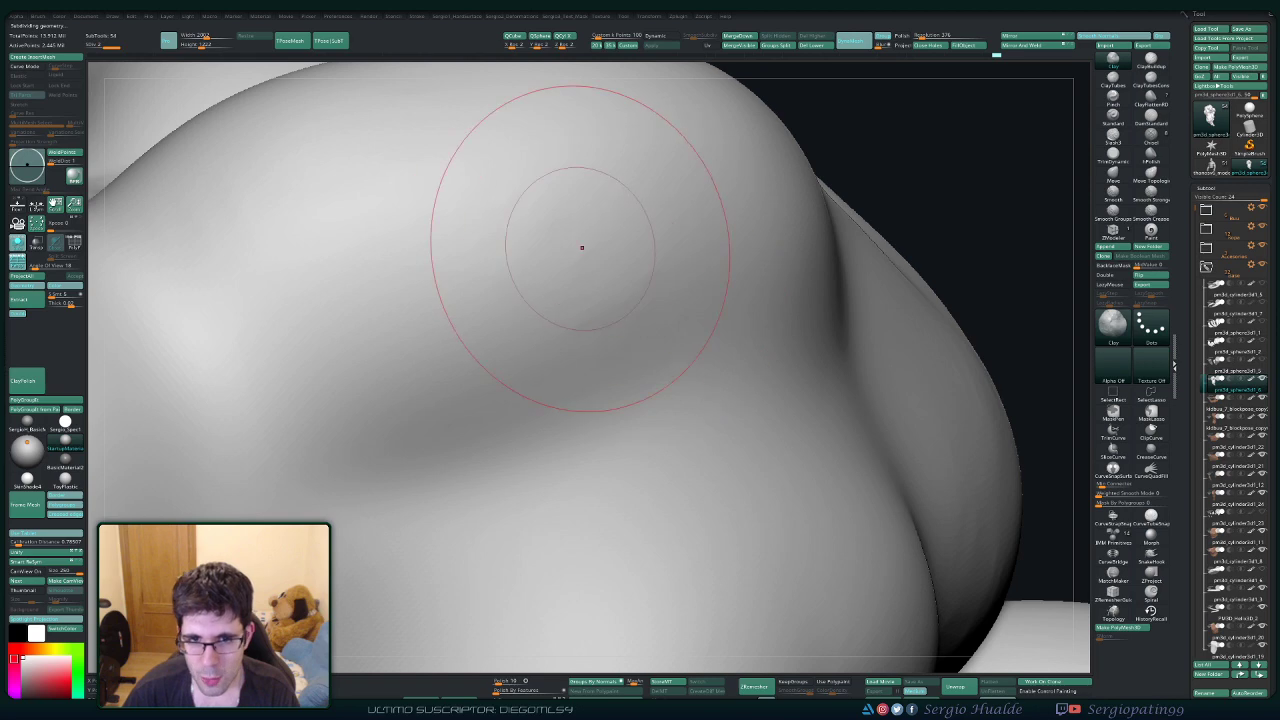
Undo the last subdivision of the smoke mesh.
right_click_drag(640, 365, 657, 306, "ctrl")
key("ctrl+z")
right_click_drag(669, 417, 636, 300, "ctrl")
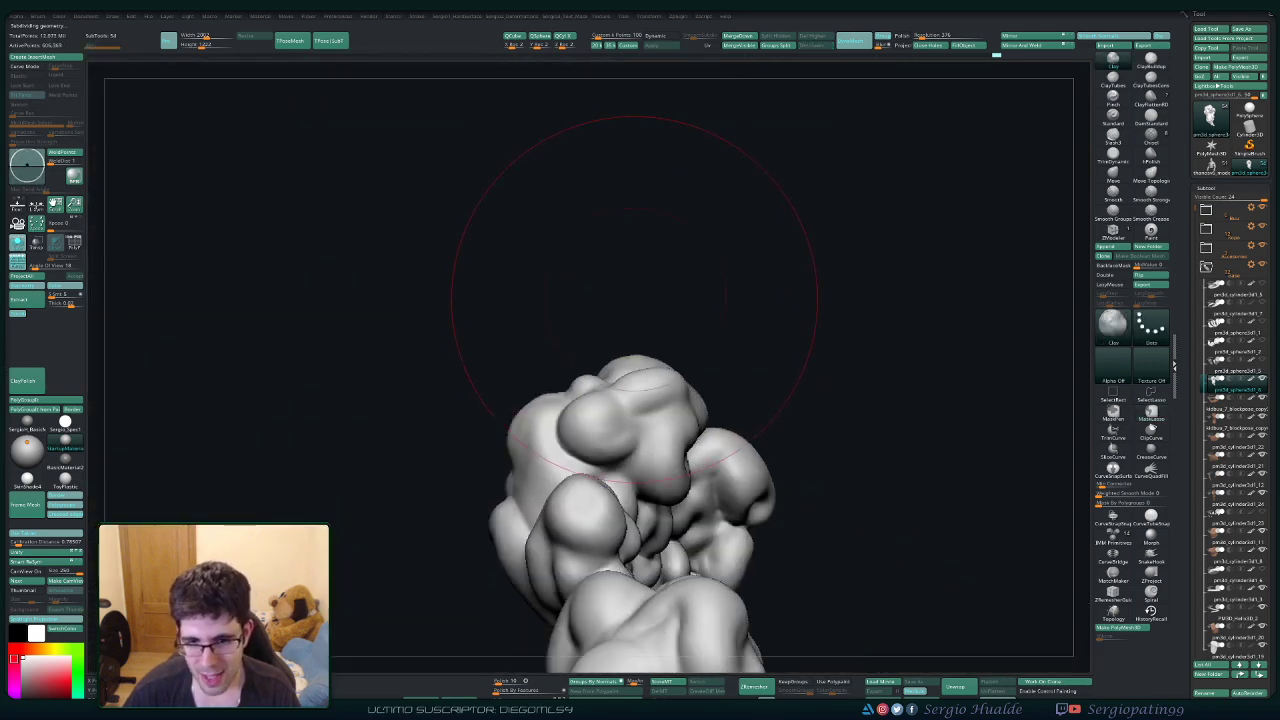
Unhide the rest of the smoke mesh and bring back the full figure, checking the polygroups in wireframe.
key("shift+f")
right_click_drag(651, 425, 654, 396, "alt")
left_click(663, 346, "ctrl+shift")
left_click(651, 480, "ctrl+shift")
key("shift+s")
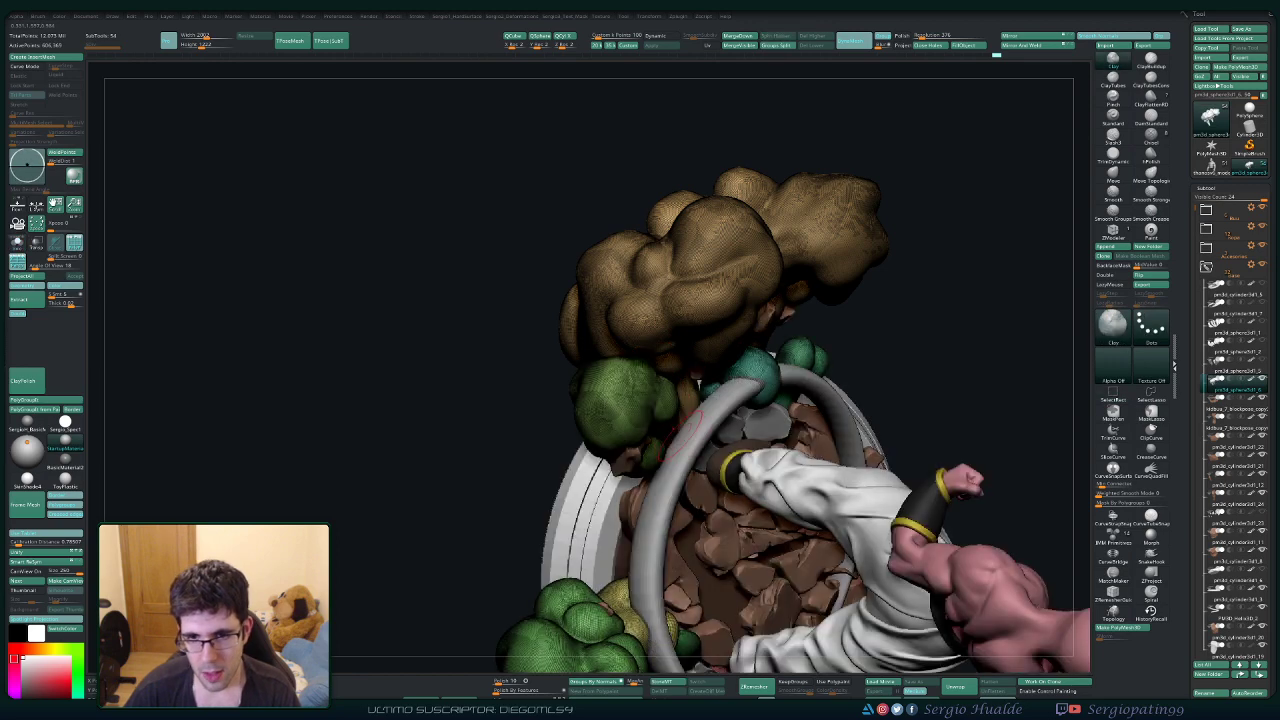
right_click_drag(651, 480, 771, 285)
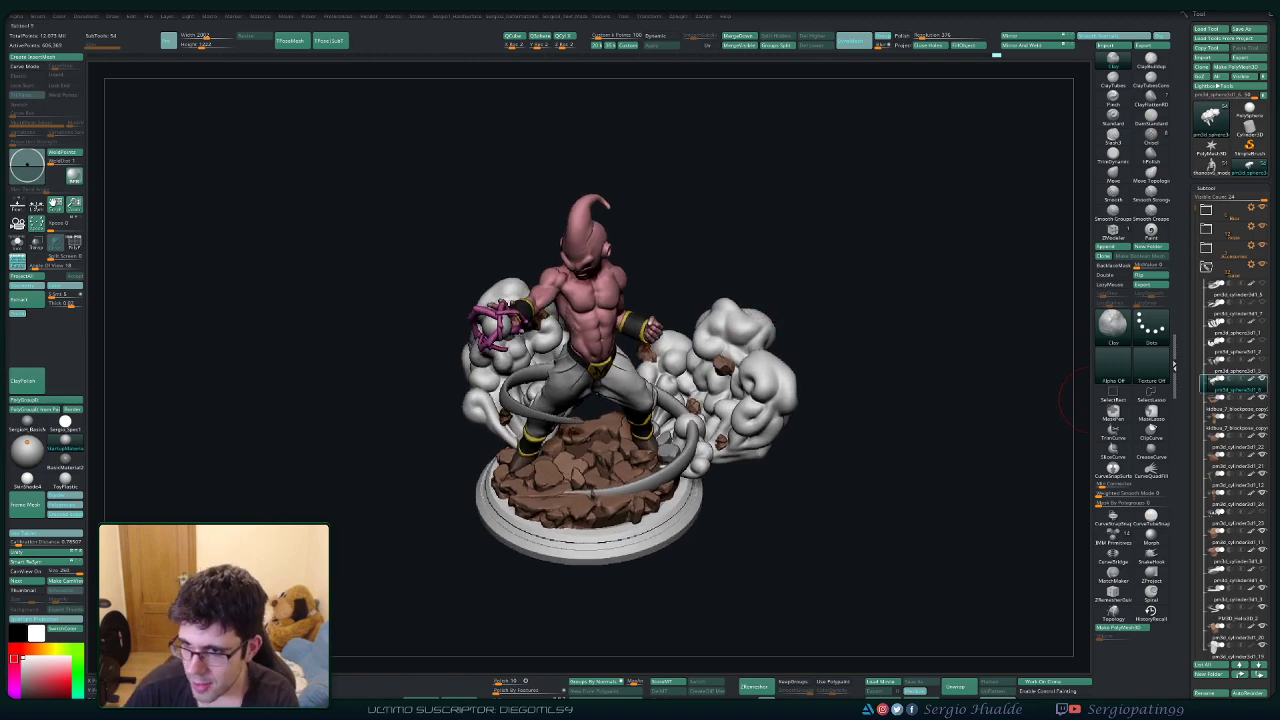
Switch to the earlier, rougher smoke cloud subtool and clear its mask, accepting the removal of its newer undo history.
left_click(1236, 384)
right_click_drag(991, 374, 885, 350)
key("Up")
left_click(875, 348, "ctrl")
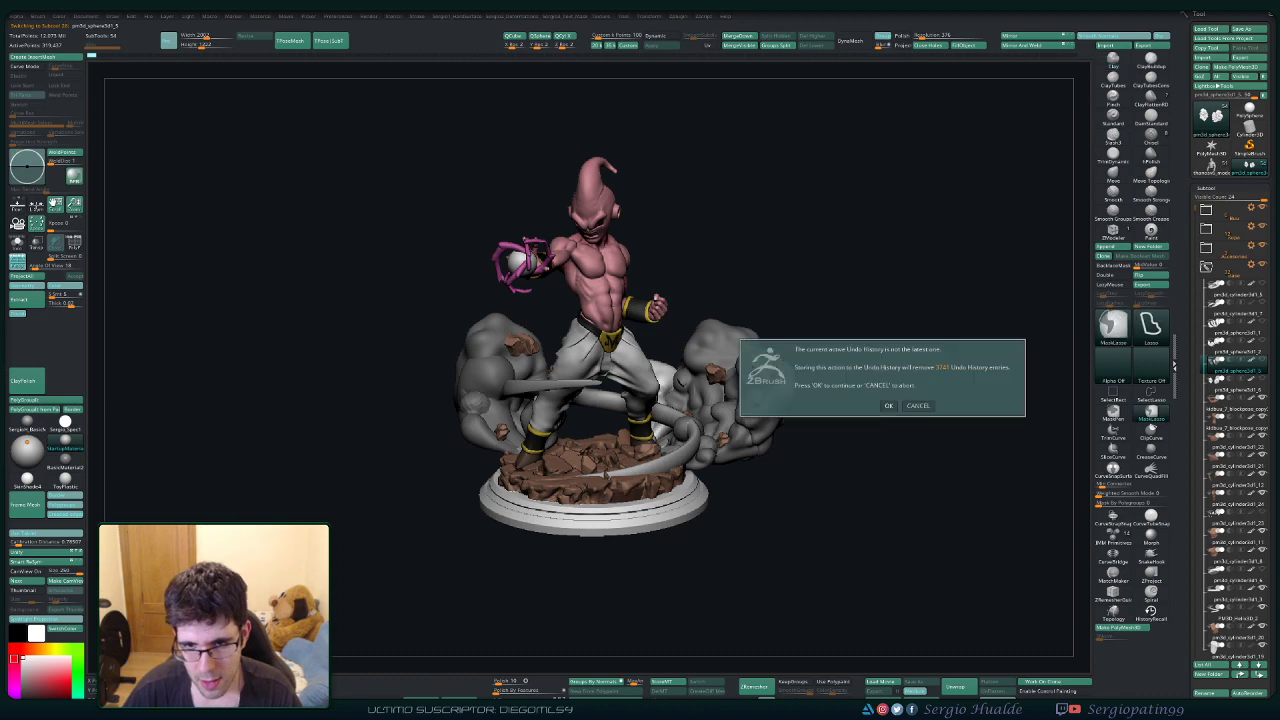
left_click(889, 406)
left_click_drag(876, 362, 884, 366, "ctrl")
right_click_drag(884, 366, 806, 432, "ctrl")
Compare the earlier and the detailed smoke cloud versions around the full figure from the front, back and side.
right_click_drag(826, 303, 934, 248)
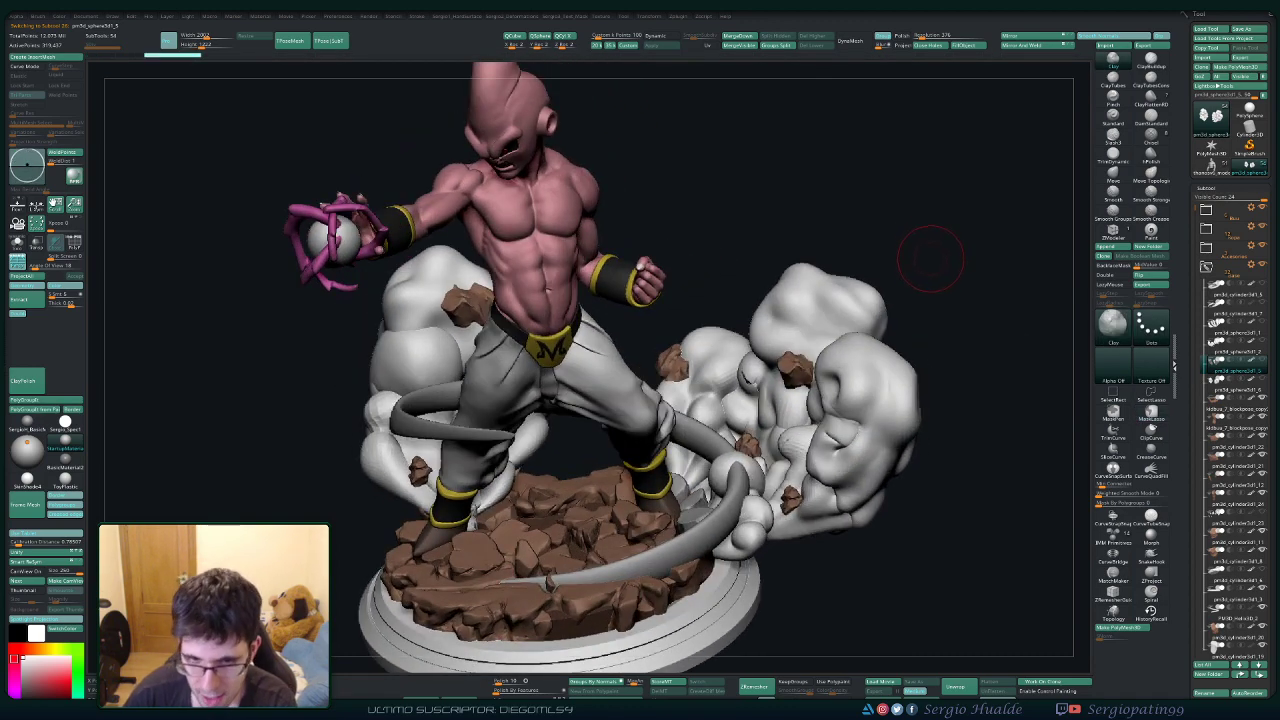
key("Up")
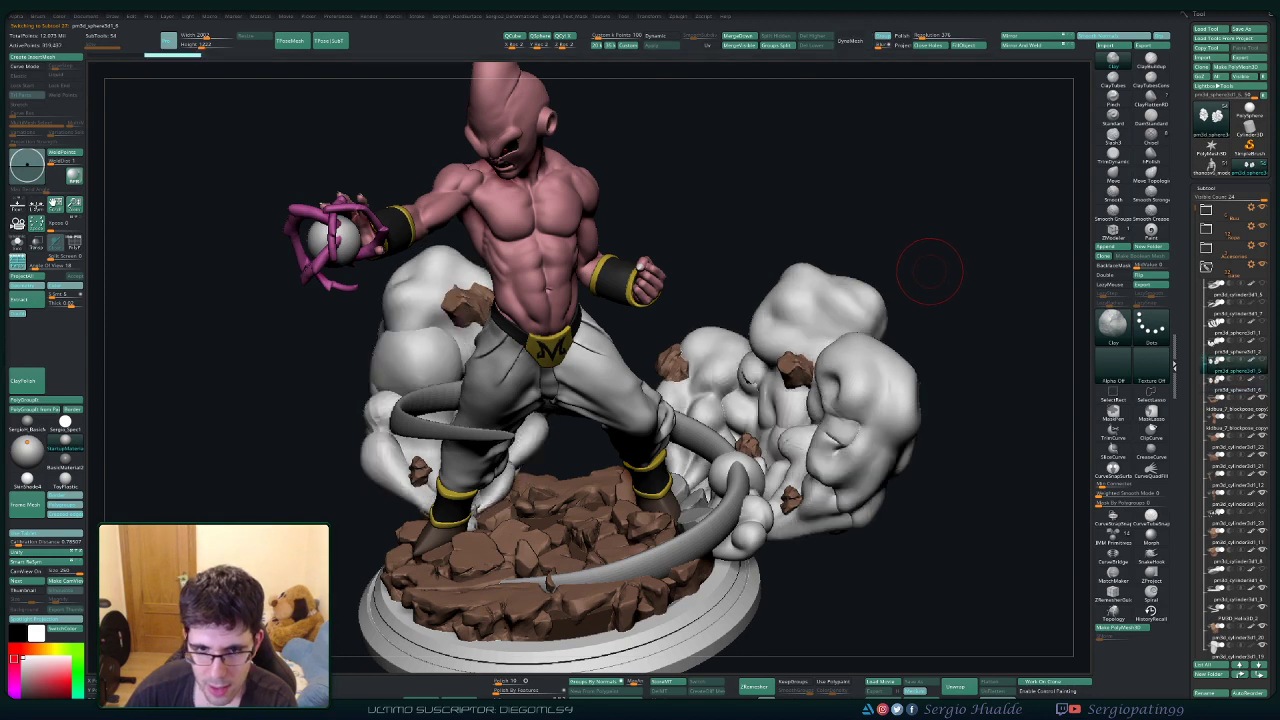
key("Down")
right_click_drag(890, 287, 947, 267)
key("Up")
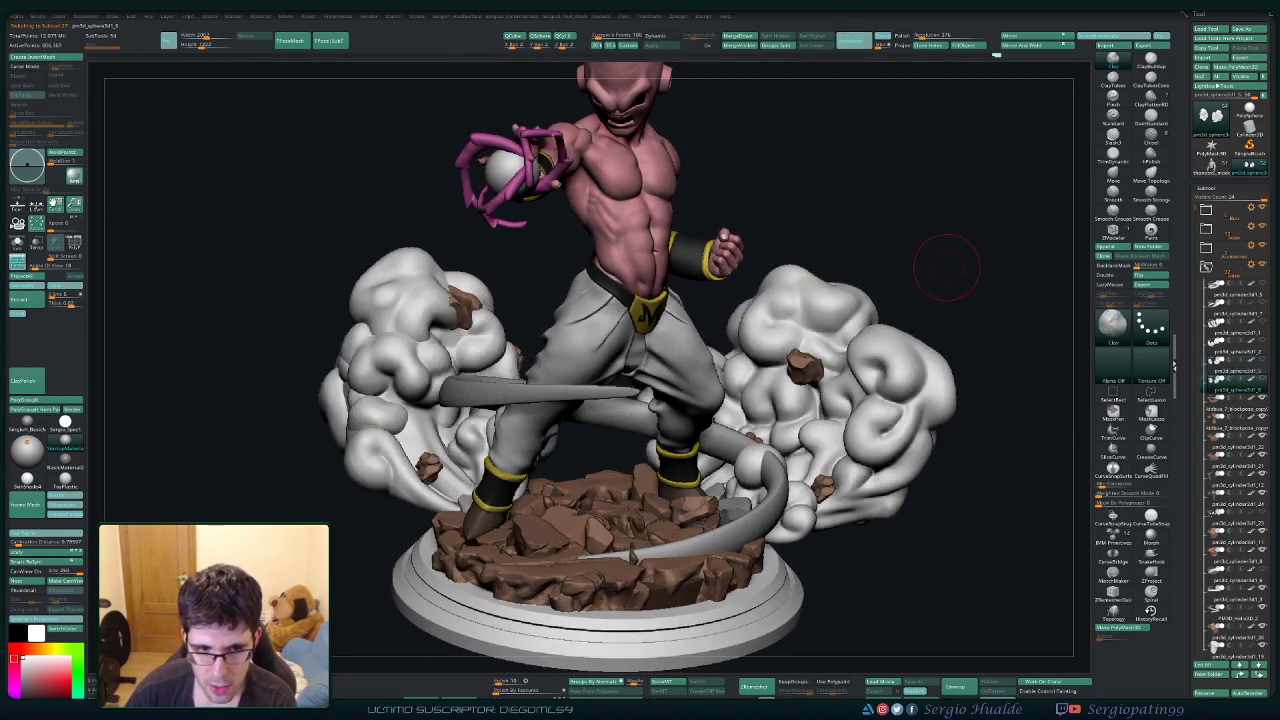
key("Up")
key("Down")
mouse_move(960, 262)
left_mouse_down()
mouse_move(800, 255)
mouse_move(915, 262)
mouse_move(950, 250)
left_mouse_up()
key("Up")
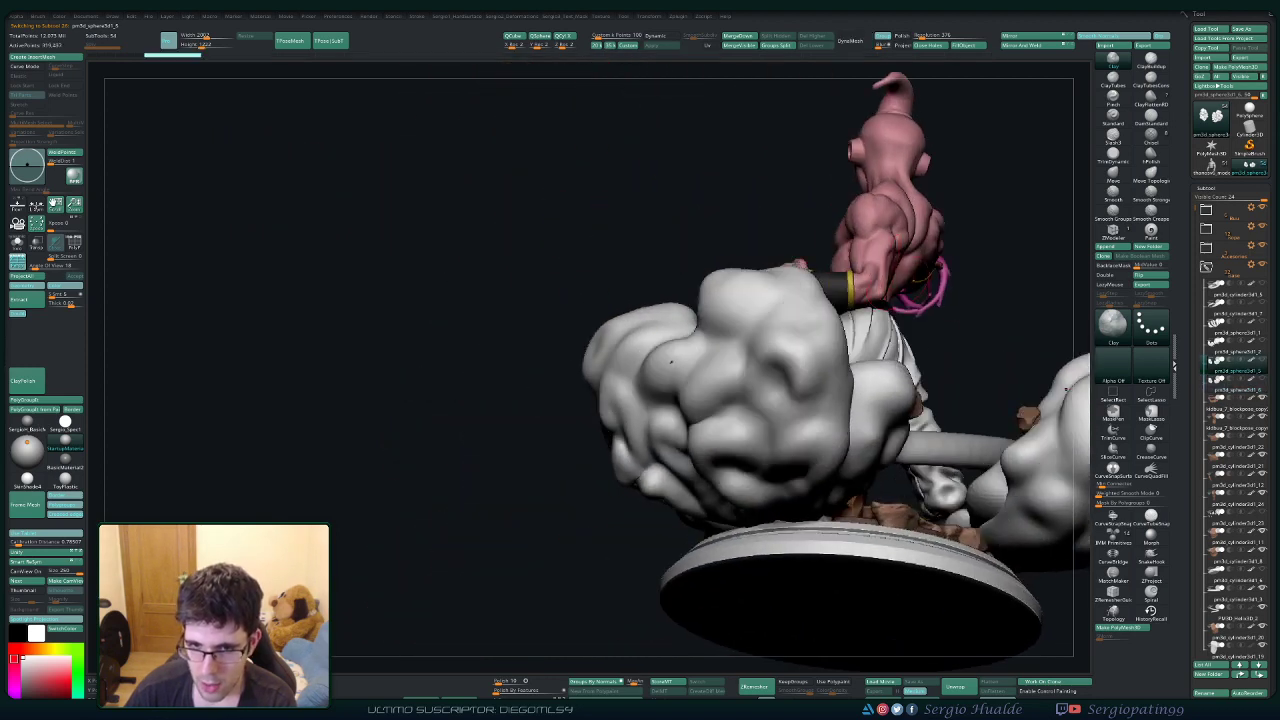
key("Down")
mouse_move(848, 348)
right_mouse_down("ctrl")
mouse_move(945, 392)
mouse_move(864, 410)
right_mouse_up("ctrl")
key("Down")
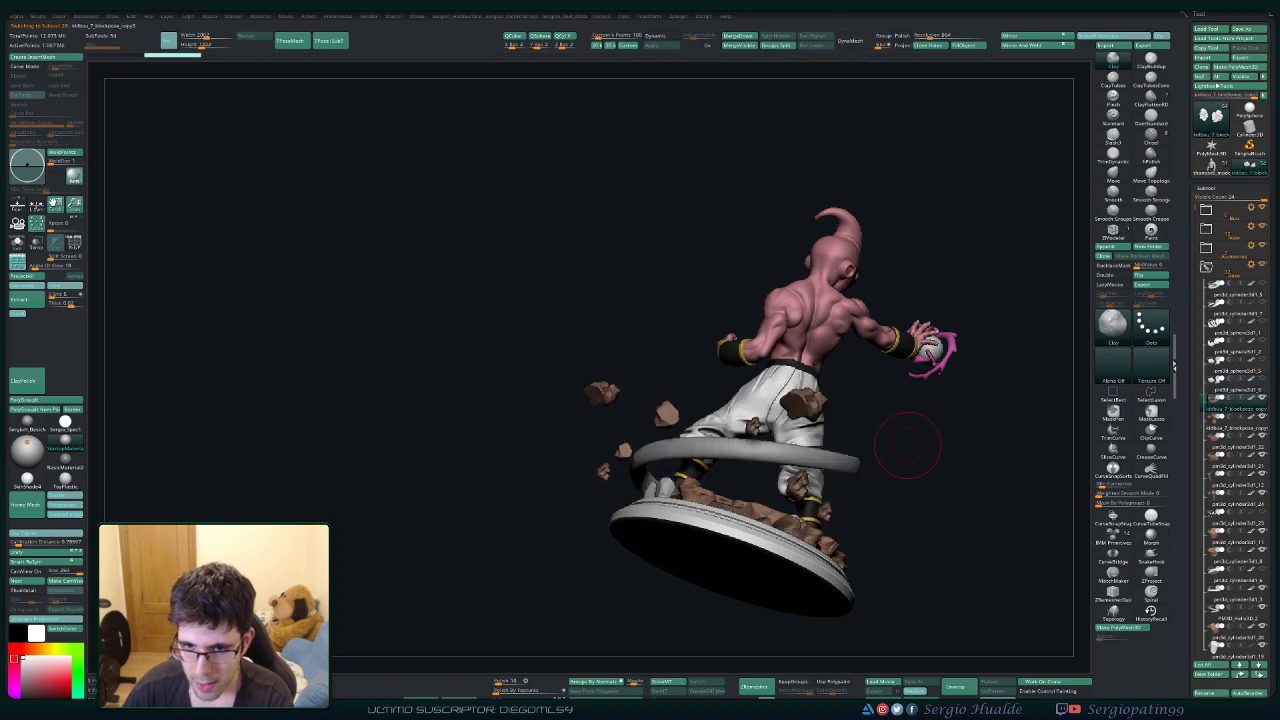
key("Up")
key("Up")
key("Down")
key("Up")
left_click_drag(908, 440, 882, 470)
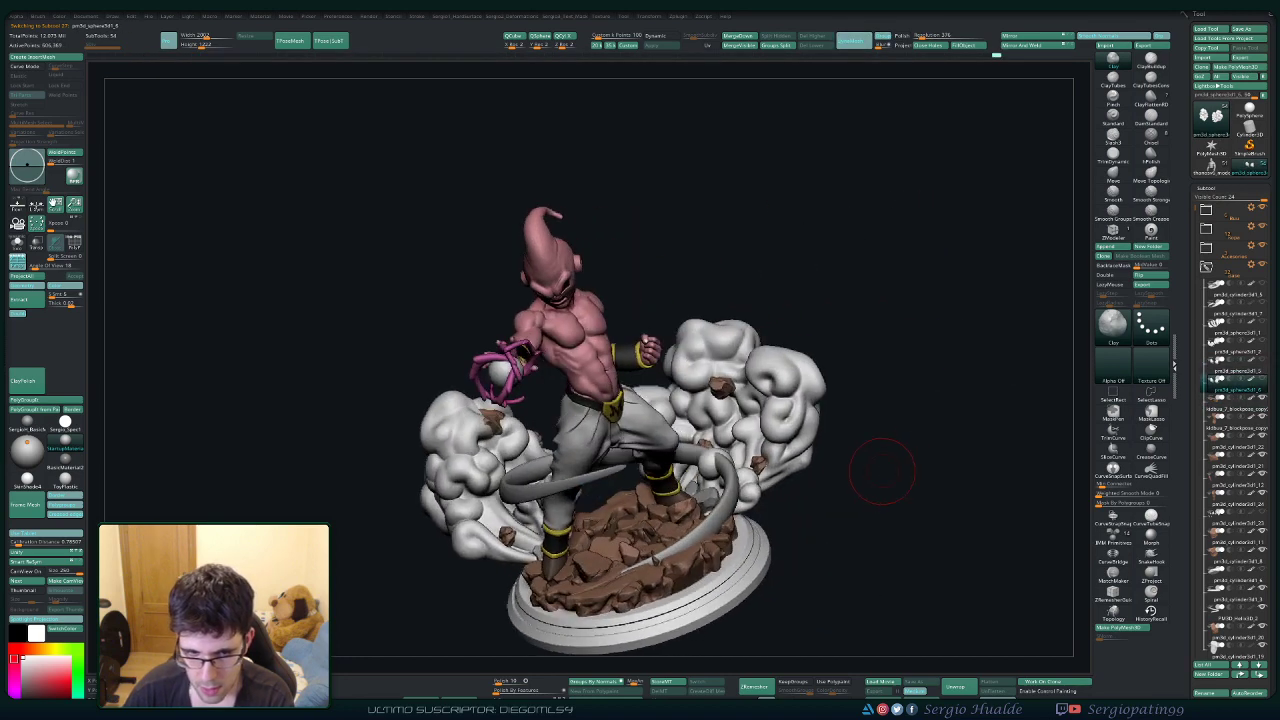
key("Up")
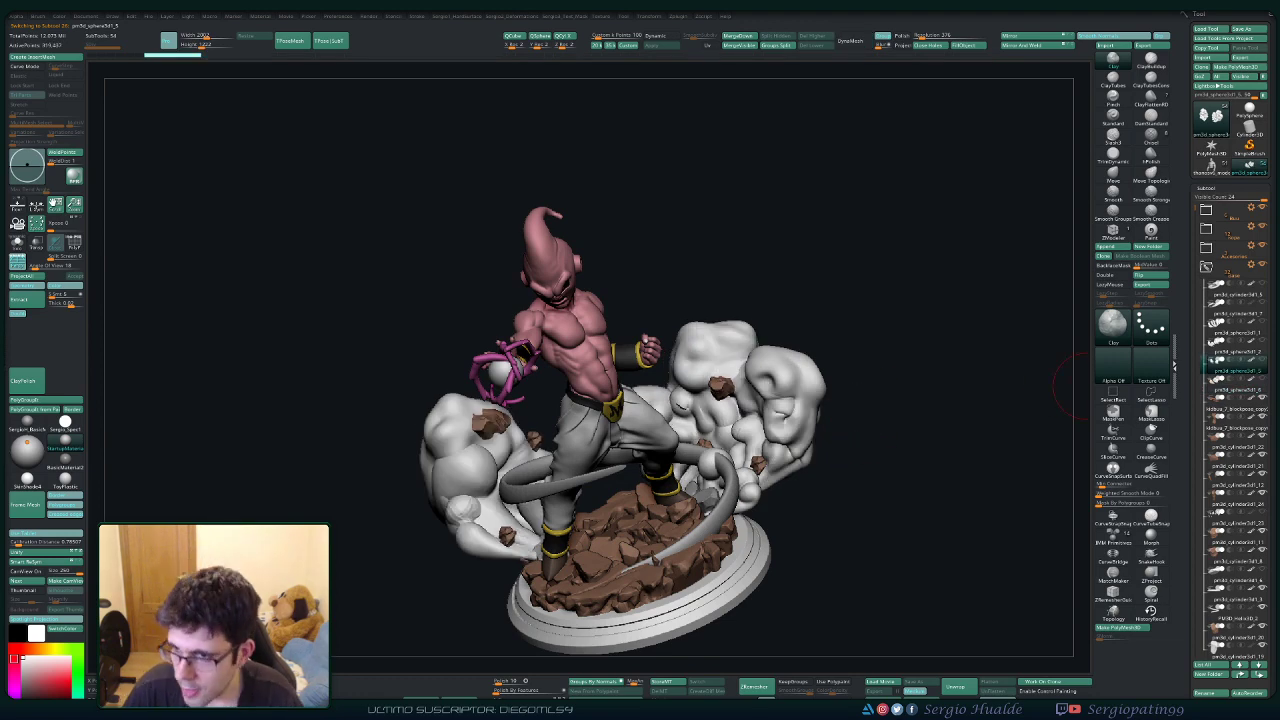
Select the detailed smoke cloud subtool and show it alone, facing the bare area below the cluster's curled lobe.
left_click(1236, 383)
key("alt+shift+s")
mouse_move(555, 511)
right_mouse_down()
mouse_move(556, 462)
mouse_move(586, 421)
mouse_move(581, 457)
mouse_move(585, 421)
right_mouse_up()
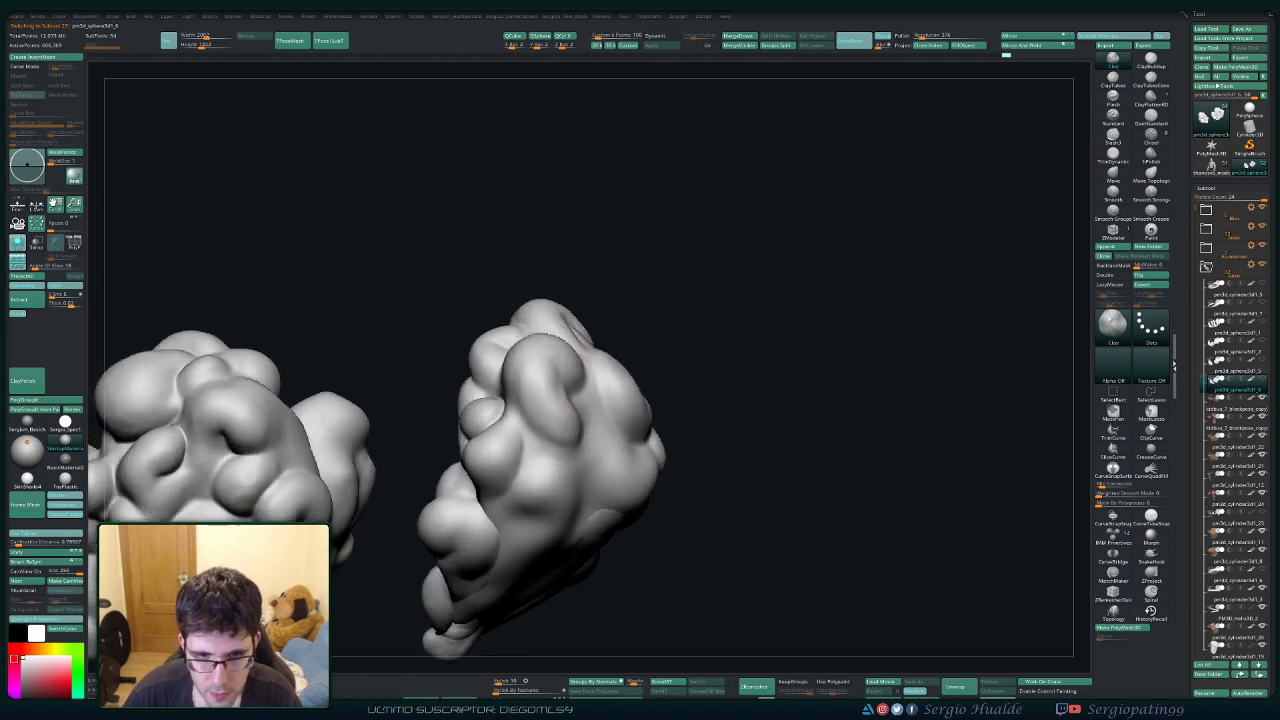
left_click_drag(560, 450, 574, 440)
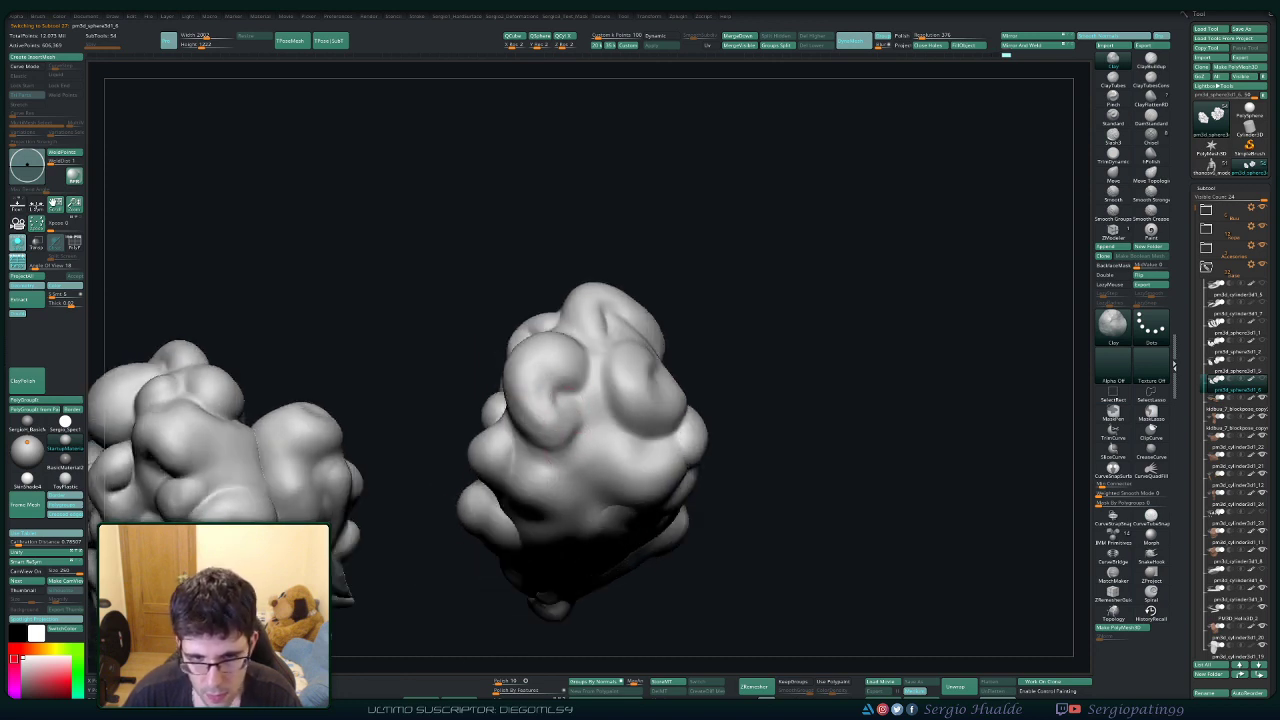
key("shift")
right_click_drag(598, 457, 581, 464)
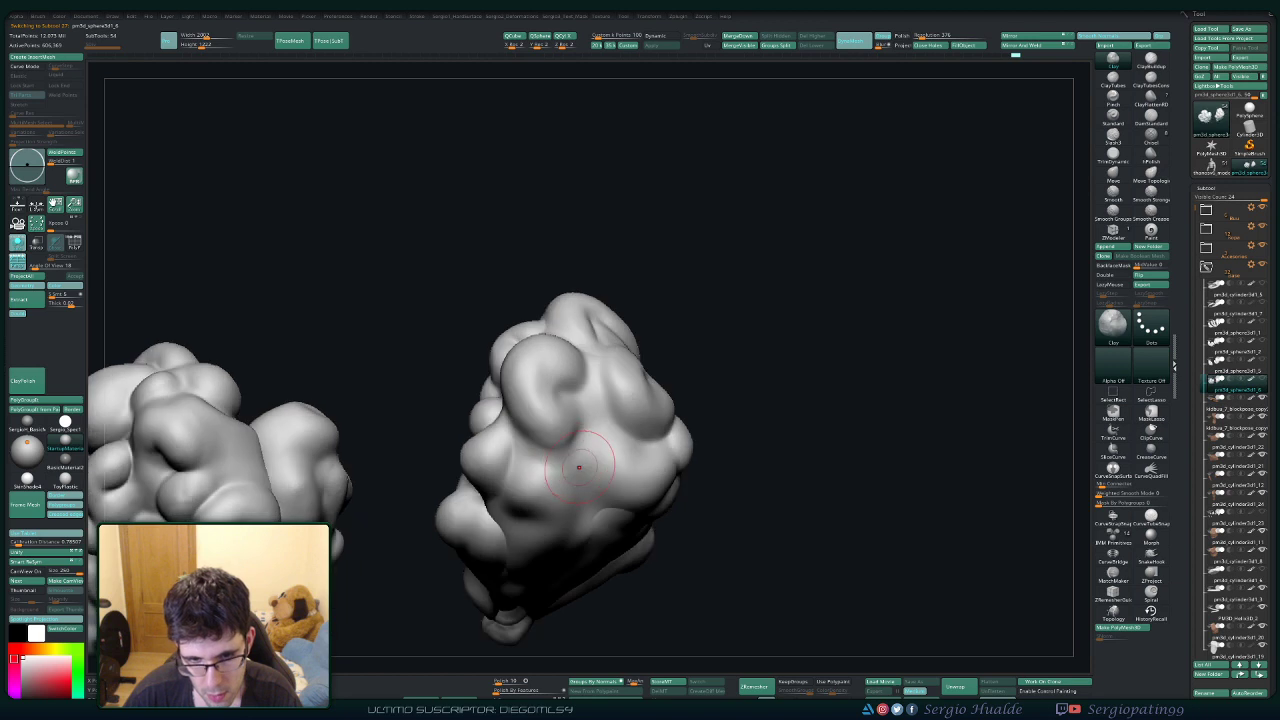
Build up a rounded lobe on the bare area below the cluster's curled lobes with the Inflat brush.
key("s")
mouse_move(584, 472)
left_mouse_down()
mouse_move(608, 467)
mouse_move(622, 436)
left_mouse_up()
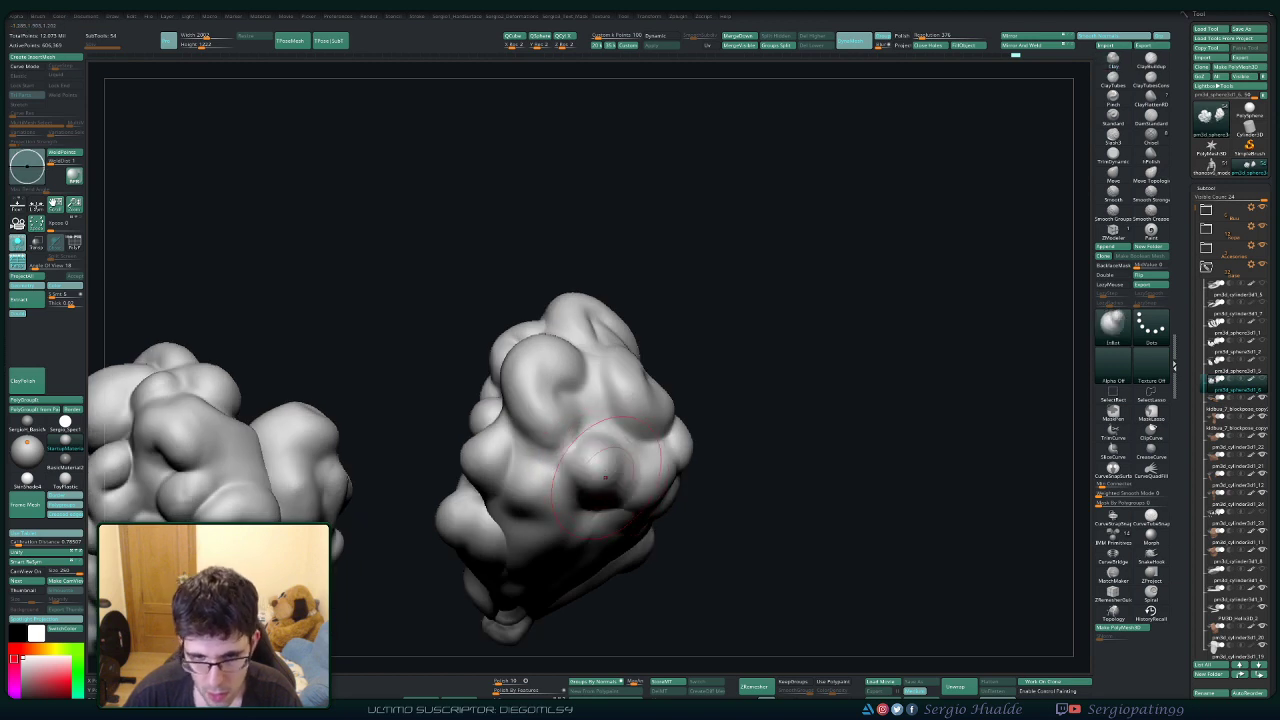
right_click_drag(592, 452, 620, 468)
left_click_drag(620, 468, 608, 477)
right_click_drag(608, 477, 614, 446)
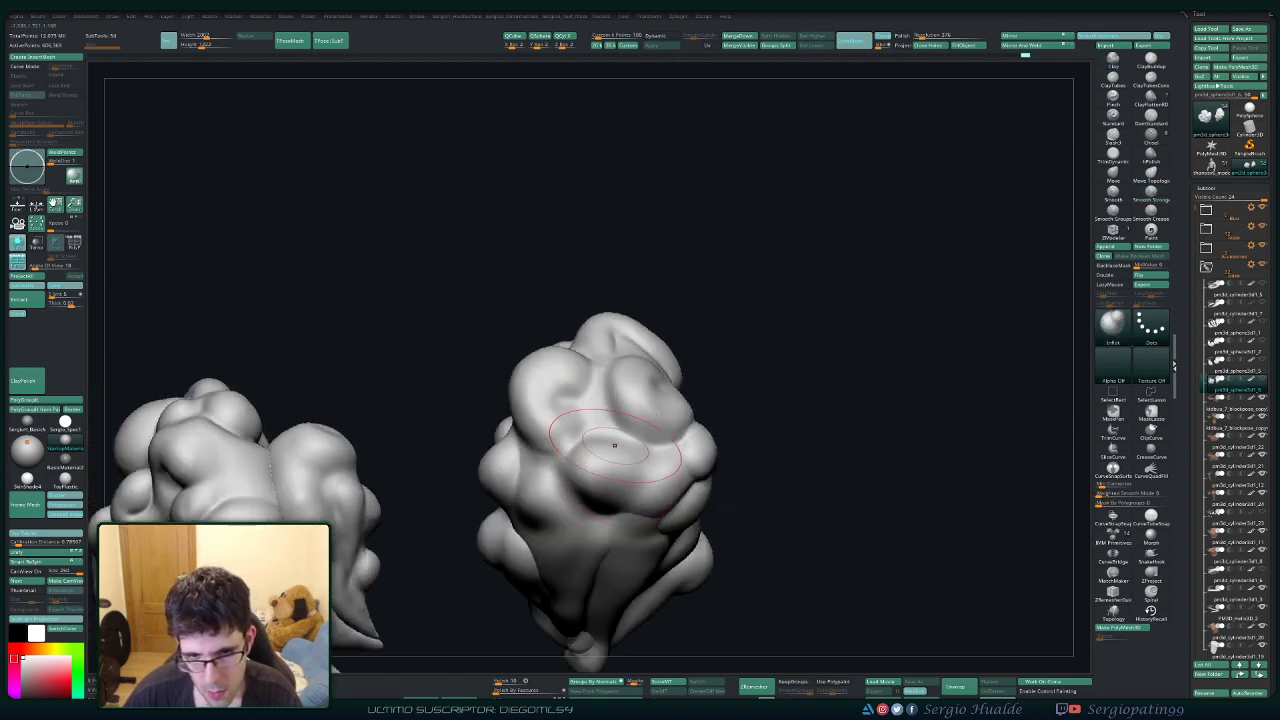
mouse_move(614, 446)
left_mouse_down()
mouse_move(622, 468)
mouse_move(598, 404)
left_mouse_up()
key("shift")
Choose the DamStandard brush and isolate the cloud cluster carrying the new lobe from the rest of the mesh.
key("ctrl+shift+d")
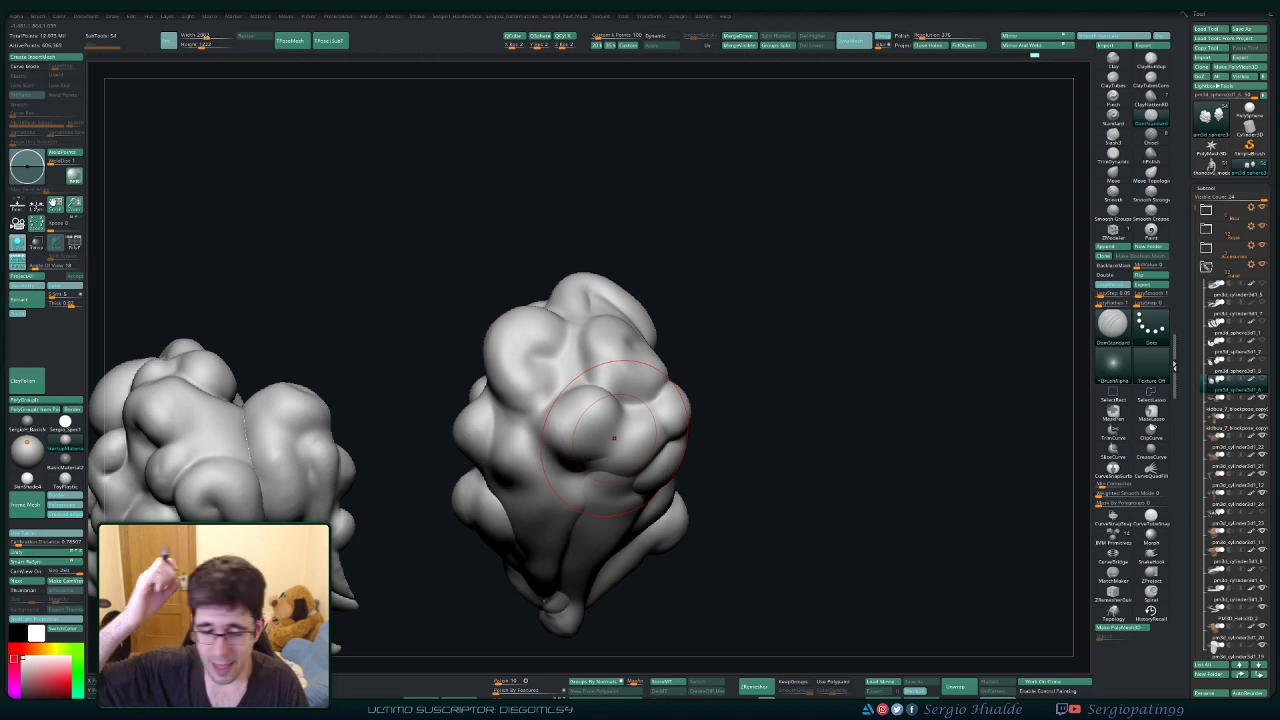
right_click_drag(606, 408, 597, 449)
left_click(599, 450, "ctrl+shift")
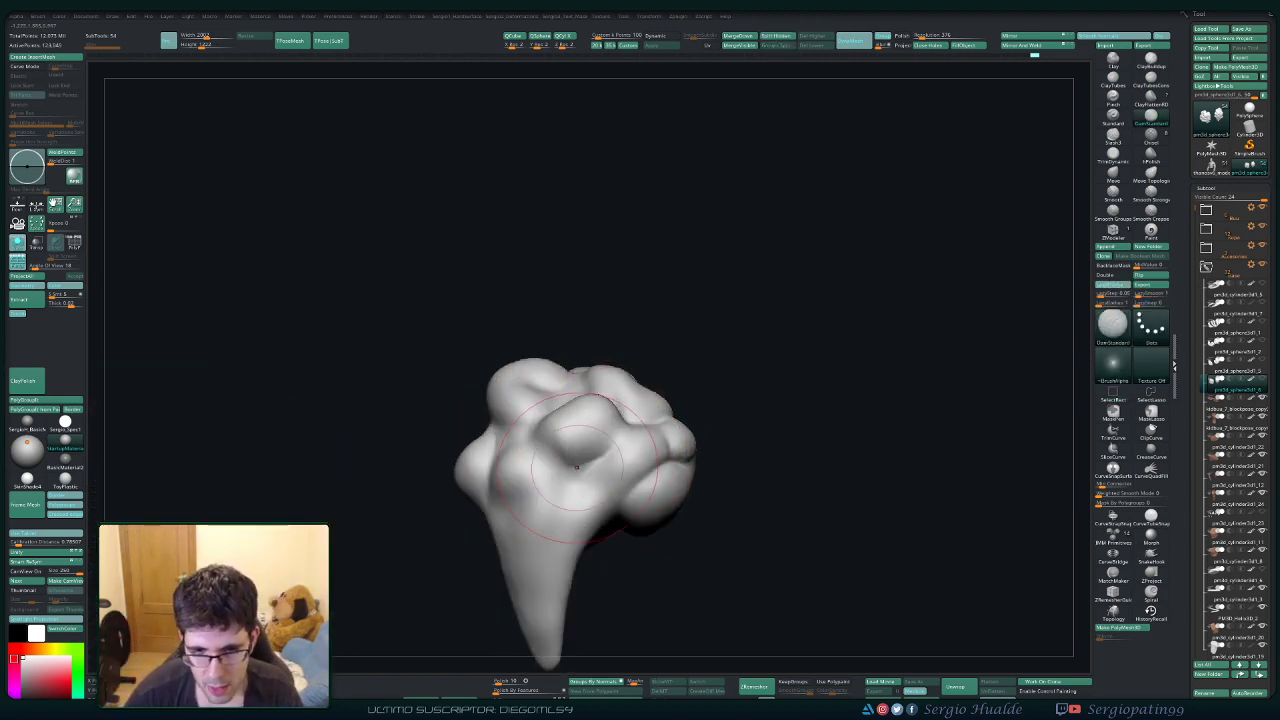
Build up the rounded lump at the front of the cluster with the Clay brush and smooth its base.
key("ctrl+z")
key("ctrl+z")
key("ctrl+z")
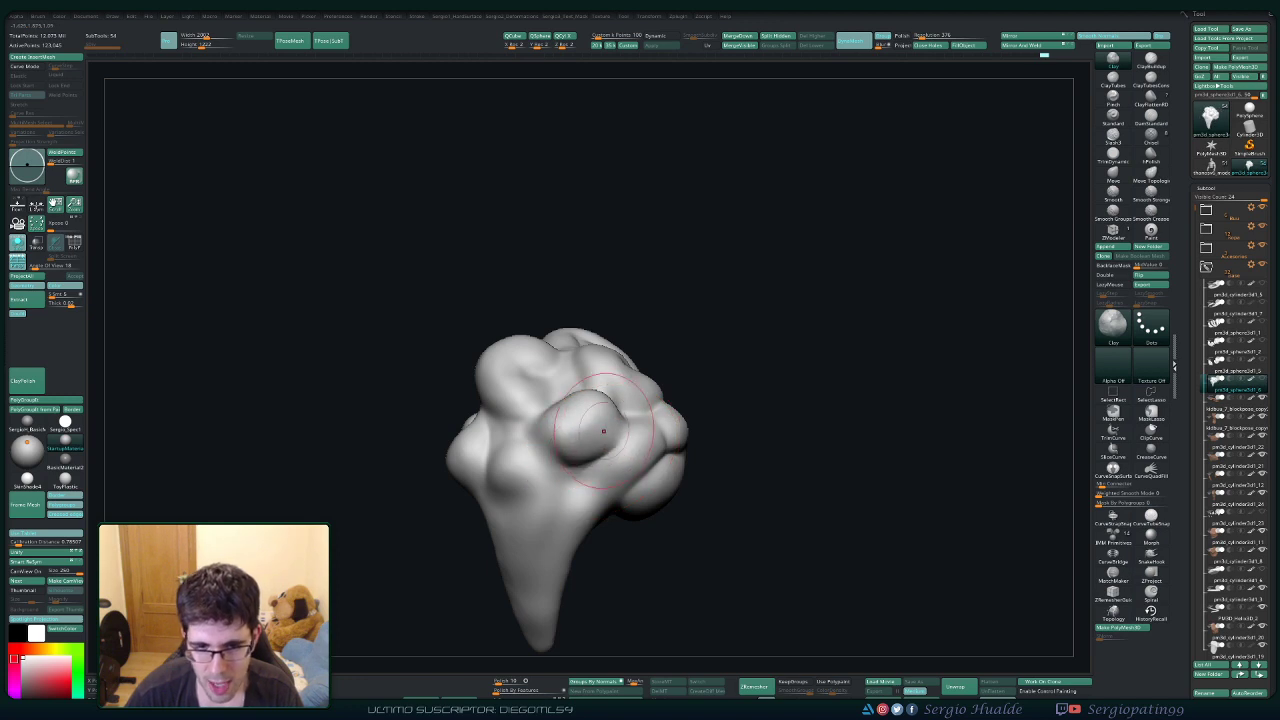
key("ctrl+z")
key("ctrl+z")
key("ctrl+z")
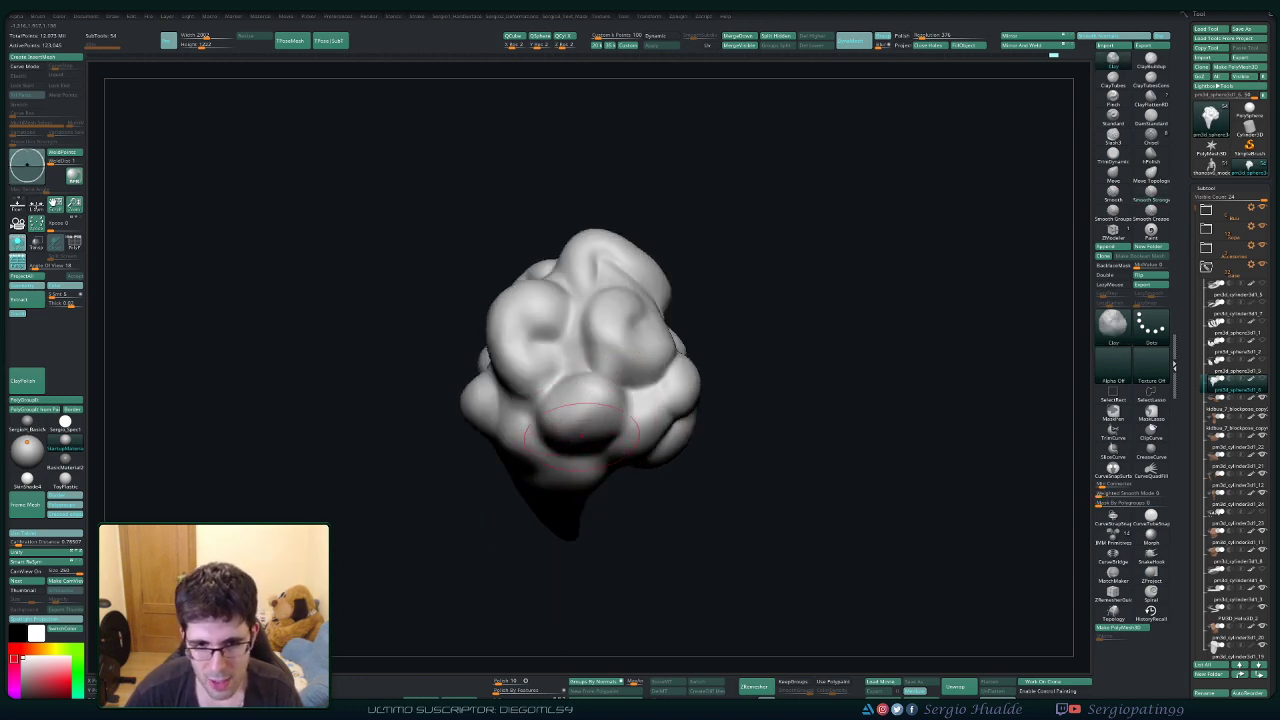
left_click_drag(582, 436, 583, 424, "shift")
mouse_move(583, 424)
right_mouse_down()
mouse_move(575, 403)
mouse_move(596, 406)
right_mouse_up()
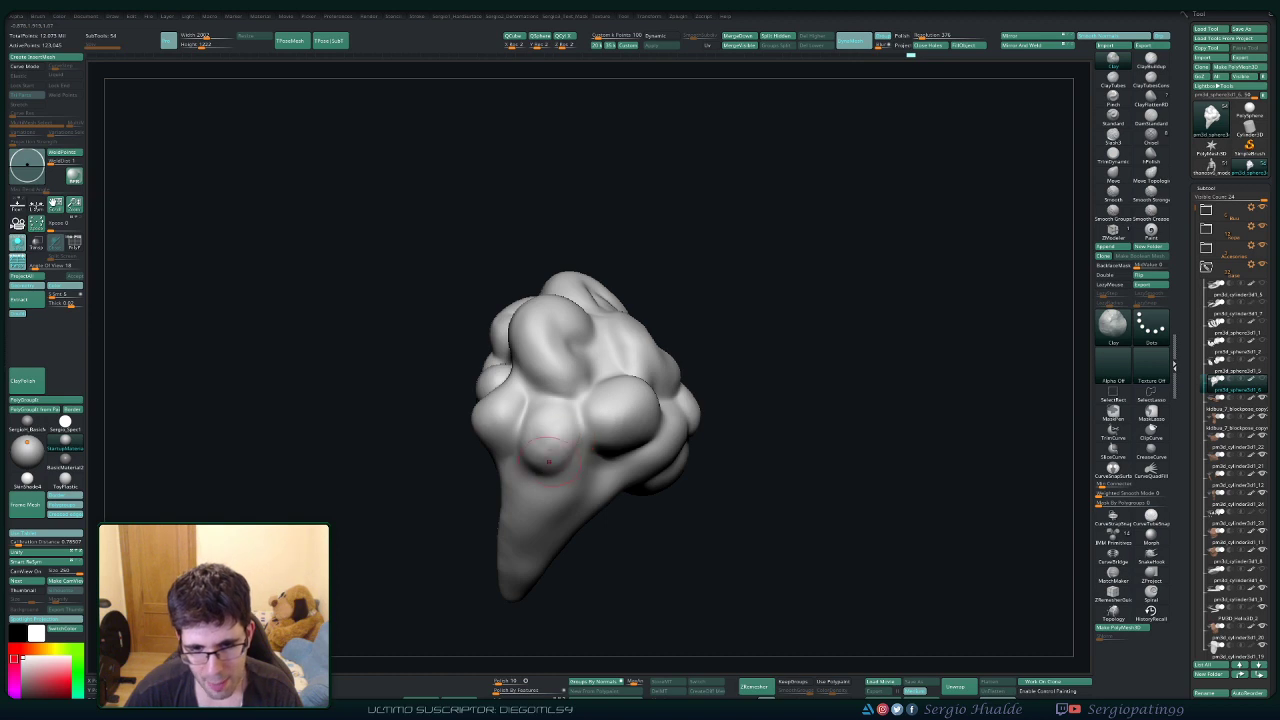
Carve long grooves down the stem below the front lumps with the DamStandard brush.
key("ctrl+z")
key("ctrl+z")
key("ctrl+z")
key("ctrl+z")
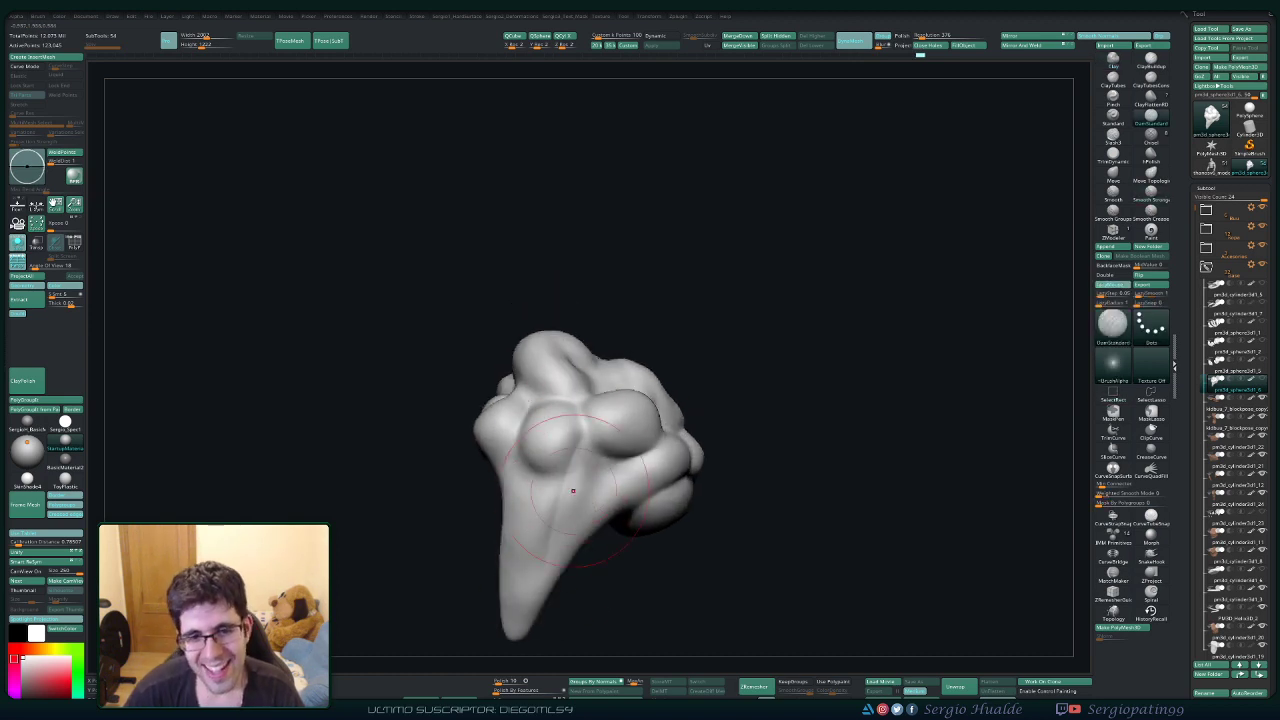
left_click_drag(521, 612, 546, 580)
mouse_move(606, 590)
left_mouse_down()
mouse_move(720, 588)
mouse_move(725, 560)
mouse_move(594, 513)
left_mouse_up()
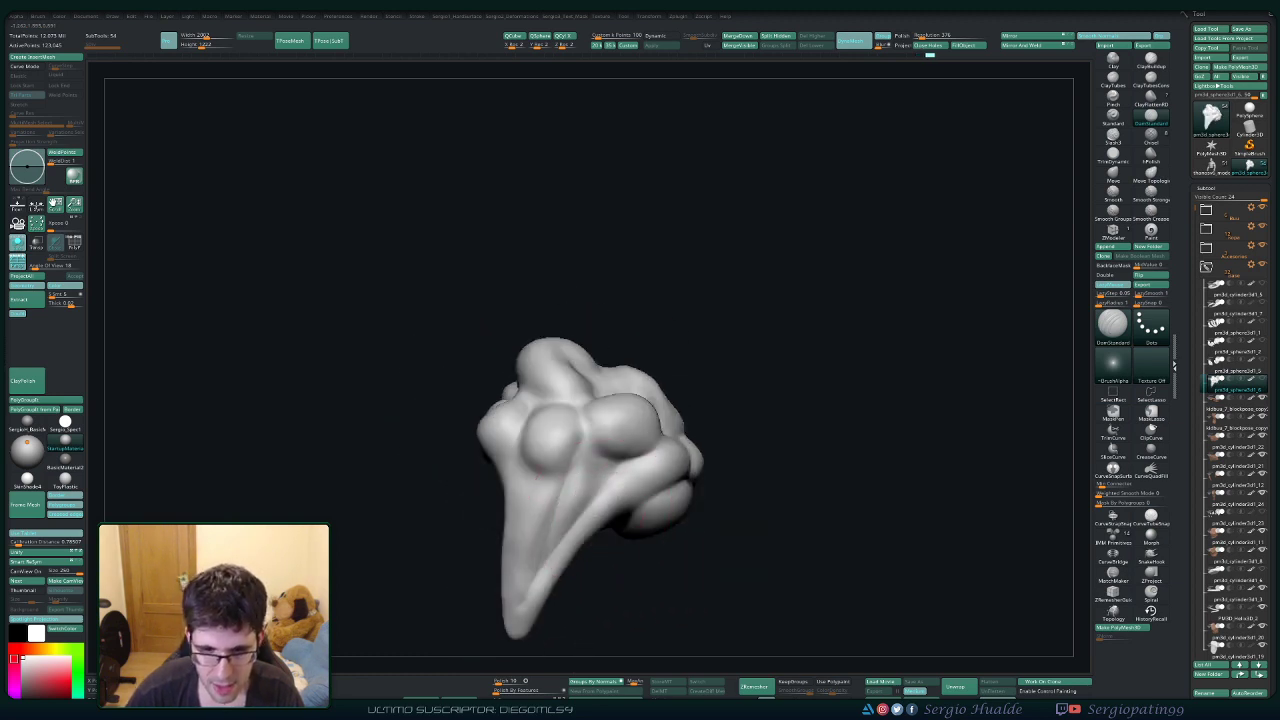
mouse_move(536, 570)
left_mouse_down()
mouse_move(572, 458)
mouse_move(530, 578)
left_mouse_up()
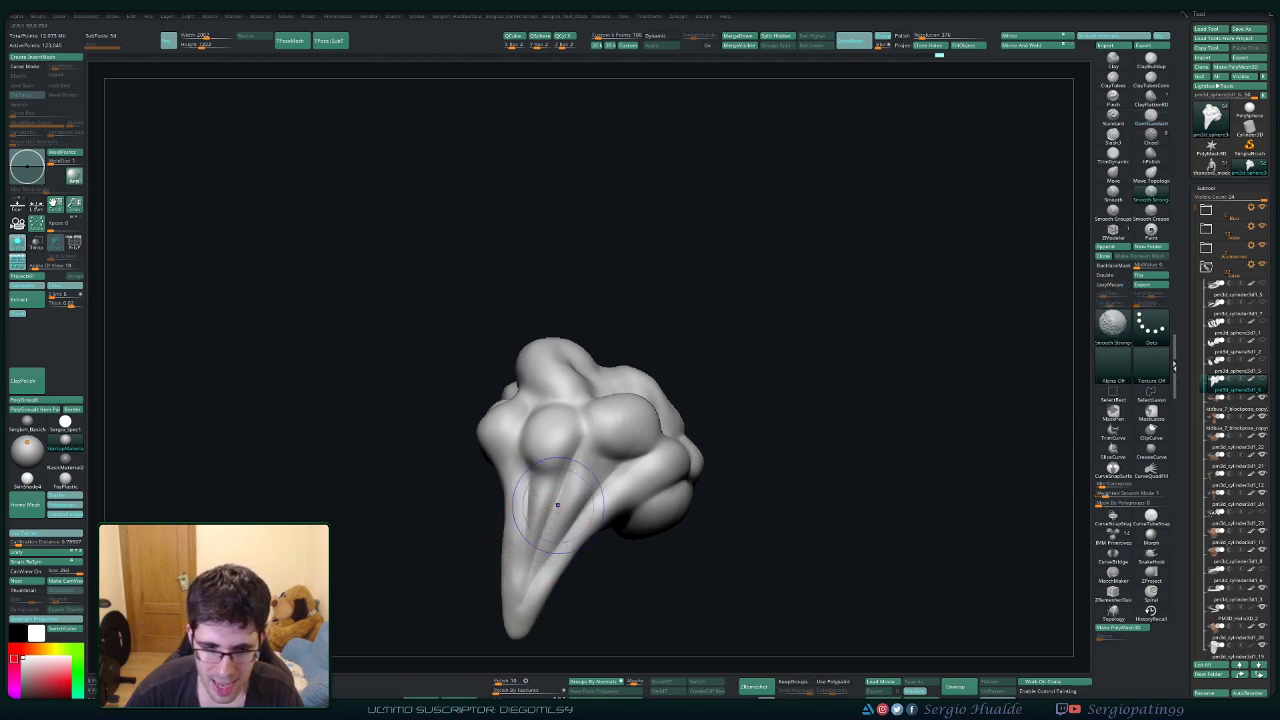
Soften the stem grooves and build up the narrow ridges between them with the Clay brush.
mouse_move(562, 508)
left_mouse_down("shift")
mouse_move(558, 540)
mouse_move(562, 520)
left_mouse_up("shift")
key("b")
key("c")
key("l")
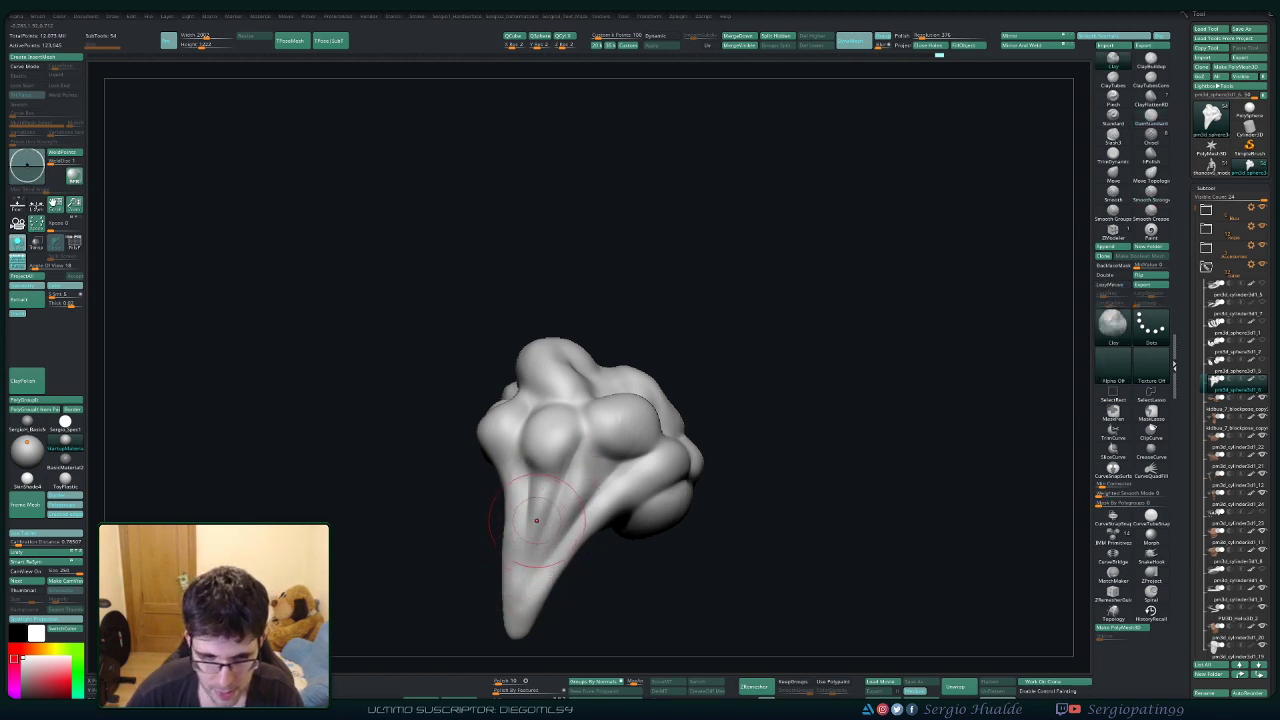
left_click_drag(557, 525, 604, 512)
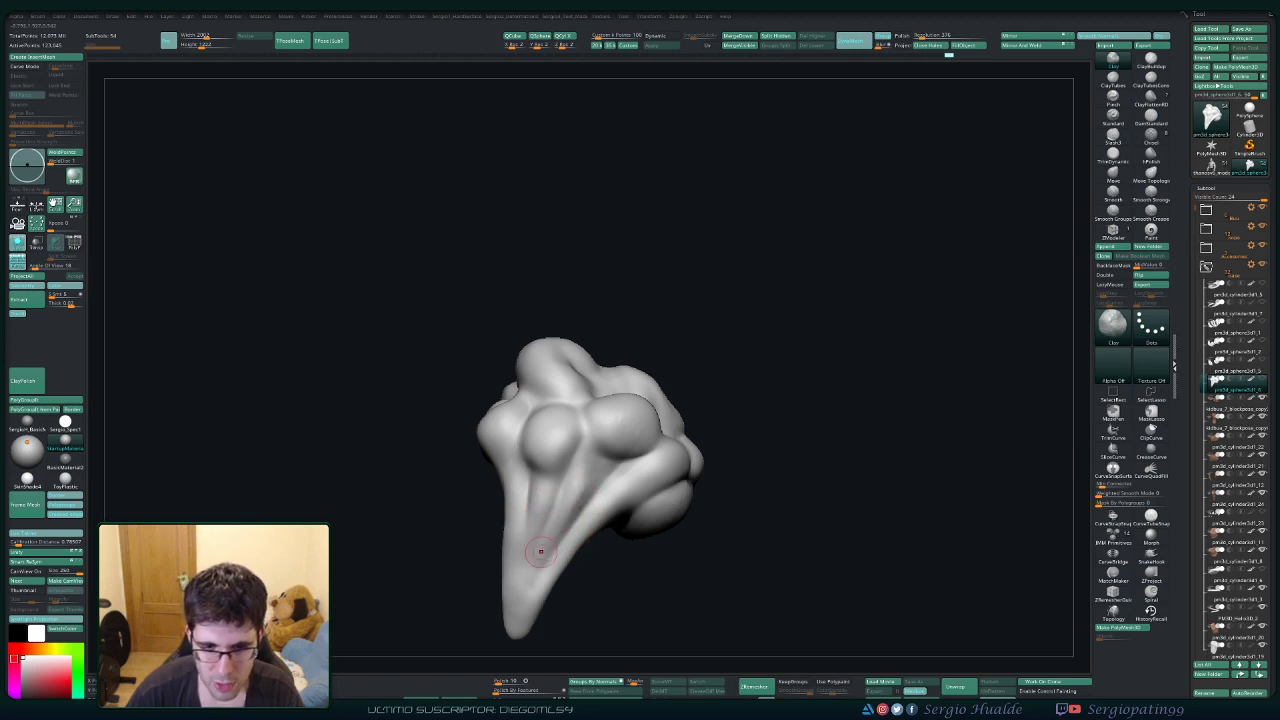
key("space")
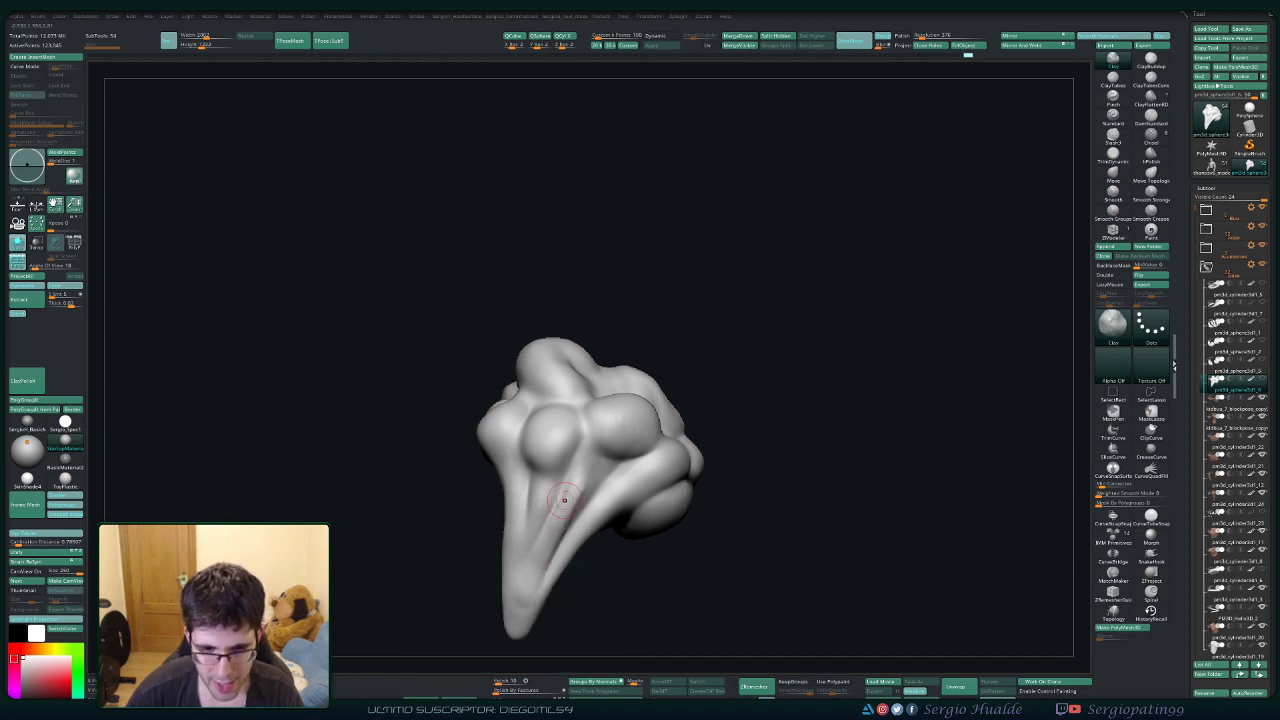
key("shift")
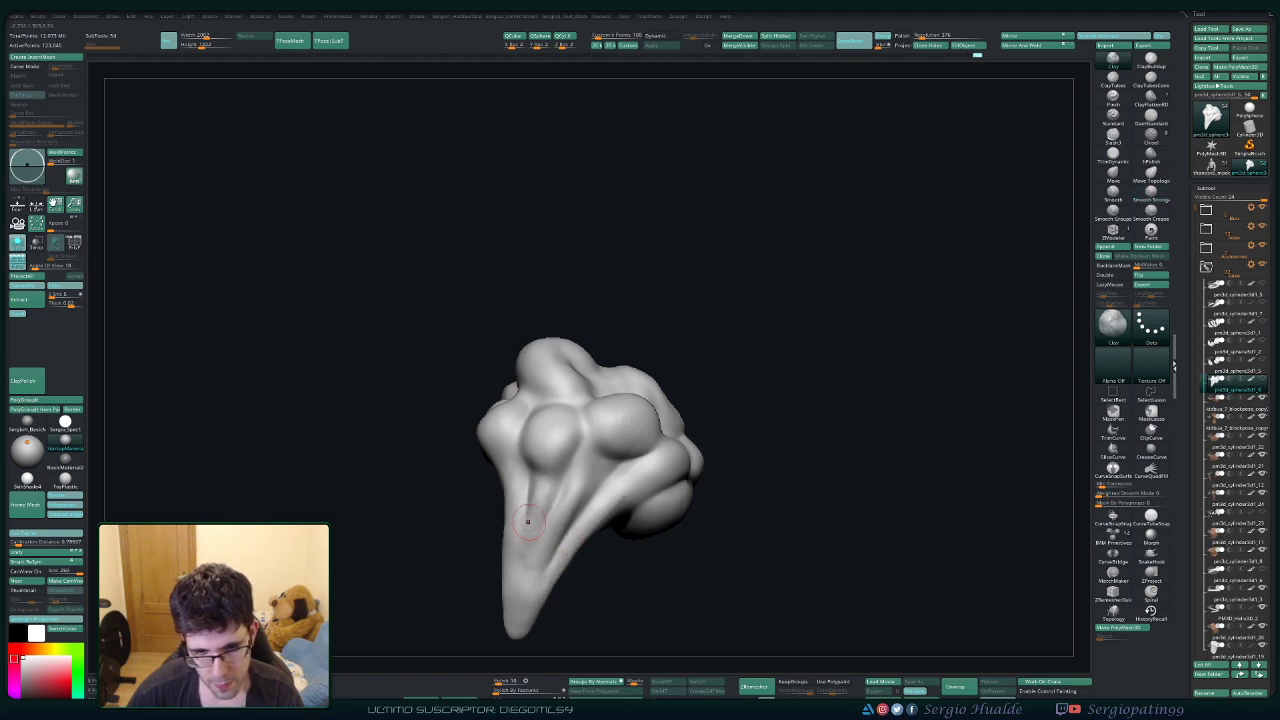
key("shift")
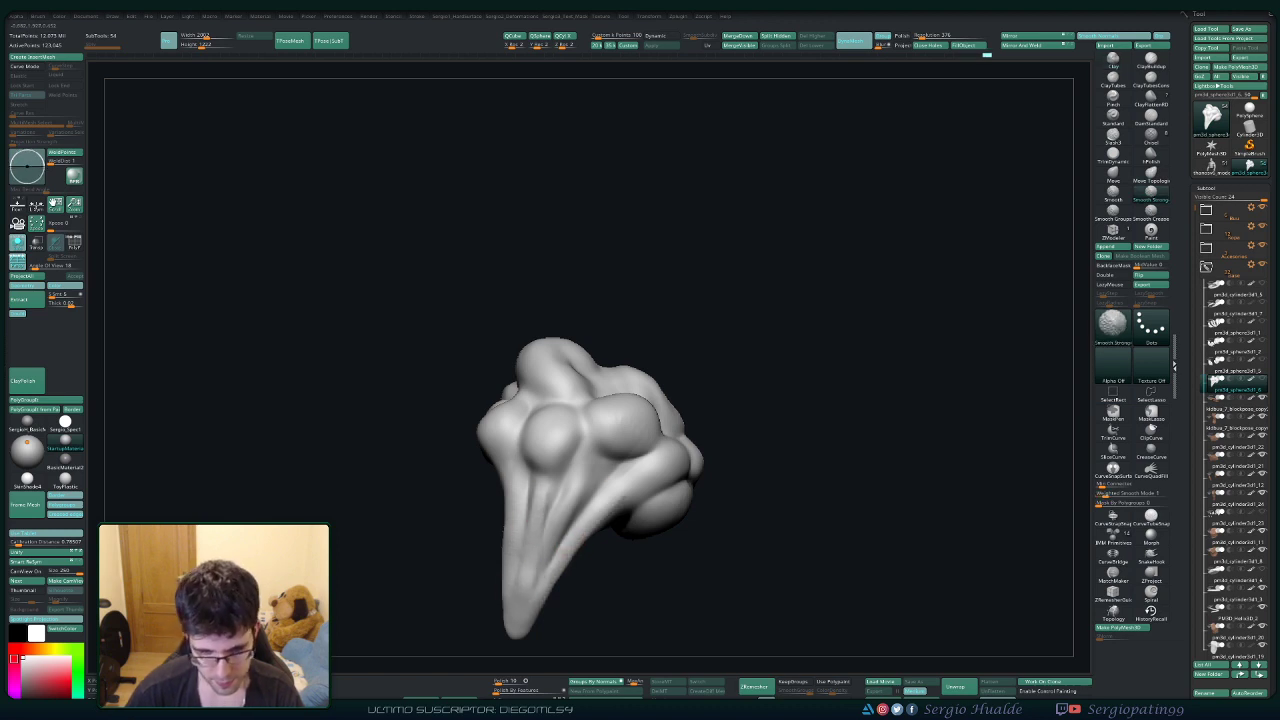
Smooth the upper stem and add clay volume to the lumps along the cluster's lower right edge.
right_click_drag(536, 572, 580, 540)
left_click_drag(580, 540, 602, 503, "shift")
left_click_drag(695, 463, 670, 490)
right_click_drag(670, 490, 676, 477)
mouse_move(664, 497)
left_mouse_down()
mouse_move(692, 499)
mouse_move(656, 494)
mouse_move(681, 510)
mouse_move(694, 500)
left_mouse_up()
right_click_drag(680, 525, 612, 425)
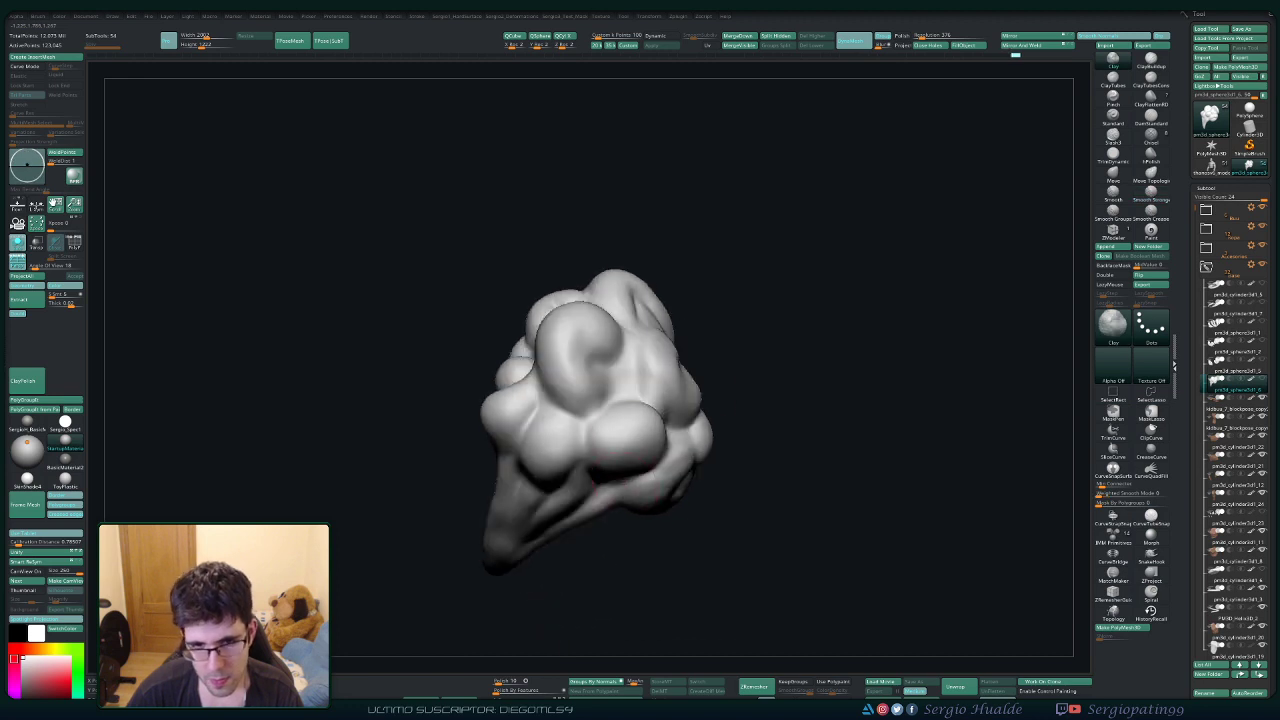
Smooth the area between the two front lumps and build a small round bulb beneath the left one.
mouse_move(618, 416)
left_mouse_down("shift")
mouse_move(623, 433)
mouse_move(570, 428)
mouse_move(574, 466)
left_mouse_up("shift")
right_click_drag(590, 500, 596, 448)
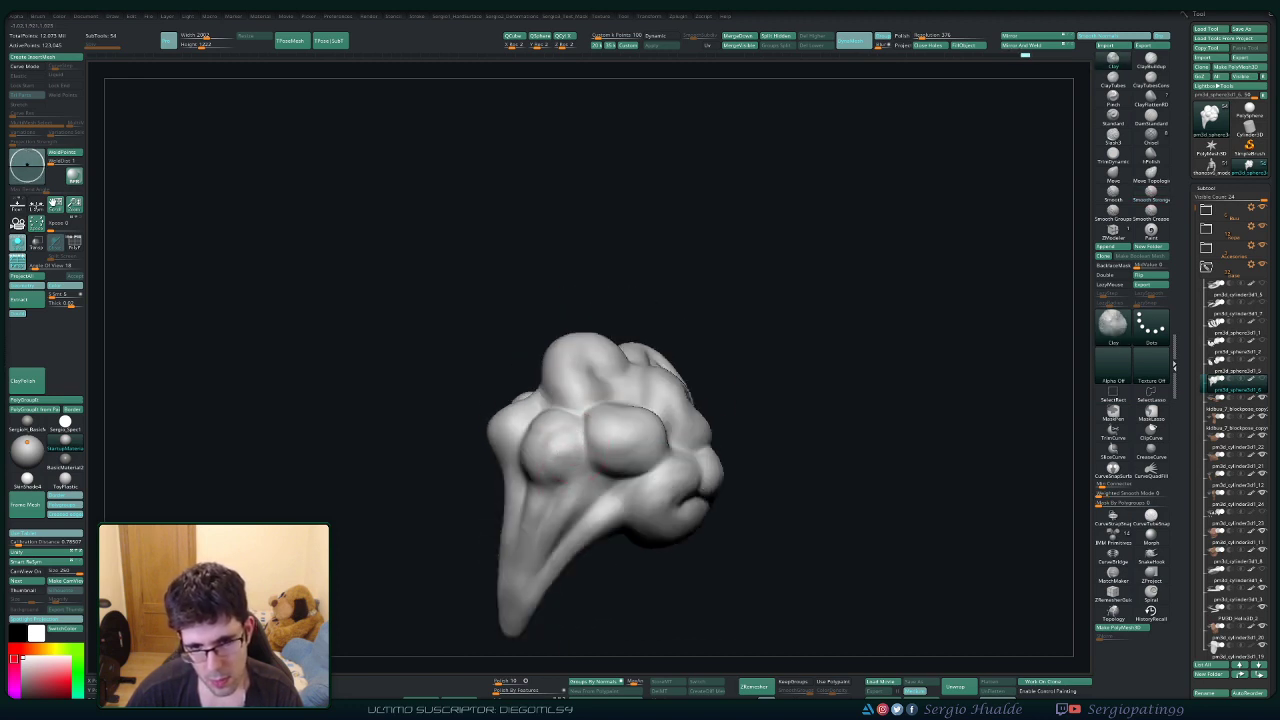
mouse_move(572, 472)
left_mouse_down()
mouse_move(572, 494)
mouse_move(560, 422)
left_mouse_up()
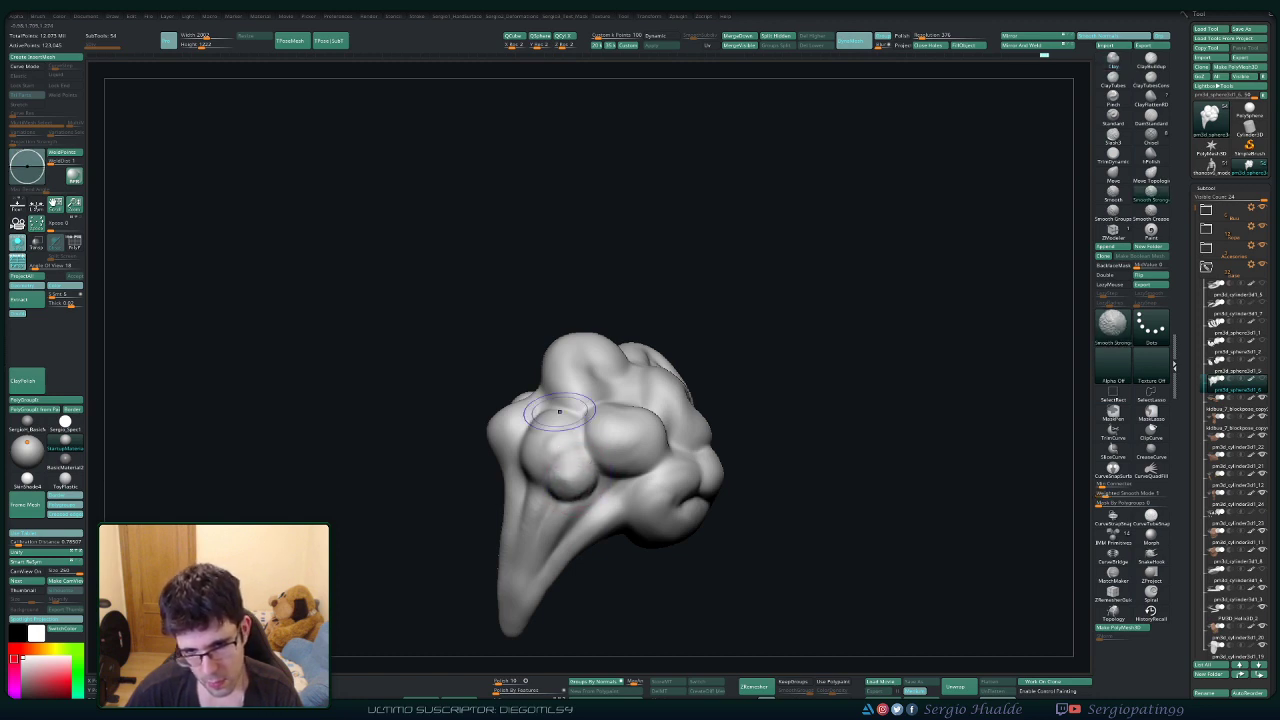
Carve the creases around the small bulb and its neighbouring lumps with DamStandard, smoothing the transitions.
mouse_move(608, 466)
right_mouse_down()
mouse_move(571, 472)
mouse_move(630, 440)
right_mouse_up()
key("b")
key("d")
key("s")
left_click_drag(557, 420, 539, 434, "shift")
mouse_move(540, 435)
right_mouse_down()
mouse_move(592, 447)
mouse_move(571, 491)
right_mouse_up()
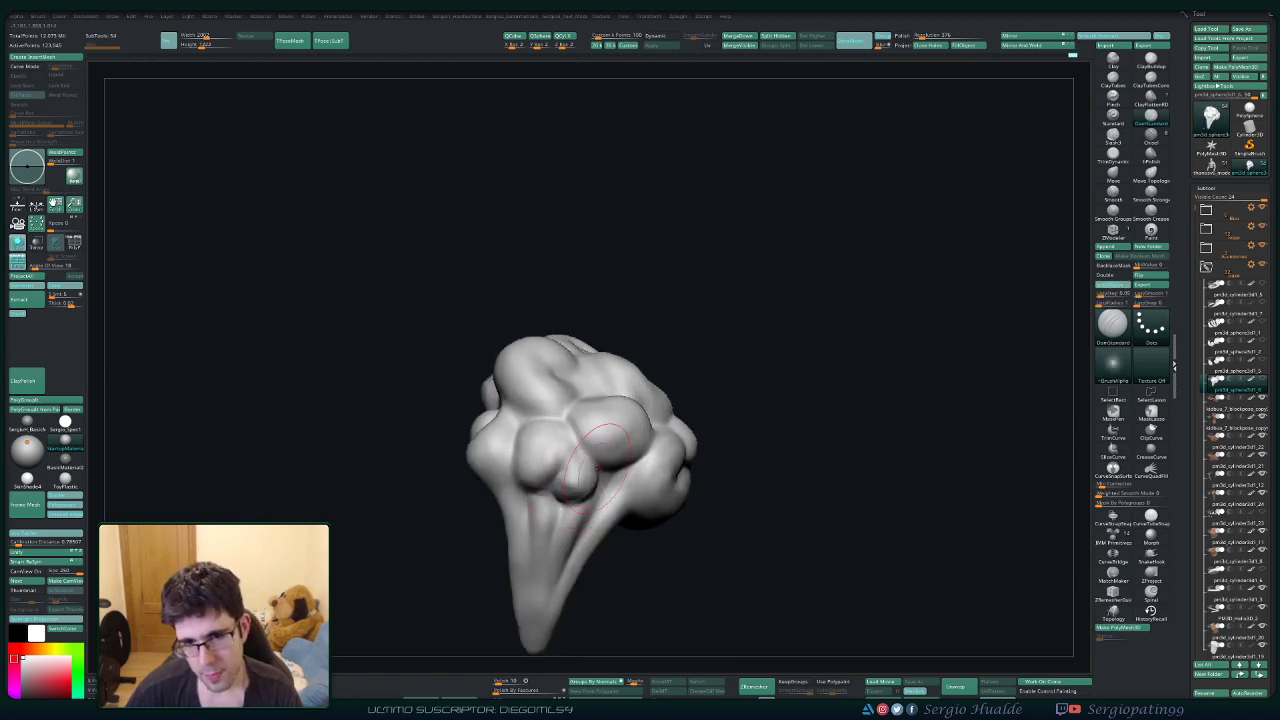
key("shift")
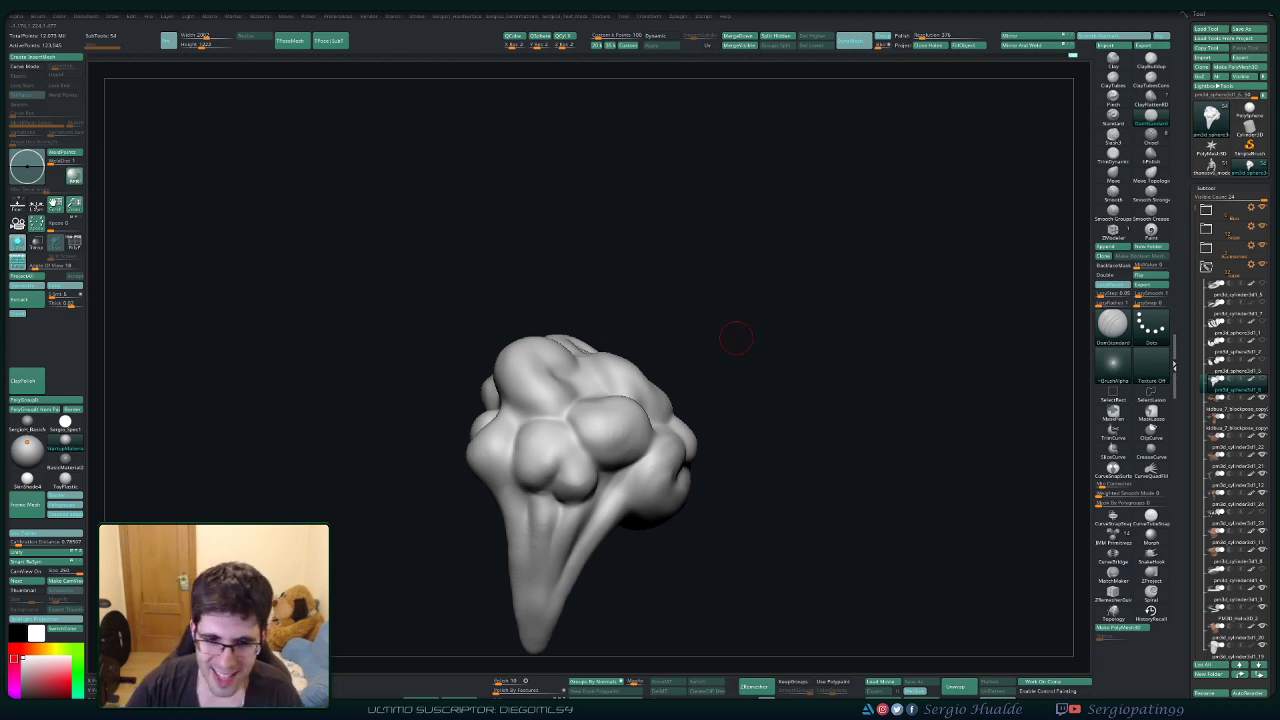
Carve the crease between the large left lump and the central front lump with DamStandard.
left_click_drag(736, 338, 749, 374)
right_click_drag(558, 400, 584, 428, "ctrl")
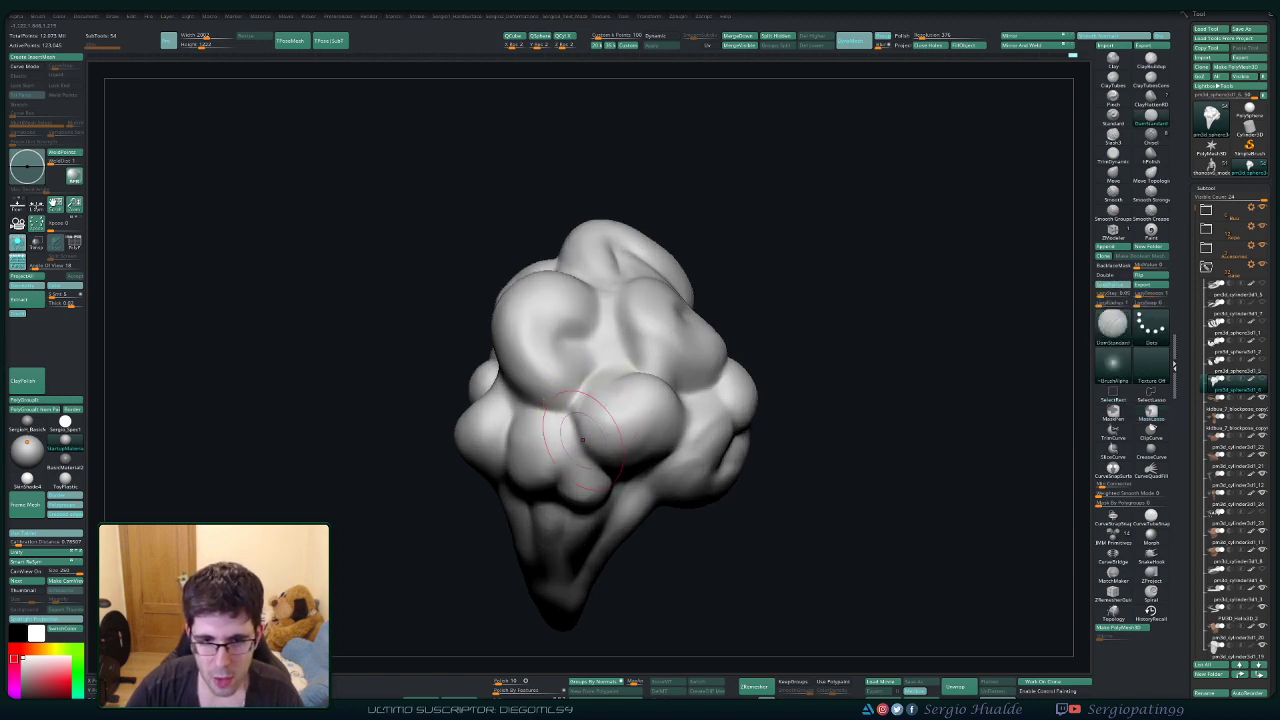
left_click_drag(583, 440, 606, 370)
Add volume to the central front lump with the Clay brush and smooth its upper tip.
key("b")
key("c")
key("l")
mouse_move(626, 426)
right_mouse_down()
mouse_move(599, 417)
mouse_move(606, 409)
right_mouse_up()
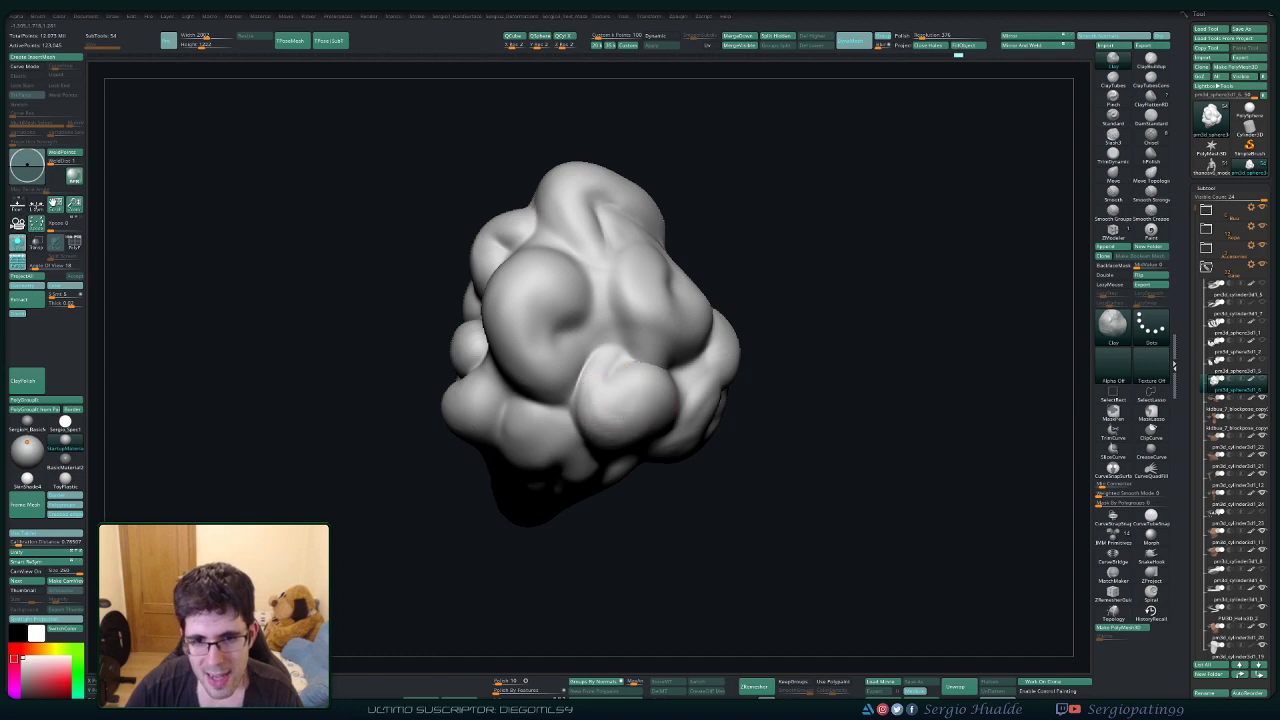
key("shift")
left_click_drag(606, 366, 598, 356, "shift")
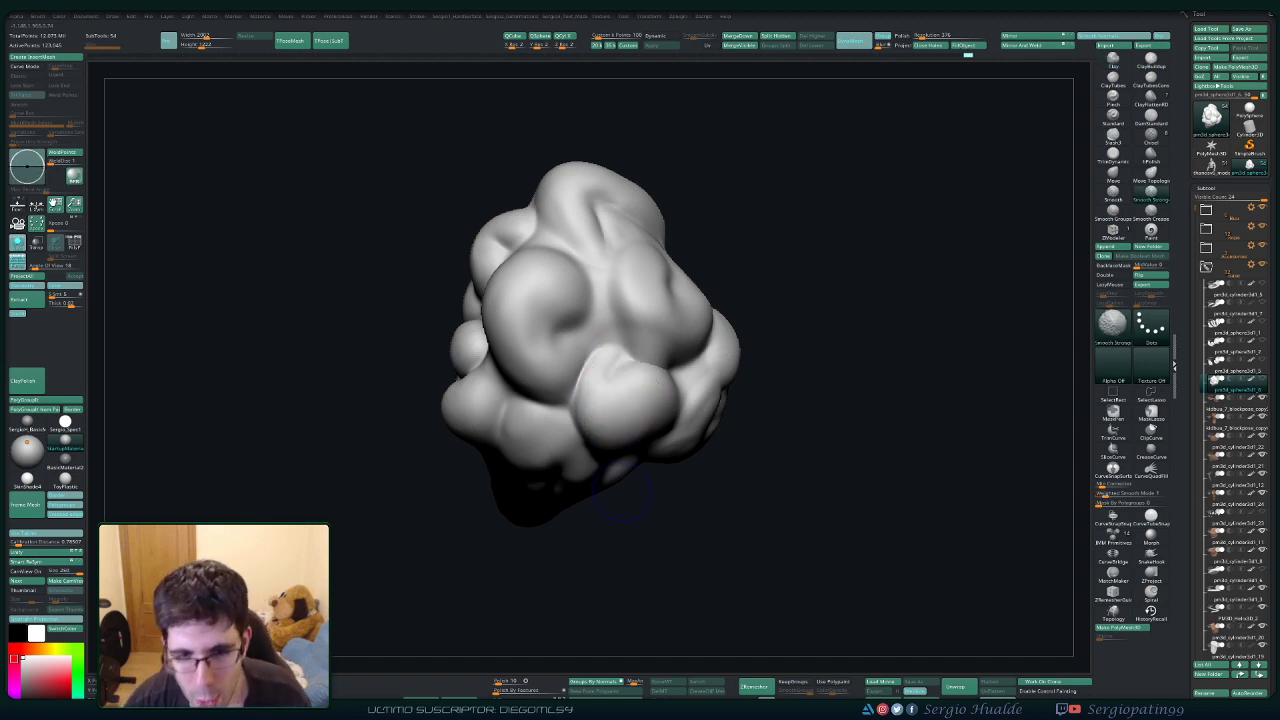
Deepen the hollow above the central front lump with the DamStandard brush.
right_click_drag(557, 349, 594, 366, "ctrl")
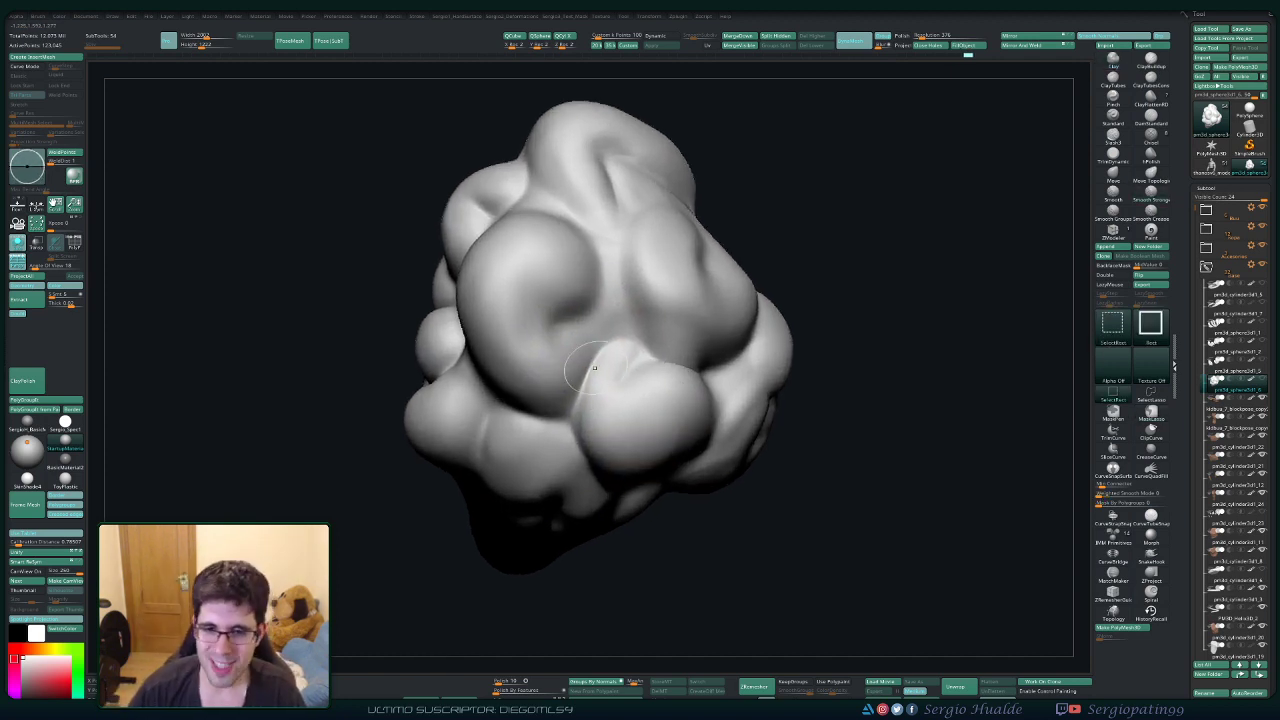
key("b")
key("d")
key("s")
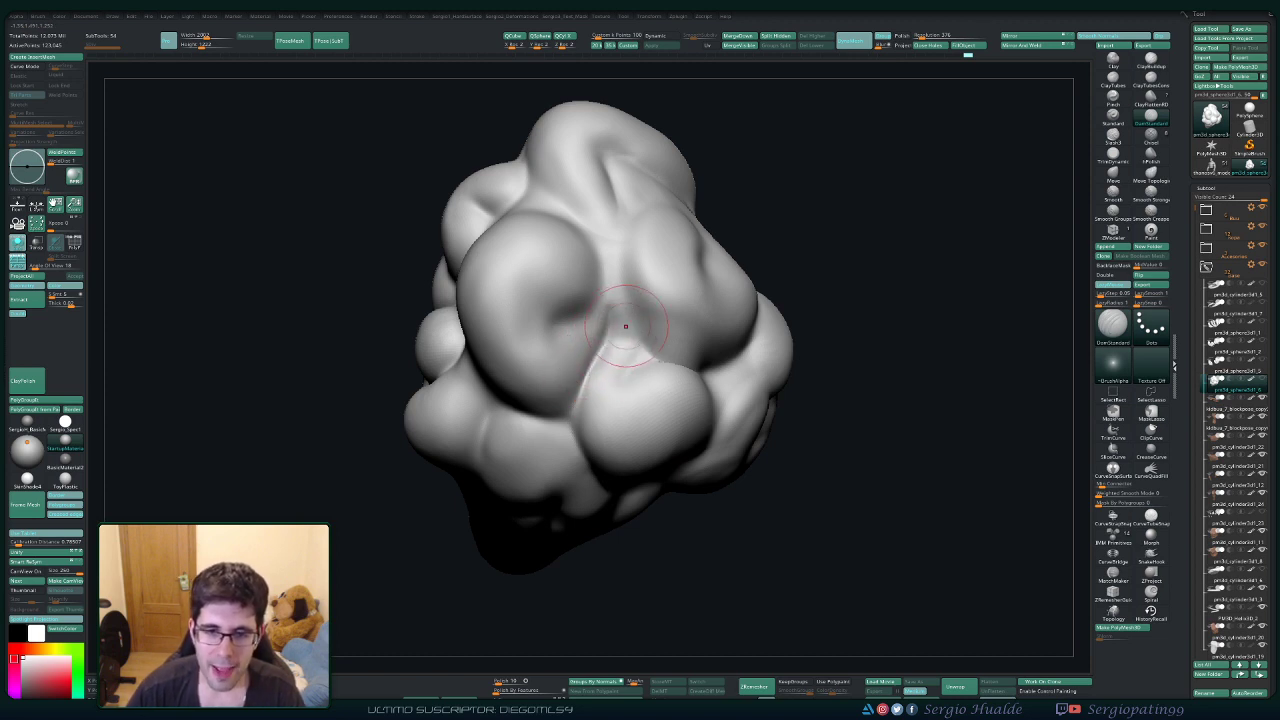
Round out the large right lump above the central front lump with the Clay brush.
key("b")
key("c")
key("l")
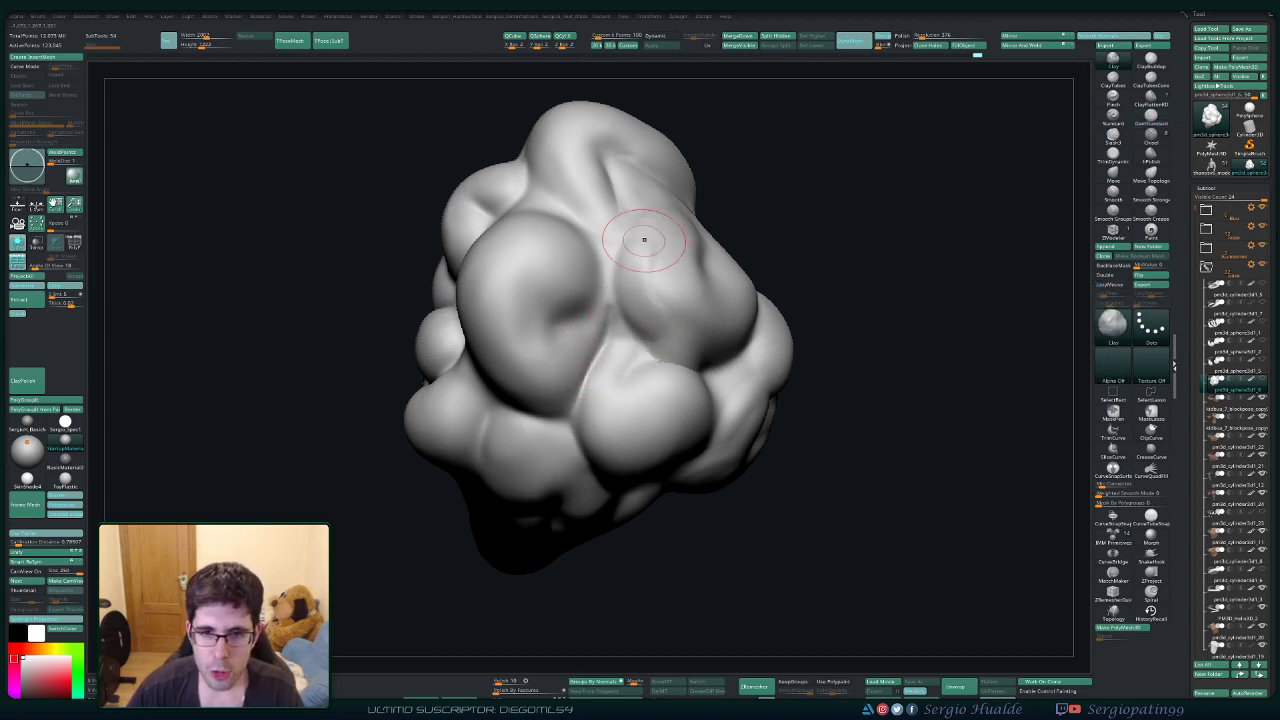
left_click_drag(639, 268, 683, 314)
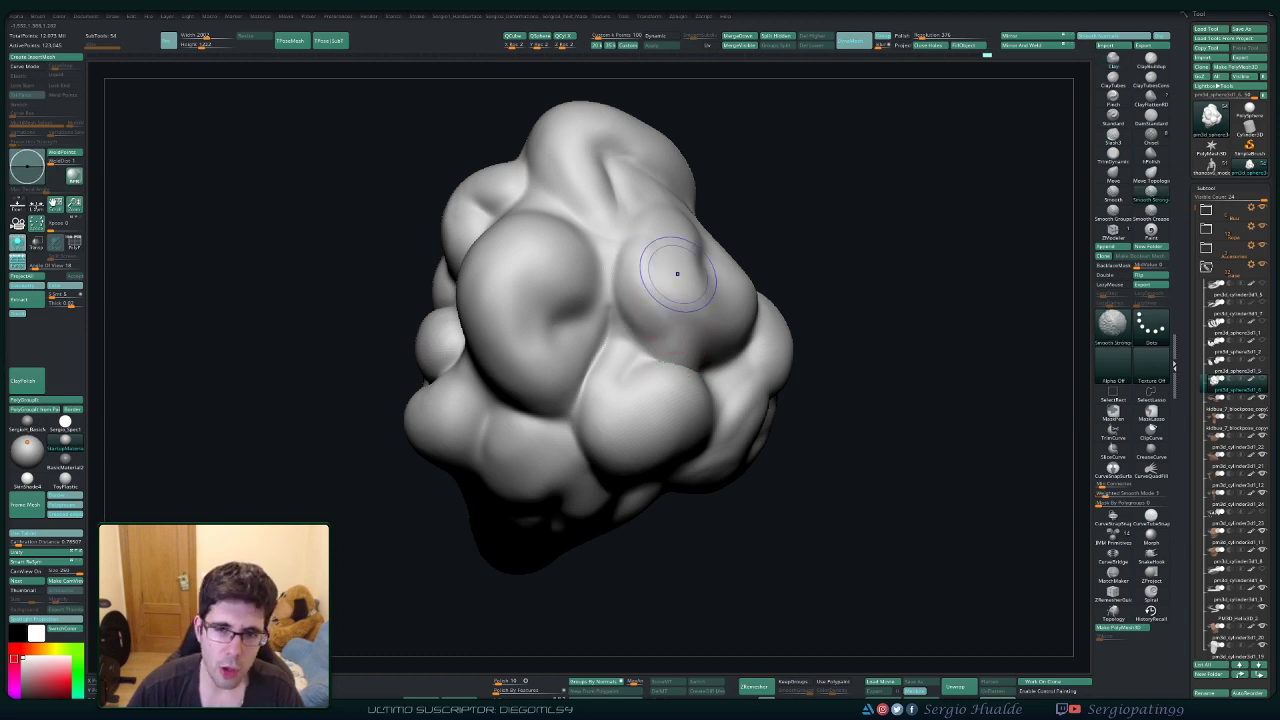
Sharpen the junction where the two large lumps meet the central front lump with DamStandard.
mouse_move(665, 327)
right_mouse_down()
mouse_move(610, 385)
mouse_move(600, 376)
right_mouse_up()
key("b")
key("d")
key("s")
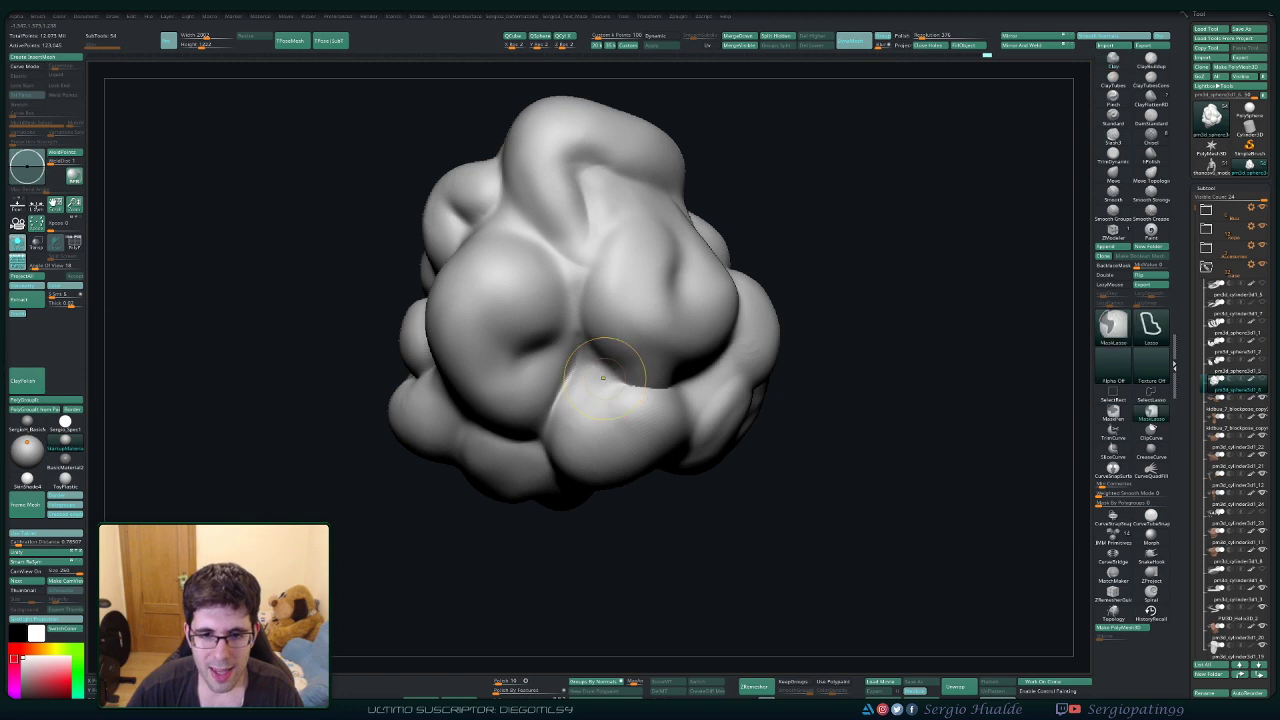
right_click_drag(598, 405, 585, 368)
Adjust the edge between the large left lump and the central front lump with the Move brush.
key("b")
key("m")
key("v")
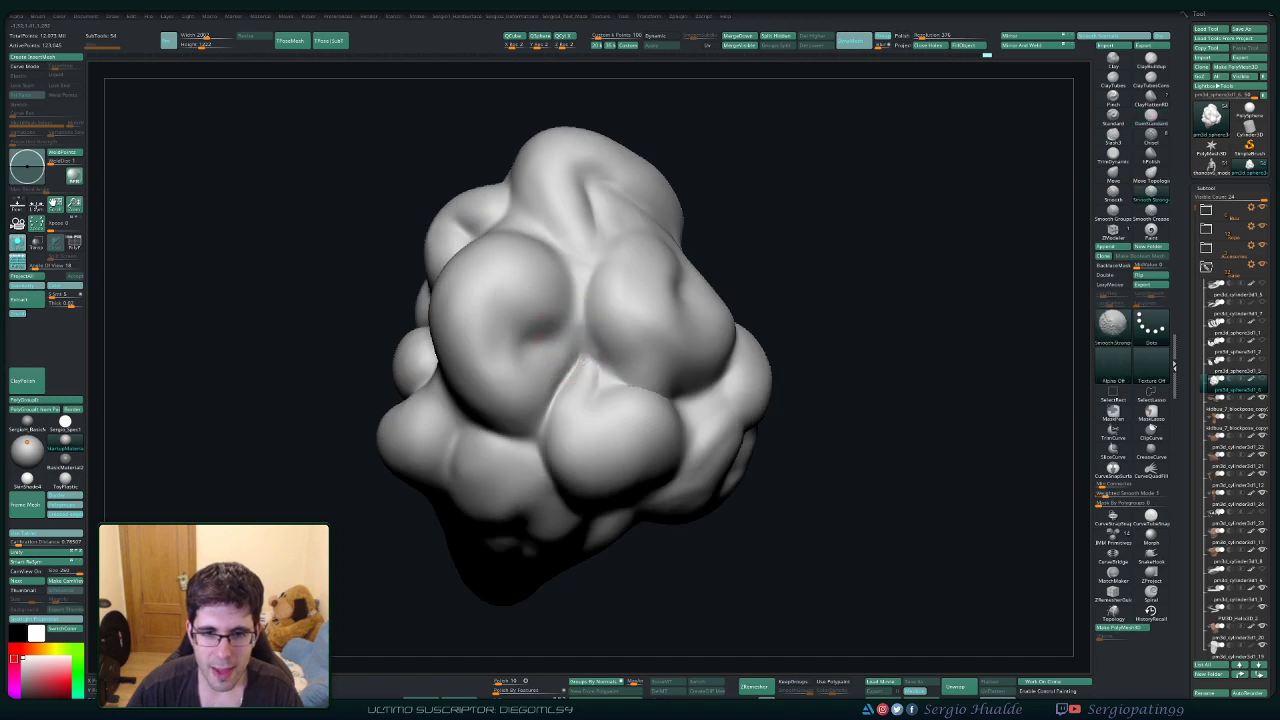
left_click_drag(555, 387, 557, 387)
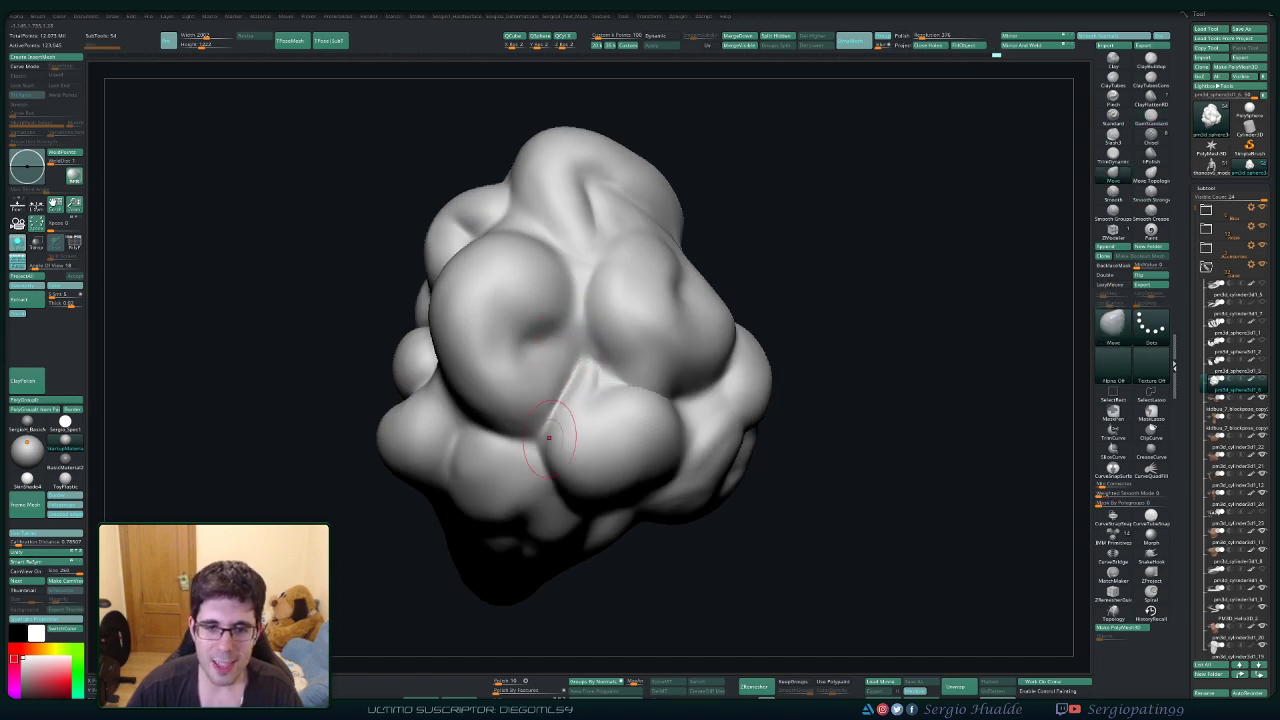
Carve a crease with DamStandard through the lumps beneath the large left lump and smooth it.
right_click_drag(553, 398, 556, 440)
key("b")
key("d")
key("s")
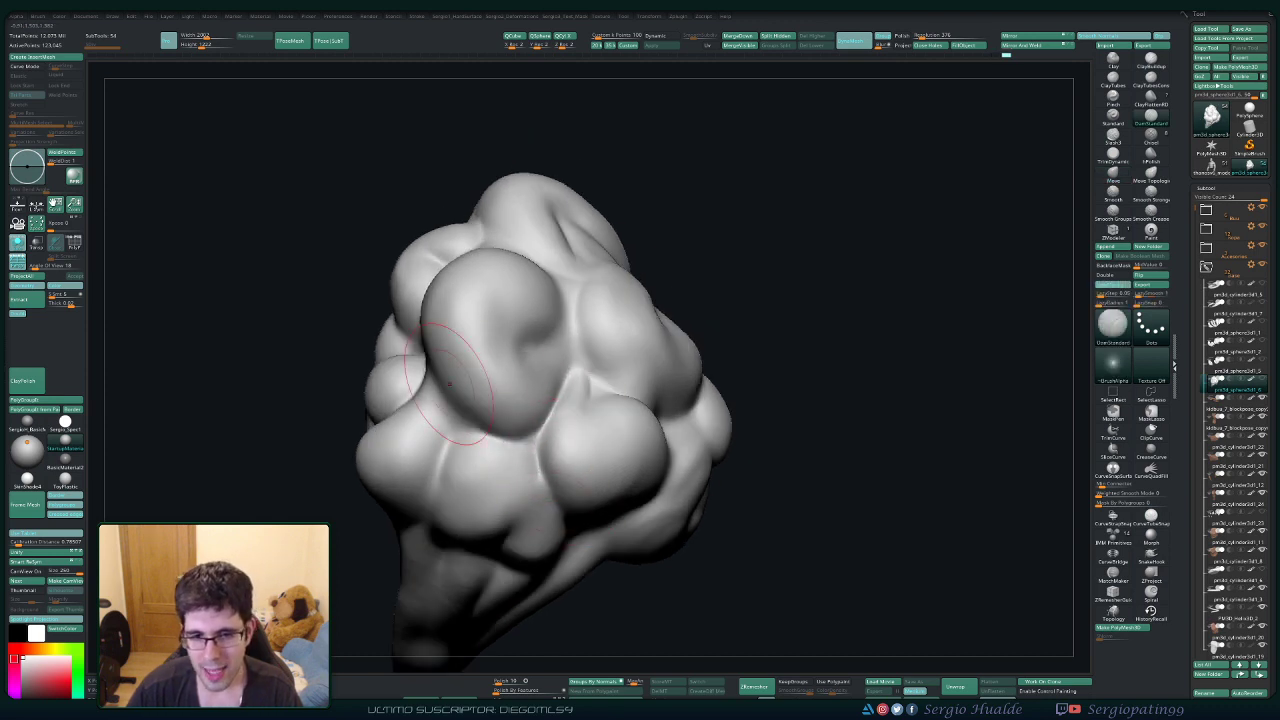
right_click_drag(449, 385, 440, 430)
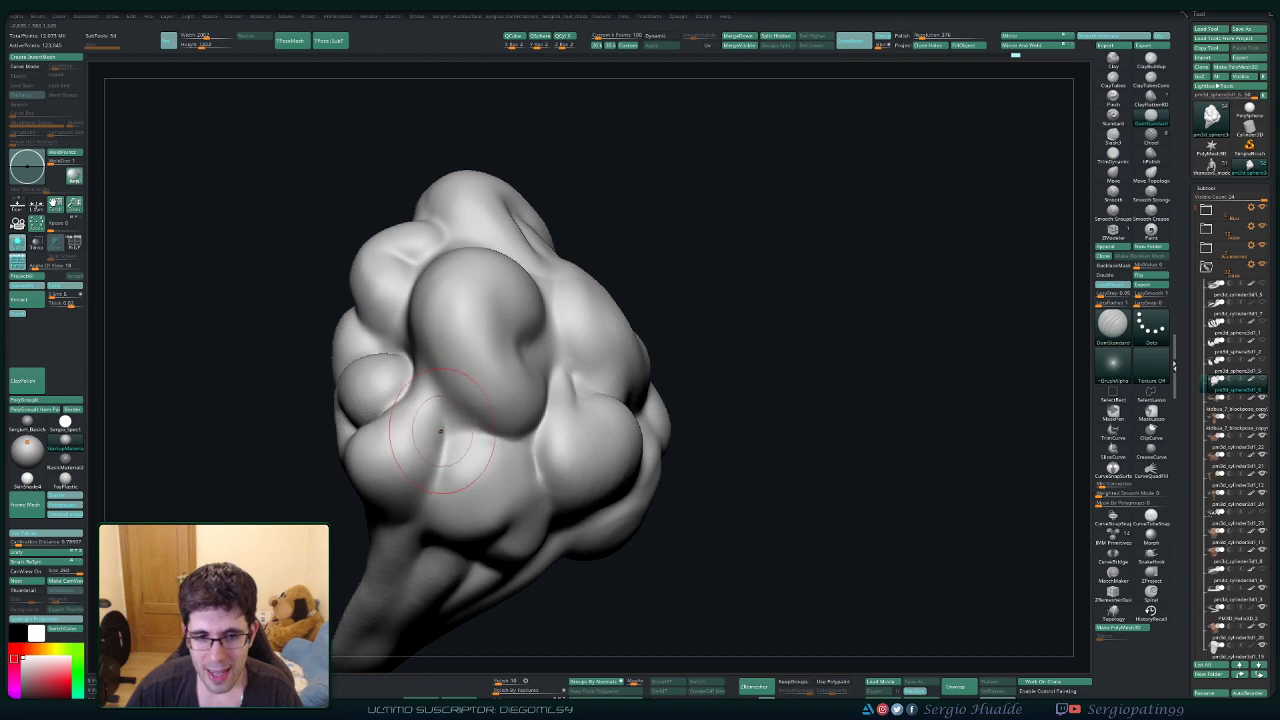
left_click_drag(443, 457, 443, 417, "shift")
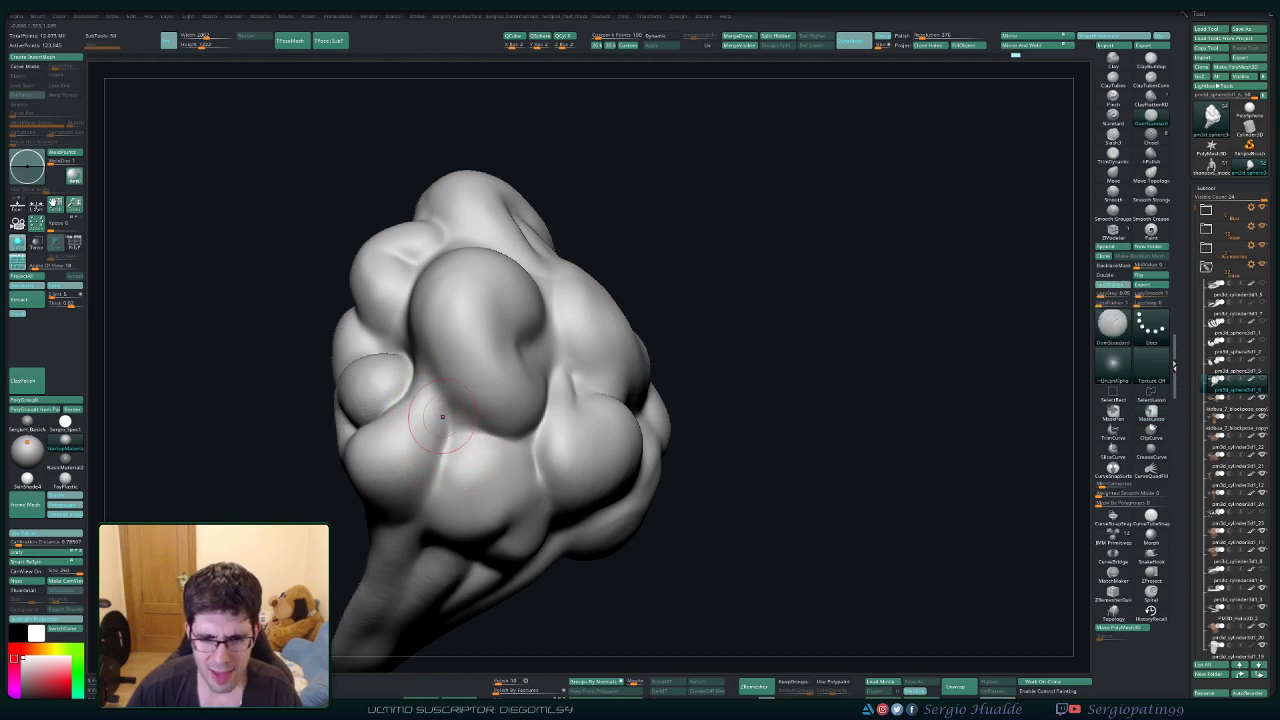
Build up the lump directly beneath the large left lump with the Clay brush and smooth its surface.
key("ctrl")
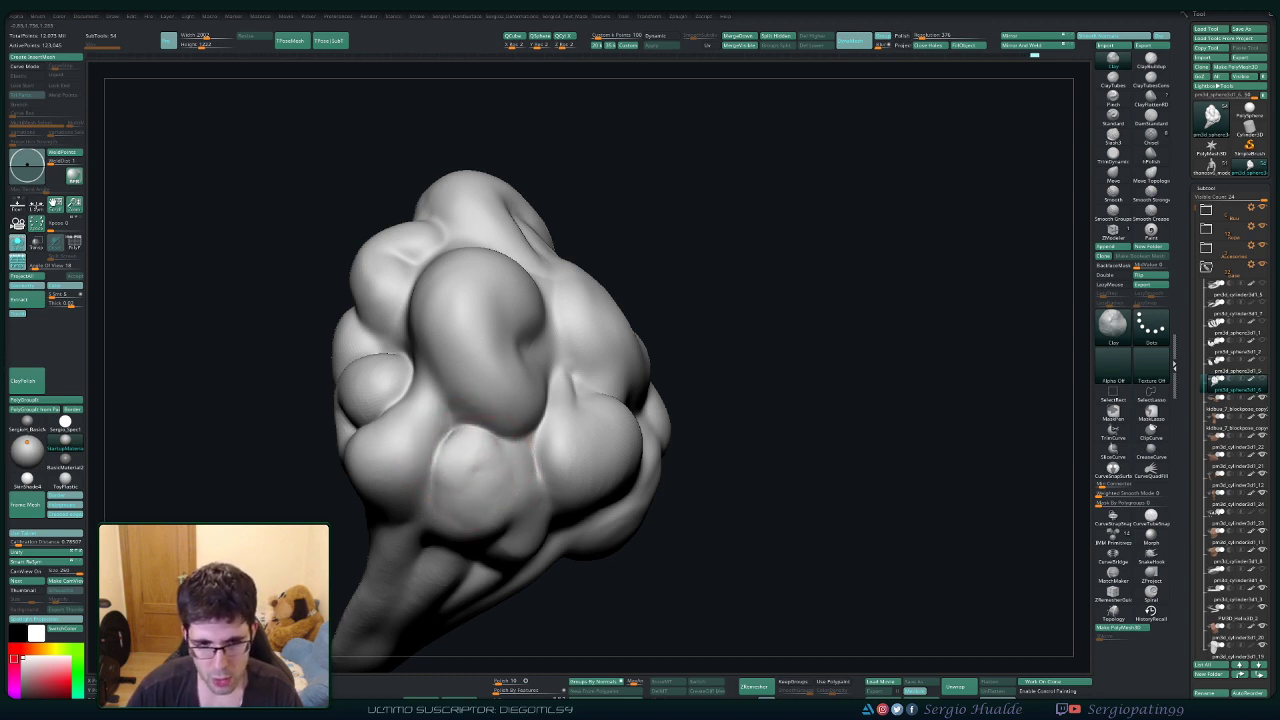
key("shift")
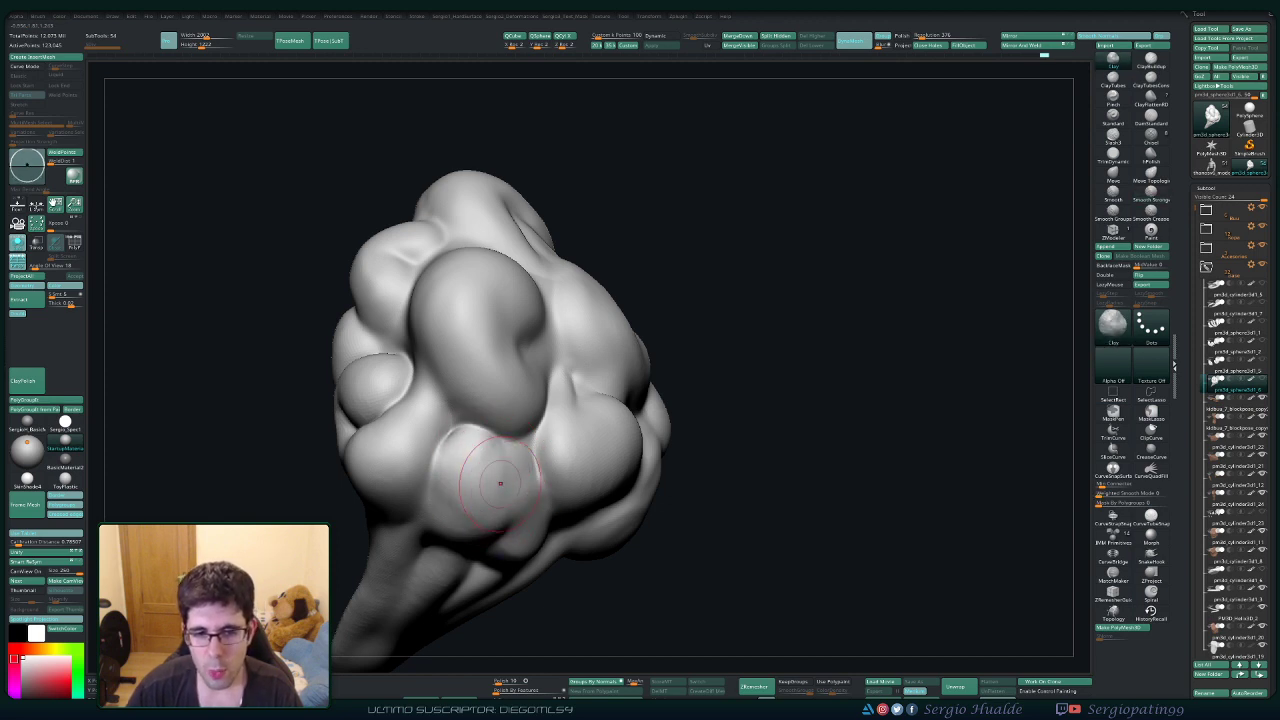
key("shift")
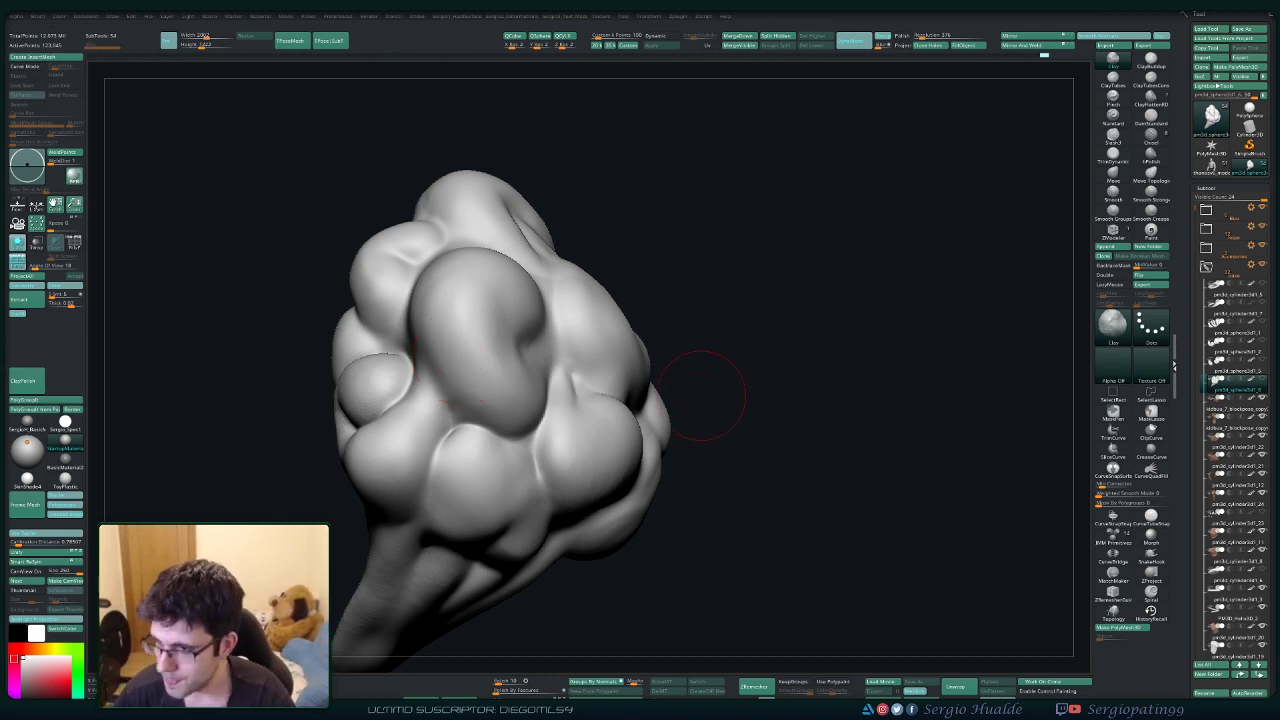
Add clay to the lower part of the large left lump and smooth the crease beside the central lump.
left_click_drag(742, 340, 572, 400)
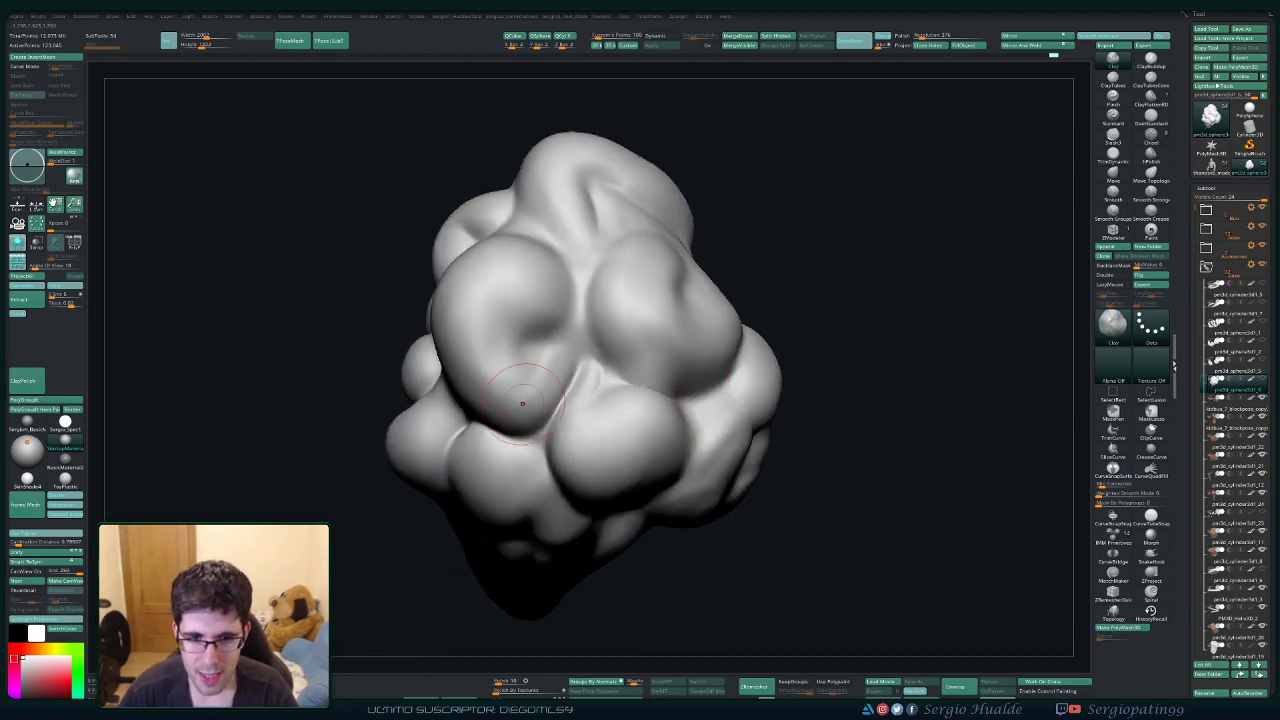
mouse_move(553, 362)
left_mouse_down()
mouse_move(514, 394)
mouse_move(500, 372)
mouse_move(543, 371)
left_mouse_up()
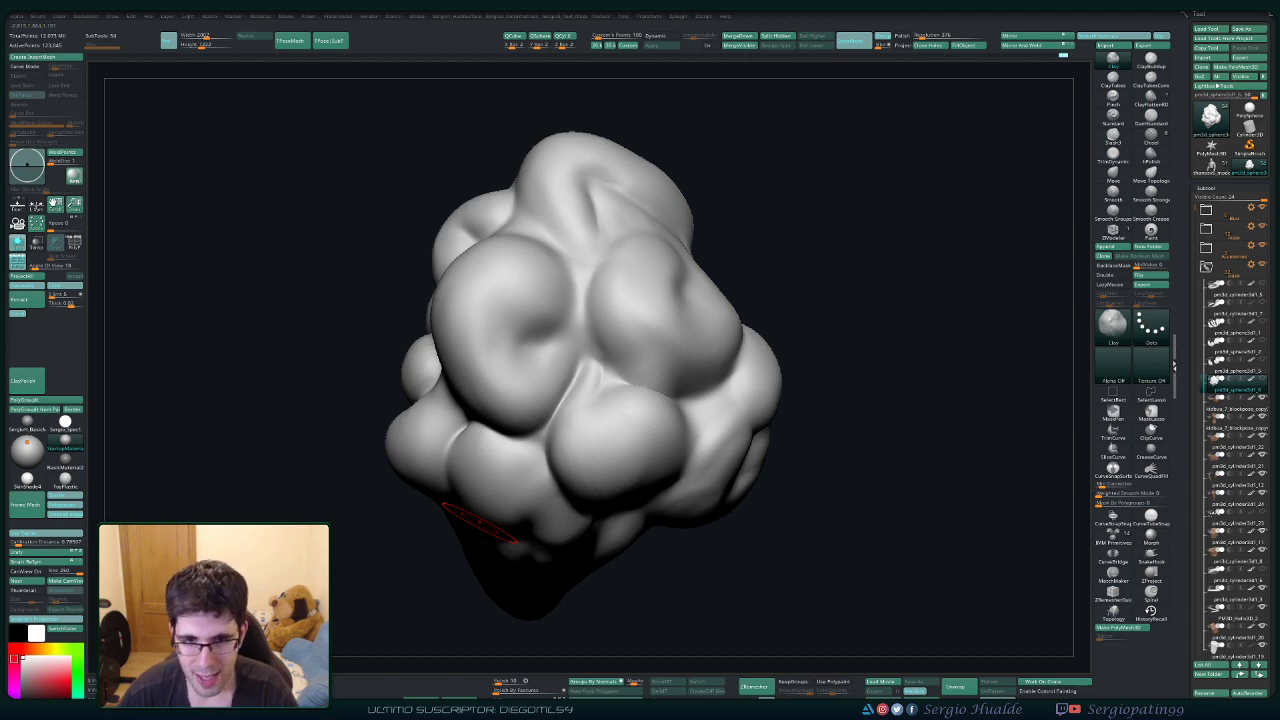
right_click_drag(585, 435, 592, 465)
left_click_drag(594, 388, 571, 428, "shift")
Reshape the junction between the two large lumps and the central front lump with the Move brush.
mouse_move(598, 418)
right_mouse_down()
mouse_move(620, 375)
mouse_move(593, 371)
right_mouse_up()
key("b")
key("m")
key("v")
left_click_drag(606, 350, 598, 362)
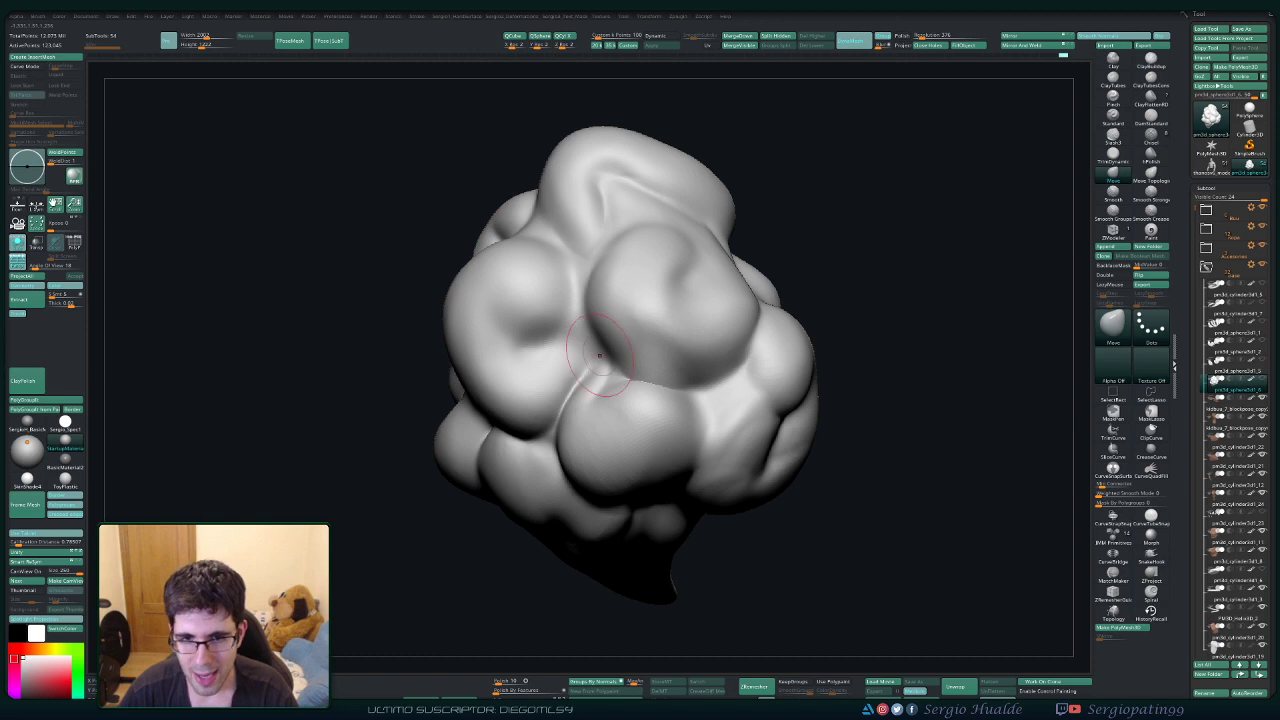
Build up the lower part of the large right lump with the Clay brush and smooth its edge.
right_click_drag(600, 356, 629, 360)
key("b")
key("c")
key("l")
left_click_drag(620, 364, 608, 306)
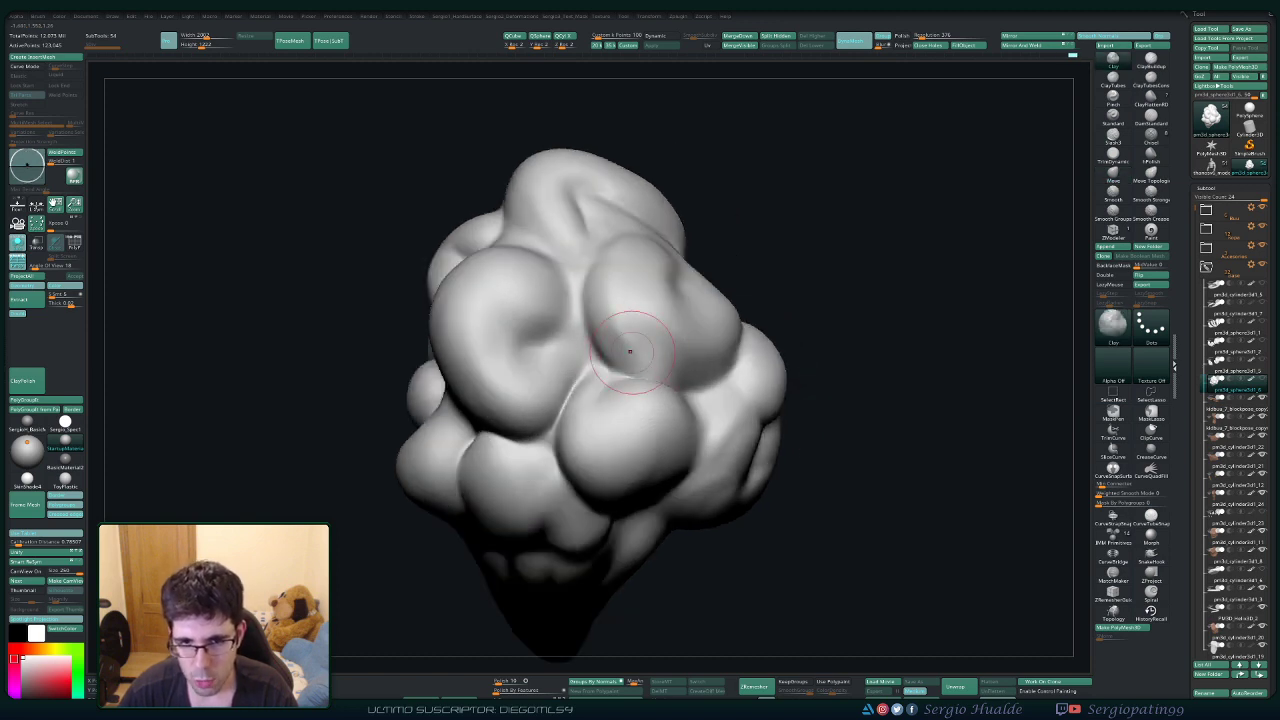
mouse_move(630, 351)
left_mouse_down()
mouse_move(630, 306)
mouse_move(648, 340)
mouse_move(636, 306)
left_mouse_up()
left_click_drag(676, 345, 668, 376, "shift")
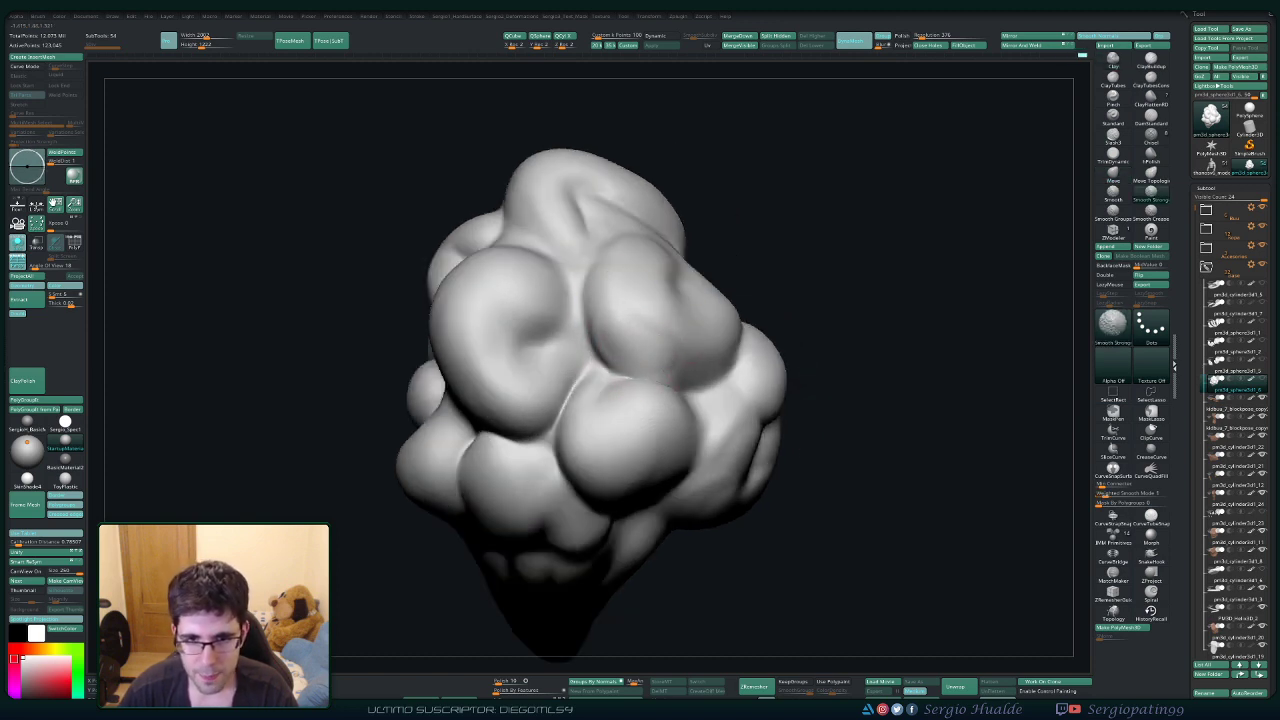
Add clay across the large central lump to form a curling fold and smooth its surface.
right_click_drag(690, 350, 656, 354)
mouse_move(647, 343)
left_mouse_down()
mouse_move(634, 303)
mouse_move(689, 346)
mouse_move(737, 357)
left_mouse_up()
mouse_move(737, 357)
right_mouse_down()
mouse_move(760, 405)
mouse_move(714, 337)
right_mouse_up()
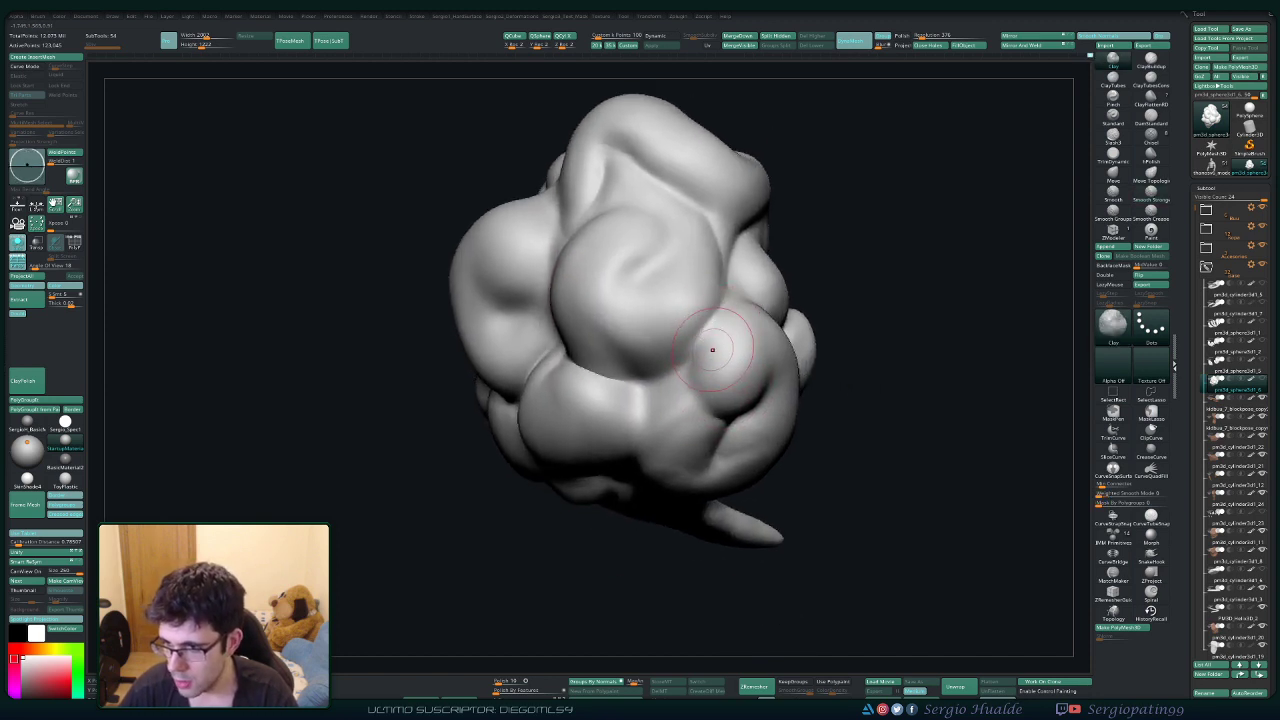
right_click_drag(700, 385, 720, 325)
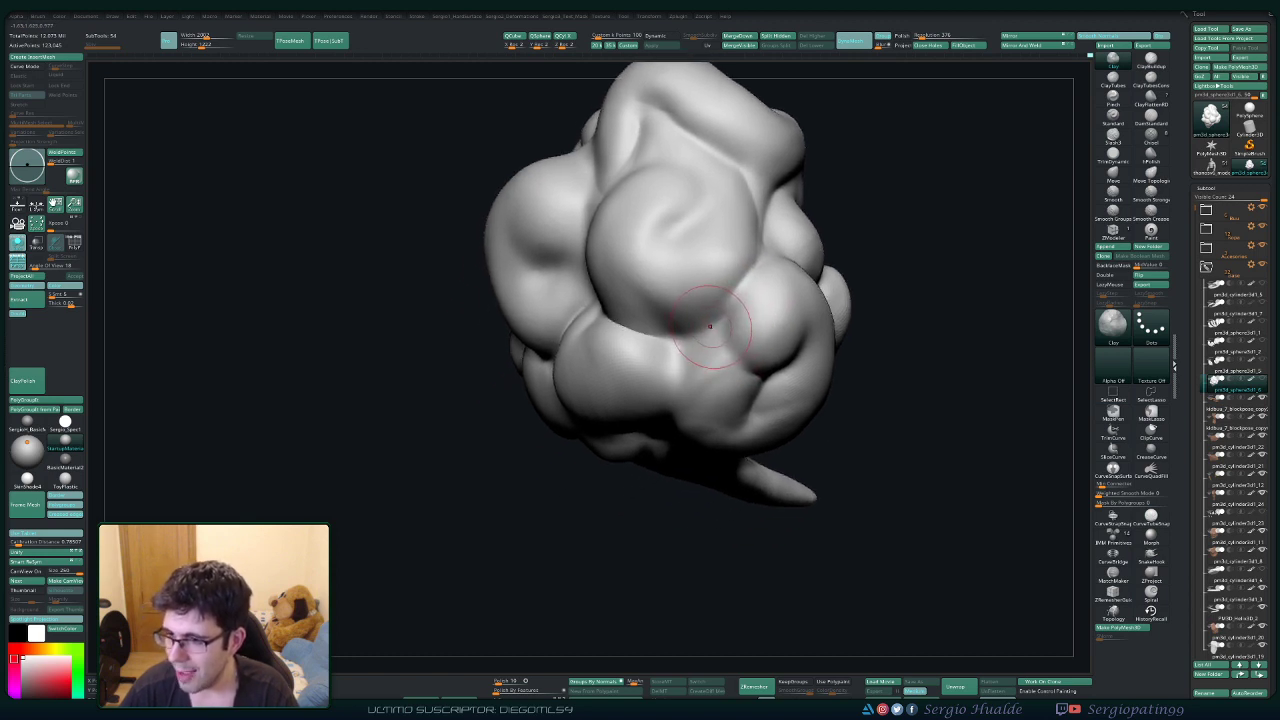
mouse_move(710, 326)
right_mouse_down()
mouse_move(716, 367)
mouse_move(667, 410)
right_mouse_up()
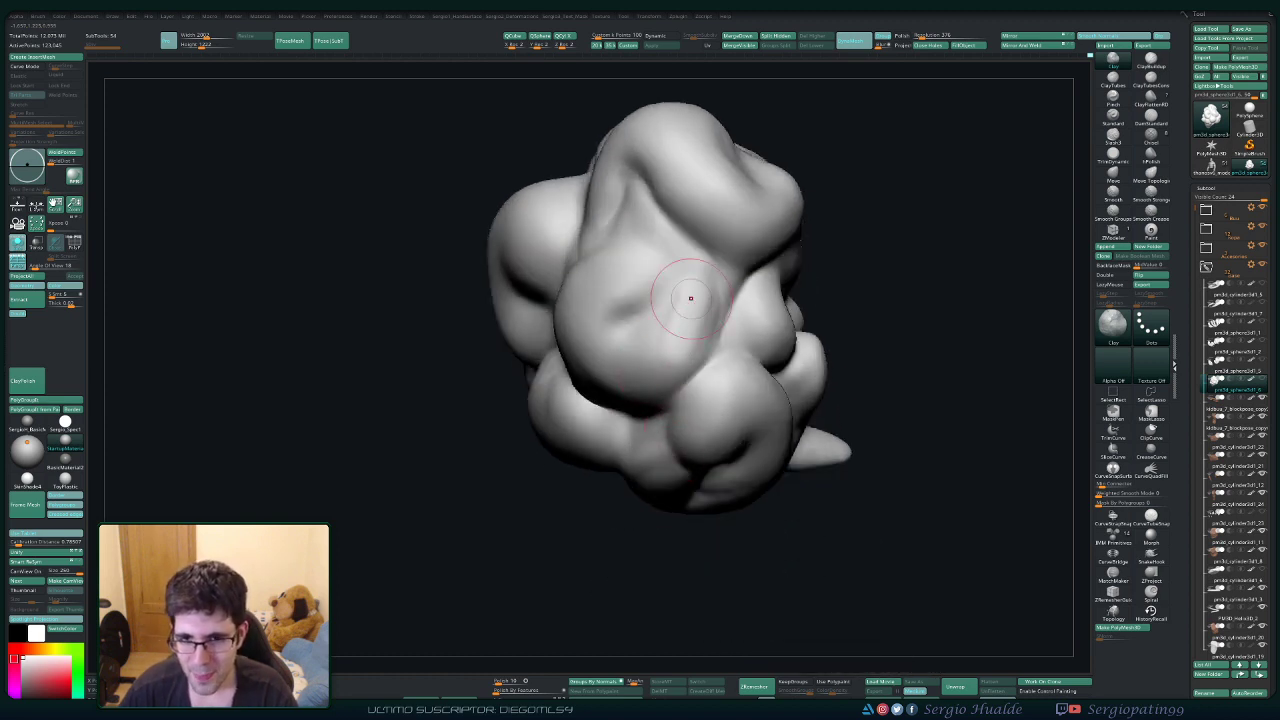
key("shift")
right_click_drag(663, 370, 653, 376)
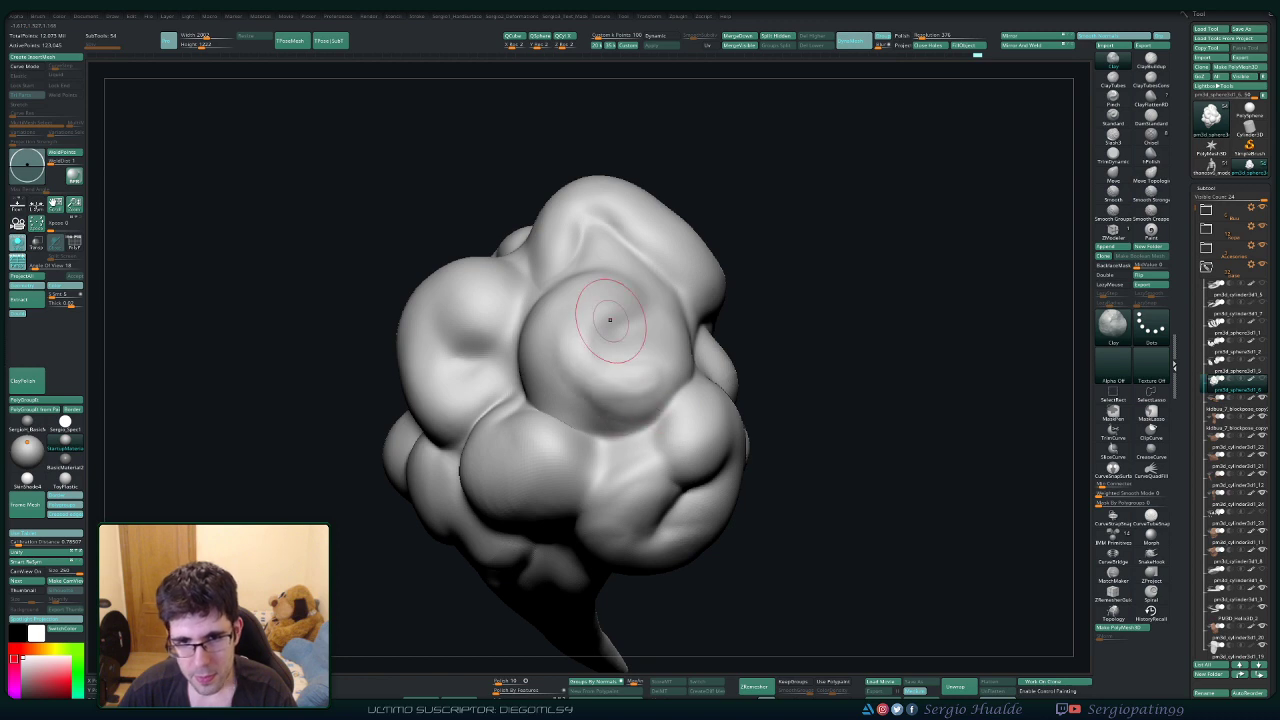
key("shift")
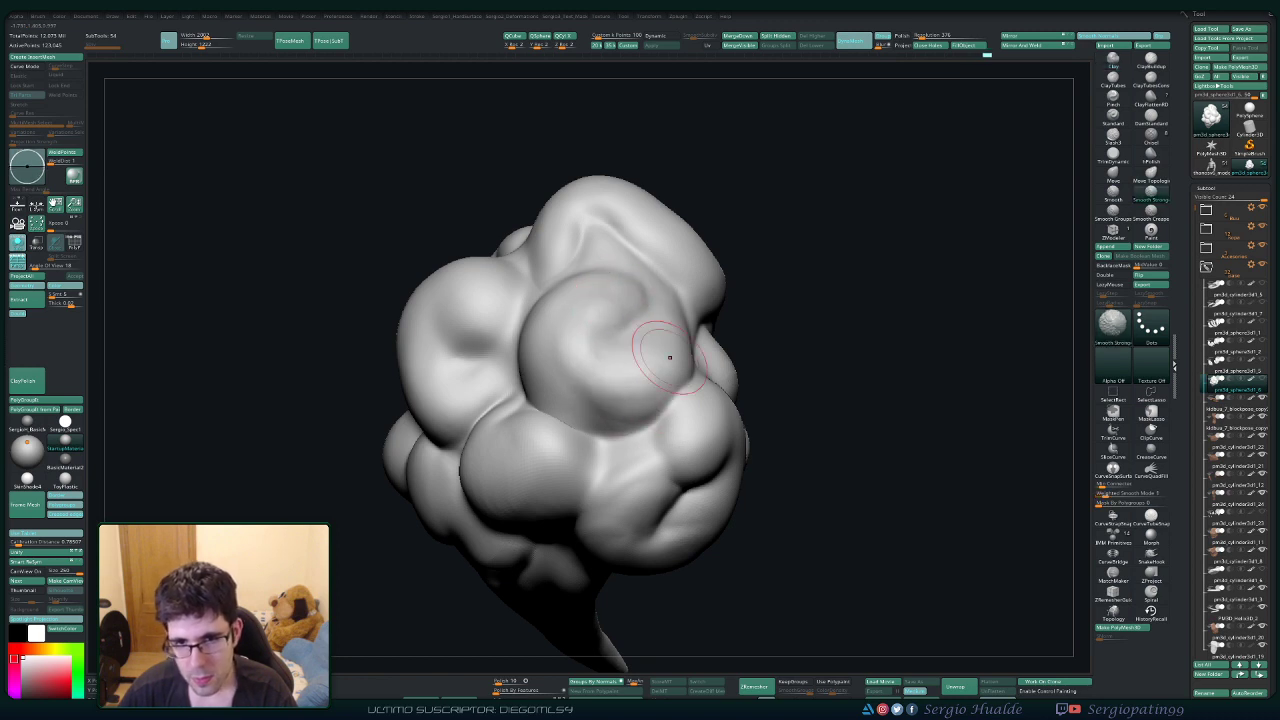
mouse_move(670, 357)
right_mouse_down()
mouse_move(643, 343)
mouse_move(657, 328)
right_mouse_up()
Define the curl on the large central lump with DamStandard and smooth its lower edge.
key("ctrl+shift+d")
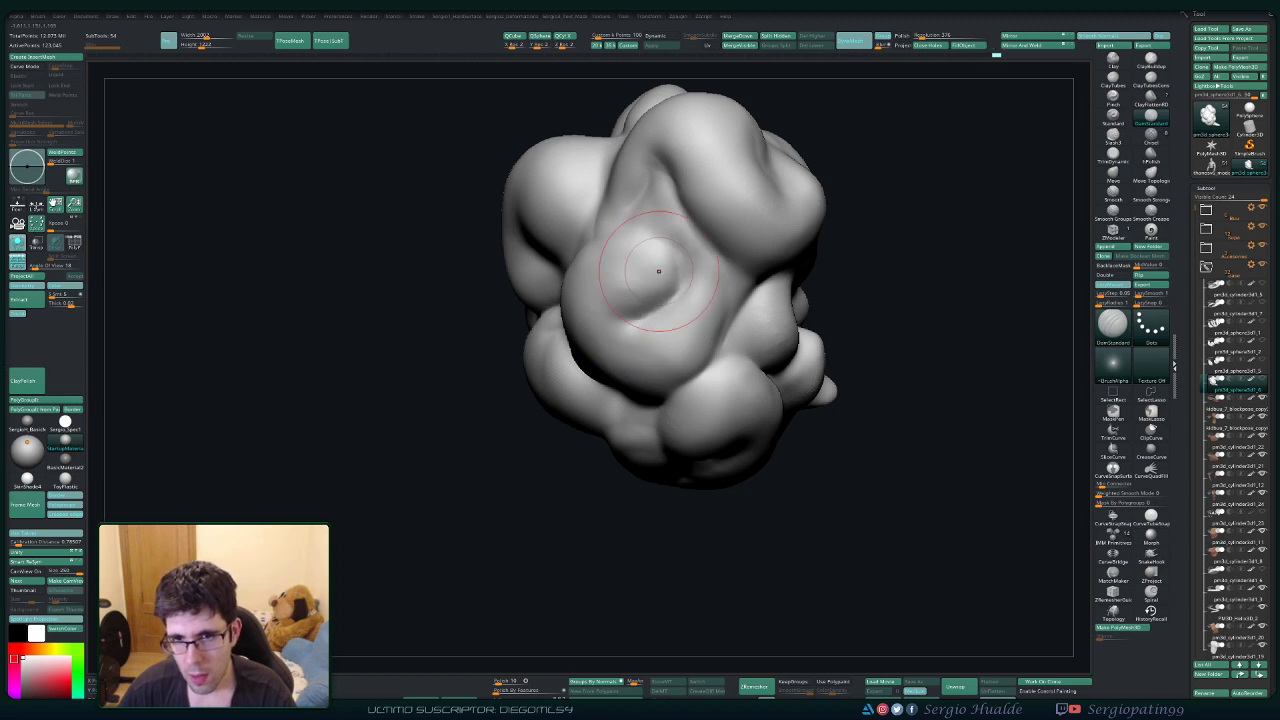
key("shift")
left_click_drag(626, 311, 610, 306, "shift")
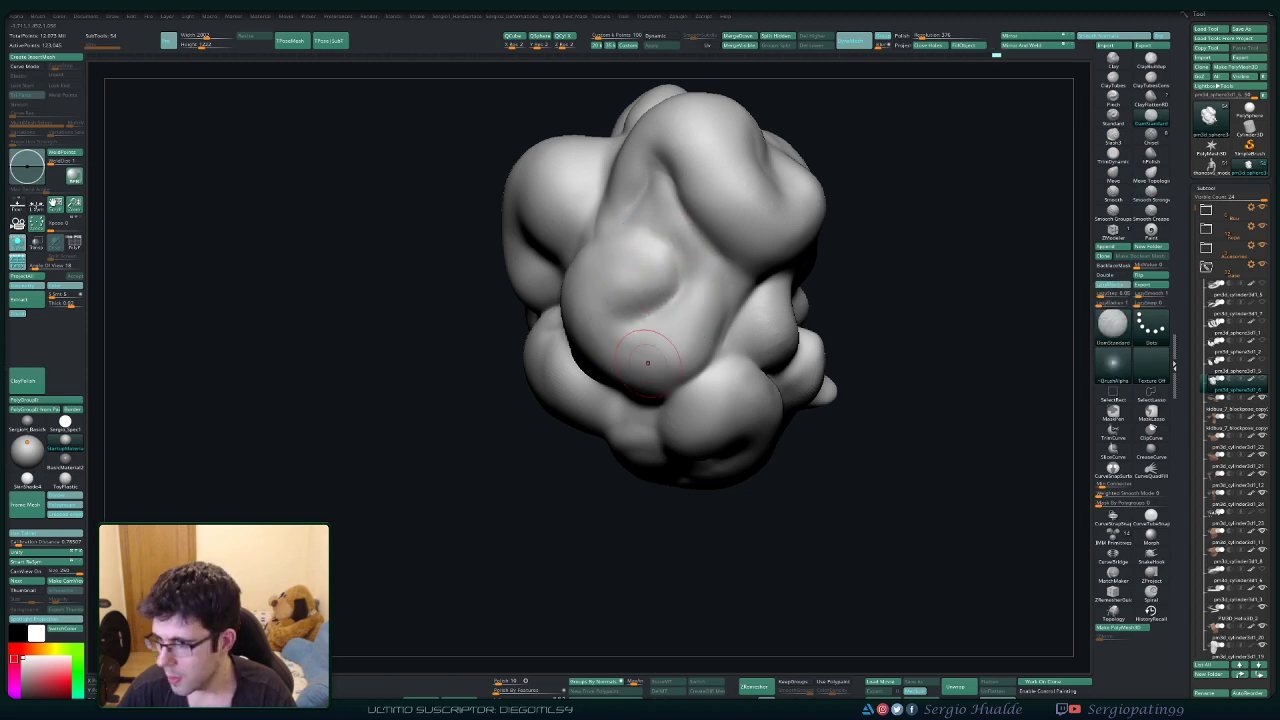
mouse_move(647, 360)
right_mouse_down("ctrl")
mouse_move(666, 363)
mouse_move(645, 345)
mouse_move(660, 333)
mouse_move(706, 363)
mouse_move(607, 333)
mouse_move(629, 346)
right_mouse_up("ctrl")
Thicken the left arm of the top lump with the Clay brush and smooth its lower end.
key("1")
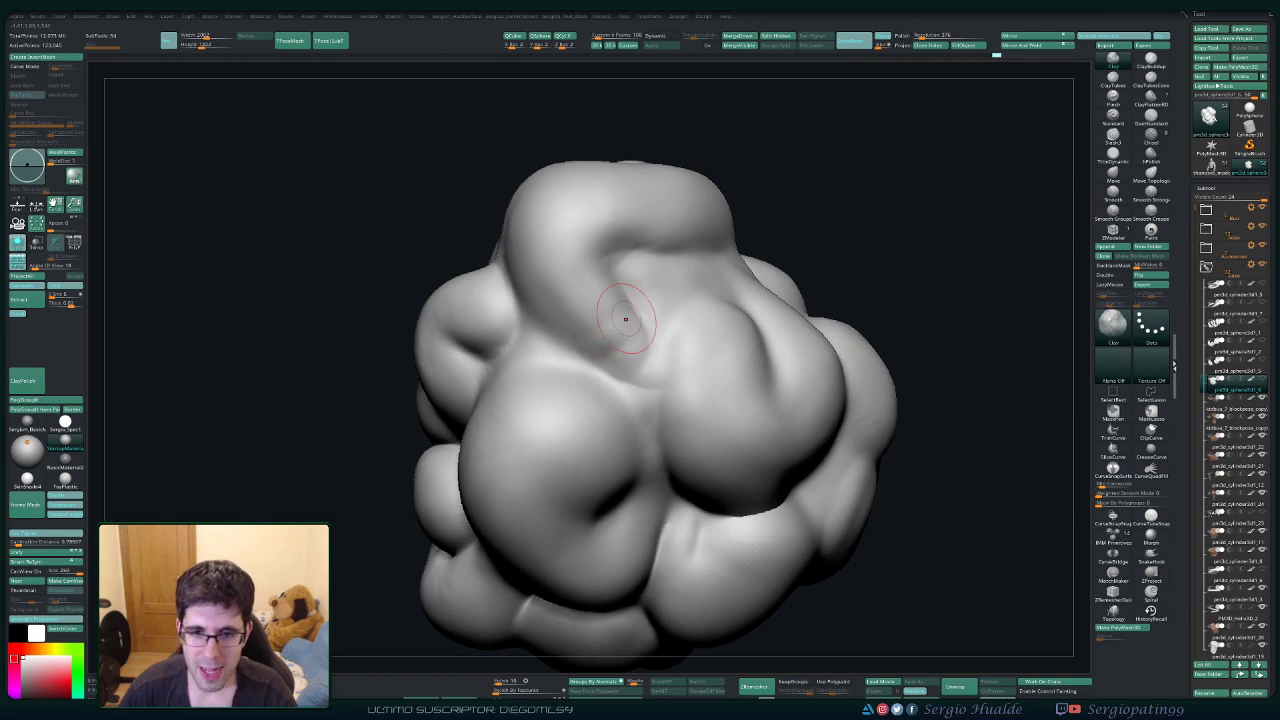
mouse_move(625, 319)
left_mouse_down()
mouse_move(584, 288)
mouse_move(578, 257)
left_mouse_up()
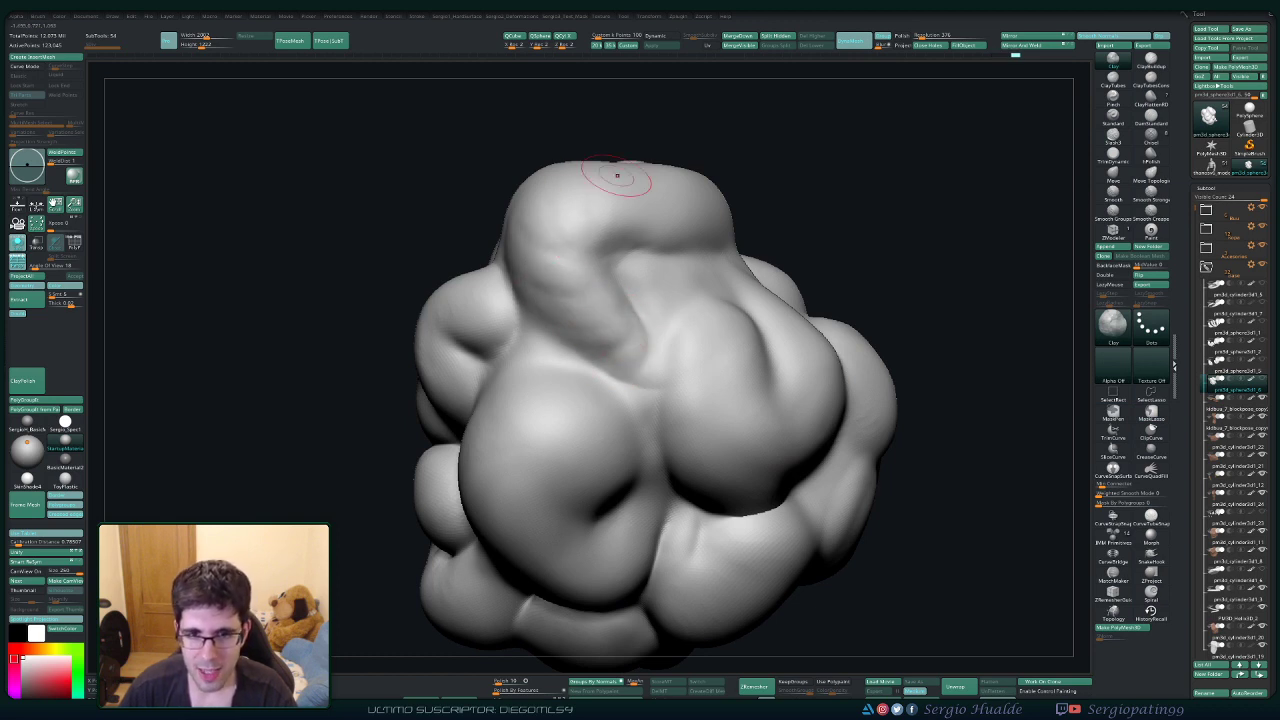
key("shift")
mouse_move(632, 345)
left_mouse_down("shift")
mouse_move(634, 331)
mouse_move(648, 361)
left_mouse_up("shift")
Carve the crease around the top lump's hooked fold with an enlarged DamStandard brush.
key("b")
key("d")
key("s")
key("s")
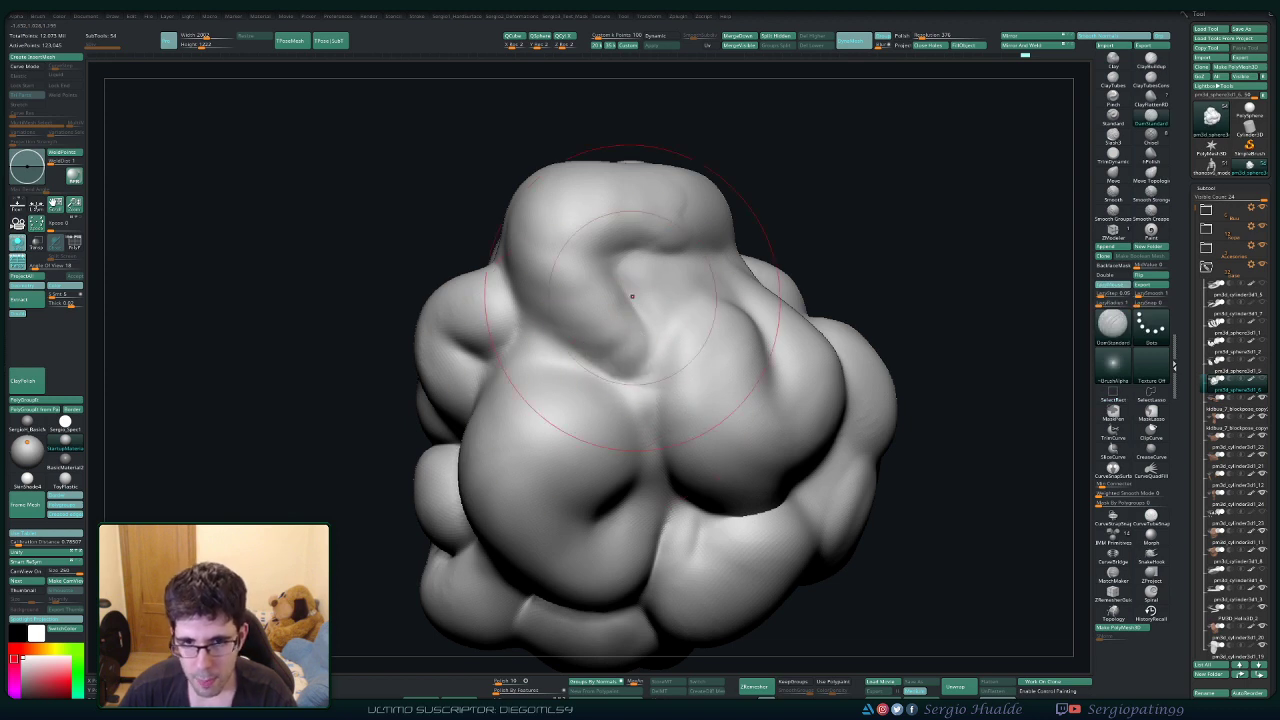
right_click_drag(641, 408, 604, 368, "ctrl")
mouse_move(604, 368)
right_mouse_down()
mouse_move(629, 396)
mouse_move(613, 399)
right_mouse_up()
Add a small rounded lump with the Clay brush in the gap beneath the top lump.
key("b")
key("c")
key("l")
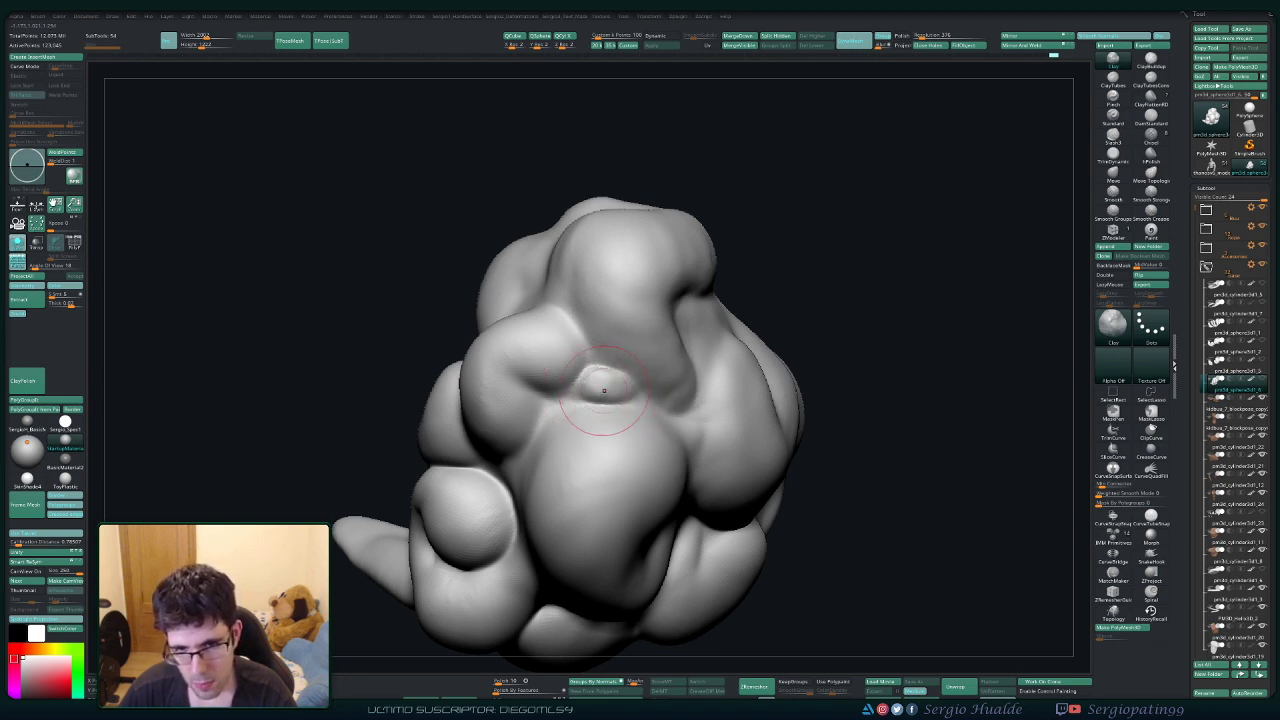
right_click_drag(643, 429, 600, 415)
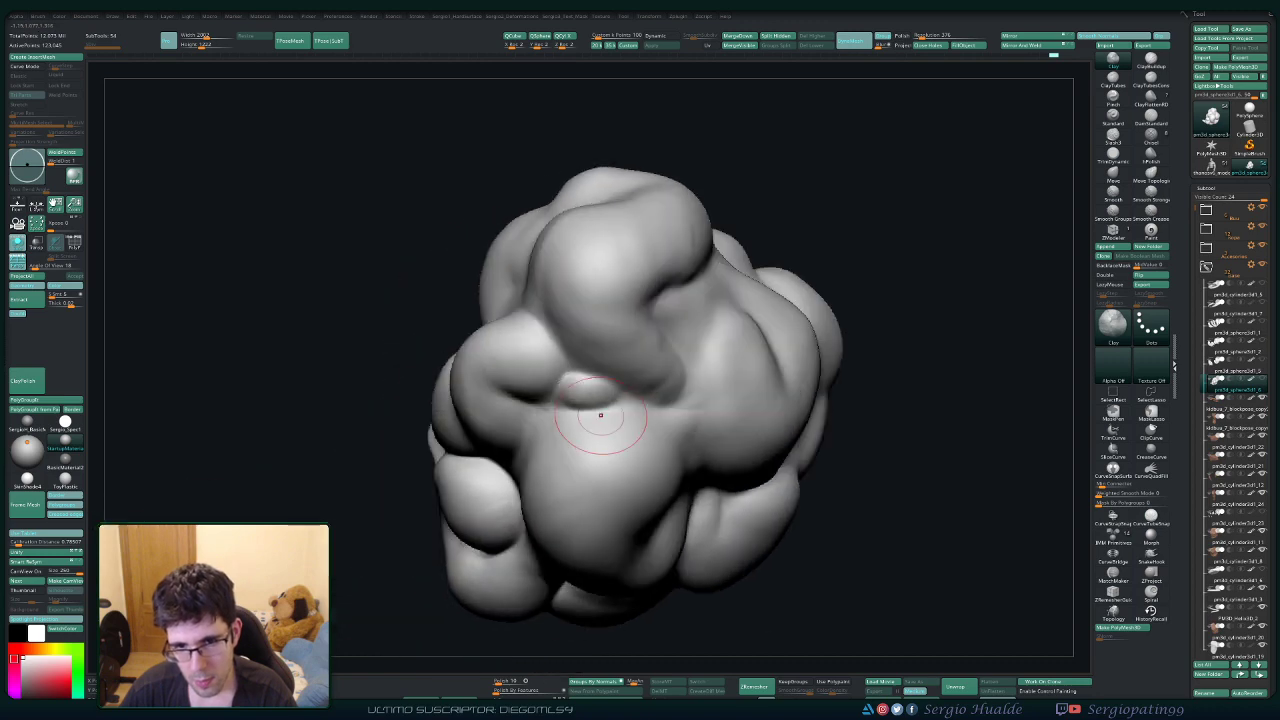
Sharpen the creases around the small lump and between the neighbouring side lumps with DamStandard.
key("b")
key("d")
key("s")
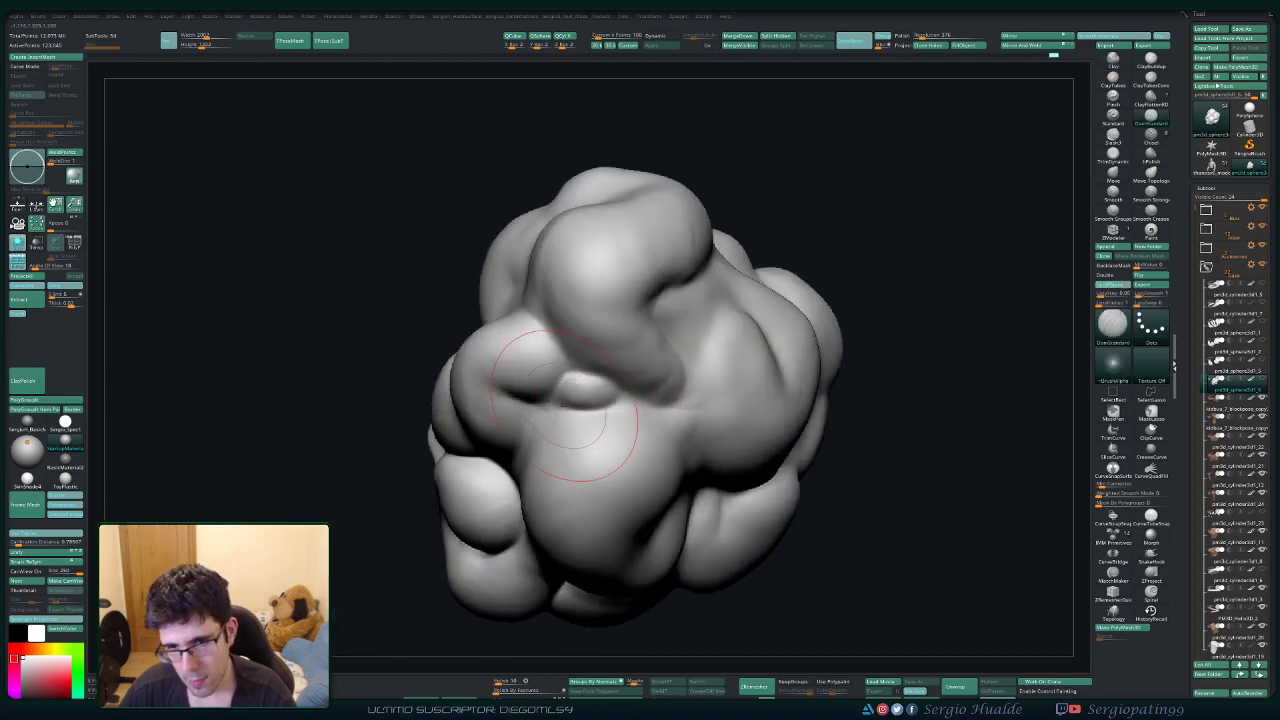
right_click_drag(628, 445, 614, 397)
right_click_drag(595, 350, 642, 314)
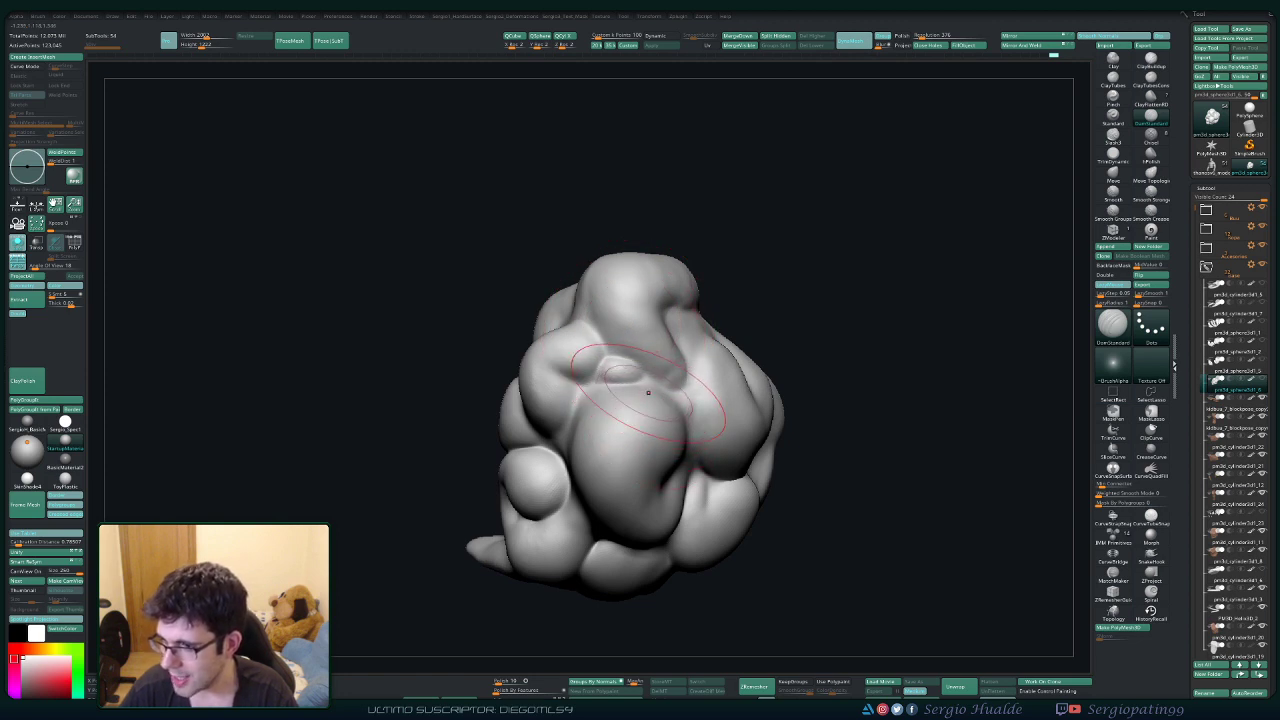
mouse_move(642, 409)
right_mouse_down("alt")
mouse_move(671, 345)
mouse_move(591, 349)
mouse_move(551, 294)
right_mouse_up("alt")
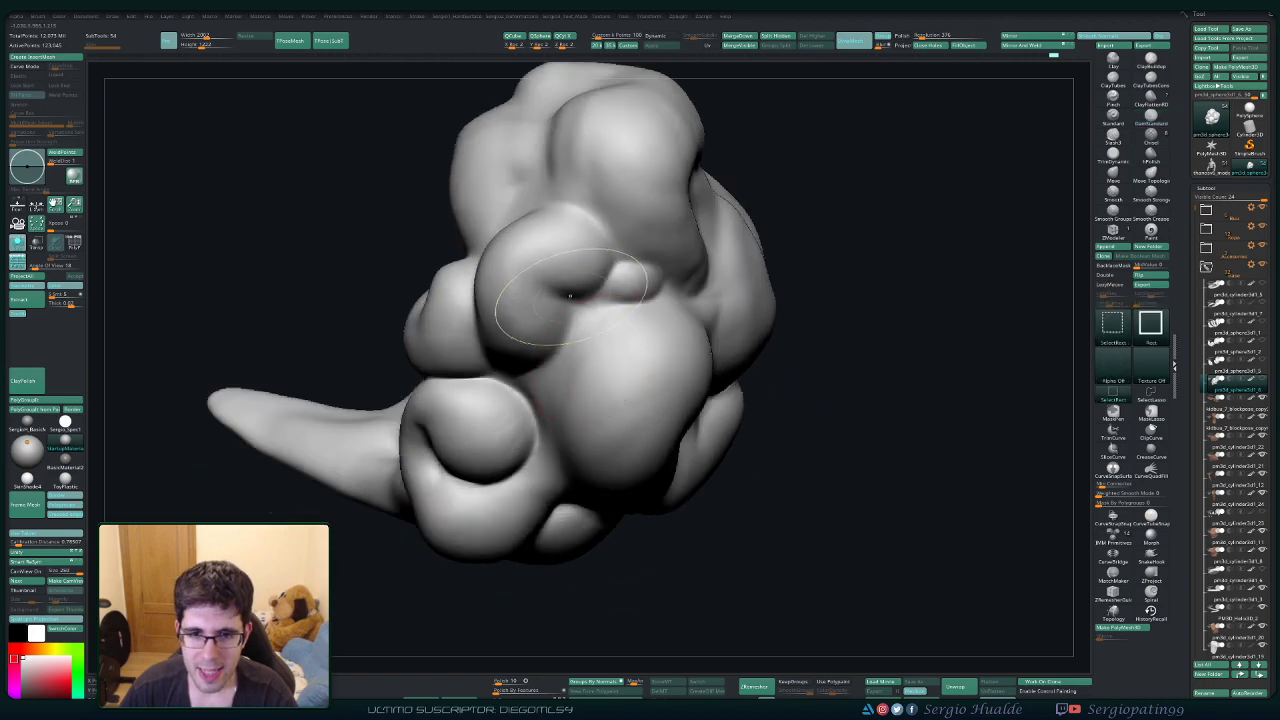
key("s")
right_click_drag(549, 390, 630, 360)
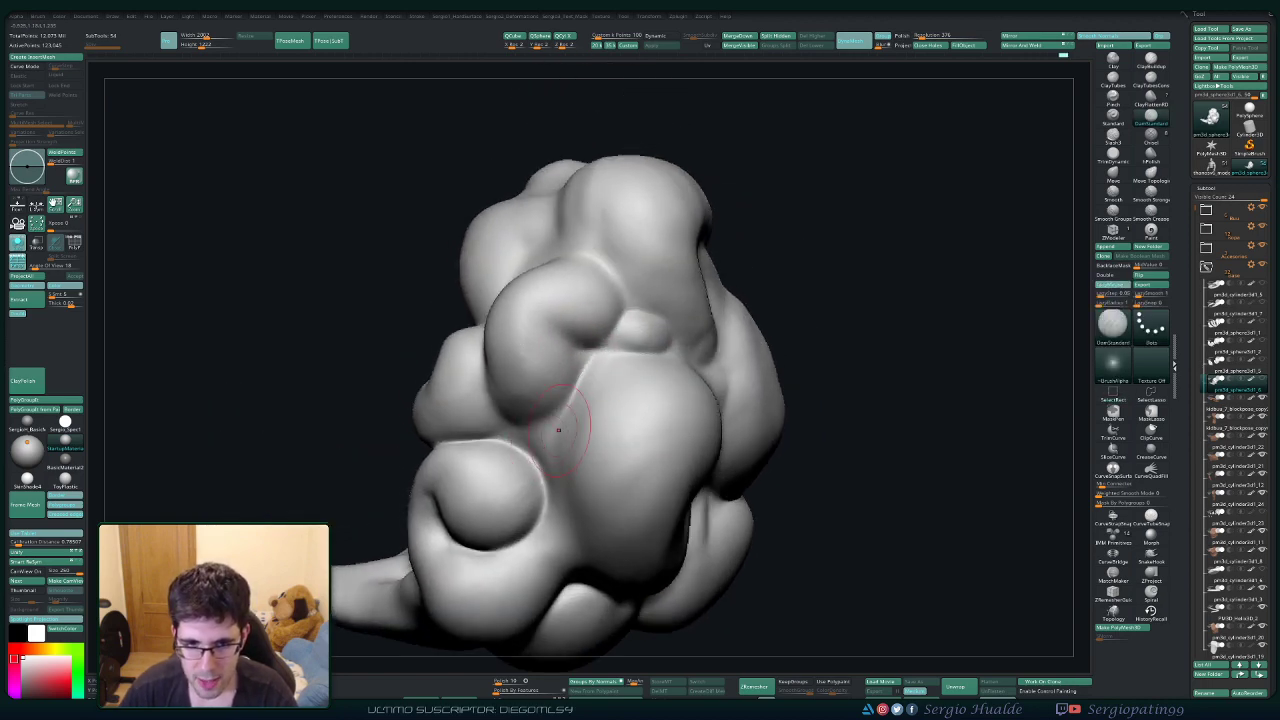
right_click_drag(558, 430, 571, 368)
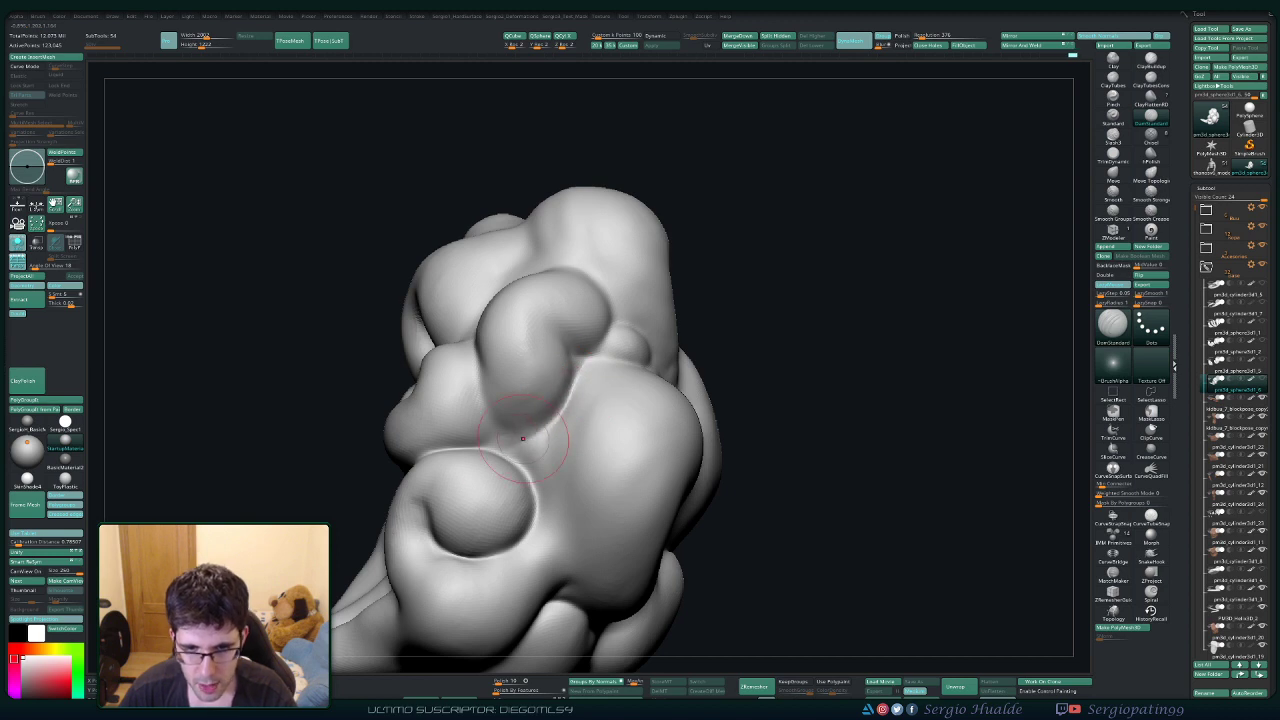
Fill out the lower end of the curled side lump beside the small lump with the Clay brush.
key("b")
key("c")
key("l")
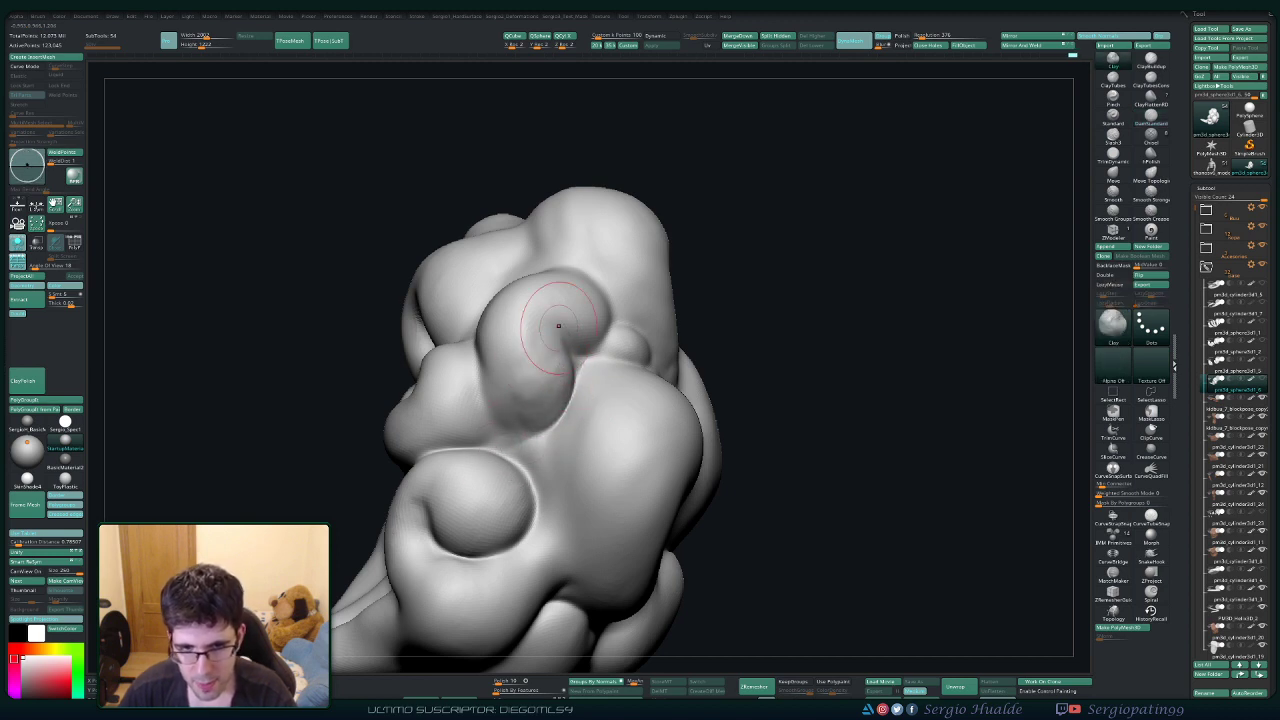
right_click_drag(530, 340, 540, 415)
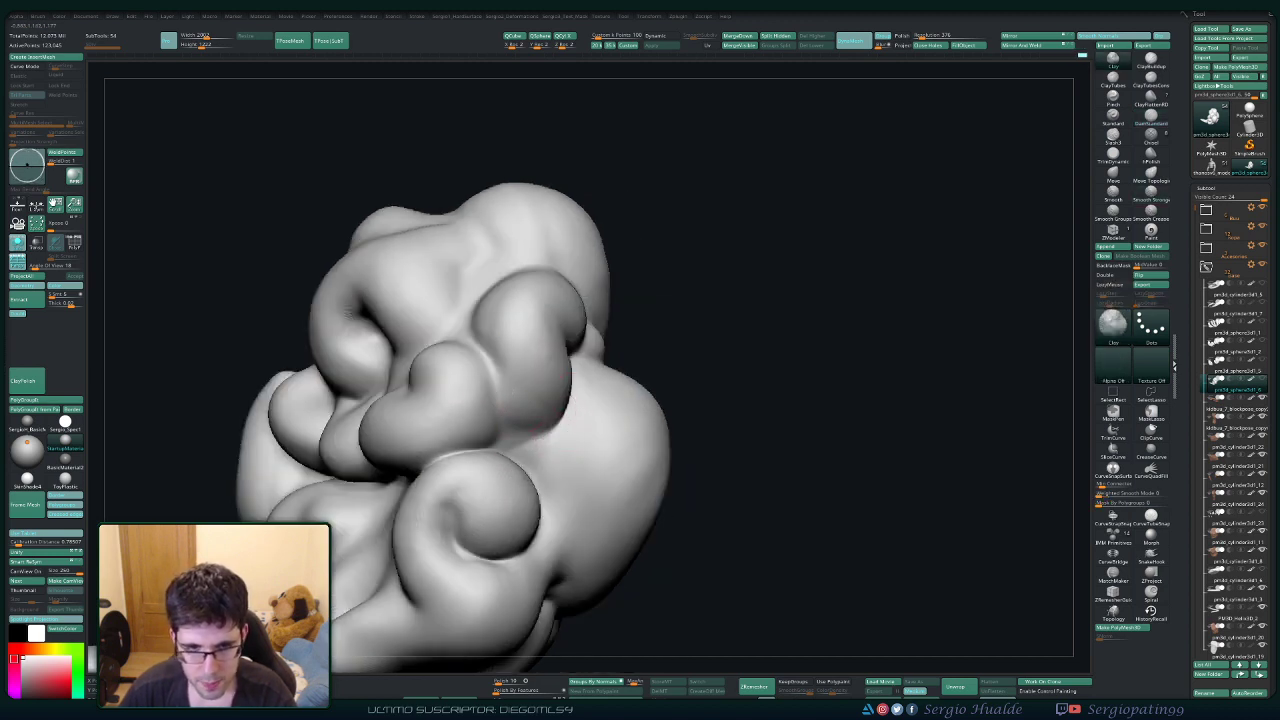
right_click_drag(557, 320, 563, 430)
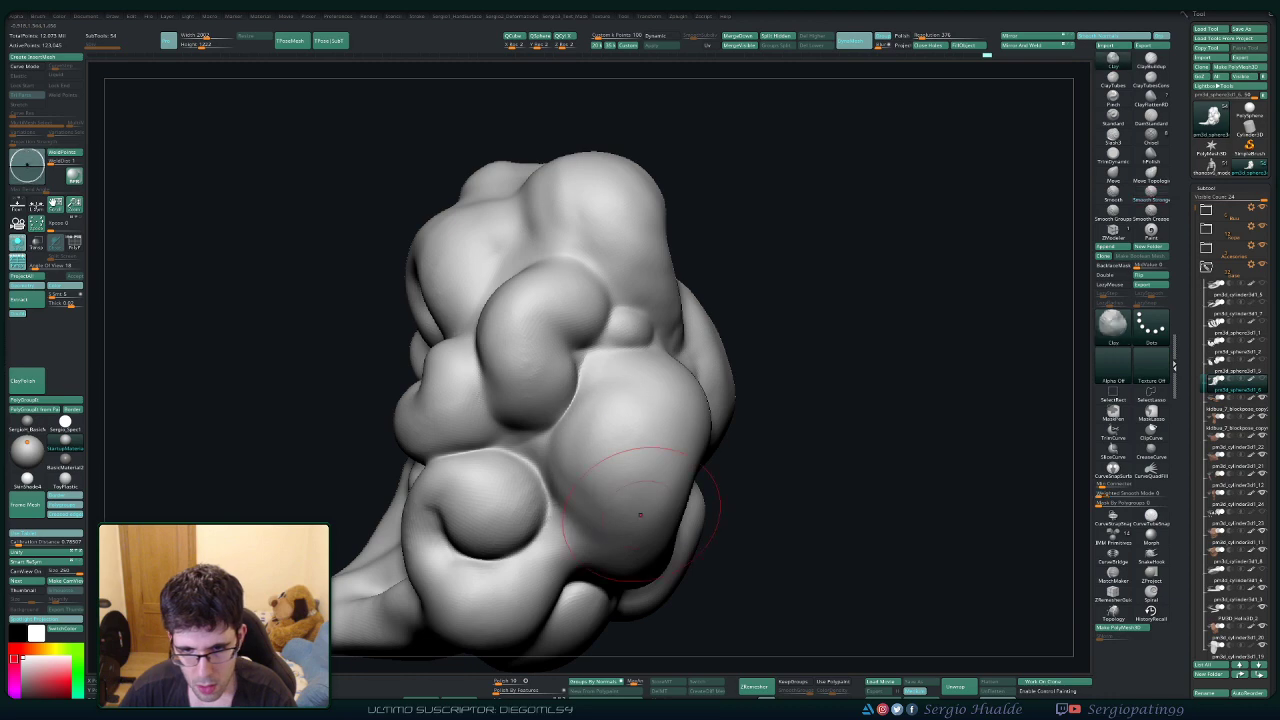
Build up the upper half of the large lump below the small one, smooth it and crease its lower edge with DamStandard.
right_click_drag(655, 485, 610, 430)
mouse_move(625, 465)
left_mouse_down()
mouse_move(600, 430)
mouse_move(650, 390)
left_mouse_up()
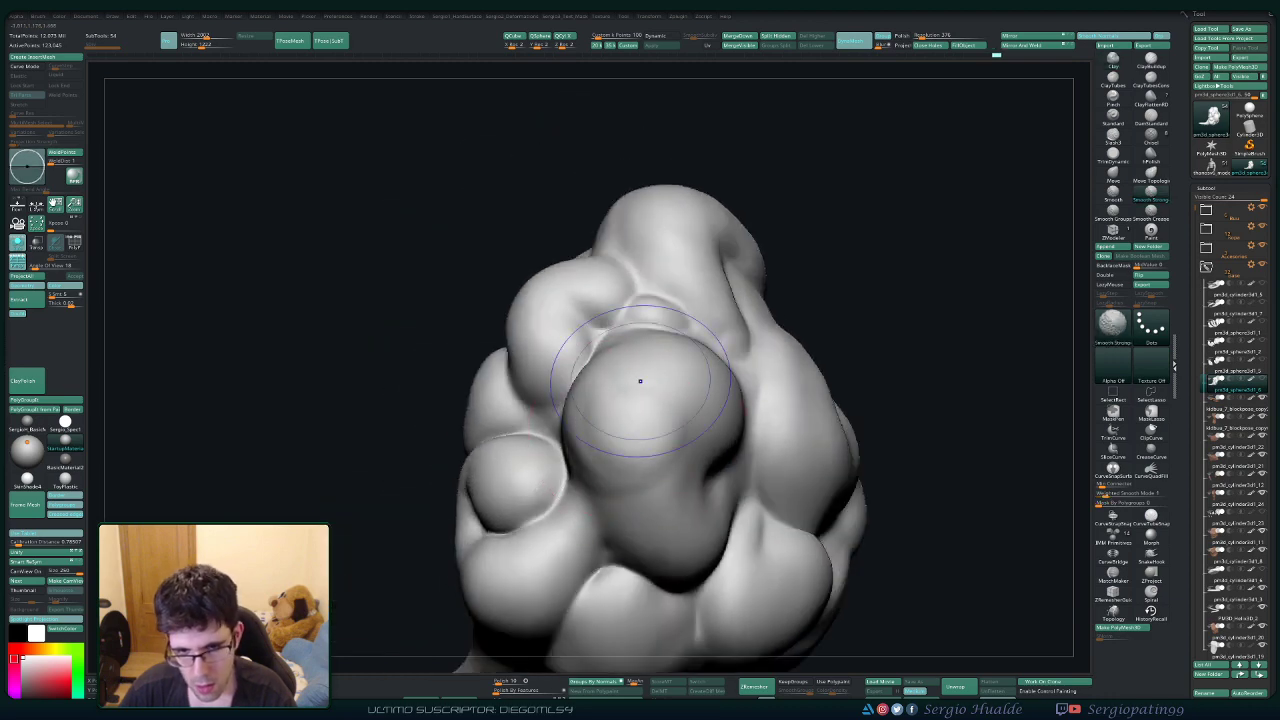
key("b")
key("d")
key("s")
right_click_drag(594, 482, 560, 470)
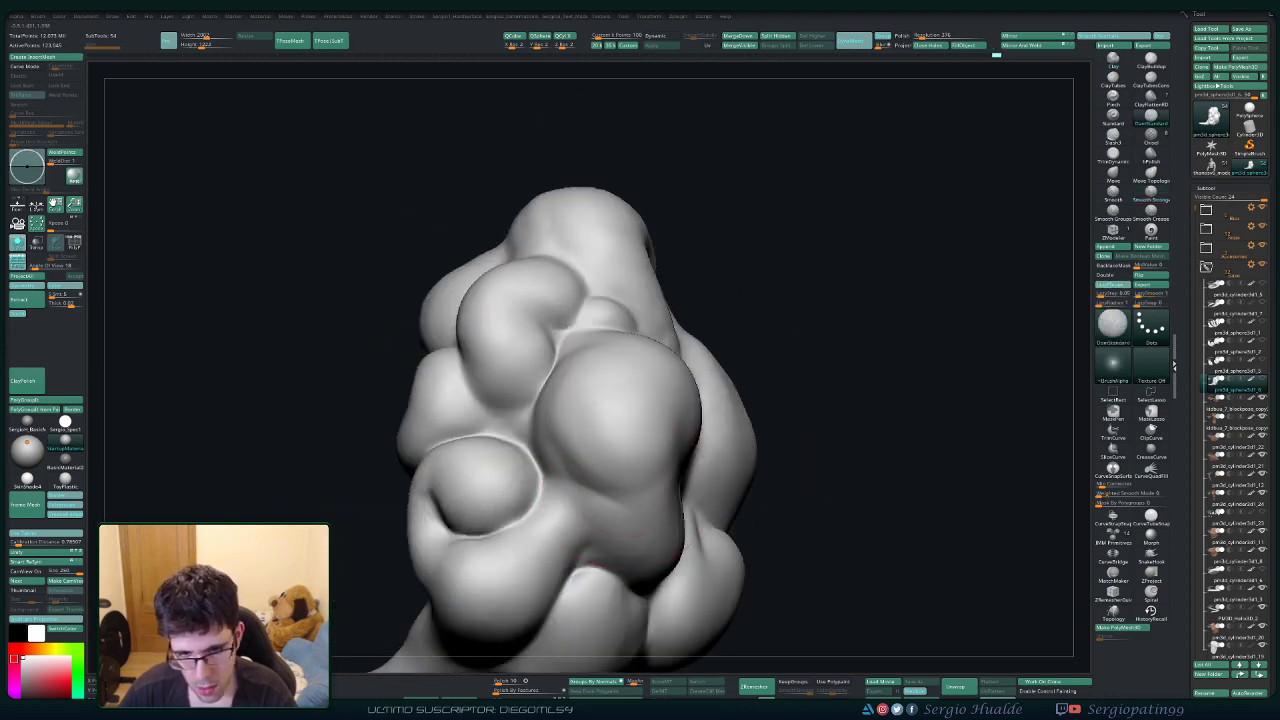
Refine the divided large lump with Clay and smoothing, and deepen its surrounding creases with DamStandard.
key("b")
key("c")
key("l")
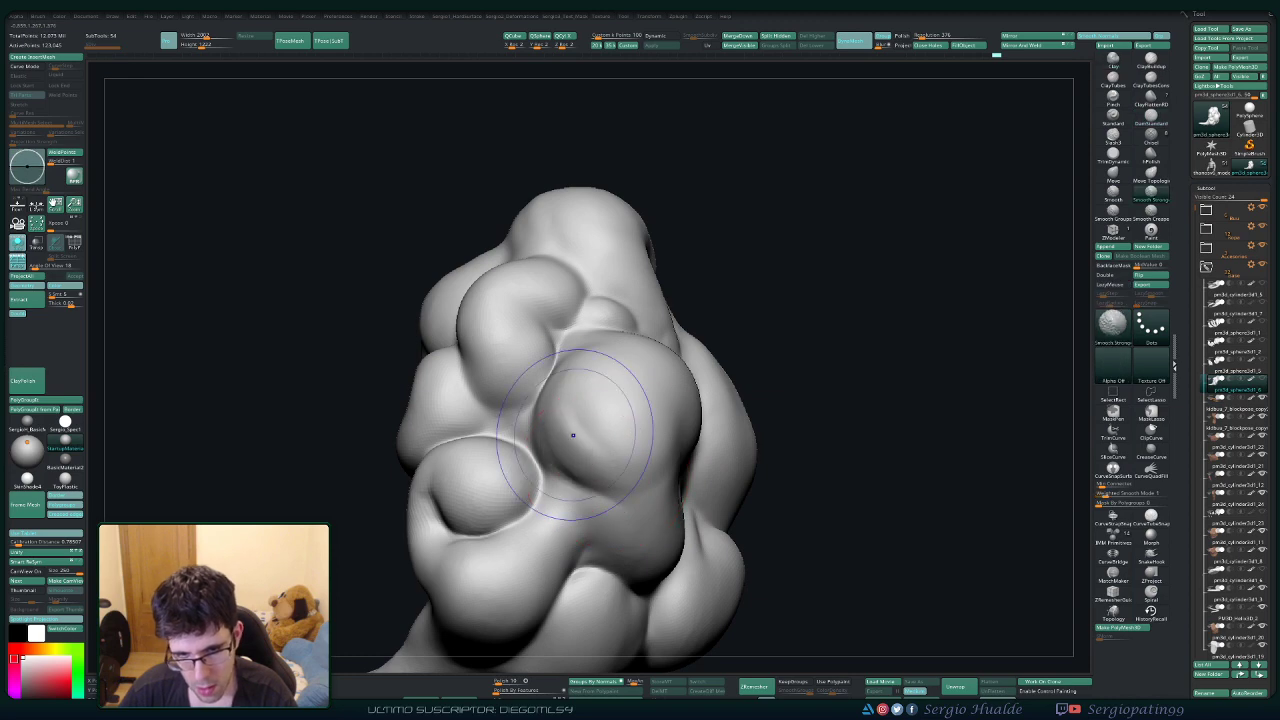
key("ctrl+shift")
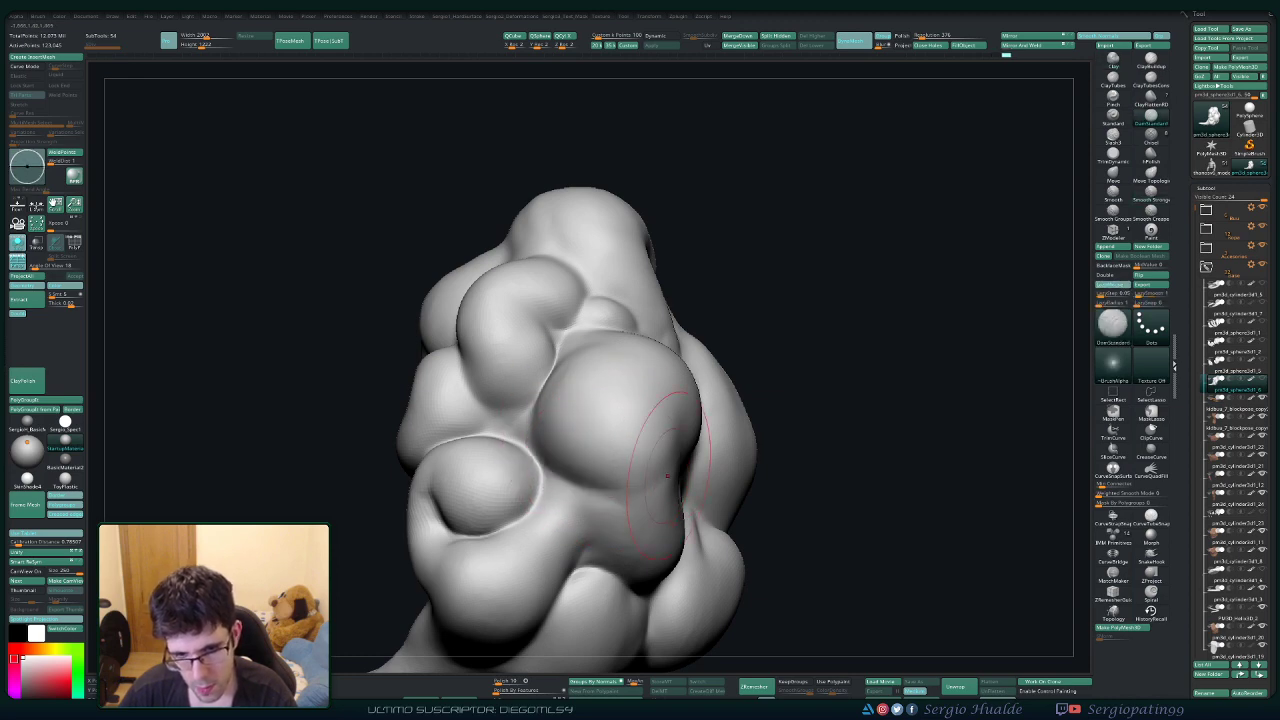
right_click_drag(590, 493, 697, 457)
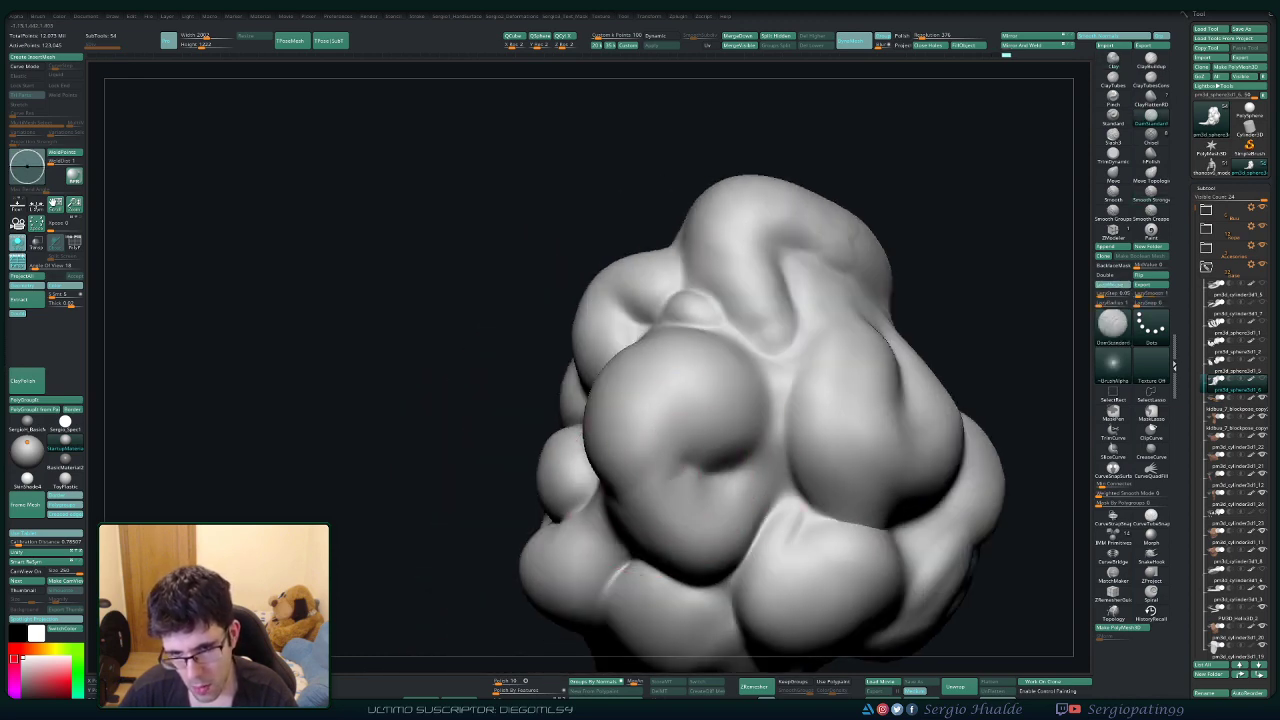
Inflate a small bulge on the lower half of the divided large lump and smooth it.
key("b")
key("i")
key("n")
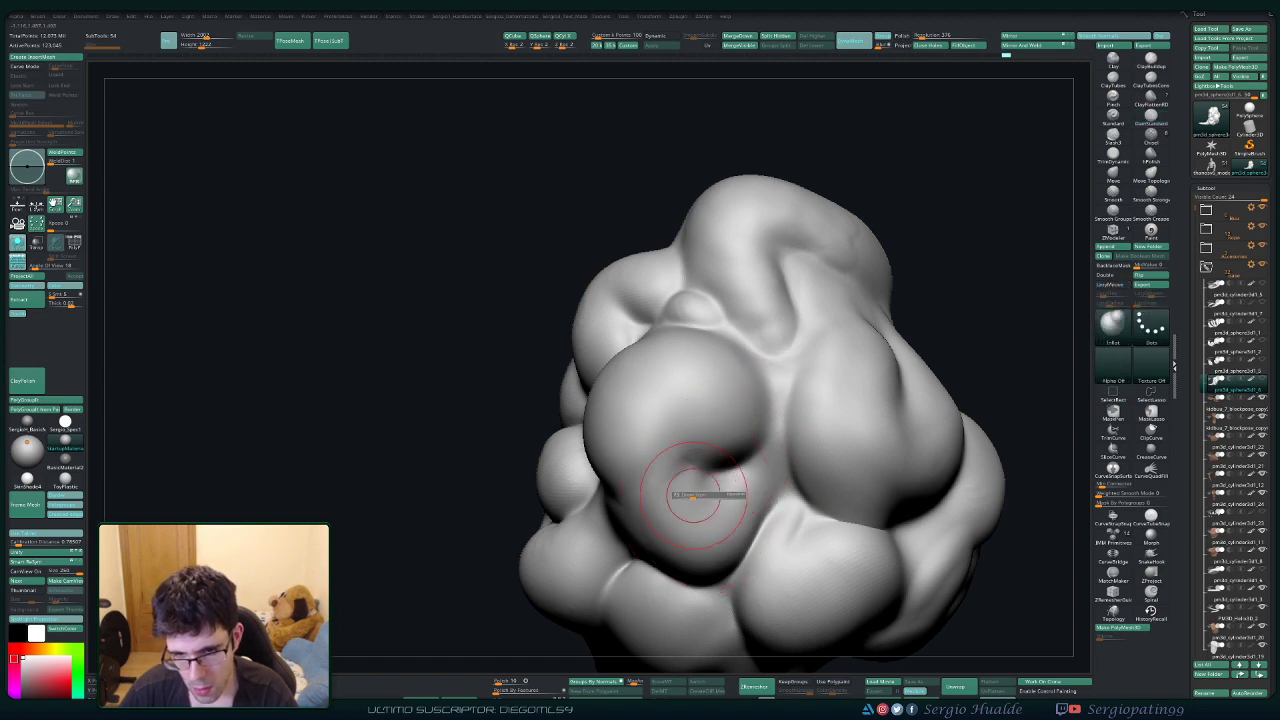
left_click_drag(706, 487, 688, 478, "shift")
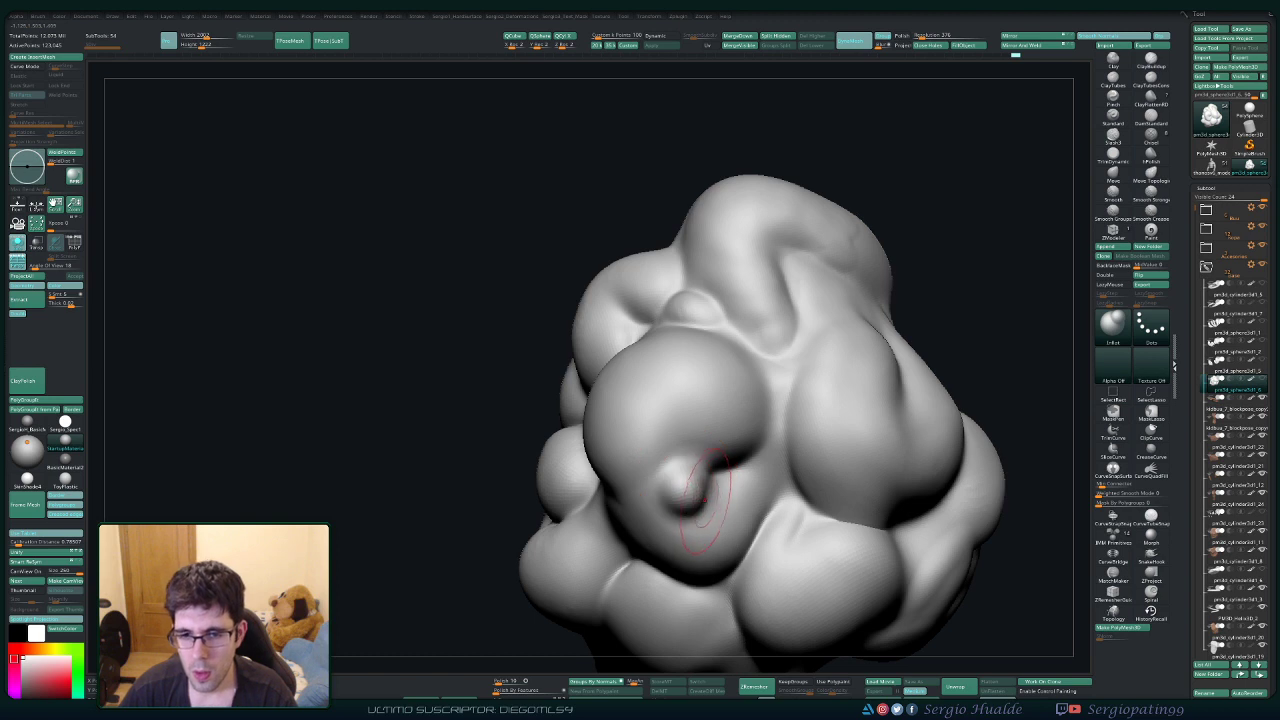
Carve a DamStandard crease around the small inflated bulge and smooth its transition into the large lump.
key("b")
key("d")
key("s")
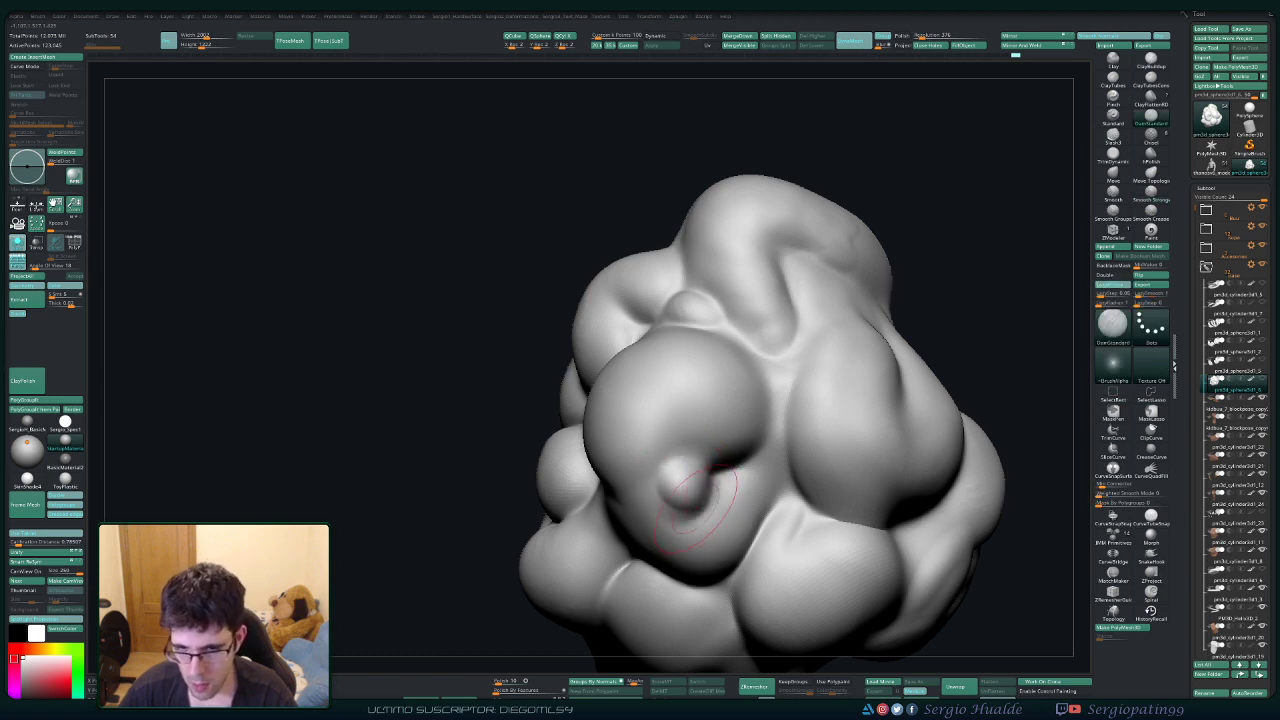
key("shift")
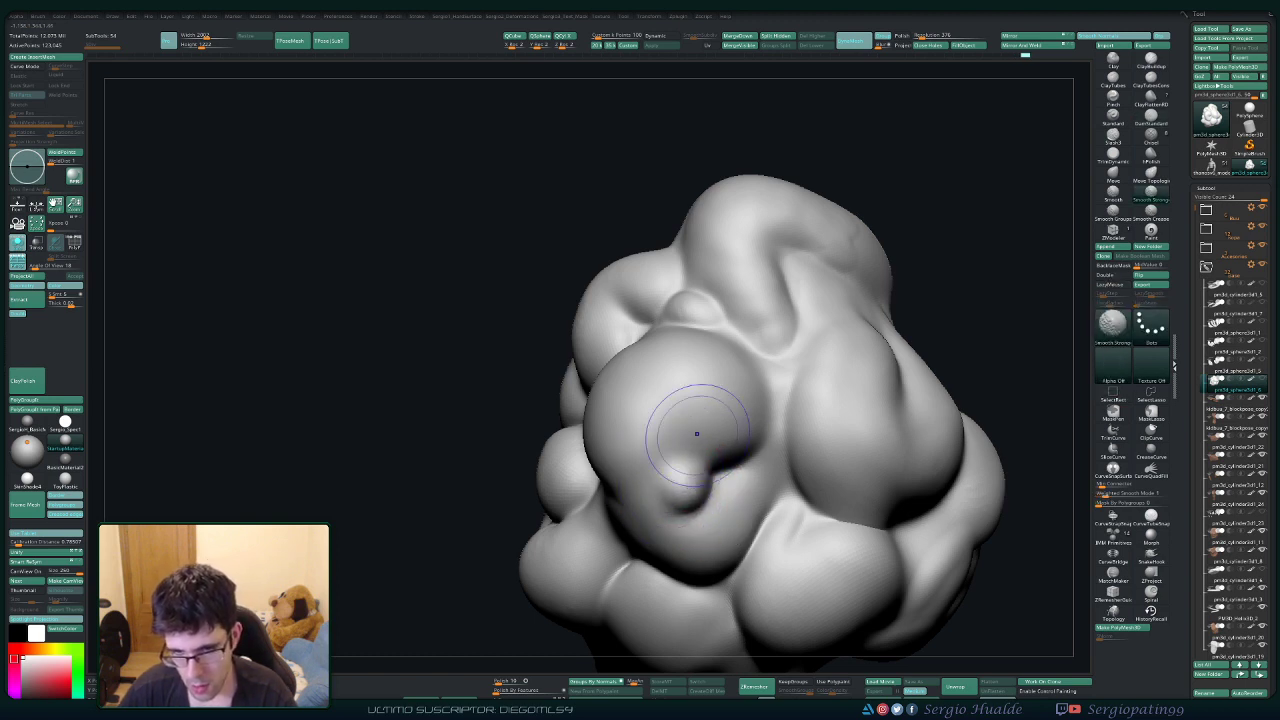
mouse_move(686, 566)
right_mouse_down("ctrl")
mouse_move(689, 508)
mouse_move(640, 515)
right_mouse_up("ctrl")
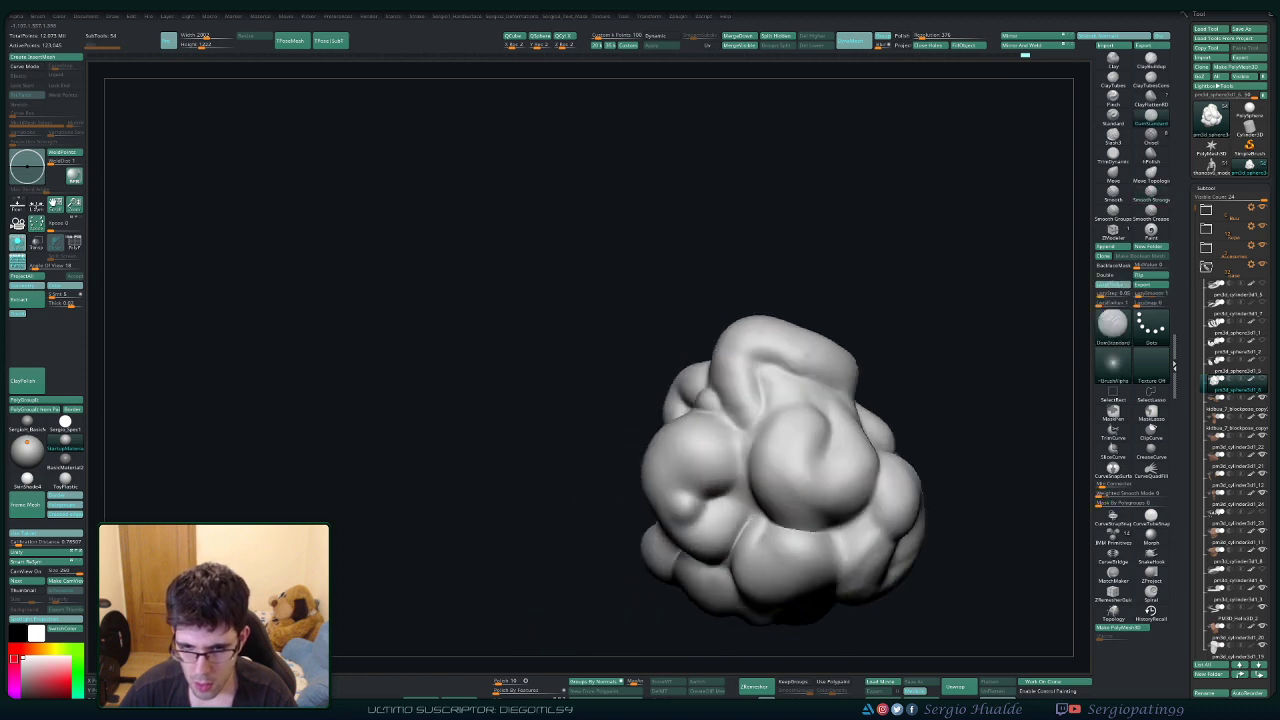
Inflate the lower part of the large lump around the small bulge and smooth the result.
key("b")
key("i")
key("n")
mouse_move(729, 523)
right_mouse_down()
mouse_move(685, 526)
mouse_move(705, 517)
right_mouse_up()
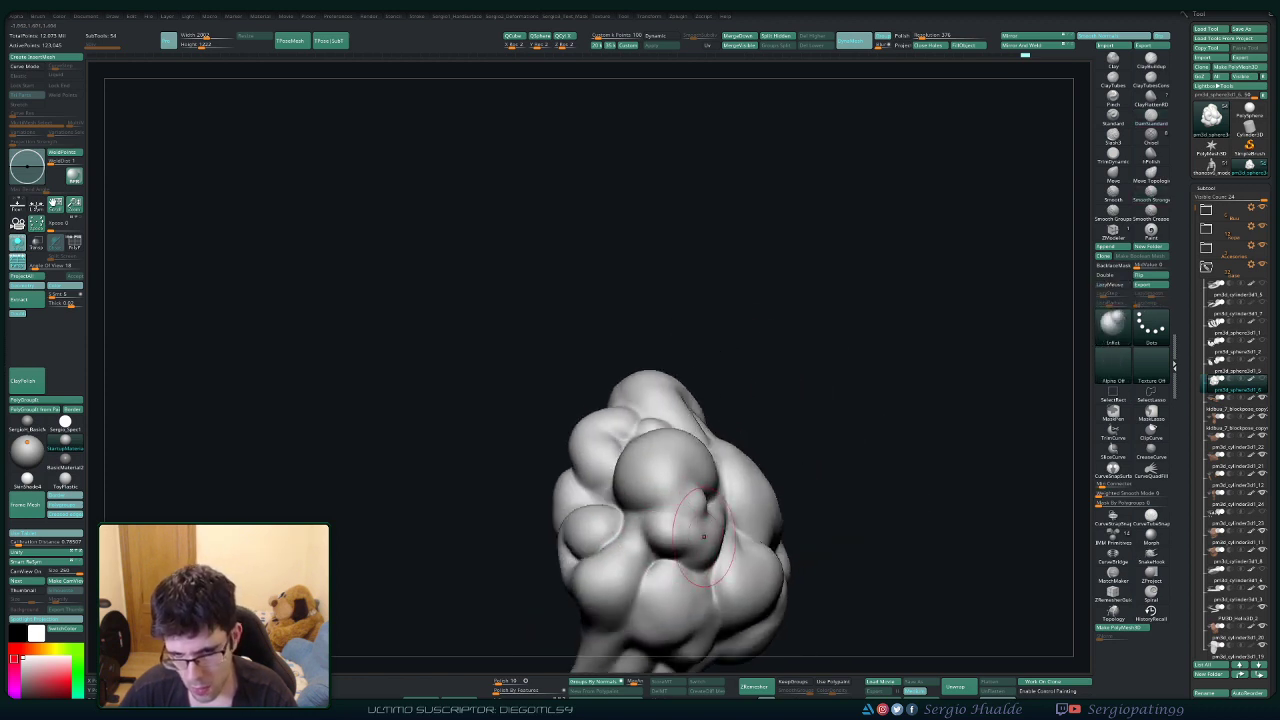
left_click_drag(704, 537, 702, 515, "shift")
Smooth the front lump above the stem of the full cluster and isolate the inner stem piece.
mouse_move(702, 515)
right_mouse_down()
mouse_move(725, 522)
mouse_move(663, 528)
mouse_move(748, 495)
mouse_move(751, 474)
mouse_move(746, 491)
mouse_move(706, 508)
right_mouse_up()
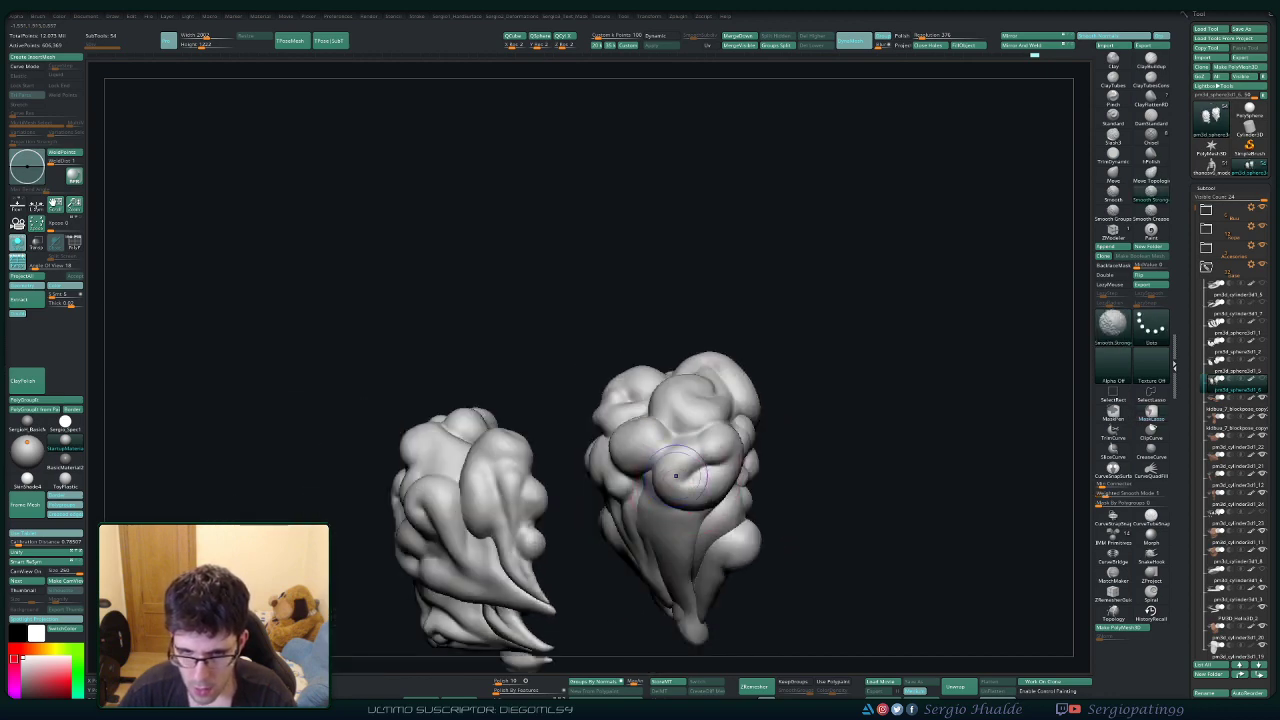
left_click_drag(676, 476, 690, 486, "shift")
right_click_drag(690, 486, 665, 468)
left_click(667, 493, "ctrl+shift")
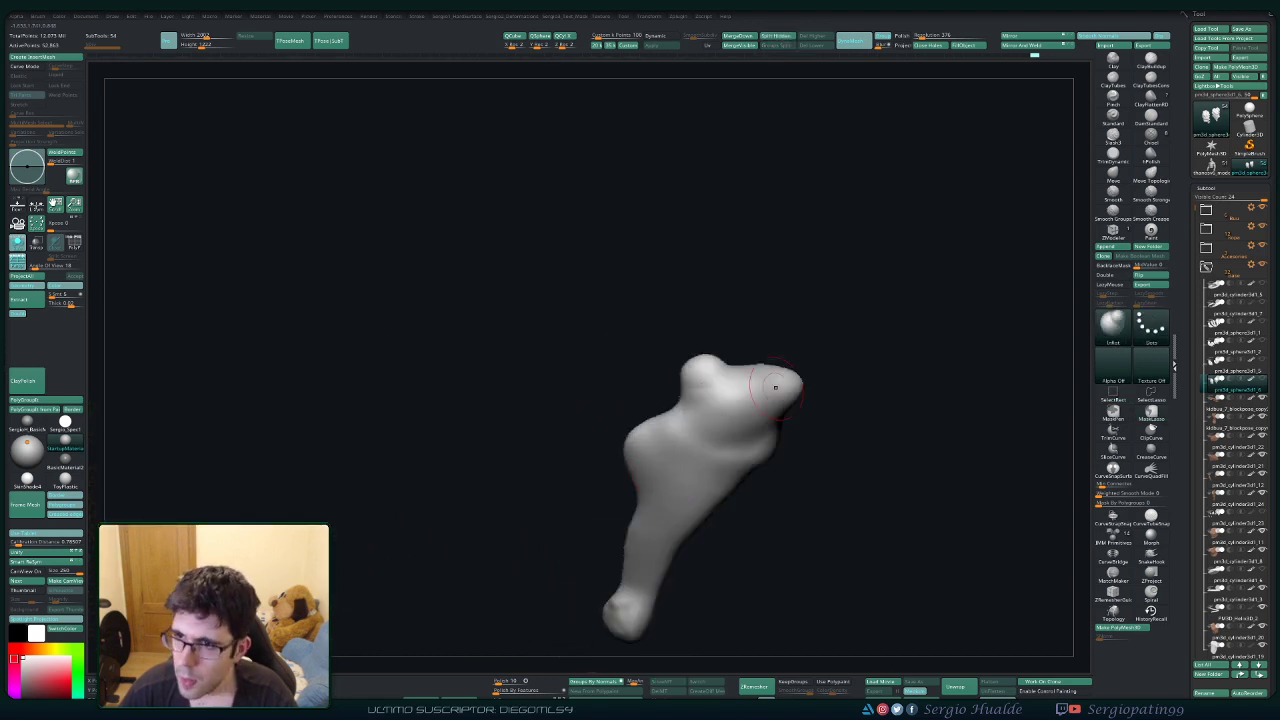
Turn on BackfaceMask for the Inflate brush and smooth the rounded lower tip of the isolated stem piece.
left_click(1106, 264)
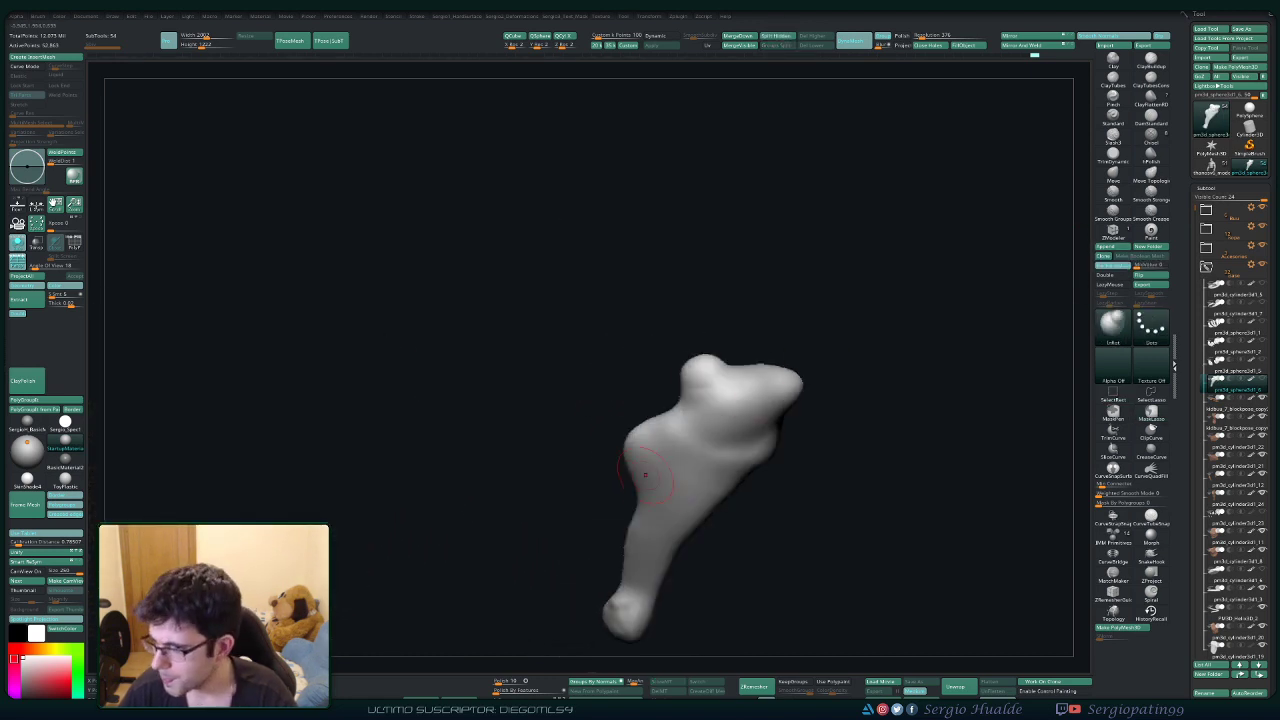
right_click_drag(600, 512, 602, 437, "alt")
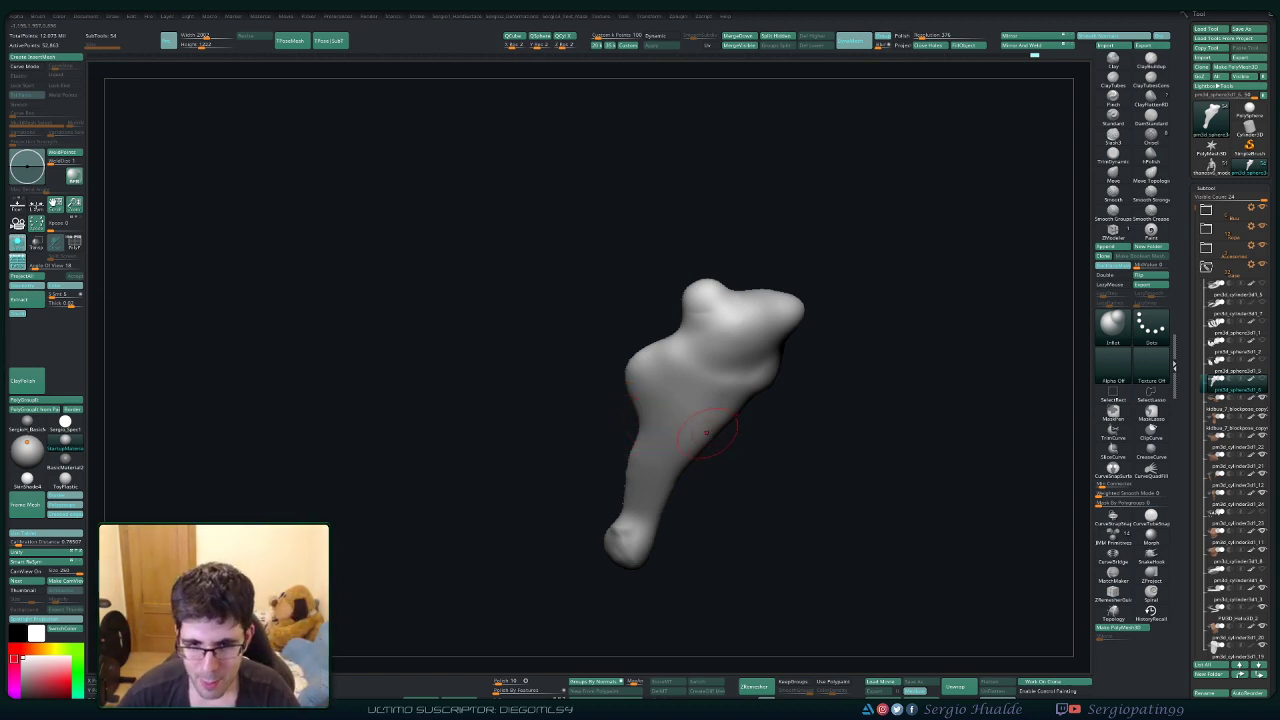
right_click_drag(707, 433, 714, 506)
left_click_drag(614, 548, 630, 552, "shift")
right_click_drag(677, 532, 670, 465)
key("s")
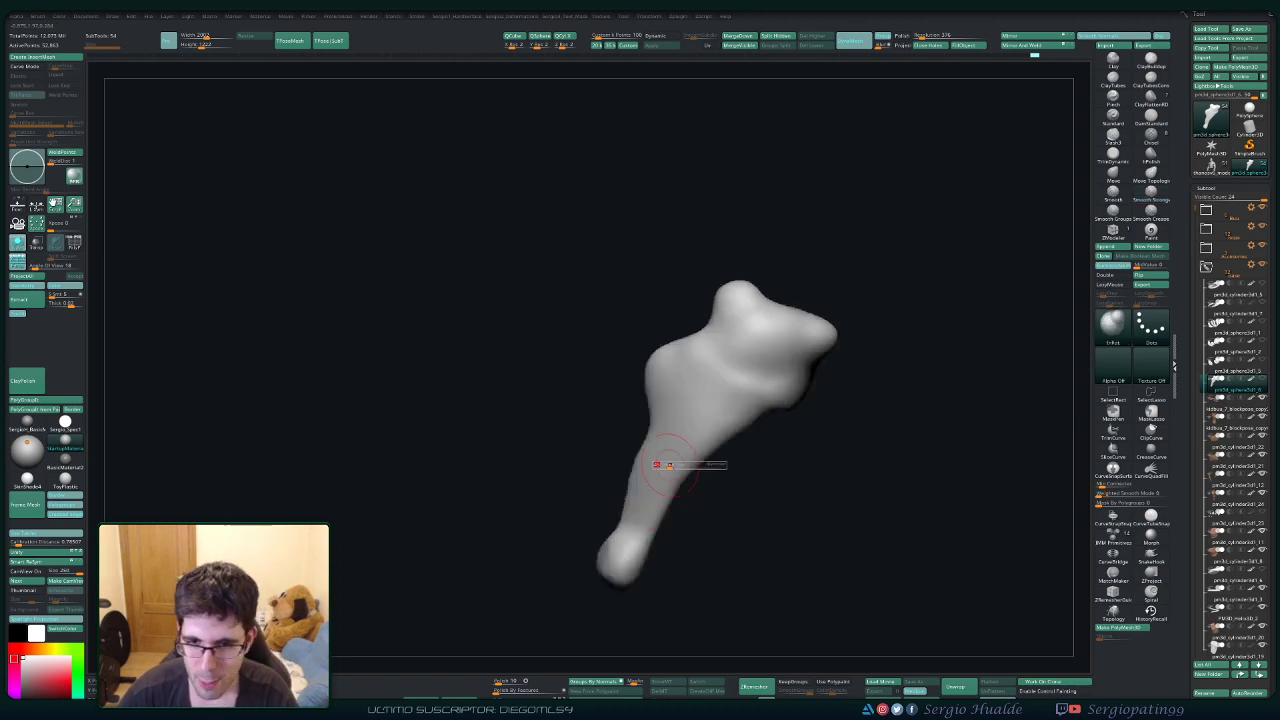
Smooth the underside fold beneath the stem piece's upper head and soften the adjoining stem surface.
key("shift")
right_click_drag(906, 424, 660, 400)
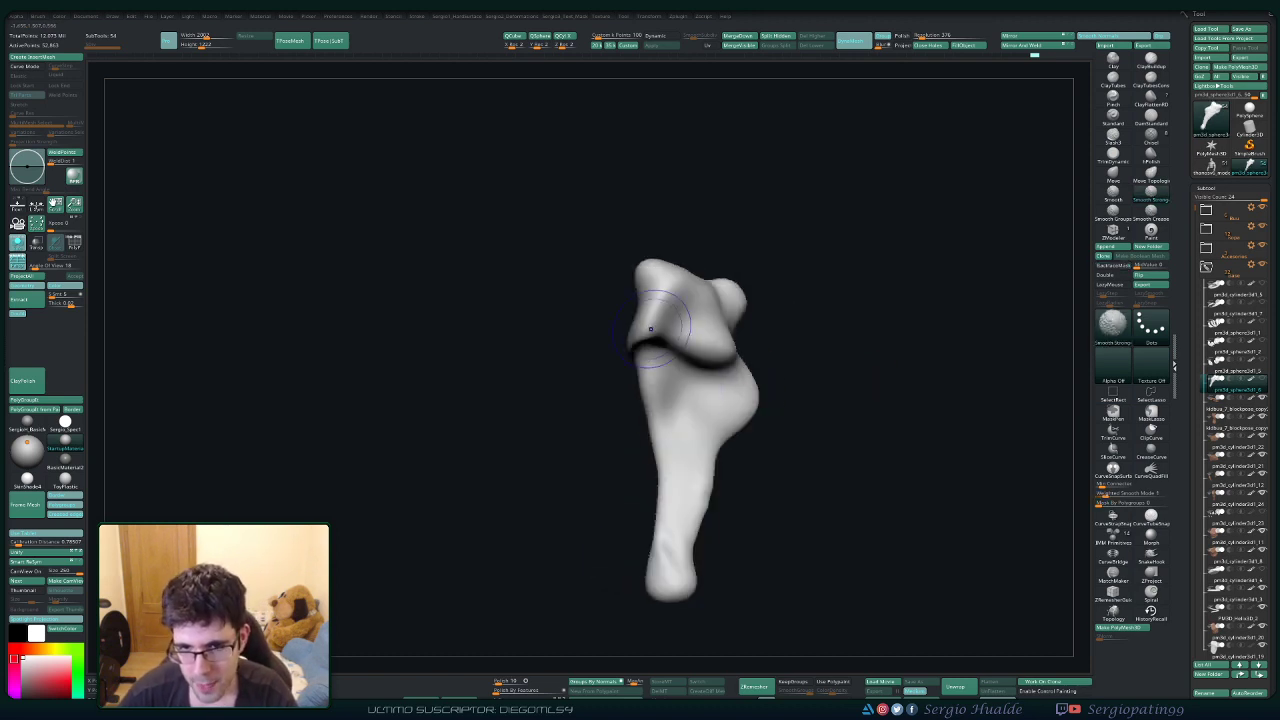
left_click_drag(652, 345, 655, 365, "shift")
right_click_drag(651, 394, 770, 345)
mouse_move(770, 400)
right_mouse_down()
mouse_move(757, 591)
mouse_move(765, 580)
right_mouse_up()
left_click_drag(775, 488, 737, 486, "shift")
mouse_move(737, 486)
right_mouse_down()
mouse_move(821, 510)
mouse_move(789, 520)
right_mouse_up()
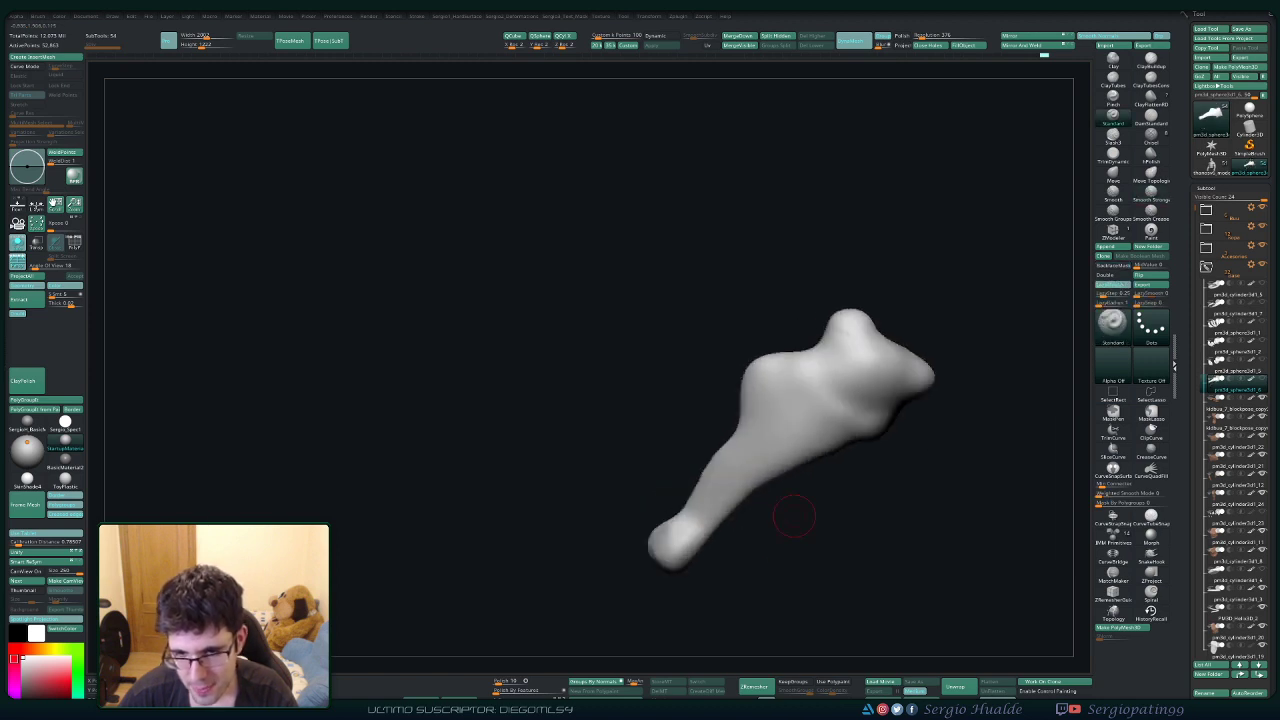
Sculpt lengthwise grooves from the head down the stem with the Standard brush and smooth their upper end.
left_click_drag(858, 418, 785, 452)
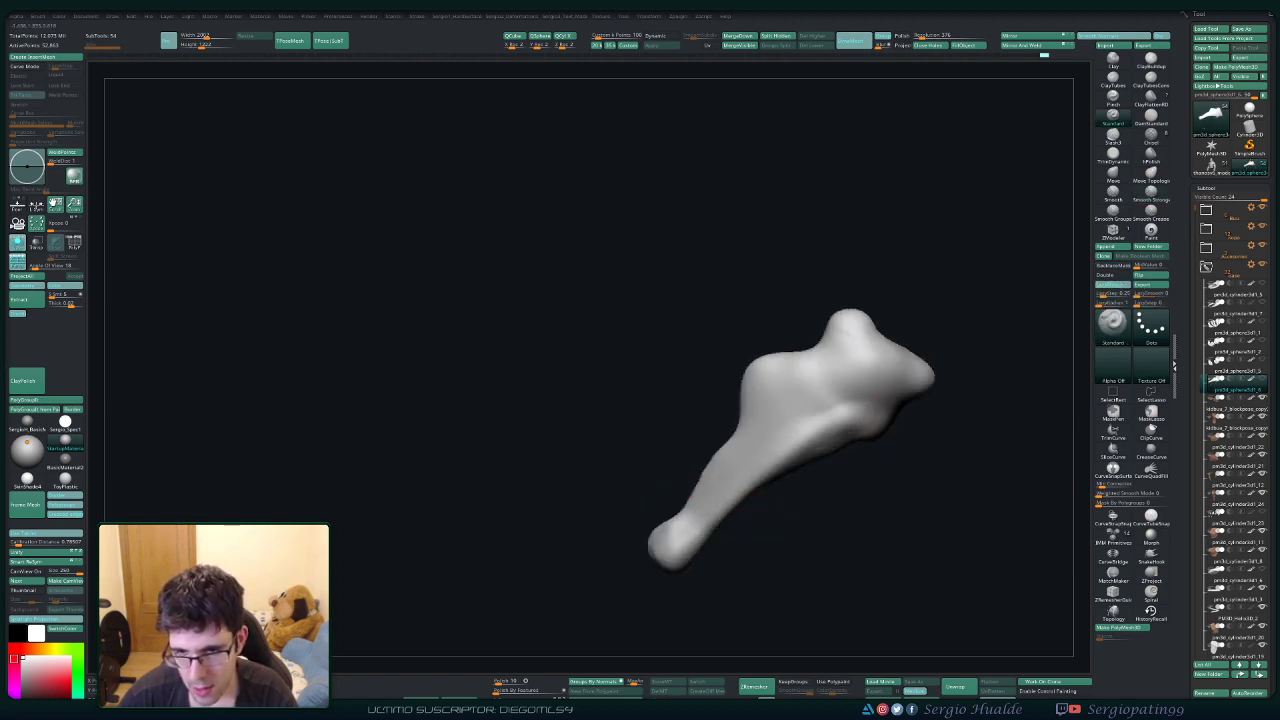
left_click_drag(840, 370, 675, 545)
left_click_drag(842, 378, 822, 402, "shift")
right_click_drag(824, 390, 829, 406)
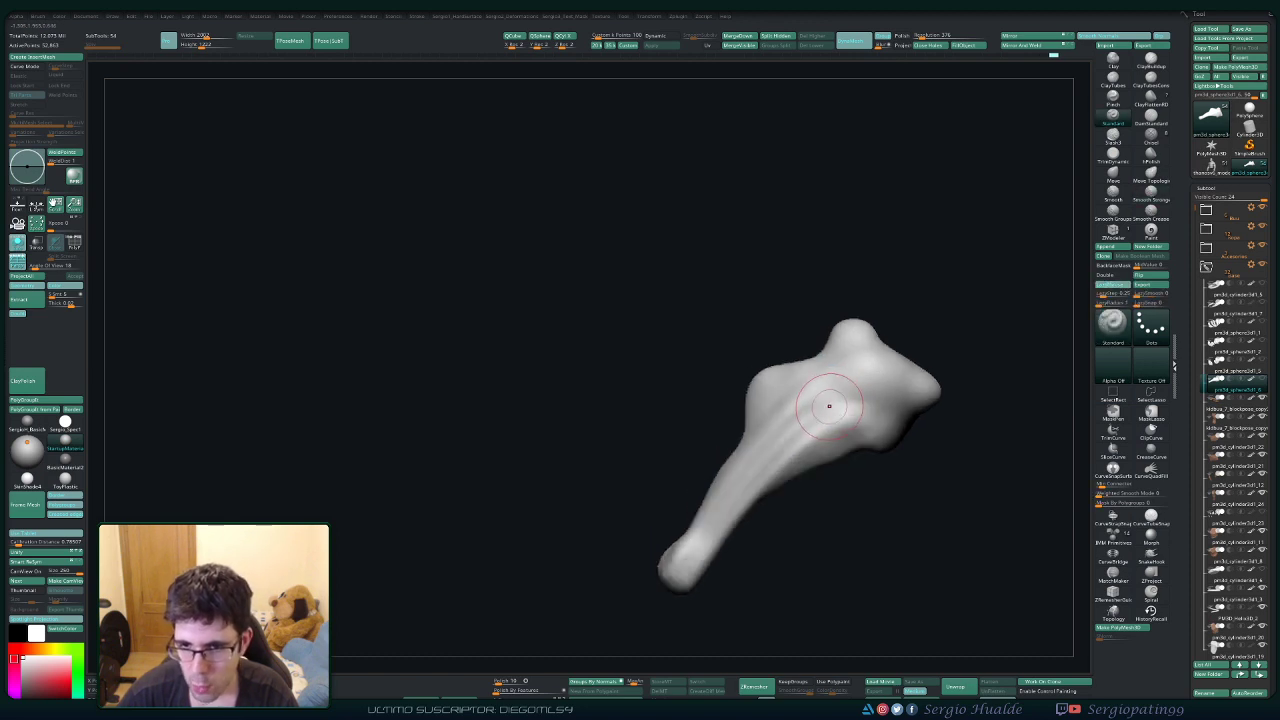
Inflate the head of the stem piece into separate rounded lumps, including the one beside the stem.
key("ctrl+i")
key("s")
left_click_drag(855, 385, 862, 378)
right_click_drag(858, 378, 837, 365)
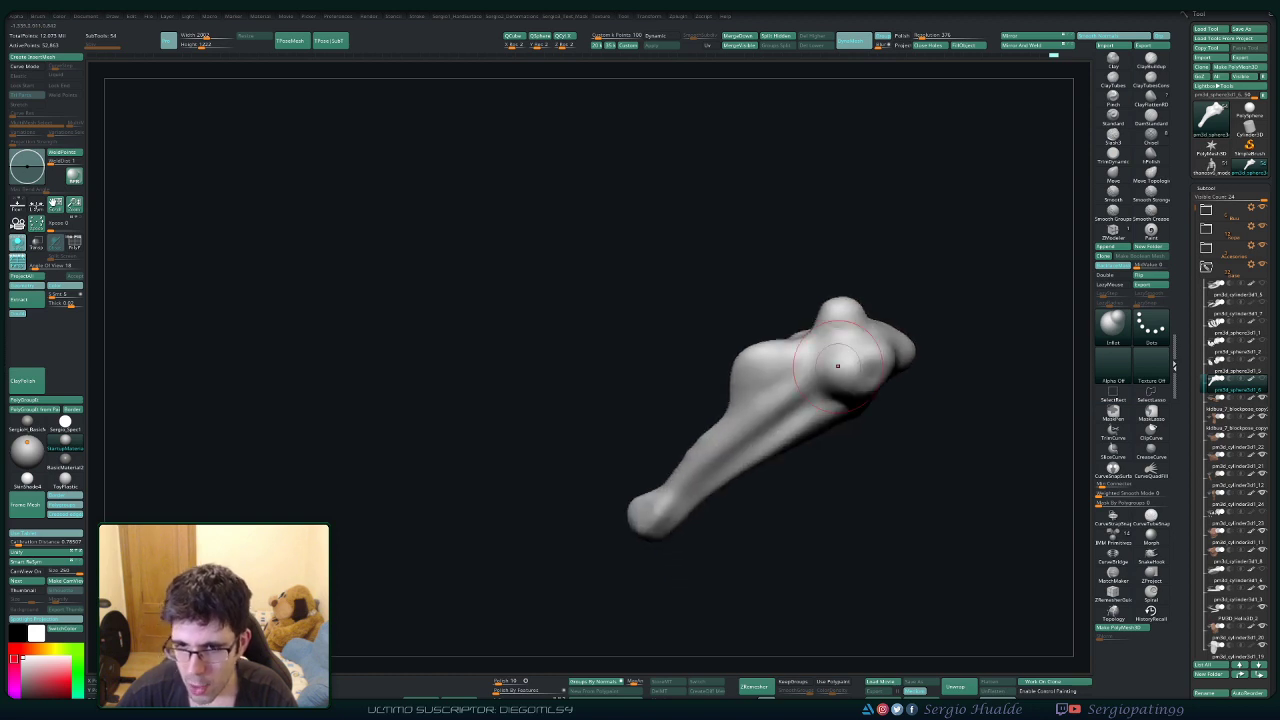
left_click_drag(840, 320, 826, 332)
left_click_drag(765, 364, 769, 381)
right_click_drag(780, 385, 832, 384)
left_click_drag(848, 340, 922, 371)
right_click_drag(925, 381, 930, 345)
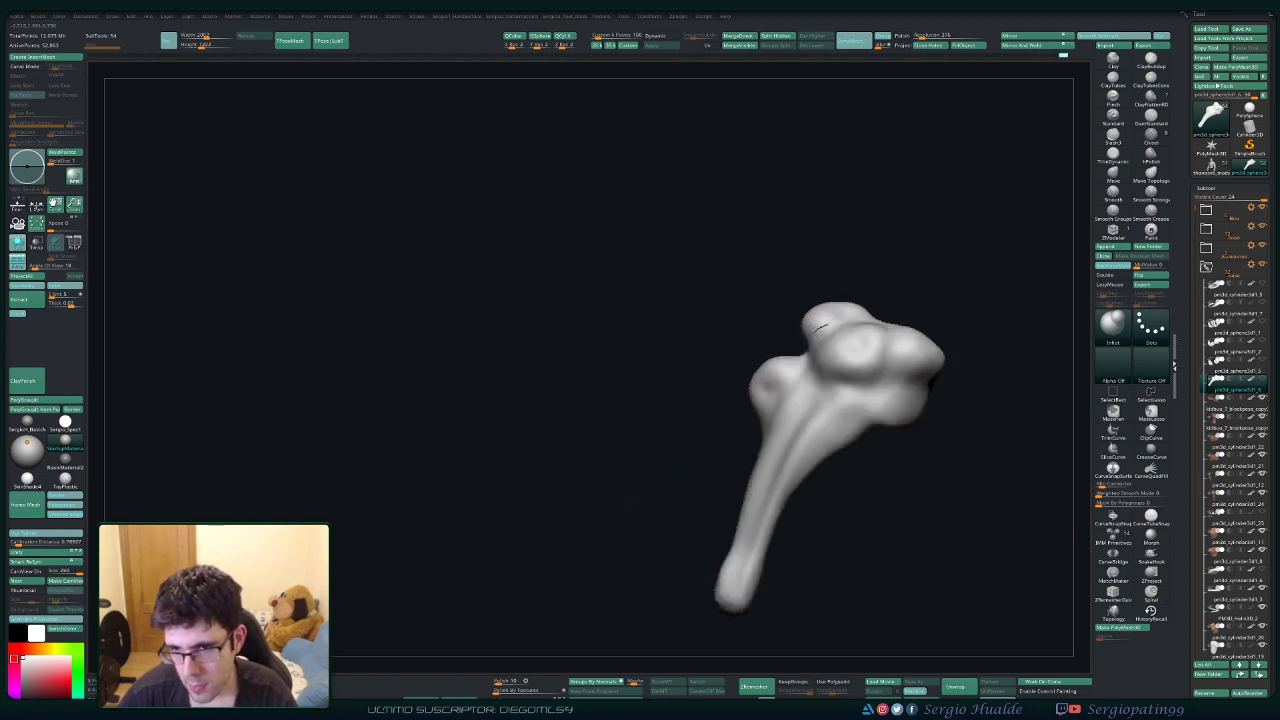
Inflate the outer lump and the lower rim of the head so they overhang the stem.
left_click_drag(930, 368, 905, 410)
mouse_move(905, 410)
right_mouse_down()
mouse_move(910, 392)
mouse_move(896, 386)
right_mouse_up()
left_click_drag(888, 394, 842, 400)
right_click_drag(846, 398, 812, 376)
left_click_drag(826, 366, 822, 352)
right_click_drag(822, 352, 790, 366)
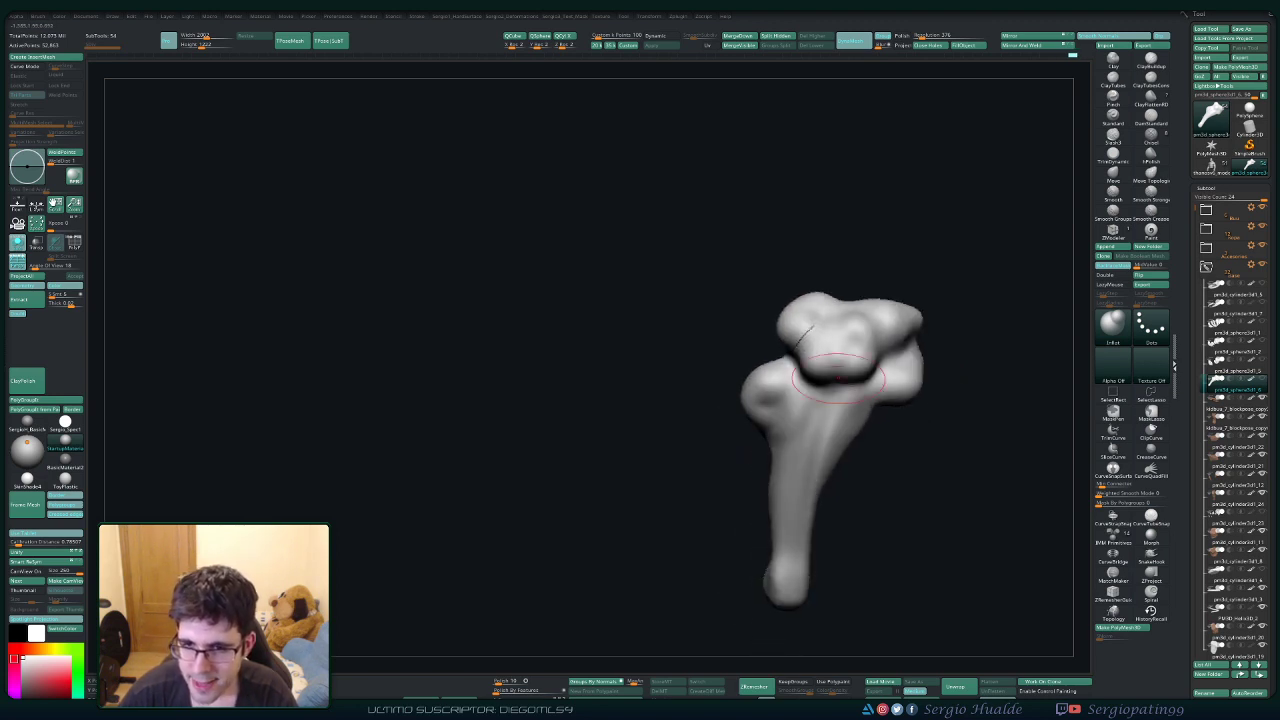
Smooth the fold under the head's central lump and inflate small bulges on the head's side and rear face.
left_click_drag(838, 368, 800, 372, "shift")
right_click_drag(790, 372, 850, 362)
left_click_drag(788, 326, 801, 336)
right_click_drag(800, 335, 770, 330)
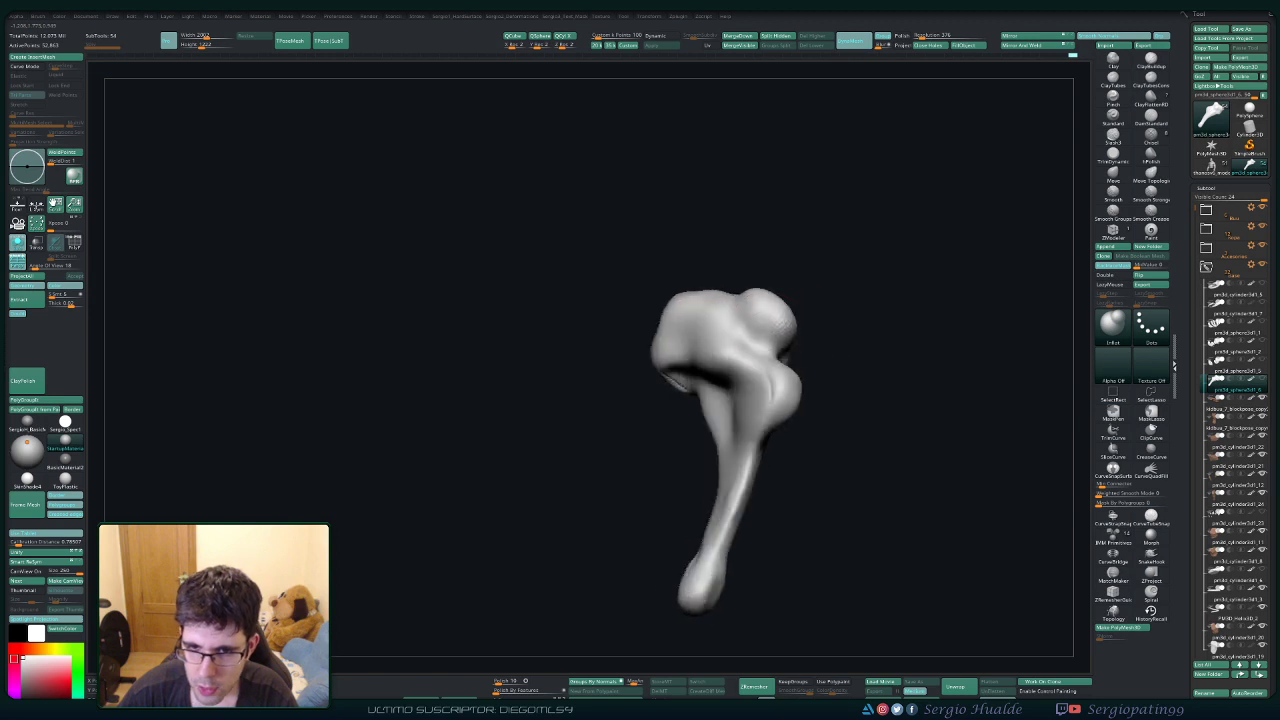
right_click_drag(859, 336, 815, 340)
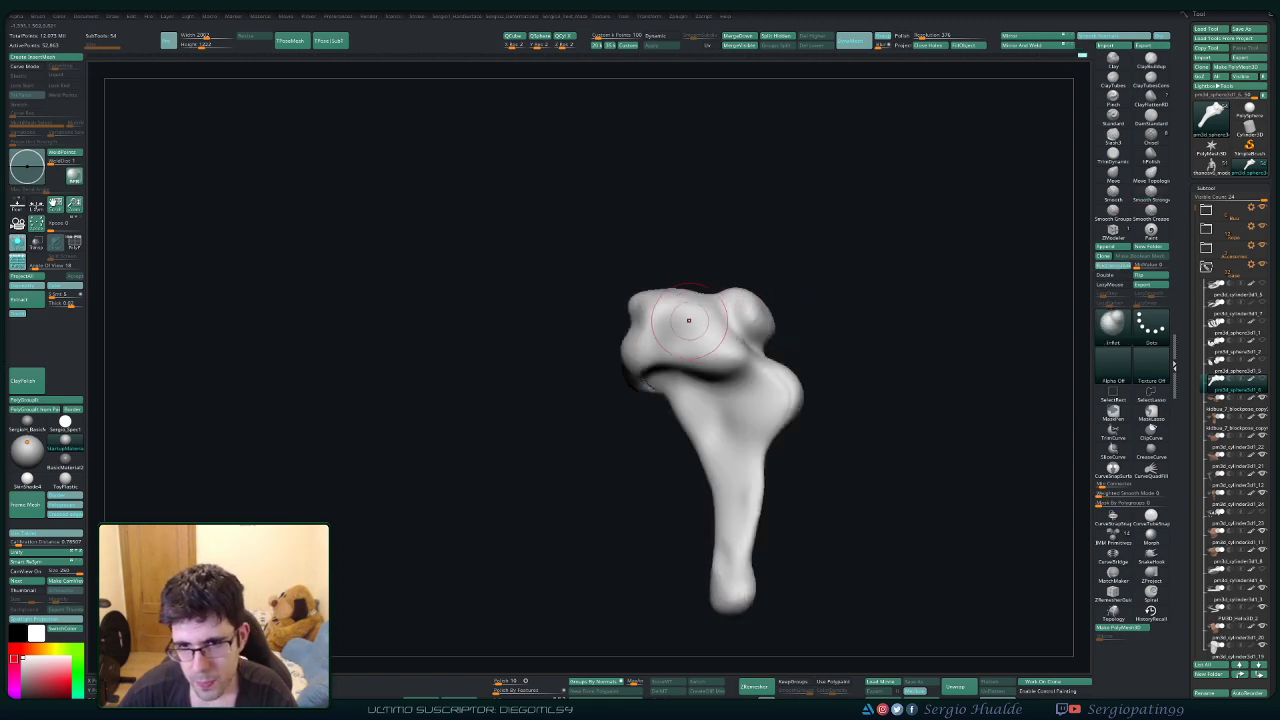
mouse_move(686, 320)
left_mouse_down()
mouse_move(708, 323)
mouse_move(687, 329)
left_mouse_up()
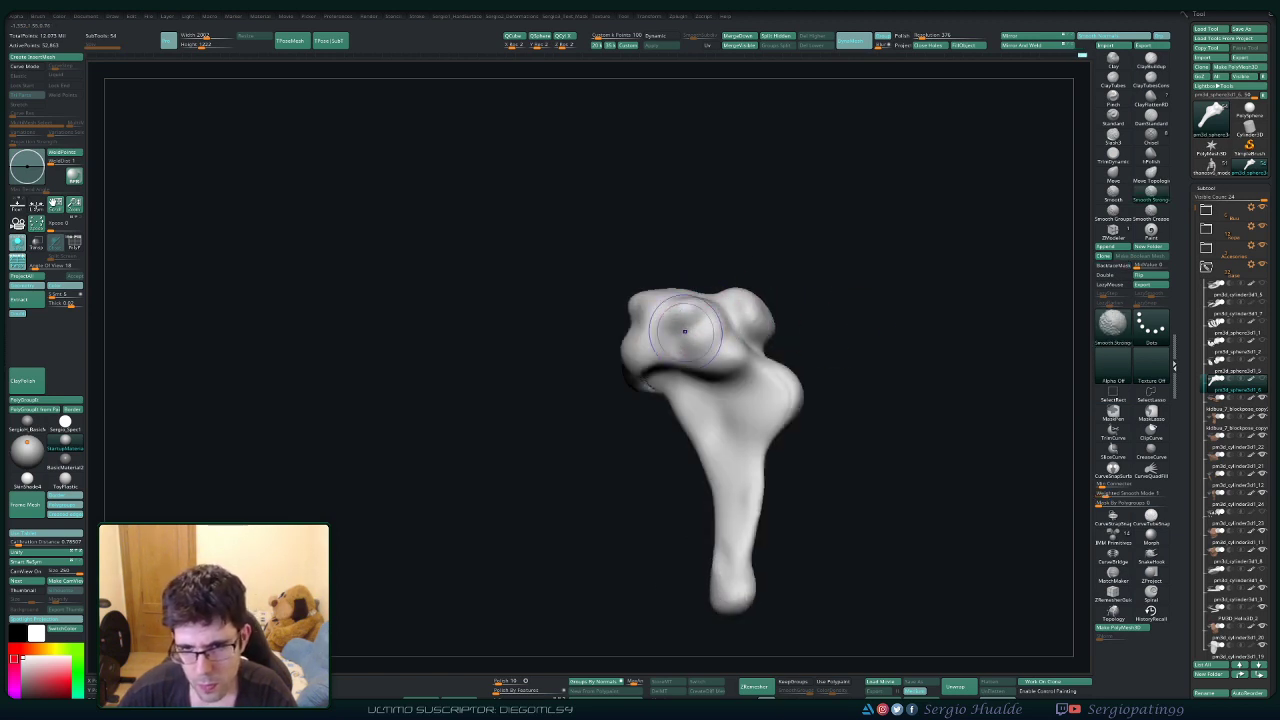
right_click_drag(687, 329, 699, 338)
Inflate the area between the rear head lumps and the lower rim, smoothing the rim's transition.
key("ctrl+shift+d")
mouse_move(723, 341)
left_mouse_down()
mouse_move(707, 319)
mouse_move(738, 356)
left_mouse_up()
right_click_drag(722, 378, 655, 375)
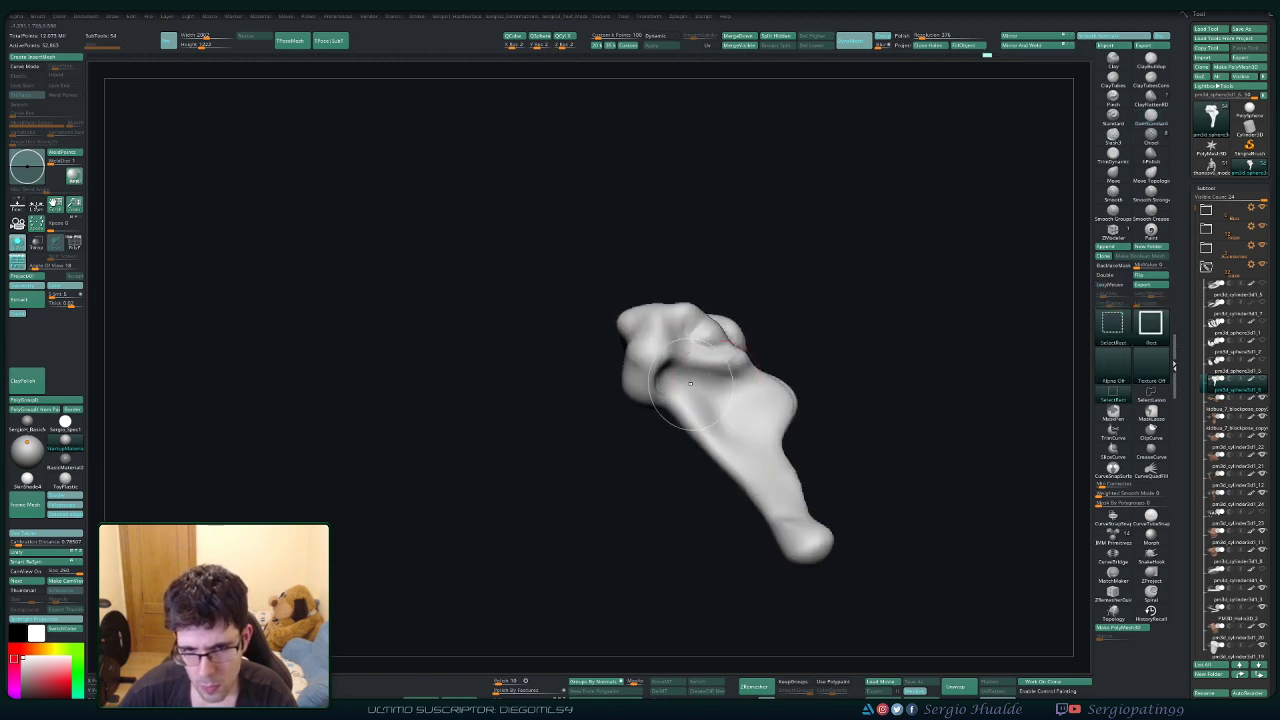
key("ctrl+shift+i")
left_click_drag(660, 360, 655, 384)
mouse_move(660, 382)
left_mouse_down("shift")
mouse_move(675, 356)
mouse_move(661, 394)
mouse_move(636, 400)
left_mouse_up("shift")
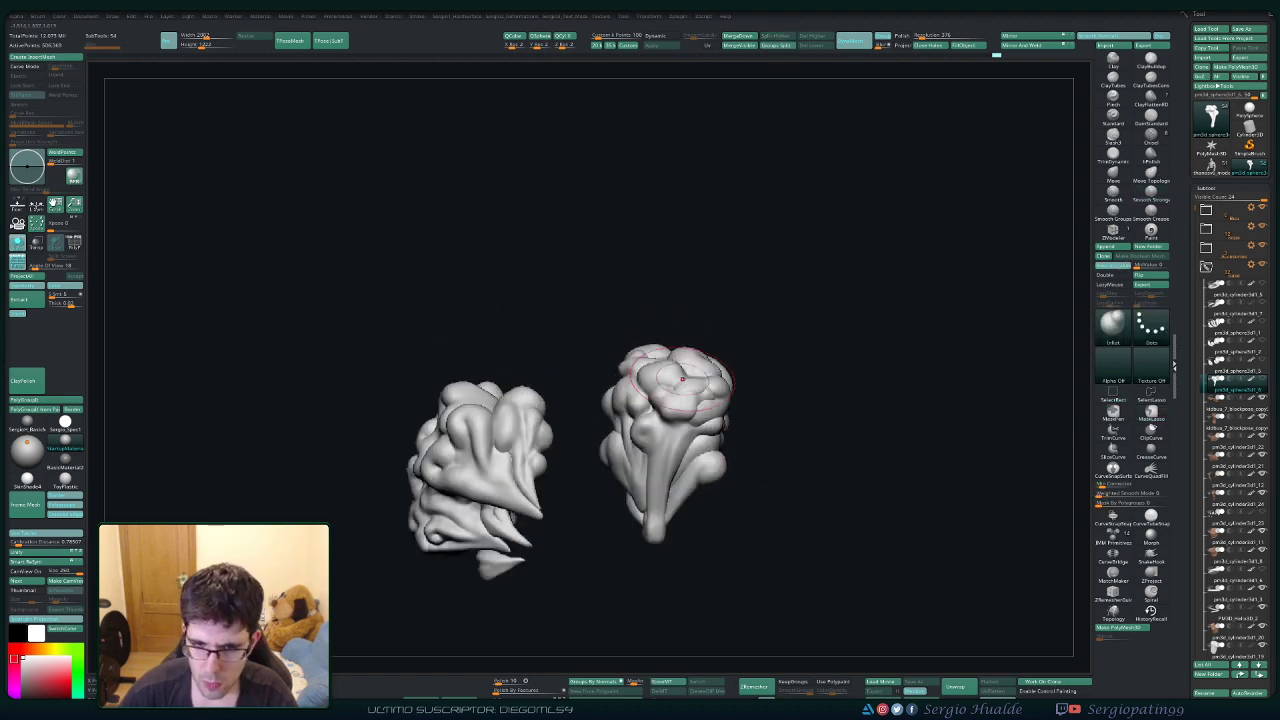
Examine the isolated stem piece from several sides, checking its head lumps and side lump against the stem.
mouse_move(683, 379)
right_mouse_down("ctrl")
mouse_move(683, 440)
mouse_move(681, 394)
right_mouse_up("ctrl")
right_click_drag(681, 394, 710, 385)
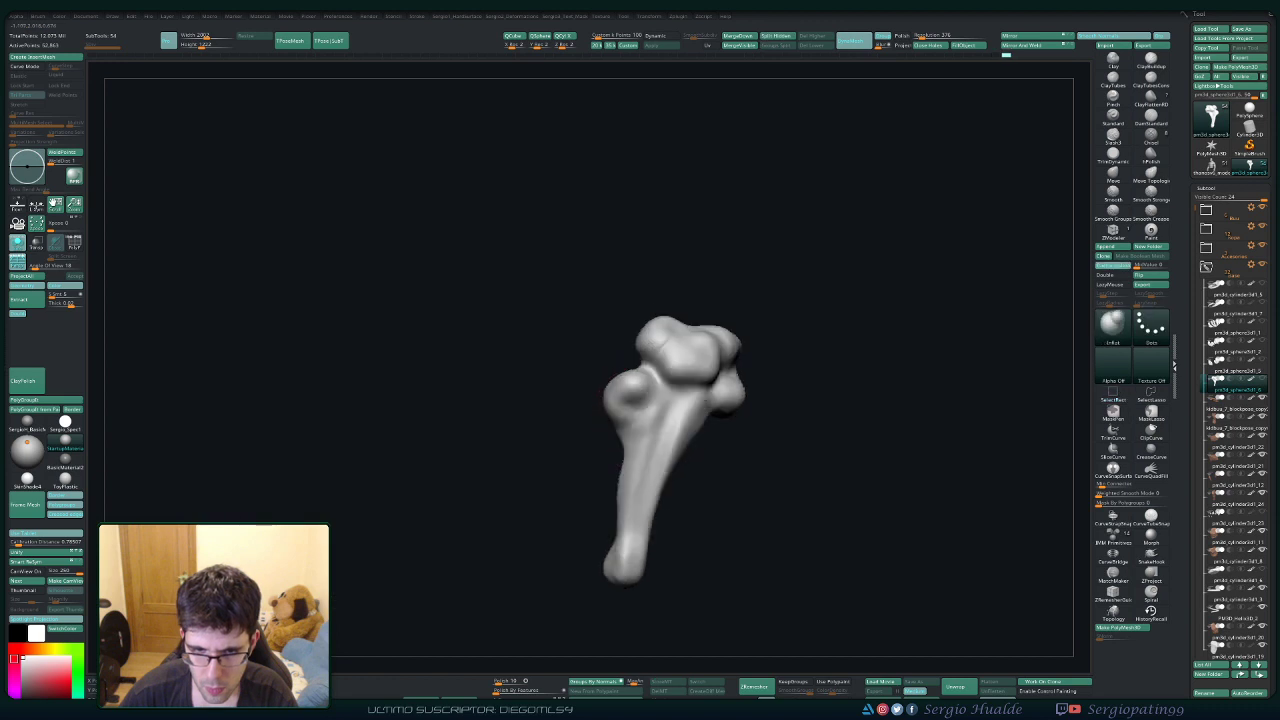
key("ctrl+shift")
mouse_move(651, 414)
right_mouse_down()
mouse_move(584, 437)
mouse_move(635, 431)
right_mouse_up()
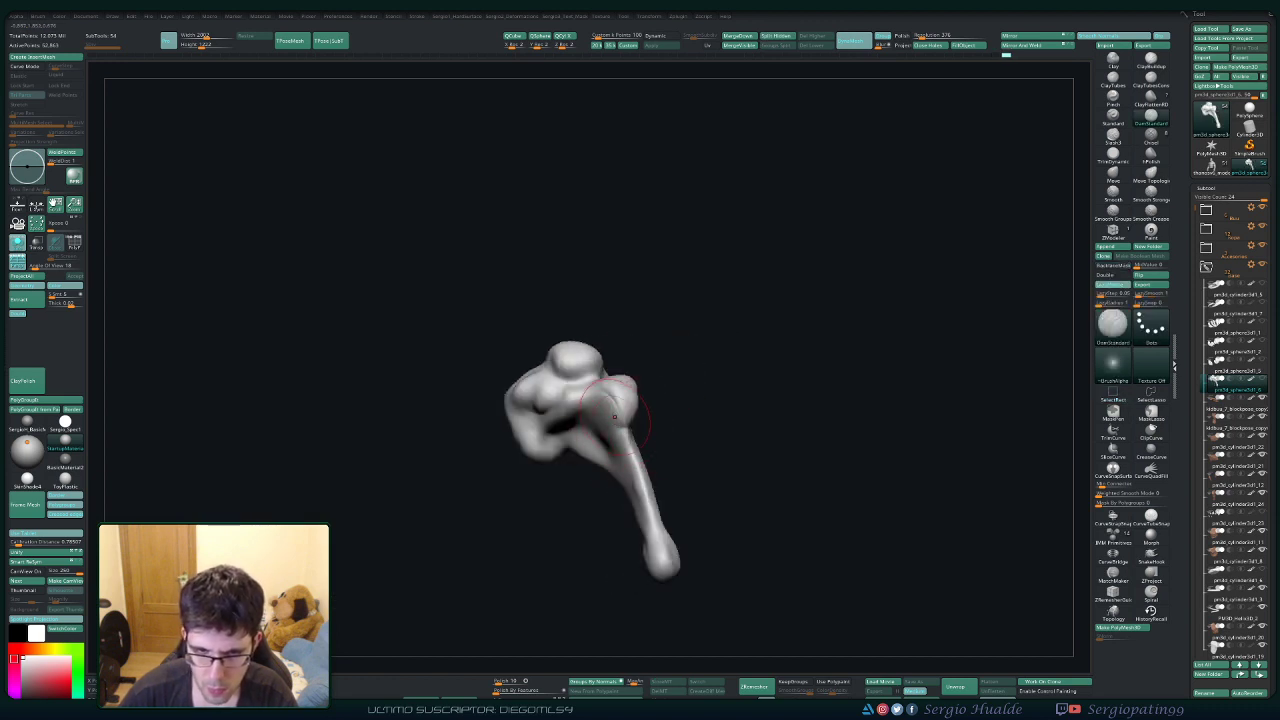
key("shift")
right_click_drag(633, 384, 622, 341, "alt")
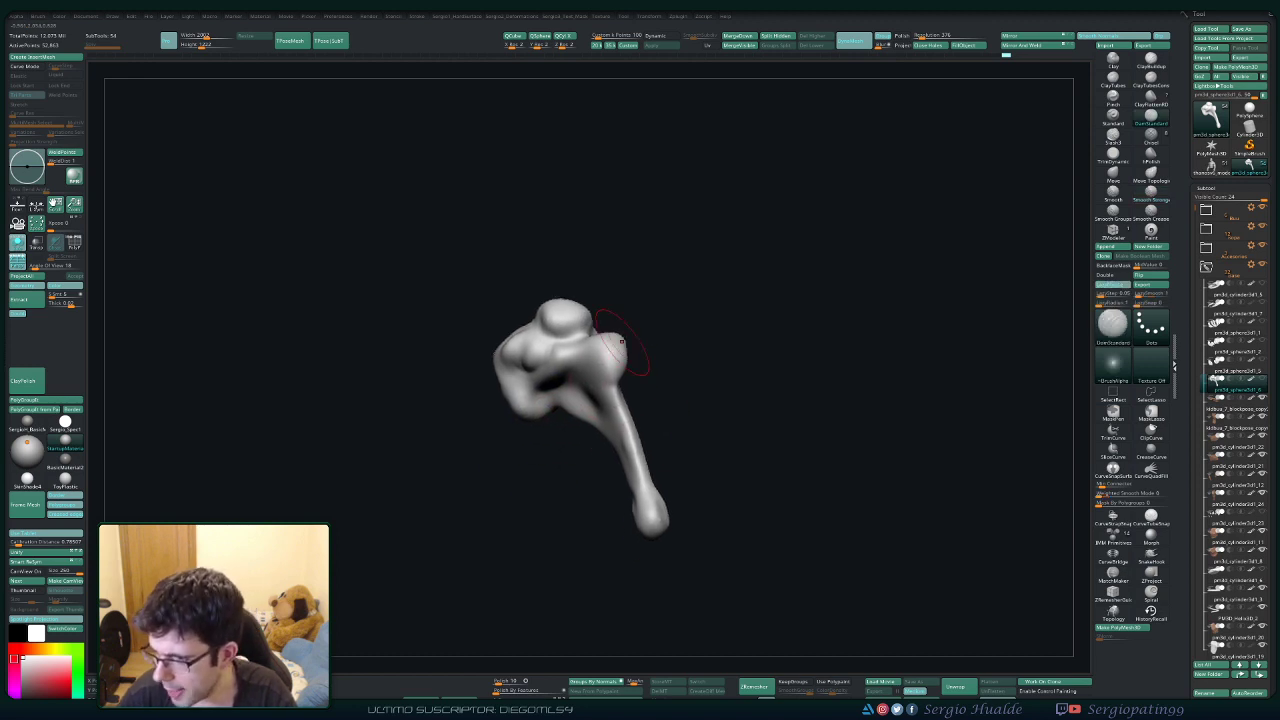
right_click_drag(779, 409, 721, 393)
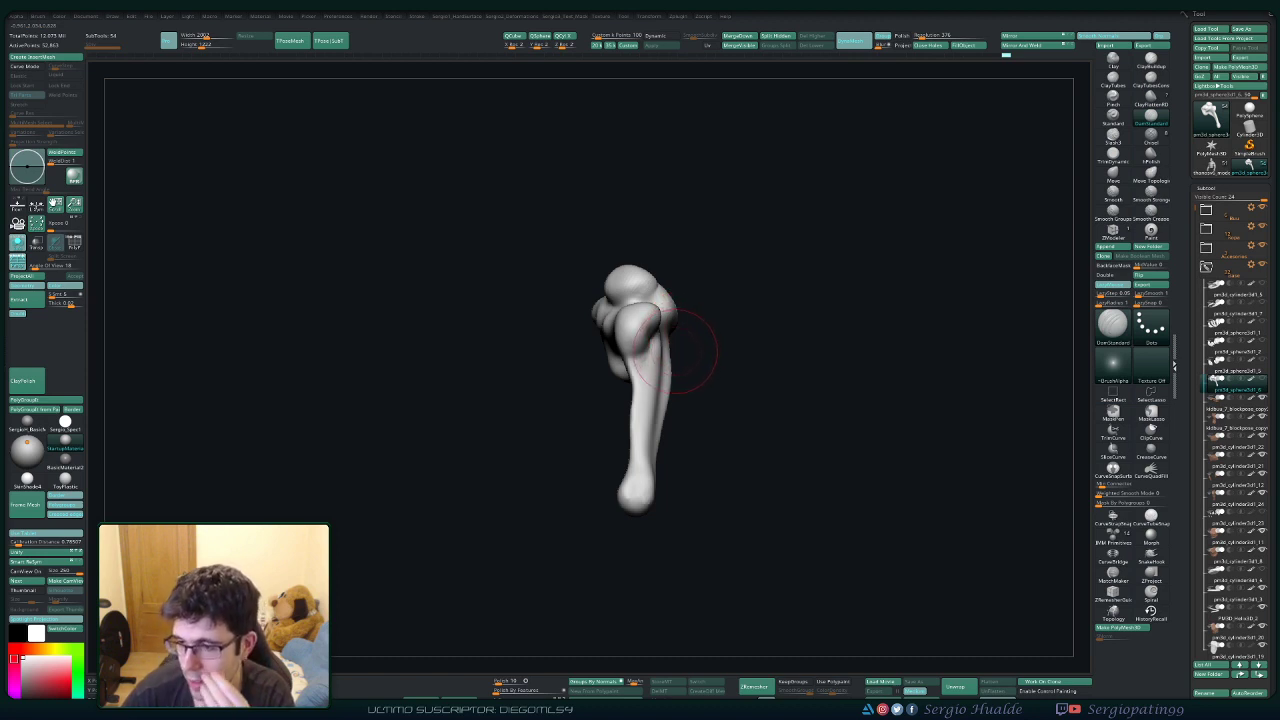
right_click_drag(733, 365, 738, 380, "ctrl")
right_click_drag(738, 380, 770, 380)
Build up the rounded side lump above the stem with the Clay brush and smooth its underside.
key("1")
right_click_drag(563, 371, 598, 370)
left_click_drag(597, 368, 598, 322)
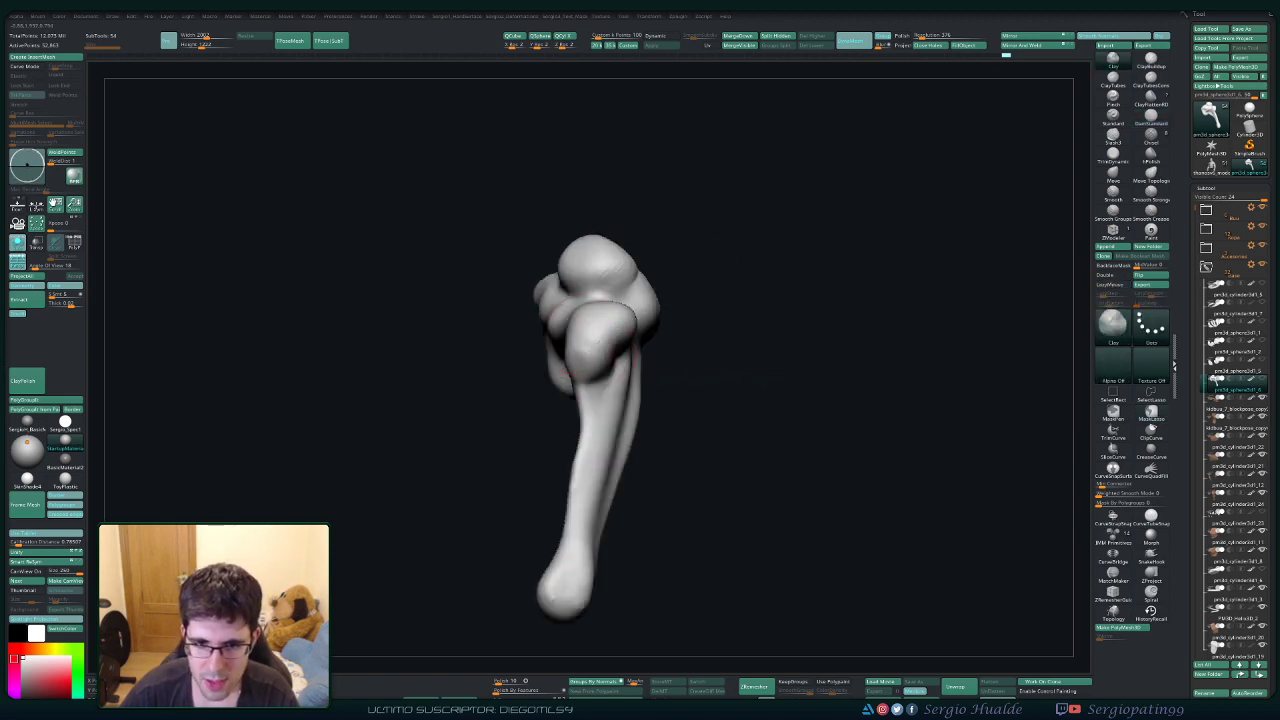
right_click_drag(600, 345, 655, 350)
left_click_drag(630, 340, 630, 362, "shift")
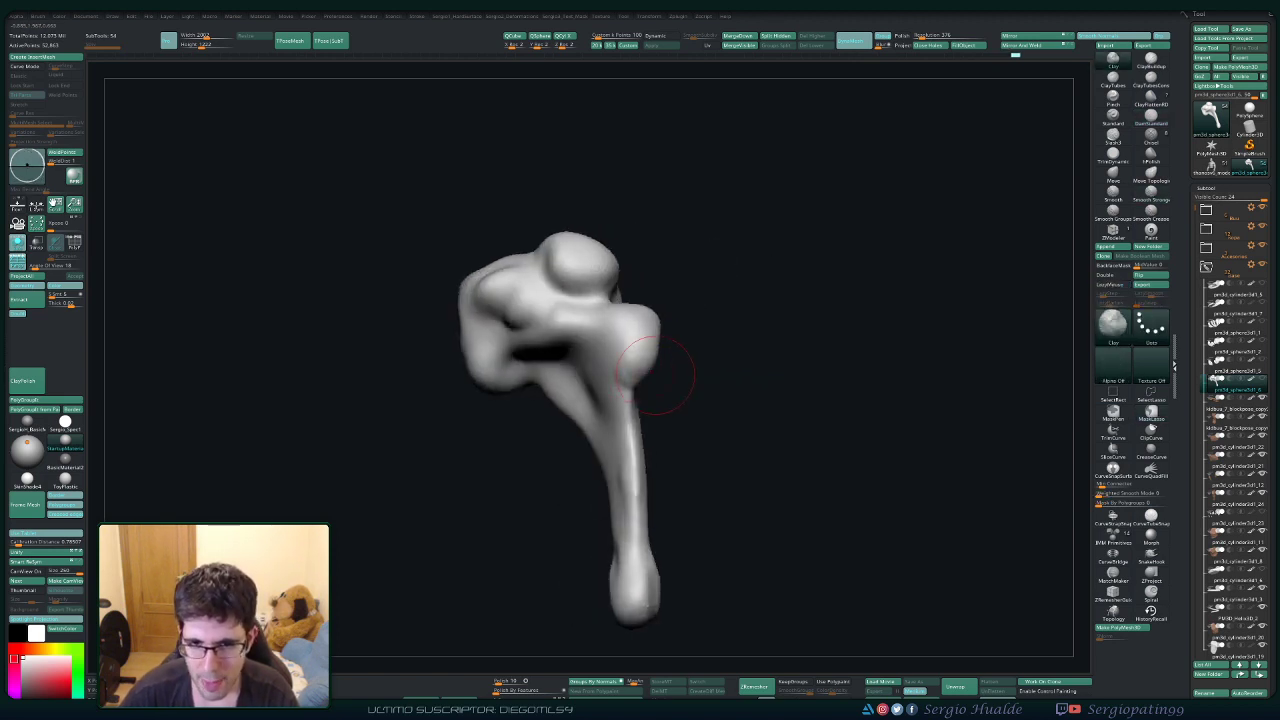
right_click_drag(666, 377, 690, 374)
mouse_move(636, 312)
left_mouse_down()
mouse_move(615, 345)
mouse_move(632, 325)
left_mouse_up()
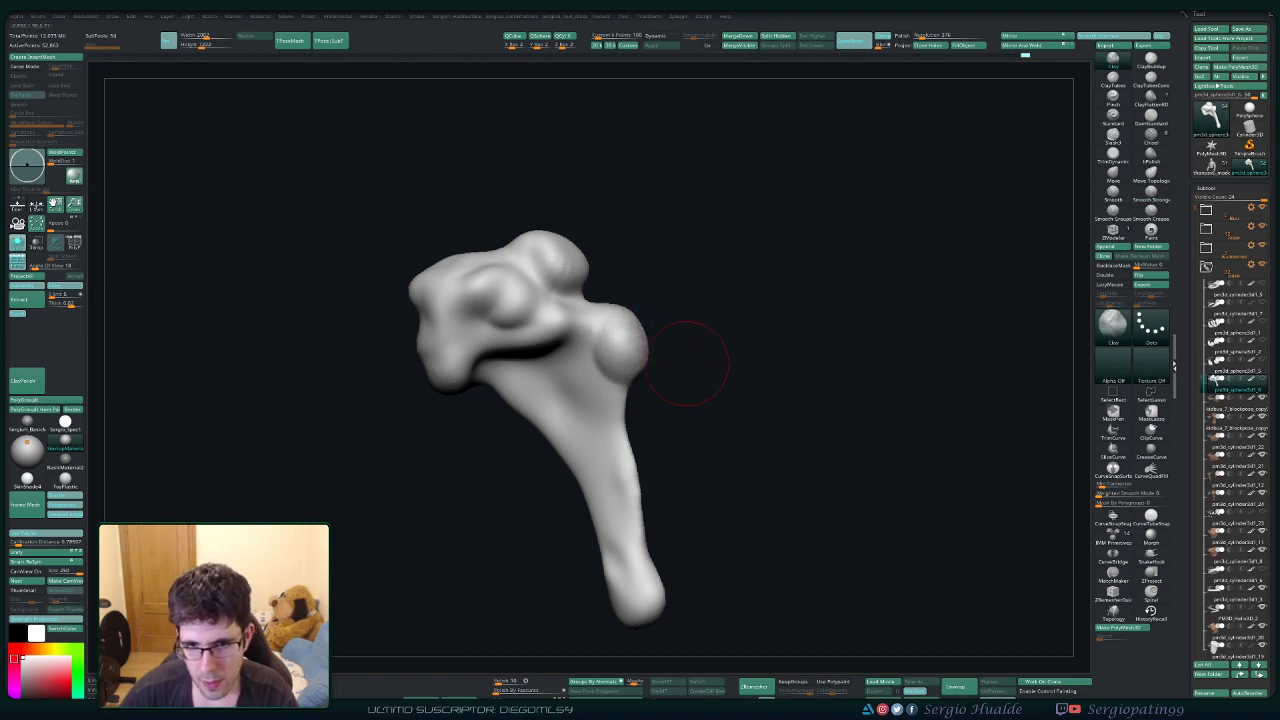
mouse_move(680, 363)
left_mouse_down()
mouse_move(665, 300)
mouse_move(655, 340)
mouse_move(661, 316)
left_mouse_up()
left_click_drag(684, 363, 590, 367)
Carve DamStandard creases between the side lump and stem, along the stem, and beneath the central head lump.
key("b")
key("d")
key("s")
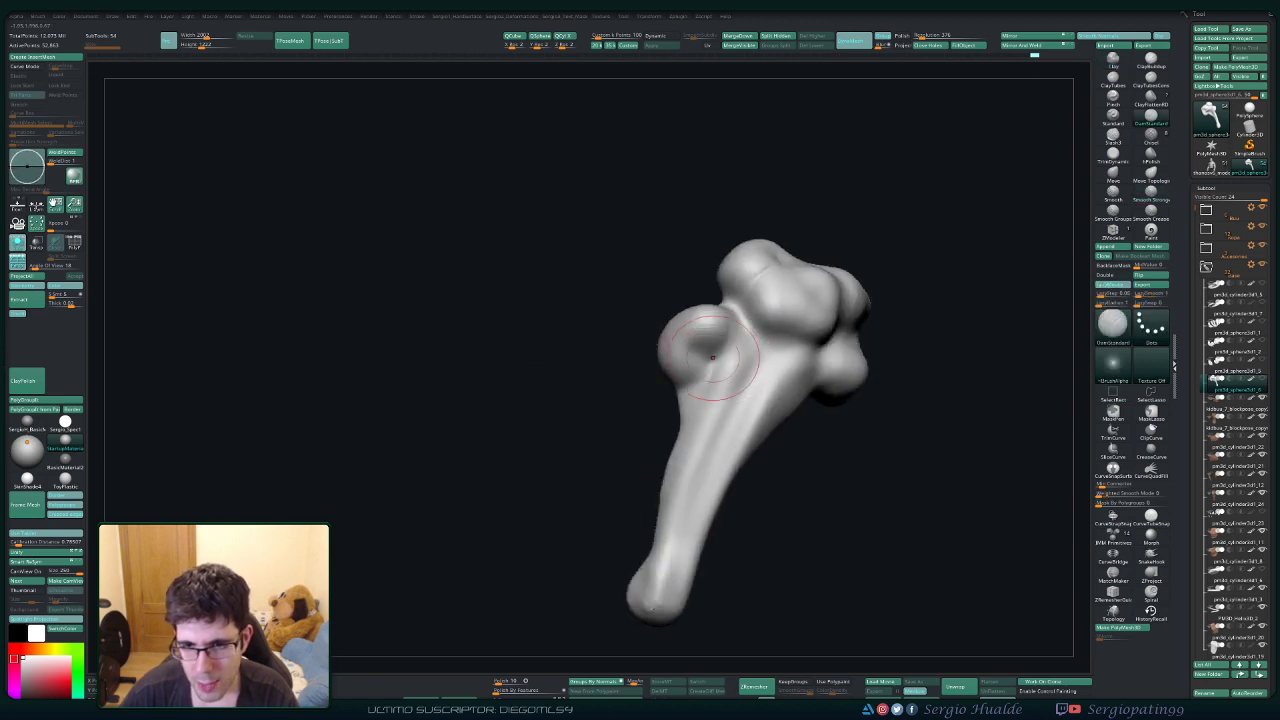
mouse_move(740, 312)
left_mouse_down()
mouse_move(715, 348)
mouse_move(740, 398)
mouse_move(751, 369)
left_mouse_up()
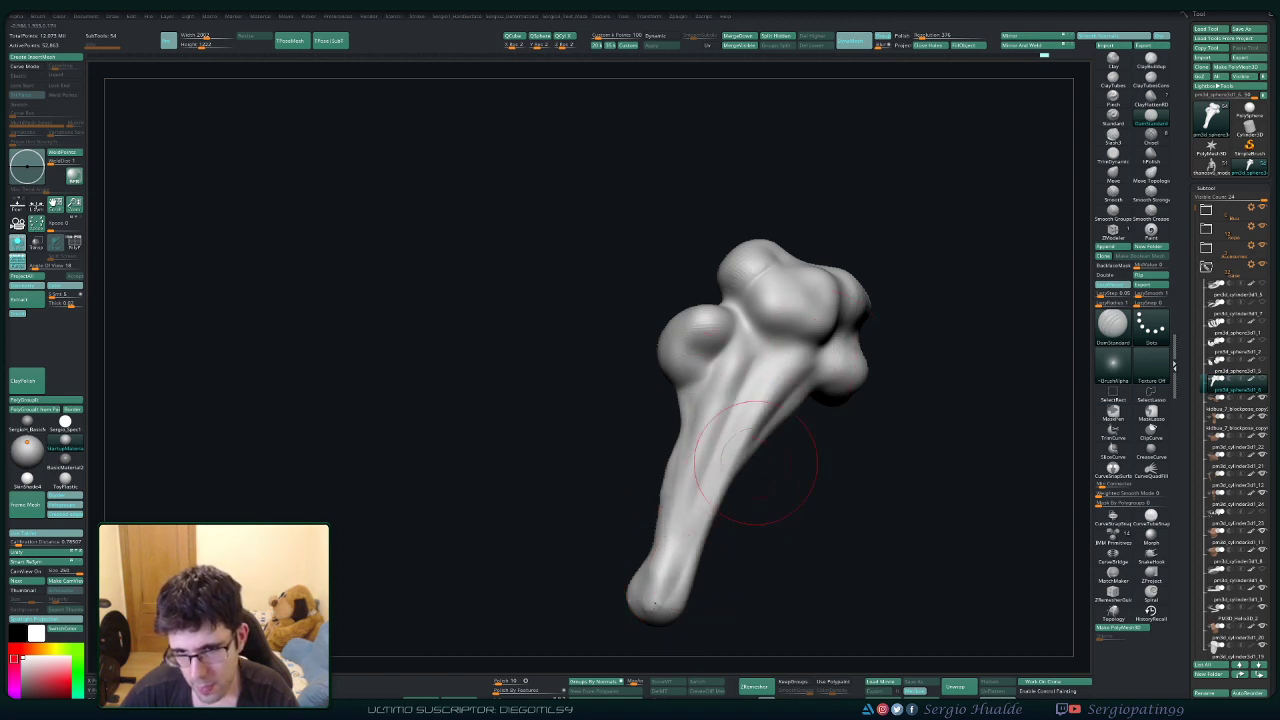
key("shift")
mouse_move(700, 450)
right_mouse_down()
mouse_move(770, 370)
mouse_move(697, 450)
right_mouse_up()
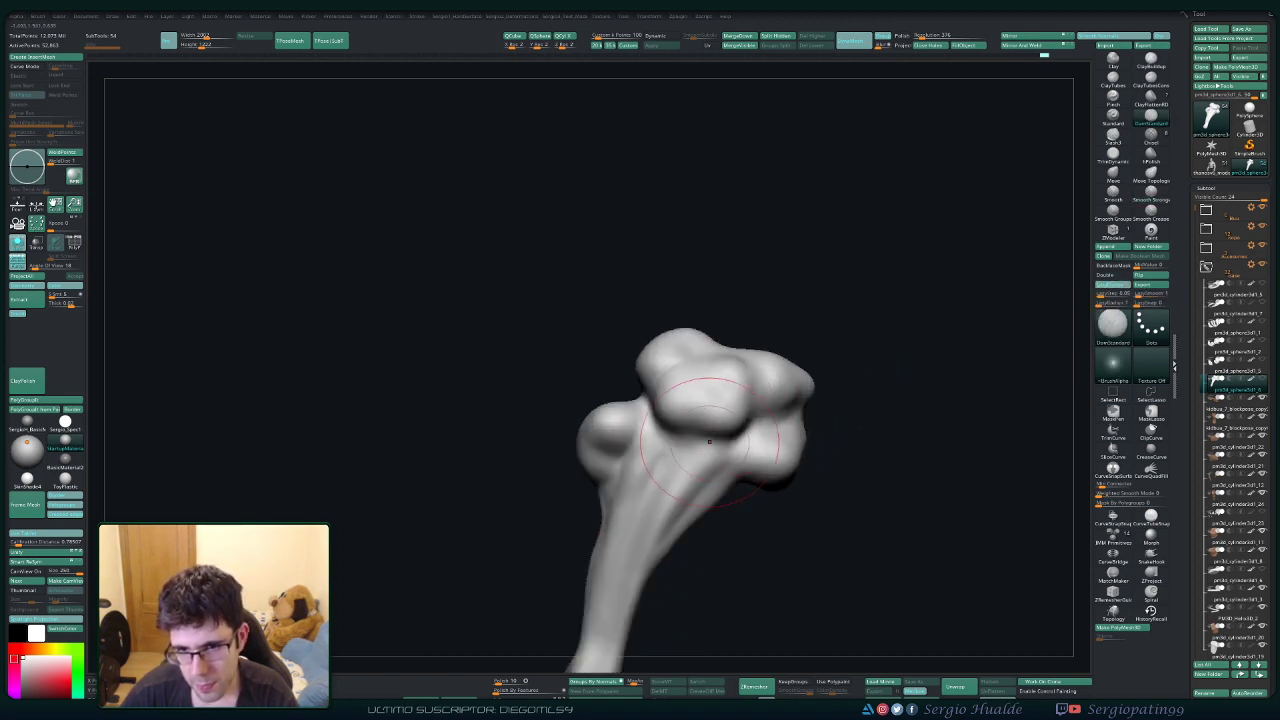
left_click_drag(695, 429, 704, 408)
Bring back the surrounding model and isolate the lump clusters from it.
right_click_drag(732, 440, 749, 351, "ctrl")
key("s")
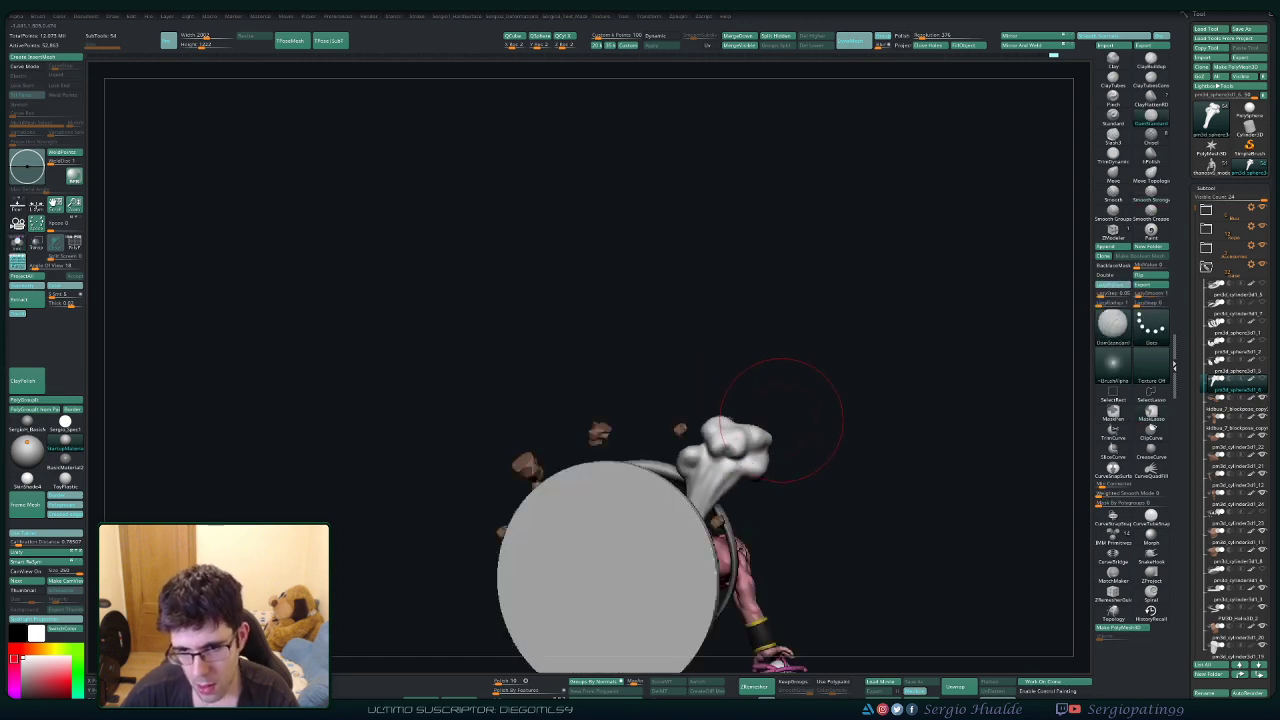
key("ctrl+shift")
left_click(816, 438, "ctrl+shift")
mouse_move(745, 400)
right_mouse_down()
mouse_move(750, 452)
mouse_move(682, 434)
mouse_move(590, 320)
right_mouse_up()
right_click_drag(499, 355, 562, 497, "alt")
key("ctrl+shift")
left_click(535, 437, "ctrl+shift")
key("s")
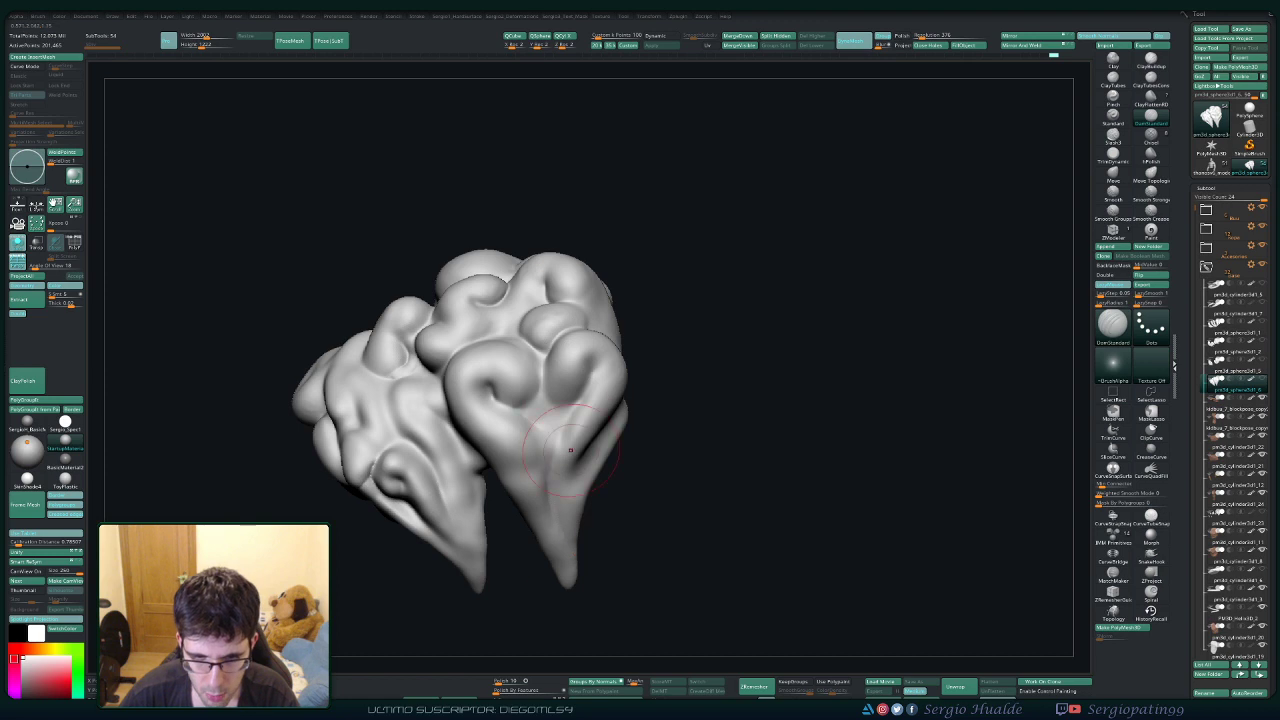
Add Clay strokes in the stem groove below the front cluster's curled lump and smooth them.
right_click_drag(570, 450, 558, 492)
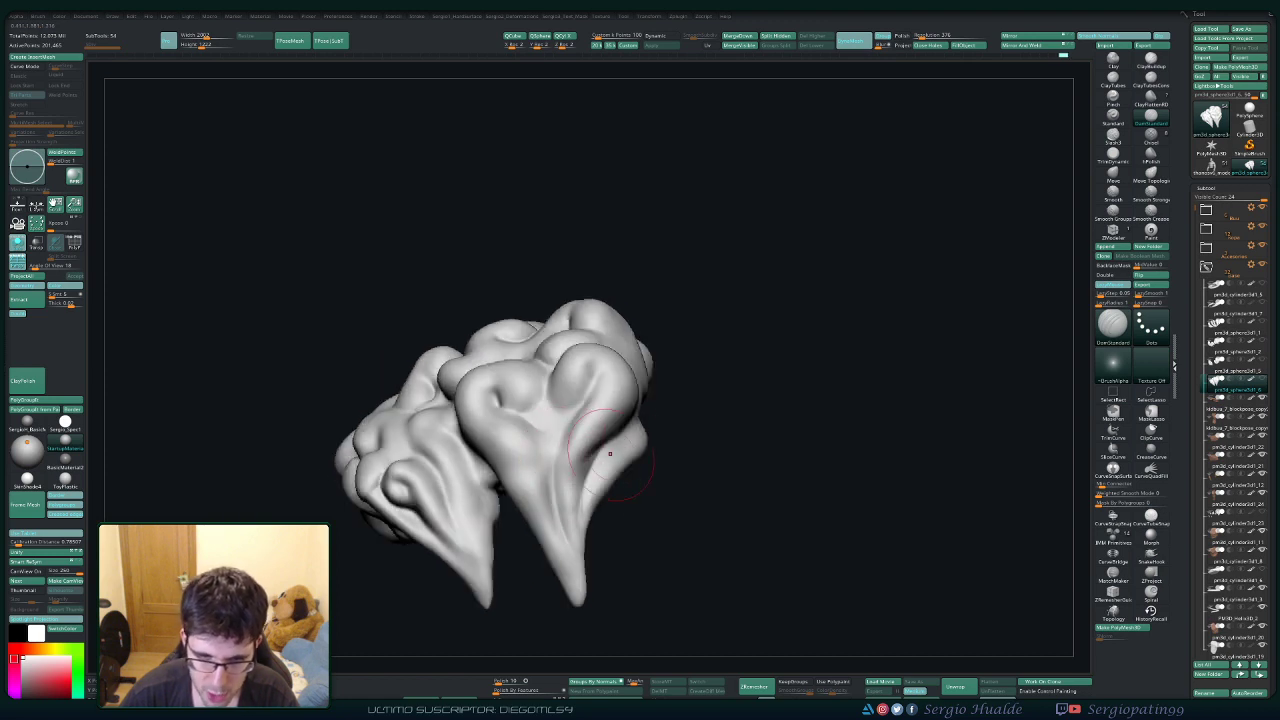
key("1")
key("s")
left_click_drag(586, 487, 575, 487)
mouse_move(575, 450)
right_mouse_down("ctrl")
mouse_move(586, 476)
mouse_move(600, 468)
right_mouse_up("ctrl")
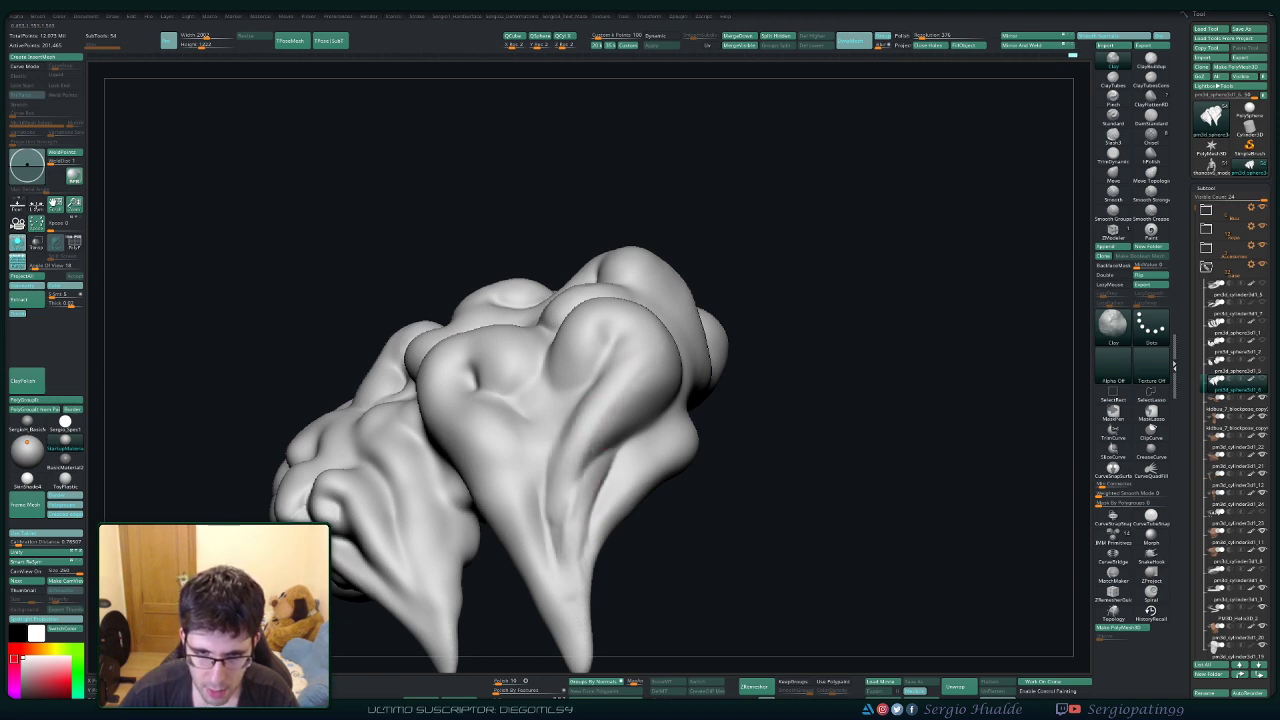
key("shift")
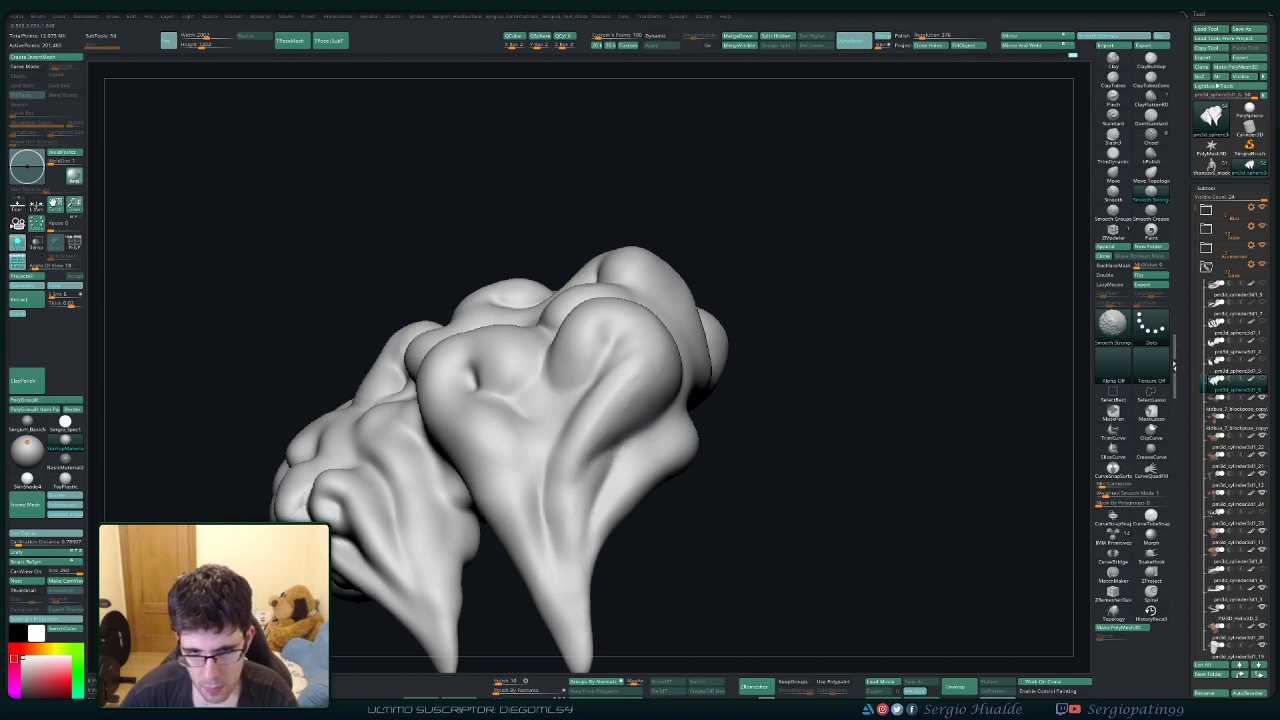
Build up the outer side of the front cluster's stem with the Clay brush and smooth it up toward the rear lump.
right_click_drag(640, 425, 597, 480)
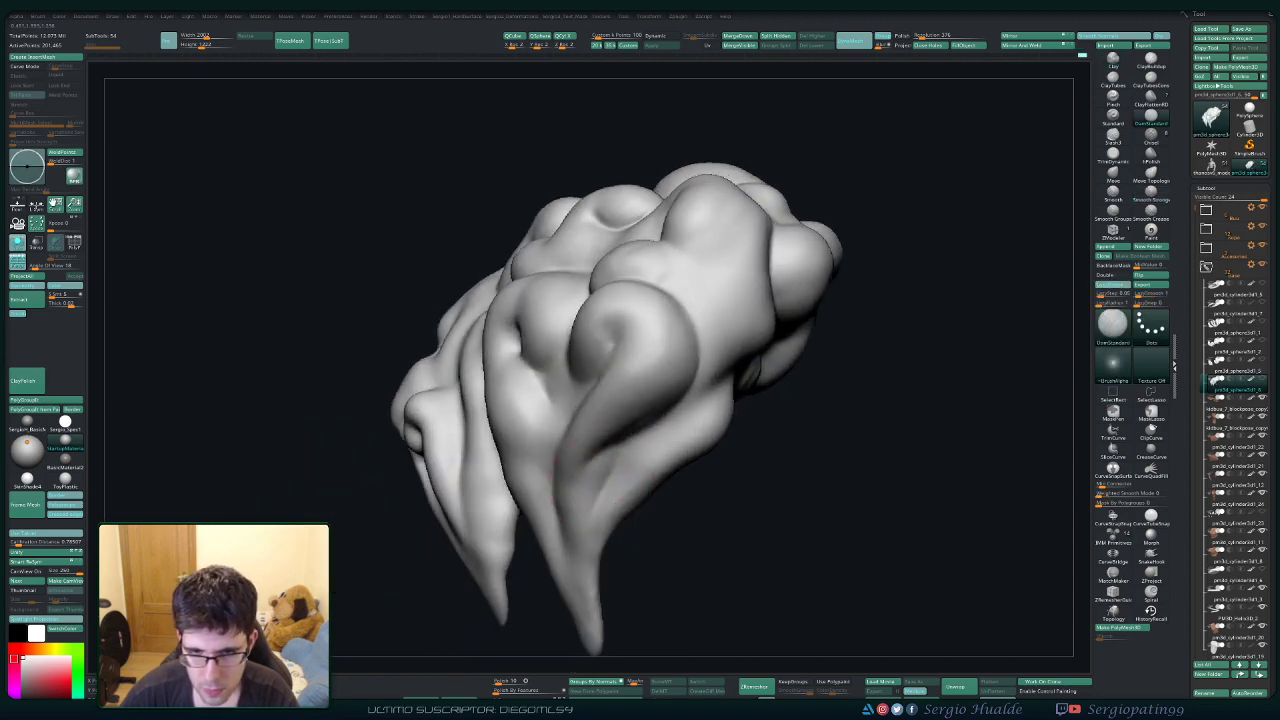
right_click_drag(677, 429, 692, 392)
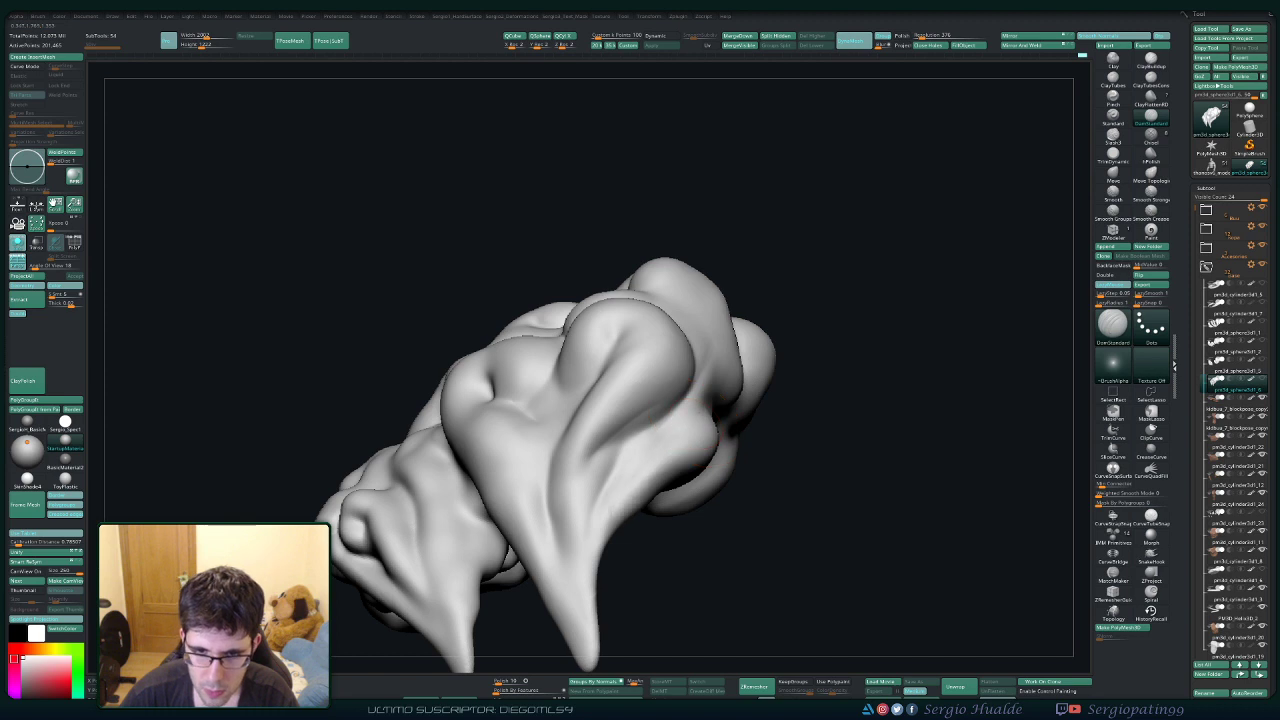
right_click_drag(610, 524, 622, 562)
key("b")
key("c")
key("l")
key("s")
left_click_drag(638, 460, 692, 405)
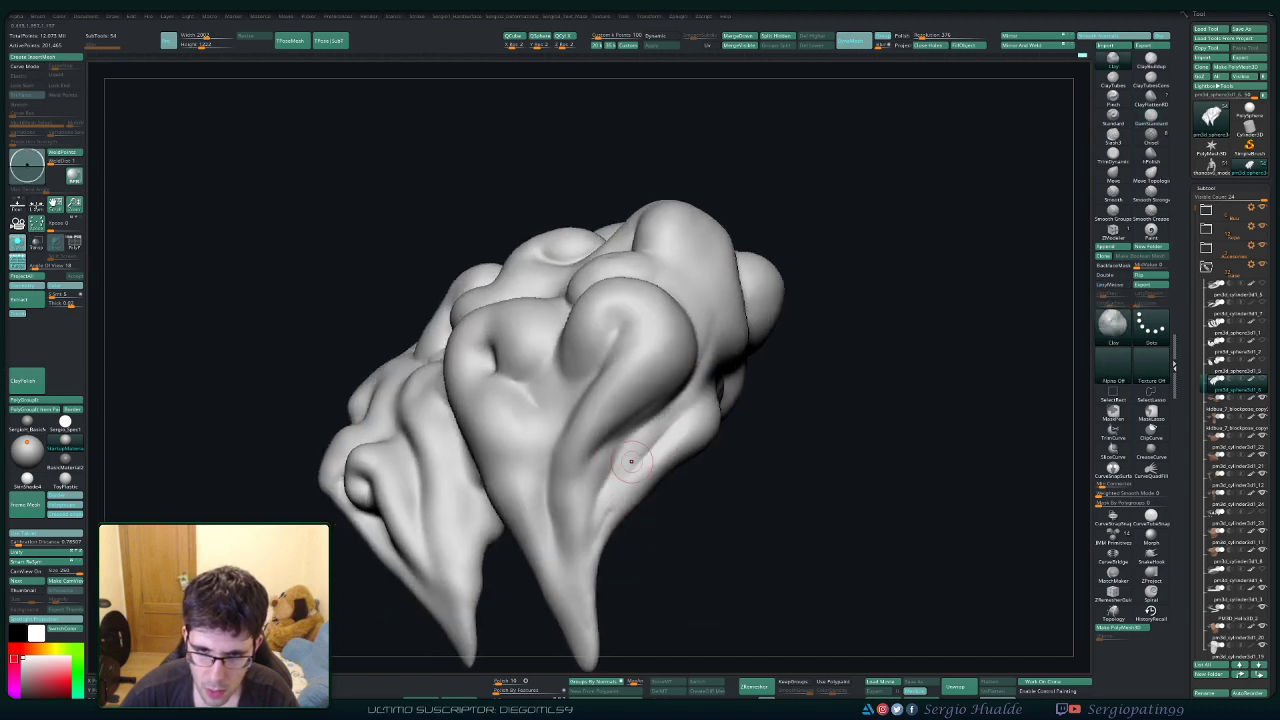
key("shift")
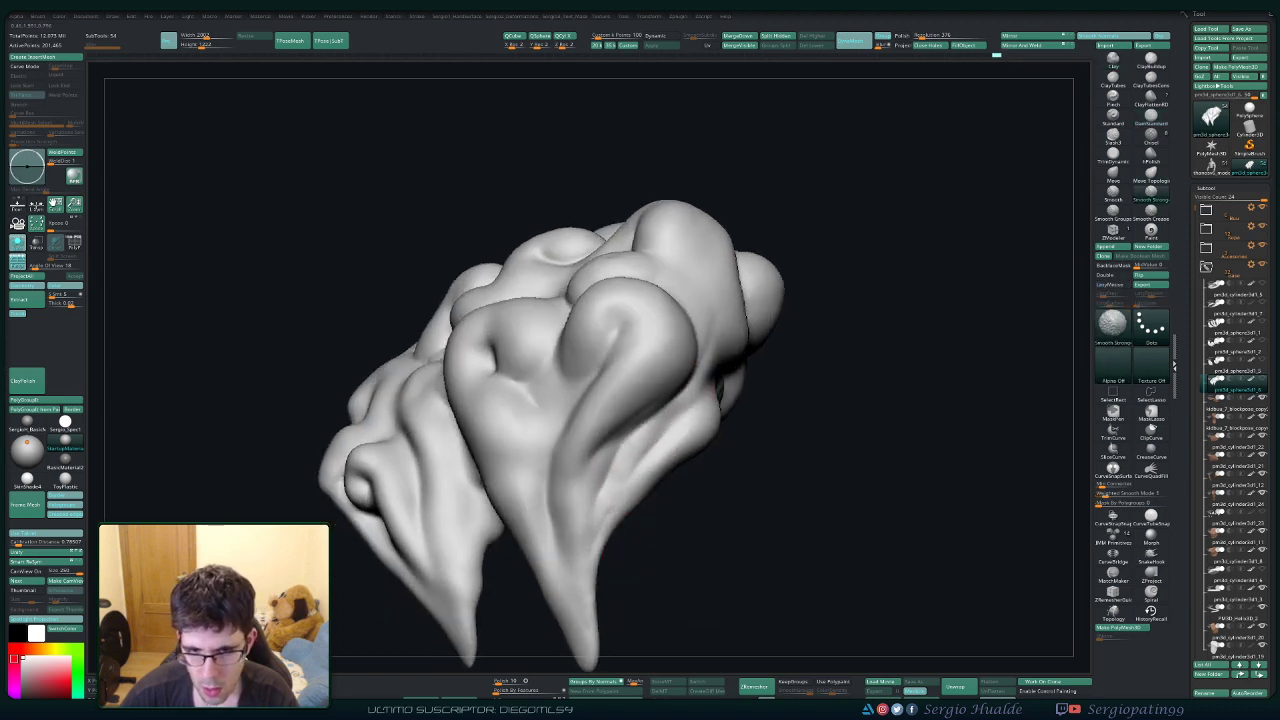
left_click_drag(597, 526, 680, 394, "shift")
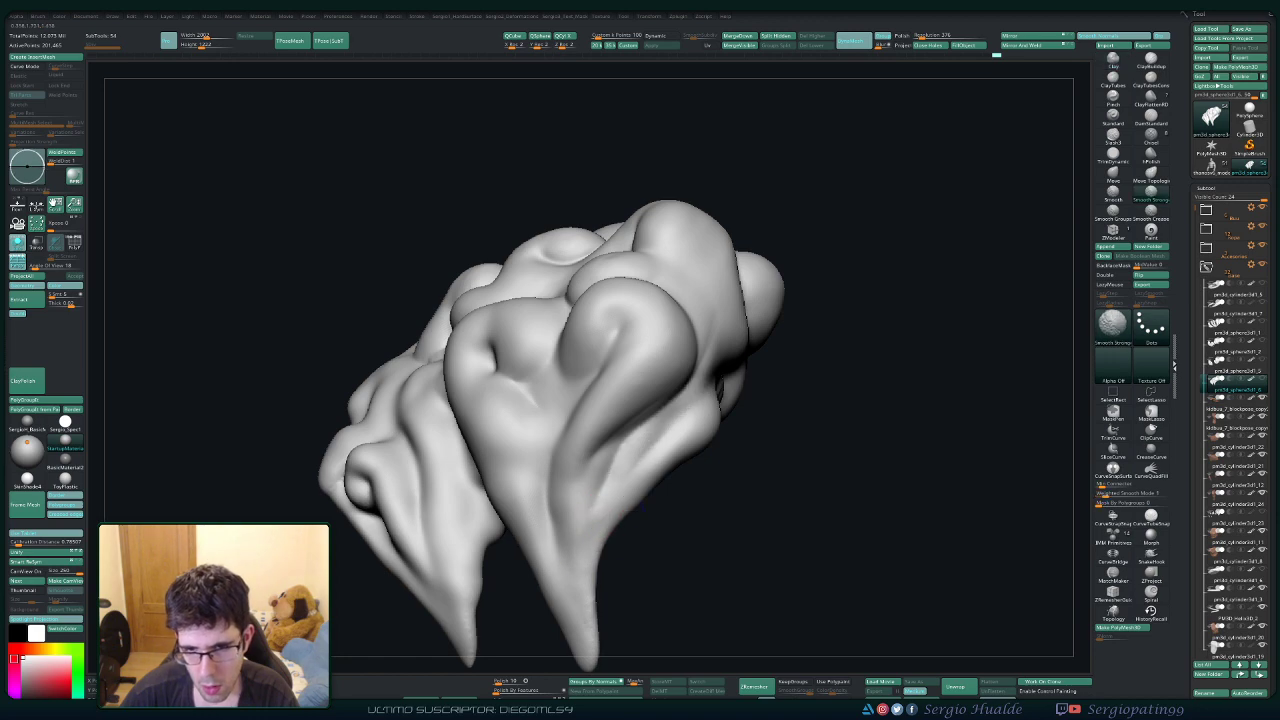
Shape the front cluster's tapering stem with the Clay brush and smooth its surface.
mouse_move(660, 520)
right_mouse_down()
mouse_move(580, 569)
mouse_move(578, 500)
right_mouse_up()
mouse_move(578, 500)
right_mouse_down()
mouse_move(590, 490)
mouse_move(568, 468)
right_mouse_up()
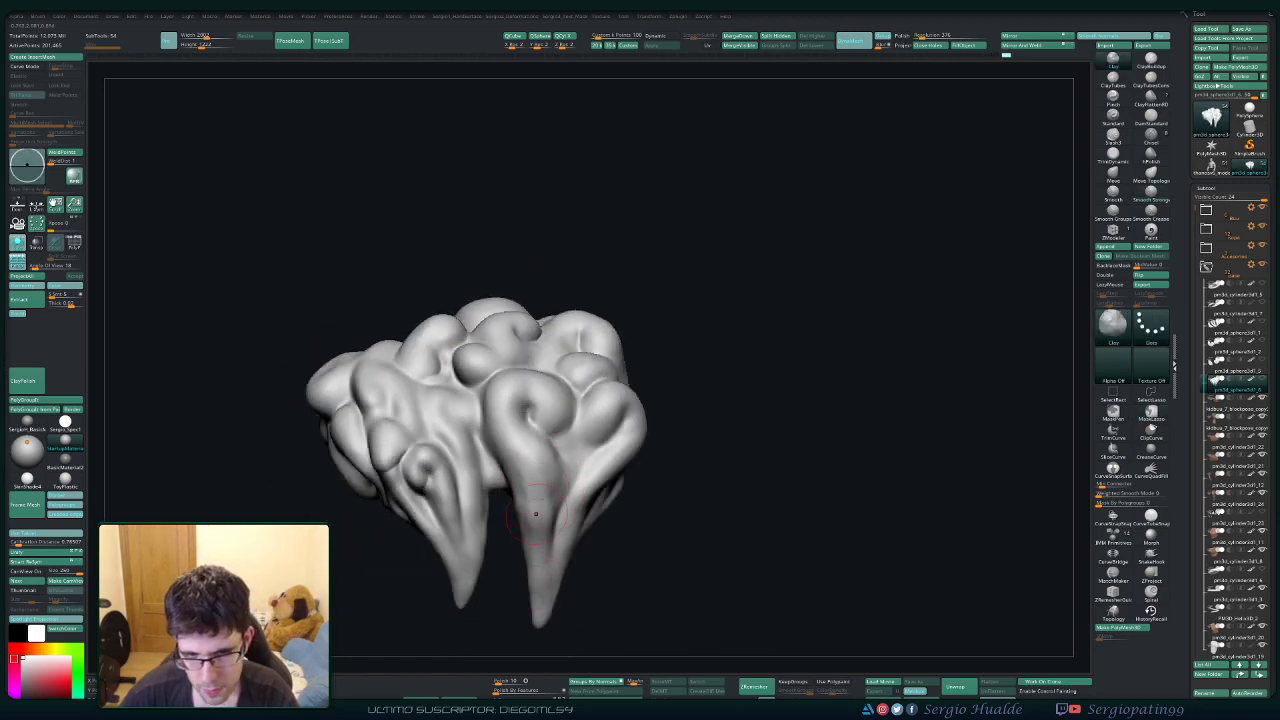
key("shift")
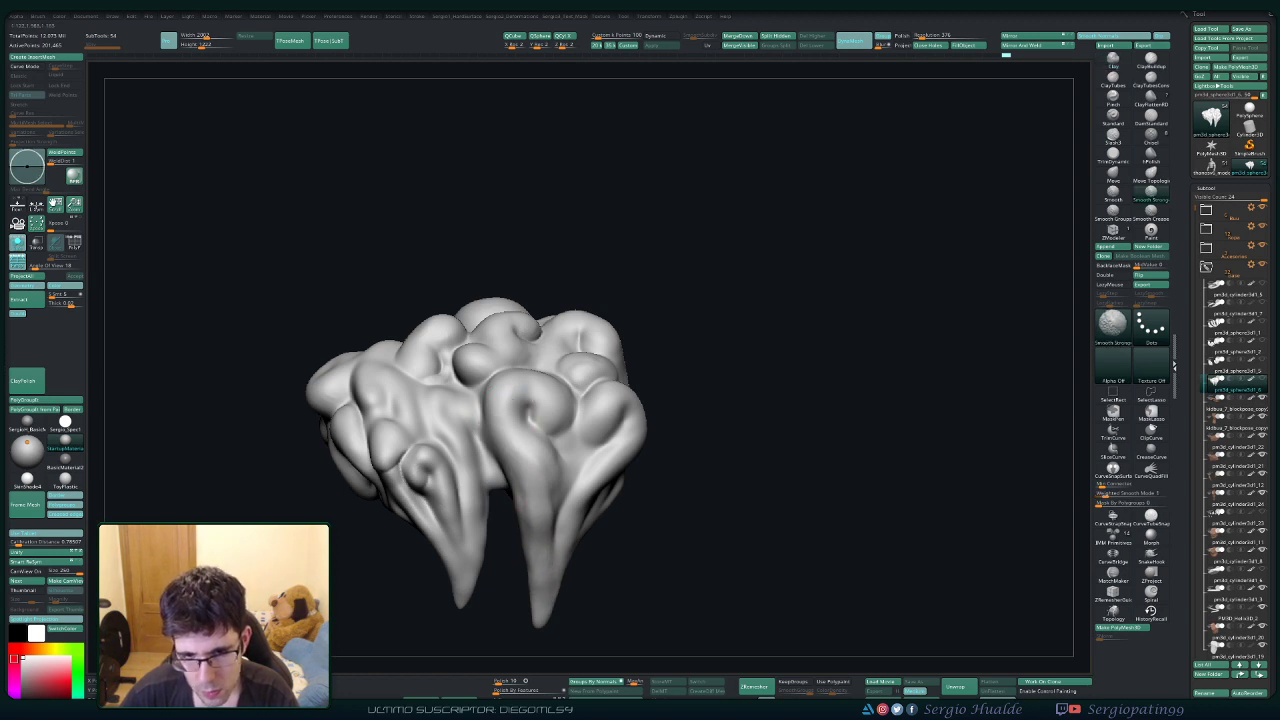
right_click_drag(598, 474, 557, 488)
key("shift")
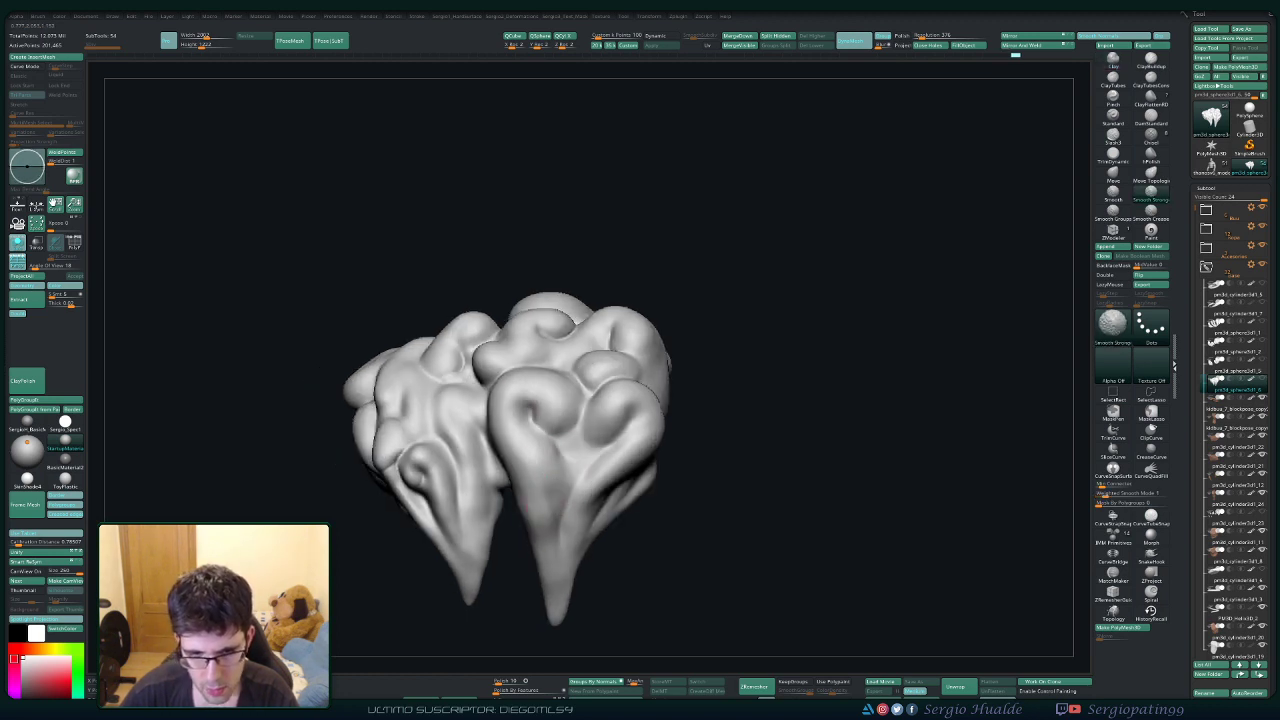
right_click_drag(559, 548, 559, 516)
Bring the whole character, base and smoke clouds back into view around the isolated clusters.
key("b")
key("d")
key("s")
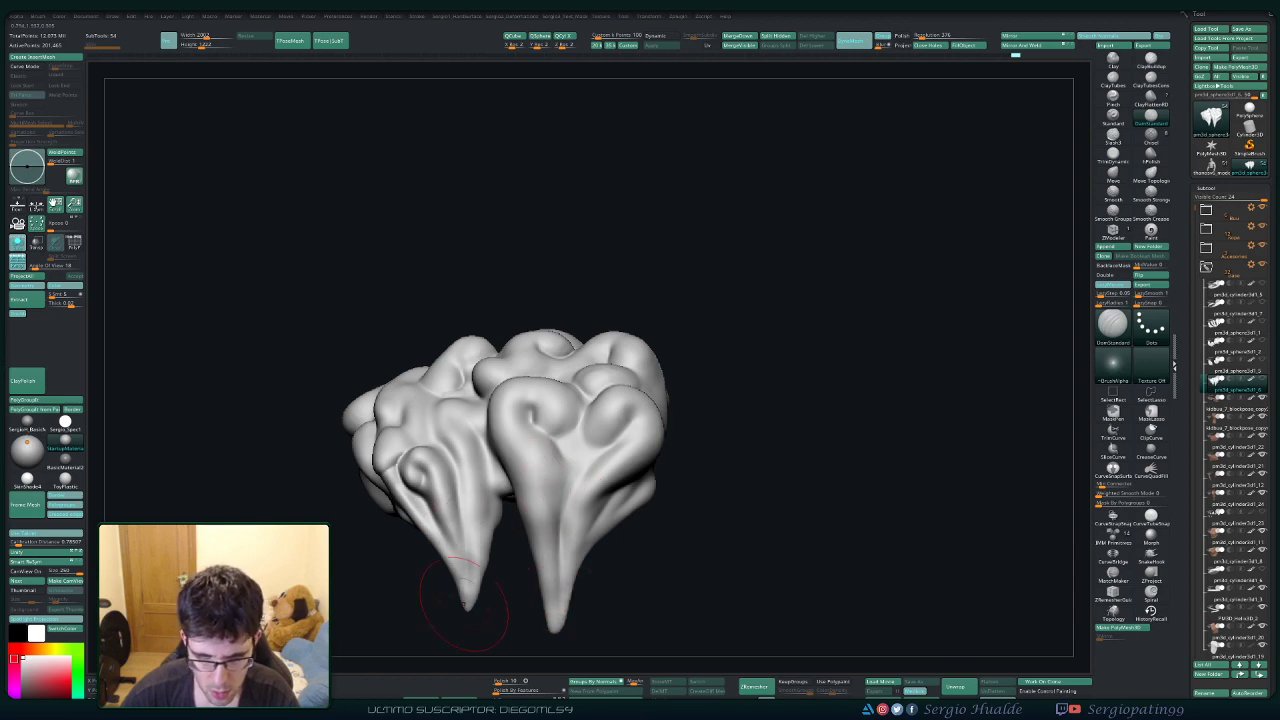
mouse_move(466, 604)
right_mouse_down("ctrl")
mouse_move(484, 562)
mouse_move(517, 614)
right_mouse_up("ctrl")
left_click(585, 552, "ctrl+shift")
mouse_move(582, 550)
right_mouse_down("alt")
mouse_move(630, 478)
mouse_move(606, 525)
mouse_move(600, 482)
mouse_move(690, 500)
right_mouse_up("alt")
left_click(600, 482, "ctrl+shift")
right_click_drag(690, 500, 690, 450, "ctrl")
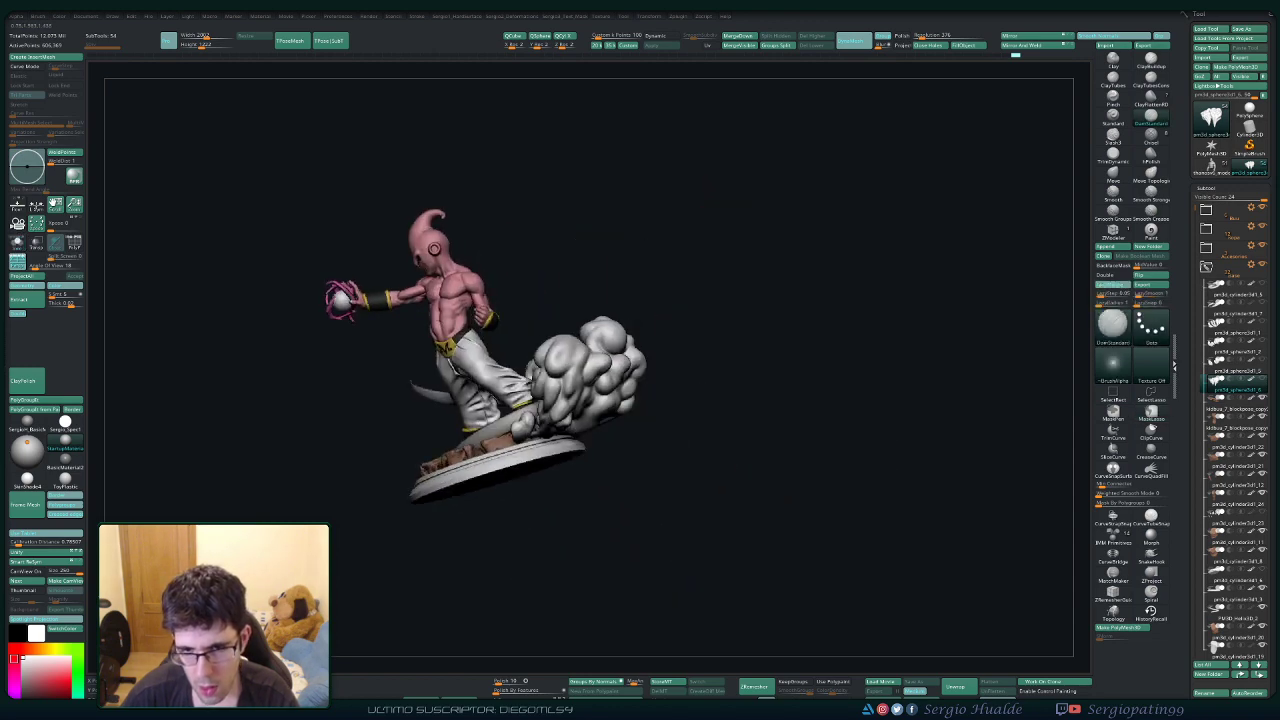
mouse_move(628, 532)
right_mouse_down()
mouse_move(630, 355)
mouse_move(682, 566)
right_mouse_up()
right_click_drag(682, 566, 700, 514, "alt")
Reshape the smoke cloud behind the character's leg with the Move brush.
key("b")
key("m")
key("v")
key("s")
mouse_move(722, 455)
left_mouse_down()
mouse_move(732, 446)
mouse_move(708, 412)
mouse_move(697, 441)
left_mouse_up()
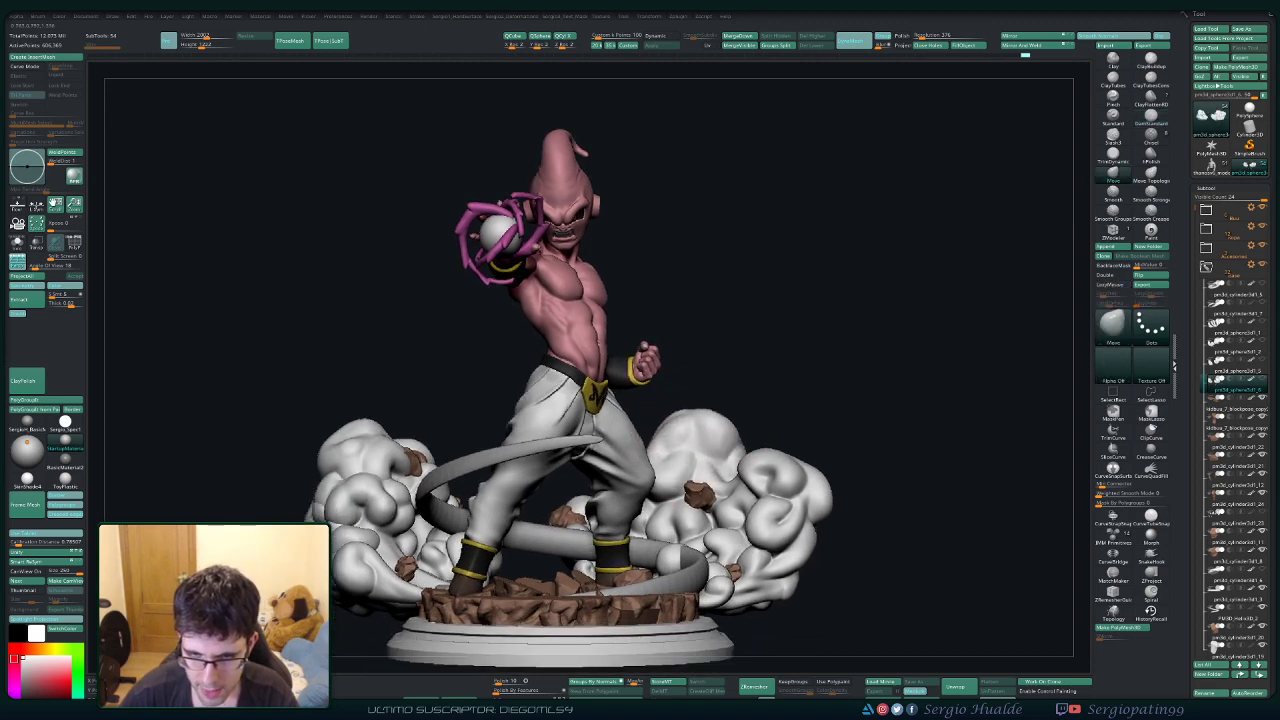
Check the smoke silhouette from behind and from the side of the figure, and isolate the smoke clouds again.
right_click_drag(790, 390, 658, 440)
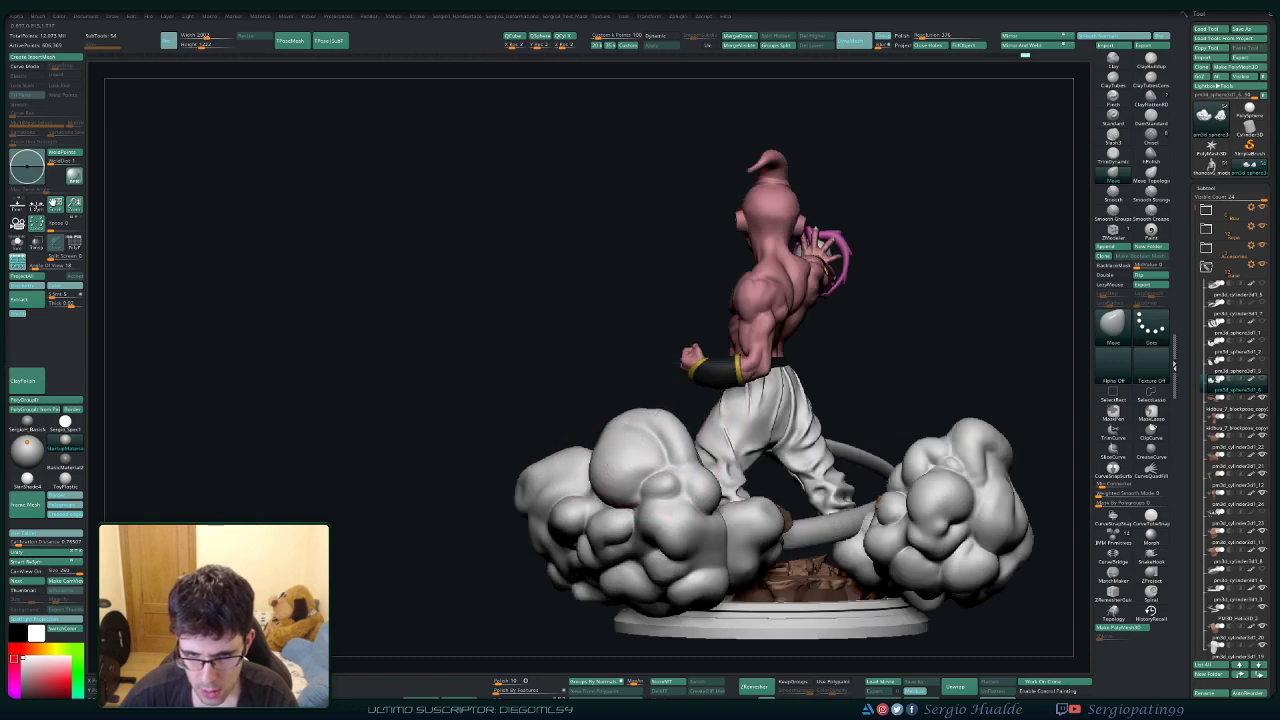
mouse_move(680, 427)
right_mouse_down()
mouse_move(746, 442)
mouse_move(710, 370)
mouse_move(734, 362)
mouse_move(640, 342)
mouse_move(632, 402)
right_mouse_up()
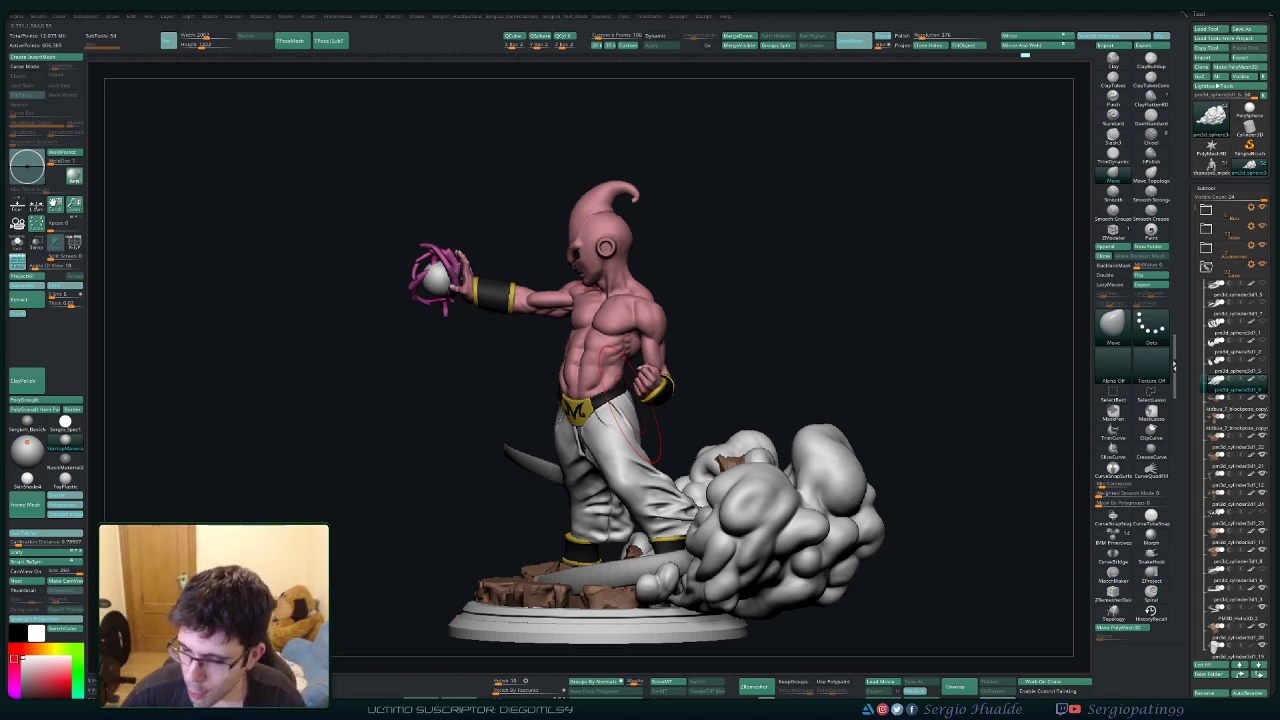
mouse_move(750, 372)
right_mouse_down()
mouse_move(828, 371)
mouse_move(678, 382)
right_mouse_up()
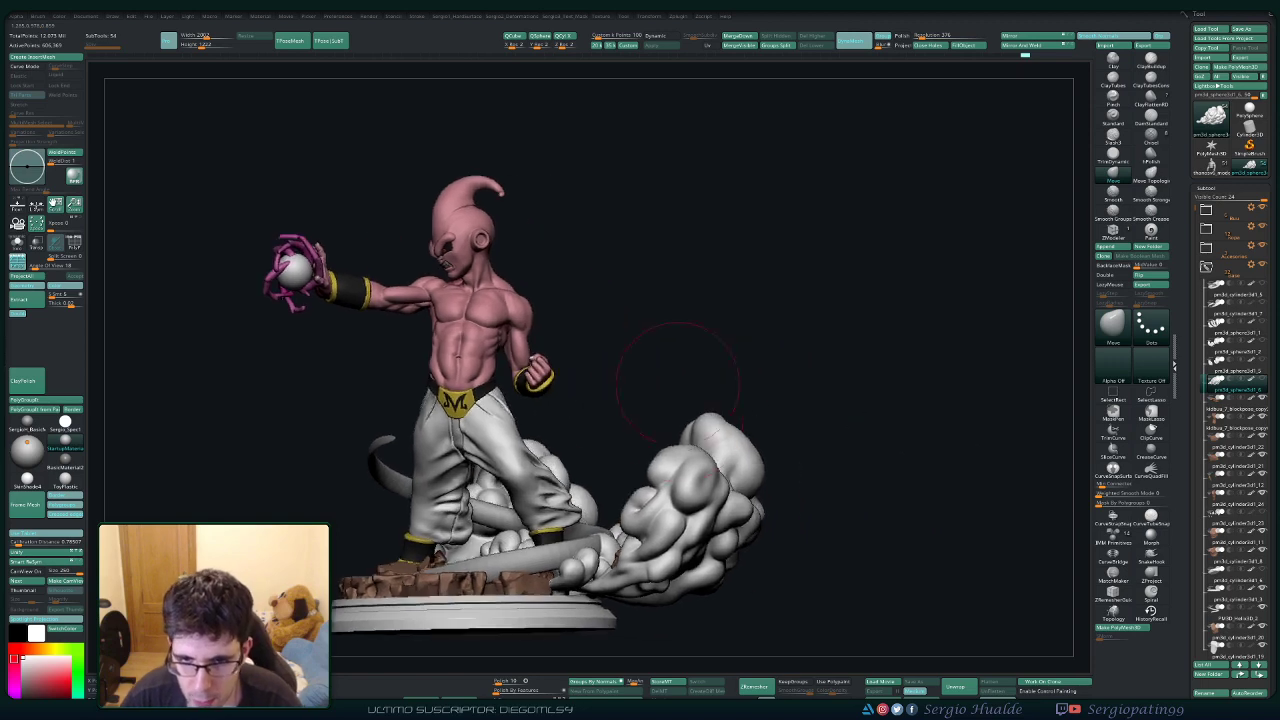
right_click_drag(658, 441, 540, 420, "alt")
key("shift+s")
right_click_drag(540, 420, 458, 497, "ctrl")
Add Clay volume to the uppermost lump of the smoke cloud and smooth it into a rounder form.
key("b")
key("d")
key("s")
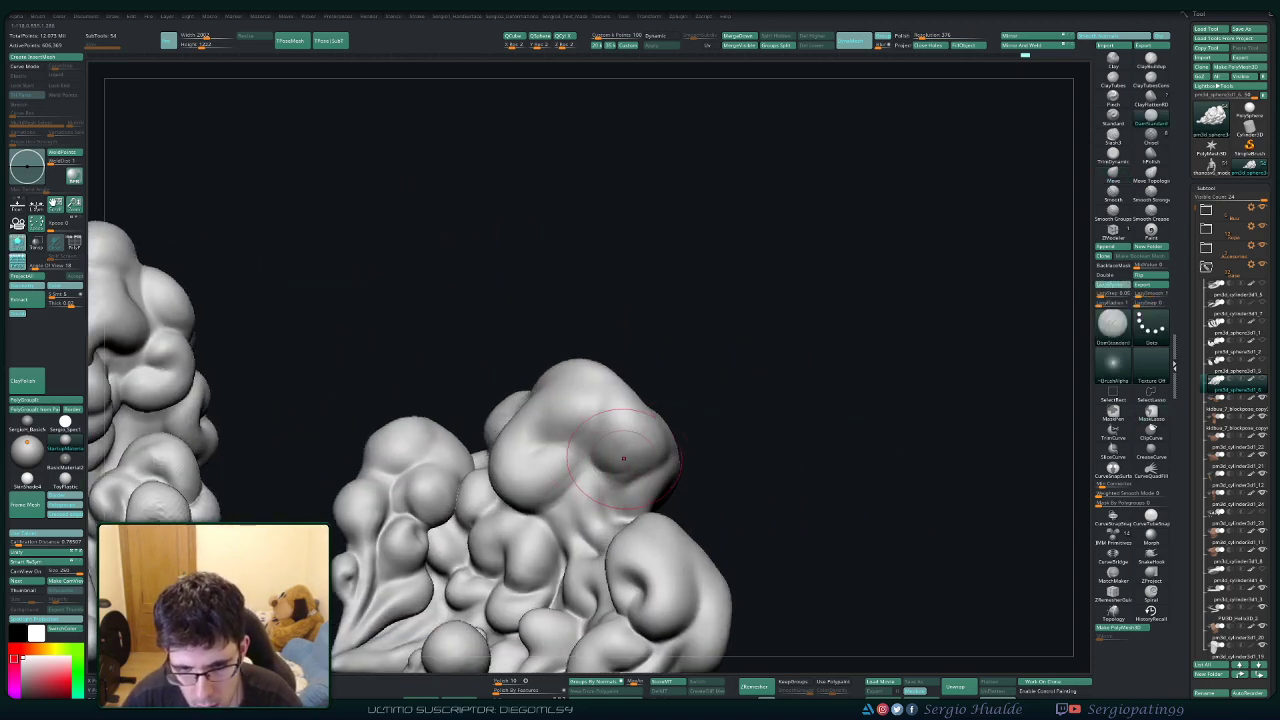
key("b")
key("c")
key("l")
mouse_move(627, 456)
left_mouse_down()
mouse_move(618, 428)
mouse_move(659, 430)
left_mouse_up()
mouse_move(655, 432)
right_mouse_down()
mouse_move(634, 434)
mouse_move(652, 410)
right_mouse_up()
mouse_move(622, 398)
left_mouse_down()
mouse_move(662, 382)
mouse_move(624, 394)
left_mouse_up()
right_click_drag(620, 404, 636, 412)
mouse_move(634, 412)
left_mouse_down()
mouse_move(615, 420)
mouse_move(652, 428)
mouse_move(668, 450)
mouse_move(661, 439)
mouse_move(652, 458)
mouse_move(674, 415)
left_mouse_up()
key("shift")
key("shift")
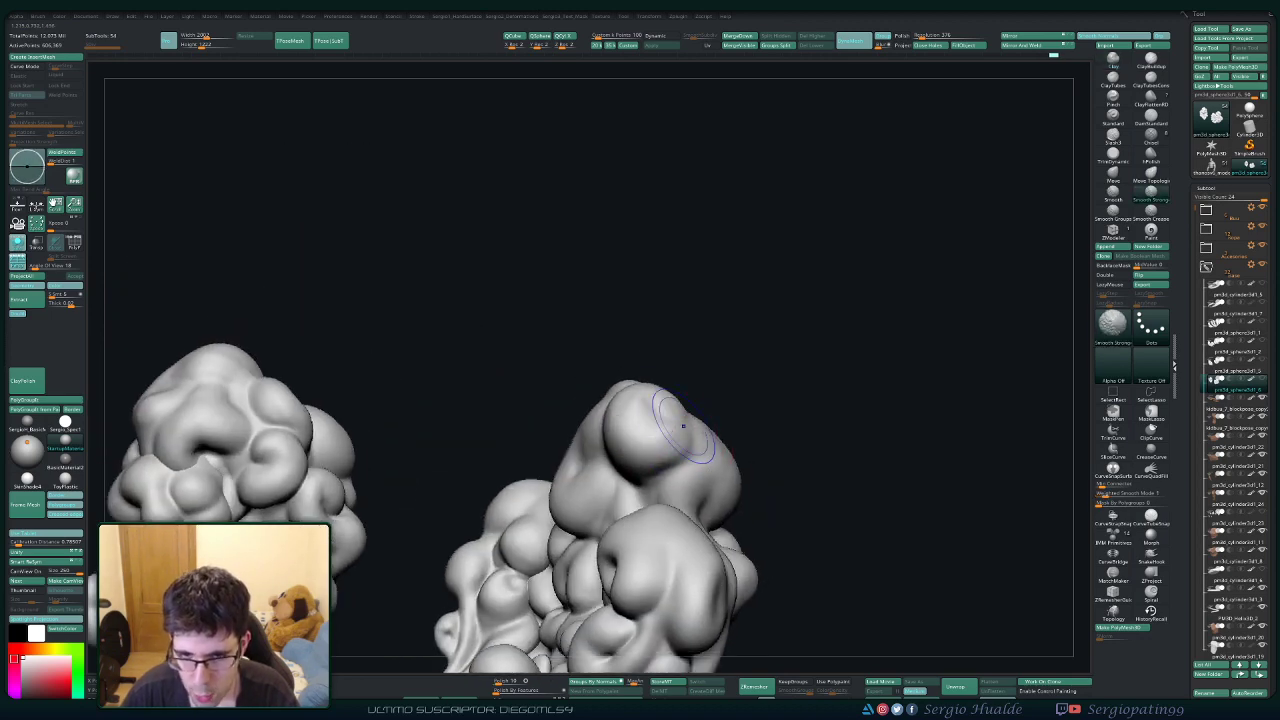
Carve DamStandard creases into the cloud's large top lump to separate a smaller lump from its mass.
right_click_drag(674, 415, 683, 437)
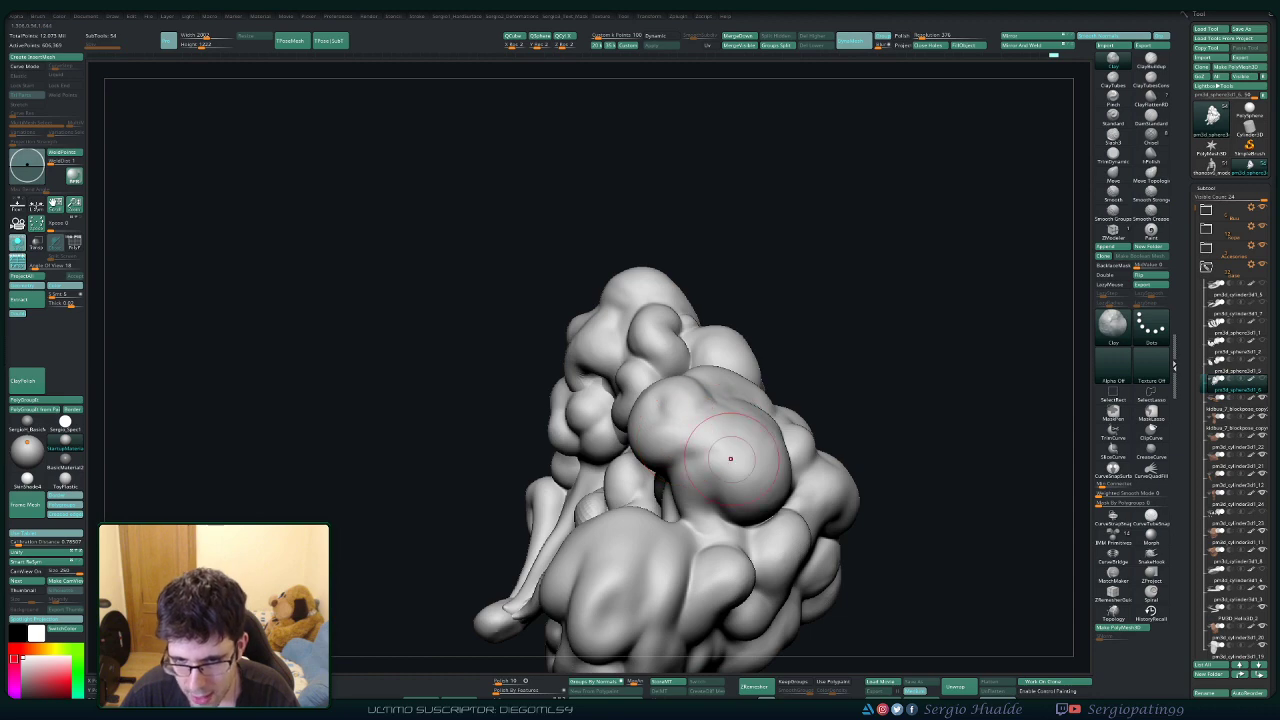
key("ctrl+shift")
key("ctrl+shift+d")
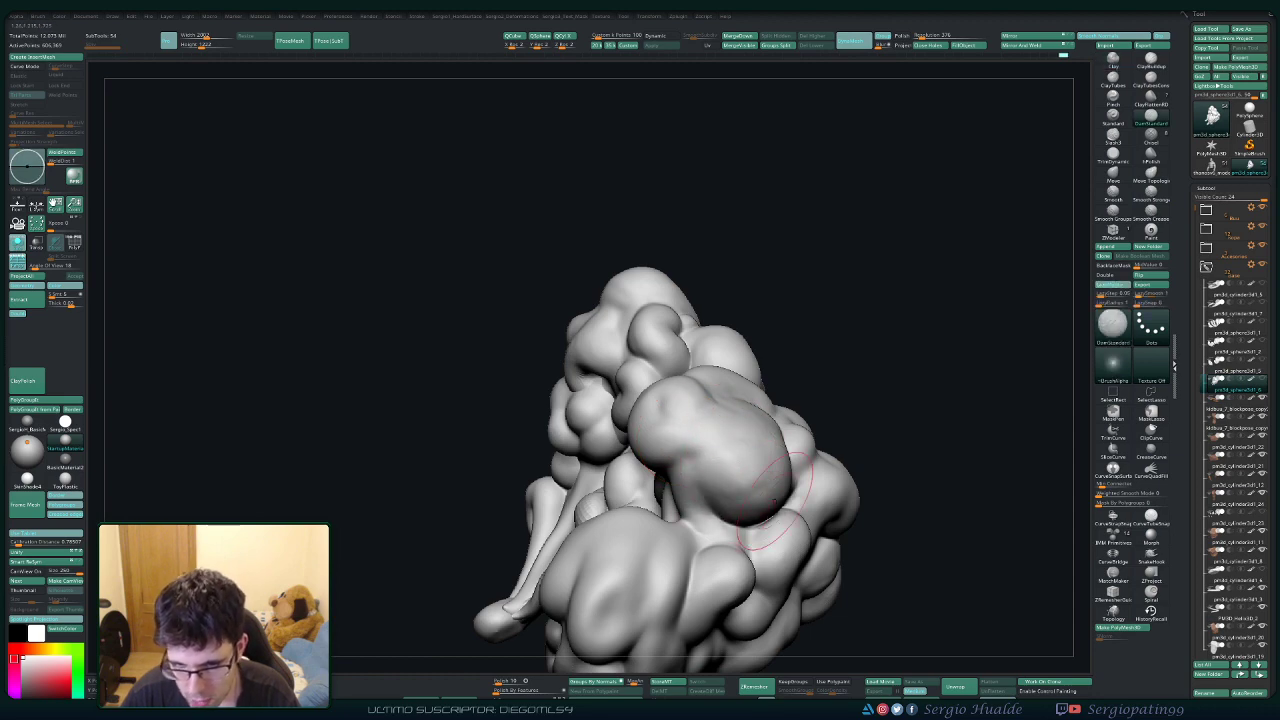
mouse_move(755, 490)
right_mouse_down()
mouse_move(766, 468)
mouse_move(813, 498)
right_mouse_up()
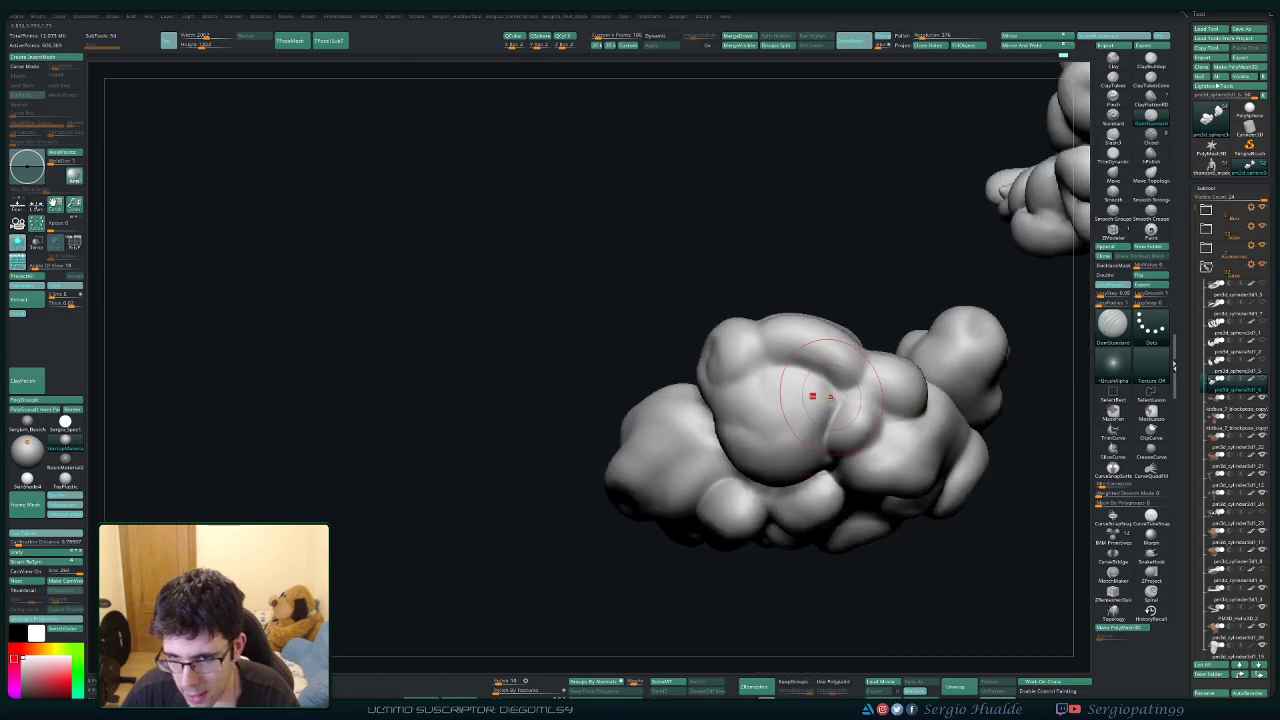
mouse_move(742, 378)
right_mouse_down()
mouse_move(770, 388)
mouse_move(733, 388)
right_mouse_up()
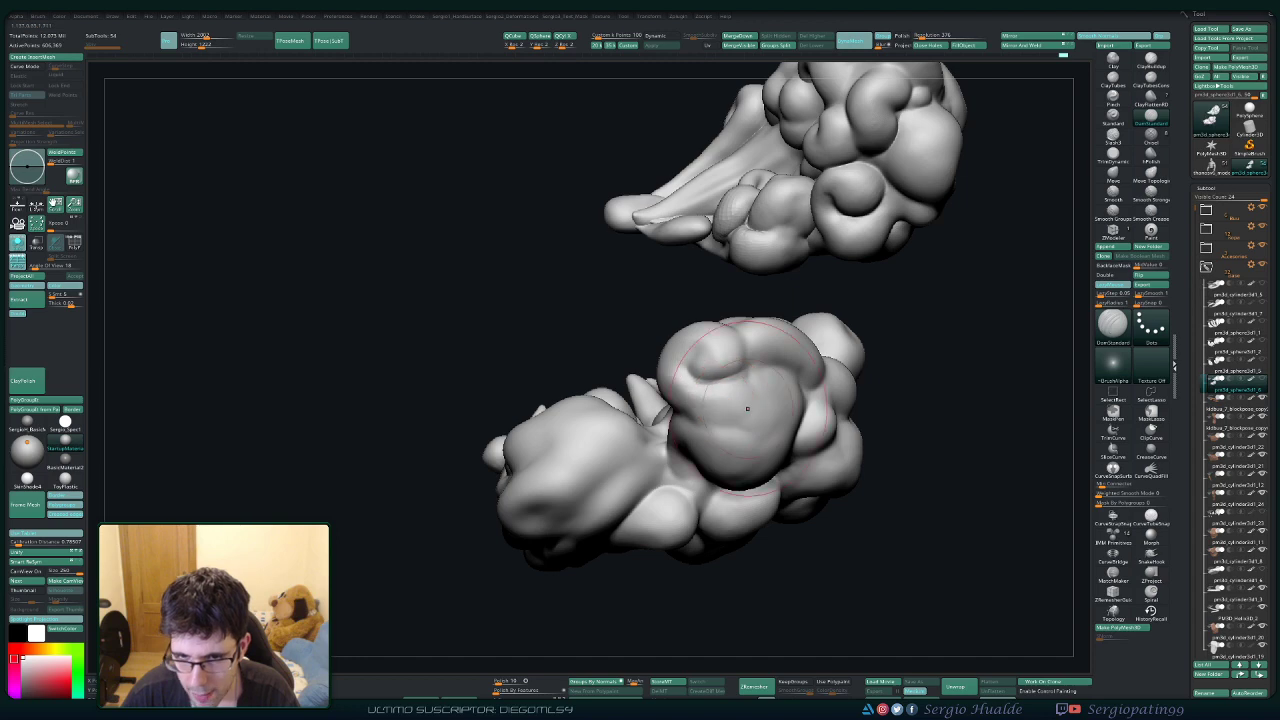
left_click_drag(757, 408, 707, 424)
right_click_drag(705, 425, 750, 418)
left_click_drag(752, 424, 711, 428)
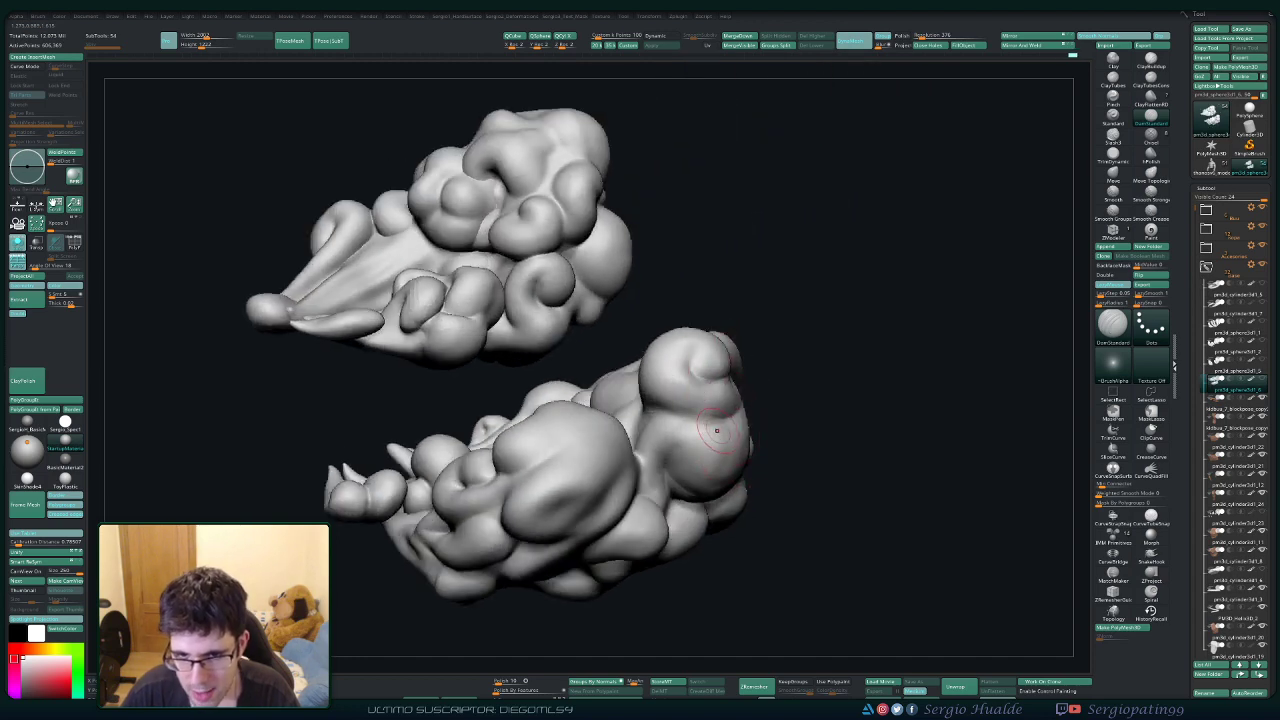
right_click_drag(711, 428, 670, 432)
mouse_move(737, 429)
left_mouse_down()
mouse_move(747, 414)
mouse_move(720, 420)
left_mouse_up()
right_click_drag(656, 390, 698, 410)
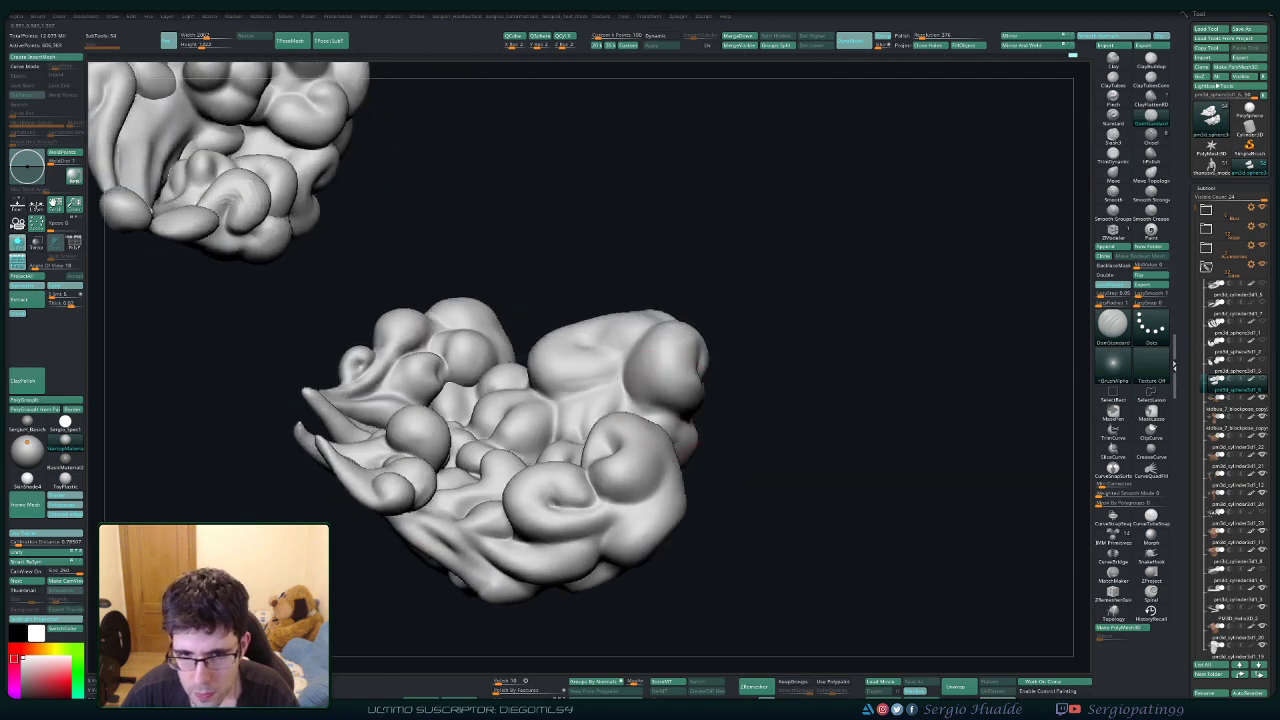
Isolate the cloud piece being sculpted and carve a spiral curl into its upper lump.
mouse_move(614, 429)
right_mouse_down()
mouse_move(657, 410)
mouse_move(652, 400)
mouse_move(662, 418)
mouse_move(733, 420)
right_mouse_up()
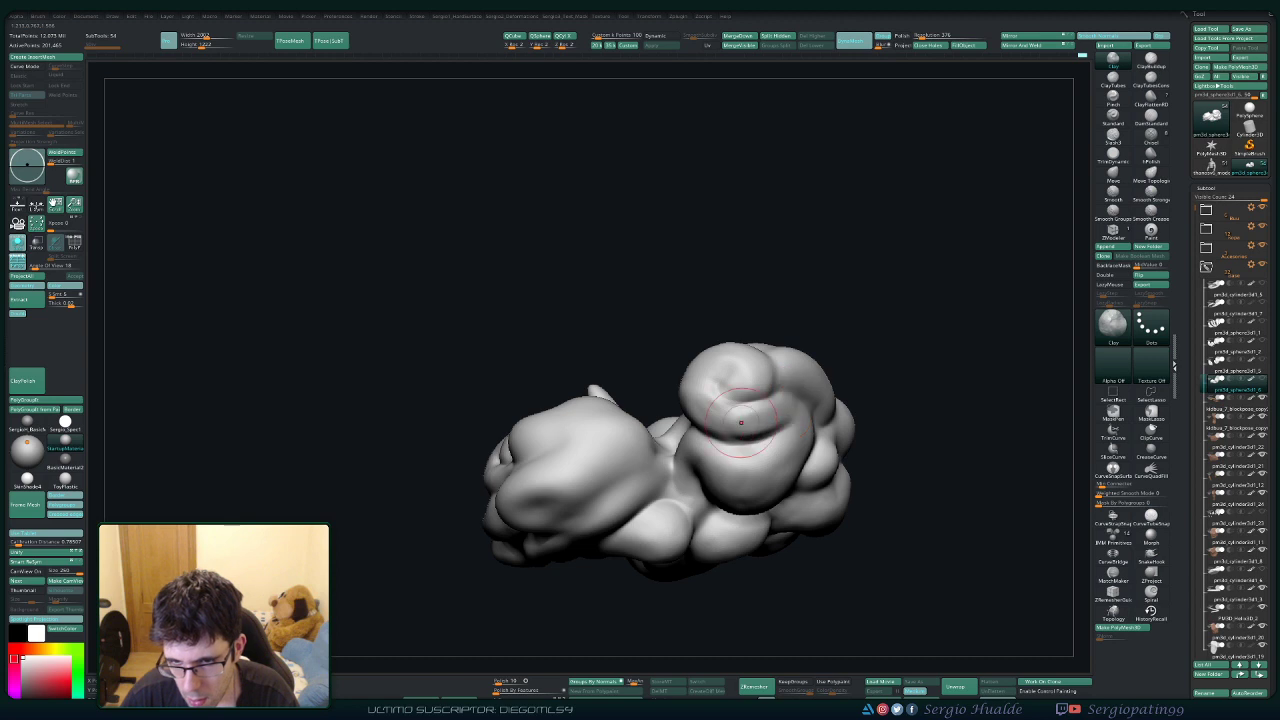
mouse_move(740, 345)
right_mouse_down()
mouse_move(763, 398)
mouse_move(720, 417)
right_mouse_up()
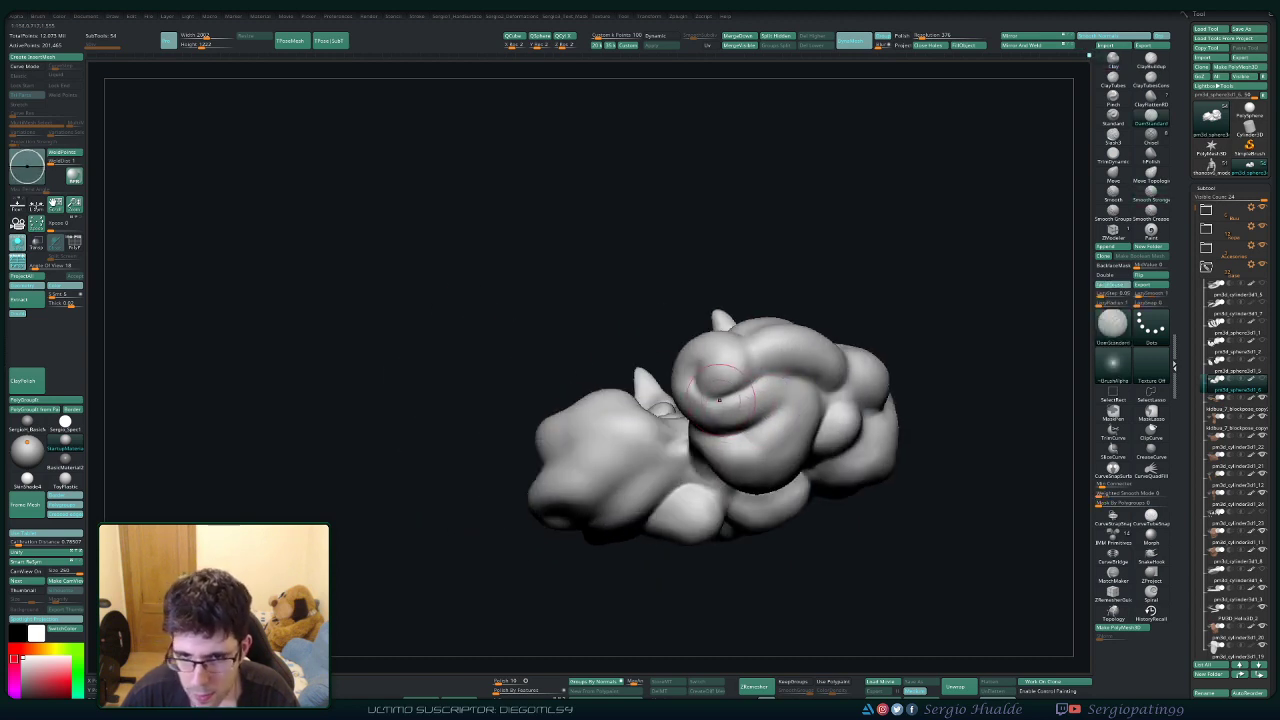
mouse_move(650, 362)
right_mouse_down()
mouse_move(700, 366)
mouse_move(702, 390)
right_mouse_up()
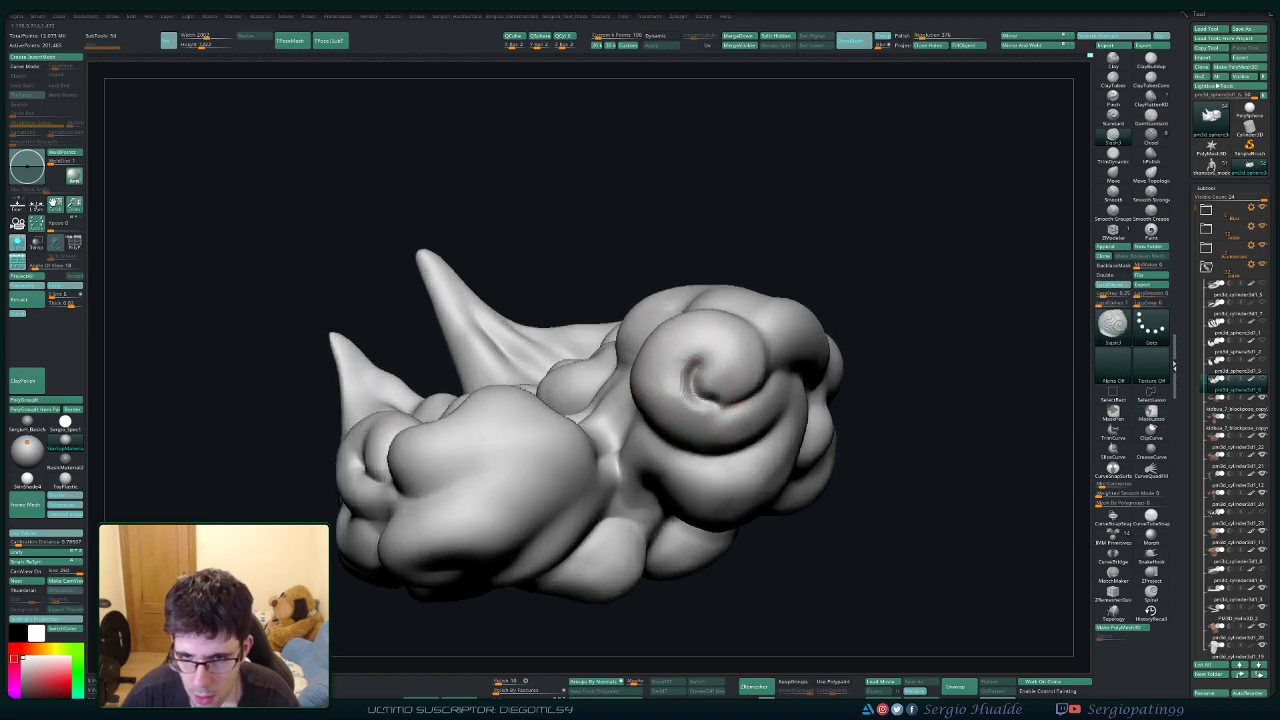
right_click_drag(725, 404, 632, 402)
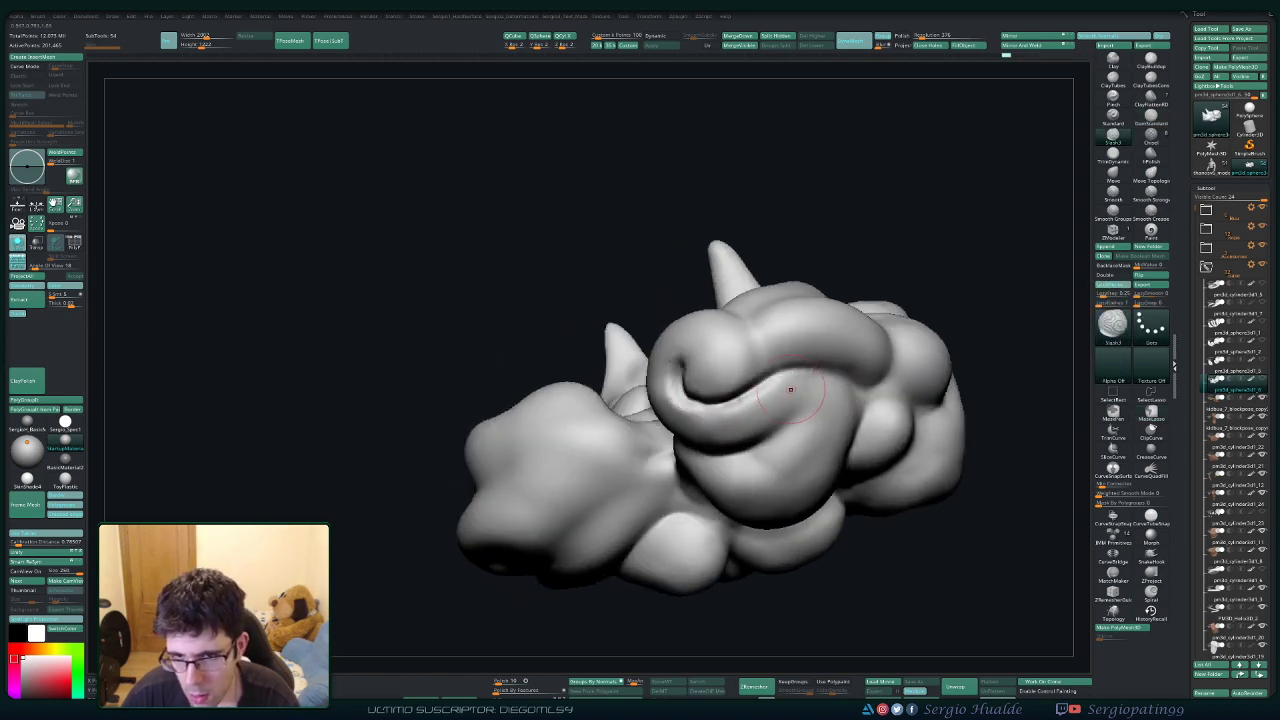
Smooth the spiral's groove, round the curl with the Clay brush, and undo the last stroke.
key("shift")
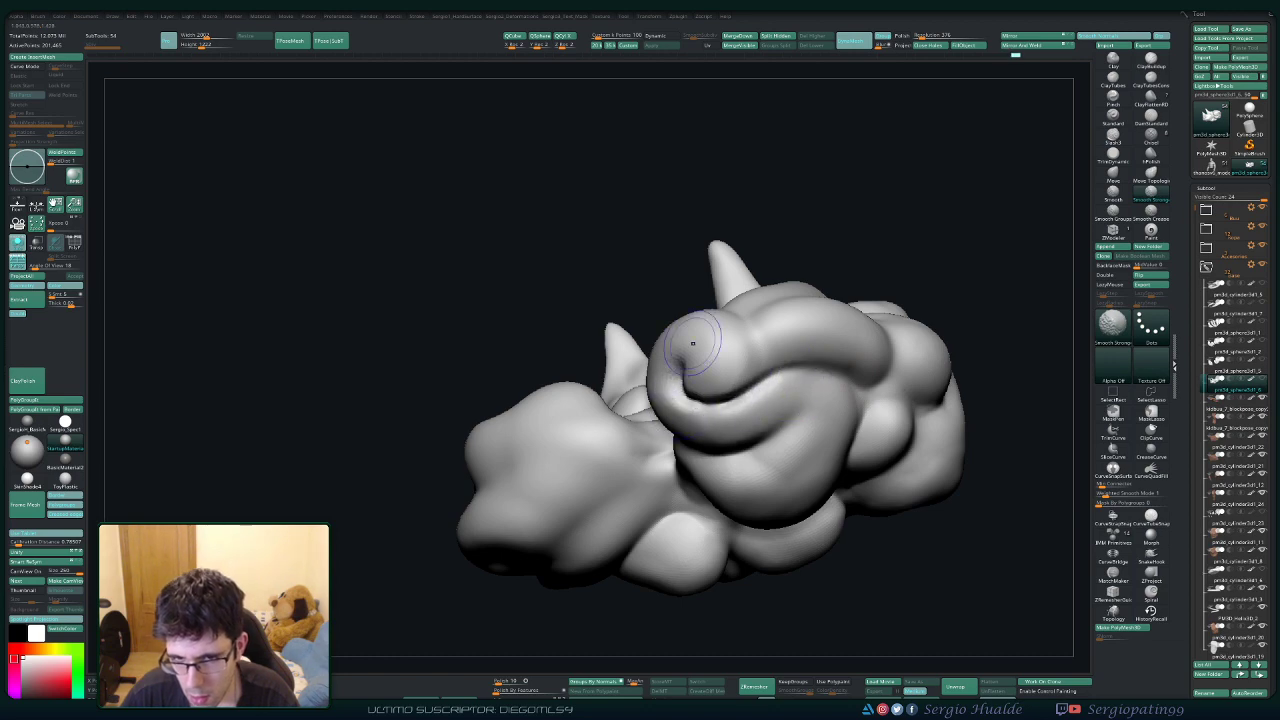
mouse_move(693, 343)
right_mouse_down("ctrl")
mouse_move(686, 322)
mouse_move(750, 345)
mouse_move(716, 404)
mouse_move(757, 392)
right_mouse_up("ctrl")
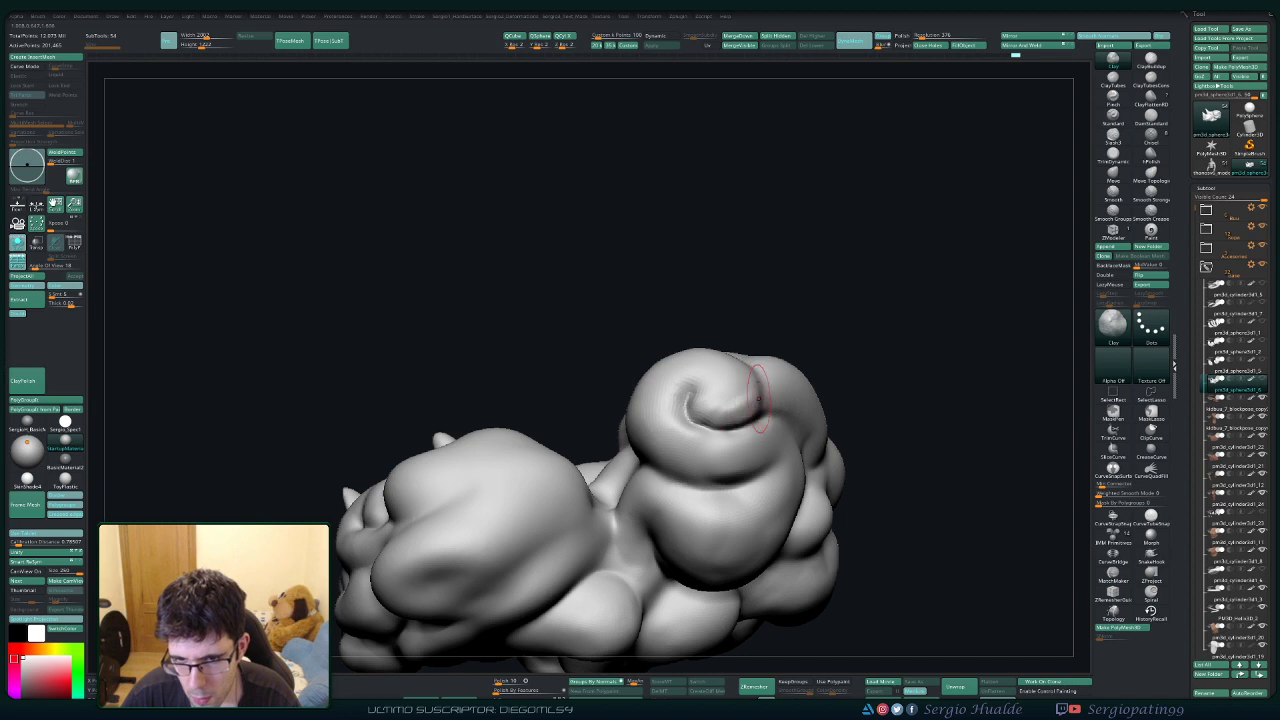
mouse_move(692, 390)
left_mouse_down("shift")
mouse_move(692, 414)
mouse_move(686, 398)
left_mouse_up("shift")
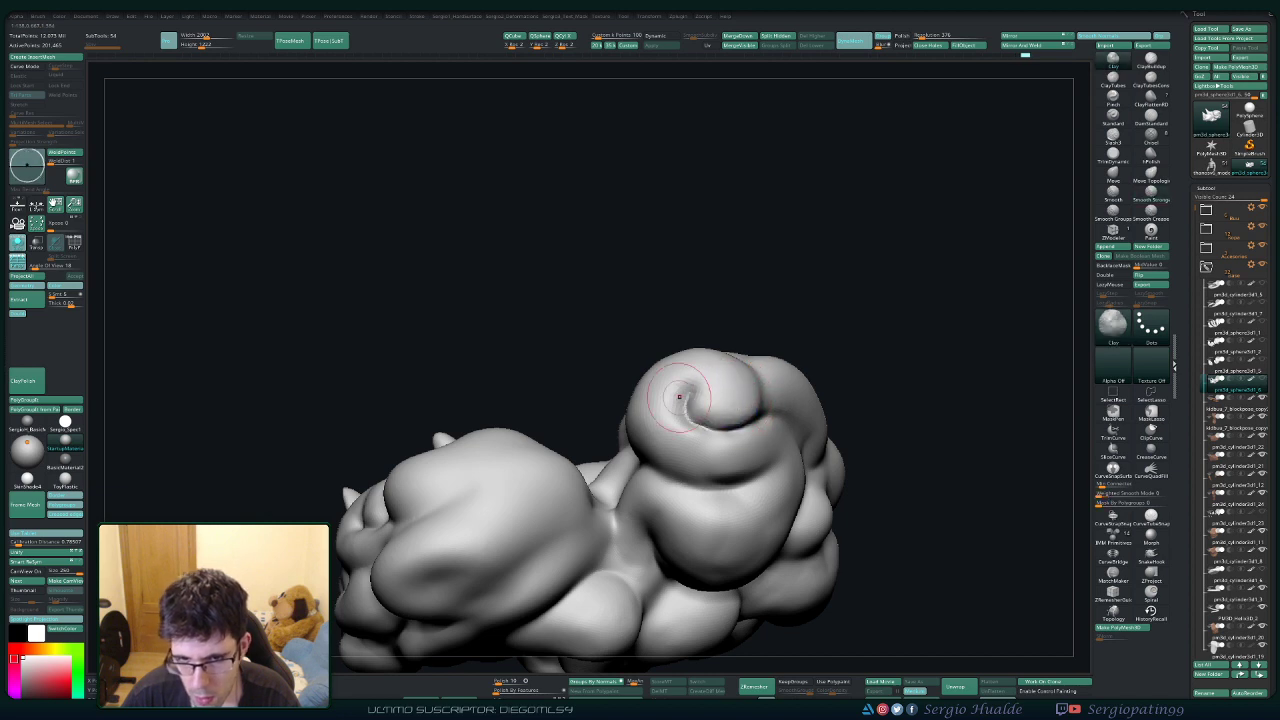
right_click_drag(770, 444, 744, 450)
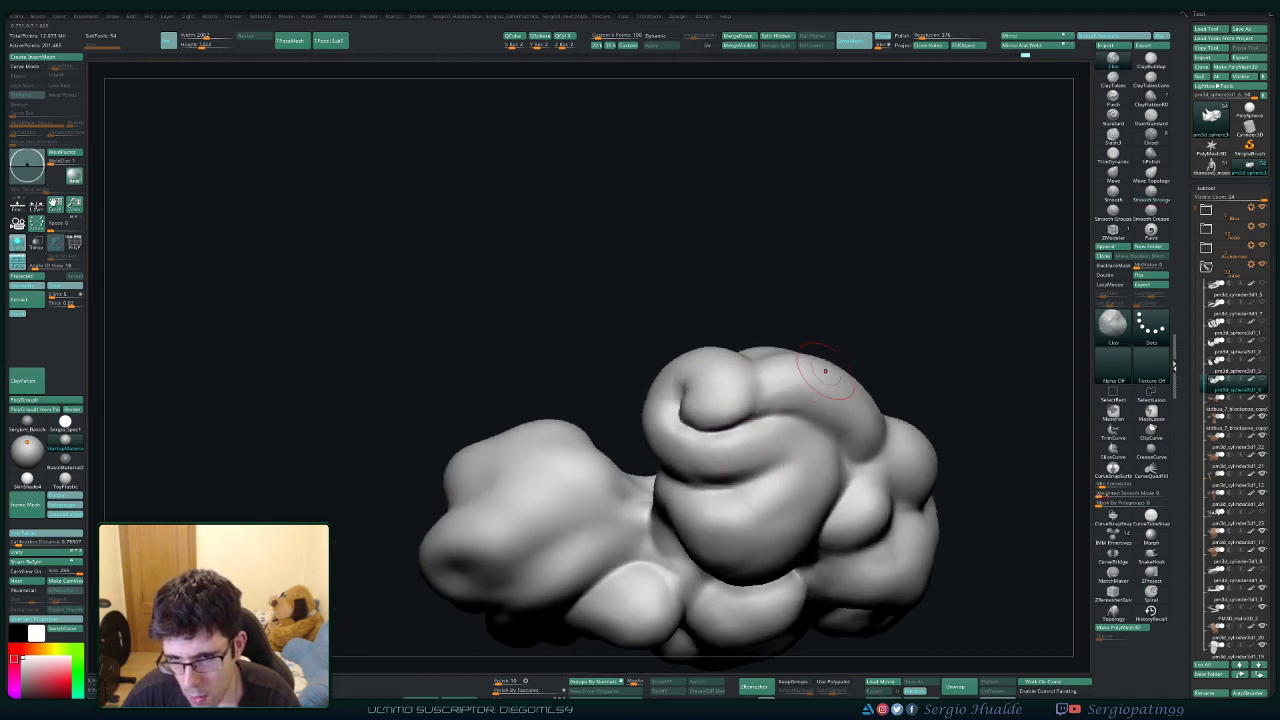
key("shift")
key("ctrl+z")
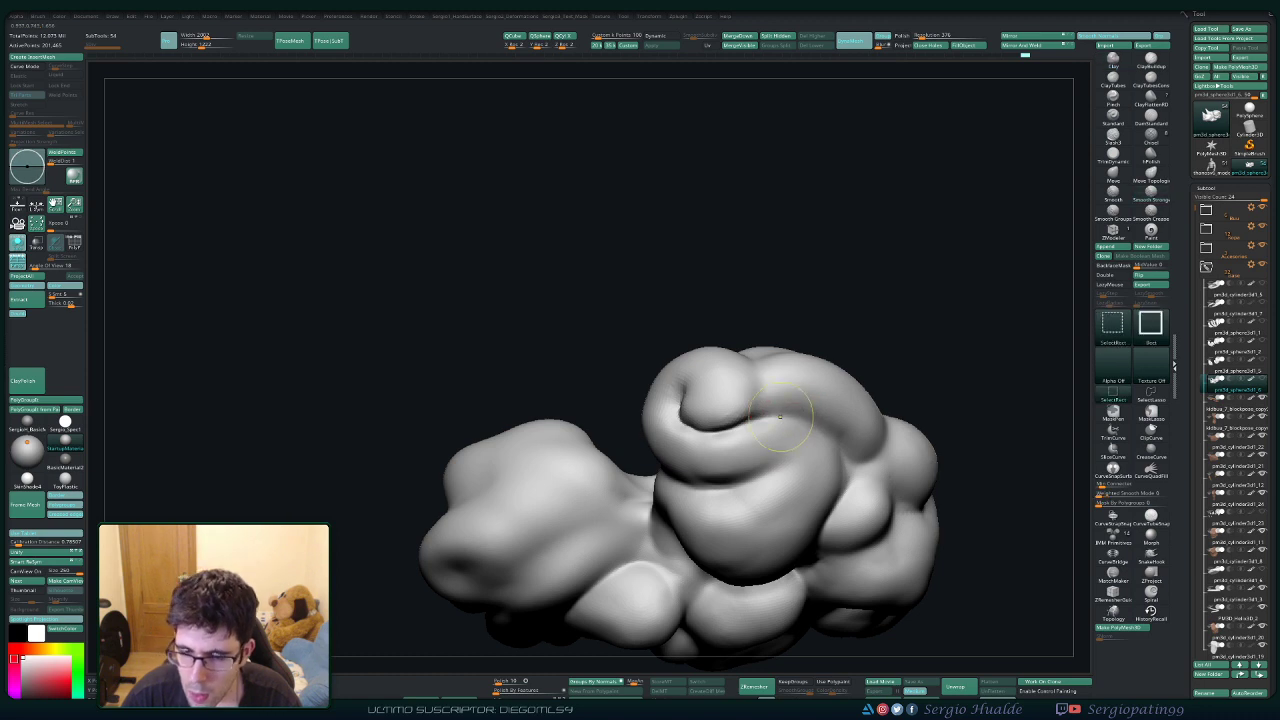
Carve a DamStandard crease extending the curl's groove up across the top roll and smooth it.
left_click_drag(795, 388, 743, 418)
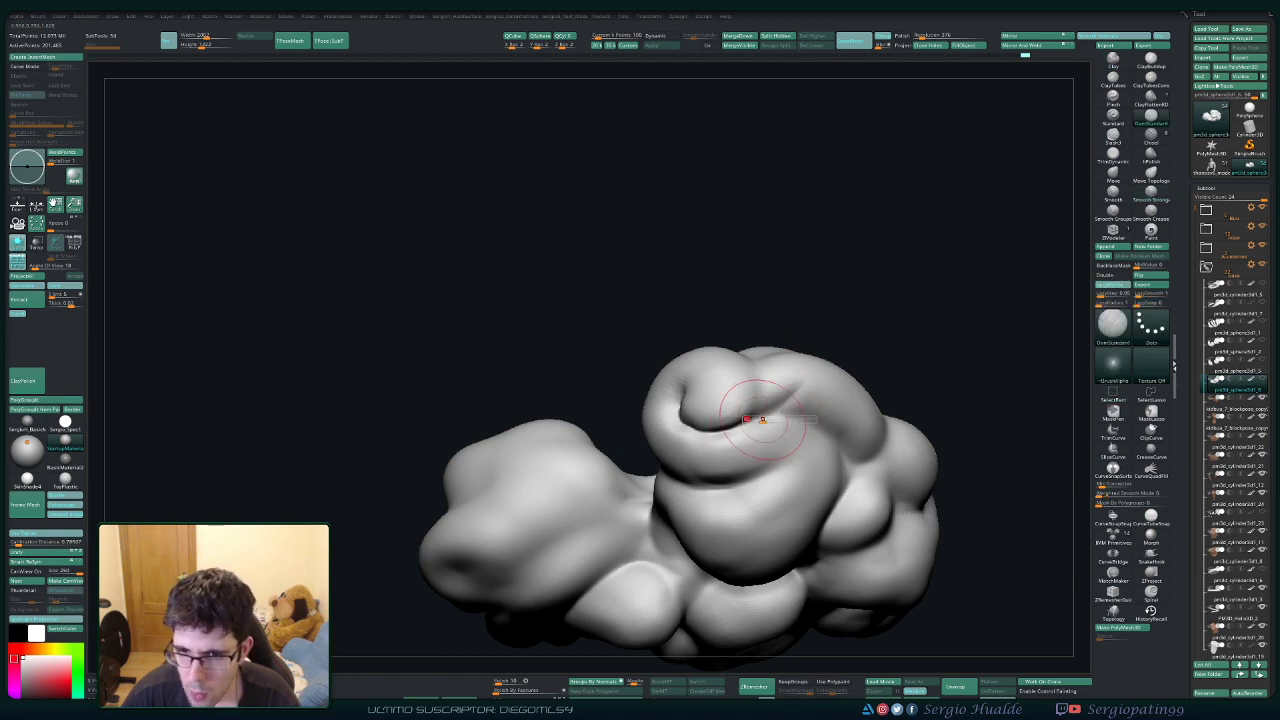
right_click_drag(750, 422, 777, 405)
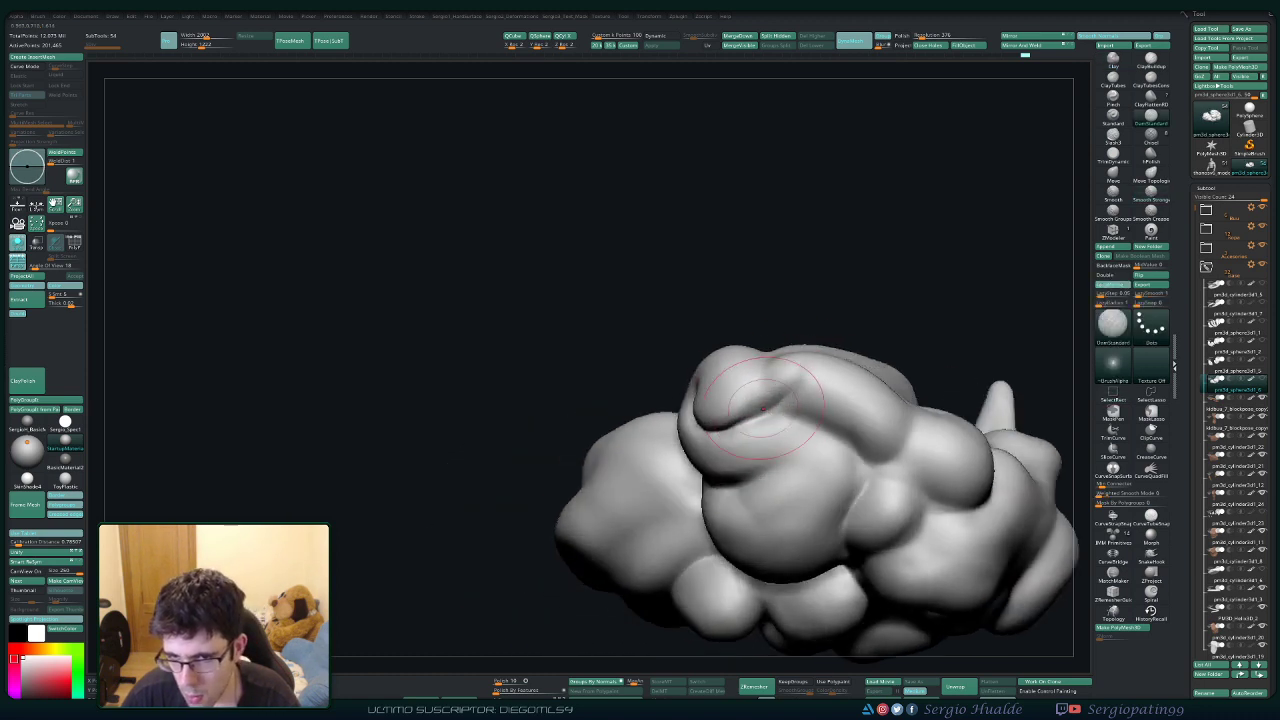
left_click_drag(780, 402, 808, 380)
right_click_drag(808, 383, 809, 351)
key("shift")
Build up a rounded curl with the Clay brush on the cloud's front lobe beneath the top lump.
right_click_drag(800, 403, 780, 350)
mouse_move(780, 350)
right_mouse_down()
mouse_move(825, 358)
mouse_move(738, 390)
right_mouse_up()
key("1")
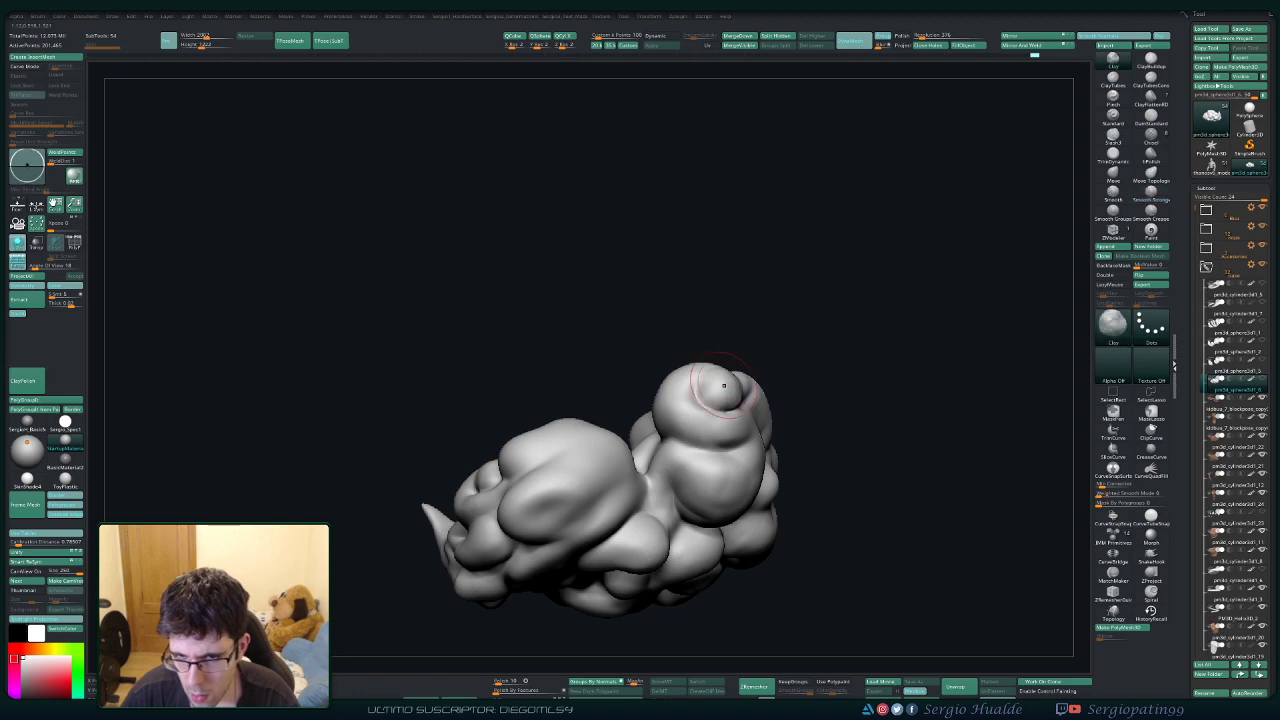
mouse_move(718, 375)
right_mouse_down()
mouse_move(777, 377)
mouse_move(780, 343)
mouse_move(770, 412)
mouse_move(676, 484)
right_mouse_up()
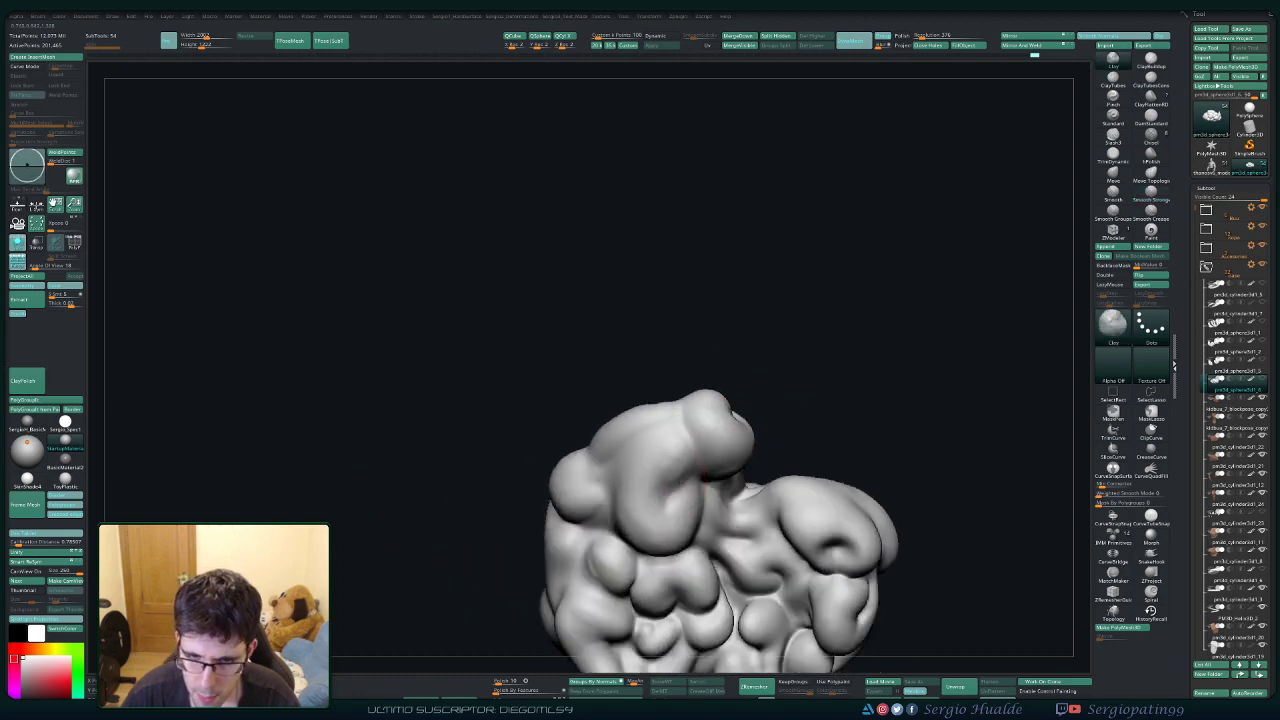
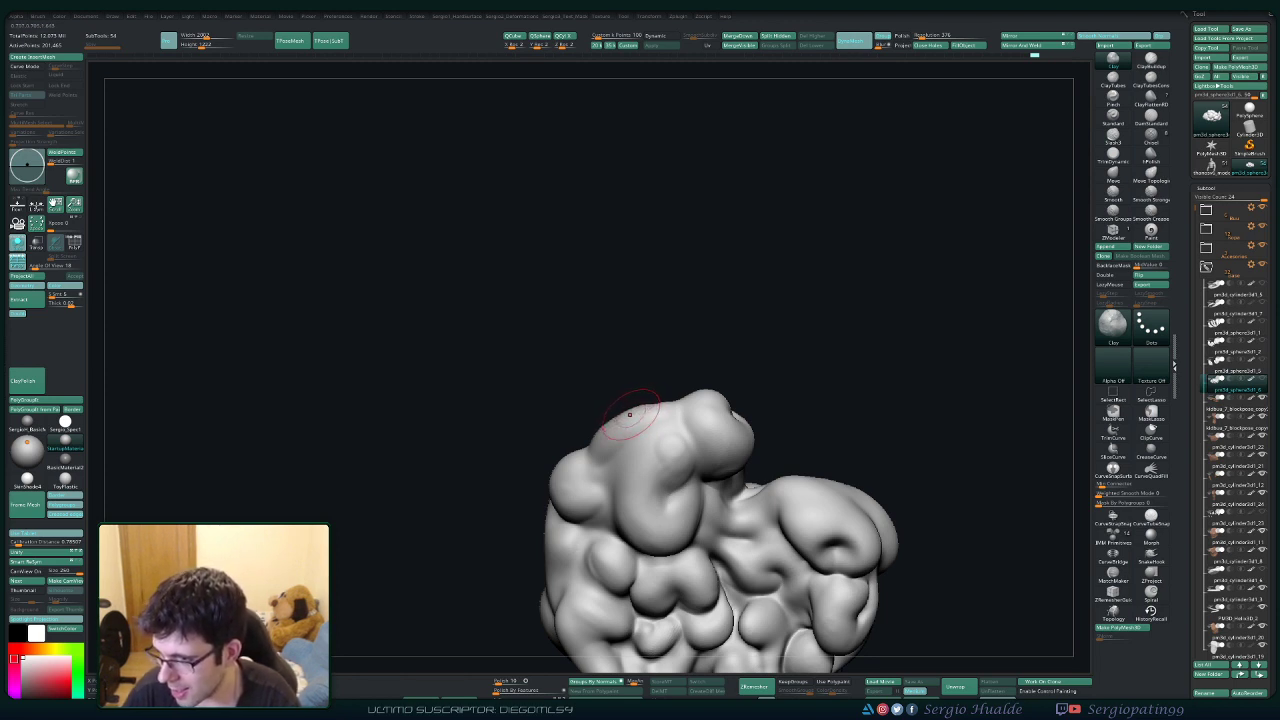
mouse_move(649, 435)
right_mouse_down("alt")
mouse_move(686, 383)
mouse_move(675, 419)
right_mouse_up("alt")
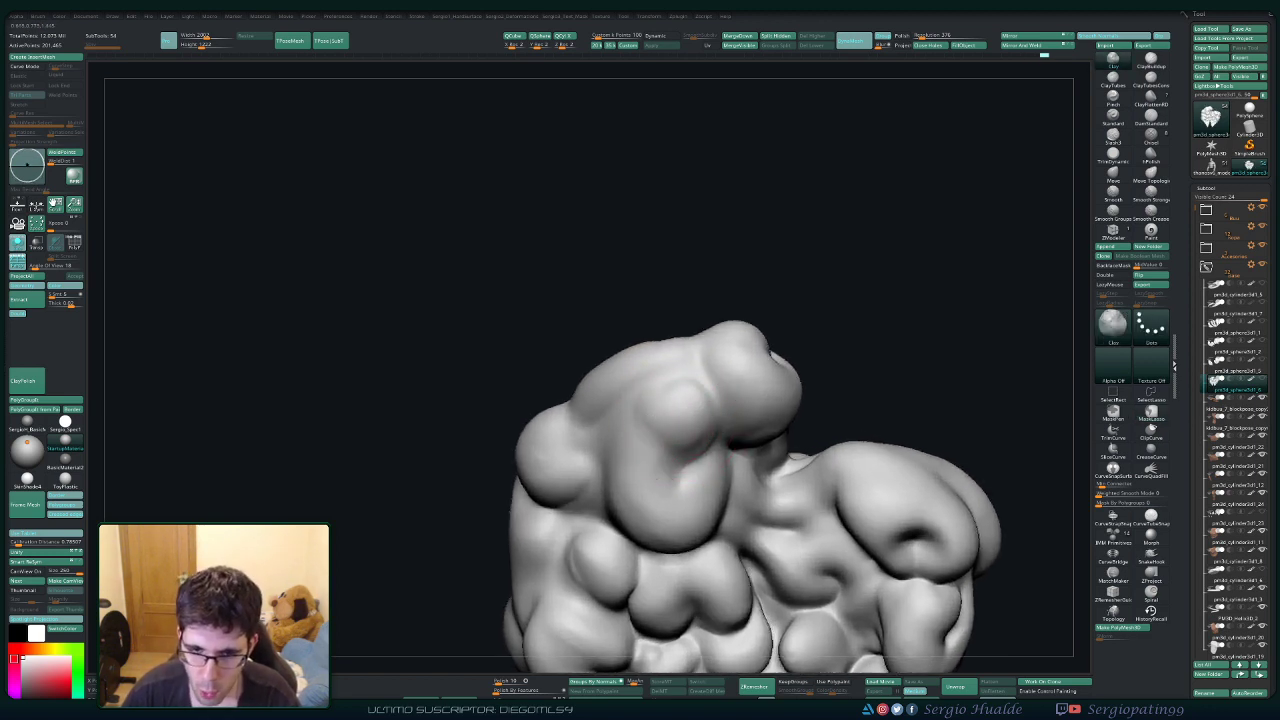
right_click_drag(655, 460, 742, 460)
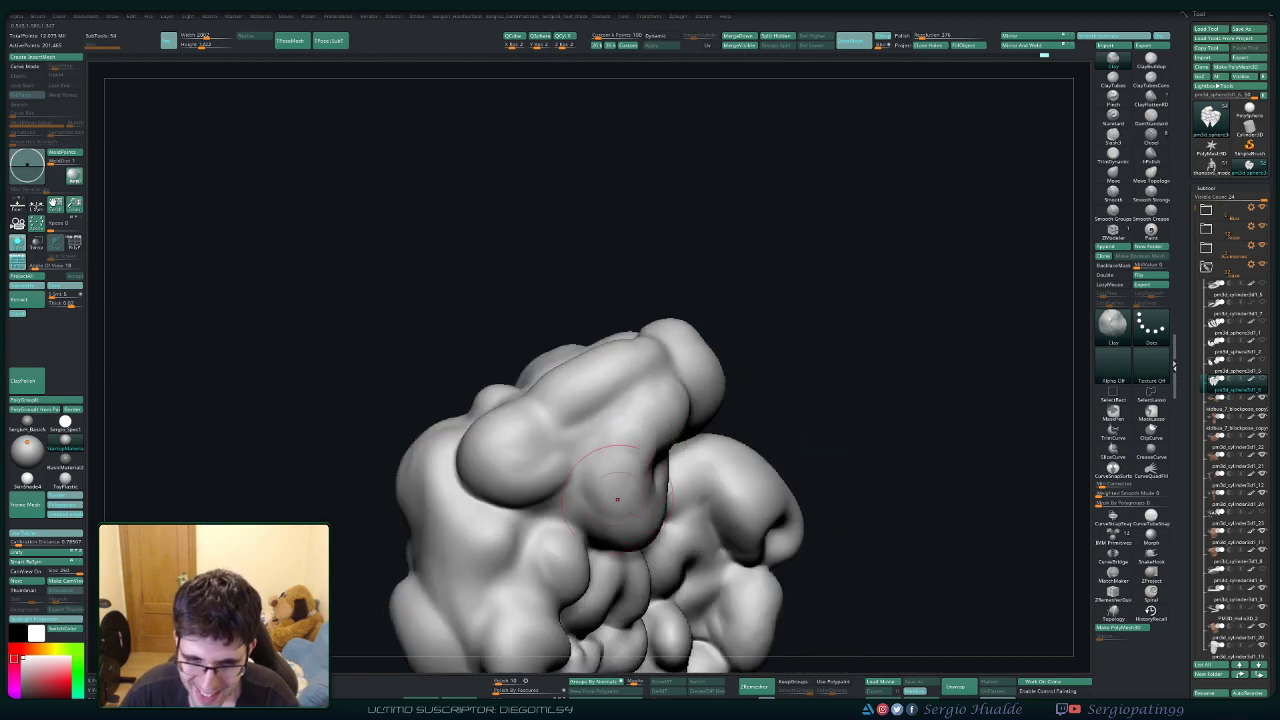
right_click_drag(665, 505, 710, 500)
right_click_drag(693, 503, 699, 485)
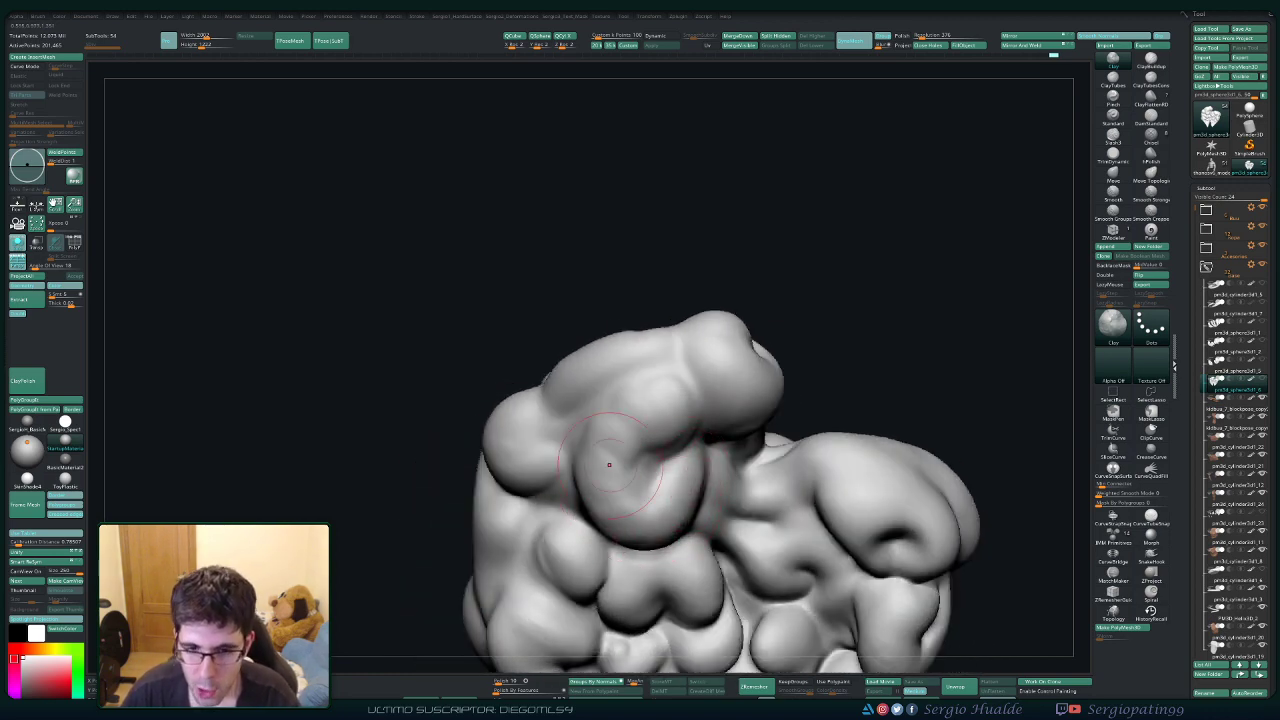
right_click_drag(668, 438, 697, 421)
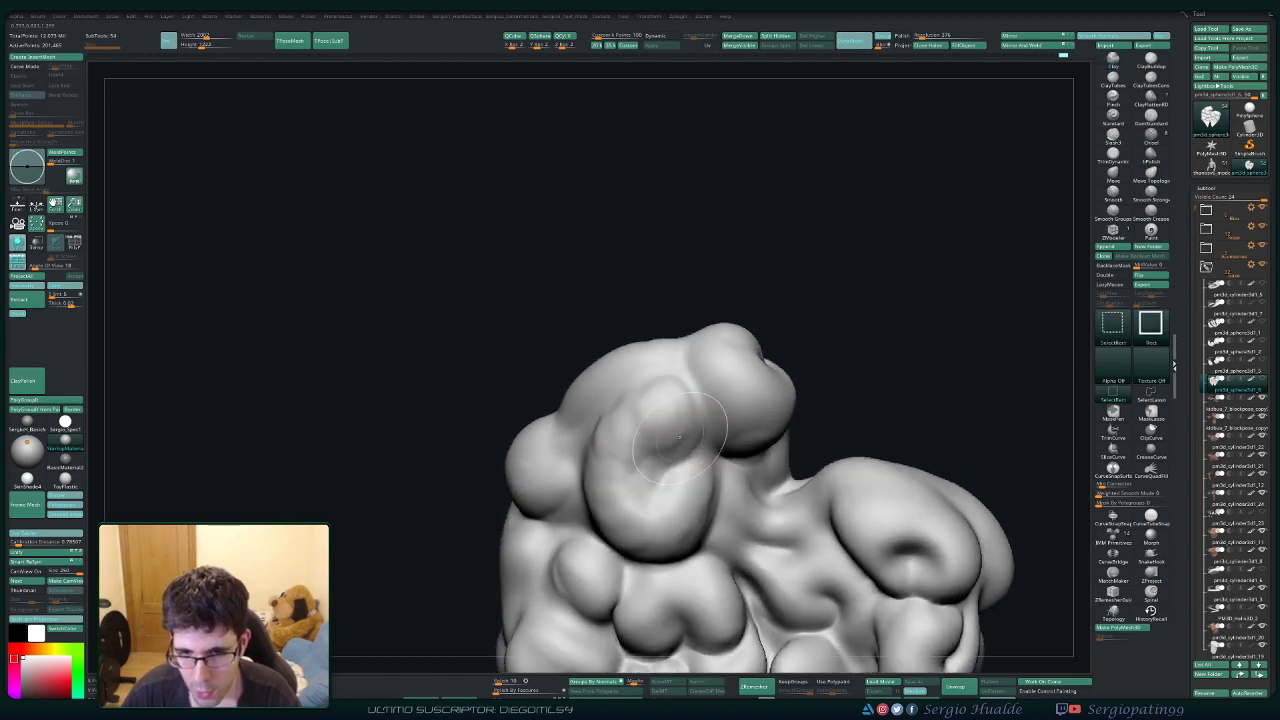
Carve a DamStandard crease around the front lobe's curl to separate its inner bulge.
key("ctrl+shift+d")
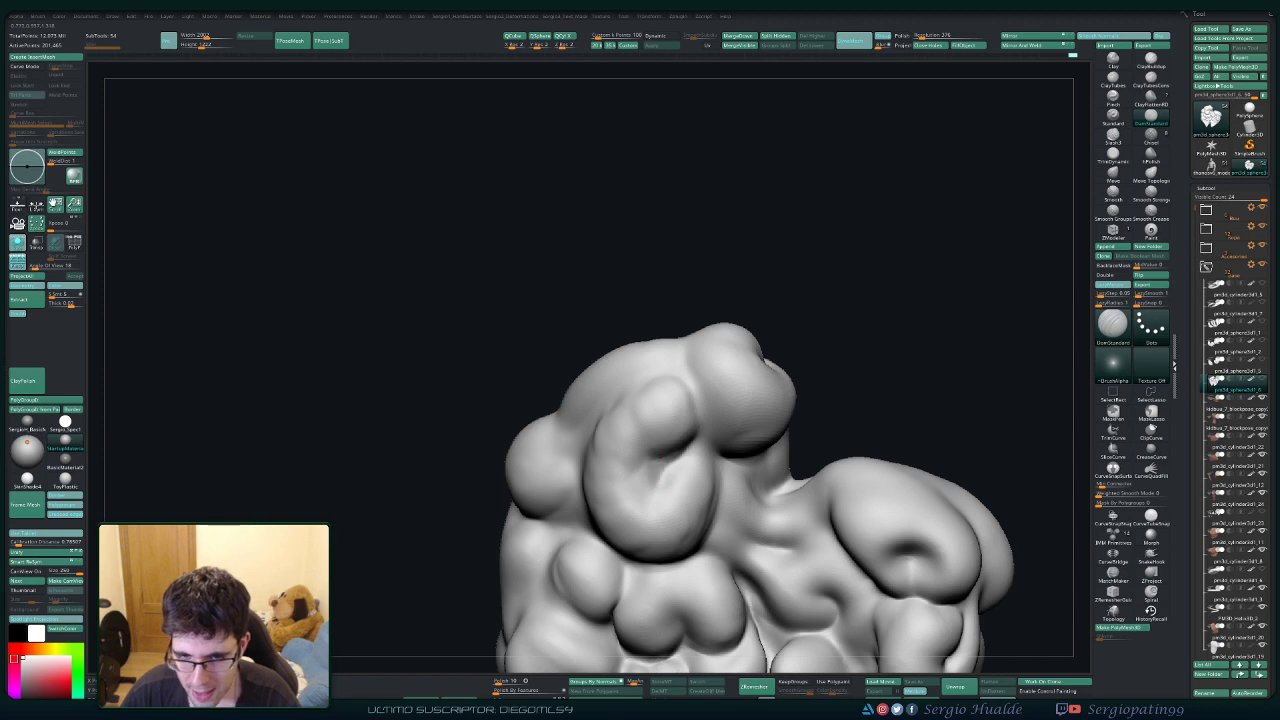
right_click_drag(722, 488, 725, 440)
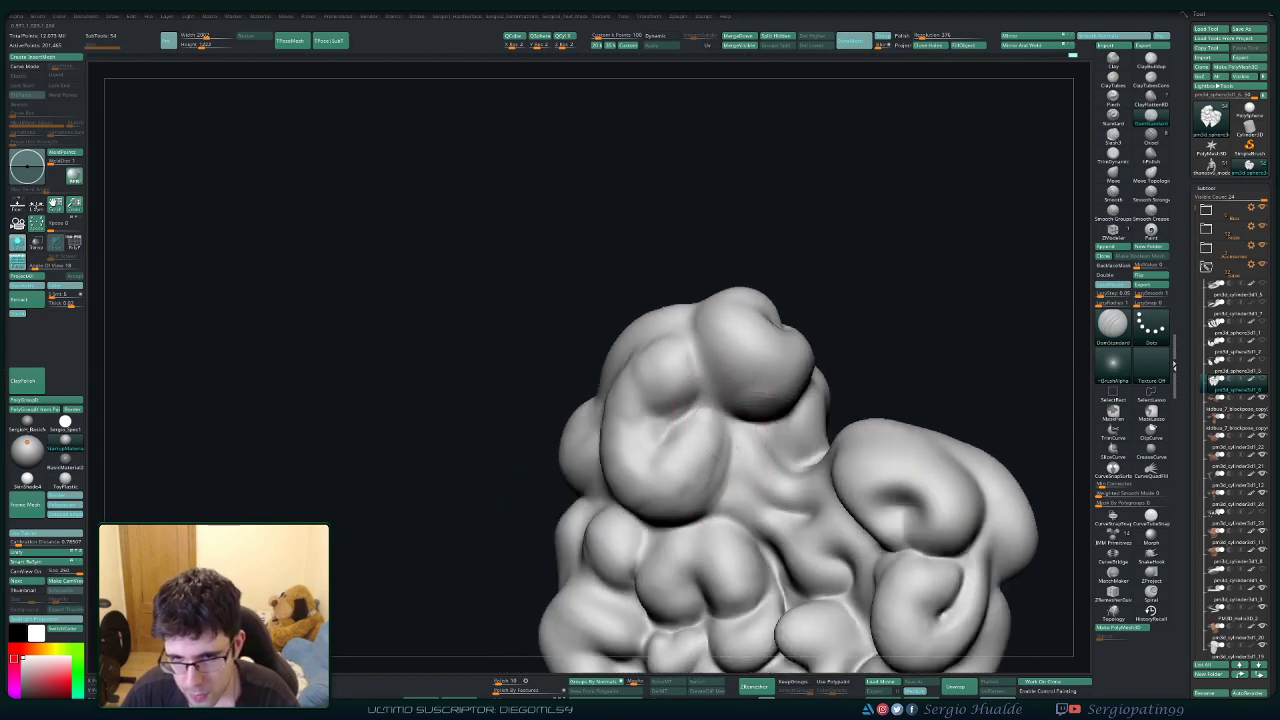
right_click_drag(715, 490, 565, 476)
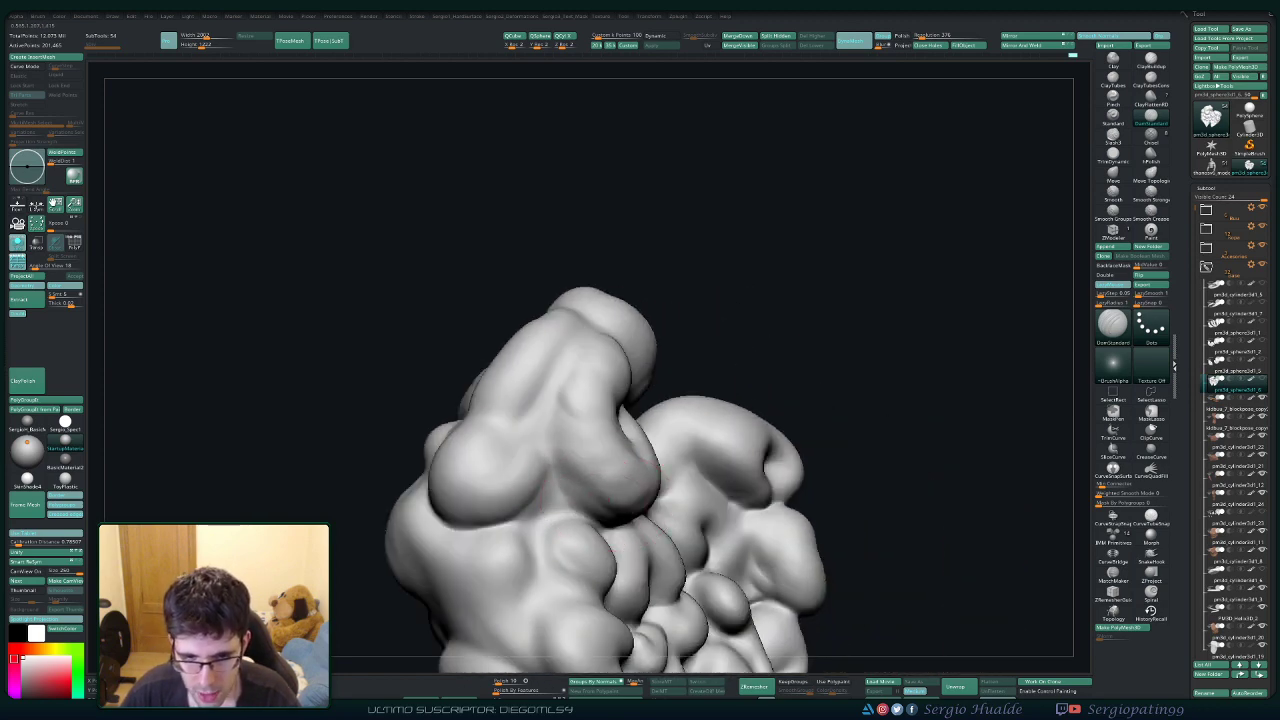
Fill out the front lobe's curl with the Clay brush and smooth its surface and upper roll.
key("b")
key("c")
key("l")
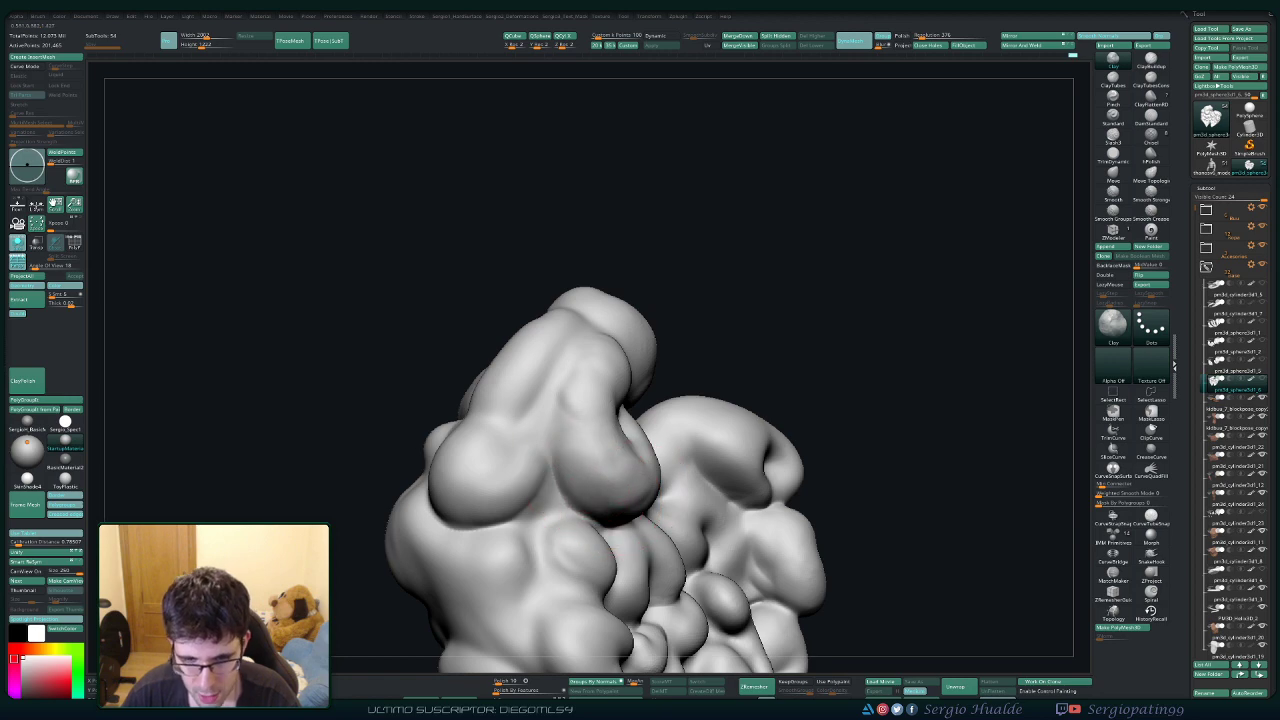
left_click_drag(592, 484, 618, 364)
right_click_drag(545, 468, 620, 460)
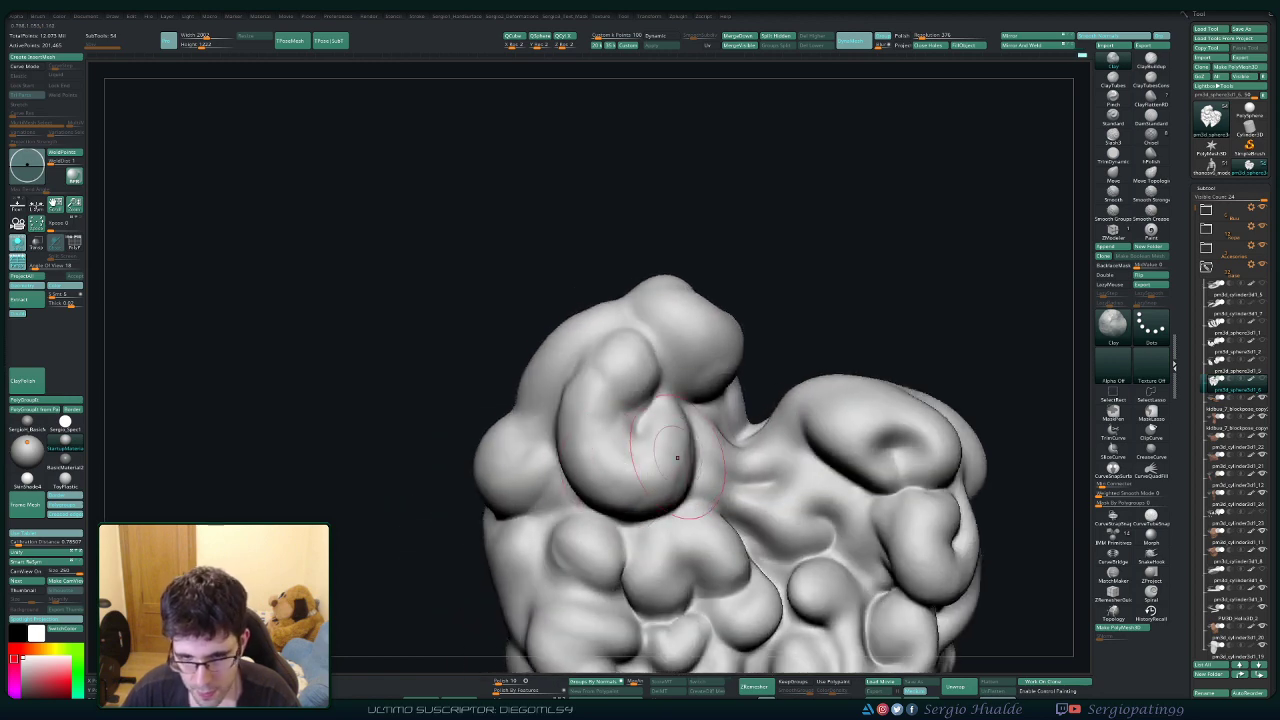
key("shift")
key("shift")
key("shift")
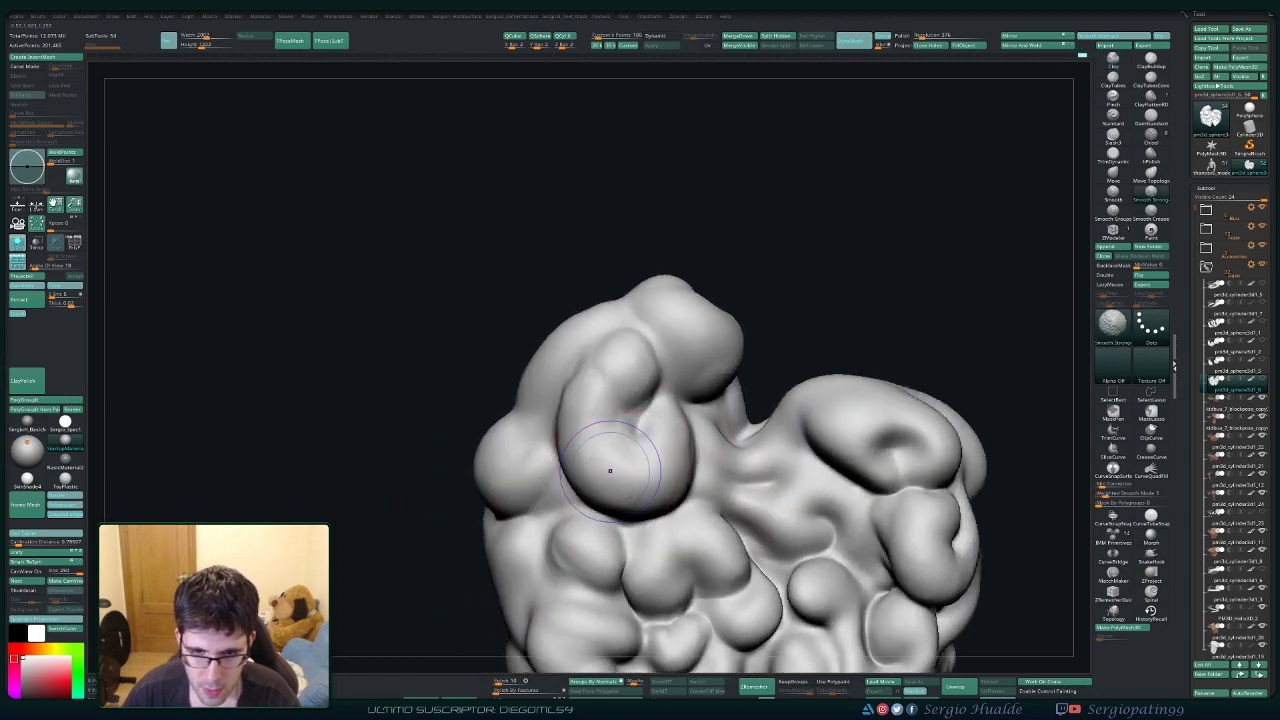
right_click_drag(614, 371, 608, 360)
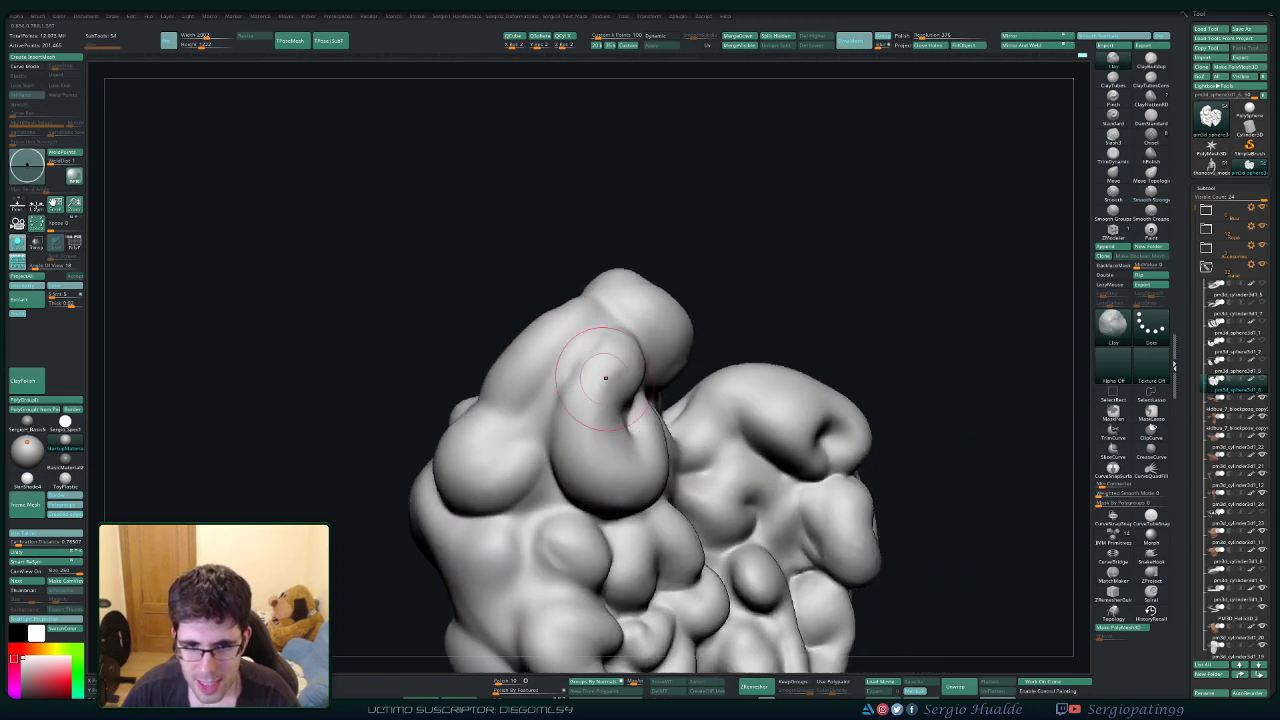
mouse_move(600, 394)
left_mouse_down("shift")
mouse_move(620, 357)
mouse_move(594, 400)
mouse_move(560, 415)
left_mouse_up("shift")
Deepen the front curl's groove with DamStandard, undo the last stroke, and carve the groove's inner end again.
key("b")
key("d")
key("s")
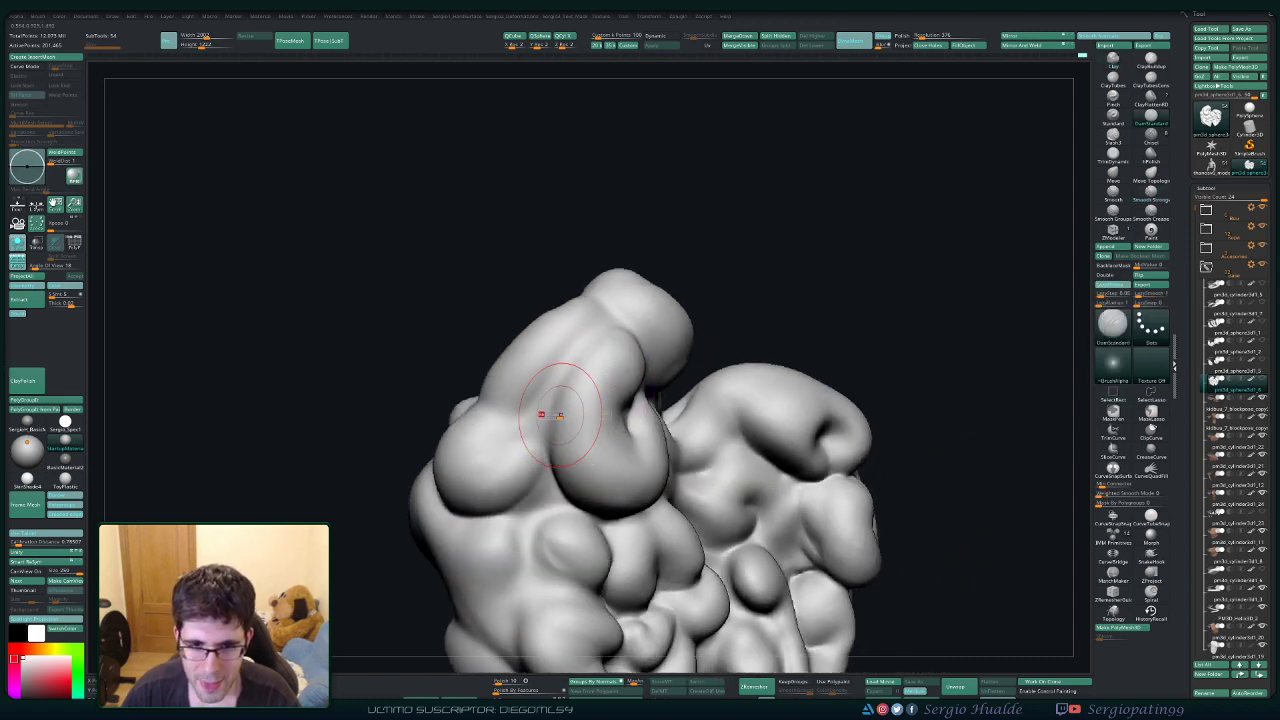
right_click_drag(600, 320, 627, 341)
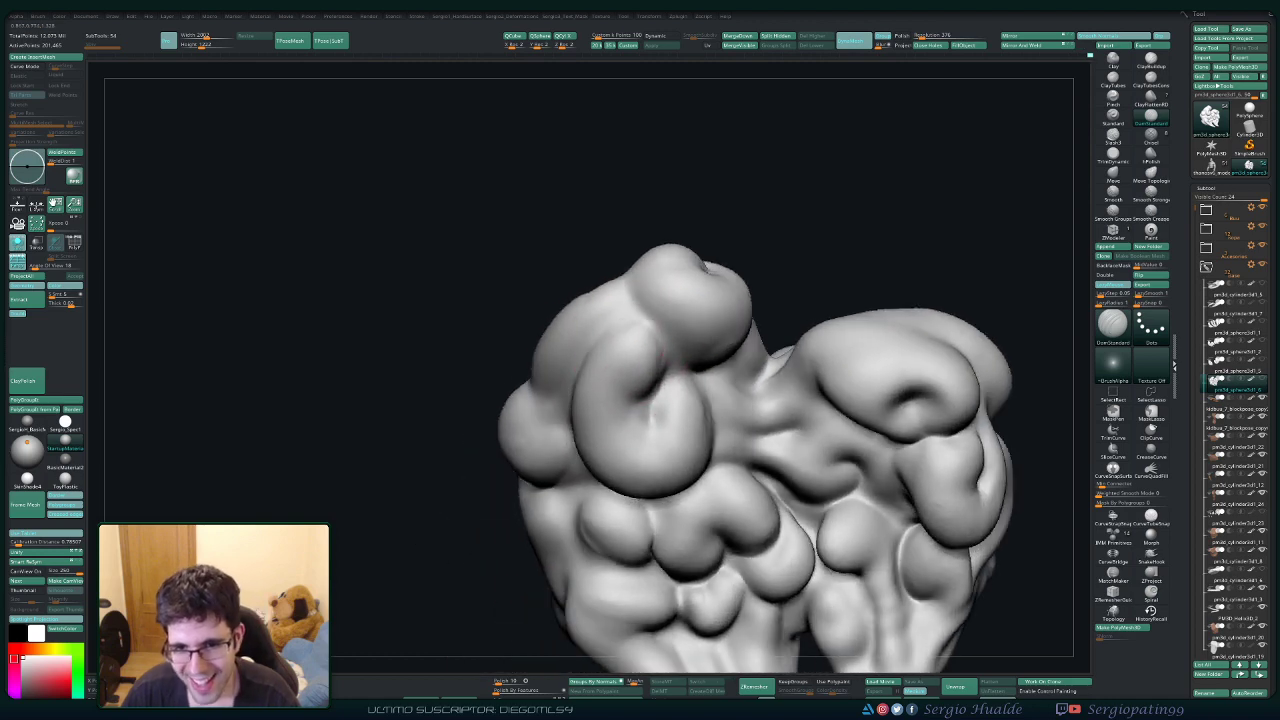
left_click_drag(636, 364, 642, 376, "shift")
right_click_drag(642, 378, 641, 424)
key("ctrl+z")
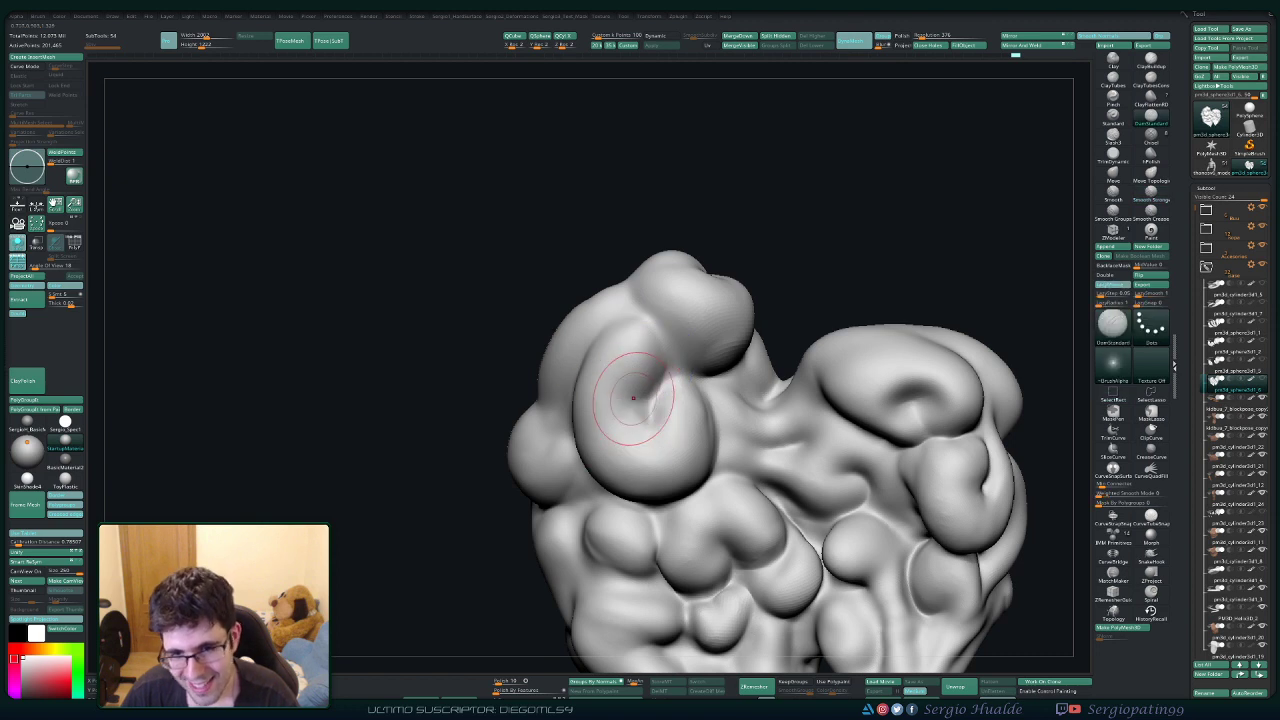
left_click_drag(662, 394, 645, 416)
right_click_drag(645, 414, 692, 432)
Shape folds with Clay and DamStandard strokes across the valley between the front lobe and the neighbouring large curl.
key("1")
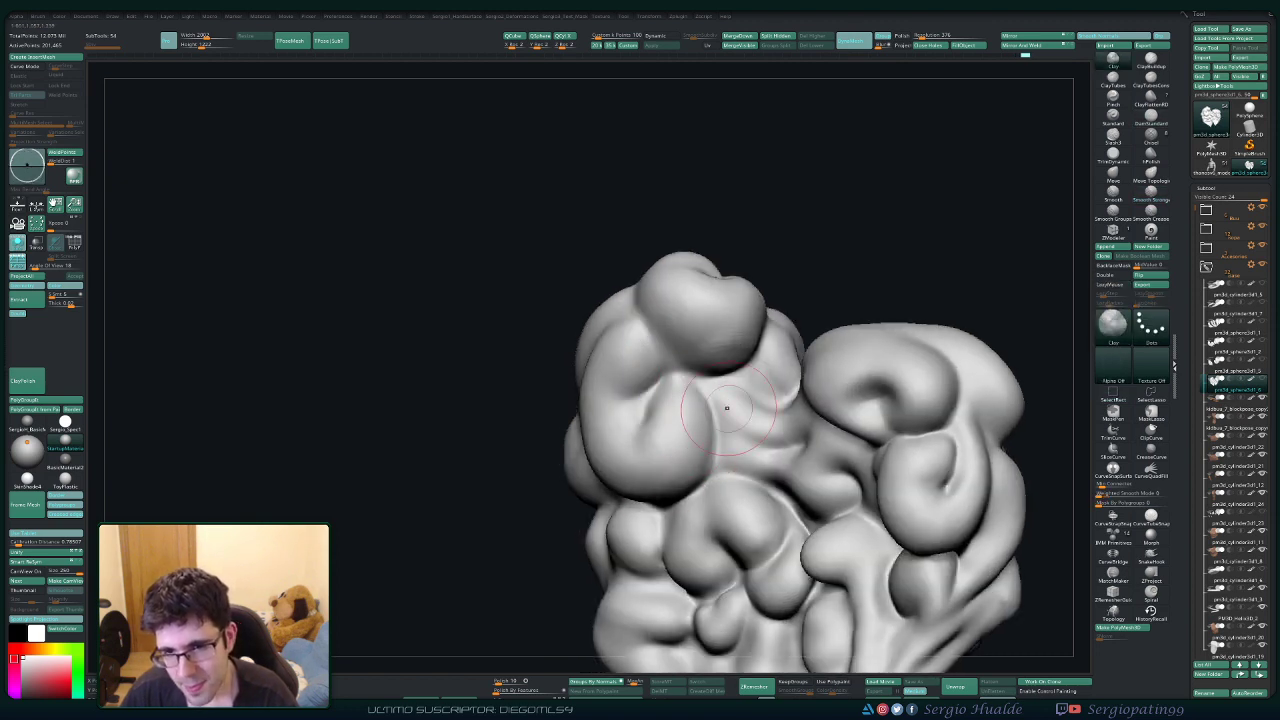
mouse_move(727, 407)
left_mouse_down()
mouse_move(725, 387)
mouse_move(745, 406)
mouse_move(755, 385)
mouse_move(800, 405)
left_mouse_up()
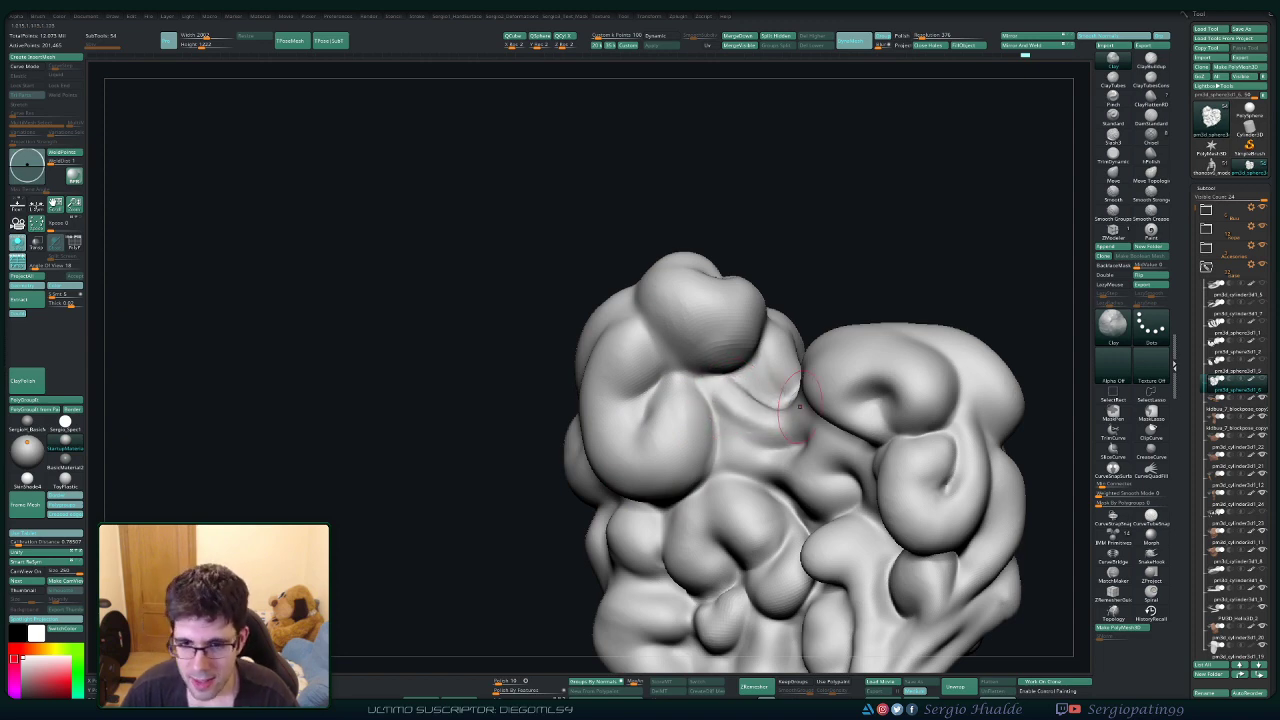
right_click_drag(775, 402, 838, 406)
mouse_move(769, 404)
left_mouse_down()
mouse_move(800, 406)
mouse_move(775, 407)
left_mouse_up()
right_click_drag(774, 405, 776, 410)
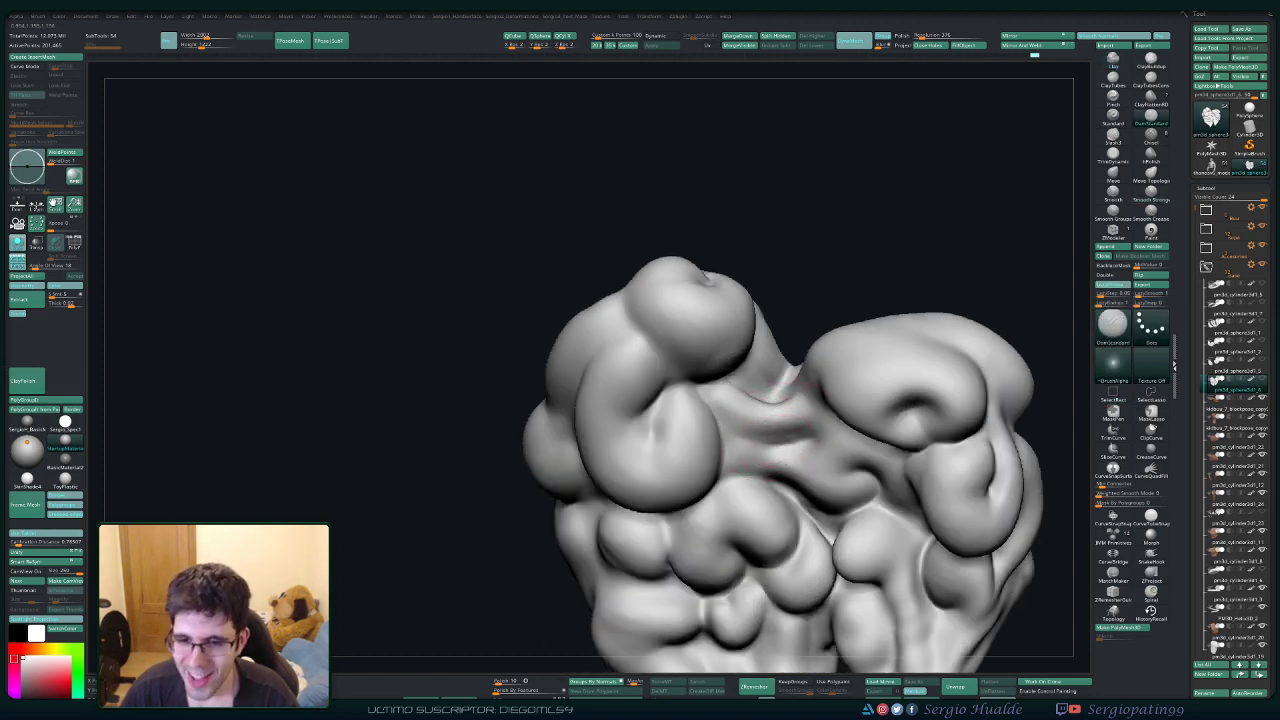
Thicken the valley folds between the two large curls with the Clay brush and smooth the creases between them.
key("b")
key("c")
key("l")
key("s")
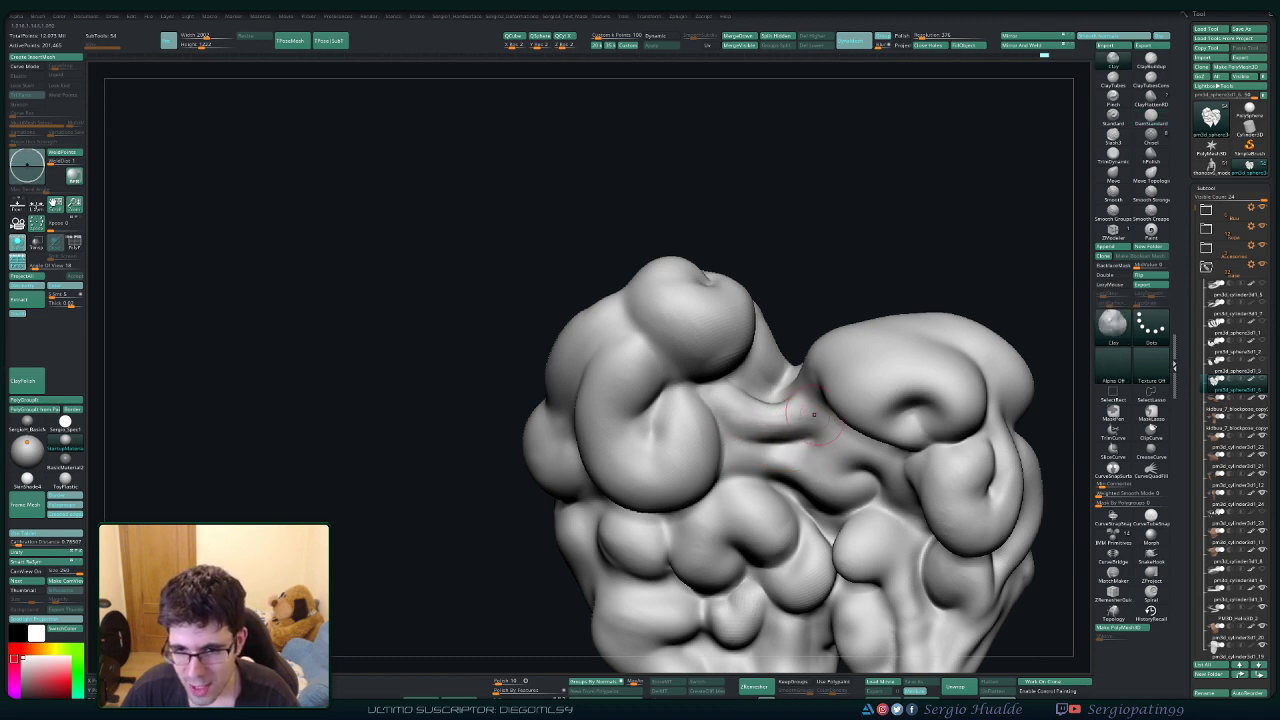
key("shift")
left_click_drag(792, 419, 796, 436, "shift")
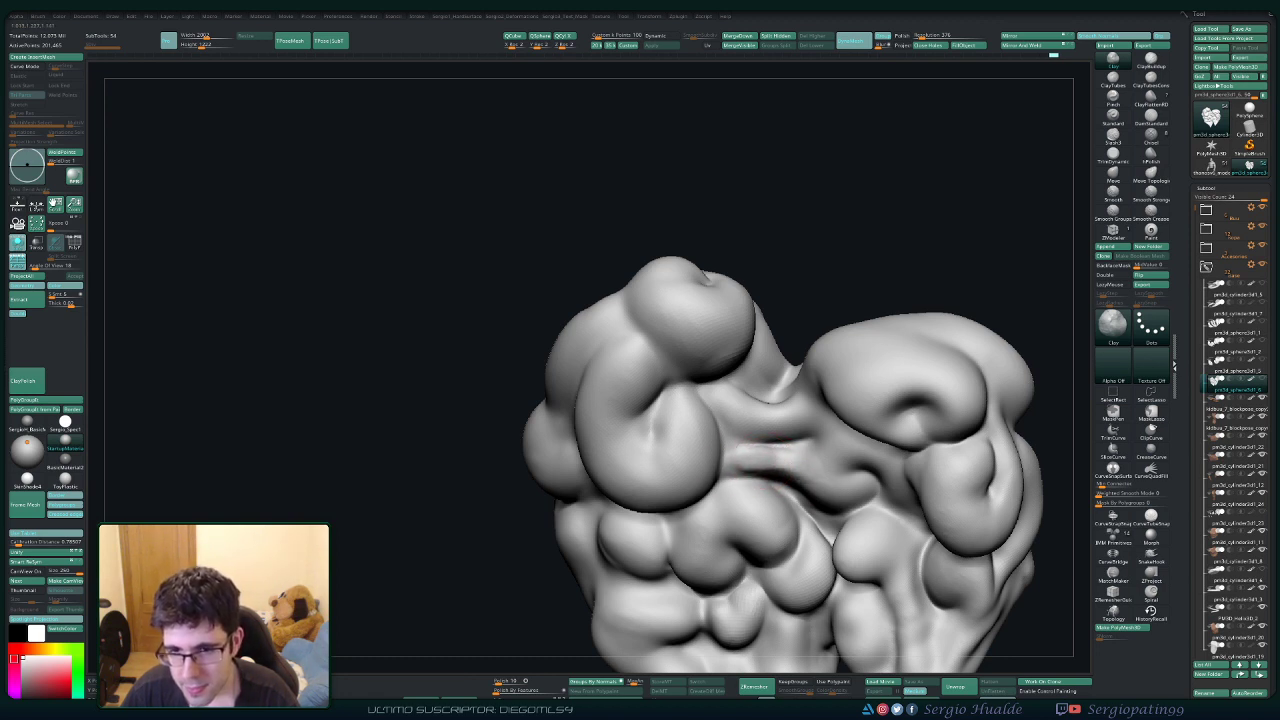
key("shift")
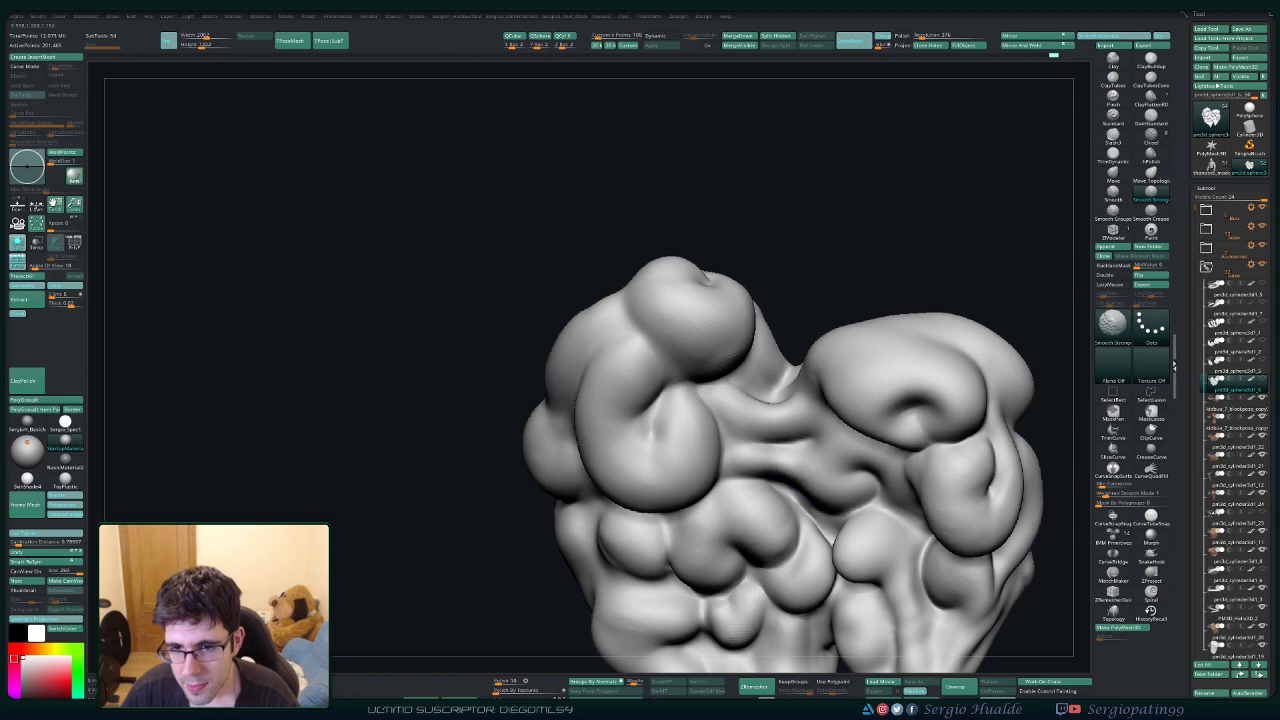
Mask the inner part of the front lobe's curl where it borders the valley folds.
right_click_drag(796, 480, 760, 400, "ctrl")
mouse_move(720, 450)
right_mouse_down()
mouse_move(787, 462)
mouse_move(768, 425)
mouse_move(785, 415)
mouse_move(775, 405)
right_mouse_up()
right_click_drag(775, 405, 757, 470, "ctrl")
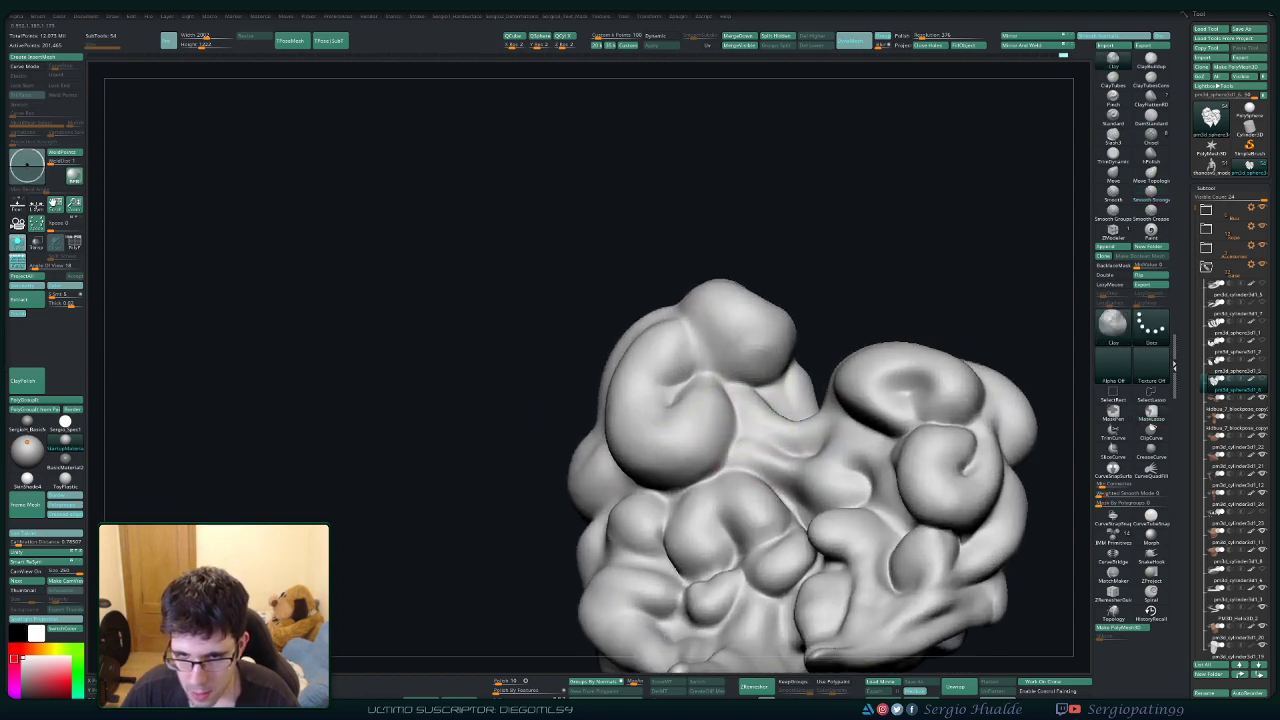
key("ctrl")
left_click_drag(697, 468, 748, 445, "ctrl")
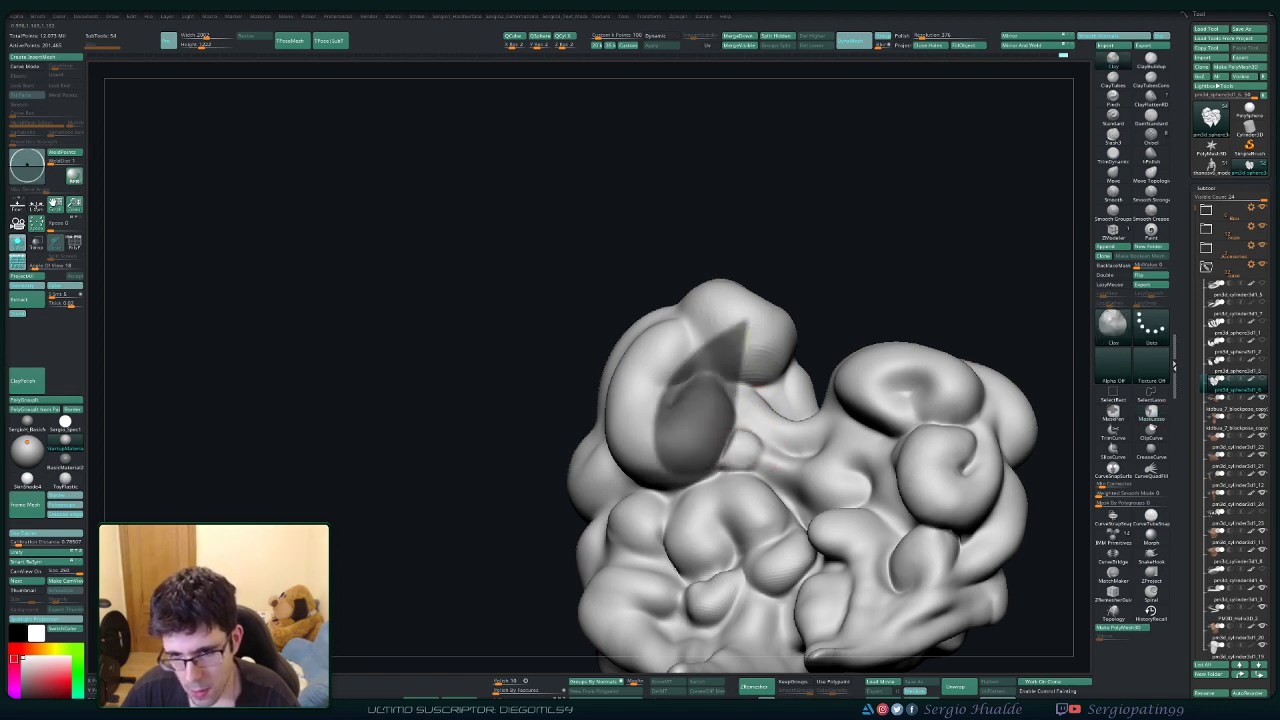
Inflate a small round lump beside the masked curl, then refine it with the Clay brush and smooth it.
key("shift")
key("b")
key("i")
key("n")
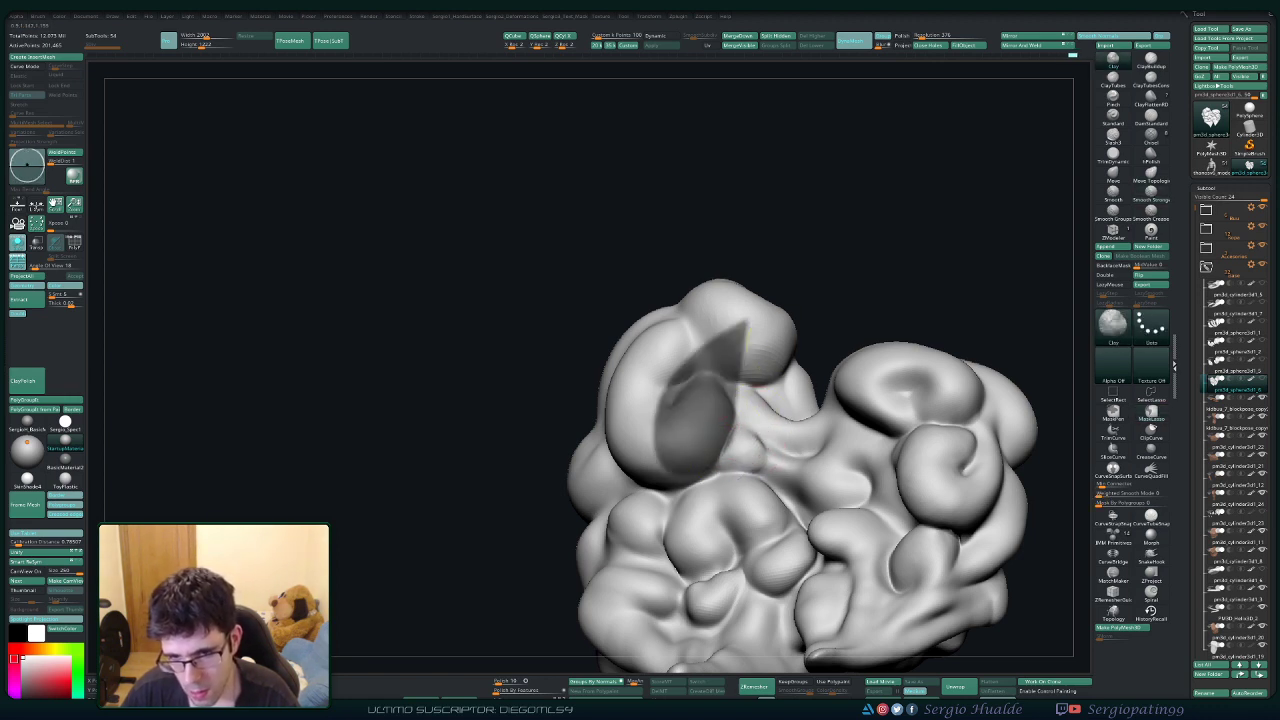
key("ctrl+shift")
left_click_drag(742, 449, 747, 454)
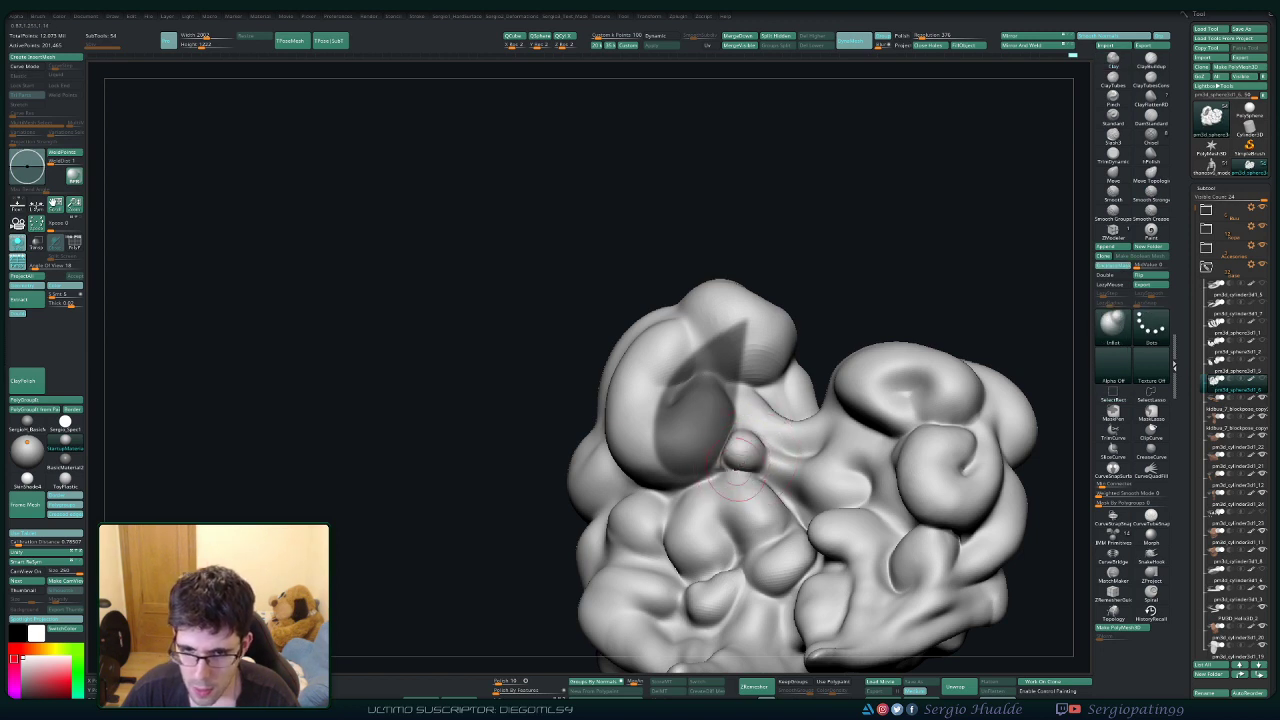
key("shift")
key("shift")
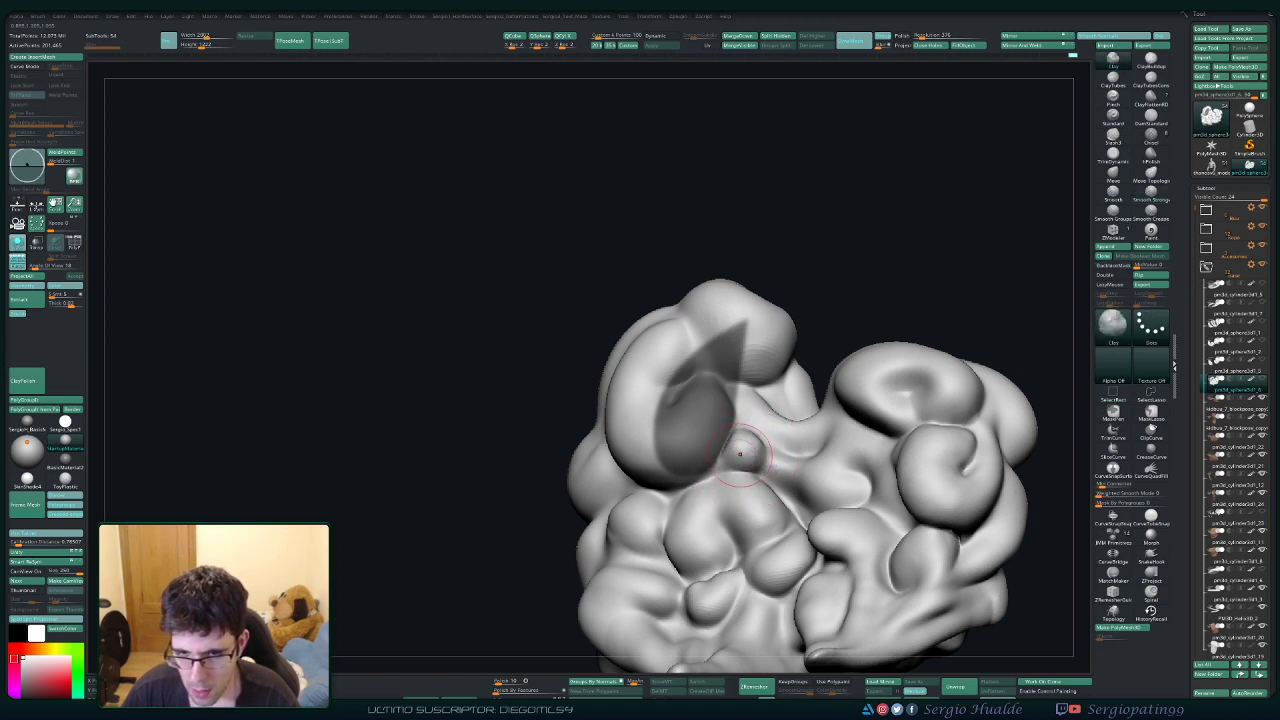
key("shift")
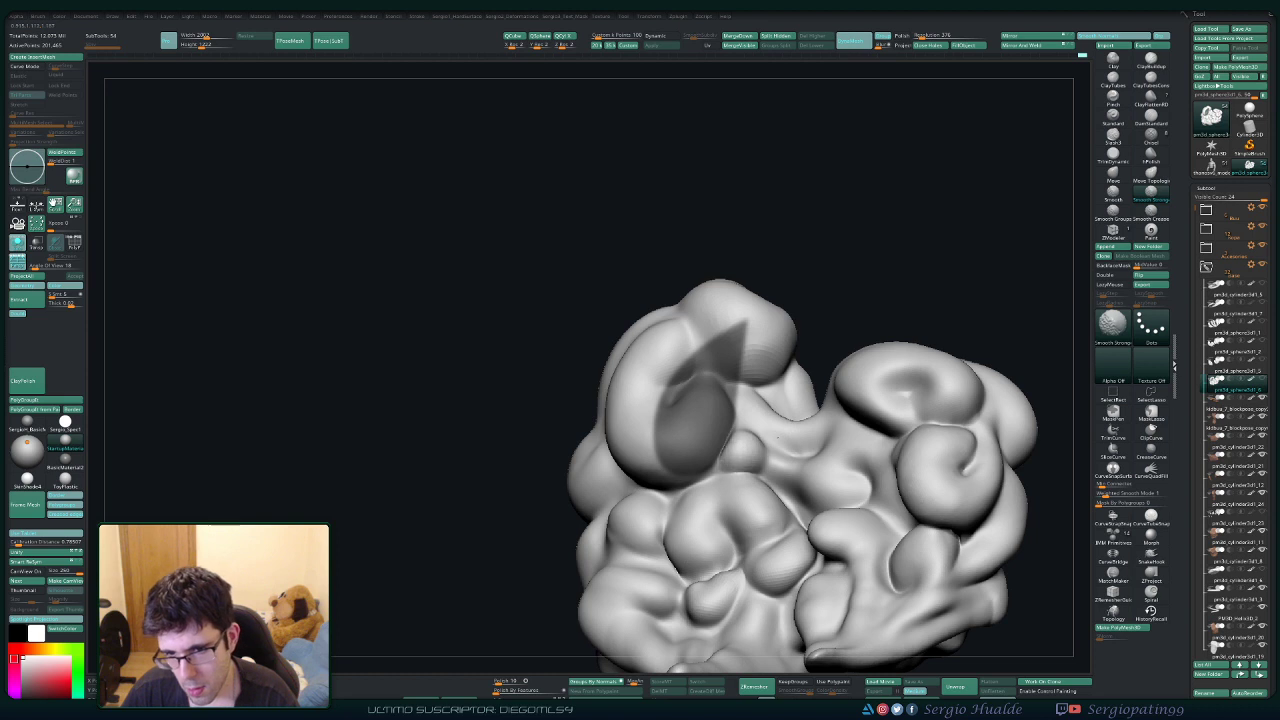
Clear the mask, reveal the hidden cloud parts, and leave solo mode to display the whole figure.
mouse_move(528, 480)
left_mouse_down("alt")
mouse_move(528, 422)
mouse_move(545, 440)
left_mouse_up("alt")
left_click_drag(540, 435, 440, 425)
key("shift")
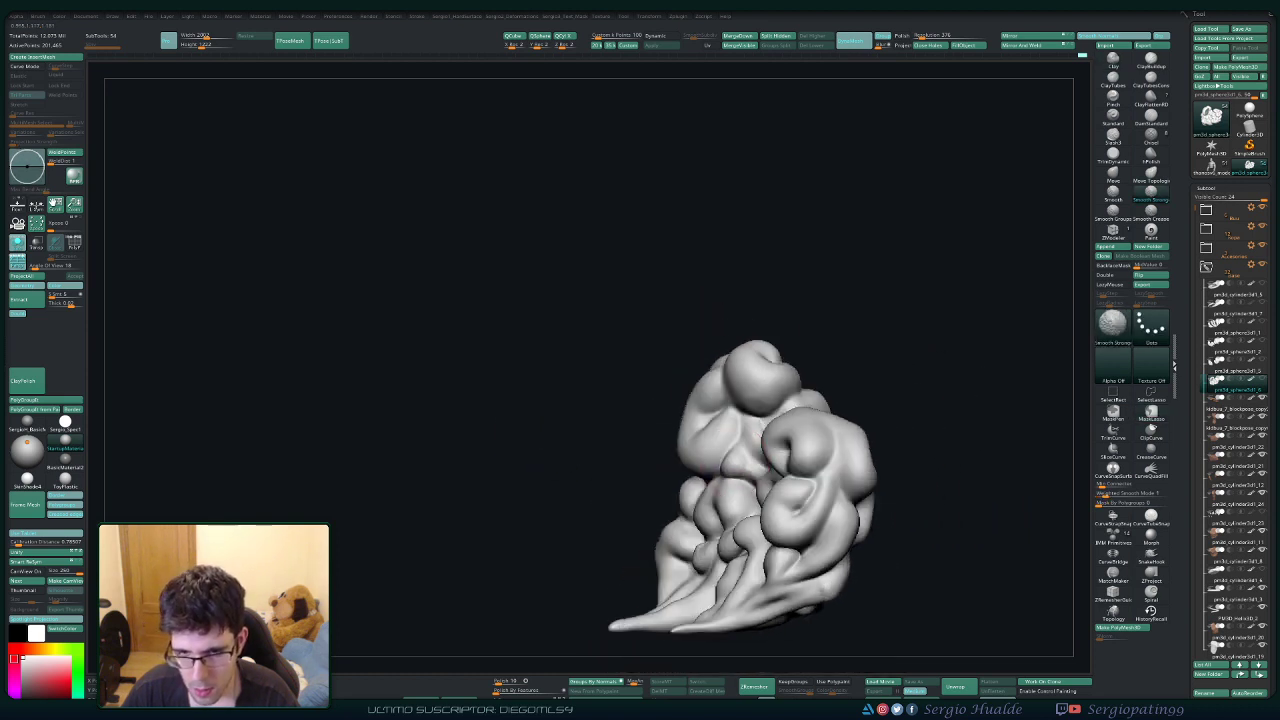
right_click_drag(900, 480, 890, 430, "ctrl")
left_click_drag(890, 430, 840, 440)
right_click_drag(840, 440, 825, 415, "ctrl")
left_click(818, 421, "ctrl+shift")
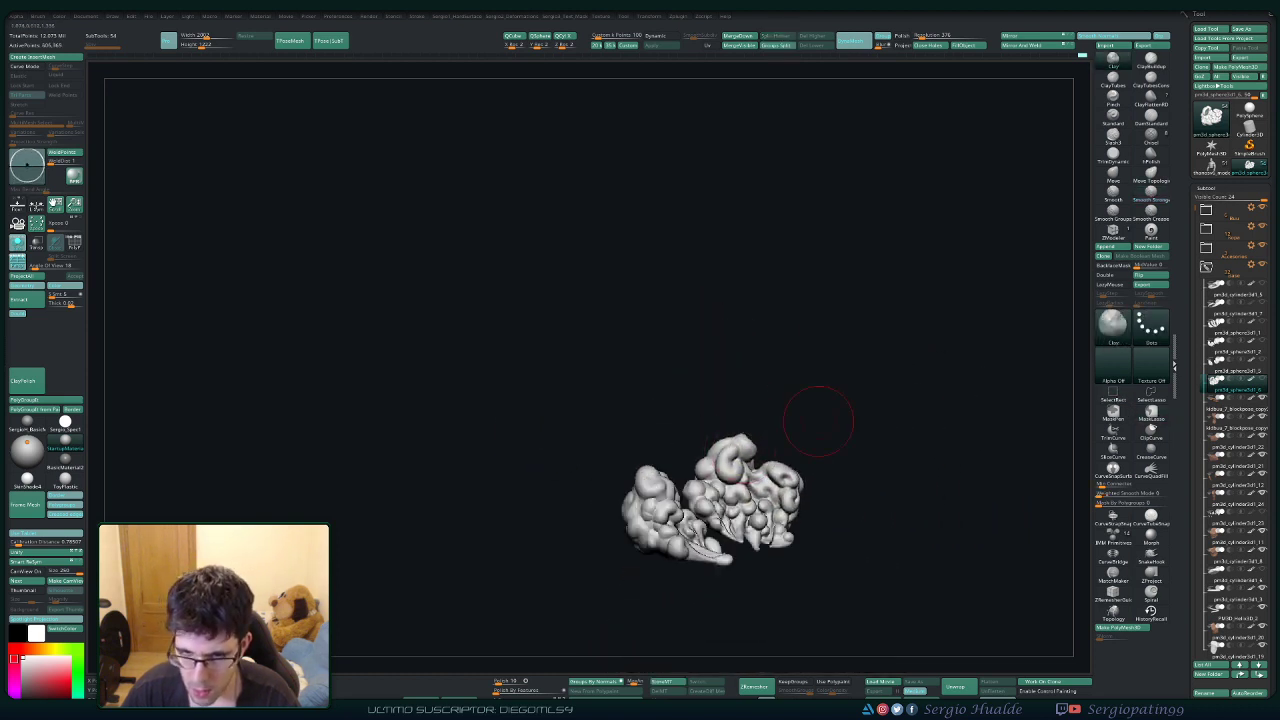
key("alt+s")
mouse_move(818, 421)
left_mouse_down()
mouse_move(800, 422)
mouse_move(791, 366)
mouse_move(835, 372)
mouse_move(776, 362)
mouse_move(688, 453)
left_mouse_up()
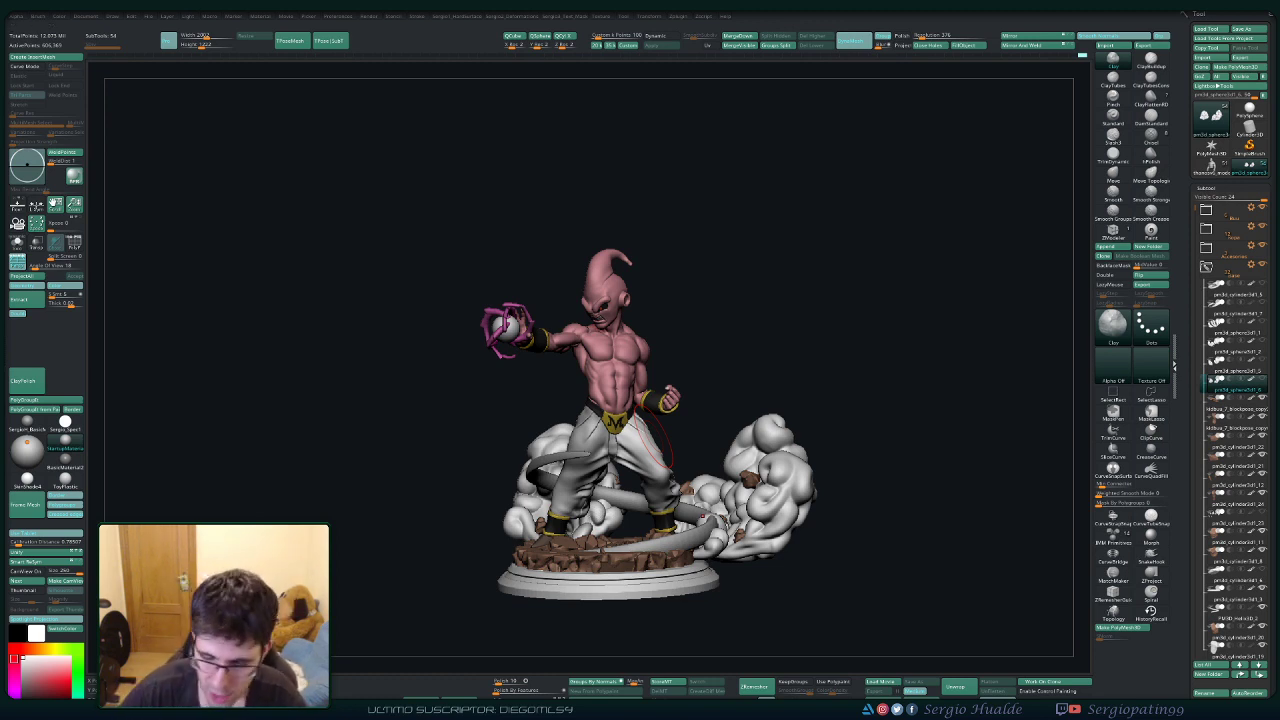
Examine the smoke clouds around the figure and base from the front and the back.
mouse_move(699, 370)
left_mouse_down()
mouse_move(712, 366)
mouse_move(670, 412)
mouse_move(920, 330)
mouse_move(900, 388)
mouse_move(768, 451)
mouse_move(692, 451)
mouse_move(580, 418)
mouse_move(628, 374)
mouse_move(675, 367)
left_mouse_up()
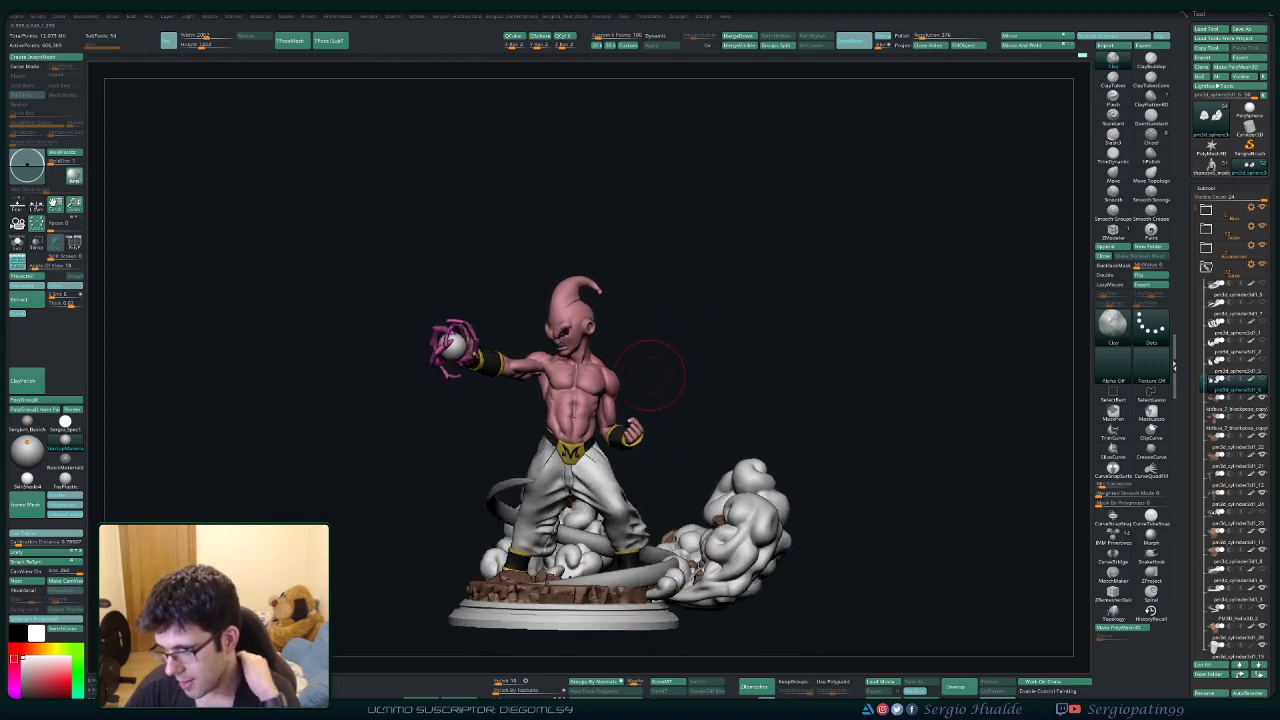
right_click_drag(673, 384, 624, 378)
mouse_move(534, 392)
right_mouse_down("ctrl")
mouse_move(540, 421)
mouse_move(636, 447)
right_mouse_up("ctrl")
left_click_drag(625, 478, 580, 350)
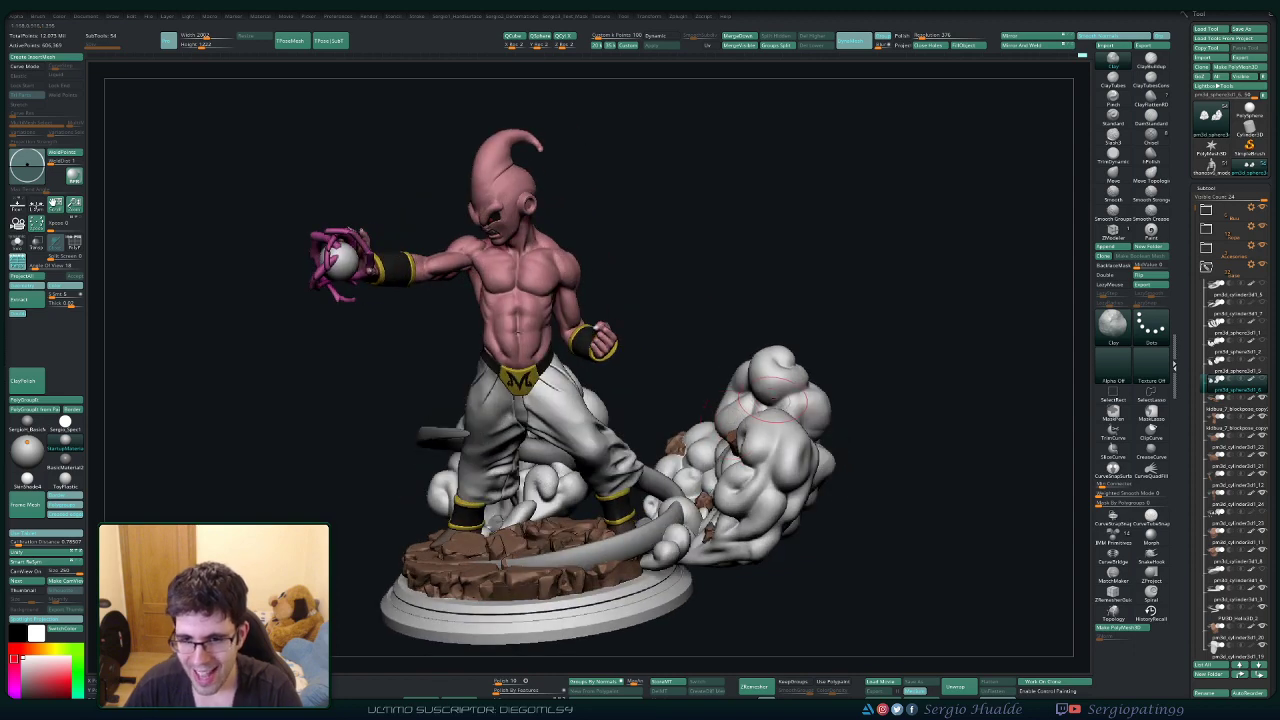
left_click_drag(780, 400, 772, 450)
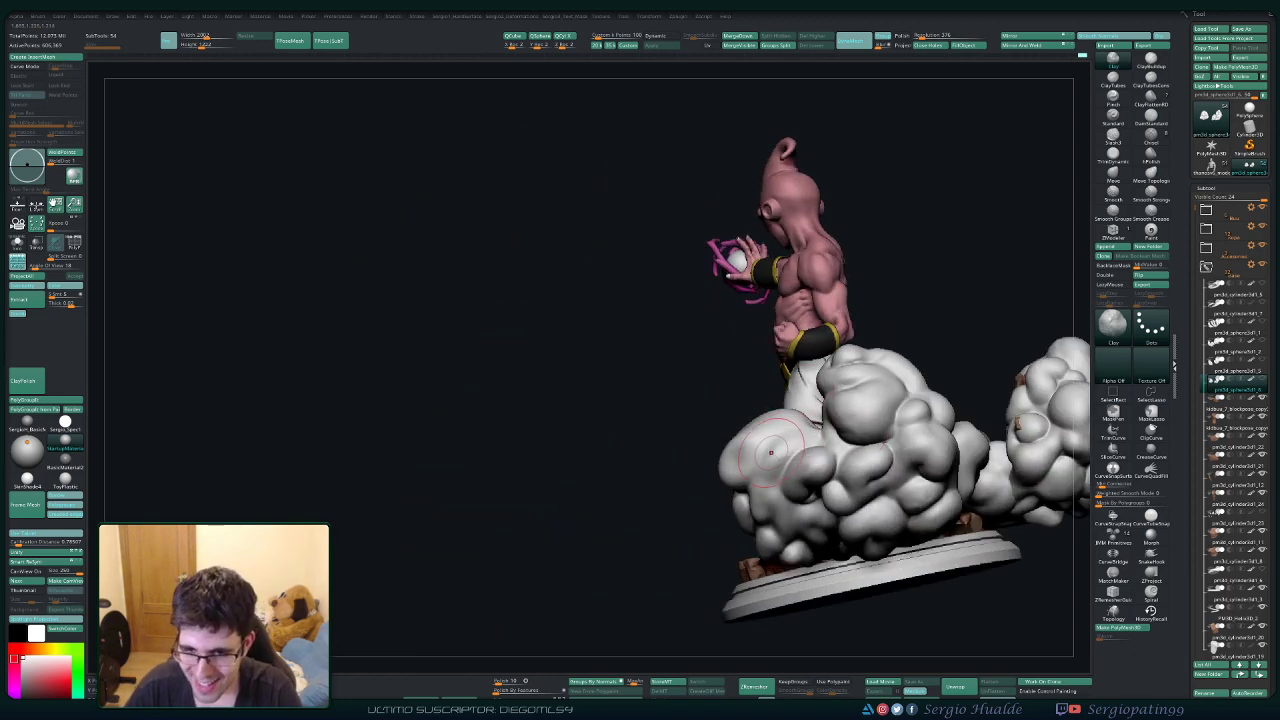
Isolate the smoke clouds and build up the rounded curl on the front lobe with the Clay brush.
key("alt+s")
right_click_drag(771, 453, 734, 463)
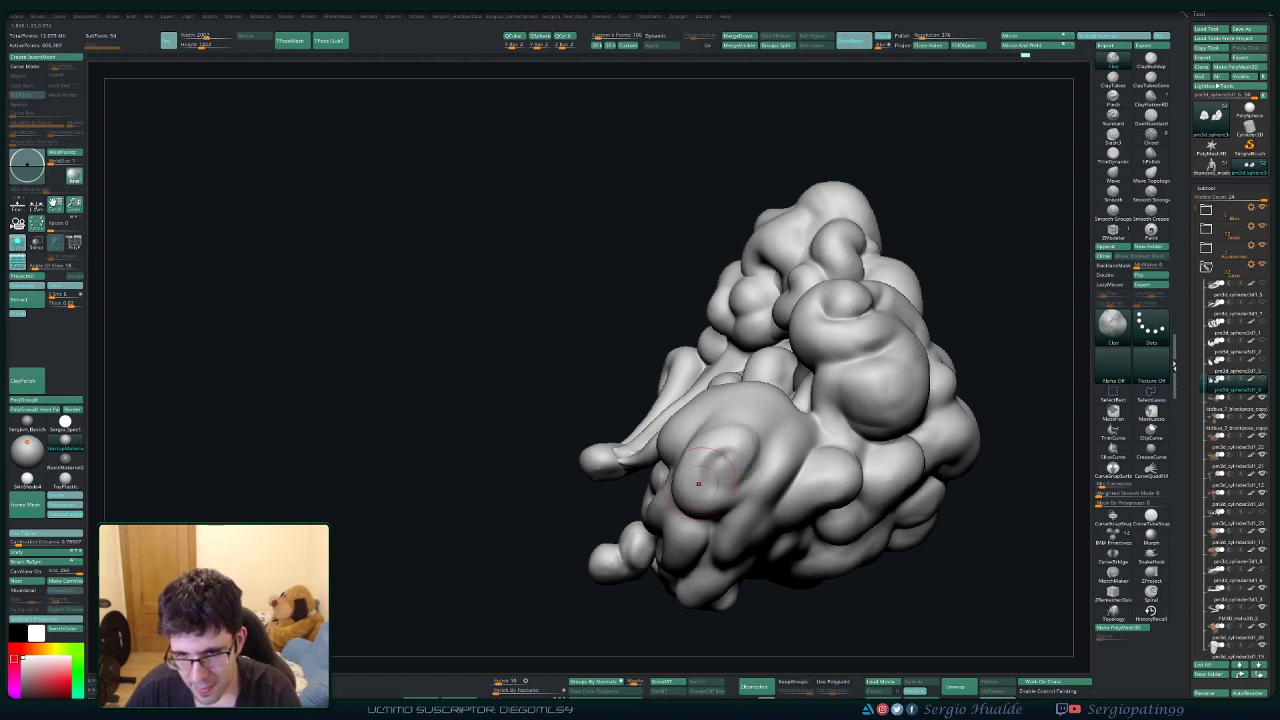
right_click_drag(722, 415, 692, 470)
left_click_drag(705, 468, 727, 432)
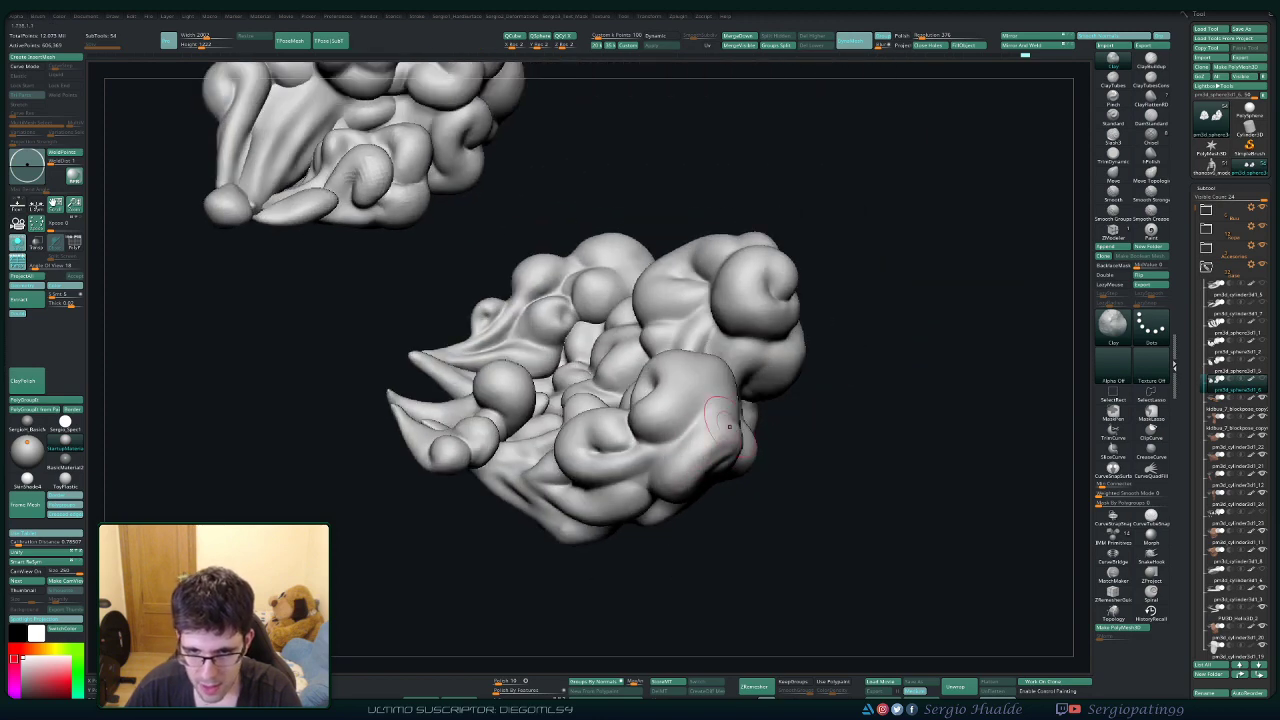
left_click_drag(720, 480, 693, 466)
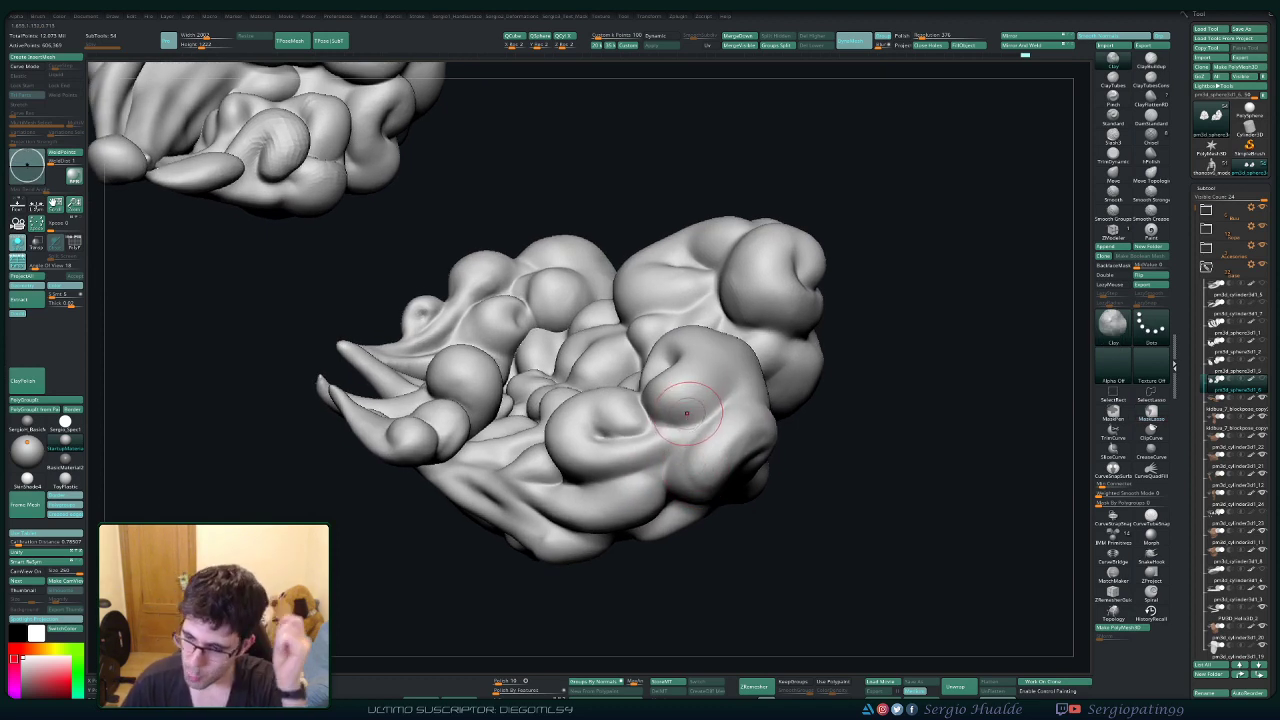
Smooth the front lobe's curl and its transition into the surrounding volume.
right_click_drag(681, 415, 722, 445)
left_click_drag(737, 423, 742, 440, "shift")
mouse_move(742, 440)
right_mouse_down()
mouse_move(710, 380)
mouse_move(748, 450)
right_mouse_up()
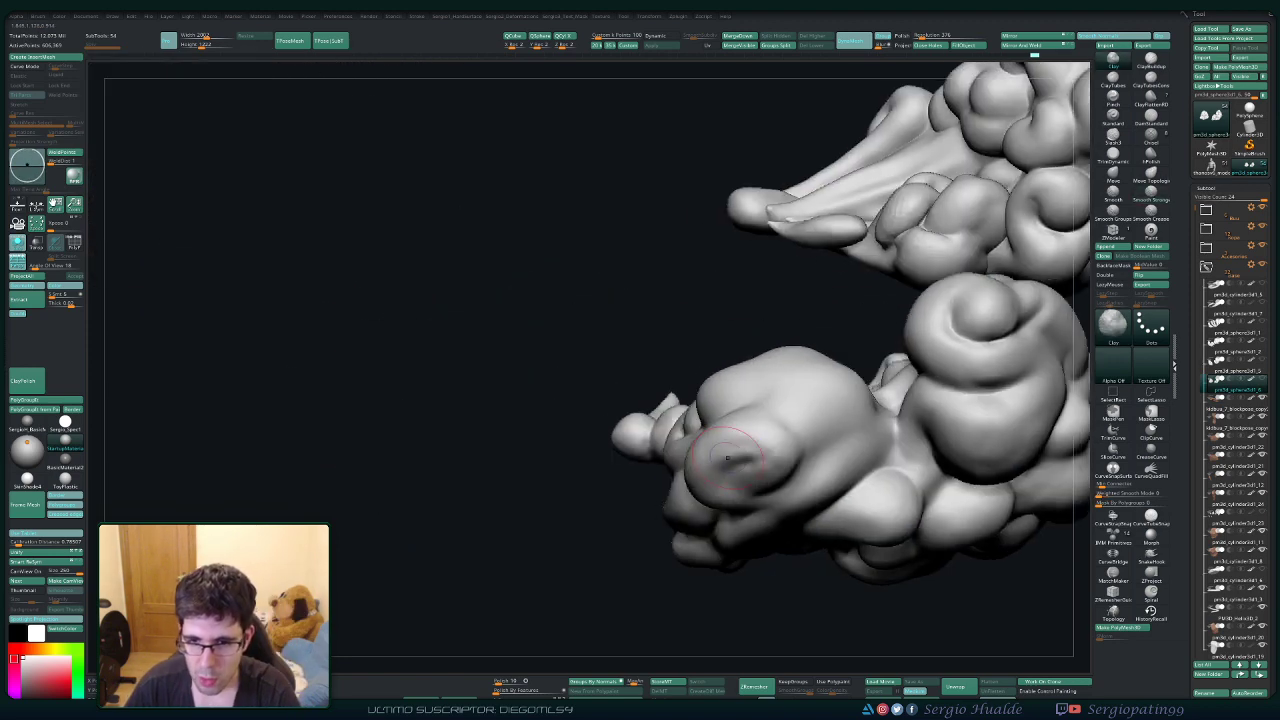
left_click_drag(748, 455, 777, 443, "shift")
right_click_drag(777, 443, 775, 467)
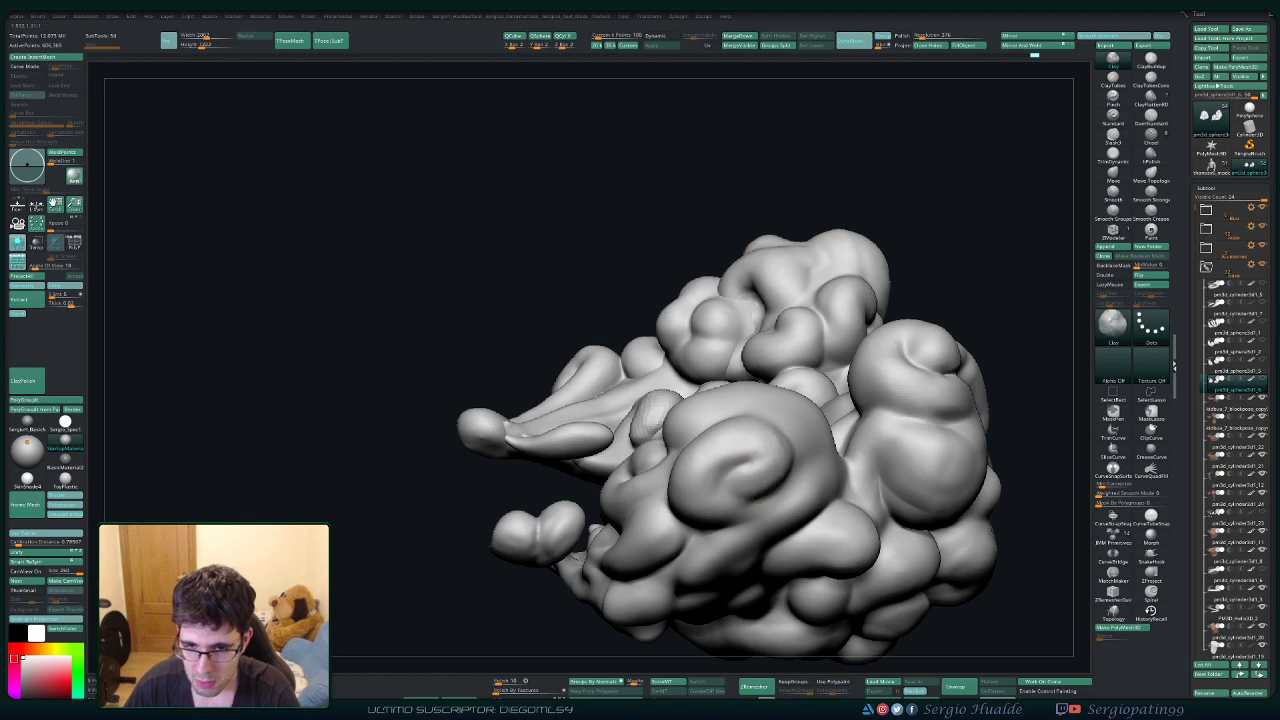
mouse_move(750, 485)
left_mouse_down("shift")
mouse_move(725, 450)
mouse_move(783, 476)
left_mouse_up("shift")
Carve the spiral crease of the front lobe's curl with the DamStandard brush.
key("b")
key("d")
key("s")
right_click_drag(775, 480, 740, 476)
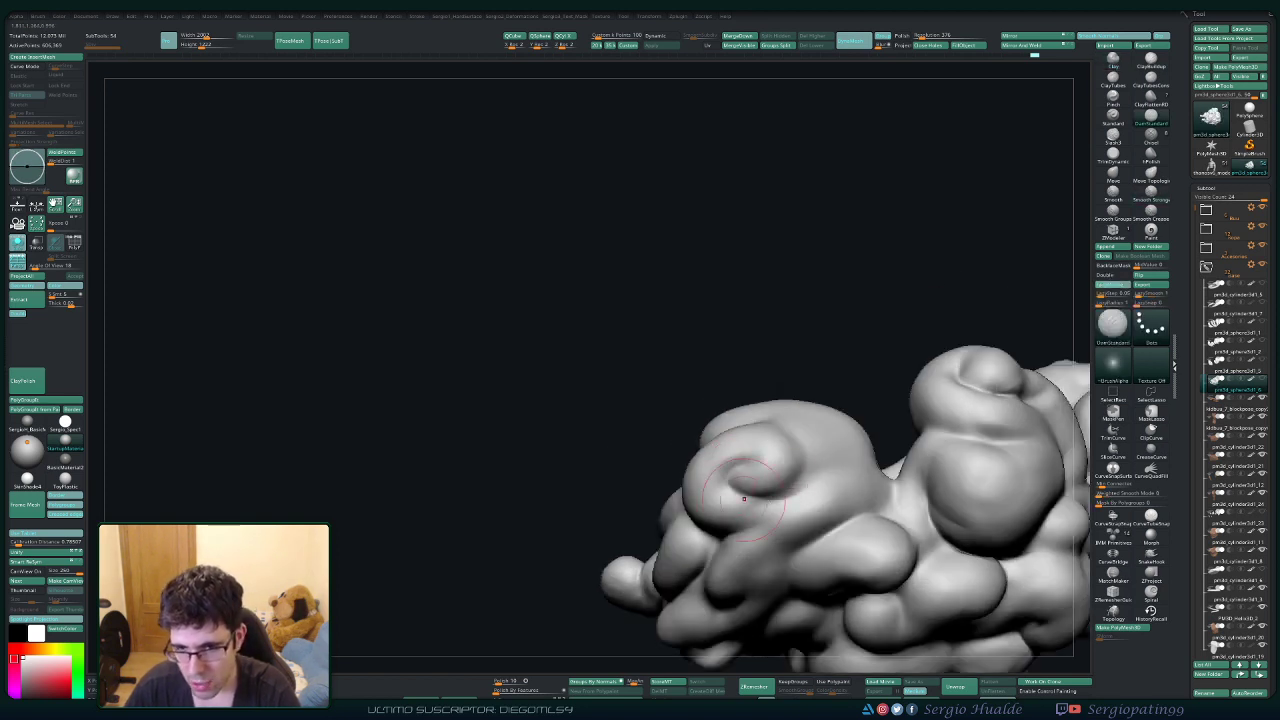
key("f")
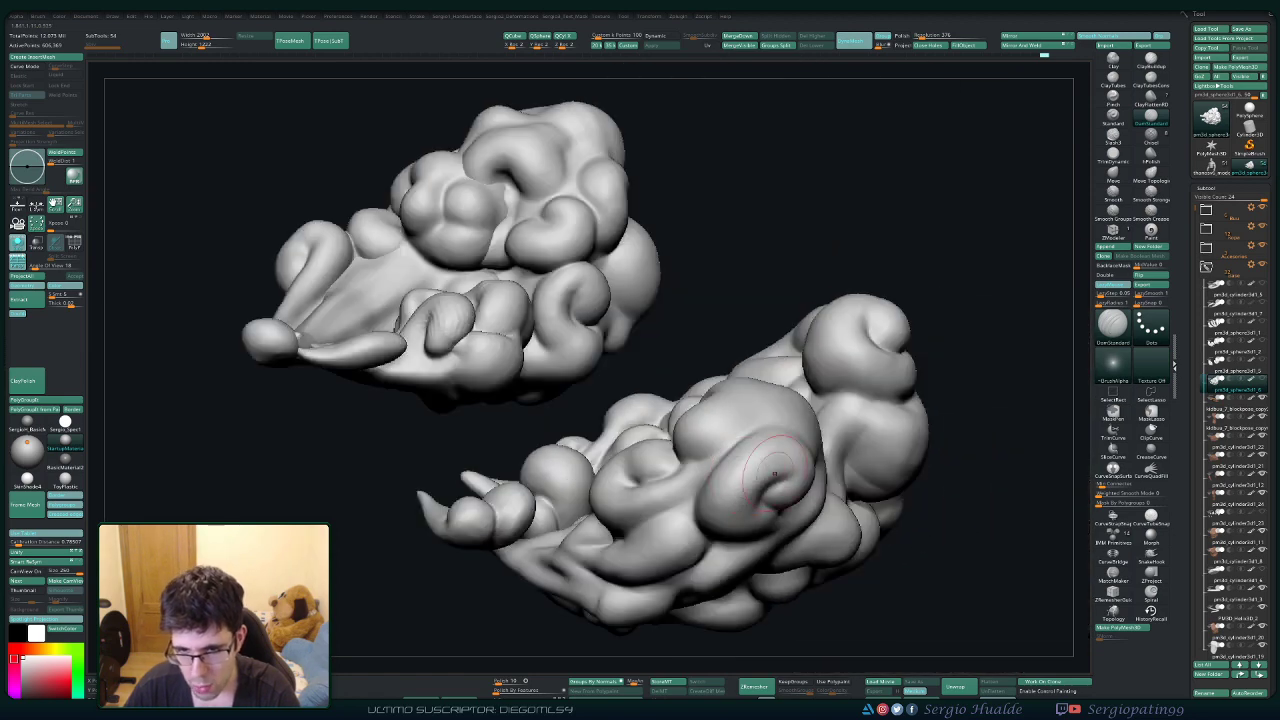
mouse_move(760, 436)
right_mouse_down()
mouse_move(774, 429)
mouse_move(751, 431)
right_mouse_up()
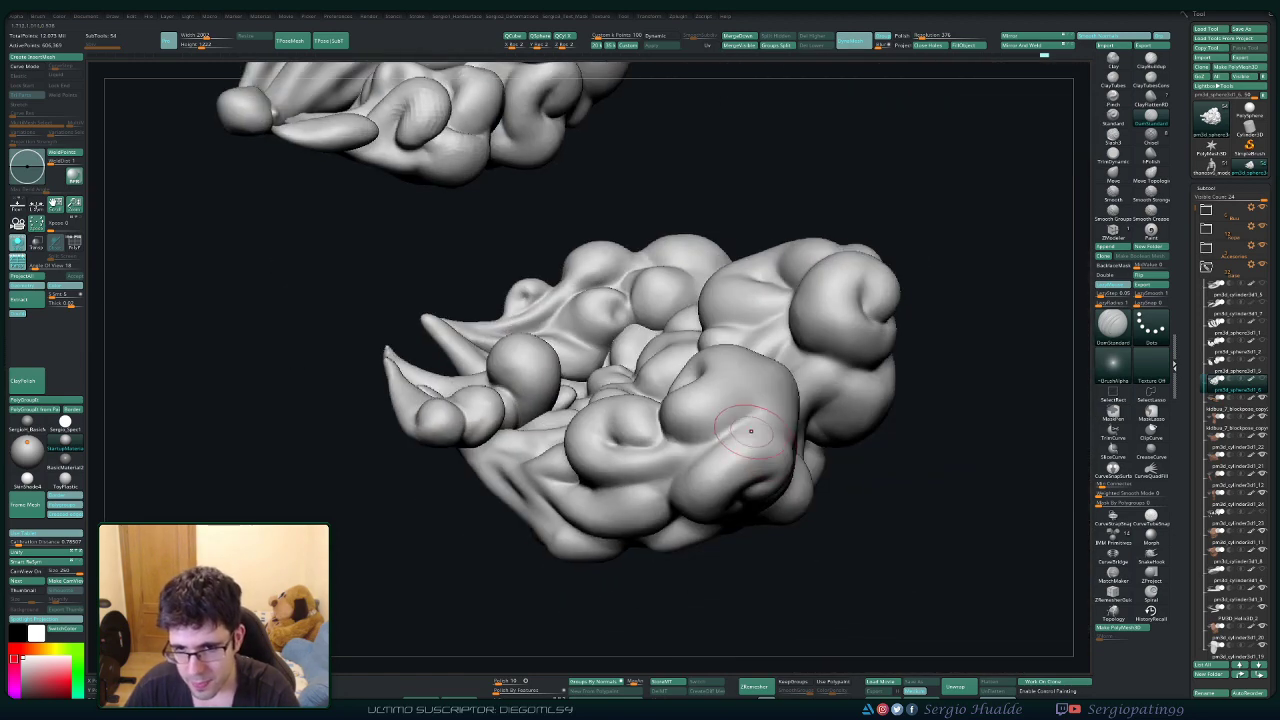
right_click_drag(688, 515, 790, 475)
left_click_drag(773, 465, 745, 480)
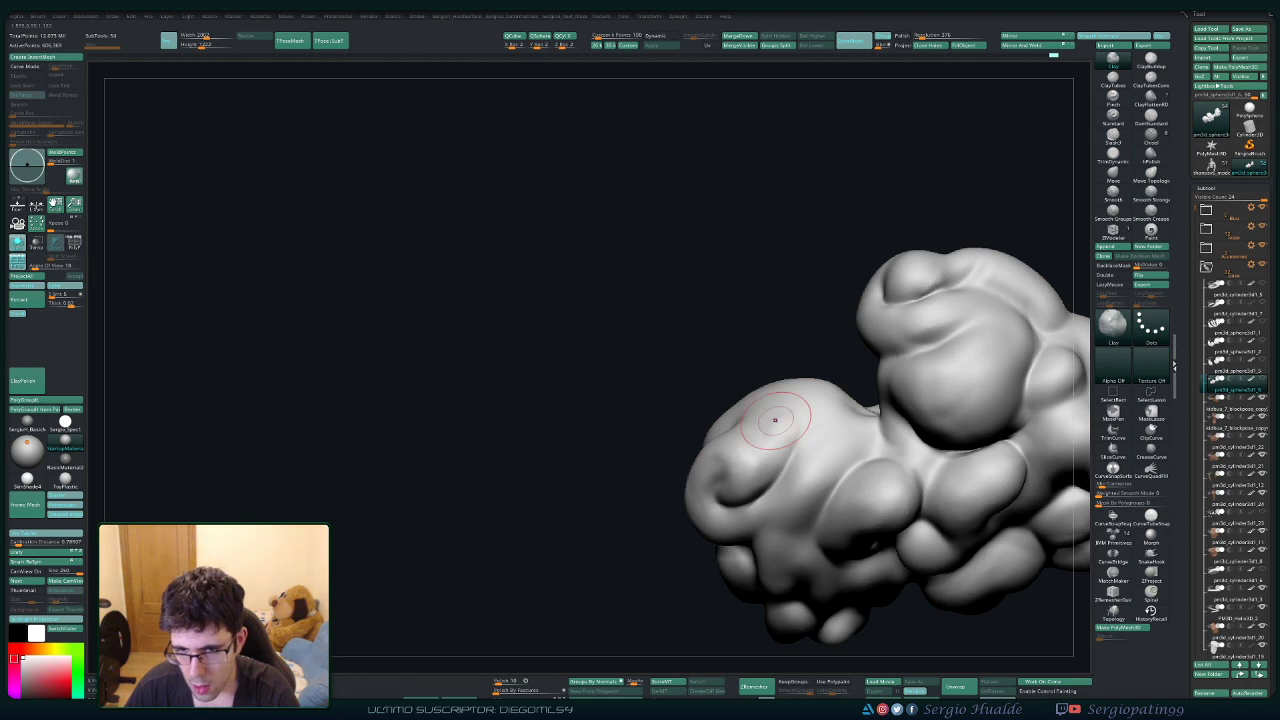
Add volume and a raised fold around the front lobe's curl with the Clay brush.
mouse_move(765, 427)
right_mouse_down()
mouse_move(723, 432)
mouse_move(724, 401)
right_mouse_up()
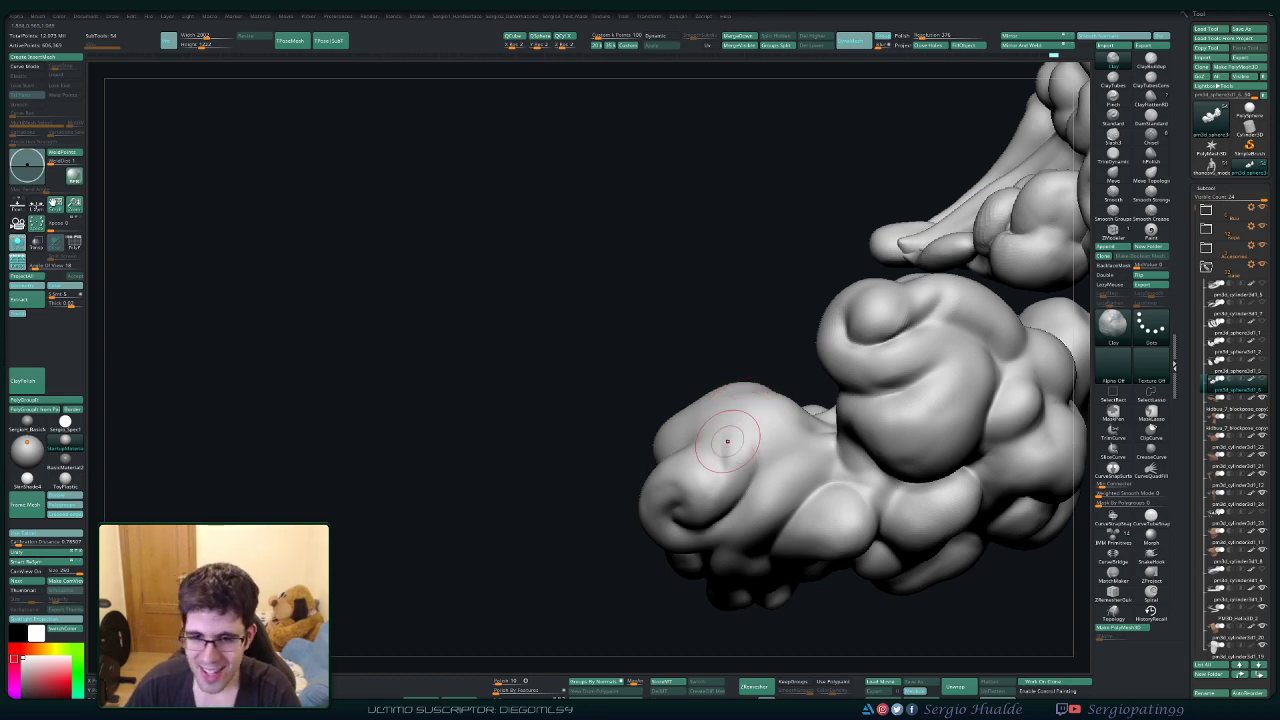
right_click_drag(727, 441, 722, 502)
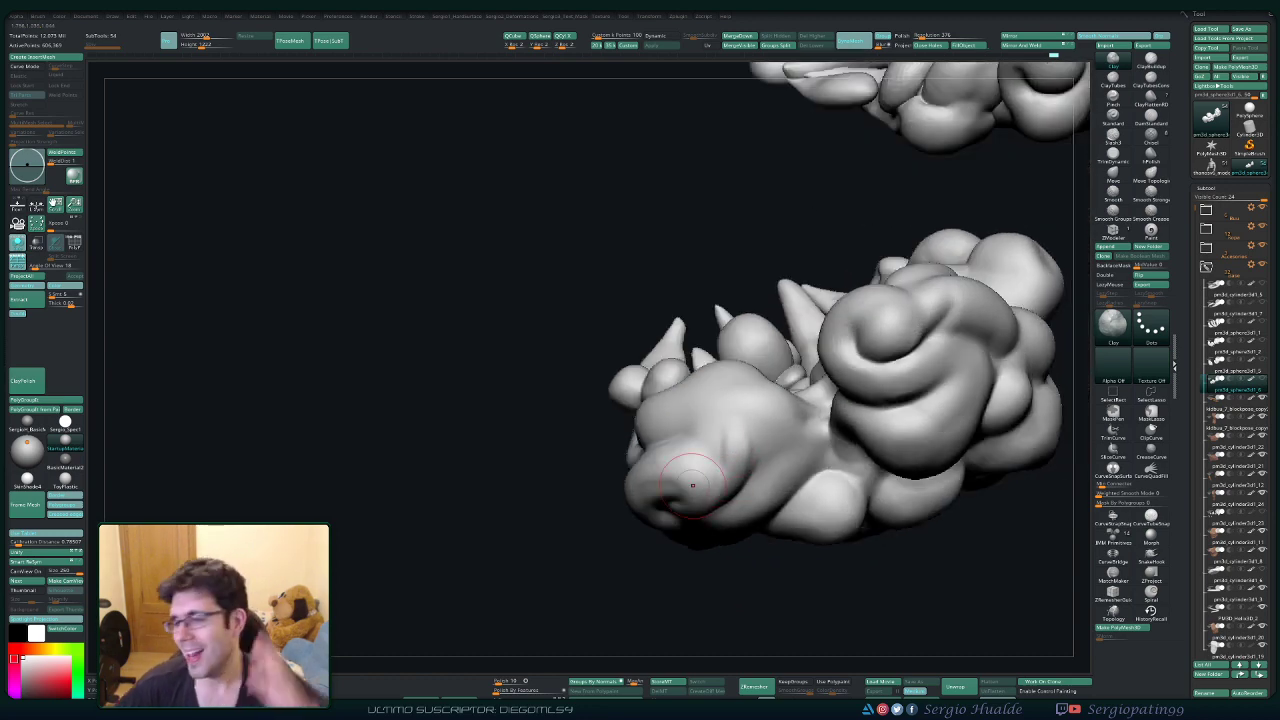
mouse_move(555, 430)
right_mouse_down("ctrl")
mouse_move(556, 458)
mouse_move(724, 460)
right_mouse_up("ctrl")
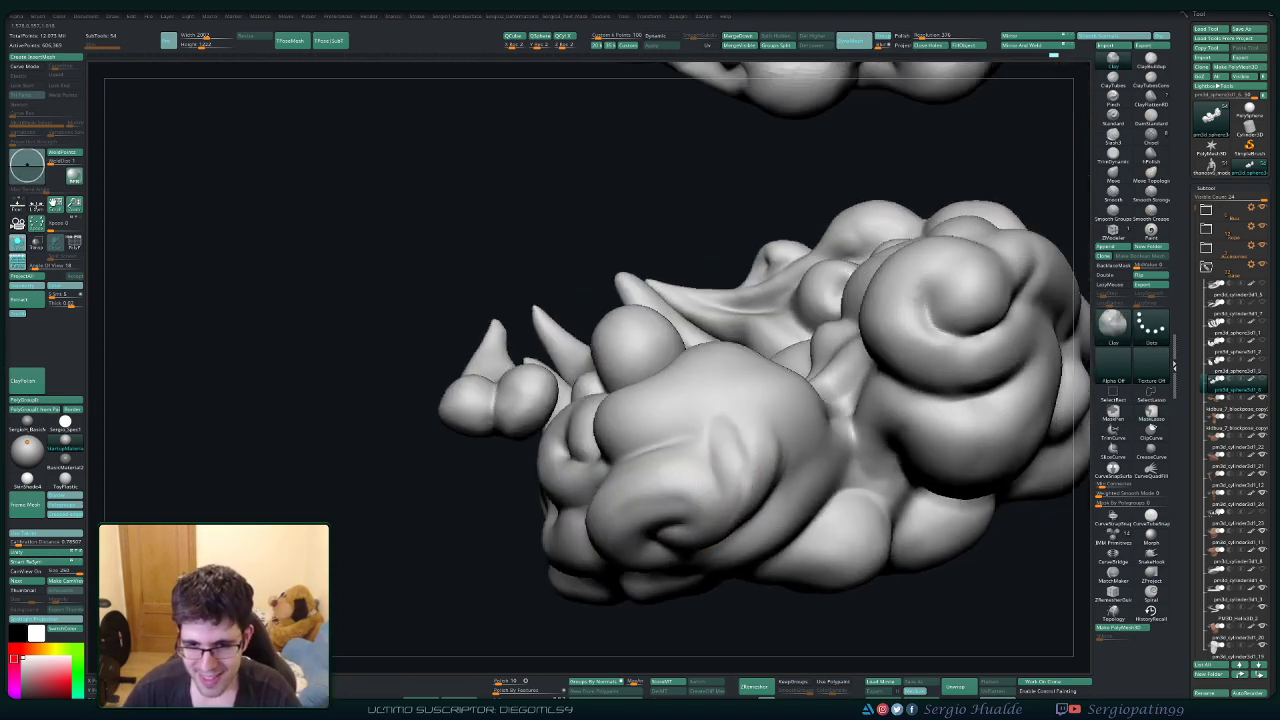
left_click_drag(724, 454, 729, 446)
right_click_drag(736, 488, 721, 464)
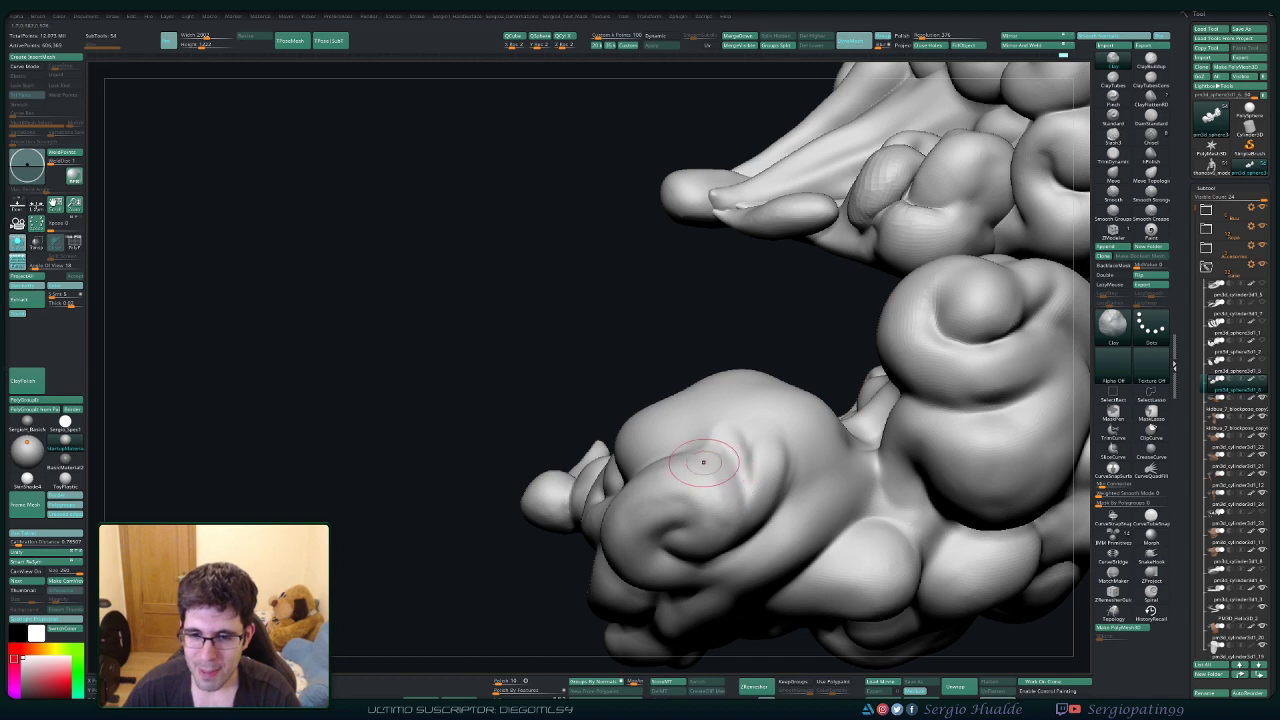
mouse_move(722, 500)
left_mouse_down()
mouse_move(718, 482)
mouse_move(717, 523)
mouse_move(705, 492)
mouse_move(670, 486)
mouse_move(688, 512)
left_mouse_up()
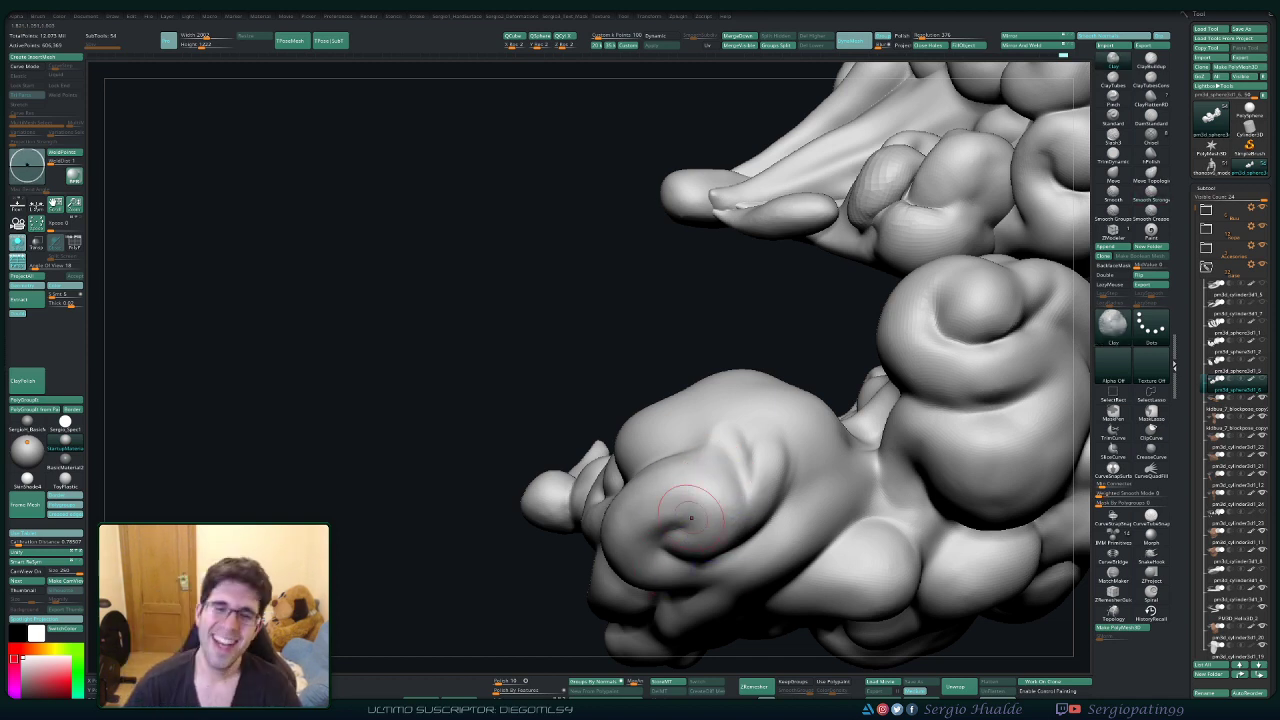
Smooth the raised fold above the curl with Smooth Stronger so it blends into the lobe.
left_click_drag(740, 420, 752, 465, "shift")
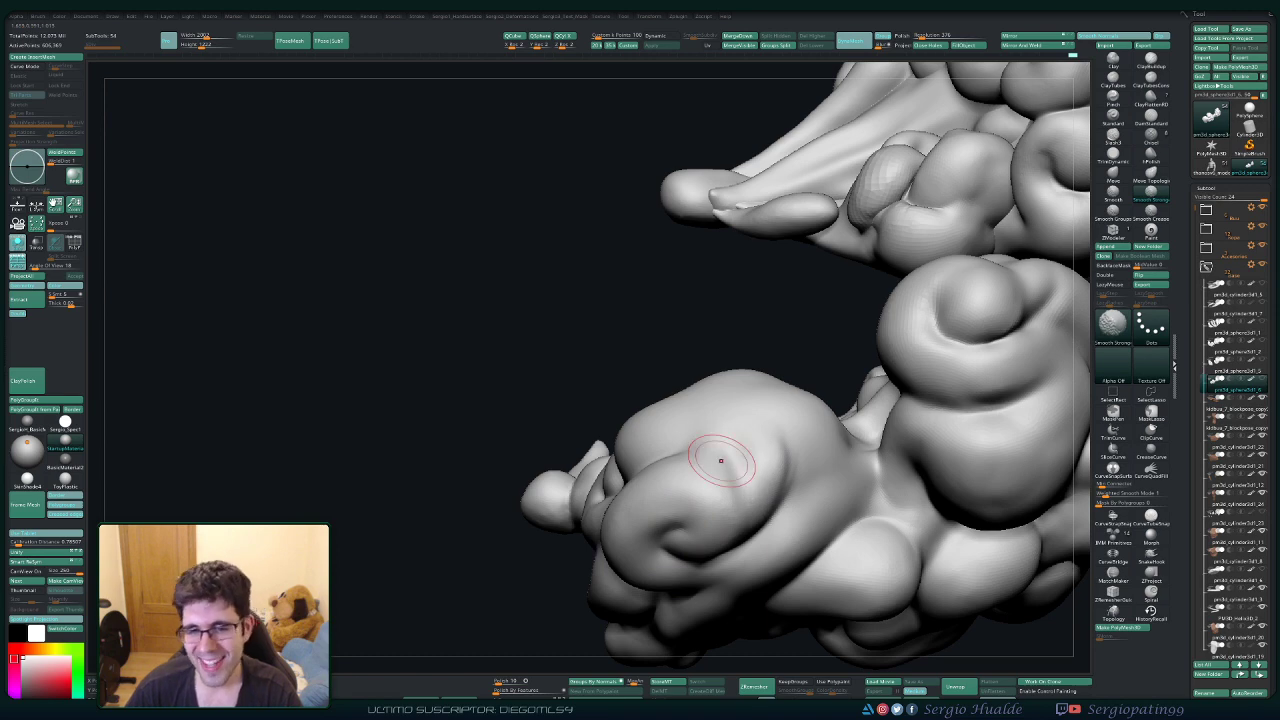
right_click_drag(720, 460, 729, 460)
left_click_drag(715, 455, 675, 440, "shift")
left_click_drag(743, 417, 706, 400, "shift")
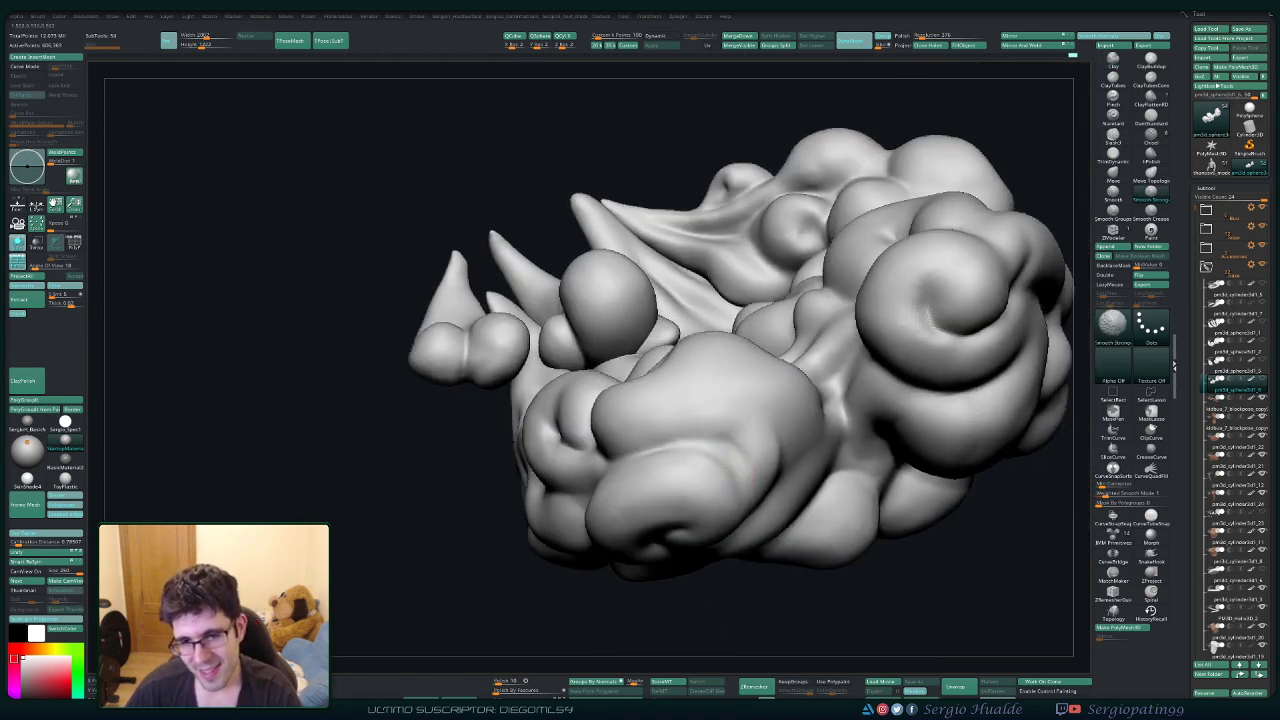
right_click_drag(787, 479, 757, 400)
left_click_drag(772, 455, 781, 478, "shift")
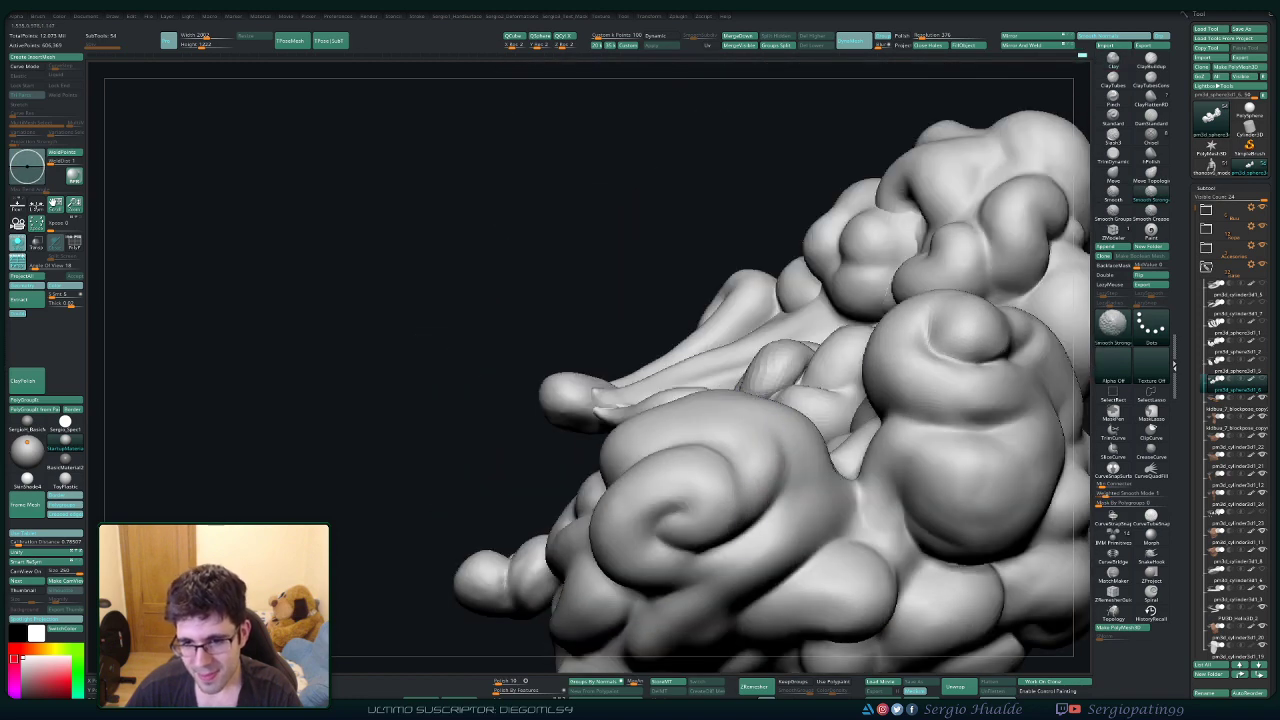
Smooth the outer side of the front lobe where the curl wraps around.
mouse_move(775, 478)
right_mouse_down()
mouse_move(735, 440)
mouse_move(725, 405)
right_mouse_up()
mouse_move(674, 488)
right_mouse_down("ctrl")
mouse_move(706, 429)
mouse_move(763, 523)
mouse_move(705, 495)
mouse_move(683, 424)
mouse_move(689, 453)
mouse_move(692, 352)
right_mouse_up("ctrl")
key("shift")
left_click_drag(694, 349, 680, 391, "shift")
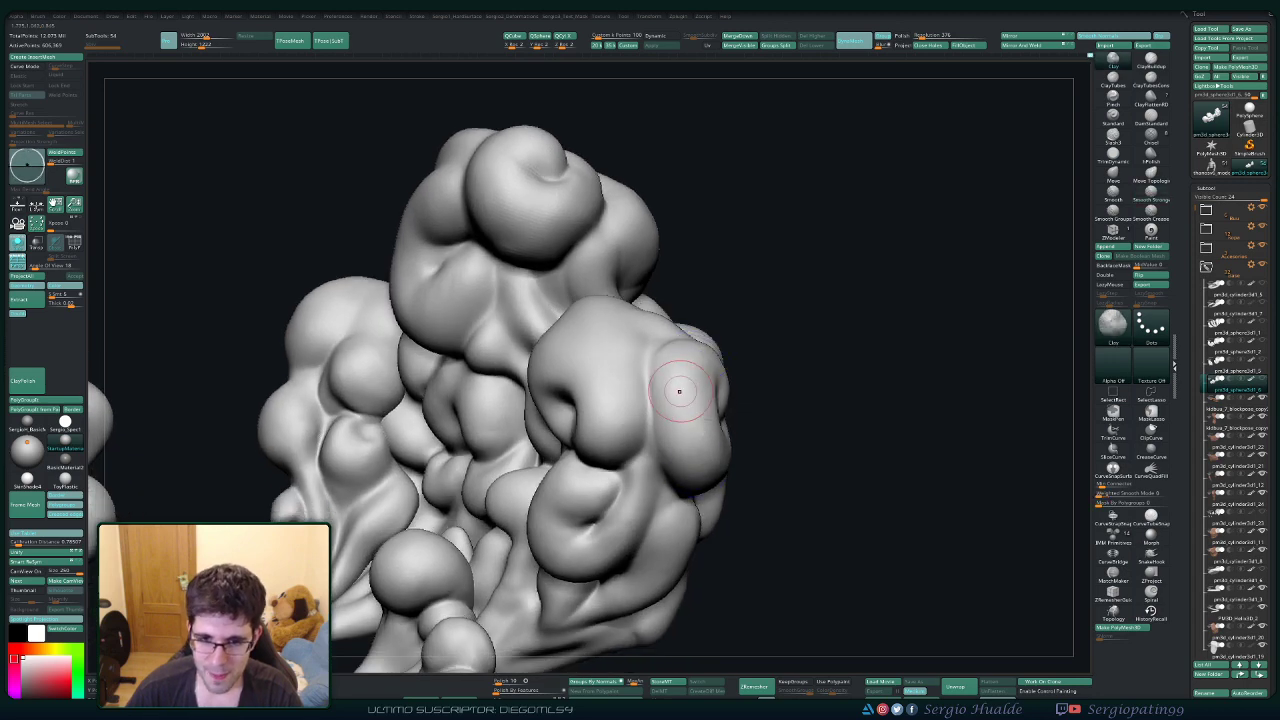
Cut a crease between the front lobe and its curl with the DamStandard brush, then soften its lower end.
right_click_drag(680, 391, 658, 373)
left_click_drag(668, 332, 655, 394)
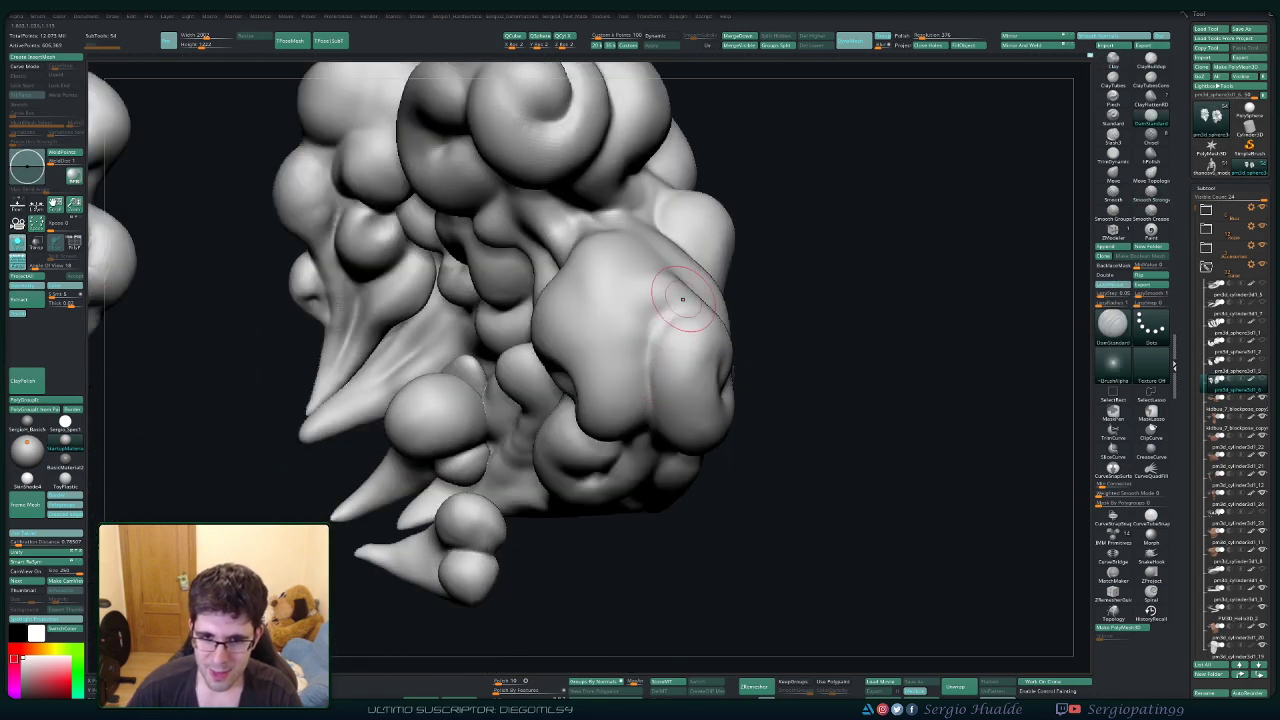
left_click_drag(683, 299, 676, 407)
mouse_move(676, 407)
right_mouse_down()
mouse_move(651, 356)
mouse_move(670, 395)
mouse_move(655, 395)
mouse_move(652, 470)
right_mouse_up()
left_click_drag(649, 485, 634, 556)
right_click_drag(640, 545, 560, 540)
left_click_drag(645, 480, 640, 540, "shift")
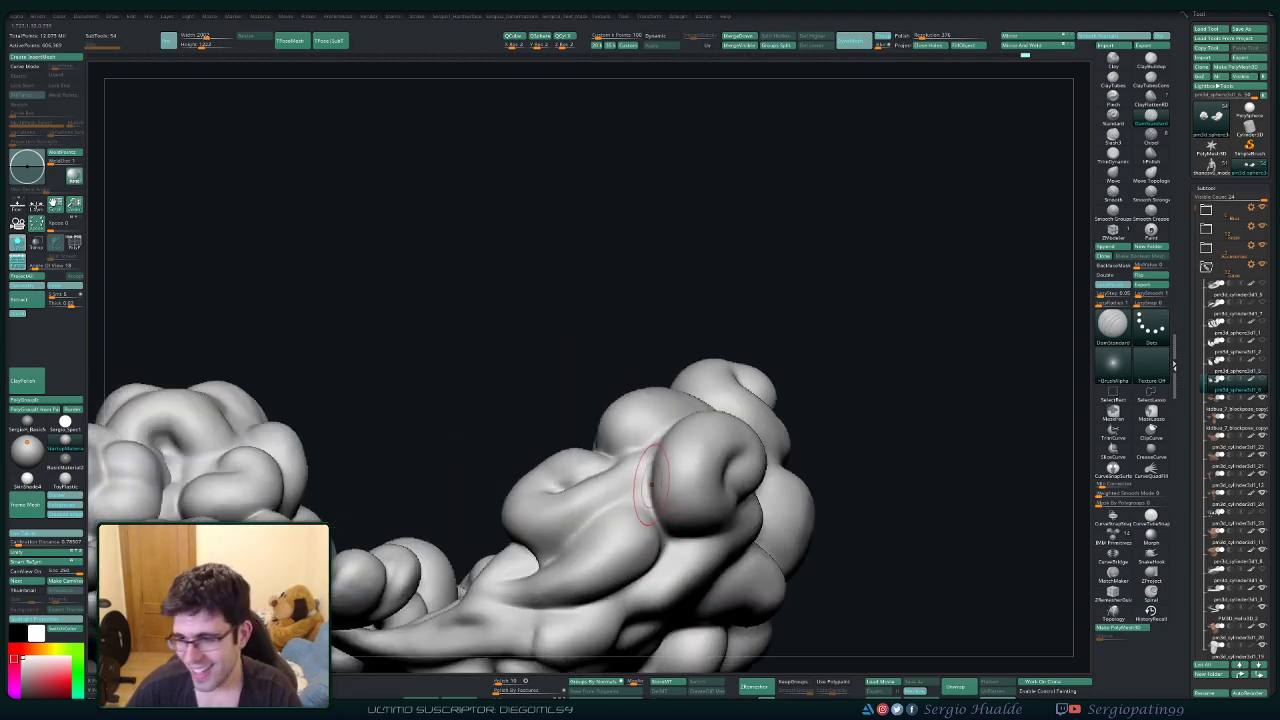
Smooth the area beside the curl and fill the valley next to the lower lobe with the Clay brush.
left_click_drag(652, 470, 645, 510, "shift")
right_click_drag(645, 500, 725, 490)
right_click_drag(654, 460, 600, 480)
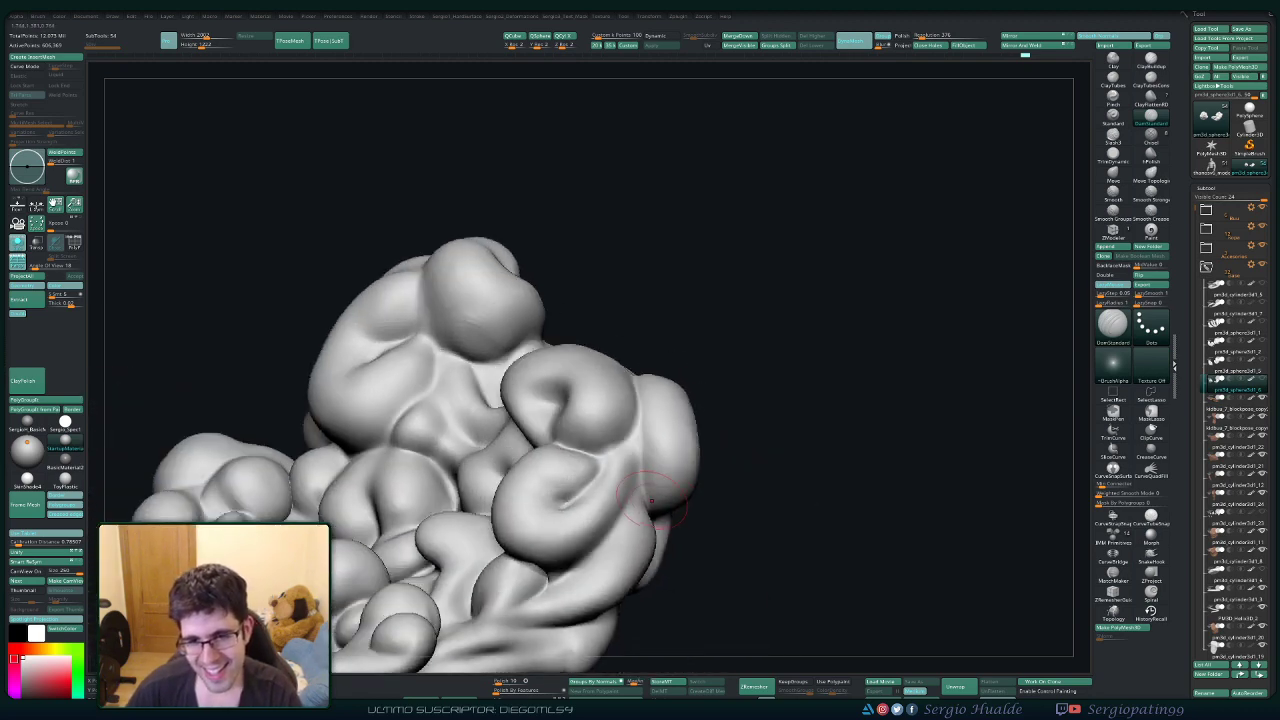
key("b")
key("c")
key("l")
mouse_move(630, 460)
left_mouse_down()
mouse_move(648, 440)
mouse_move(612, 502)
left_mouse_up()
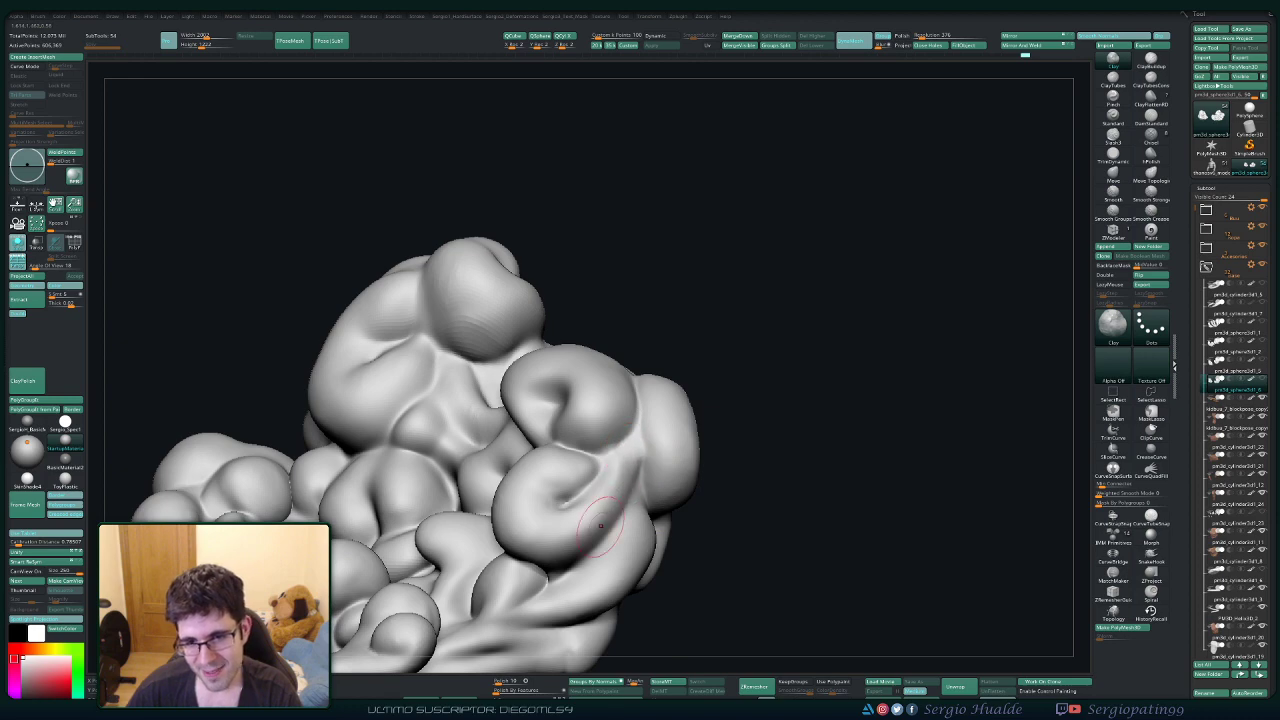
right_click_drag(611, 501, 622, 410)
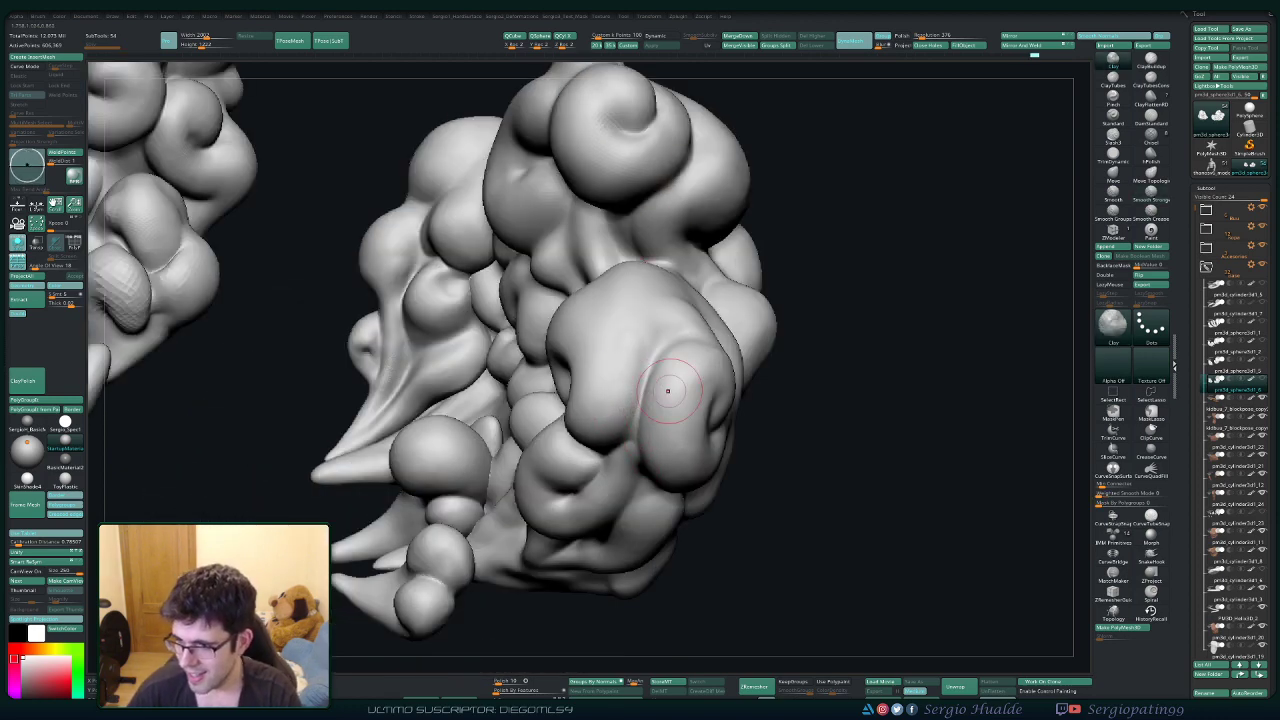
Round out the top and centre of the front lobe's curl with the Clay brush.
right_click_drag(667, 390, 666, 371)
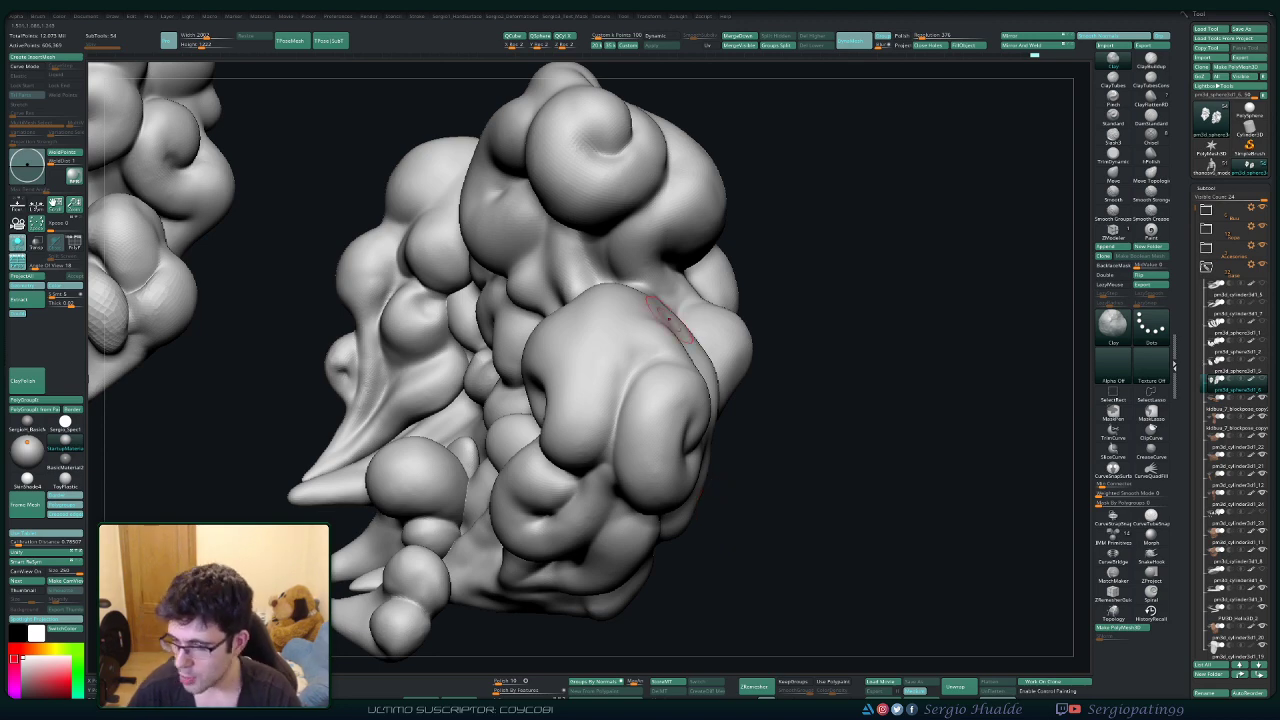
left_click_drag(816, 390, 765, 396)
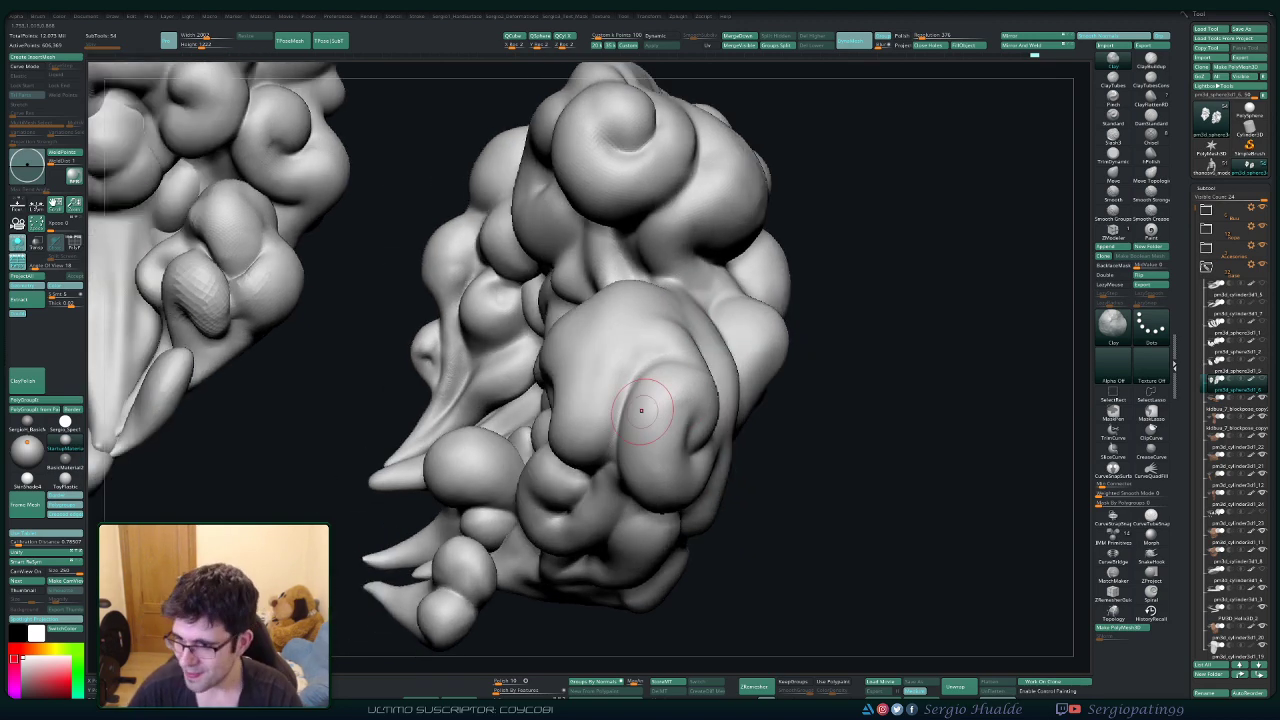
right_click_drag(641, 411, 653, 441, "ctrl")
left_click_drag(652, 447, 657, 423)
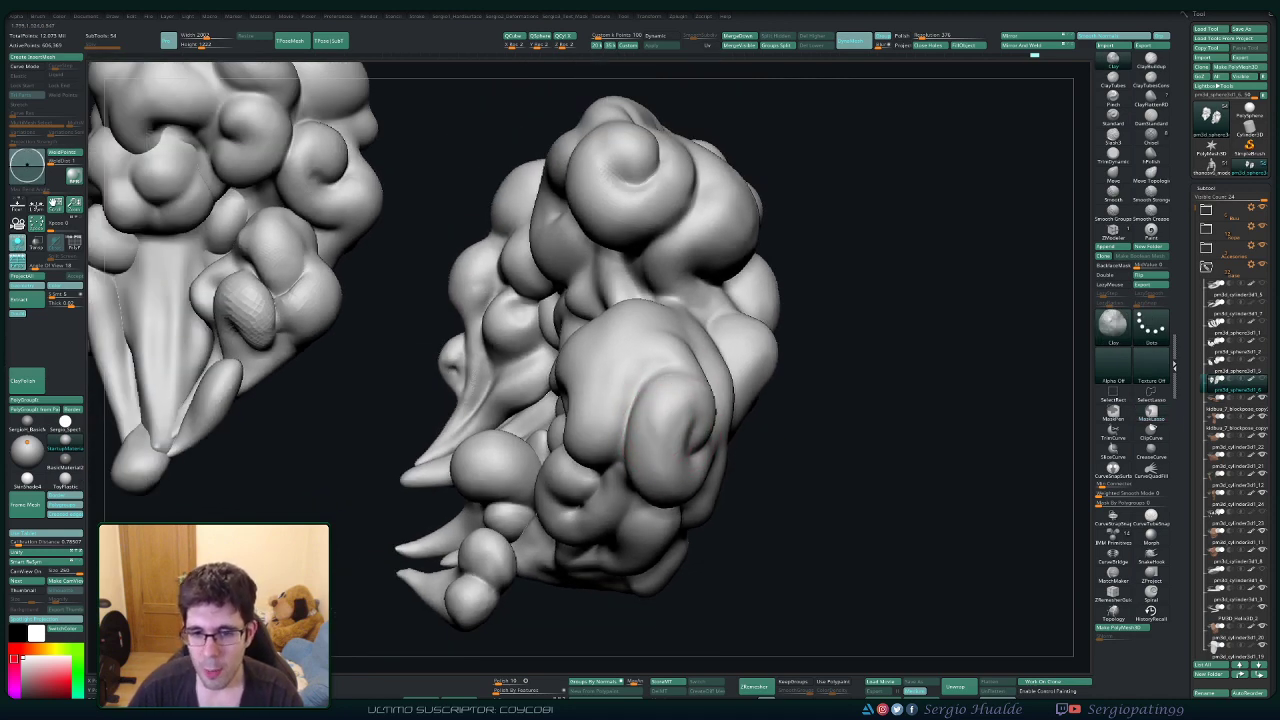
right_click_drag(712, 410, 677, 406)
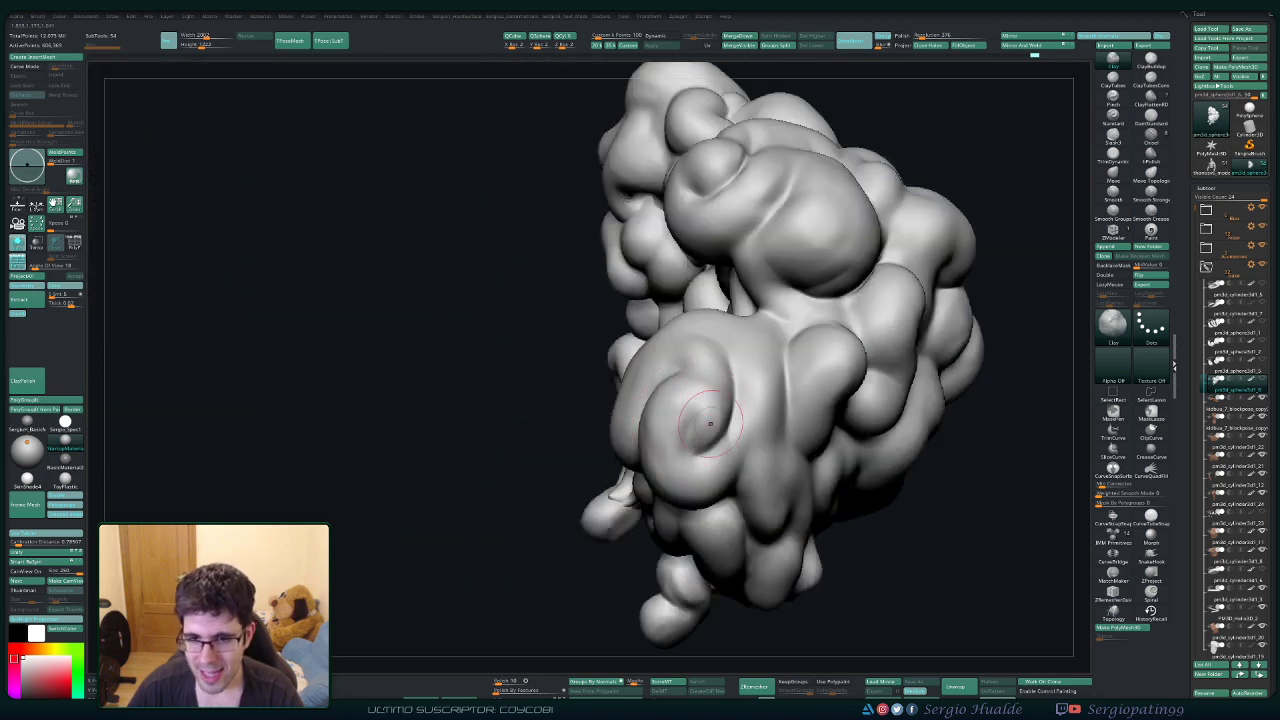
mouse_move(710, 418)
left_mouse_down()
mouse_move(676, 402)
mouse_move(683, 416)
left_mouse_up()
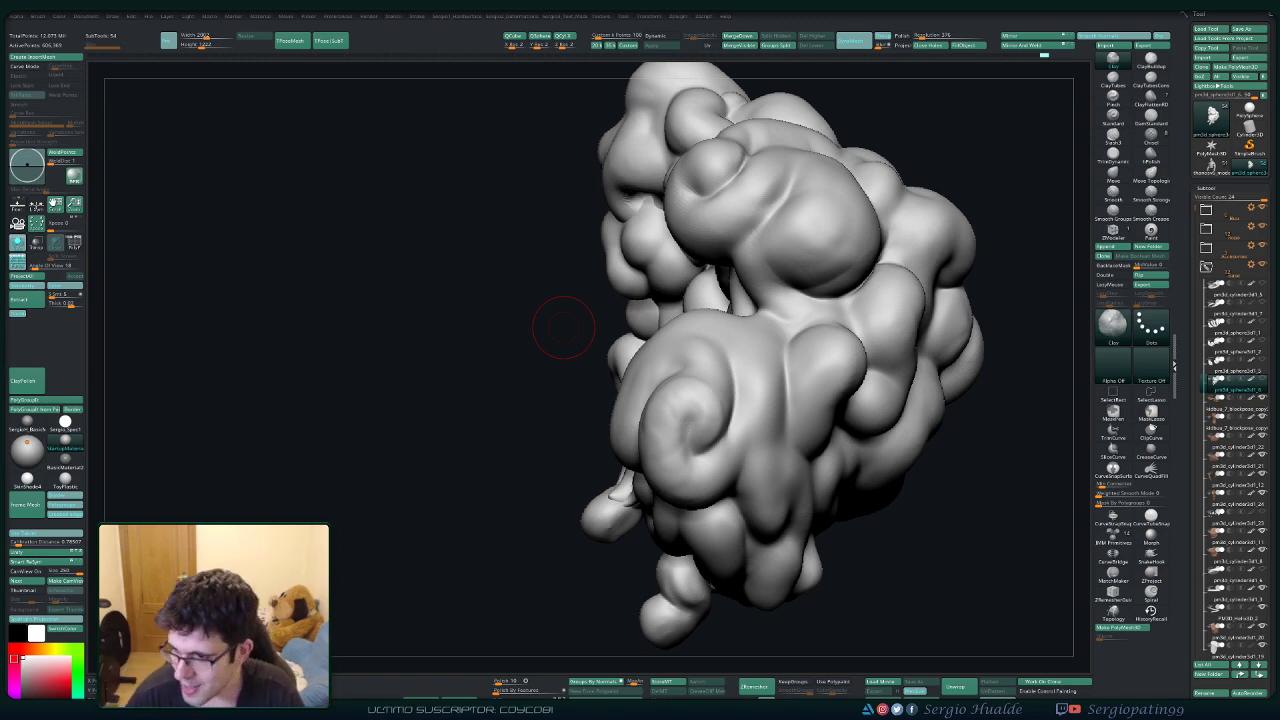
Smooth the curl's outer surface and rebuild its upper volume with the Clay brush.
left_click_drag(570, 443, 700, 415)
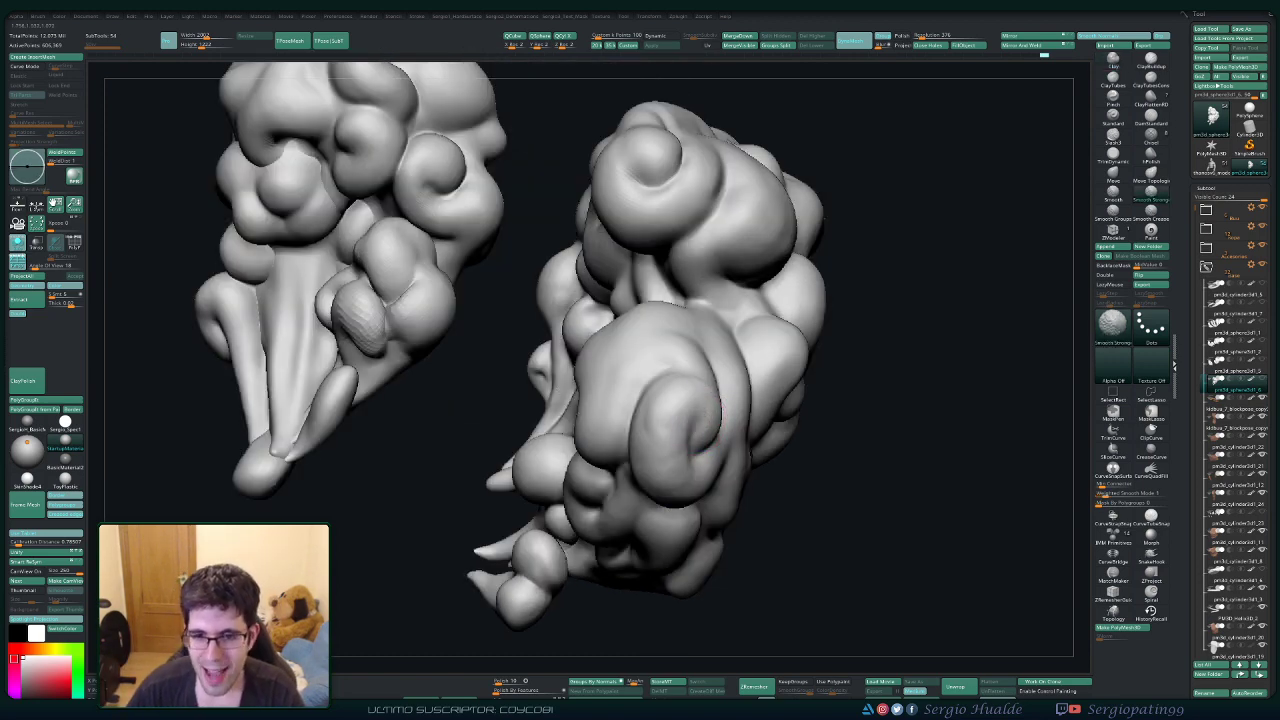
left_click_drag(690, 482, 673, 424)
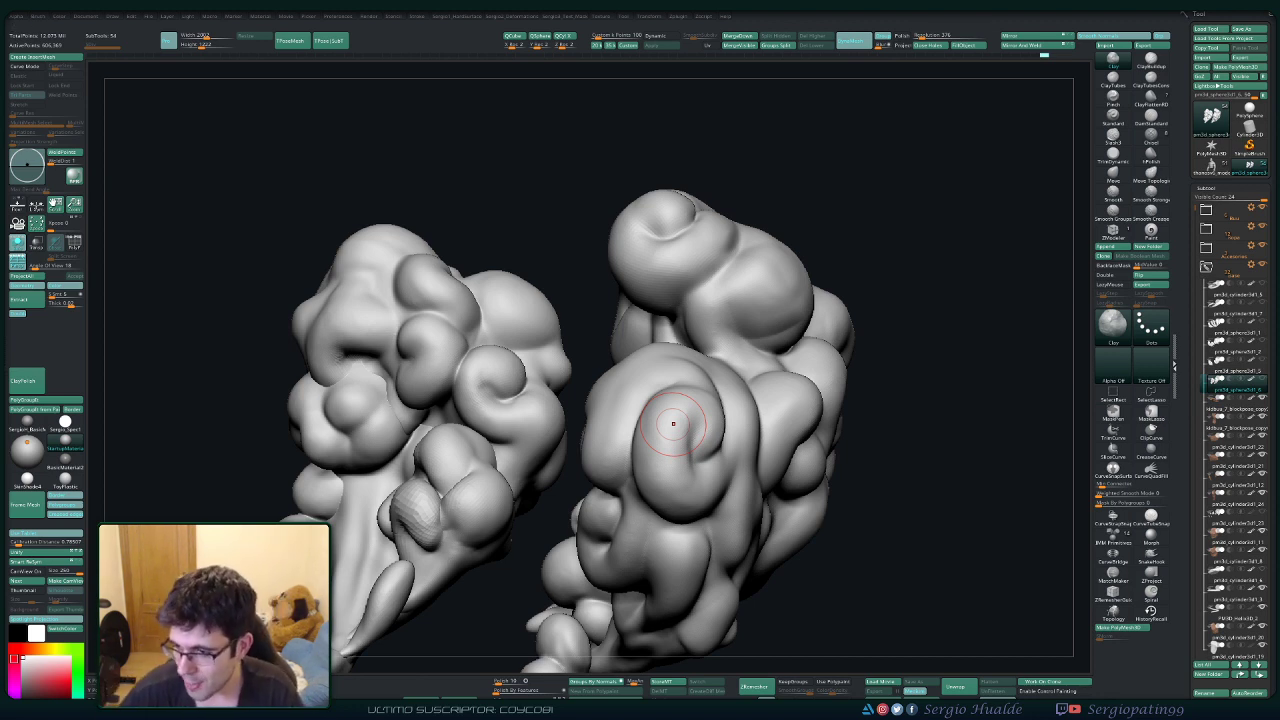
left_click_drag(673, 423, 697, 464)
mouse_move(703, 462)
right_mouse_down("ctrl")
mouse_move(700, 490)
mouse_move(620, 480)
right_mouse_up("ctrl")
Deepen the spiral groove at the centre of the curl with the DamStandard brush.
key("b")
key("d")
key("s")
mouse_move(695, 460)
left_mouse_down()
mouse_move(684, 424)
mouse_move(703, 398)
left_mouse_up()
right_click_drag(734, 442, 704, 455)
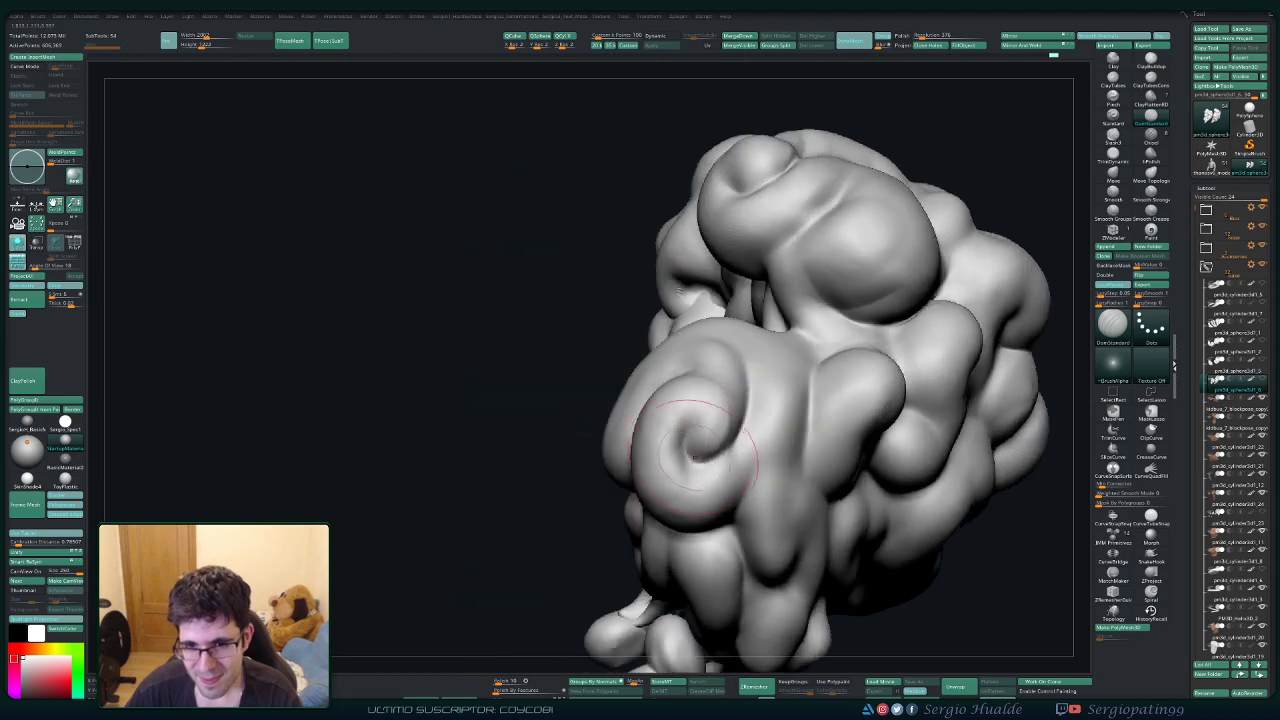
Build up the surface beside the spiral groove with the Clay brush.
right_click_drag(751, 420, 731, 434)
key("b")
key("c")
key("l")
mouse_move(731, 434)
left_mouse_down()
mouse_move(714, 417)
mouse_move(722, 402)
left_mouse_up()
right_click_drag(722, 440, 700, 390, "ctrl")
mouse_move(650, 470)
right_mouse_down()
mouse_move(741, 497)
mouse_move(733, 440)
mouse_move(715, 450)
mouse_move(740, 440)
right_mouse_up()
mouse_move(740, 440)
right_mouse_down("ctrl")
mouse_move(735, 500)
mouse_move(680, 510)
right_mouse_up("ctrl")
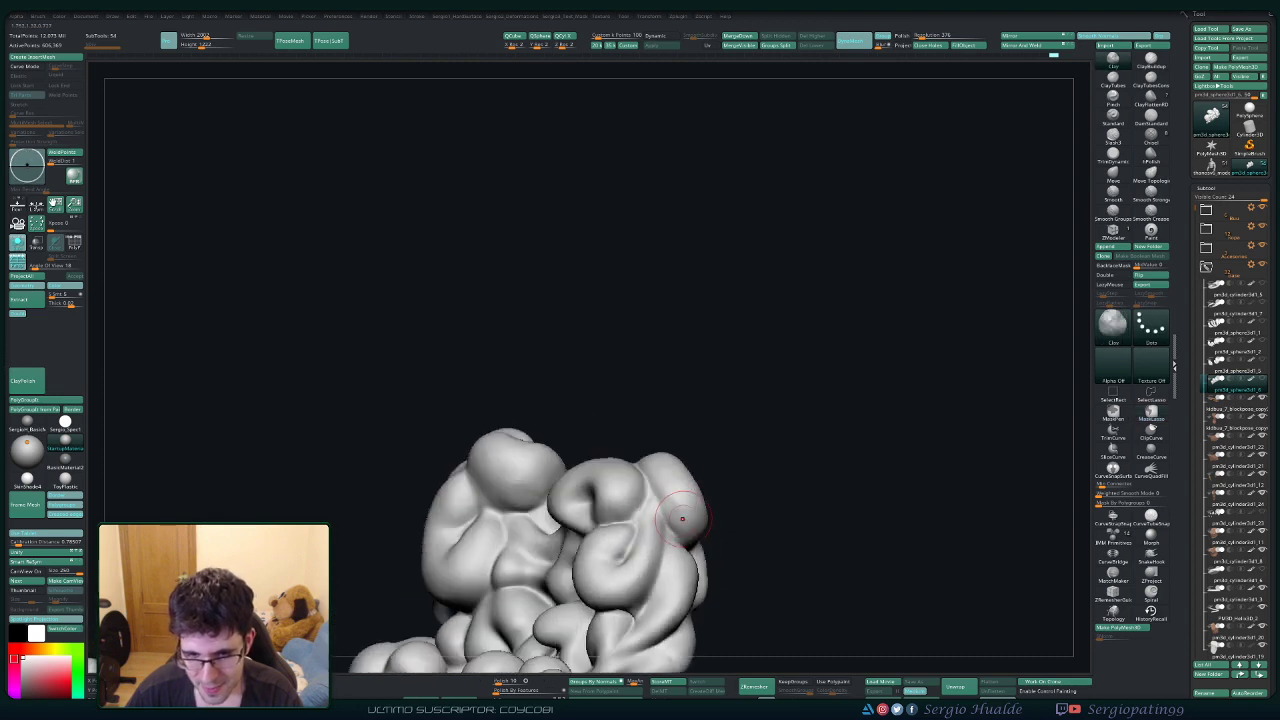
Smooth the valley beneath the curl where it meets the lower neighbouring lobe.
key("ctrl")
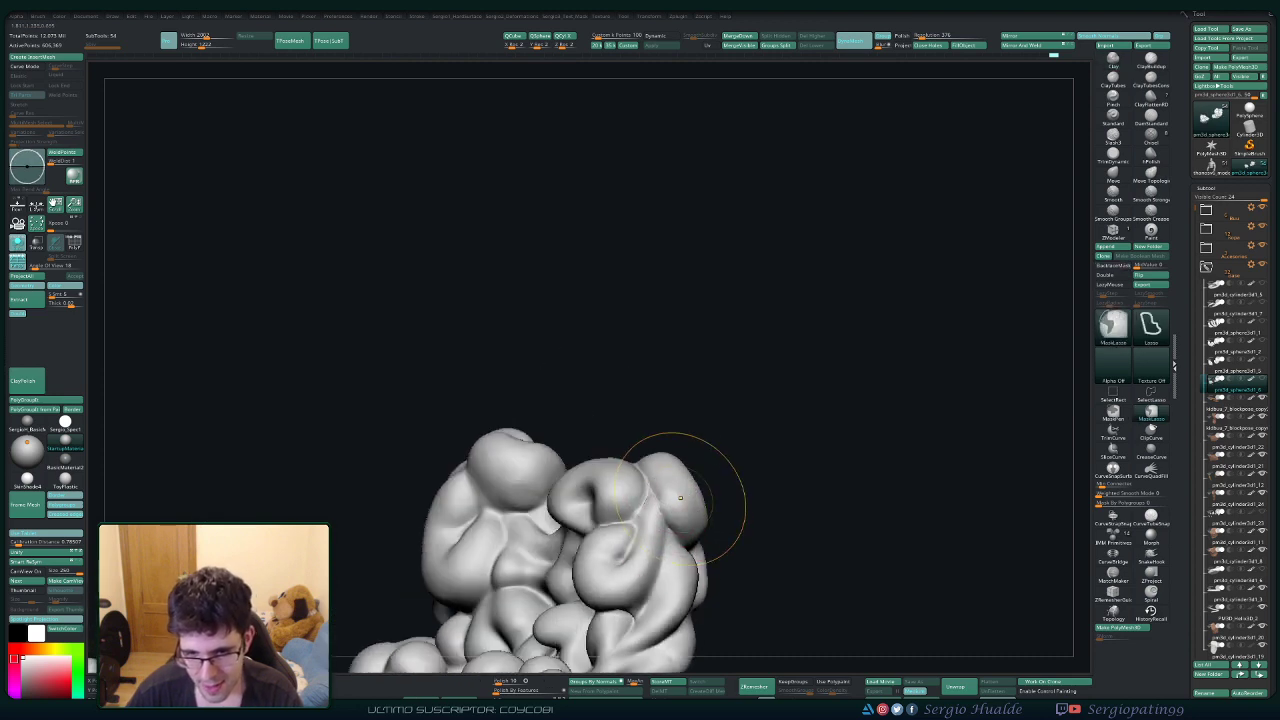
key("ctrl+i")
mouse_move(703, 476)
right_mouse_down()
mouse_move(690, 462)
mouse_move(730, 495)
mouse_move(655, 510)
right_mouse_up()
key("shift")
left_click_drag(680, 530, 686, 552, "shift")
right_click_drag(710, 545, 755, 525)
right_click_drag(690, 500, 664, 531, "ctrl")
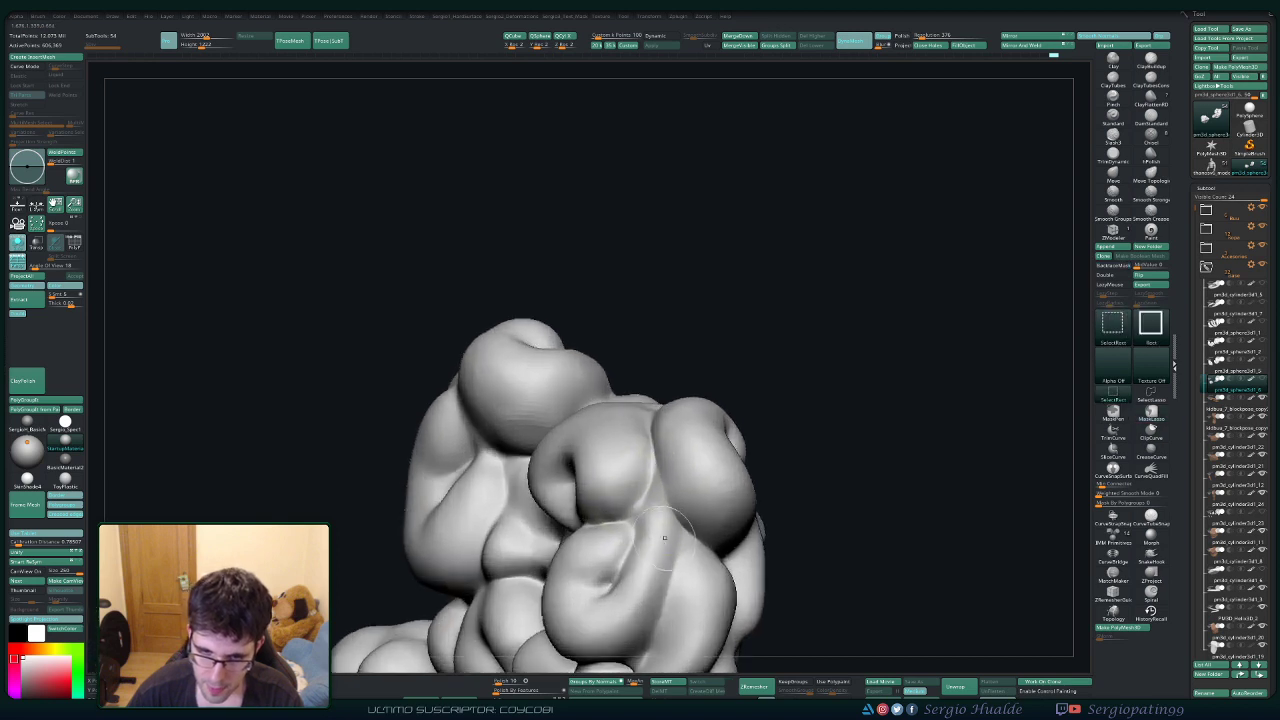
Deepen the crease between the lower front lobes with the DamStandard brush and add volume beside it with Clay.
key("b")
key("d")
key("s")
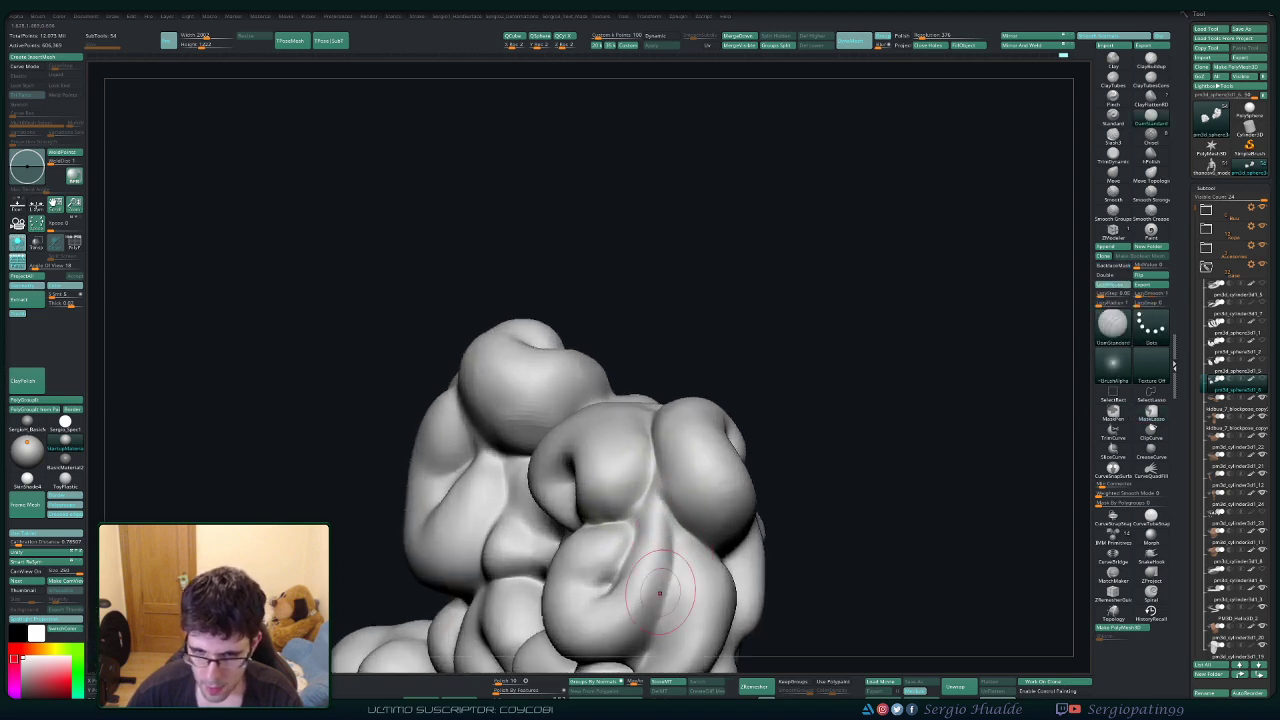
mouse_move(651, 627)
right_mouse_down()
mouse_move(695, 600)
mouse_move(683, 576)
right_mouse_up()
key("b")
key("c")
key("l")
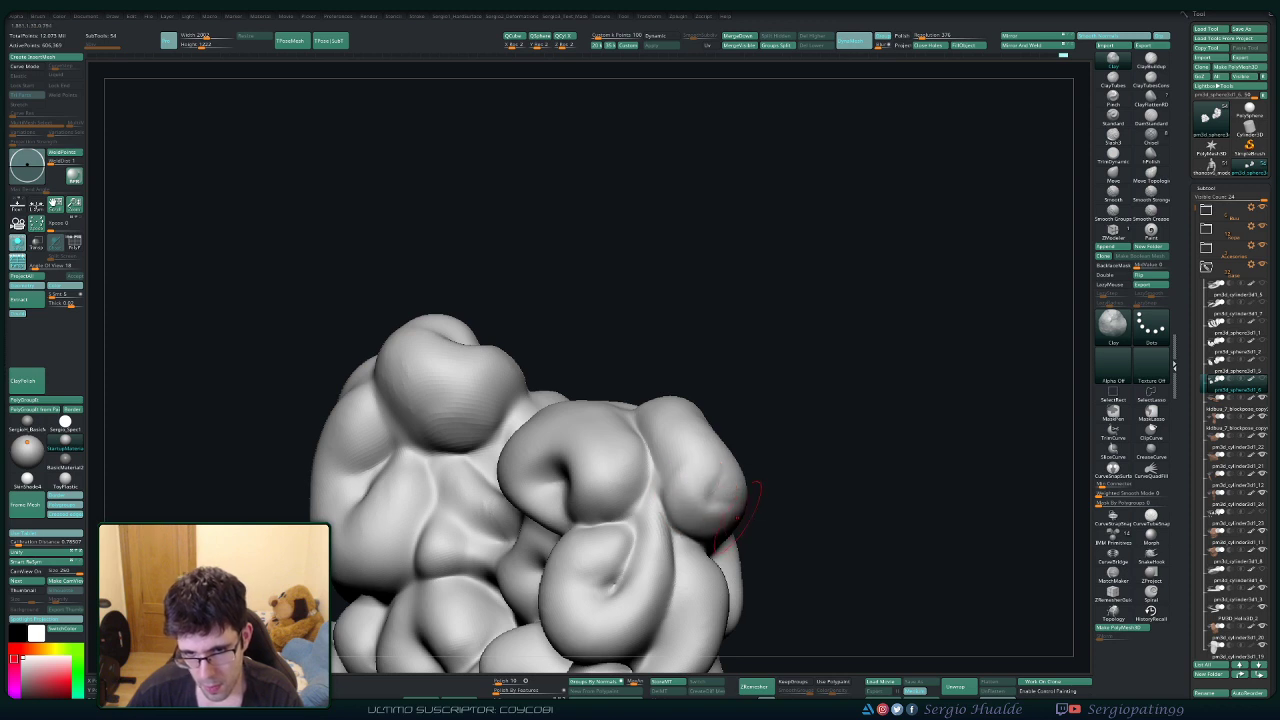
Carve a fold into the lobe beside the spiral curl with the DamStandard brush and smooth its edges.
key("b")
key("d")
key("s")
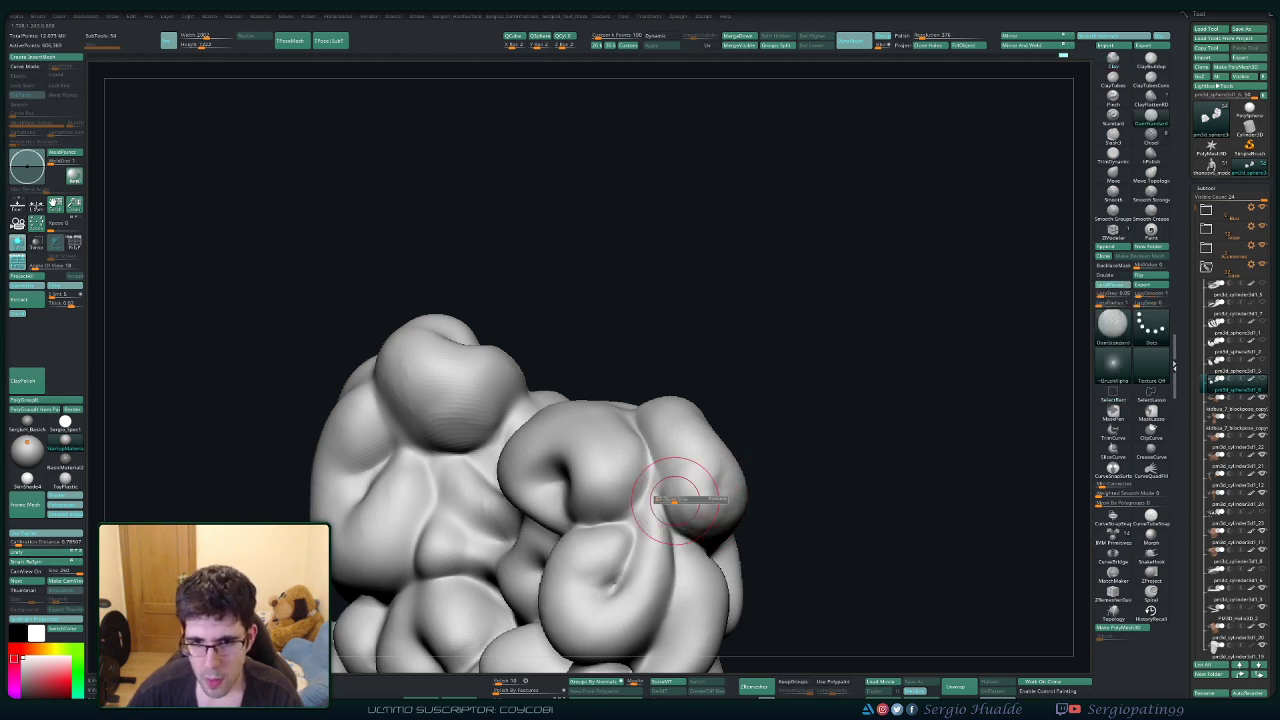
left_click_drag(668, 488, 715, 490, "shift")
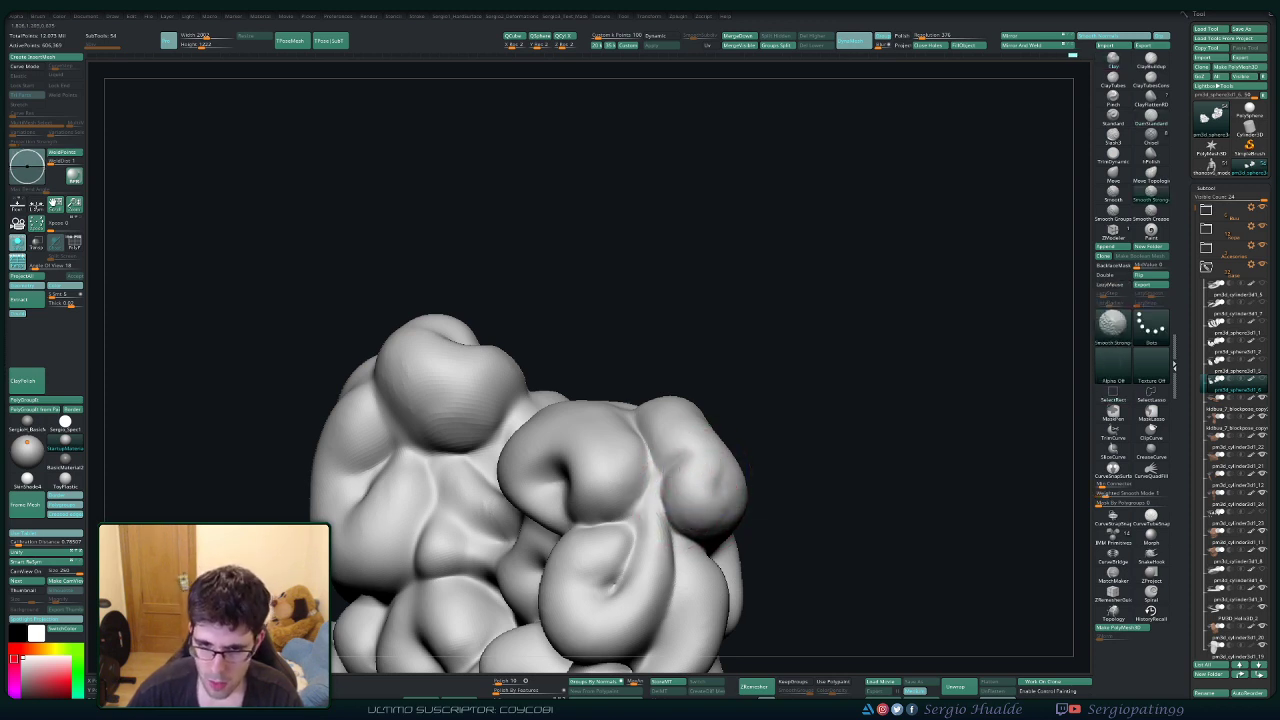
Build up a rounded bulge on the outer lobe at the cloud's side with the Clay brush.
mouse_move(737, 557)
right_mouse_down()
mouse_move(734, 494)
mouse_move(712, 483)
right_mouse_up()
right_click_drag(798, 524, 775, 508, "ctrl")
mouse_move(775, 508)
right_mouse_down()
mouse_move(758, 530)
mouse_move(742, 500)
mouse_move(690, 490)
mouse_move(665, 450)
right_mouse_up()
mouse_move(665, 450)
right_mouse_down("alt")
mouse_move(697, 400)
mouse_move(675, 430)
mouse_move(685, 465)
mouse_move(663, 428)
right_mouse_up("alt")
mouse_move(664, 429)
left_mouse_down()
mouse_move(680, 460)
mouse_move(616, 474)
mouse_move(598, 450)
mouse_move(670, 394)
mouse_move(640, 412)
left_mouse_up()
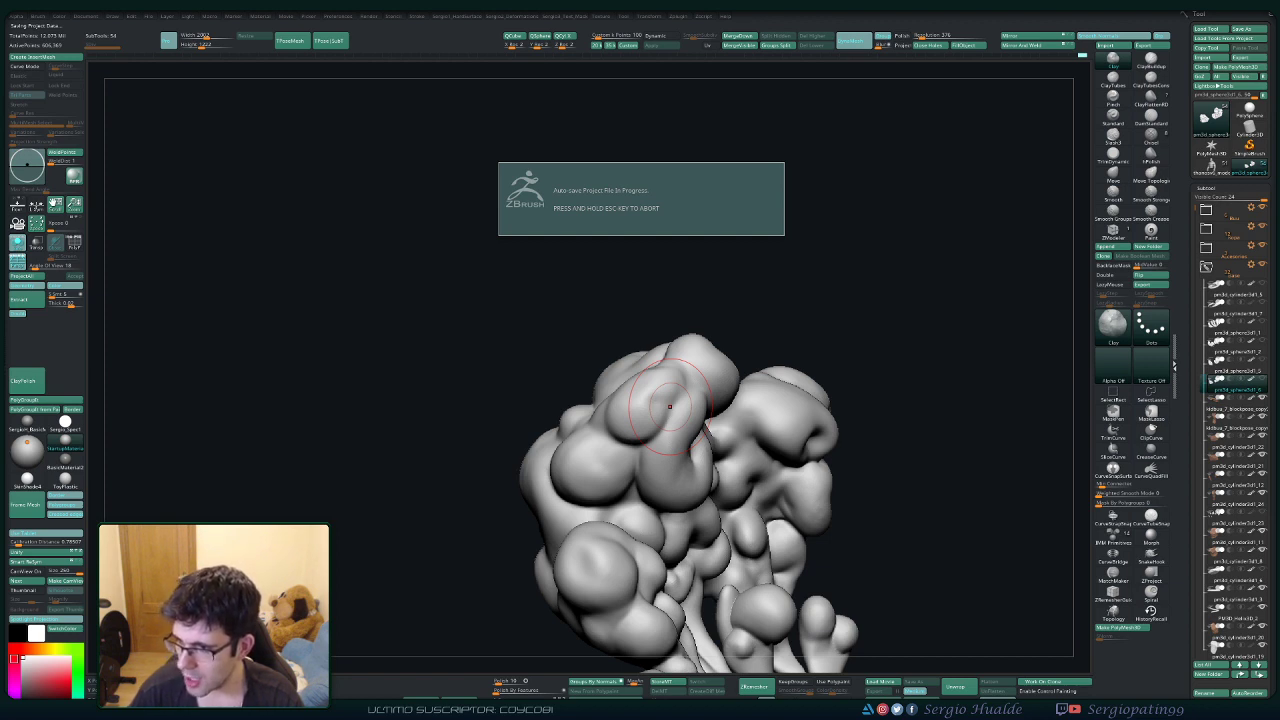
mouse_move(670, 407)
right_mouse_down()
mouse_move(677, 461)
mouse_move(674, 423)
mouse_move(654, 414)
right_mouse_up()
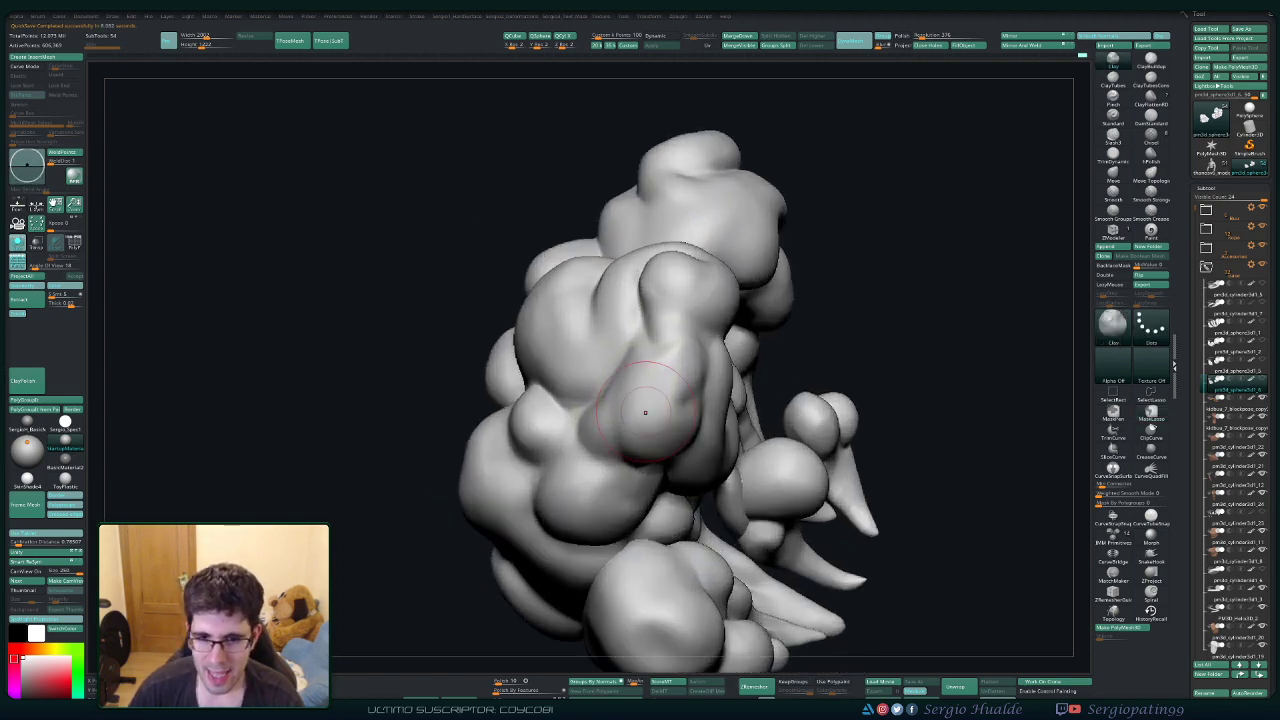
mouse_move(656, 357)
left_mouse_down()
mouse_move(635, 373)
mouse_move(660, 396)
mouse_move(652, 367)
left_mouse_up()
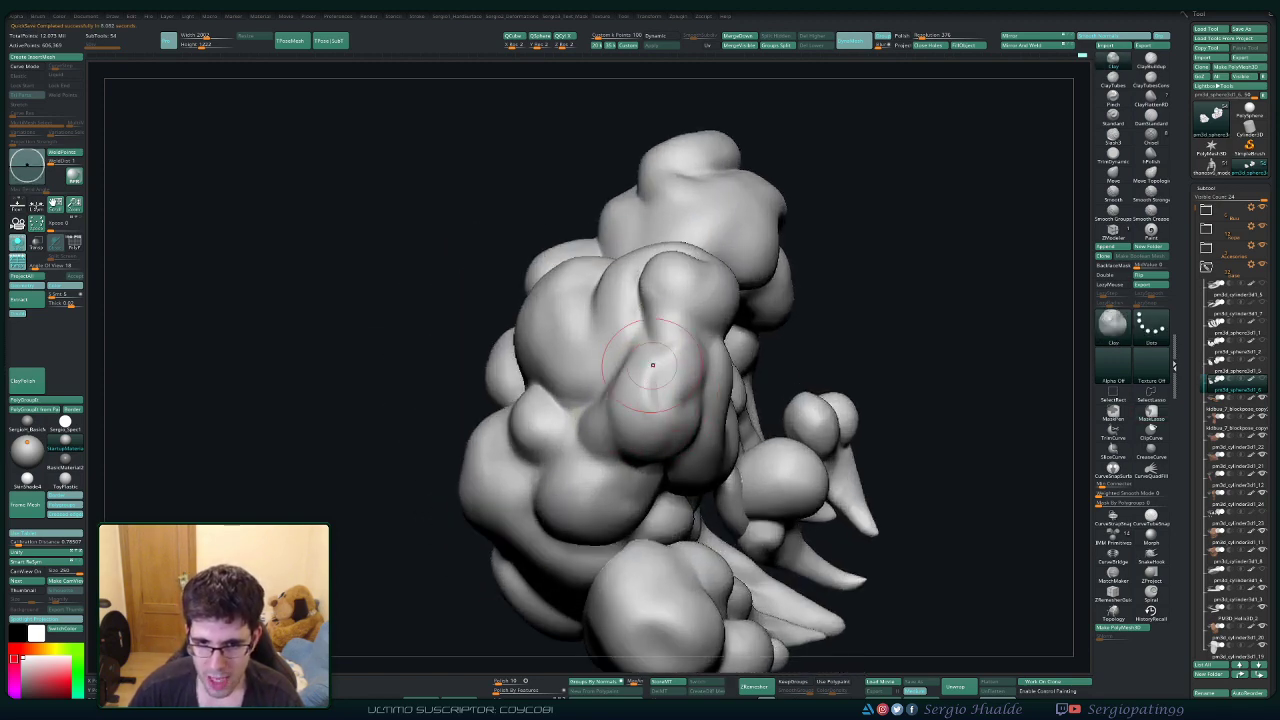
mouse_move(650, 385)
right_mouse_down()
mouse_move(580, 372)
mouse_move(606, 396)
right_mouse_up()
left_click_drag(706, 417, 662, 412)
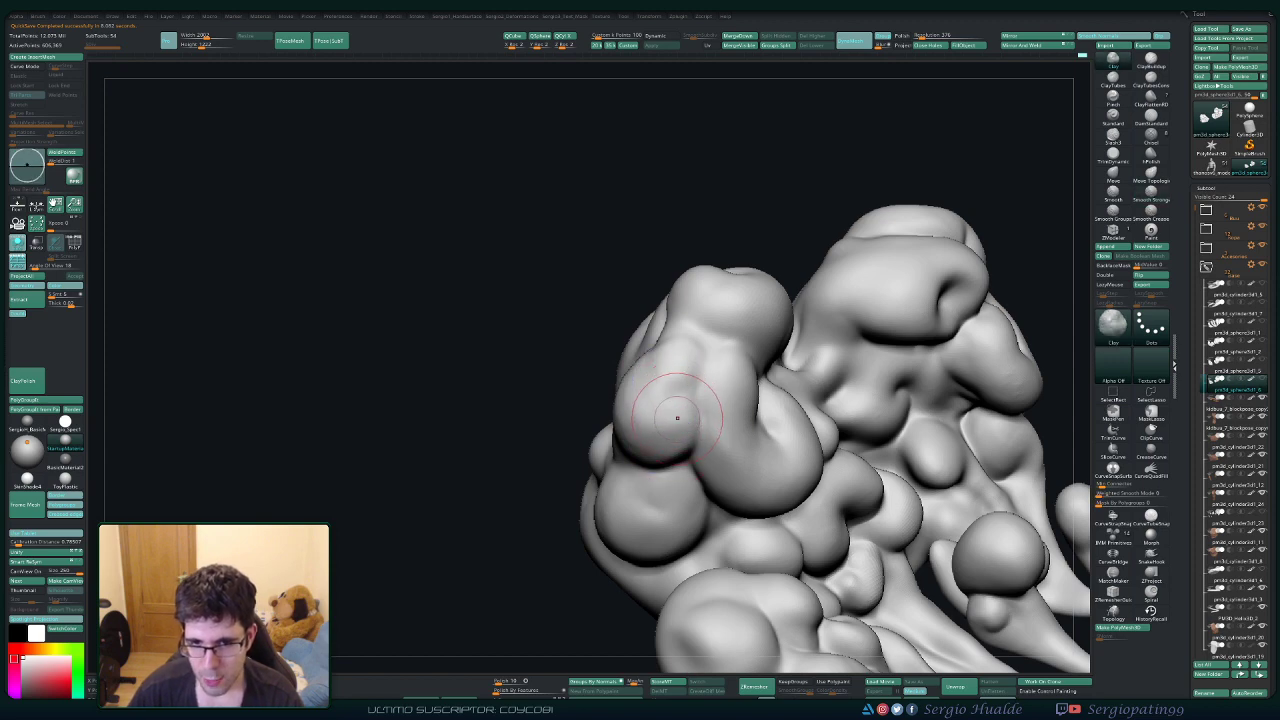
Shape and smooth the small bulge at the junction of the outer lobes so it blends with its neighbours.
right_click_drag(610, 390, 665, 372)
right_click_drag(614, 423, 586, 434)
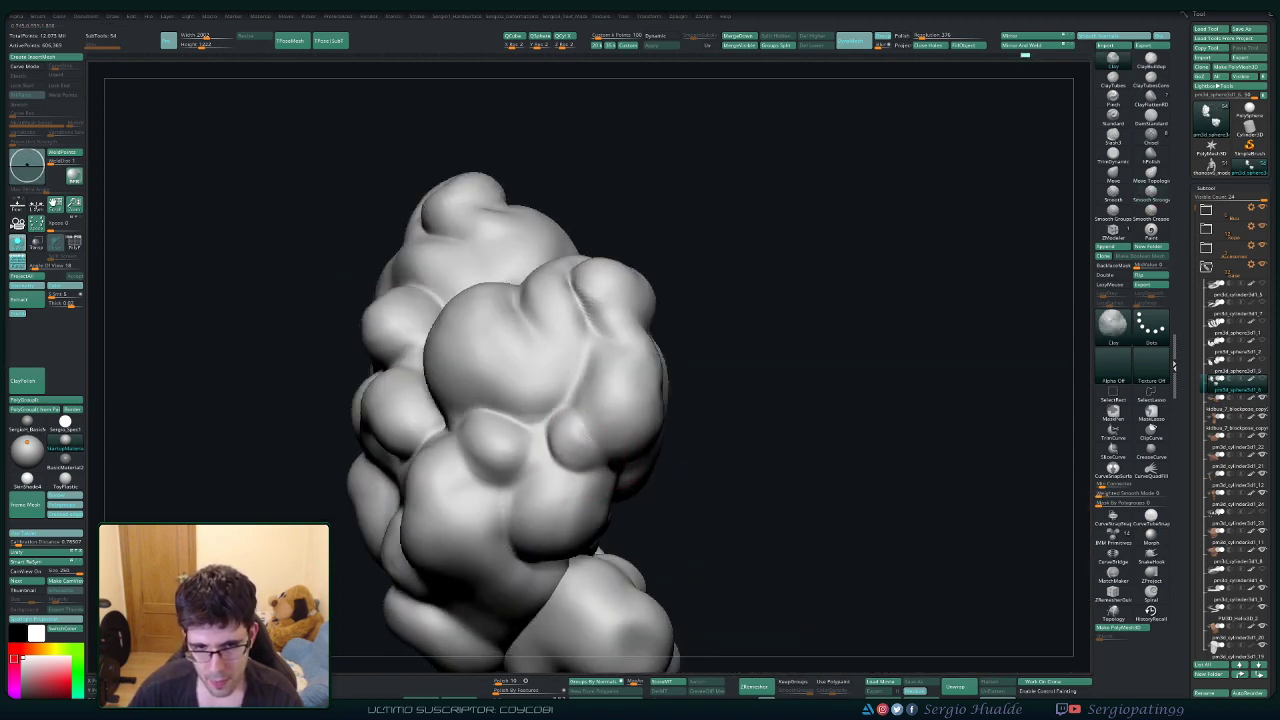
key("shift")
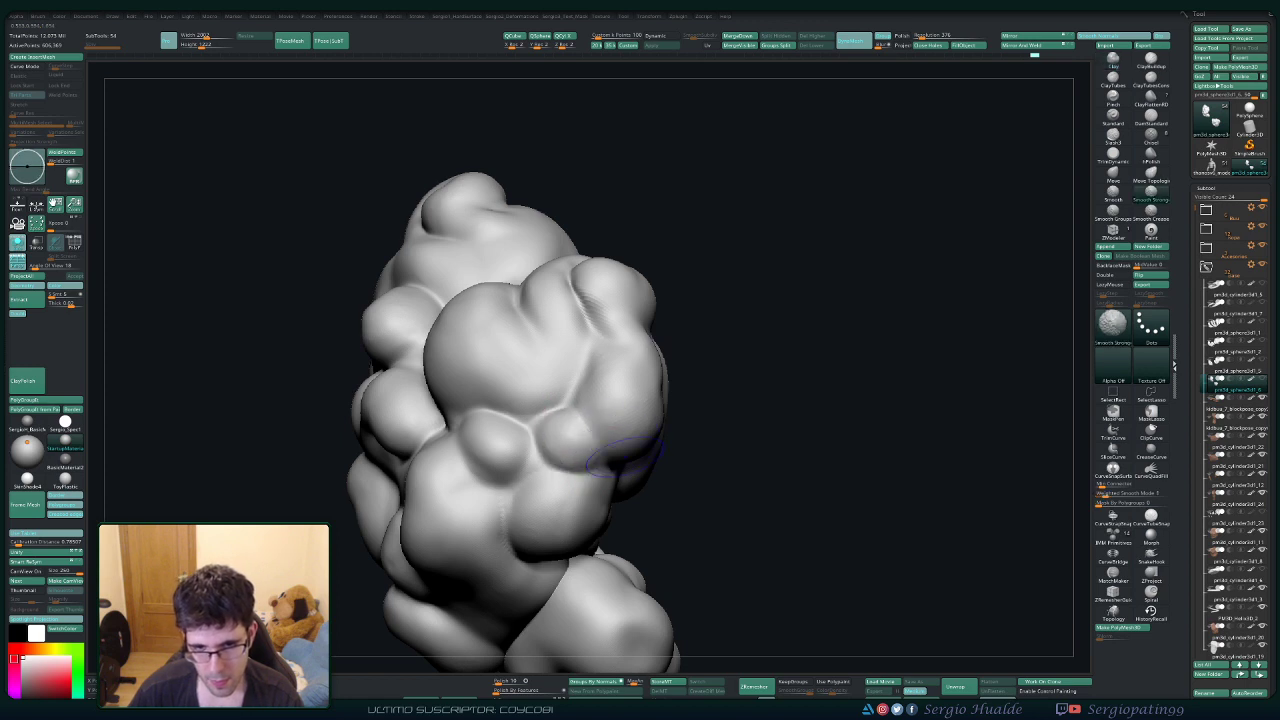
left_click_drag(569, 414, 606, 427, "shift")
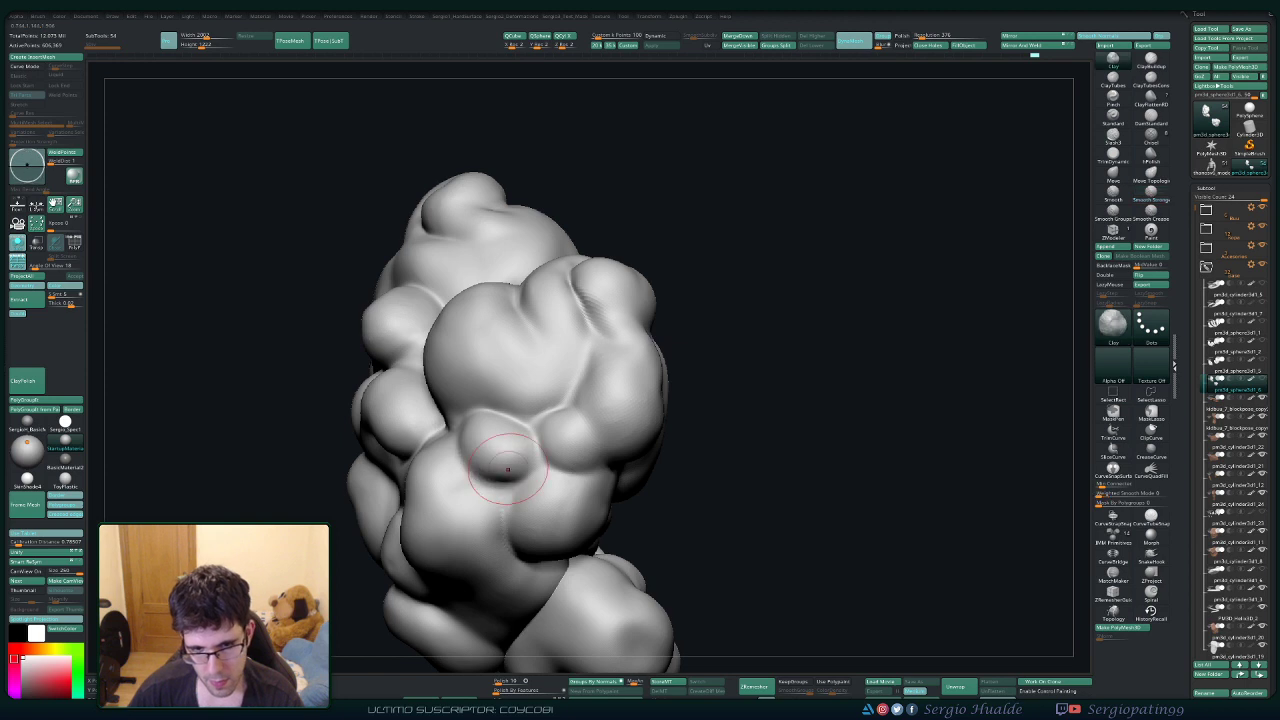
Build up and smooth additional rounded bumps on the large lobes along the cloud's outer side.
right_click_drag(507, 470, 500, 457)
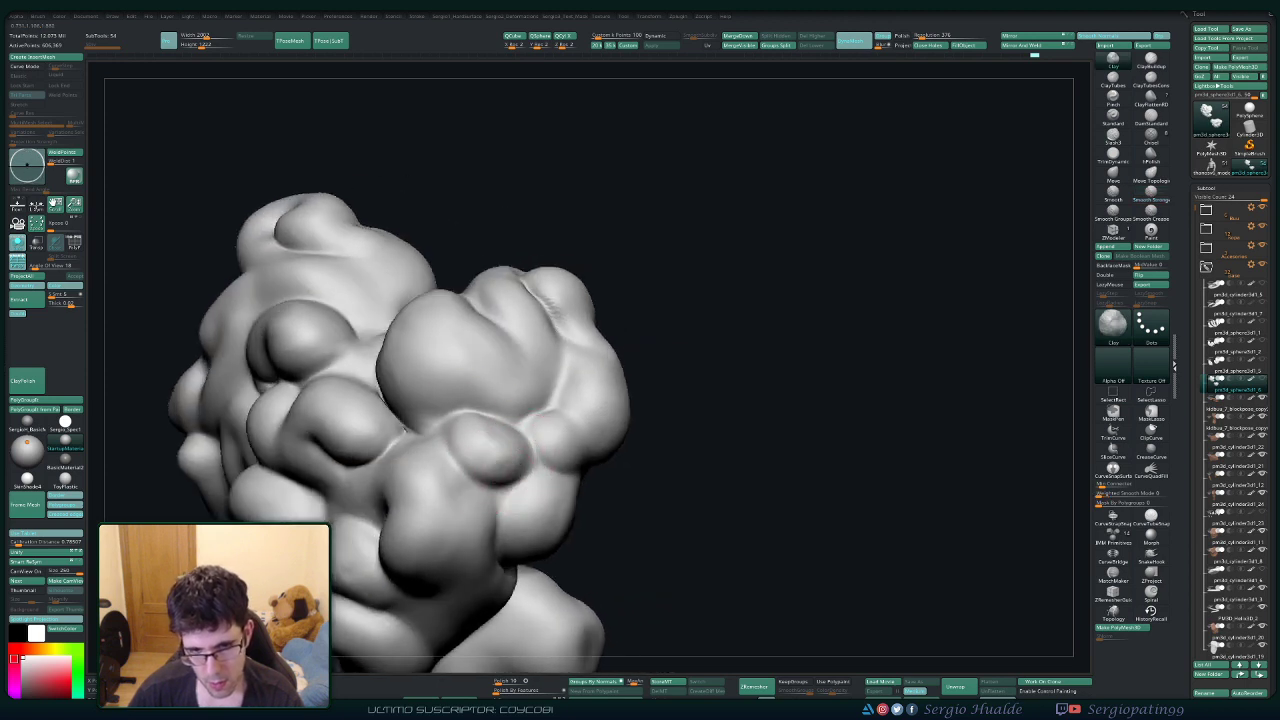
key("shift")
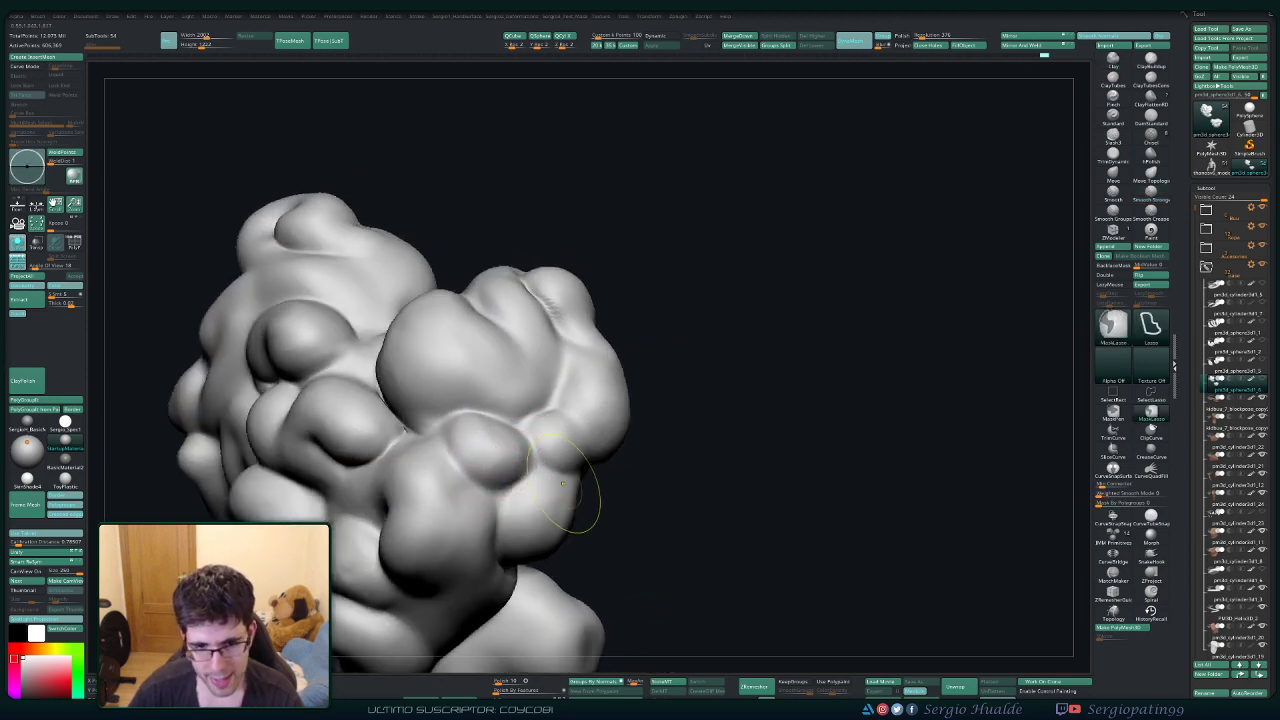
mouse_move(580, 494)
right_mouse_down("ctrl")
mouse_move(549, 446)
mouse_move(677, 356)
mouse_move(686, 463)
mouse_move(670, 450)
mouse_move(510, 463)
right_mouse_up("ctrl")
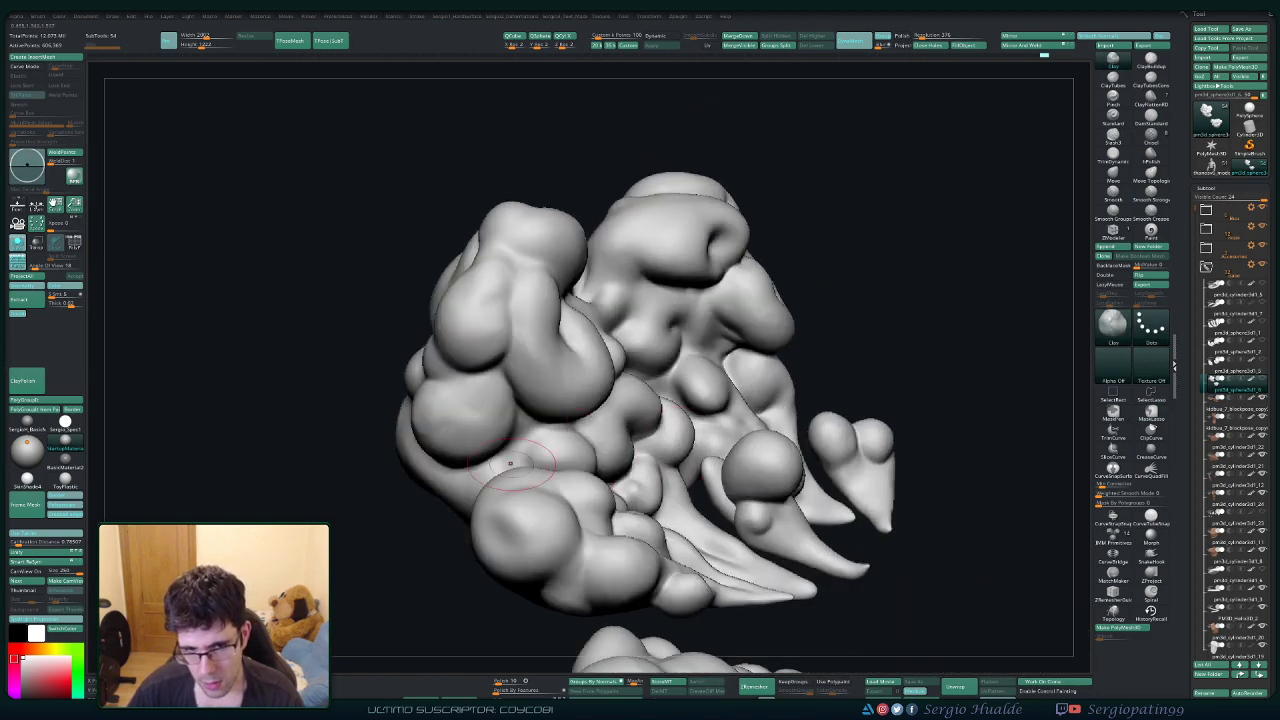
right_click_drag(493, 420, 532, 432)
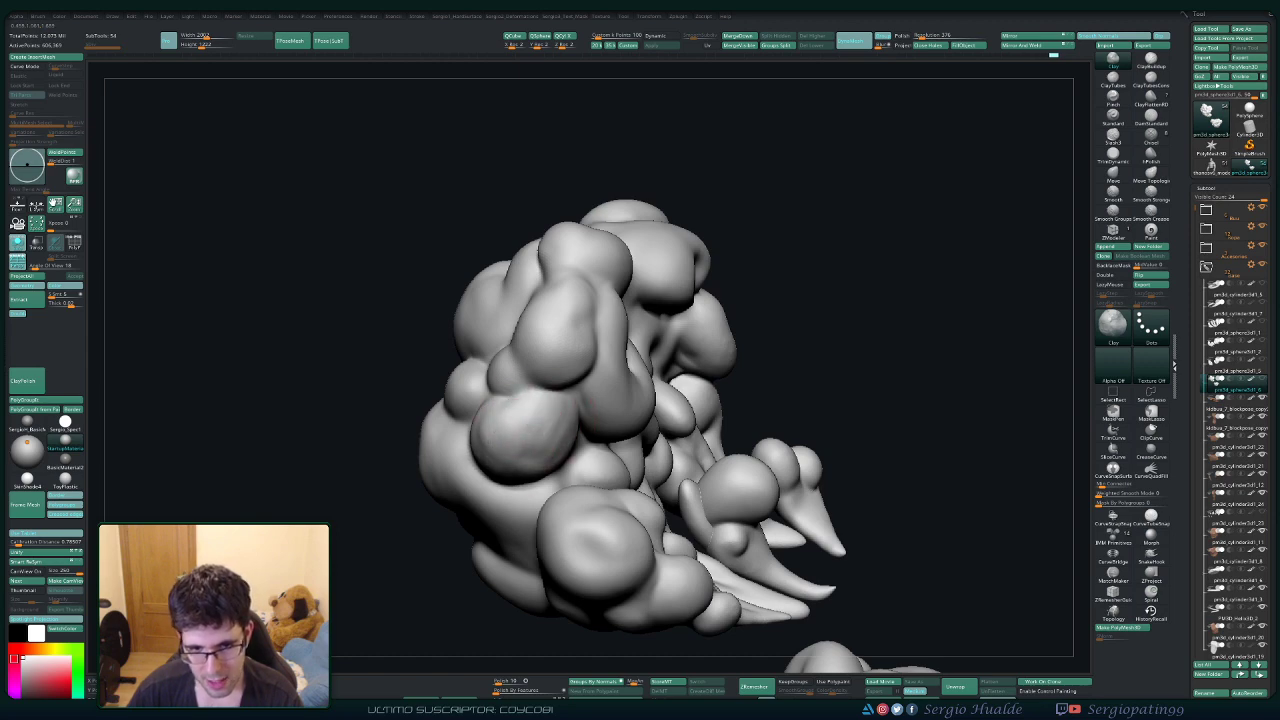
key("shift")
mouse_move(571, 471)
right_mouse_down()
mouse_move(560, 470)
mouse_move(592, 474)
mouse_move(572, 468)
mouse_move(562, 488)
mouse_move(545, 460)
right_mouse_up()
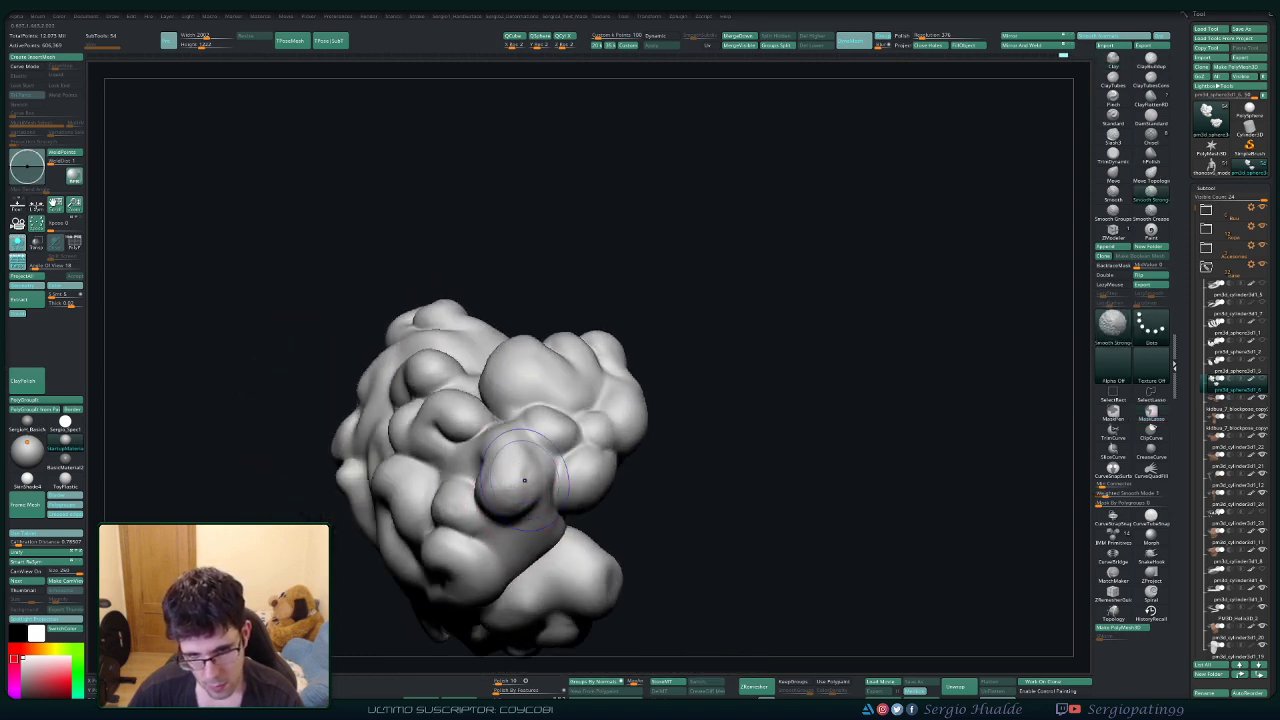
right_click_drag(525, 474, 542, 527)
left_click_drag(542, 527, 537, 524)
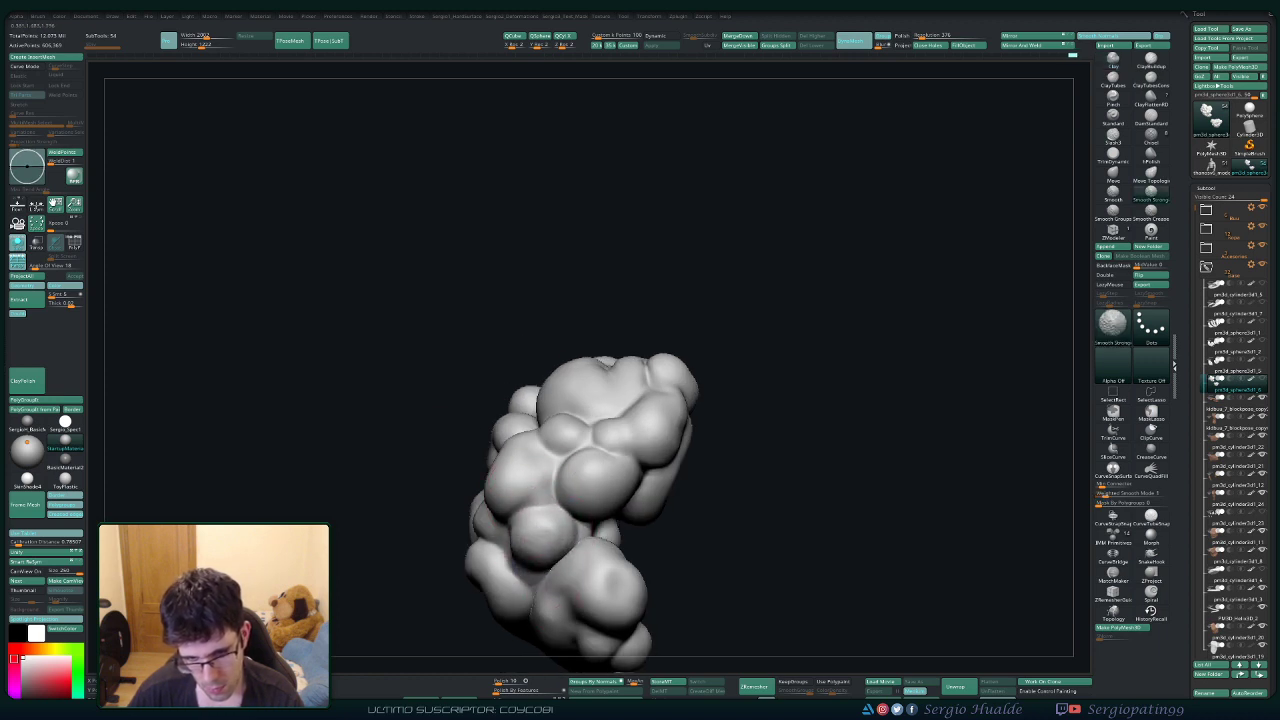
Define the creases between the new bumps and the lobes beneath them with the DamStandard brush.
key("ctrl")
right_click_drag(573, 557, 575, 520)
key("b")
key("d")
key("s")
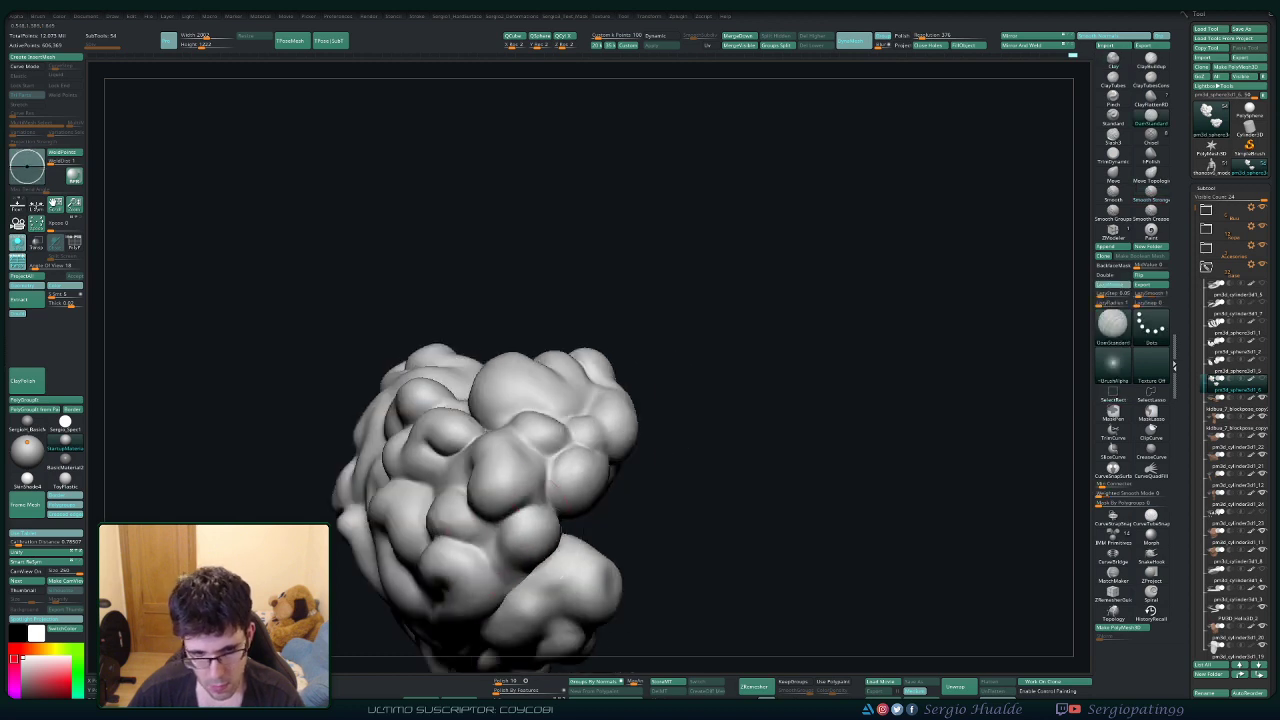
right_click_drag(504, 580, 511, 576)
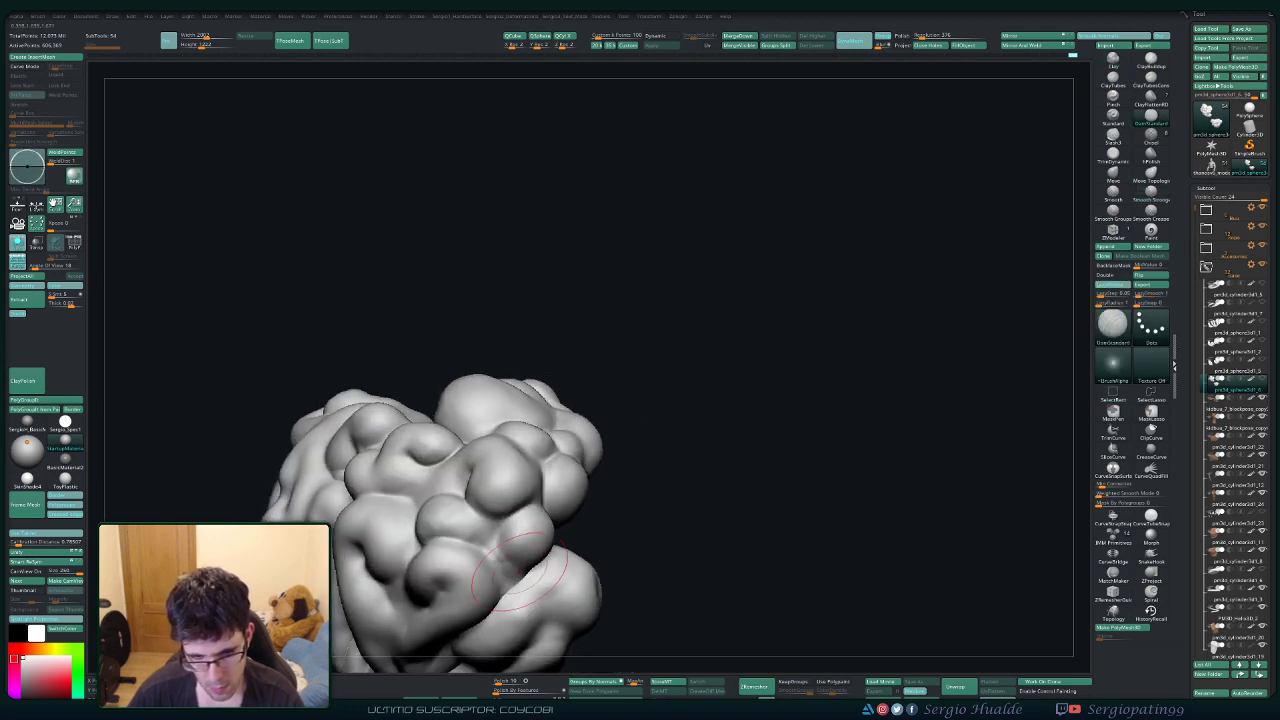
Fill out the small lobe beside the lower curl with the Clay brush and smooth its surface.
key("b")
key("c")
key("l")
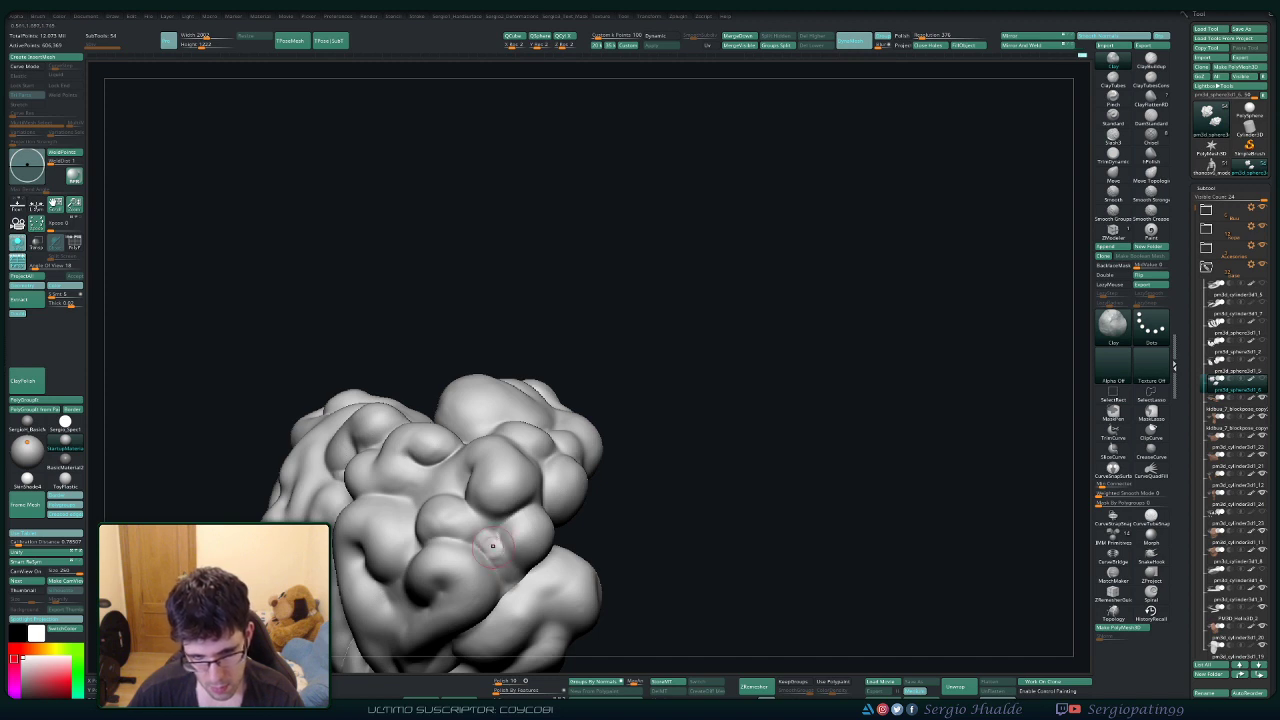
key("shift")
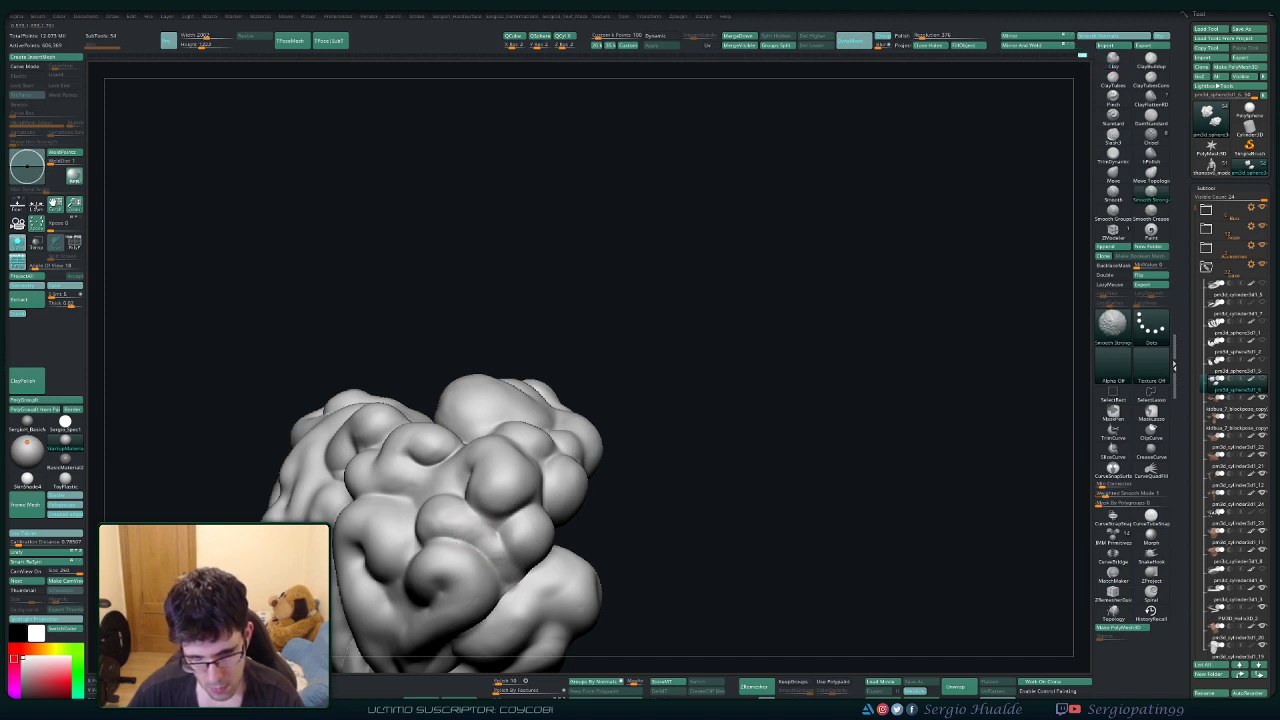
Sharpen the crease where the small lobe meets the lower mass with DamStandard and smooth the transition.
key("b")
key("d")
key("s")
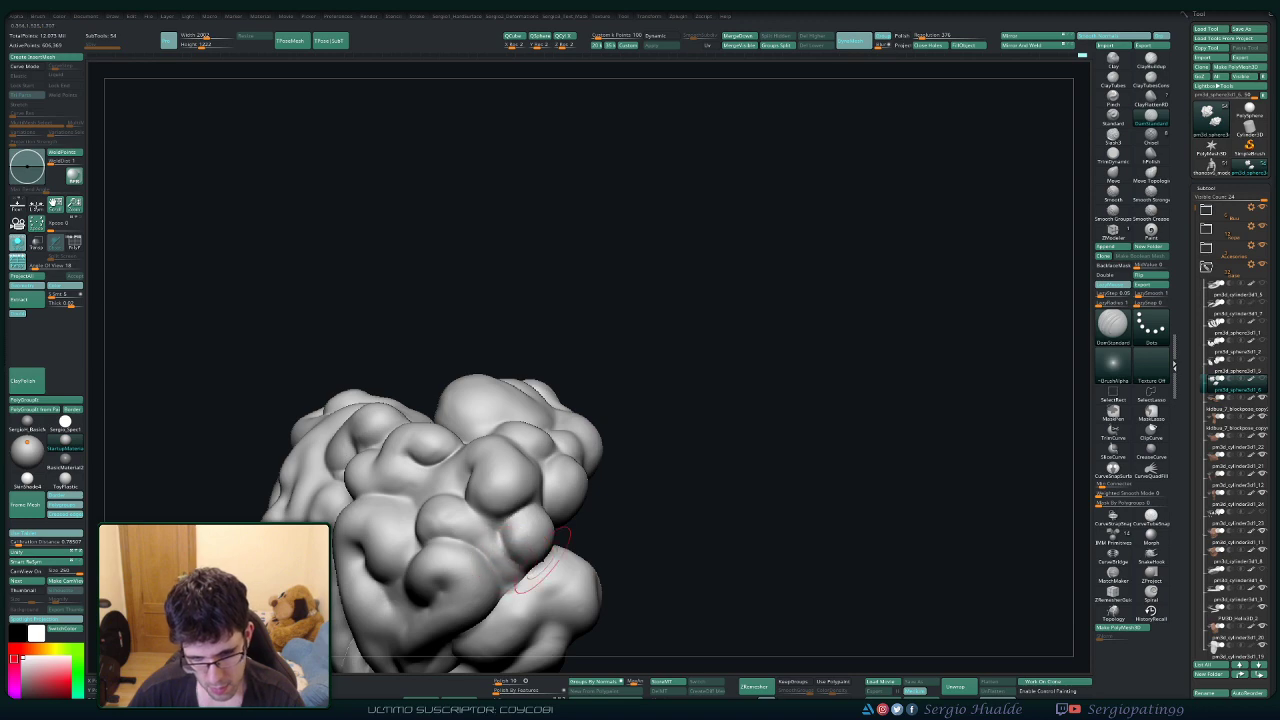
left_click_drag(500, 543, 520, 576, "shift")
Isolate the small smoke puff with the pointed tail by hiding the rest of the cloud.
mouse_move(560, 575)
right_mouse_down()
mouse_move(519, 582)
mouse_move(565, 558)
right_mouse_up()
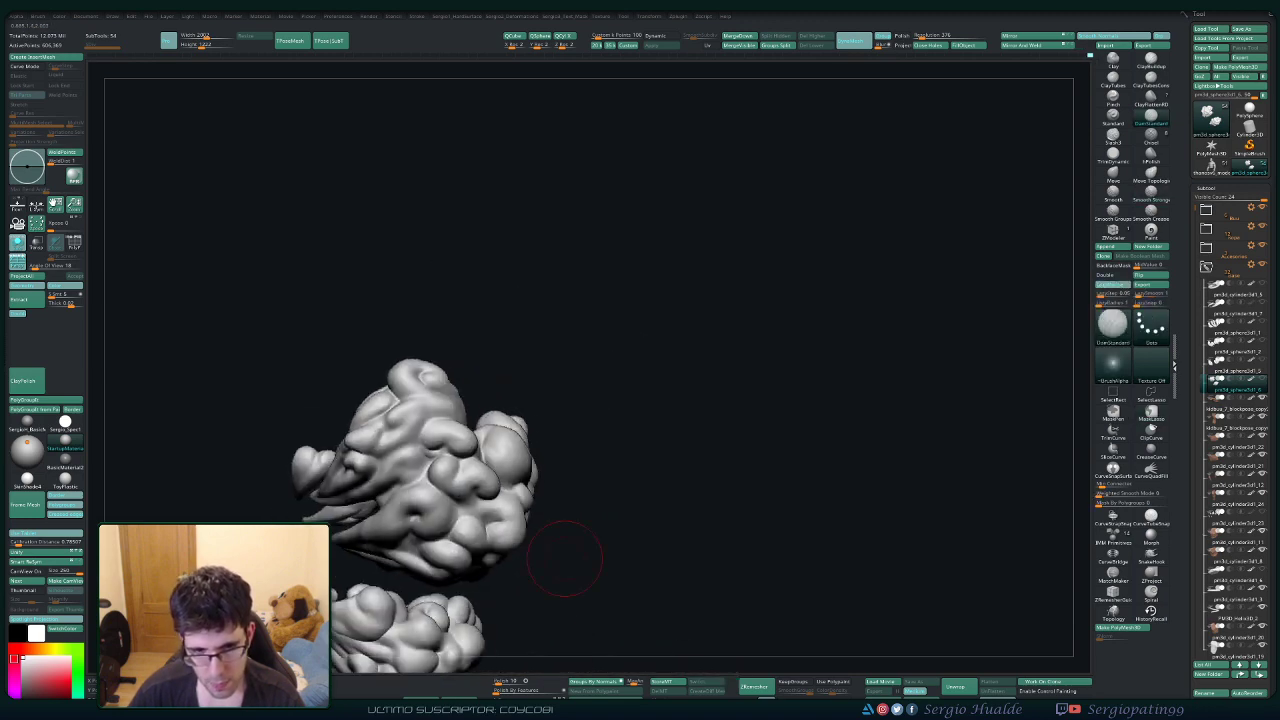
mouse_move(493, 528)
right_mouse_down()
mouse_move(552, 579)
mouse_move(545, 540)
mouse_move(525, 545)
mouse_move(527, 592)
mouse_move(541, 418)
mouse_move(582, 528)
right_mouse_up()
left_click(580, 528, "ctrl+shift")
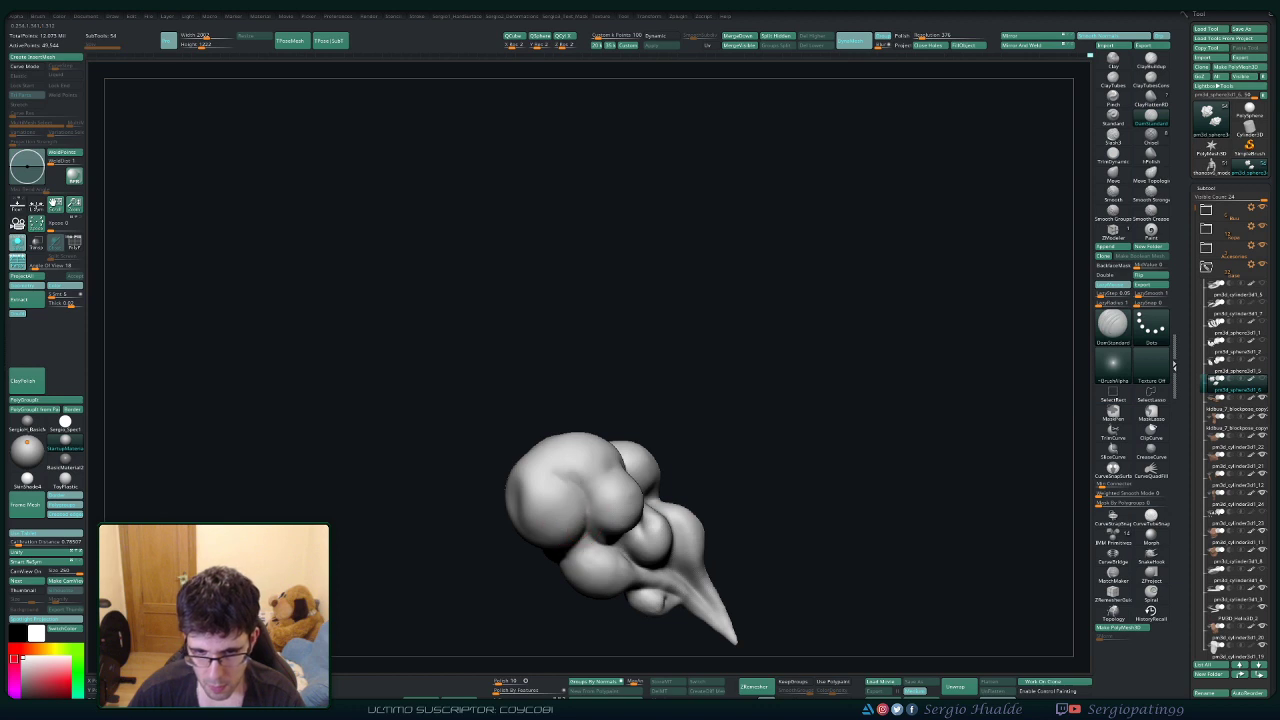
Build up rounded volumes on the head of the isolated puff with the Clay brush.
key("b")
key("c")
key("l")
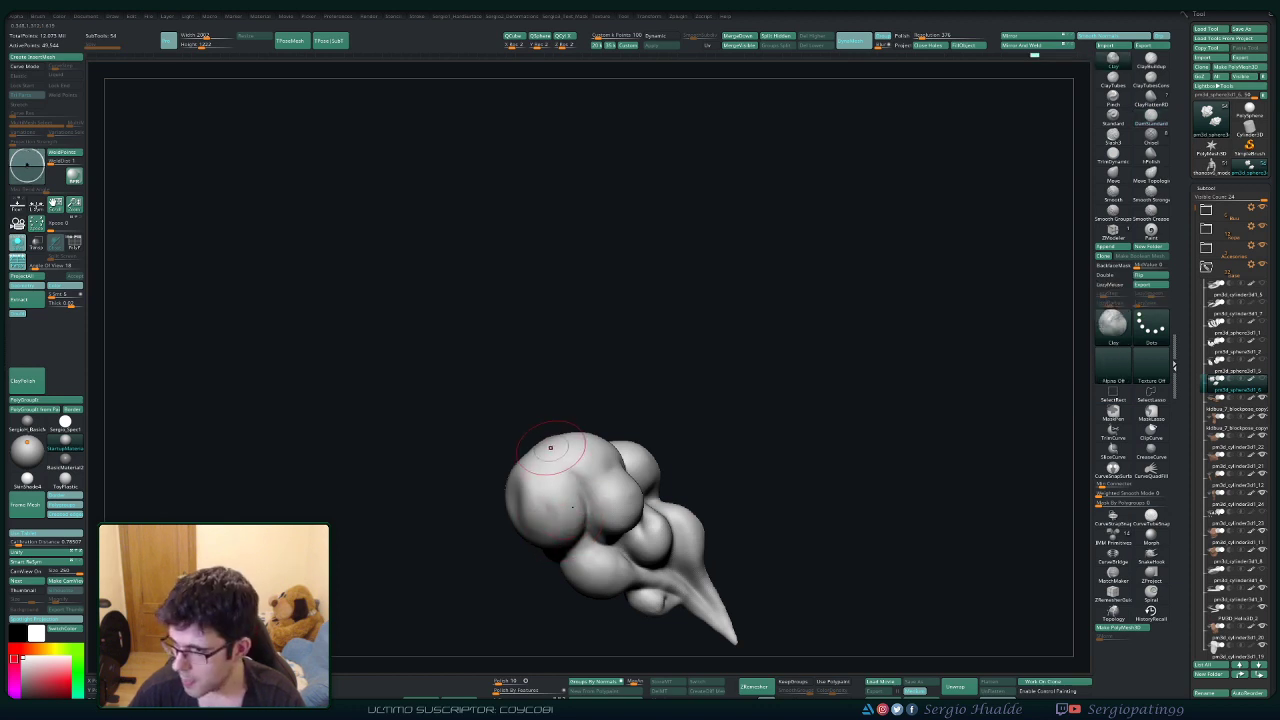
mouse_move(551, 447)
right_mouse_down("alt")
mouse_move(563, 417)
mouse_move(568, 478)
right_mouse_up("alt")
mouse_move(568, 478)
right_mouse_down()
mouse_move(503, 428)
mouse_move(574, 408)
mouse_move(534, 391)
right_mouse_up()
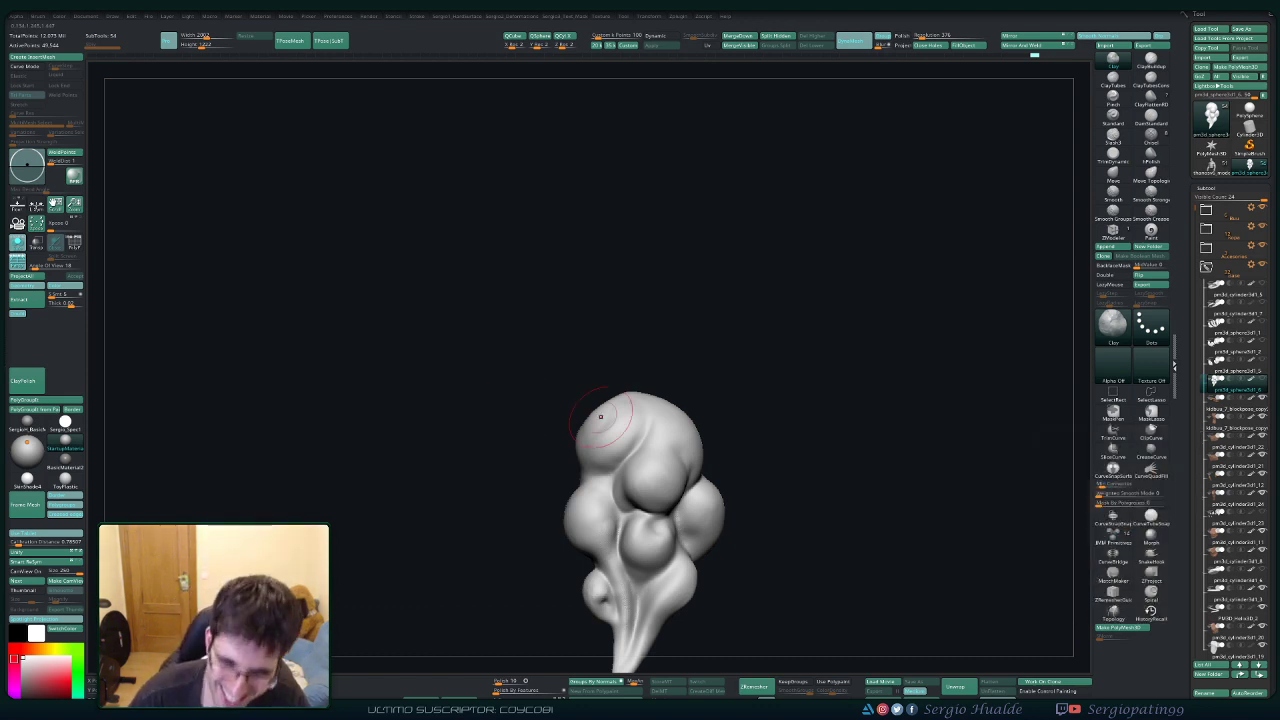
Add Clay volume across the top and far side of the puff's head and smooth the uneven areas.
mouse_move(604, 417)
right_mouse_down()
mouse_move(616, 432)
mouse_move(568, 422)
mouse_move(638, 436)
mouse_move(606, 460)
mouse_move(668, 430)
right_mouse_up()
key("1")
mouse_move(668, 430)
left_mouse_down()
mouse_move(700, 419)
mouse_move(684, 448)
mouse_move(710, 434)
mouse_move(693, 429)
left_mouse_up()
mouse_move(691, 429)
right_mouse_down()
mouse_move(700, 490)
mouse_move(684, 405)
right_mouse_up()
right_click_drag(684, 405, 576, 518, "alt")
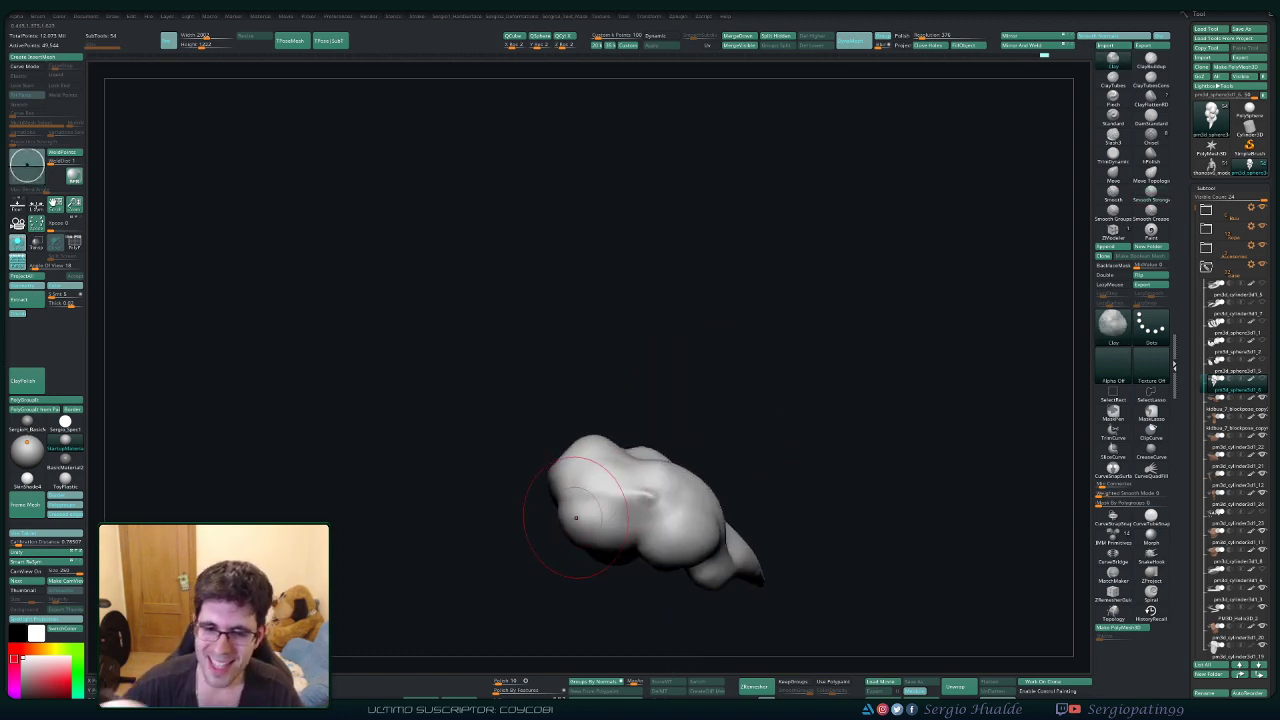
mouse_move(576, 517)
left_mouse_down()
mouse_move(640, 540)
mouse_move(648, 498)
left_mouse_up()
left_click_drag(648, 498, 652, 496, "shift")
right_click_drag(652, 491, 645, 466, "shift")
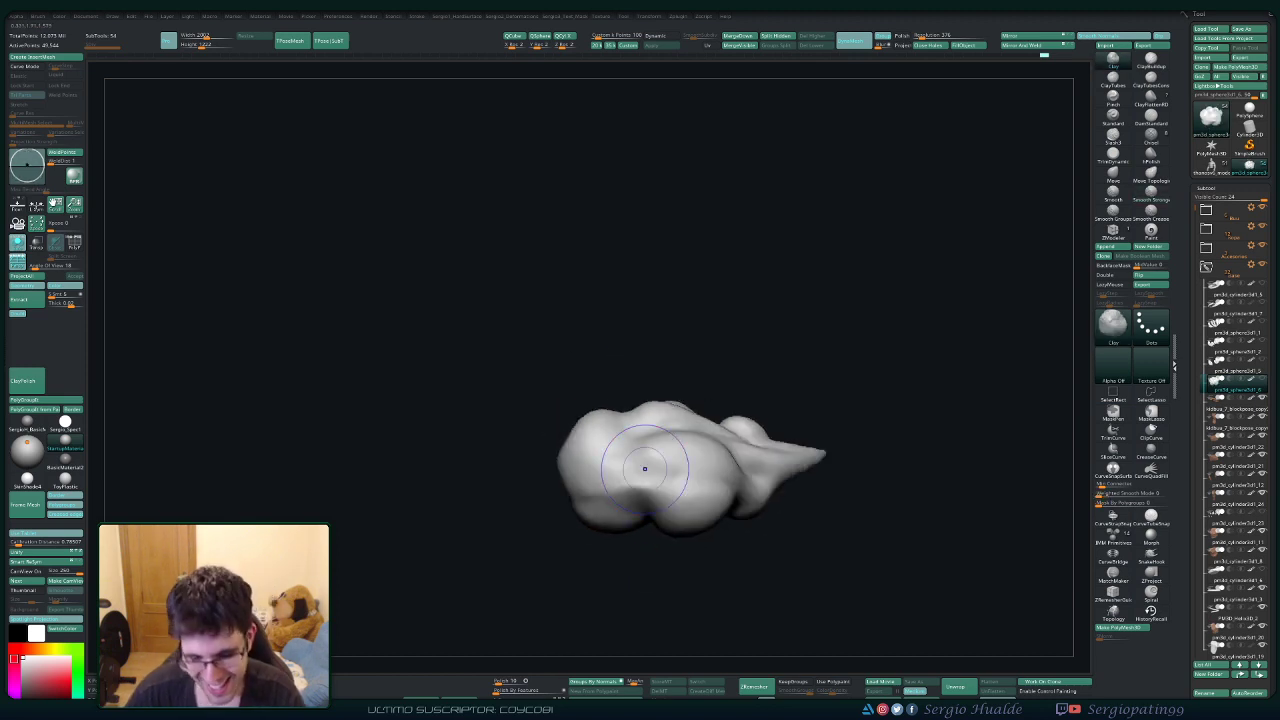
Flatten the uneven surface between the puff's head lobes with the TrimDynamic brush.
key("s")
left_click_drag(645, 490, 650, 490)
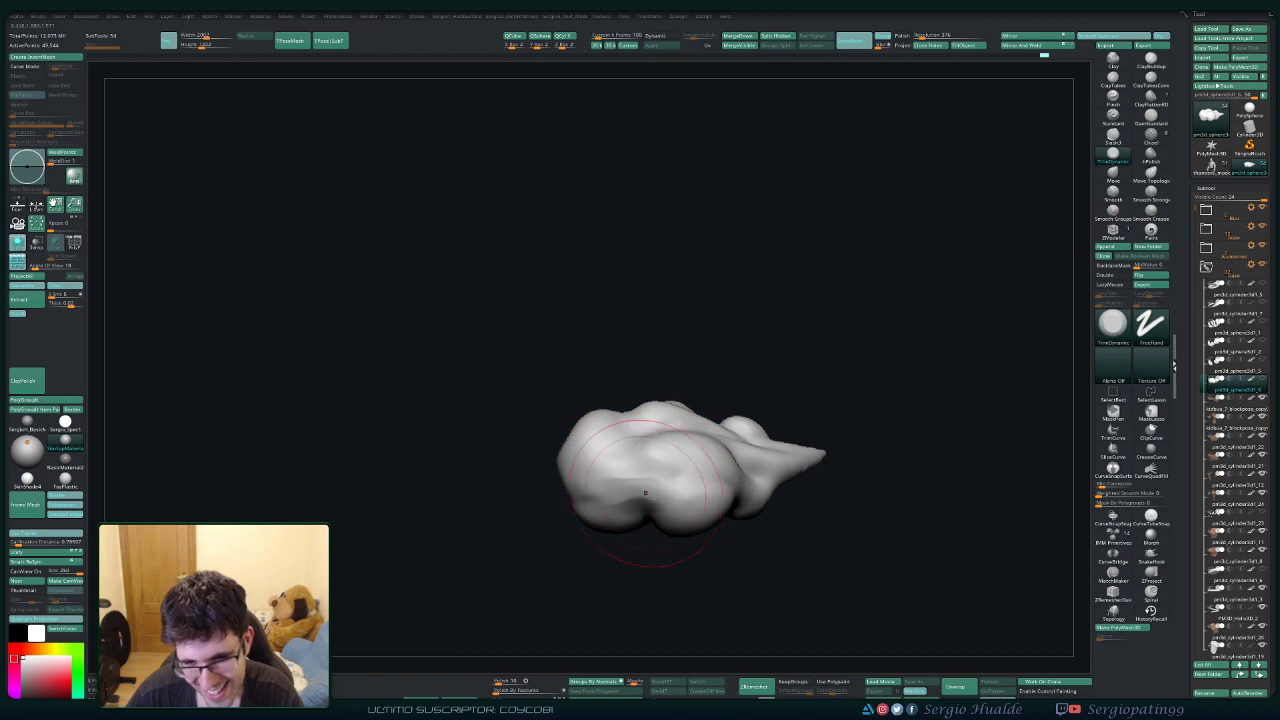
left_click_drag(571, 491, 623, 486)
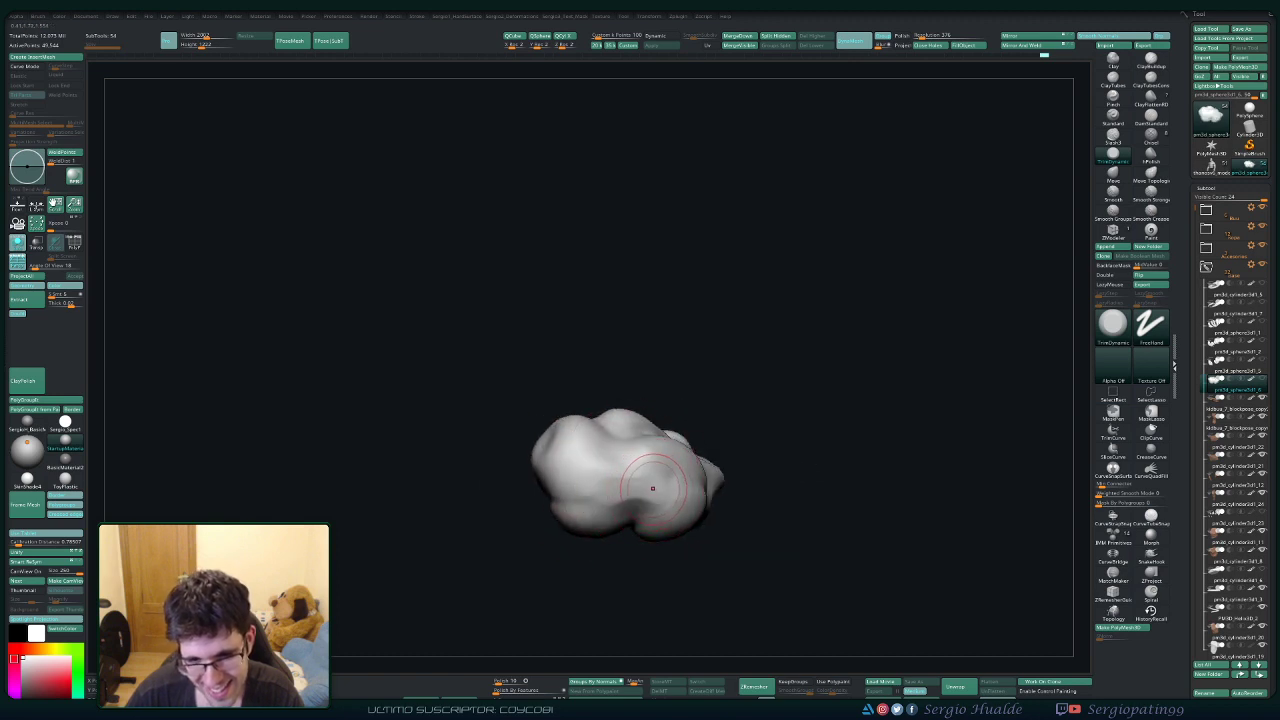
key("shift")
right_click_drag(668, 460, 606, 491)
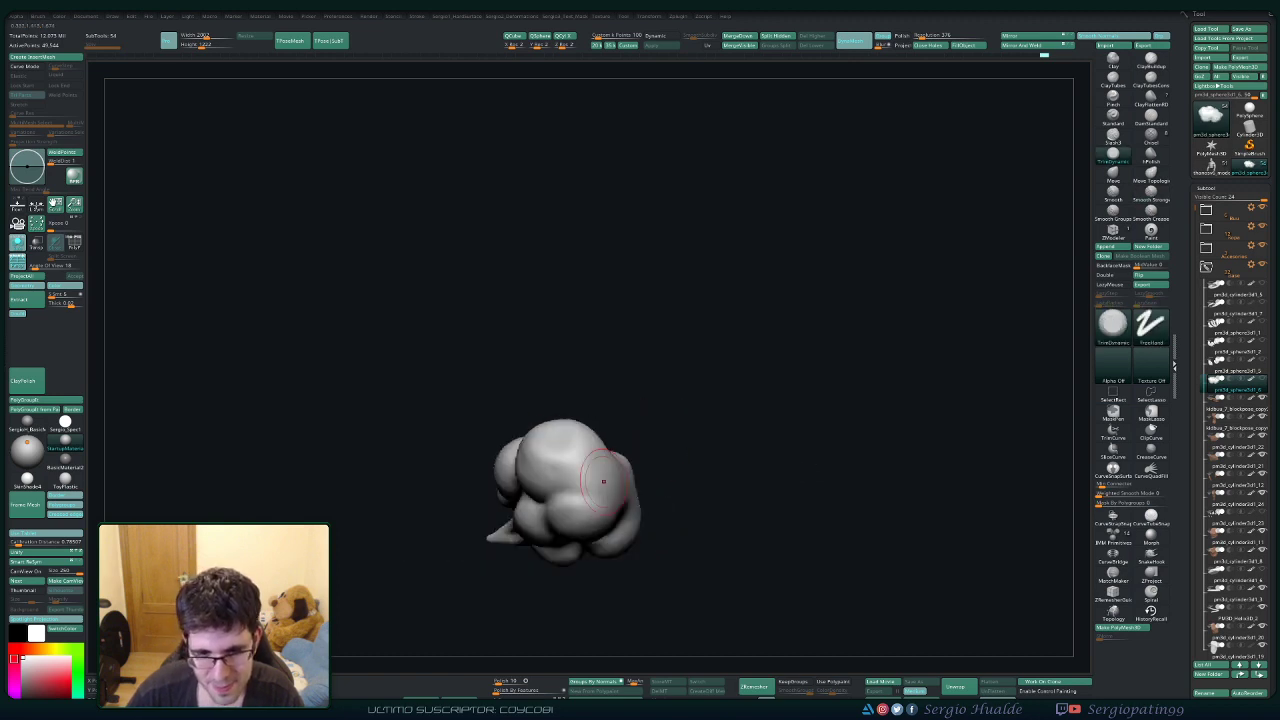
Smooth the trimmed area and build up rounder lobes on the puff's head with the Clay brush.
key("1")
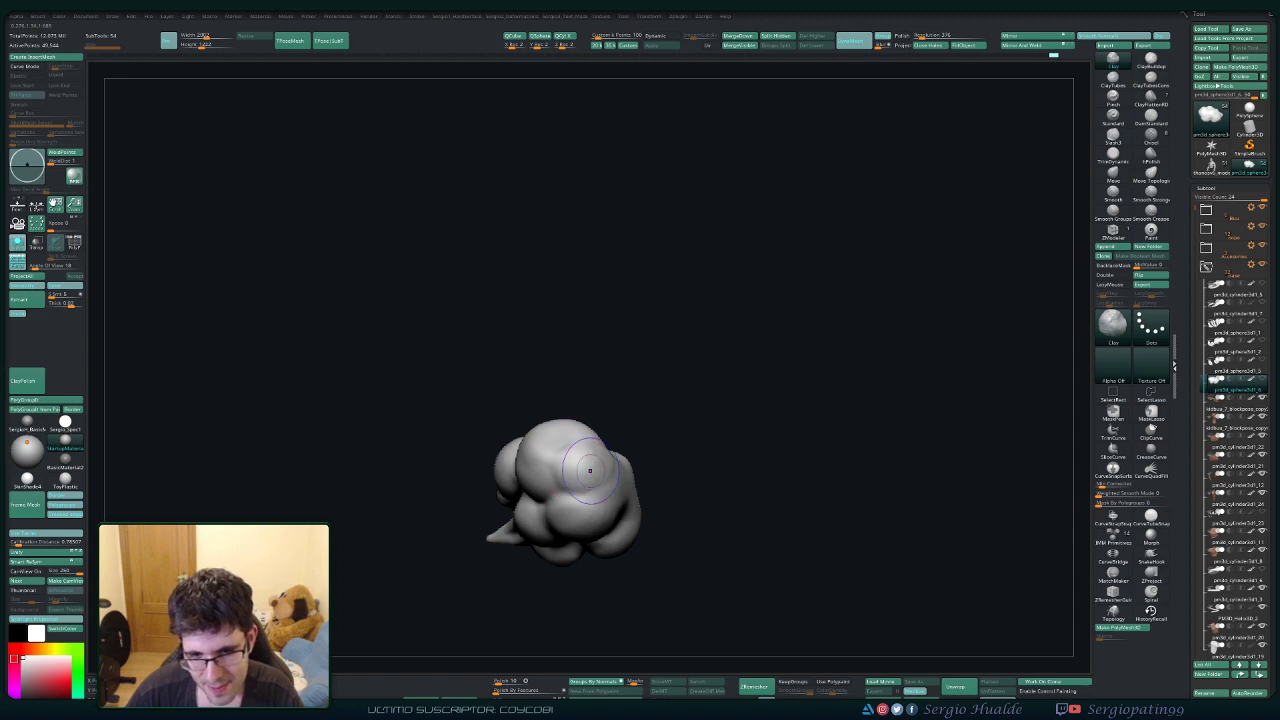
left_click_drag(590, 470, 602, 464, "shift")
right_click_drag(602, 464, 601, 433)
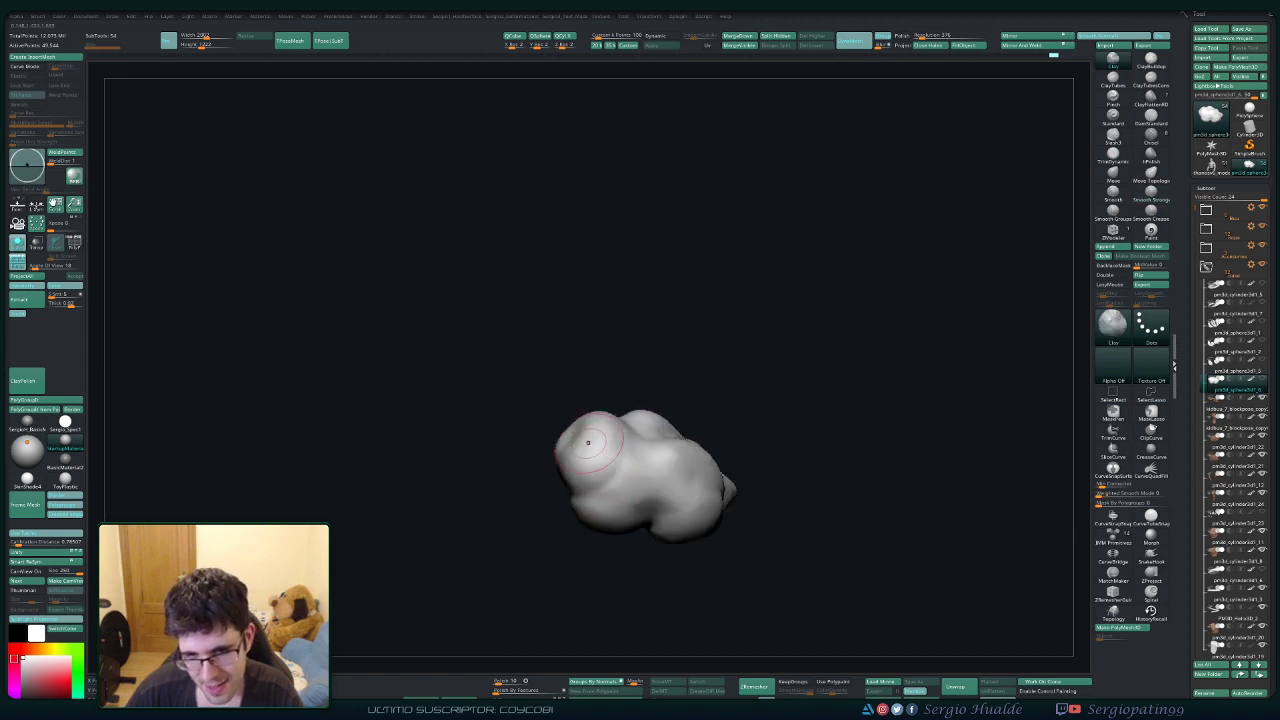
left_click_drag(519, 496, 582, 415)
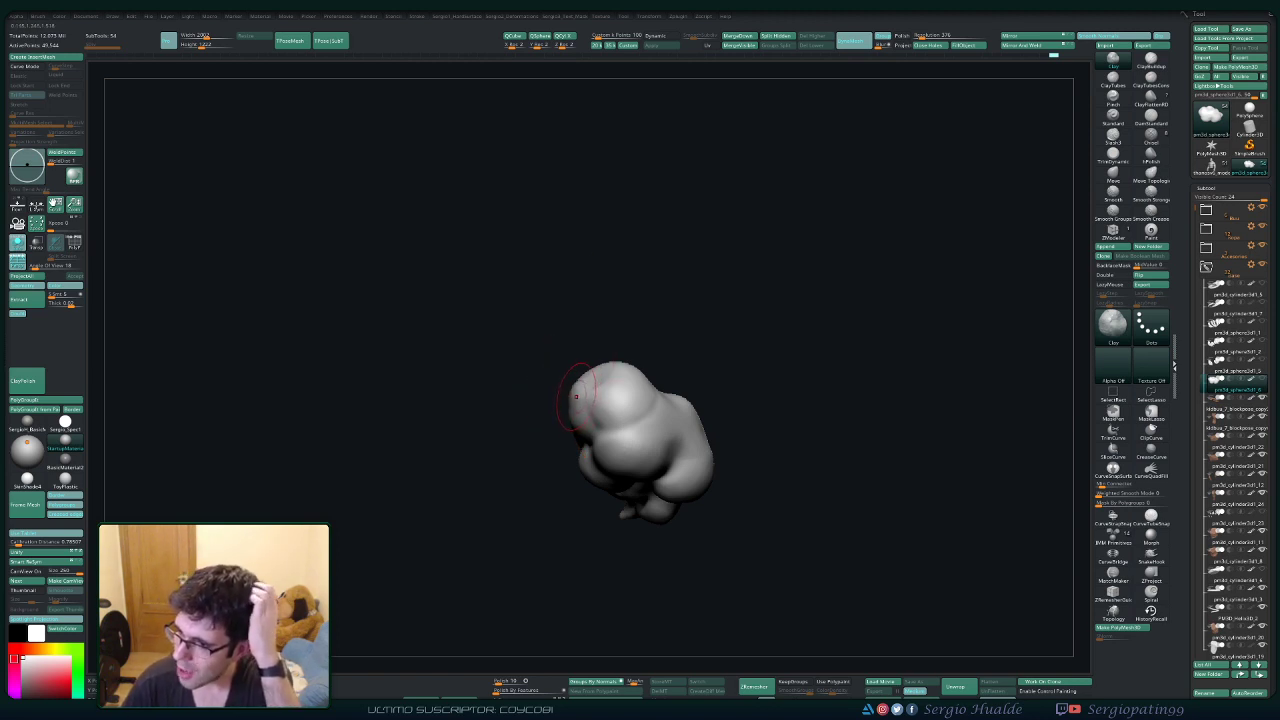
mouse_move(555, 373)
left_mouse_down()
mouse_move(623, 391)
mouse_move(606, 457)
mouse_move(609, 394)
left_mouse_up()
Carve creases between the lobes of the isolated puff's head with the DamStandard brush.
key("b")
key("d")
key("s")
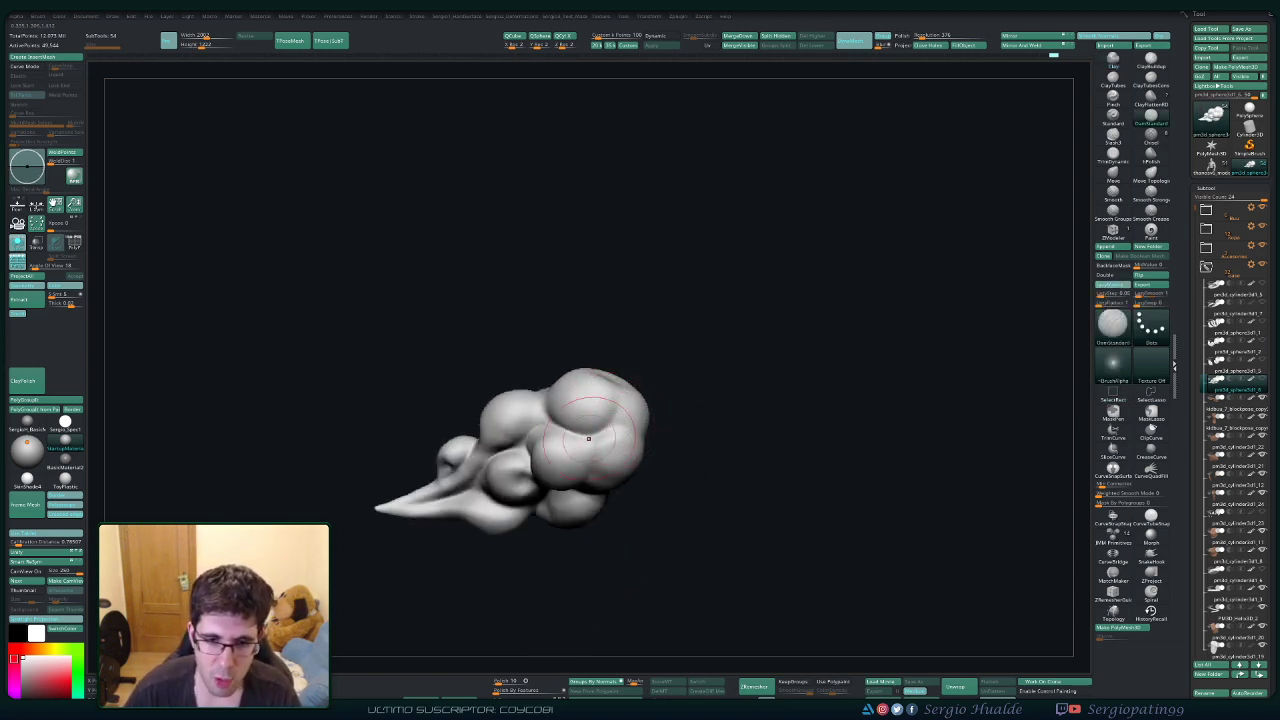
left_click_drag(597, 418, 535, 421)
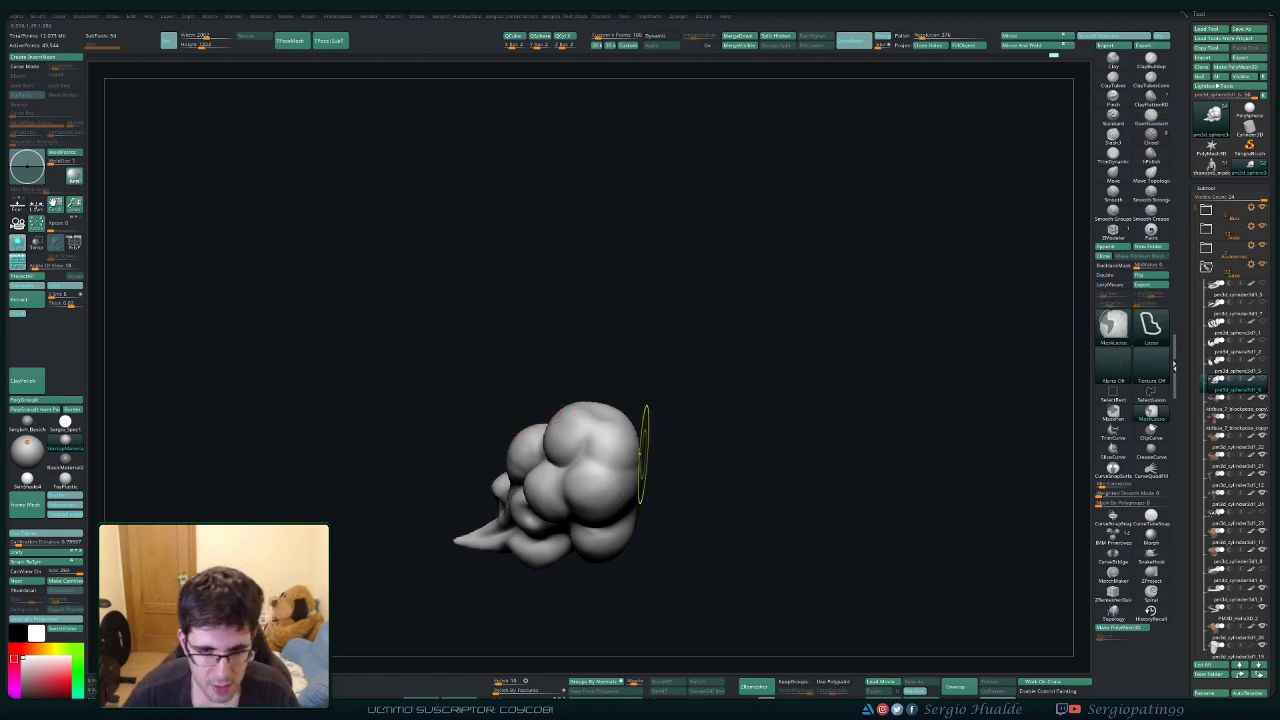
mouse_move(643, 451)
right_mouse_down("ctrl")
mouse_move(630, 366)
mouse_move(636, 455)
right_mouse_up("ctrl")
mouse_move(636, 455)
right_mouse_down("ctrl")
mouse_move(628, 546)
mouse_move(610, 419)
mouse_move(598, 508)
mouse_move(582, 456)
right_mouse_up("ctrl")
left_click_drag(580, 461, 650, 450)
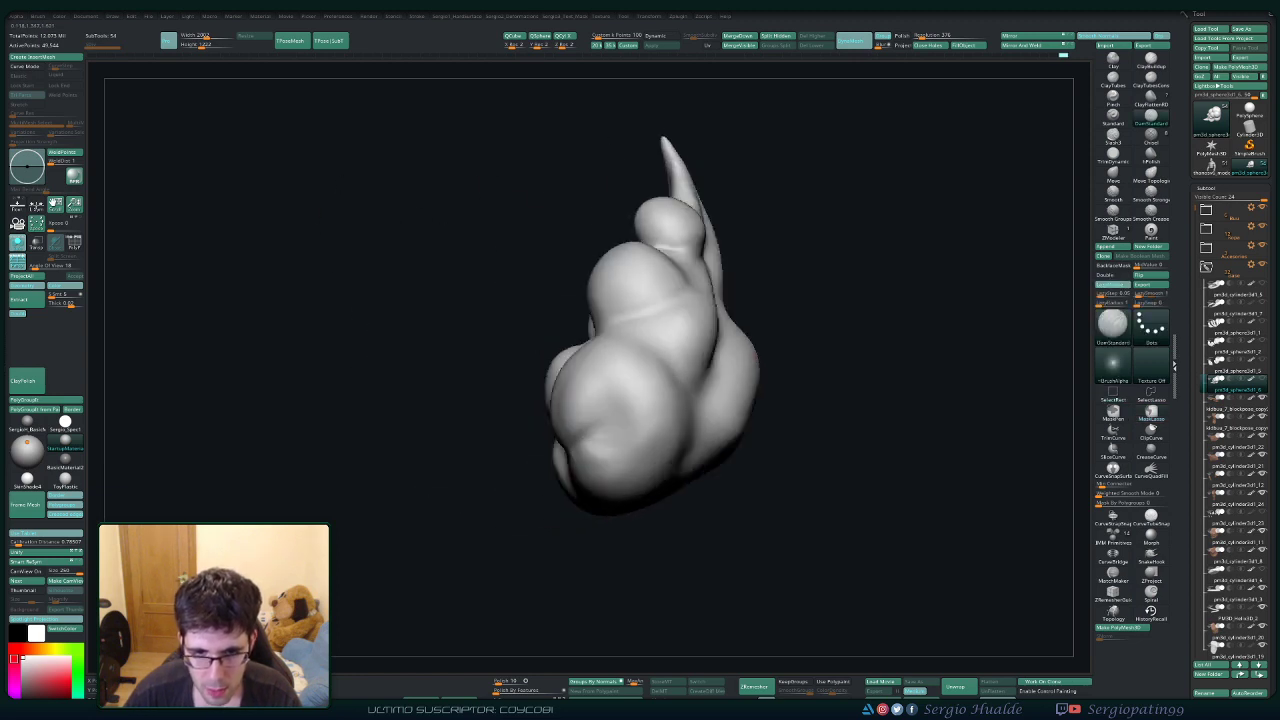
right_click_drag(590, 455, 608, 463)
Add Clay volume to the end of the puff's head and smooth the crease between its front lobes.
key("1")
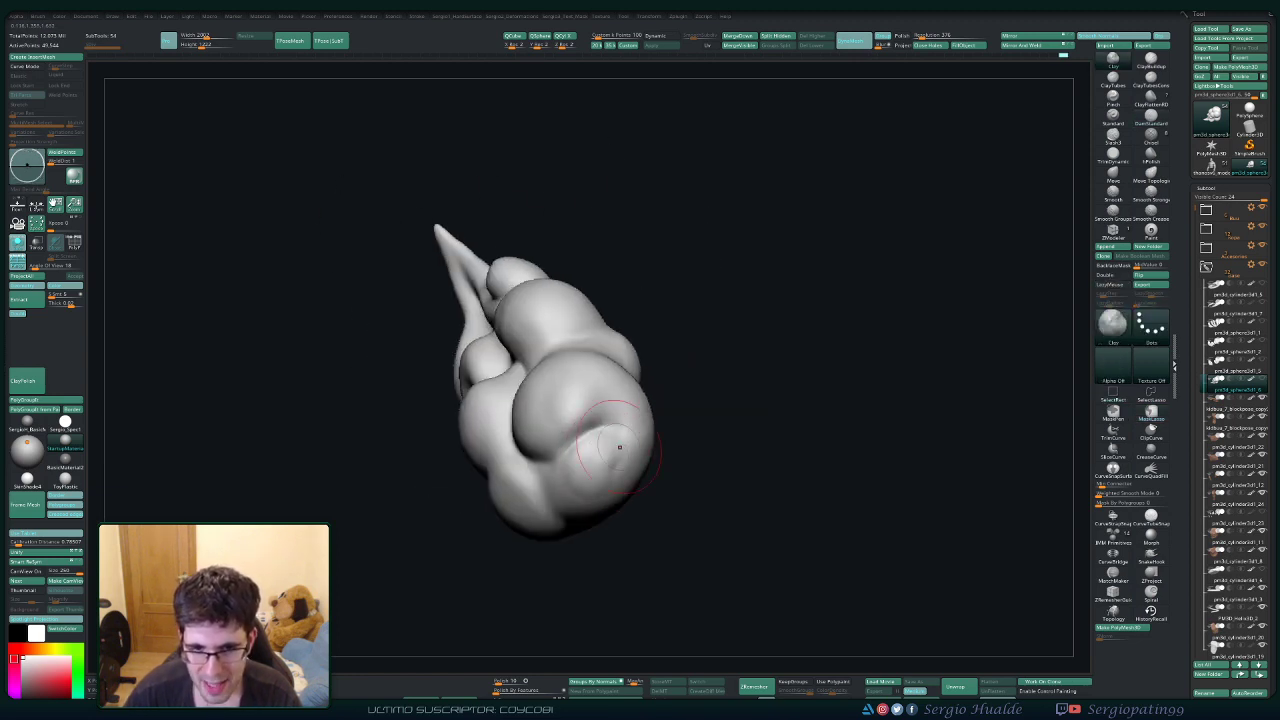
left_click_drag(556, 388, 545, 416)
key("shift")
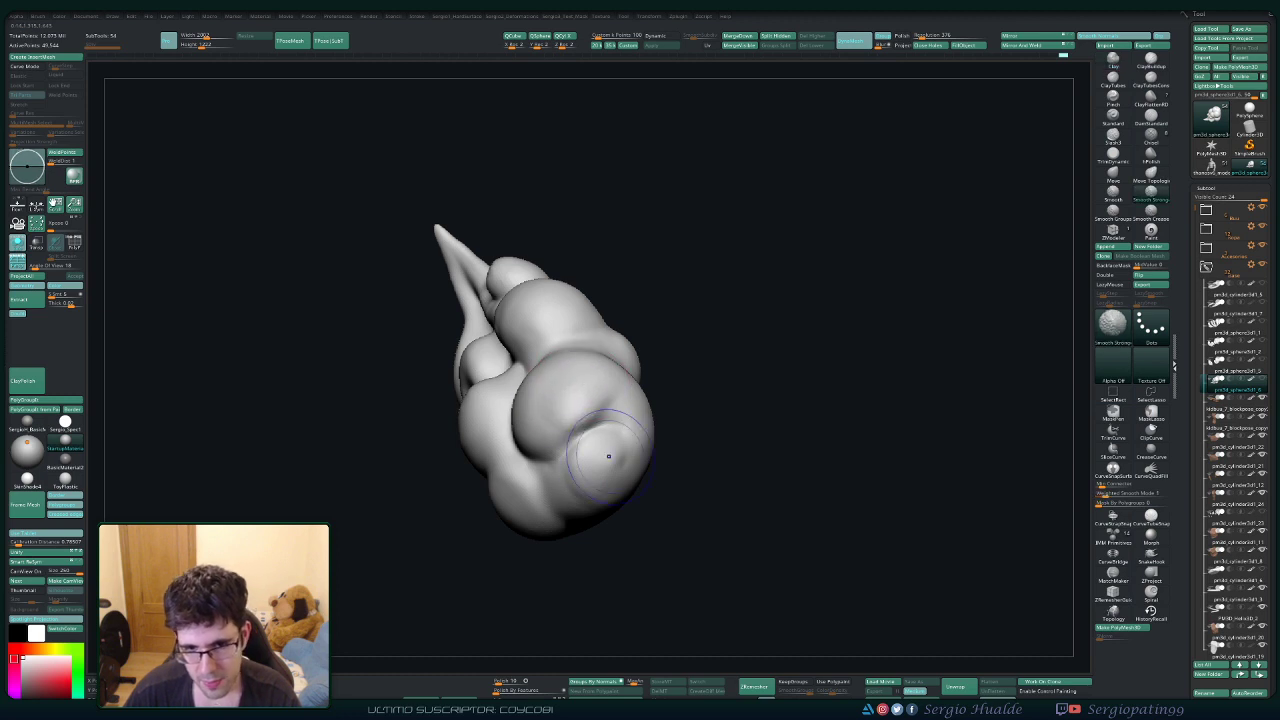
right_click_drag(592, 420, 628, 412)
key("2")
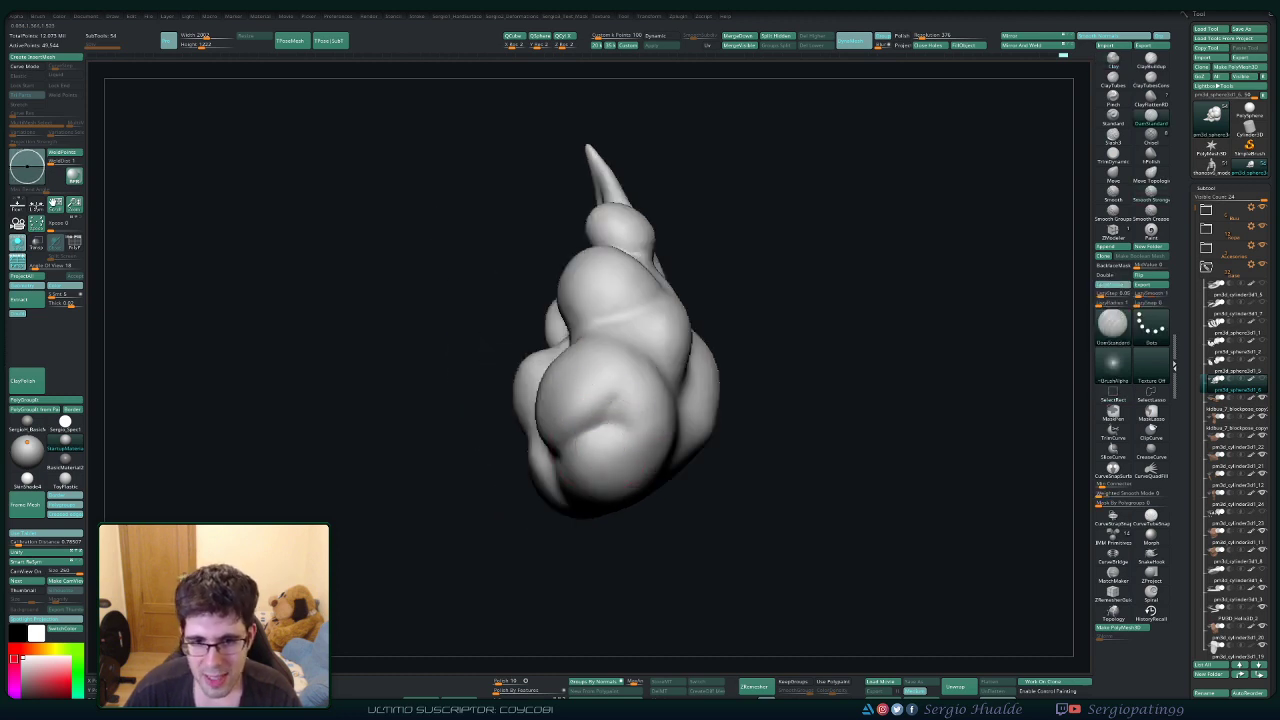
right_click_drag(586, 453, 602, 420)
key("shift")
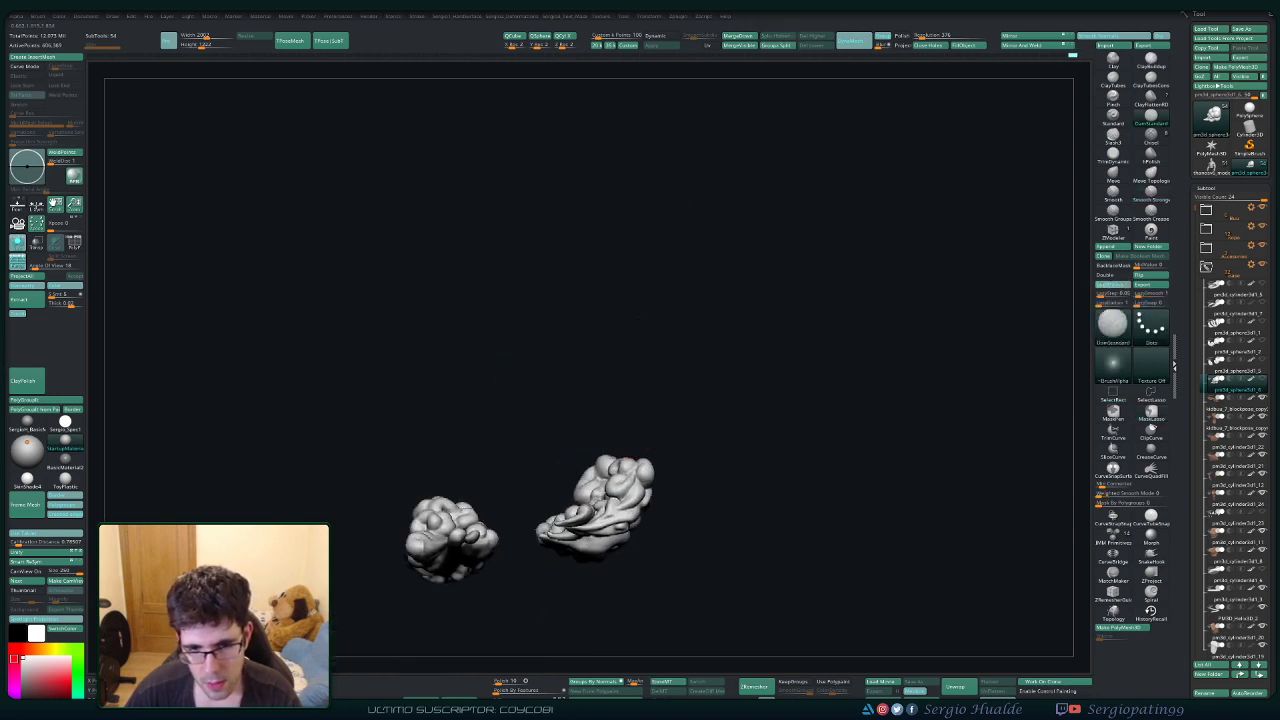
Switch between the refined smoke clouds and their earlier rough version to compare the shapes from the front.
mouse_move(598, 478)
right_mouse_down()
mouse_move(616, 560)
mouse_move(624, 430)
mouse_move(625, 484)
right_mouse_up()
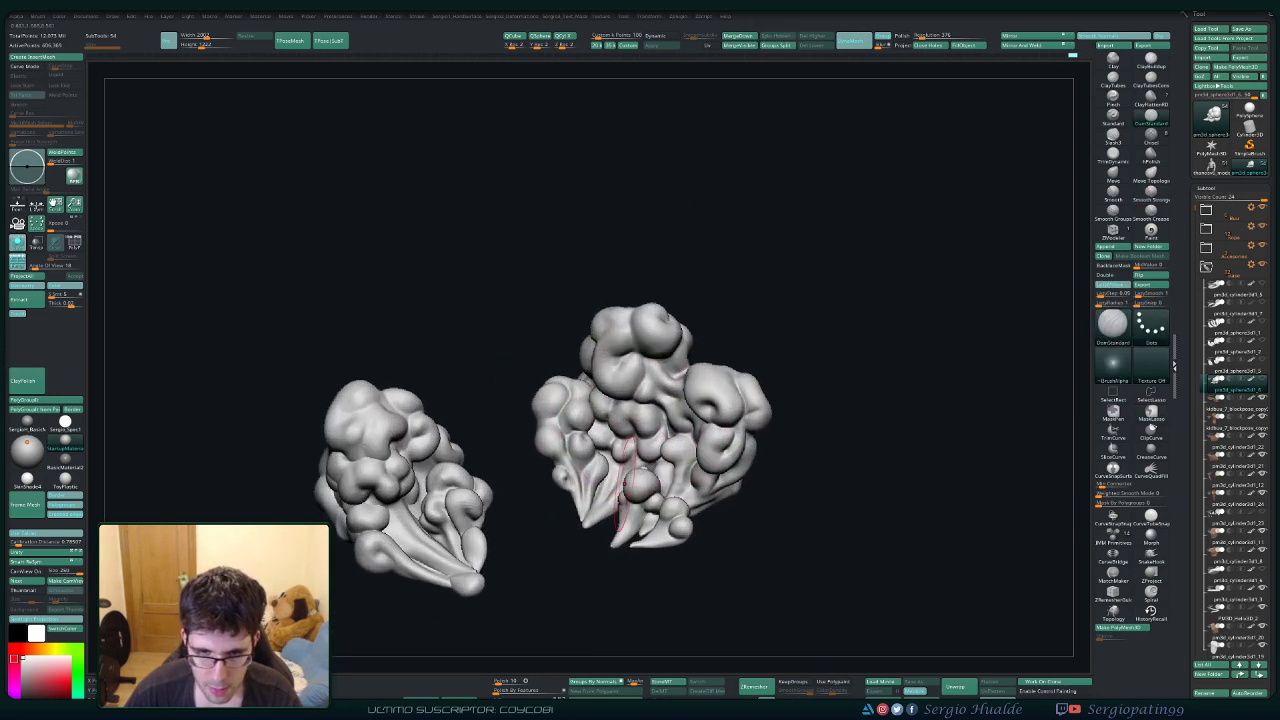
key("Up")
key("Down")
key("Up")
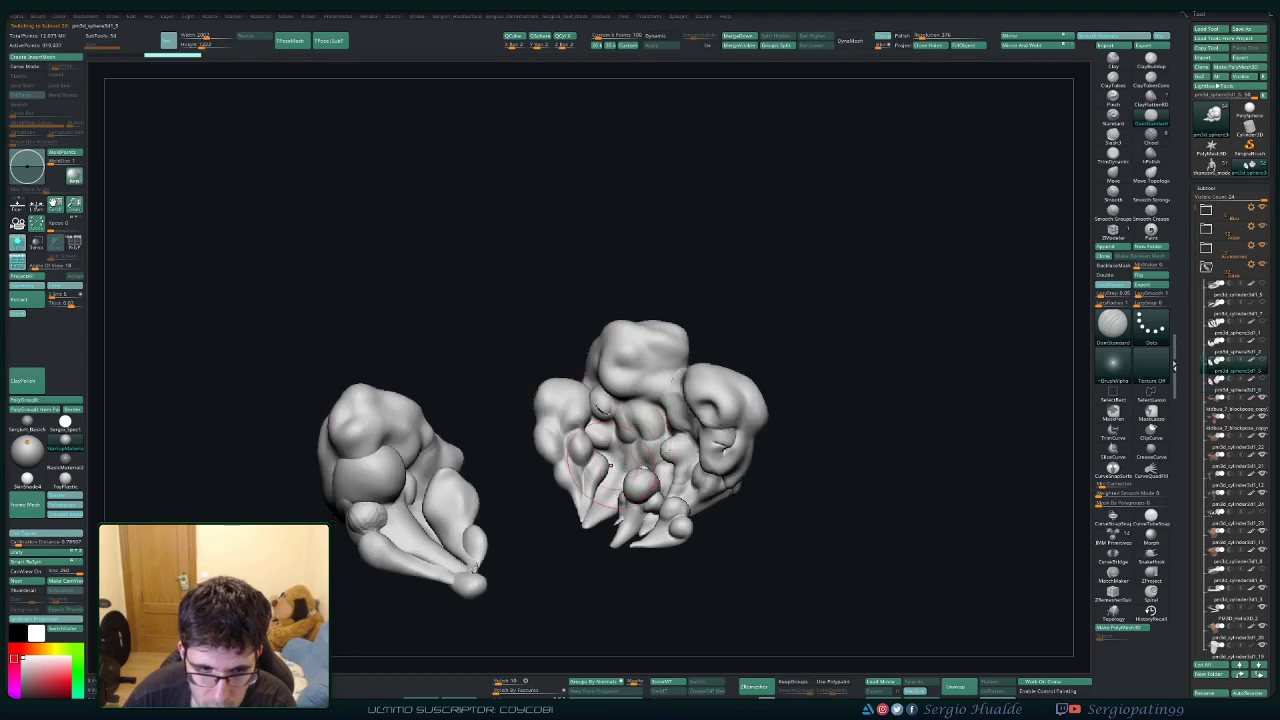
mouse_move(608, 463)
right_mouse_down("alt")
mouse_move(616, 500)
mouse_move(632, 488)
mouse_move(680, 505)
right_mouse_up("alt")
left_click_drag(700, 445, 700, 390)
right_click_drag(702, 382, 647, 412, "alt")
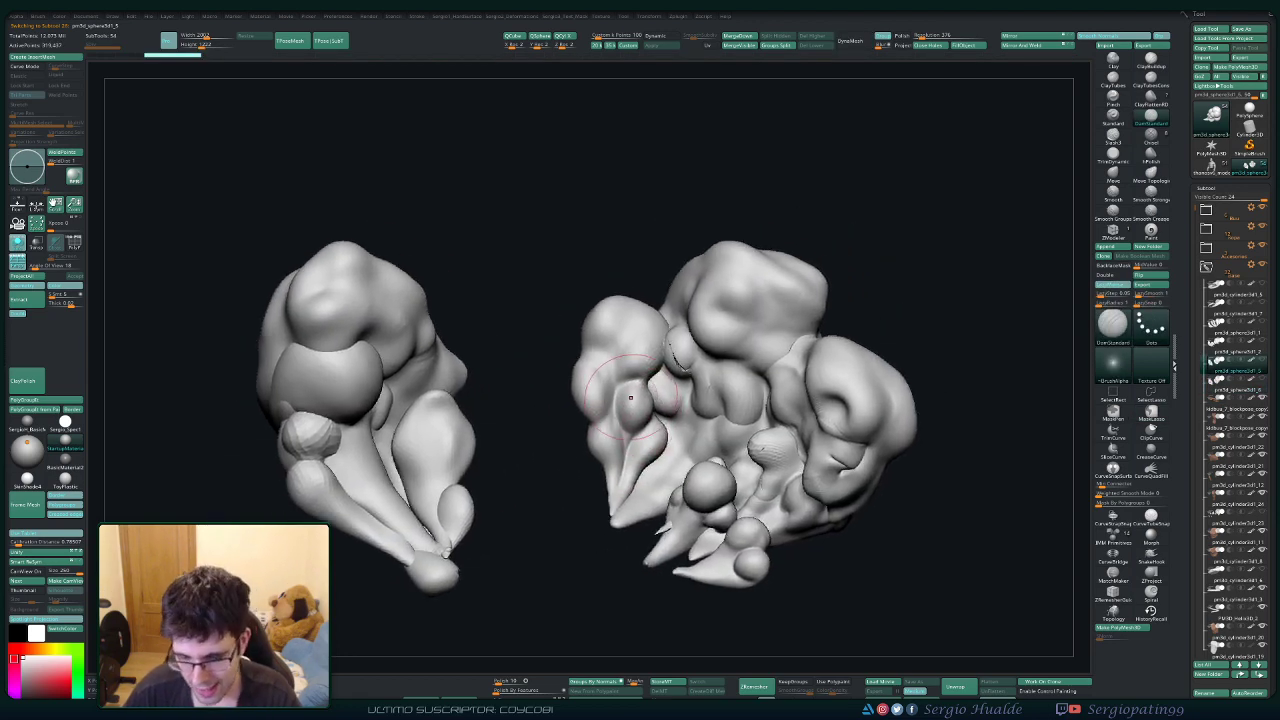
key("Down")
key("Up")
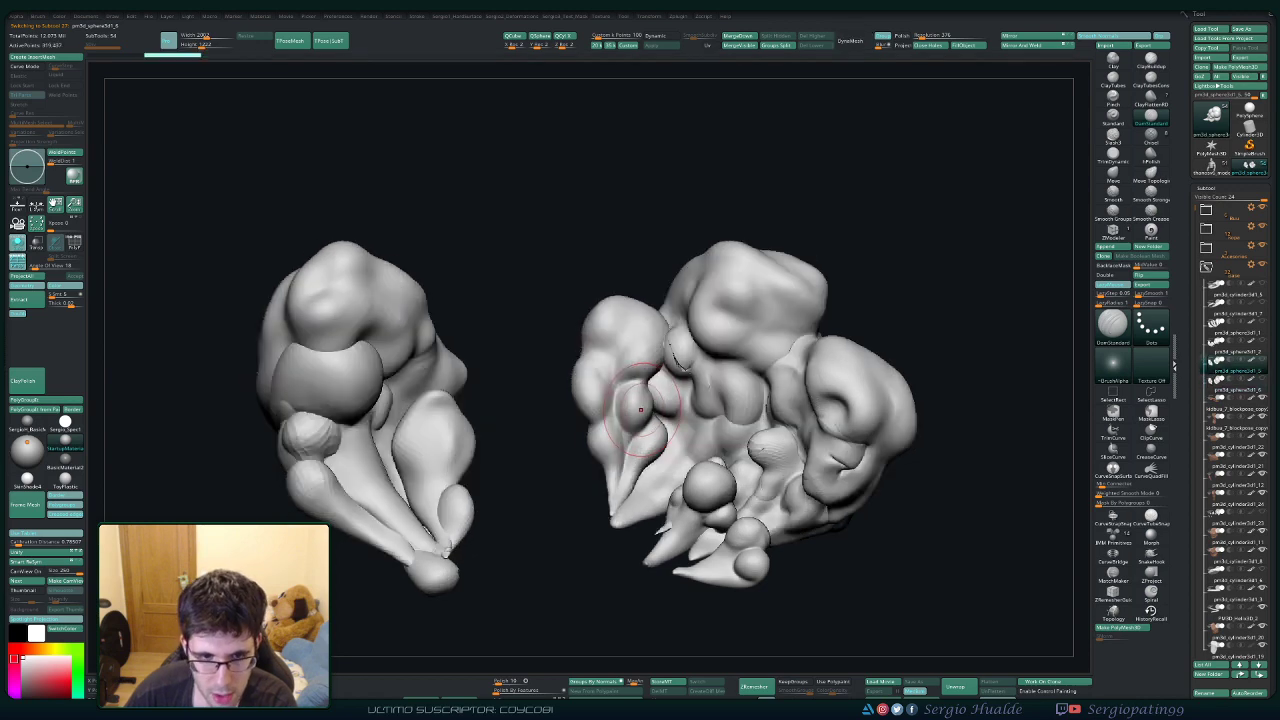
key("Down")
key("ctrl+z")
key("ctrl+shift+z")
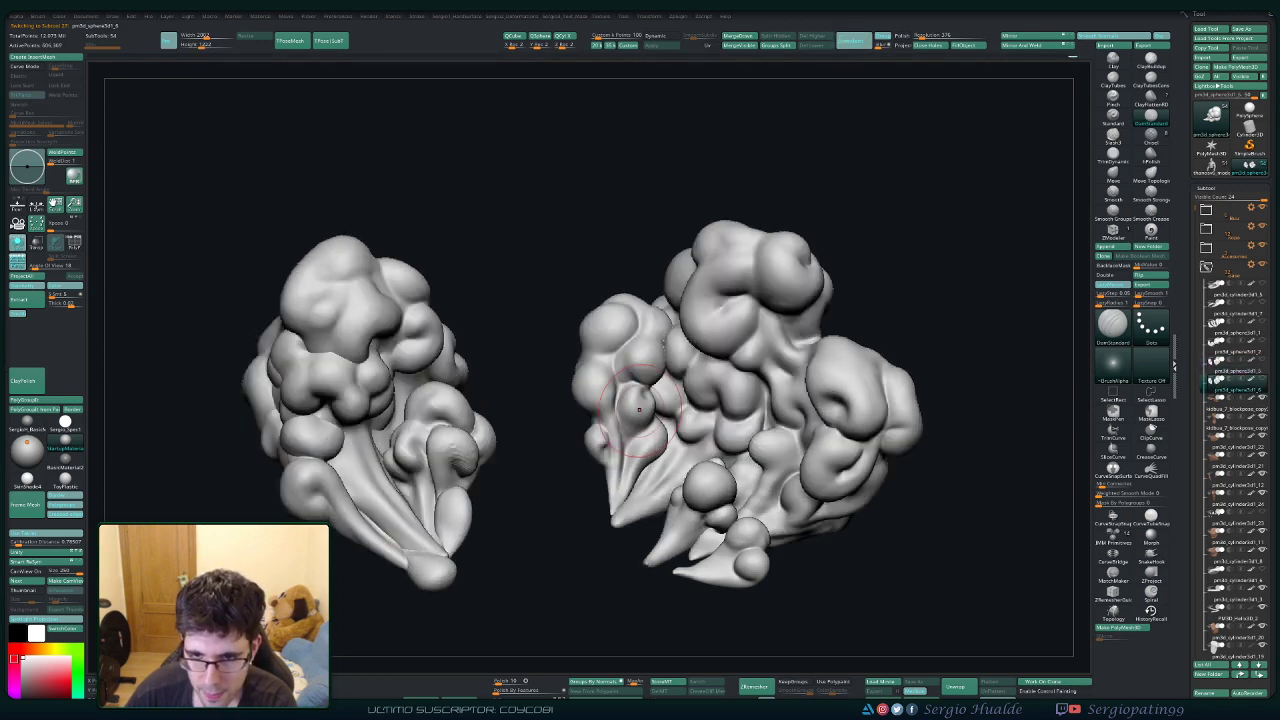
key("Up")
key("Down")
Compare the refined and rough smoke clouds again from behind and from farther away.
right_click_drag(636, 411, 602, 393)
key("ctrl+z")
key("ctrl+shift+z")
key("ctrl+z")
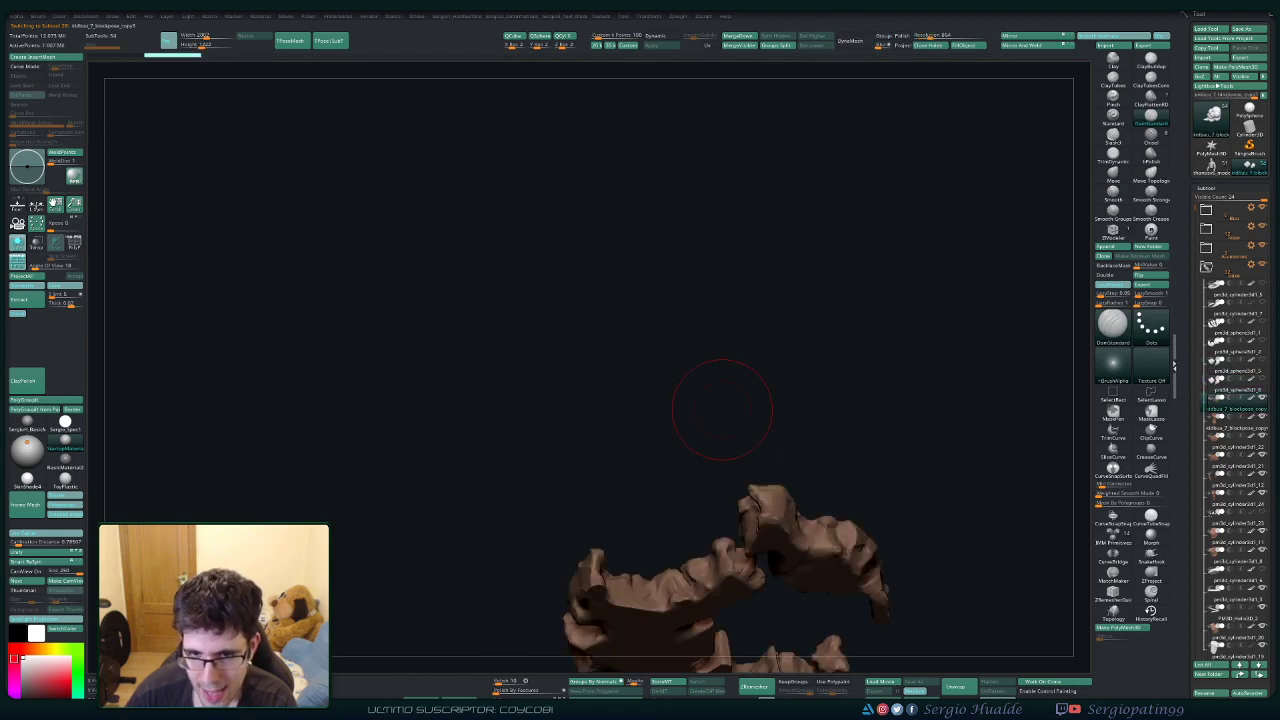
key("ctrl+shift+z")
left_click_drag(717, 410, 690, 379)
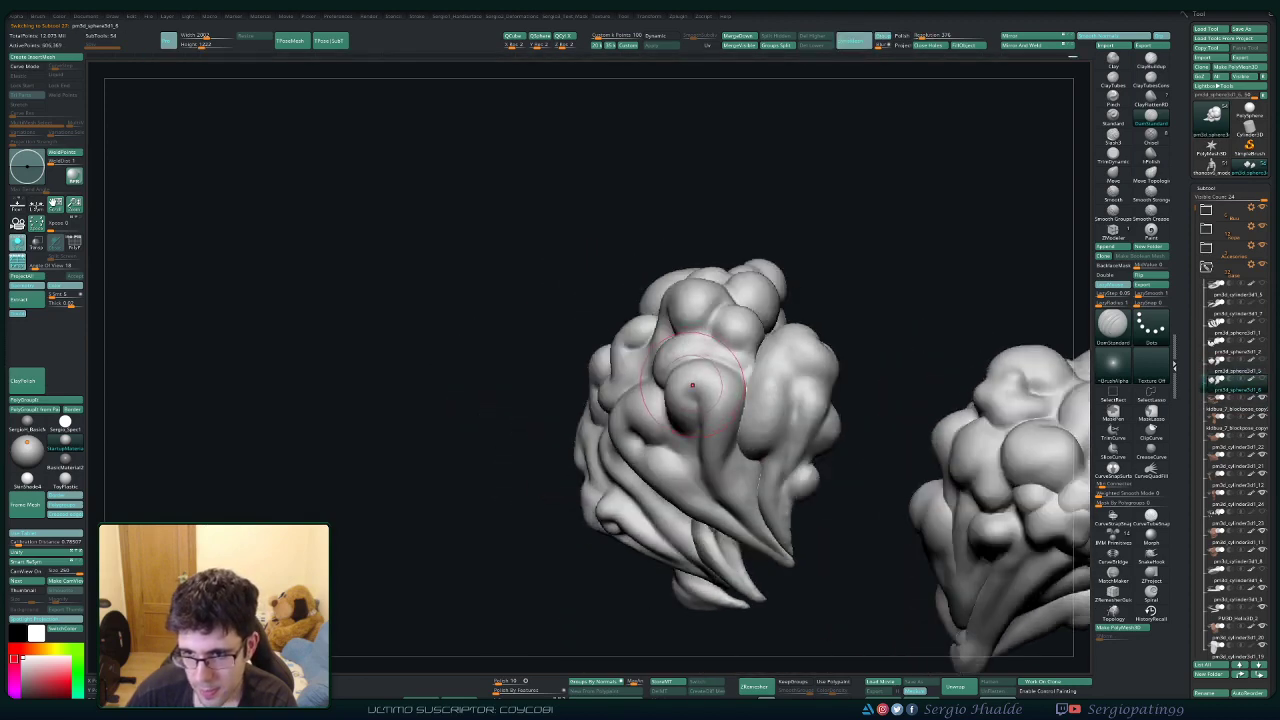
key("ctrl+z")
key("ctrl+shift+z")
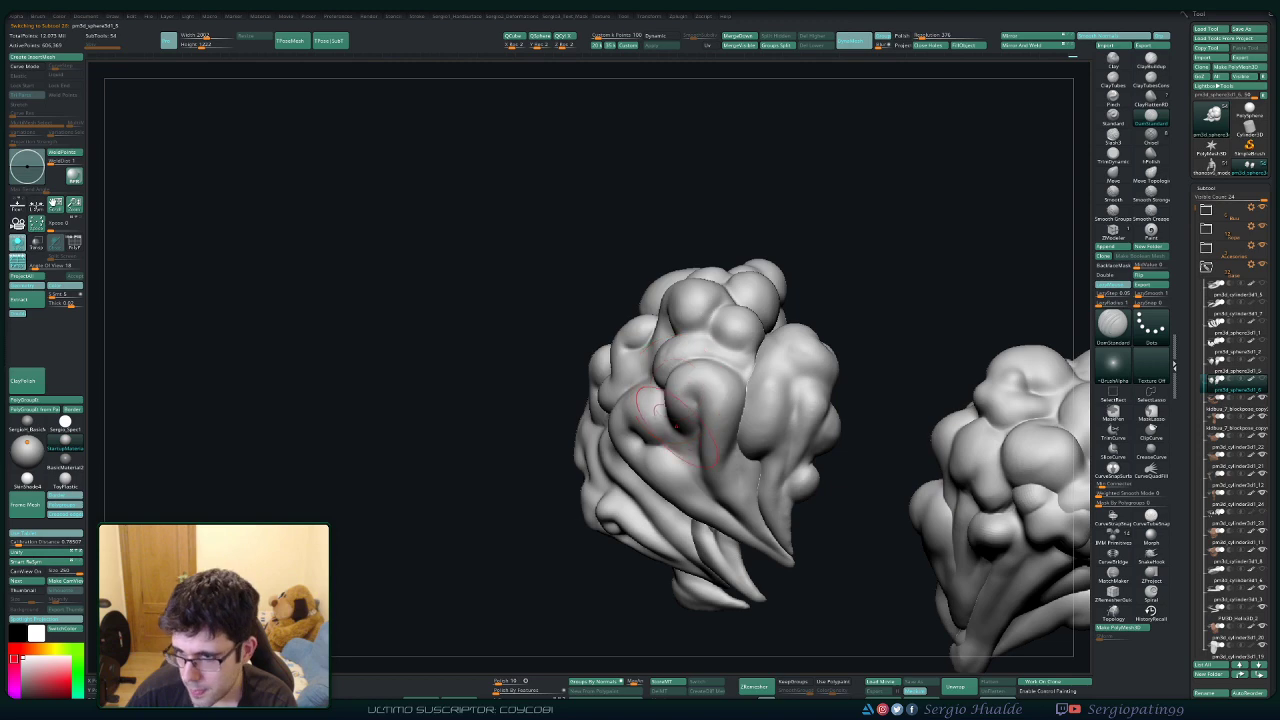
mouse_move(675, 418)
left_mouse_down()
mouse_move(720, 486)
mouse_move(710, 390)
left_mouse_up()
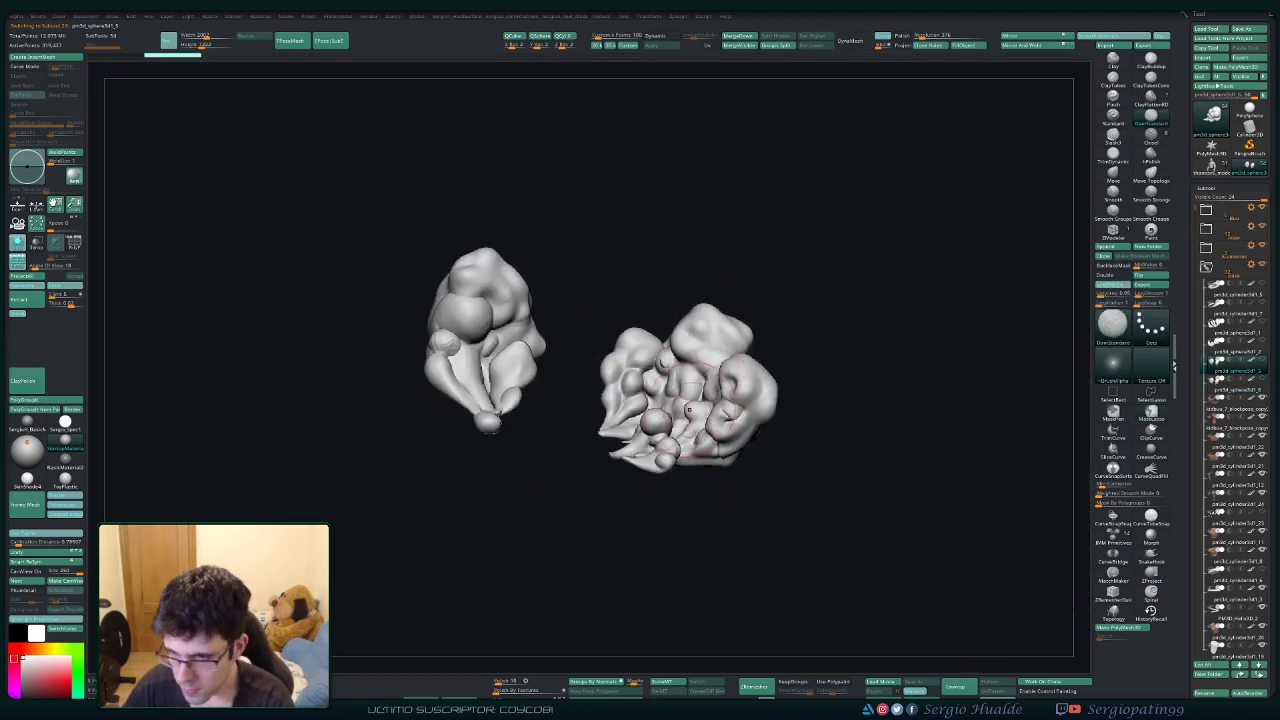
key("ctrl+shift+z")
mouse_move(714, 356)
right_mouse_down("alt")
mouse_move(750, 387)
mouse_move(668, 414)
mouse_move(718, 422)
right_mouse_up("alt")
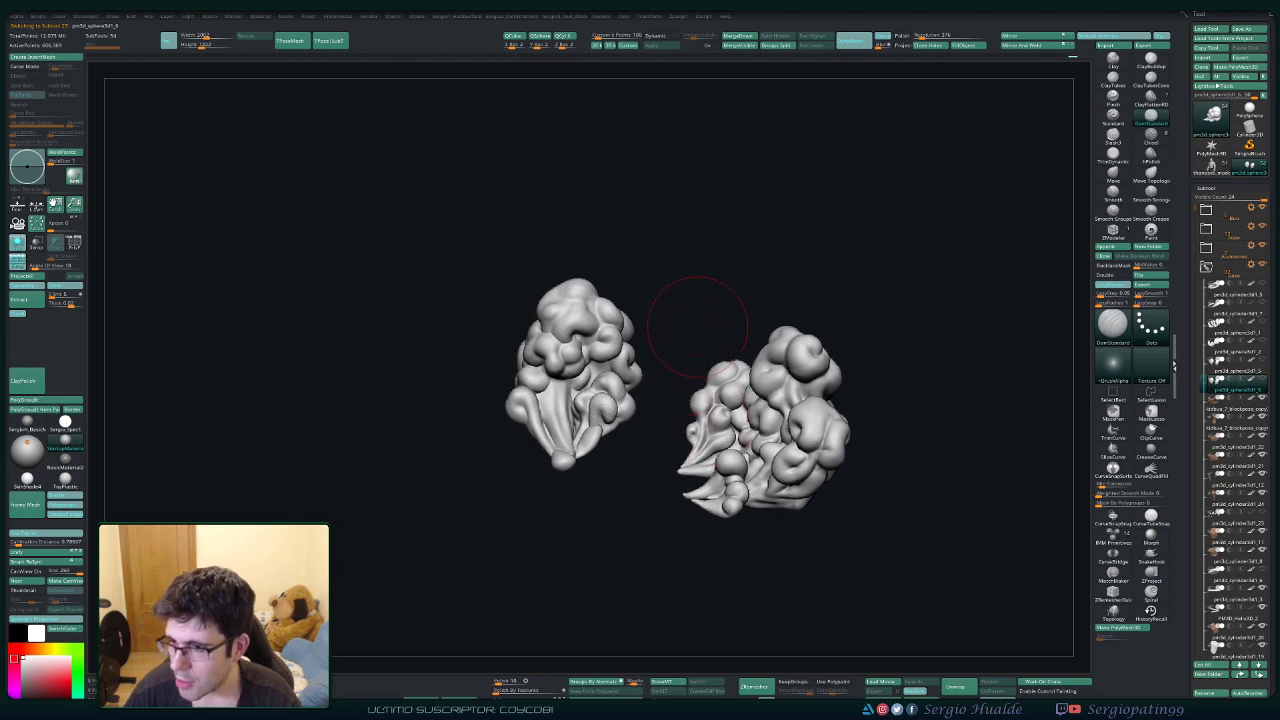
mouse_move(707, 300)
right_mouse_down()
mouse_move(688, 345)
mouse_move(715, 385)
mouse_move(708, 458)
mouse_move(728, 340)
mouse_move(815, 445)
right_mouse_up()
Show the full scene, select a rock subtool and turn on the visibility of the refined smoke clouds.
key("alt+s")
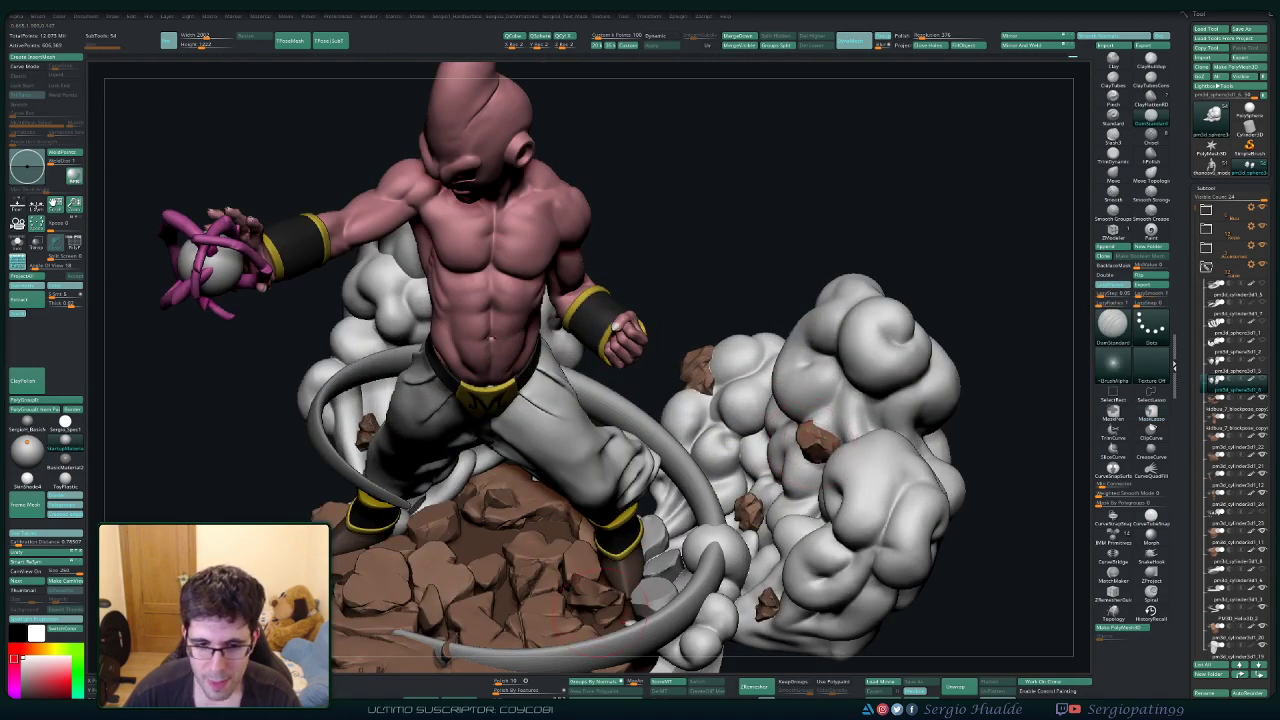
left_click(606, 600, "alt")
right_click_drag(607, 599, 585, 480, "ctrl")
right_click_drag(585, 480, 600, 412, "alt")
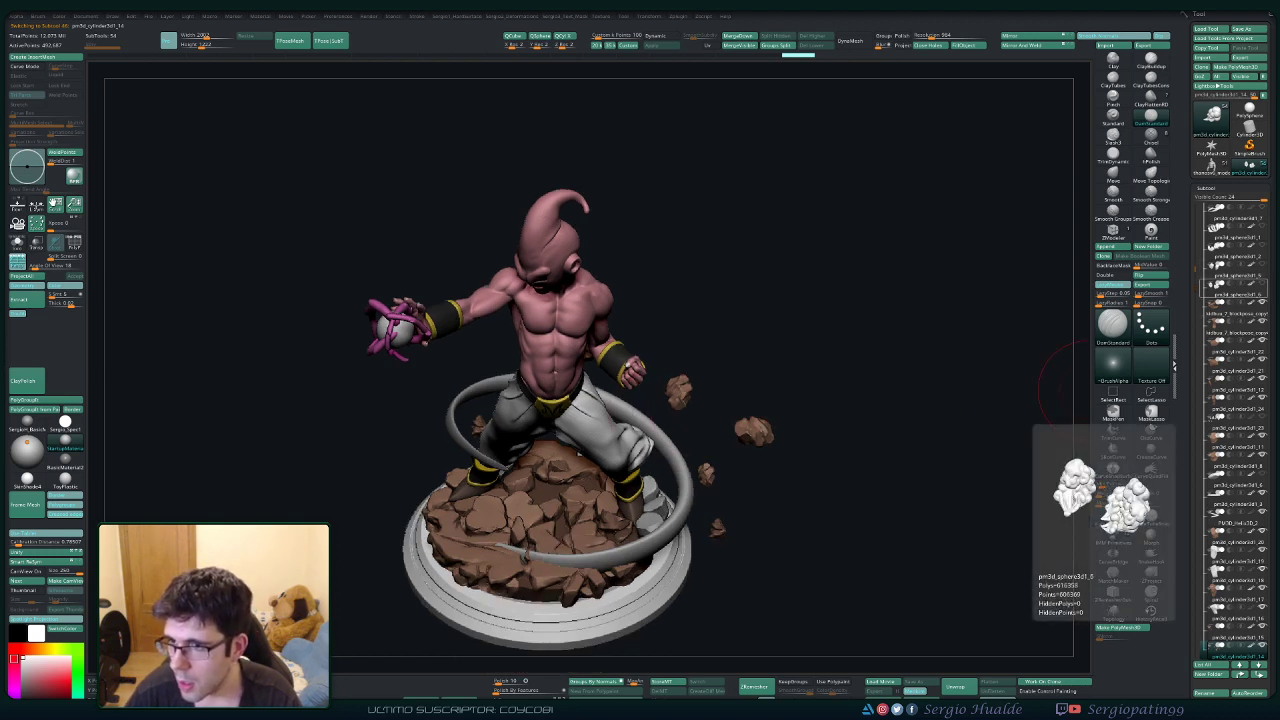
left_click(1262, 284)
Check the rock subtools one by one and select the group of three small loose rocks.
key("alt+s")
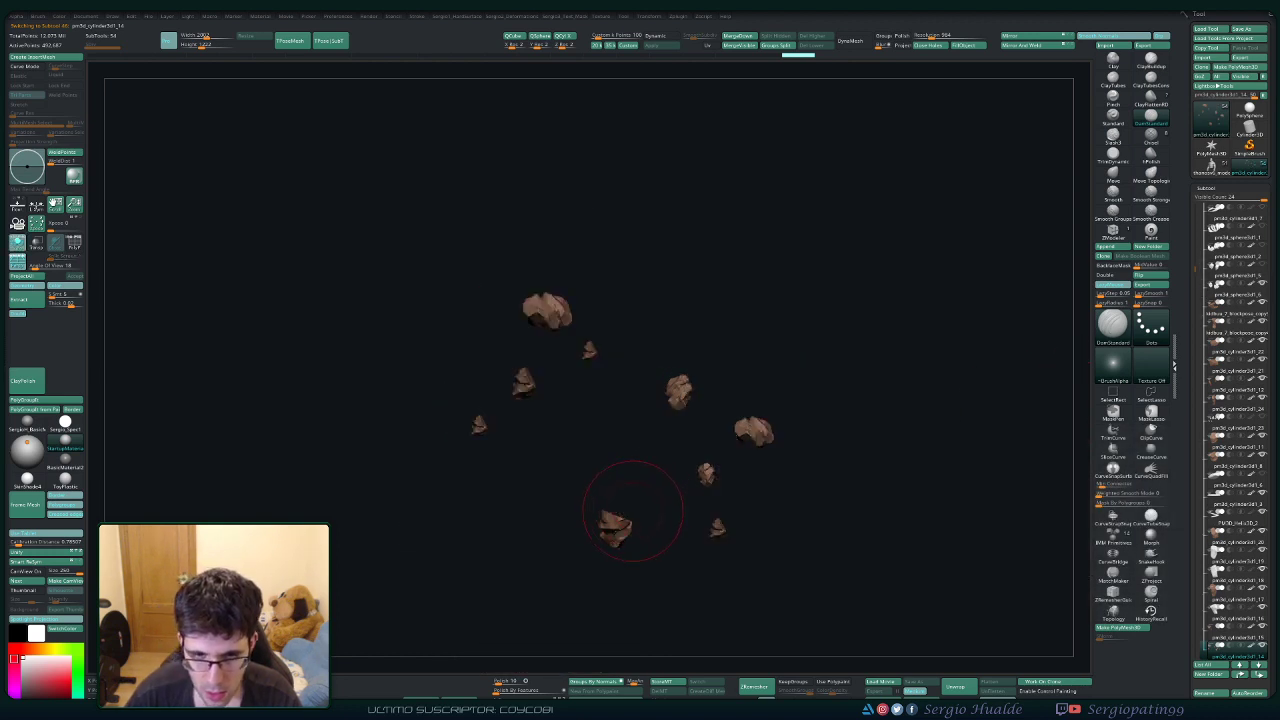
left_click(640, 510, "ctrl+shift")
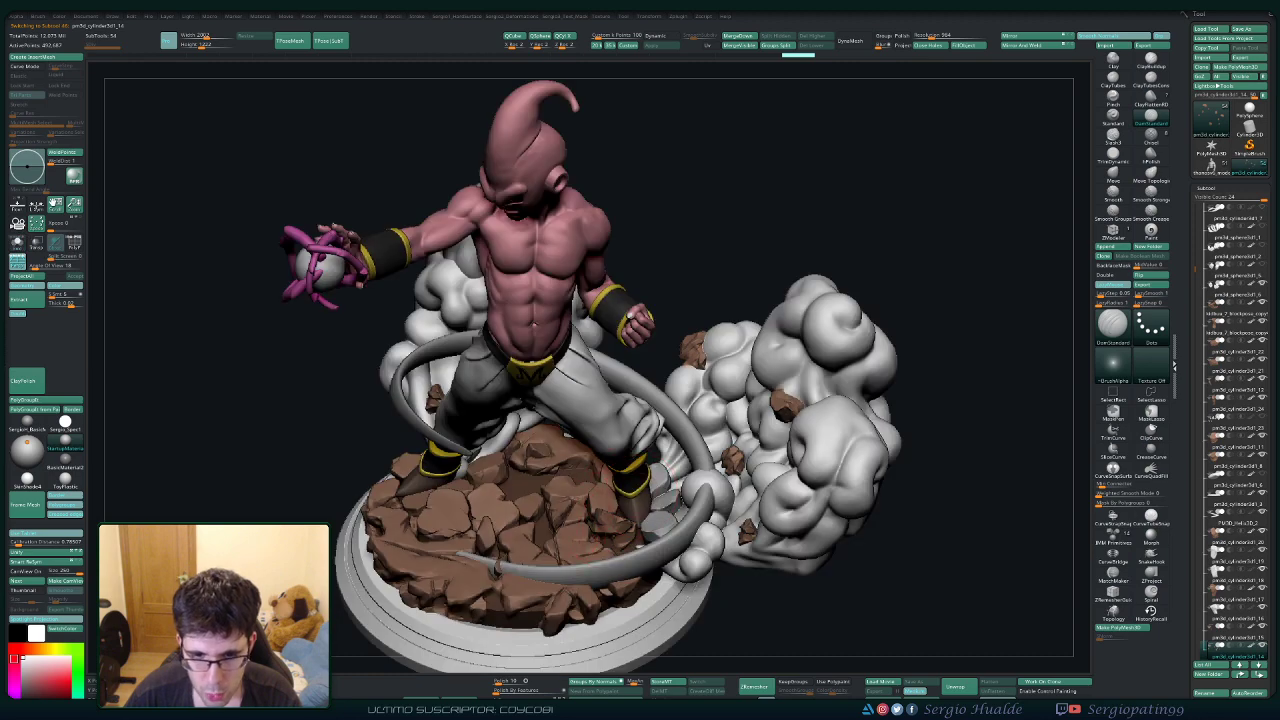
left_click(606, 514, "ctrl+shift")
left_click(606, 512, "ctrl+shift")
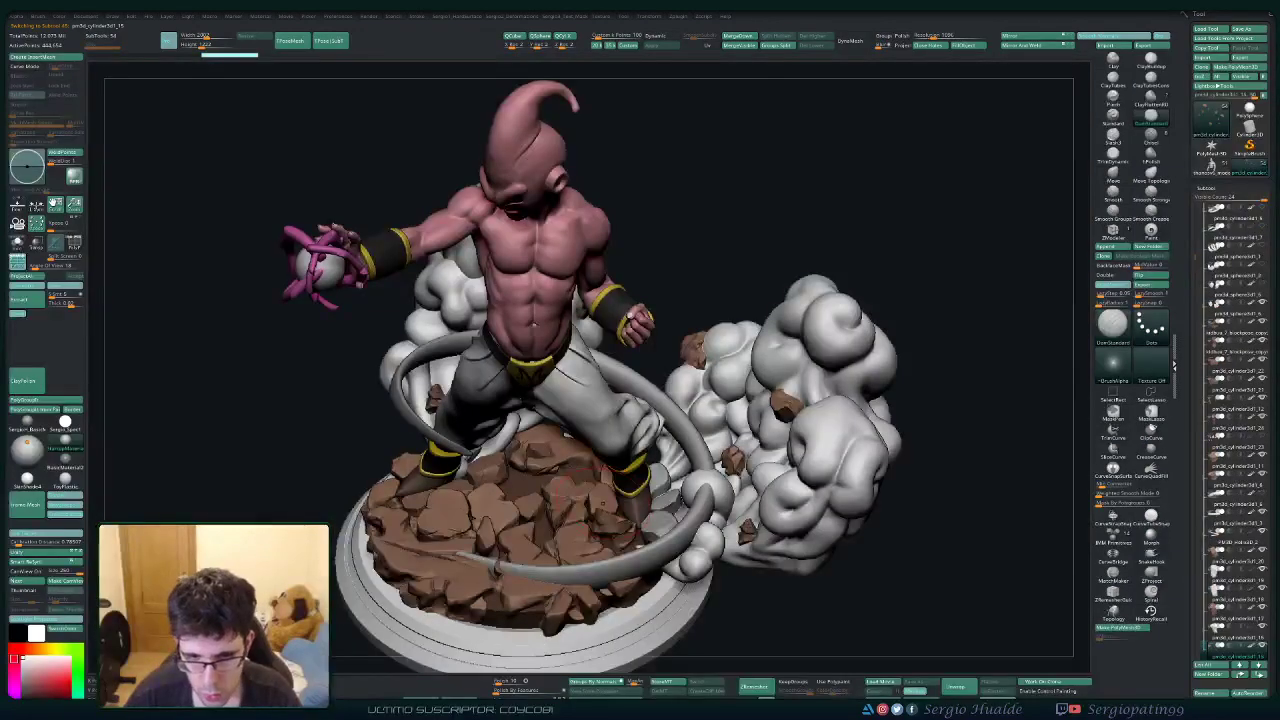
left_click(604, 497, "ctrl+shift")
left_click(601, 501, "ctrl+shift")
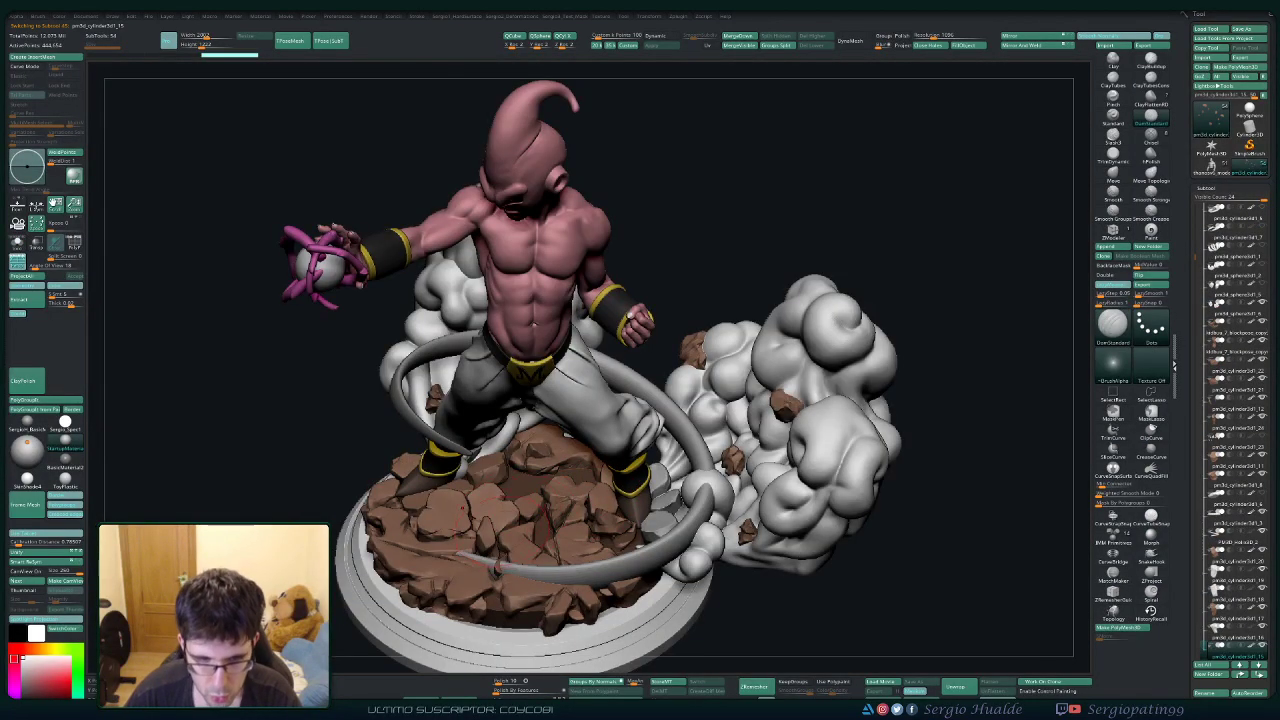
left_click(499, 538, "ctrl+shift")
mouse_move(541, 529)
left_mouse_down()
mouse_move(614, 474)
mouse_move(595, 533)
left_mouse_up()
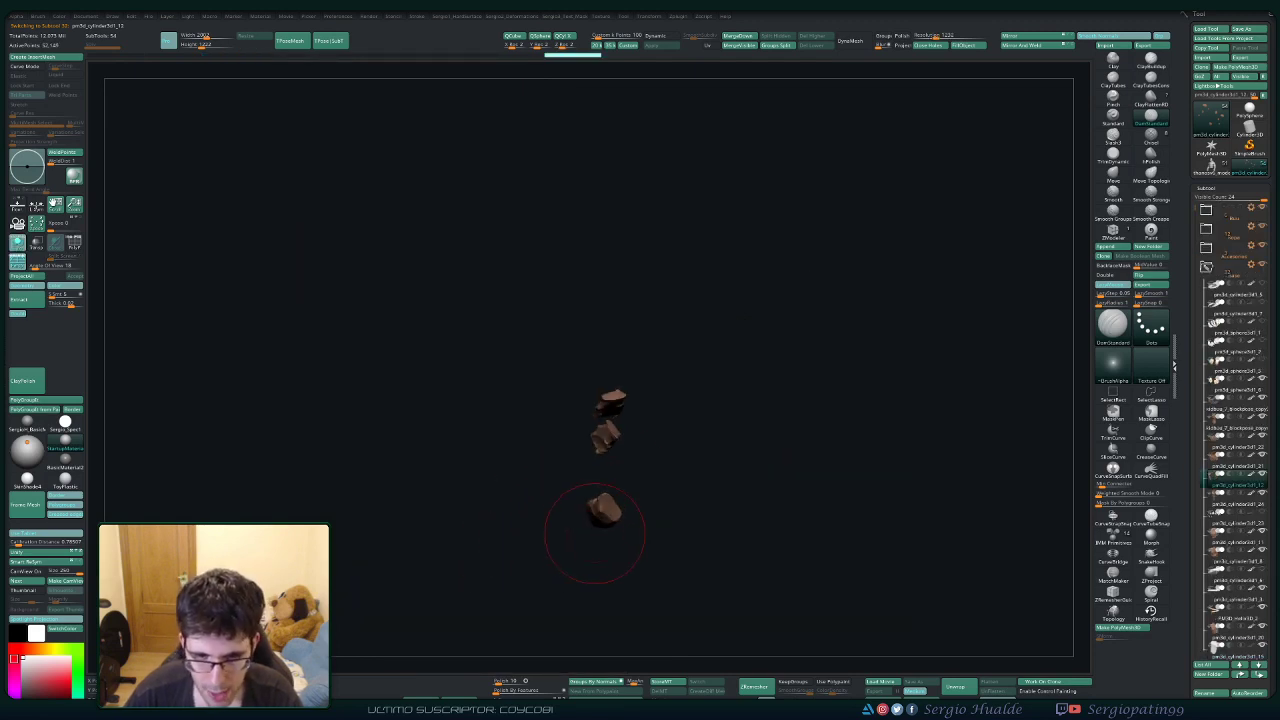
Duplicate the three loose rocks and move the copy onto the smoke cloud behind the outstretched arm.
left_click(686, 449, "ctrl+shift")
key("w")
right_click_drag(725, 450, 612, 400)
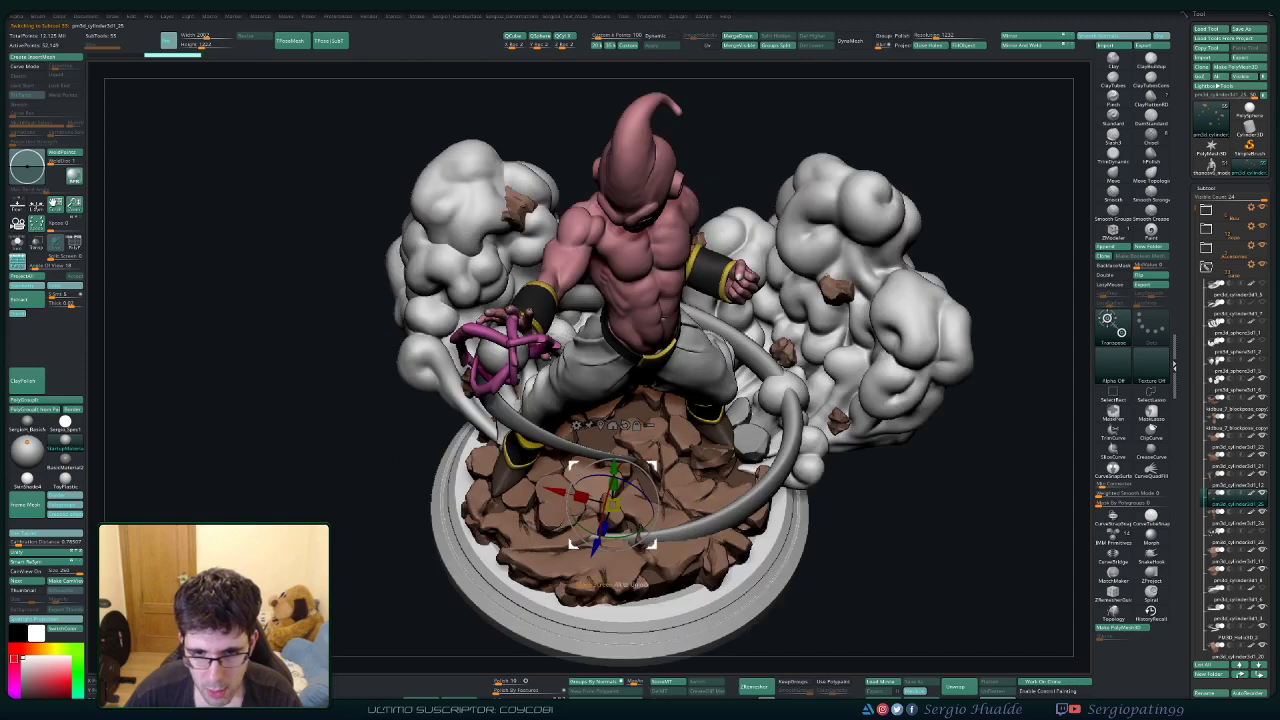
left_click_drag(612, 503, 478, 170)
right_click_drag(478, 170, 455, 205, "ctrl")
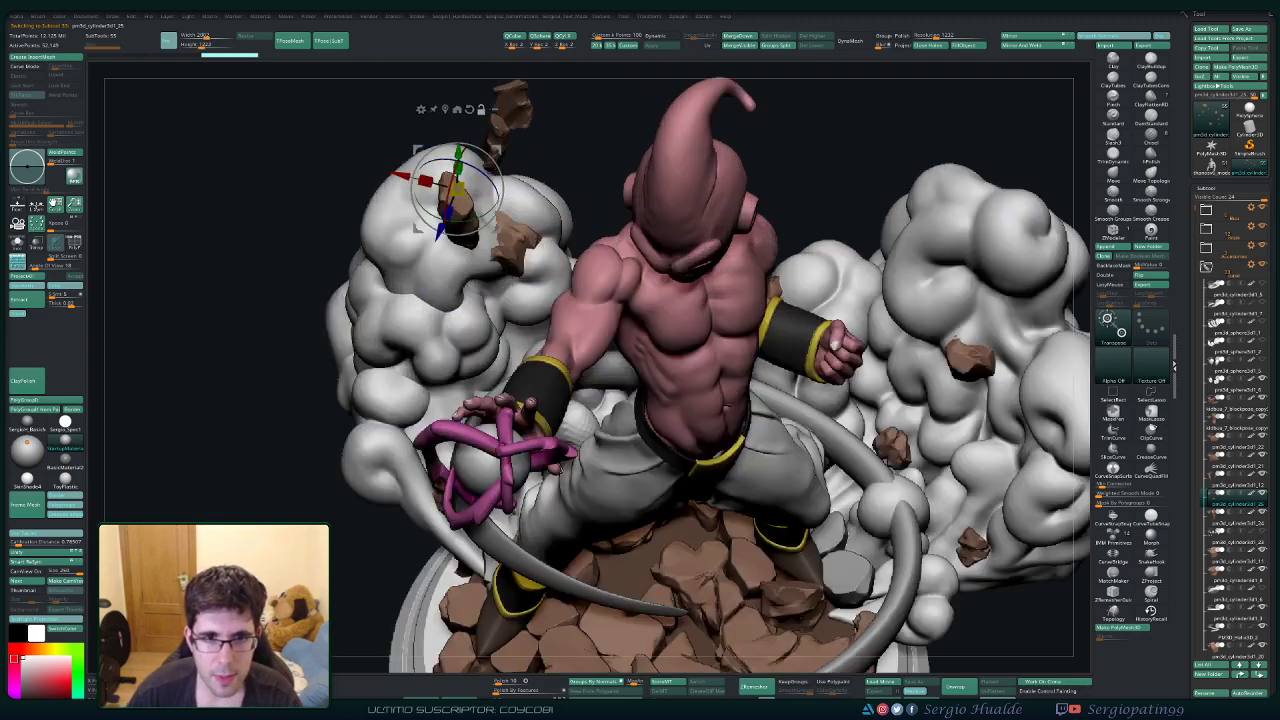
right_click_drag(445, 150, 490, 232, "alt")
left_click_drag(474, 242, 447, 305)
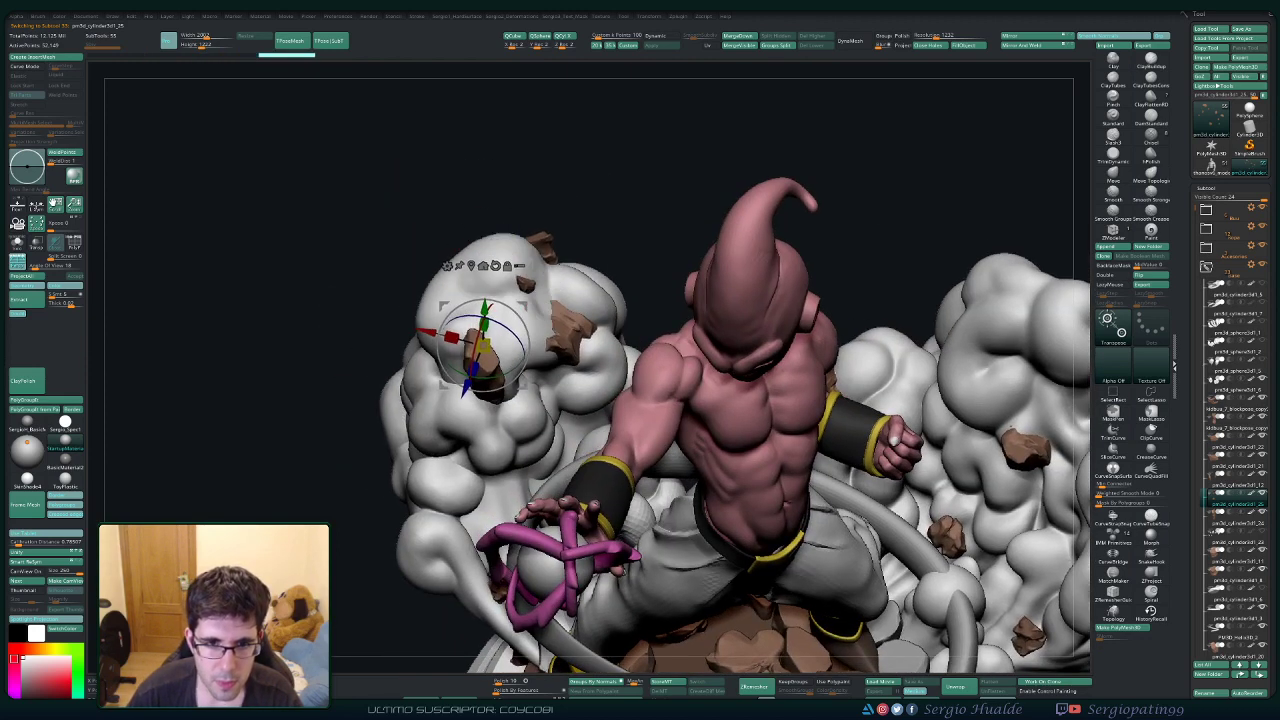
Adjust the copied rocks' position and rotation so that one is embedded in the cloud's front lobes.
right_click_drag(507, 285, 622, 318)
left_click_drag(563, 308, 499, 365)
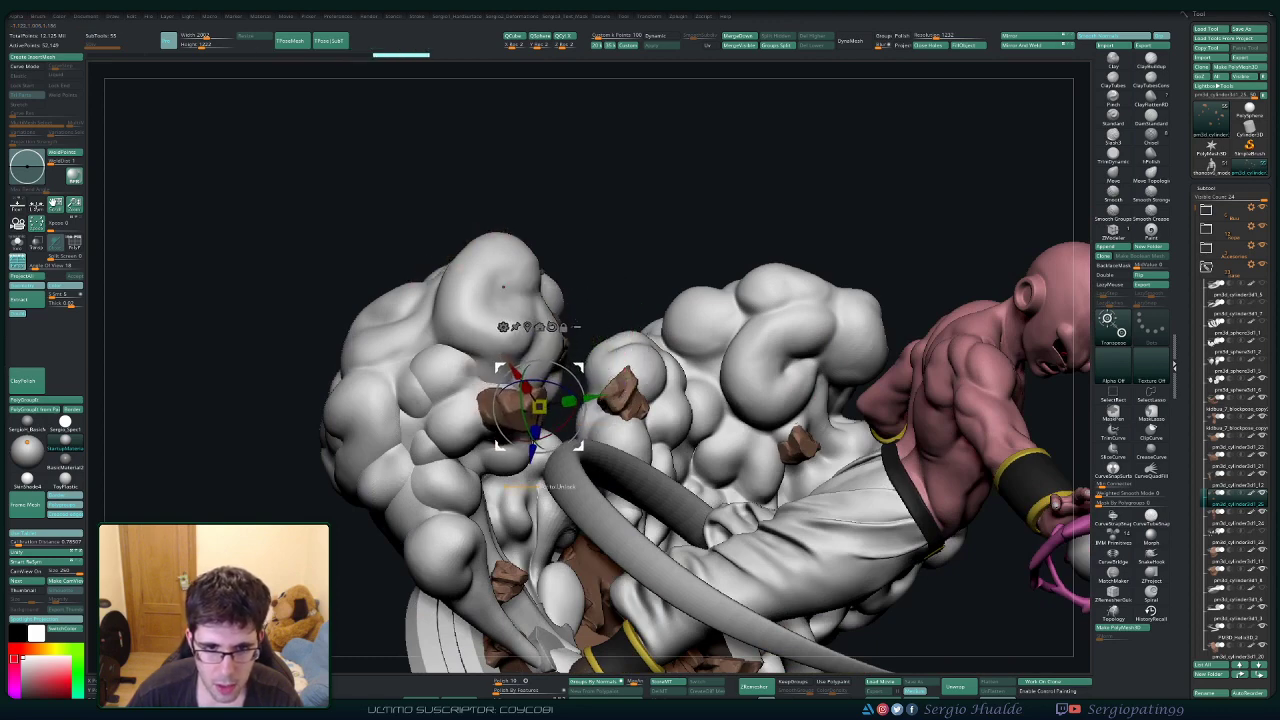
right_click_drag(565, 375, 415, 420)
left_click_drag(405, 413, 393, 383)
left_click_drag(359, 450, 397, 419)
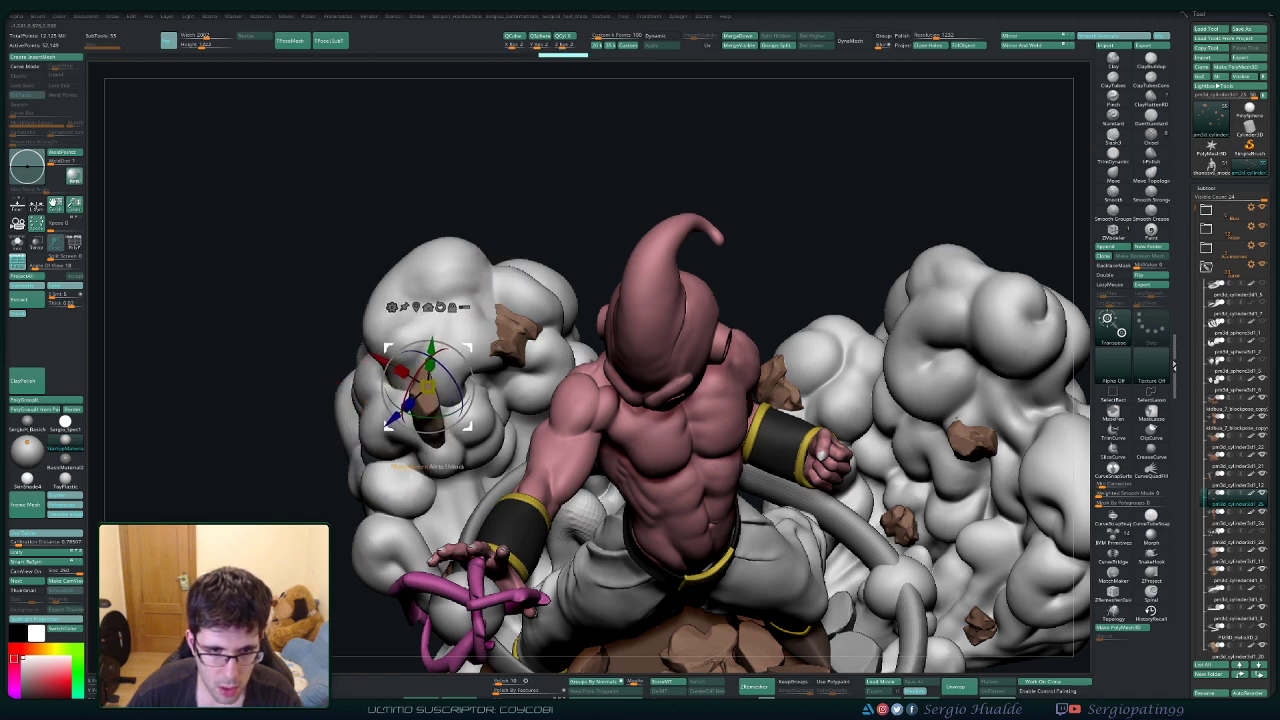
right_click_drag(420, 415, 498, 348)
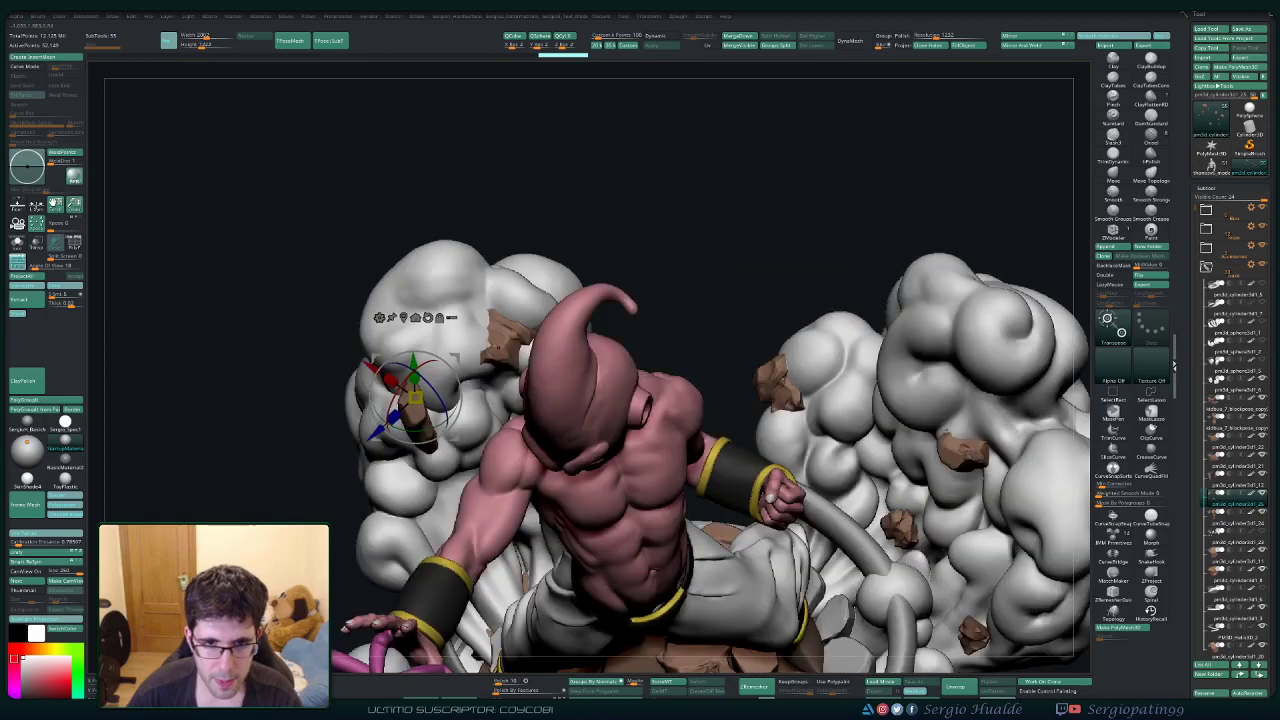
Mask the placed rock and centre the transform gizmo on one of the two remaining rocks.
key("s")
left_click_drag(430, 336, 313, 308, "ctrl")
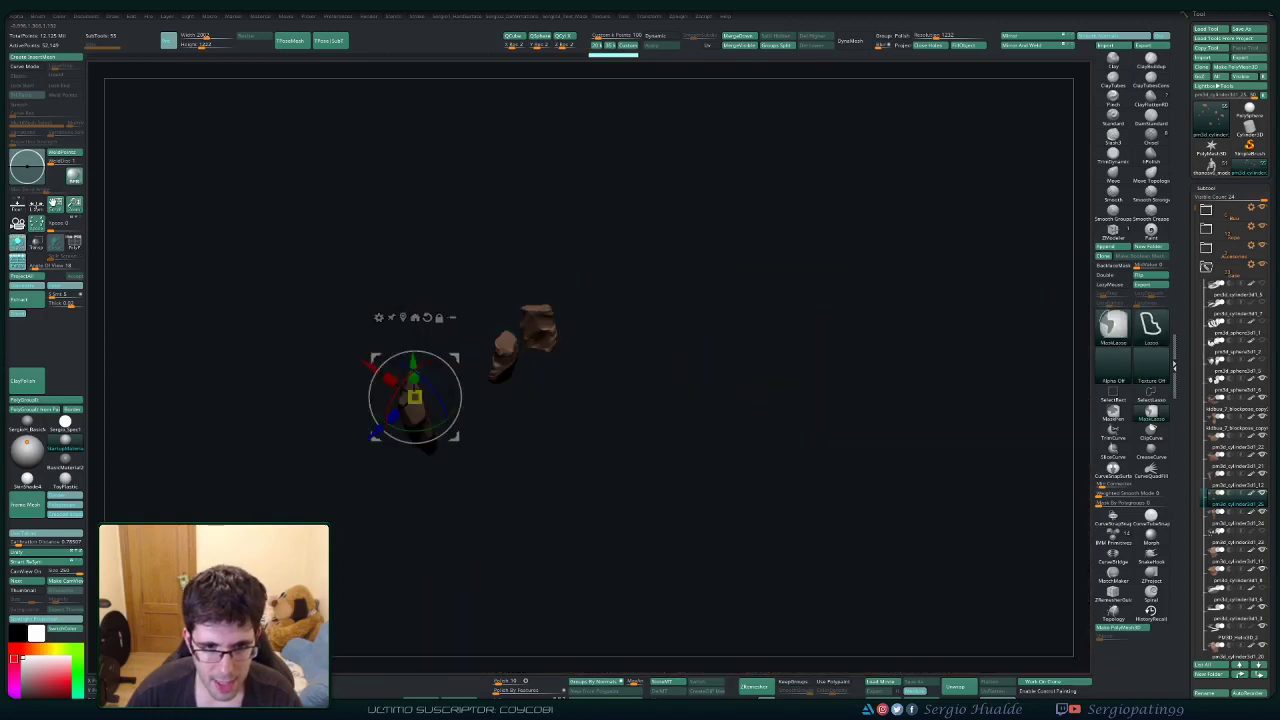
key("s")
right_click_drag(455, 400, 475, 484)
key("s")
left_click(509, 379, "alt")
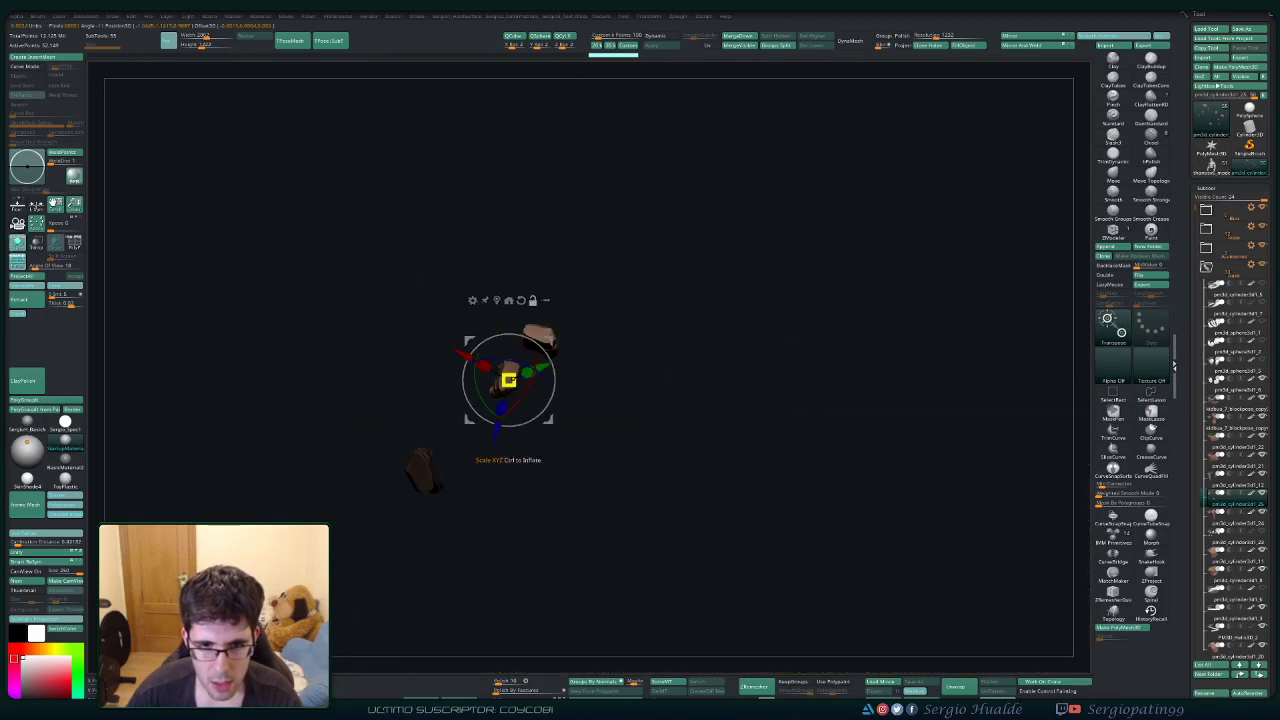
key("s")
Move the two unmasked rocks to the top of the large smoke cloud on the figure's opposite side.
left_click_drag(549, 342, 990, 362)
right_click_drag(990, 362, 777, 411, "alt")
left_click_drag(805, 398, 748, 396)
left_click_drag(738, 451, 728, 476)
right_click_drag(740, 470, 705, 432, "ctrl")
right_click_drag(705, 432, 665, 434, "alt")
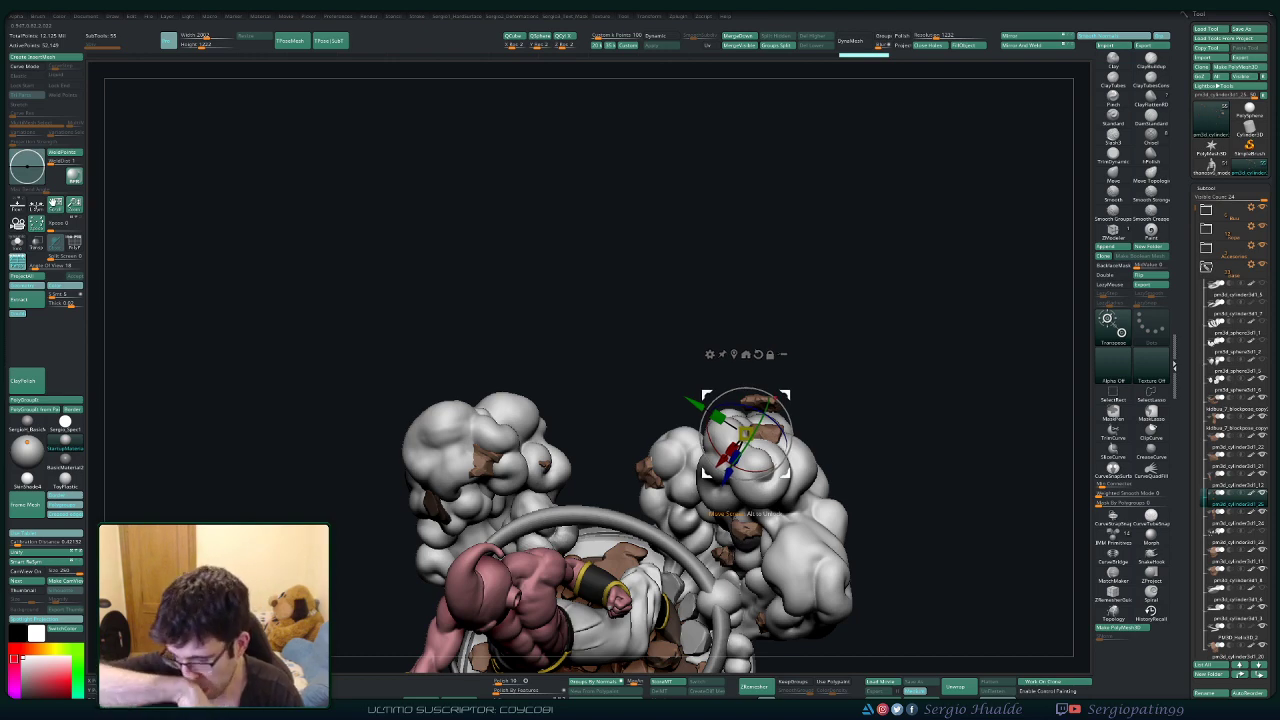
Mask one of the two rocks atop the large smoke cloud and move the other to the cloud beside the outstretched arm.
right_click_drag(786, 396, 721, 363, "alt")
mouse_move(721, 363)
right_mouse_down("ctrl")
mouse_move(697, 413)
mouse_move(723, 377)
right_mouse_up("ctrl")
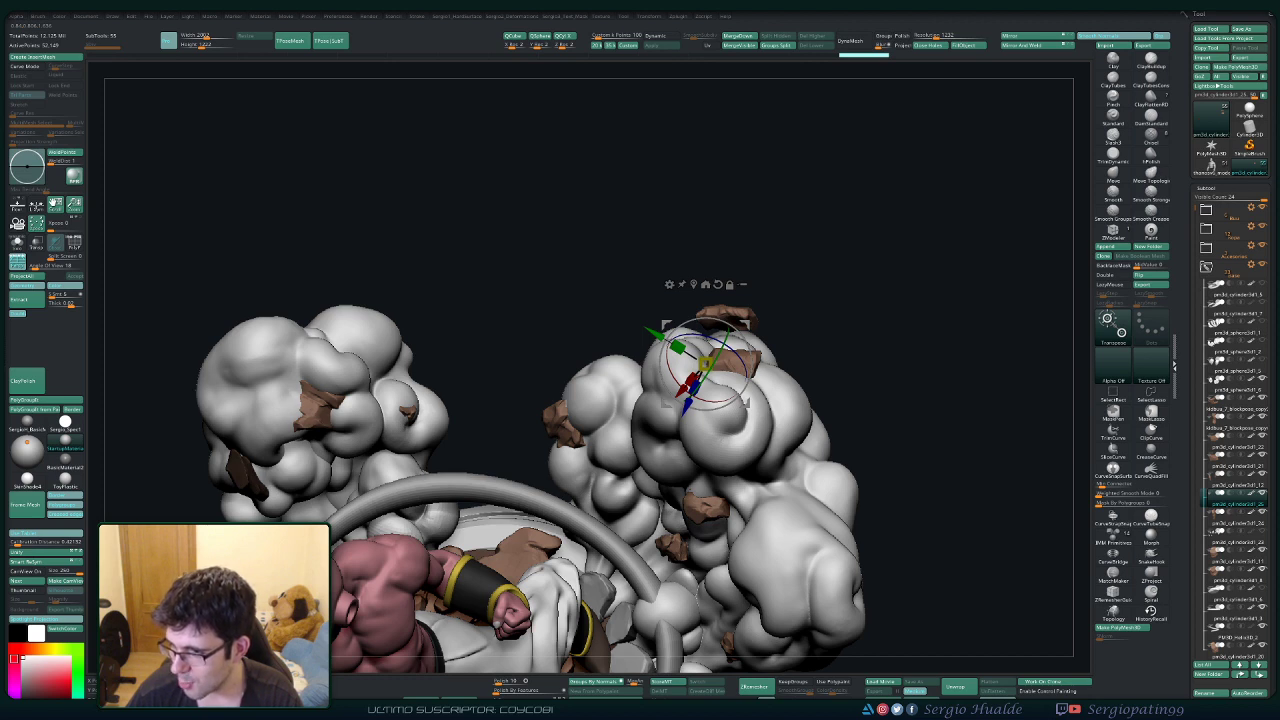
key("alt+shift+s")
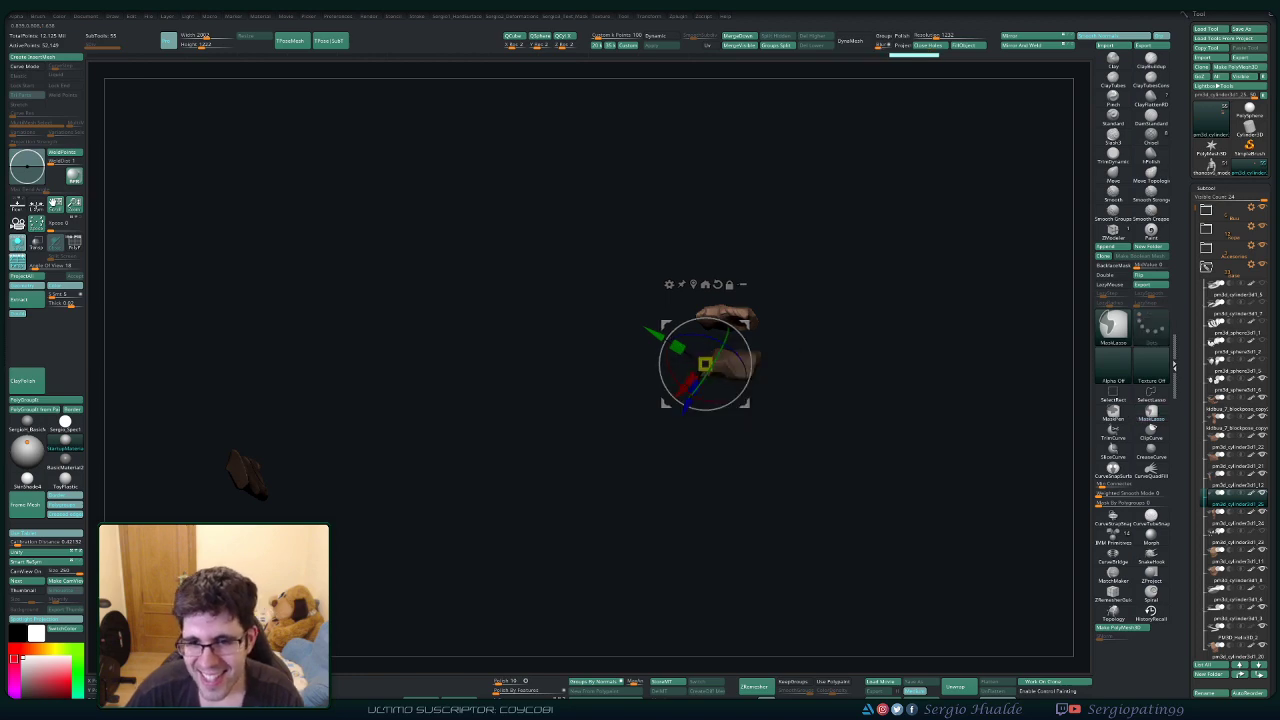
key("ctrl+shift+s")
left_click_drag(745, 324, 696, 603)
right_click_drag(697, 595, 741, 516, "ctrl")
left_click_drag(708, 486, 473, 428)
right_click_drag(480, 440, 640, 400)
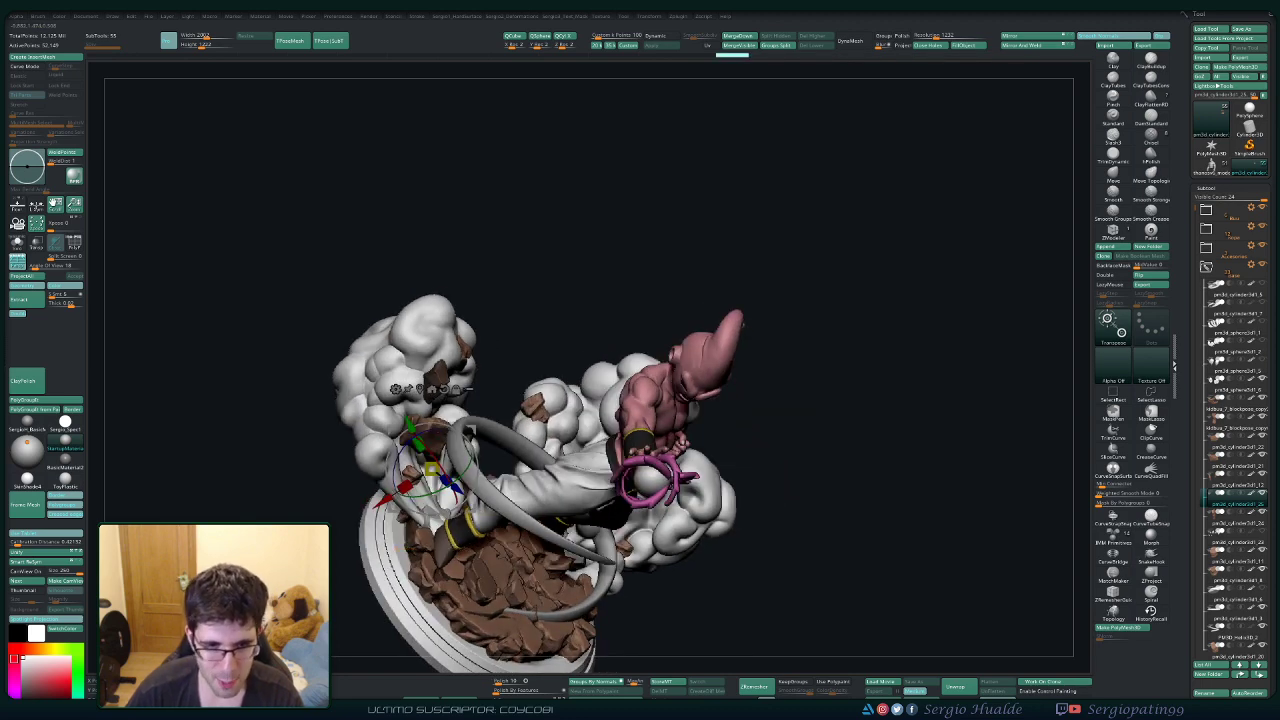
Adjust the moved rock's position so it sits embedded in the cloud below the upper rock on the outstretched-arm side.
right_click_drag(441, 426, 590, 435, "ctrl")
left_click(425, 446, "alt")
left_click_drag(482, 412, 415, 360)
right_click_drag(540, 385, 335, 425)
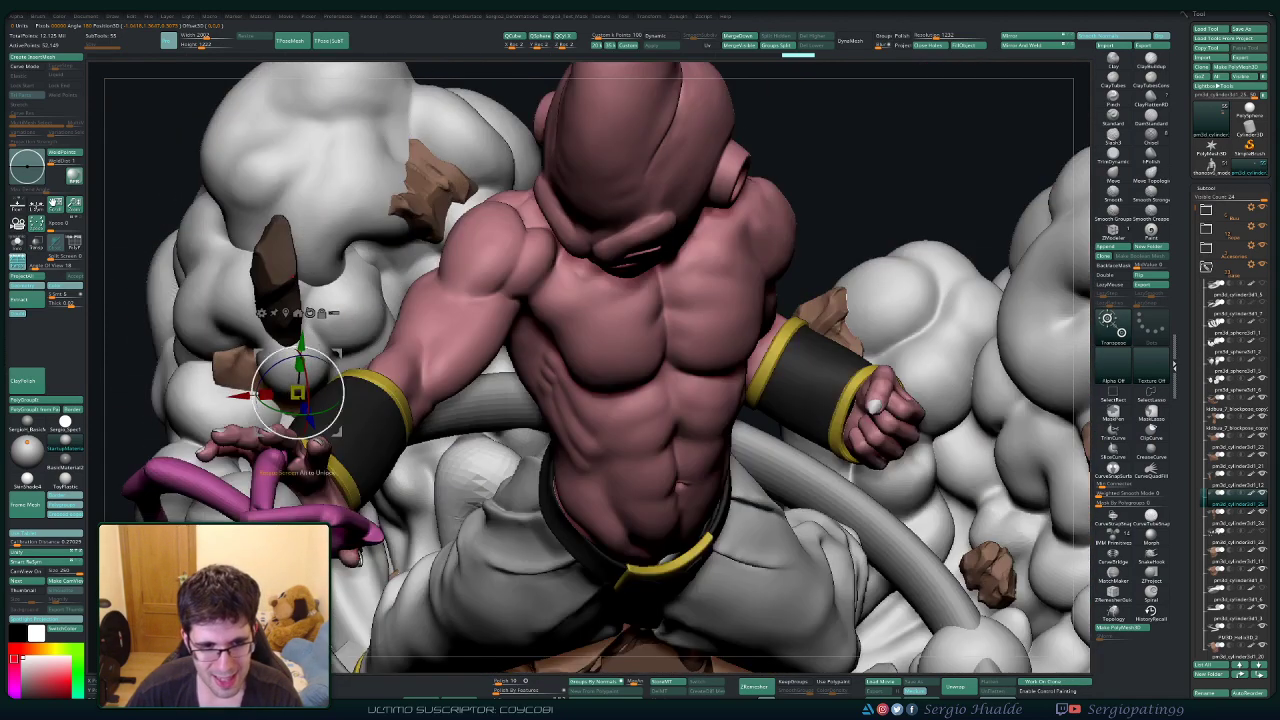
left_click_drag(304, 411, 266, 408)
right_click_drag(290, 445, 505, 422)
key("f")
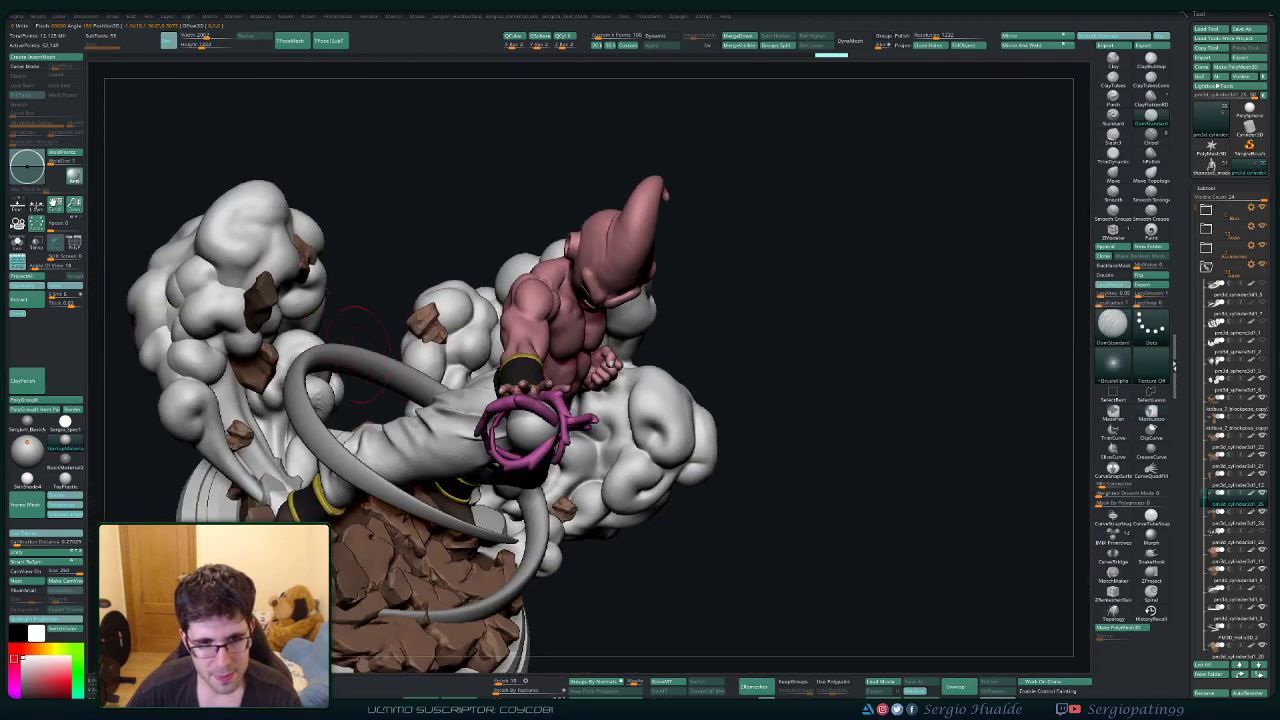
Examine the whole figure, smoke clouds and embedded rocks from several angles, with the base as the active subtool.
right_click_drag(751, 395, 840, 376, "ctrl")
mouse_move(548, 318)
right_mouse_down()
mouse_move(634, 343)
mouse_move(668, 290)
right_mouse_up()
mouse_move(610, 255)
right_mouse_down("ctrl")
mouse_move(578, 338)
mouse_move(576, 448)
mouse_move(640, 400)
right_mouse_up("ctrl")
right_click_drag(712, 630, 602, 580, "alt")
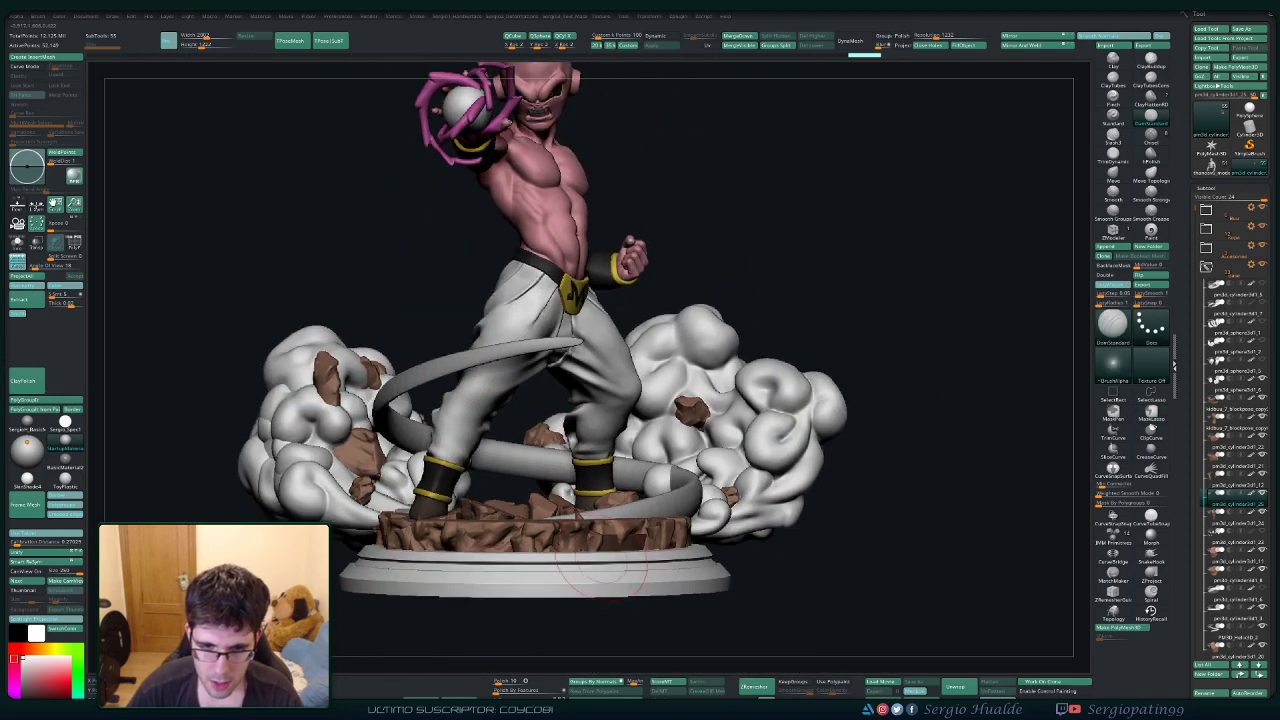
left_click(602, 581, "alt")
right_click_drag(787, 565, 748, 642)
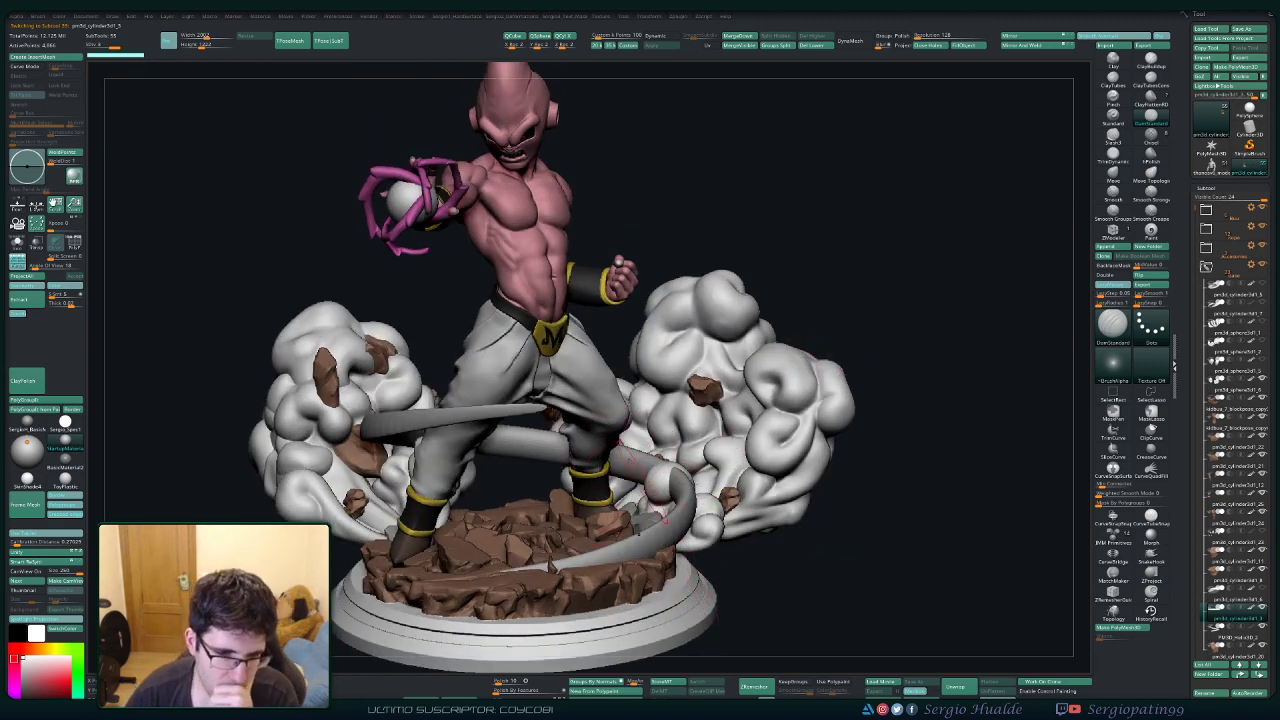
left_click_drag(690, 520, 660, 472)
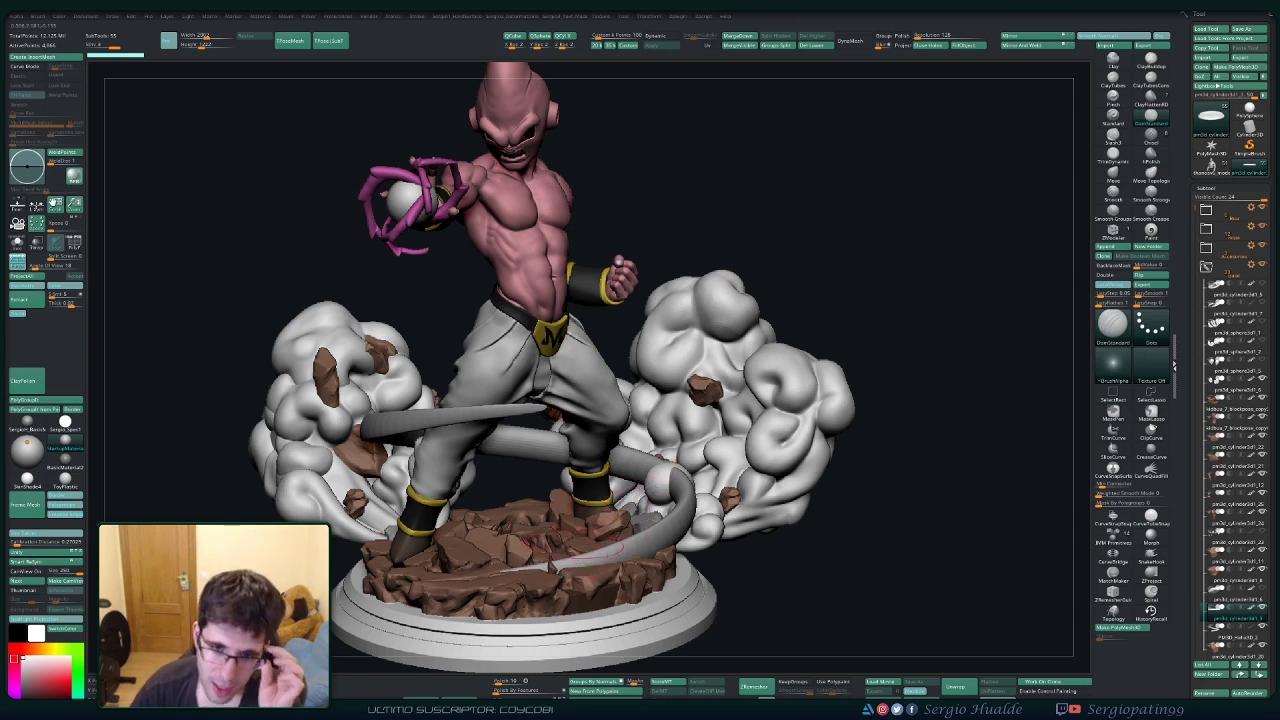
right_click_drag(857, 366, 770, 260)
right_click_drag(598, 412, 690, 435)
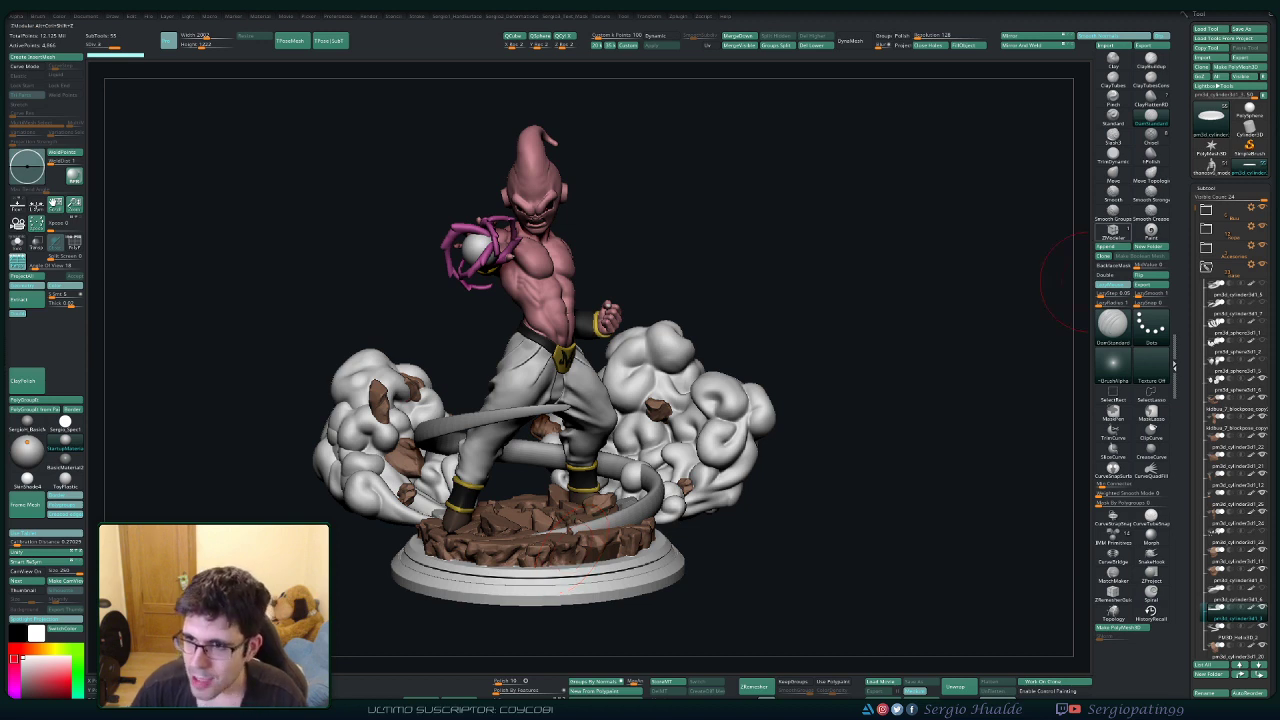
Append a Sphere3D subtool and scale it down into a small ball at the front of the base.
left_click(1112, 246)
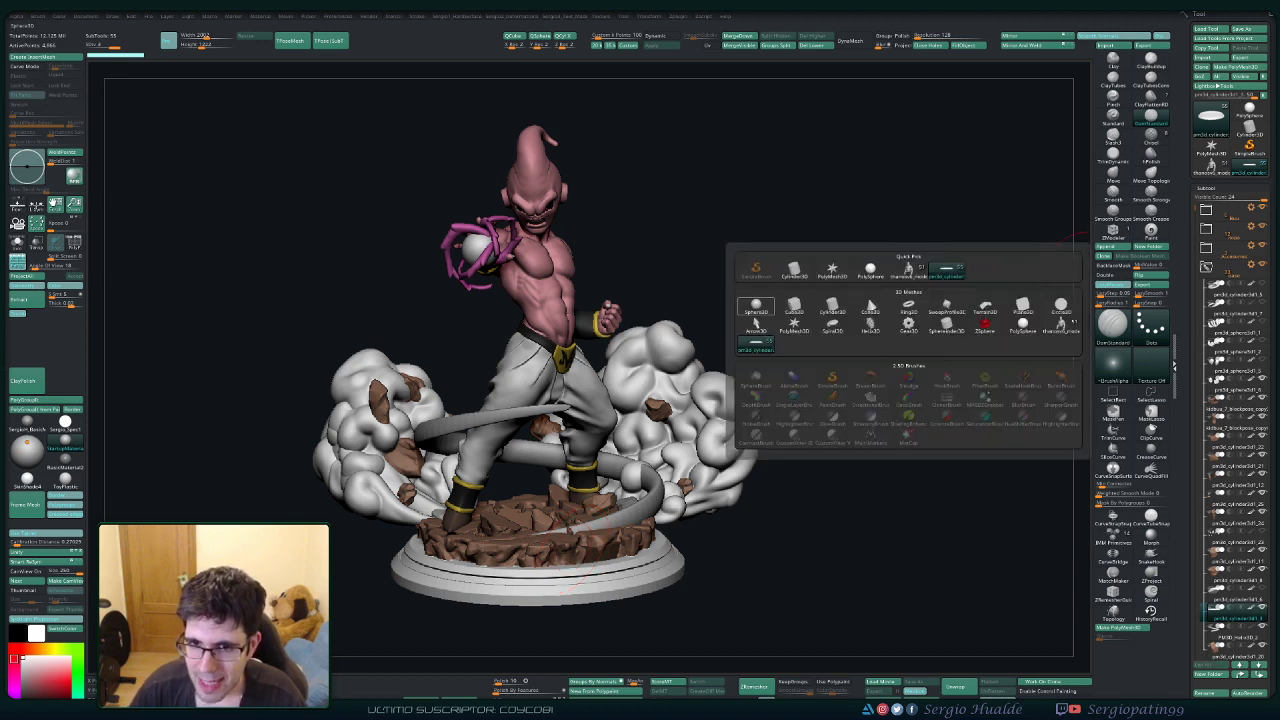
left_click(756, 305)
left_click_drag(780, 330, 940, 330)
key("w")
left_click_drag(538, 254, 741, 412)
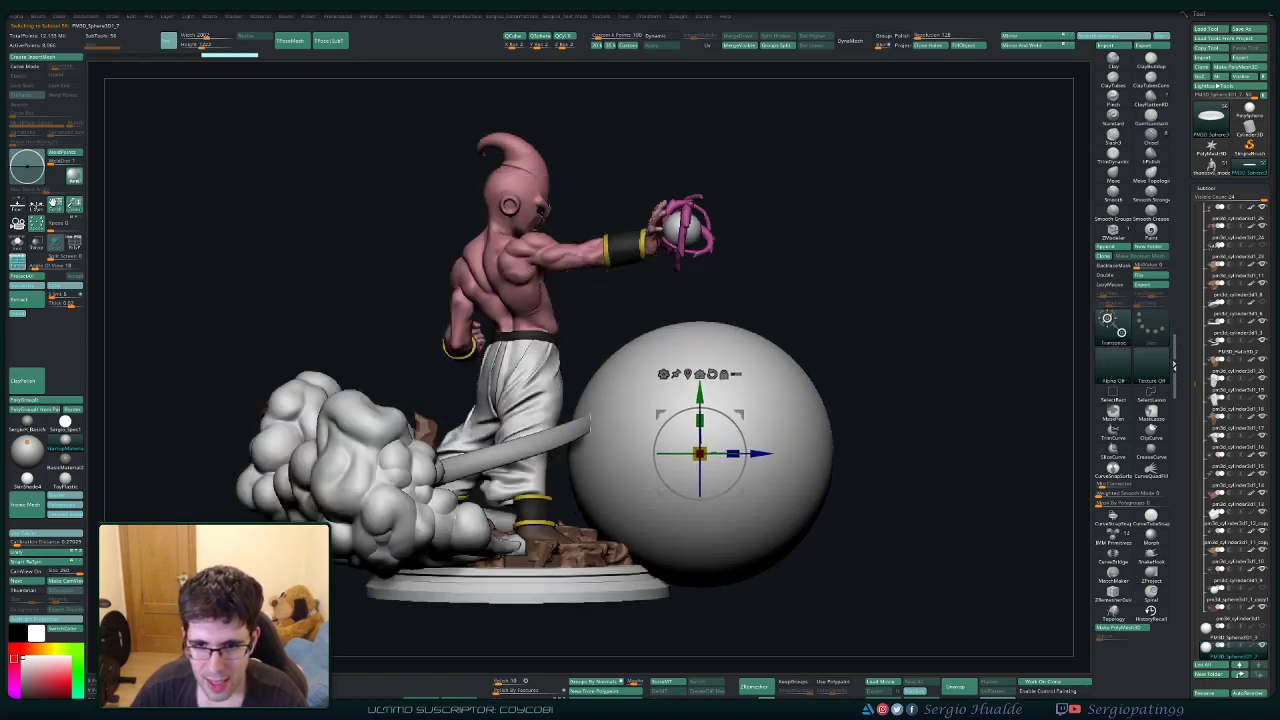
left_click_drag(880, 410, 755, 400, "alt")
left_click_drag(575, 330, 599, 375)
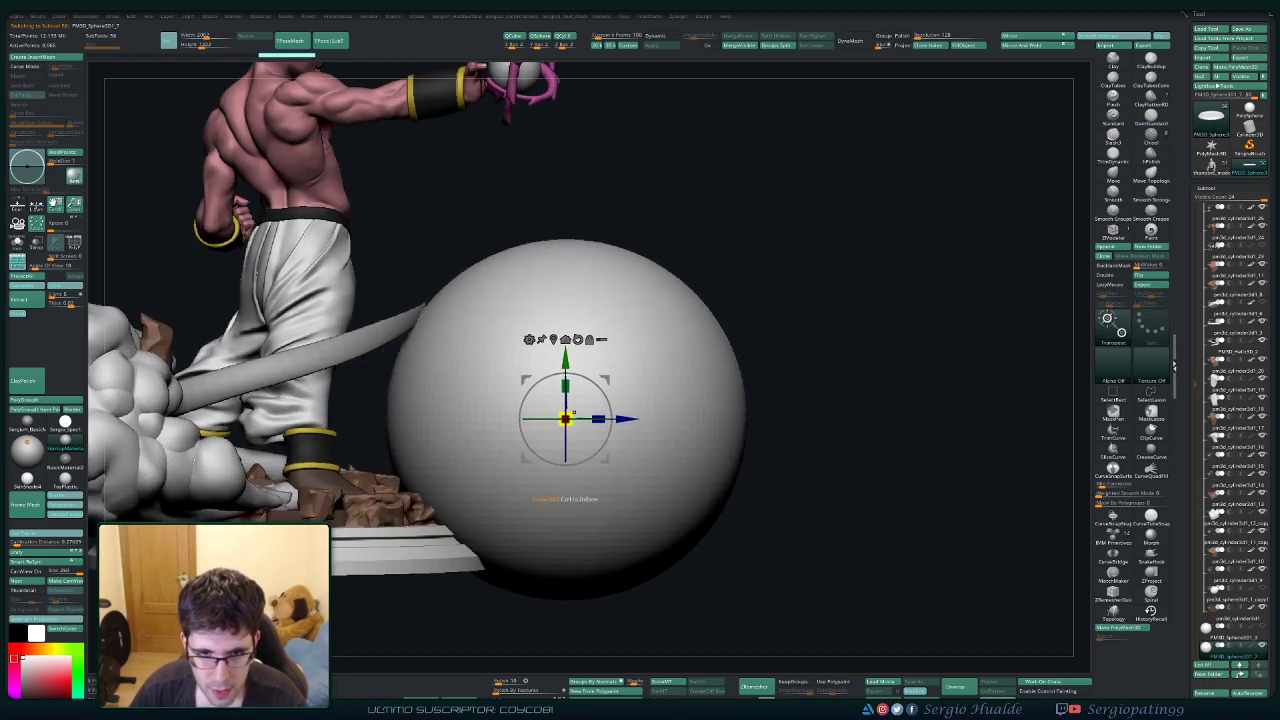
left_click_drag(565, 419, 443, 547)
left_click_drag(720, 500, 527, 481)
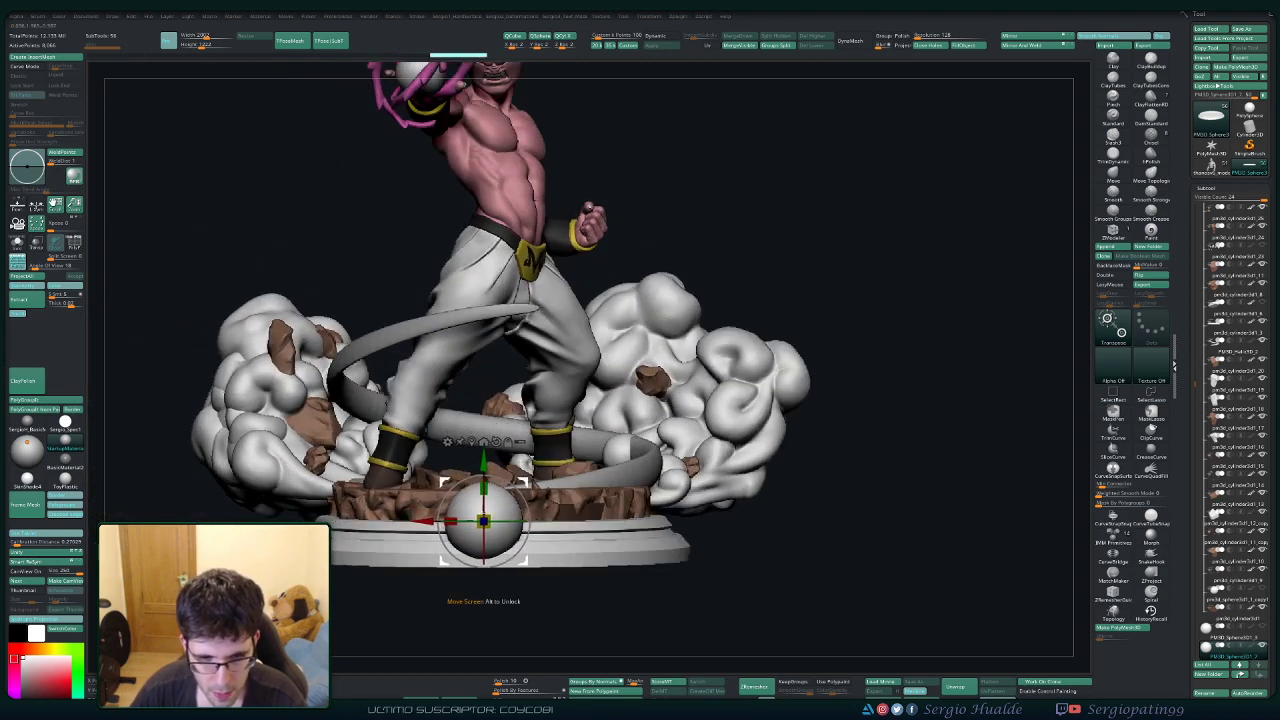
Try to nudge the ball into the front edge of the base, and undo the latest changes to it.
left_click_drag(420, 240, 260, 262)
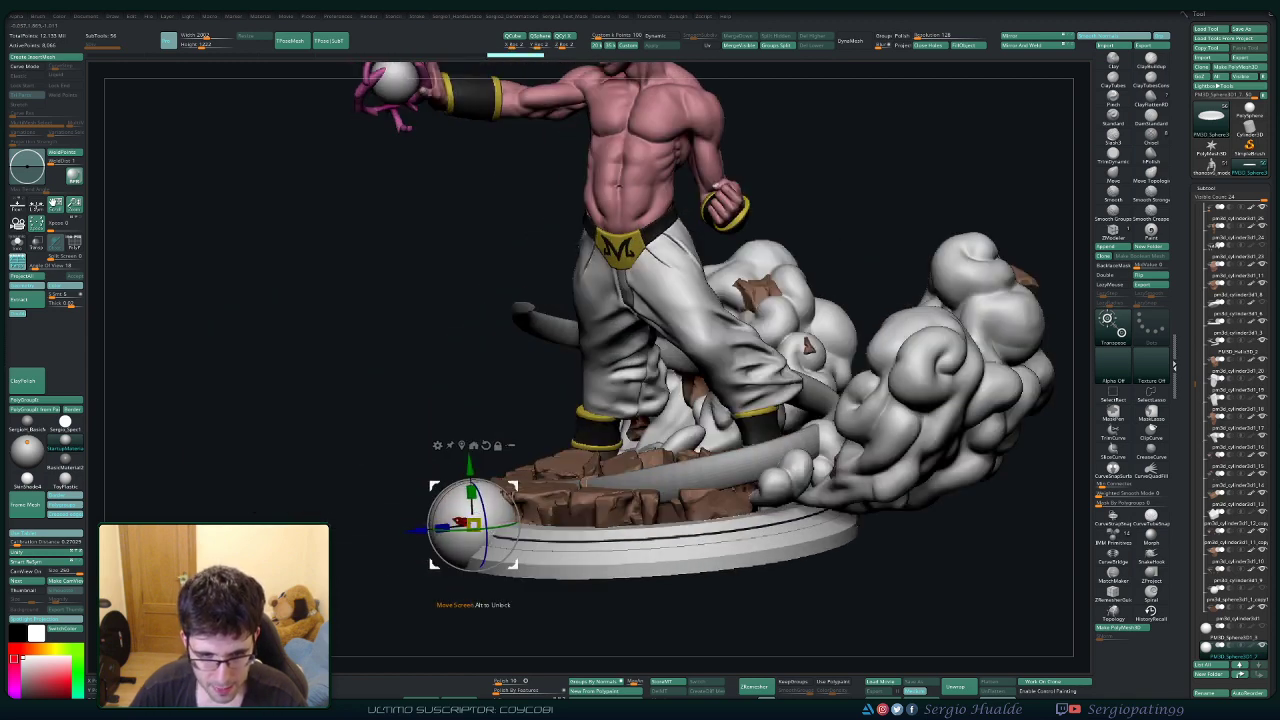
left_click_drag(514, 486, 527, 475)
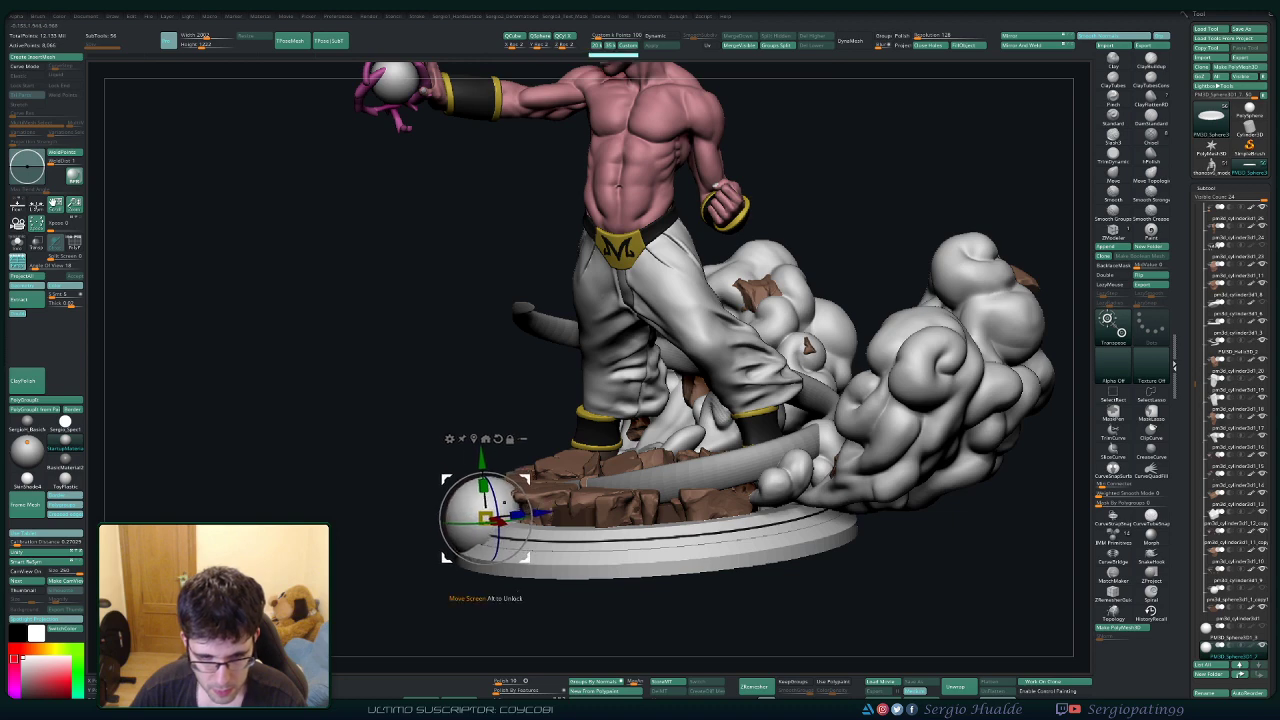
left_click_drag(300, 270, 430, 268)
mouse_move(540, 470)
right_mouse_down()
mouse_move(580, 470)
mouse_move(570, 390)
mouse_move(550, 605)
right_mouse_up()
key("q")
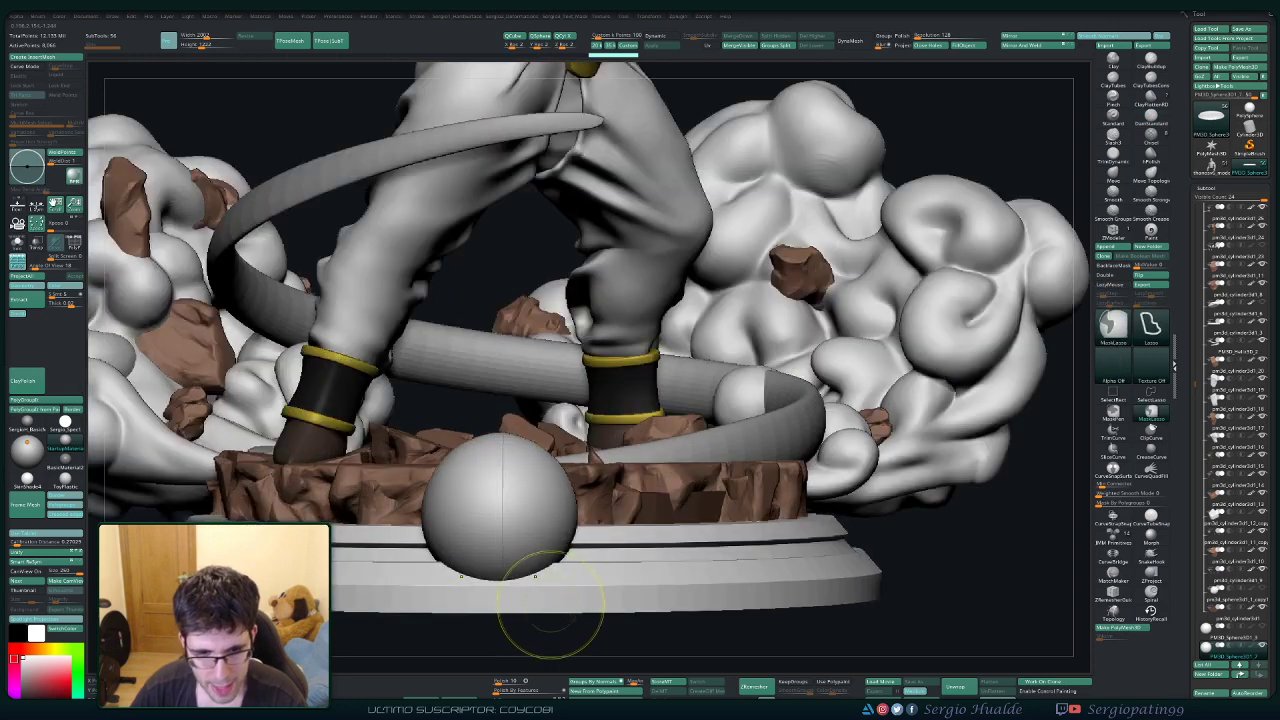
key("ctrl+z")
key("ctrl+z")
key("ctrl+z")
key("w")
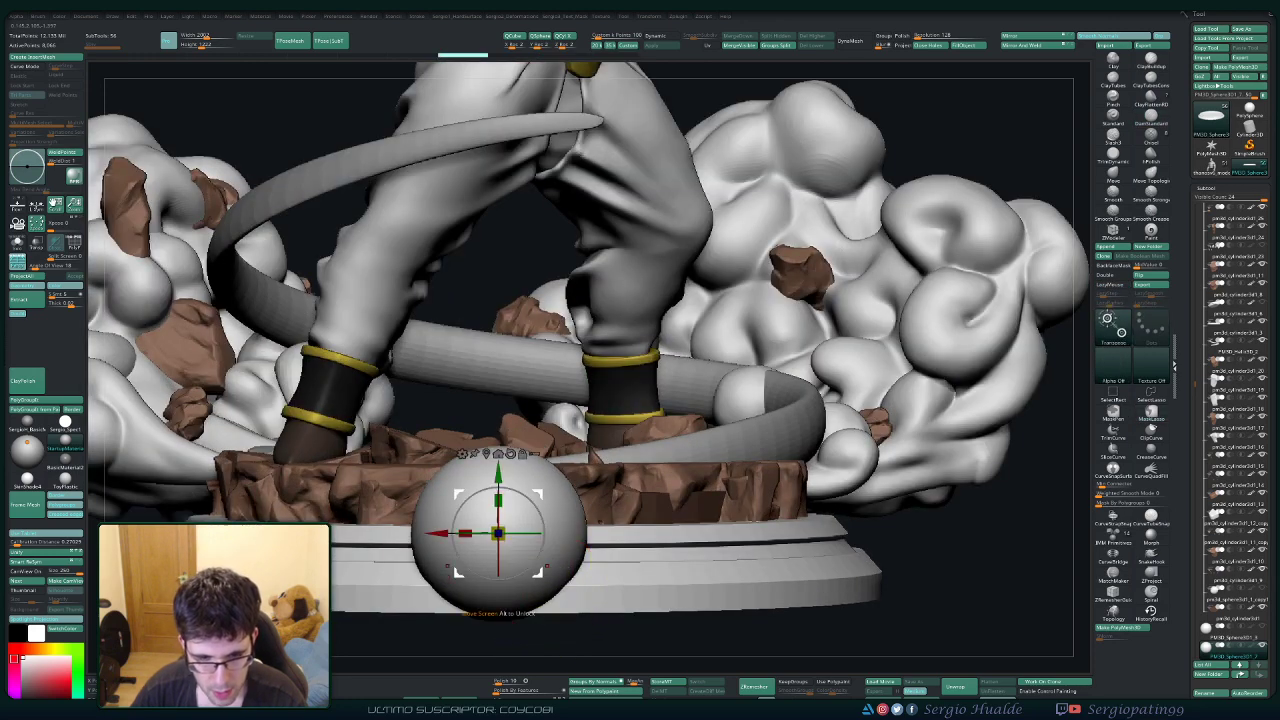
Move the ball back against the rocky front edge of the base and fine-tune its height and size.
mouse_move(547, 585)
right_mouse_down()
mouse_move(405, 578)
mouse_move(385, 560)
right_mouse_up()
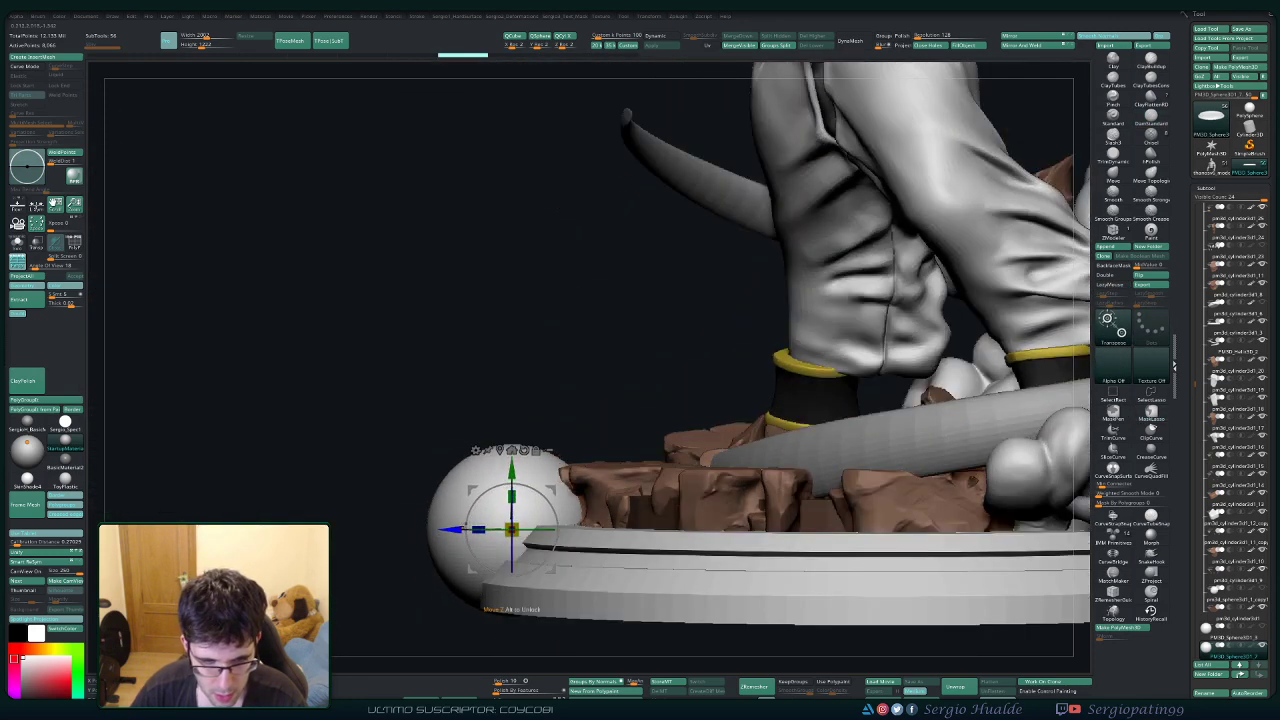
left_click_drag(454, 530, 551, 533)
right_click_drag(560, 585, 730, 592)
left_click_drag(452, 468, 452, 453)
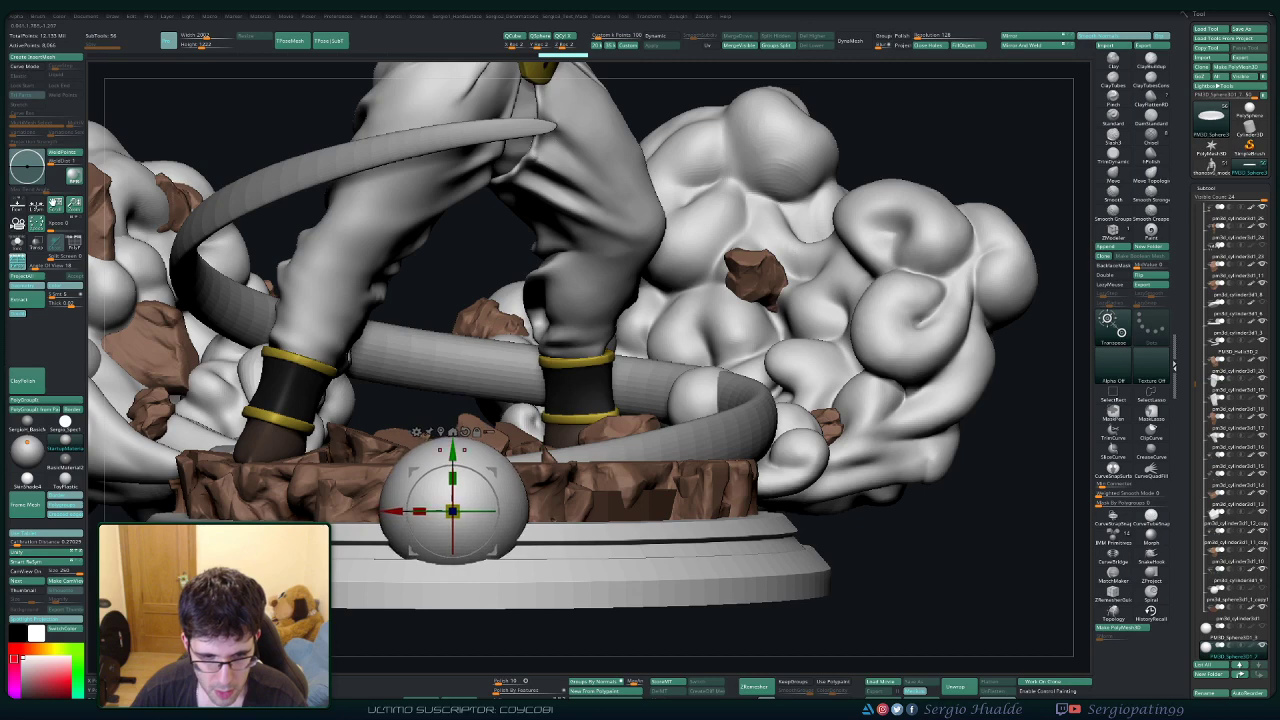
right_click_drag(480, 590, 690, 590)
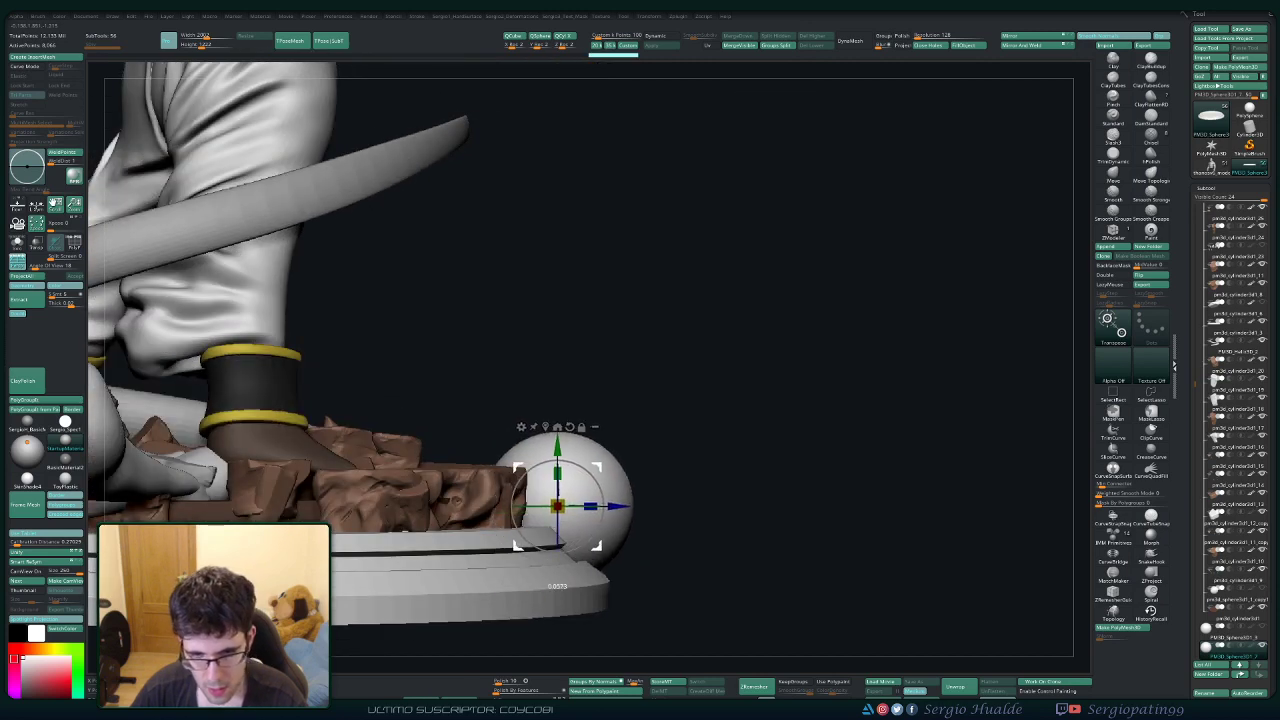
left_click_drag(601, 467, 606, 468)
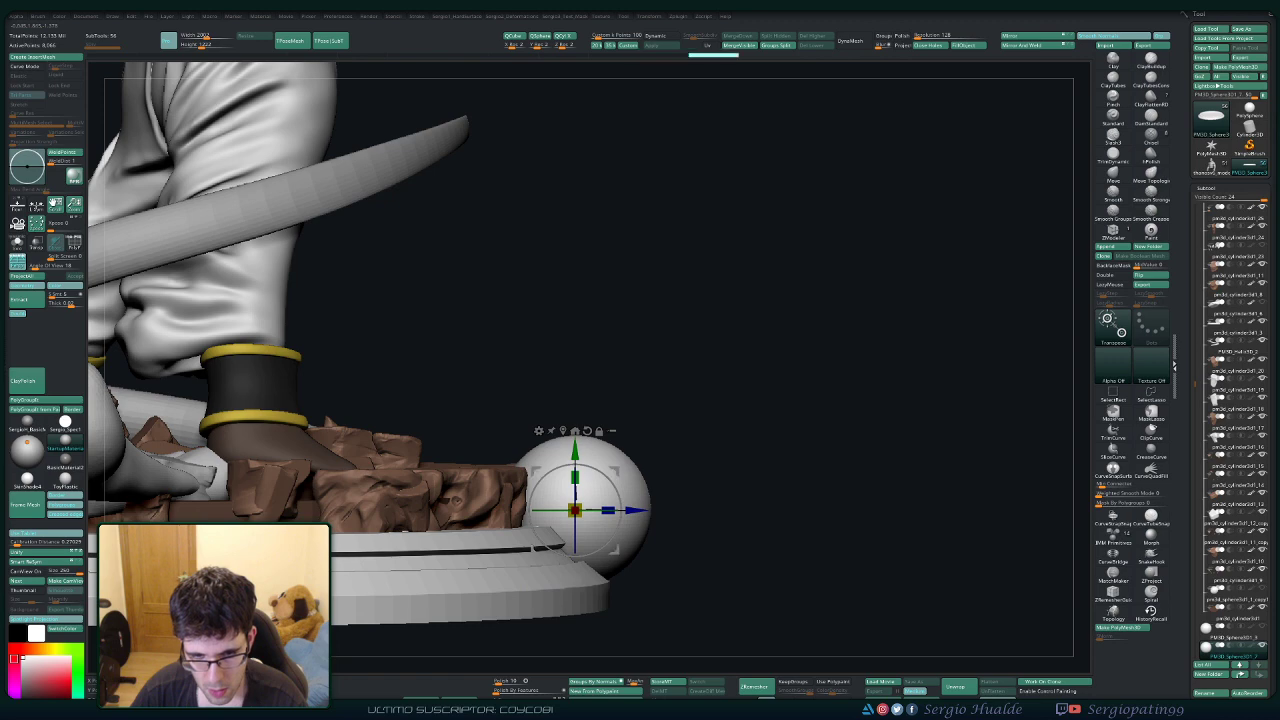
mouse_move(660, 510)
right_mouse_down()
mouse_move(548, 508)
mouse_move(545, 381)
mouse_move(492, 380)
right_mouse_up()
key("q")
mouse_move(680, 485)
right_mouse_down()
mouse_move(622, 500)
mouse_move(618, 480)
mouse_move(572, 508)
mouse_move(606, 560)
mouse_move(660, 498)
mouse_move(612, 538)
mouse_move(622, 430)
right_mouse_up()
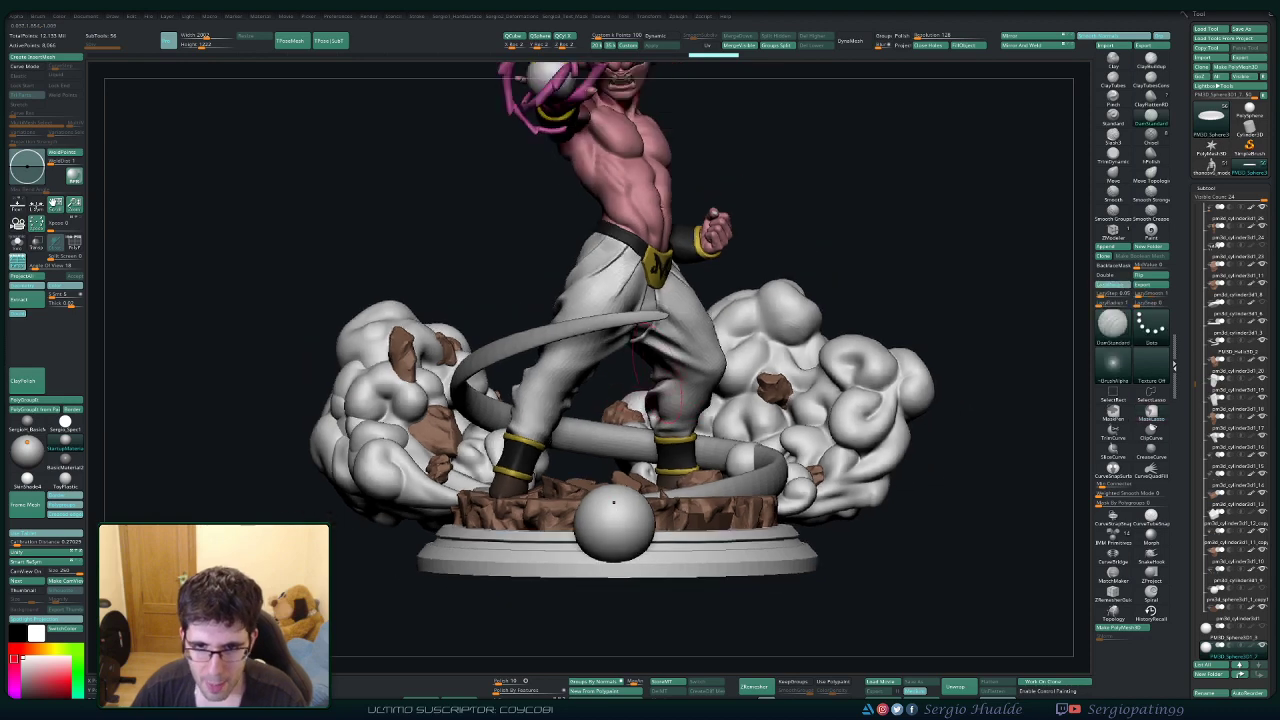
right_click_drag(812, 300, 769, 235, "alt")
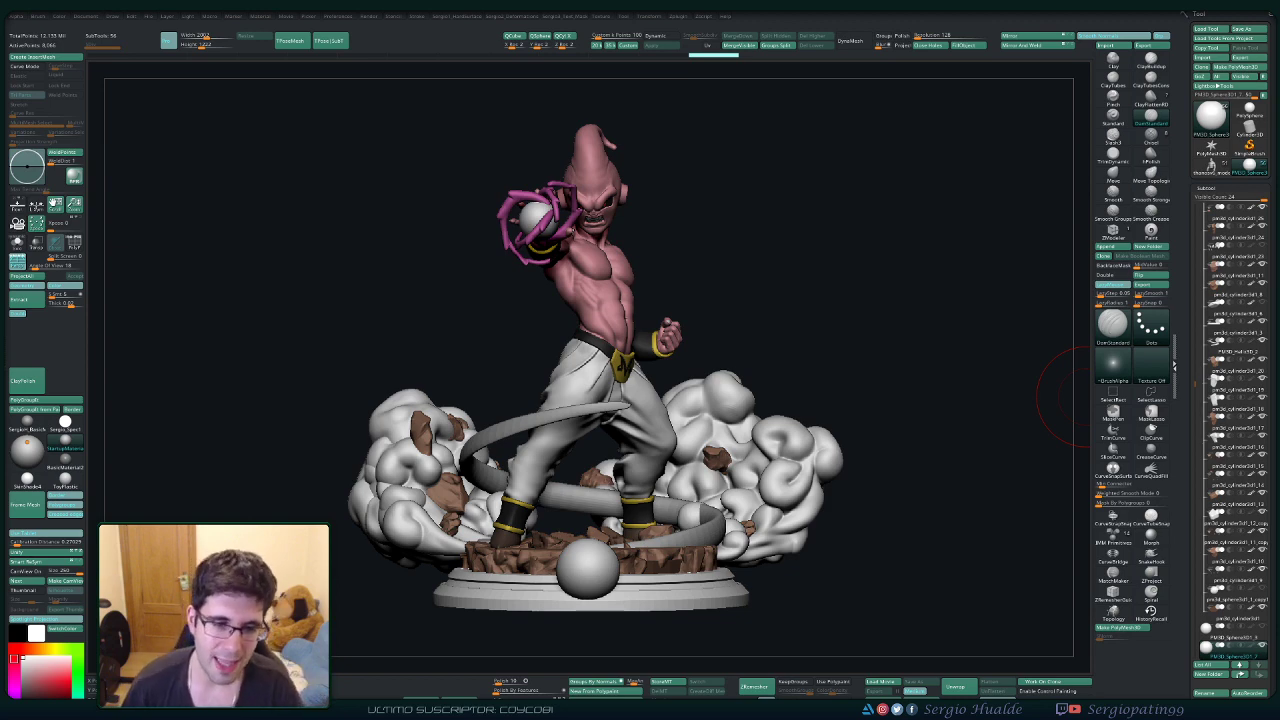
Make the three loose rocks the active subtool and isolate them from the rest of the scene.
left_click_drag(737, 272, 690, 332)
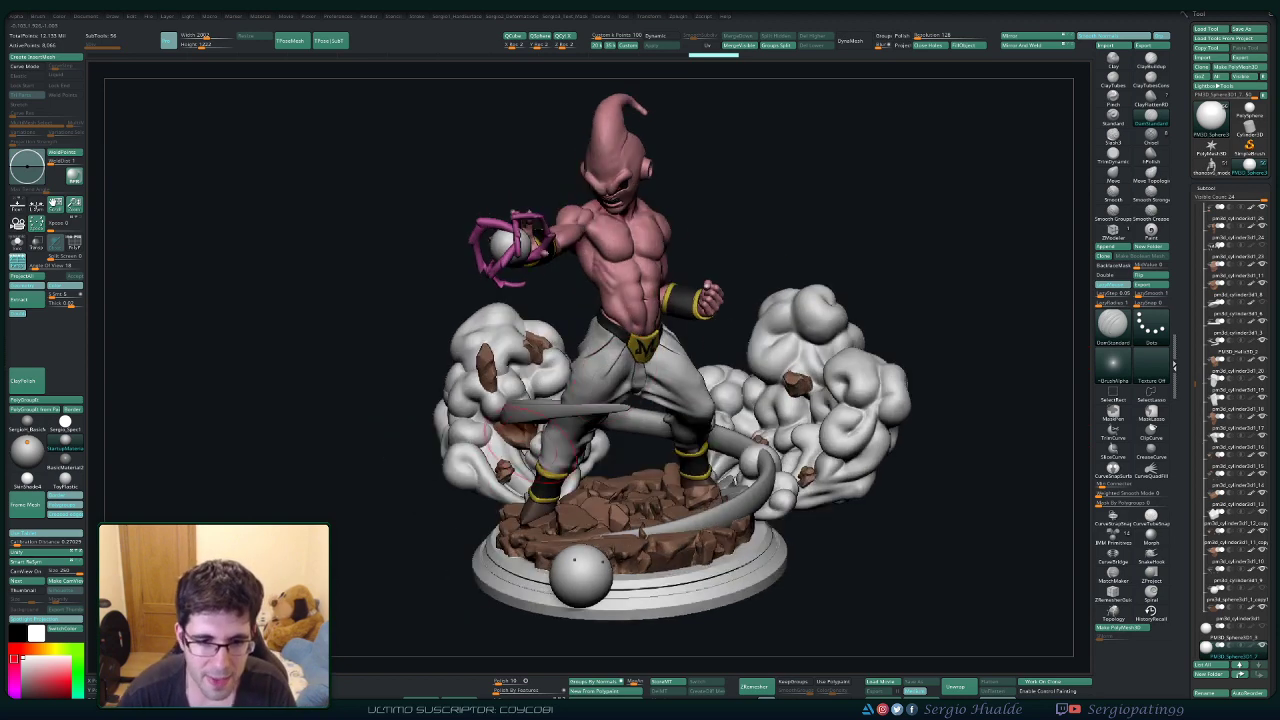
left_click(640, 532, "alt")
key("alt+s")
Try to mask the isolated rocks so that only the large one on the outstretched-arm side stays editable.
mouse_move(565, 443)
right_mouse_down("ctrl")
mouse_move(547, 401)
mouse_move(557, 433)
right_mouse_up("ctrl")
mouse_move(556, 453)
left_mouse_down("ctrl")
mouse_move(519, 447)
mouse_move(553, 560)
mouse_move(580, 540)
left_mouse_up("ctrl")
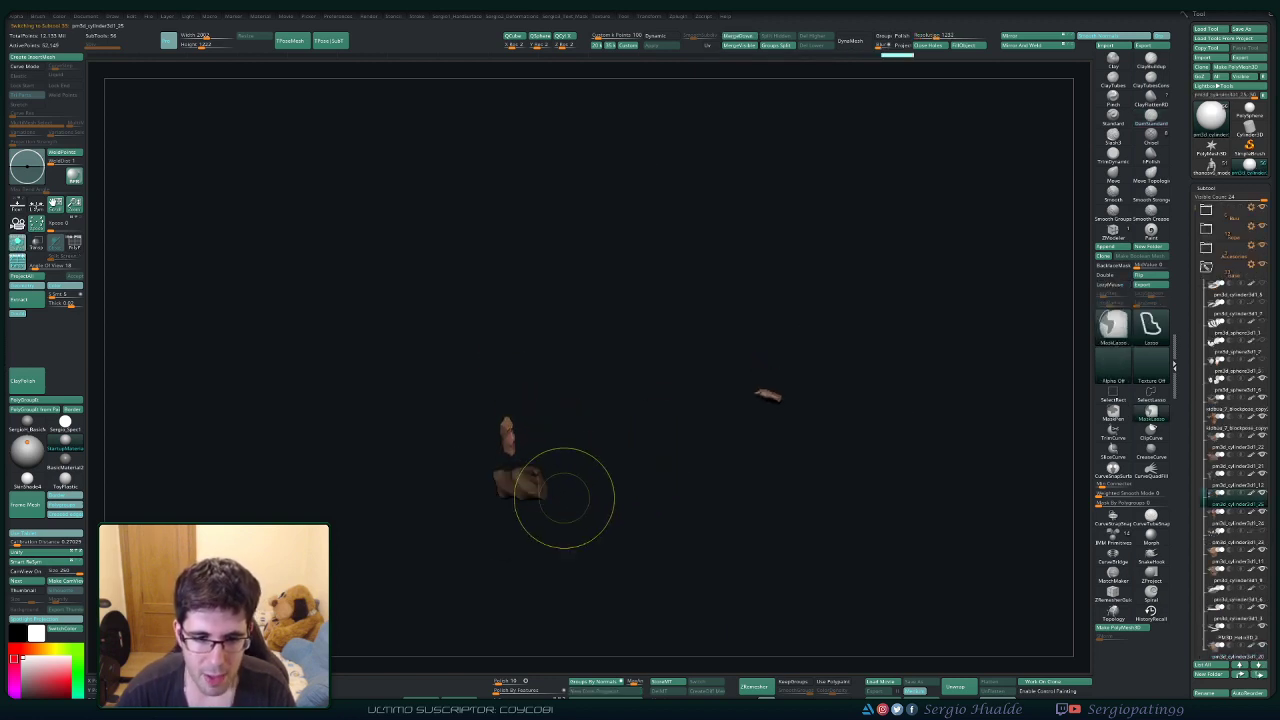
left_click(566, 490, "ctrl")
right_click_drag(569, 474, 566, 440, "ctrl")
left_click(514, 471, "ctrl+shift")
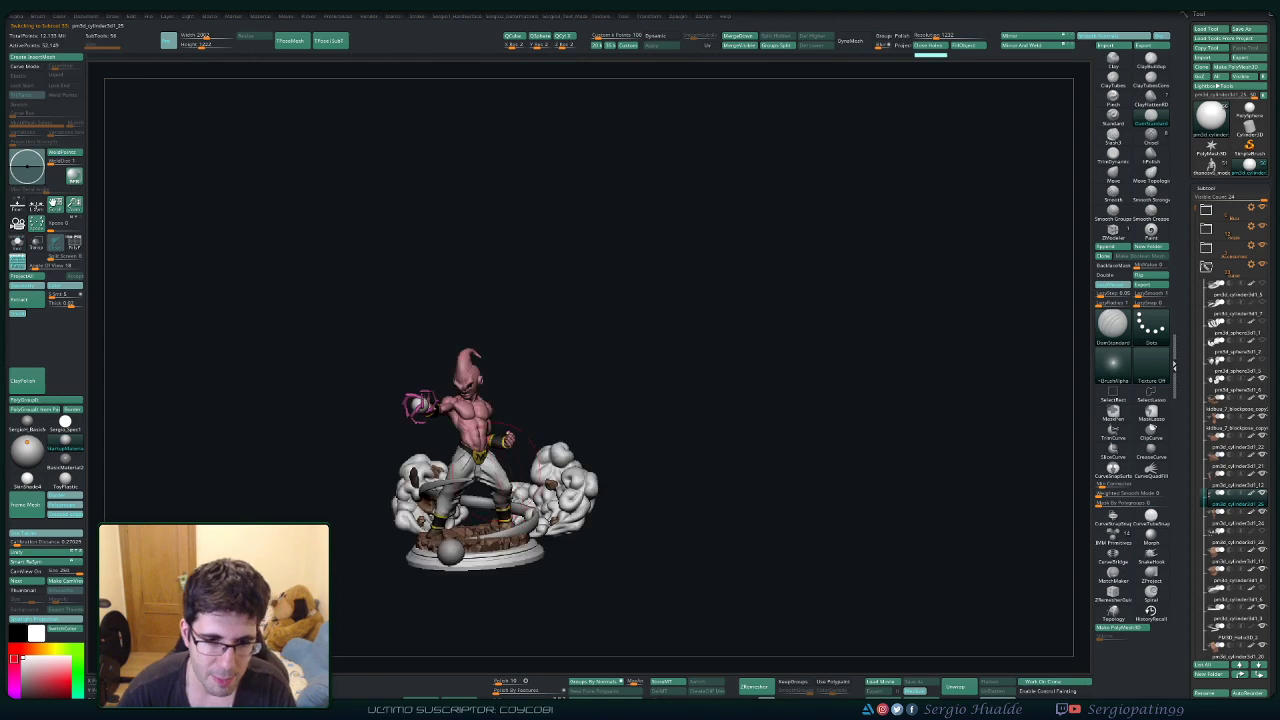
Try to move and rotate the large rock into the top of the smoke cloud behind the clenched fist.
key("w")
right_click_drag(436, 463, 454, 463)
left_click_drag(454, 463, 583, 411)
right_click_drag(583, 411, 545, 500)
right_click_drag(510, 400, 565, 374)
left_click_drag(583, 411, 681, 397)
left_click_drag(639, 437, 626, 454)
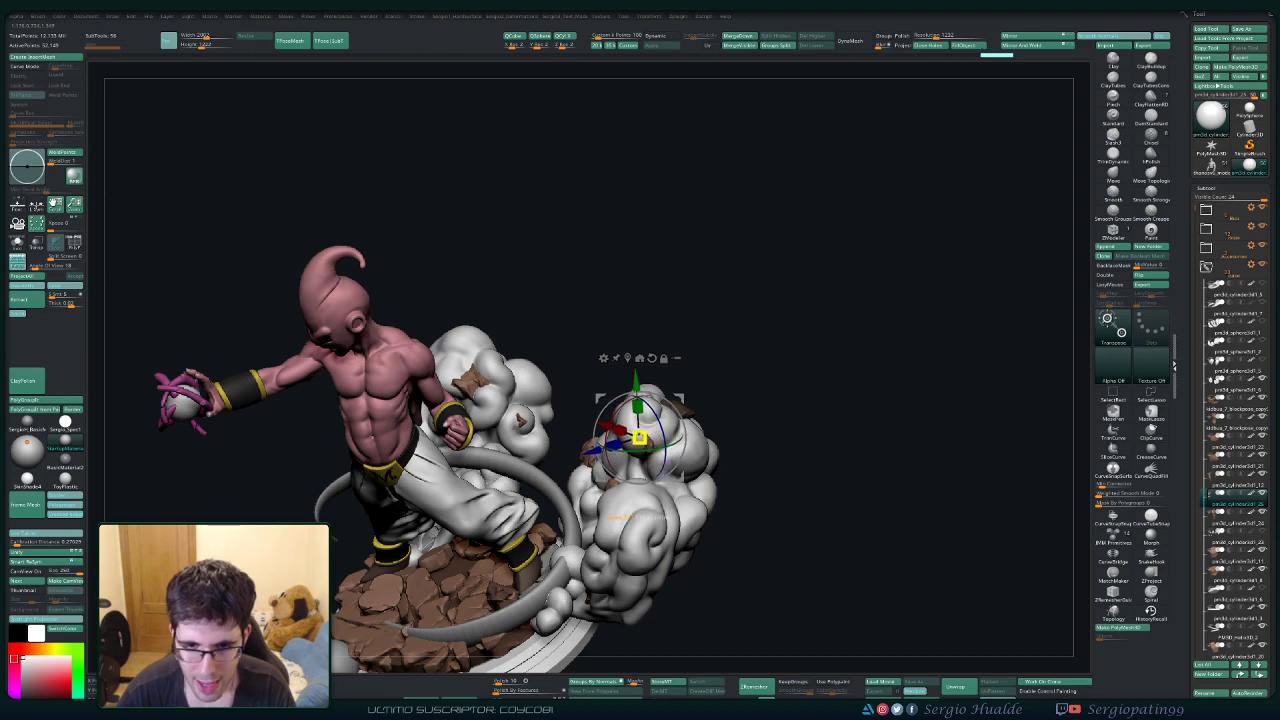
left_click_drag(679, 398, 677, 418)
left_click_drag(735, 430, 778, 430)
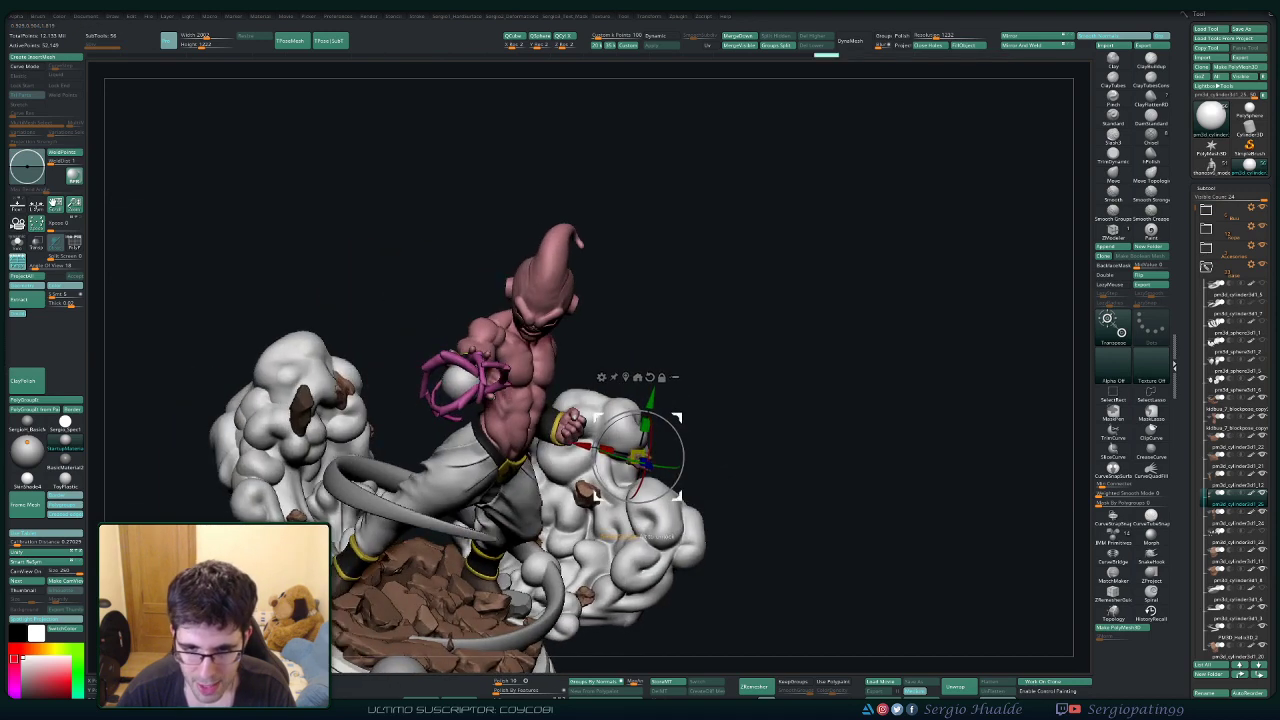
left_click_drag(676, 417, 629, 397)
key("q")
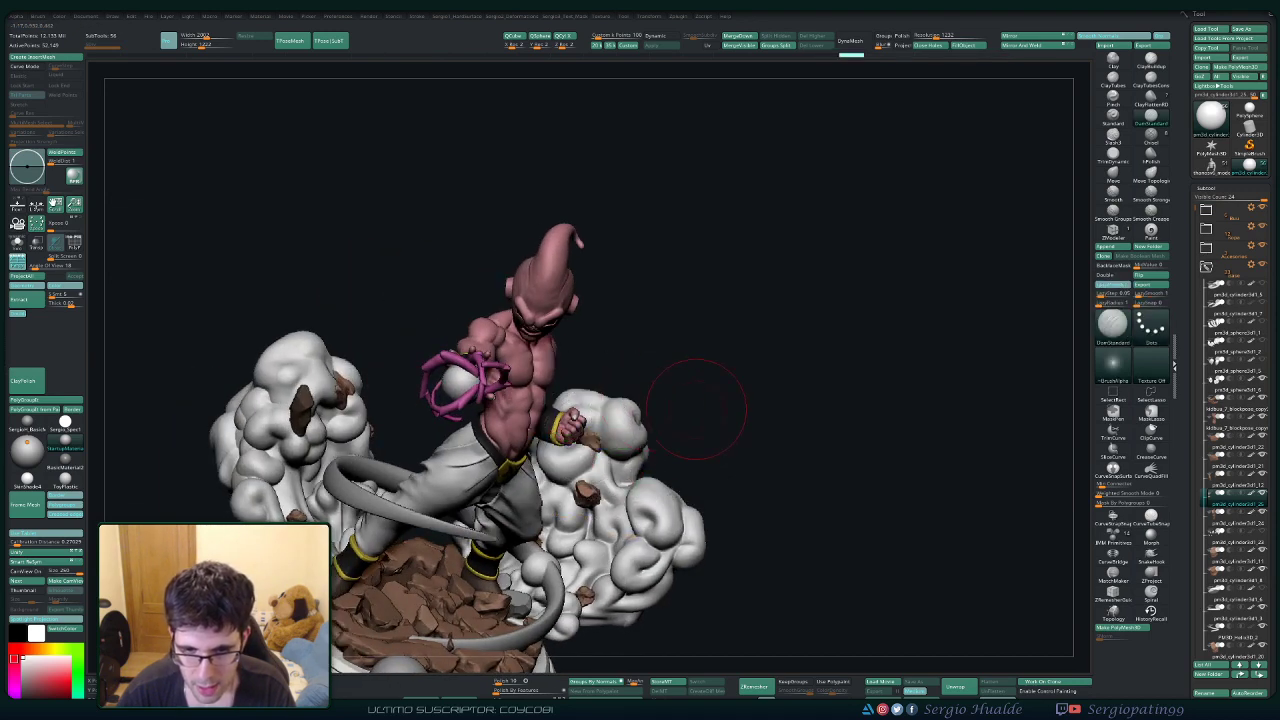
mouse_move(694, 406)
right_mouse_down()
mouse_move(686, 417)
mouse_move(643, 383)
mouse_move(655, 440)
right_mouse_up()
Undo the large rock's transforms and the masking of the rocks.
key("ctrl+z")
key("ctrl+z")
key("ctrl+z")
key("ctrl+z")
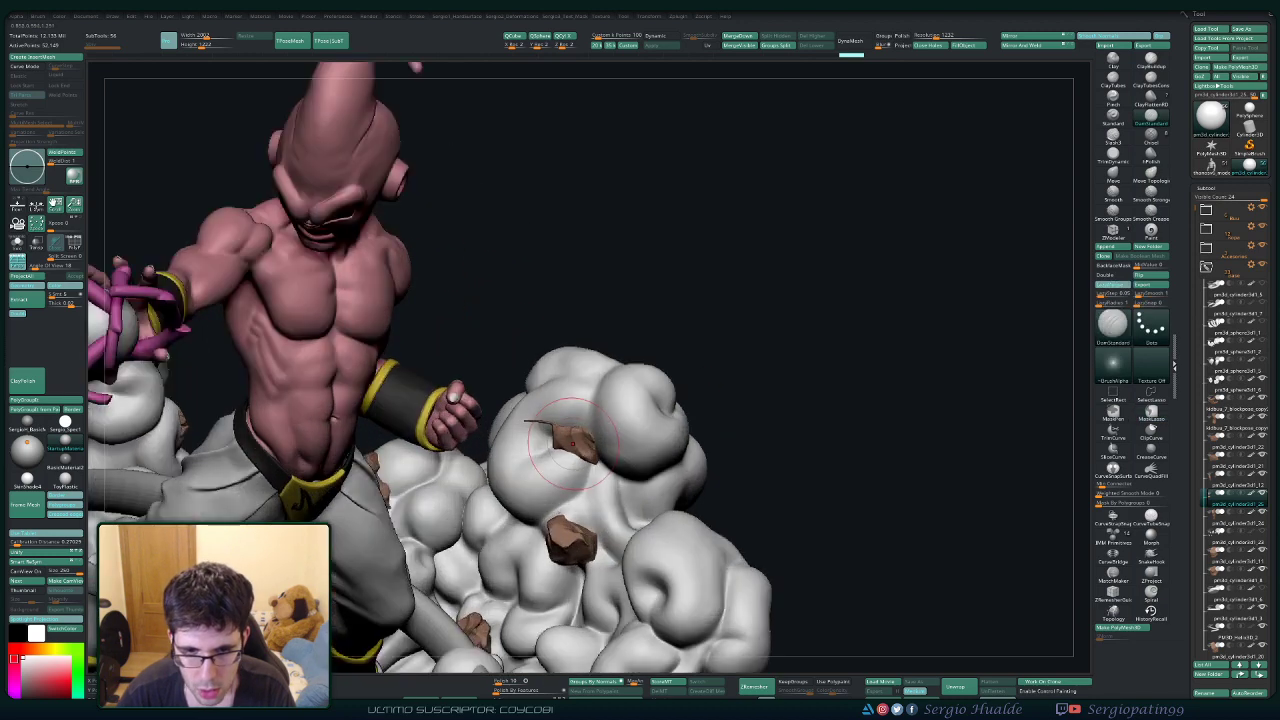
key("ctrl+z")
key("ctrl+z")
key("ctrl+z")
key("ctrl+z")
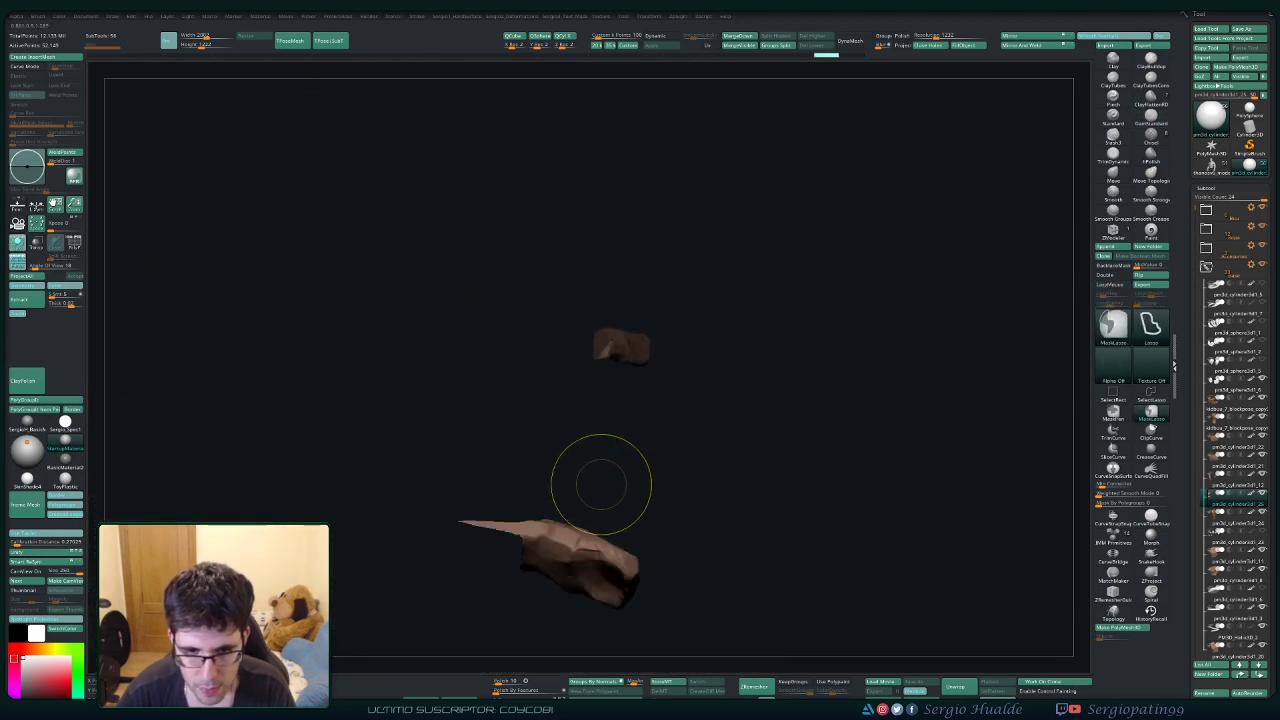
key("ctrl+z")
key("ctrl+z")
key("ctrl+z")
key("ctrl+z")
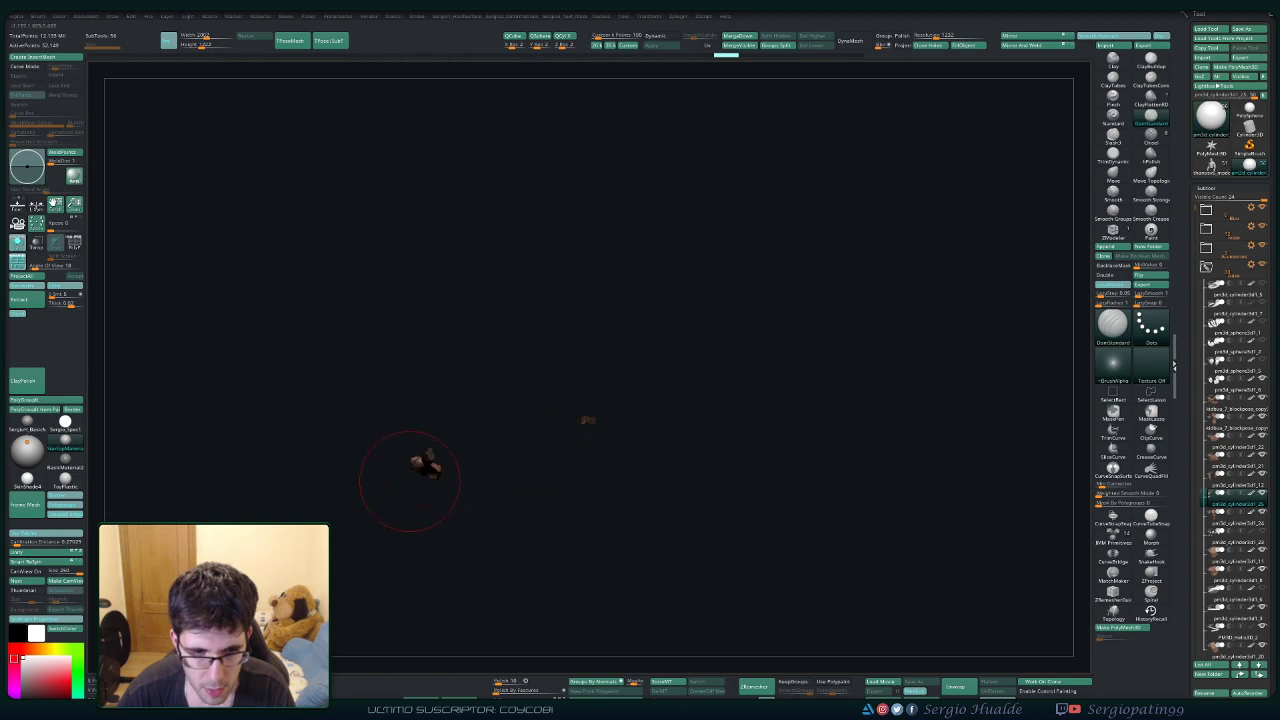
Mask the other two rocks and move the large one onto the upper part of the cloud behind the clenched fist.
left_click_drag(540, 425, 585, 438)
mouse_move(522, 437)
left_mouse_down("ctrl")
mouse_move(488, 437)
mouse_move(345, 565)
mouse_move(560, 485)
mouse_move(531, 434)
left_mouse_up("ctrl")
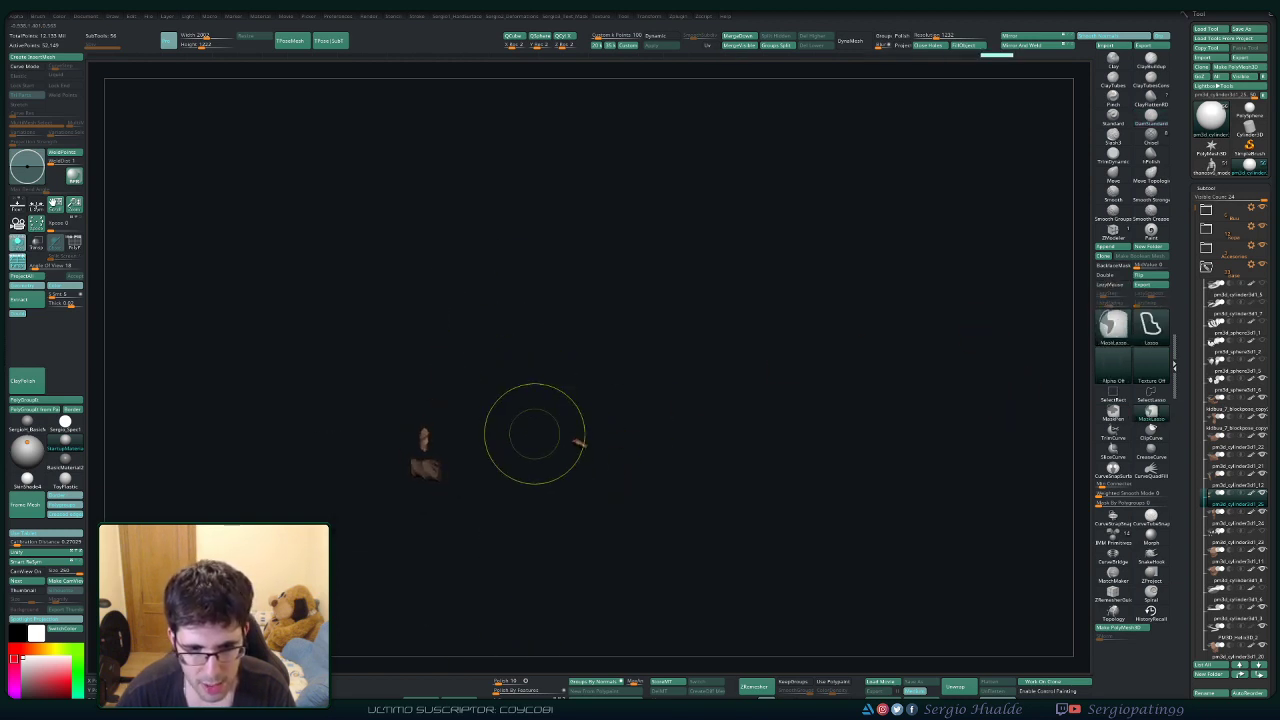
left_click(531, 434, "ctrl")
key("w")
left_click_drag(424, 465, 599, 468)
key("alt+s")
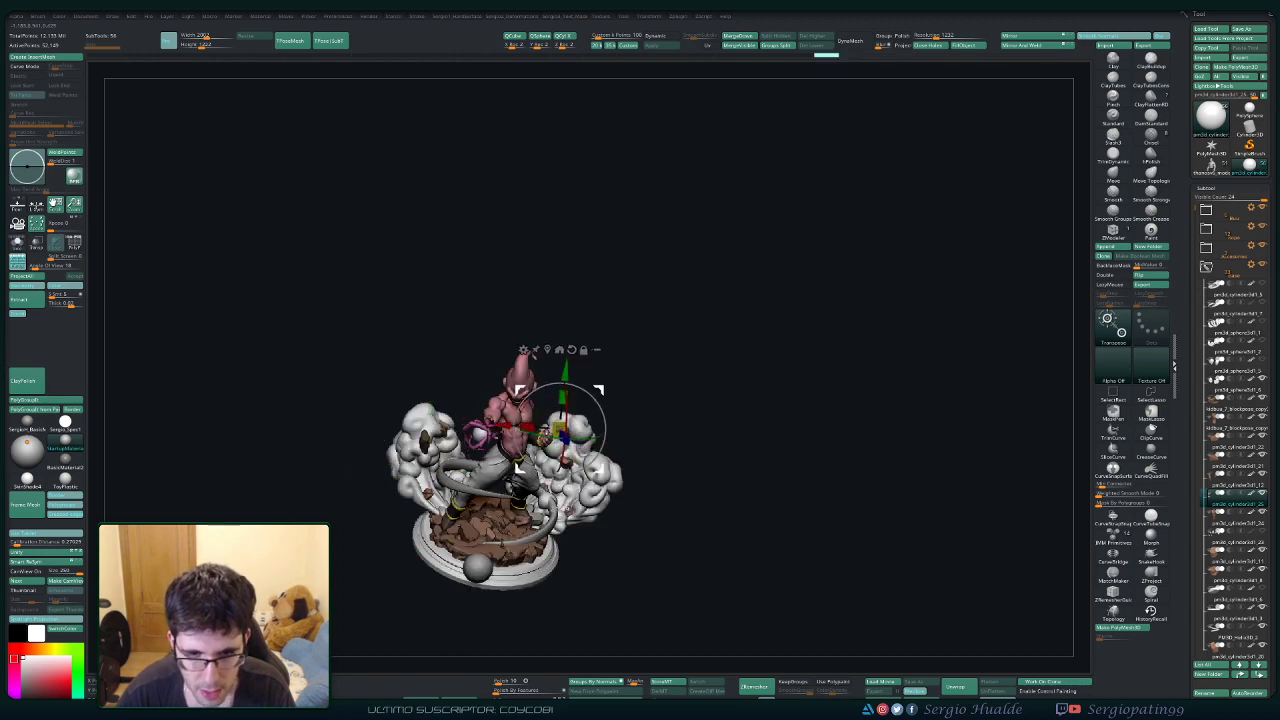
right_click_drag(610, 440, 665, 500, "ctrl")
right_click_drag(720, 400, 654, 383)
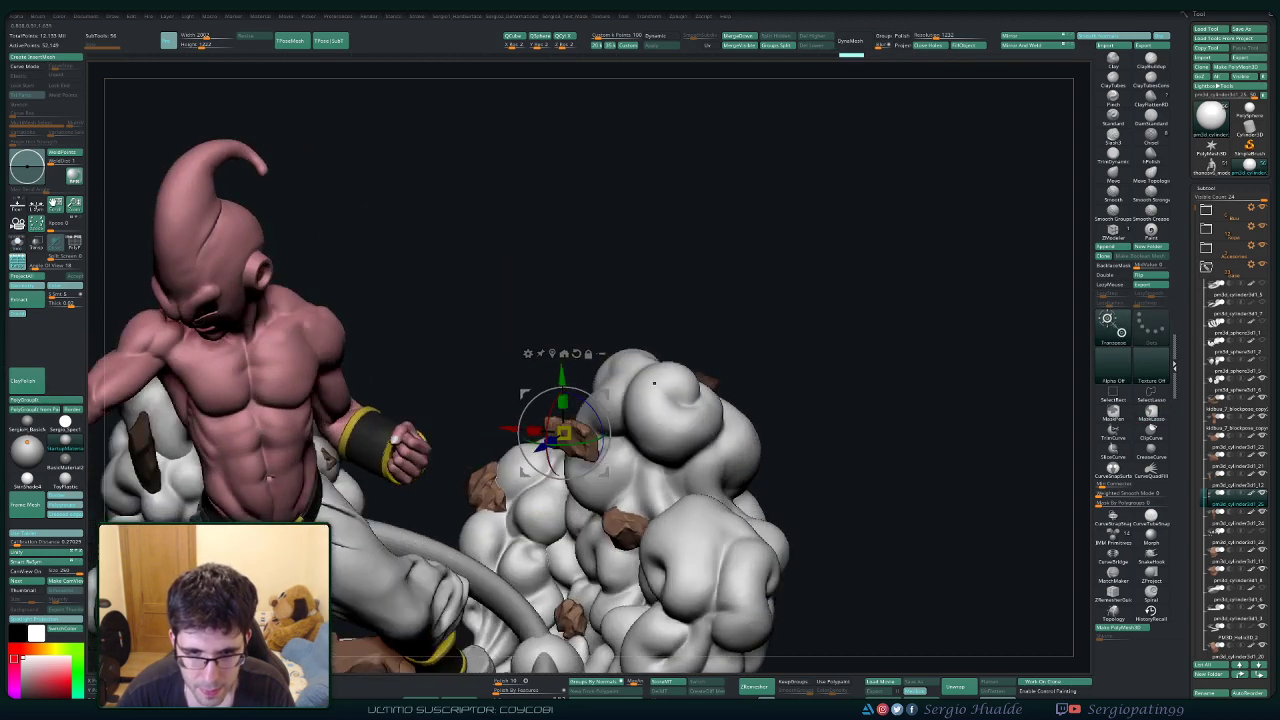
Adjust the large rock's position and rotation so it sits embedded in the upper cloud behind the clenched fist.
left_click_drag(563, 433, 570, 430)
right_click_drag(700, 405, 610, 400)
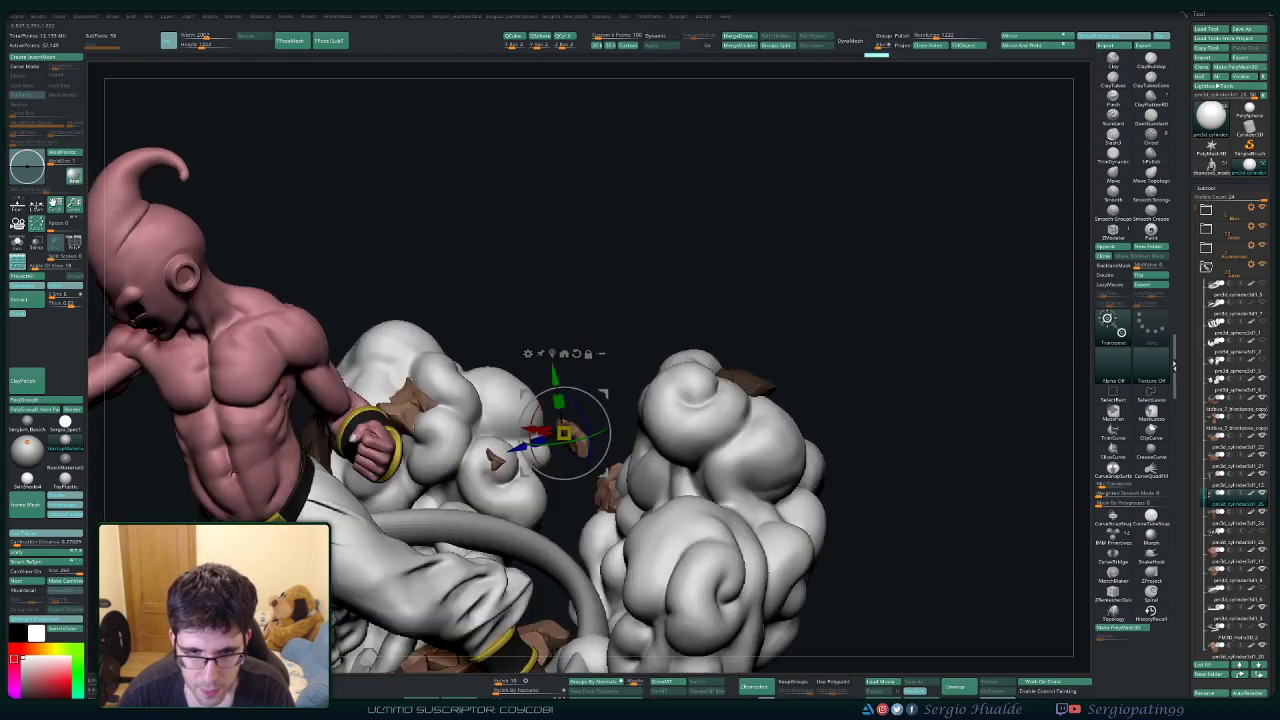
left_click_drag(604, 396, 700, 401)
mouse_move(710, 400)
right_mouse_down()
mouse_move(895, 404)
mouse_move(700, 410)
right_mouse_up()
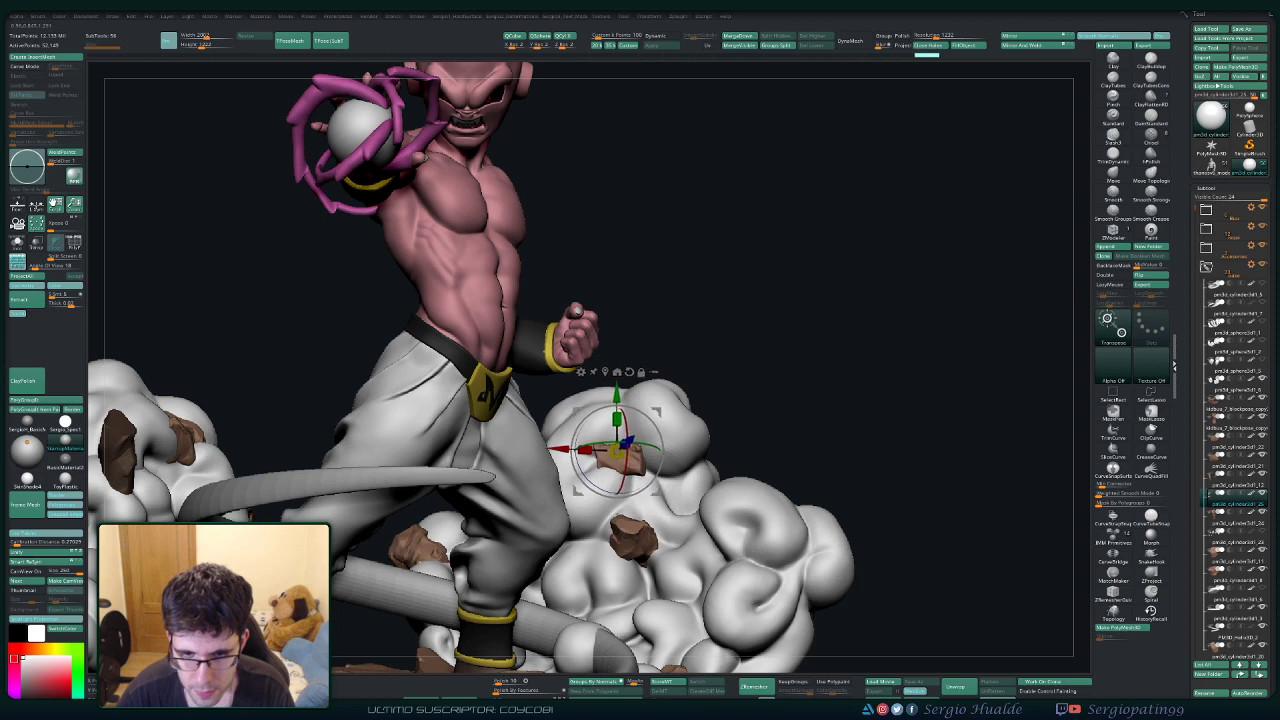
right_click_drag(425, 395, 390, 430)
mouse_move(620, 335)
right_mouse_down()
mouse_move(614, 455)
mouse_move(636, 318)
right_mouse_up()
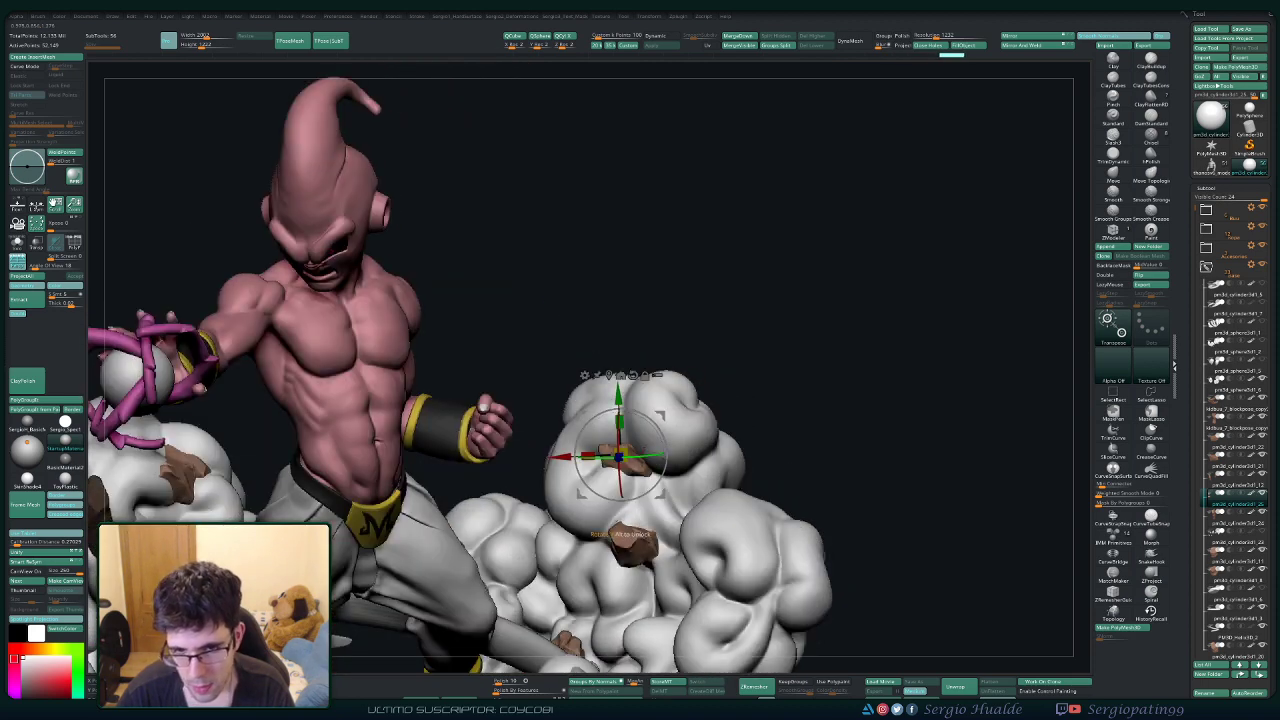
mouse_move(645, 456)
left_mouse_down()
mouse_move(632, 457)
mouse_move(640, 447)
left_mouse_up()
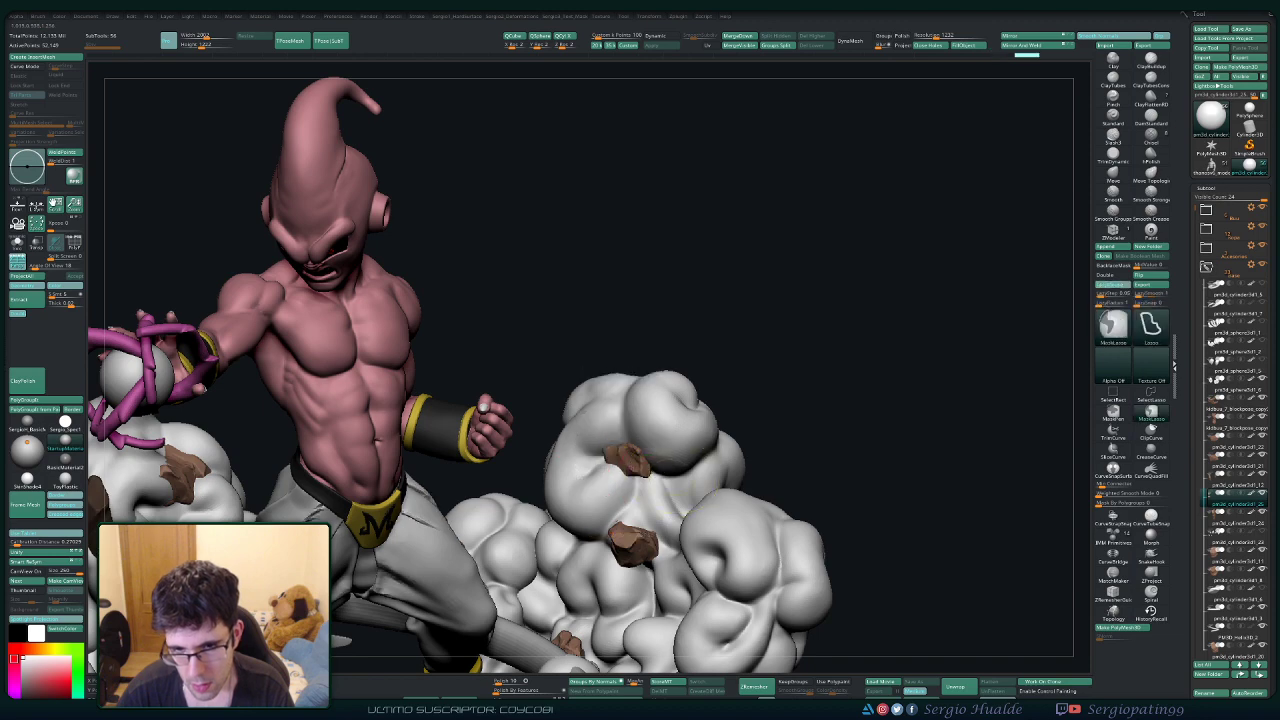
right_click_drag(705, 462, 720, 391, "ctrl")
mouse_move(719, 458)
right_mouse_down("ctrl")
mouse_move(705, 345)
mouse_move(760, 315)
mouse_move(712, 315)
right_mouse_up("ctrl")
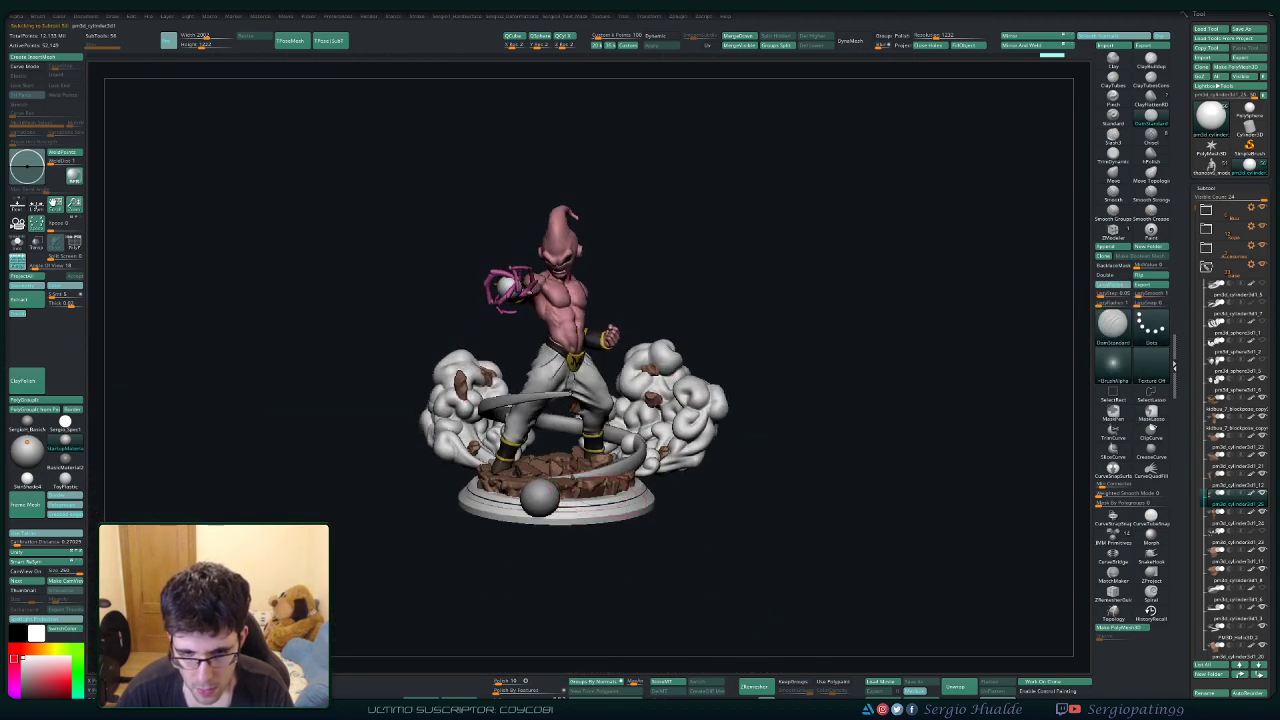
Isolate the plain disc inside the rocky base, subdivide it into a denser mesh, and show the whole scene again.
left_click(583, 464, "alt")
right_click_drag(586, 467, 597, 538, "ctrl")
key("alt+s")
key("alt+s")
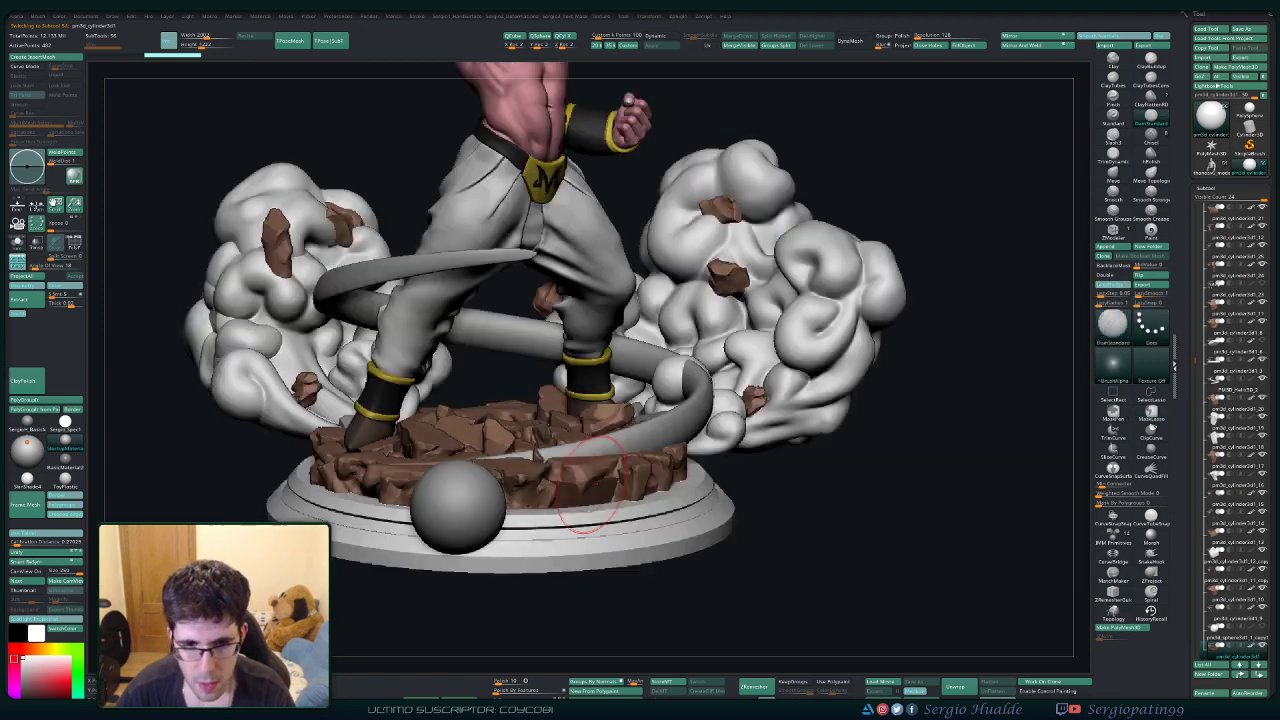
key("alt+s")
key("shift+f")
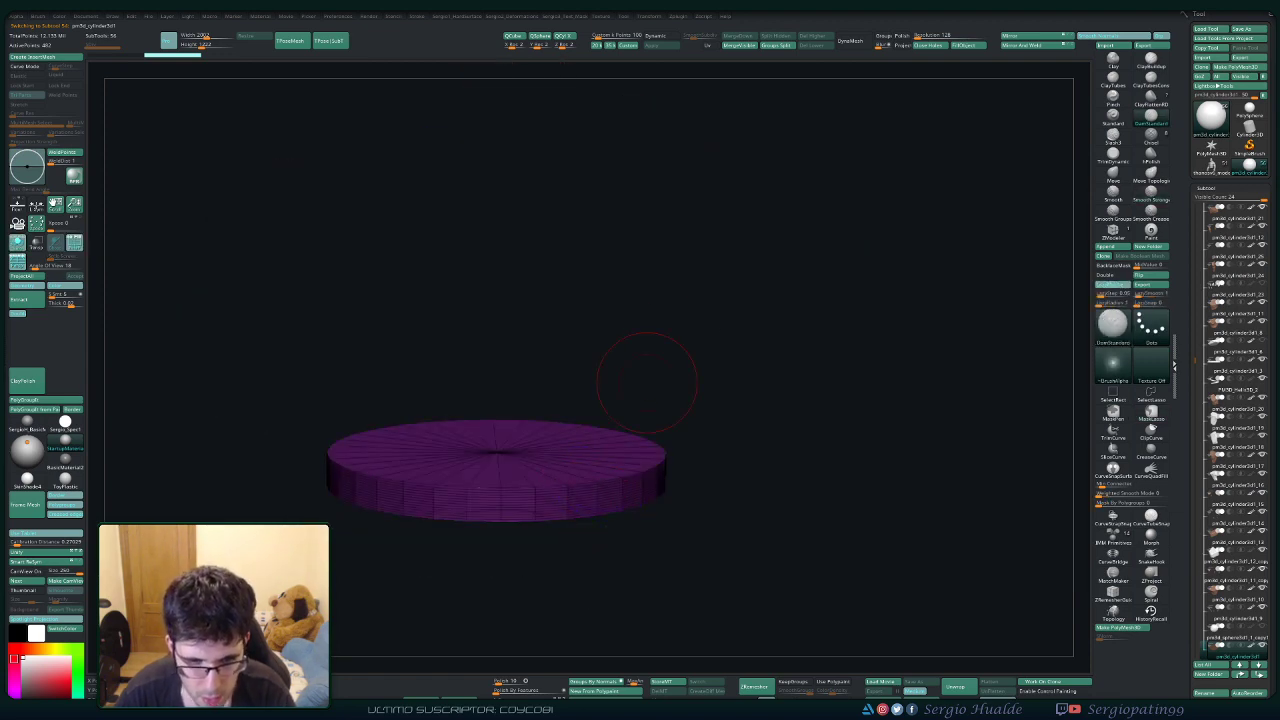
key("shift+1")
left_click(696, 365)
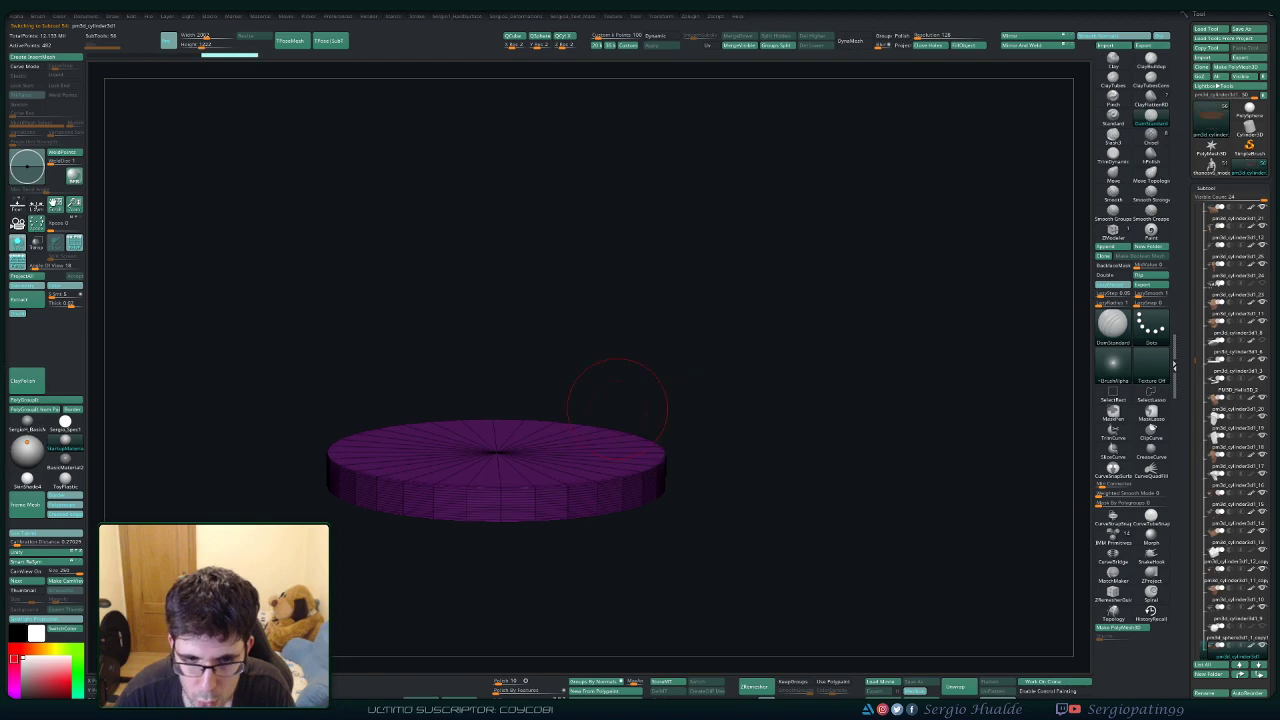
key("ctrl+d")
key("shift+f")
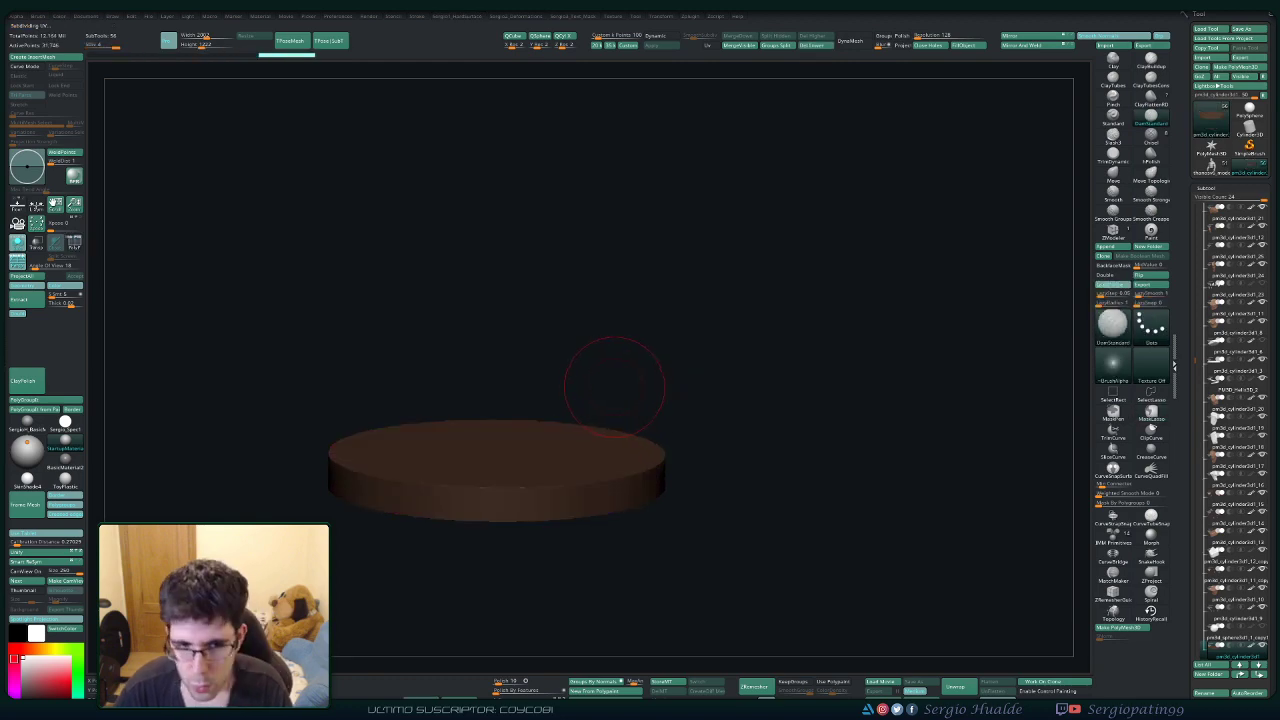
left_click(612, 385, "ctrl+shift")
Sample the base's brown under flat shading, darken it for the disc between the rocks, and restore white as the active colour.
key("space")
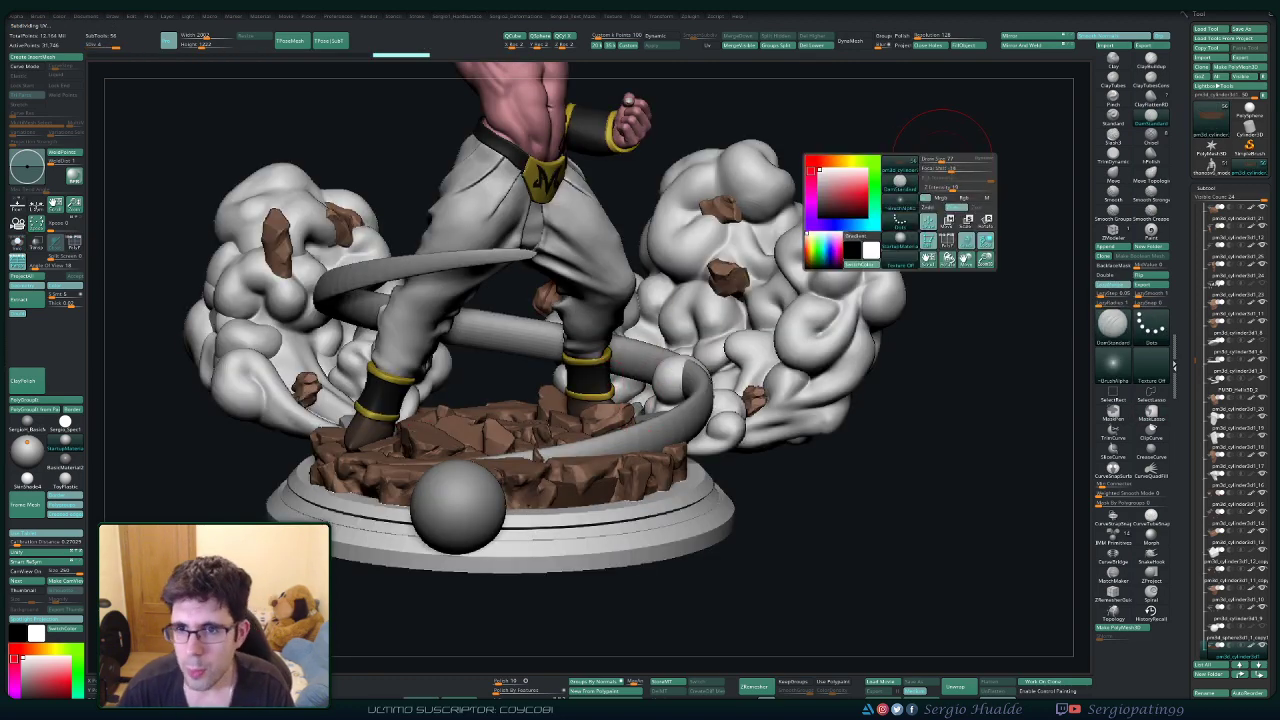
key("ctrl+shift+f")
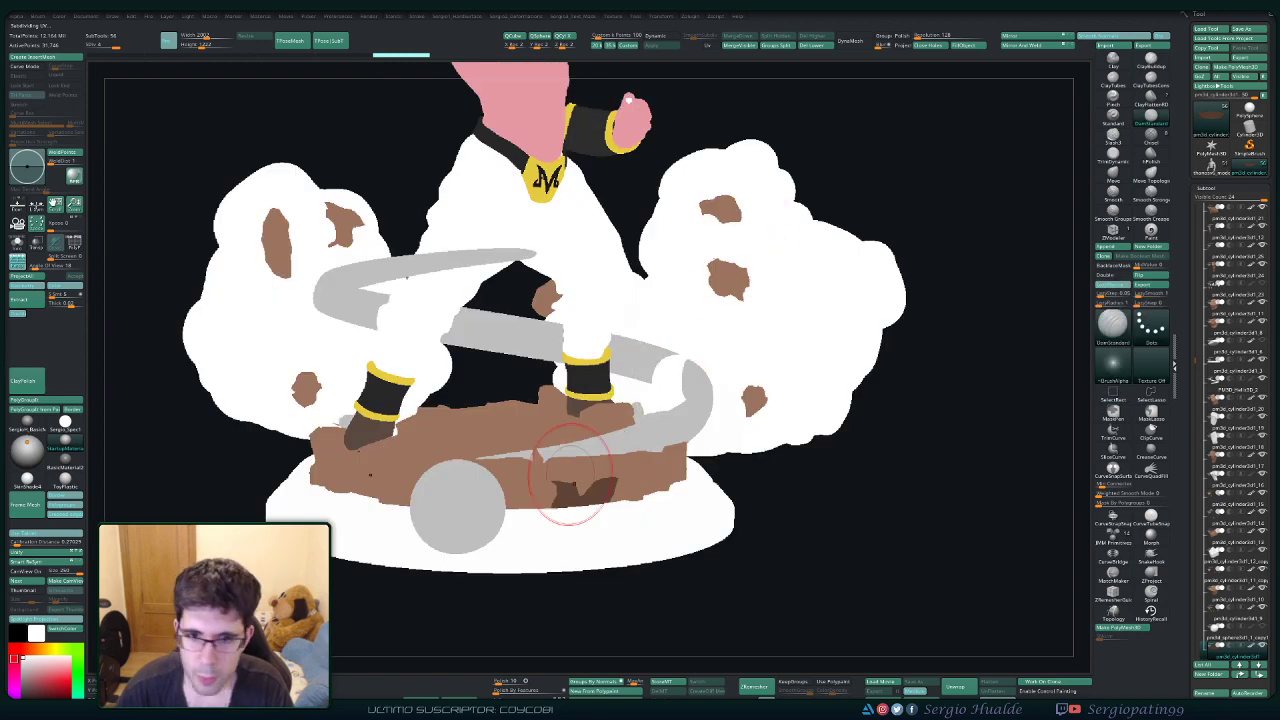
key("space")
left_click_drag(484, 515, 650, 478)
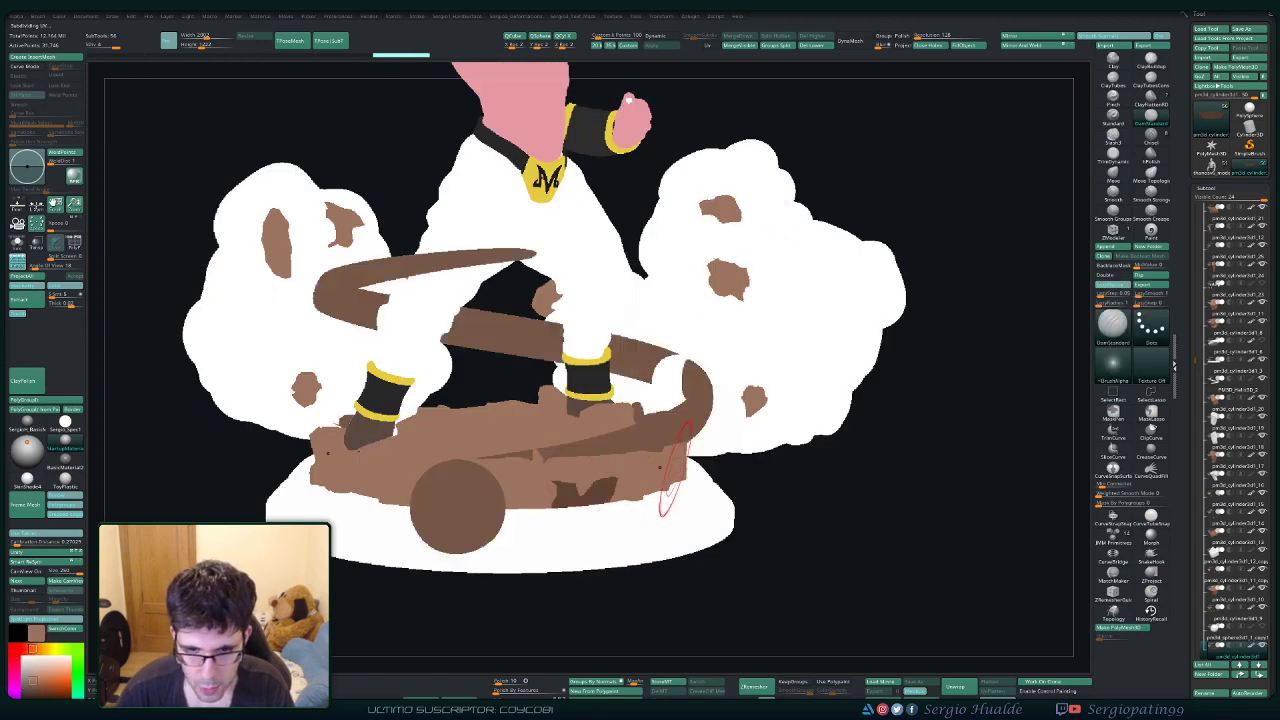
key("space")
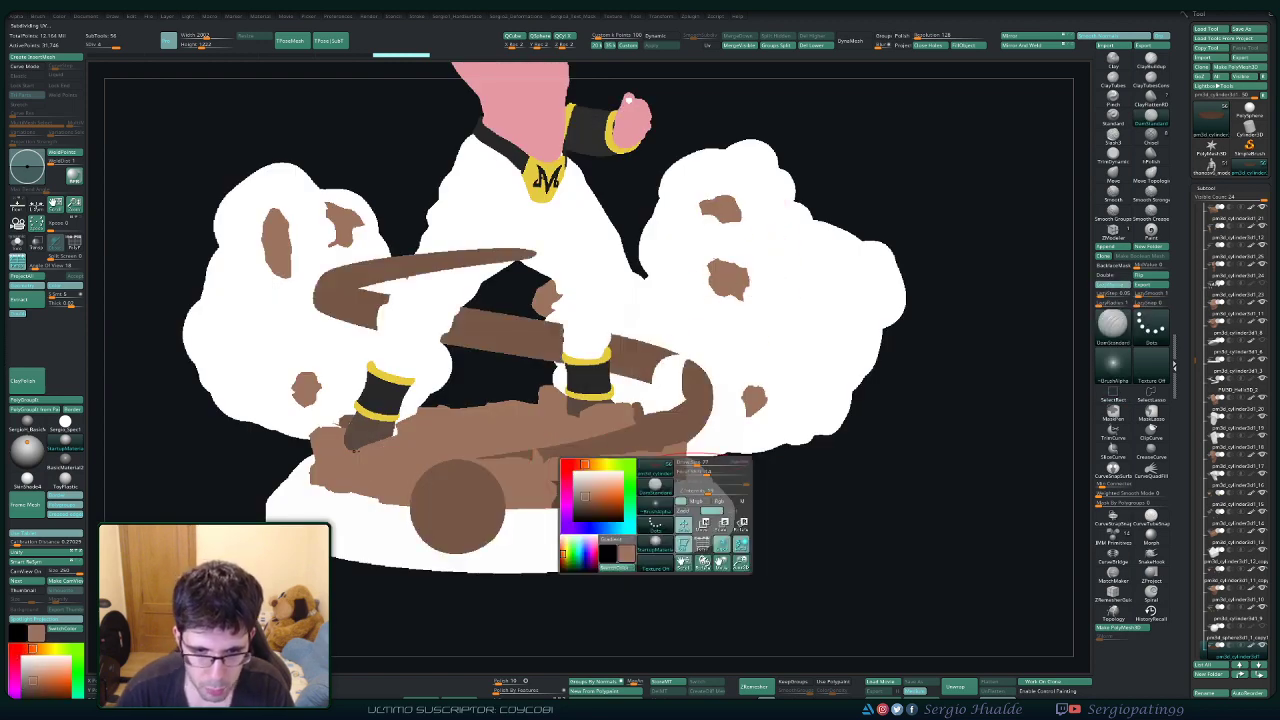
left_click_drag(585, 496, 586, 508)
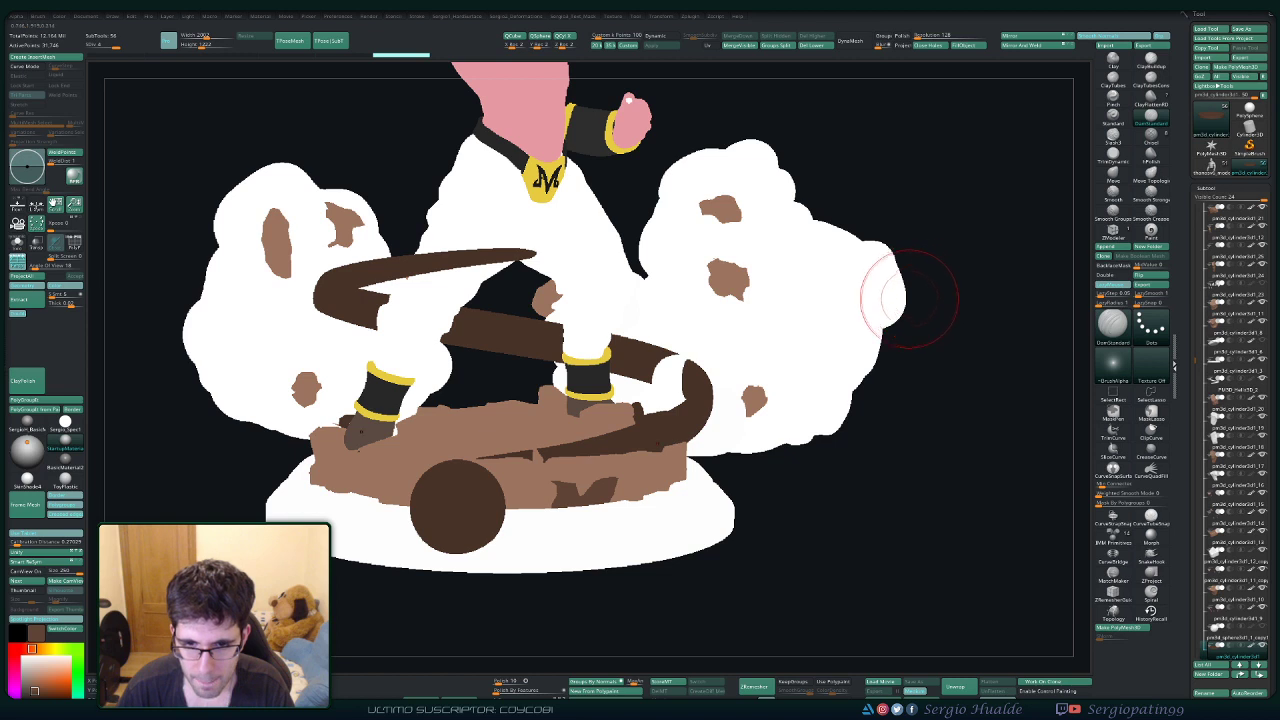
key("space")
left_click_drag(792, 379, 792, 388)
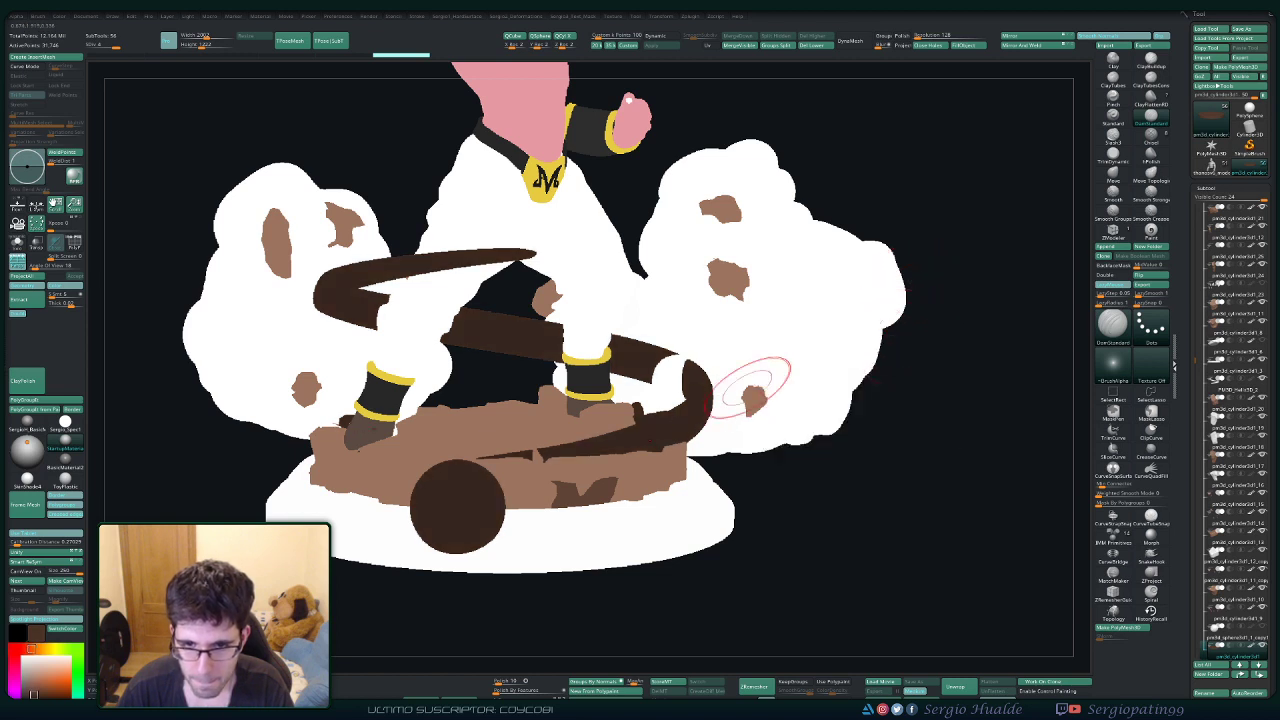
key("space")
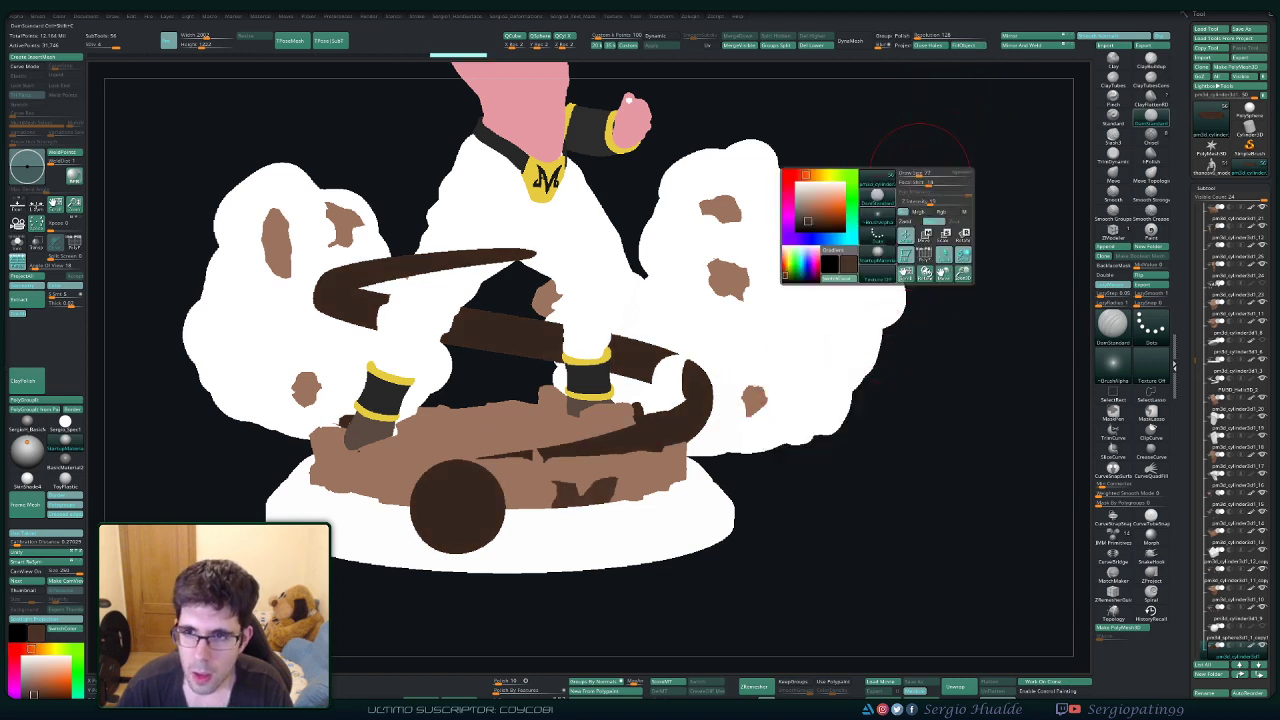
left_click(848, 264)
key("ctrl+shift+f")
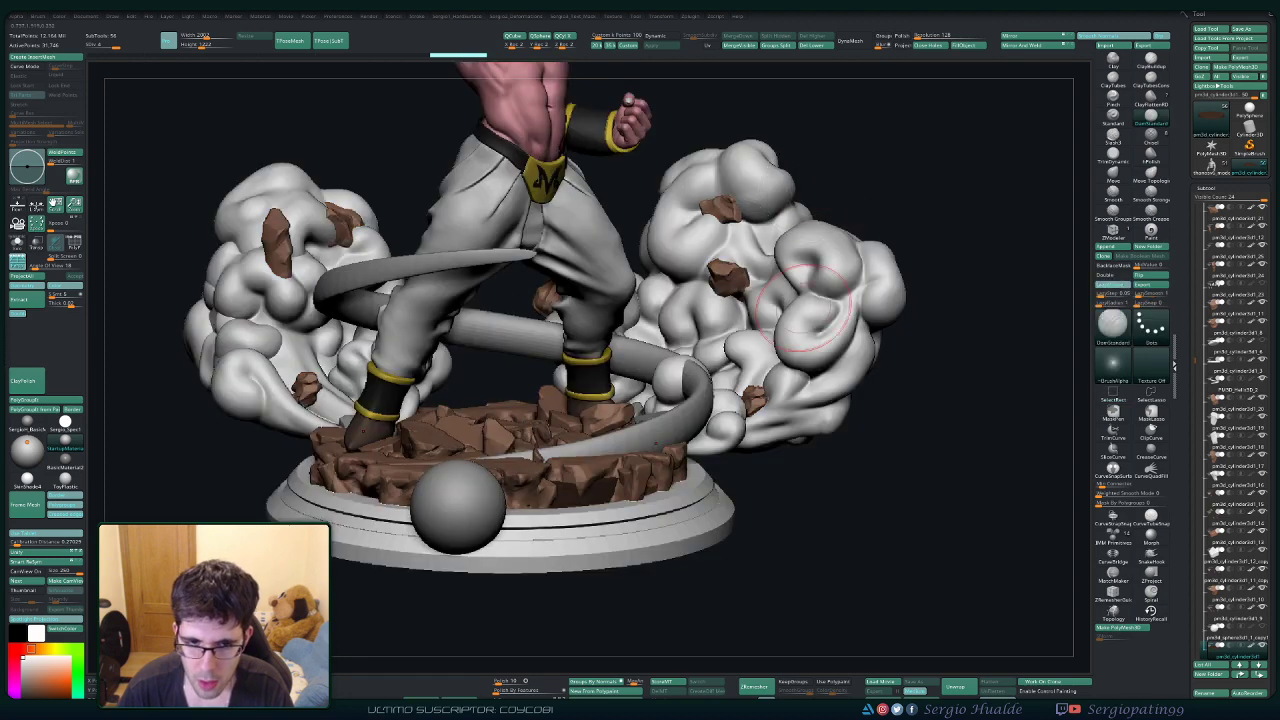
Examine the whole statue and its upper body from several angles, checking the flat colours as well.
key("f")
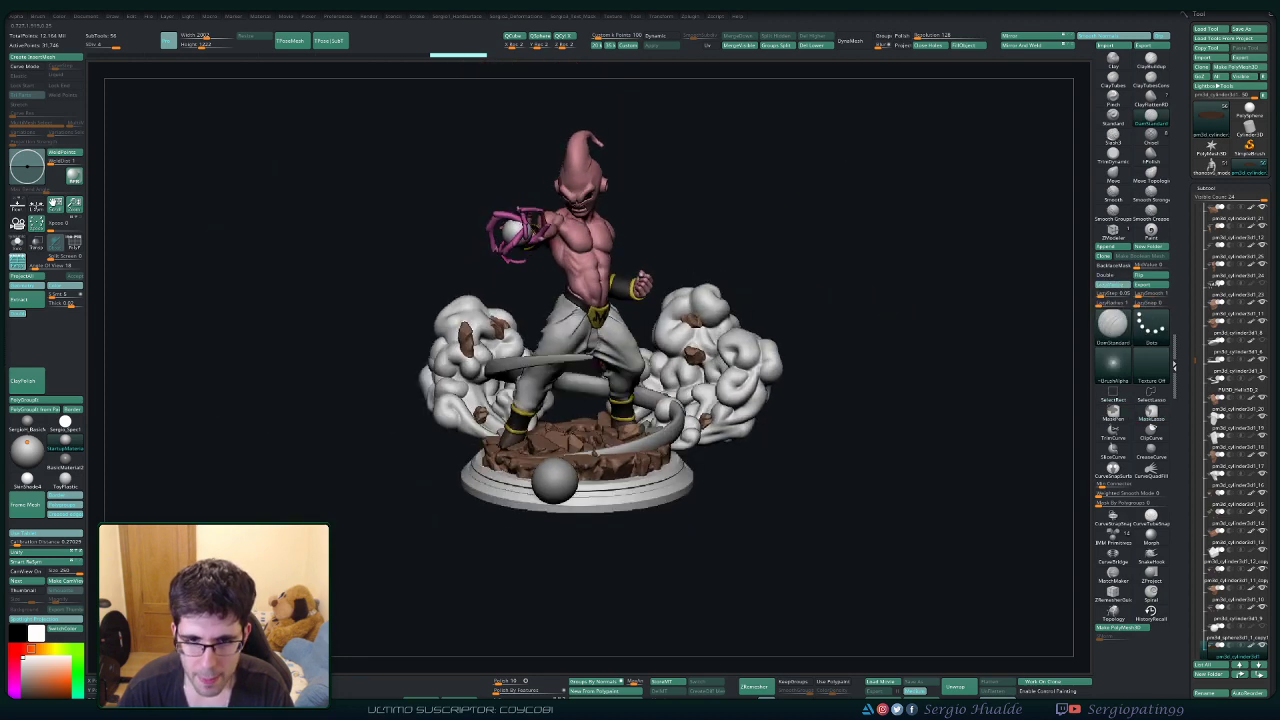
left_click_drag(842, 262, 854, 353, "alt")
left_click_drag(772, 286, 723, 321)
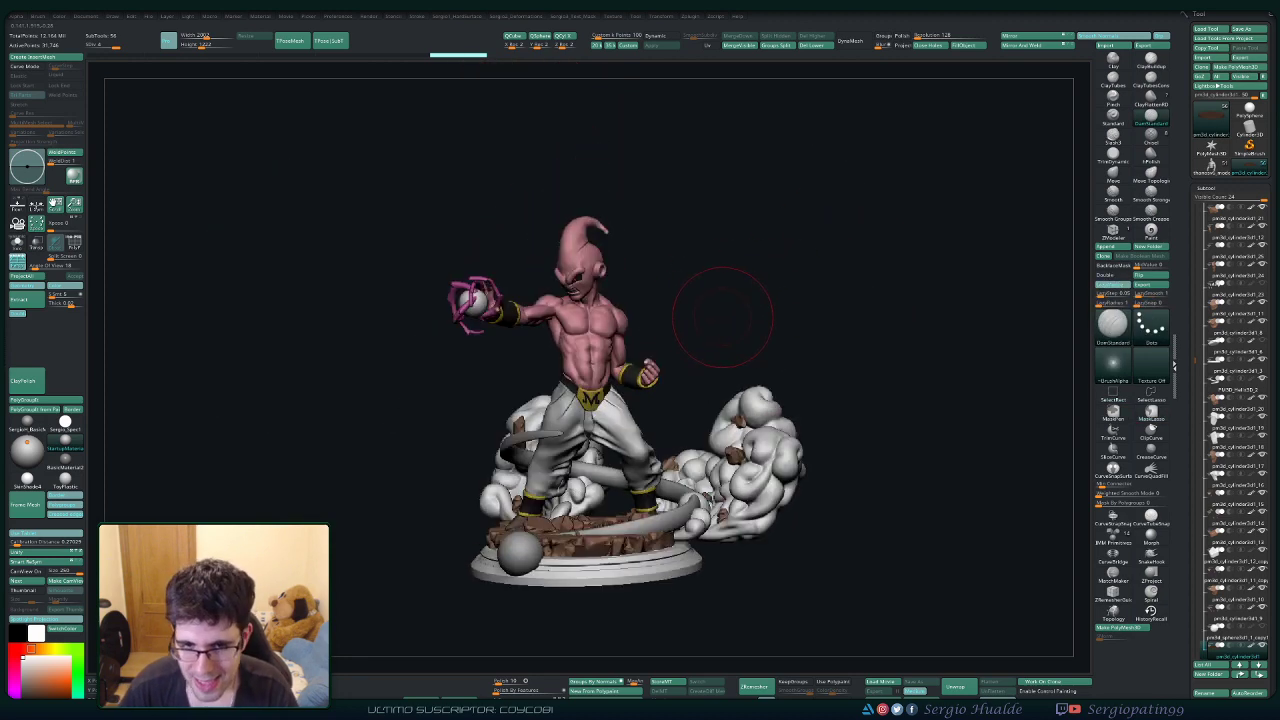
key("ctrl+shift+f")
mouse_move(772, 283)
left_mouse_down()
mouse_move(766, 256)
mouse_move(750, 278)
left_mouse_up()
key("ctrl+shift+f")
right_click_drag(750, 278, 708, 270)
mouse_move(708, 270)
right_mouse_down()
mouse_move(690, 300)
mouse_move(594, 251)
mouse_move(595, 400)
mouse_move(685, 110)
mouse_move(728, 253)
right_mouse_up()
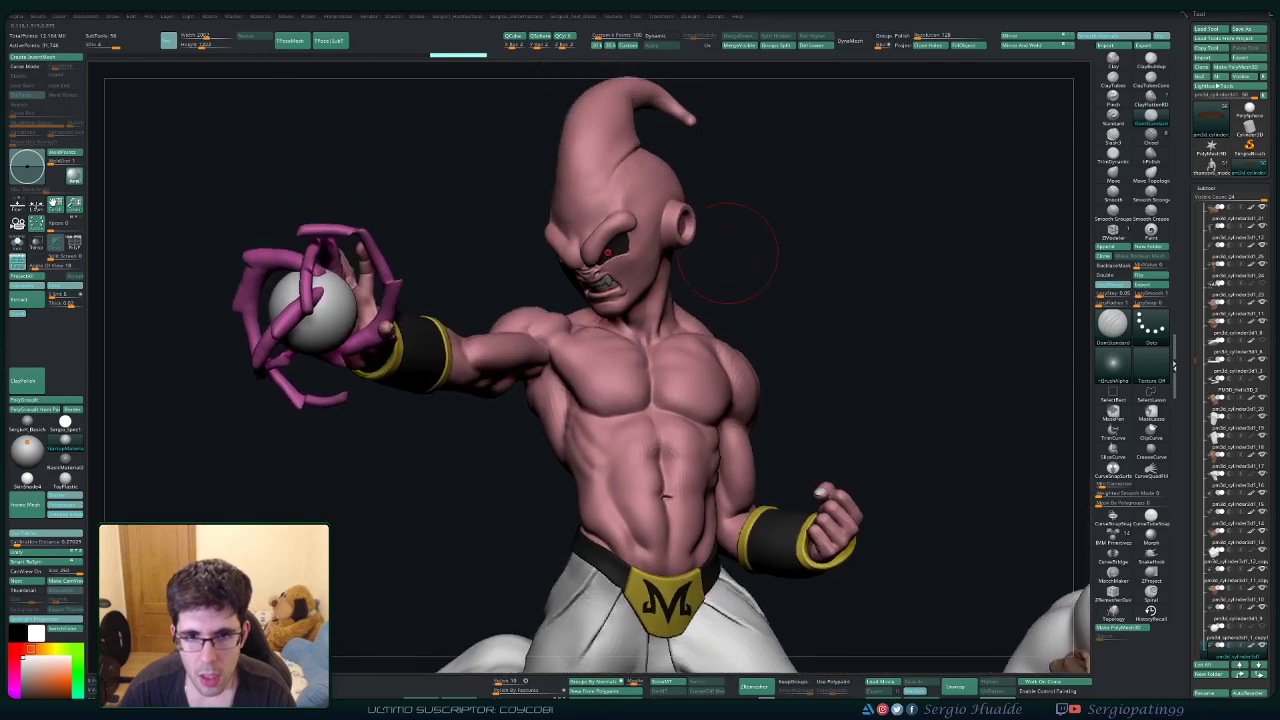
Make the eye mesh active and inspect the face, torso and outstretched arm up close.
left_click(609, 252, "alt")
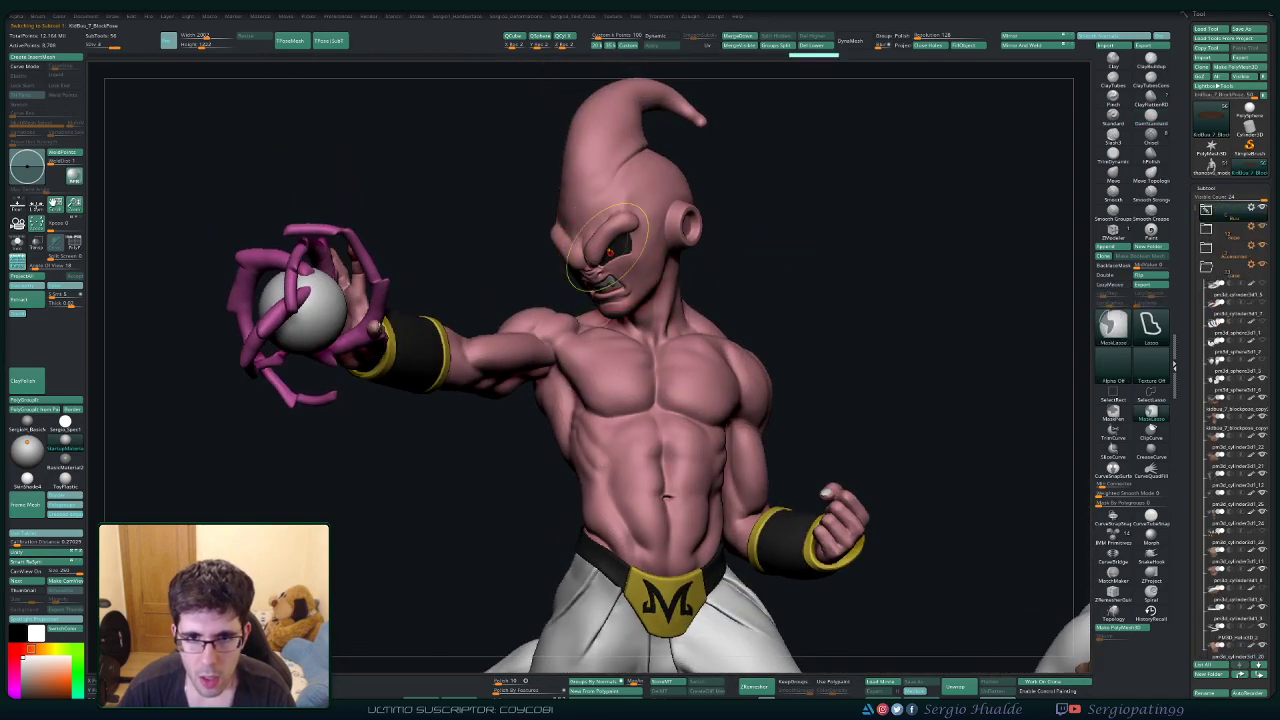
right_click_drag(609, 252, 647, 275, "ctrl")
right_click_drag(631, 189, 634, 150, "alt")
right_click_drag(800, 206, 685, 238)
right_click_drag(784, 277, 776, 277)
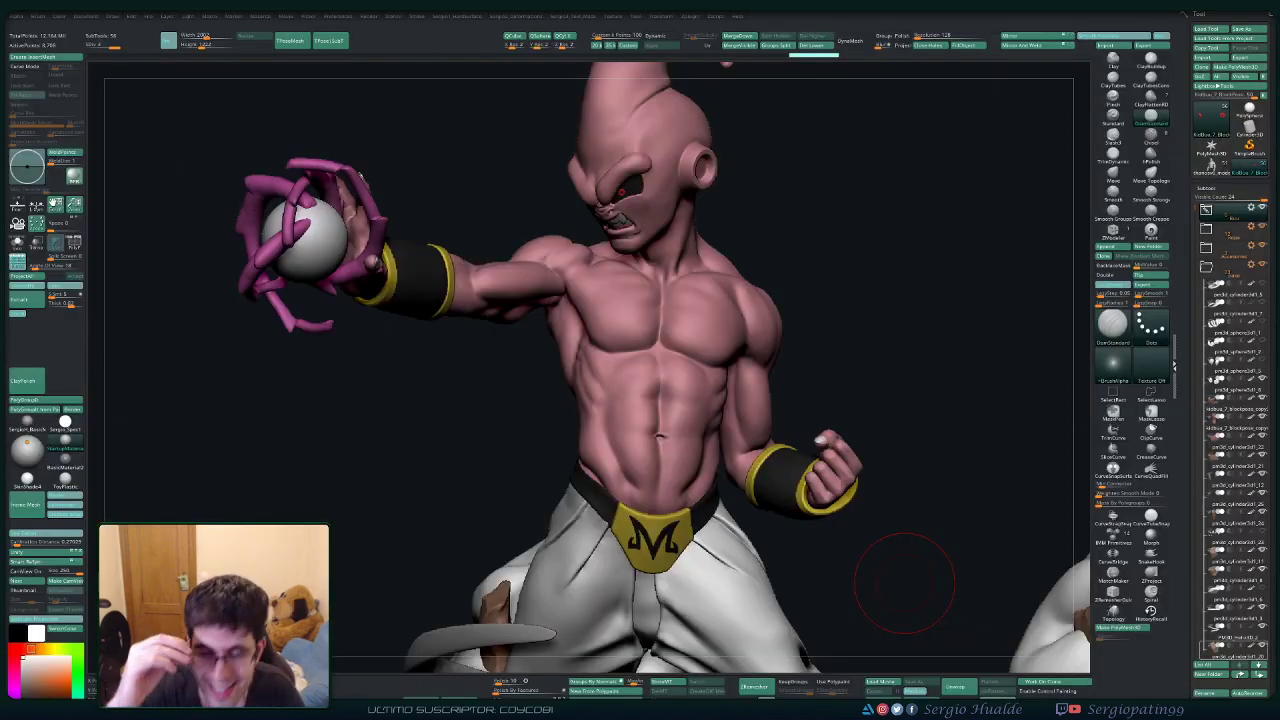
Switch to the image viewer showing the grey sculpt of the armoured warrior with a shield.
mouse_move(1228, 636)
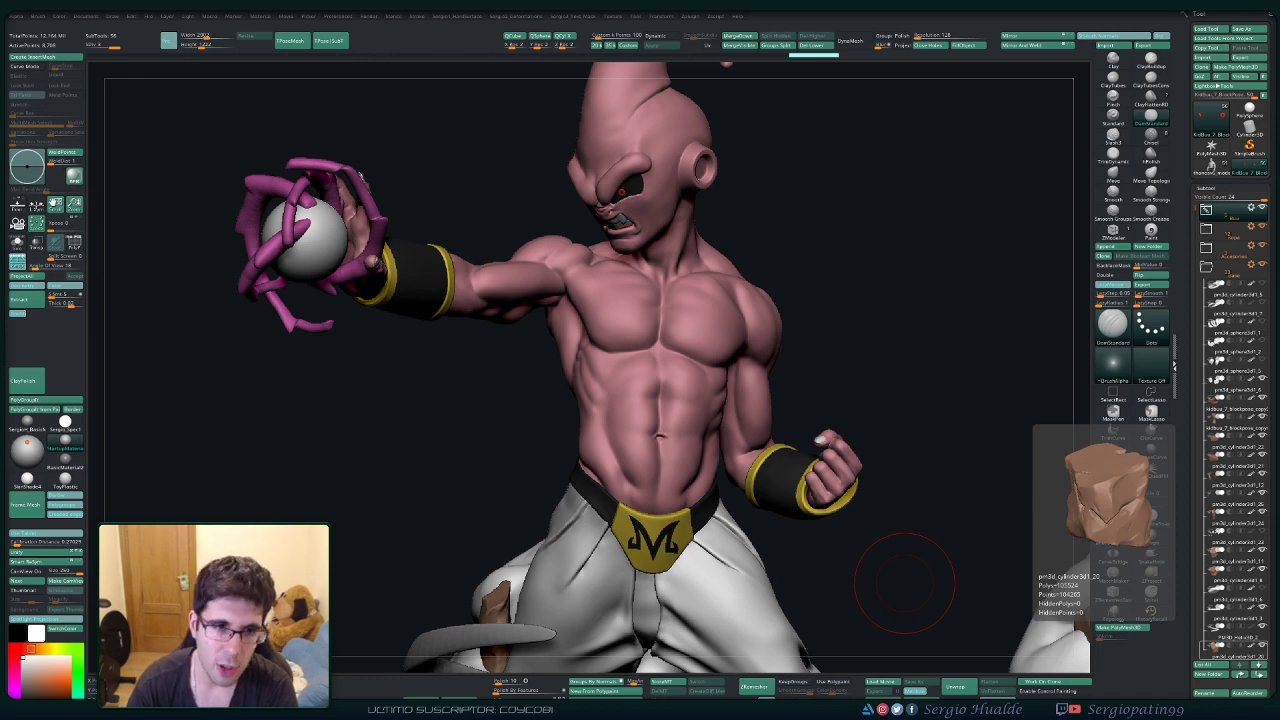
key("alt+Tab")
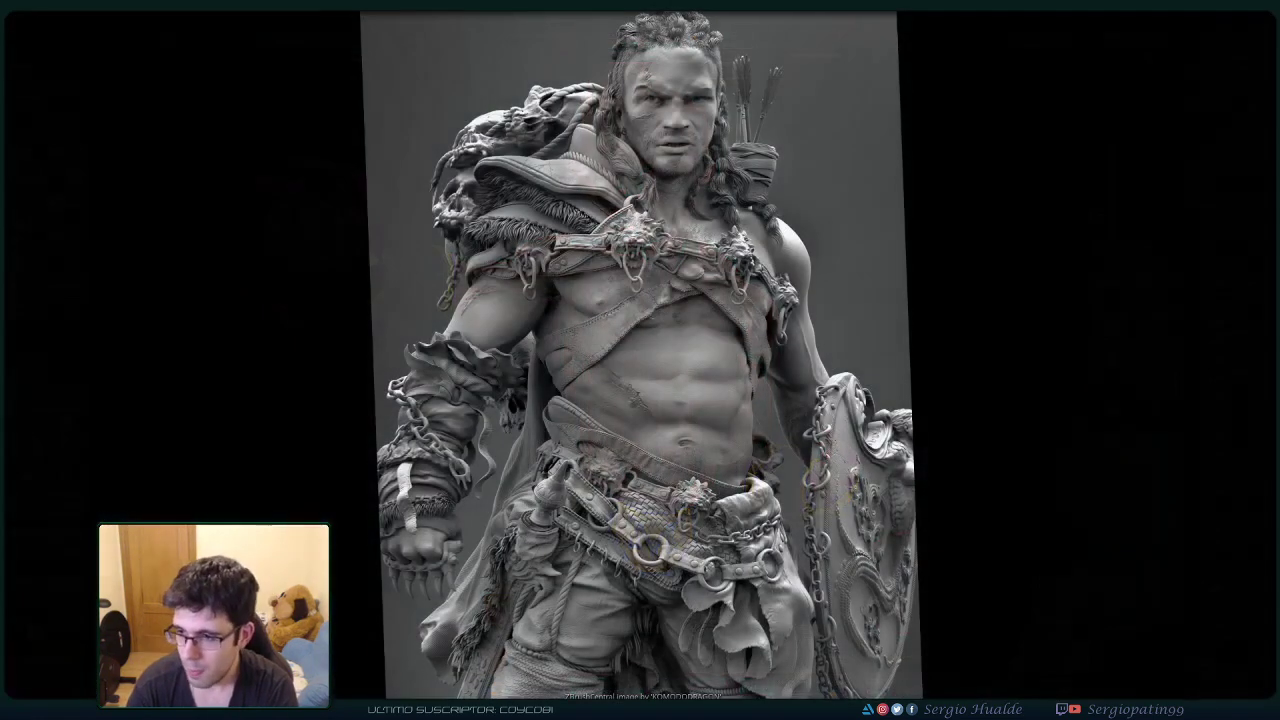